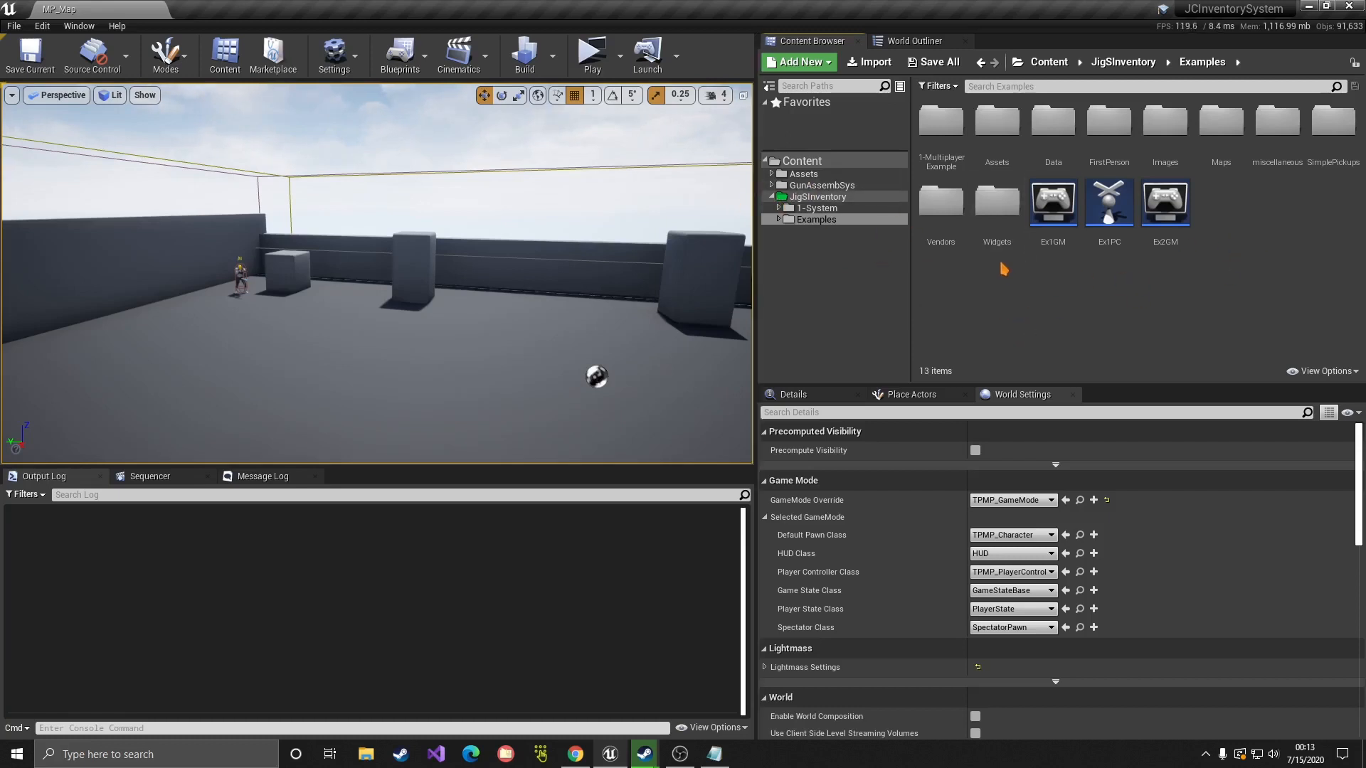
Step: Make a new folder named Tutorial in the Content root and open it
click(804, 163)
right_click(1028, 217)
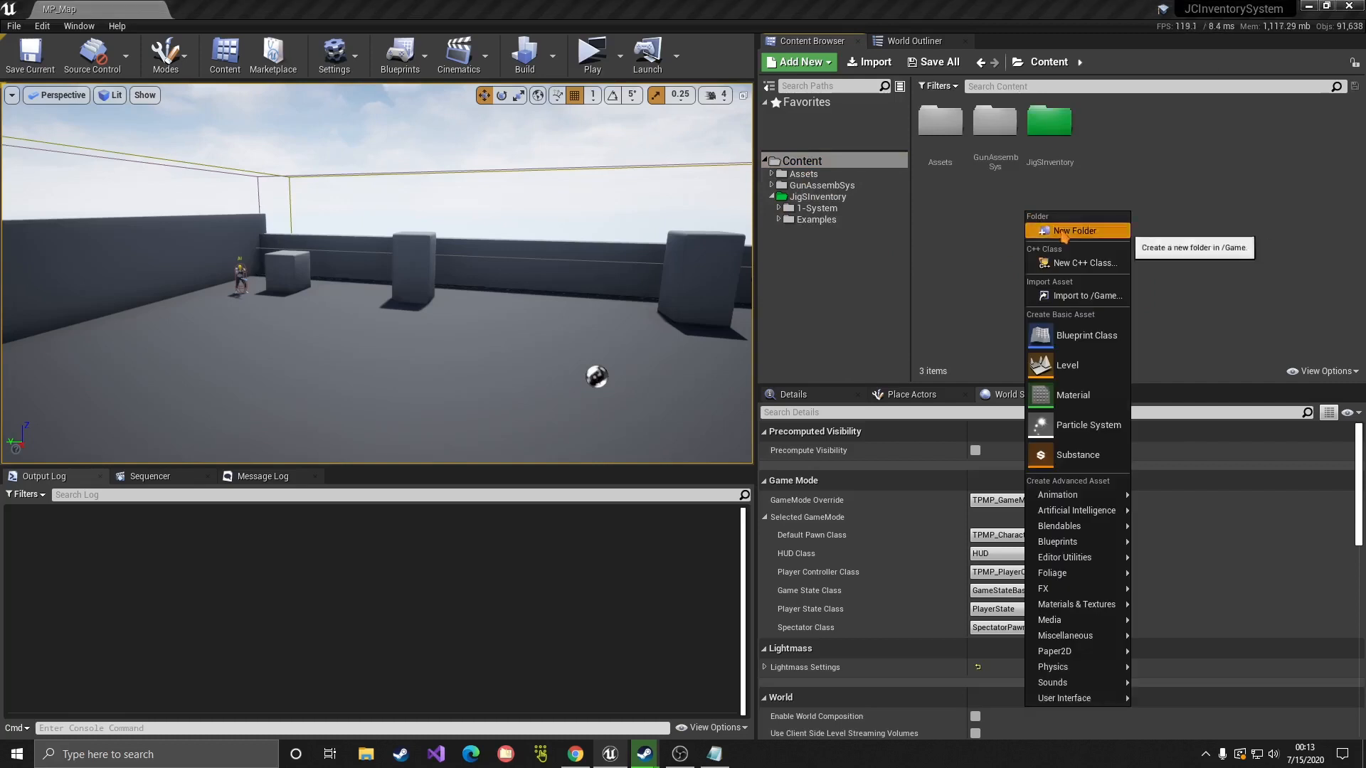
click(1067, 233)
text(Tutorial)
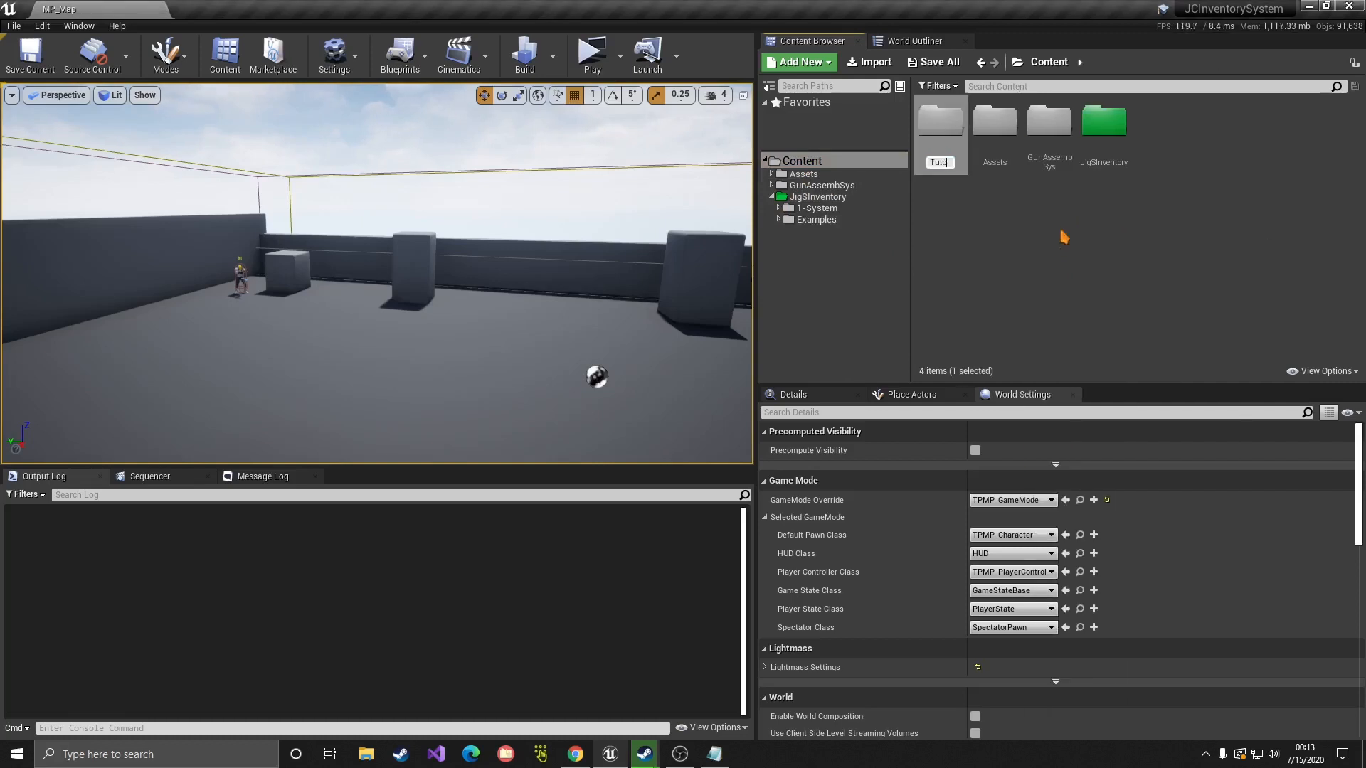
key(Return)
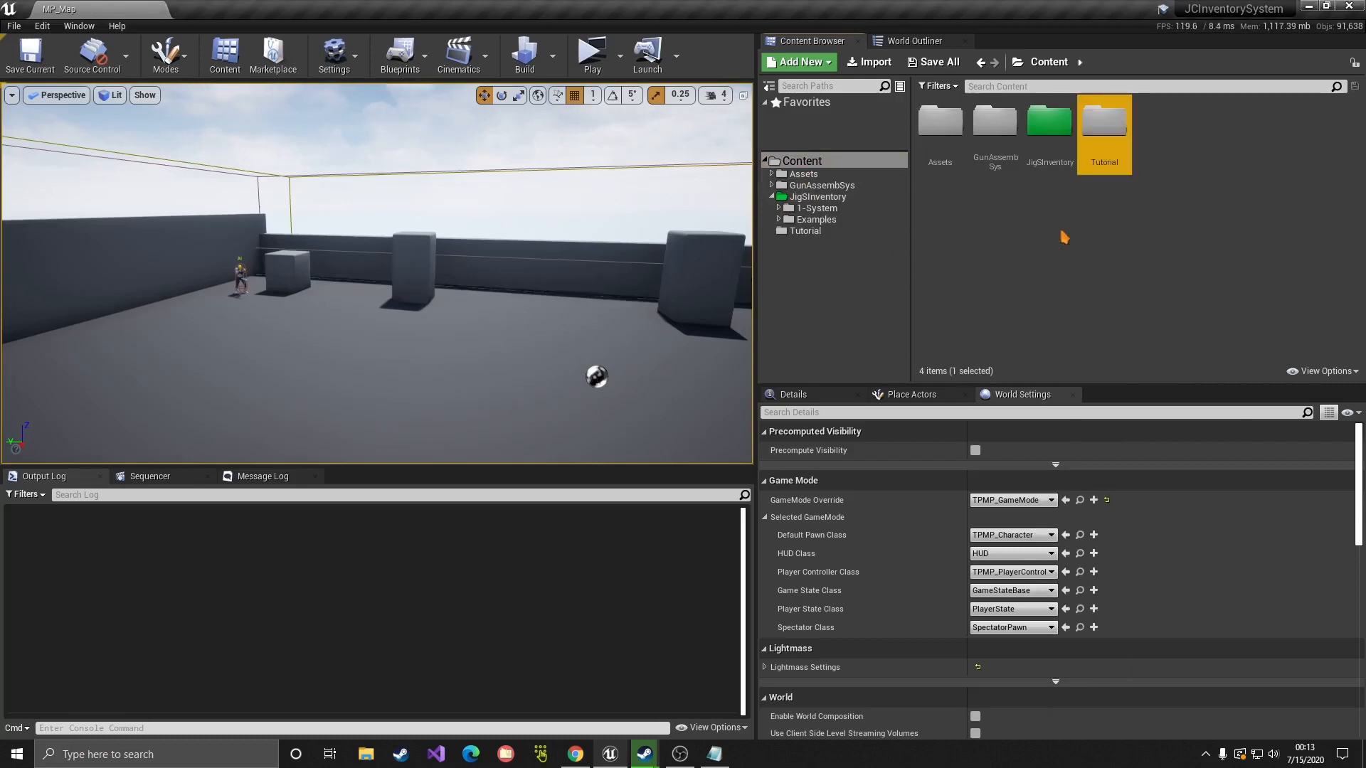
double_click(1115, 127)
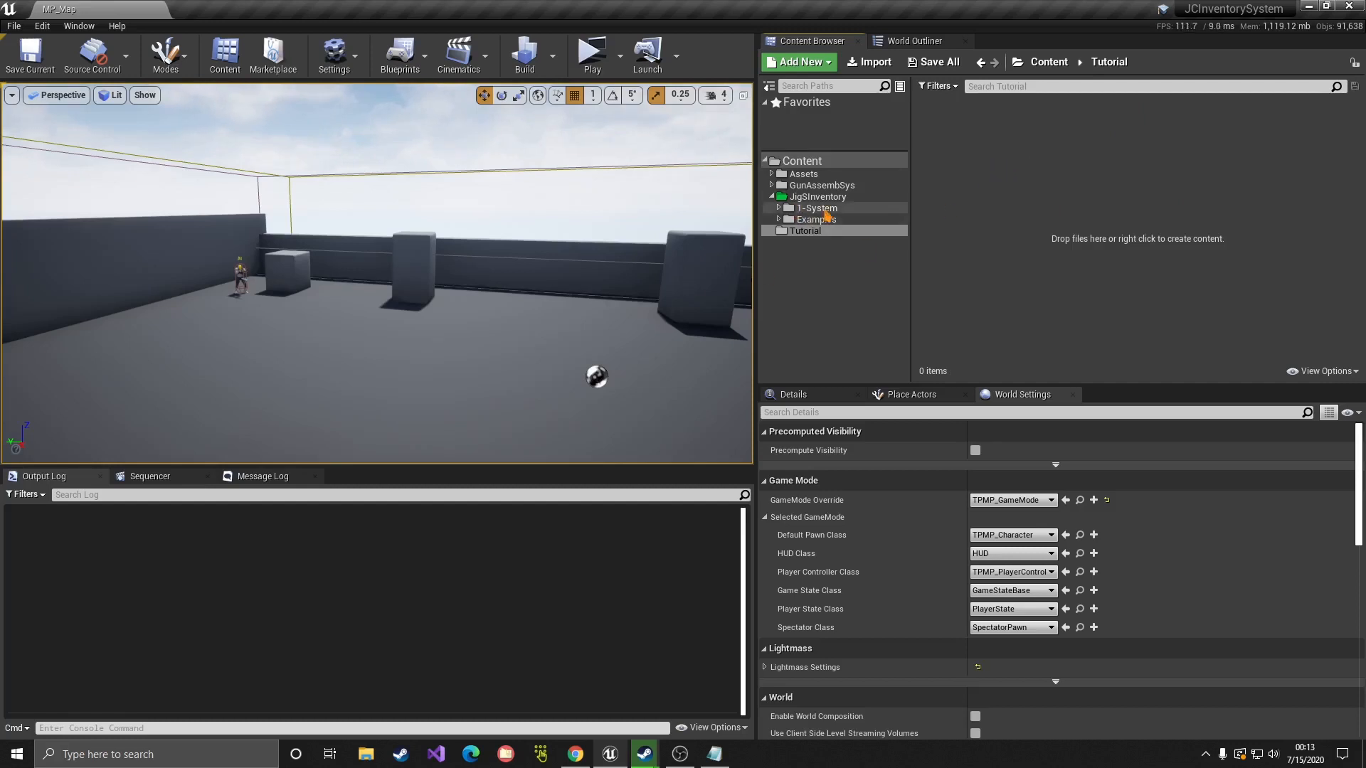
Step: Browse to 1-System/PickupSystem and open the SkelM_MainFireArmClass blueprint
click(802, 209)
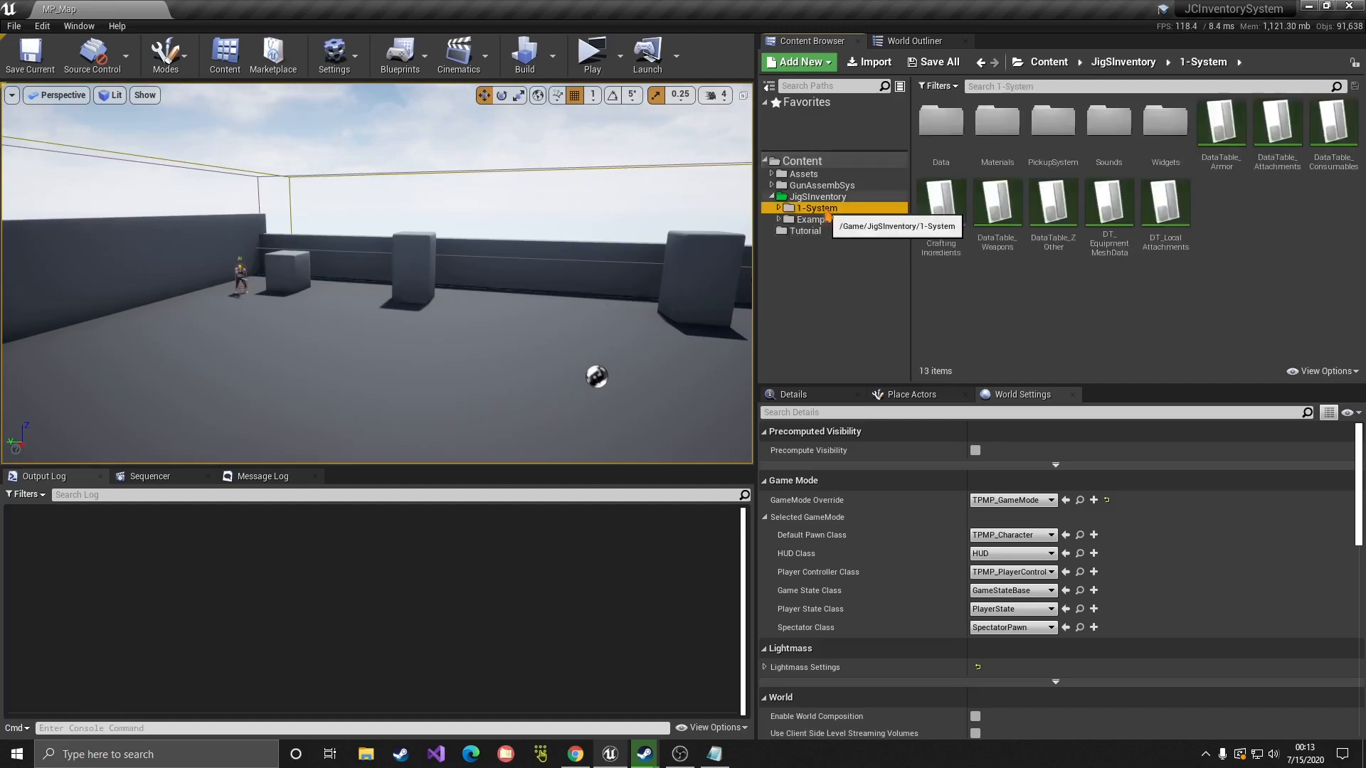
double_click(1053, 123)
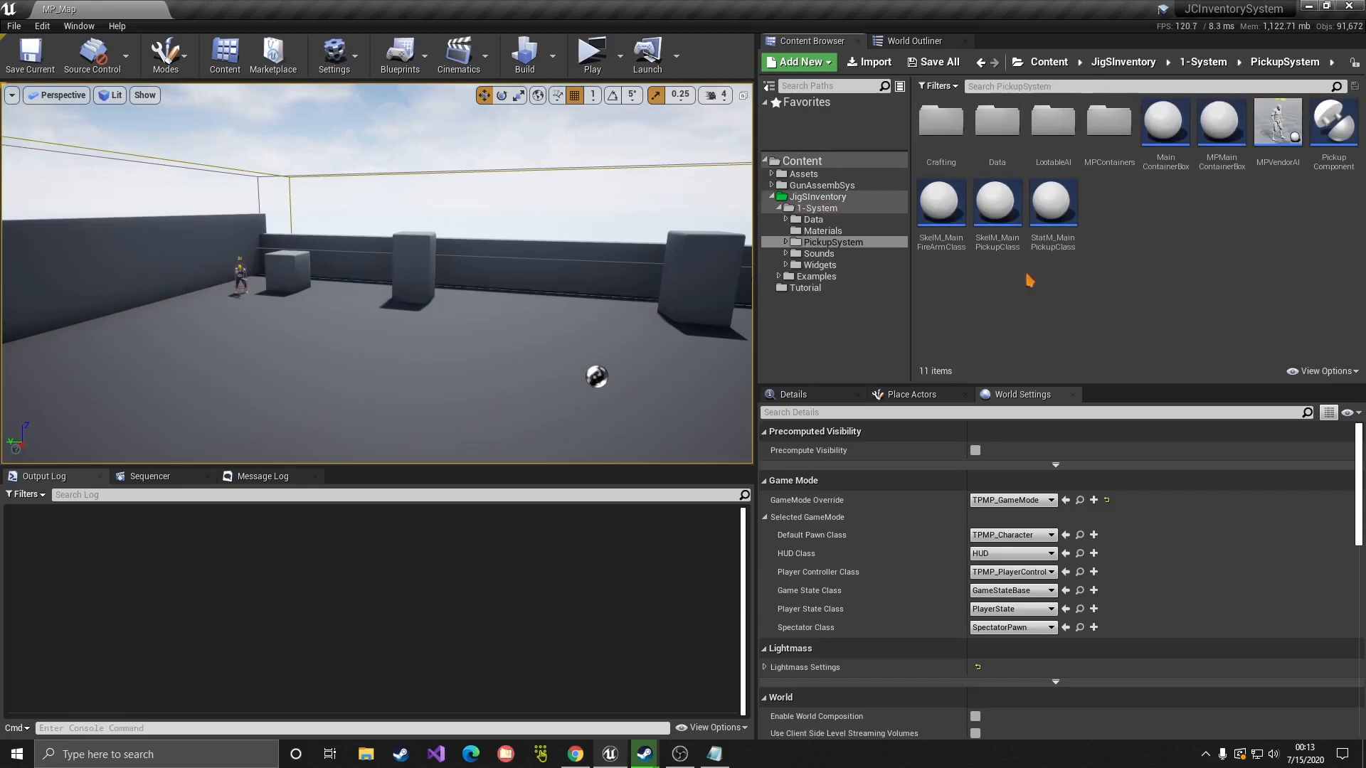
click(995, 250)
click(940, 221)
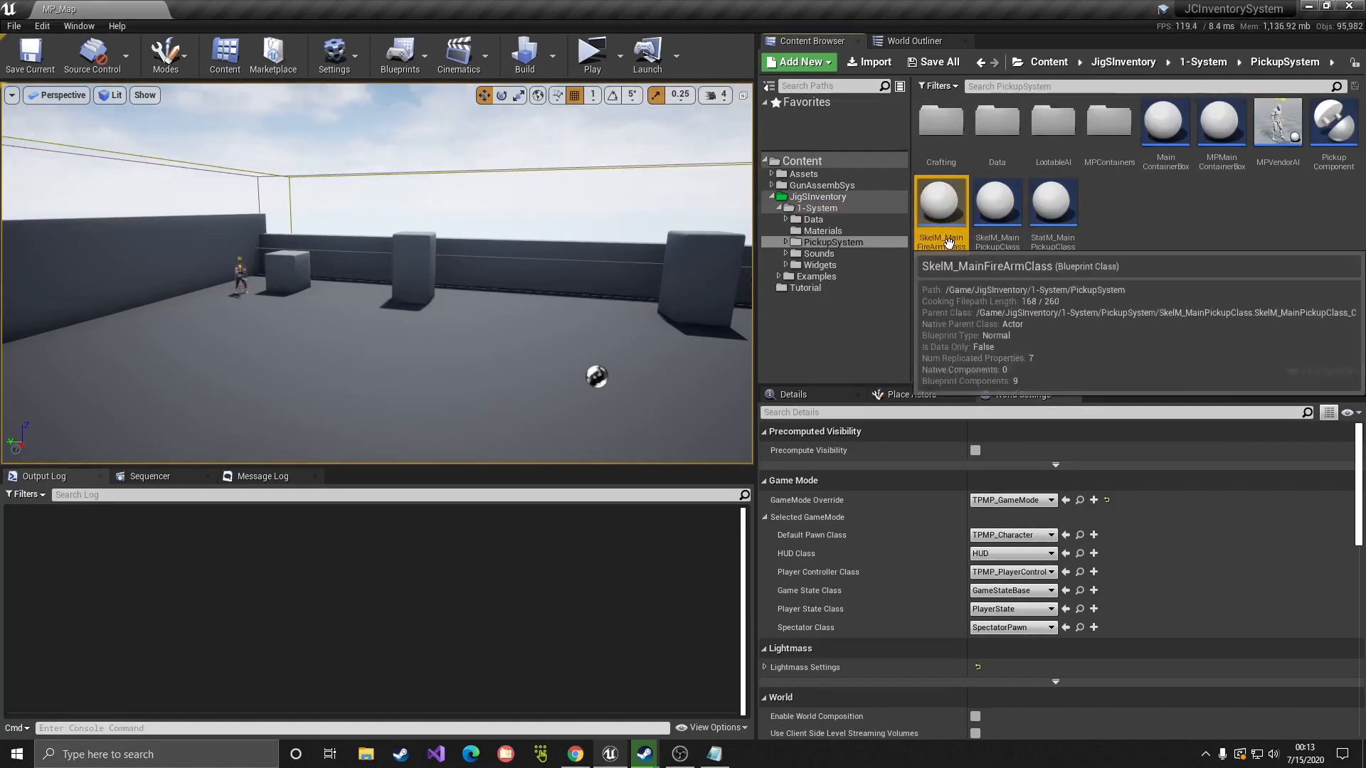
double_click(956, 253)
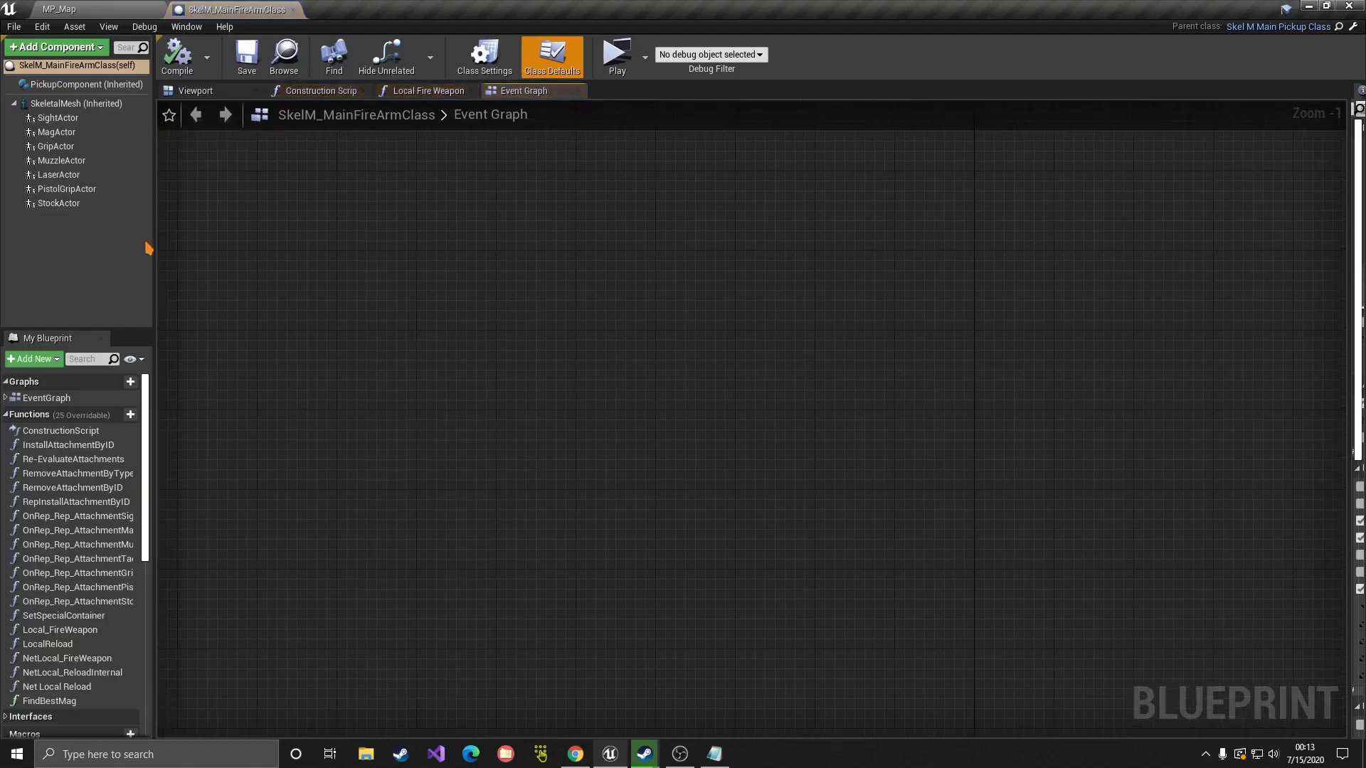
Step: Review its Class Settings with widened panels, then return to the MP_Map level
click(485, 57)
drag(1348, 191, 1027, 178)
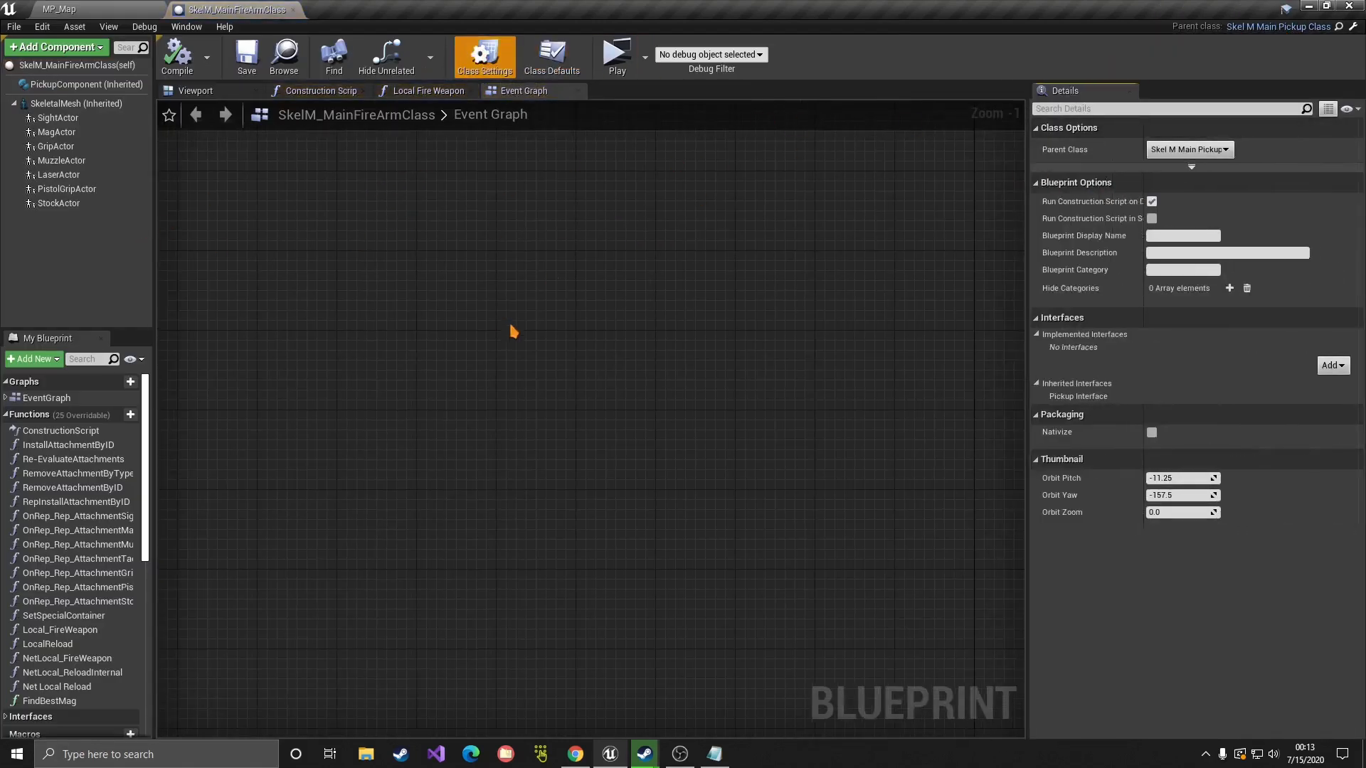
drag(155, 295, 356, 295)
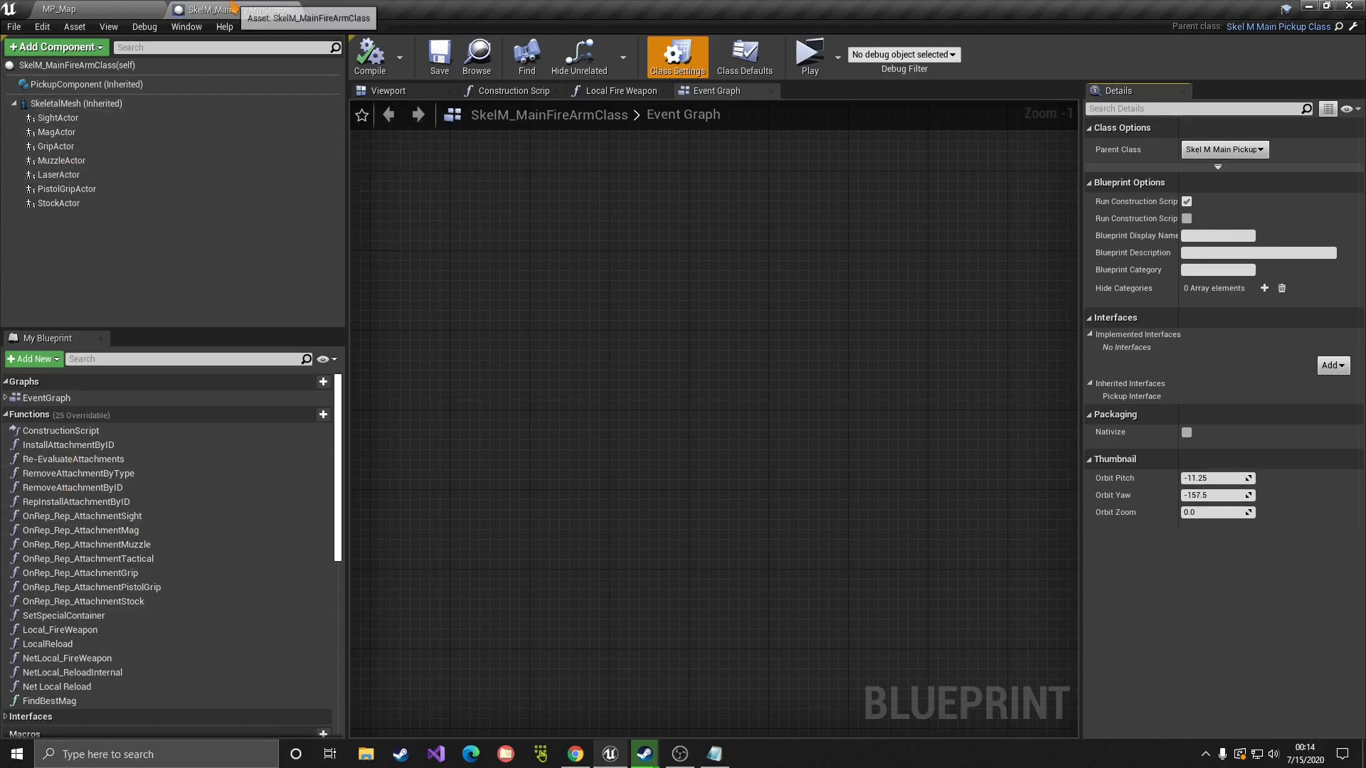
click(155, 8)
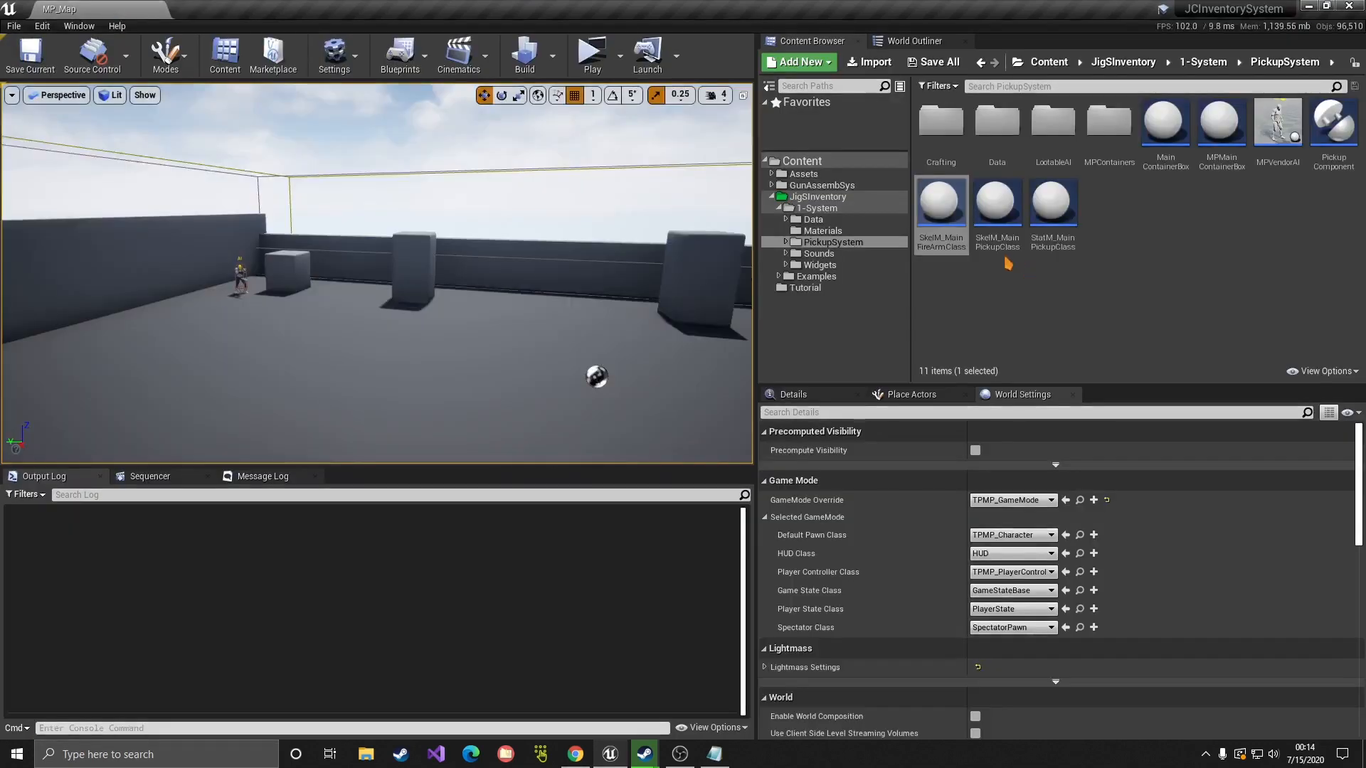
Step: Create a child blueprint of SkelM_MainFireArmClass named M4 and save it
right_click(927, 206)
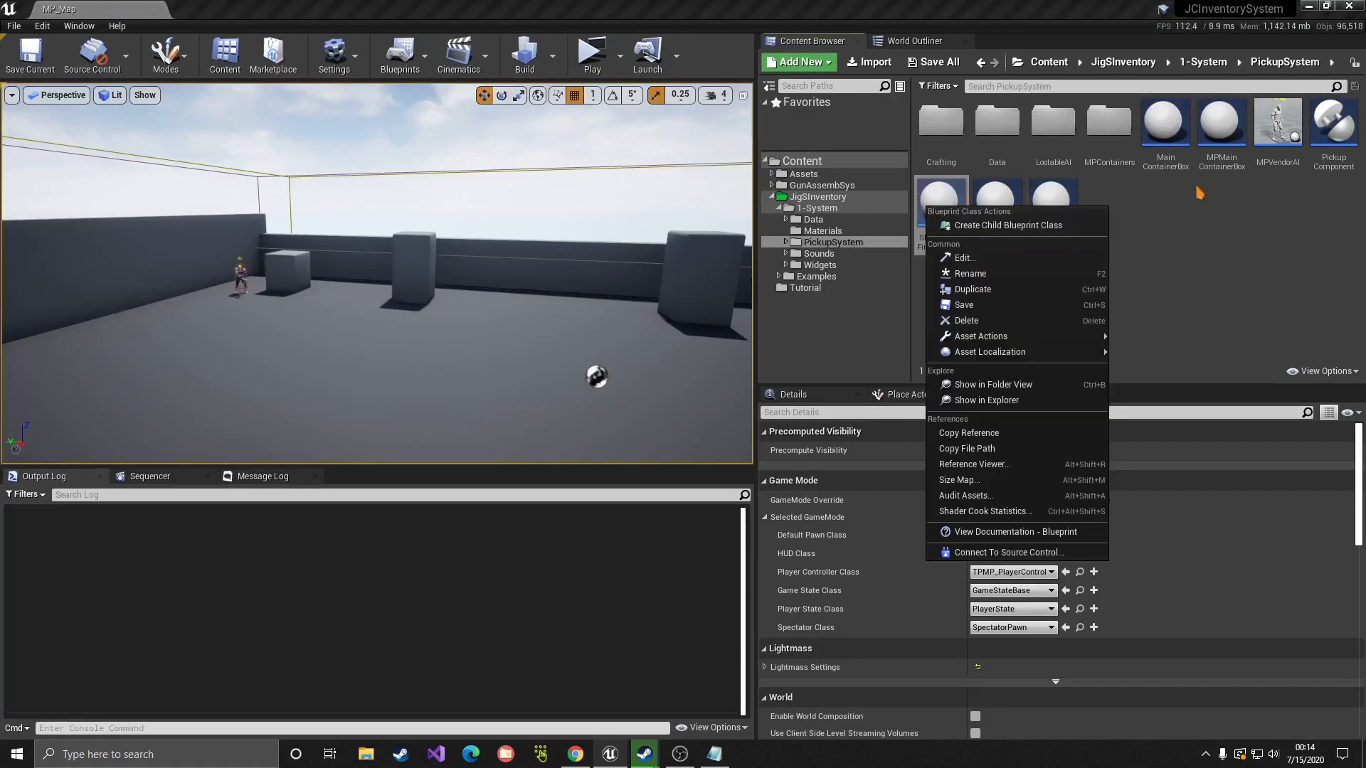
click(1228, 212)
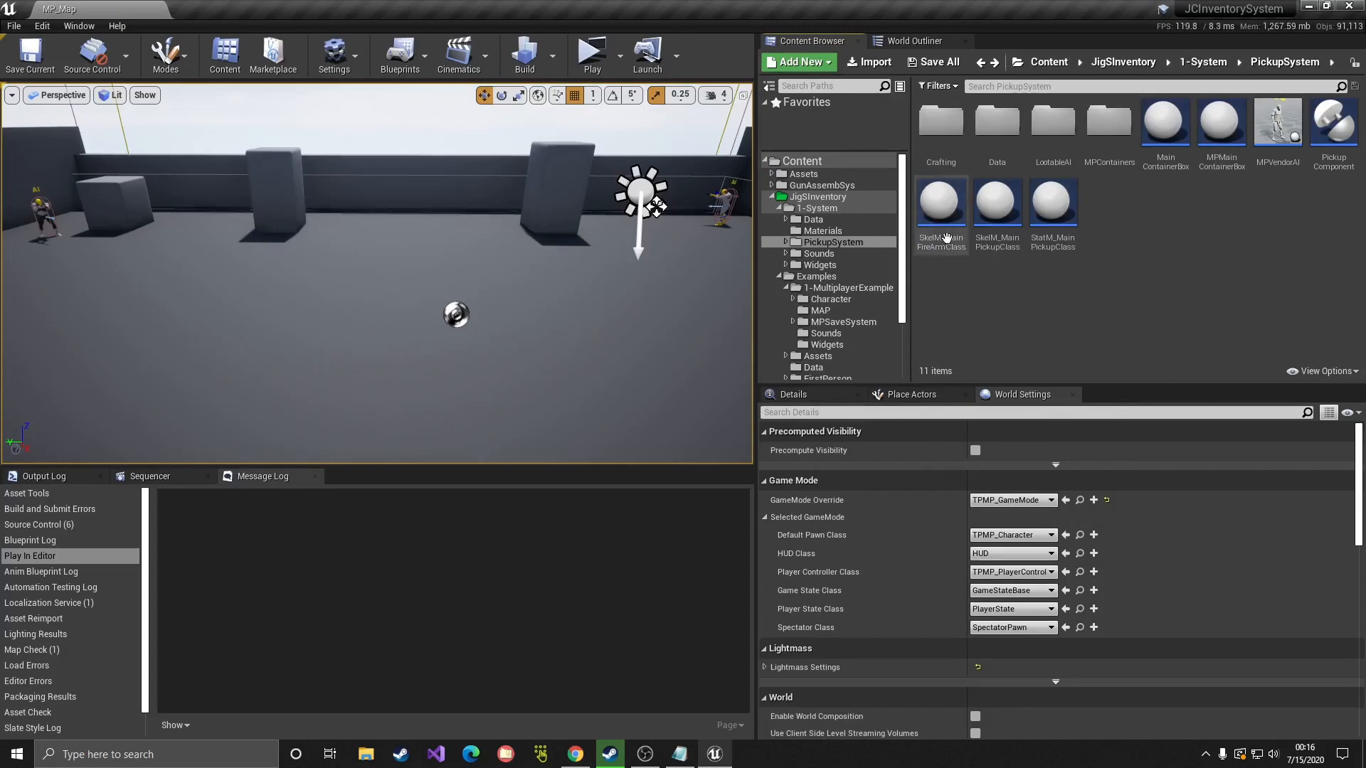
right_click(949, 249)
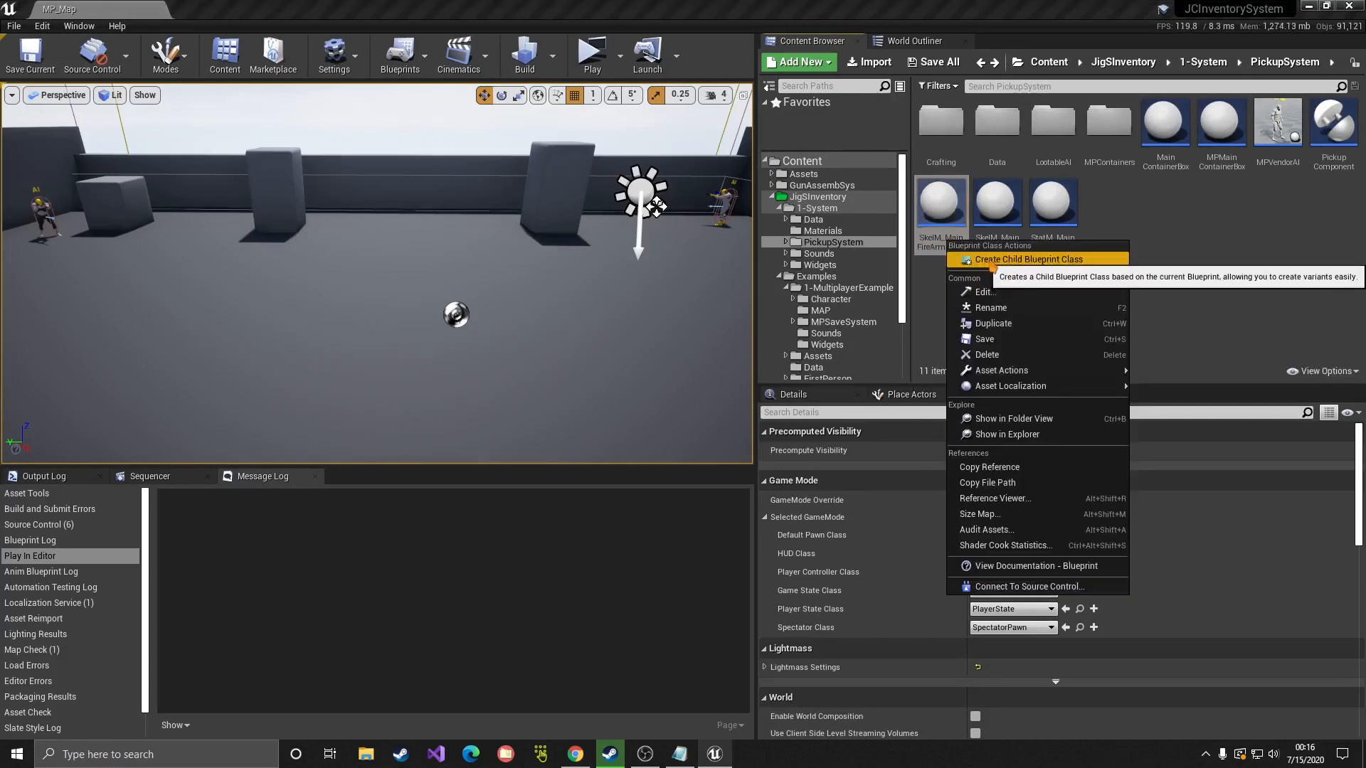
click(1012, 262)
key(BackSpace)
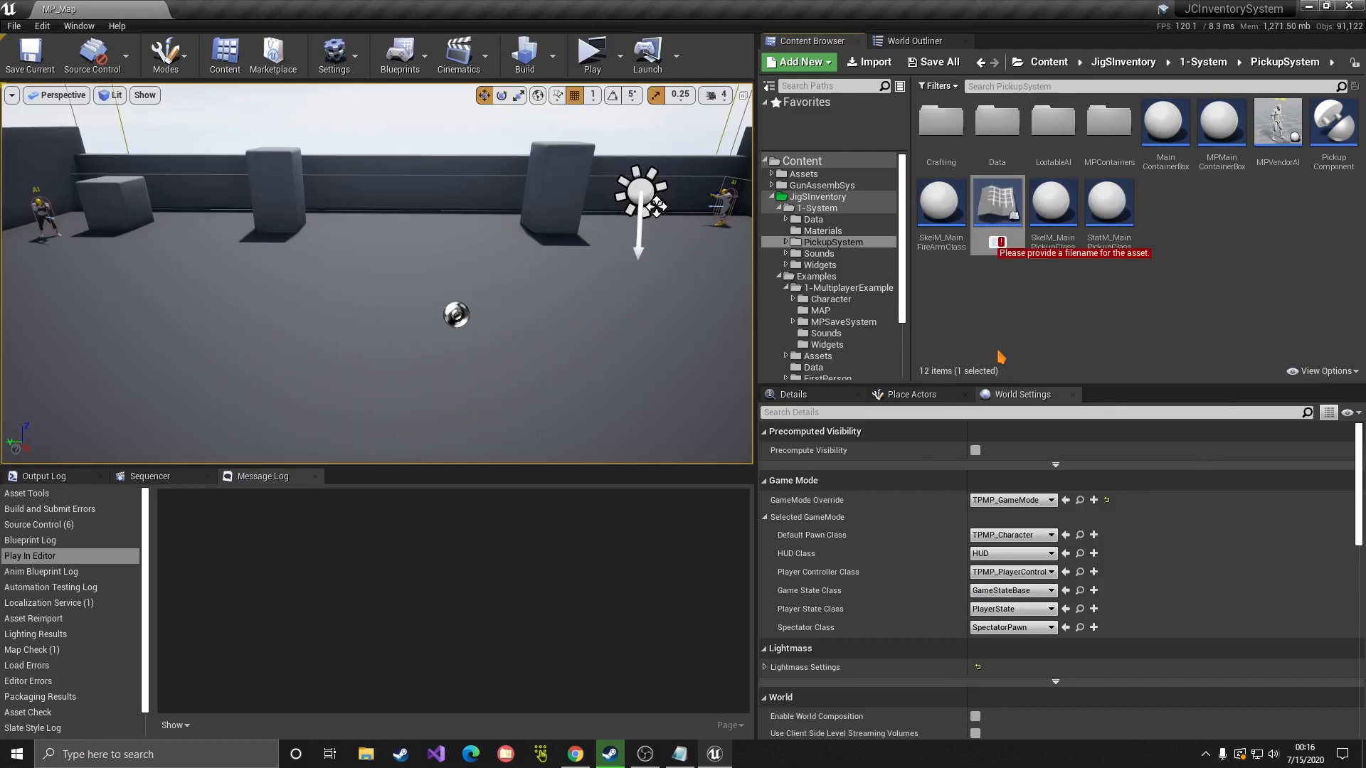
text(M4)
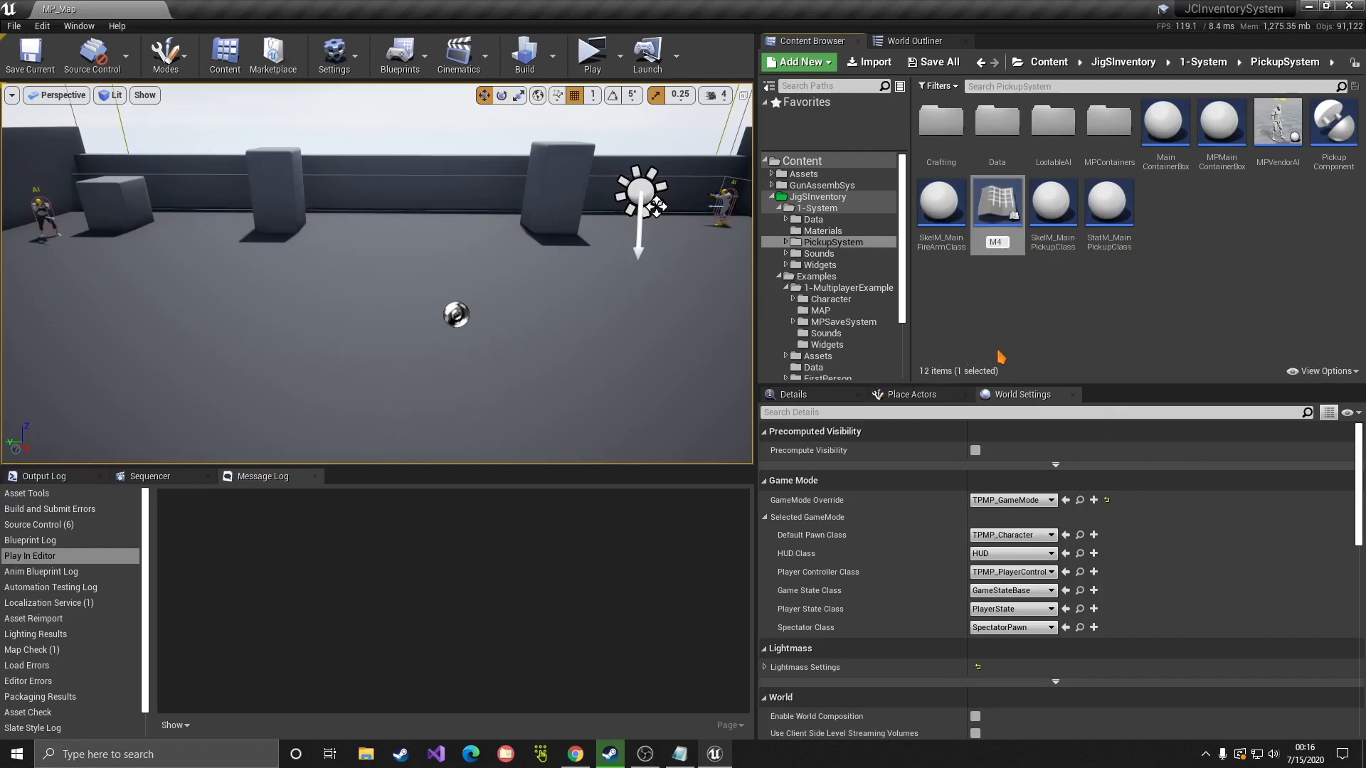
key(Return)
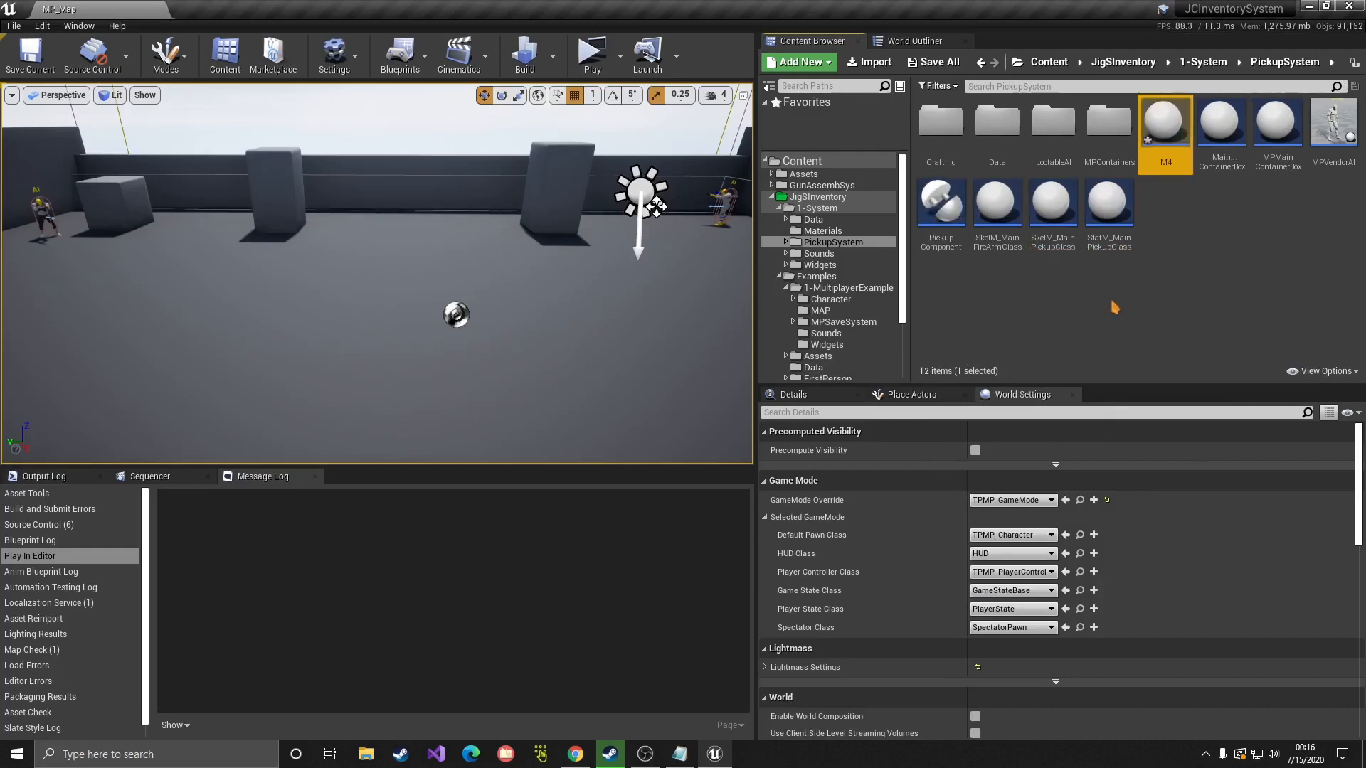
key(ctrl+s)
Step: Open the M4 blueprint to look it over, then close its tab
double_click(1164, 146)
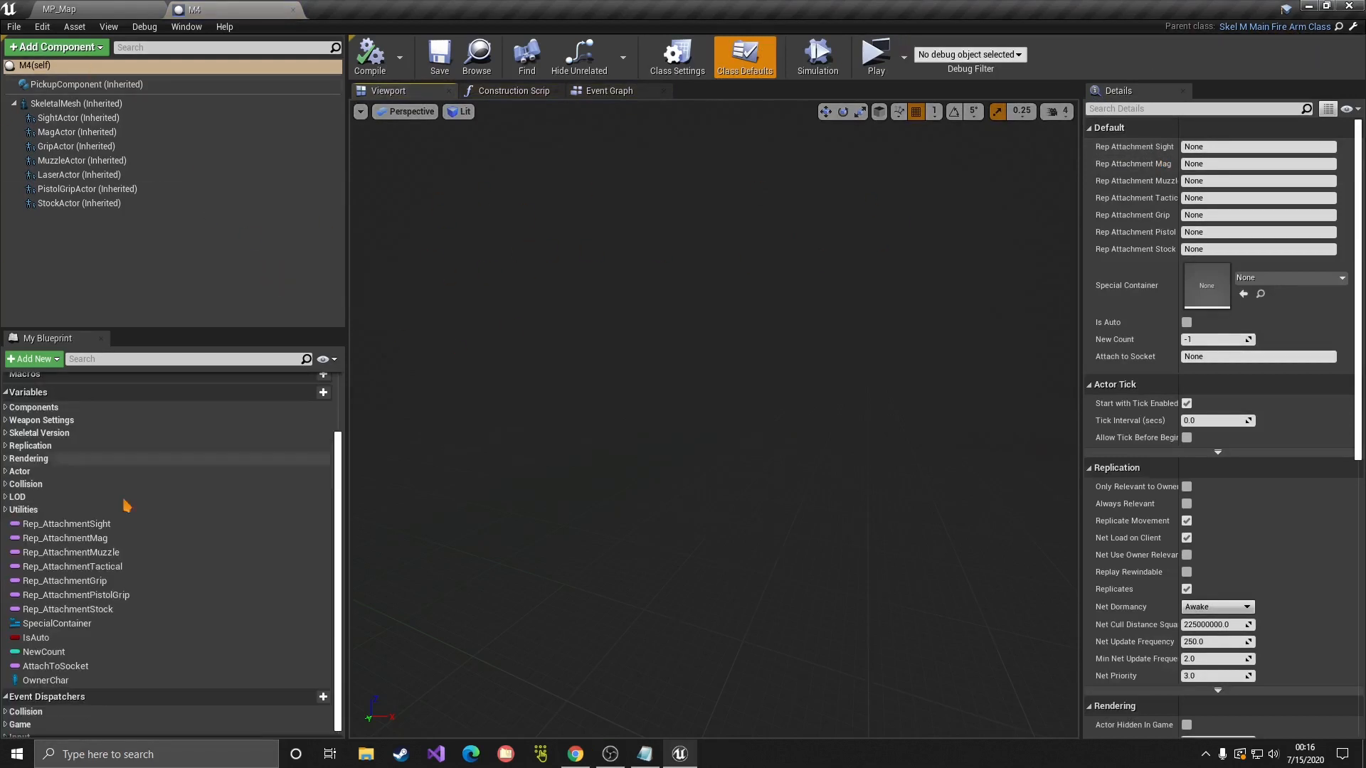
scroll(153, 461, down, 1)
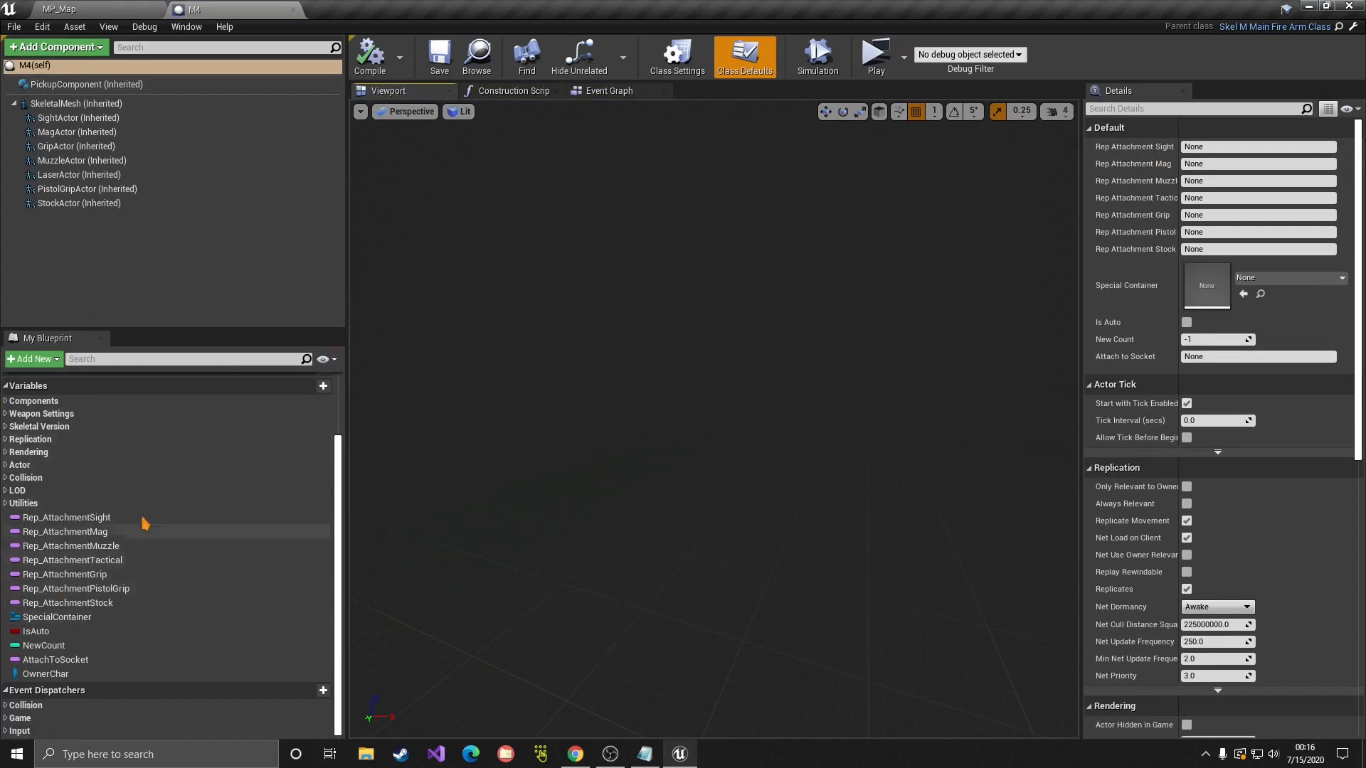
scroll(146, 530, up, 5)
click(292, 9)
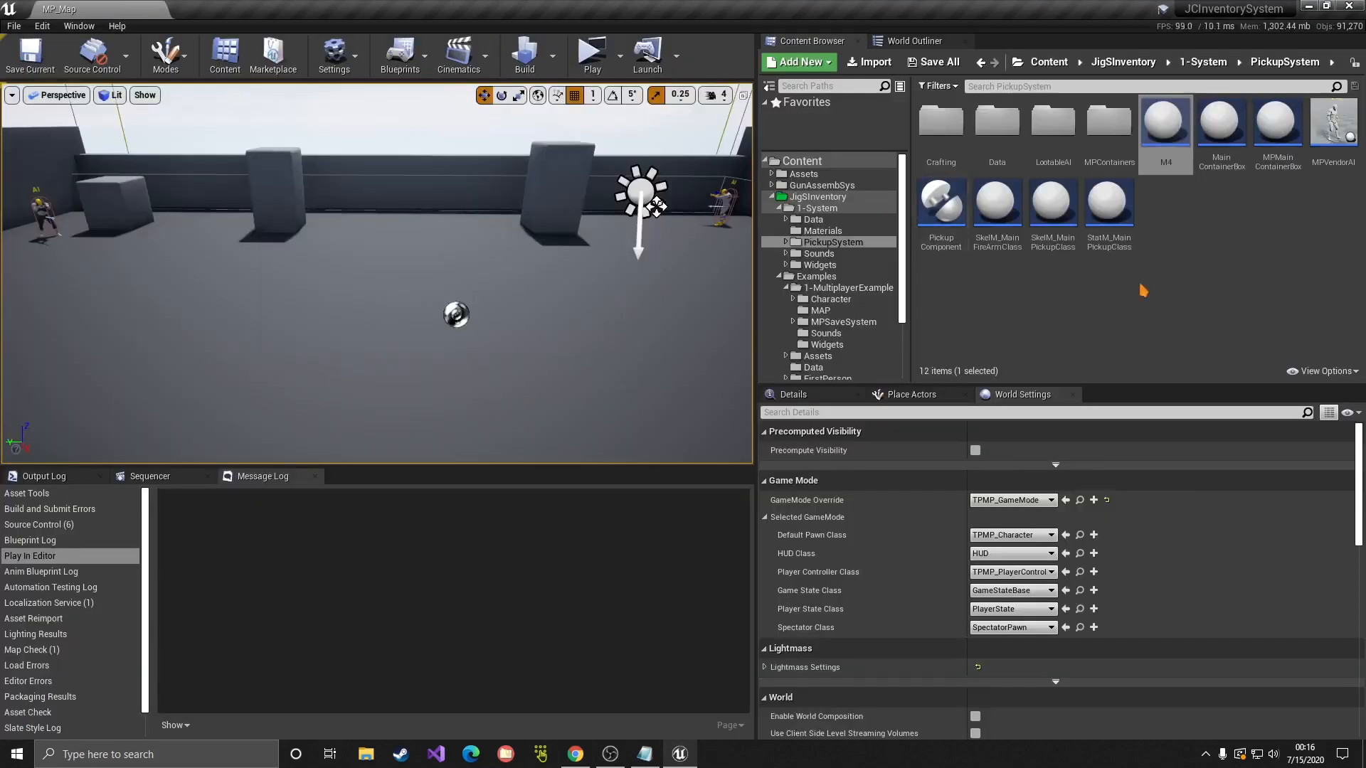
Step: Move the M4 blueprint from PickupSystem into the Tutorial folder and confirm it arrived
click(771, 197)
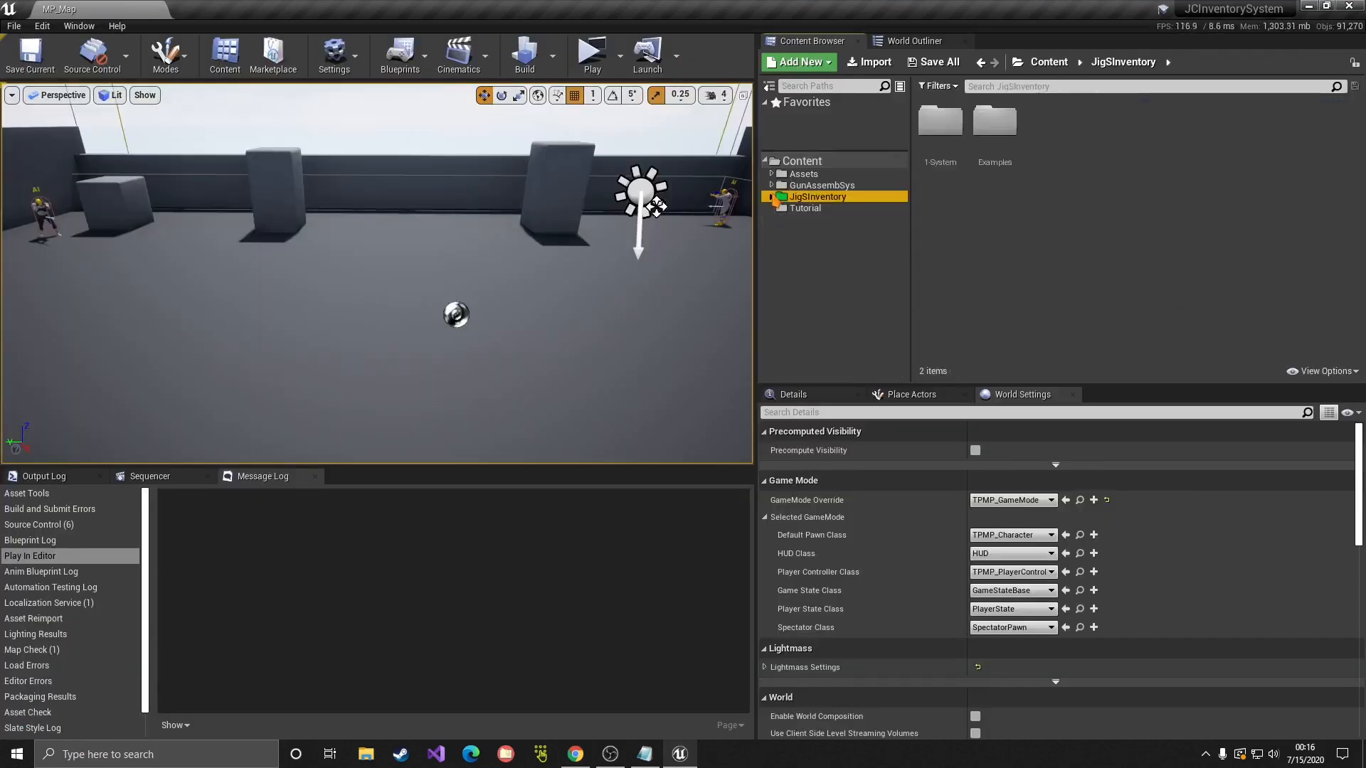
click(807, 212)
key(alt+Left)
key(alt+Left)
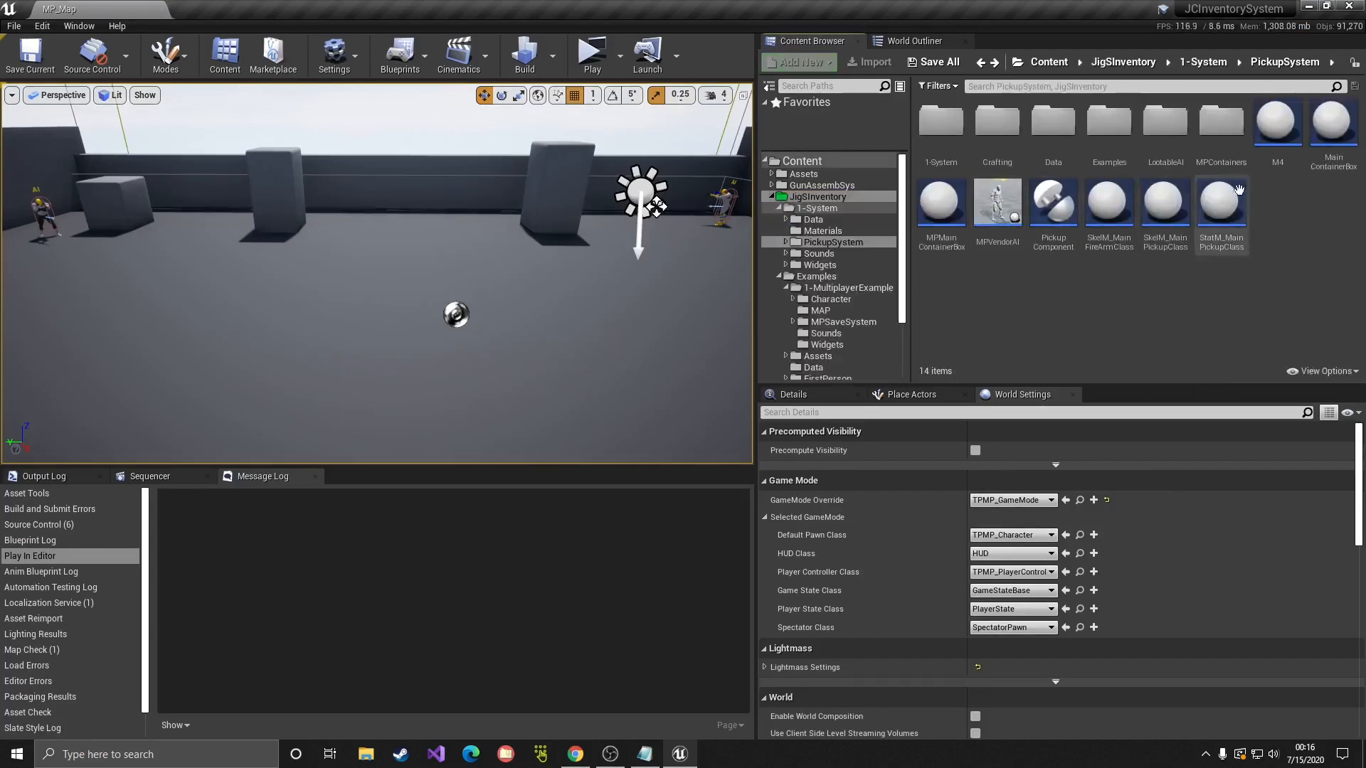
drag(1276, 121, 818, 377)
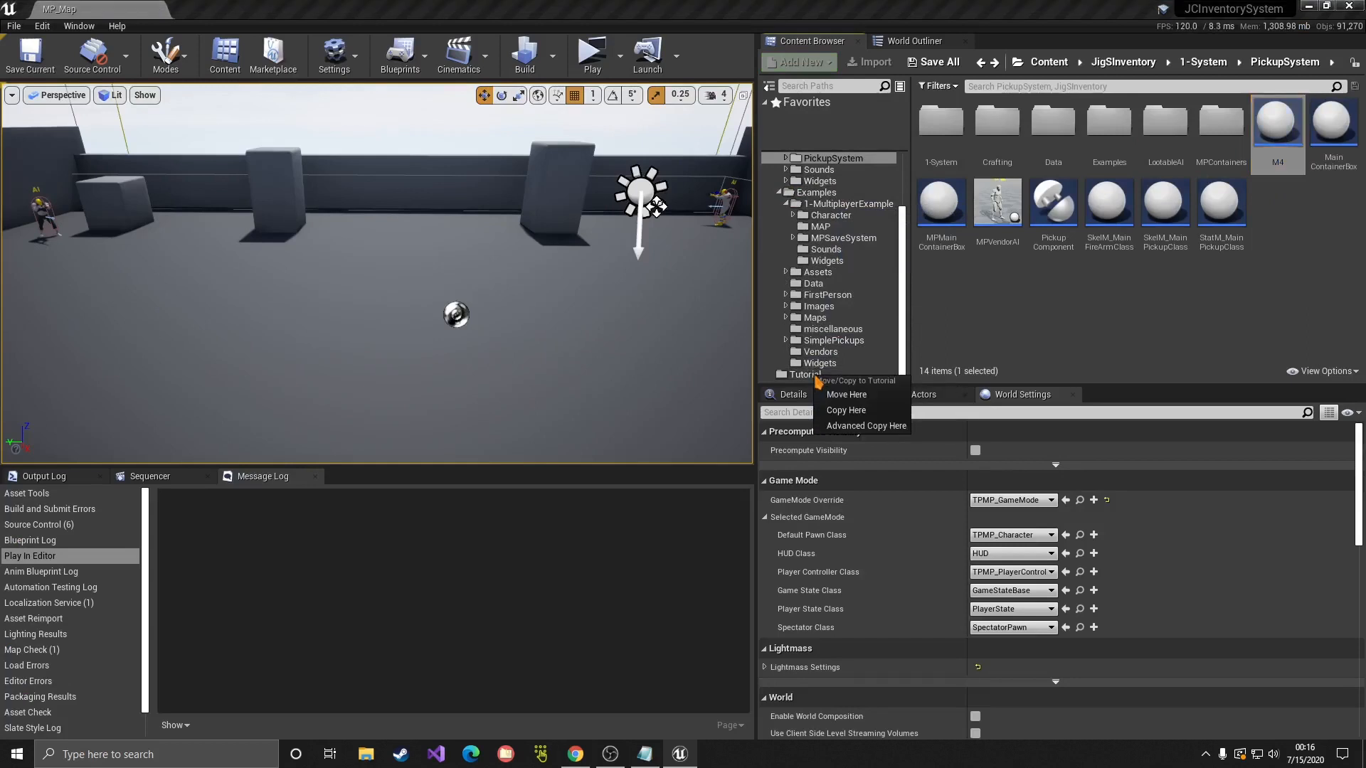
click(845, 395)
click(805, 374)
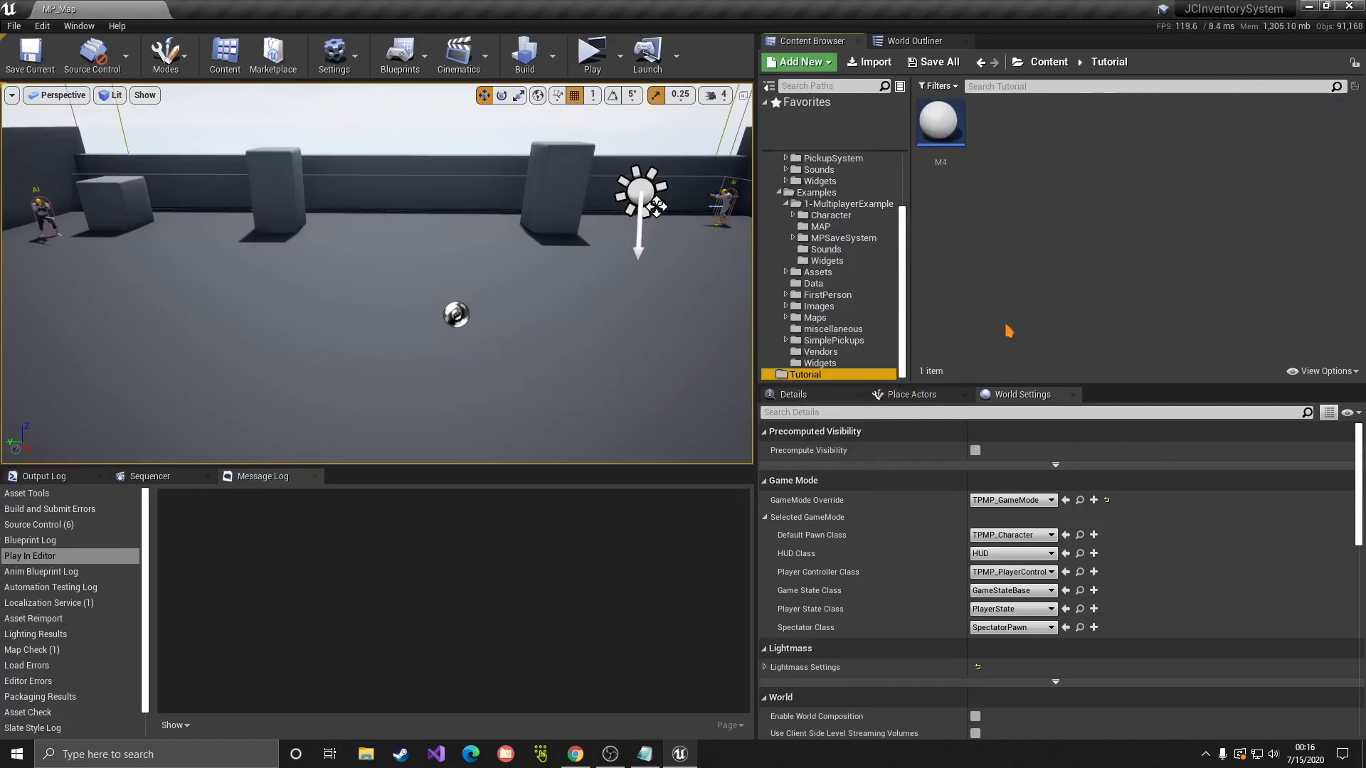
click(1006, 323)
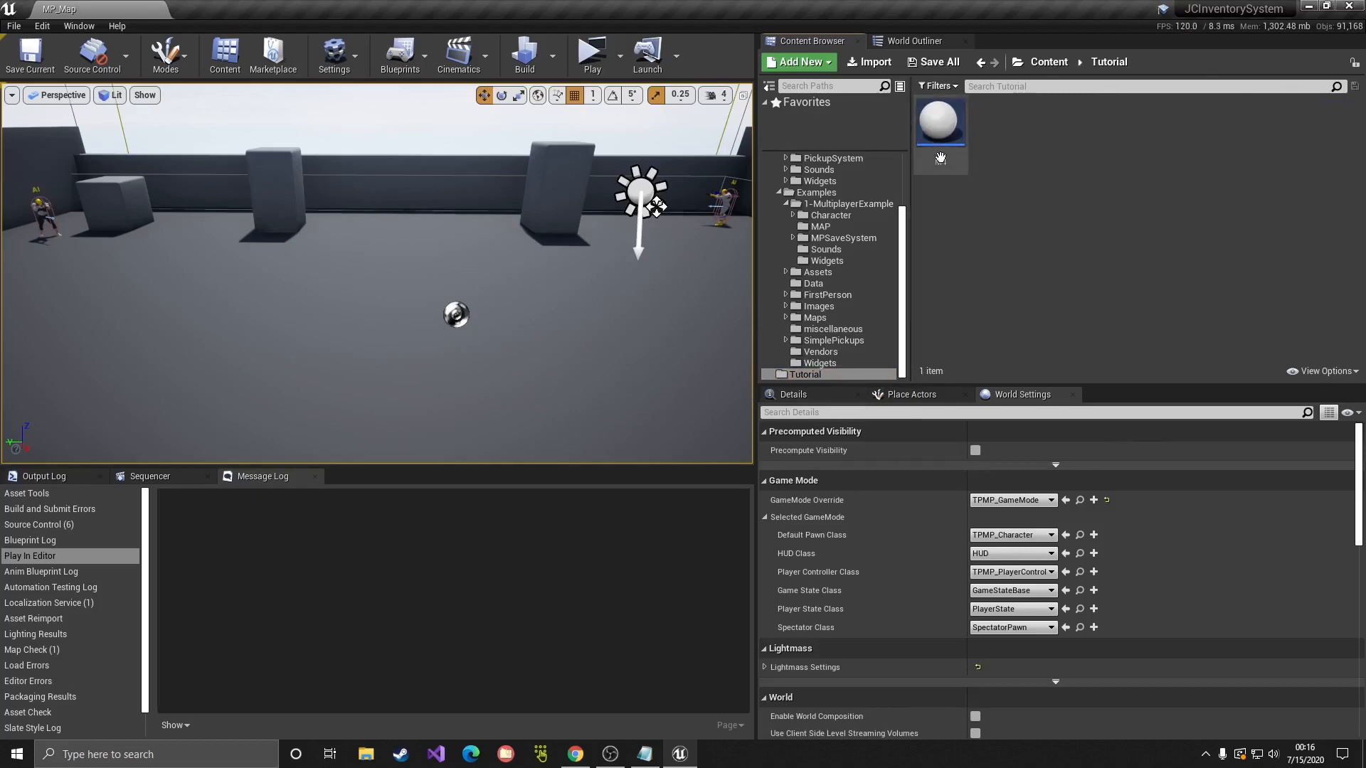
Step: Open the M4 blueprint and assign SK_SM_AR4_X as its skeletal mesh
double_click(928, 165)
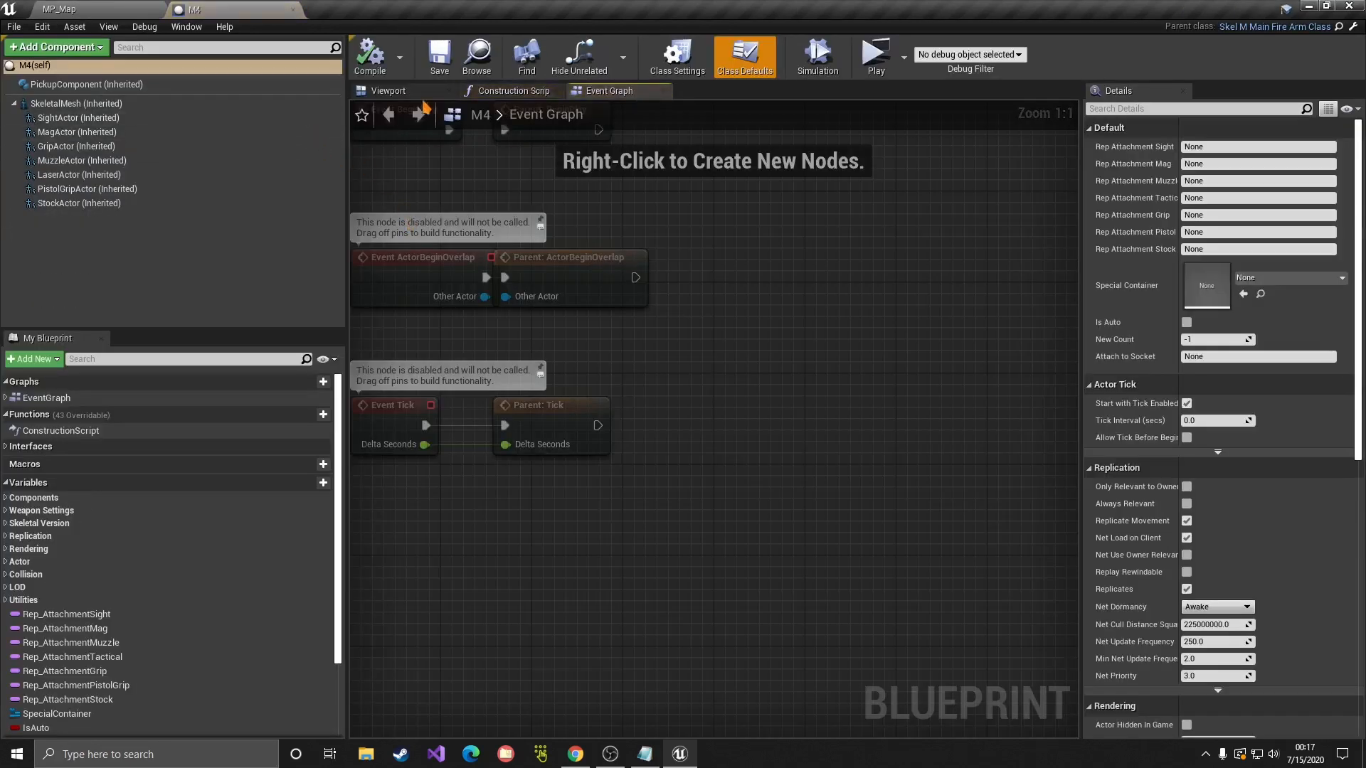
click(402, 91)
click(76, 103)
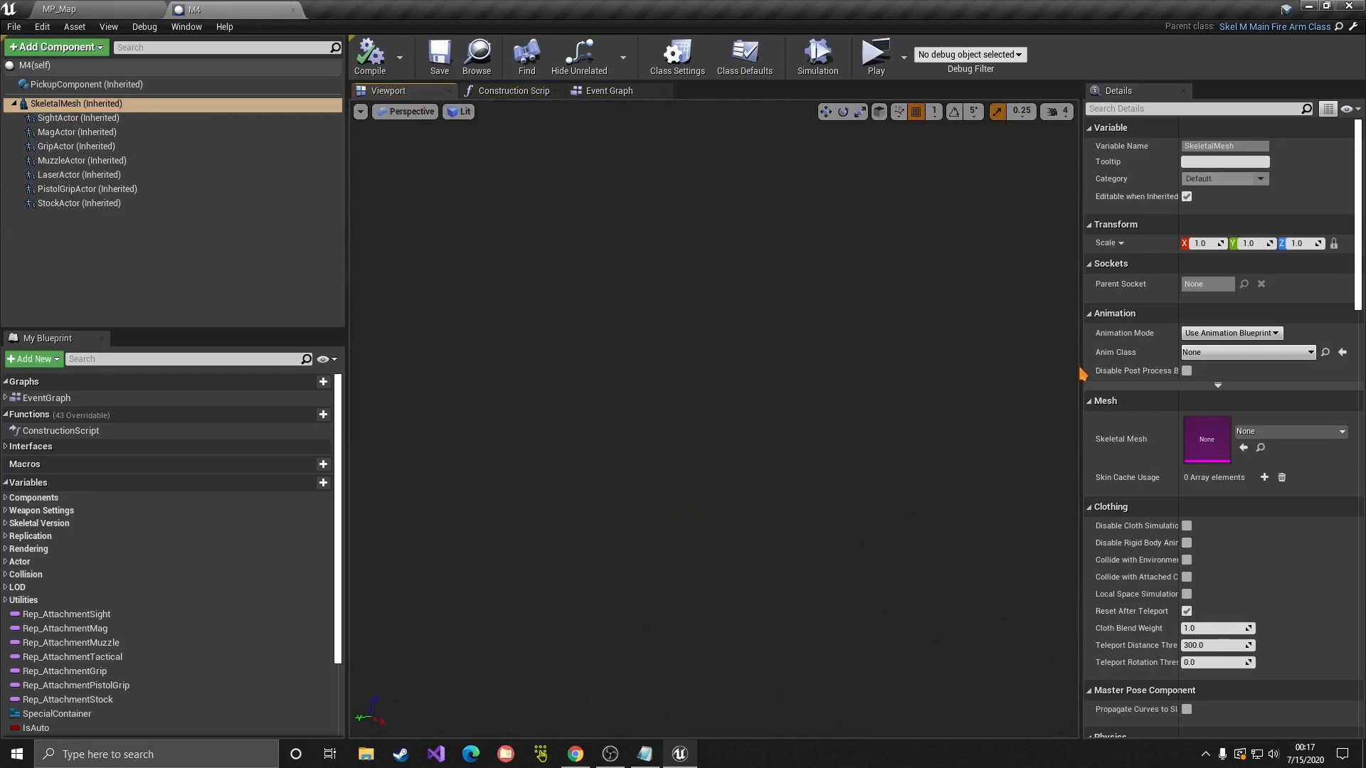
drag(1082, 372, 767, 370)
click(1071, 431)
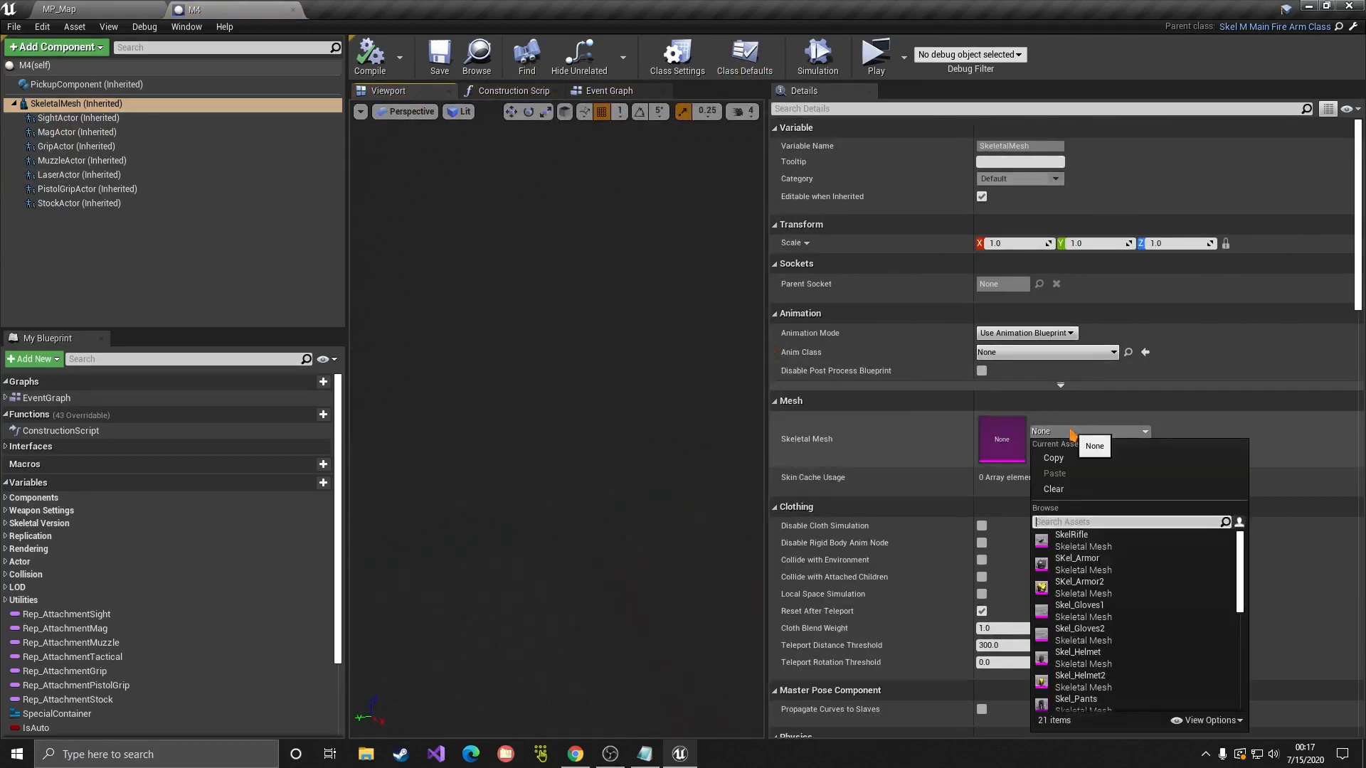
text(m4)
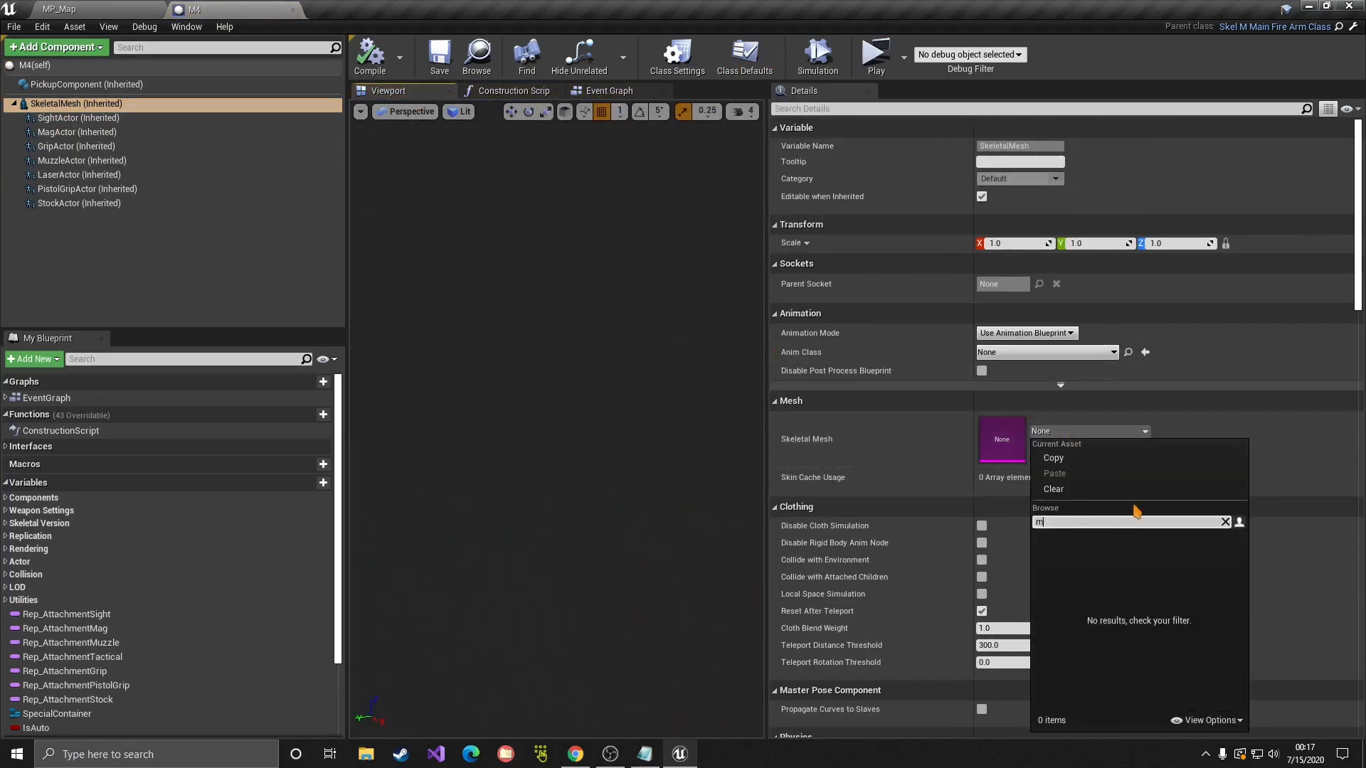
key(BackSpace)
text(A)
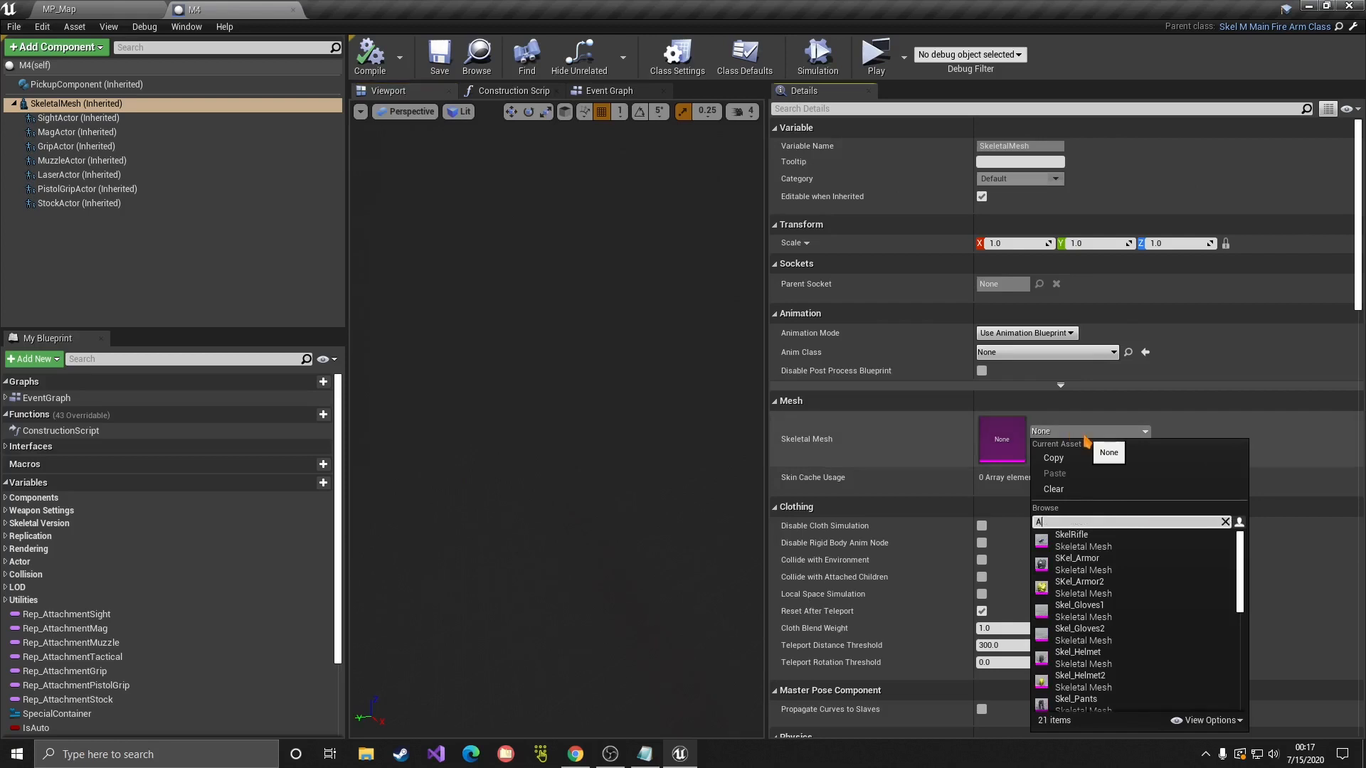
text(r)
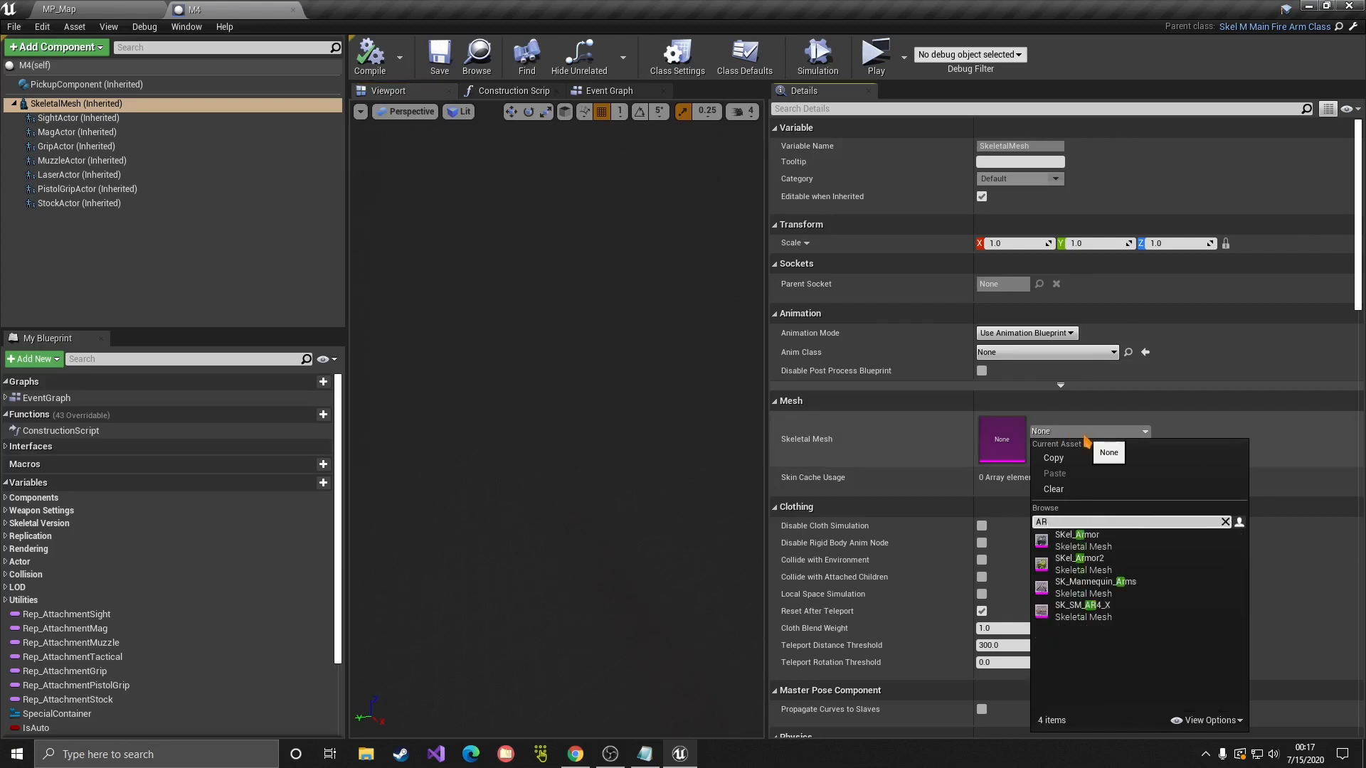
click(1073, 612)
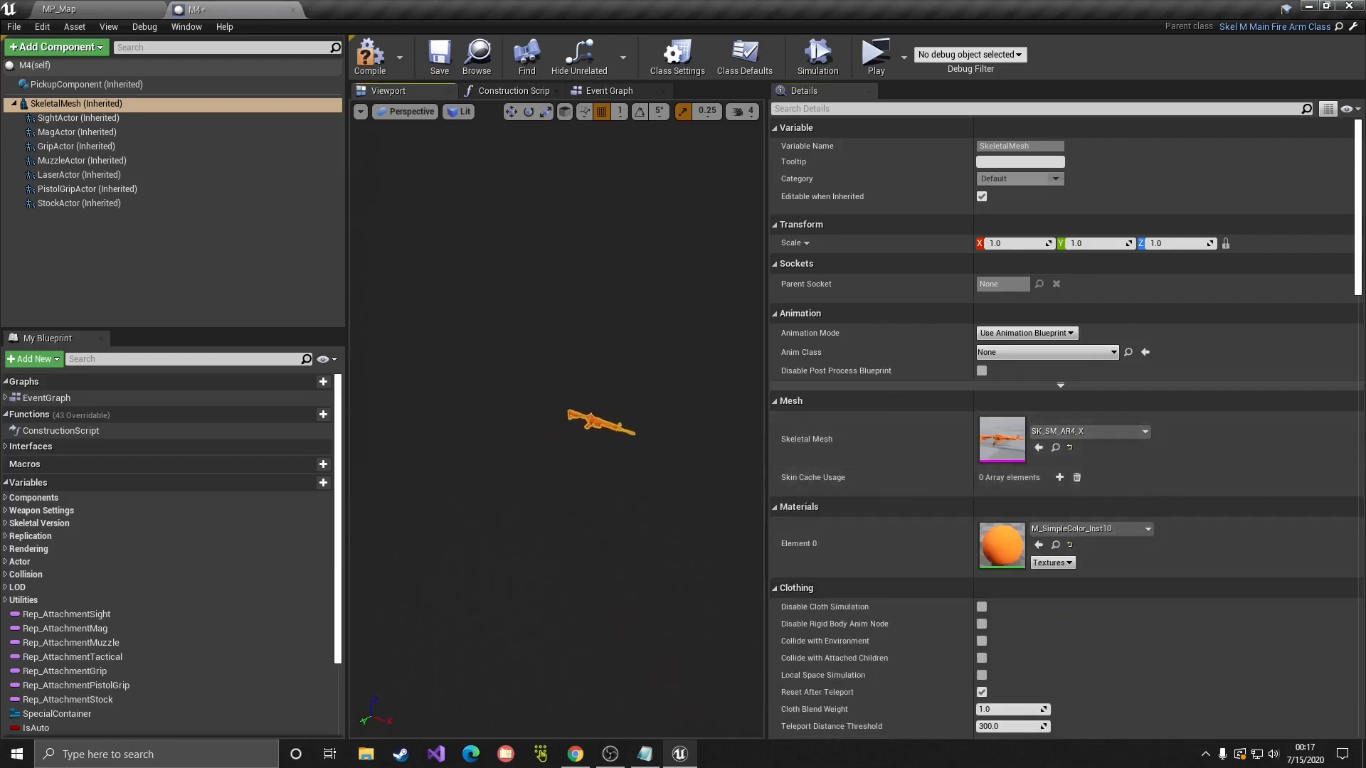
Step: Frame the rifle in the preview viewport and compile the M4 Blueprint
key(w)
mouse_move(557, 427)
right_down()
mouse_move(584, 418)
mouse_move(575, 429)
right_up()
key(s)
key(w)
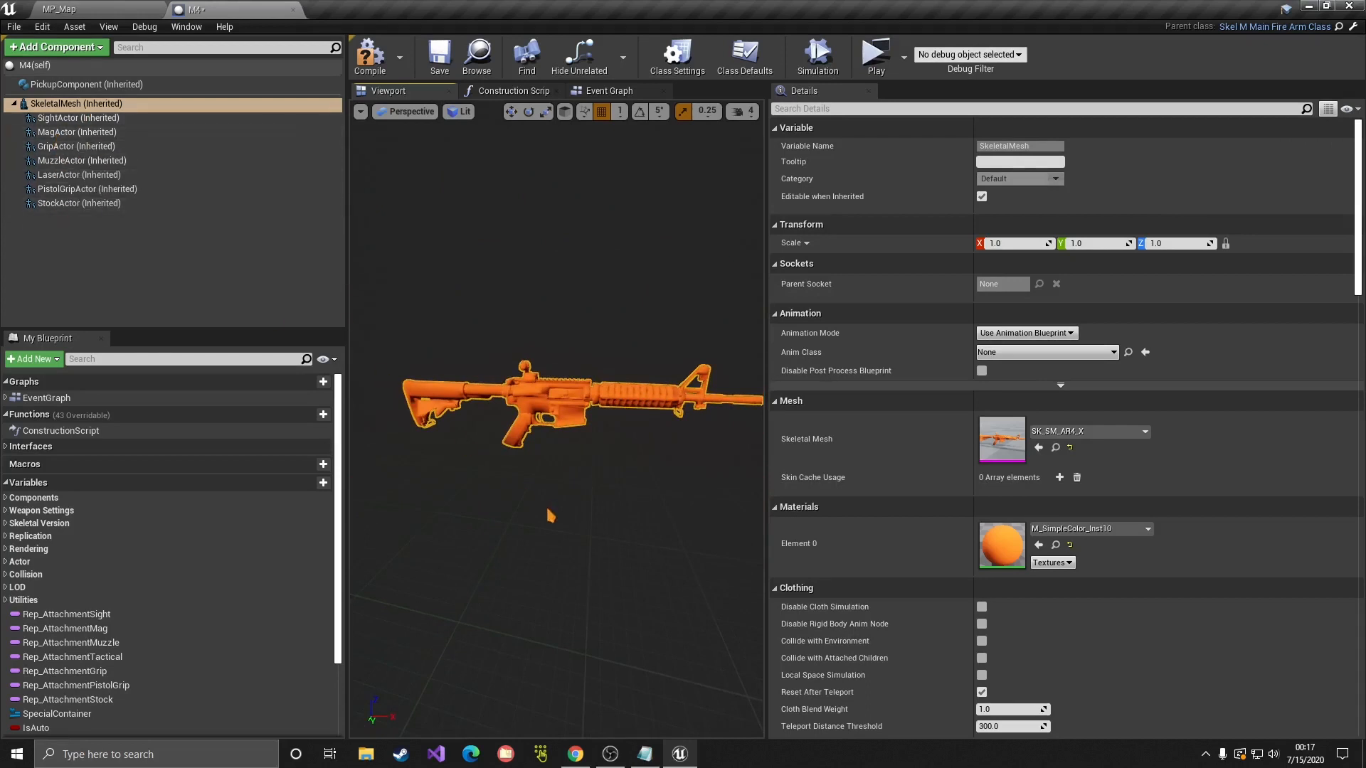
key(w)
right_drag(551, 516, 552, 512)
key(s)
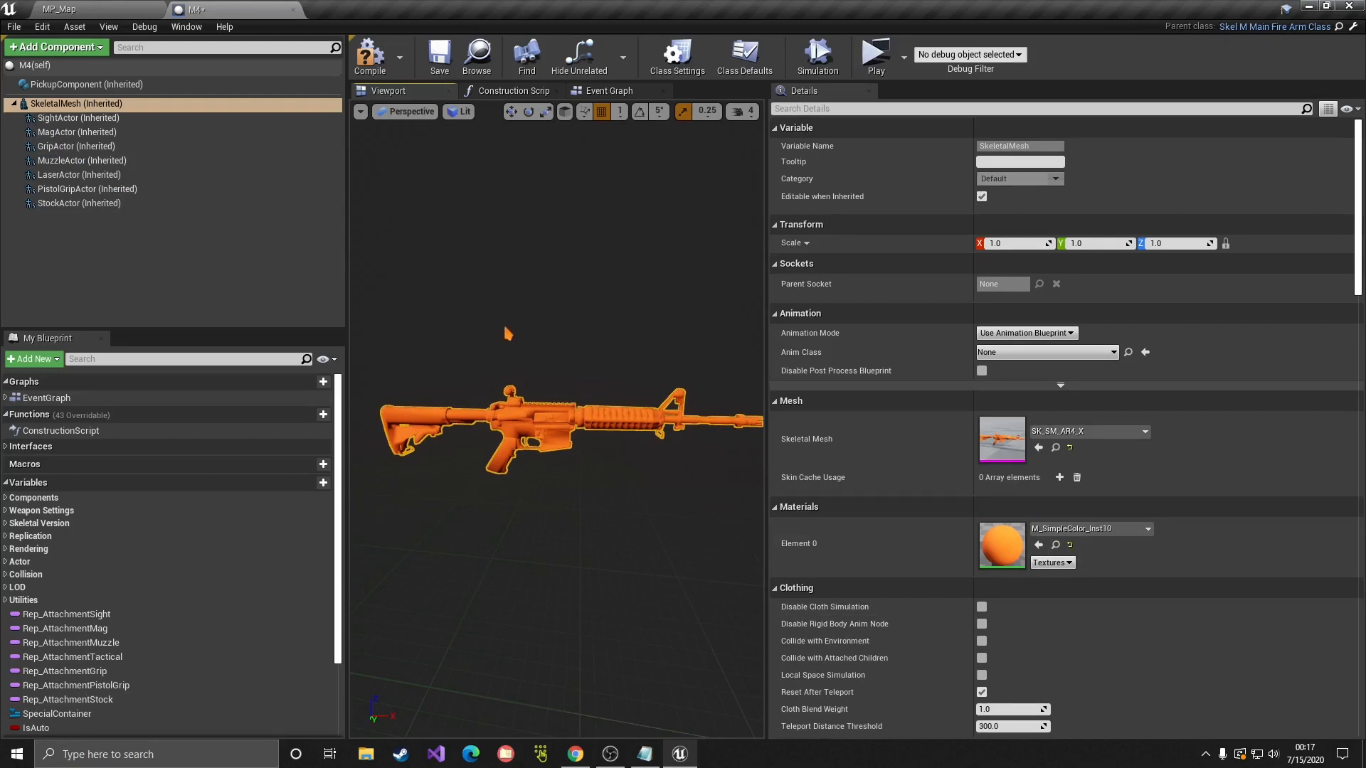
click(371, 56)
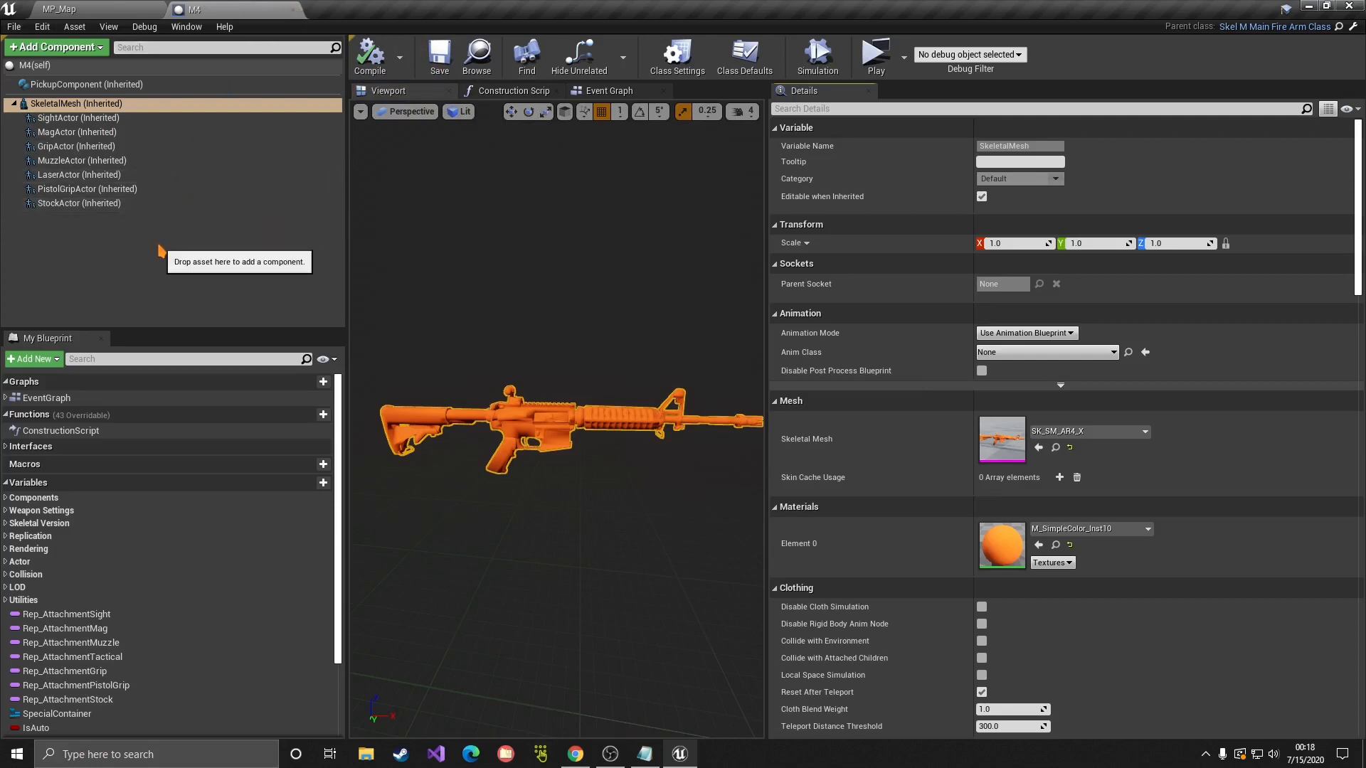
Step: Browse to JigSInventory/1-System and open DataTable_Weapons
click(59, 9)
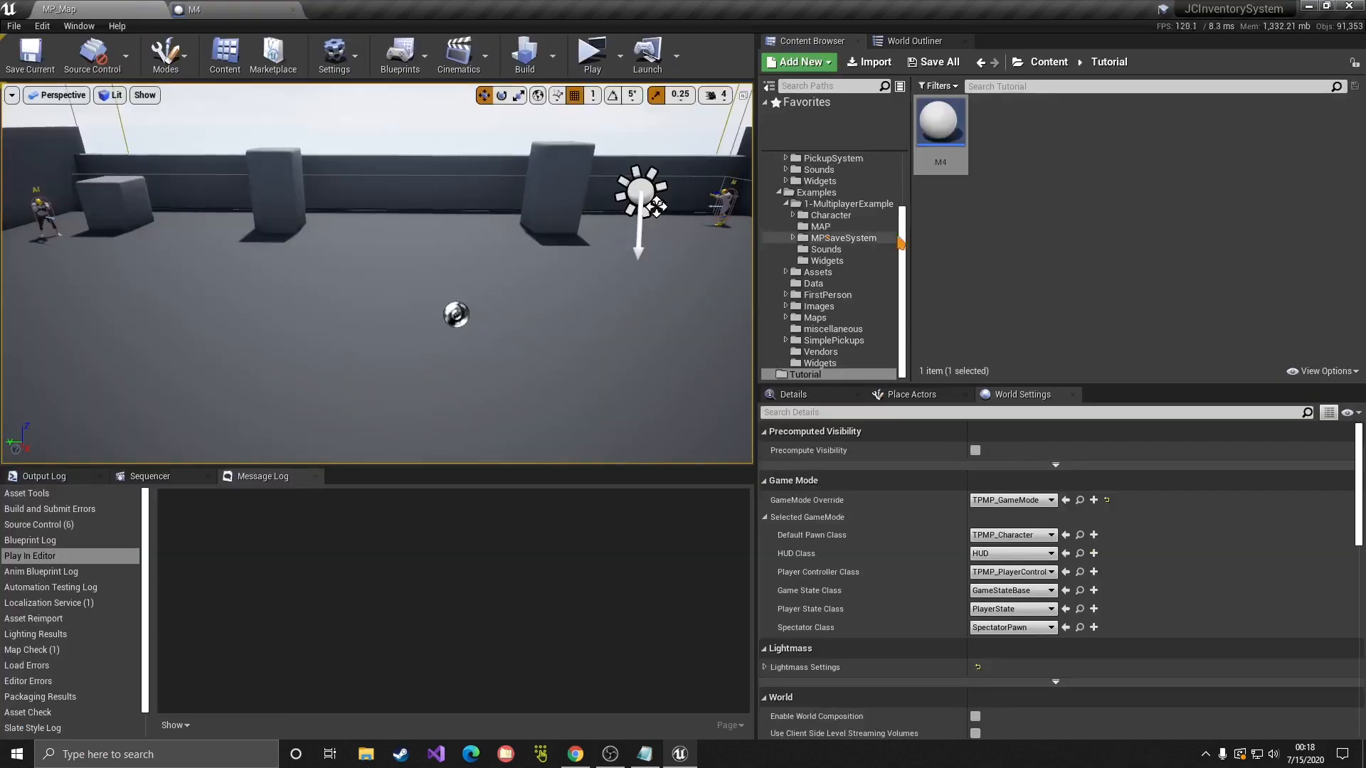
scroll(807, 228, up, 4)
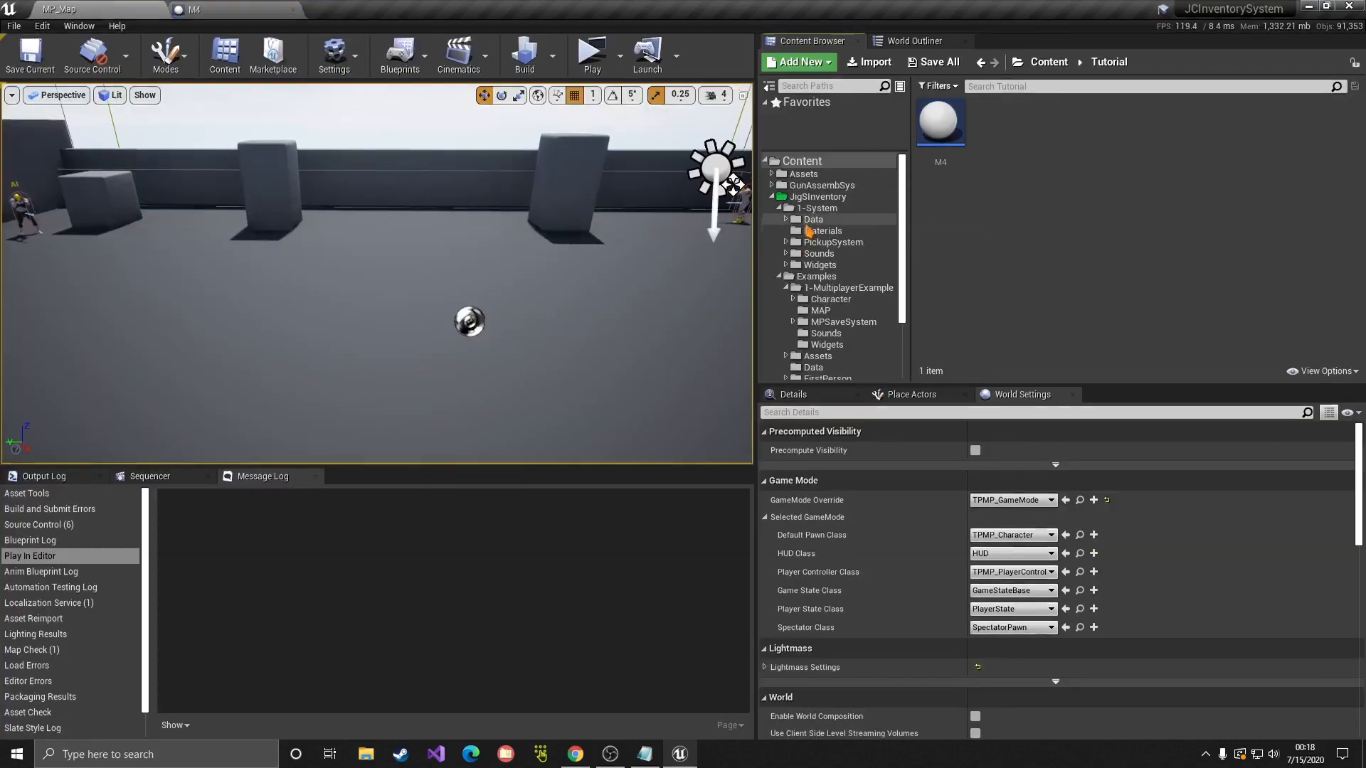
scroll(806, 228, down, 4)
scroll(802, 228, up, 4)
click(771, 196)
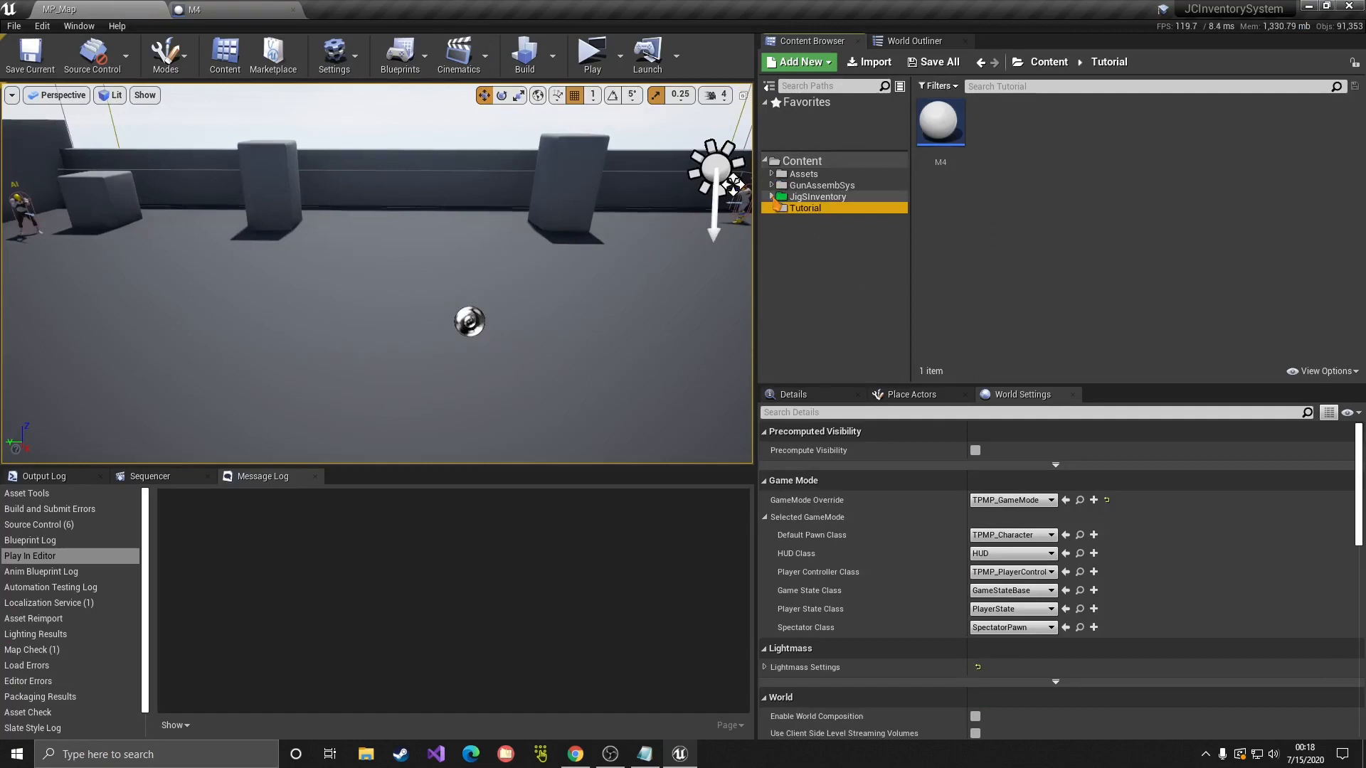
click(818, 197)
double_click(941, 122)
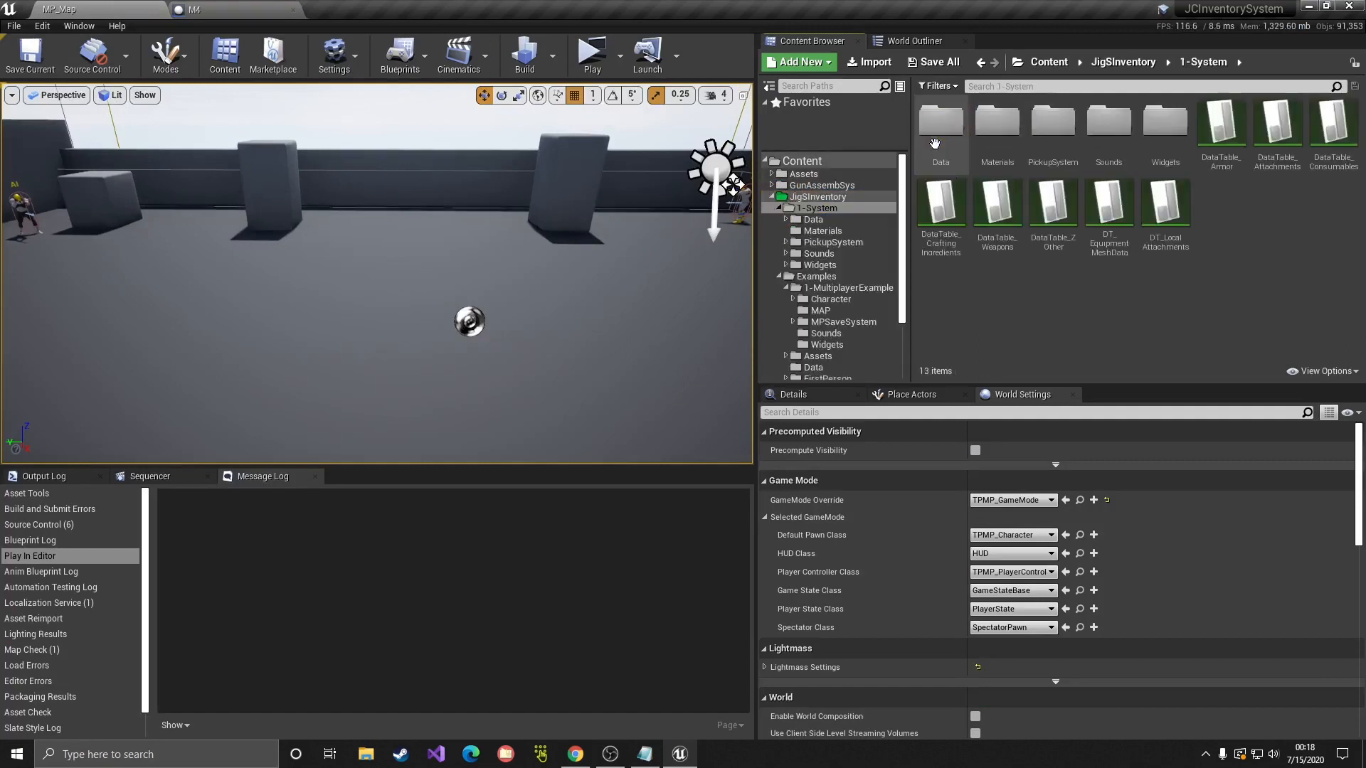
click(993, 238)
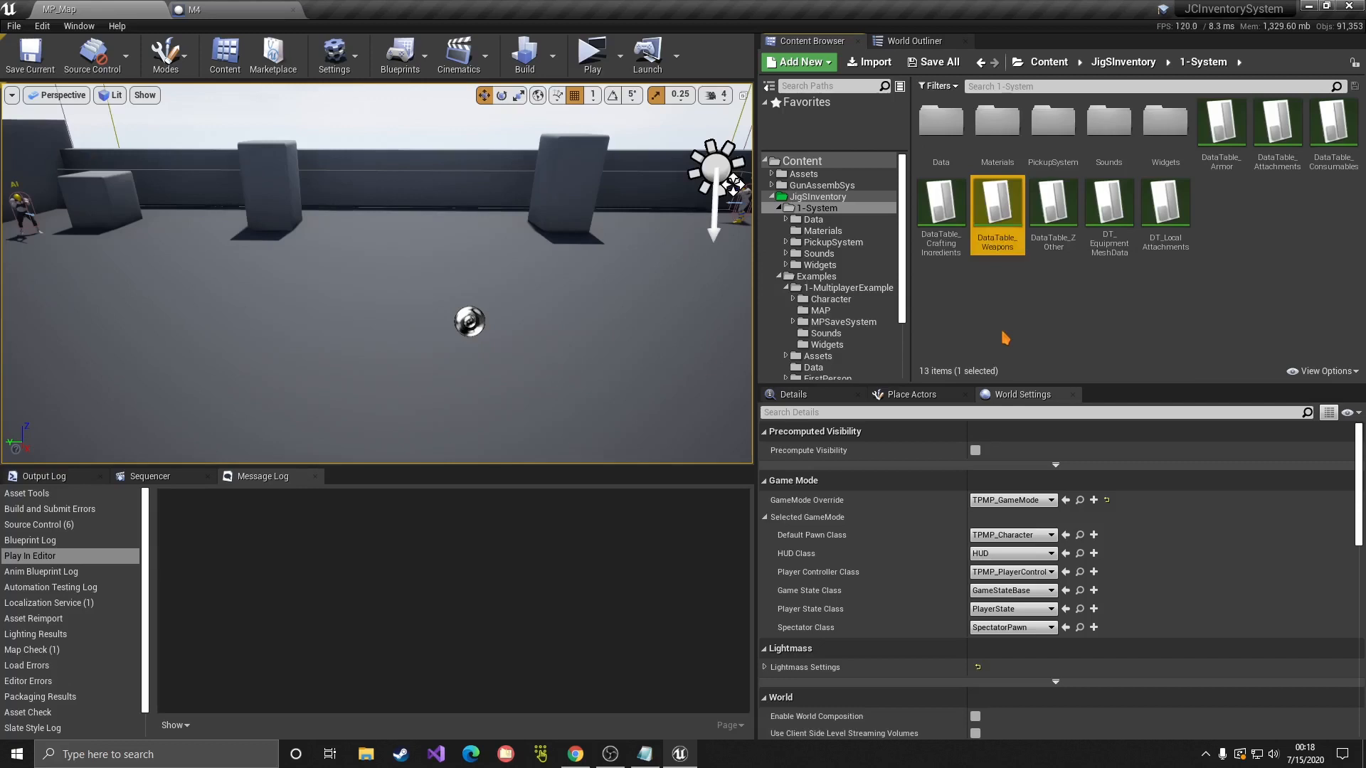
click(1013, 295)
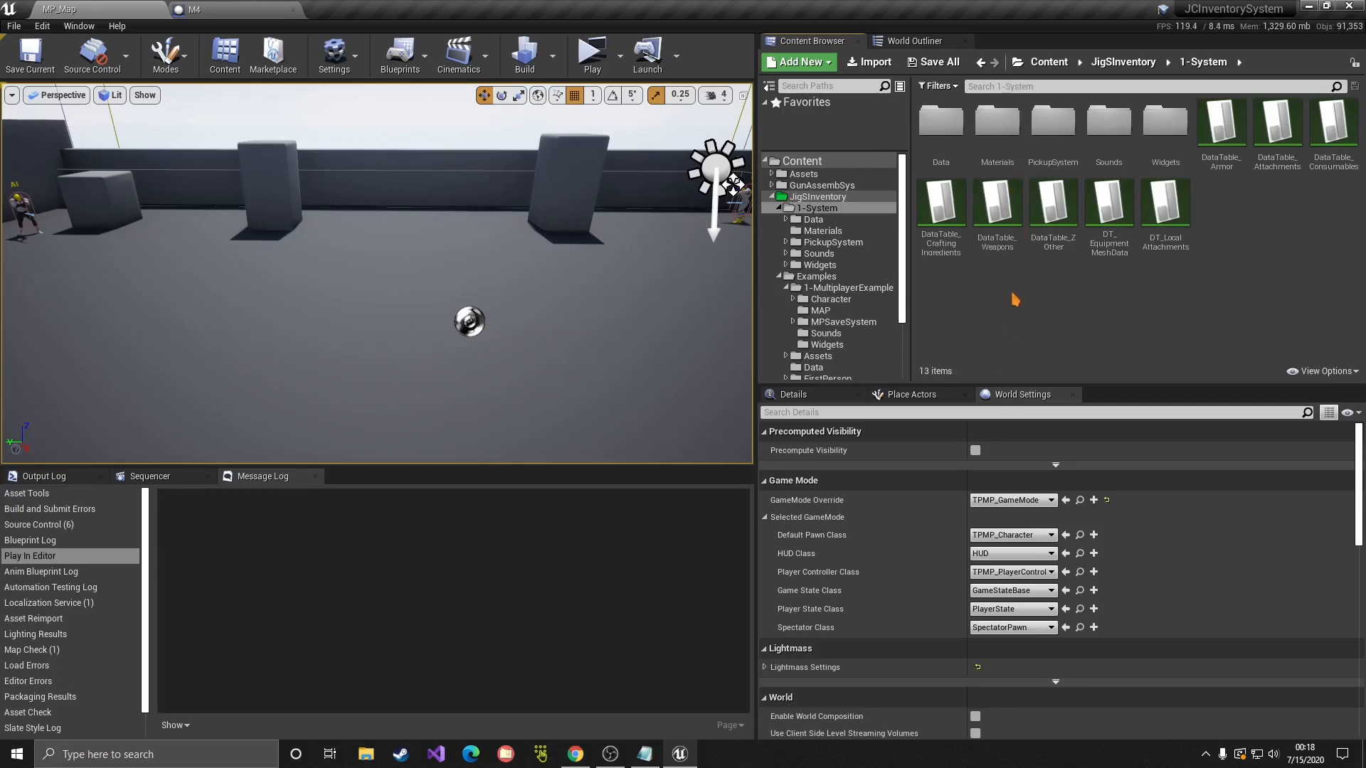
double_click(996, 240)
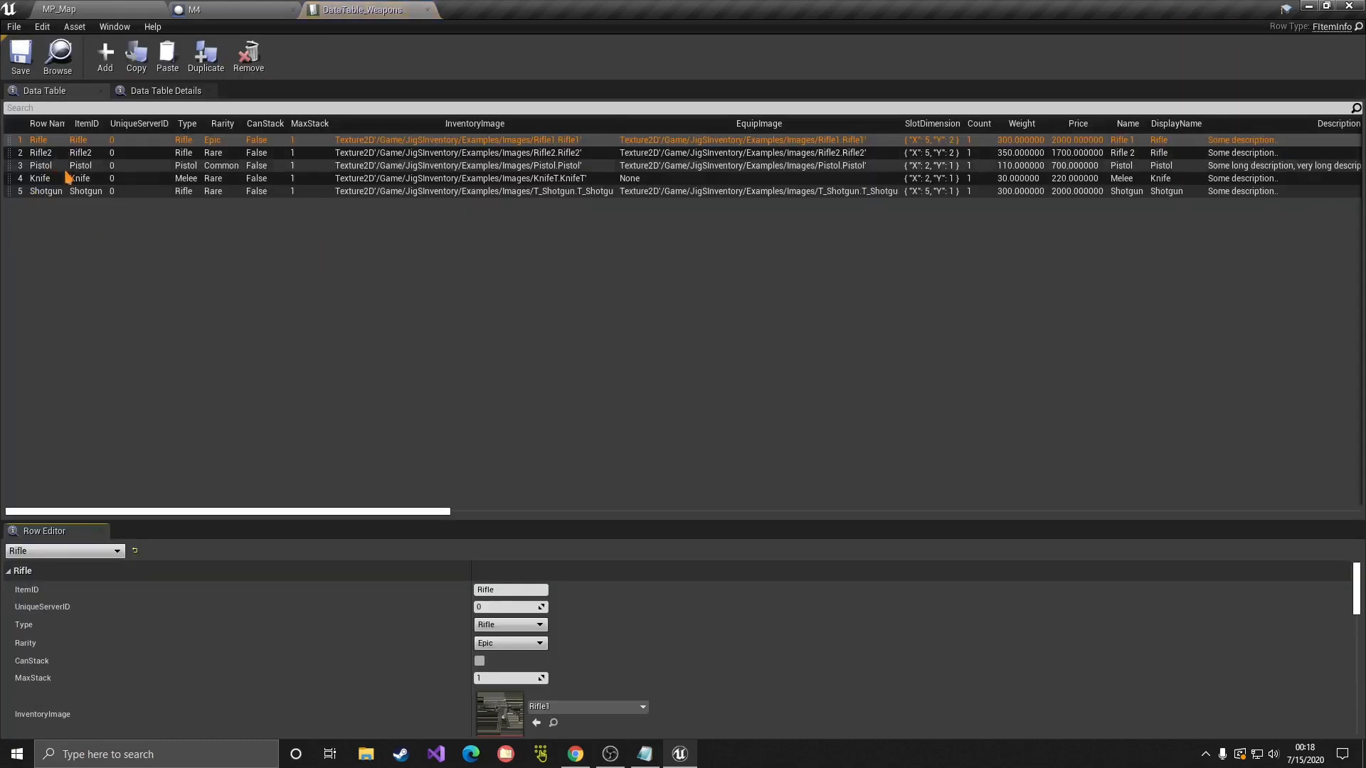
Step: Review the Knife, Shotgun, Rifle2 and Rifle rows' values in the table
click(78, 177)
click(80, 190)
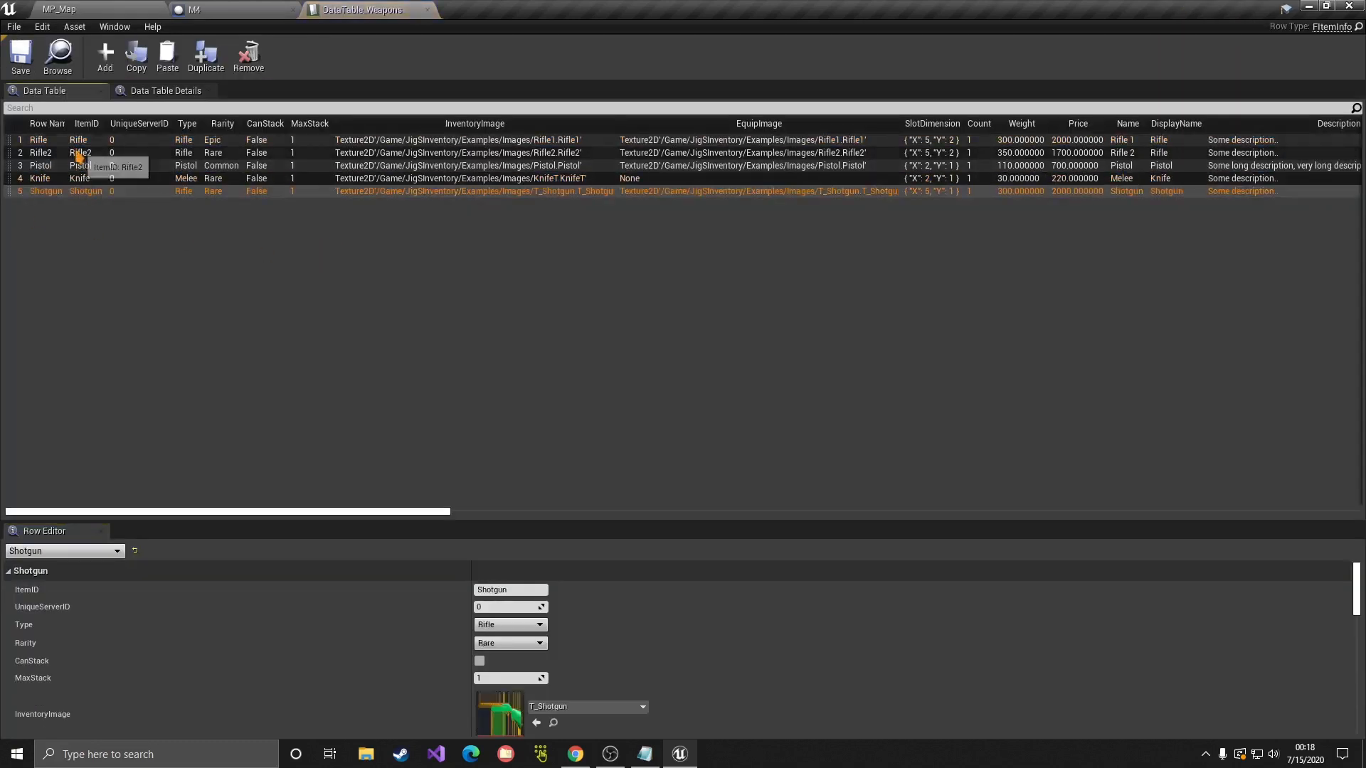
click(79, 152)
click(88, 143)
right_click(87, 144)
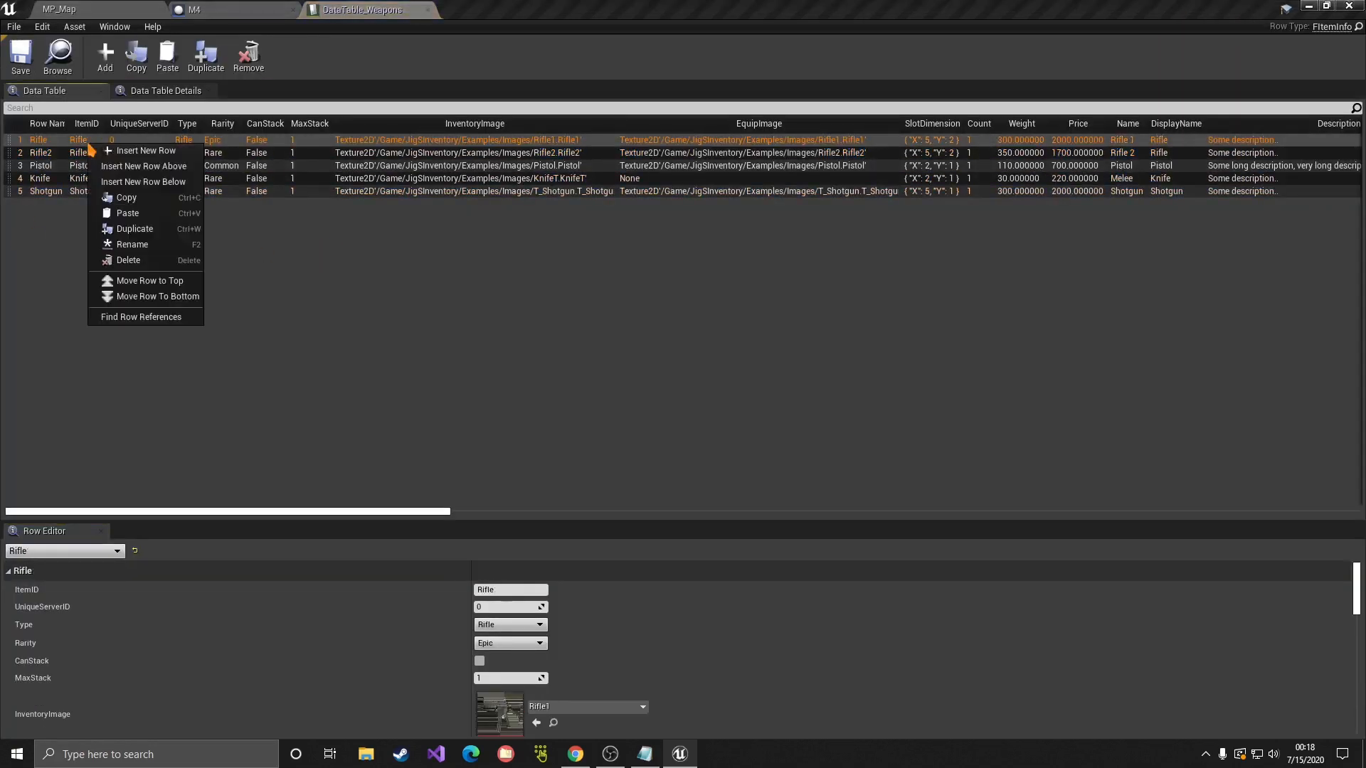
click(451, 225)
click(107, 10)
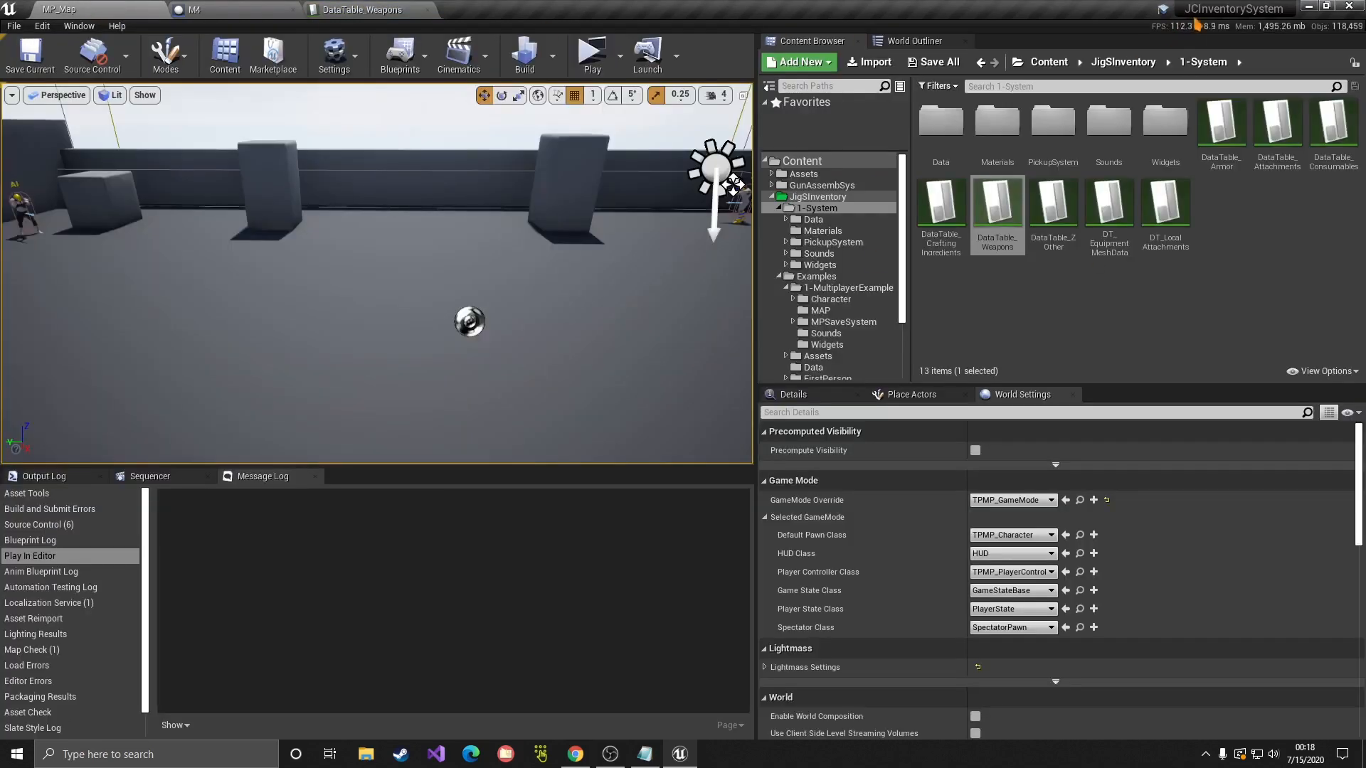
click(432, 3)
click(97, 4)
click(400, 3)
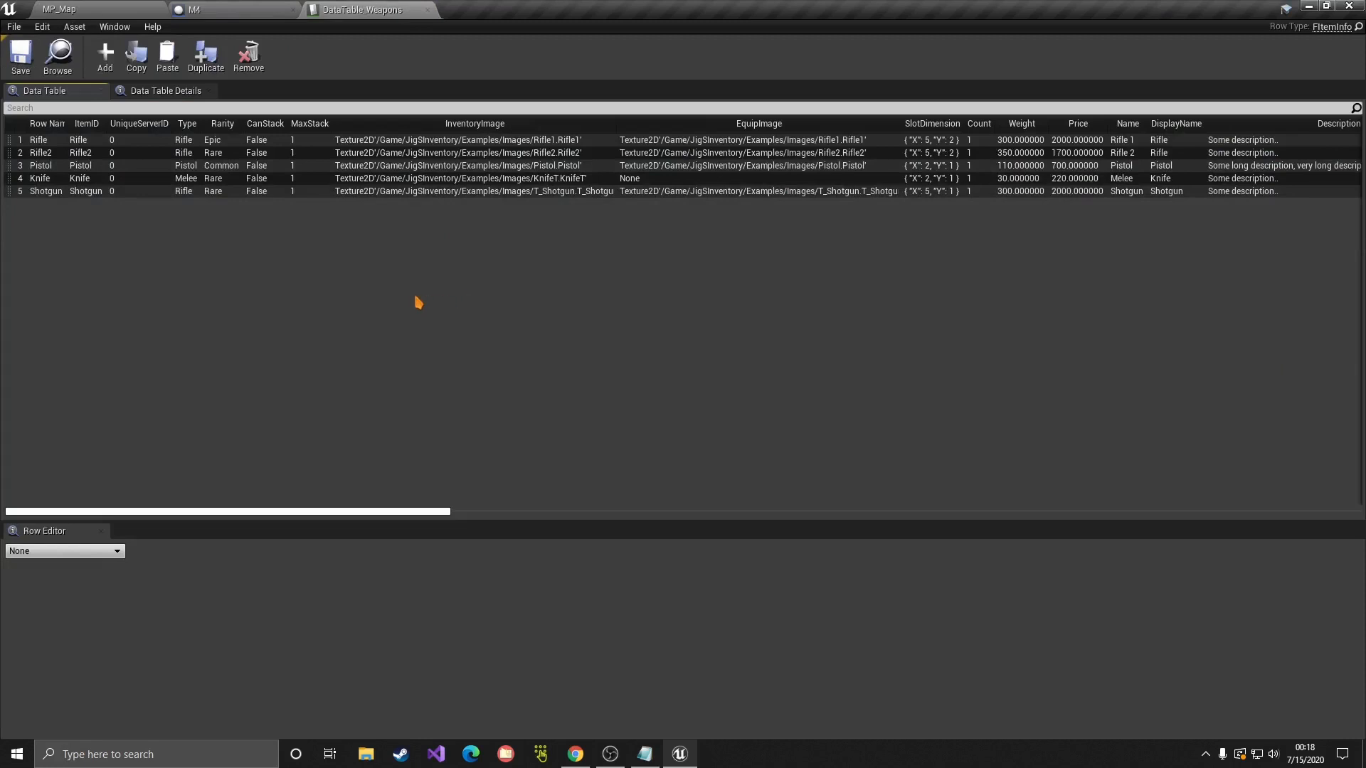
Step: Add NewRow (Rifle, Common, MaxStack 1000) to the weapons table and enlarge the Row Editor
click(80, 140)
right_click(84, 140)
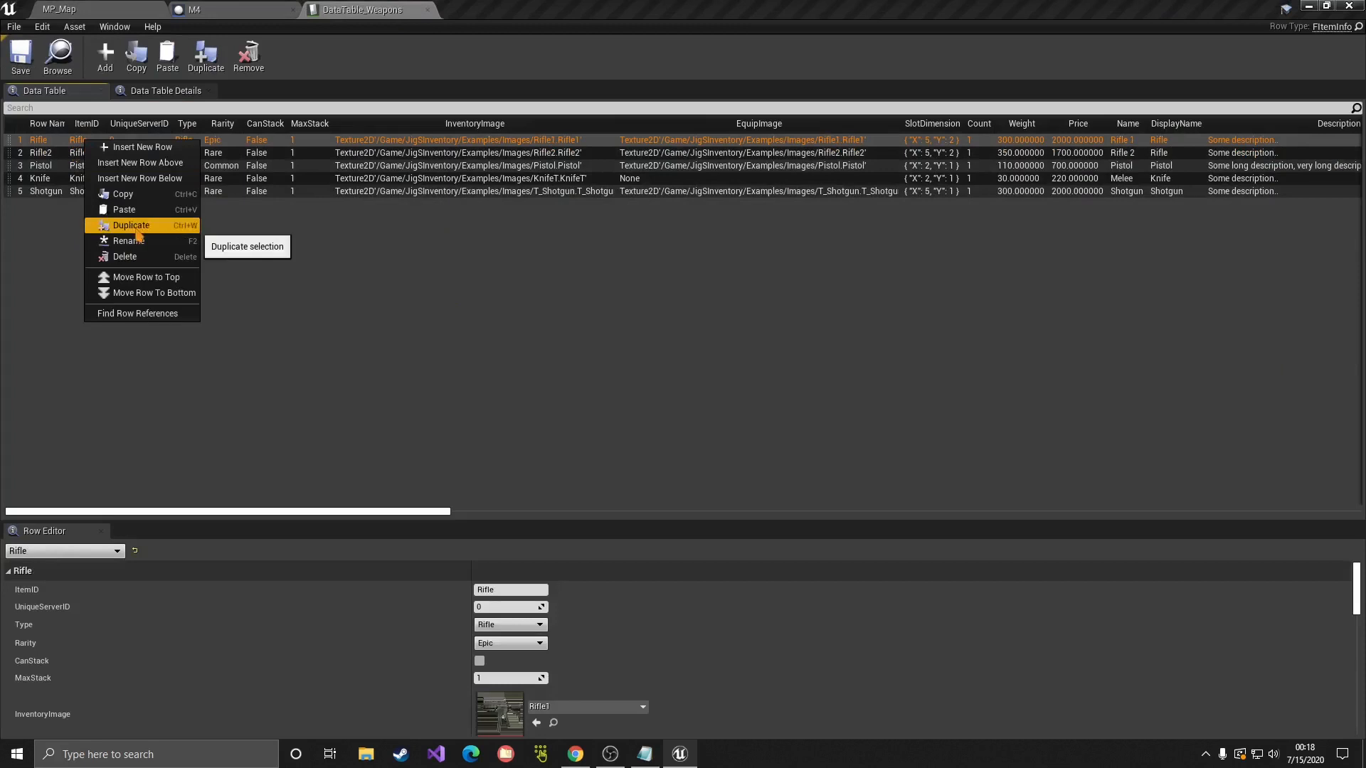
click(329, 236)
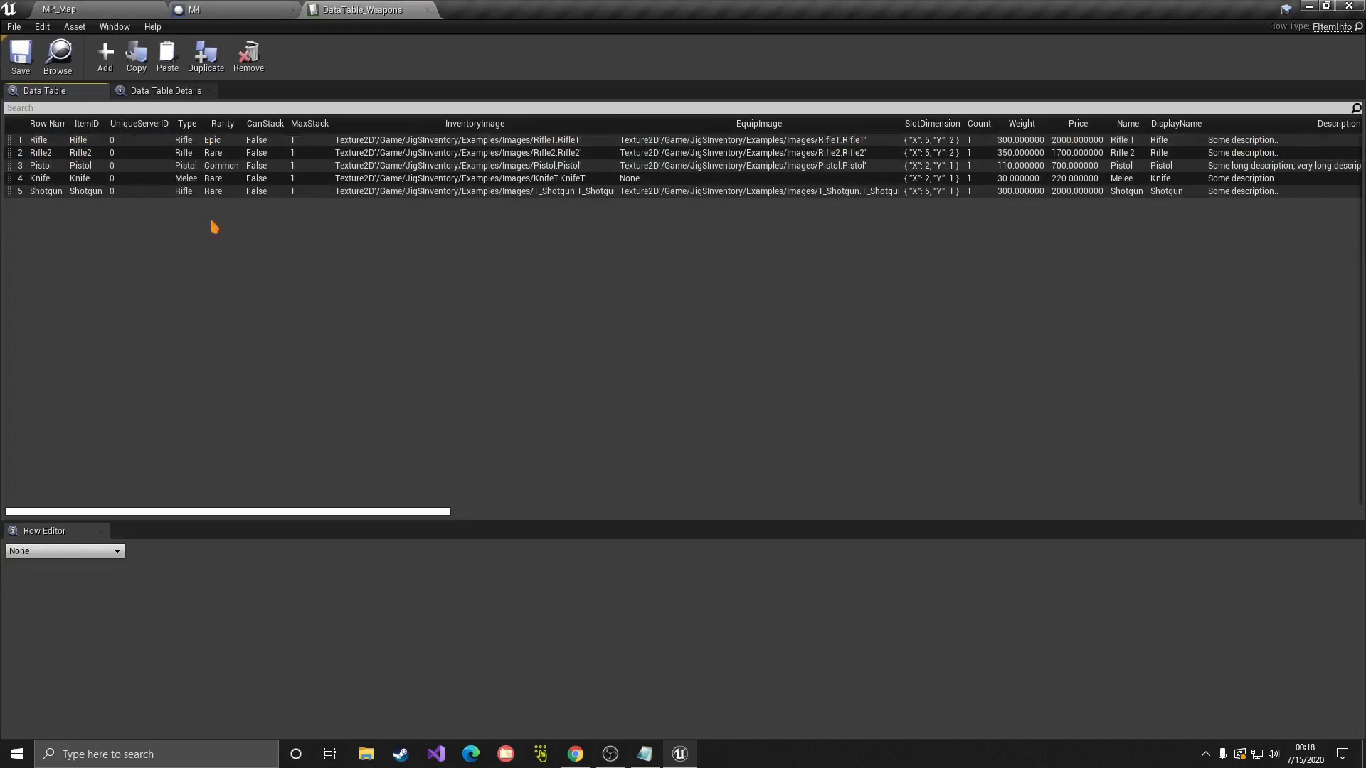
right_click(79, 140)
click(311, 246)
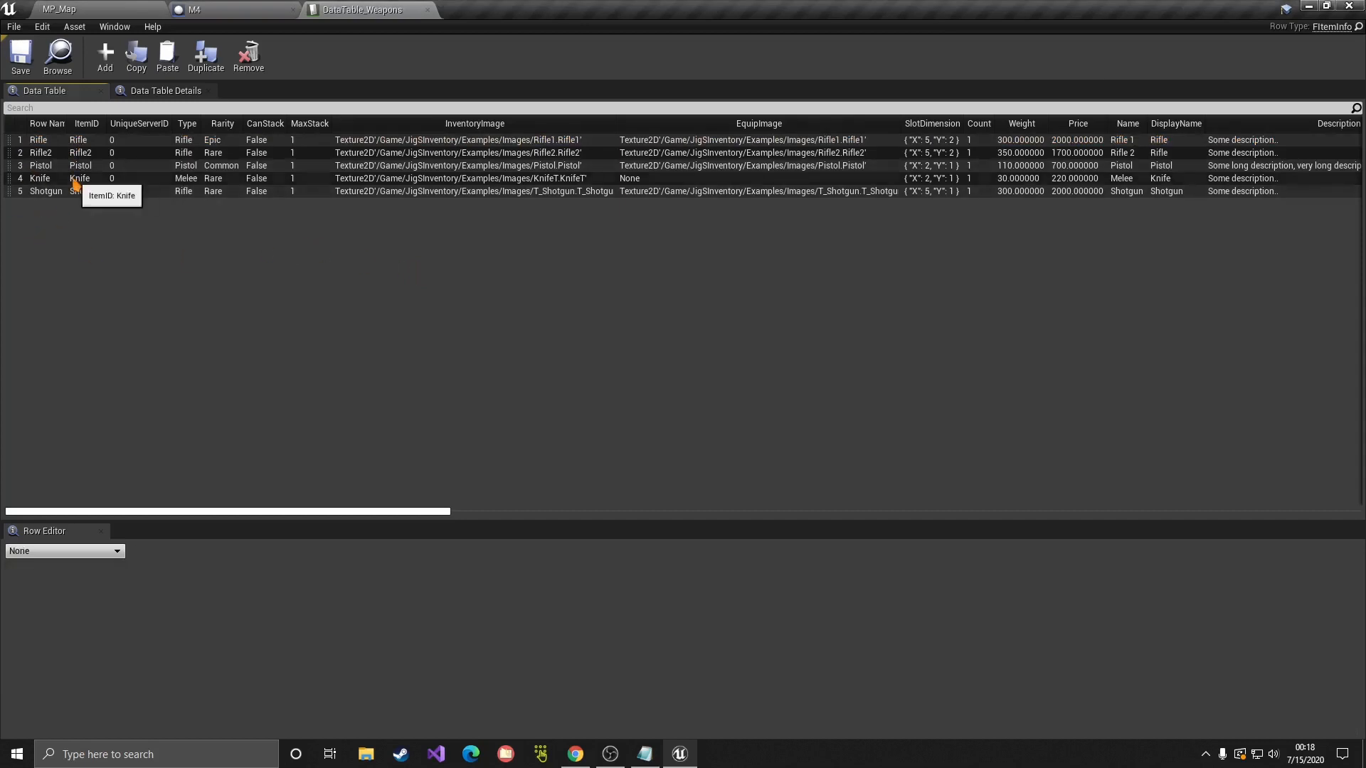
click(106, 55)
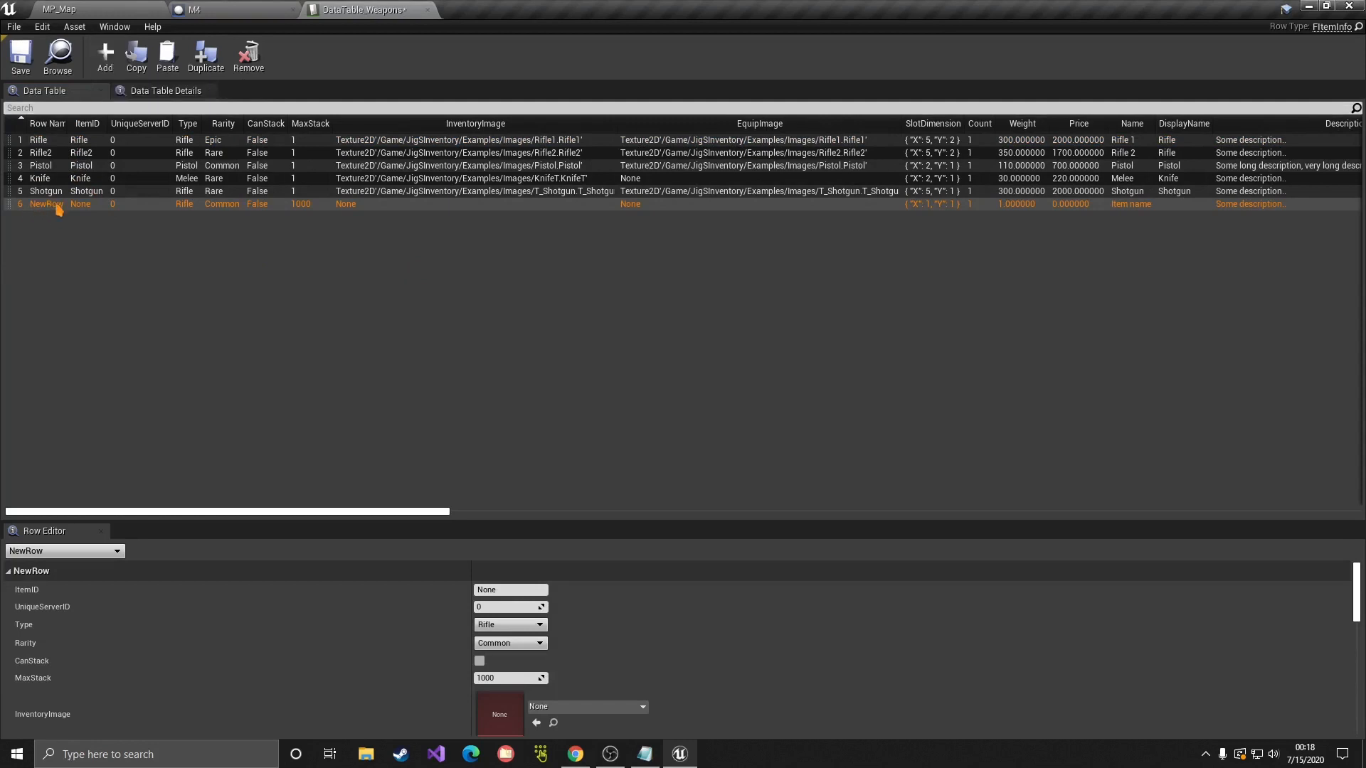
drag(628, 523, 609, 342)
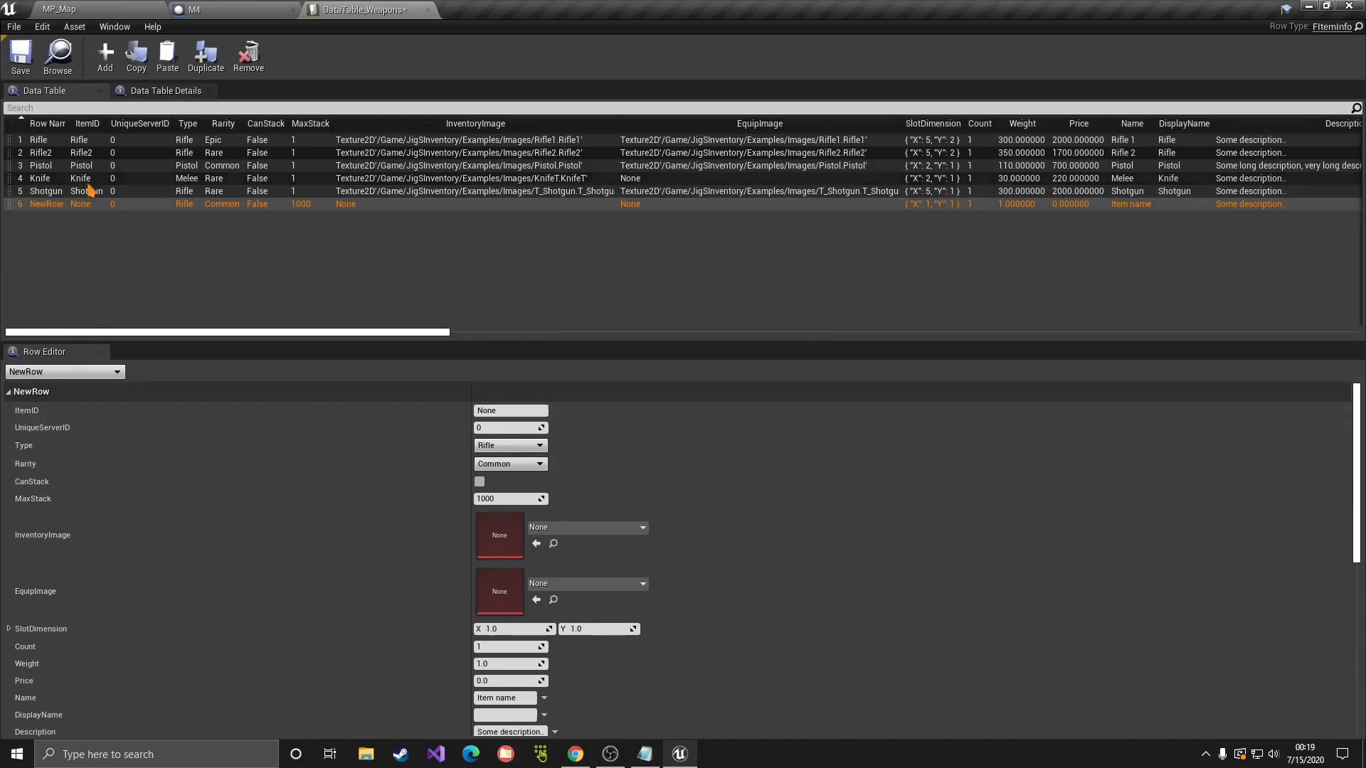
Step: Rename the new row to M4 and widen the Row Name column
double_click(43, 204)
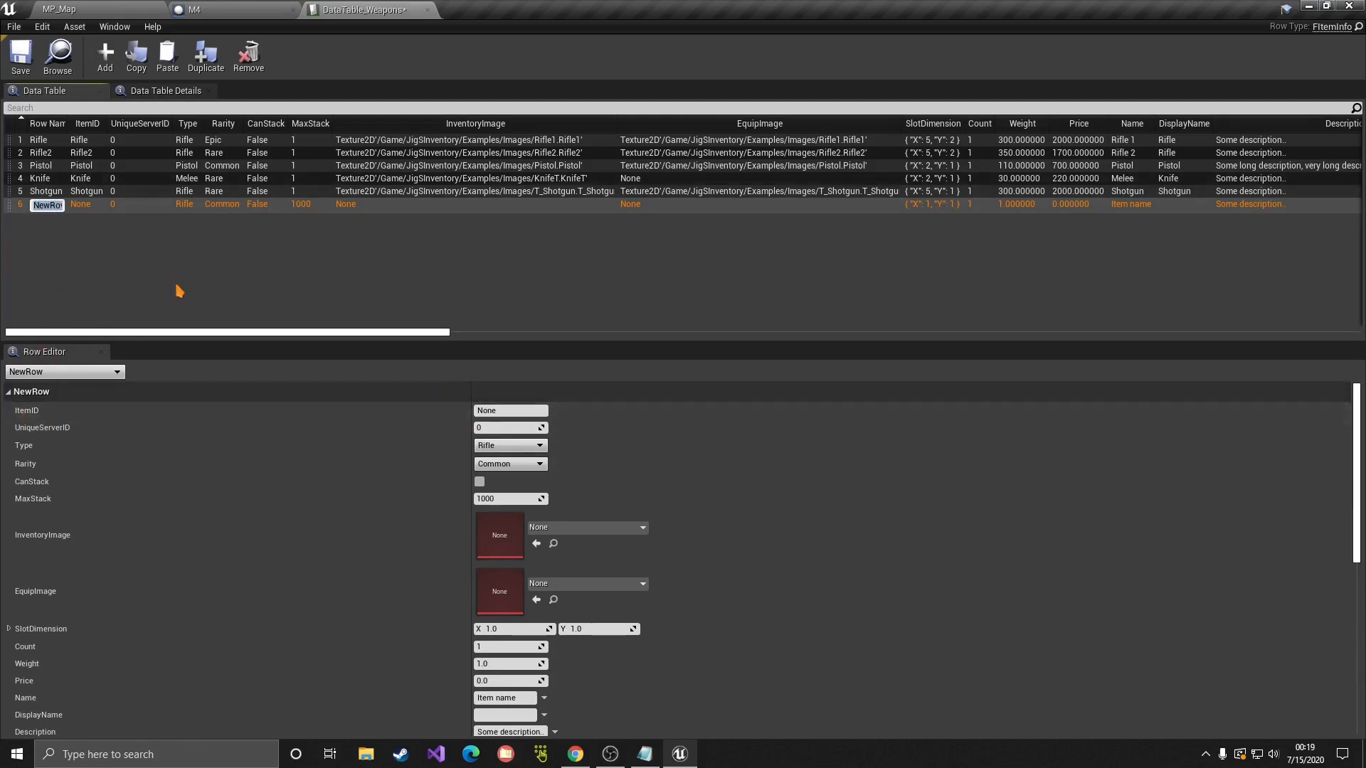
text(M4)
key(Return)
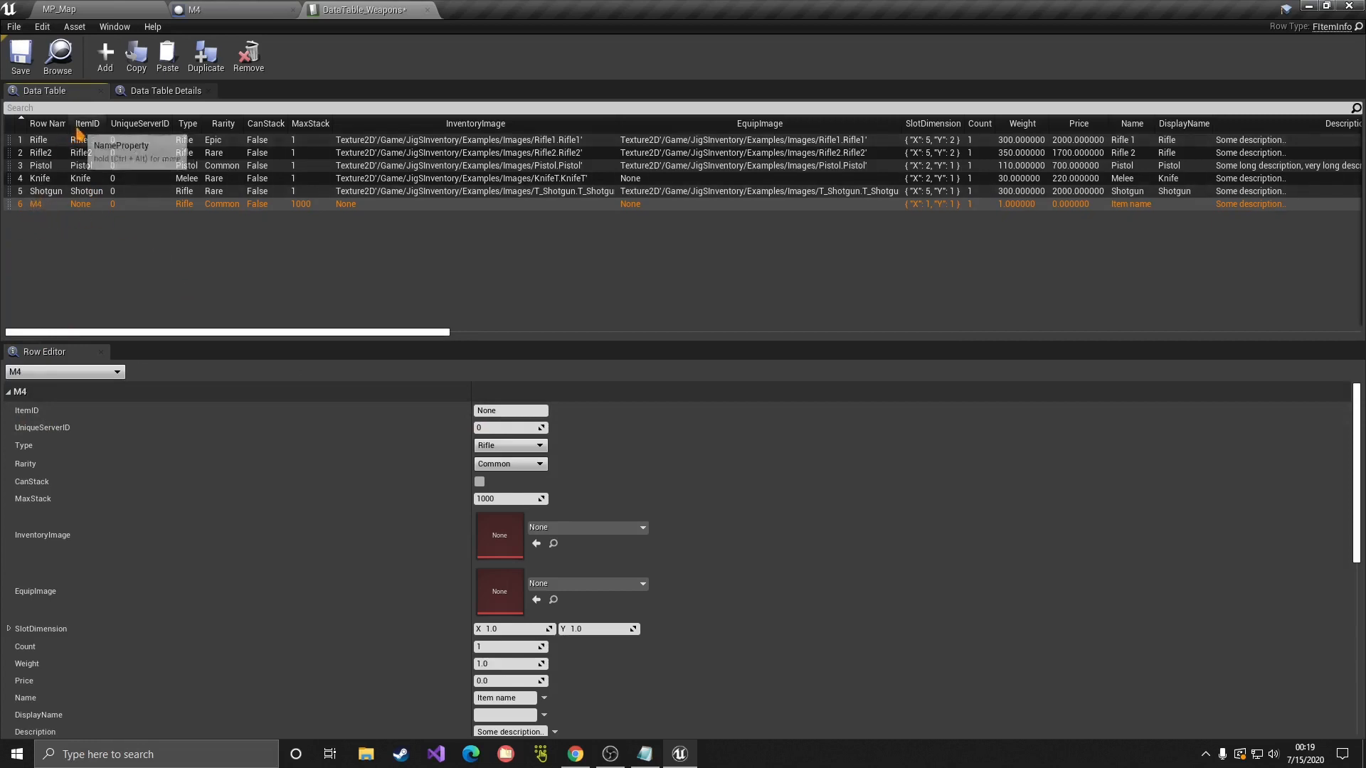
drag(68, 123, 133, 123)
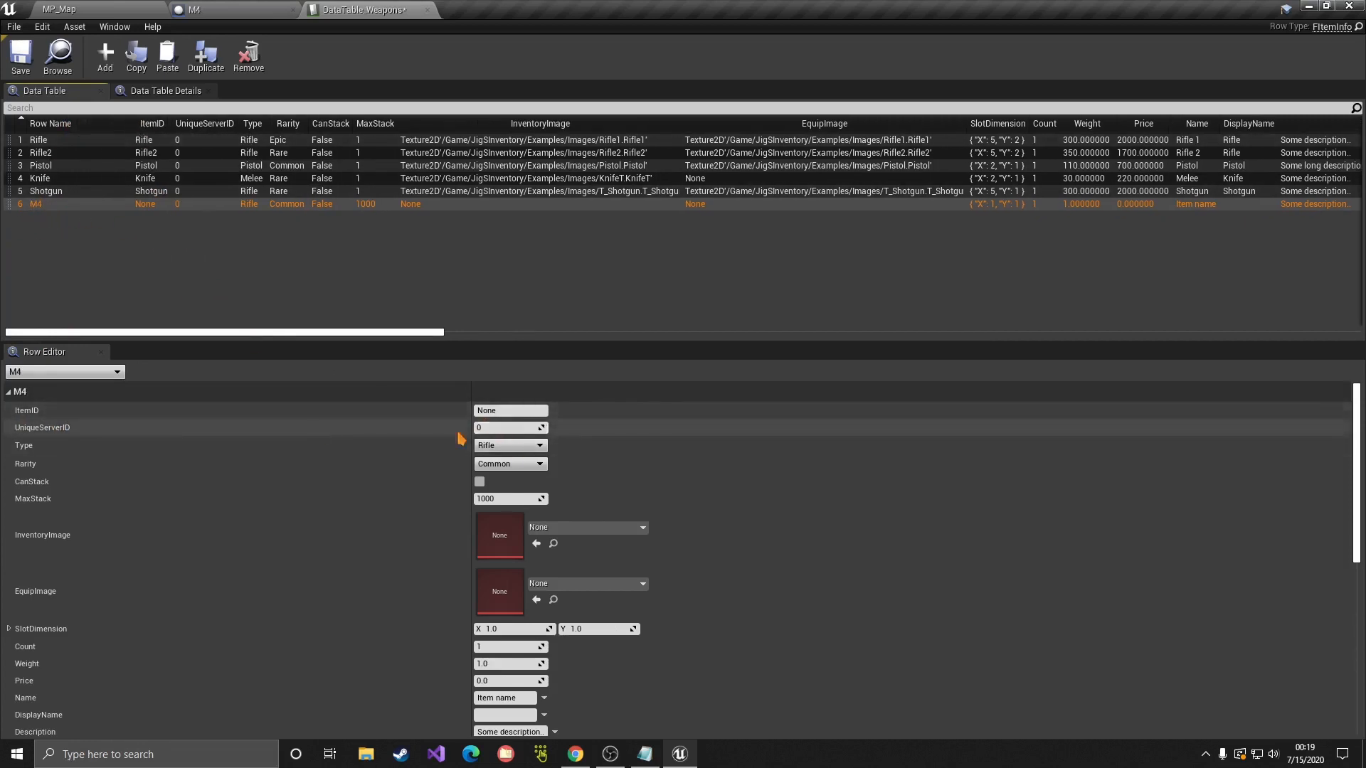
Step: Set the row's ItemID to M4, save the table, and leave the type as Rifle
click(498, 410)
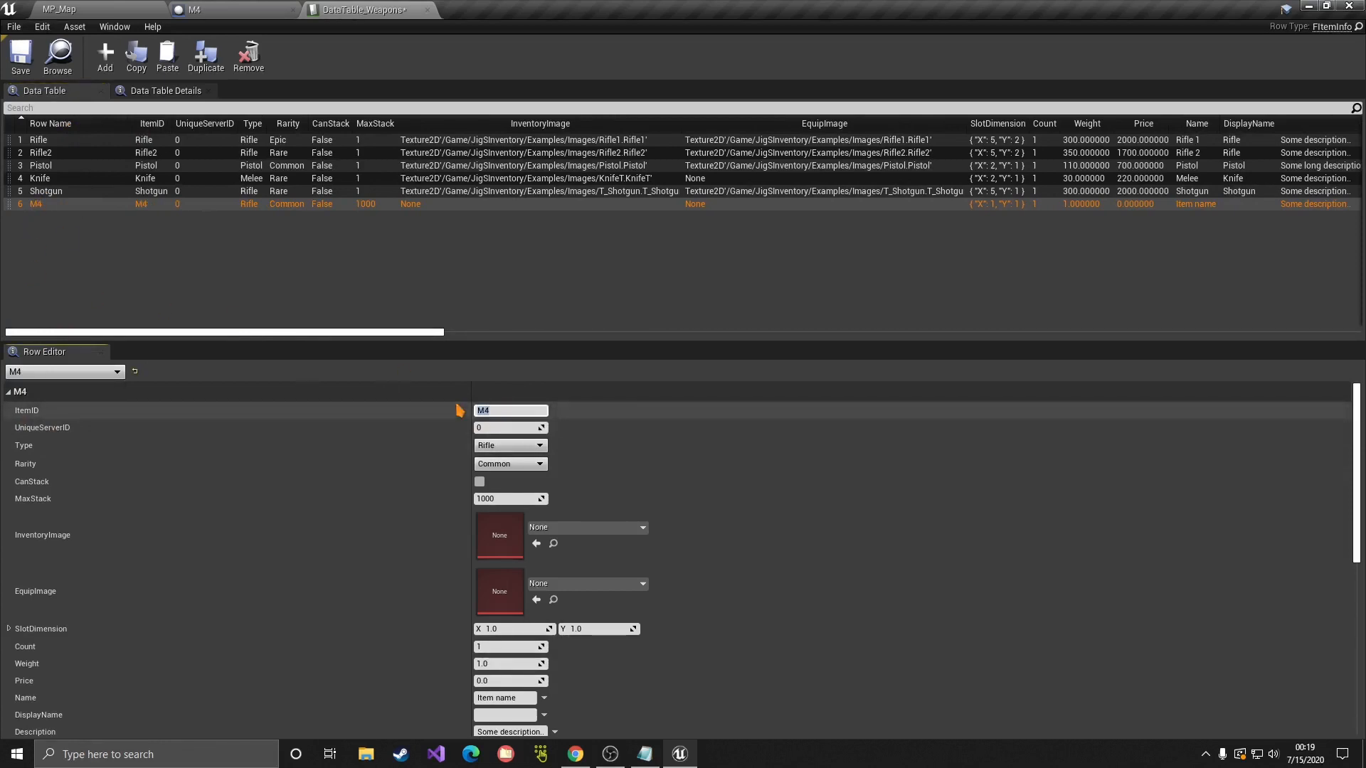
click(21, 57)
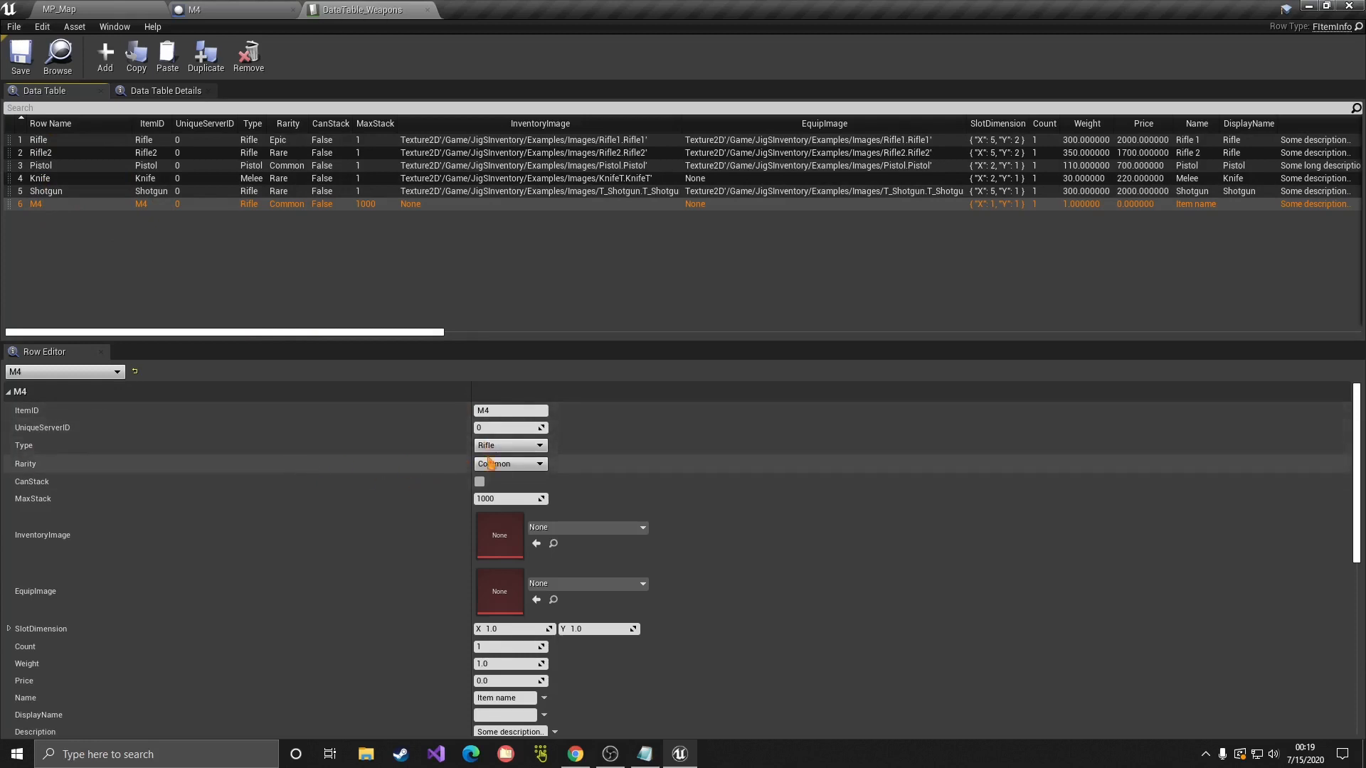
click(531, 446)
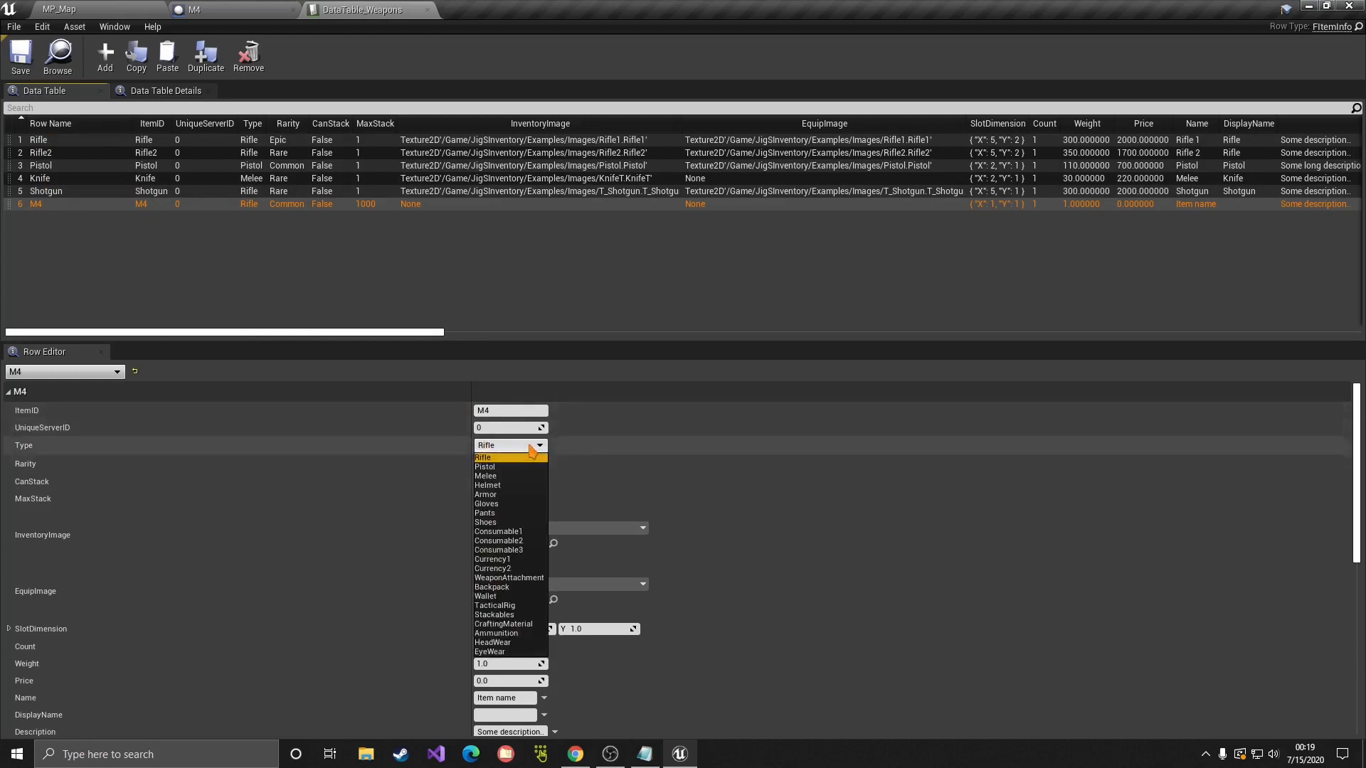
click(496, 454)
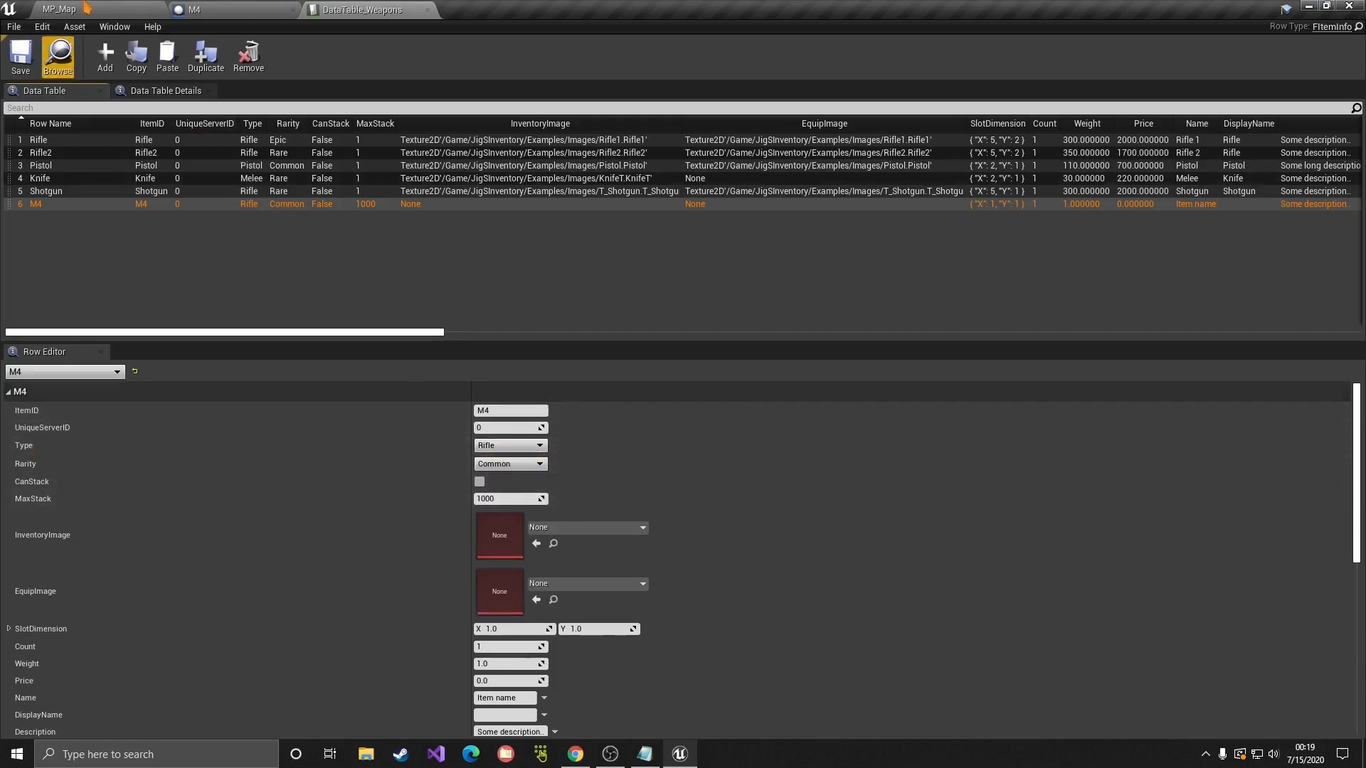
click(61, 10)
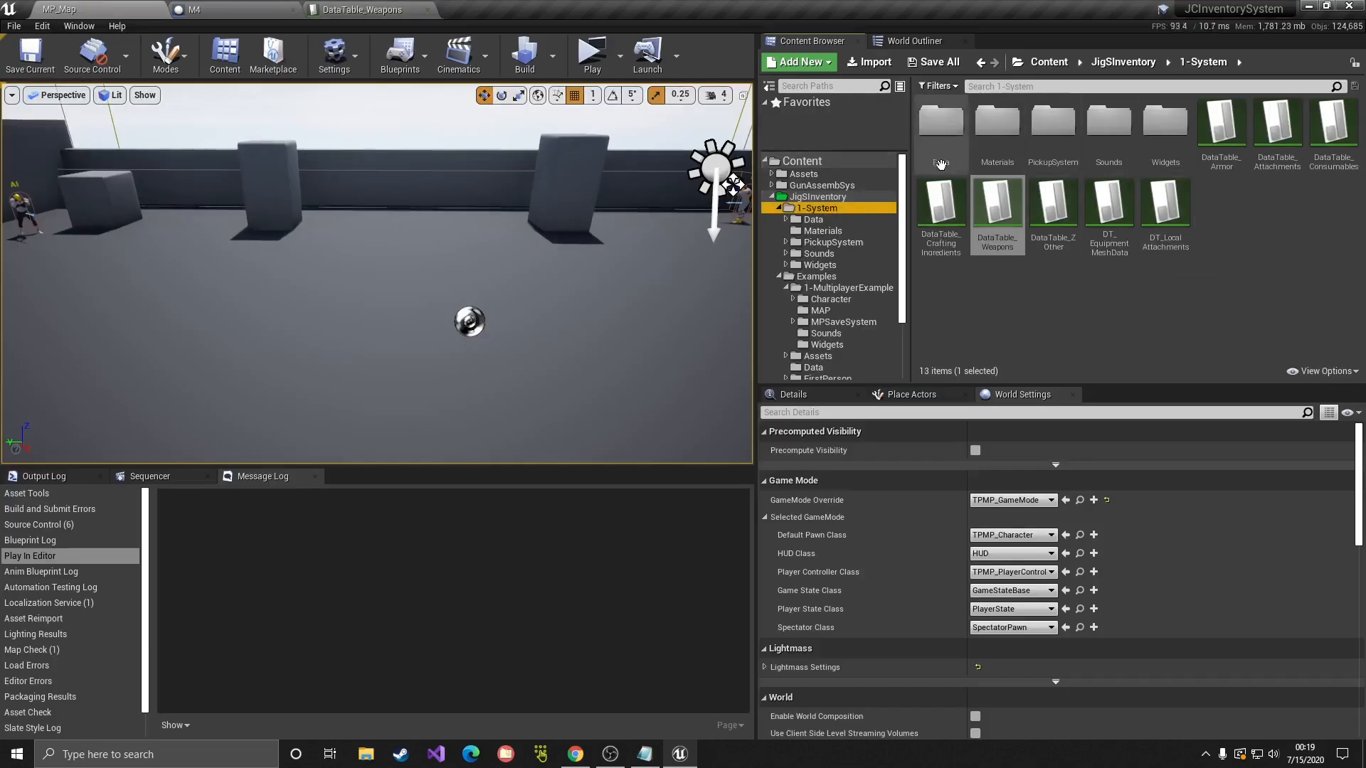
double_click(941, 122)
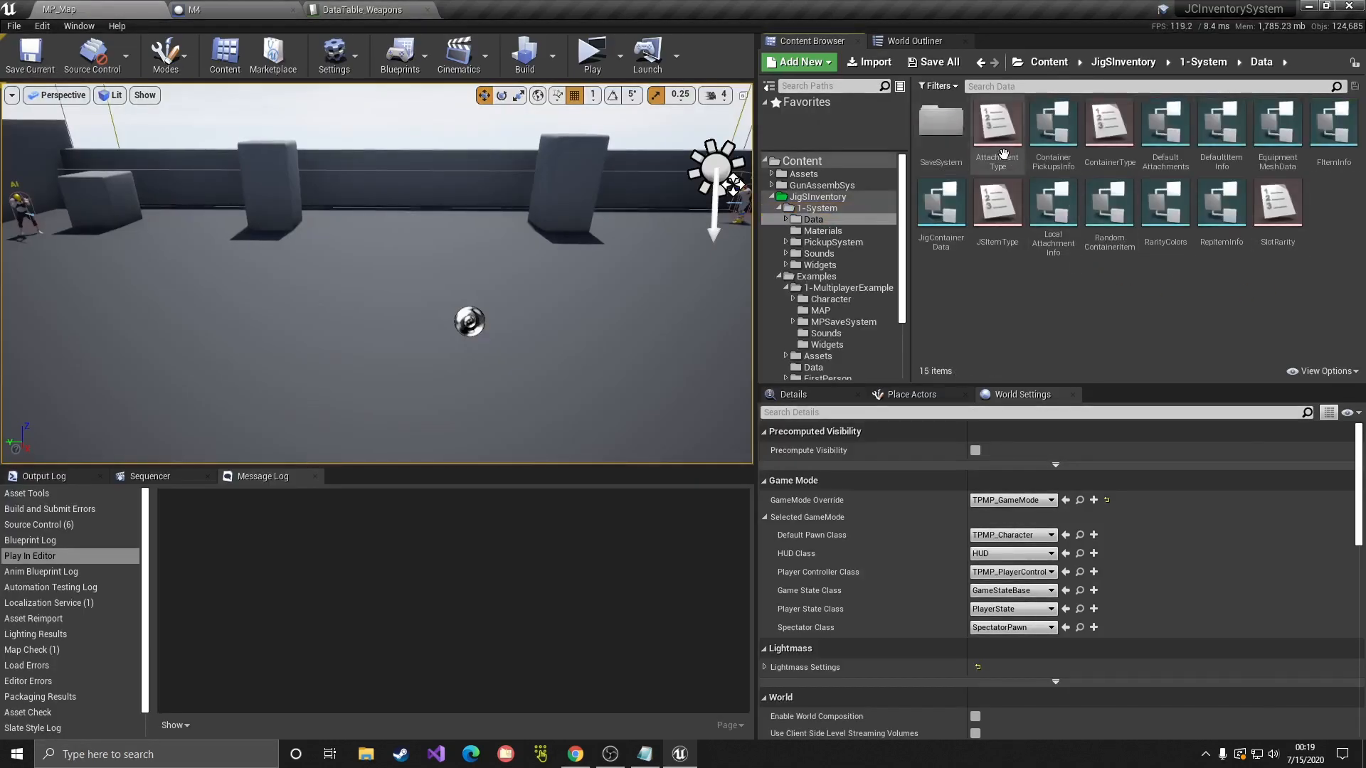
double_click(1004, 243)
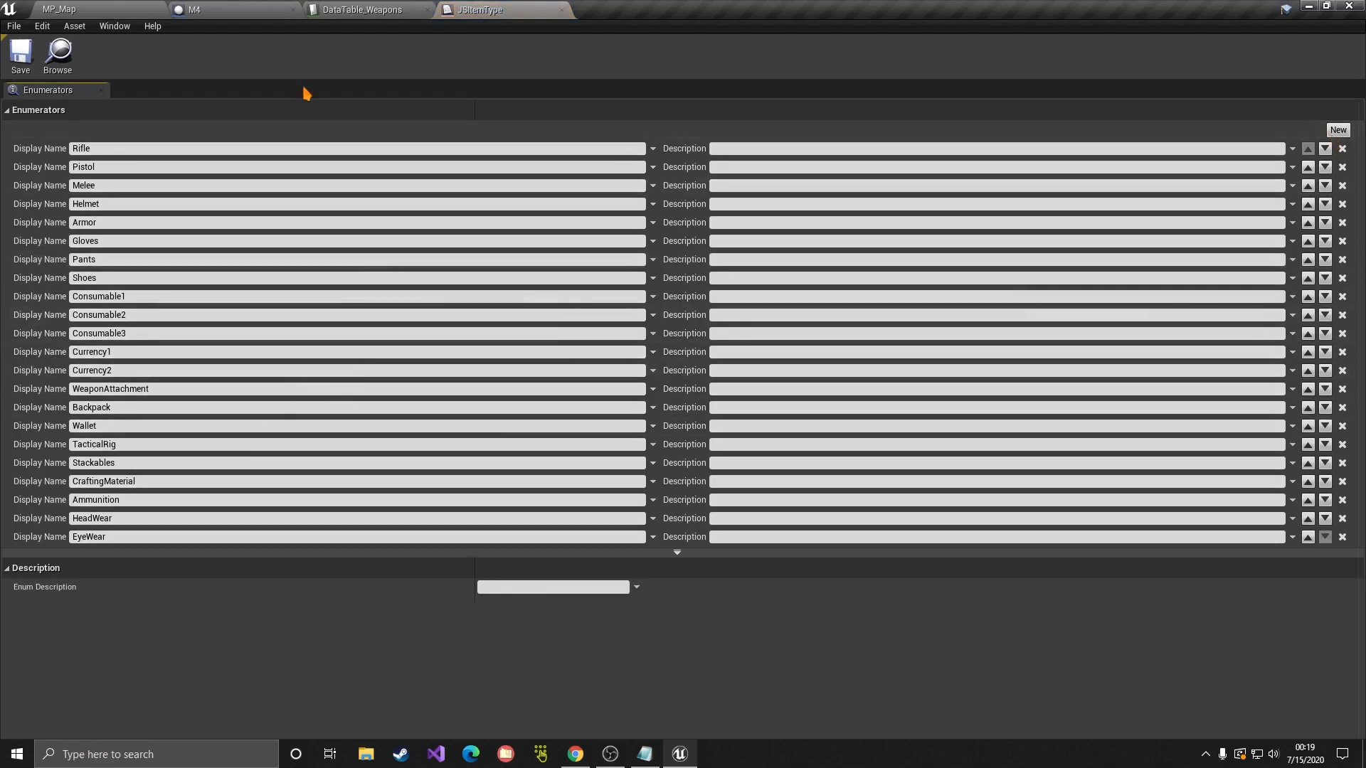
click(561, 9)
click(127, 9)
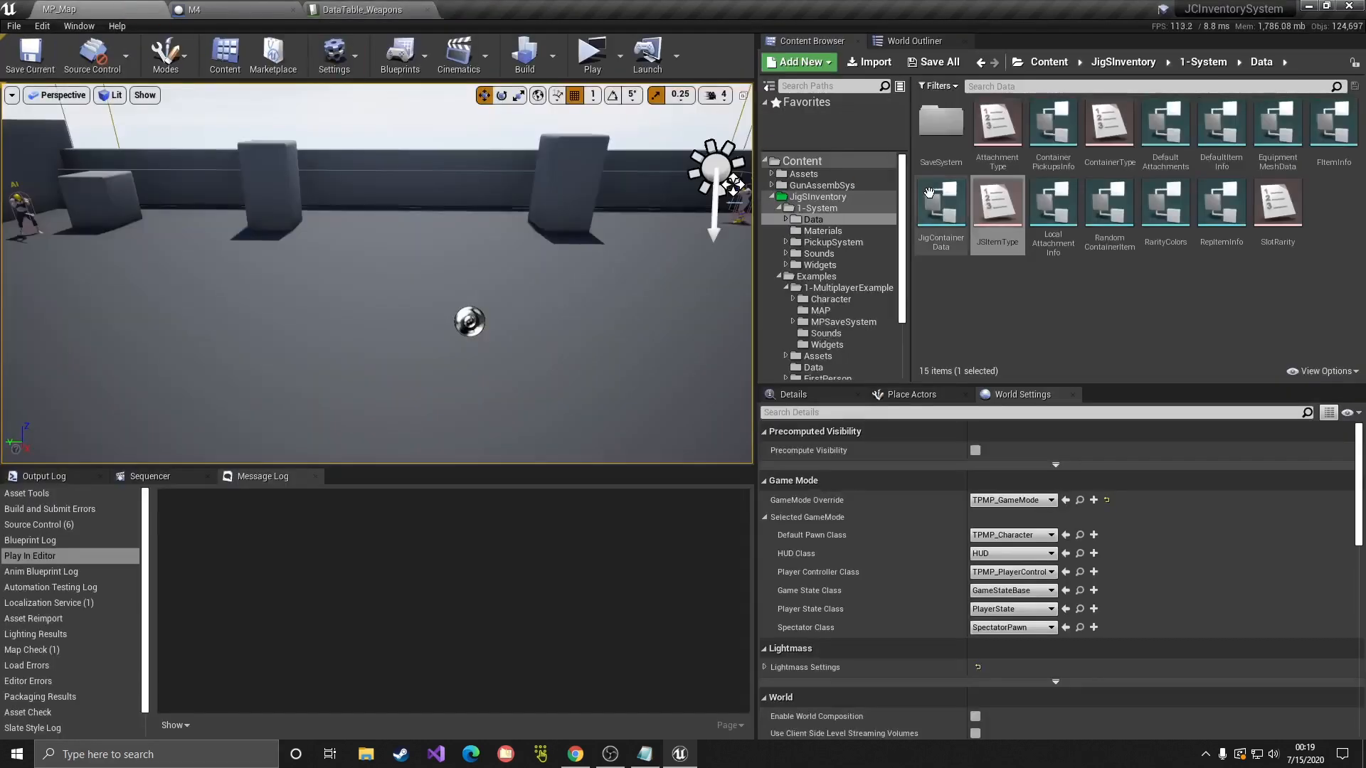
click(999, 124)
click(1116, 152)
click(1264, 228)
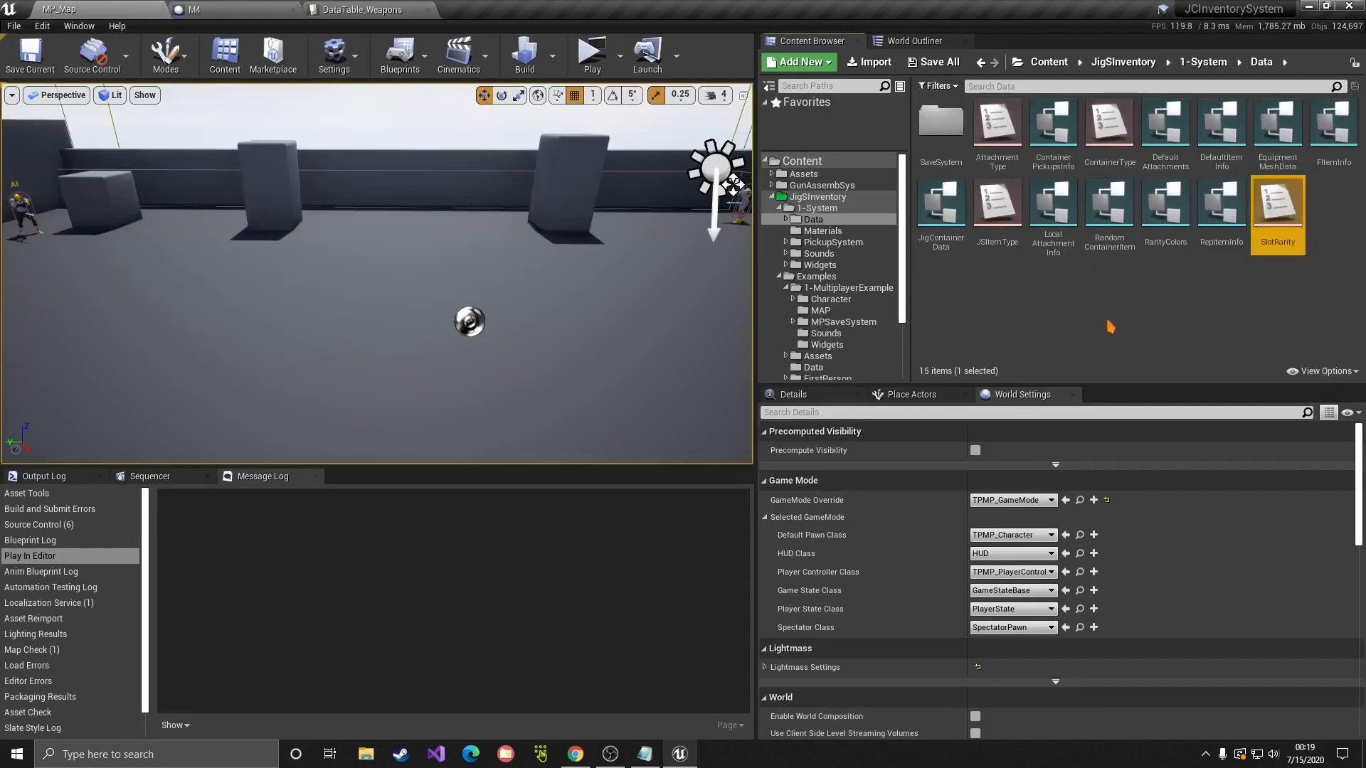
click(360, 9)
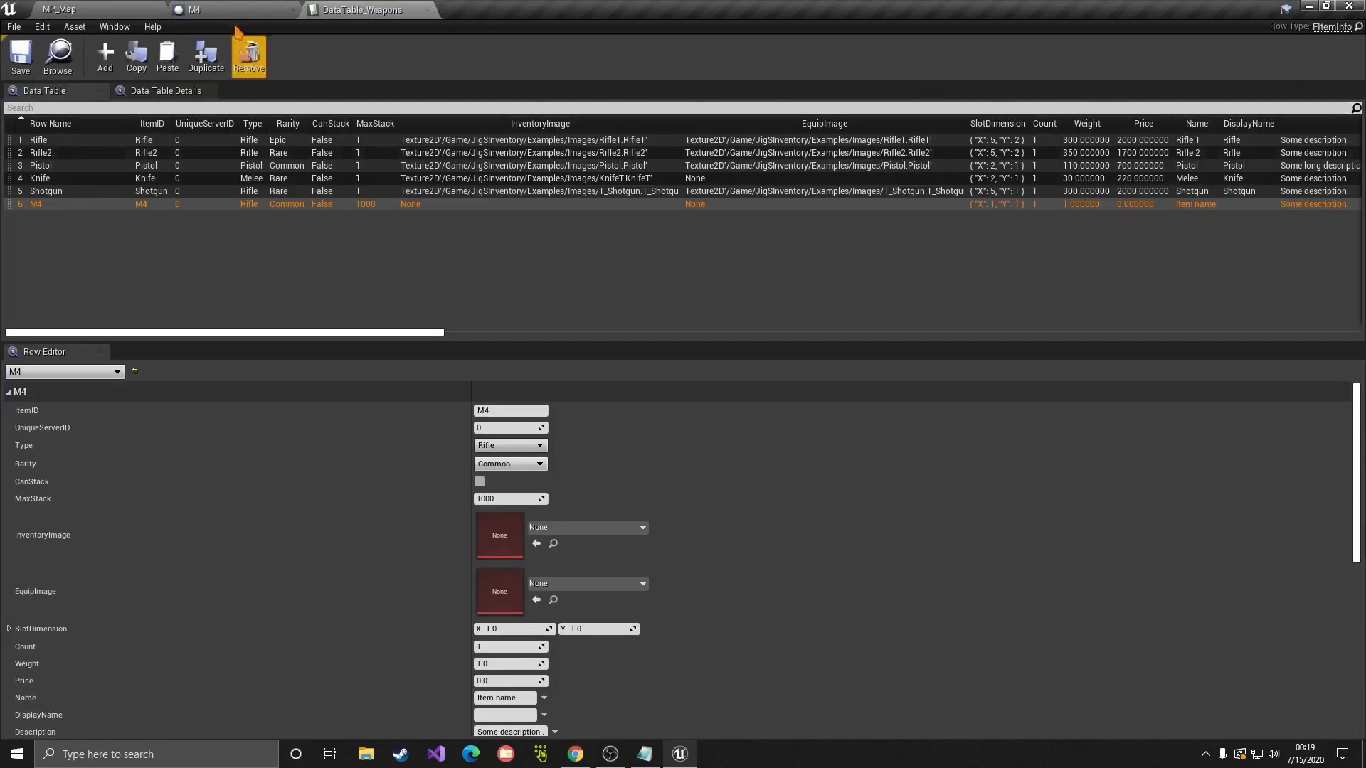
click(104, 9)
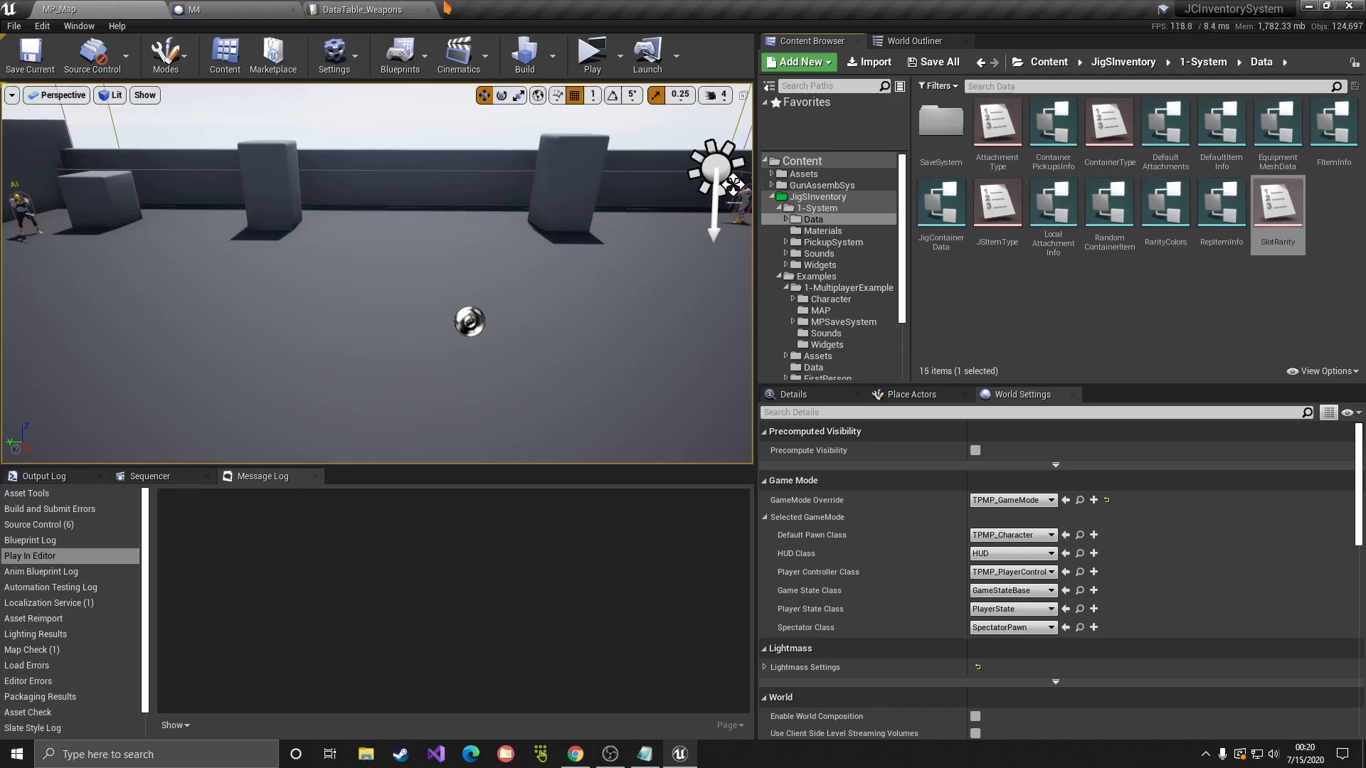
click(363, 9)
scroll(526, 465, down, 5)
scroll(406, 527, up, 5)
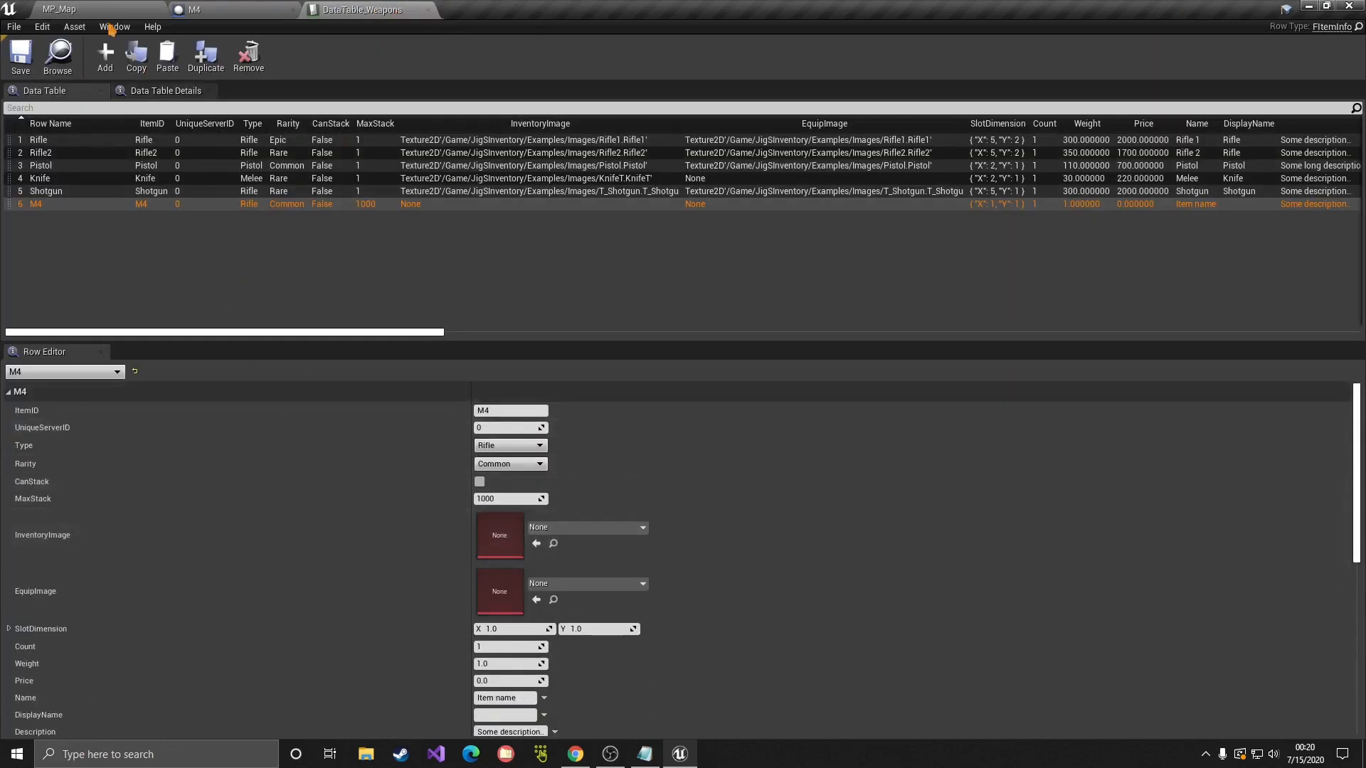
Step: Compare the FItemInfo structure's fields against the M4 row, then close FItemInfo
click(91, 9)
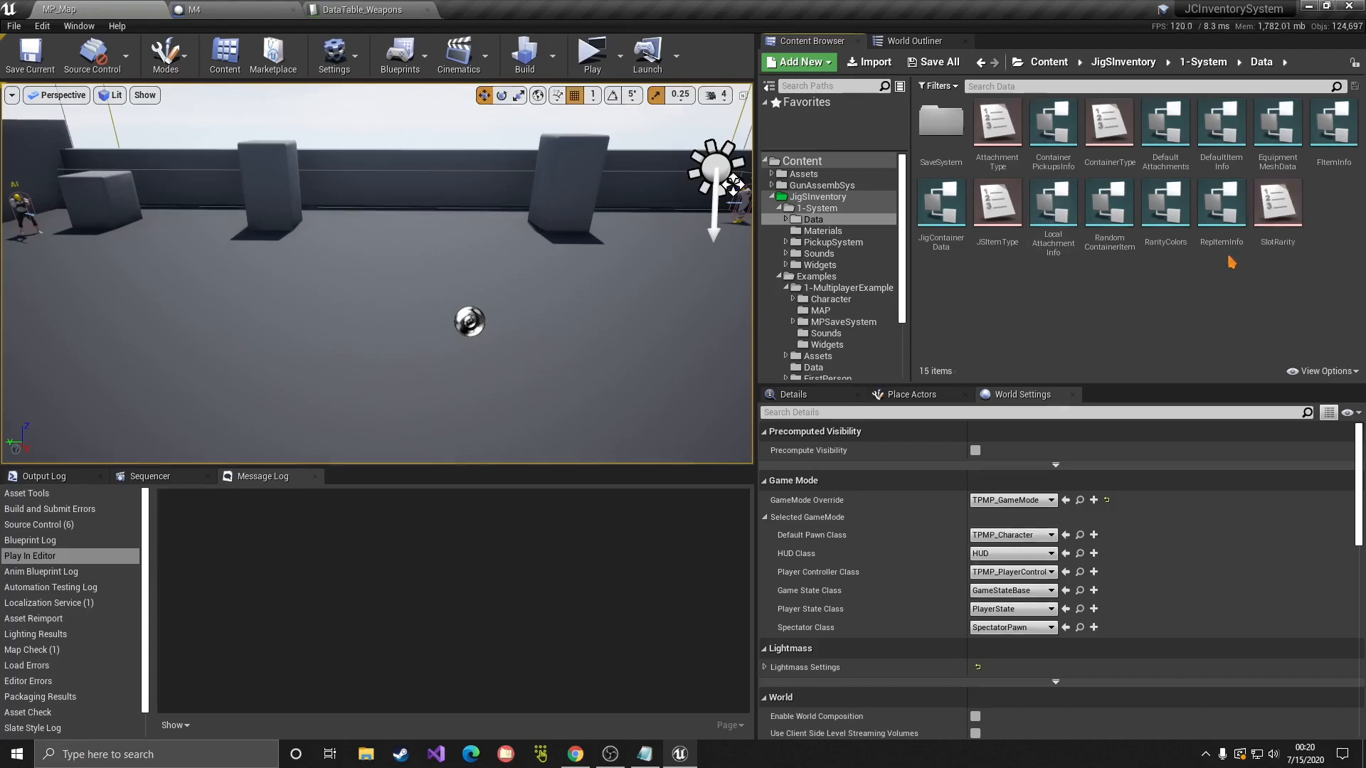
double_click(1333, 128)
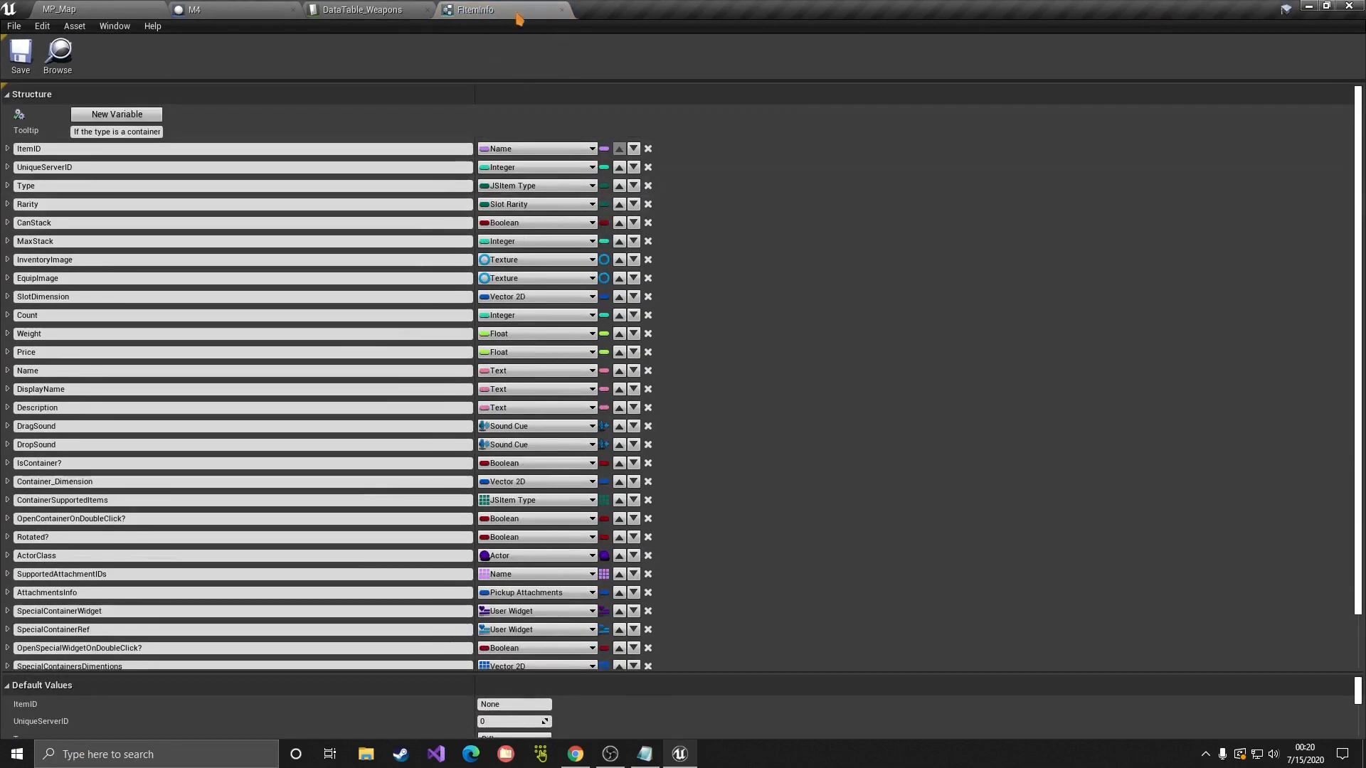
click(354, 8)
scroll(438, 441, down, 4)
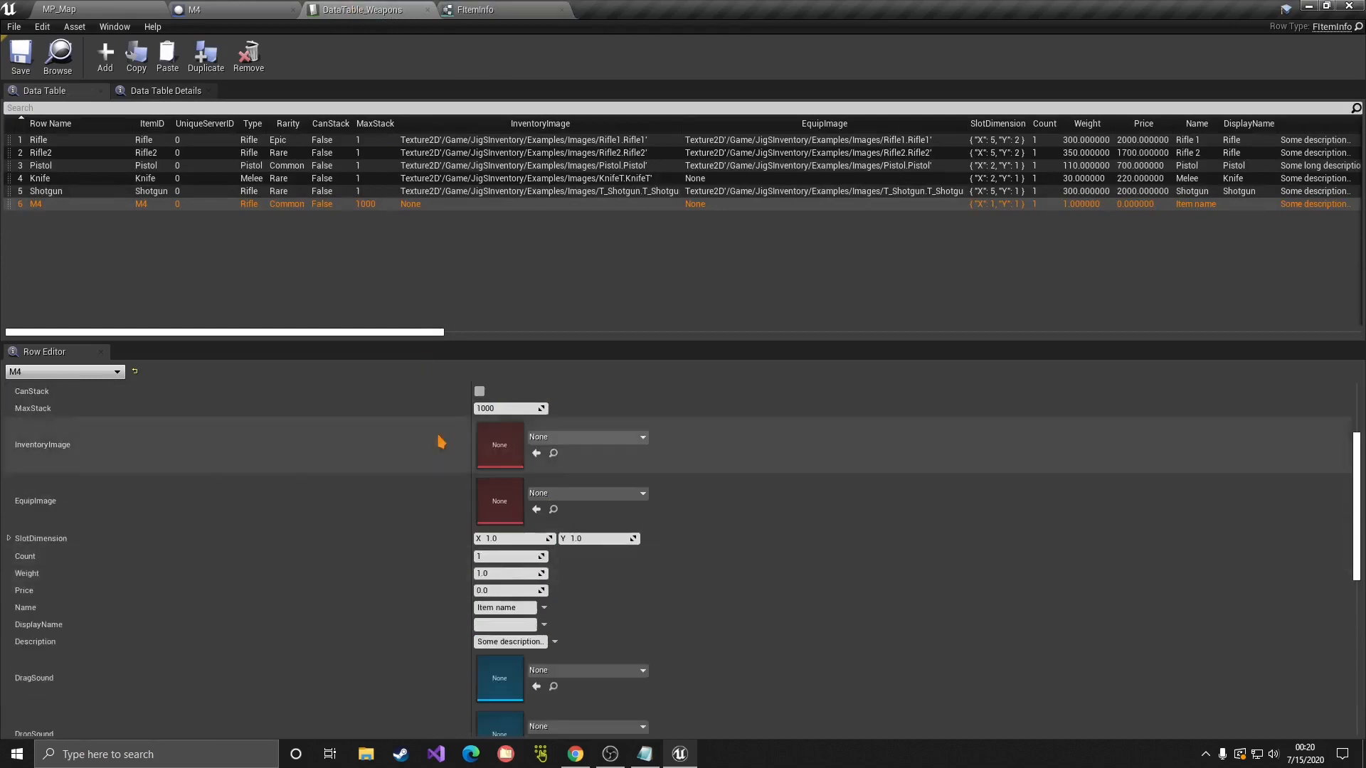
click(475, 9)
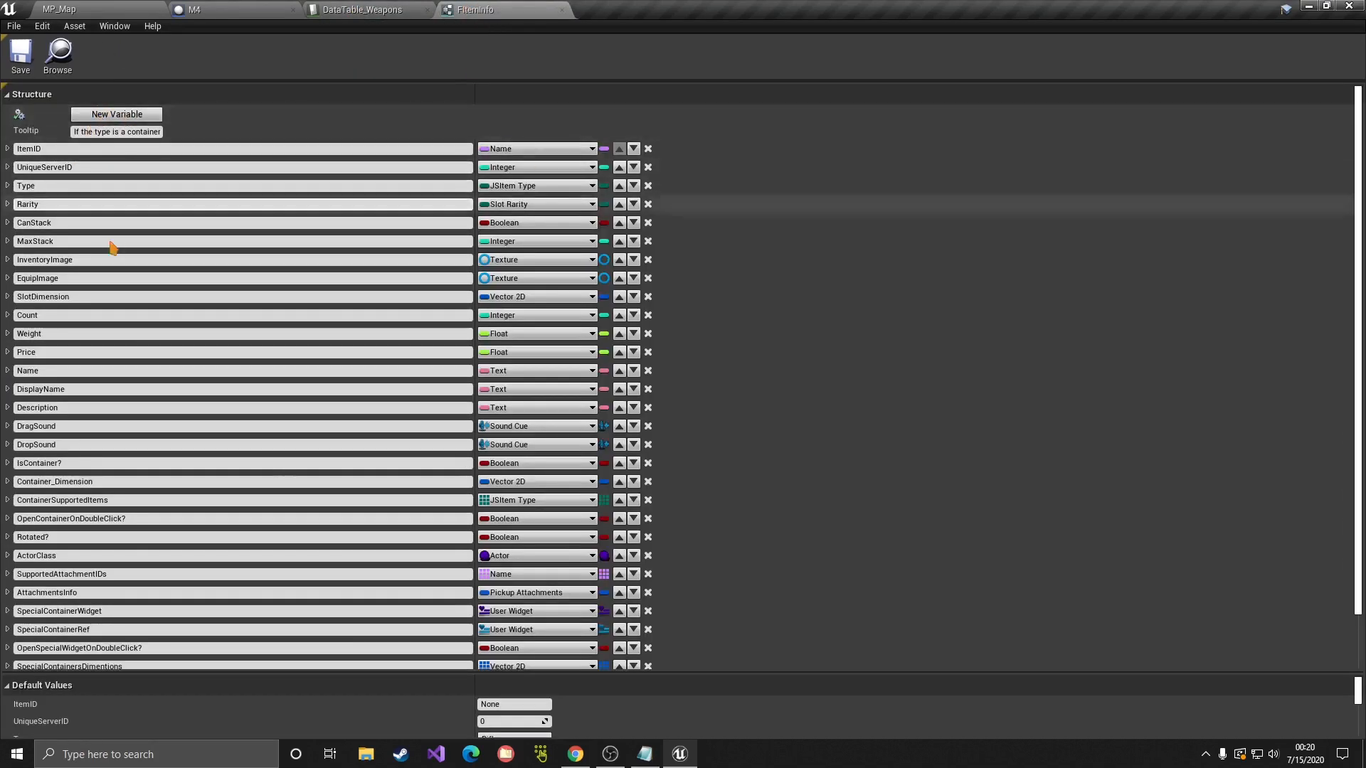
scroll(109, 244, down, 2)
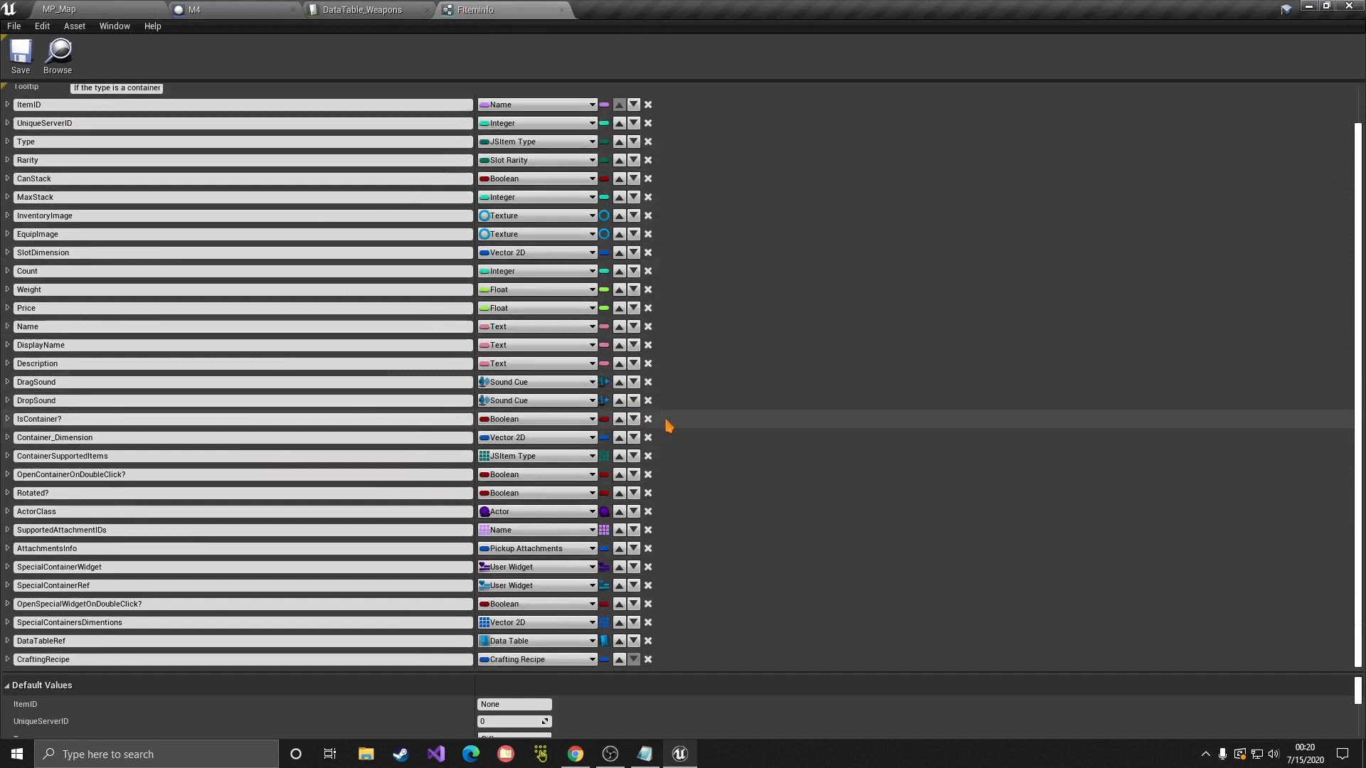
scroll(669, 426, up, 2)
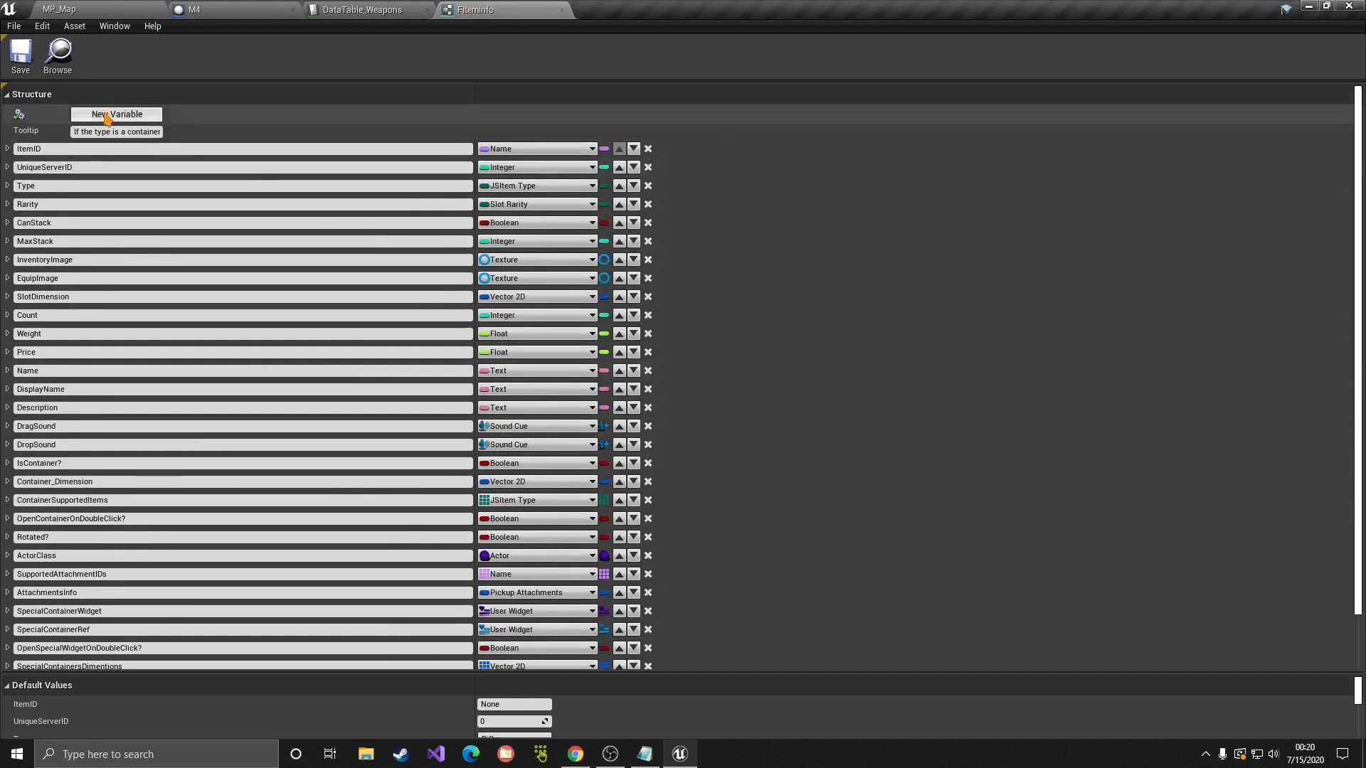
click(363, 9)
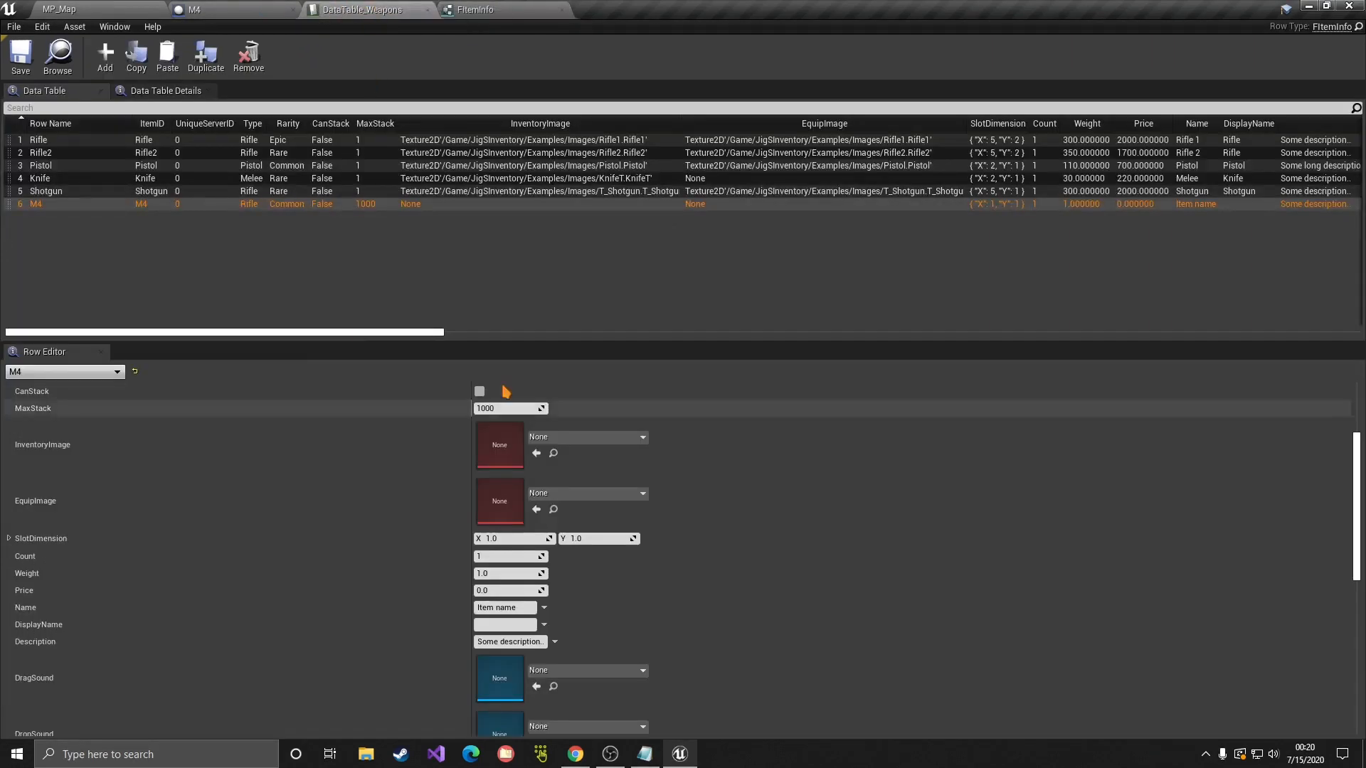
click(509, 9)
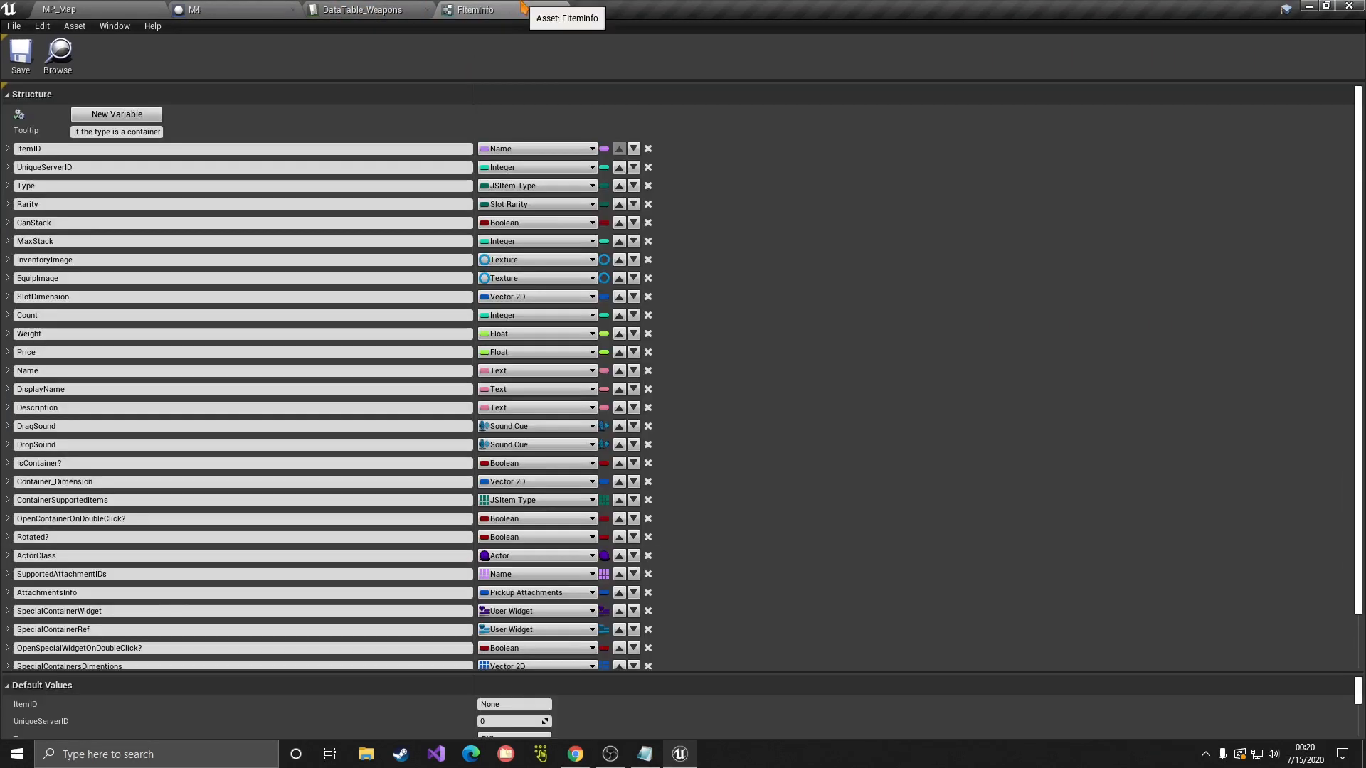
scroll(841, 372, down, 2)
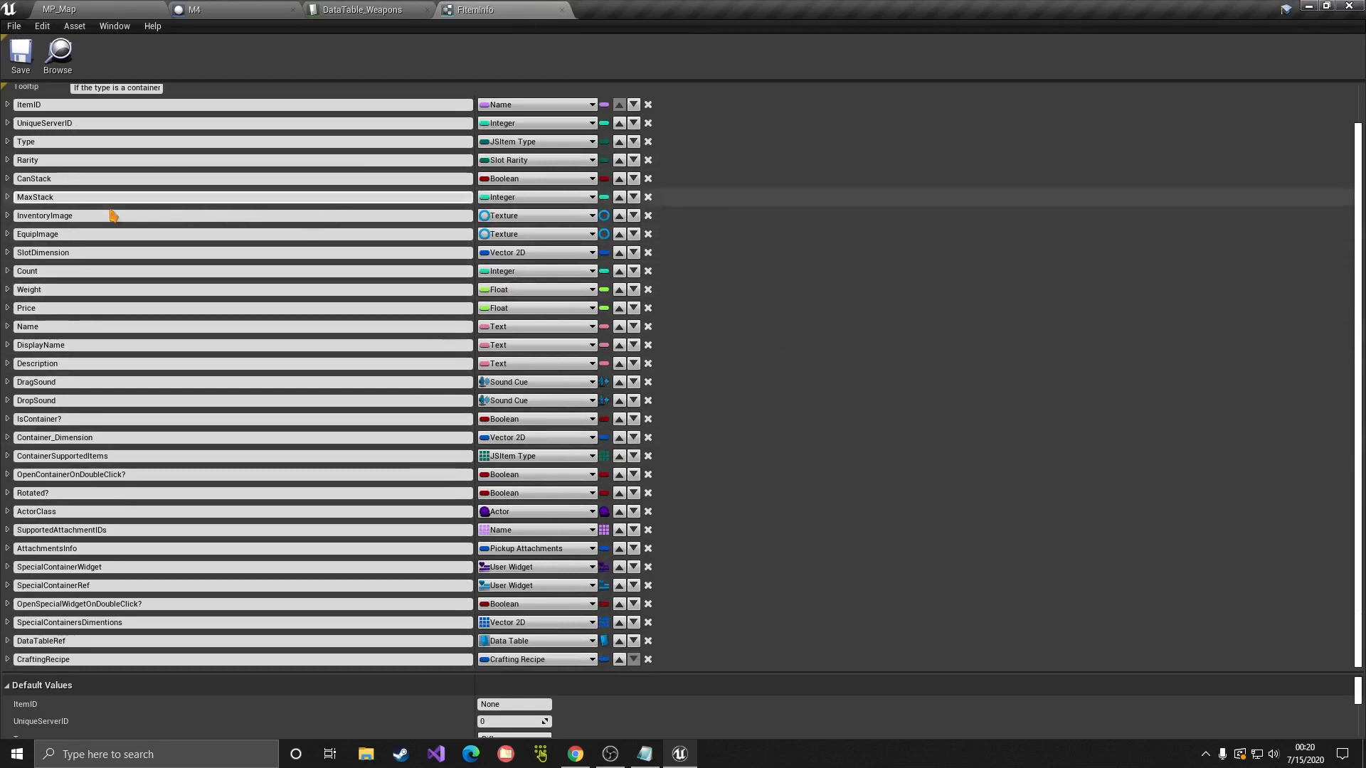
scroll(213, 288, up, 2)
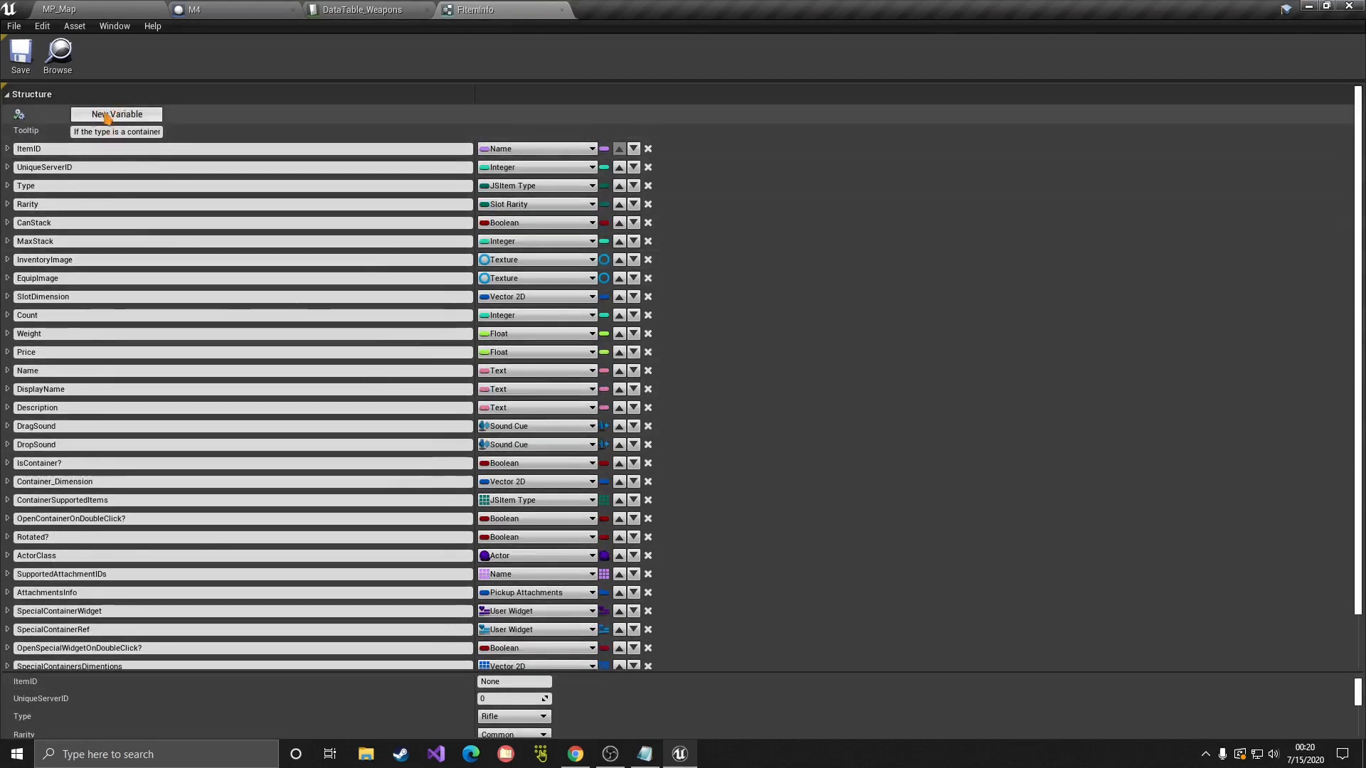
click(562, 9)
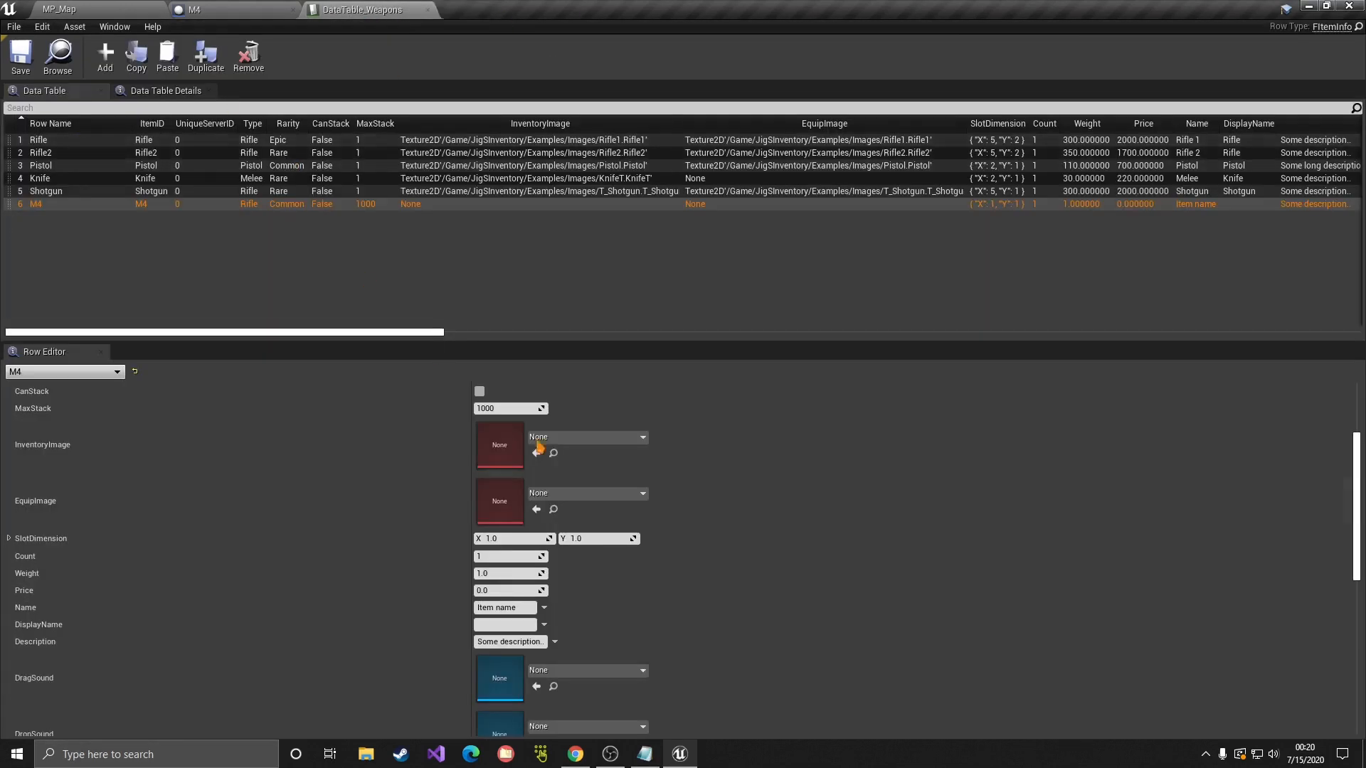
Step: Keep the M4 row's Type as Rifle and set its Rarity to Rare
scroll(538, 444, up, 4)
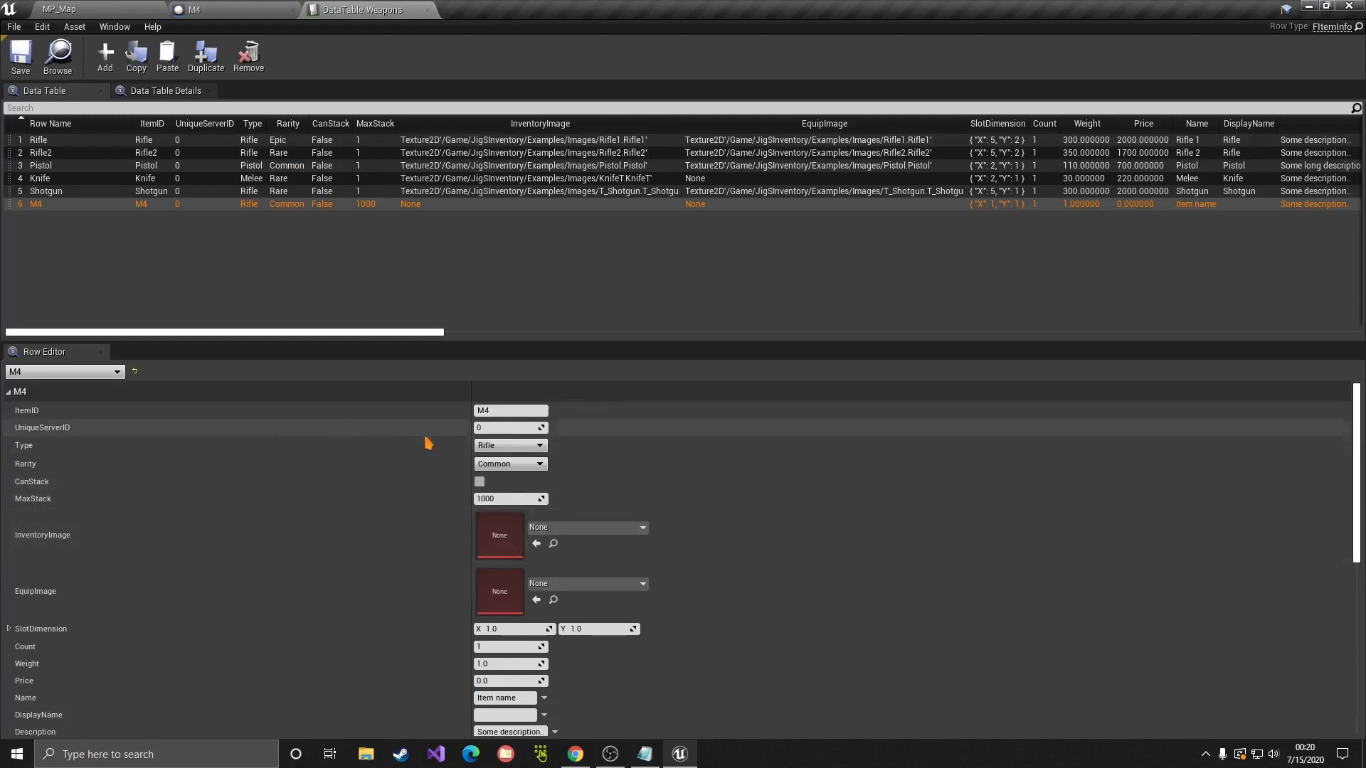
click(508, 446)
click(508, 456)
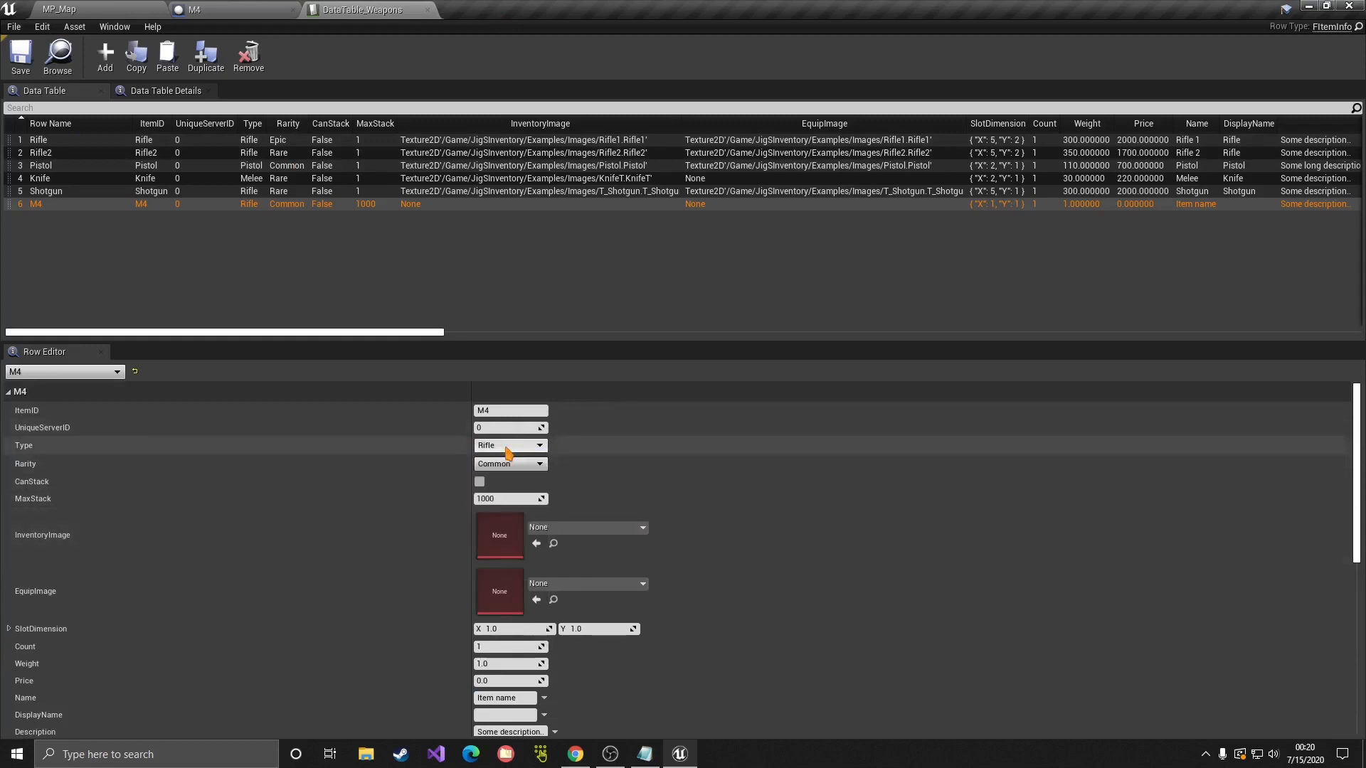
scroll(427, 459, down, 1)
click(540, 443)
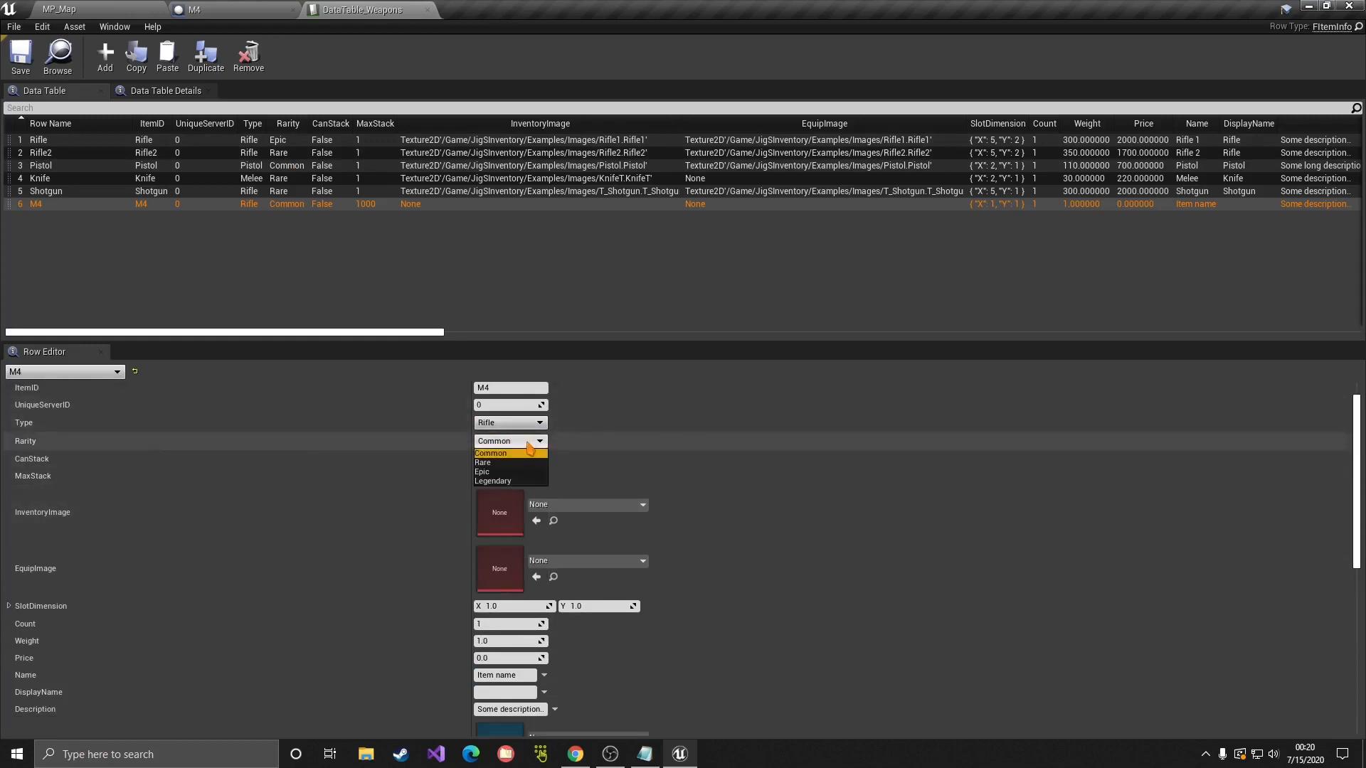
click(530, 464)
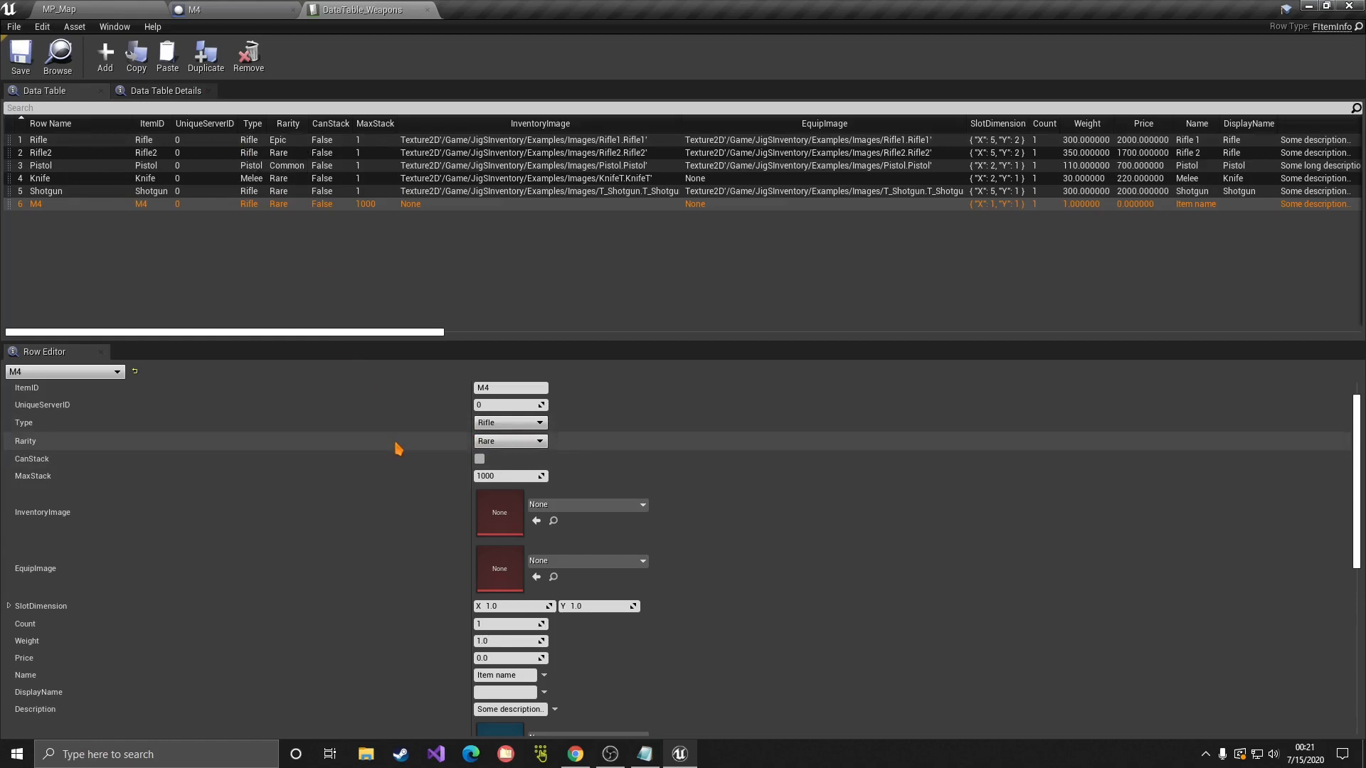
Step: Open the JSIContainer widget blueprint from the Widgets folder and view its Event Graph
click(113, 8)
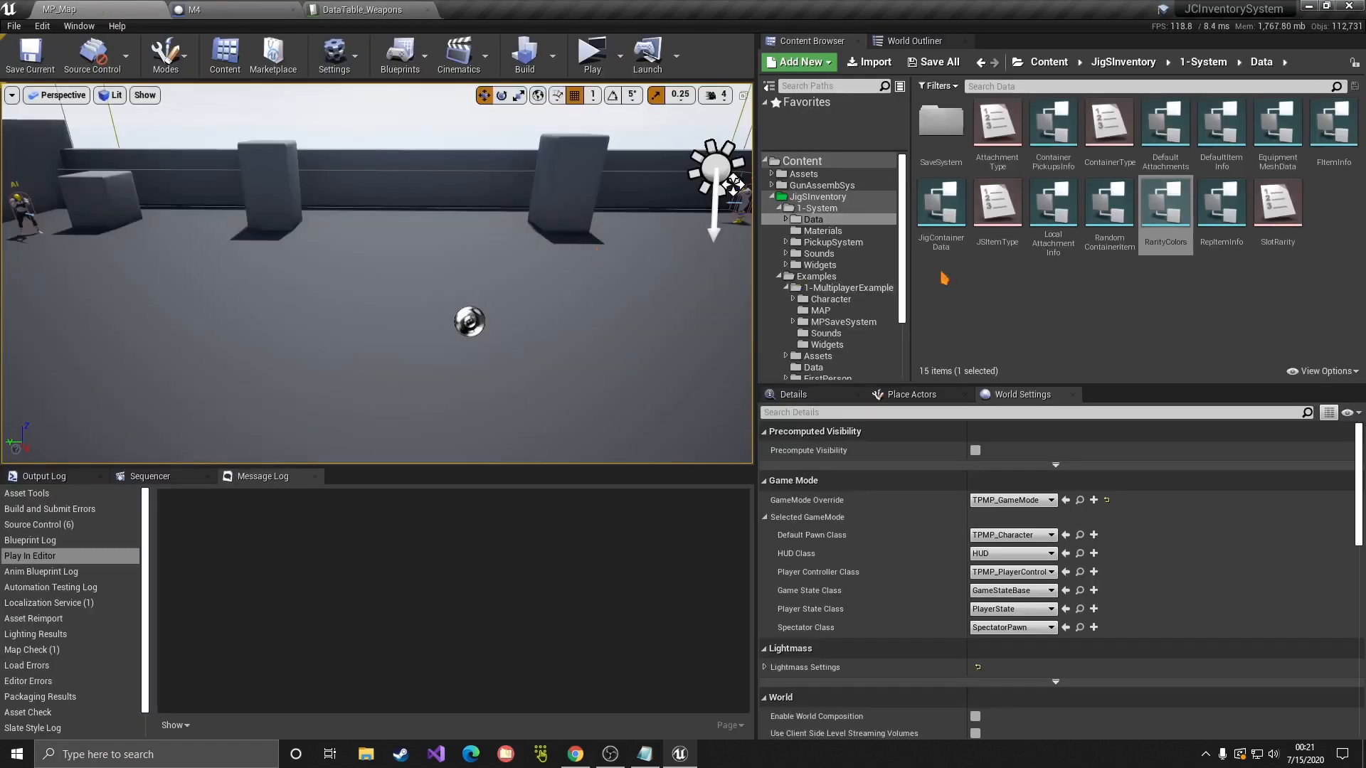
click(819, 265)
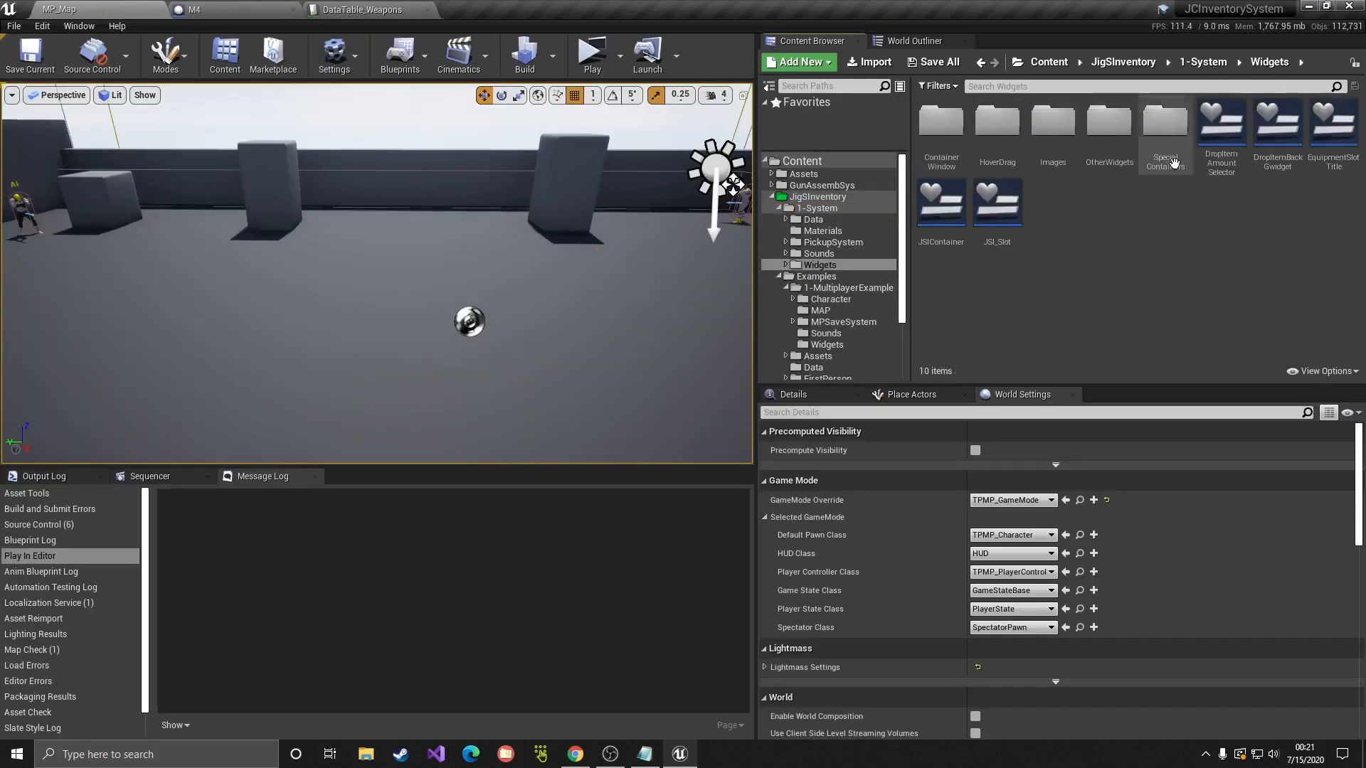
double_click(941, 234)
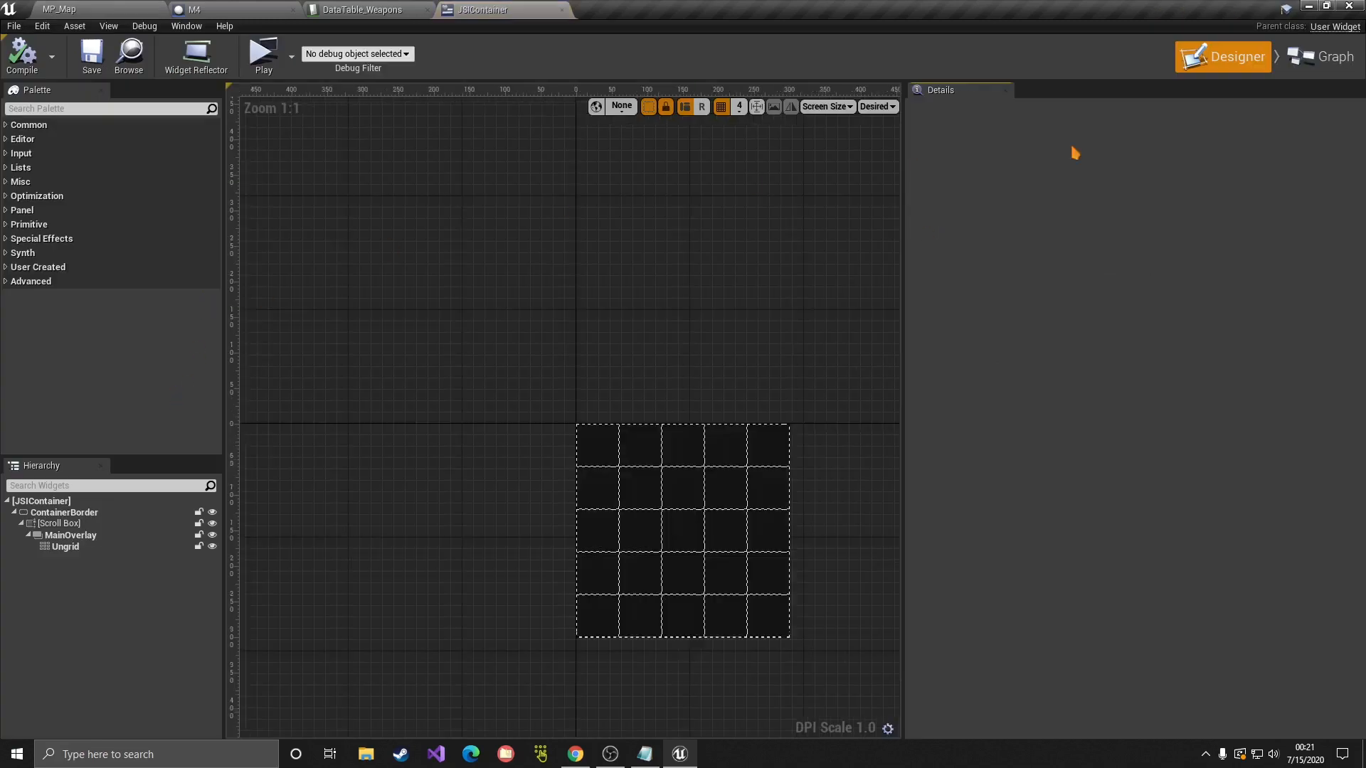
click(1322, 57)
right_drag(407, 292, 930, 280)
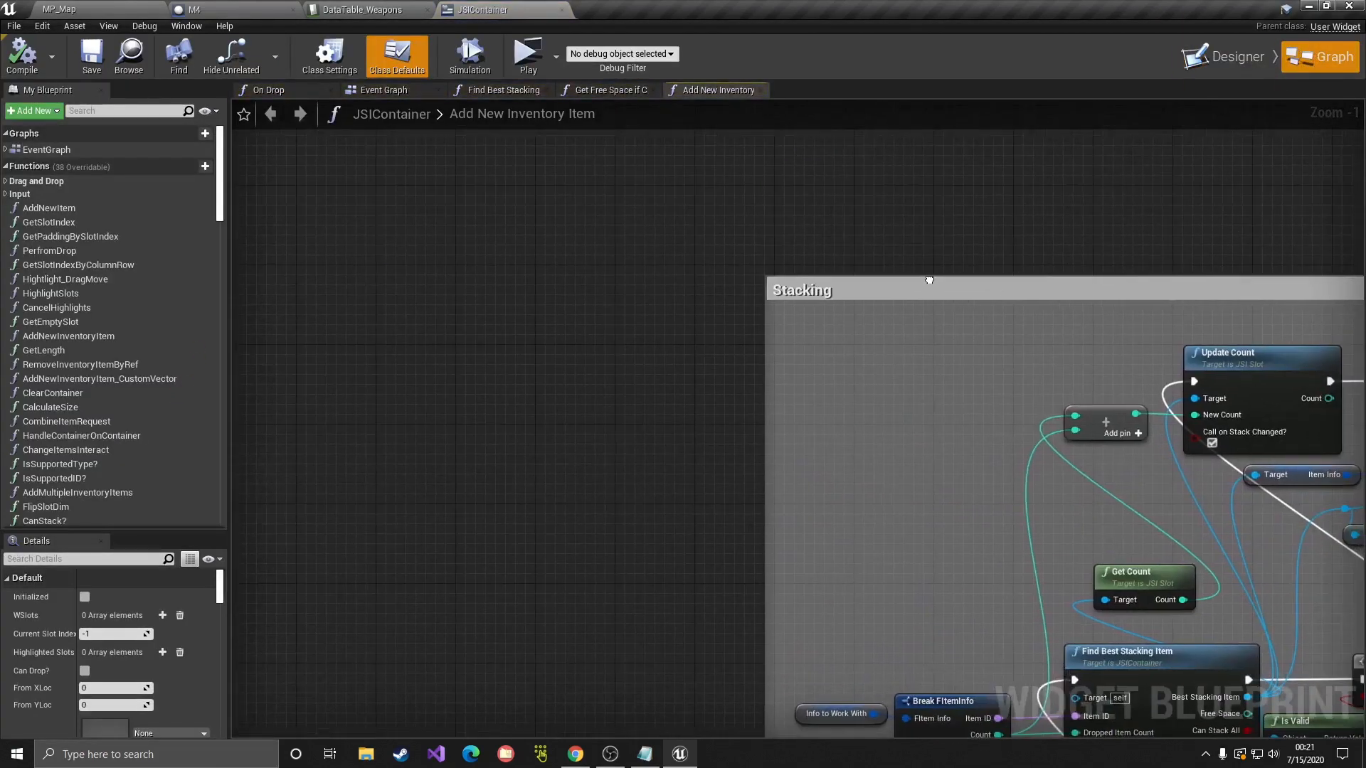
click(384, 91)
scroll(106, 249, down, 10)
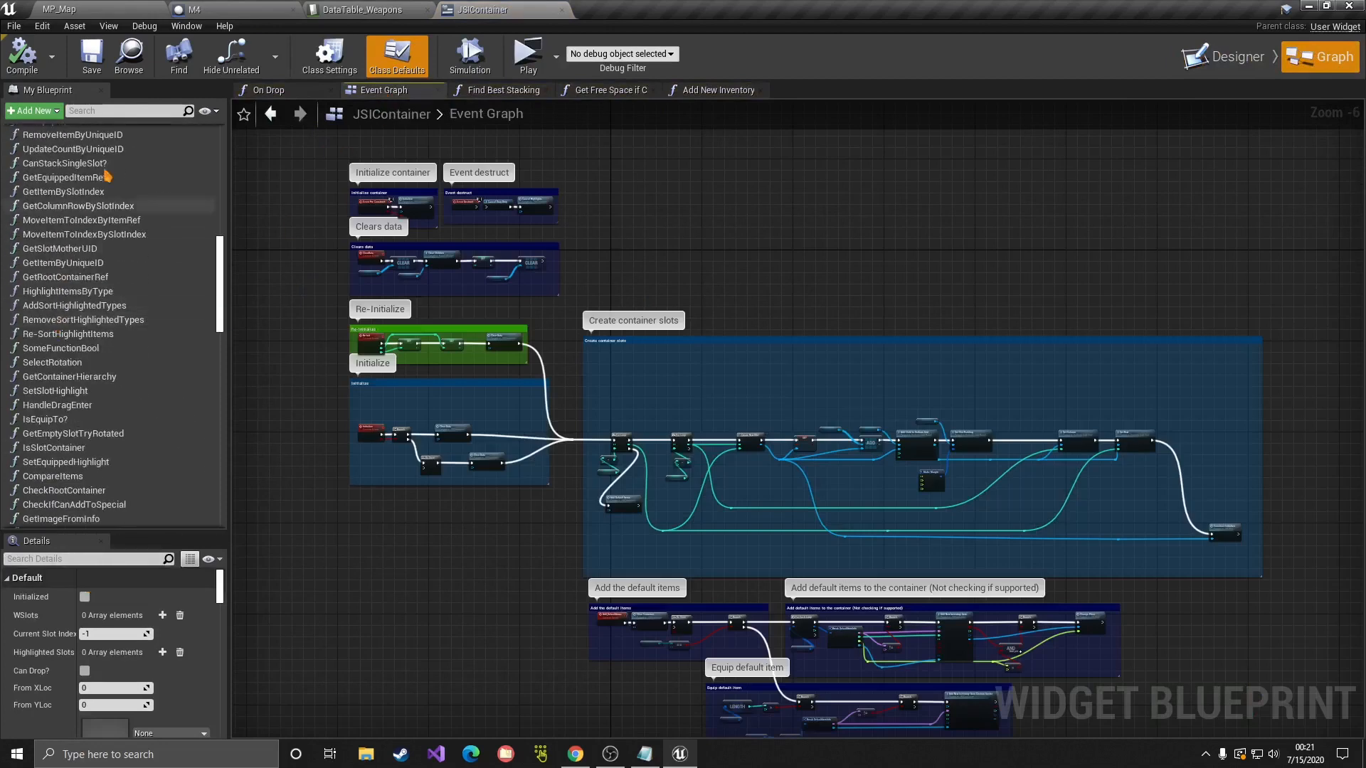
Step: Search 'rar' in My Blueprint and select the RarityColors variable
click(110, 111)
text(rar)
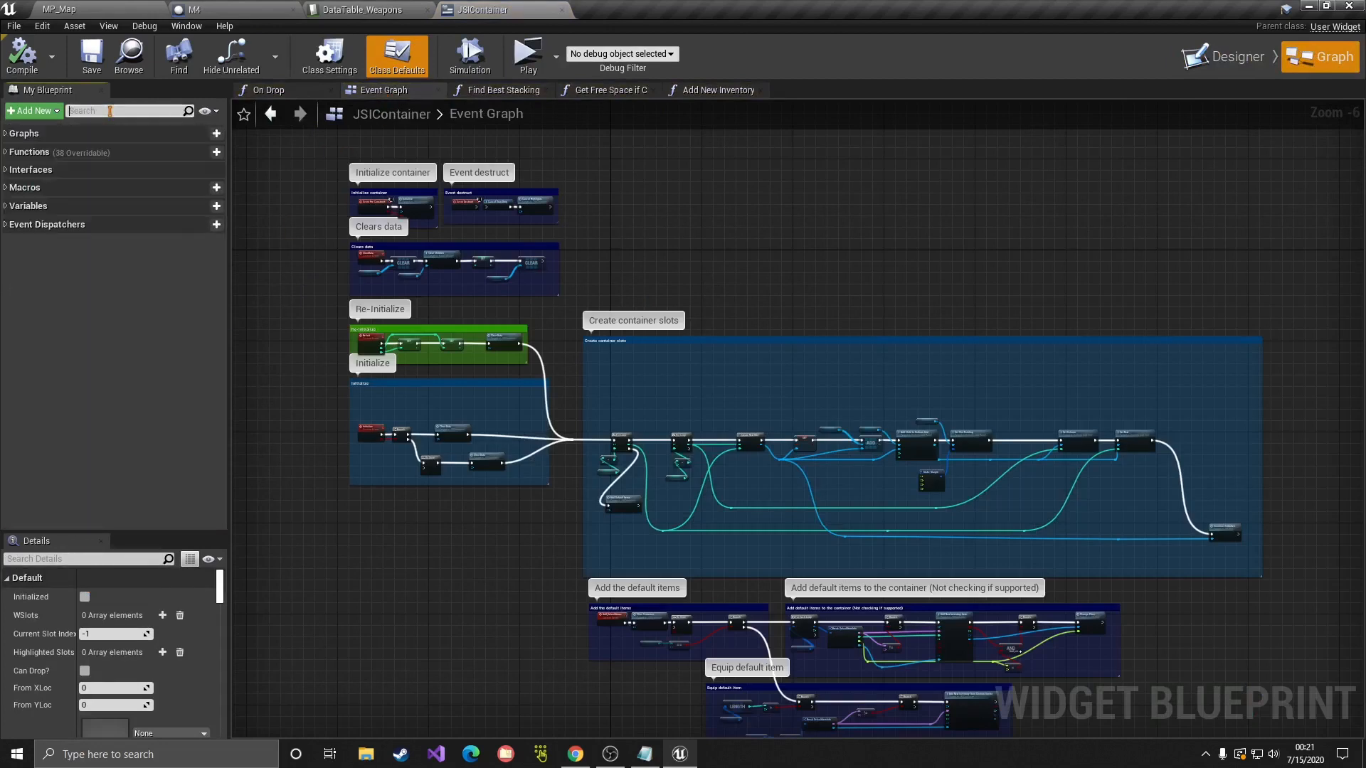
click(103, 259)
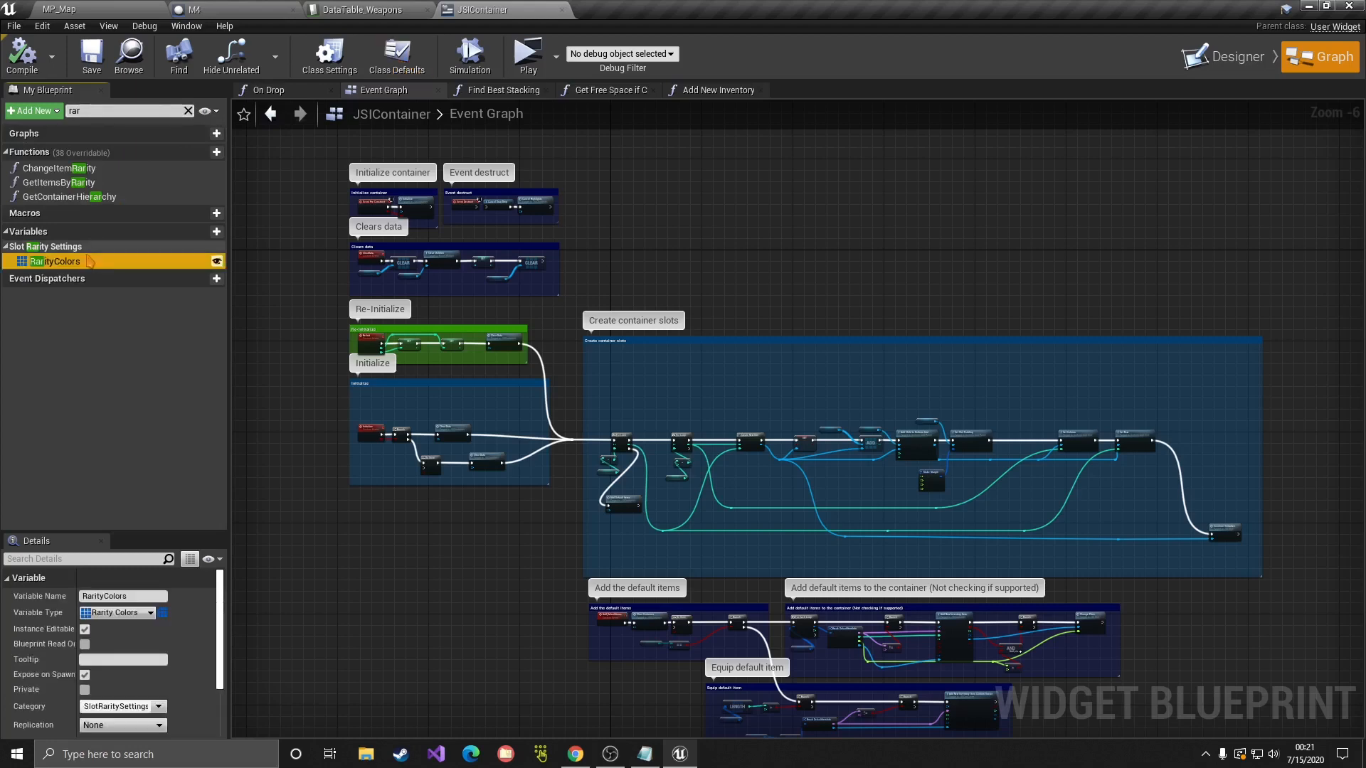
drag(223, 668, 223, 712)
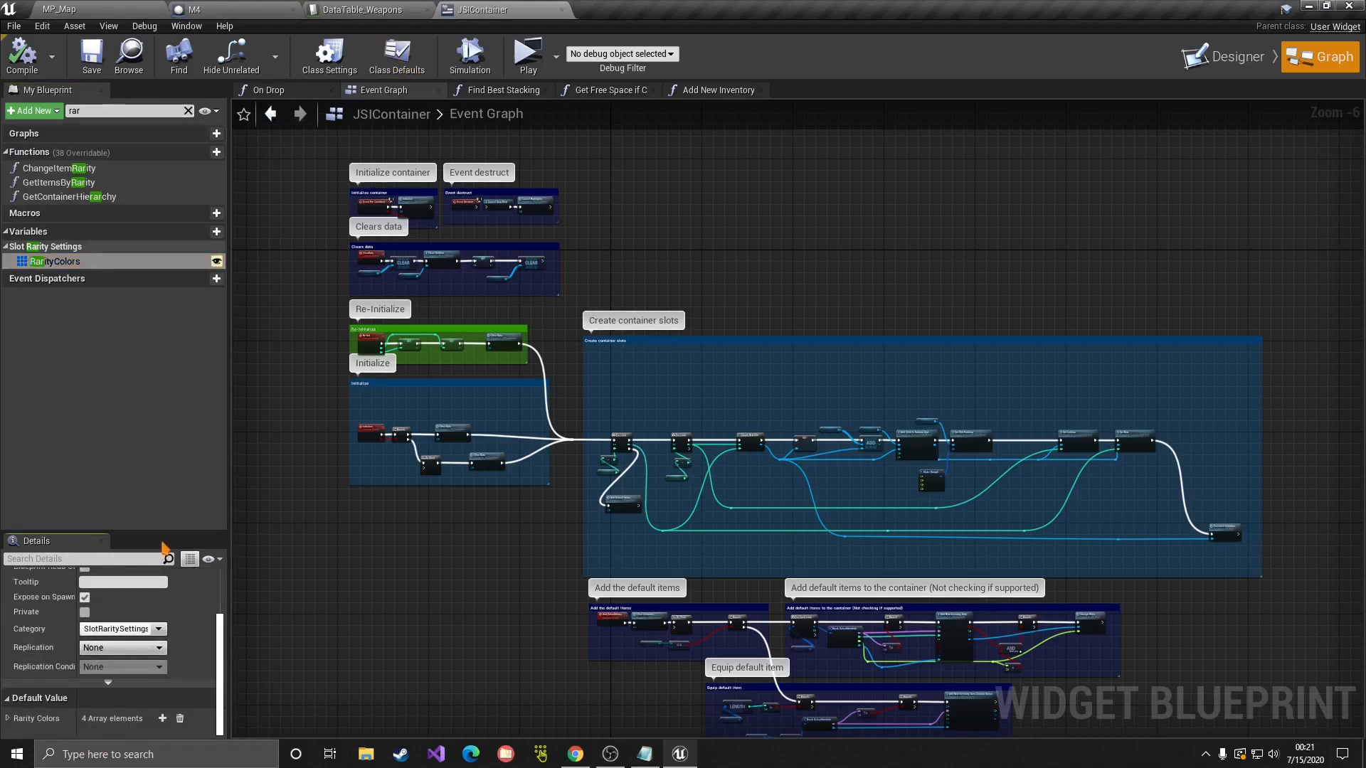
drag(164, 533, 167, 304)
Step: Expand the Common, Rare, Epic and Legendary RarityColors entries and inspect Common's colour
click(7, 571)
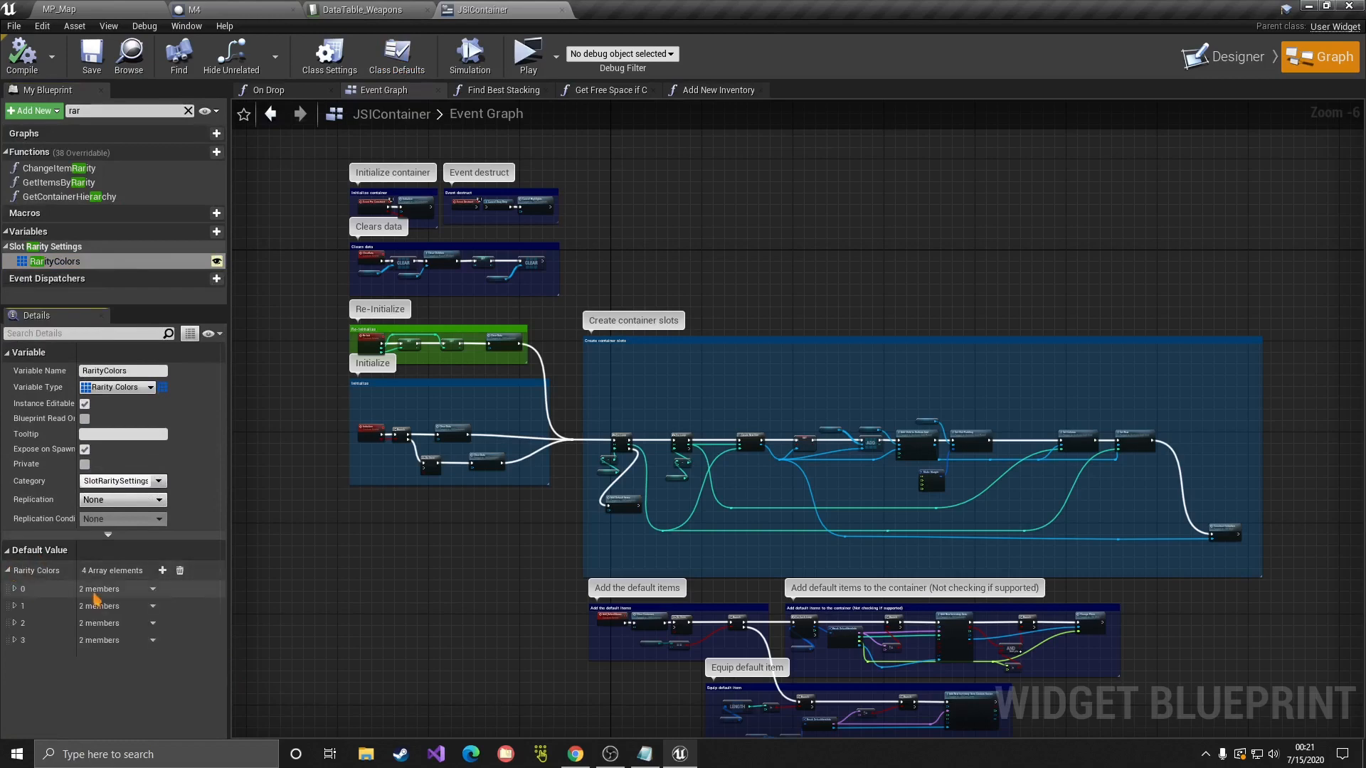
click(14, 589)
click(15, 639)
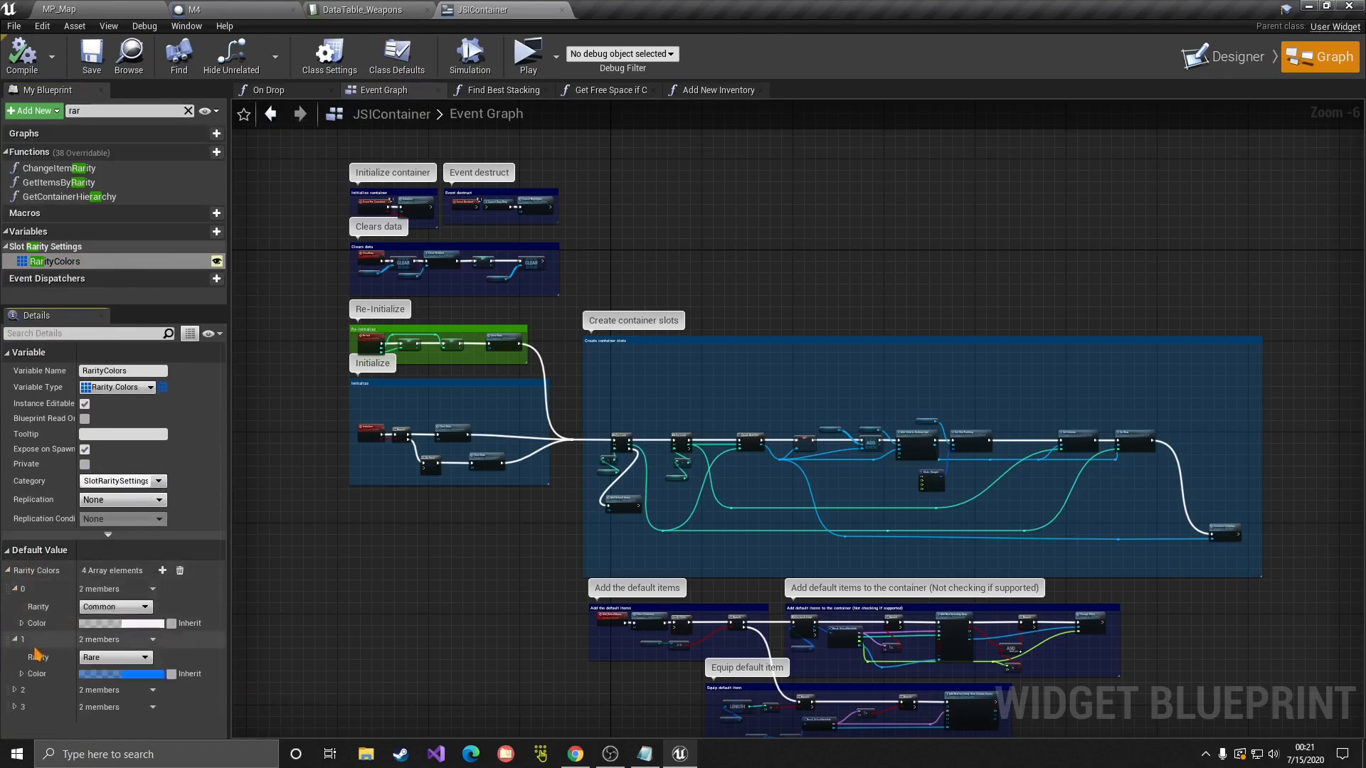
click(14, 690)
scroll(18, 690, down, 1)
click(14, 685)
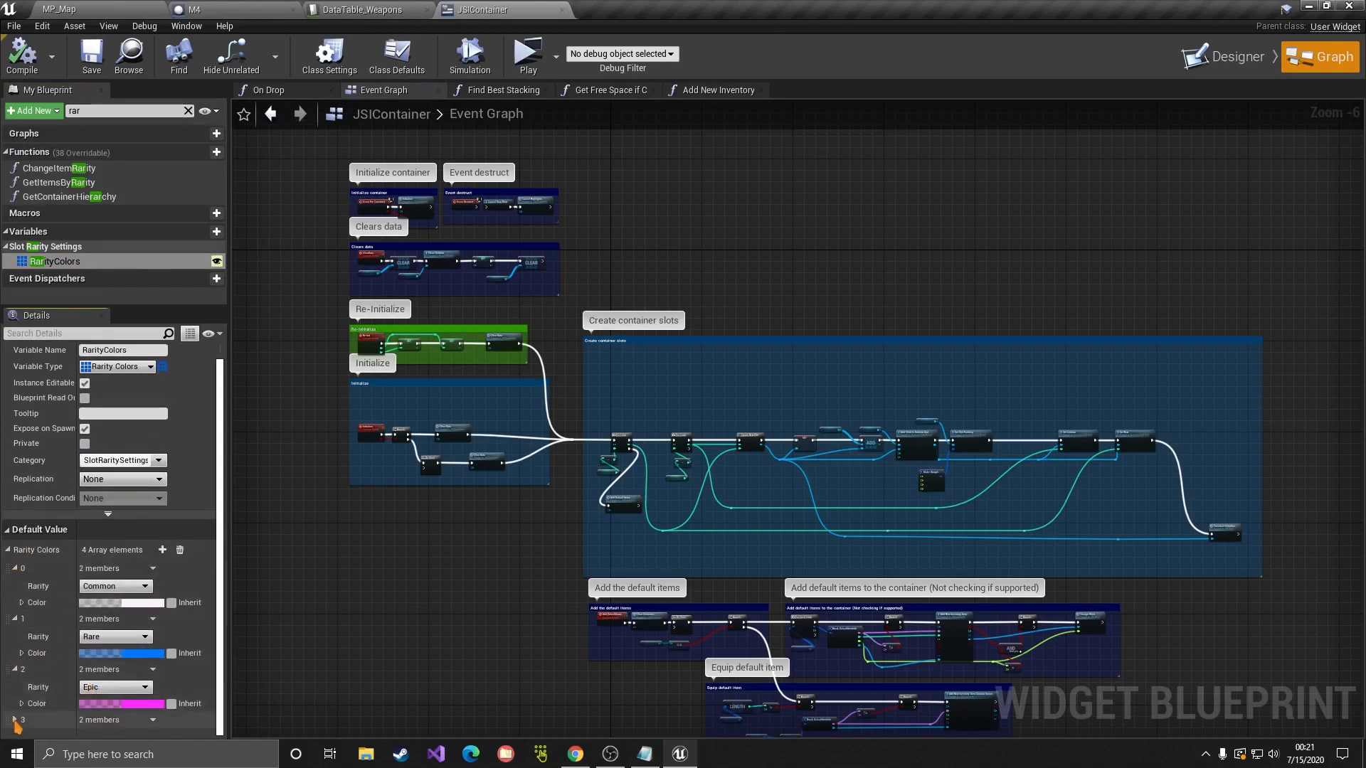
scroll(71, 683, down, 2)
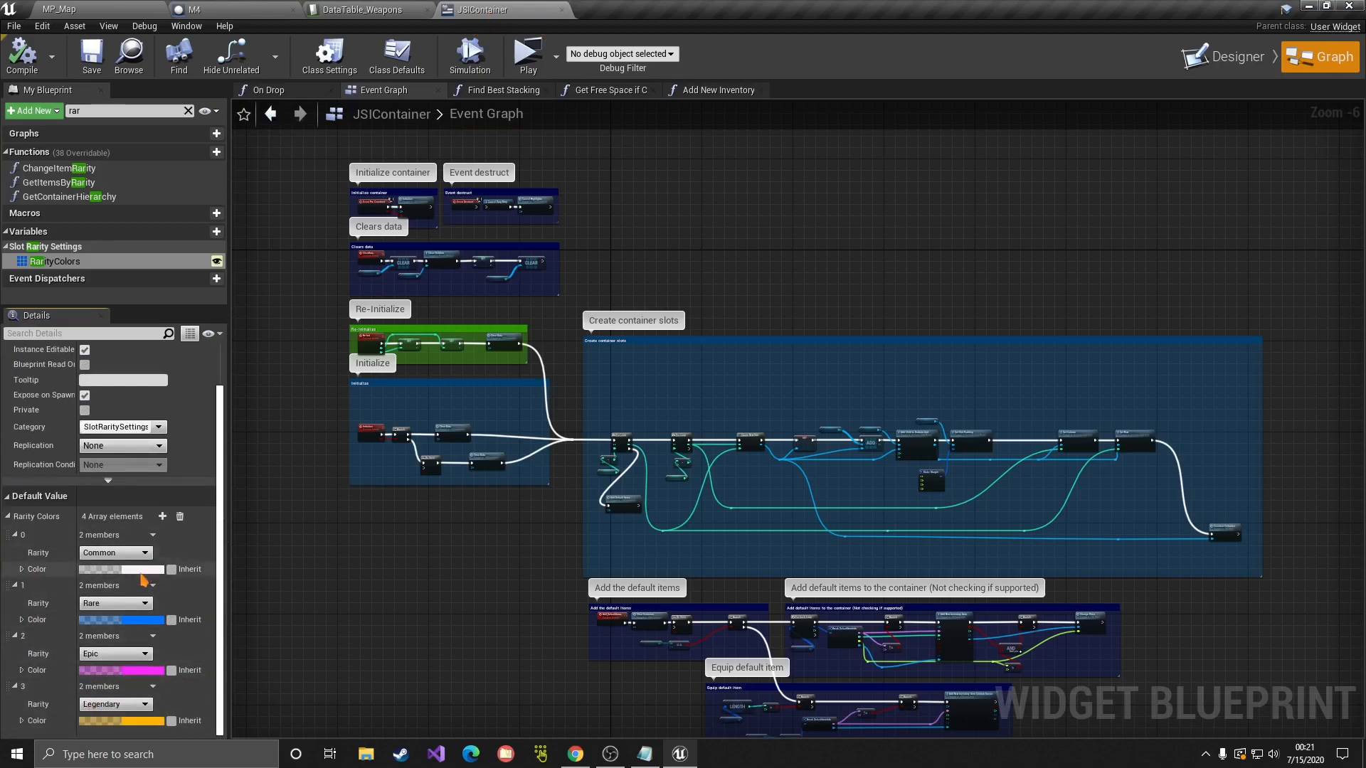
click(141, 570)
click(419, 700)
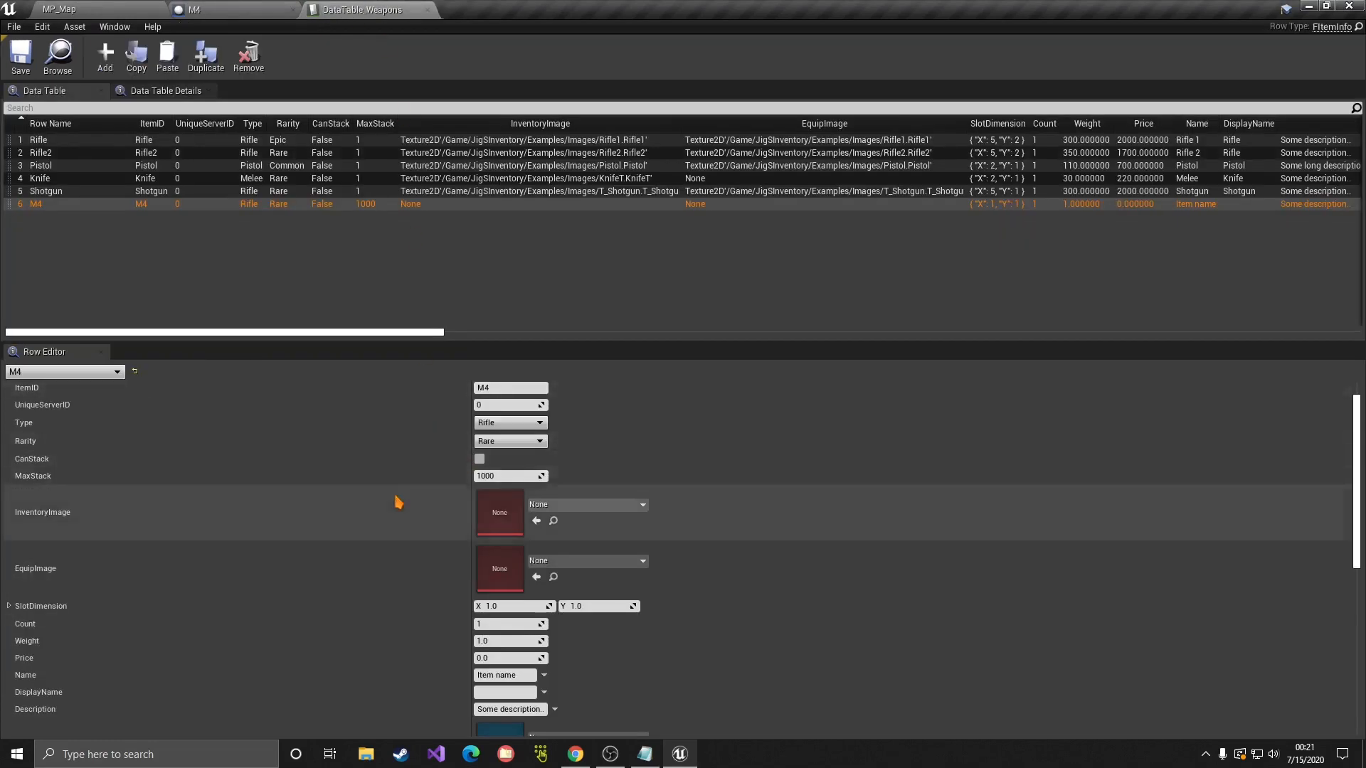
Step: Set the M4 row's InventoryImage to the Rifle1 texture, searching 'rifle'
scroll(399, 503, down, 1)
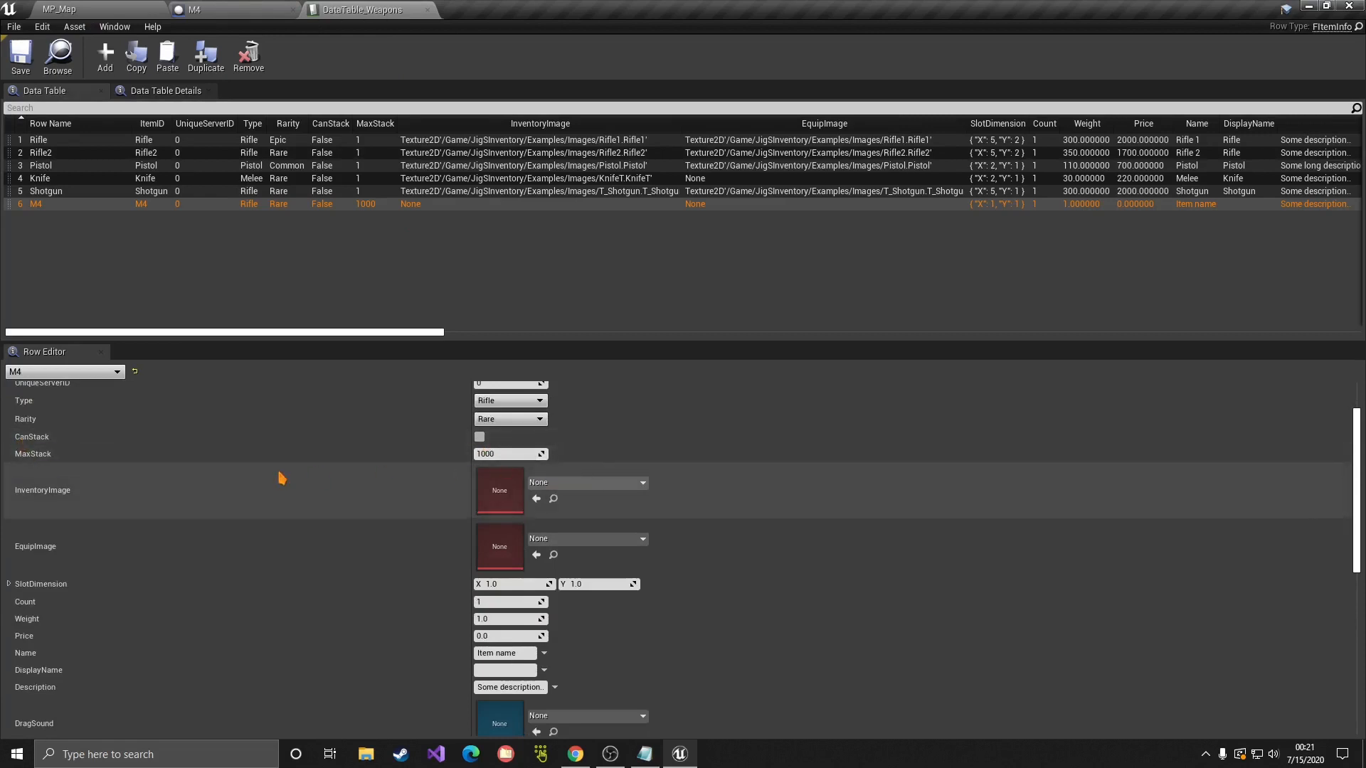
scroll(282, 478, down, 1)
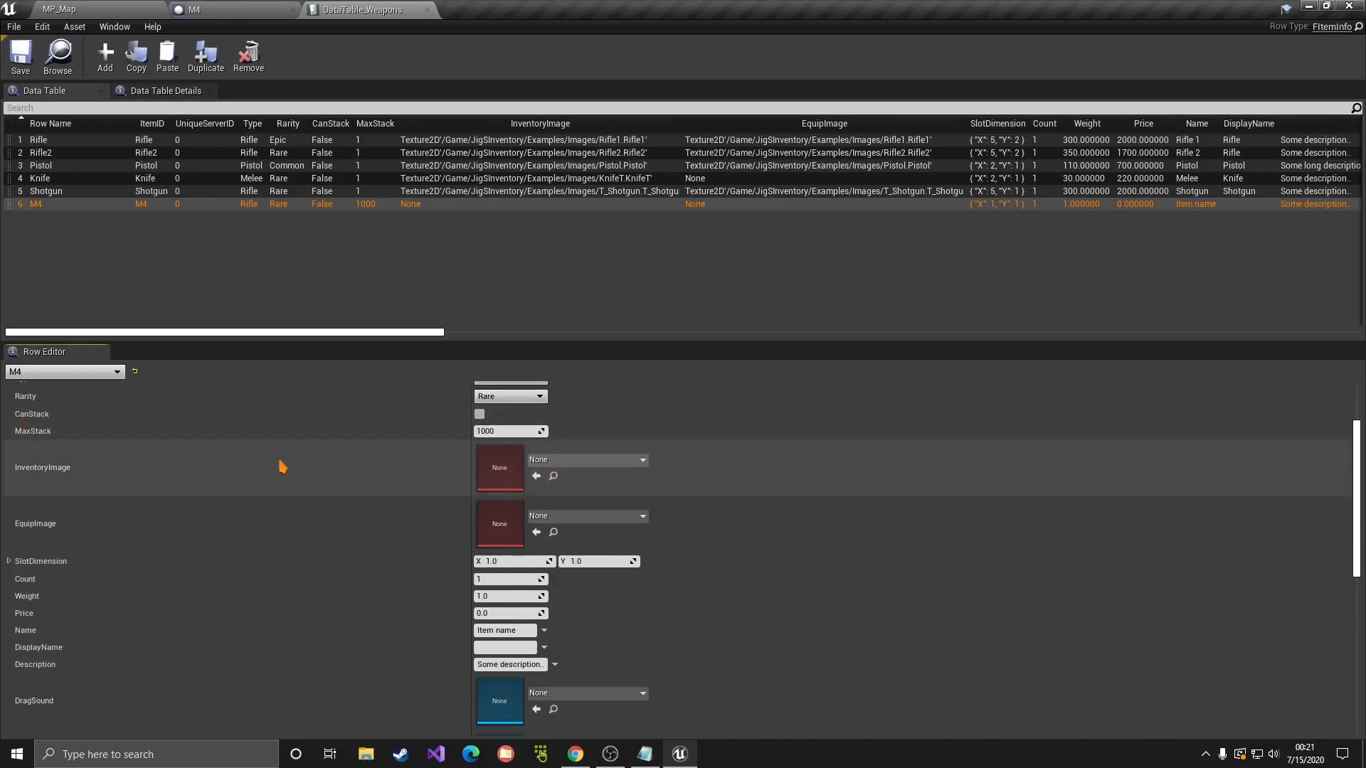
click(591, 461)
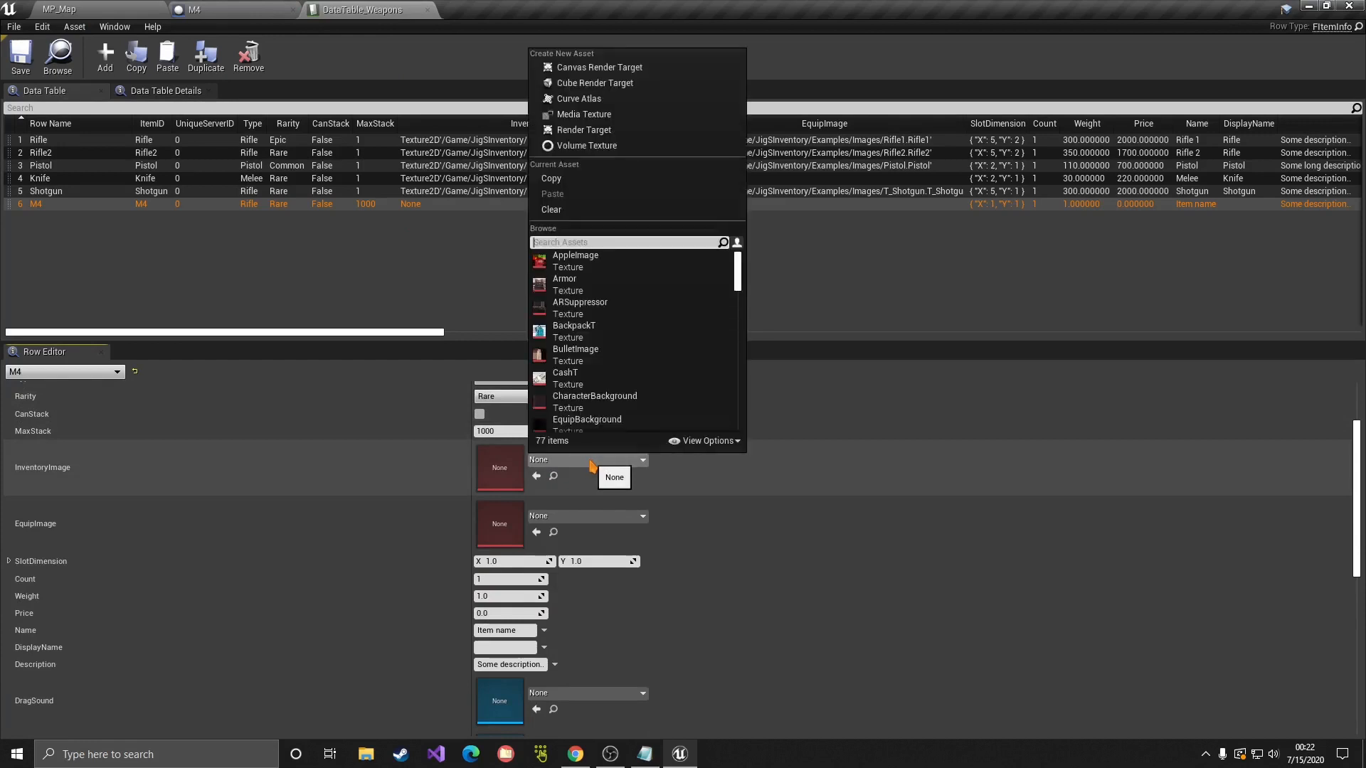
text(rifle)
click(565, 261)
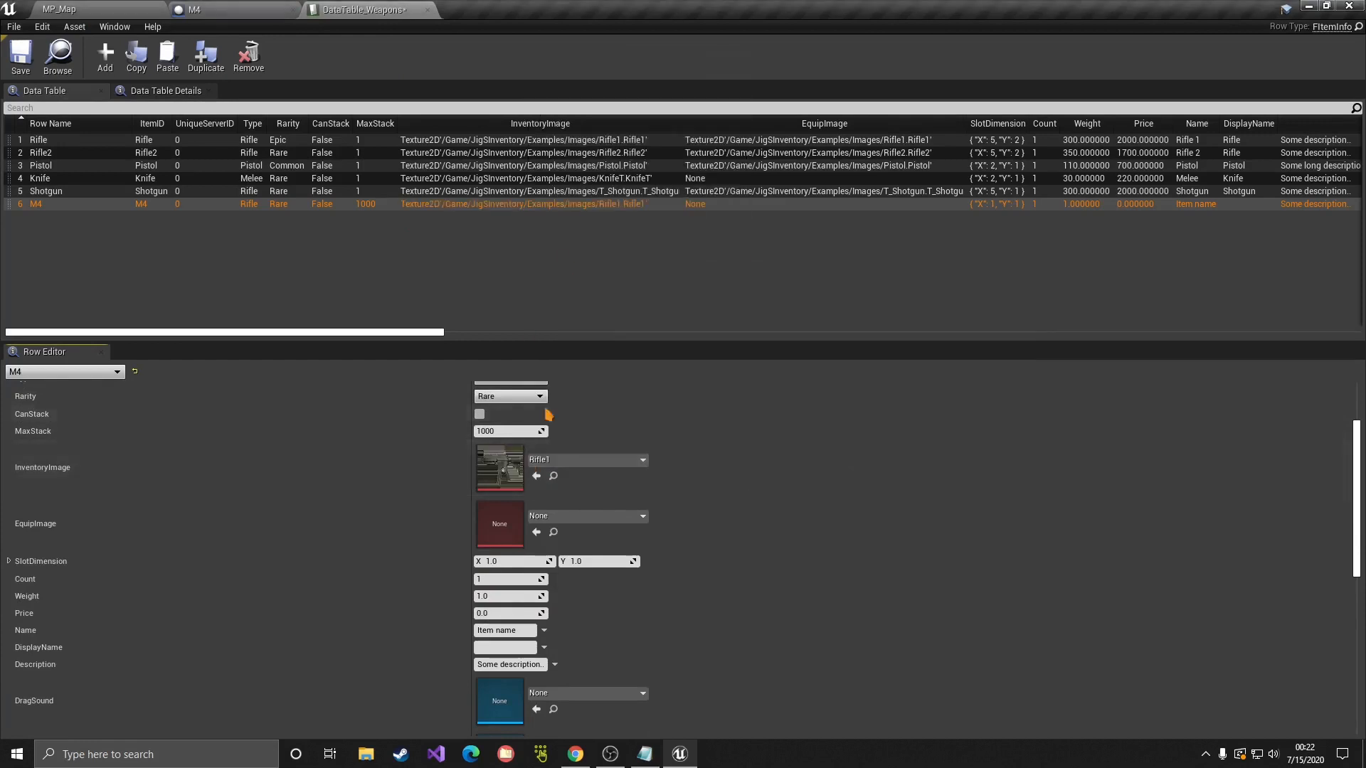
Step: Set the M4 row's EquipImage to Rifle1 as well
click(607, 518)
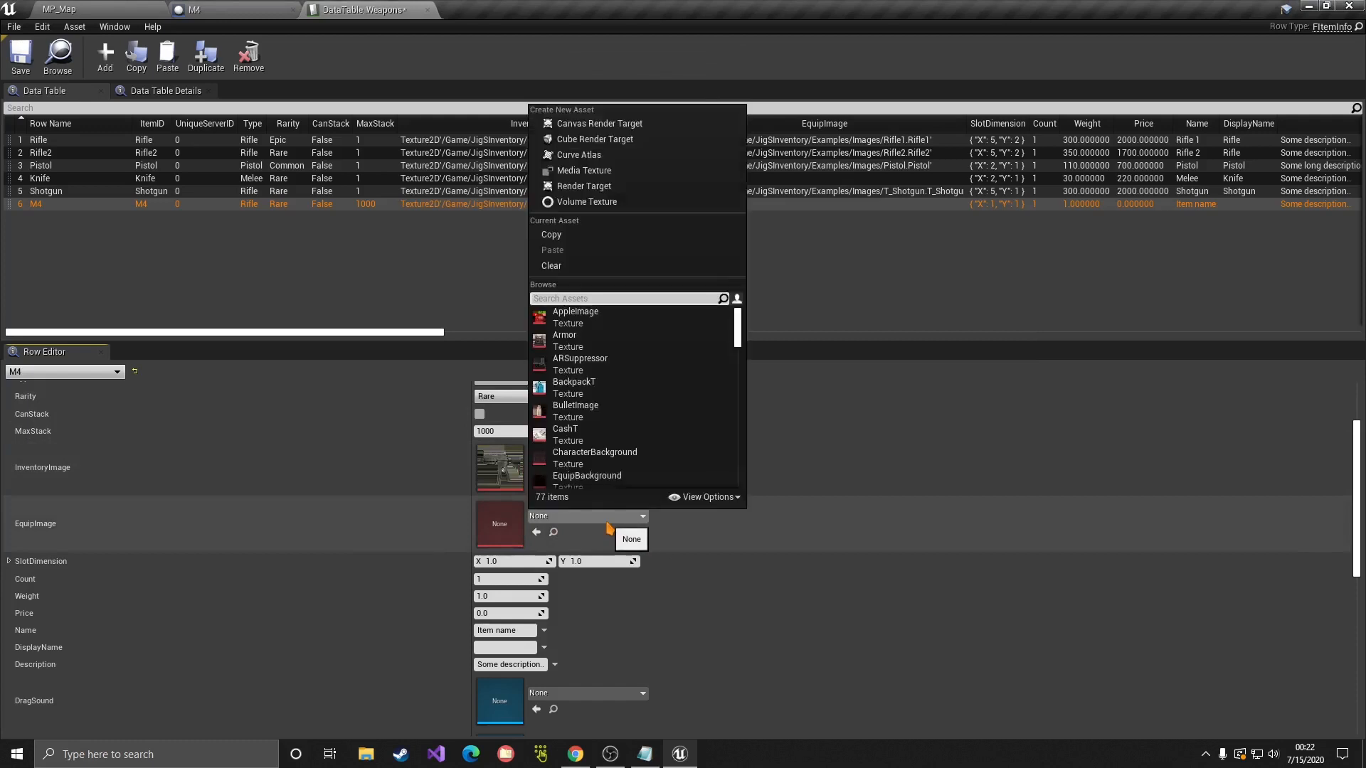
text(rif)
click(590, 312)
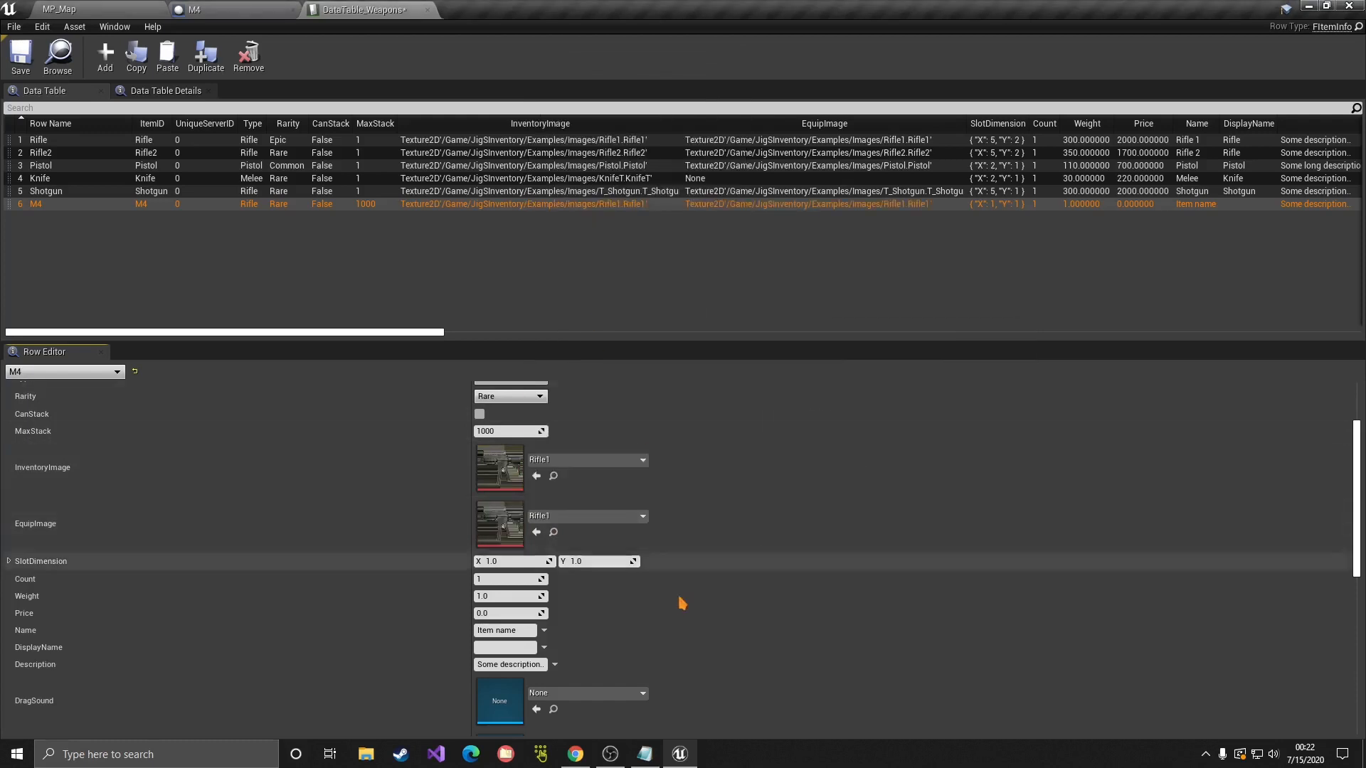
scroll(685, 552, down, 2)
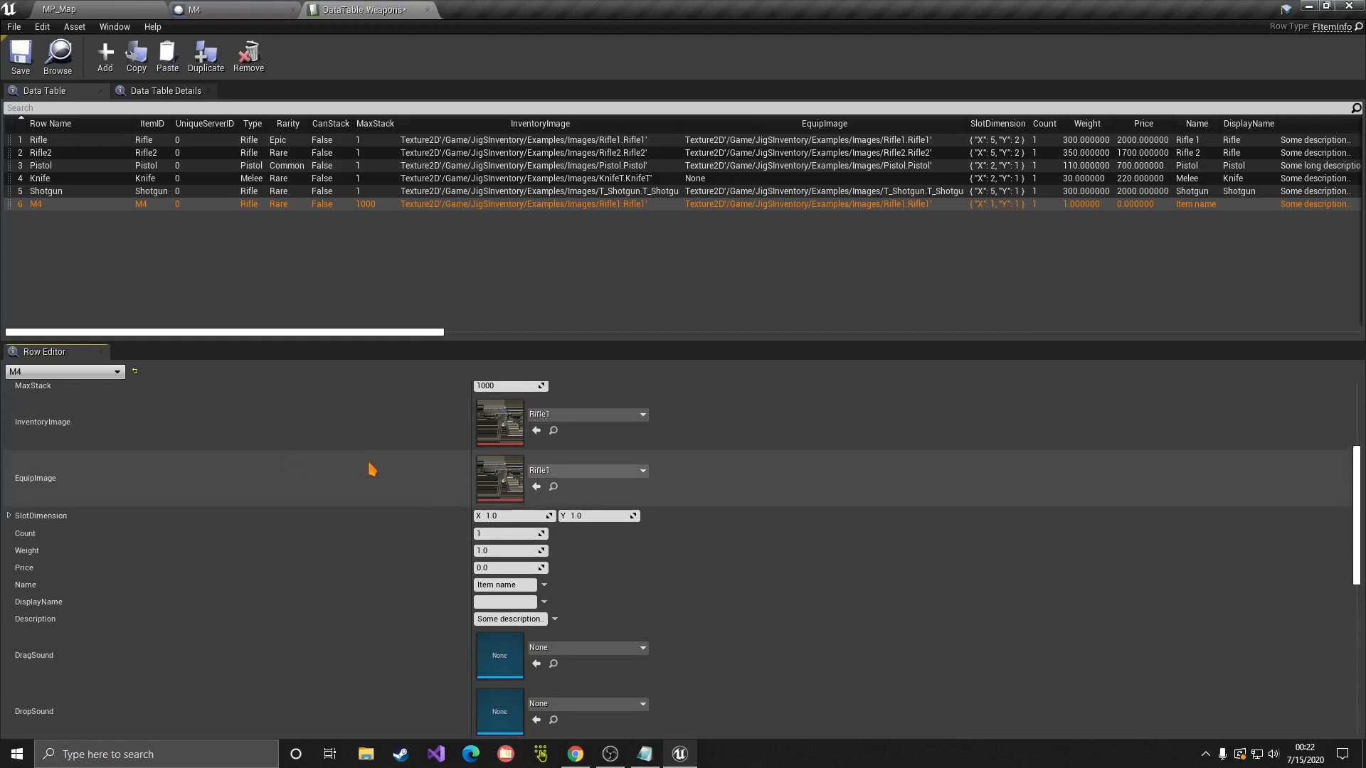
Step: Set the M4 row's SlotDimension to 5 by 2 and begin the Weight value of 75
scroll(371, 470, down, 1)
click(491, 493)
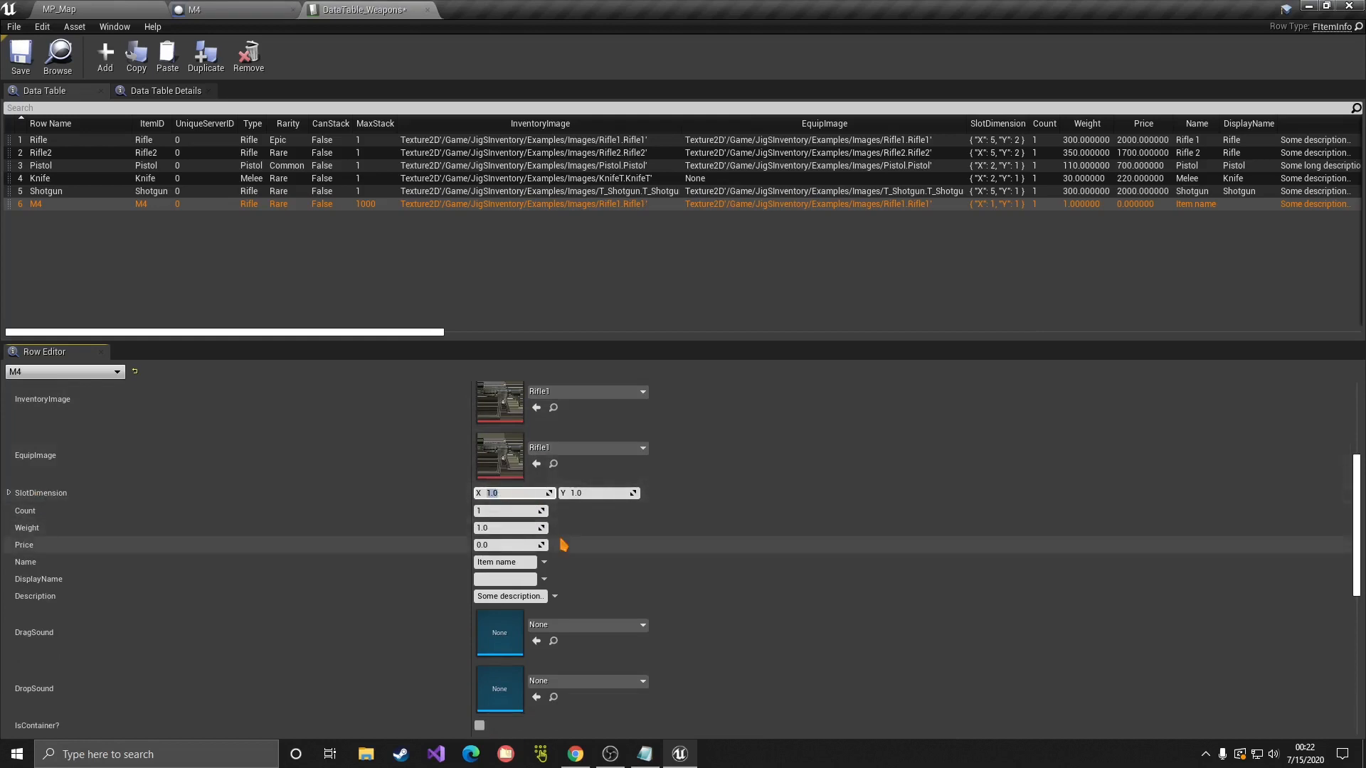
key(Tab)
text(2)
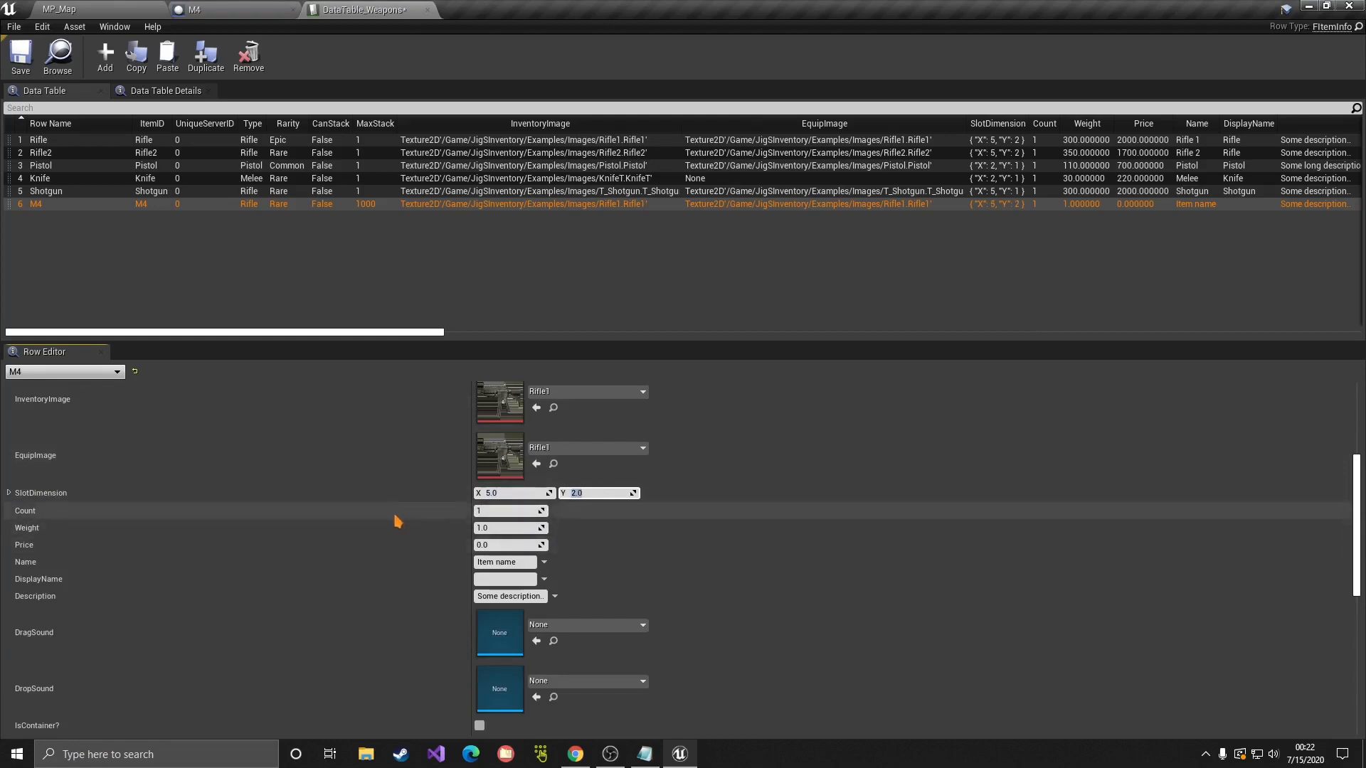
scroll(396, 520, down, 1)
click(506, 505)
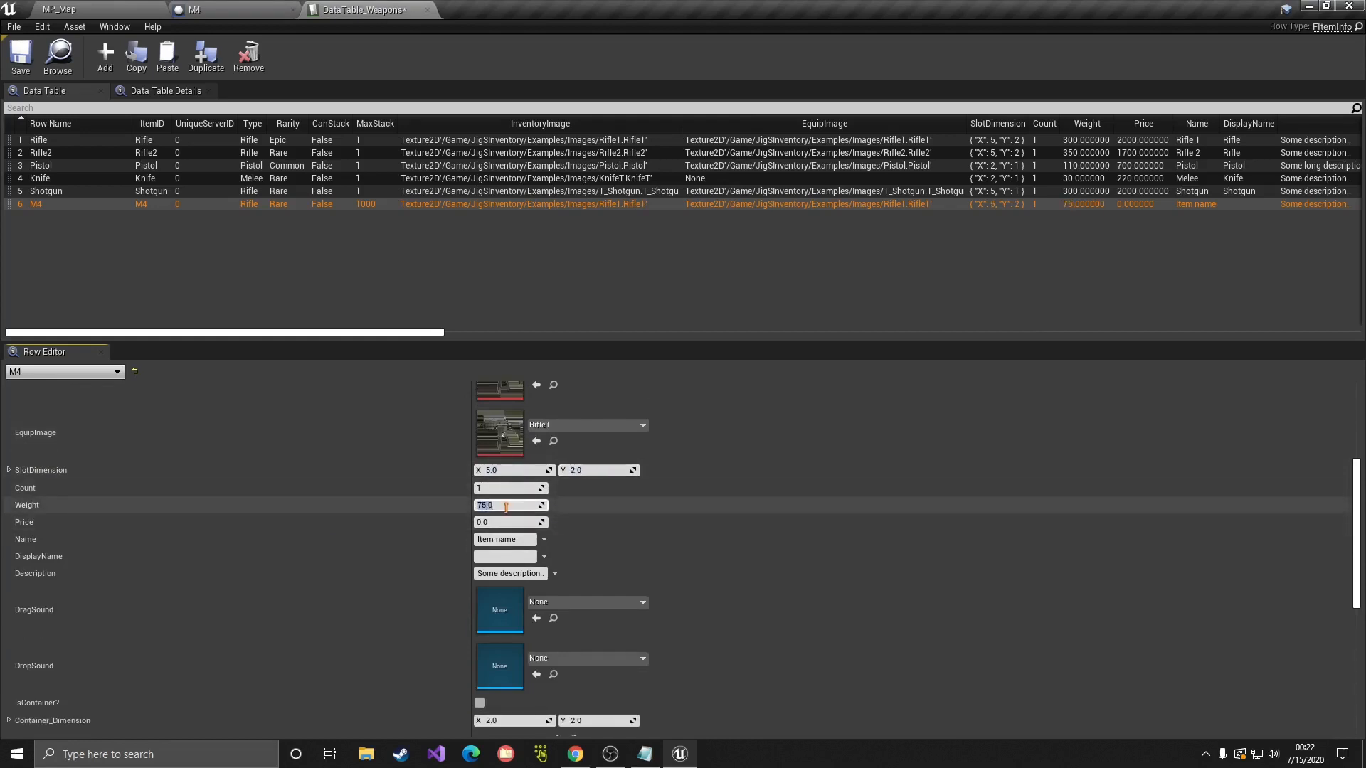
Step: Set Price to 150 and enter M4 as both Name and DisplayName
scroll(51, 516, down, 1)
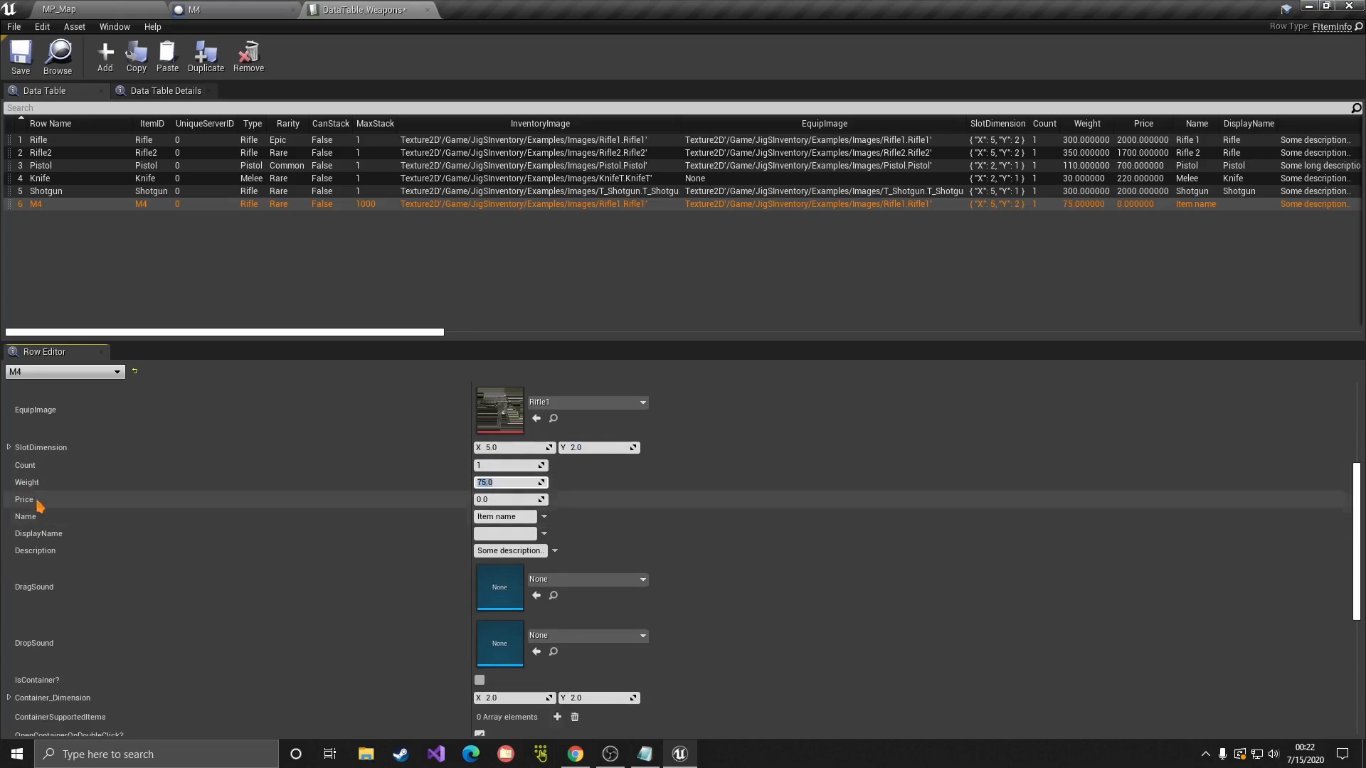
click(499, 501)
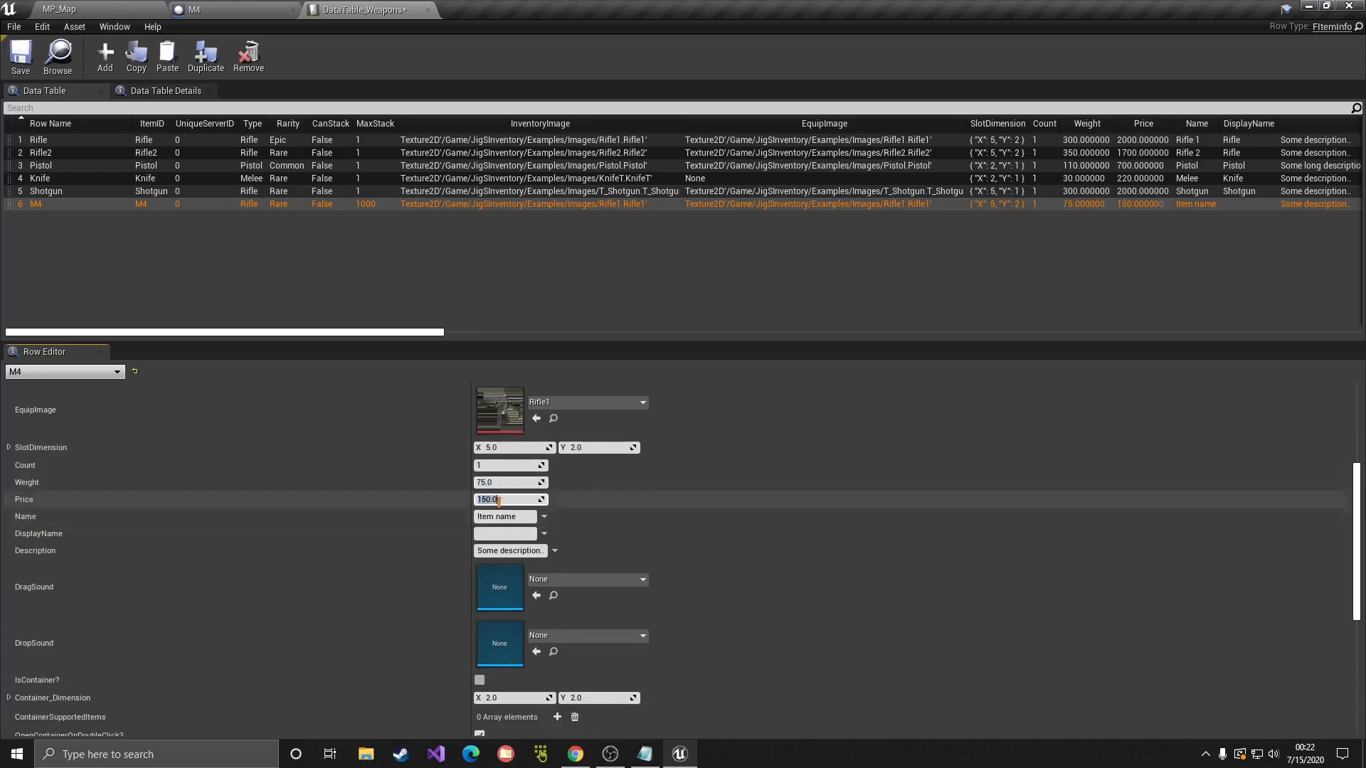
click(521, 518)
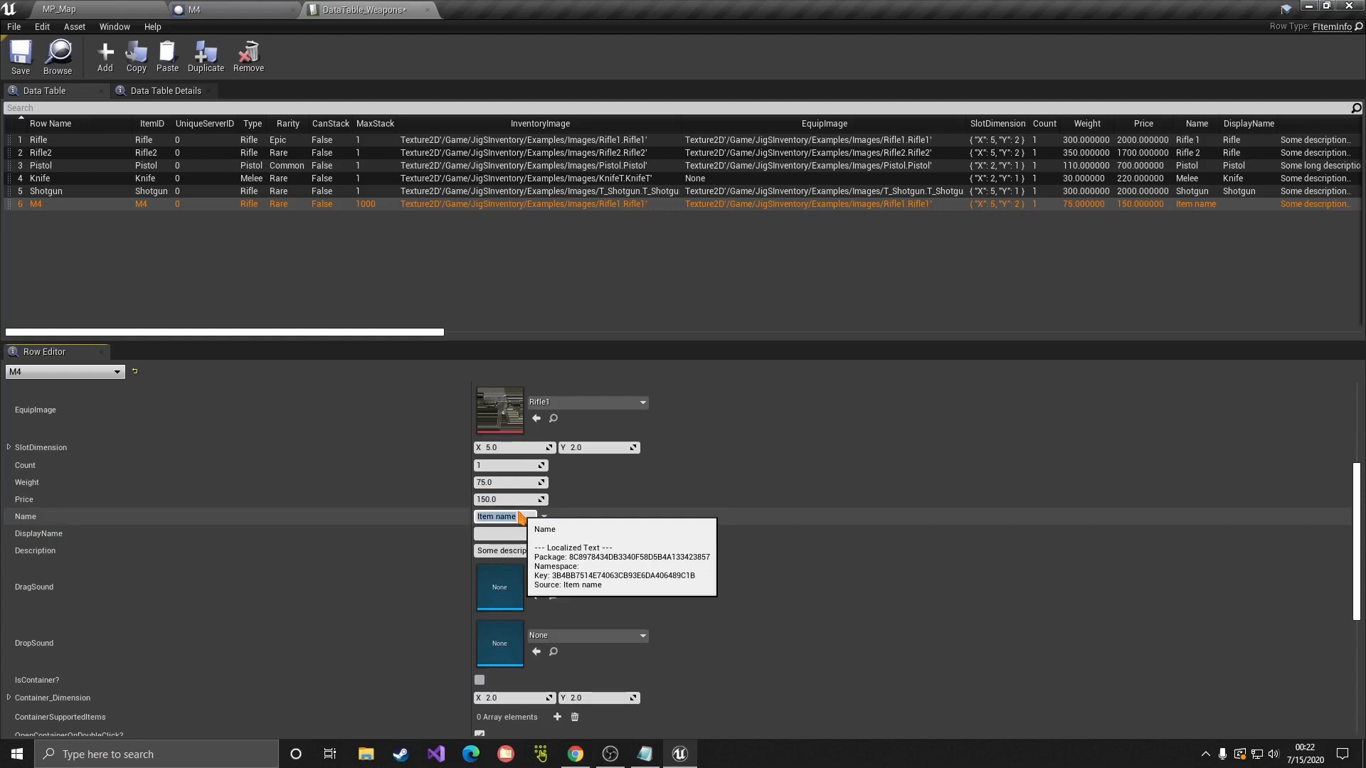
text(M4)
click(512, 532)
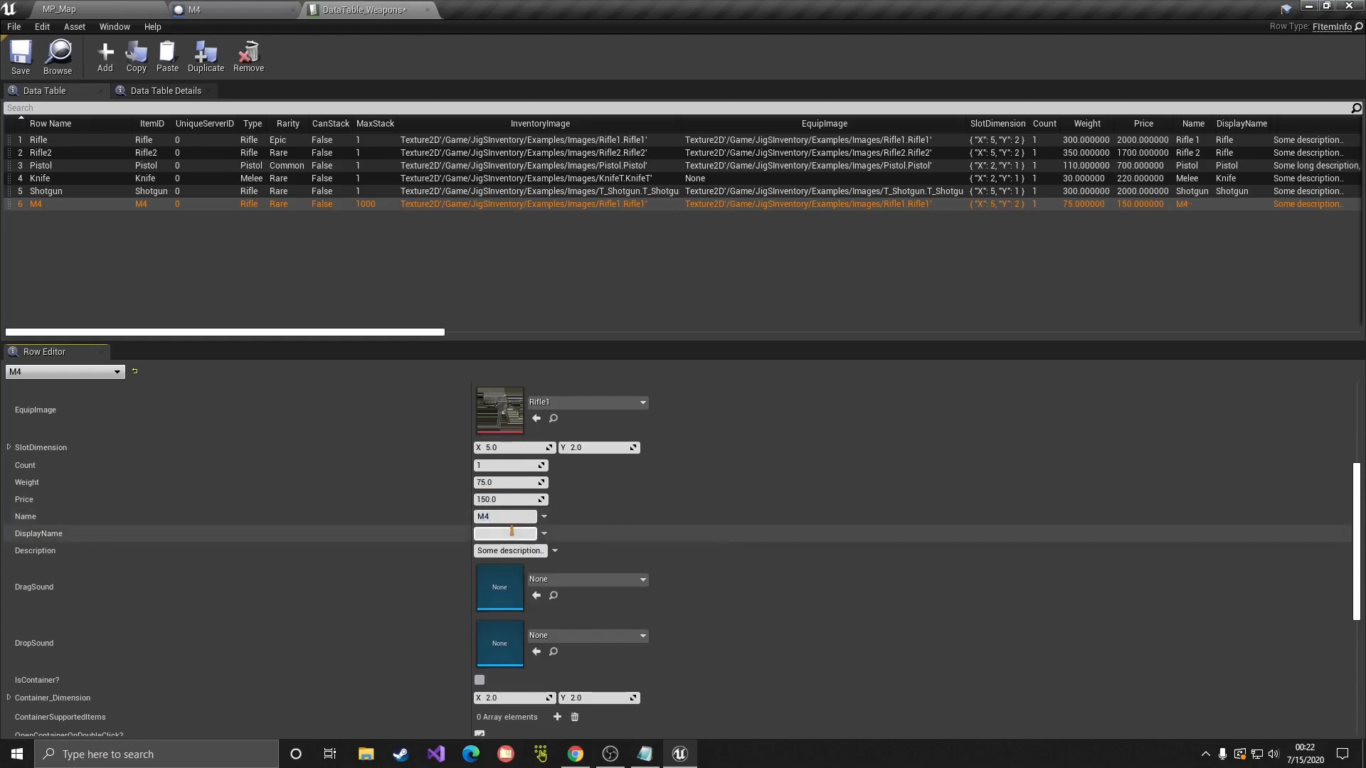
text(M4)
key(Return)
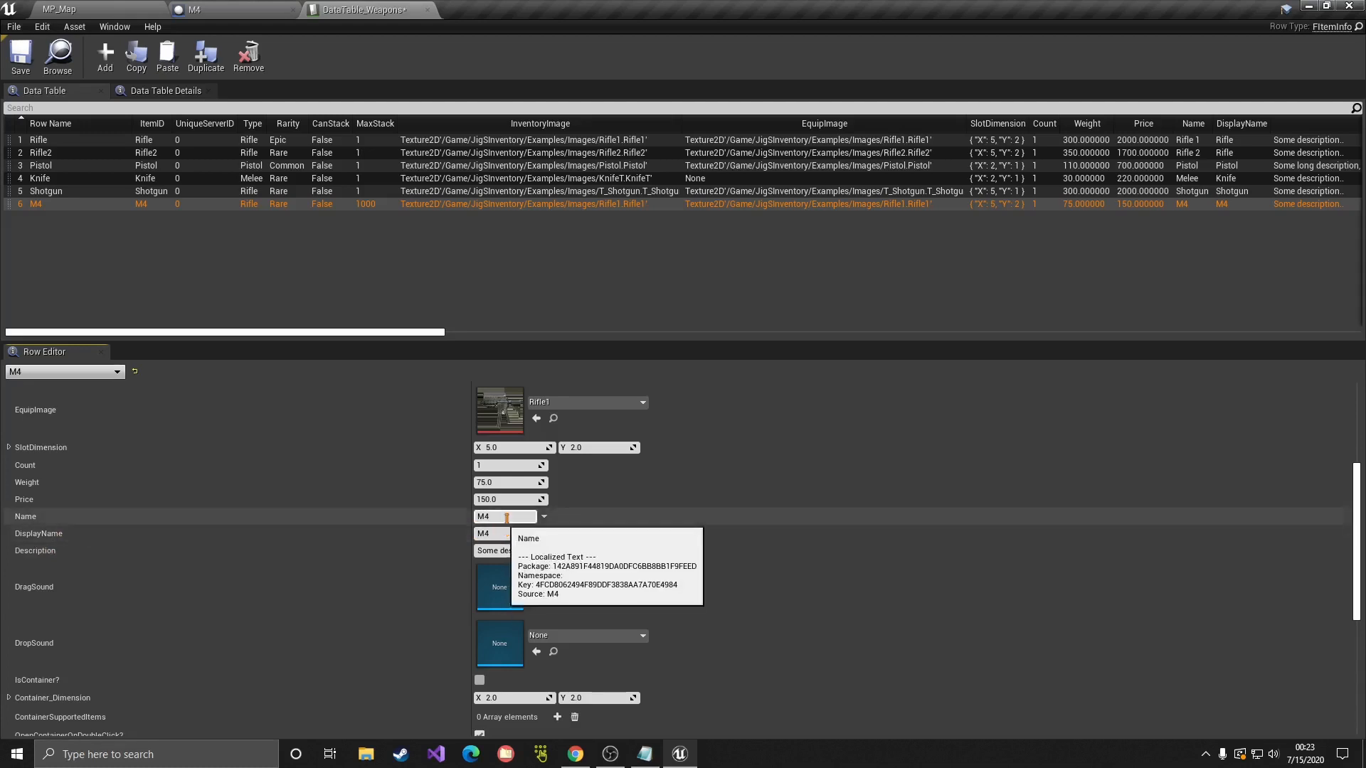
Step: Overwrite the Name field with test text, then restore it to M4
drag(506, 519, 448, 522)
text(sdasdasd)
key(Return)
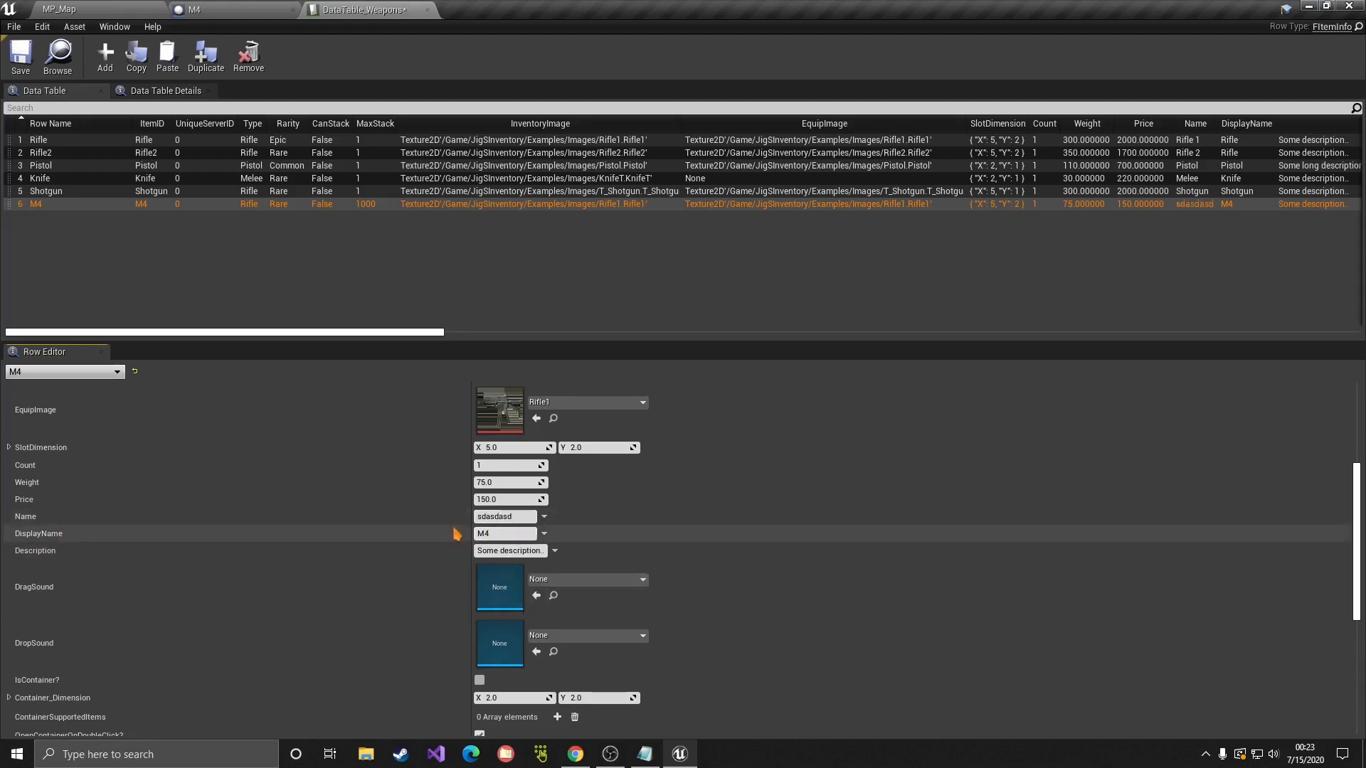
click(476, 533)
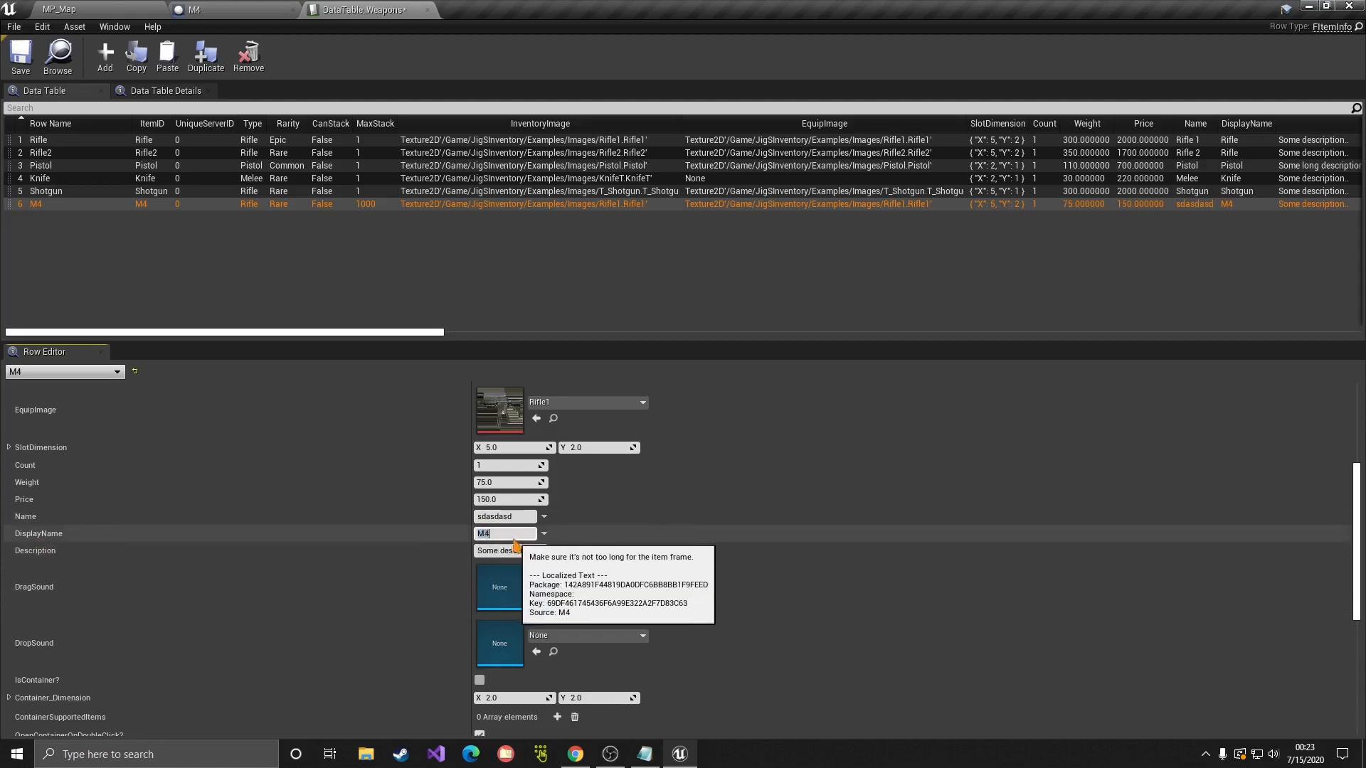
click(500, 516)
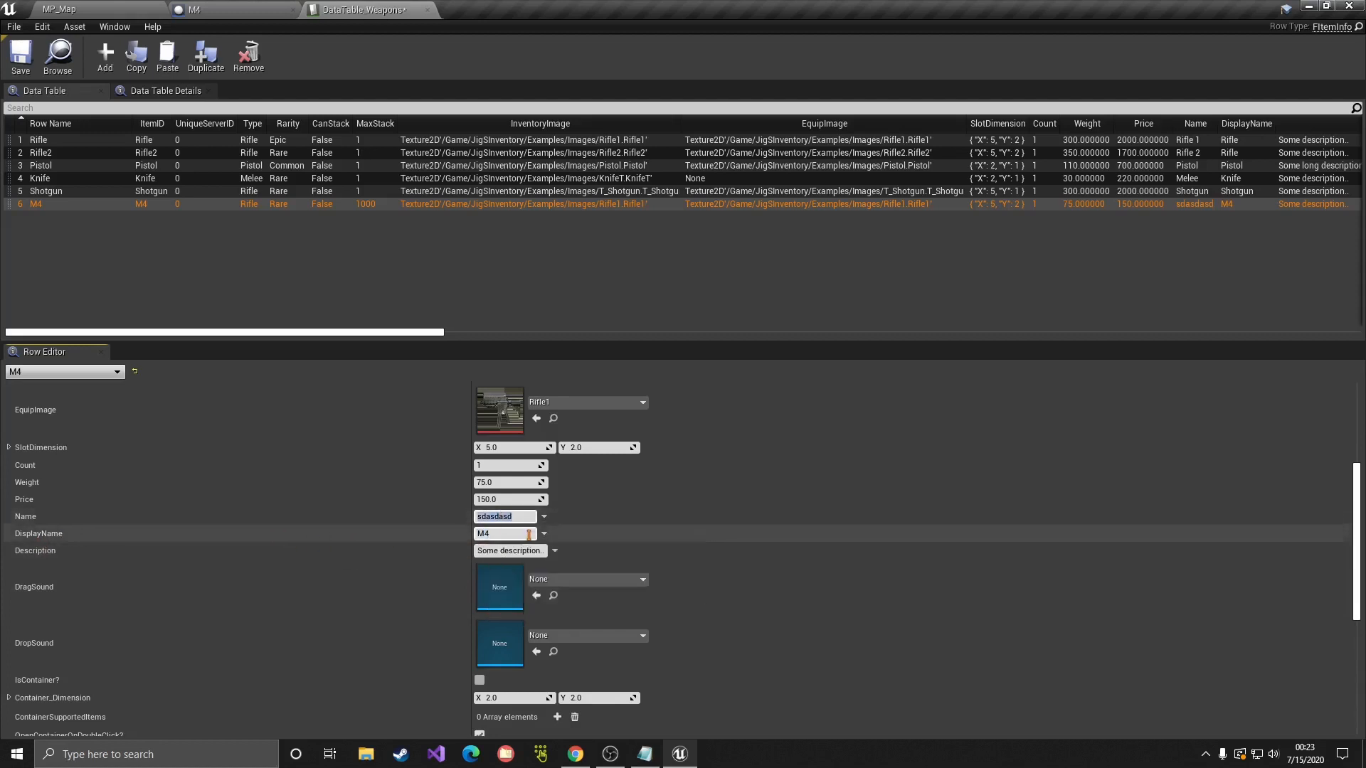
key(Return)
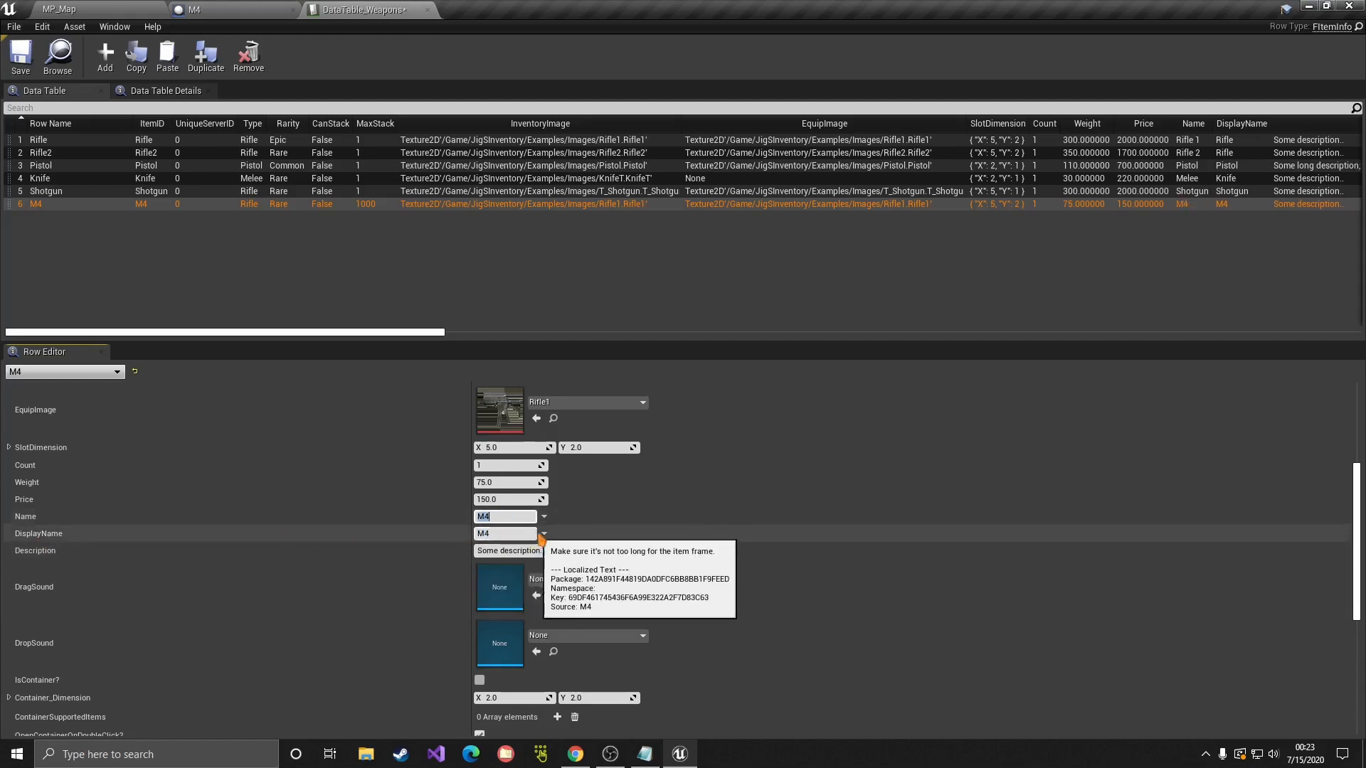
scroll(508, 523, down, 1)
scroll(771, 515, down, 1)
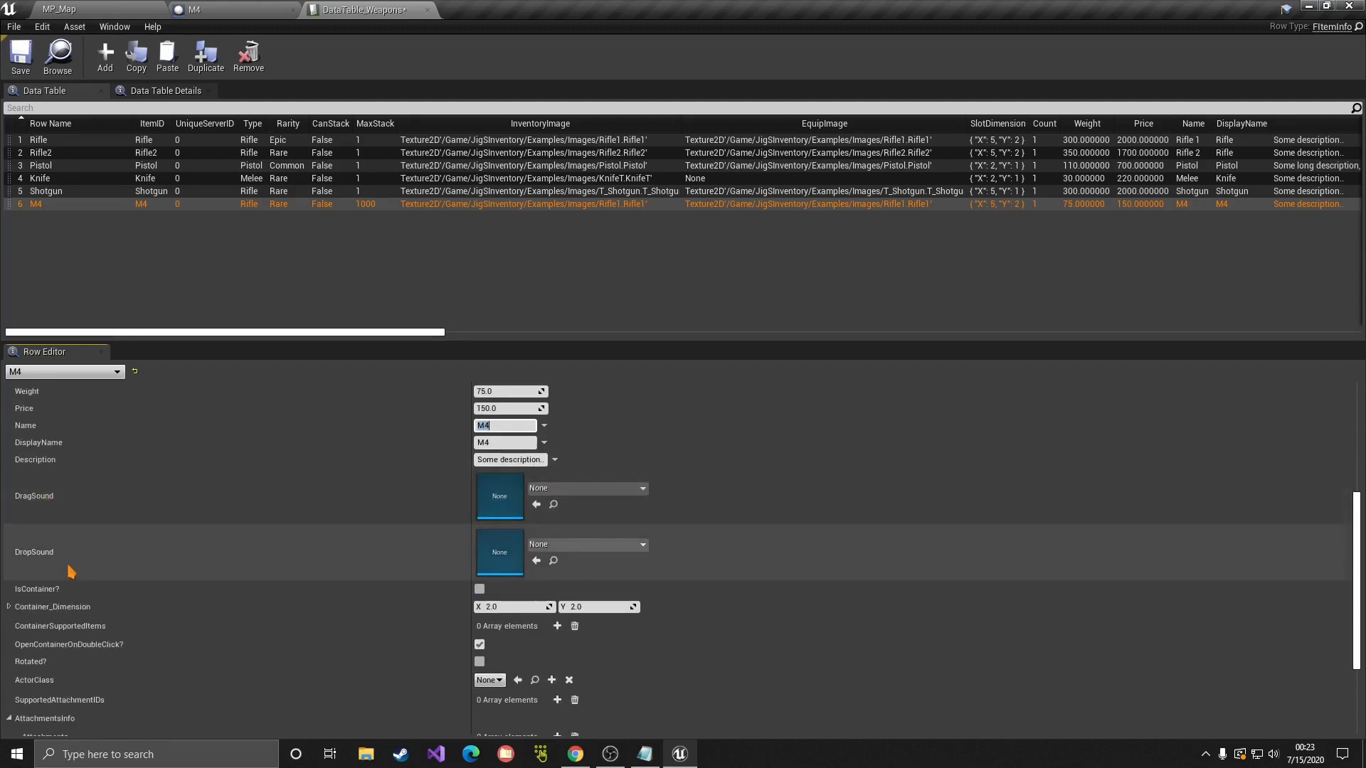
Step: Compare the Rifle row's values against the M4 row for reference
click(246, 141)
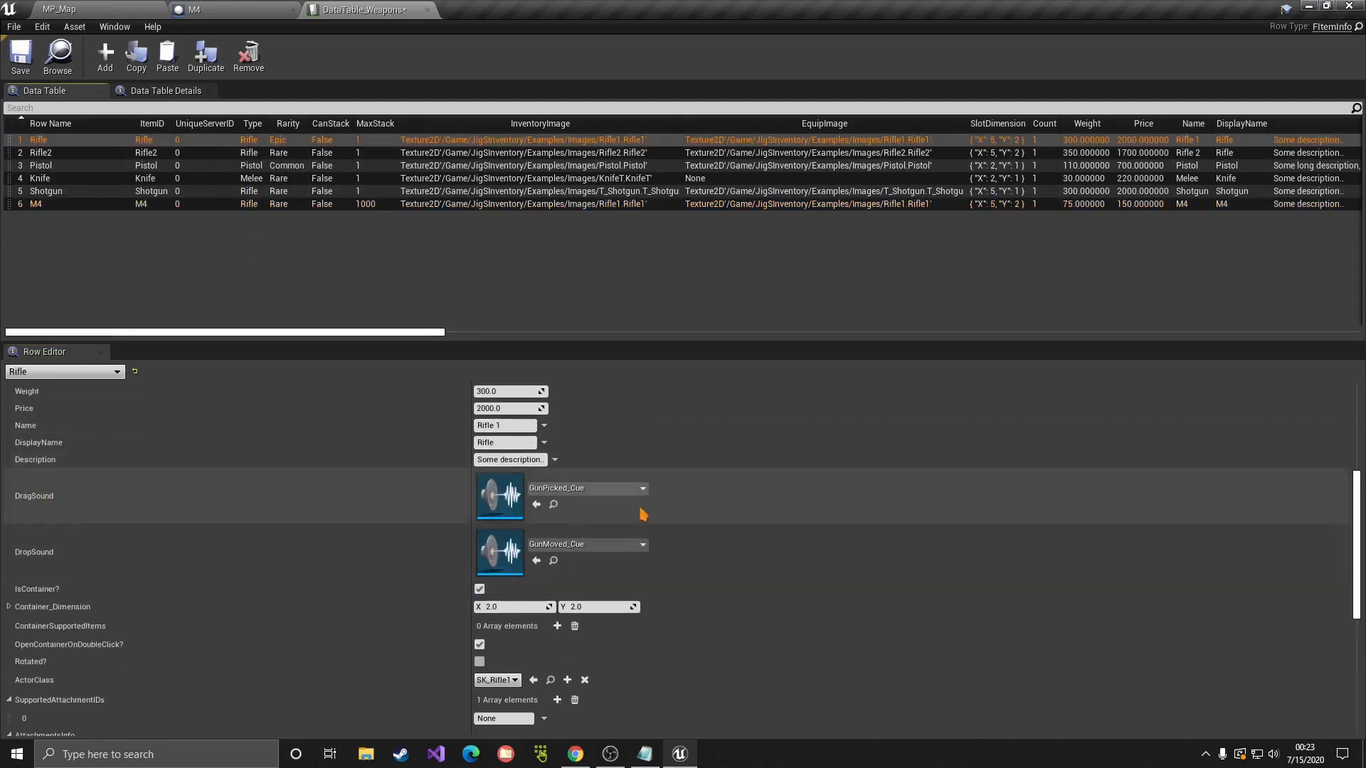
click(179, 205)
scroll(688, 472, down, 1)
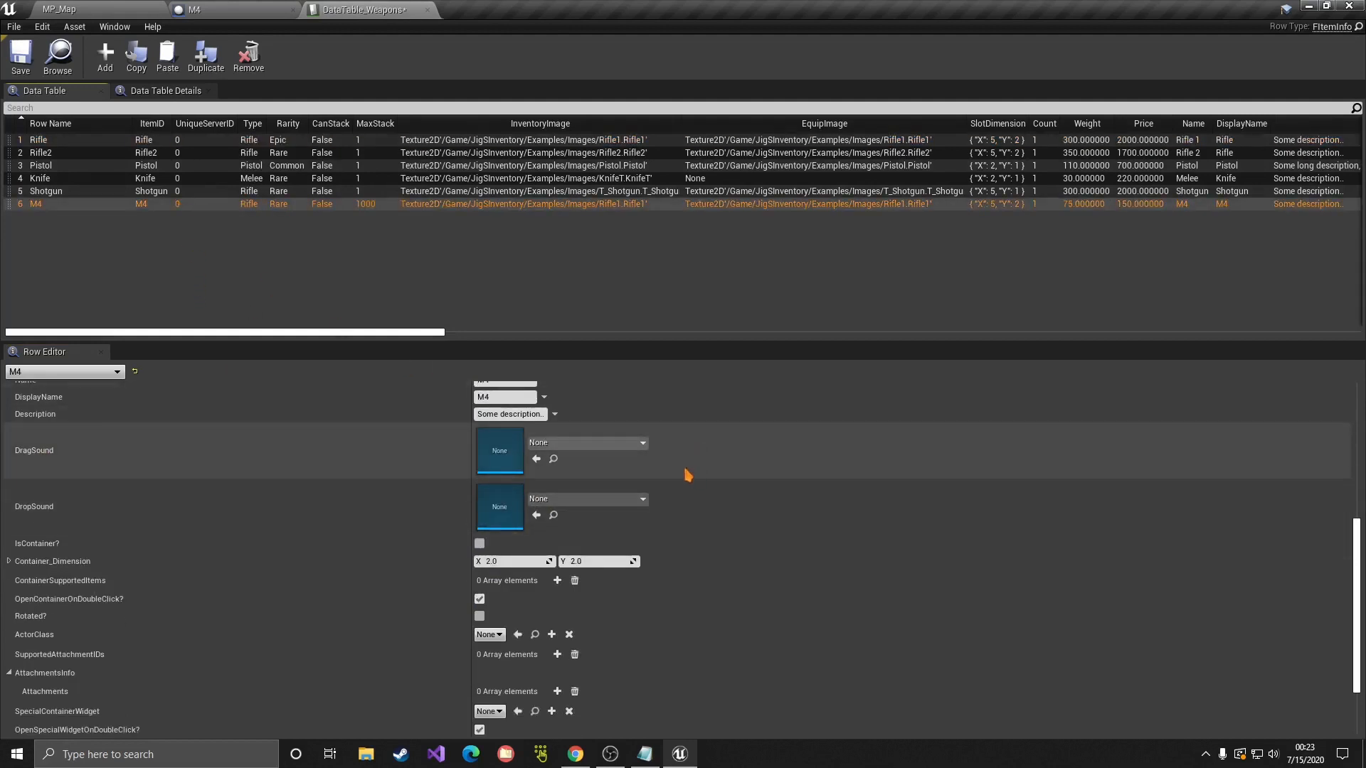
click(131, 141)
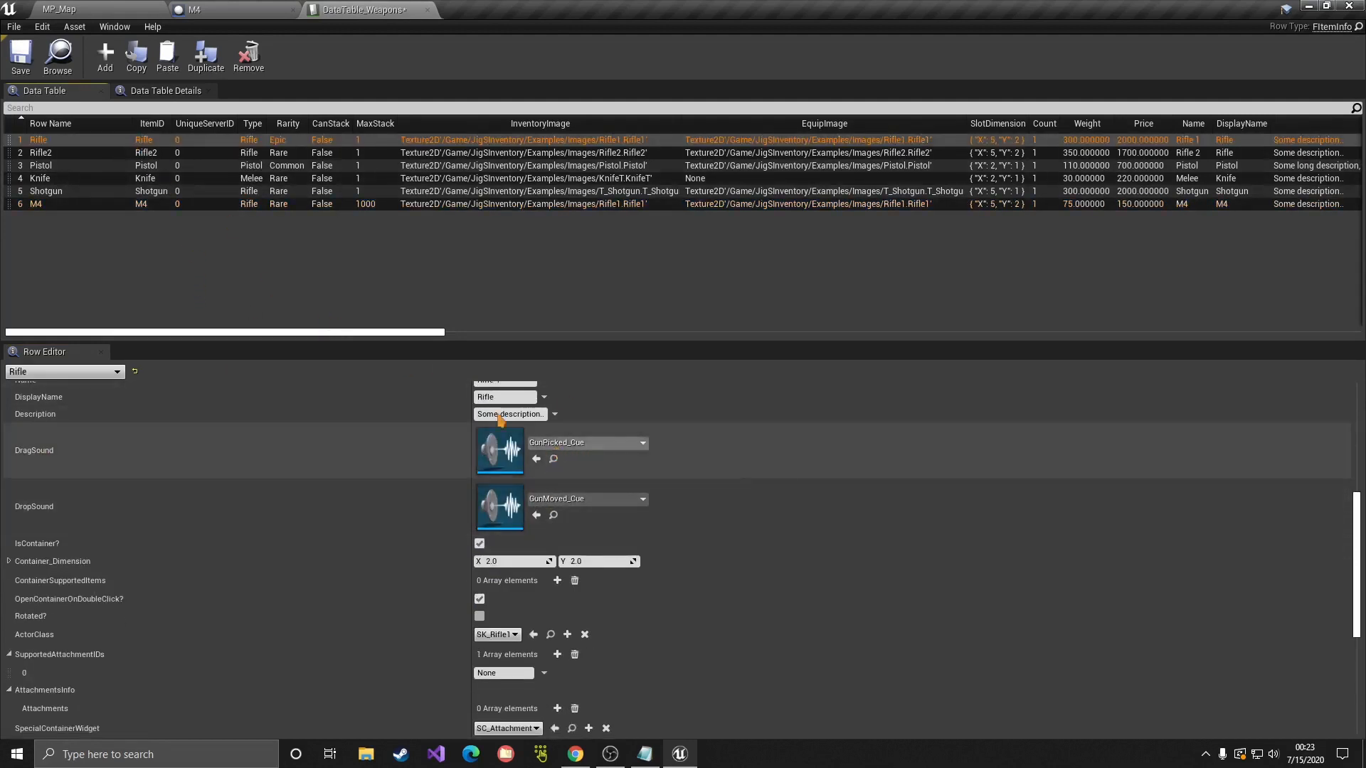
click(136, 205)
Step: Set M4's DragSound to GunPicked_Cue and DropSound to ItemDropped_Cue
click(580, 443)
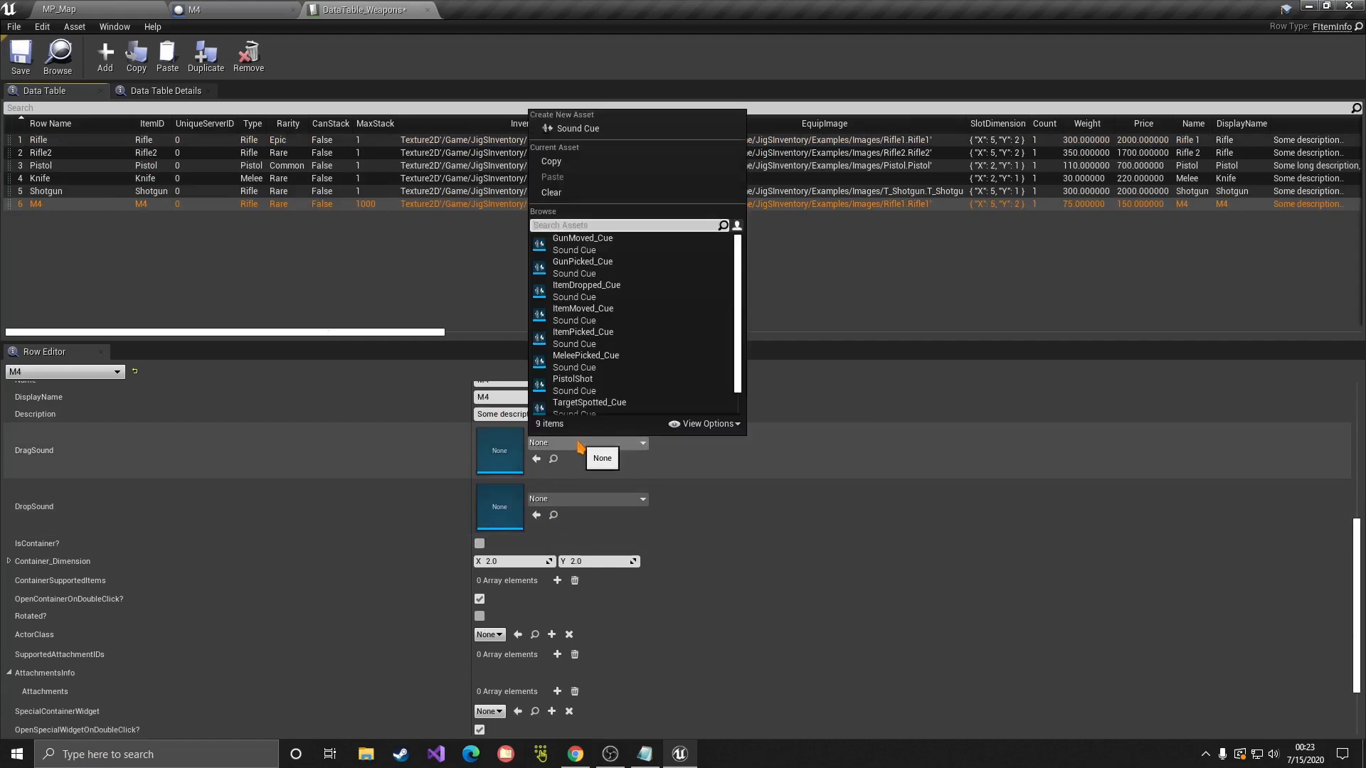
text(picked)
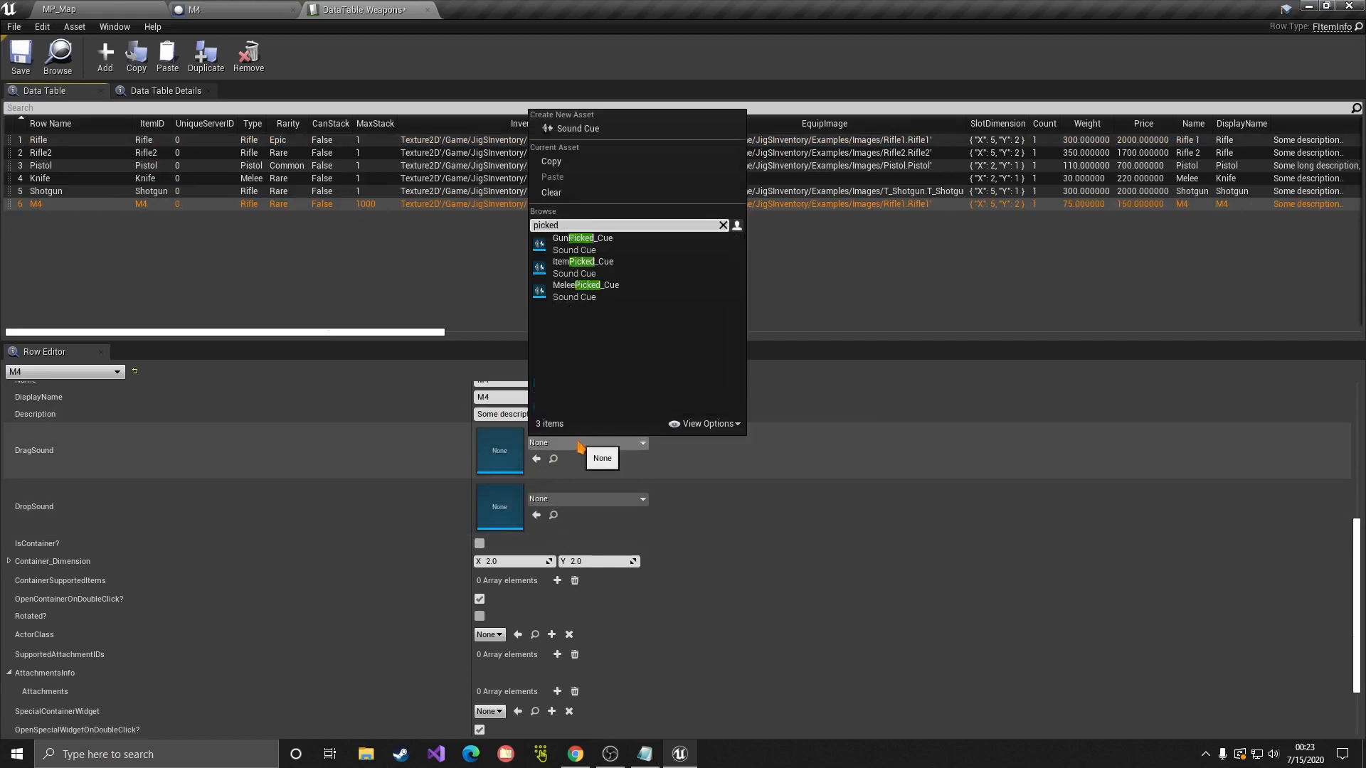
click(582, 243)
click(584, 500)
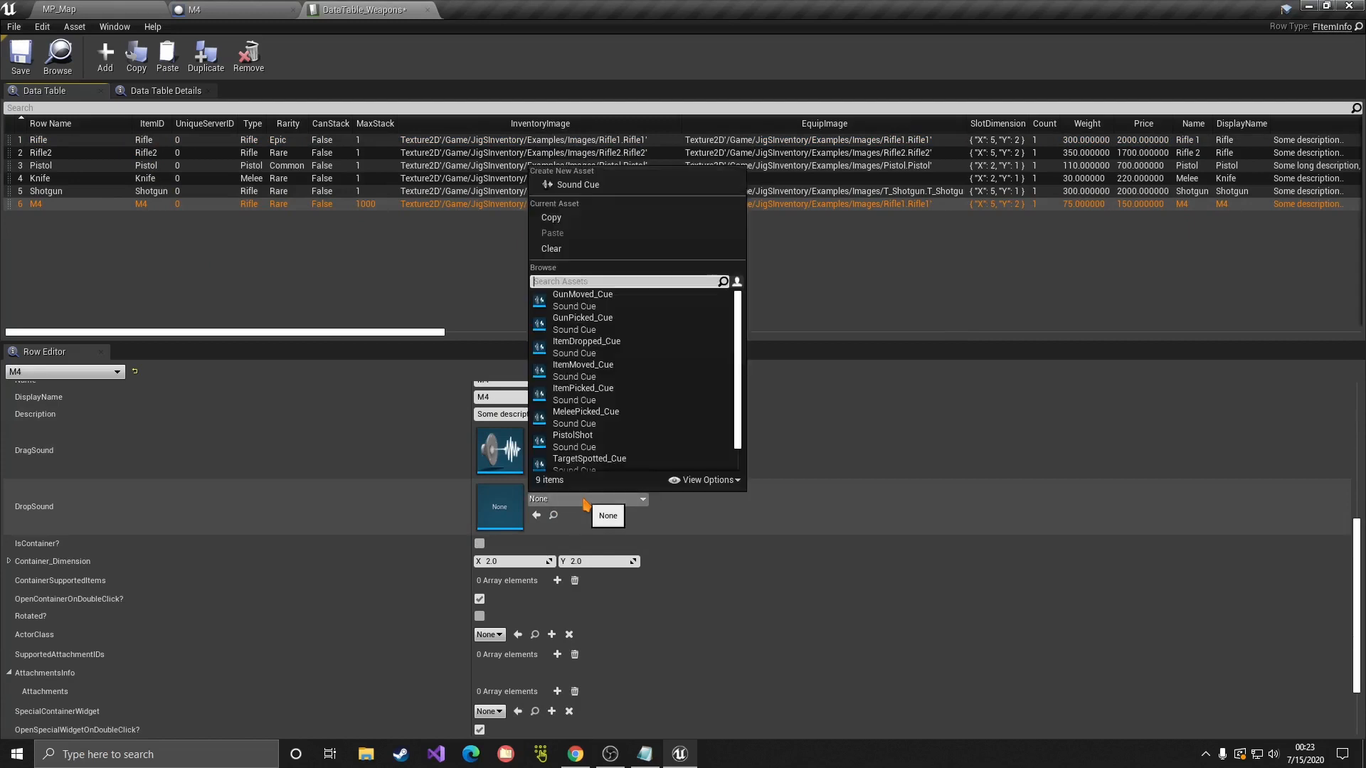
text(dropped)
key(Return)
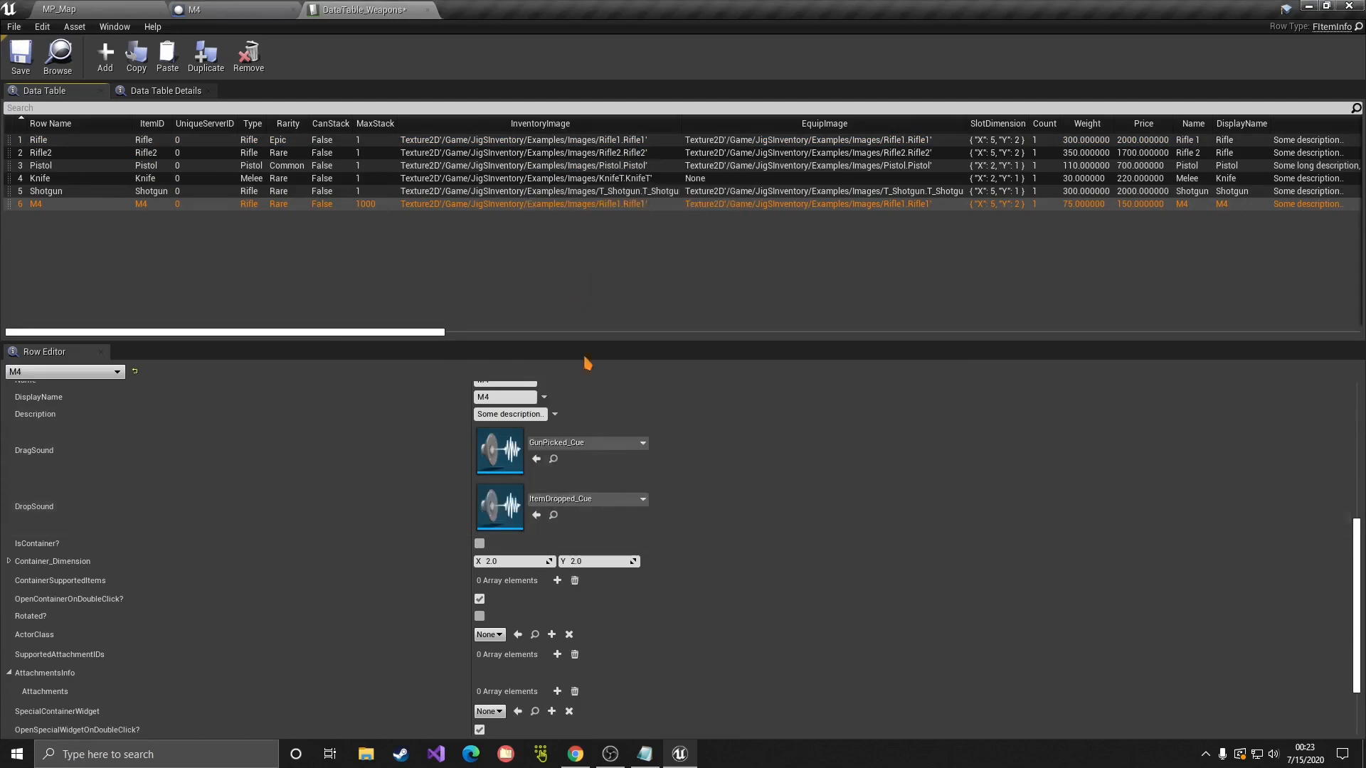
scroll(710, 509, down, 2)
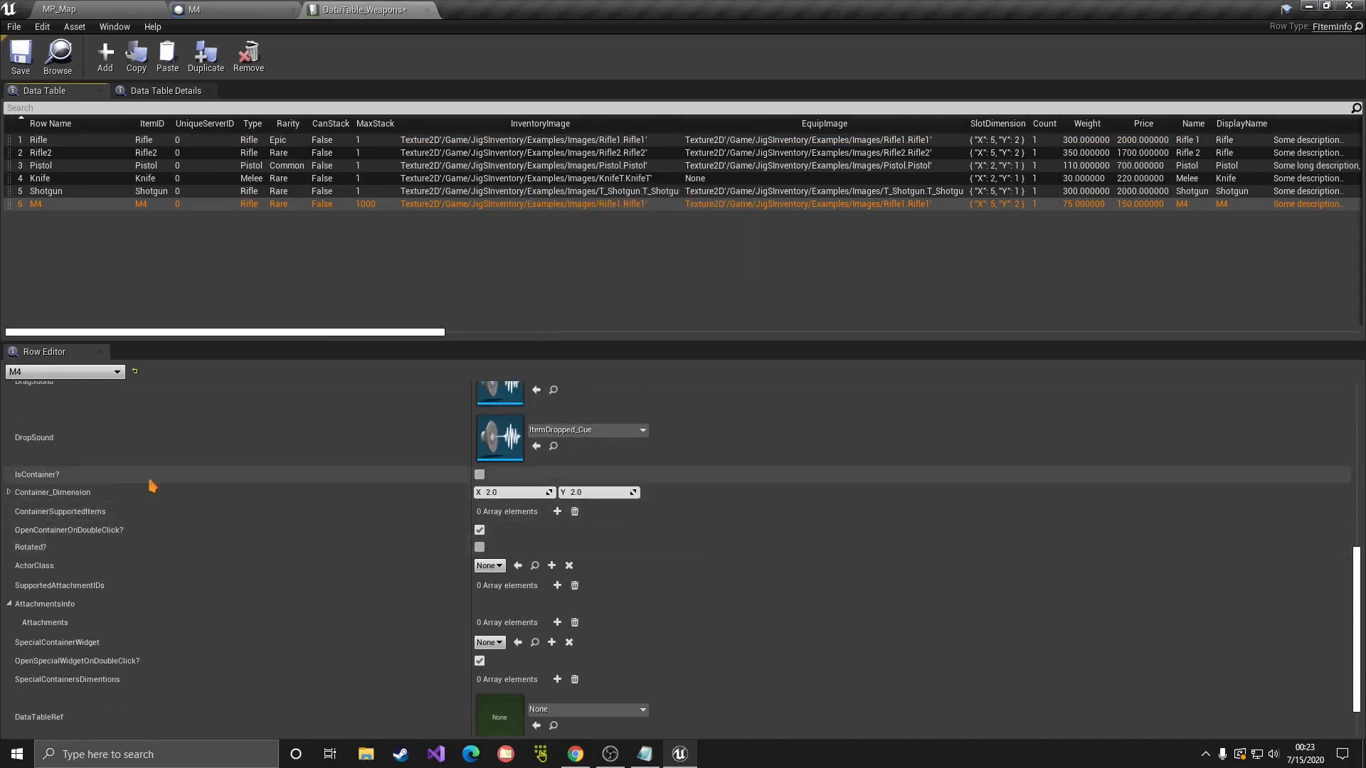
Step: Tick IsContainer? on the M4 row and browse the 1-System folder in the level editor
click(479, 475)
click(480, 476)
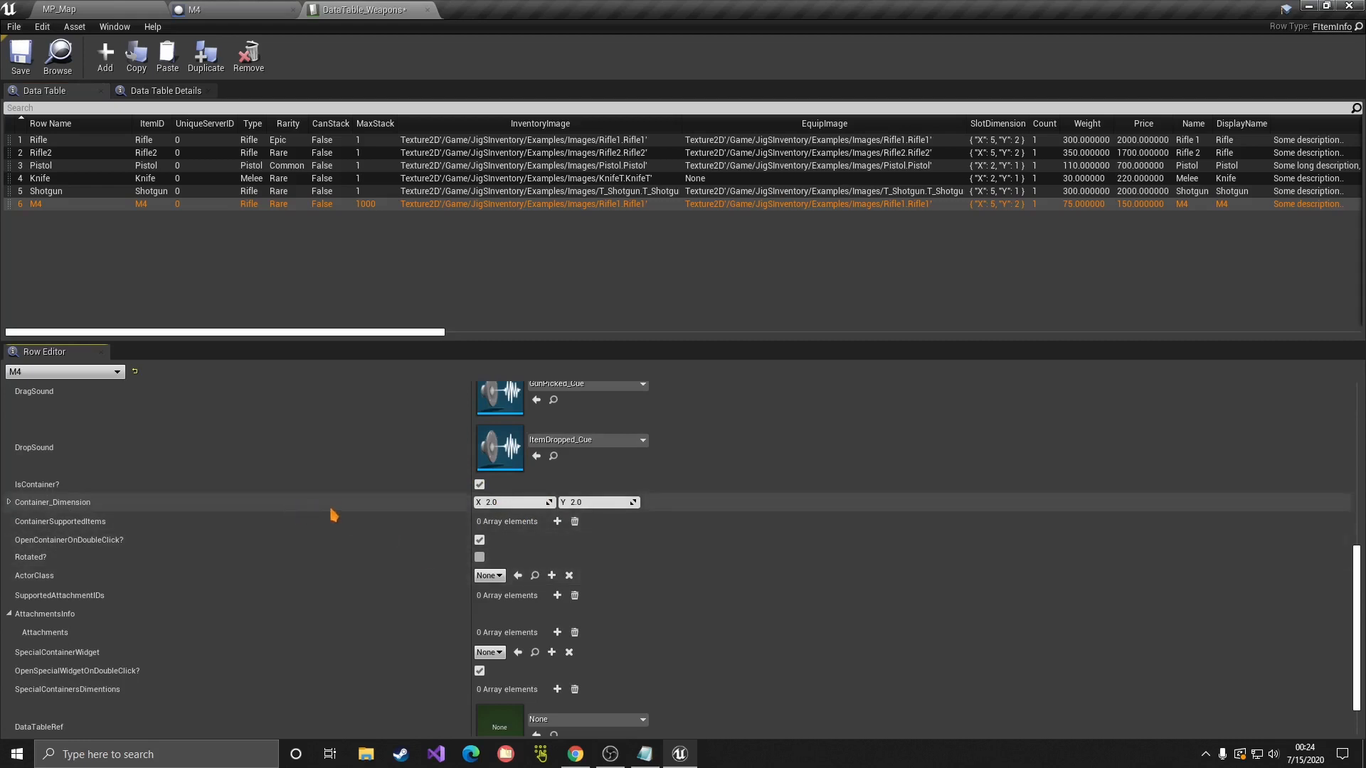
scroll(64, 507, down, 1)
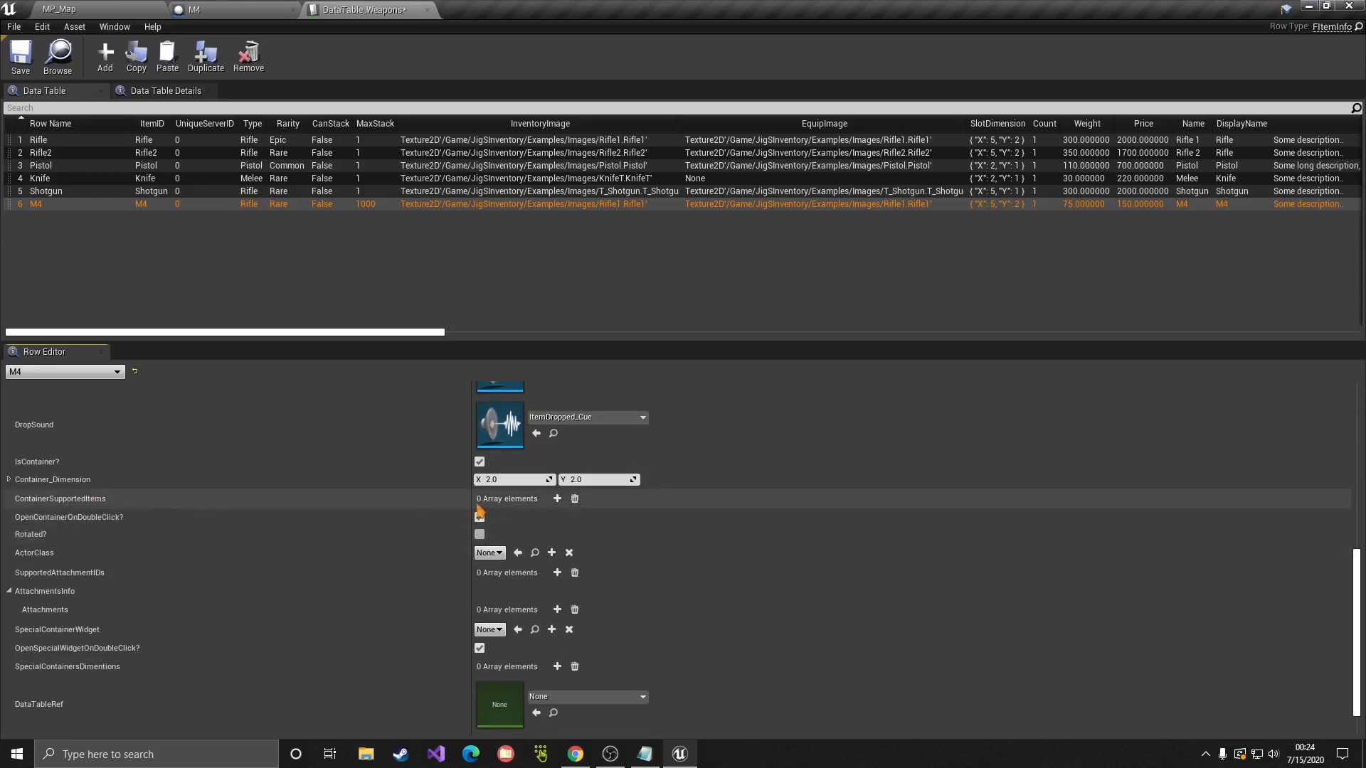
scroll(423, 490, down, 1)
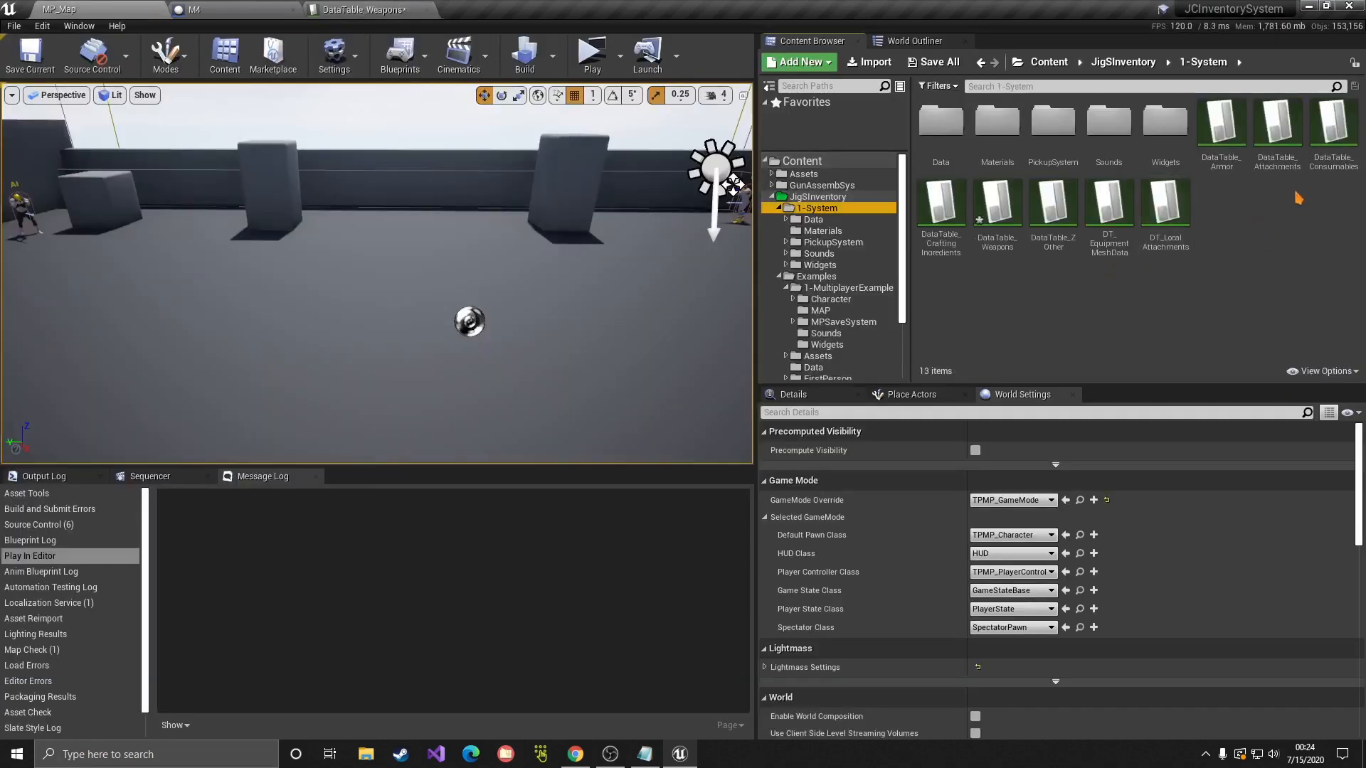
Step: Inspect the Backpack row's container settings in DataTable_Armor, then close it
double_click(1236, 152)
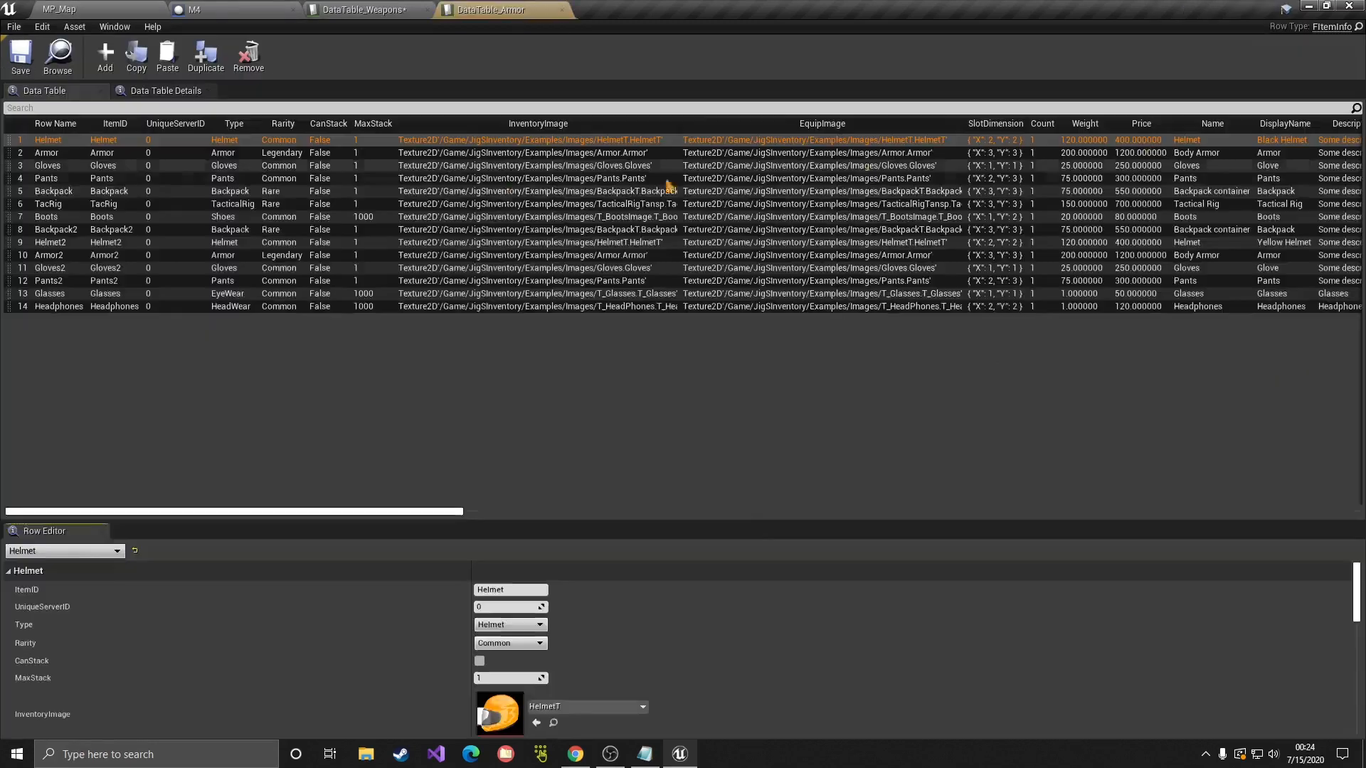
click(64, 192)
drag(573, 521, 582, 352)
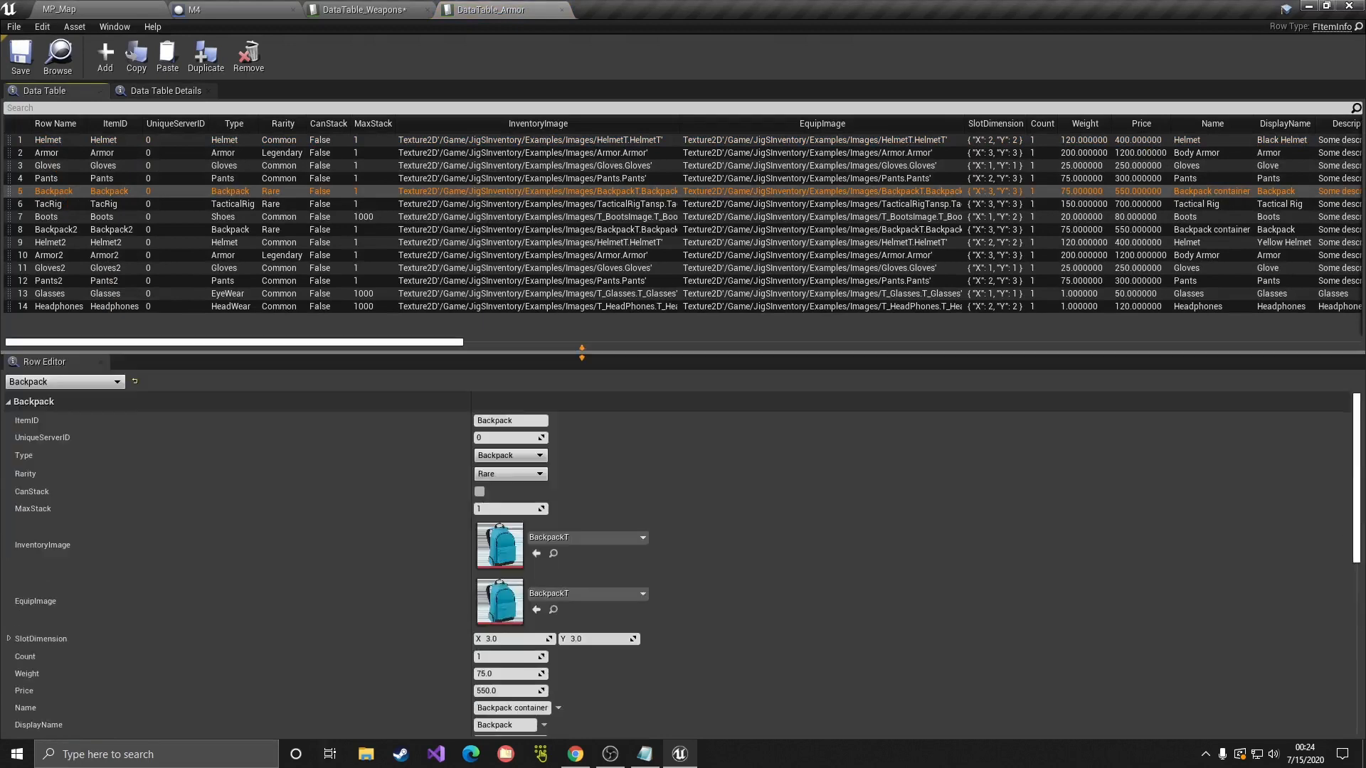
scroll(650, 449, down, 10)
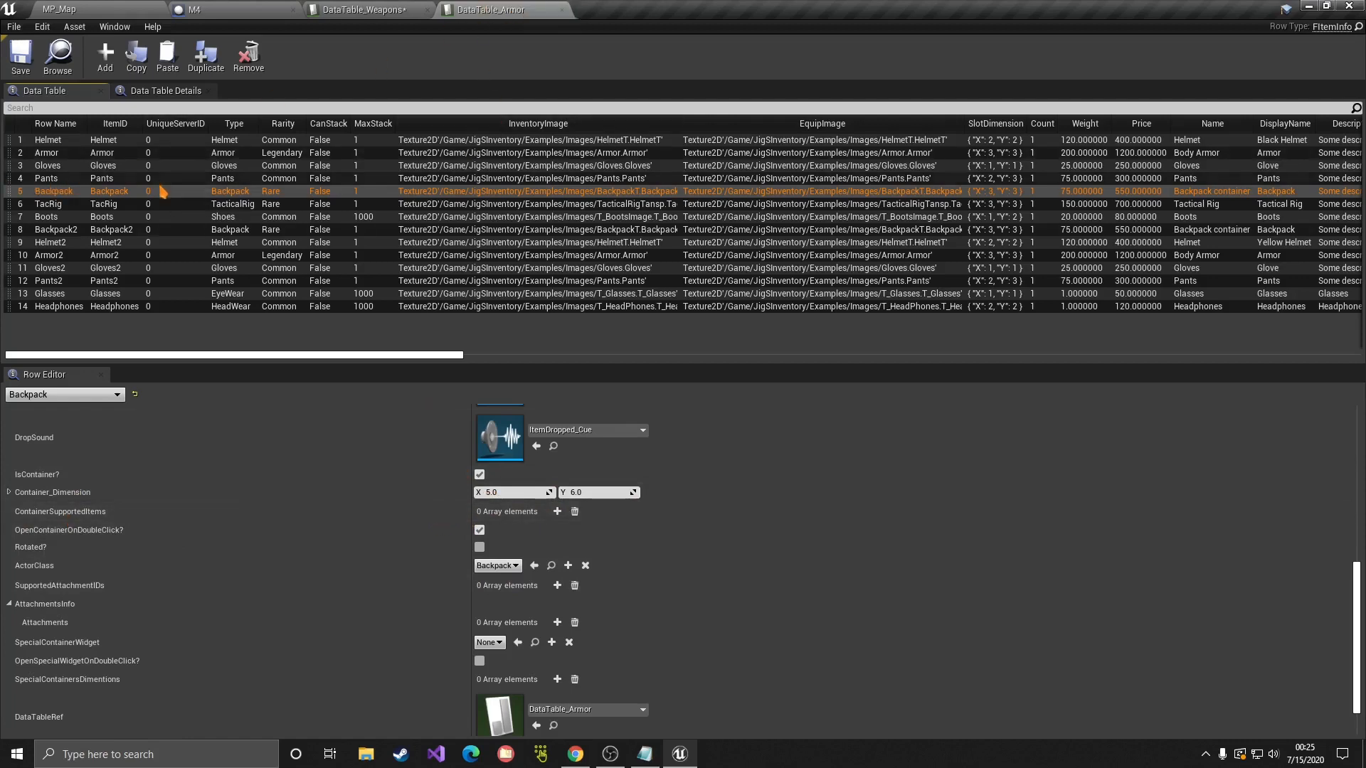
click(562, 9)
Step: Open DataTable_ZOther and inspect the Wallet row's settings
click(97, 9)
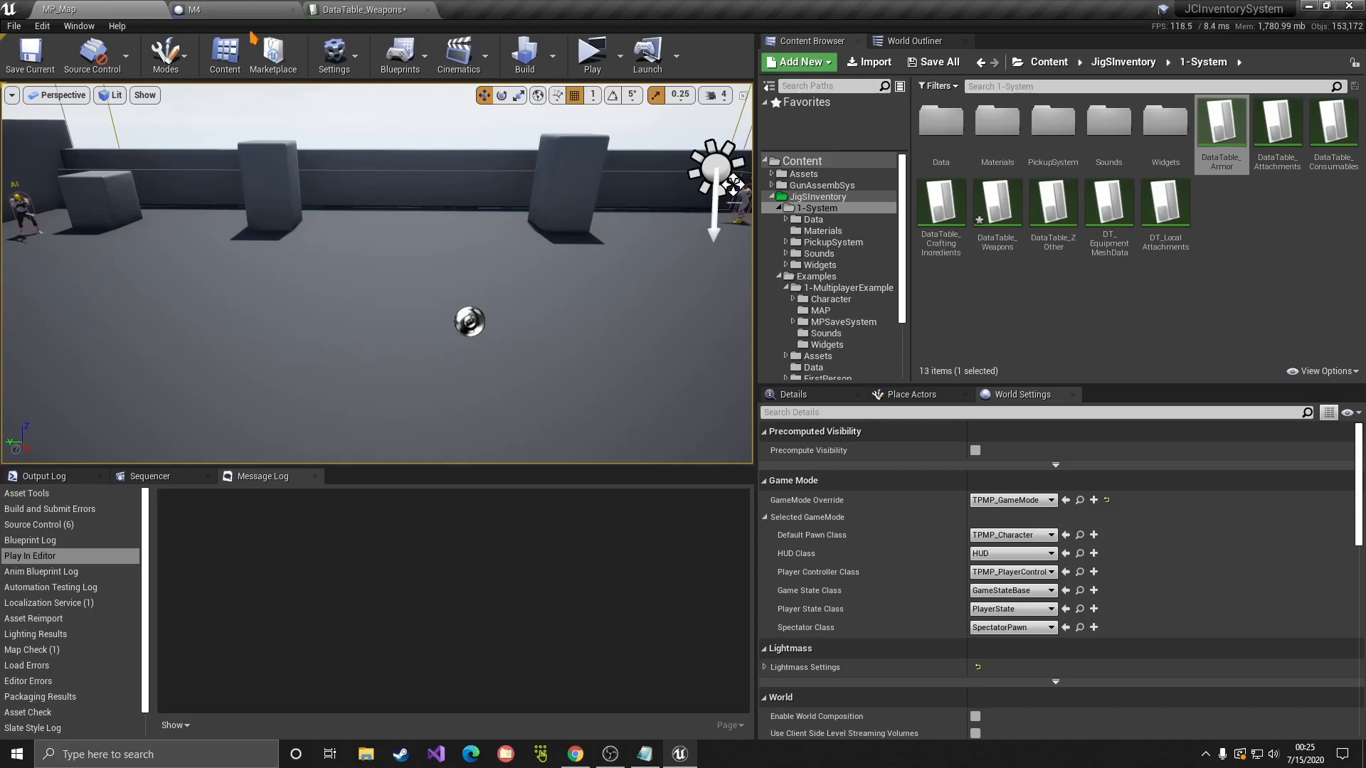
double_click(1058, 262)
click(67, 154)
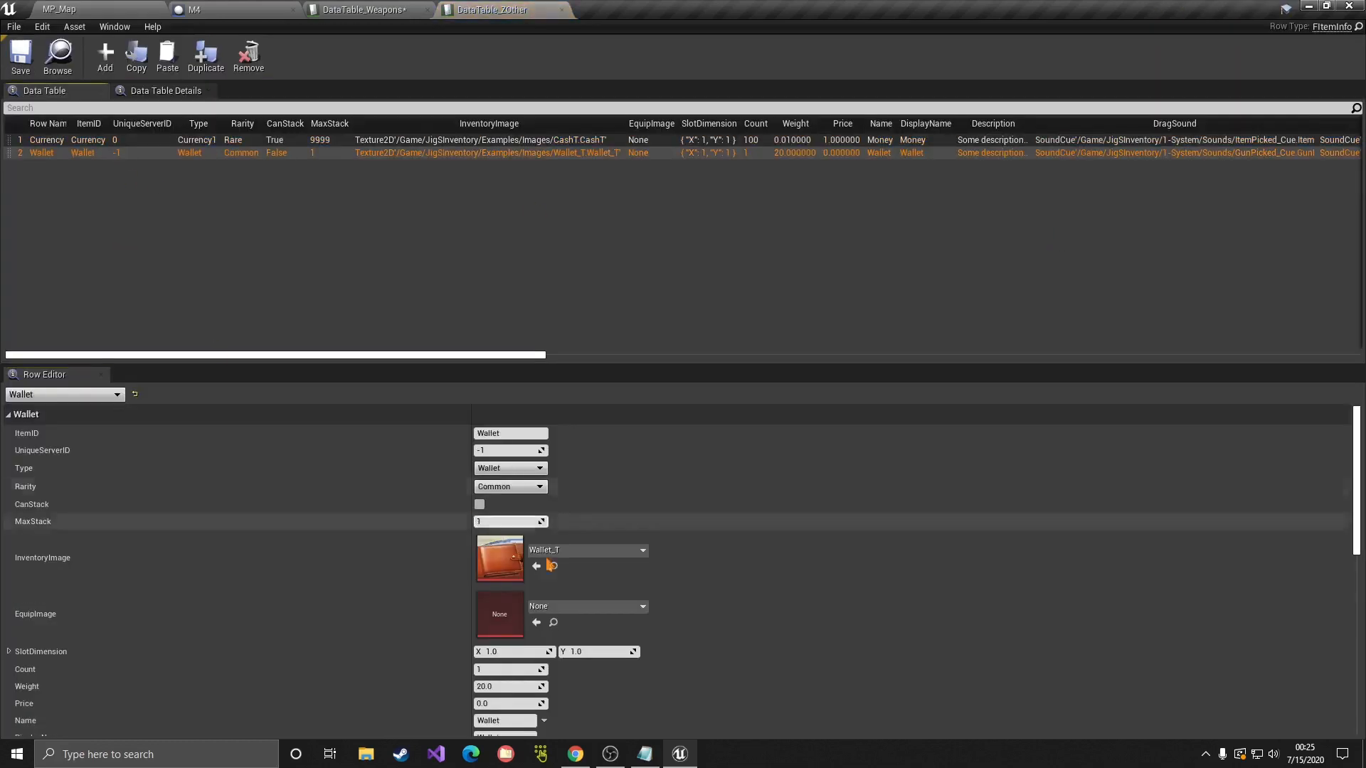
scroll(569, 555, down, 15)
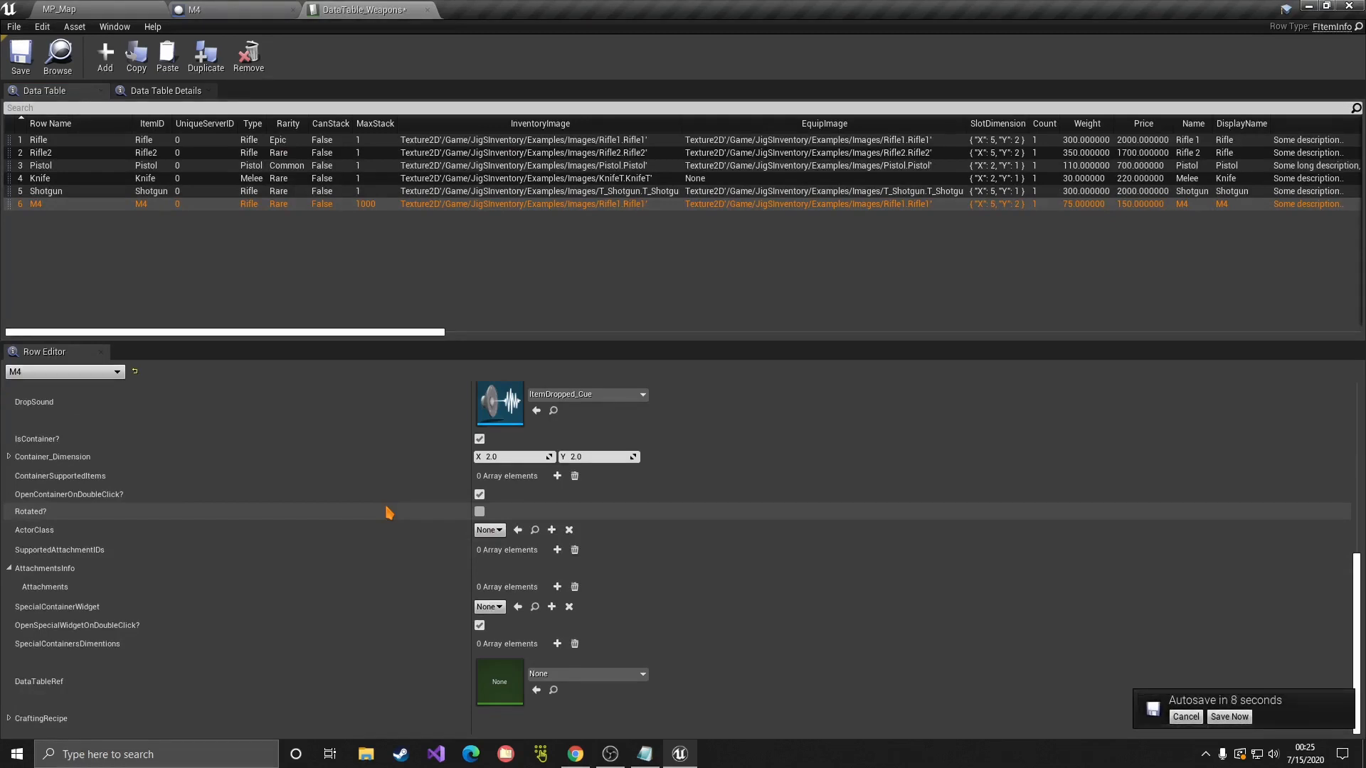
Step: Choose Save Now on the Autosave notification
click(1229, 716)
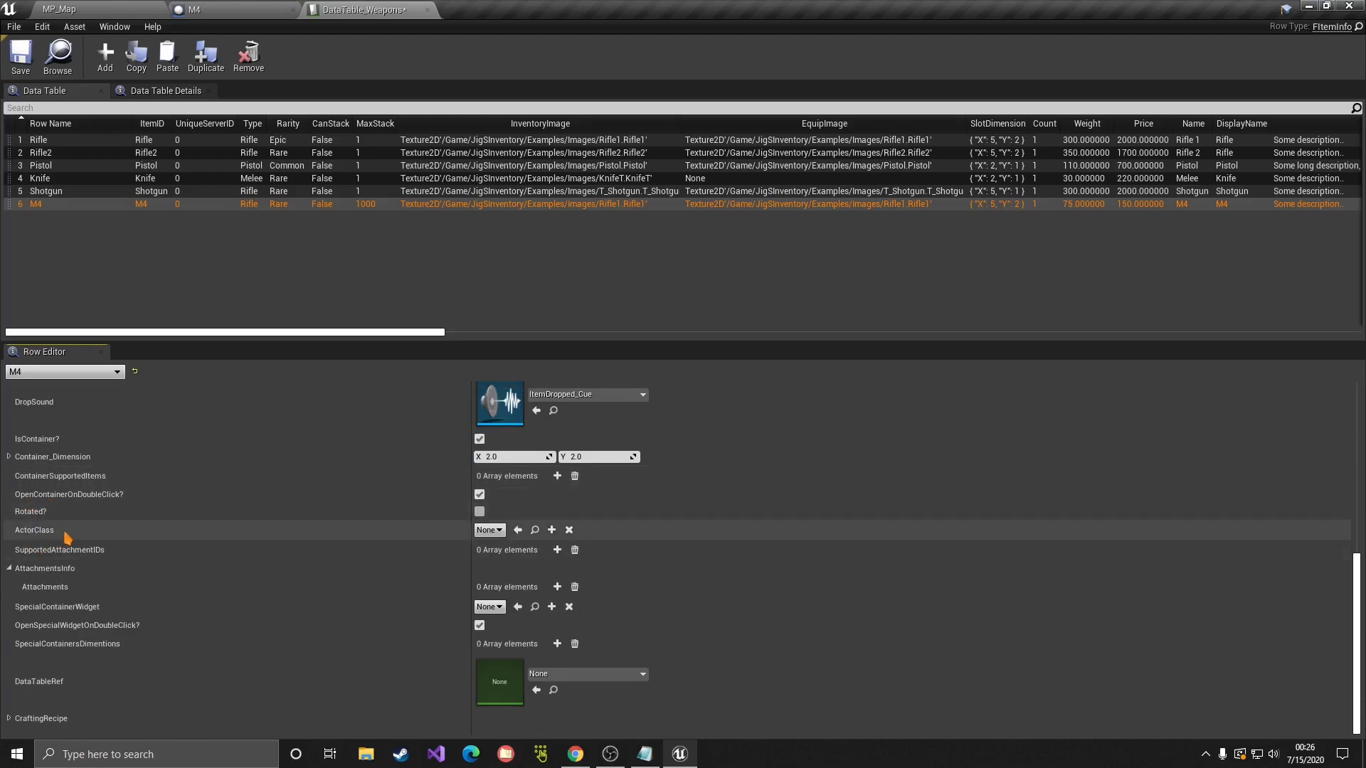
Step: Set the M4 row's ActorClass to the M4 blueprint, searching 'm4'
click(489, 530)
text(m4)
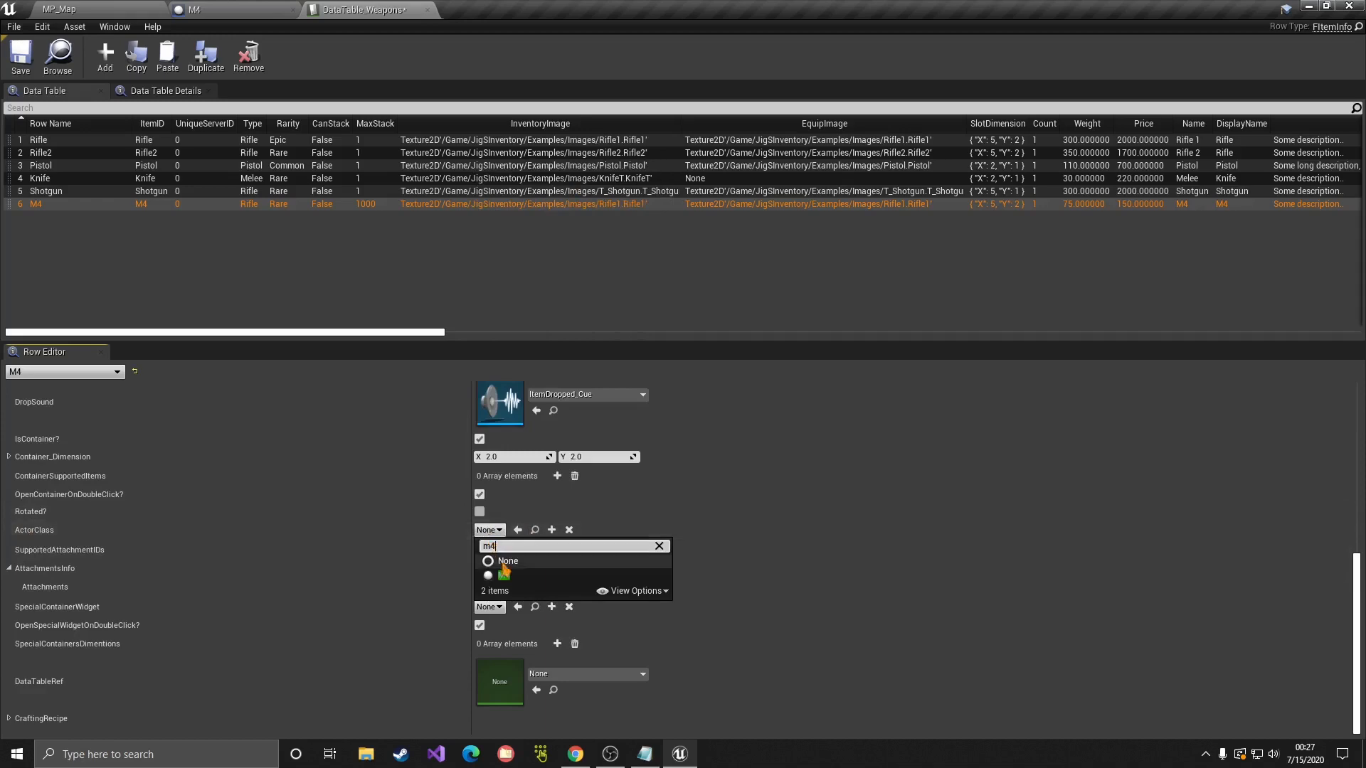
click(504, 574)
click(235, 10)
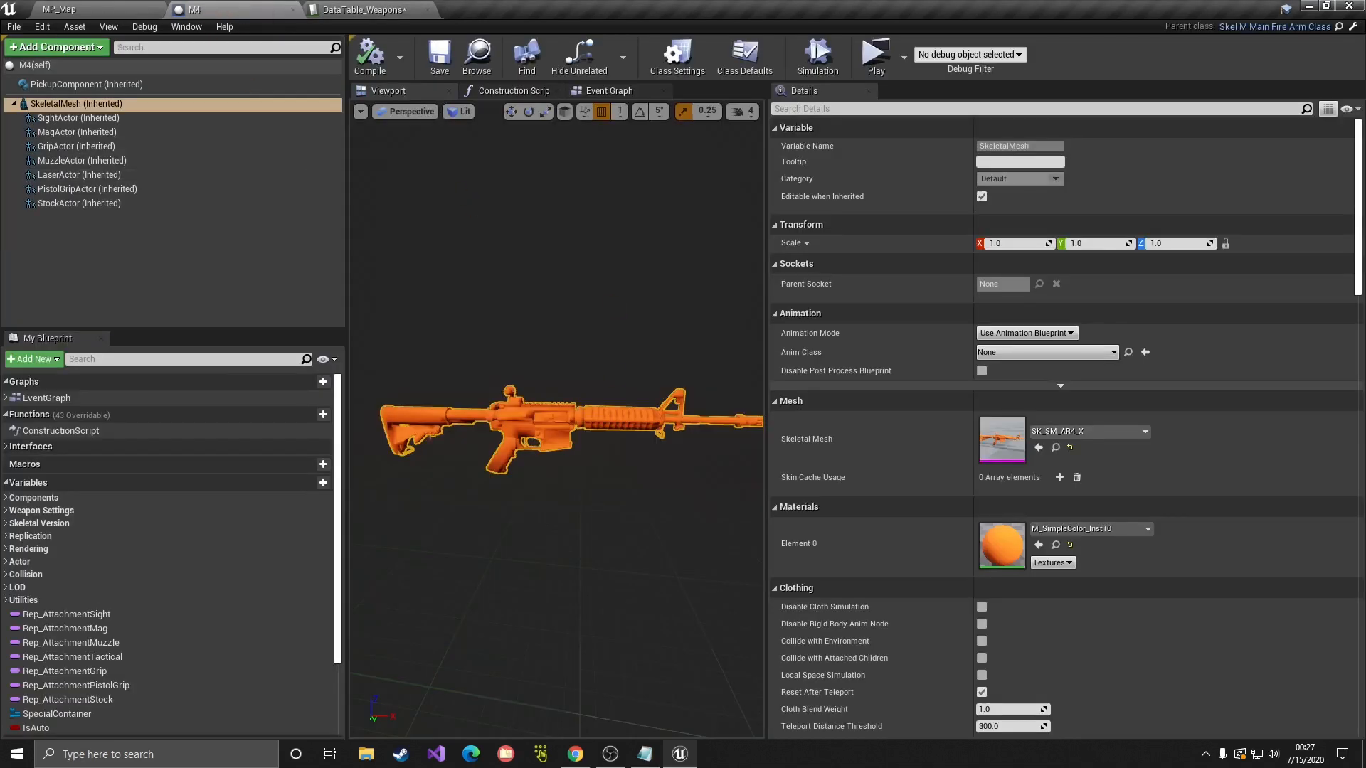
click(375, 8)
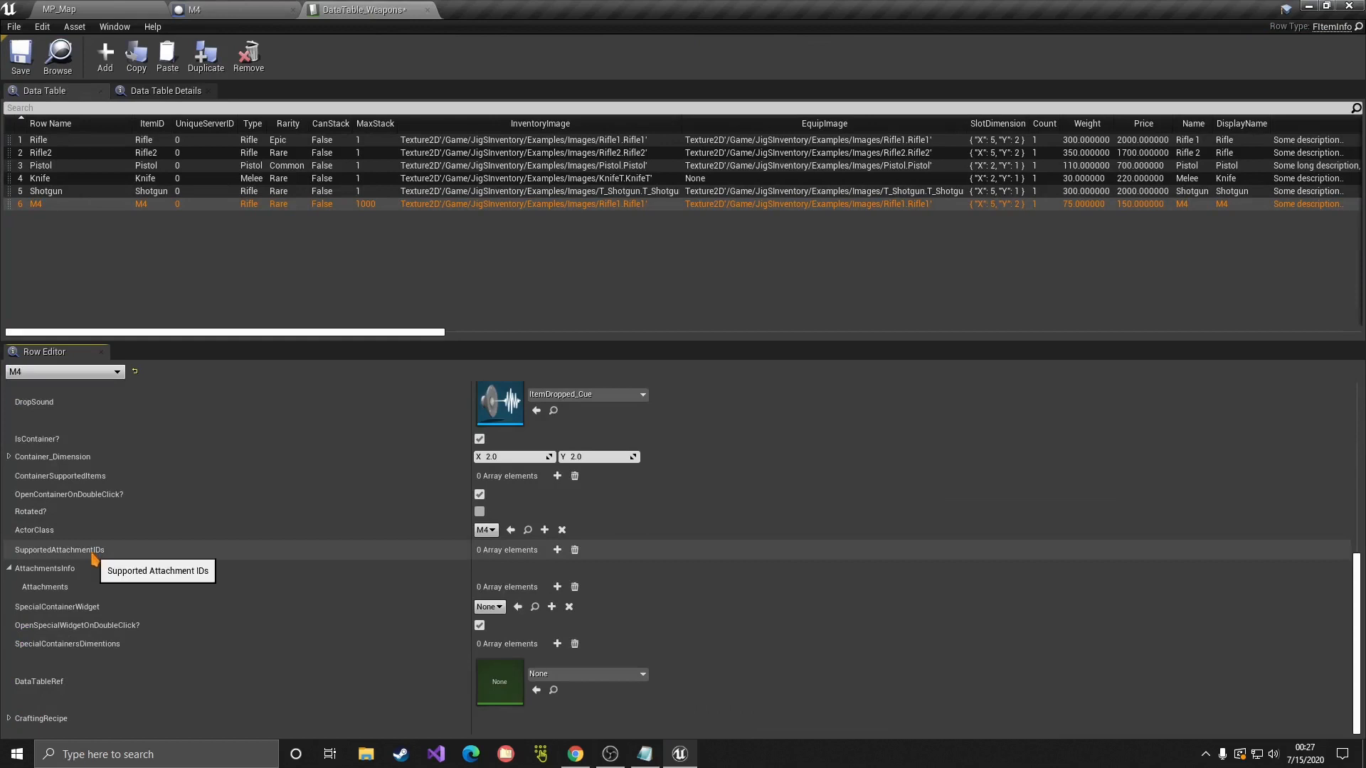
scroll(95, 560, up, 5)
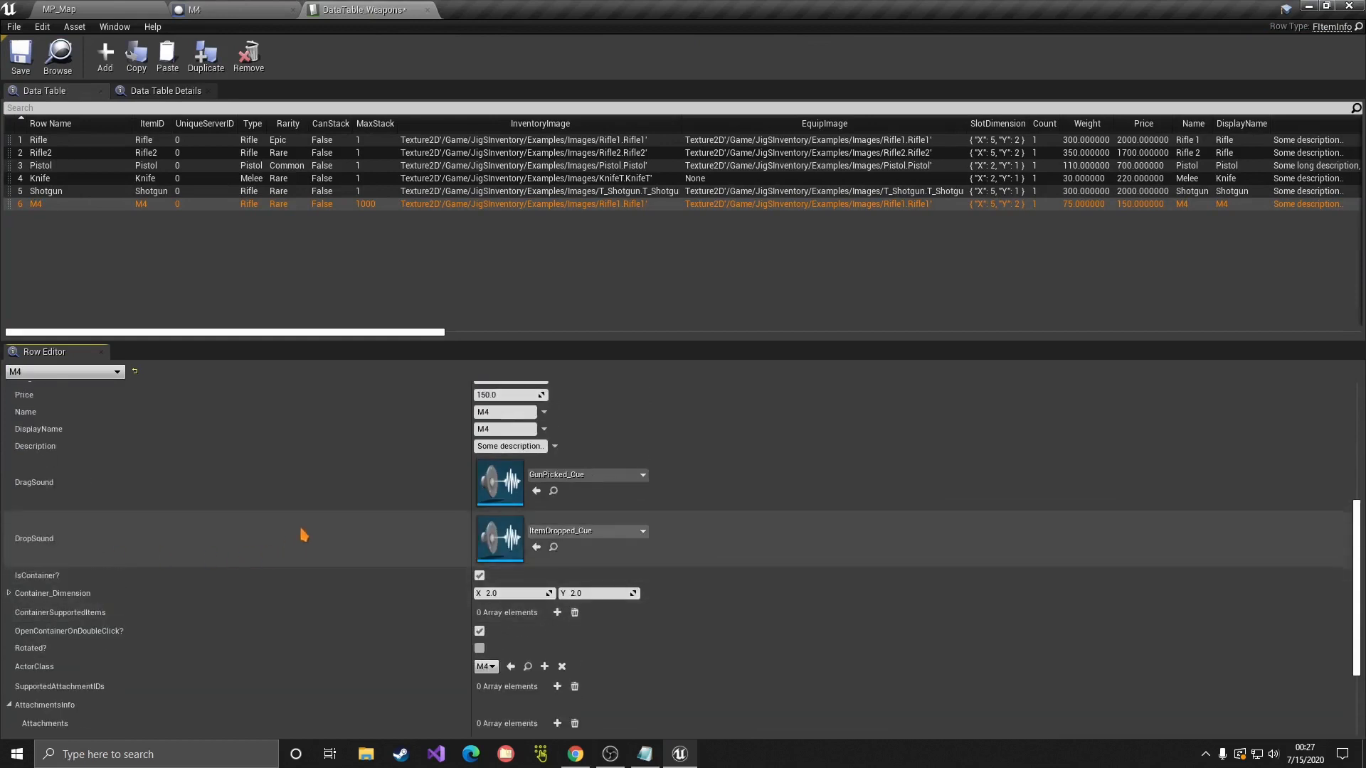
scroll(405, 603, down, 2)
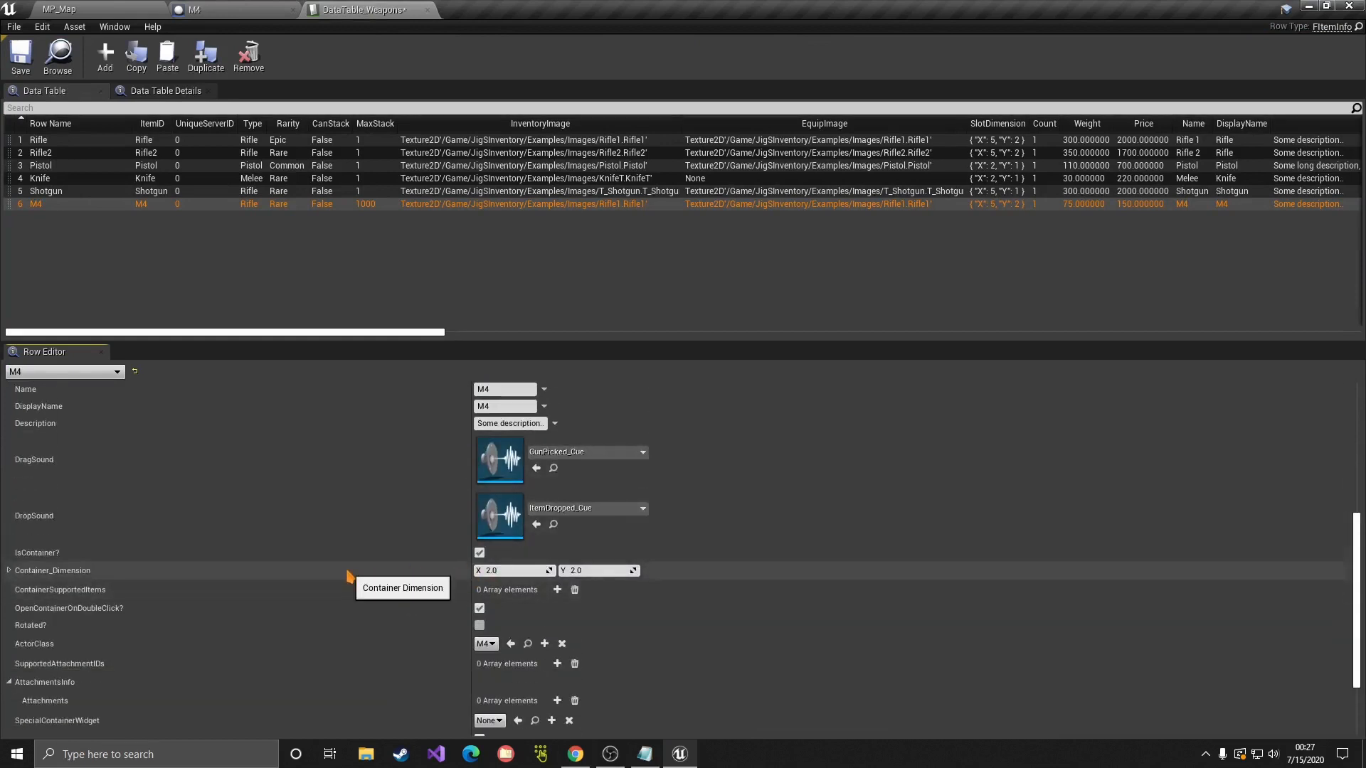
scroll(383, 575, down, 2)
scroll(381, 573, down, 2)
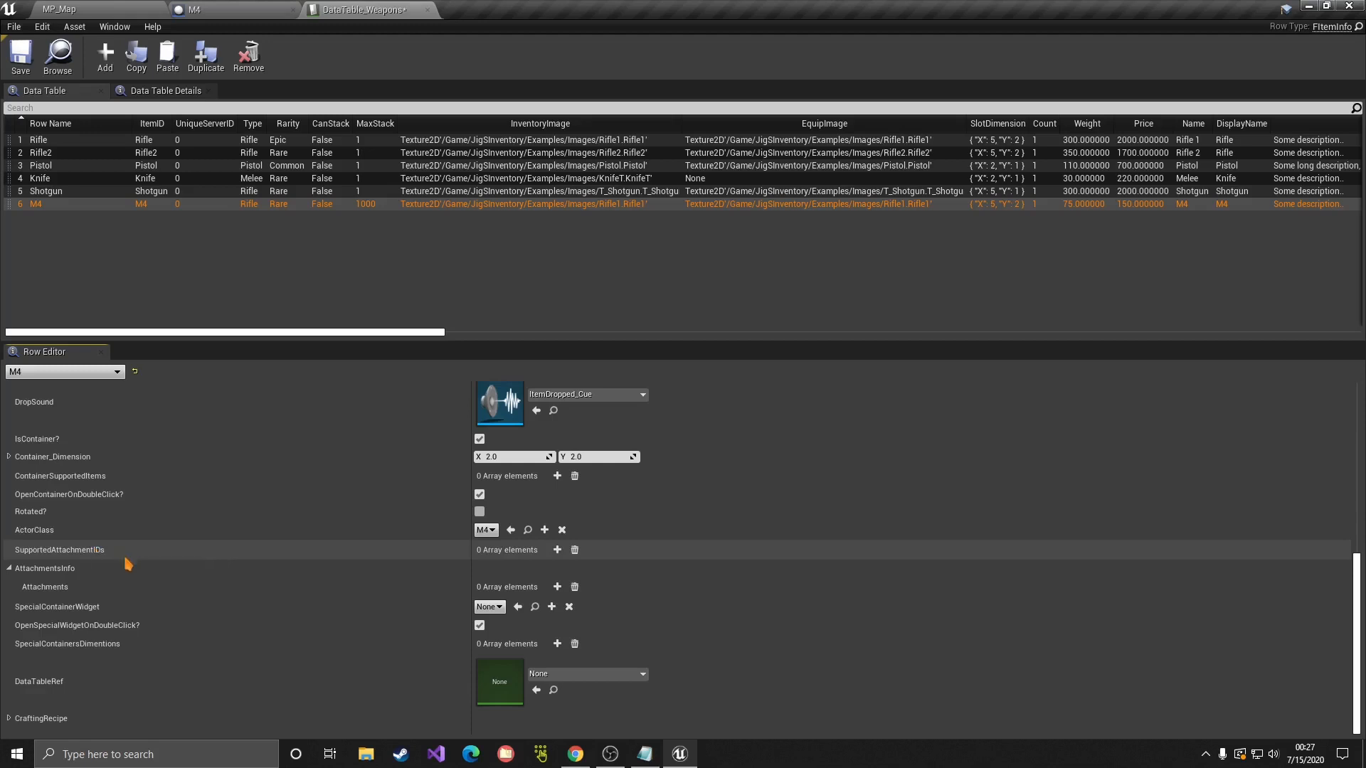
Step: Collapse AttachmentsInfo on the M4 row, leaving SpecialContainerWidget at None
click(10, 569)
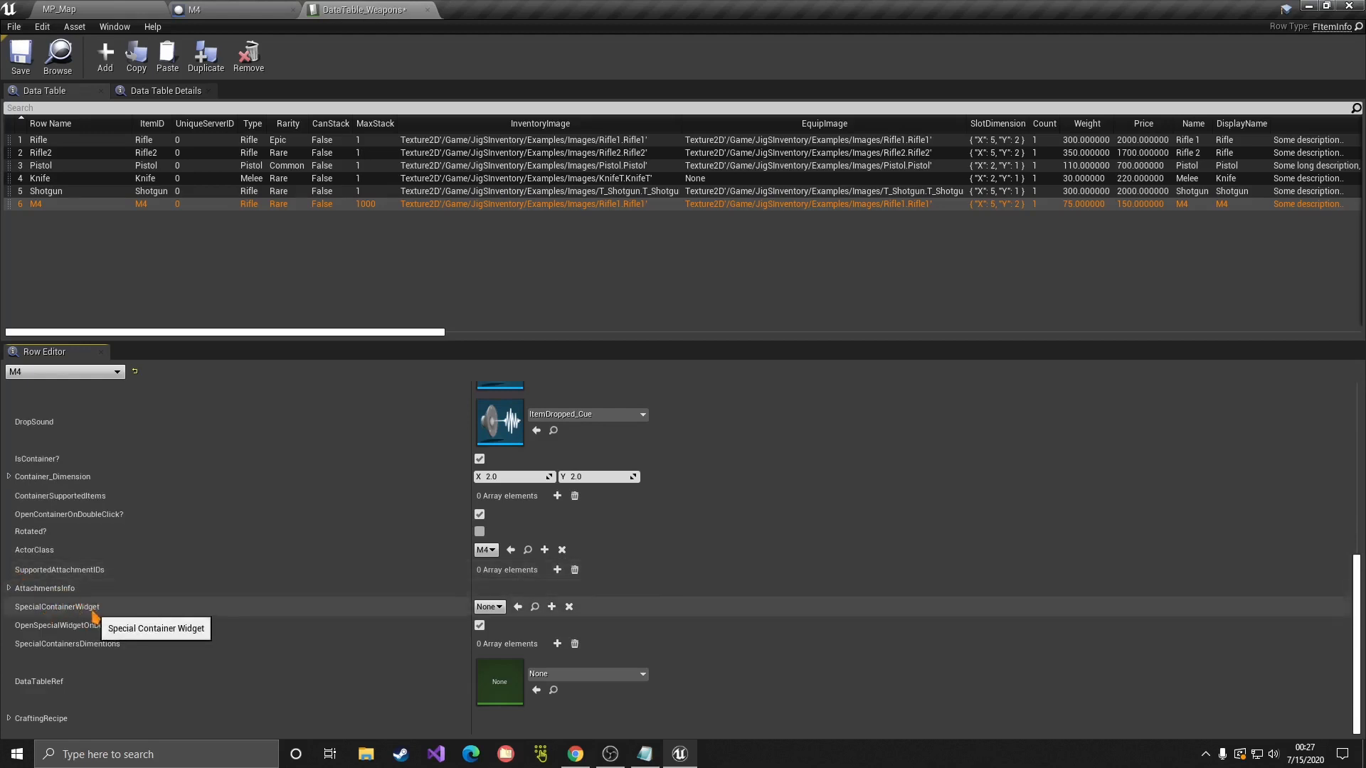
scroll(95, 553, up, 3)
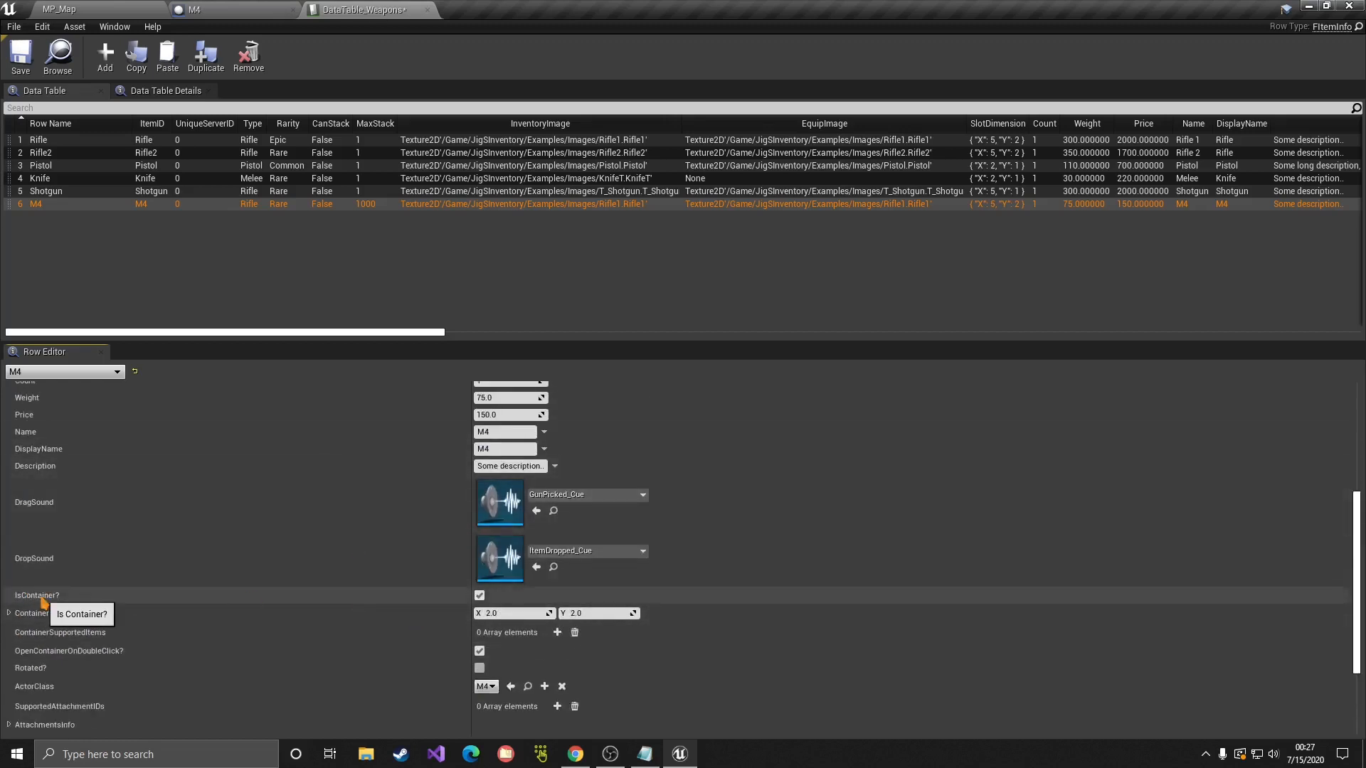
scroll(265, 610, down, 4)
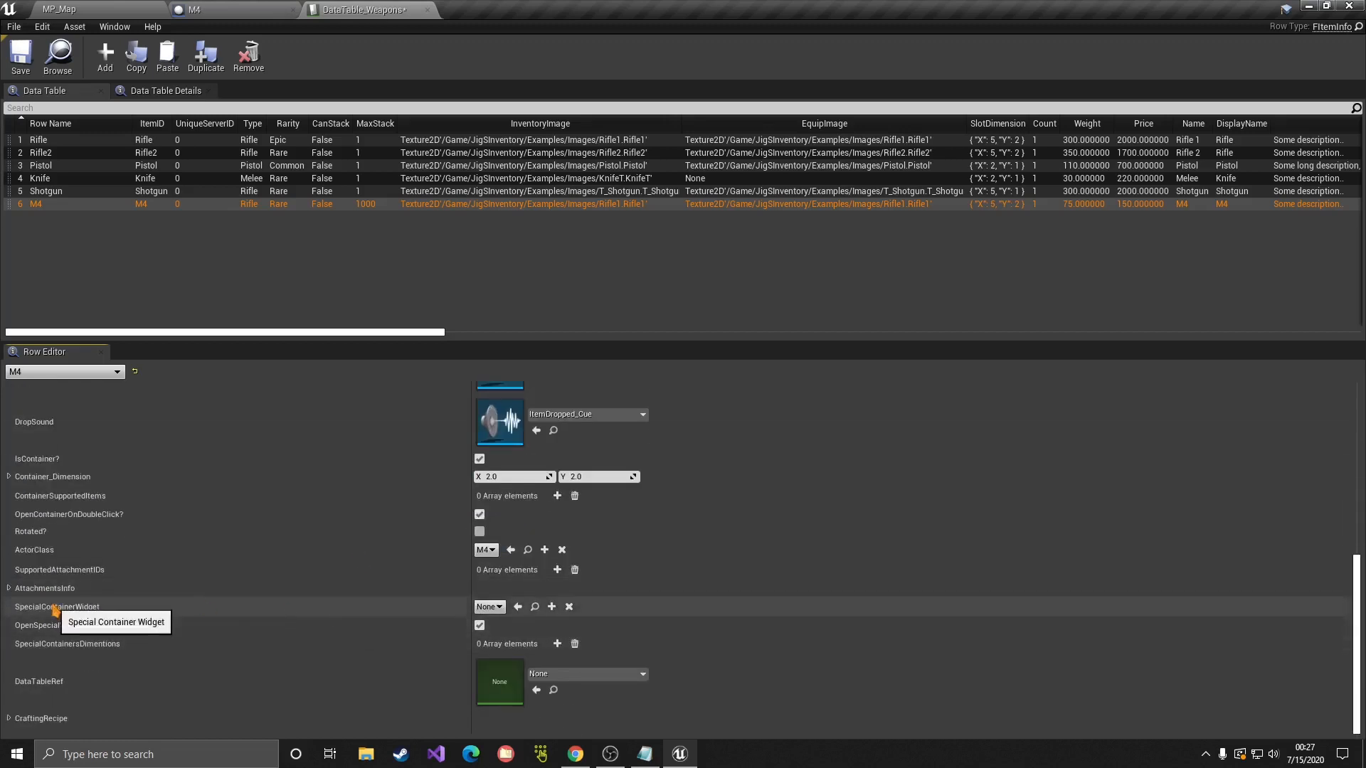
click(490, 606)
click(490, 607)
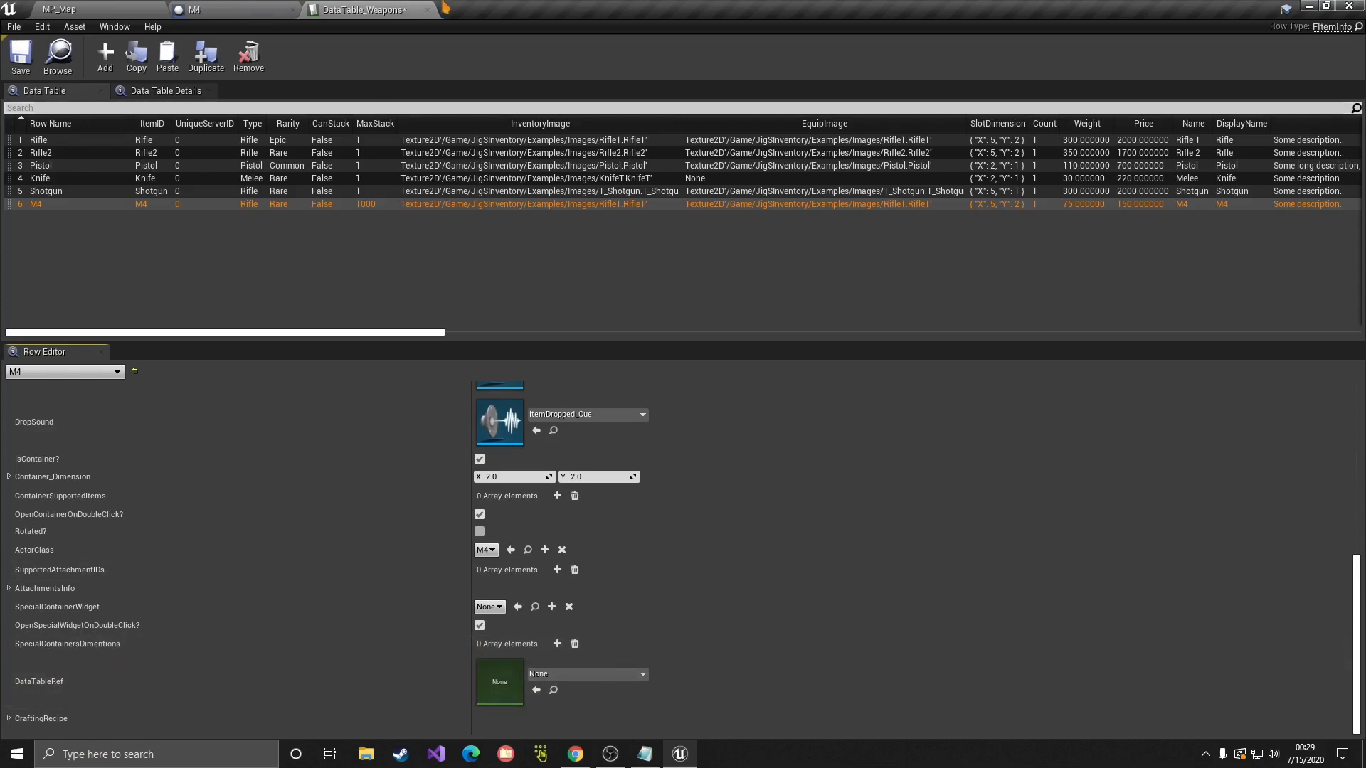
Step: Set the M4 row's data table reference to DataTable_Weapons and save the table
click(596, 673)
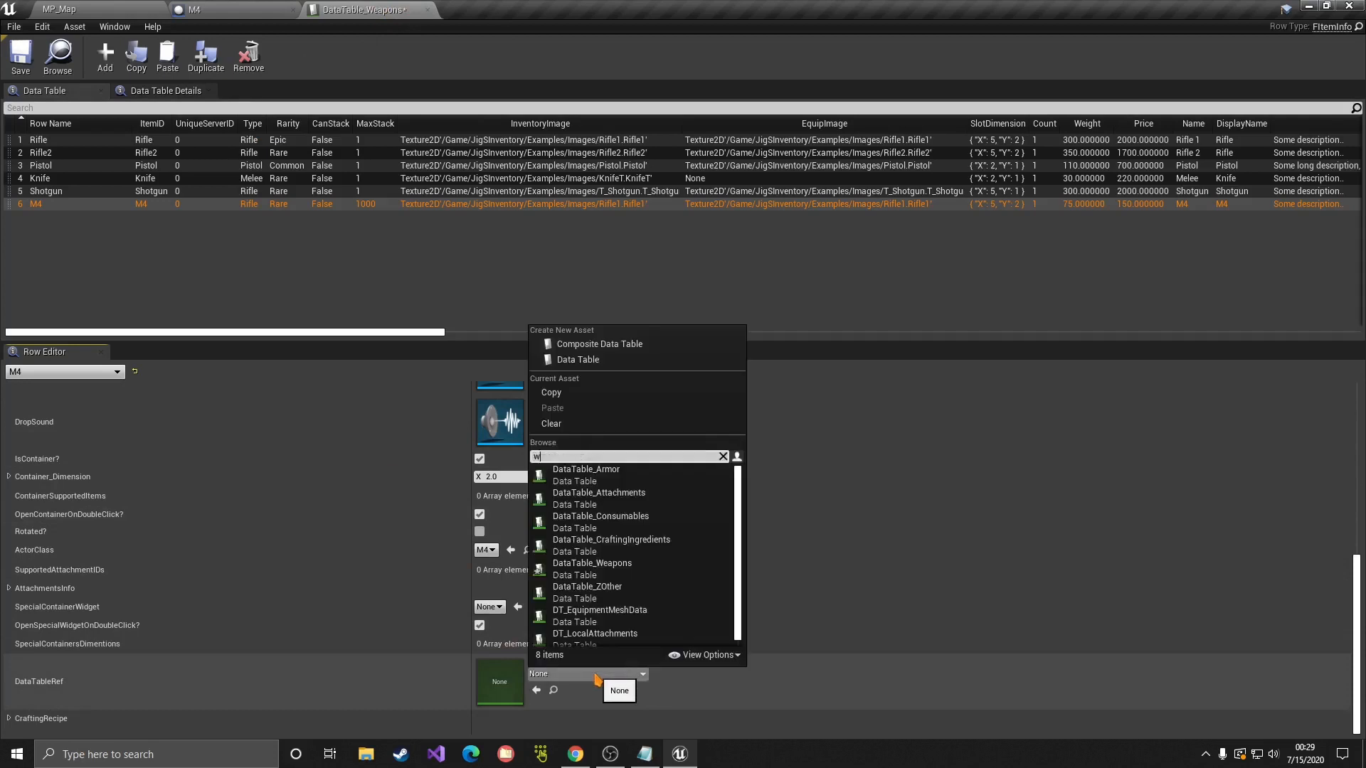
text(weap)
click(569, 466)
key(ctrl+s)
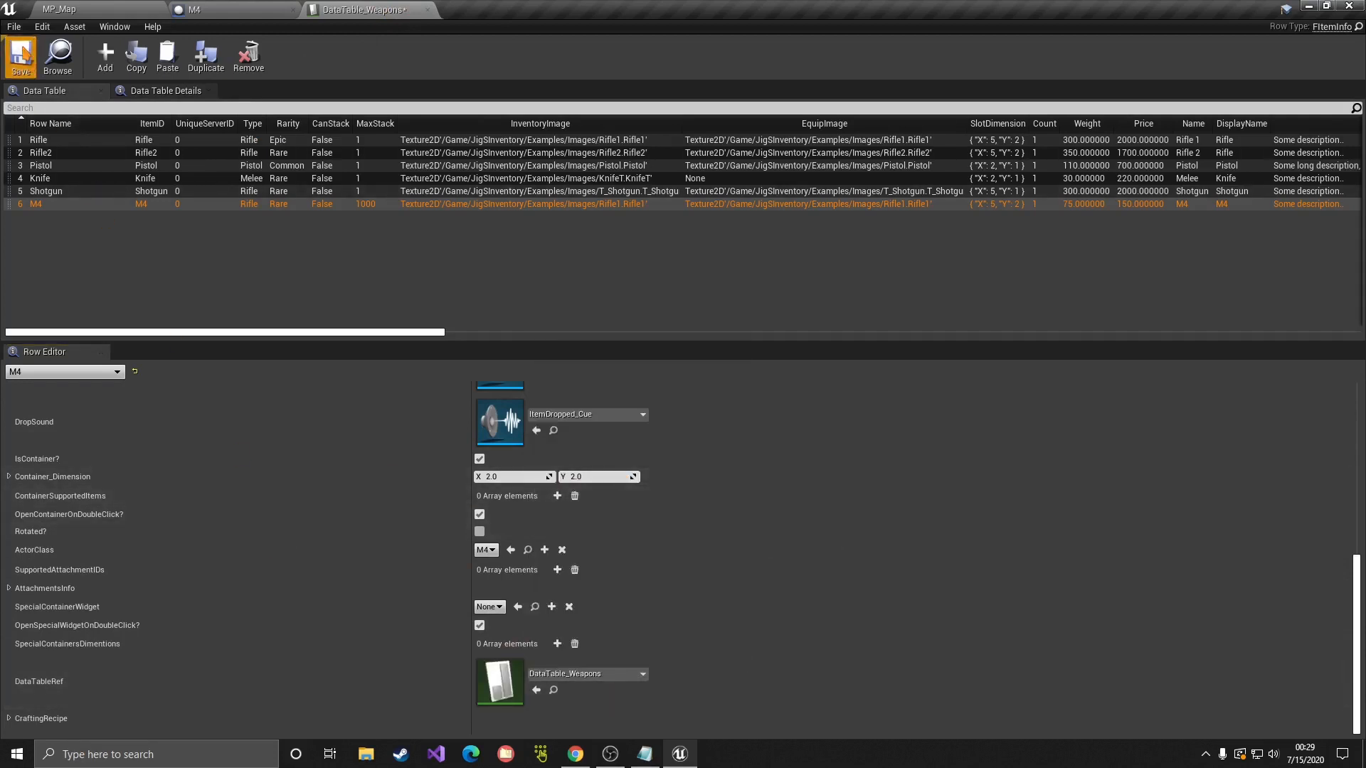
scroll(449, 545, up, 10)
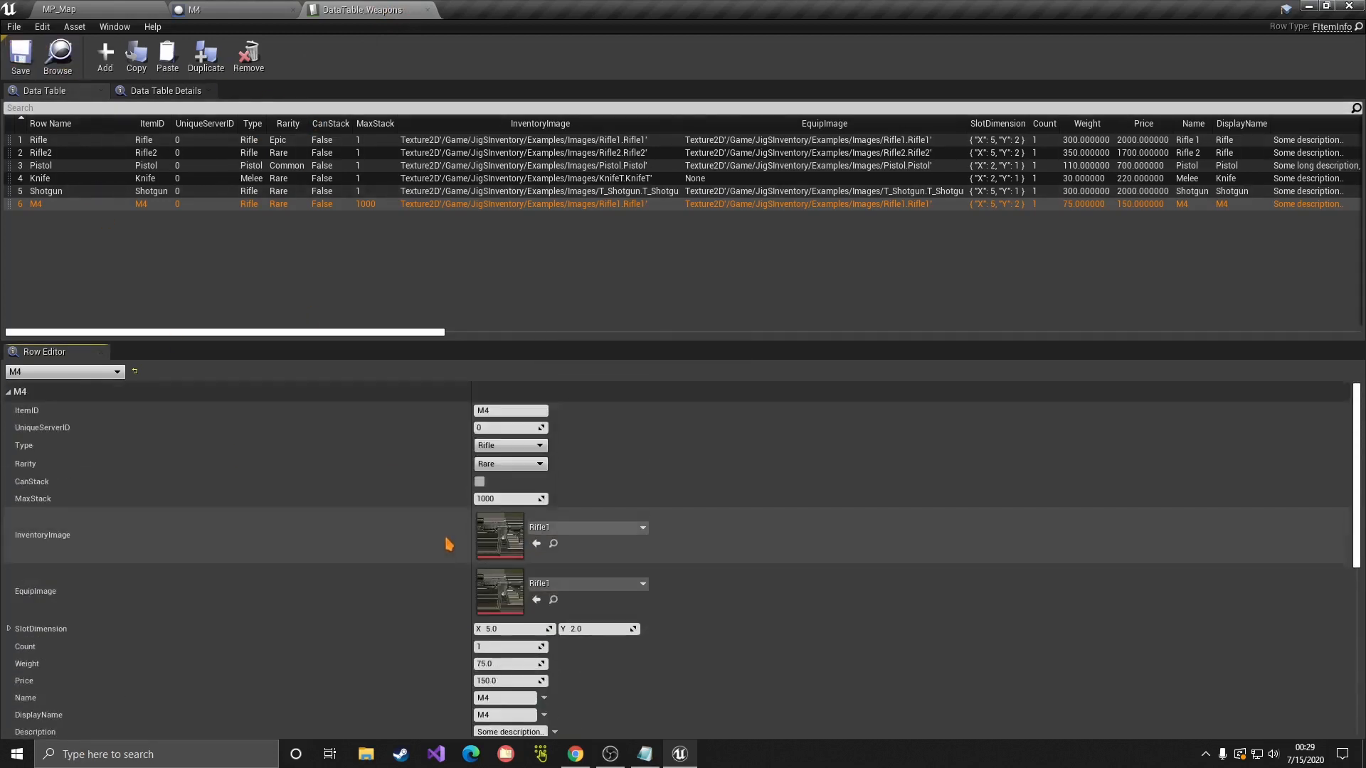
Step: Select the M4 ItemID and show the M4 blueprint's PickupComponent settings
click(495, 411)
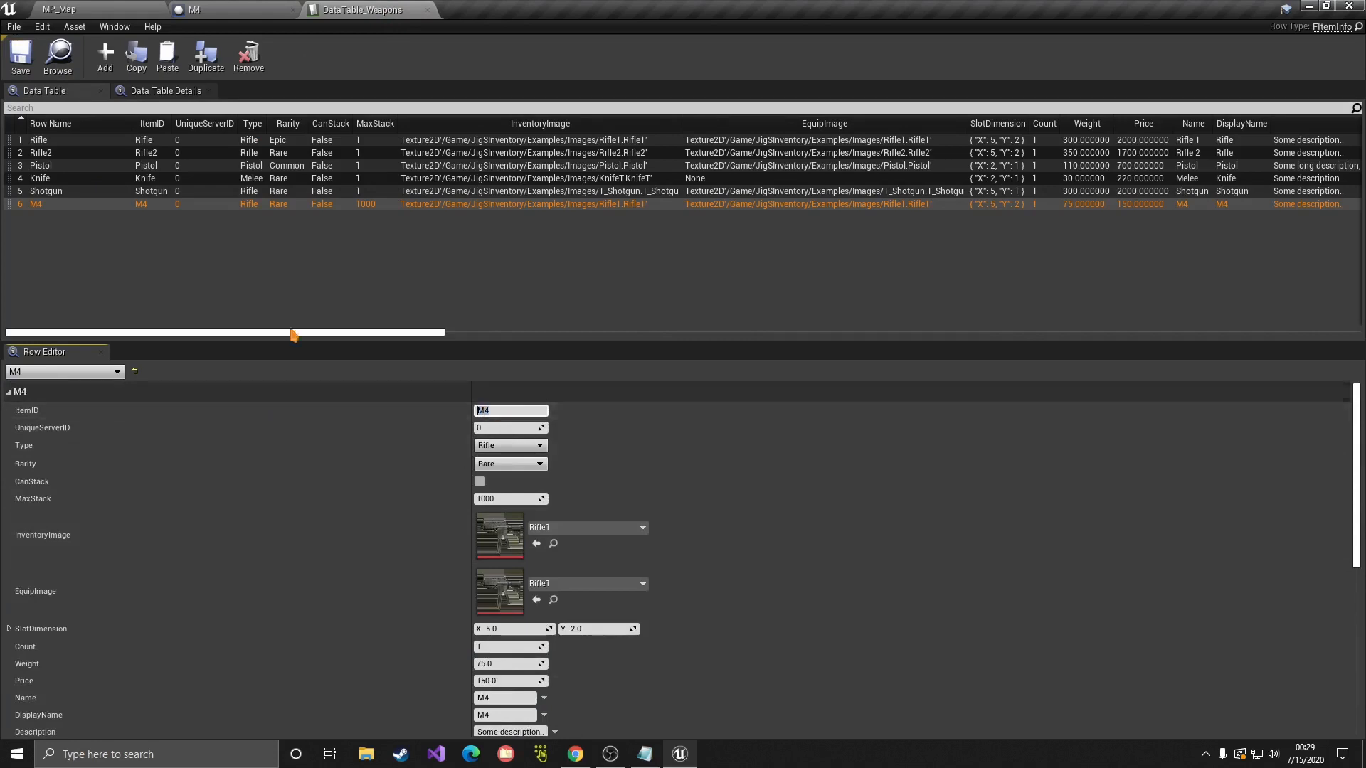
click(214, 9)
click(74, 85)
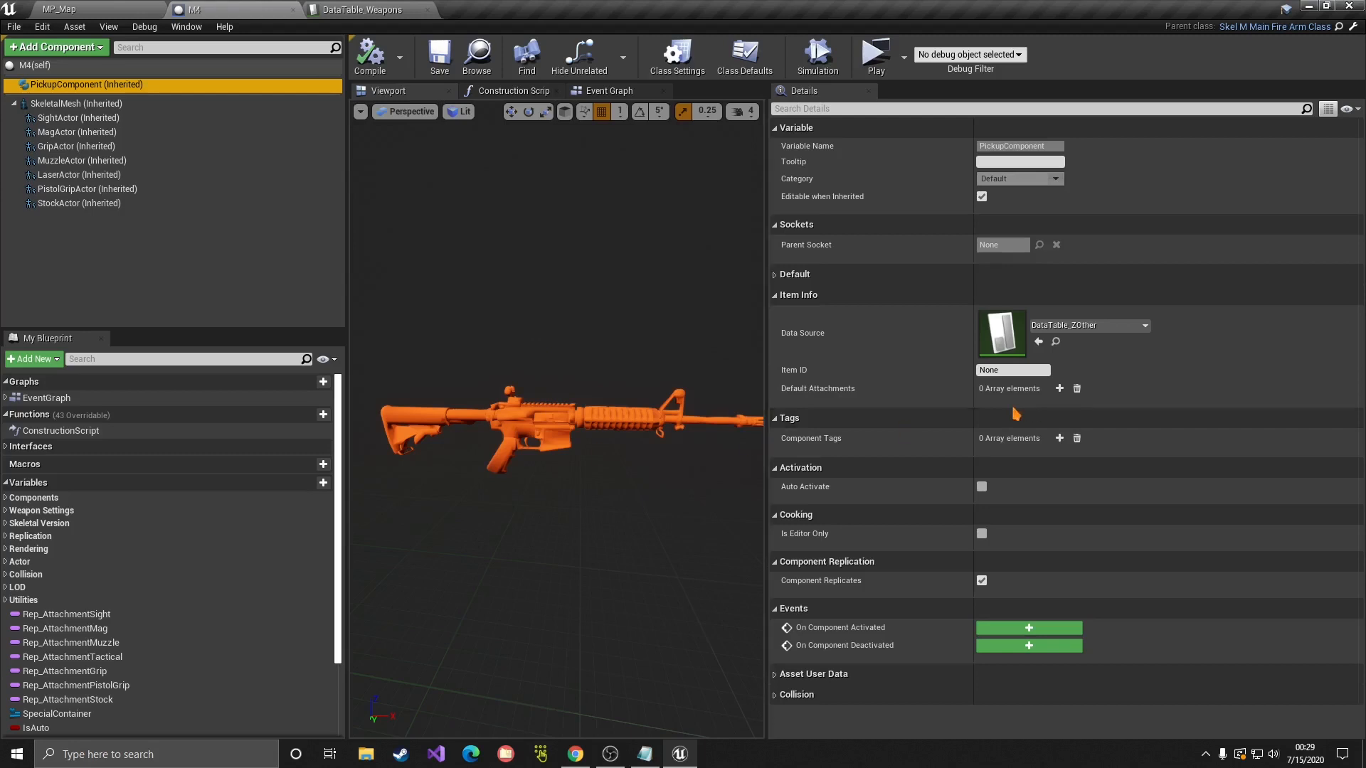
Step: Set the pickup's Data Source to DataTable_Weapons with Item ID M4 and save the blueprint
click(1089, 325)
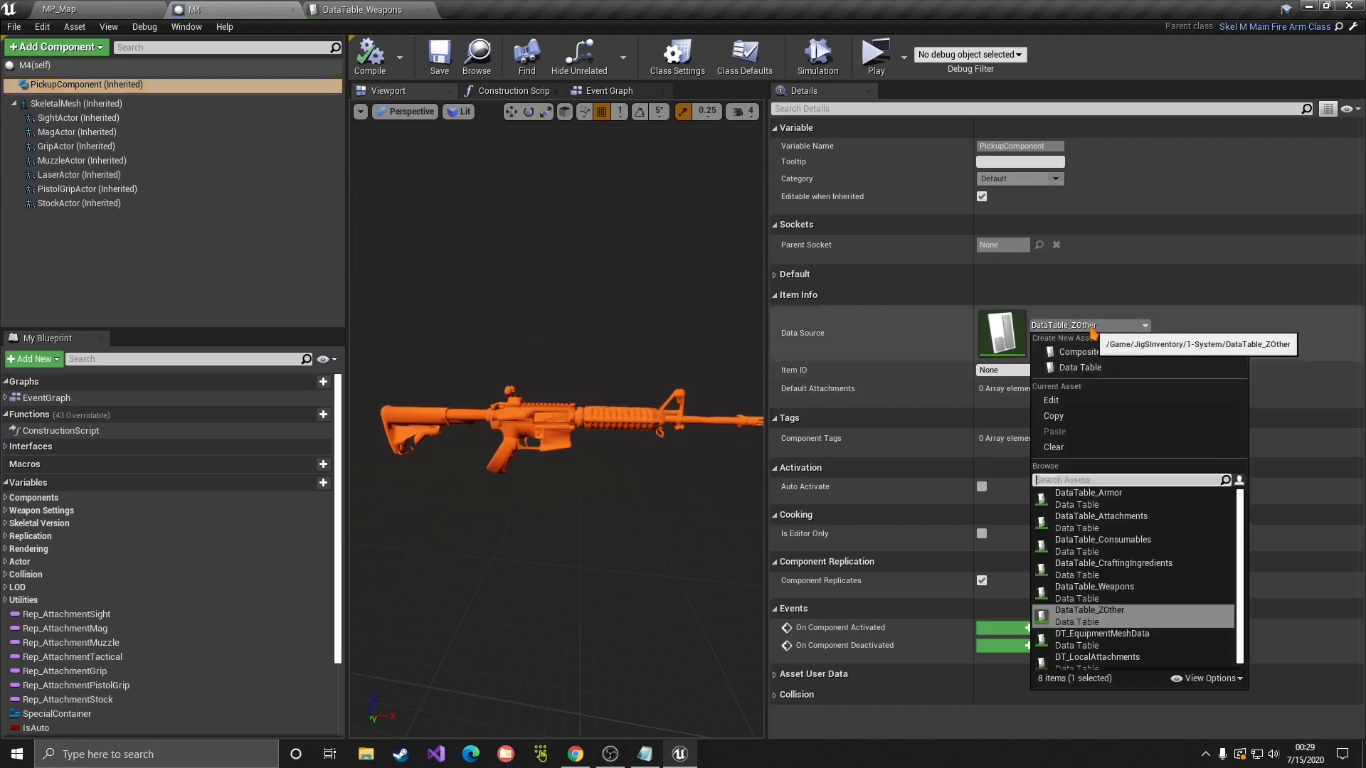
click(1082, 493)
click(1011, 370)
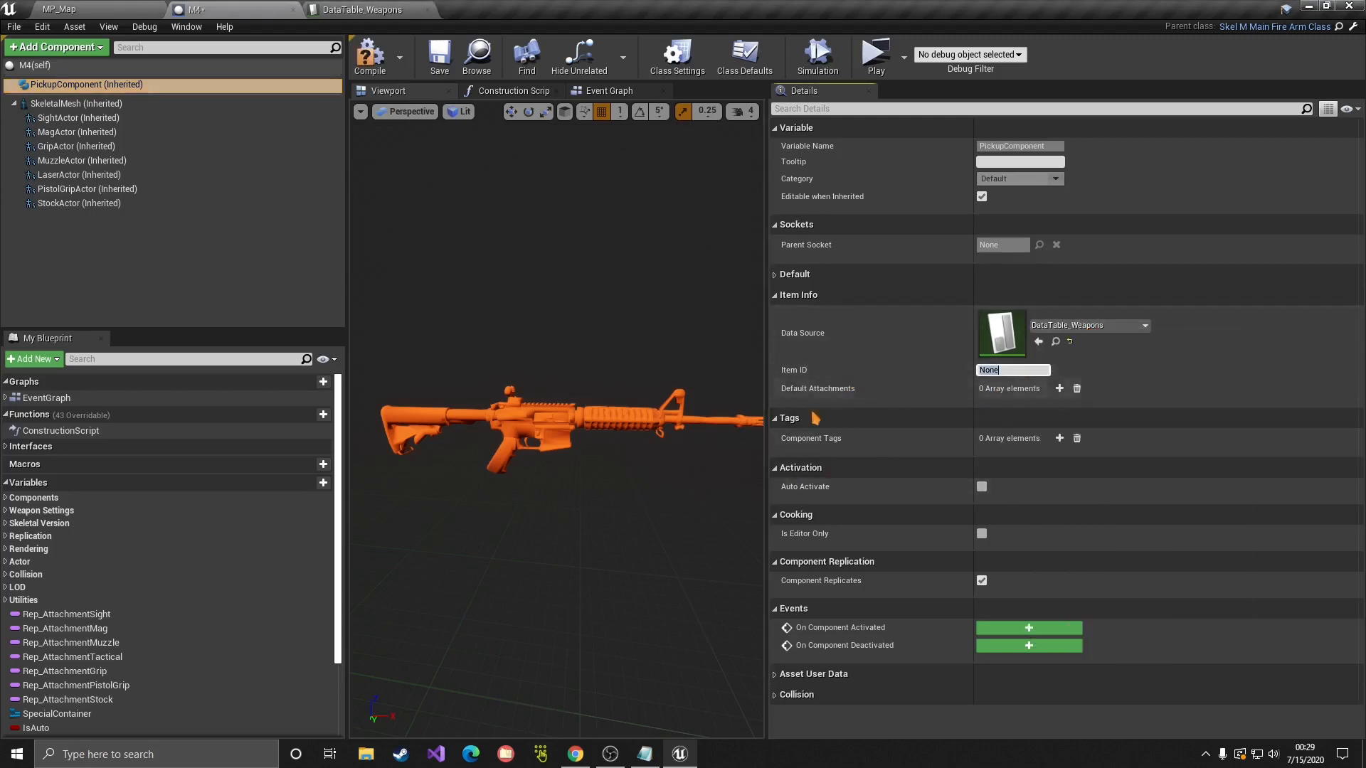
text(M4)
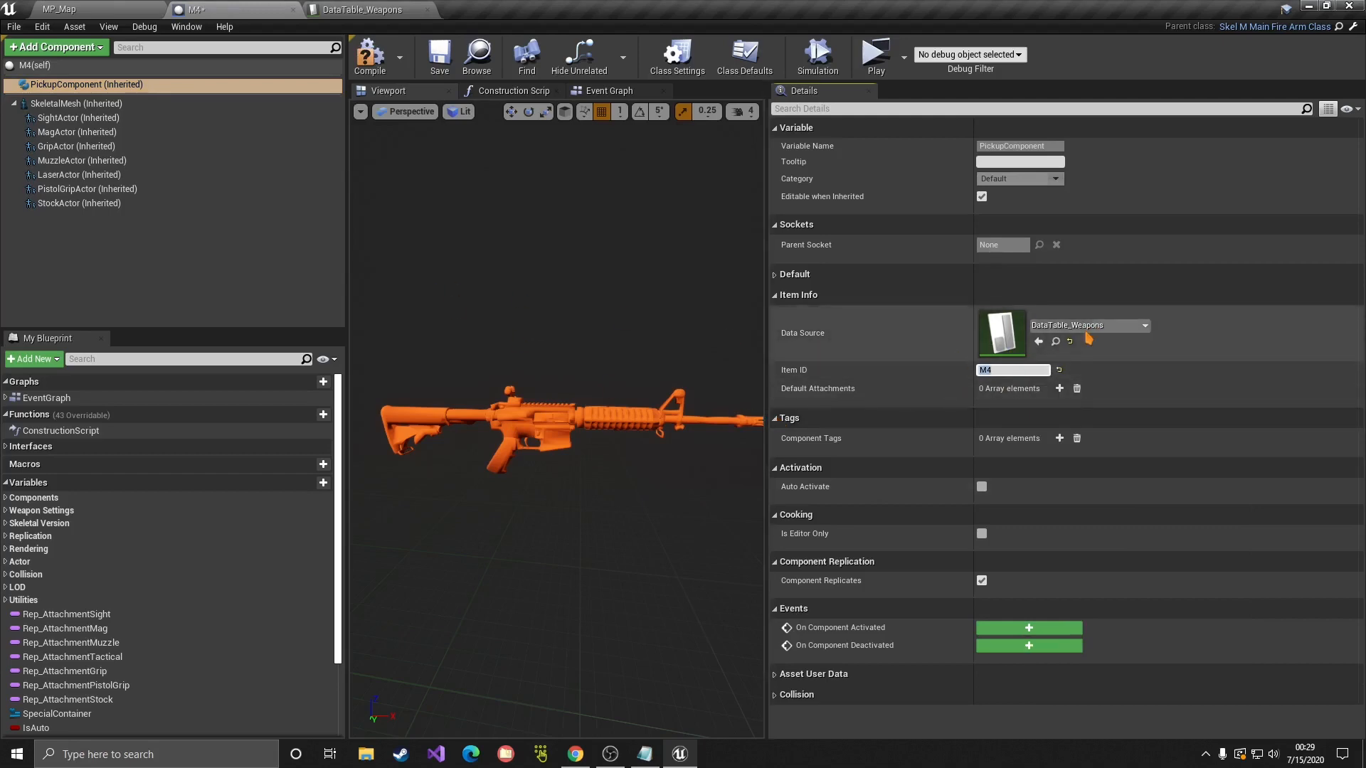
click(363, 9)
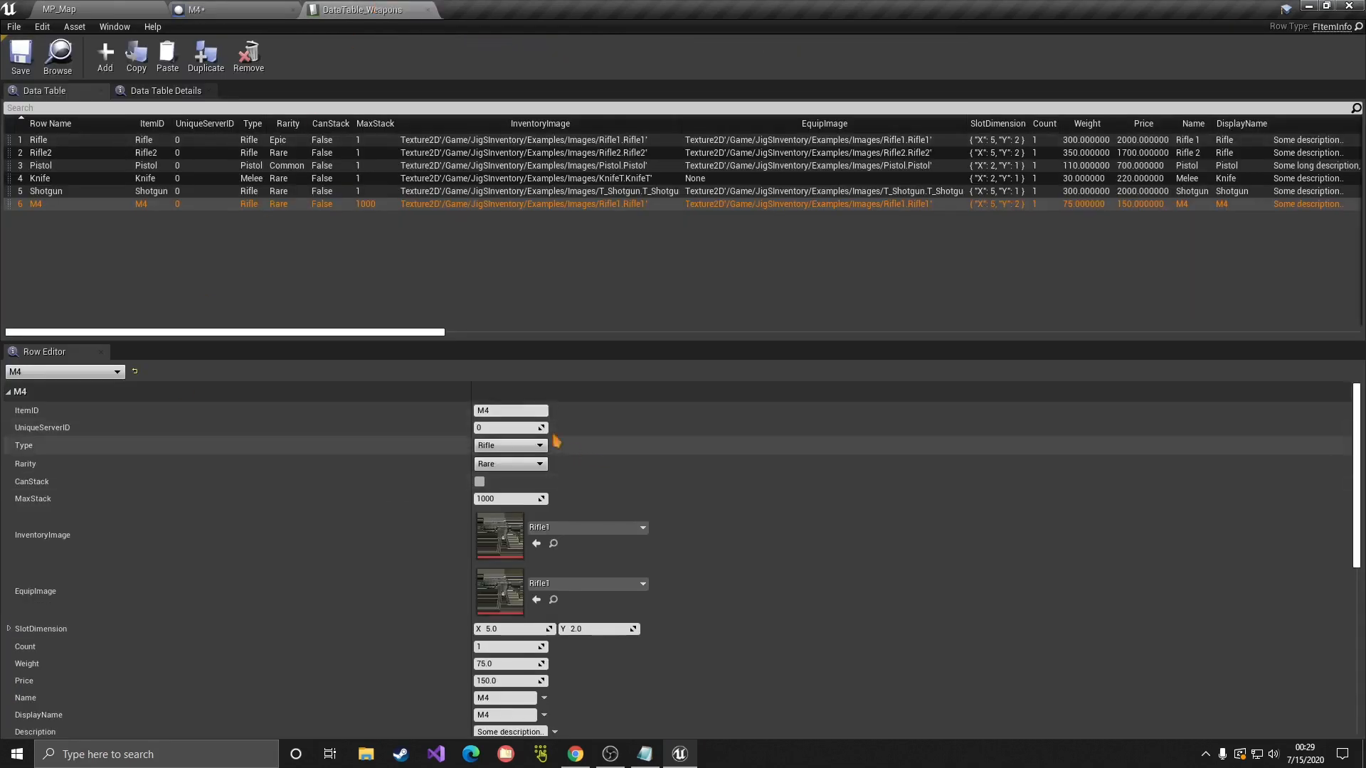
click(276, 9)
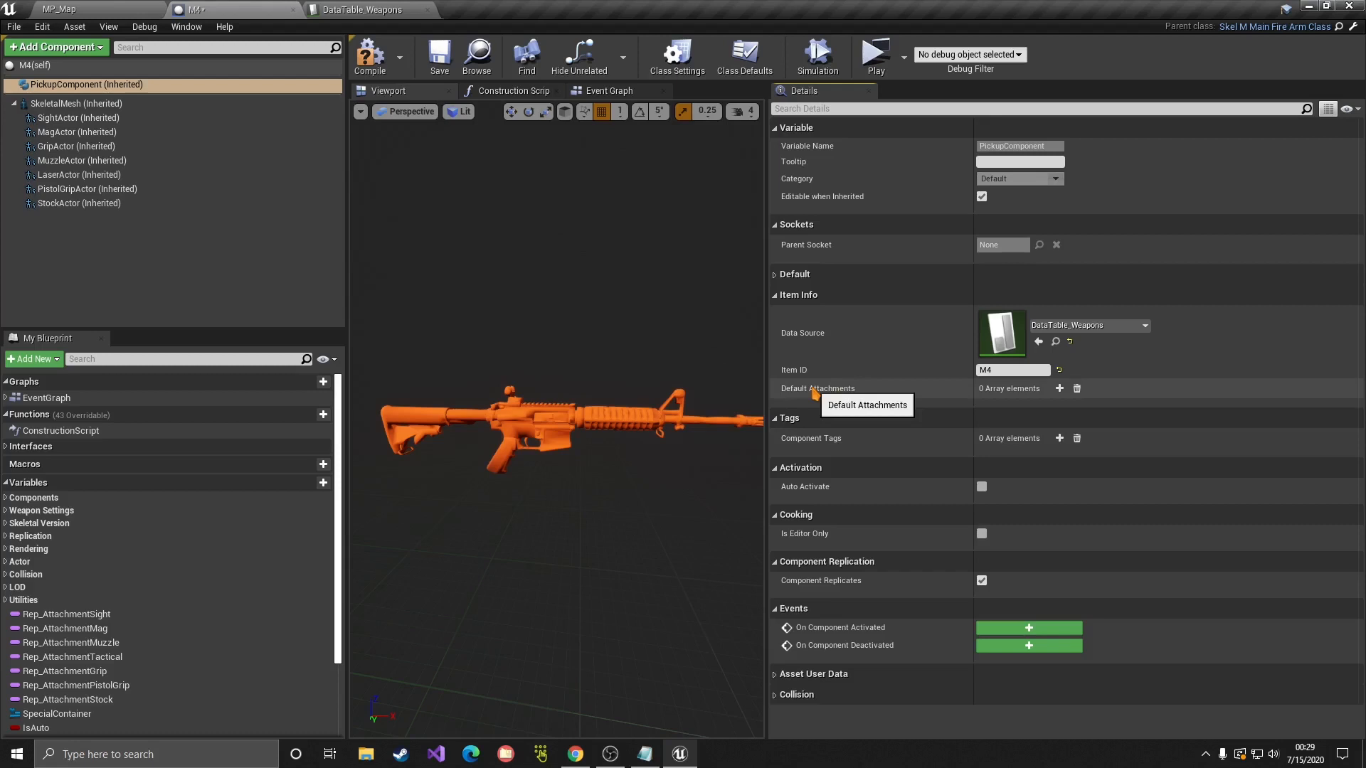
click(427, 58)
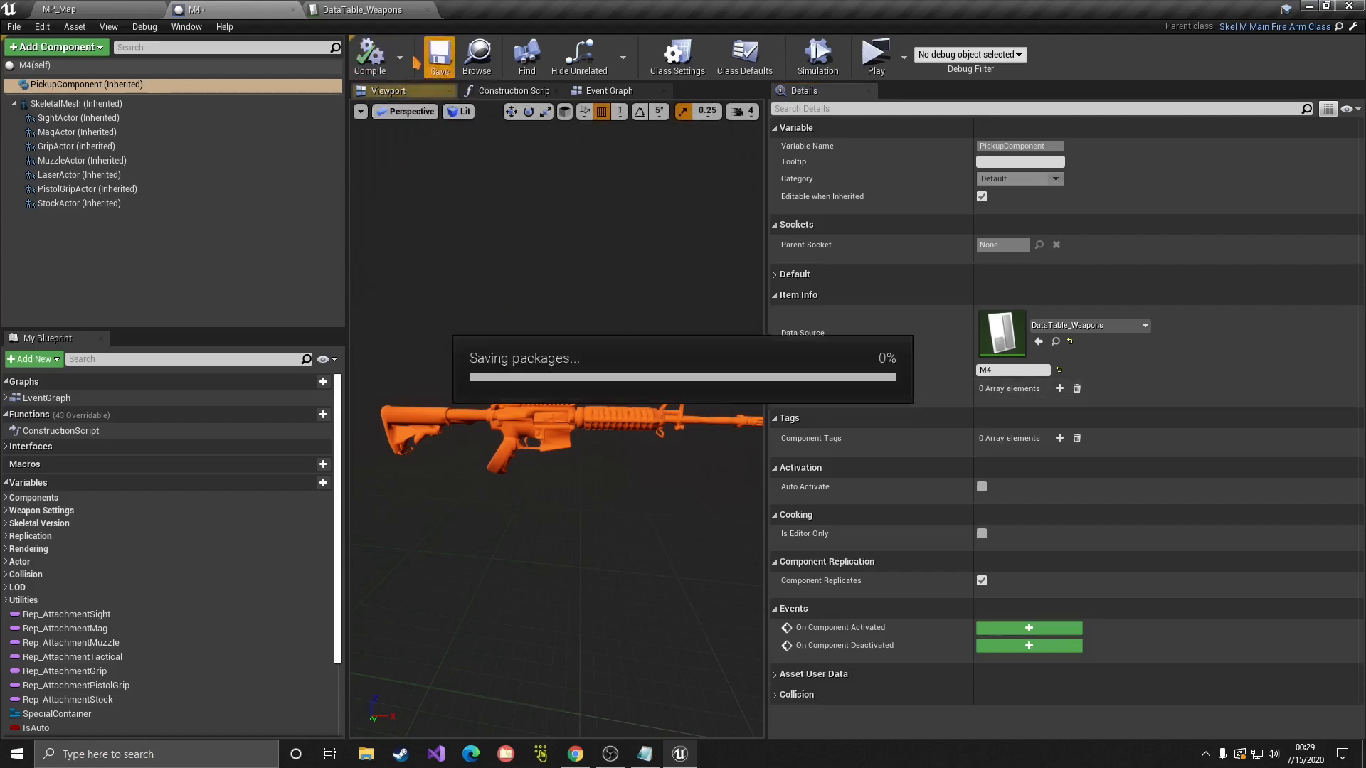
Step: Place an M4 from the Tutorial folder into the level near the centre
click(71, 9)
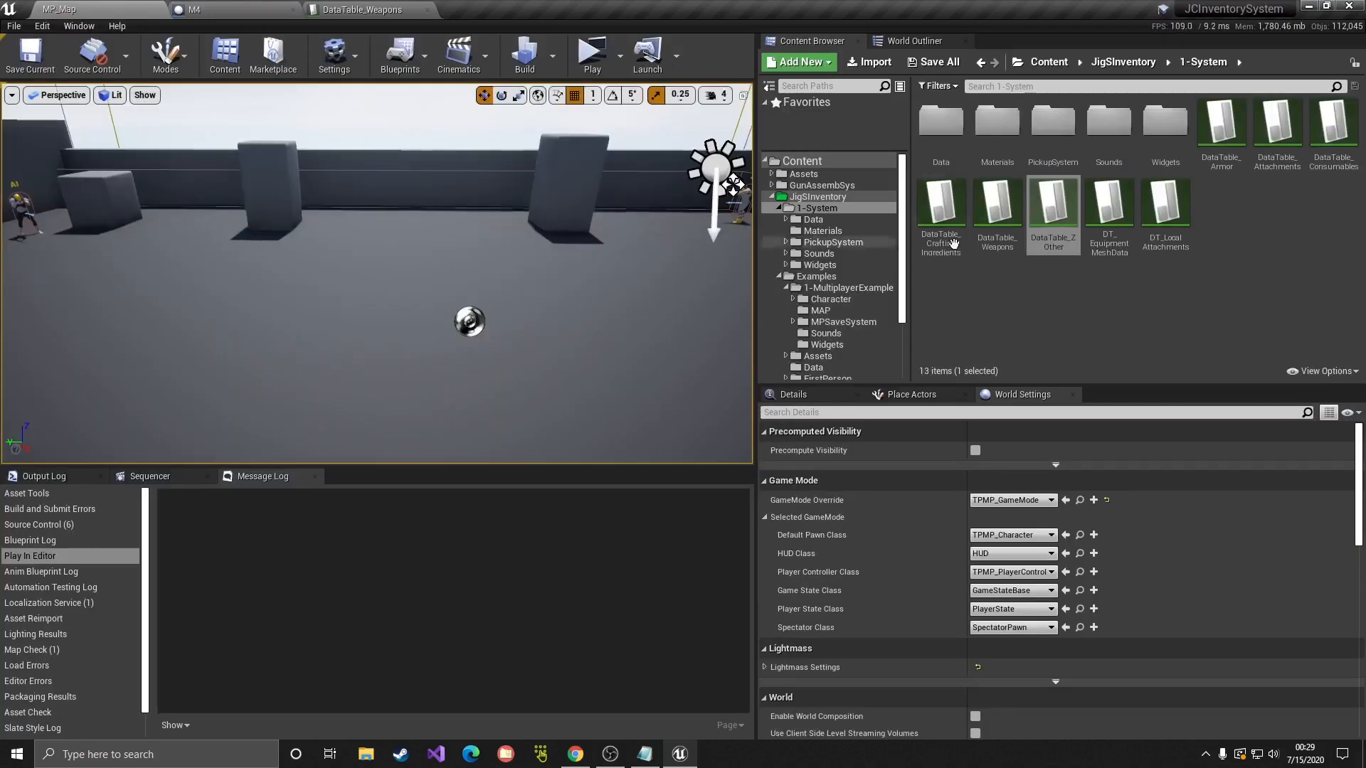
double_click(787, 197)
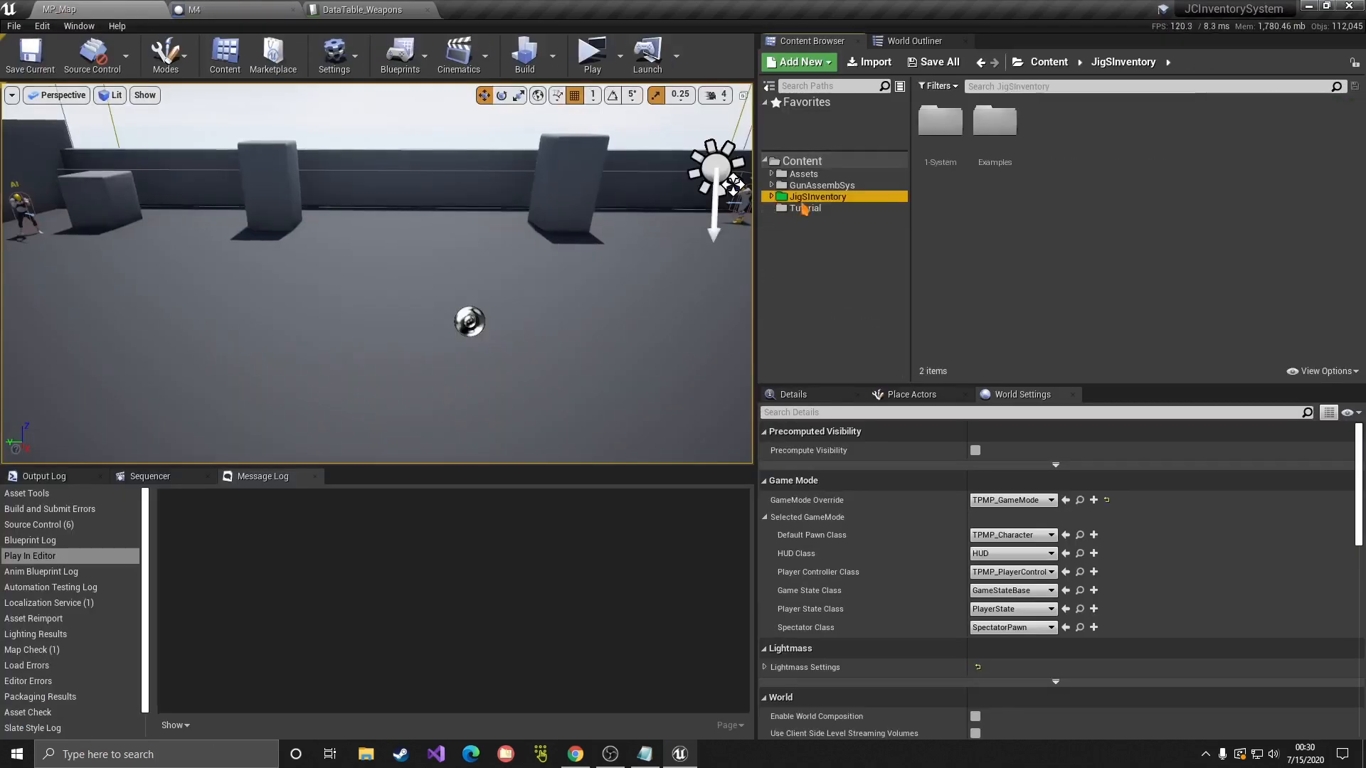
click(804, 207)
drag(940, 122, 473, 384)
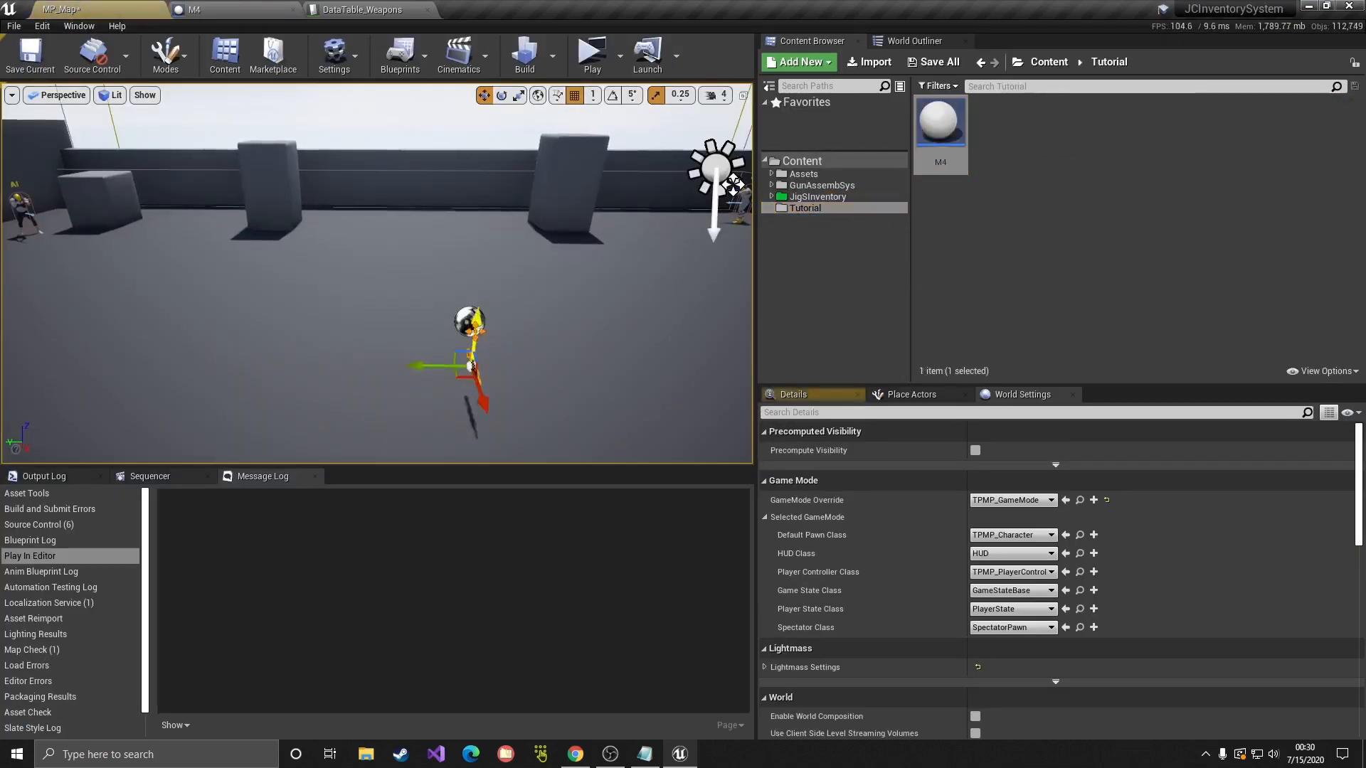
click(377, 9)
click(202, 10)
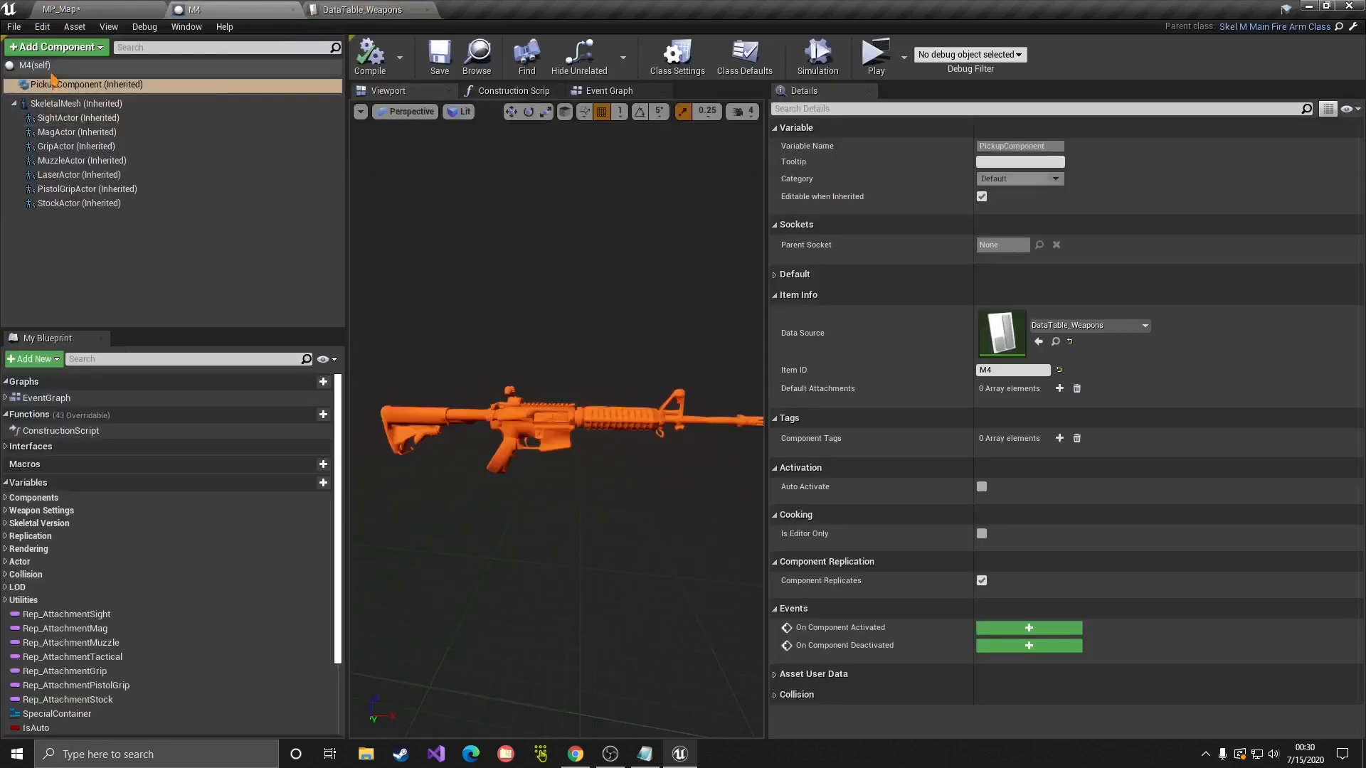
Step: Enable Simulate Physics on the M4 blueprint's SkeletalMesh, using a 'phy' property search, then clear the filter
click(74, 103)
scroll(811, 299, down, 3)
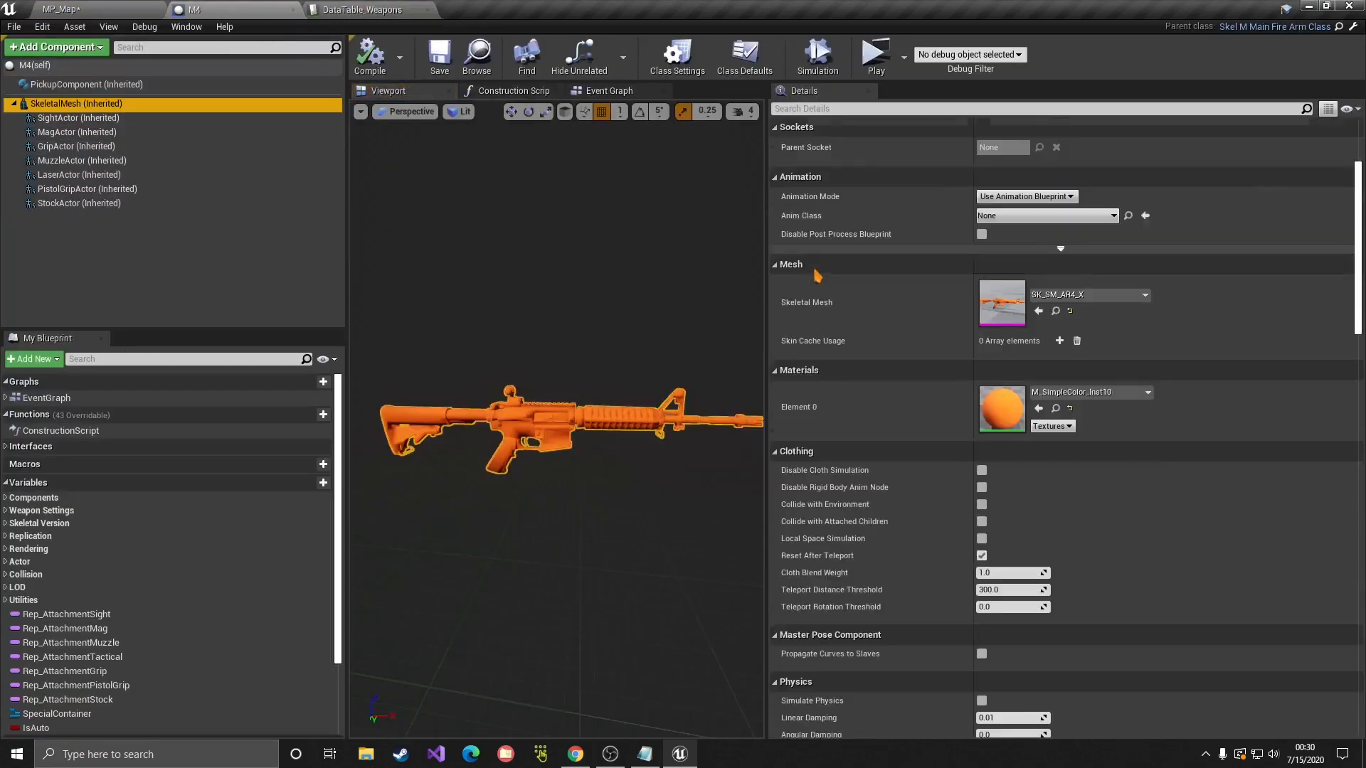
click(903, 109)
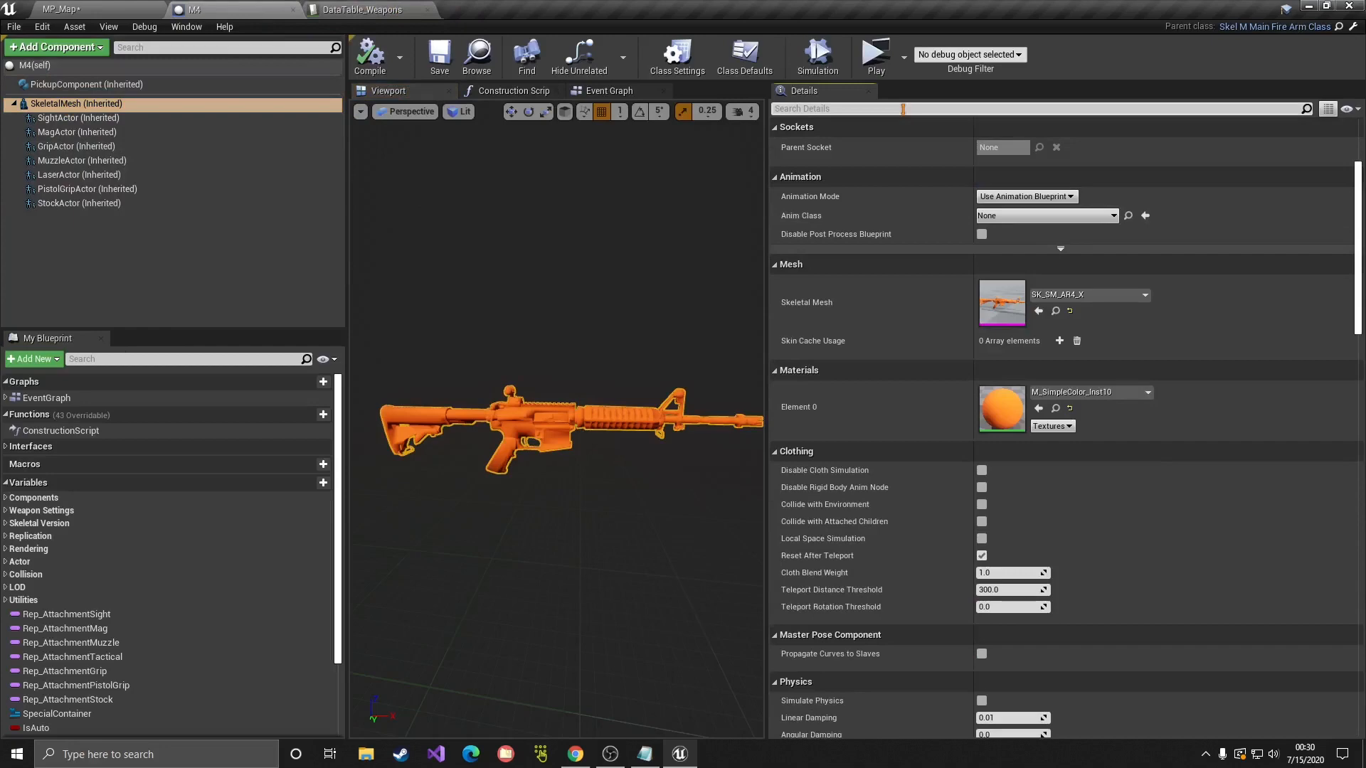
click(903, 109)
text(phy)
scroll(982, 213, up, 3)
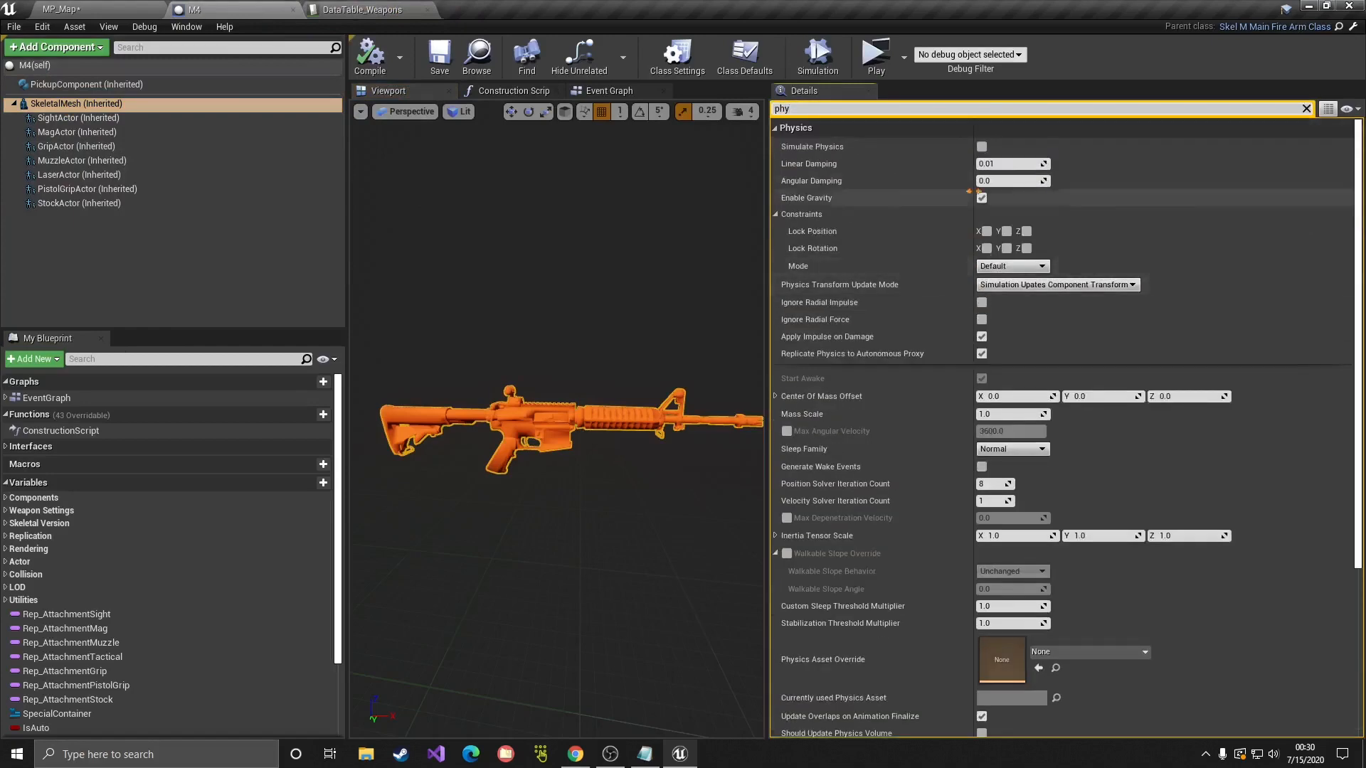
click(983, 147)
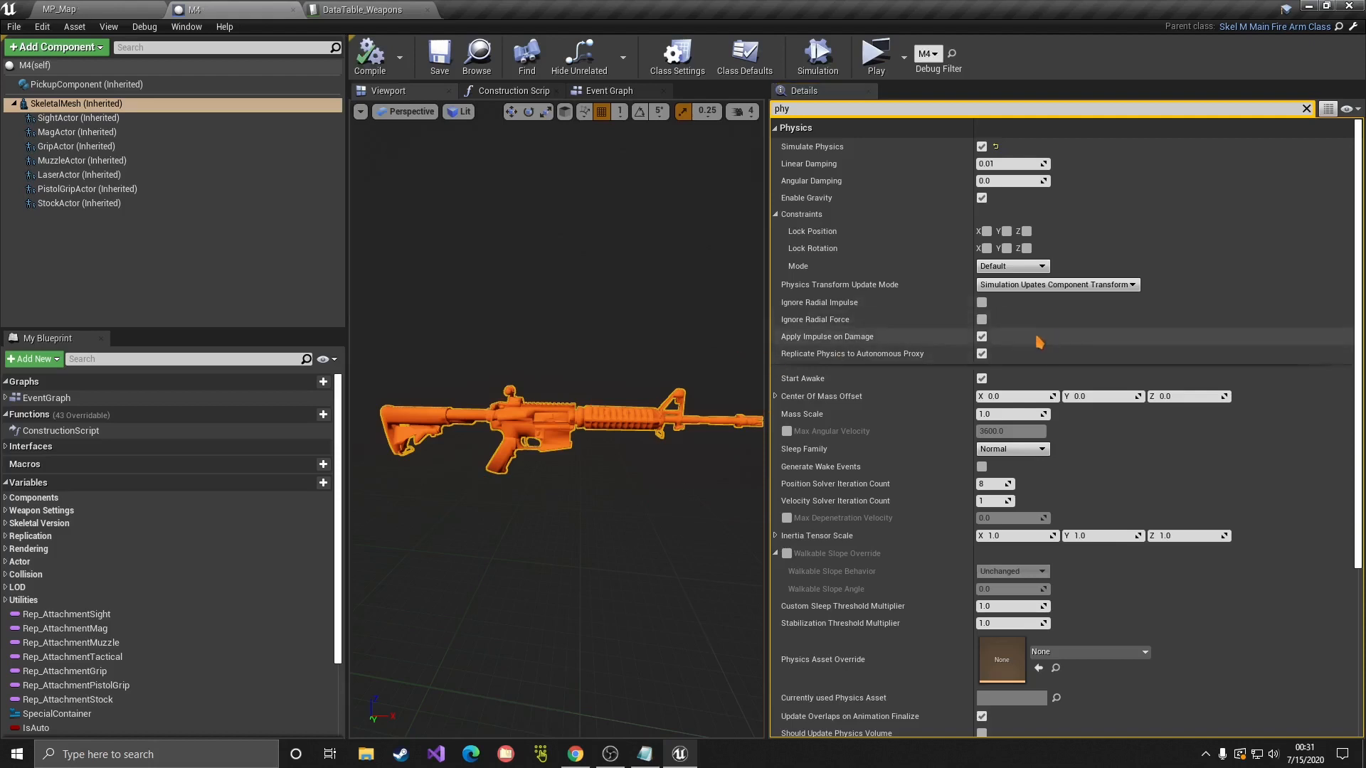
click(1307, 109)
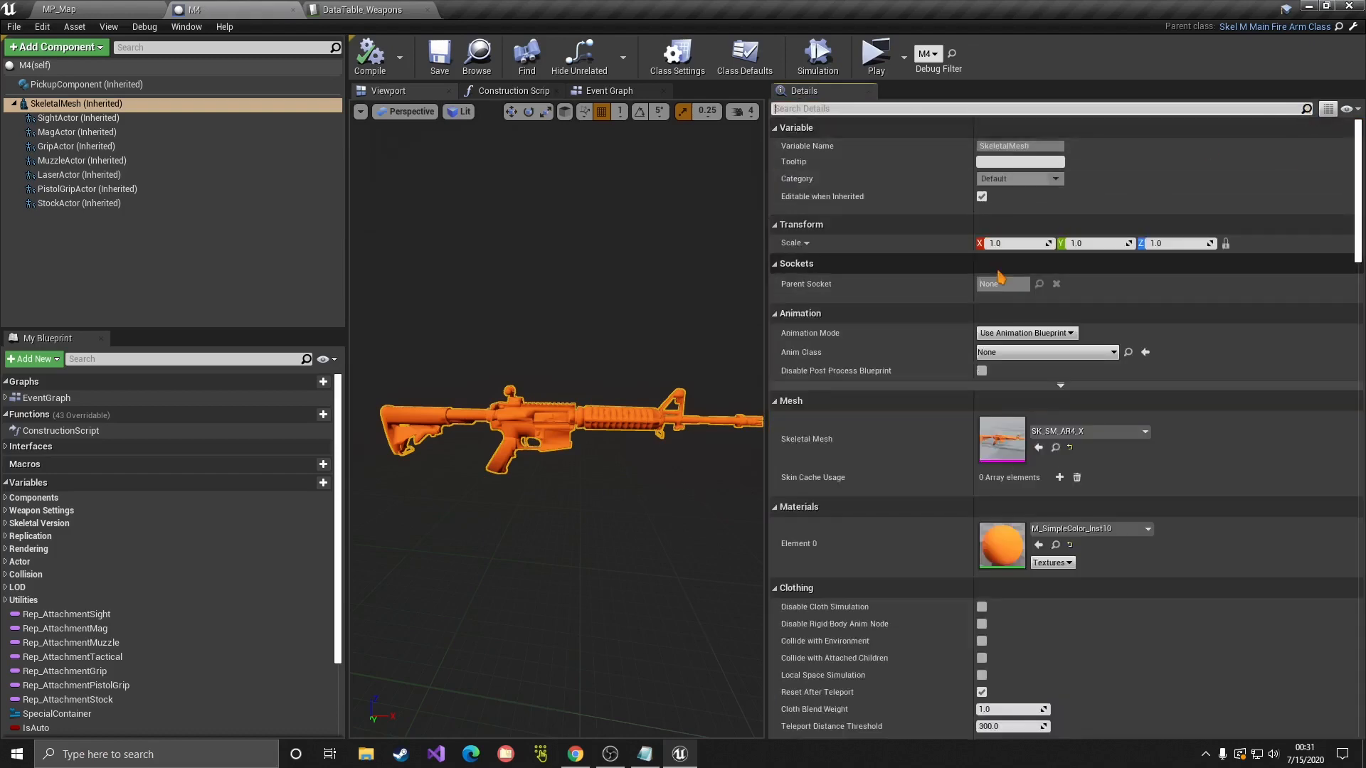
Step: Set the SkeletalMesh collision to a Custom preset with Query and Physics enabled and WorldDynamic object type
click(896, 108)
text(c)
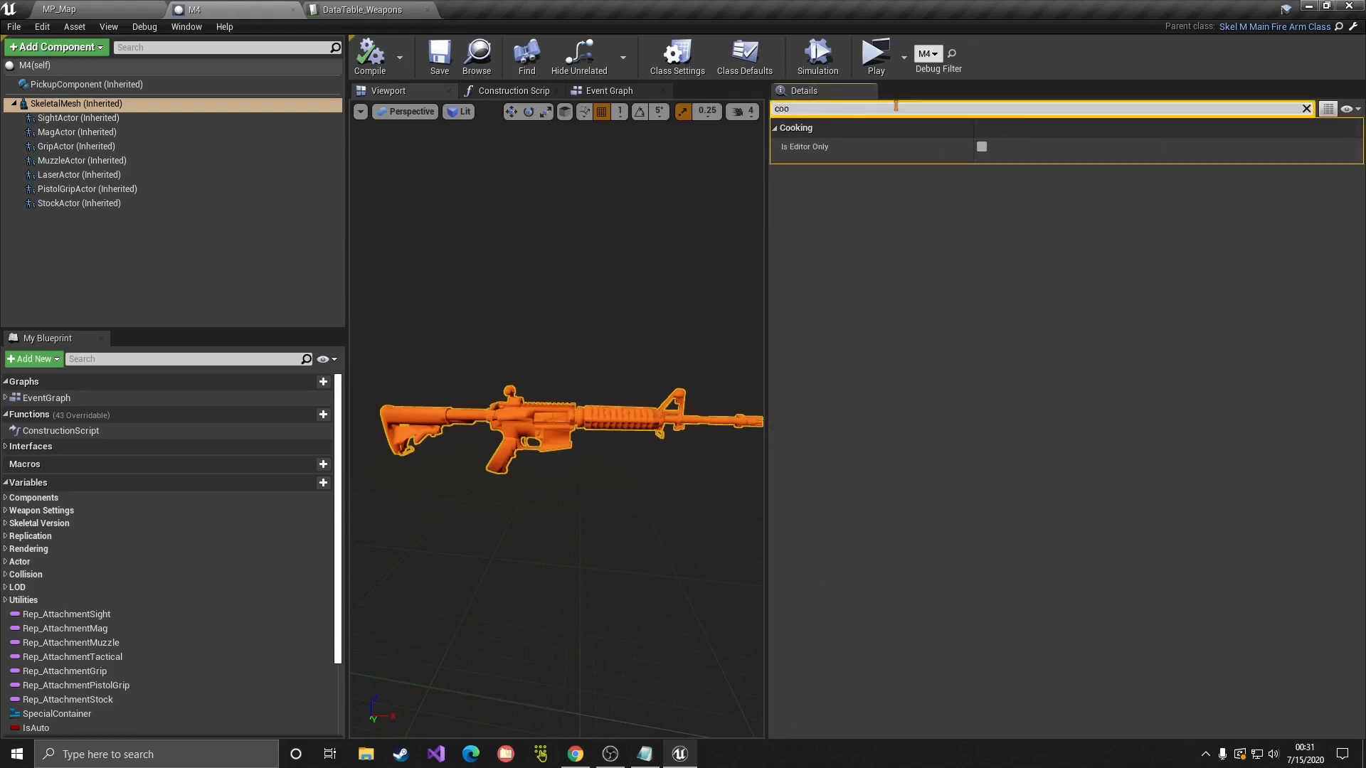
text(oll)
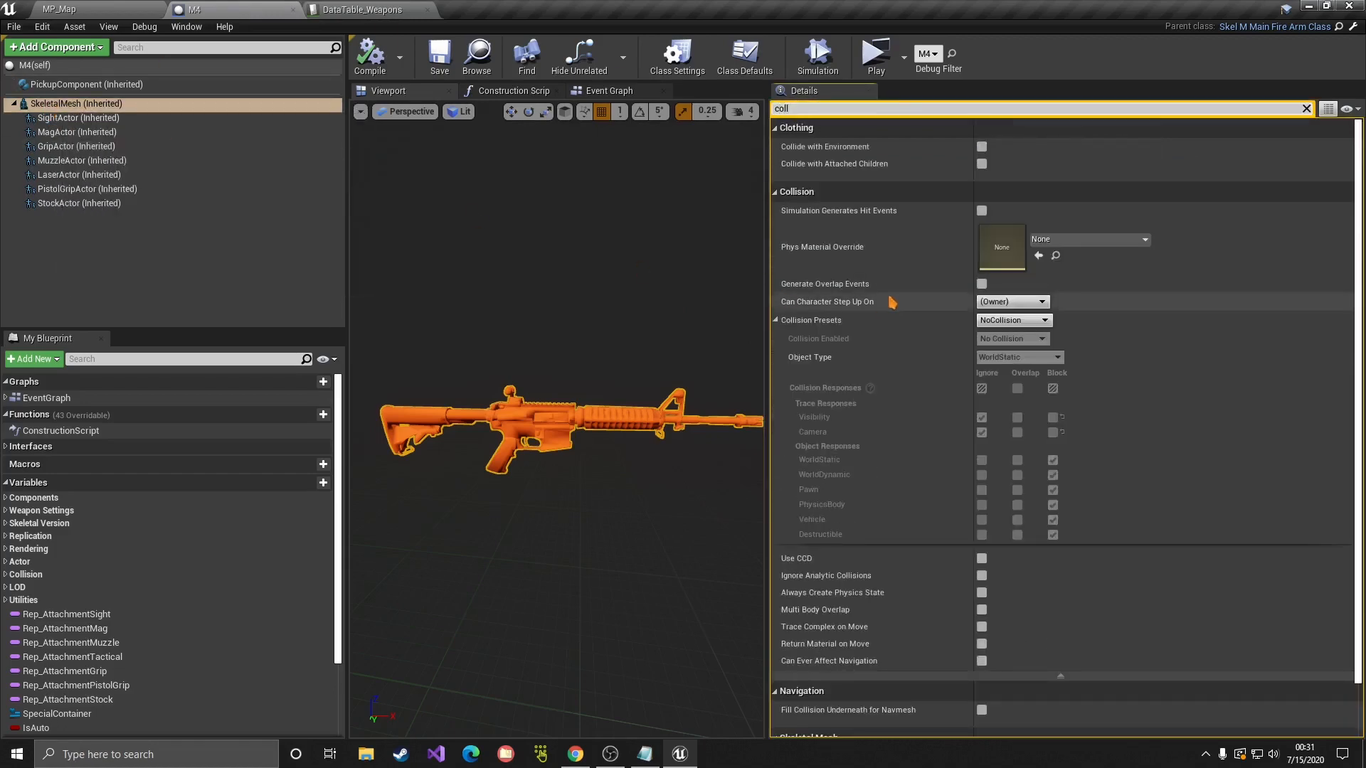
scroll(891, 302, down, 1)
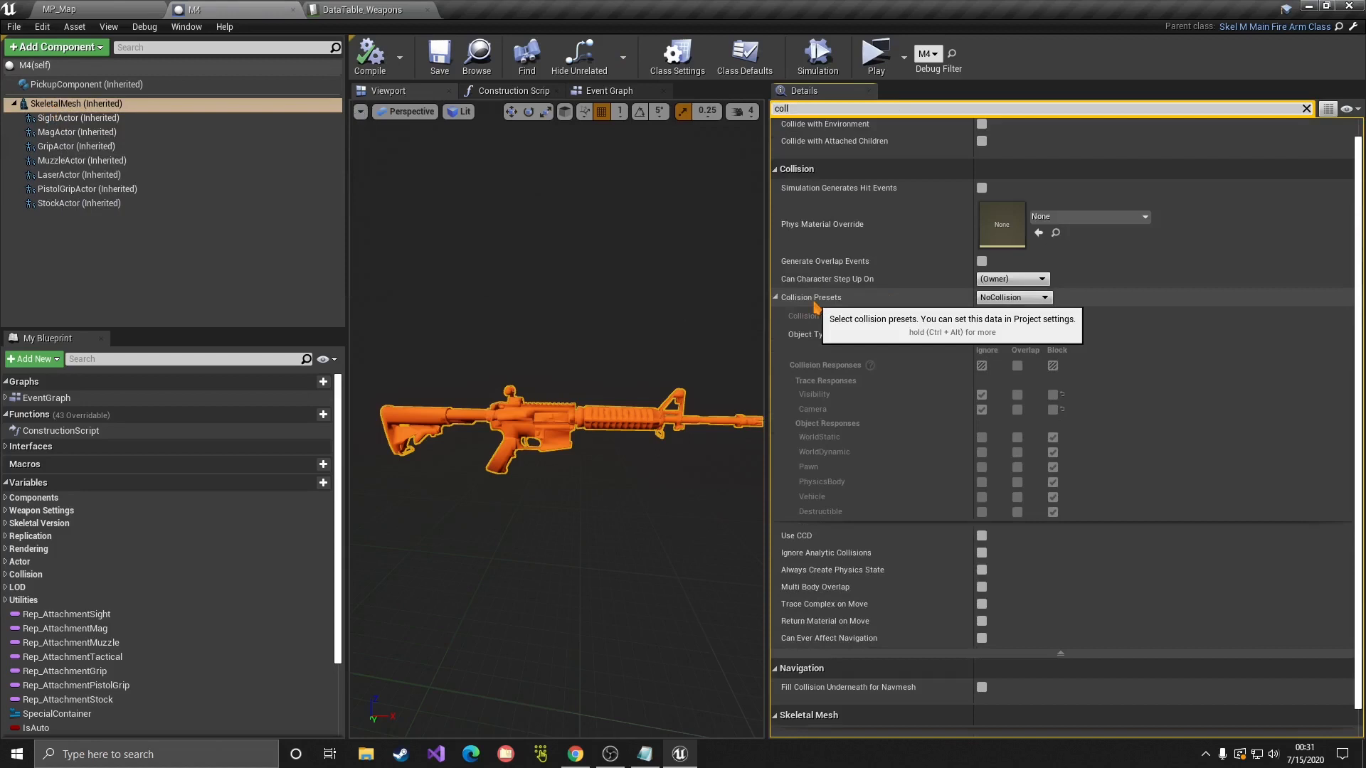
scroll(817, 306, up, 1)
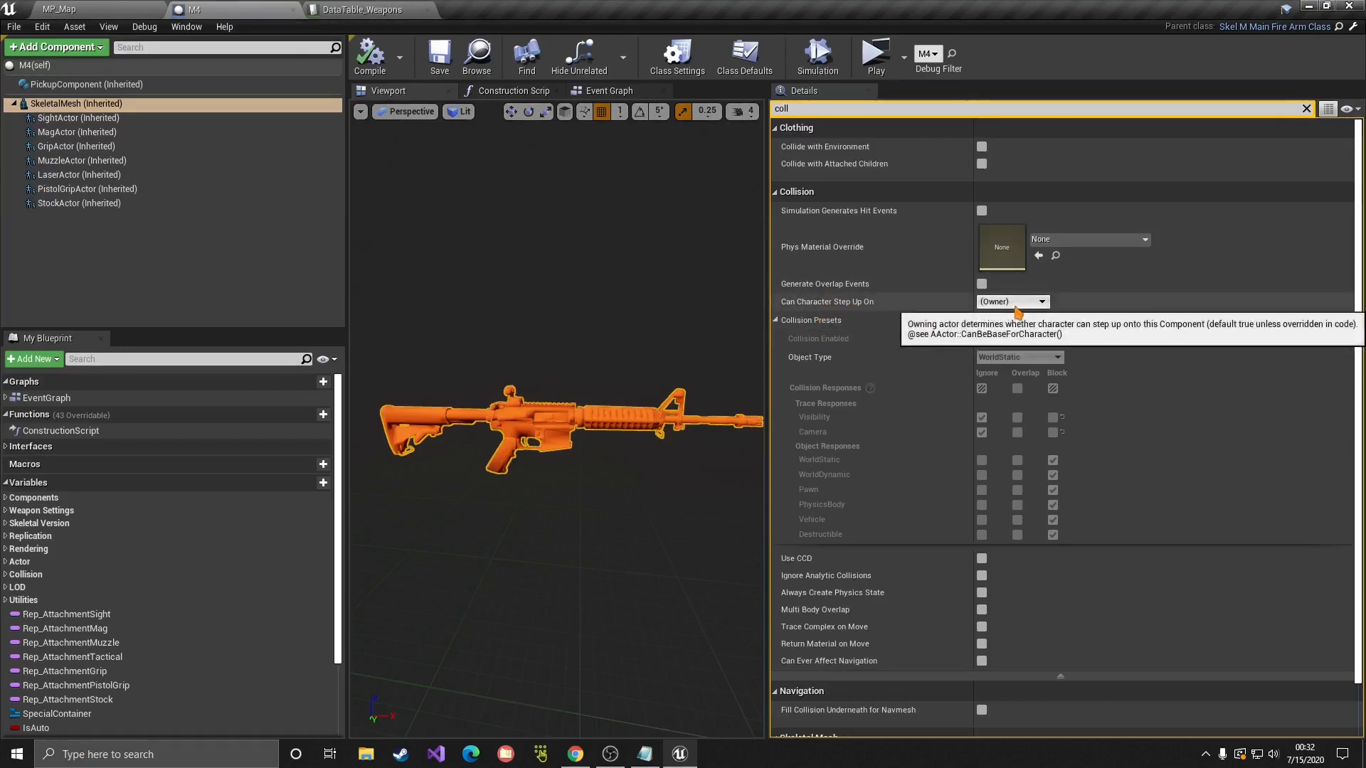
click(1014, 321)
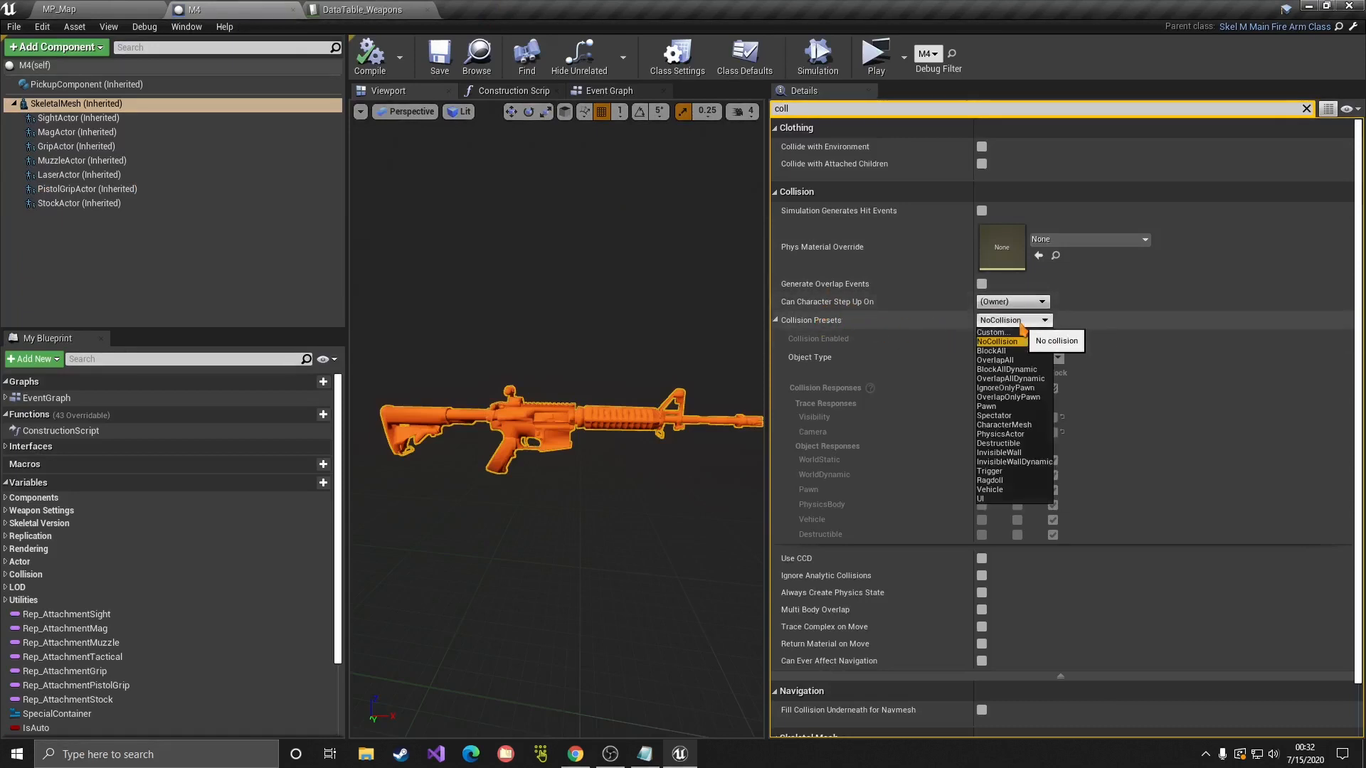
click(1011, 332)
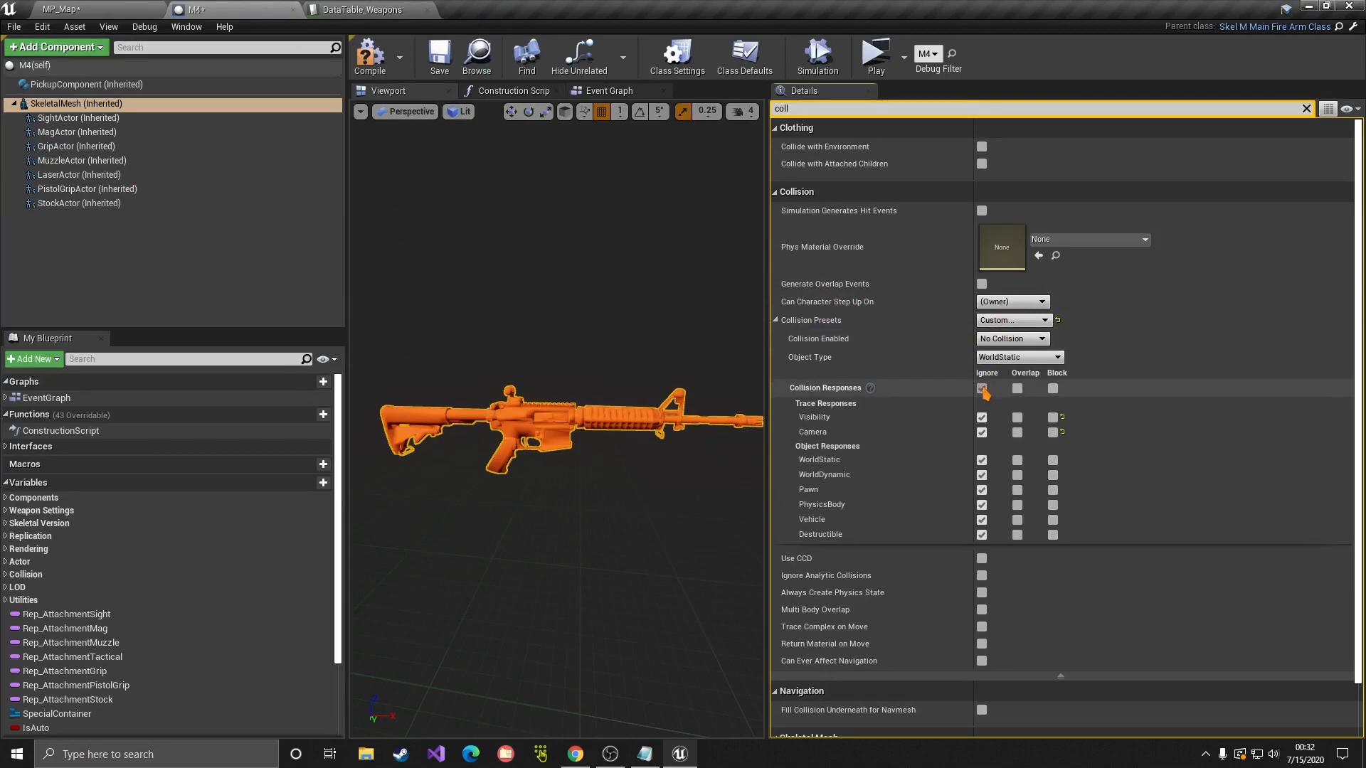
click(1031, 339)
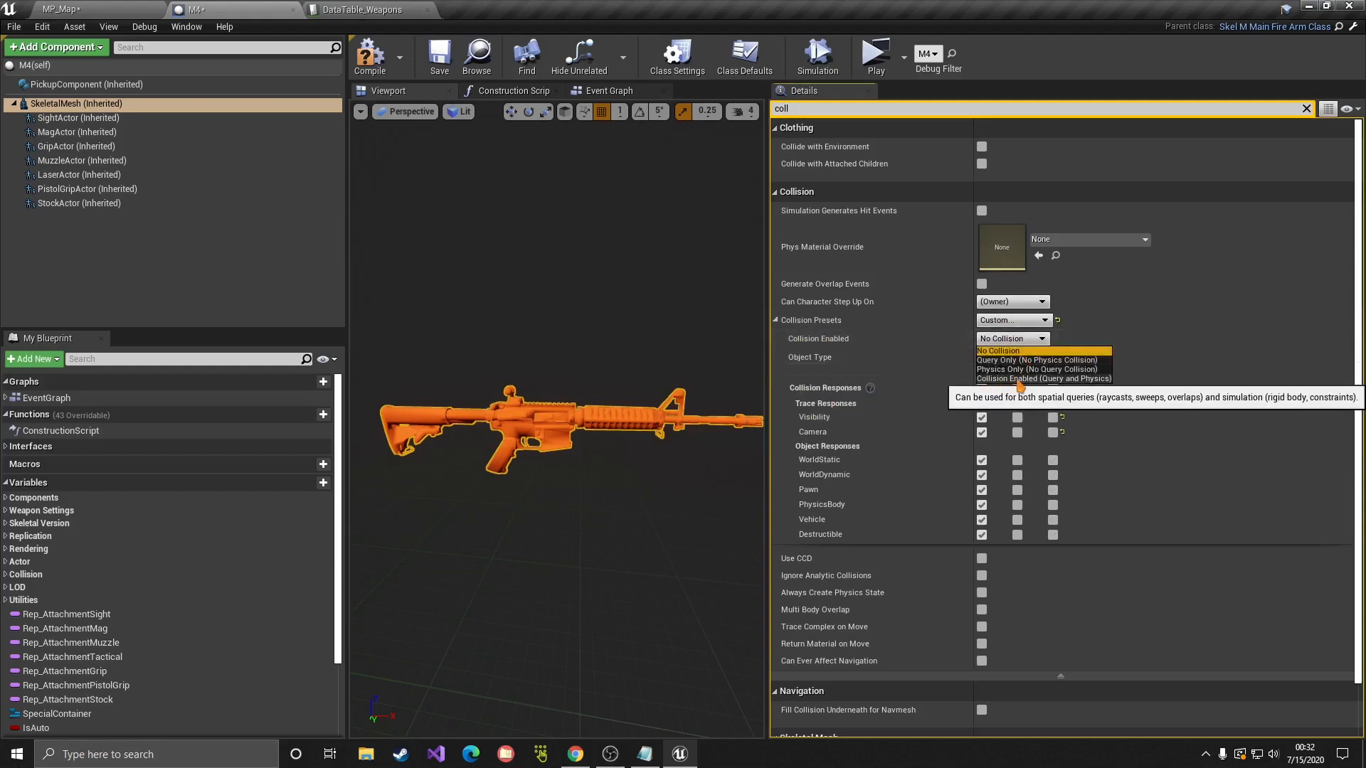
click(1089, 379)
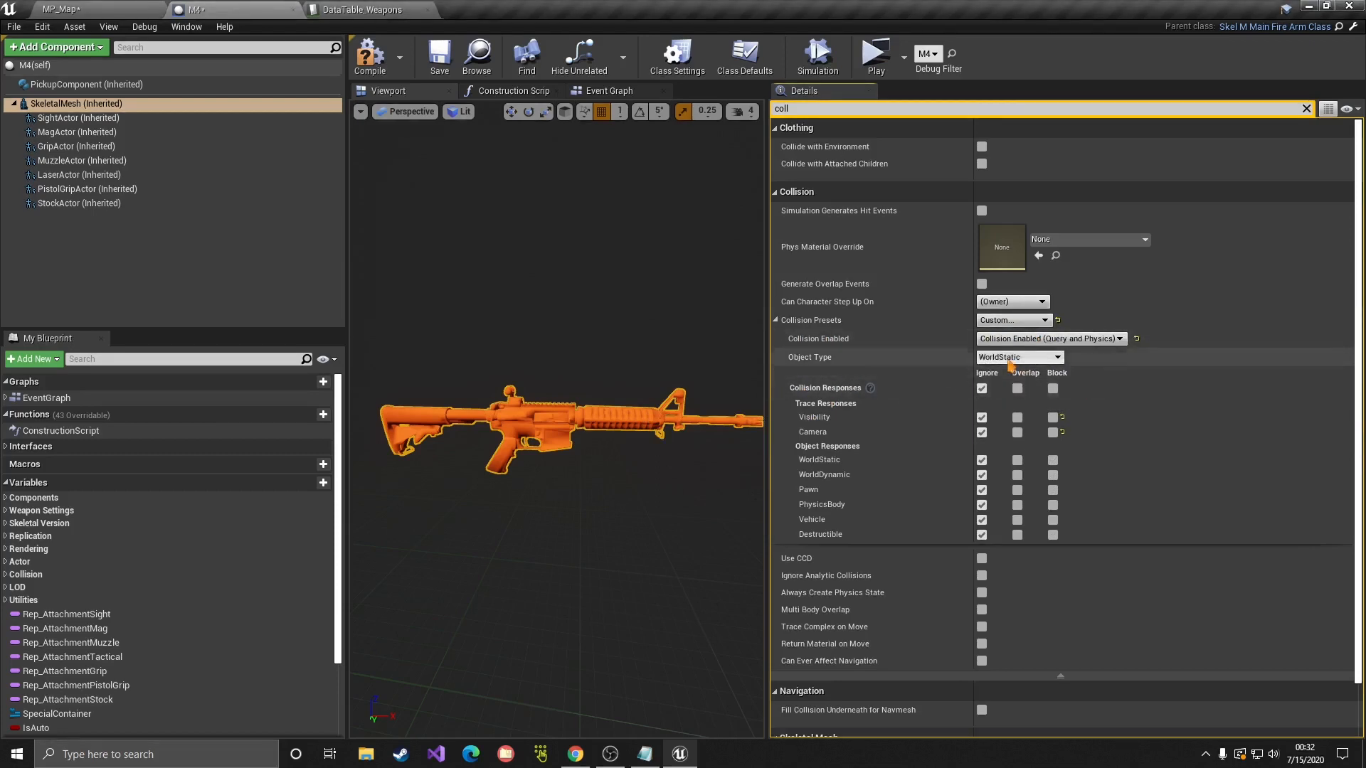
click(1011, 363)
click(1016, 378)
click(1016, 363)
click(897, 419)
Step: Make the mesh's collision responses block Visibility and WorldDynamic
scroll(894, 420, down, 1)
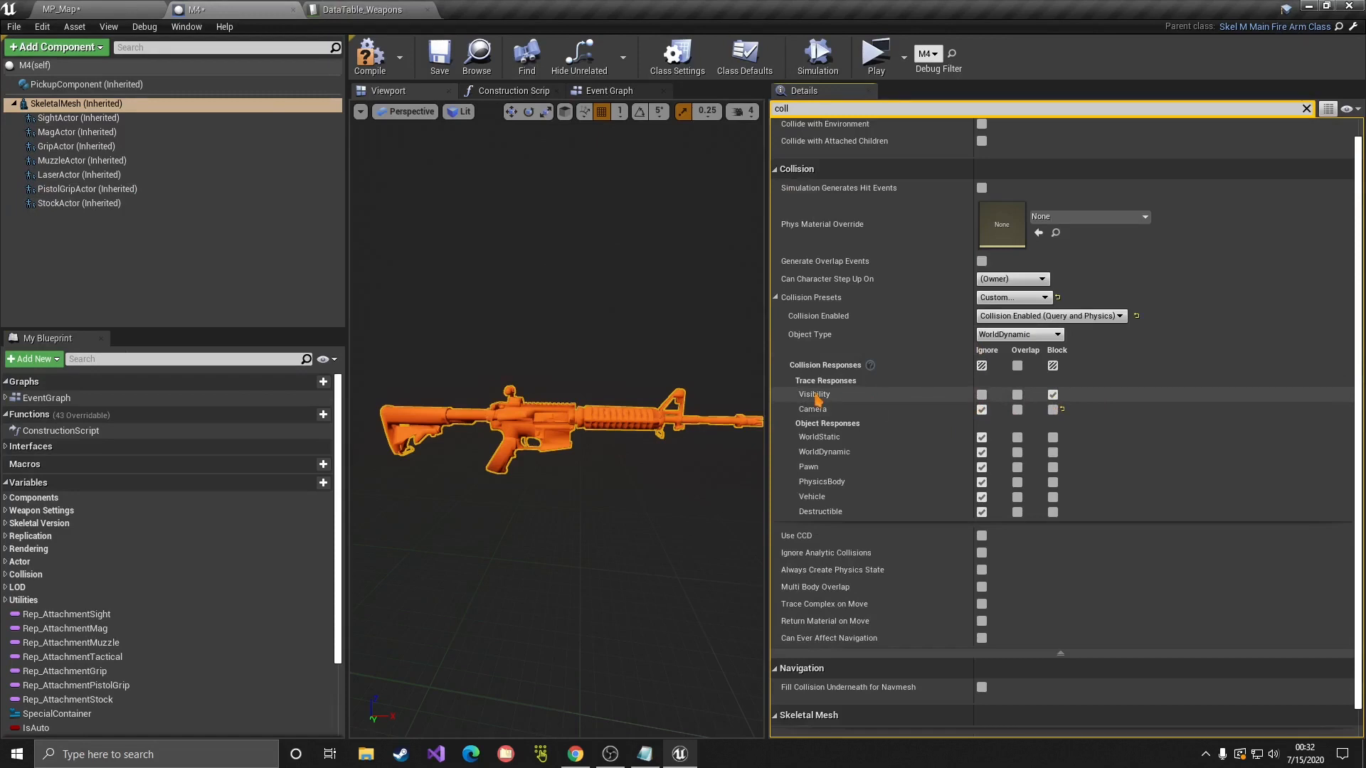
scroll(818, 400, down, 1)
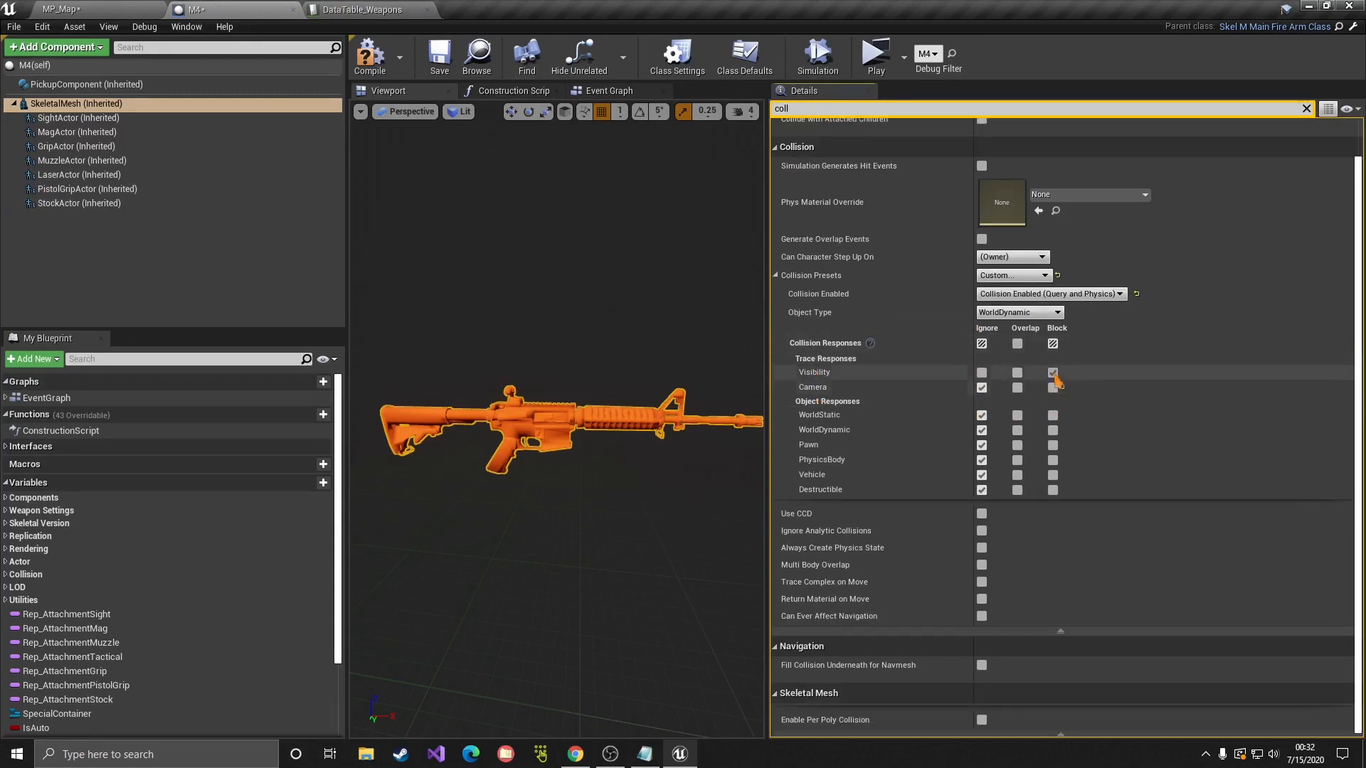
click(1053, 373)
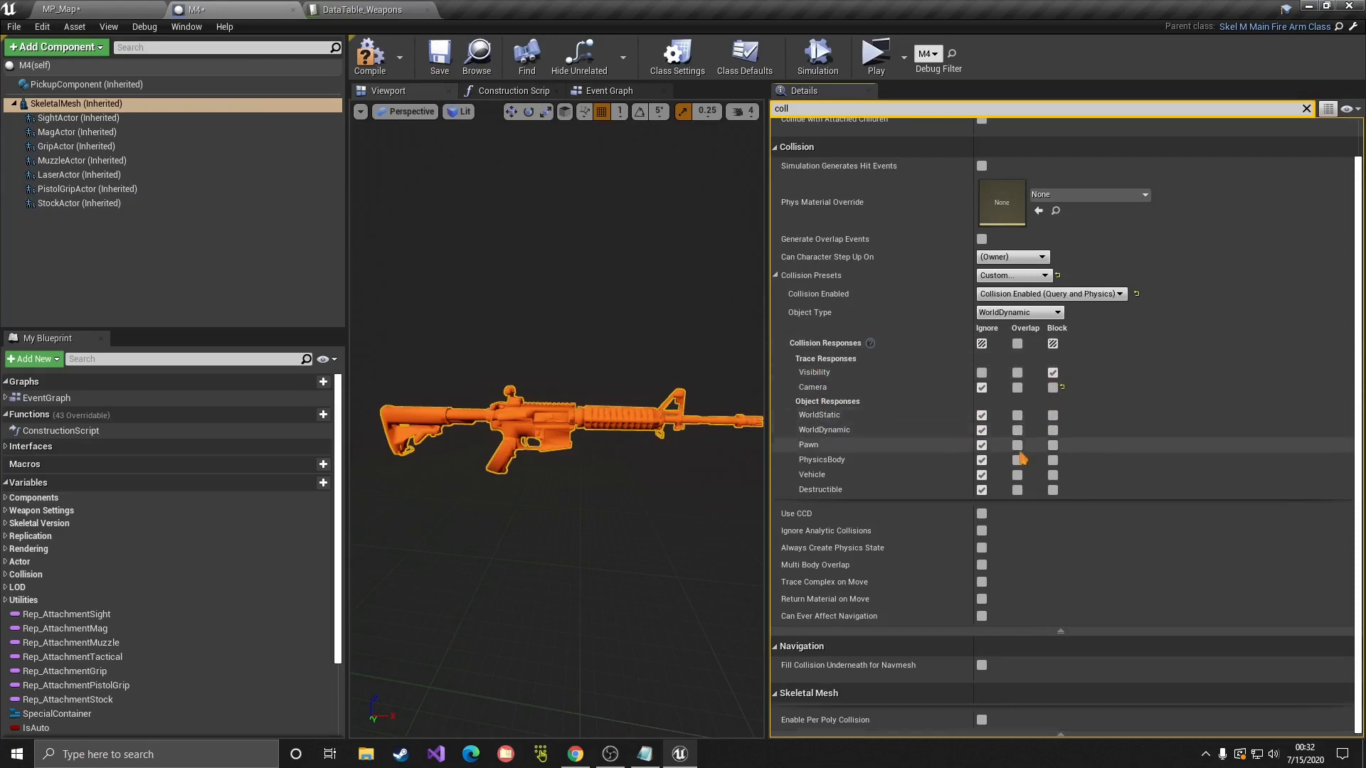
scroll(1019, 462, down, 1)
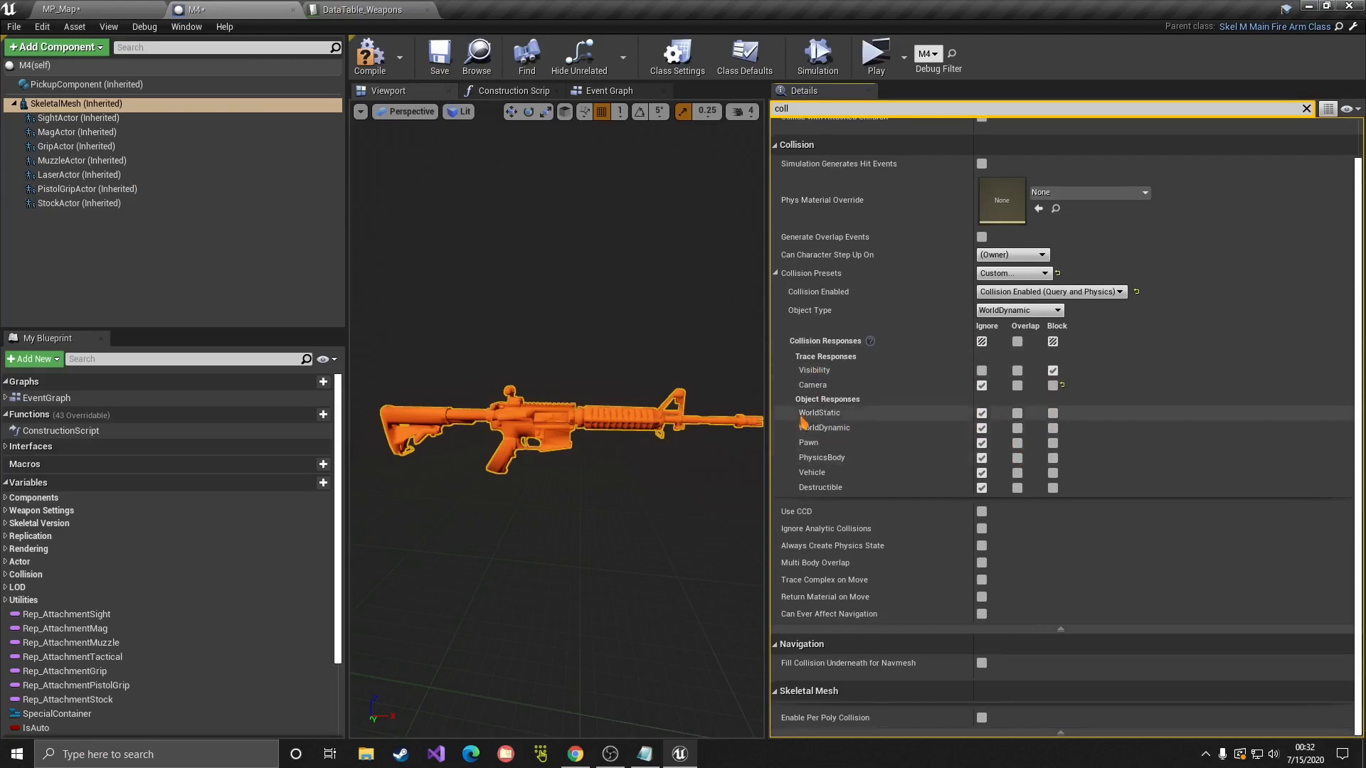
click(1053, 429)
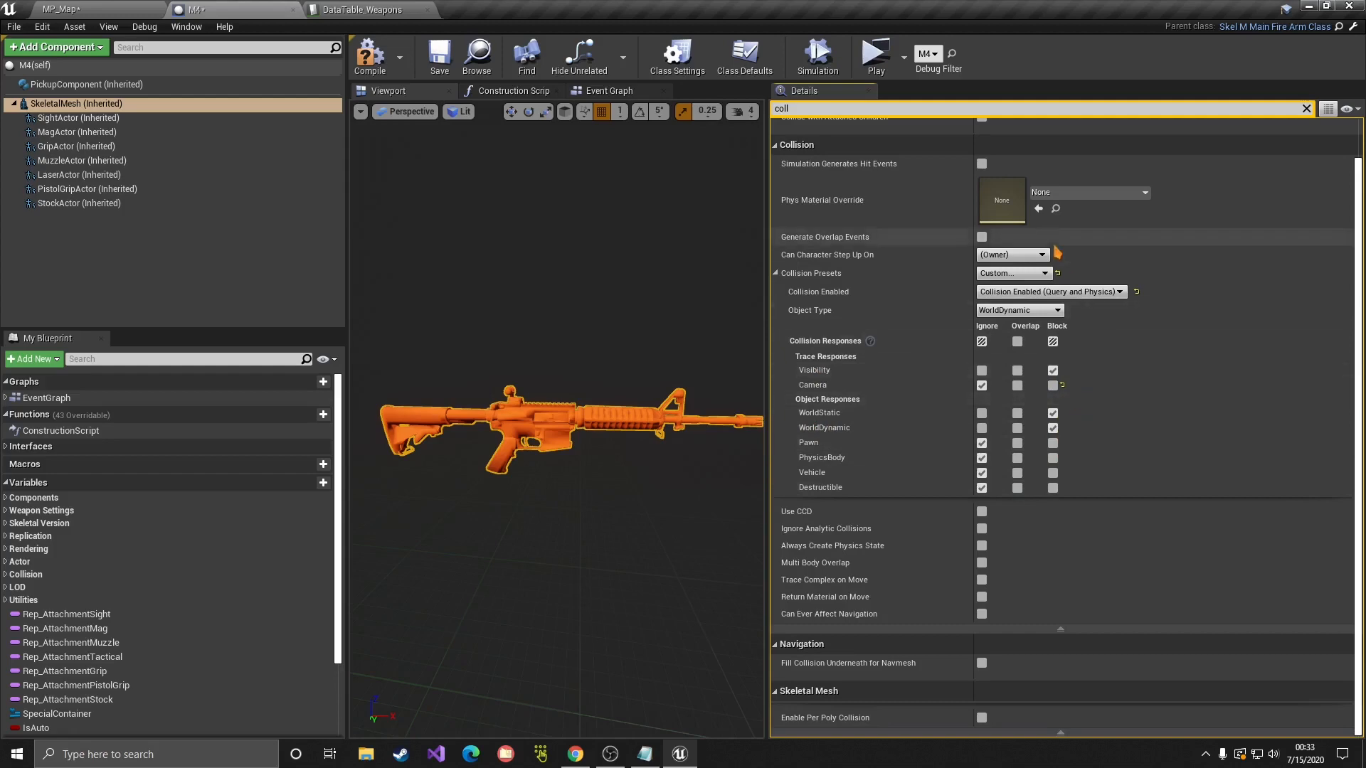
scroll(818, 214, up, 1)
Step: Filter Details for 'simu' to confirm Simulate Physics, then save the M4 blueprint
click(873, 111)
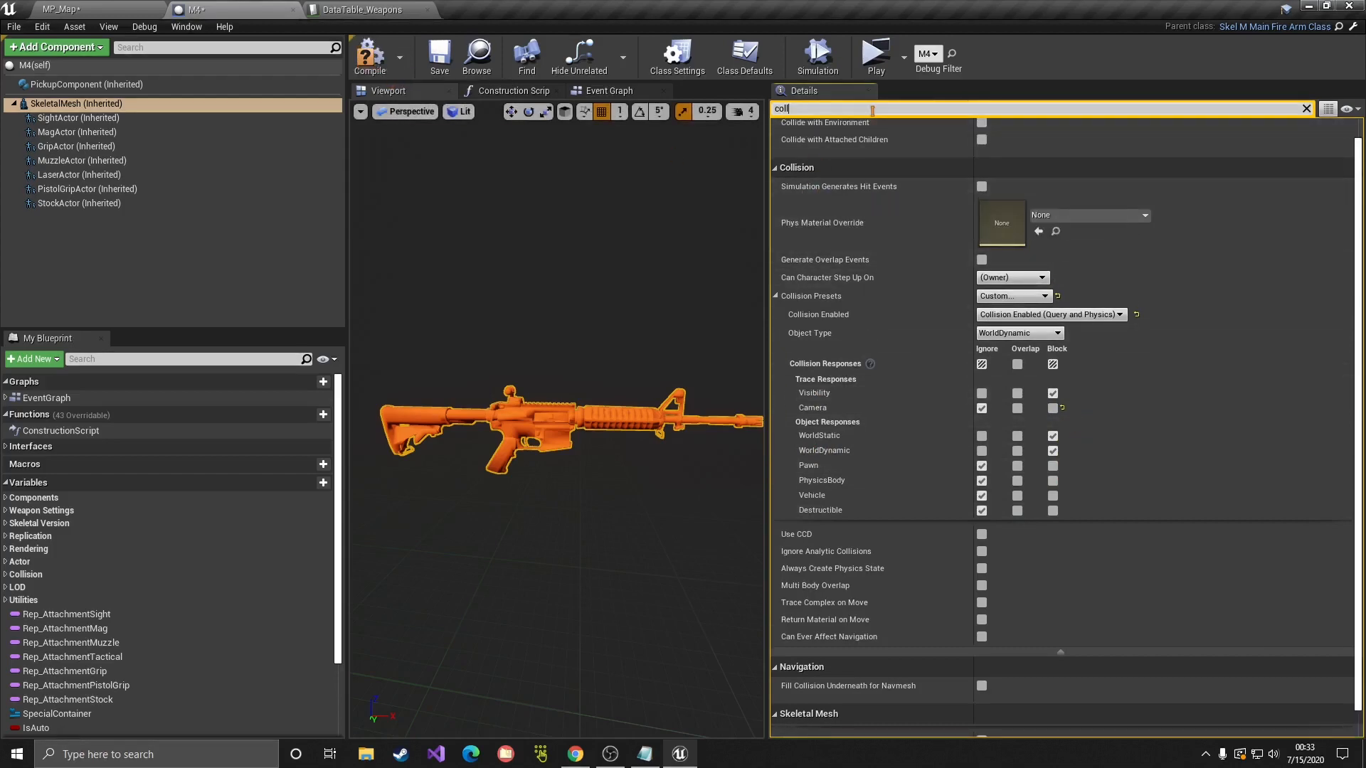
key(BackSpace)
key(BackSpace)
key(BackSpace)
key(BackSpace)
text(simu)
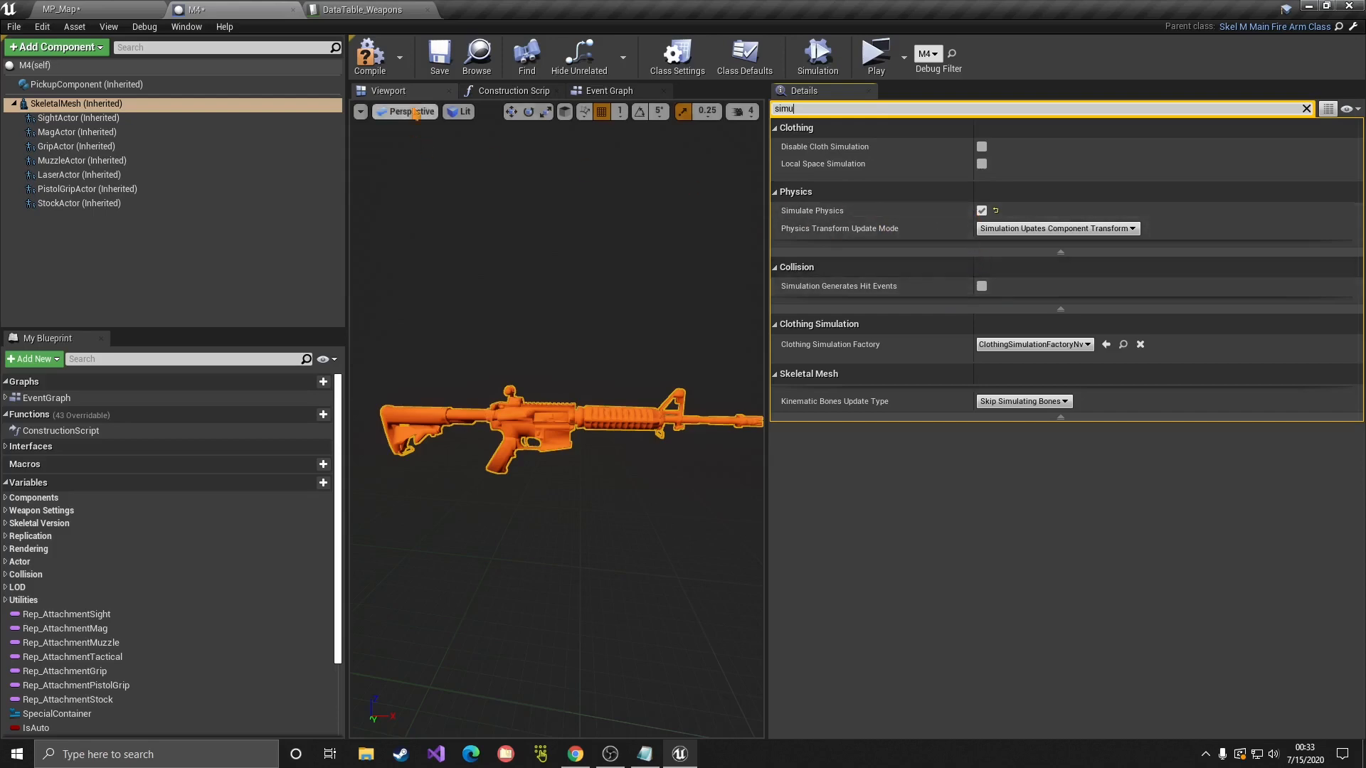
click(438, 77)
Step: Play-test the level full screen, walking to the M4 and picking it up with F
click(876, 57)
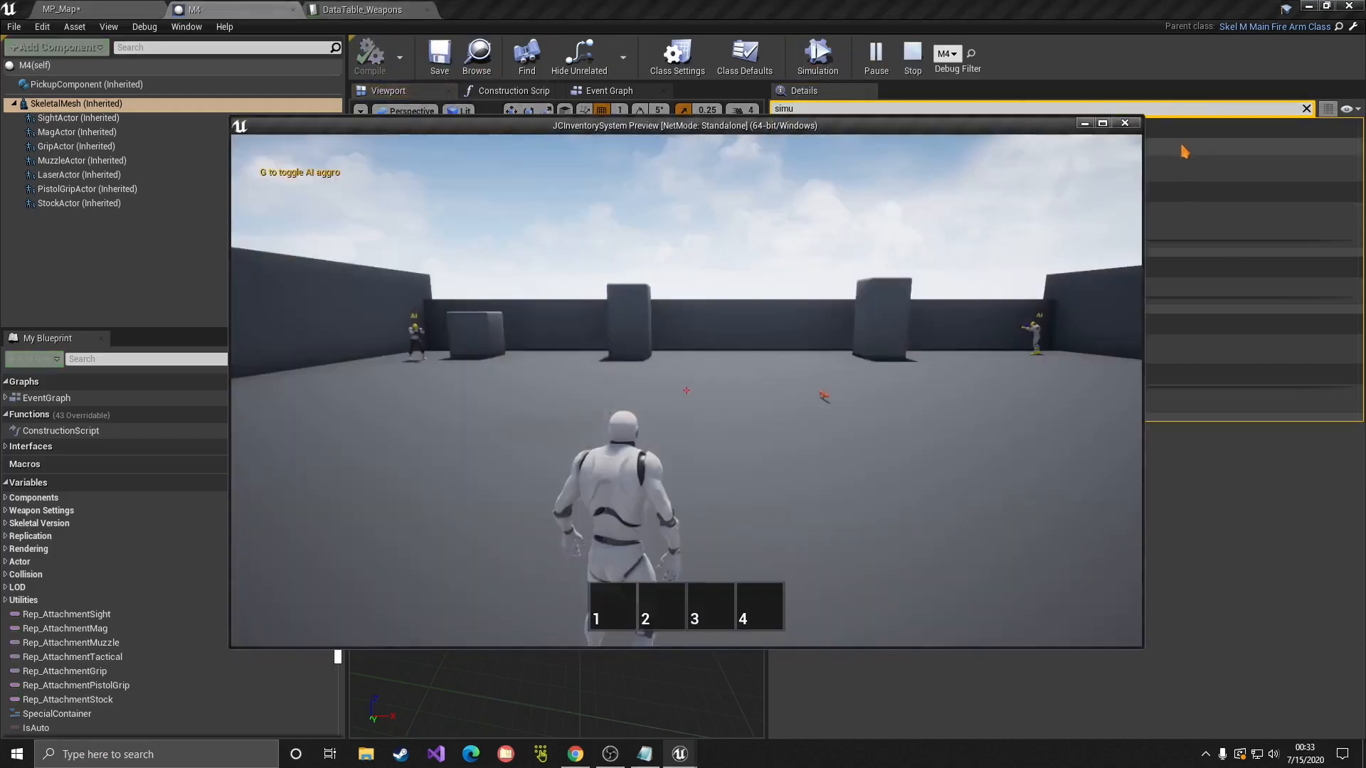
click(1103, 124)
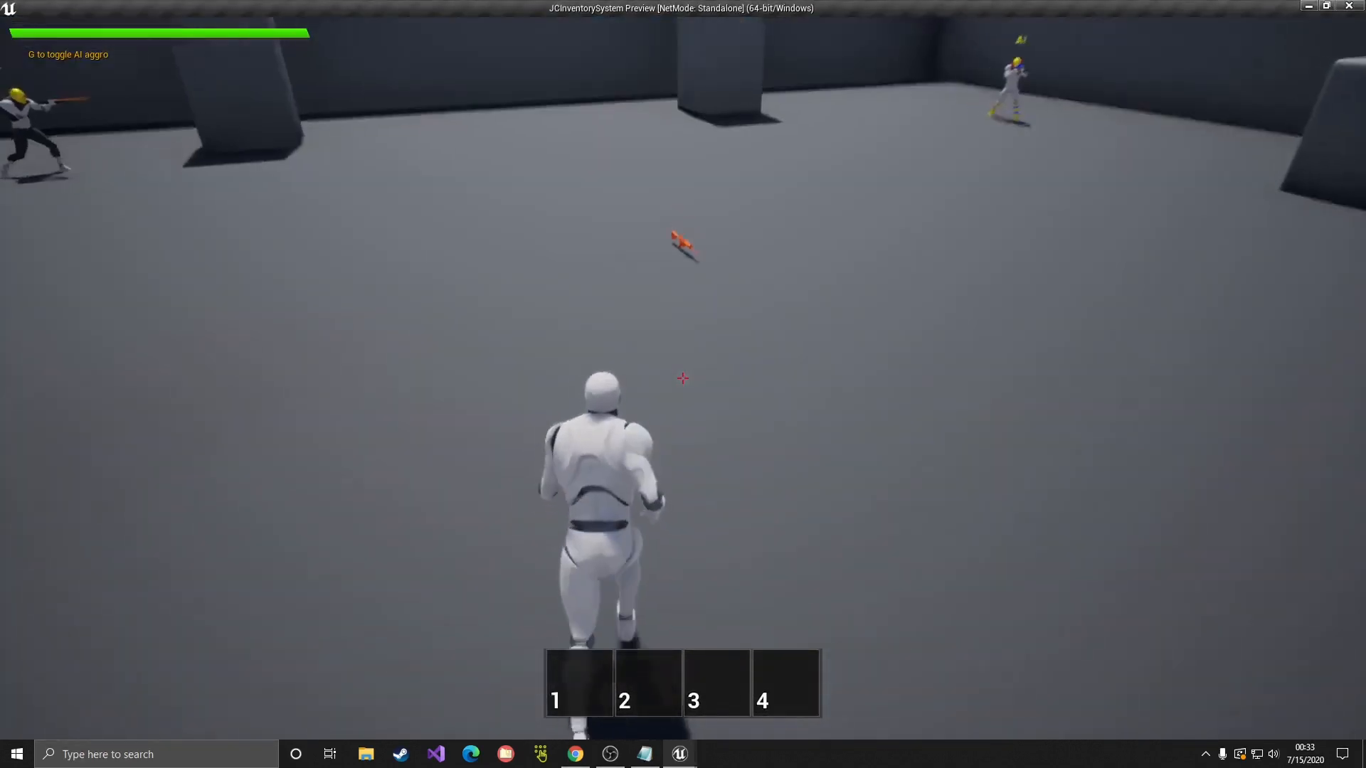
key(w)
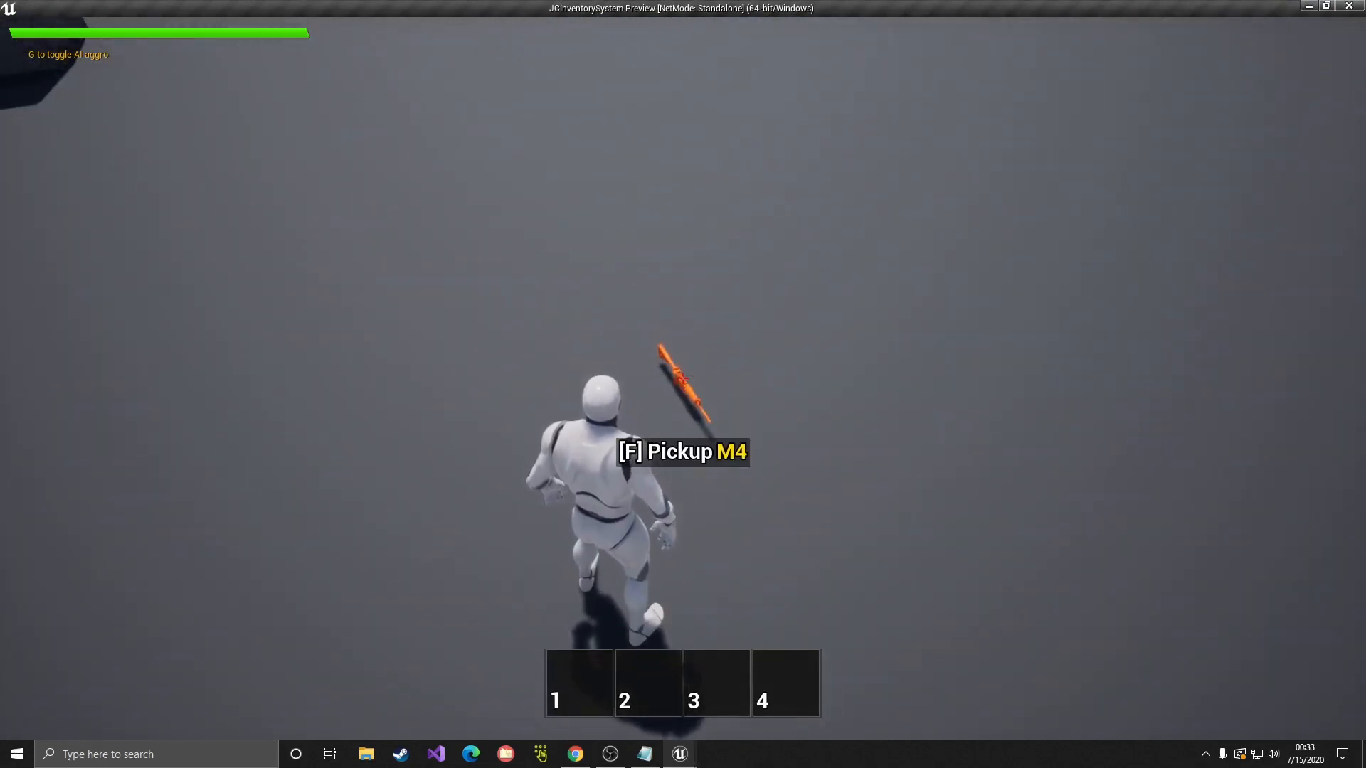
key(f)
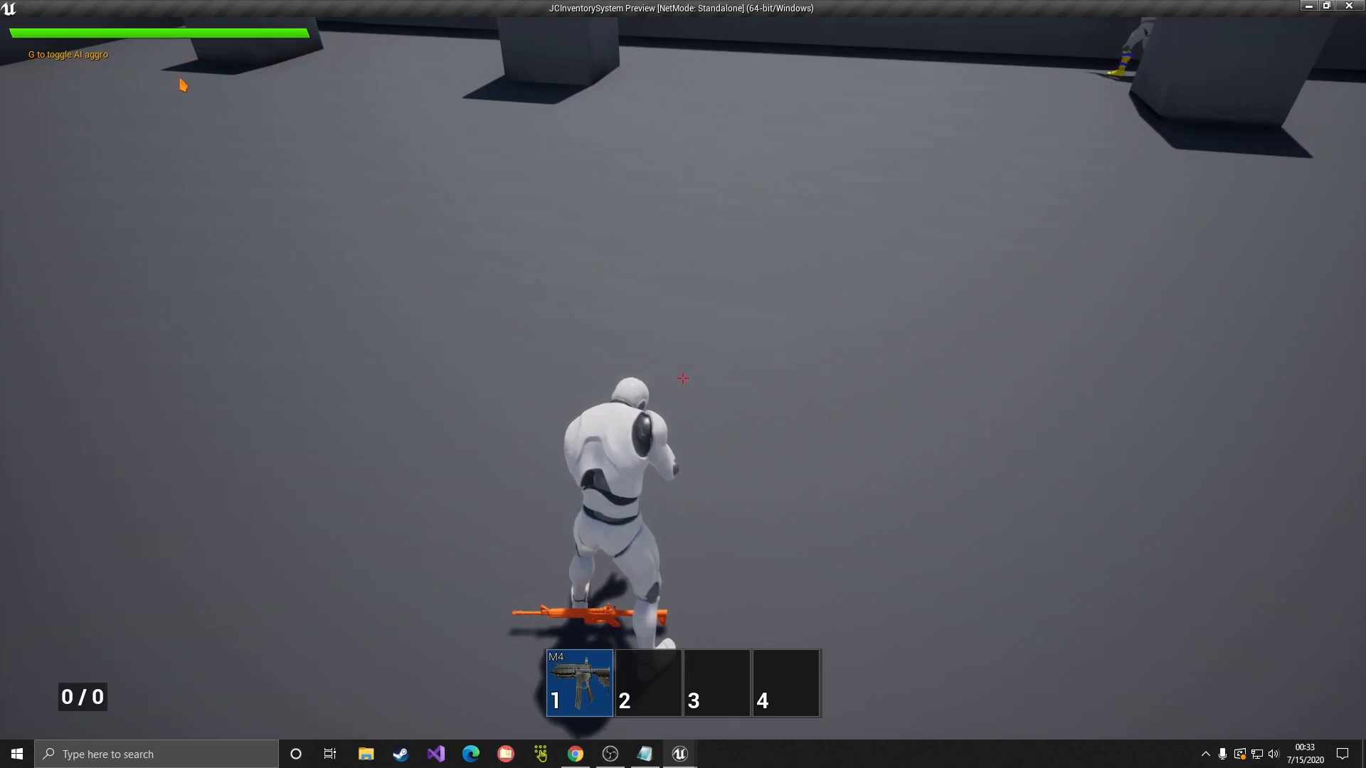
key(Escape)
Step: Save all modified assets with File > Save All and return to the MP_Map editor
click(364, 10)
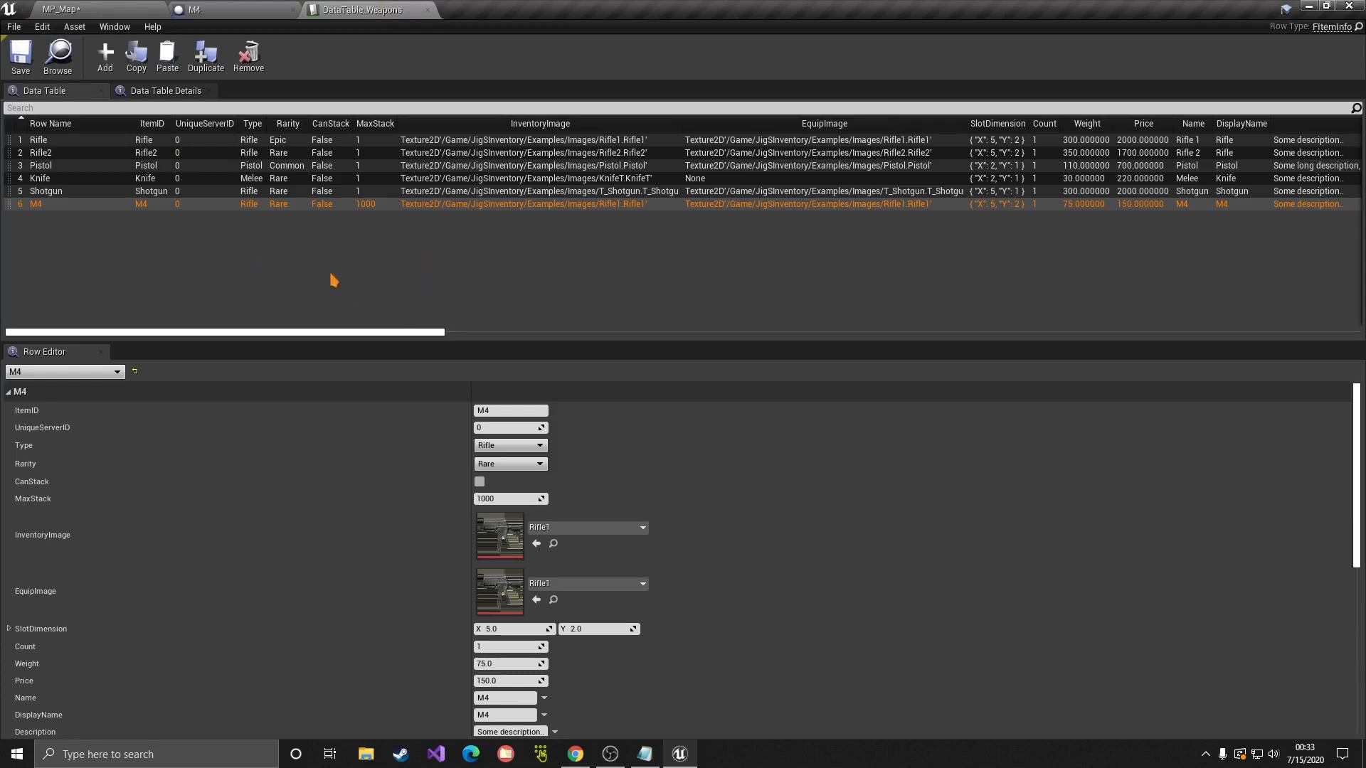
click(10, 29)
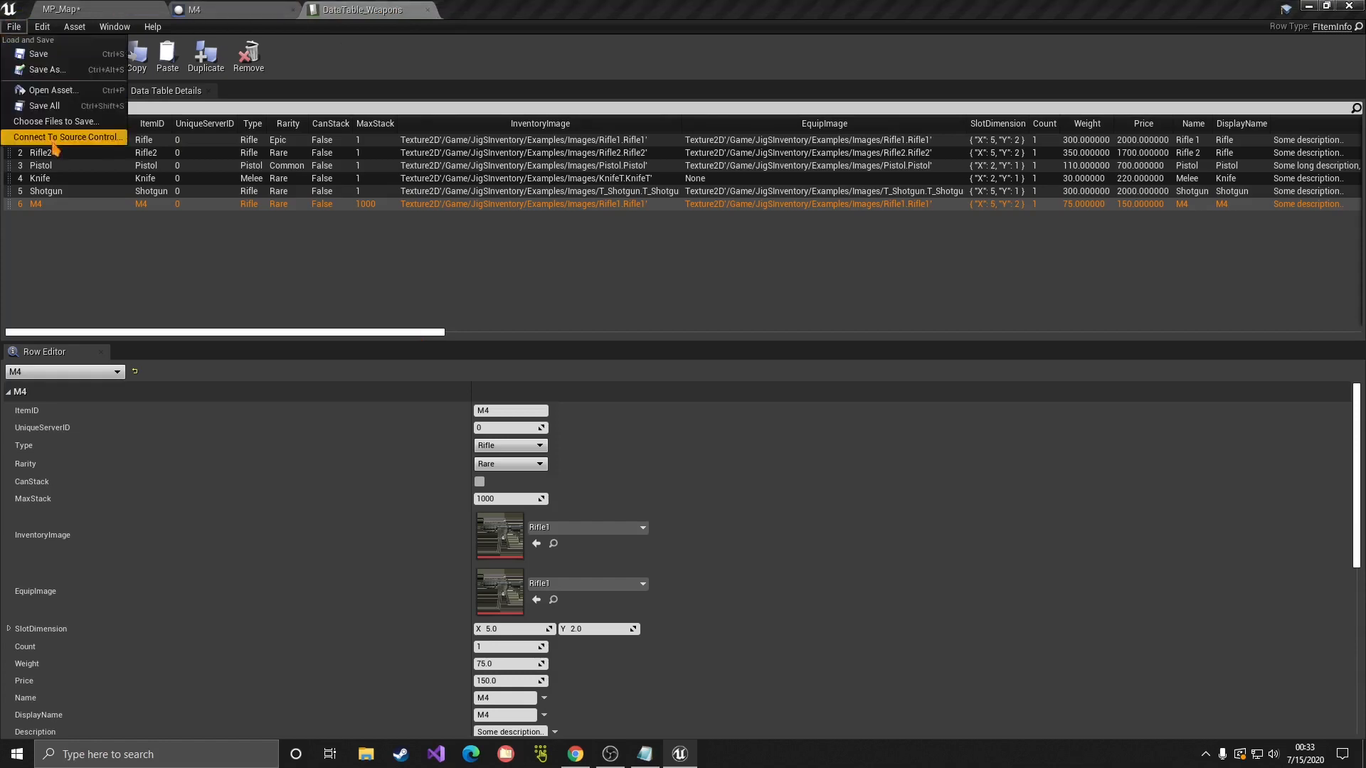
click(47, 105)
click(63, 10)
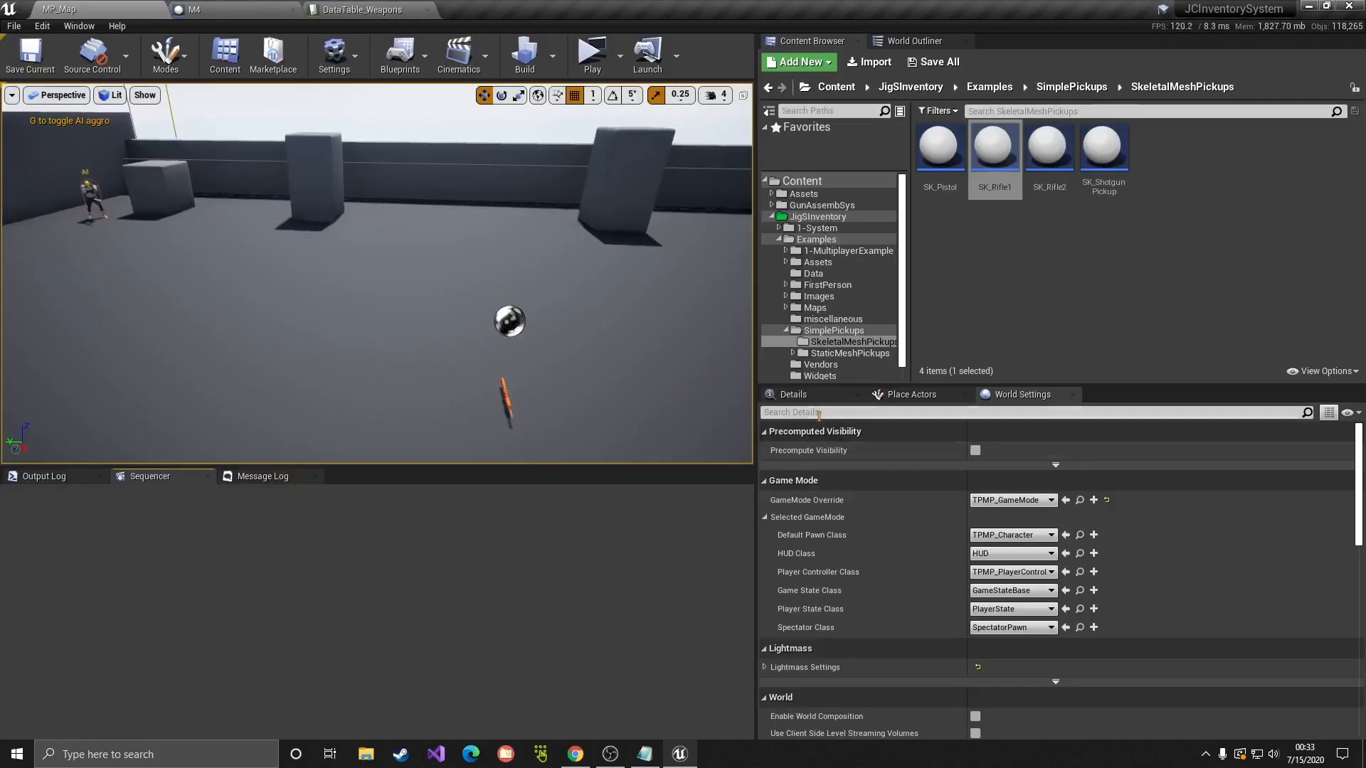
Step: Open SK_Mannequin from the TPMP_Character blueprint's Mesh component
click(1080, 535)
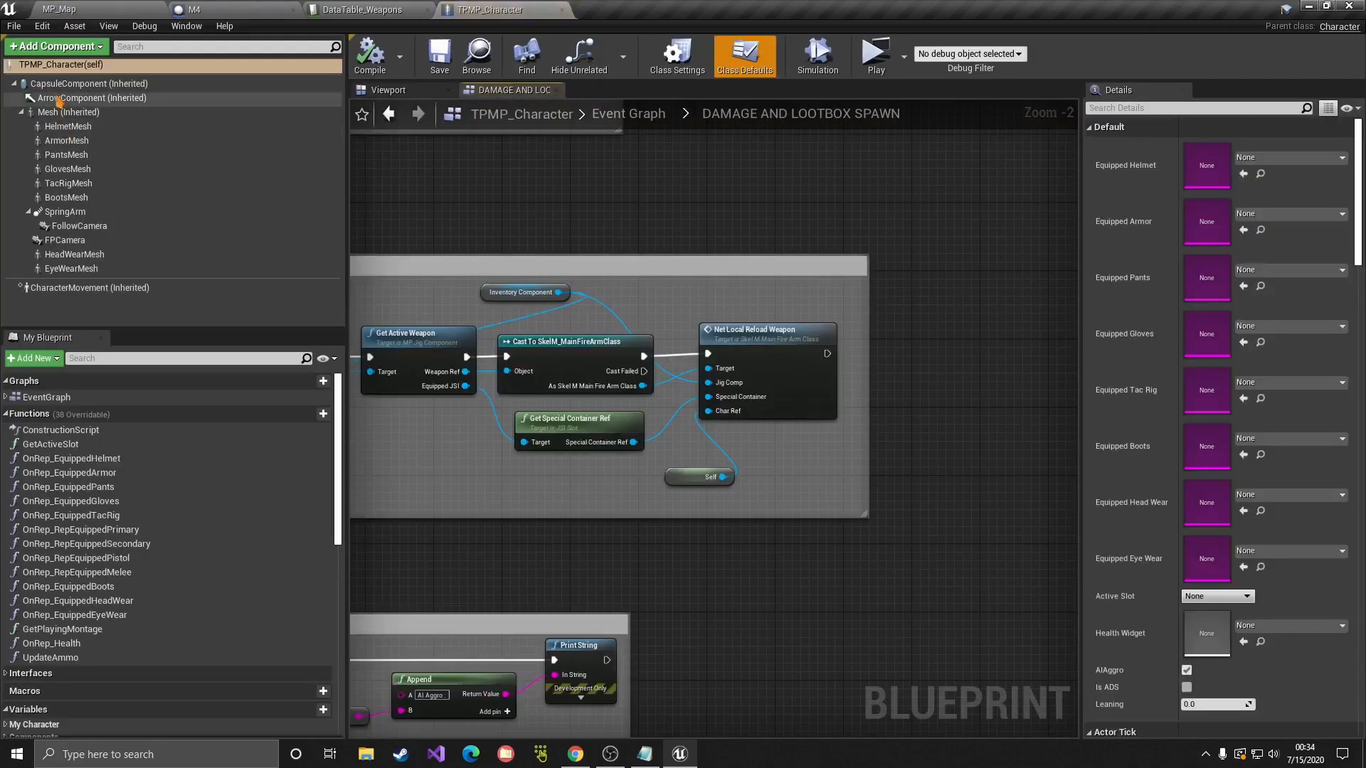
click(64, 112)
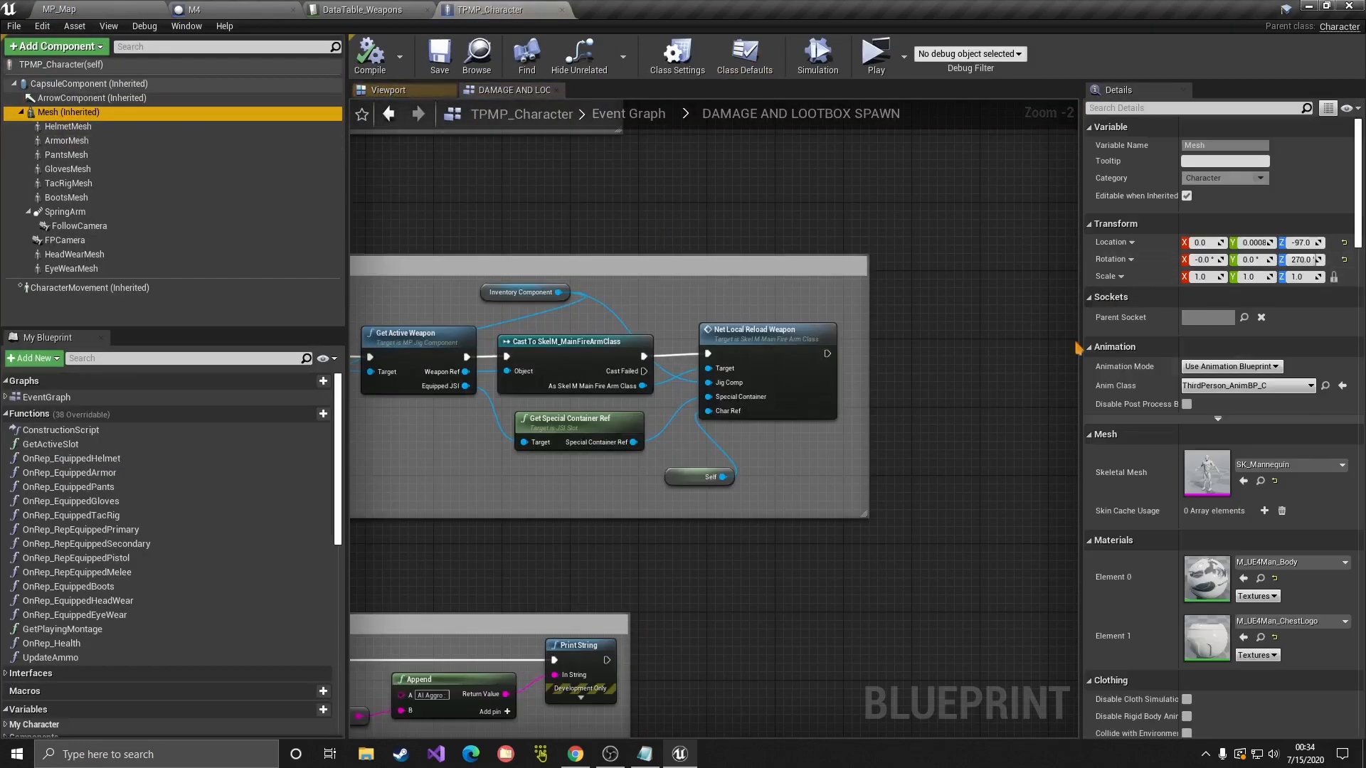
click(1261, 481)
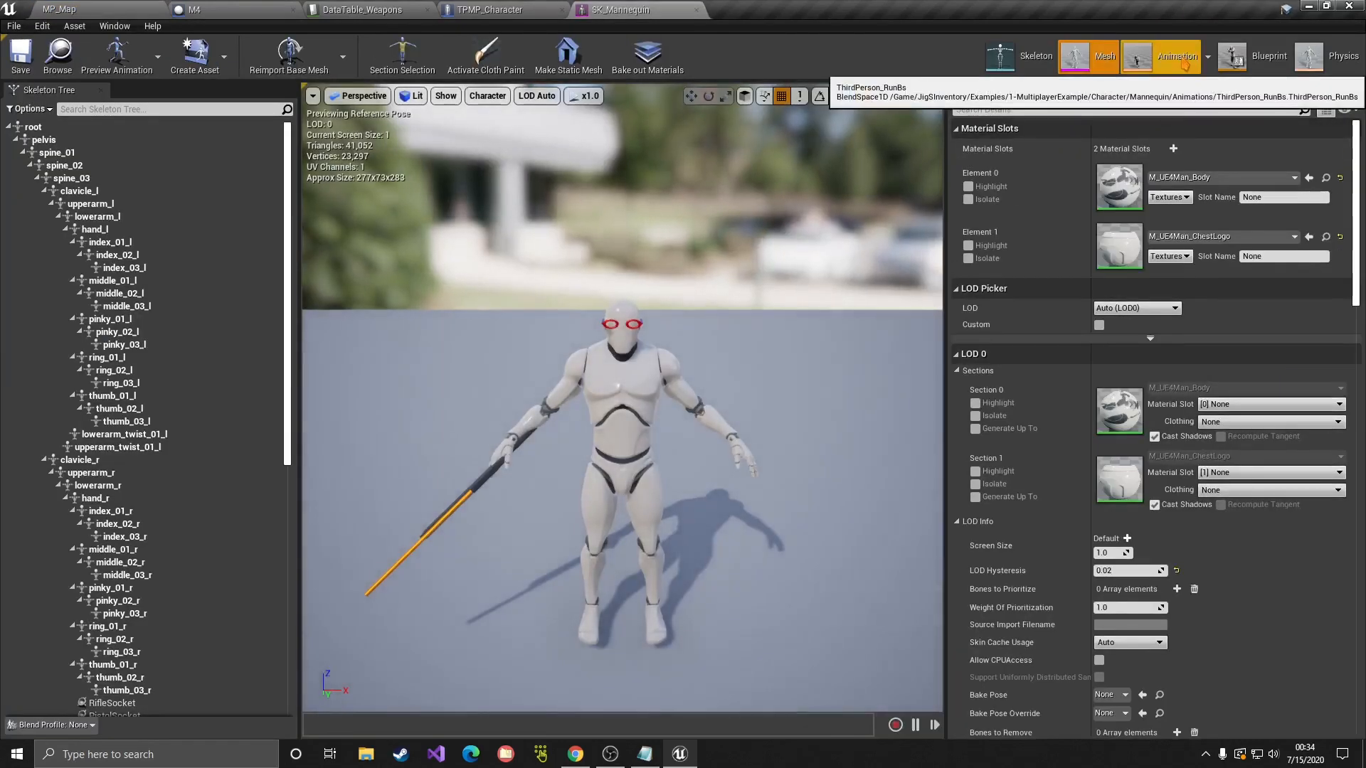
Step: Switch to Animation mode, pause the preview, and filter the Asset Browser for 'rifle'
click(1181, 64)
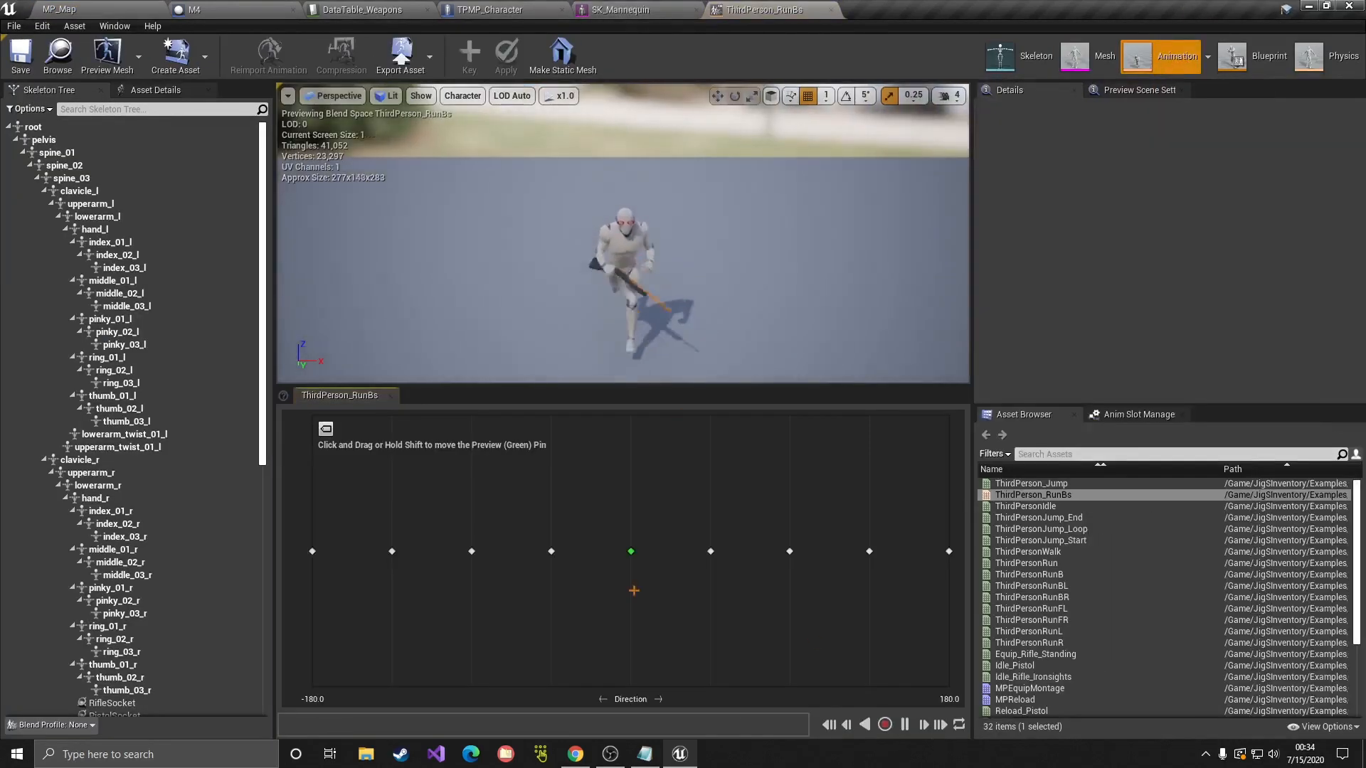
click(924, 725)
click(1068, 454)
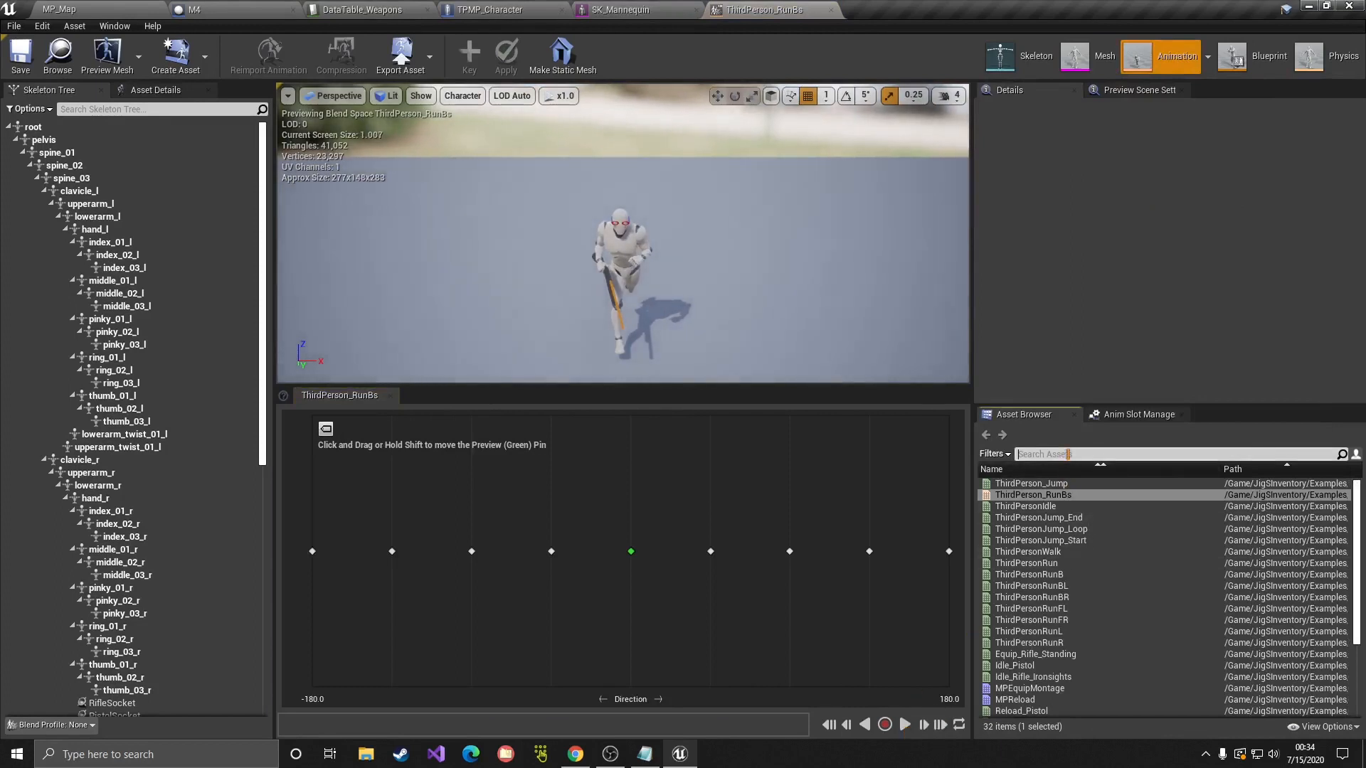
text(ri)
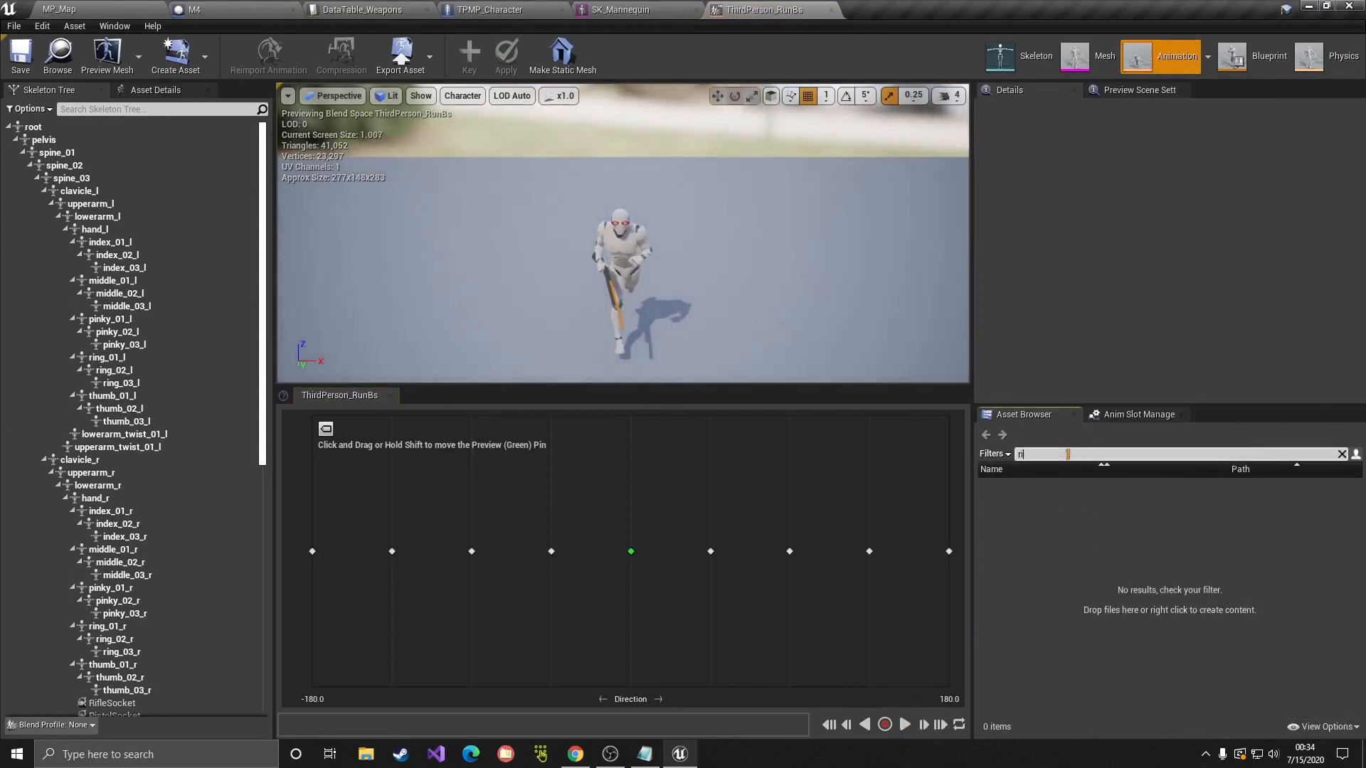
text(fle)
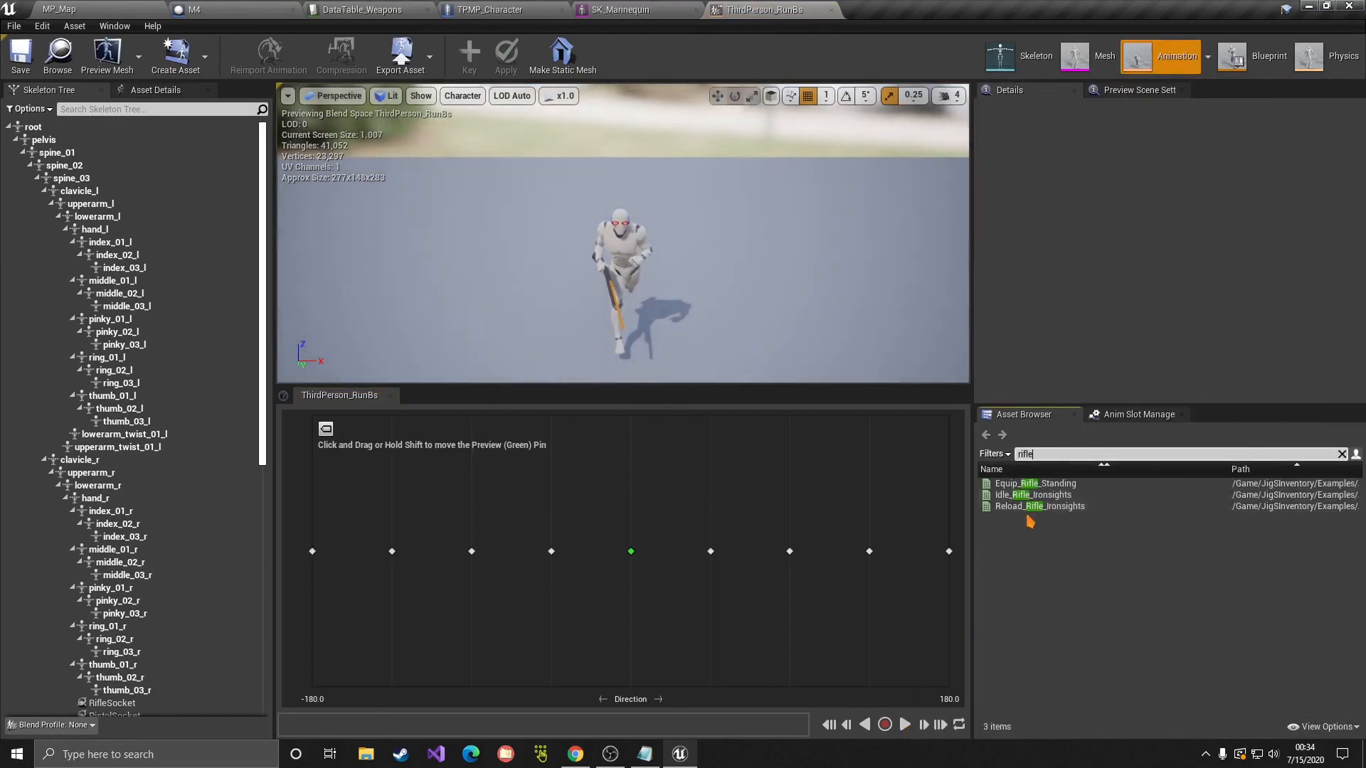
Step: Preview Idle_Rifle_Ironsights and remove the SK_Glasses and SK_ShotGun preview meshes
click(1033, 495)
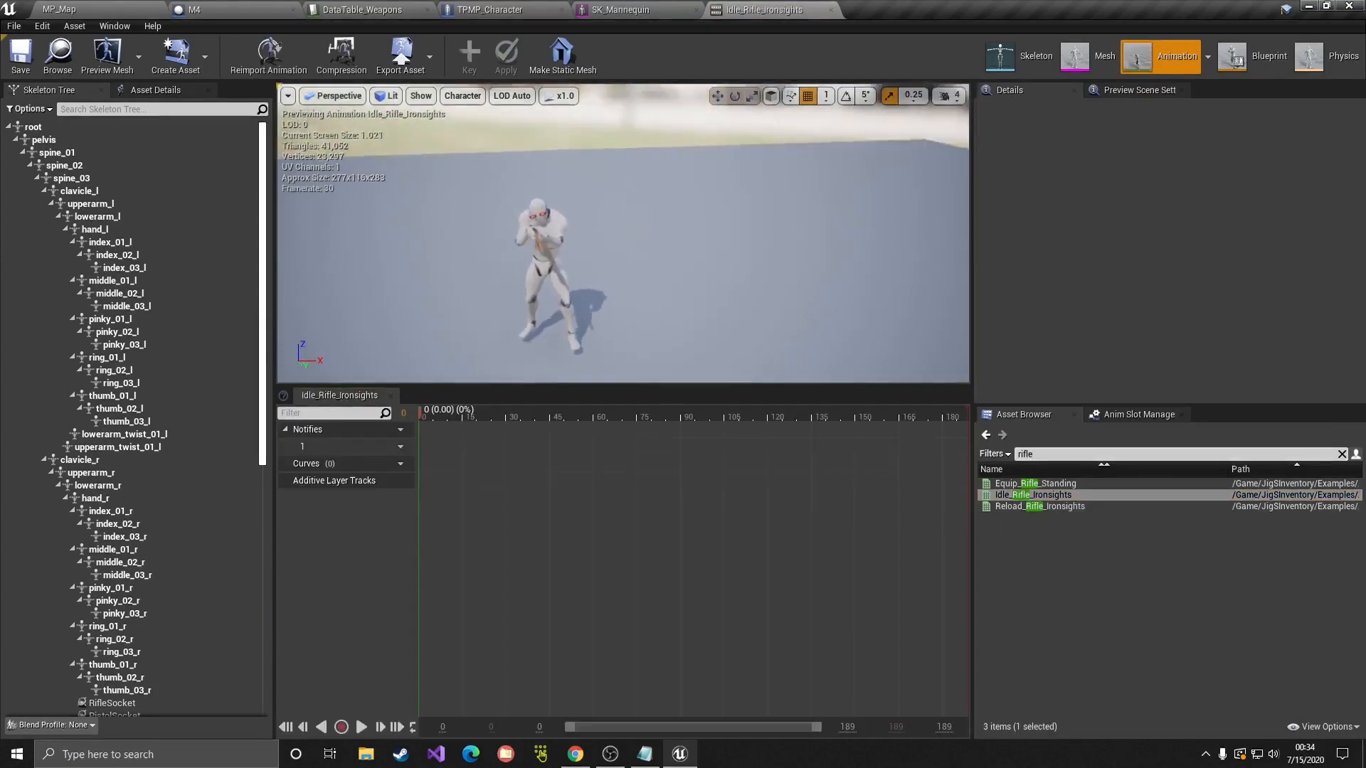
right_drag(624, 235, 755, 256)
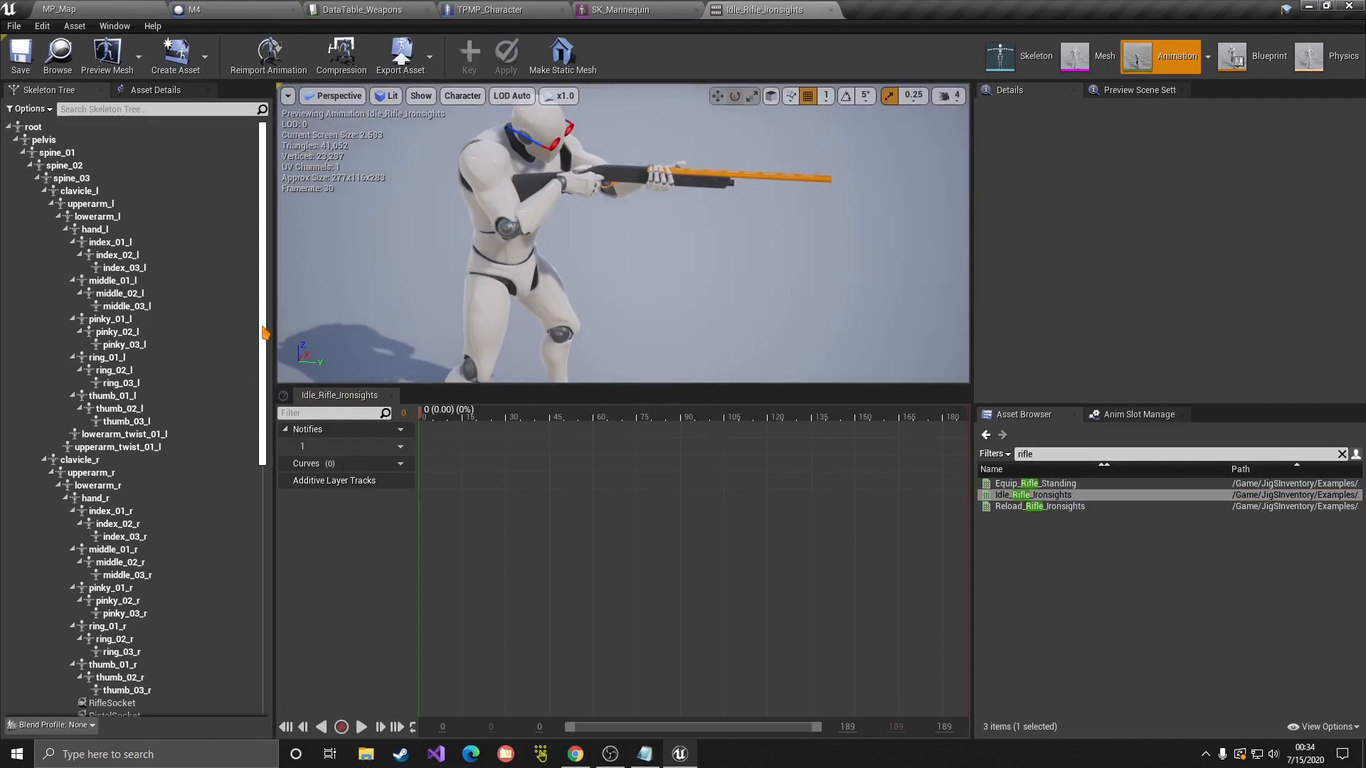
drag(265, 343, 248, 586)
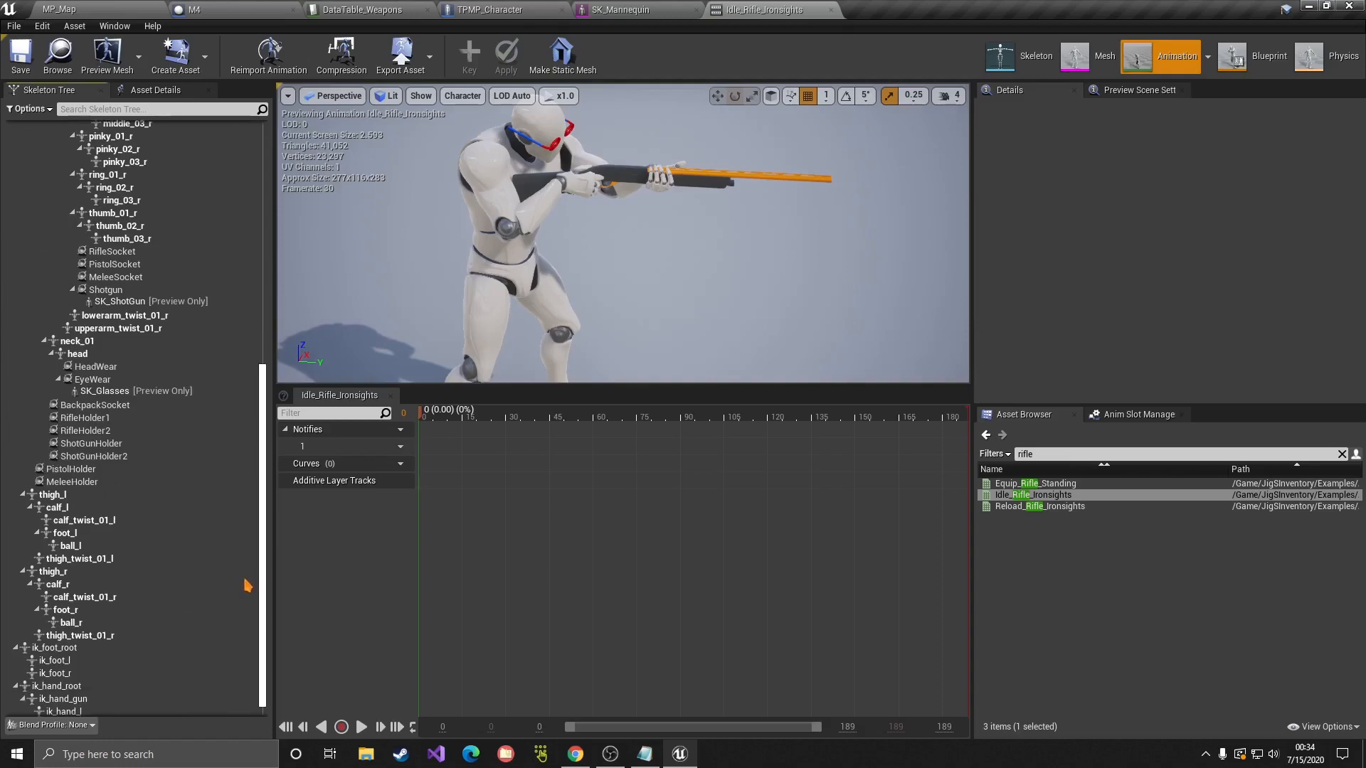
click(113, 386)
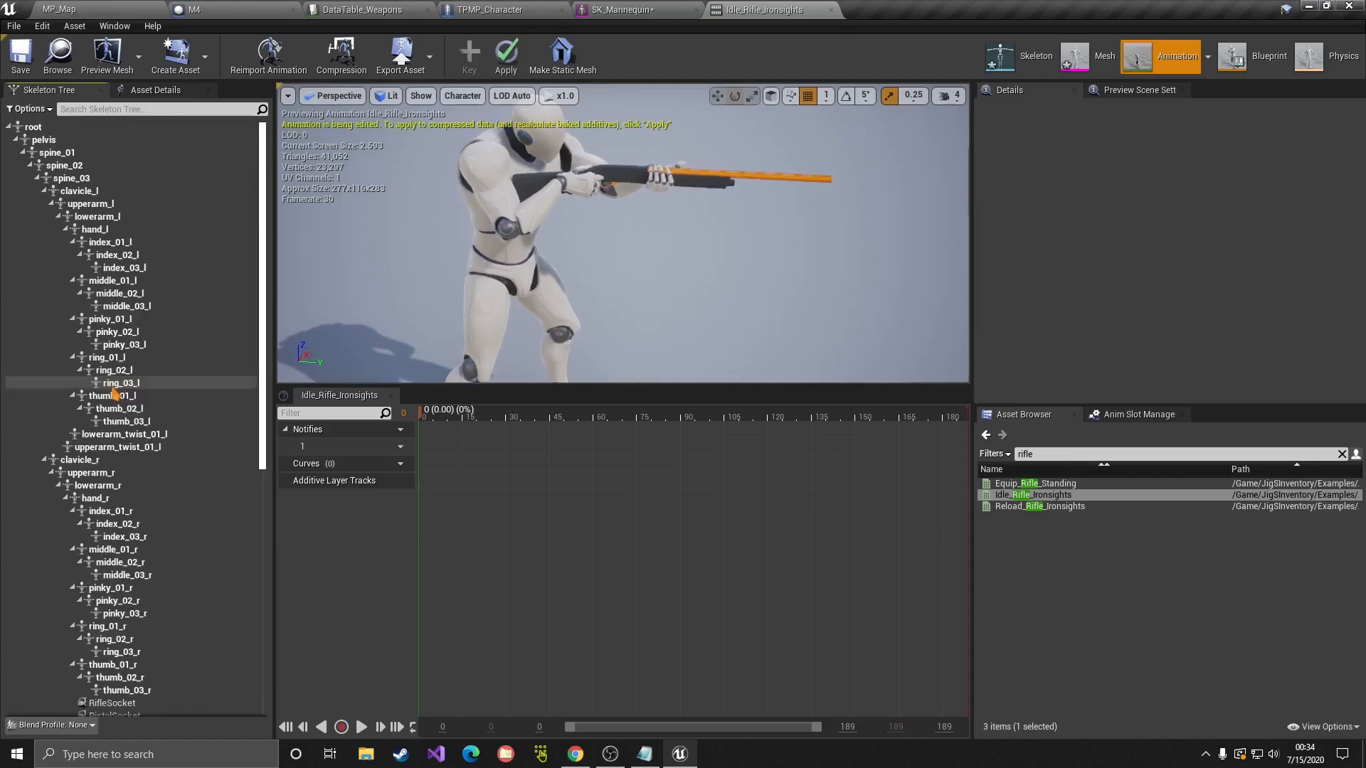
key(Delete)
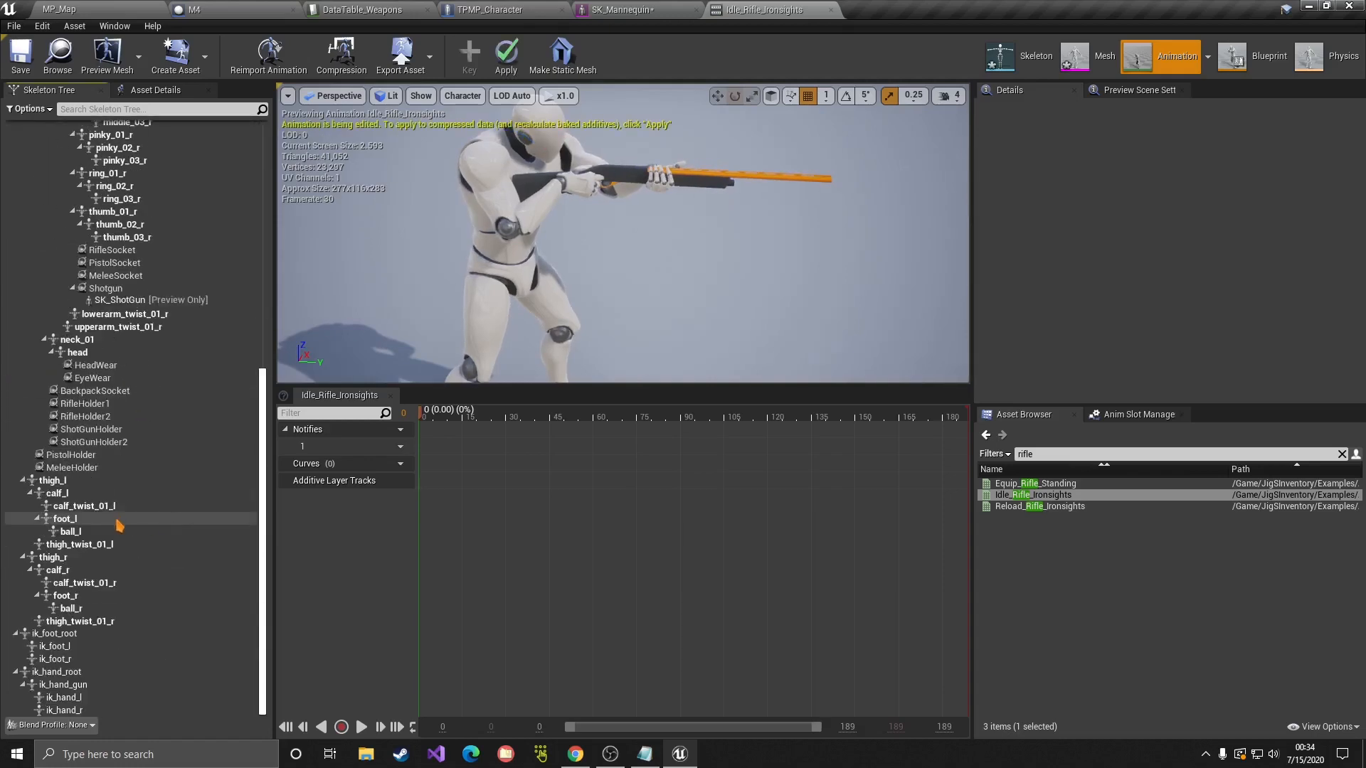
scroll(120, 525, up, 3)
click(132, 344)
key(Delete)
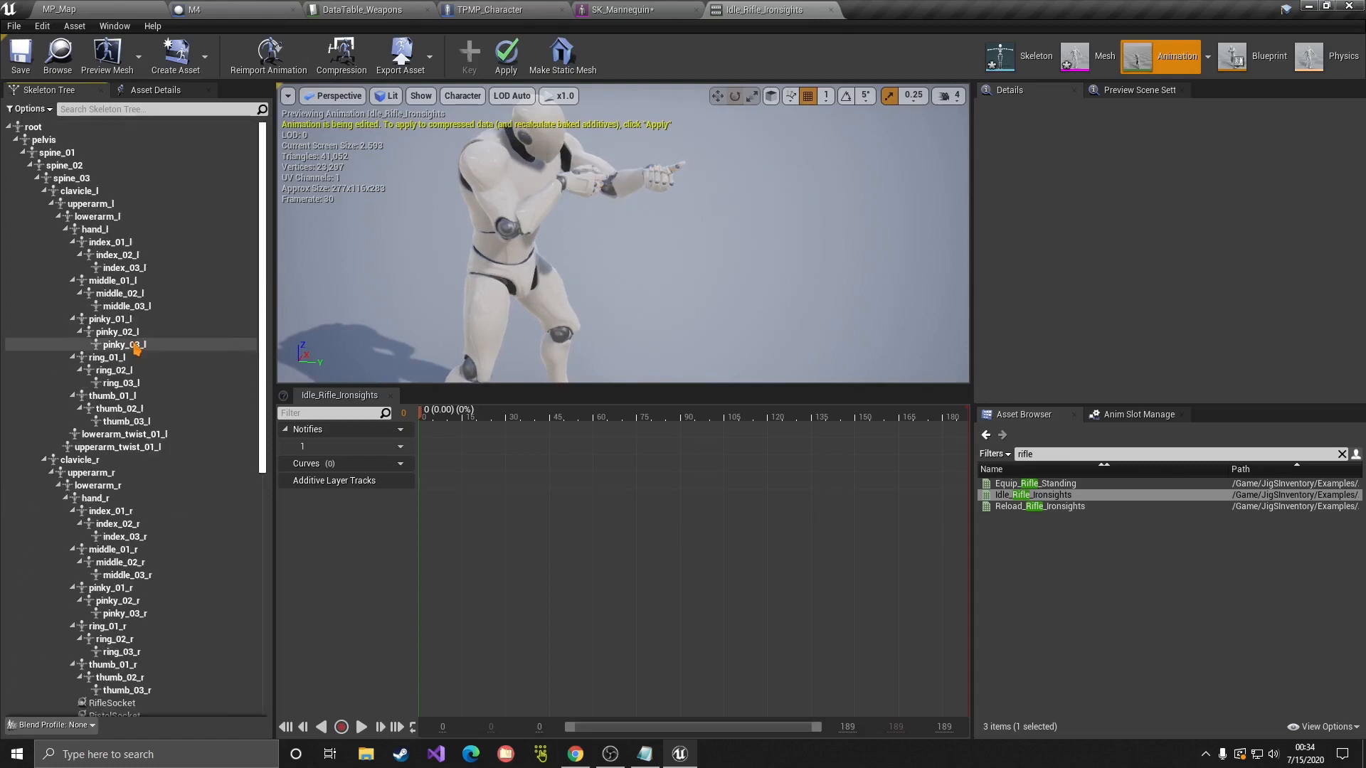
Step: Select the hand_r bone in the Skeleton Tree and bring up its options
mouse_move(558, 346)
right_down()
mouse_move(553, 328)
mouse_move(561, 337)
right_up()
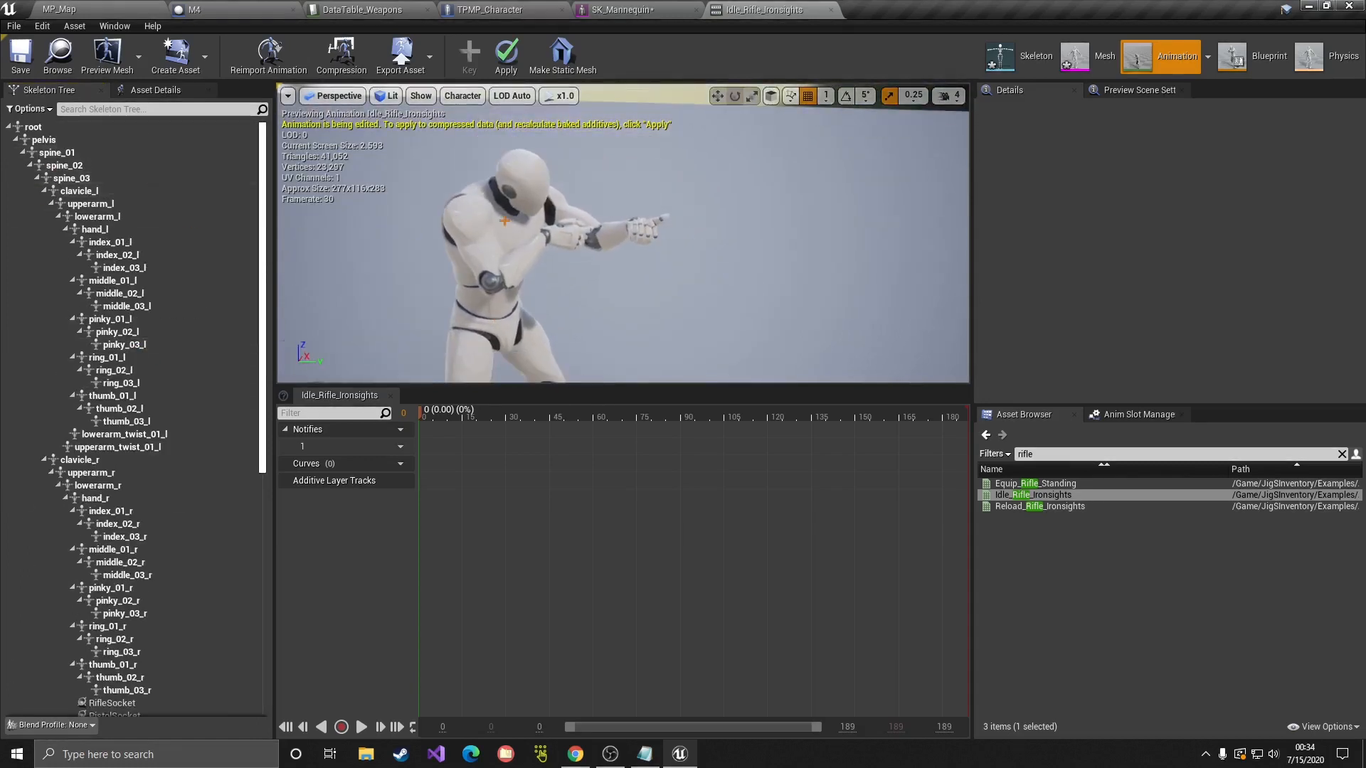
click(96, 498)
scroll(100, 470, down, 2)
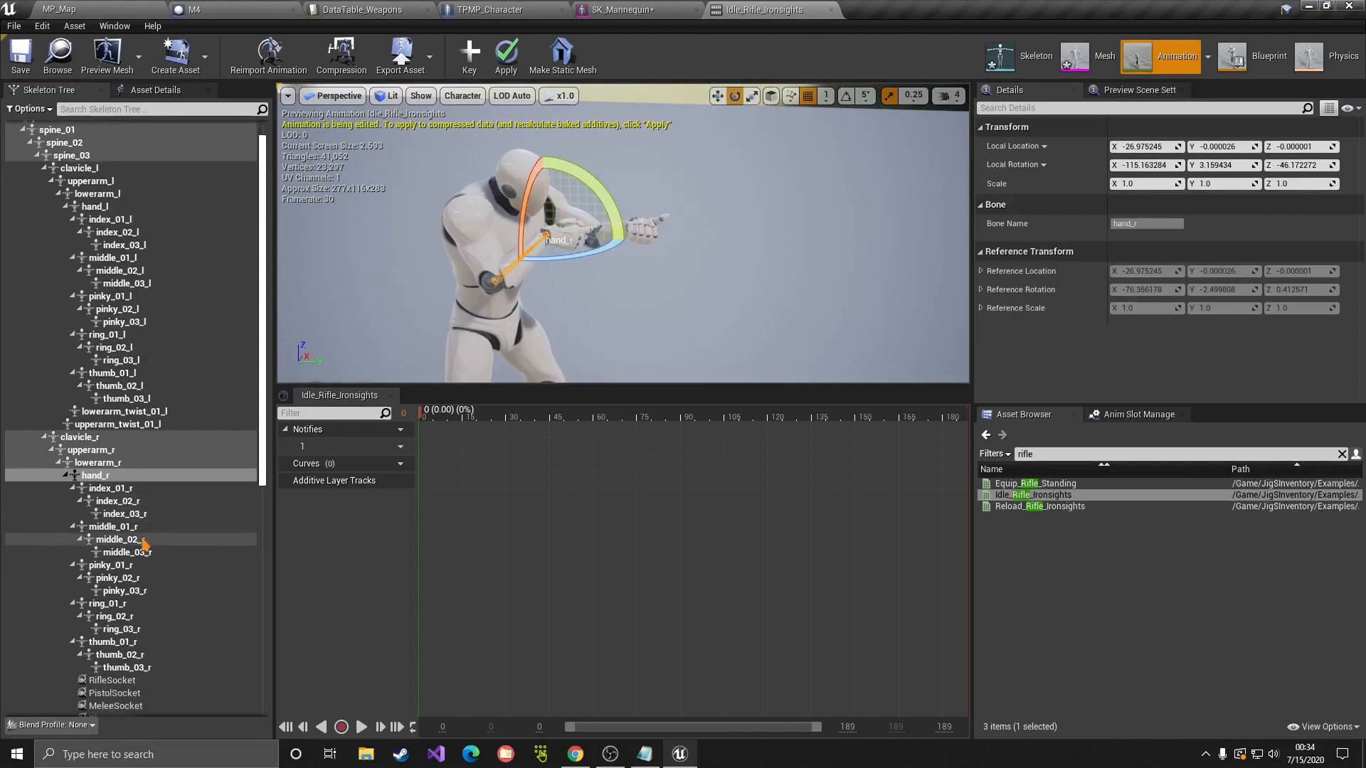
scroll(100, 456, down, 4)
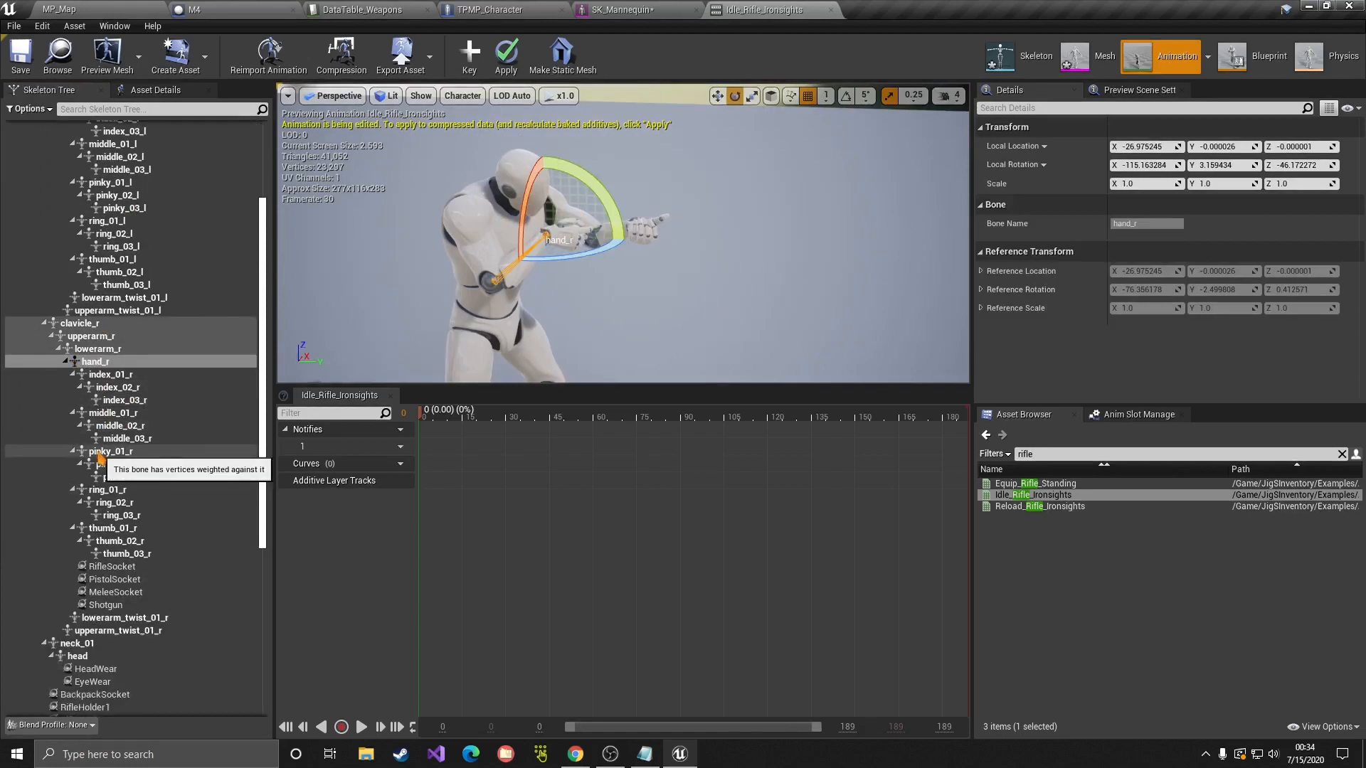
right_click(93, 367)
Step: Add a socket on hand_r and rename it M4Socket, then bring up its Add Preview Asset menu
click(117, 412)
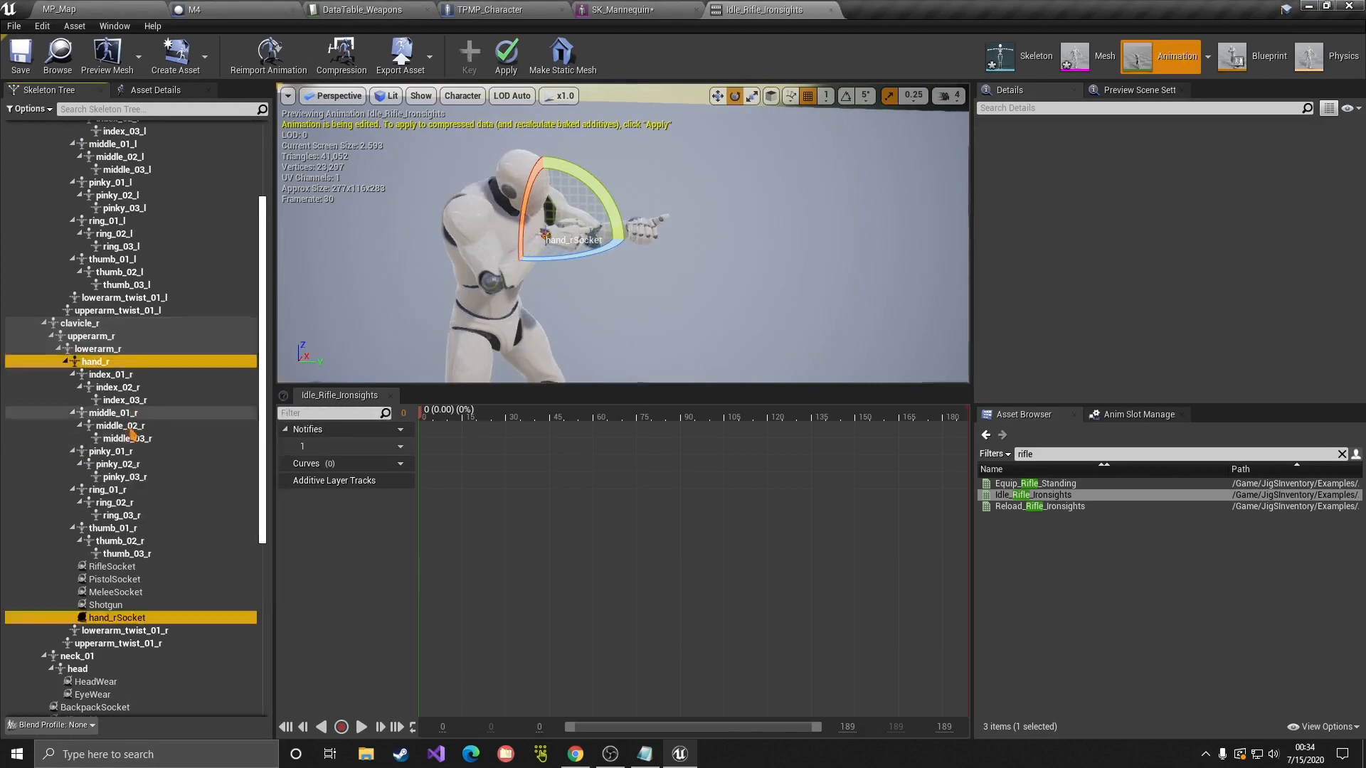
scroll(79, 643, down, 1)
click(121, 597)
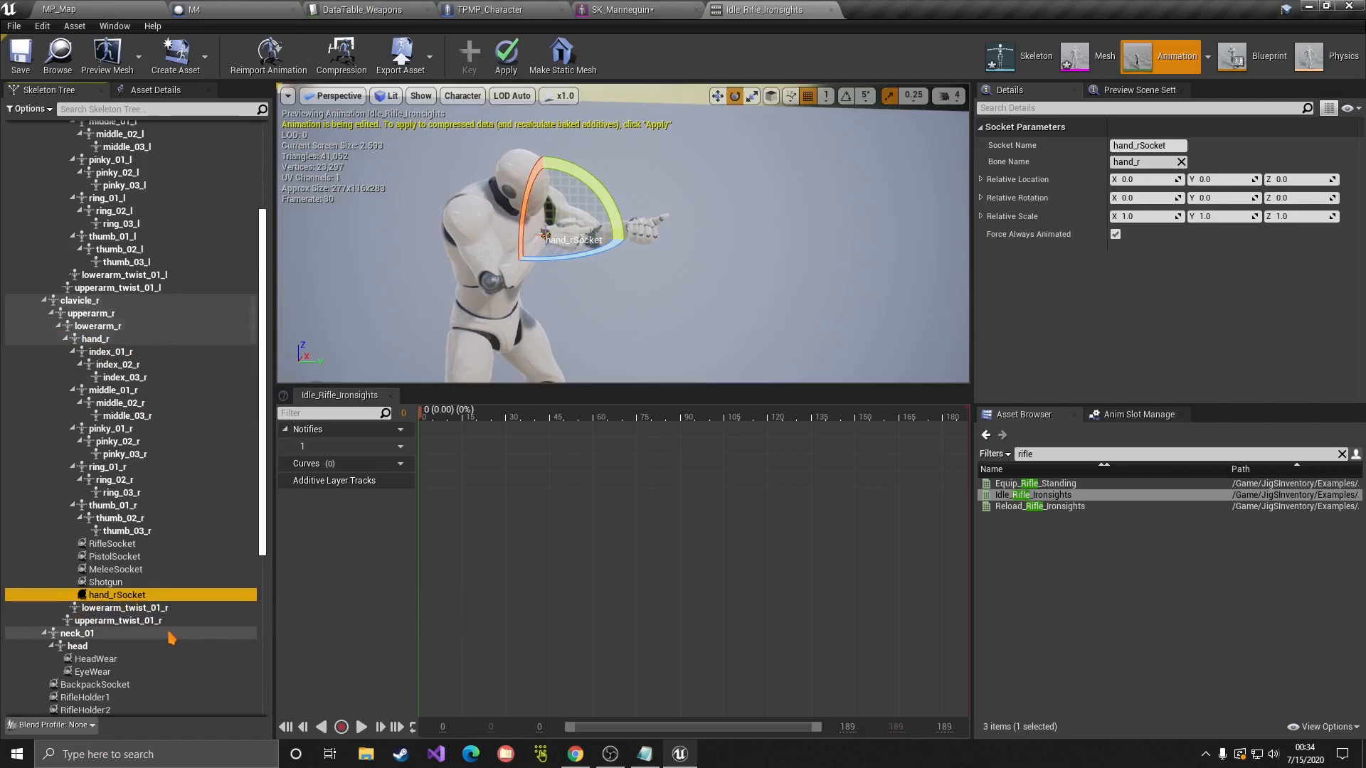
key(F2)
key(BackSpace)
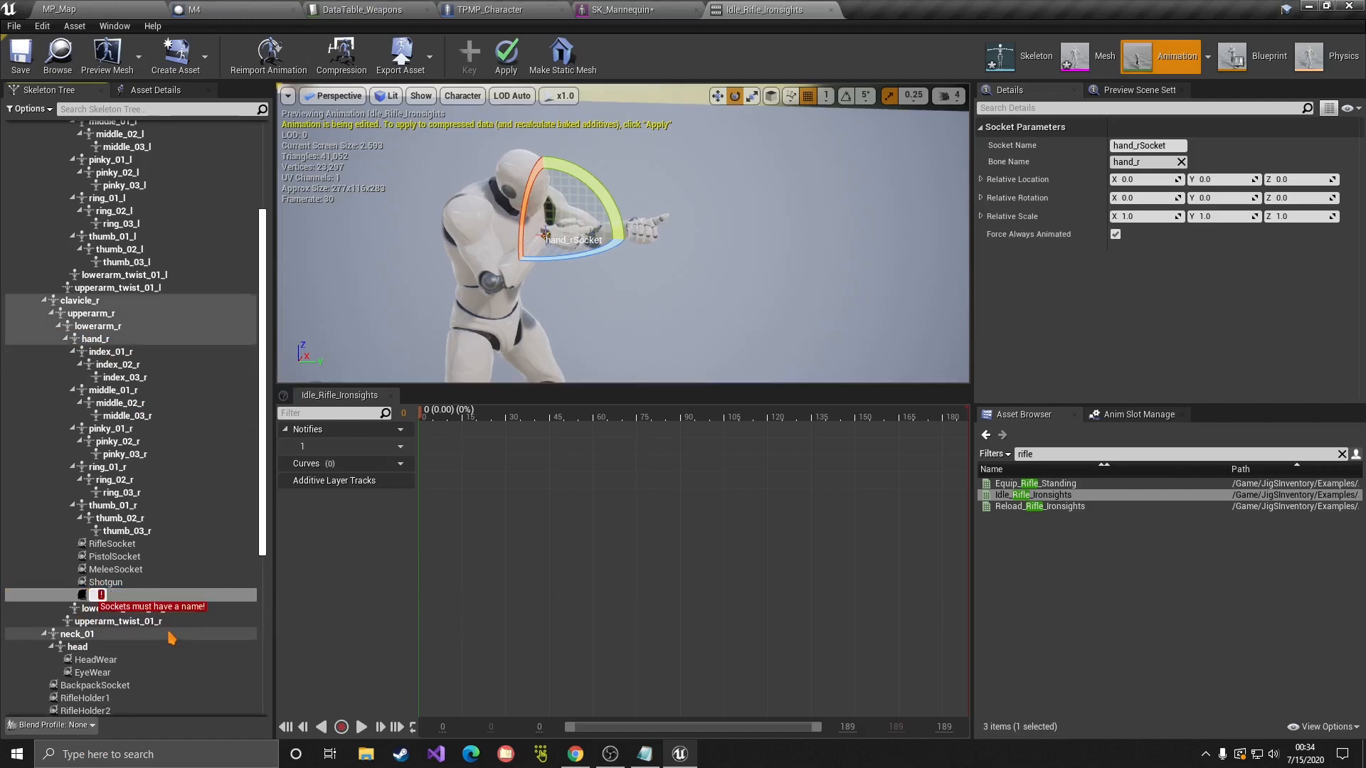
text(M4Socket)
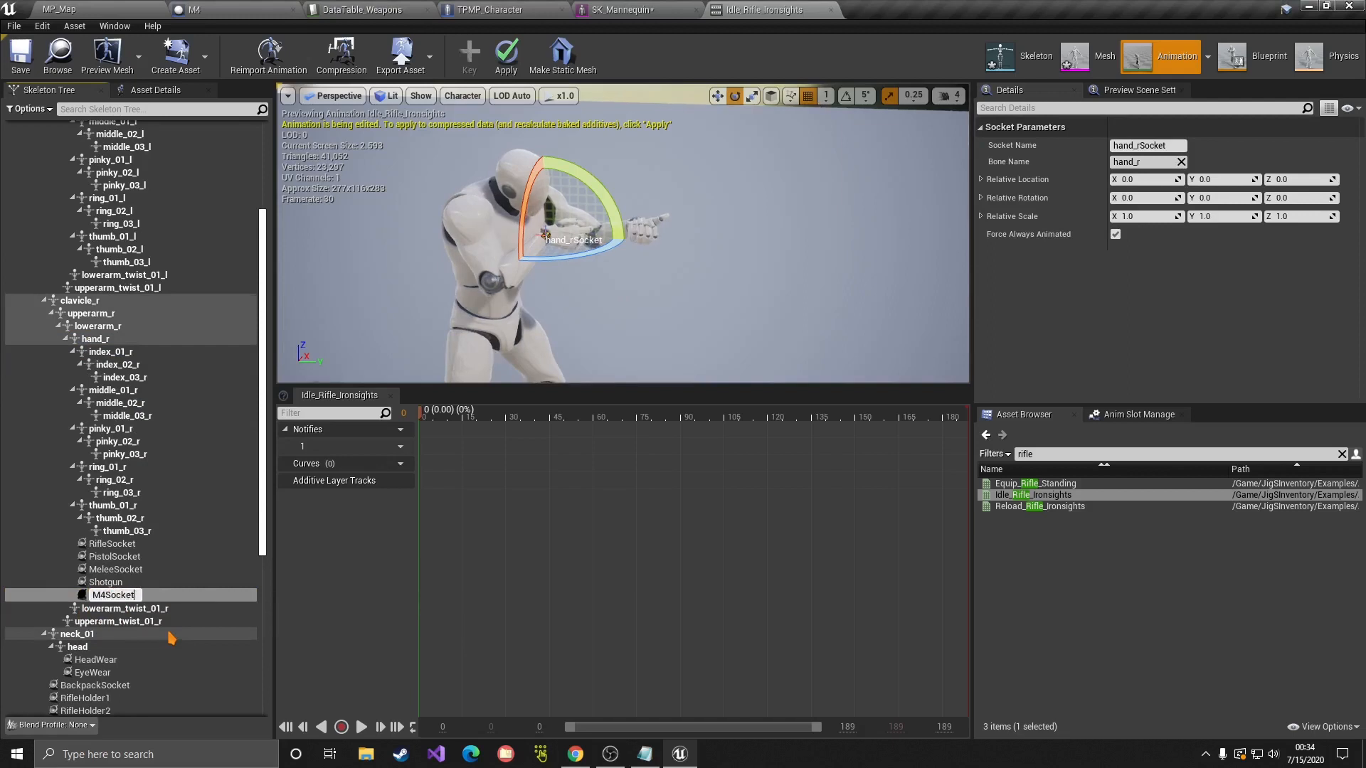
key(Return)
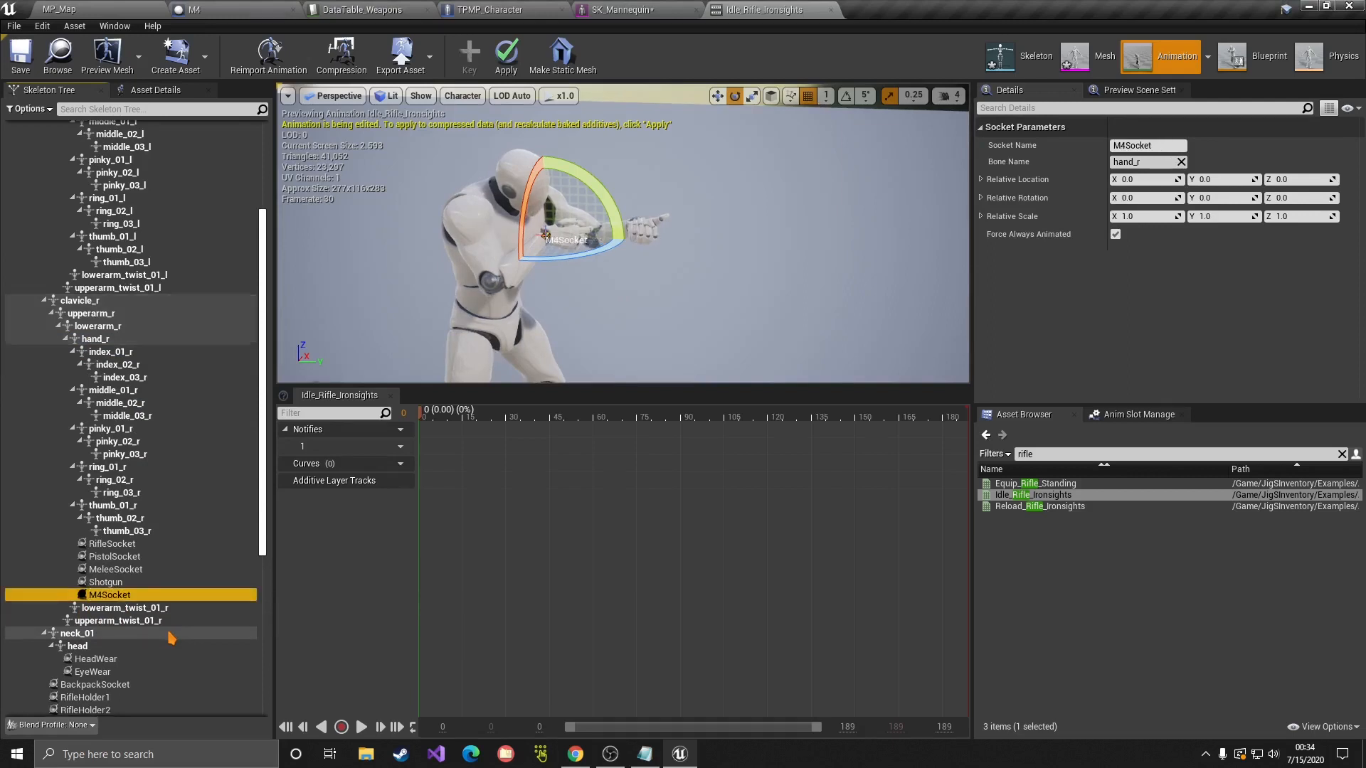
right_click(111, 600)
mouse_move(168, 578)
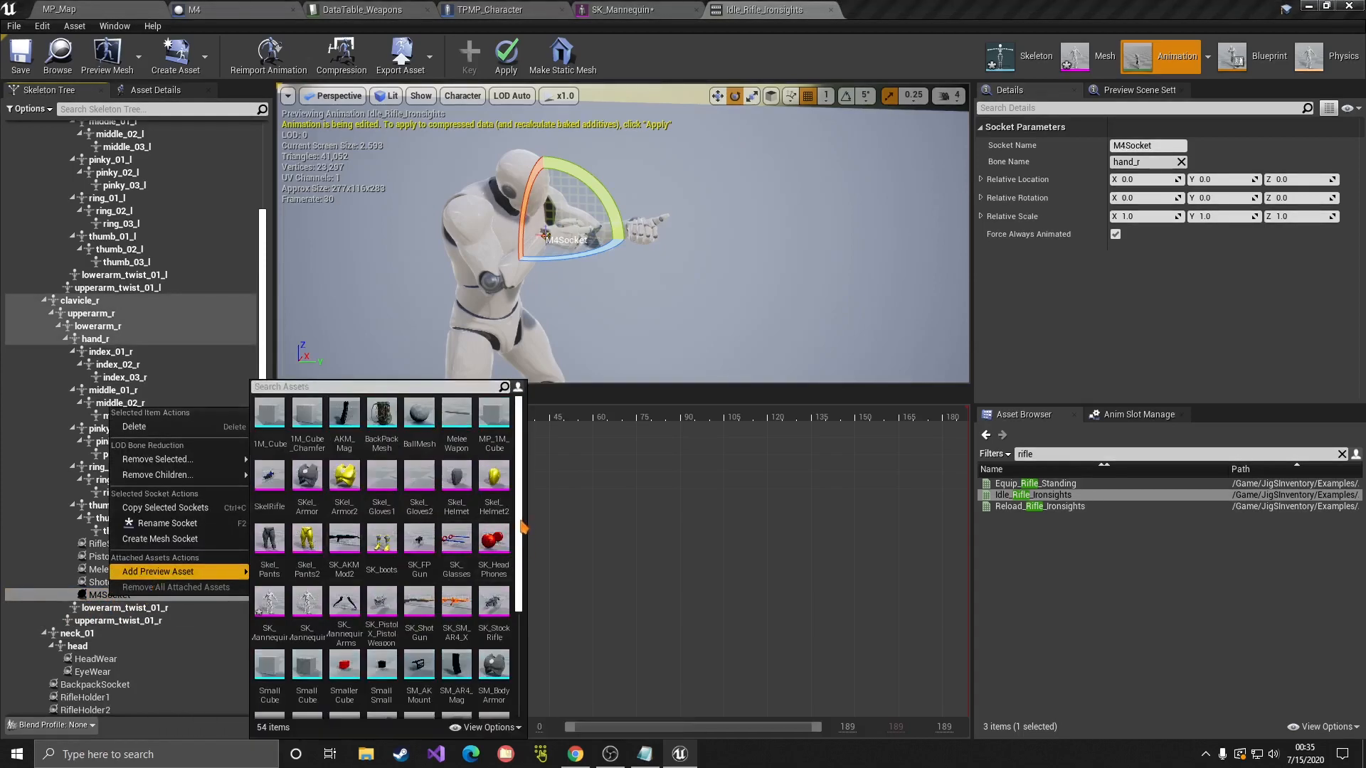
Step: Preview SK_SM_AR4_X on M4Socket and move and rotate the socket until the rifle sits in the hands
click(456, 603)
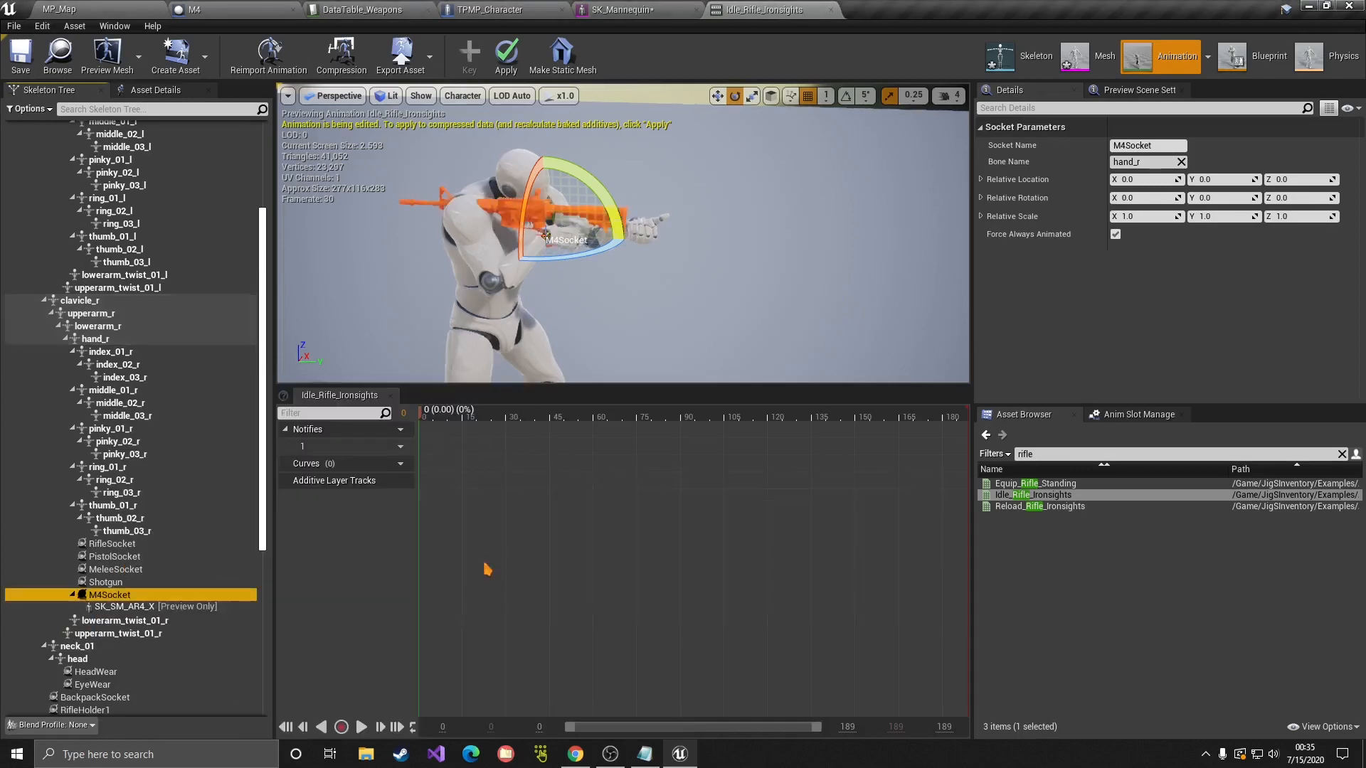
right_drag(593, 359, 599, 366)
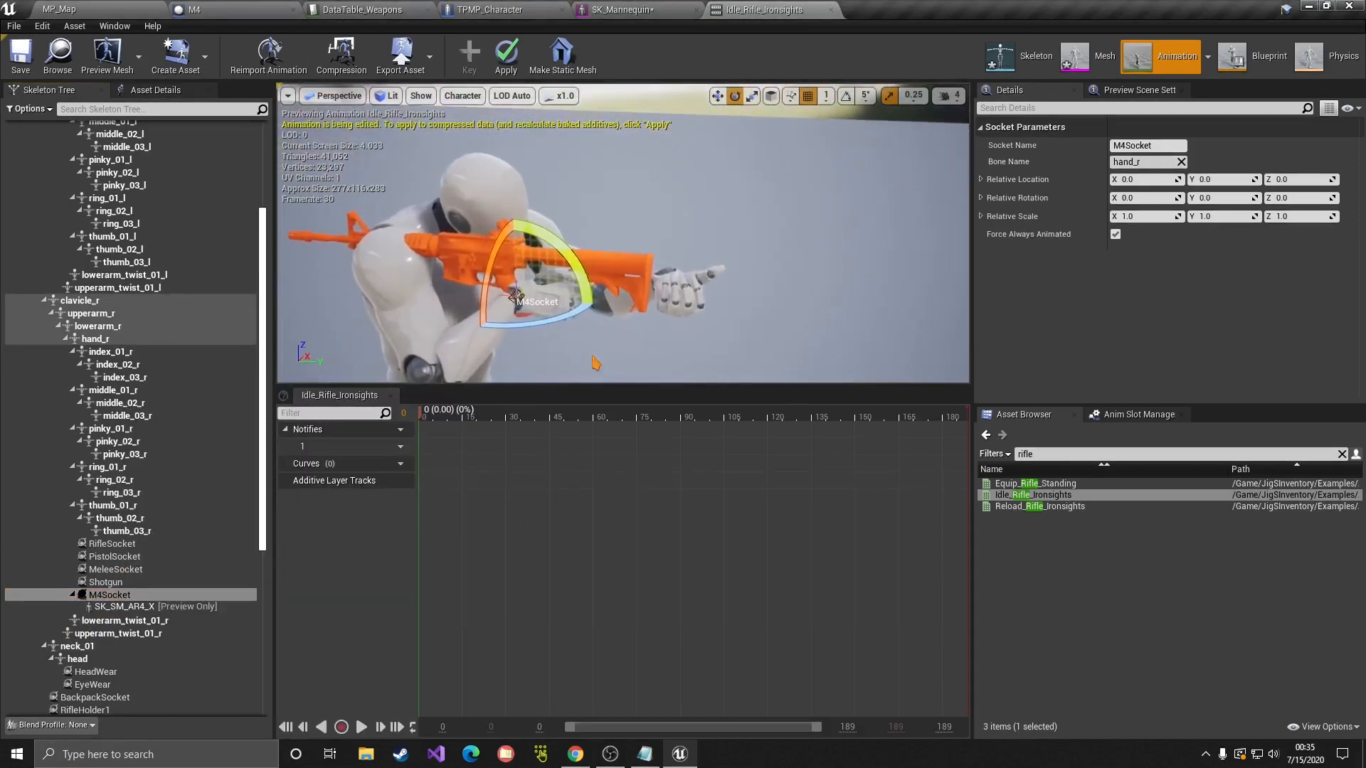
right_drag(555, 282, 575, 313)
key(w)
drag(398, 230, 674, 259)
key(e)
key(w)
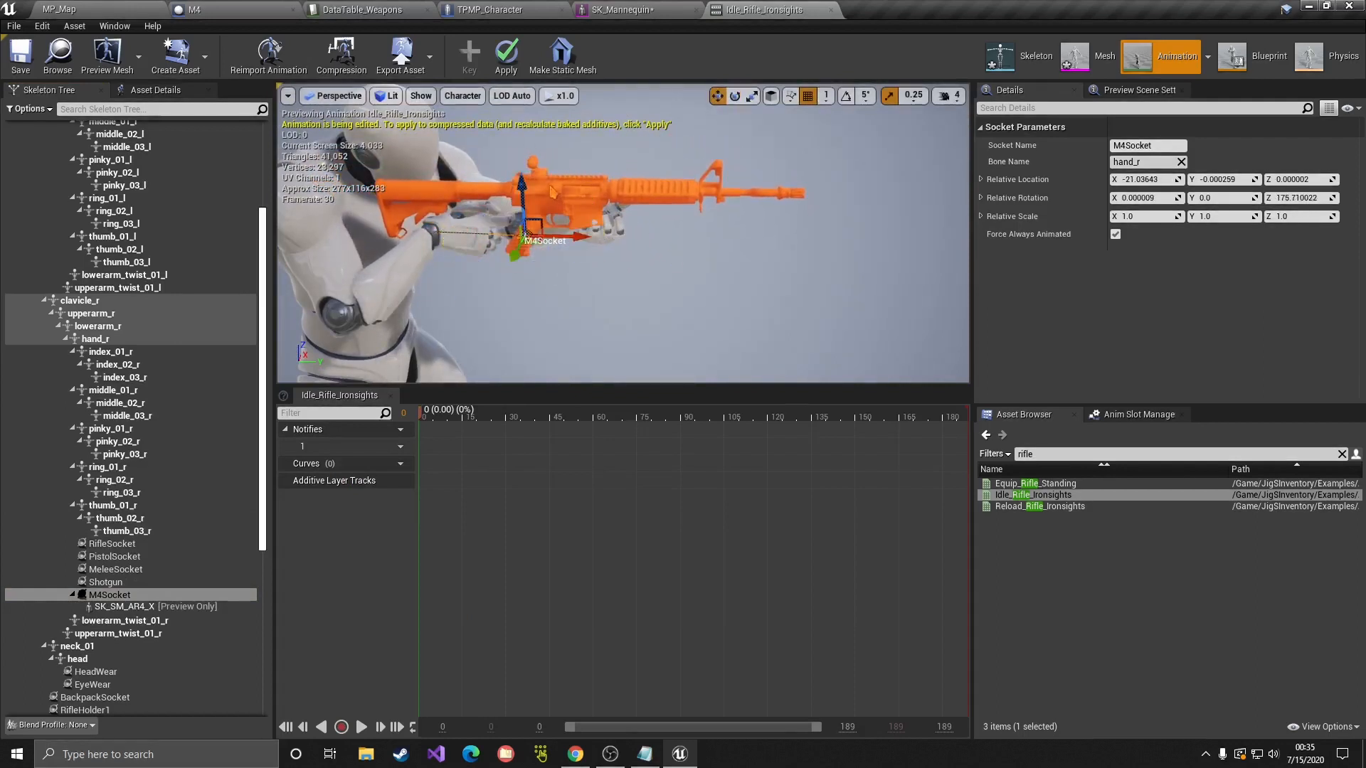
drag(562, 235, 594, 237)
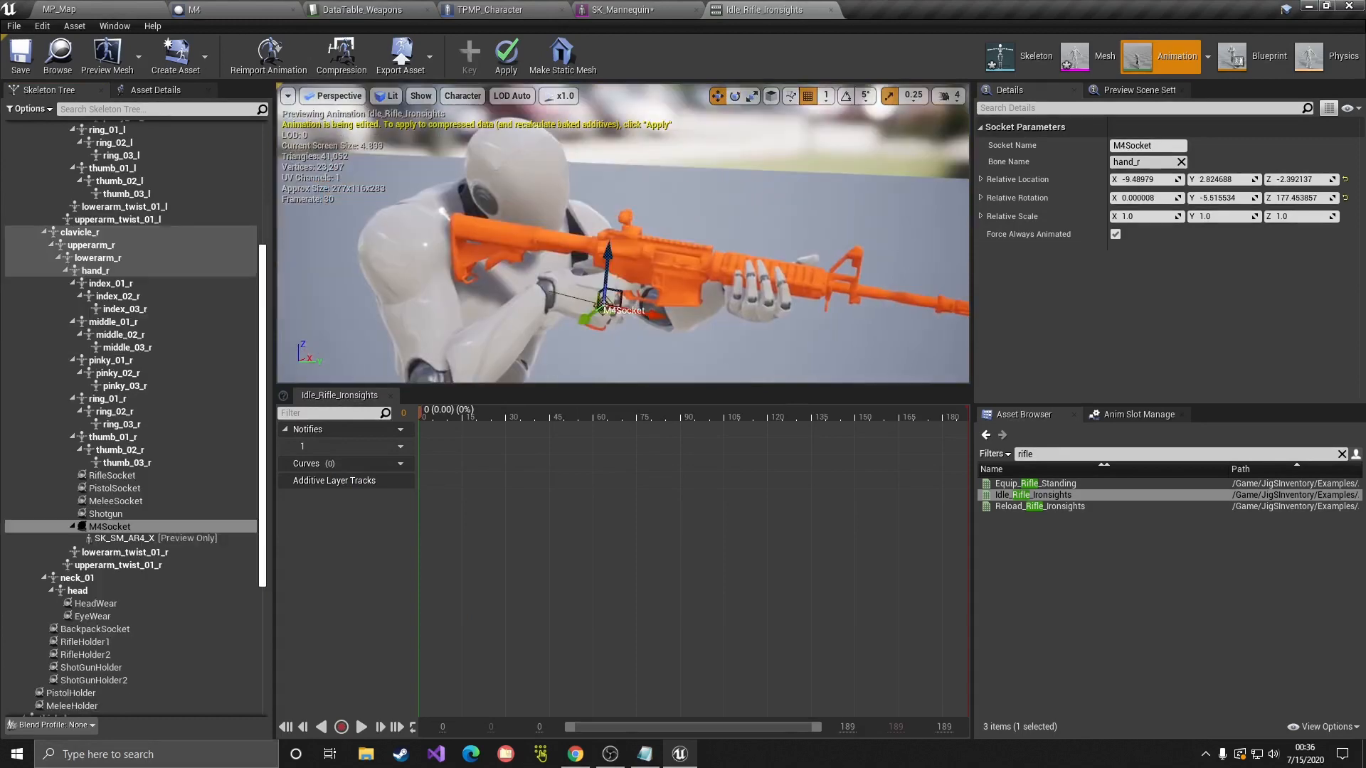
key(e)
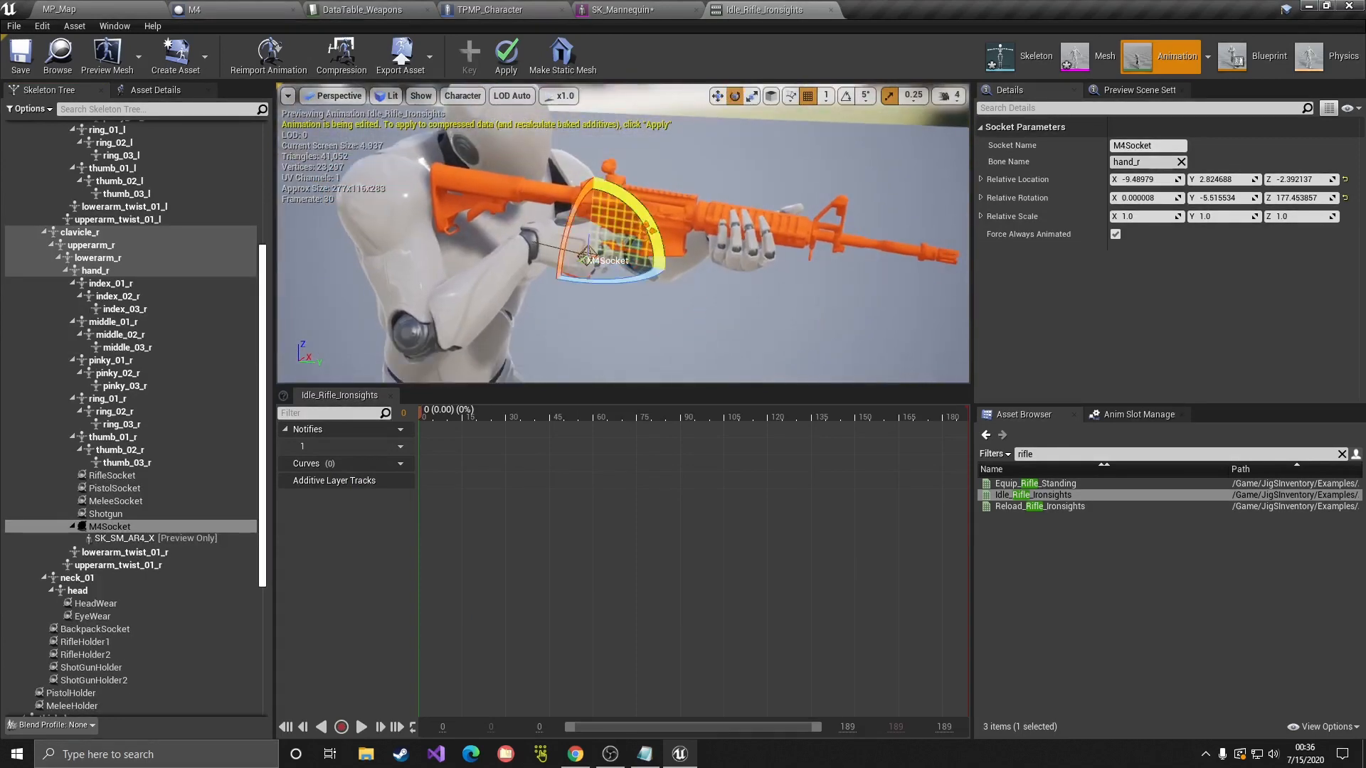
key(w)
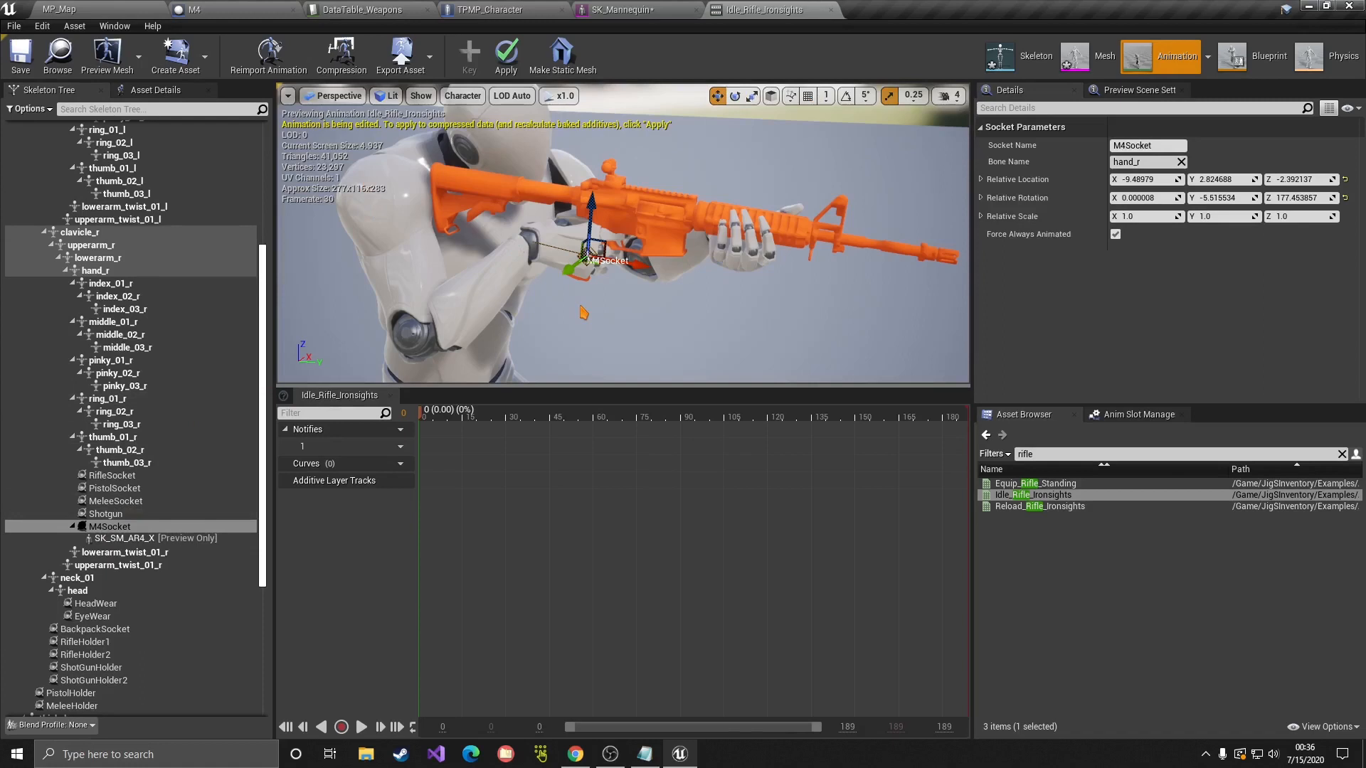
Step: Save the skeleton, check the rifle fit from behind and the right side, then return to MP_Map
click(21, 54)
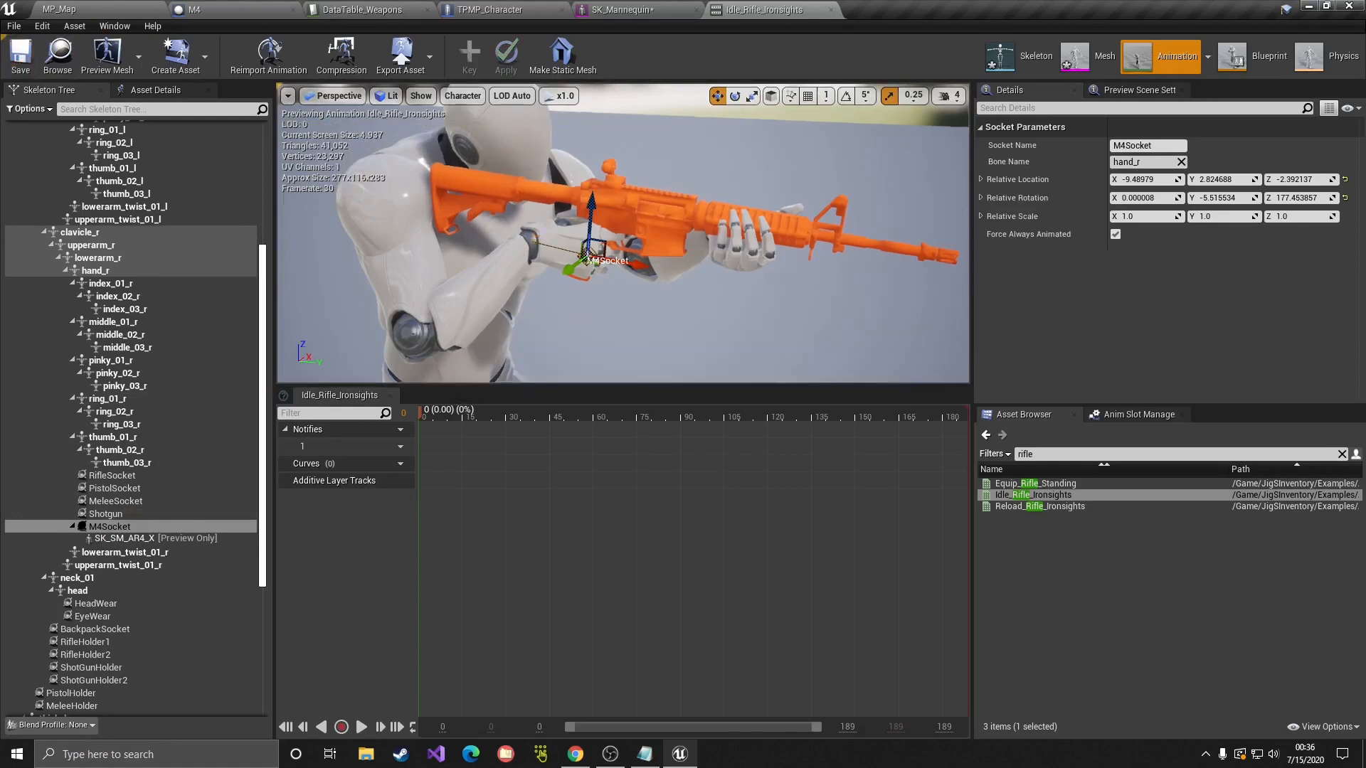
right_drag(623, 235, 847, 242)
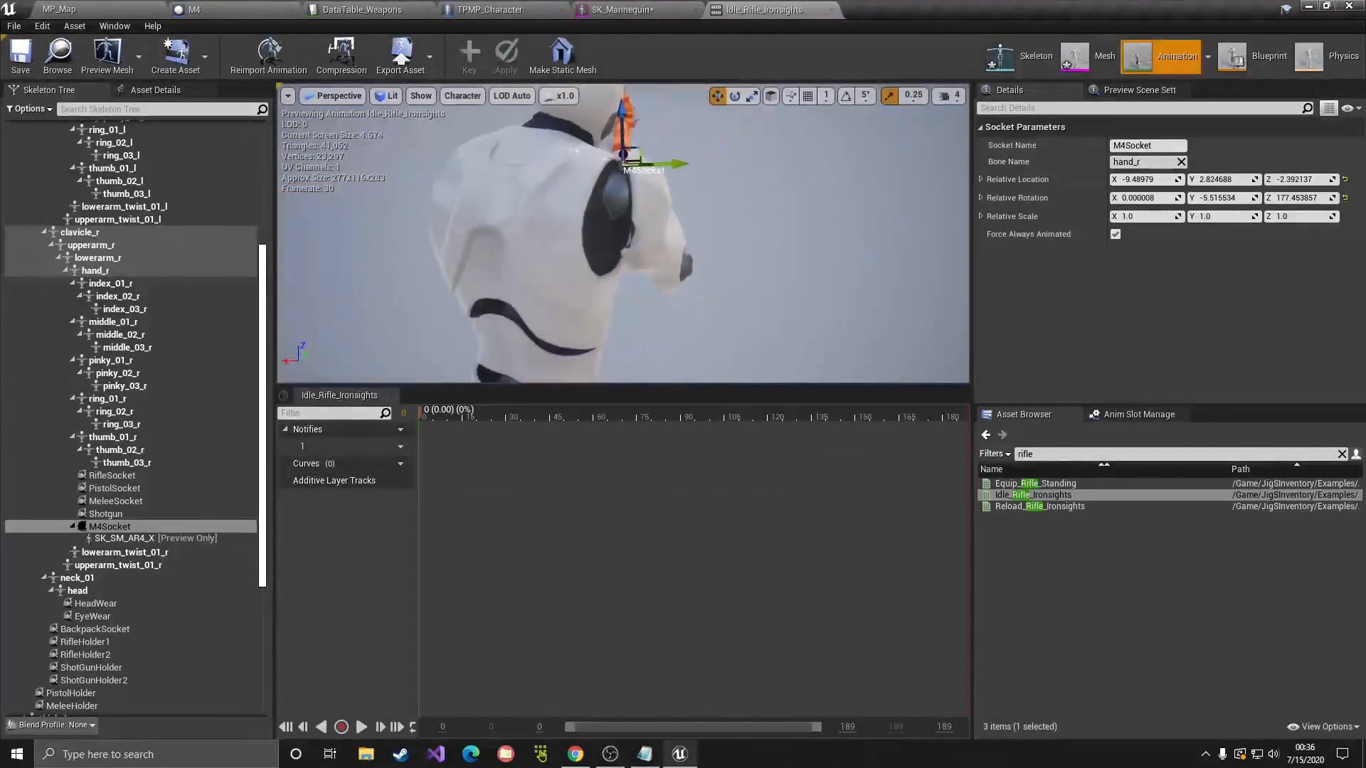
alt+drag(847, 242, 776, 239)
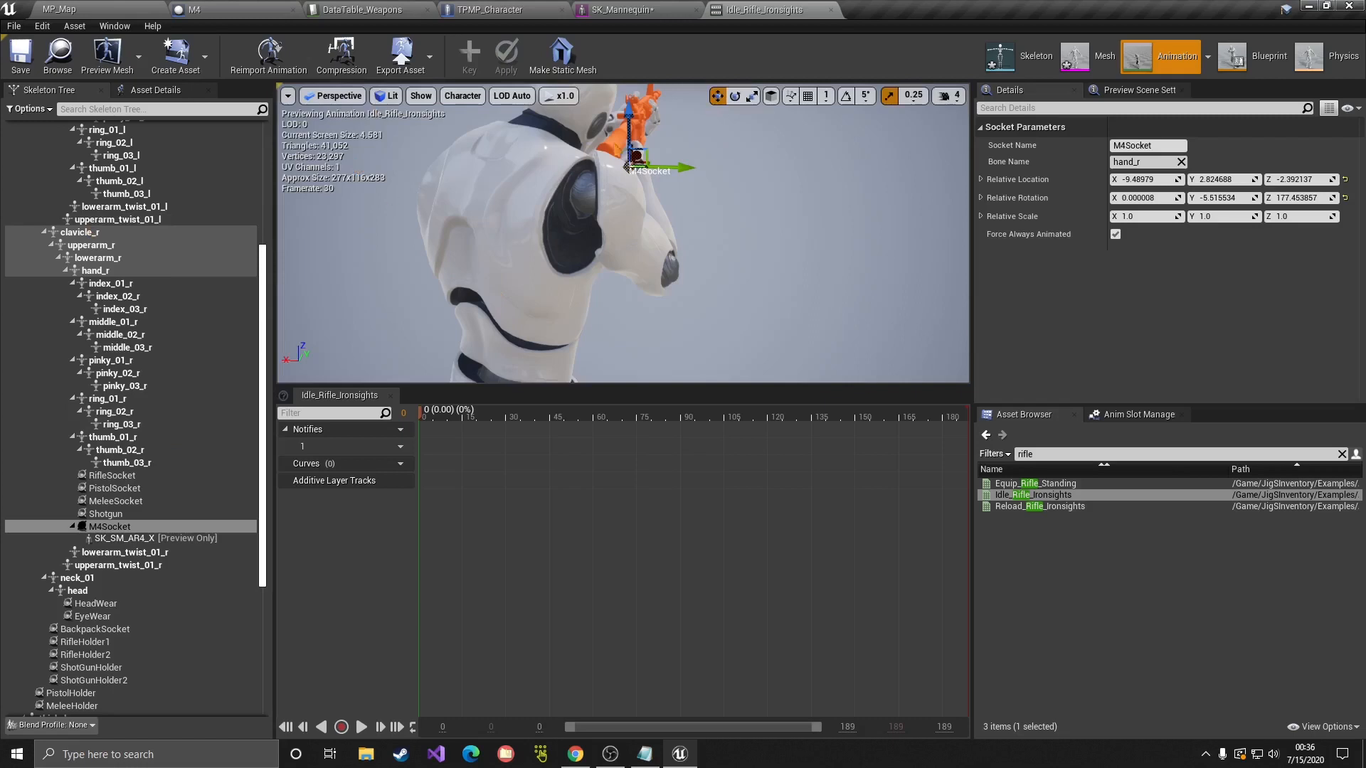
click(107, 527)
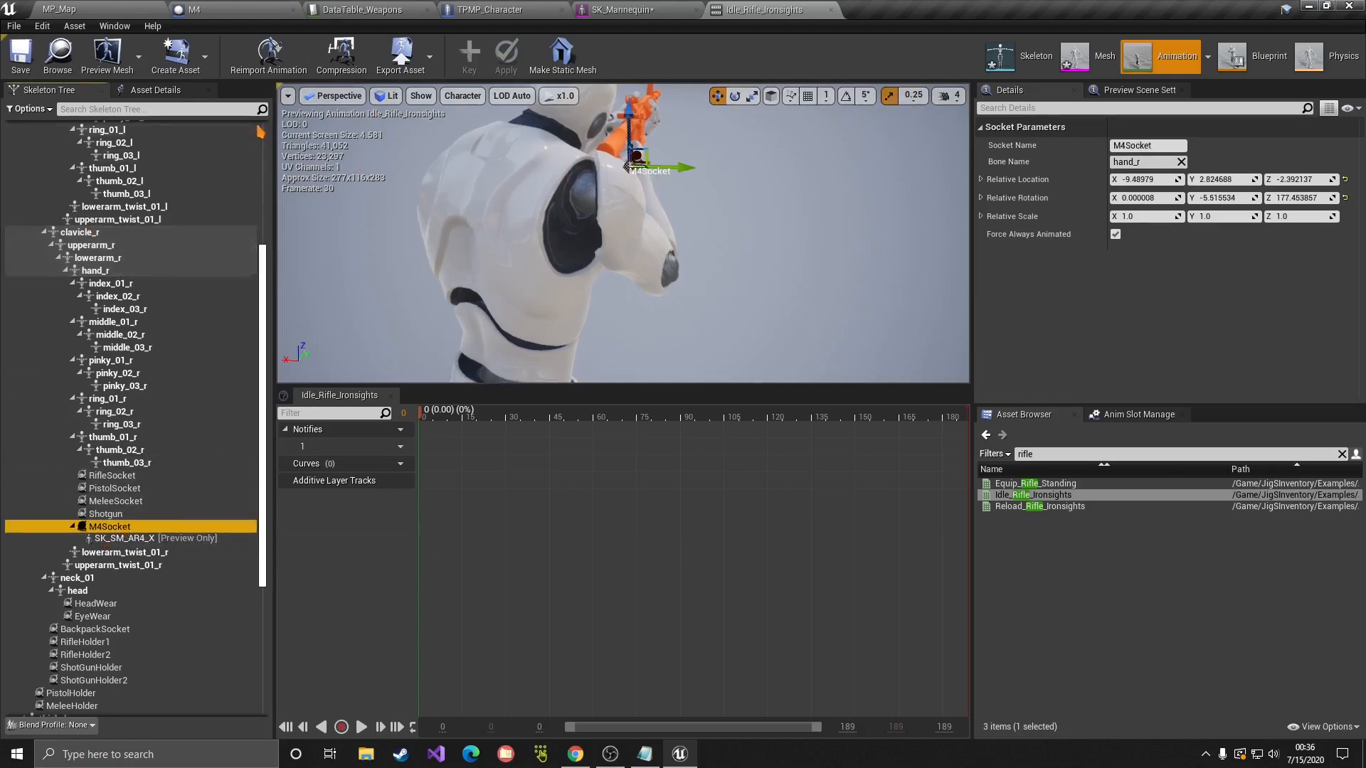
click(92, 9)
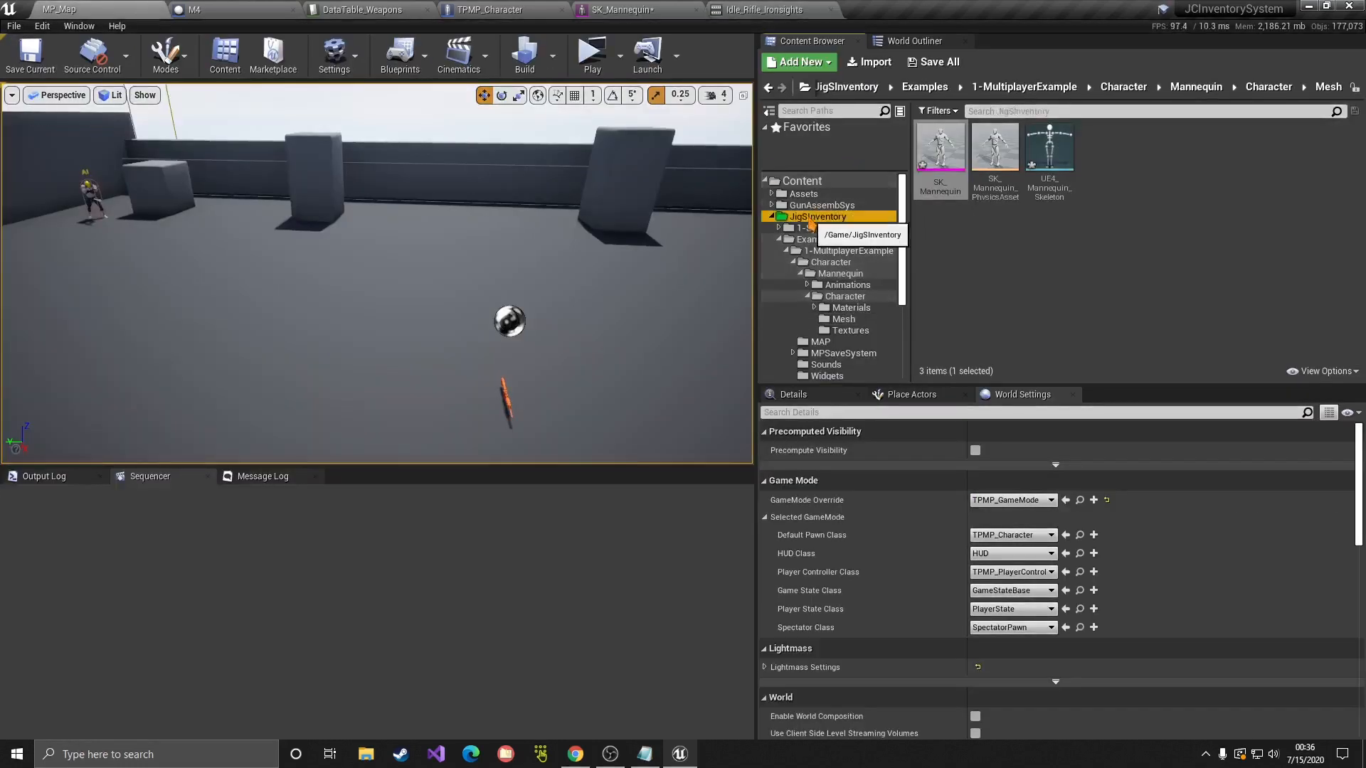
Step: Open DT_EquipmentMeshData from JigSInventory > 1-System and enlarge the table to show all 20 rows
click(821, 198)
click(826, 207)
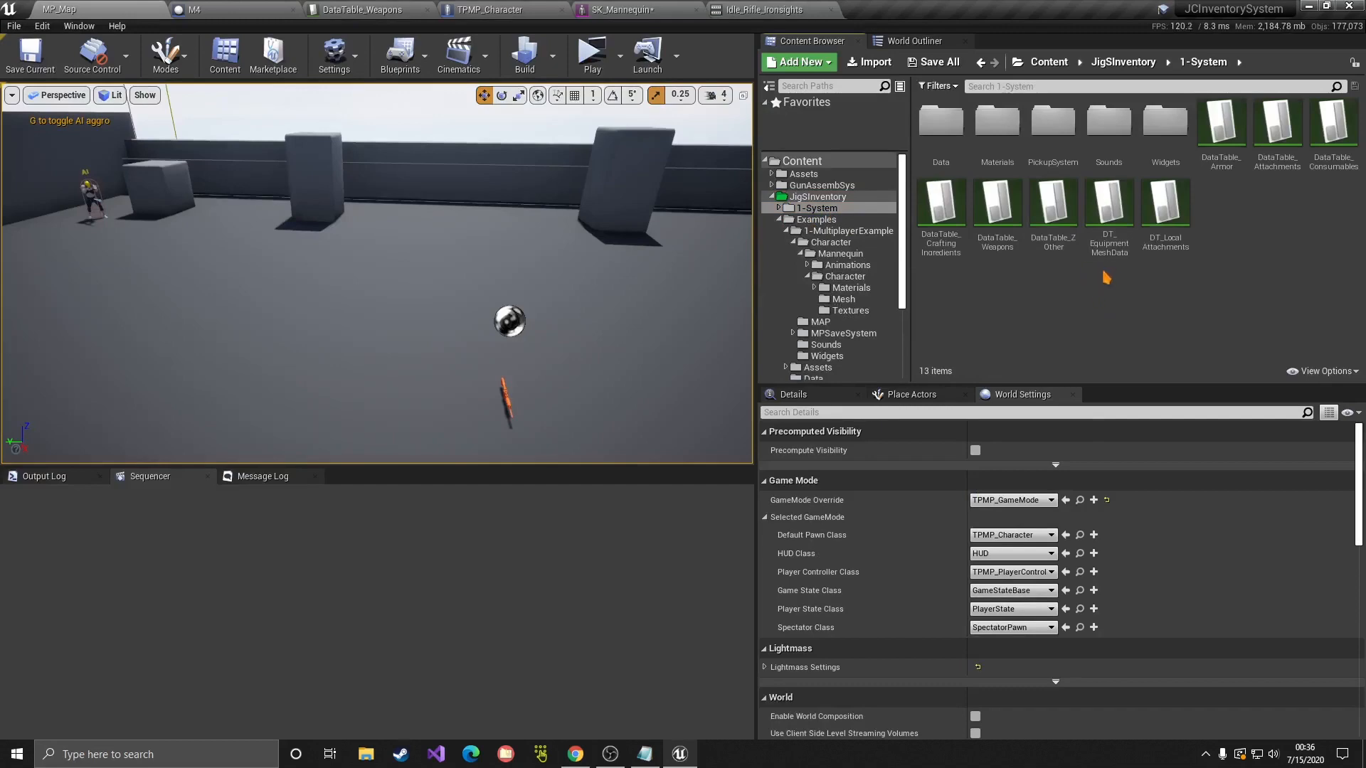
double_click(1109, 217)
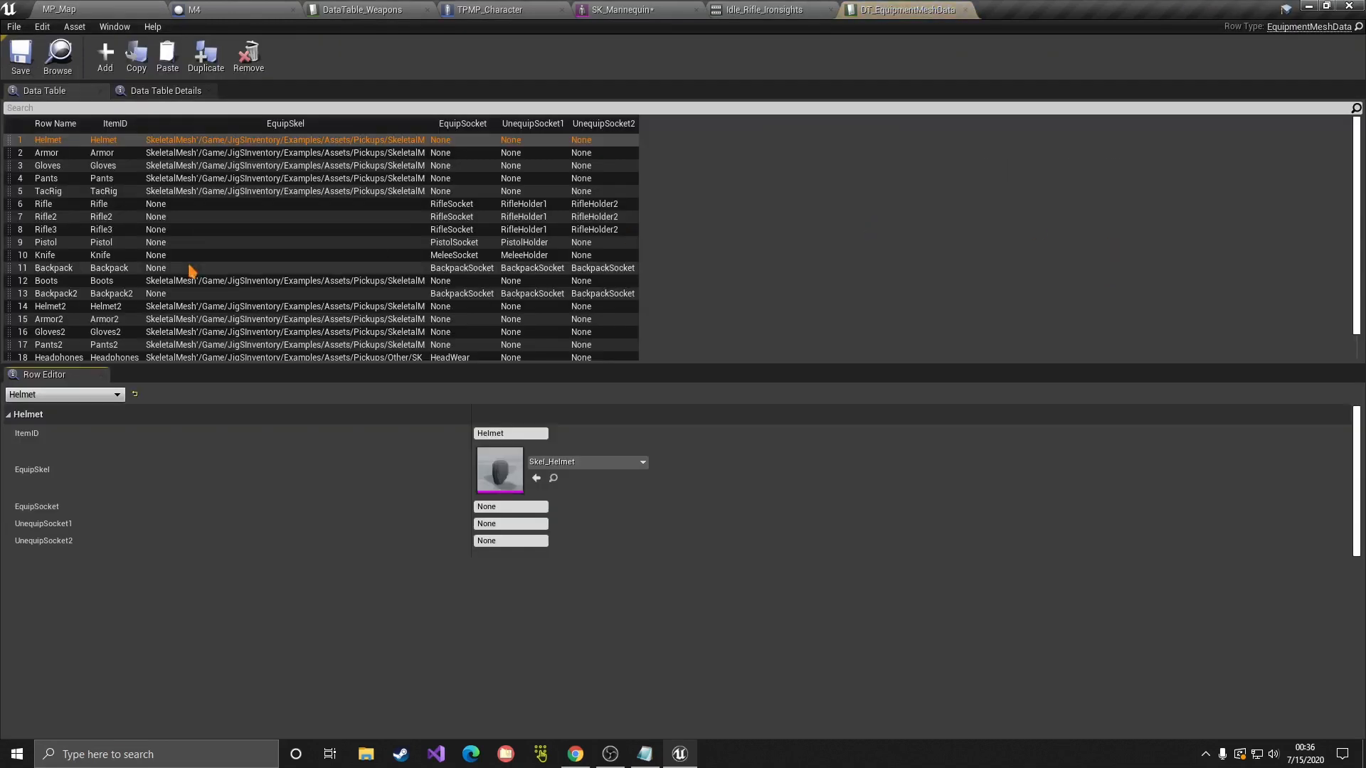
drag(581, 366, 559, 473)
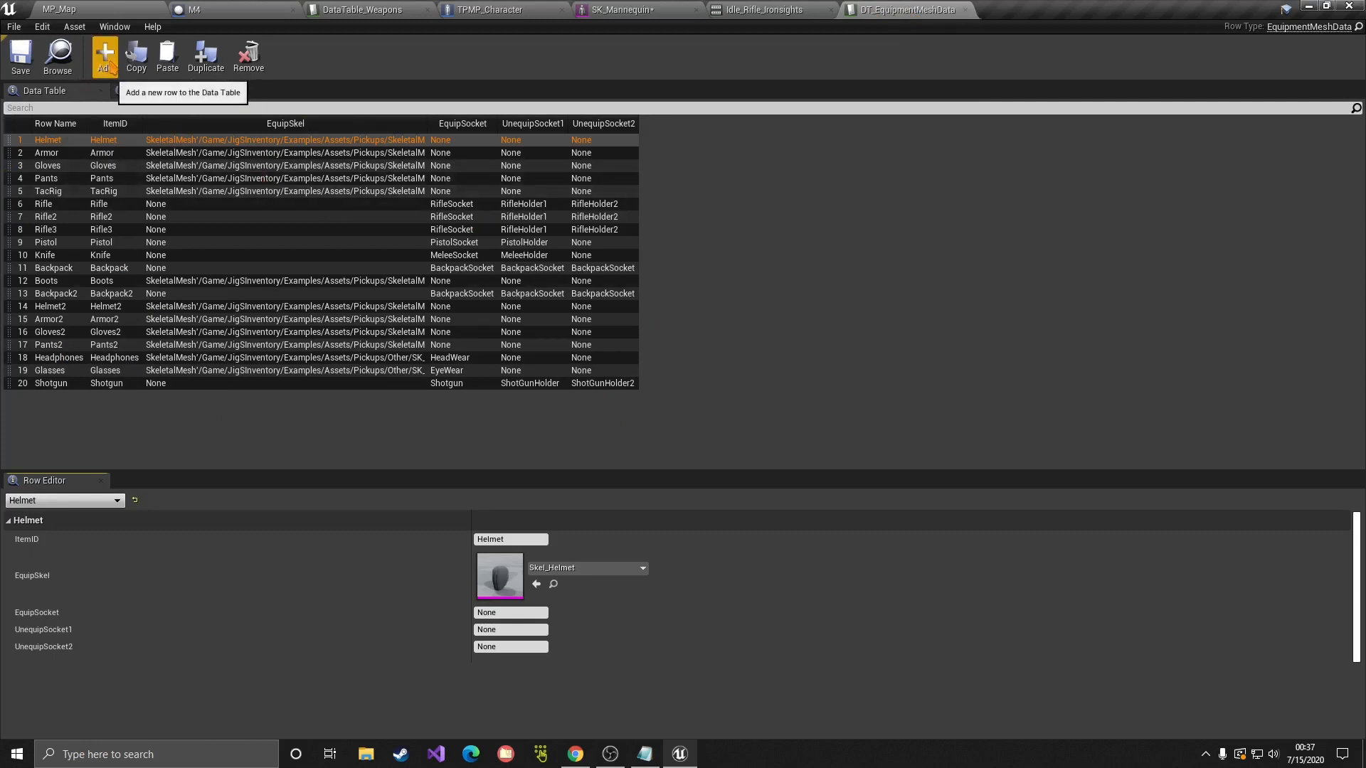
Step: Add a new row and give it ItemID M4, copied from DataTable_Weapons
click(110, 65)
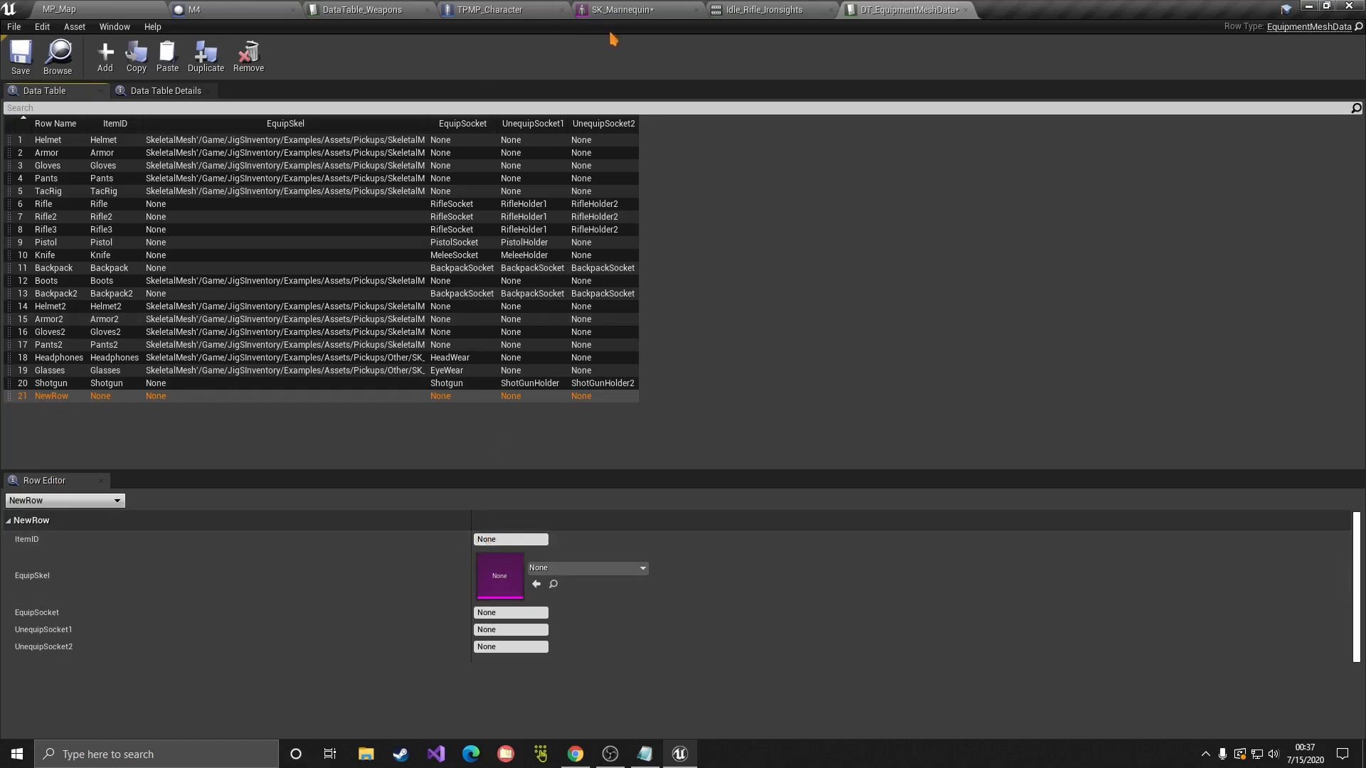
click(360, 9)
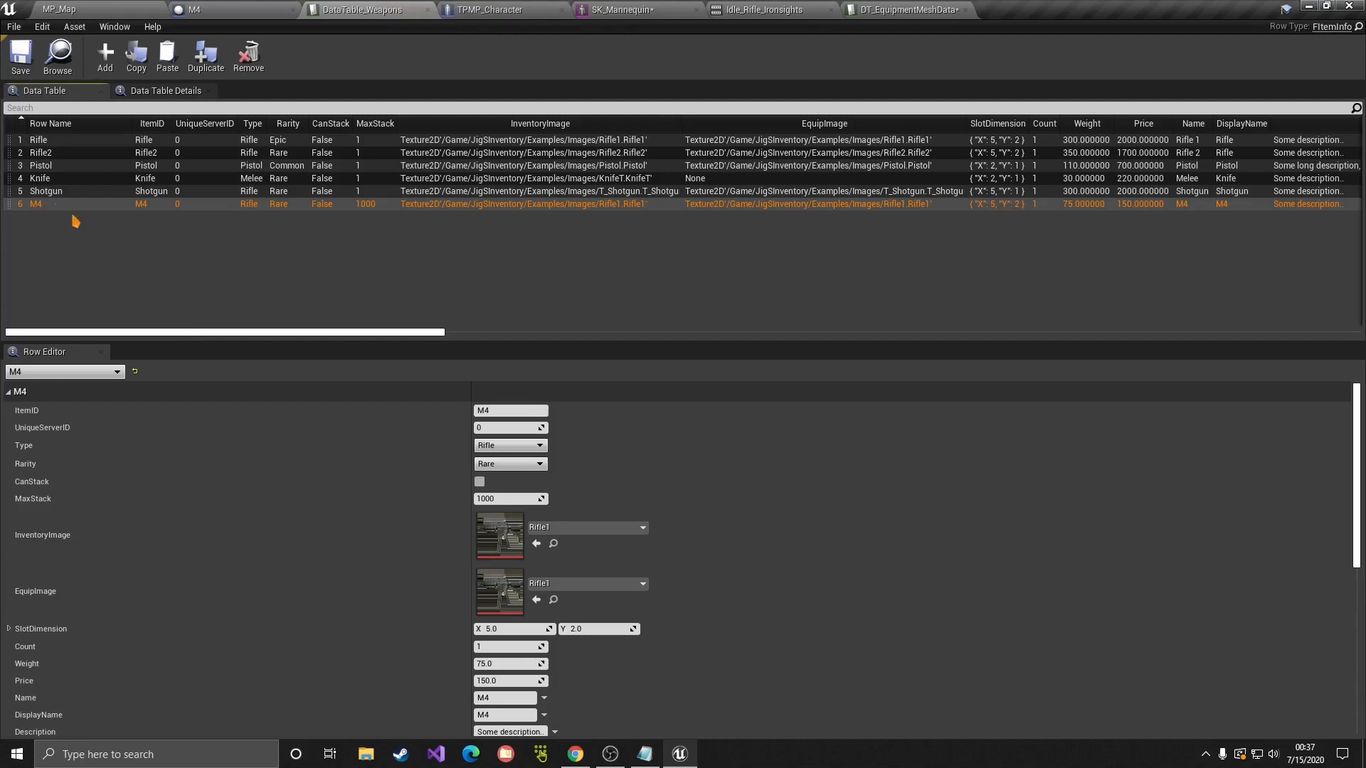
click(491, 411)
key(ctrl+c)
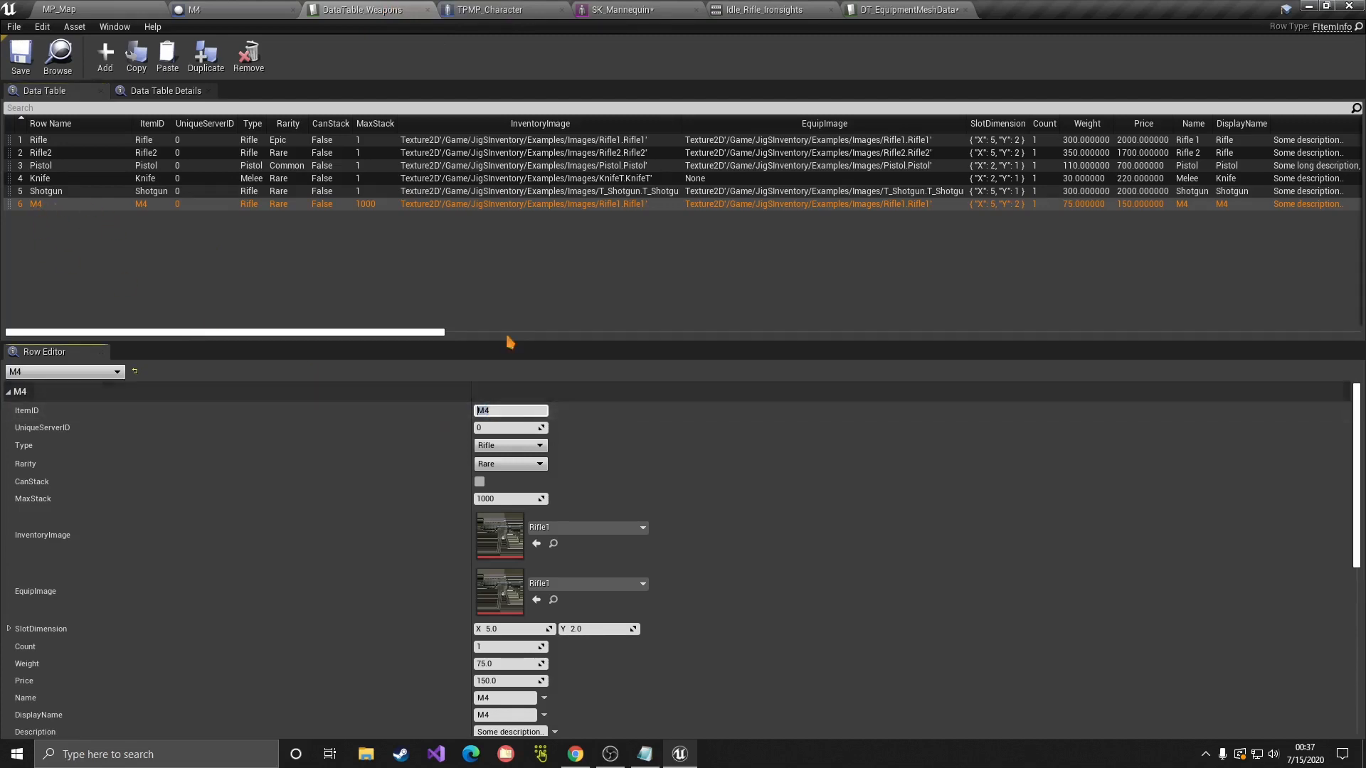
click(911, 10)
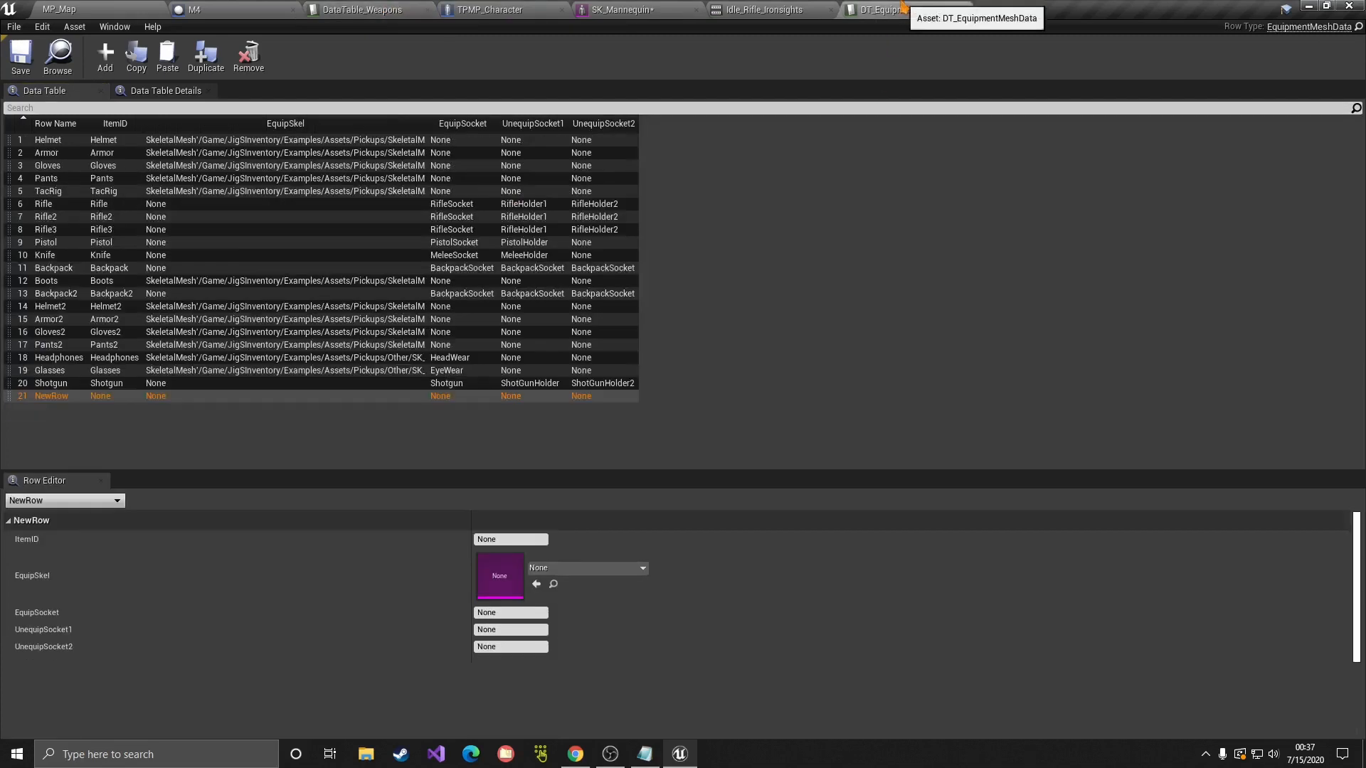
click(518, 540)
key(ctrl+v)
key(Return)
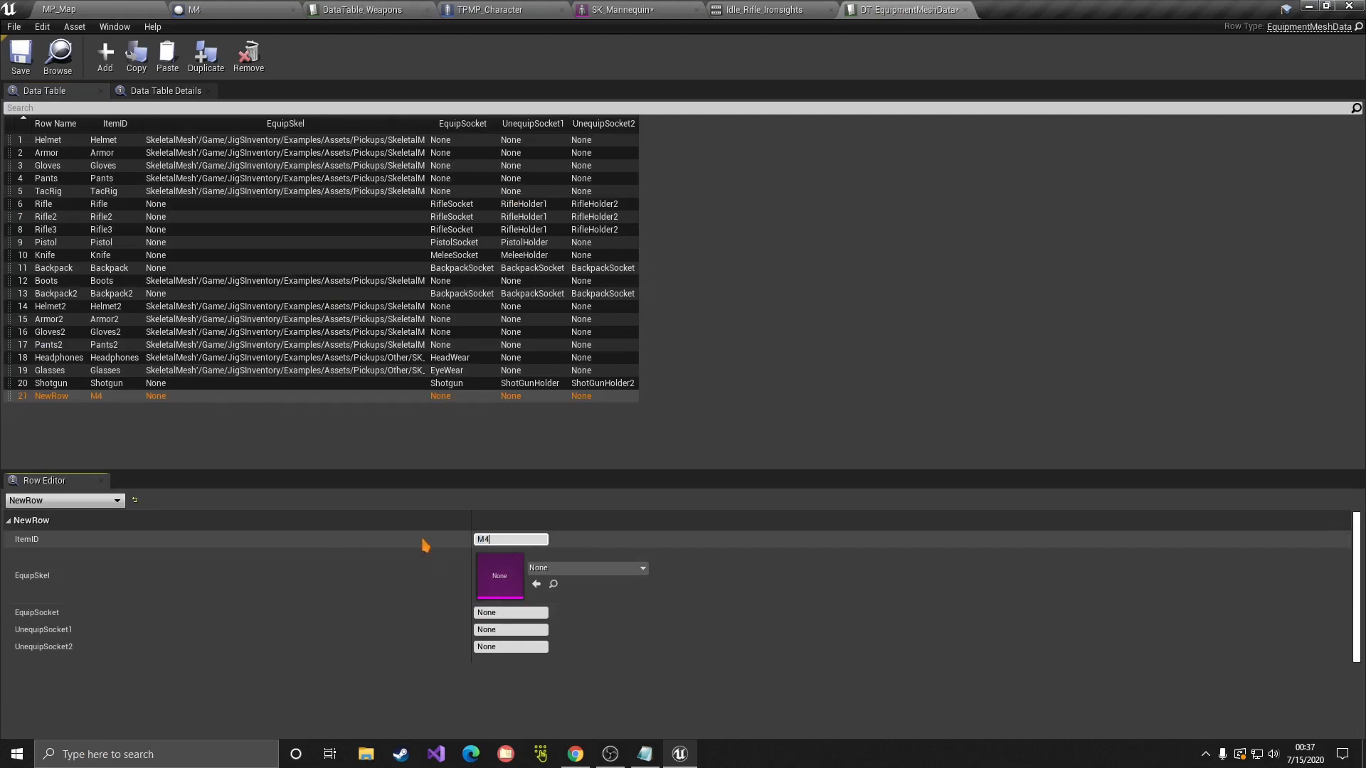
Step: Rename the new row to M4
double_click(55, 397)
text(M4)
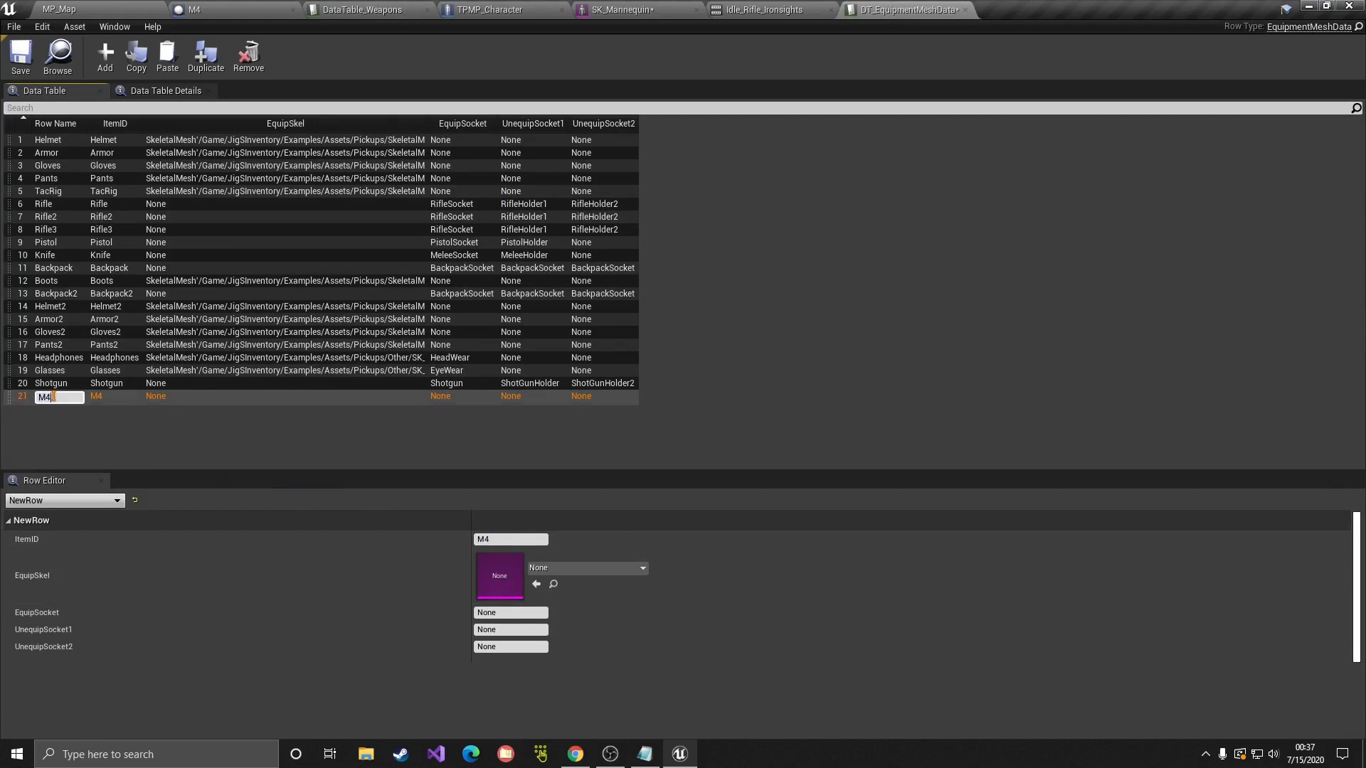
key(Return)
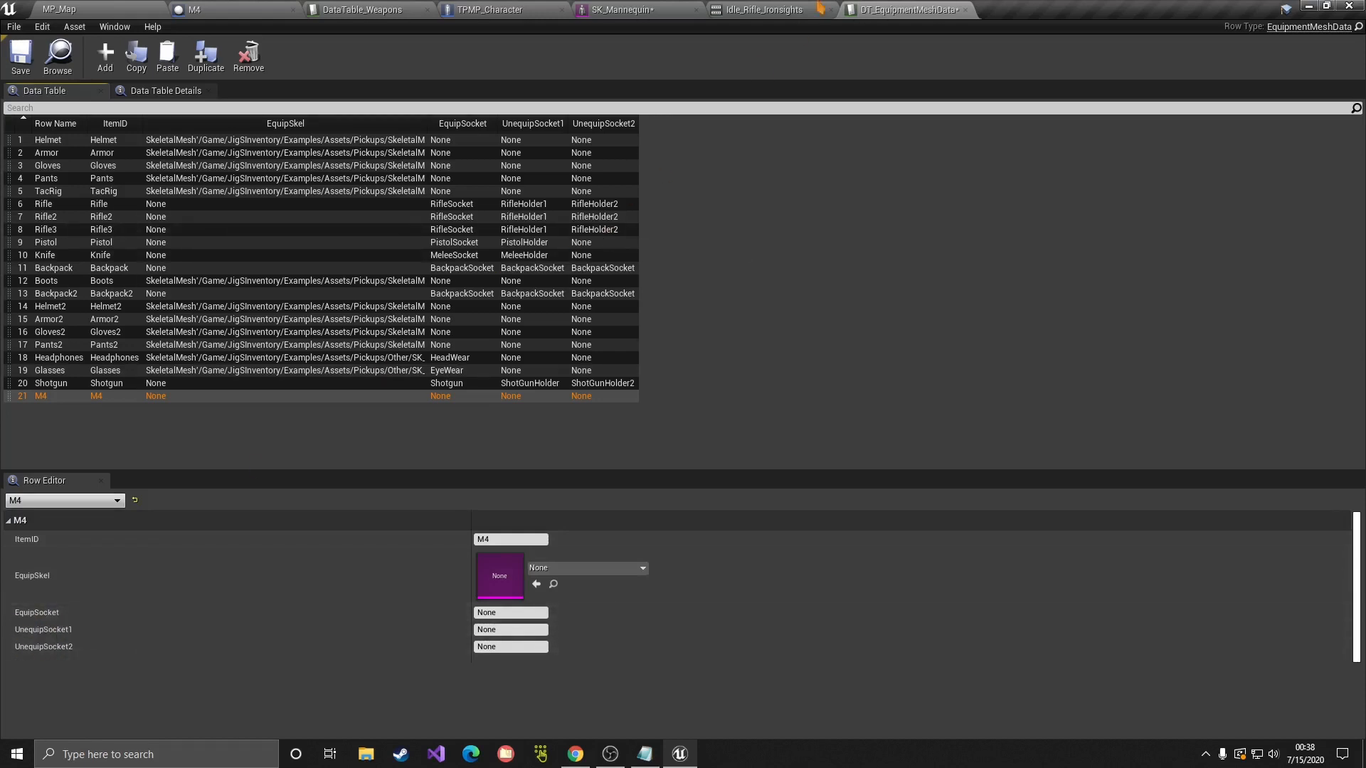
Step: Set the M4 row's EquipSocket to M4Socket, matching the skeleton's hand_r socket, and save the table
click(762, 10)
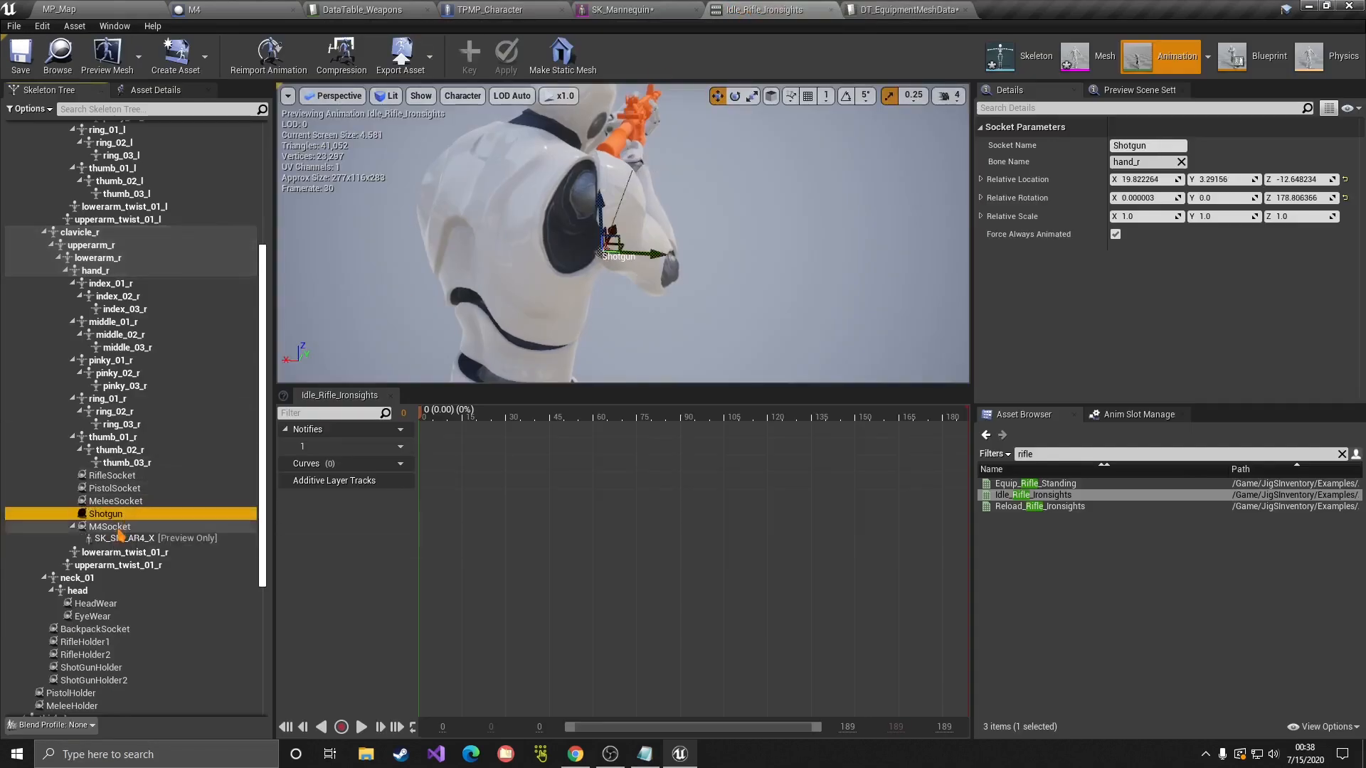
click(890, 10)
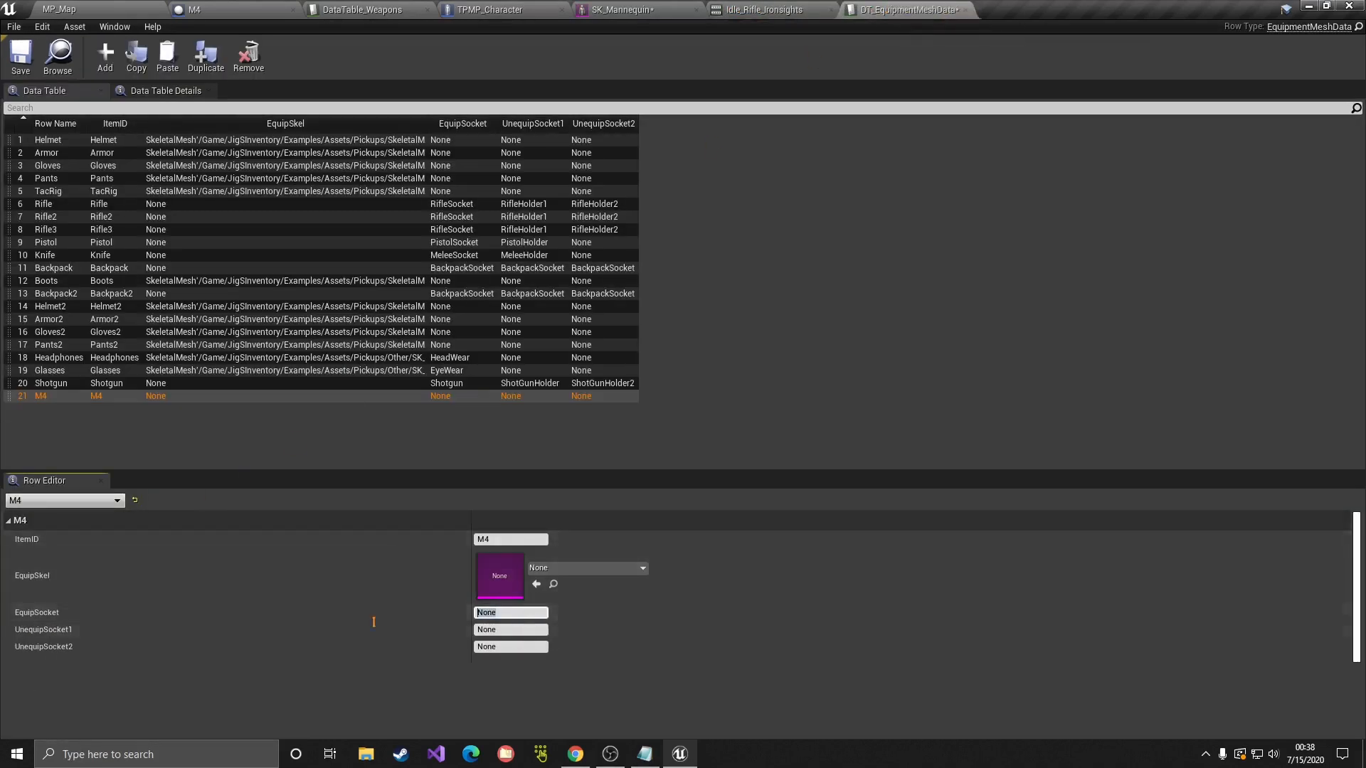
key(Return)
key(ctrl+s)
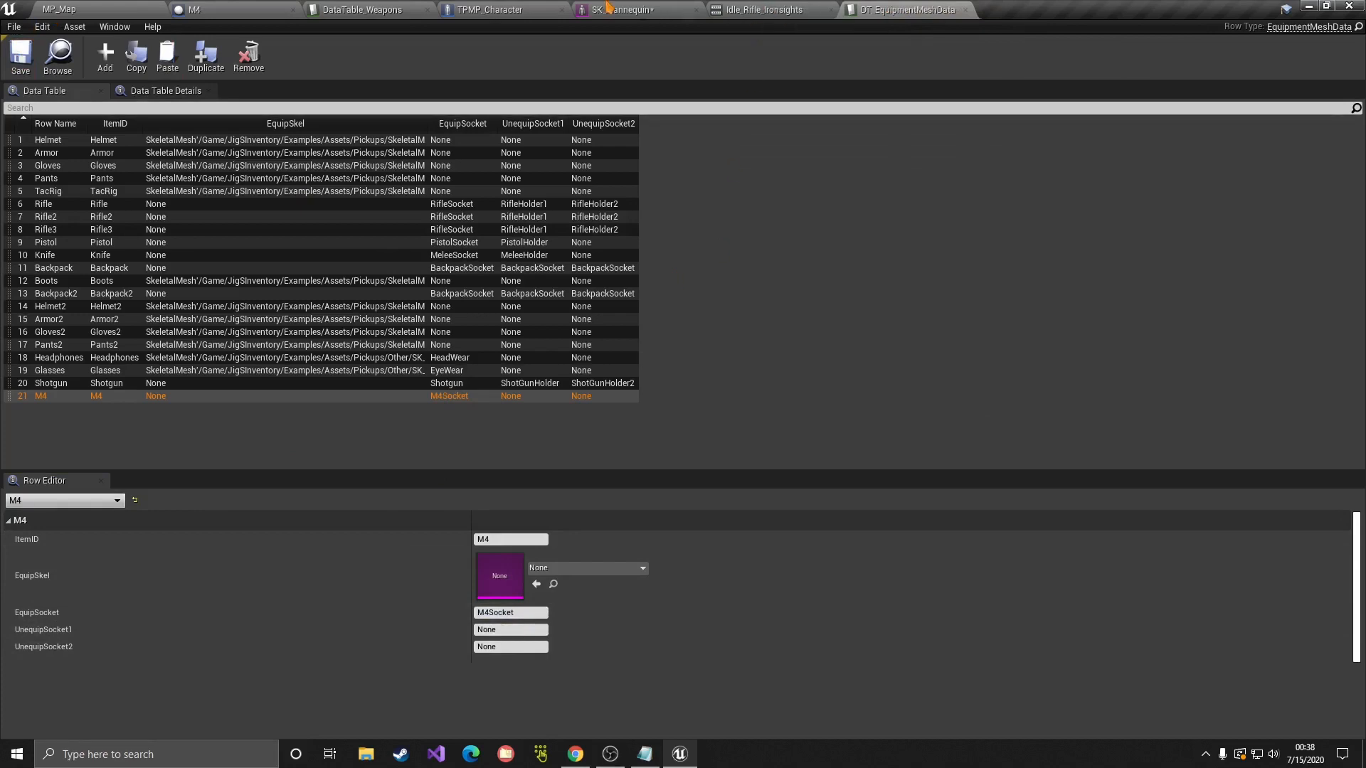
click(765, 9)
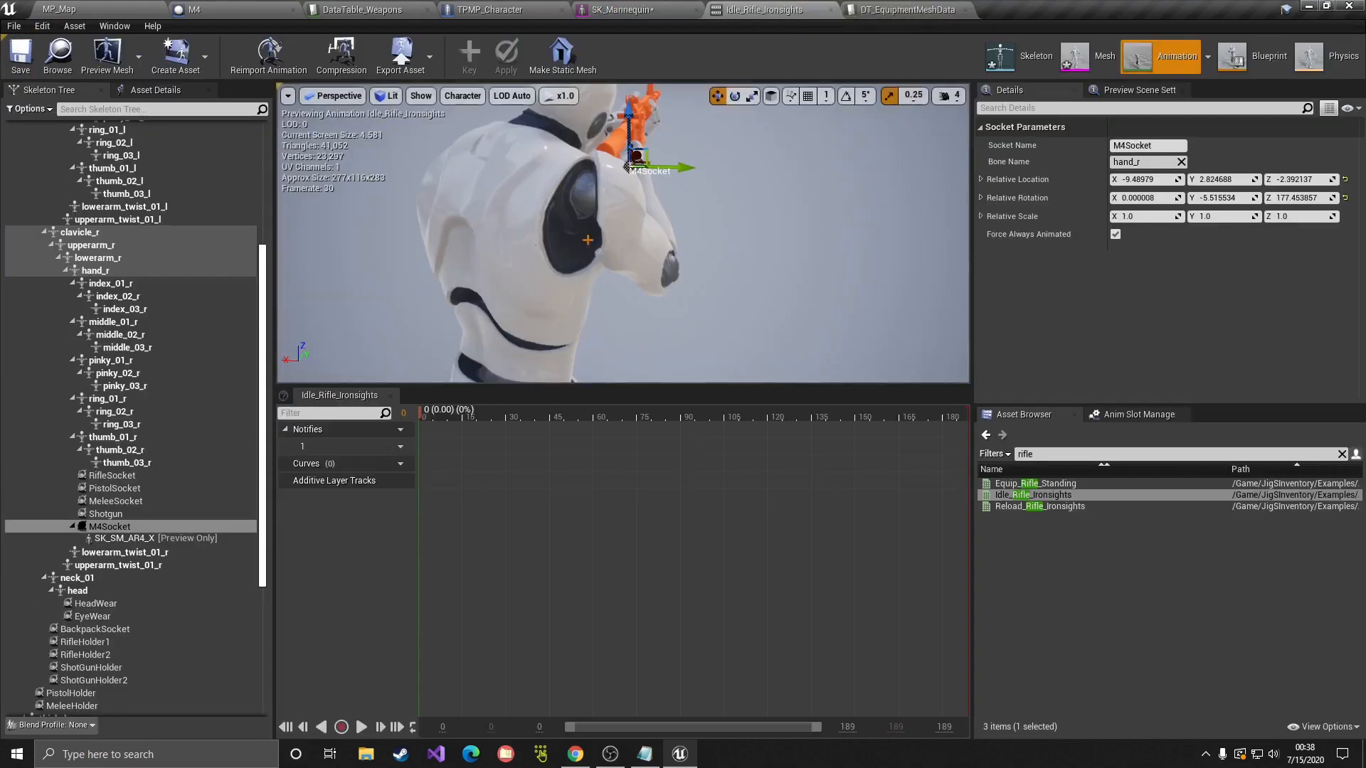
Step: Add a socket named M4Holder1 to the spine_03 bone
right_drag(588, 240, 640, 242)
click(543, 245)
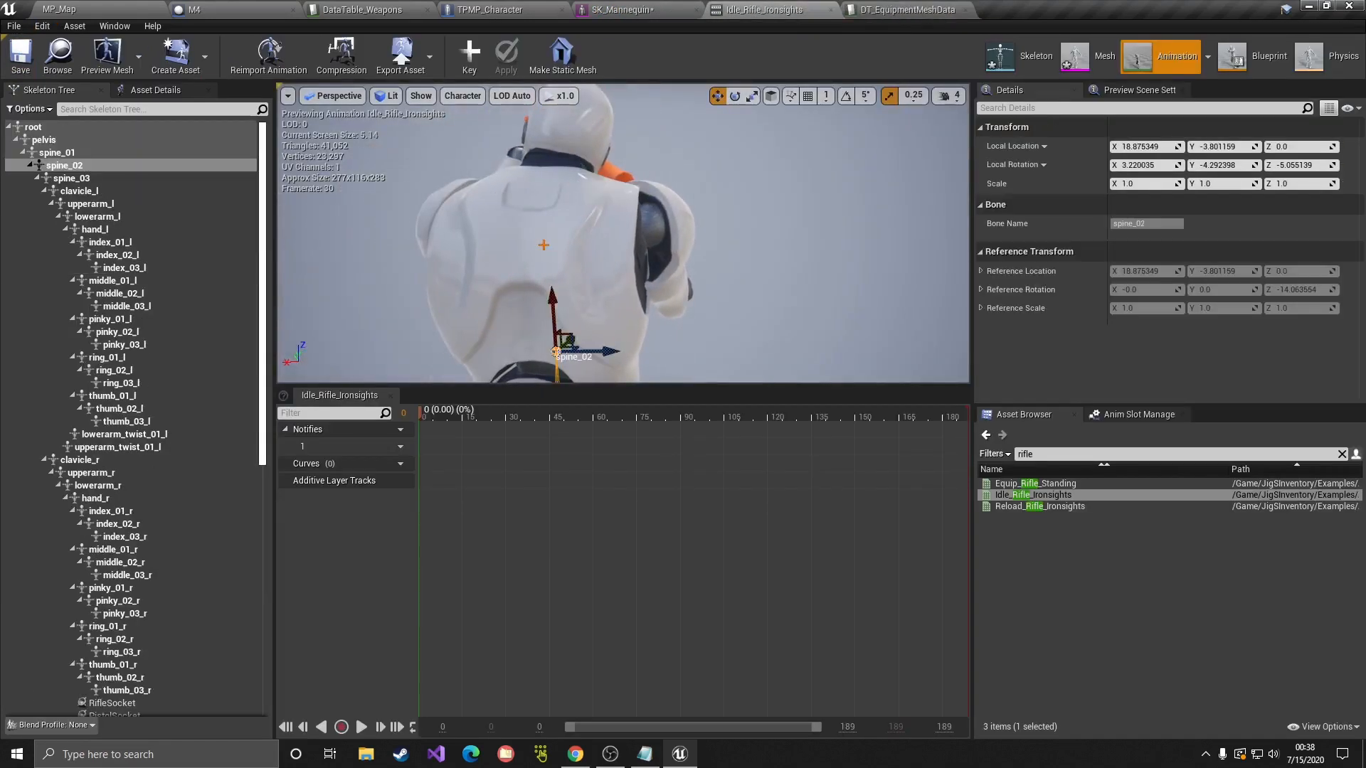
click(80, 168)
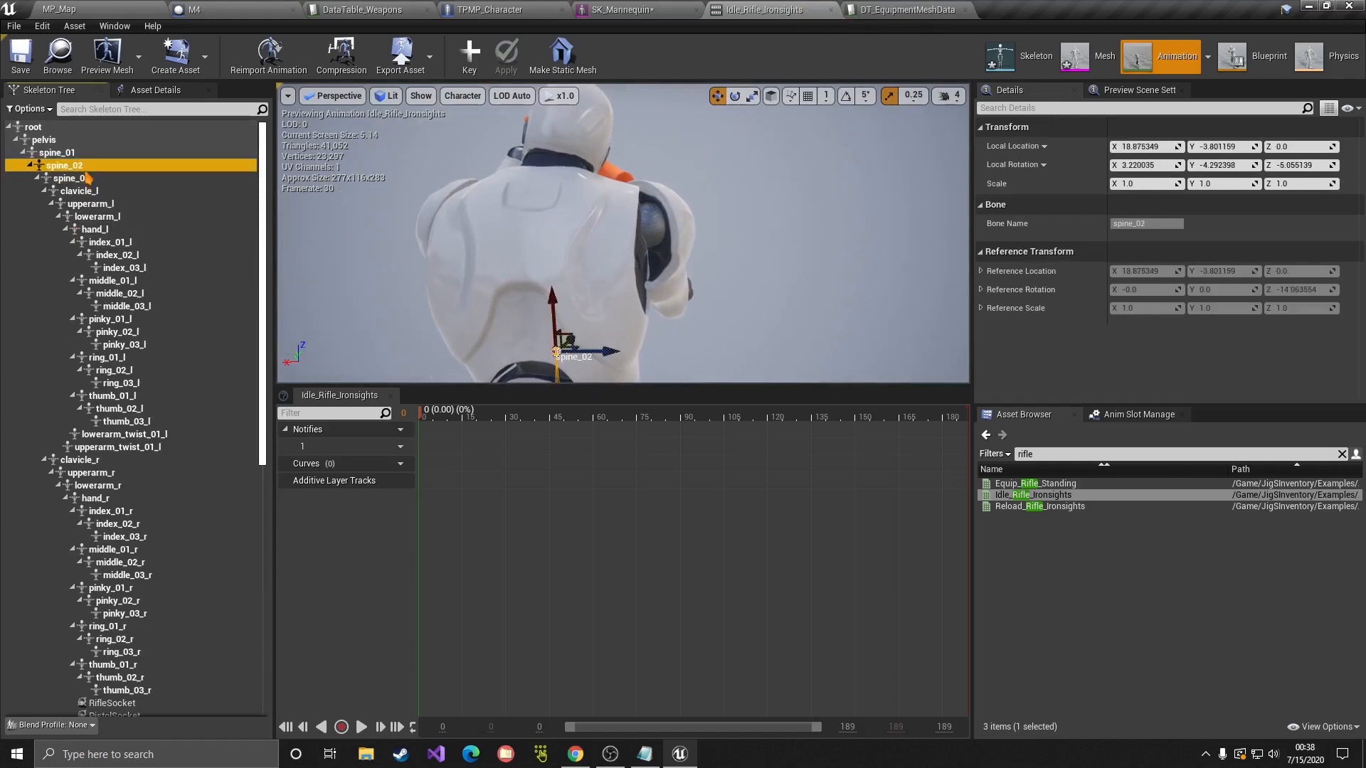
click(87, 178)
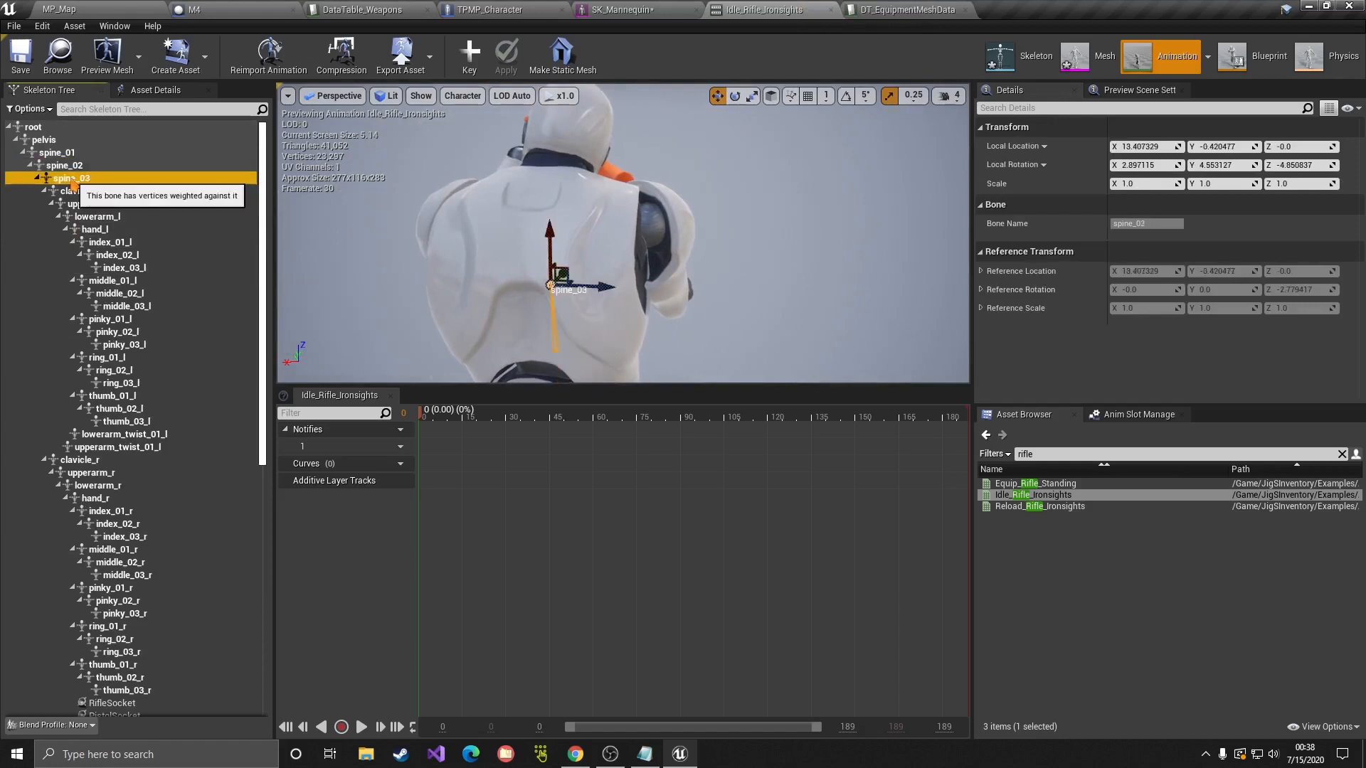
right_click(71, 178)
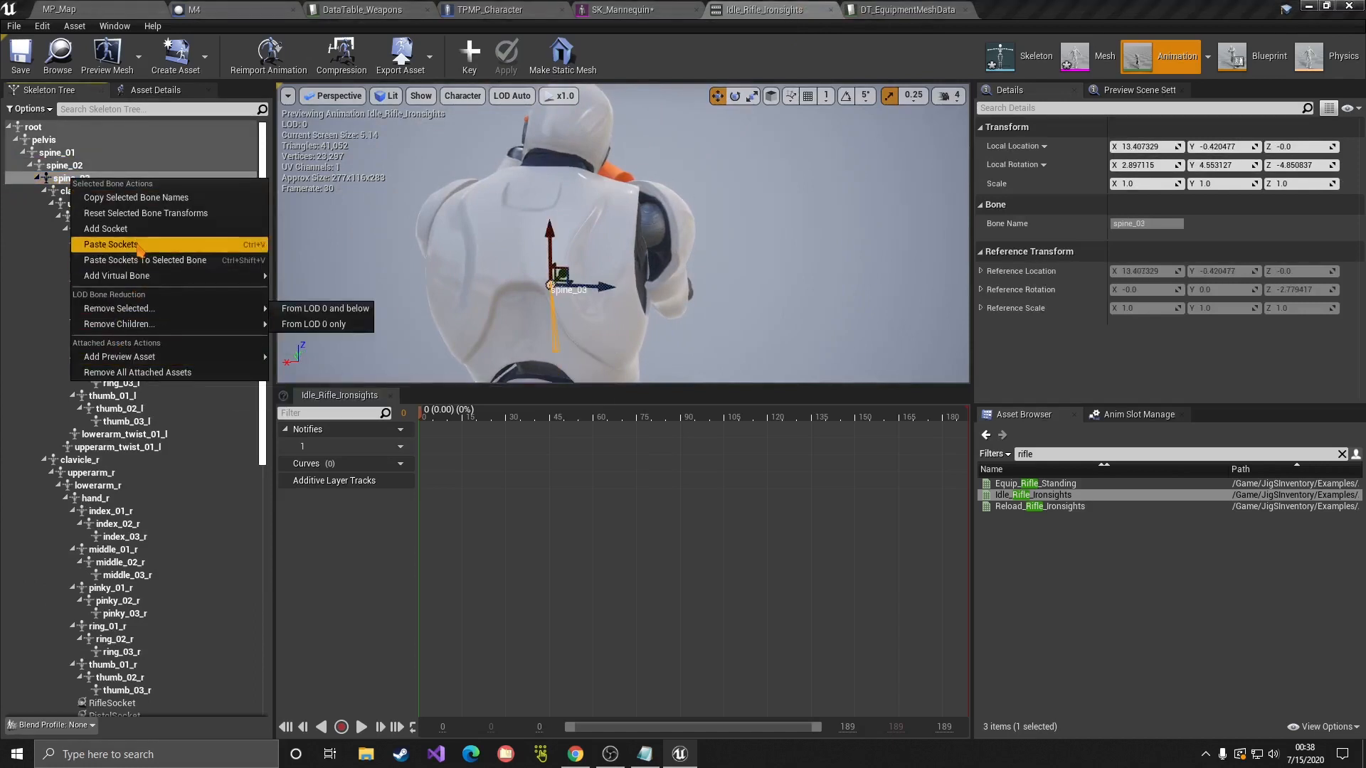
click(138, 229)
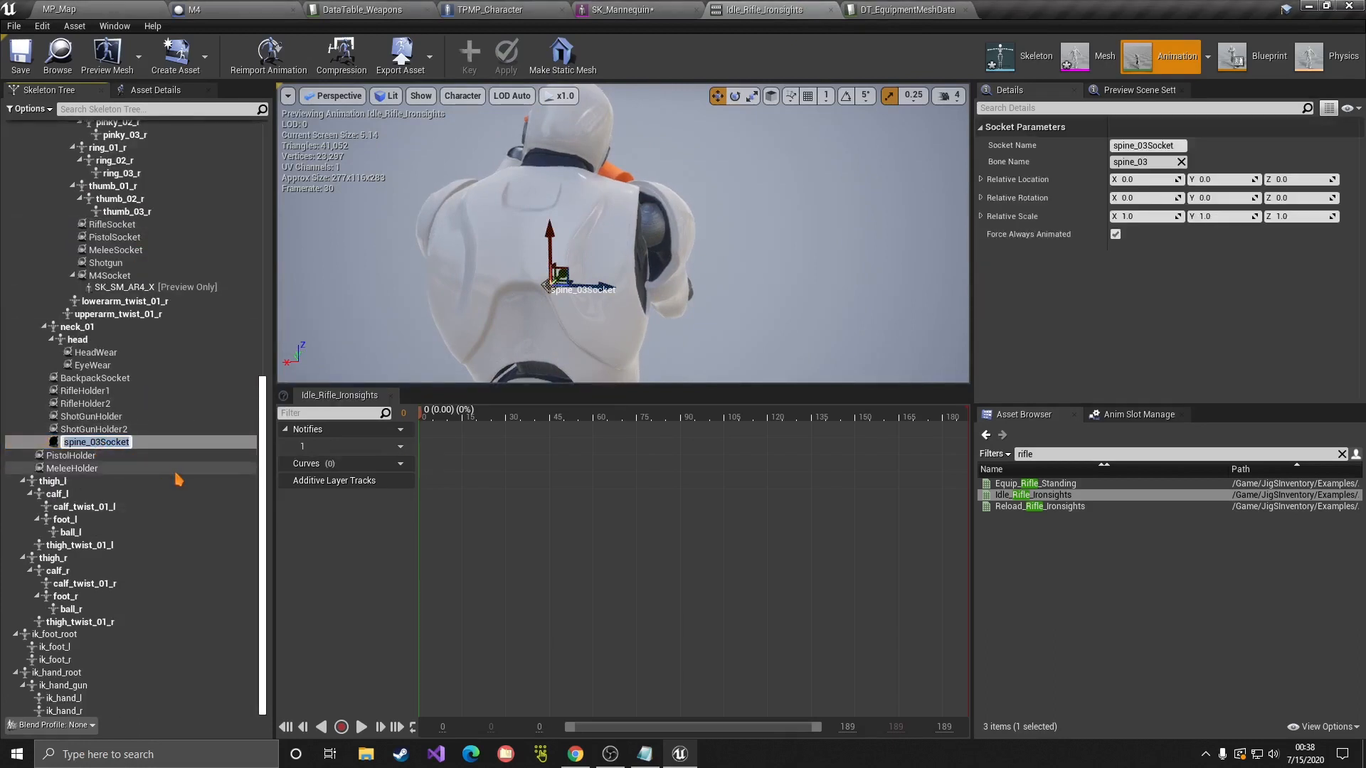
text(M4Holder1)
key(Return)
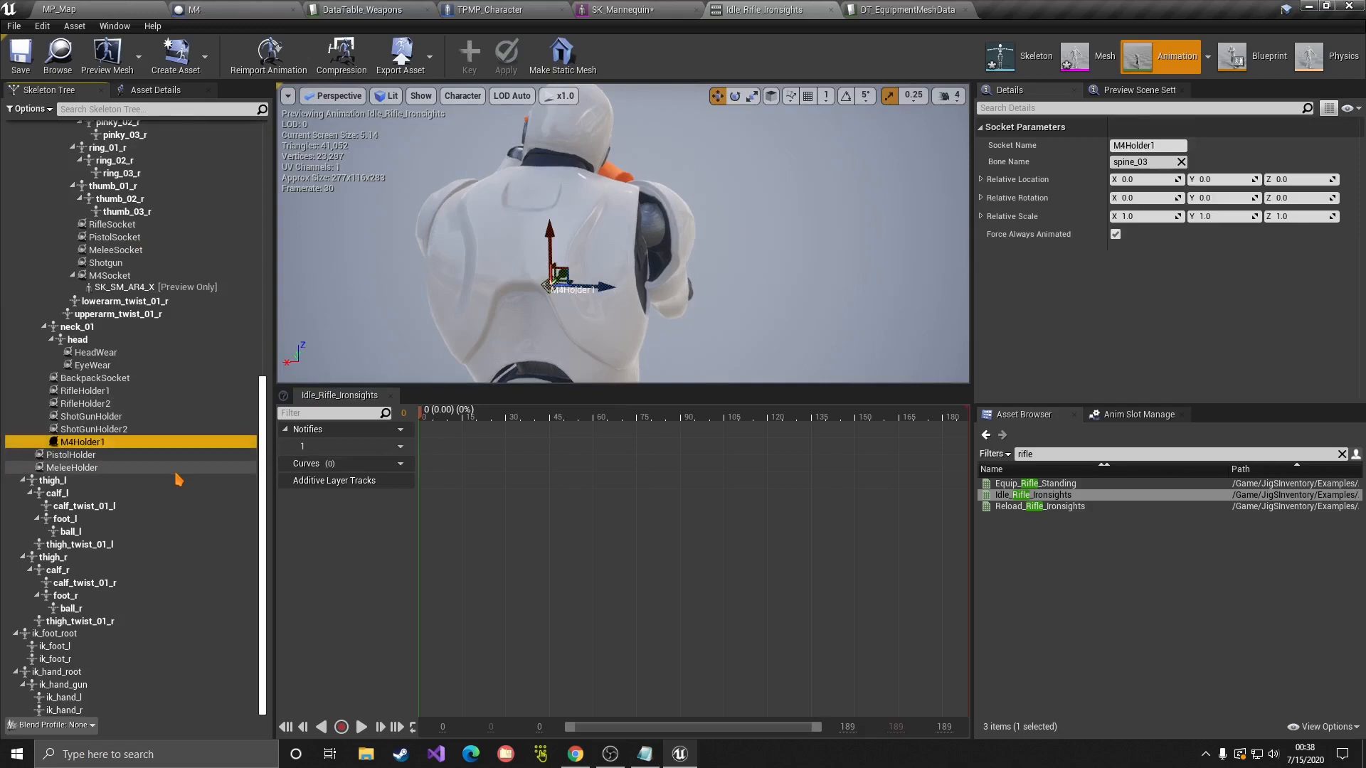
click(99, 418)
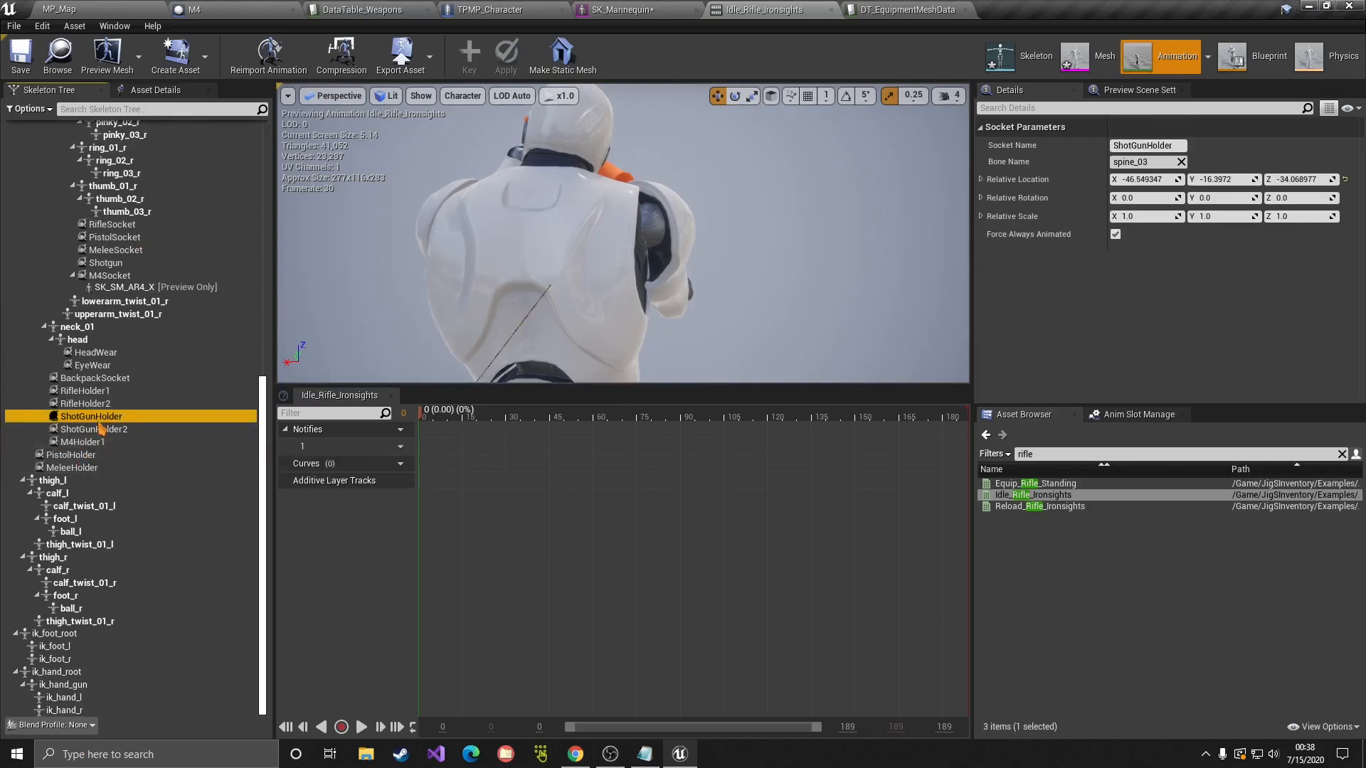
click(106, 445)
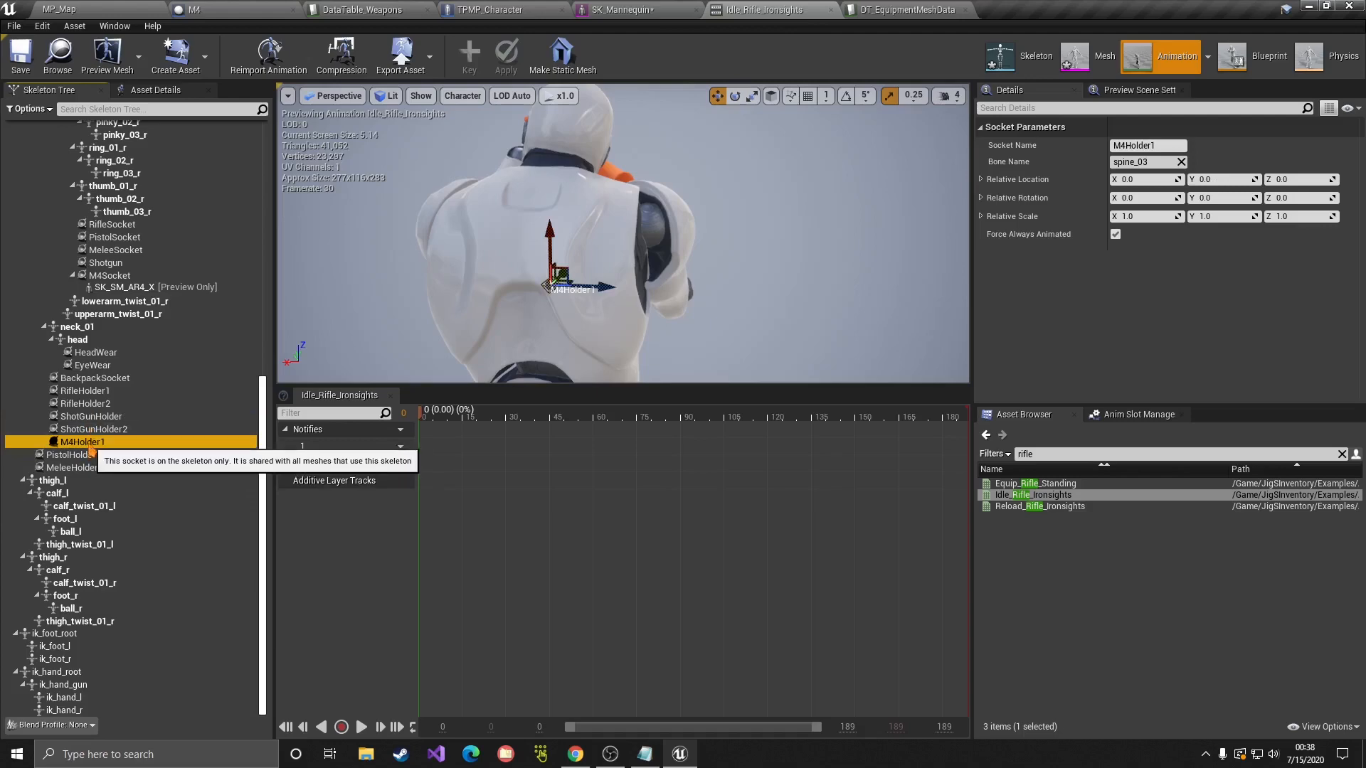
Step: Add a second spine_03 socket named M4Holder2 and copy the M4Holder1 name
scroll(128, 288, up, 12)
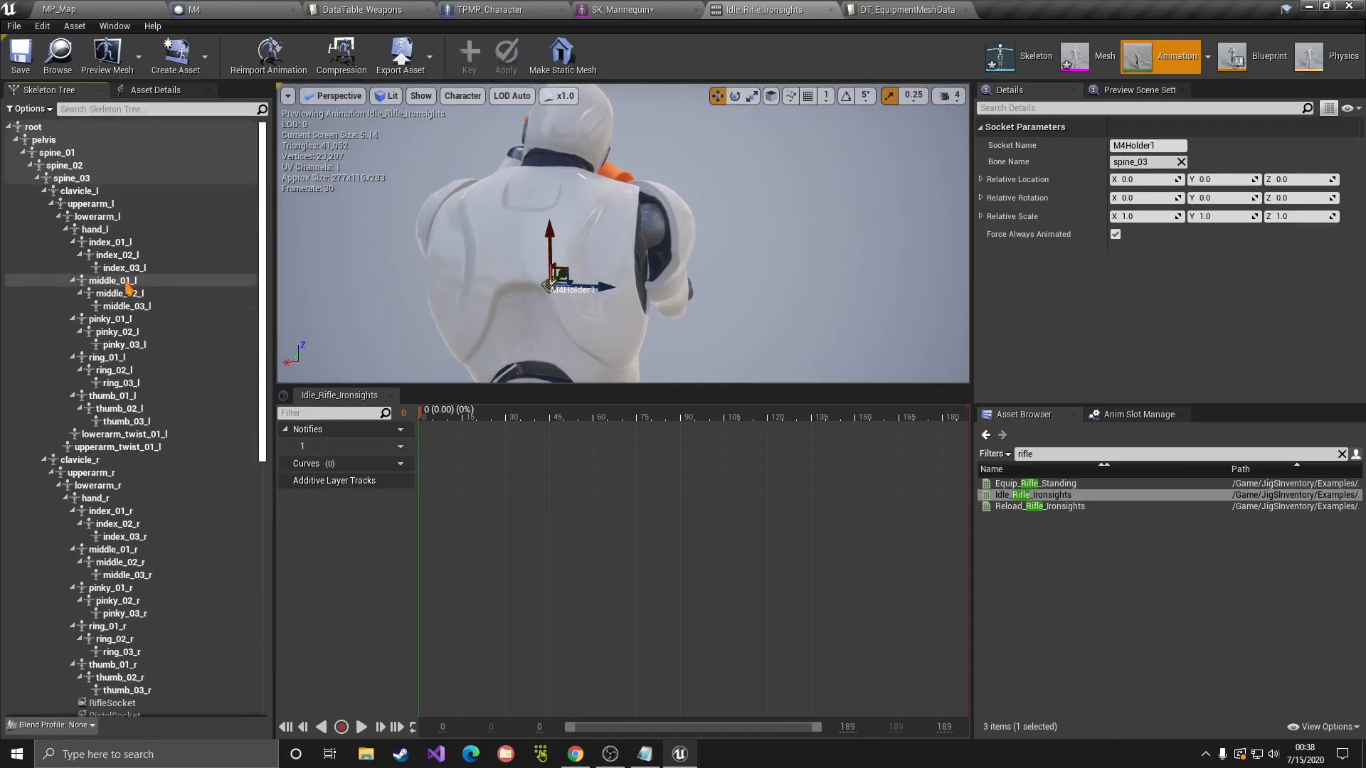
click(80, 180)
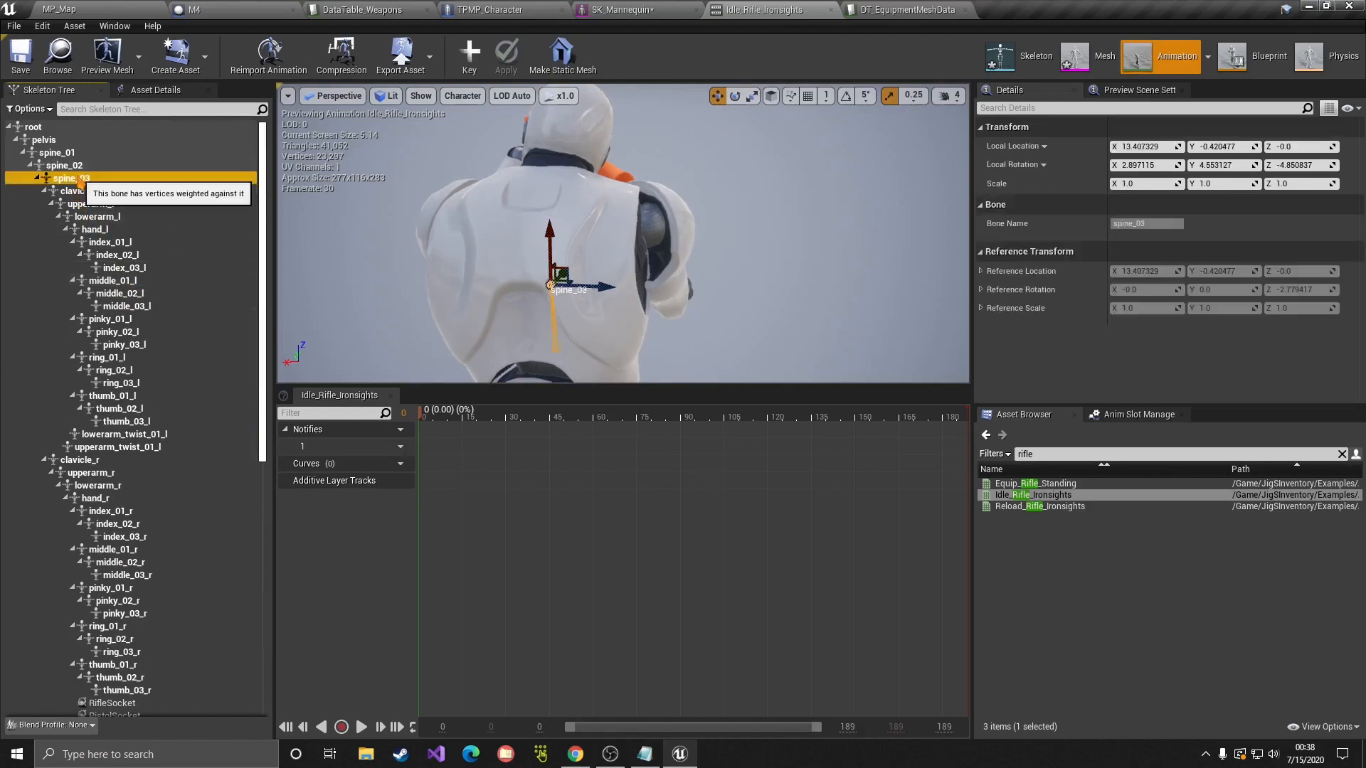
right_click(79, 180)
click(99, 232)
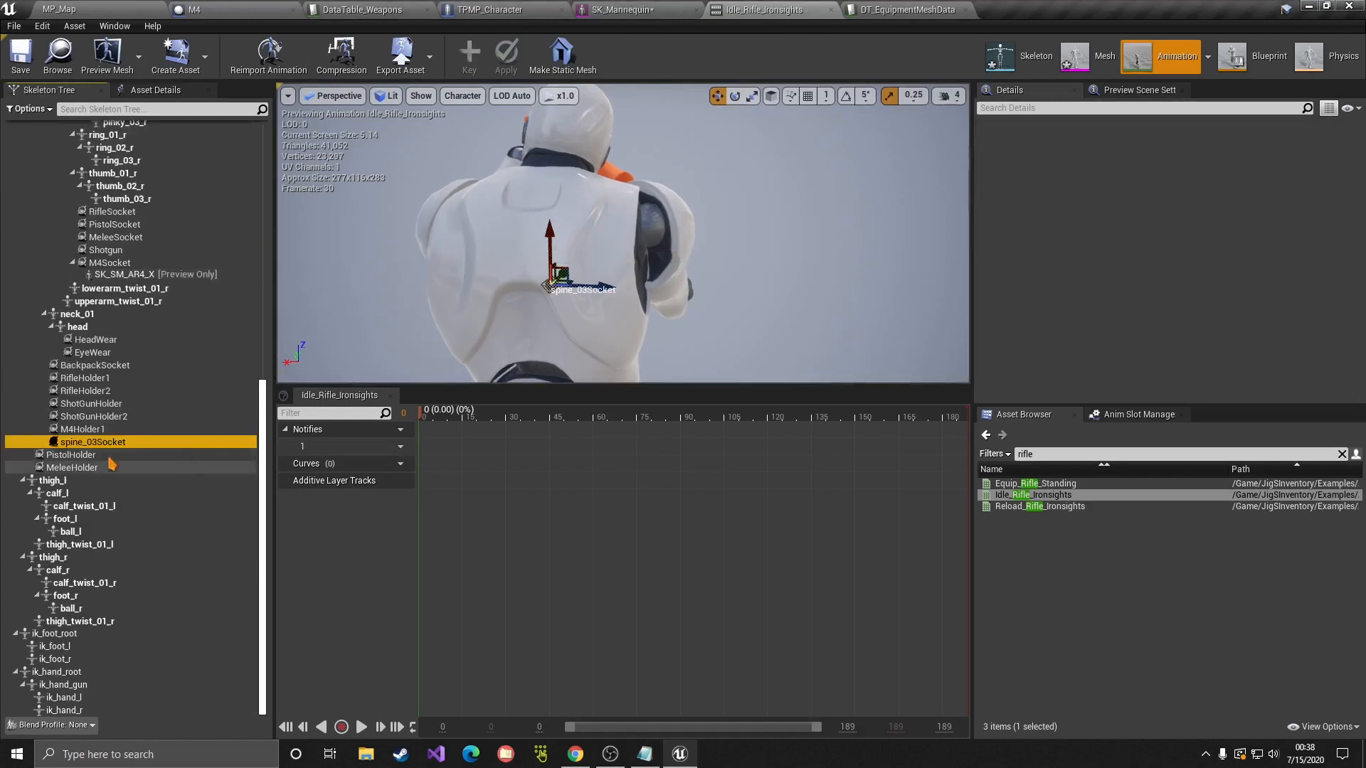
text(M4)
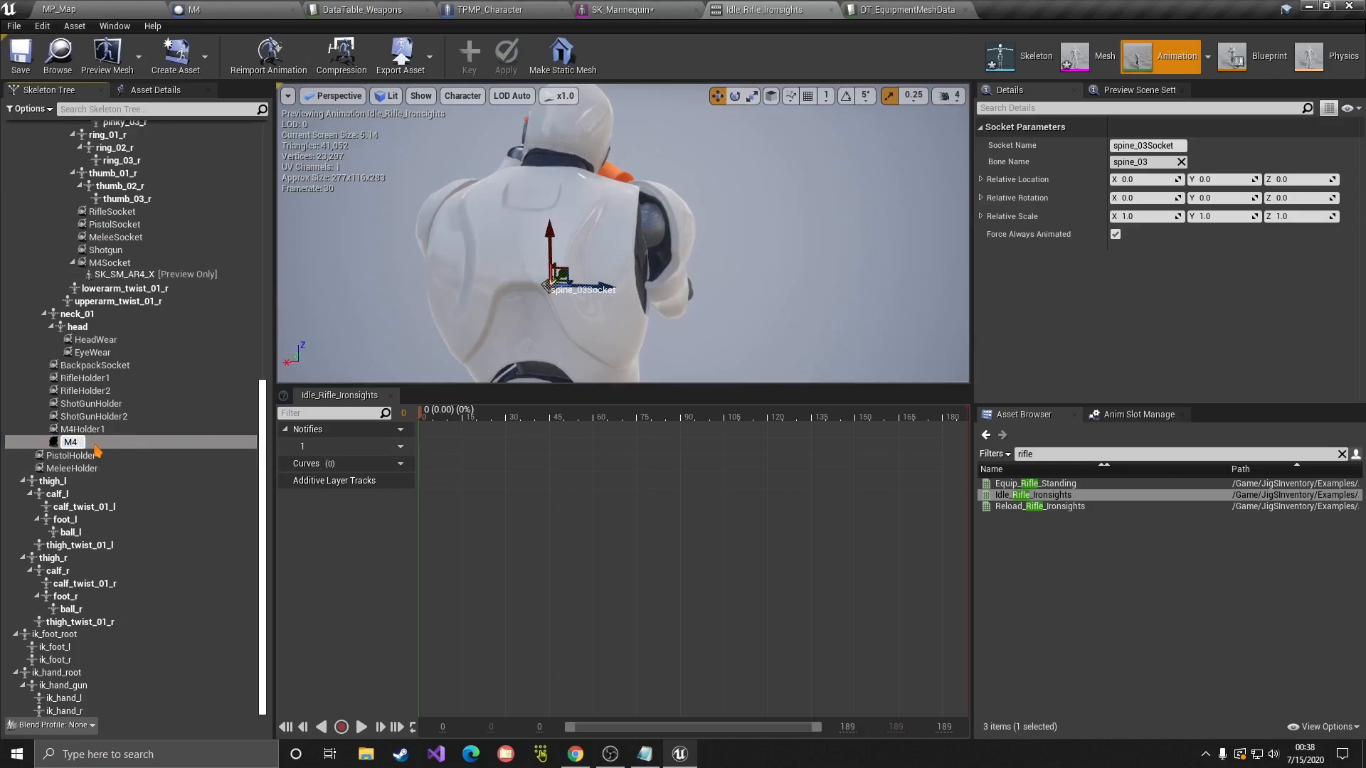
text(Holdeer1)
key(BackSpace)
text(2)
key(Return)
double_click(85, 432)
key(ctrl+c)
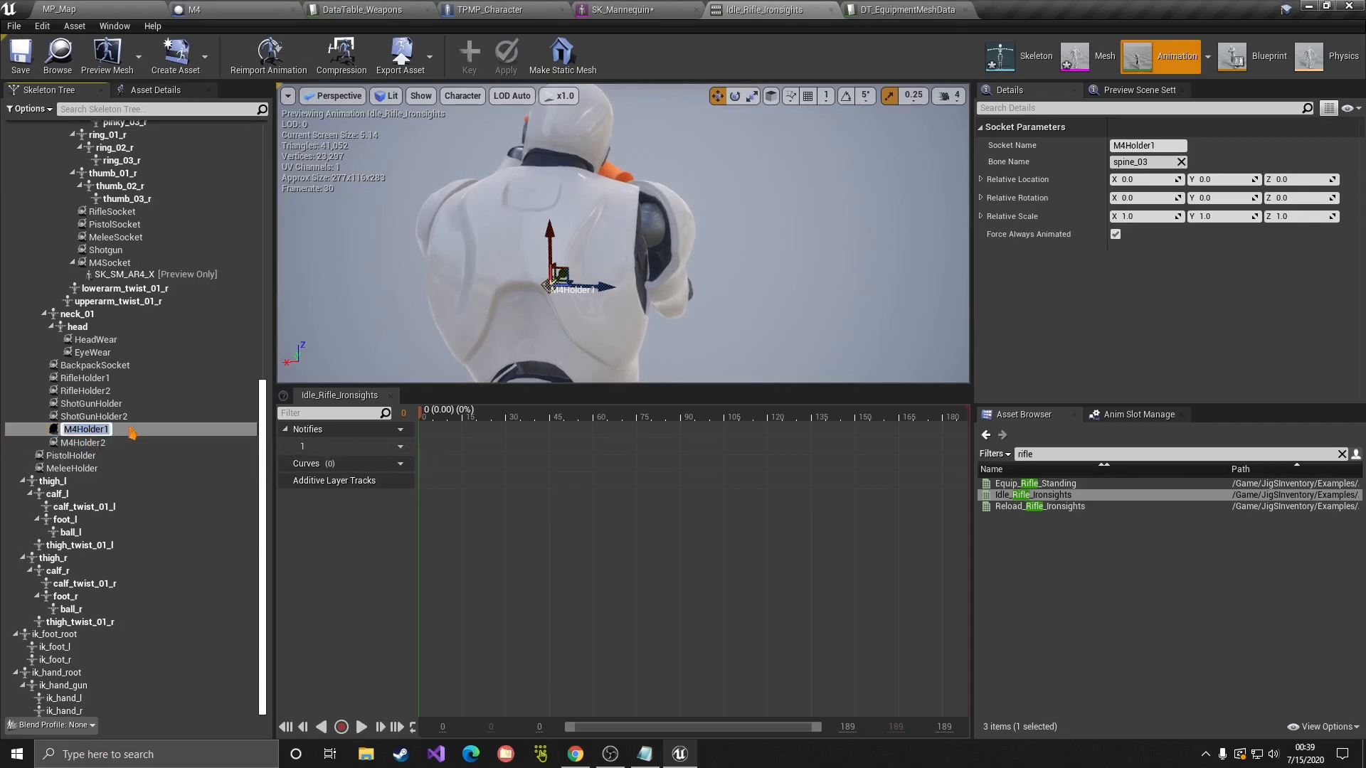
click(903, 10)
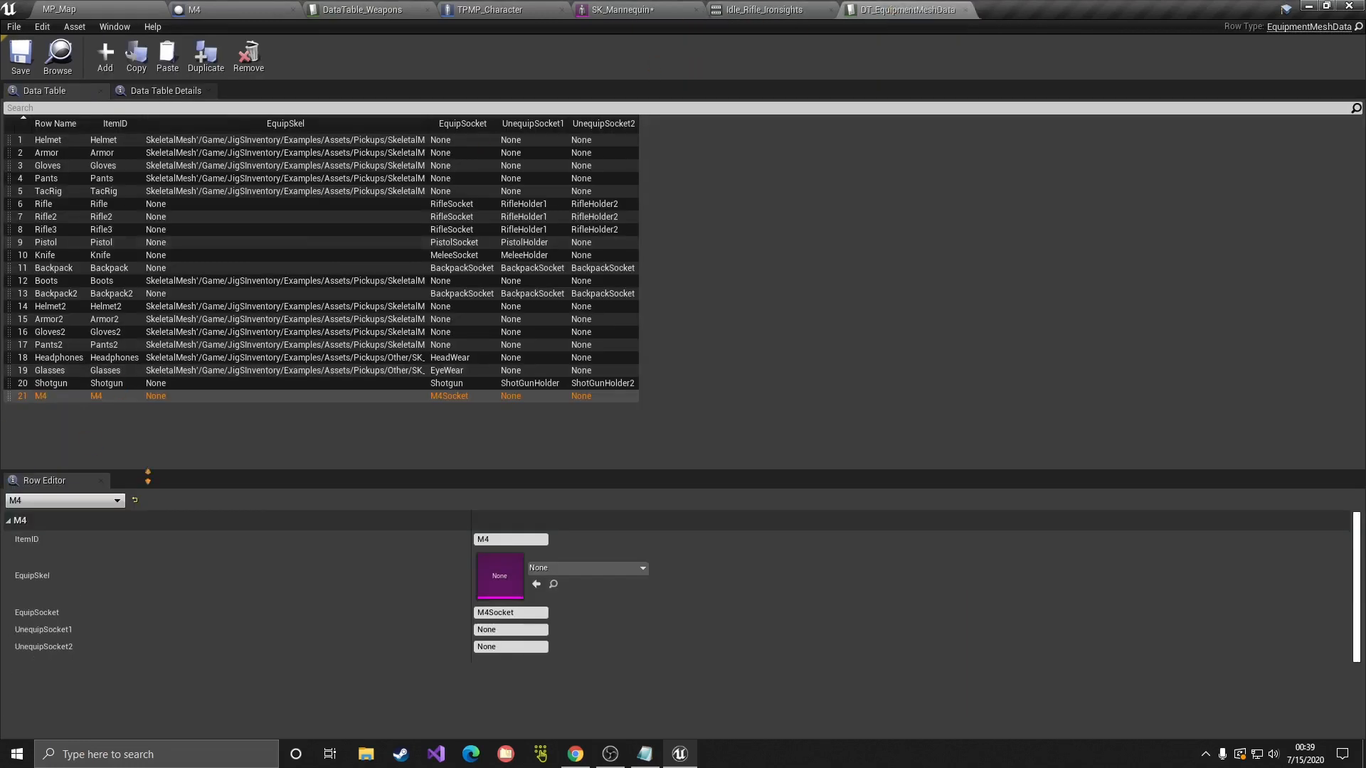
Step: Paste M4Holder1 into UnequipSocket1, enter M4Holder2 in UnequipSocket2, and save DT_EquipmentMeshData
click(505, 629)
key(ctrl+v)
key(Return)
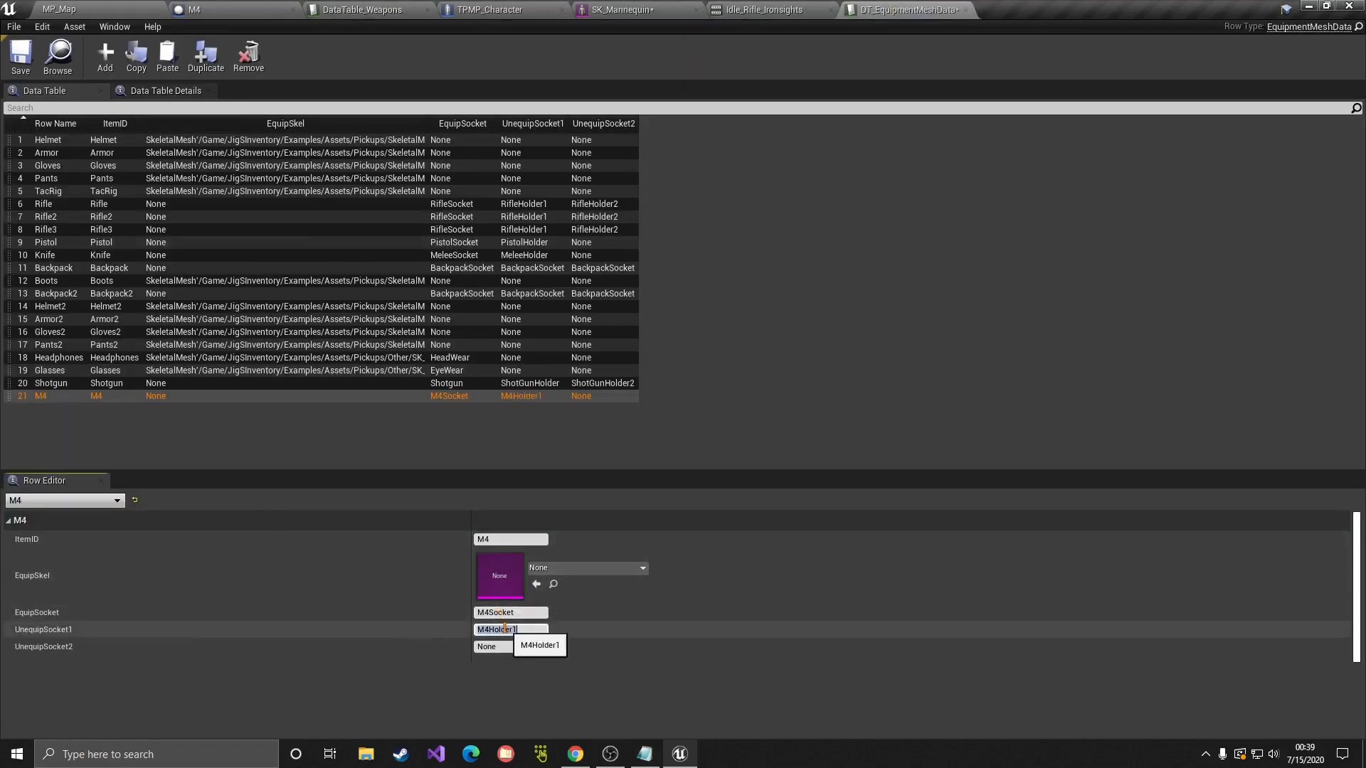
click(510, 648)
key(ctrl+v)
key(BackSpace)
text(2)
key(Return)
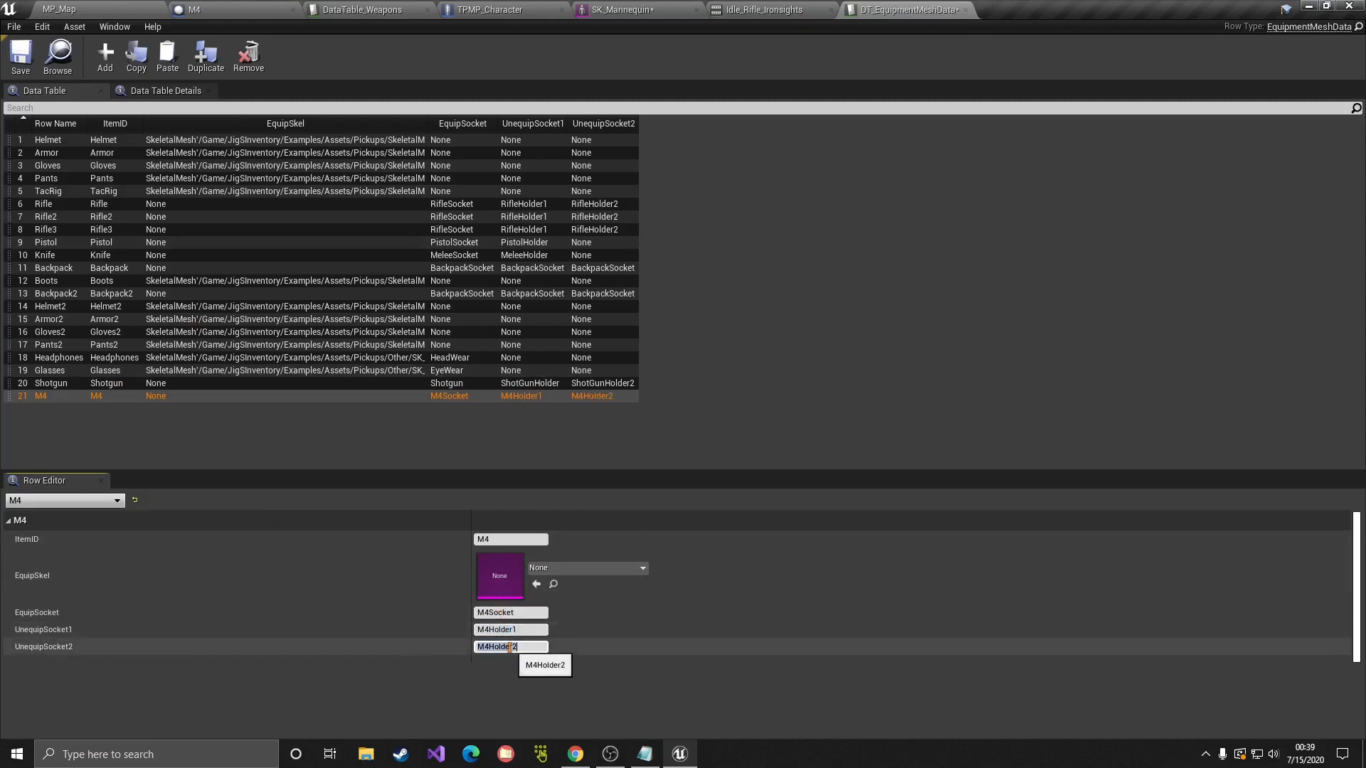
click(21, 57)
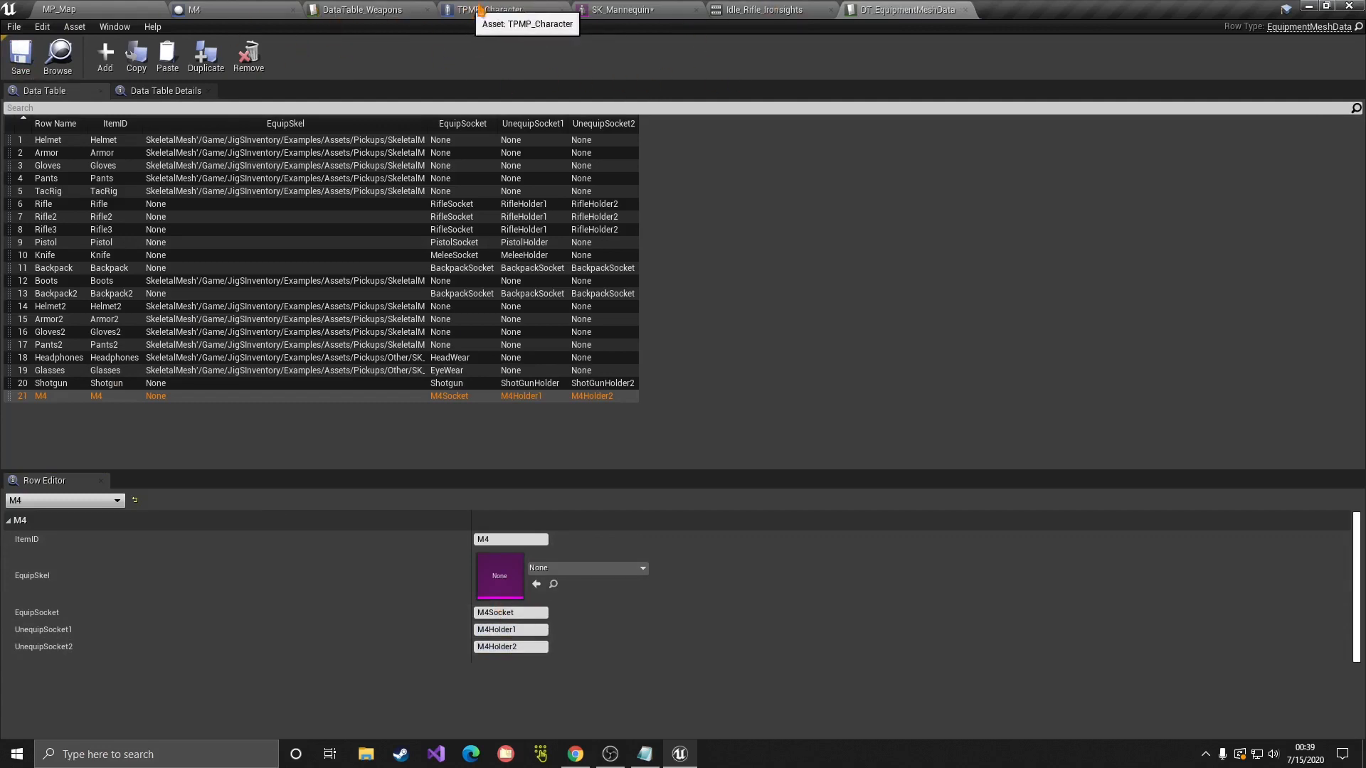
click(765, 10)
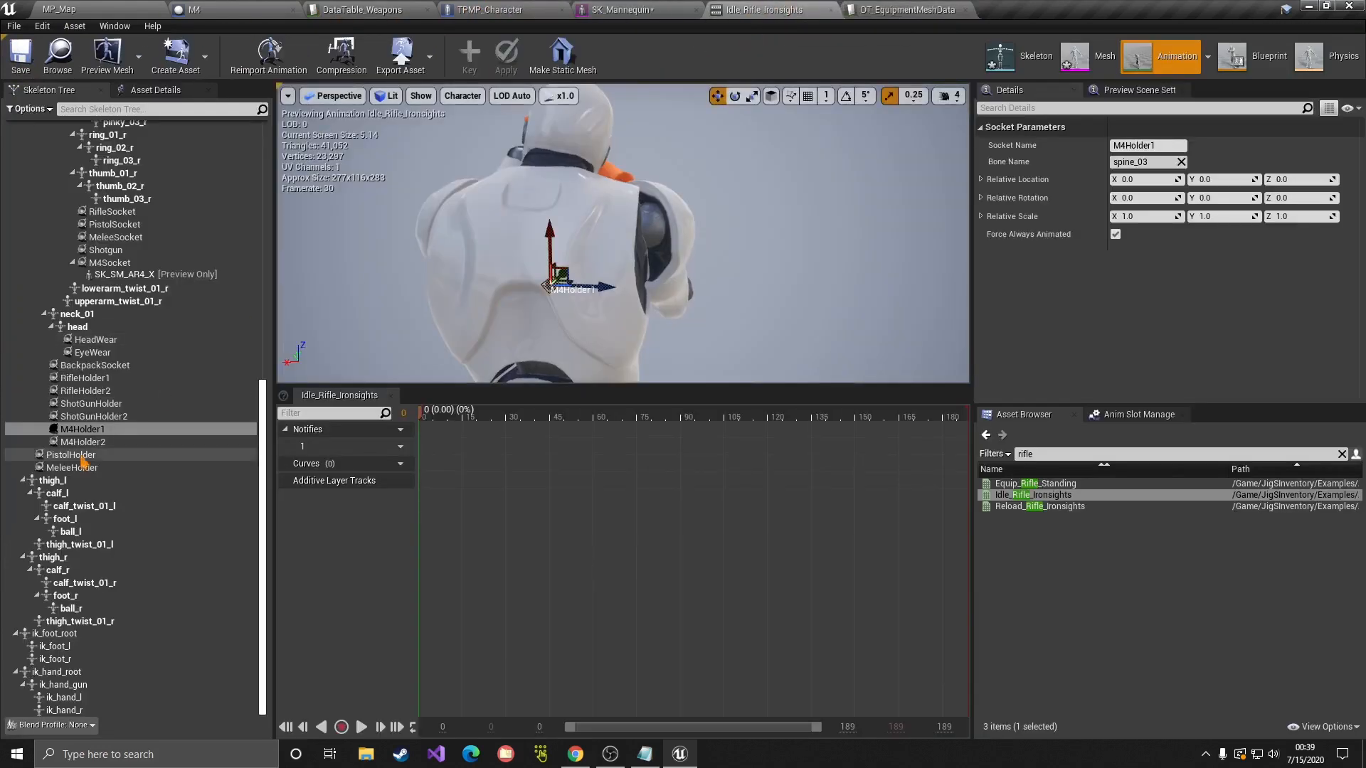
Step: Attach an SK_SM_AR4_X preview rifle to the M4Holder1 socket
click(81, 430)
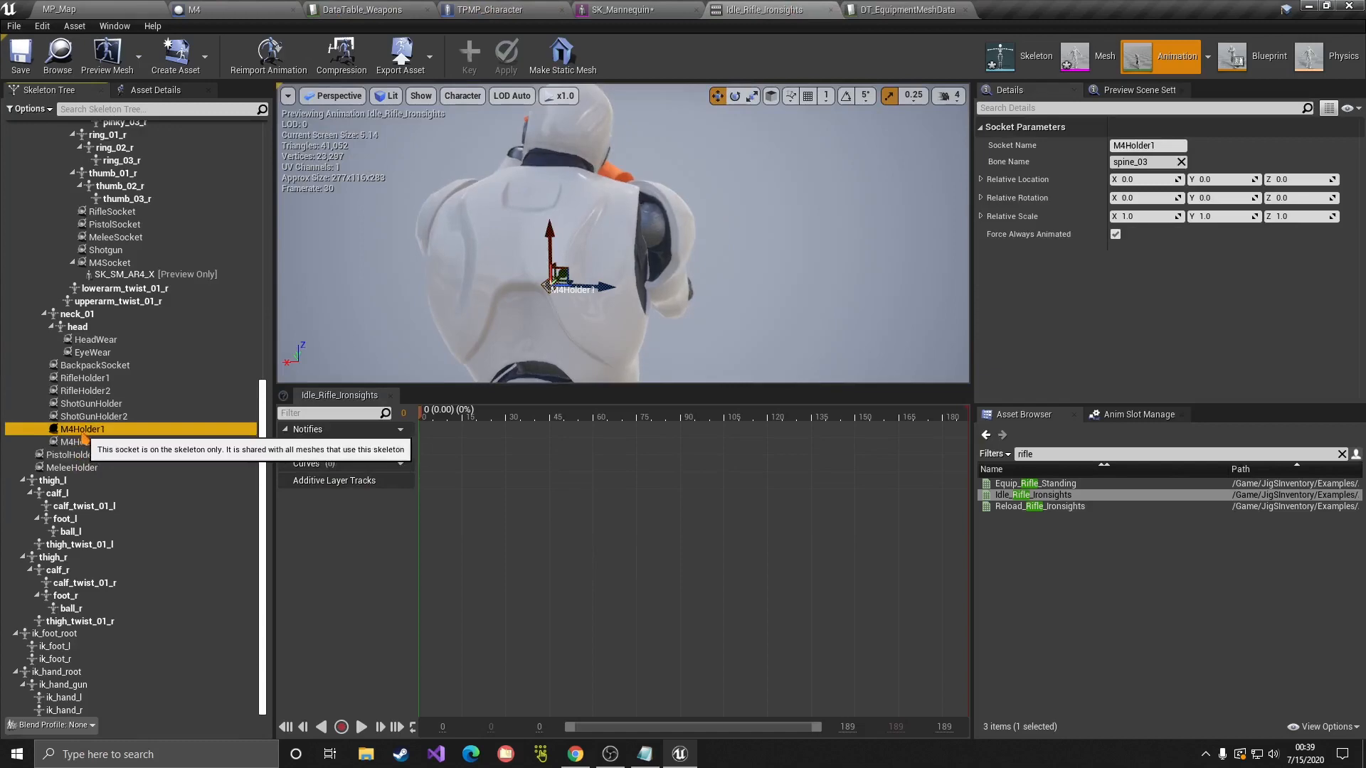
right_click(82, 432)
mouse_move(156, 599)
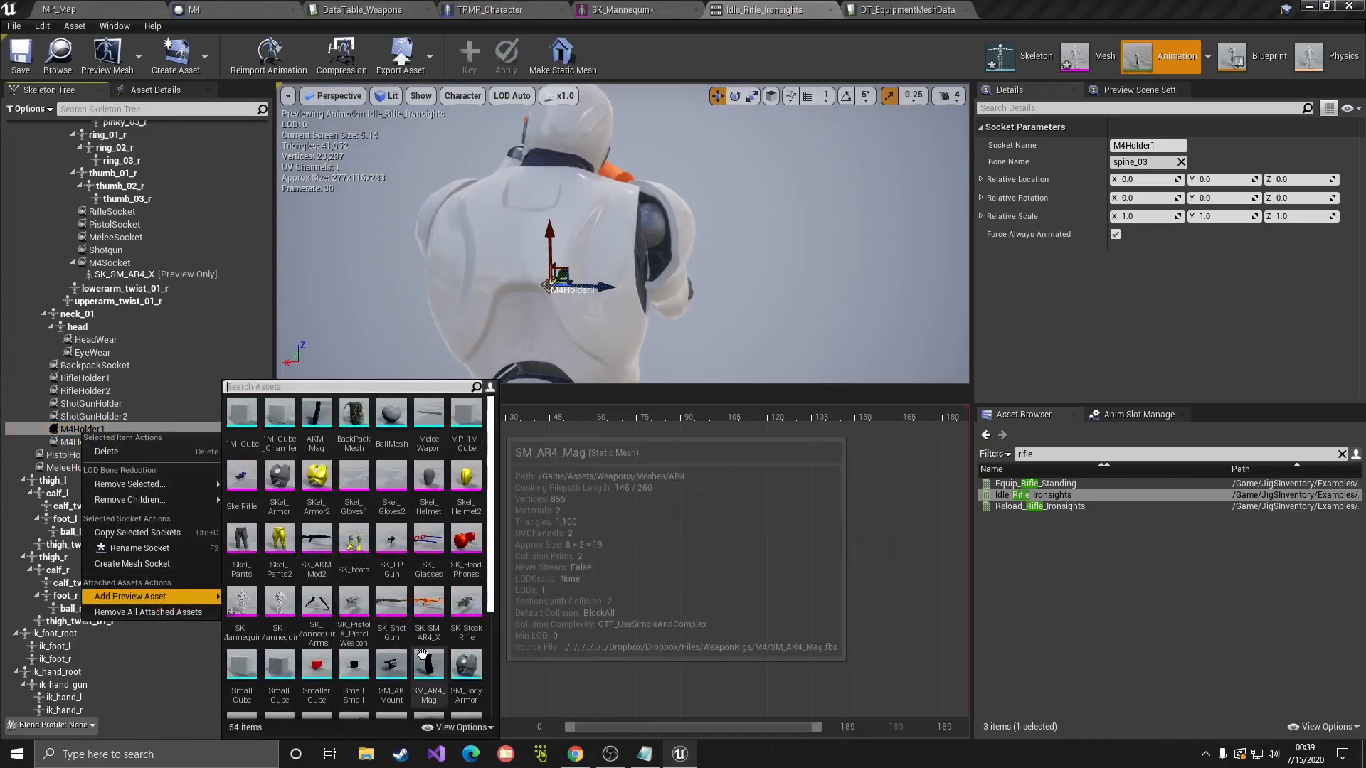
click(429, 603)
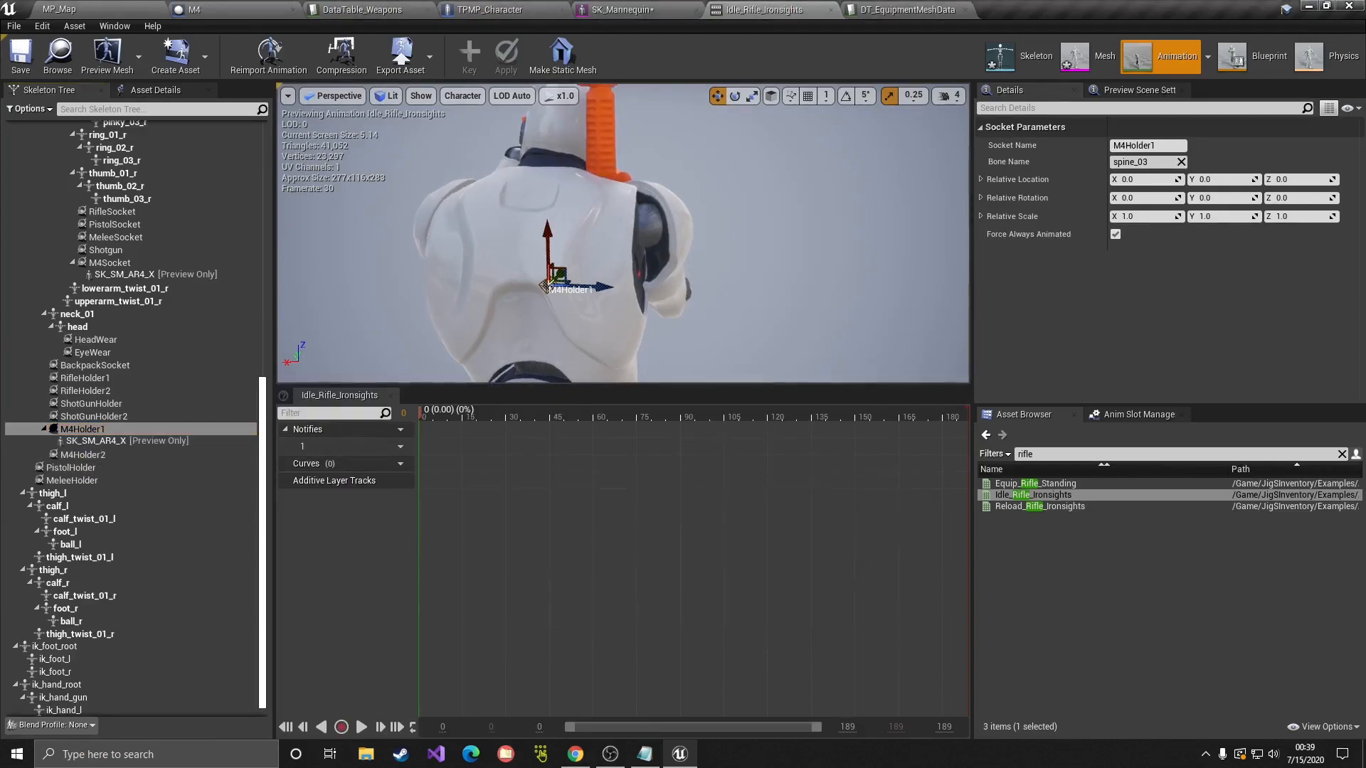
Step: Move and rotate M4Holder1 so the rifle rests on the back at 4.07, -17.85, -17.46
mouse_move(607, 287)
right_down()
mouse_move(579, 303)
mouse_move(626, 320)
mouse_move(606, 287)
right_up()
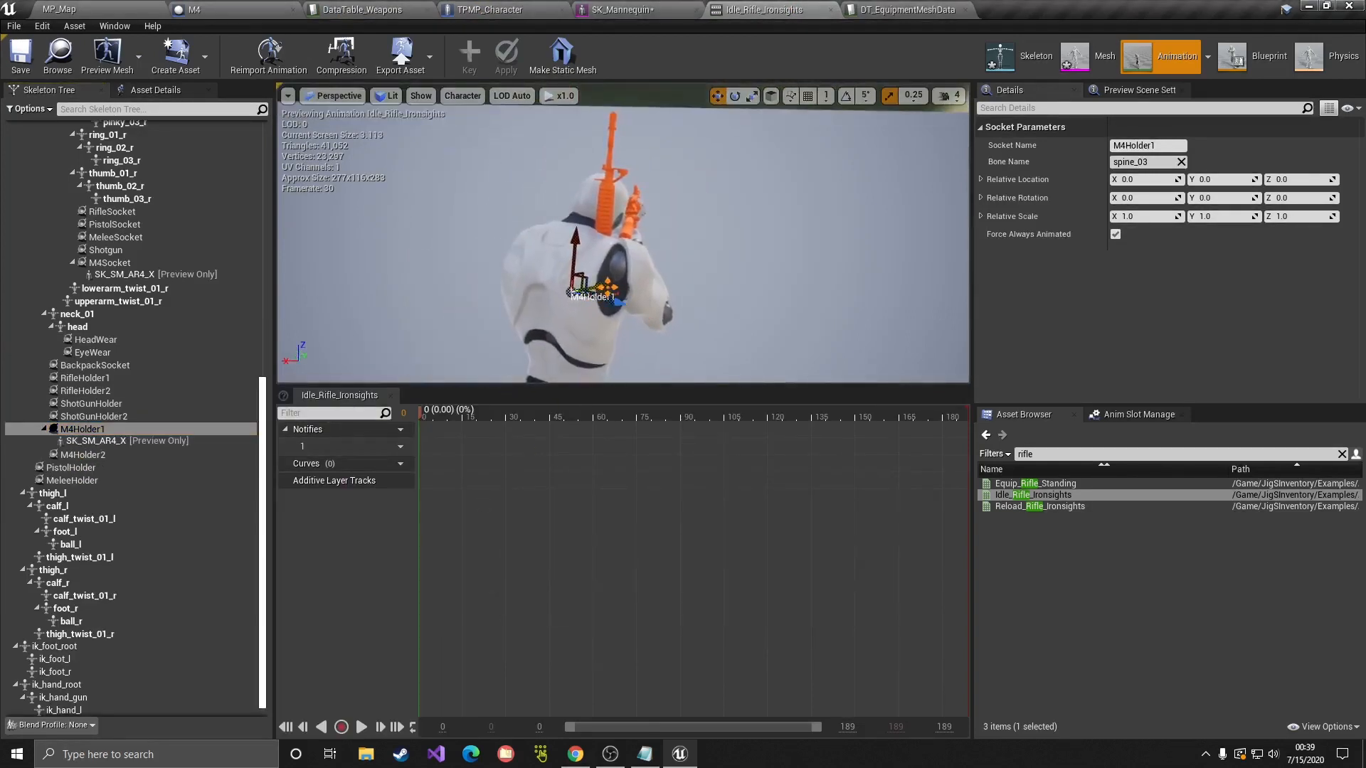
drag(572, 292, 555, 305)
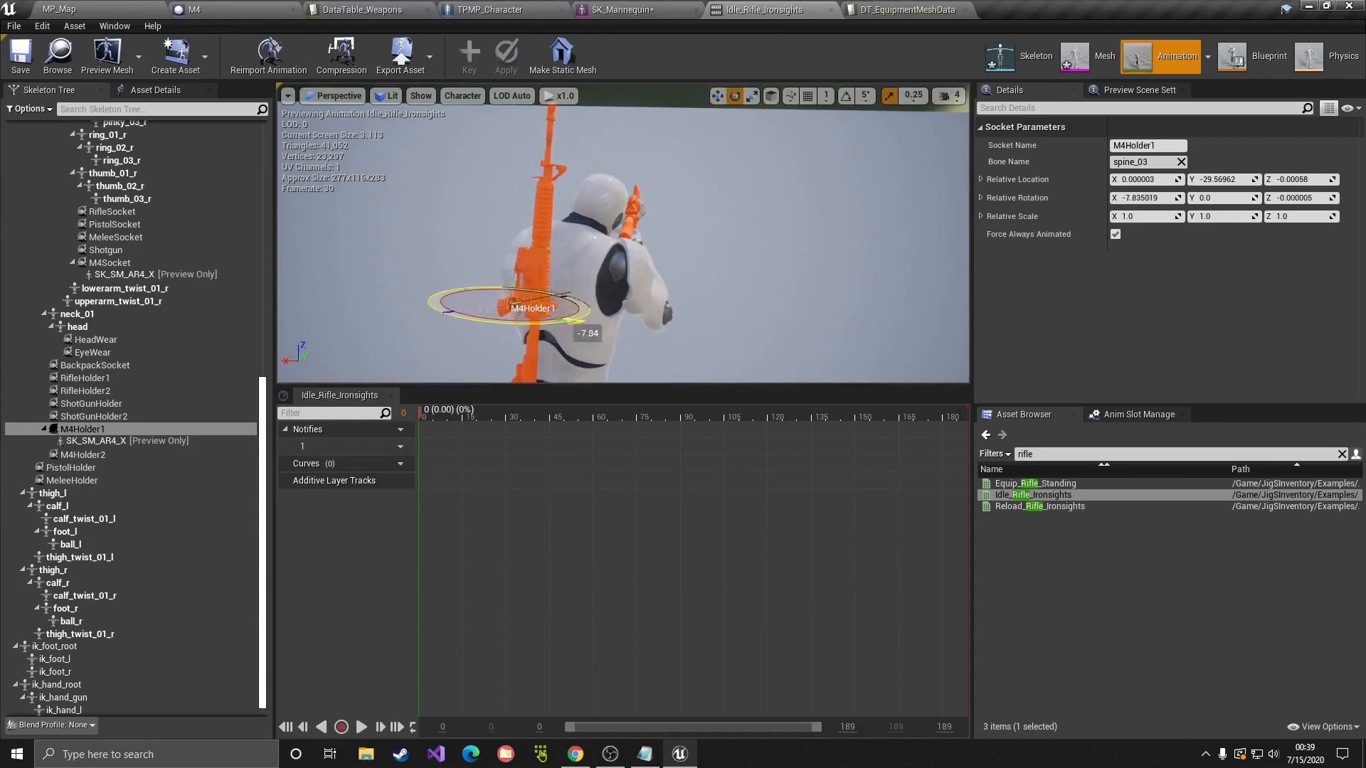
mouse_move(573, 322)
mouse_down()
mouse_move(559, 323)
mouse_move(584, 322)
mouse_up()
right_drag(640, 323, 679, 327)
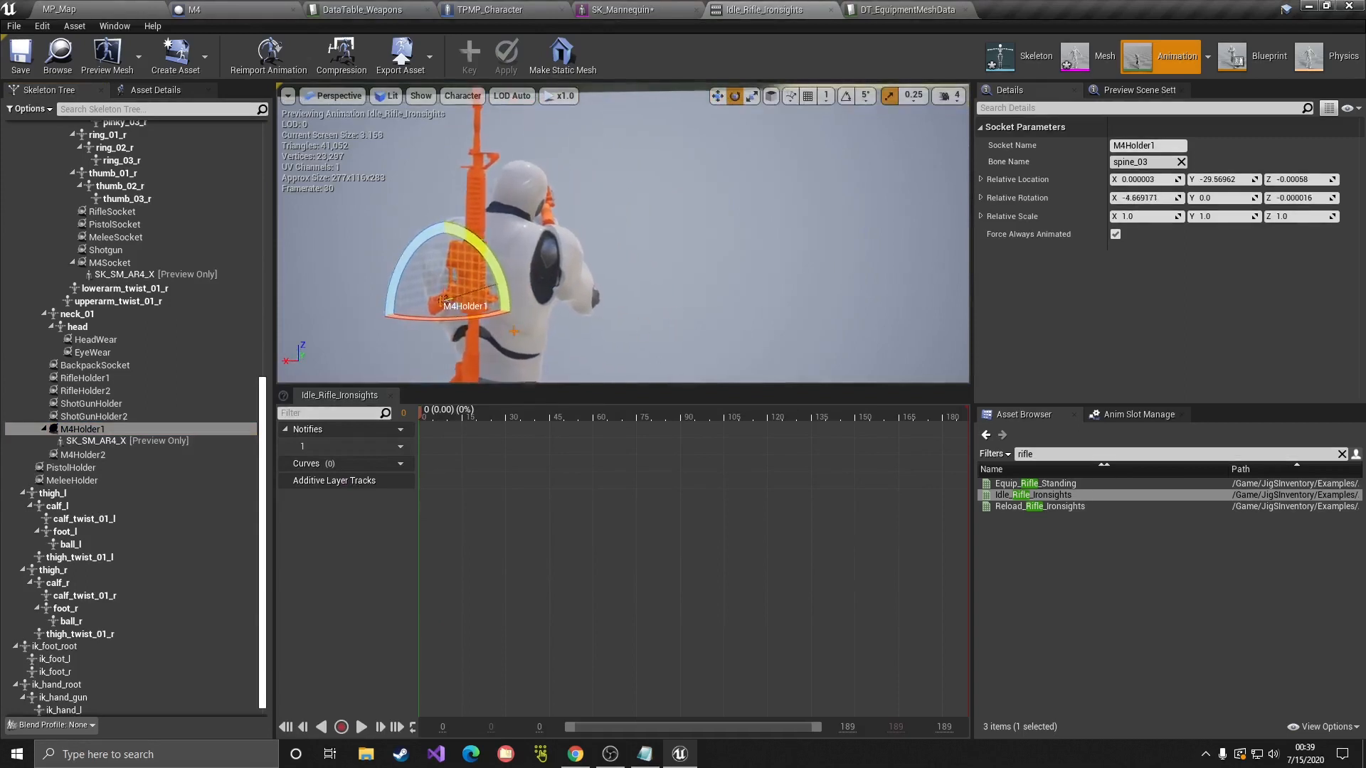
key(w)
drag(492, 311, 448, 311)
right_drag(455, 313, 573, 320)
drag(555, 281, 568, 255)
right_drag(568, 256, 687, 269)
drag(658, 285, 641, 287)
right_drag(640, 287, 467, 232)
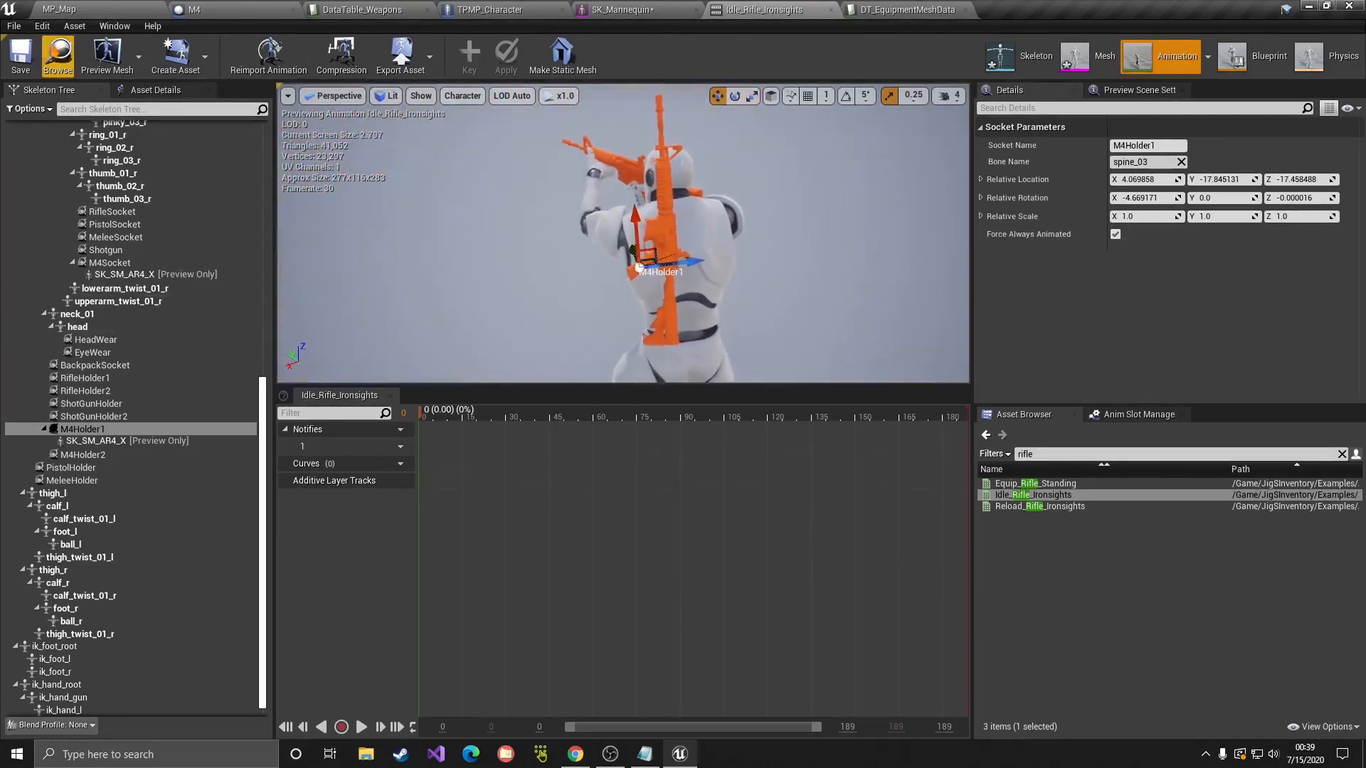
Step: Save, then delete the preview rifle from M4Holder1
click(22, 57)
click(87, 442)
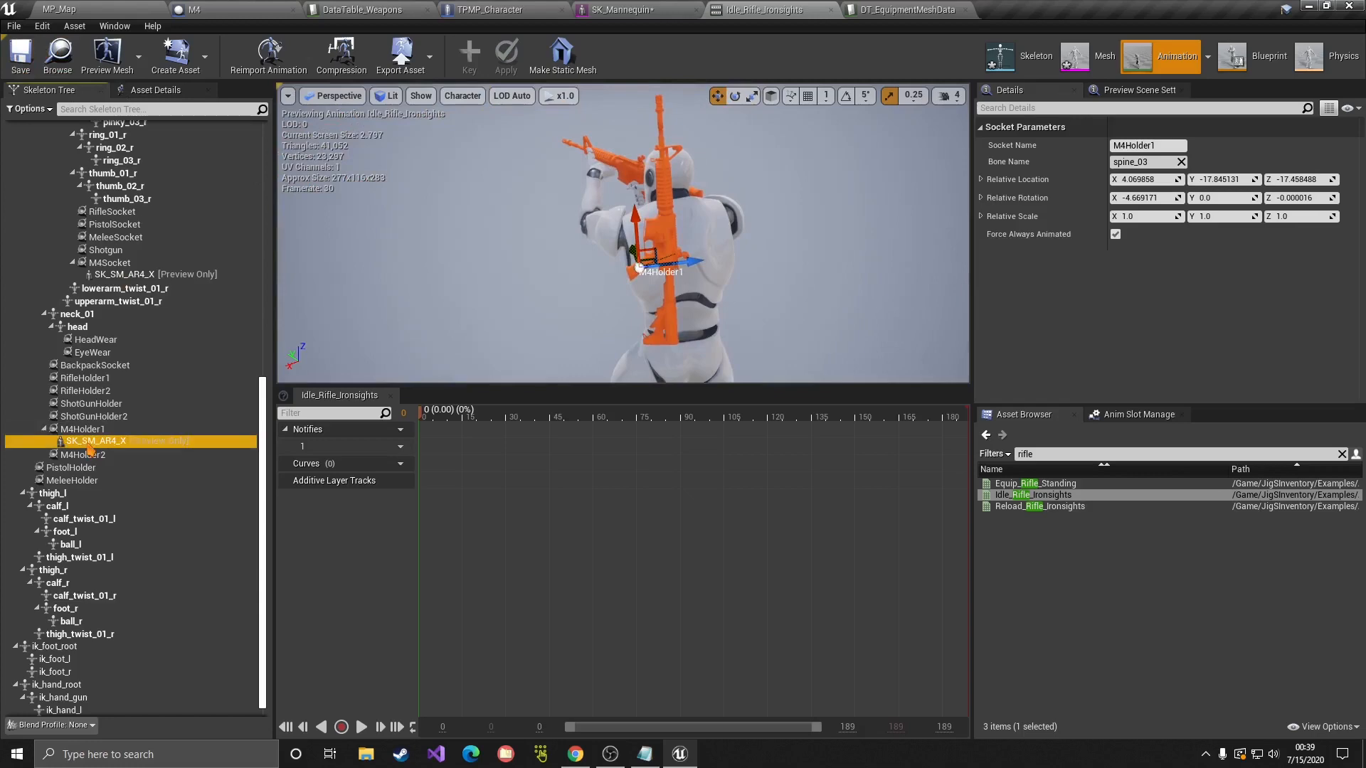
key(Delete)
scroll(114, 420, down, 10)
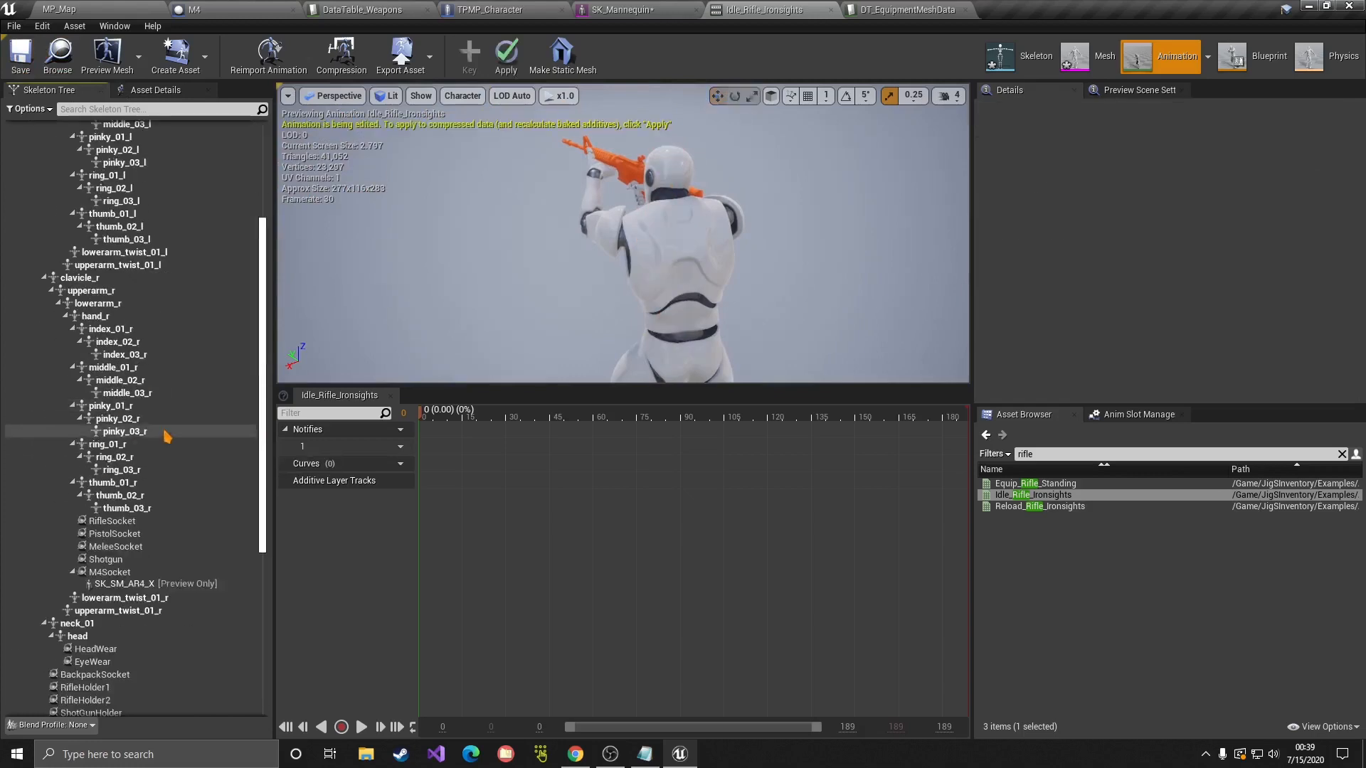
Step: Filter the Skeleton Tree to M4Holder2 and attach an SK_SM_AR4_X preview rifle to it
scroll(113, 395, up, 3)
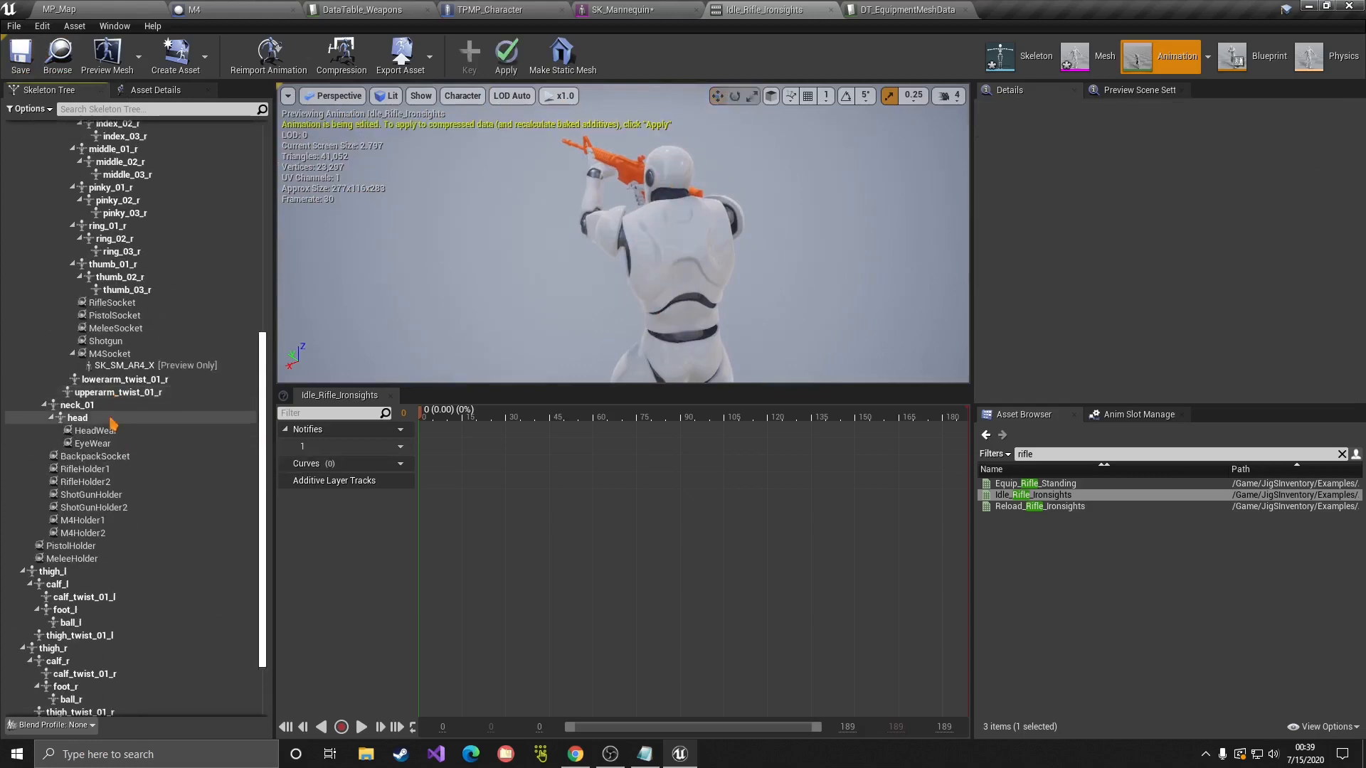
click(107, 353)
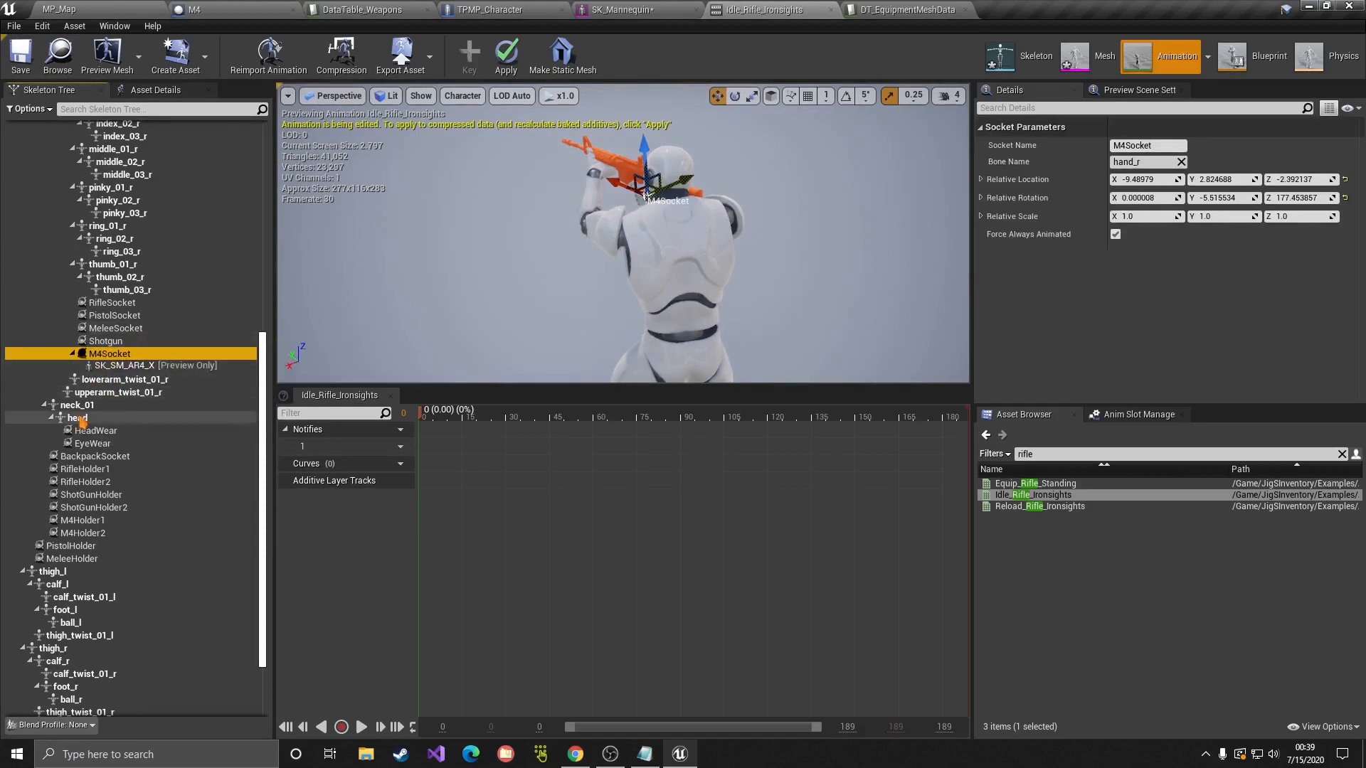
scroll(128, 414, up, 2)
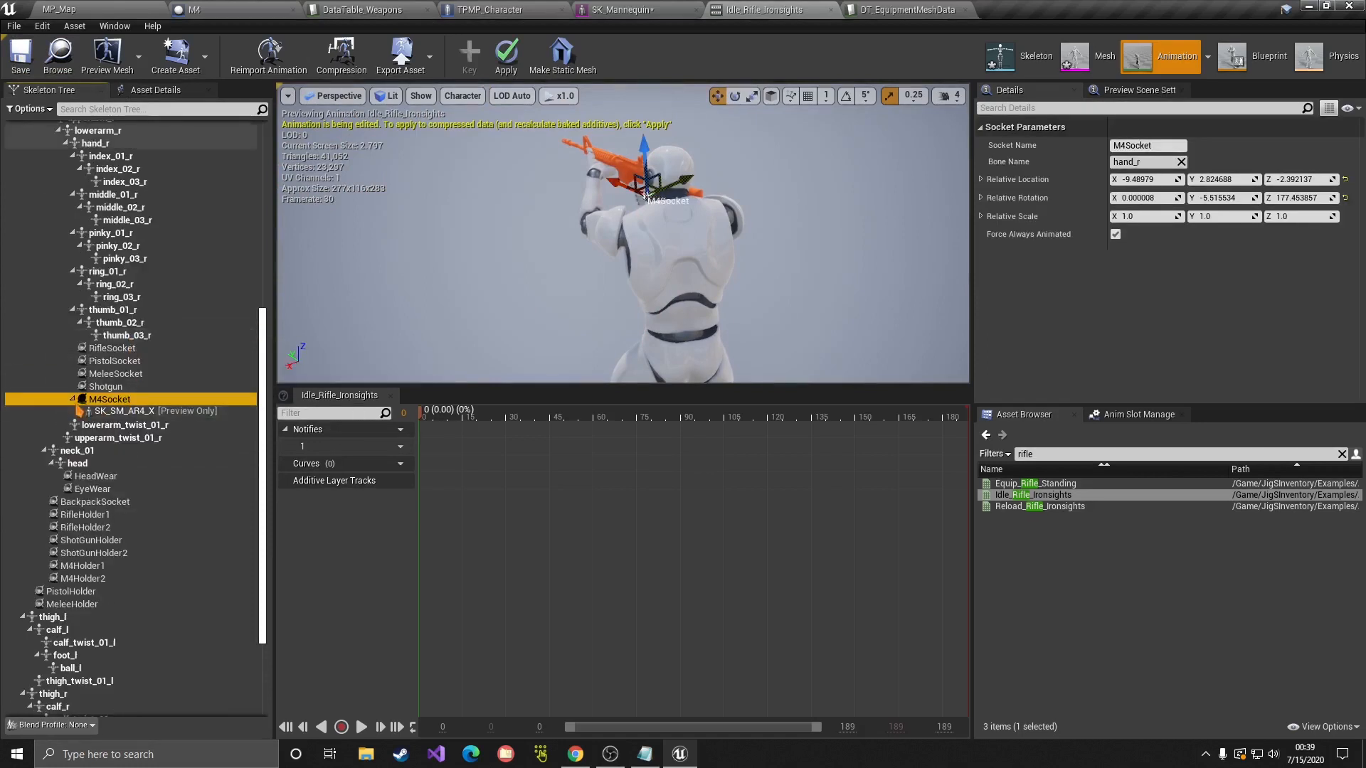
click(139, 108)
text(m)
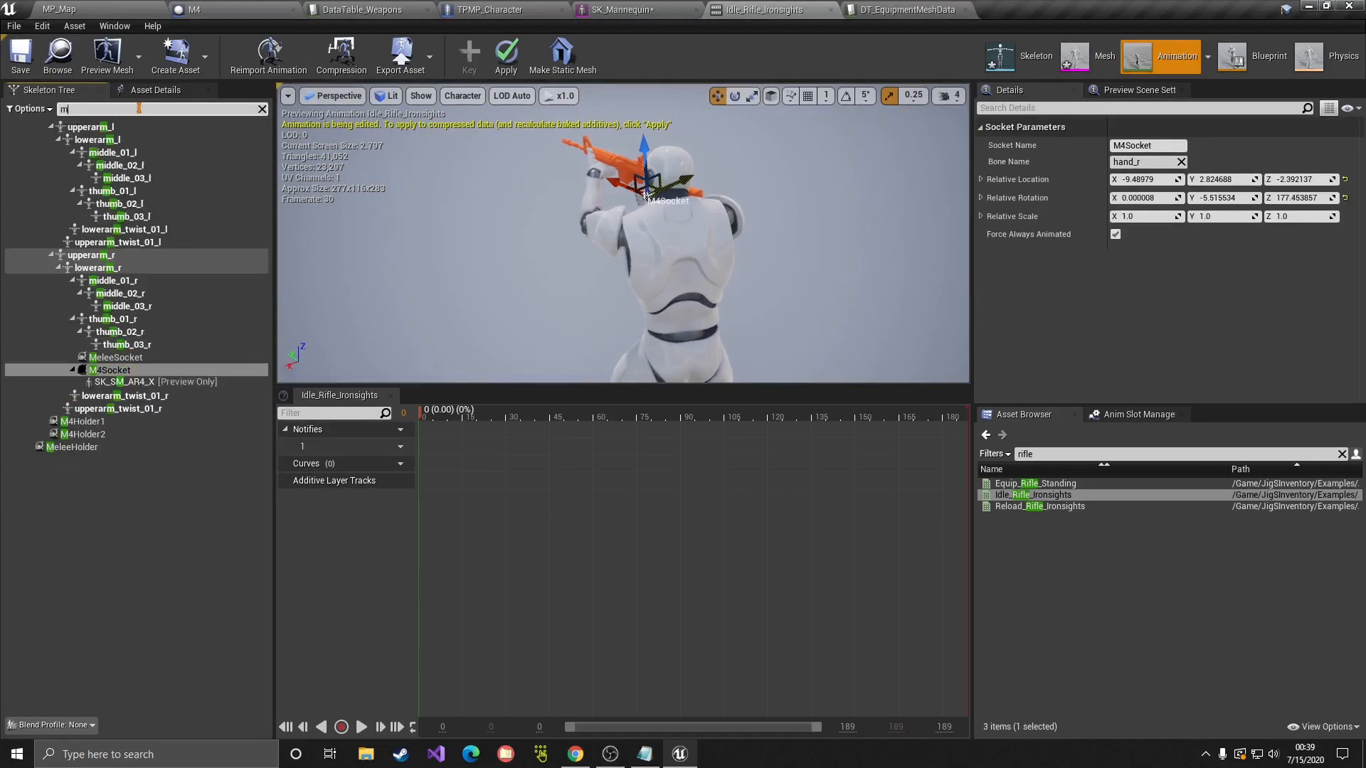
text(4ho)
click(91, 140)
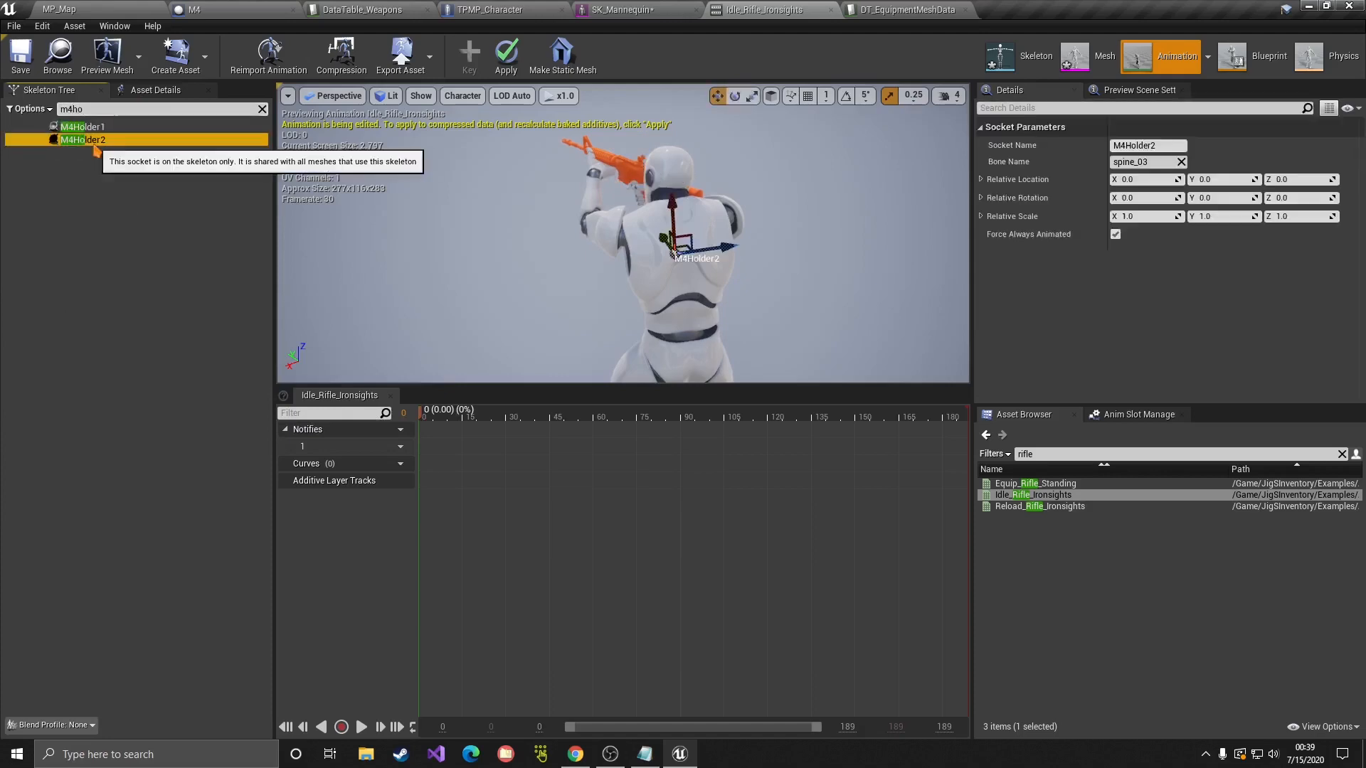
right_click(92, 141)
mouse_move(168, 309)
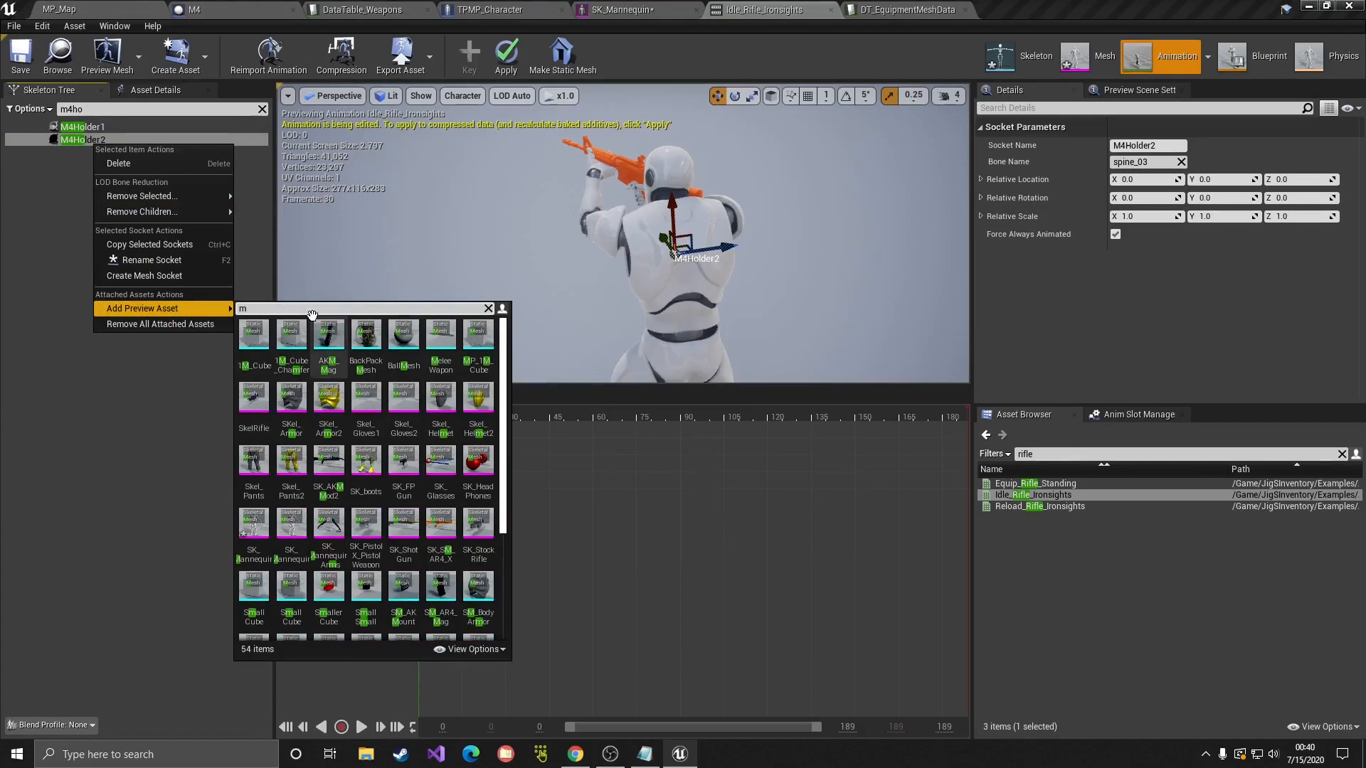
text(4)
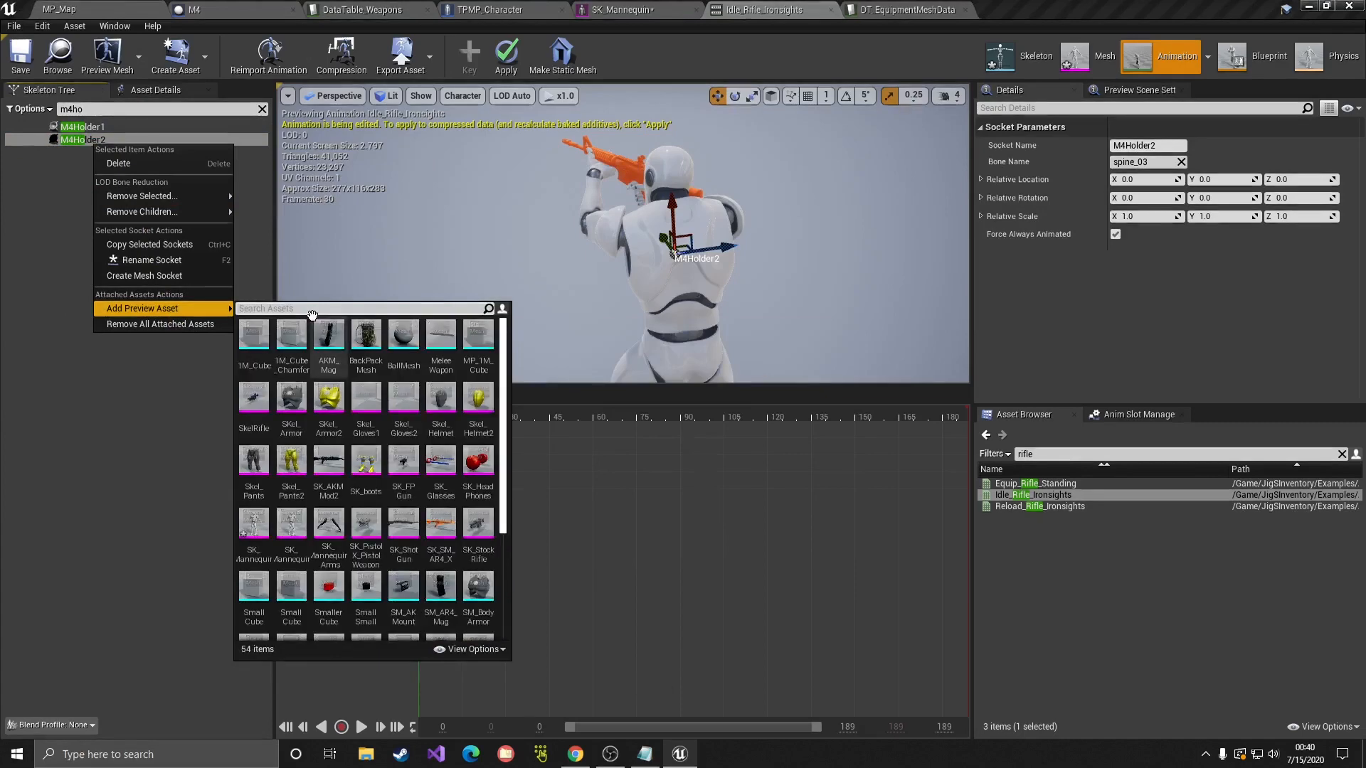
click(427, 560)
Step: Raise and shift M4Holder2 so the preview rifle sits on the character's back
right_drag(754, 285, 771, 285)
drag(732, 243, 775, 245)
right_drag(844, 256, 804, 250)
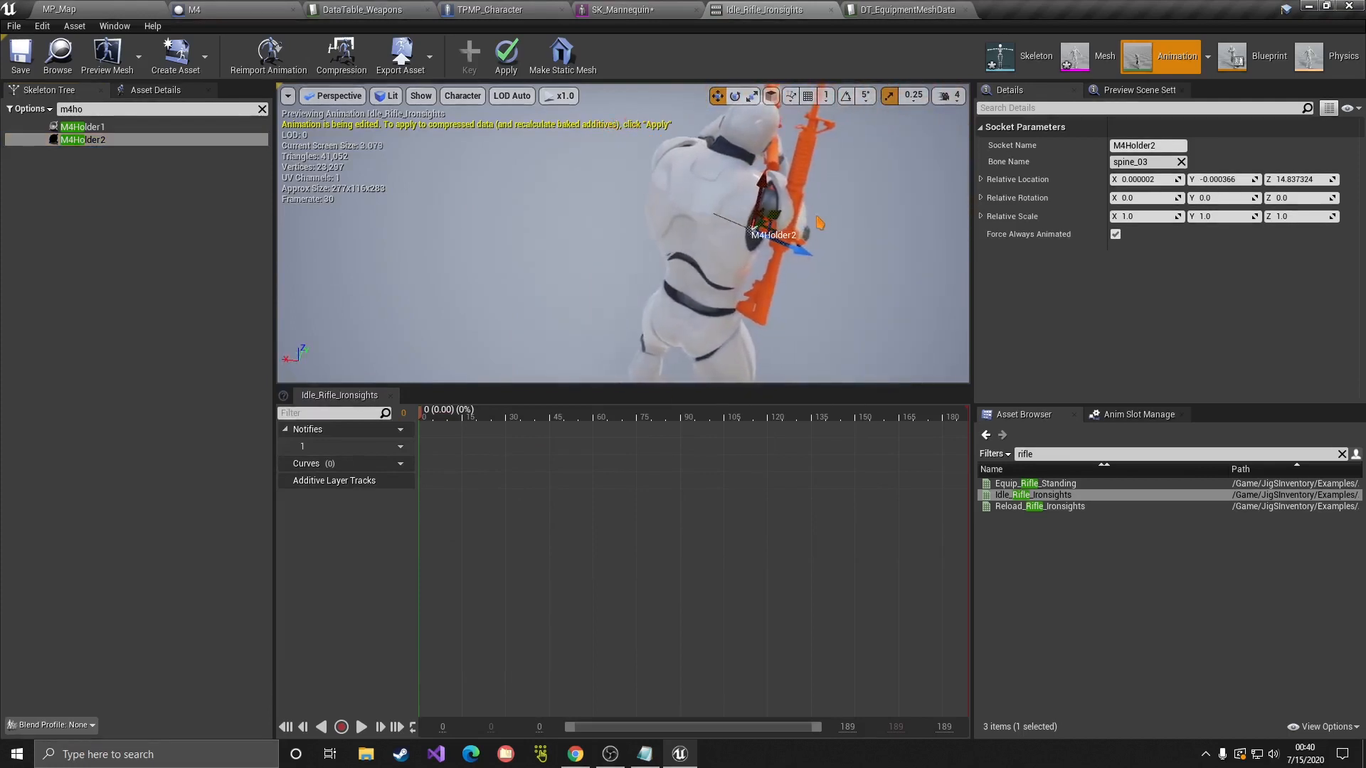
drag(767, 216, 721, 216)
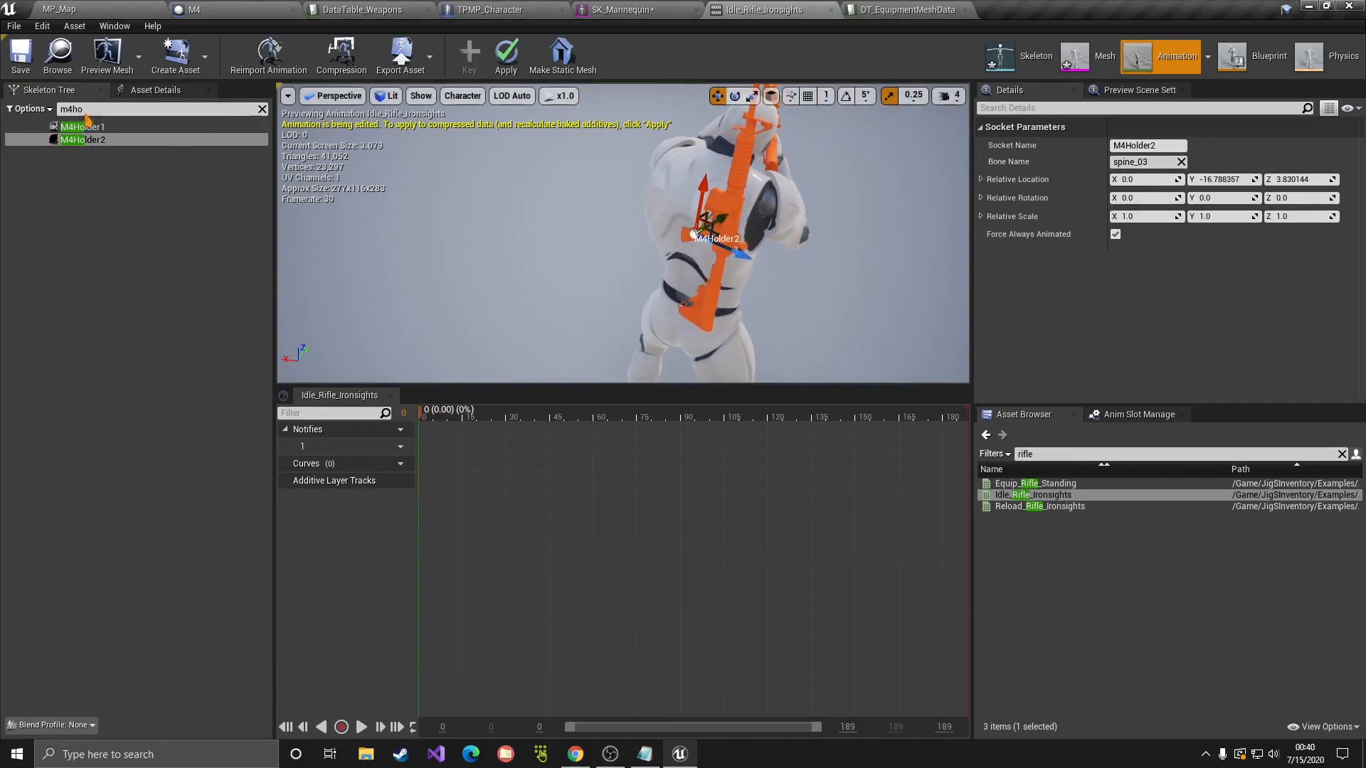
click(60, 10)
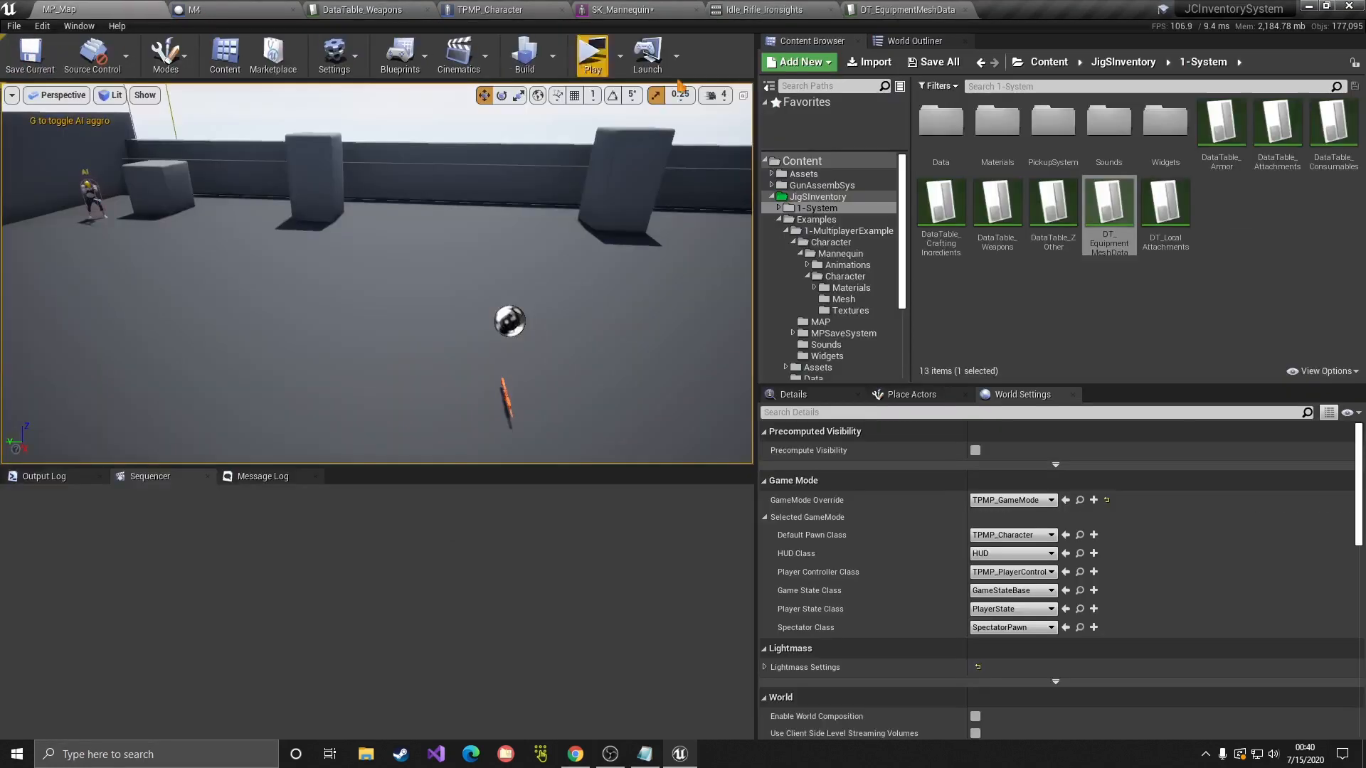
Step: Play the level, pick up the M4, and enable ToggleDebugCamera to view the character
click(589, 60)
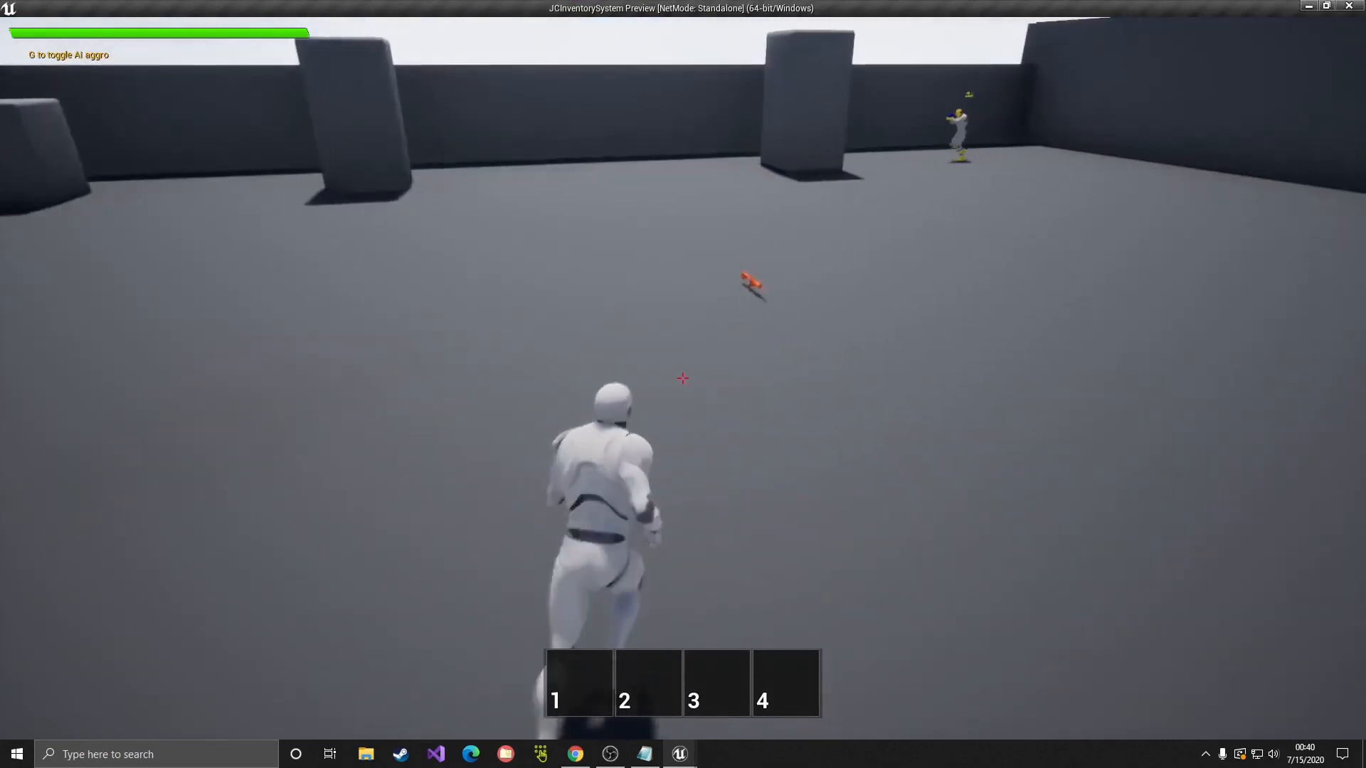
key(f)
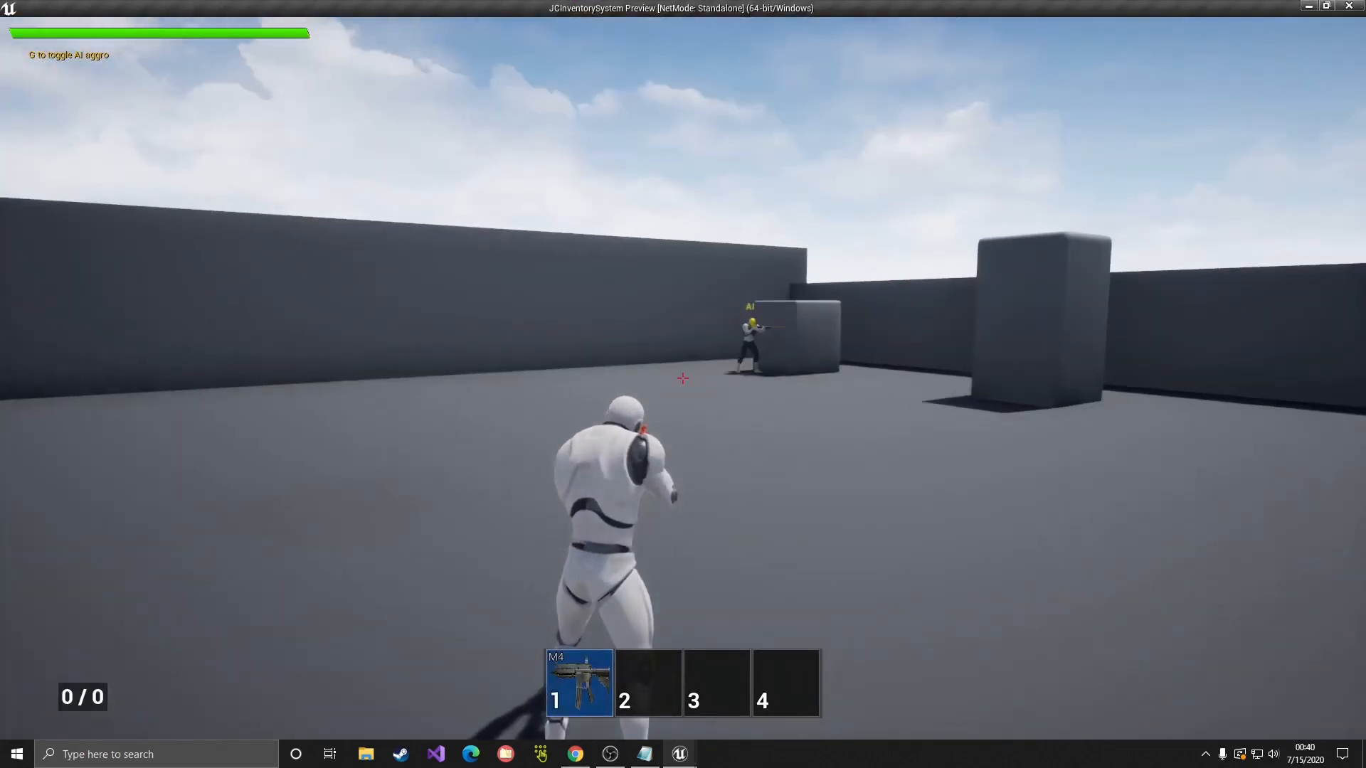
key(grave)
text(ToggleDebugCamera)
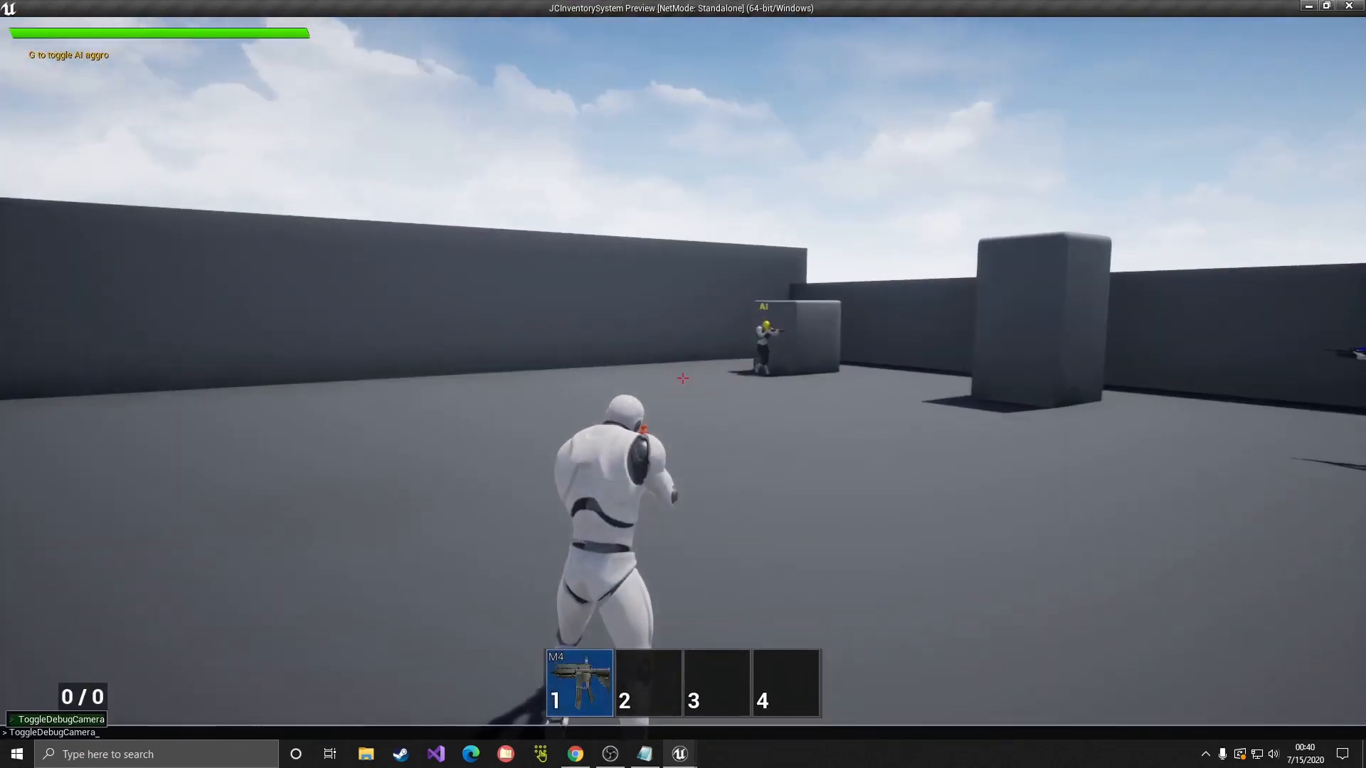
key(Return)
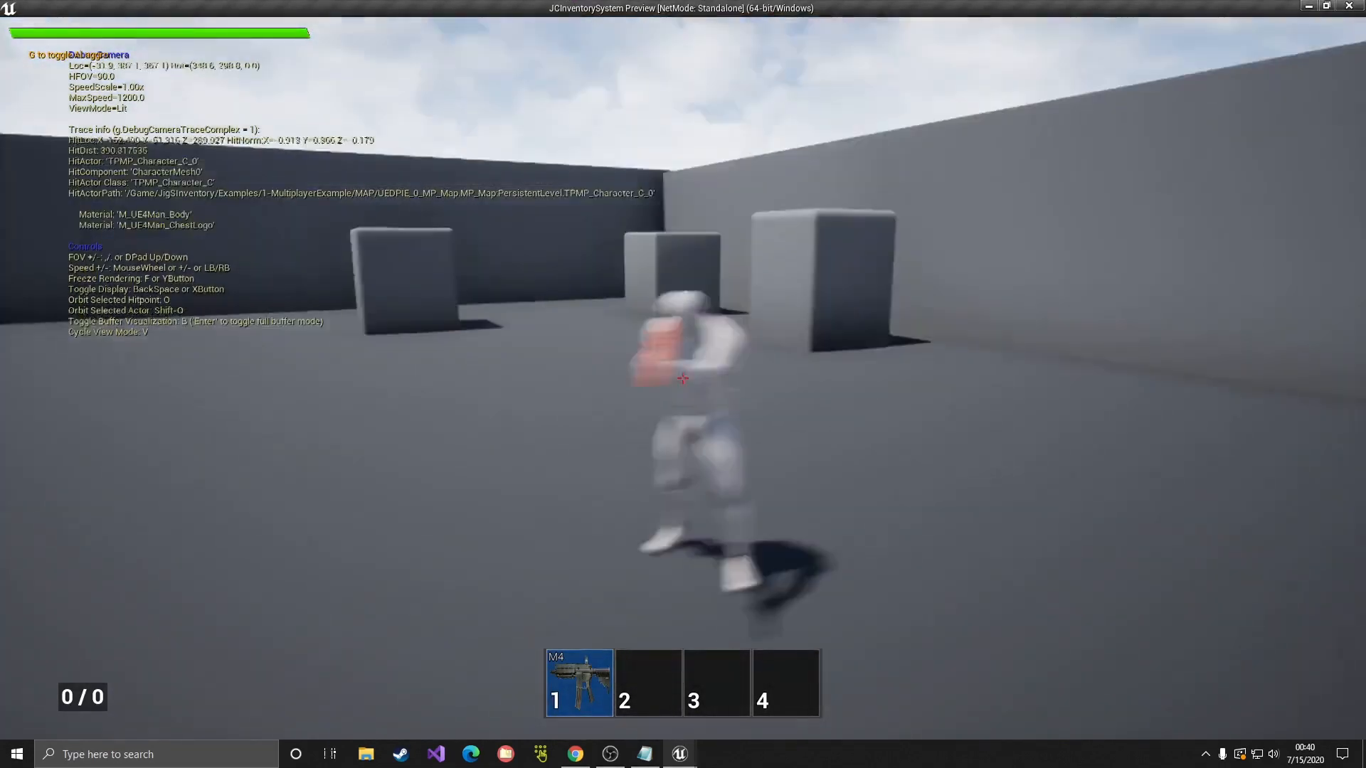
key(a)
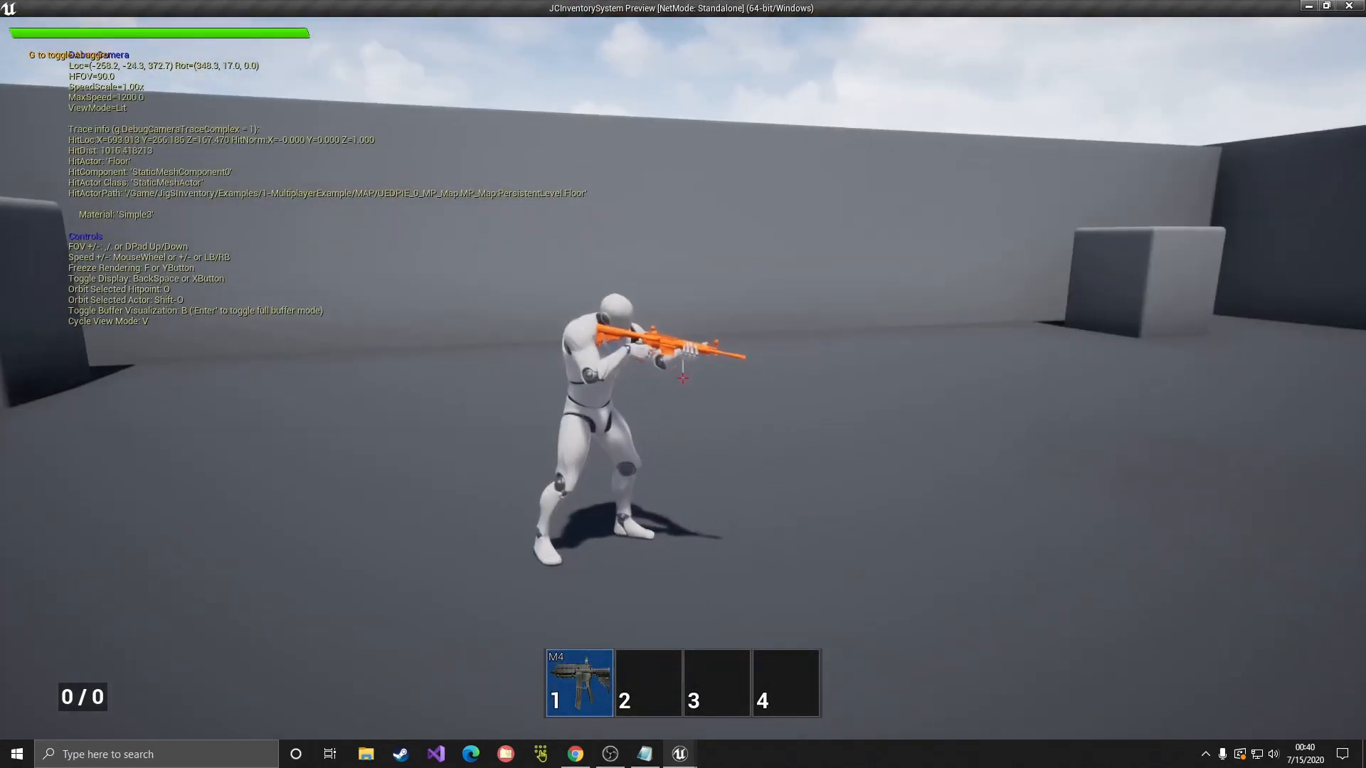
key(semicolon)
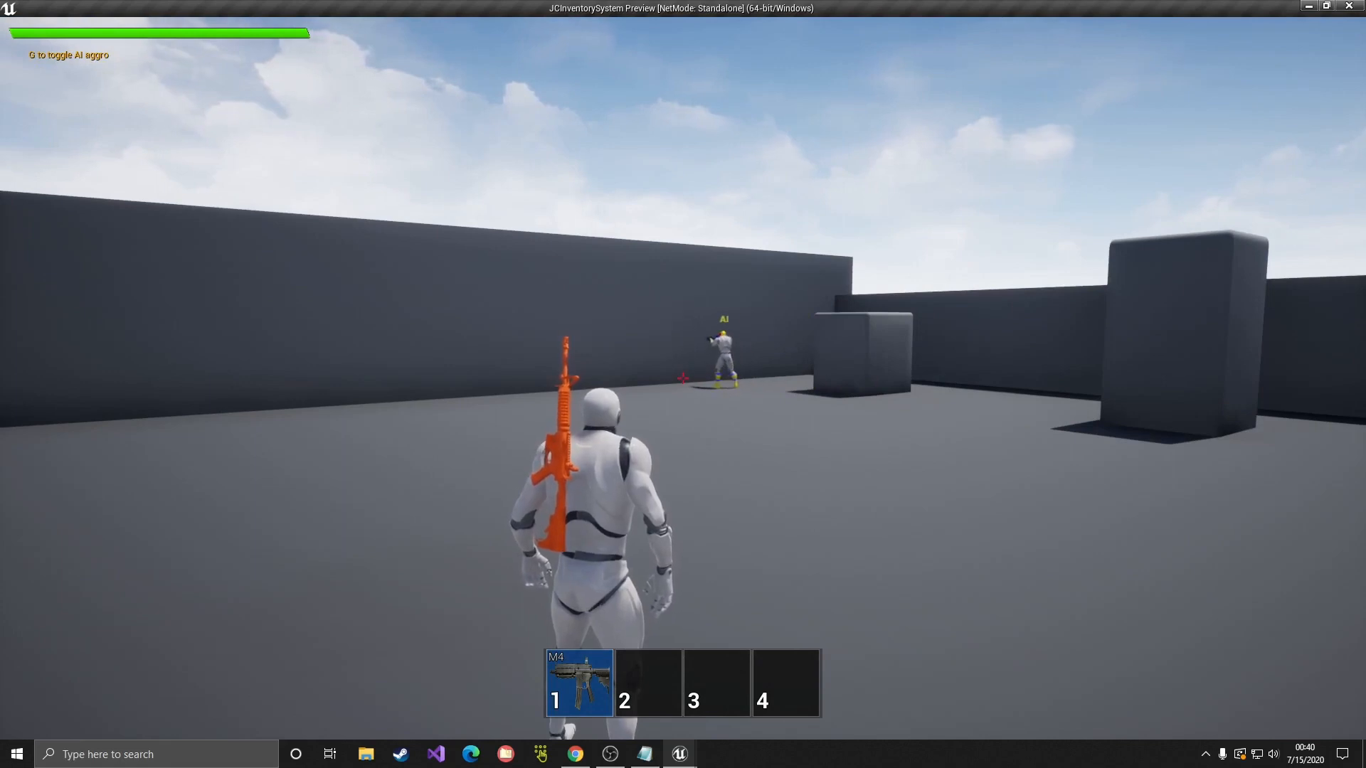
Step: Fly the debug camera around to check the M4 on the back, then stop playing
key(grave)
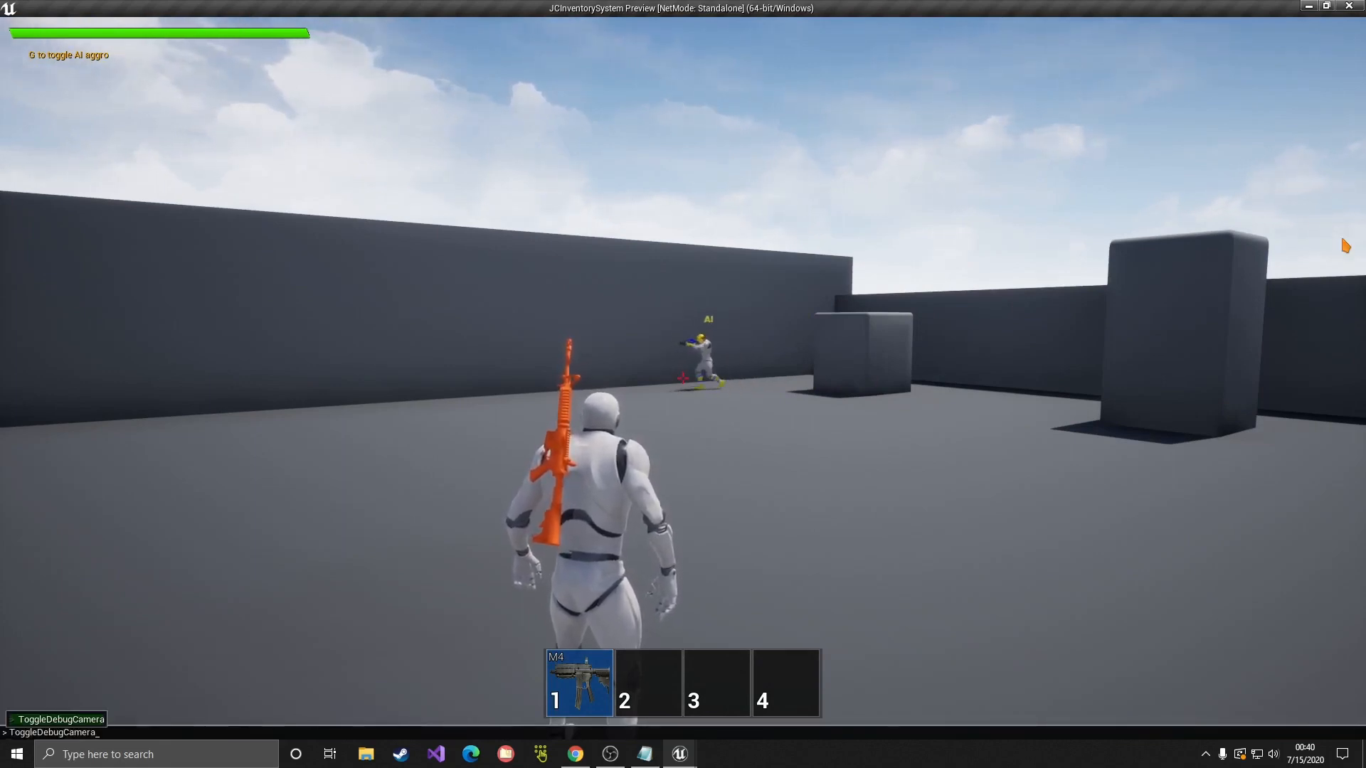
key(Return)
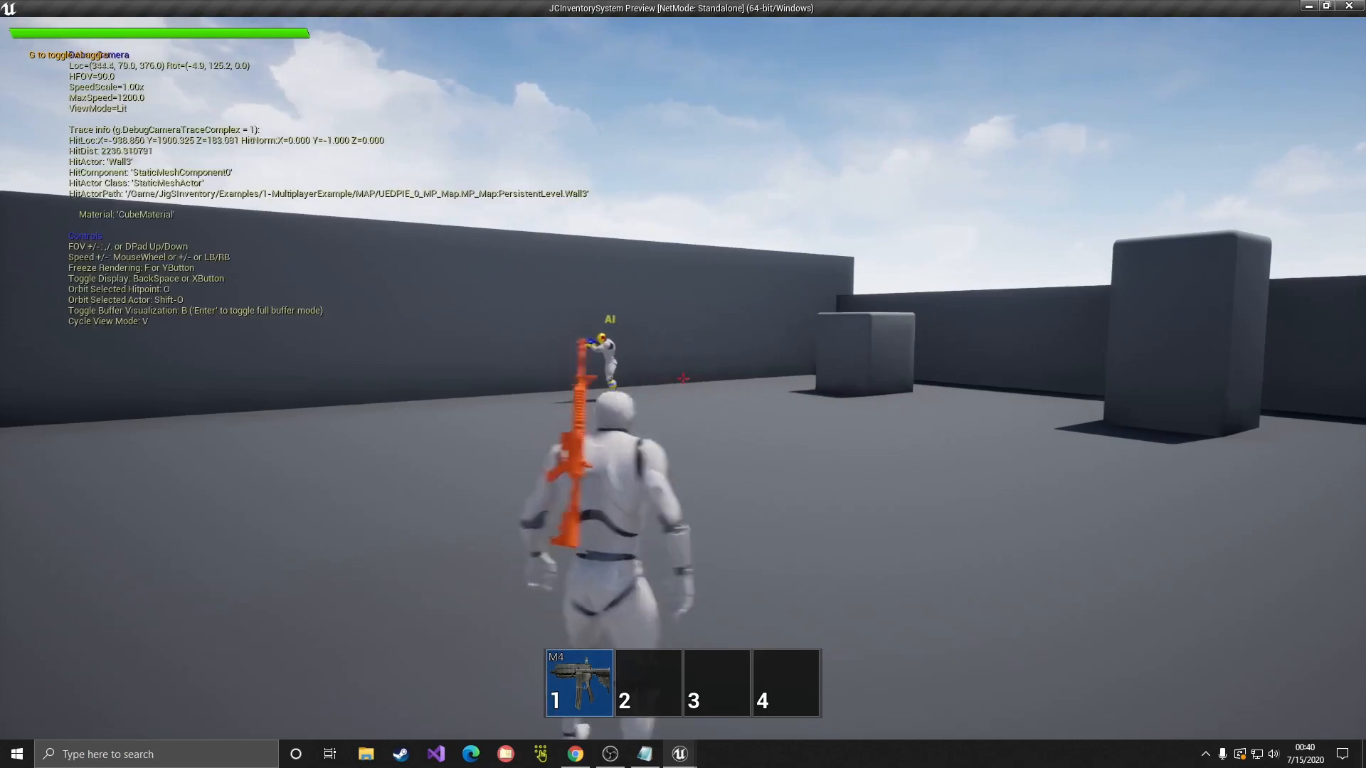
key(s)
key(d)
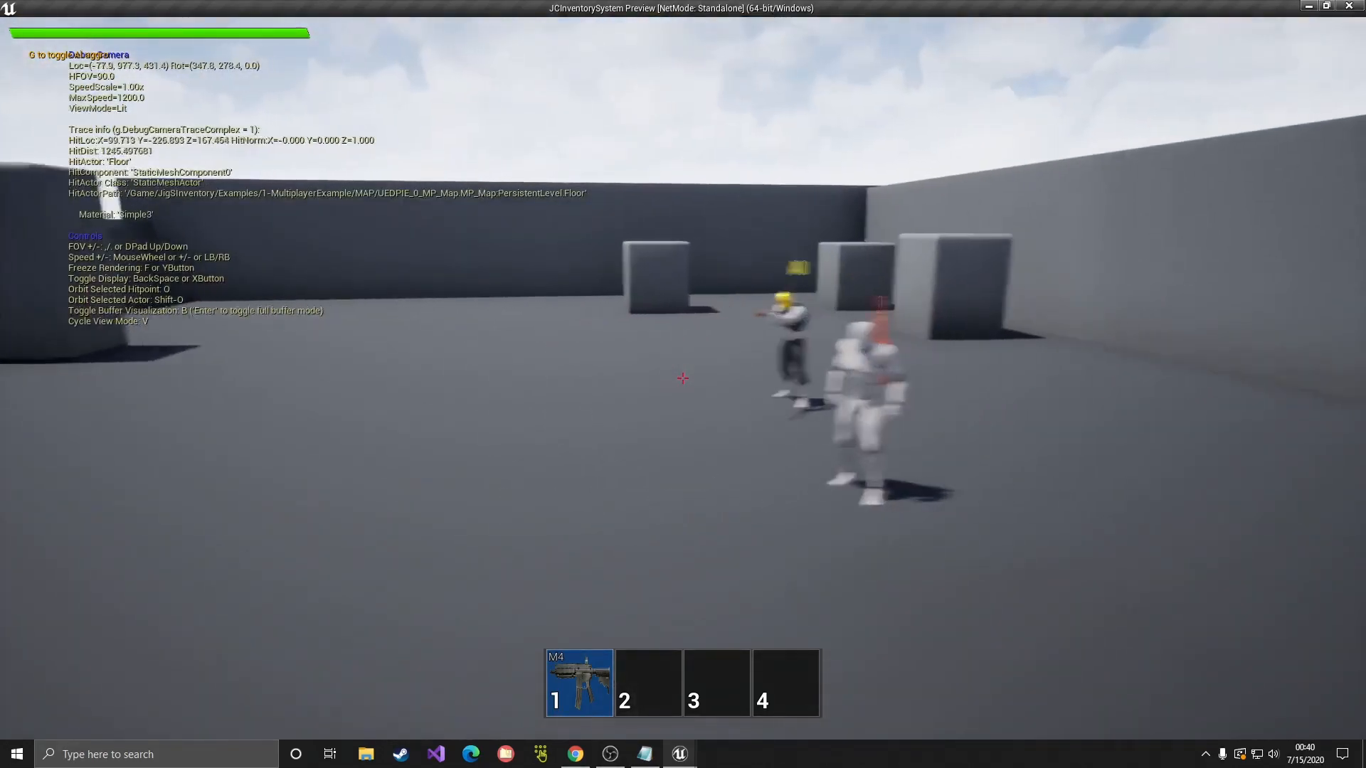
key(e)
key(d)
key(w)
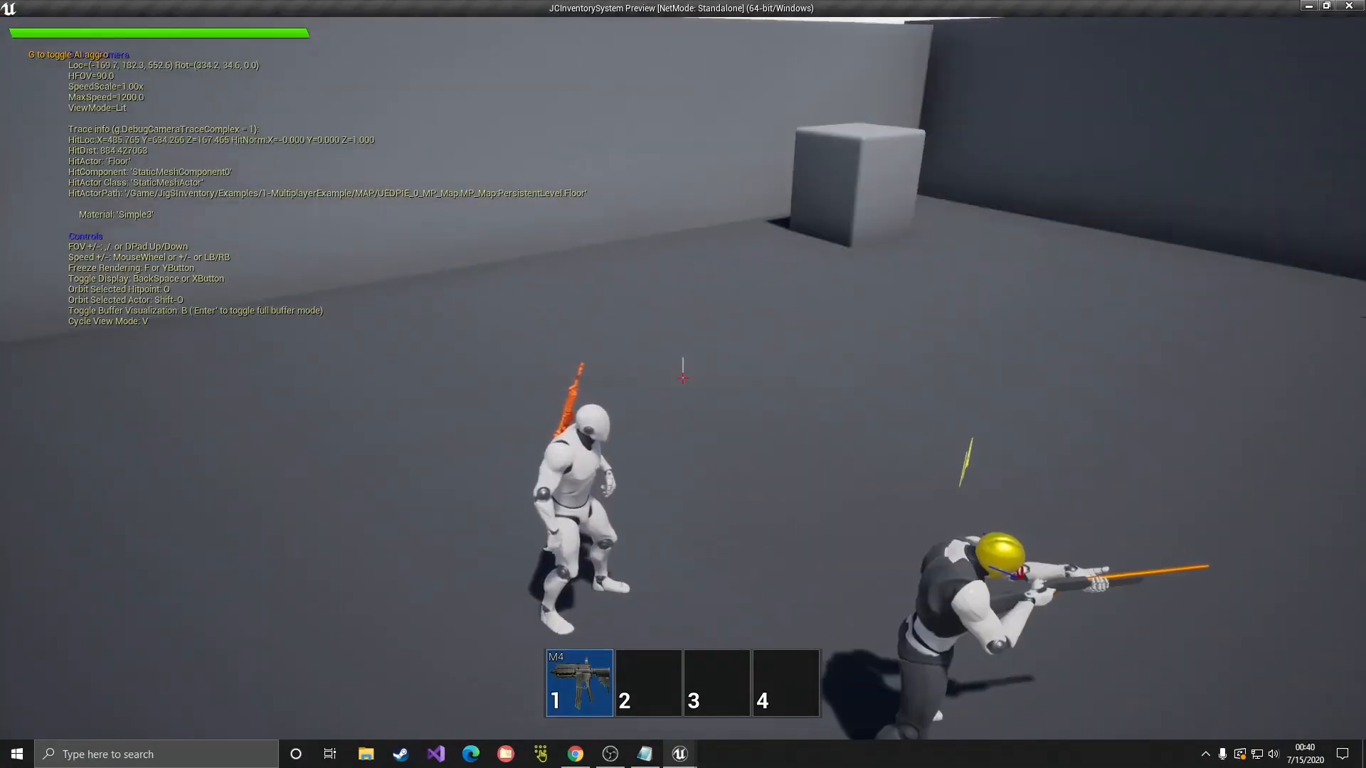
key(d)
key(w)
key(grave)
key(Up)
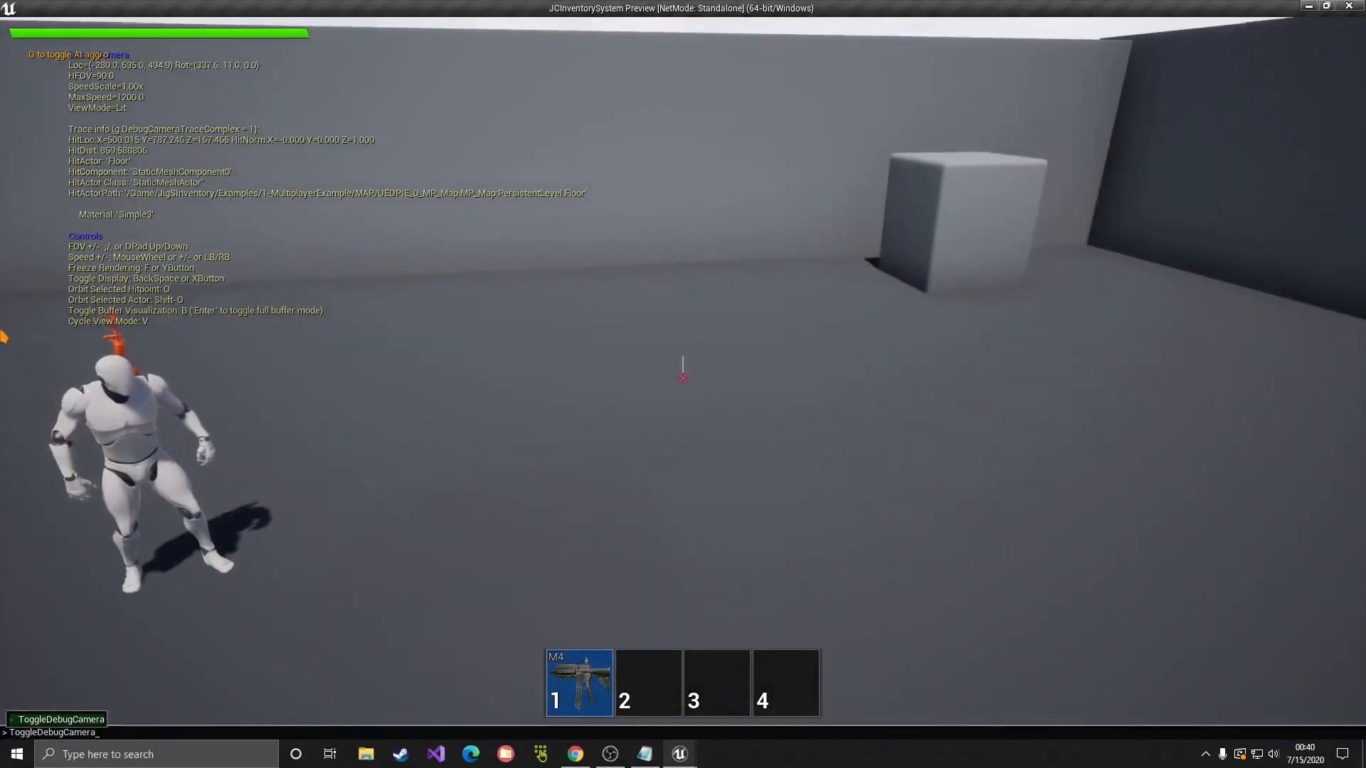
key(Return)
key(w)
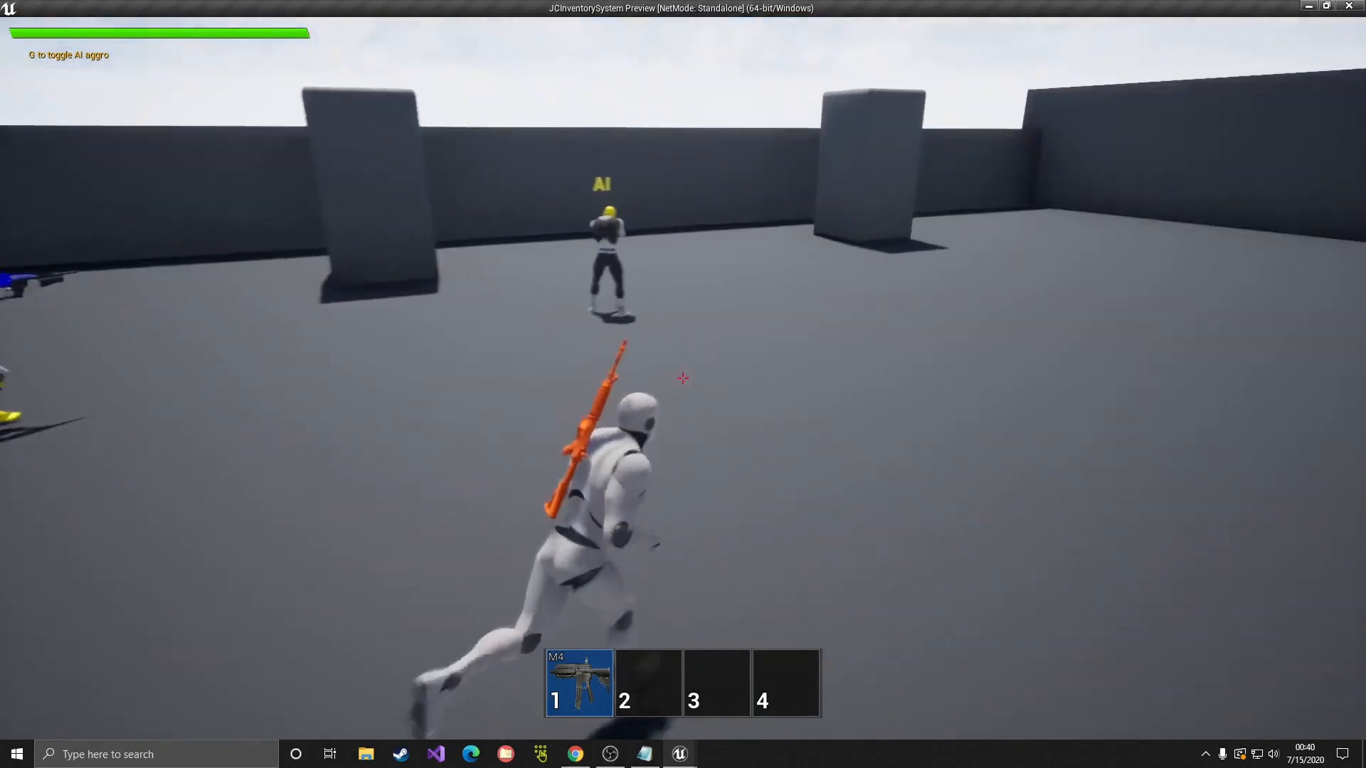
key(Escape)
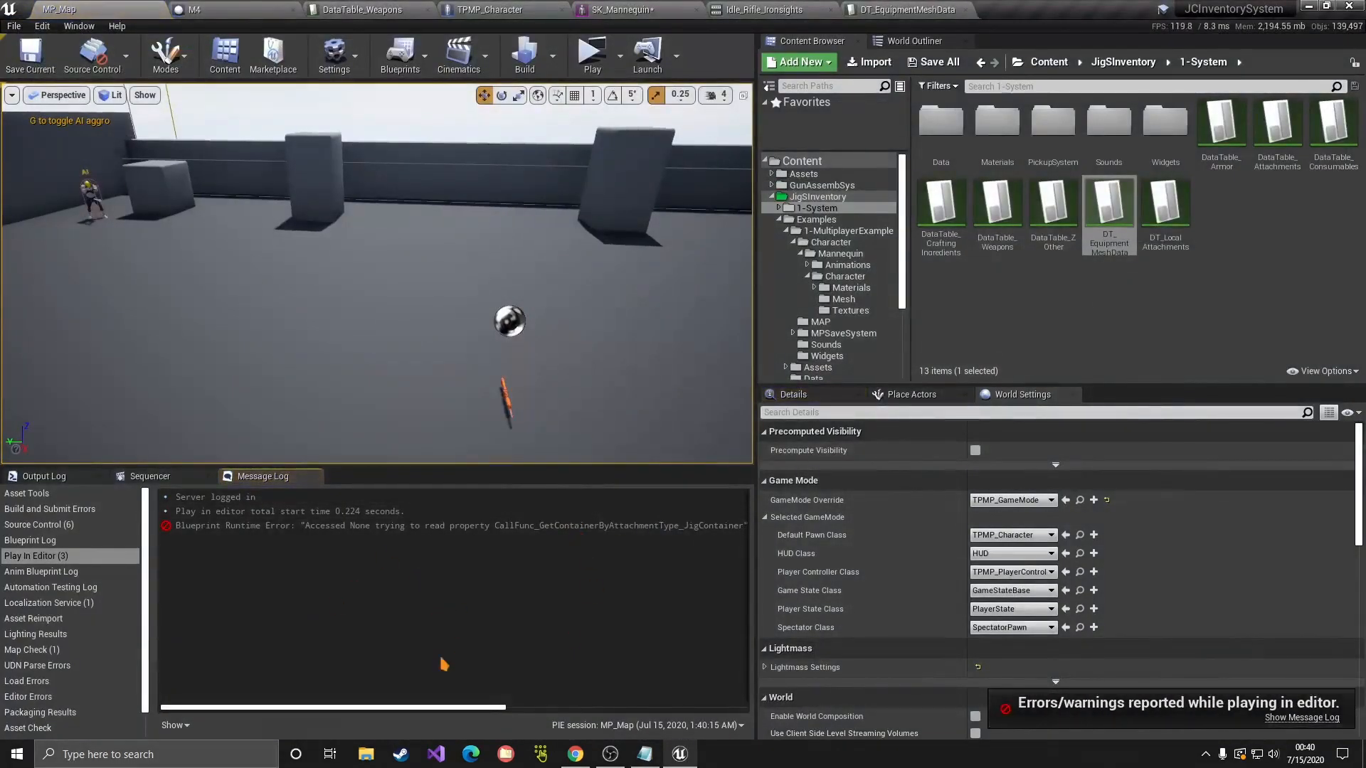
Step: Dismiss the error log and close the SK_Mannequin, Idle_Rifle_Ironsights and DT_EquipmentMeshData editors
click(167, 483)
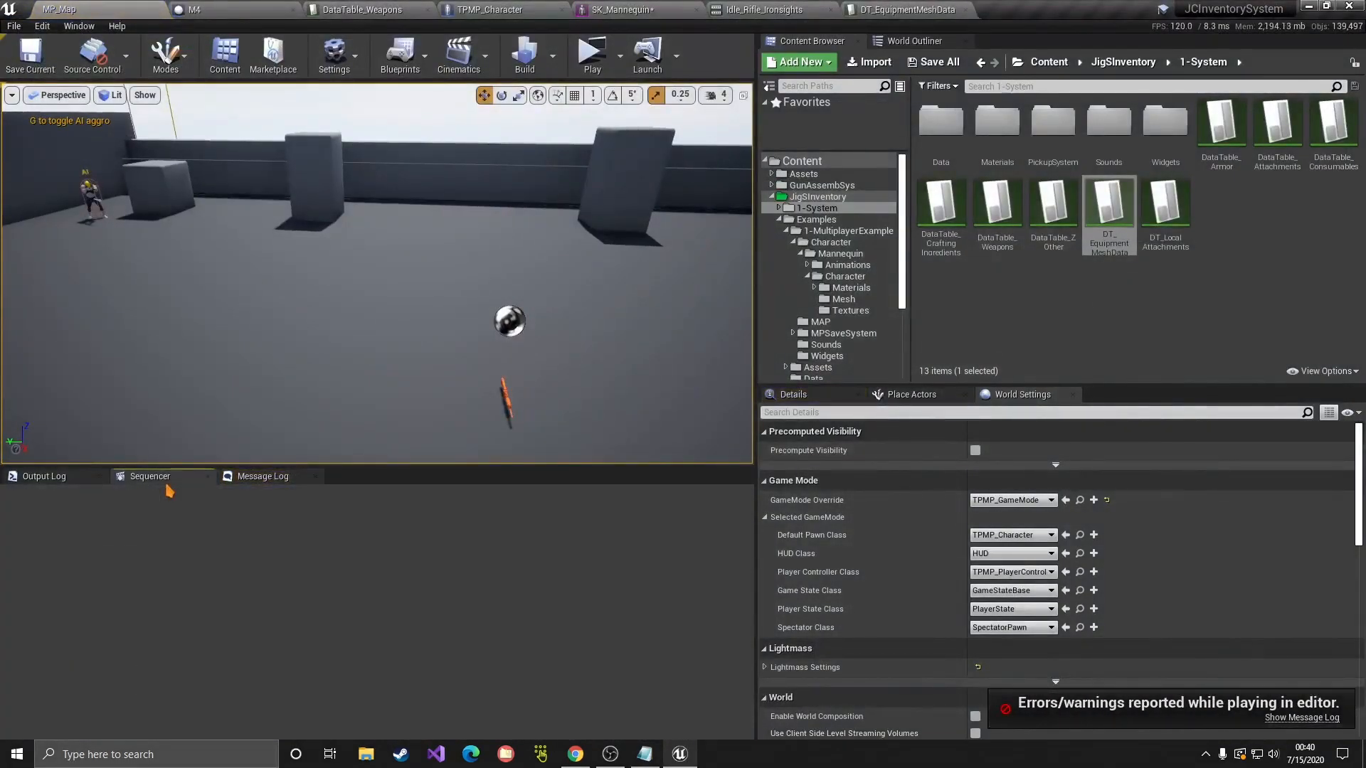
click(632, 11)
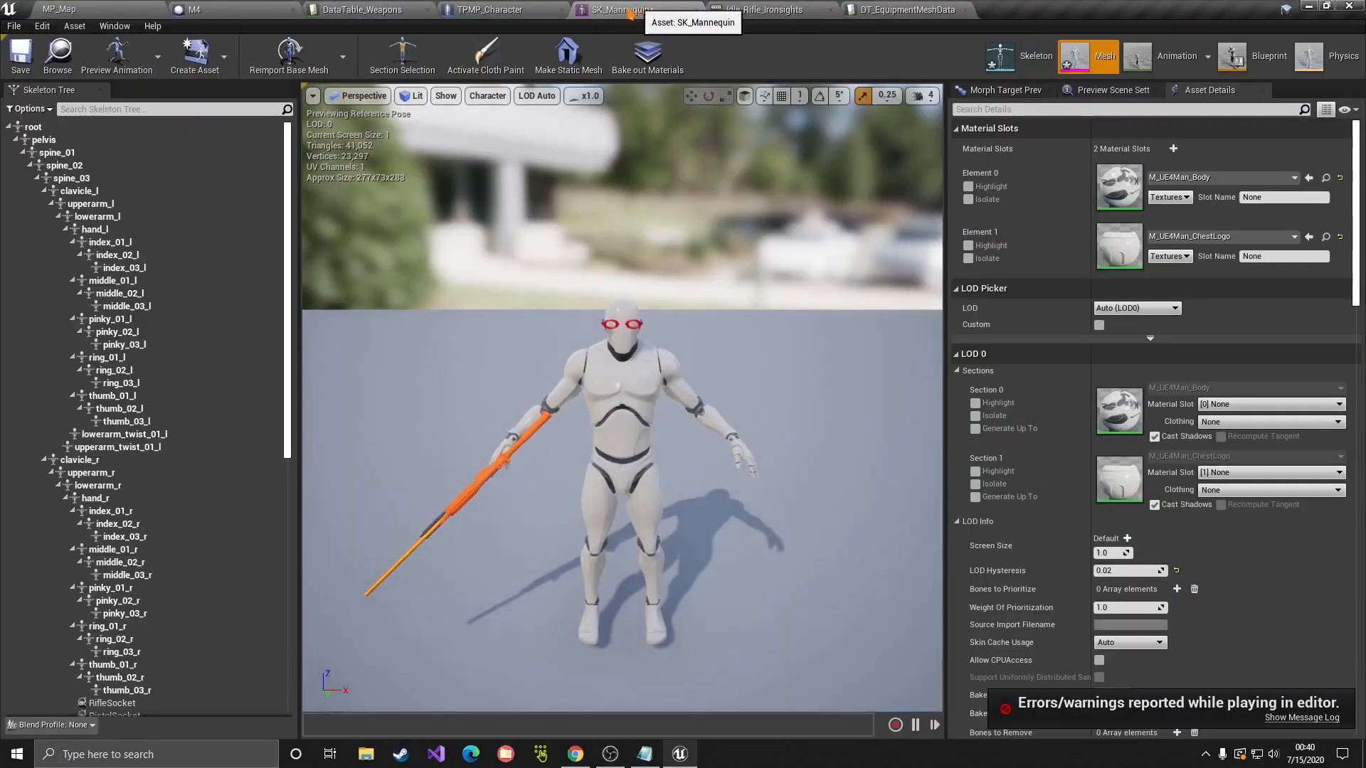
middle_click(634, 11)
middle_click(629, 12)
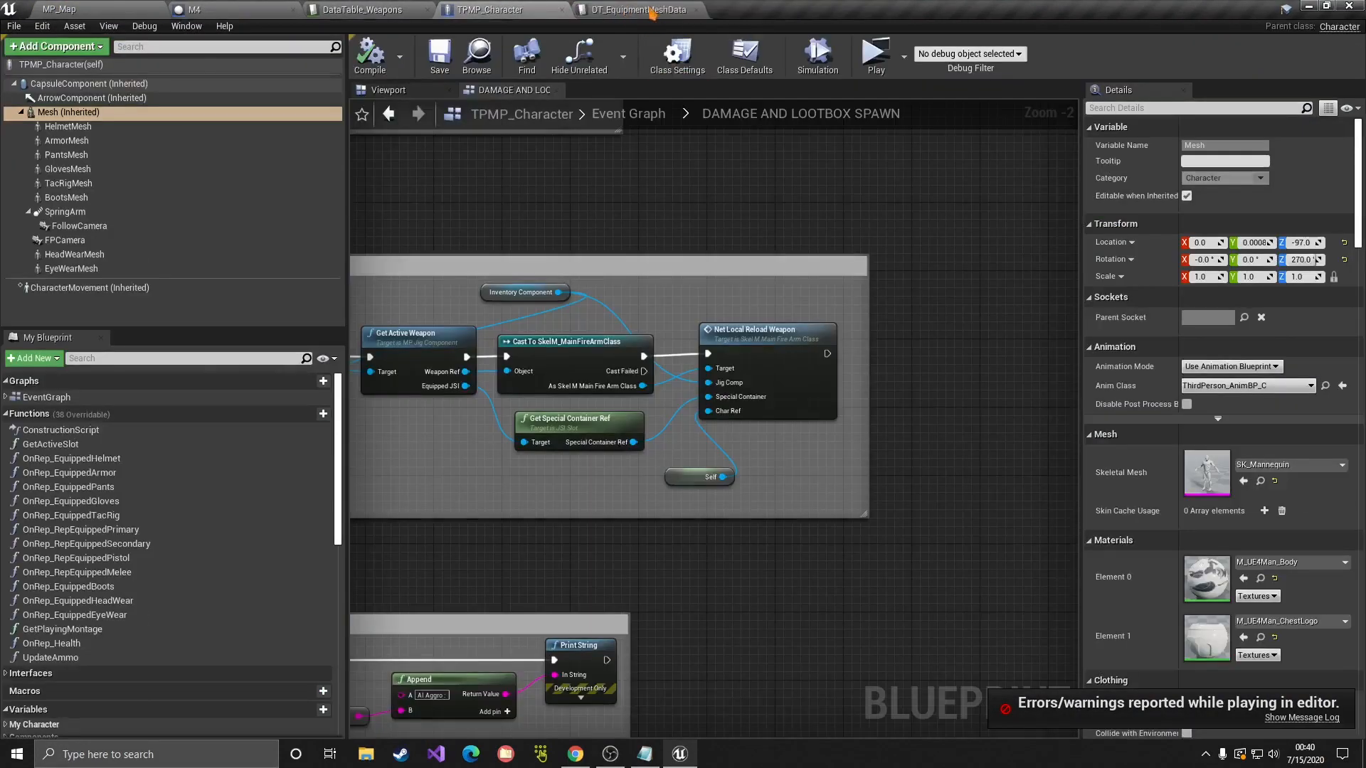
click(632, 10)
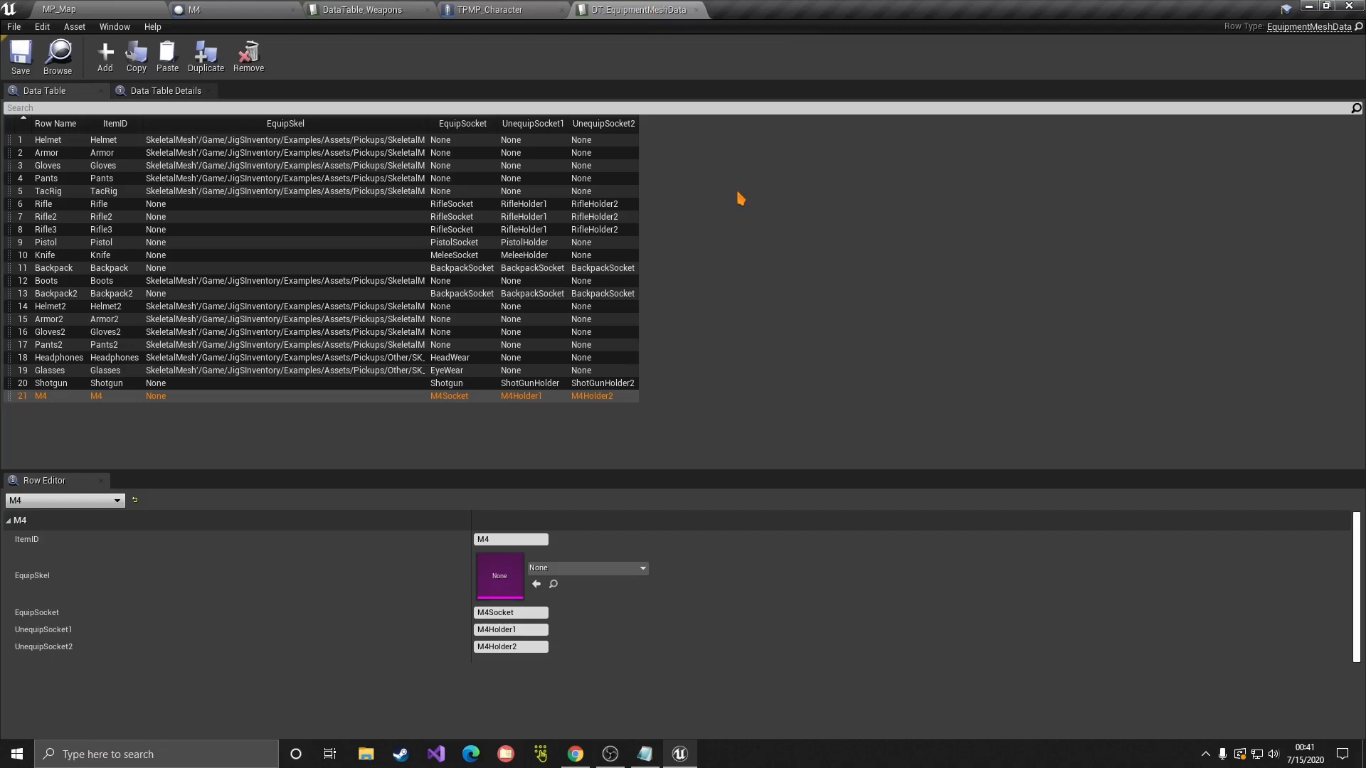
click(694, 9)
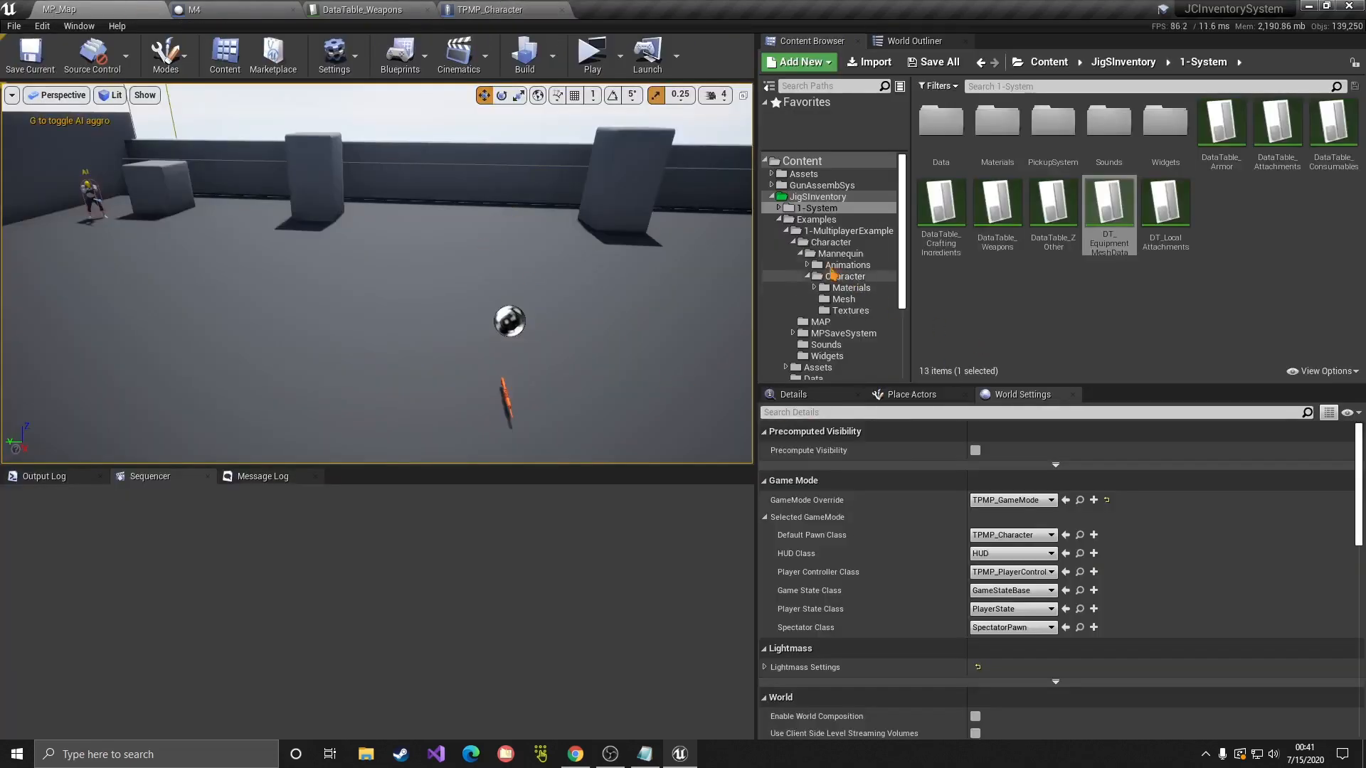
Step: Navigate to 1-System > Widgets > SpecialContainers and bring up actions for SC_Attachment
click(780, 220)
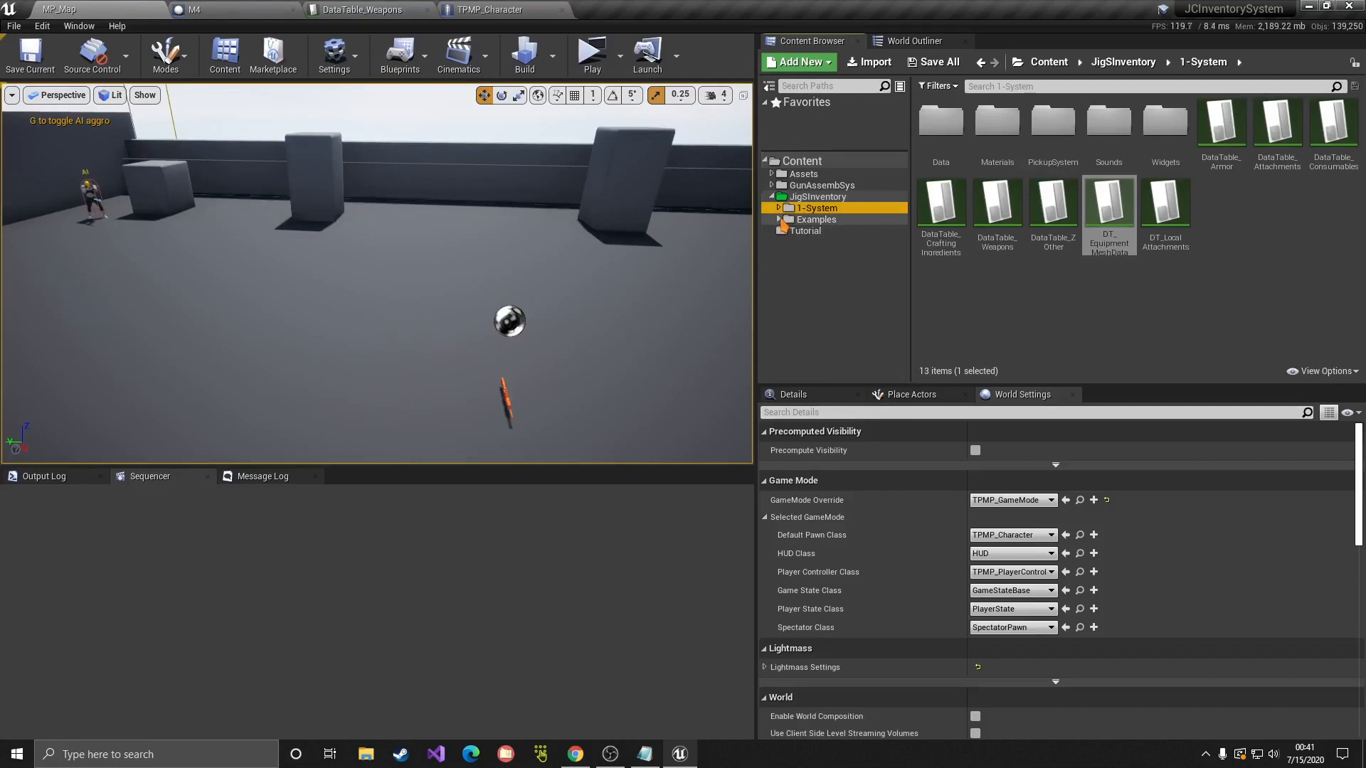
click(826, 222)
click(816, 208)
double_click(1166, 125)
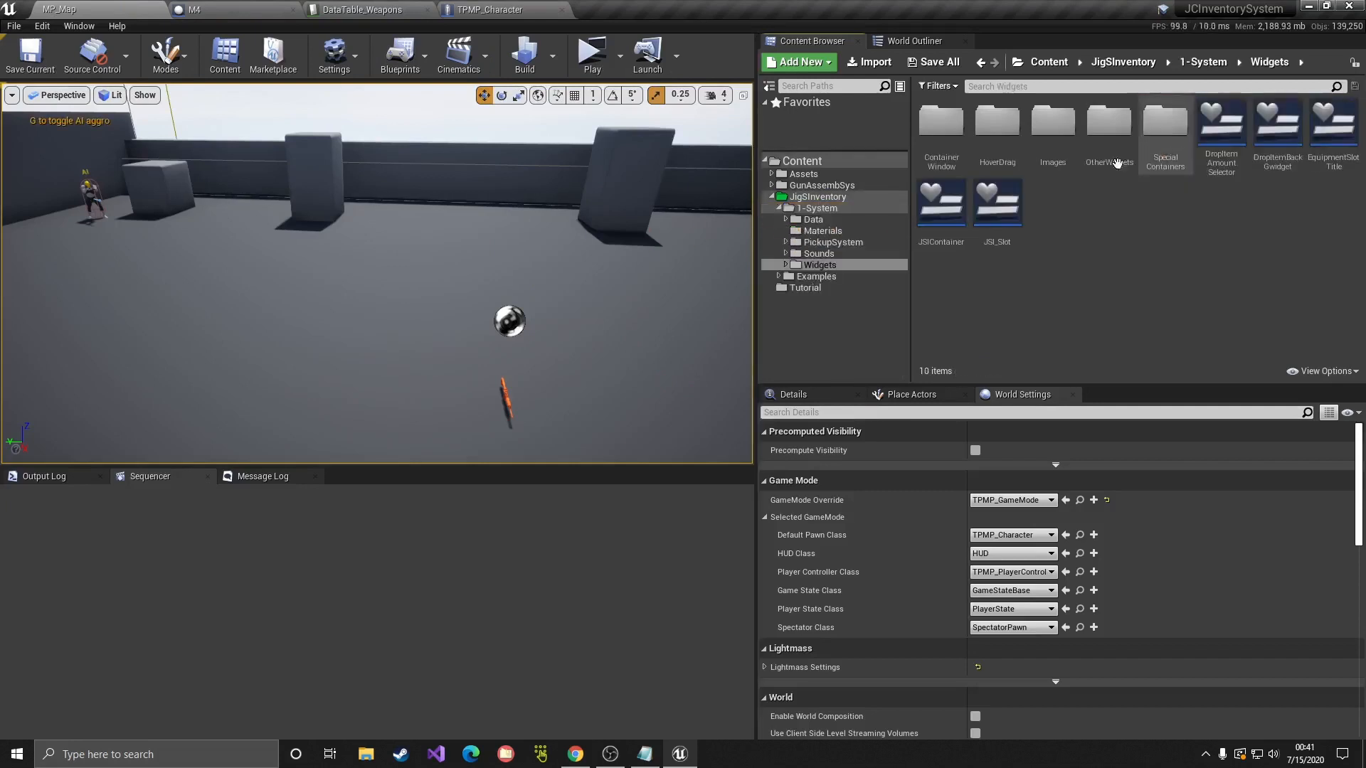
double_click(1166, 125)
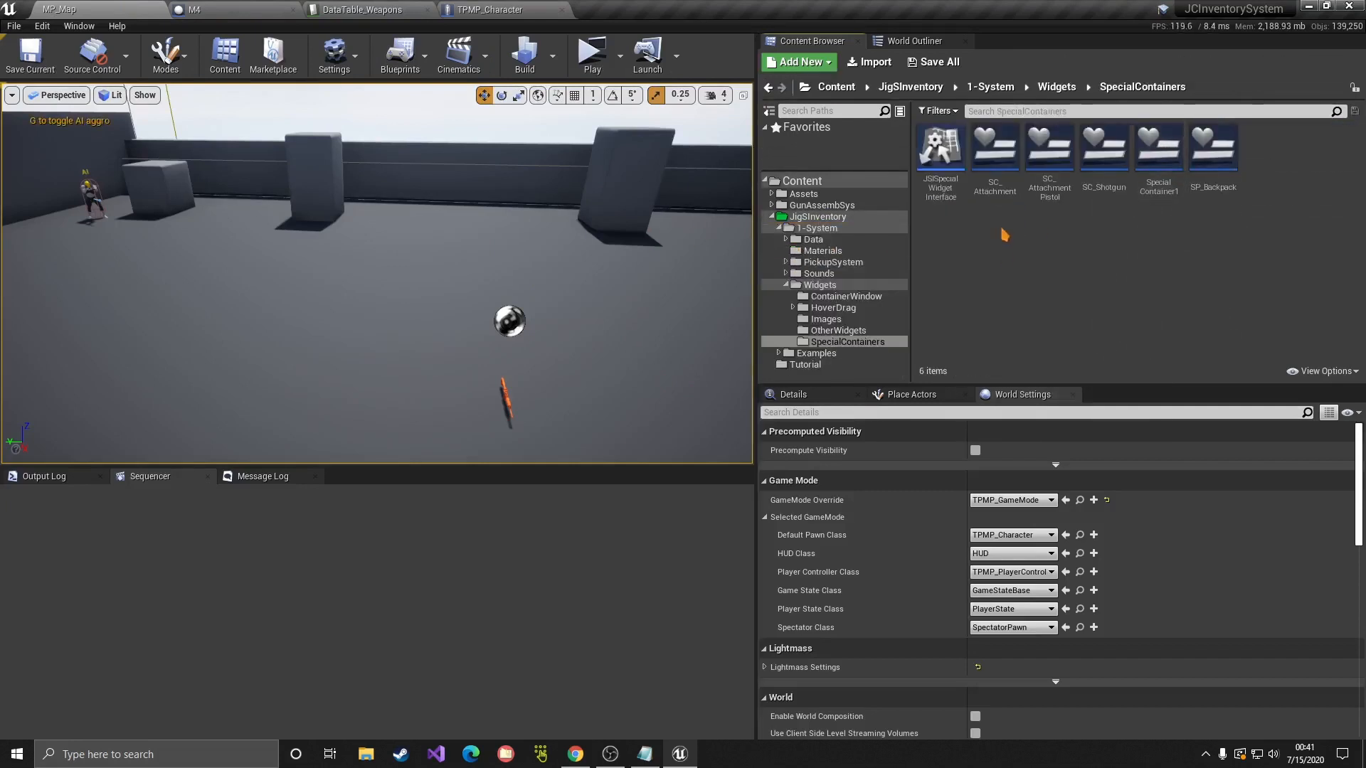
click(995, 151)
click(1064, 247)
right_click(1004, 186)
click(932, 237)
double_click(992, 181)
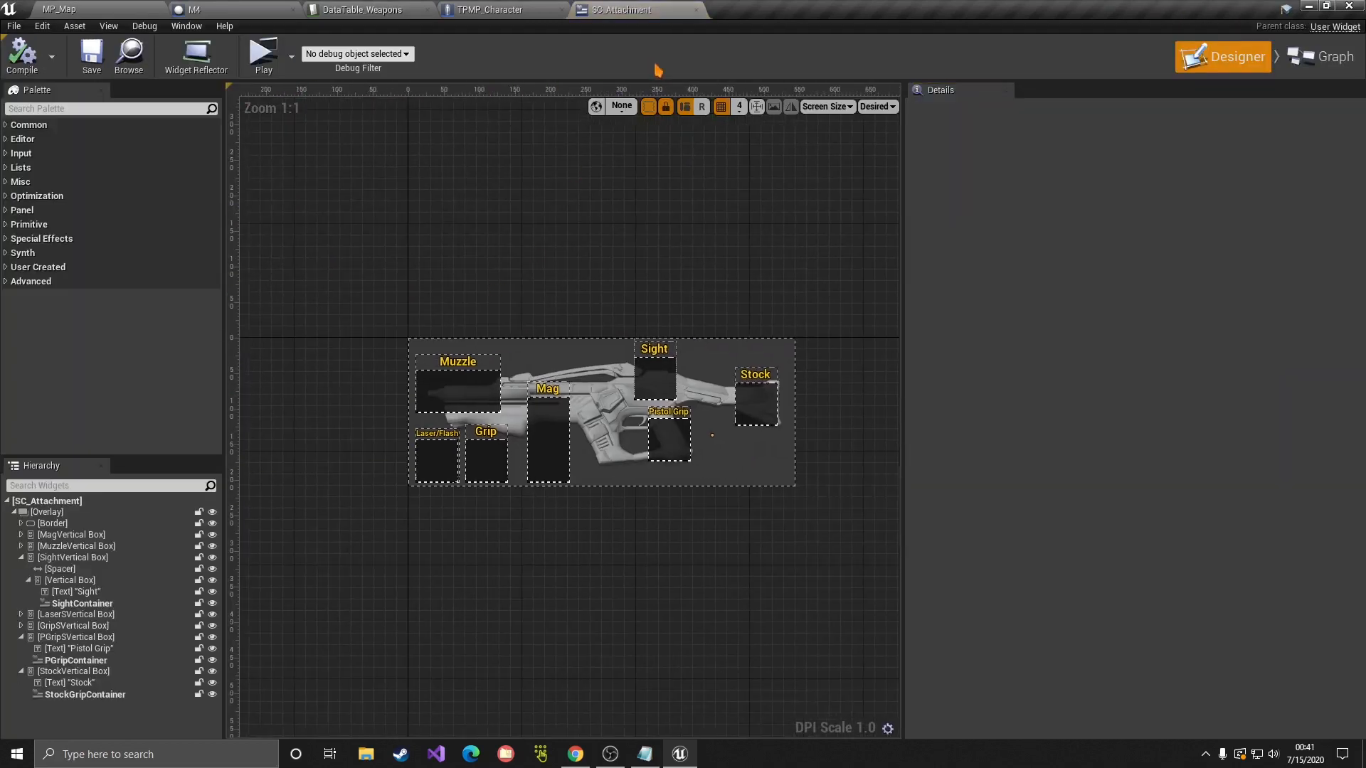
click(696, 9)
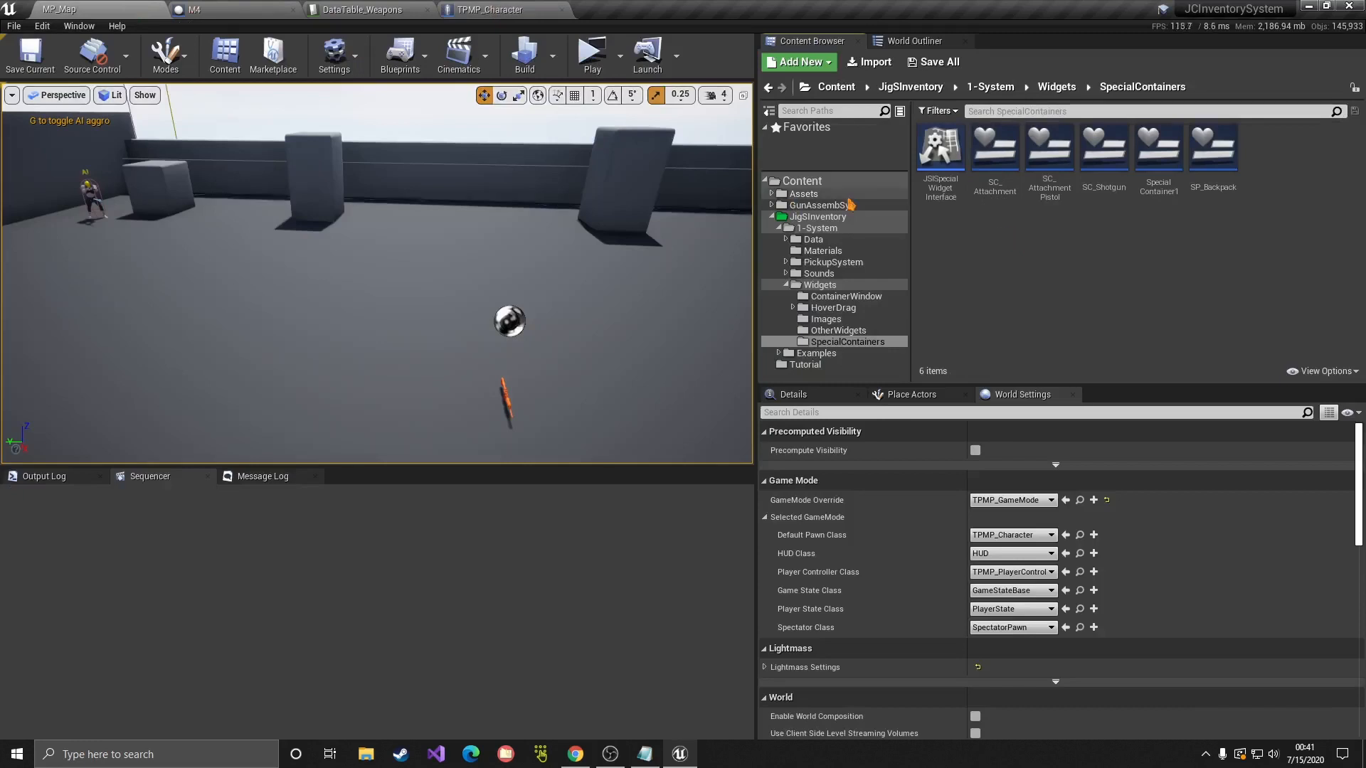
Step: In Content > Tutorial, create the widget blueprint M4_SpecialContainer and open it in the Designer
click(772, 217)
click(802, 160)
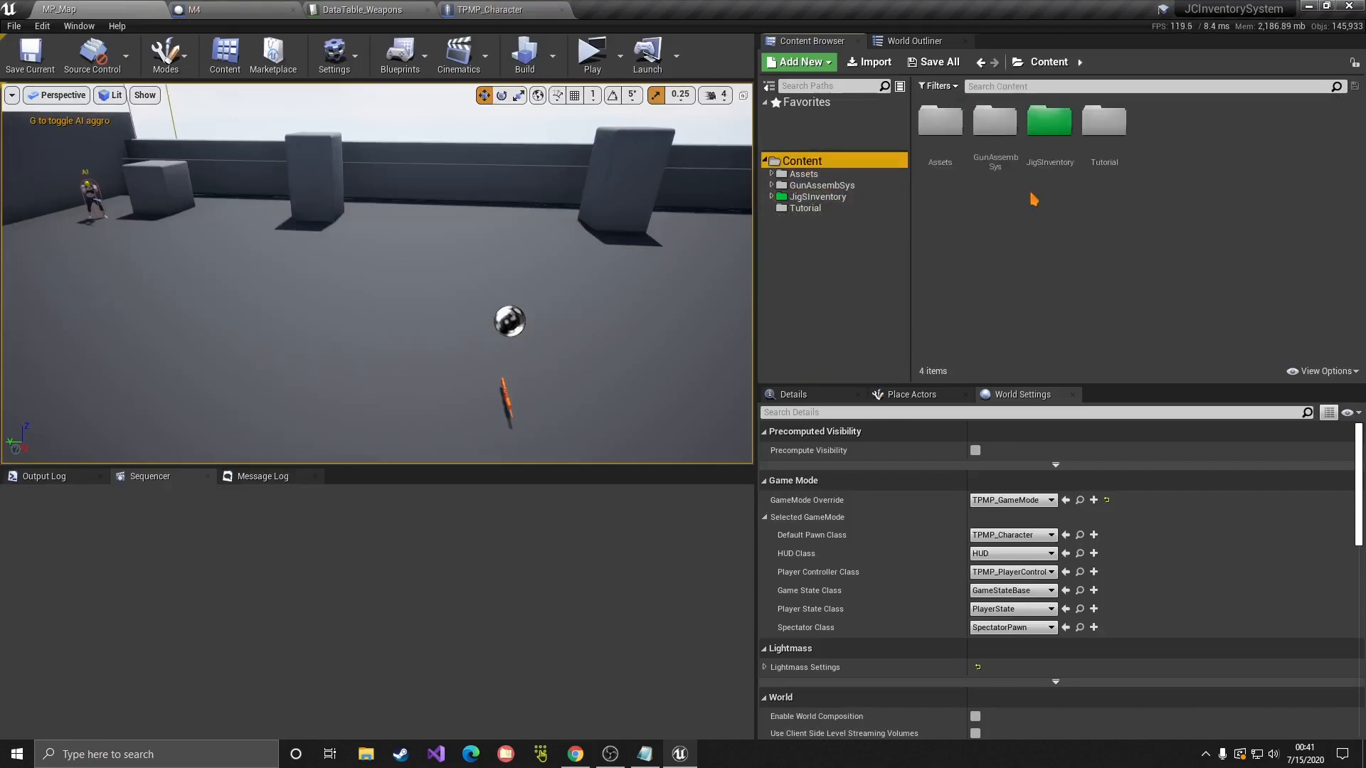
double_click(1101, 157)
right_click(1005, 190)
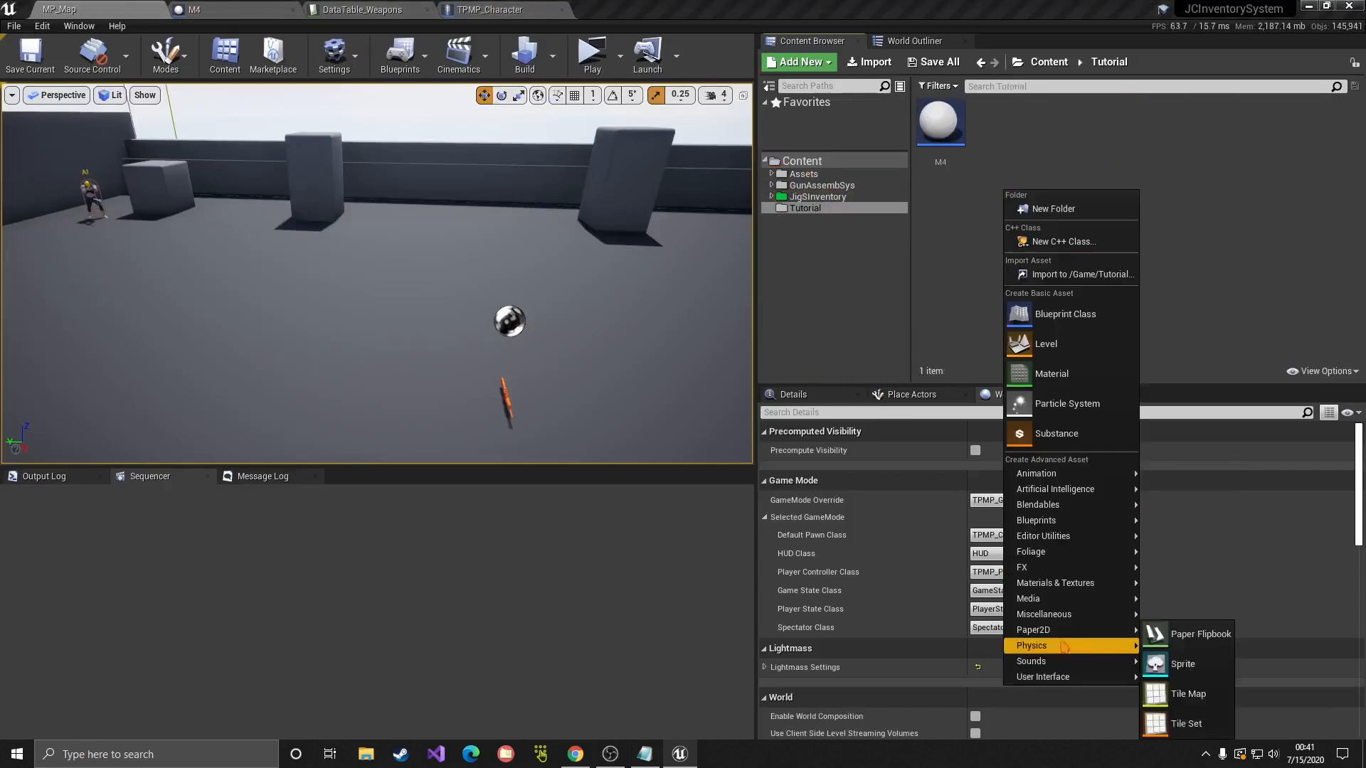
mouse_move(1062, 681)
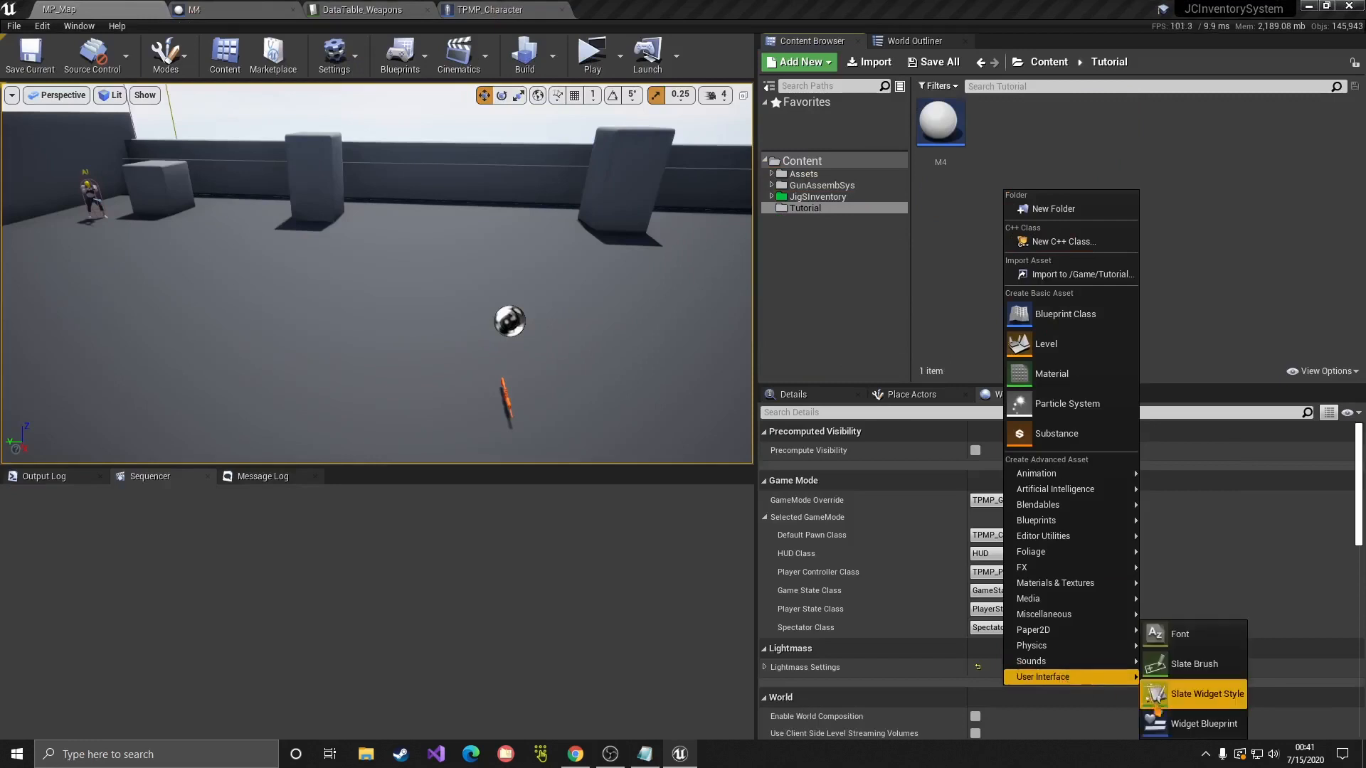
click(1204, 725)
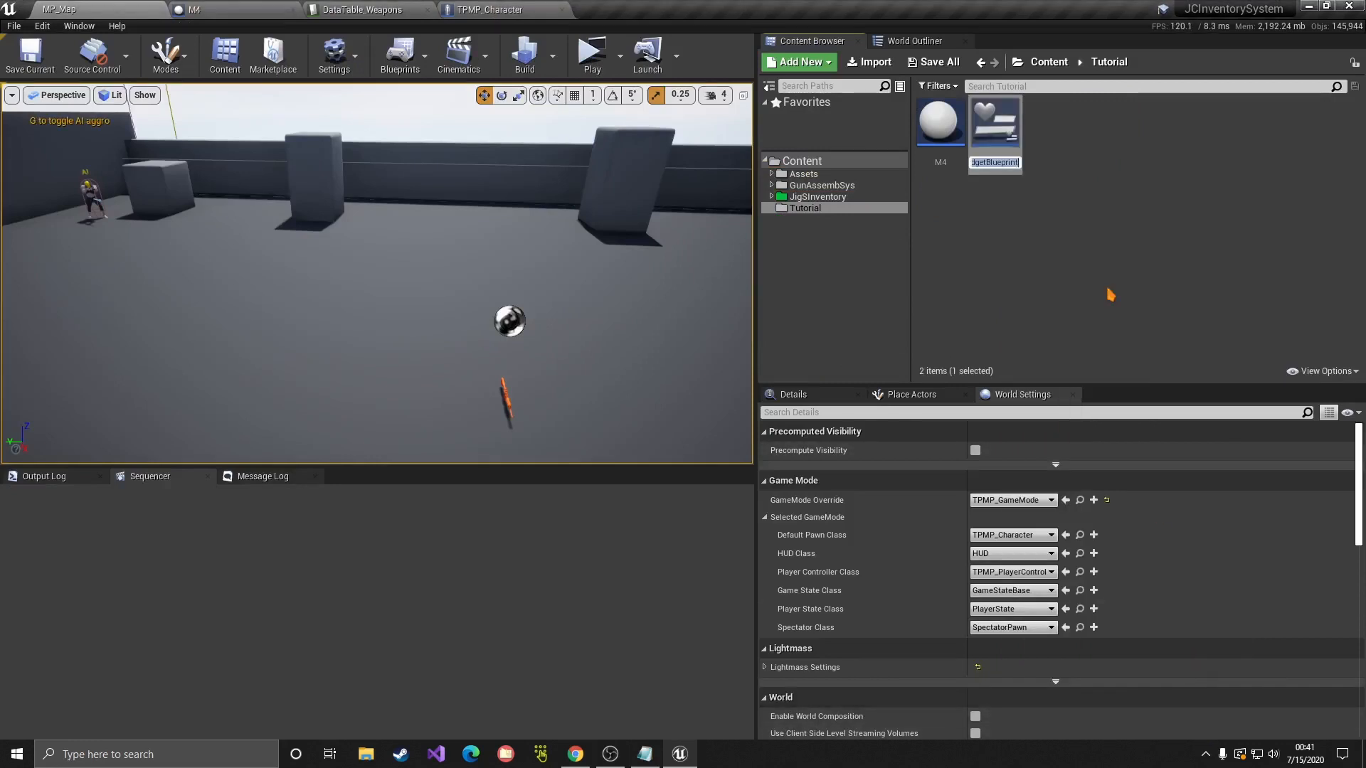
text(M4_Spe)
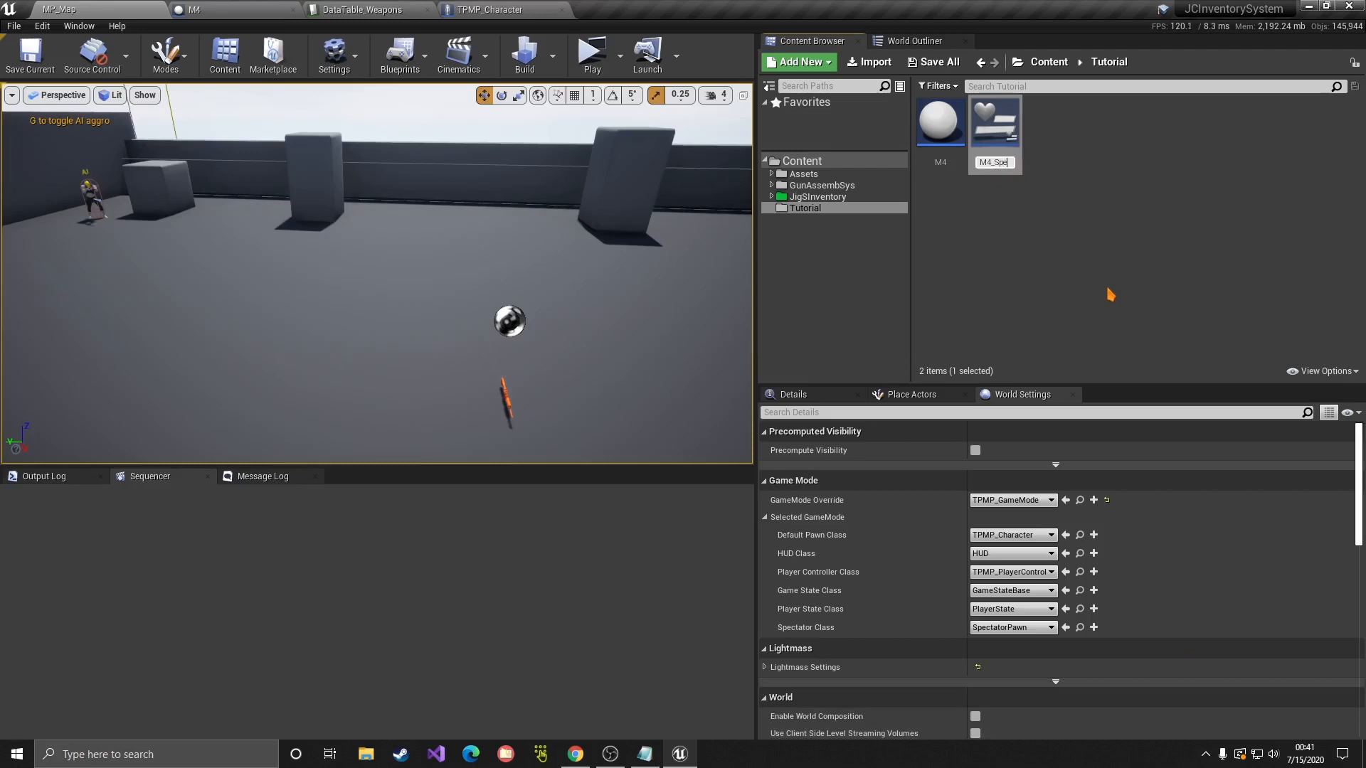
text(cialContainer)
key(Return)
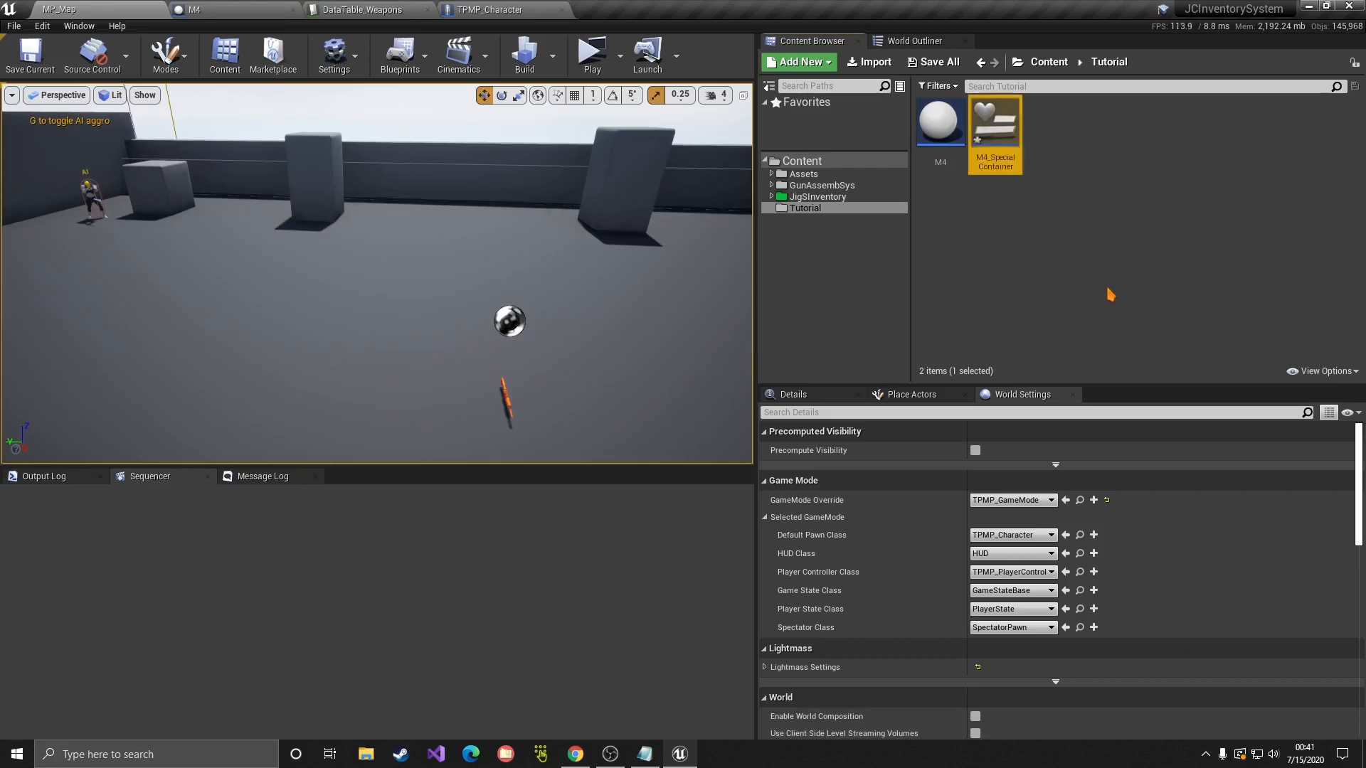
double_click(996, 134)
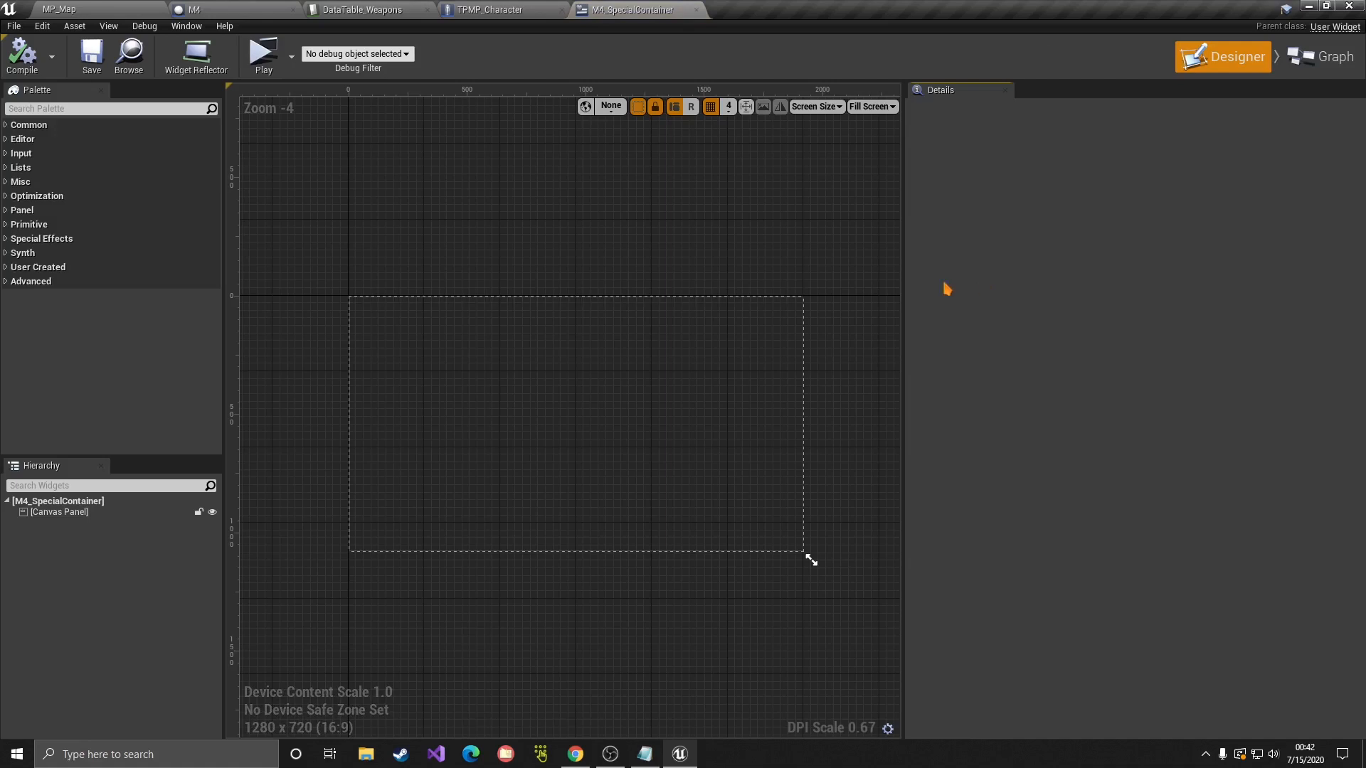
Step: Replace the default Canvas Panel root with a Border widget
right_drag(464, 434, 488, 472)
scroll(417, 437, up, 2)
scroll(558, 483, down, 2)
click(61, 513)
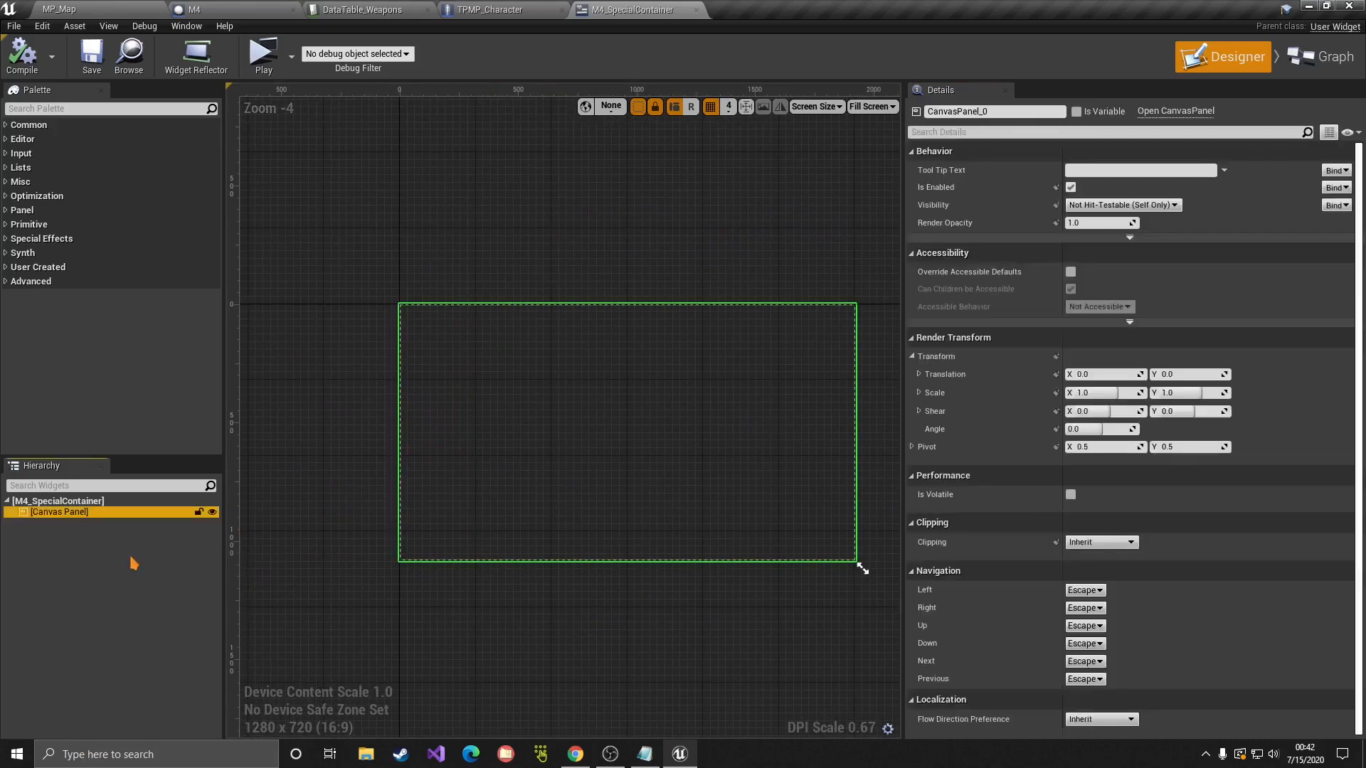
key(Delete)
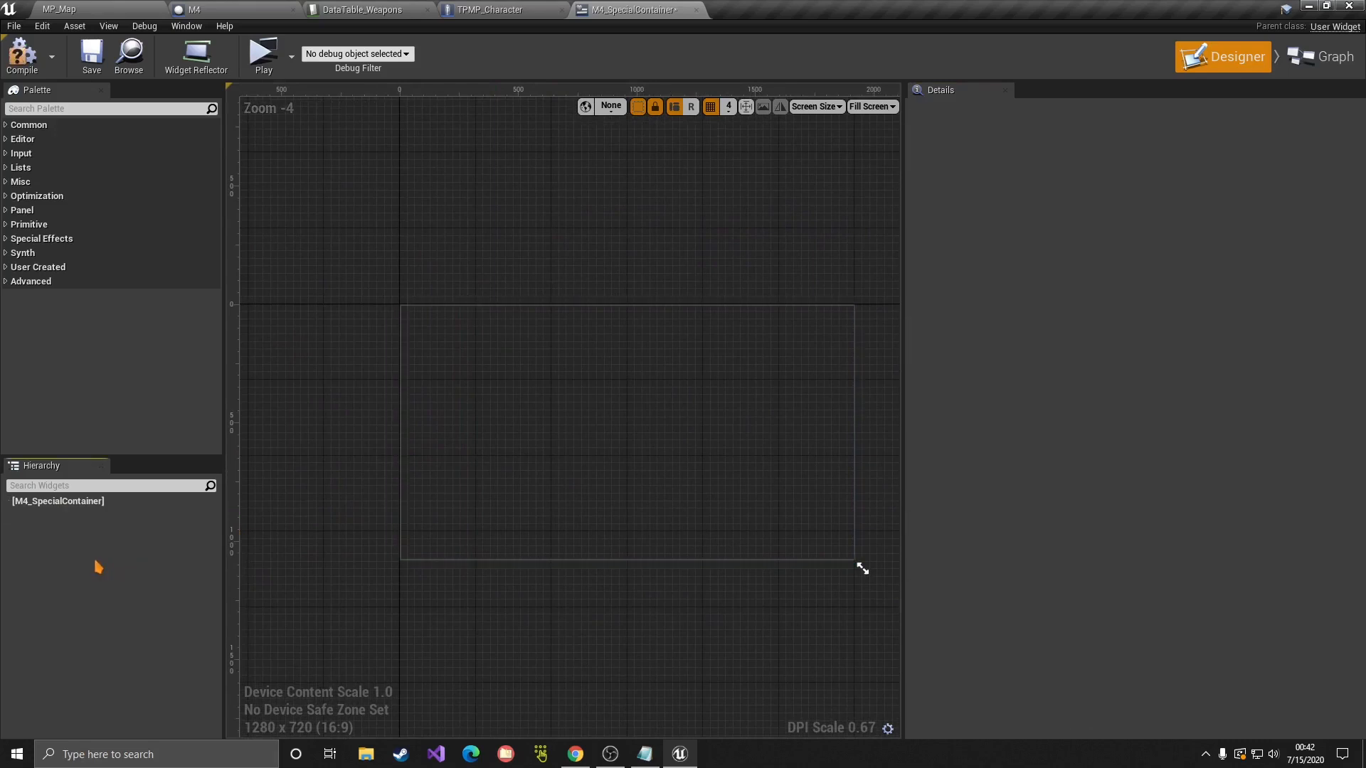
click(94, 108)
text(bor)
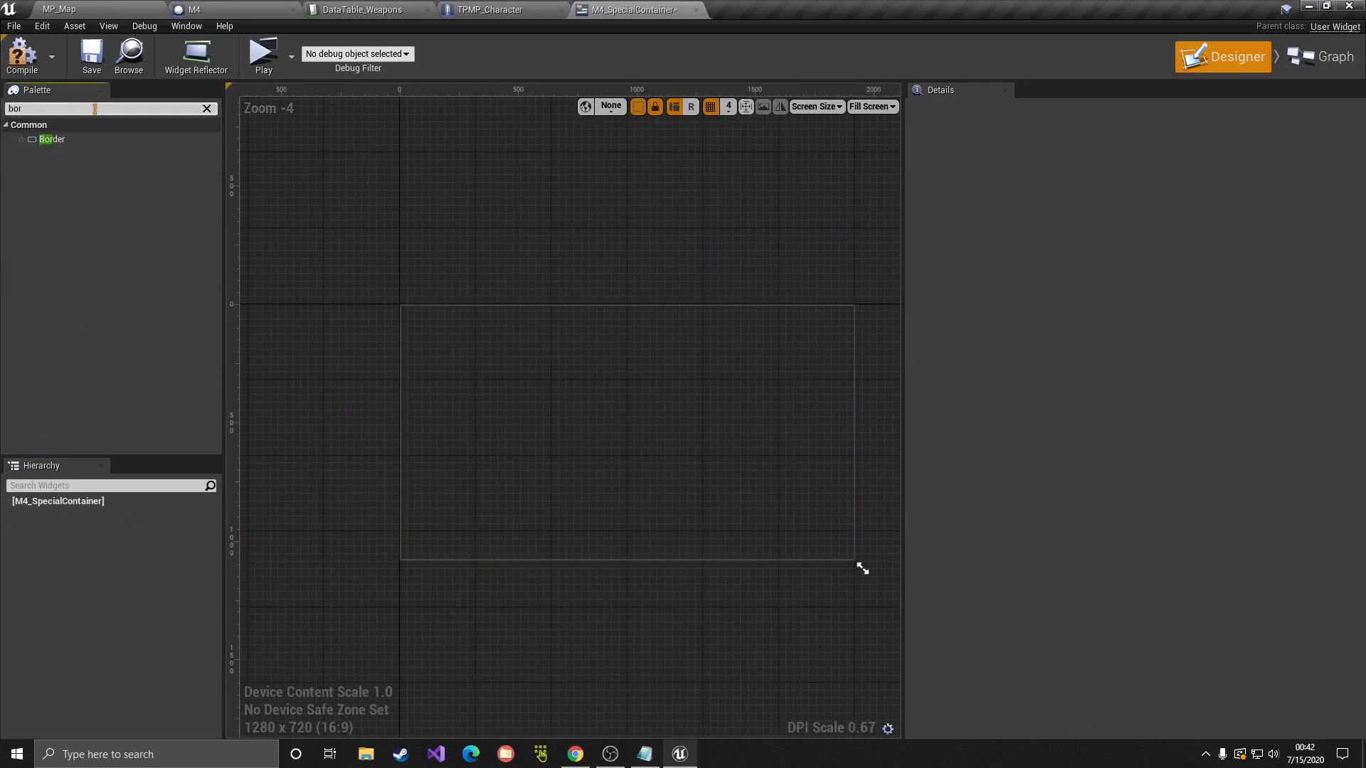
drag(52, 139, 63, 525)
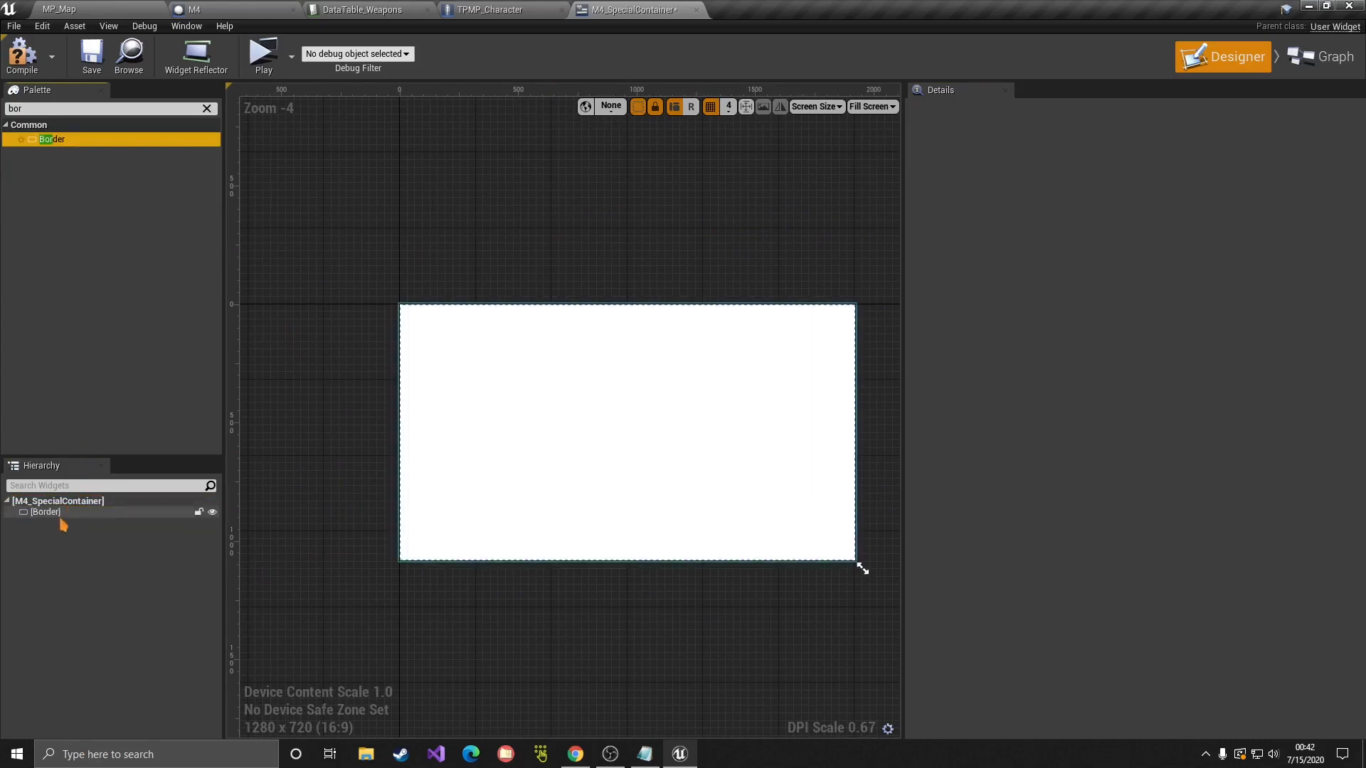
click(59, 516)
right_drag(577, 415, 546, 372)
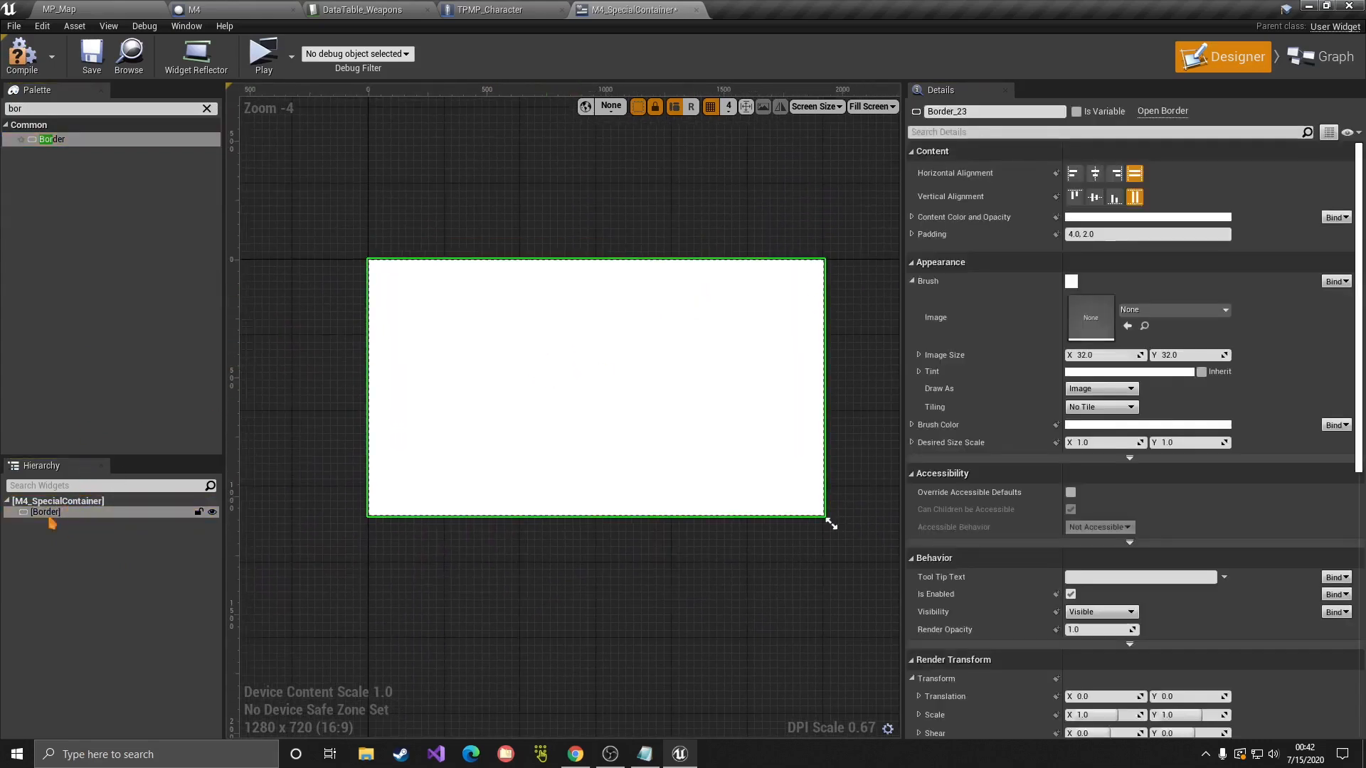
Step: Place an Overlay inside the Border and preview the widget at its desired size
click(84, 110)
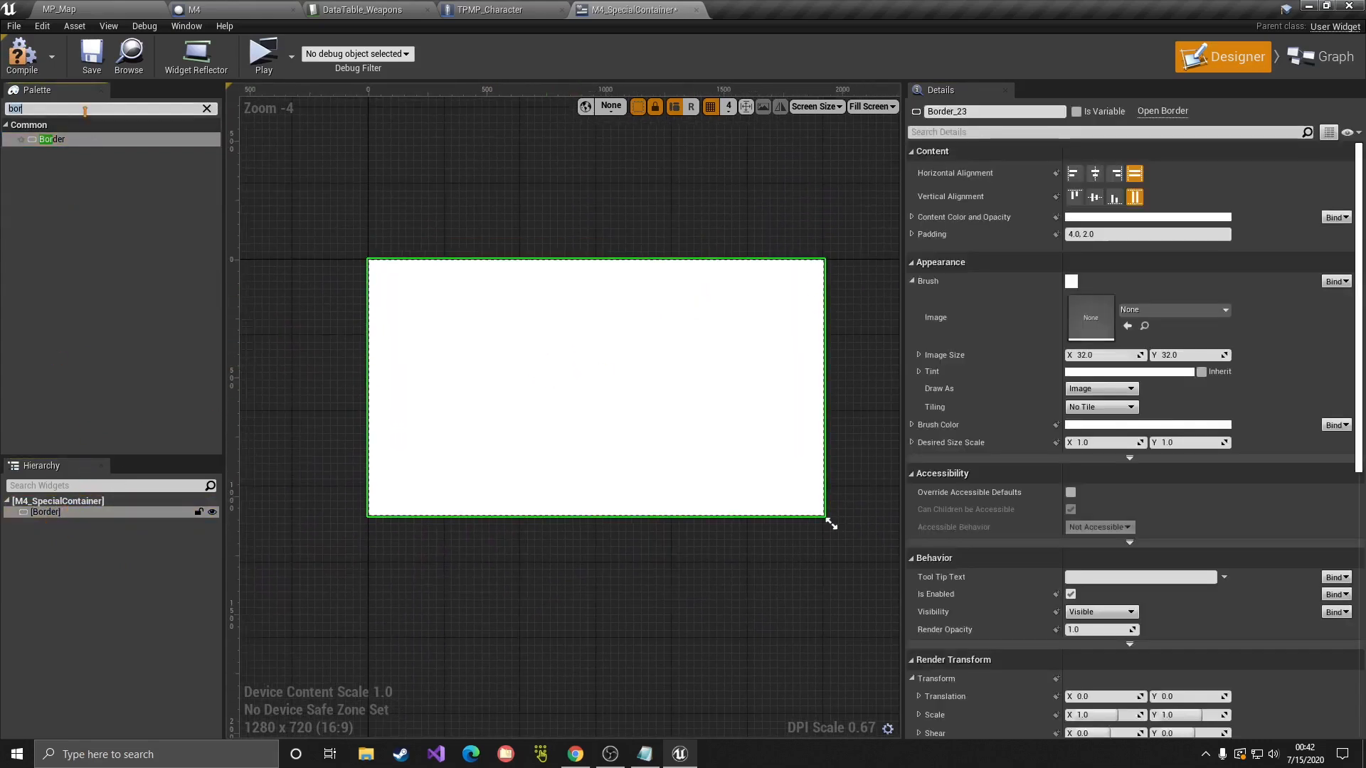
text(ov)
drag(51, 139, 41, 524)
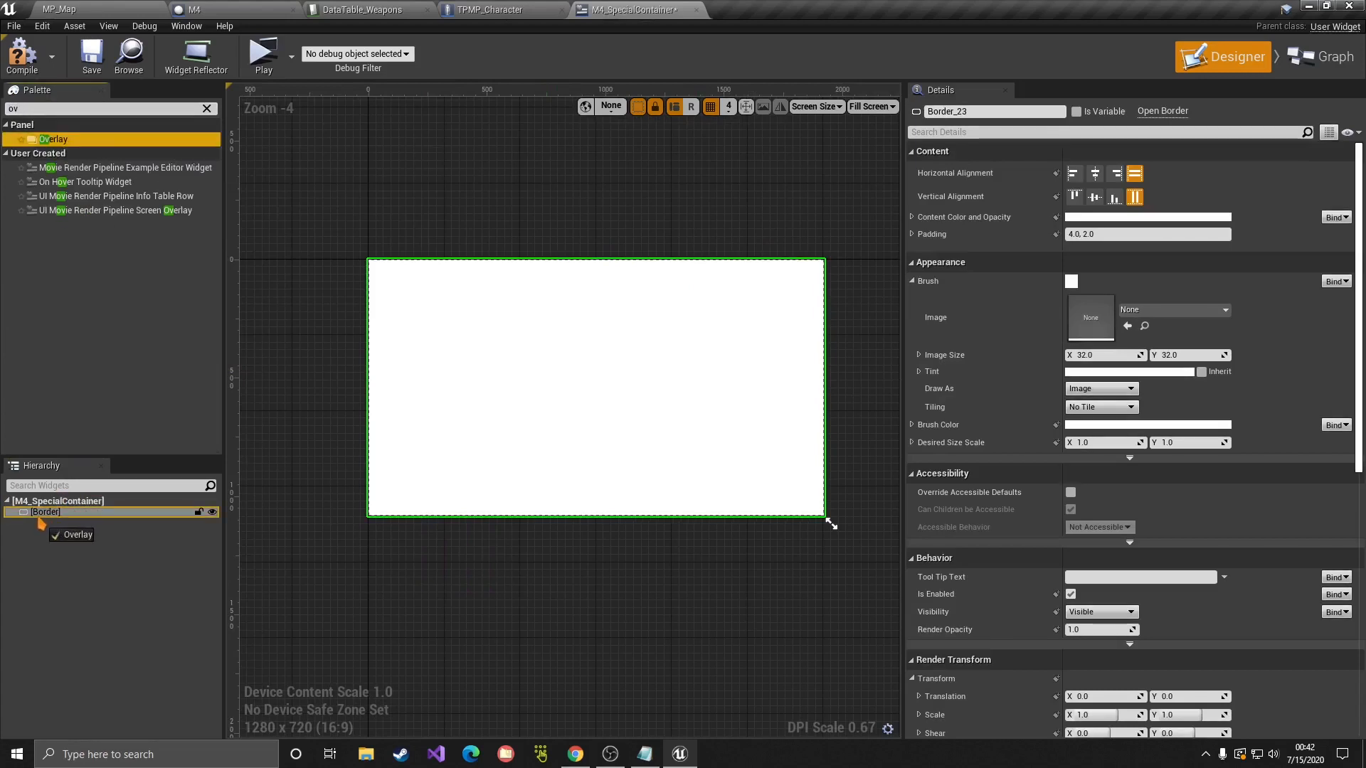
click(872, 106)
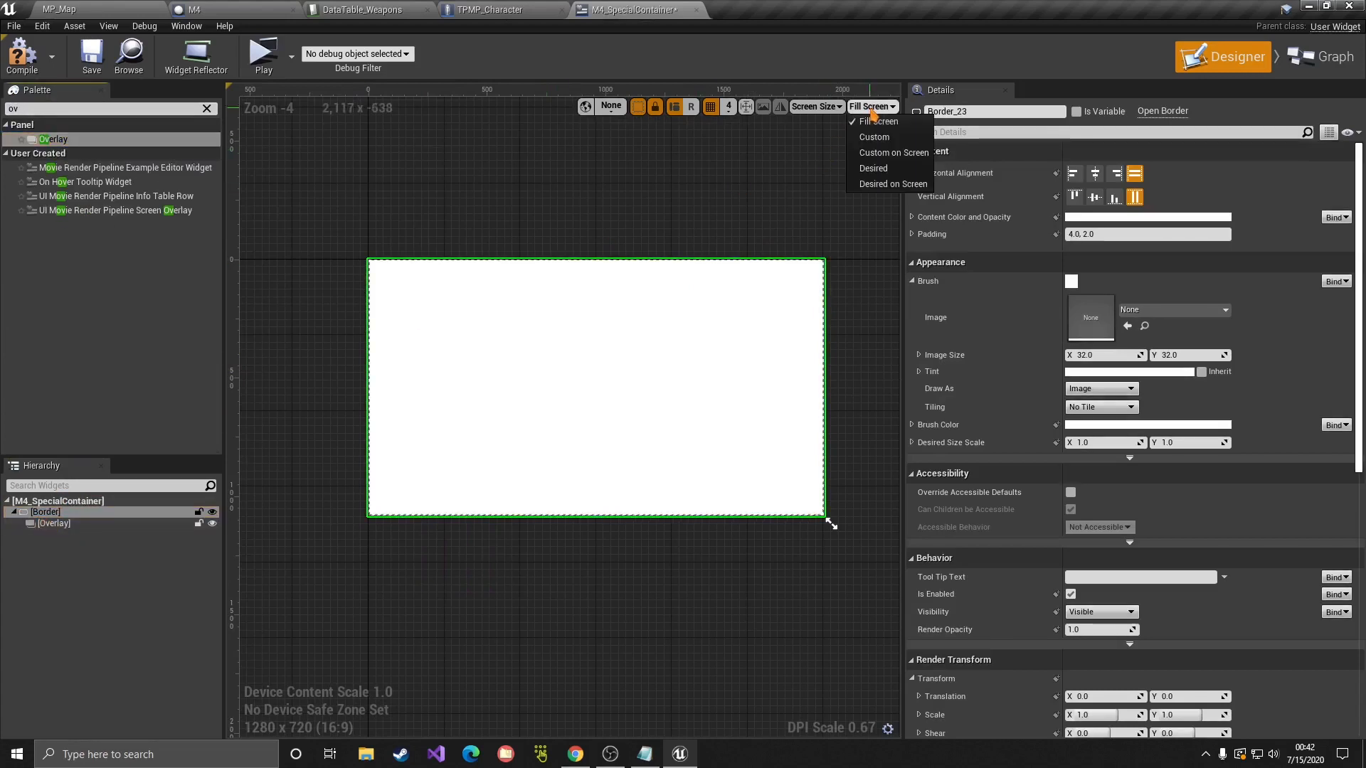
click(866, 168)
right_drag(578, 278, 775, 328)
scroll(628, 299, up, 6)
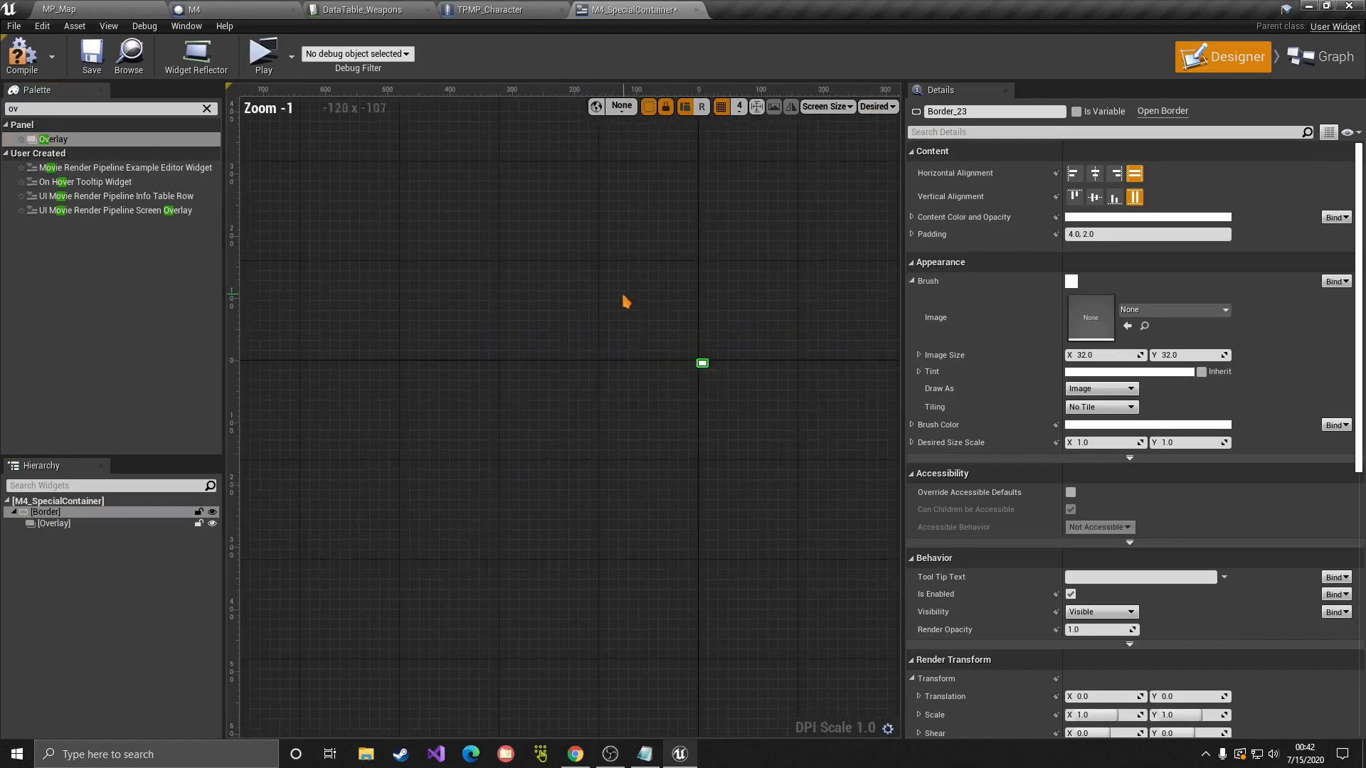
Step: Add an Image widget inside the Overlay
click(66, 525)
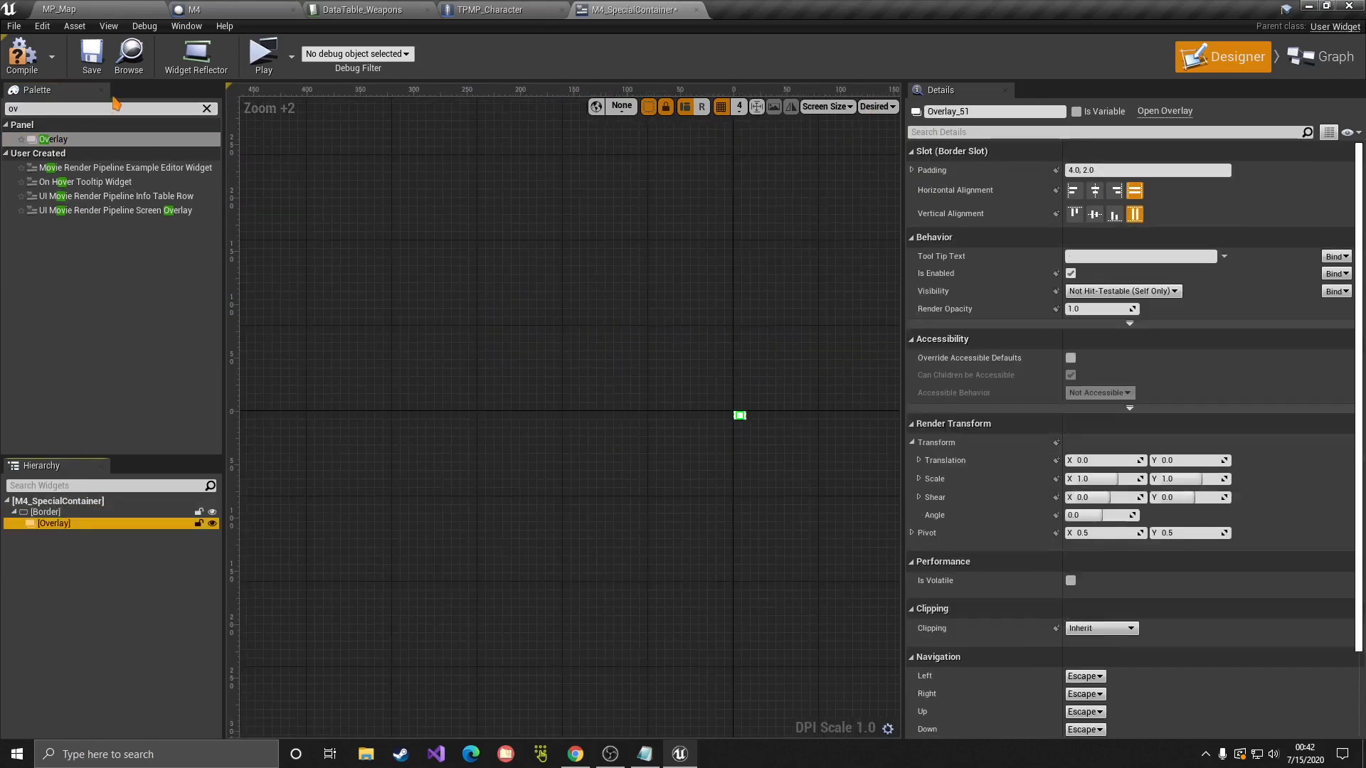
click(114, 105)
text(image)
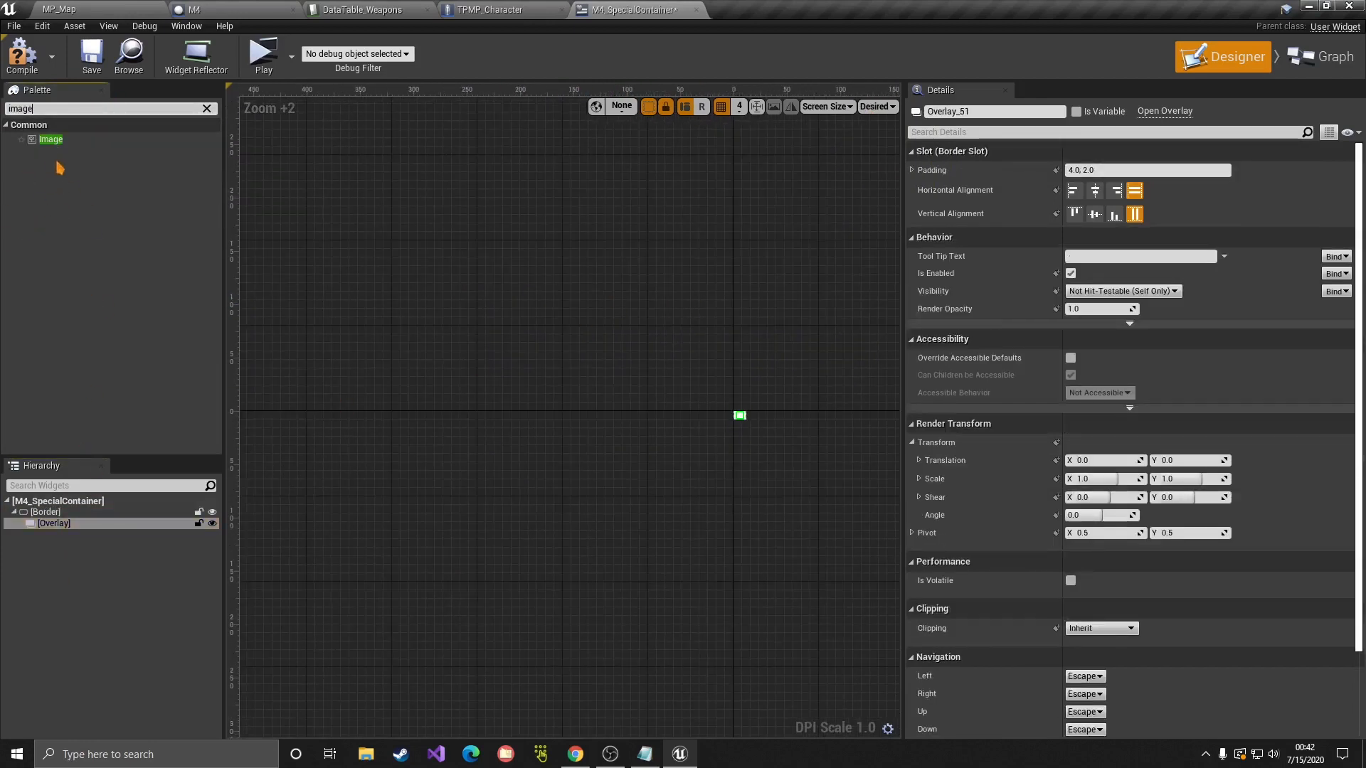
drag(50, 139, 59, 544)
Step: Compare the properties and slot settings of the Border, Overlay and Image_95
click(78, 535)
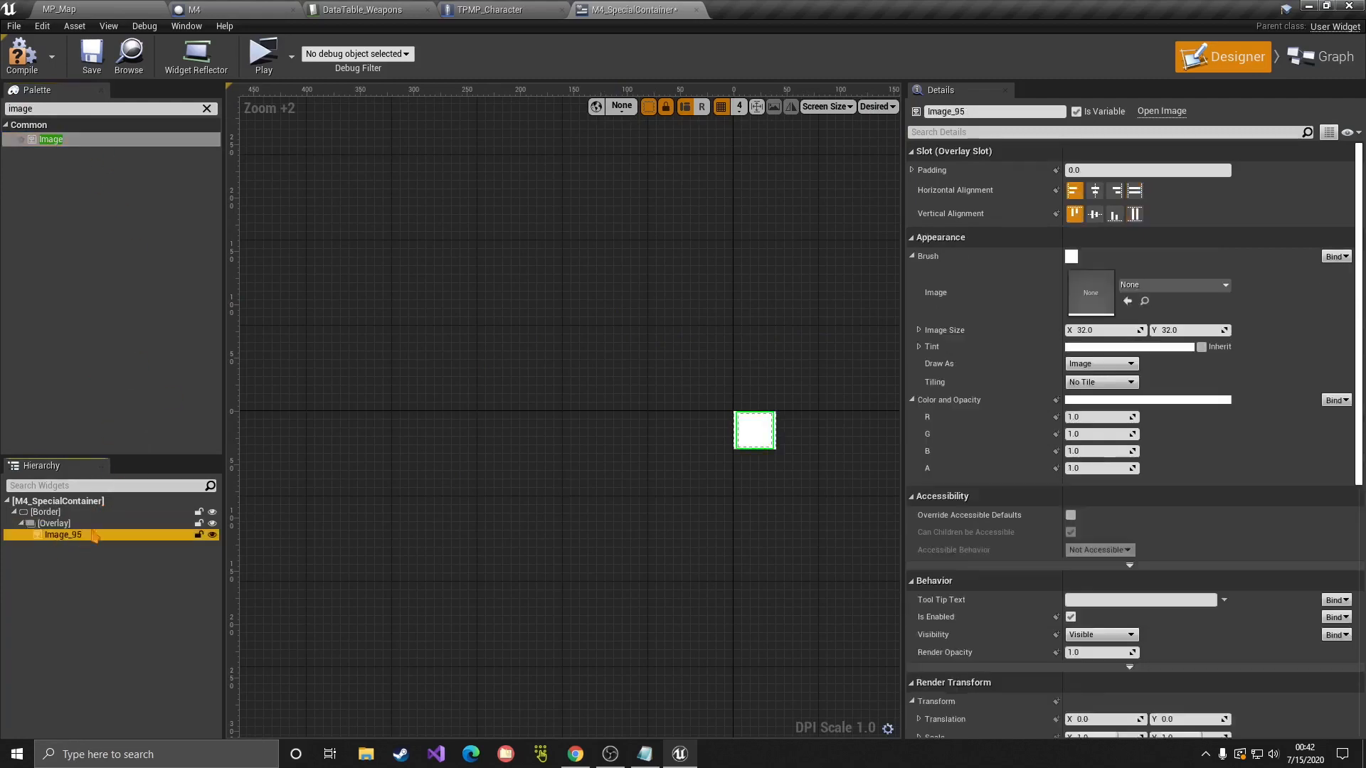
click(55, 524)
click(57, 535)
click(57, 524)
click(54, 513)
click(54, 525)
click(57, 535)
click(55, 525)
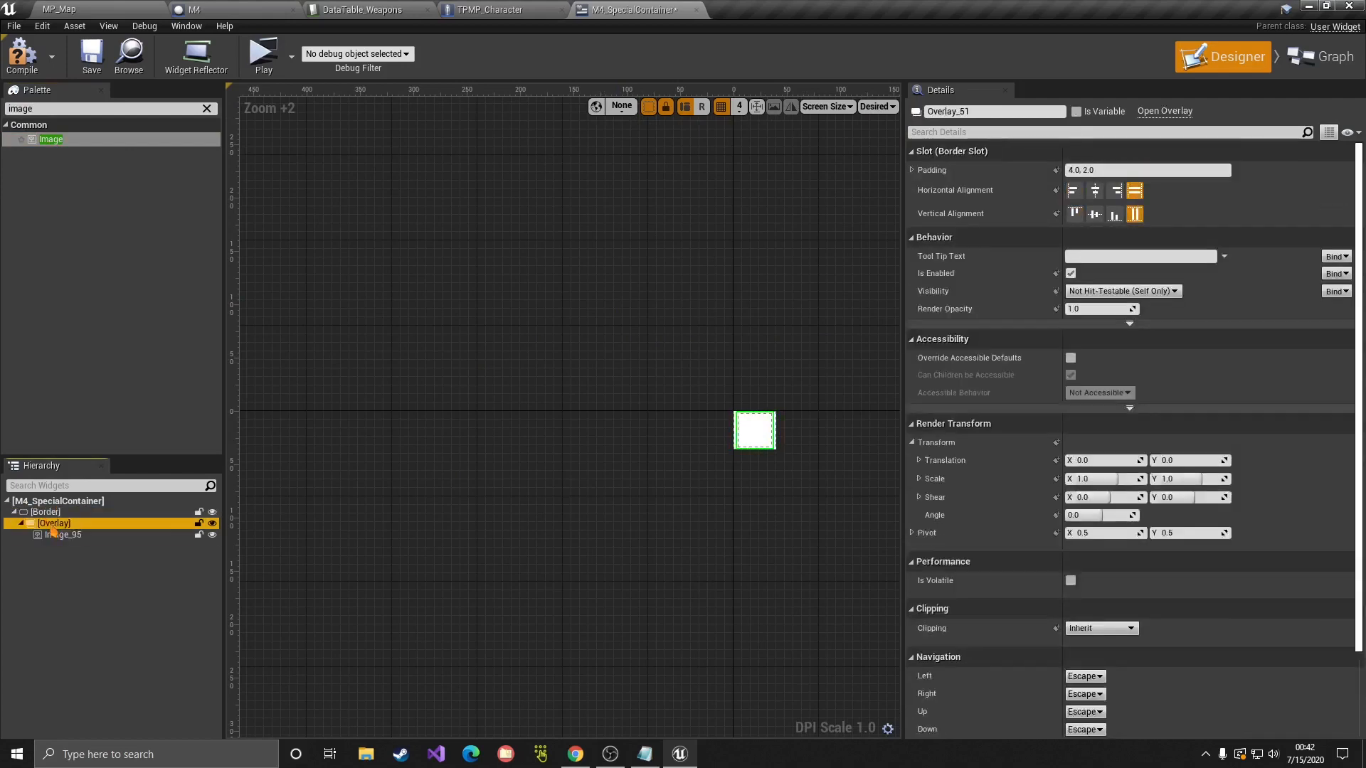
click(51, 513)
click(50, 526)
click(54, 536)
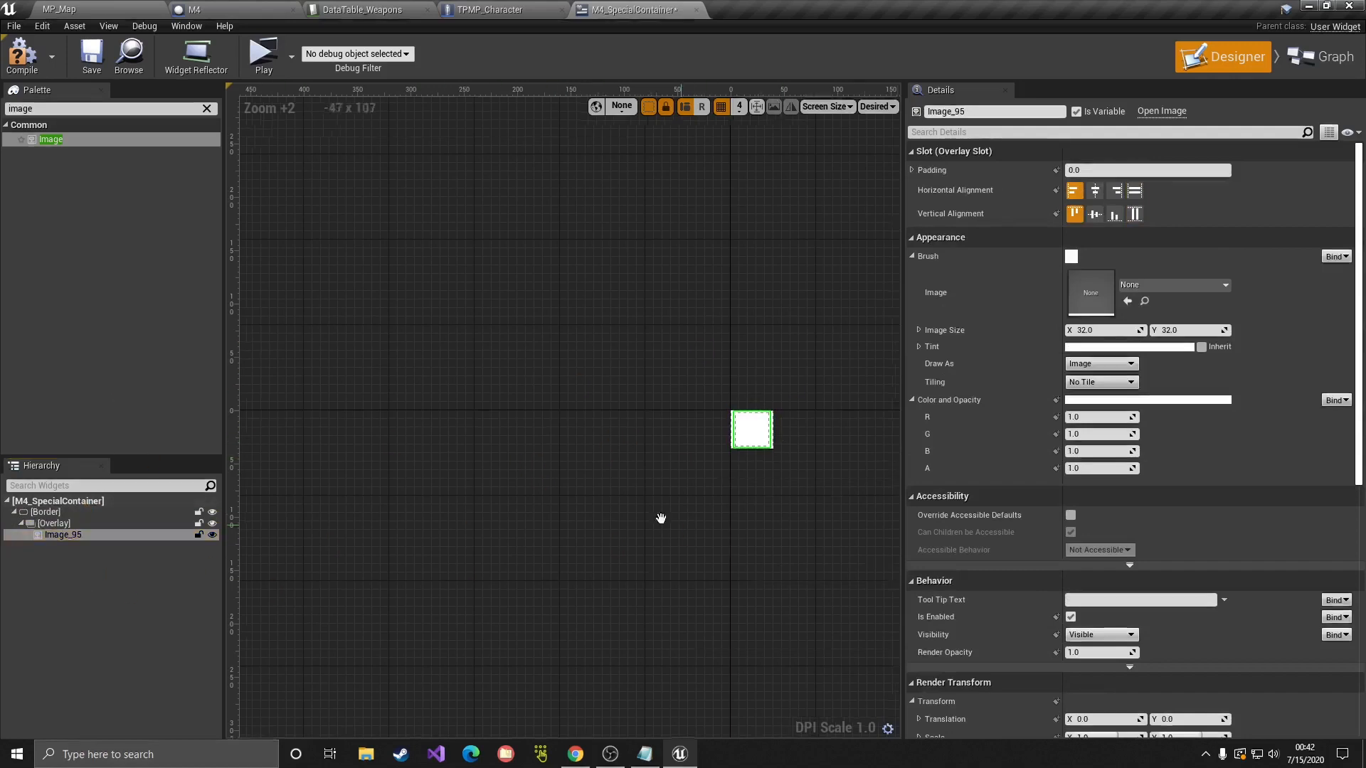
scroll(561, 478, up, 3)
click(54, 524)
click(57, 535)
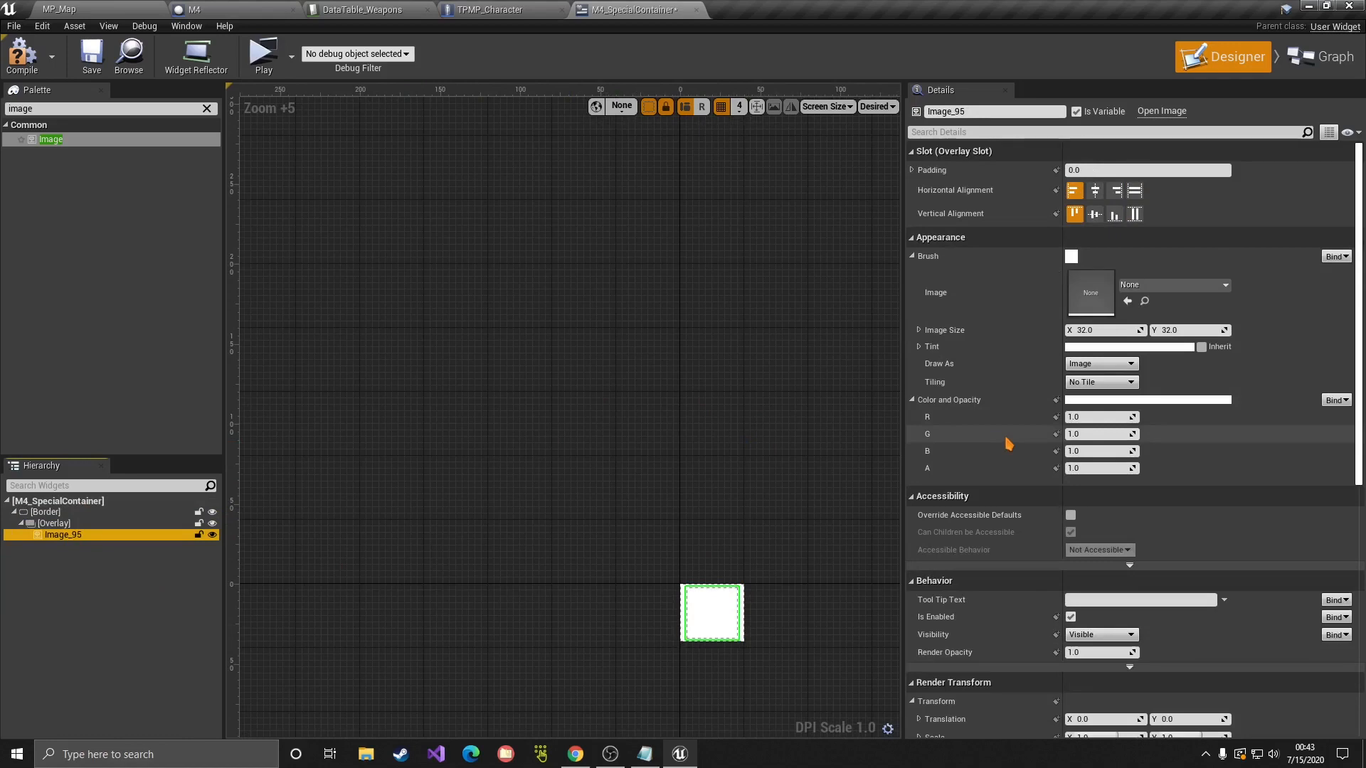
Step: Rename Image_95 to WeaponImage
right_drag(574, 569, 499, 445)
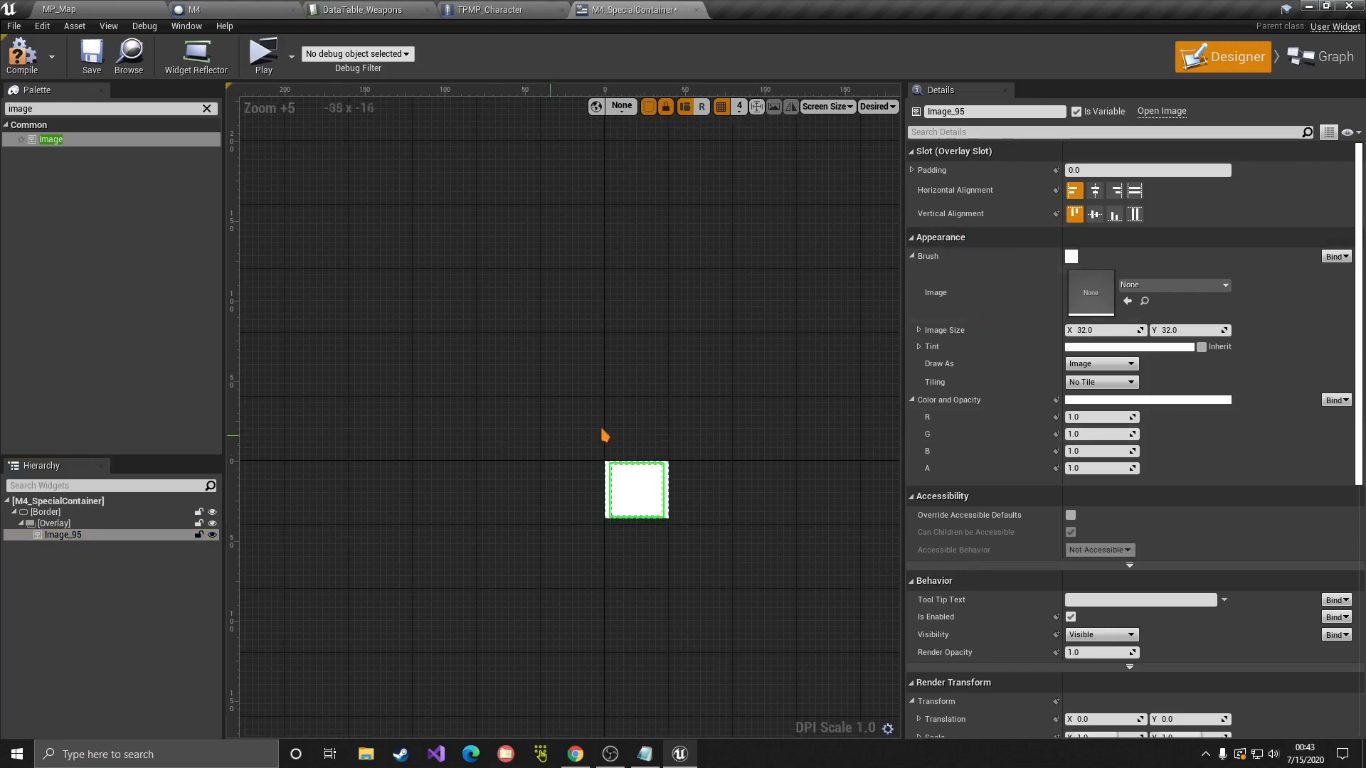
right_drag(756, 478, 714, 400)
click(53, 556)
click(71, 535)
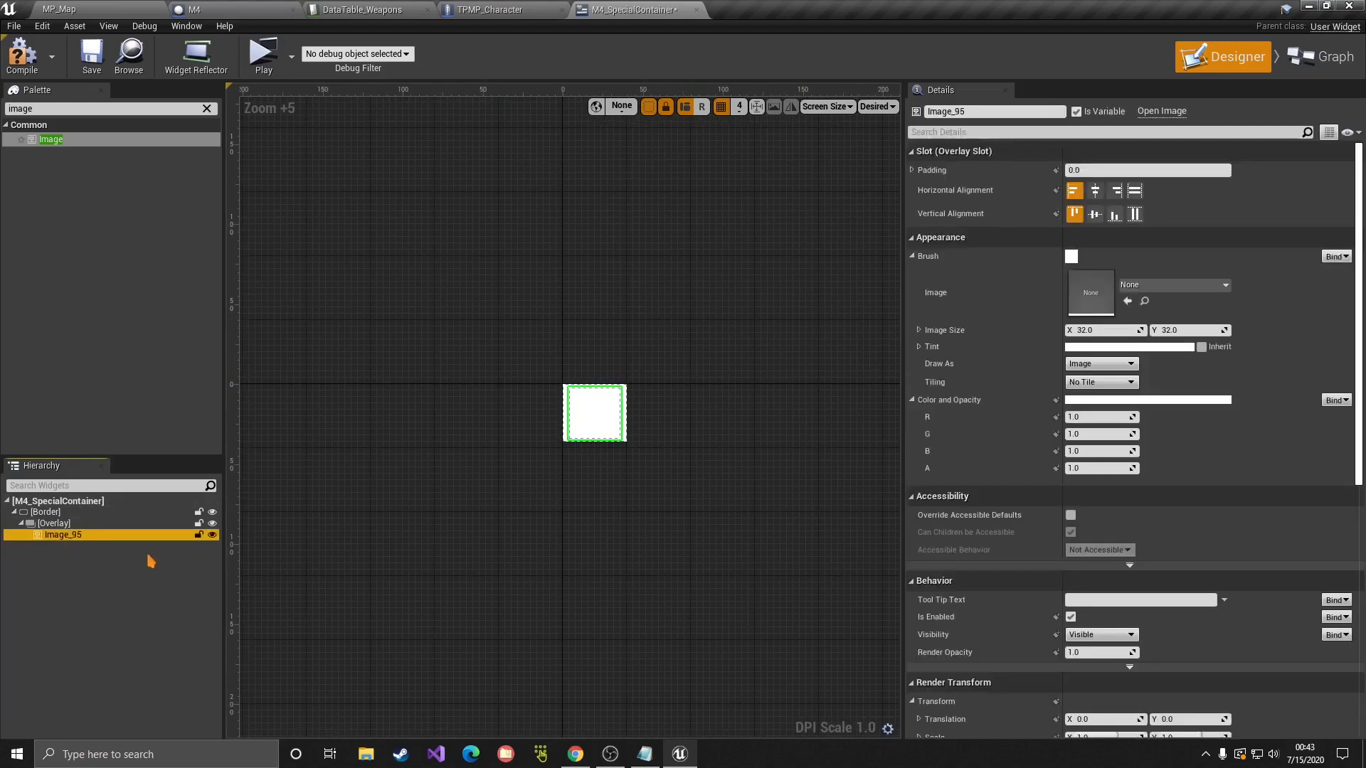
key(F2)
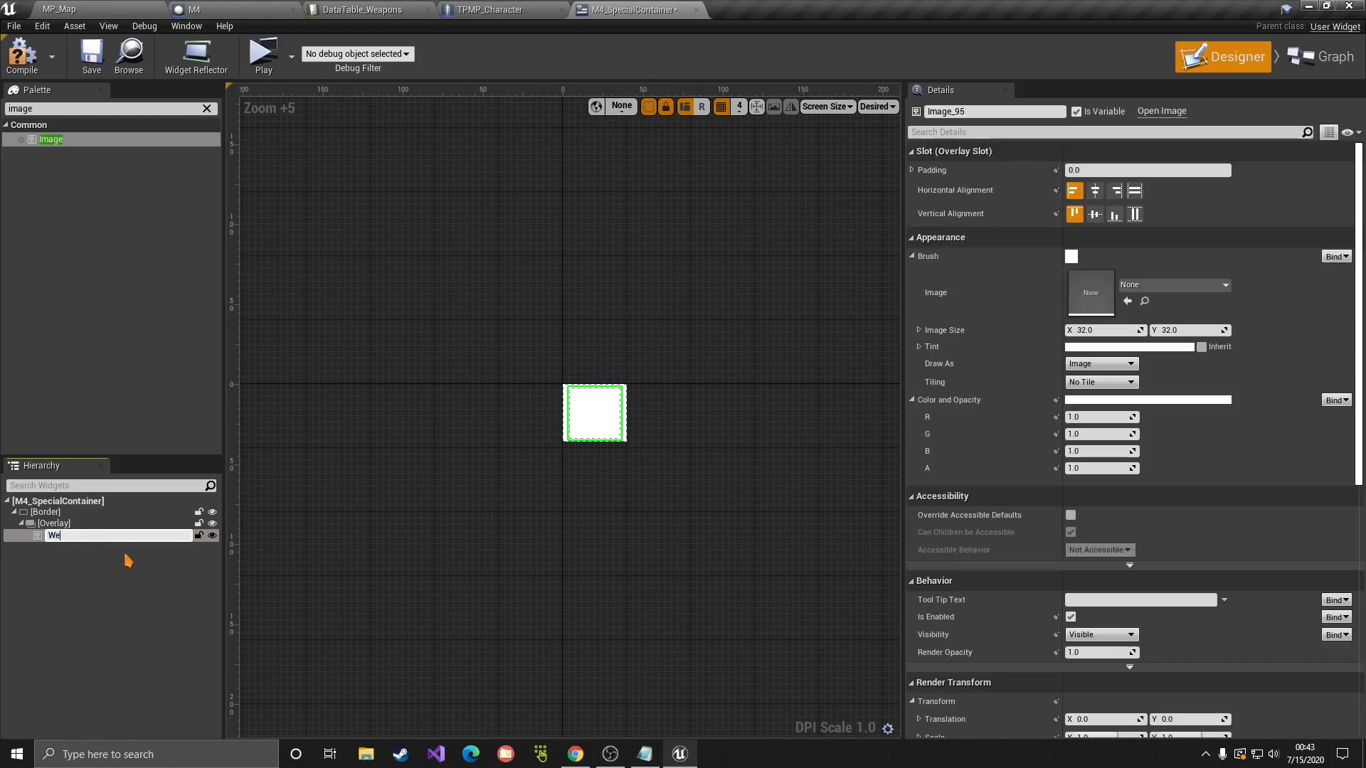
text(WeaponImage)
key(Return)
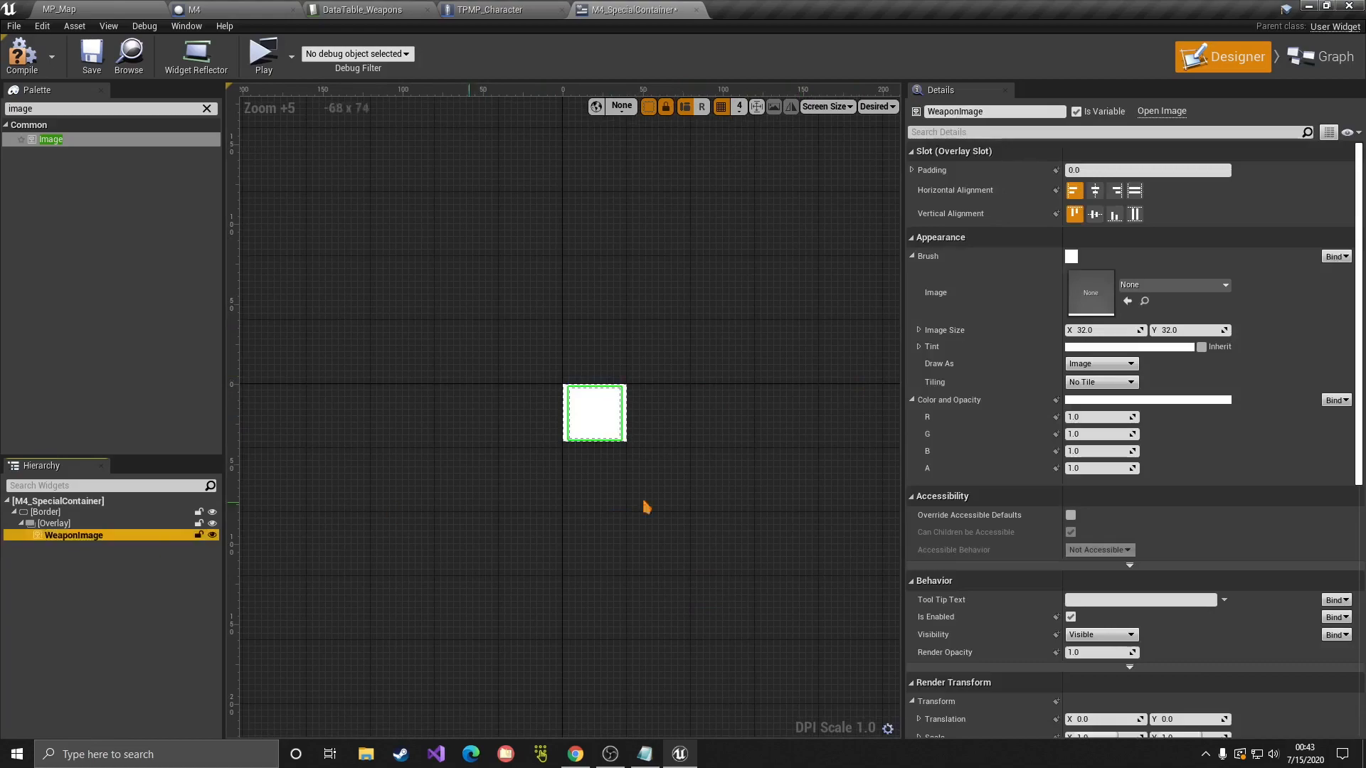
Step: Set WeaponImage's brush image to the Rifle1 texture
scroll(1153, 491, down, 8)
scroll(1153, 491, up, 8)
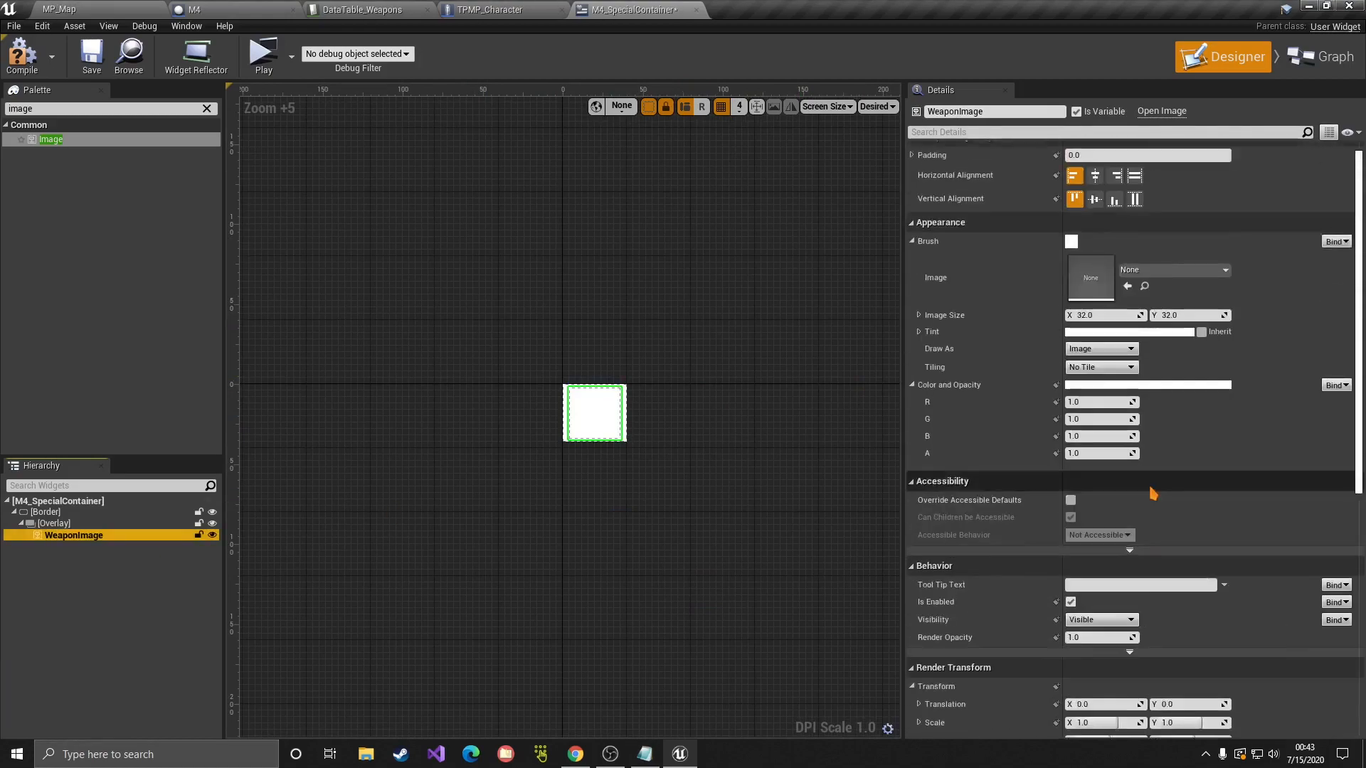
scroll(1153, 492, up, 1)
click(1168, 286)
text(rifle)
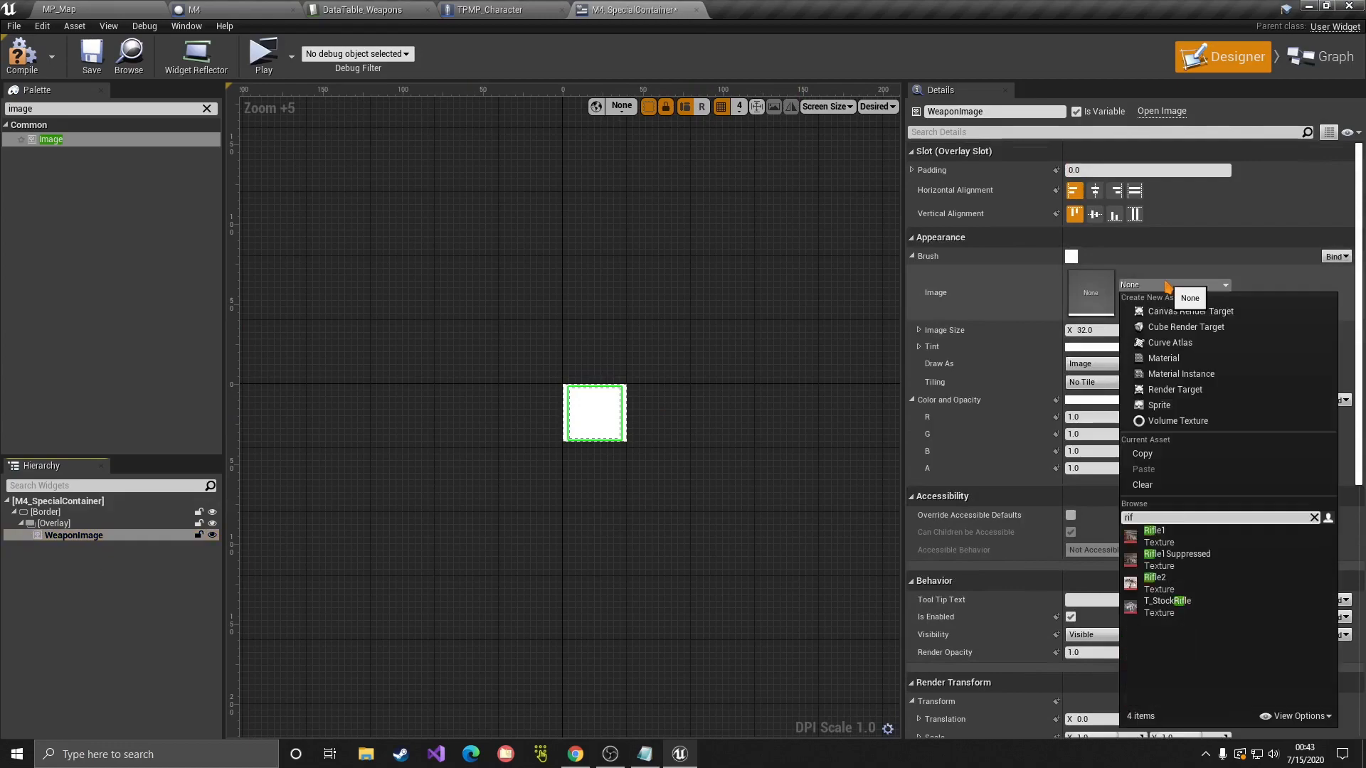
click(1176, 539)
scroll(525, 394, down, 4)
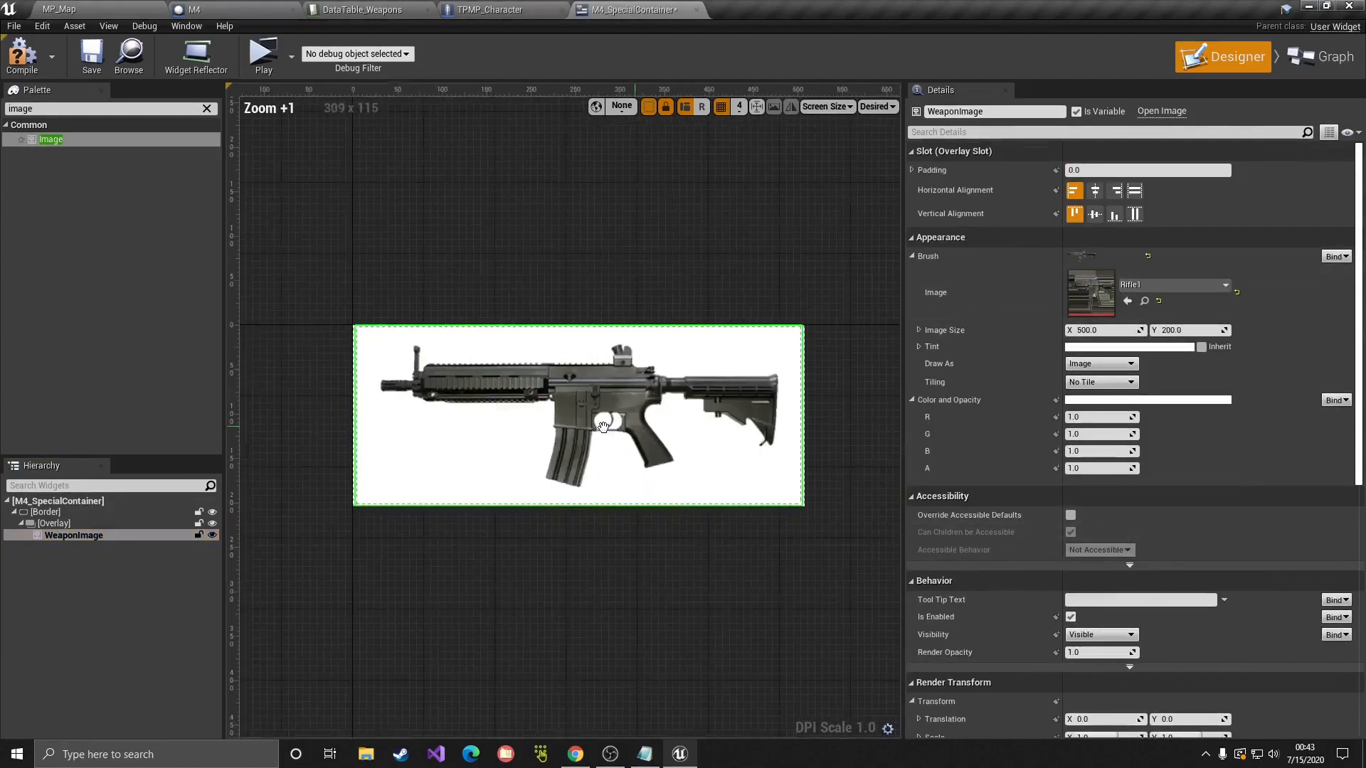
Step: Set the Border's brush colour to a very dark, saturated navy
click(66, 512)
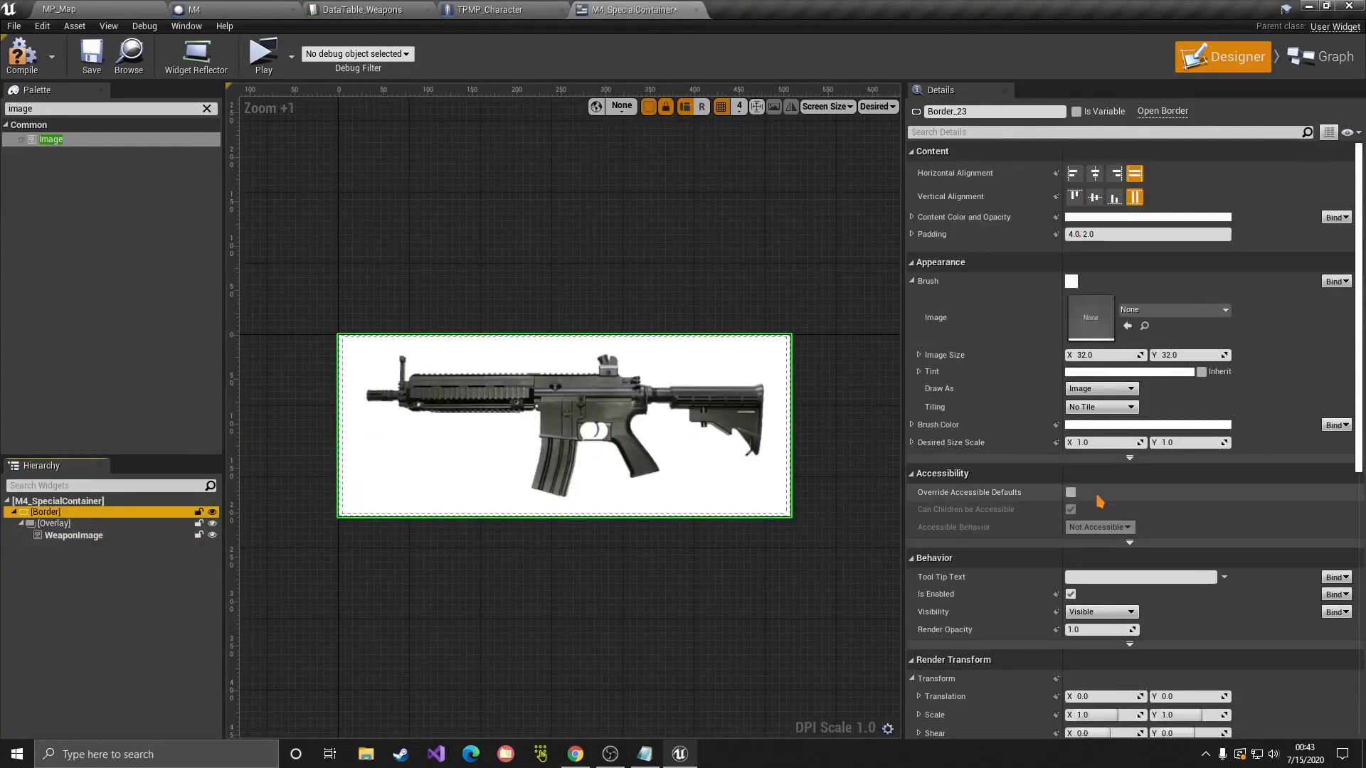
scroll(1111, 507, down, 10)
scroll(1111, 507, up, 7)
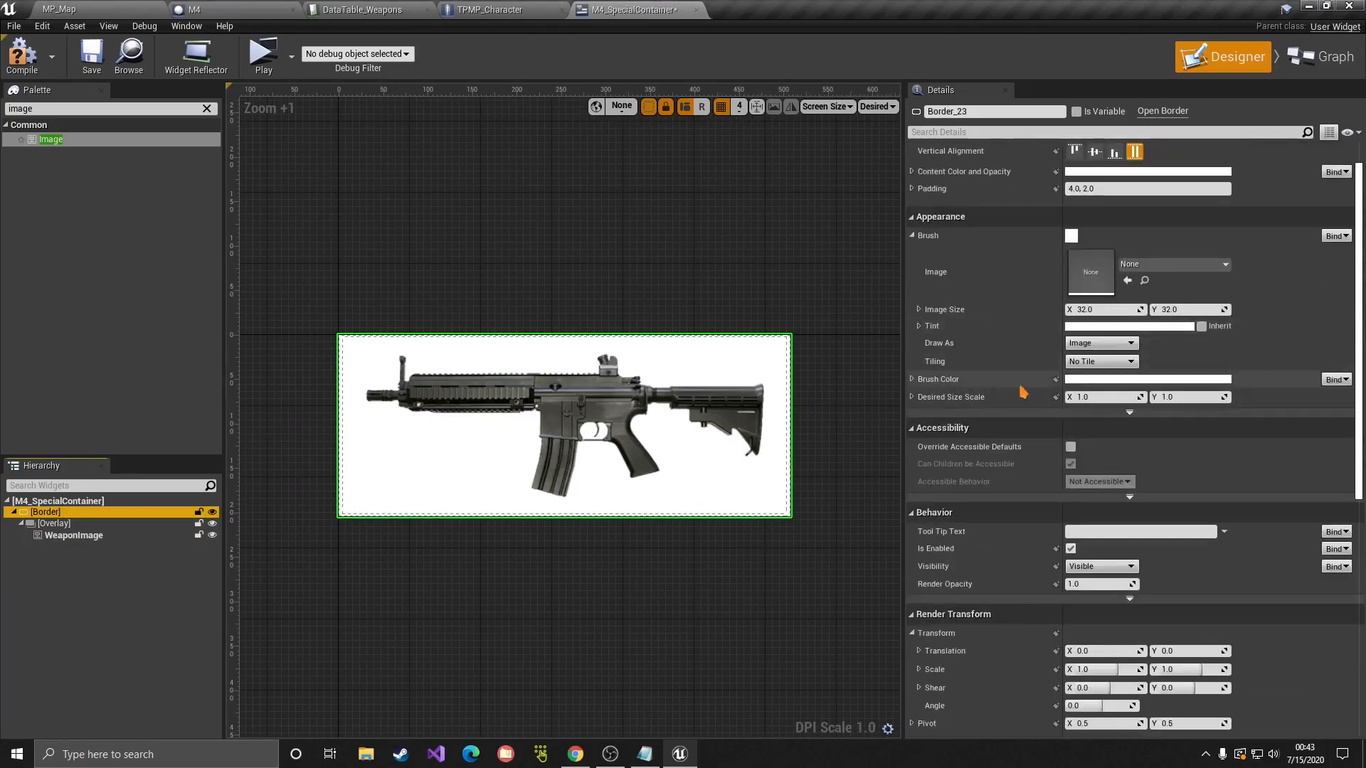
click(1087, 381)
drag(985, 512, 991, 542)
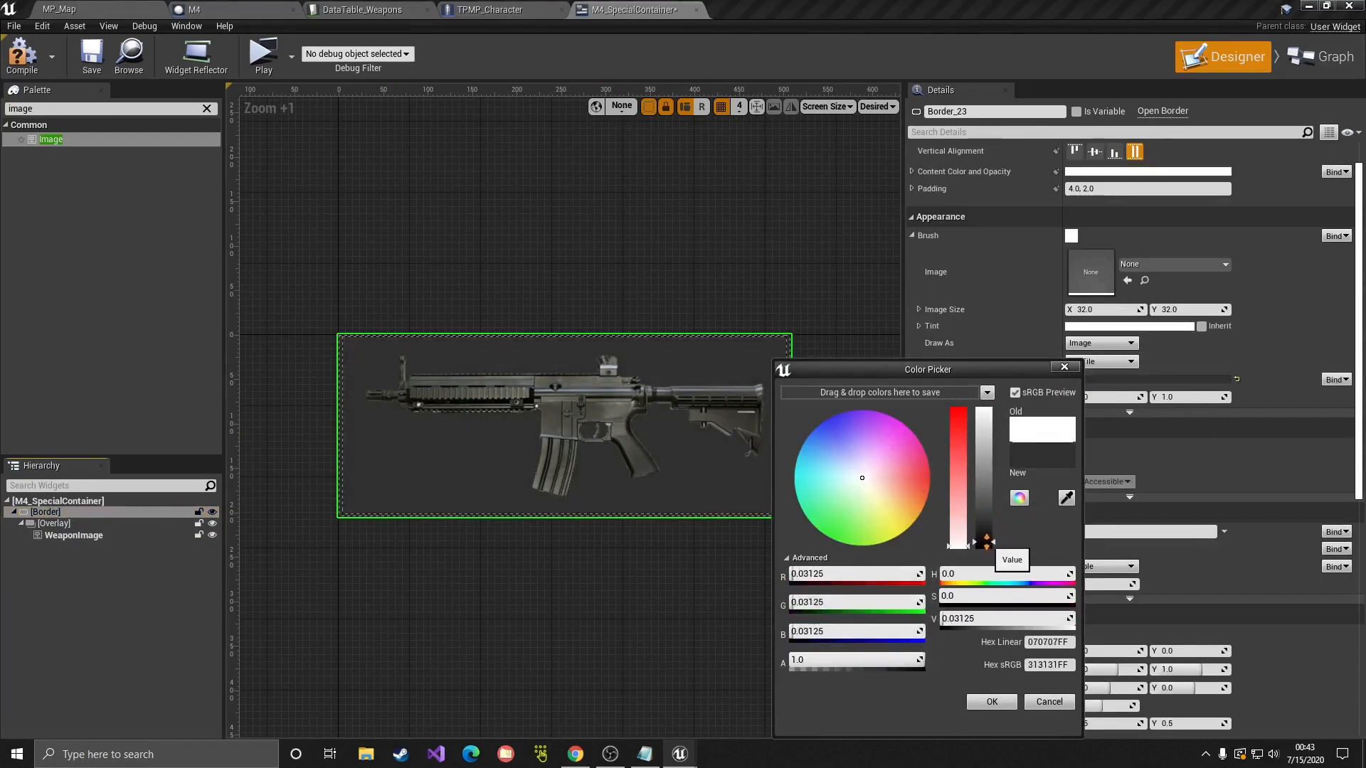
click(843, 433)
drag(843, 432, 809, 407)
click(989, 544)
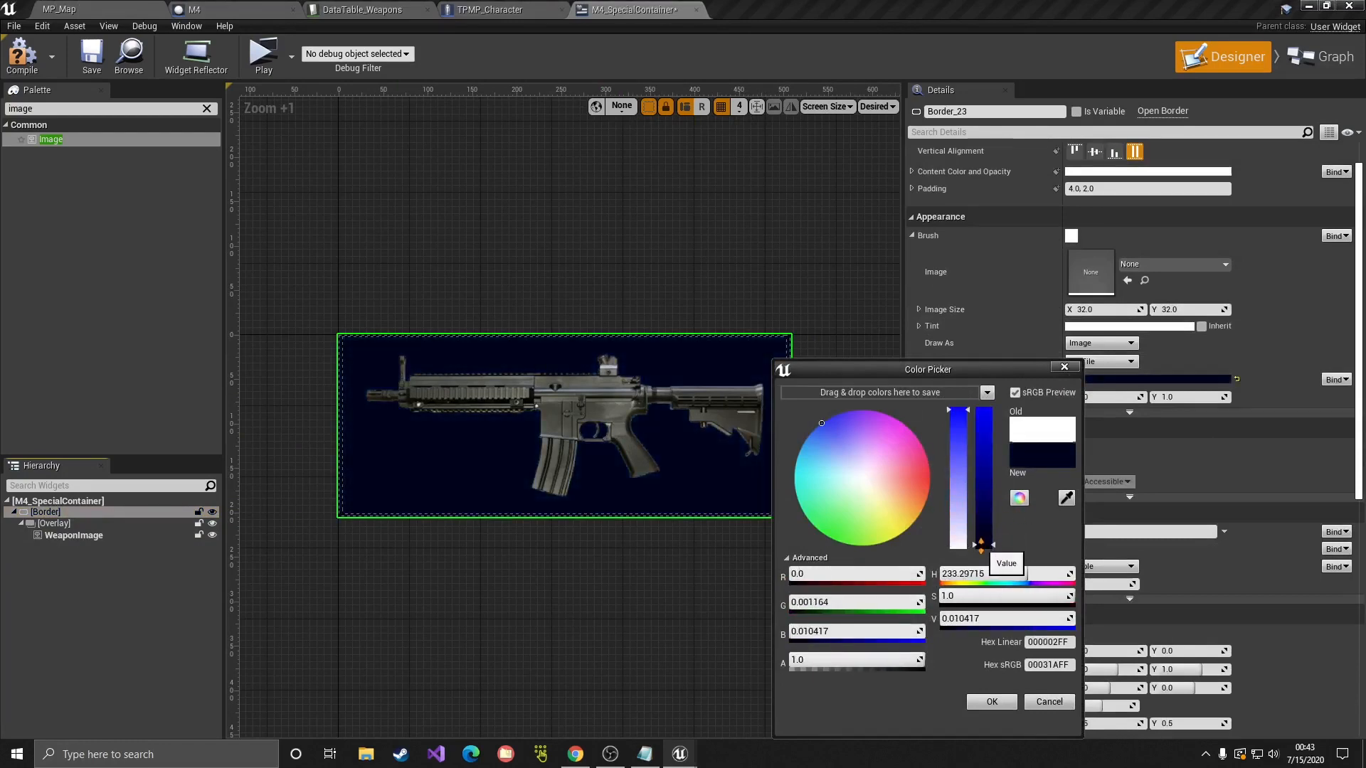
click(992, 703)
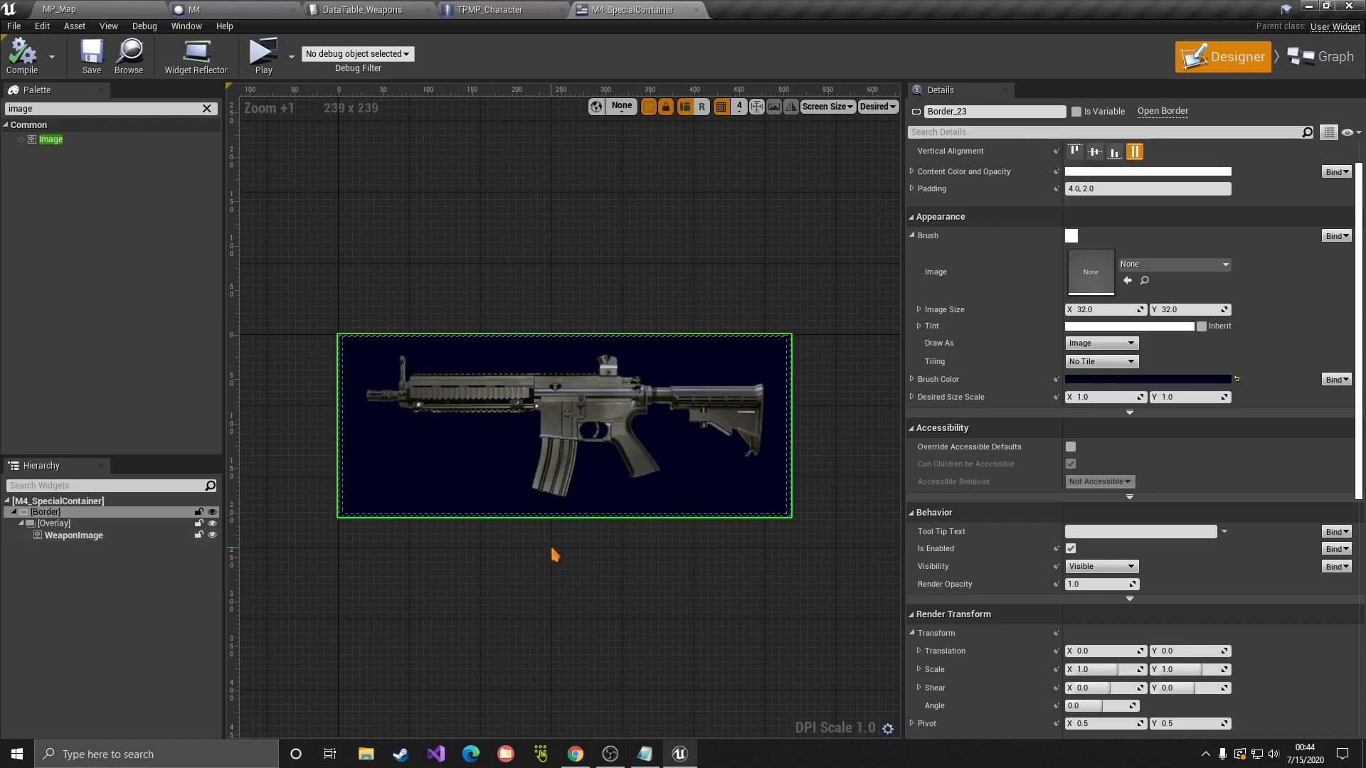
right_drag(556, 553, 575, 590)
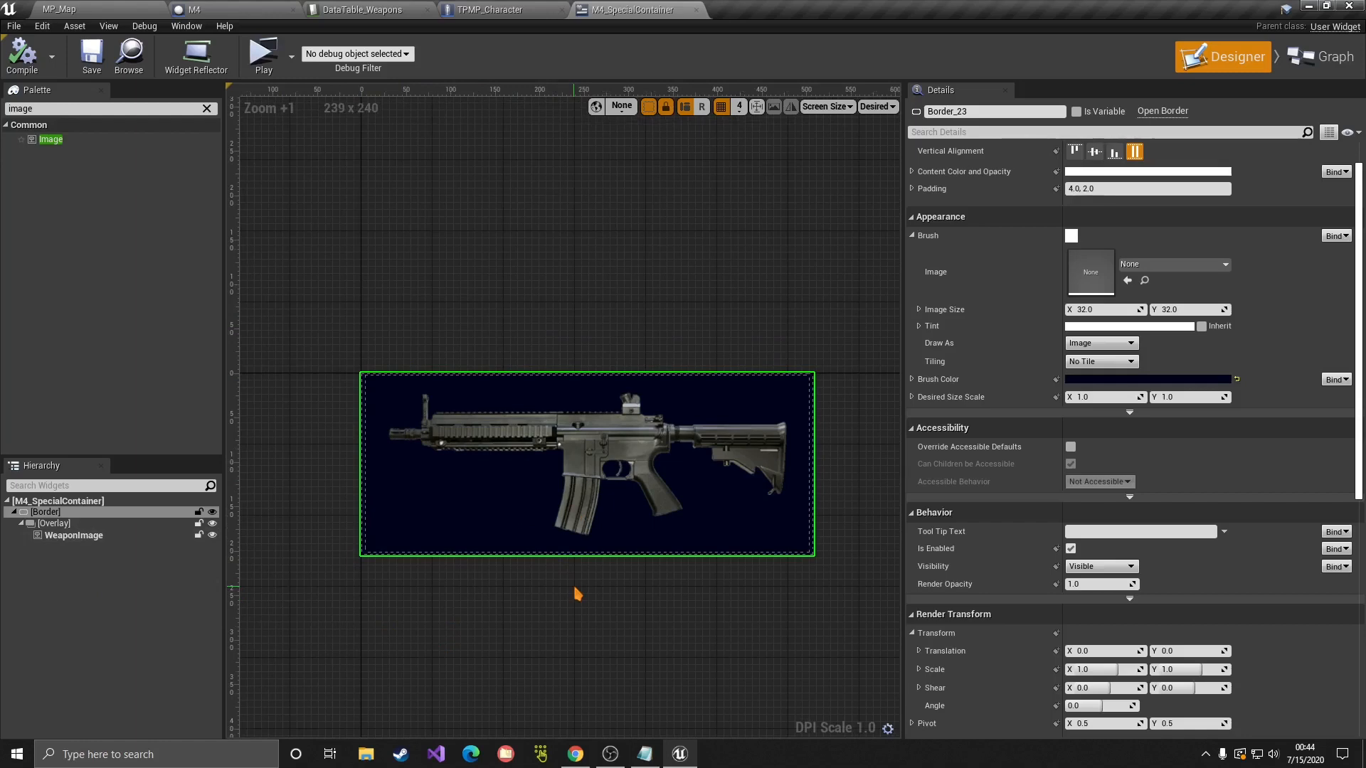
click(68, 535)
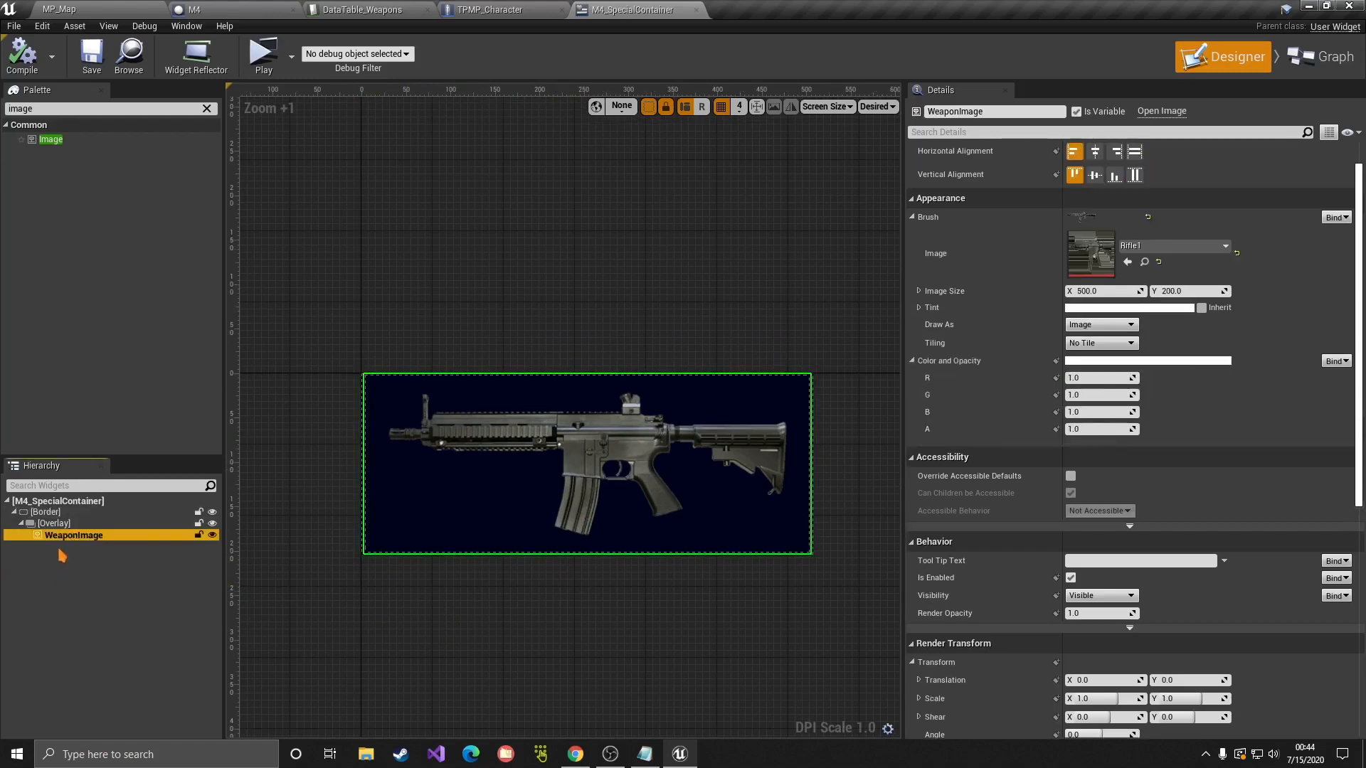
Step: Add a JSIContainer inside the Overlay
click(50, 524)
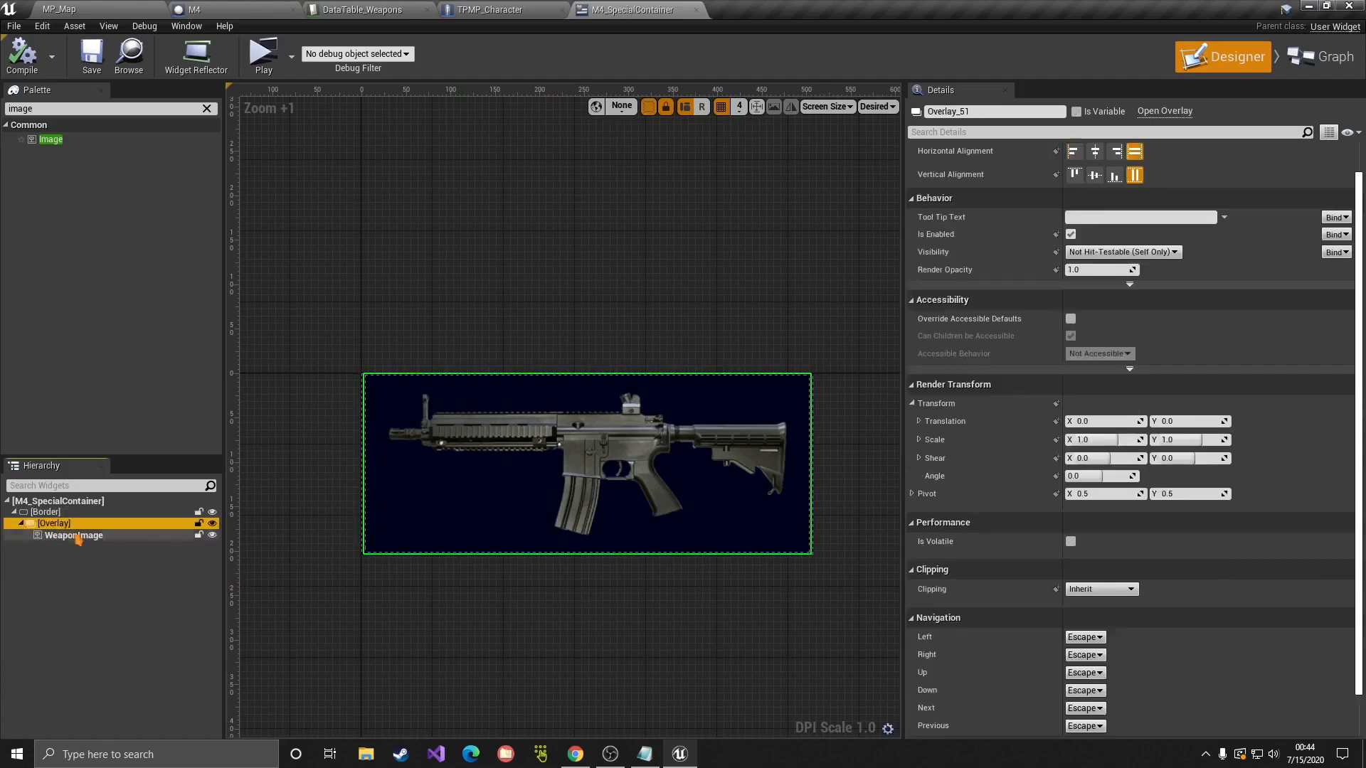
click(46, 109)
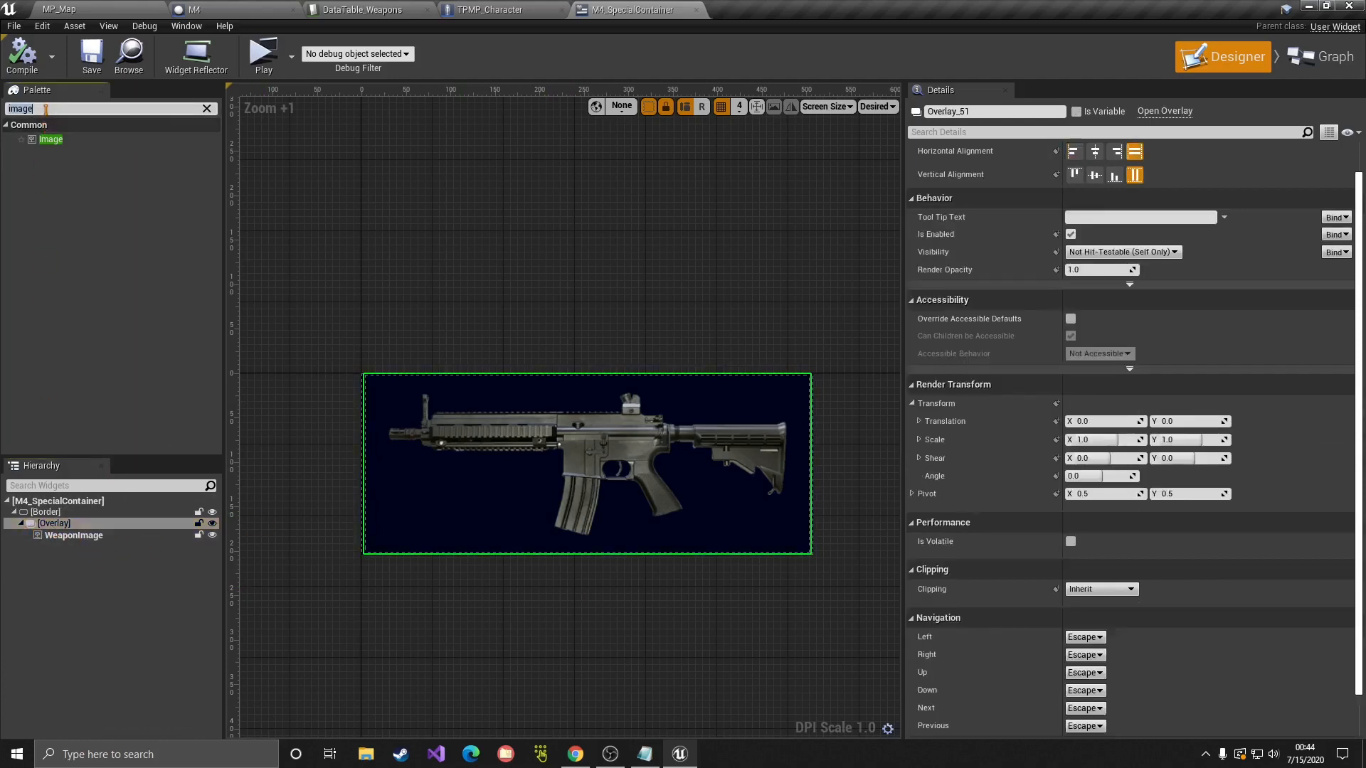
text(jsi)
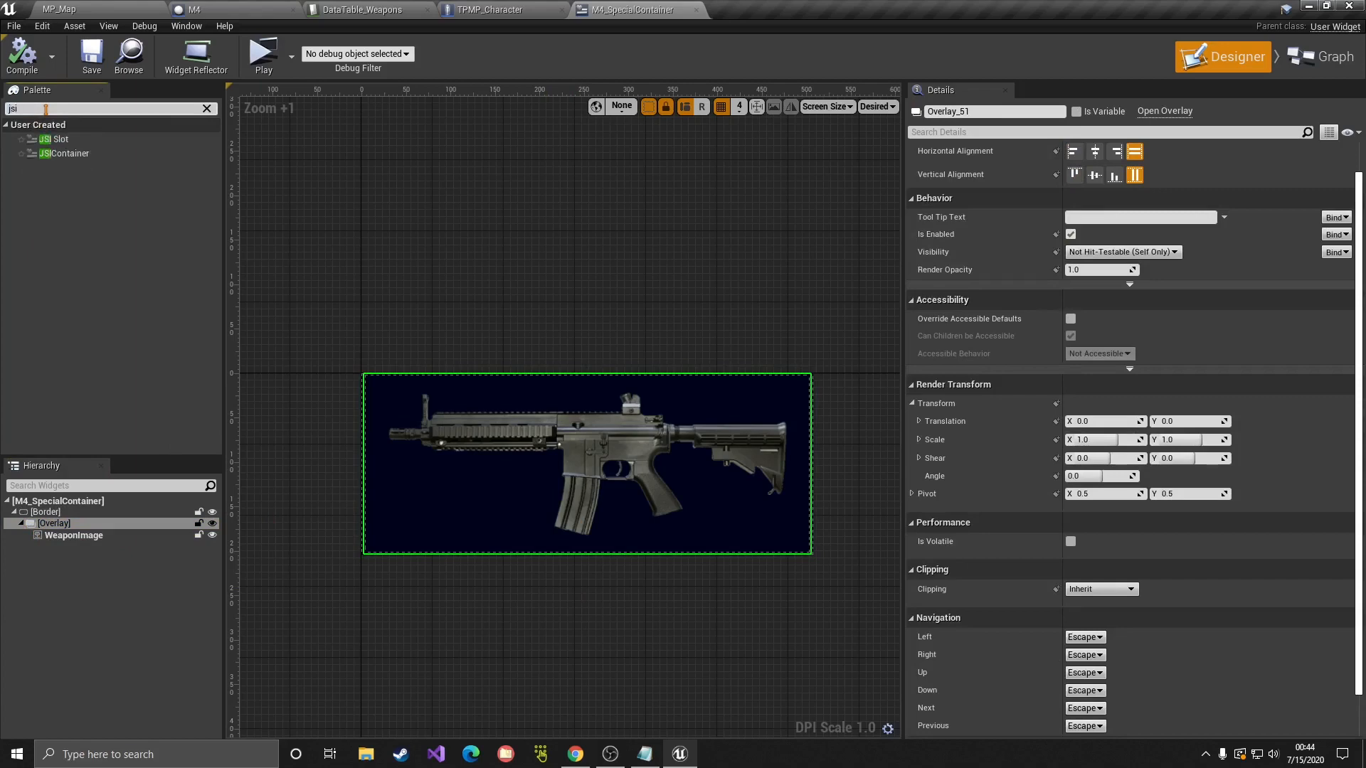
drag(70, 154, 56, 528)
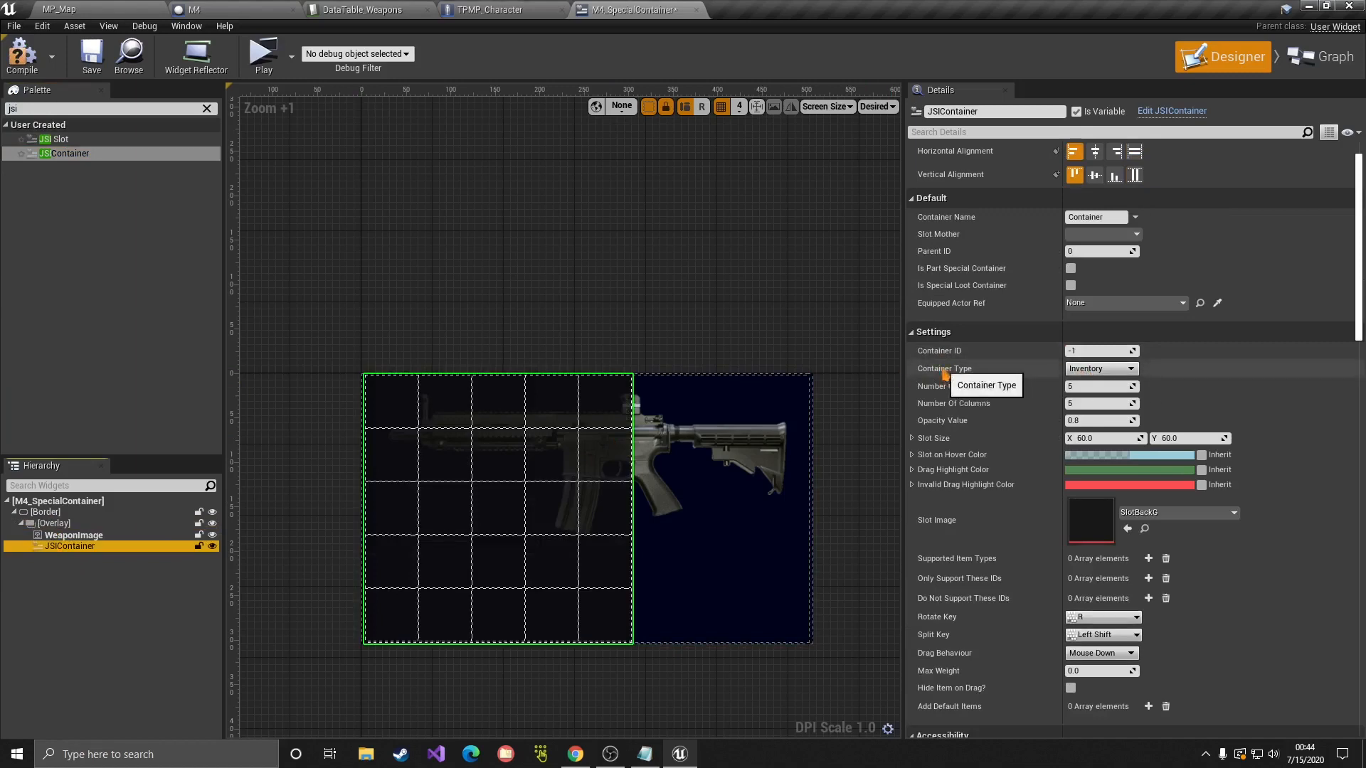
Step: Make the container an EquipToSlot type with 1 row and 1 column
click(1094, 369)
click(1086, 390)
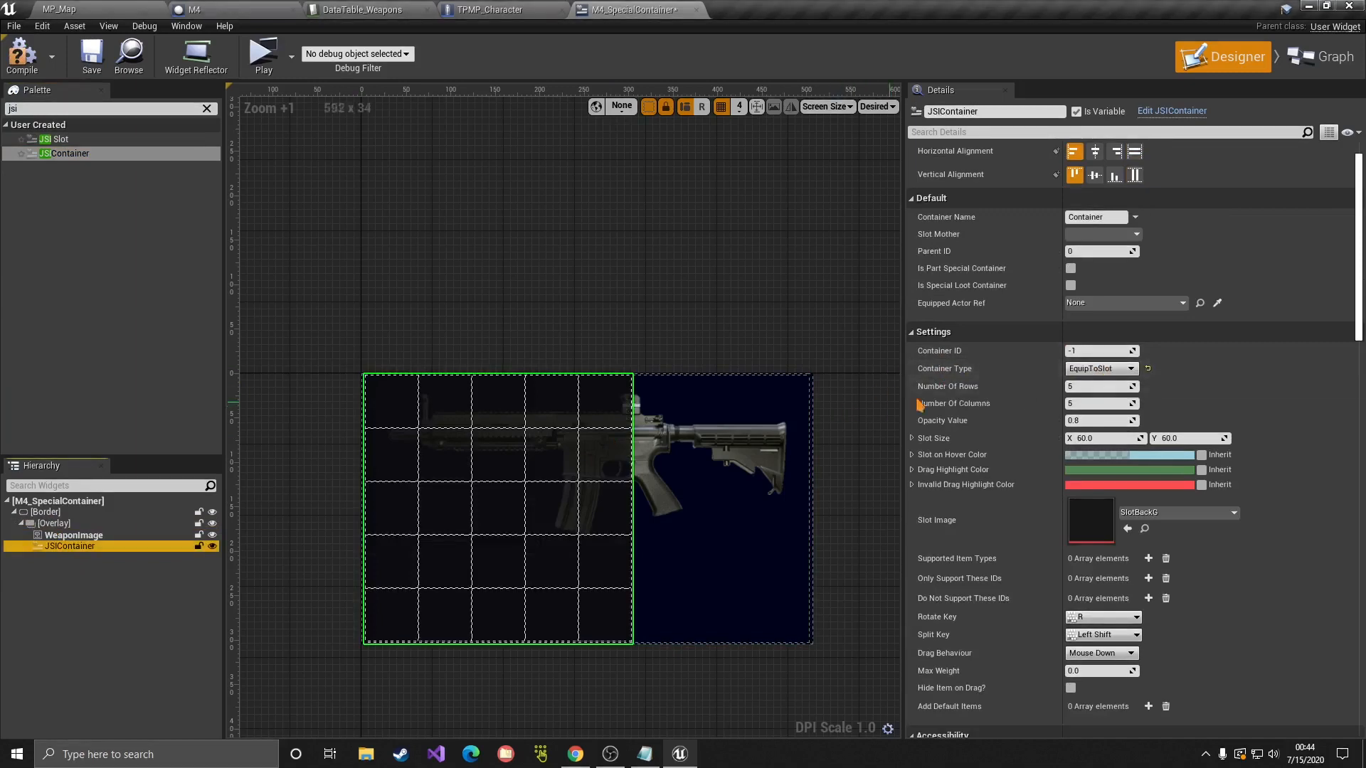
click(1112, 388)
text(1)
click(1101, 407)
key(Return)
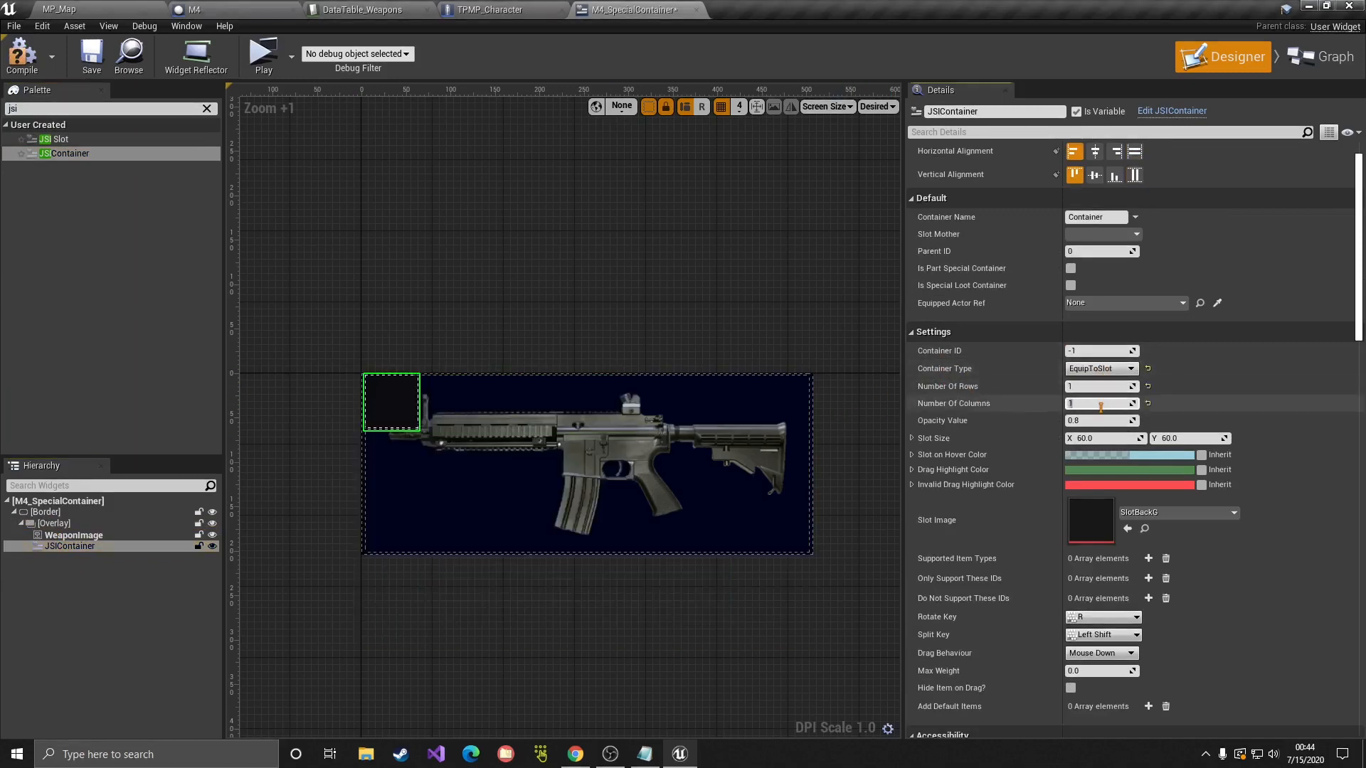
click(1122, 438)
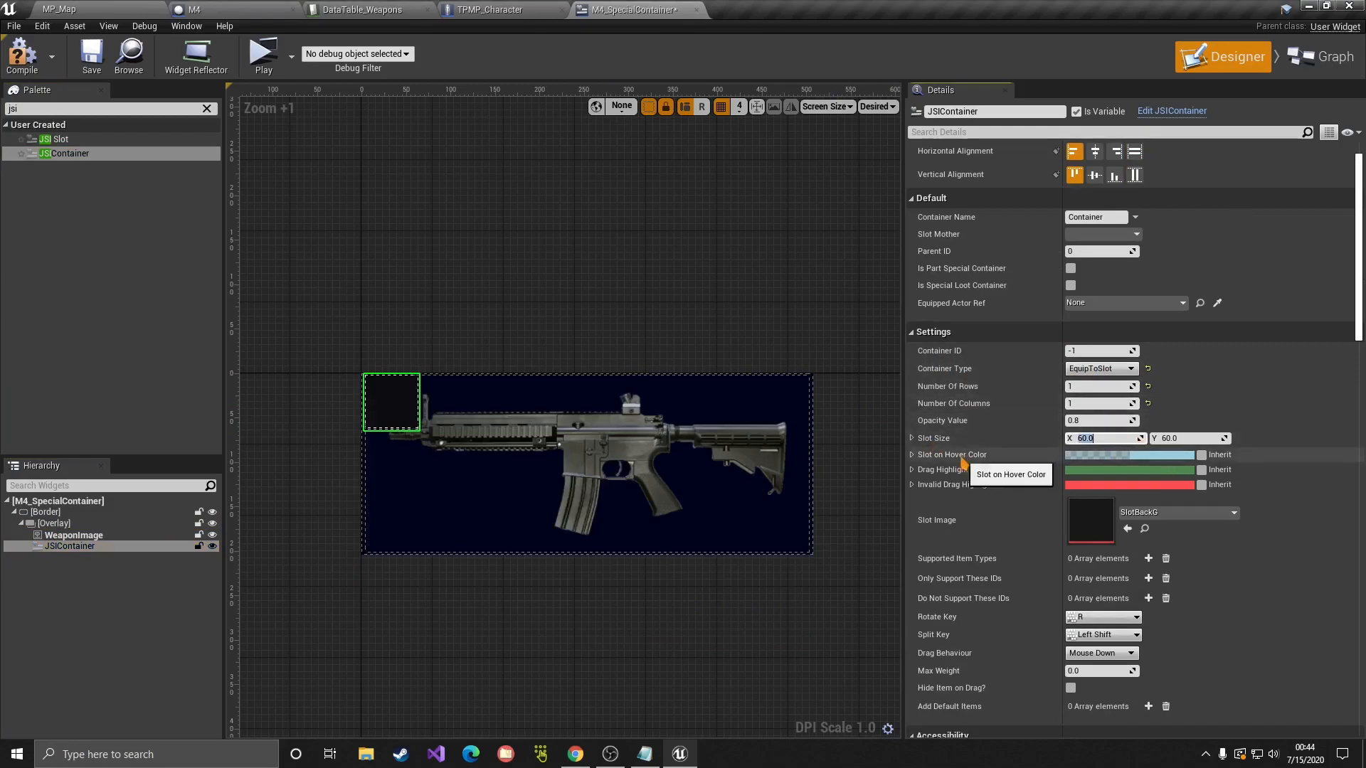
click(481, 496)
click(382, 396)
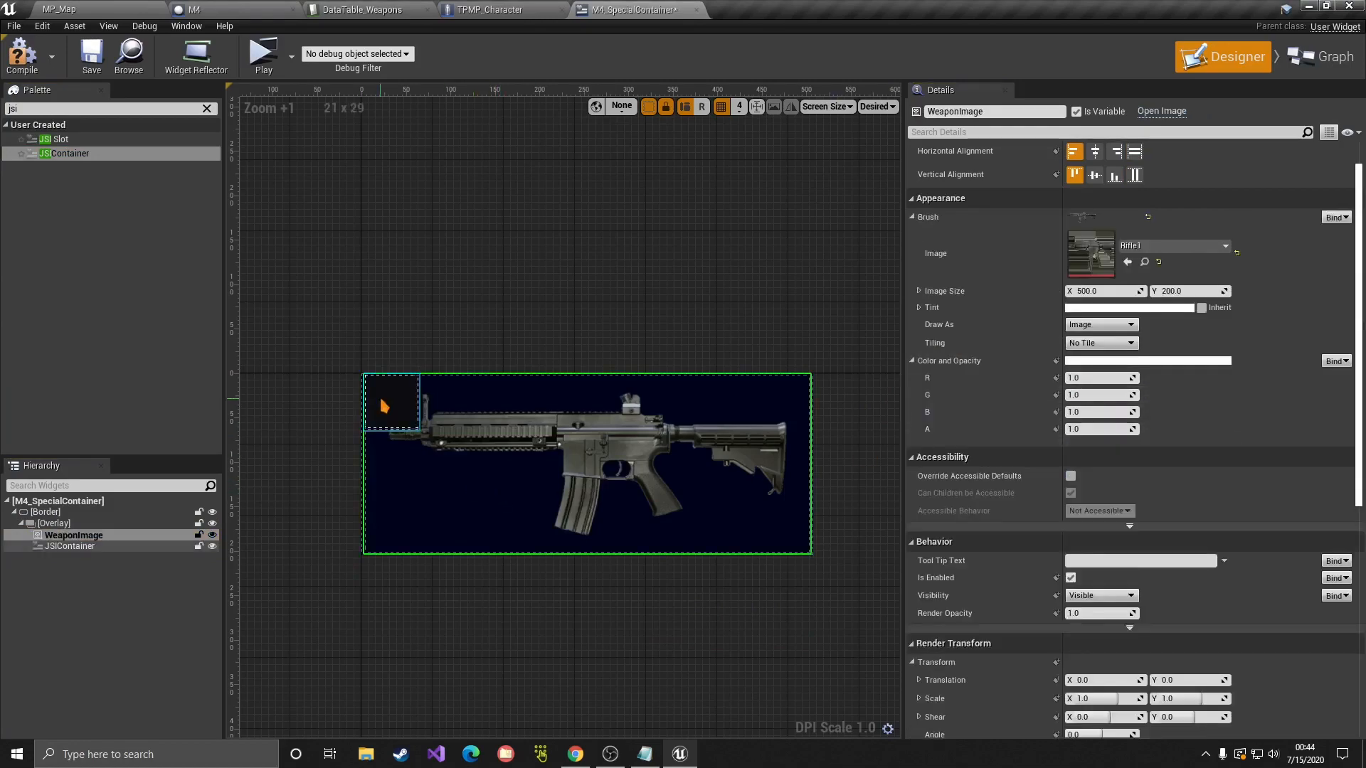
Step: Rename the new container to MagContainer
scroll(958, 455, down, 2)
key(F2)
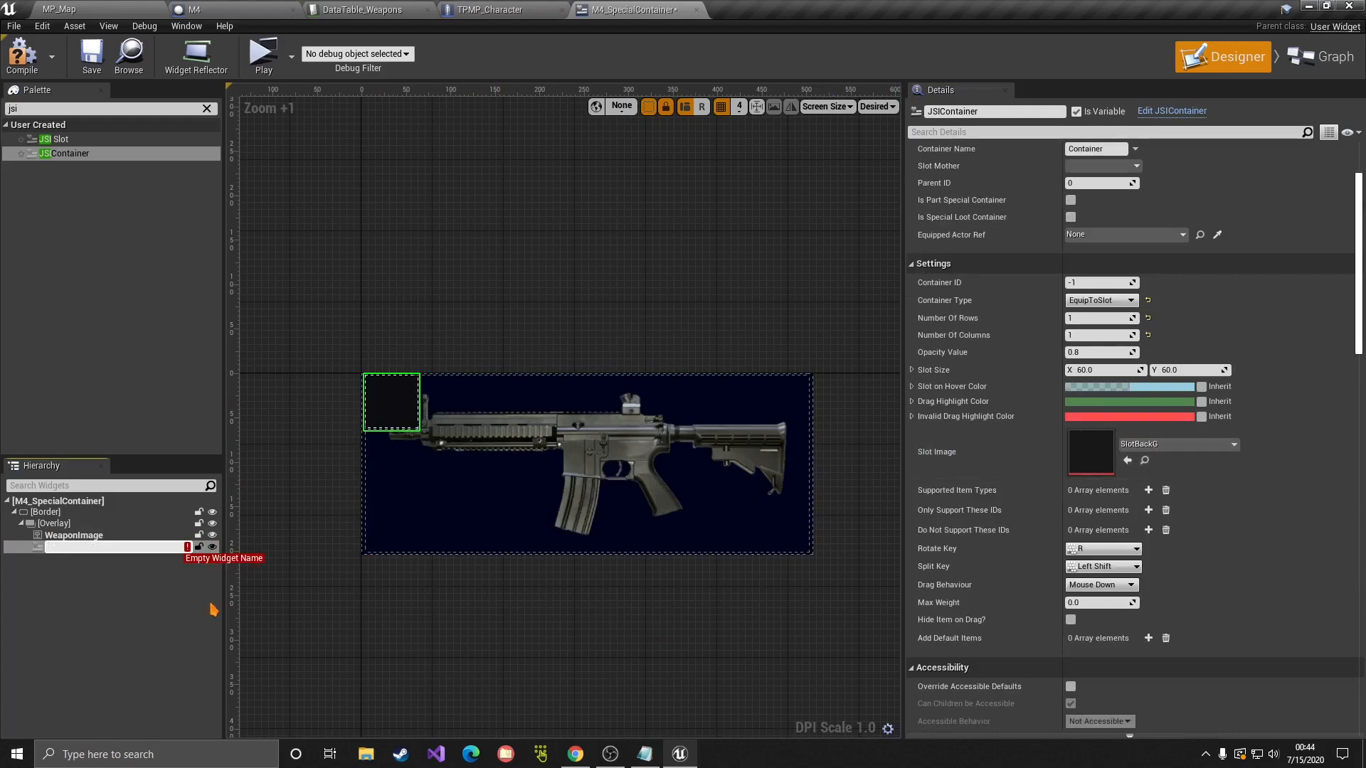
text(MagContainer)
key(Return)
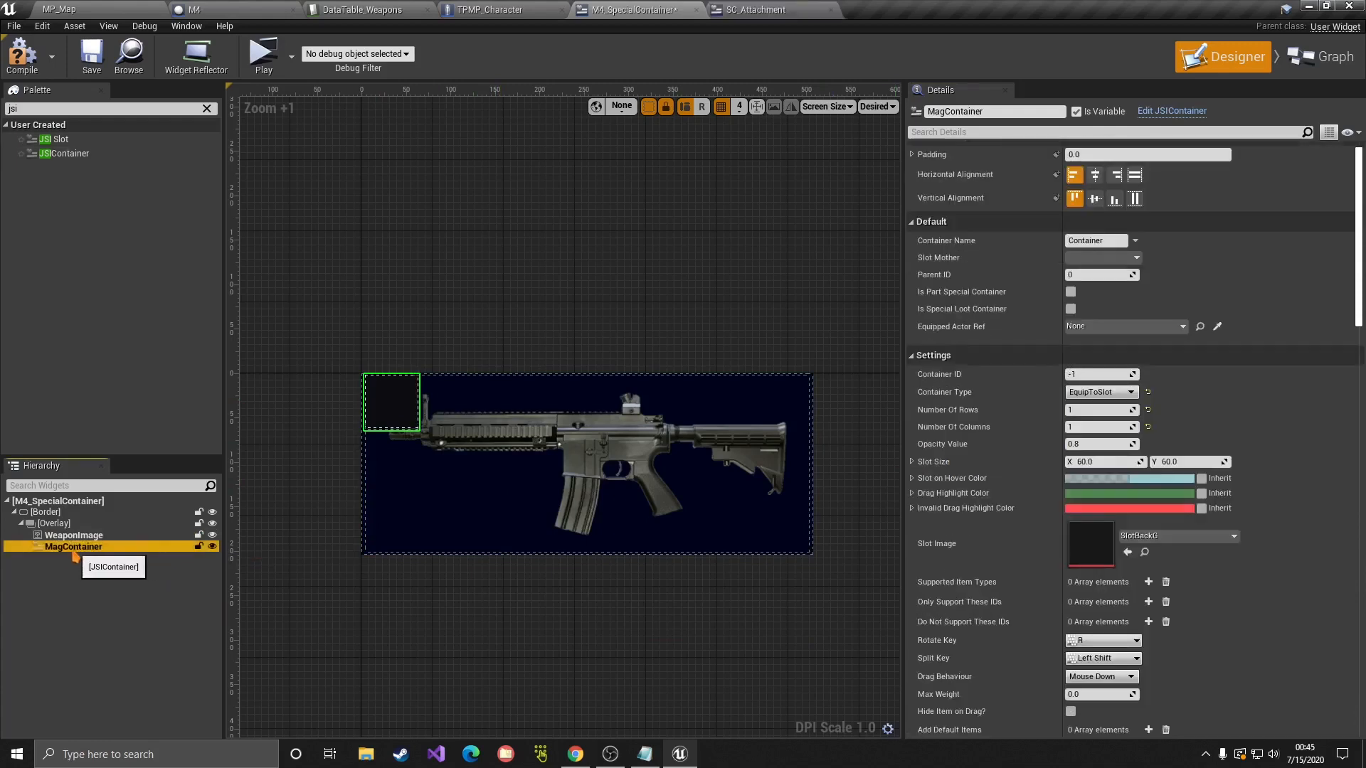
Step: Tick Receive All Unhandled Event in MagContainer's permissions
scroll(1160, 306, down, 10)
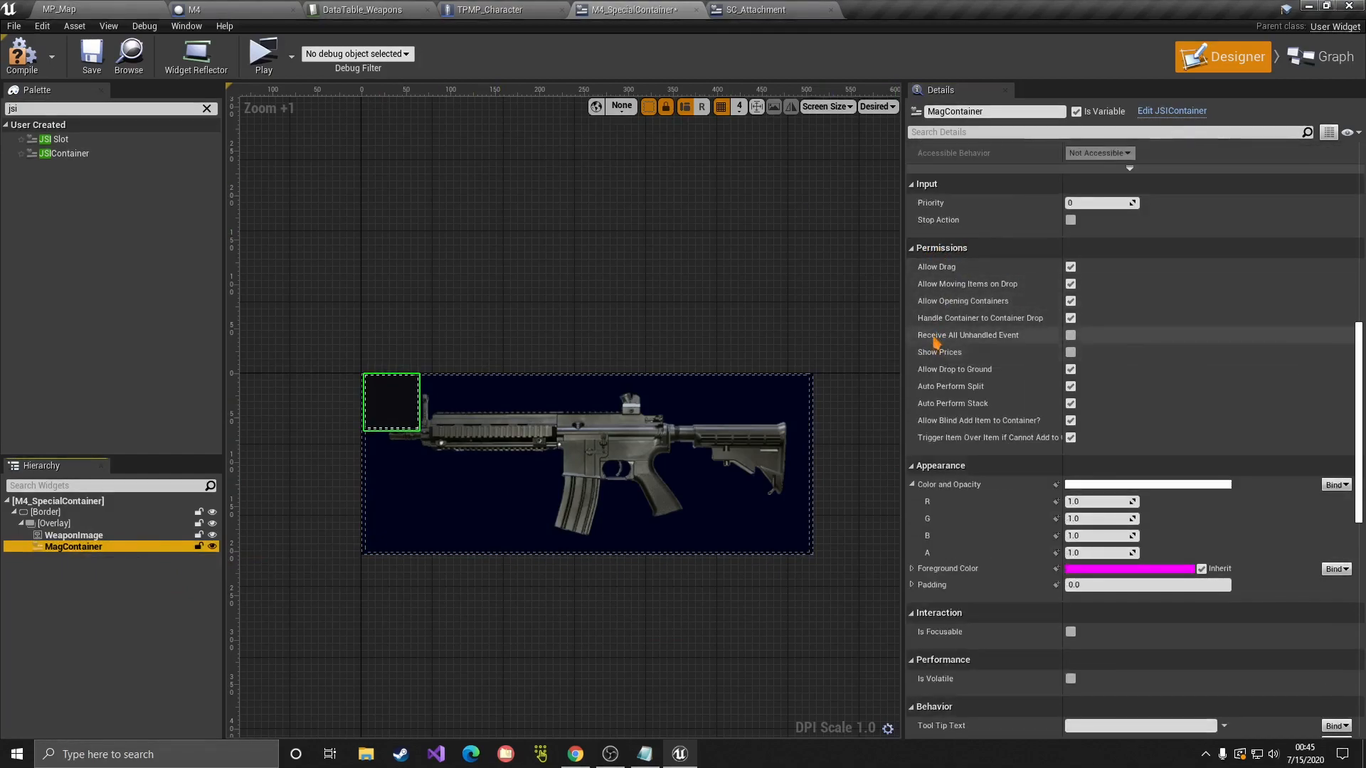
mouse_move(972, 342)
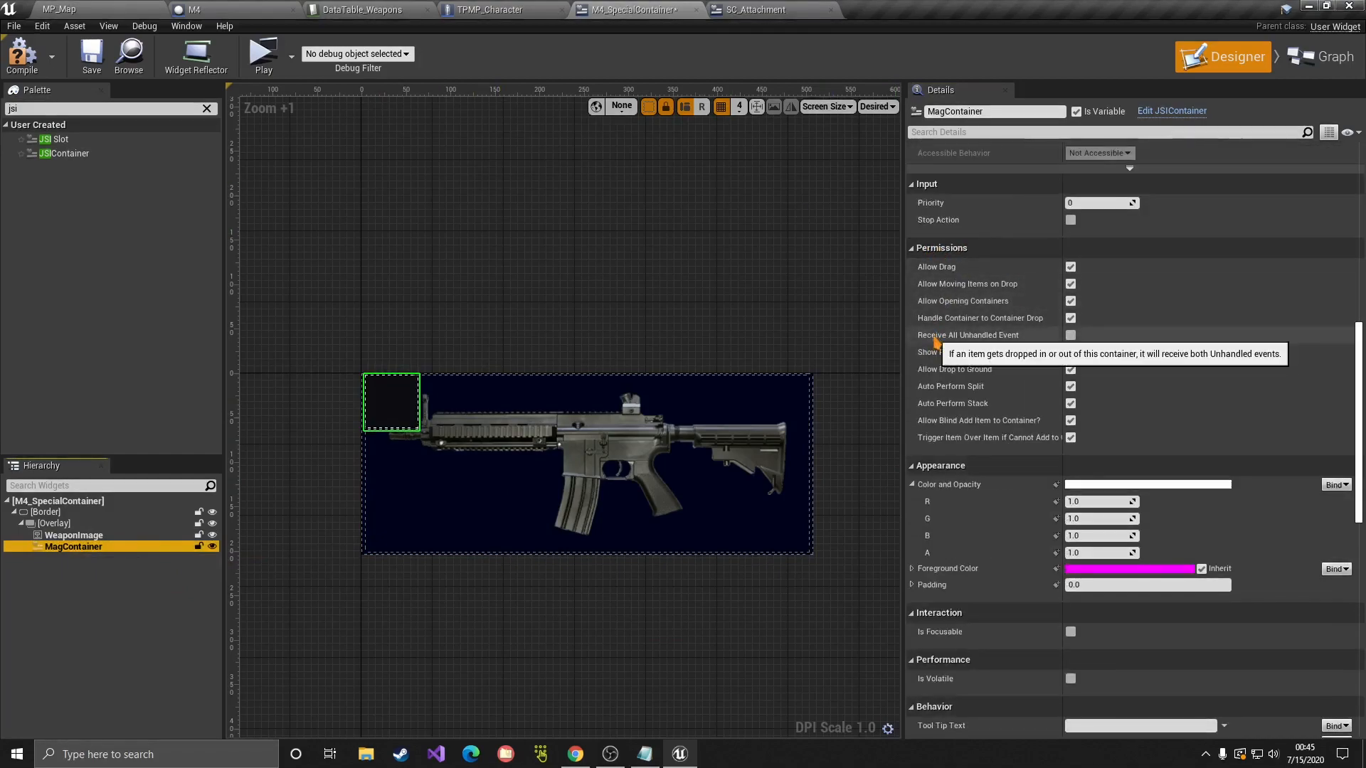
click(1072, 338)
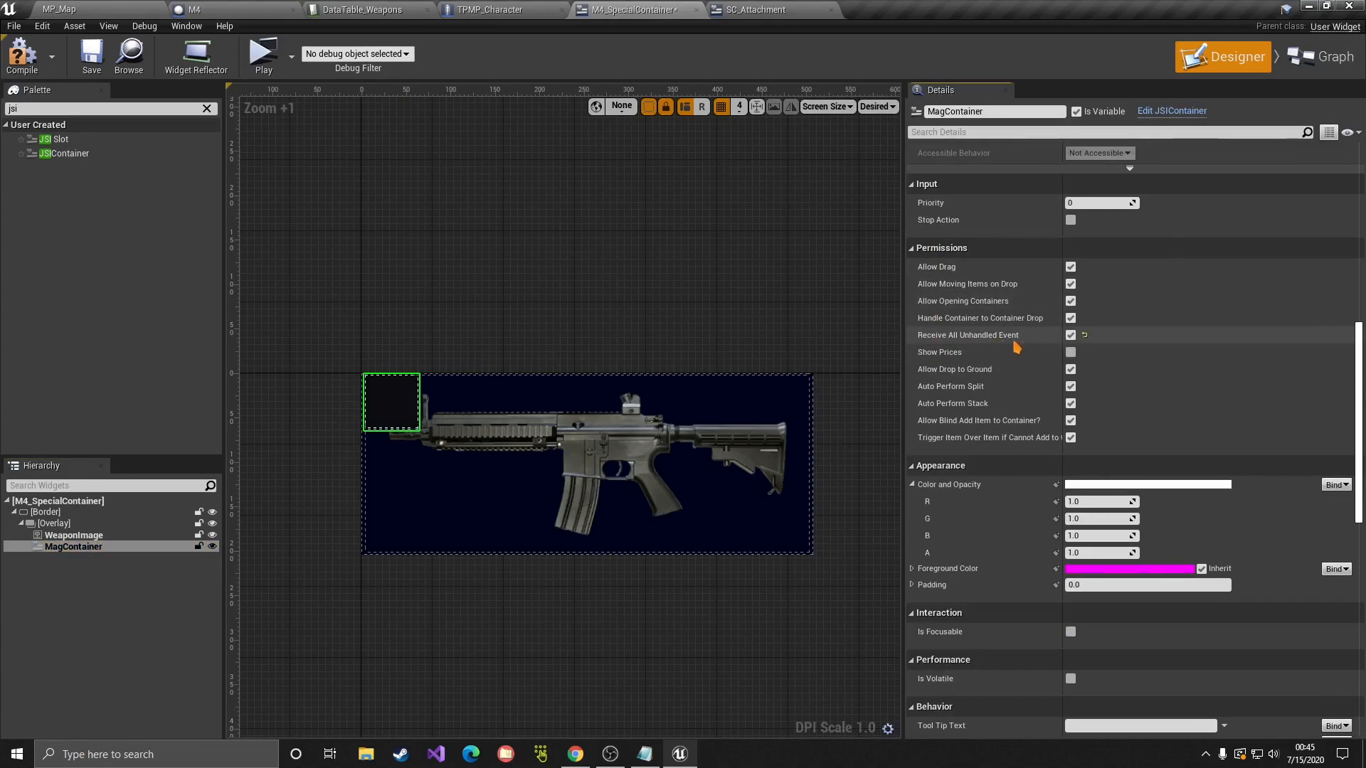
scroll(1138, 411, up, 1)
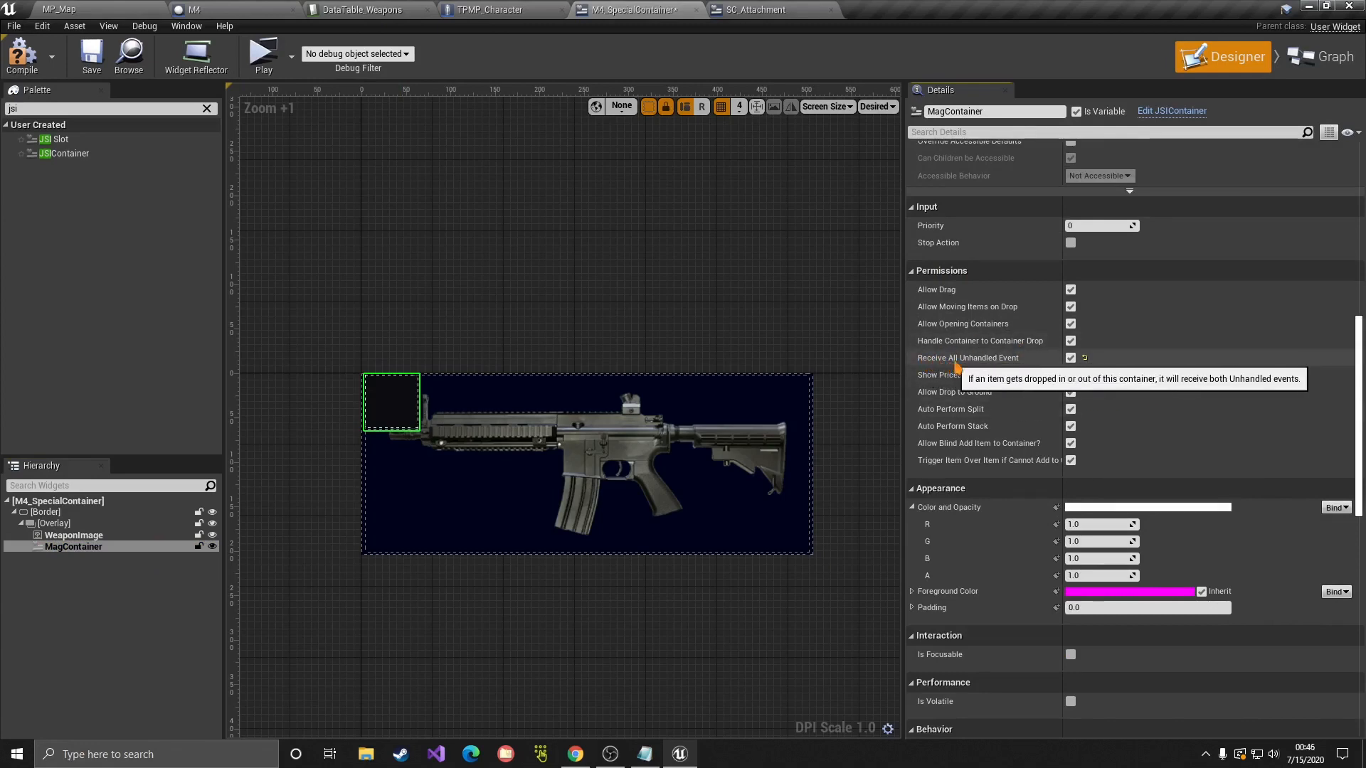
Step: Compile and save the M4_SpecialContainer widget blueprint
right_drag(640, 427, 708, 378)
click(21, 66)
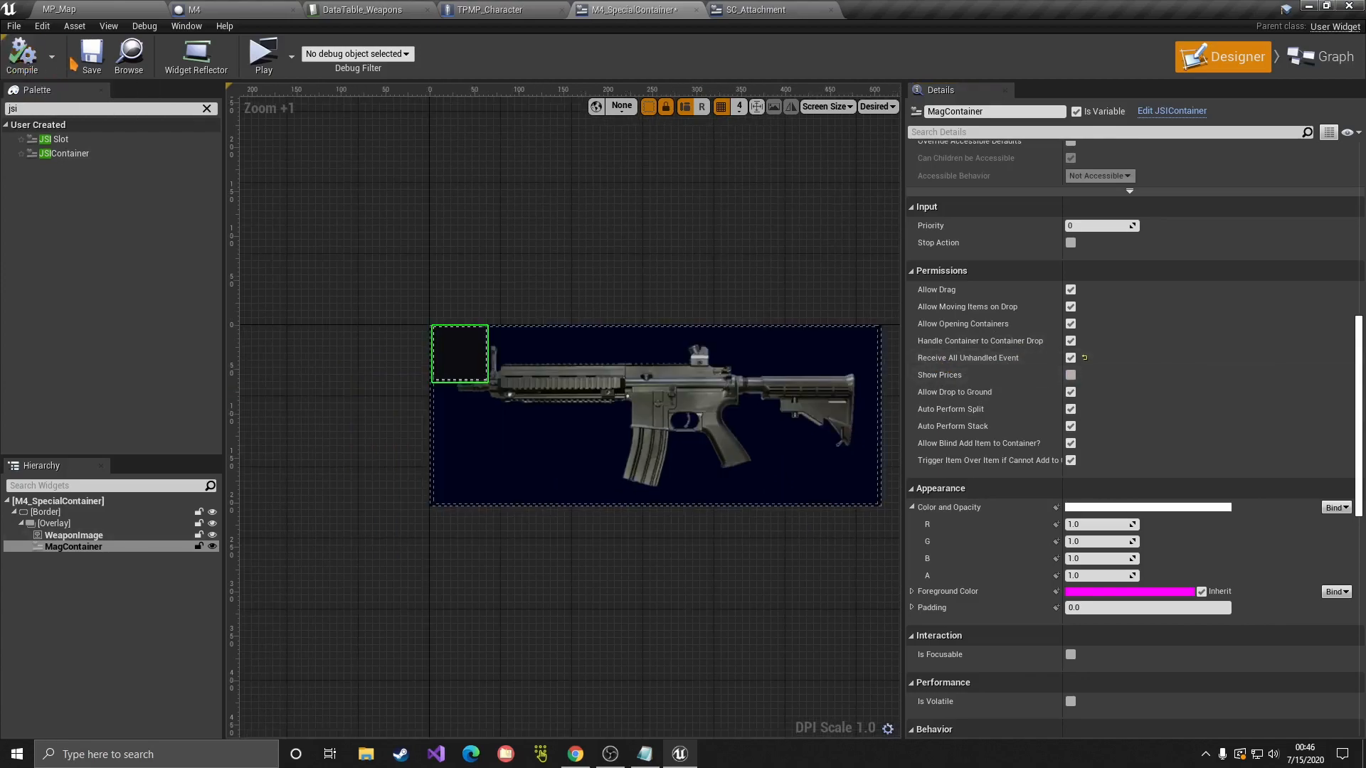
click(89, 60)
click(586, 341)
click(456, 358)
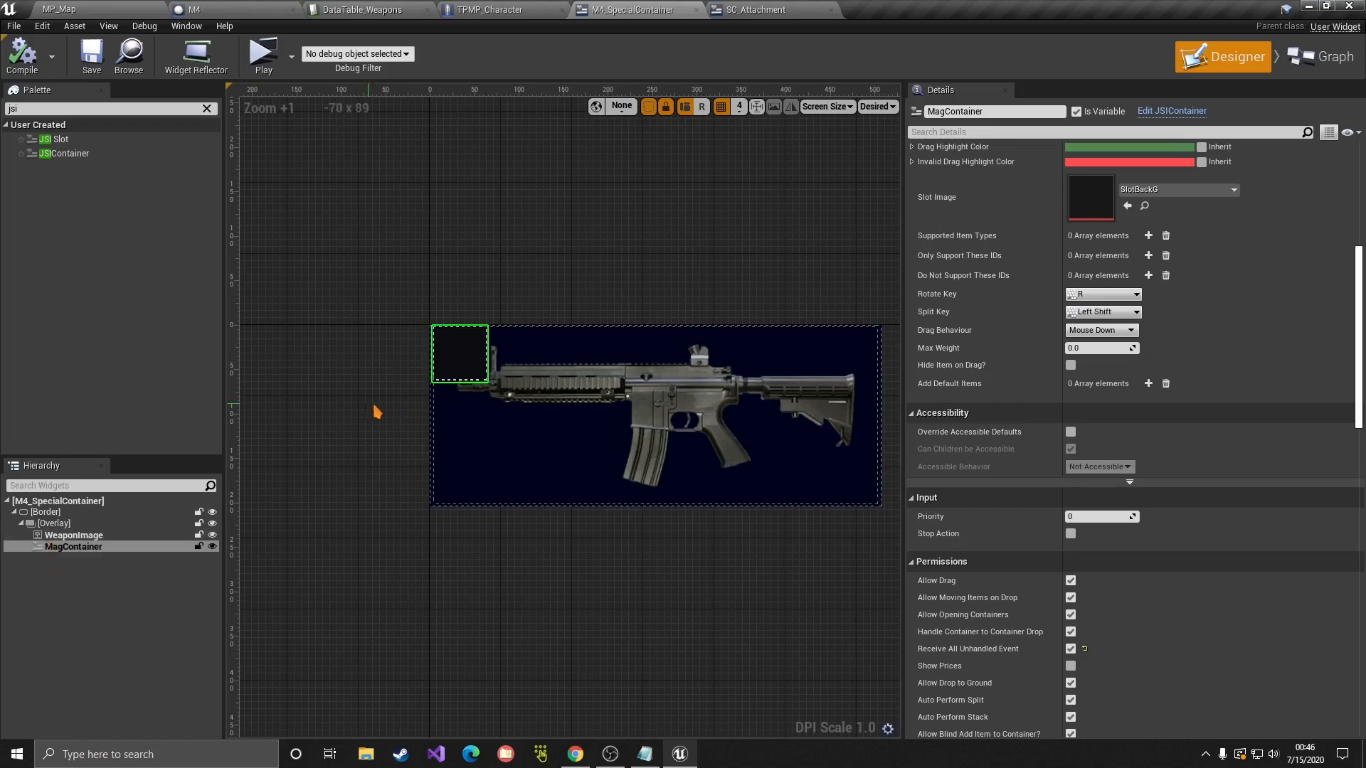
click(80, 548)
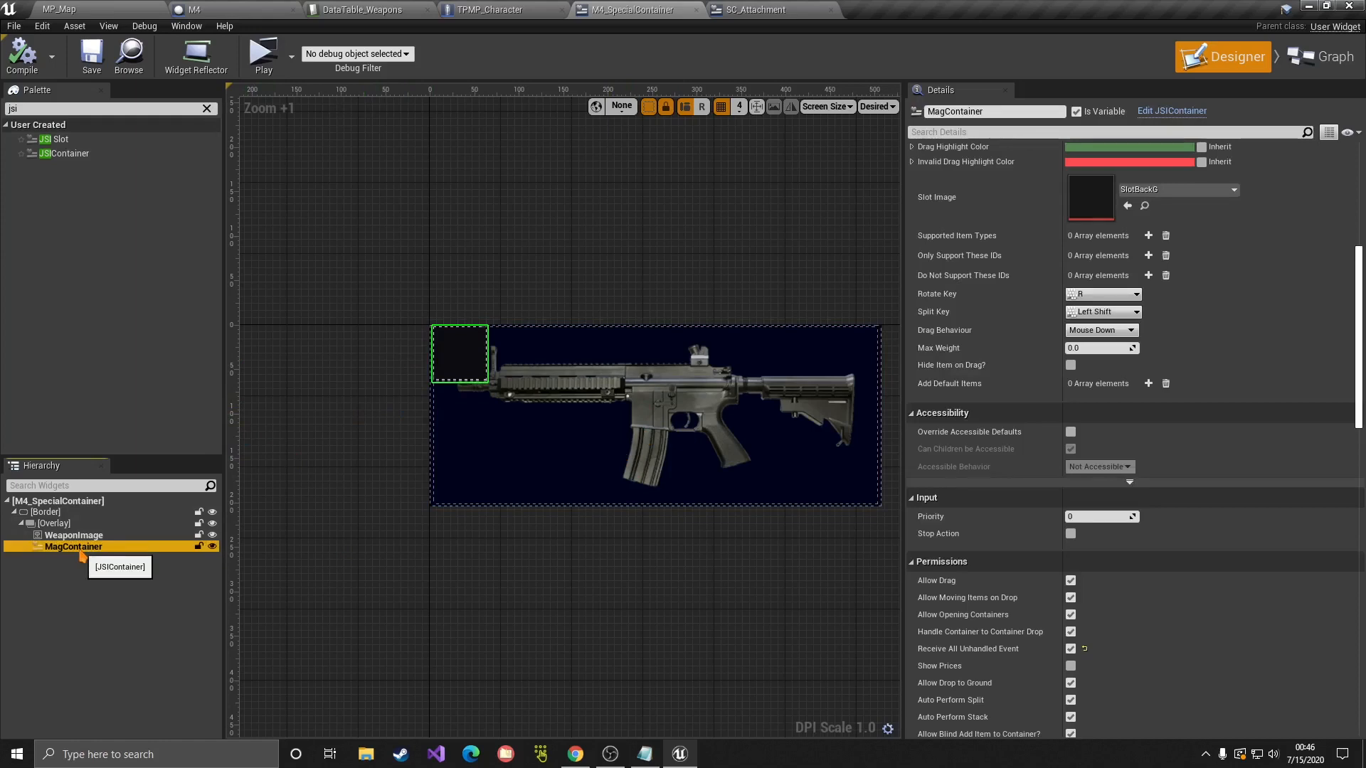
right_drag(570, 405, 488, 357)
click(95, 564)
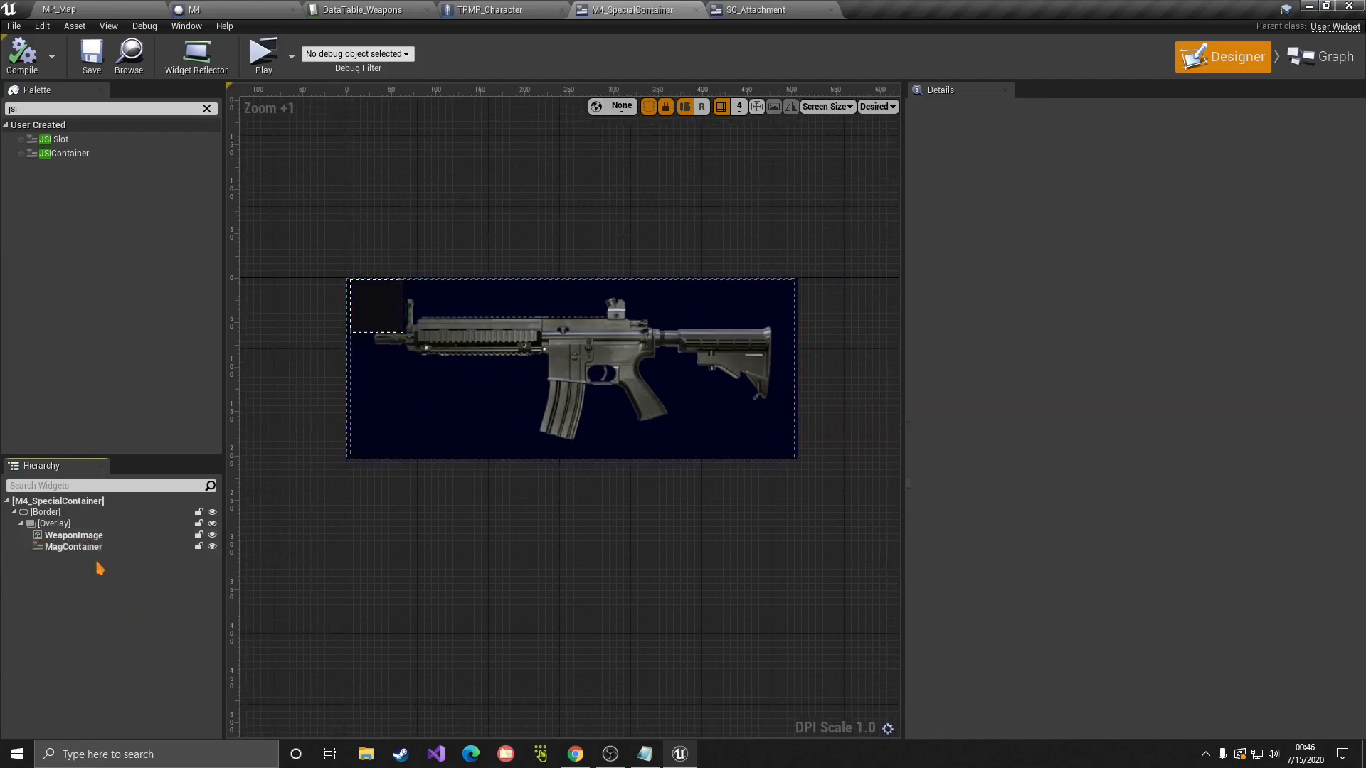
Step: Centre MagContainer over the rifle and set its slot height to 120
click(90, 547)
scroll(977, 279, up, 6)
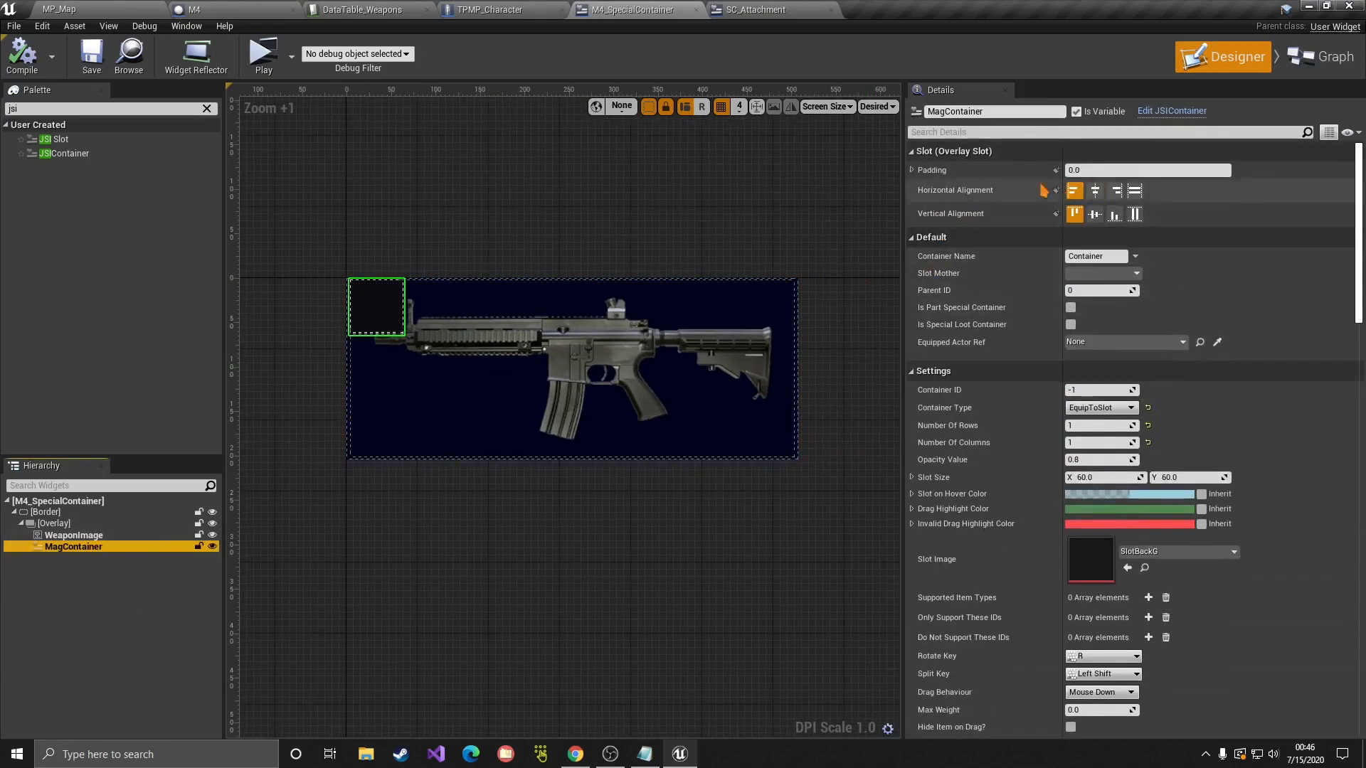
click(1095, 190)
click(1094, 213)
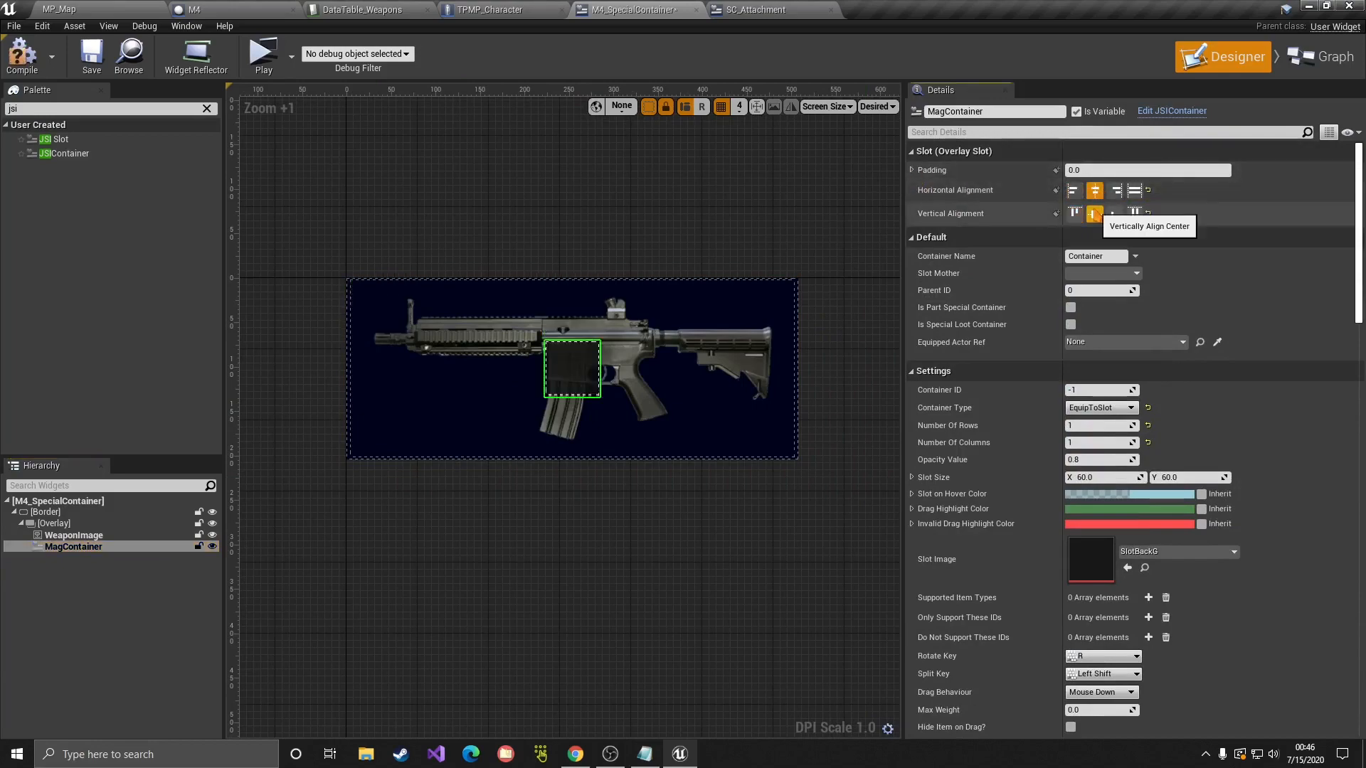
click(912, 170)
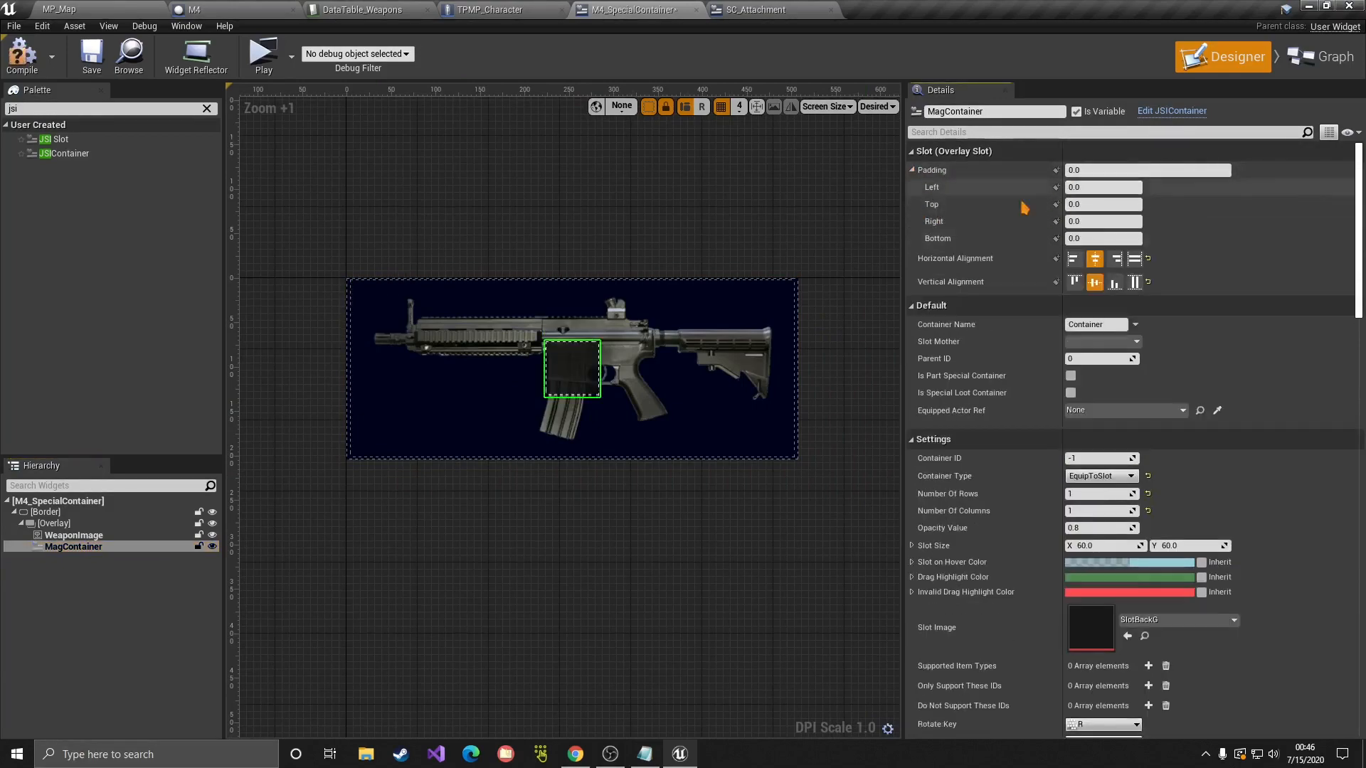
click(594, 367)
click(589, 378)
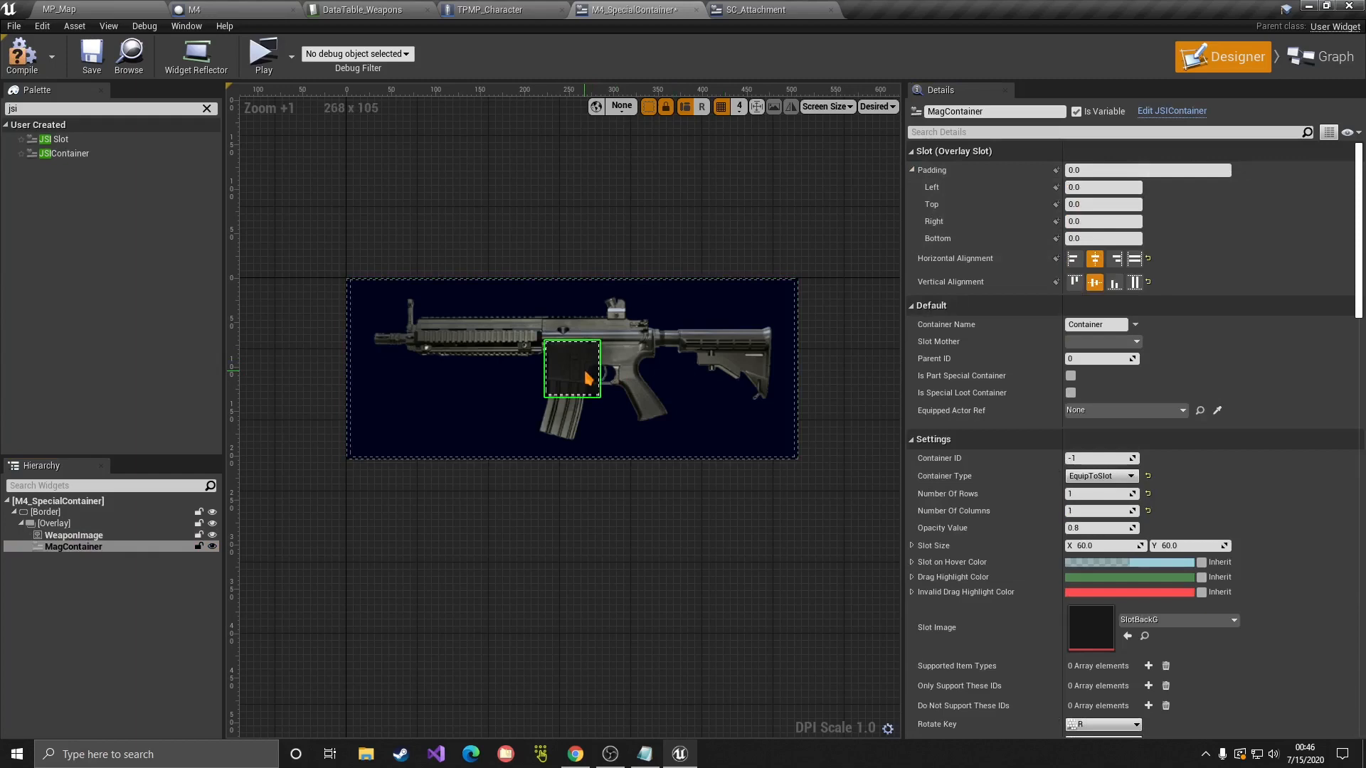
scroll(1192, 530, down, 1)
click(1194, 524)
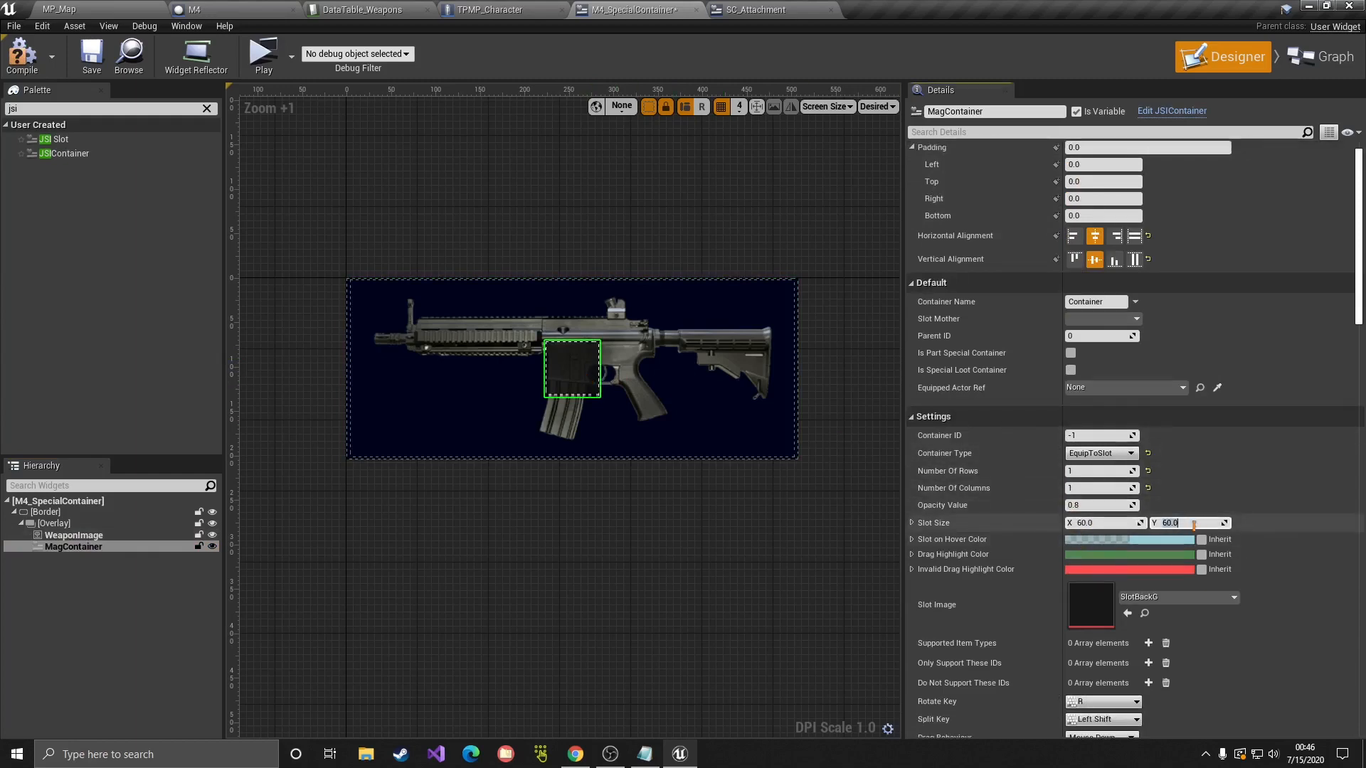
key(Return)
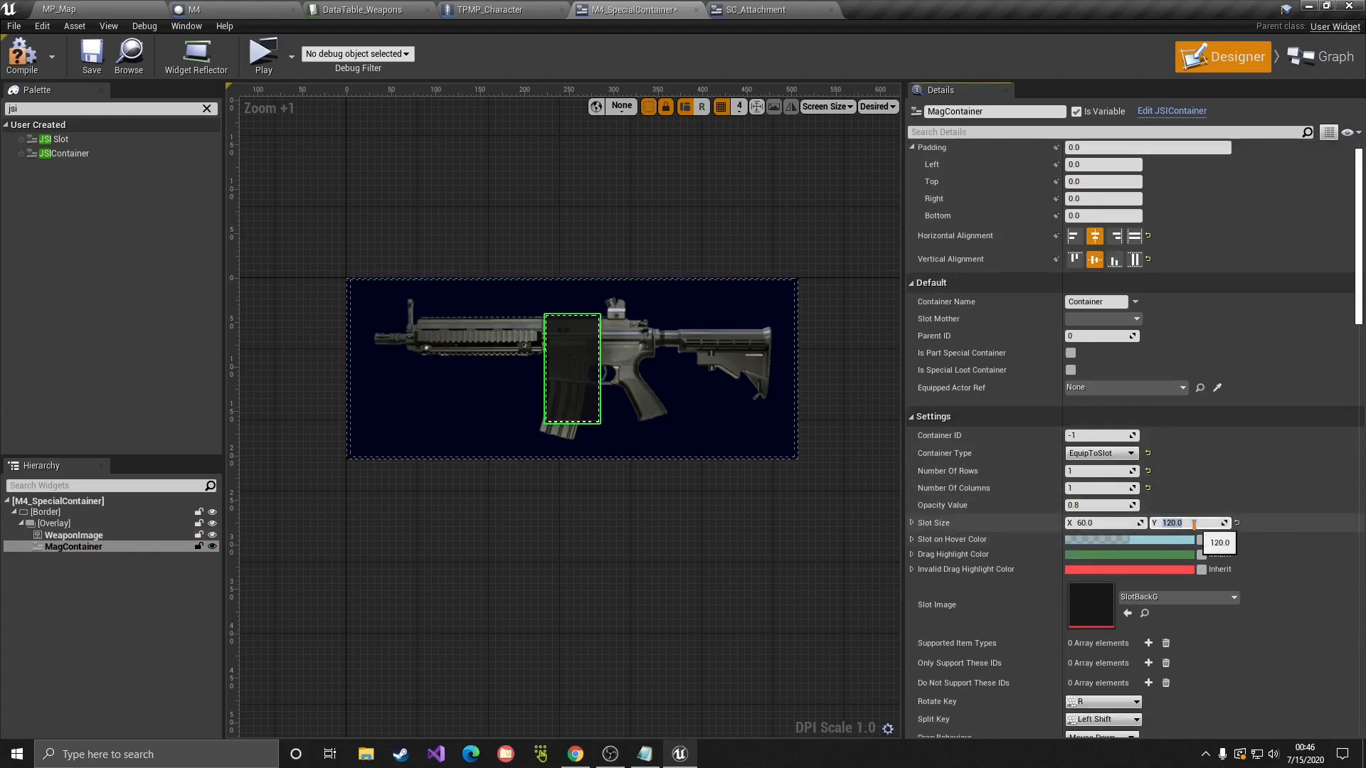
Step: Give MagContainer a right padding of 10 and a top padding of 25
scroll(1020, 258, up, 1)
click(1107, 219)
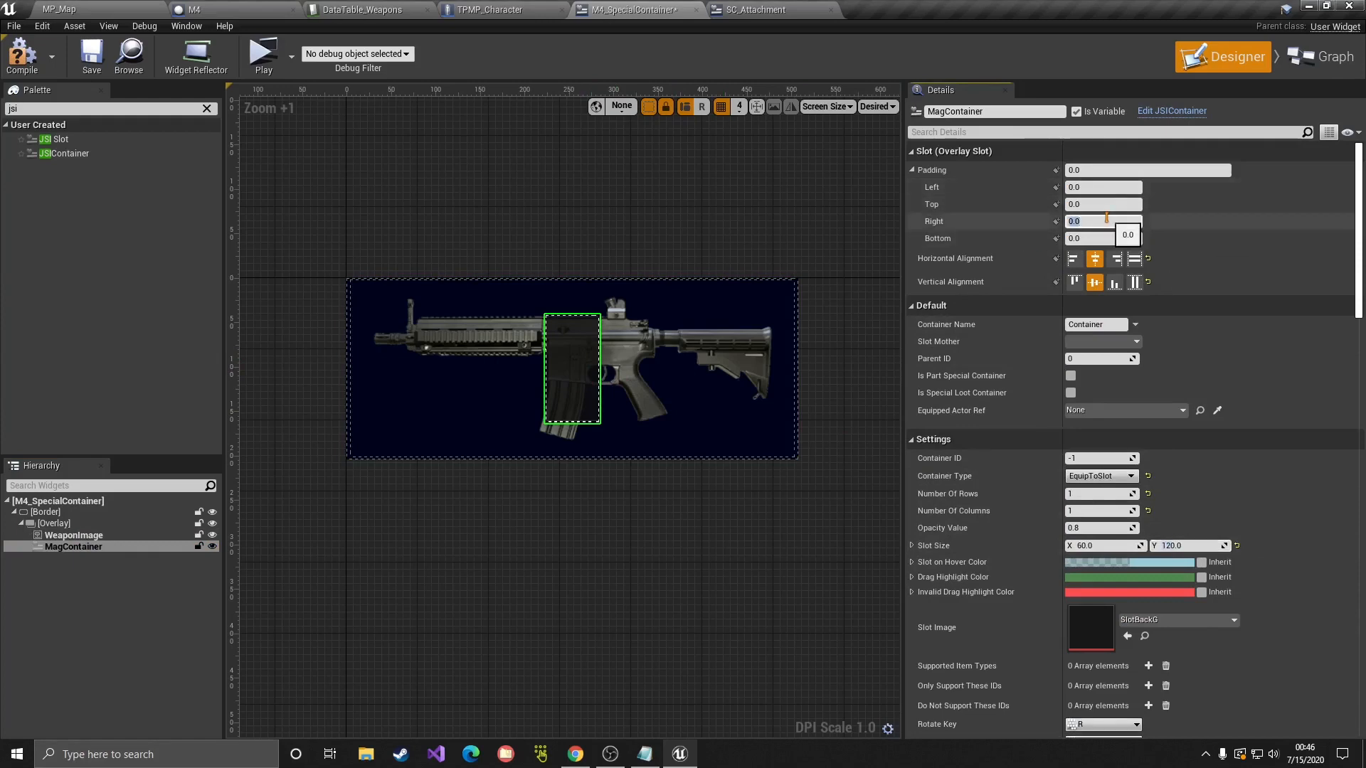
text(10)
key(Return)
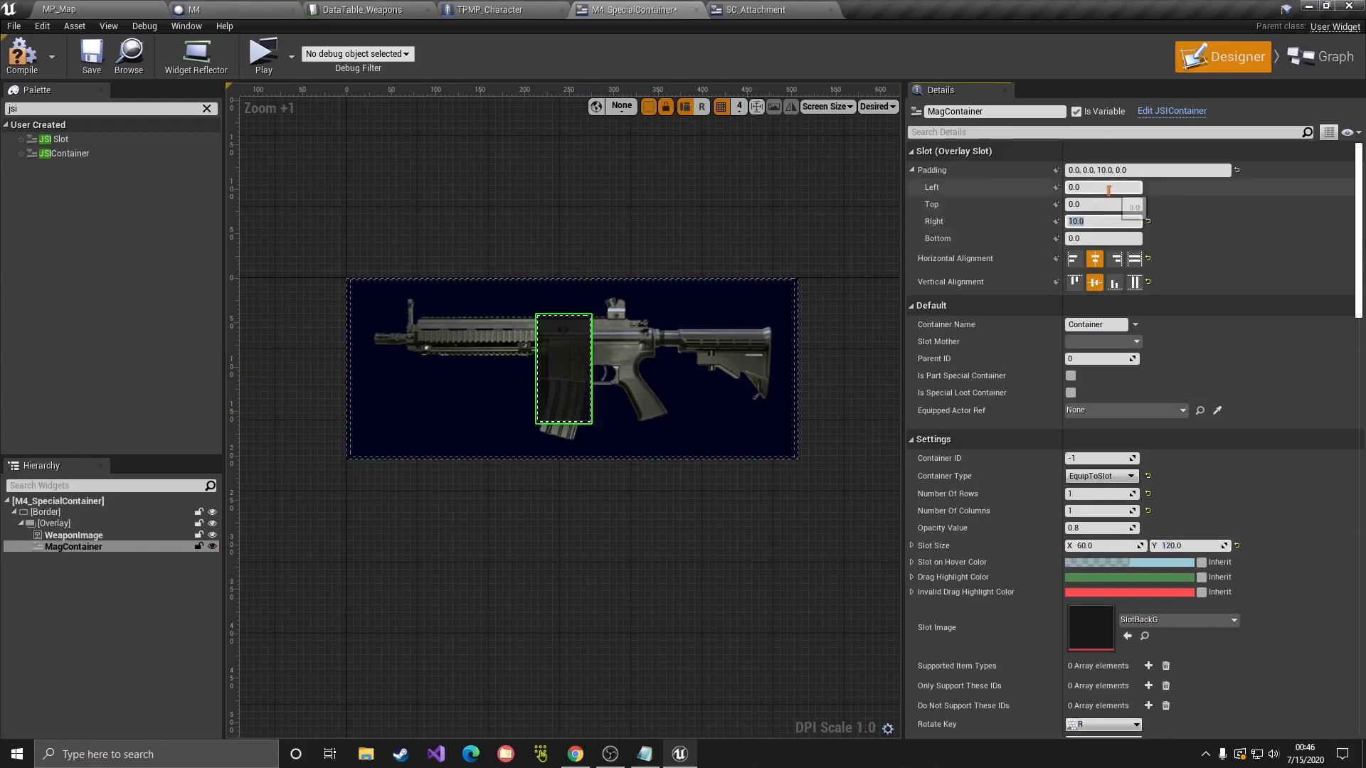
click(1105, 204)
text(2)
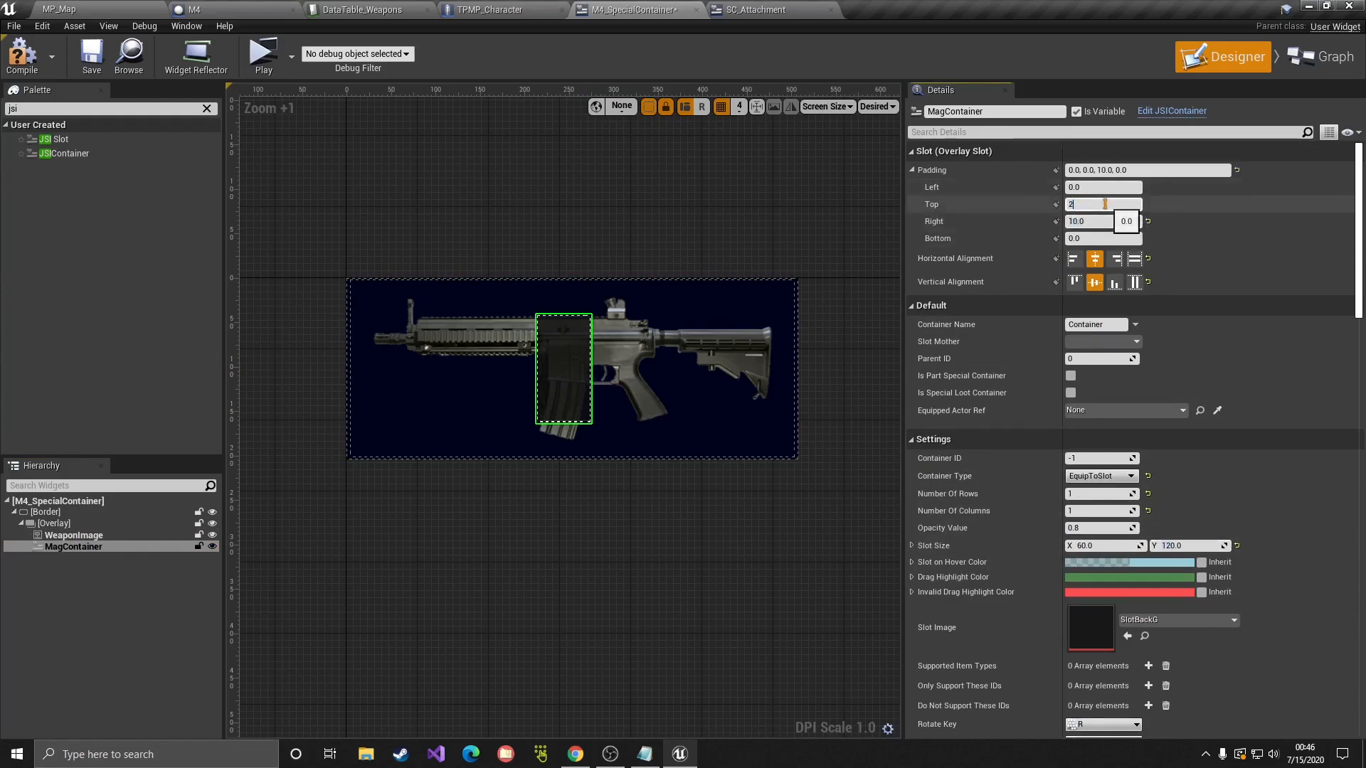
text(5)
key(Return)
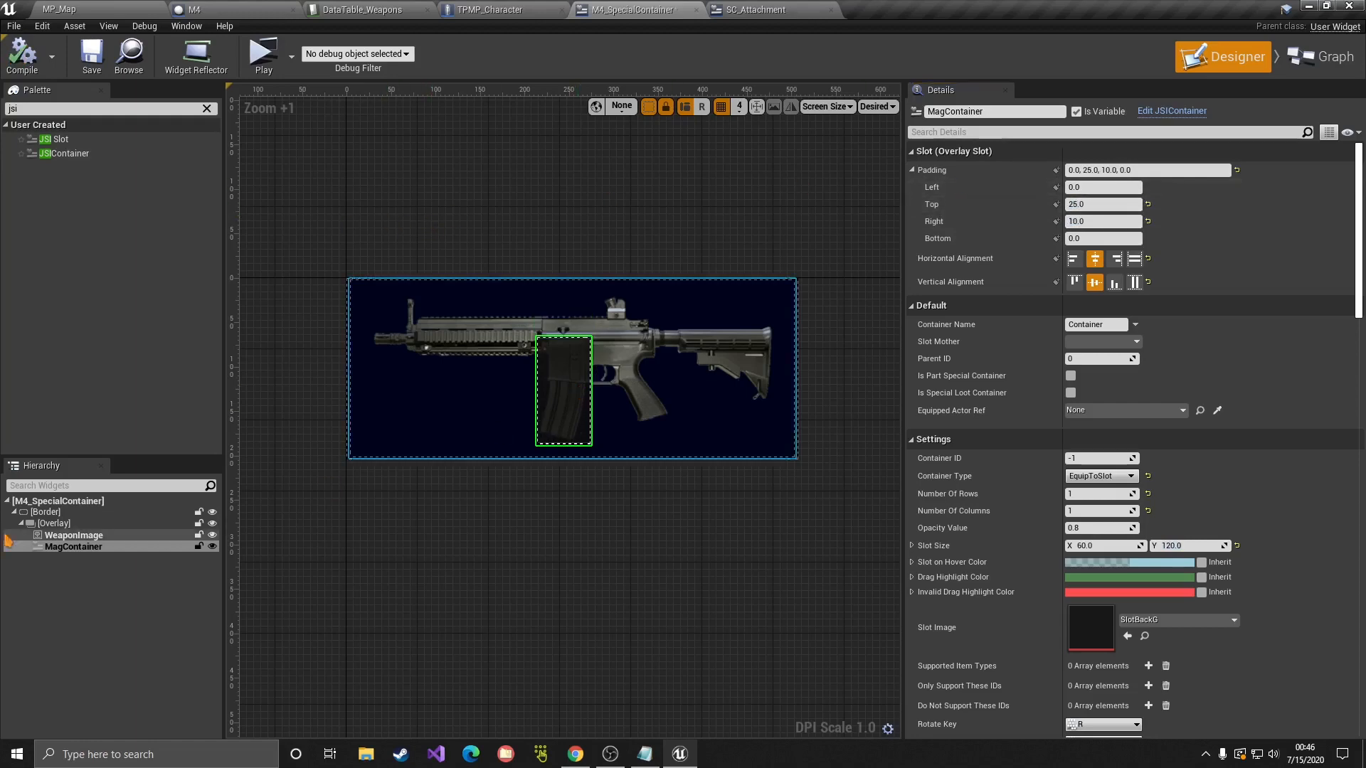
Step: Paste a copy of MagContainer into the Overlay, aligned to the left
click(70, 549)
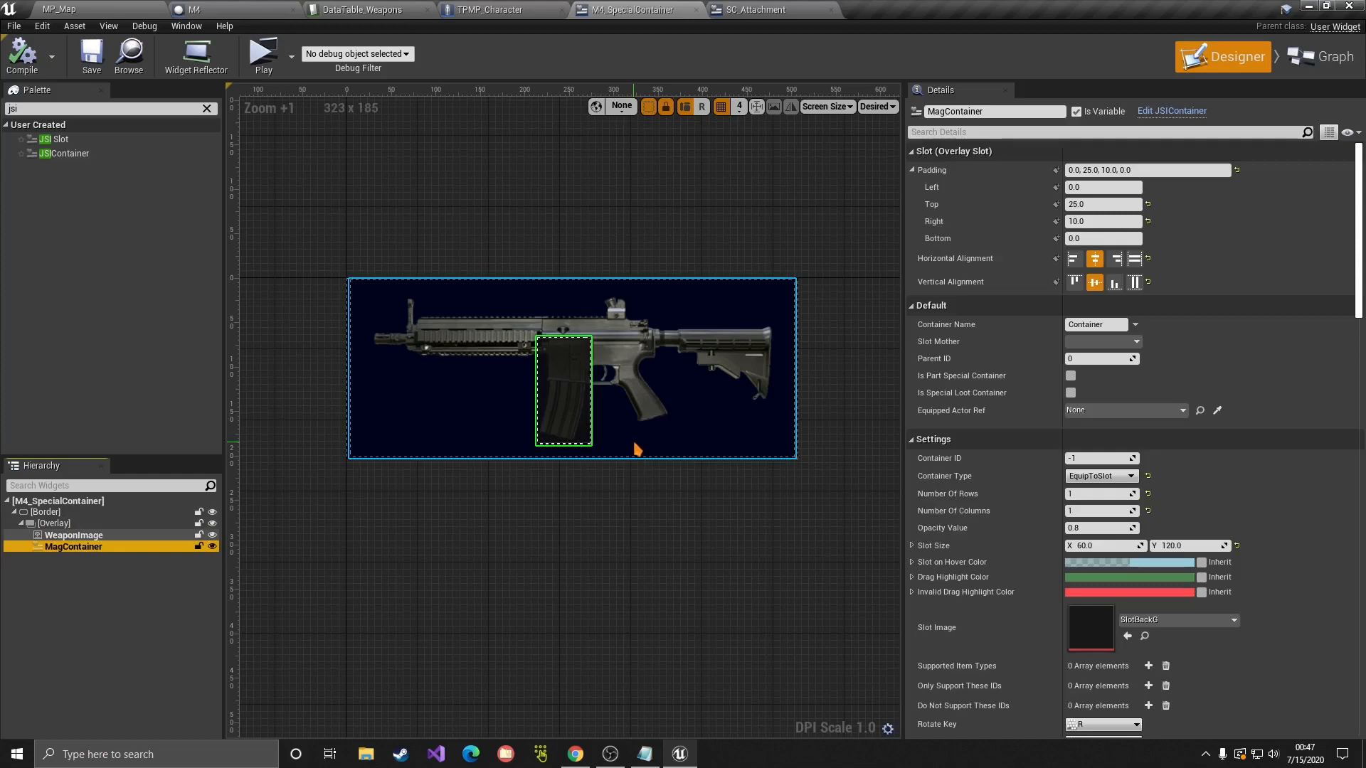
right_click(72, 548)
click(103, 581)
click(52, 524)
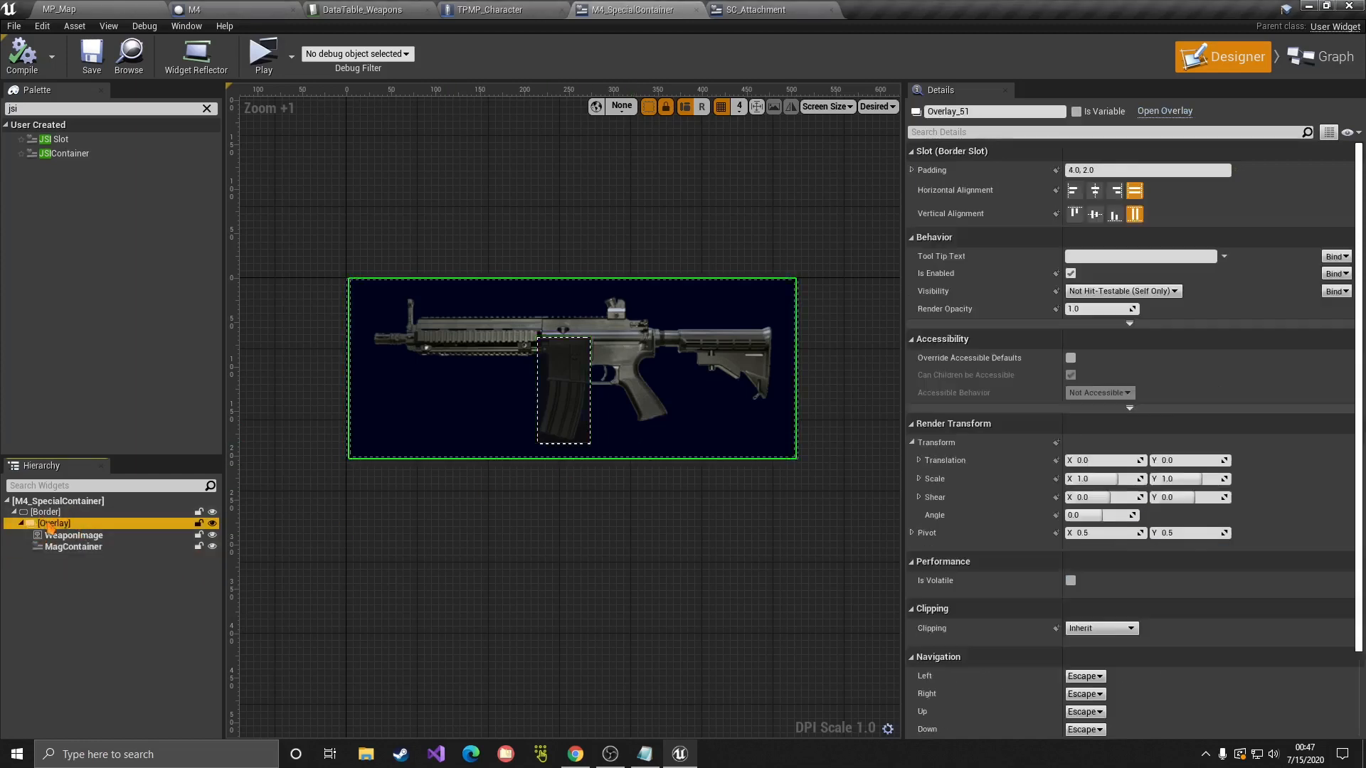
key(ctrl+v)
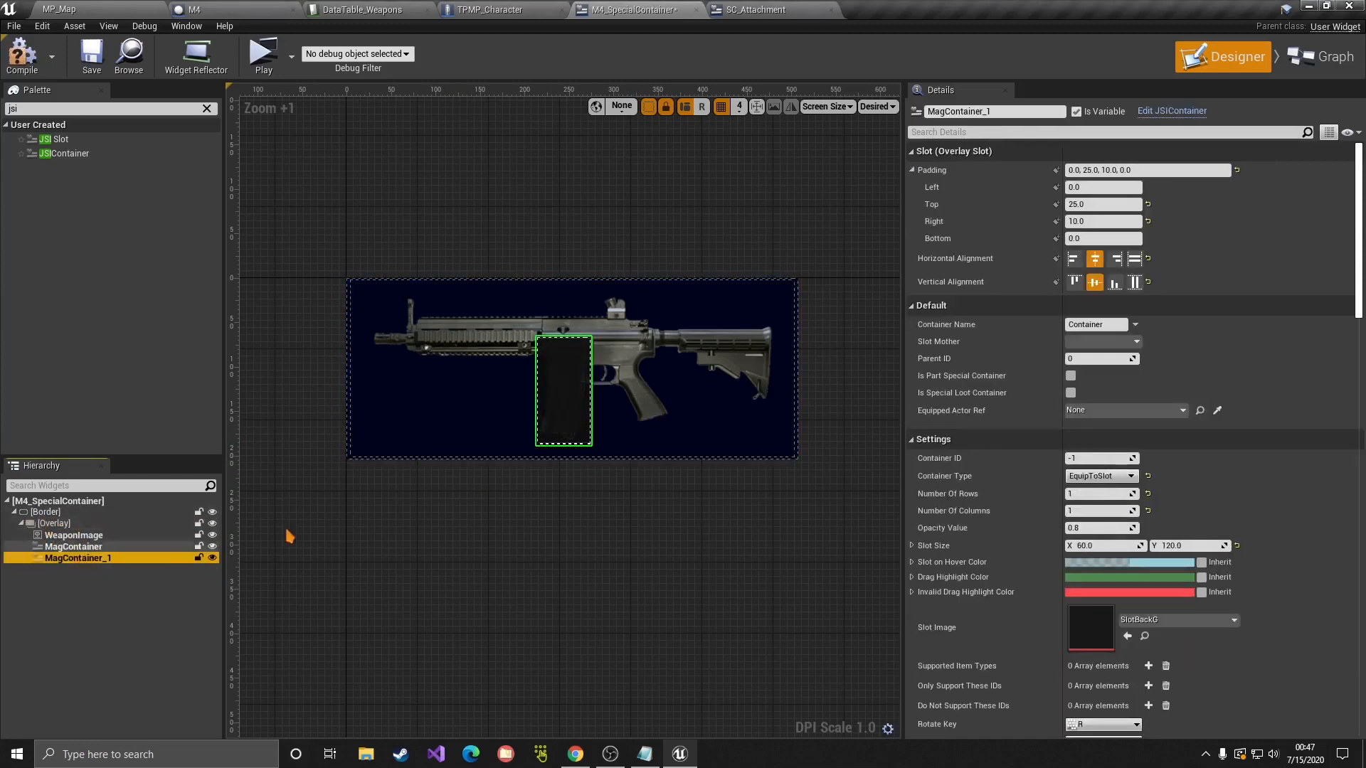
click(1074, 258)
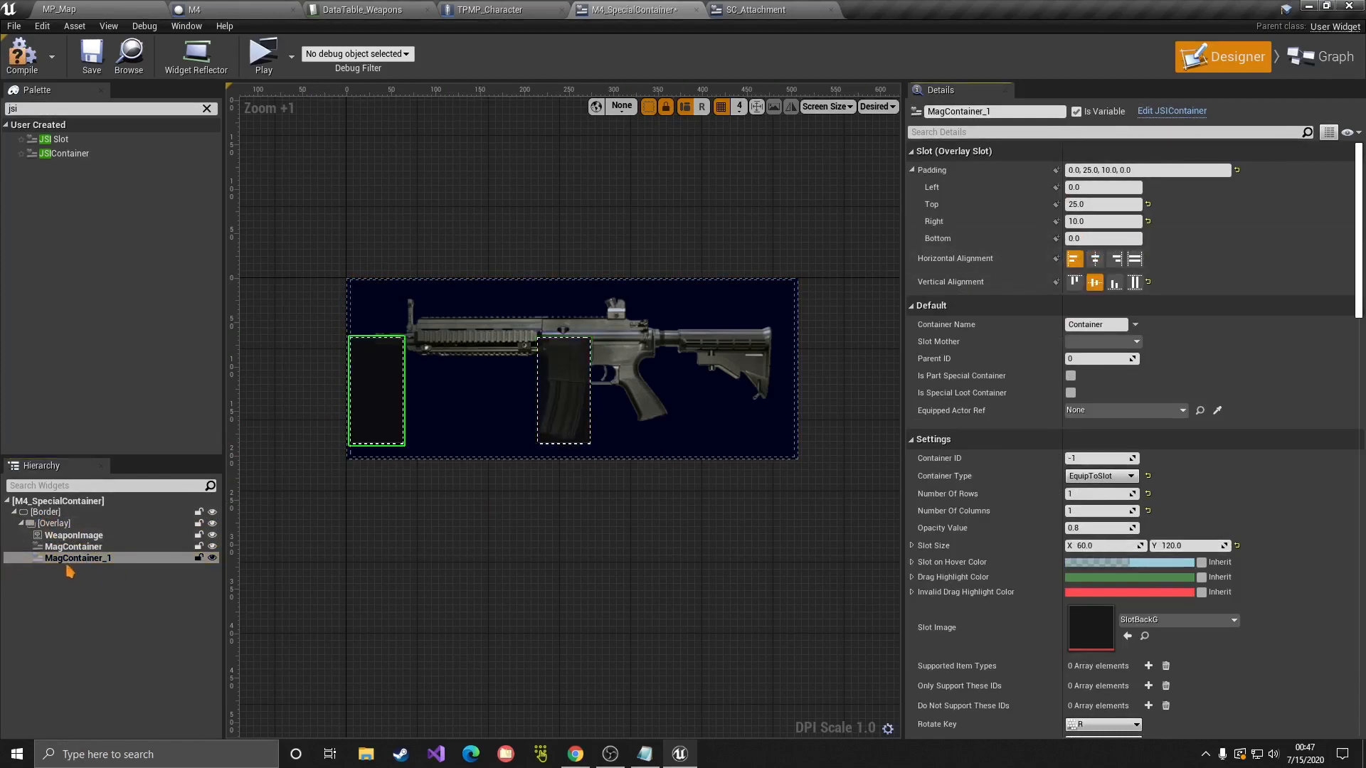
click(92, 578)
click(83, 558)
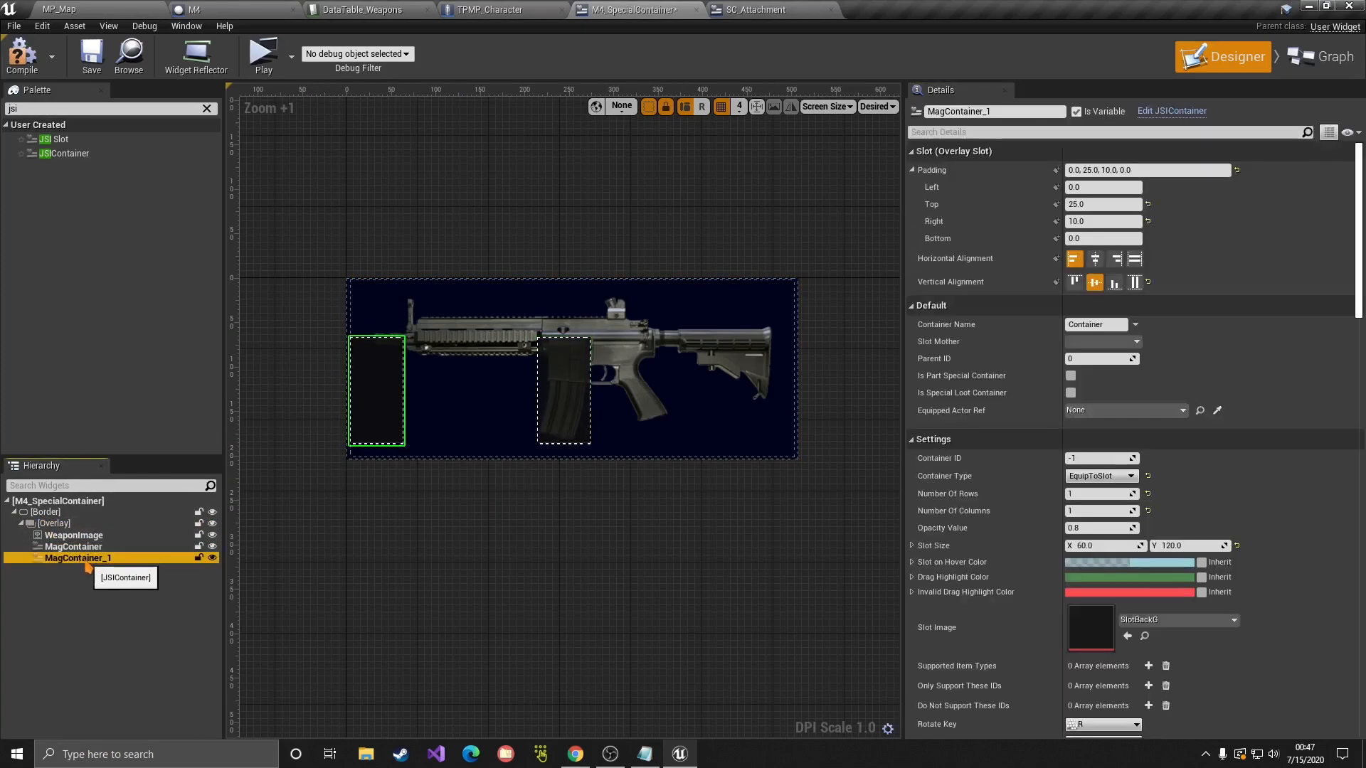
Step: Rename MagContainer_1 to SightContainer and set its Slot Size Y to 60
click(85, 560)
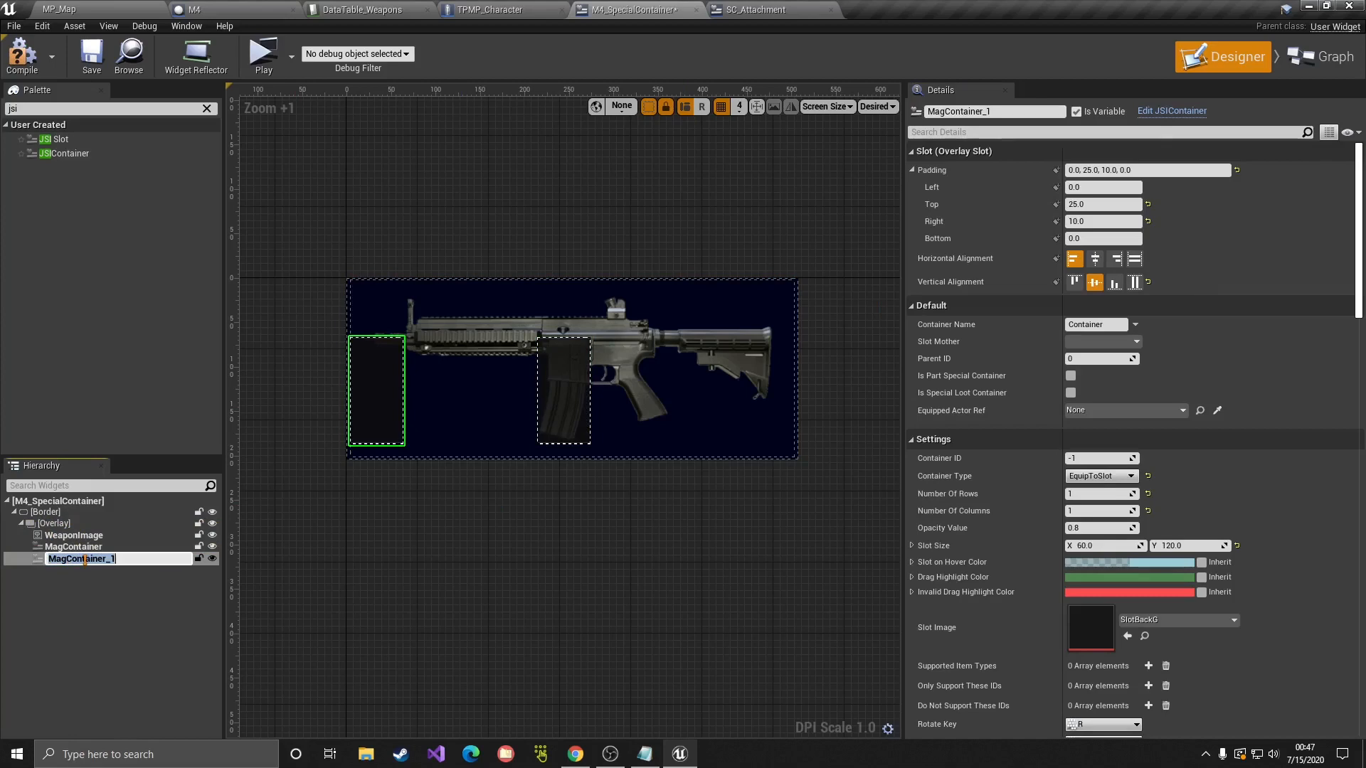
text(SightContainer)
key(Return)
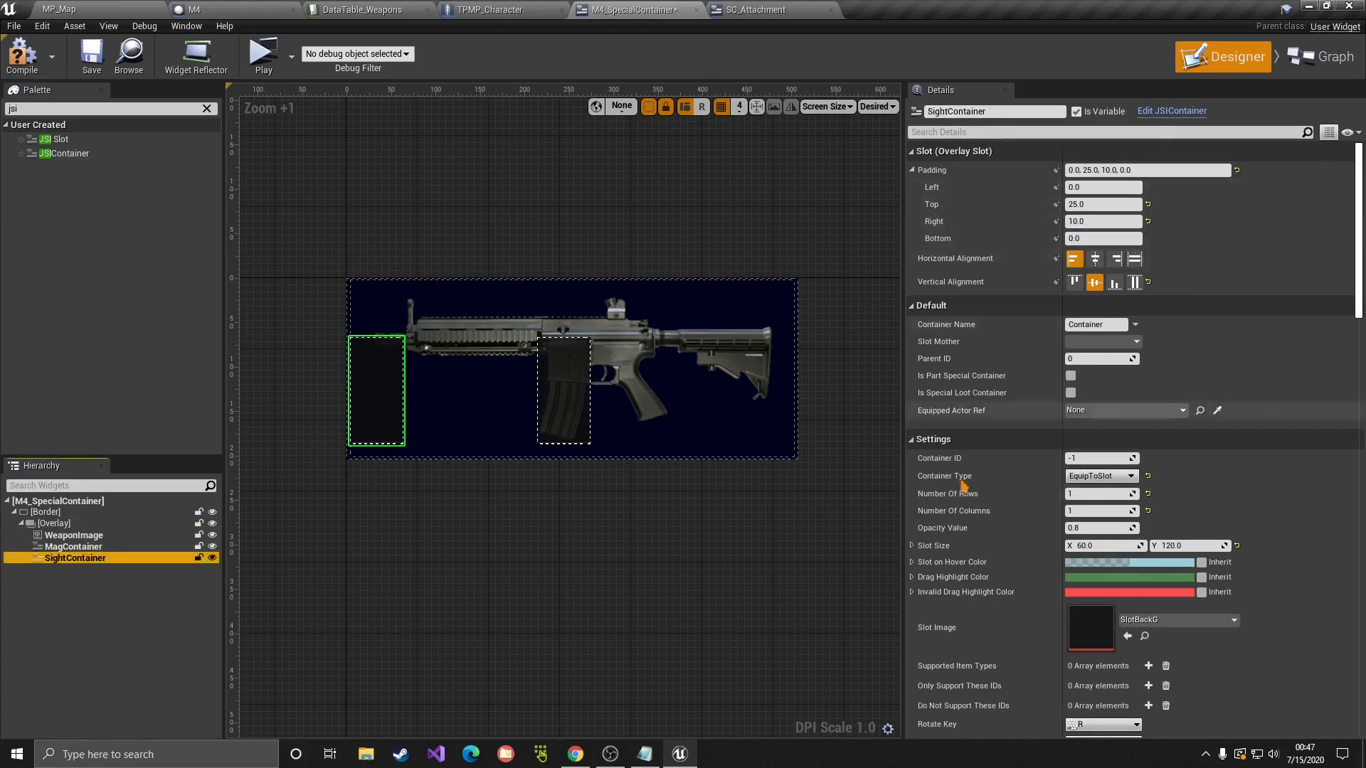
scroll(1174, 527, down, 1)
click(1177, 522)
text(60)
key(Return)
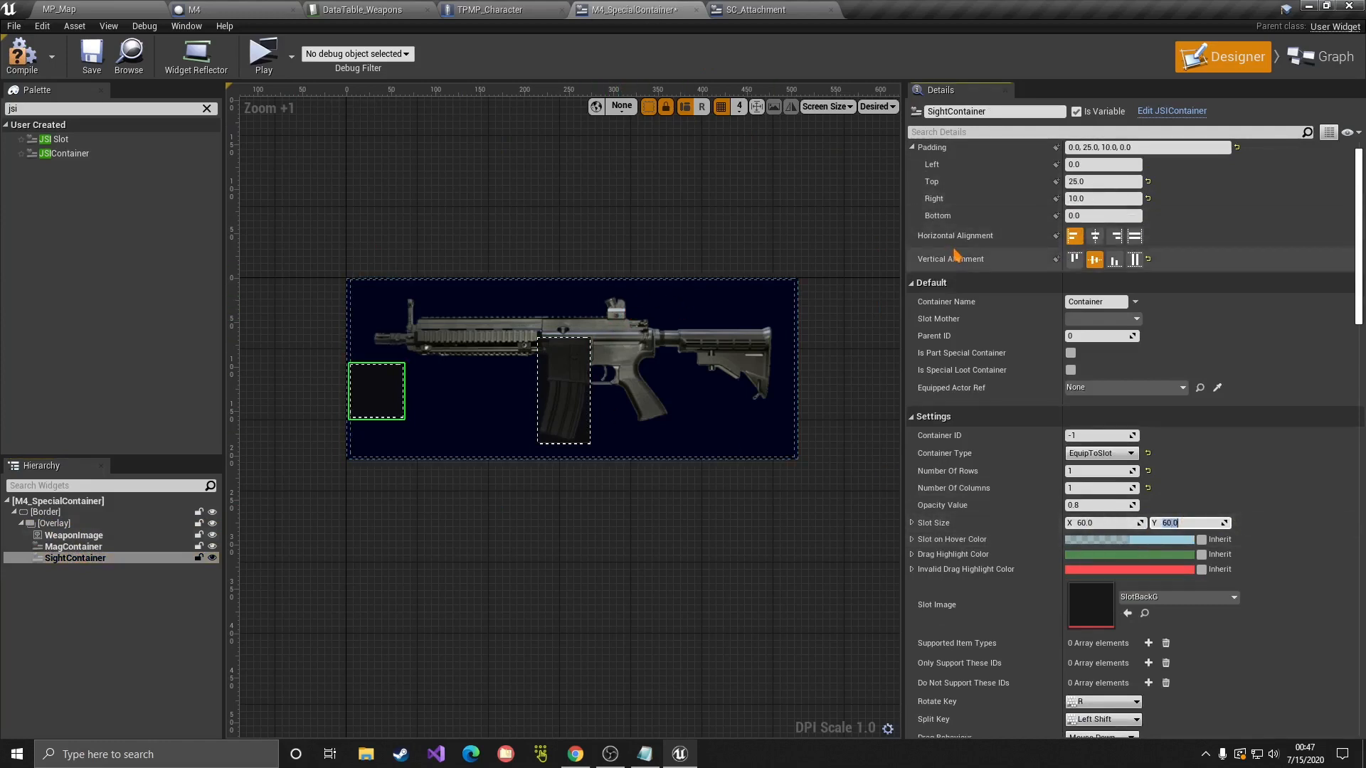
Step: Align SightContainer top and centre, with top and right padding of 0
scroll(996, 292, up, 1)
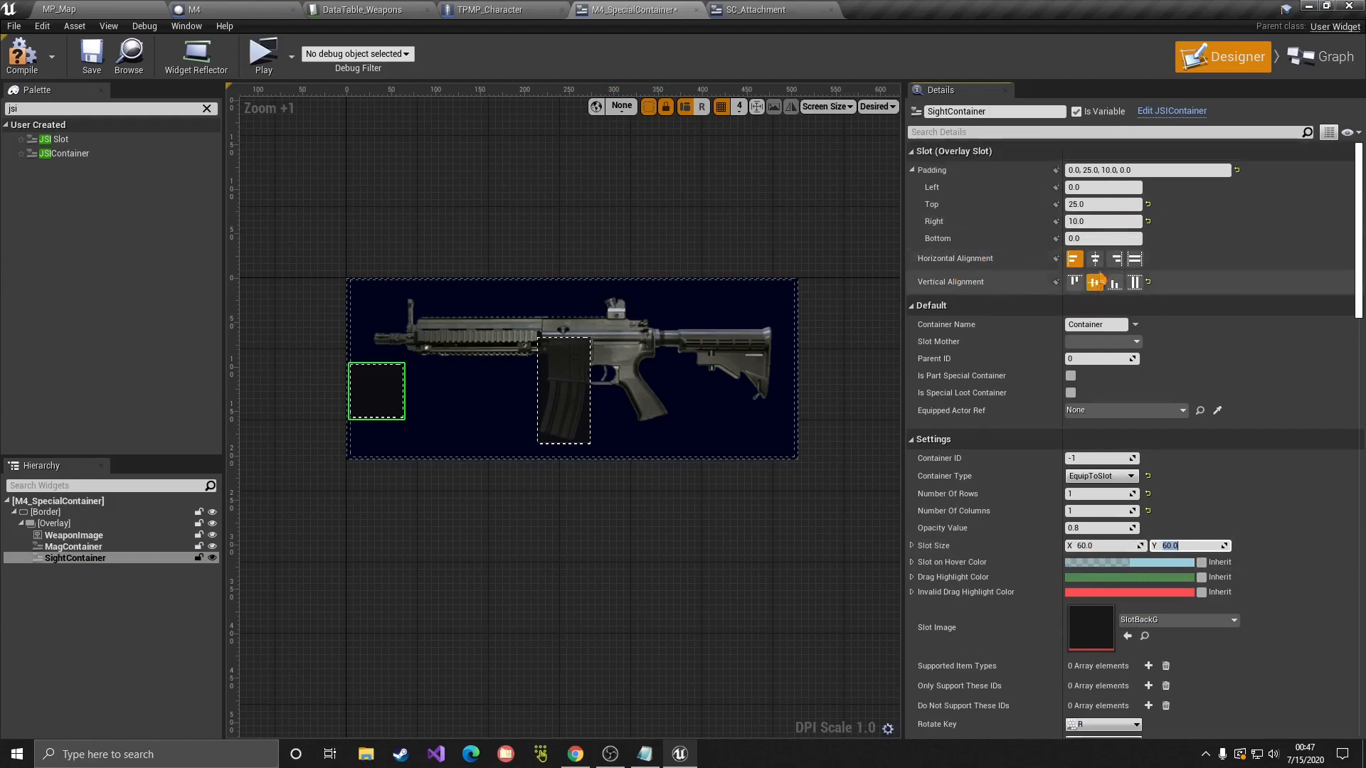
click(1116, 259)
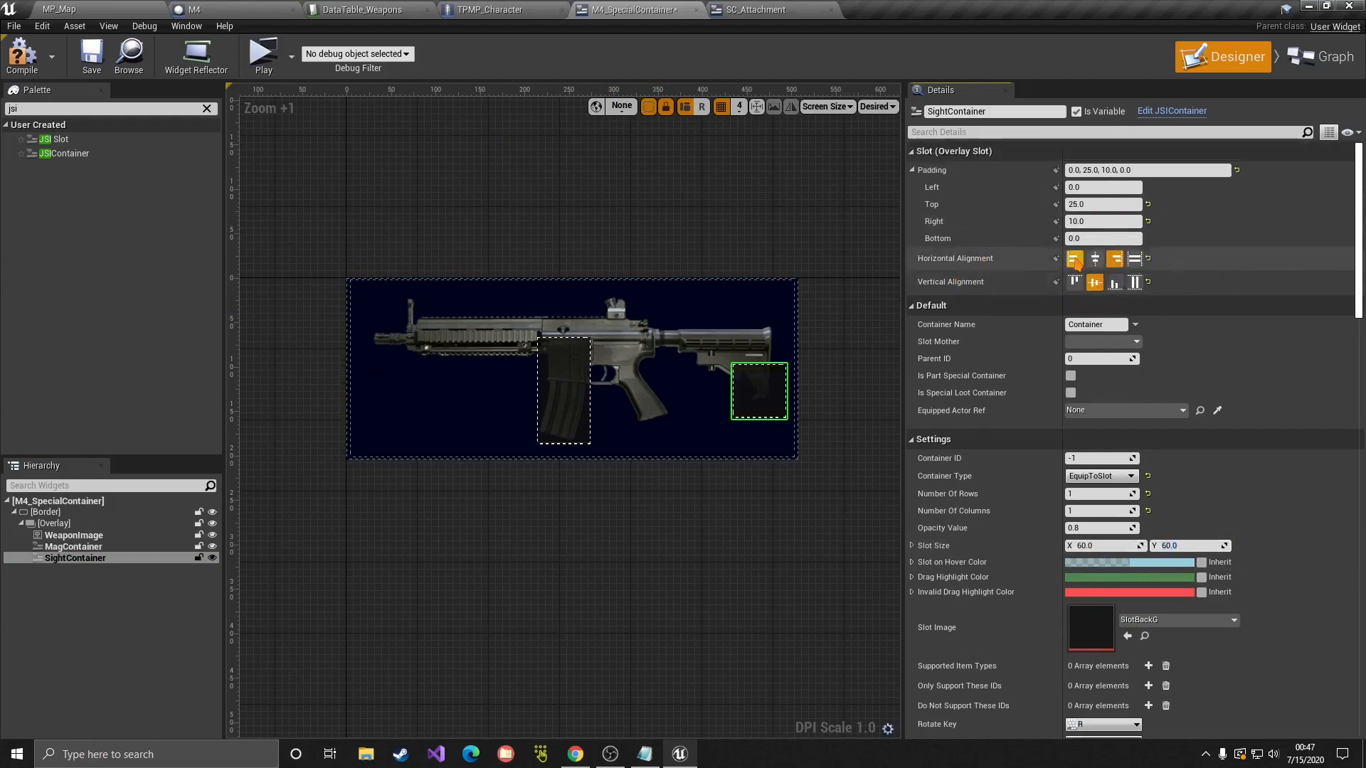
click(1075, 282)
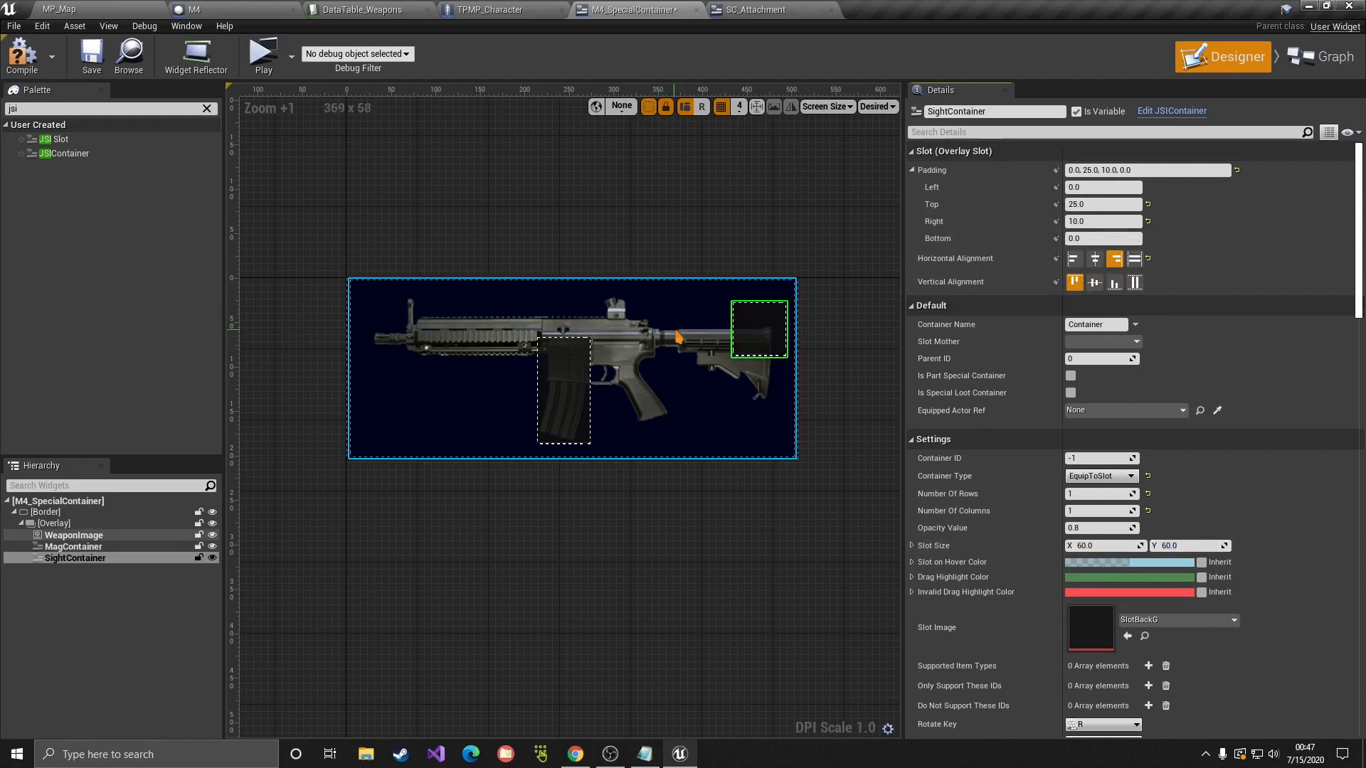
click(1095, 259)
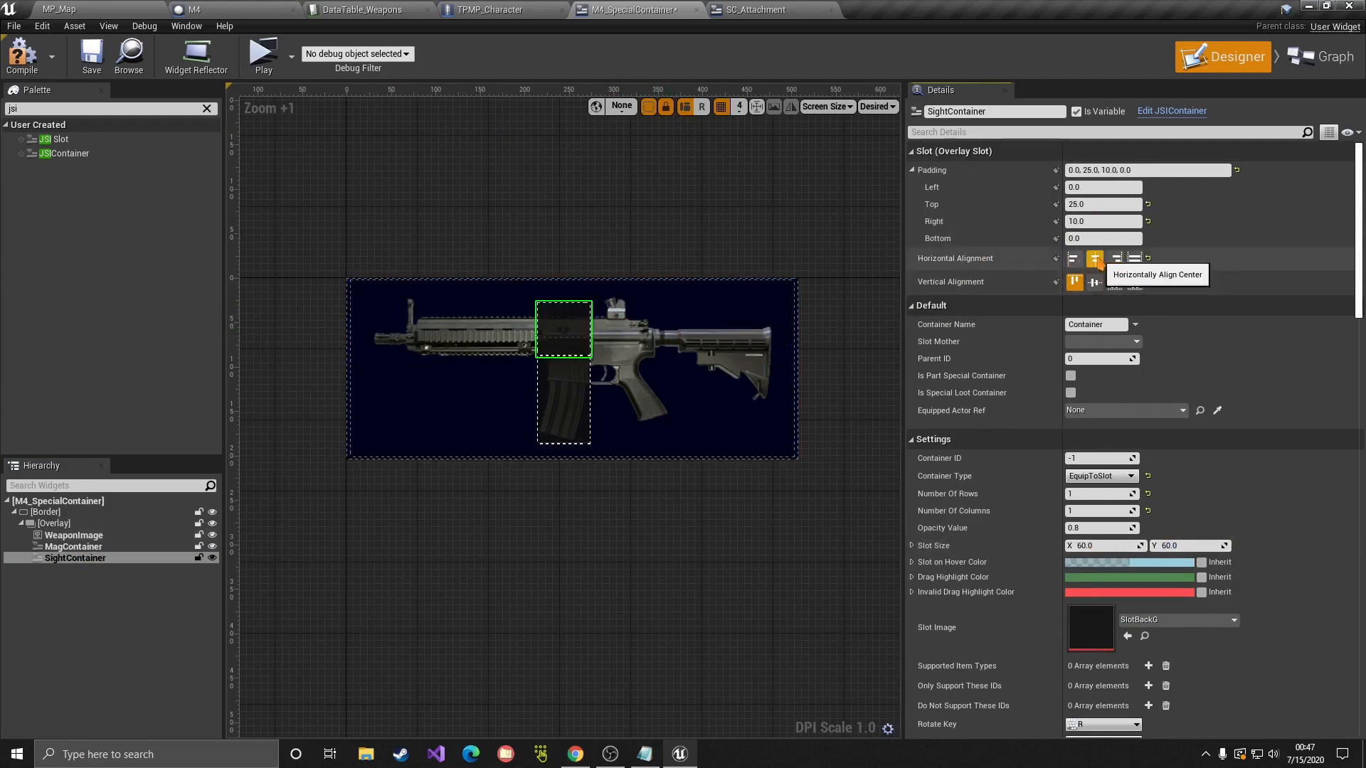
click(1093, 206)
text(0)
key(Return)
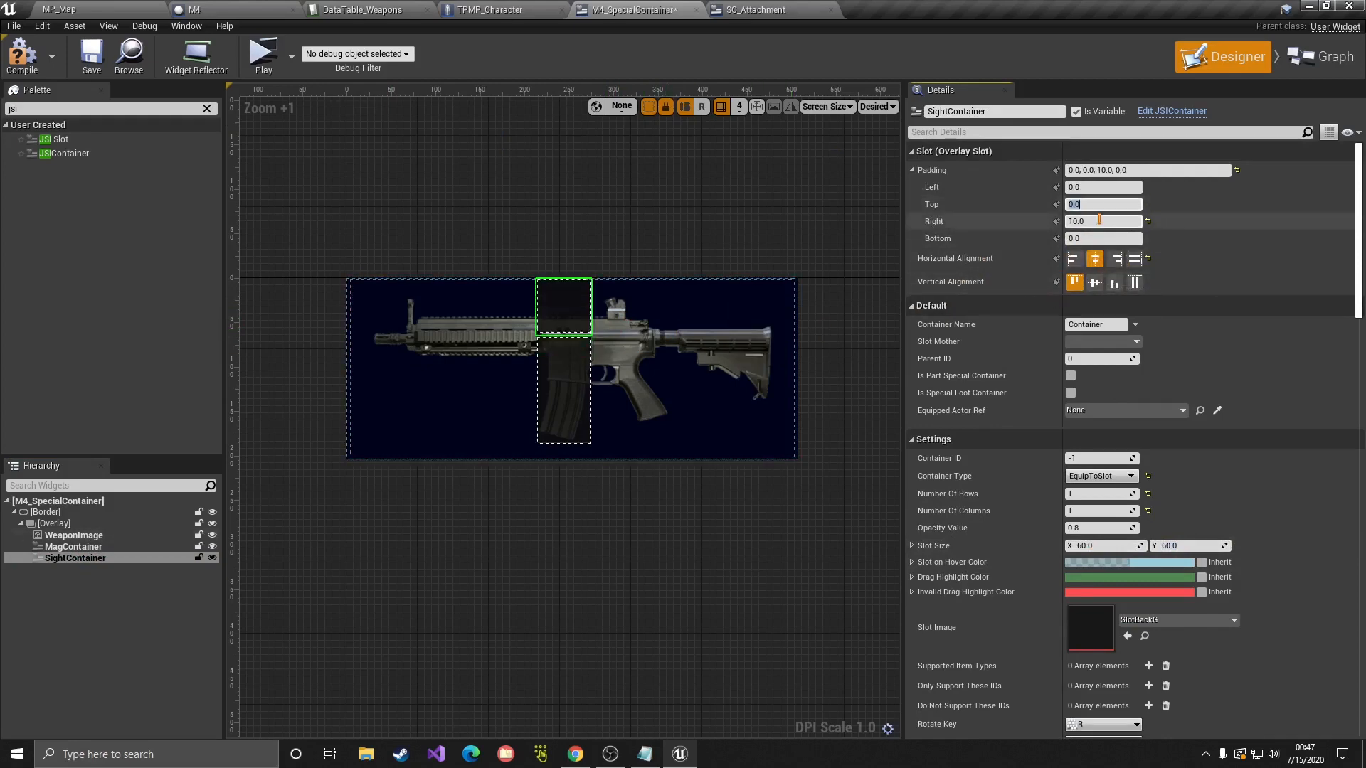
click(1101, 222)
text(0)
key(Return)
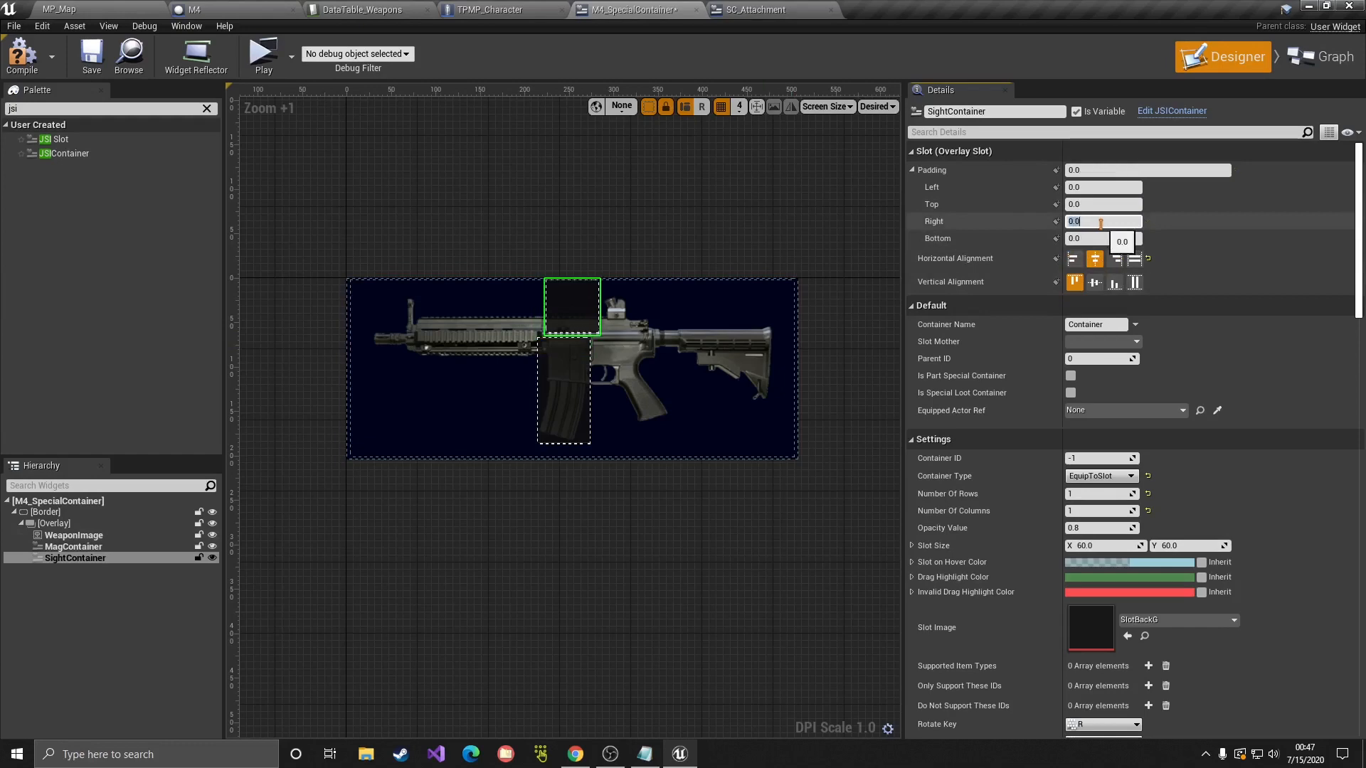
Step: Tune SightContainer's left padding, trying 100 and 5 before settling on 70
click(1094, 188)
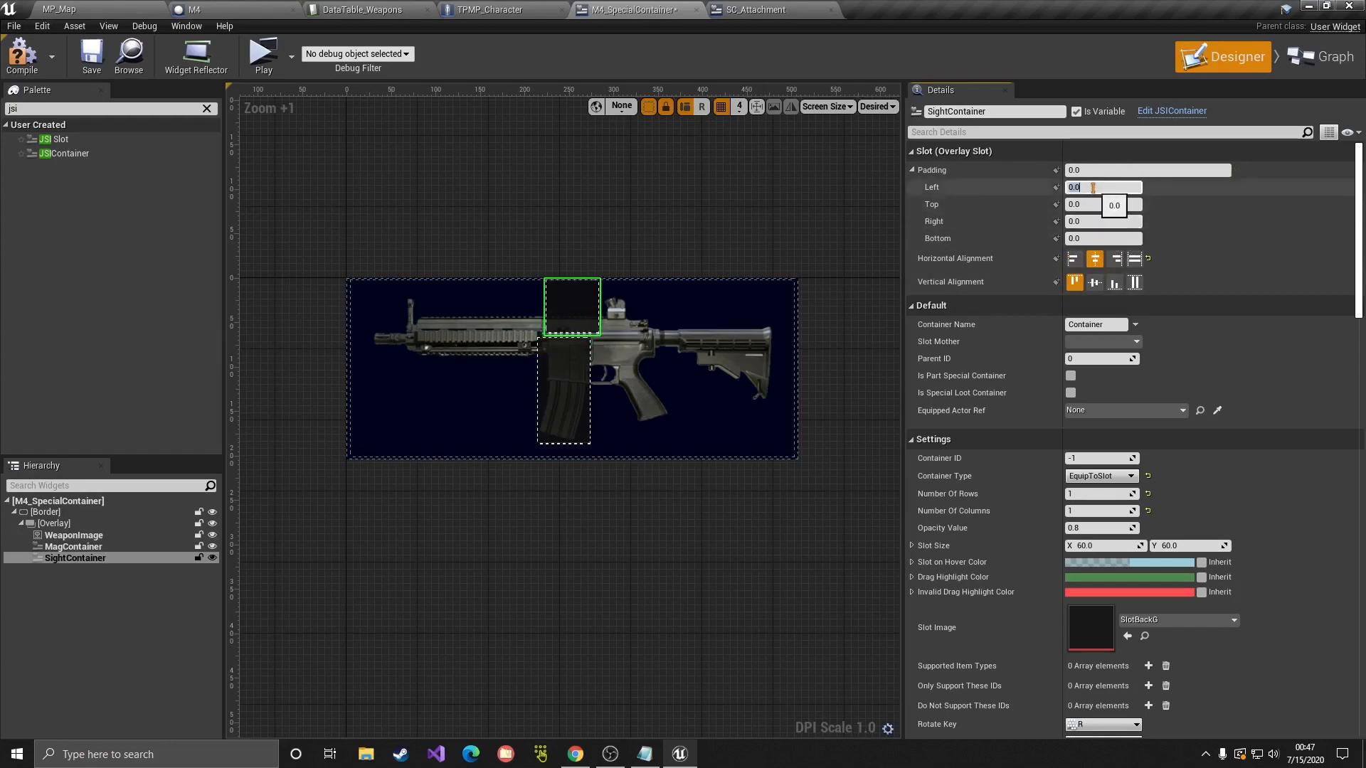
text(100)
key(Return)
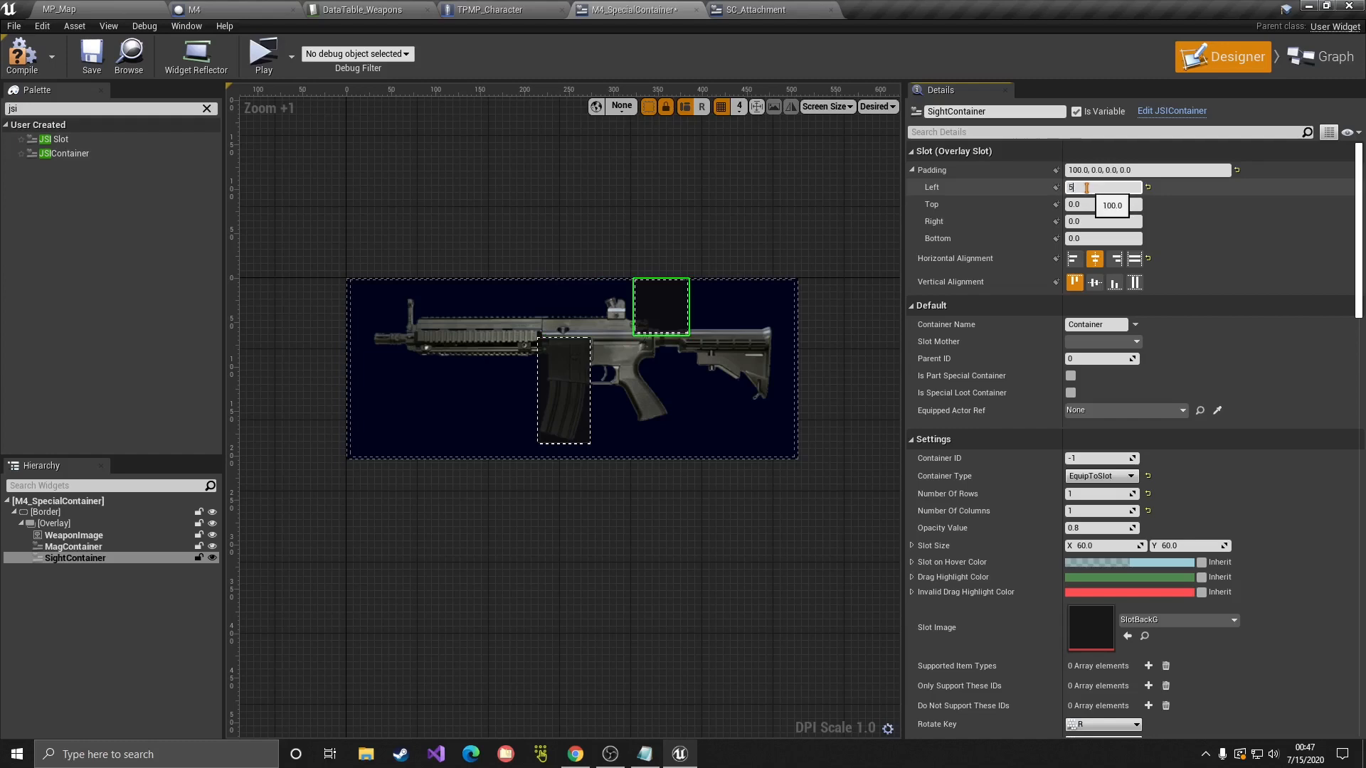
text(5)
key(Return)
click(577, 356)
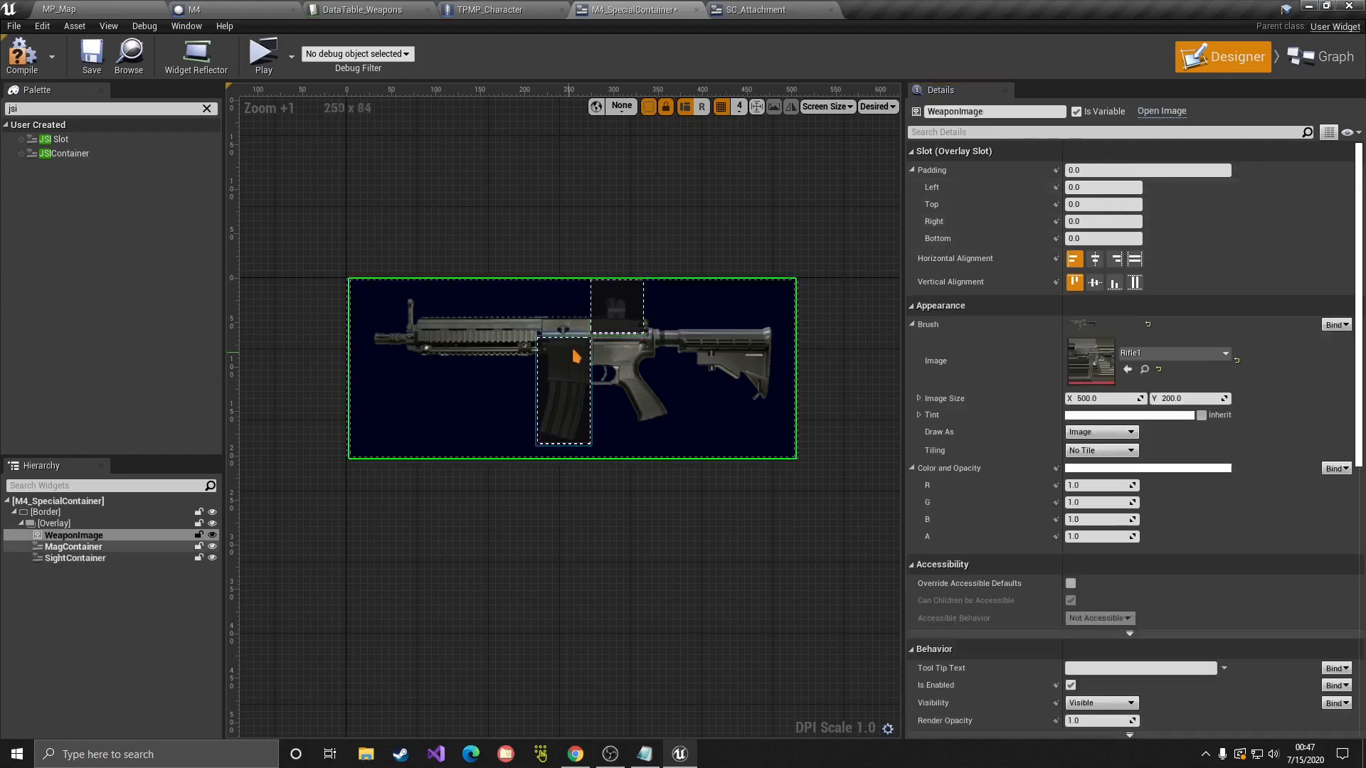
click(616, 313)
click(1100, 187)
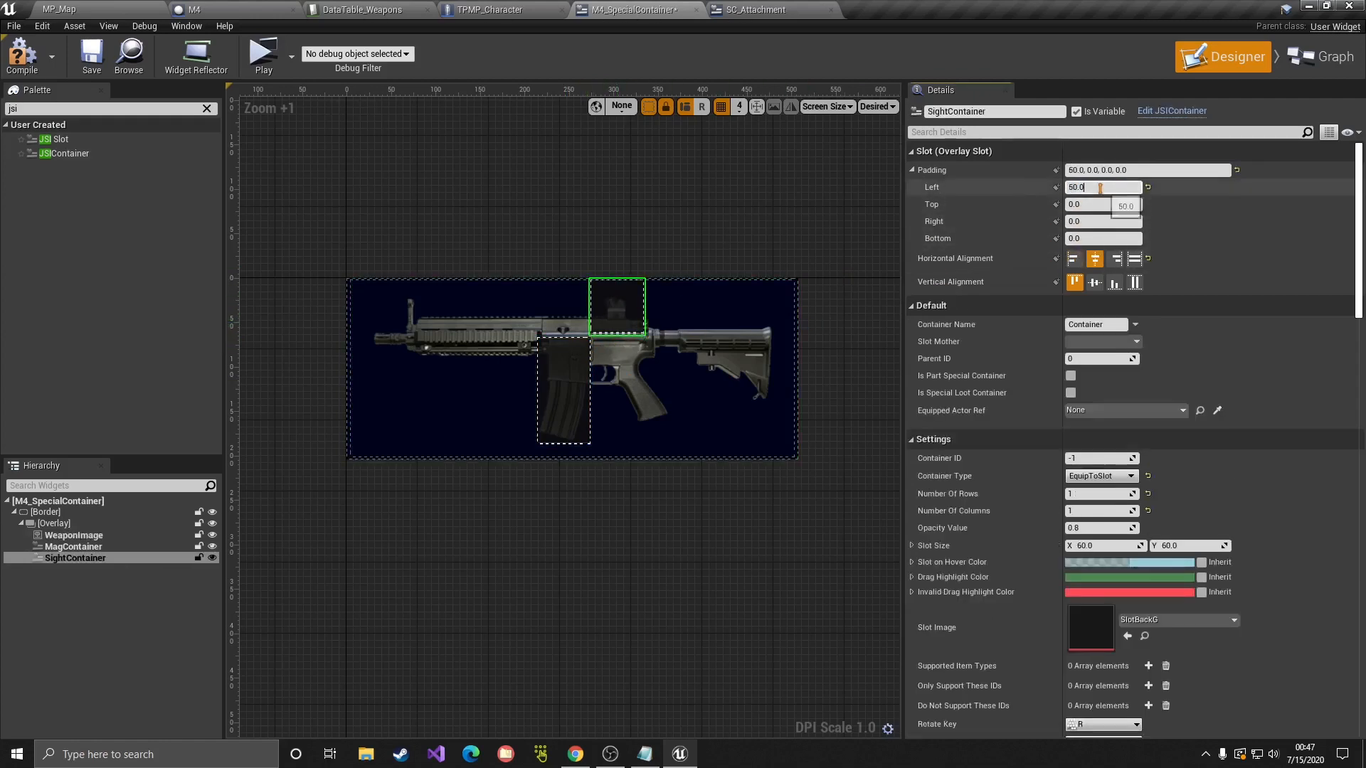
text(70)
key(Return)
click(823, 167)
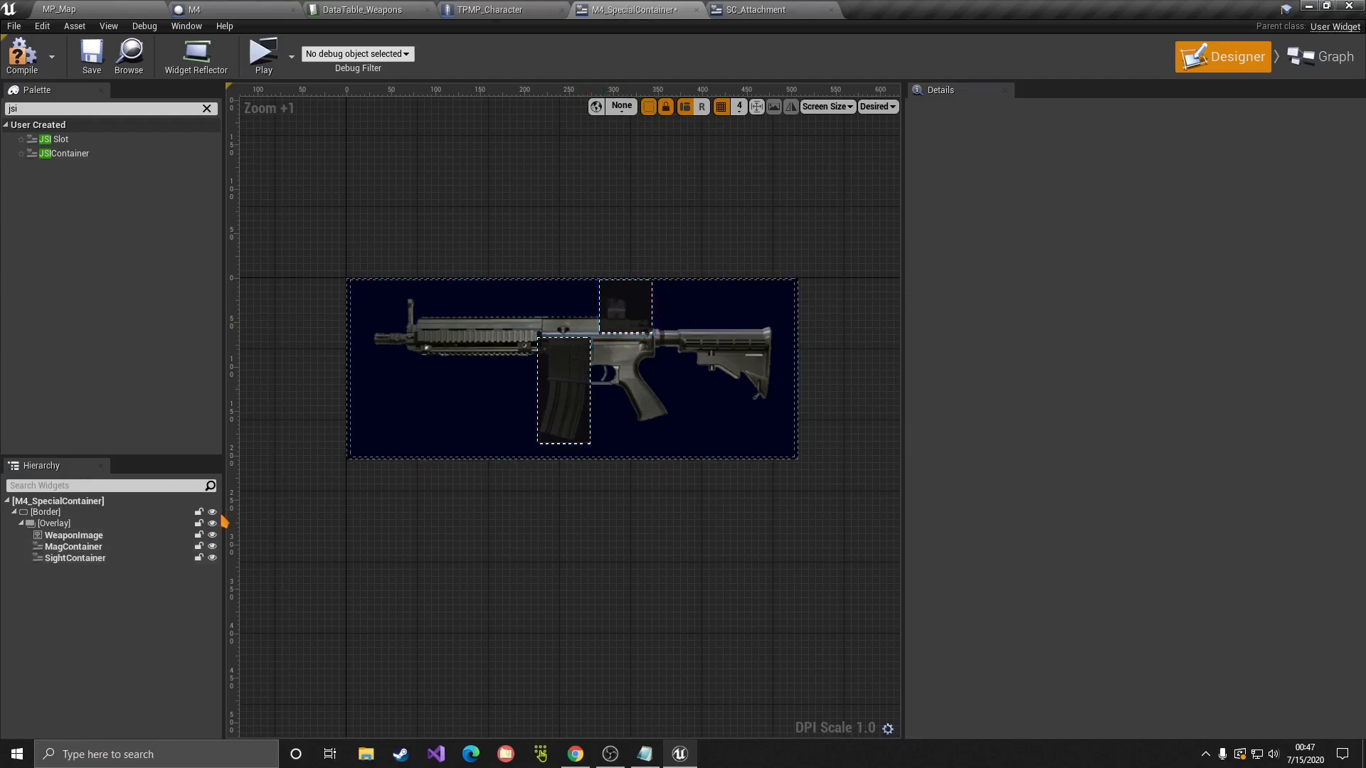
Step: Set the Overlay widget's padding to 10, after first trying 5
click(44, 513)
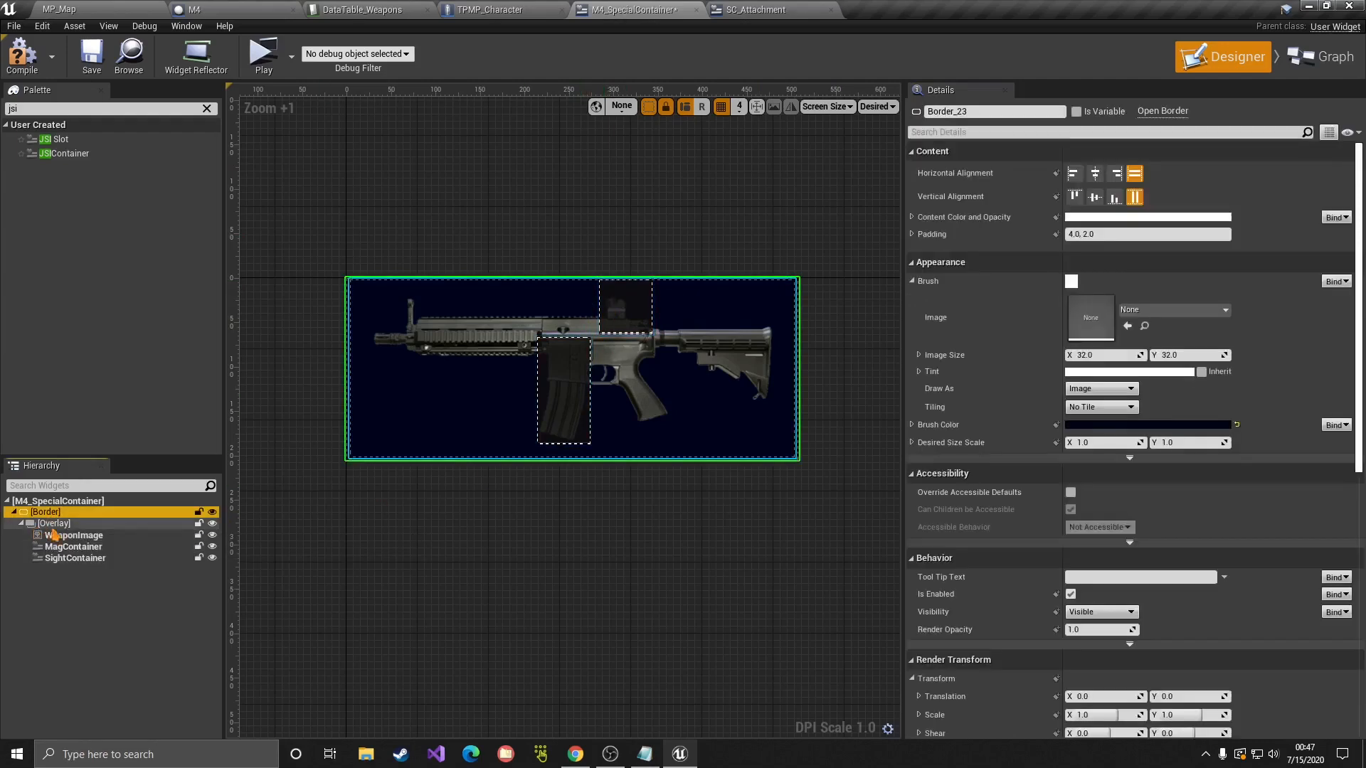
click(22, 524)
click(49, 524)
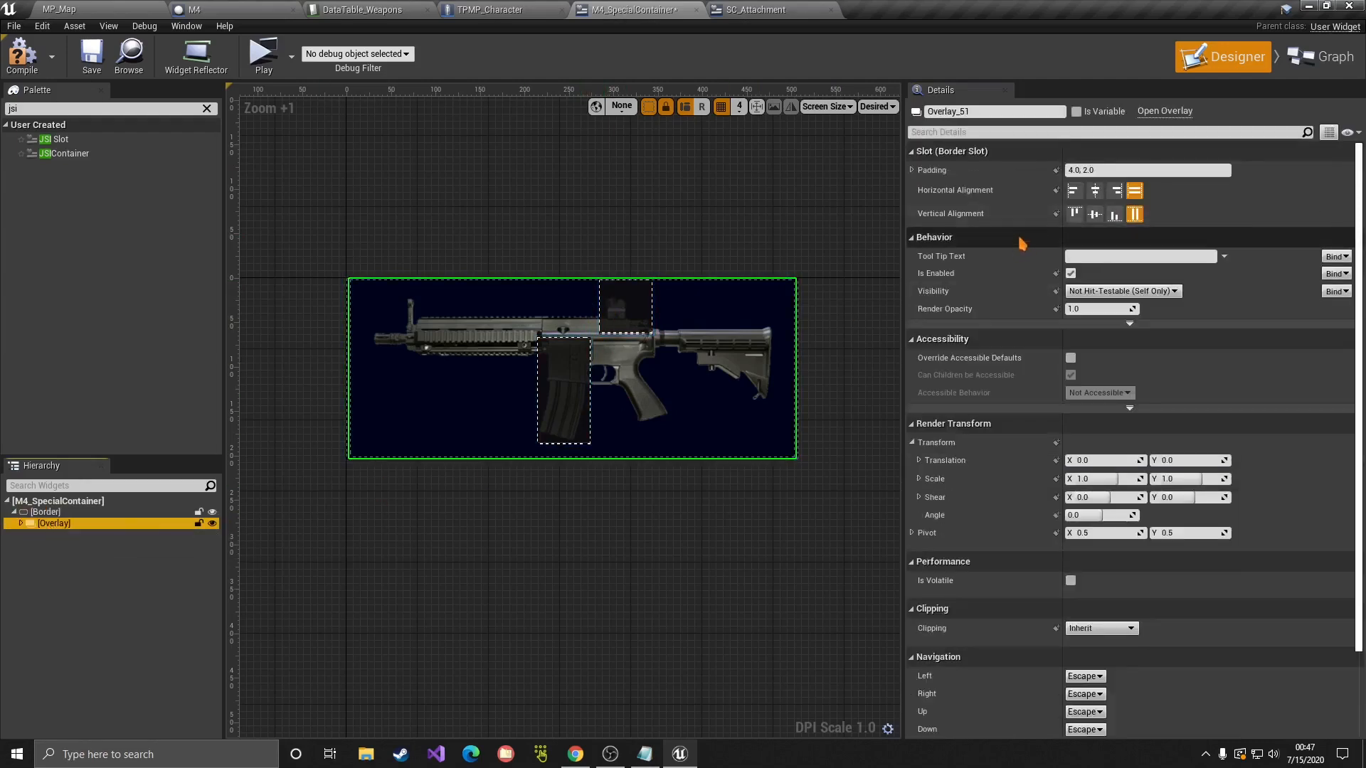
click(1114, 171)
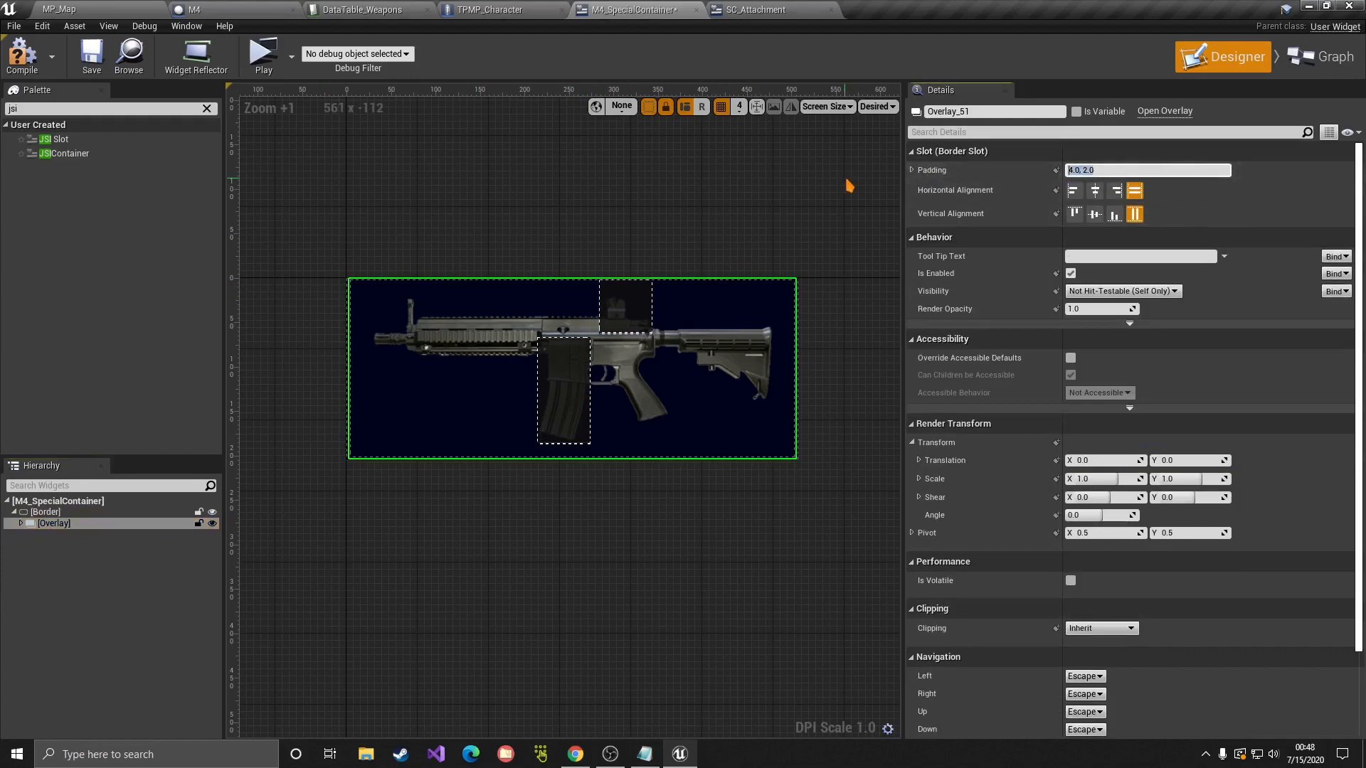
text(5.0)
key(Return)
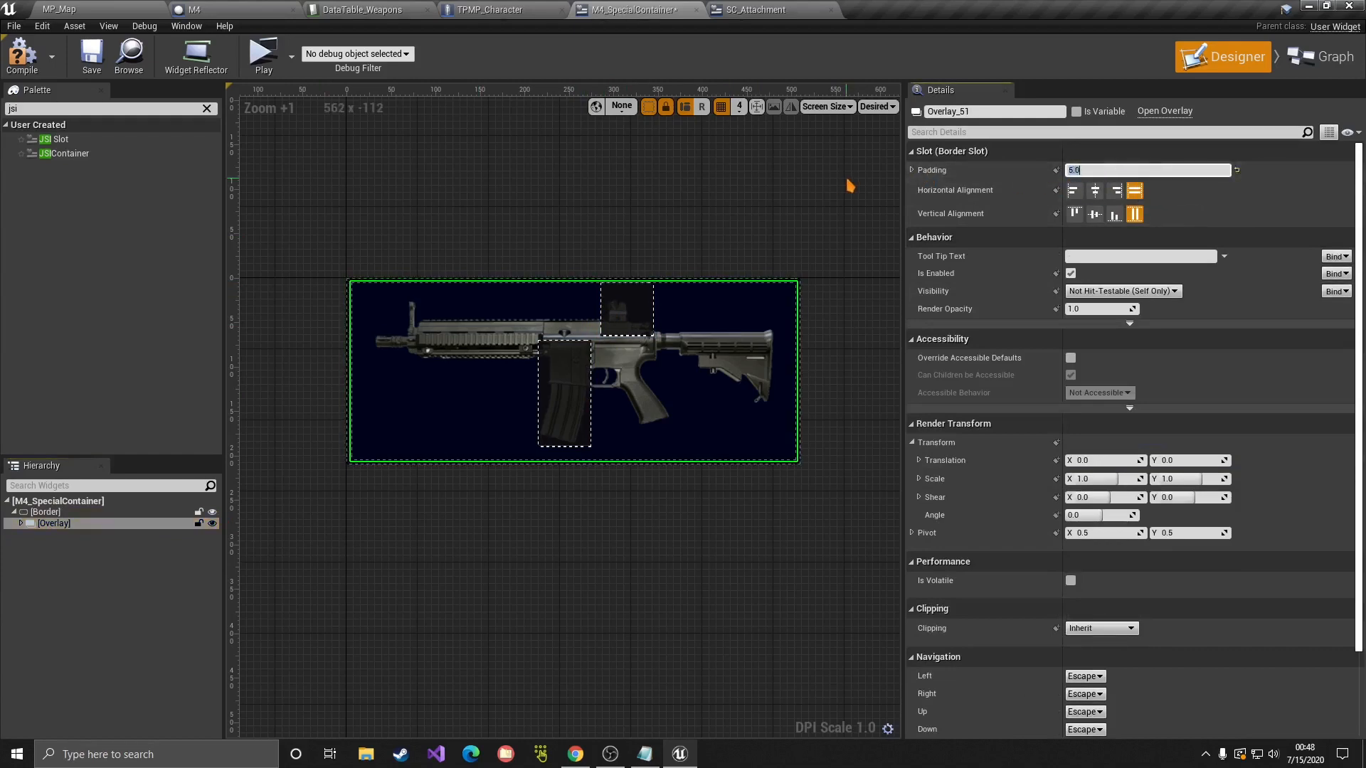
text(10)
key(Return)
click(626, 238)
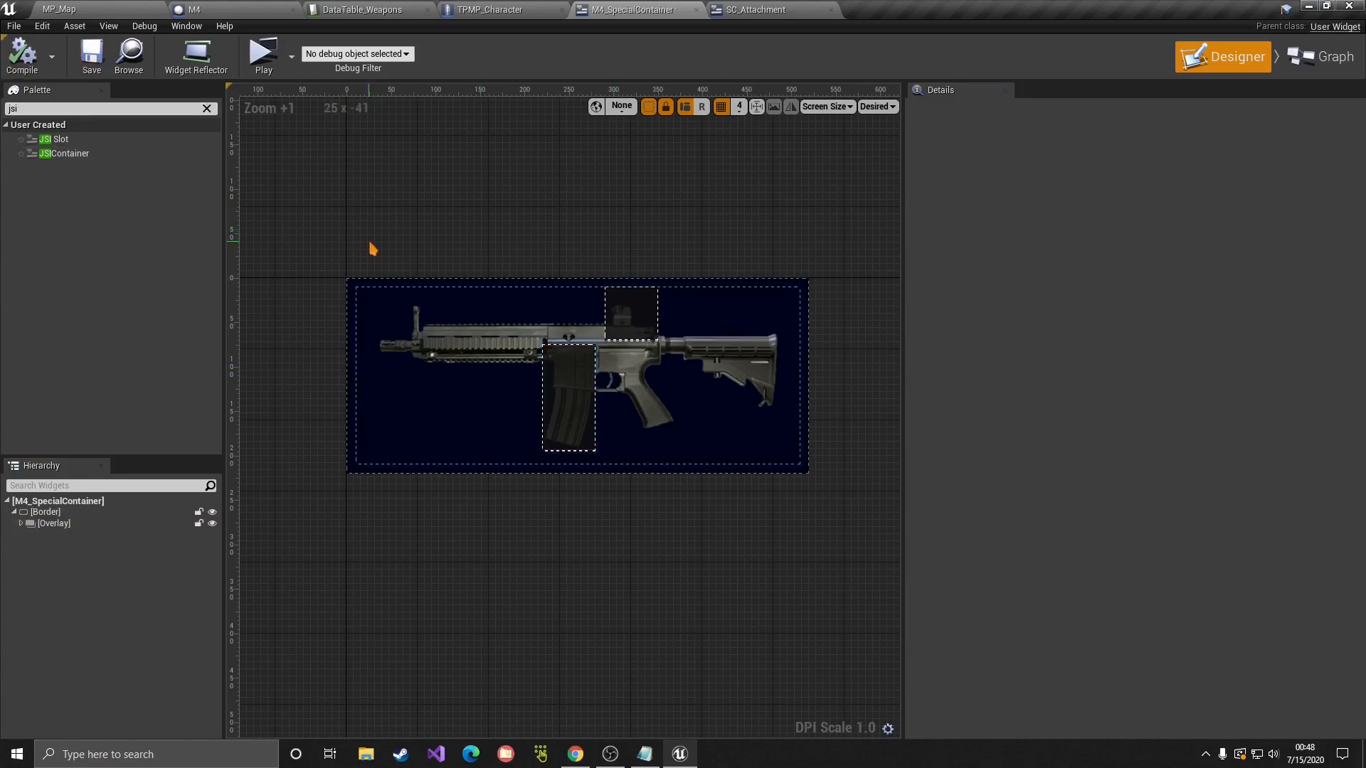
Step: Review the sight and magazine container settings, then Save All modified assets
click(629, 315)
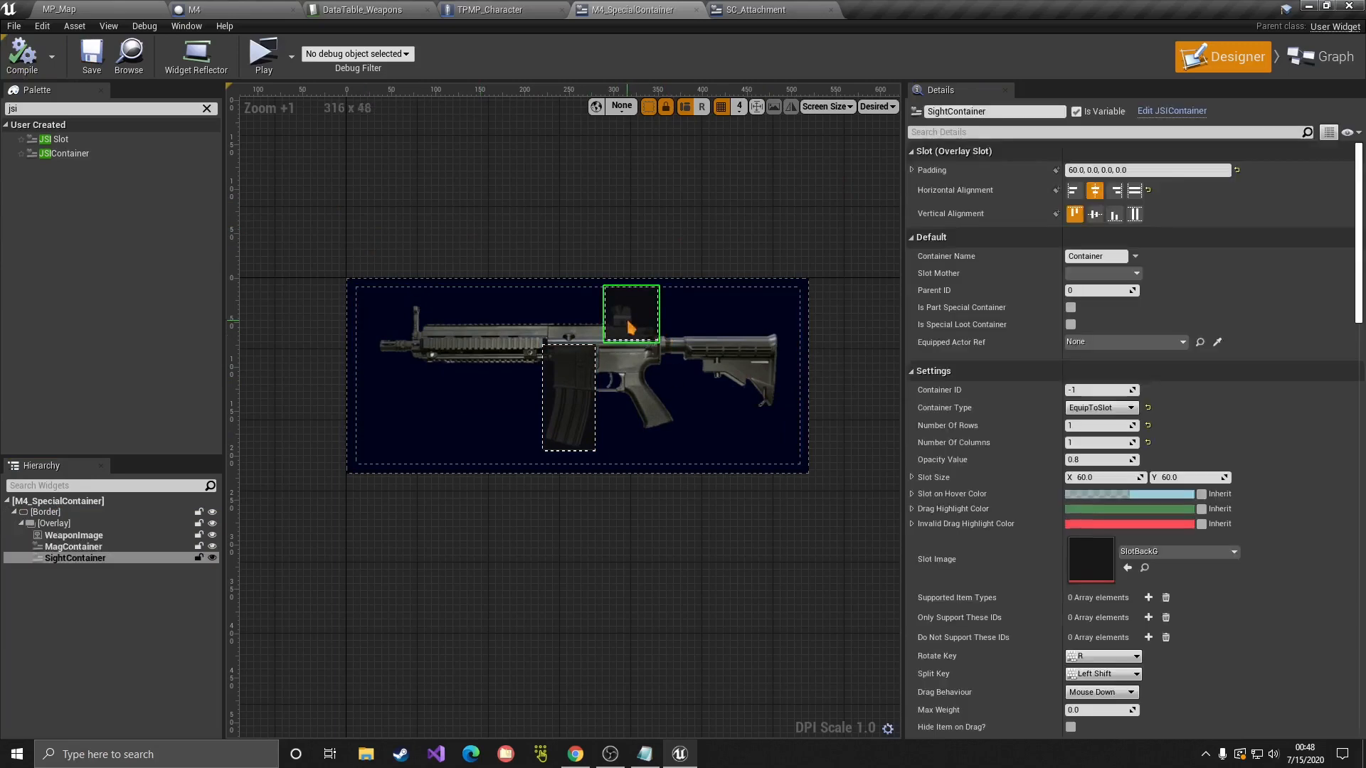
scroll(1007, 459, down, 10)
scroll(1006, 463, down, 1)
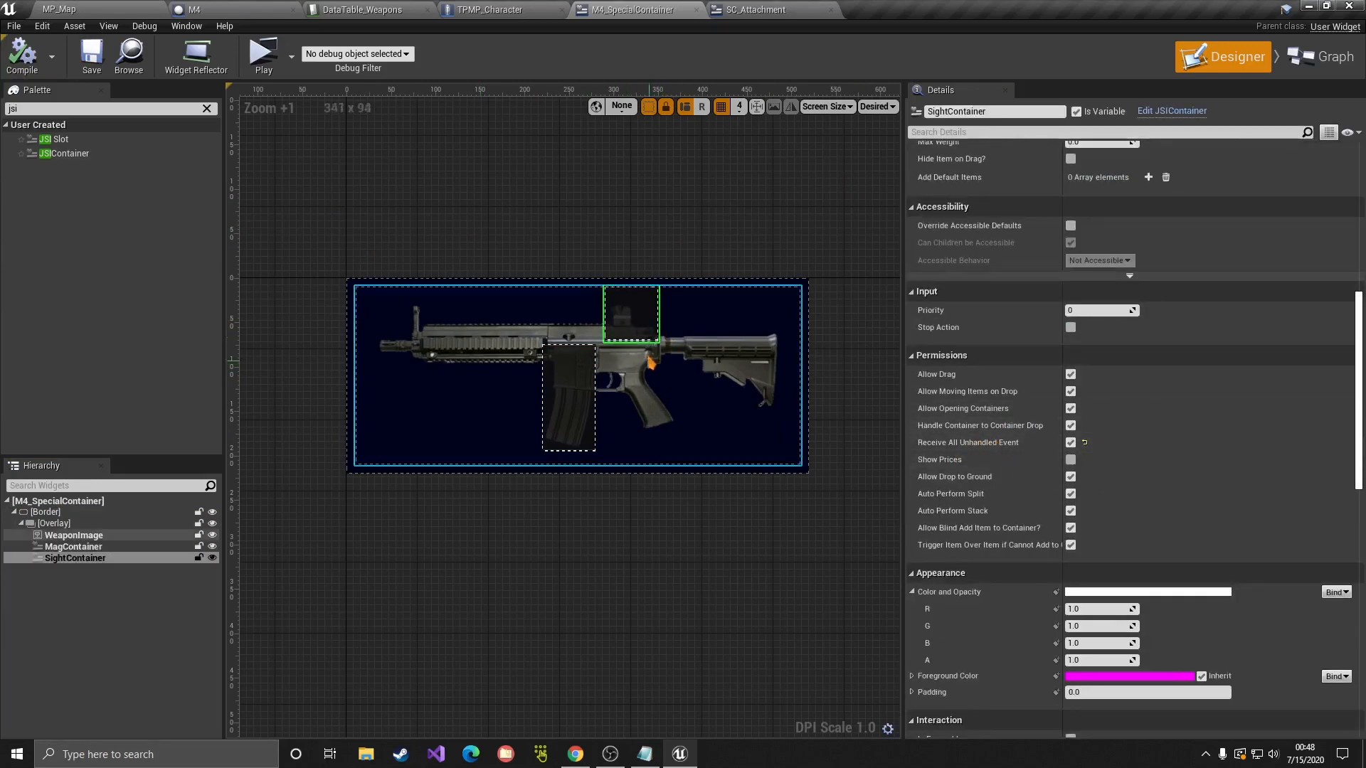
click(596, 374)
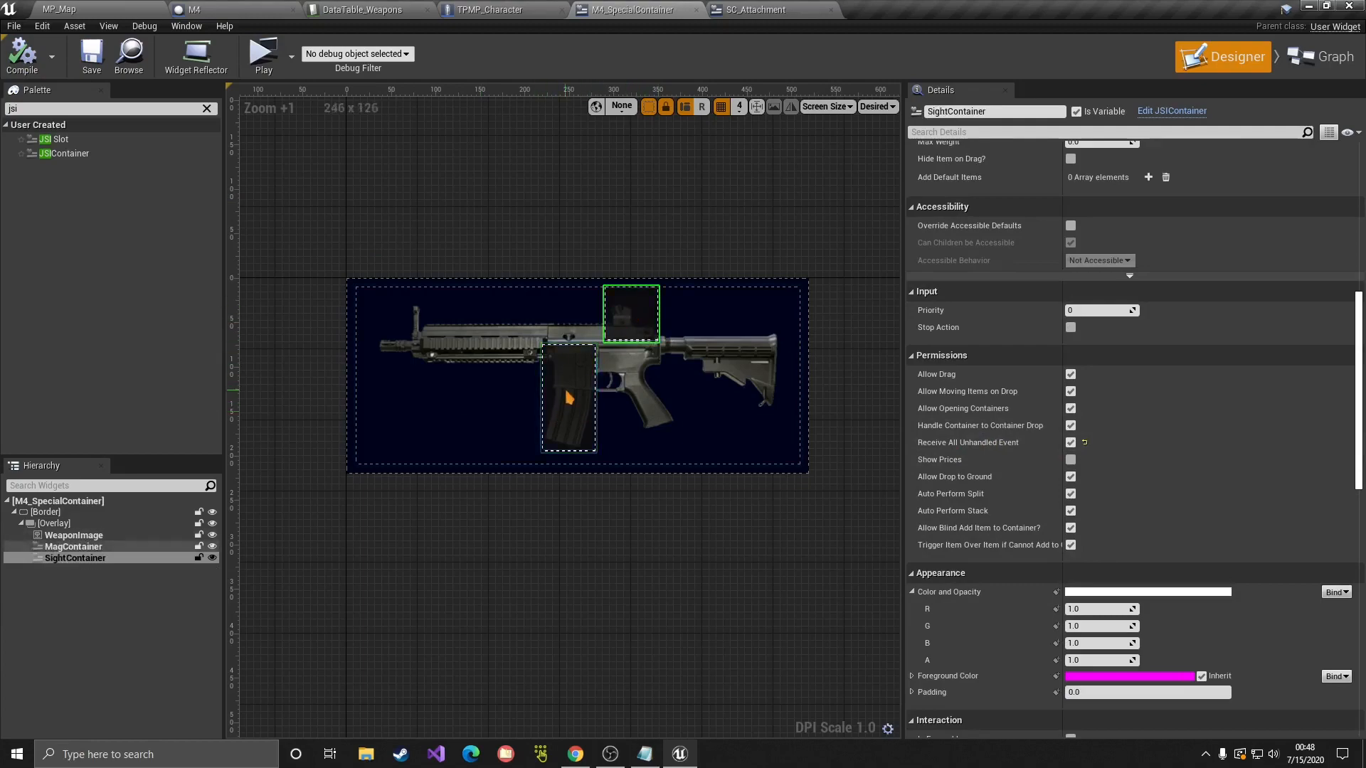
click(631, 314)
scroll(975, 395, up, 10)
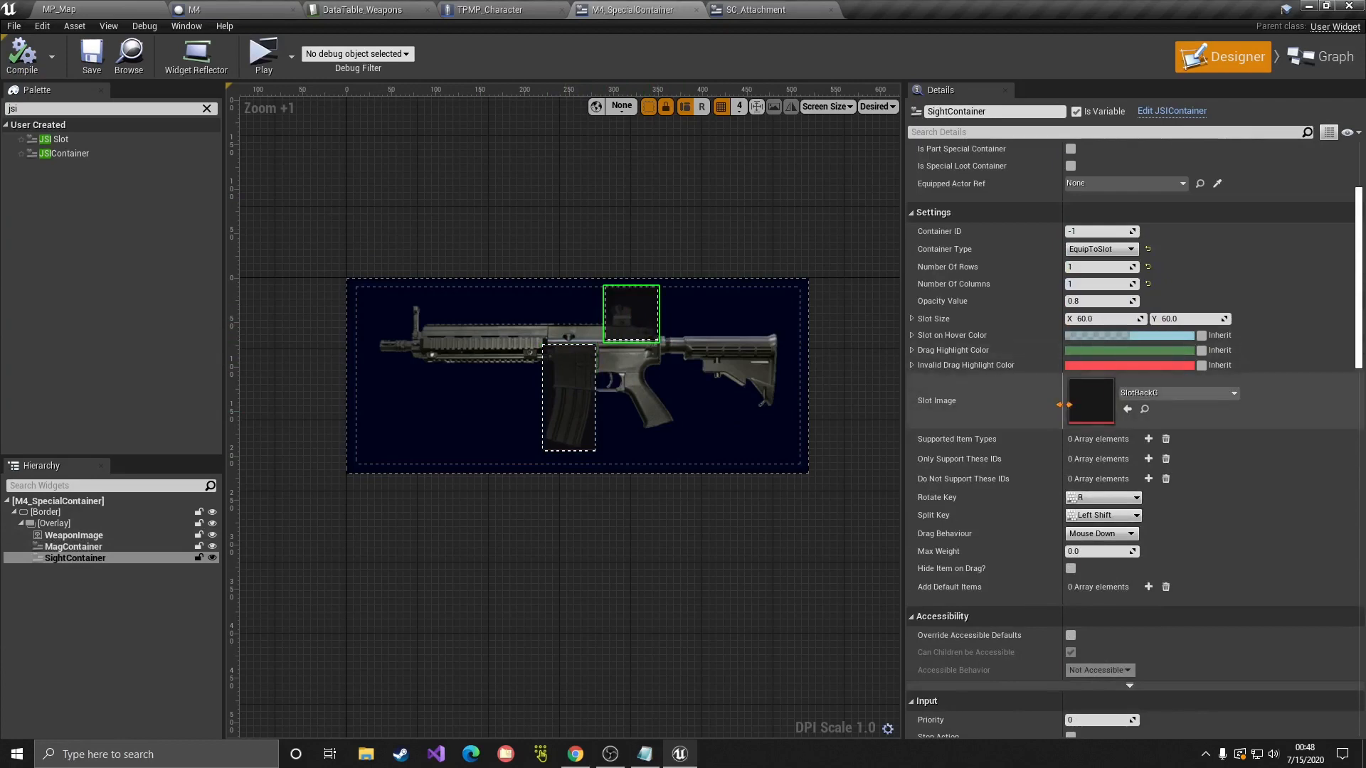
scroll(1064, 404, up, 2)
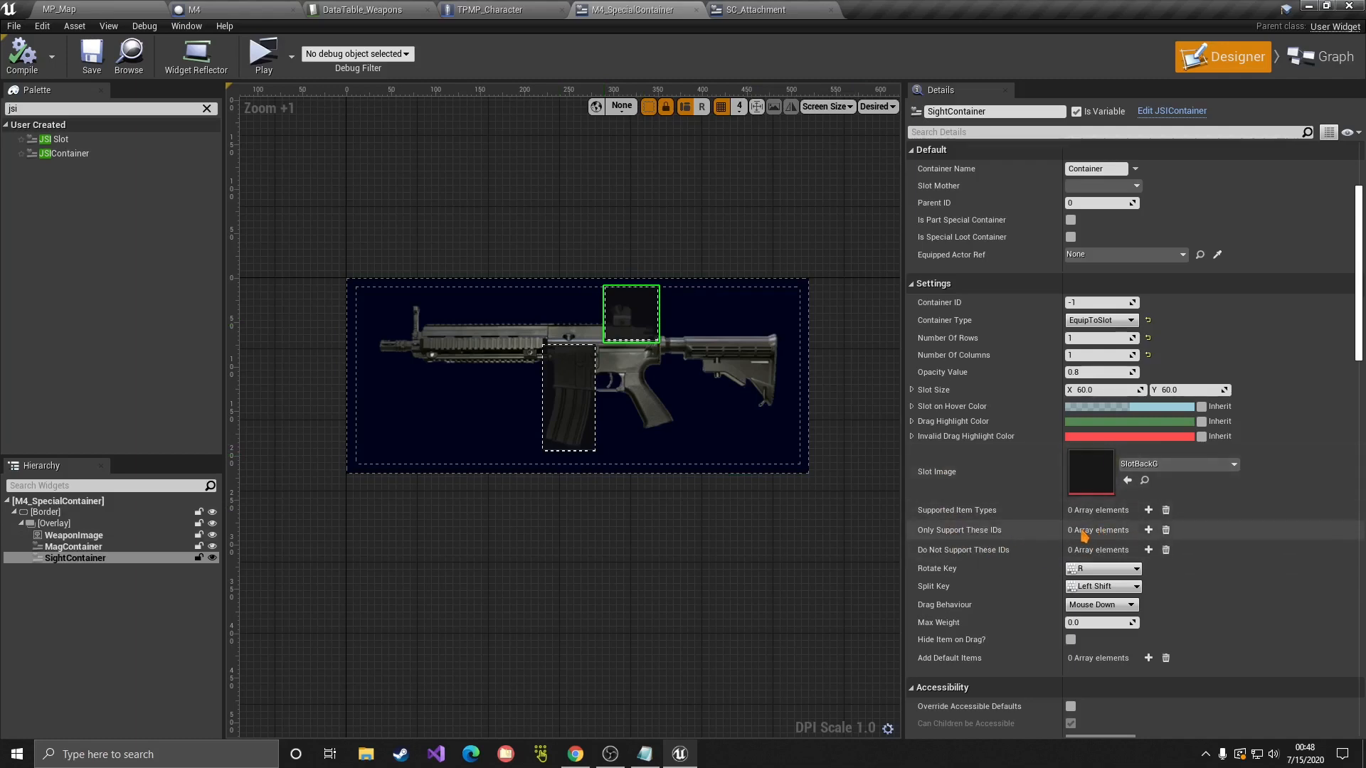
click(13, 26)
click(39, 105)
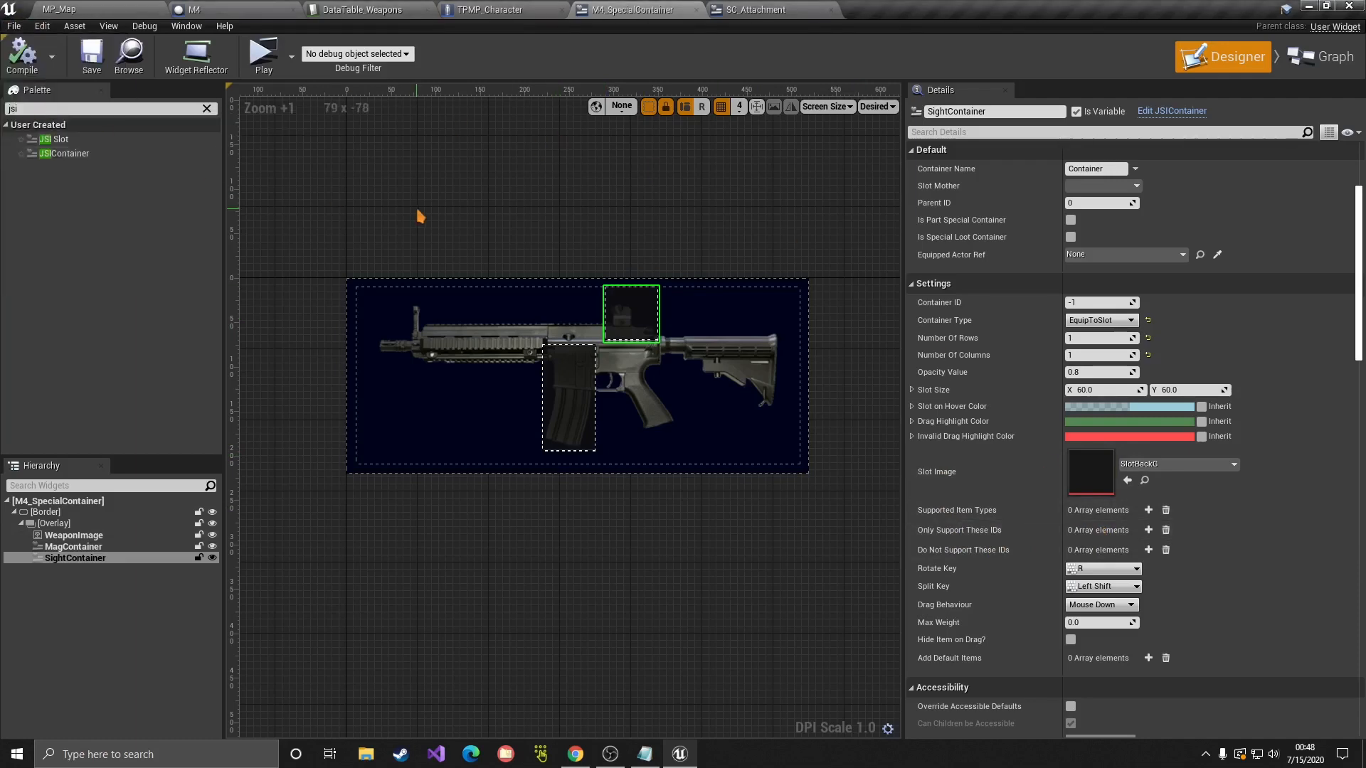
Step: Add JSISpecialWidgetInterface to the widget blueprint's implemented interfaces in Class Settings
click(1317, 56)
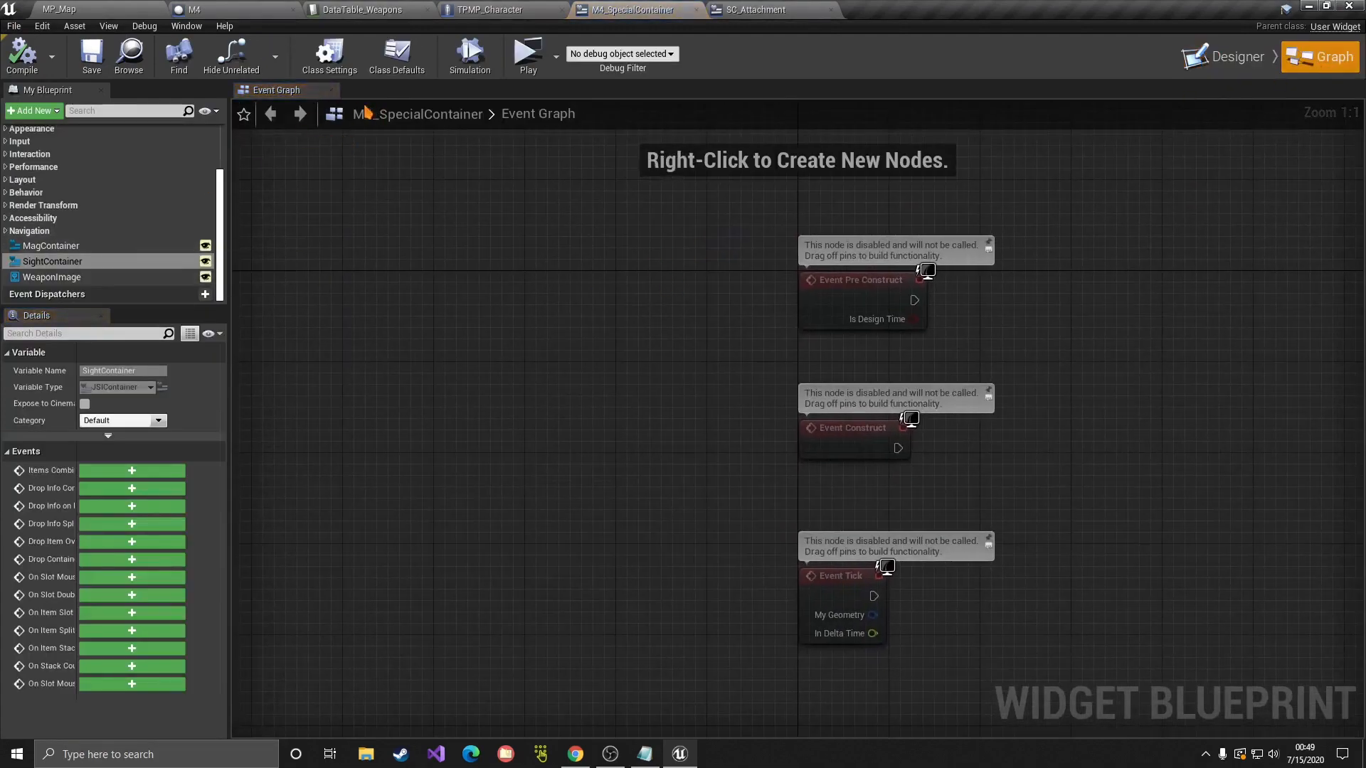
click(329, 54)
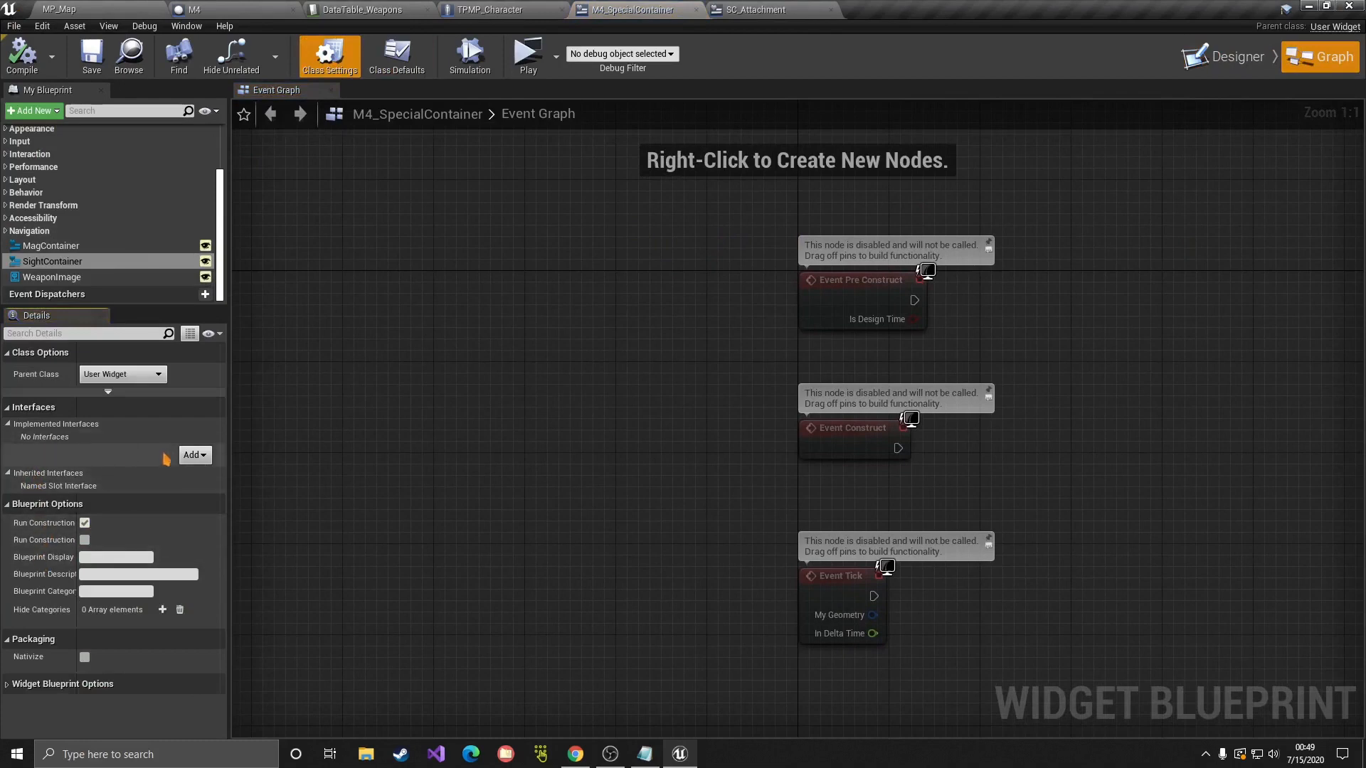
click(193, 456)
text(jsi)
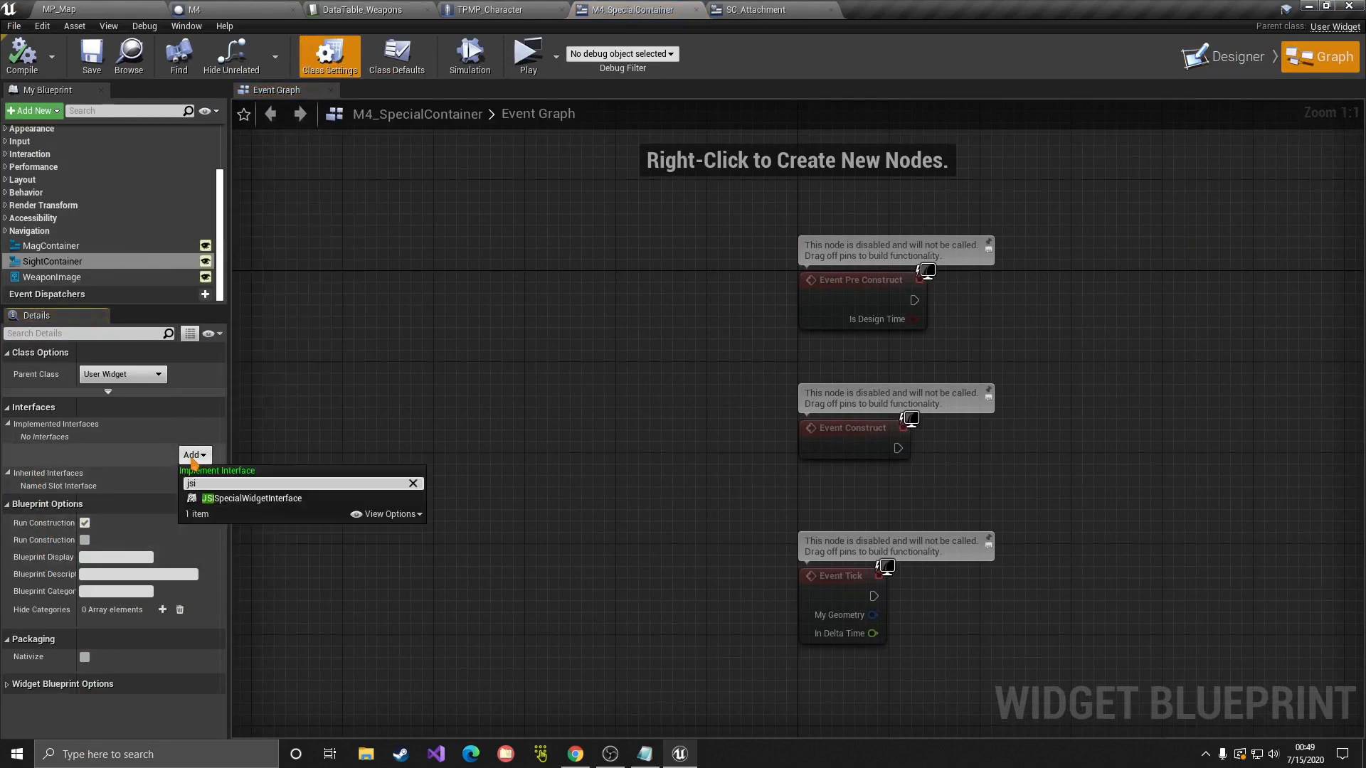
click(259, 499)
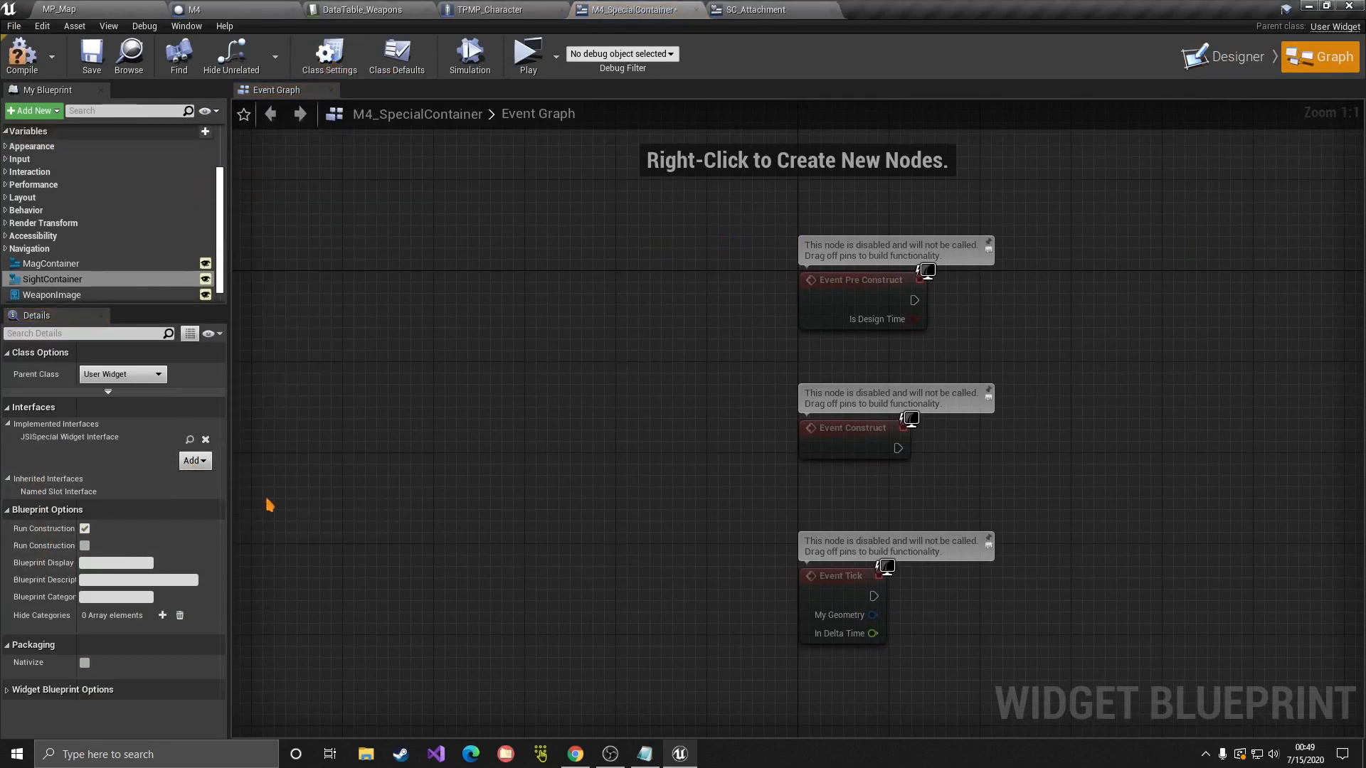
Step: Save the widget blueprint and expand its five interface functions in My Blueprint
click(188, 277)
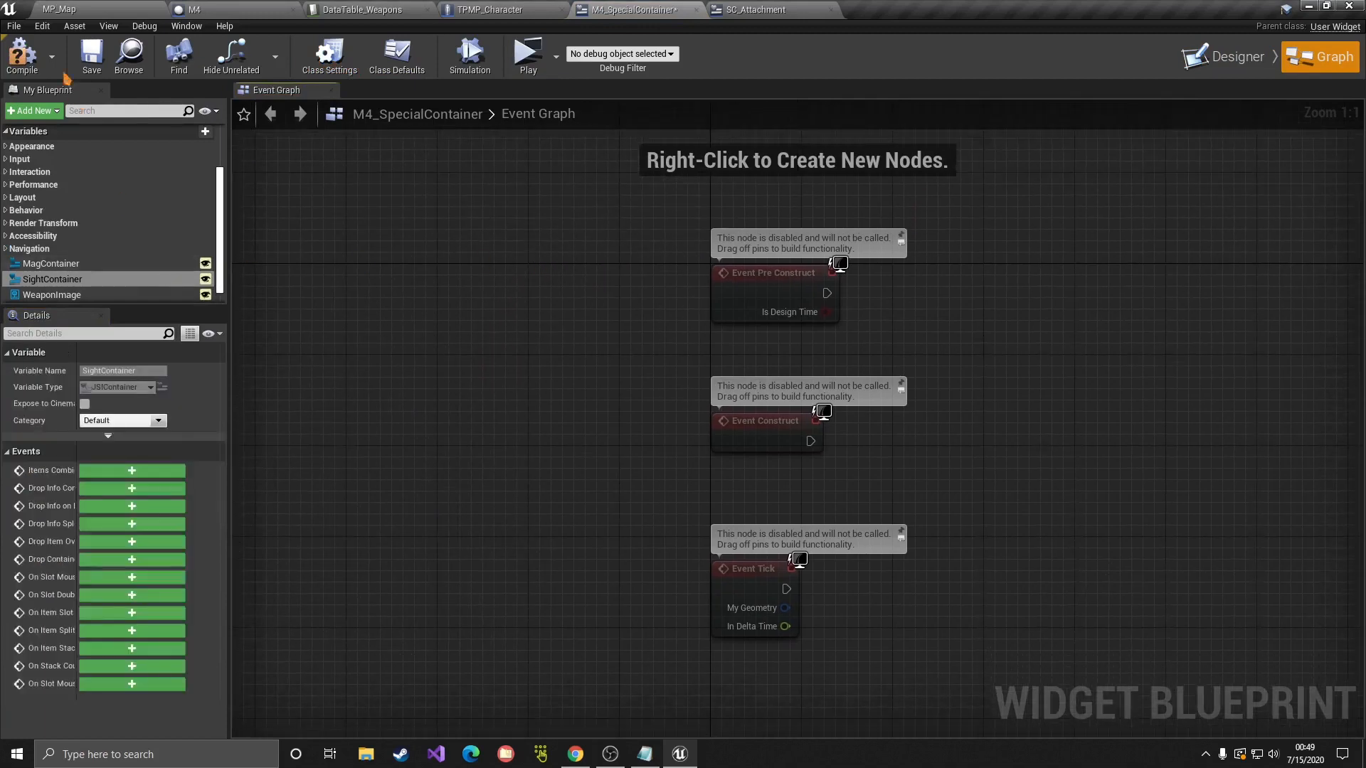
click(91, 57)
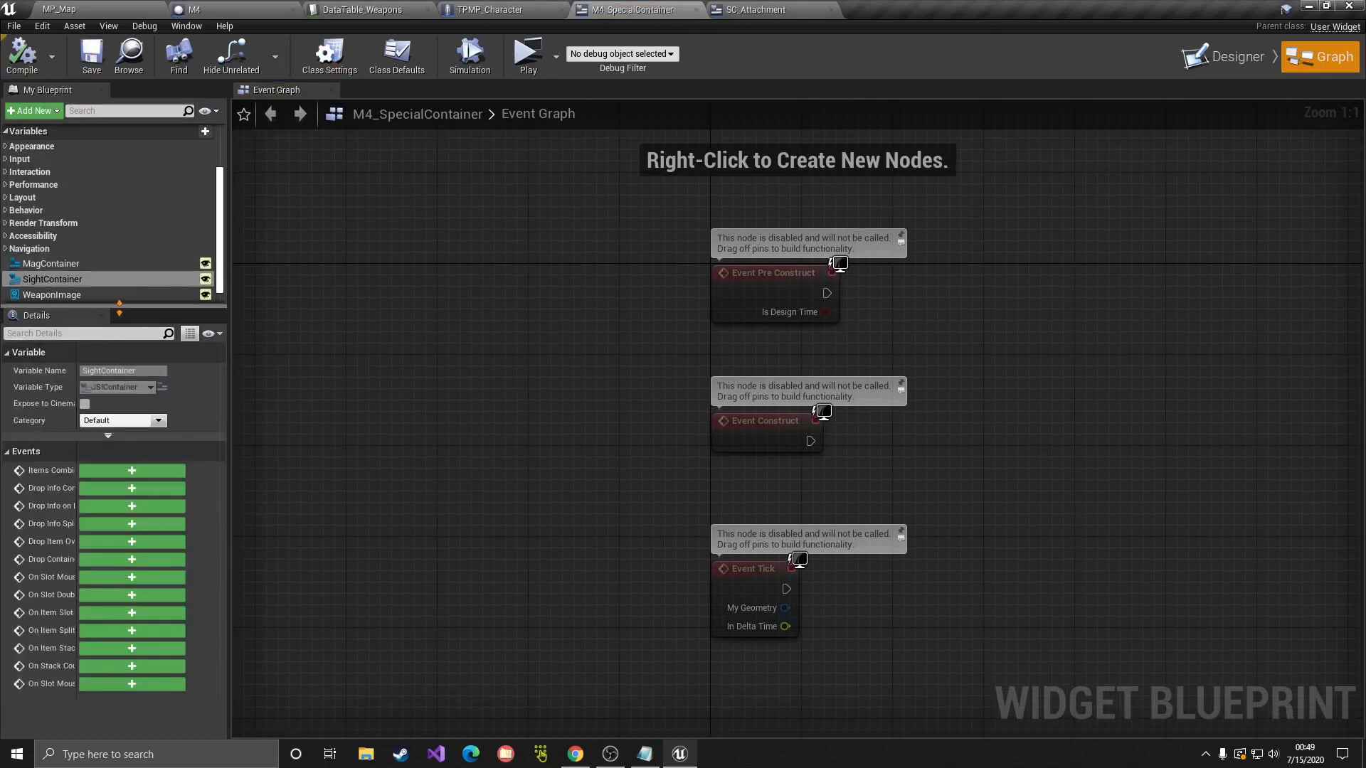
drag(119, 308, 119, 478)
click(6, 184)
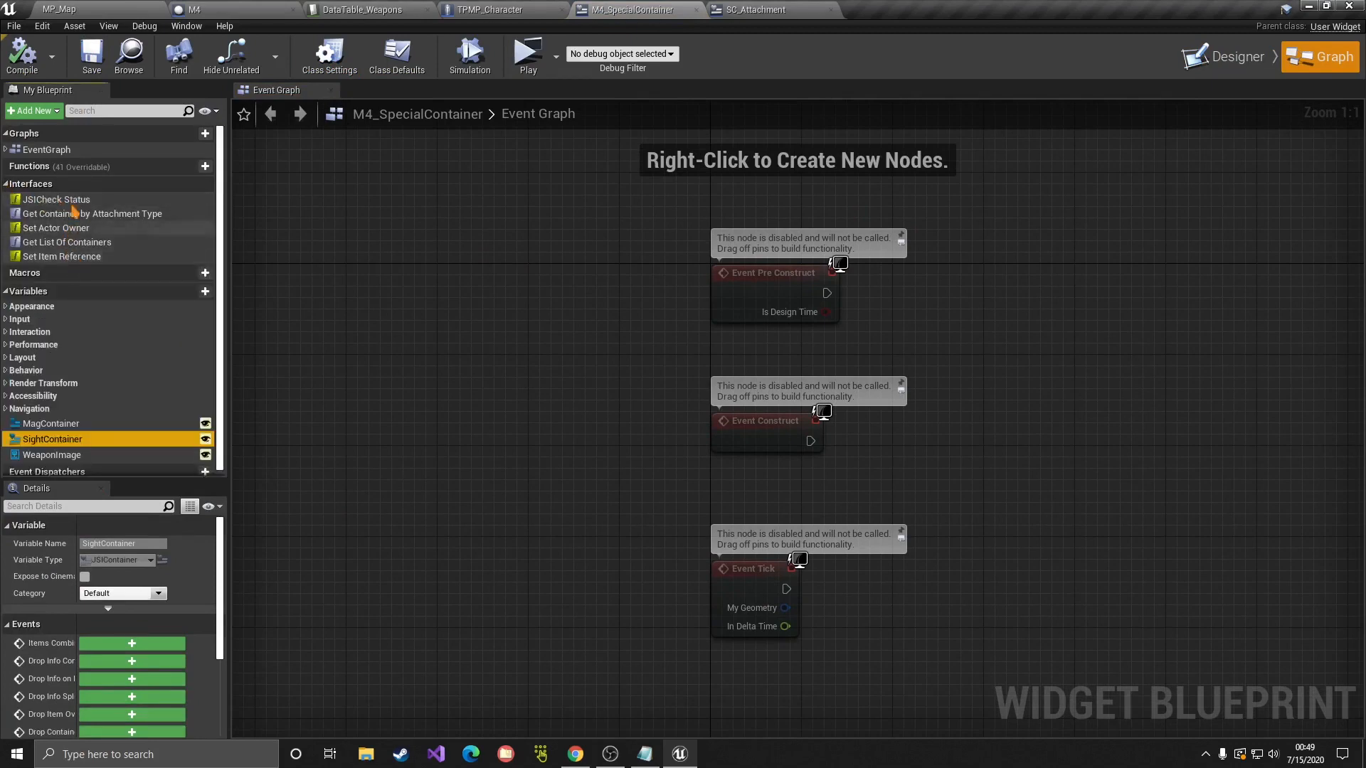
right_drag(633, 246, 635, 293)
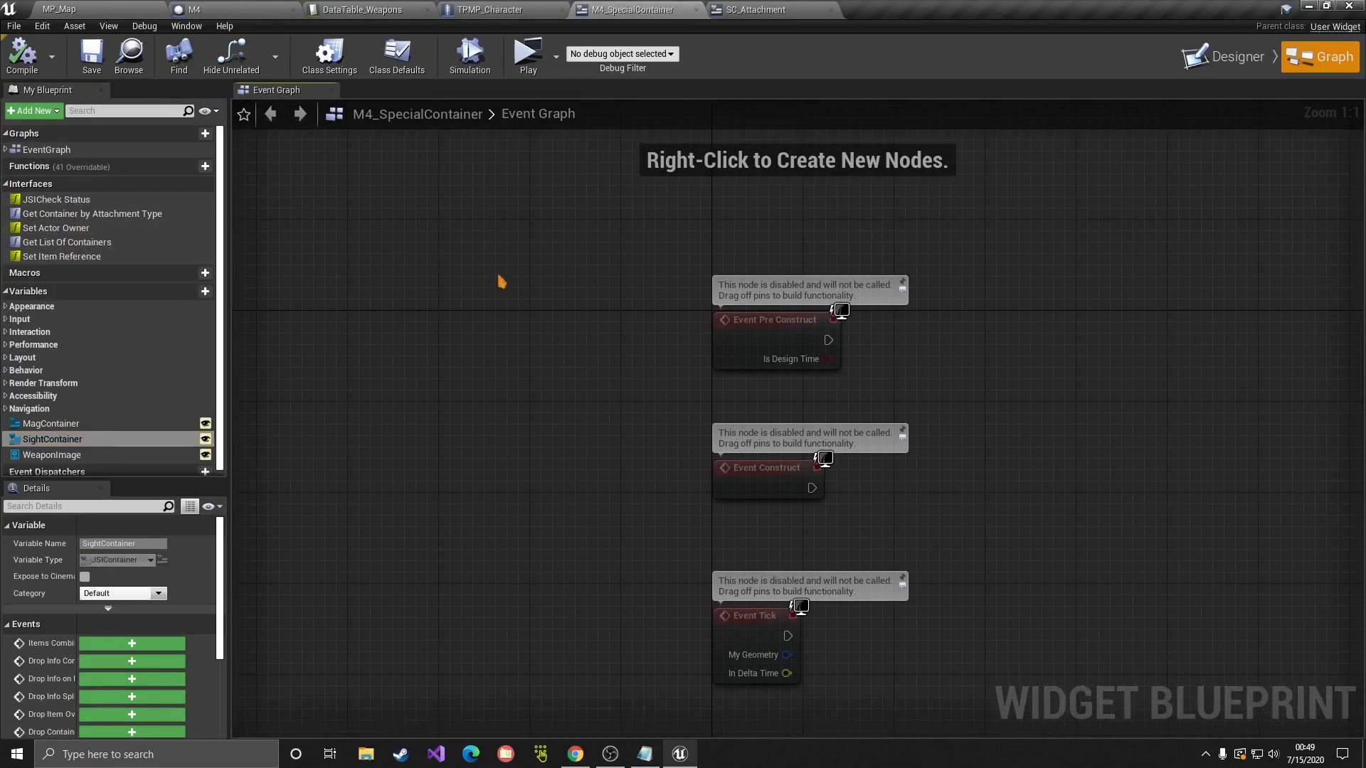
Step: Open Get List Of Containers and feed a Make Array node into its Containers output
double_click(68, 243)
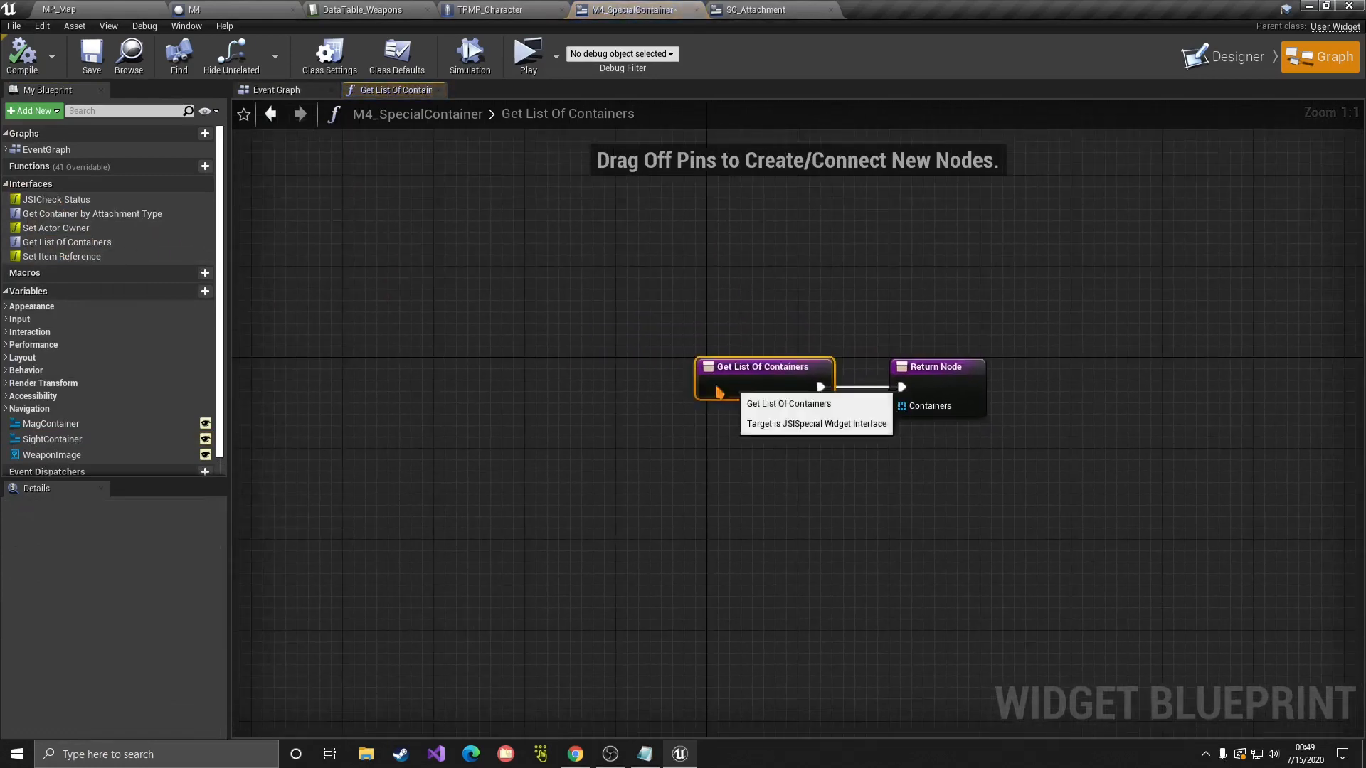
drag(719, 391, 481, 391)
click(596, 306)
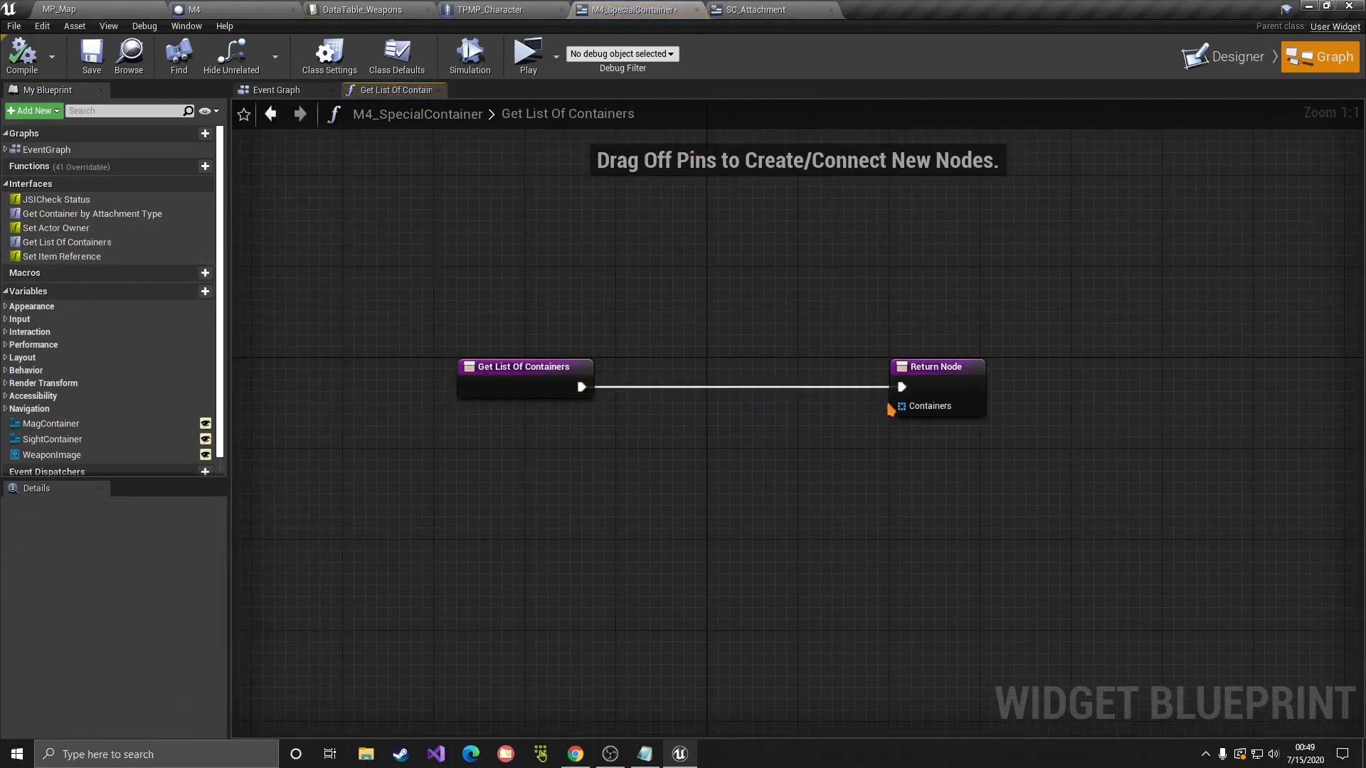
drag(889, 408, 754, 503)
text(make array)
key(Return)
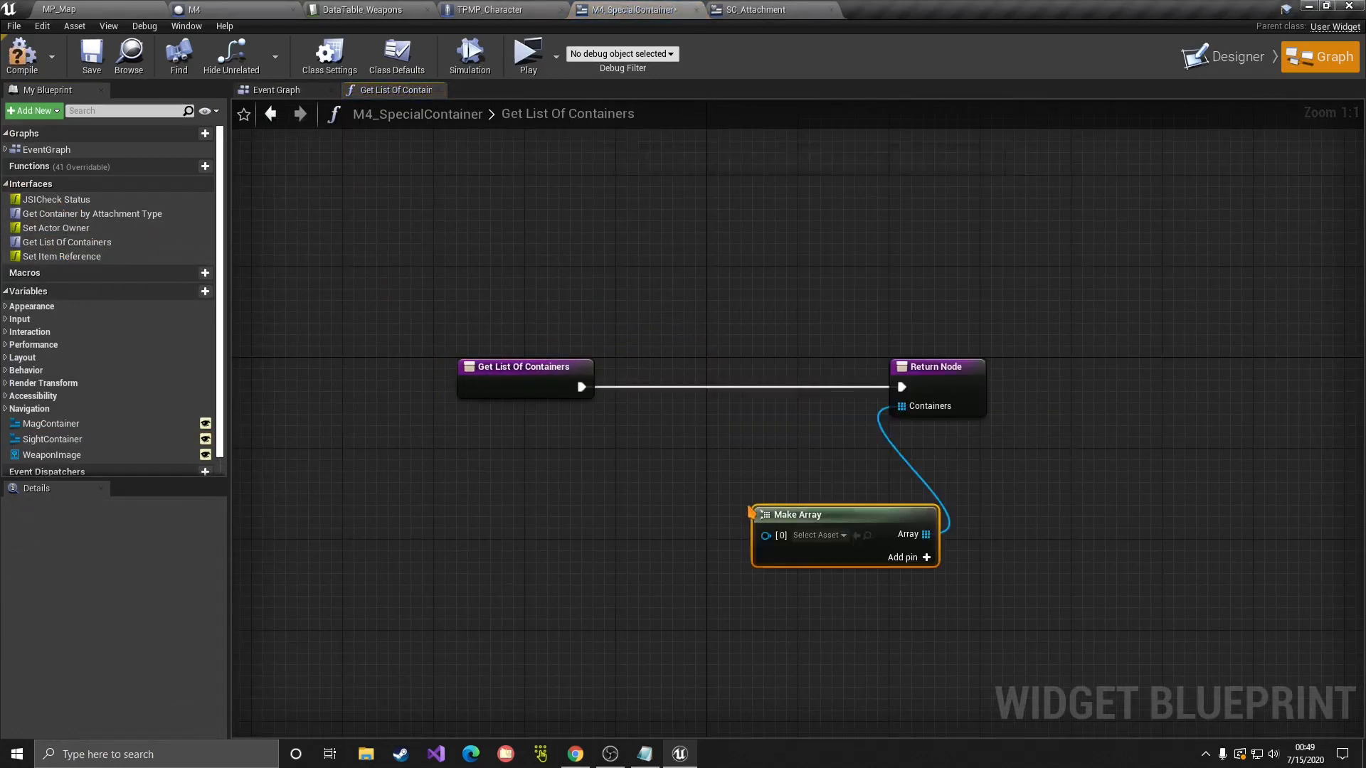
drag(863, 513, 816, 492)
Step: Give Make Array a second input and comment it 'Mag has to be first'
click(1225, 57)
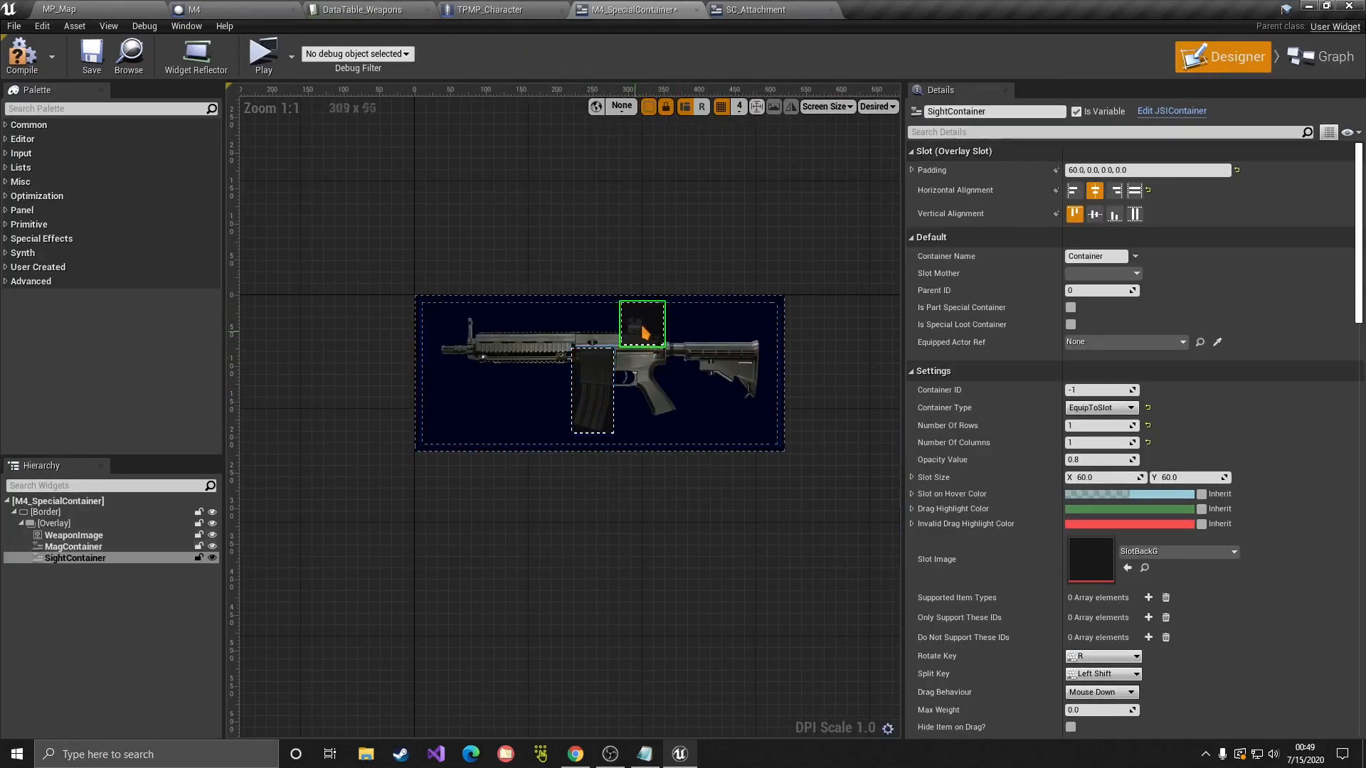
click(1320, 57)
click(863, 536)
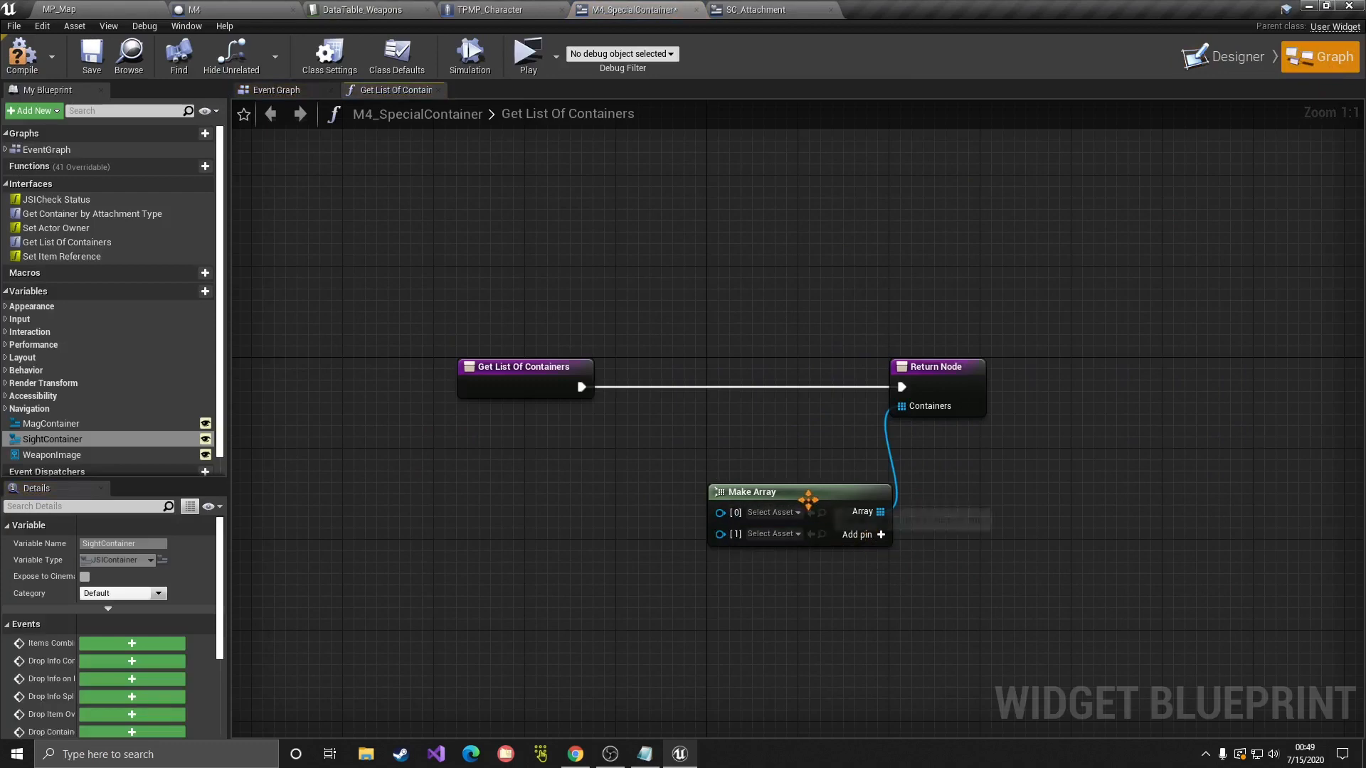
drag(893, 498, 904, 487)
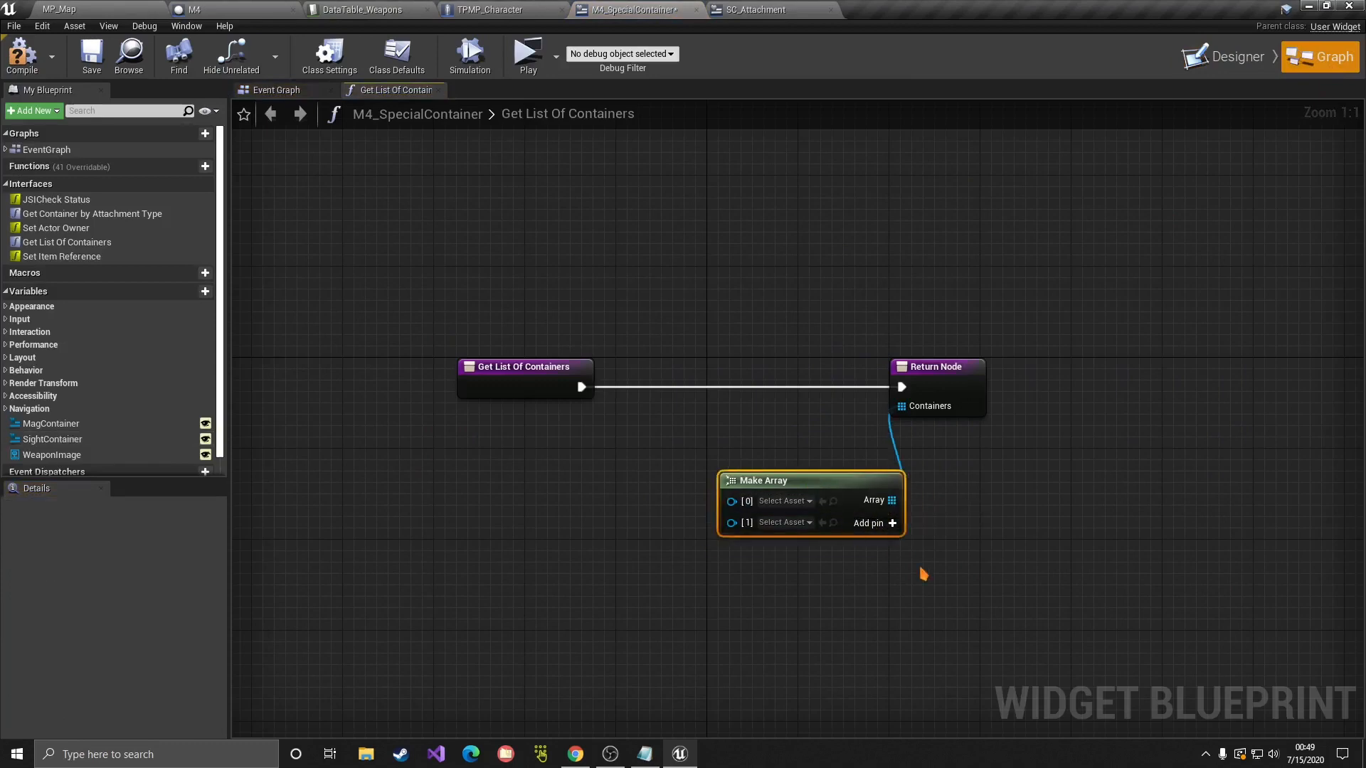
click(737, 459)
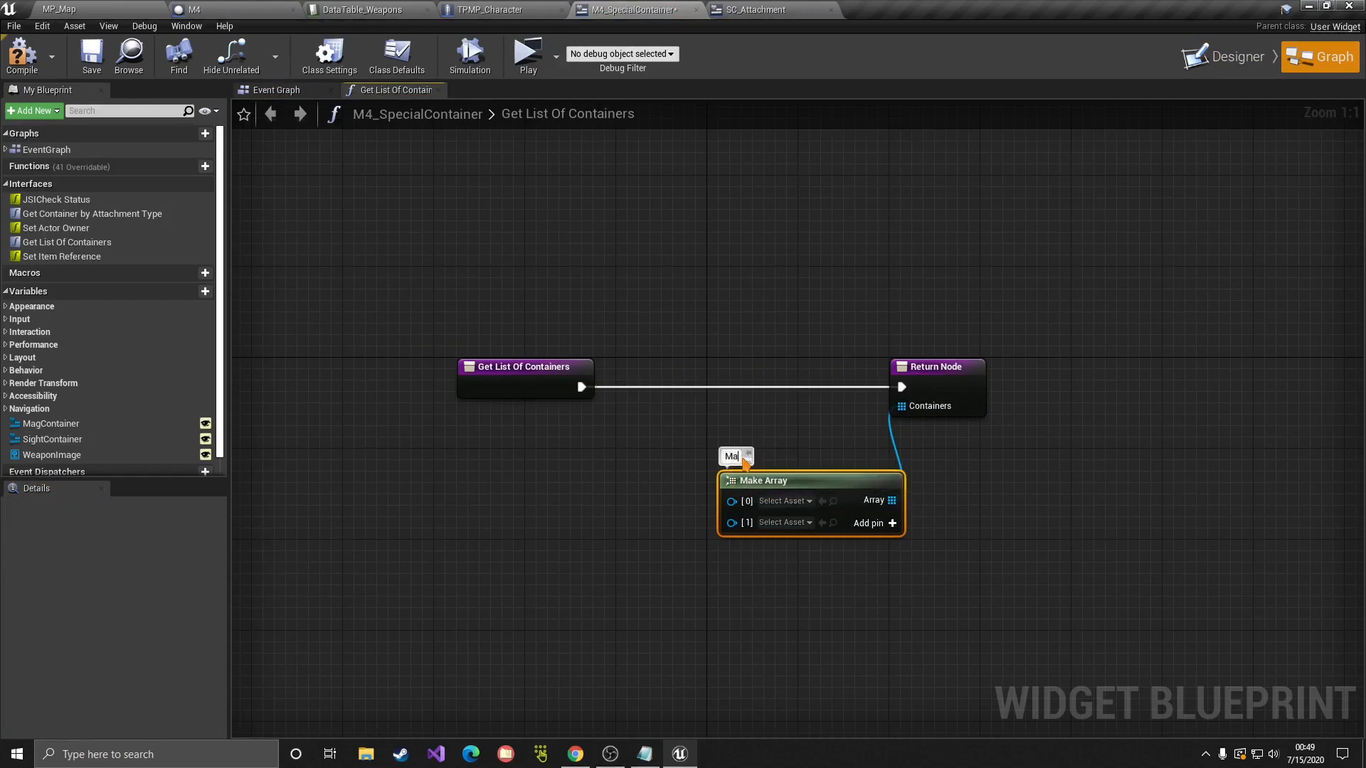
text(Mag has to be fi)
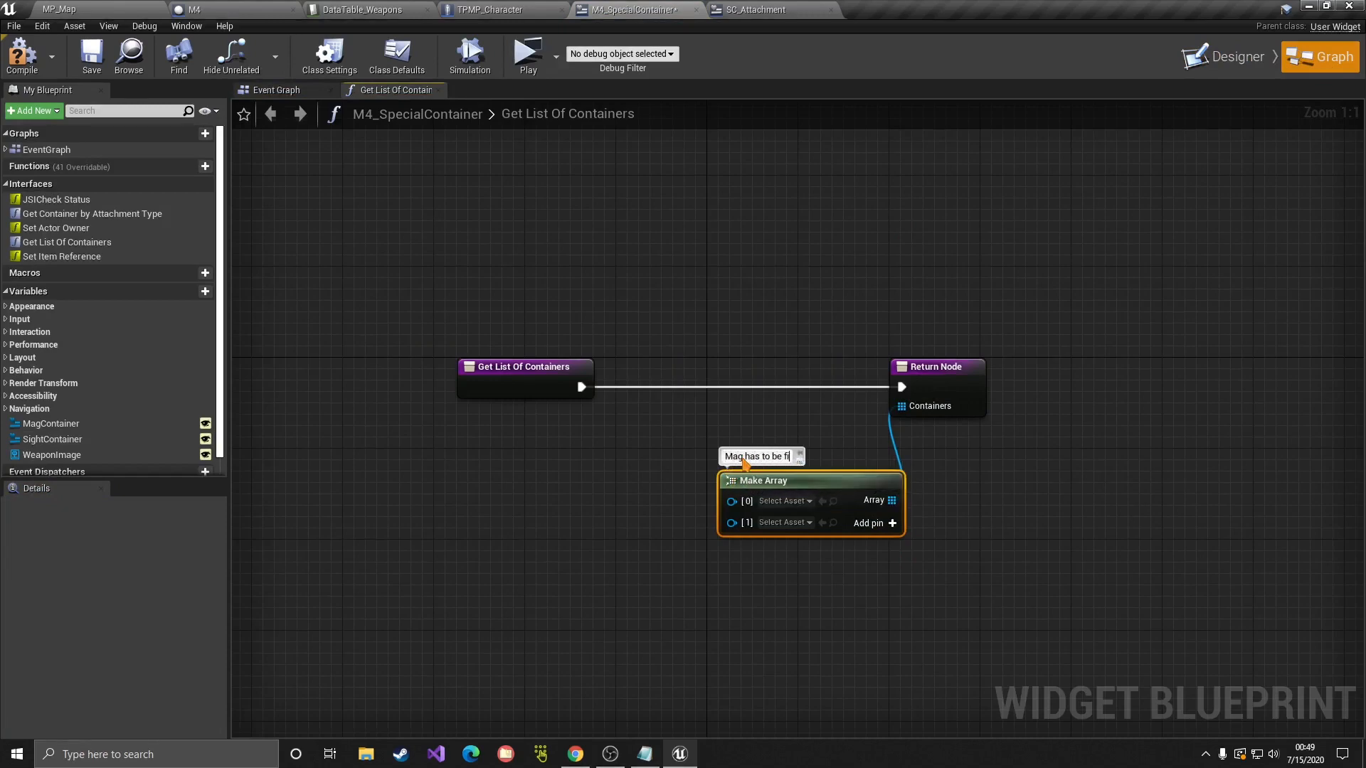
text(rst)
key(Return)
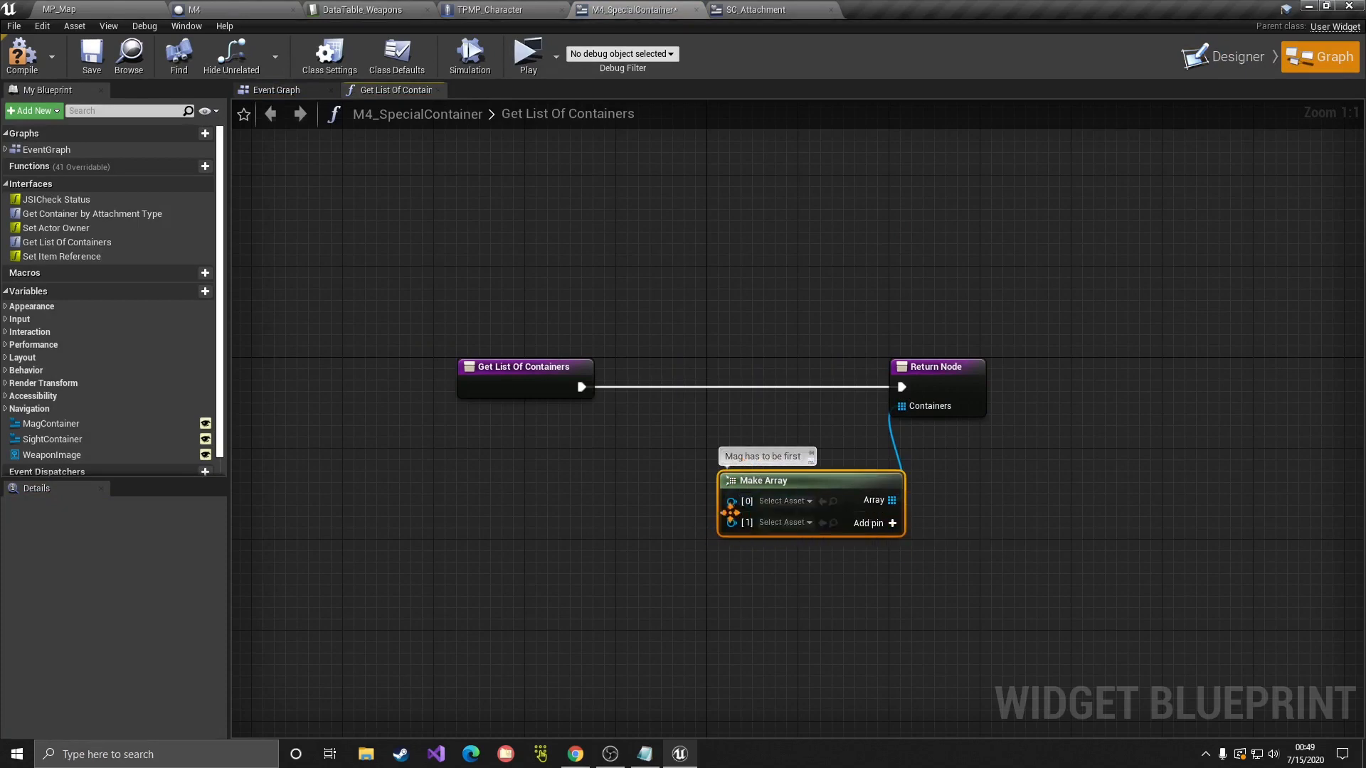
Step: Connect a MagContainer getter into array slot [0], discarding an accidental setter
click(1222, 57)
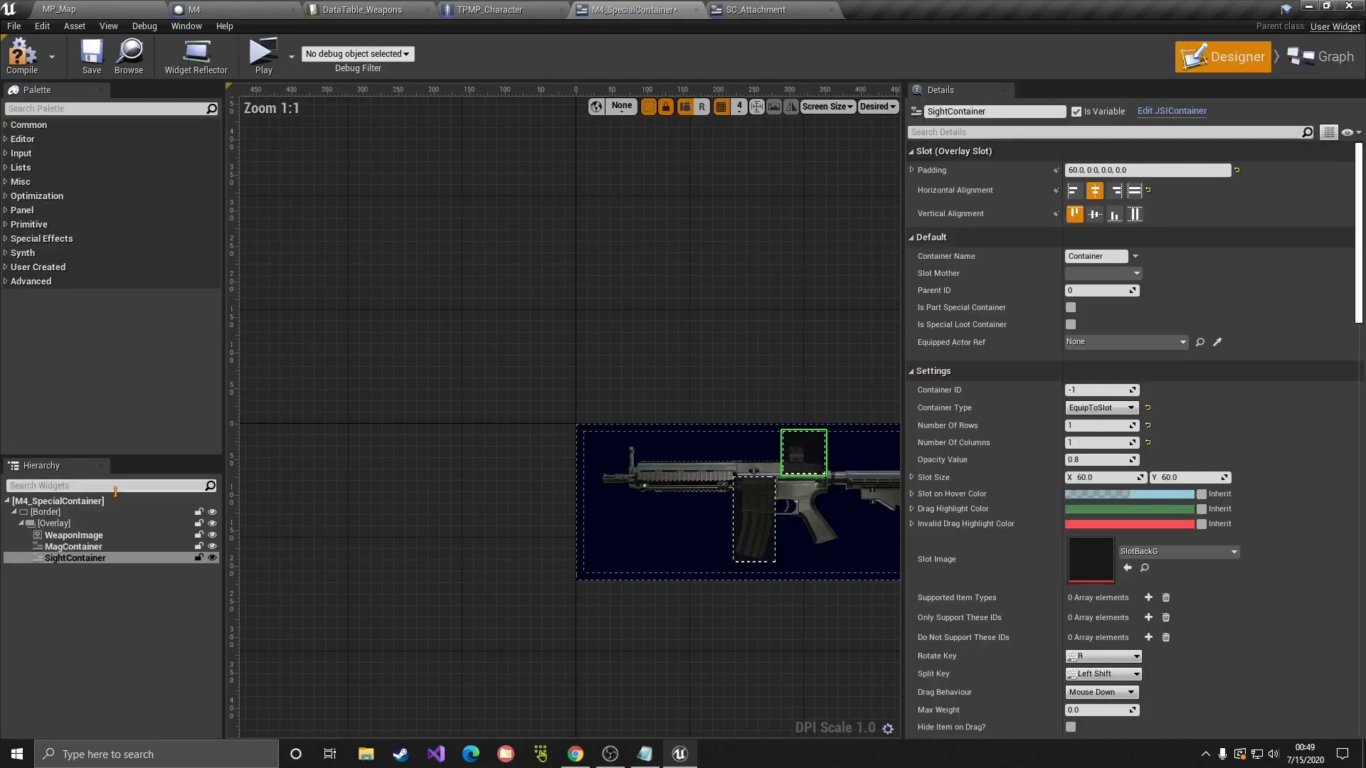
click(64, 547)
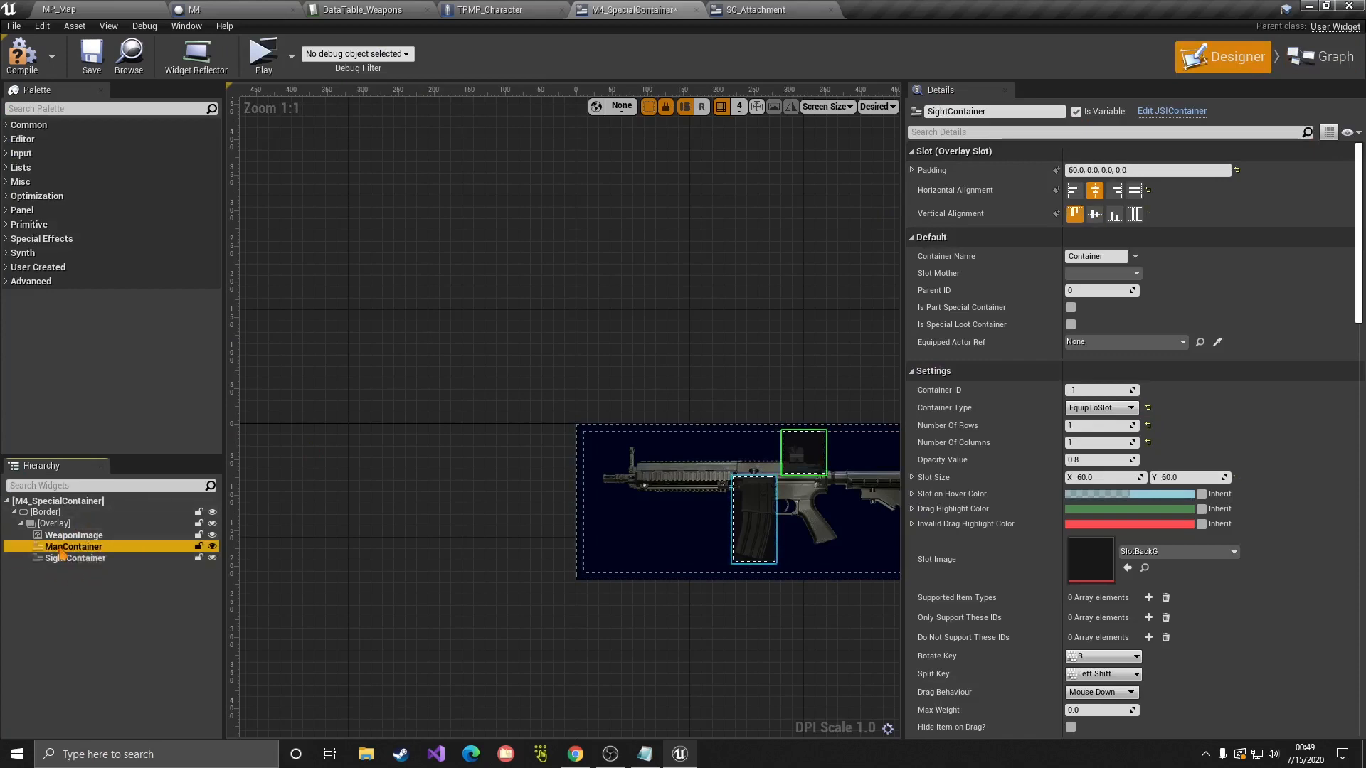
click(1320, 57)
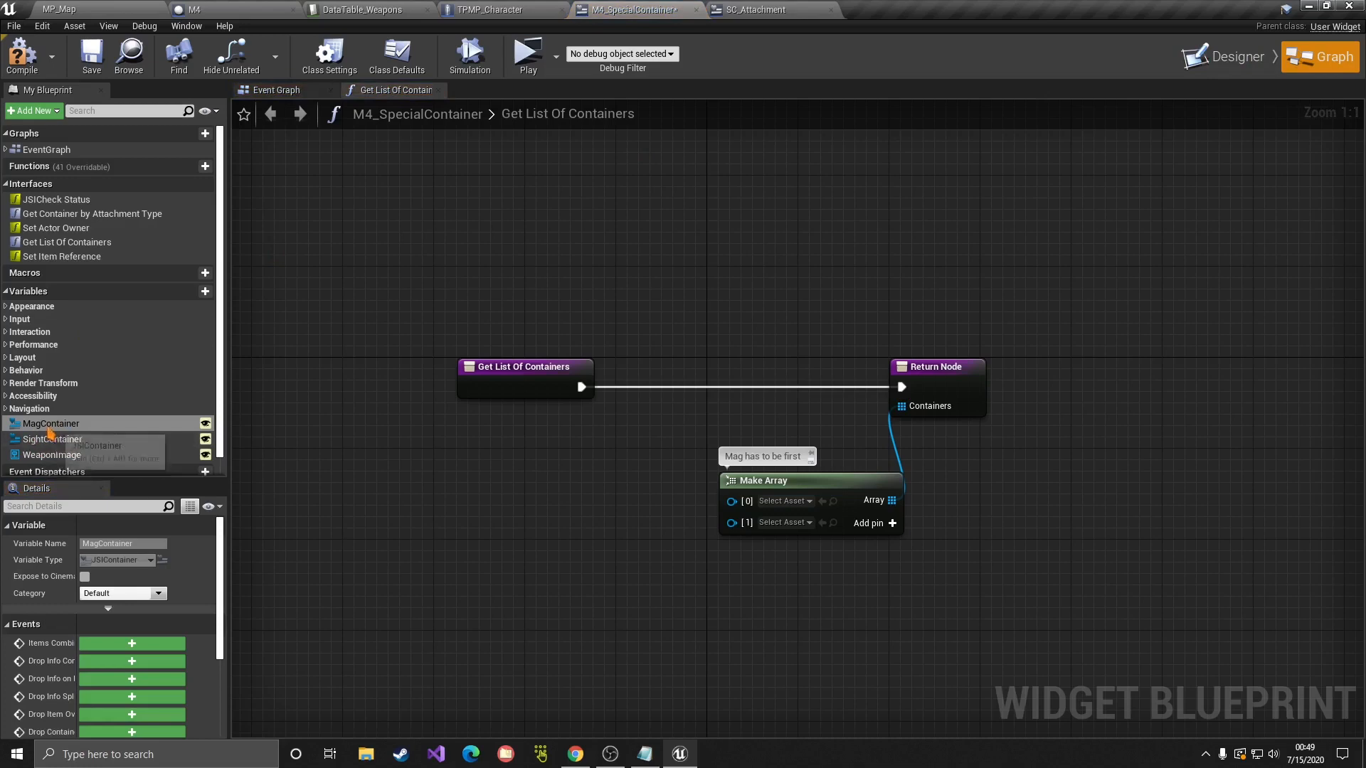
drag(49, 424, 727, 469)
click(773, 495)
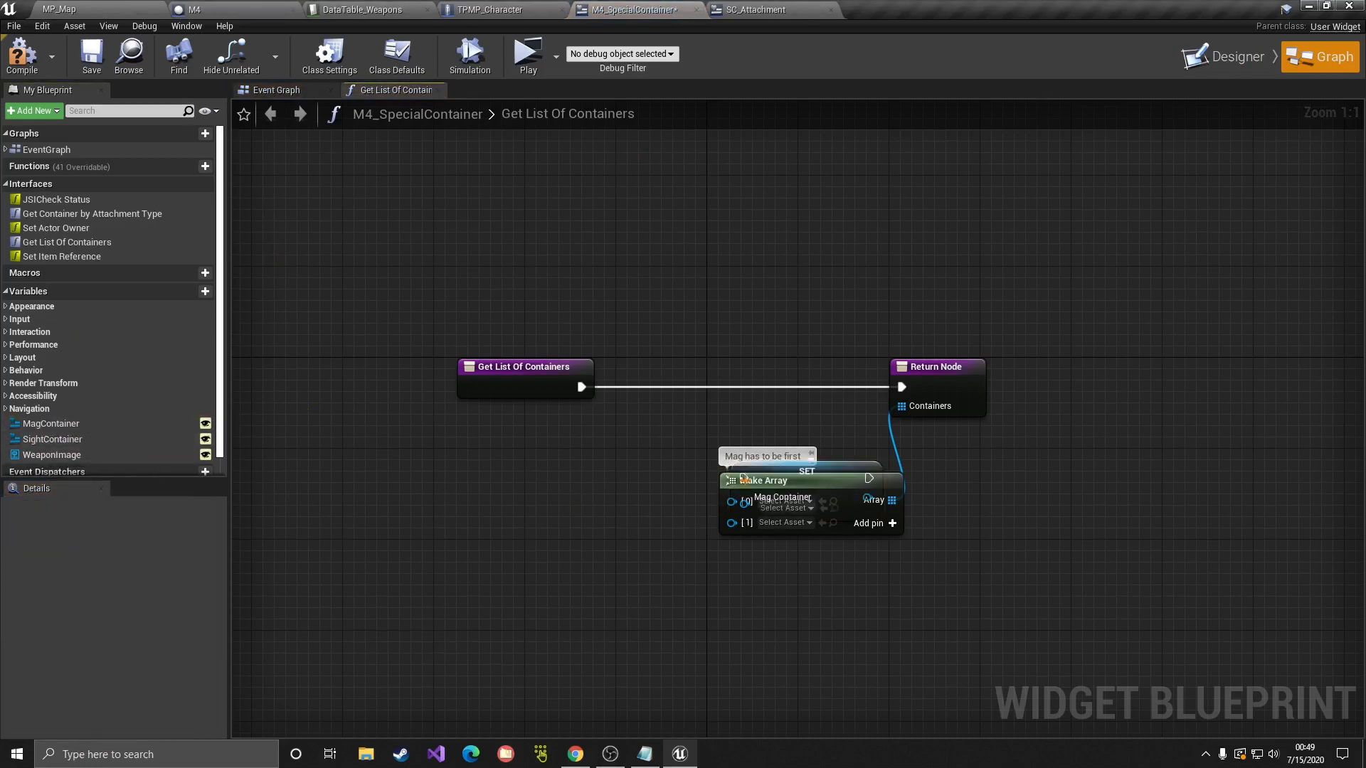
drag(845, 473, 562, 473)
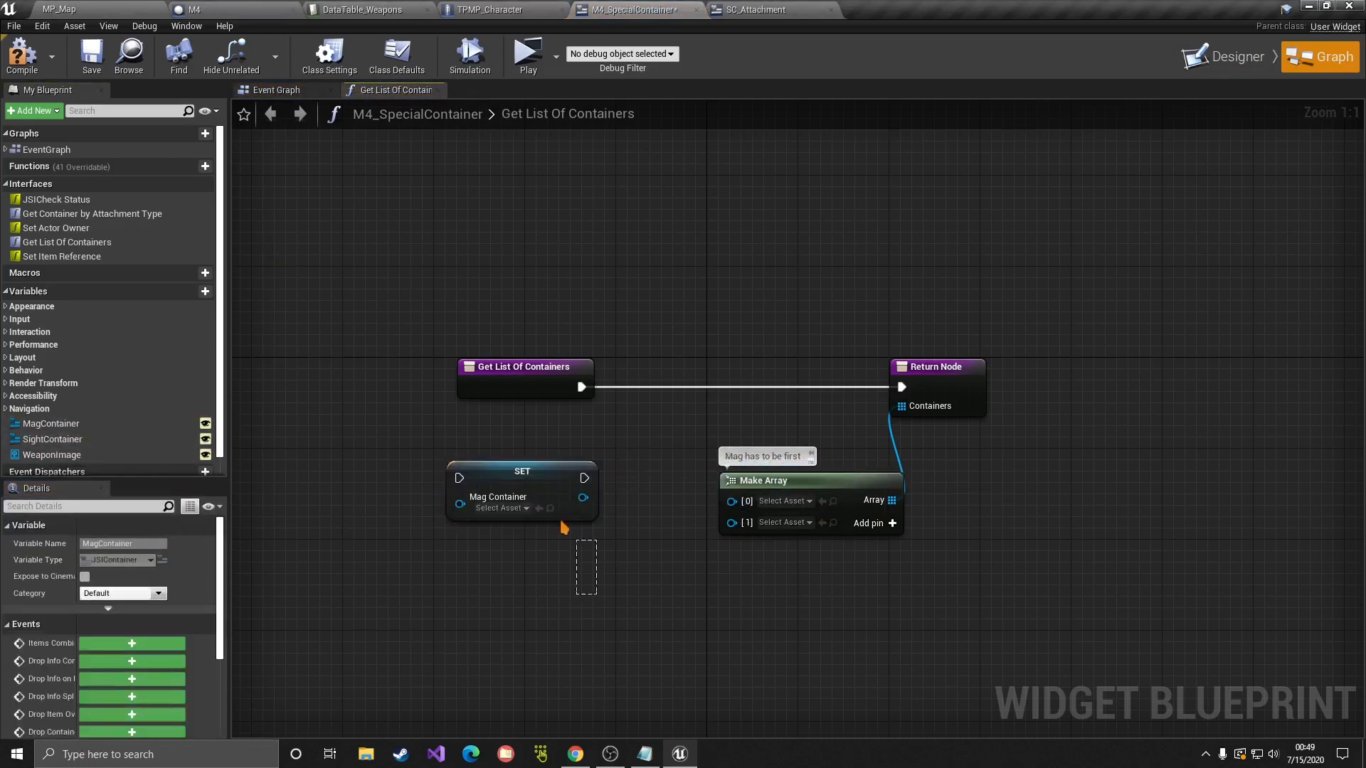
key(Delete)
click(131, 424)
drag(134, 439, 731, 501)
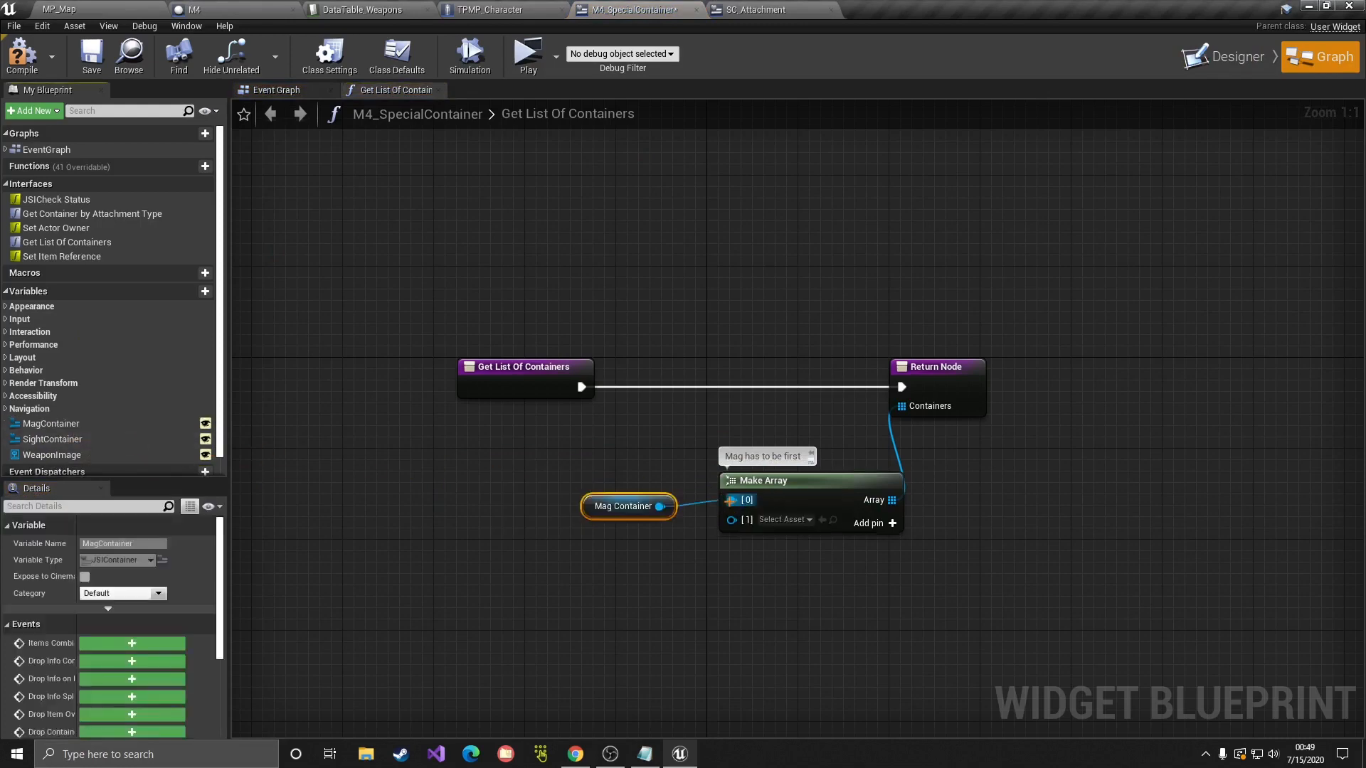
Step: Plug SightContainer into slot [1], remove the extra third input, and save
drag(598, 518, 587, 495)
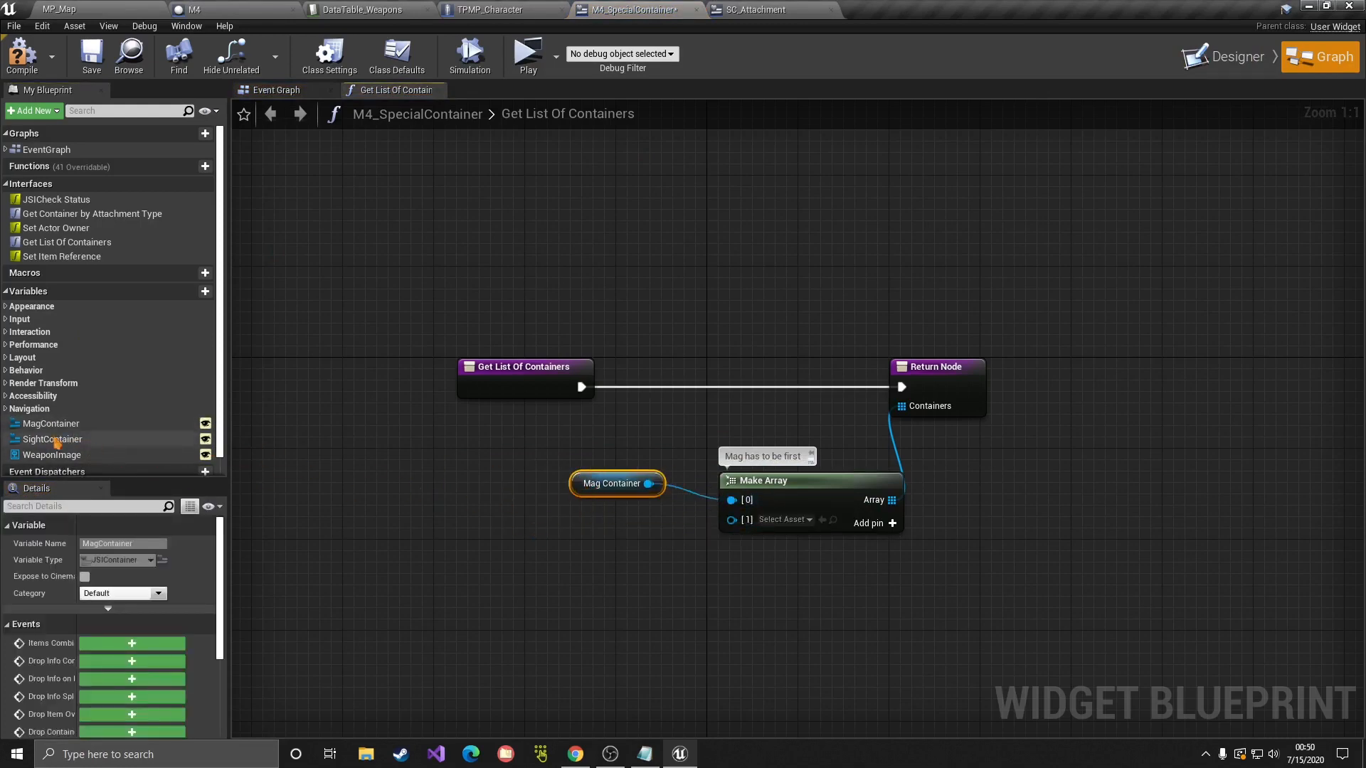
drag(53, 439, 733, 523)
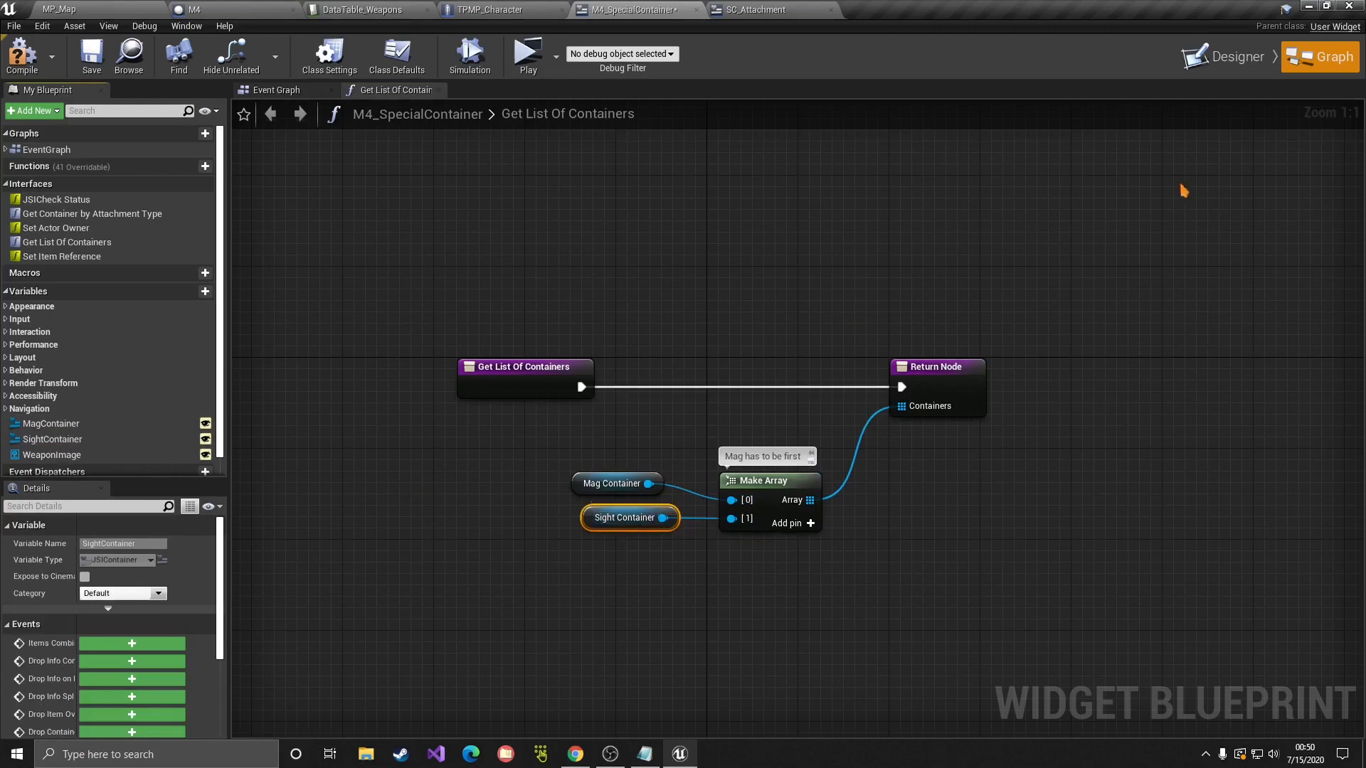
click(809, 523)
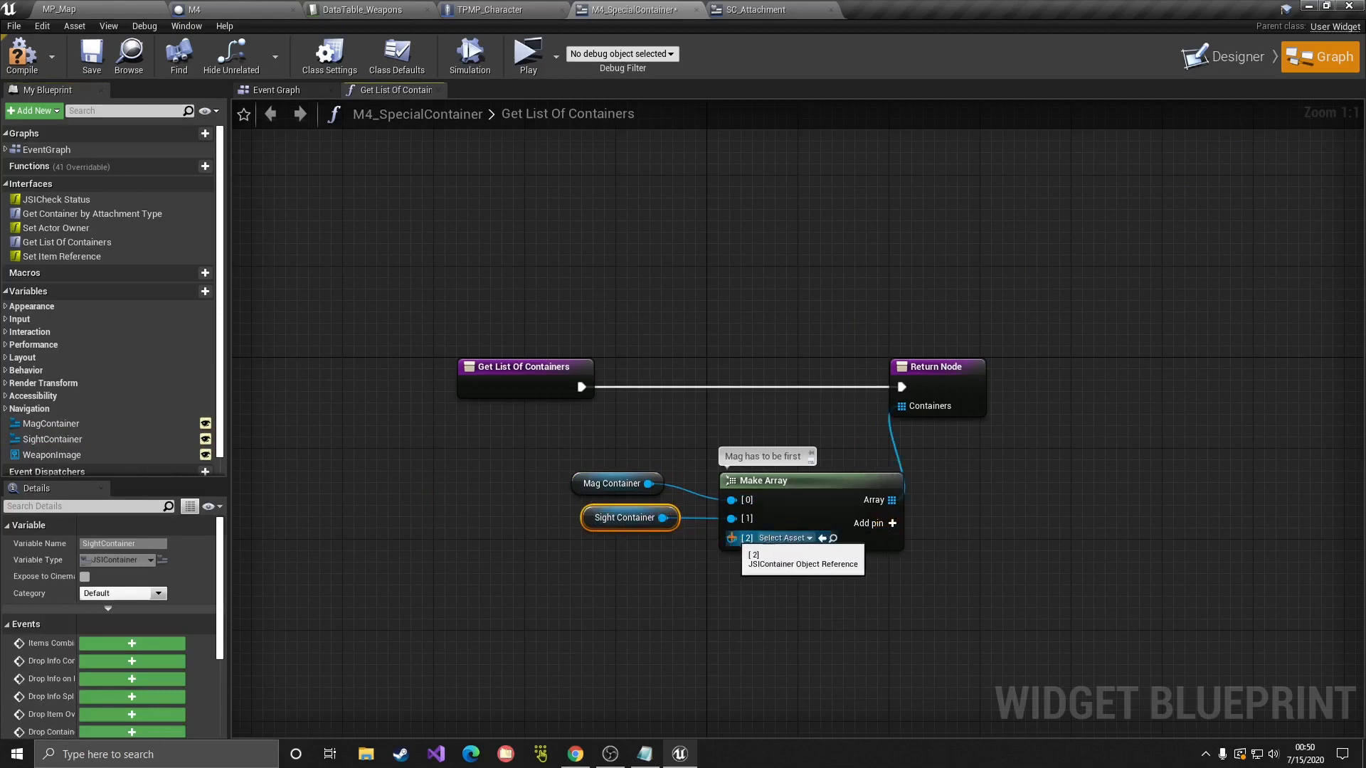
right_click(732, 538)
click(780, 653)
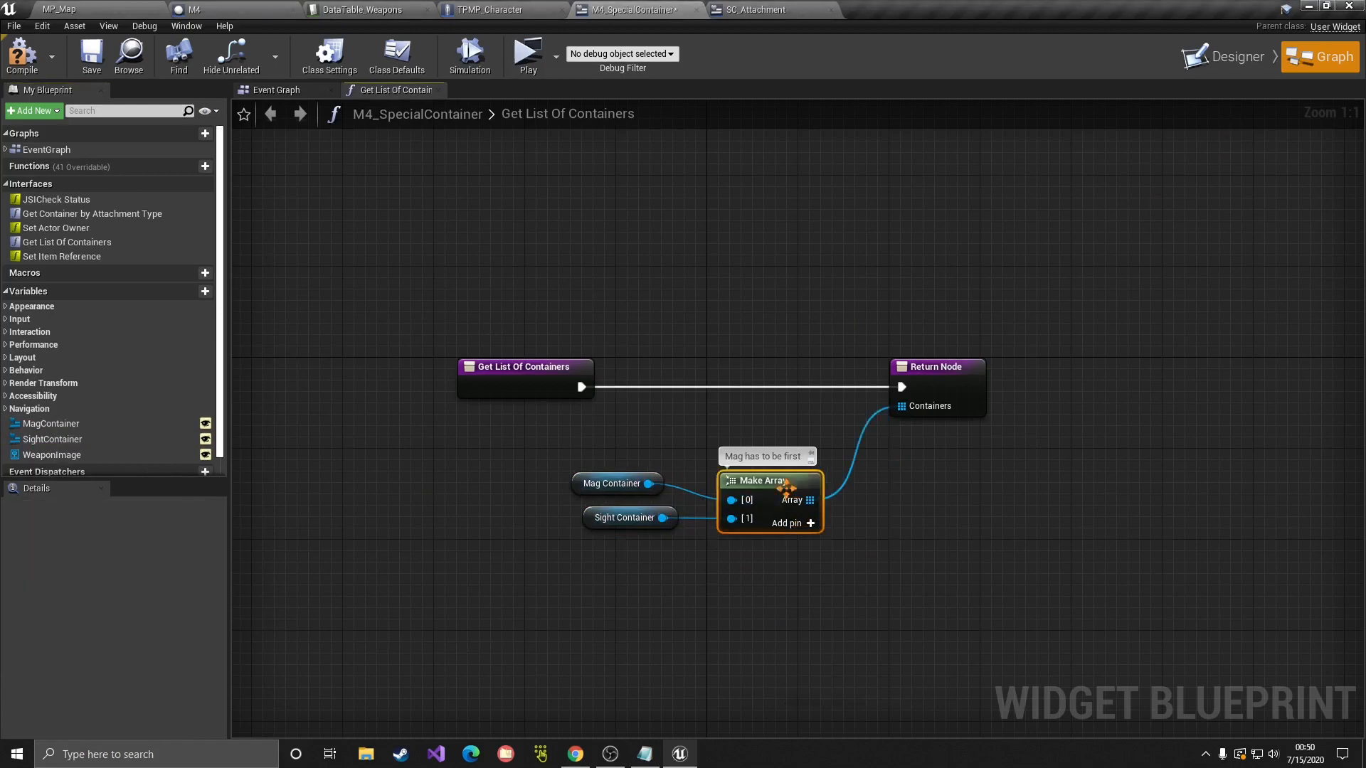
drag(597, 445, 771, 469)
click(884, 446)
key(ctrl+s)
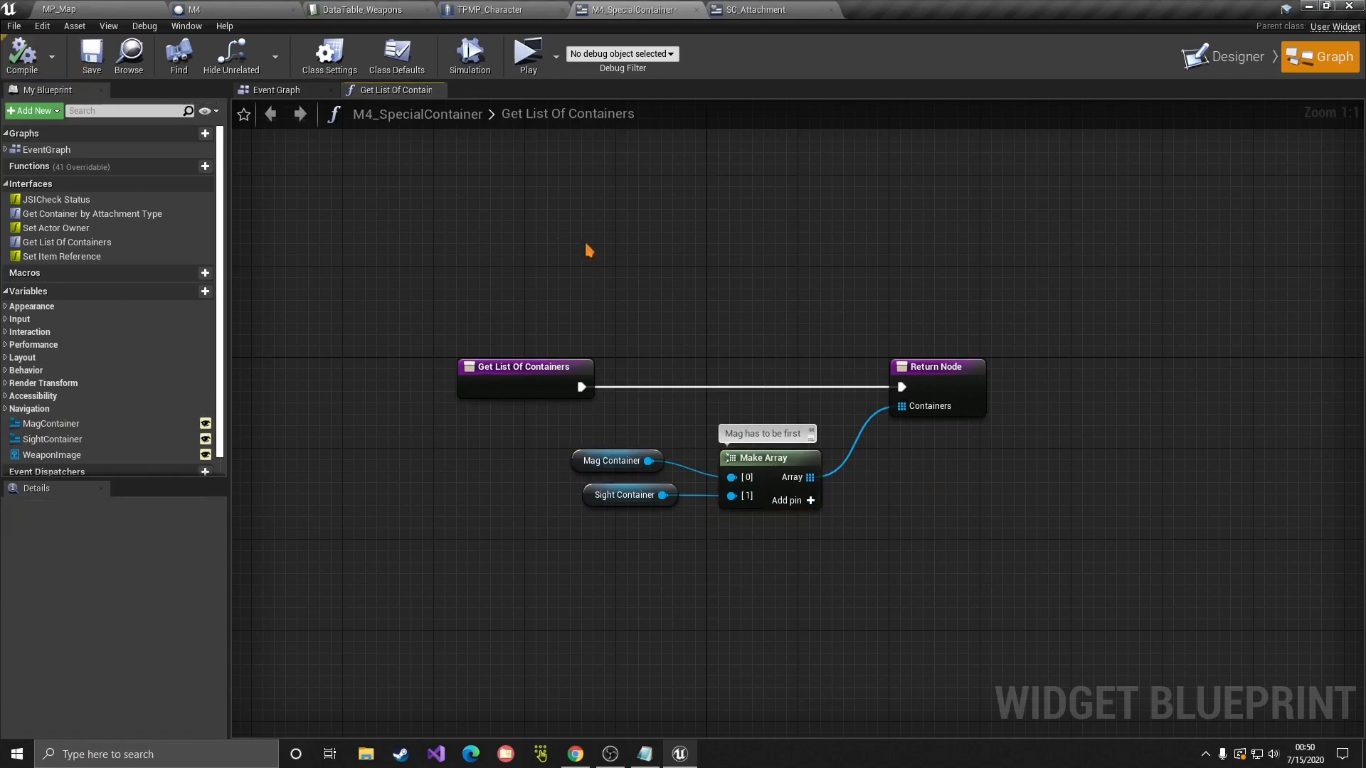
Step: Add an Event Set Item Reference node to the Event Graph
click(1225, 57)
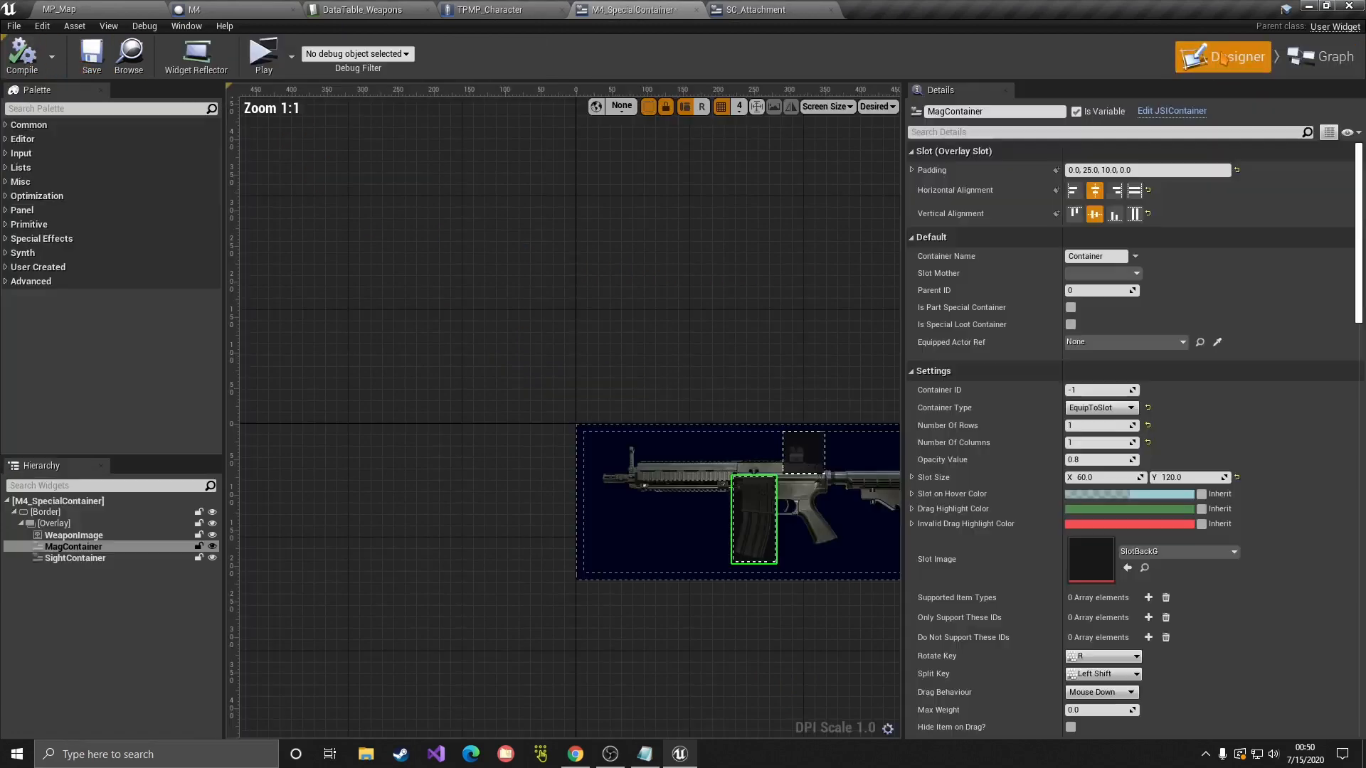
click(1334, 66)
click(329, 93)
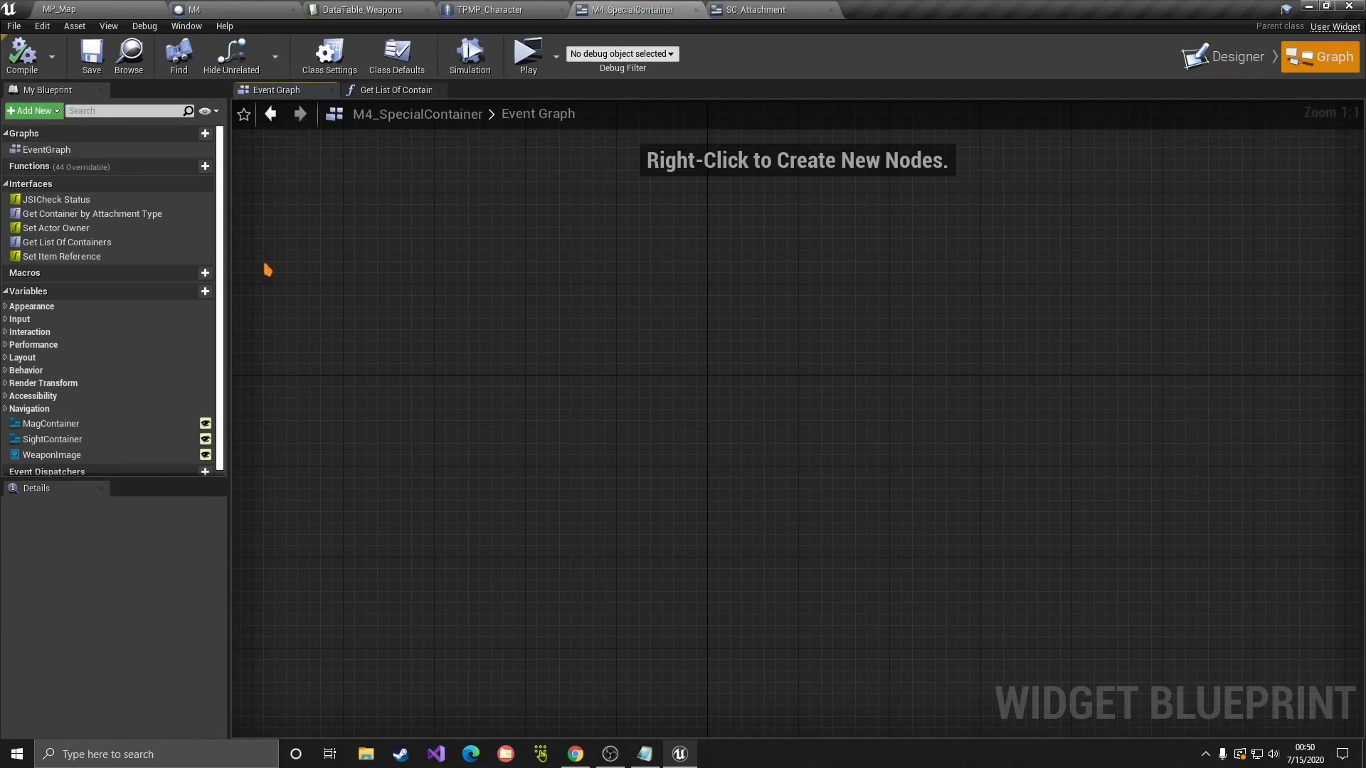
click(57, 257)
drag(57, 256, 145, 249)
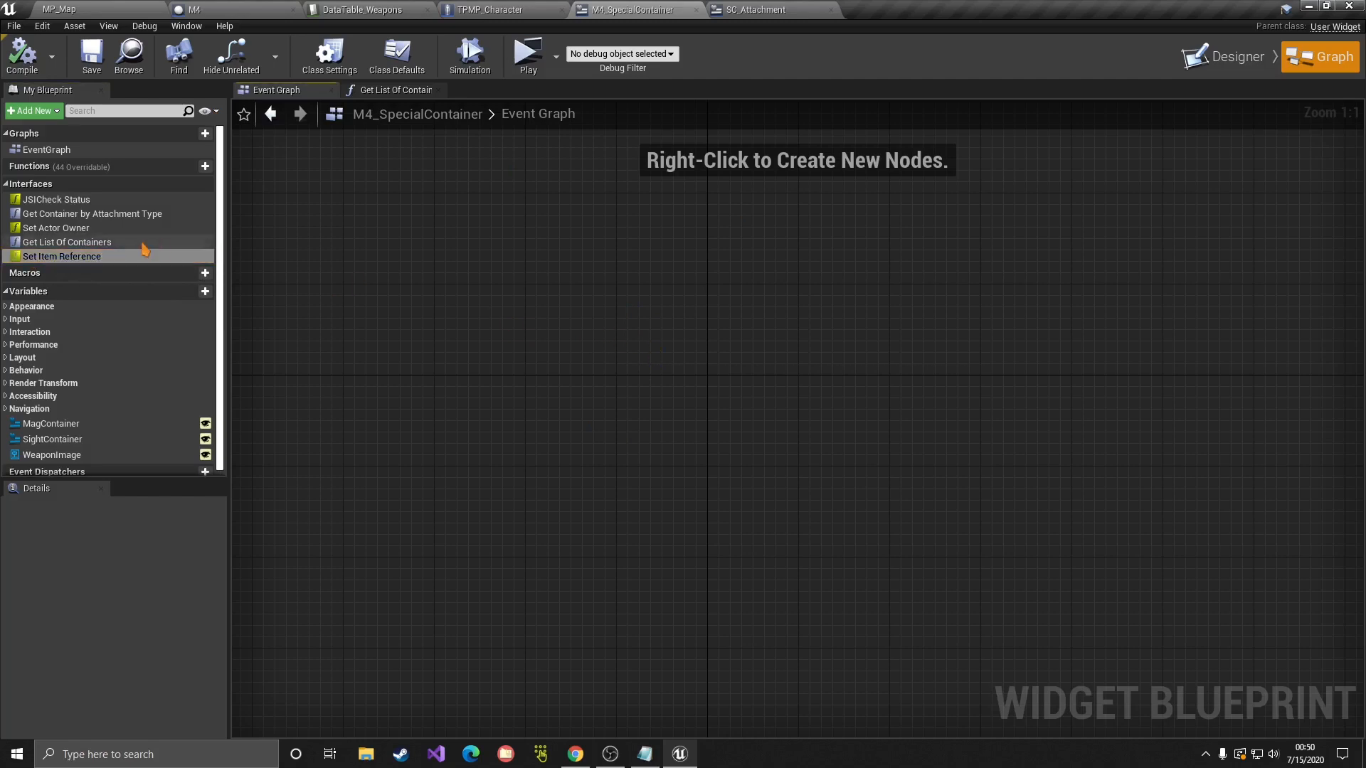
right_click(704, 351)
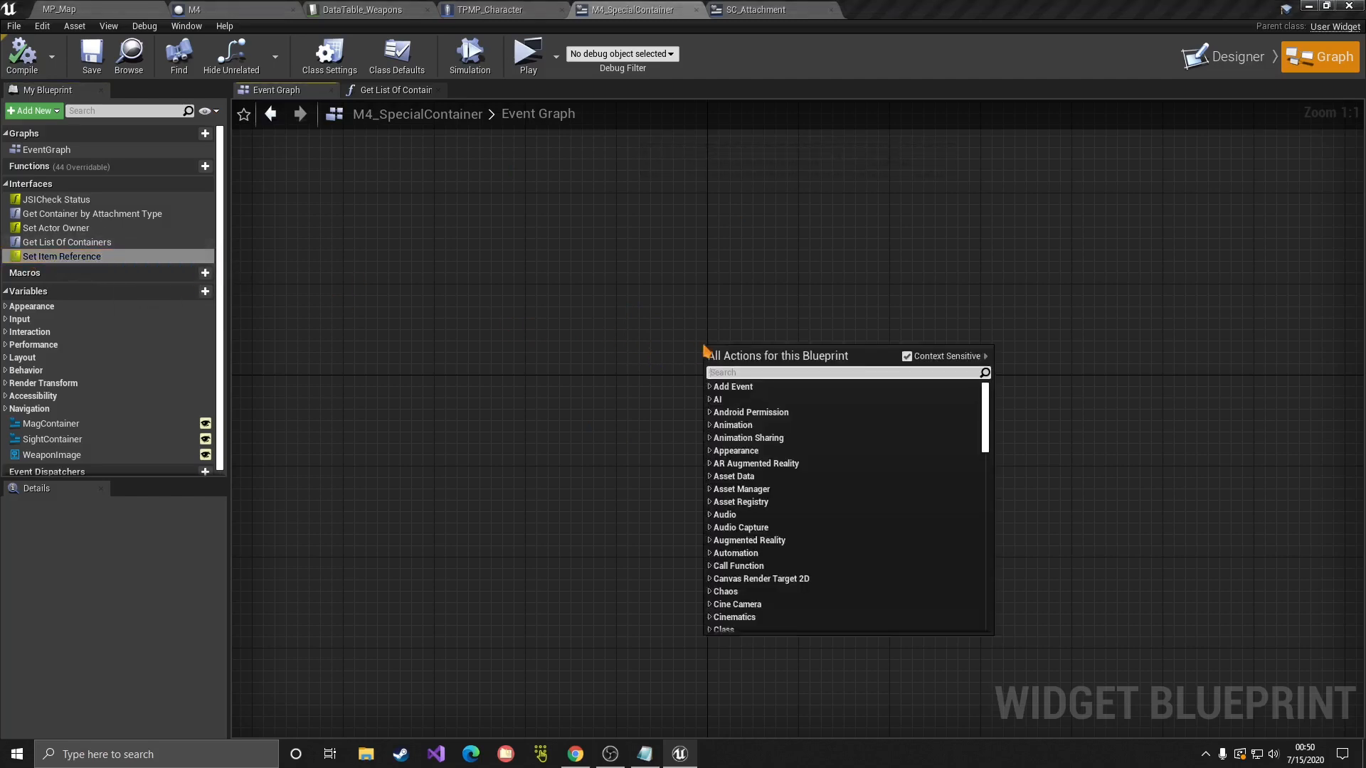
text(ev)
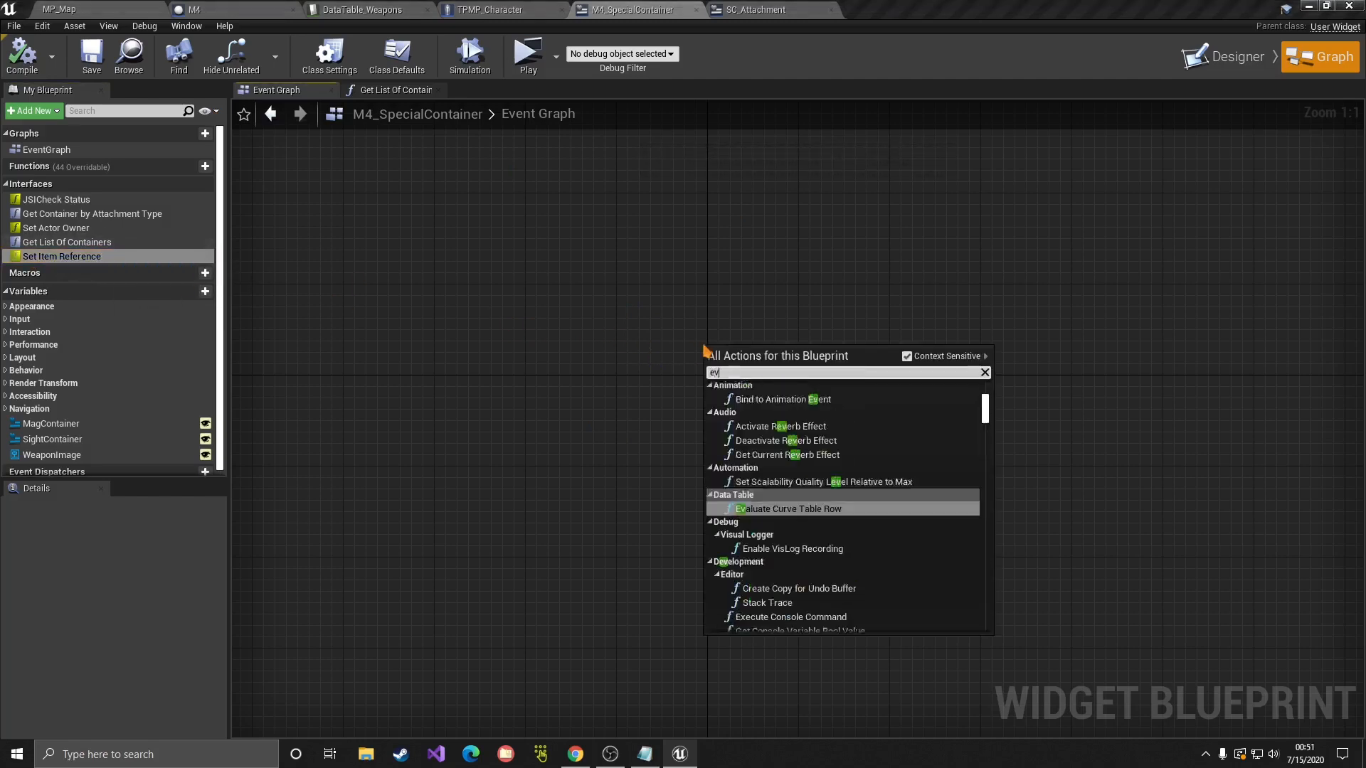
text(ent set item)
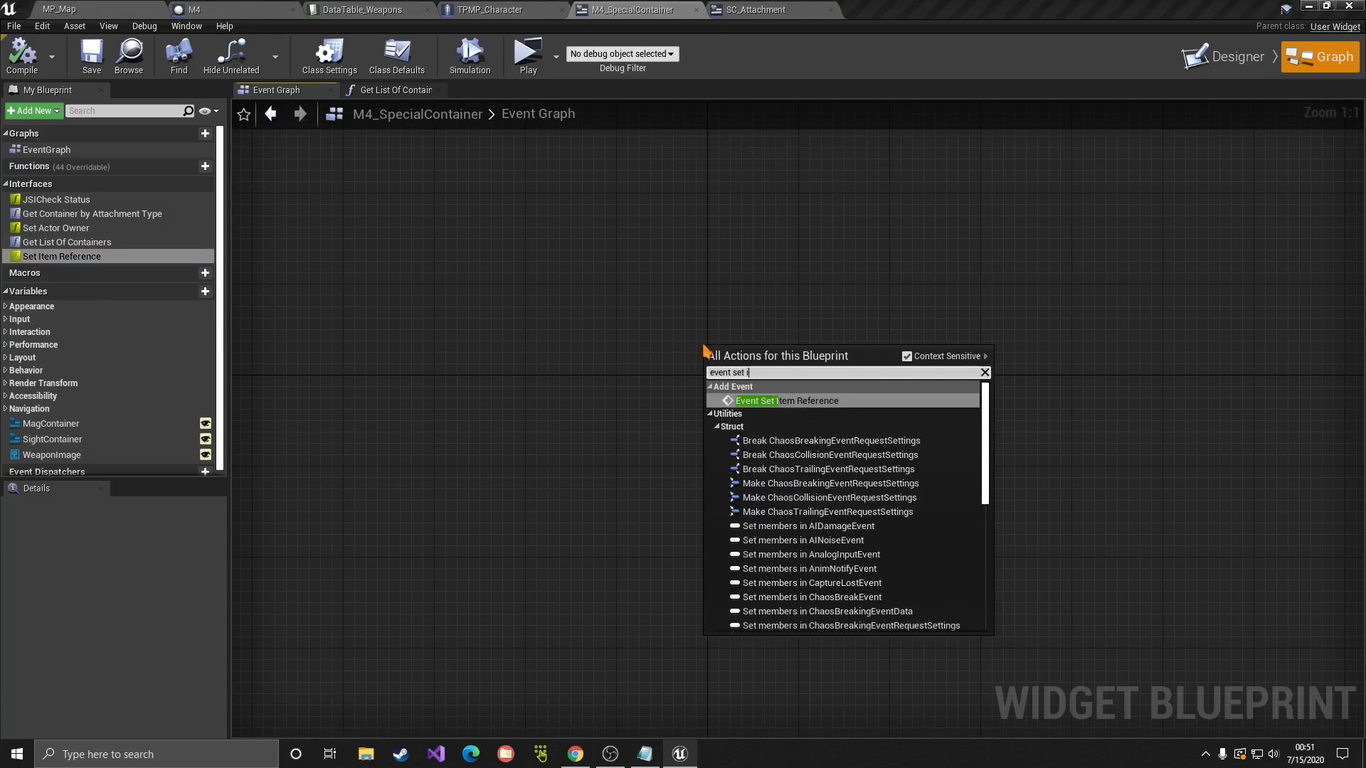
key(Return)
drag(818, 365, 658, 356)
mouse_move(418, 259)
mouse_down()
mouse_move(840, 532)
mouse_move(845, 557)
mouse_up()
click(846, 554)
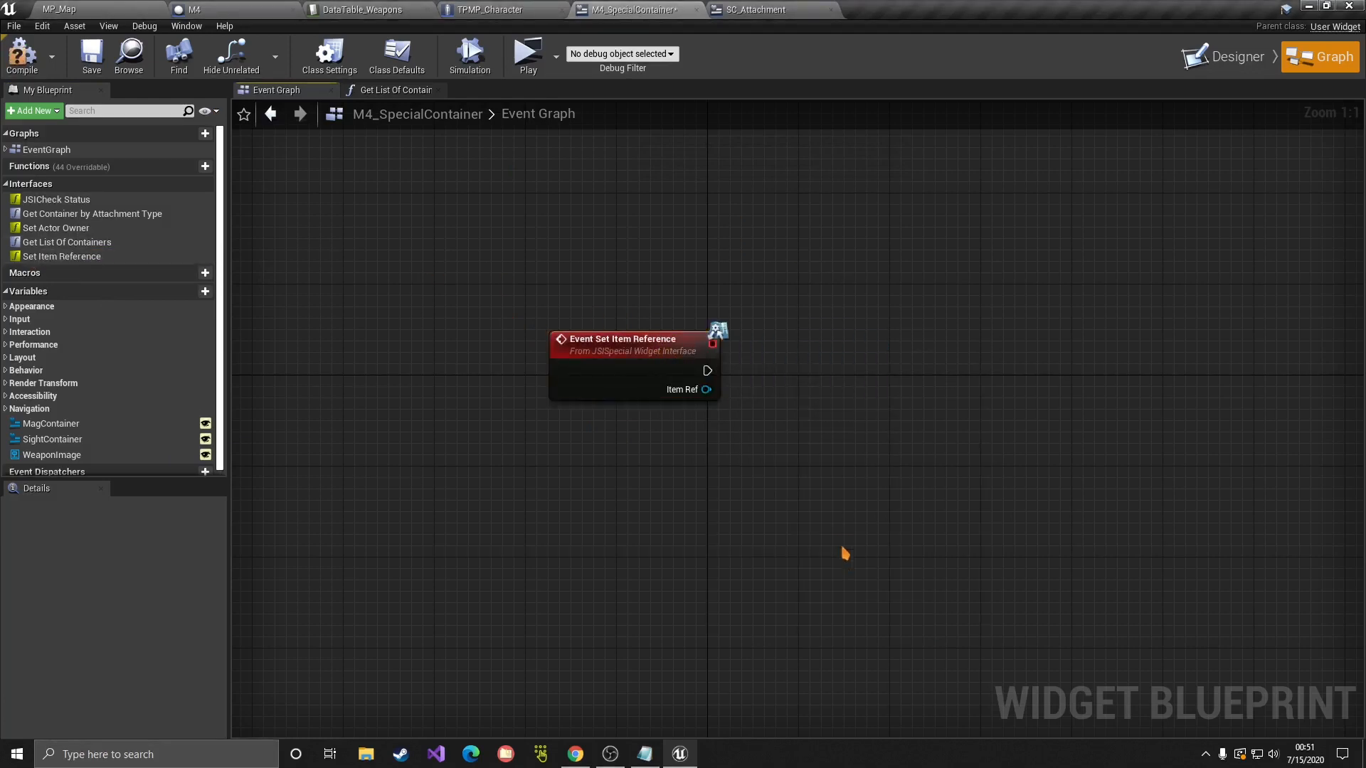
Step: Promote the event's Item Ref output to a new variable named M4ItemRef
click(687, 390)
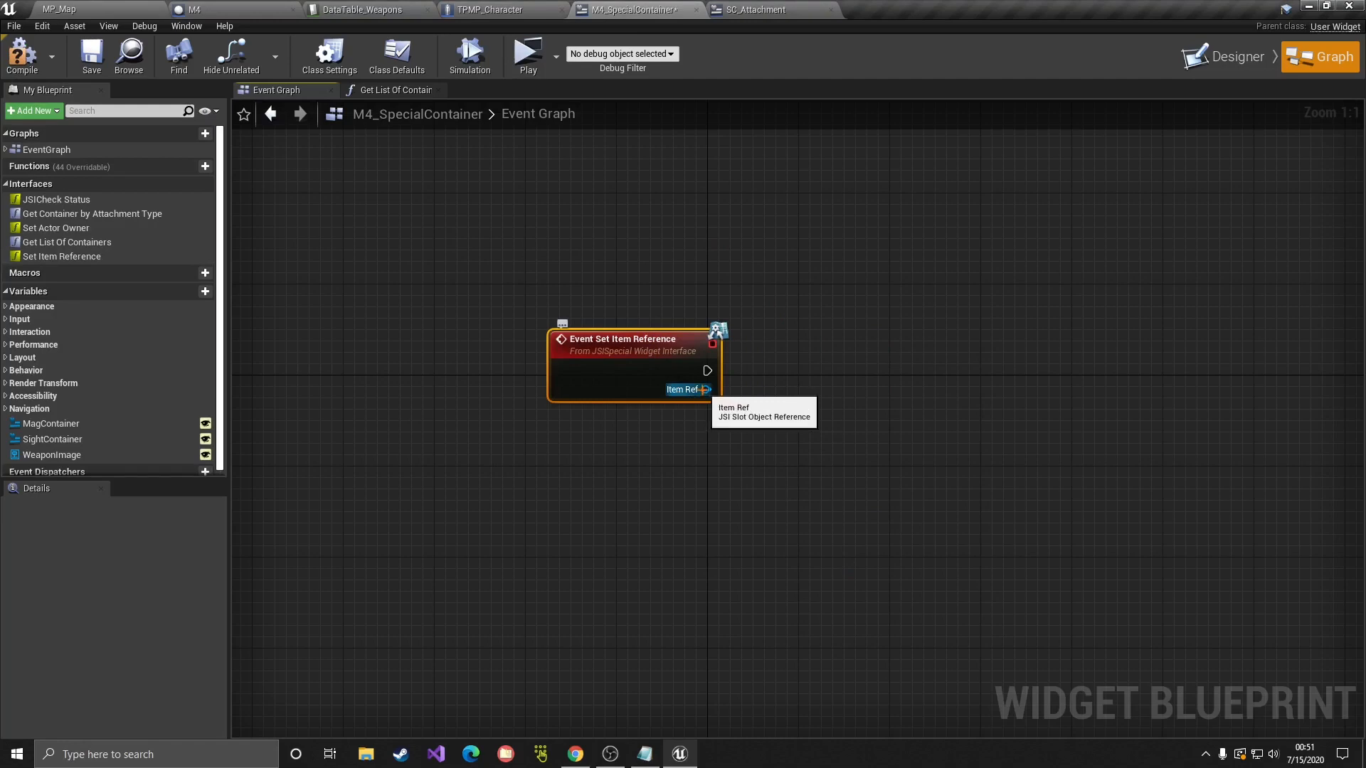
right_click(705, 389)
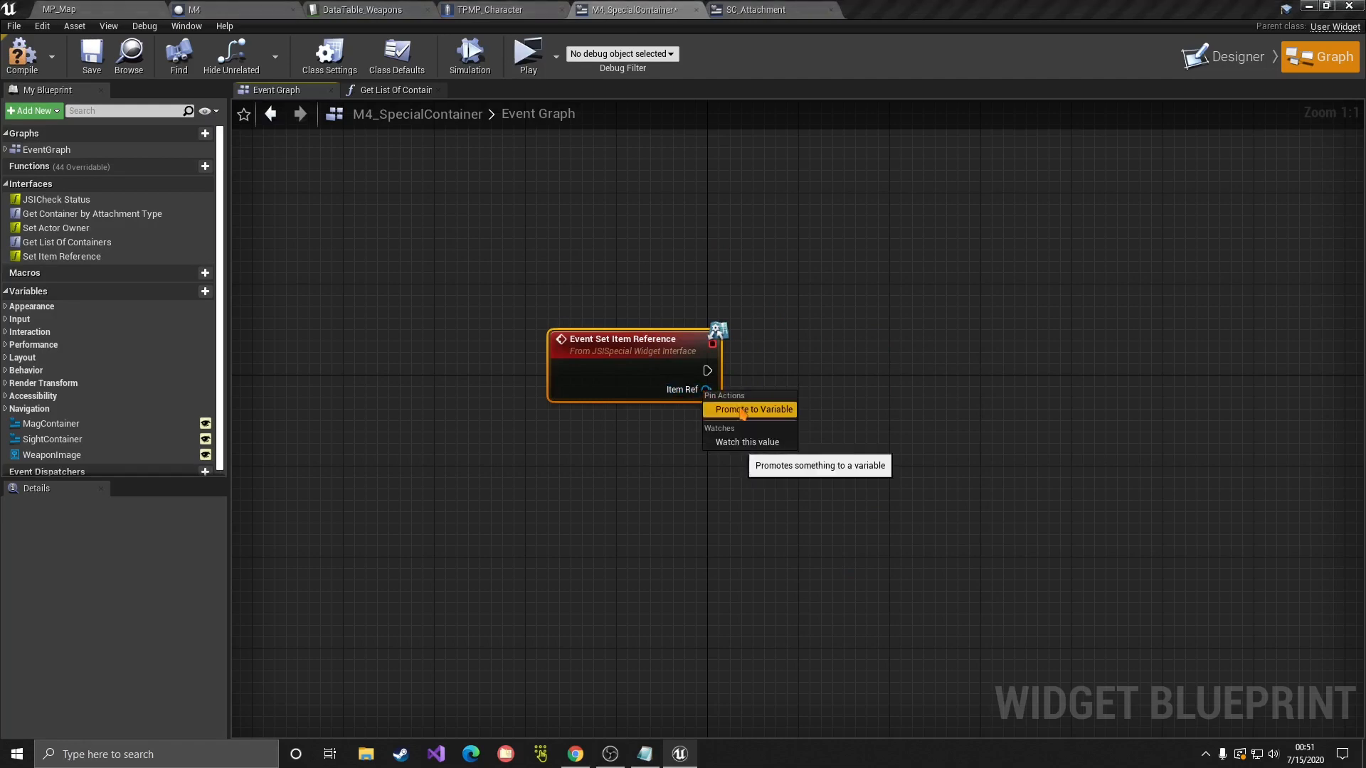
click(742, 411)
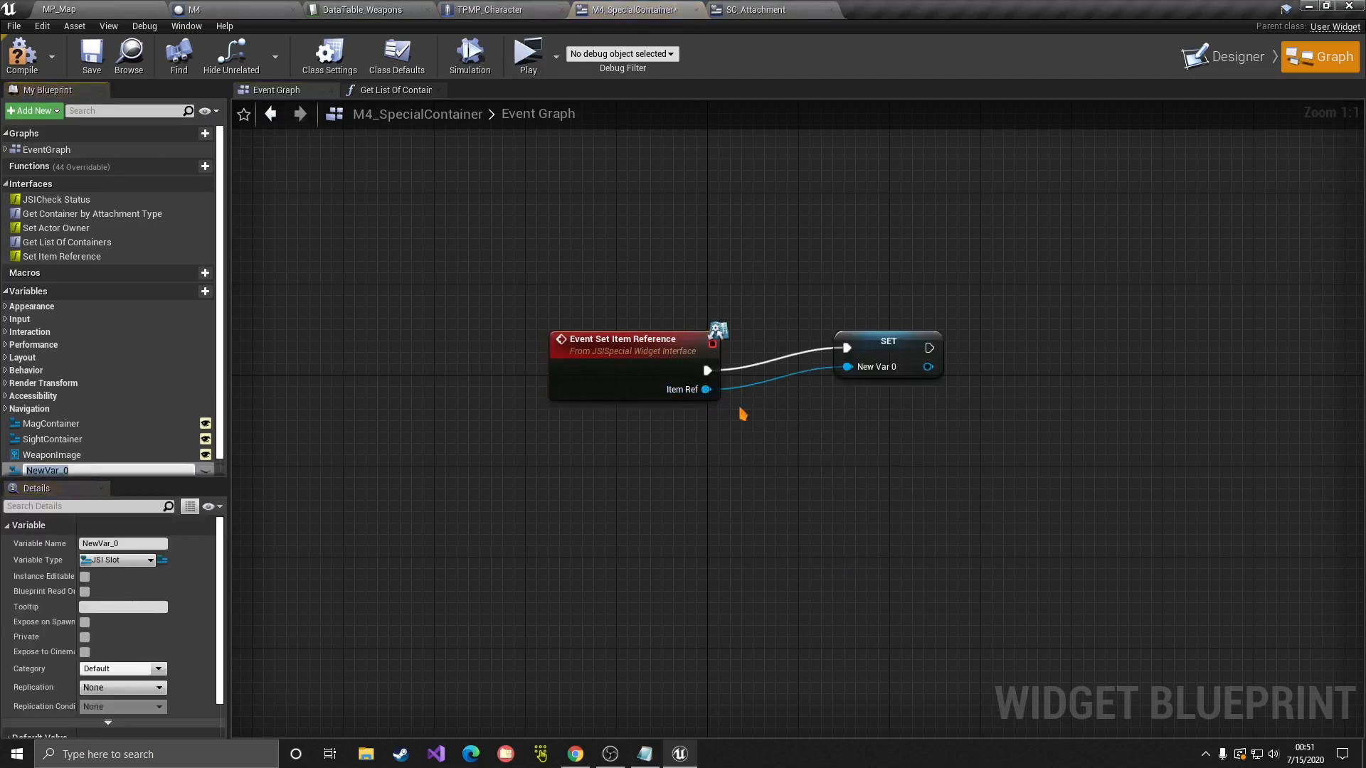
text(M4ItemRef)
key(Return)
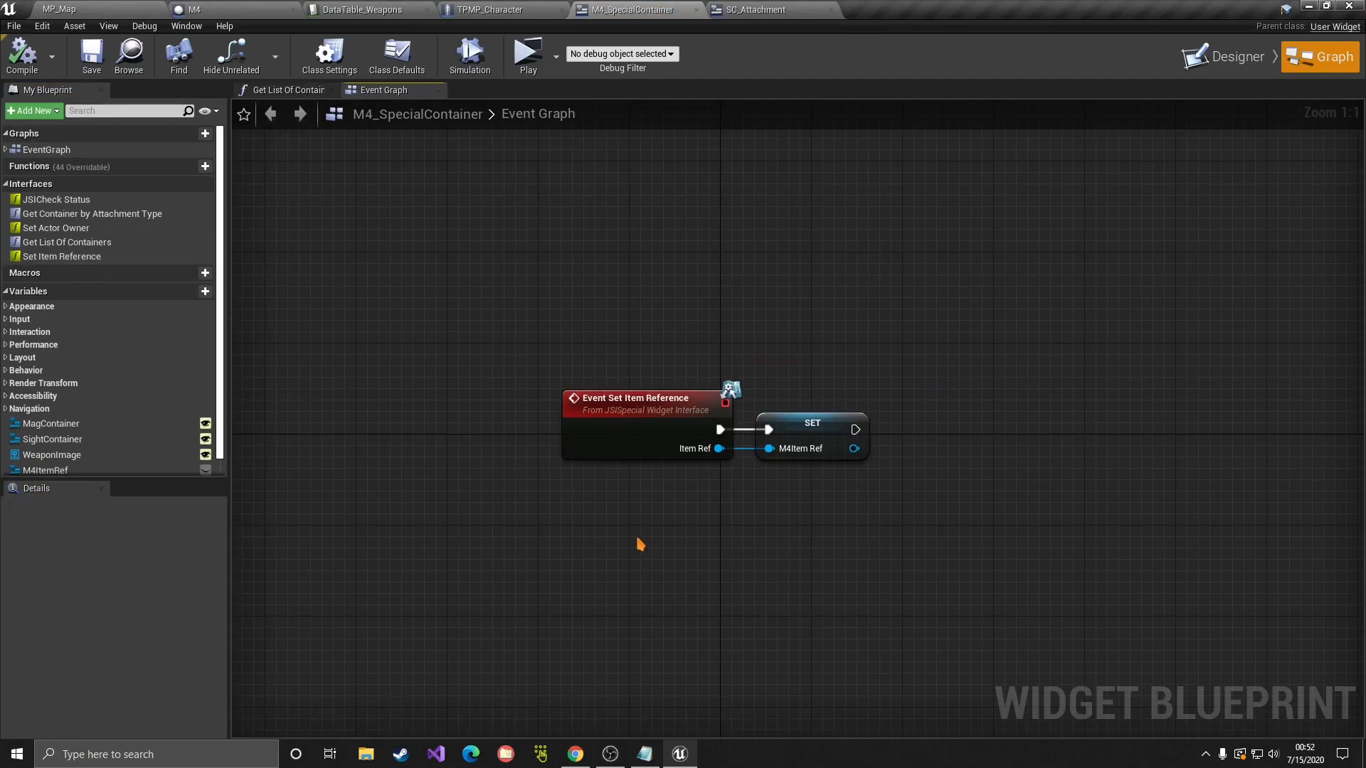
Step: Add Event Set Actor Owner and cast its Actor Ref to SkelM_MainFireArmClass
right_drag(655, 524, 603, 541)
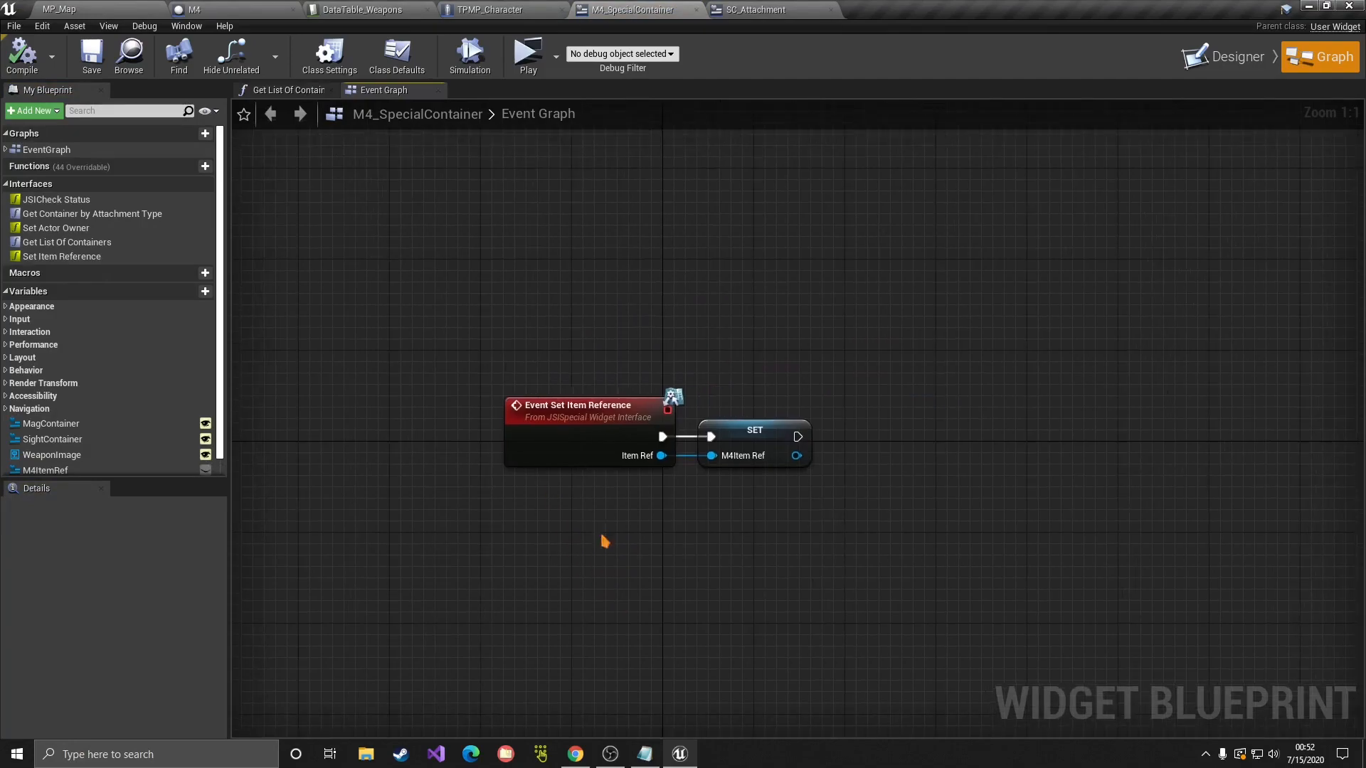
right_click(604, 580)
text(ee)
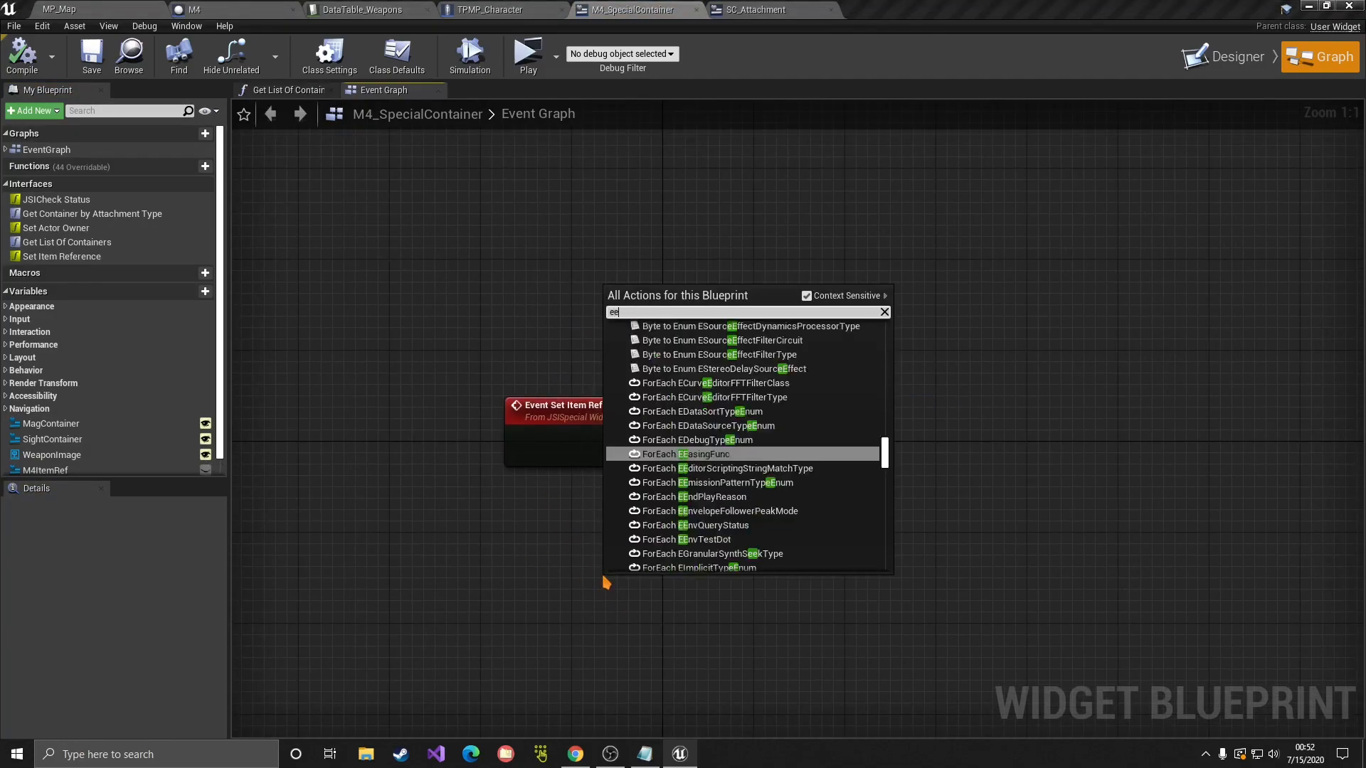
key(ctrl+a)
text(event own)
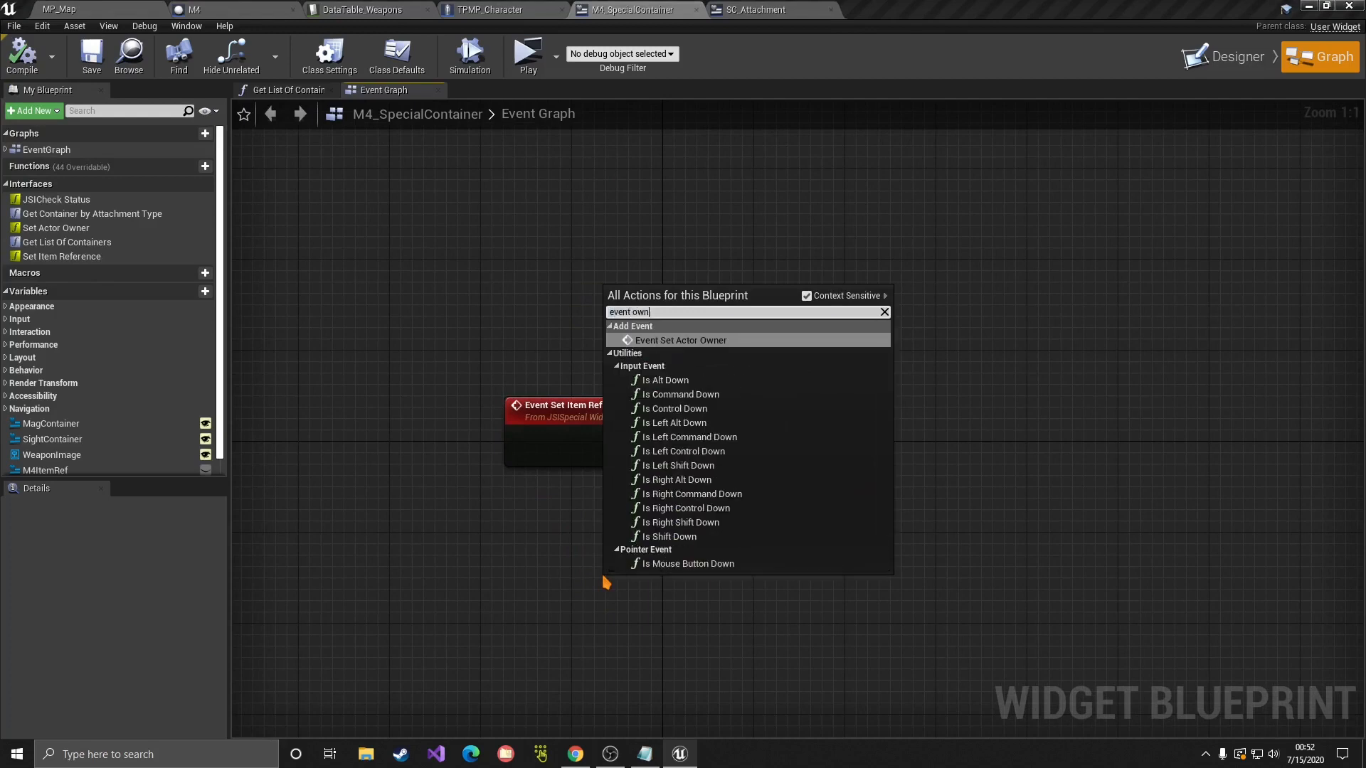
key(Return)
drag(671, 615, 560, 231)
drag(650, 250, 755, 293)
text(cast t)
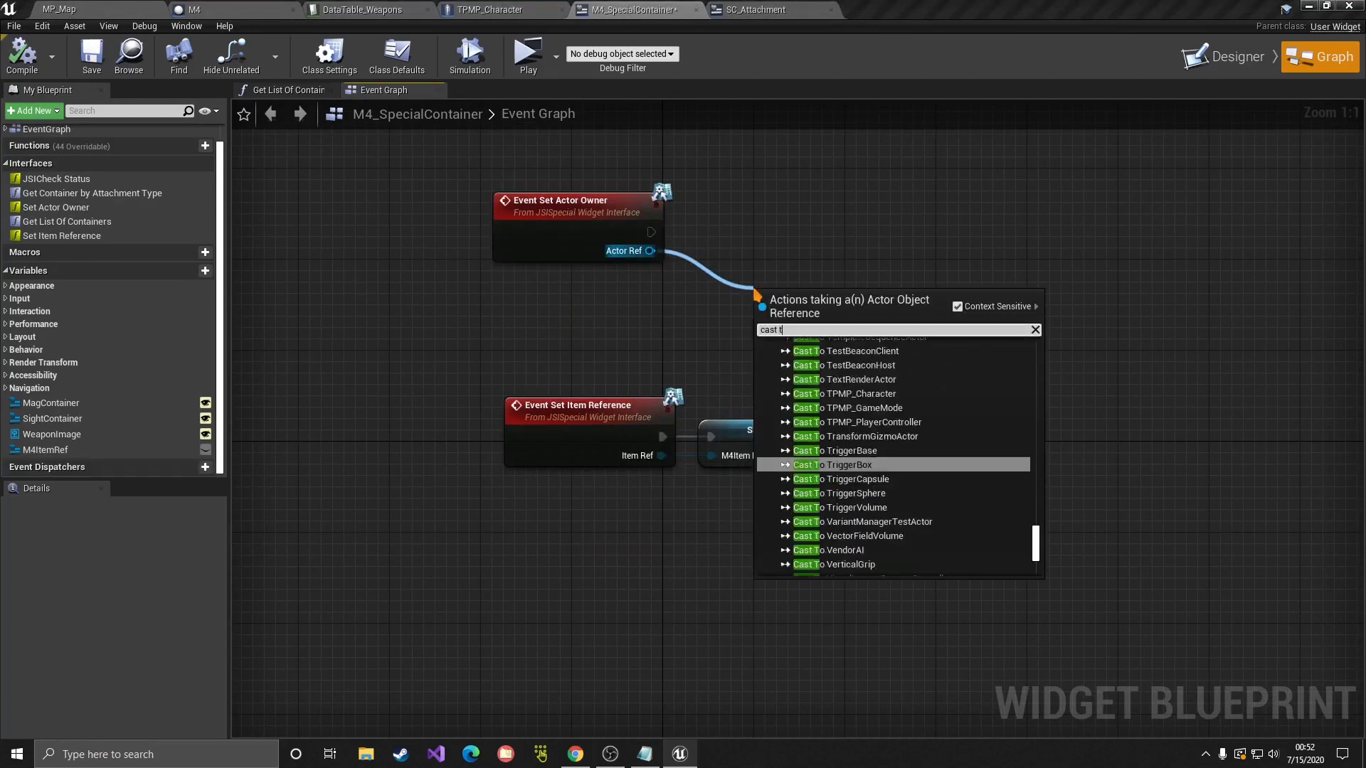
text(o fire)
key(Return)
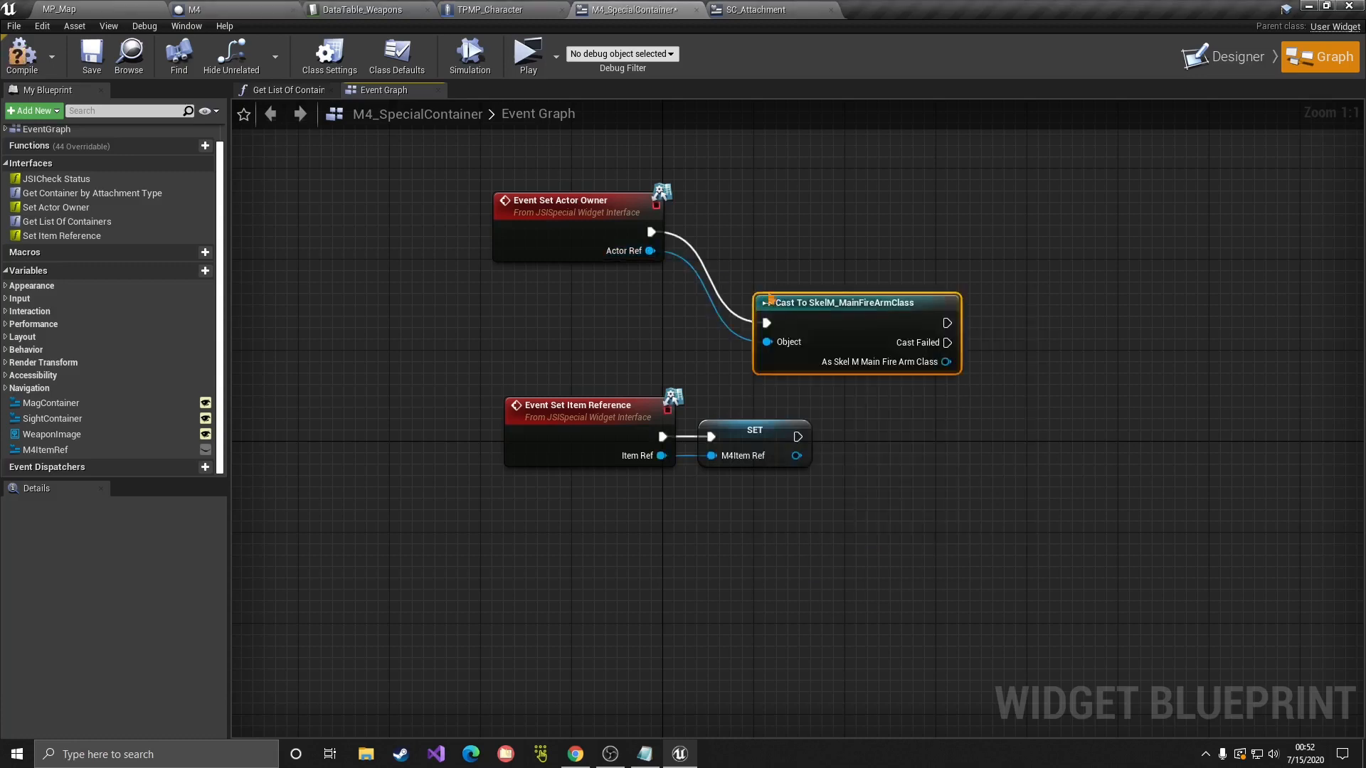
drag(833, 312, 758, 231)
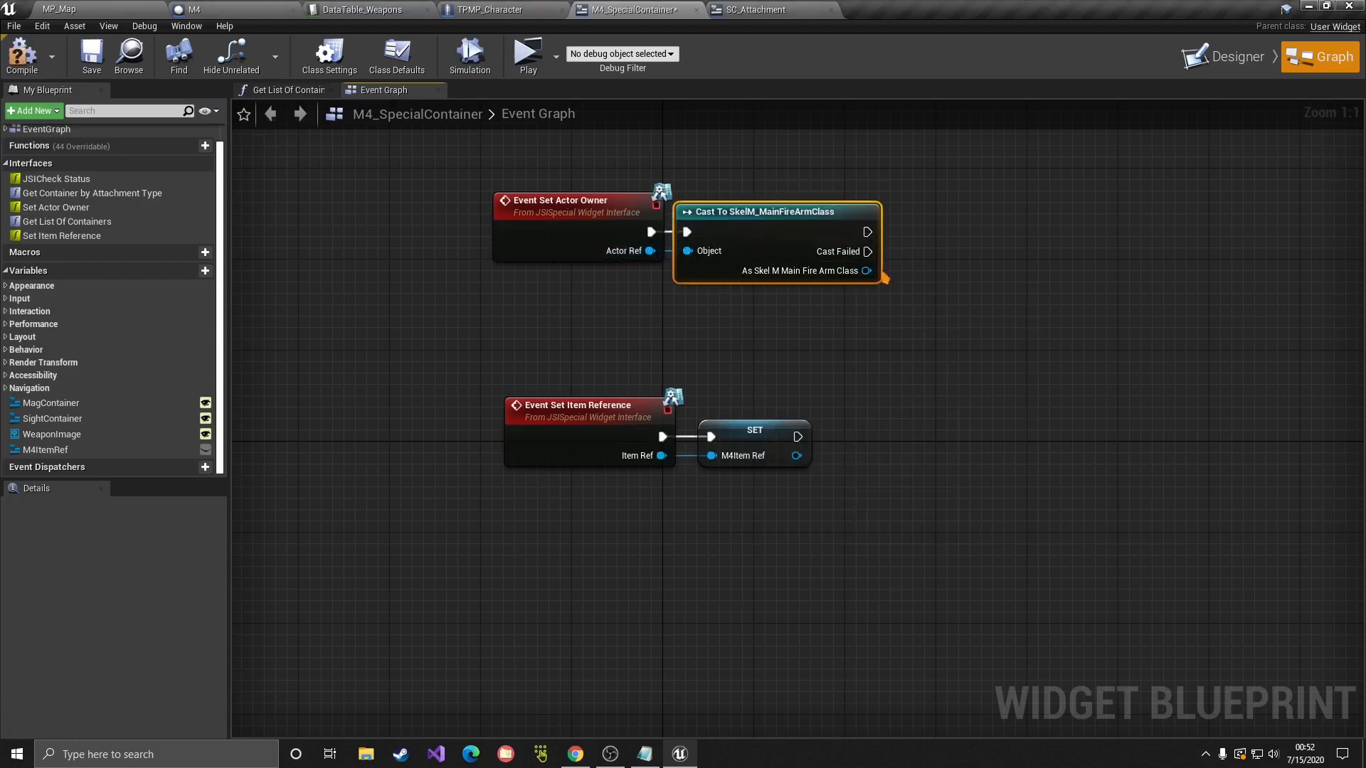
Step: Promote the cast output to a WeaponRef variable and tidy the event node layout
right_click(866, 271)
click(889, 291)
text(Weapon)
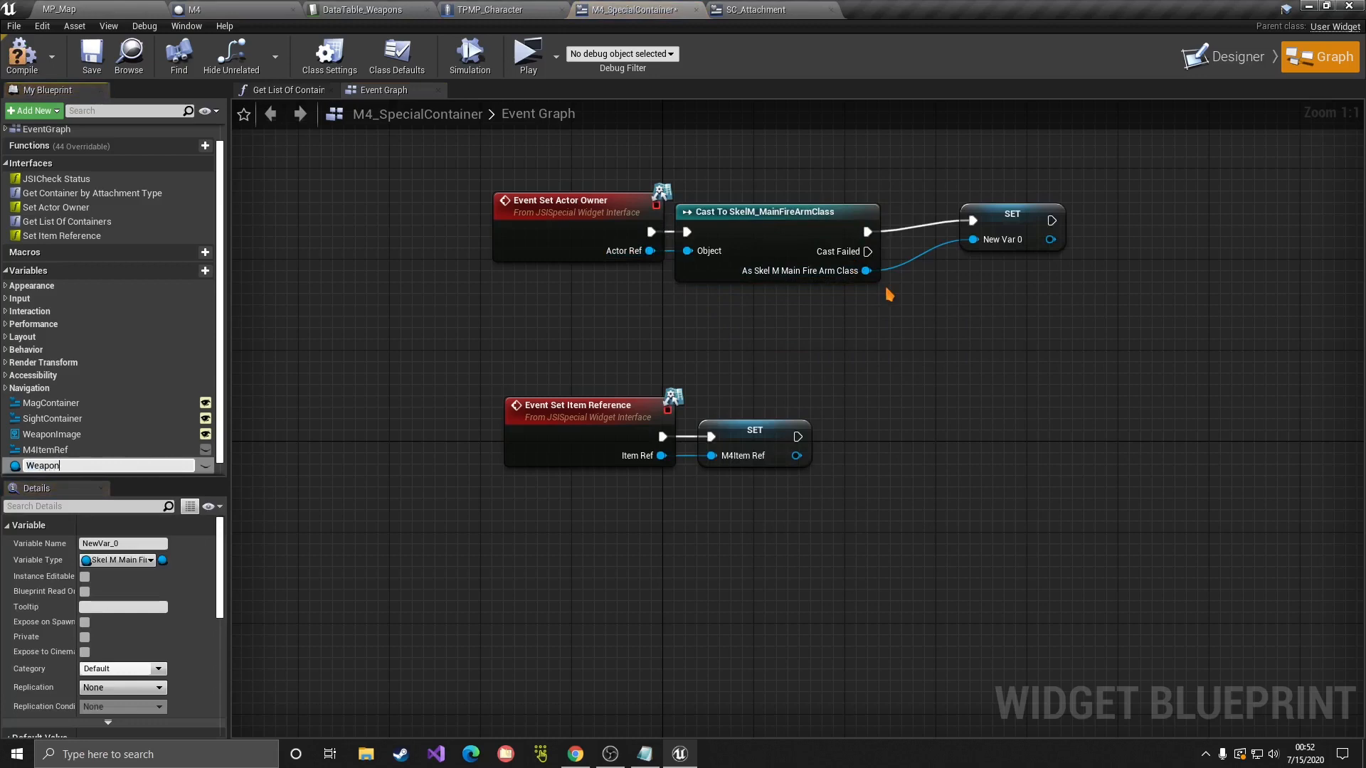
text(Ref)
key(Return)
drag(1006, 221, 962, 235)
drag(523, 163, 969, 266)
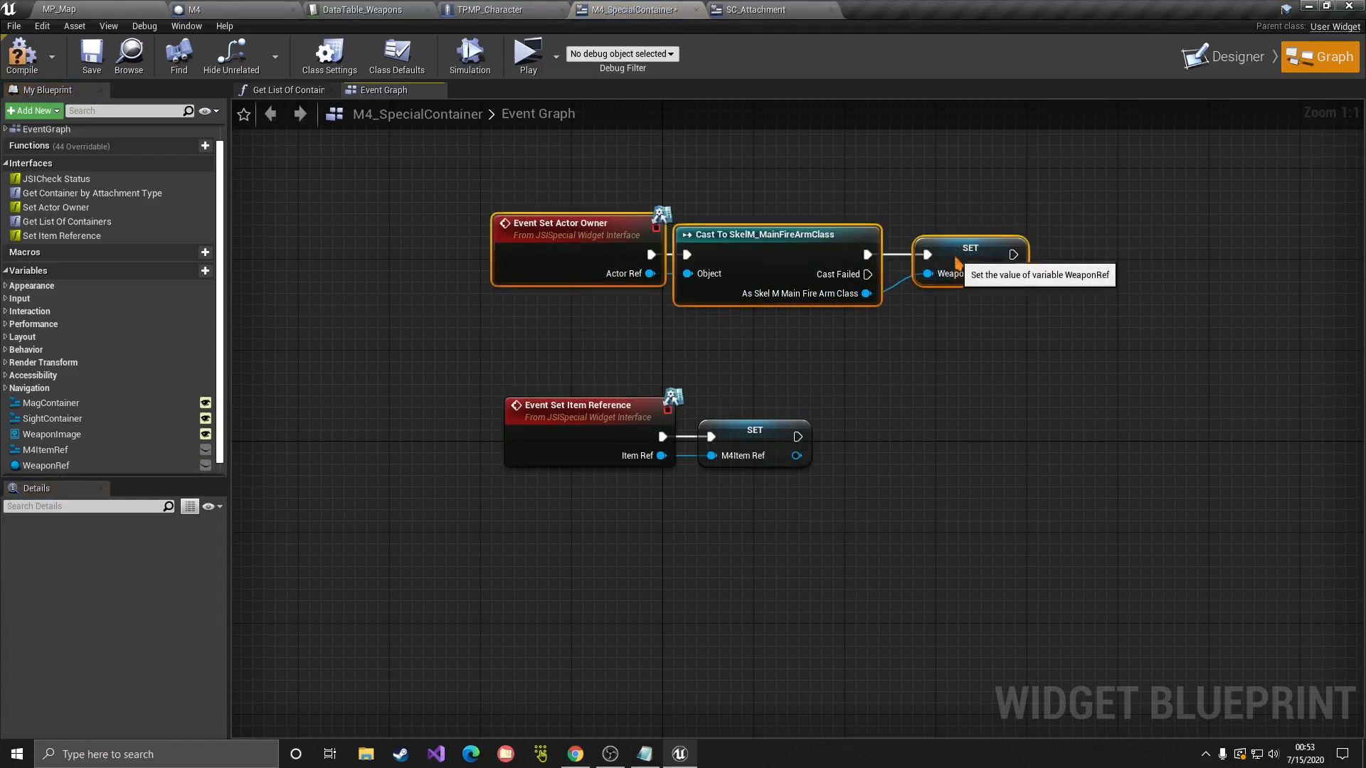
click(984, 350)
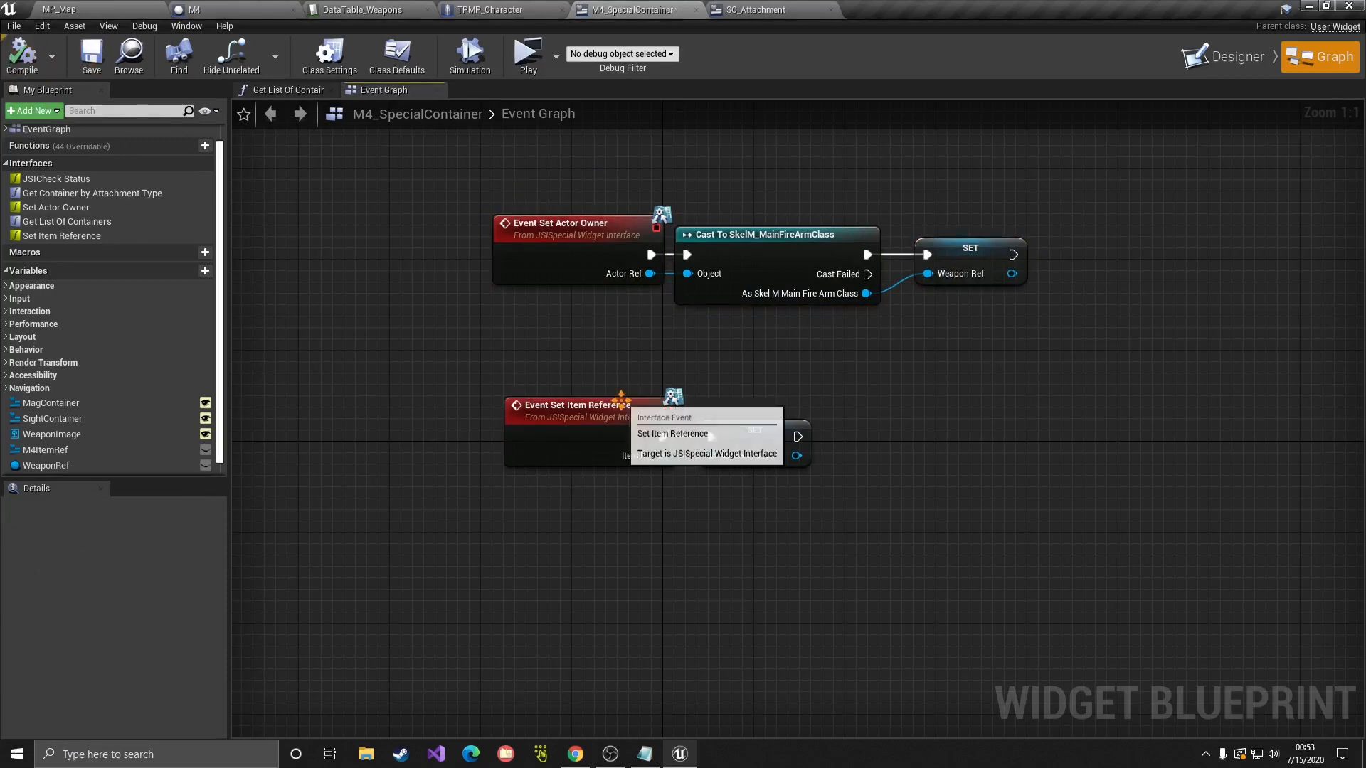
drag(447, 360, 845, 562)
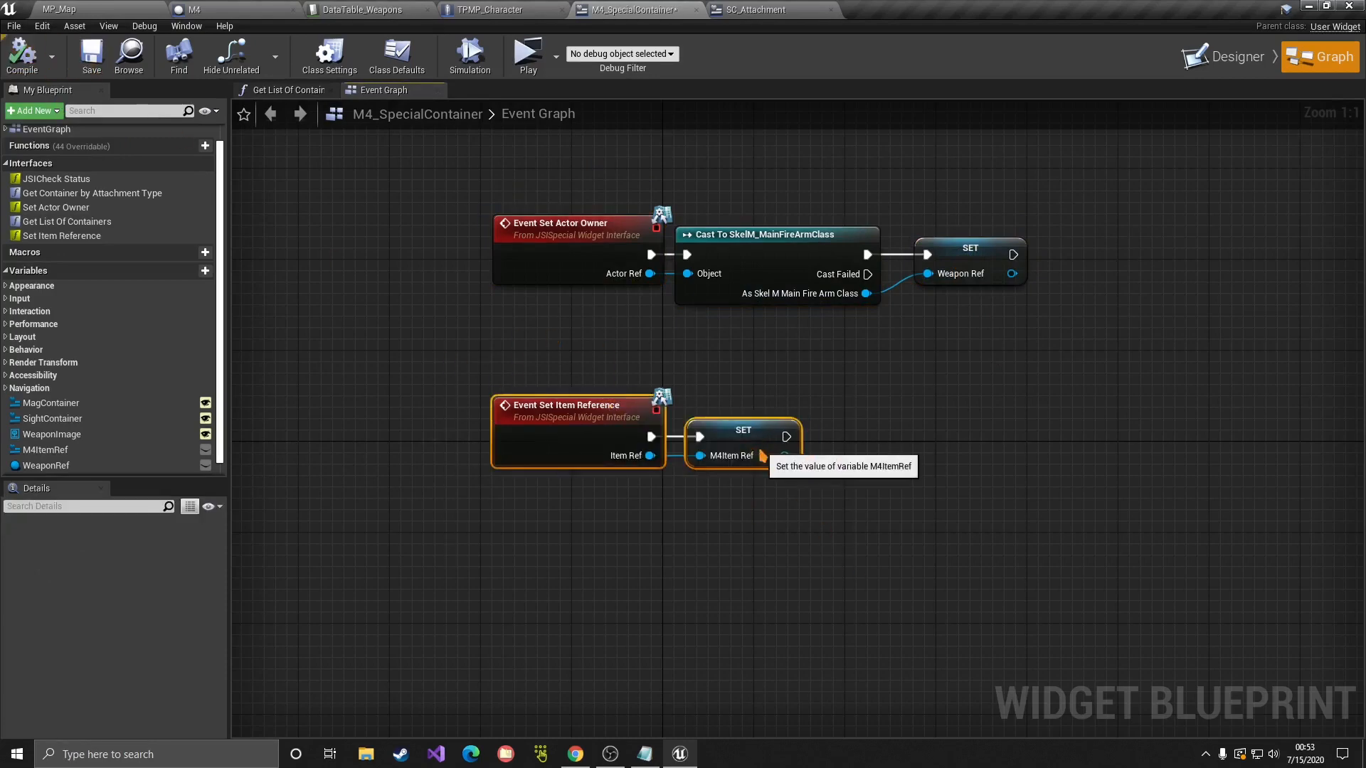
drag(762, 436, 728, 459)
click(820, 425)
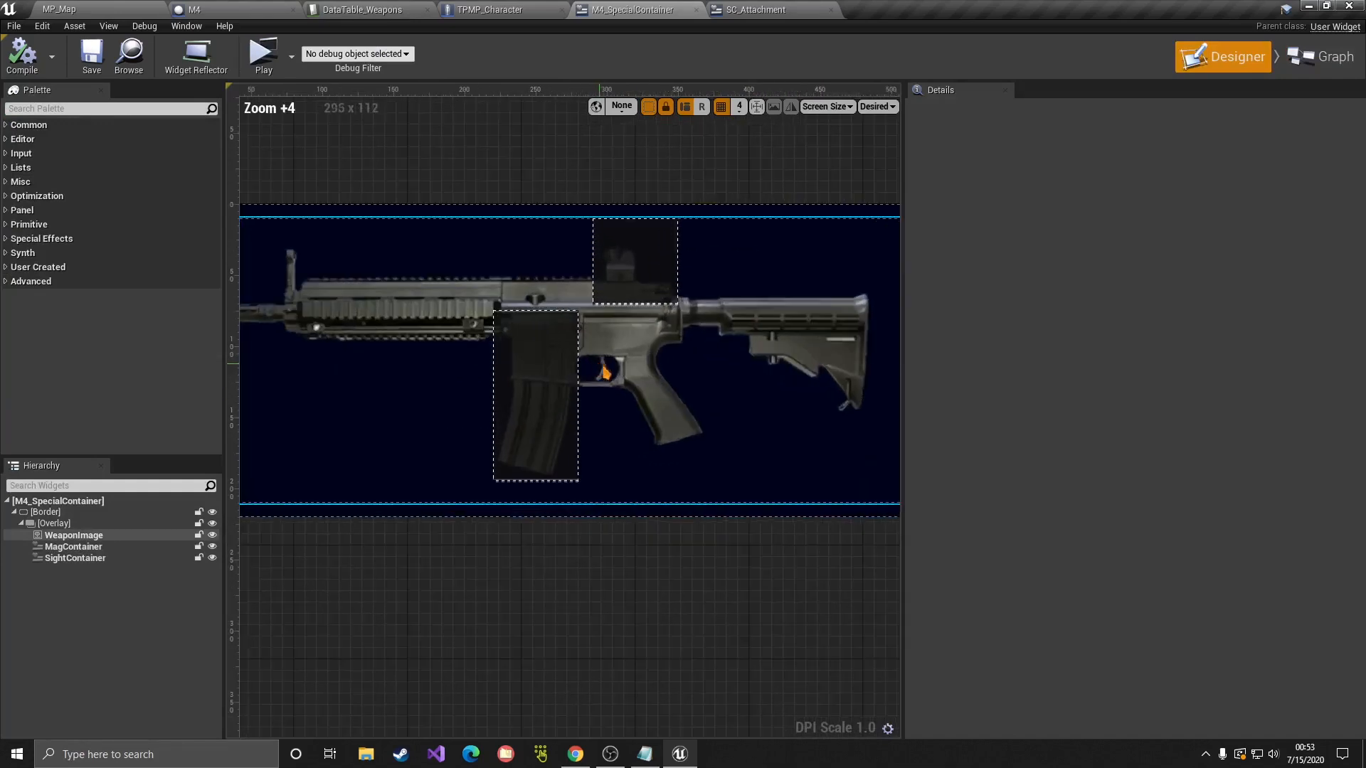
Step: Inspect MagContainer, SightContainer and WeaponImage, then bring up DataTable_Weapons with the M4 row
scroll(604, 371, down, 1)
click(641, 315)
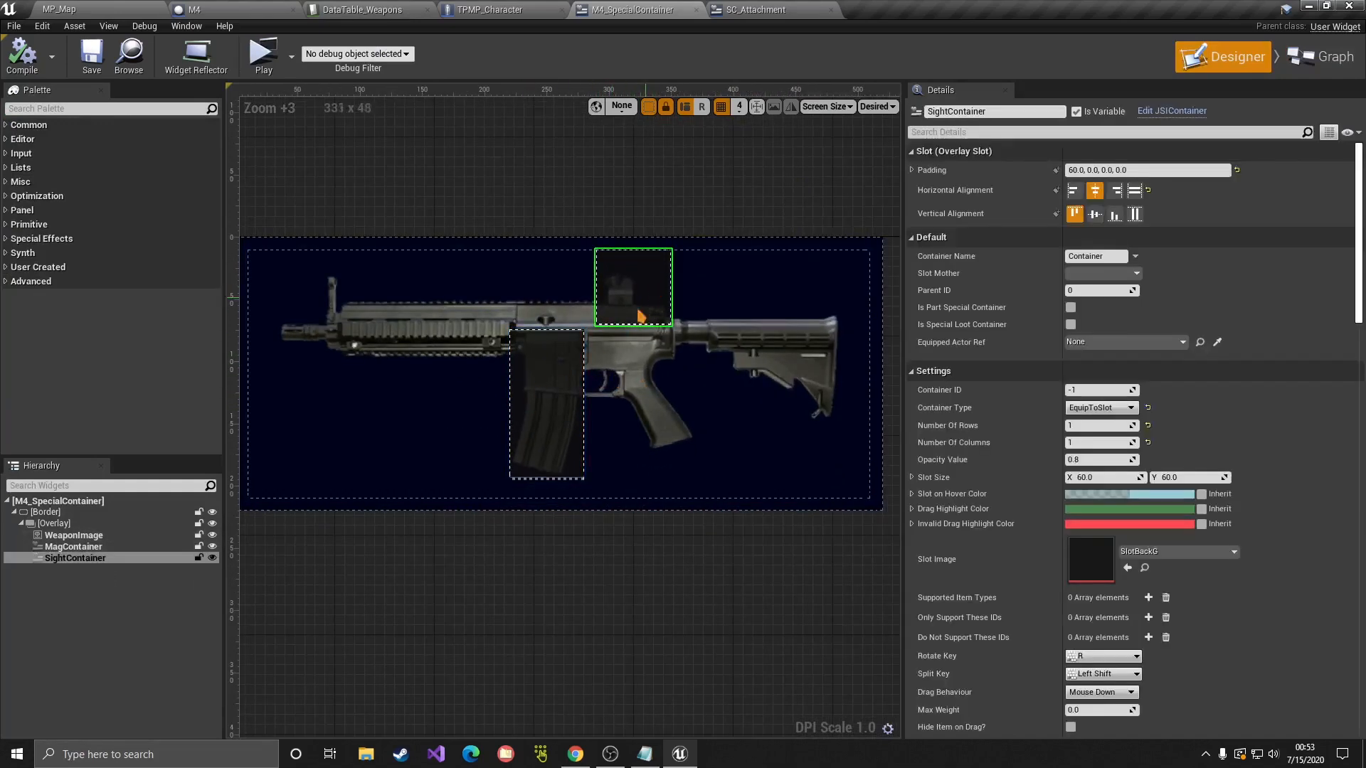
click(555, 385)
click(628, 308)
click(529, 391)
click(626, 310)
click(639, 367)
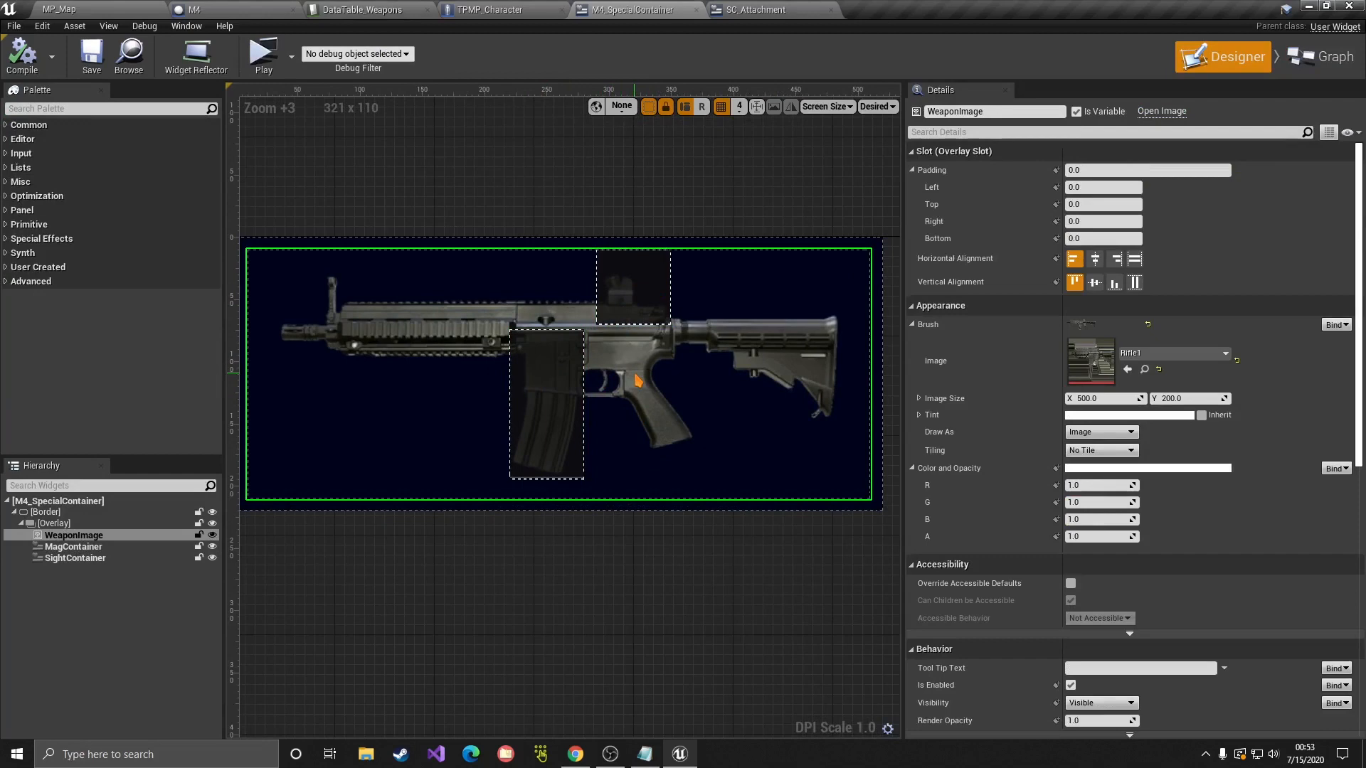
click(369, 9)
scroll(625, 567, down, 6)
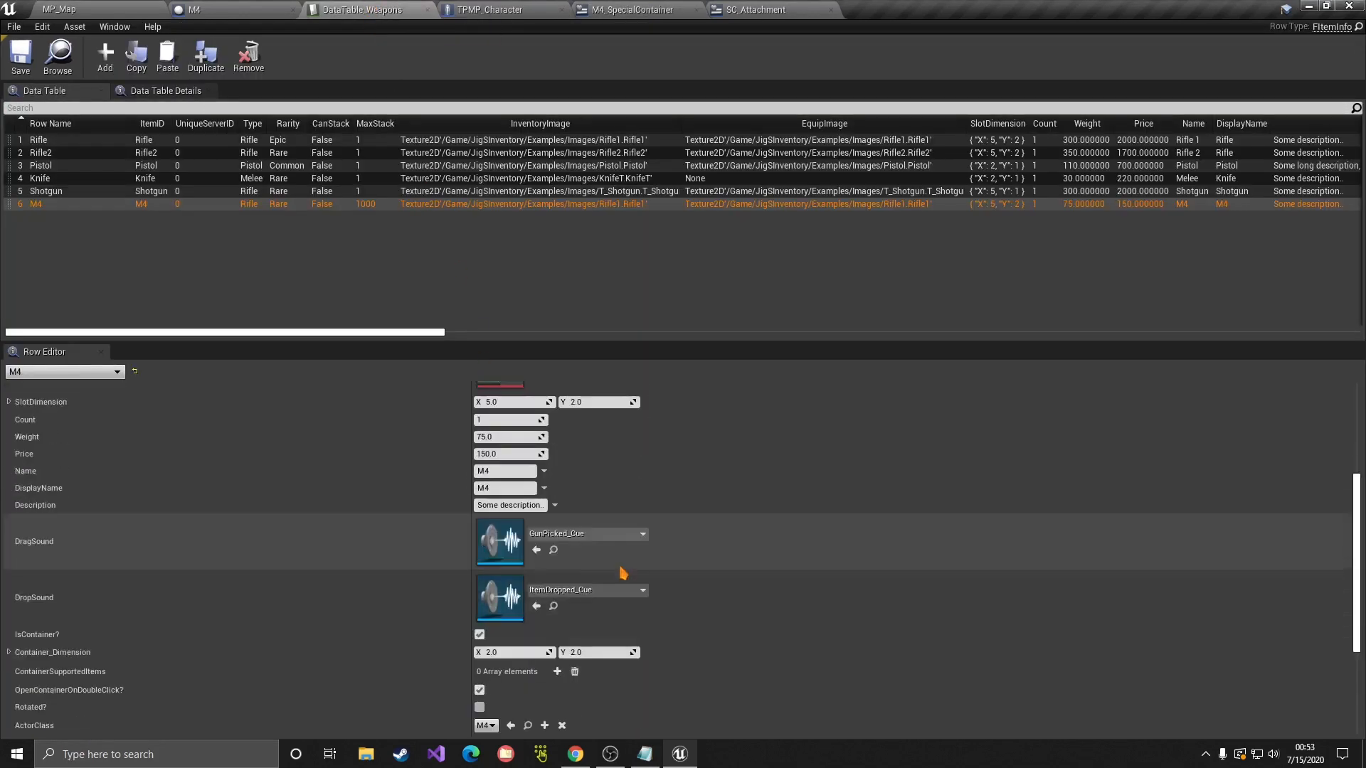
Step: Set the M4 row's SpecialContainerWidget to M4_SpecialContainer
scroll(626, 457, down, 2)
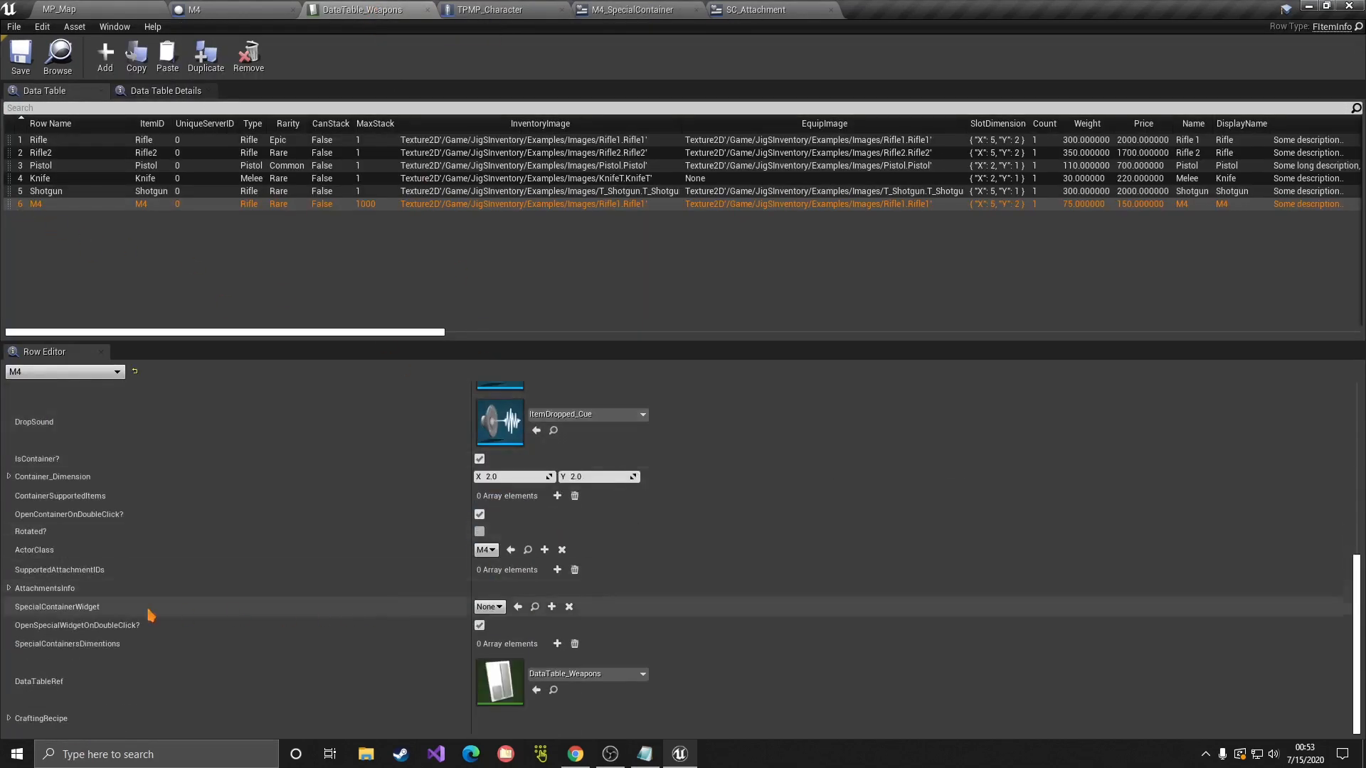
click(490, 607)
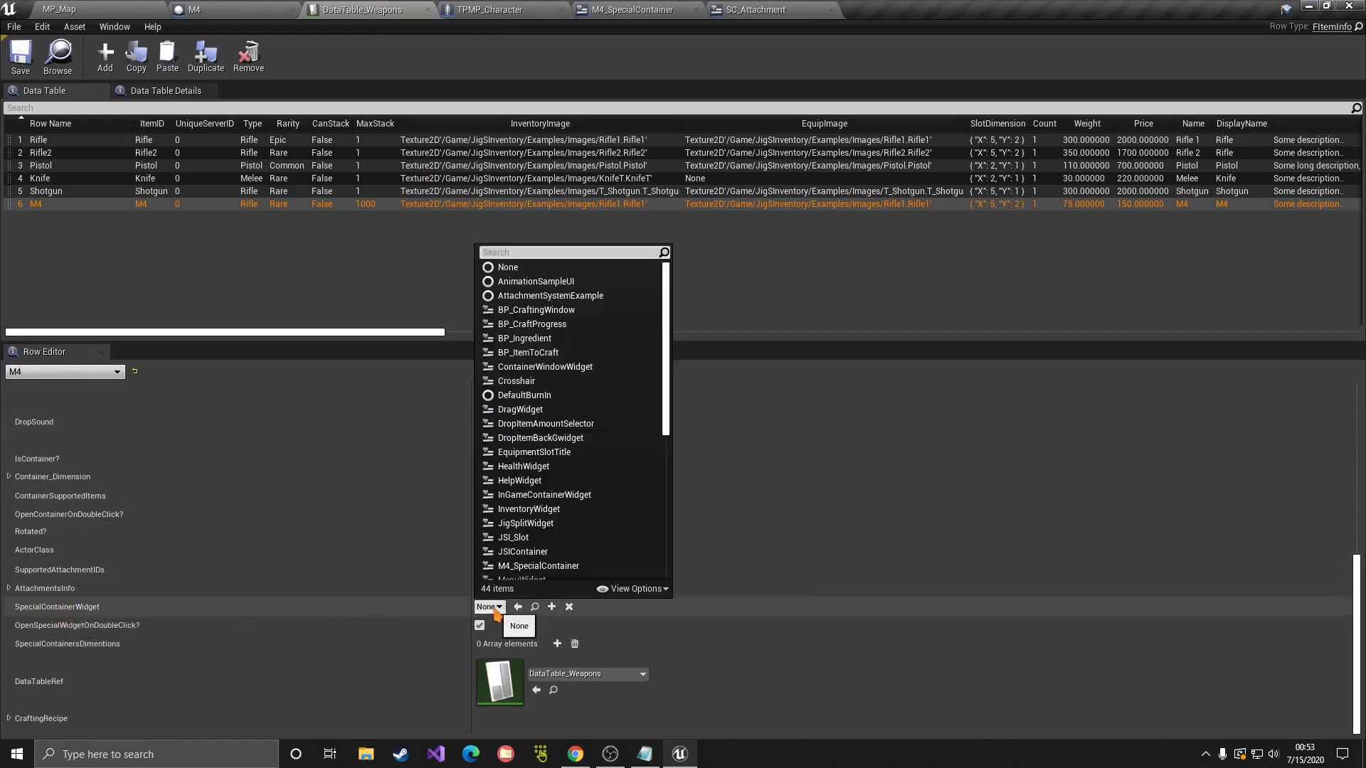
text(m4_)
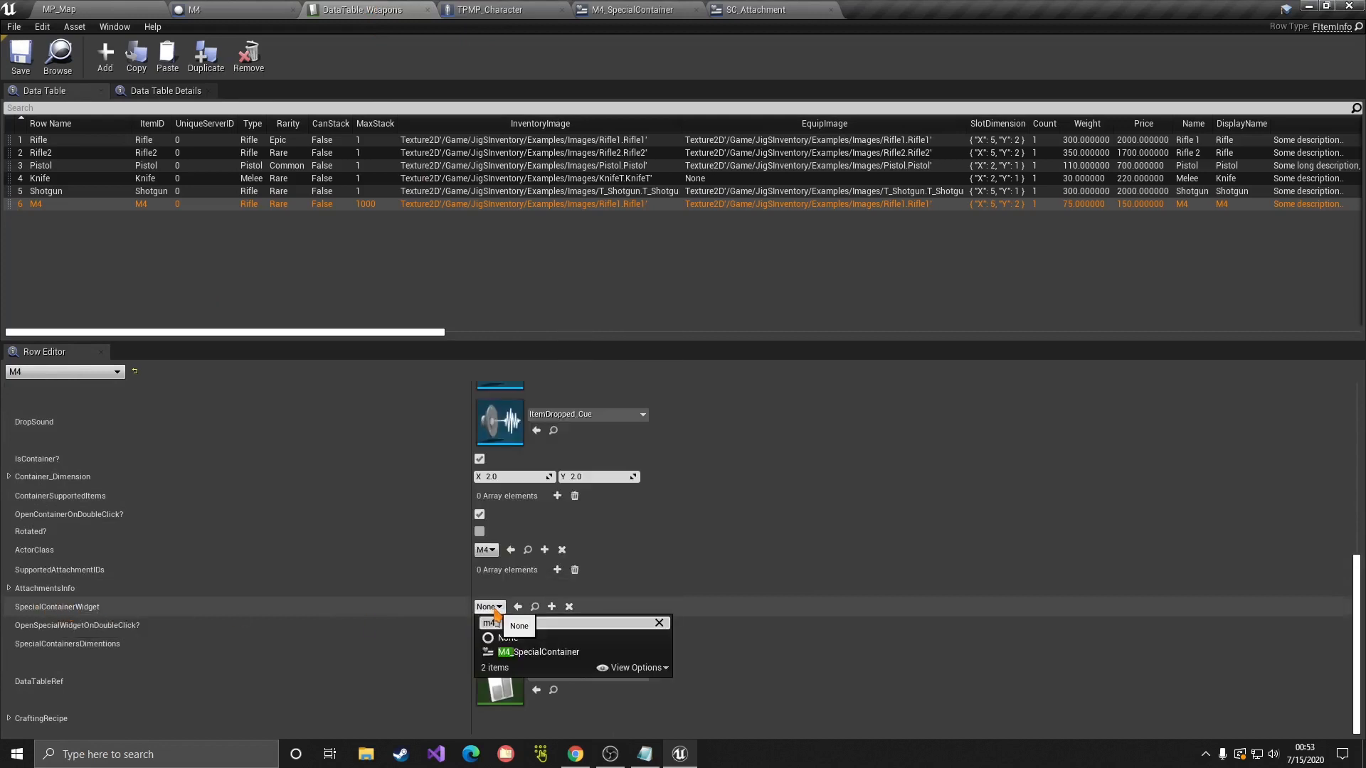
click(544, 652)
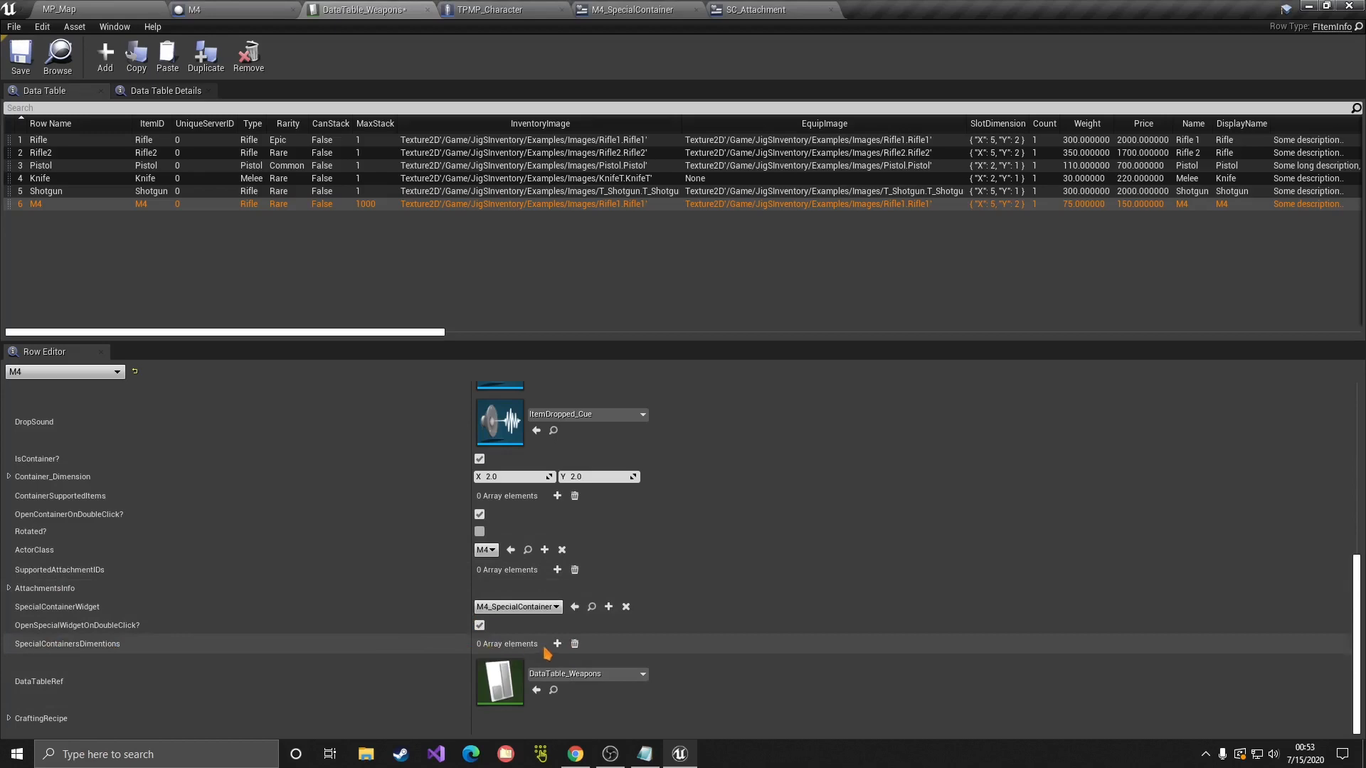
Step: Add two entries to the SpecialContainersDimentions array, both left at 0.0 × 0.0
click(686, 9)
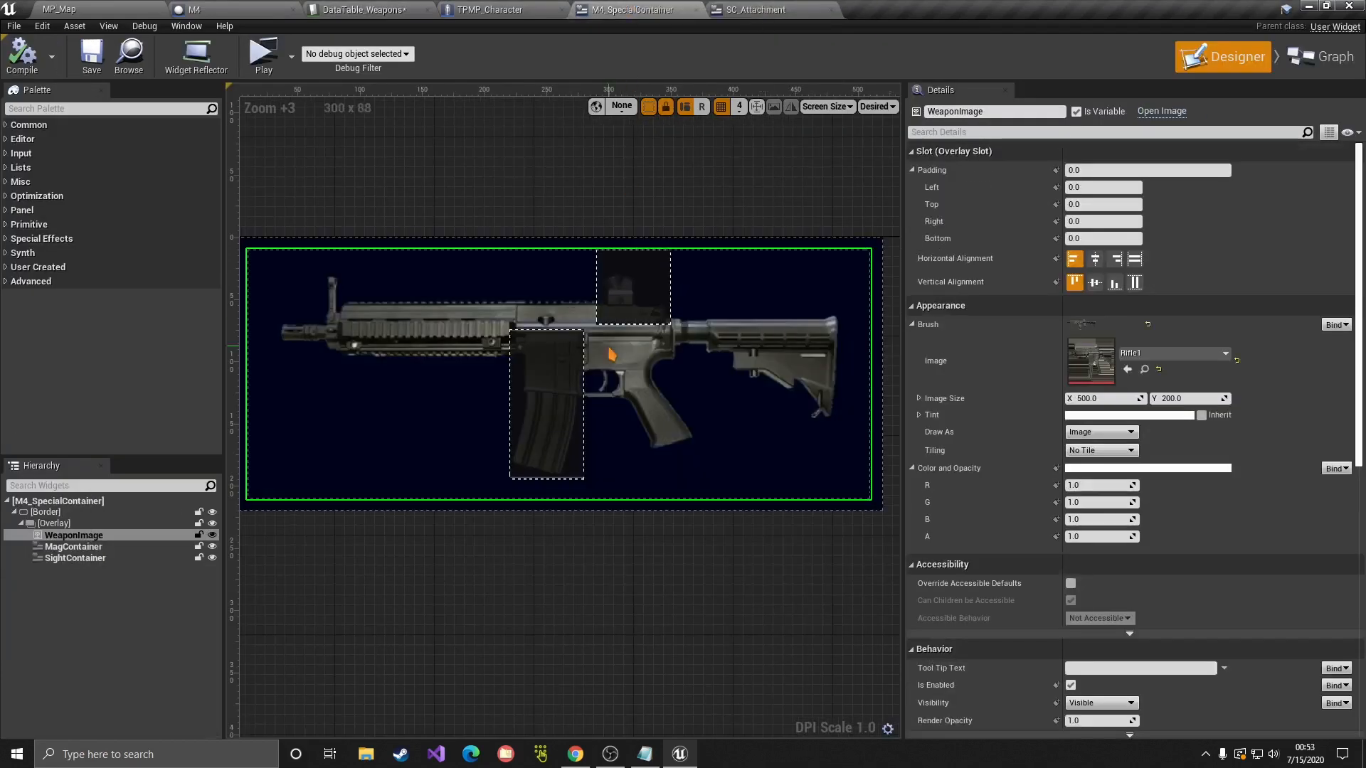
click(375, 10)
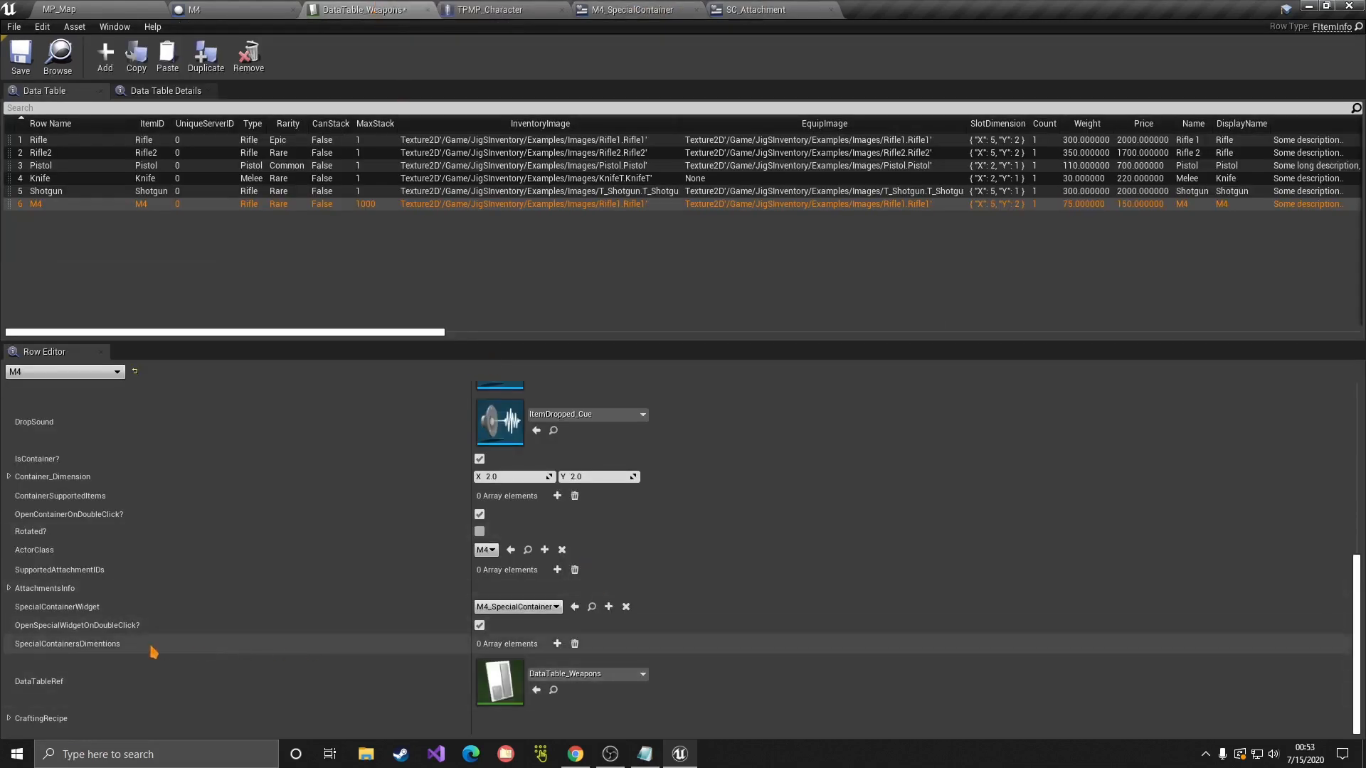
click(557, 644)
click(557, 644)
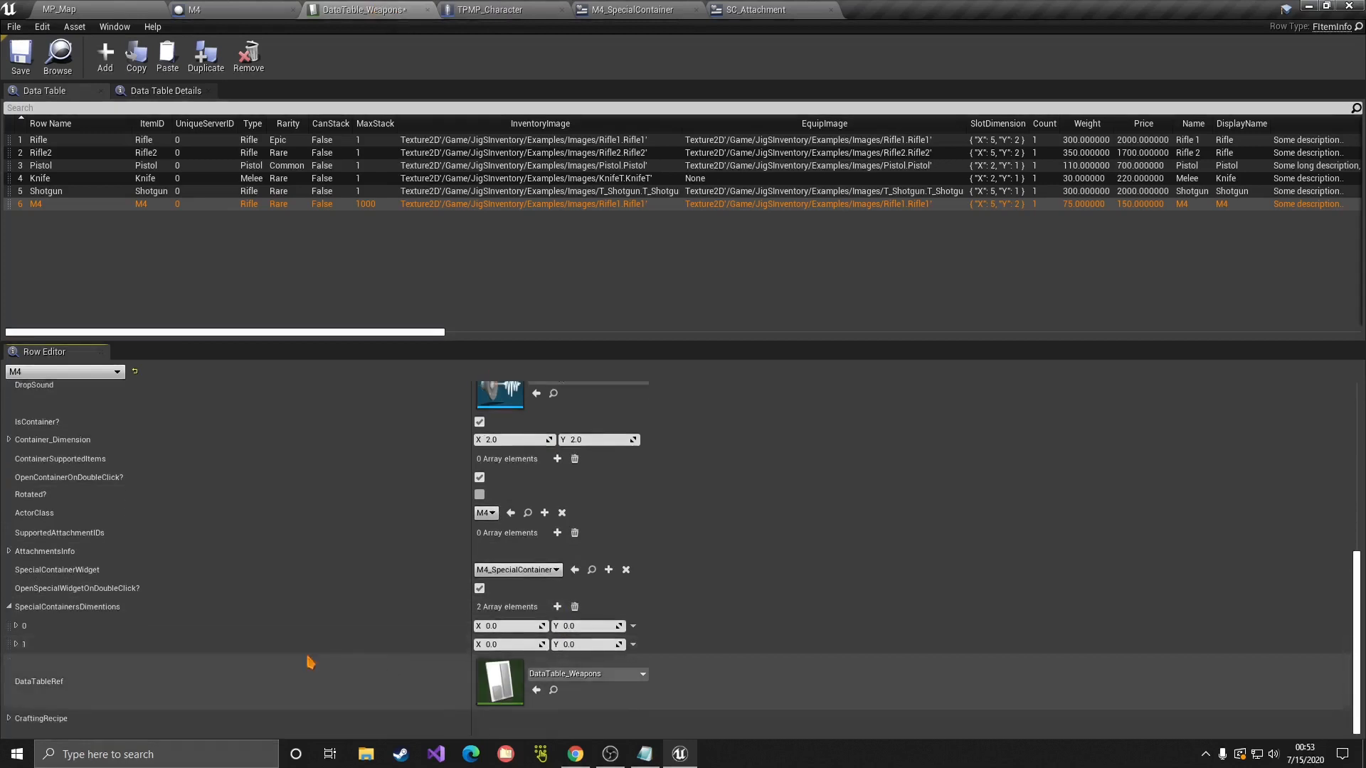
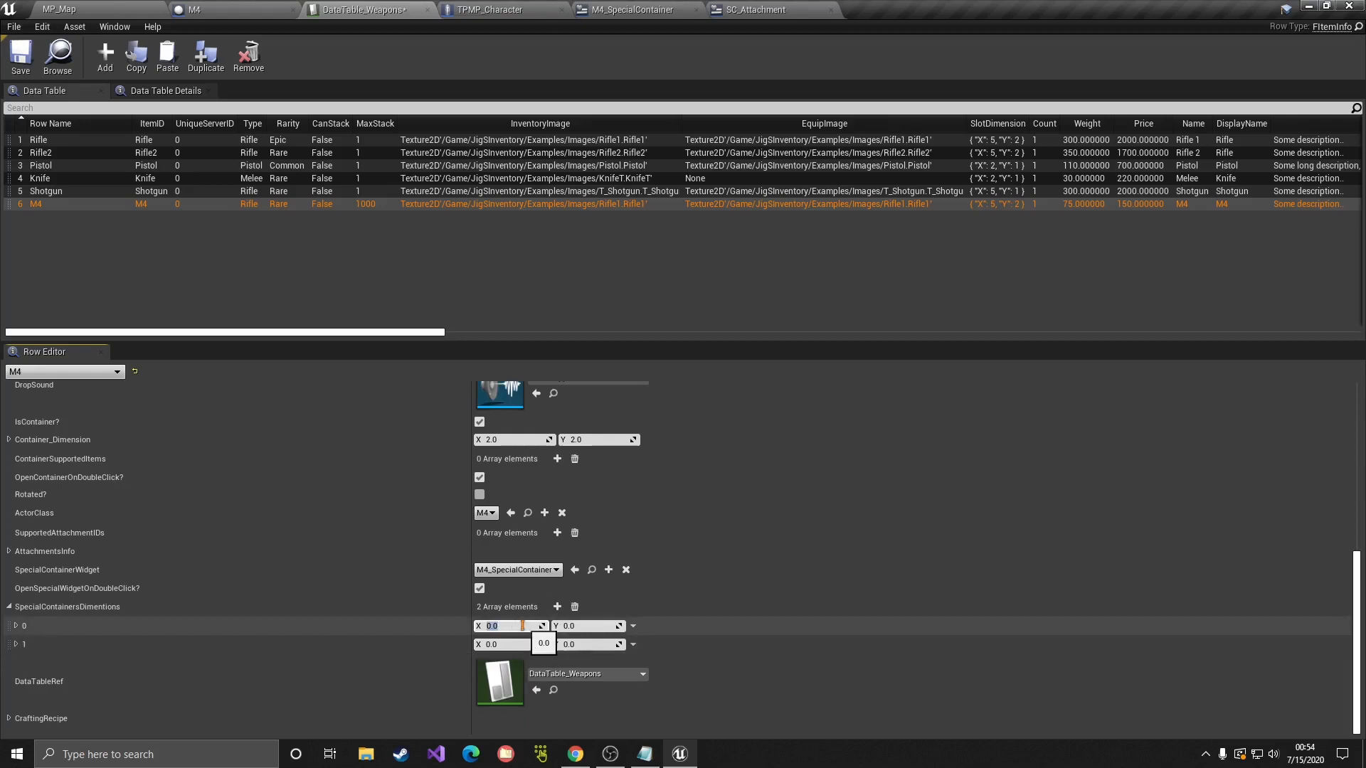
Step: Enter -1.0 for X and Y of SpecialContainersDimentions 0 and 1, then save DataTable_Weapons
click(425, 629)
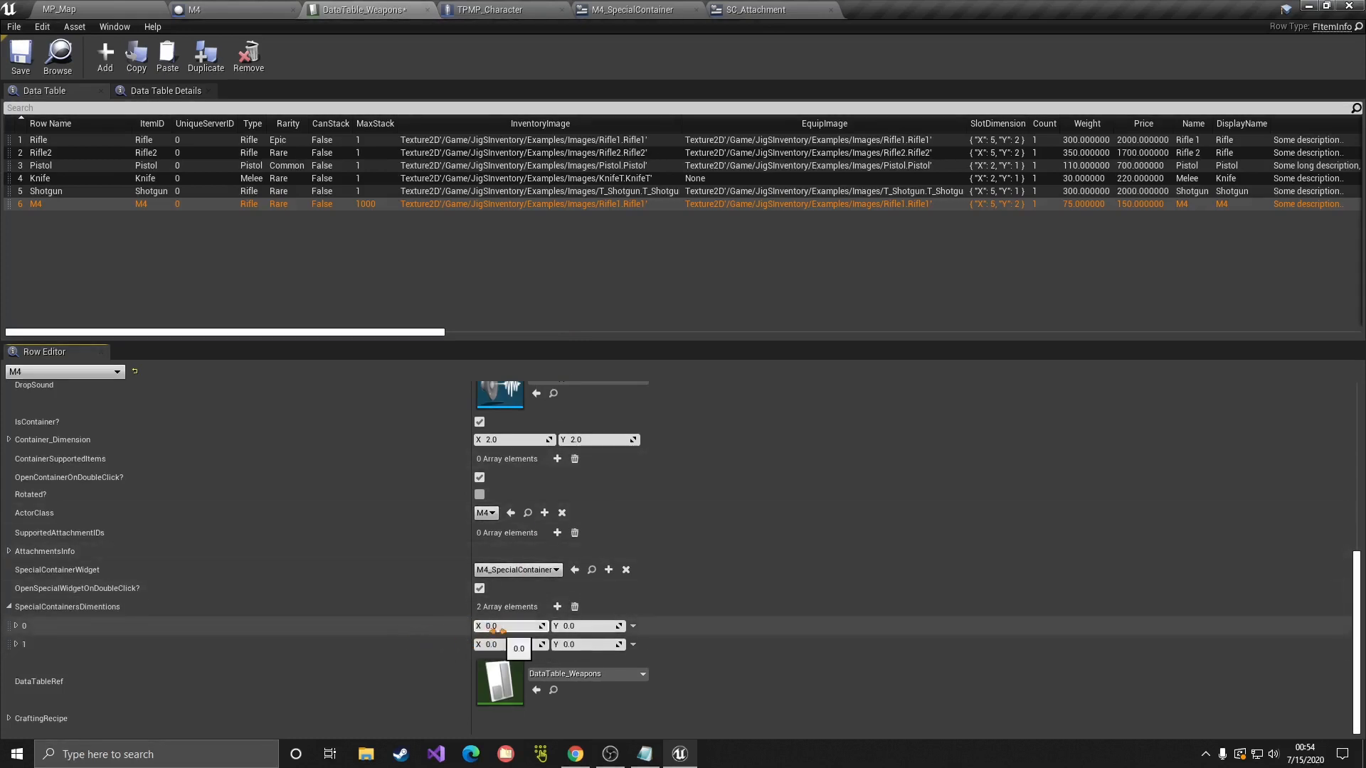
click(518, 623)
text(-1)
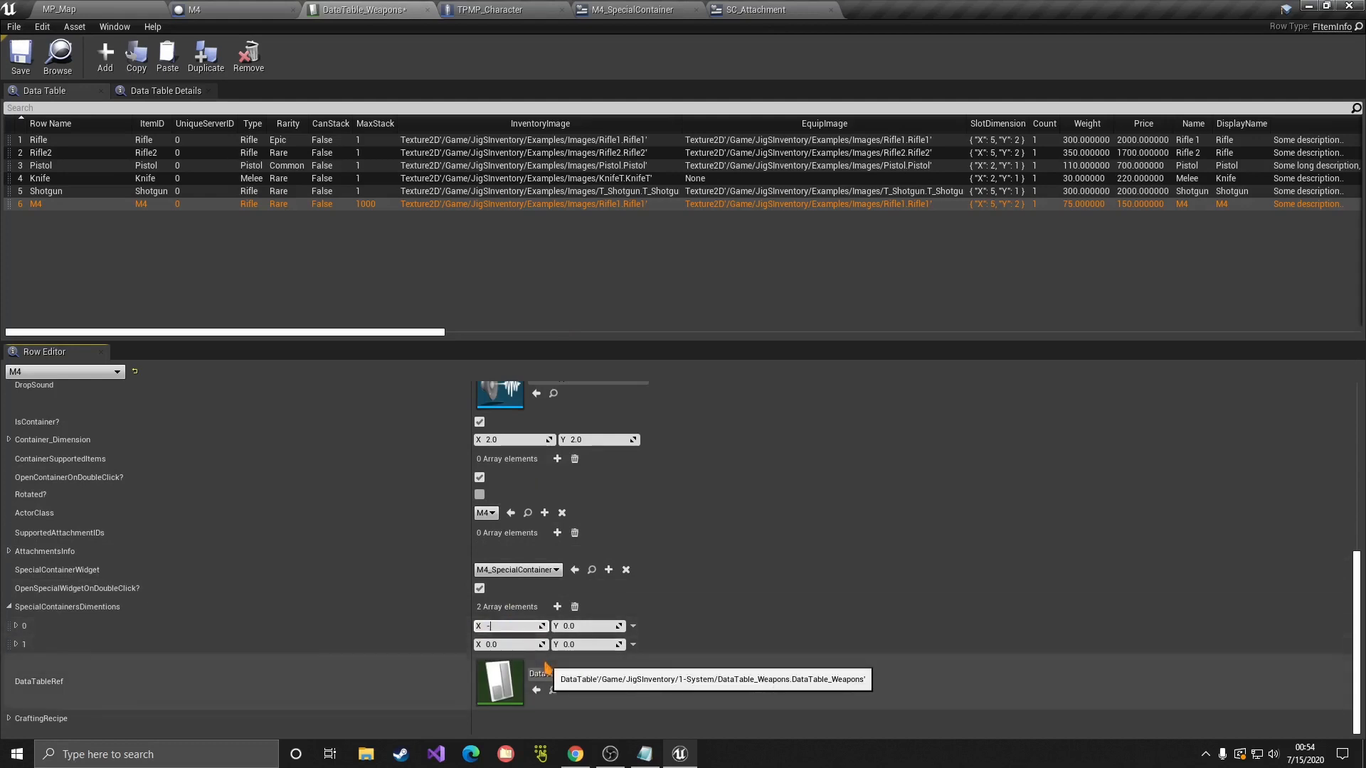
key(Tab)
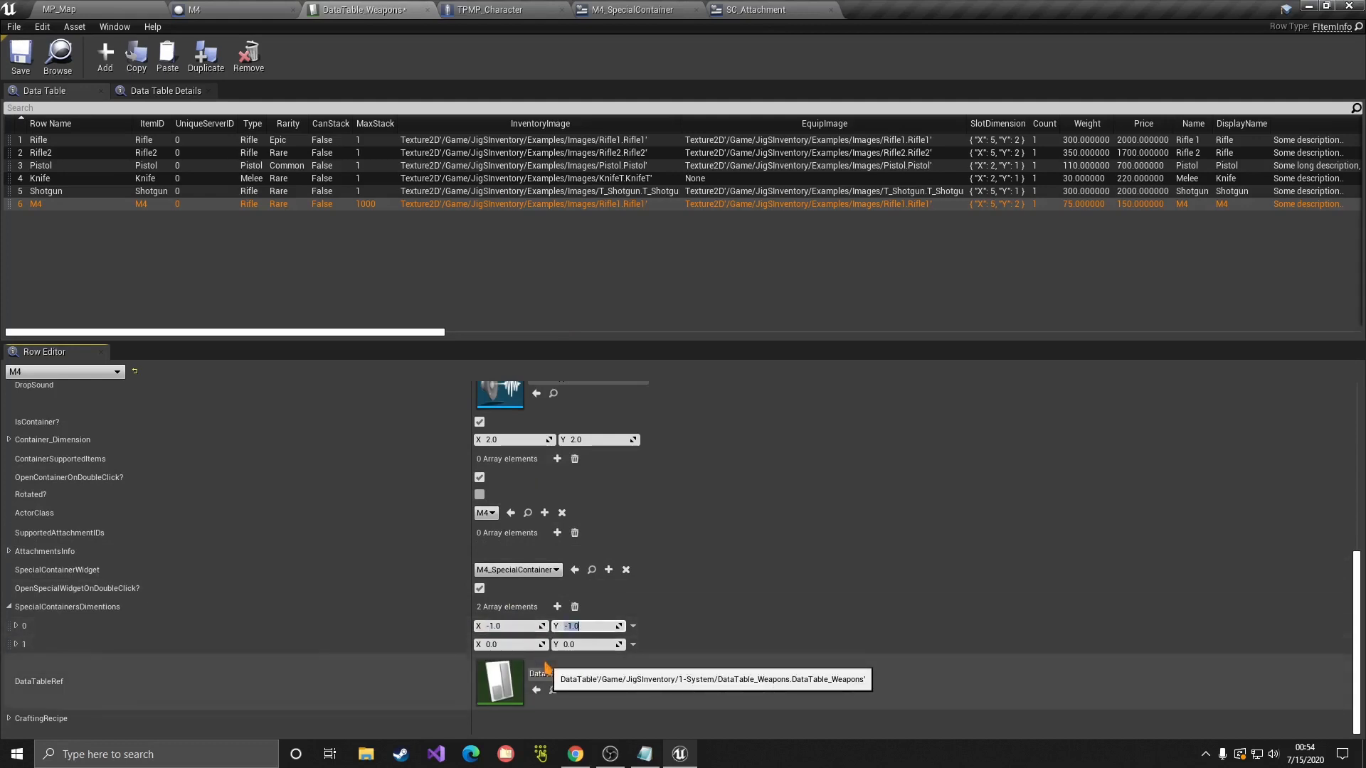
click(518, 628)
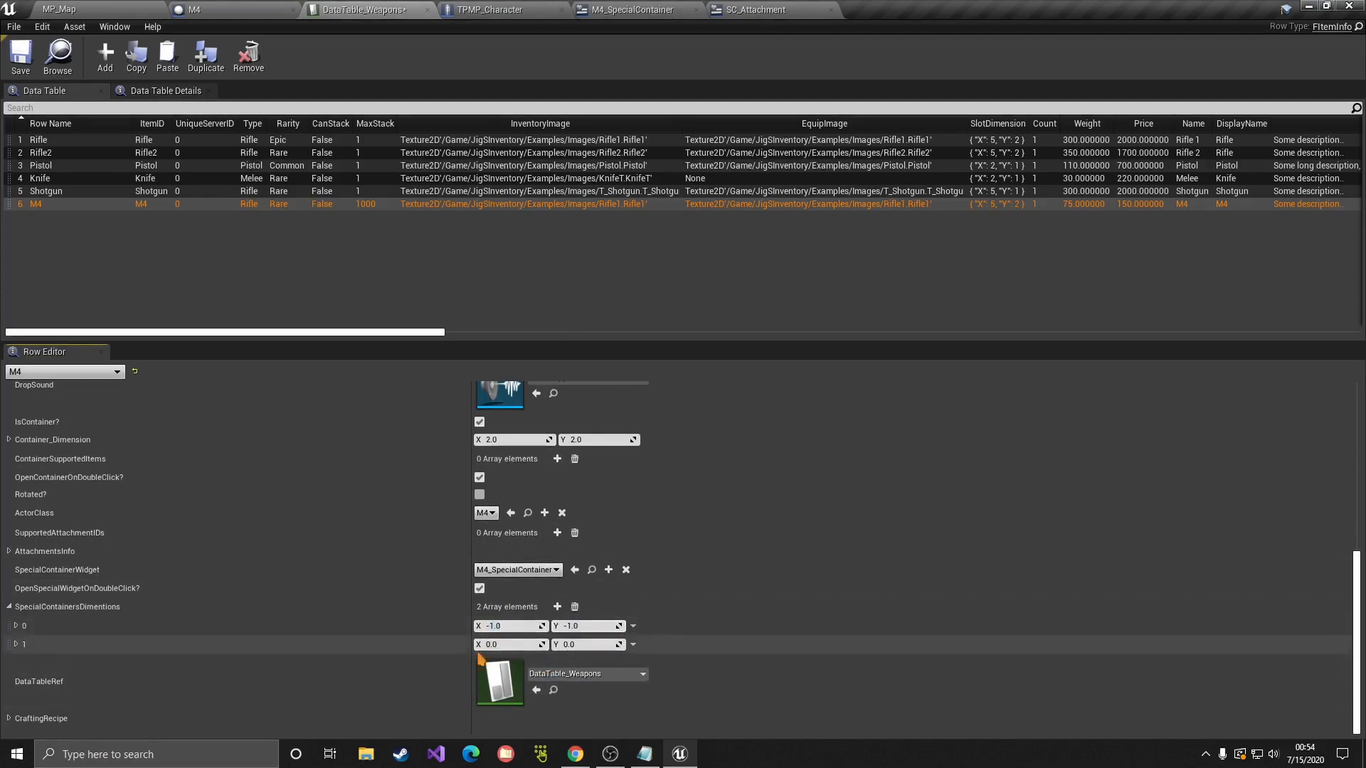
key(ctrl+v)
click(588, 646)
key(ctrl+v)
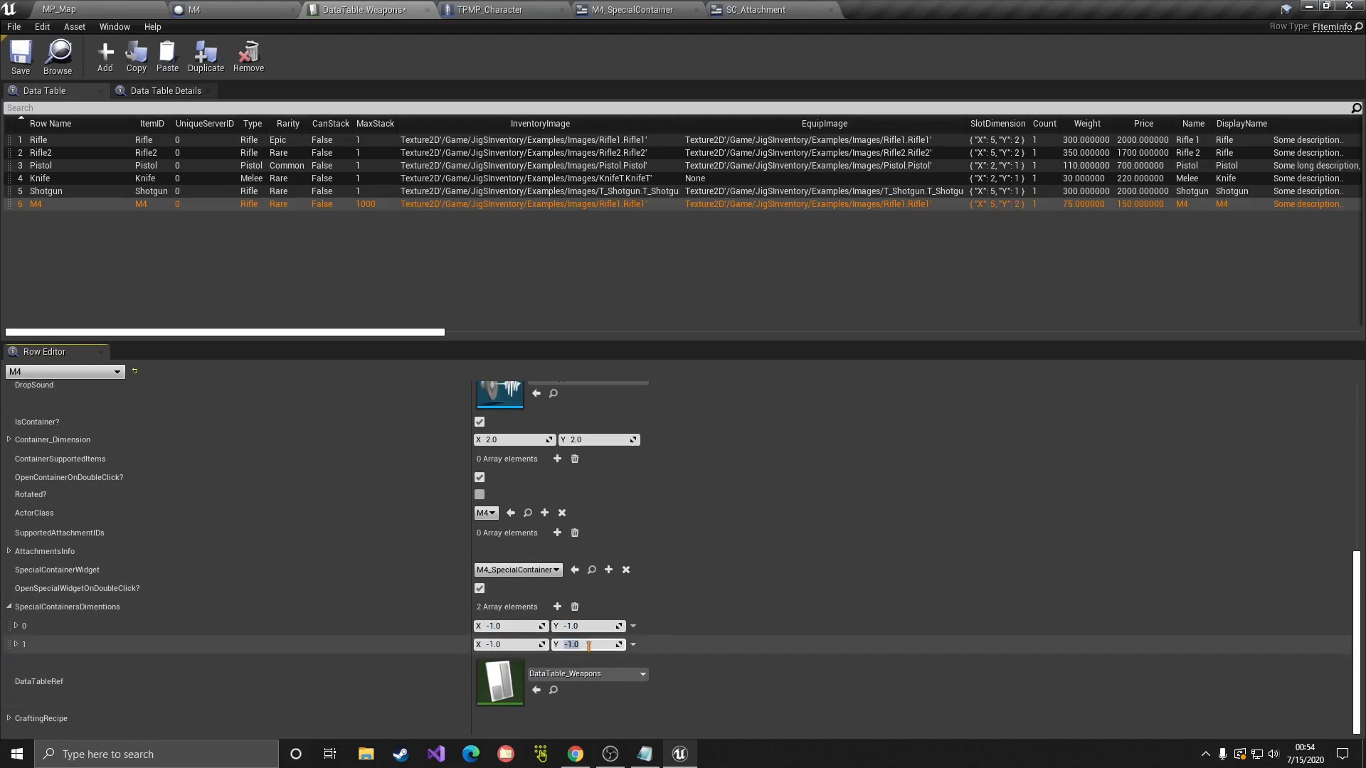
click(21, 57)
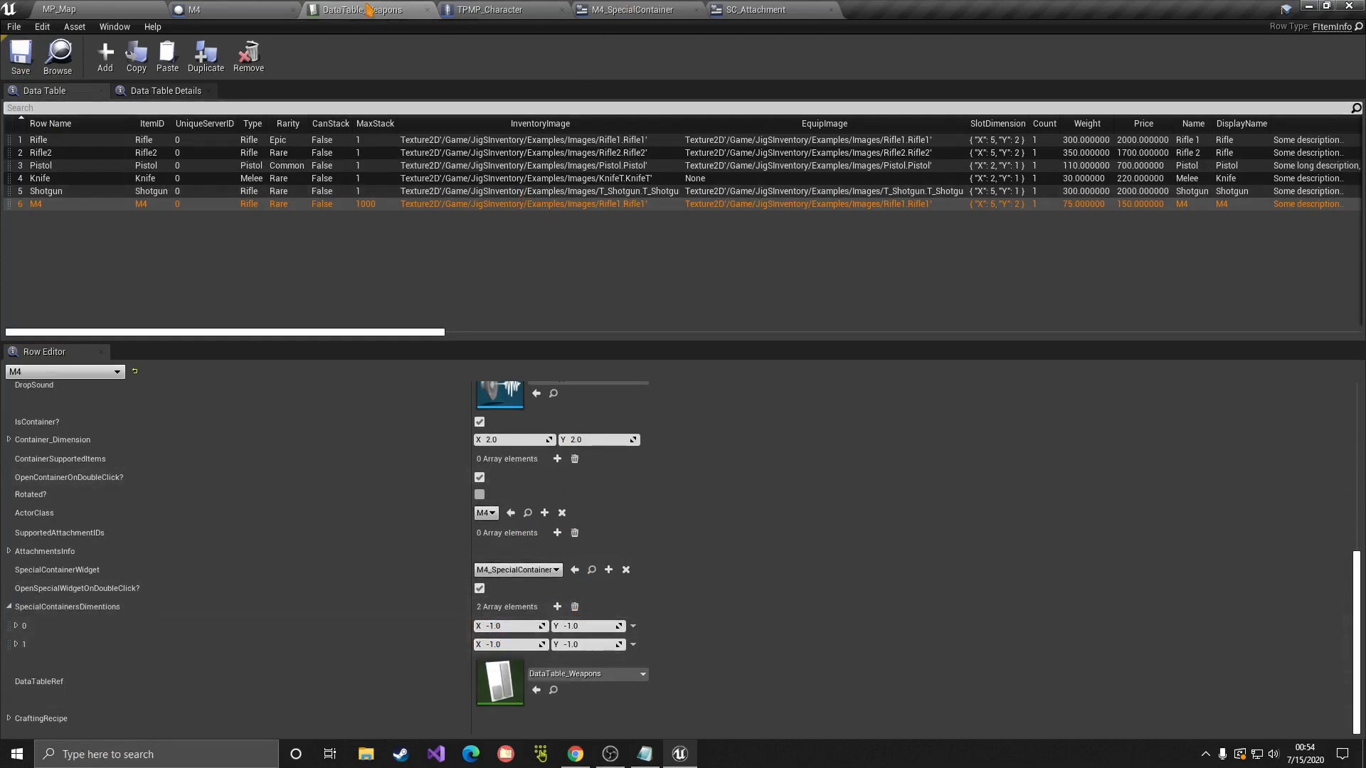
click(633, 9)
click(626, 288)
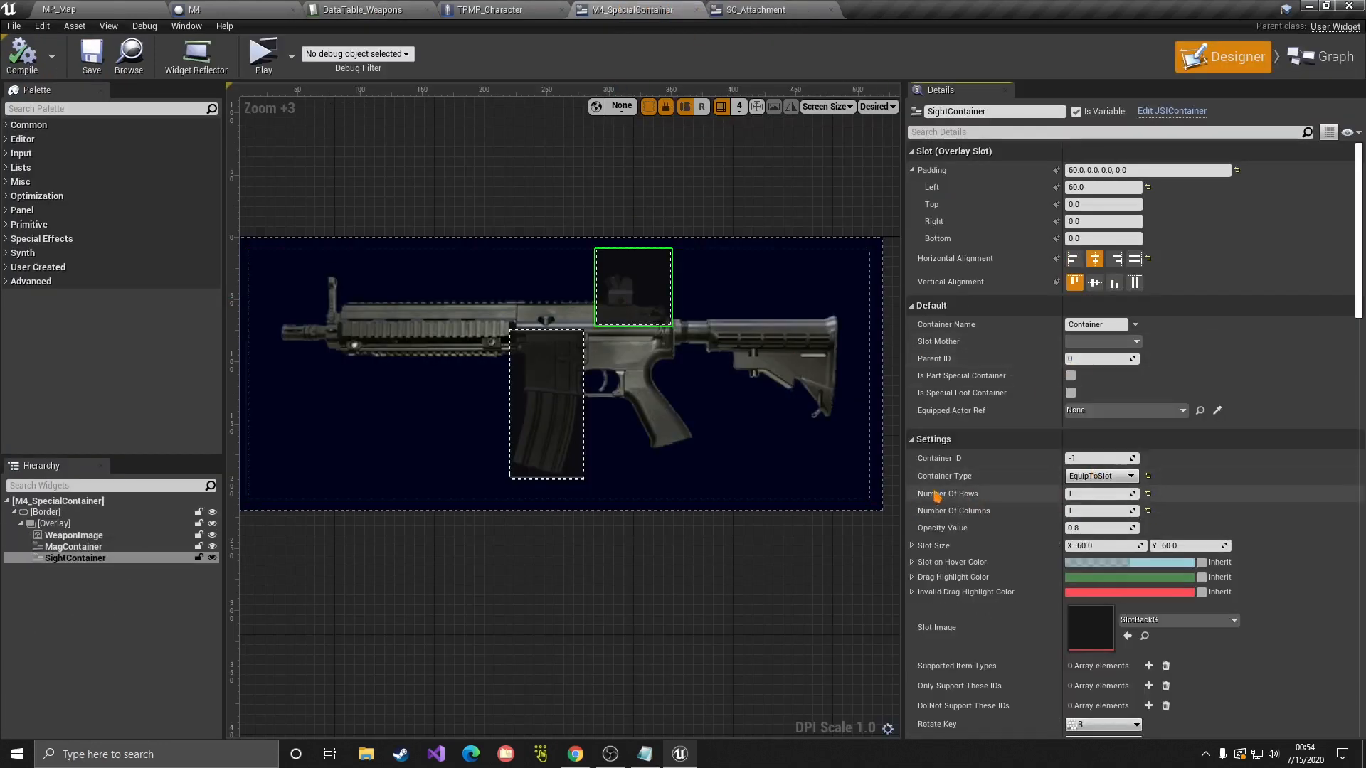
click(1099, 476)
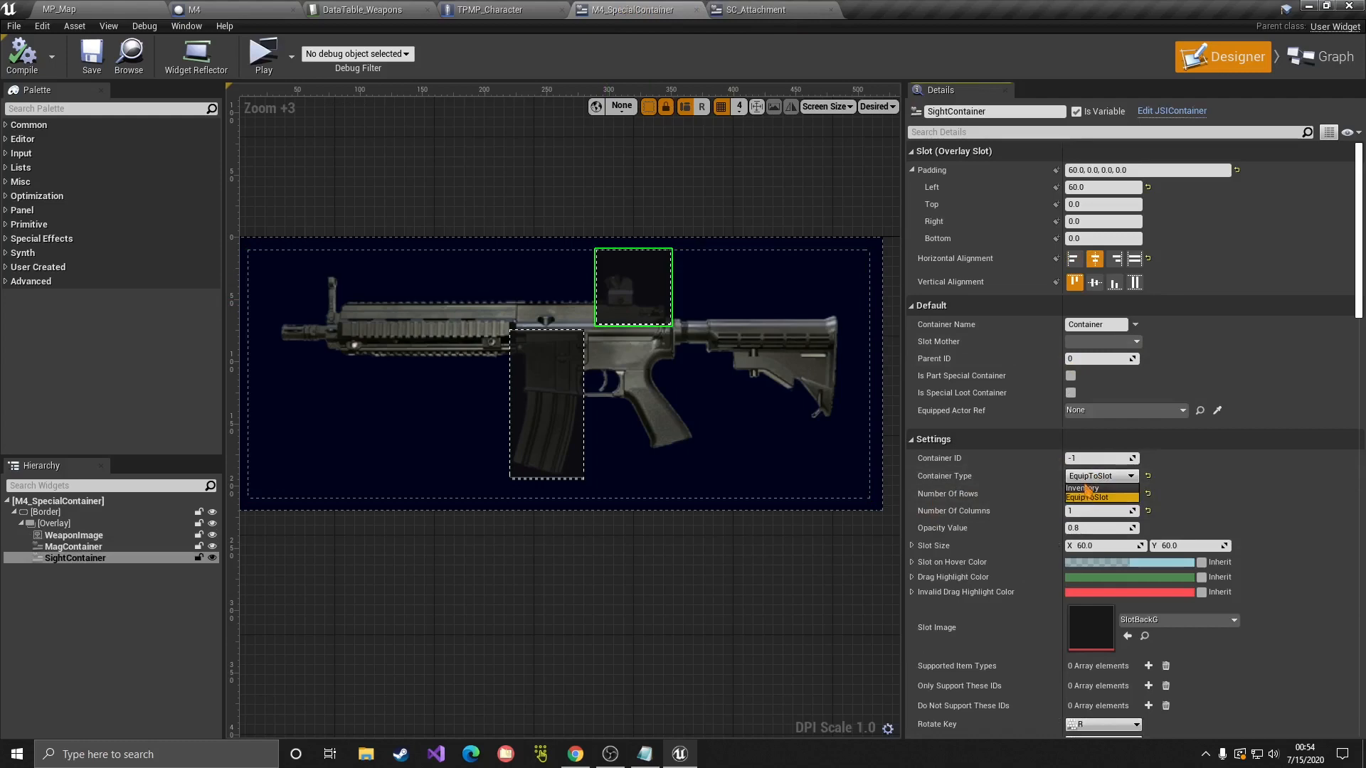
click(1082, 497)
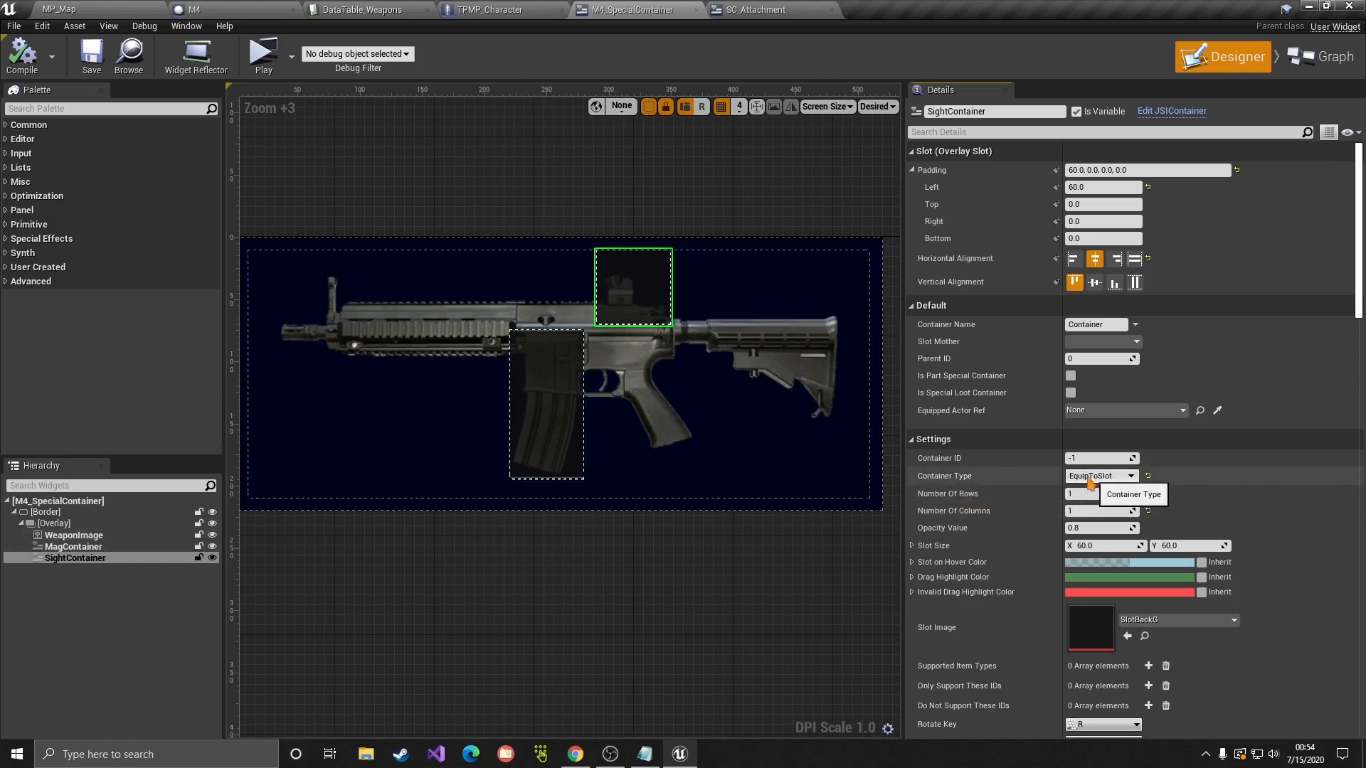
click(363, 10)
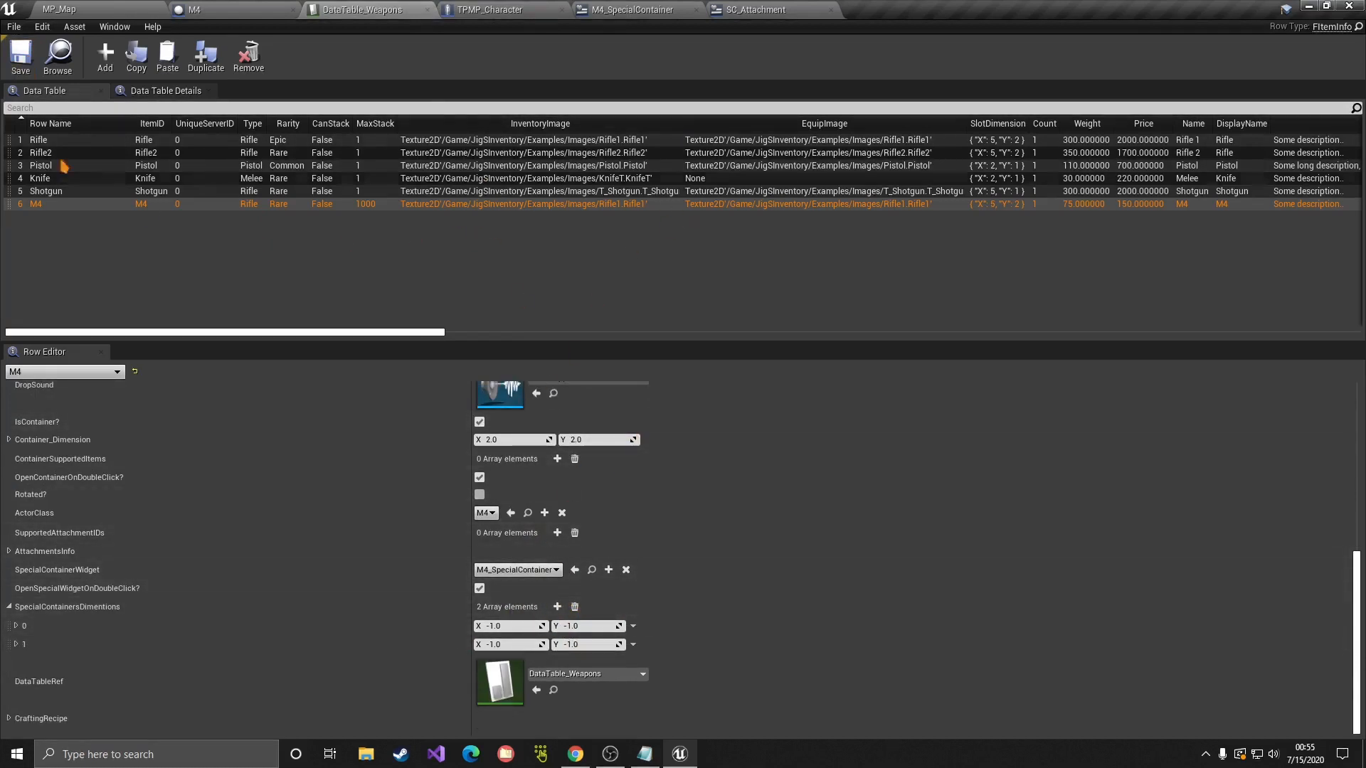
Step: Save the weapons table and browse from the M4 blueprint to its SK_SM_AR4_X skeletal mesh
click(20, 57)
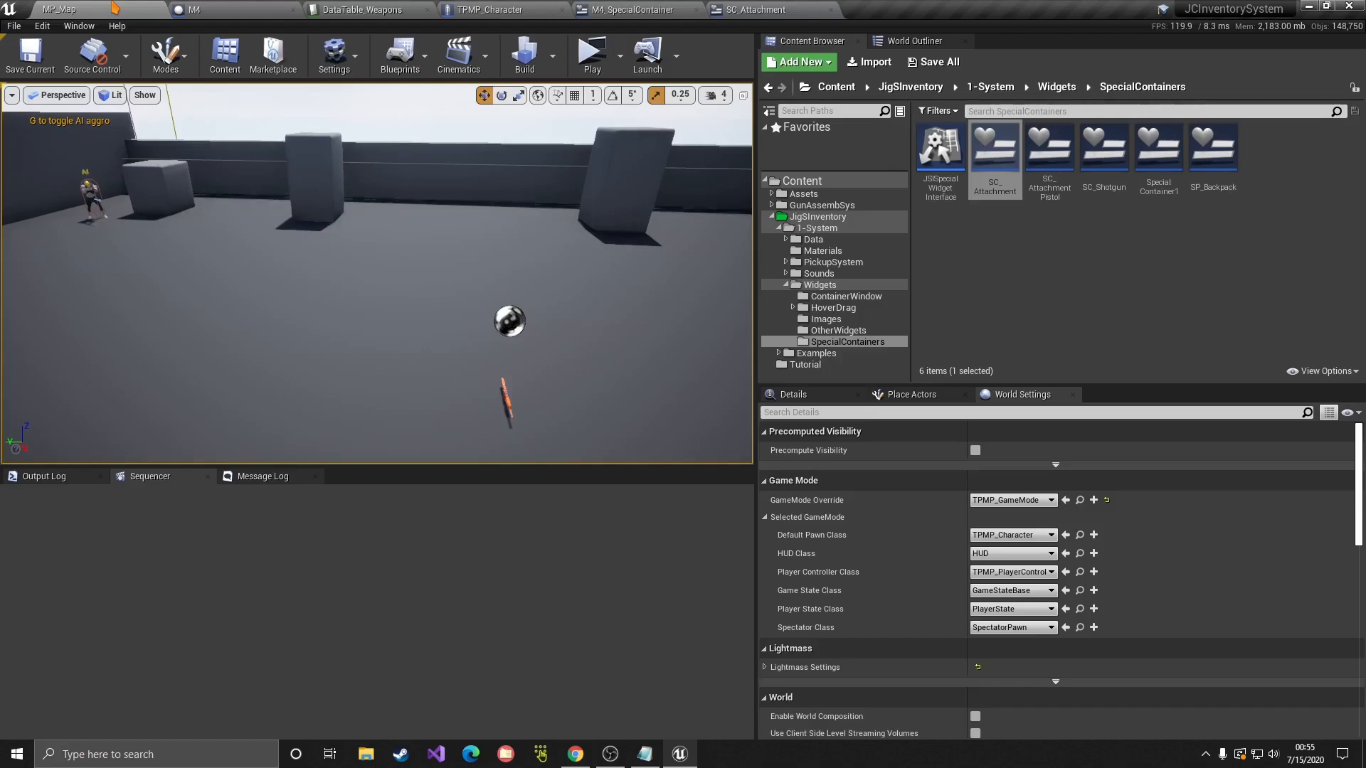
click(116, 7)
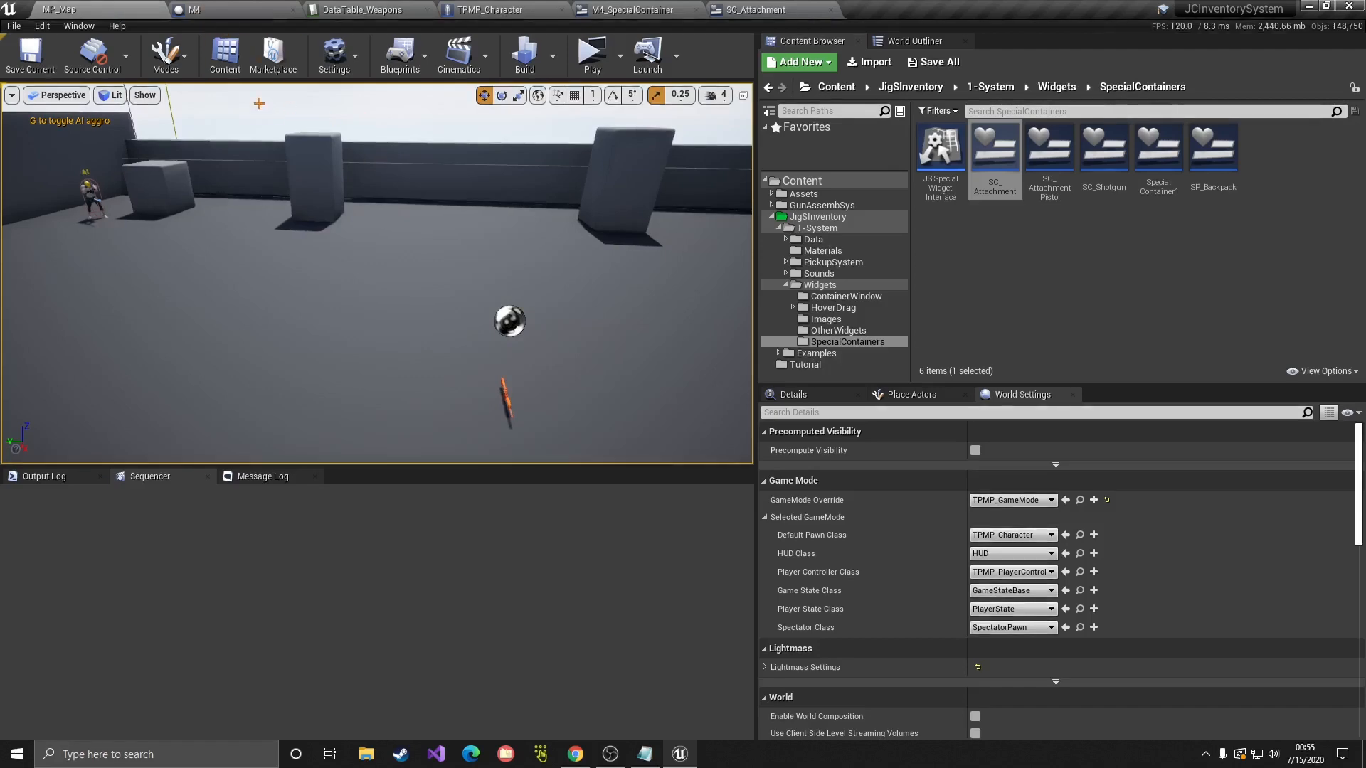
click(250, 10)
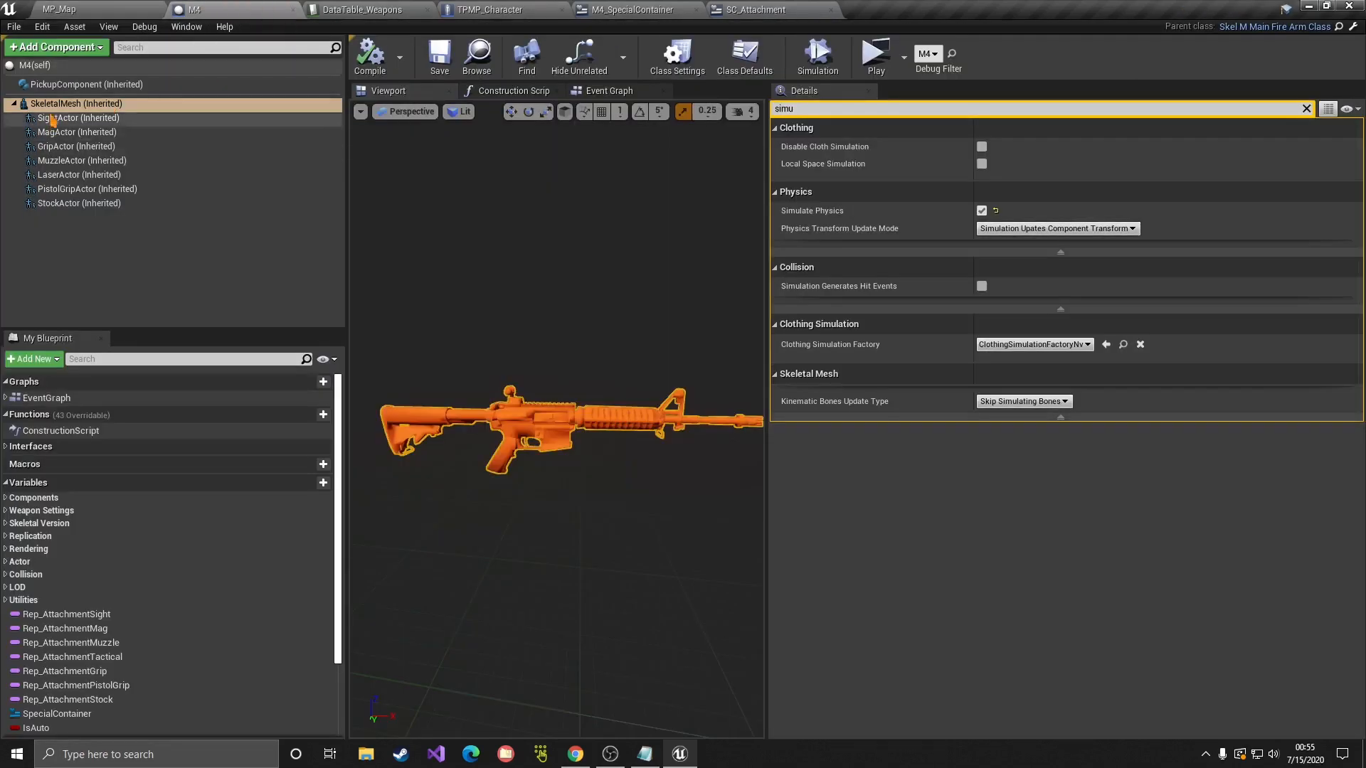
click(1306, 108)
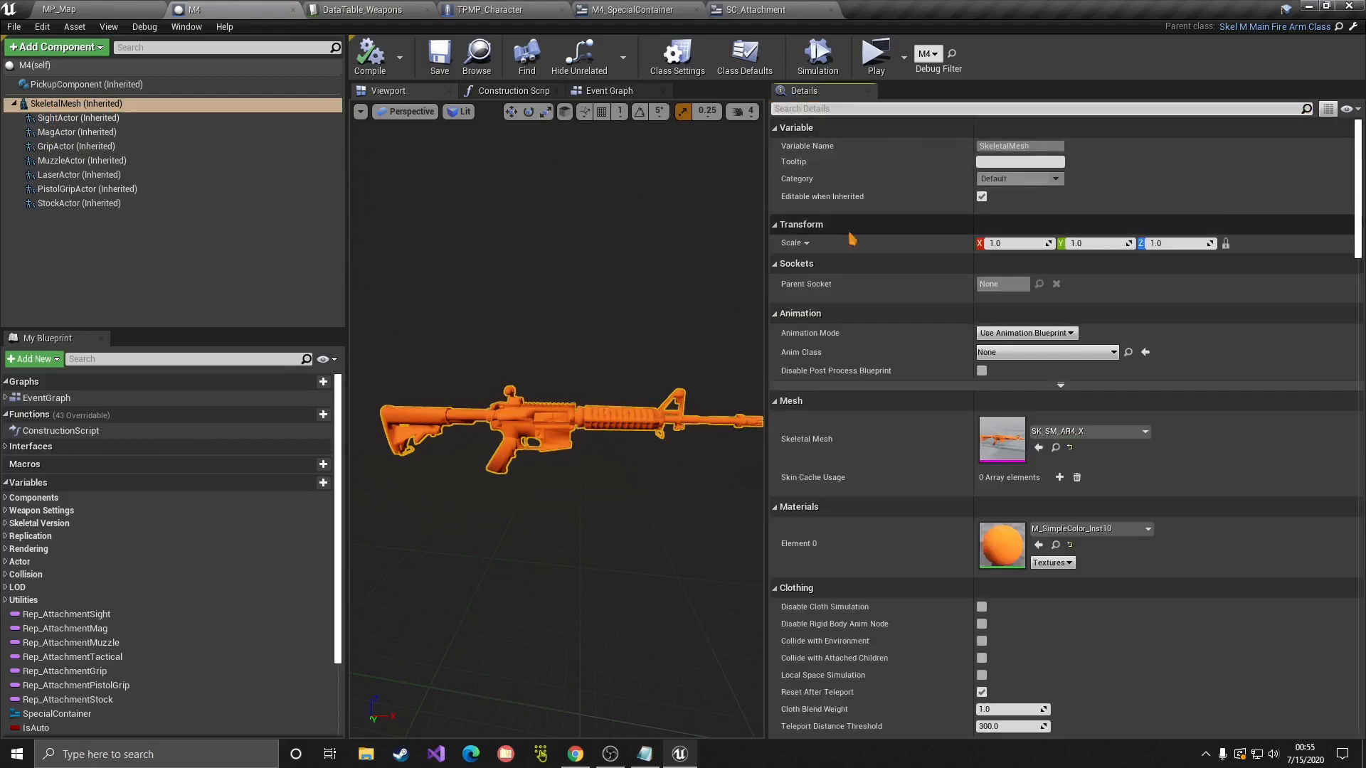
click(1056, 447)
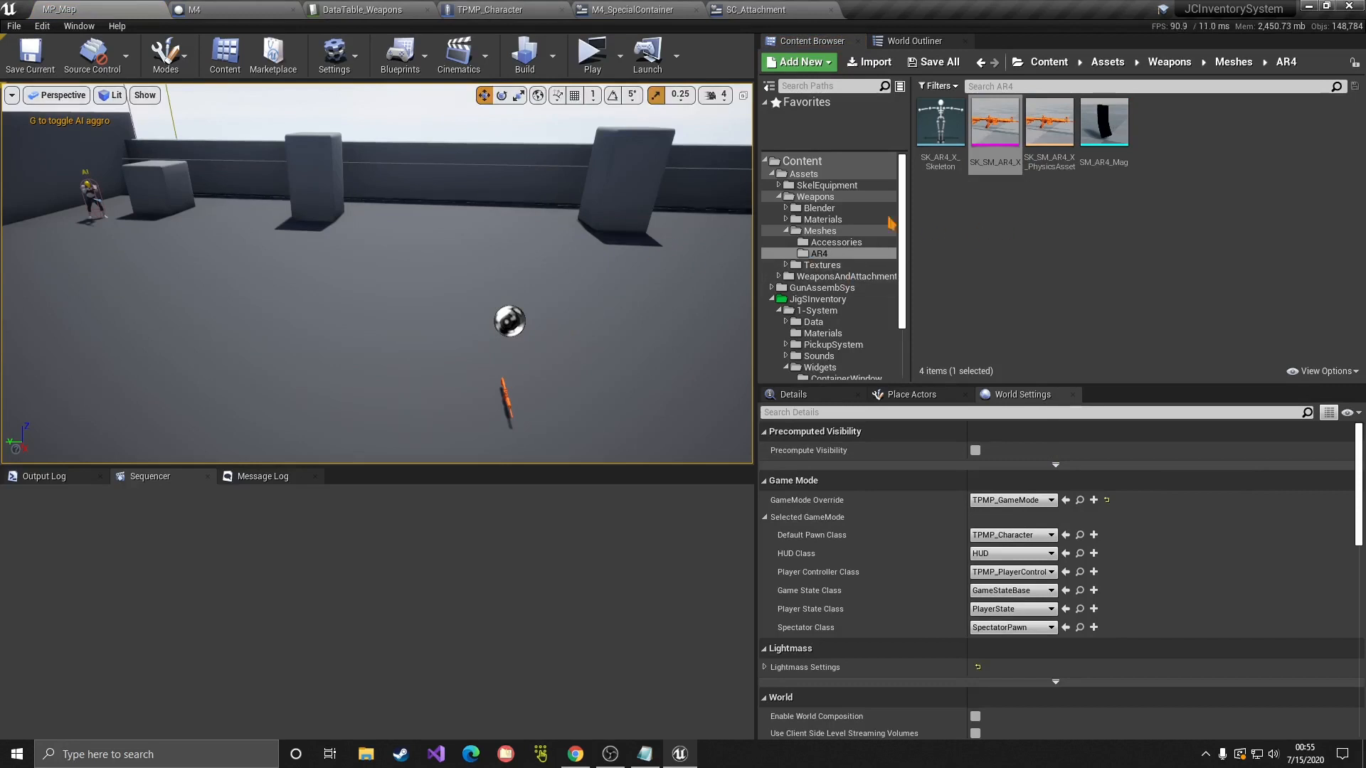
Step: Search all content for the T4 sight mesh and inspect it in the mesh editor
click(773, 174)
click(802, 162)
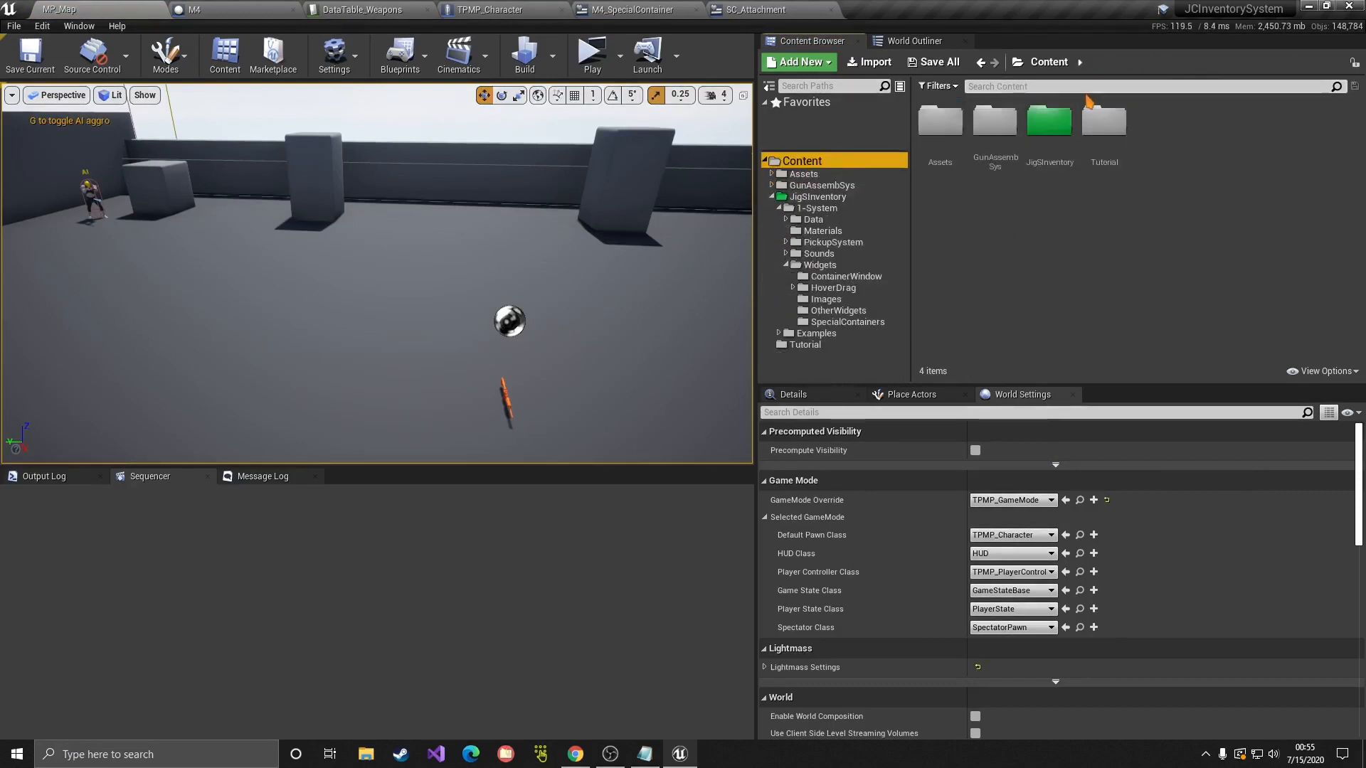
click(1084, 88)
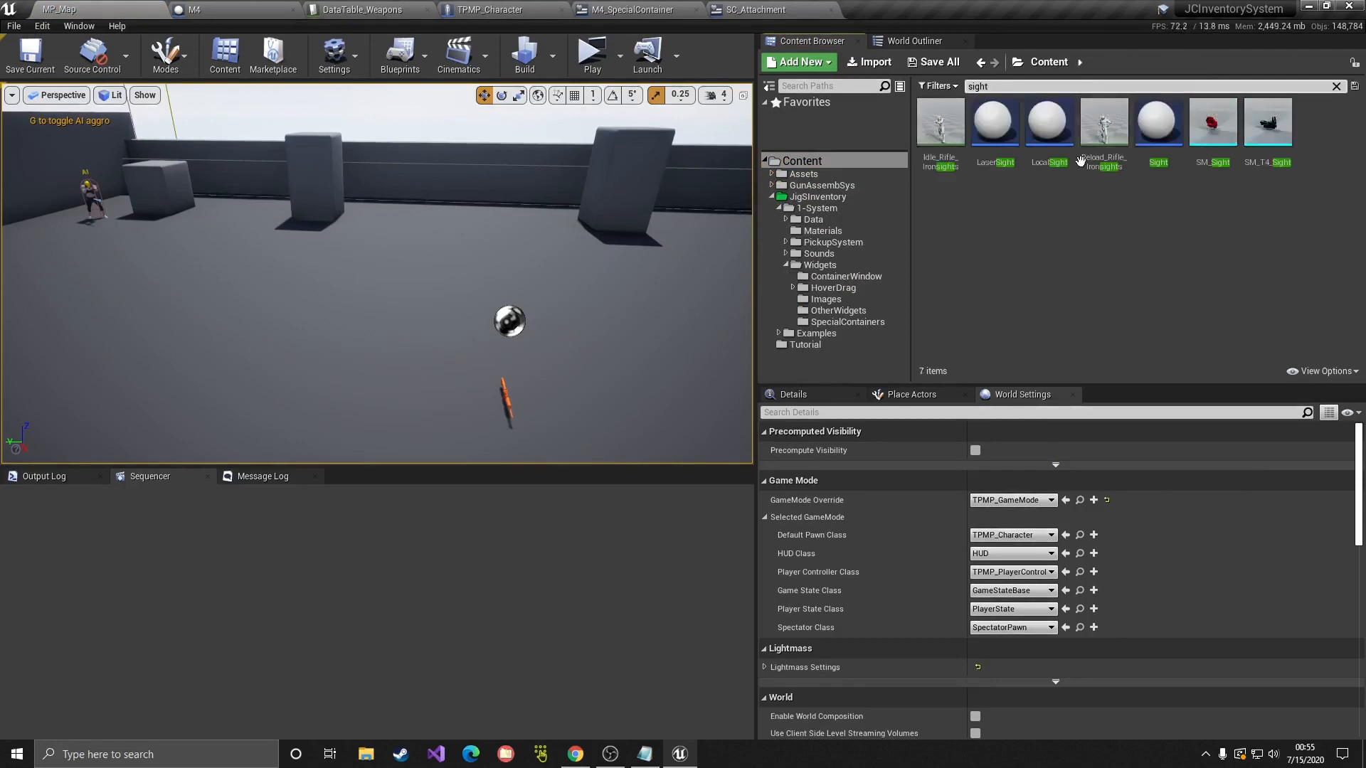
click(1264, 165)
double_click(1265, 165)
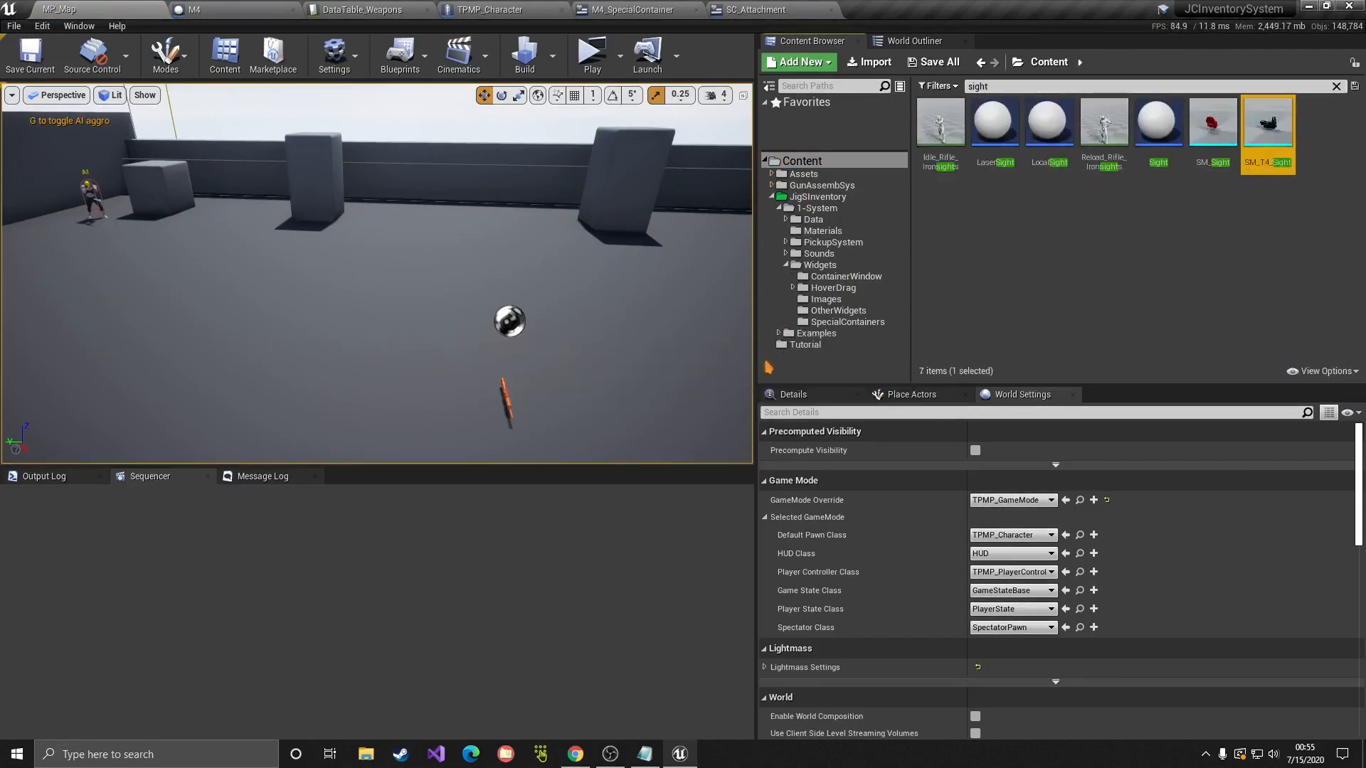
right_drag(408, 399, 613, 412)
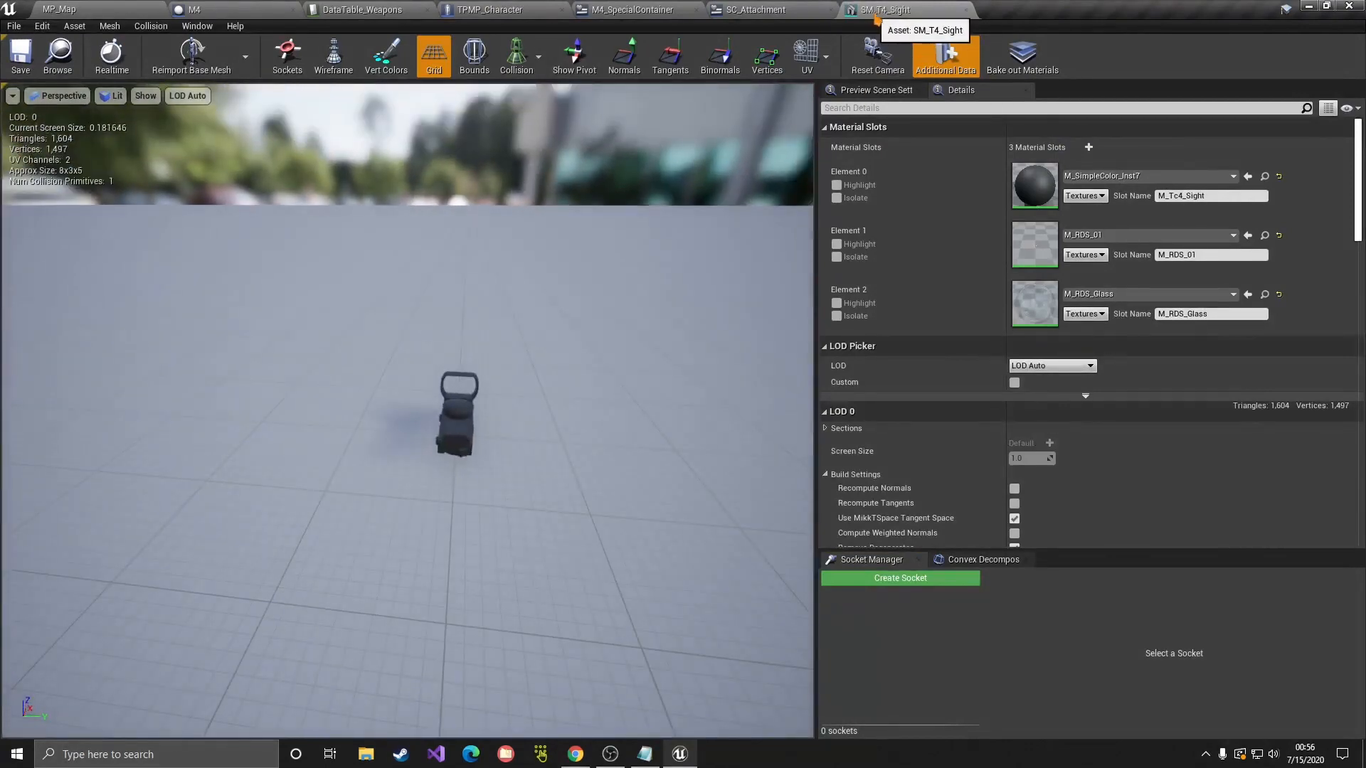
click(965, 9)
click(106, 9)
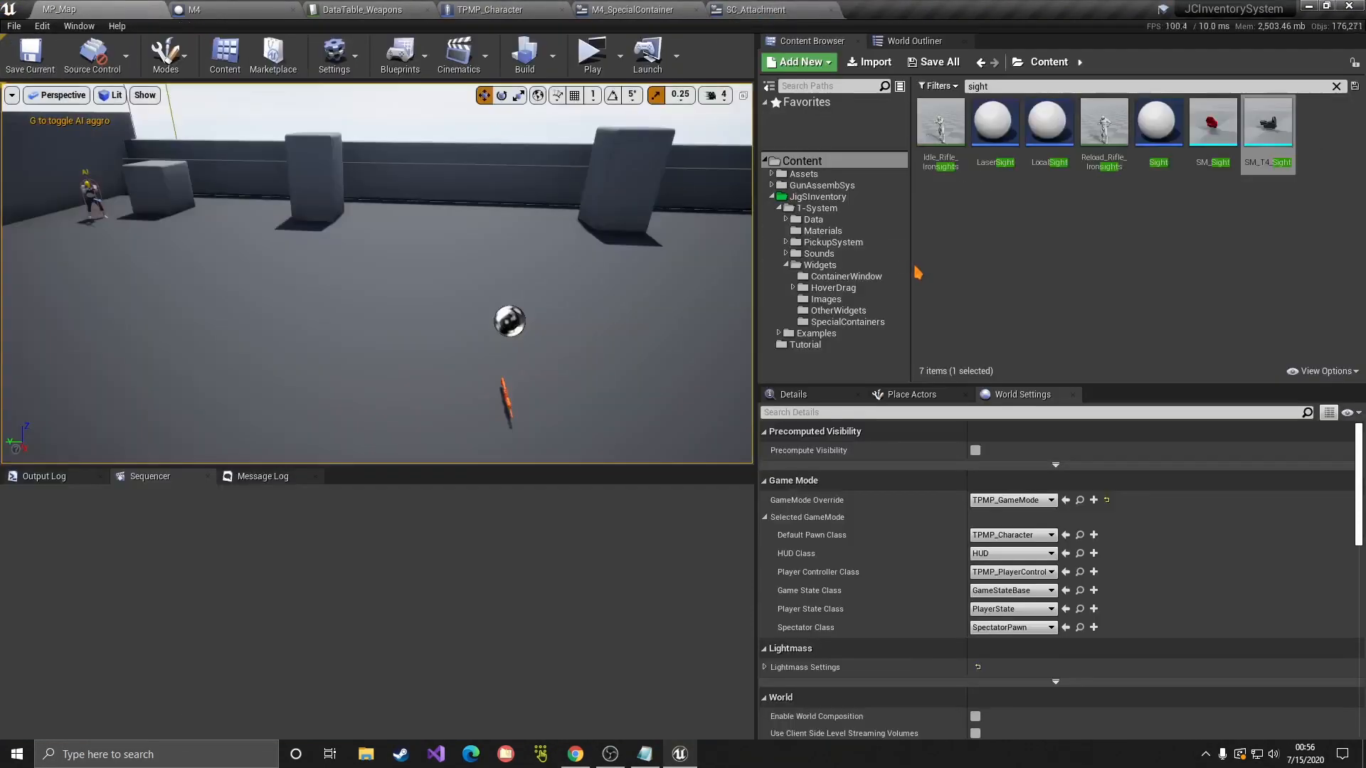
Step: Copy the Sight pickup from SimplePickups/StaticMeshPickups/ATTACHMENTS into the Tutorial folder
click(772, 196)
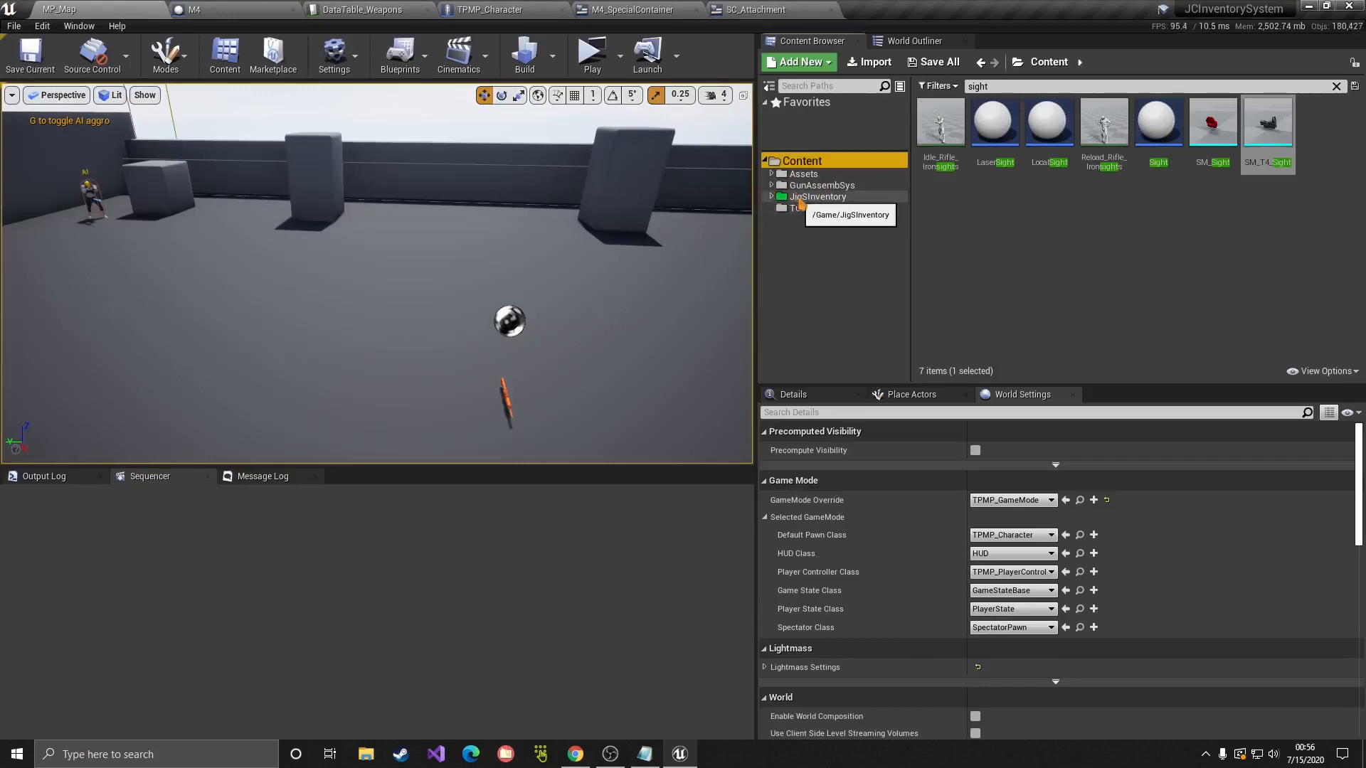
click(807, 197)
click(805, 211)
click(837, 198)
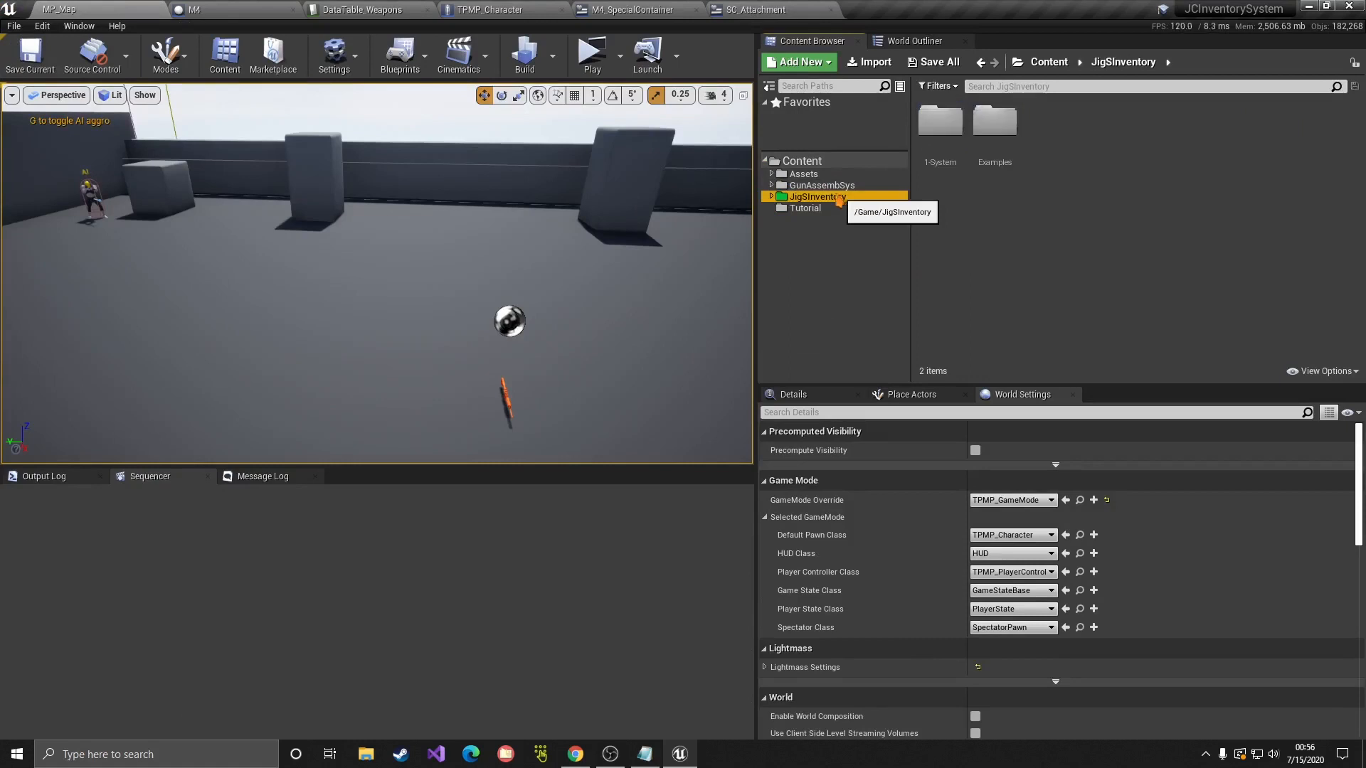
double_click(996, 164)
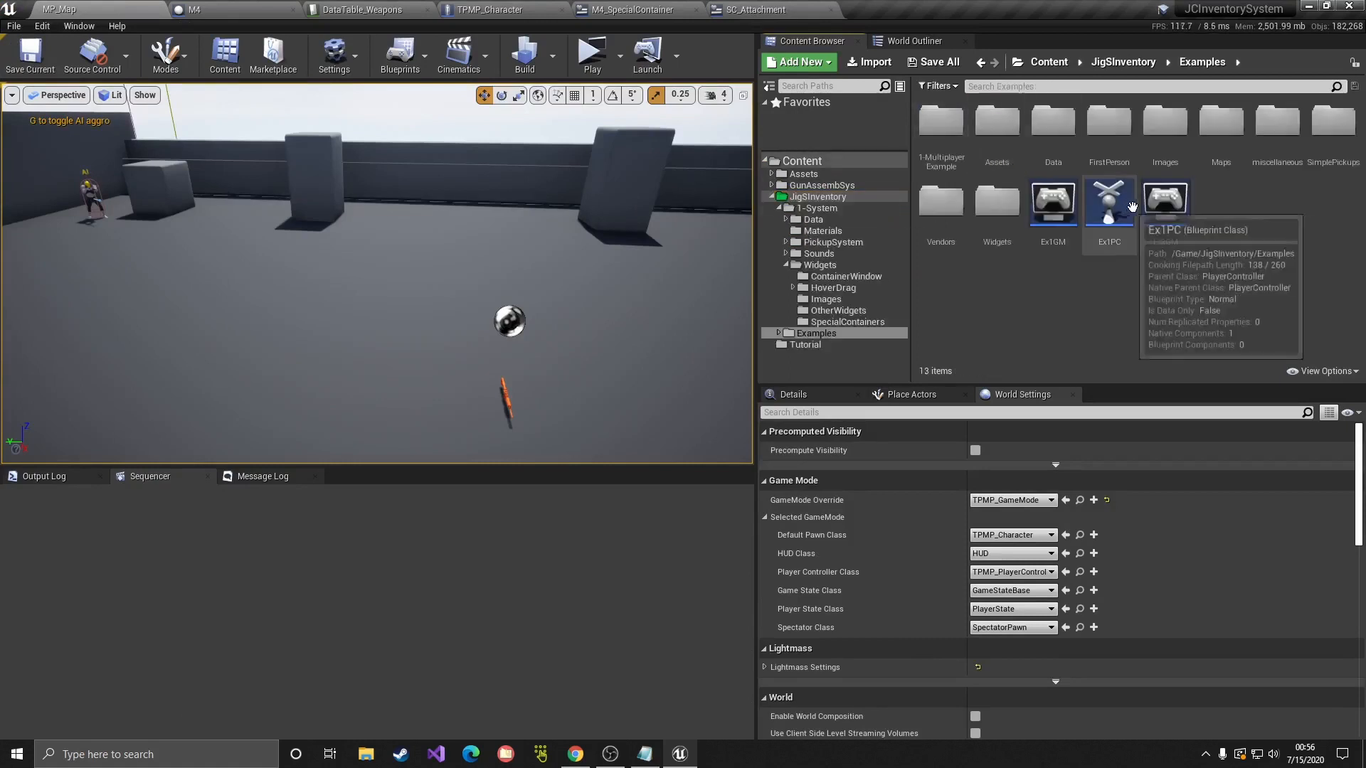
double_click(1311, 169)
double_click(994, 122)
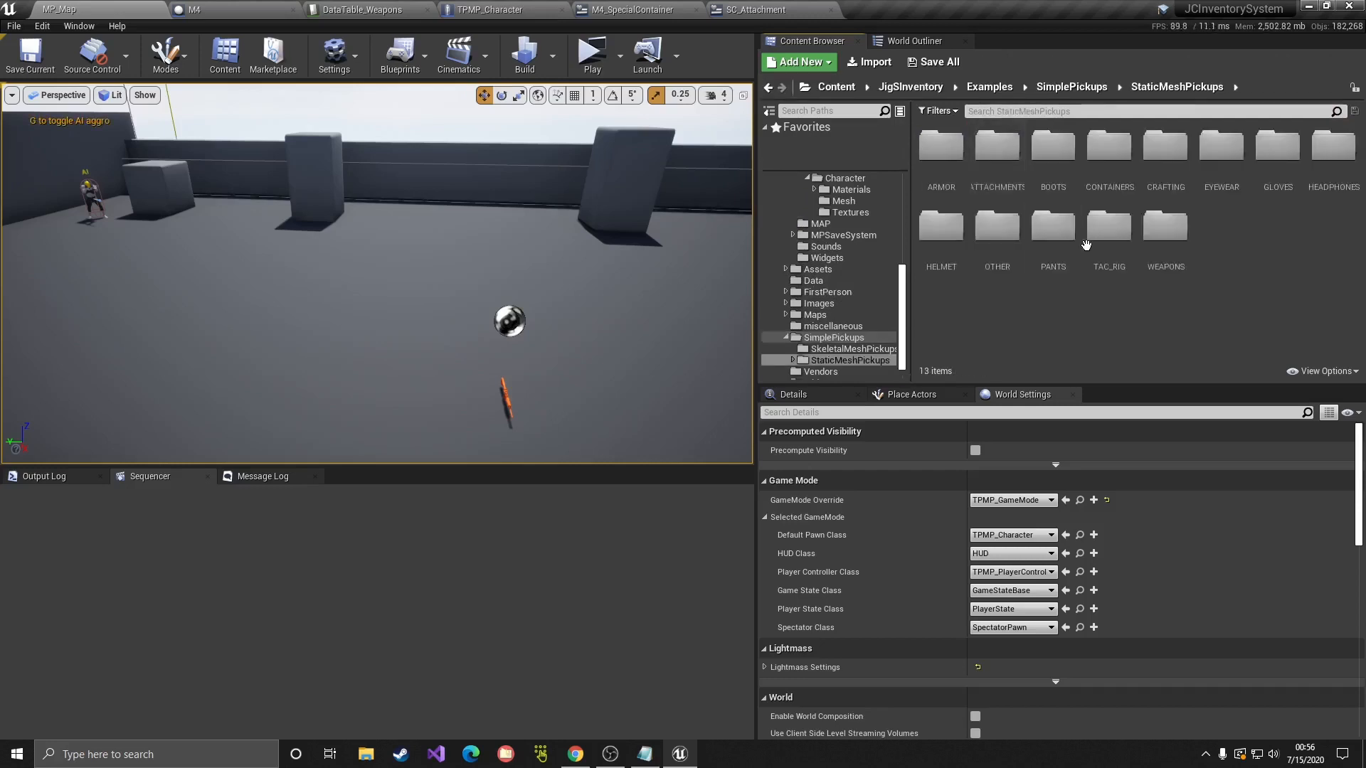
double_click(1000, 178)
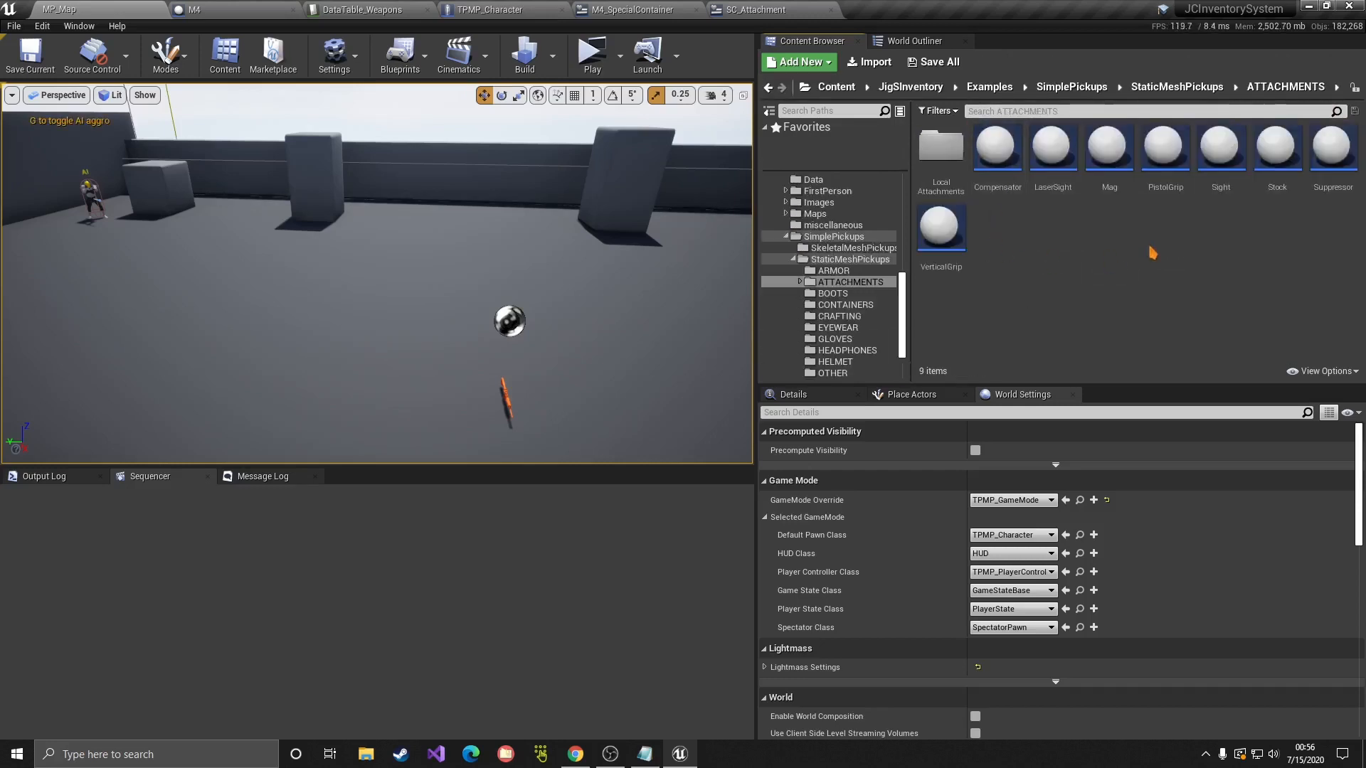
click(1229, 187)
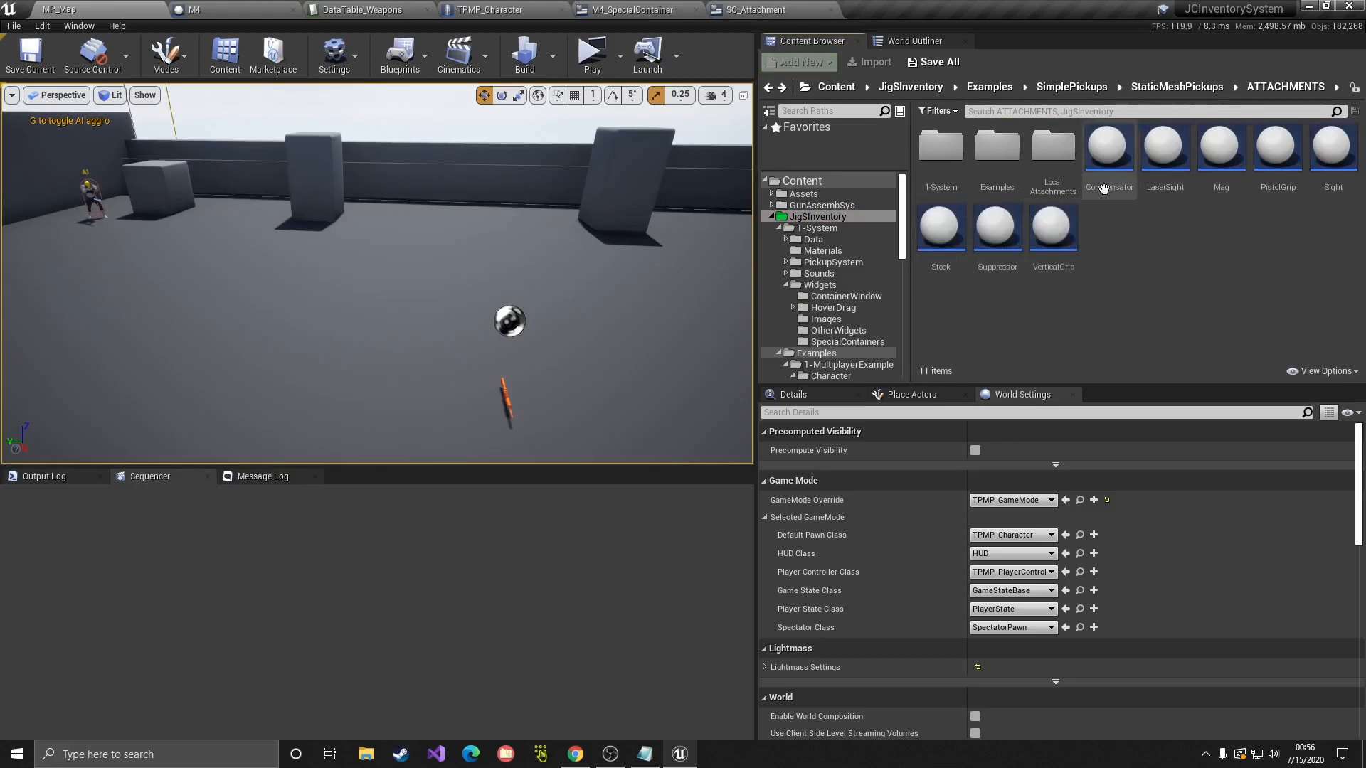
click(1327, 200)
drag(1327, 210, 822, 377)
click(853, 414)
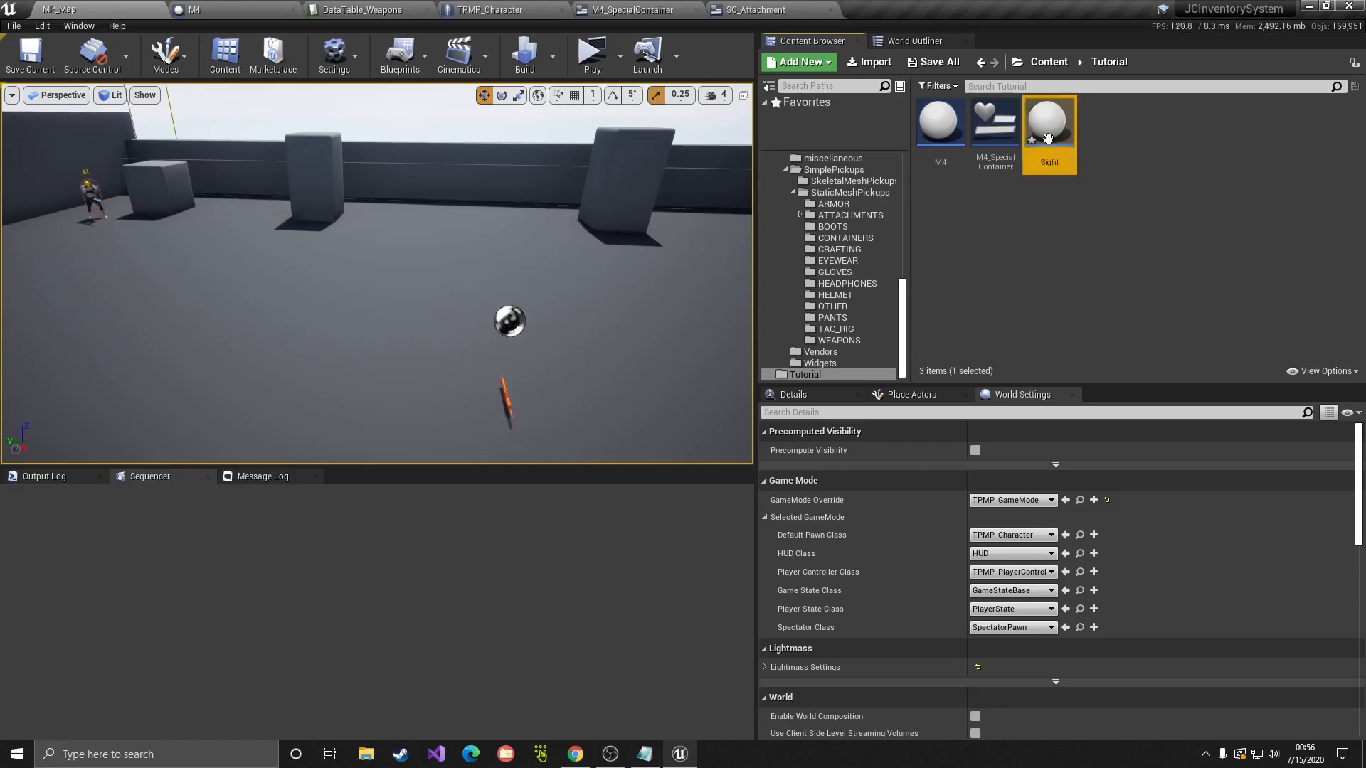
Step: Finish naming the copied Sight blueprint NewSight and open it in the Blueprint editor
mouse_move(1066, 171)
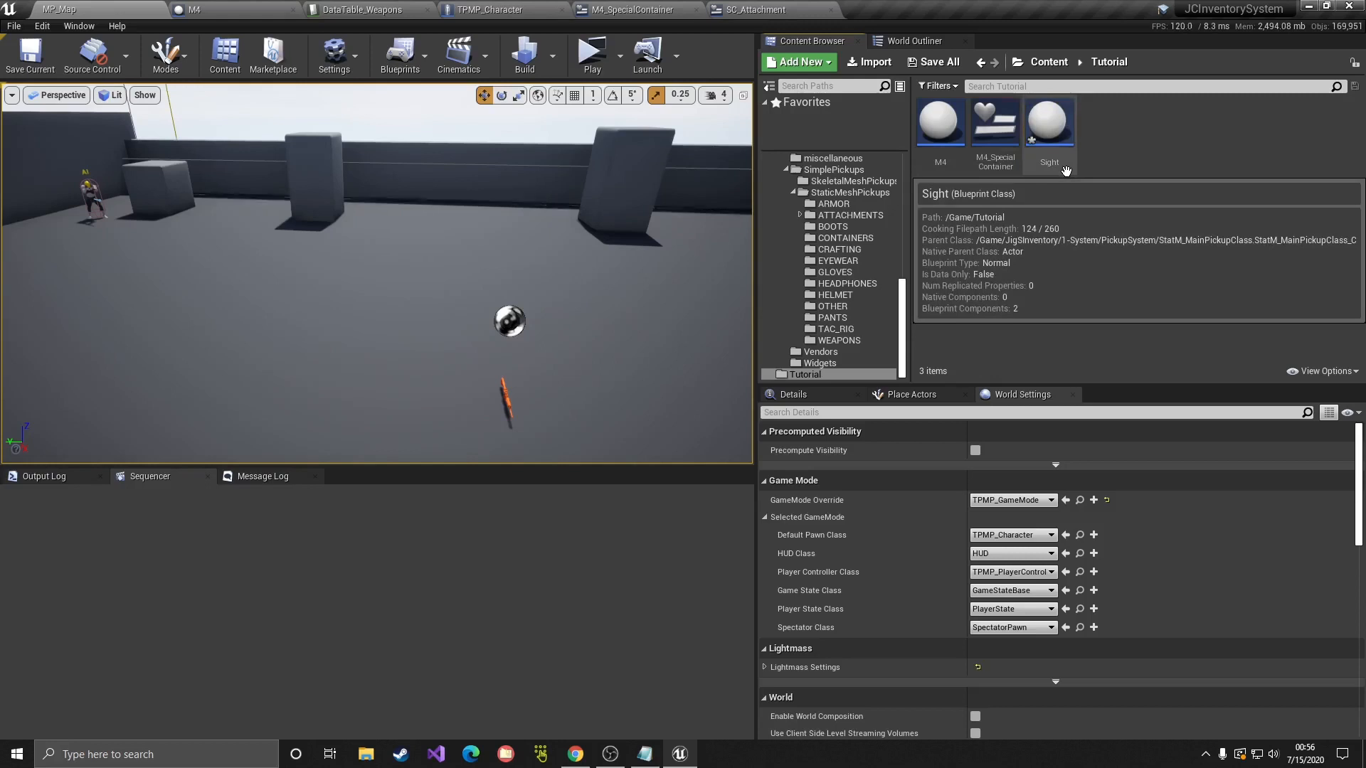
right_click(941, 164)
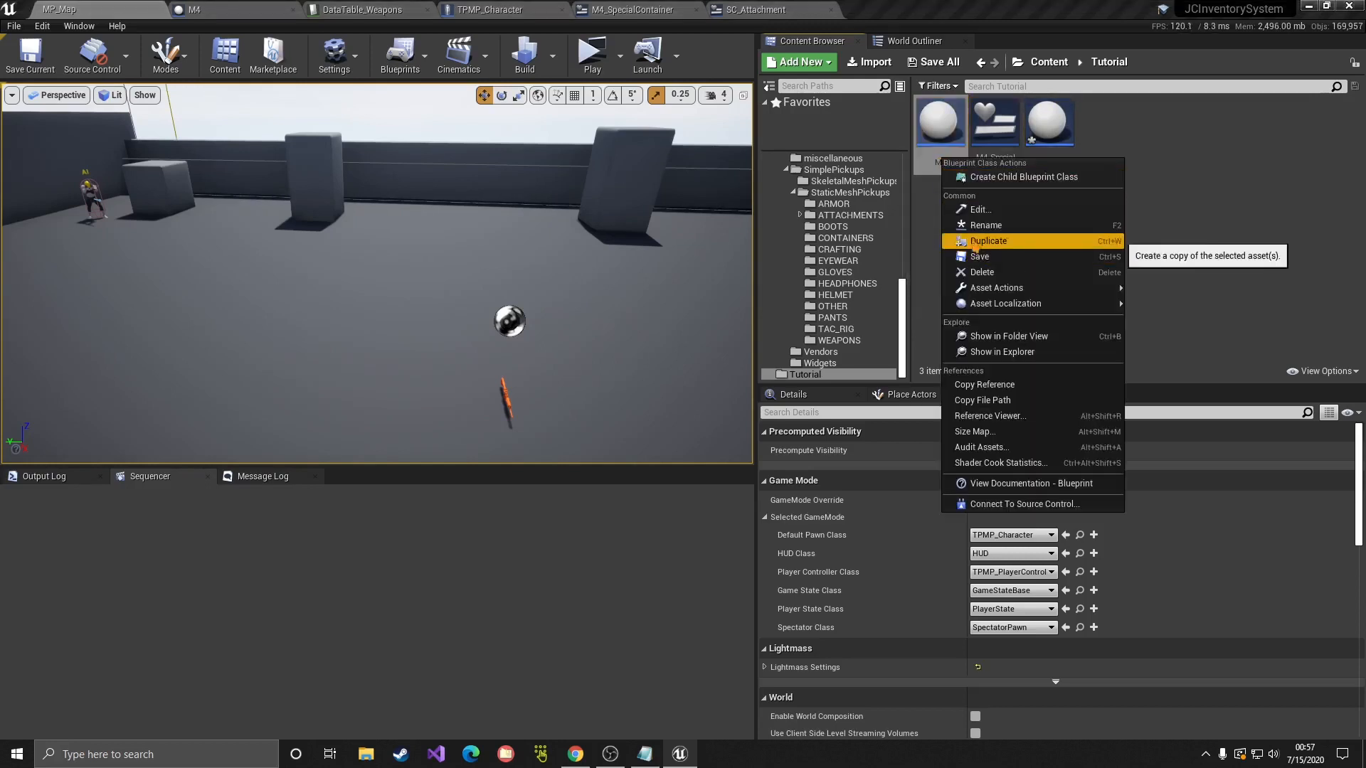
click(1230, 168)
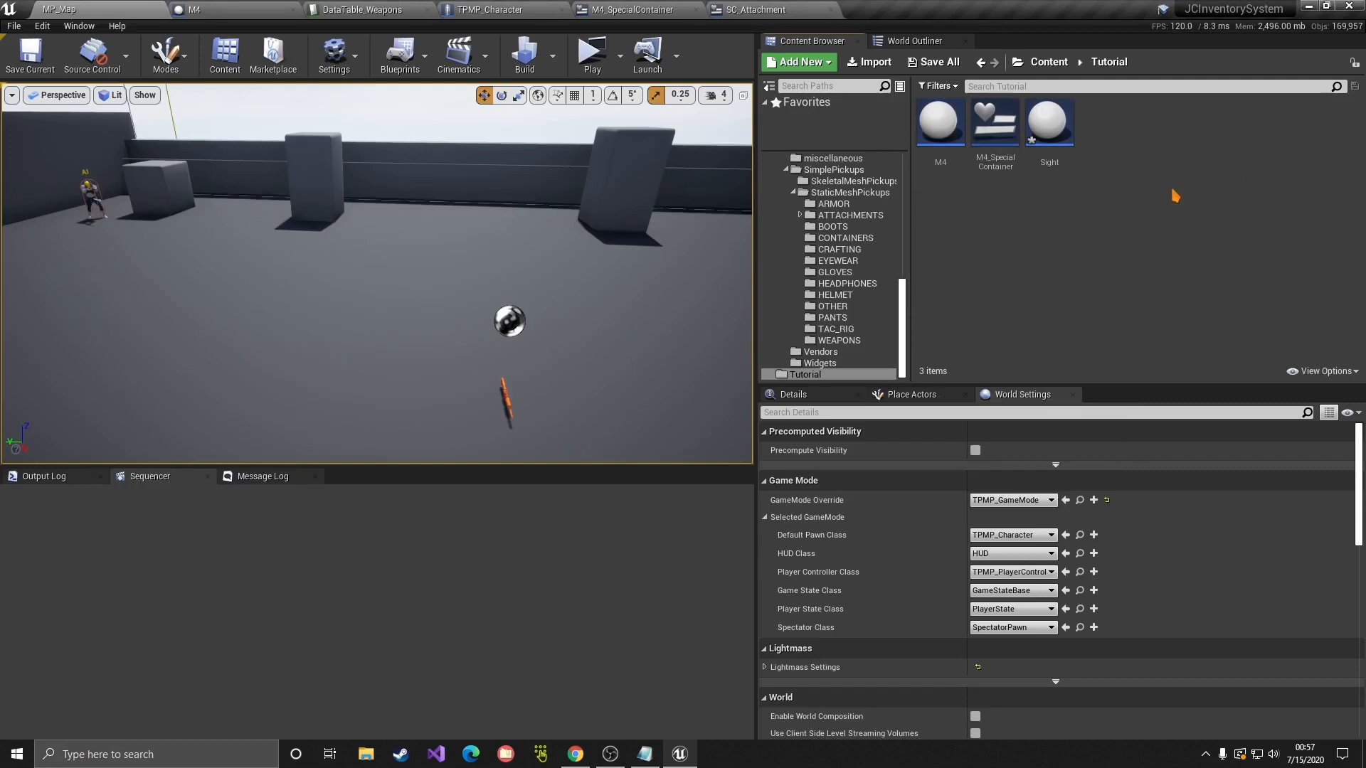
right_click(953, 153)
click(1226, 170)
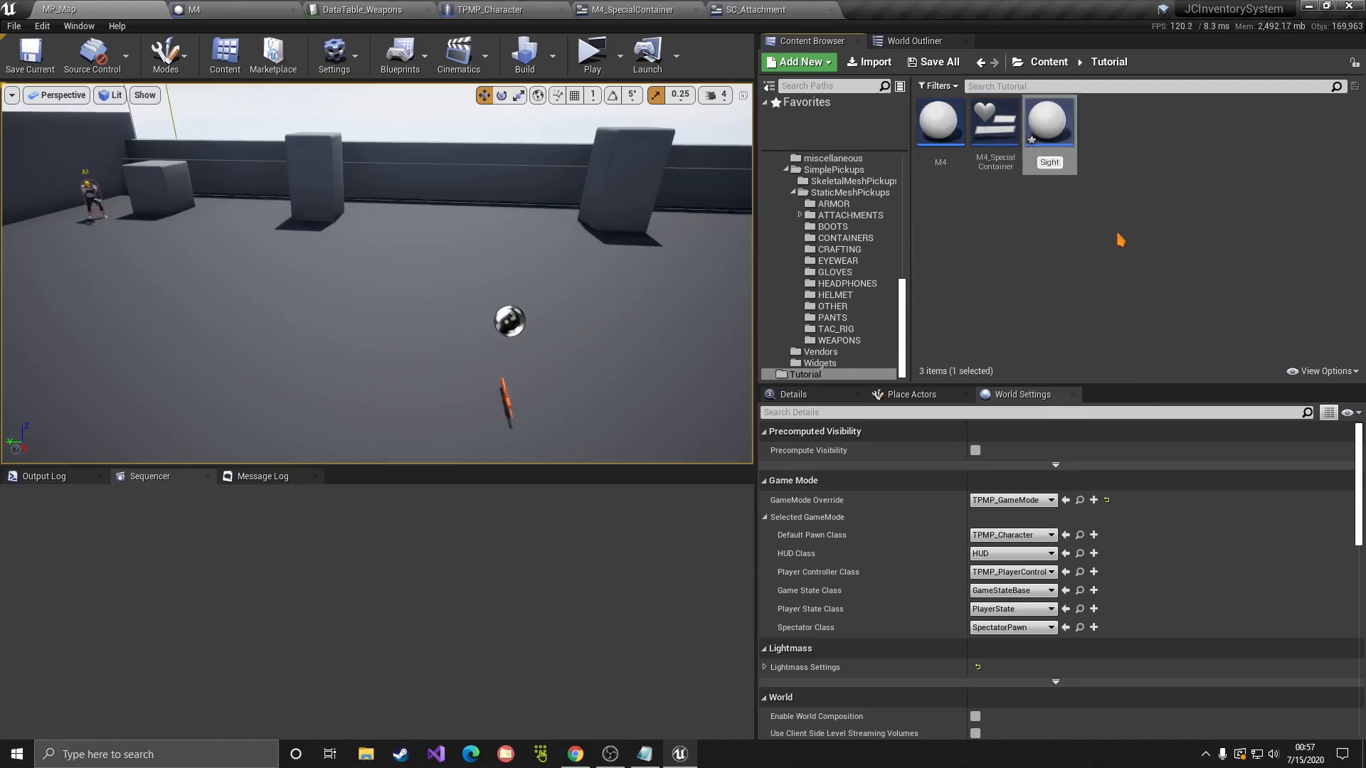
text(w)
key(Return)
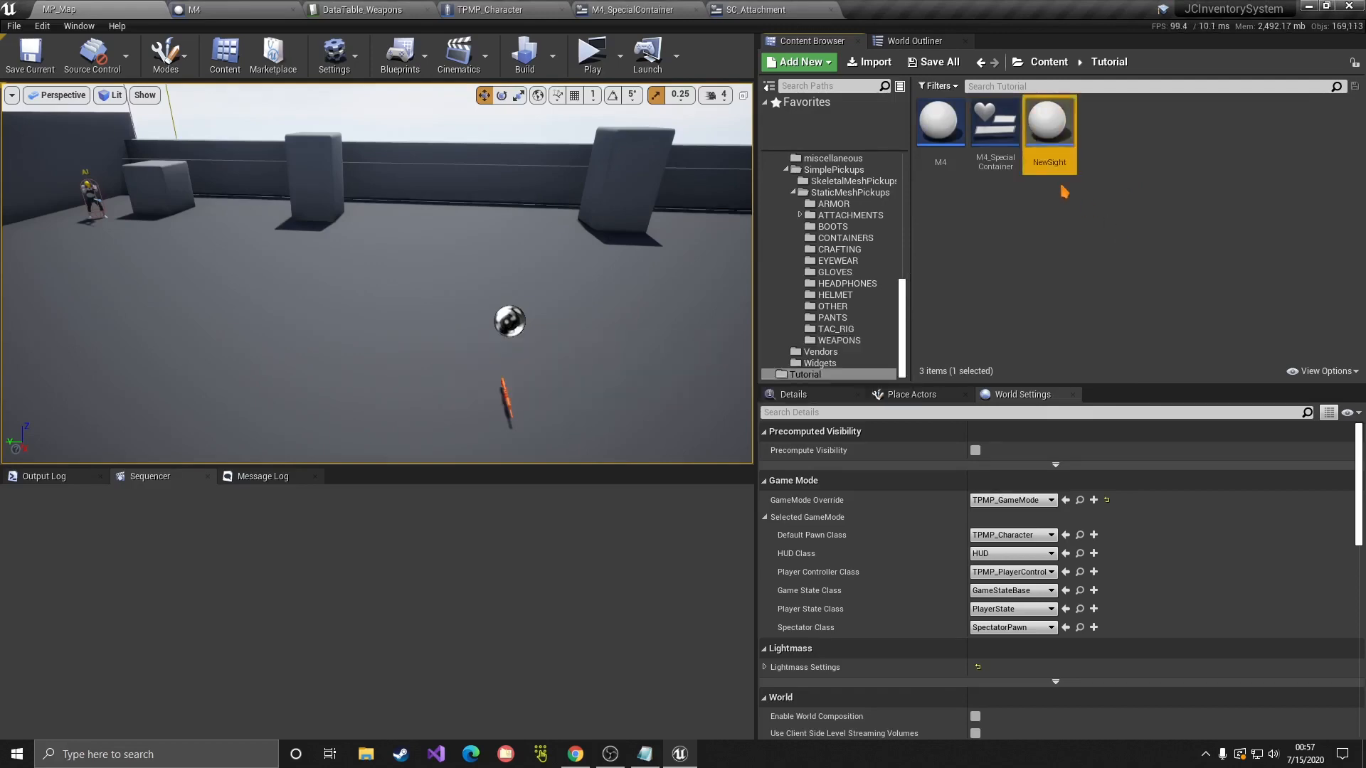
double_click(1051, 128)
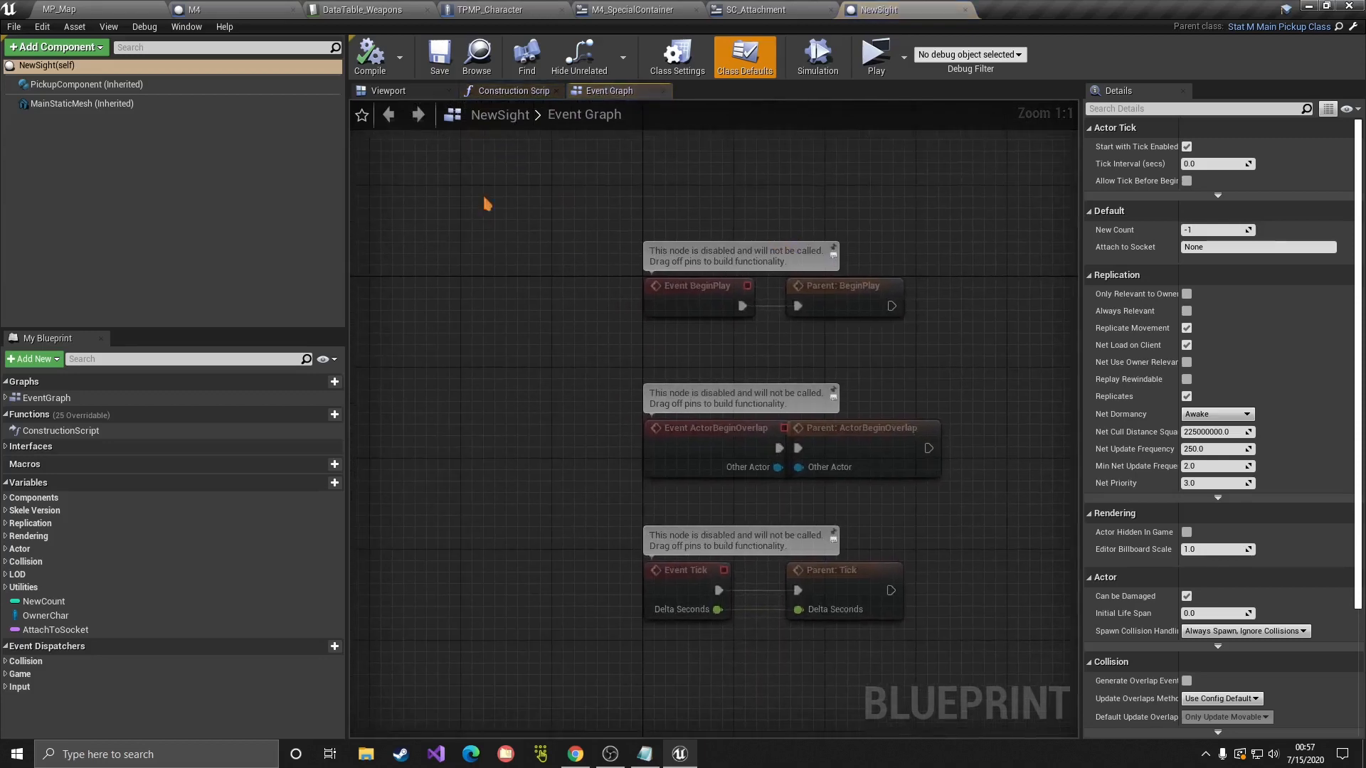
Step: Set the MainStaticMesh component's mesh to SM_T4_Sight
click(389, 92)
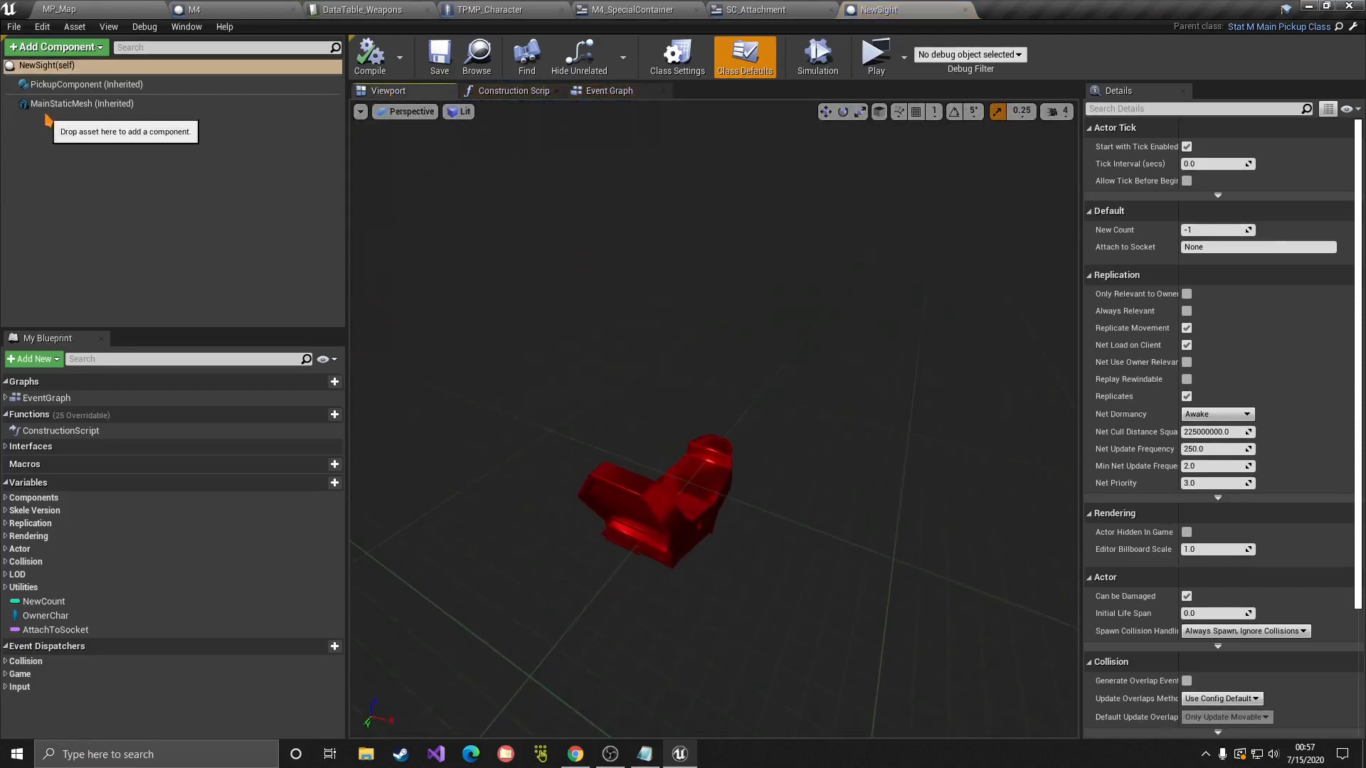
click(71, 104)
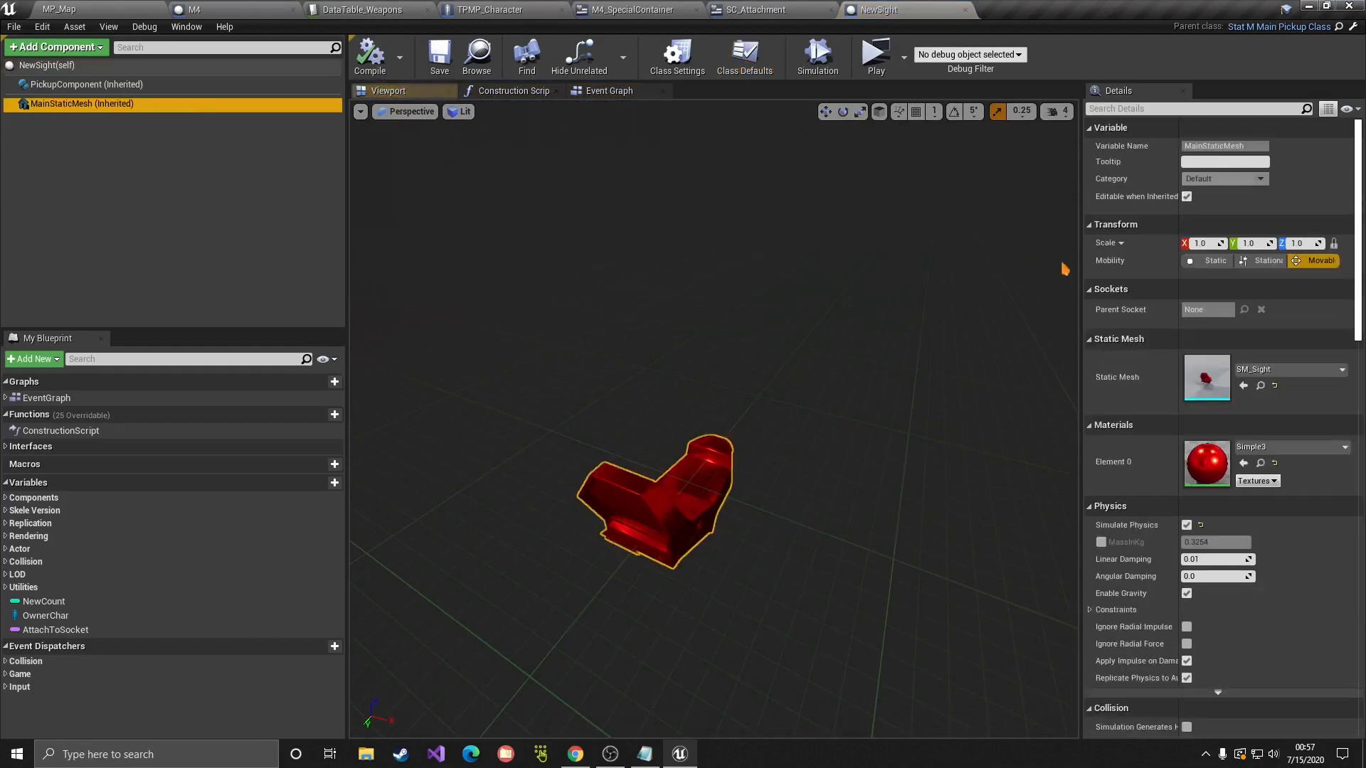
drag(1082, 270, 870, 267)
click(1137, 373)
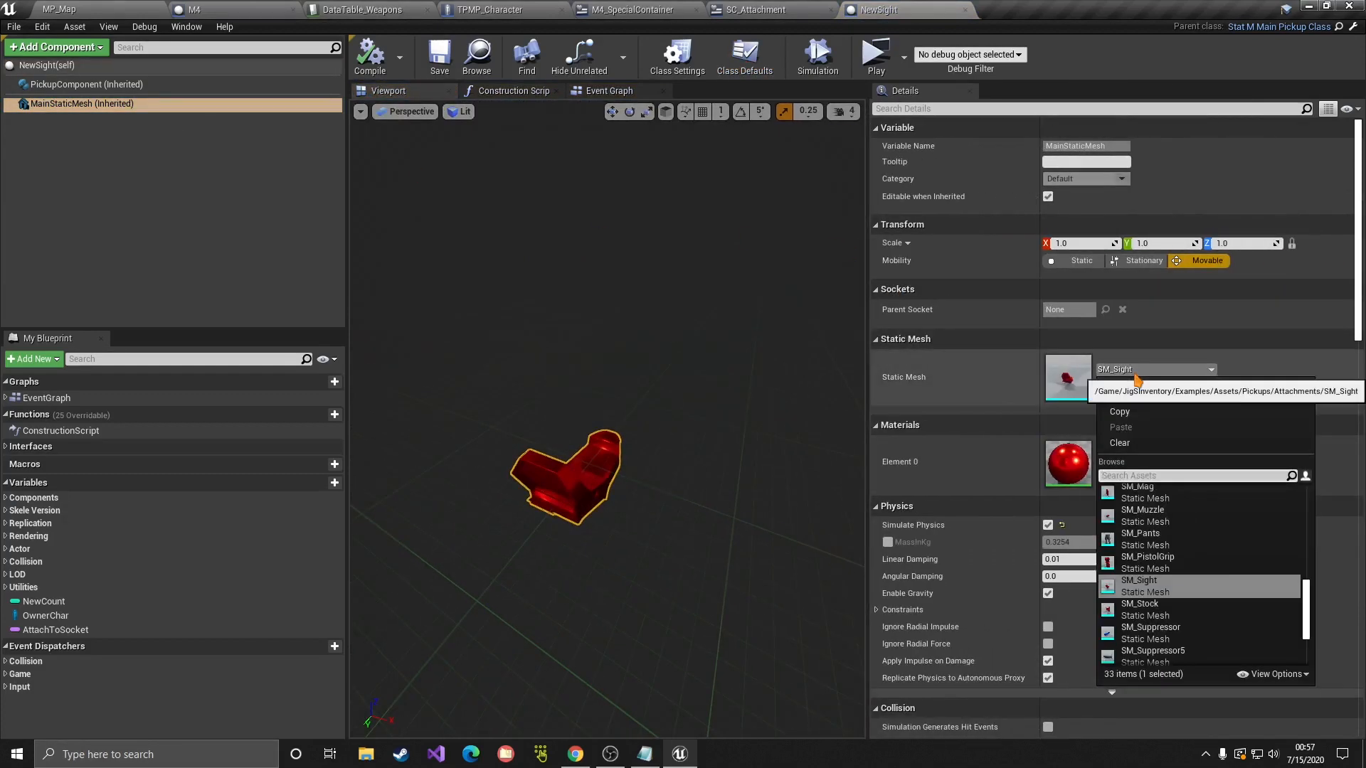
text(t4)
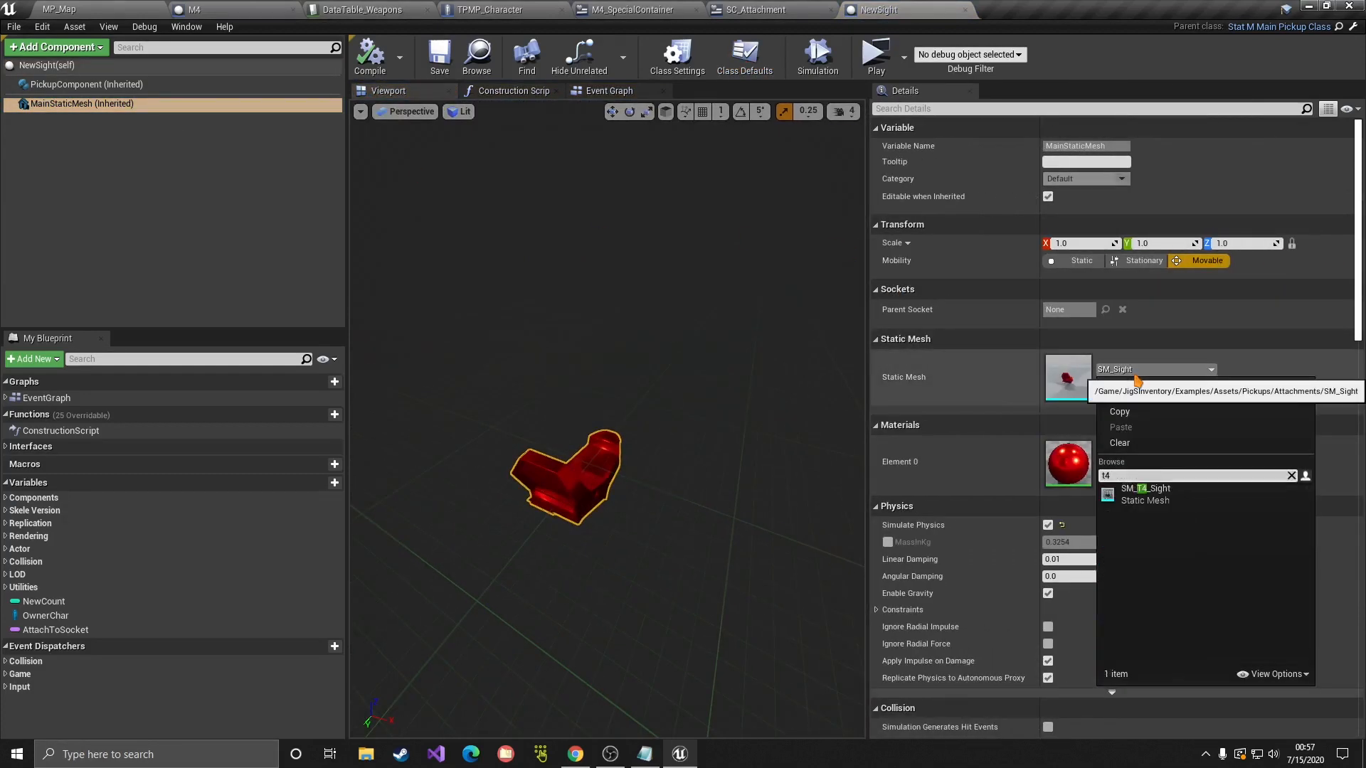
click(1139, 488)
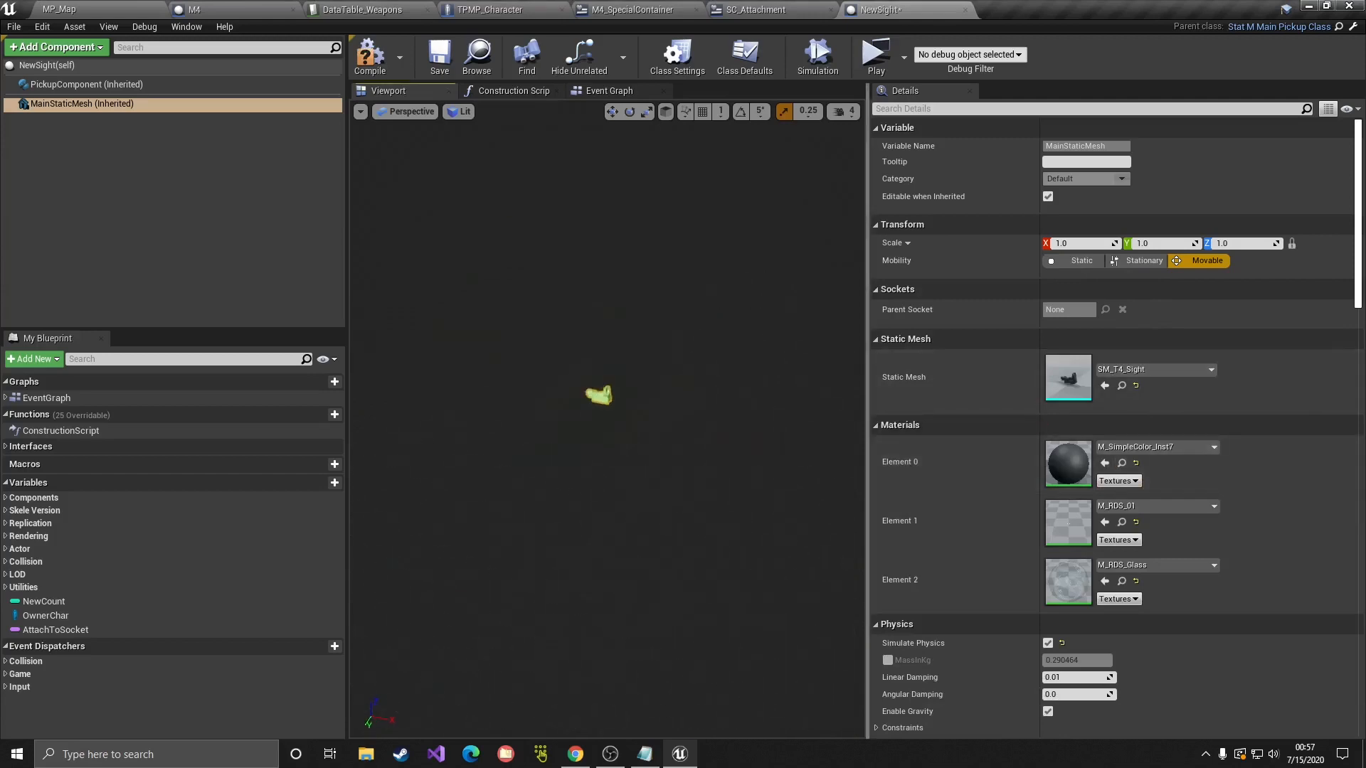
scroll(960, 494, down, 2)
mouse_move(715, 547)
right_down()
mouse_move(730, 591)
mouse_move(716, 547)
right_up()
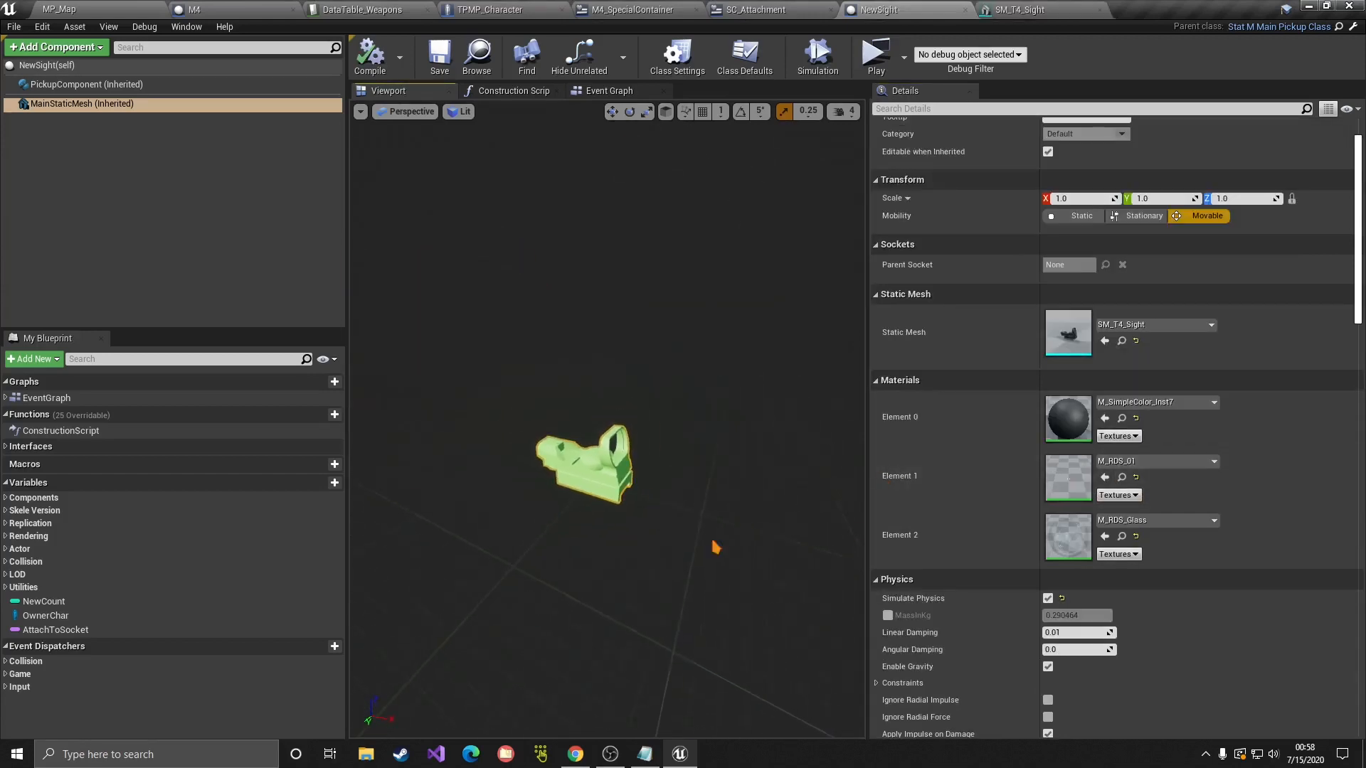
Step: Delete the material and Main Static Mesh nodes from the Construction Script
click(511, 91)
drag(799, 455, 579, 250)
scroll(723, 326, up, 3)
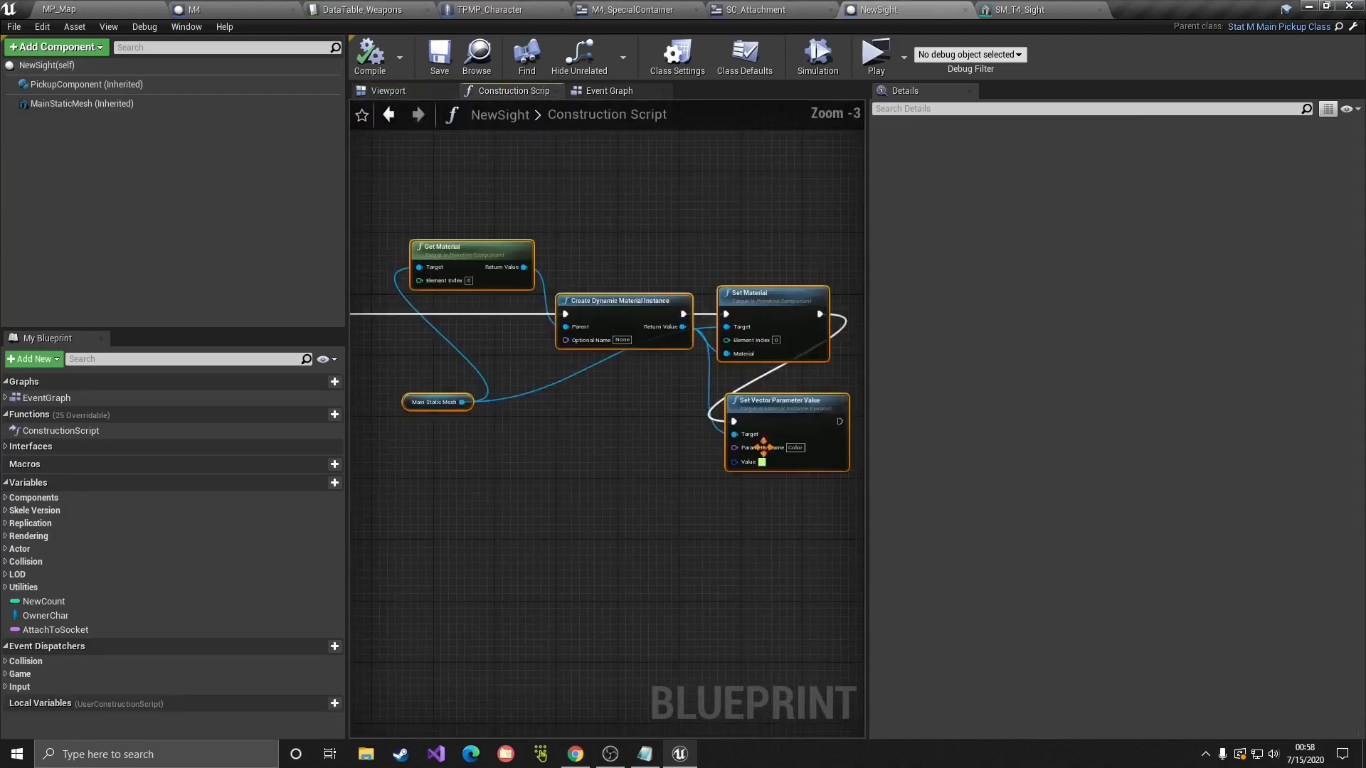
key(Delete)
right_drag(504, 488, 779, 501)
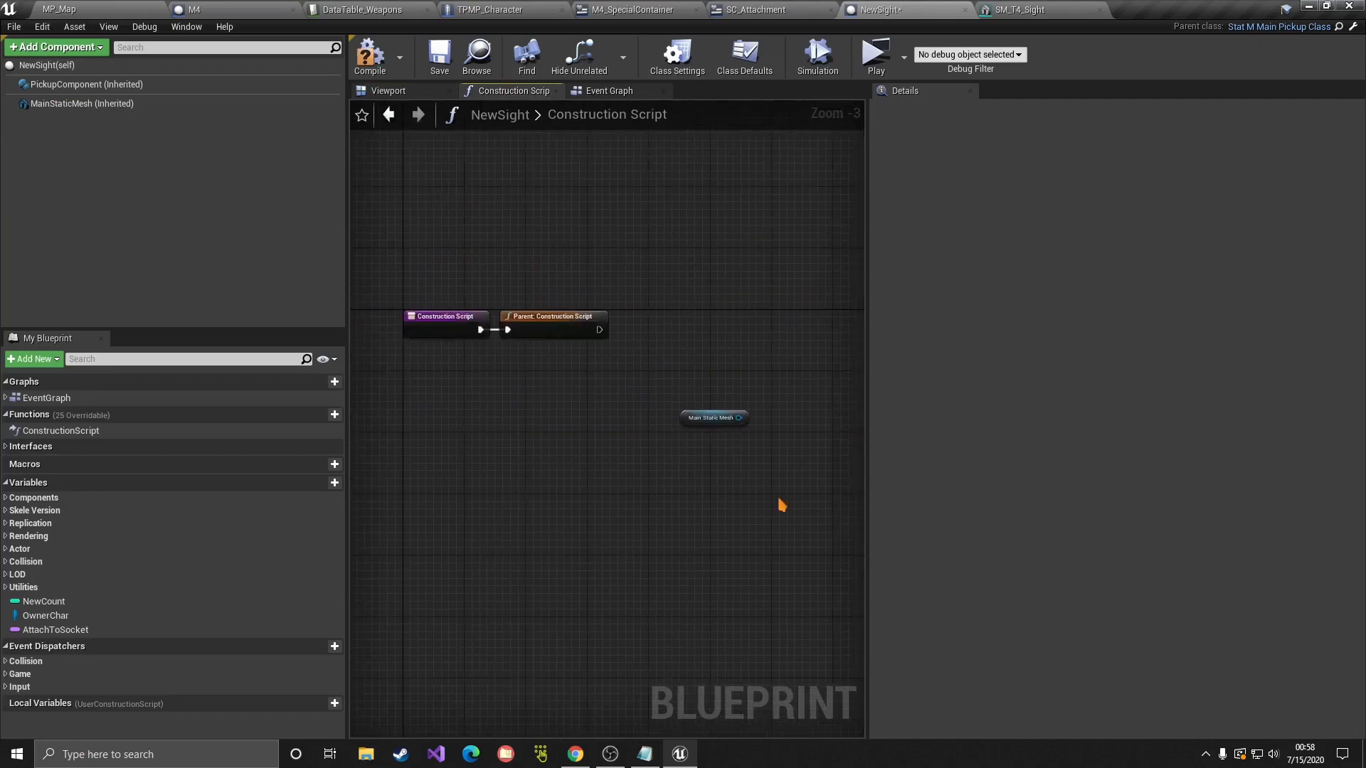
drag(778, 501, 626, 306)
key(Delete)
right_drag(623, 240, 708, 322)
Step: Compile and save NewSight, save all assets, and close the SM_T4_Sight editor
click(375, 58)
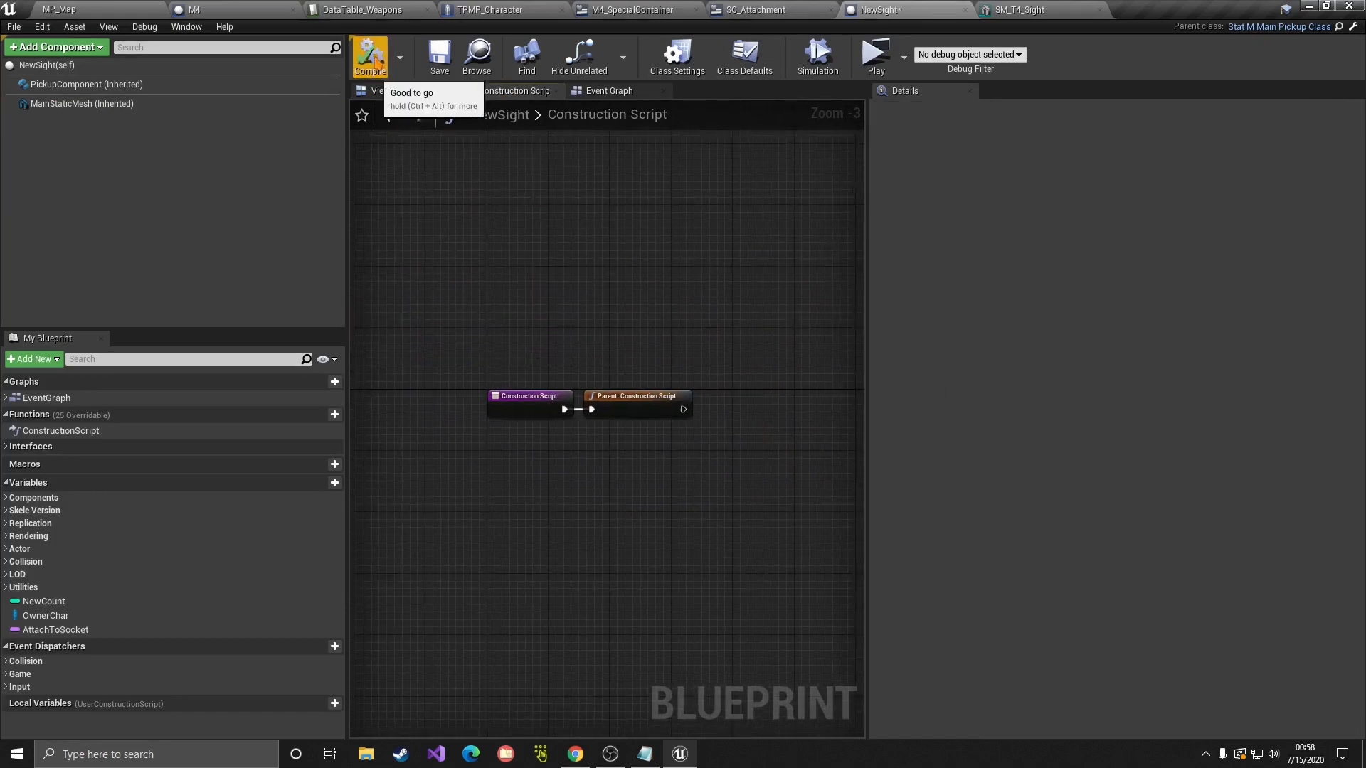
click(440, 59)
click(406, 90)
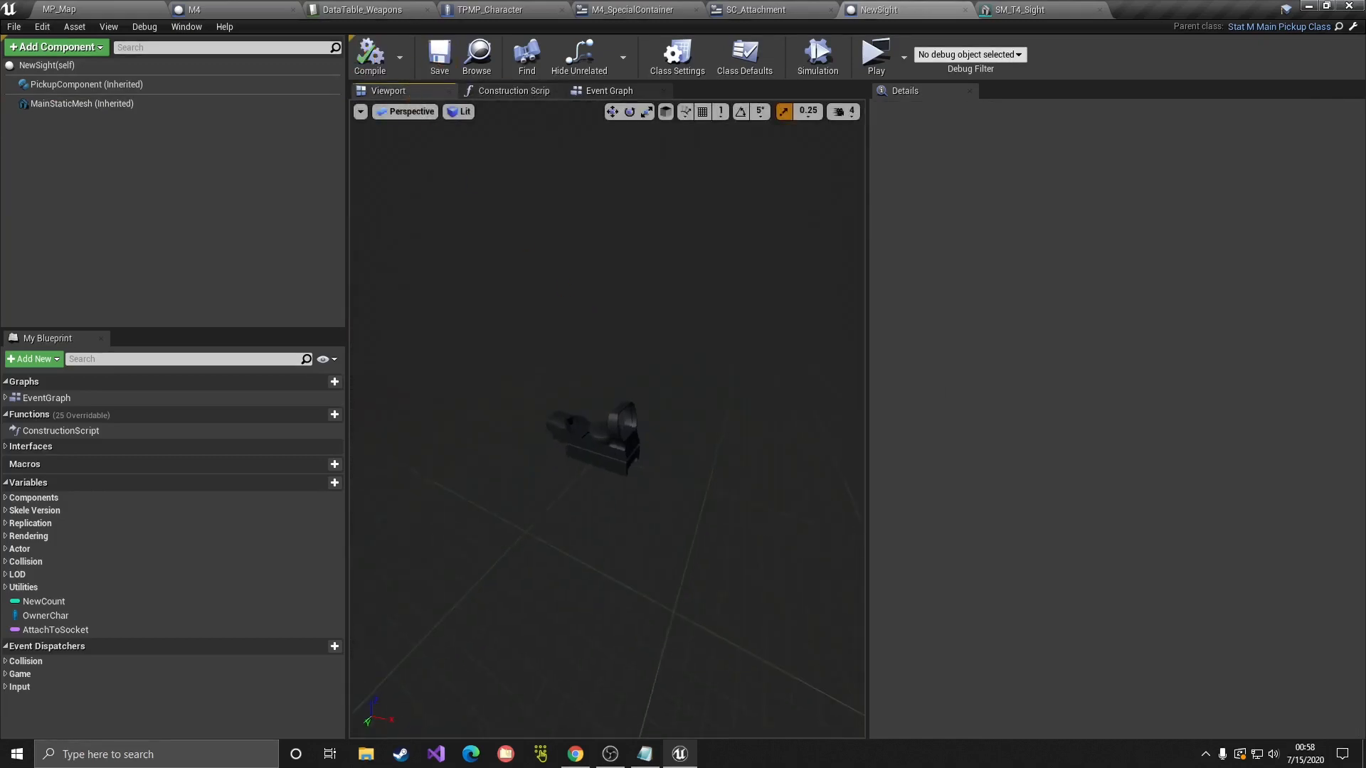
click(15, 28)
click(61, 108)
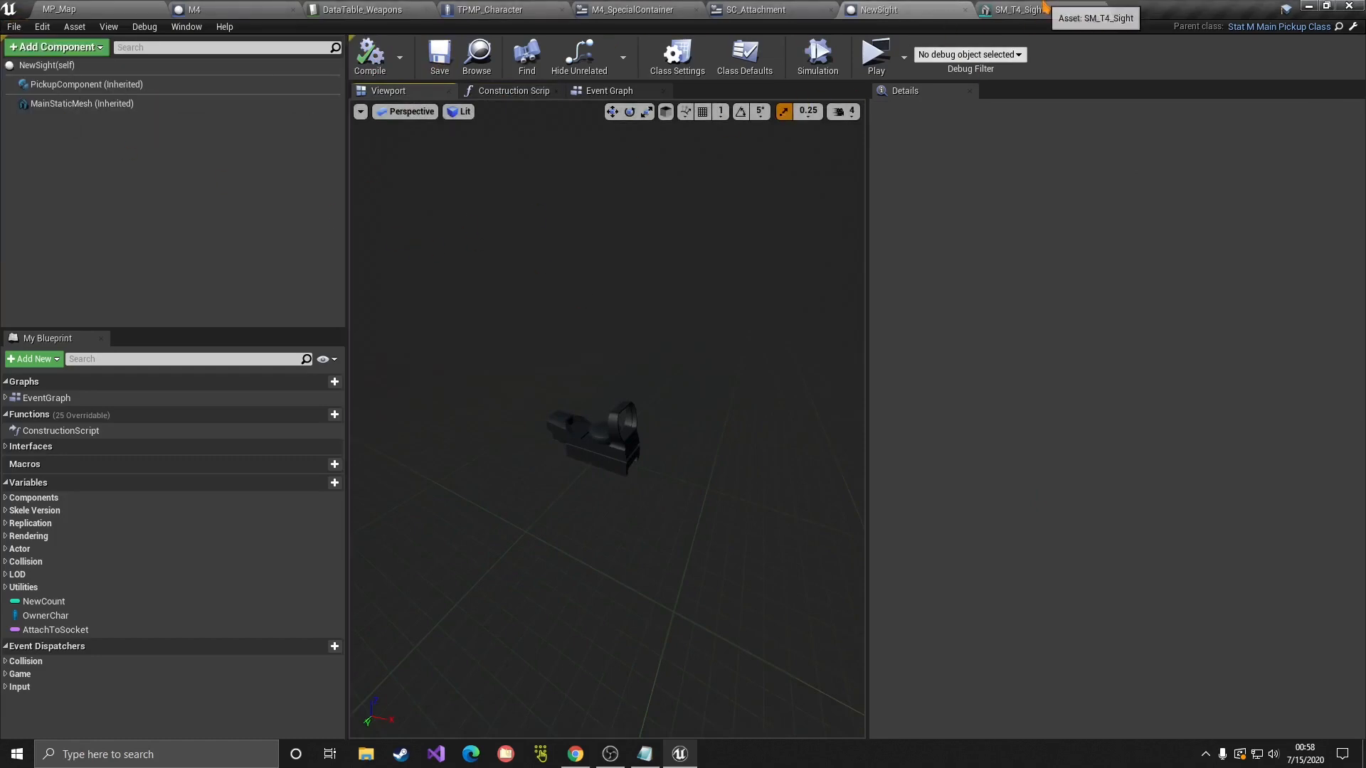
click(1100, 10)
Step: Open DataTable_Attachments from the JigSInventory 1-System folder
click(357, 10)
click(135, 12)
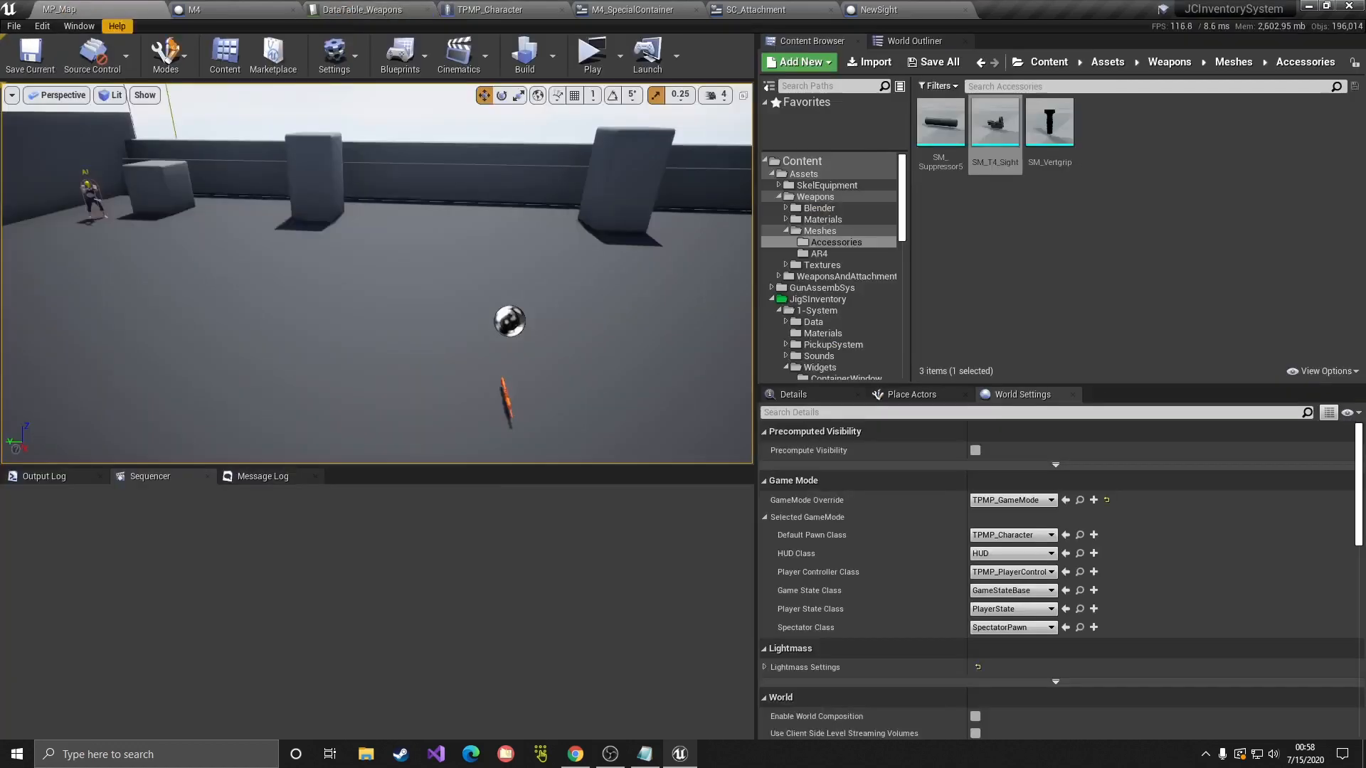
click(818, 299)
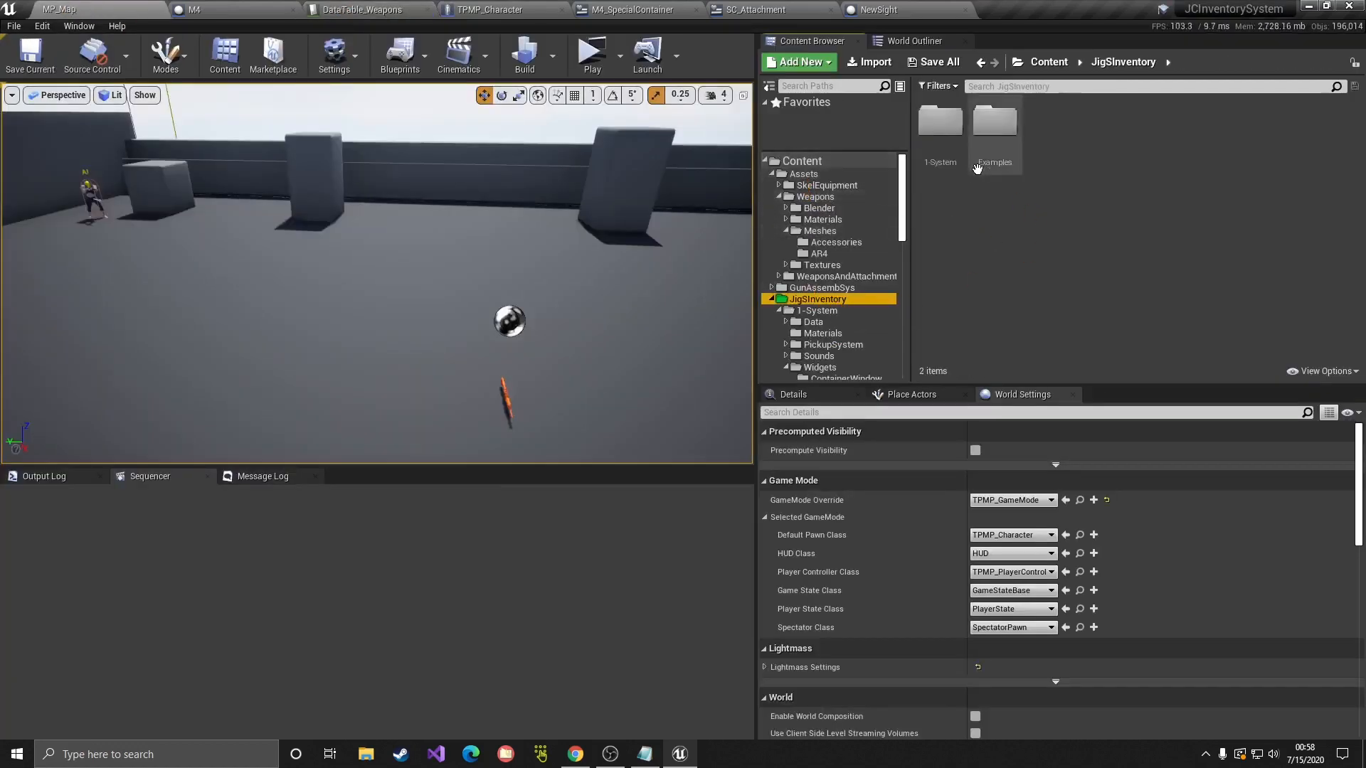
click(816, 311)
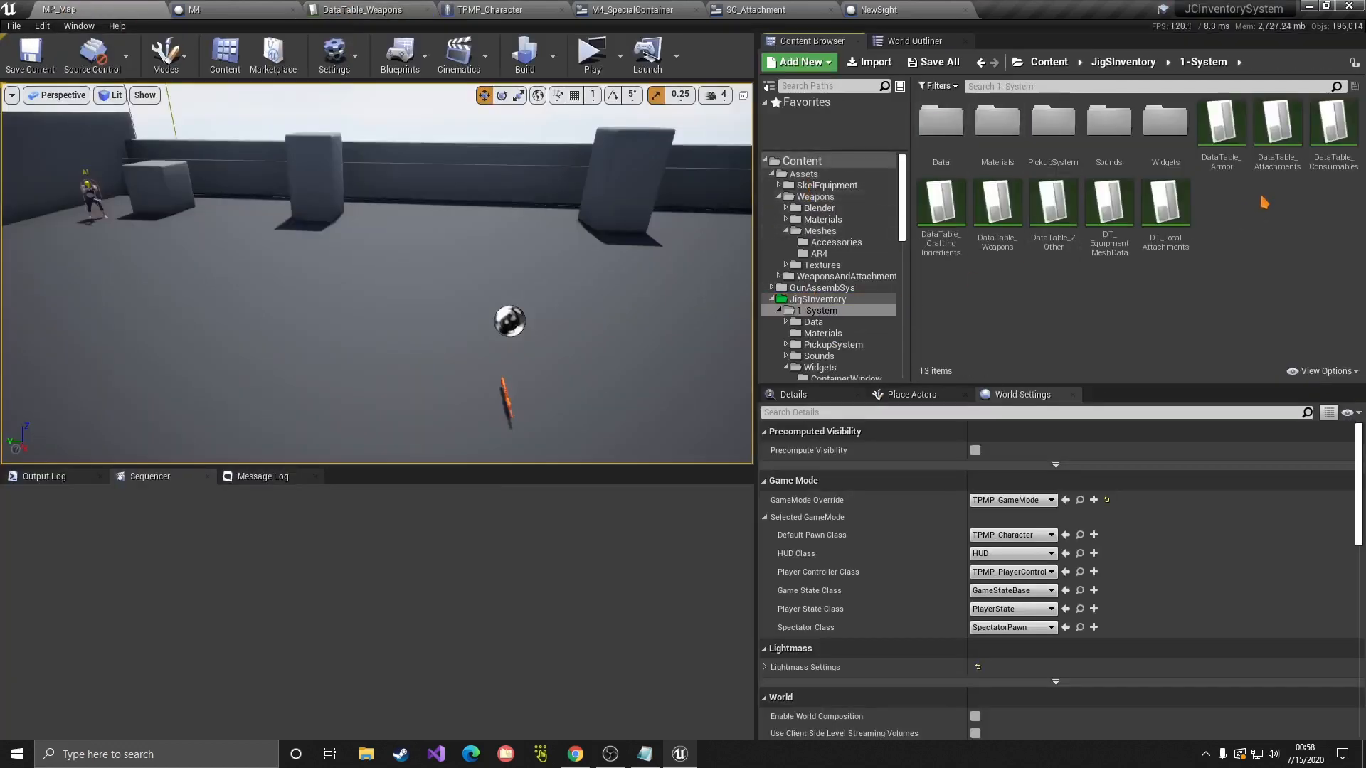
double_click(1278, 131)
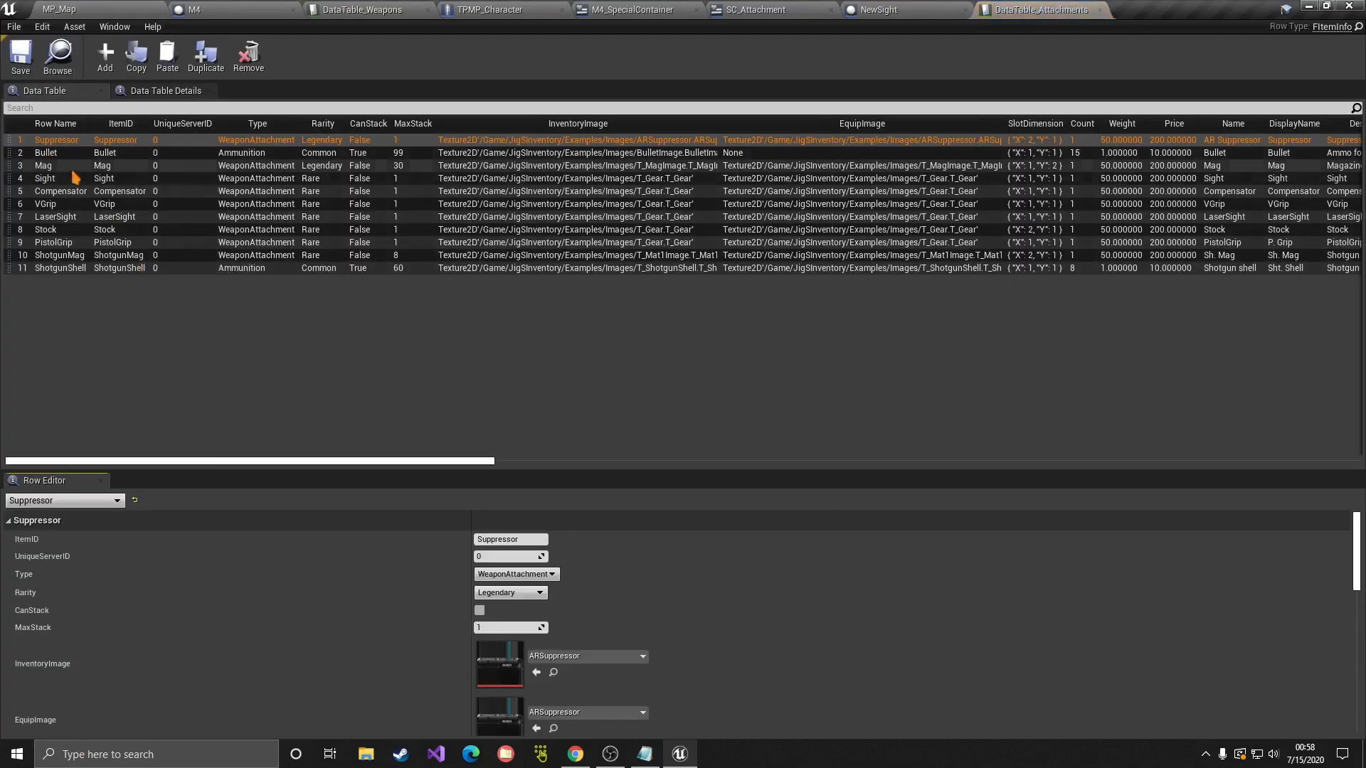
Step: Duplicate the Sight row and rename the copy NewSight
click(40, 178)
right_click(61, 184)
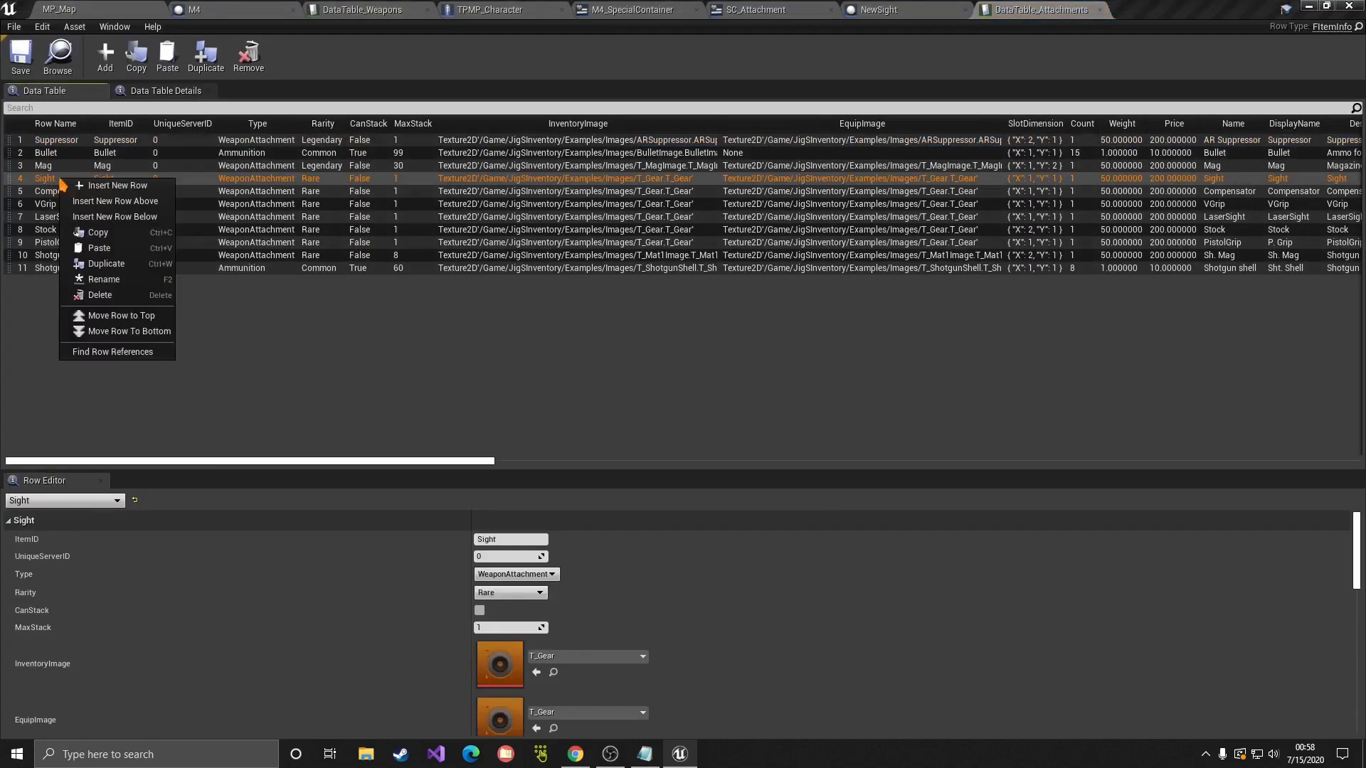
click(79, 263)
double_click(59, 281)
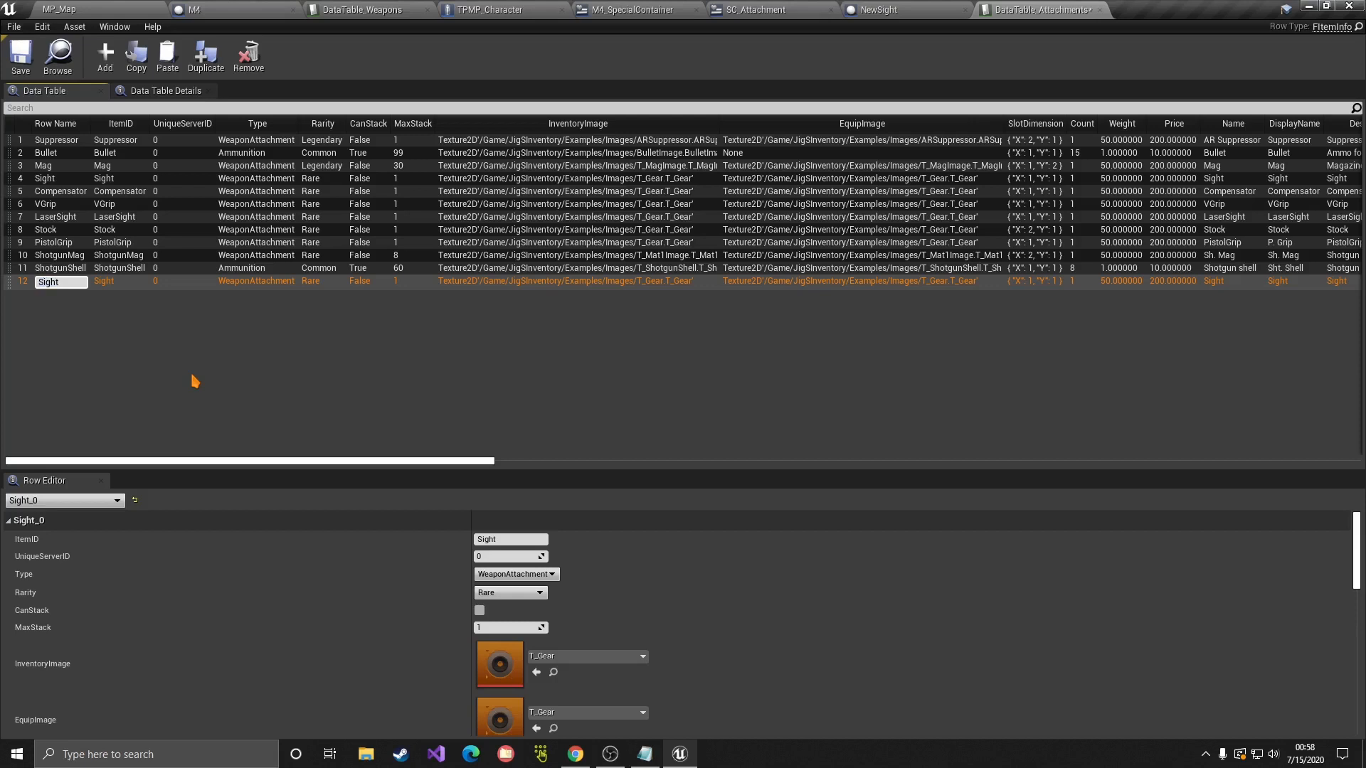
text(ew)
key(Return)
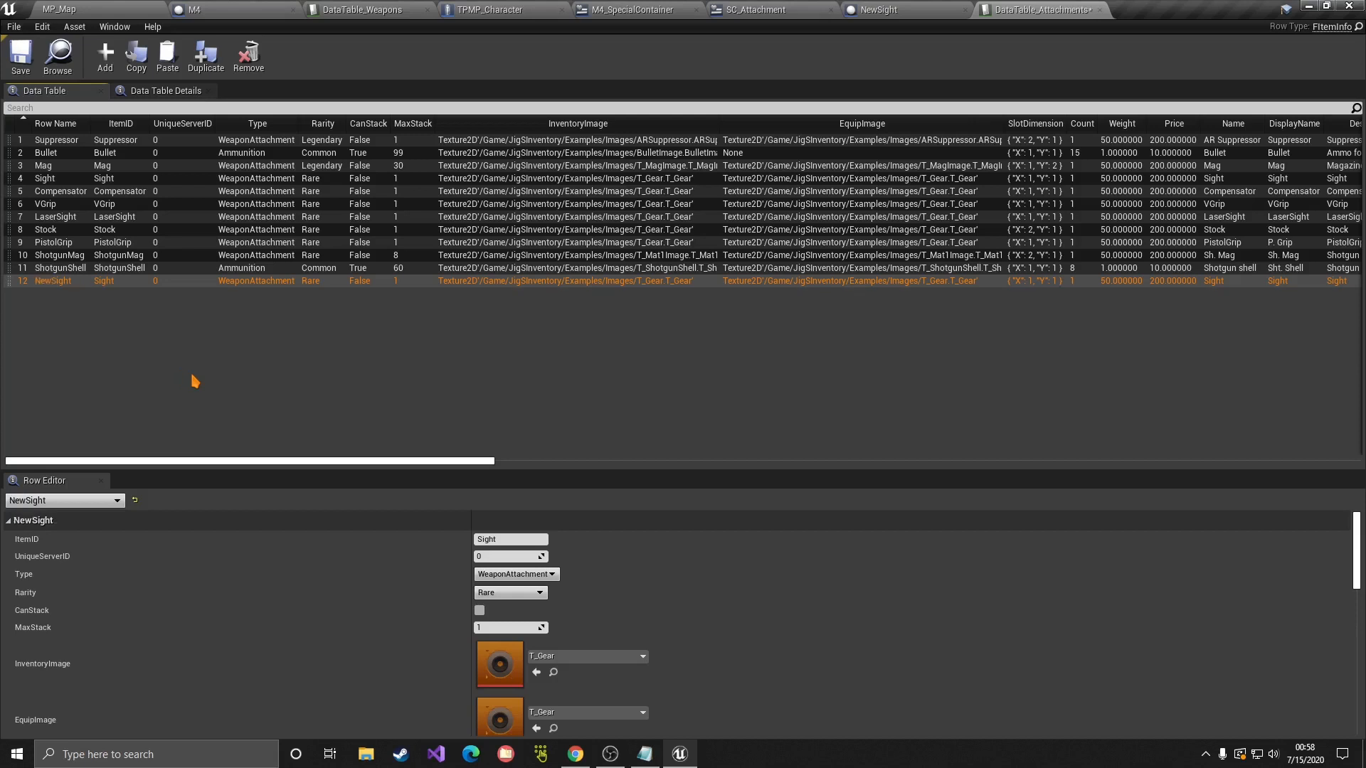
double_click(59, 285)
click(78, 303)
Step: Set ItemID NewSight, Name 'New Sight' and DisplayName 'NewSight', keeping type WeaponAttachment
click(60, 285)
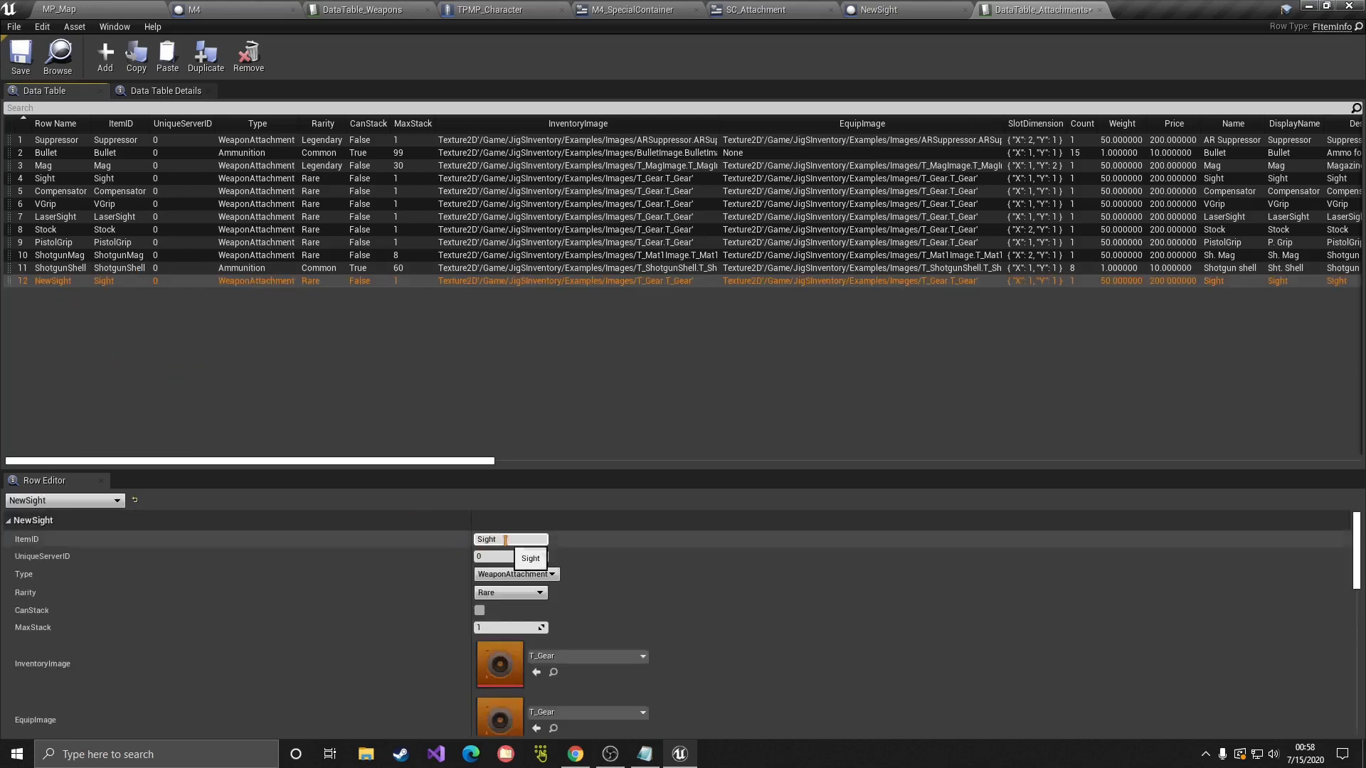
scroll(386, 560, down, 1)
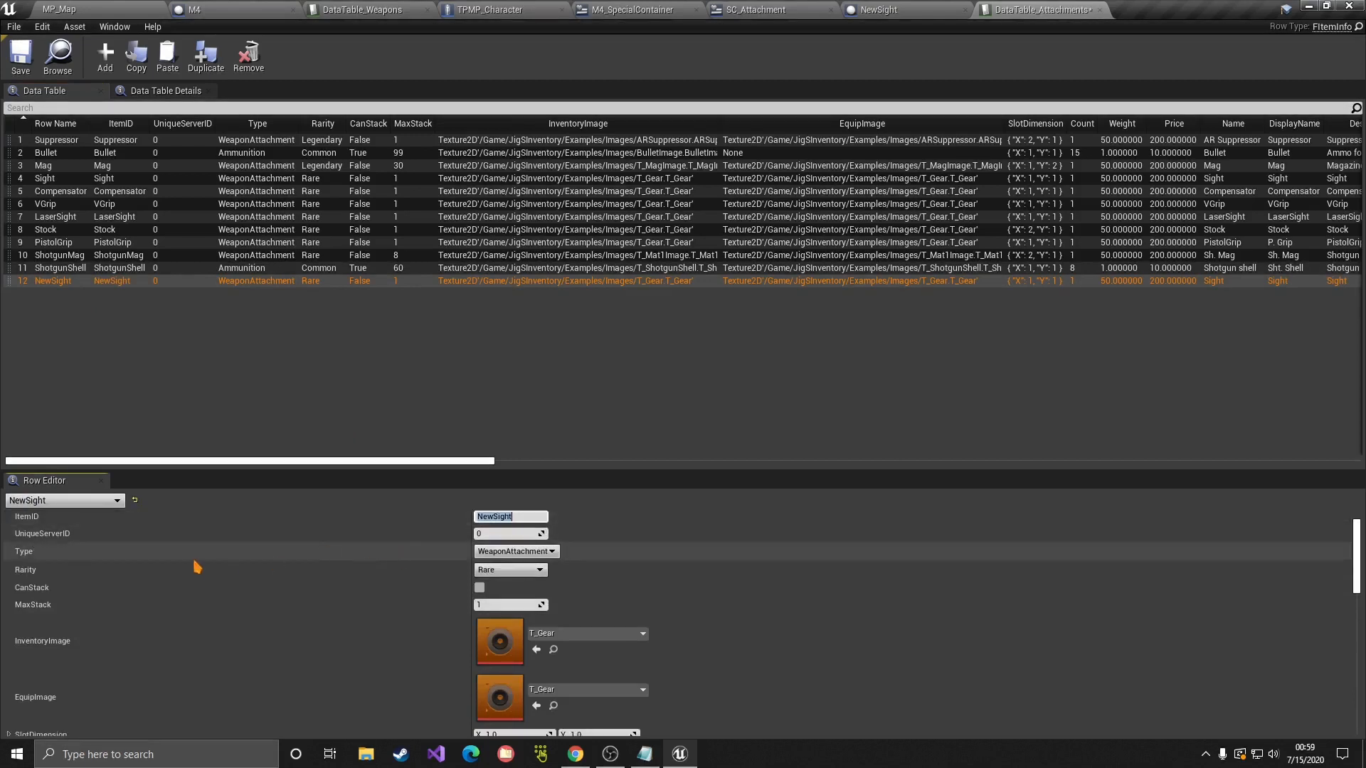
click(495, 555)
click(494, 555)
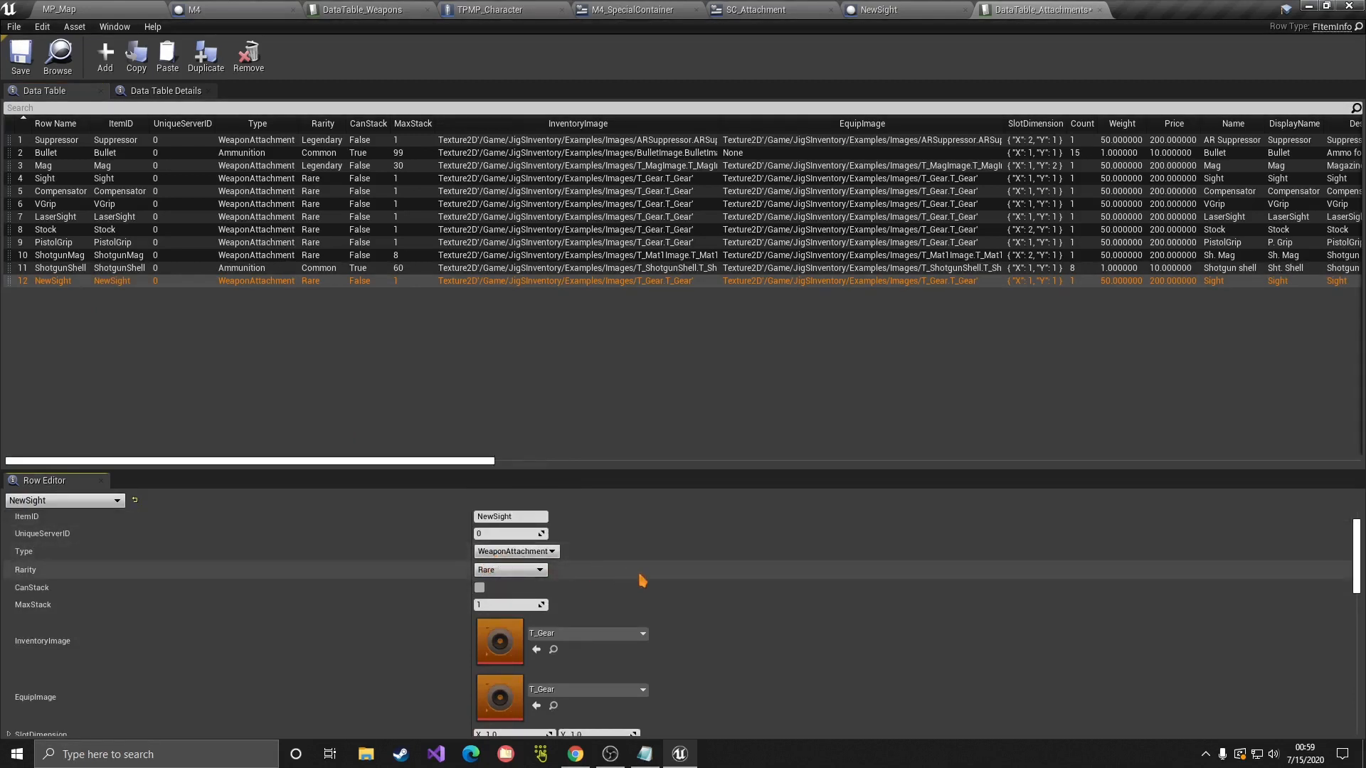
scroll(640, 578, down, 2)
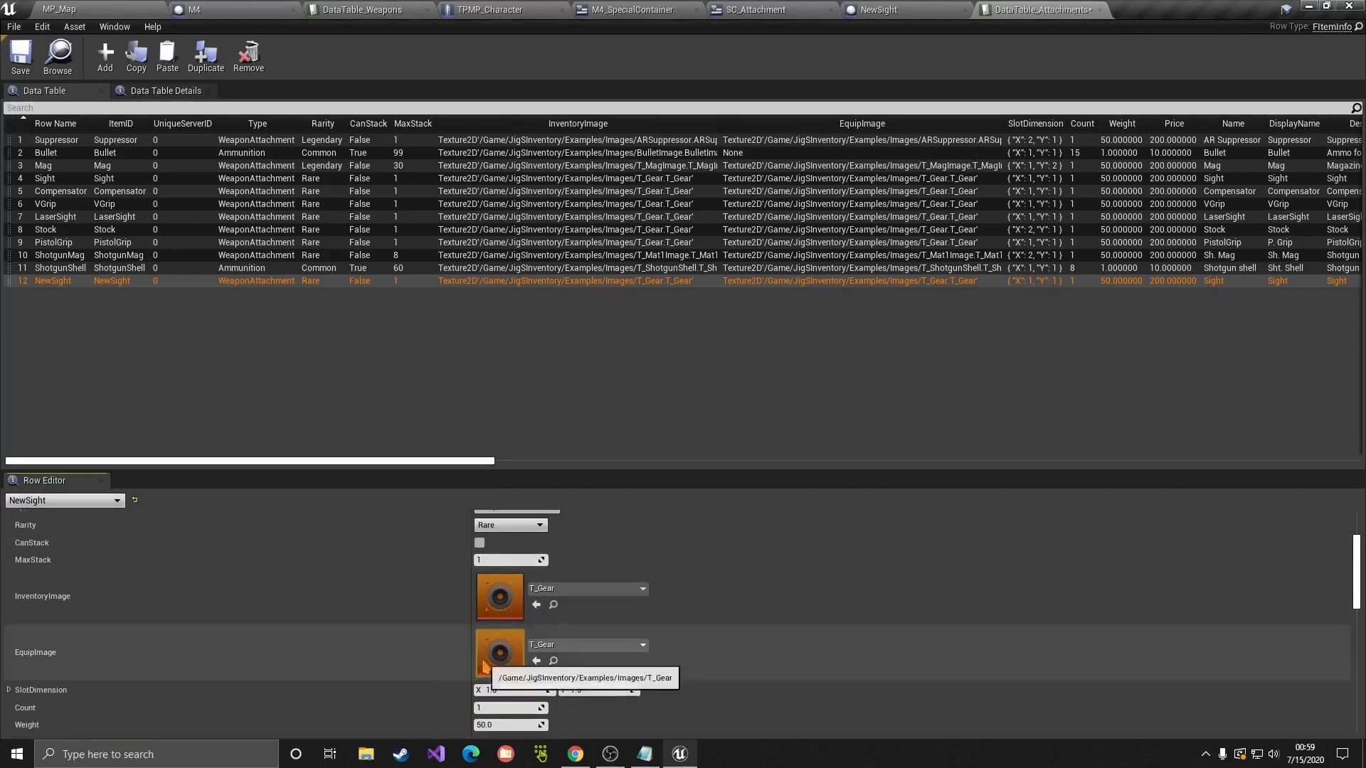
scroll(669, 628, down, 3)
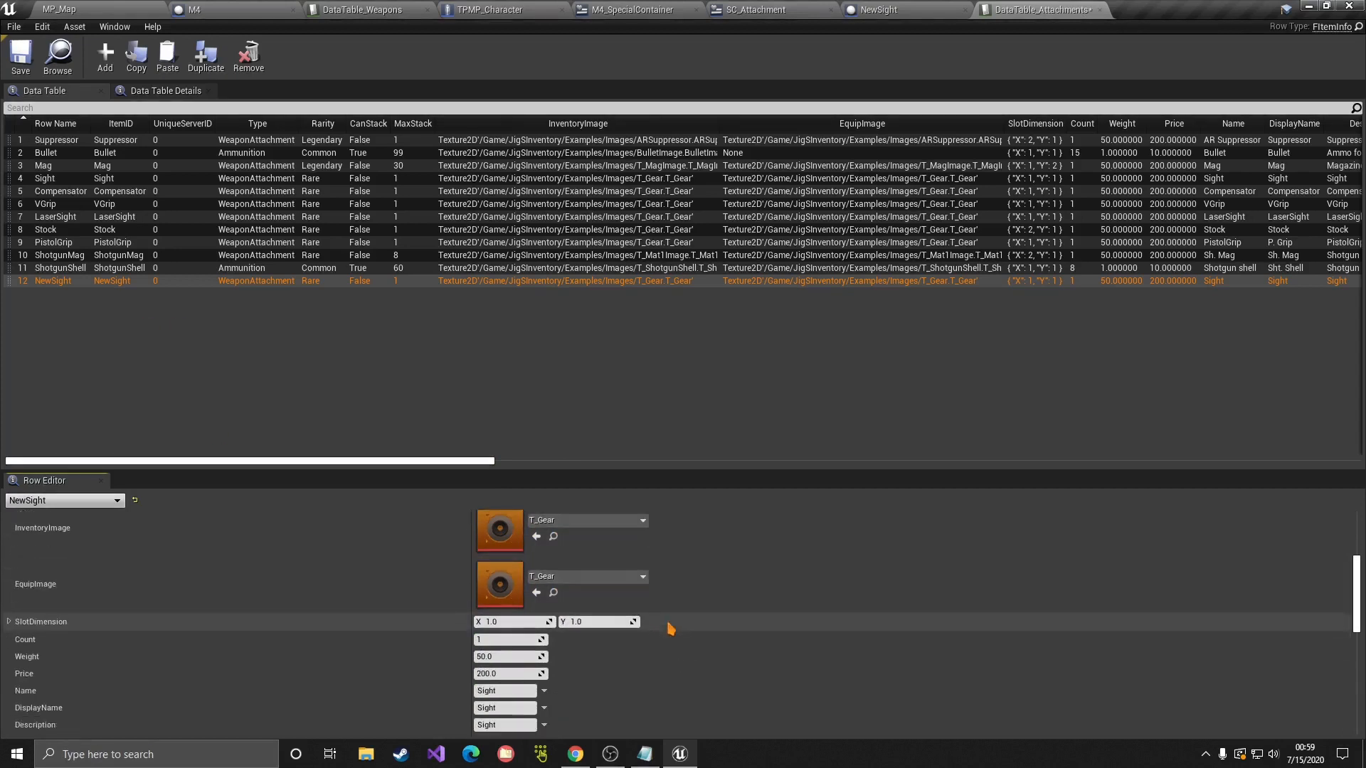
scroll(564, 626, down, 2)
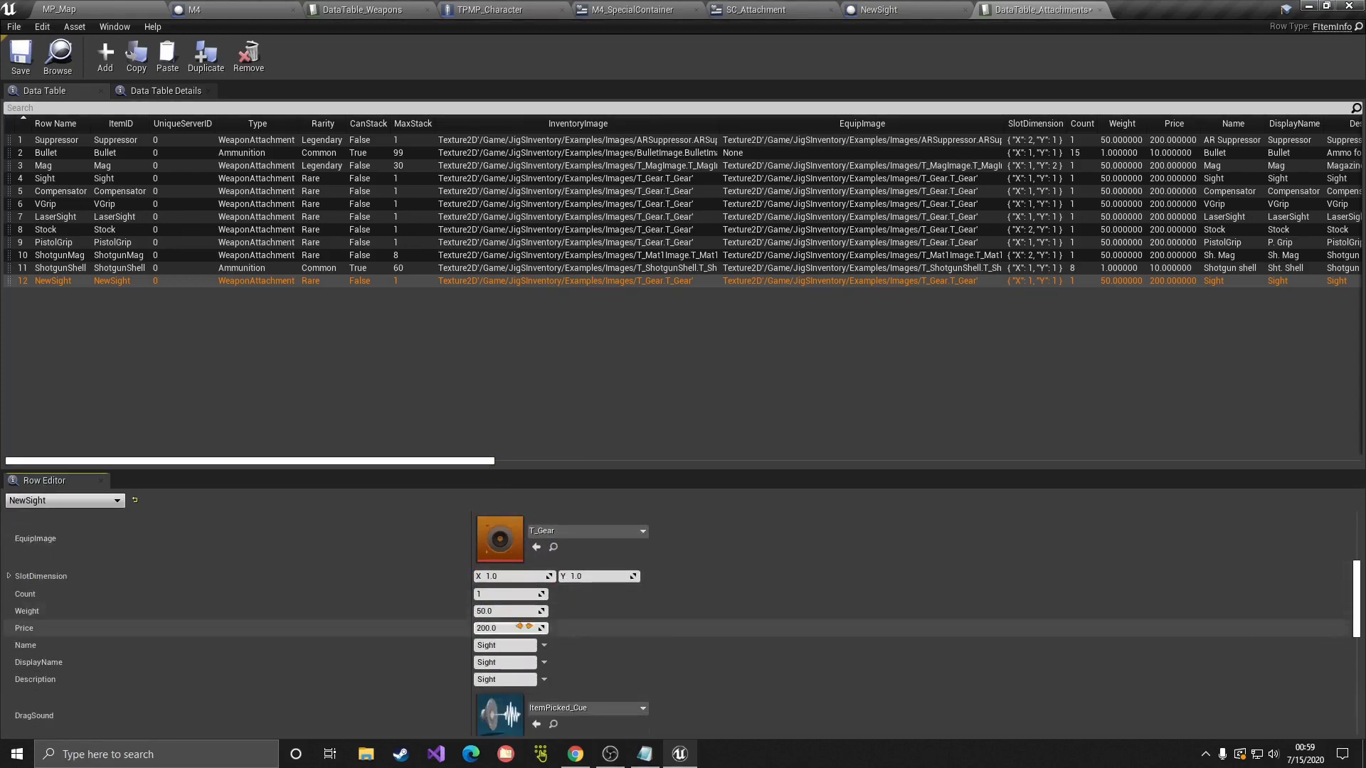
scroll(482, 598, down, 1)
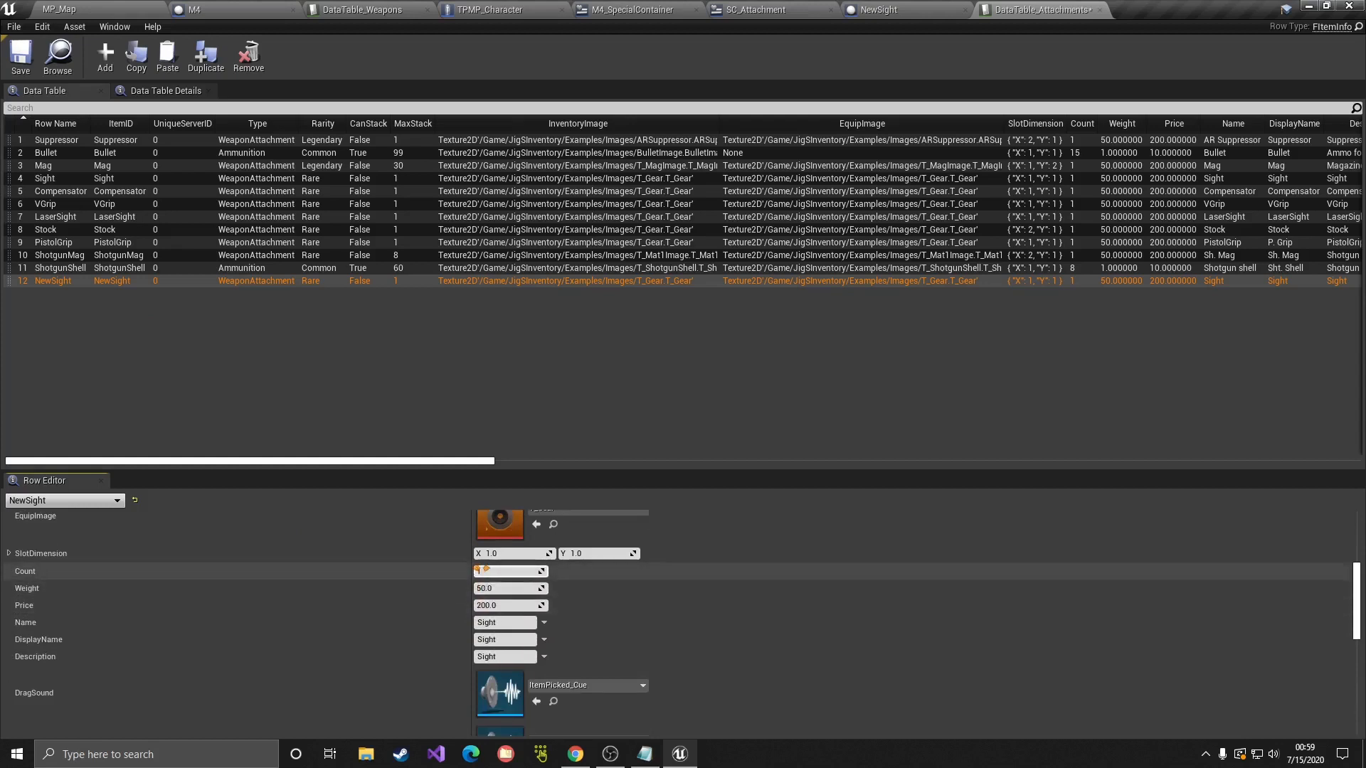
scroll(491, 606, down, 1)
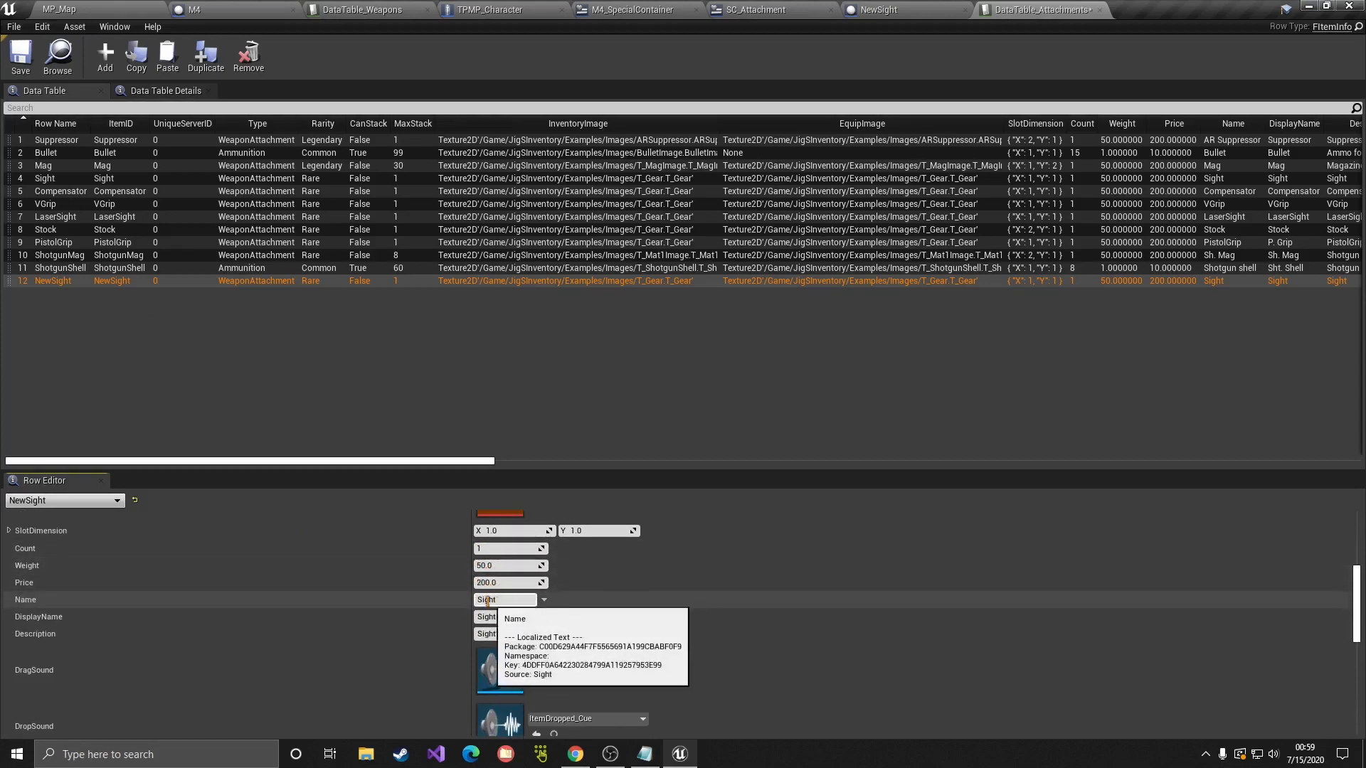
click(513, 601)
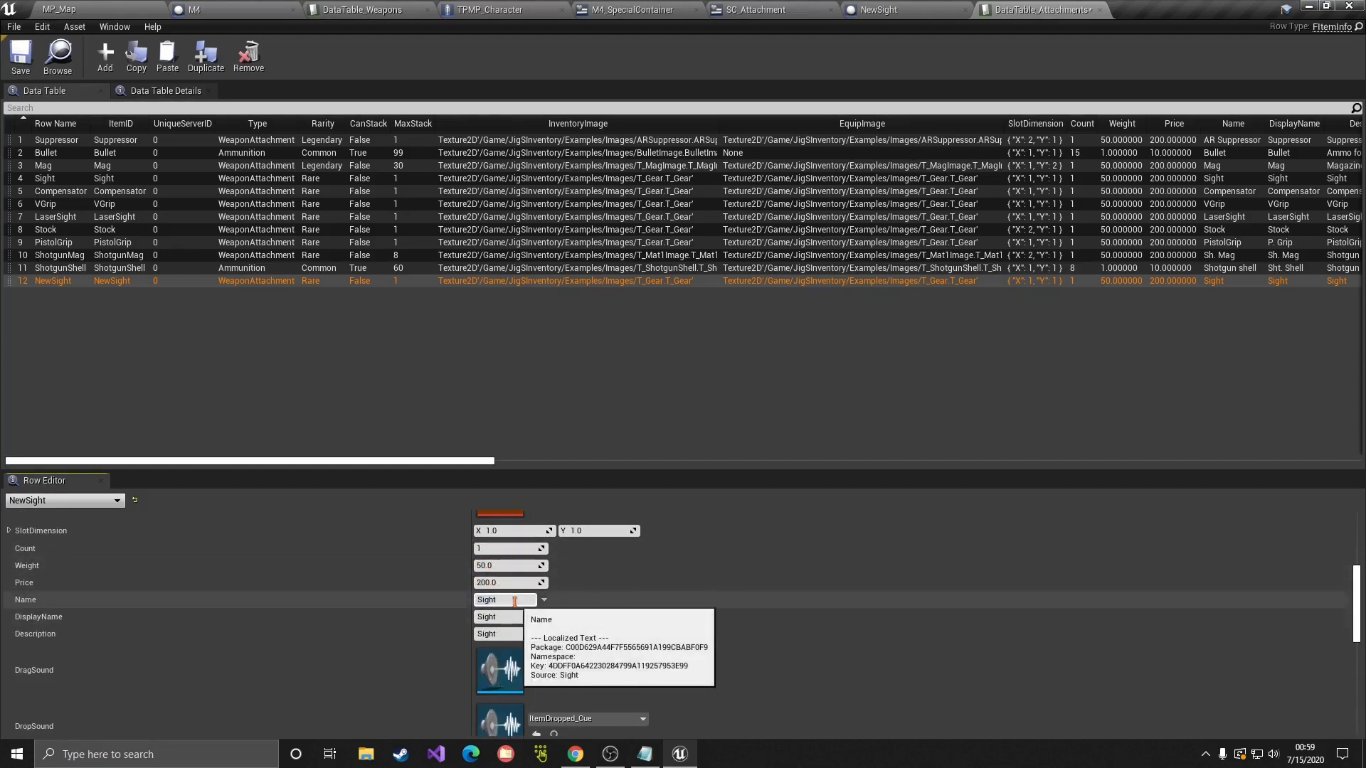
click(515, 617)
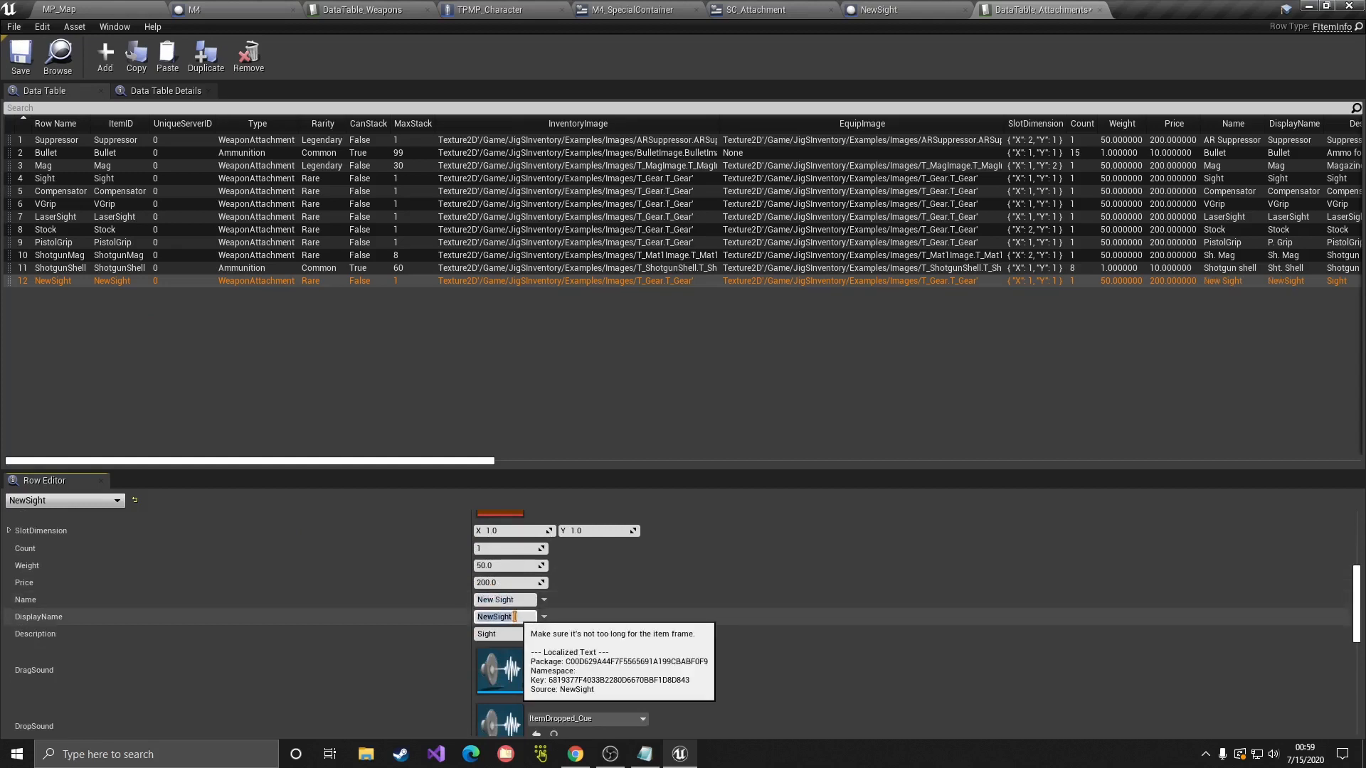
scroll(515, 617, down, 1)
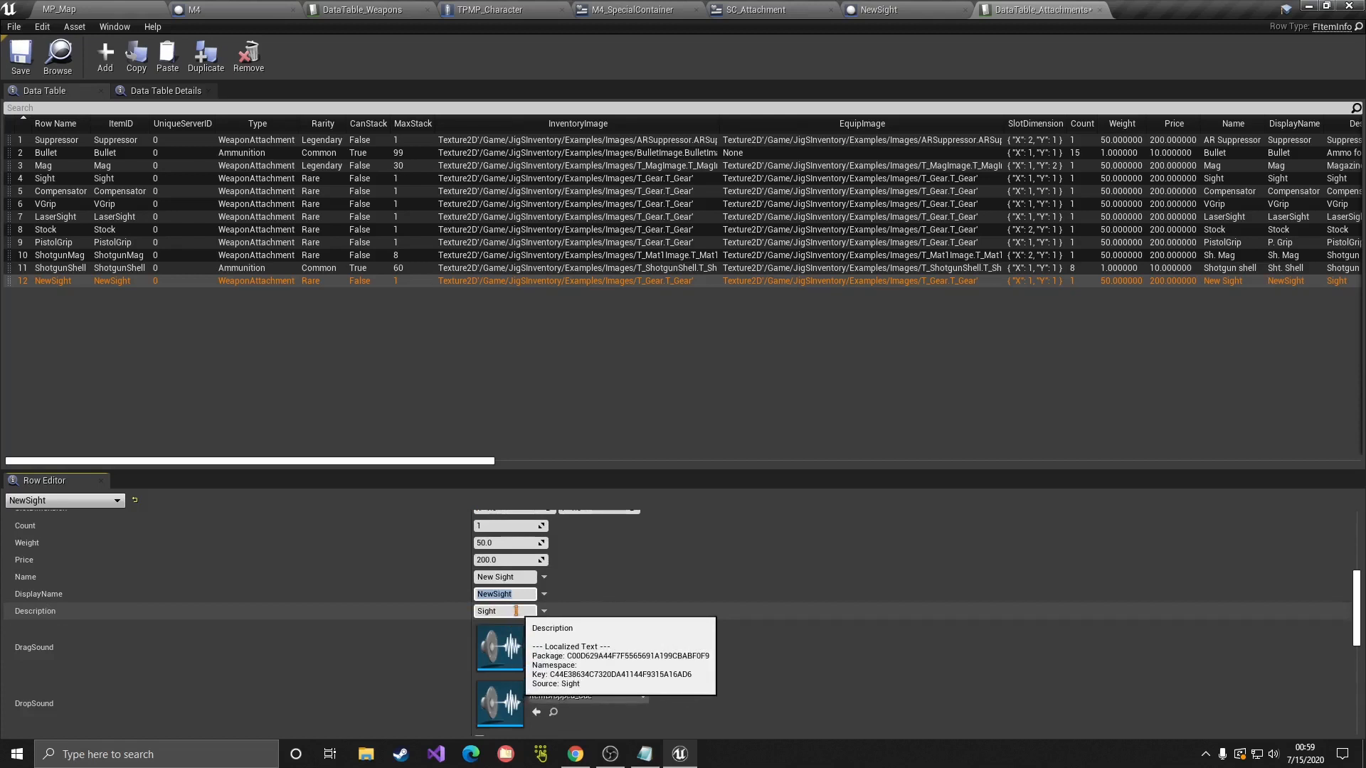
scroll(617, 610, down, 6)
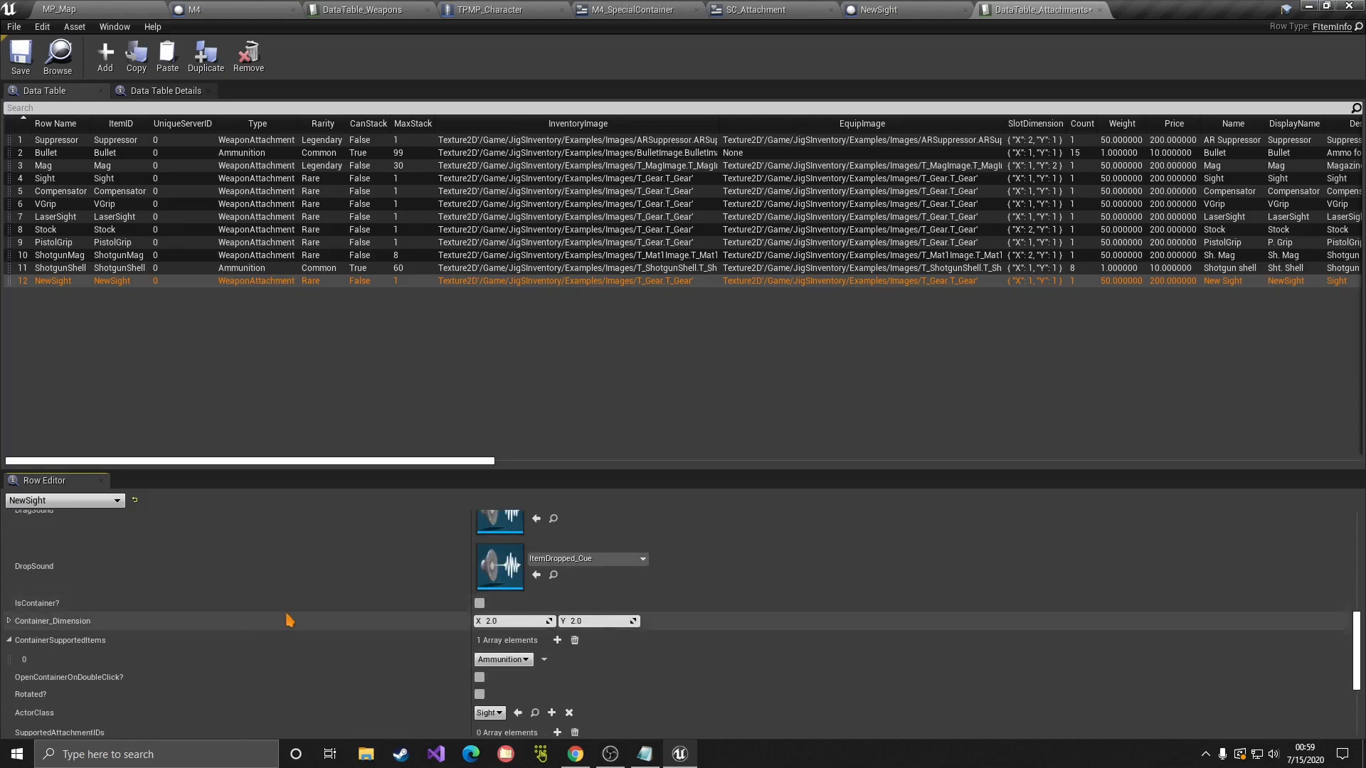
Step: Clear the ContainerSupportedItems array and set ActorClass to the NewSight blueprint
scroll(419, 639, down, 3)
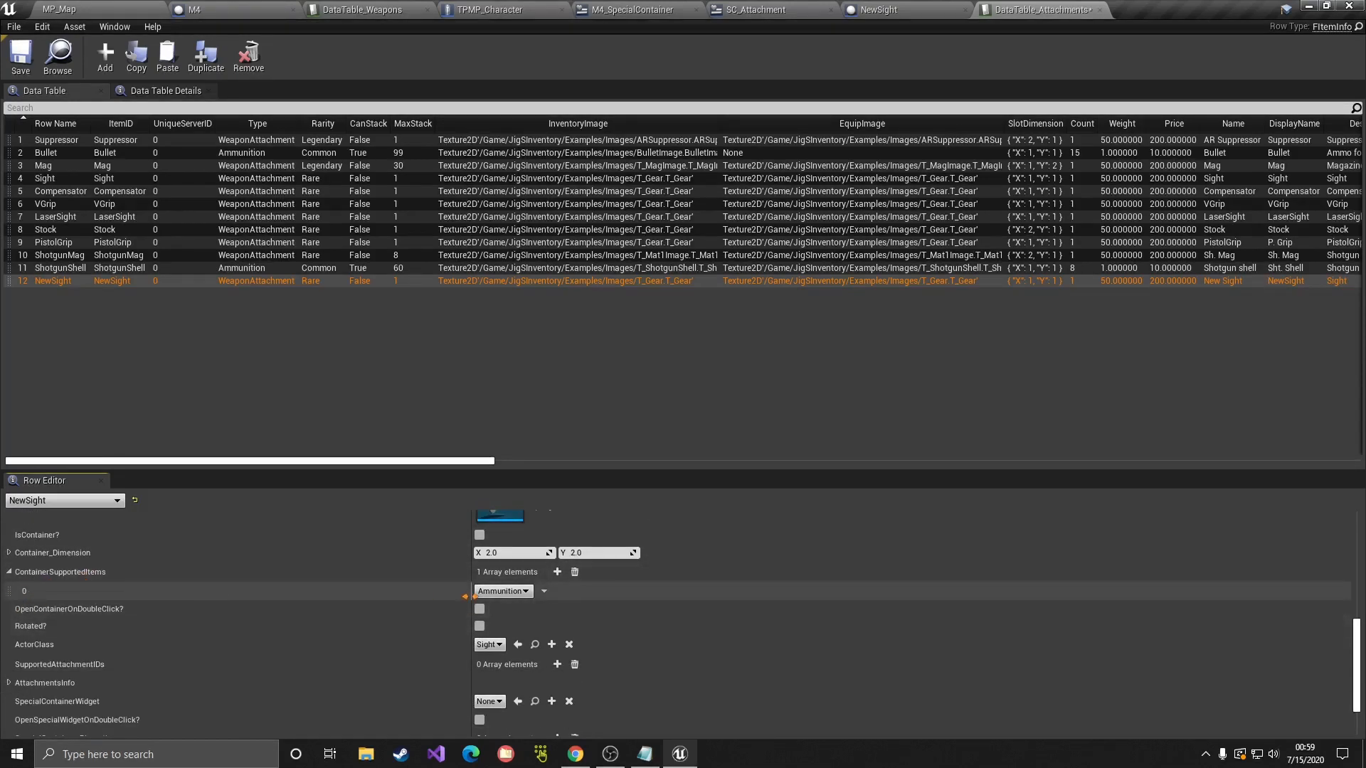
click(575, 573)
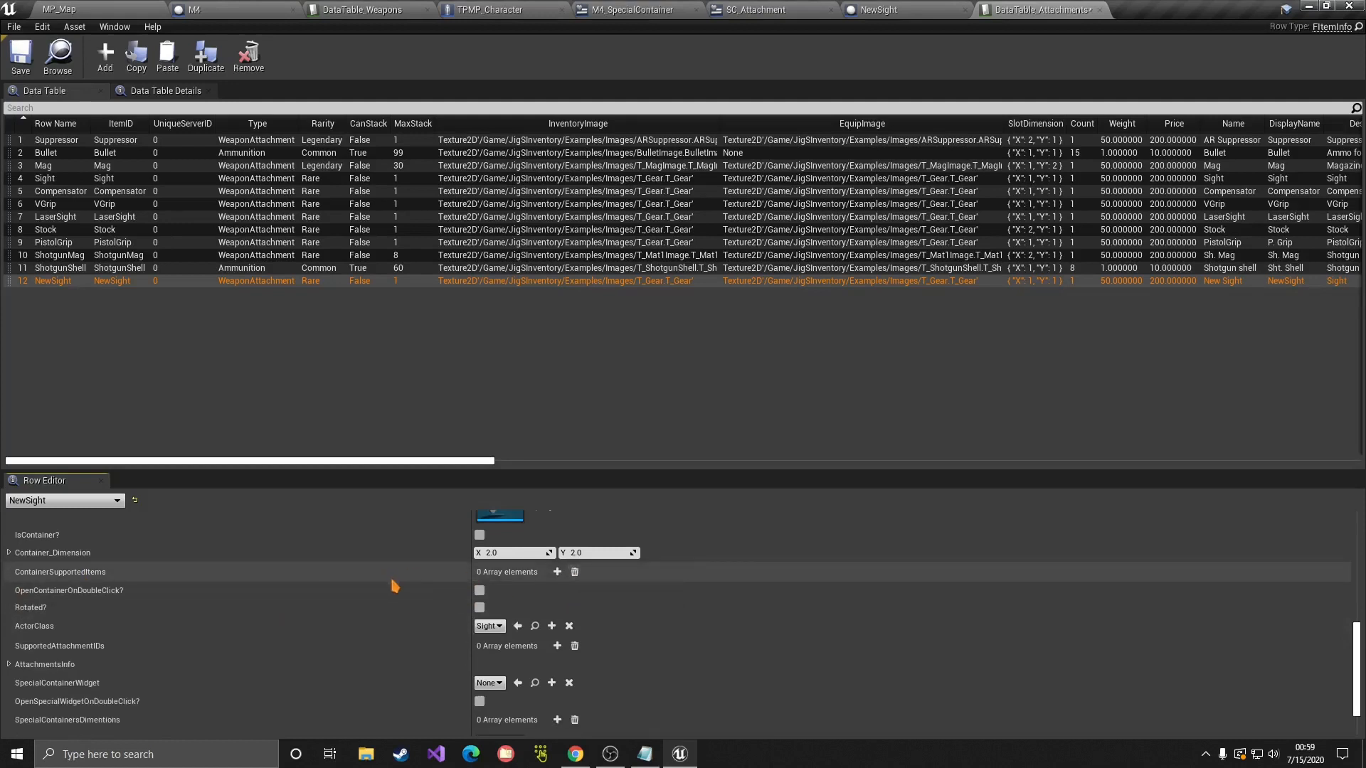
scroll(395, 587, down, 1)
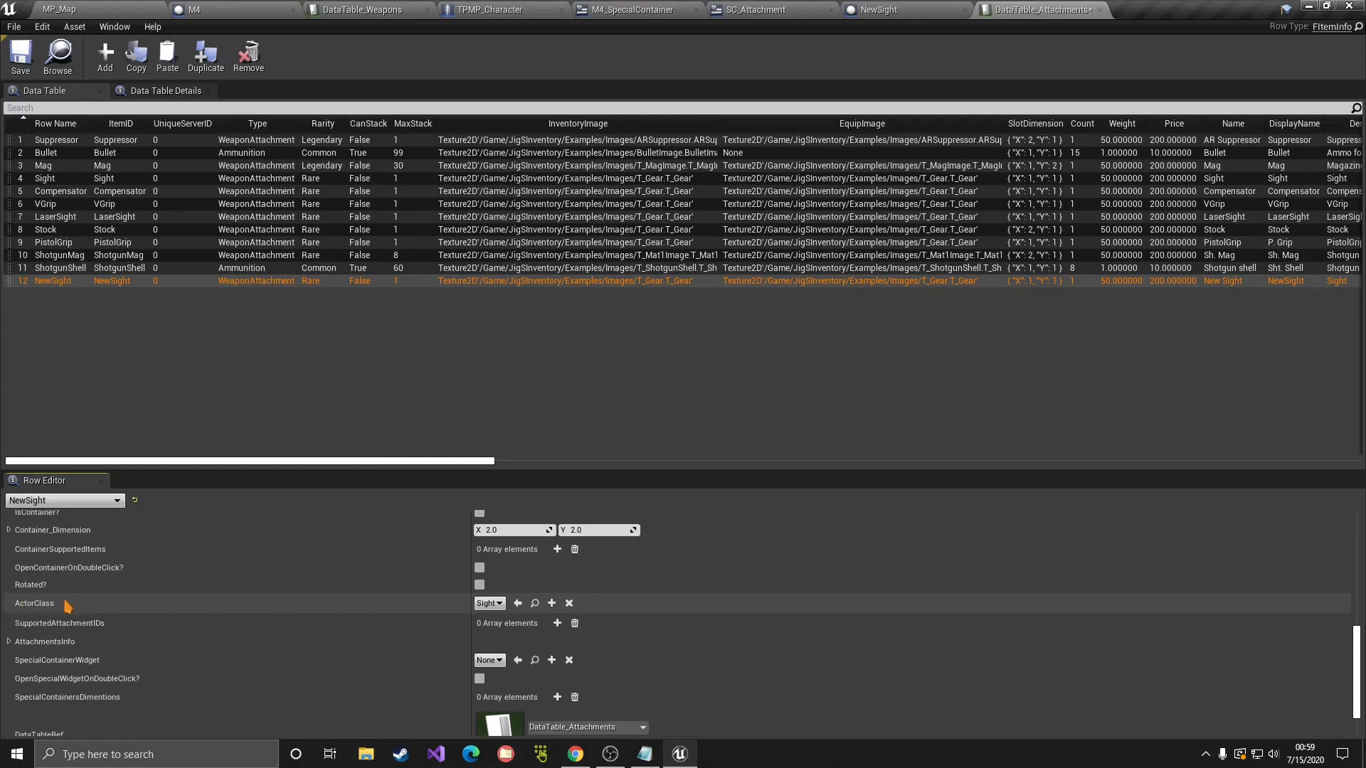
click(490, 603)
text(new)
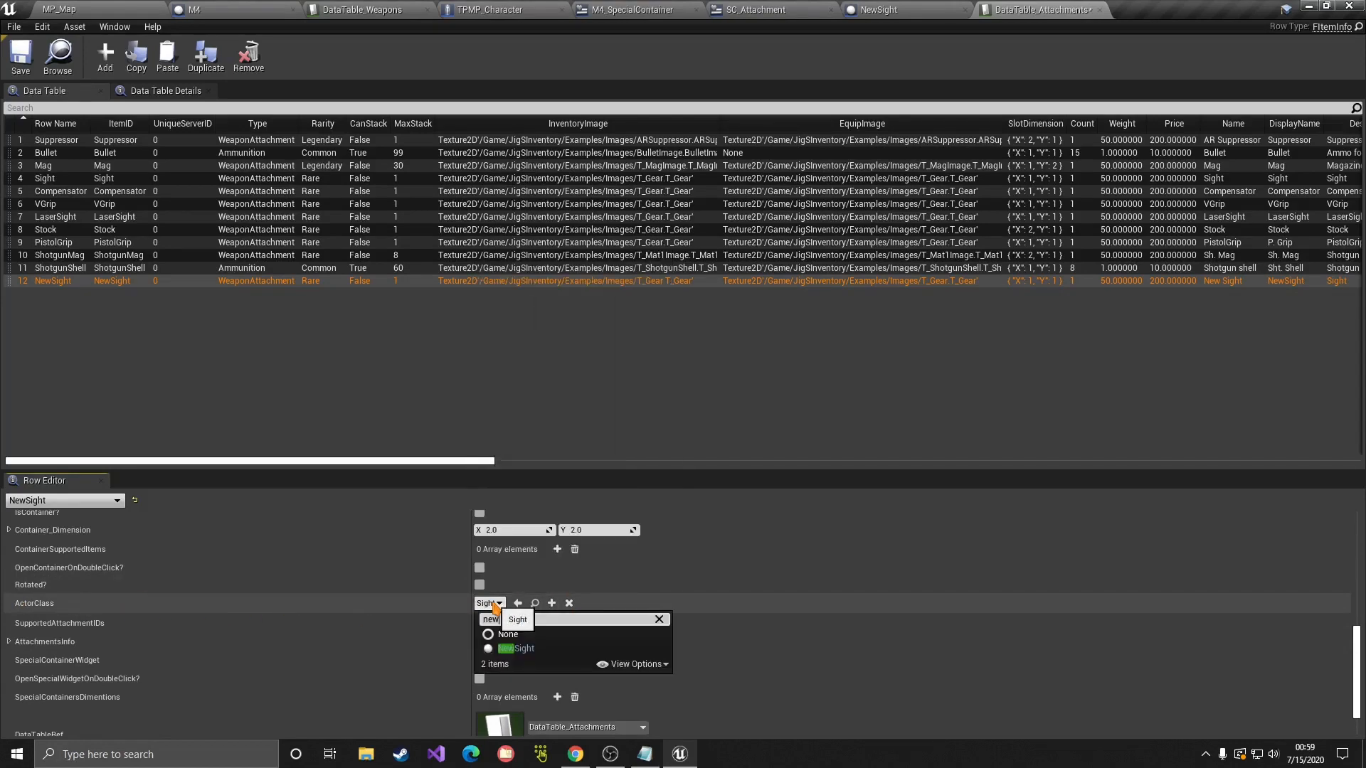
click(538, 647)
Step: Expand and review the CraftingRecipe settings, then collapse them
scroll(541, 641, down, 2)
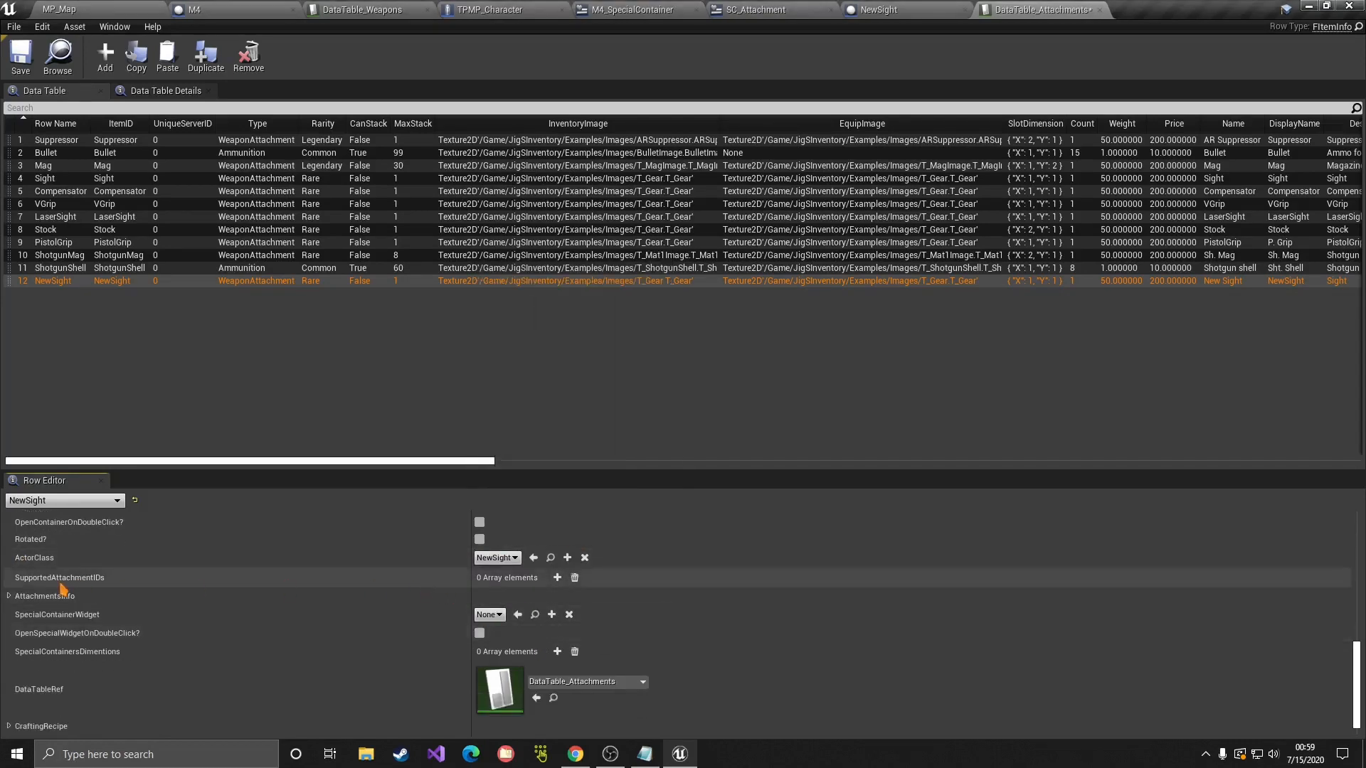
scroll(84, 616, down, 1)
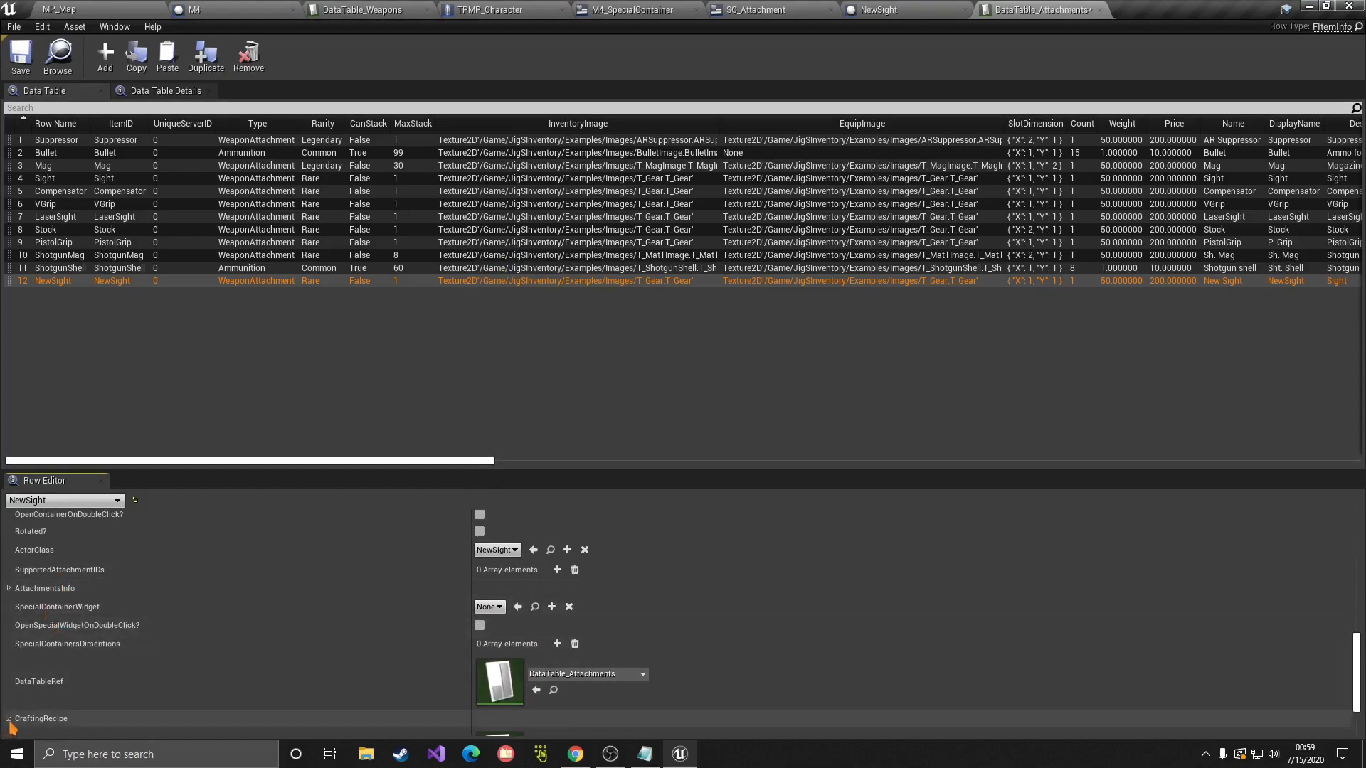
click(8, 719)
scroll(5, 701, down, 3)
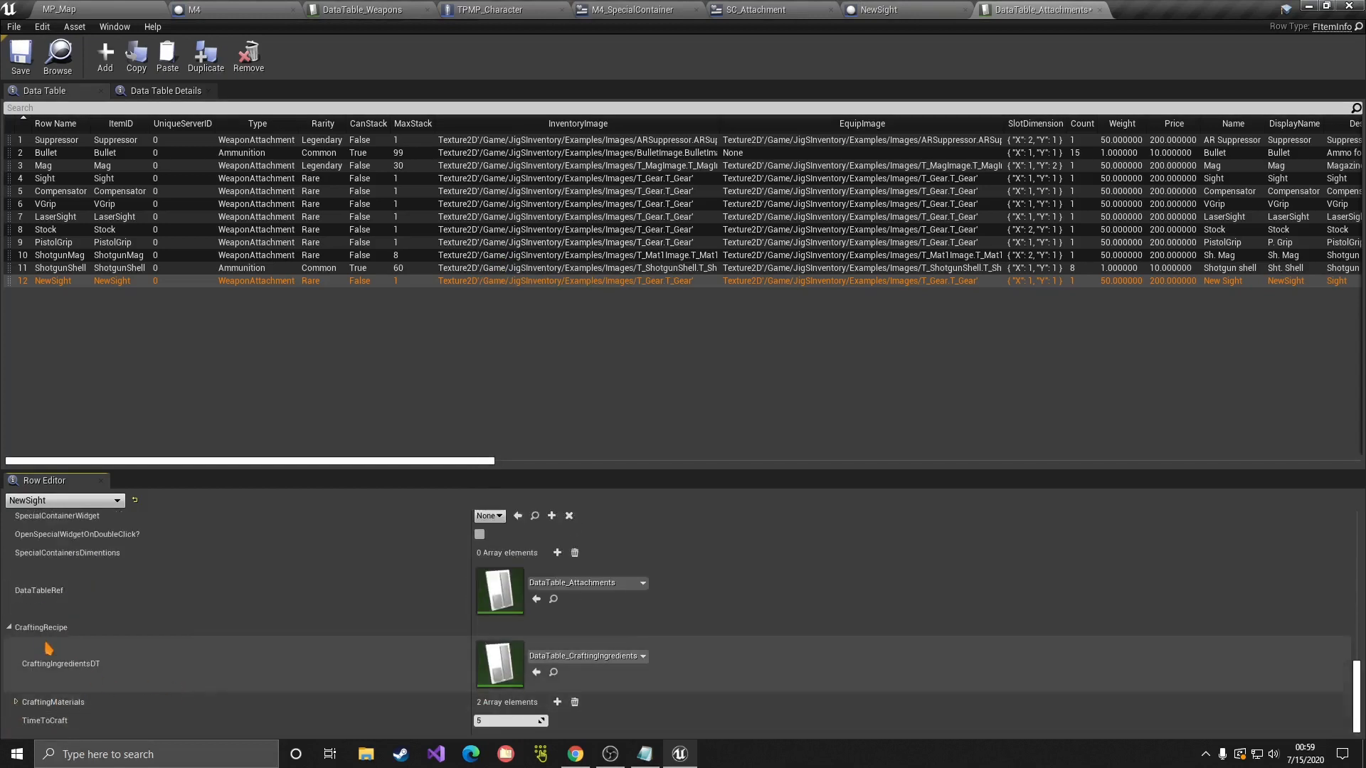
scroll(43, 645, up, 1)
click(10, 650)
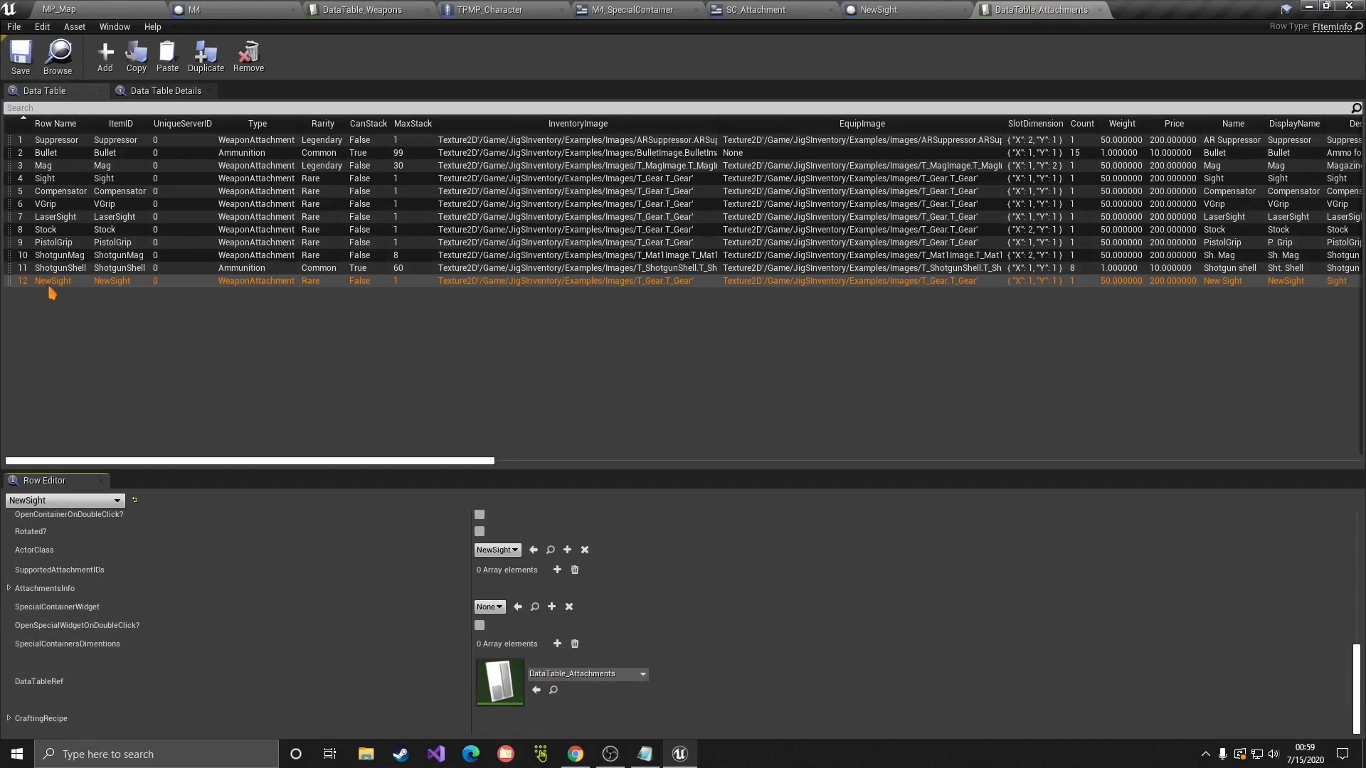
scroll(478, 595, up, 10)
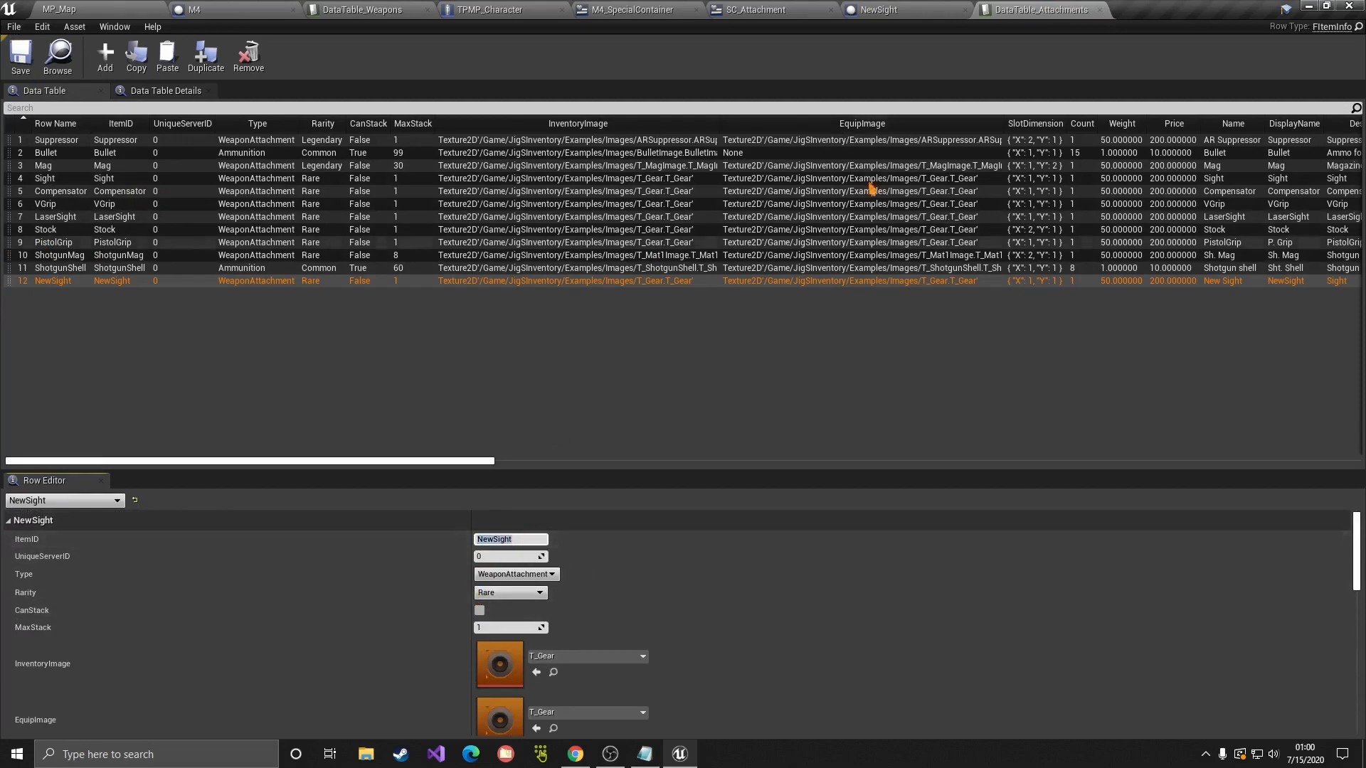
Step: Change PickupComponent's Item ID to NewSight, compile, and check MainStaticMesh's Simulate Physics setting
click(908, 8)
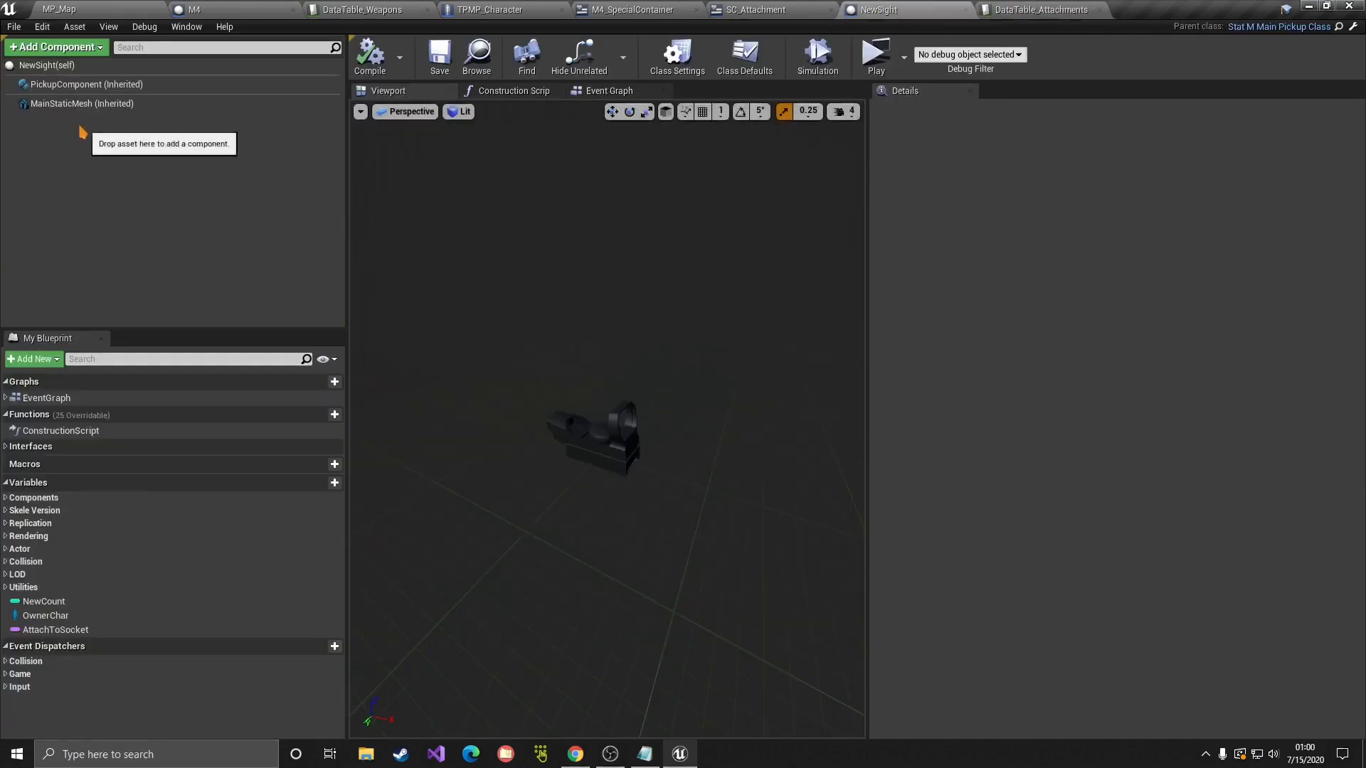
click(86, 84)
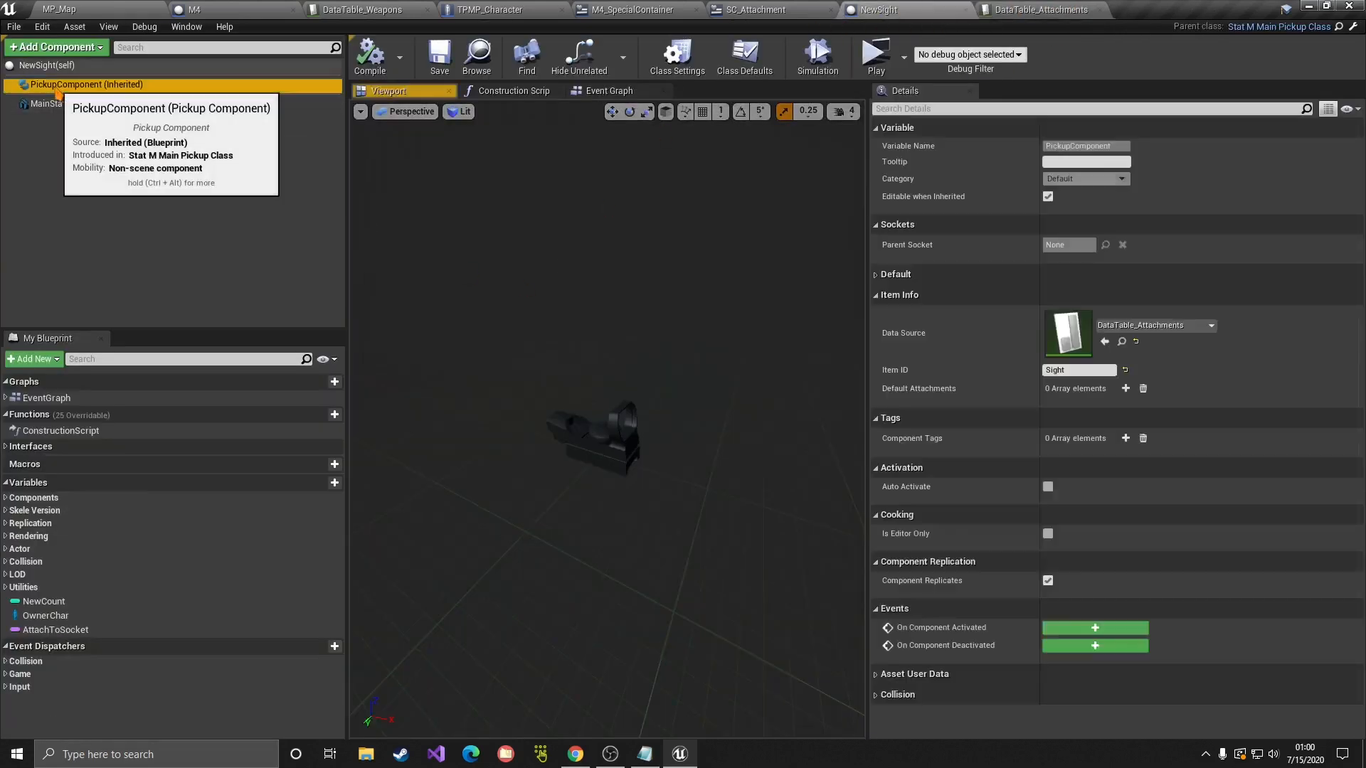
click(1071, 370)
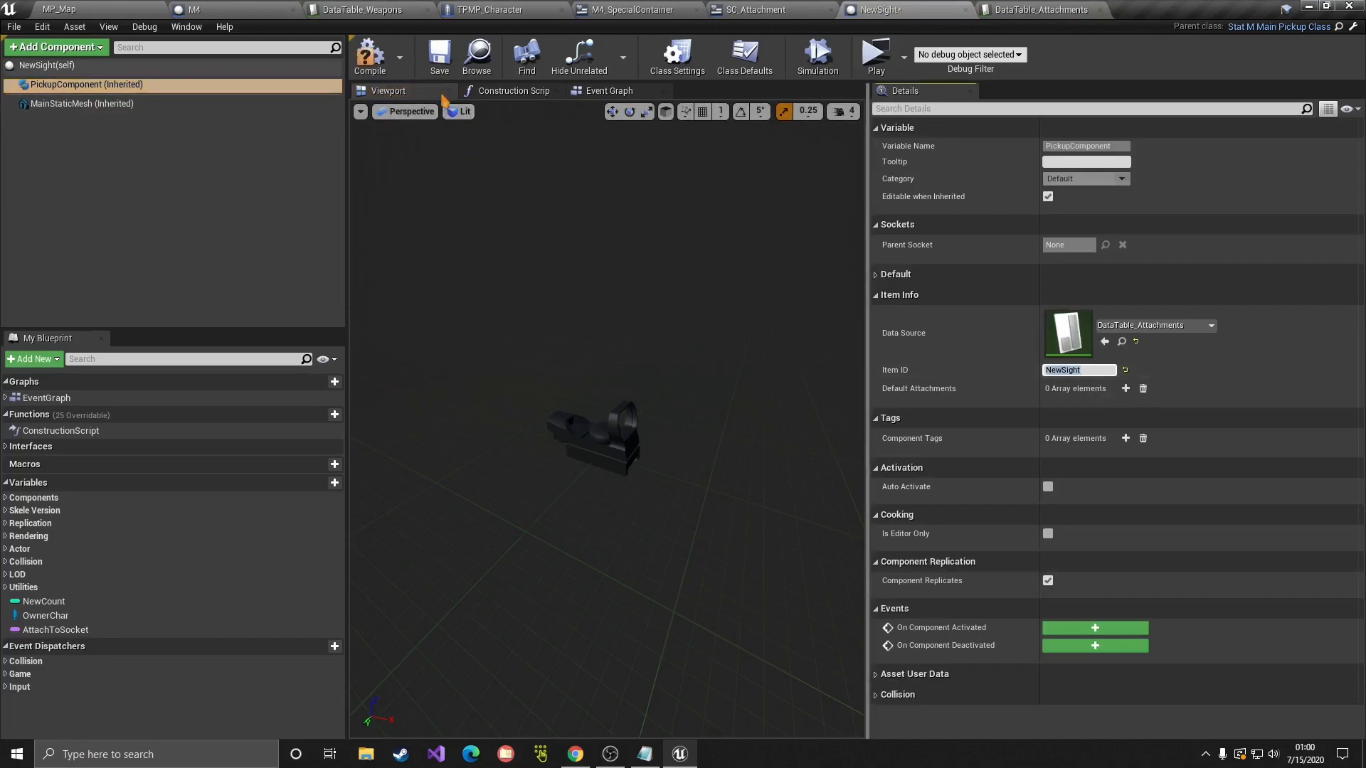
click(372, 59)
click(82, 103)
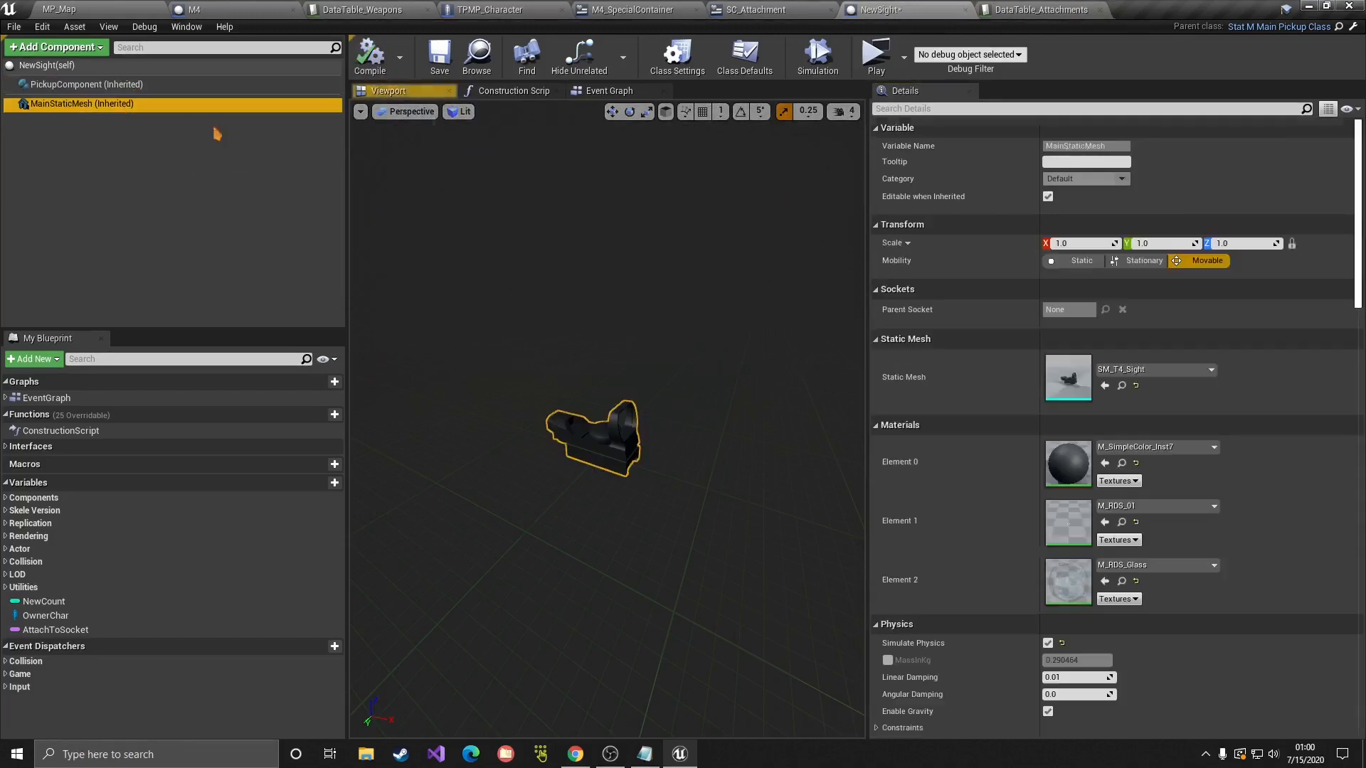
click(977, 109)
text(simula)
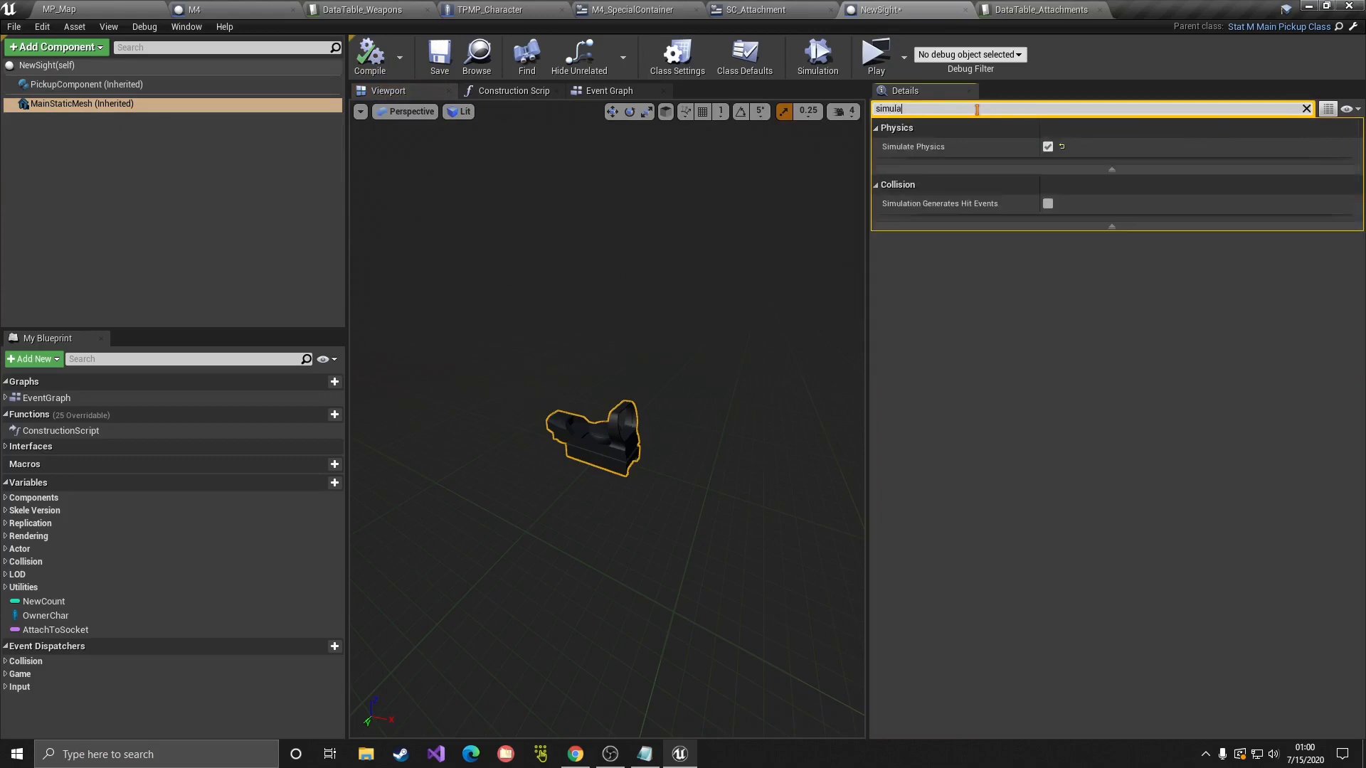
click(1307, 108)
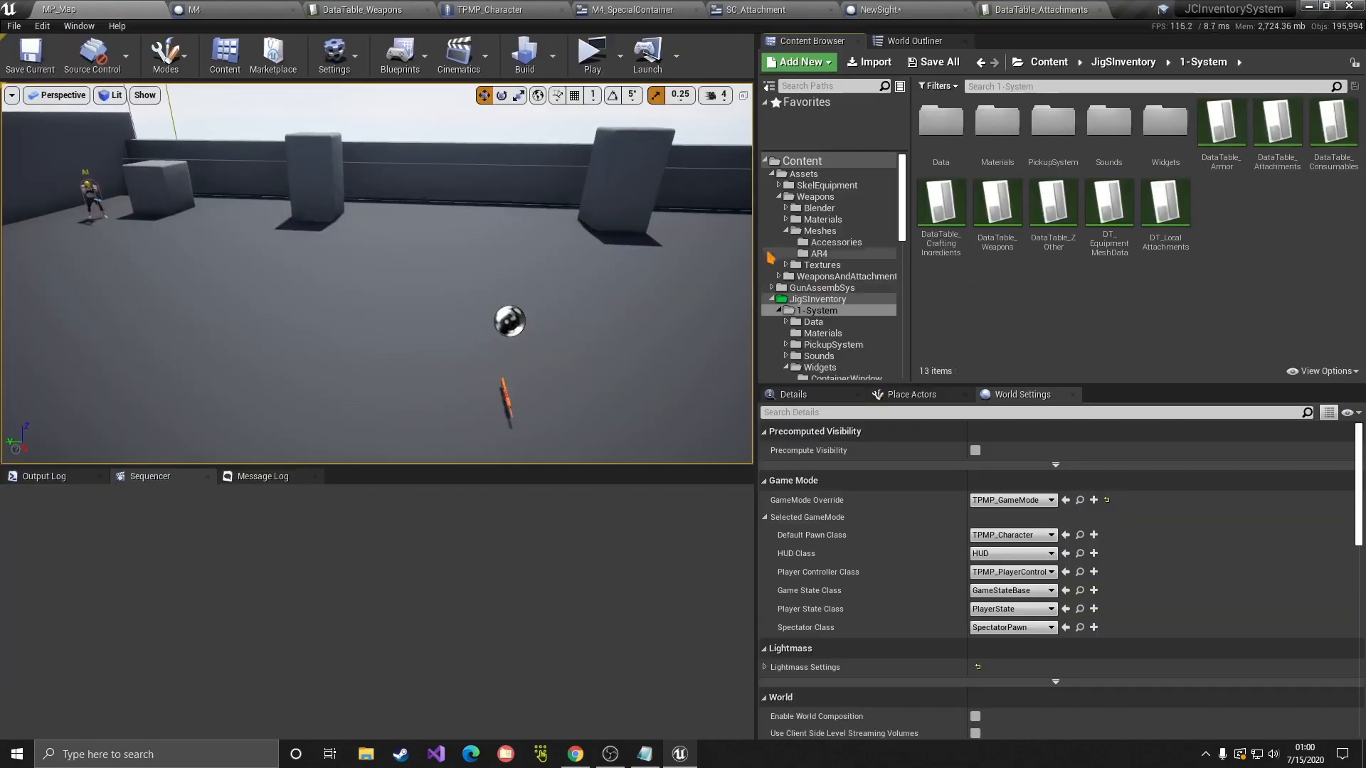
Step: Save NewSight from the Tutorial folder and drop a NewSight pickup onto the level floor
click(793, 160)
click(772, 173)
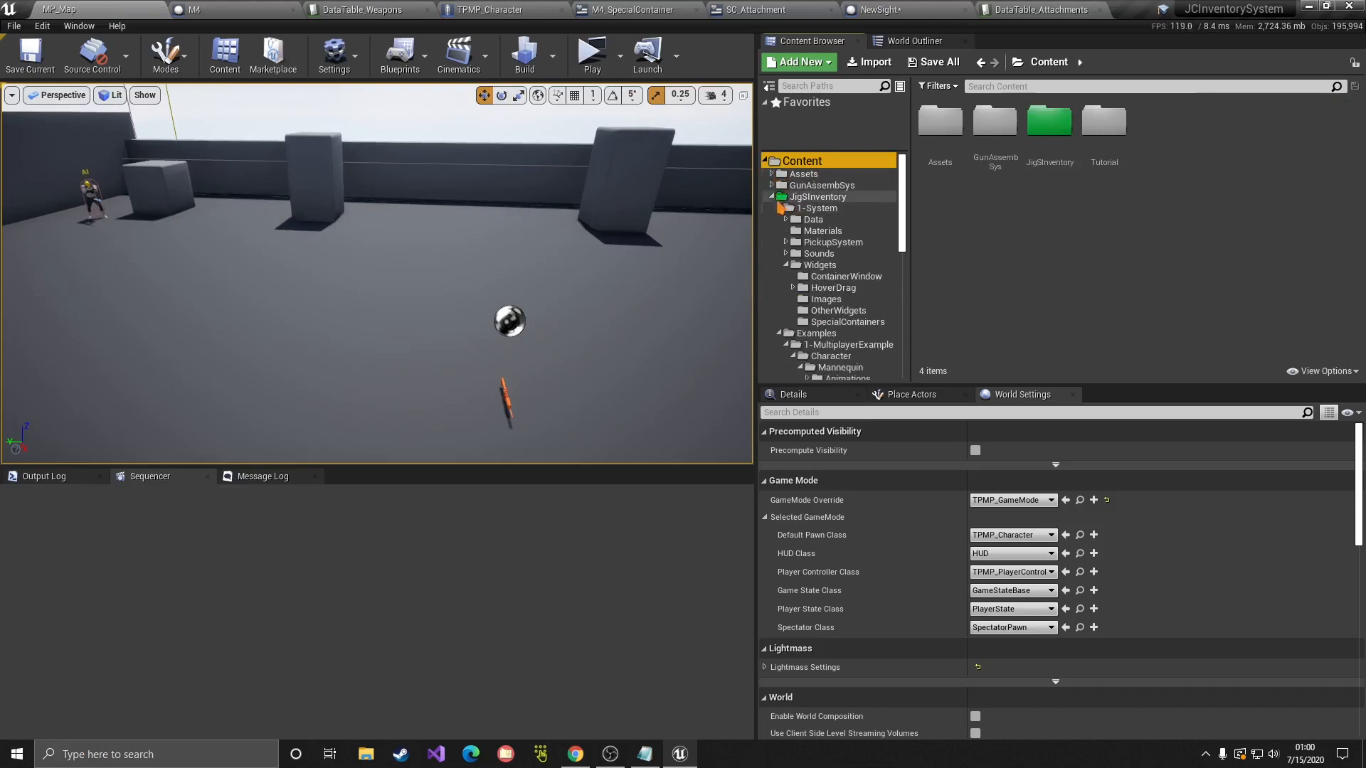
click(773, 198)
click(805, 209)
click(1050, 151)
key(ctrl+s)
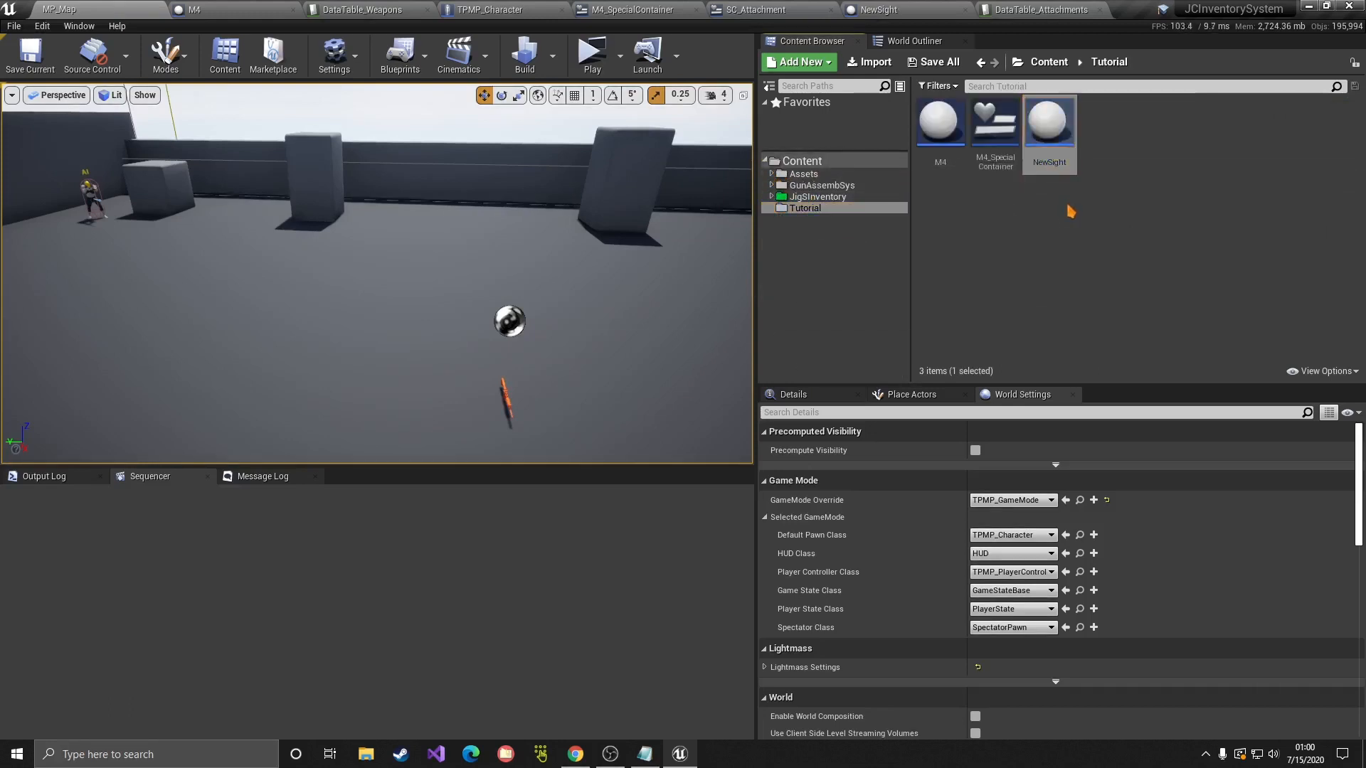
drag(1071, 211, 577, 398)
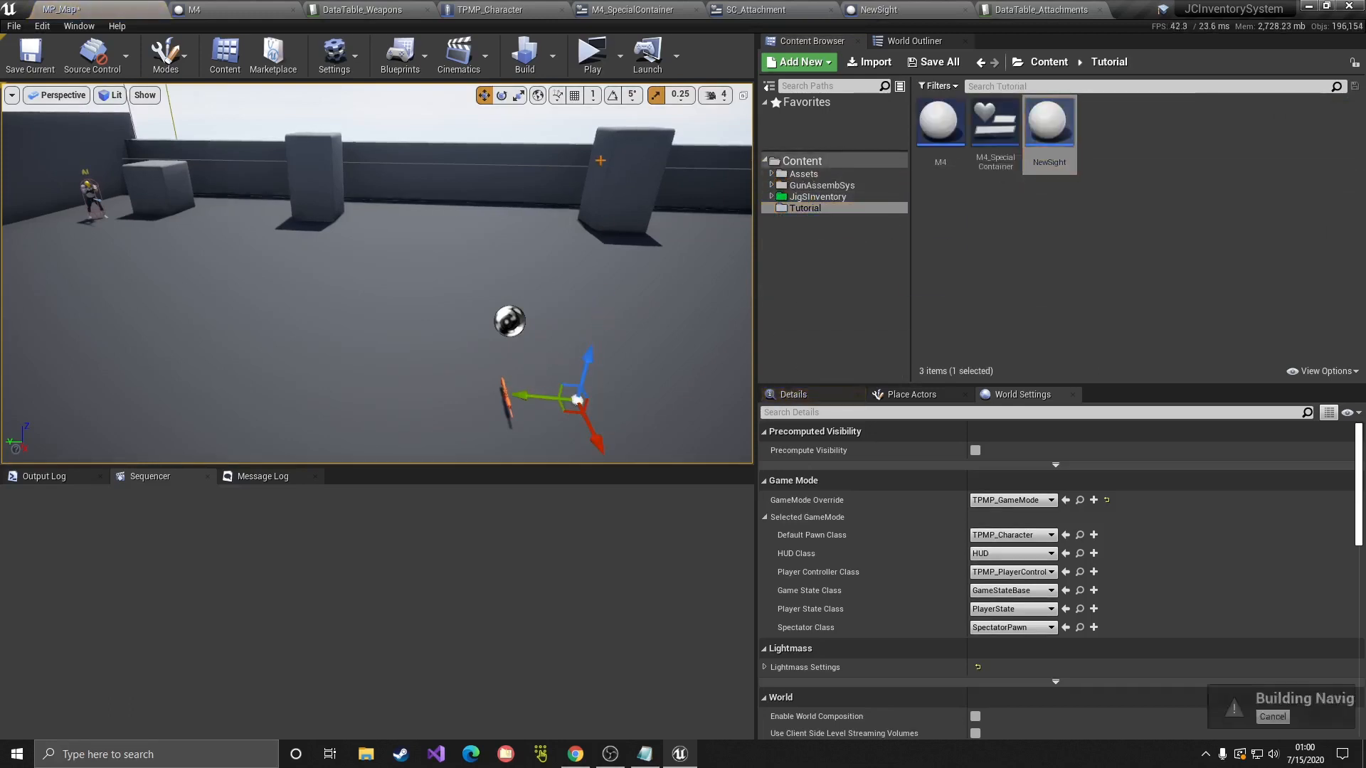
Step: Play the level, pick up the NewSight item and use it from the inventory
click(593, 53)
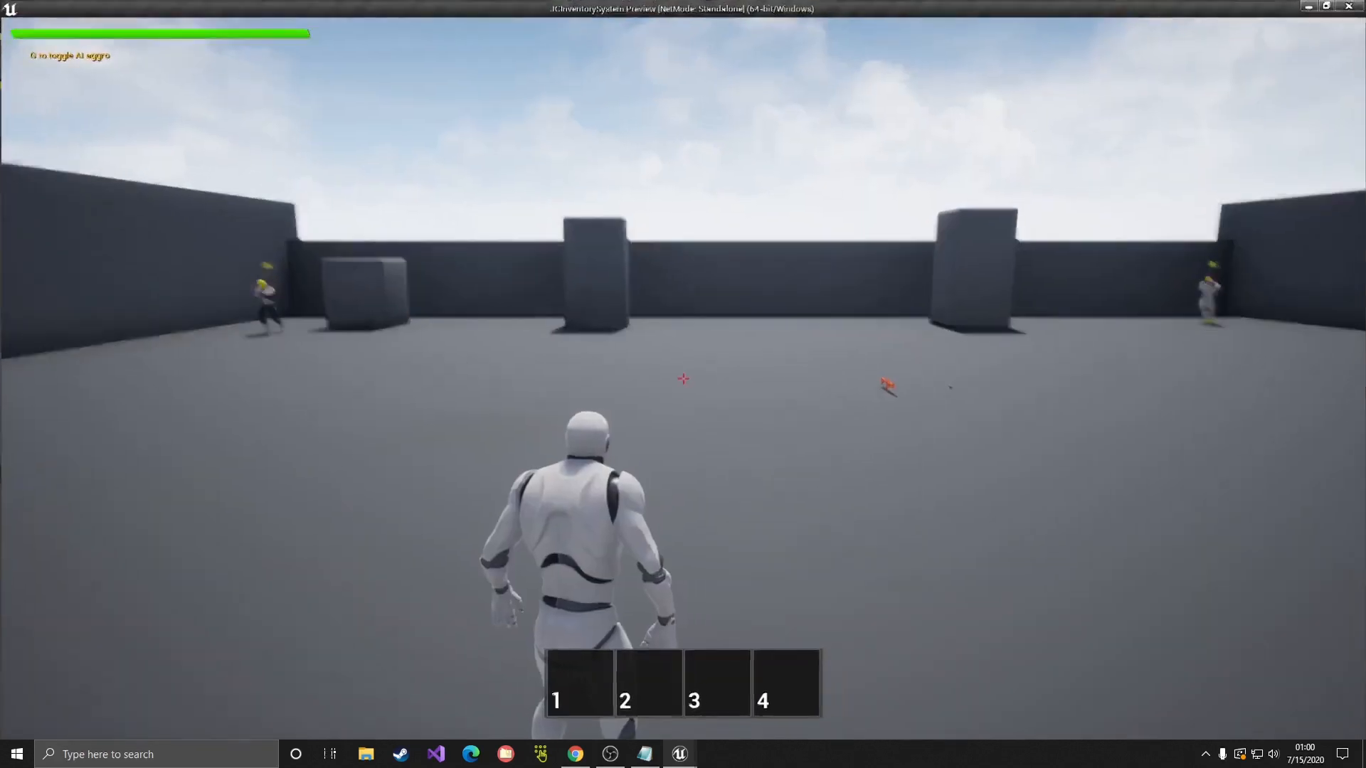
key(w)
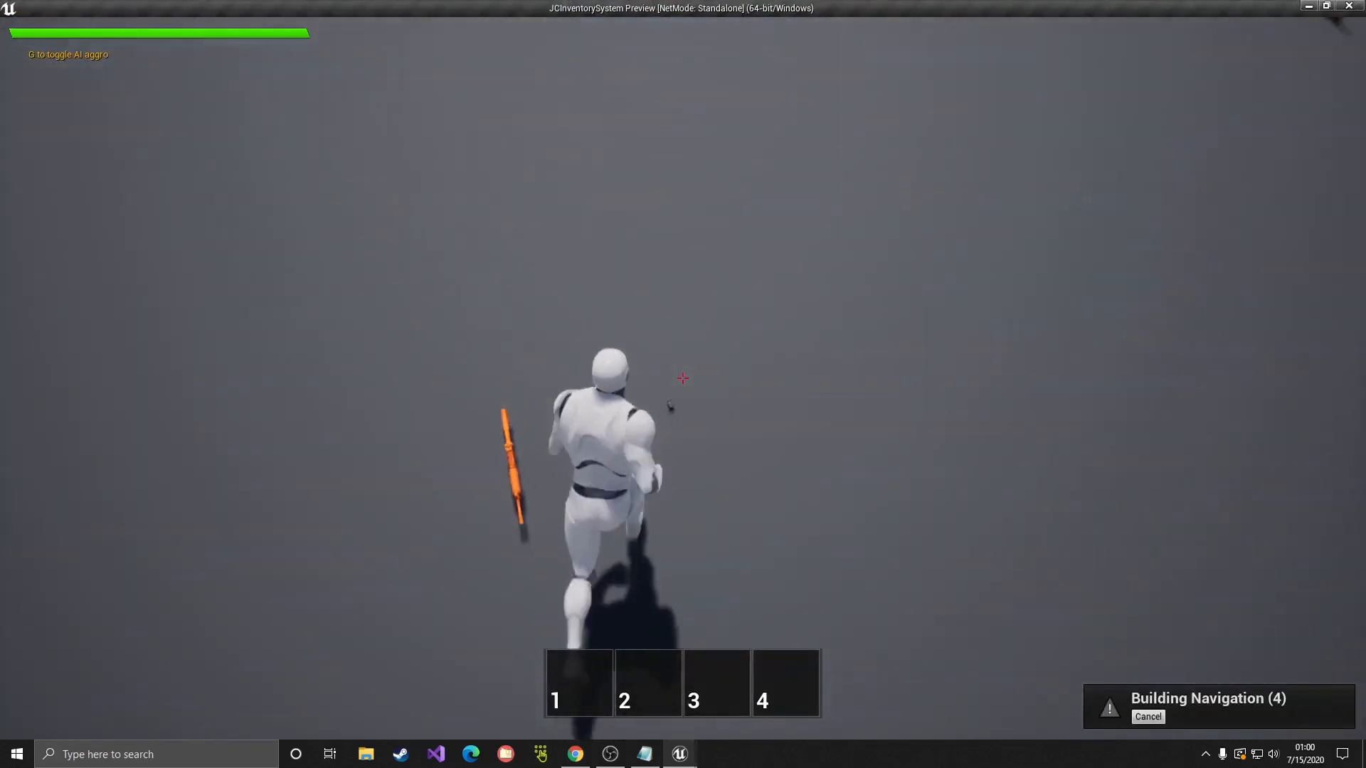
key(f)
key(Tab)
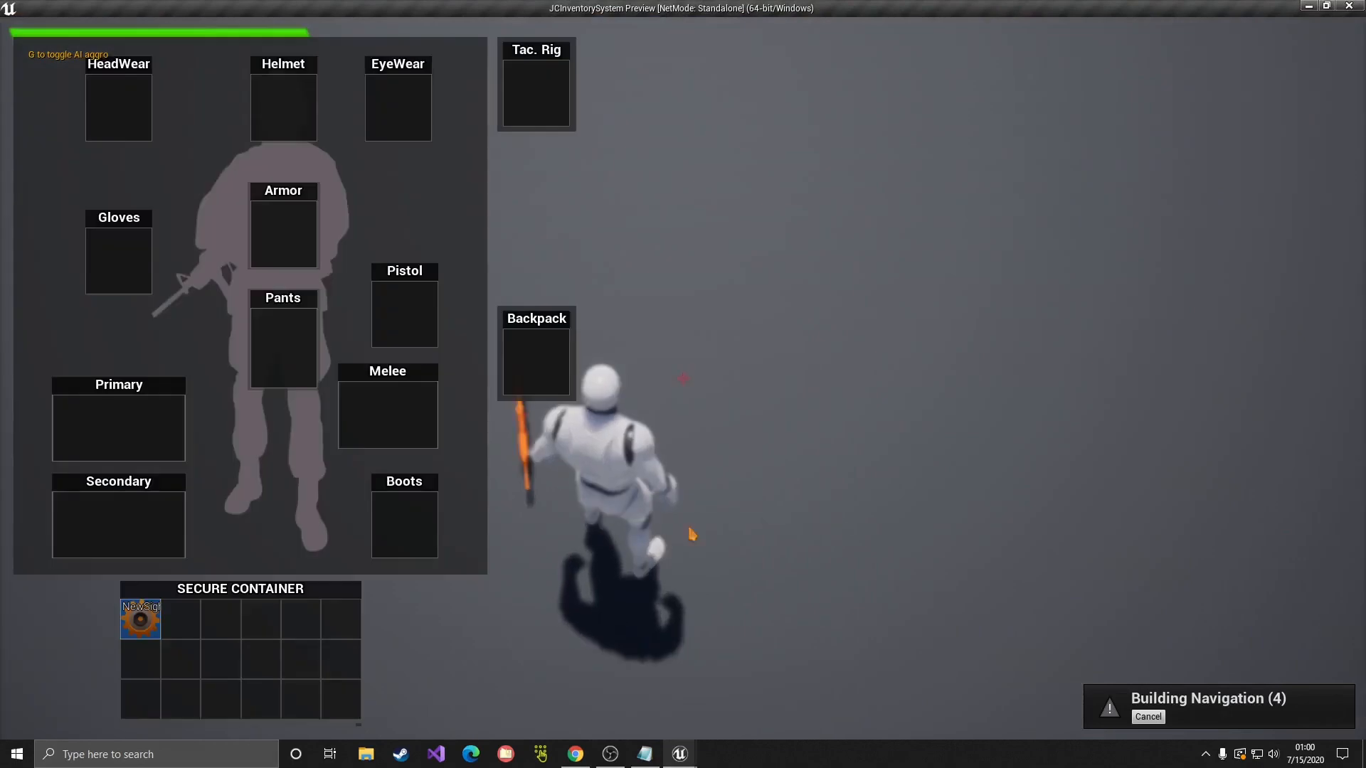
double_click(151, 622)
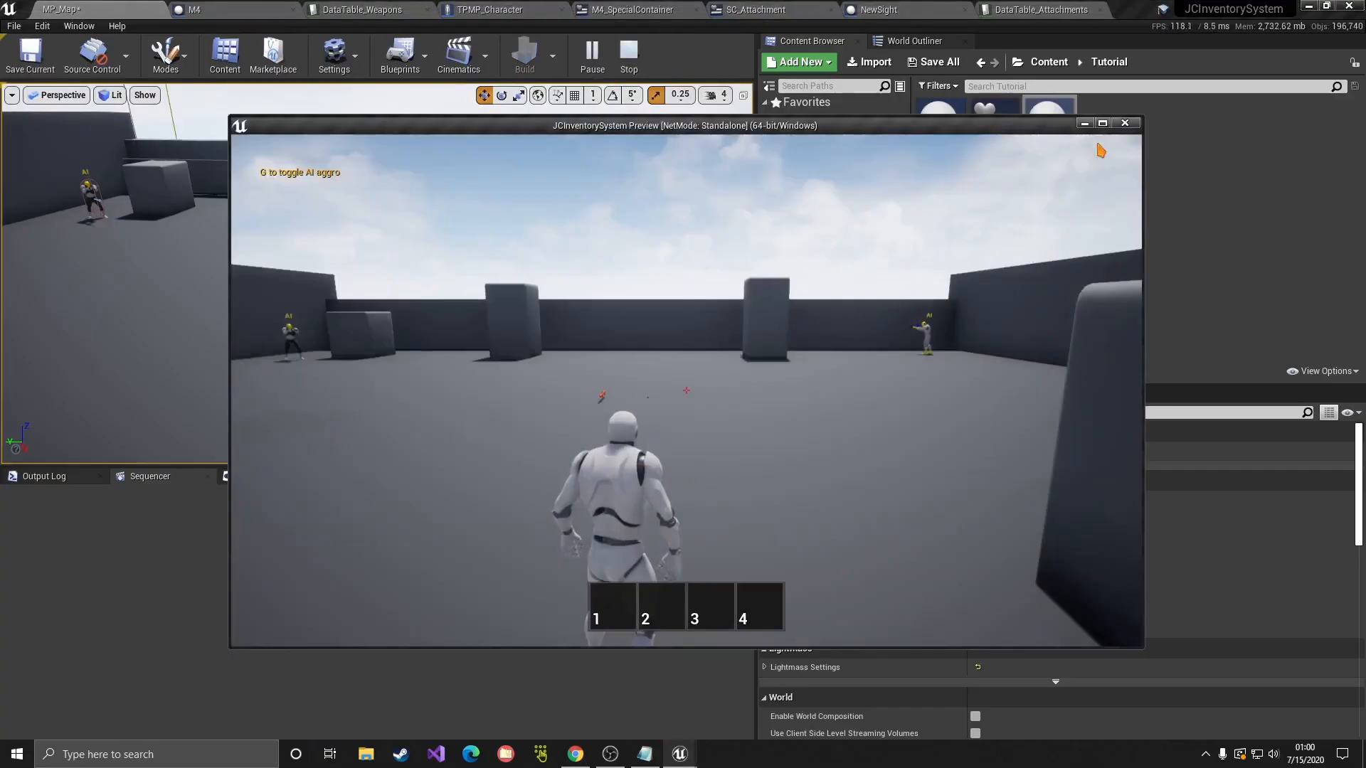
Step: Go fullscreen, pick up the M4 rifle and open its inspection window
click(1104, 124)
key(w)
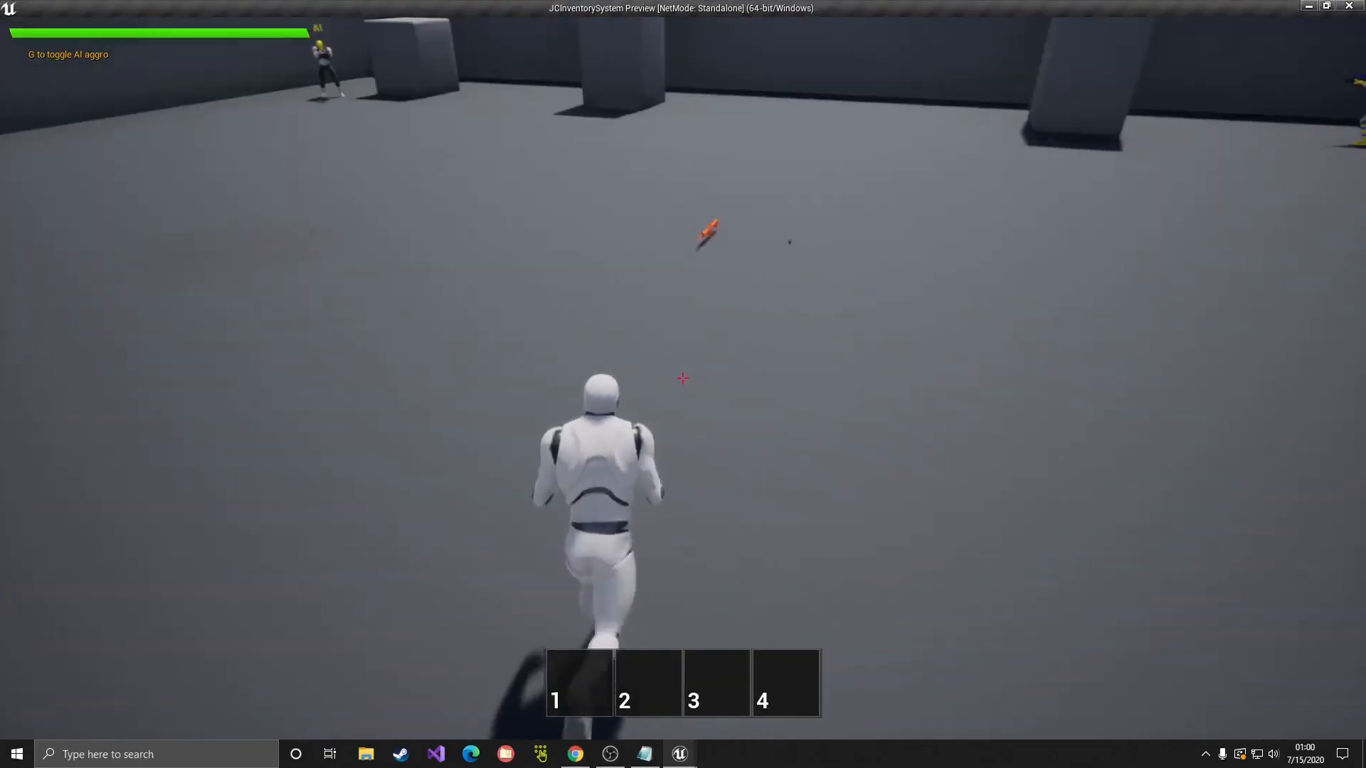
key(f)
key(Tab)
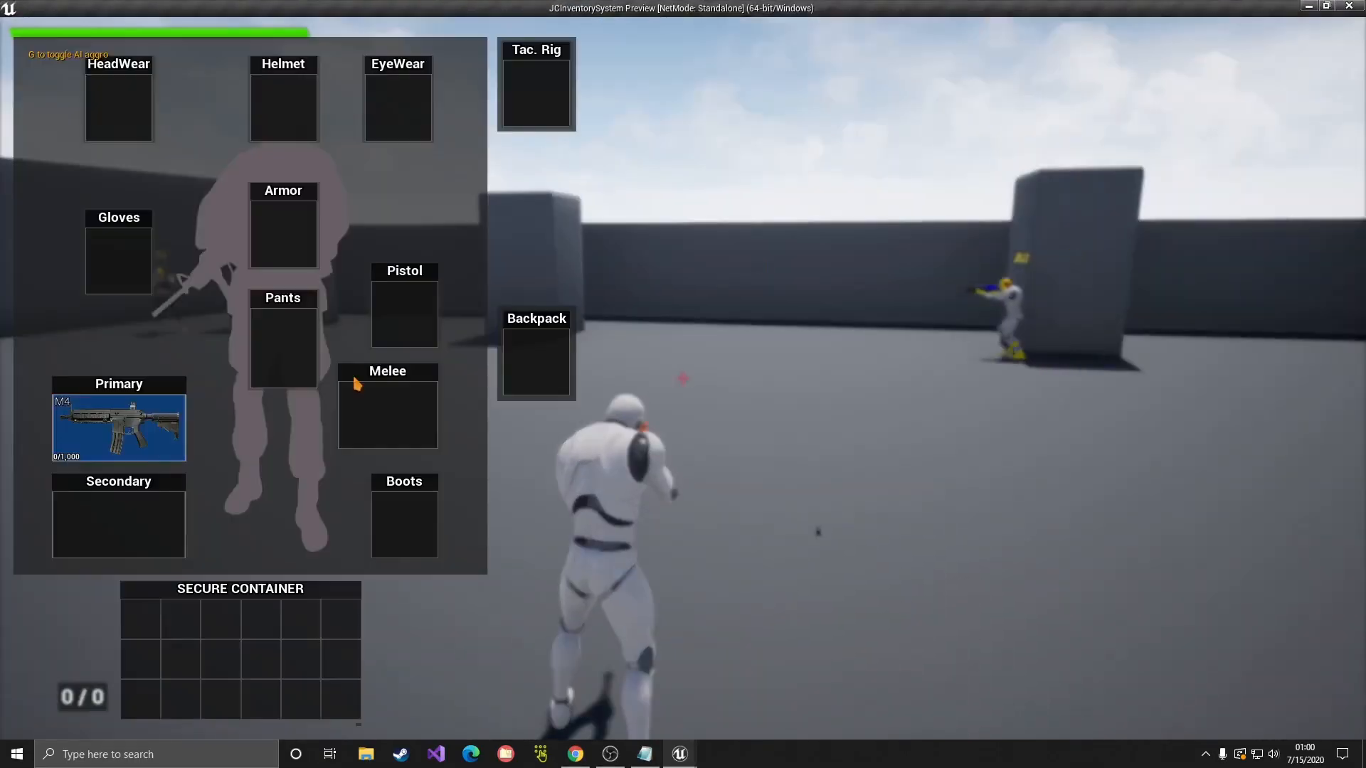
double_click(146, 436)
drag(147, 439, 843, 356)
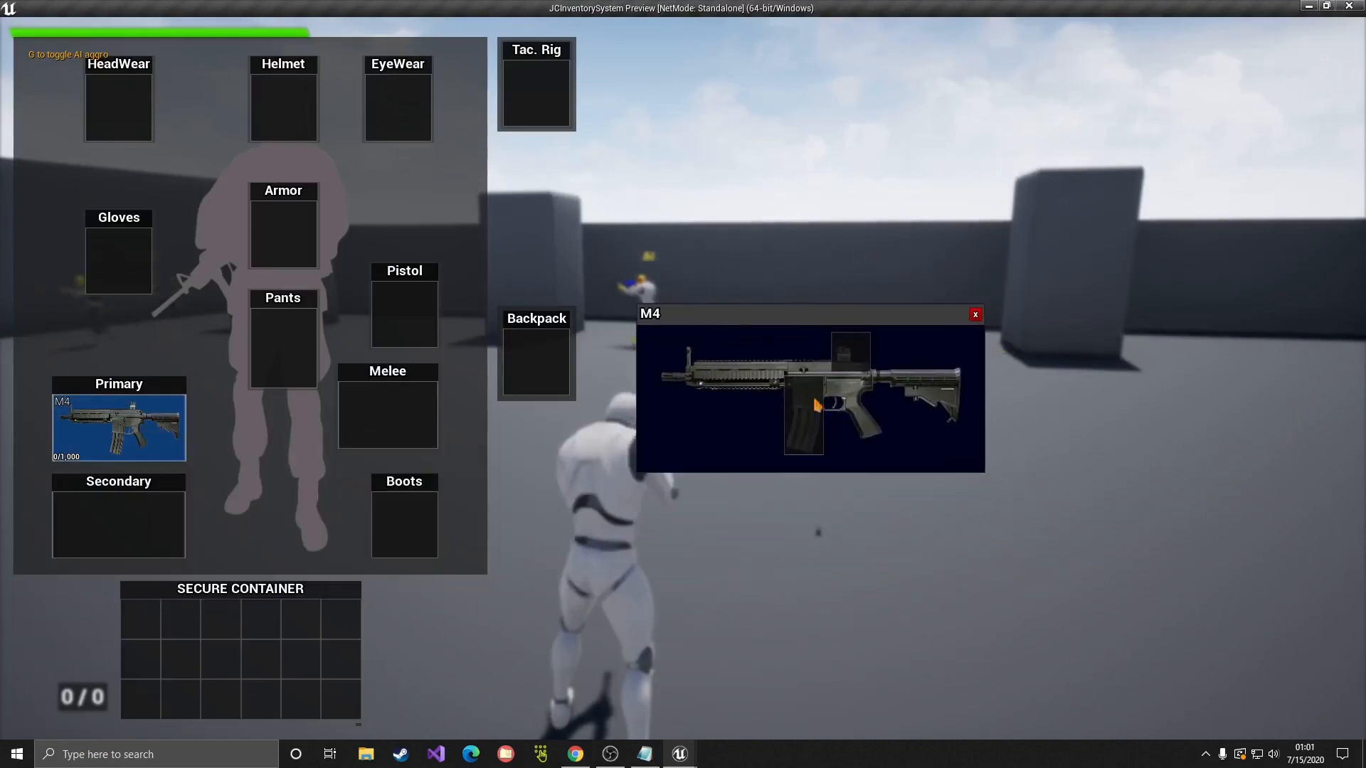
click(976, 313)
key(Tab)
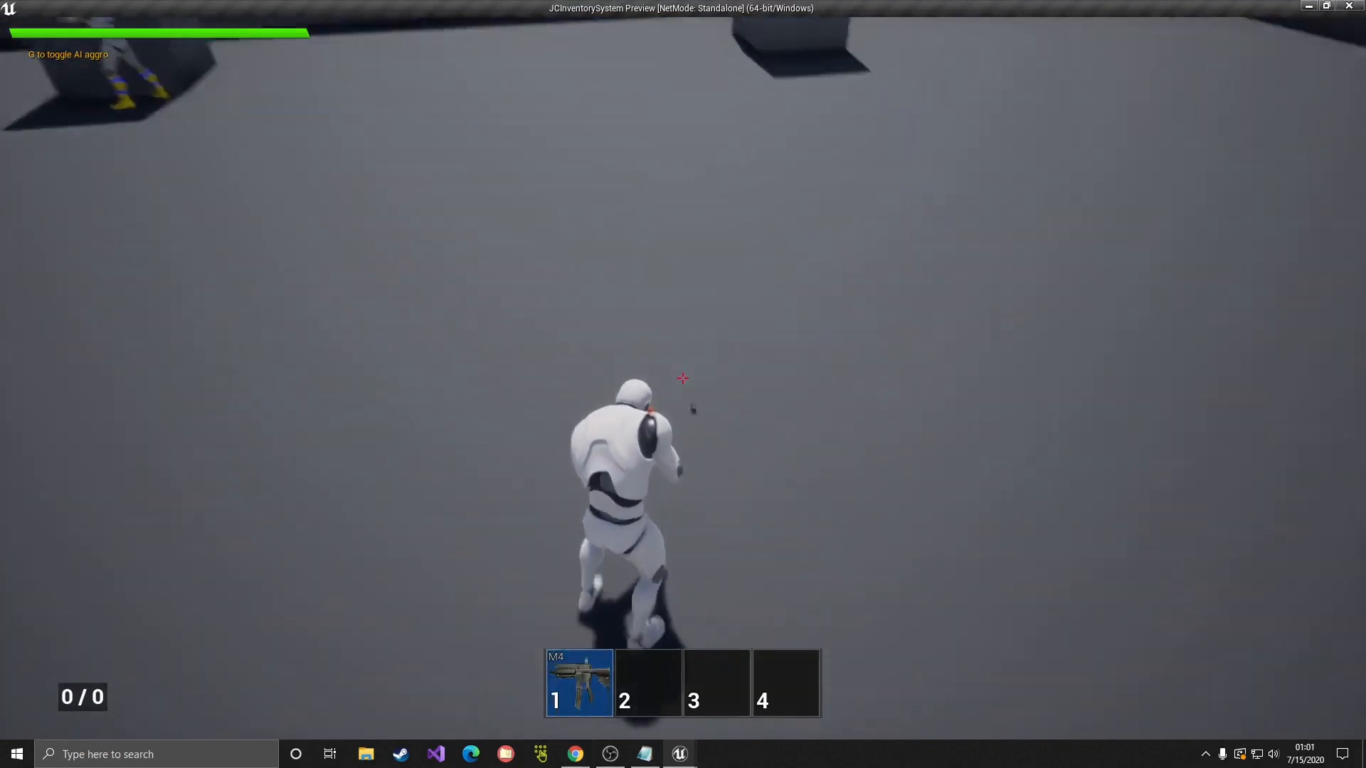
Step: Fit the NewSight item onto the M4 in its inspection window, then end the play session
key(Tab)
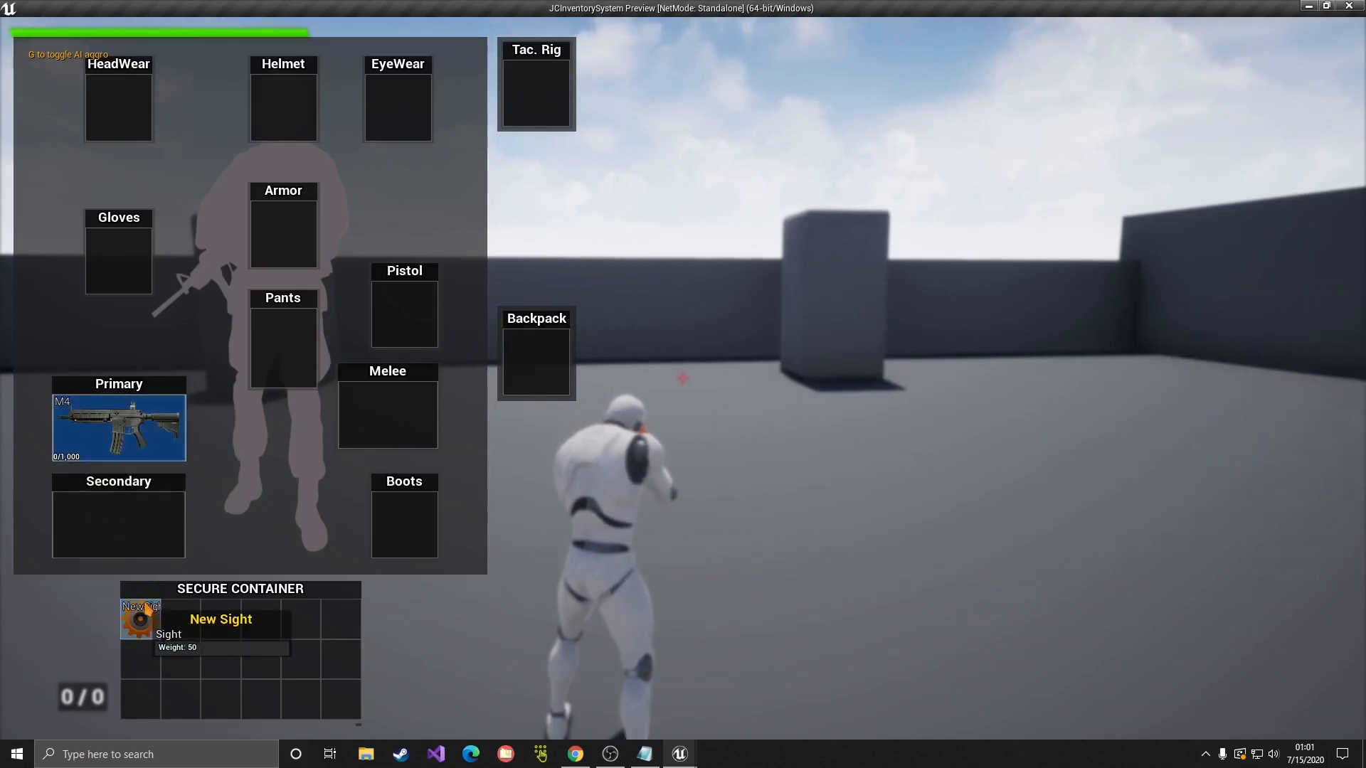
double_click(135, 442)
drag(223, 466, 679, 469)
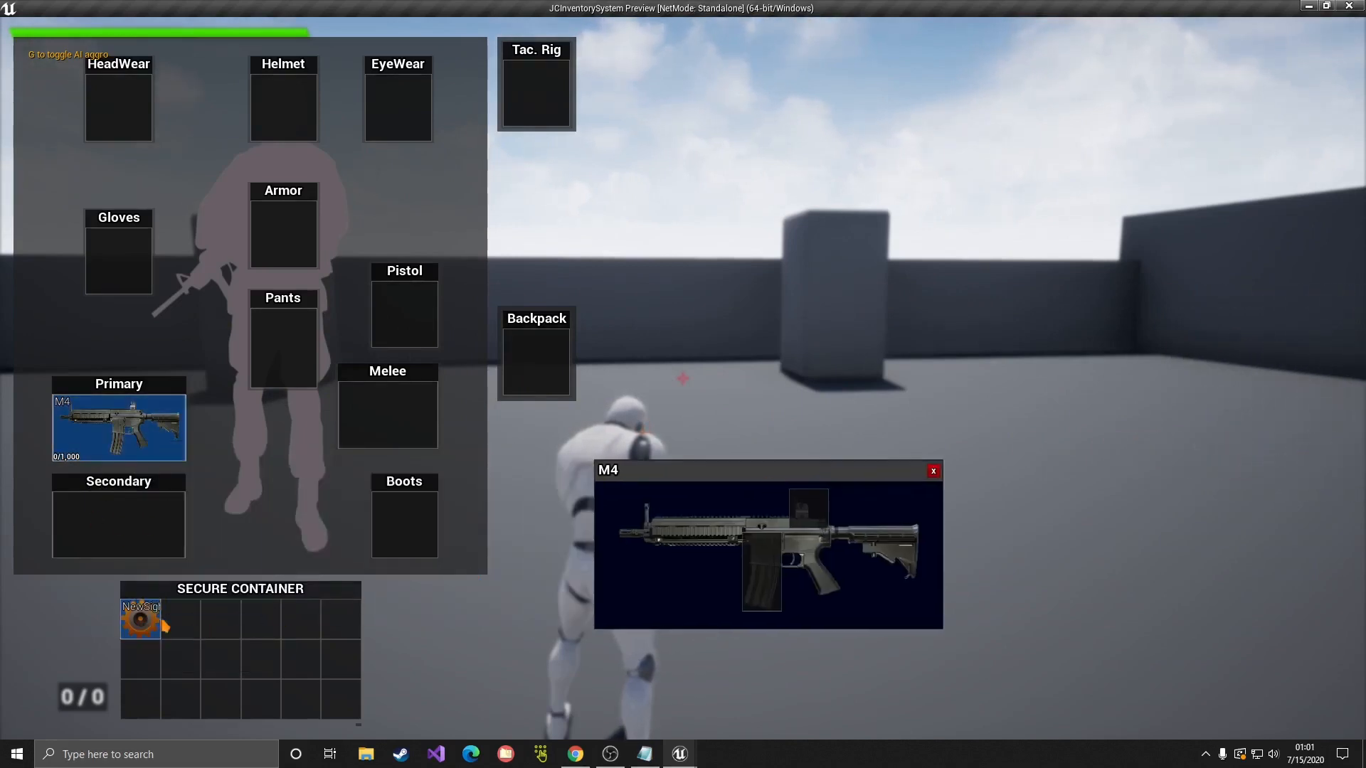
mouse_move(140, 619)
mouse_down()
mouse_move(857, 506)
mouse_move(158, 619)
mouse_up()
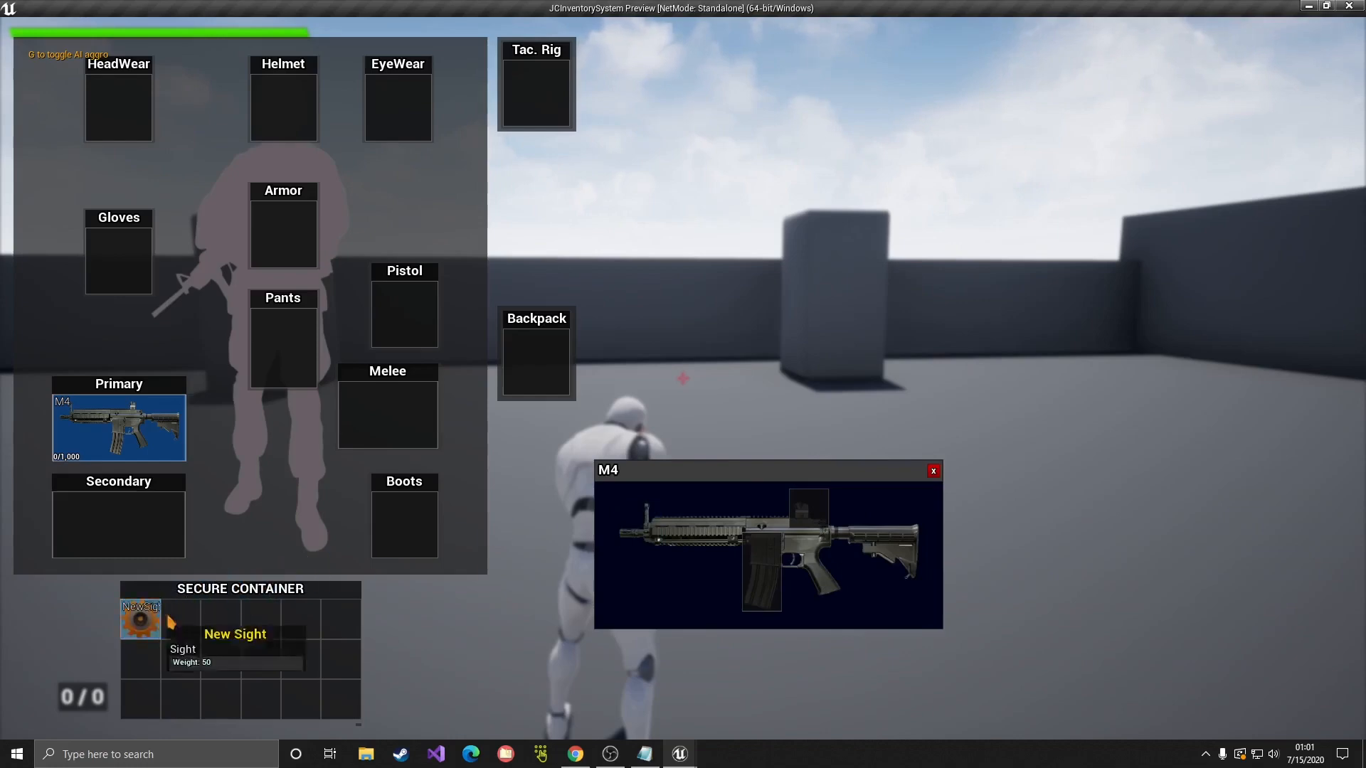
click(936, 472)
key(Tab)
key(v)
key(Escape)
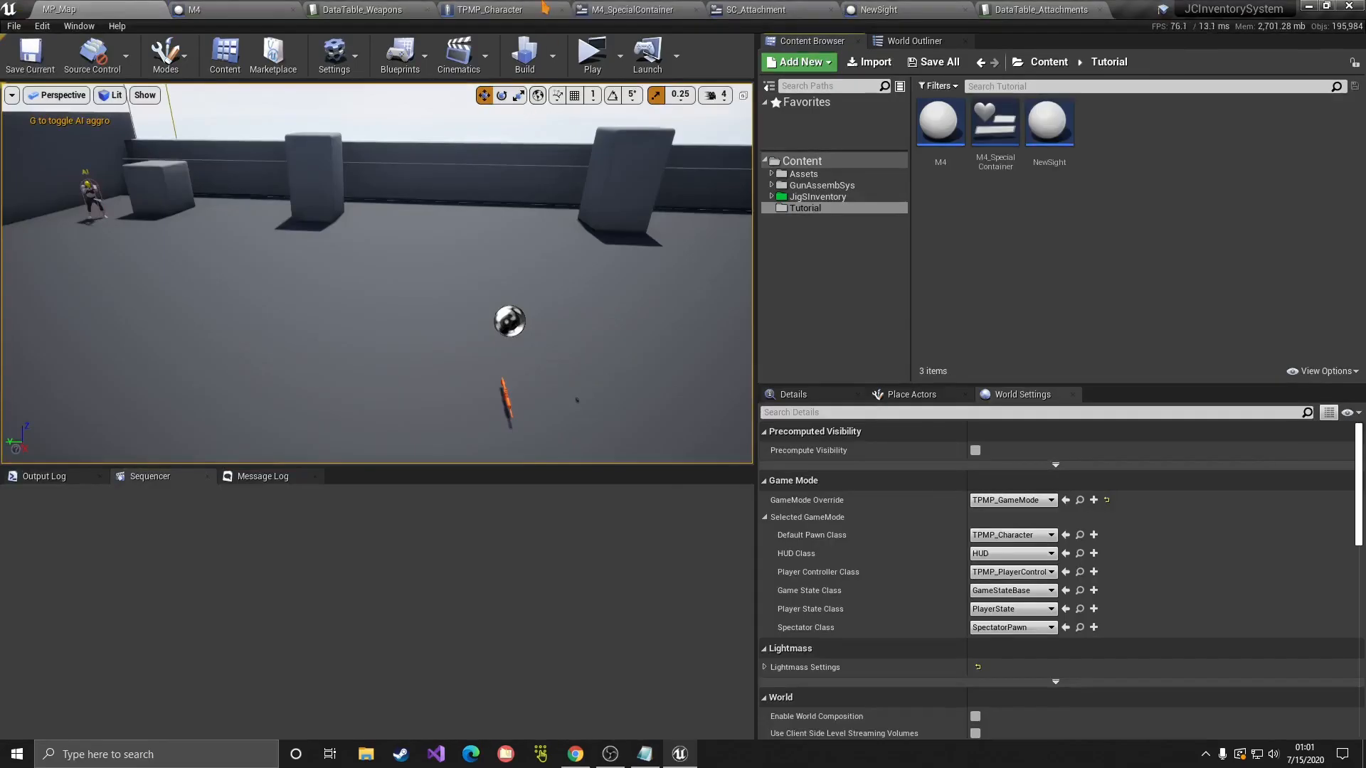
Step: Open the Get Container by Attachment Type function in the M4_SpecialContainer widget's graph
click(627, 9)
right_drag(633, 153, 584, 179)
scroll(663, 170, down, 1)
scroll(585, 180, up, 1)
click(1321, 57)
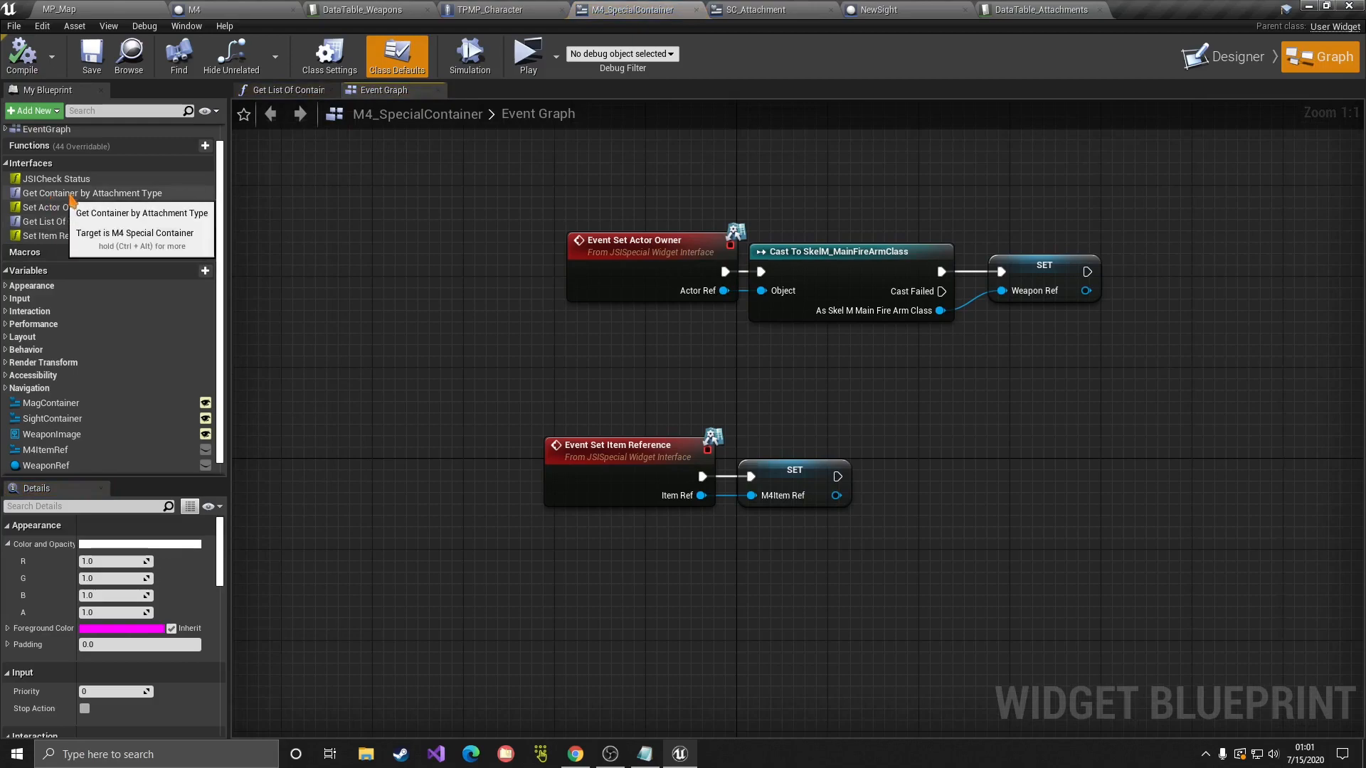
double_click(51, 195)
right_drag(610, 359, 486, 297)
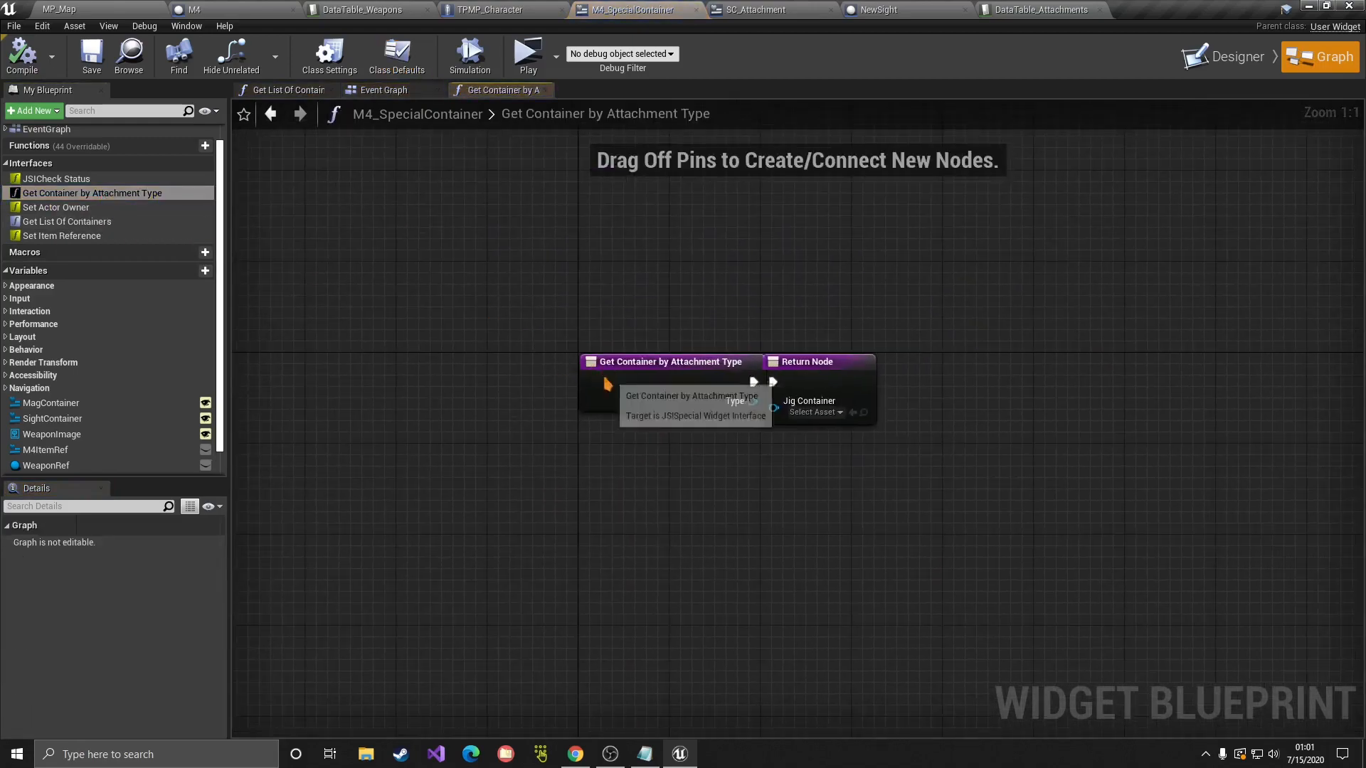
drag(599, 375, 395, 375)
click(768, 436)
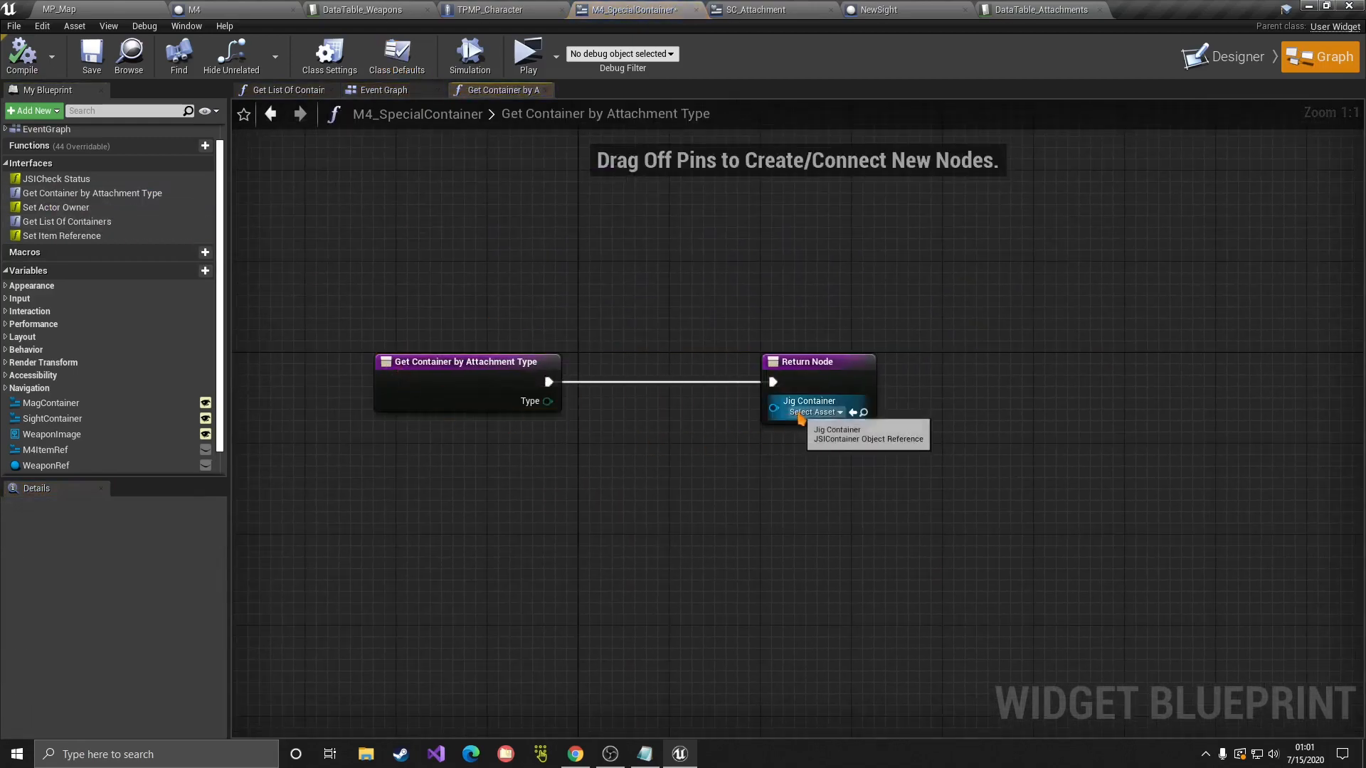
Step: Feed the return value from a Select node indexed by the attachment Type
drag(773, 409, 750, 556)
text(sele)
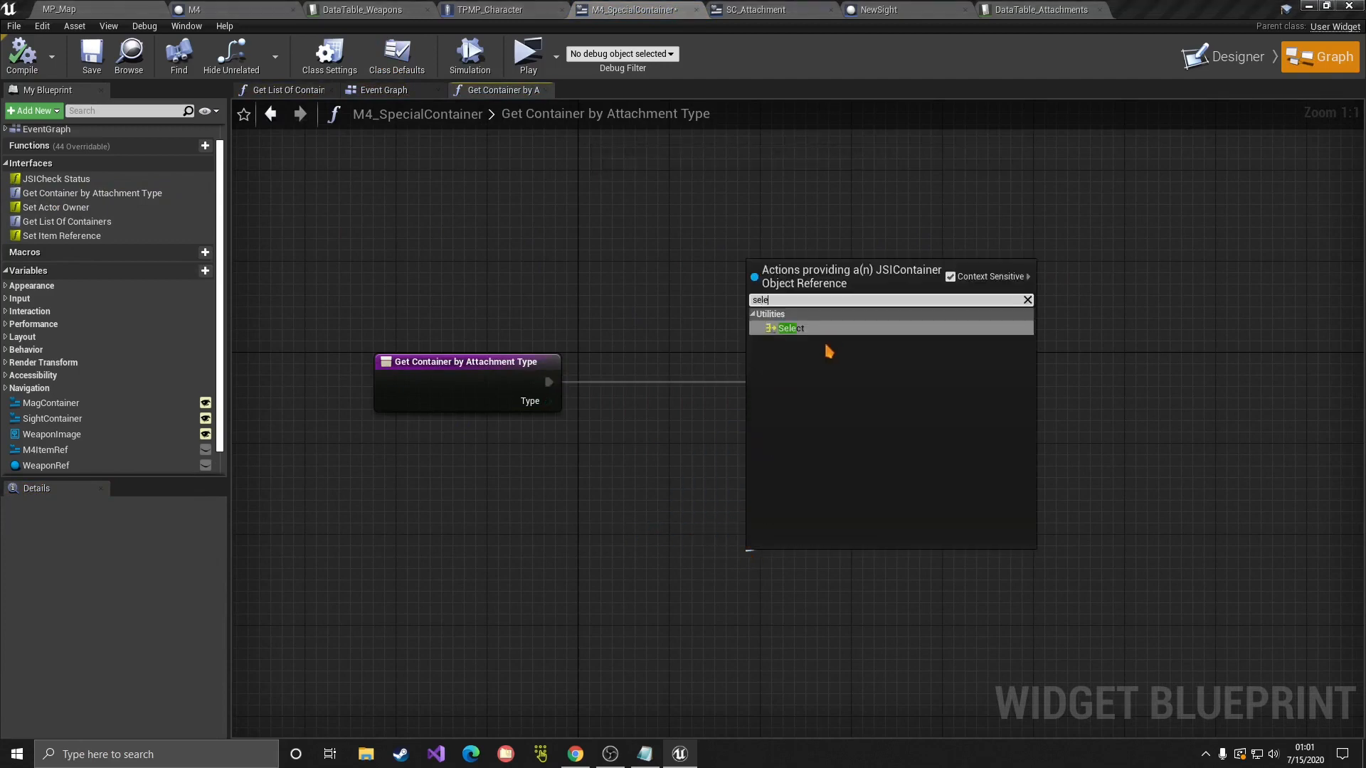
click(829, 330)
right_drag(674, 497, 658, 389)
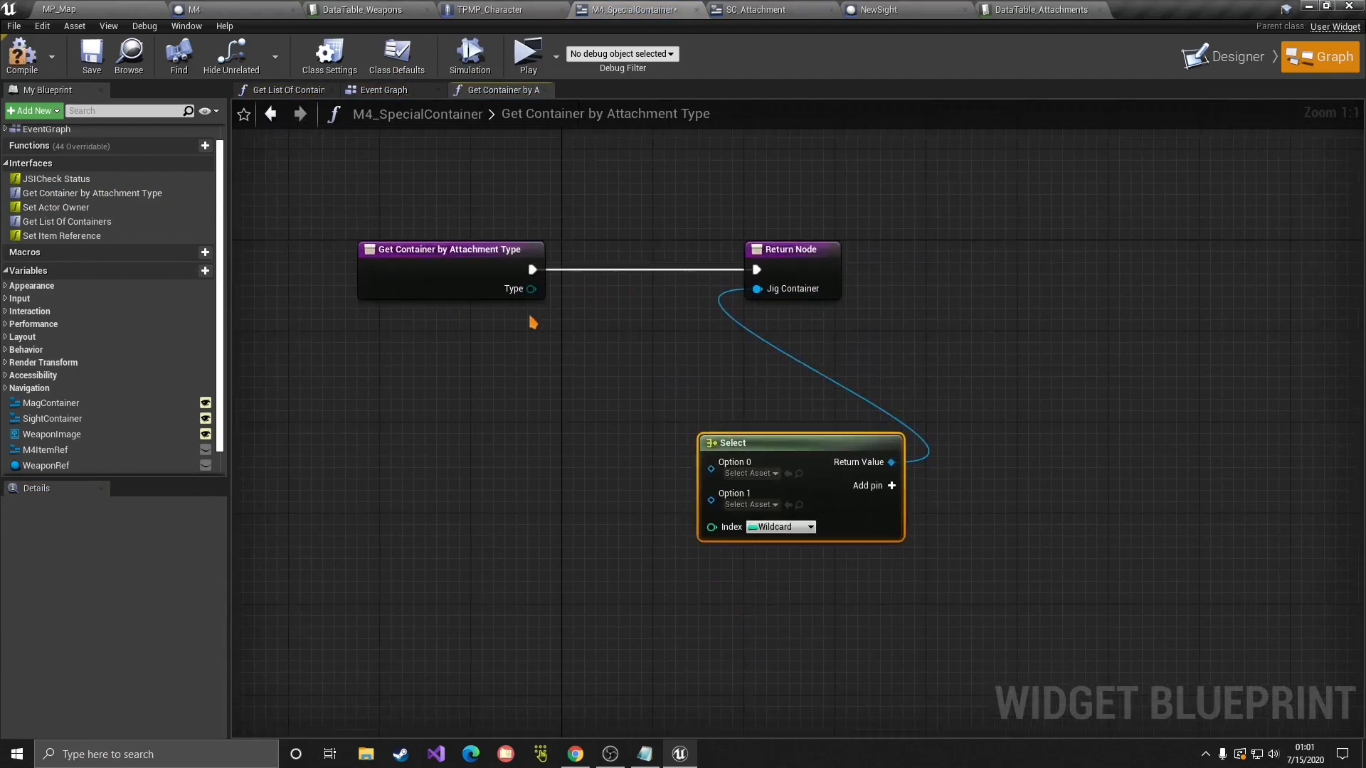
drag(532, 289, 717, 527)
drag(777, 442, 721, 386)
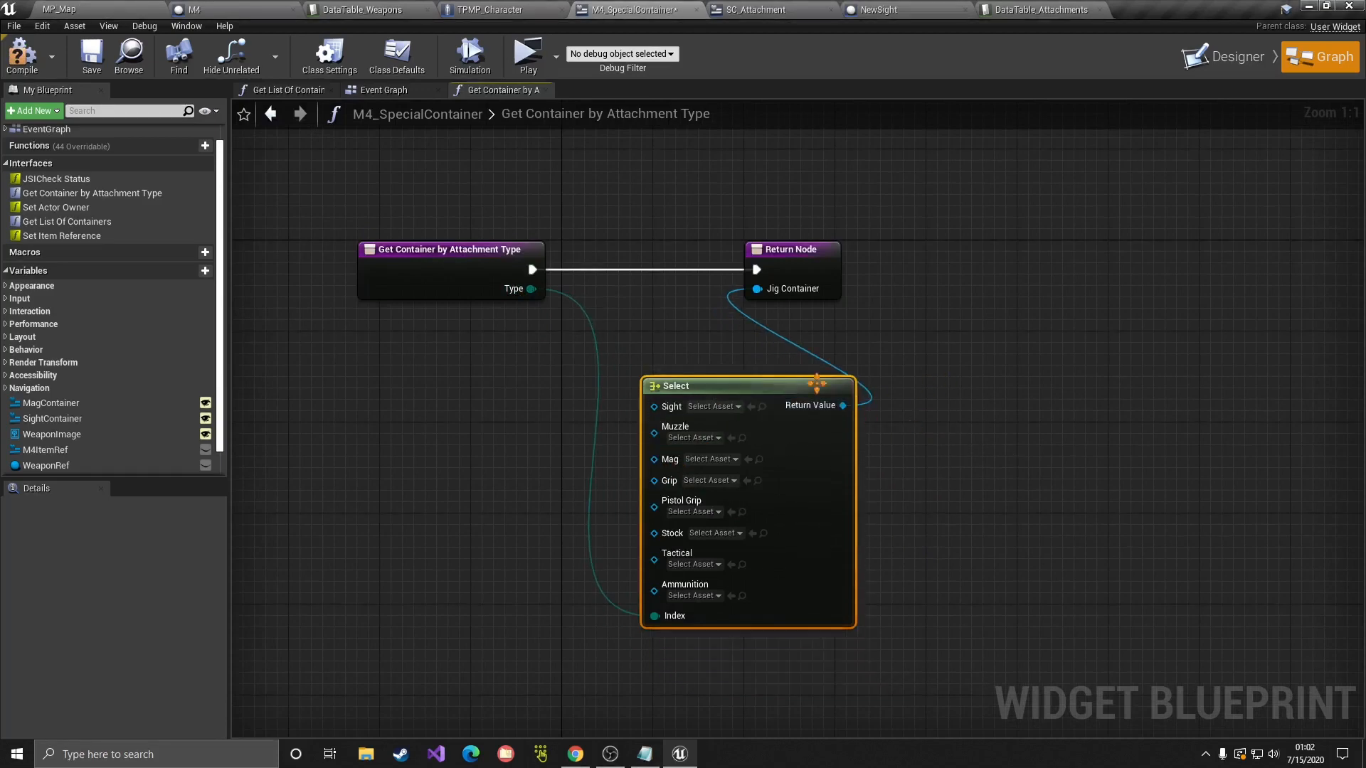
Step: Wire Sight Container and Mag Container getters into the Select node's Sight and Mag options
click(1222, 57)
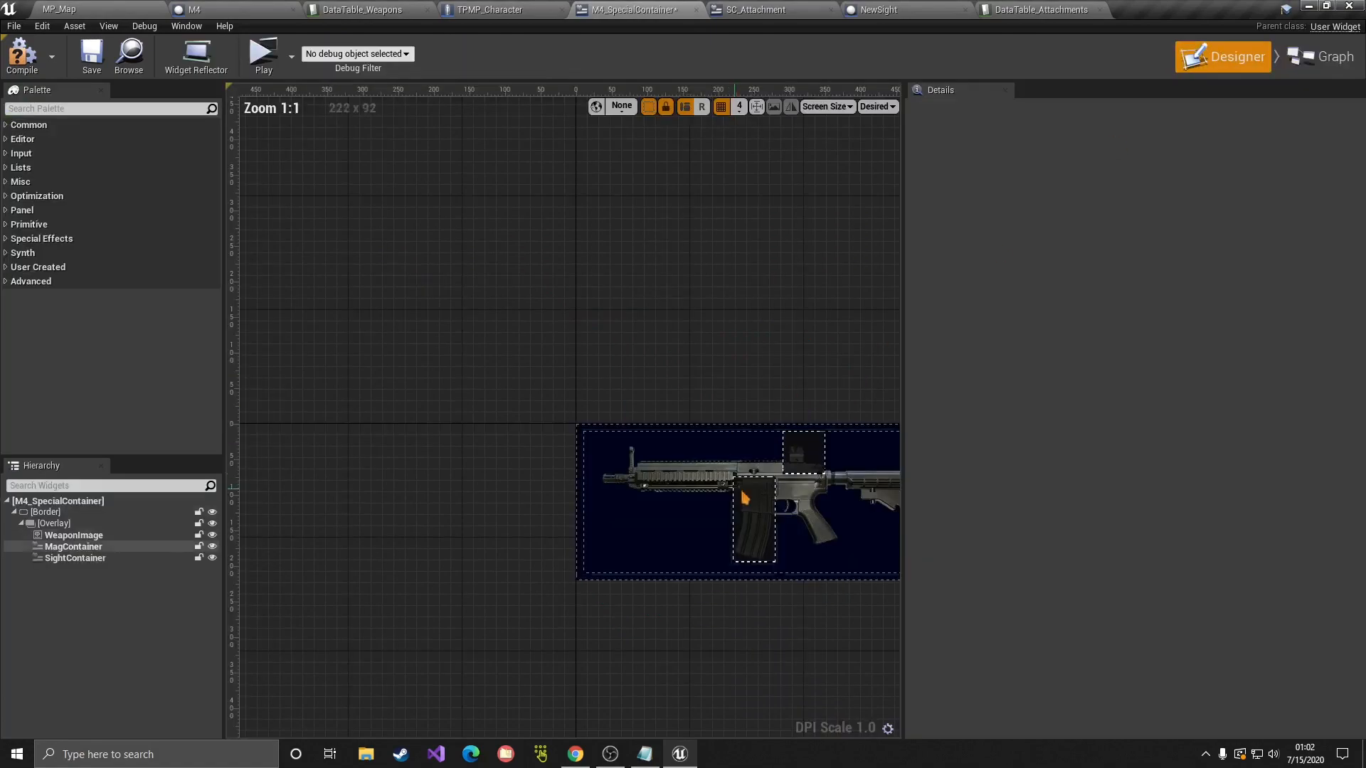
click(1321, 57)
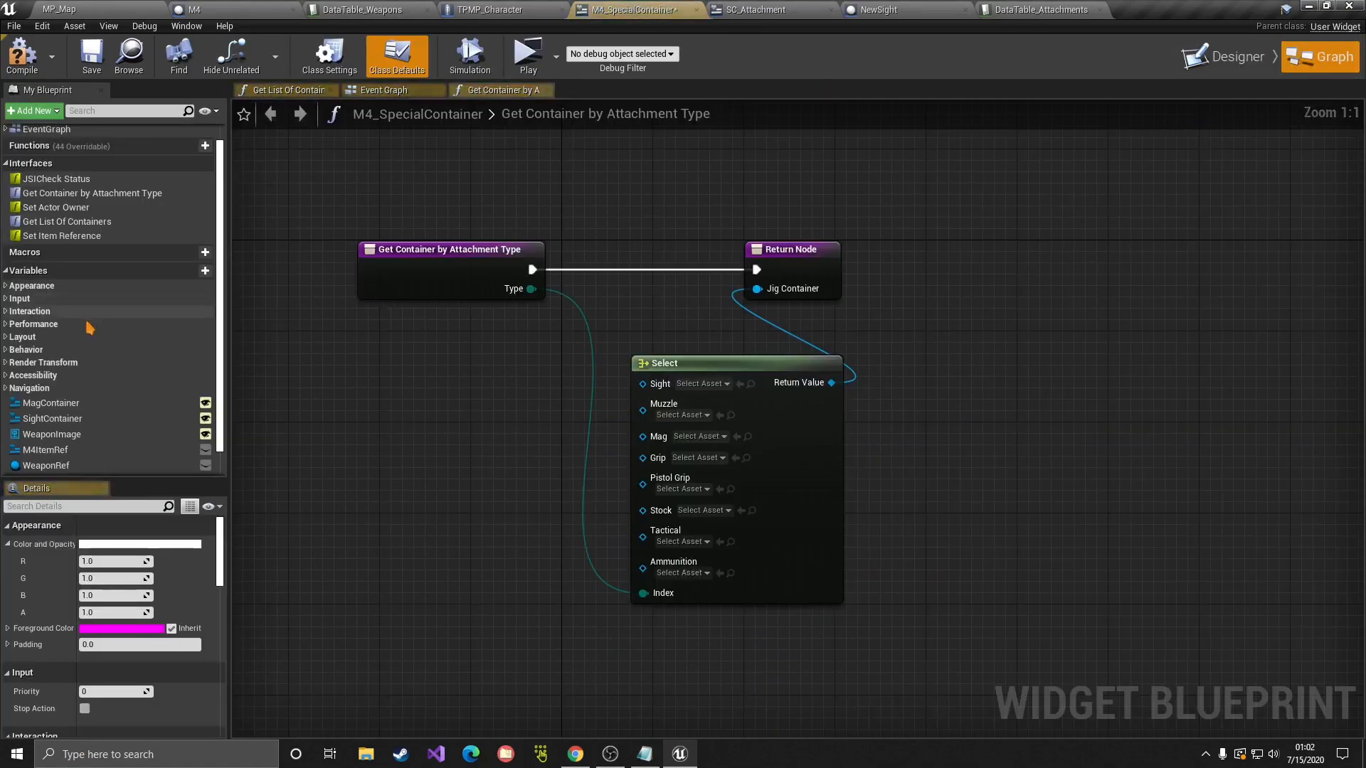
ctrl+drag(71, 403, 399, 400)
ctrl+drag(47, 427, 644, 383)
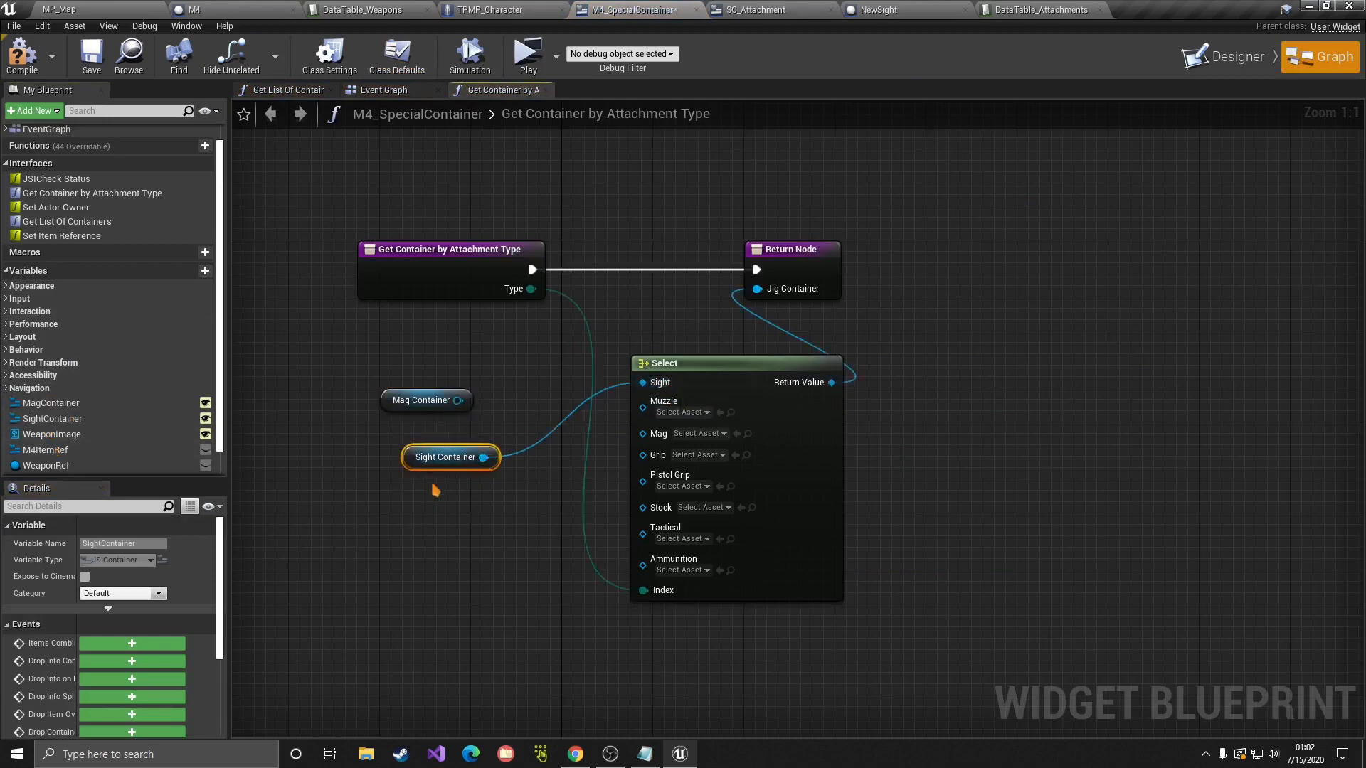
drag(456, 468, 643, 432)
drag(489, 498, 527, 453)
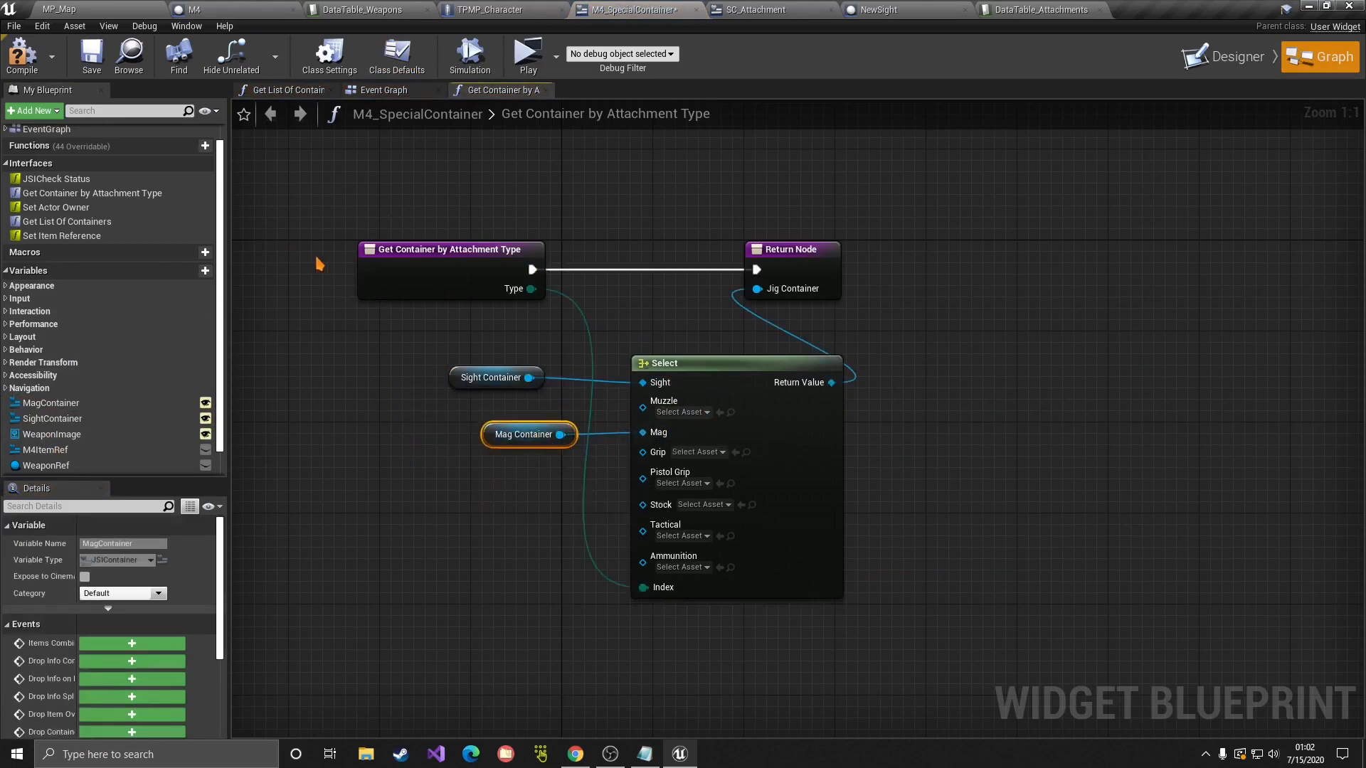
Step: Compile the widget blueprint and save all changed assets
click(22, 56)
drag(450, 384, 472, 384)
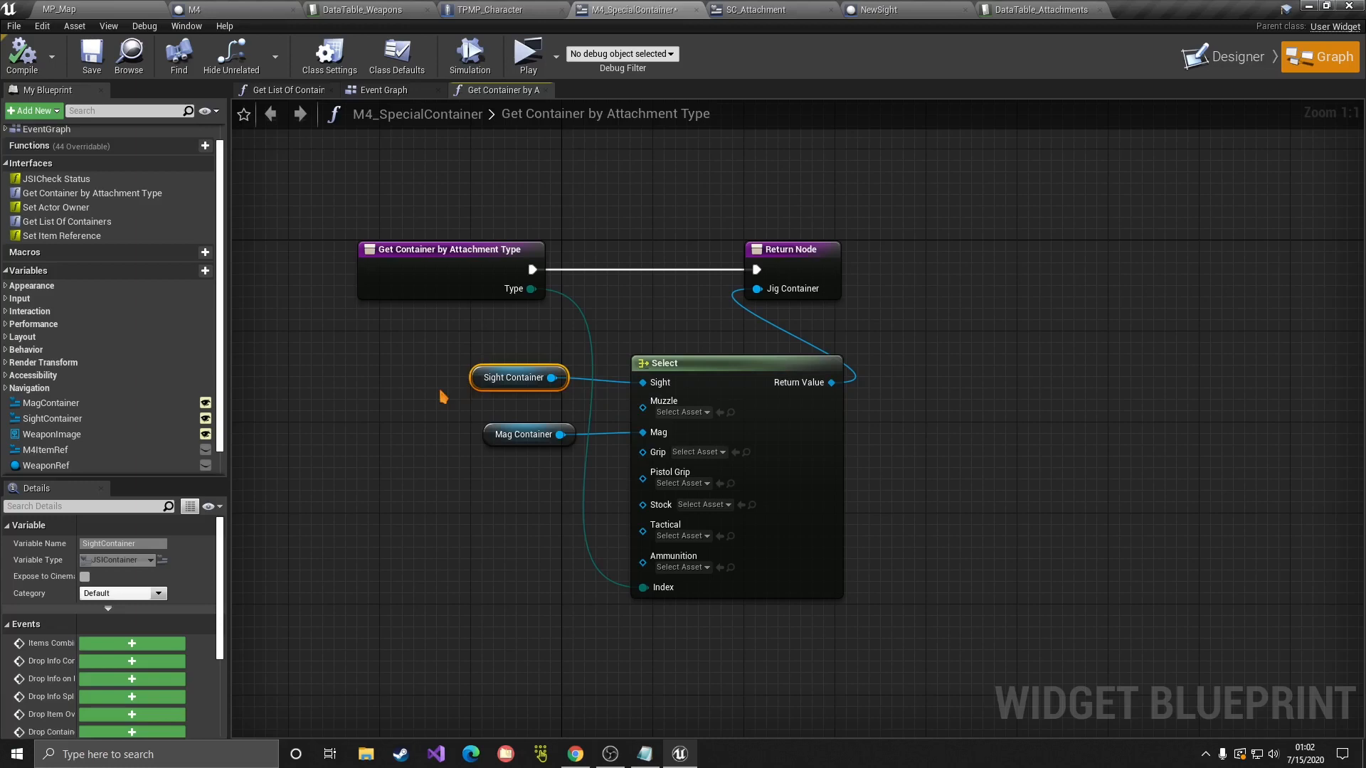
click(14, 27)
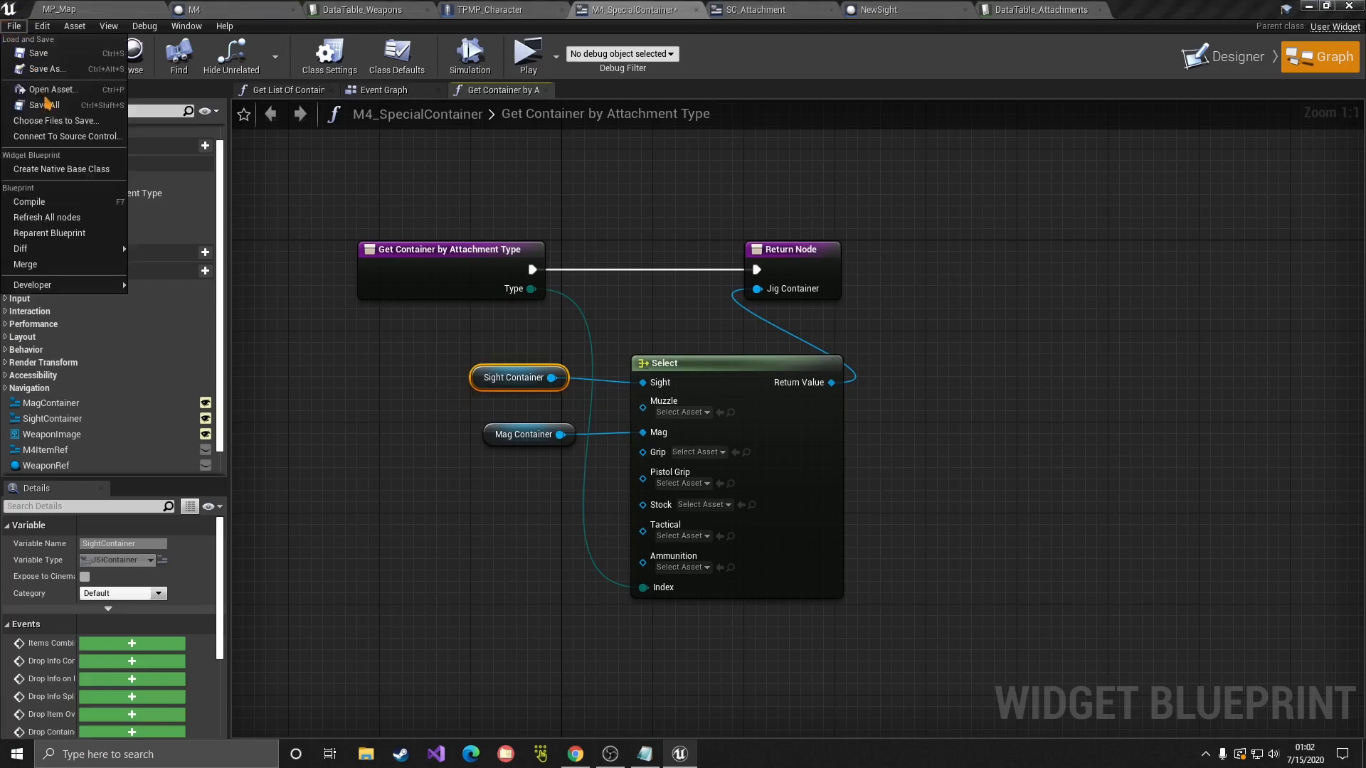
click(47, 105)
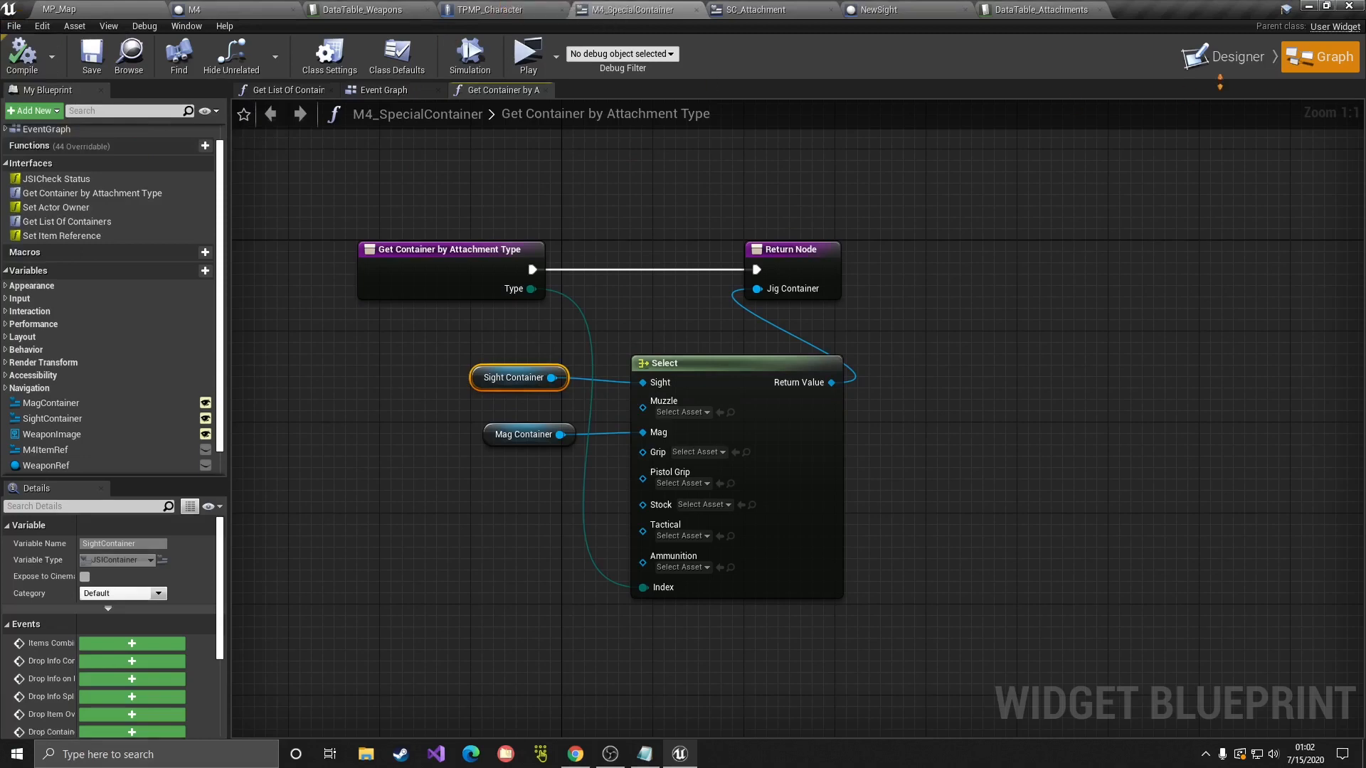
click(1223, 57)
click(537, 351)
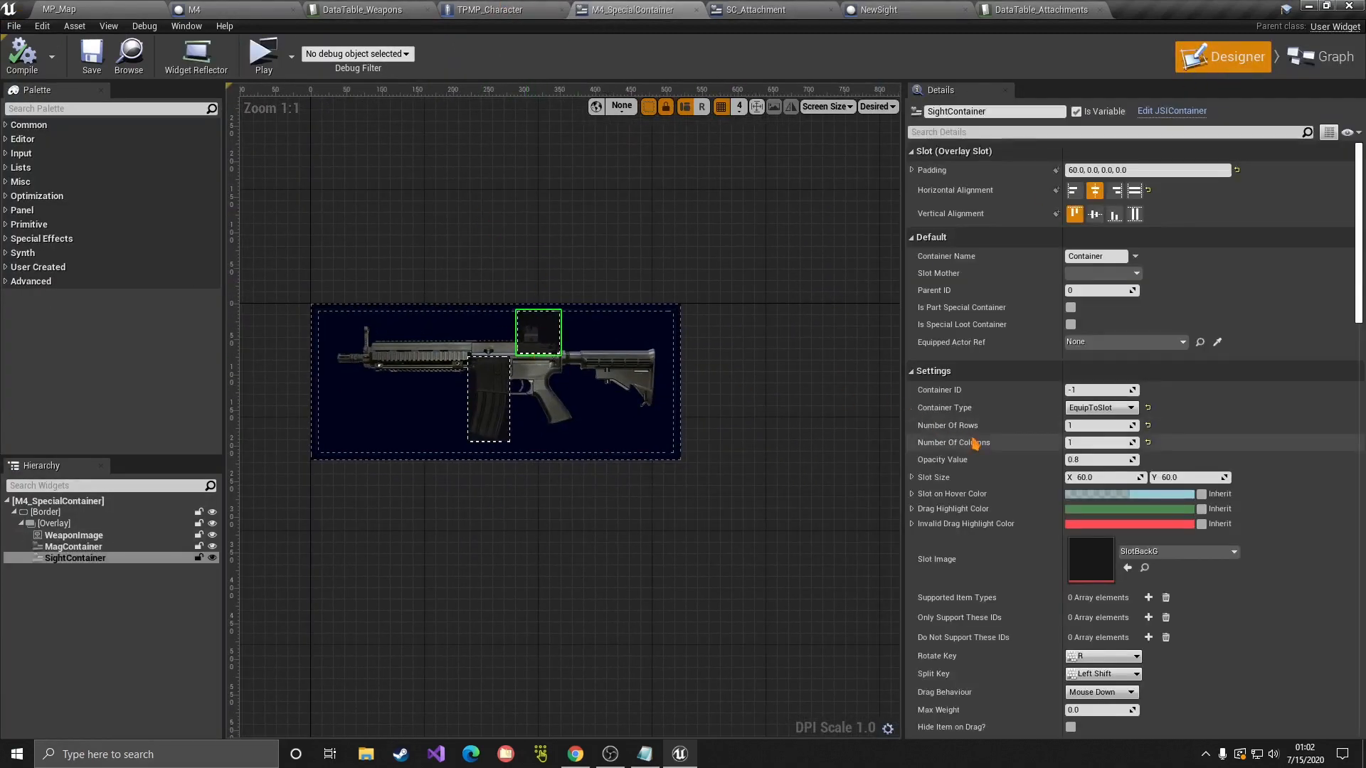
Step: Give SightContainer a WeaponAttachment supported item type and two allowed IDs, NewSight and Sight
scroll(975, 443, down, 5)
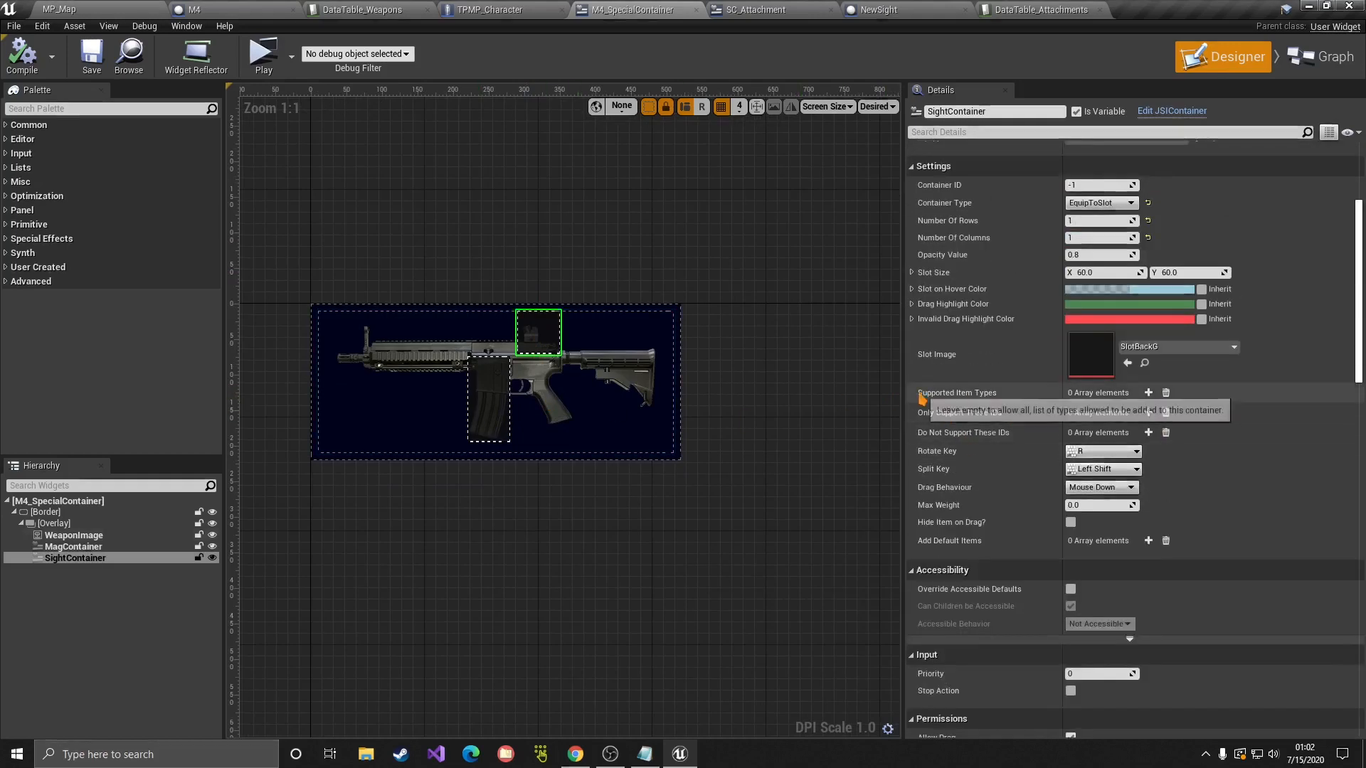
click(1148, 392)
click(1094, 412)
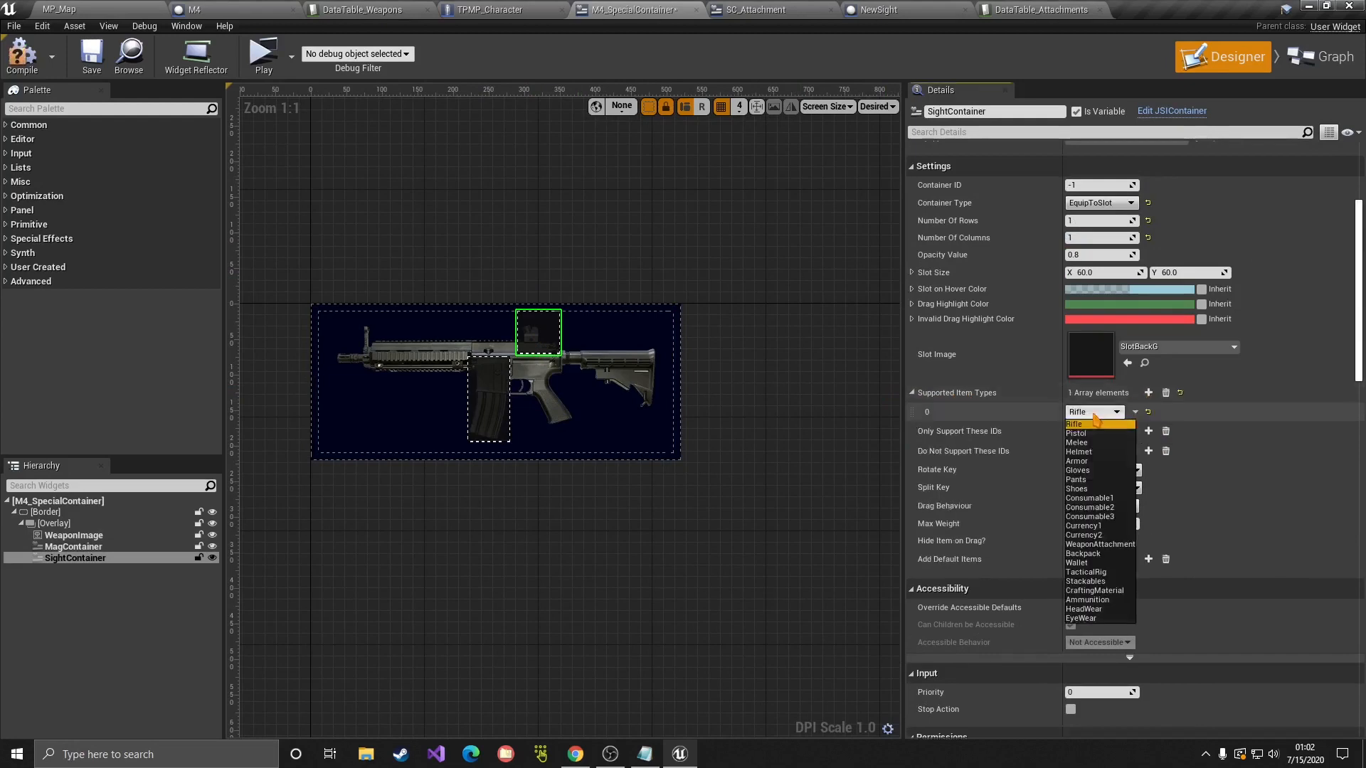
click(1101, 545)
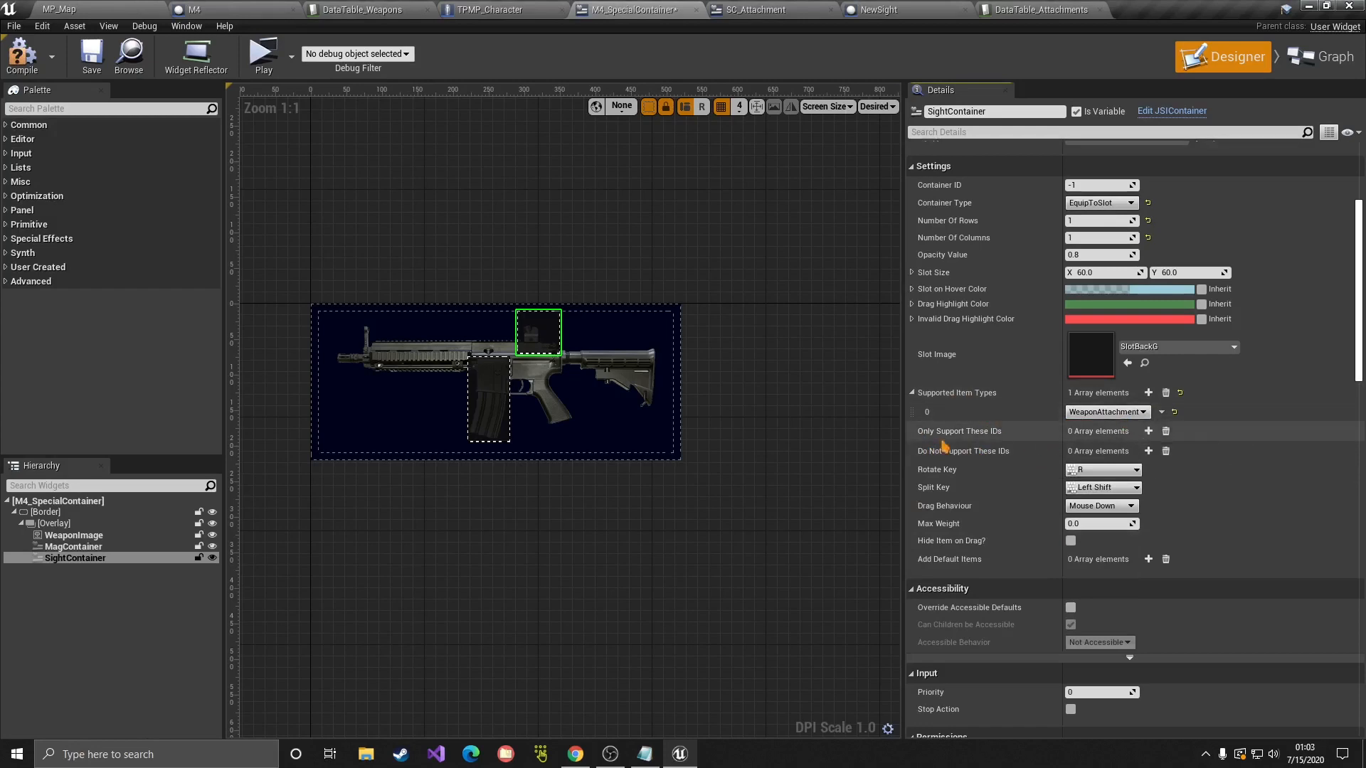
mouse_move(953, 437)
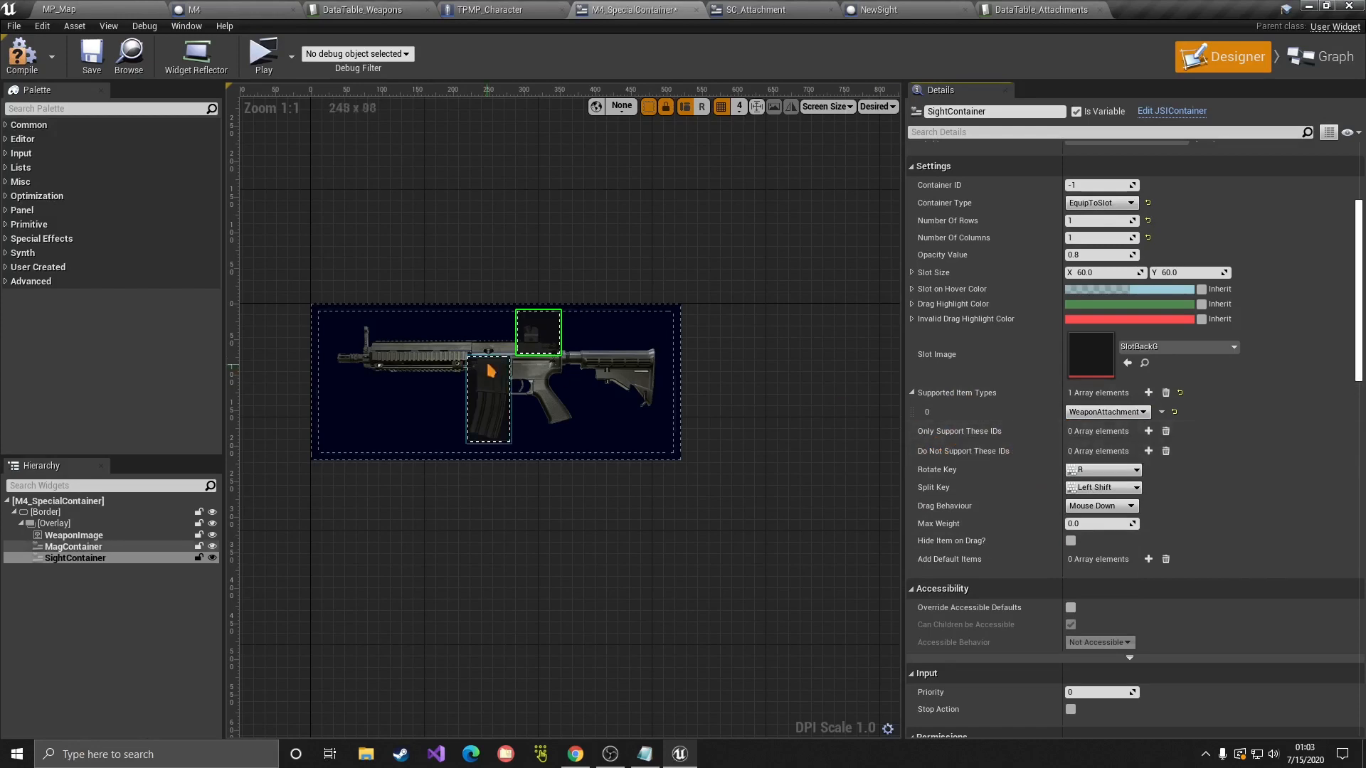
click(1148, 431)
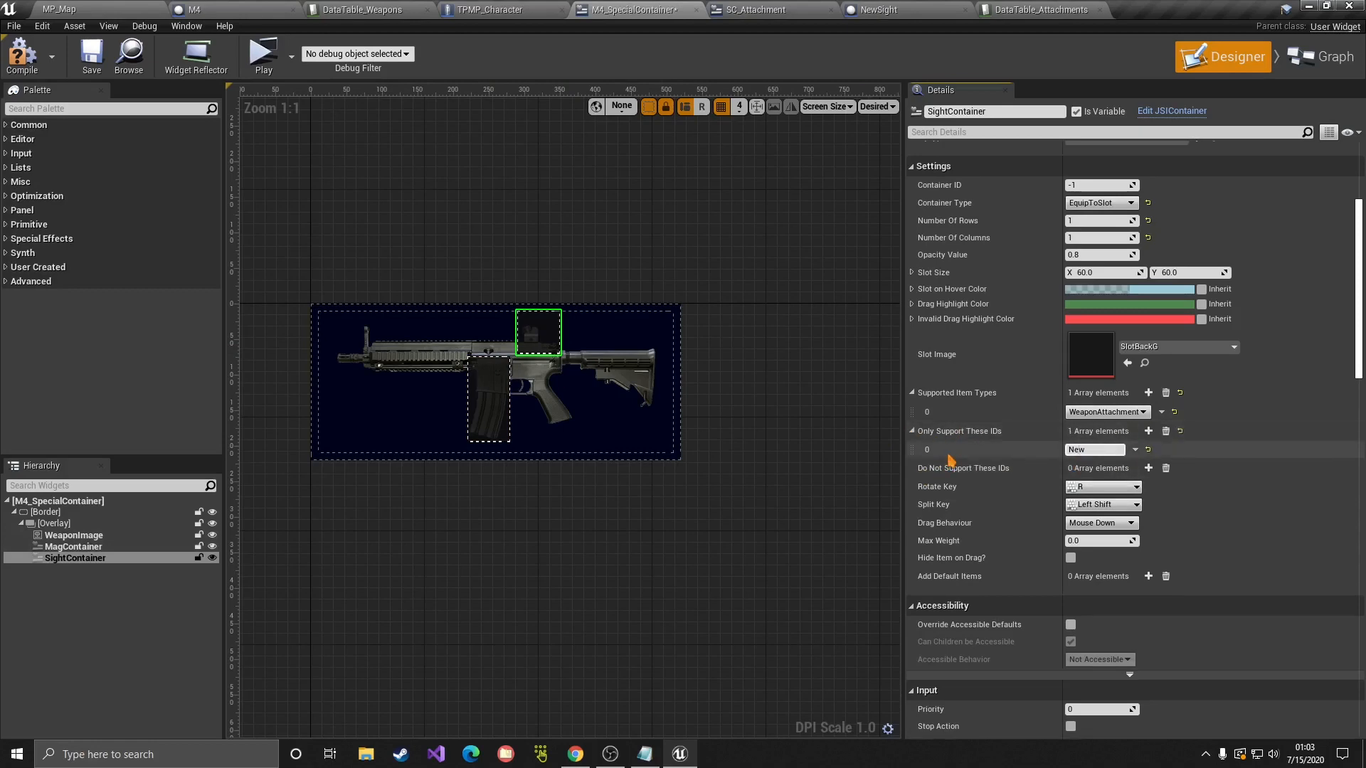
click(1148, 431)
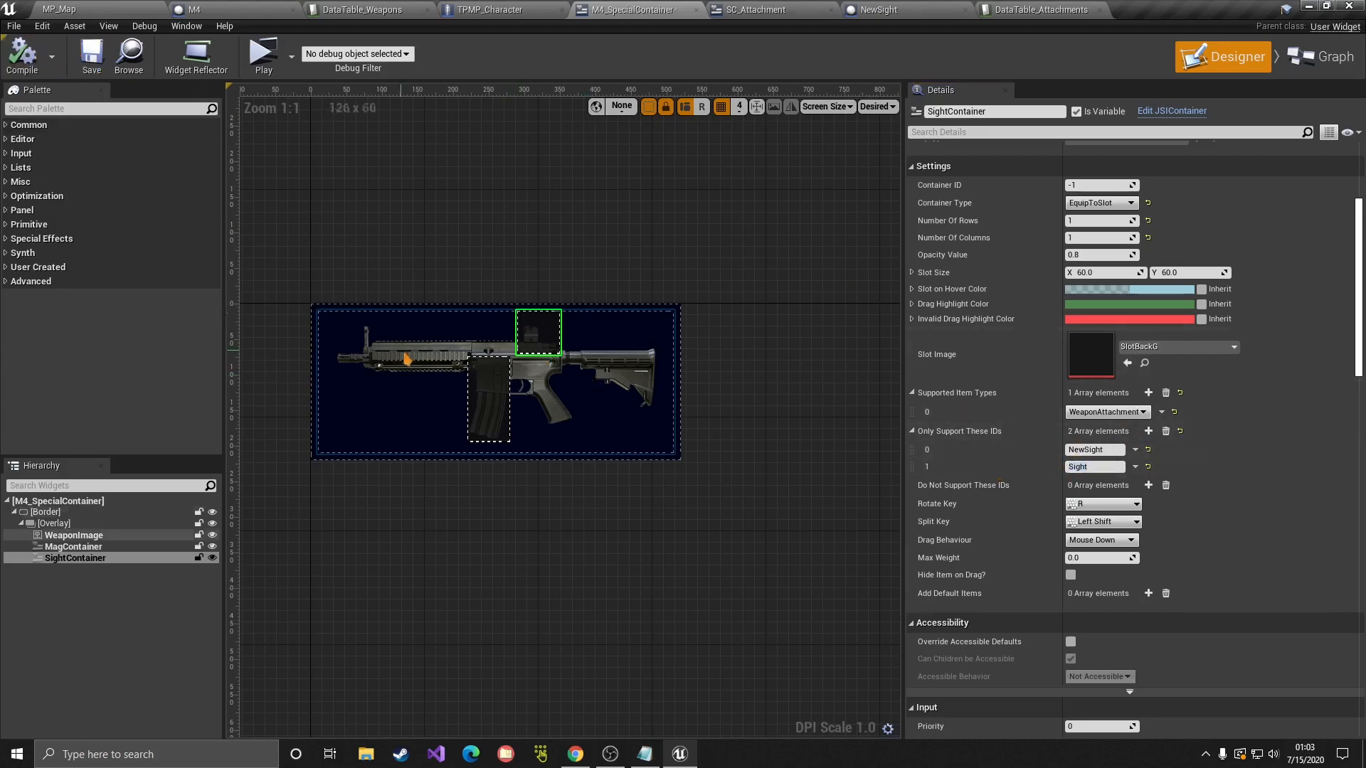
click(477, 396)
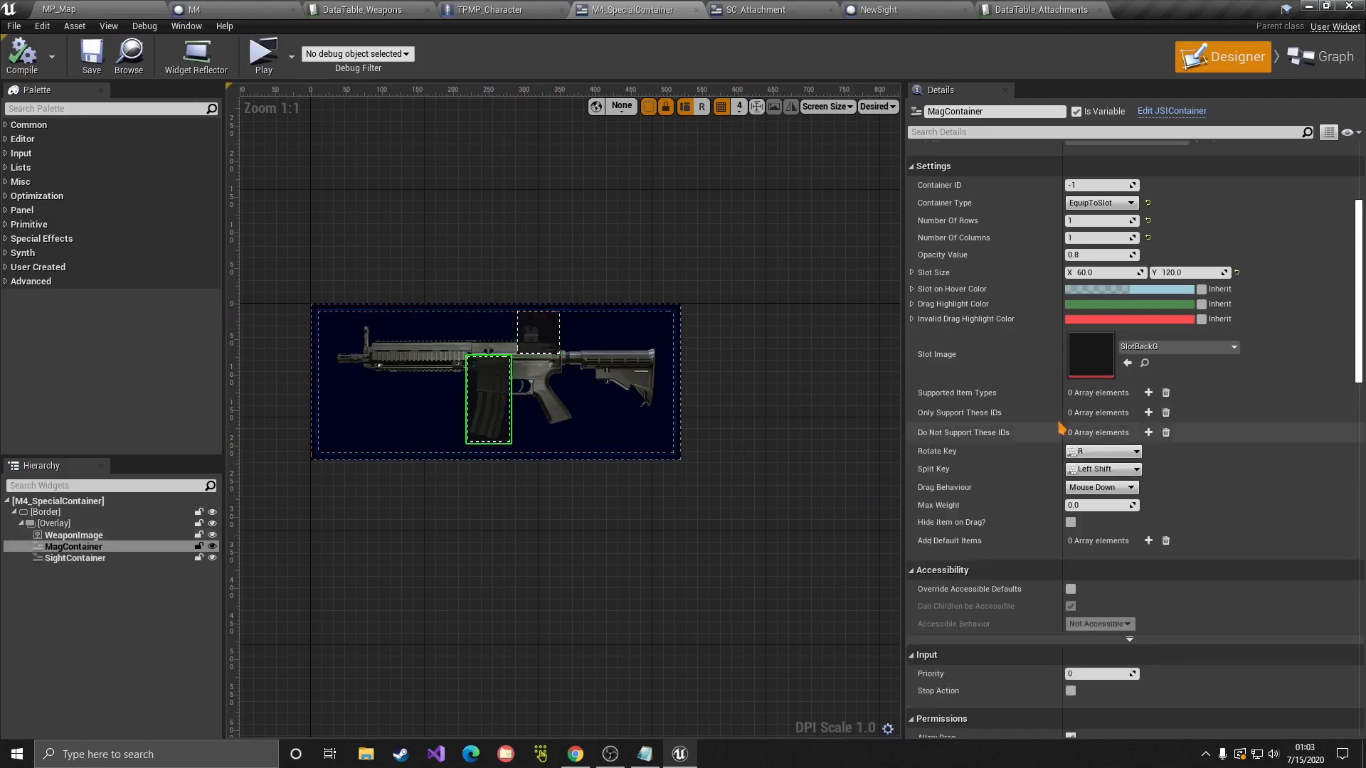
Step: Limit MagContainer to WeaponAttachment items with allowed ID M4Mag, then compile and save
click(1149, 393)
click(1130, 413)
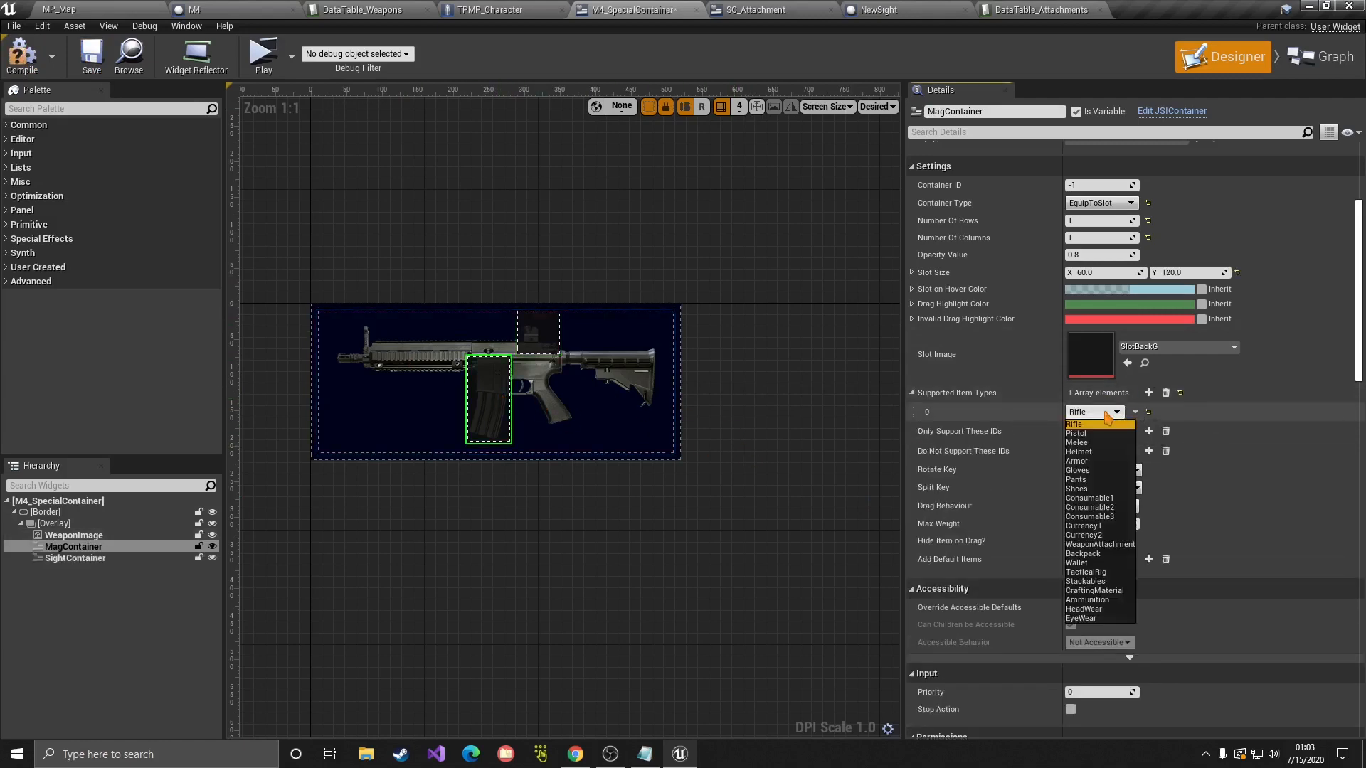
click(1099, 549)
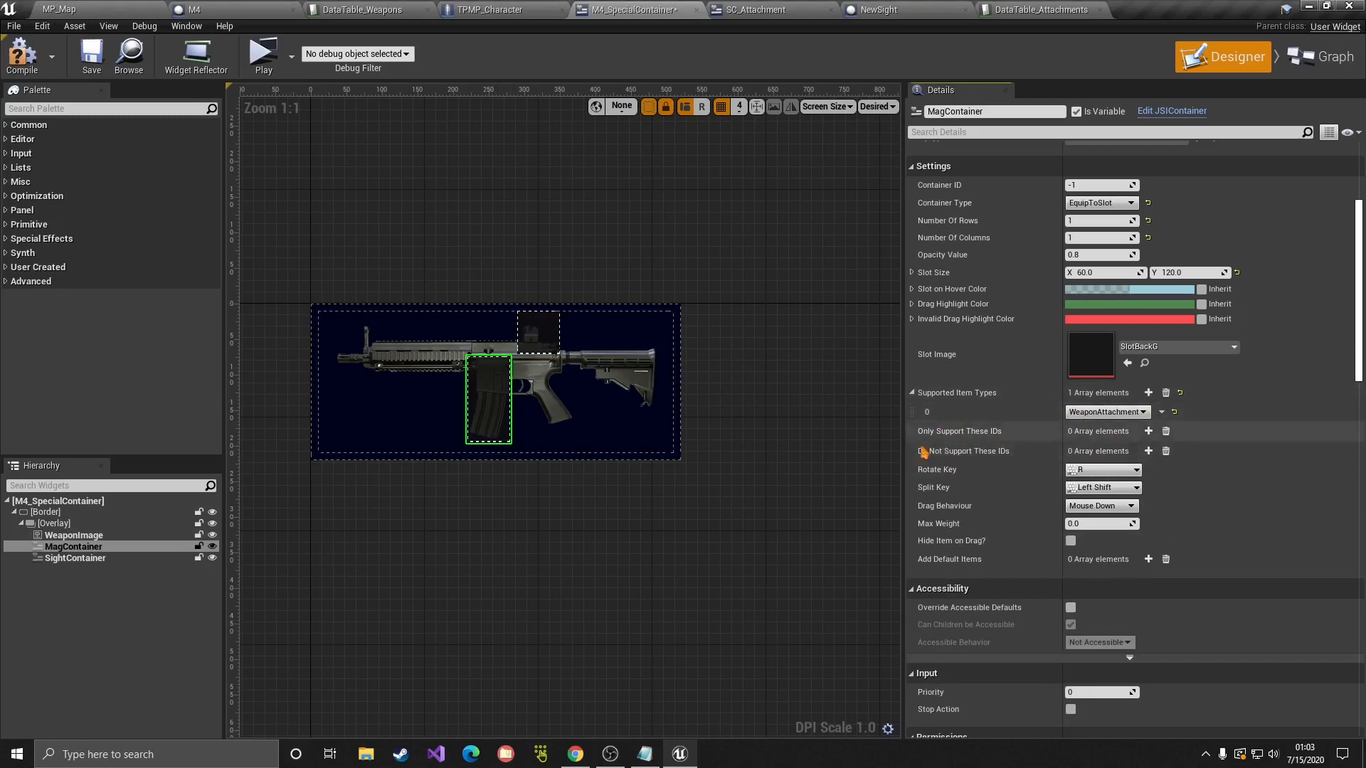
click(1149, 431)
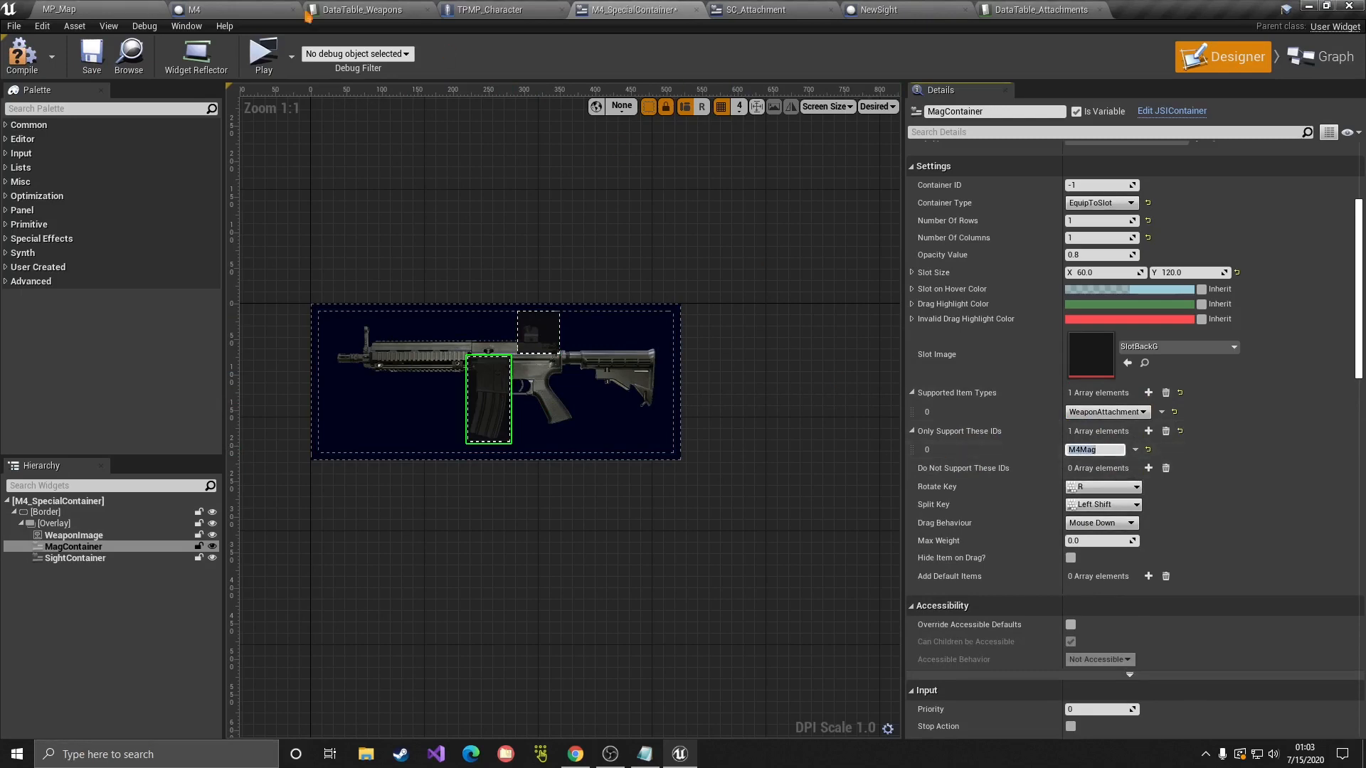
click(24, 60)
click(94, 60)
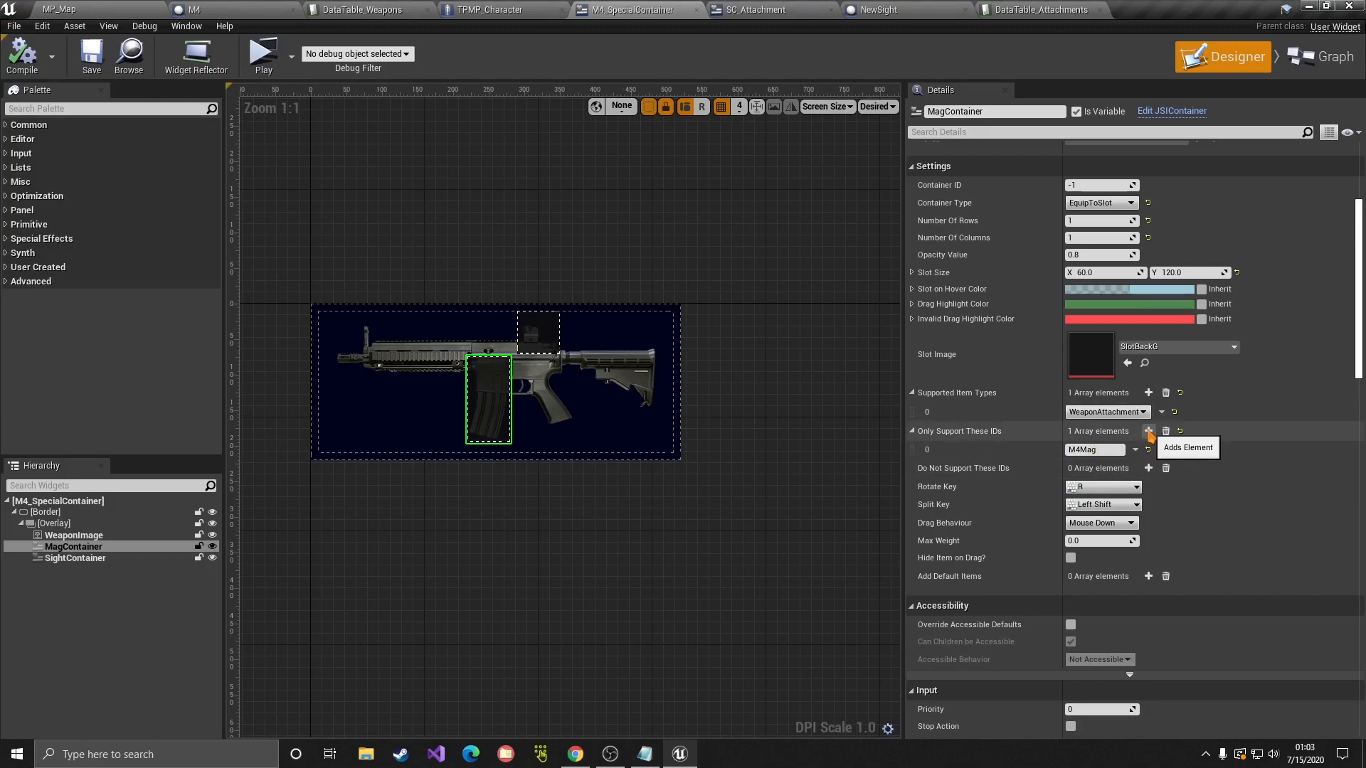
right_drag(539, 308, 598, 307)
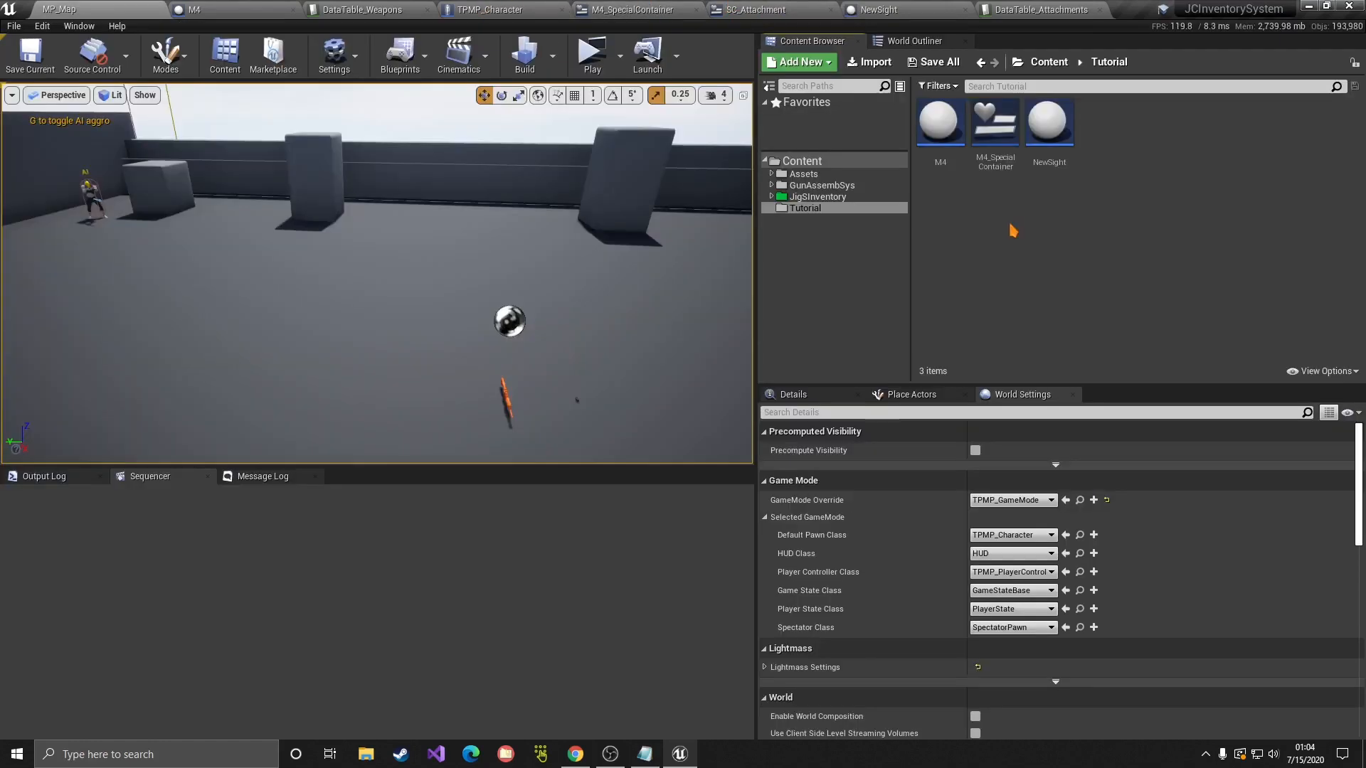
Step: Select and deselect the NewSight blueprint among the Tutorial folder's M4, M4_SpecialContainer and NewSight assets
click(1032, 155)
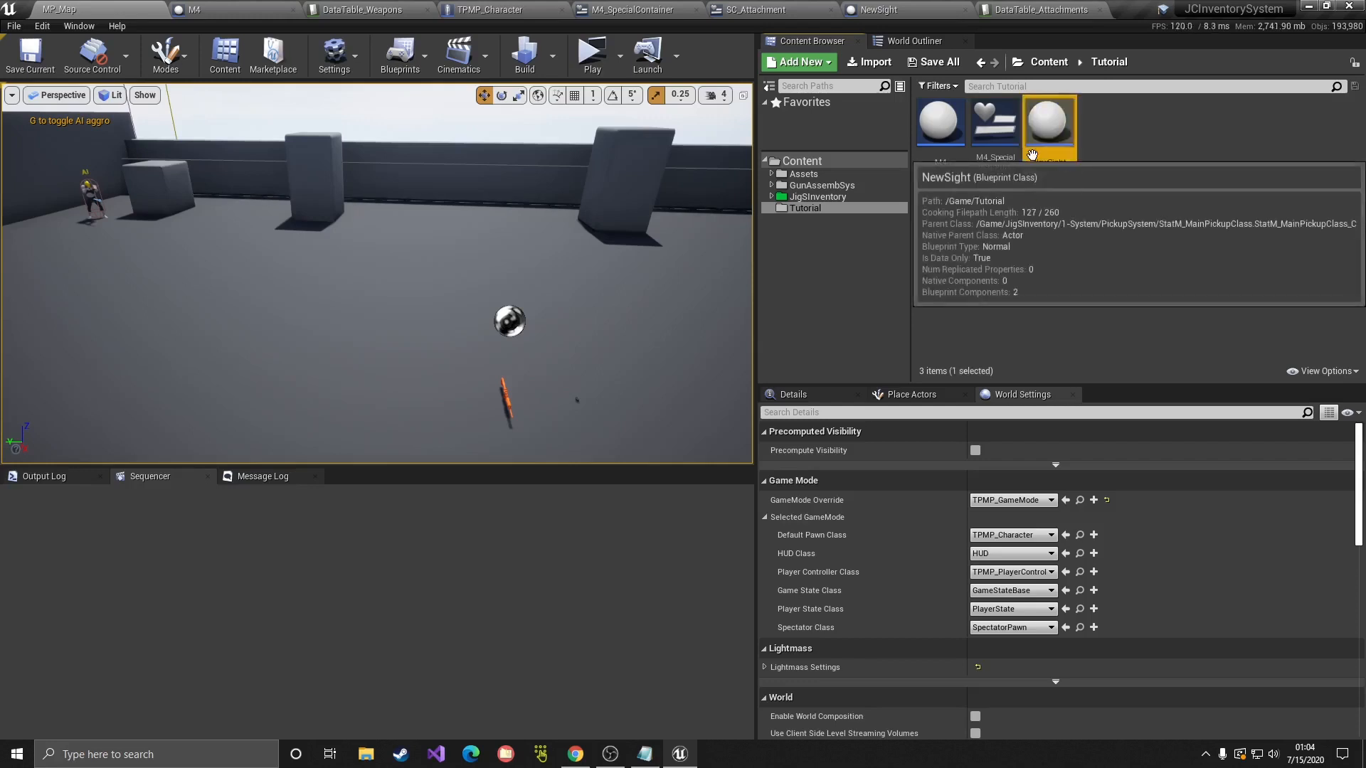
click(1065, 220)
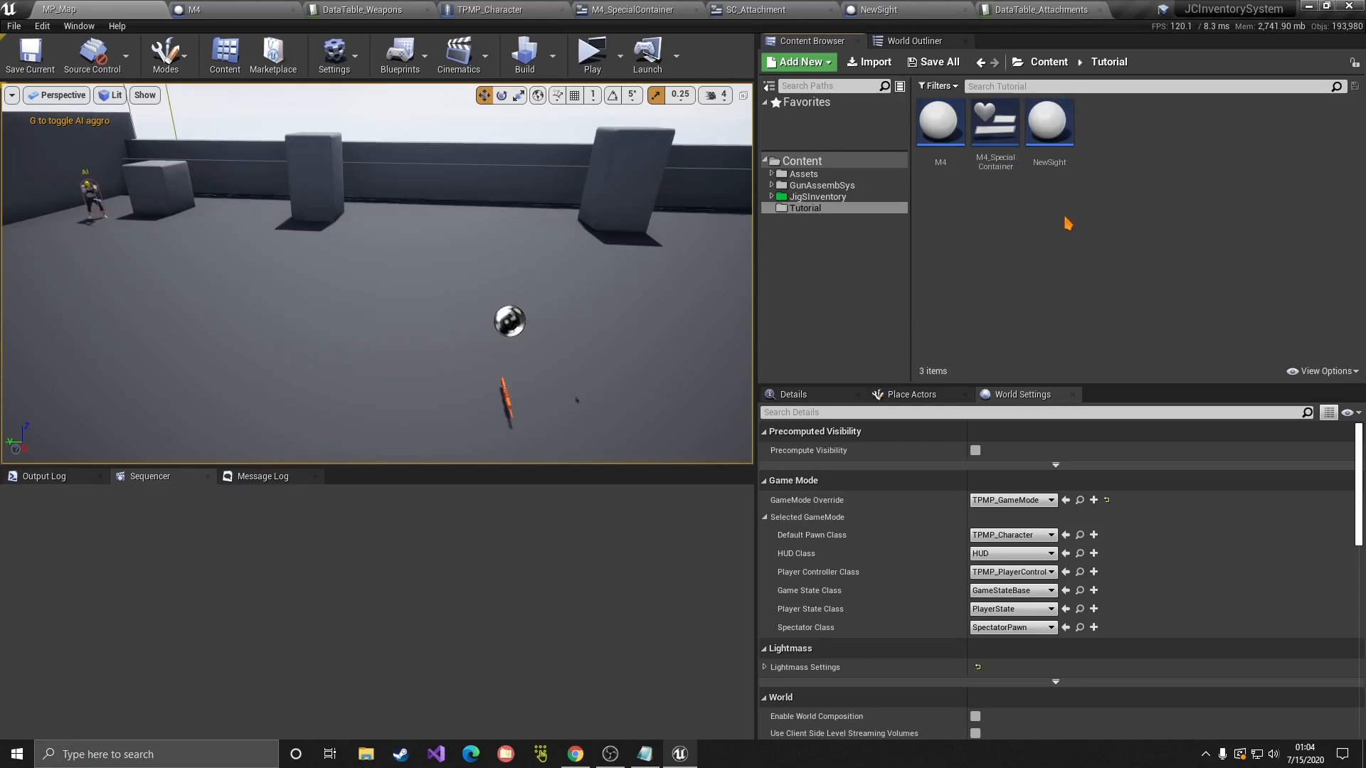
click(1063, 142)
click(1059, 204)
click(1053, 159)
click(1052, 205)
click(1049, 150)
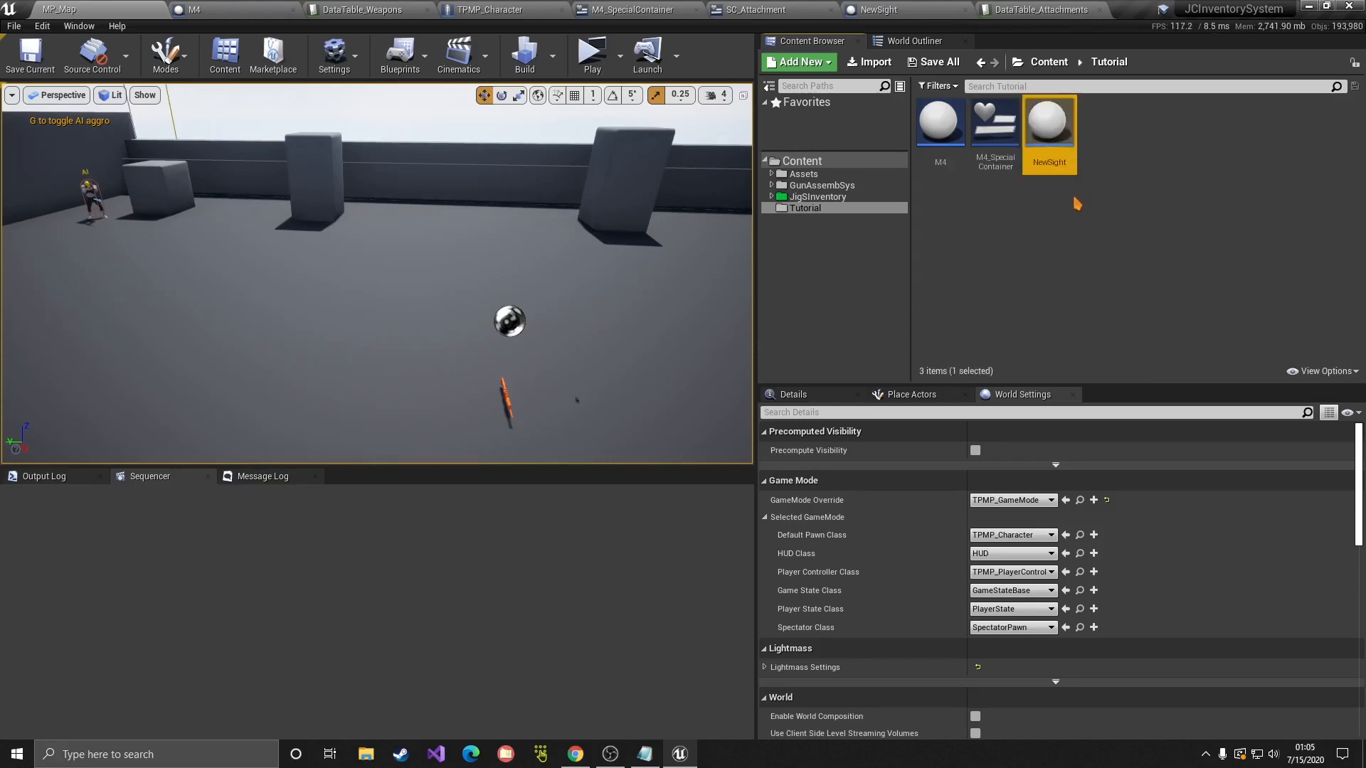
click(1075, 200)
click(1060, 157)
click(1066, 232)
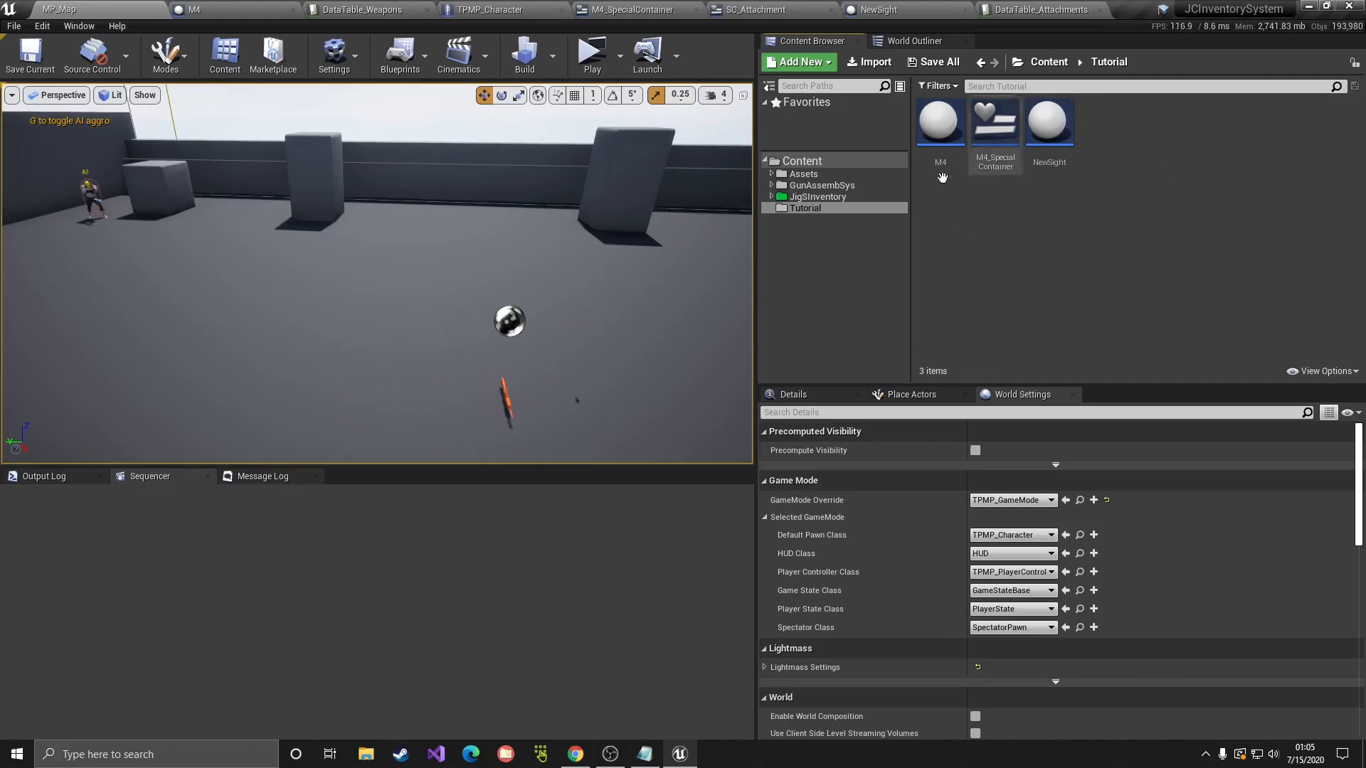
Step: Browse JigSInventory > Examples > SimplePickups > StaticMeshPickups > ATTACHMENTS > Local Attachments
click(806, 200)
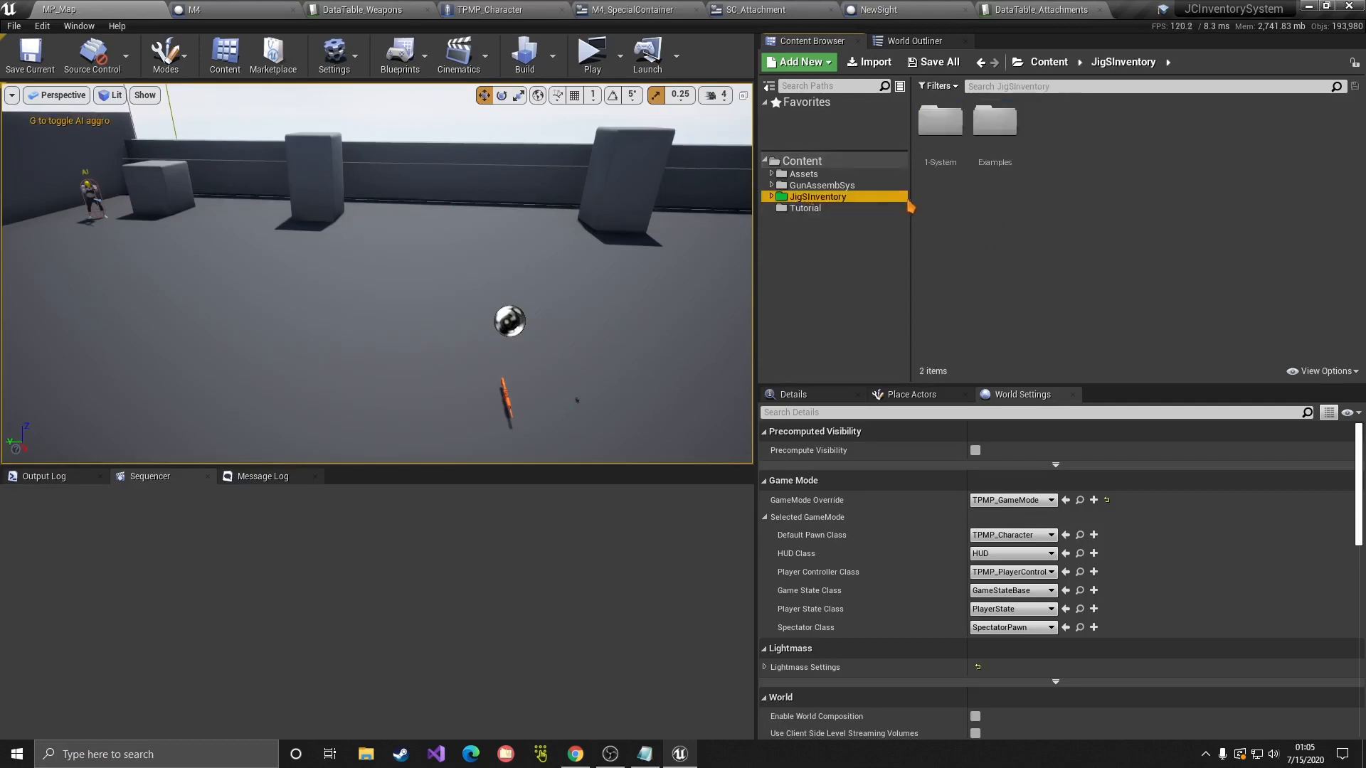
double_click(996, 120)
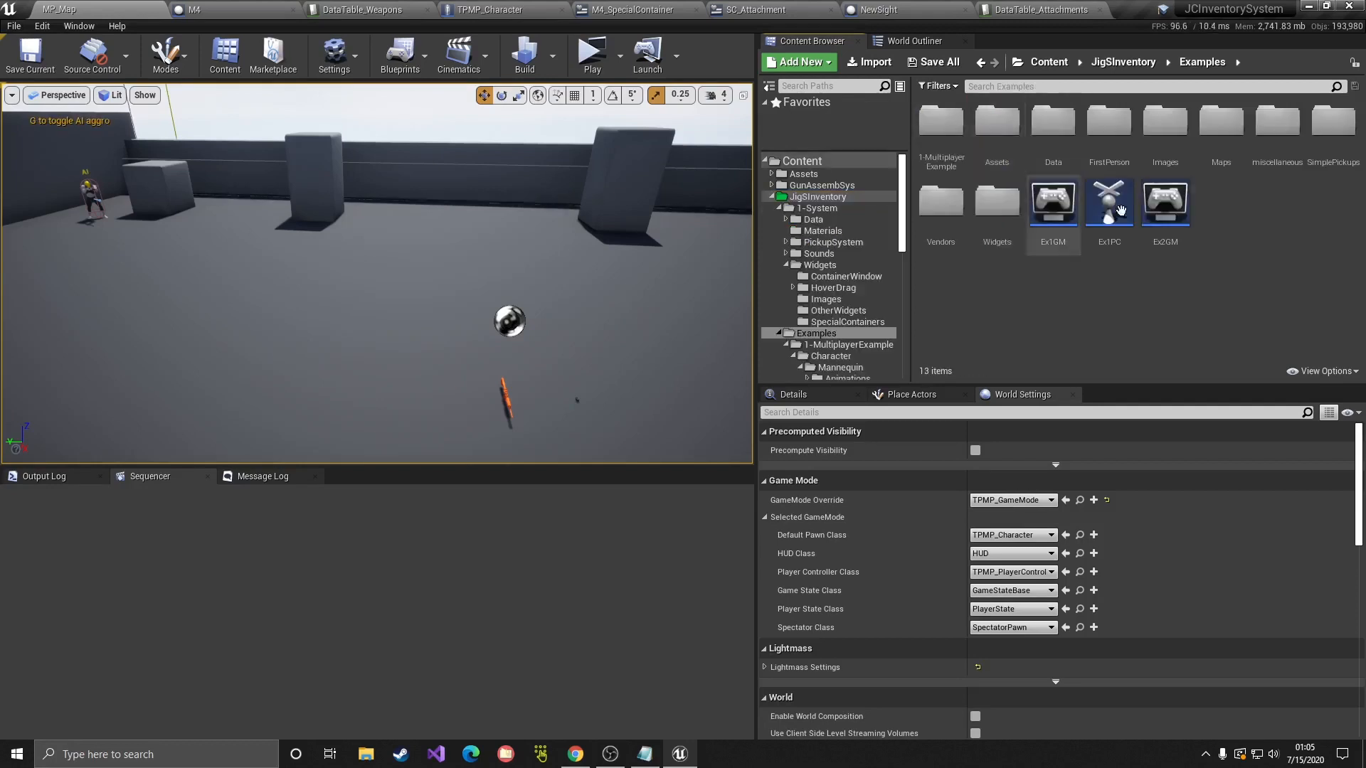
double_click(1323, 143)
click(1011, 170)
double_click(1010, 169)
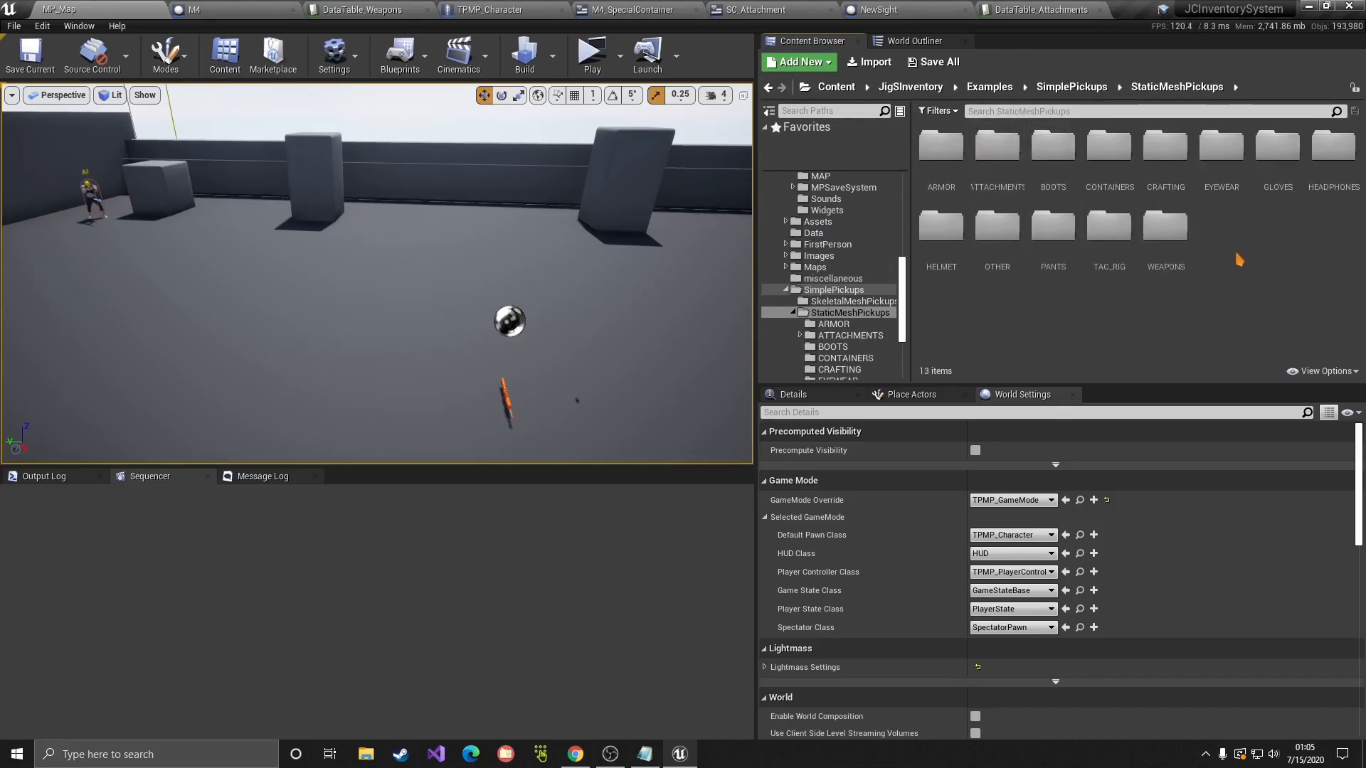
double_click(997, 150)
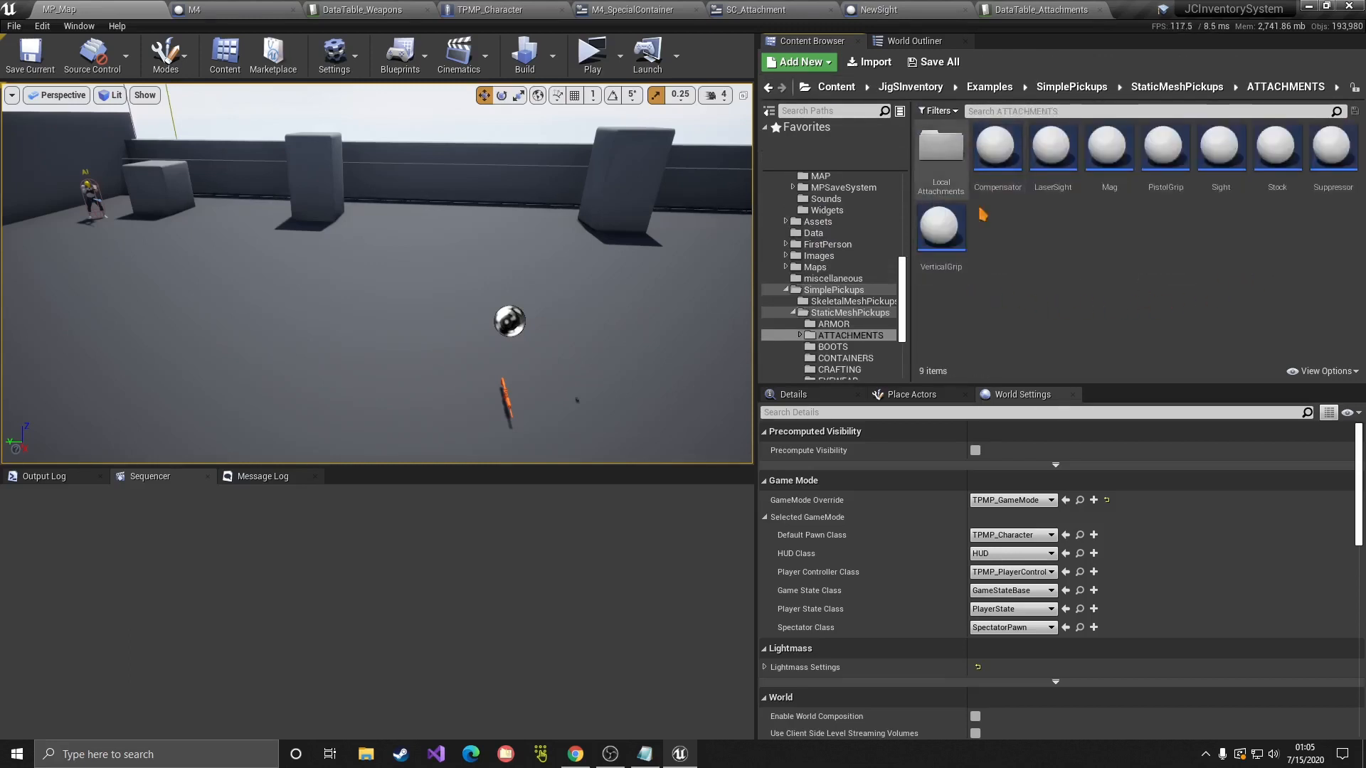
double_click(940, 151)
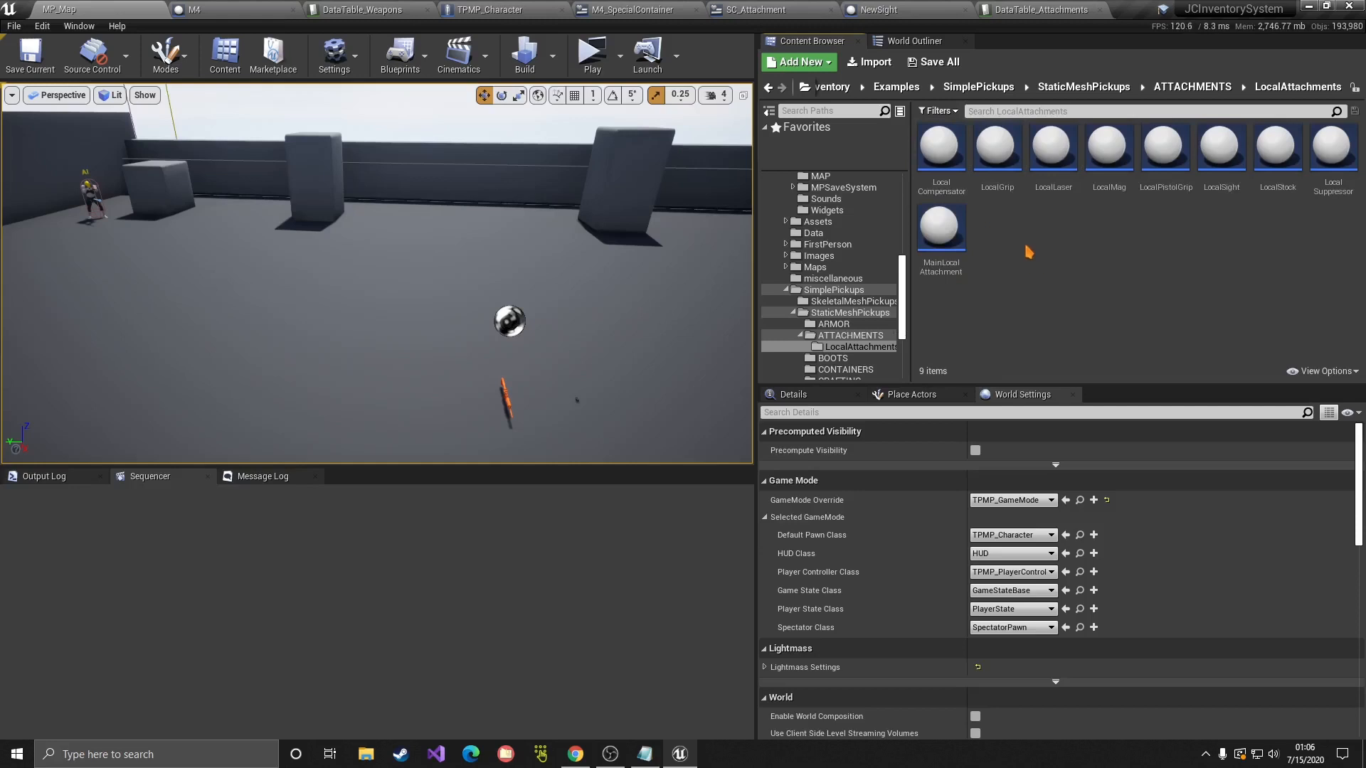
Step: Inspect the MainLocalAttachment and LocalLaser blueprints and their actions
click(940, 231)
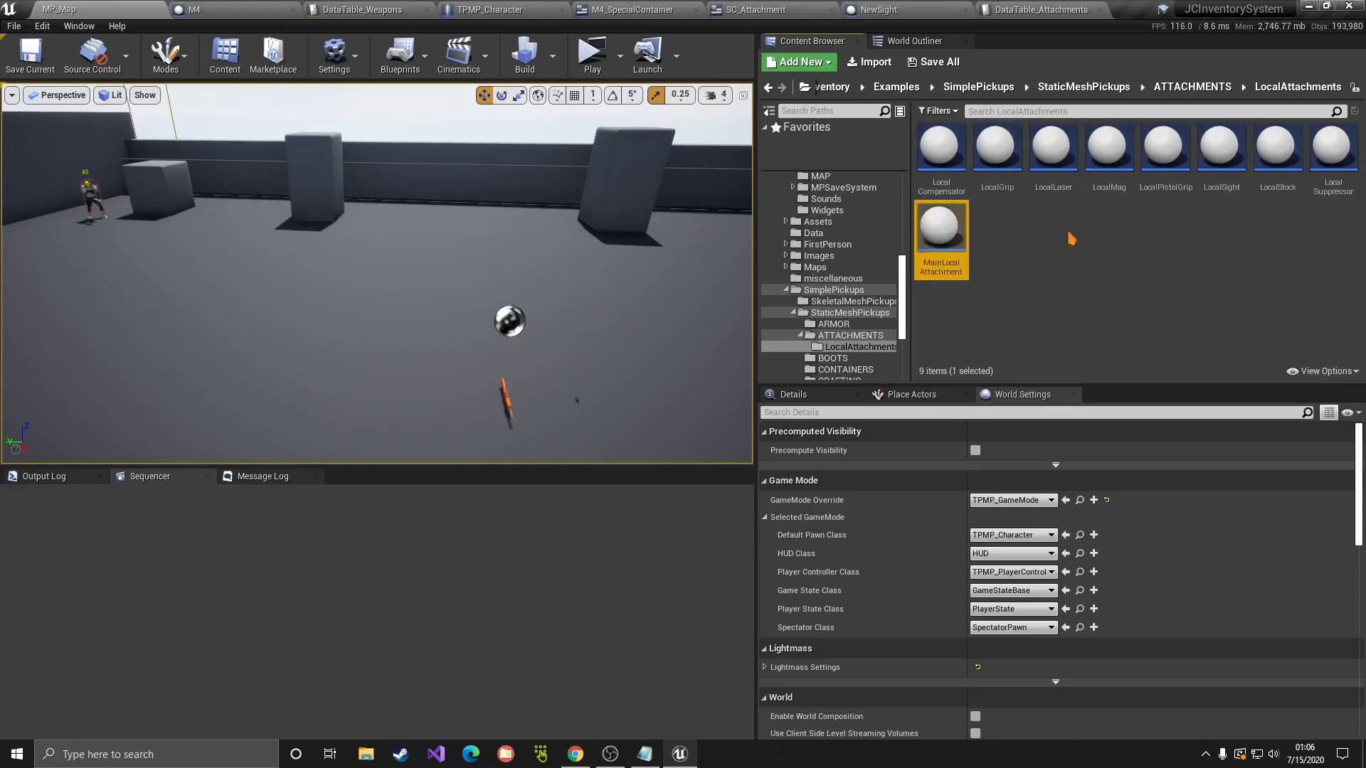
click(1024, 270)
click(953, 245)
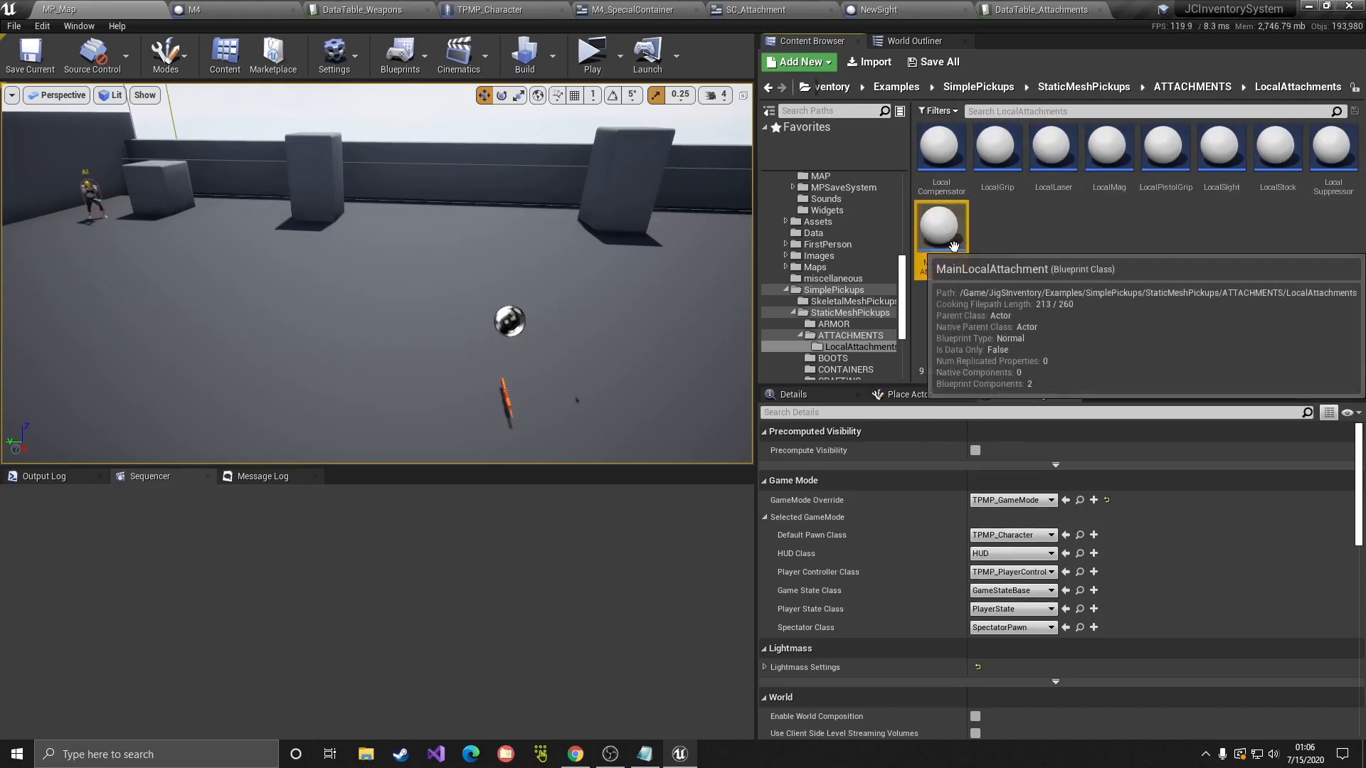
right_click(954, 245)
click(1039, 184)
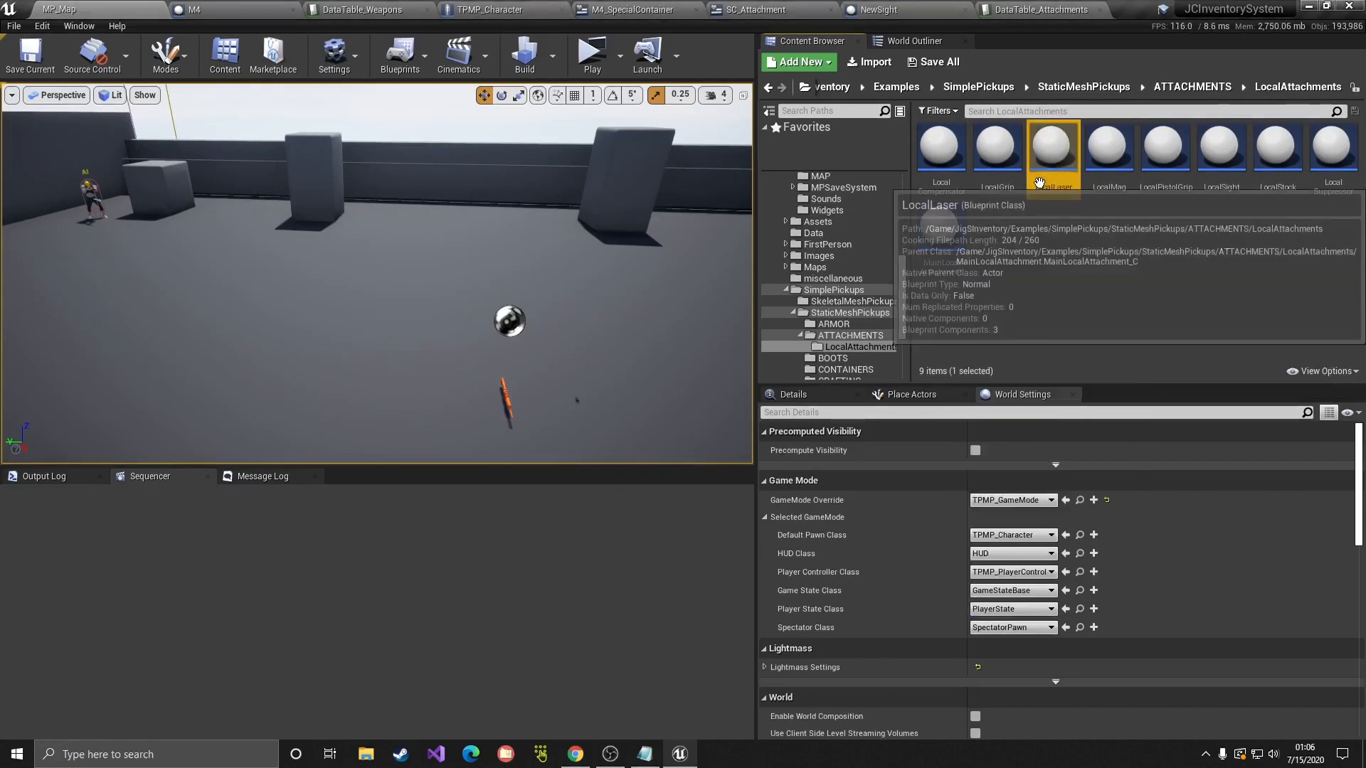
right_click(1040, 183)
click(1254, 242)
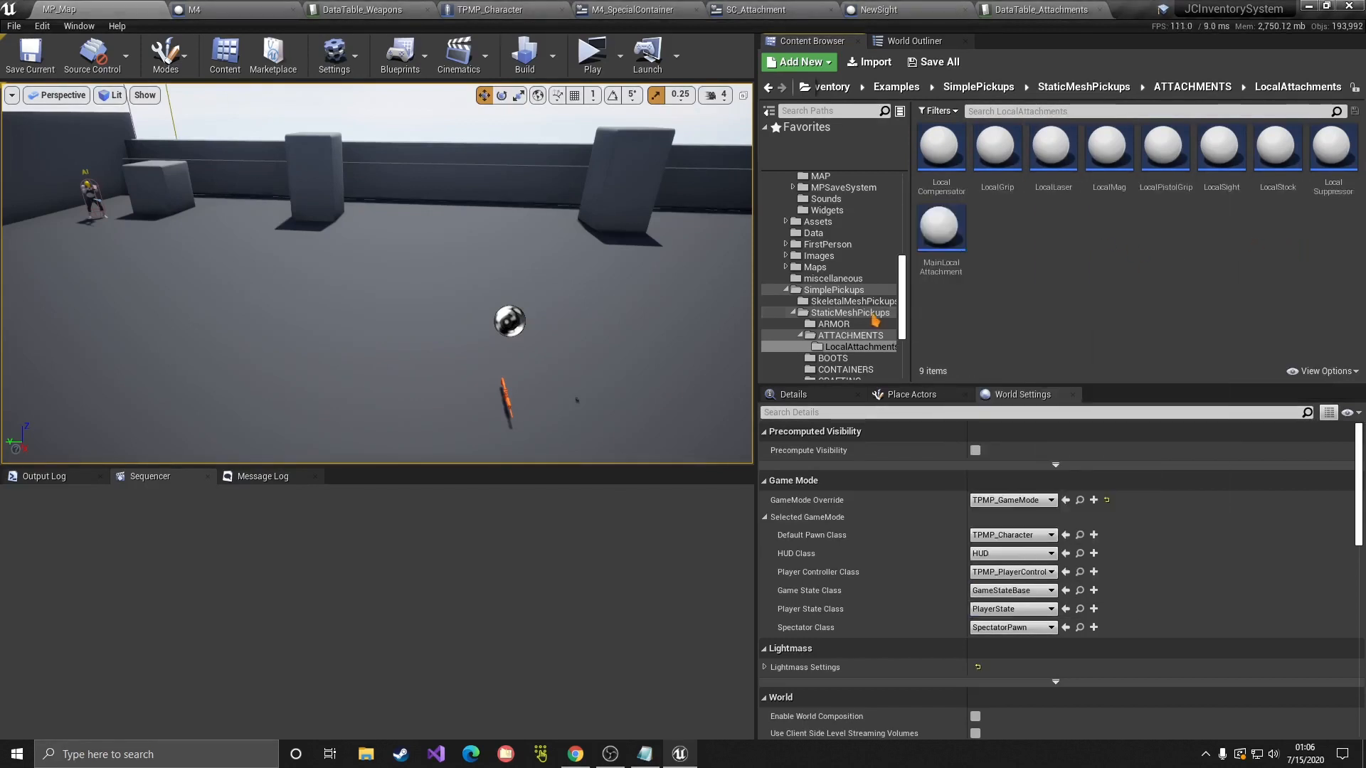
Step: Copy LocalSight into the Tutorial folder and show that folder's contents
scroll(875, 320, down, 4)
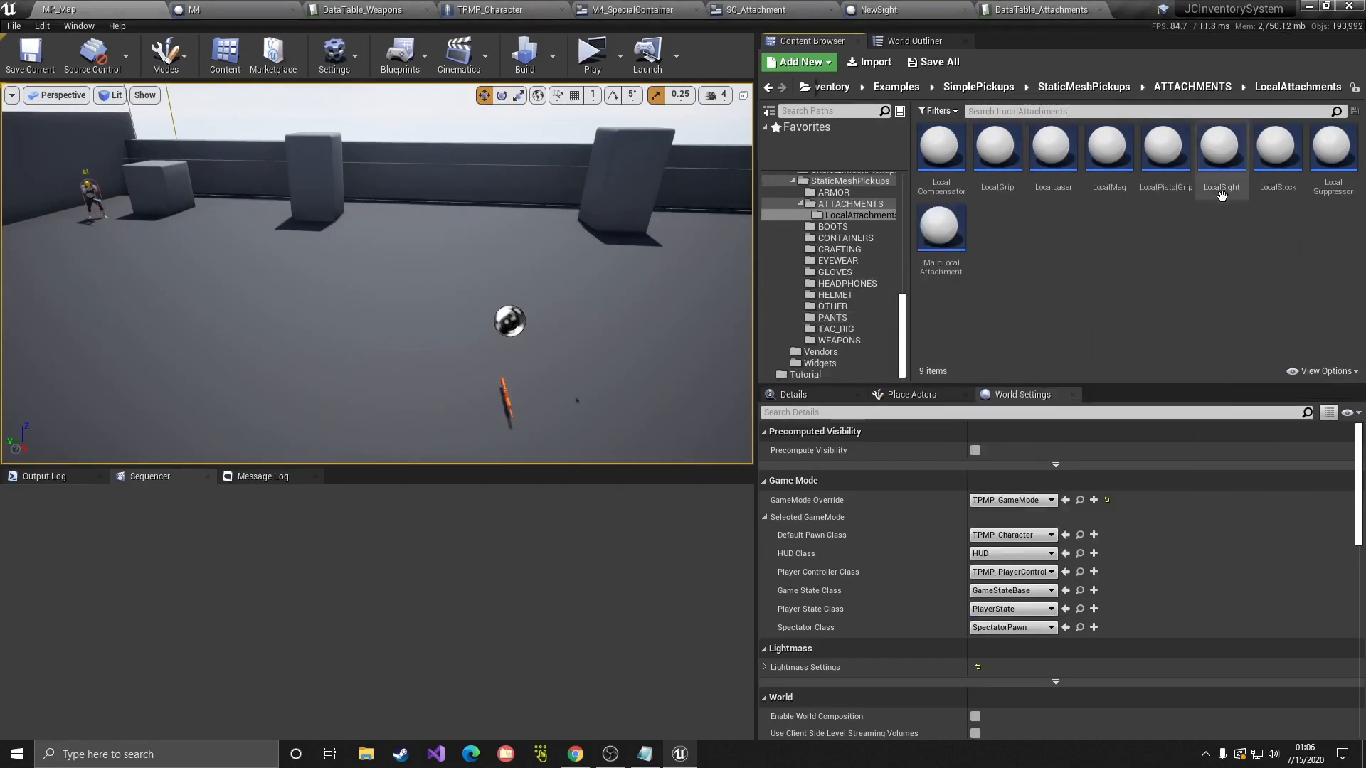
drag(1221, 178, 855, 375)
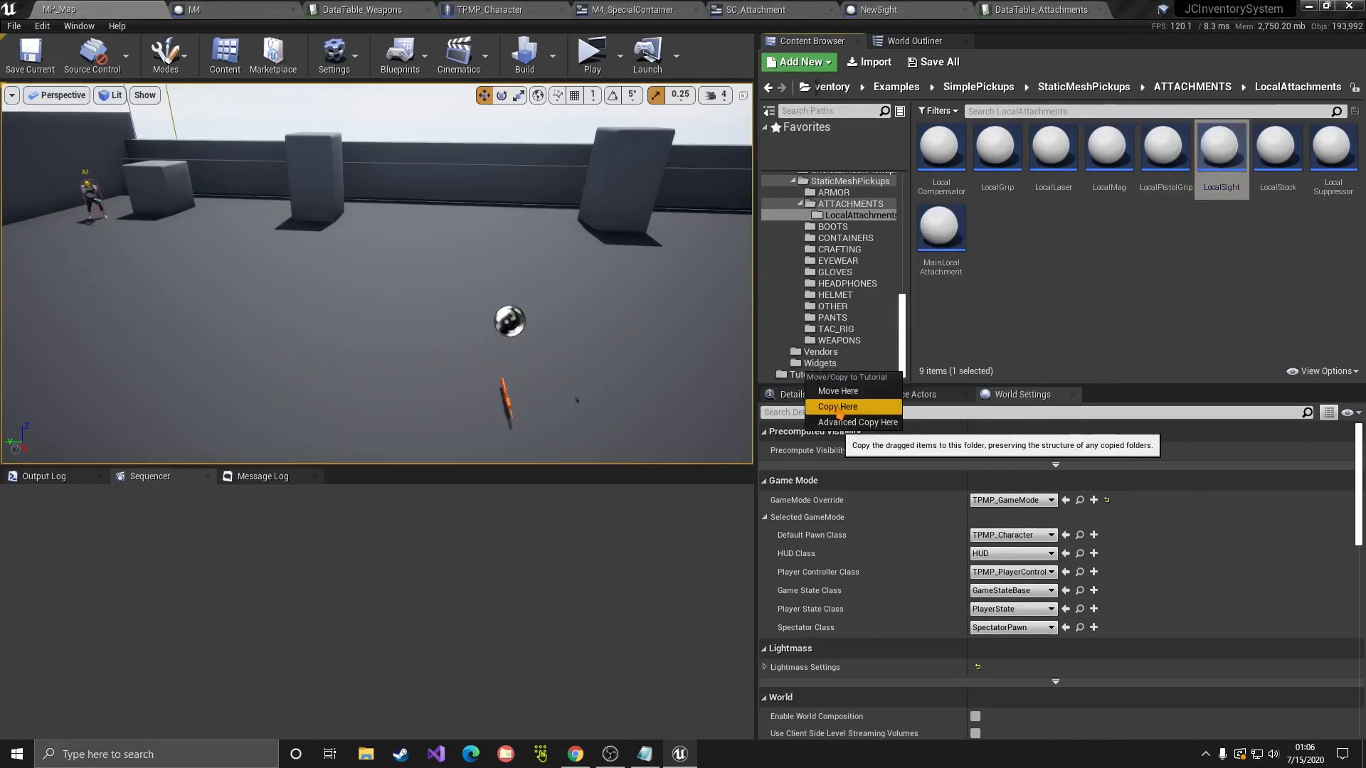
click(840, 407)
click(811, 374)
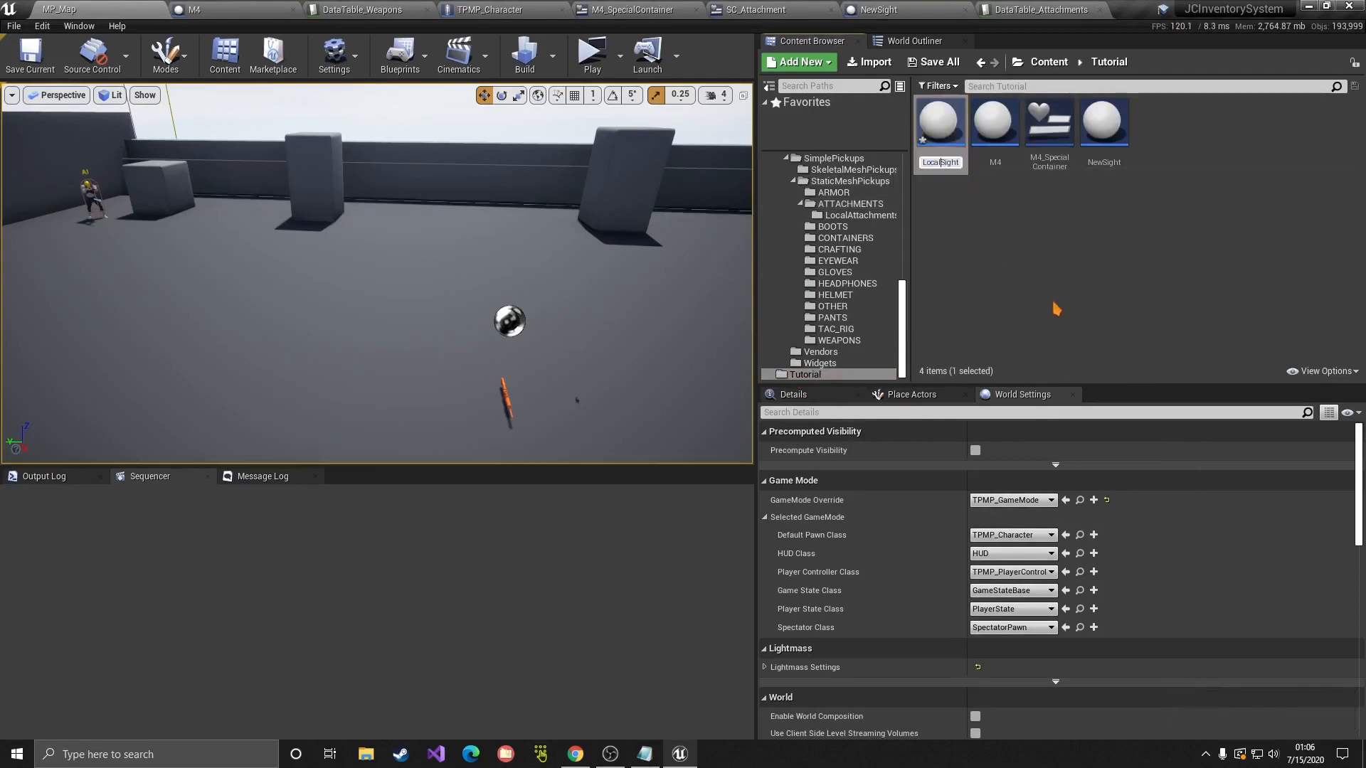
Step: Rename the copied LocalSight asset to LocalNewSight
key(Return)
text(New)
key(Return)
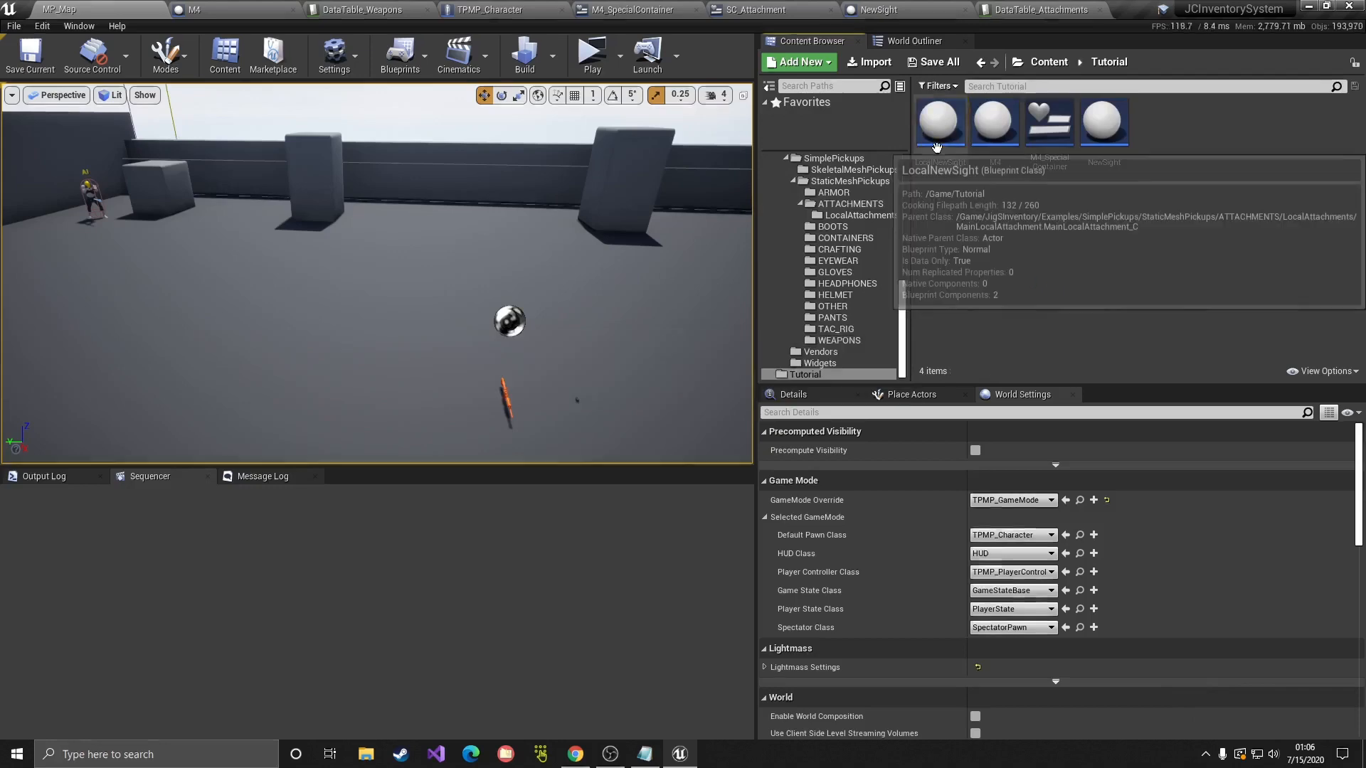
Step: Open LocalNewSight in the full blueprint editor and review its construction script and event graph
double_click(937, 147)
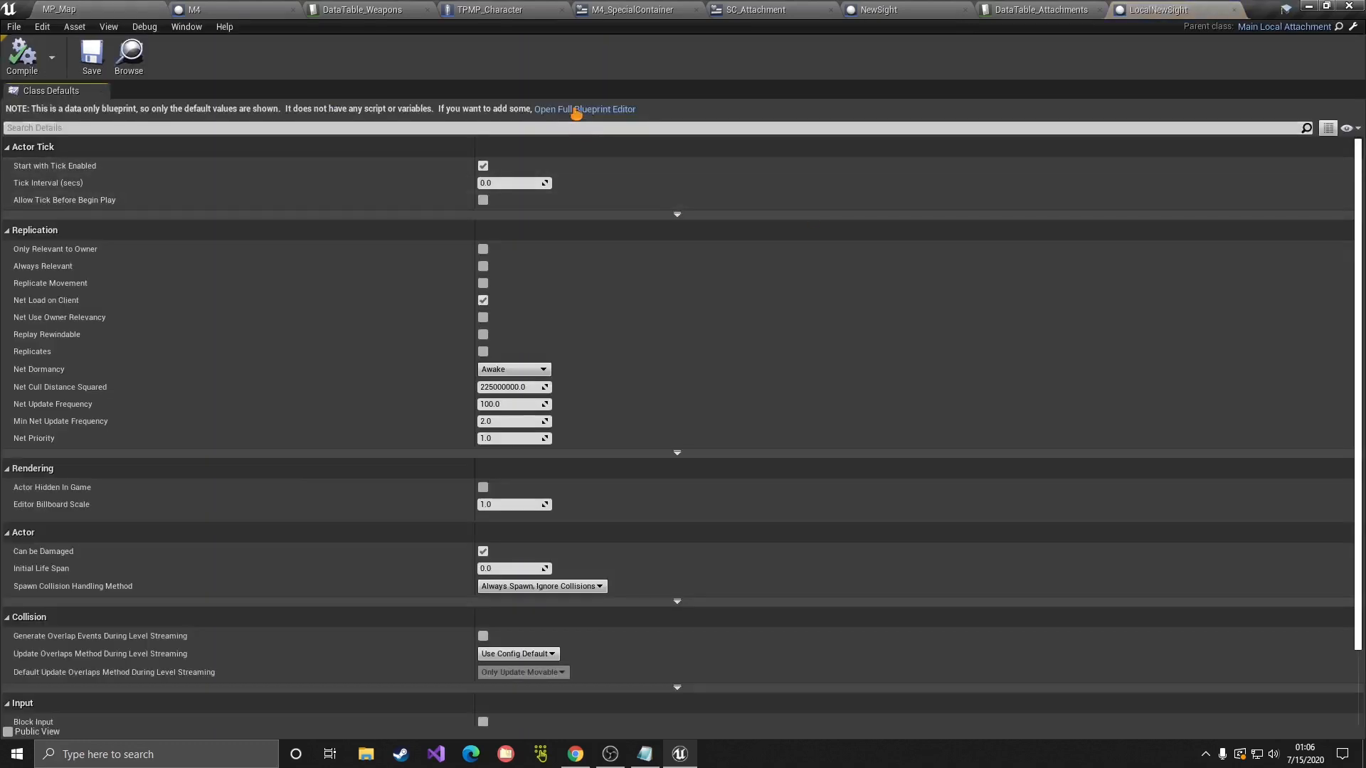
click(576, 110)
click(512, 90)
drag(552, 258, 932, 508)
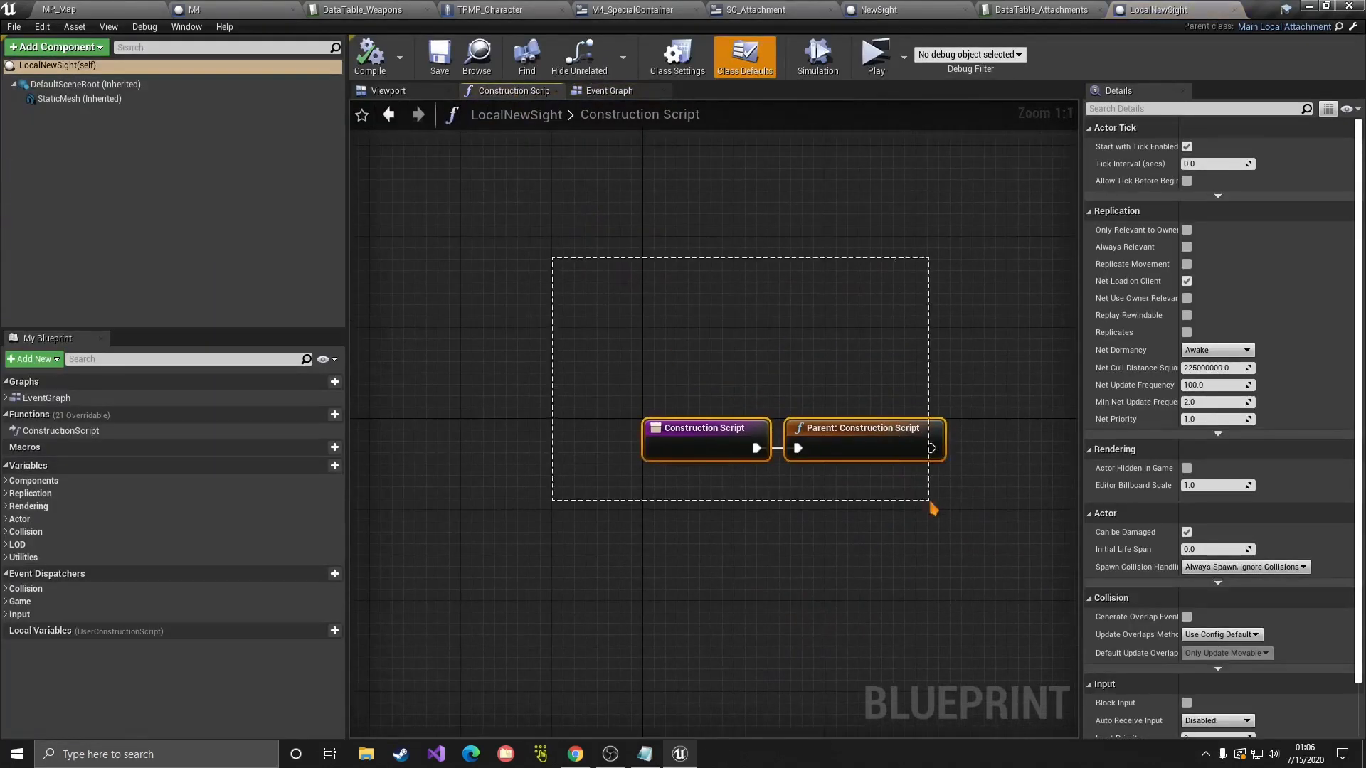
click(612, 90)
click(388, 90)
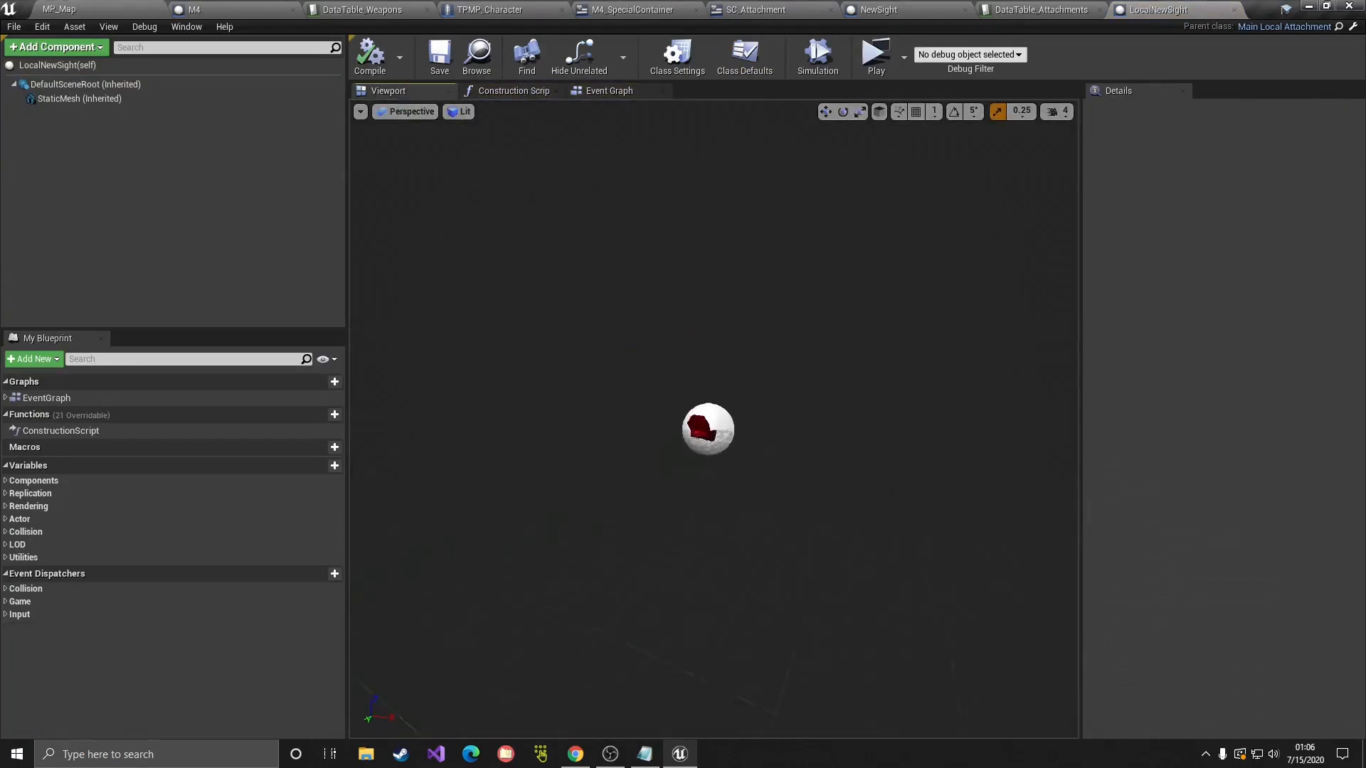
Step: Set the inherited static mesh component's mesh to SM_T4_Sight
click(64, 100)
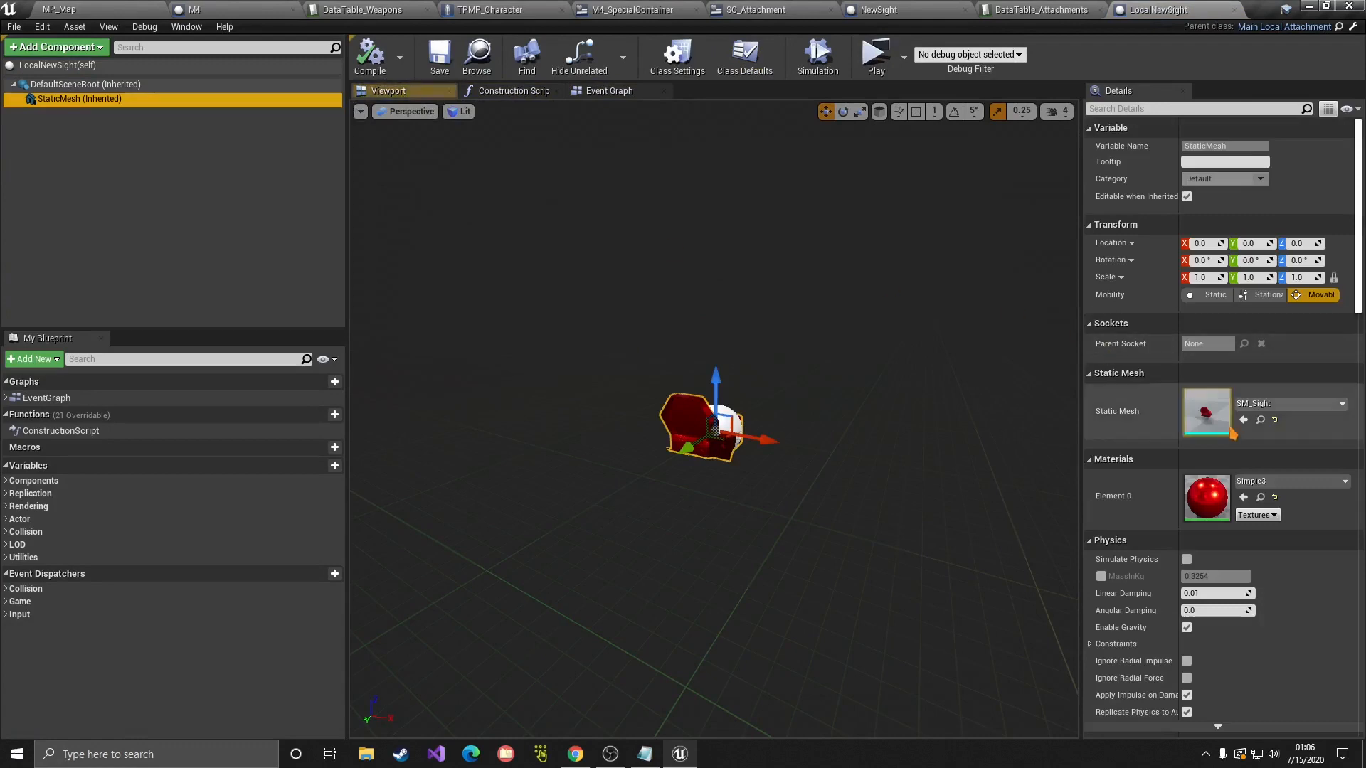
click(1275, 406)
text(T)
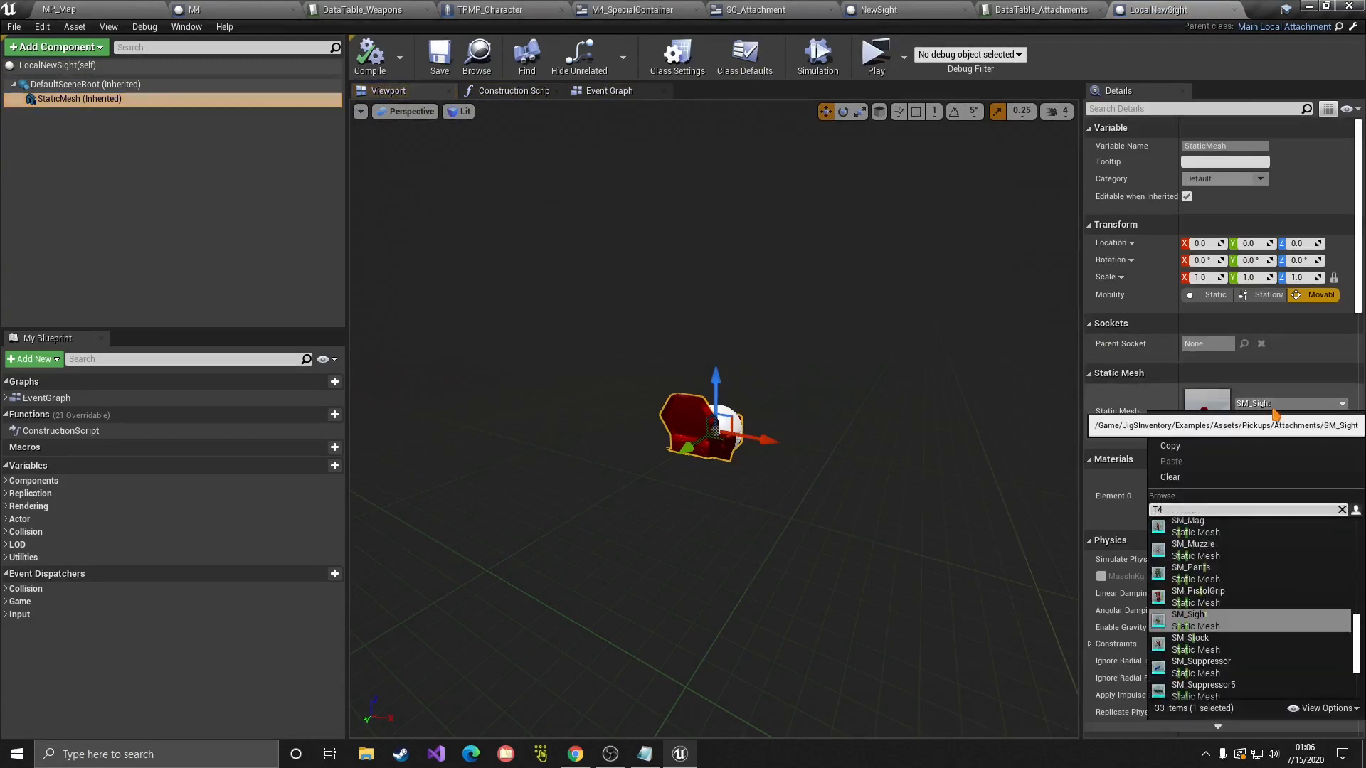
text(4)
click(1210, 520)
key(w)
right_drag(891, 513, 891, 514)
key(s)
key(w)
key(s)
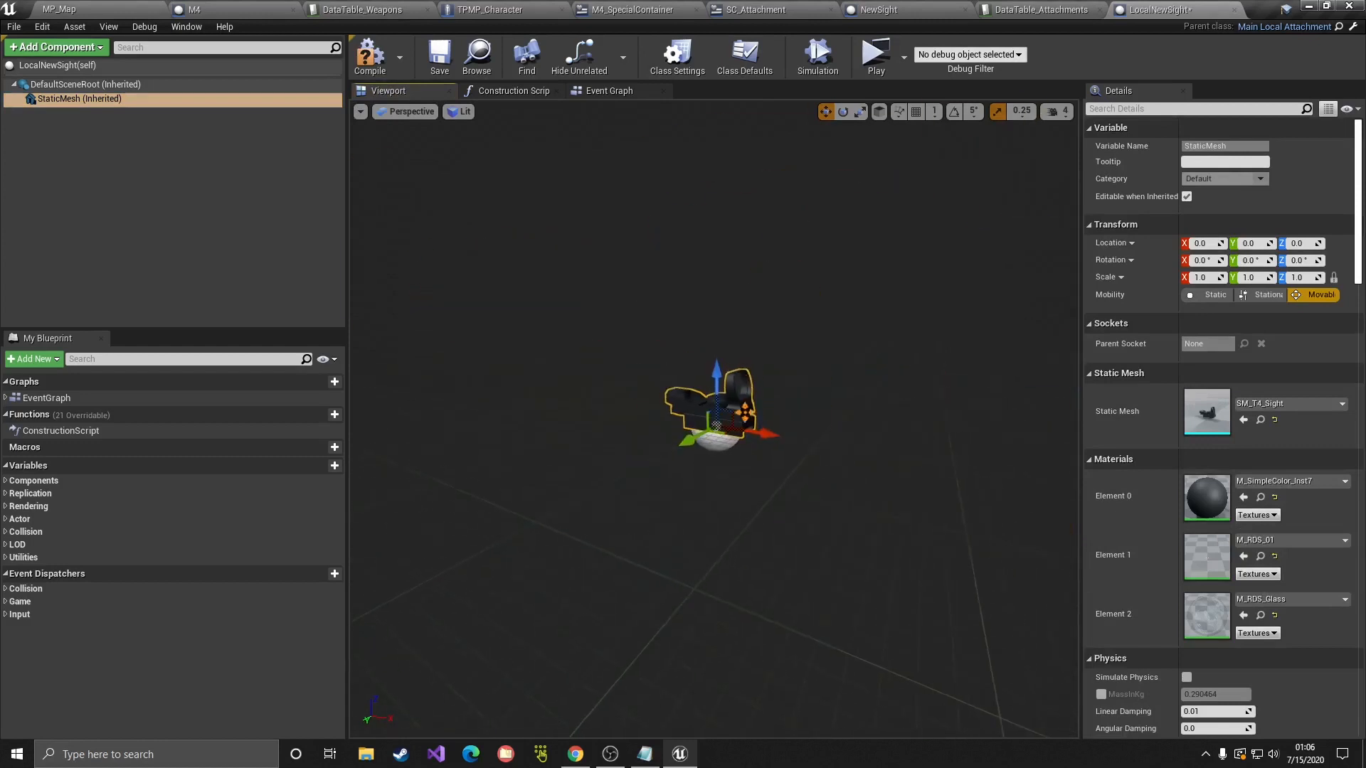
Step: Compile and save LocalNewSight, then review its class defaults
click(370, 57)
click(440, 57)
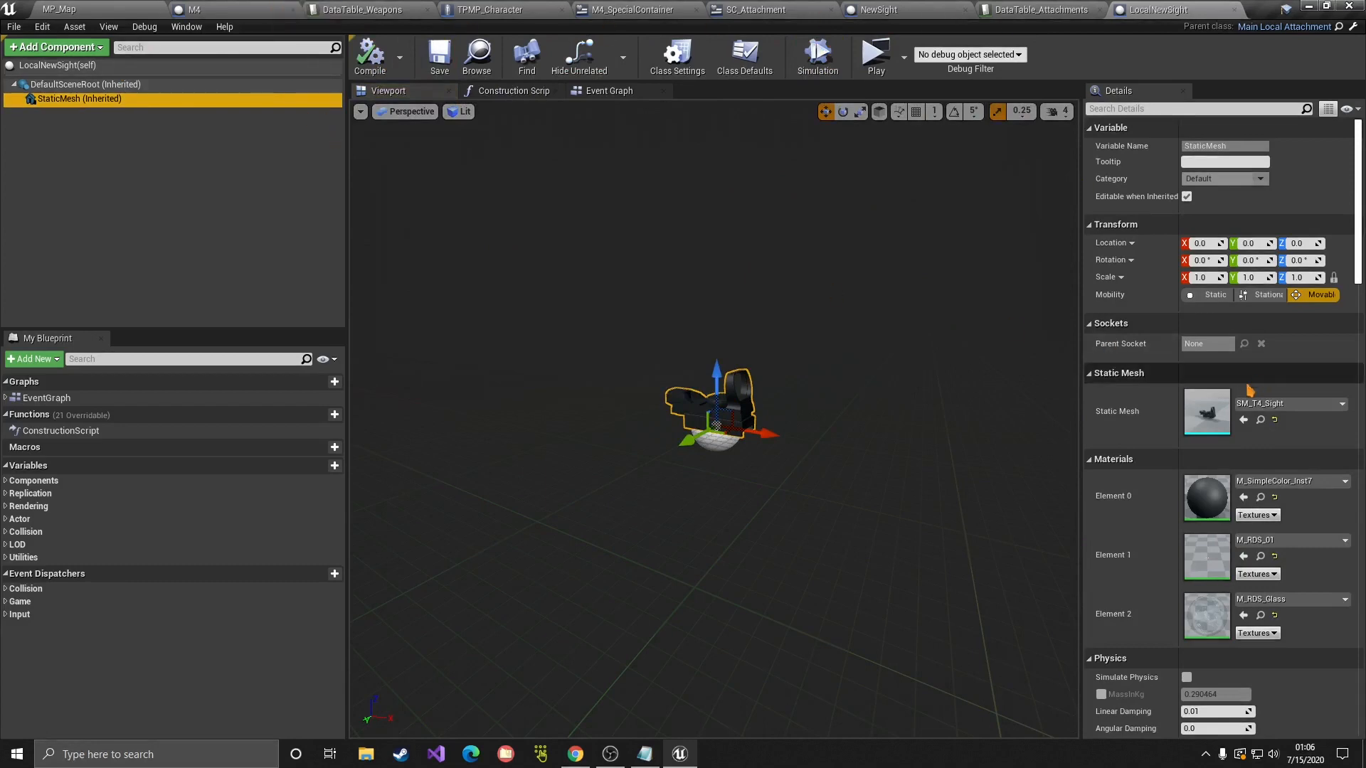
scroll(1233, 425, down, 3)
scroll(1233, 425, up, 3)
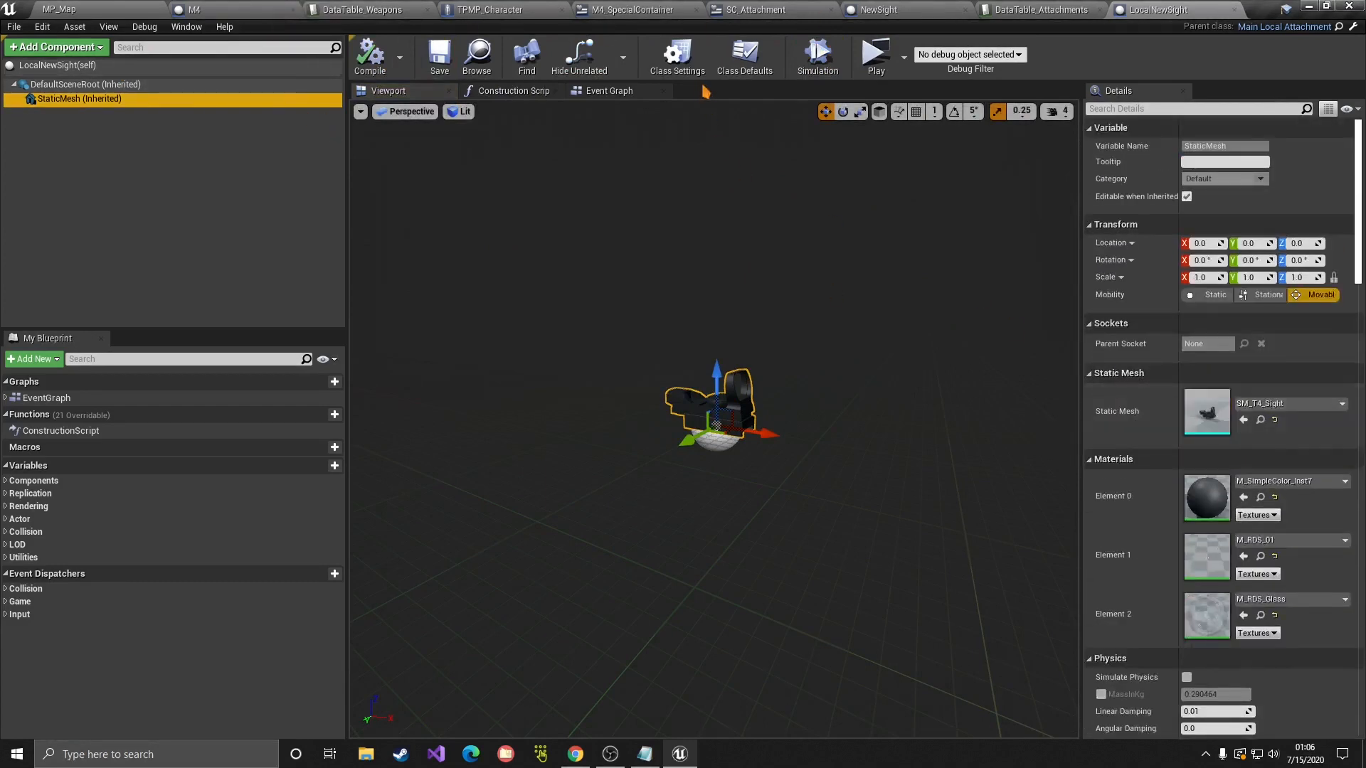
click(745, 61)
scroll(1224, 244, down, 2)
scroll(1209, 257, up, 1)
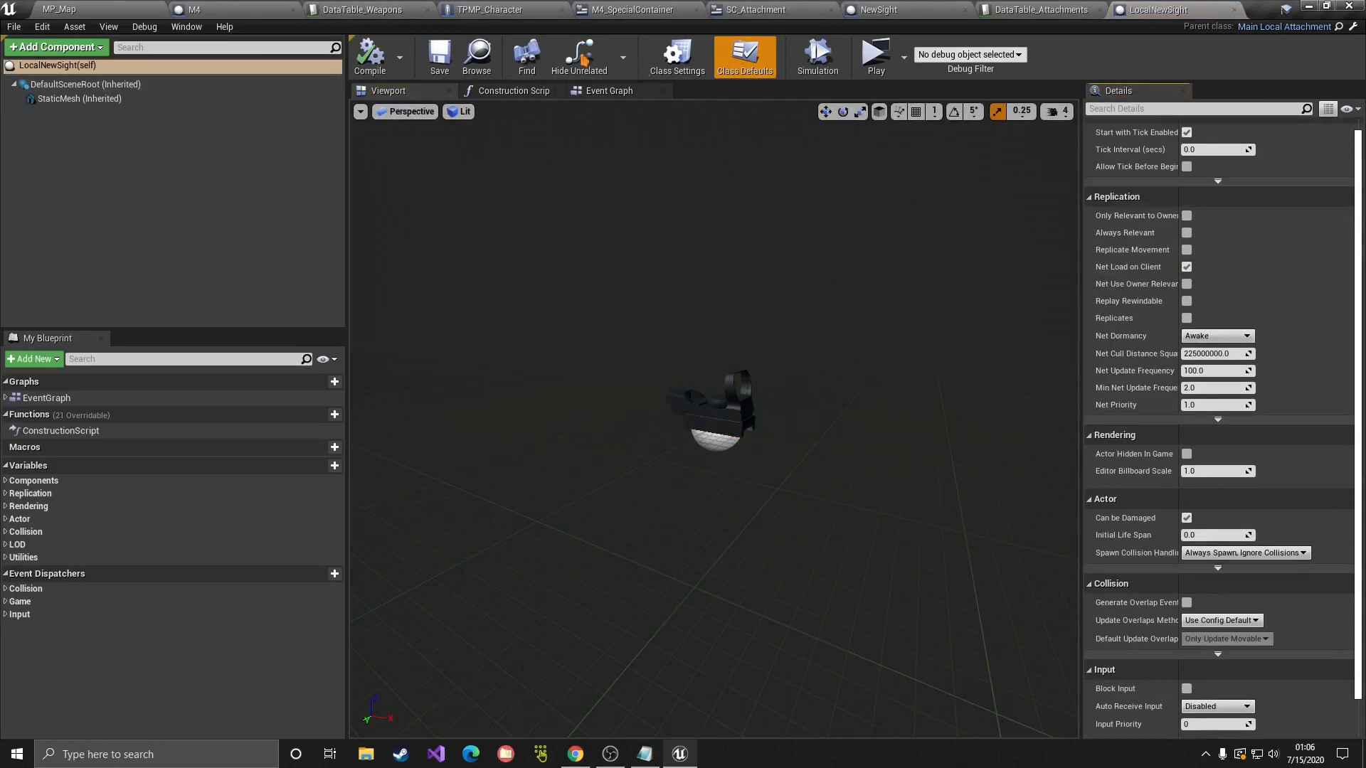
click(374, 10)
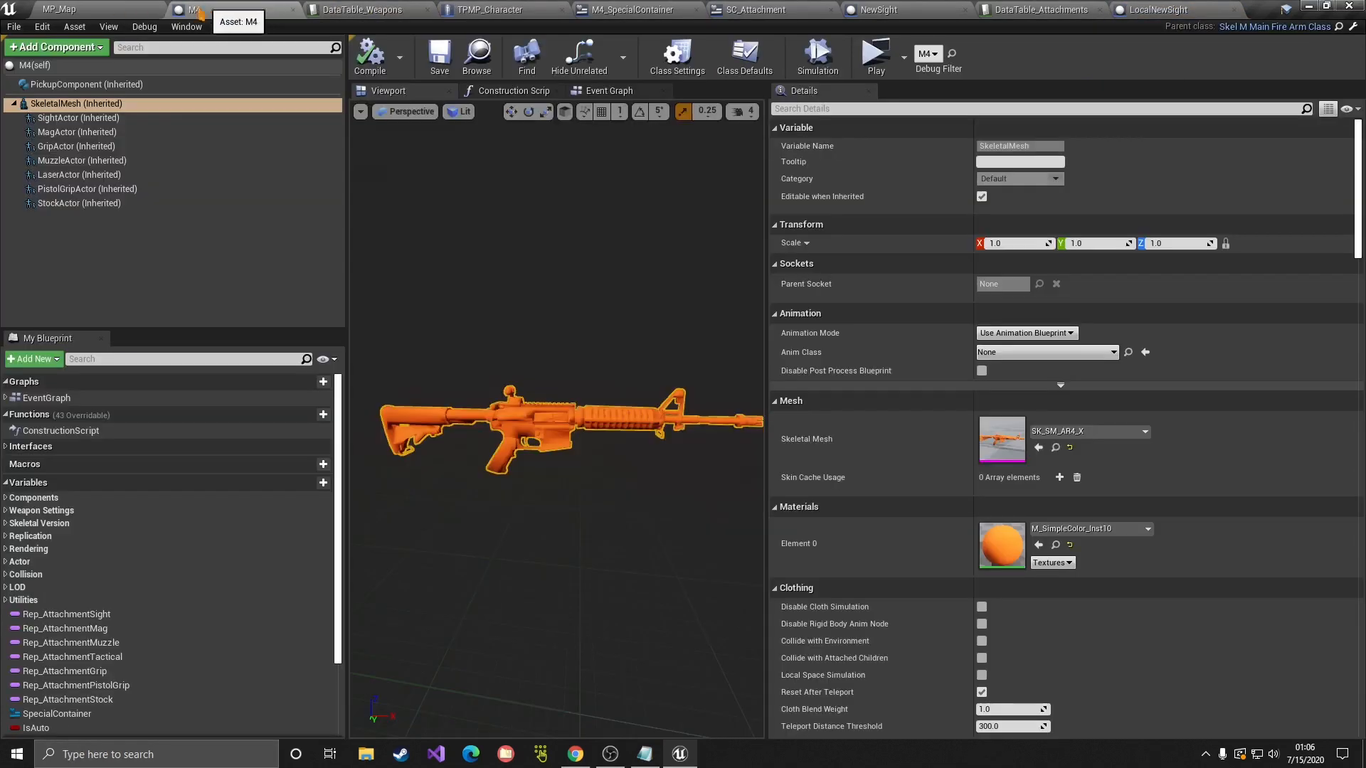
Step: Open the SK_SM_AR4_X skeletal mesh and select the SM_AR4_X bone
click(270, 10)
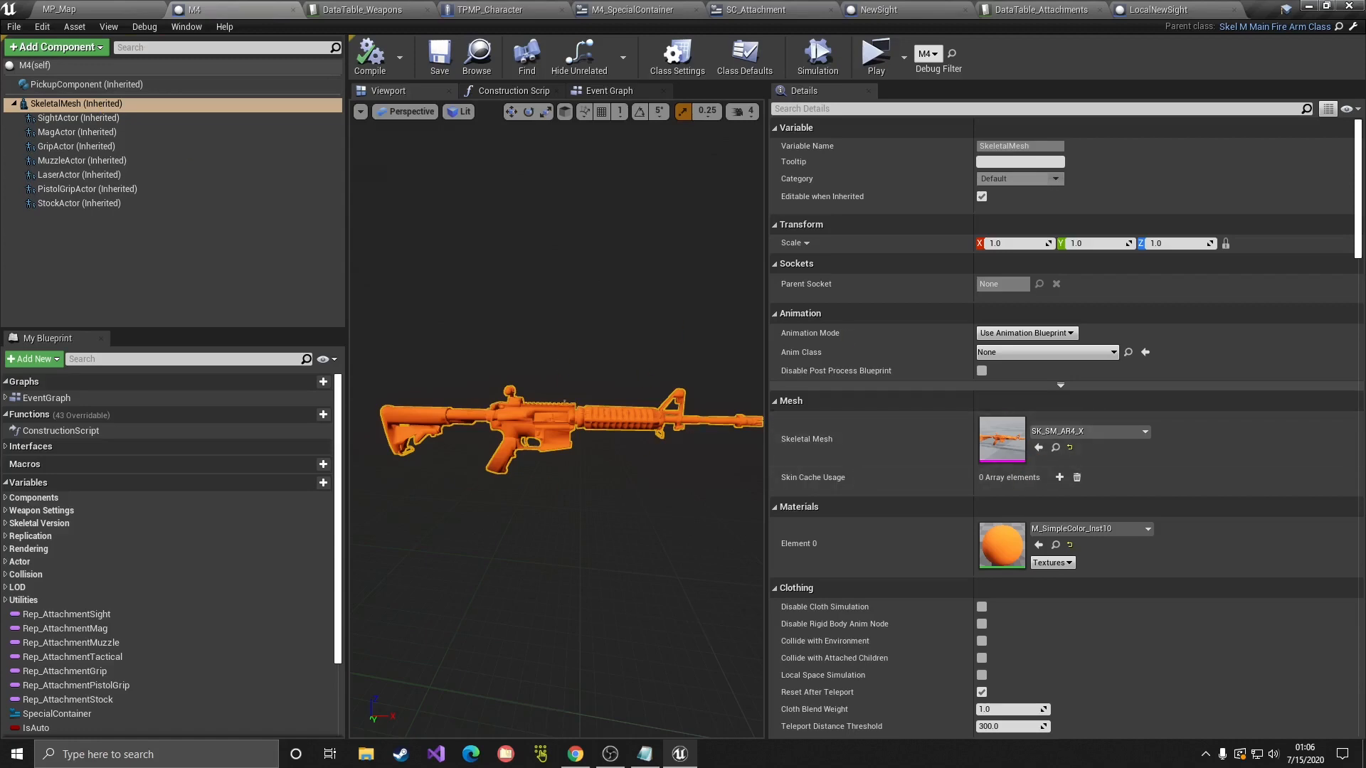
click(1056, 447)
double_click(1011, 168)
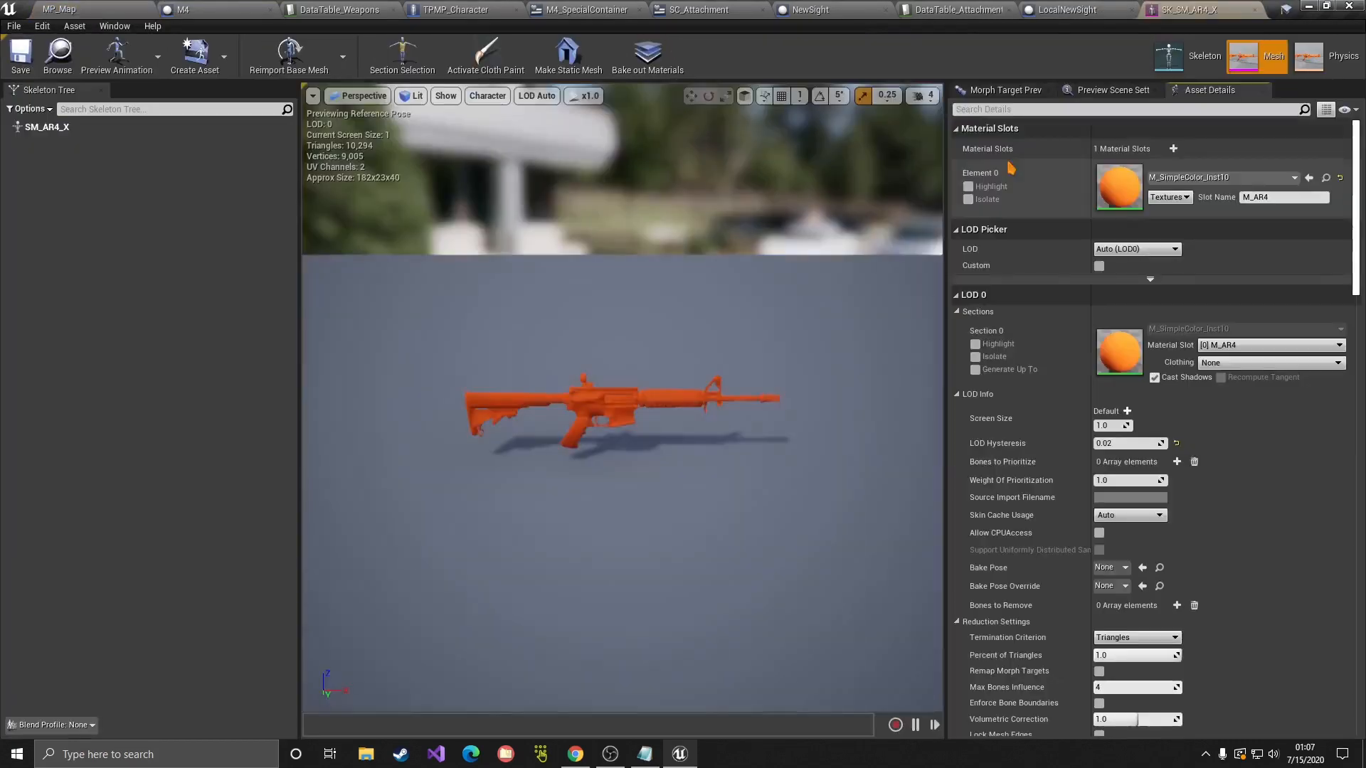
scroll(669, 386, up, 5)
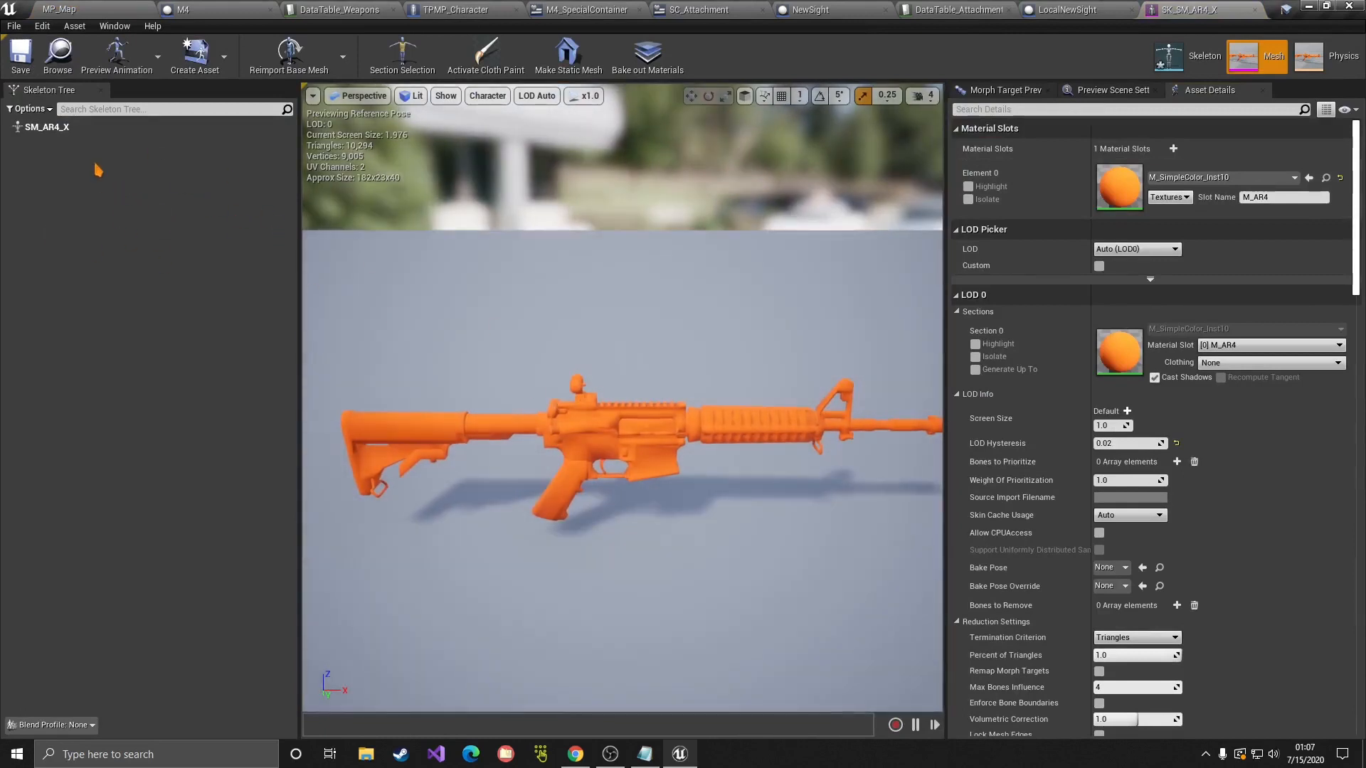
click(92, 127)
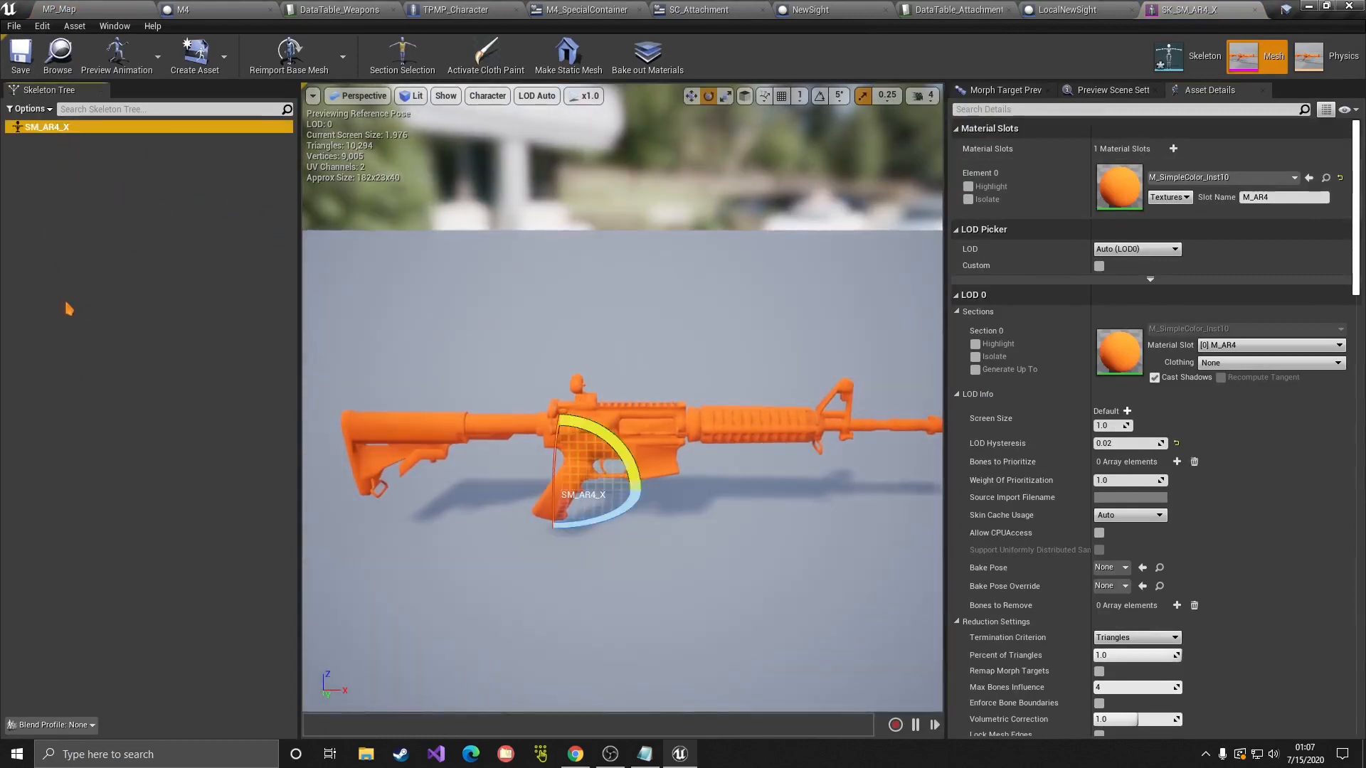
Step: Add a socket named NewSight to the SM_AR4_X bone
right_click(36, 129)
click(65, 180)
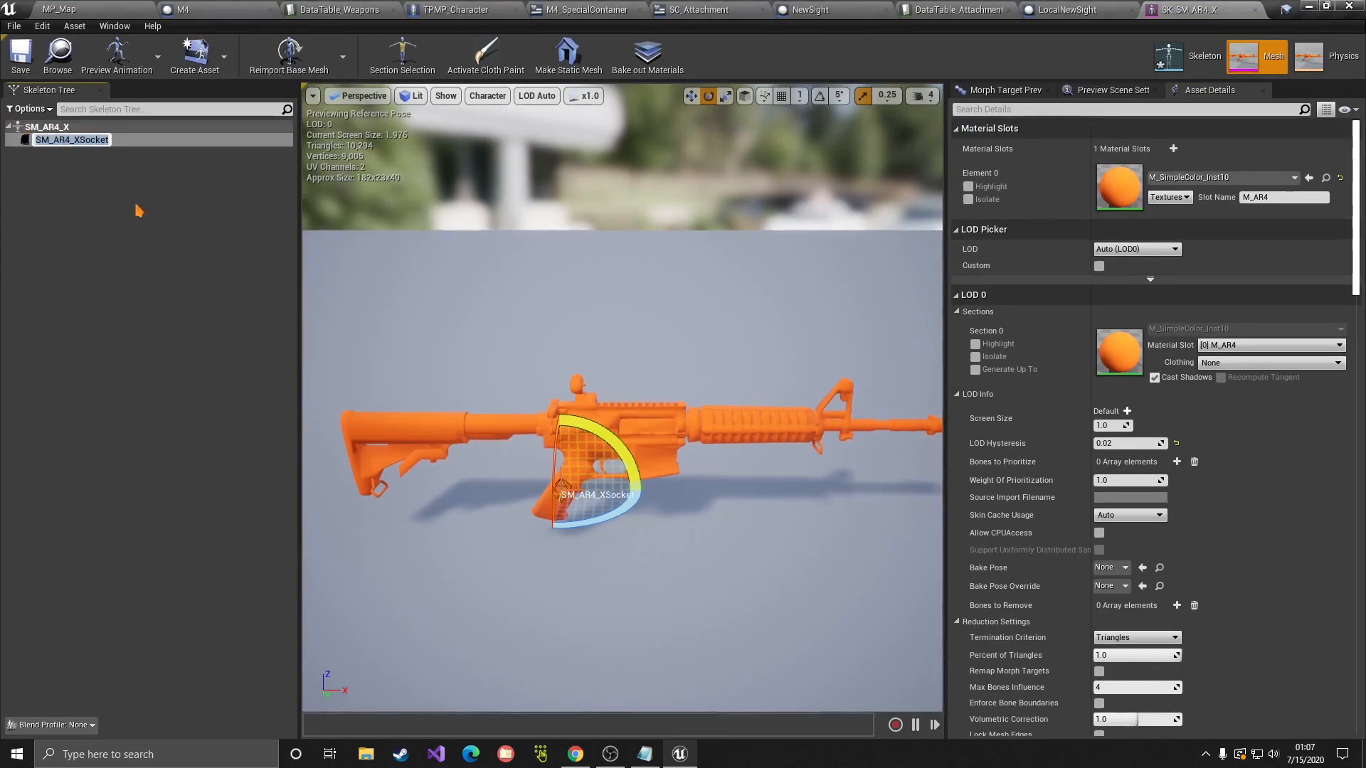
text(Sight)
key(Return)
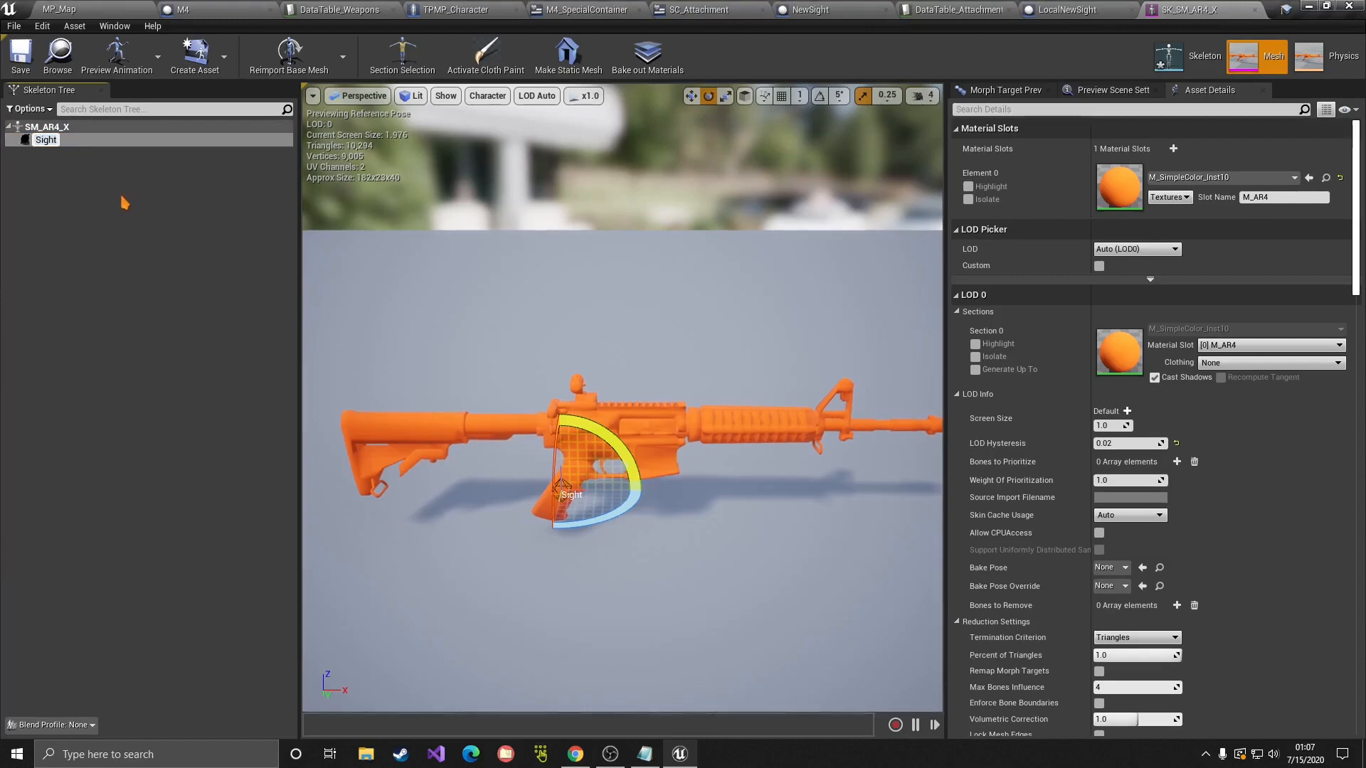
key(Home)
text(New)
key(Return)
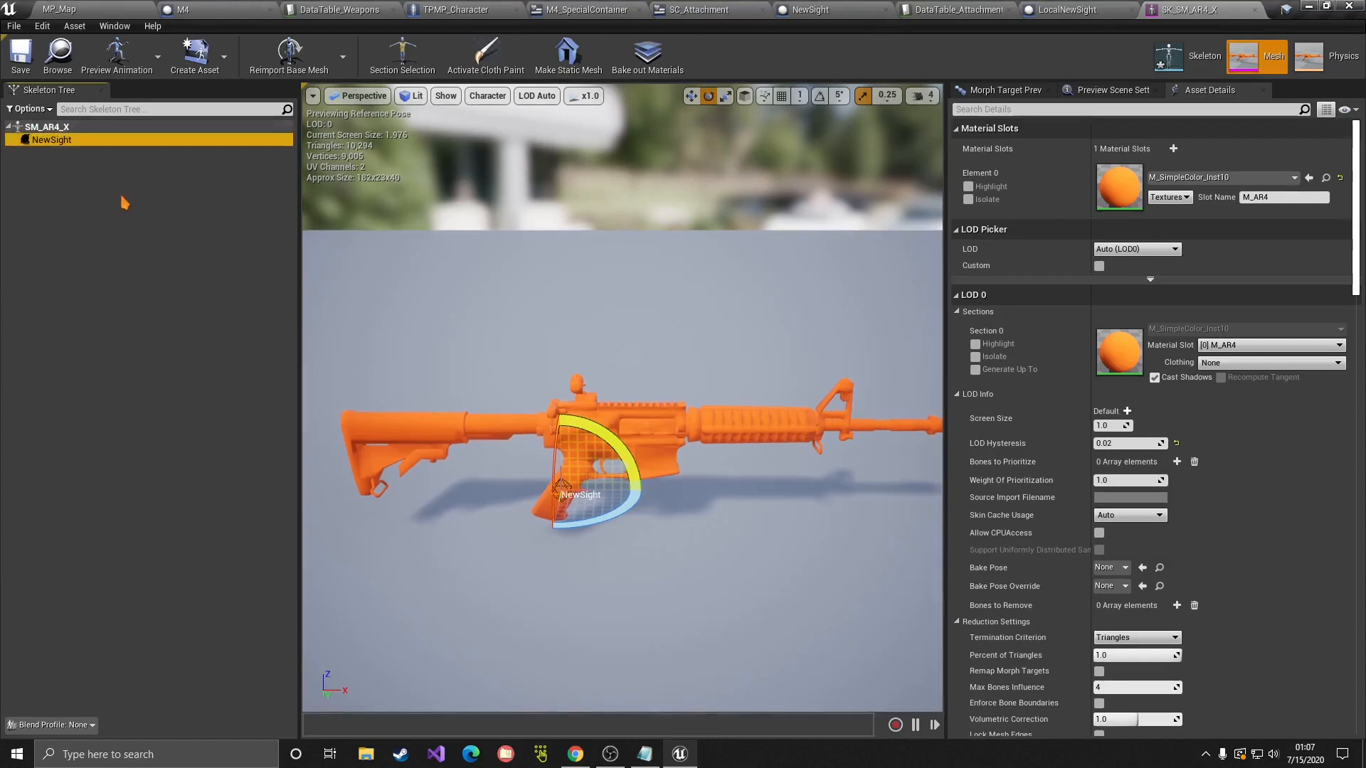
Step: Preview SM_T4_Sight at the NewSight socket, seat it on the rifle's top, and save
right_click(57, 142)
mouse_move(106, 305)
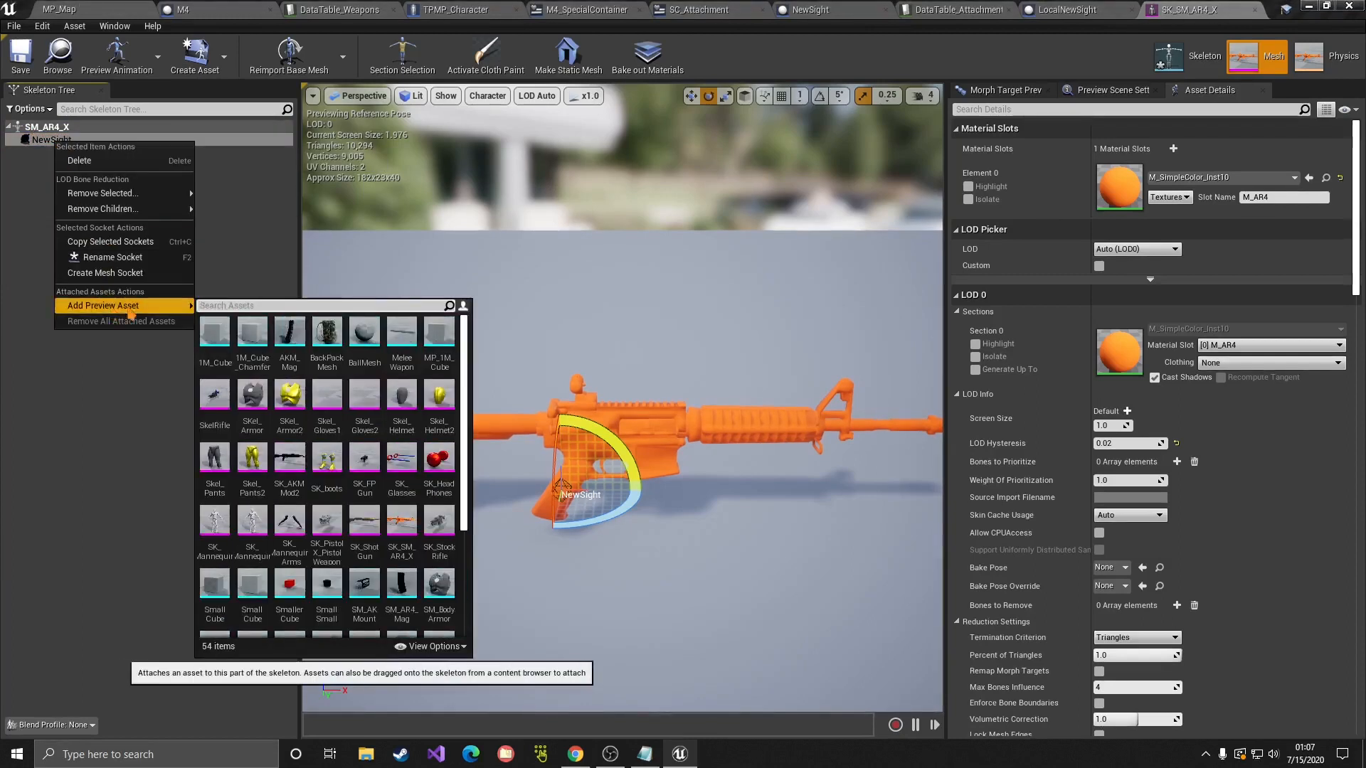
text(sight)
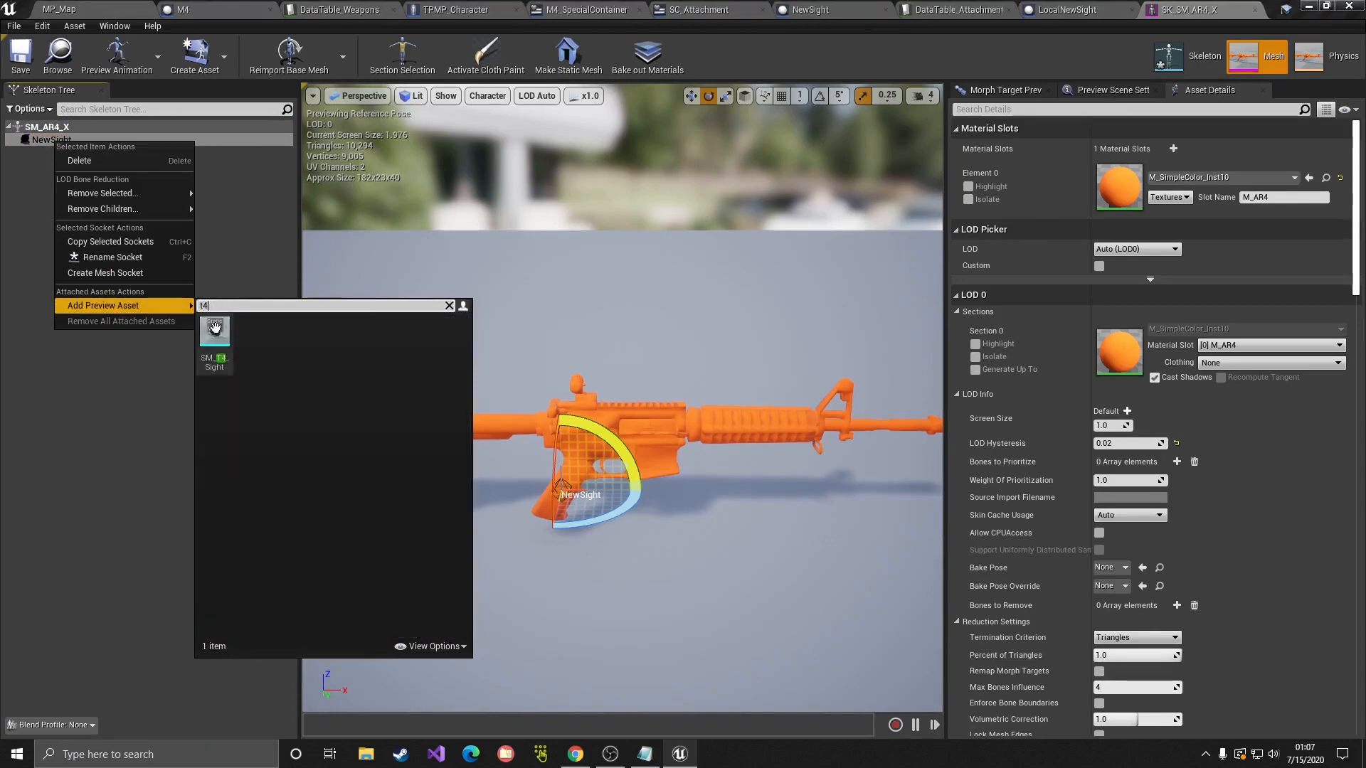
click(215, 332)
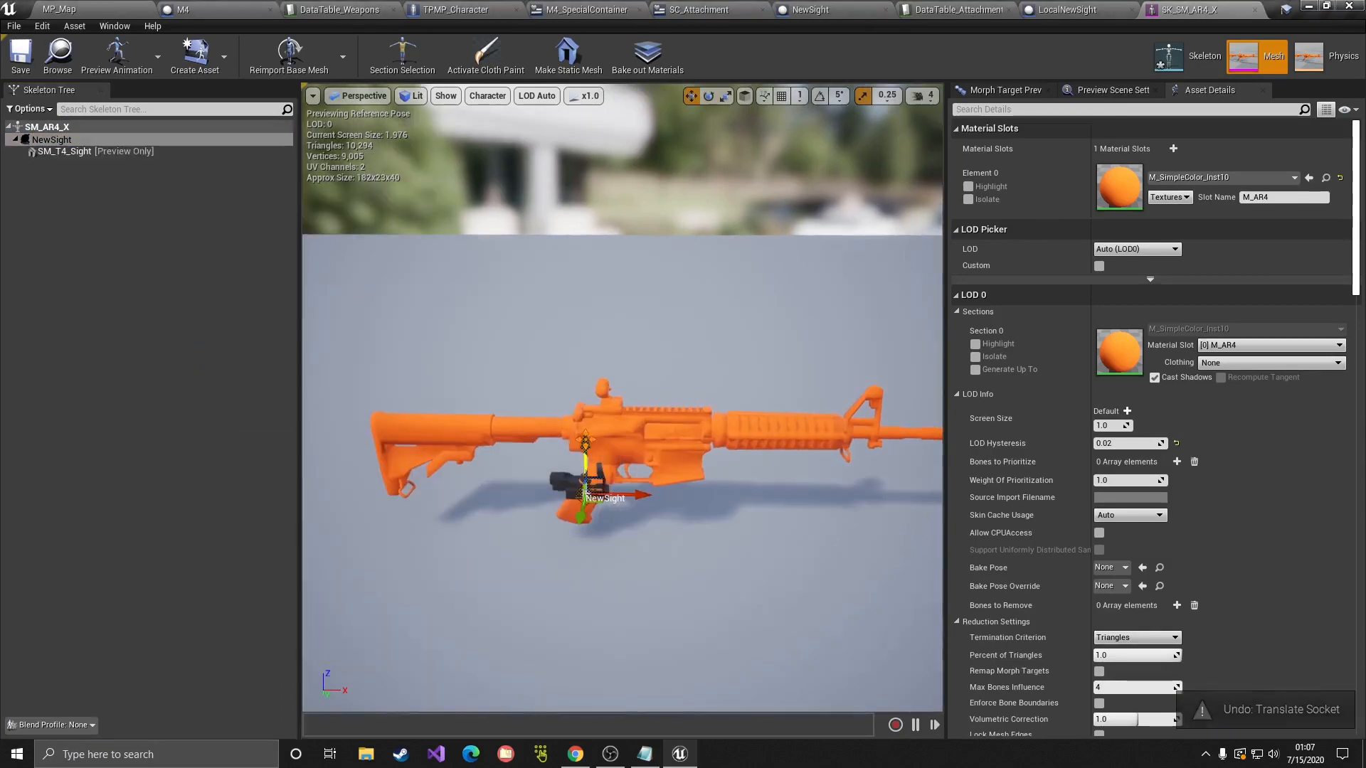
drag(586, 439, 587, 360)
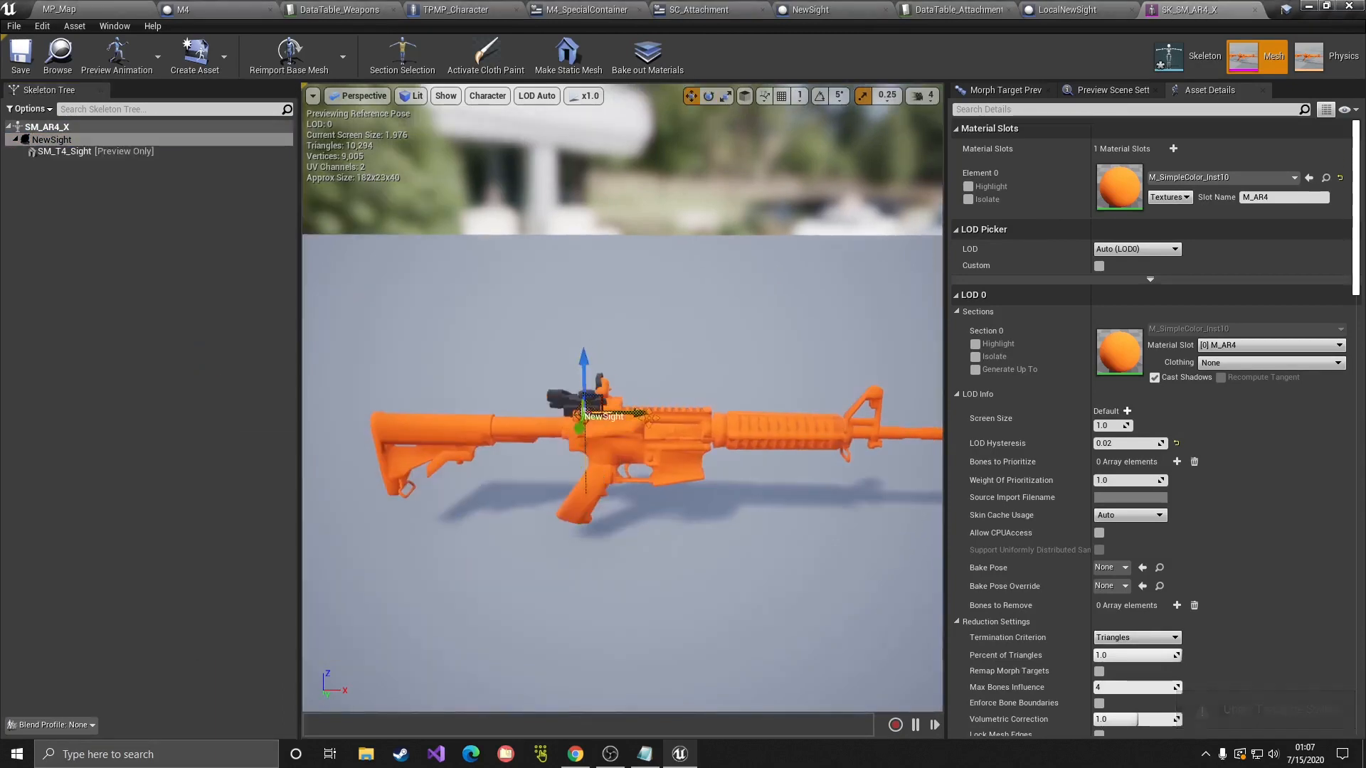
drag(645, 418, 725, 421)
right_drag(644, 465, 683, 451)
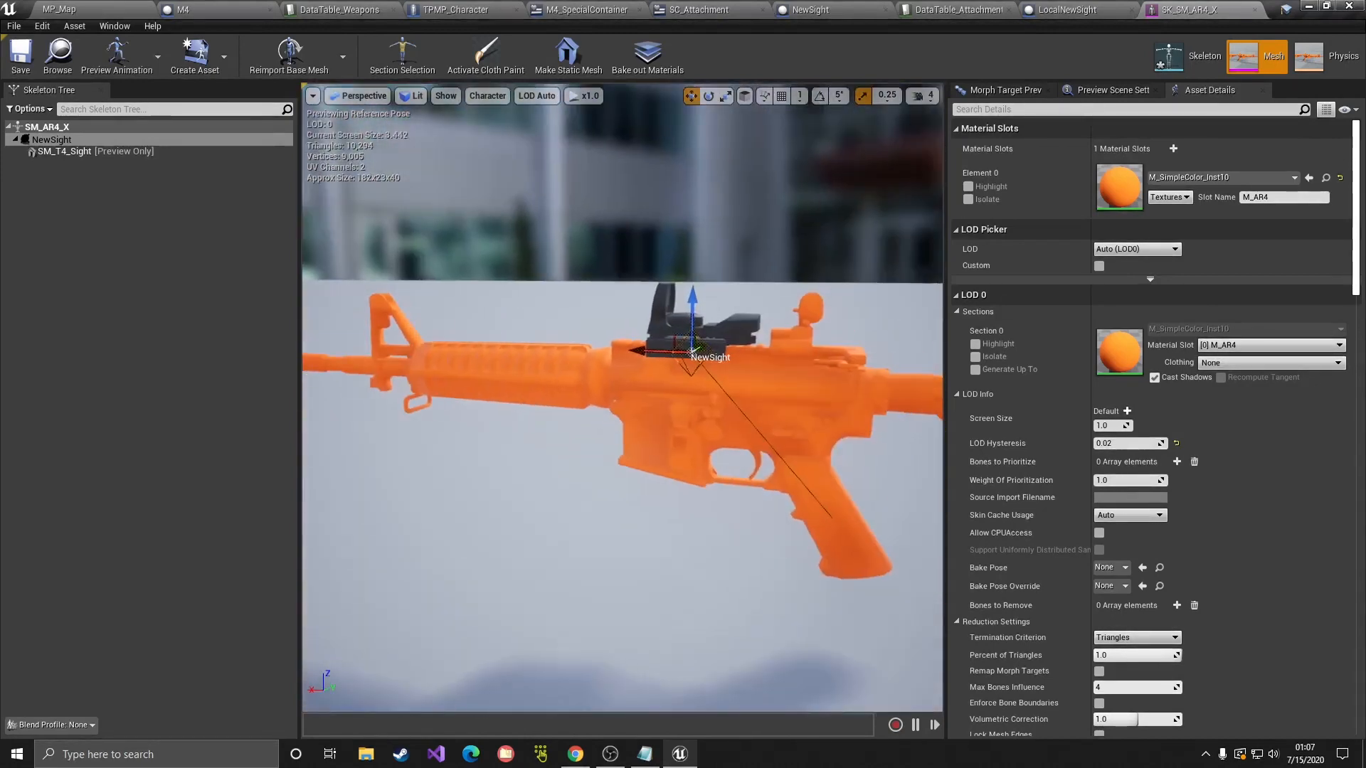
click(22, 60)
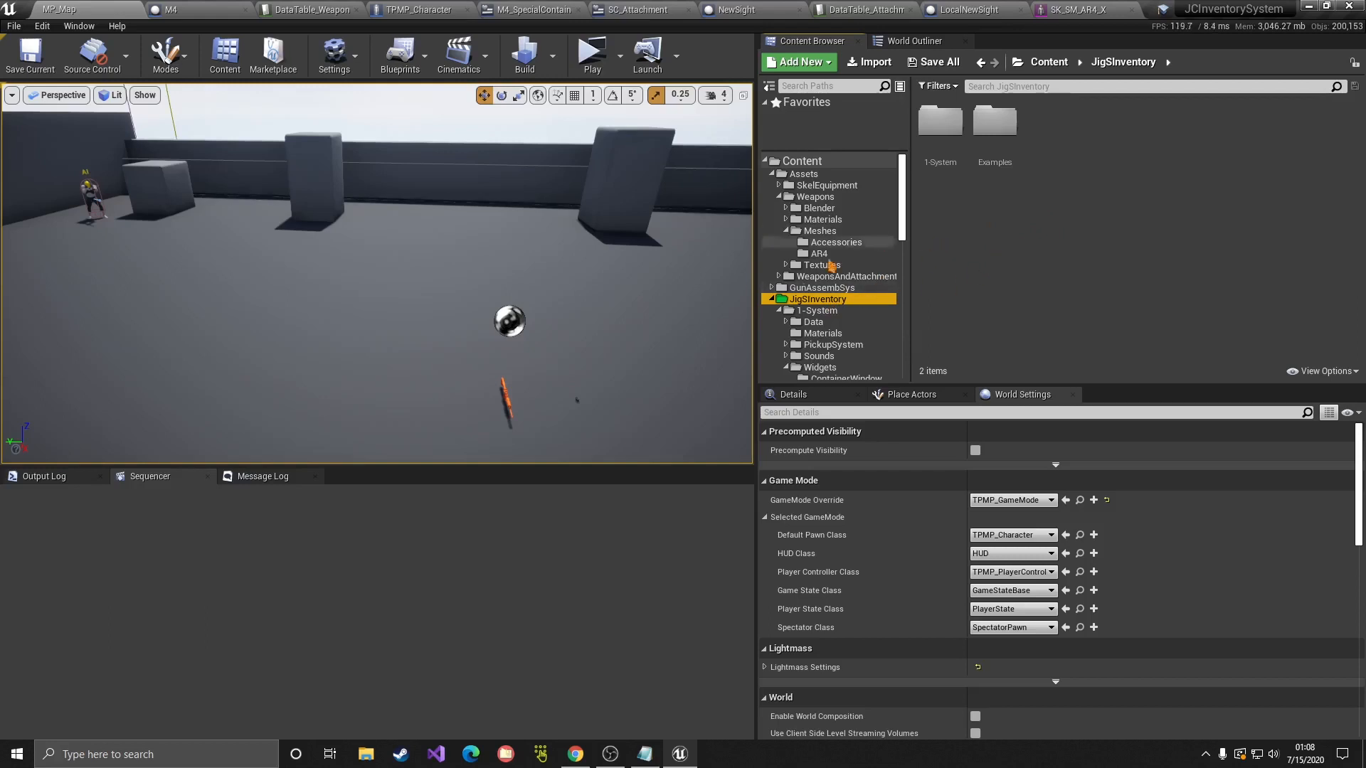
Step: Open DT_LocalAttachments from the 1-System folder and add a new row
click(951, 146)
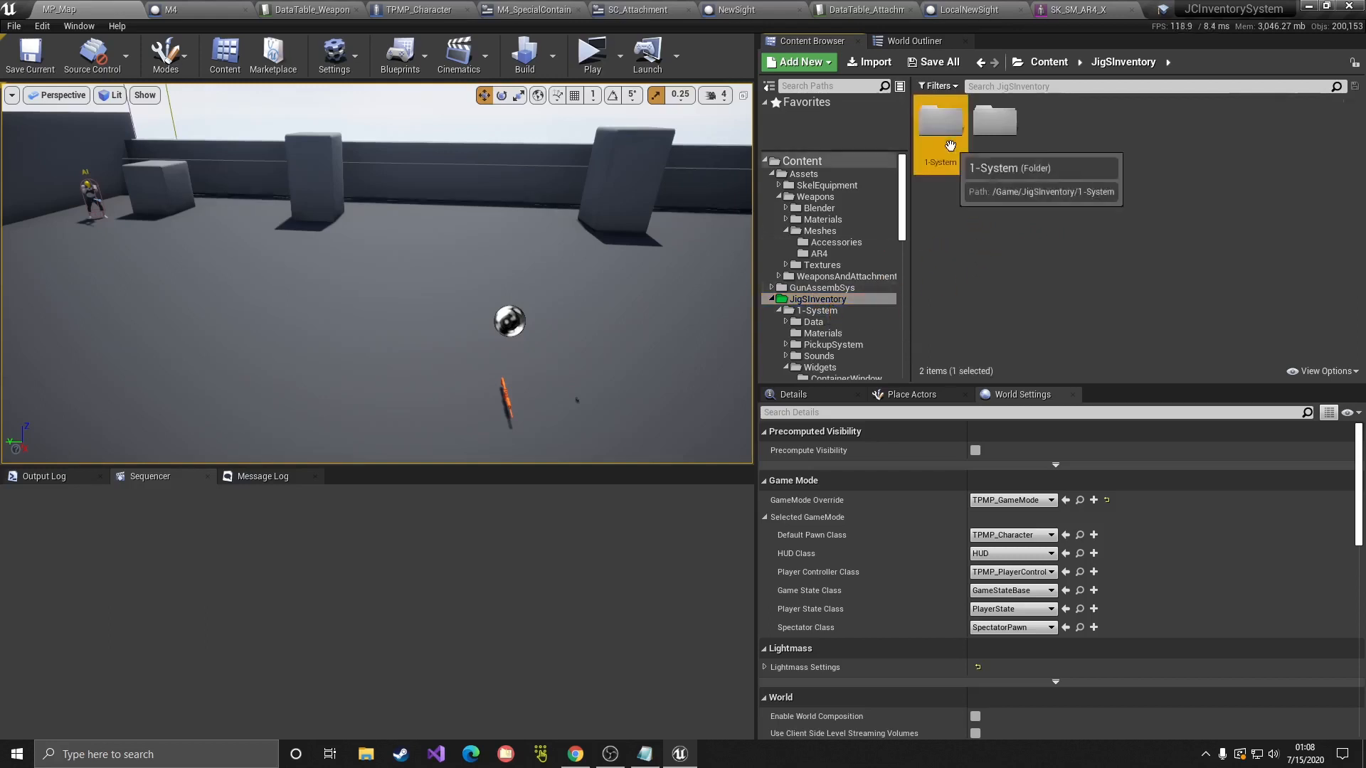
double_click(950, 145)
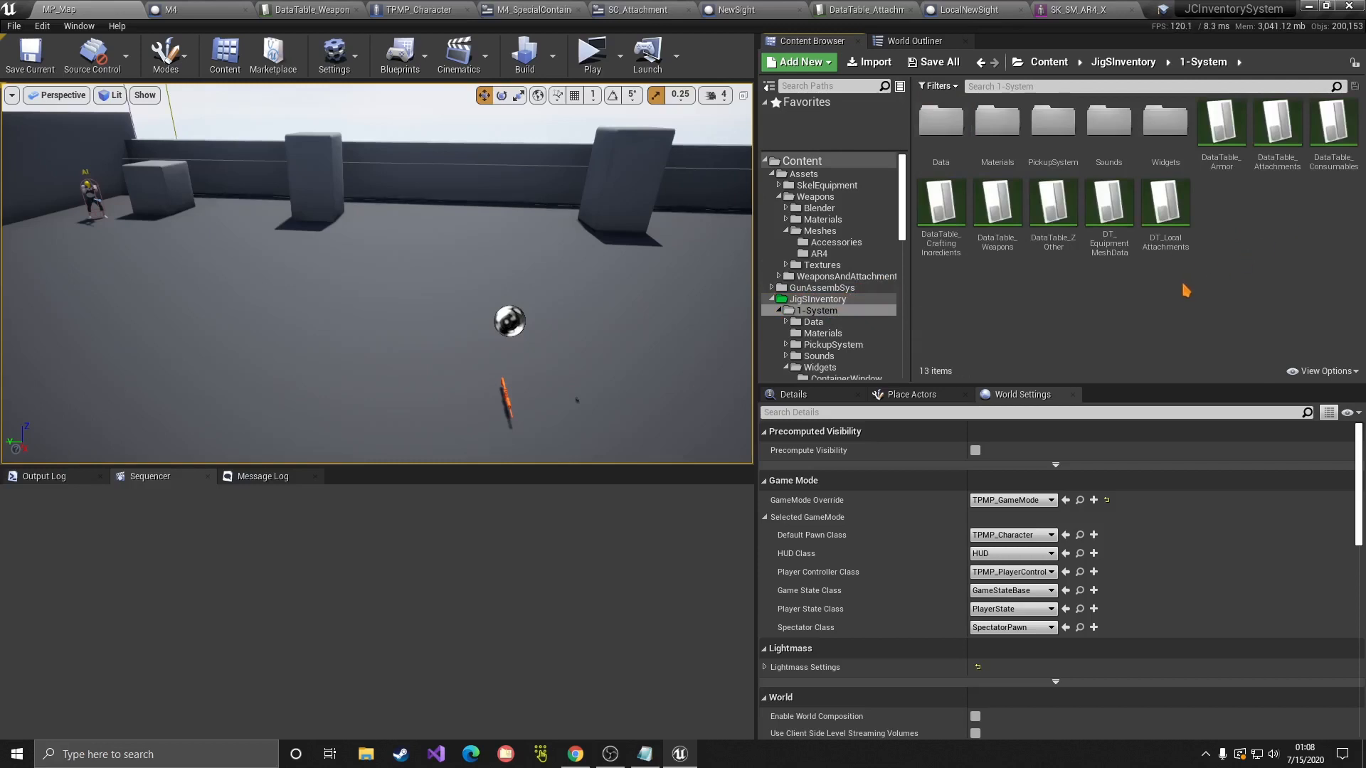
double_click(1174, 235)
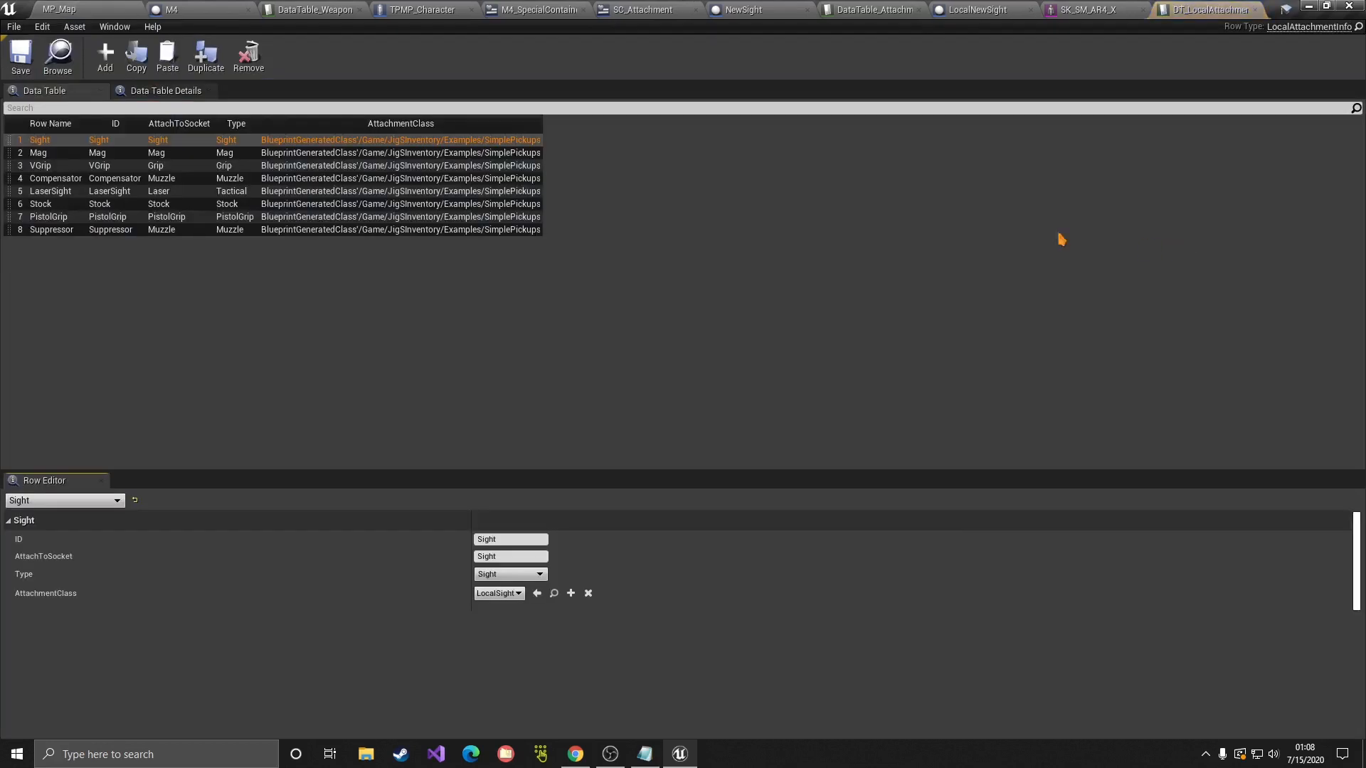
click(89, 153)
click(91, 166)
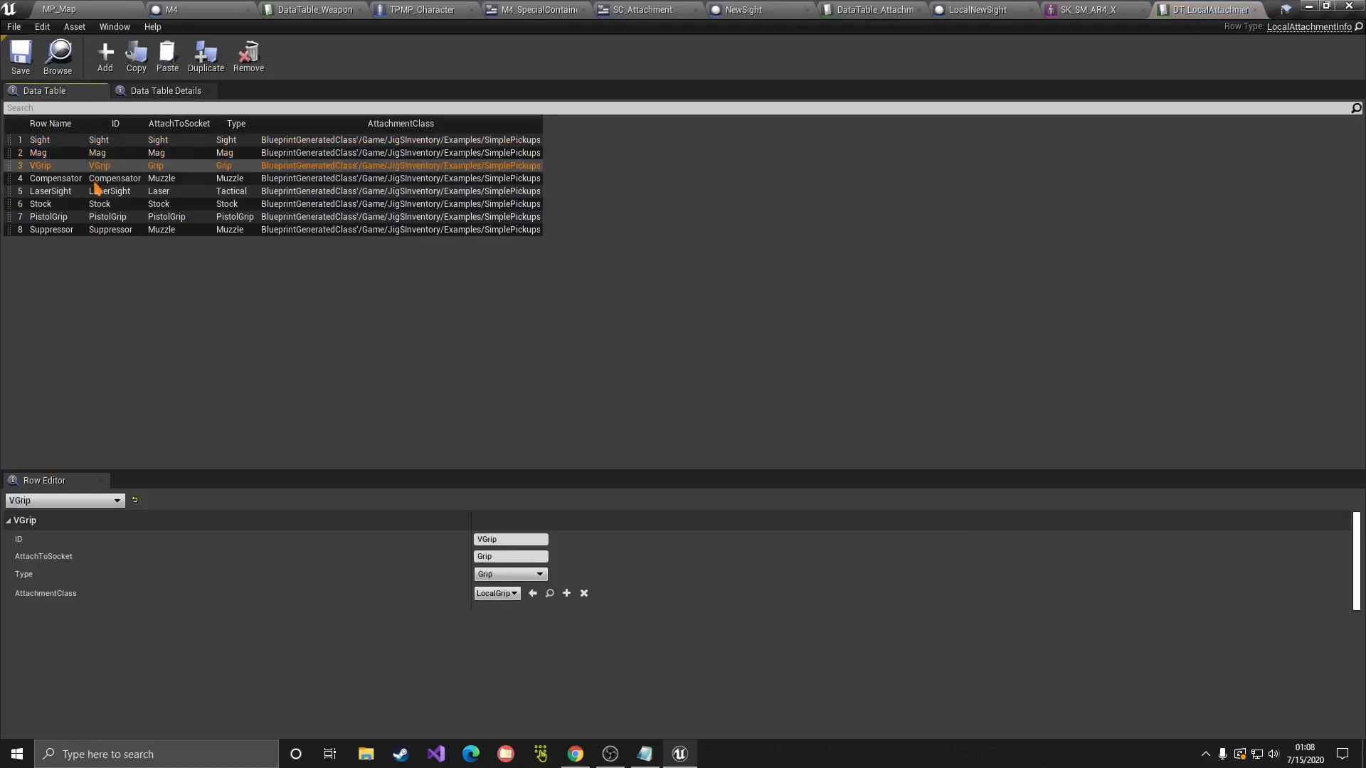
click(92, 180)
click(96, 205)
click(98, 230)
click(105, 58)
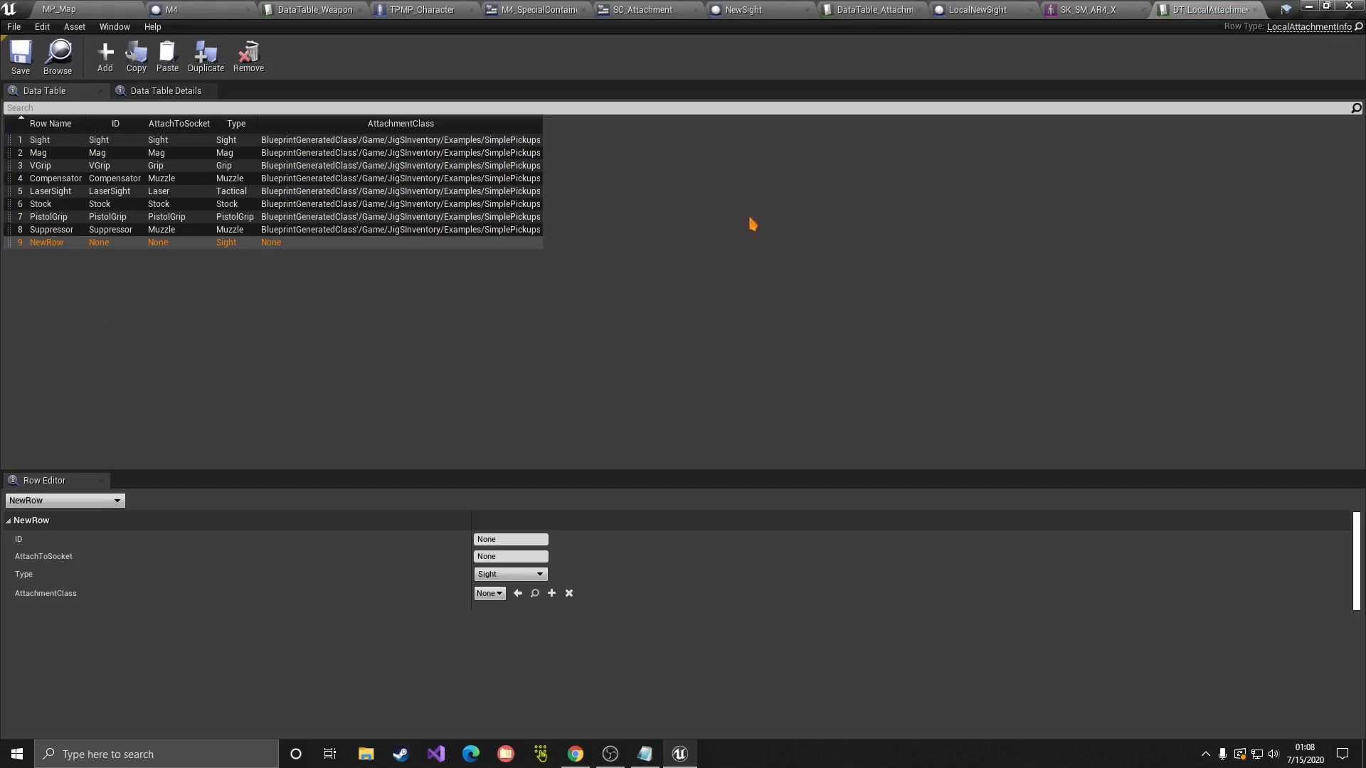
Step: Name the new row NewSight, copying the name from the item table's NewSight row
click(877, 10)
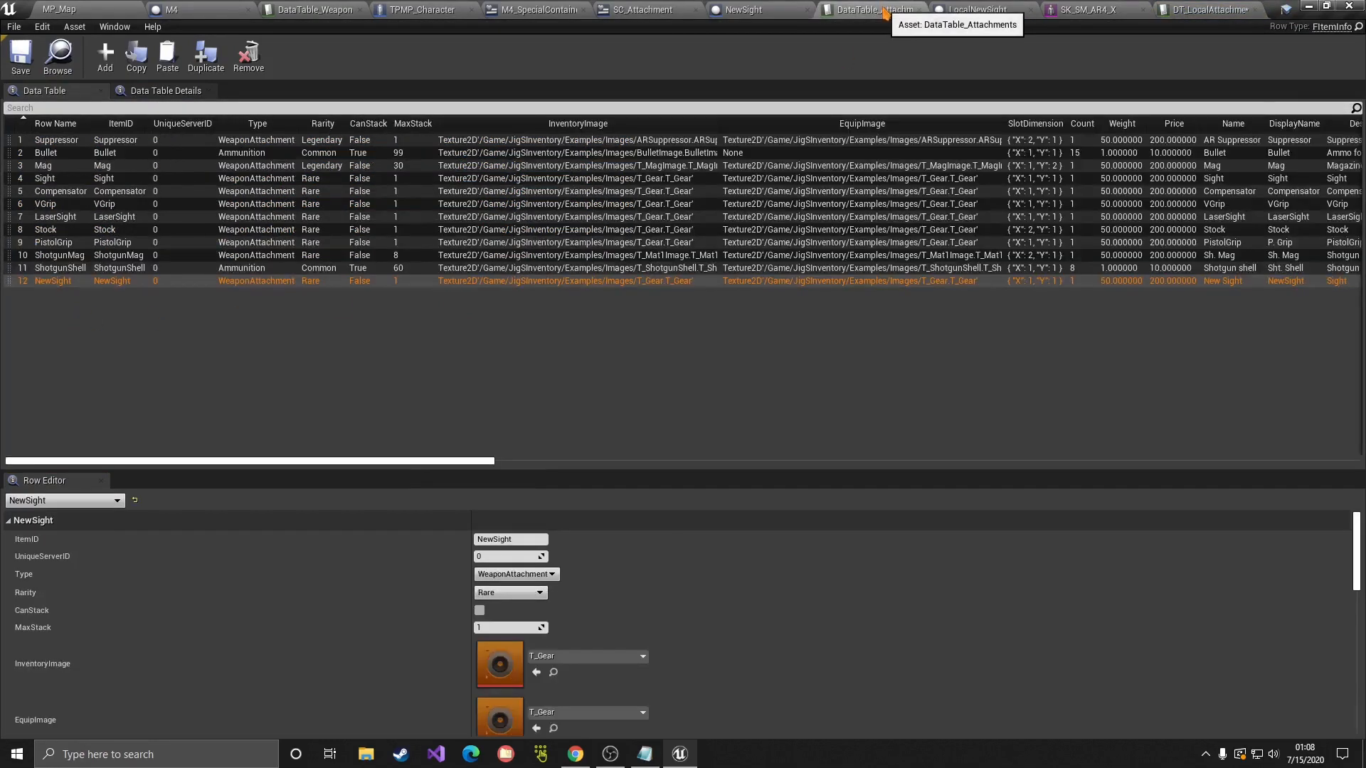
double_click(53, 285)
key(ctrl+c)
click(74, 303)
click(61, 286)
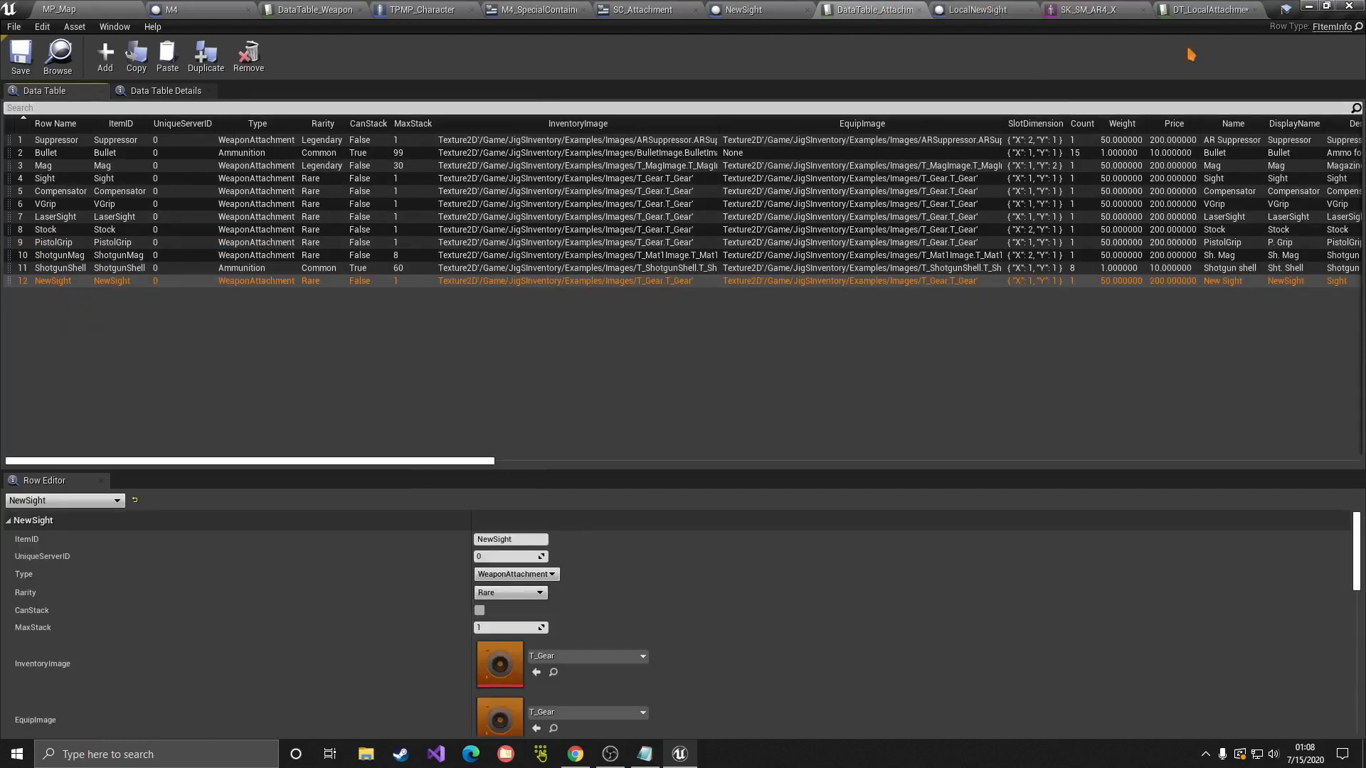
click(1209, 9)
double_click(42, 242)
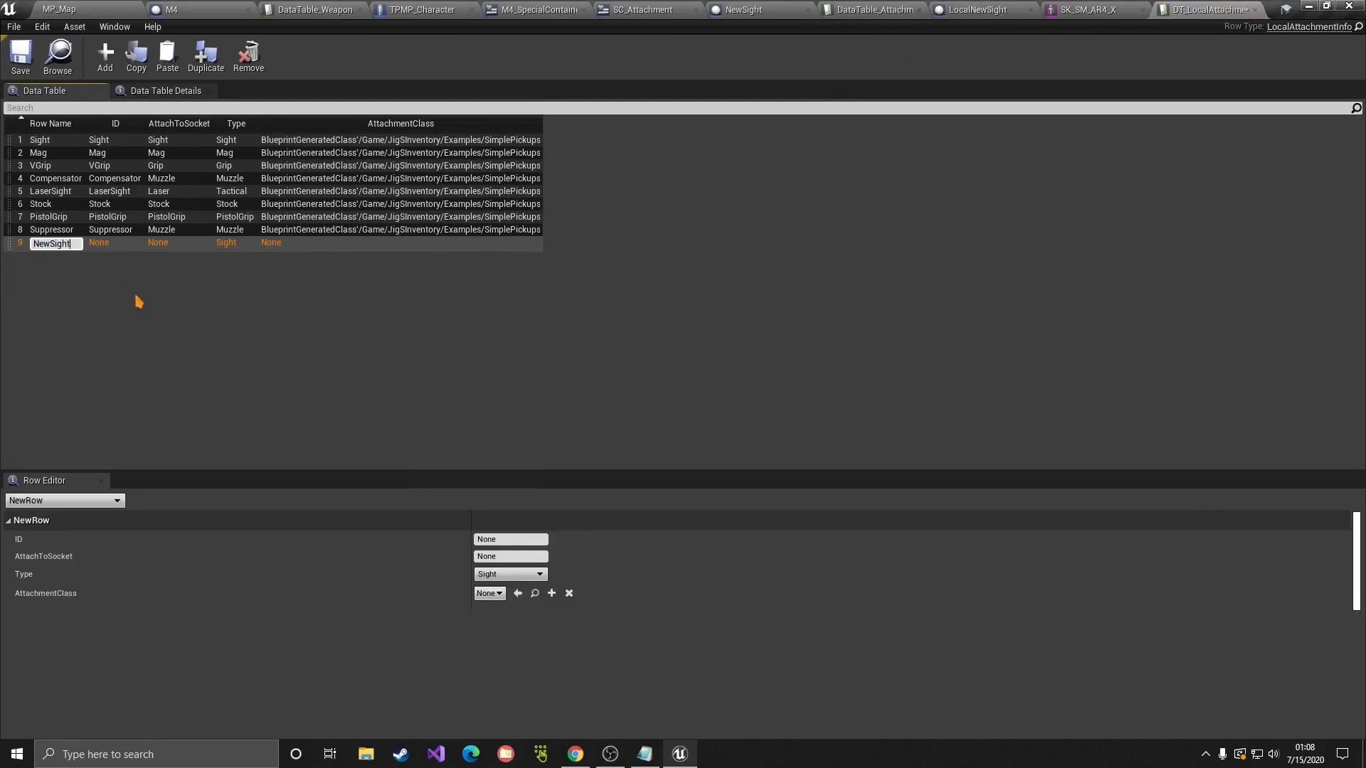
key(ctrl+v)
key(Return)
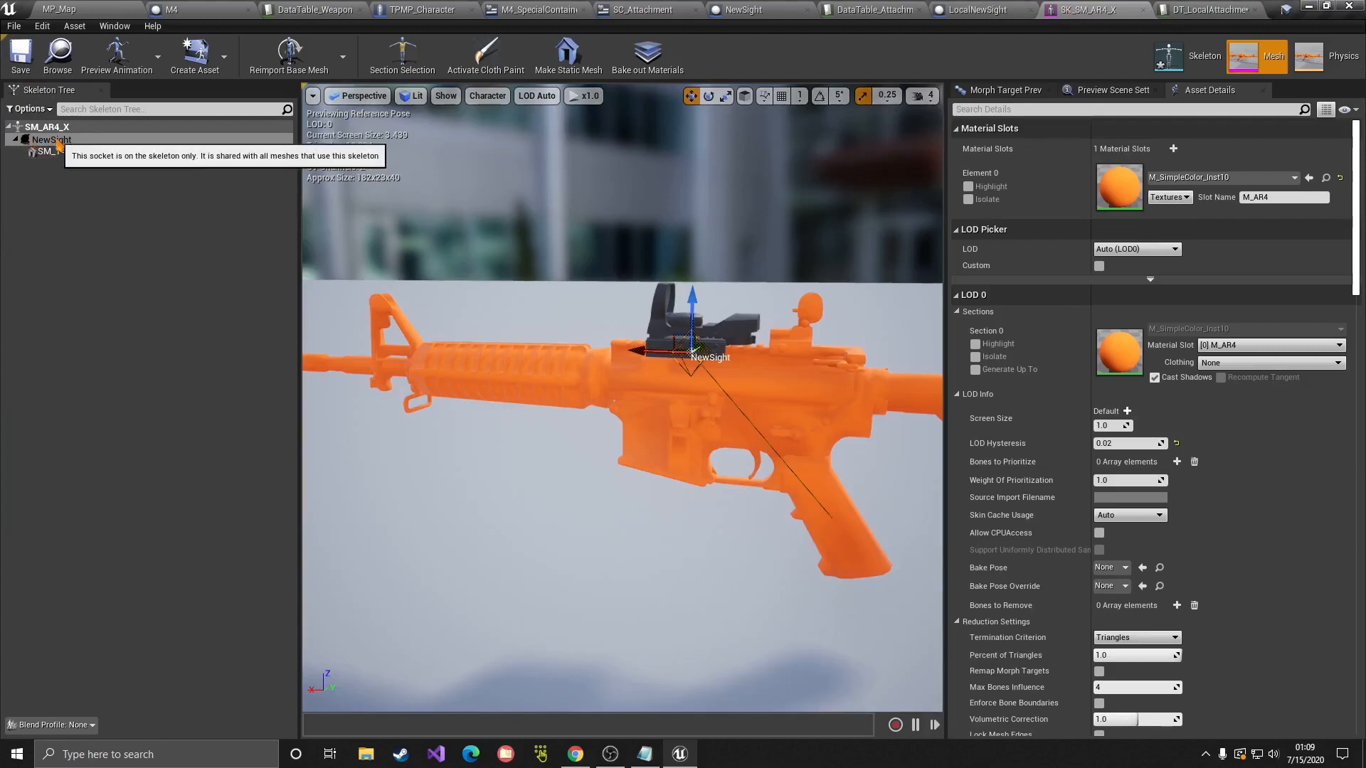
click(1187, 8)
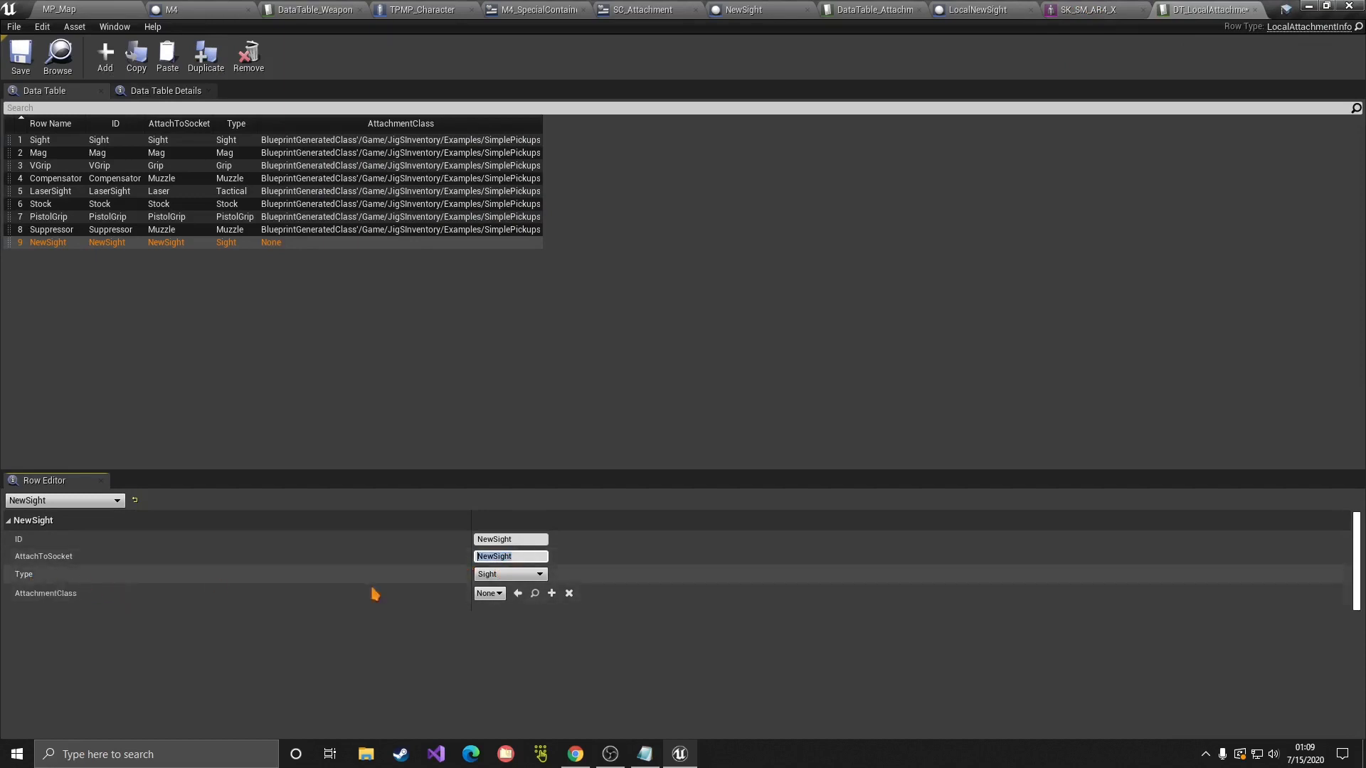
Step: Keep the NewSight row's Type as Sight and set its AttachmentClass to LocalNewSight
click(510, 574)
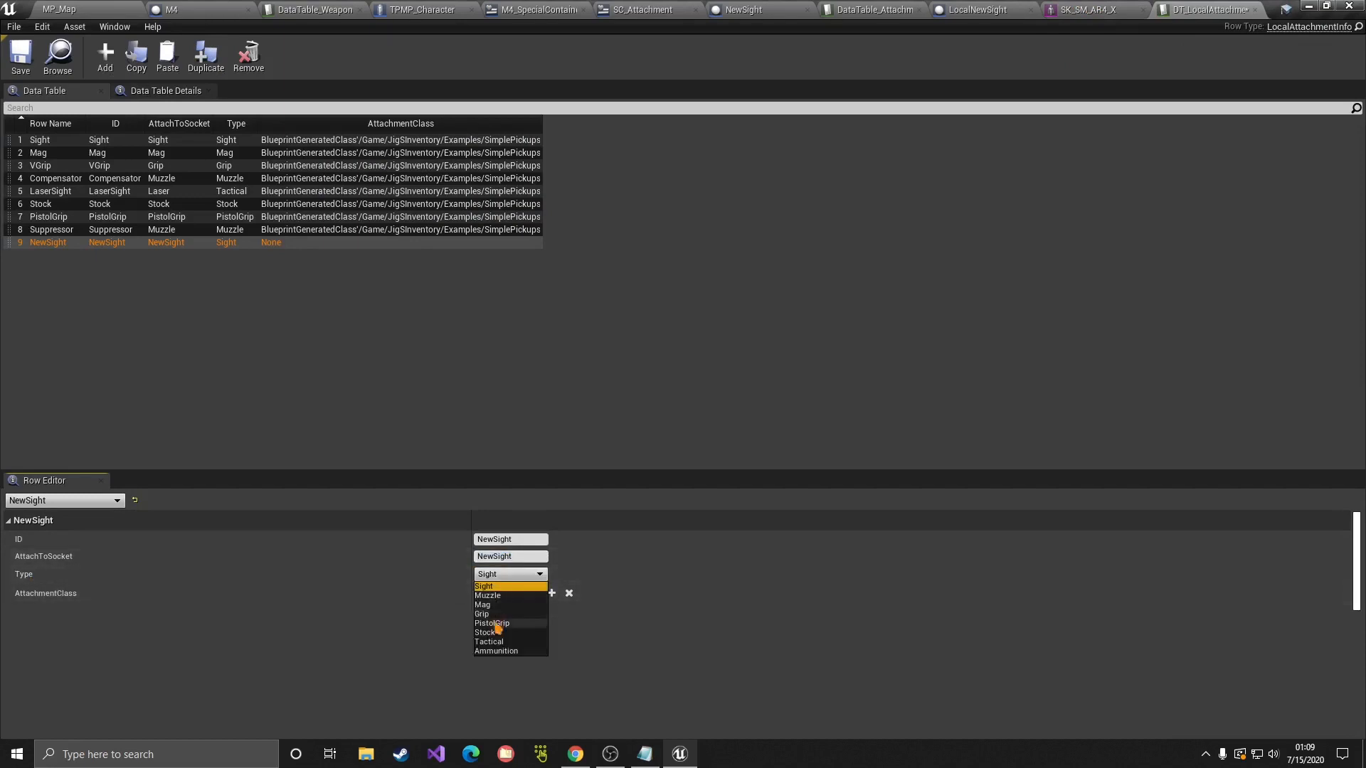
click(496, 586)
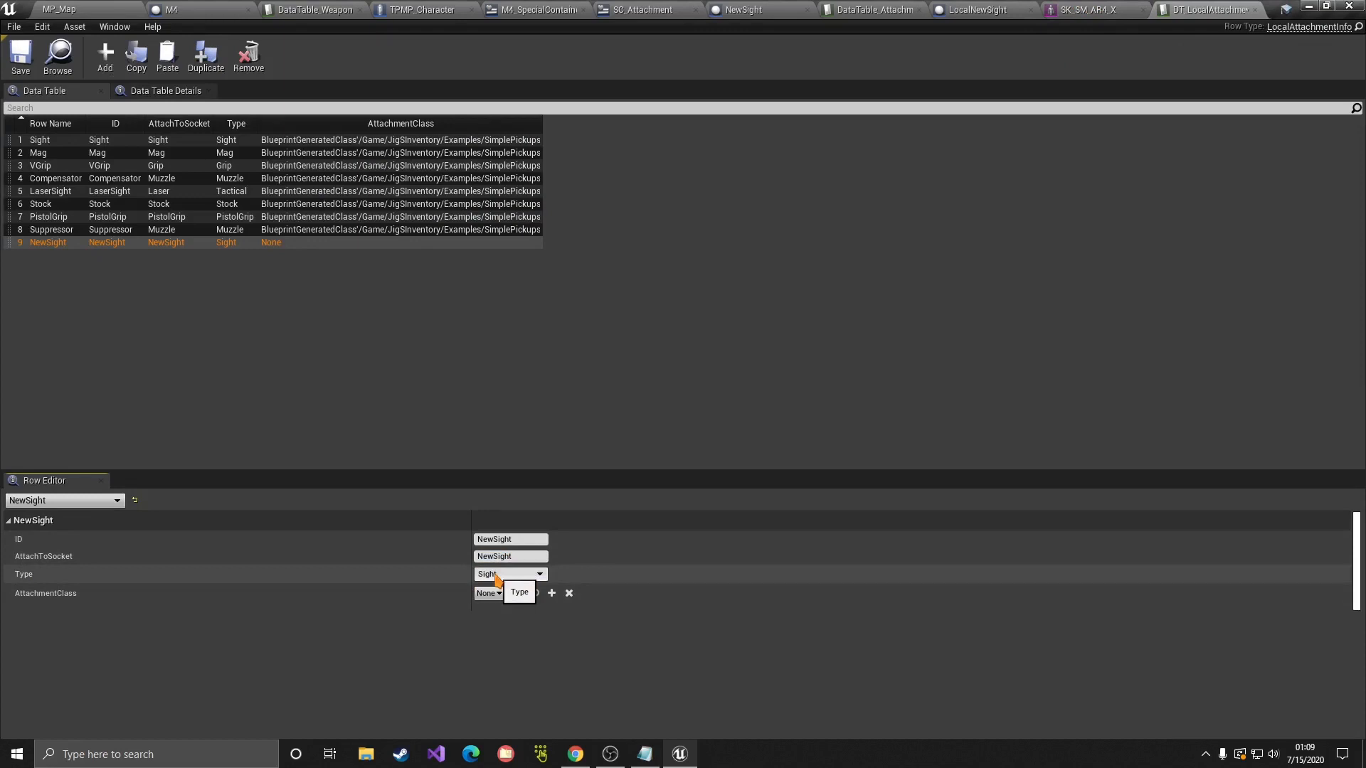
click(502, 577)
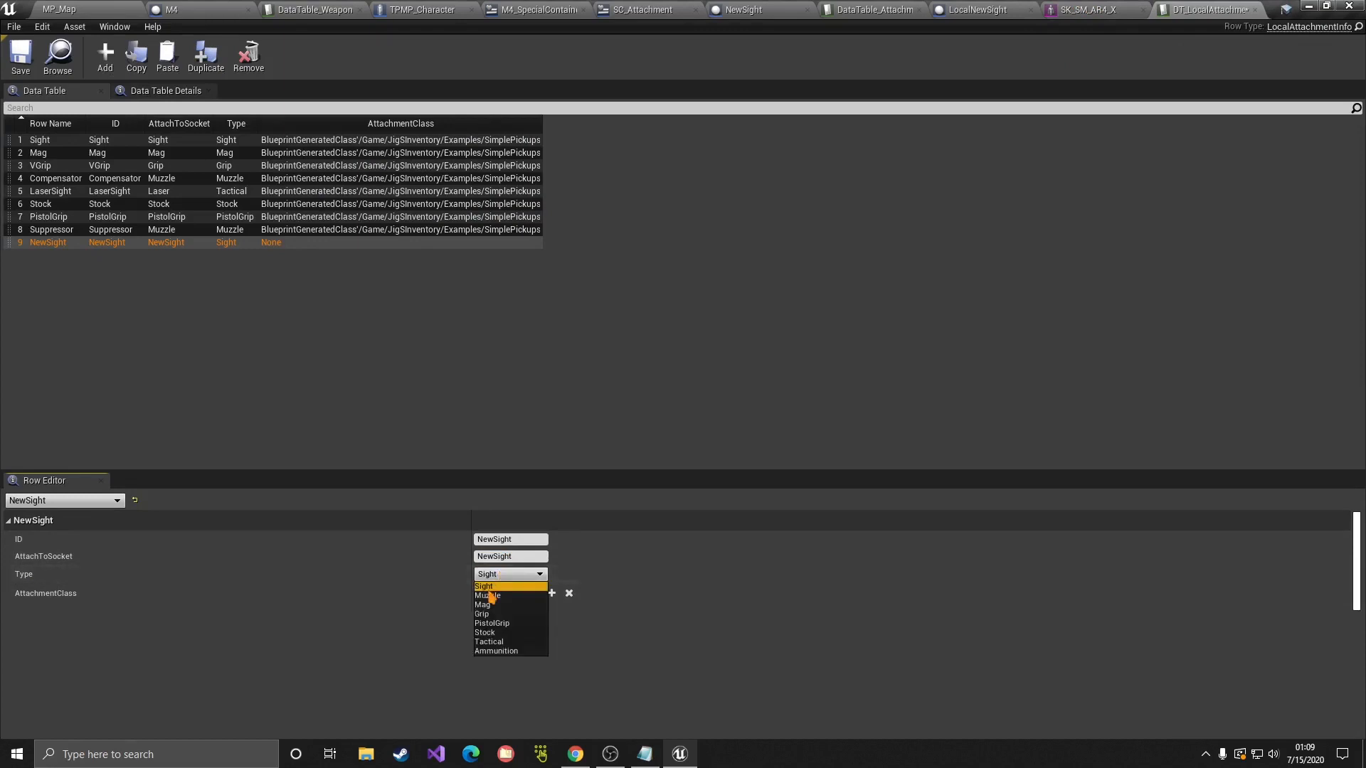
click(491, 585)
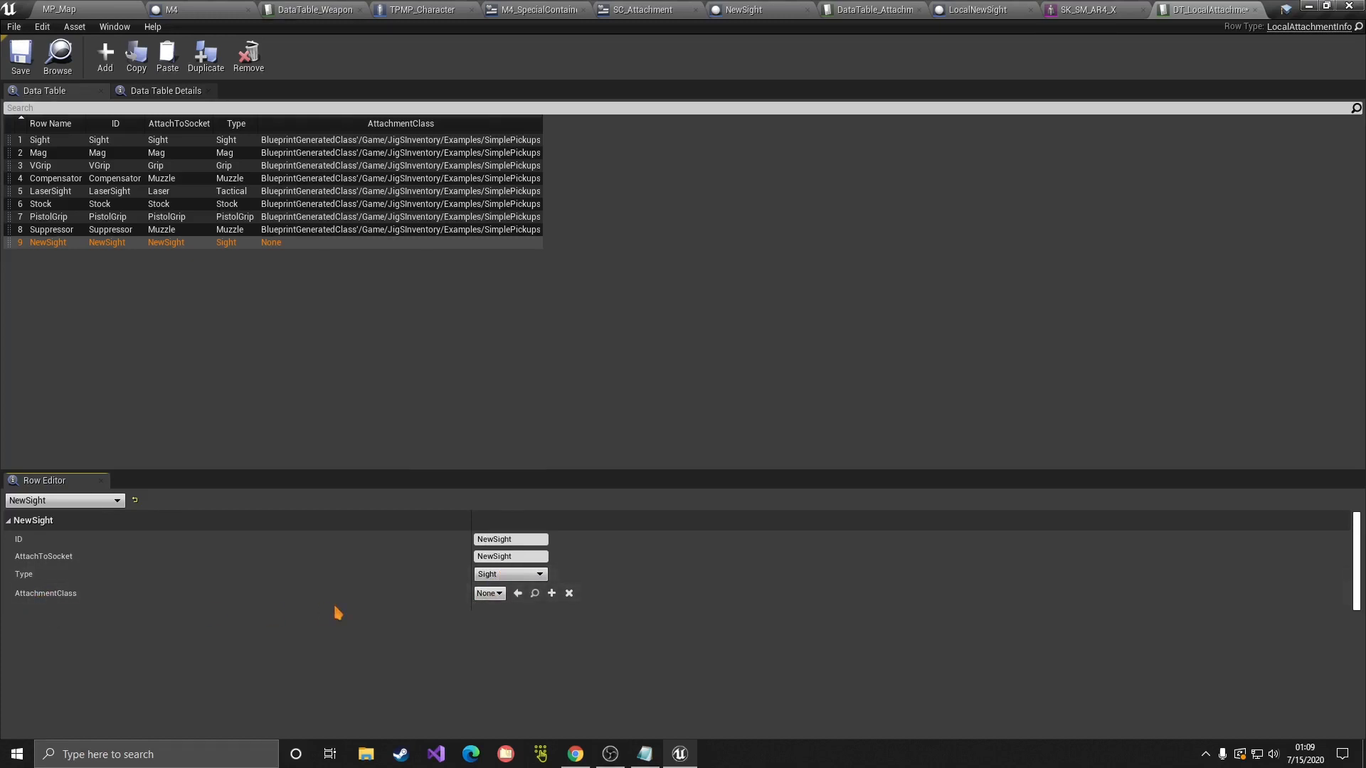
click(491, 593)
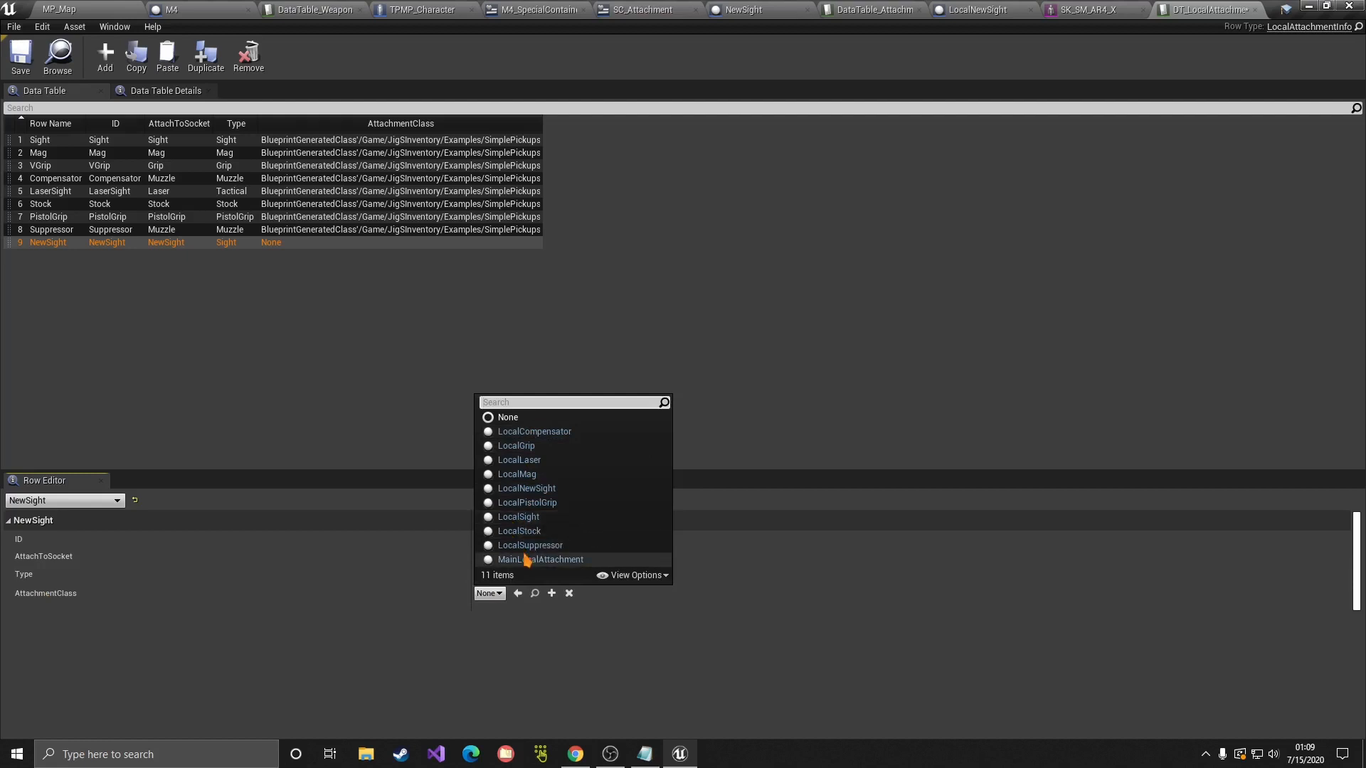
click(525, 488)
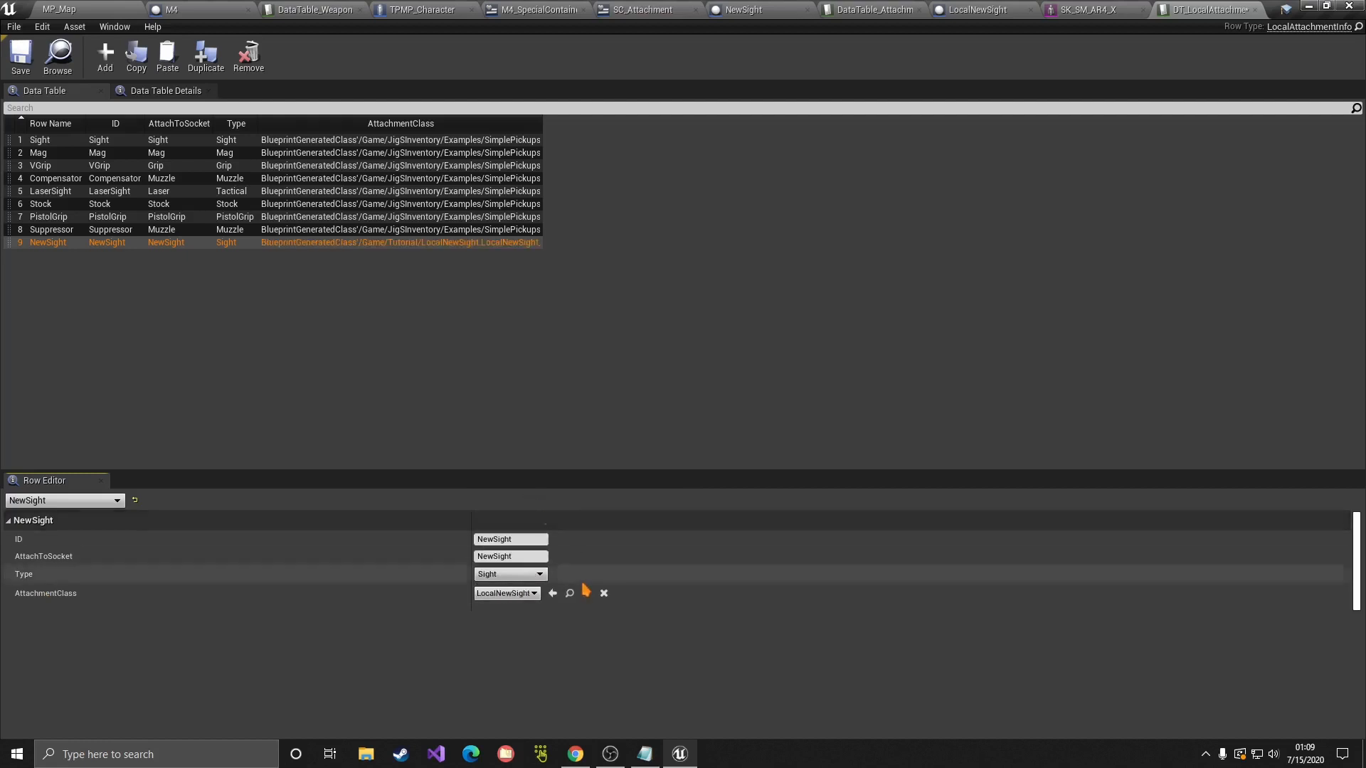
Step: Save all changed assets and return to the MP_Map level editor
click(14, 27)
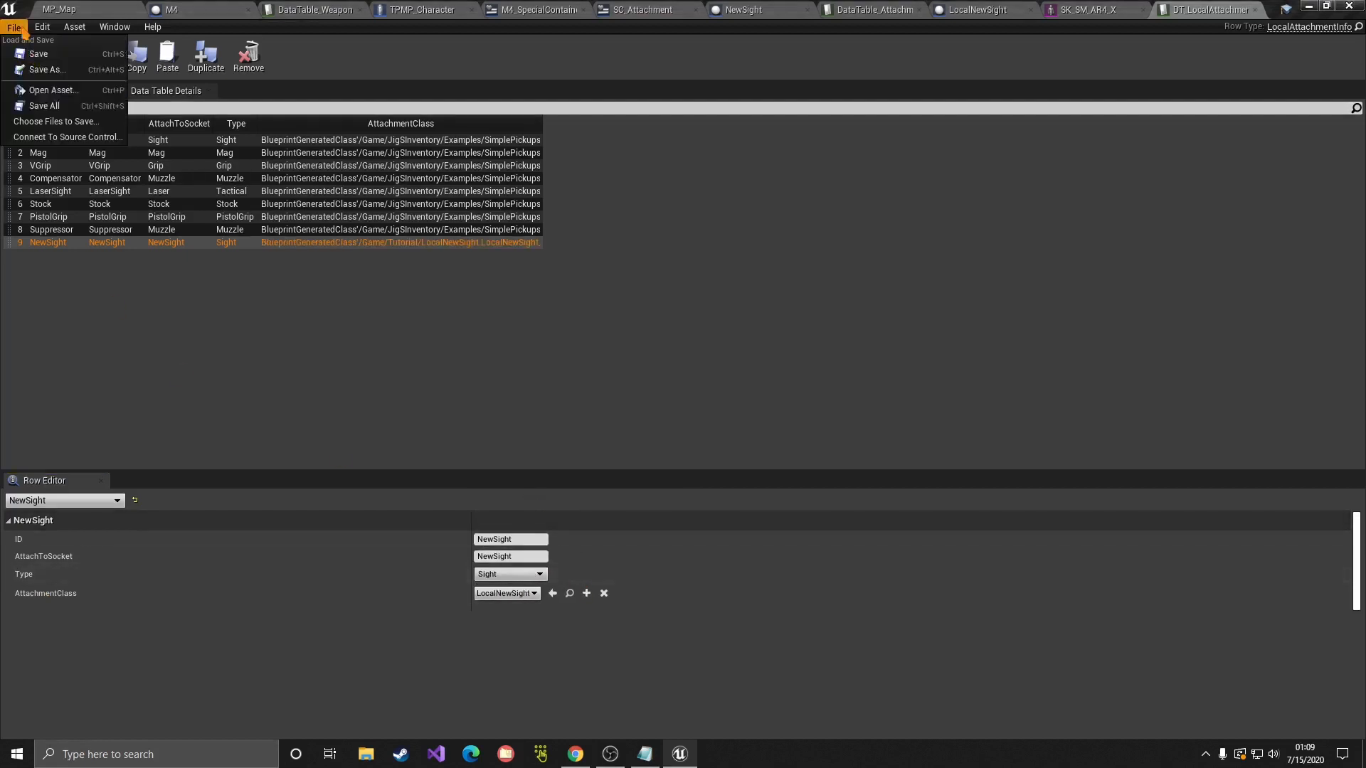
click(50, 107)
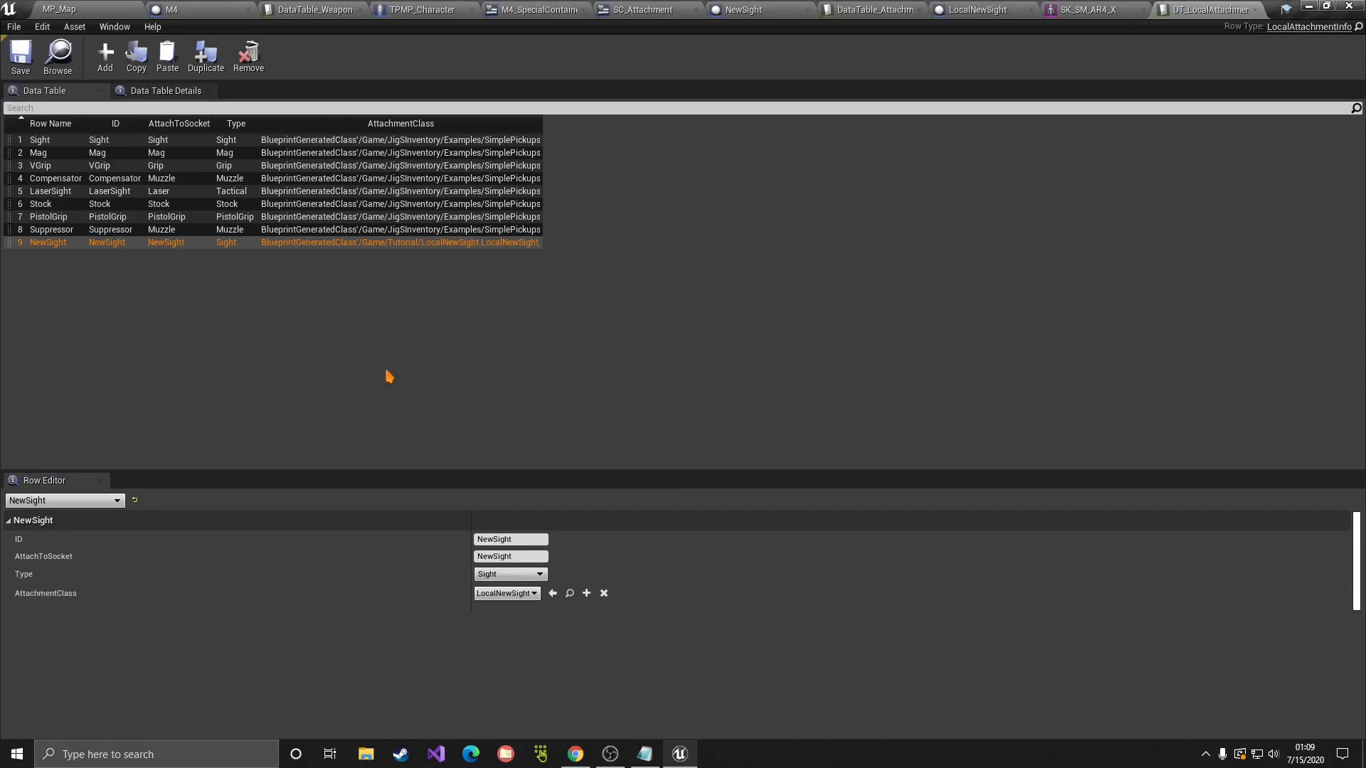
click(93, 9)
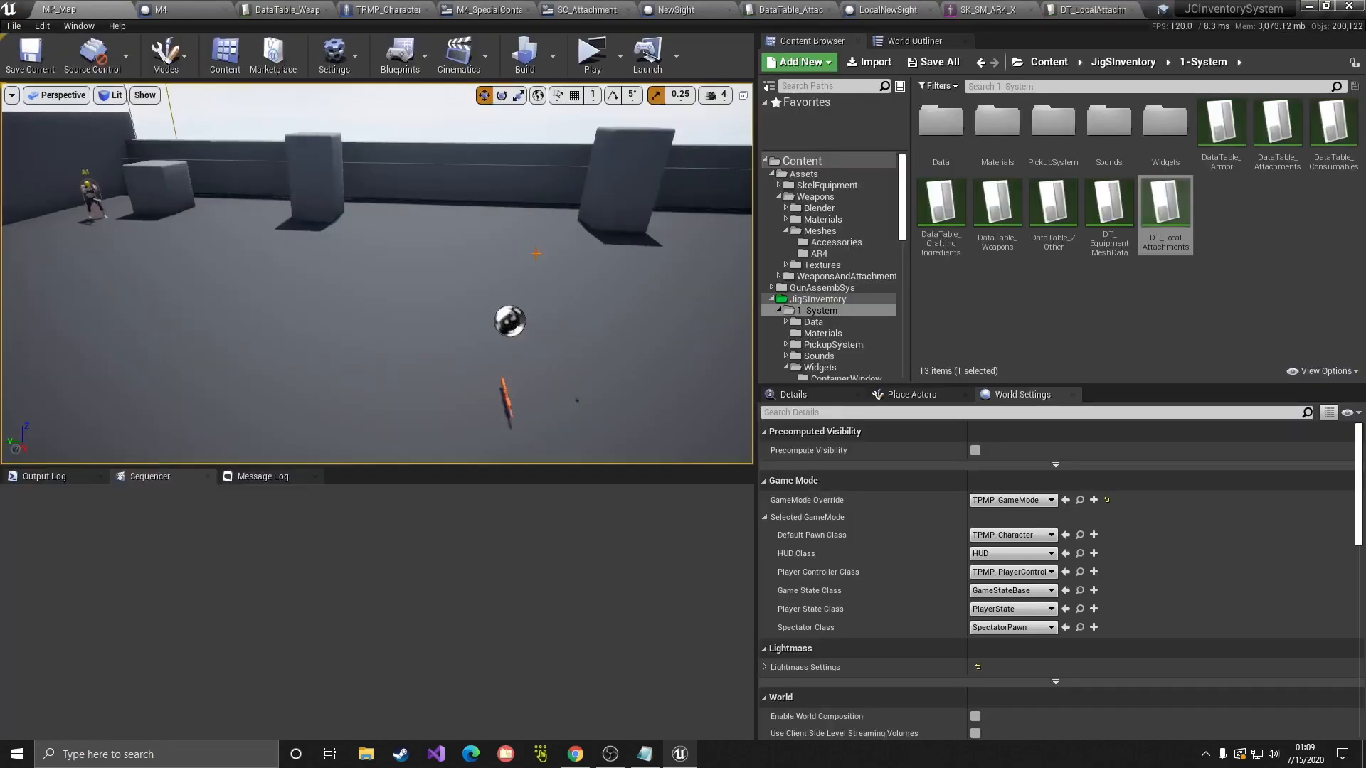
right_drag(536, 253, 539, 246)
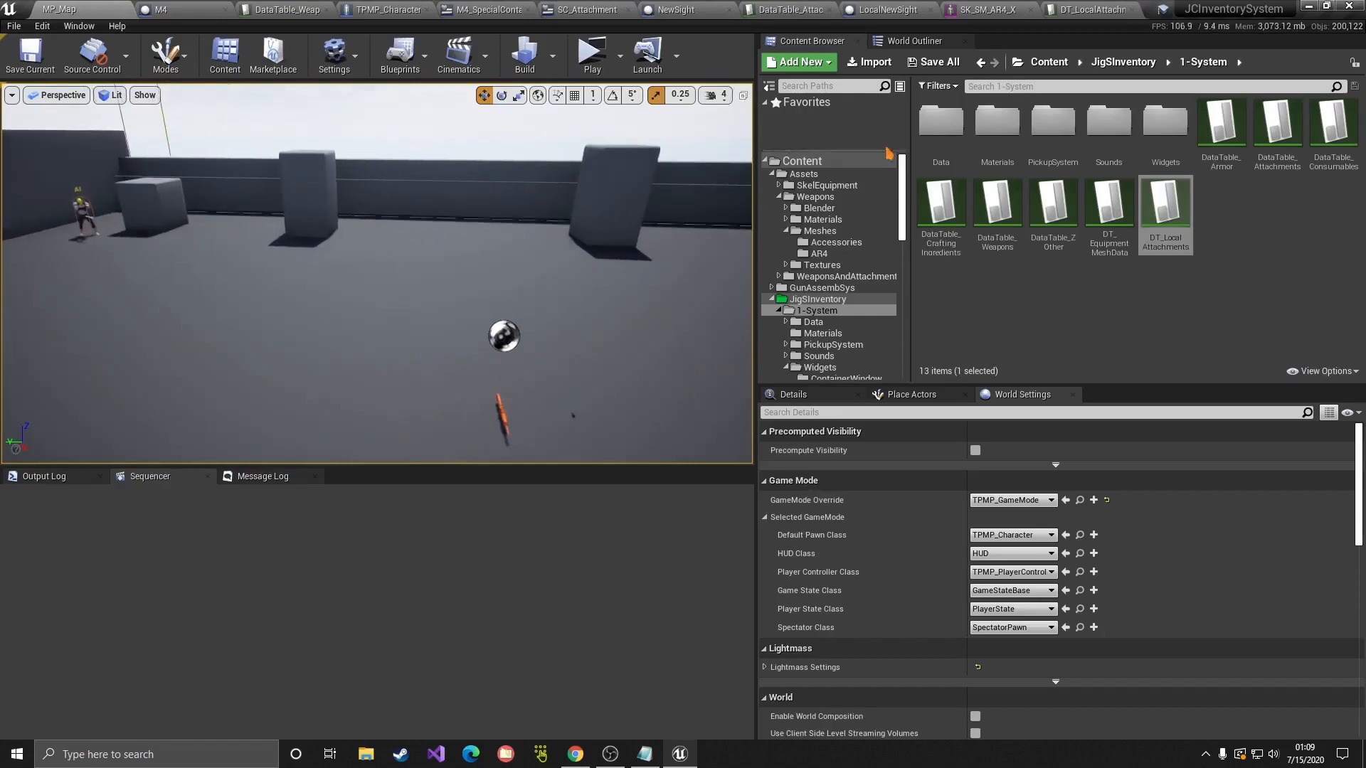
click(902, 10)
click(610, 91)
drag(491, 226, 1011, 644)
click(1012, 643)
right_drag(770, 395, 635, 170)
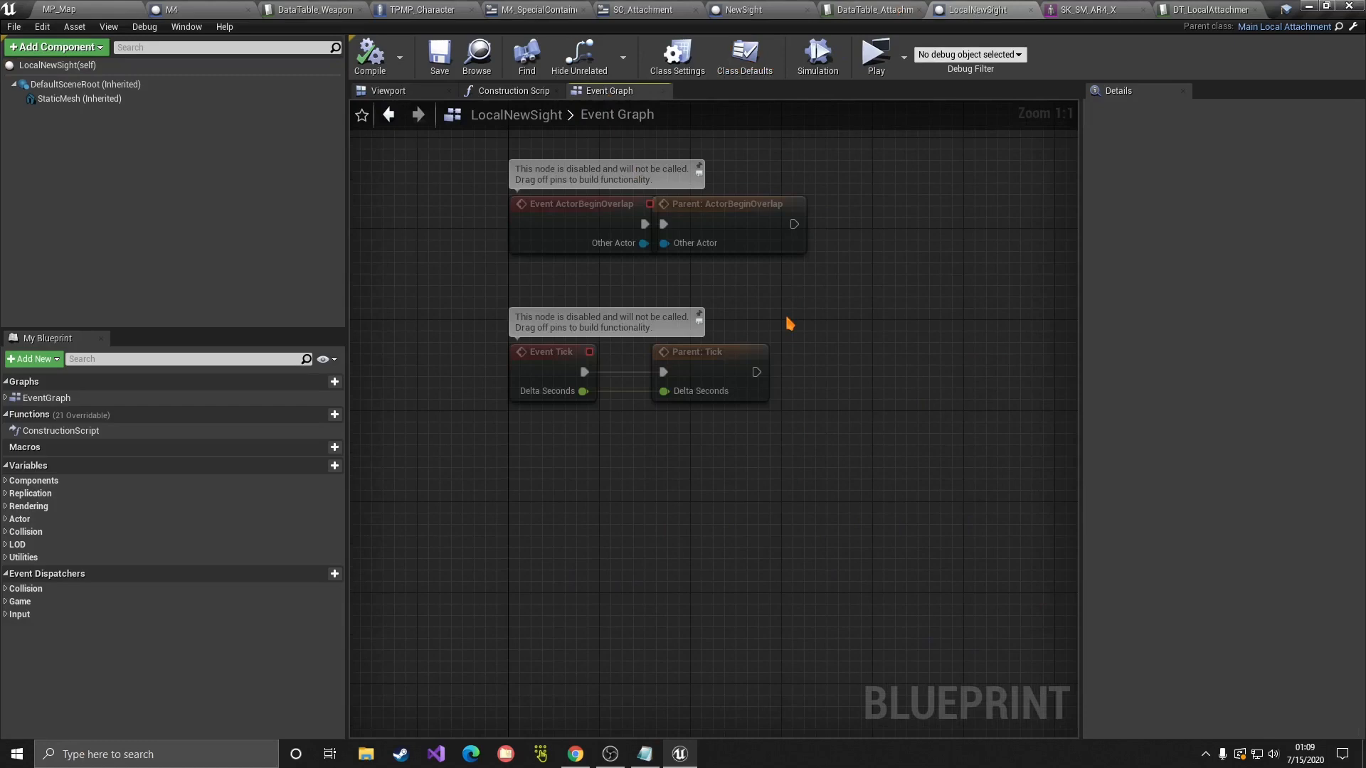
click(92, 8)
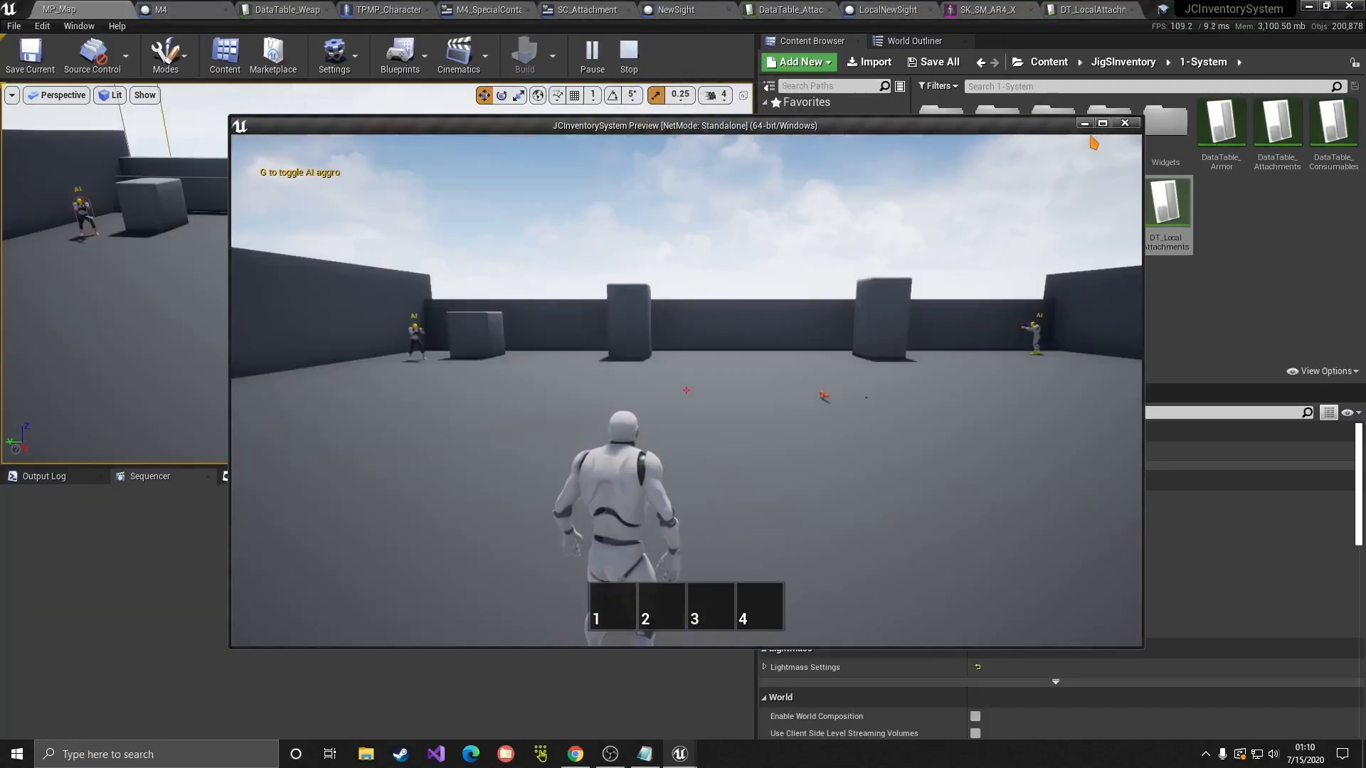
click(1107, 122)
Step: Run to the M4, pick it up, and open the inventory in first person
key(w)
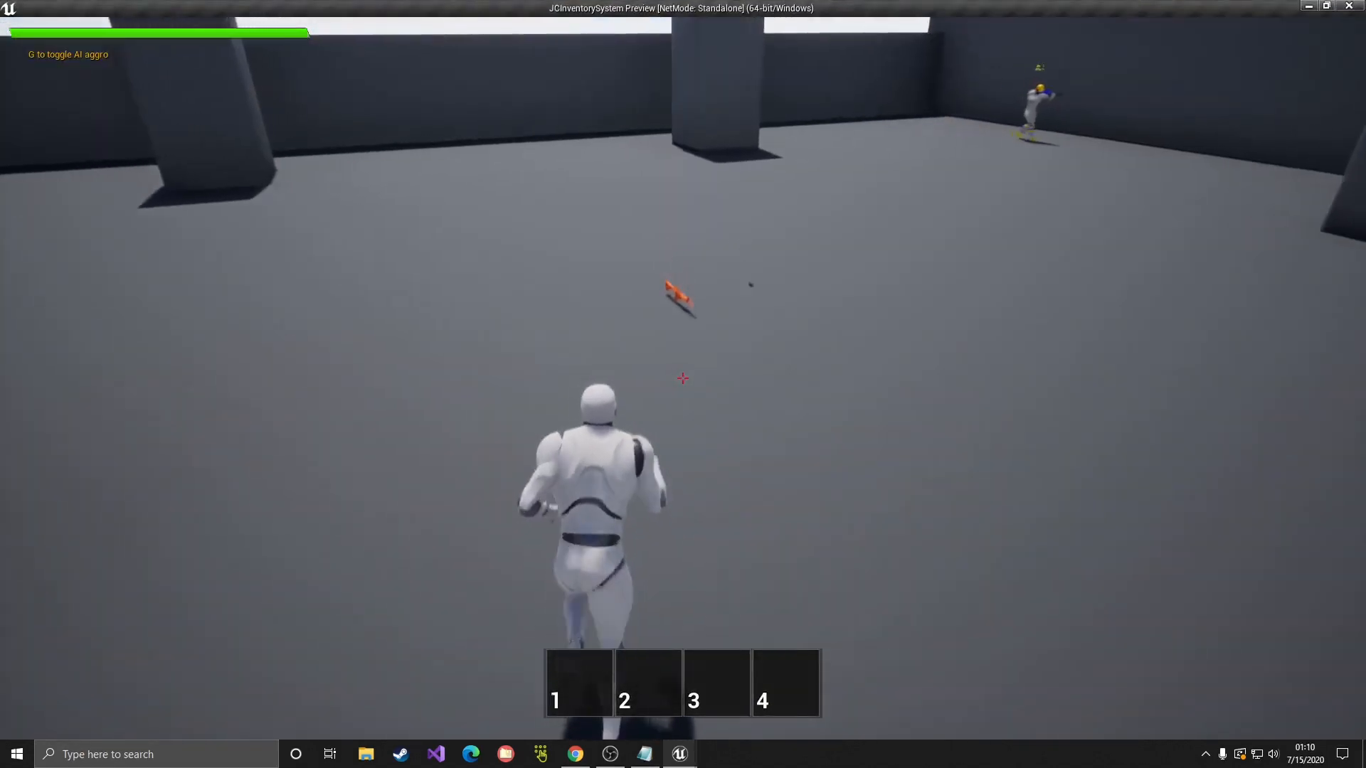
key(e)
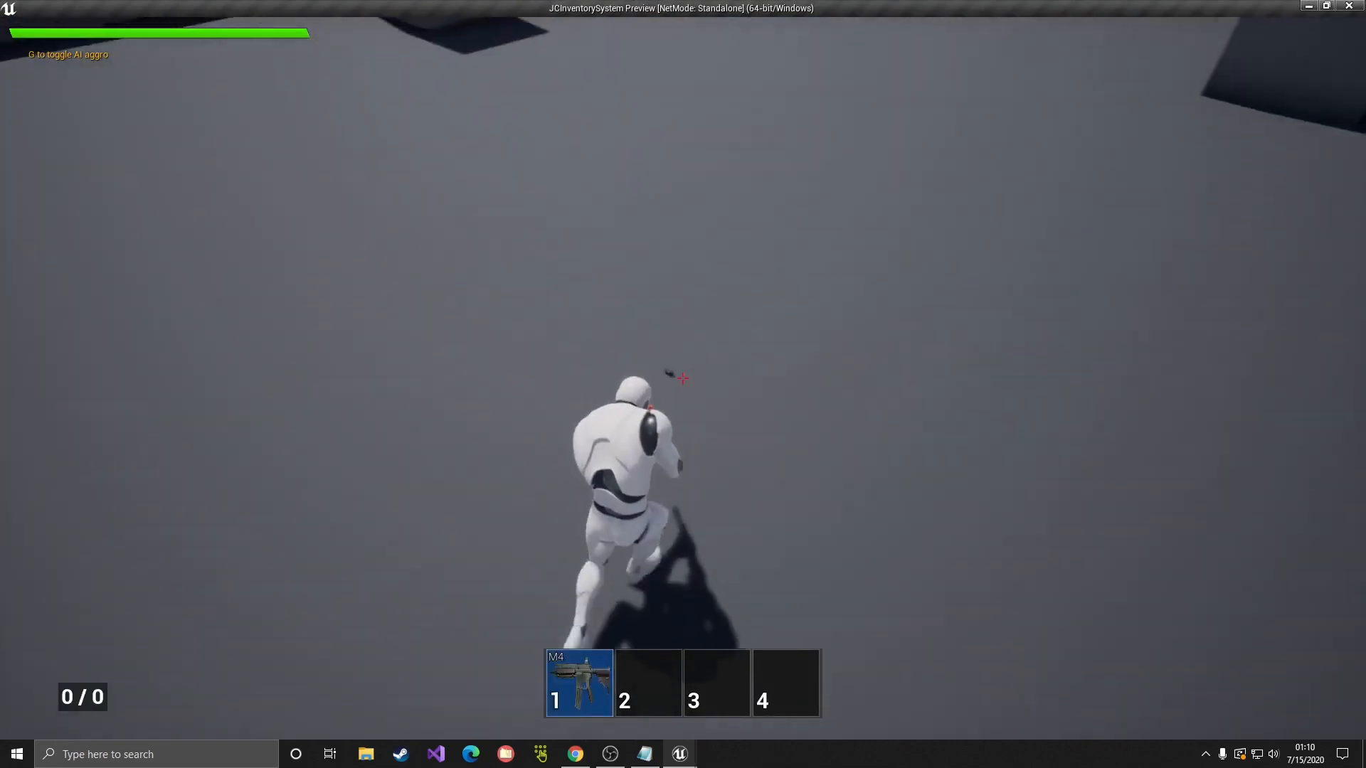
key(Tab)
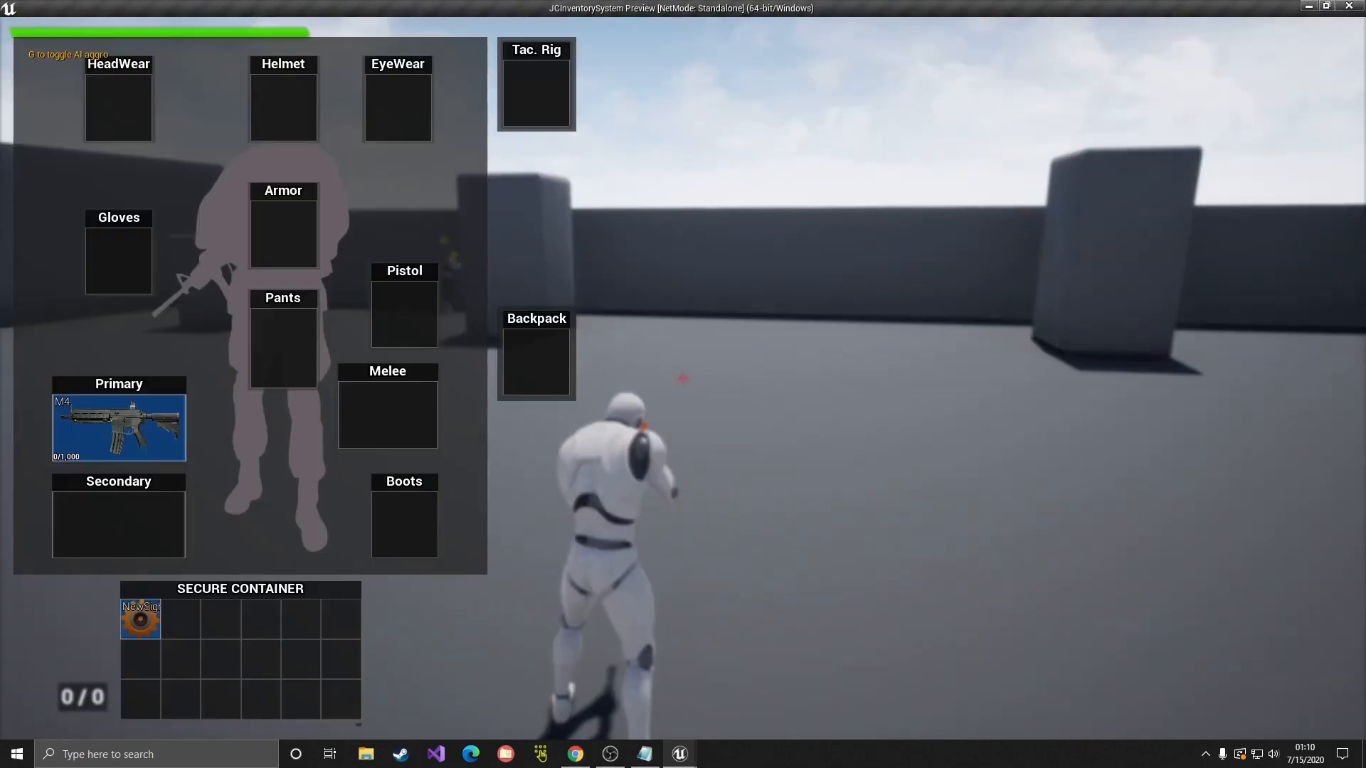
key(Tab)
key(Tab)
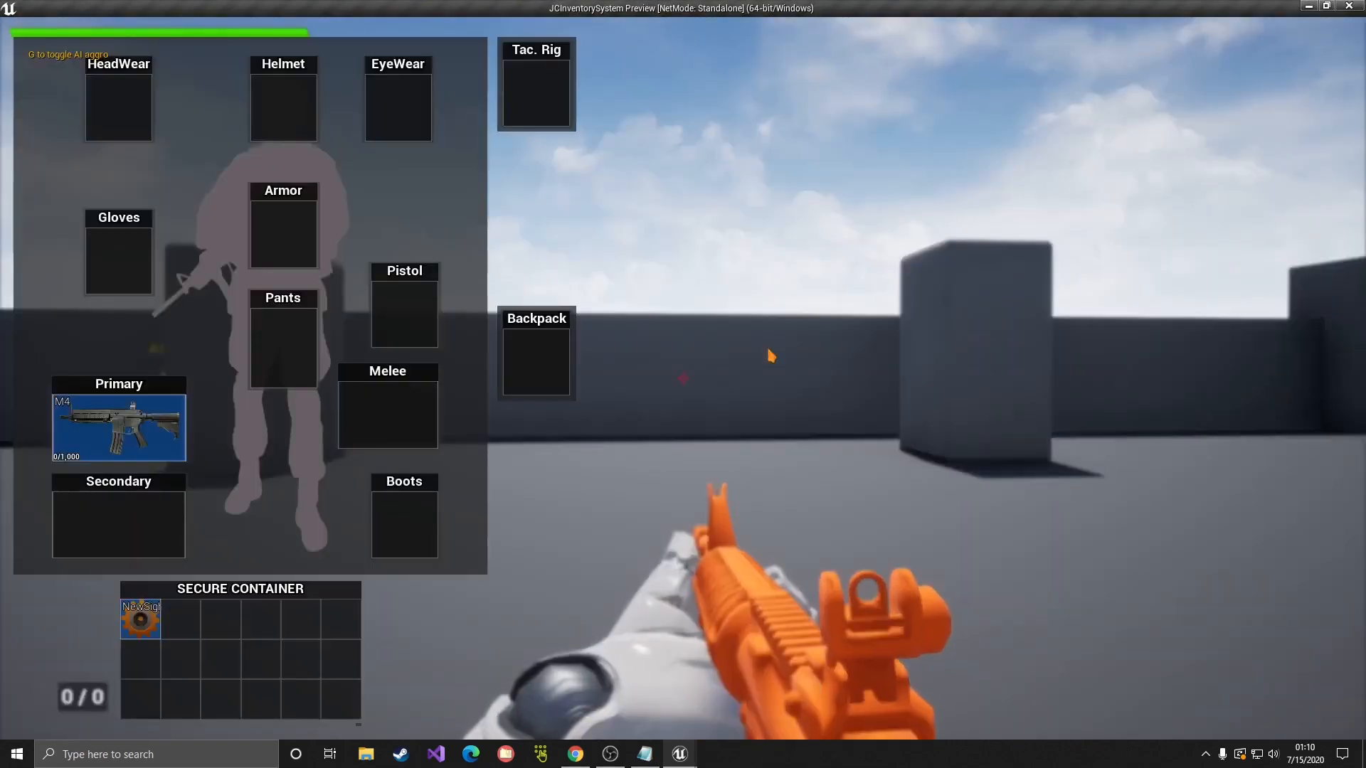
Step: Drag NewSight onto the M4 in its inspect window, then close the inventory and stop the preview
double_click(153, 431)
drag(295, 444, 937, 256)
drag(148, 622, 1014, 286)
click(1139, 249)
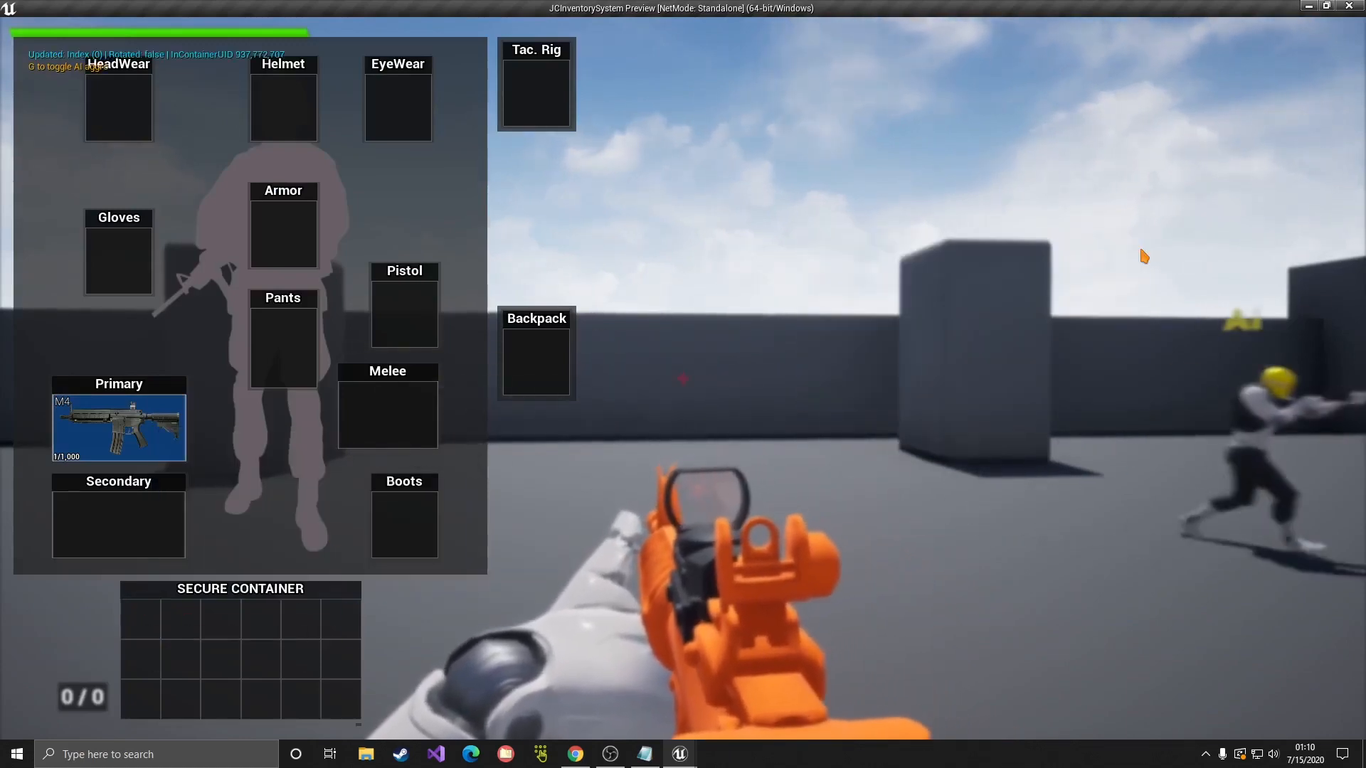
key(Tab)
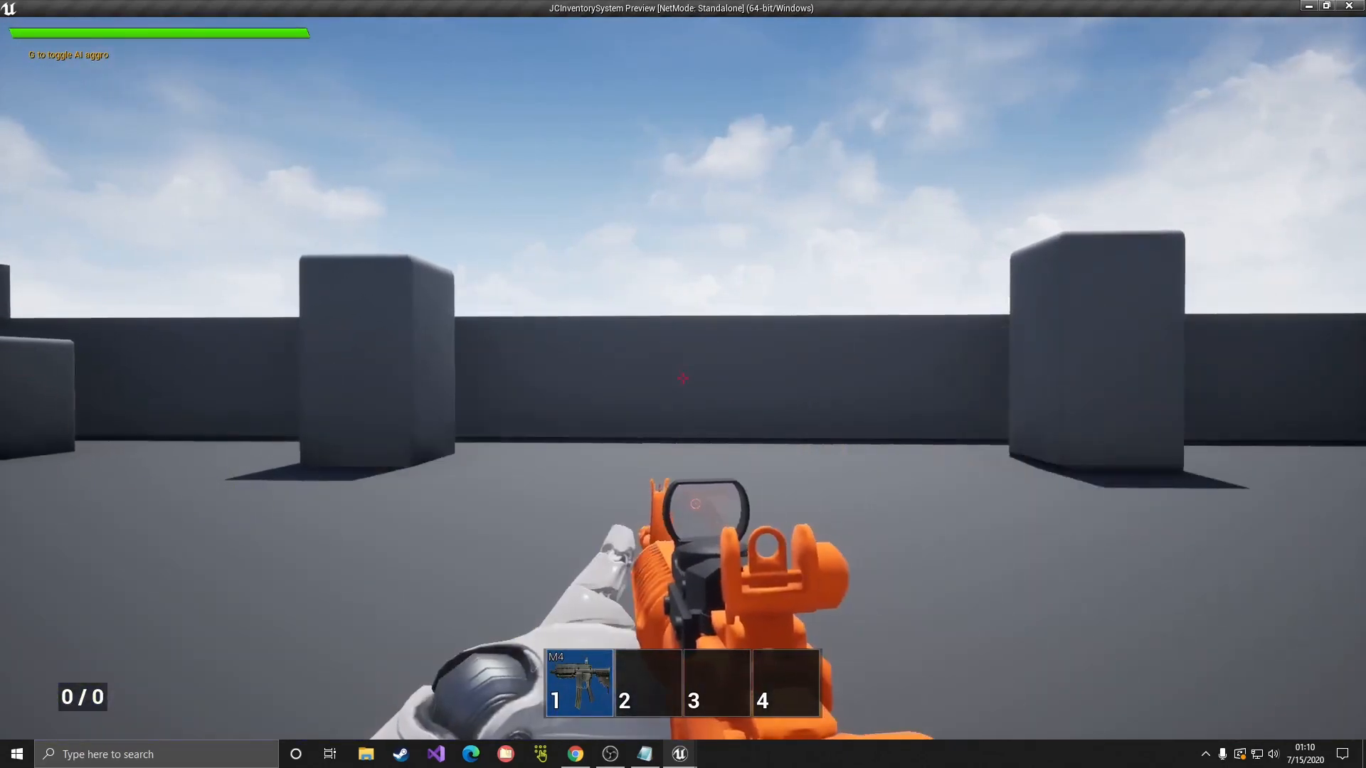
key(Escape)
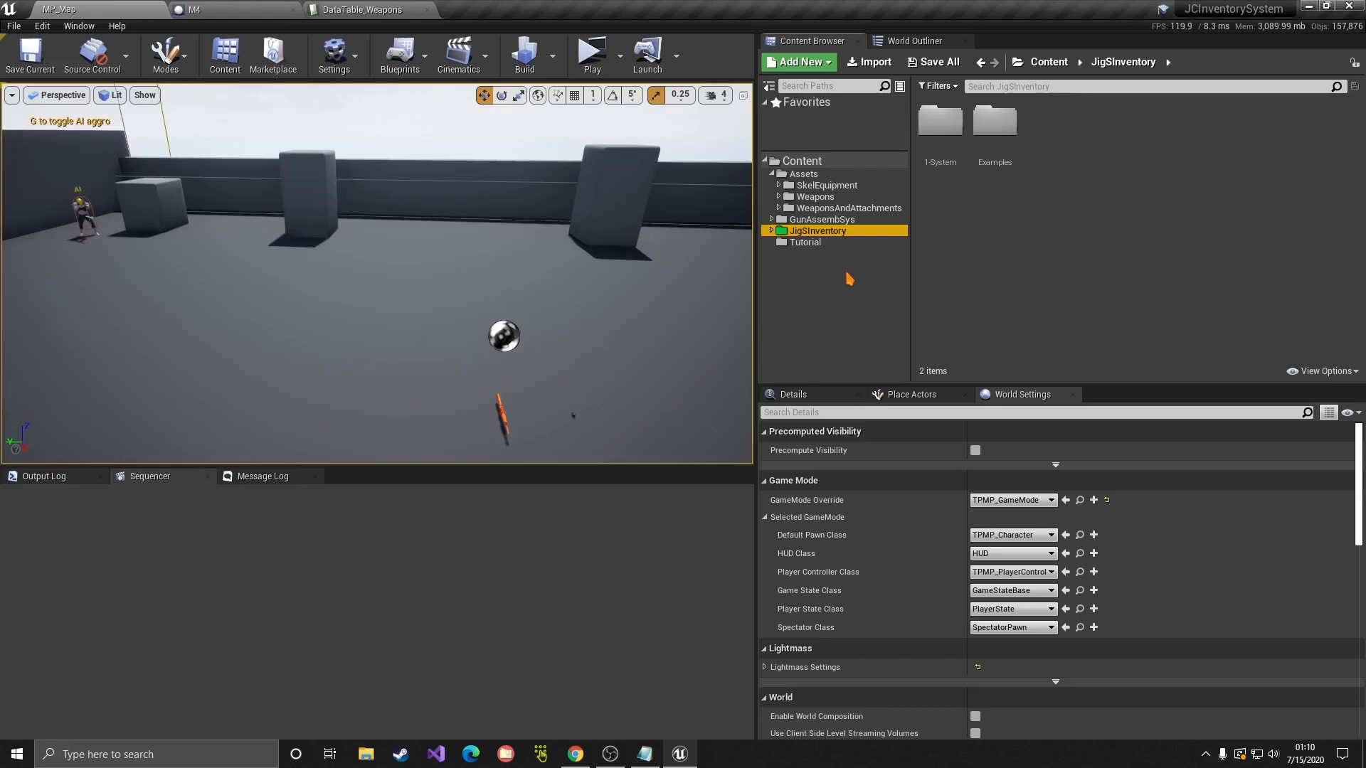
Step: In Content/Tutorial, duplicate the NewSight blueprint as M4Mag and open the new copy
click(803, 243)
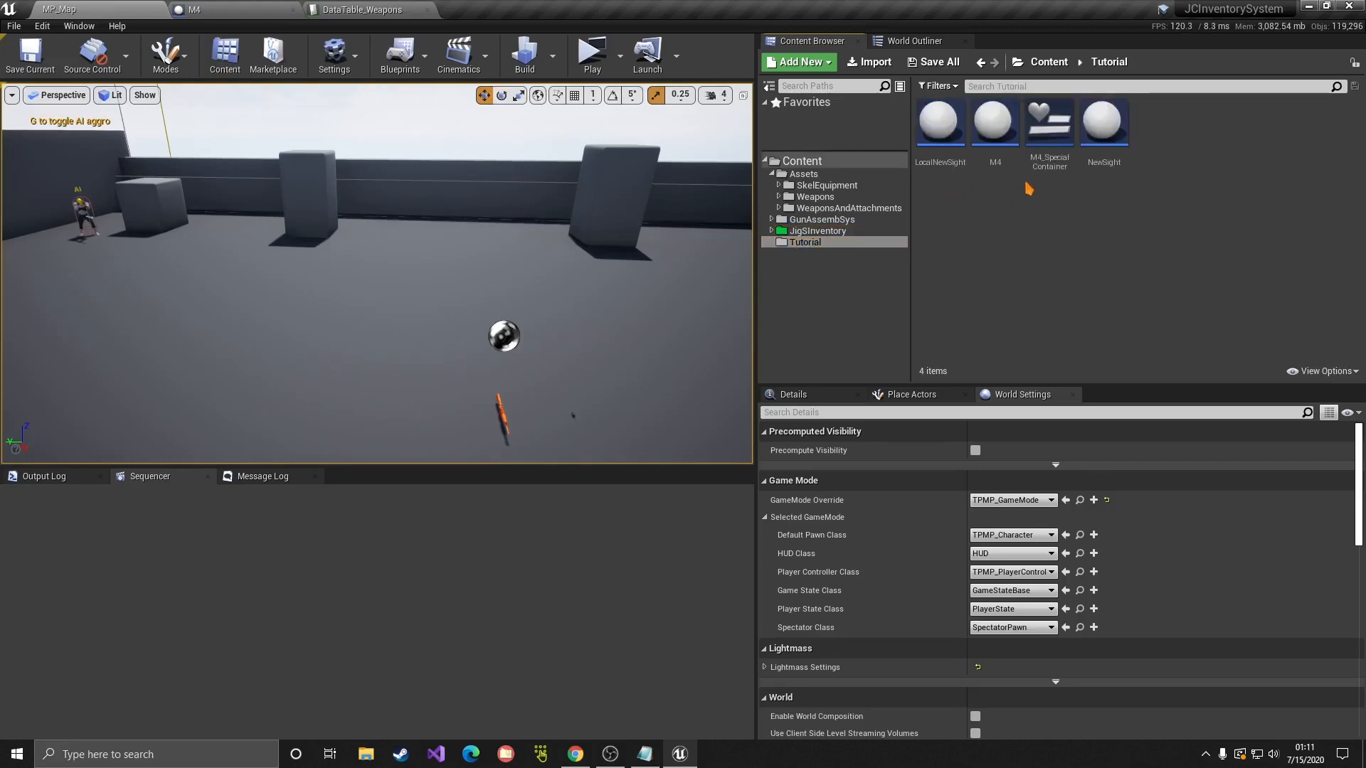
click(1098, 146)
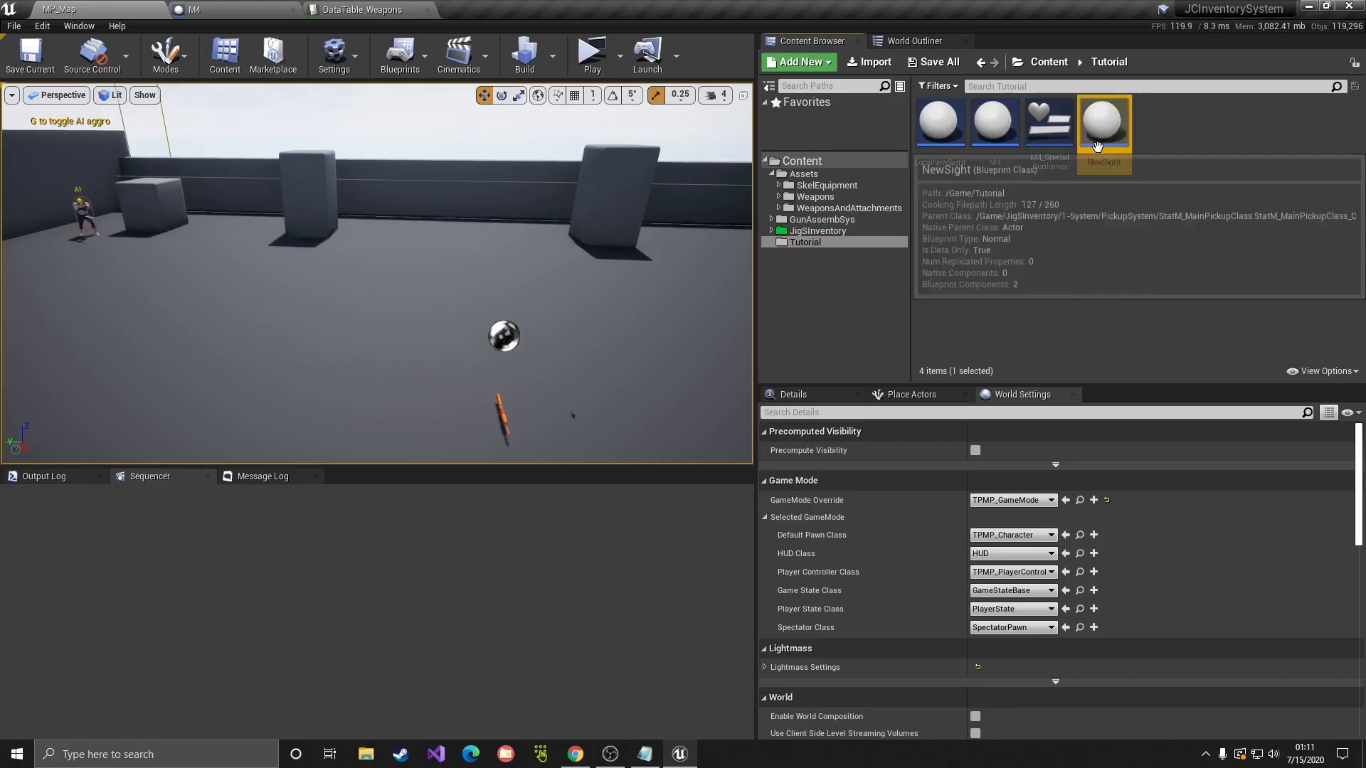
right_click(1099, 161)
key(Escape)
right_click(1103, 142)
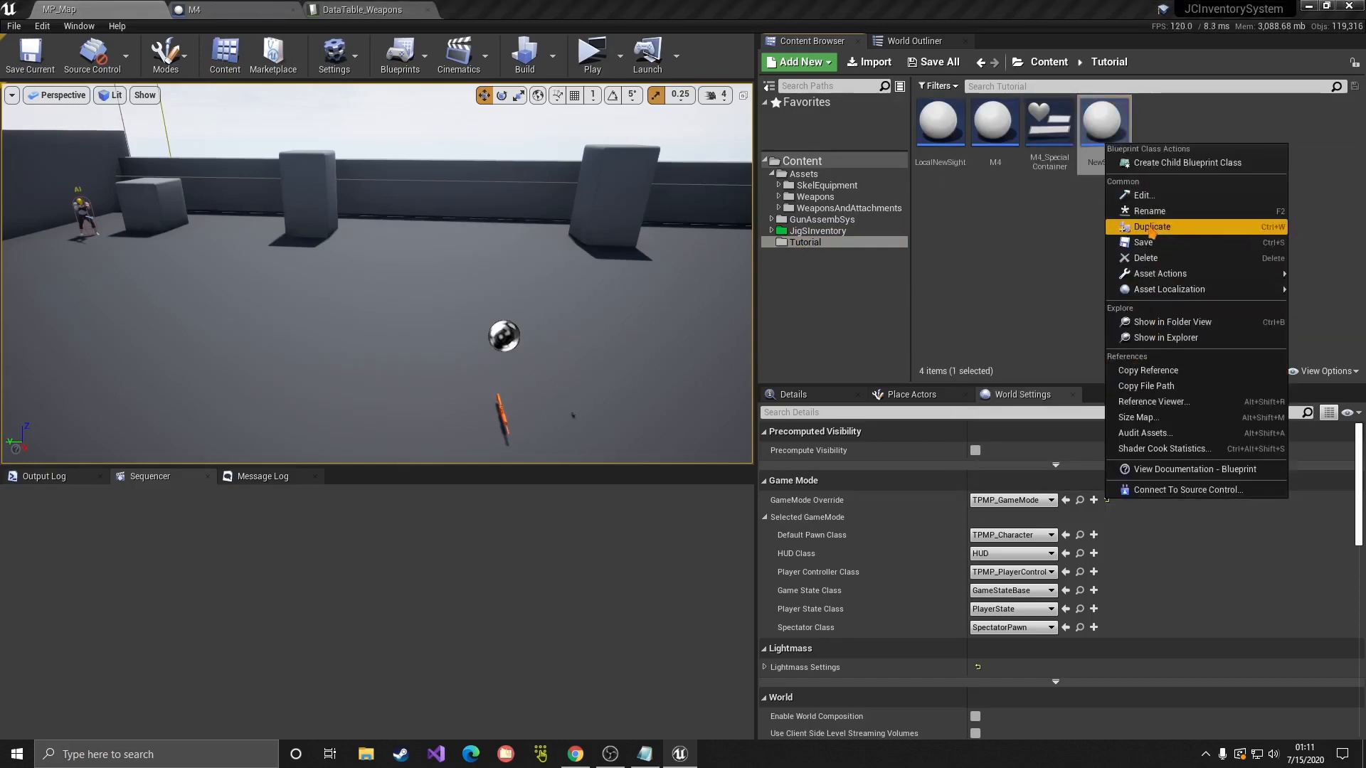
click(1151, 228)
text(M)
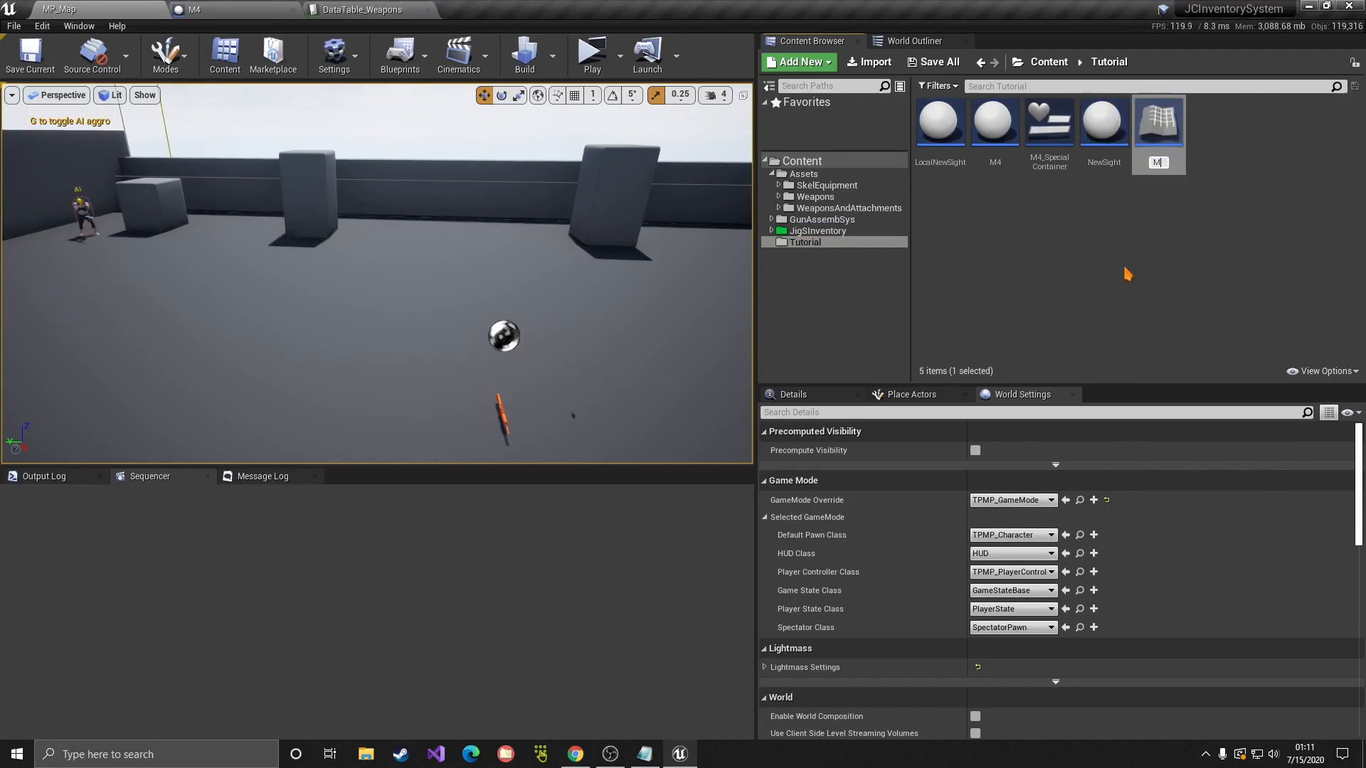
text(4Mag)
key(Return)
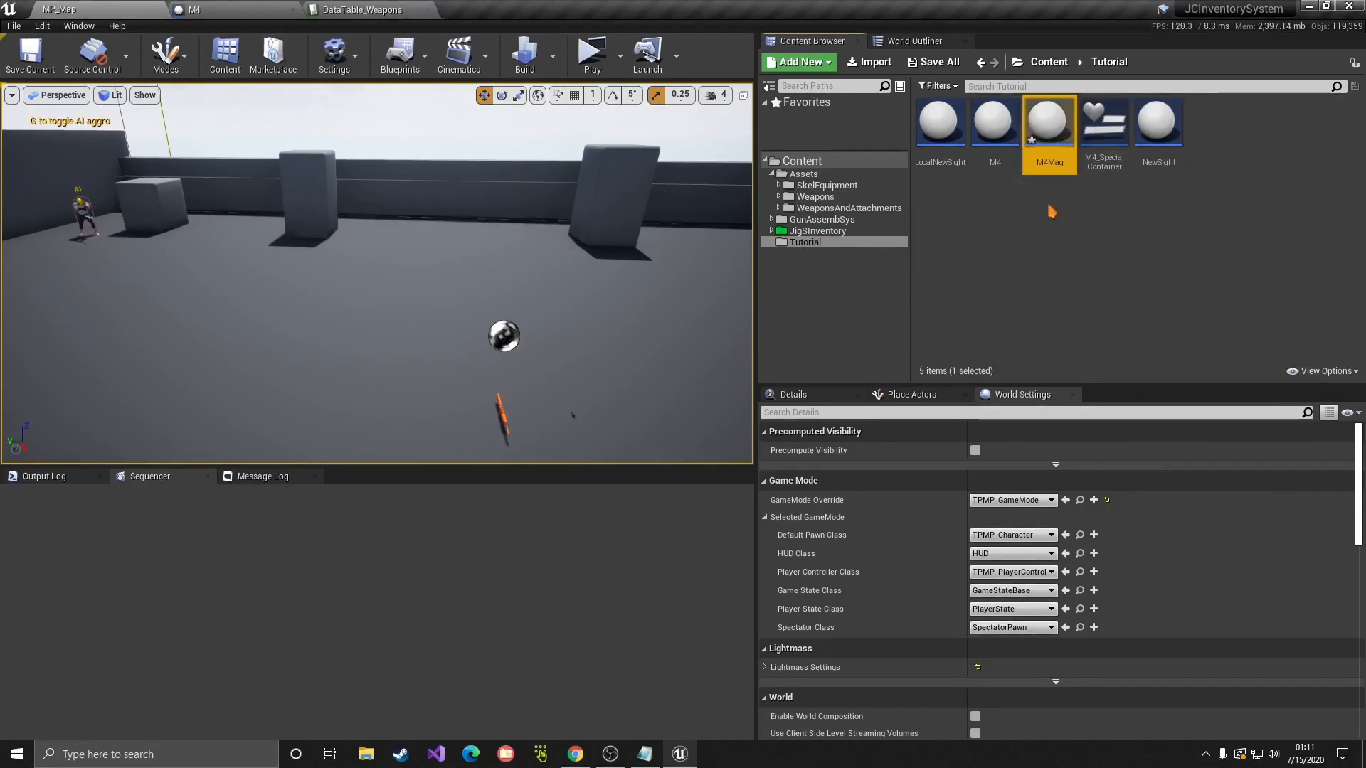
double_click(1049, 128)
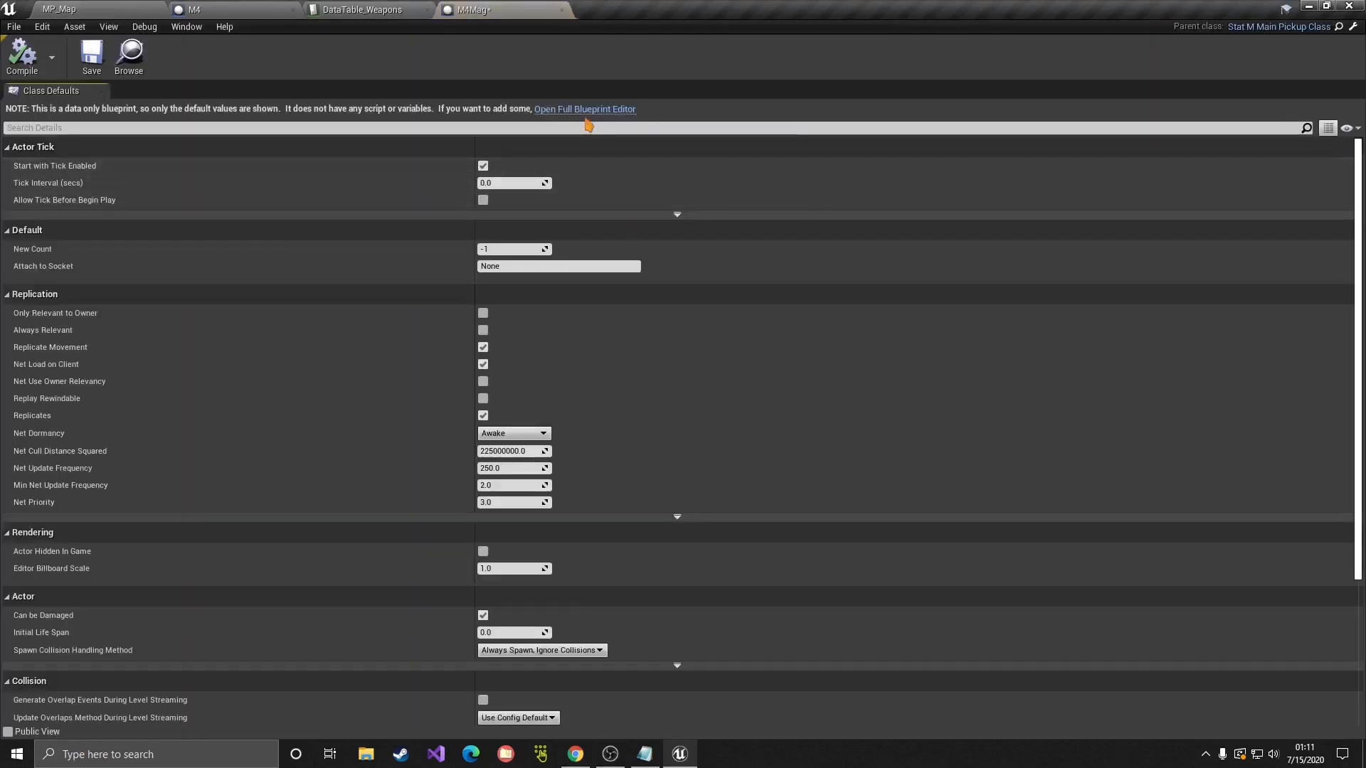
Step: In the full Blueprint Editor, set the pickup's Static Mesh to SM_AR4_Mag
click(585, 111)
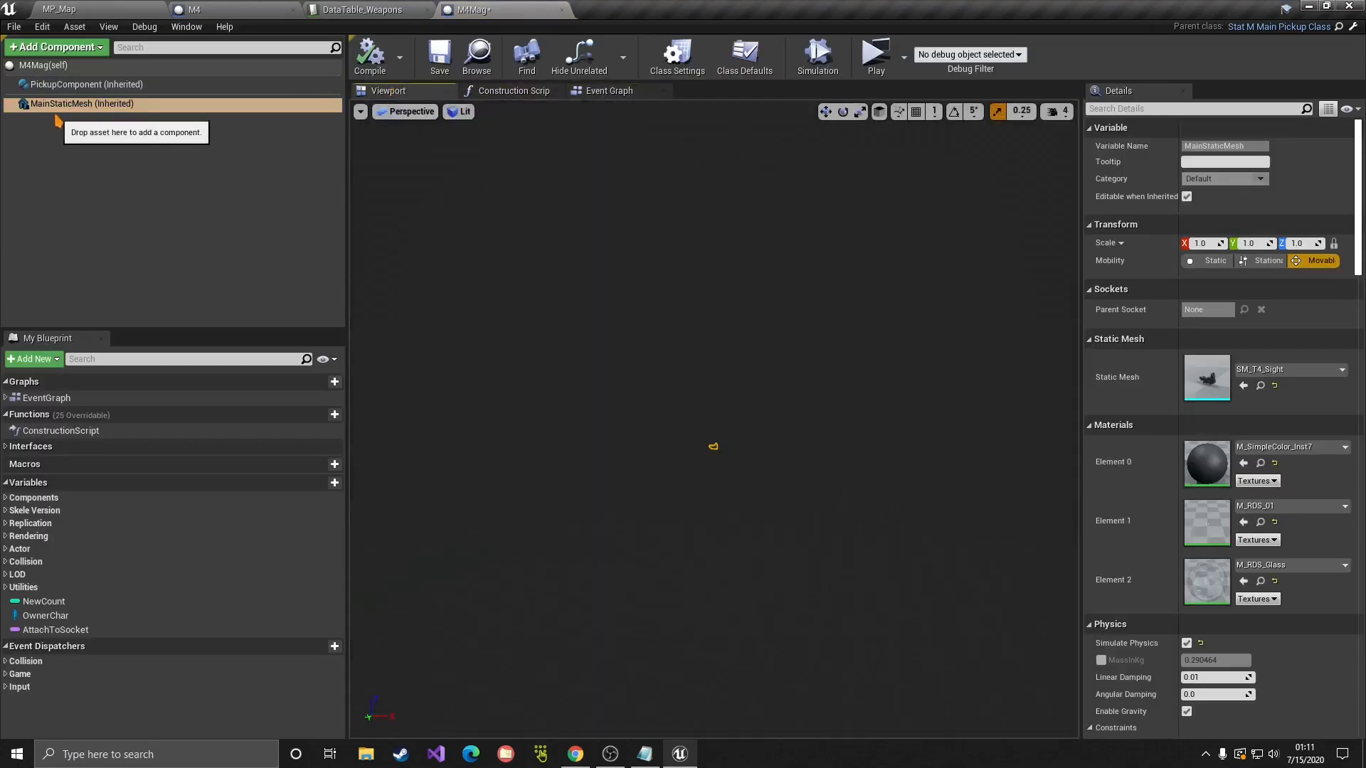
drag(1081, 380, 913, 361)
click(1191, 371)
text(mag)
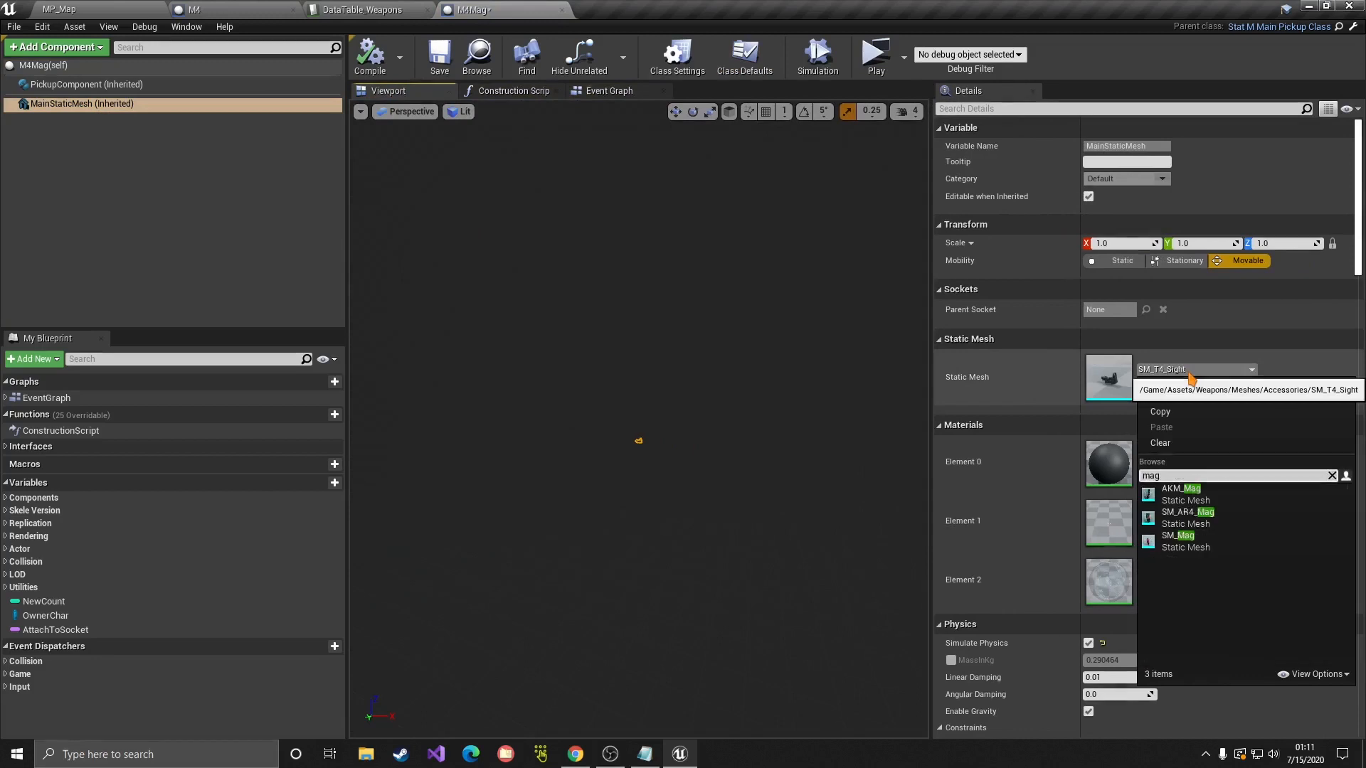
click(1187, 512)
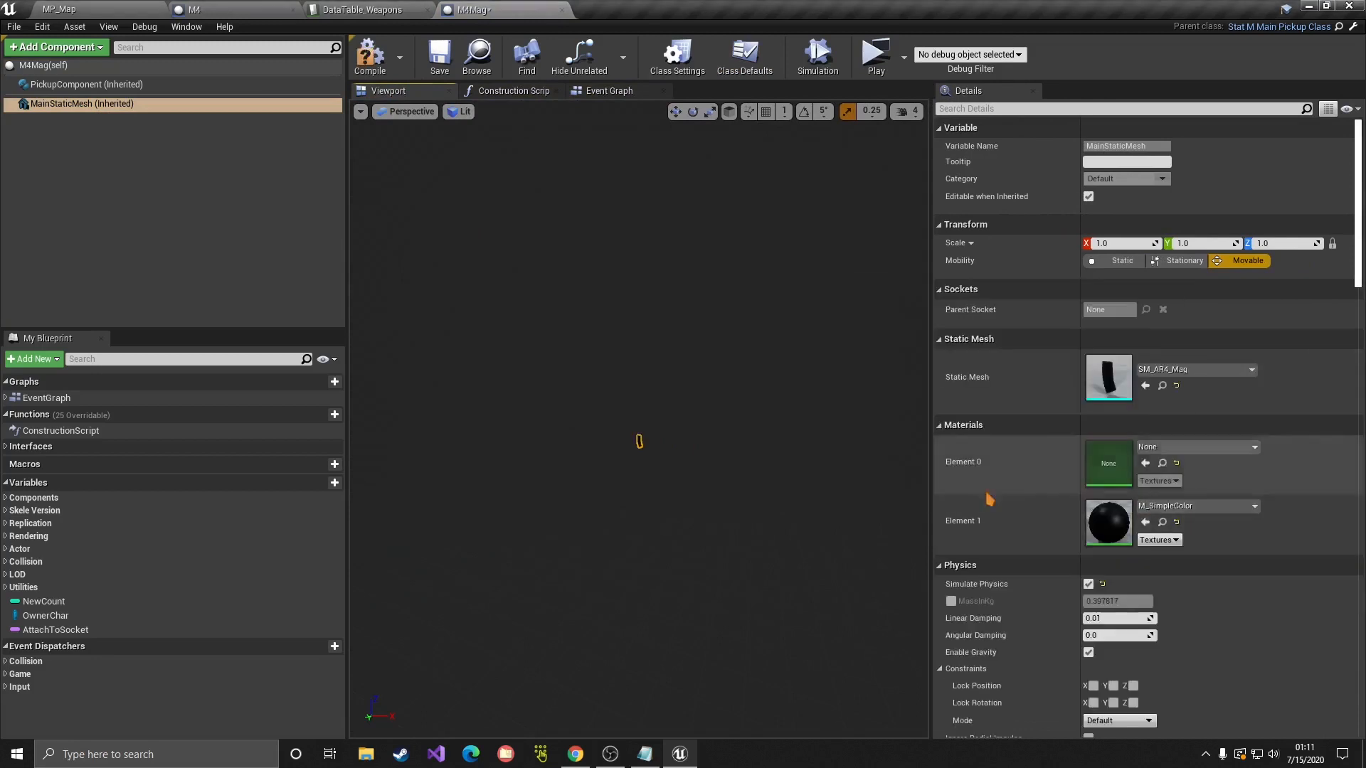
key(w)
right_drag(639, 420, 655, 420)
key(s)
key(w)
key(s)
right_drag(756, 488, 757, 488)
key(s)
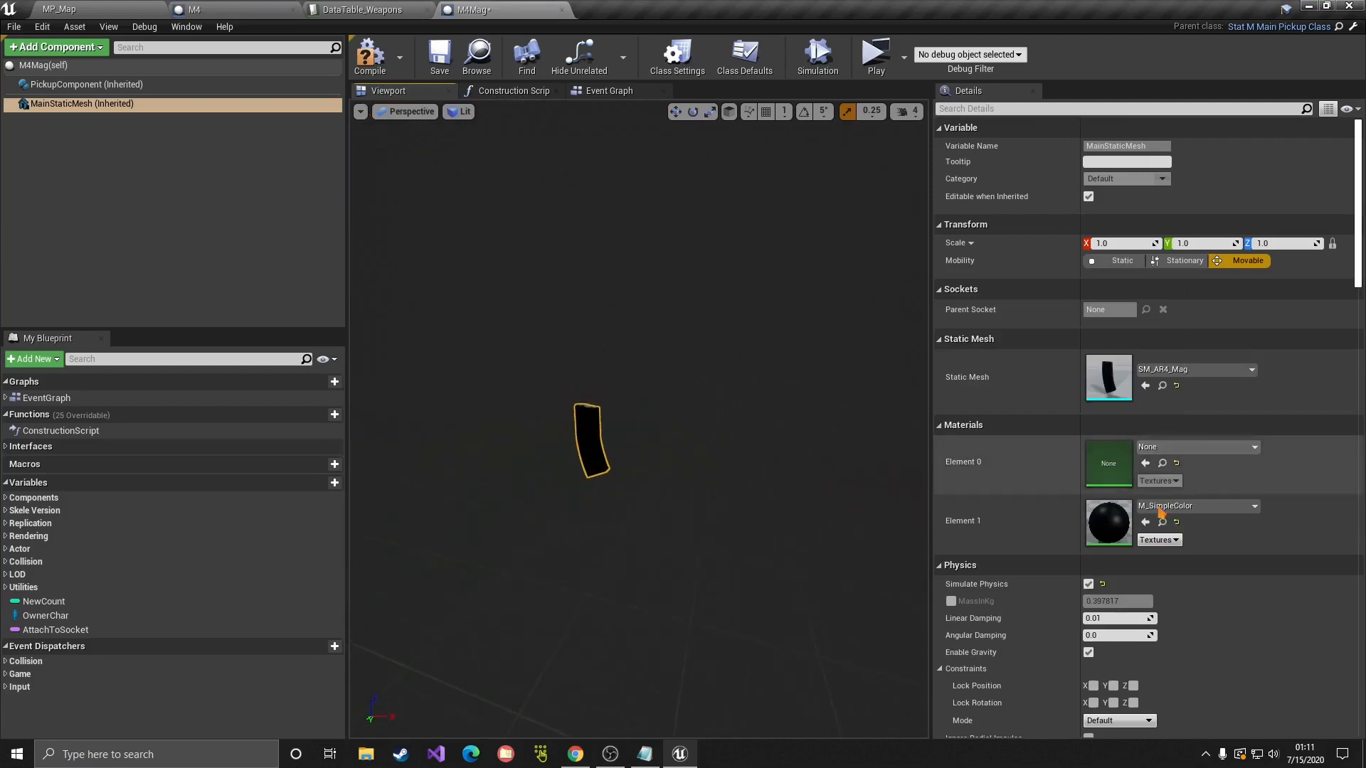
Step: Make the magazine orange by setting material Element 1 to M_SimpleColor_Inst10
click(1202, 506)
click(1192, 421)
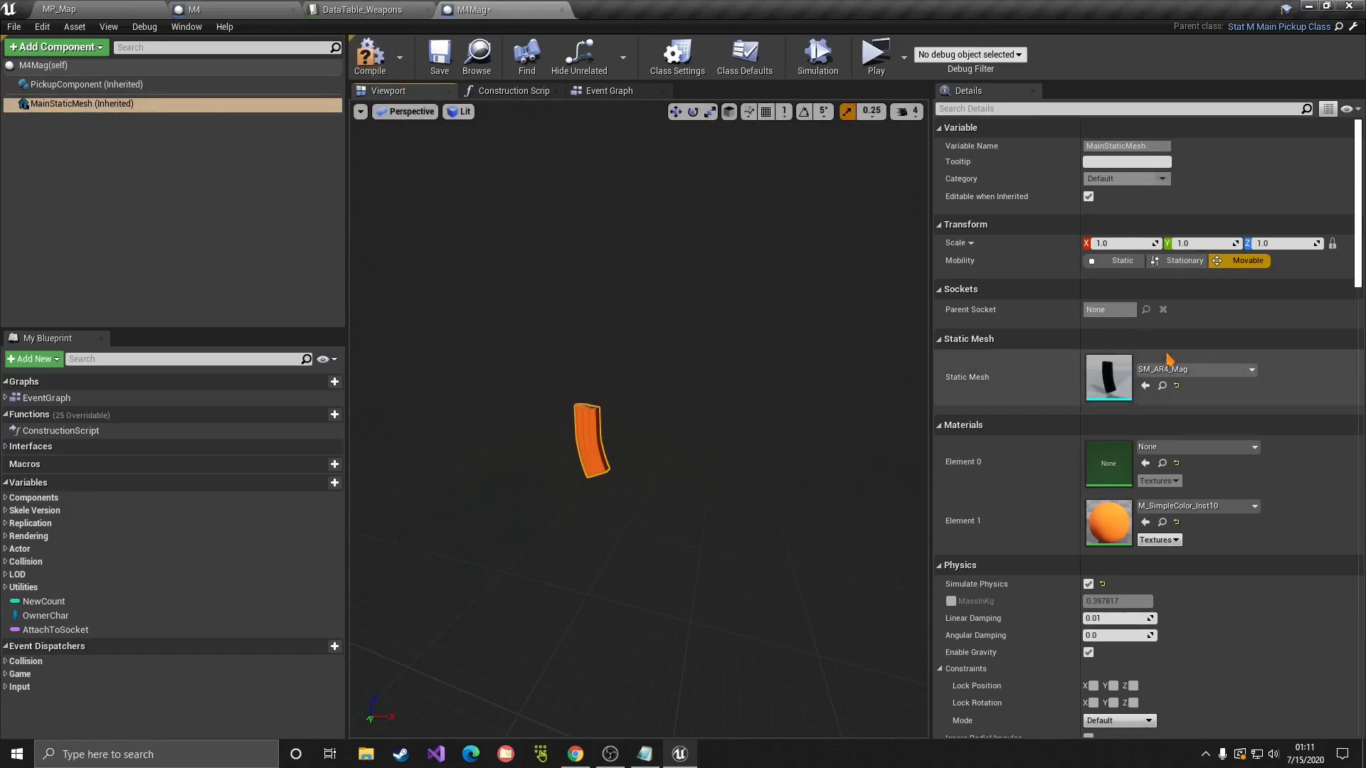
scroll(994, 360, down, 5)
scroll(993, 361, up, 2)
Step: Set the PickupComponent's Item ID to M4Mag and open DataTable_Attachments
click(129, 85)
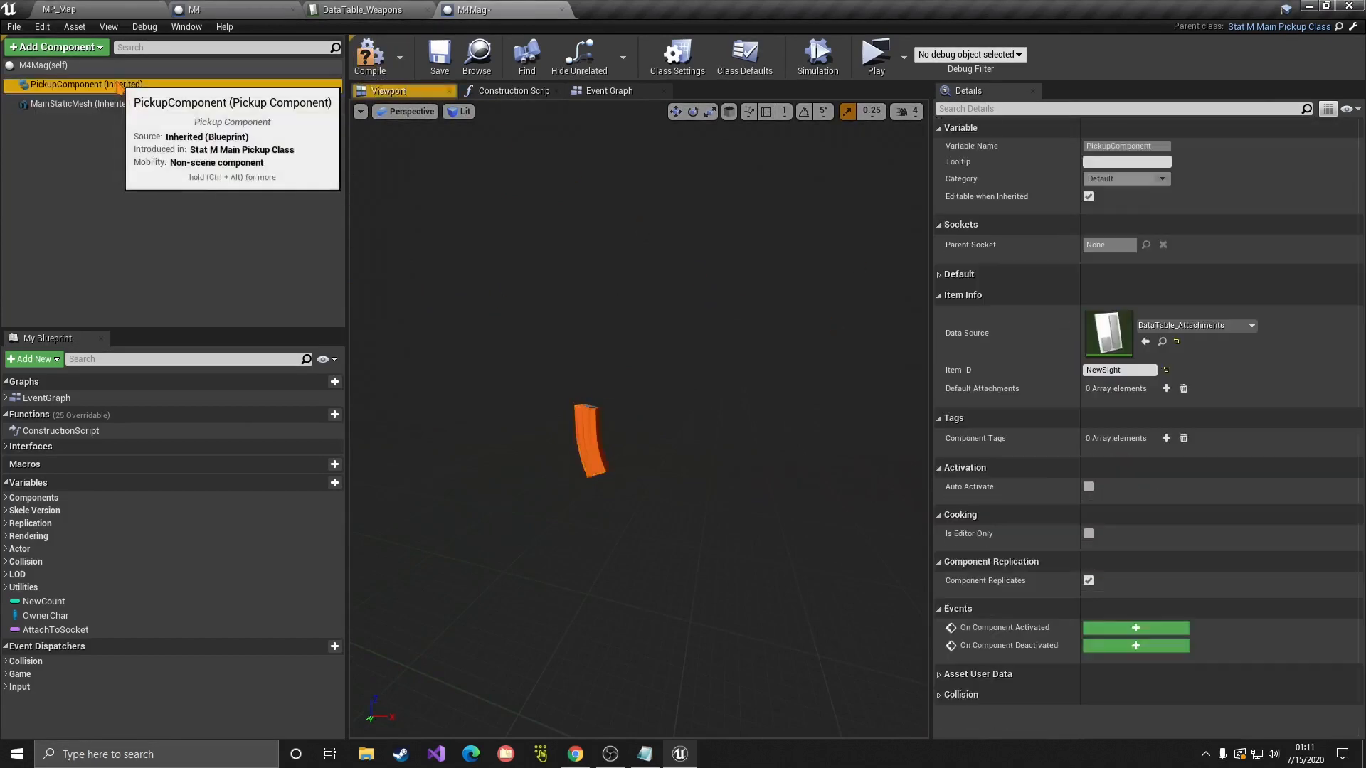
click(1135, 369)
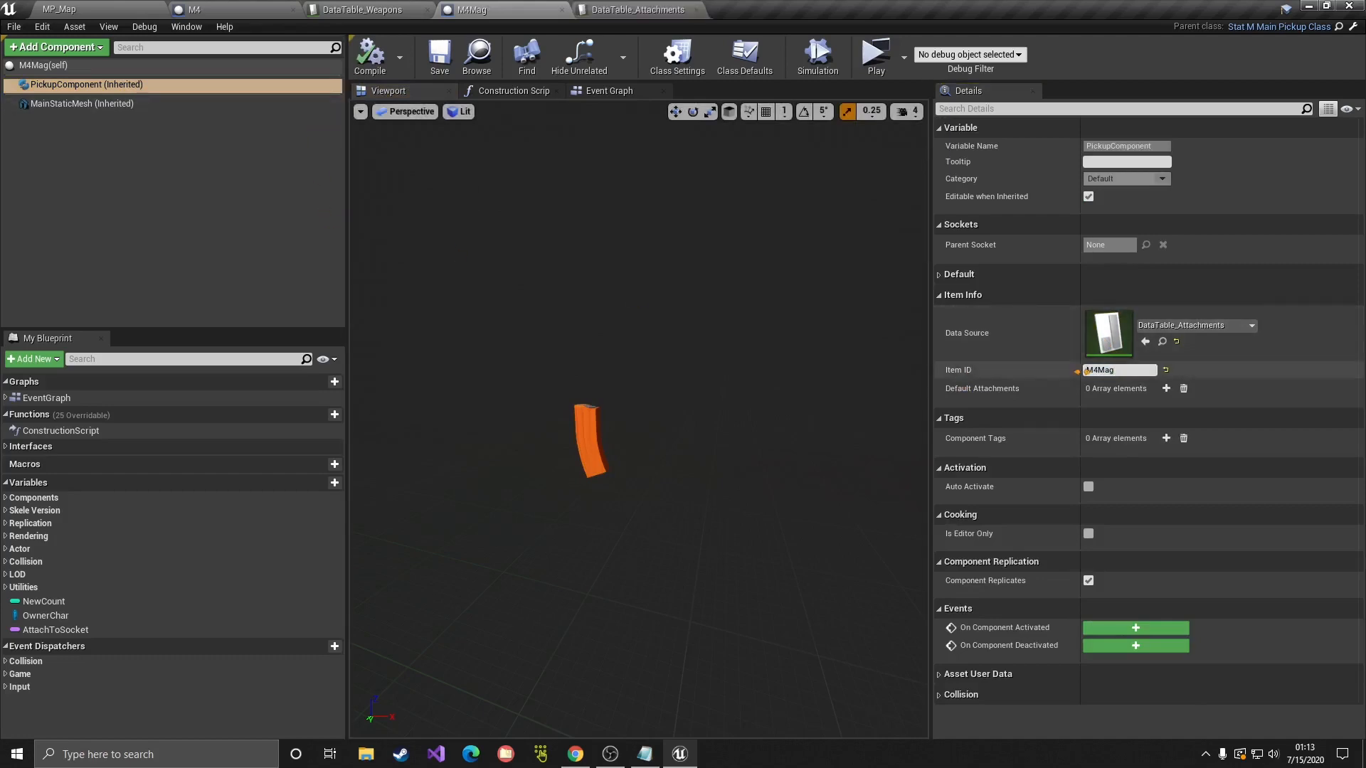
key(Return)
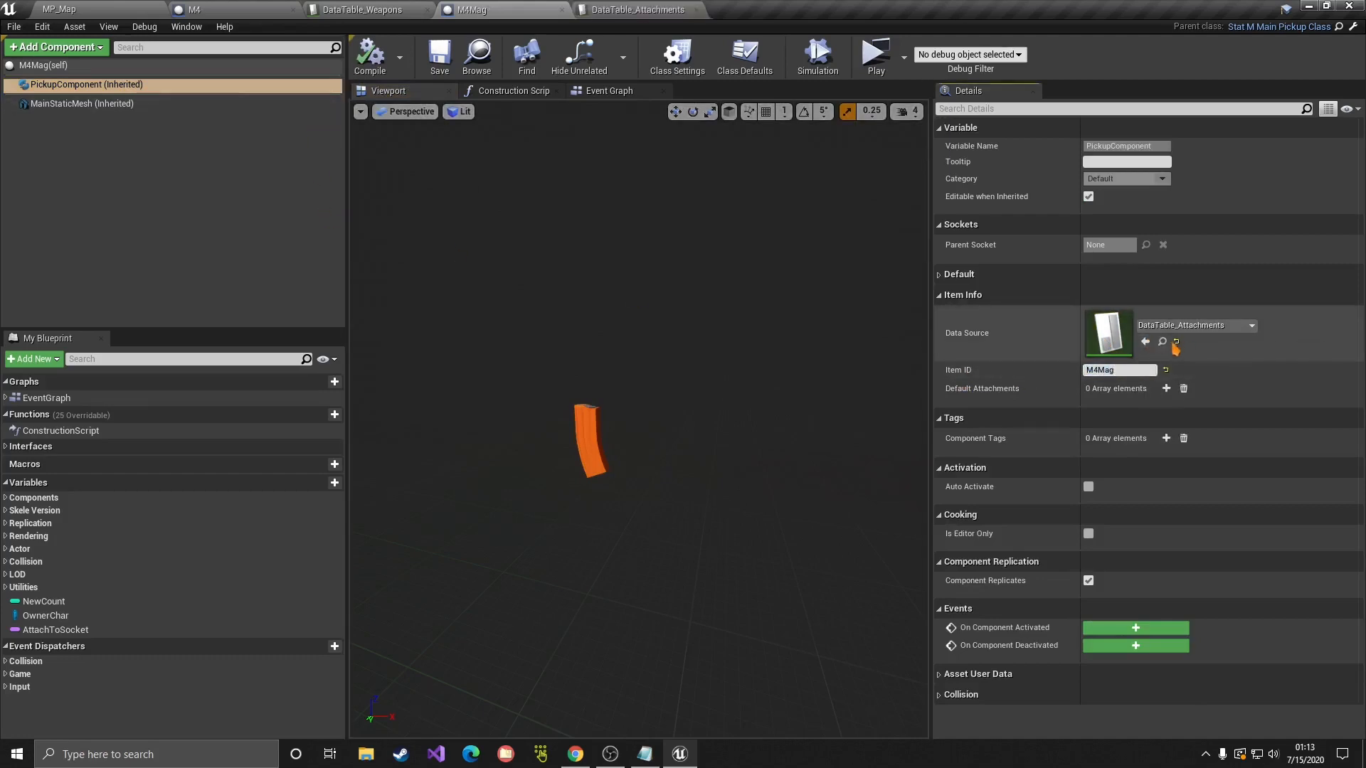
click(1163, 342)
double_click(1275, 122)
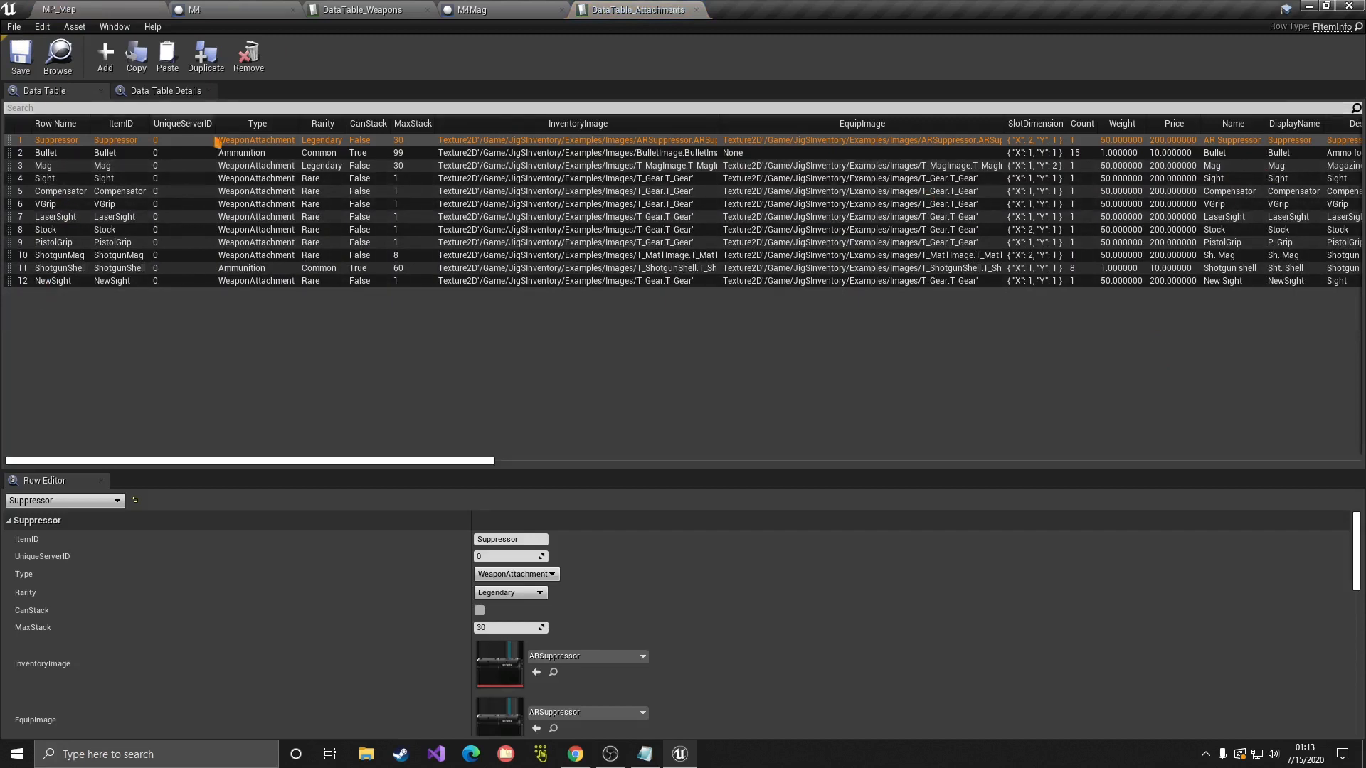
Step: Duplicate the Mag row, rename the copy M4Mag, and set its ItemID to M4Mag
click(60, 169)
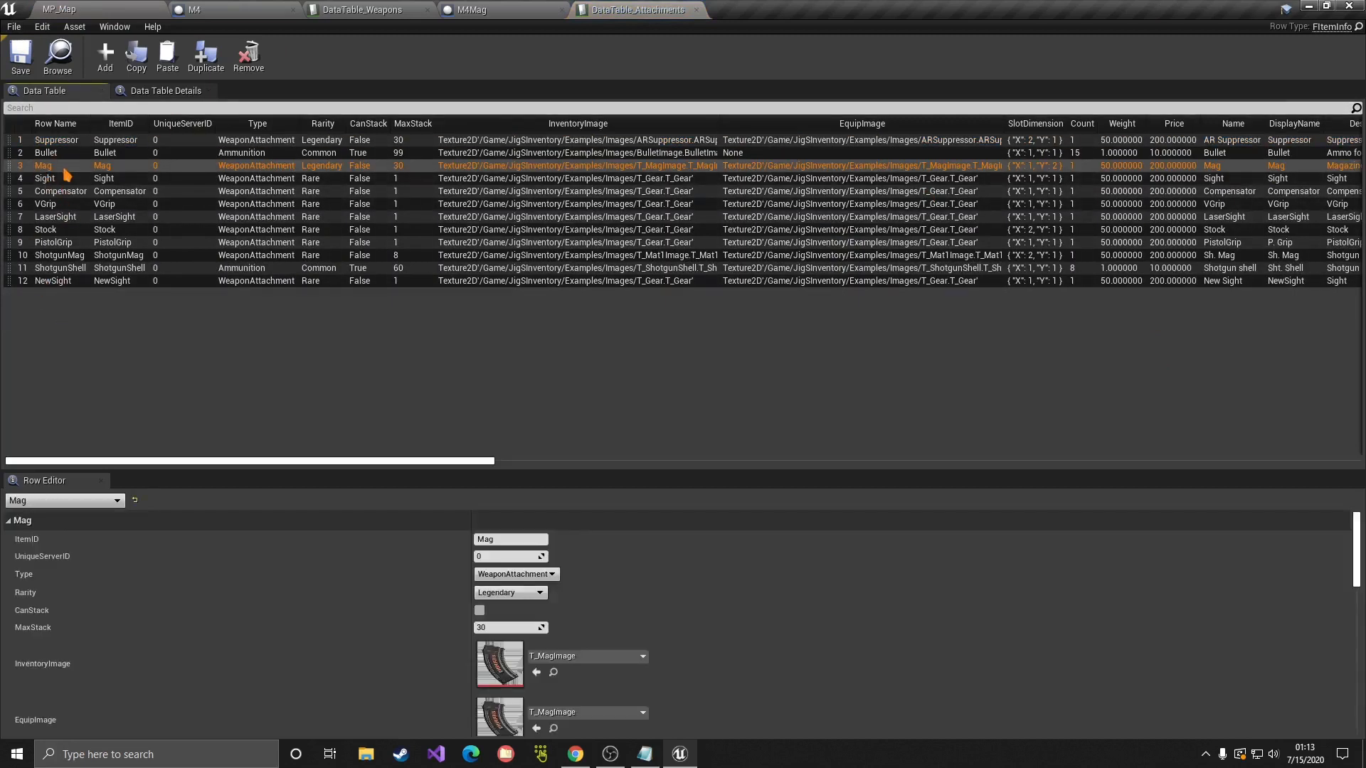
right_click(52, 171)
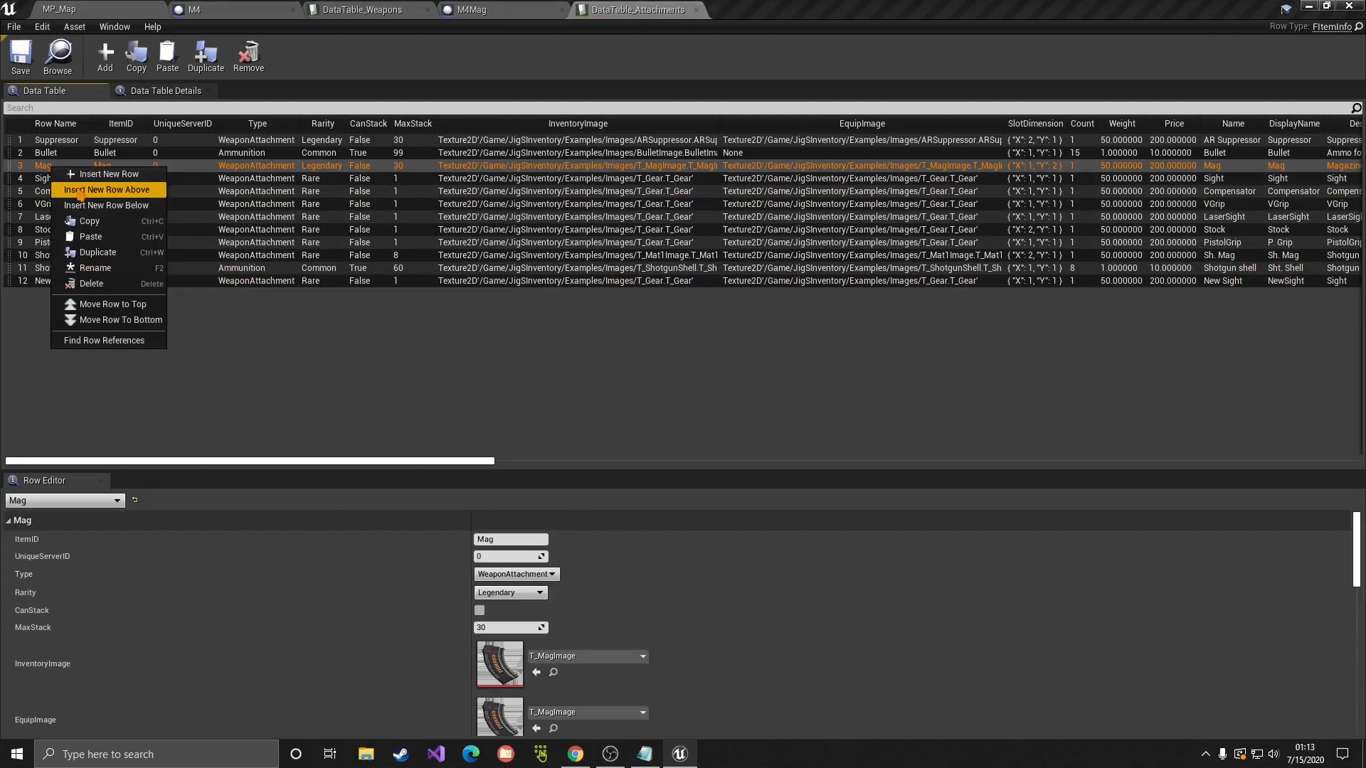
click(92, 249)
double_click(54, 298)
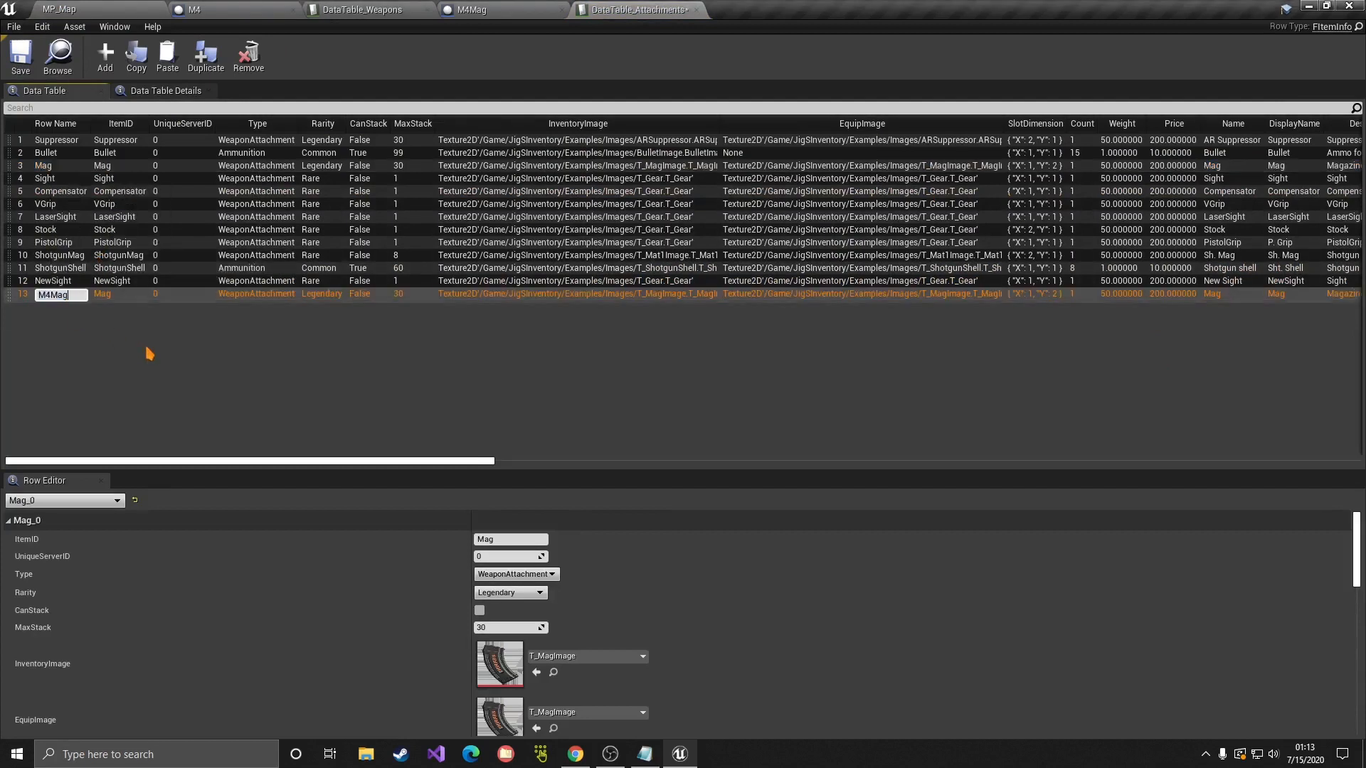
key(Return)
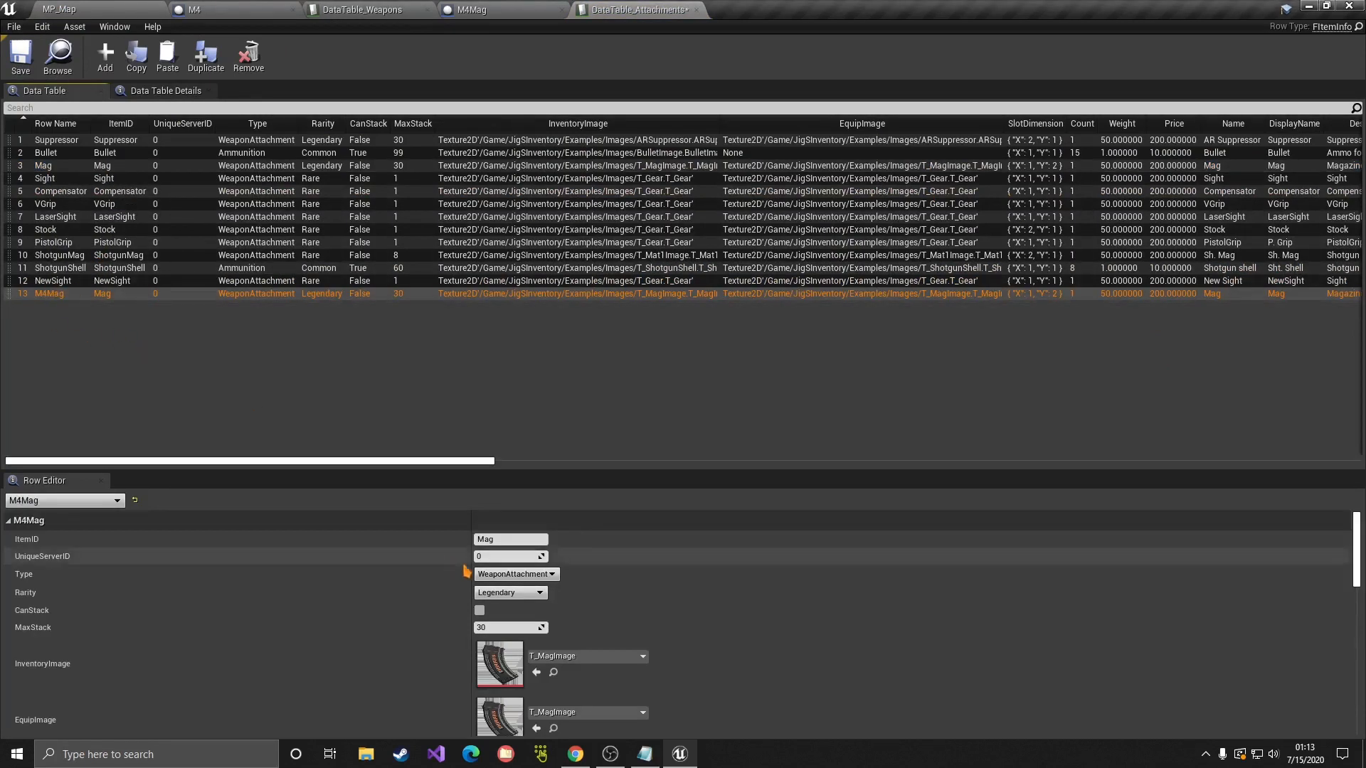
click(420, 539)
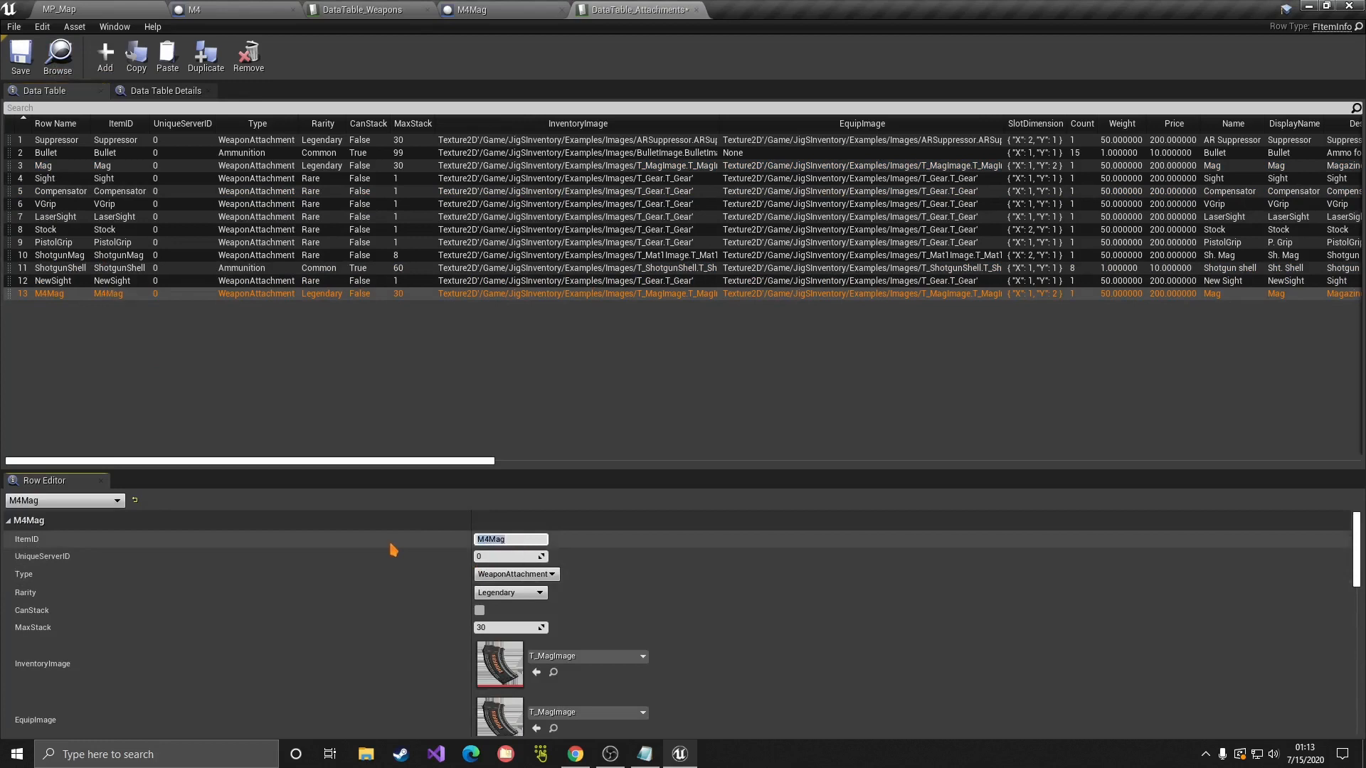
click(397, 562)
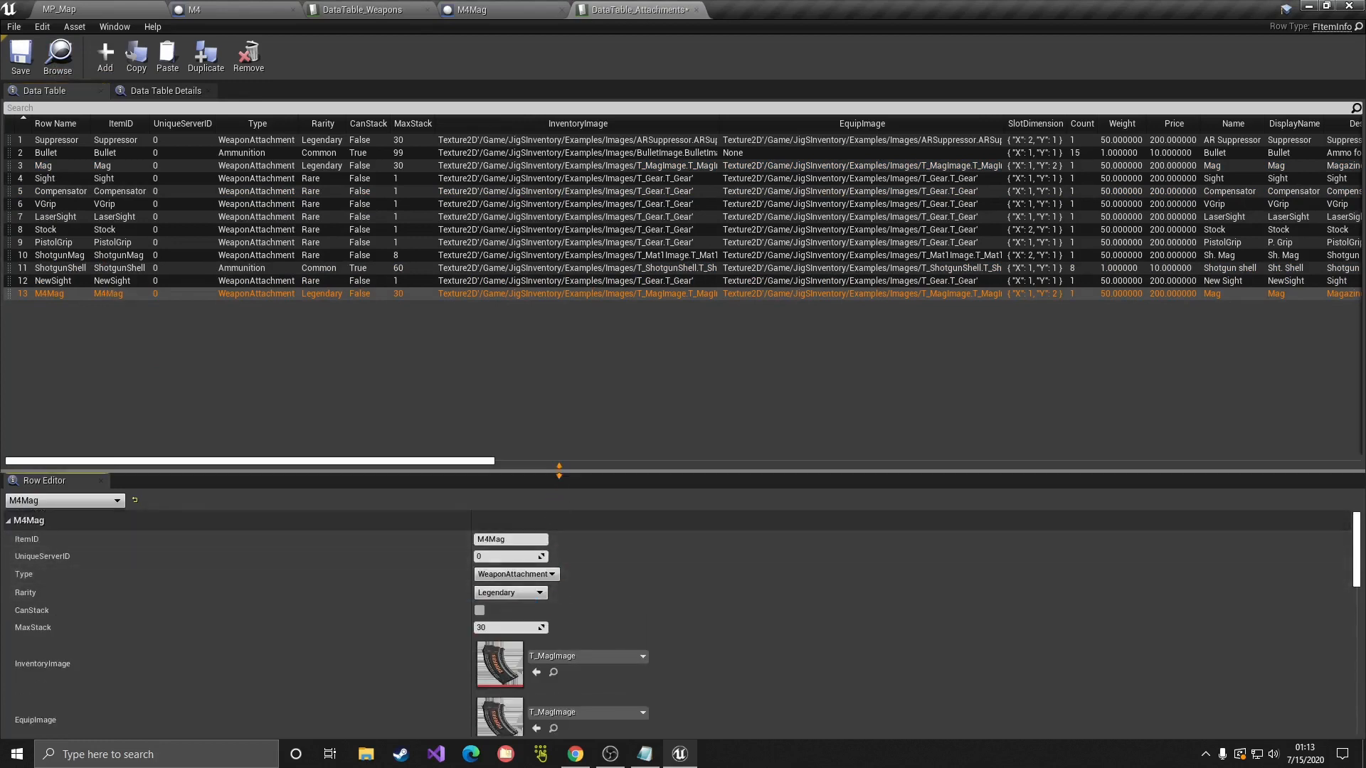
drag(559, 470, 557, 407)
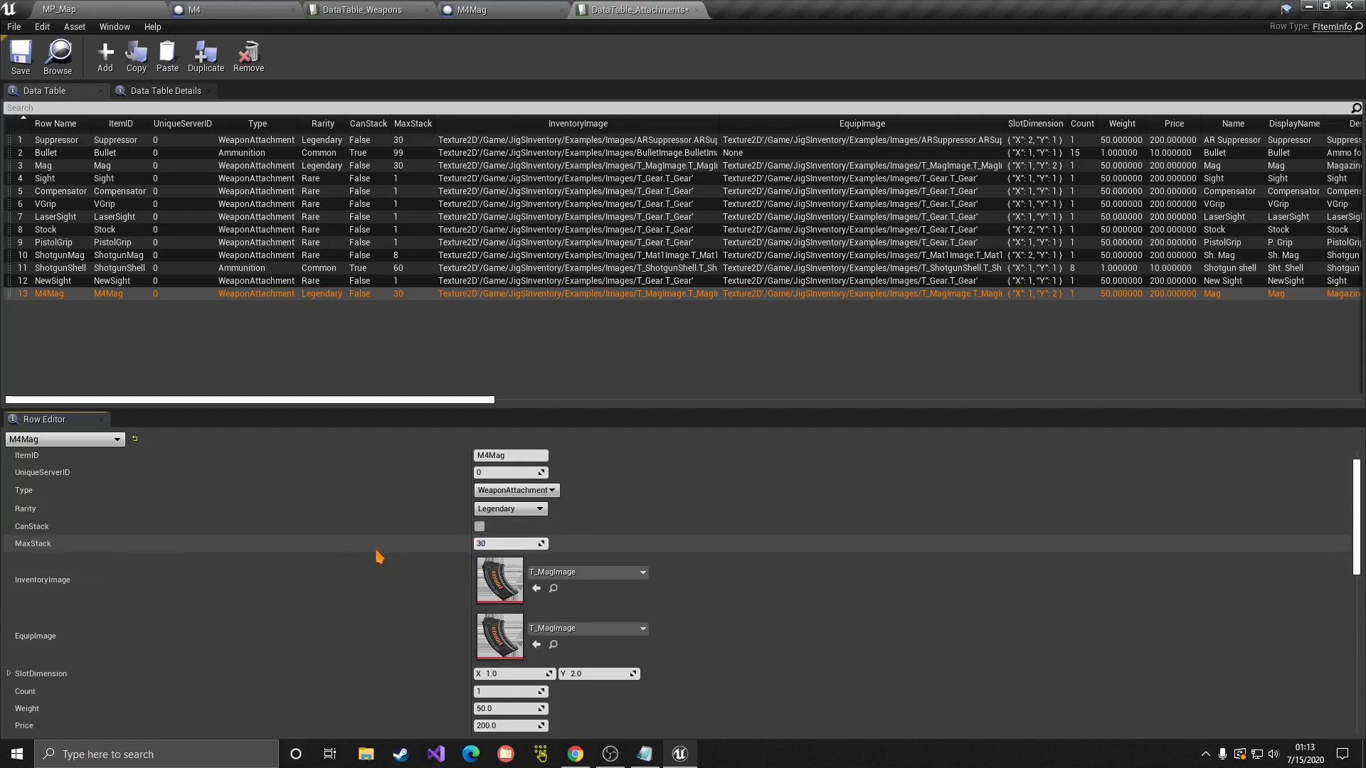
Step: In the Row Editor, change Name and DisplayName to M4Mag and prefix Description to read 'M4 Magazine'
click(482, 544)
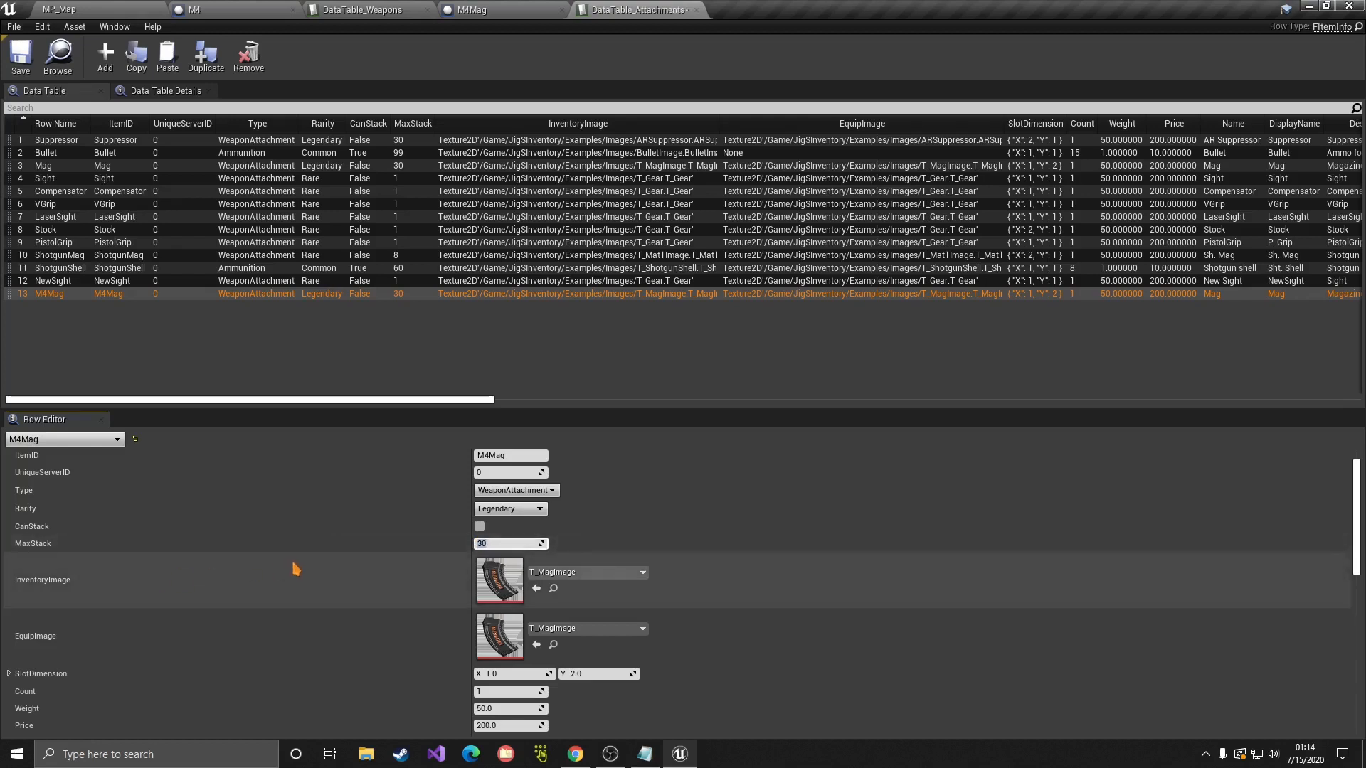
scroll(296, 569, down, 3)
scroll(296, 569, down, 5)
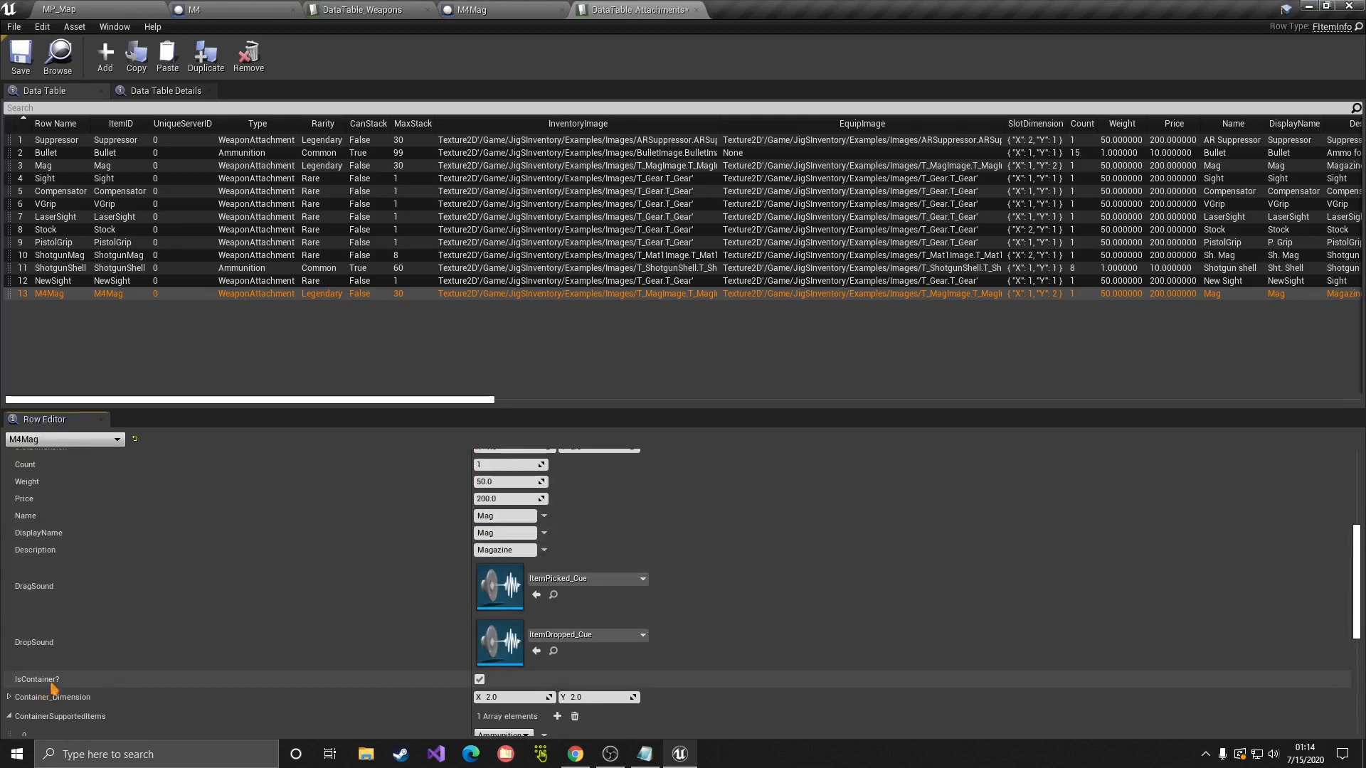
scroll(80, 687, up, 2)
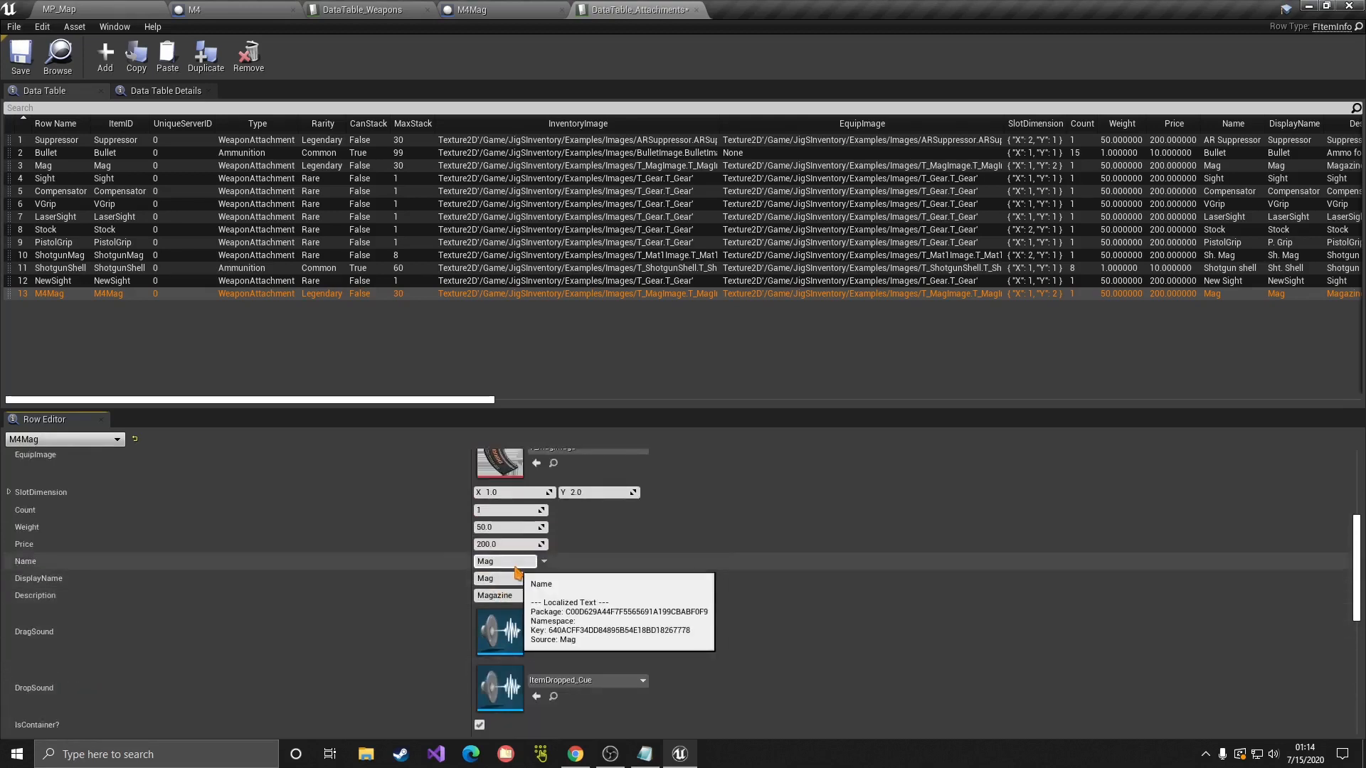
key(Return)
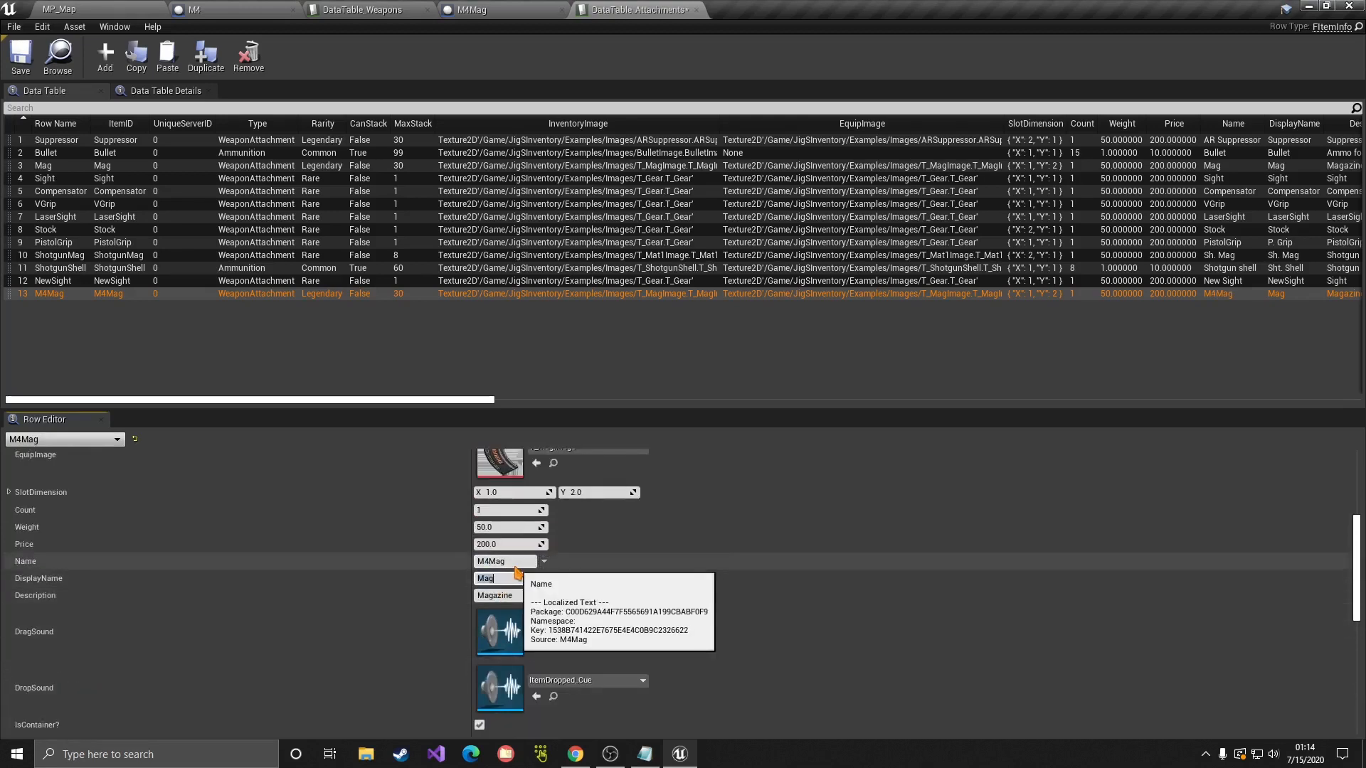
text(4)
key(Return)
click(510, 598)
key(Home)
text(M)
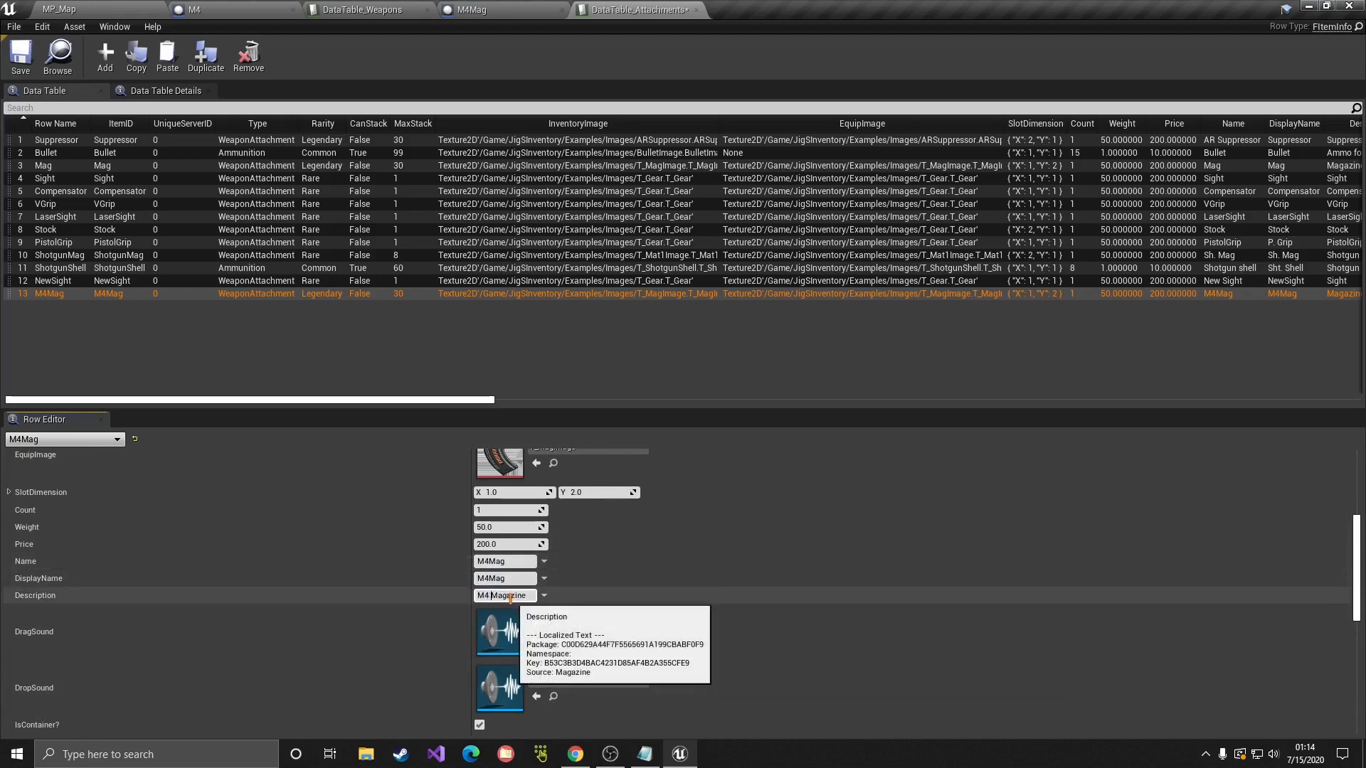
text(4)
key(Return)
scroll(244, 526, down, 4)
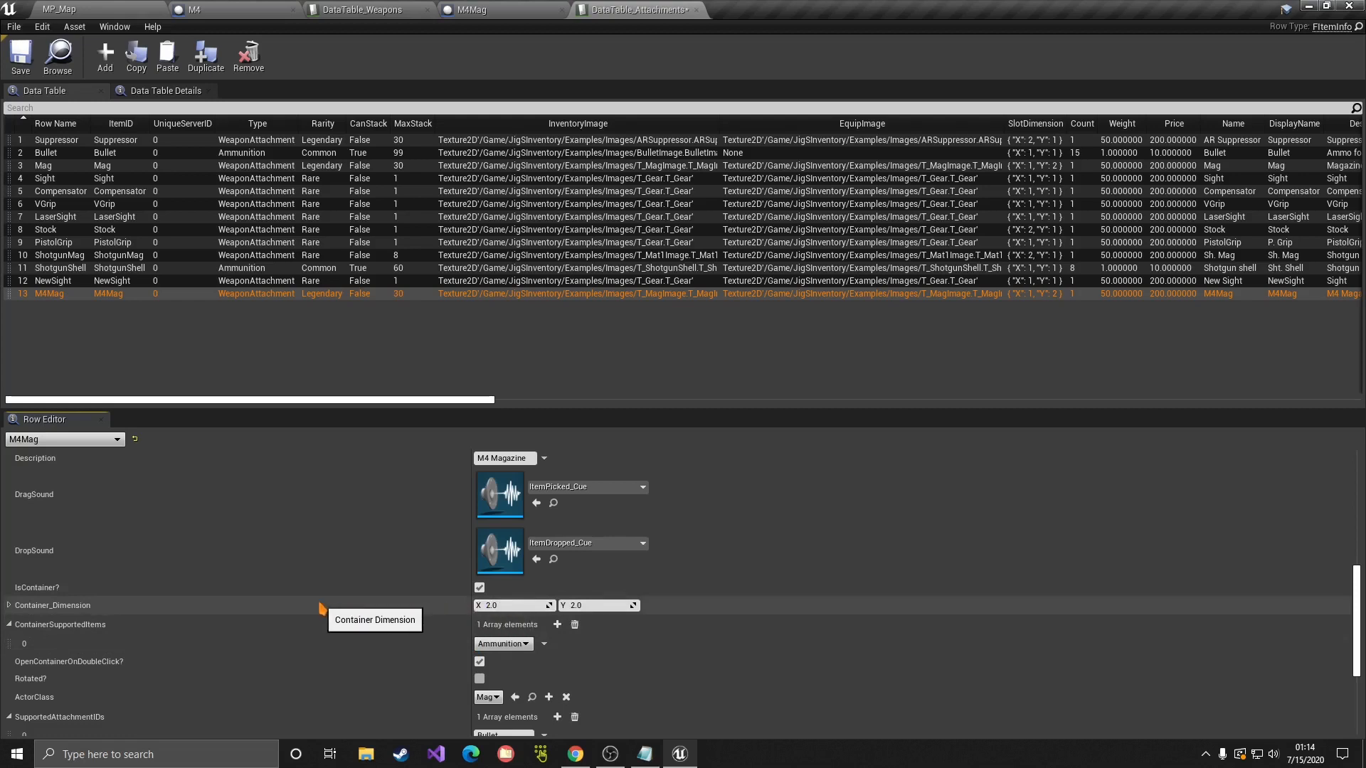
Step: Keep Ammunition as the supported item type and uncheck OpenContainerOnDoubleClick?
scroll(320, 608, down, 2)
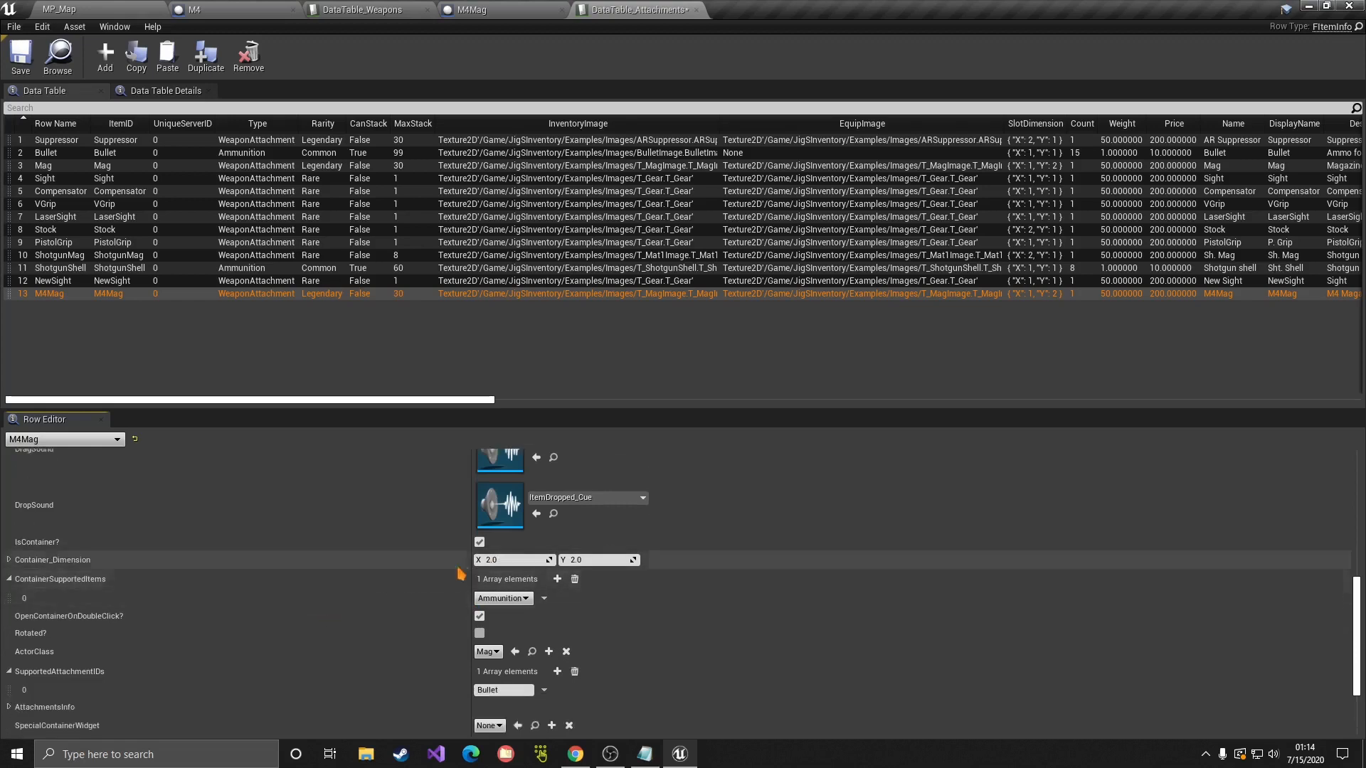
scroll(405, 571, down, 1)
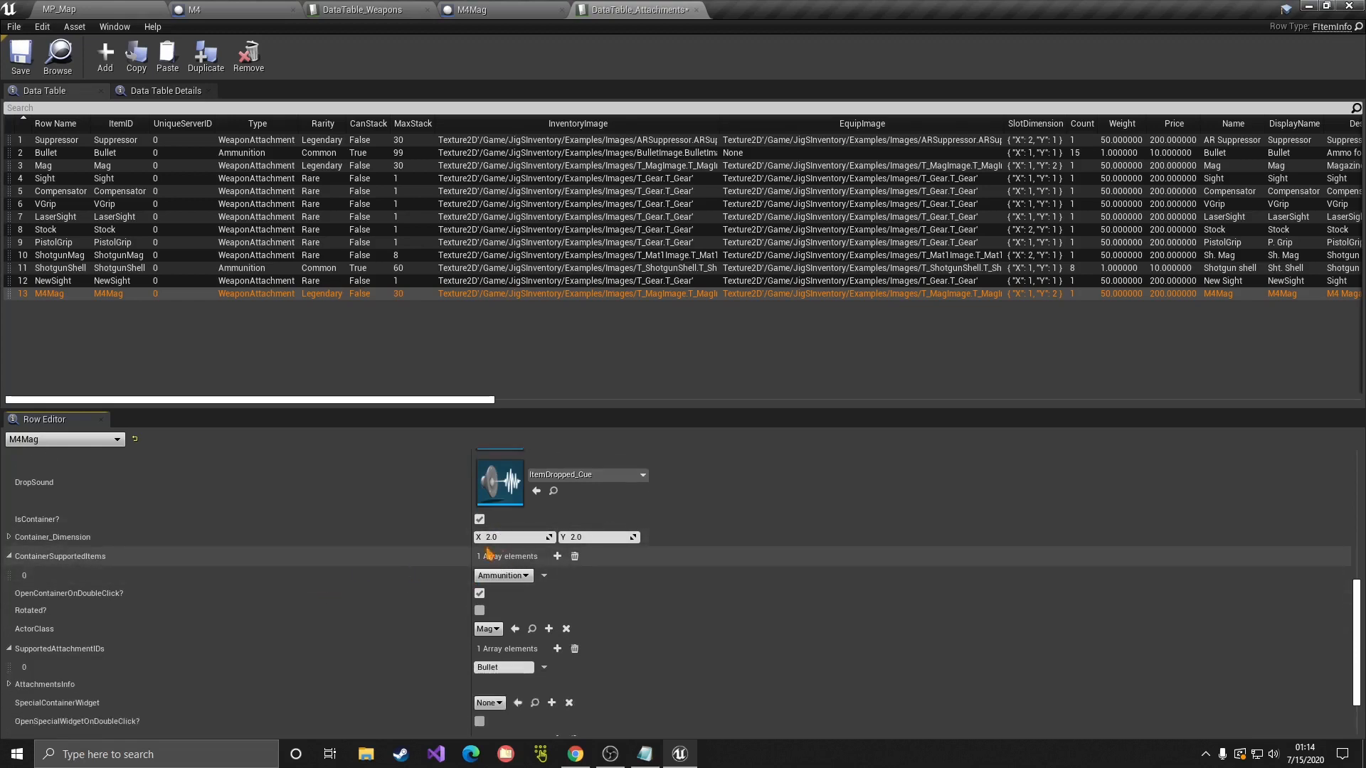
scroll(367, 569, down, 1)
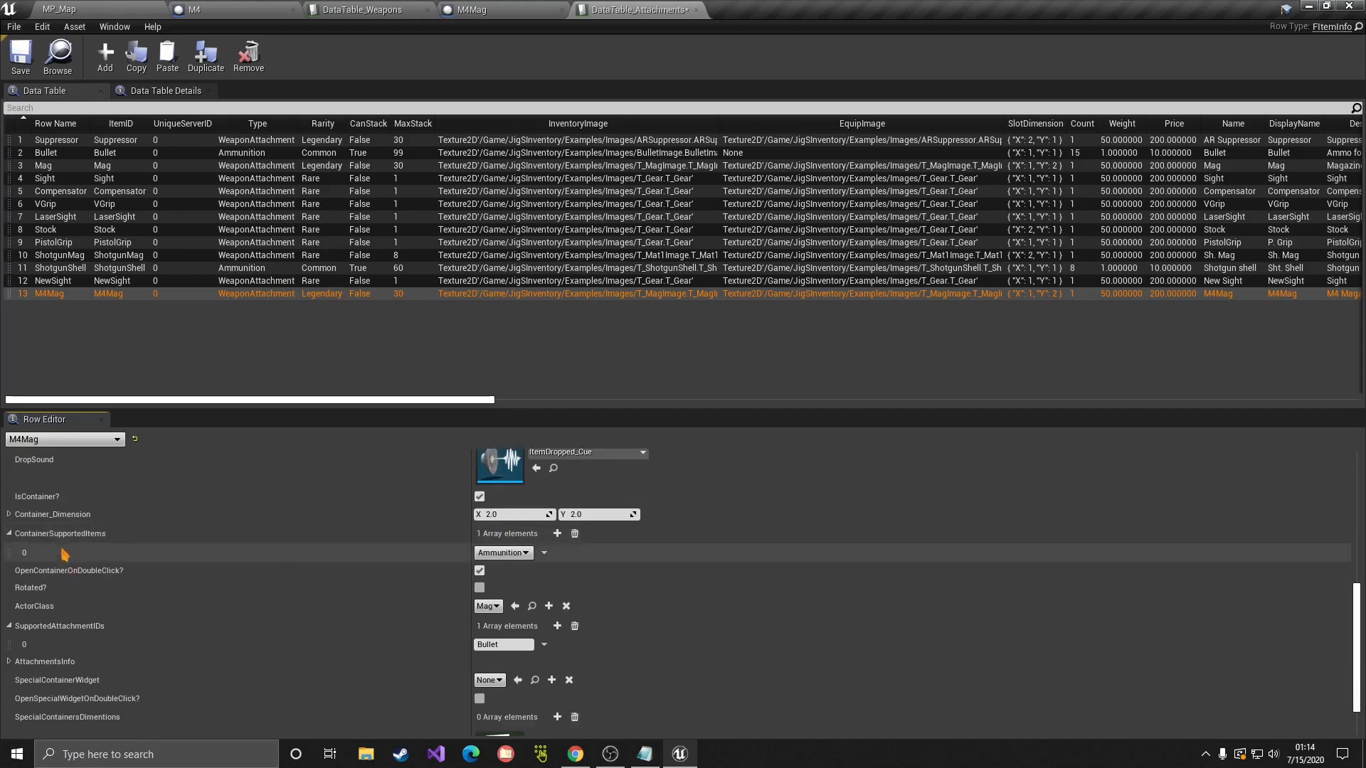
click(519, 553)
click(499, 521)
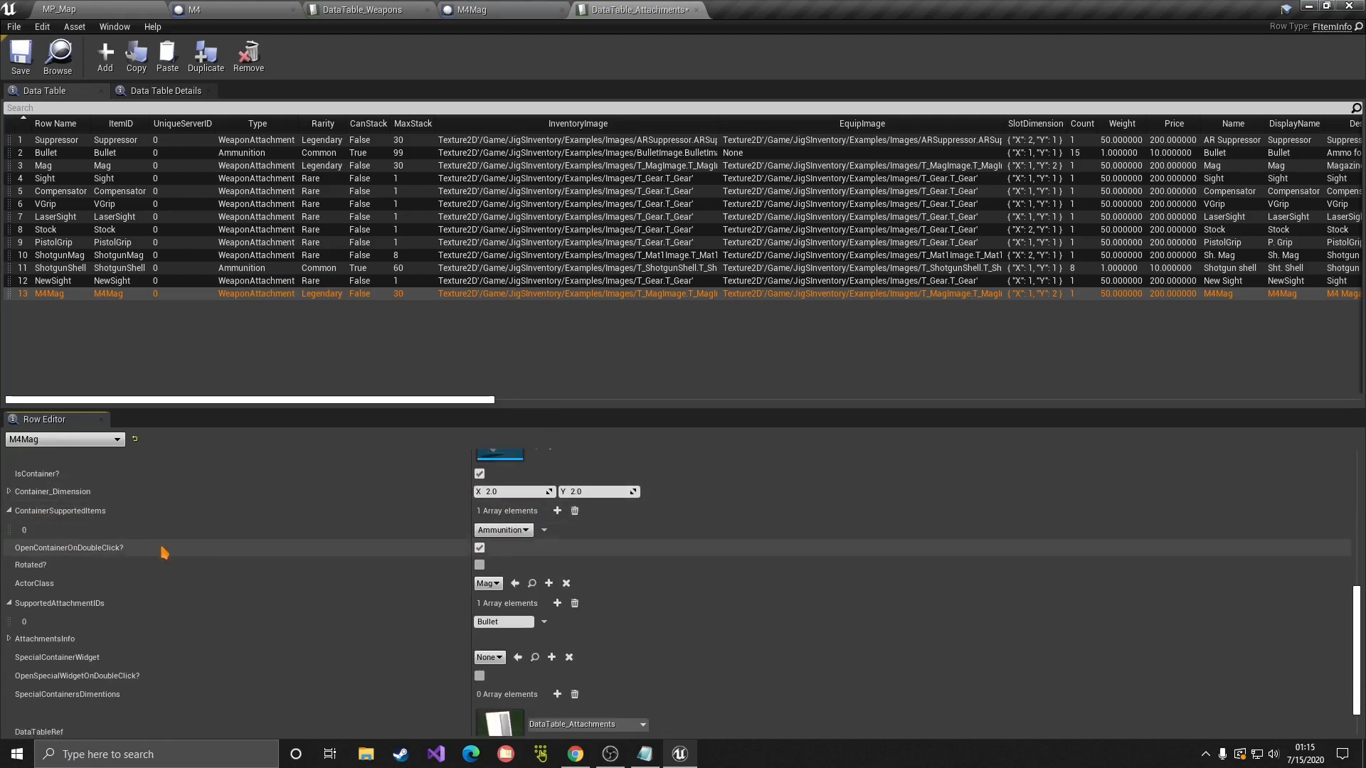
scroll(162, 552, down, 1)
scroll(285, 548, down, 1)
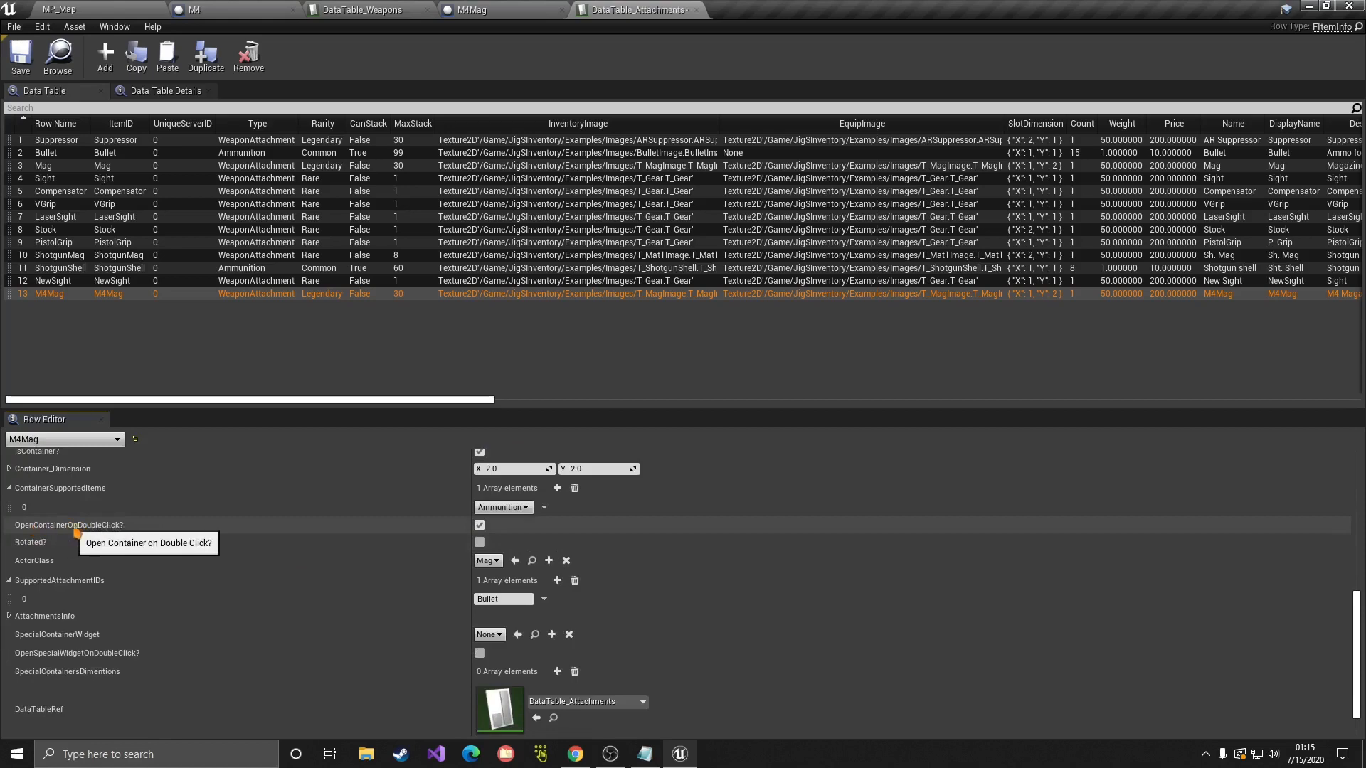
click(479, 525)
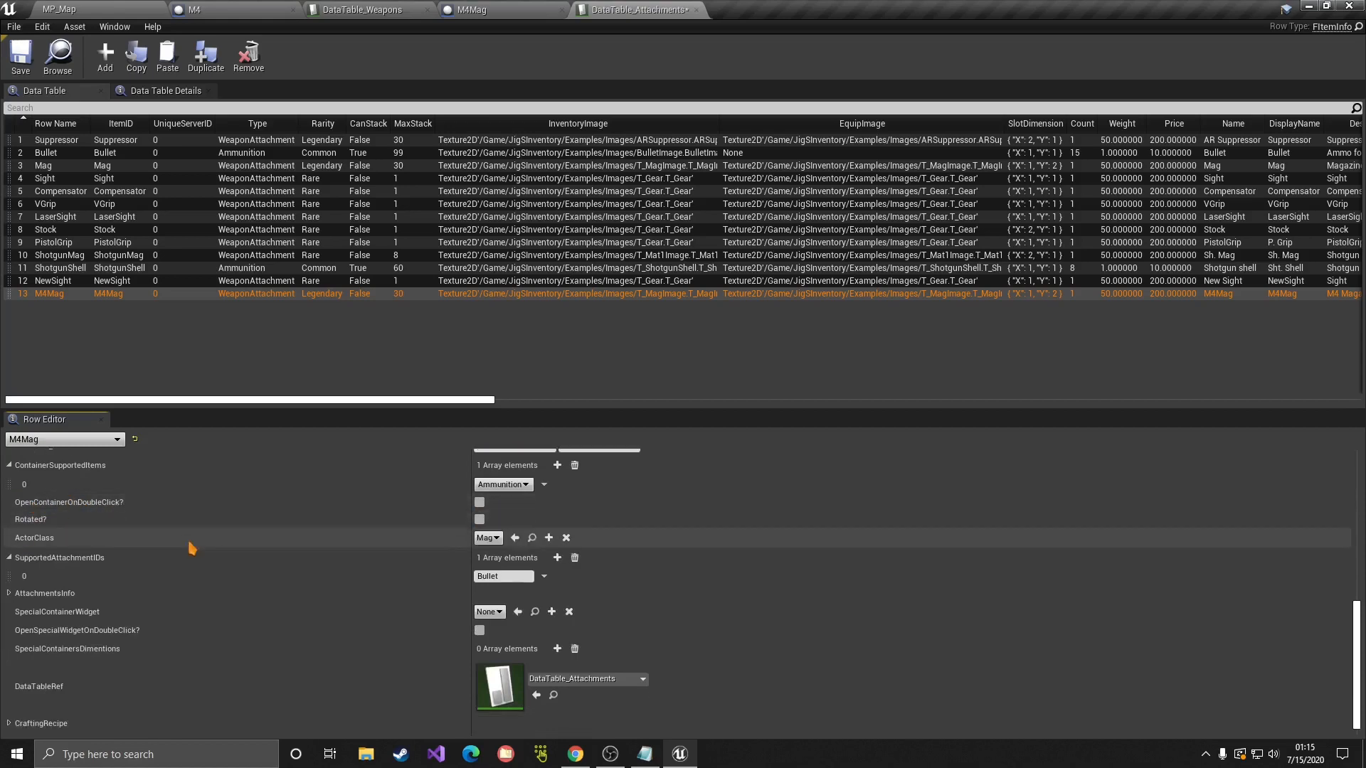
Step: Set the row's ActorClass to the M4Mag blueprint, found by searching m4
scroll(66, 538, down, 1)
click(487, 539)
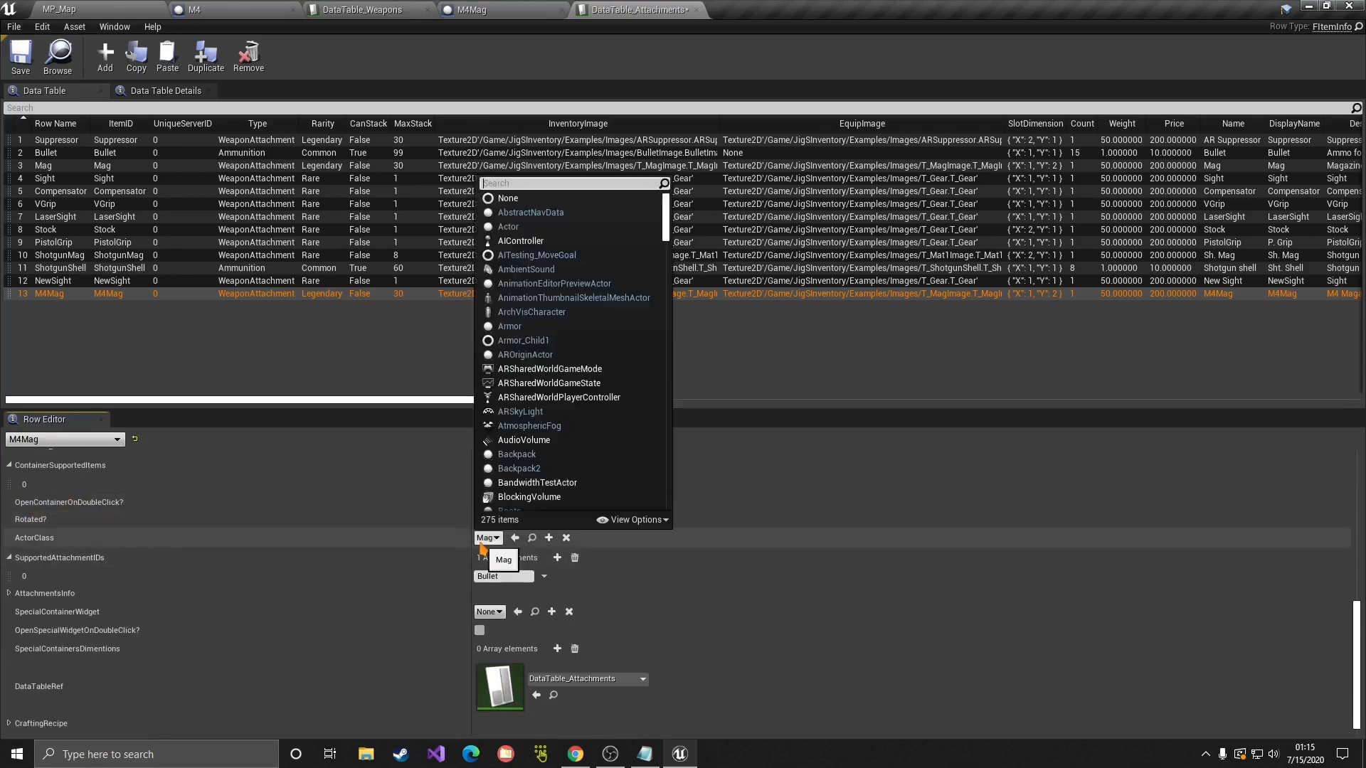
text(m4)
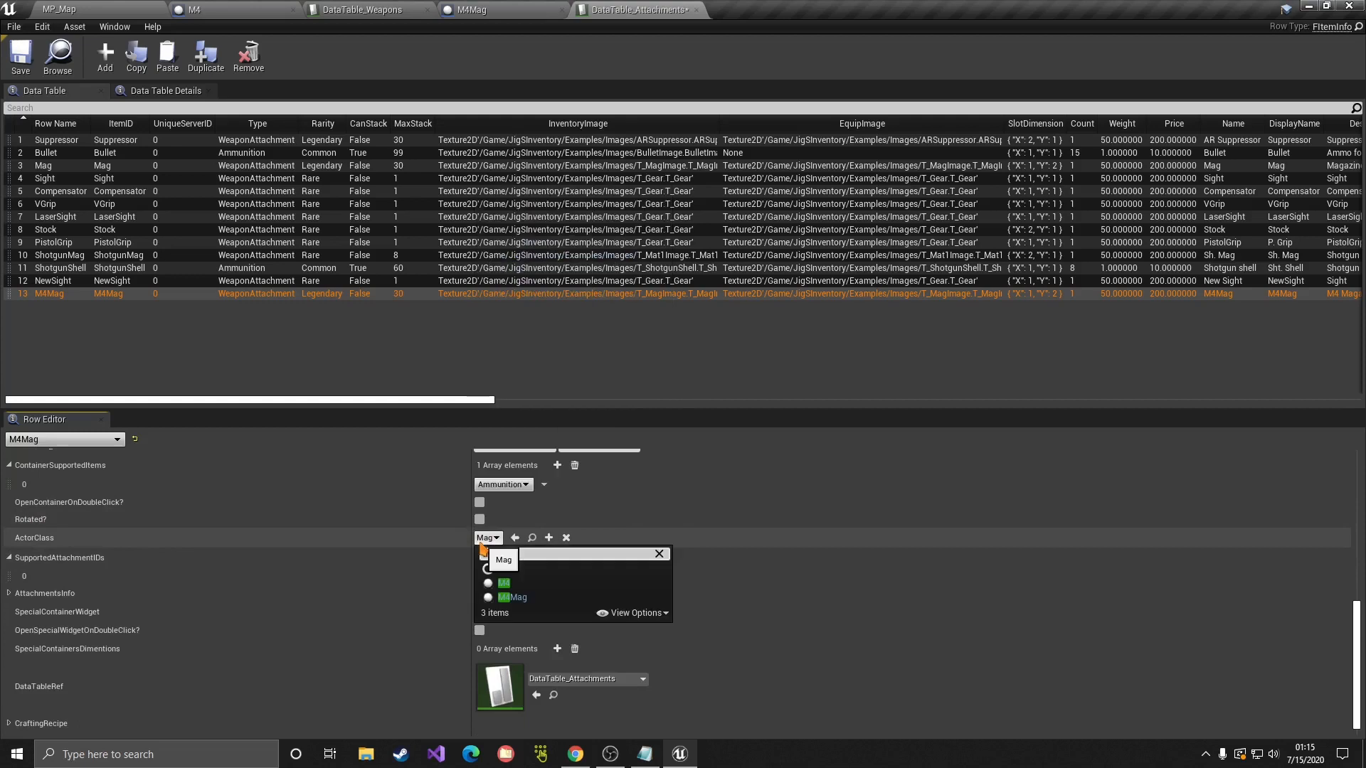
click(529, 599)
scroll(344, 568, down, 1)
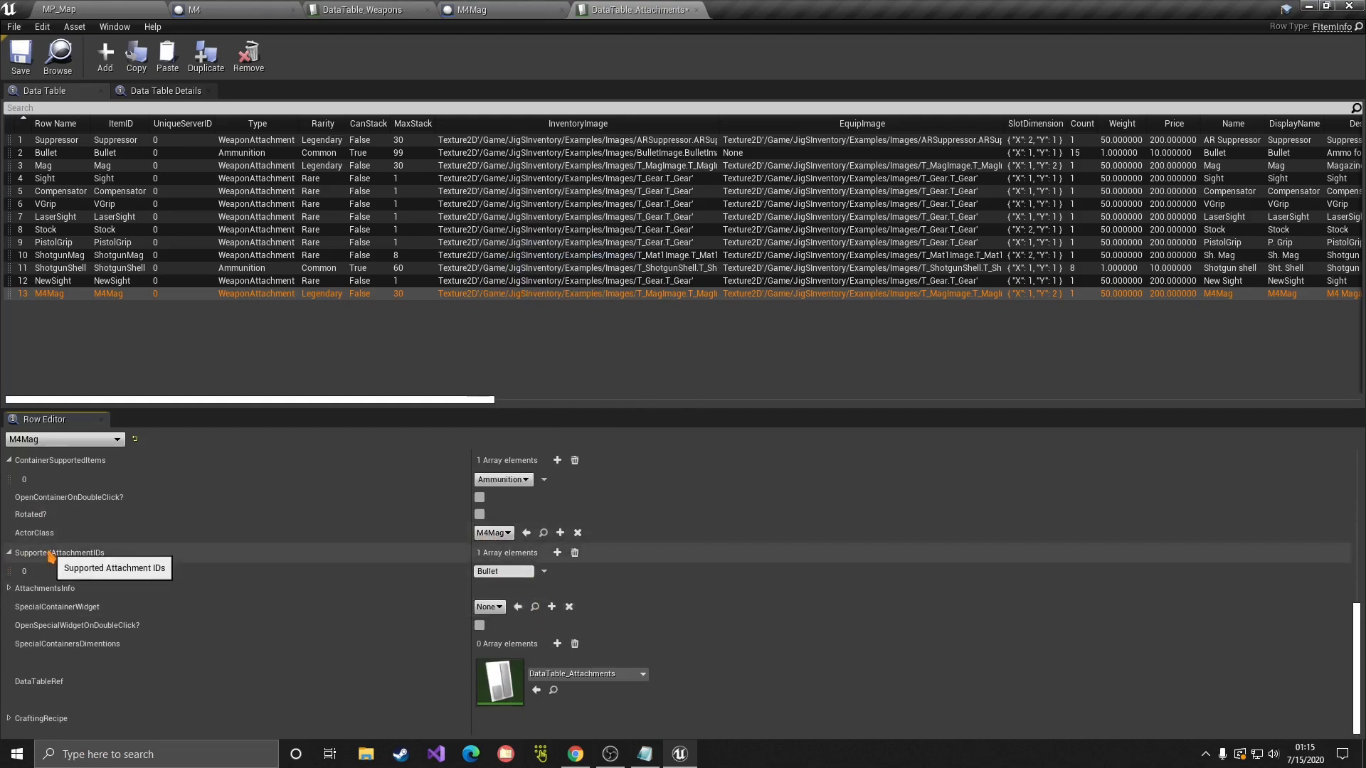
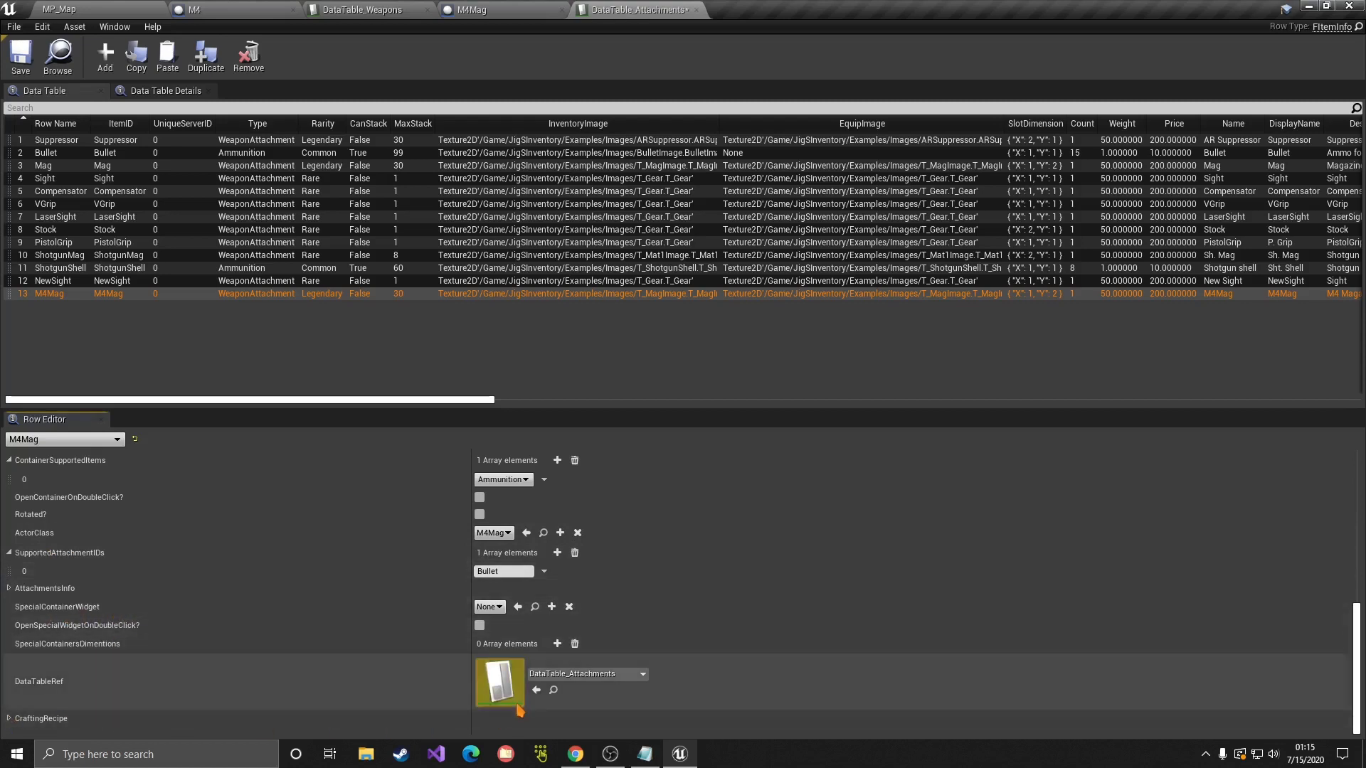
Step: Save the DataTable_Attachments table, then return to it from MP_Map and select the Bullet row
click(21, 56)
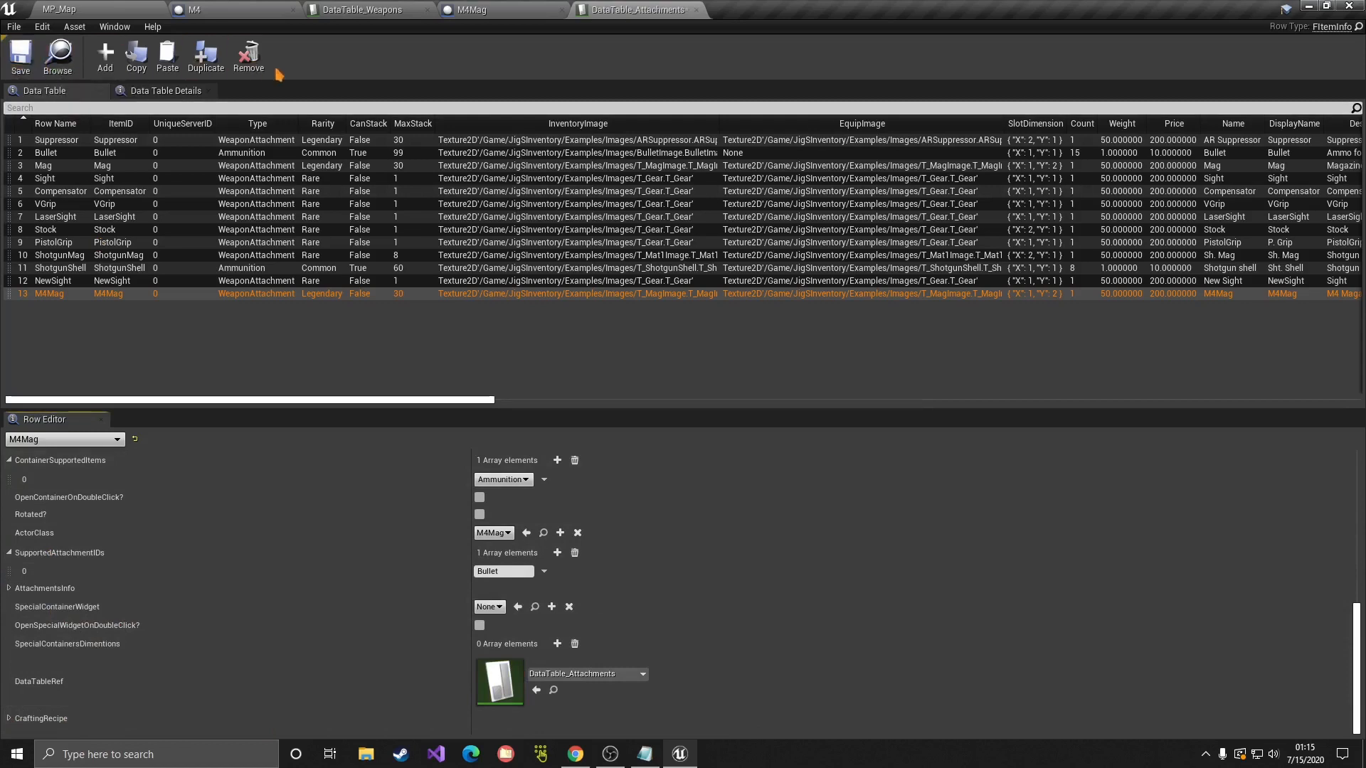
click(112, 7)
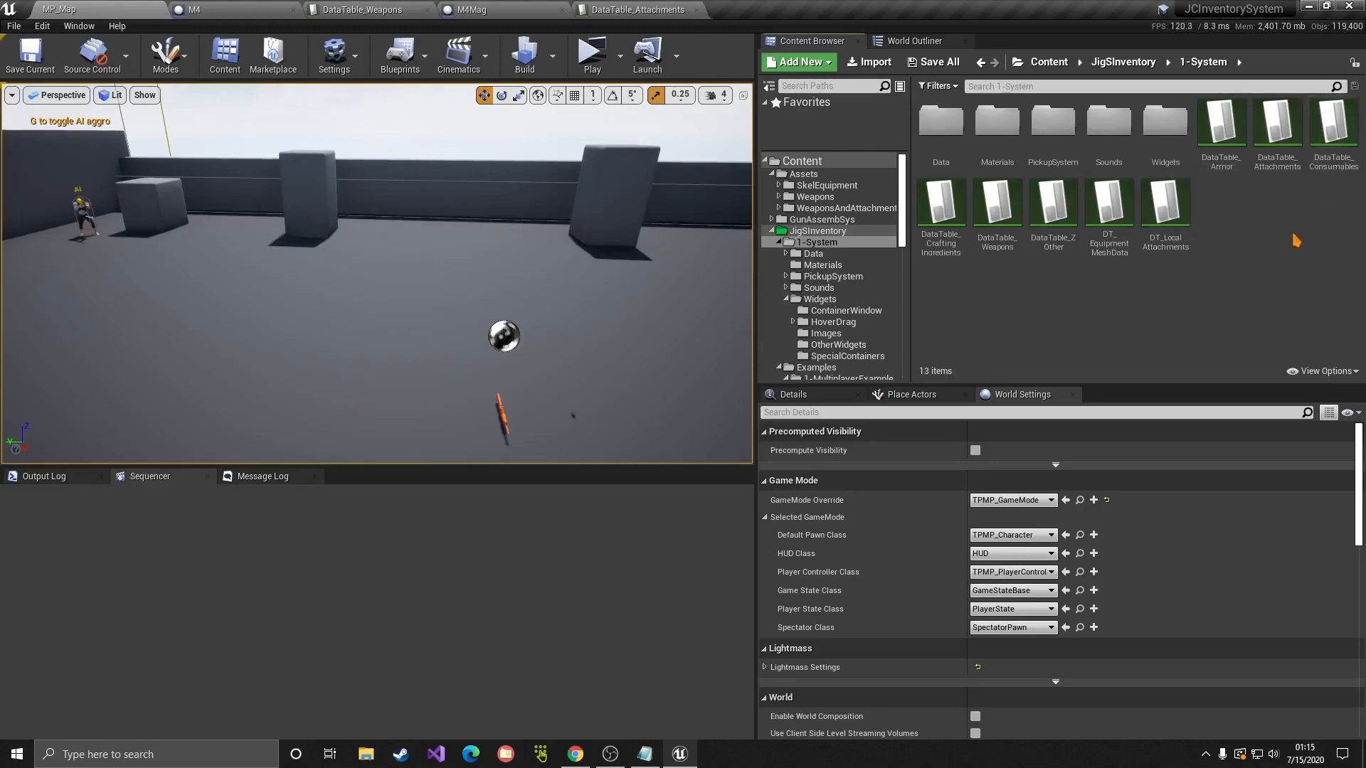
double_click(1278, 132)
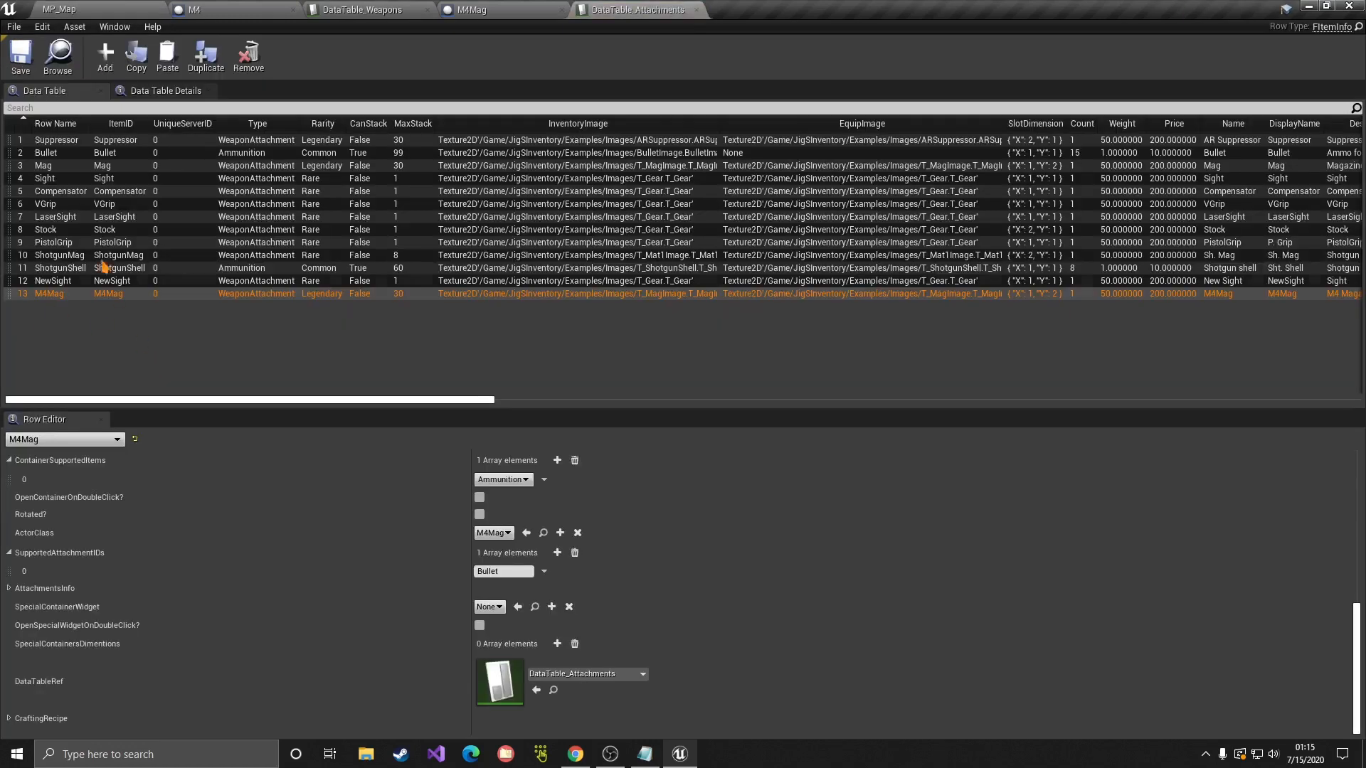
click(67, 153)
Step: Duplicate the Bullet row and rename the copy M4Ammo
right_click(52, 155)
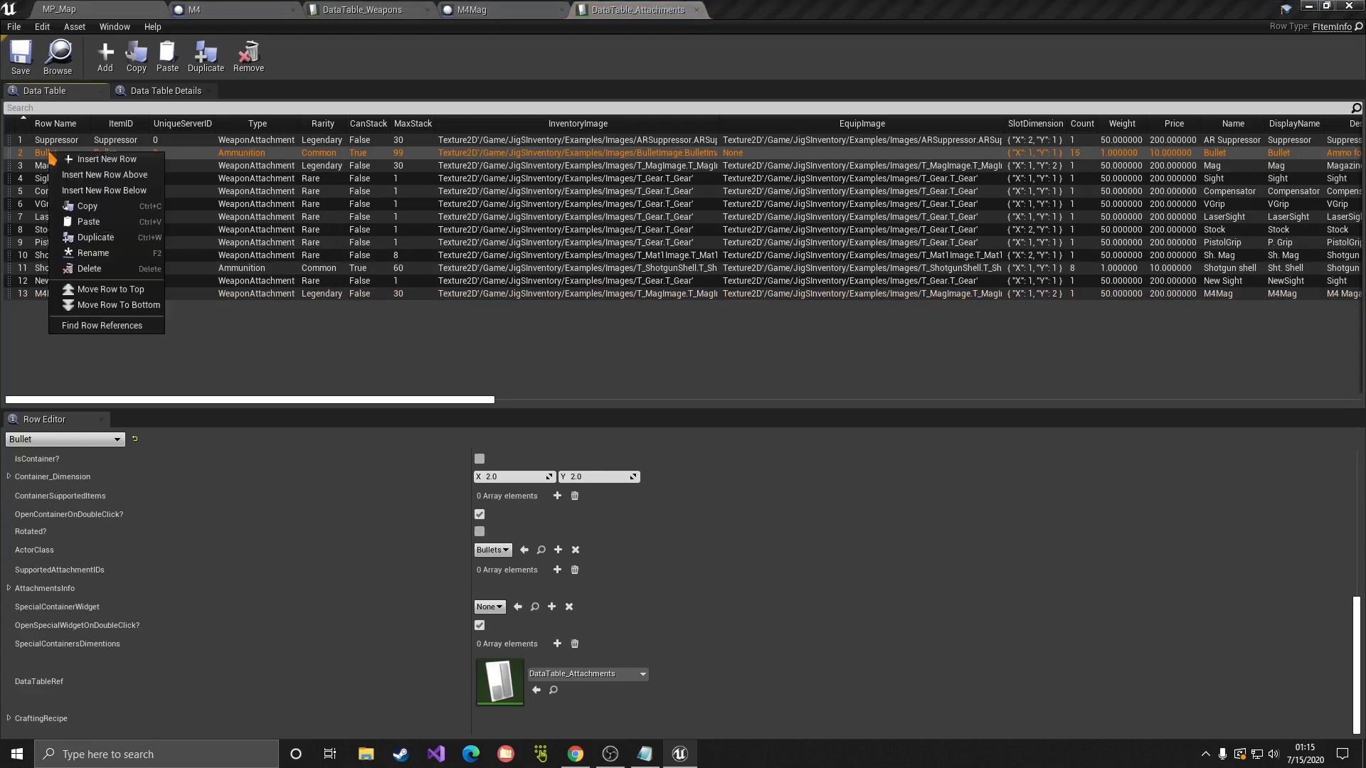
click(68, 234)
double_click(54, 306)
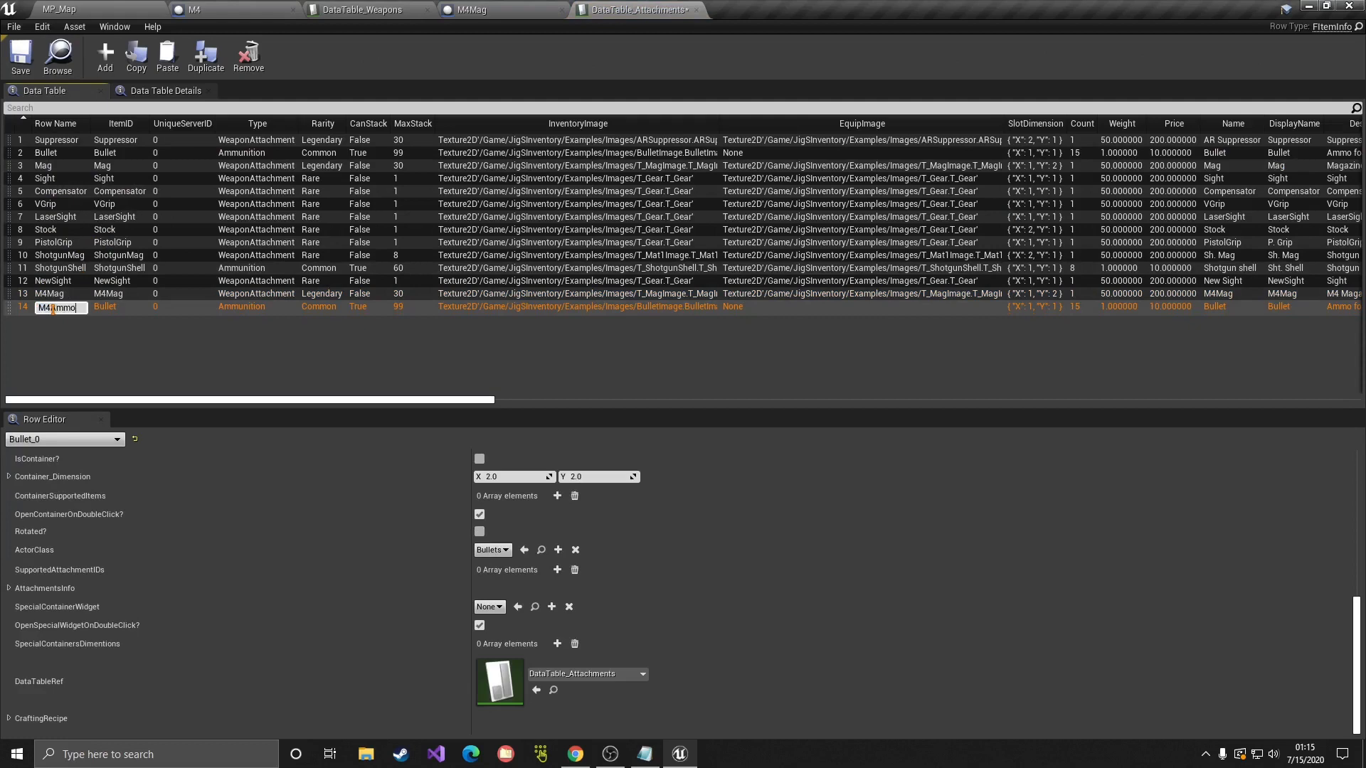
text(M4Ammo)
key(Return)
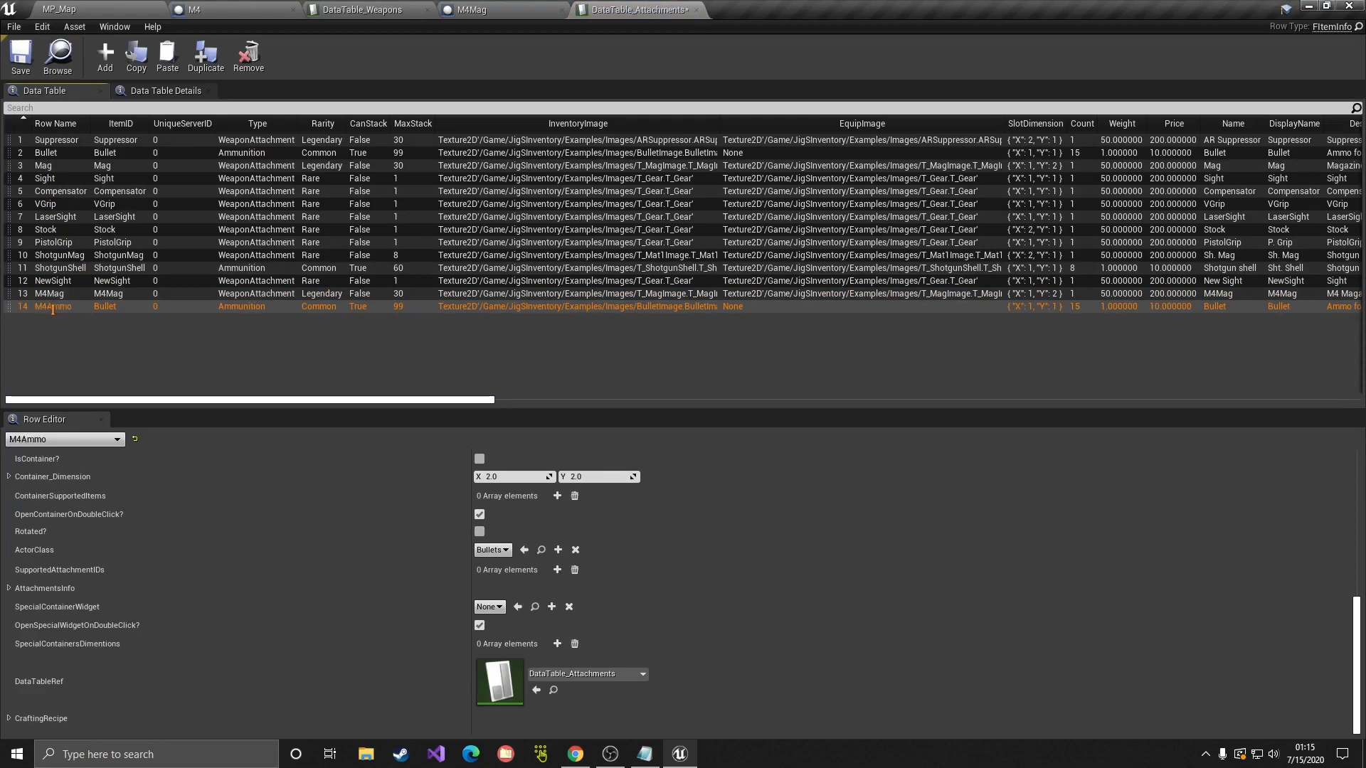
Step: Set the row's ItemID to M4Ammo and keep Ammunition as its item type
double_click(53, 307)
key(ctrl+c)
click(57, 332)
click(62, 311)
scroll(523, 548, up, 15)
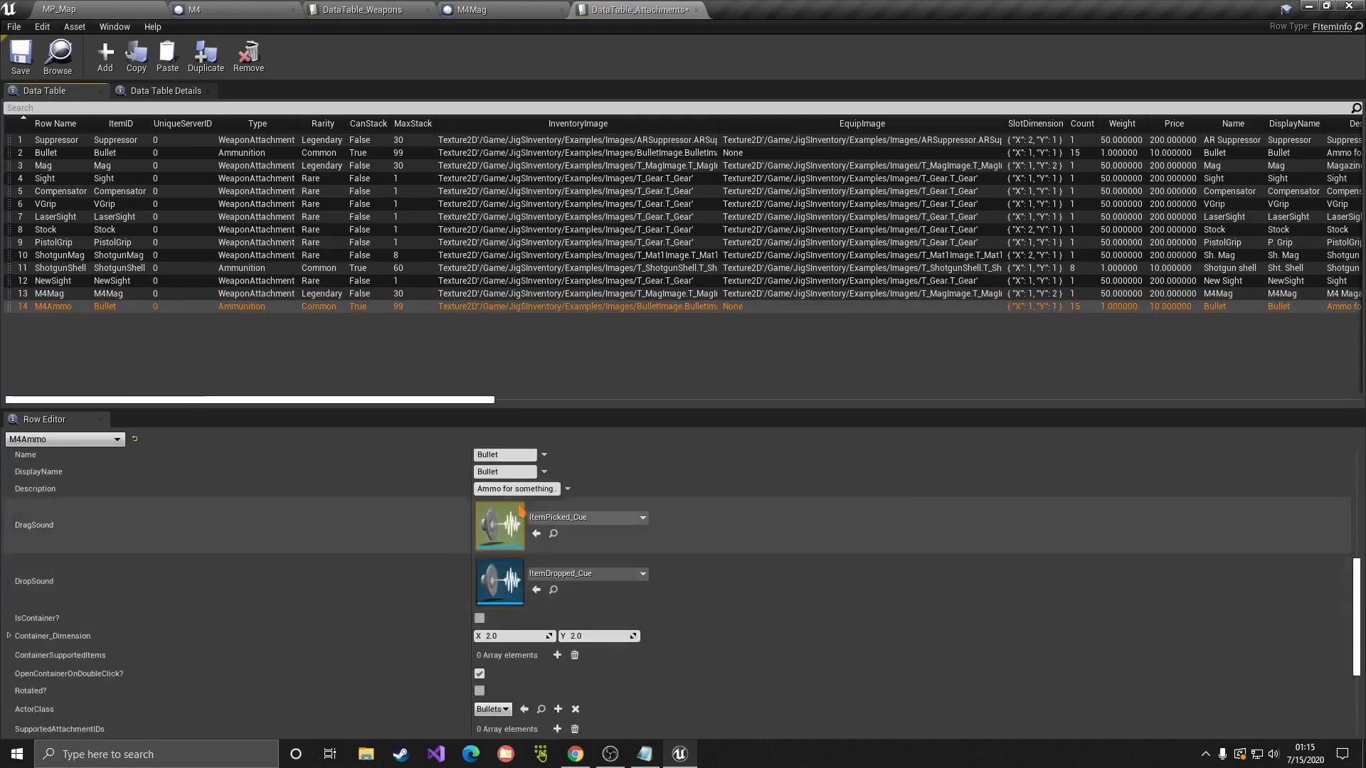
drag(523, 478, 372, 488)
key(ctrl+v)
key(Return)
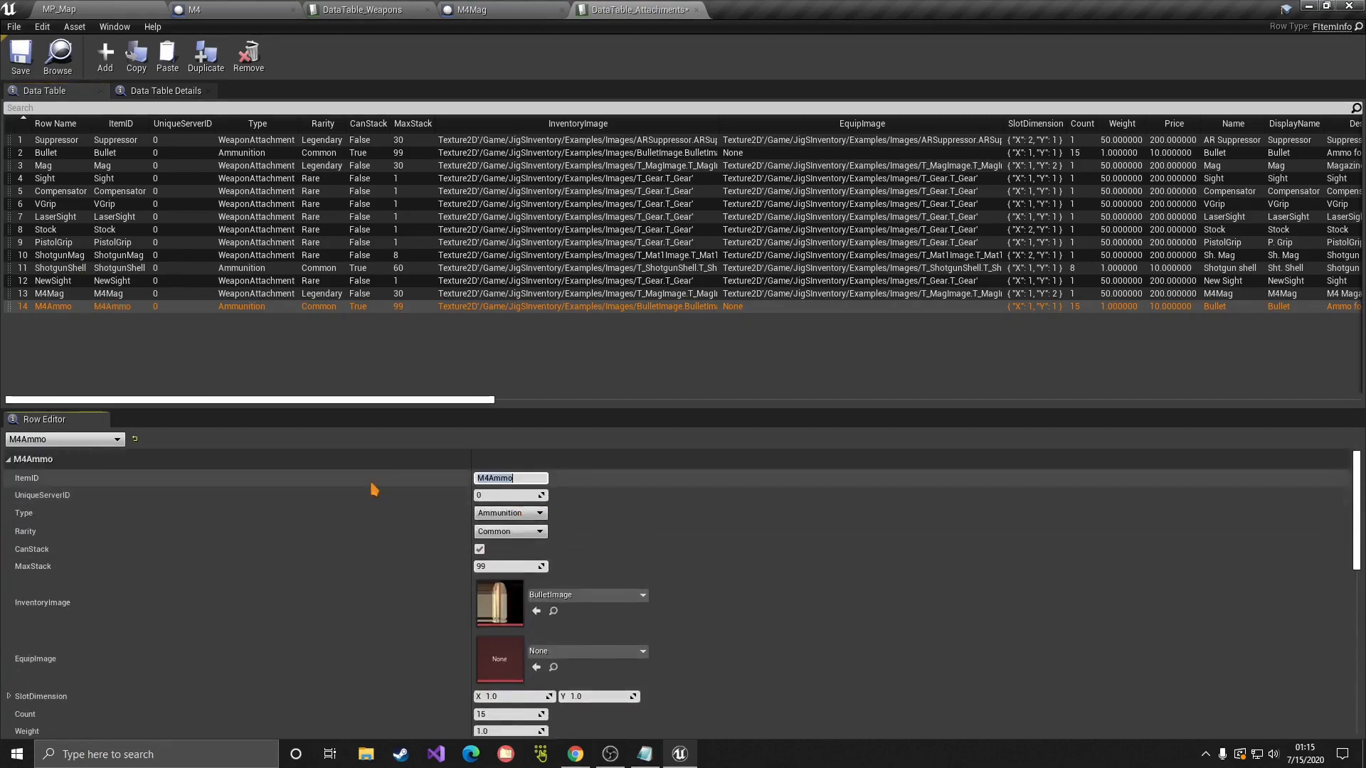
drag(530, 481, 459, 473)
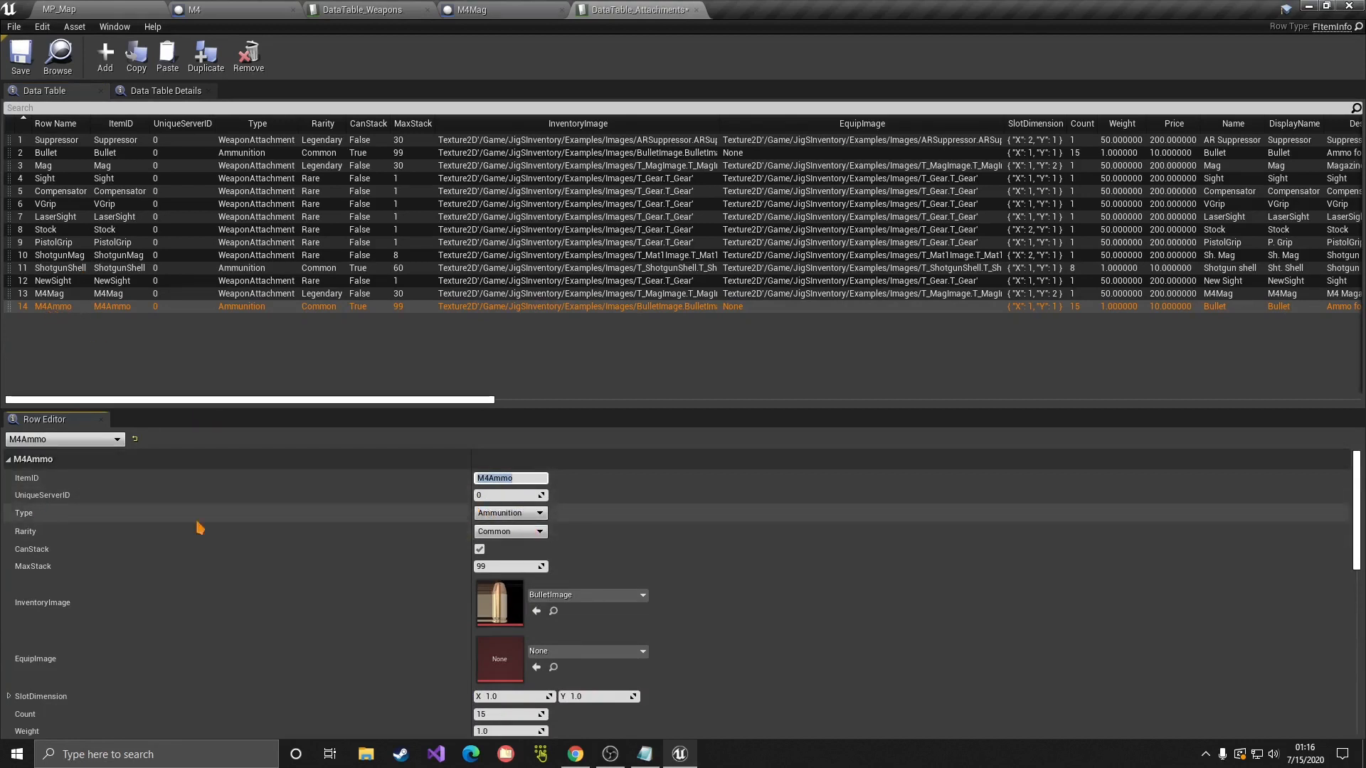
click(498, 515)
click(494, 518)
Step: Enter 556 as the row's Name and DisplayName
scroll(202, 536, down, 1)
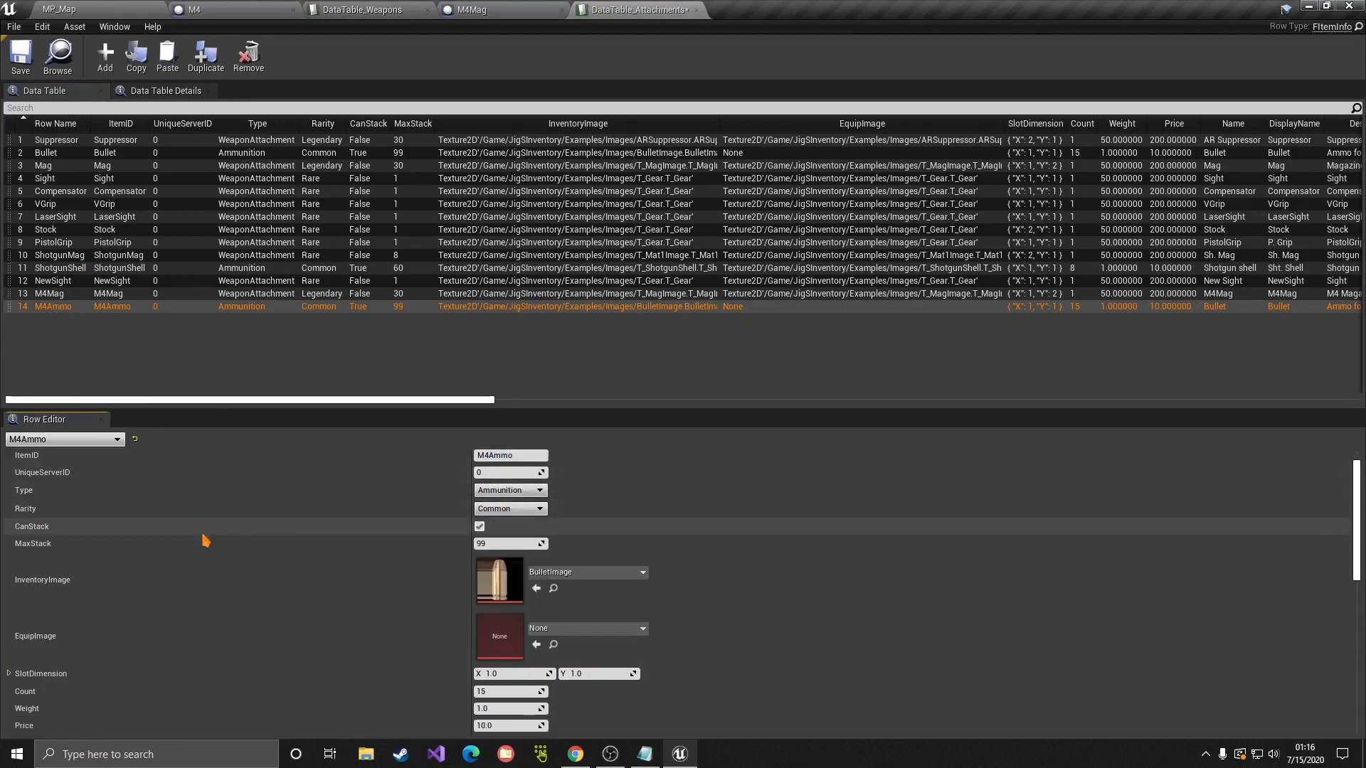
scroll(356, 522, down, 1)
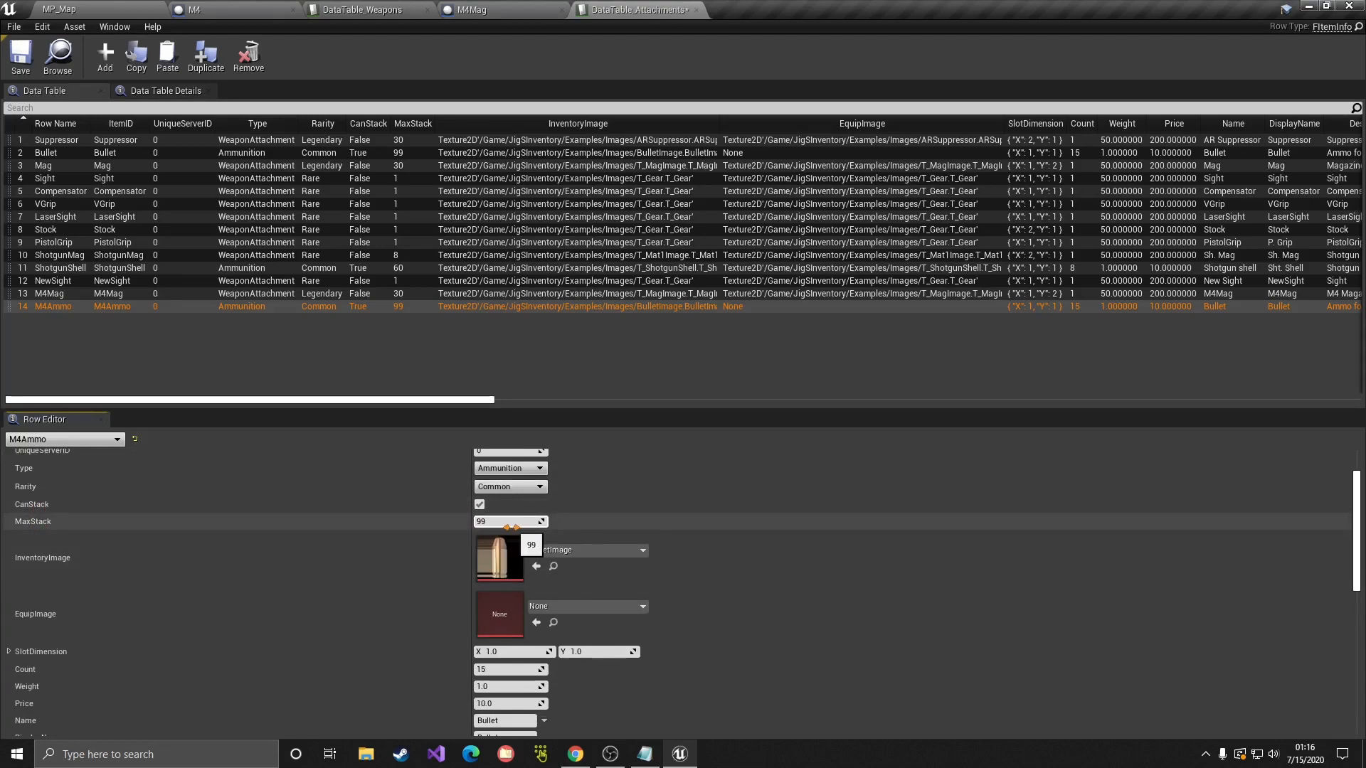
scroll(345, 532, down, 1)
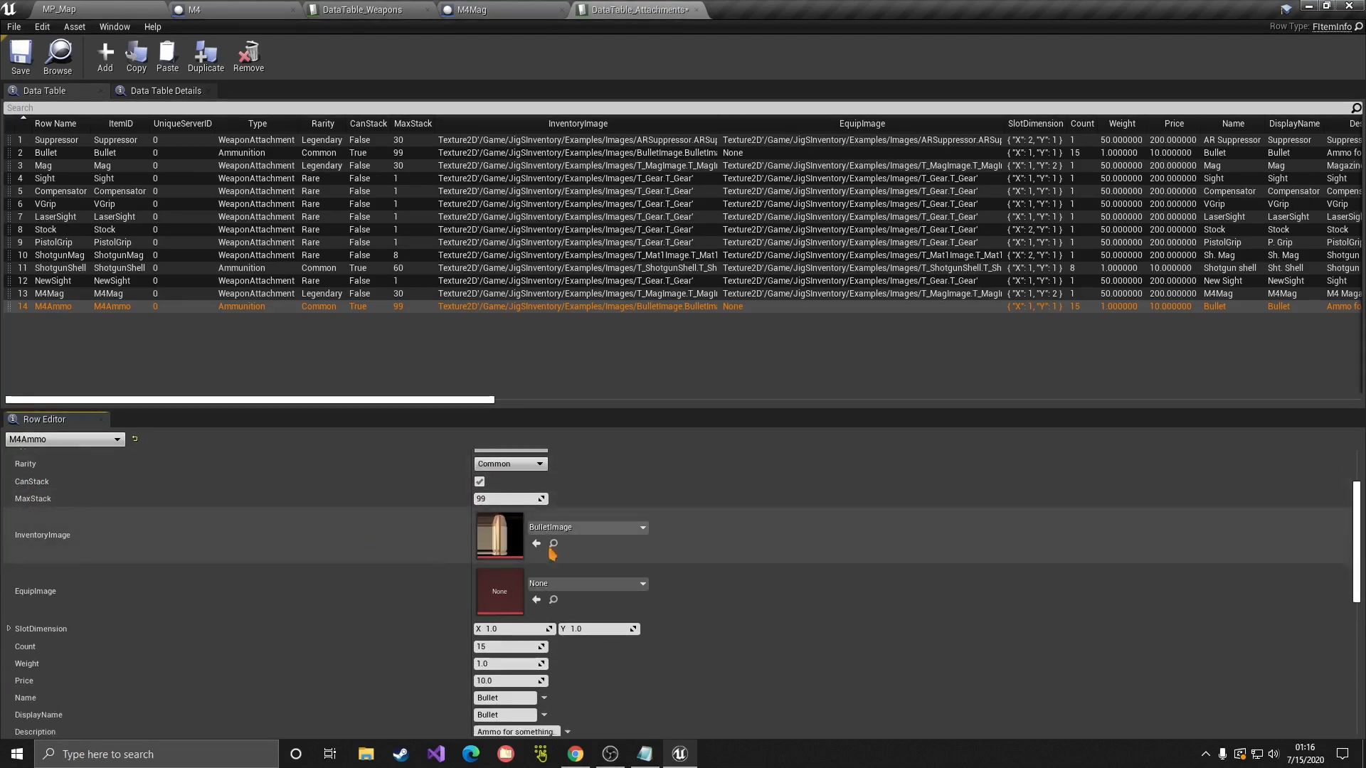
scroll(308, 569, down, 1)
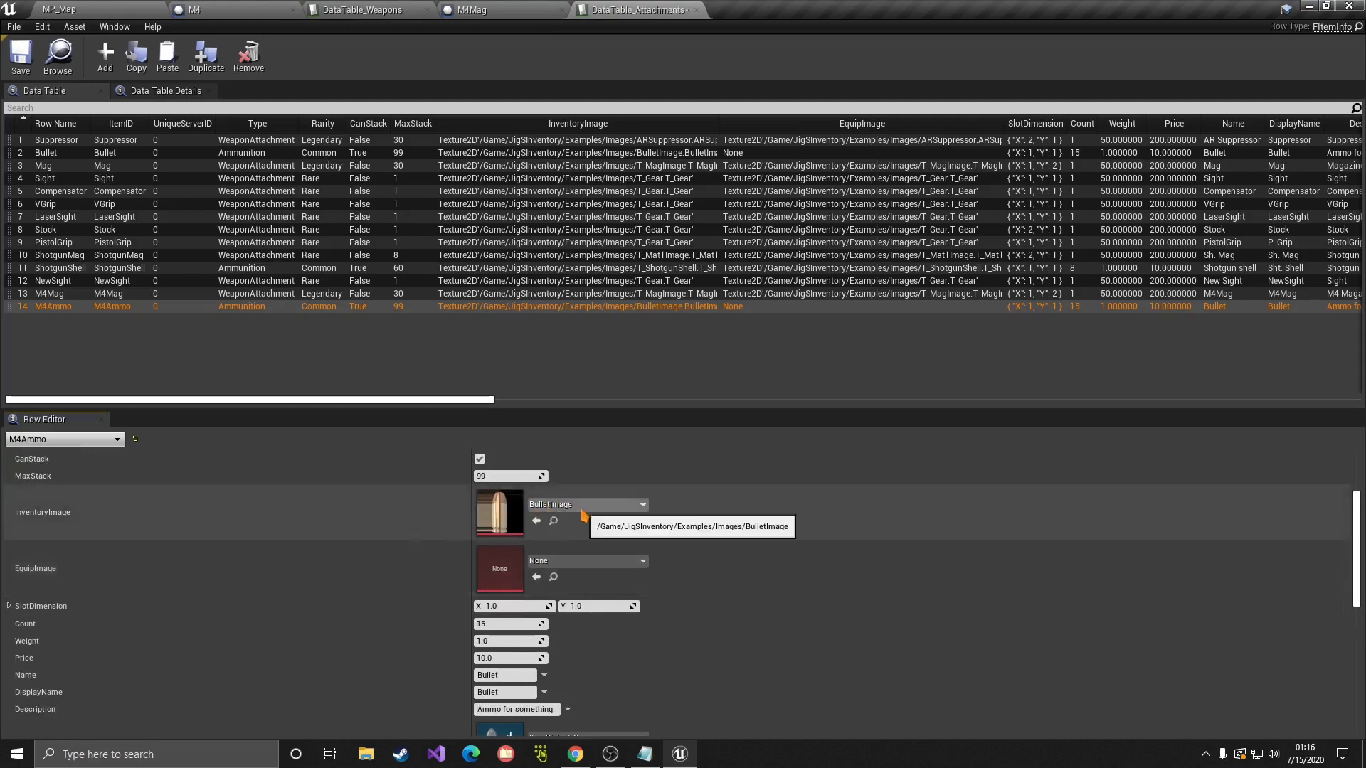
scroll(288, 544, down, 4)
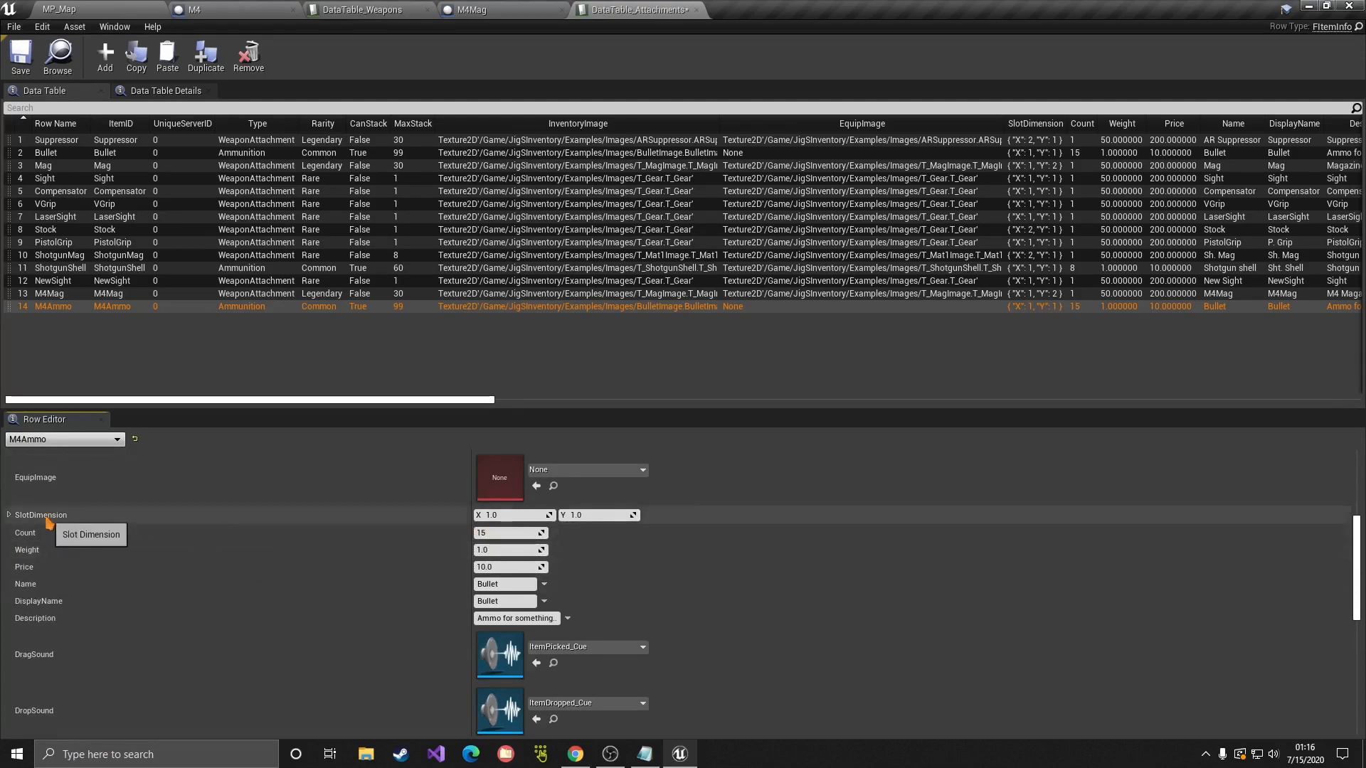
scroll(270, 523, down, 1)
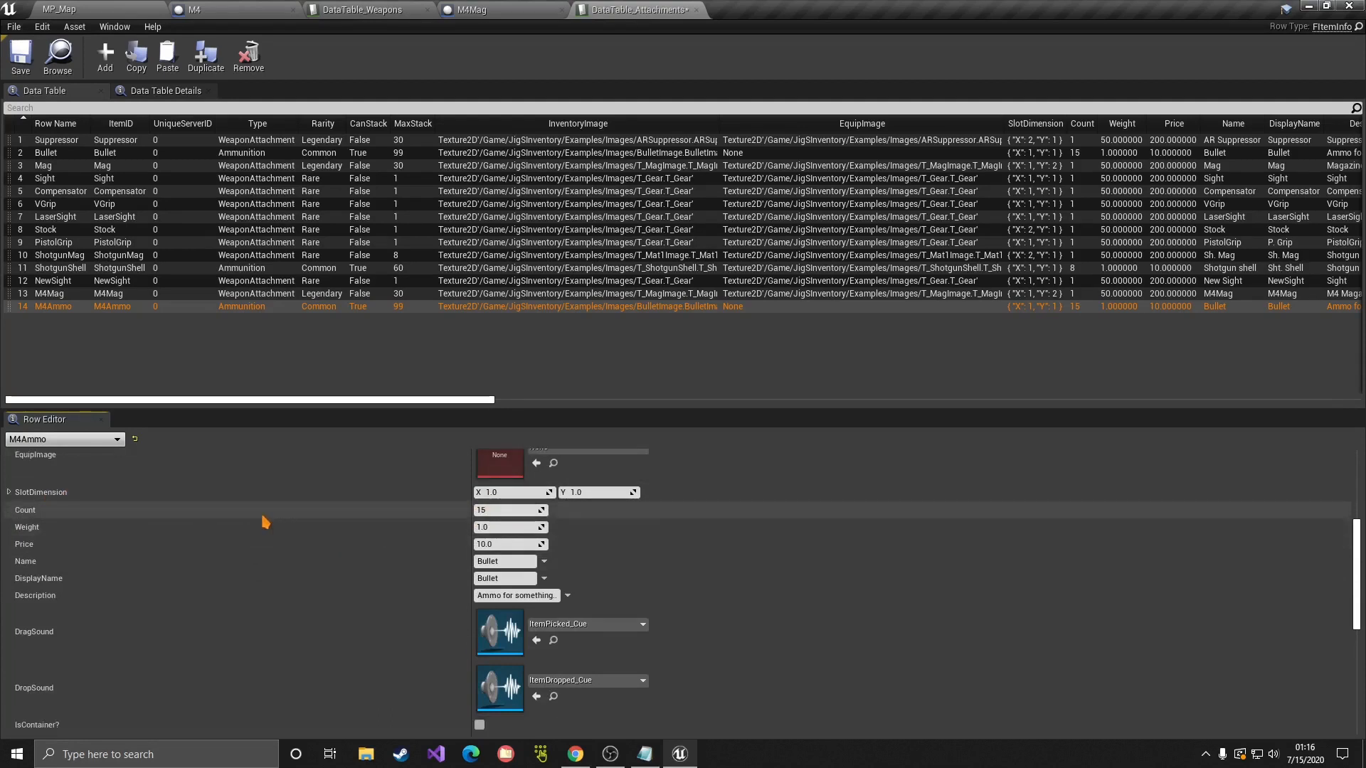
scroll(264, 523, down, 2)
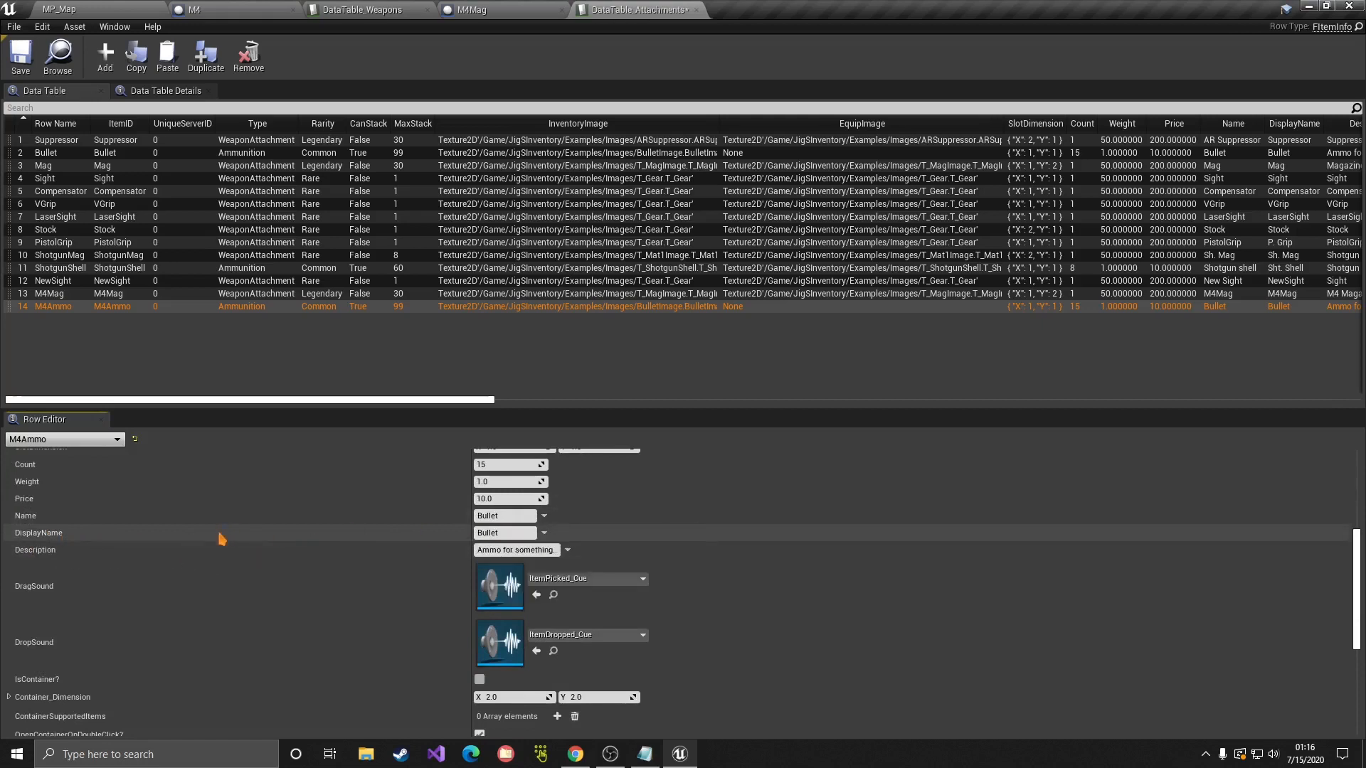
click(529, 533)
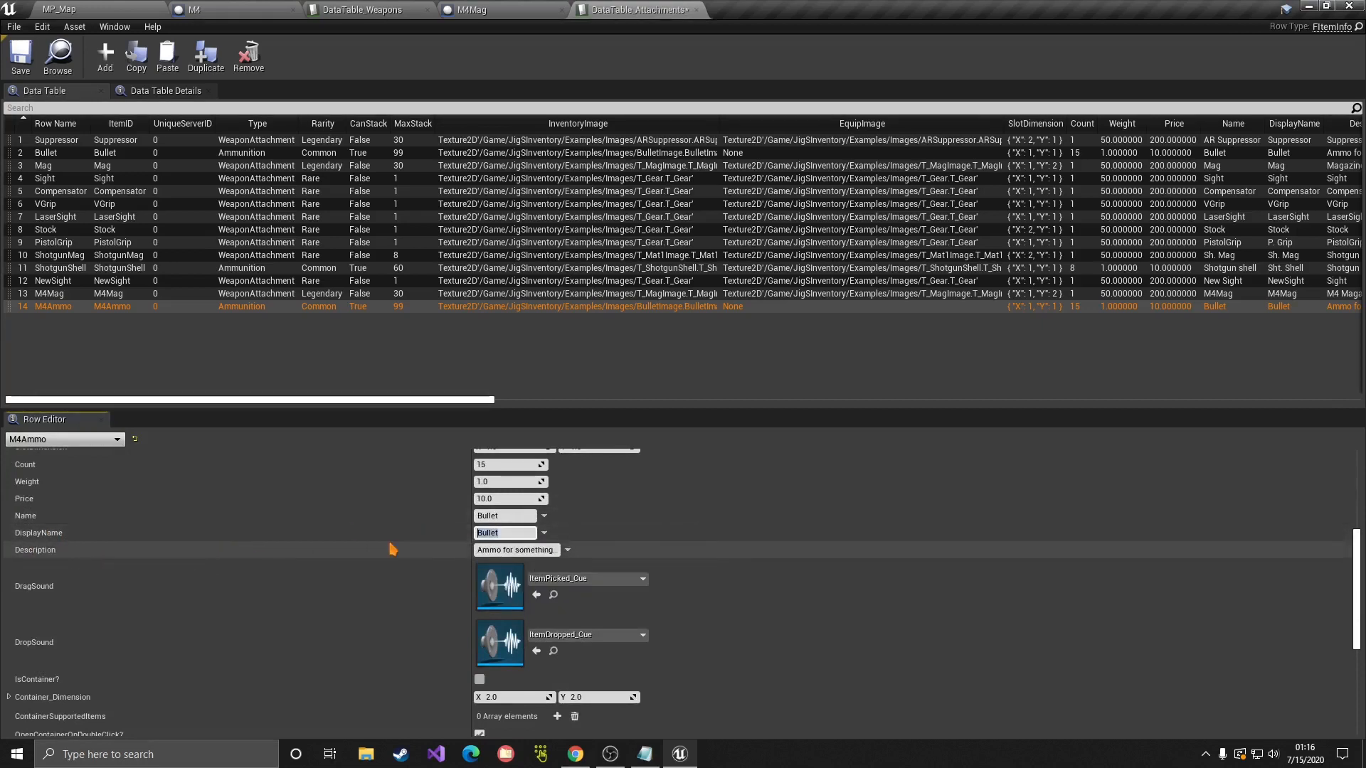
click(535, 550)
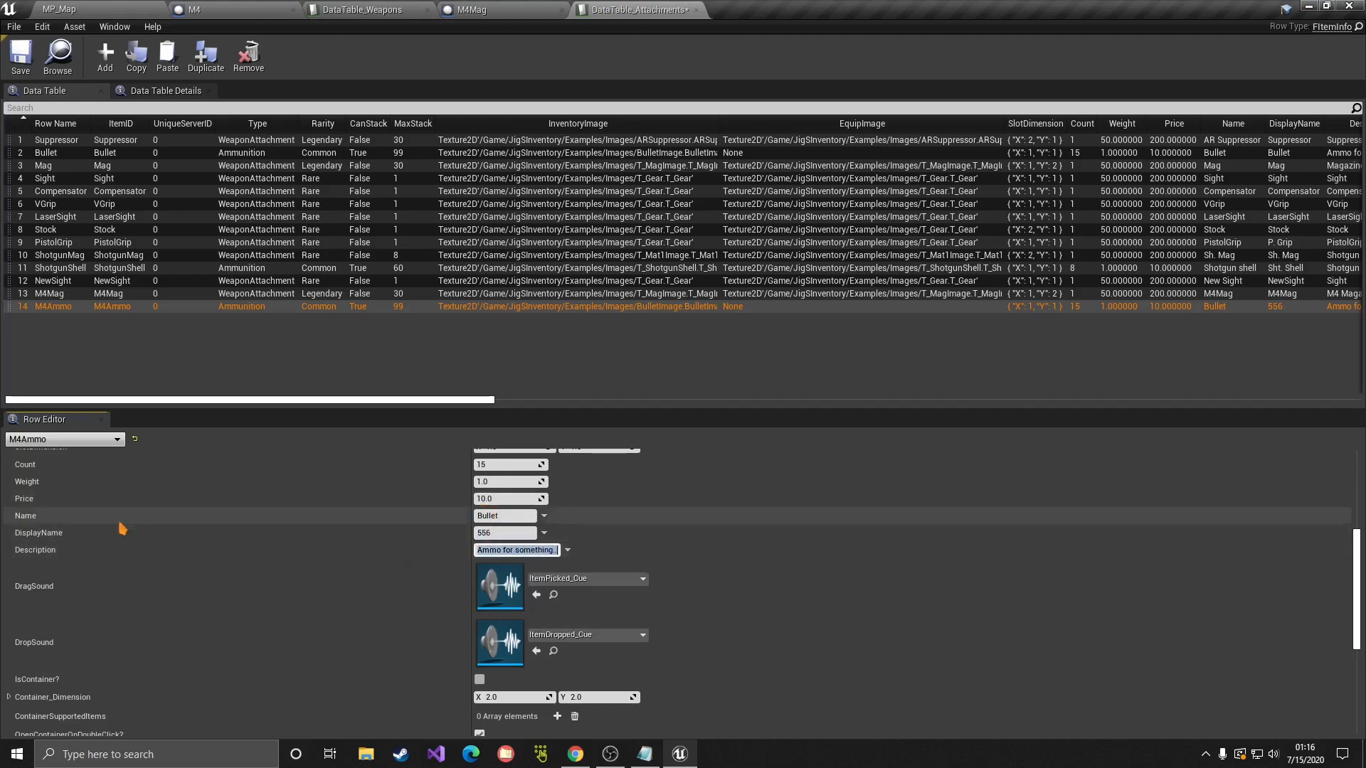
text(556)
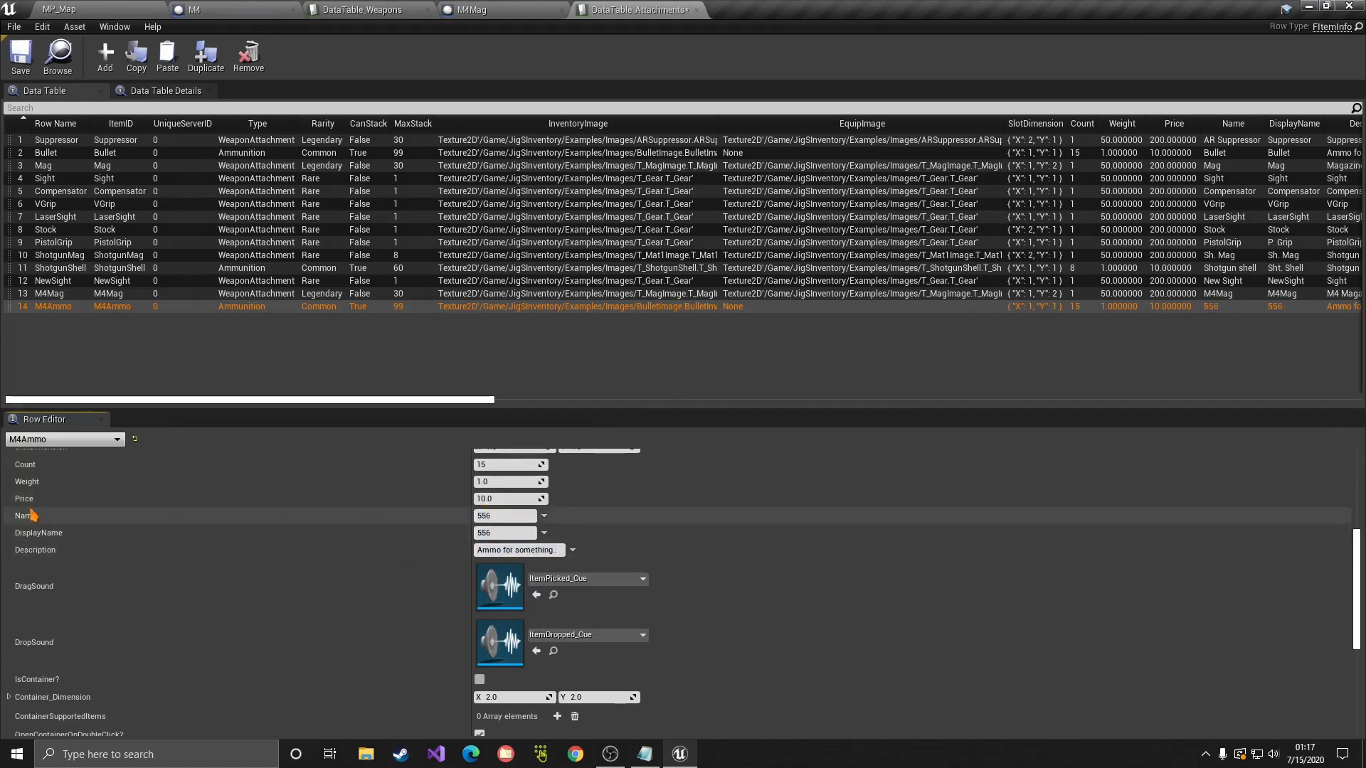
Step: Complete the Name and DisplayName so both read 556x45
click(517, 515)
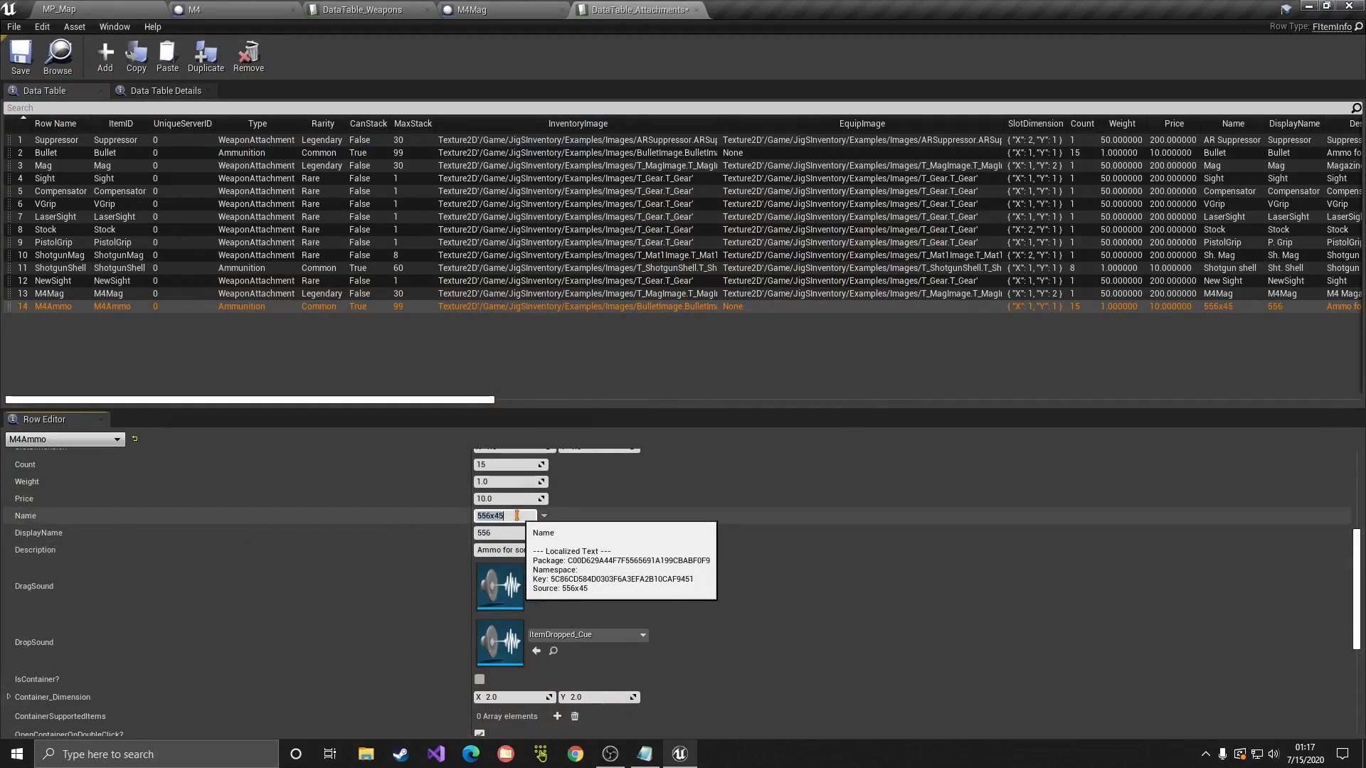
double_click(503, 532)
click(363, 541)
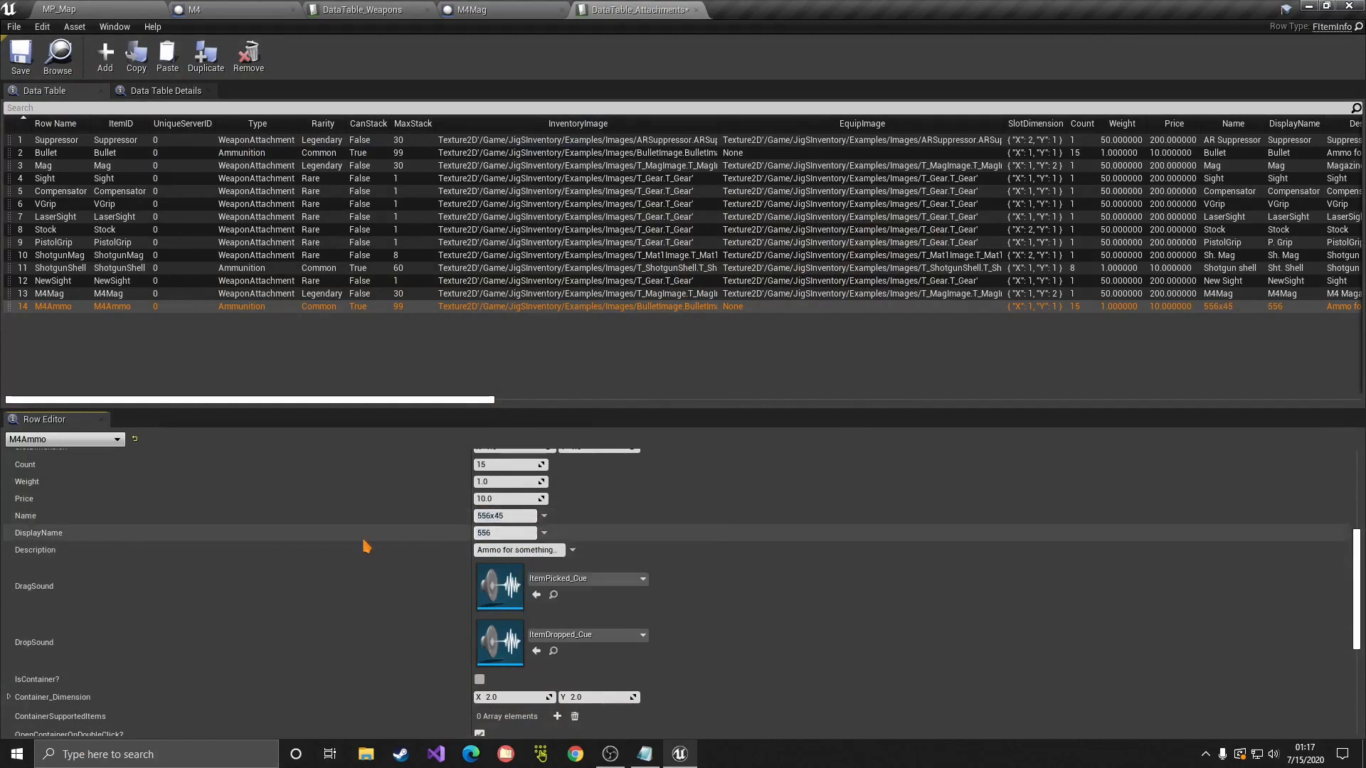
click(517, 533)
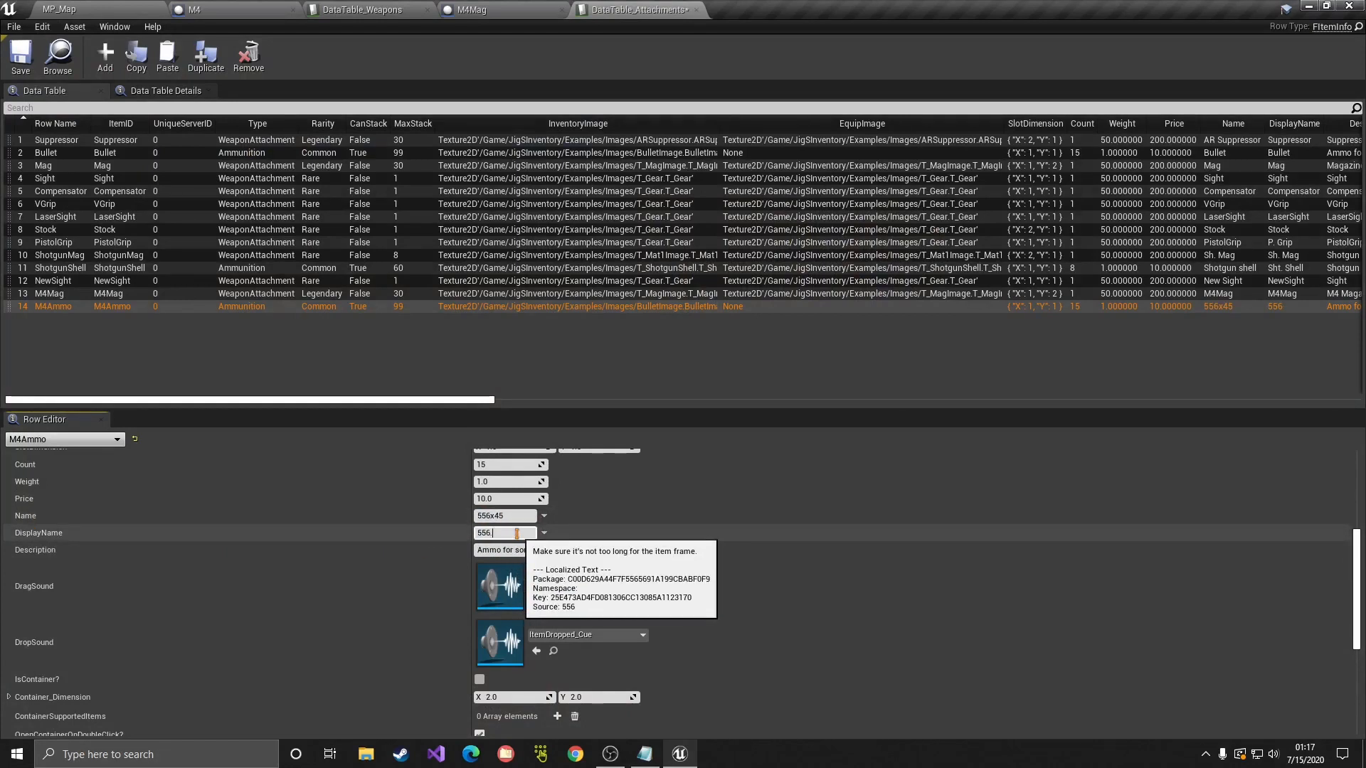
text(x)
key(Return)
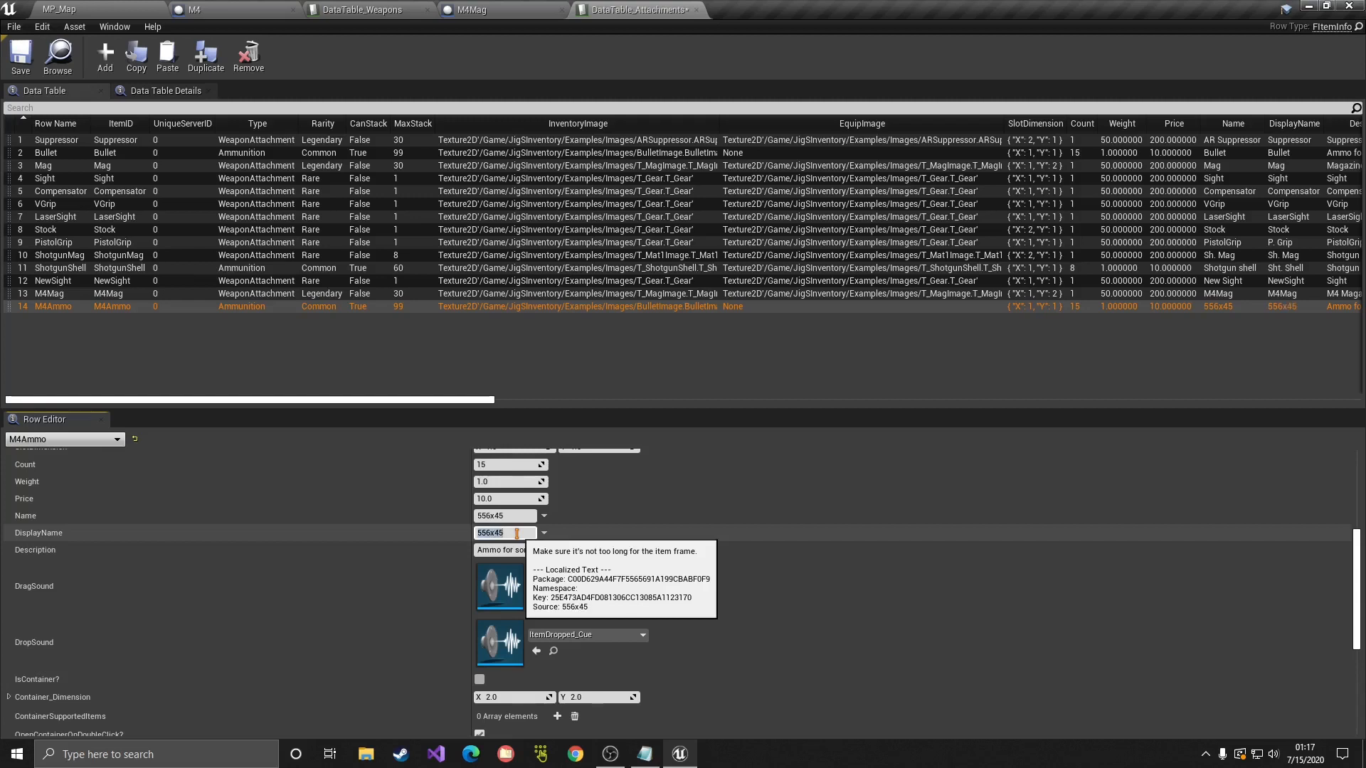
click(363, 539)
scroll(315, 568, up, 3)
scroll(318, 570, down, 6)
scroll(317, 567, down, 5)
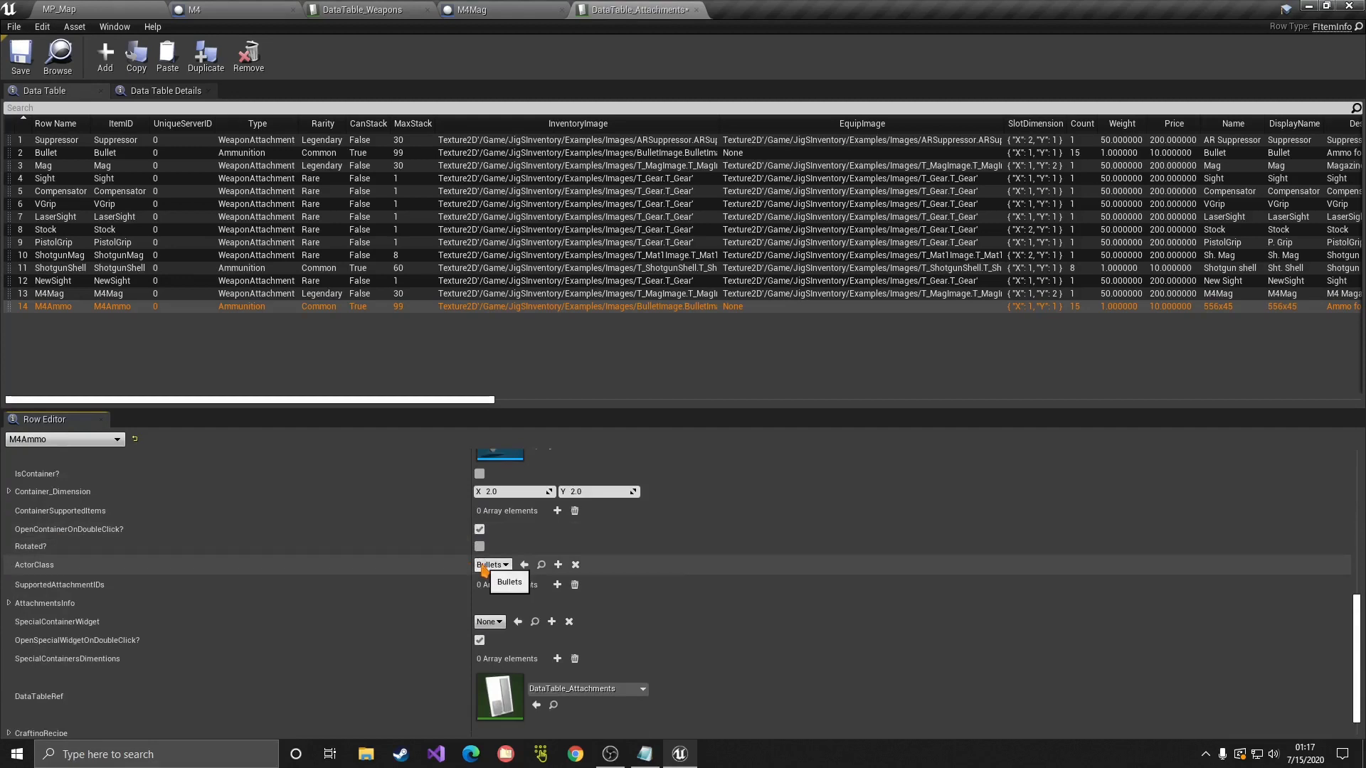
Step: Copy the Bullets pickup blueprint into the Tutorial folder as M4Ammo1
click(542, 564)
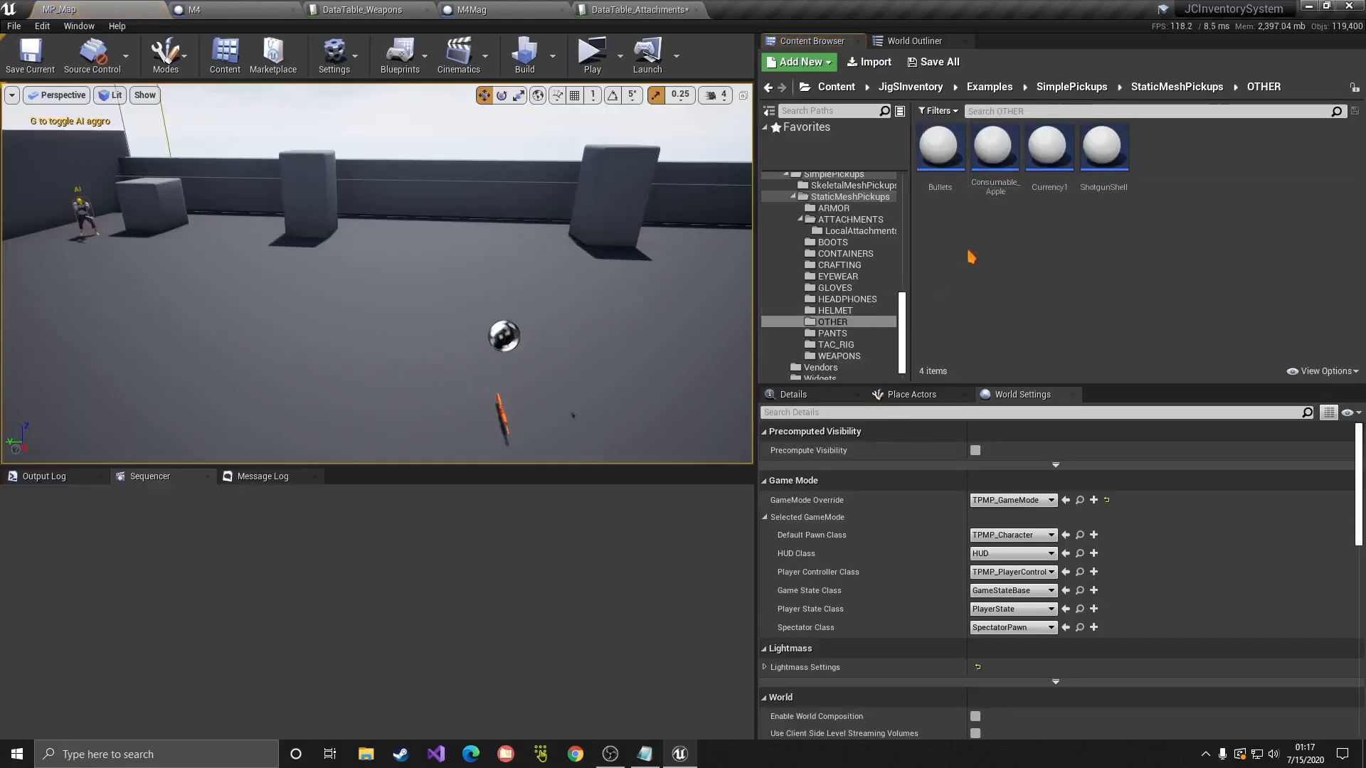
drag(940, 149, 809, 375)
click(829, 407)
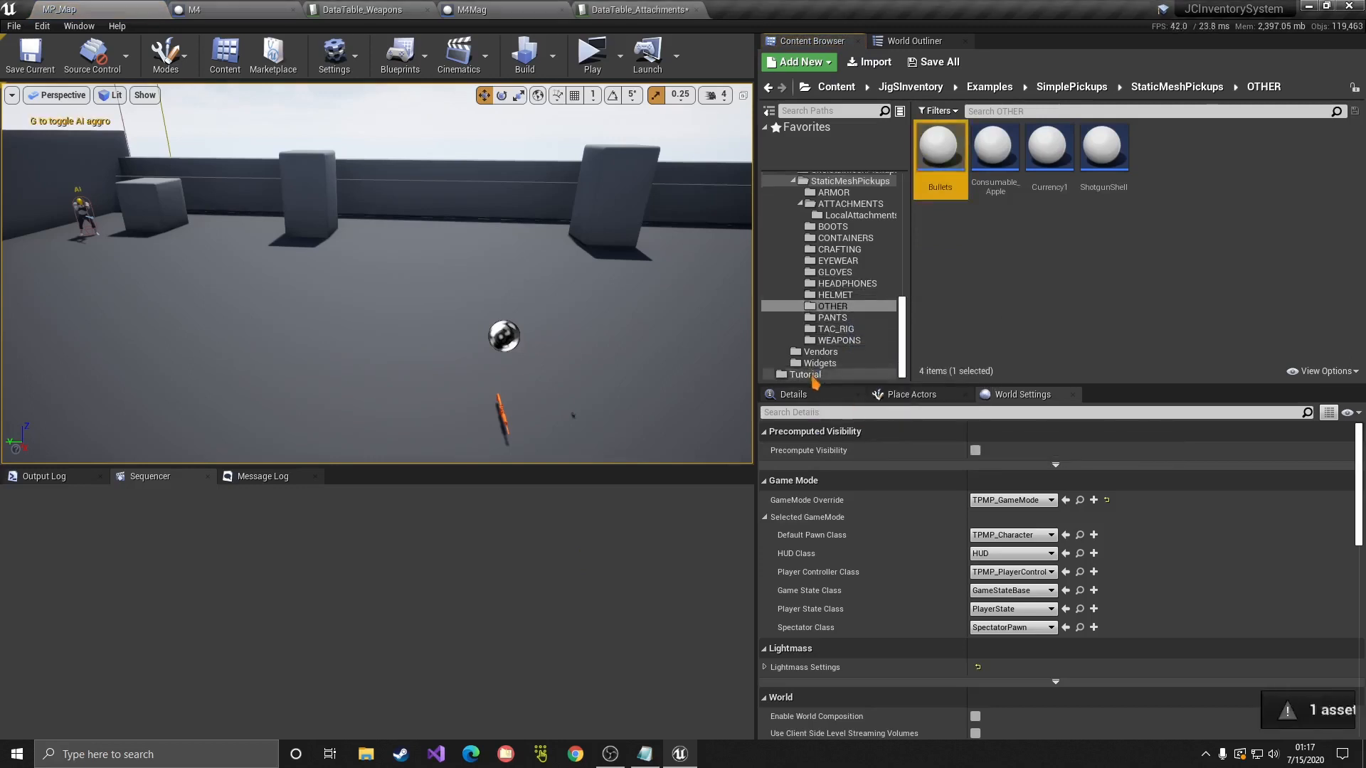
click(813, 376)
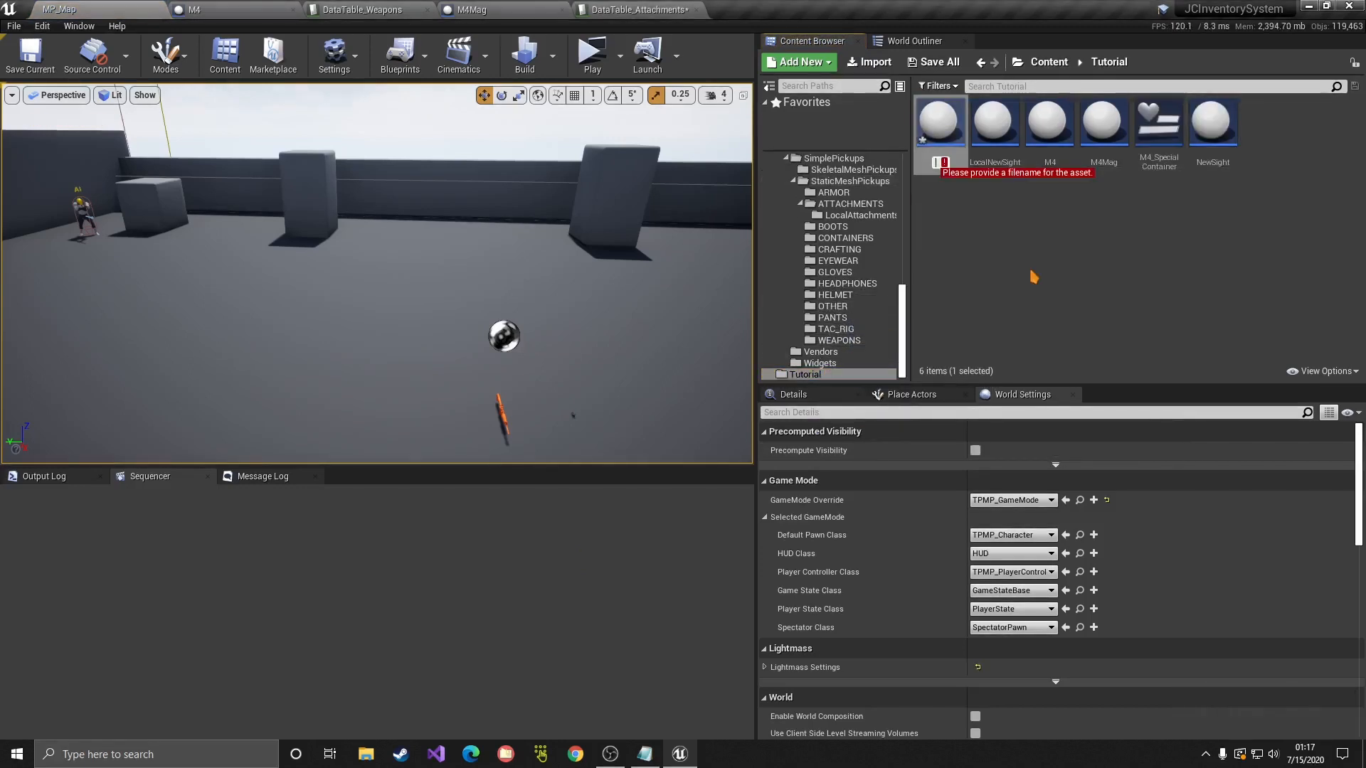
text(M4Ammo1)
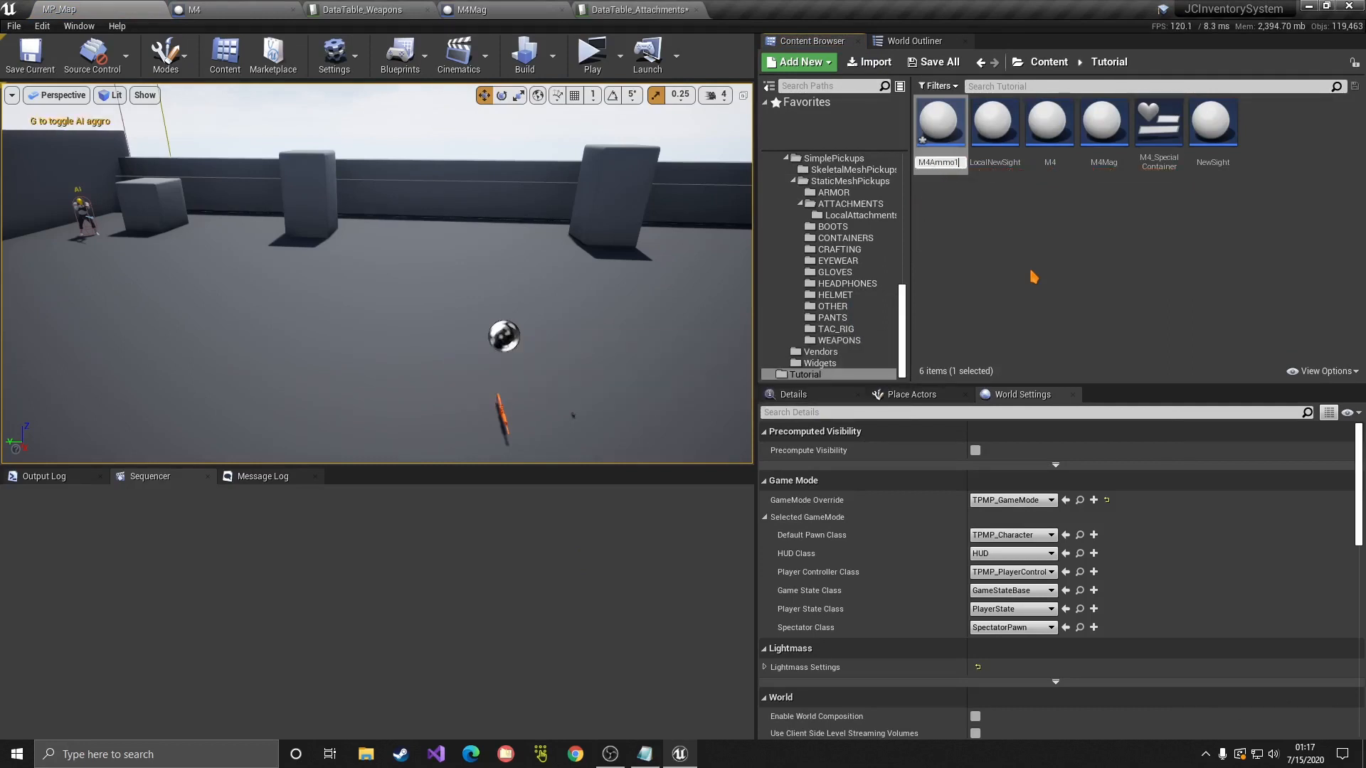
click(966, 241)
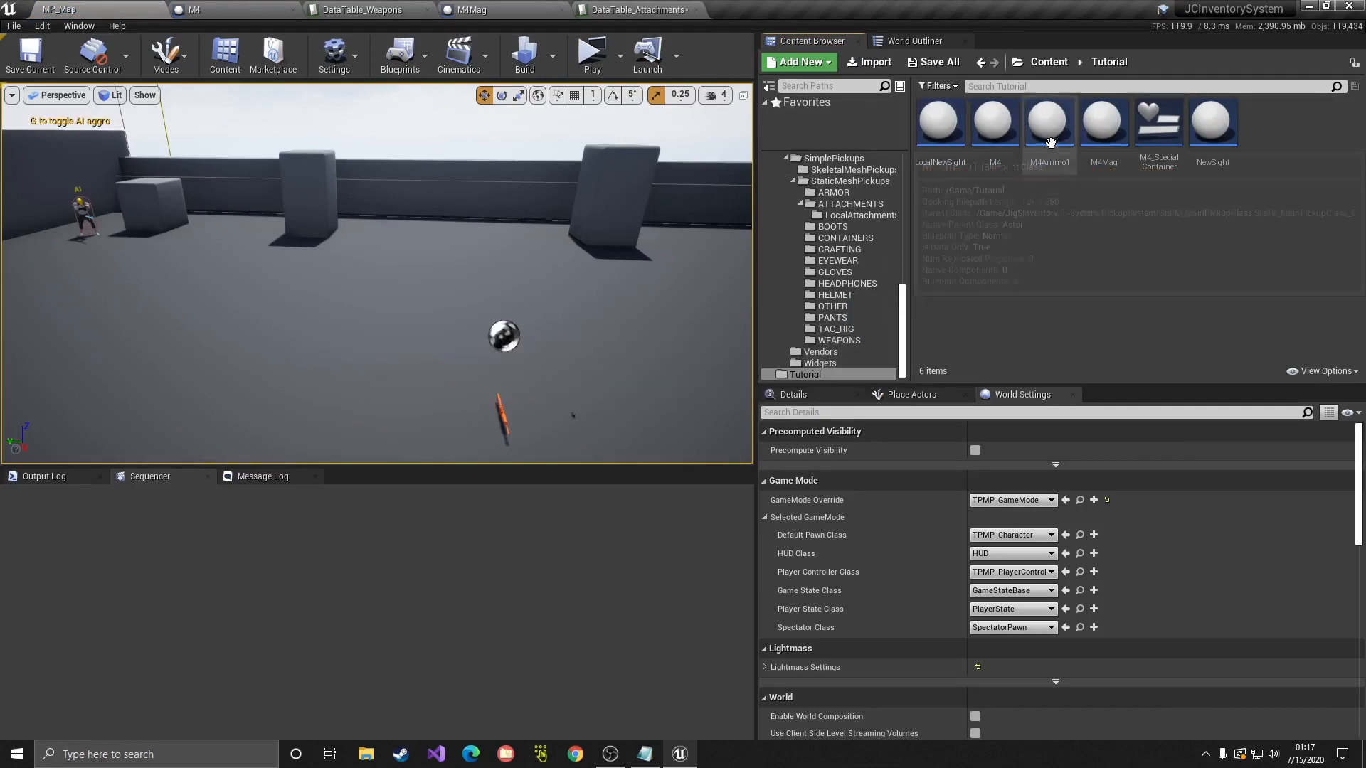
Step: Set M4Ammo1's PickupComponent Item ID to M4Ammo, compile, and reopen DataTable_Attachments
double_click(1048, 142)
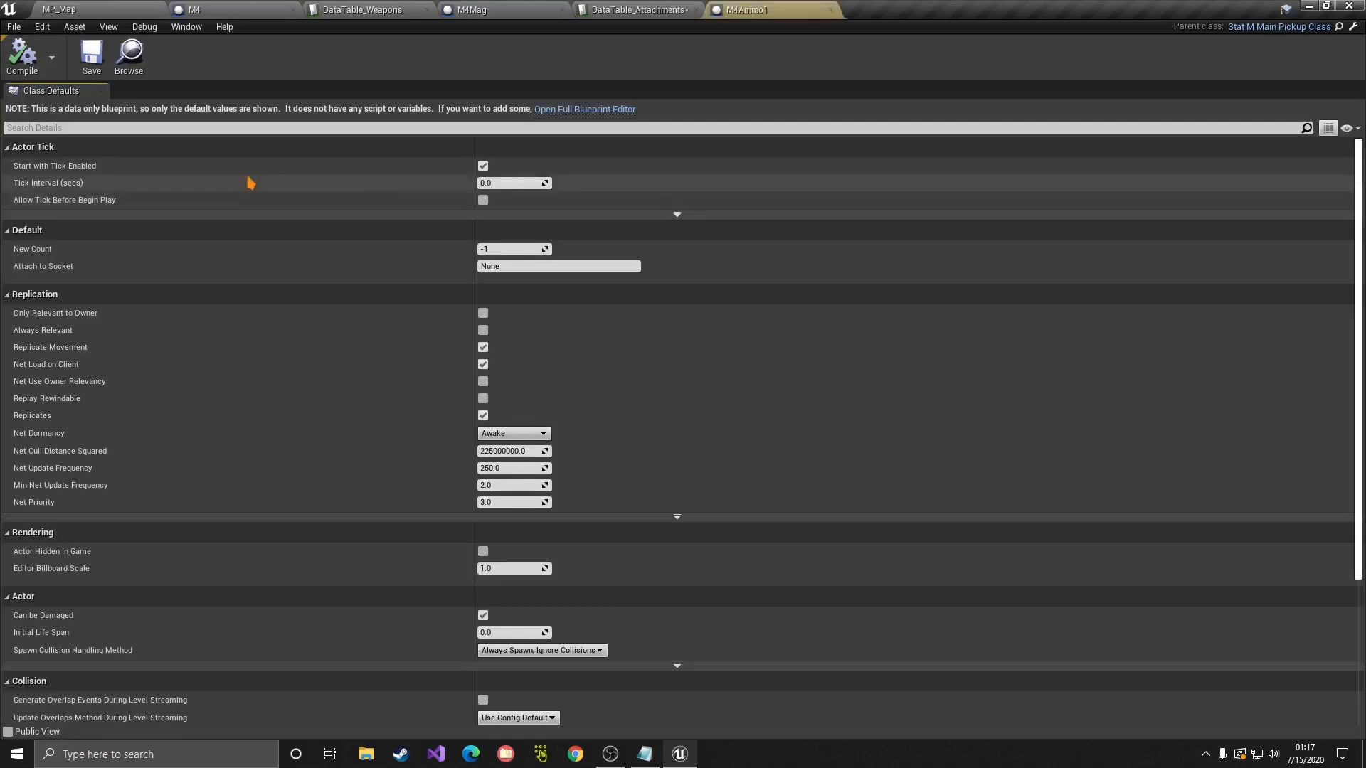
click(557, 109)
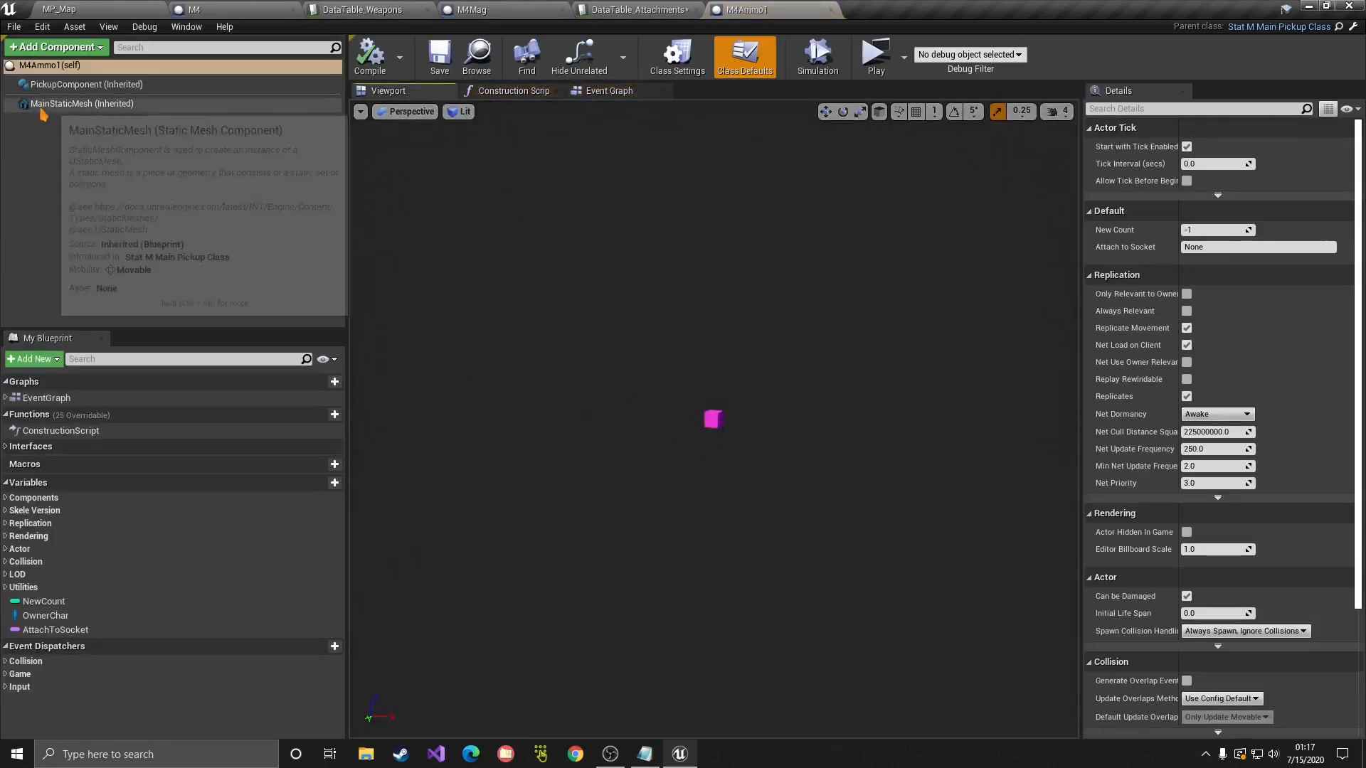
click(143, 103)
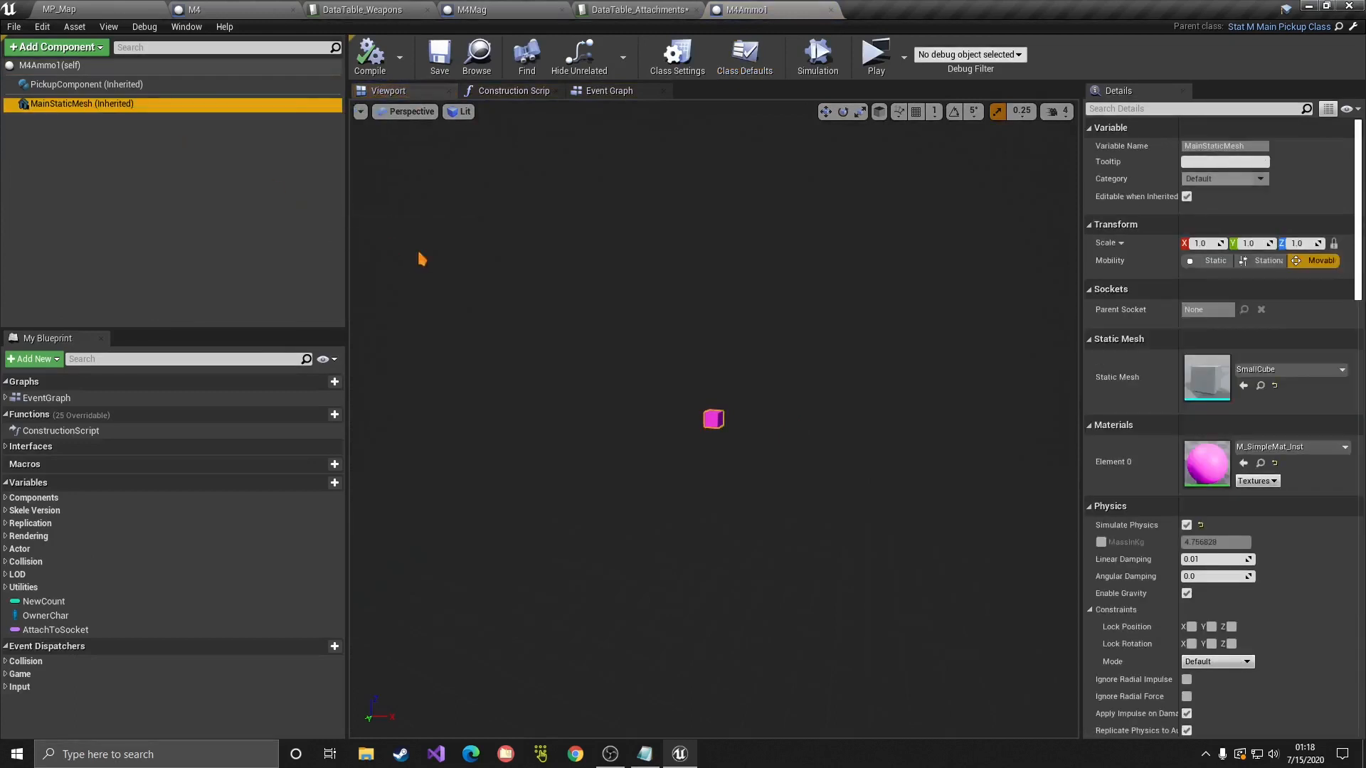
click(89, 84)
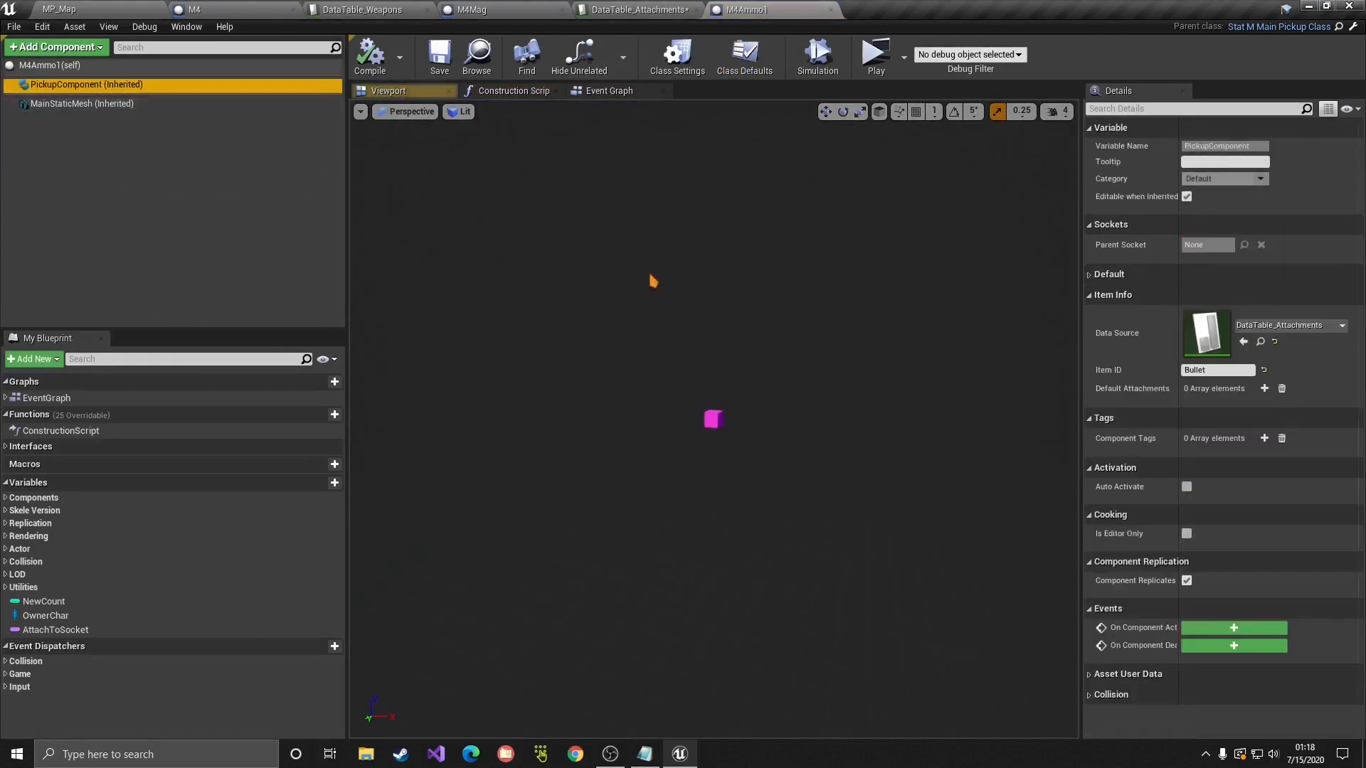
click(1222, 370)
text(M4Am)
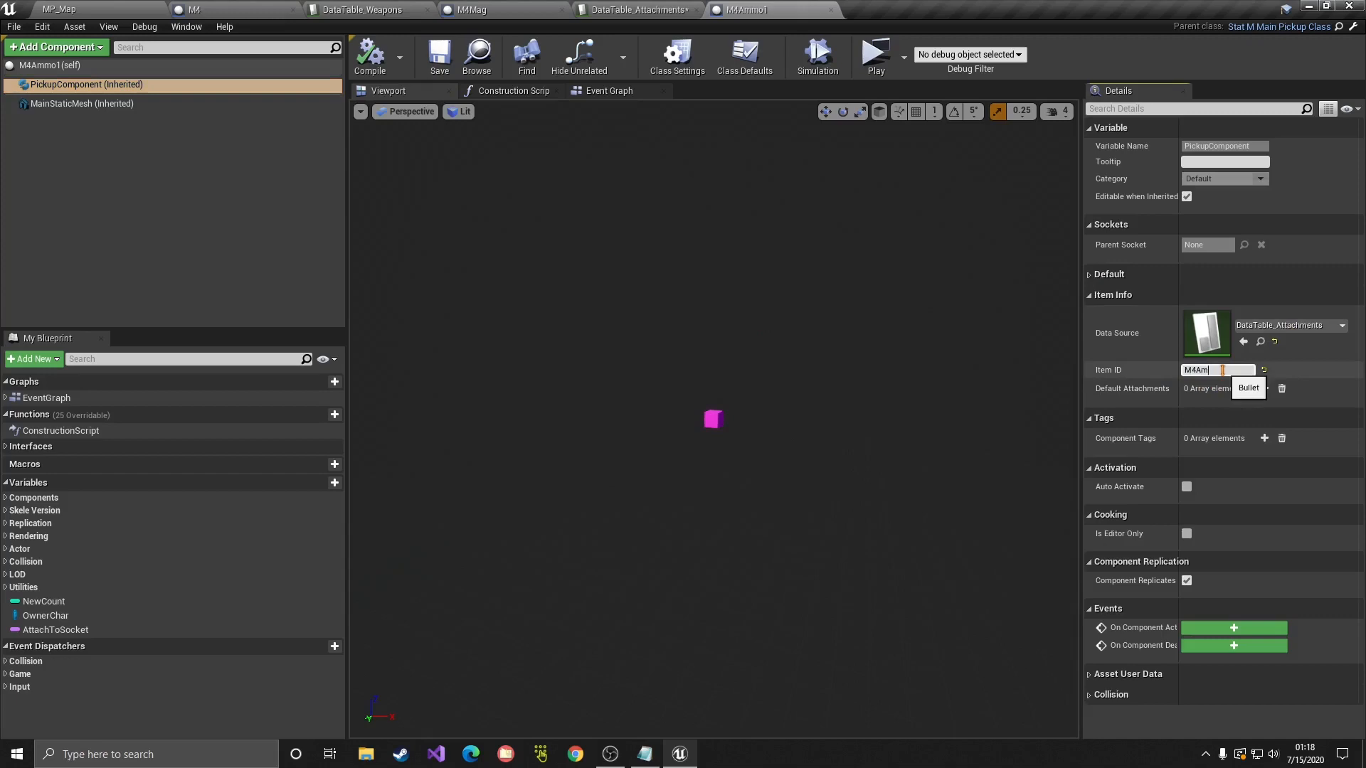
text(mo)
key(Return)
click(382, 71)
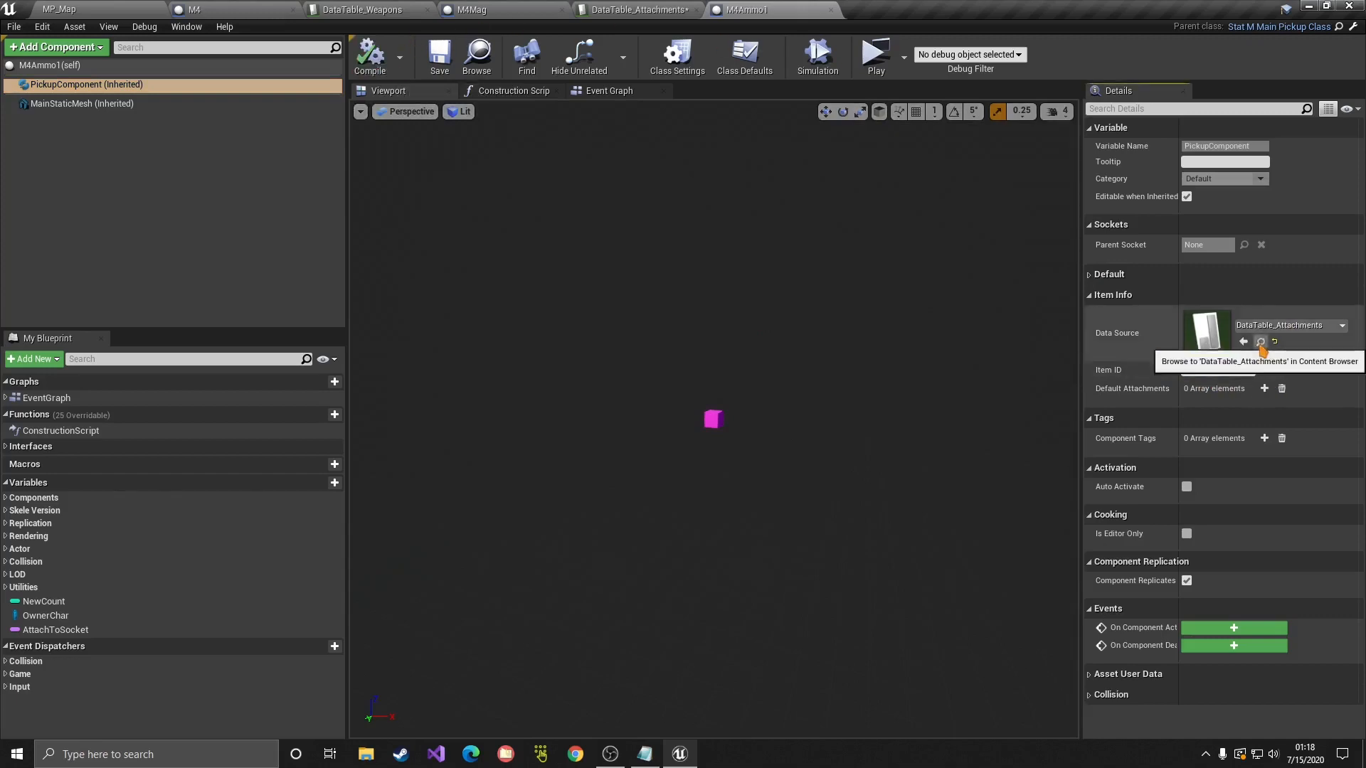
click(1260, 342)
double_click(1285, 143)
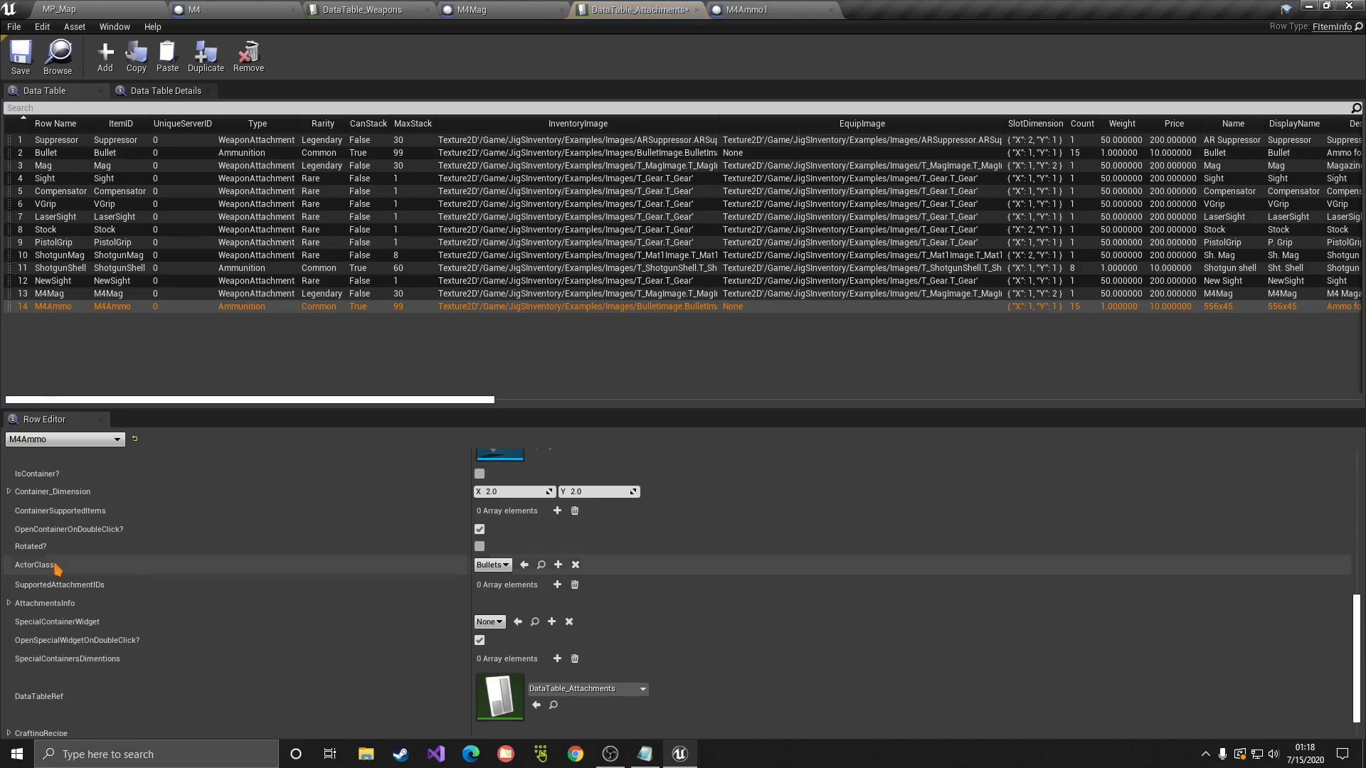
Step: Set the M4Ammo row's ActorClass to M4Ammo1 and save the table
click(505, 565)
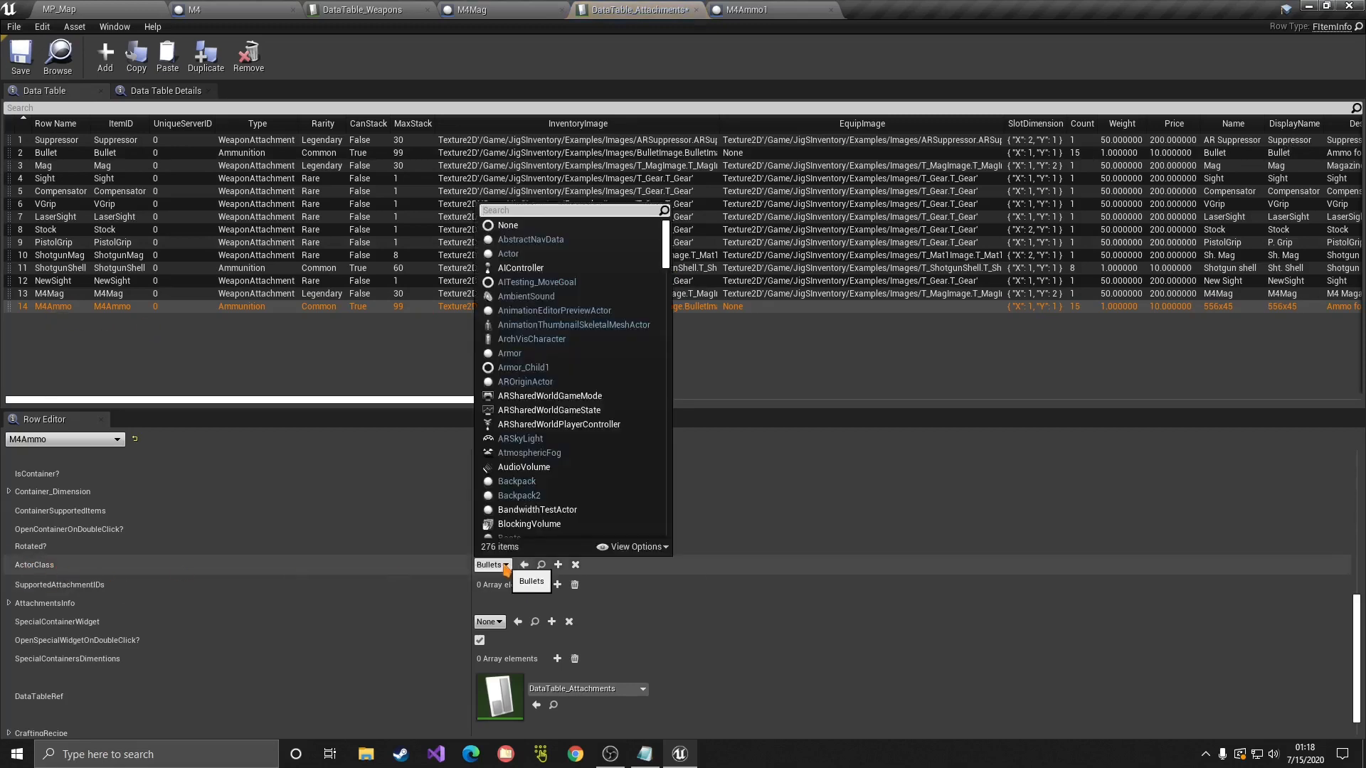
text(m4)
click(525, 625)
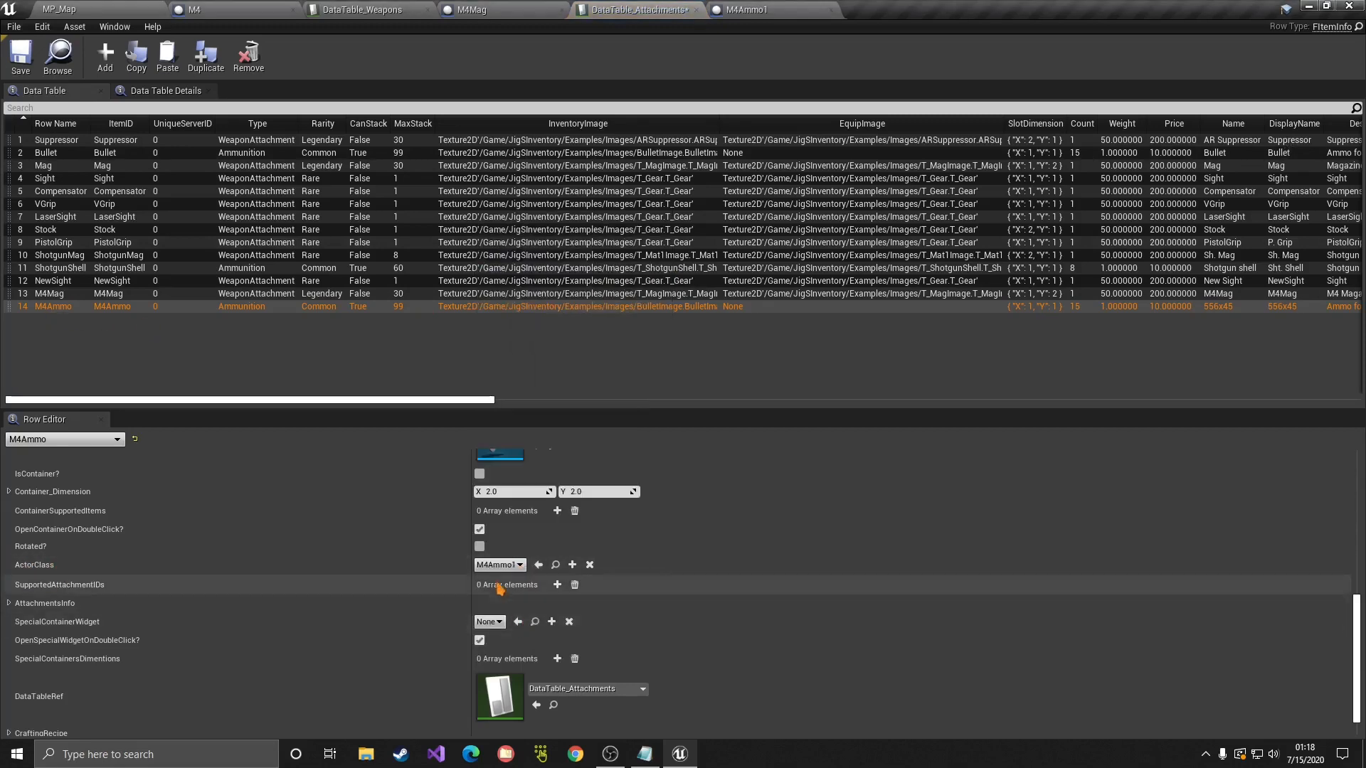
scroll(501, 587, down, 1)
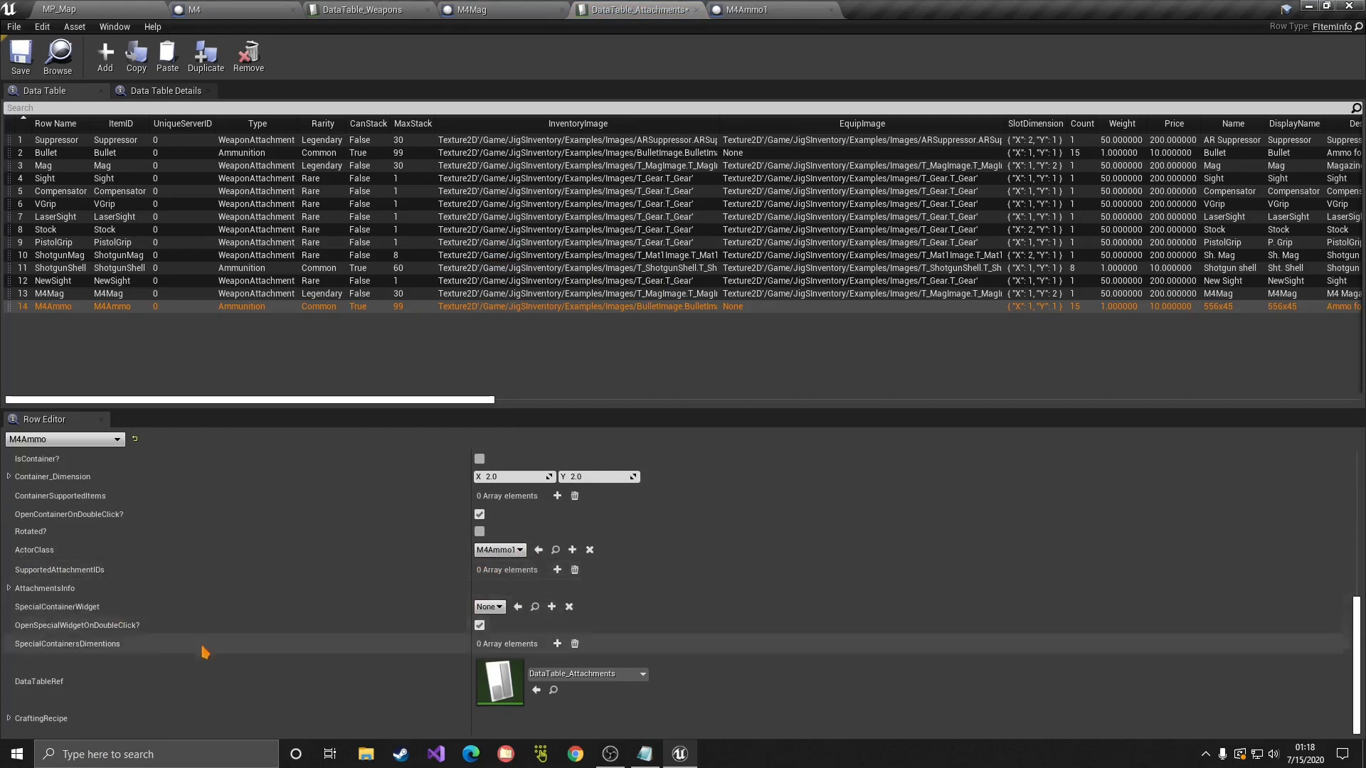
scroll(270, 649, up, 5)
scroll(270, 649, up, 5)
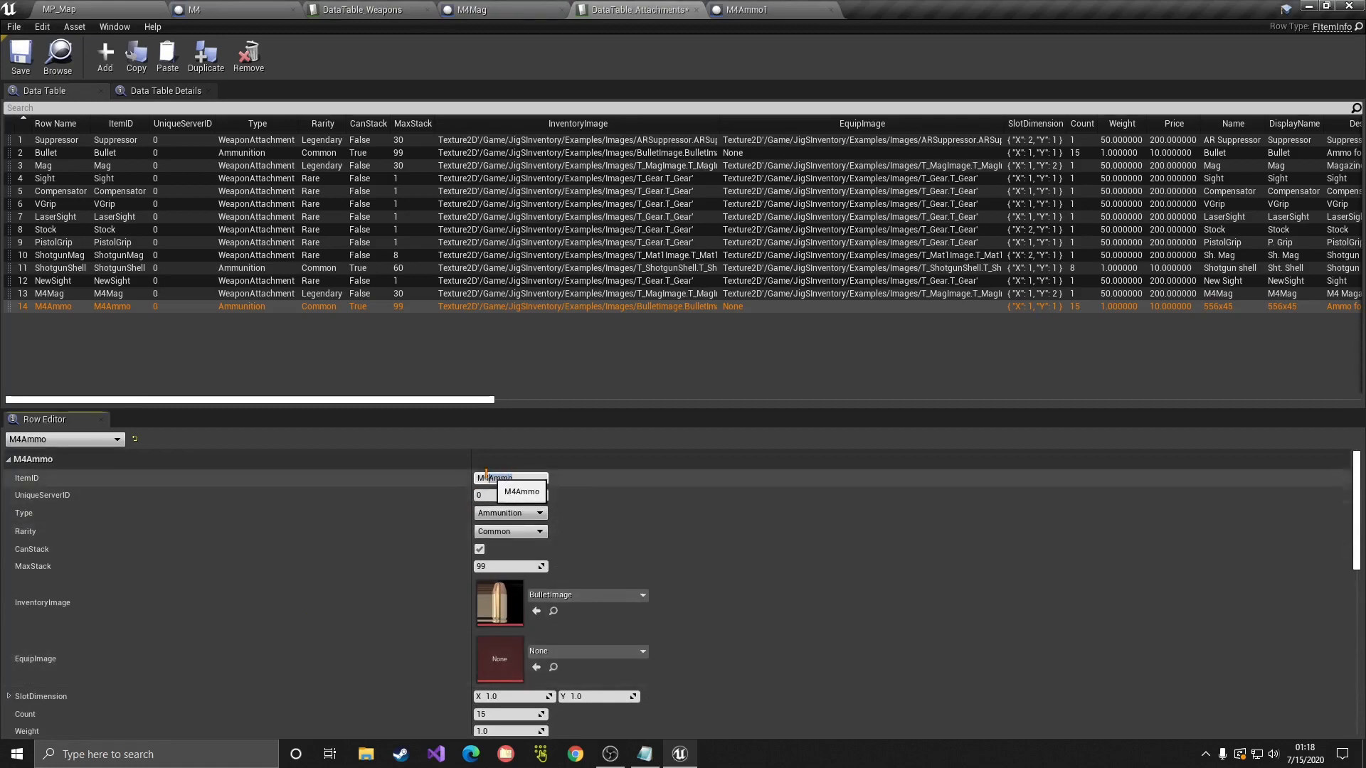
click(21, 57)
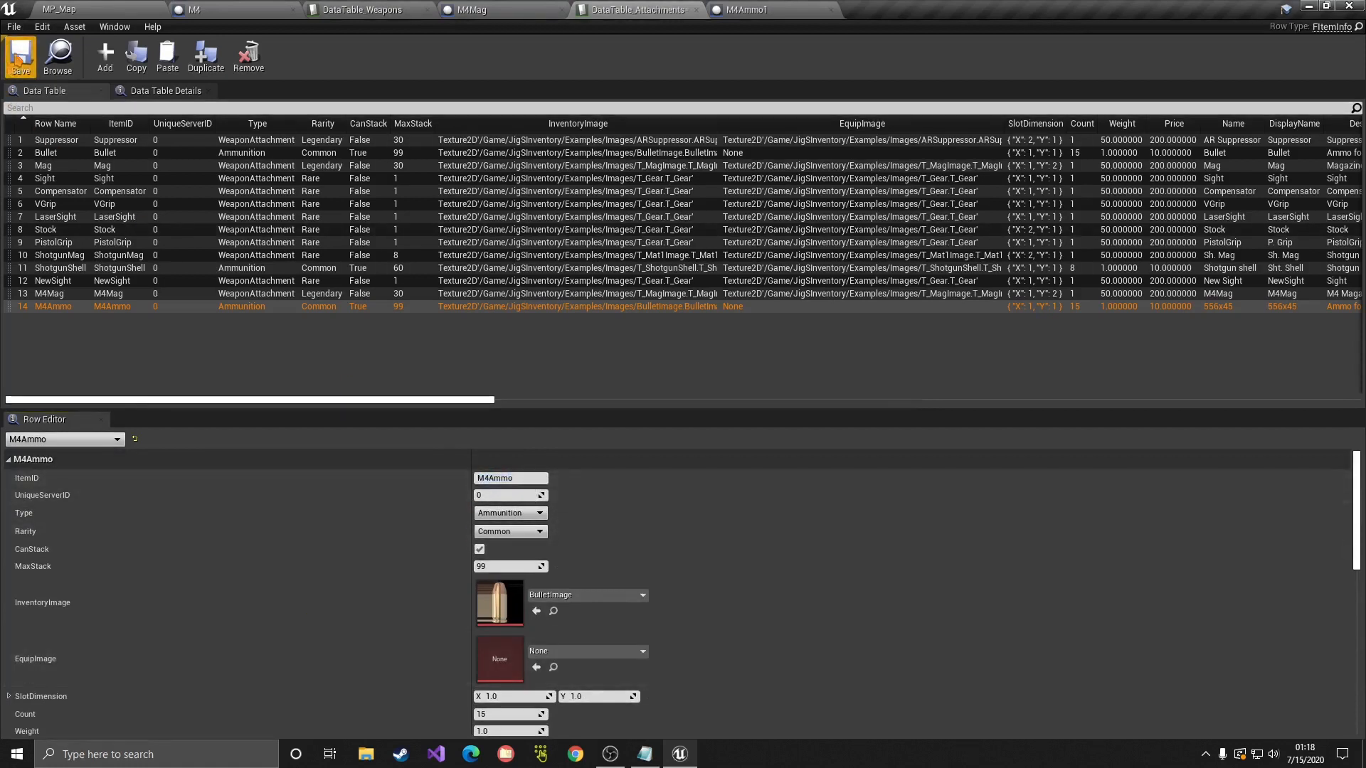
Step: Replace Bullet with M4Ammo in M4Mag's SupportedAttachmentIDs and save the table
click(47, 294)
scroll(336, 598, down, 5)
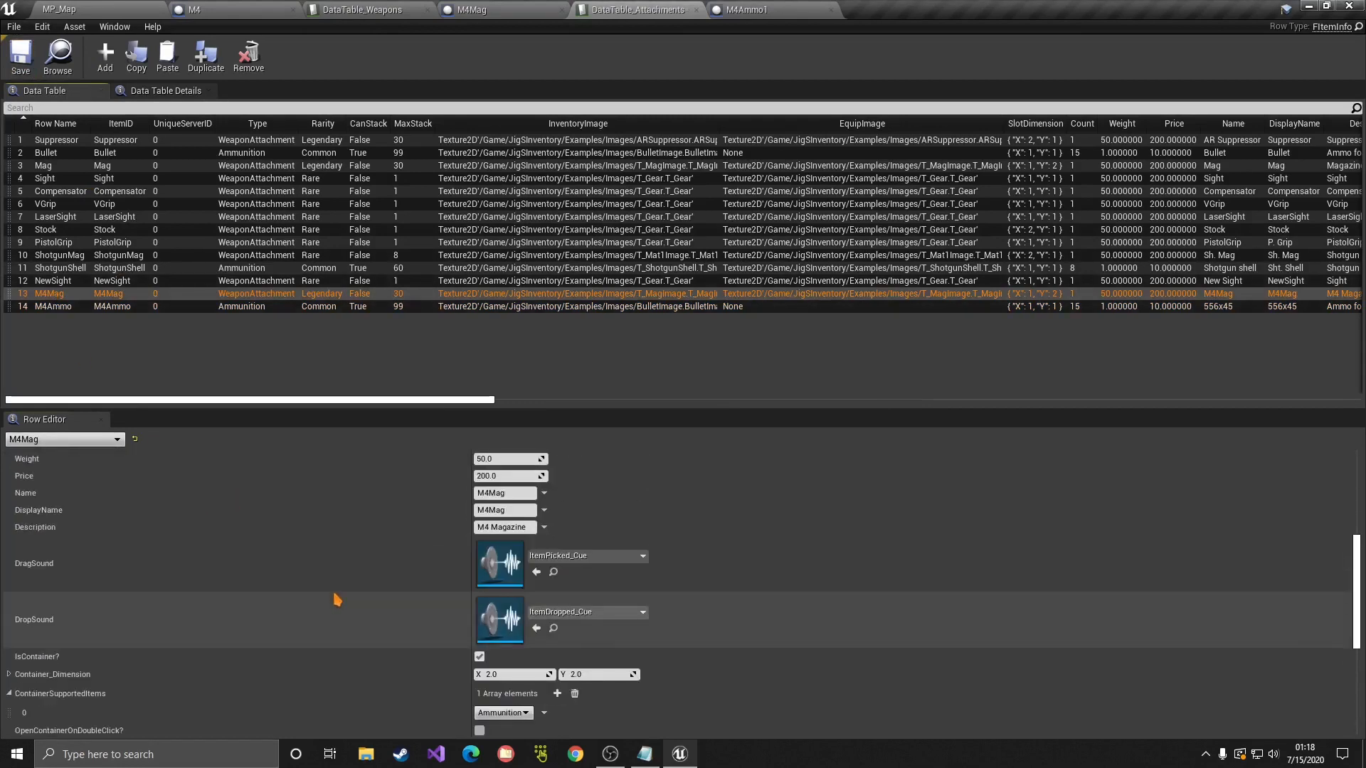
scroll(337, 600, down, 3)
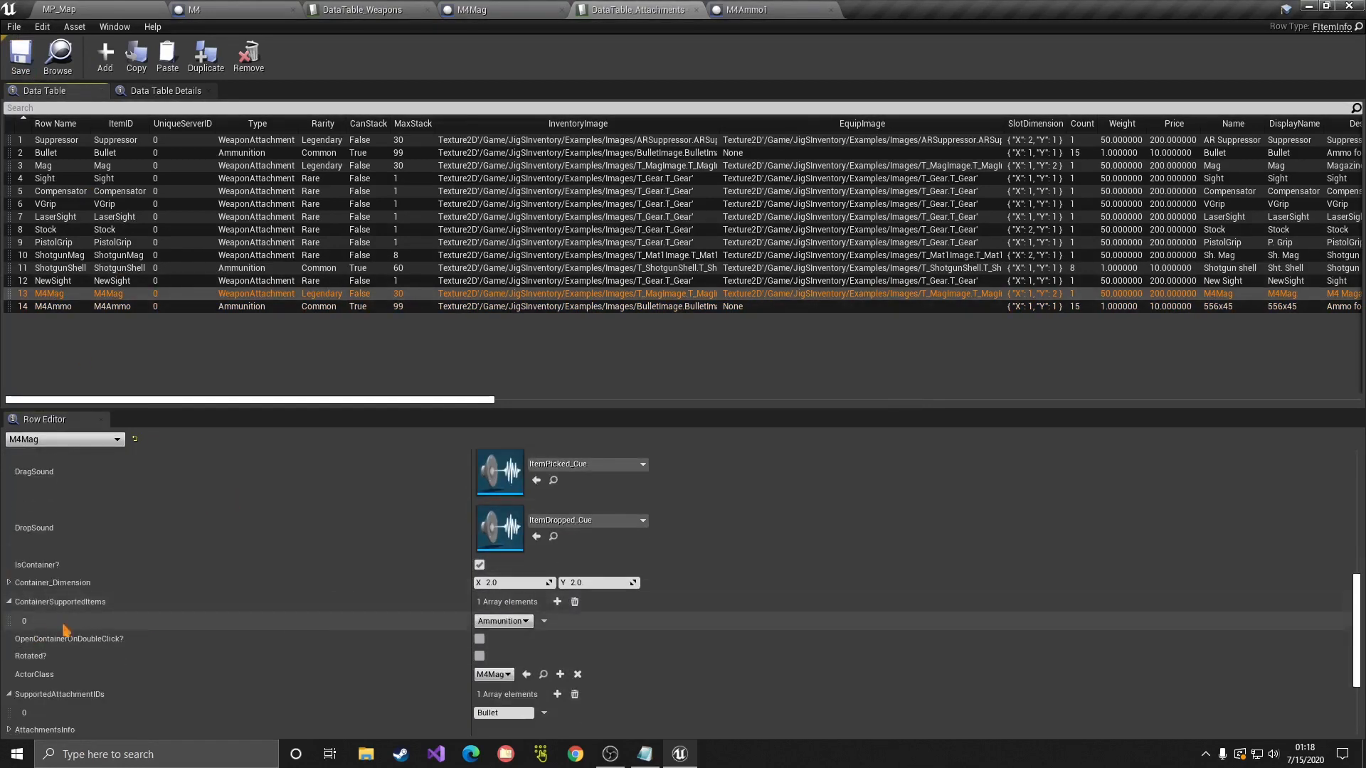
scroll(69, 626, down, 2)
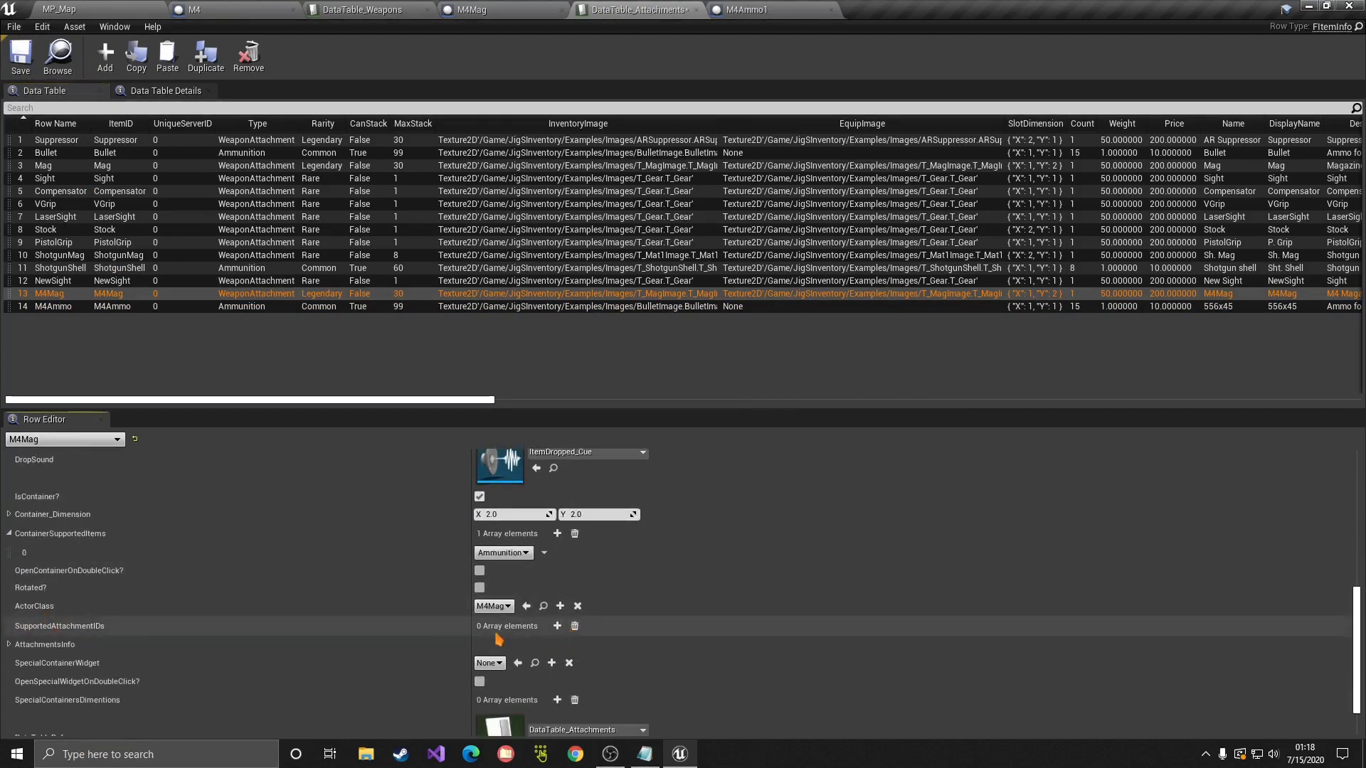
click(575, 626)
click(557, 626)
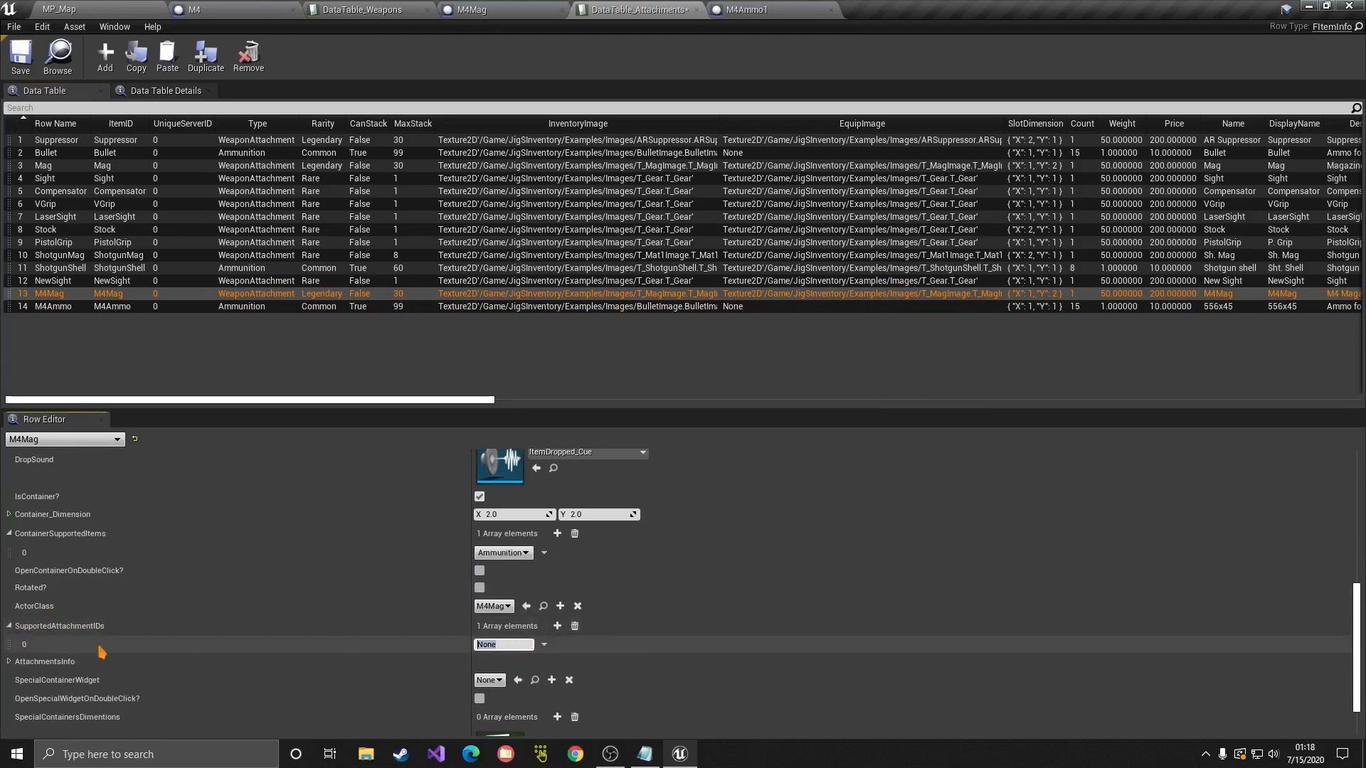
key(ctrl+s)
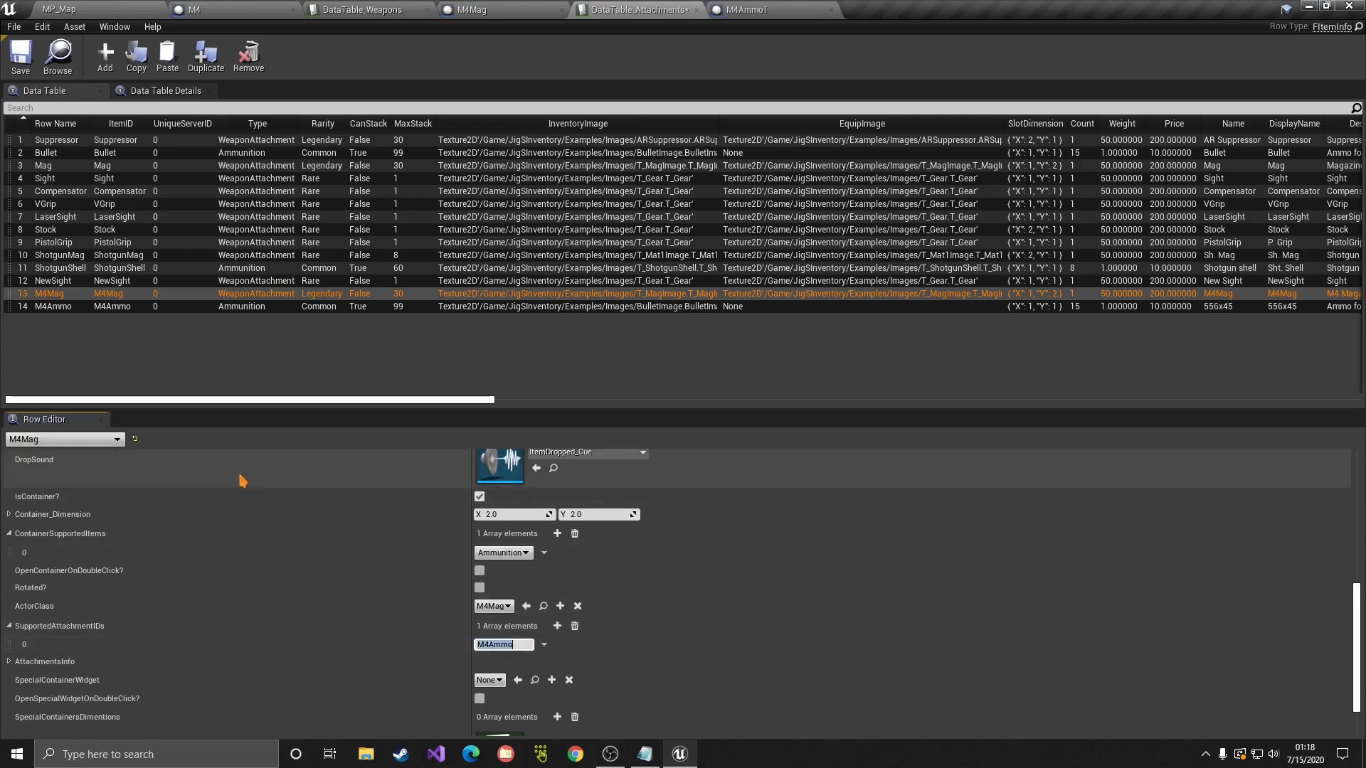
click(472, 9)
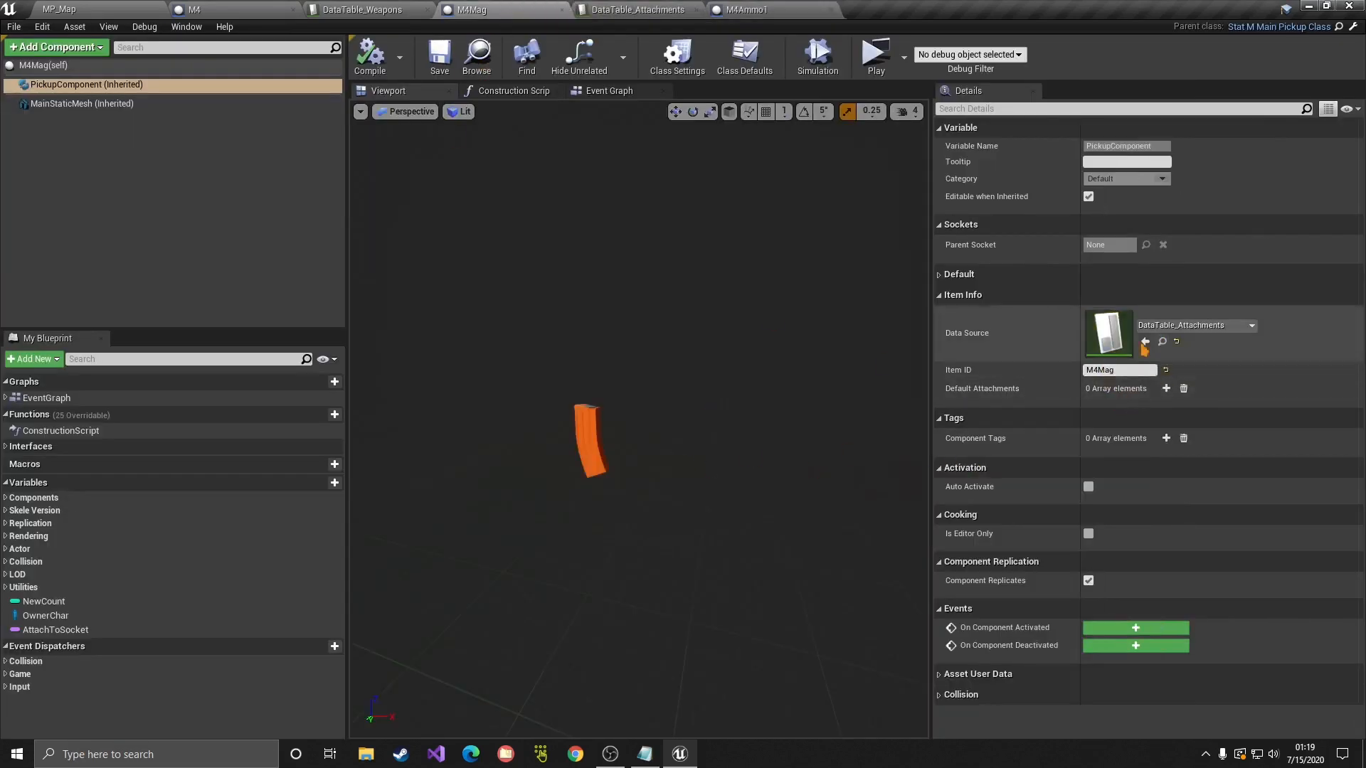
Step: Drag an M4Mag and an M4Ammo1 pickup from Content/Tutorial into the MP_Map viewport
click(59, 9)
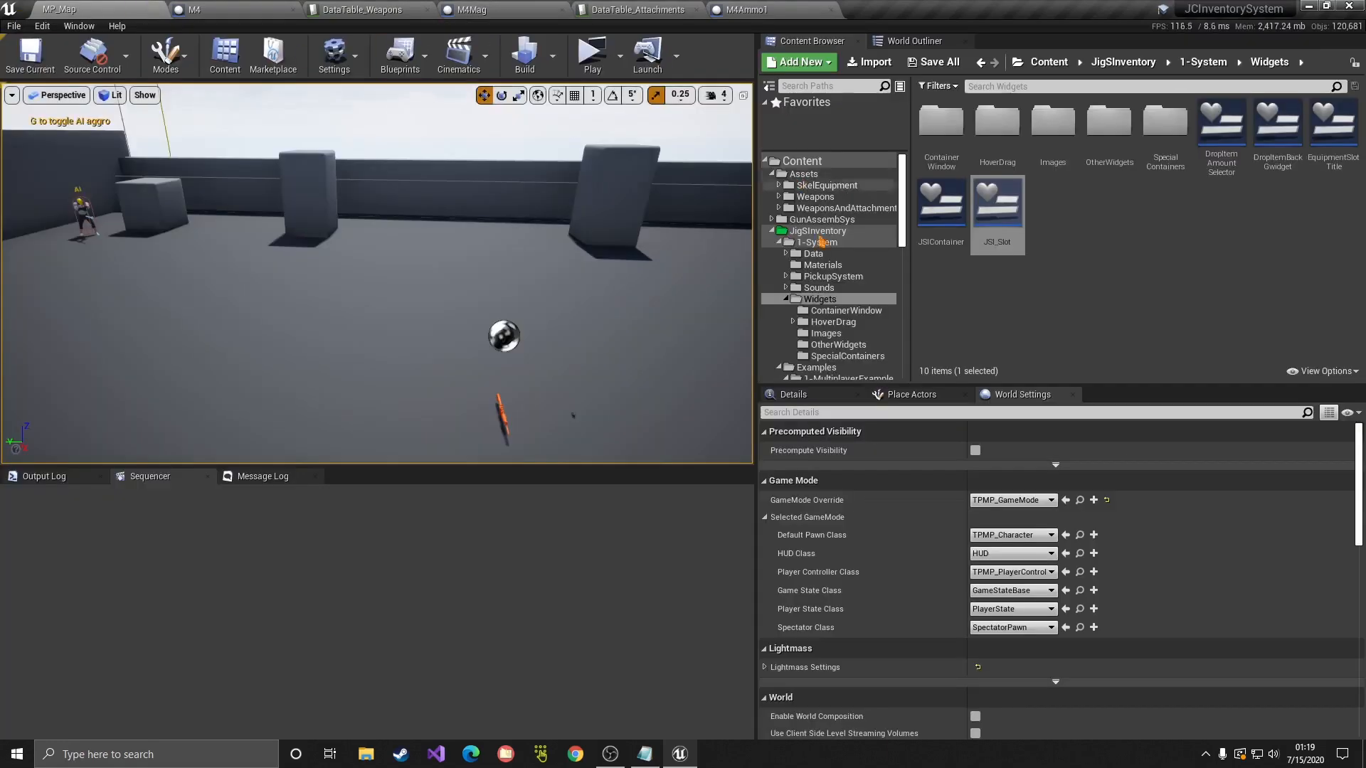
click(772, 231)
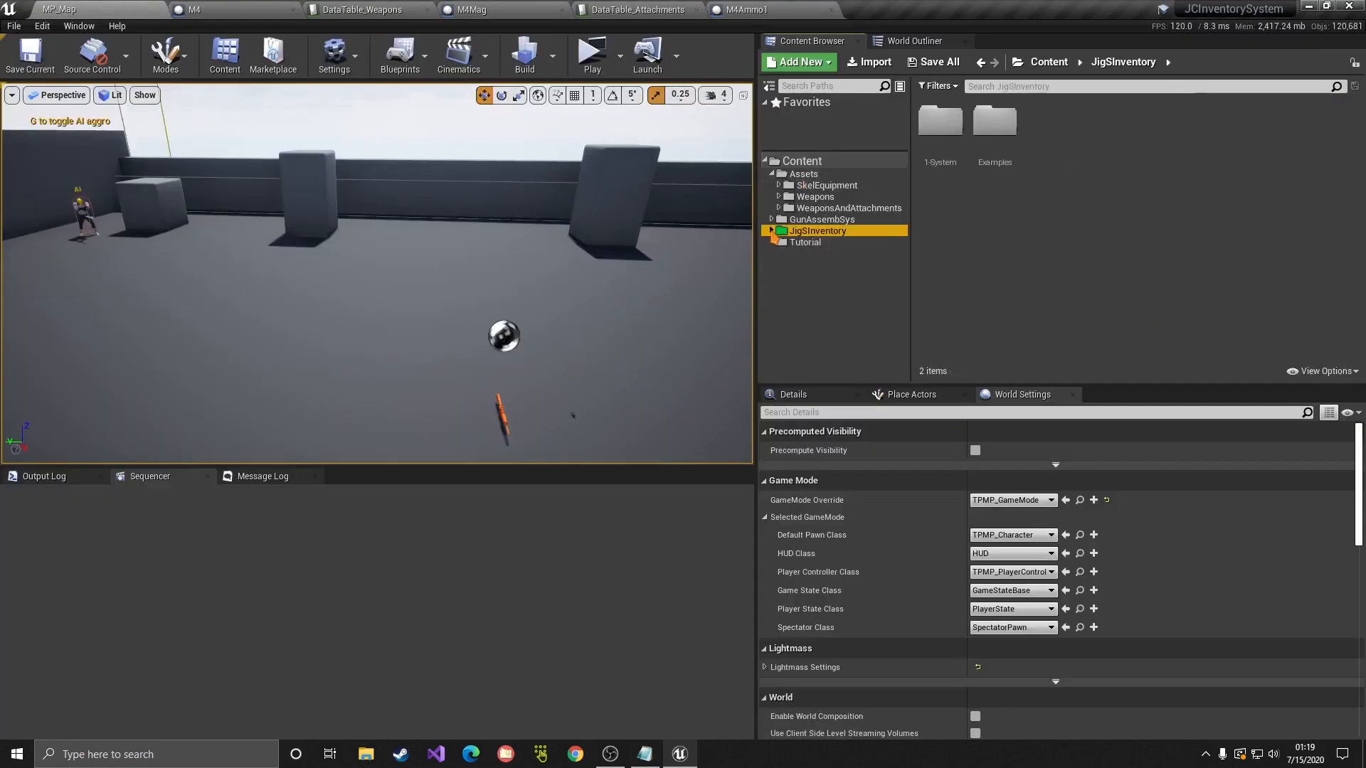
click(808, 242)
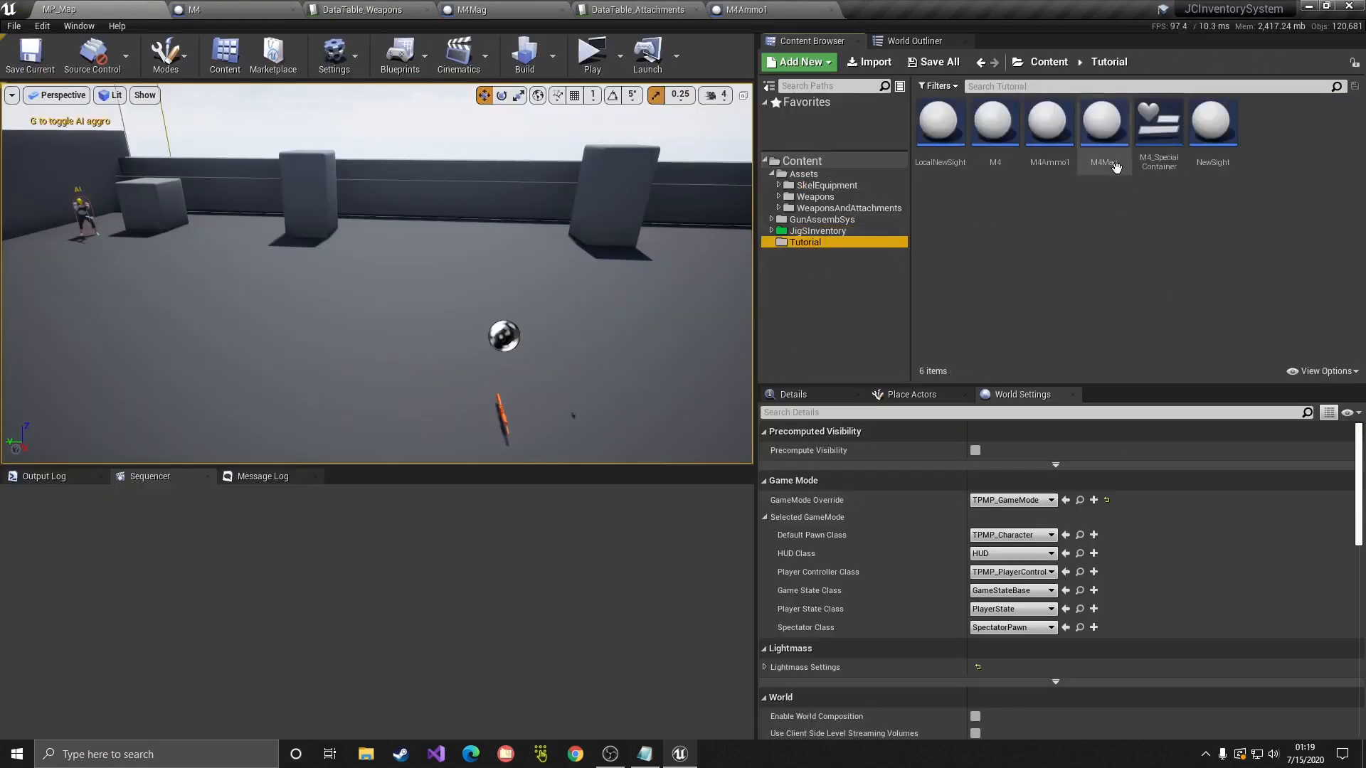
drag(1115, 167, 657, 382)
drag(563, 419, 563, 420)
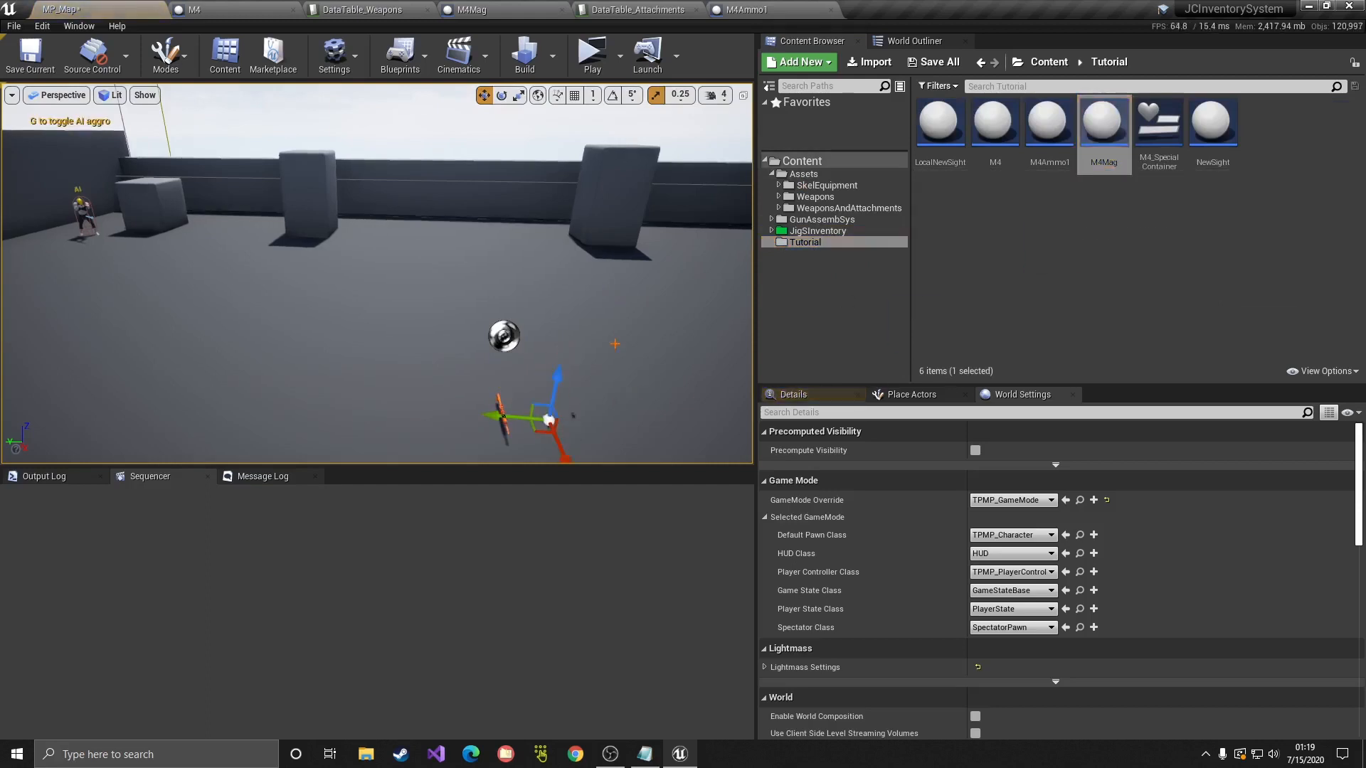
click(1112, 206)
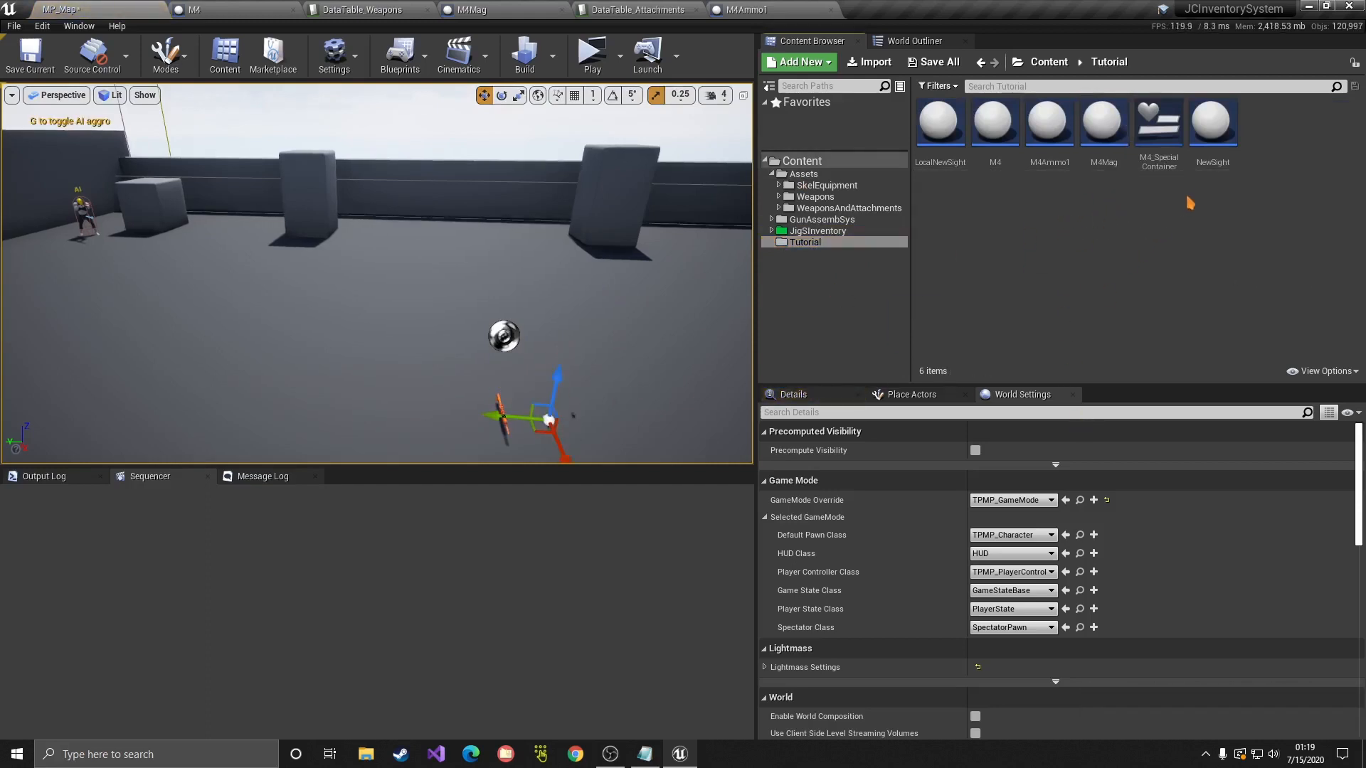
drag(1049, 128, 635, 384)
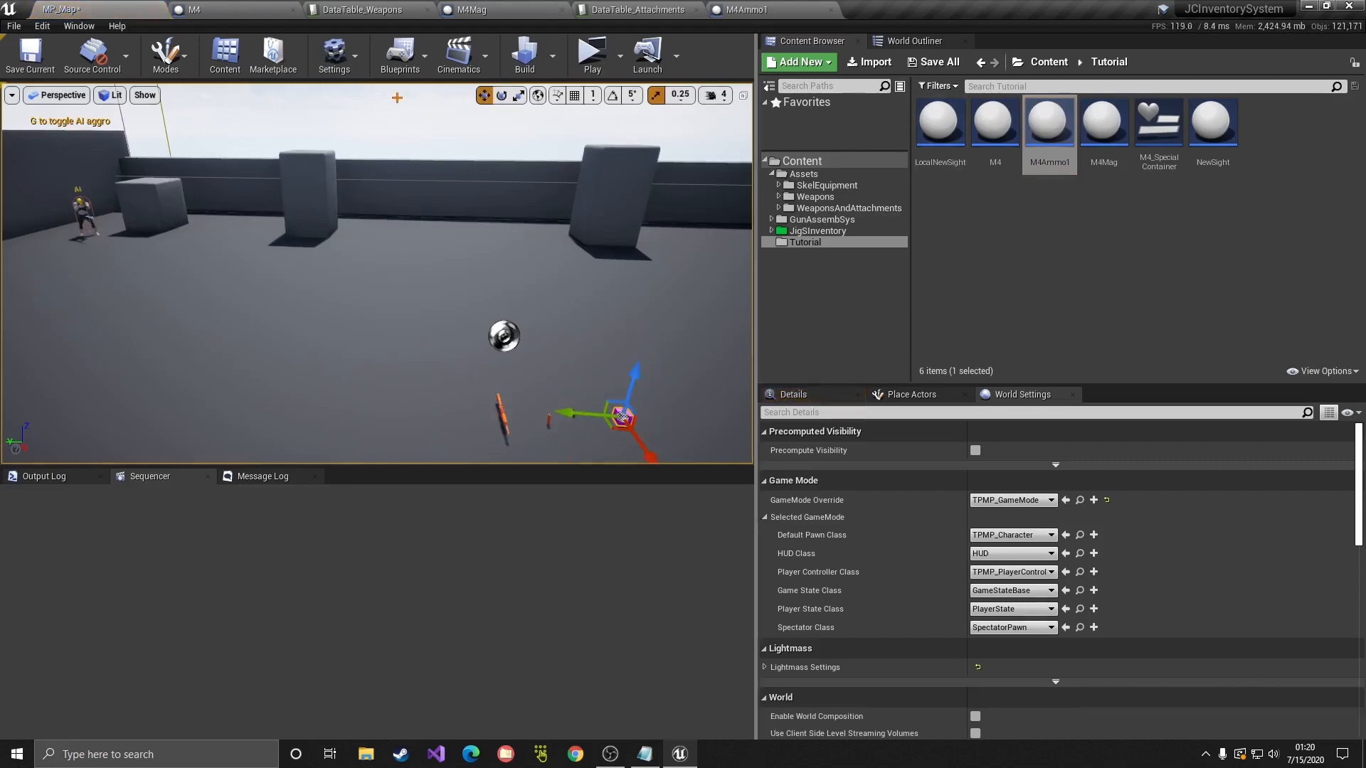
click(590, 10)
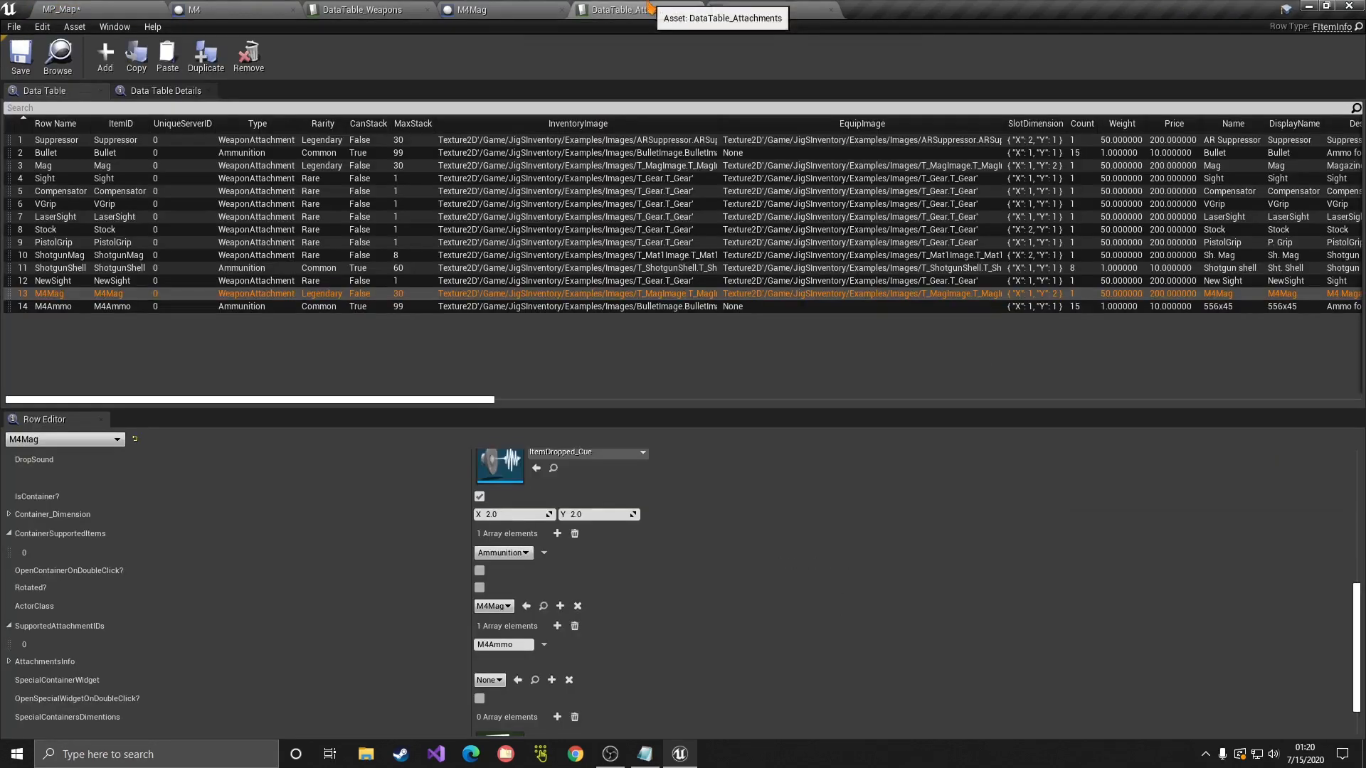
Step: Select the M4Ammo row, scroll through its Row Editor settings, then go back to MP_Map
click(74, 309)
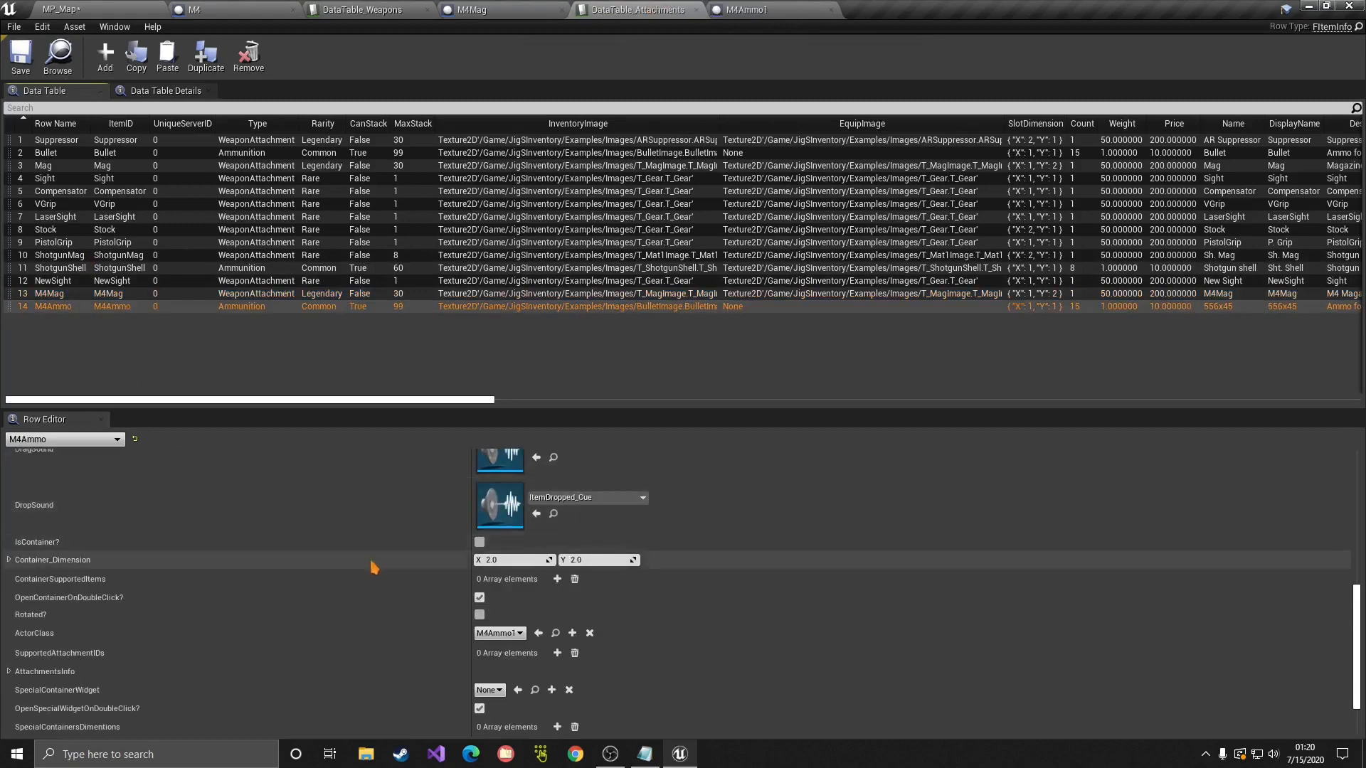
scroll(371, 567, up, 2)
scroll(371, 567, up, 2)
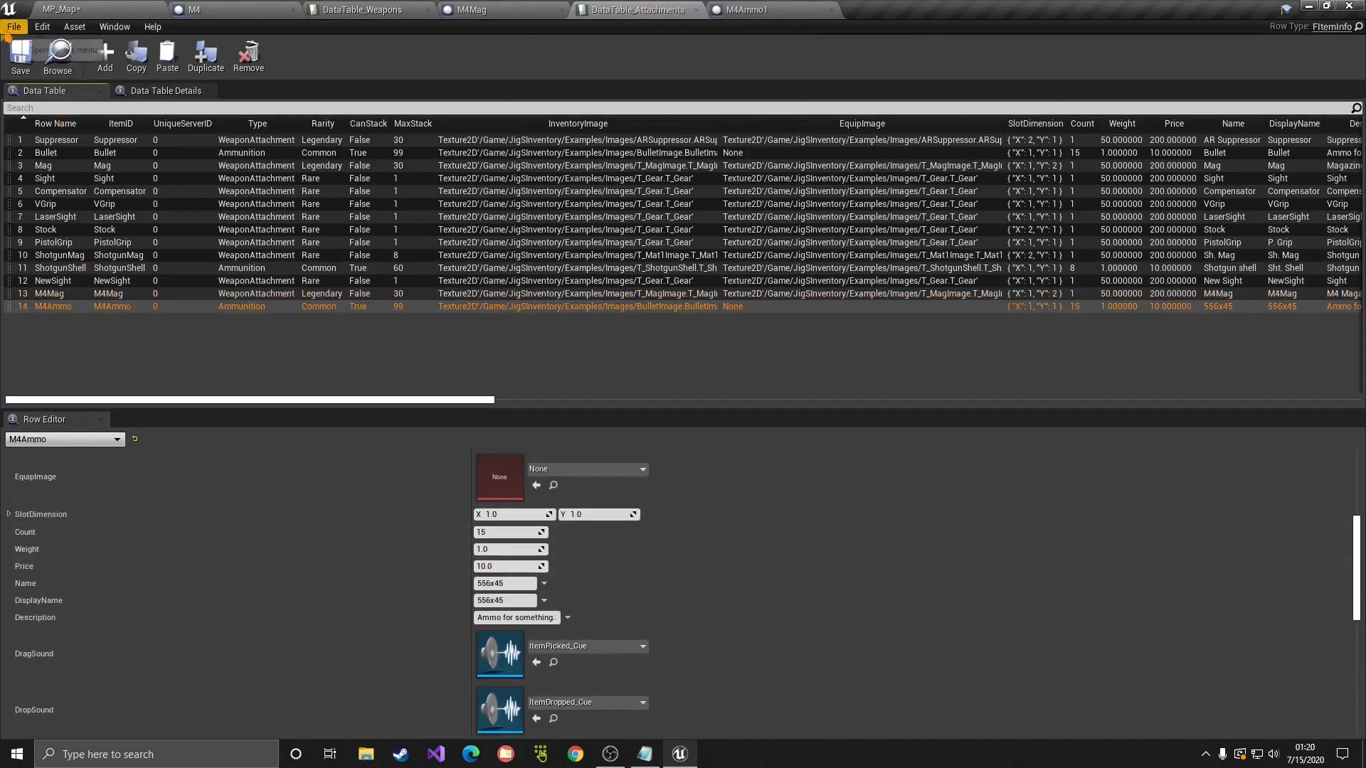
scroll(344, 530, up, 4)
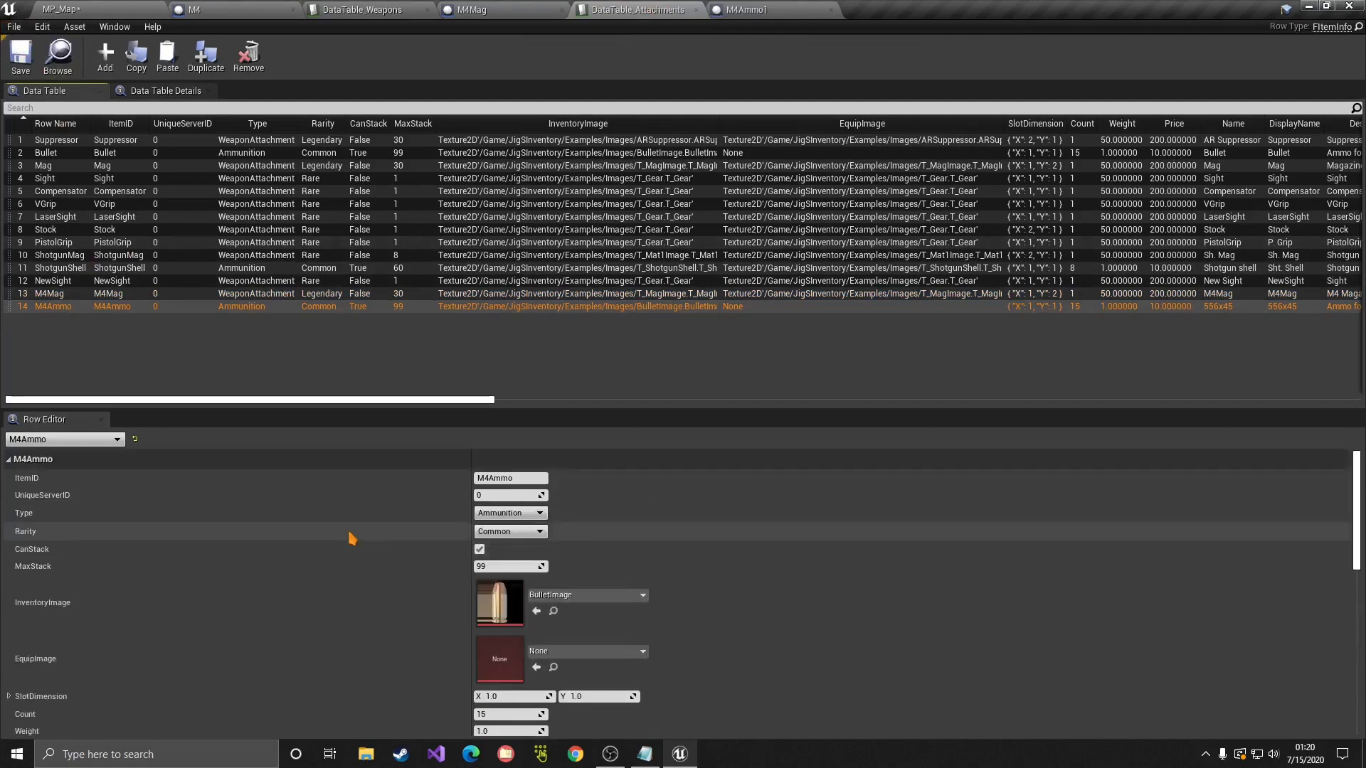
click(113, 9)
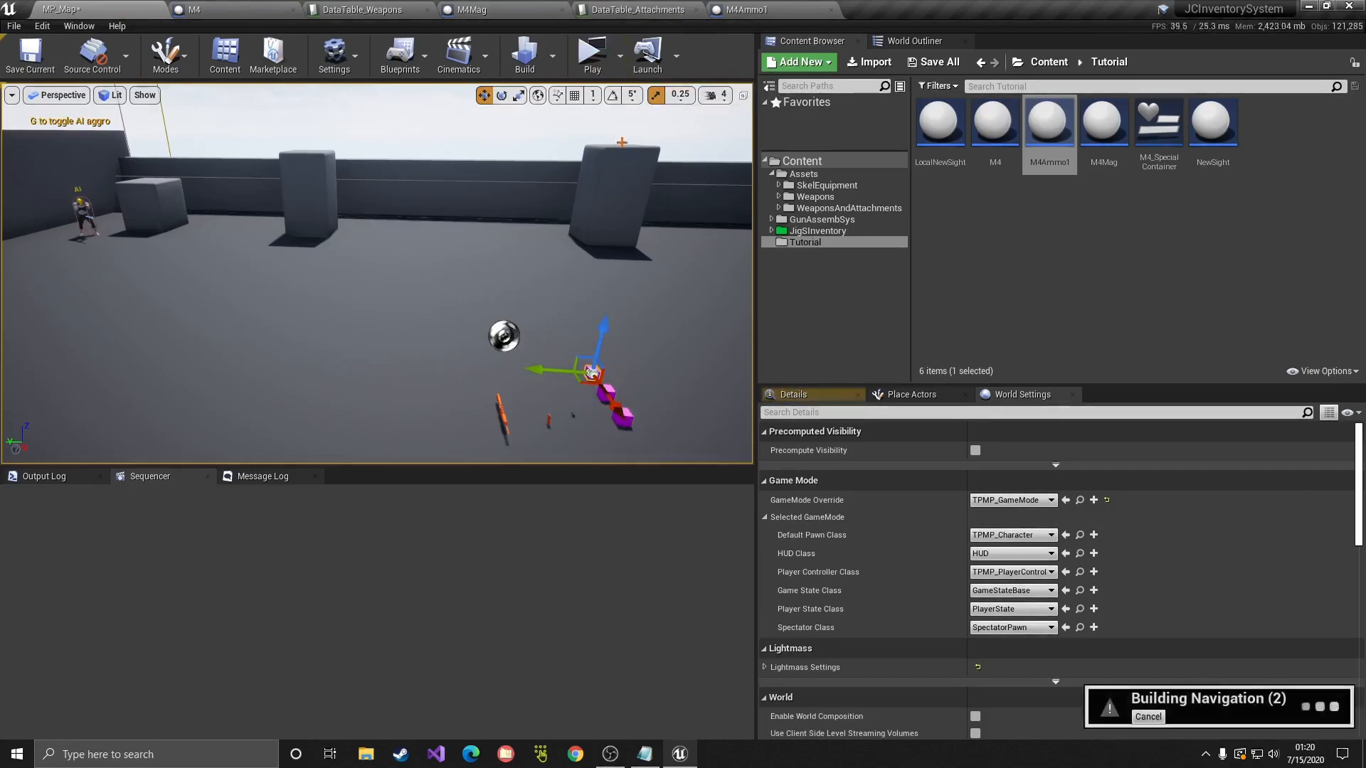
Step: Start a play test, pick up the M4 and its magazine, and check the inventory
click(594, 60)
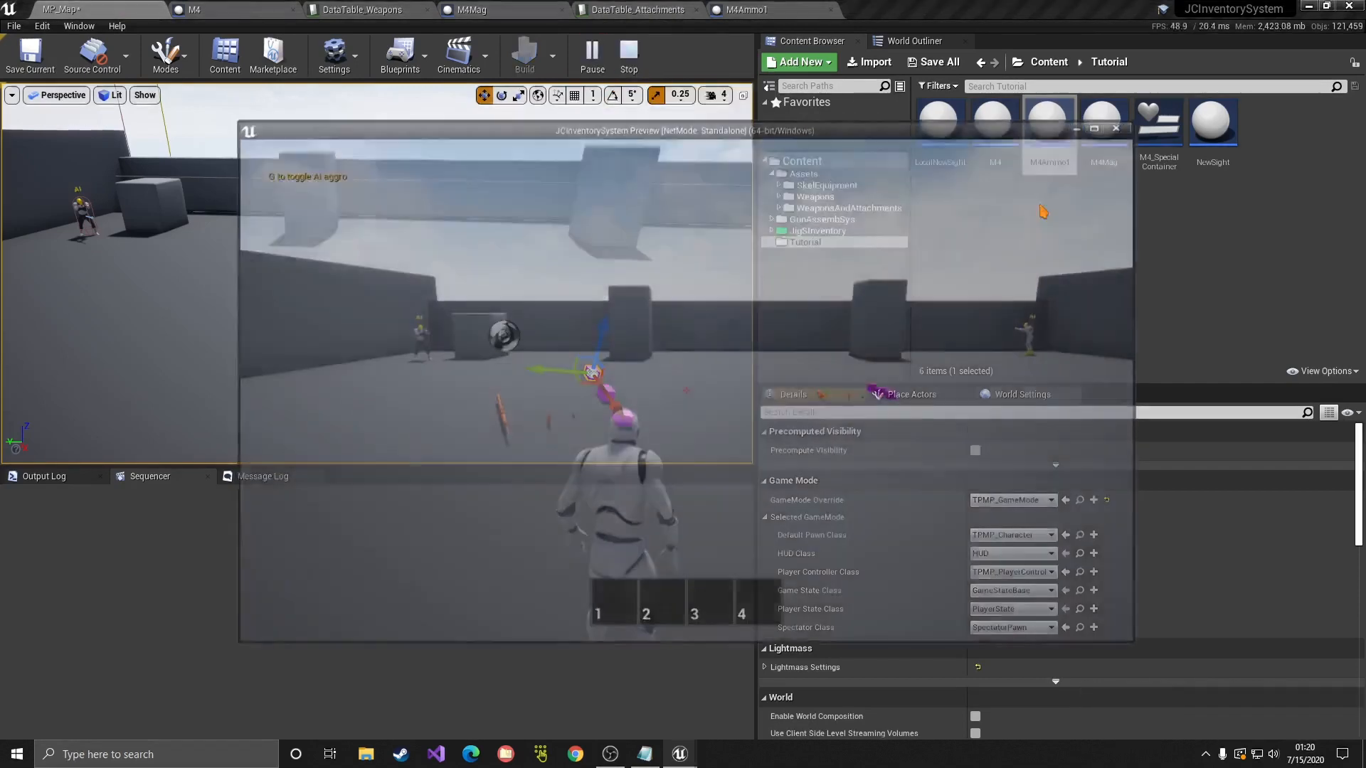
click(1102, 126)
click(860, 207)
key(w)
key(d)
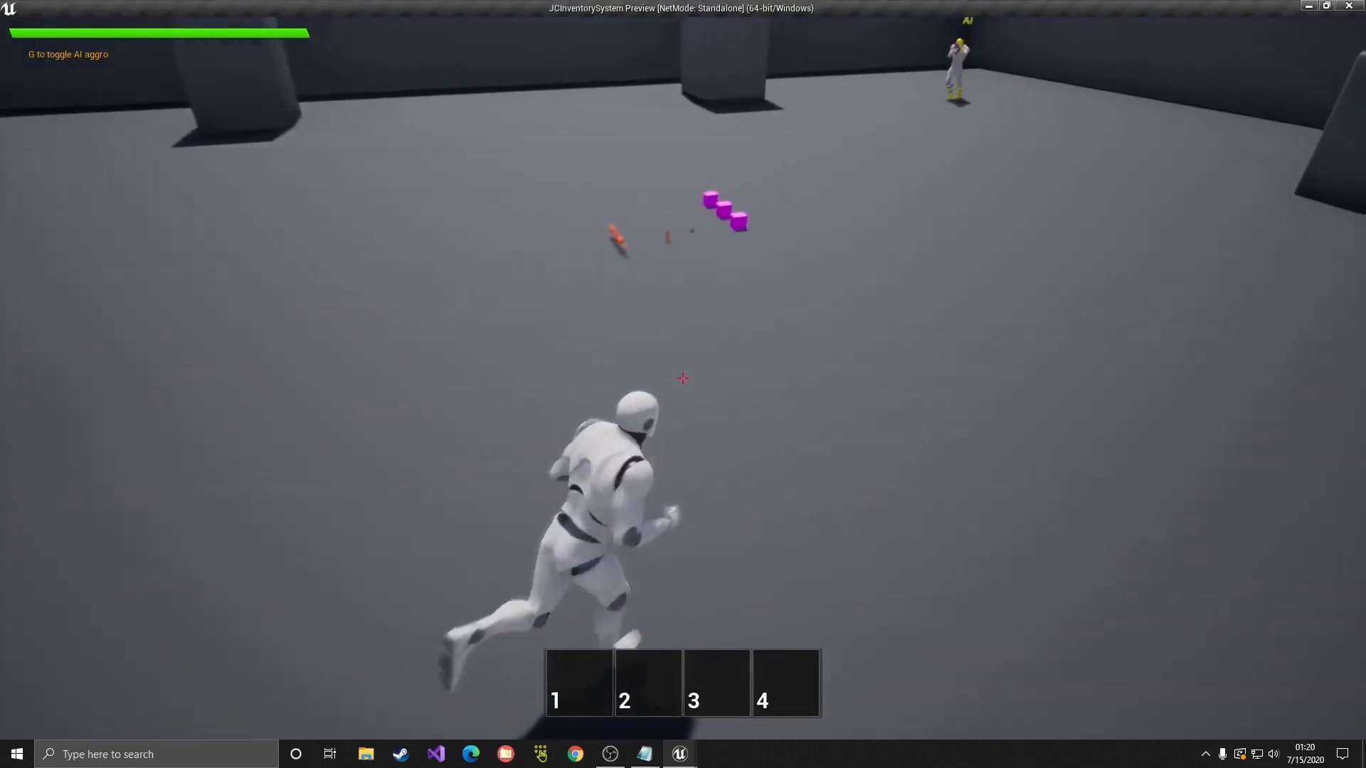
key(e)
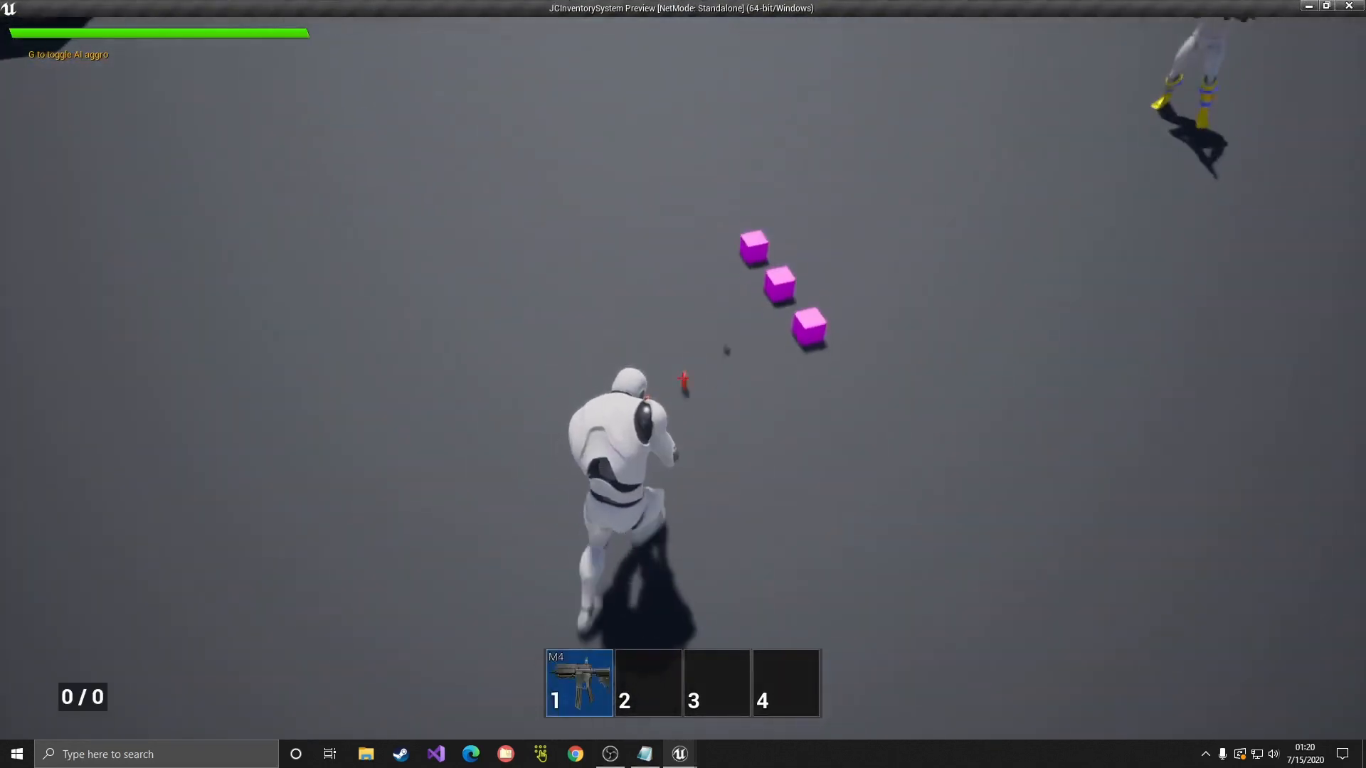
key(f)
key(Tab)
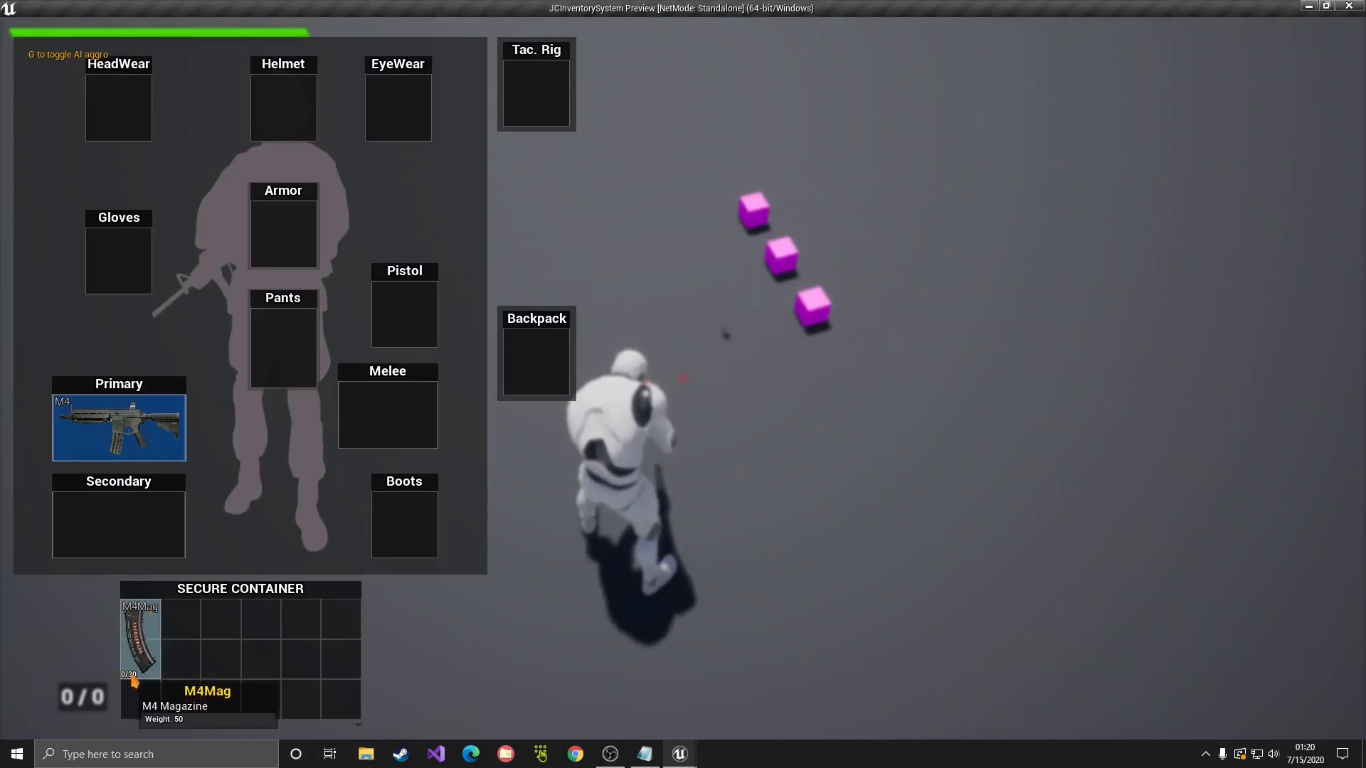
key(Tab)
Step: Collect the 556x45 ammo cubes, load them into the M4Mag, and end the test
key(w)
key(f)
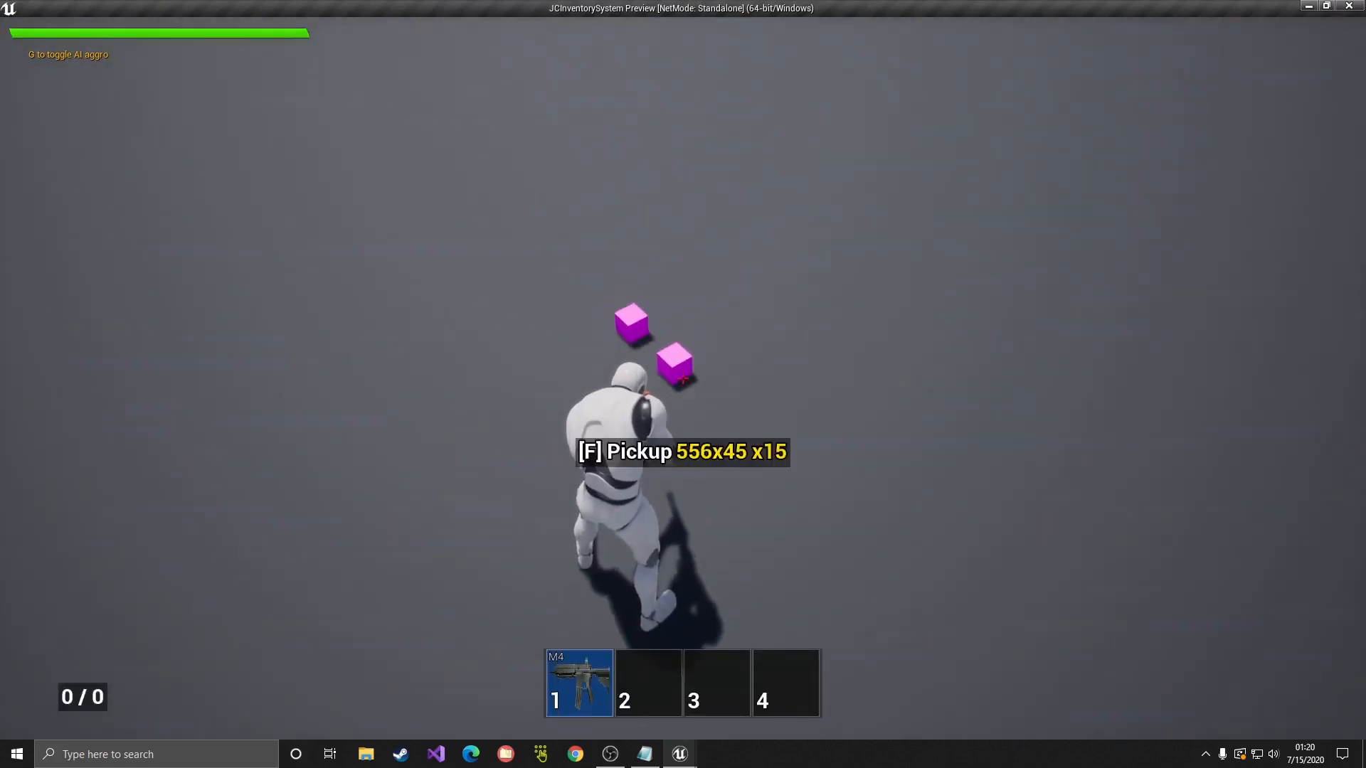
key(Tab)
key(Tab)
key(f)
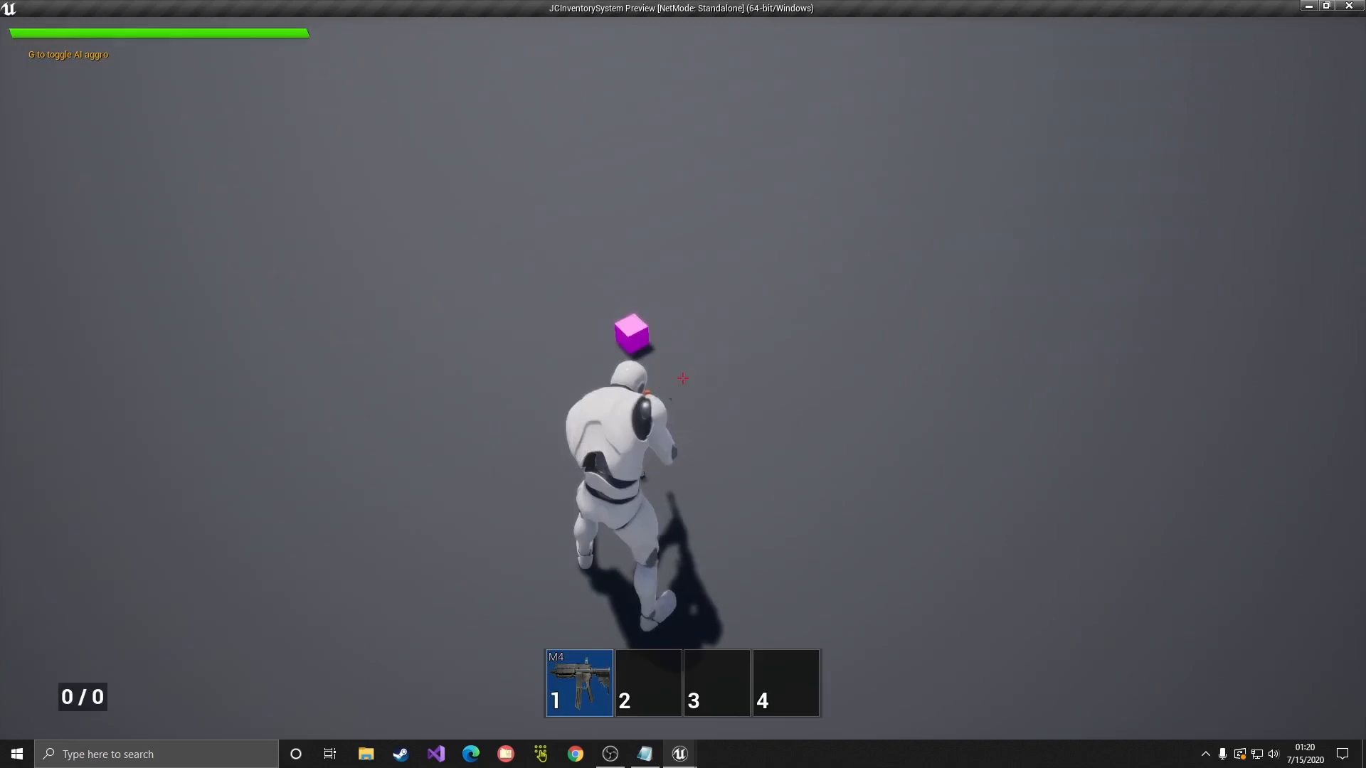
key(w)
key(f)
key(Tab)
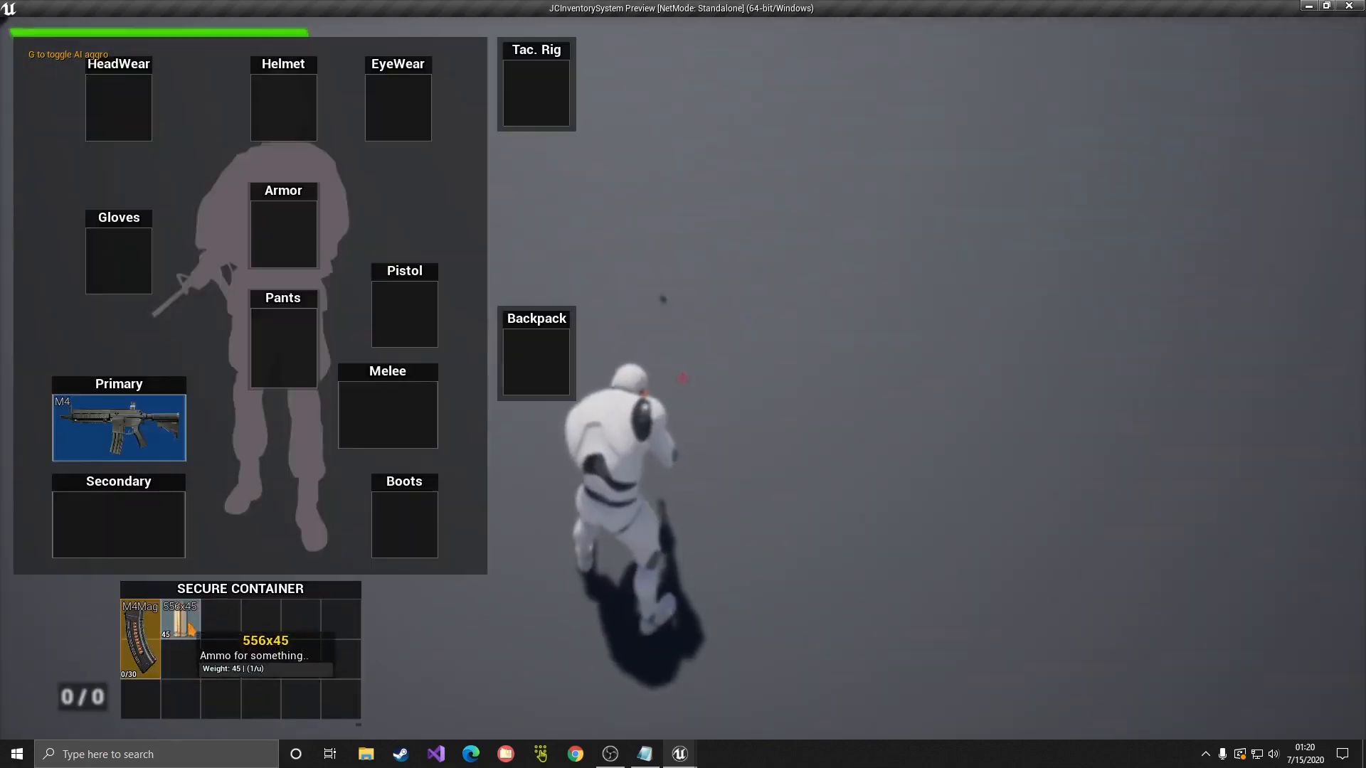
drag(180, 625, 139, 632)
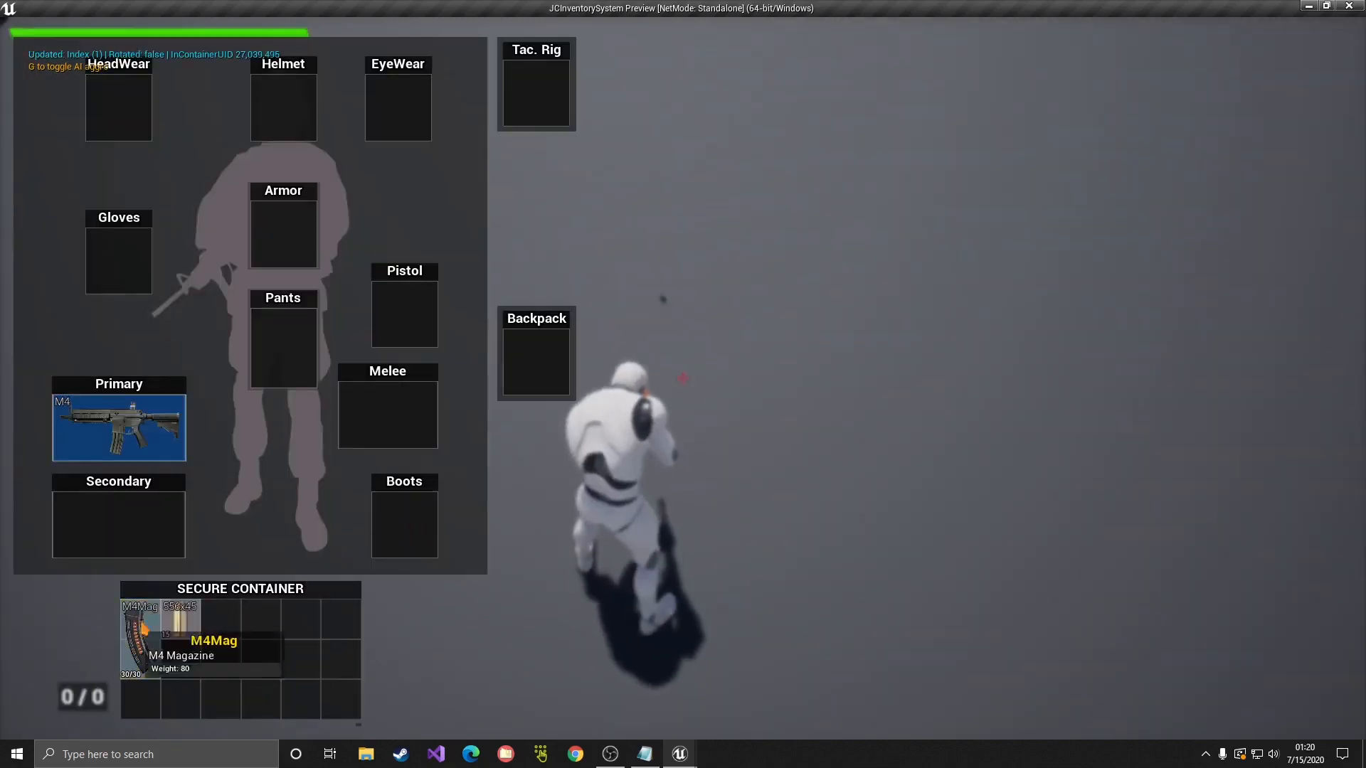
key(Escape)
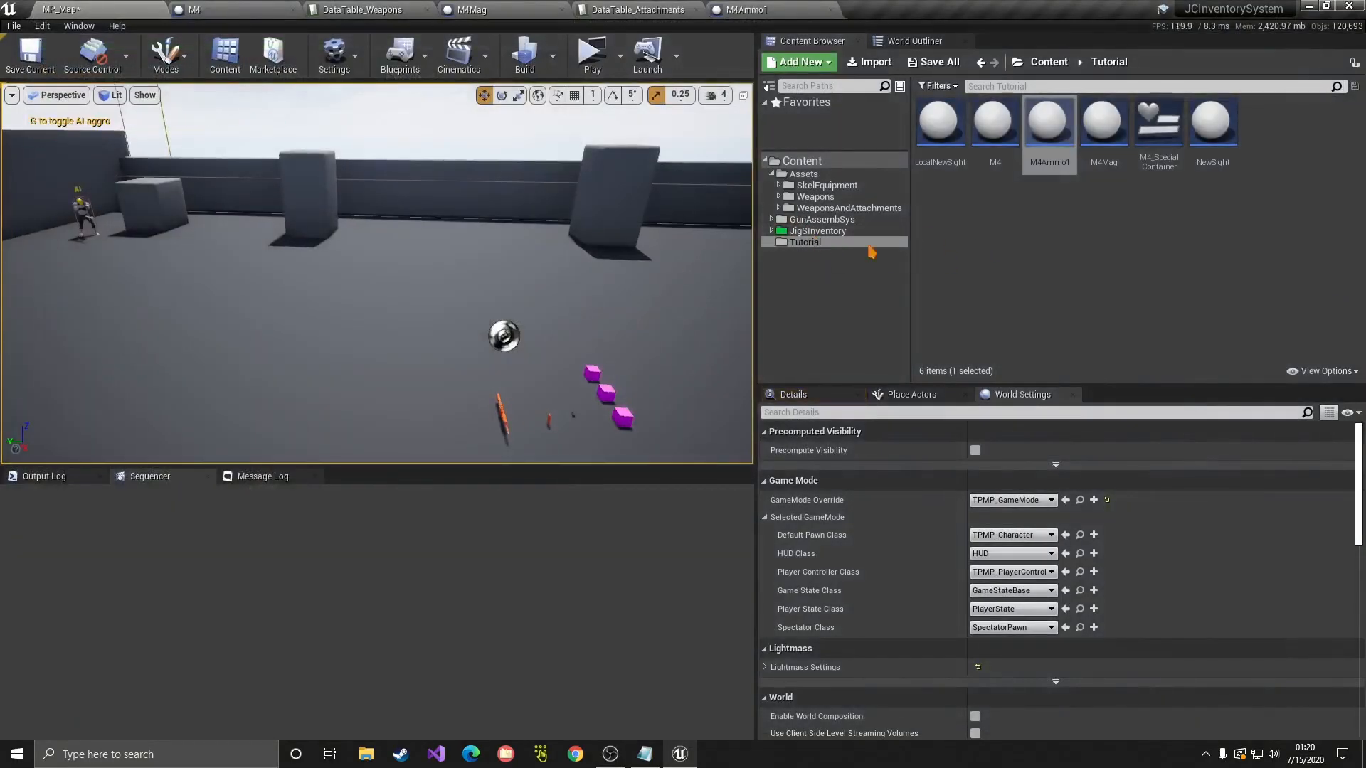
Step: Browse JigSInventory > Examples > SimplePickups > StaticMeshPickups > ATTACHMENTS, then return to DataTable_Attachments
click(1021, 239)
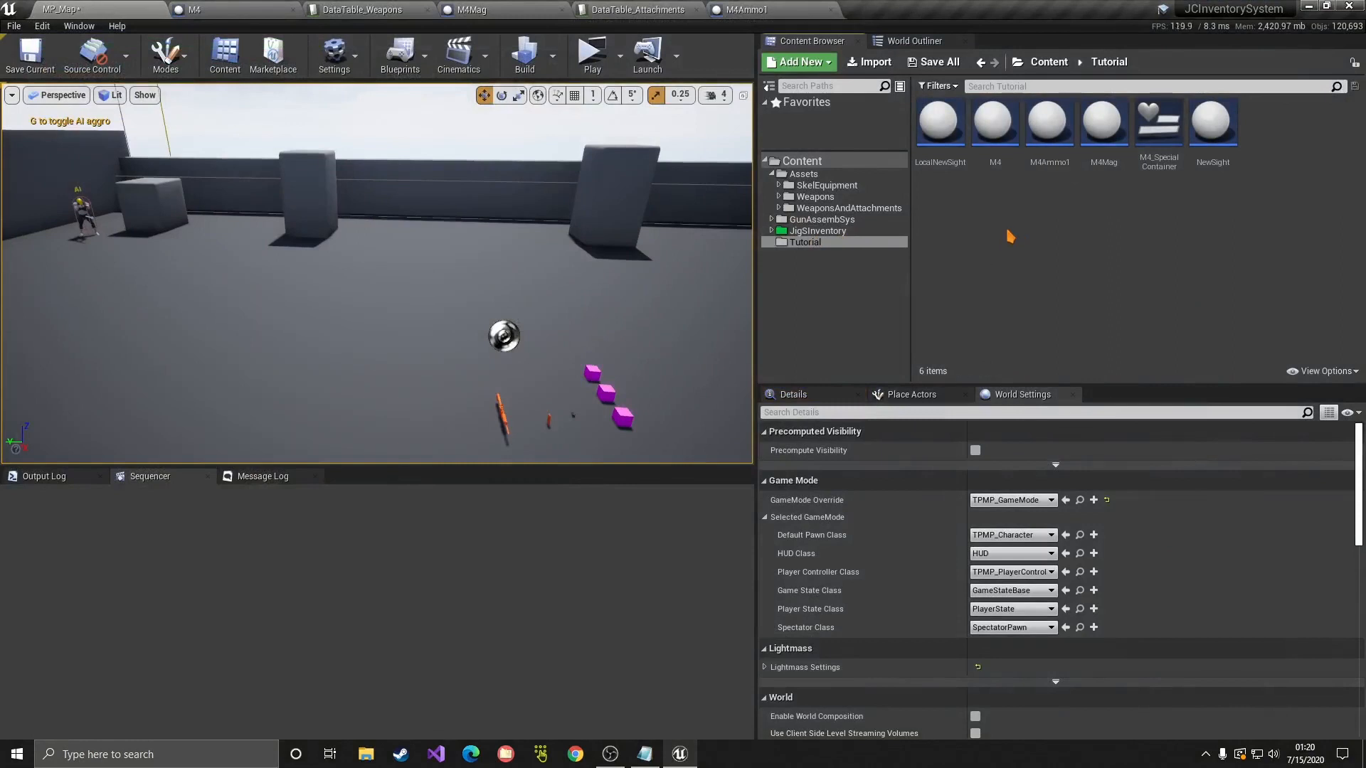
click(818, 230)
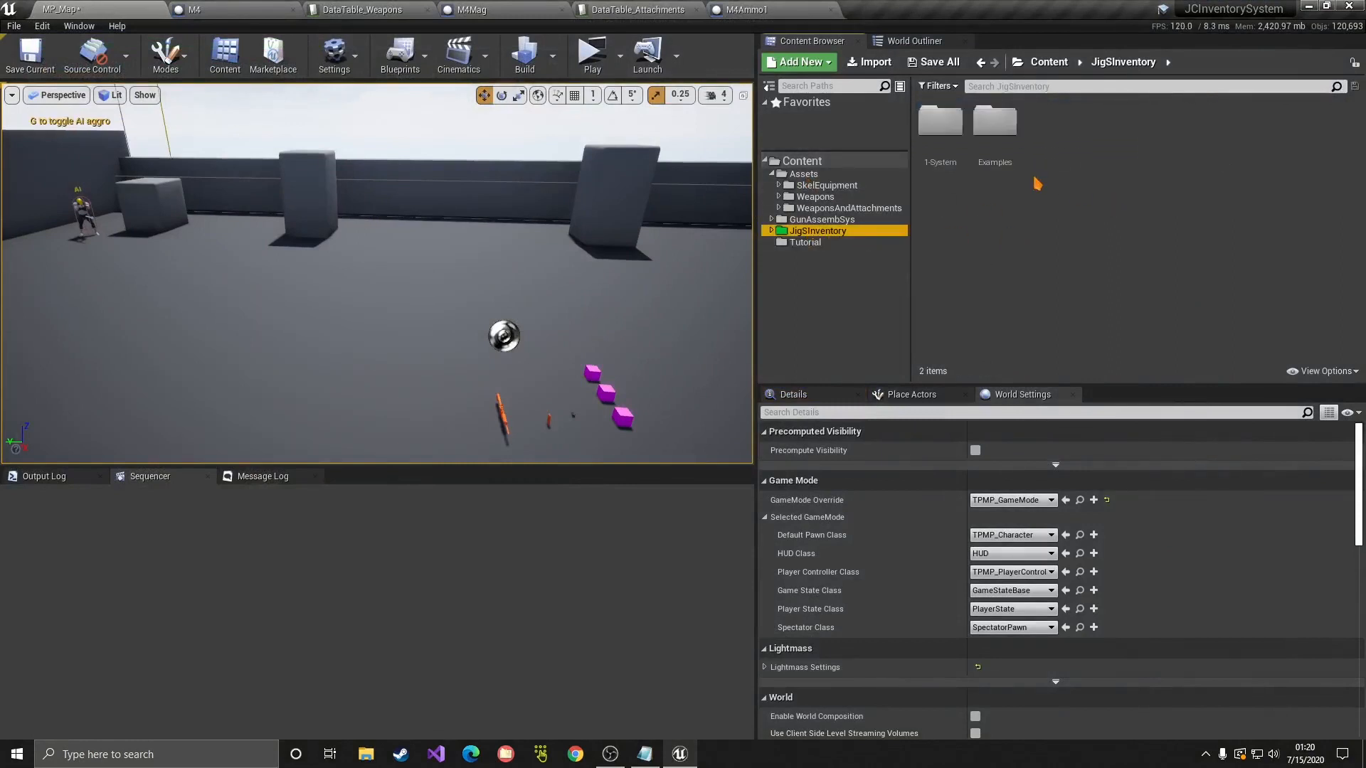
click(996, 144)
double_click(996, 145)
double_click(1110, 144)
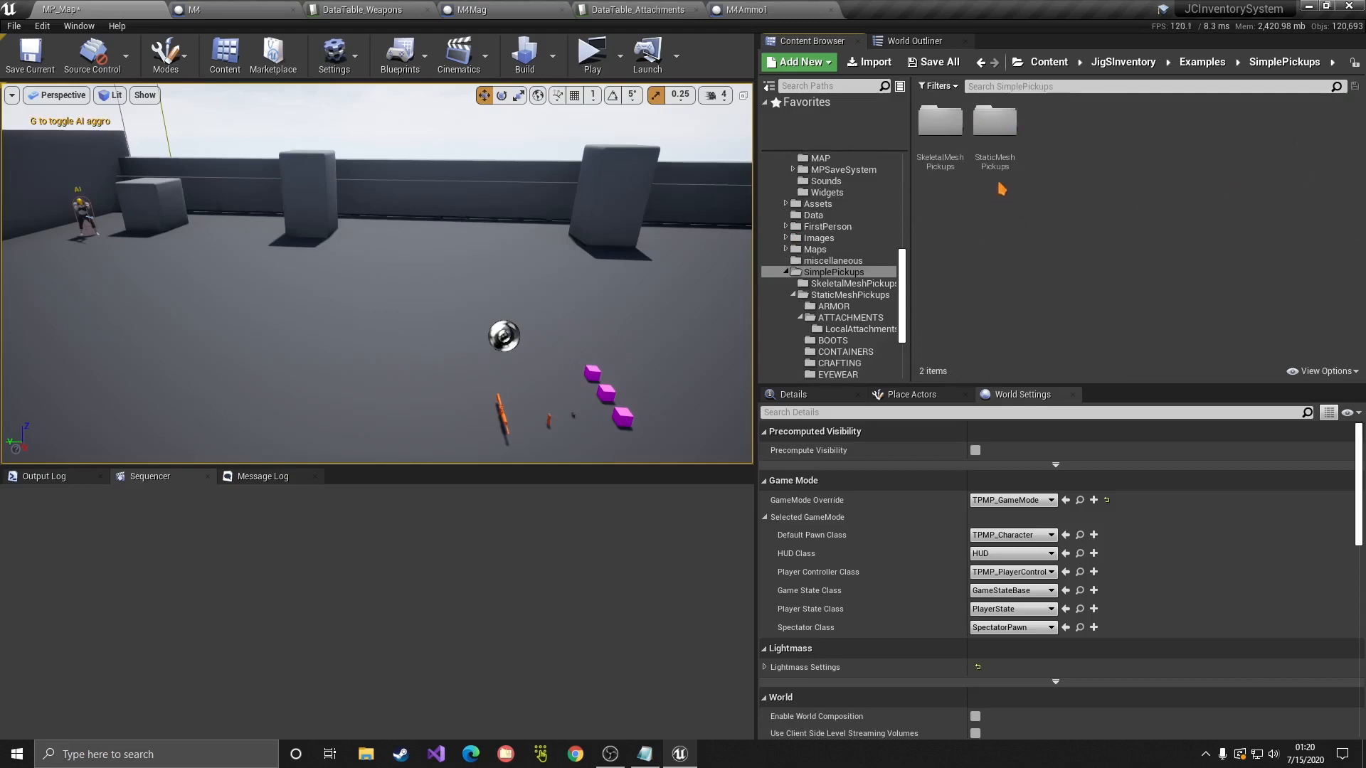
double_click(996, 145)
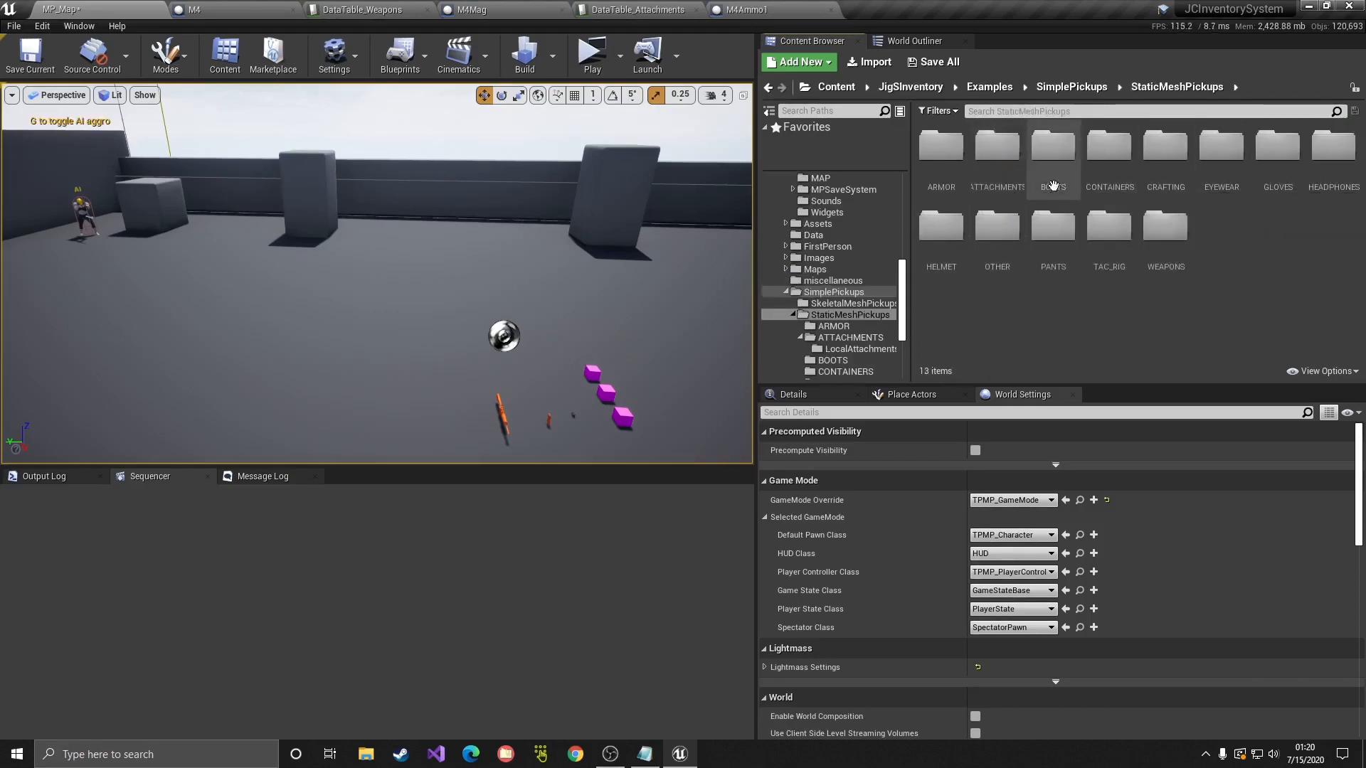
double_click(1010, 183)
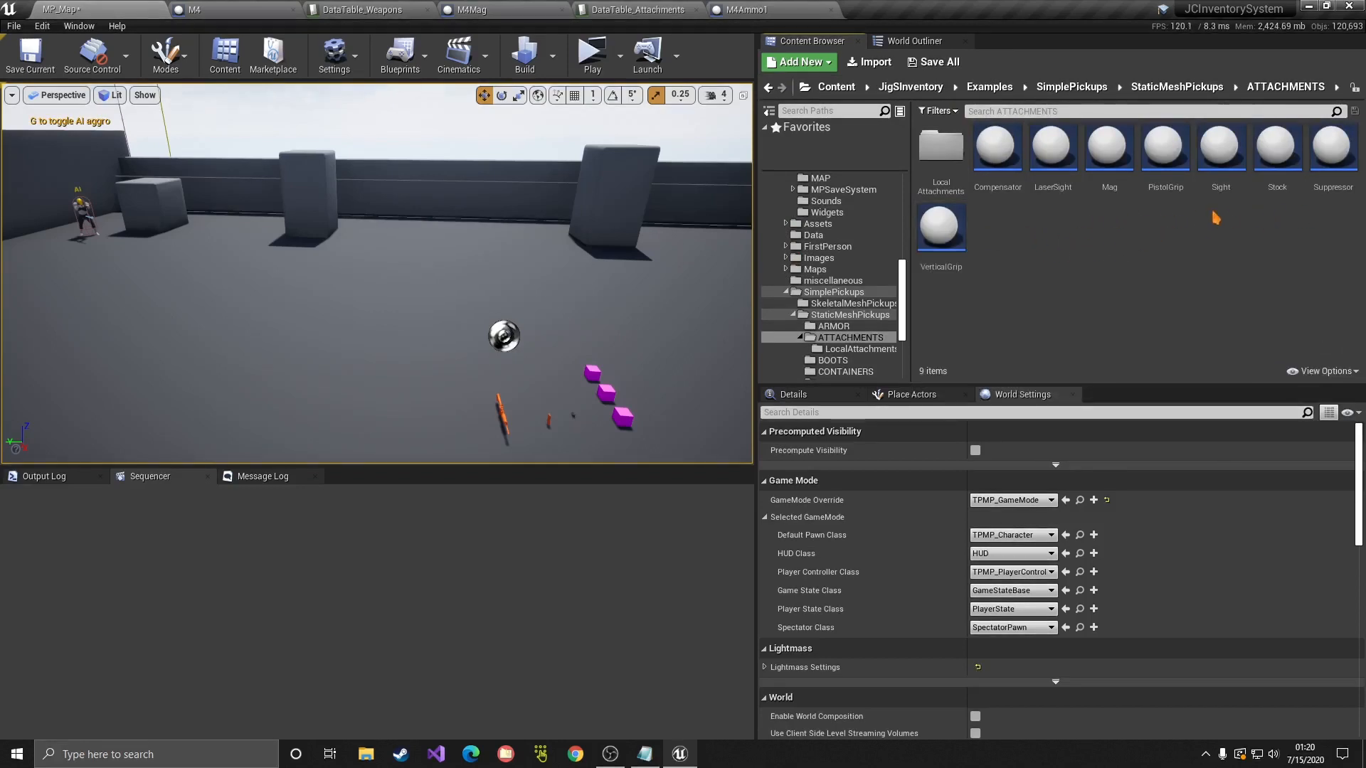
click(639, 9)
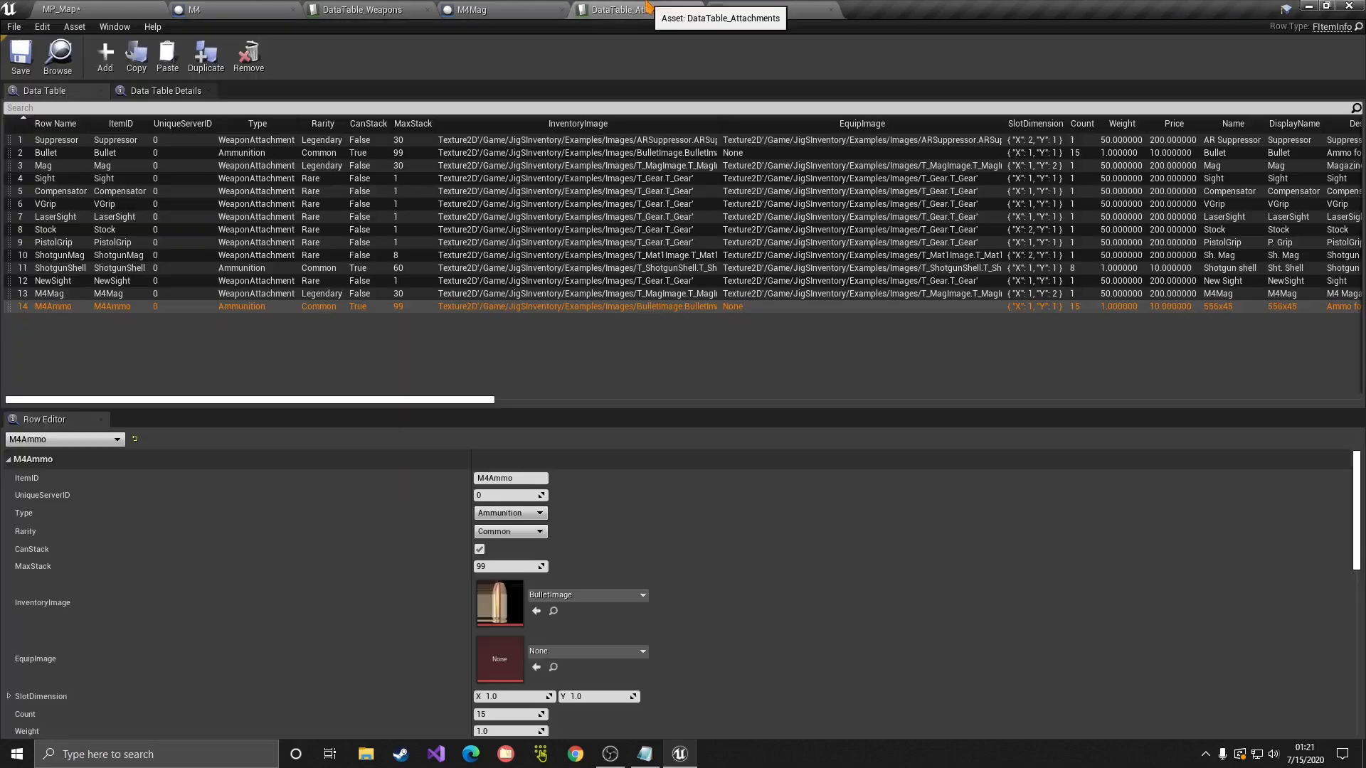
Step: Find the Bullet row's Bullets actor class and place a Bullets pickup in the level
click(44, 154)
scroll(463, 498, down, 15)
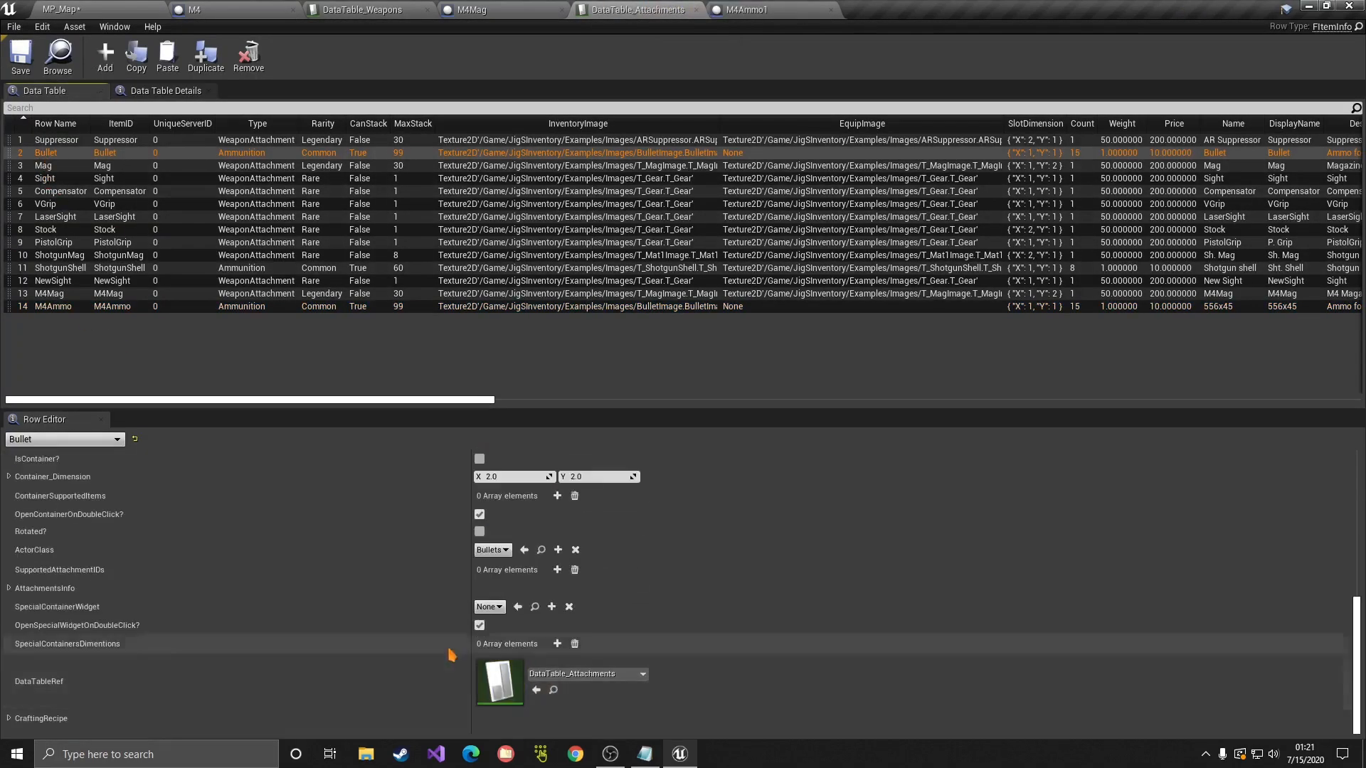
click(541, 550)
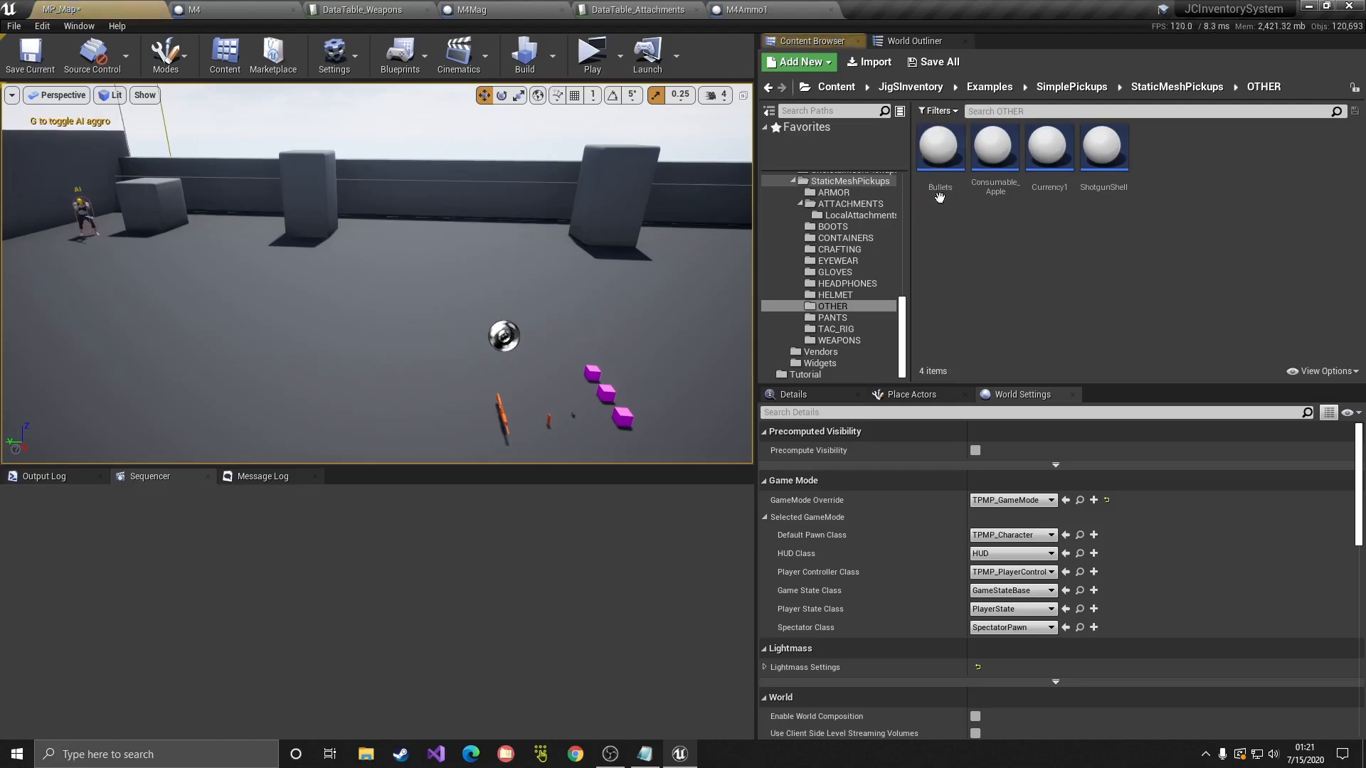
drag(937, 180, 725, 395)
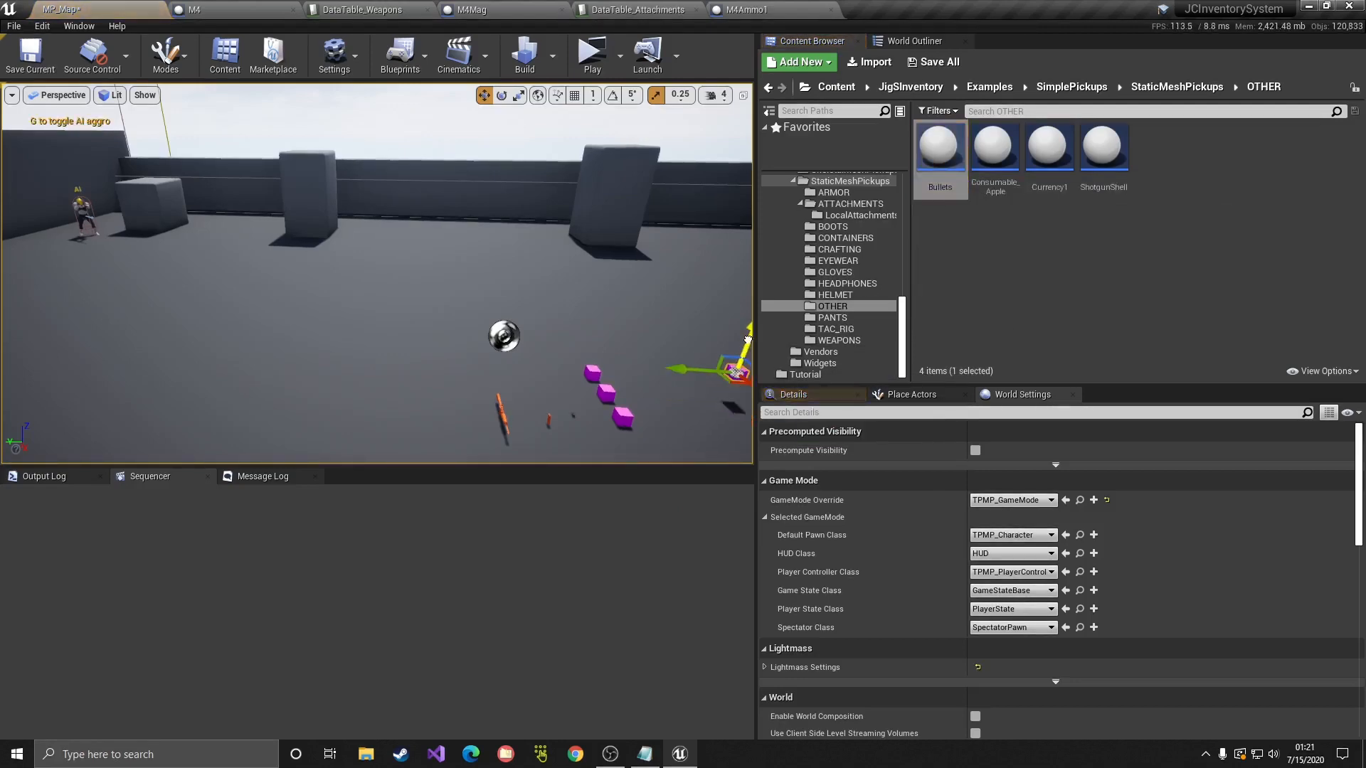
Step: Give the Bullets static mesh the M_SimpleMat material, then compile and save
double_click(939, 149)
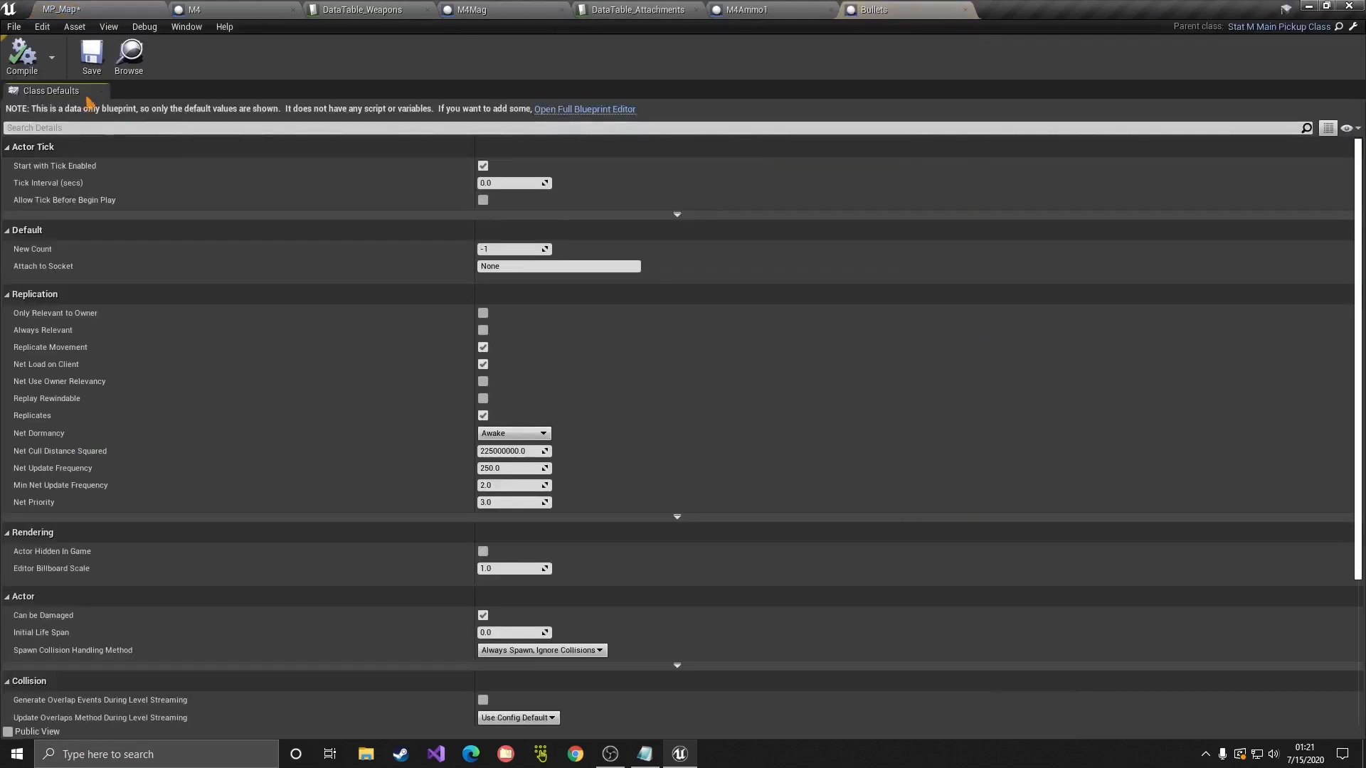
click(546, 111)
click(263, 104)
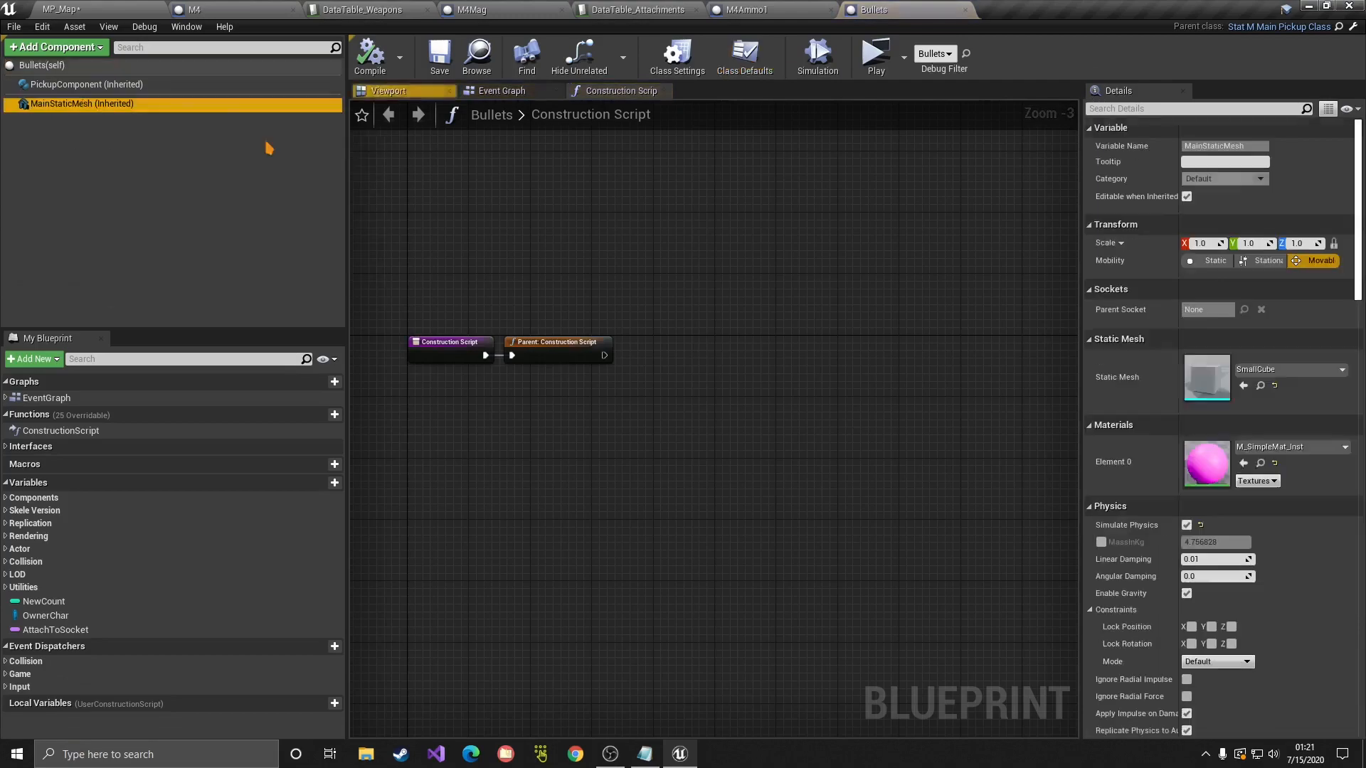
click(1289, 448)
click(1194, 338)
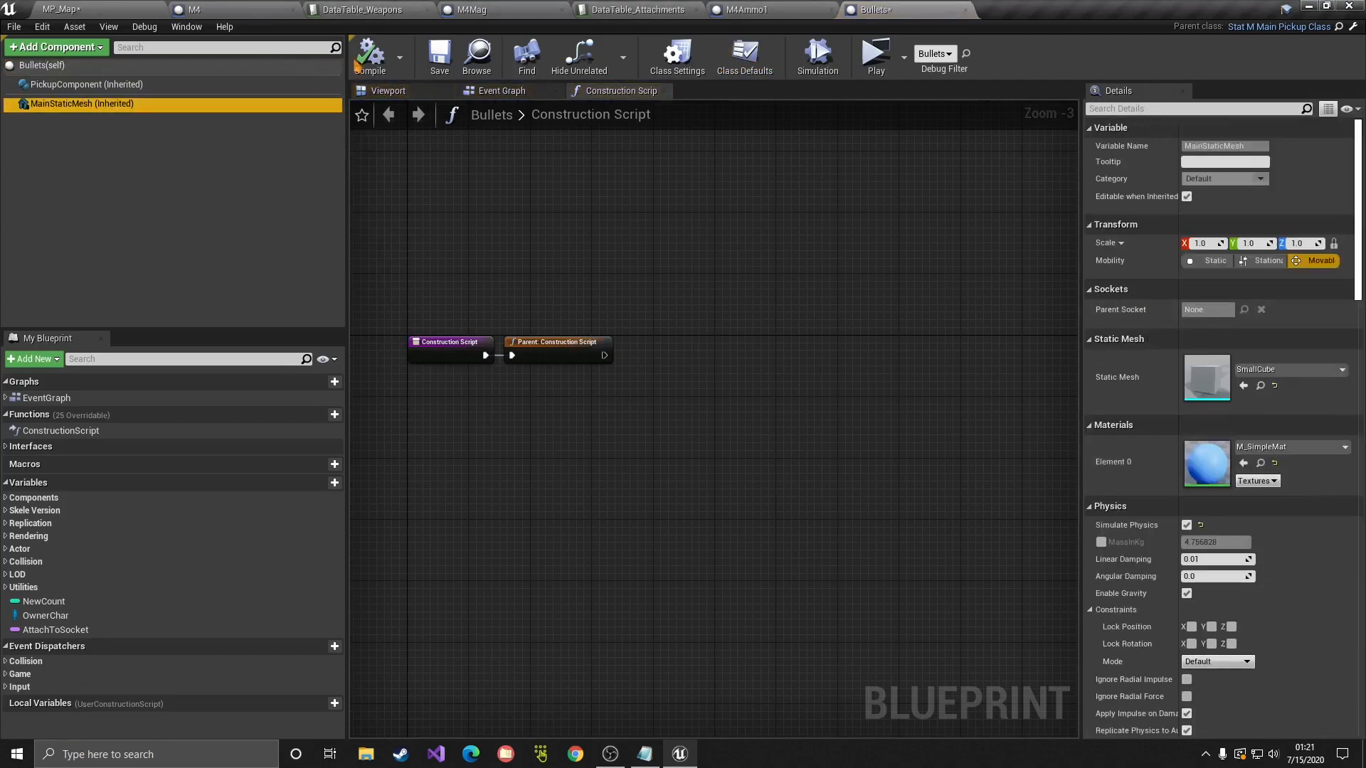
click(360, 64)
click(439, 56)
click(71, 10)
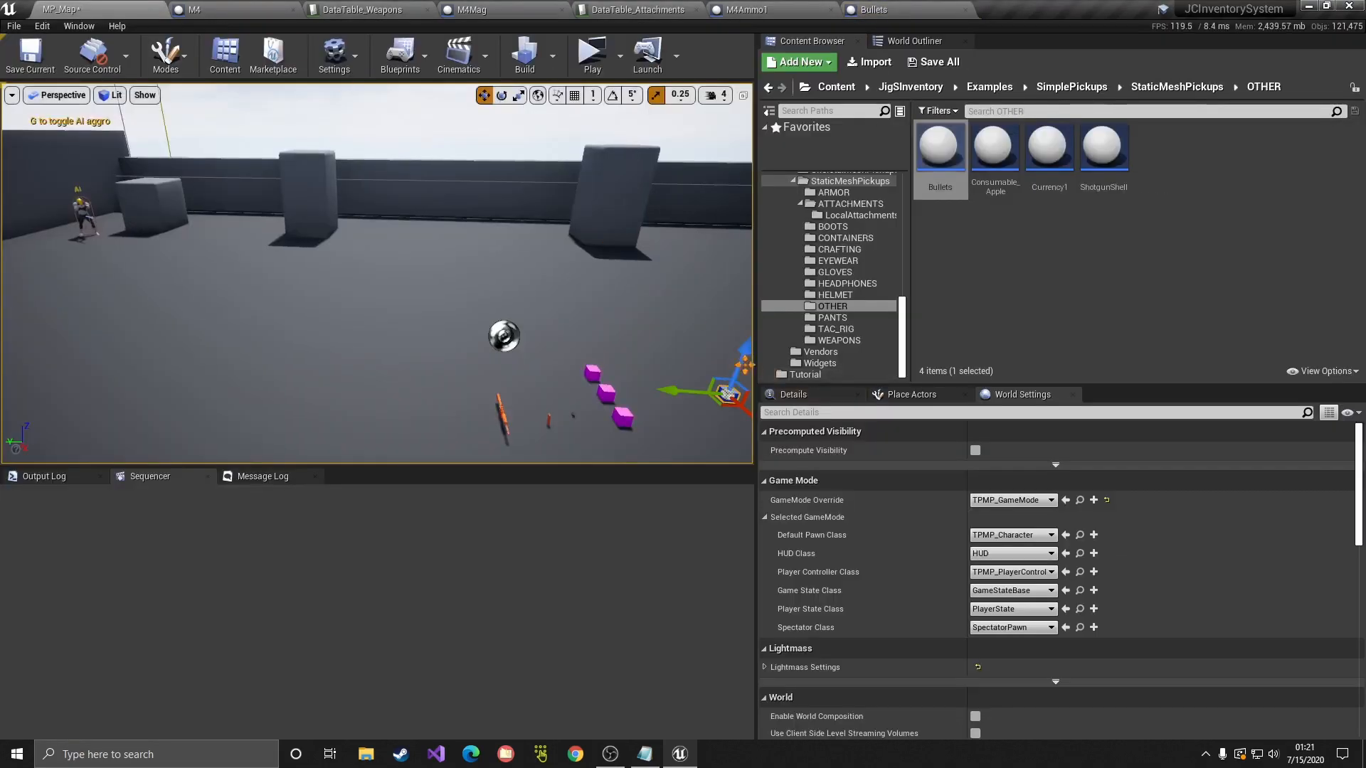
click(592, 53)
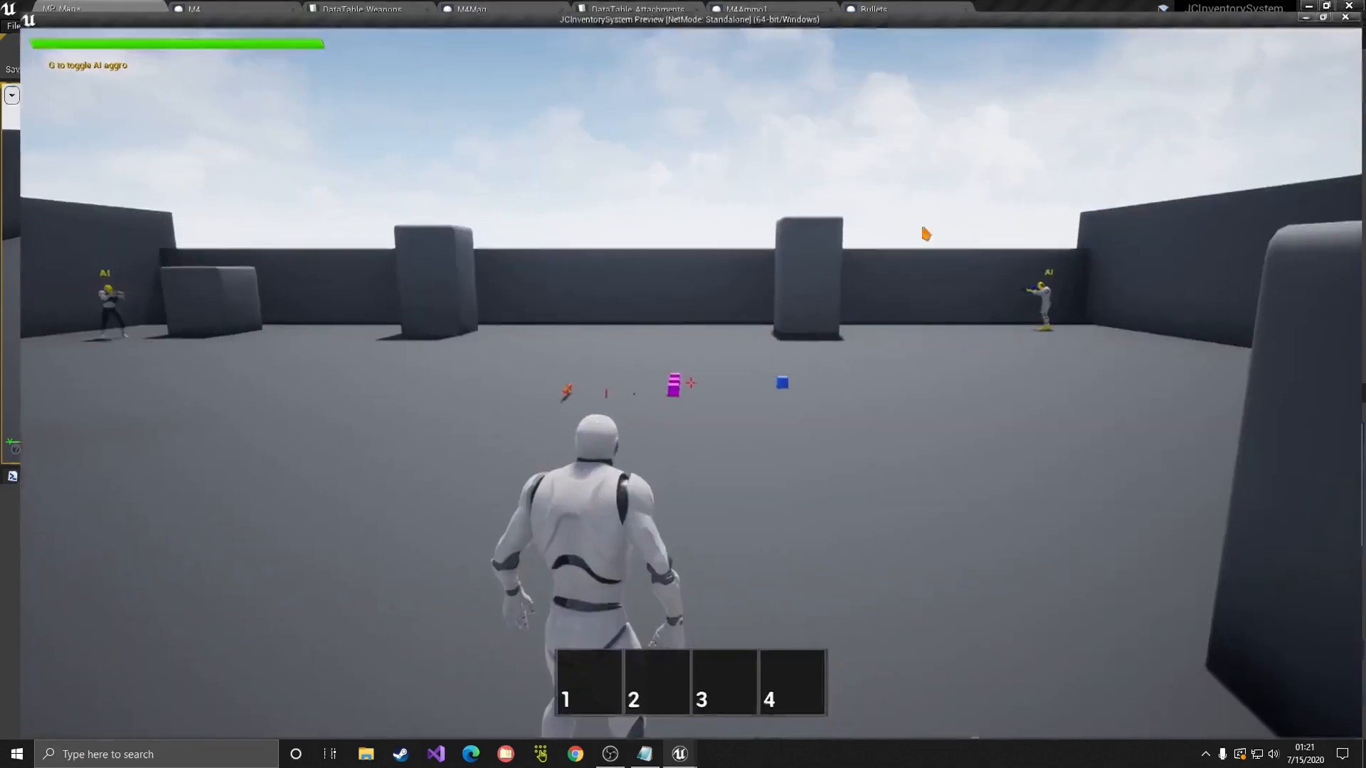
Step: Pick up the blue Bullet cube and the magazine, and confirm Bullet won't load into M4Mag
key(w)
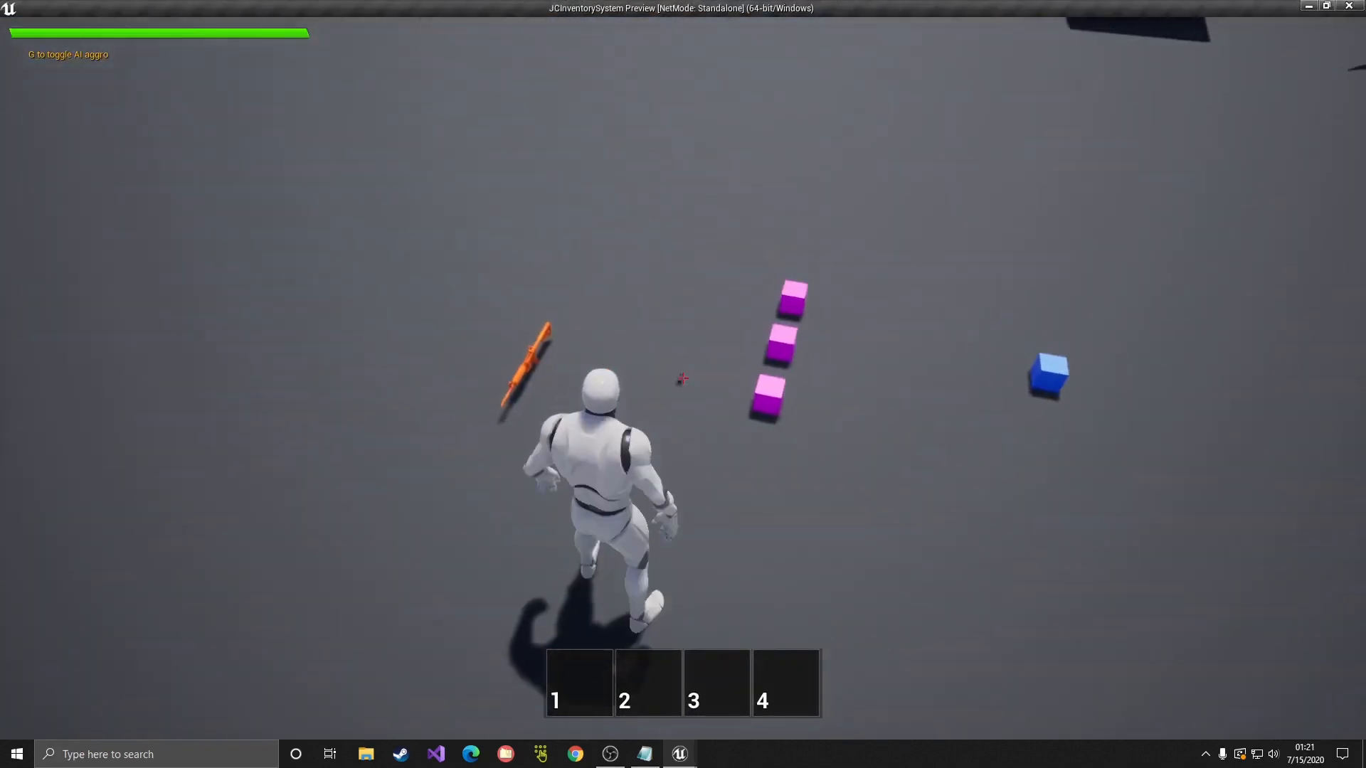
key(f)
key(Tab)
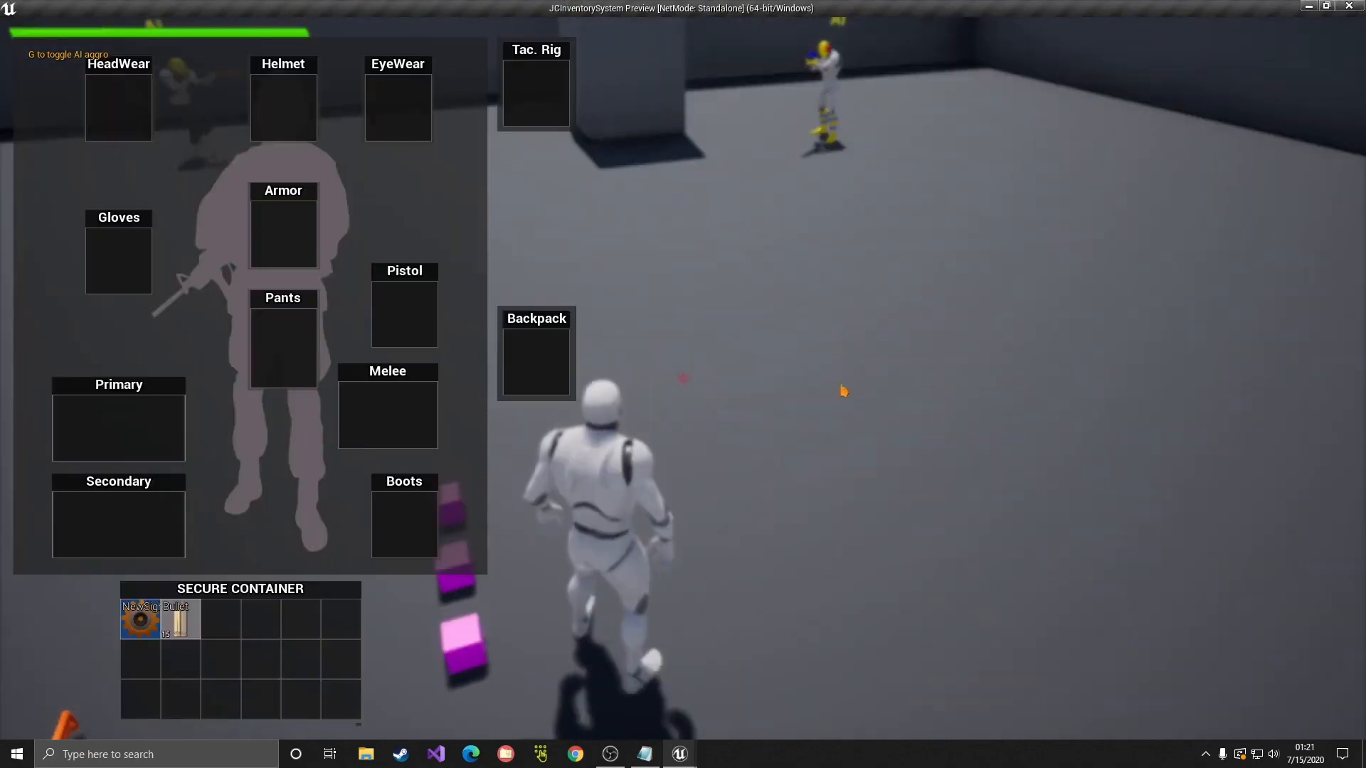
mouse_move(195, 624)
mouse_move(195, 623)
mouse_down()
mouse_move(175, 629)
mouse_move(218, 629)
mouse_up()
key(Tab)
key(a)
key(f)
key(Tab)
drag(191, 629, 222, 628)
key(Tab)
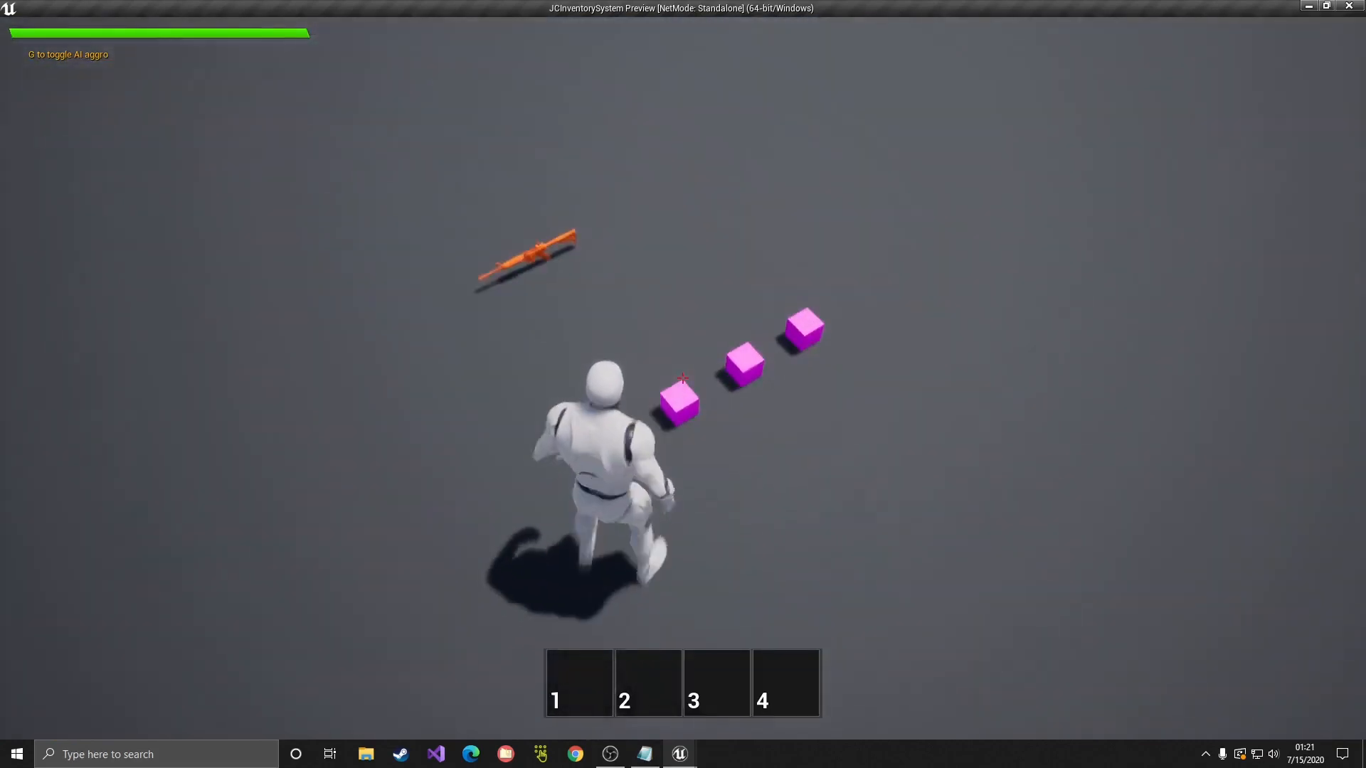
Step: Load the 556x45 ammo into the M4Mag to reach 15/30, then end the test
key(Tab)
key(Tab)
key(f)
key(Tab)
mouse_move(262, 618)
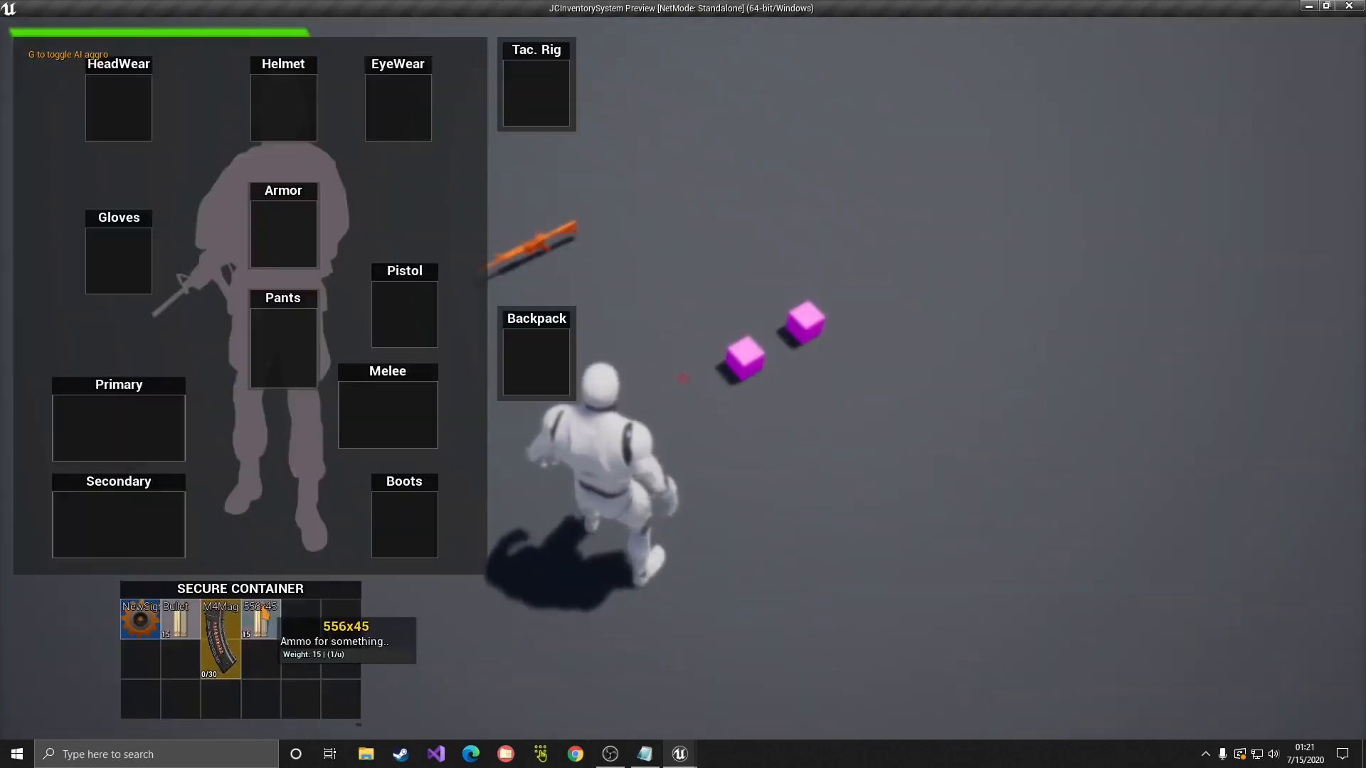
drag(265, 619, 222, 634)
key(Escape)
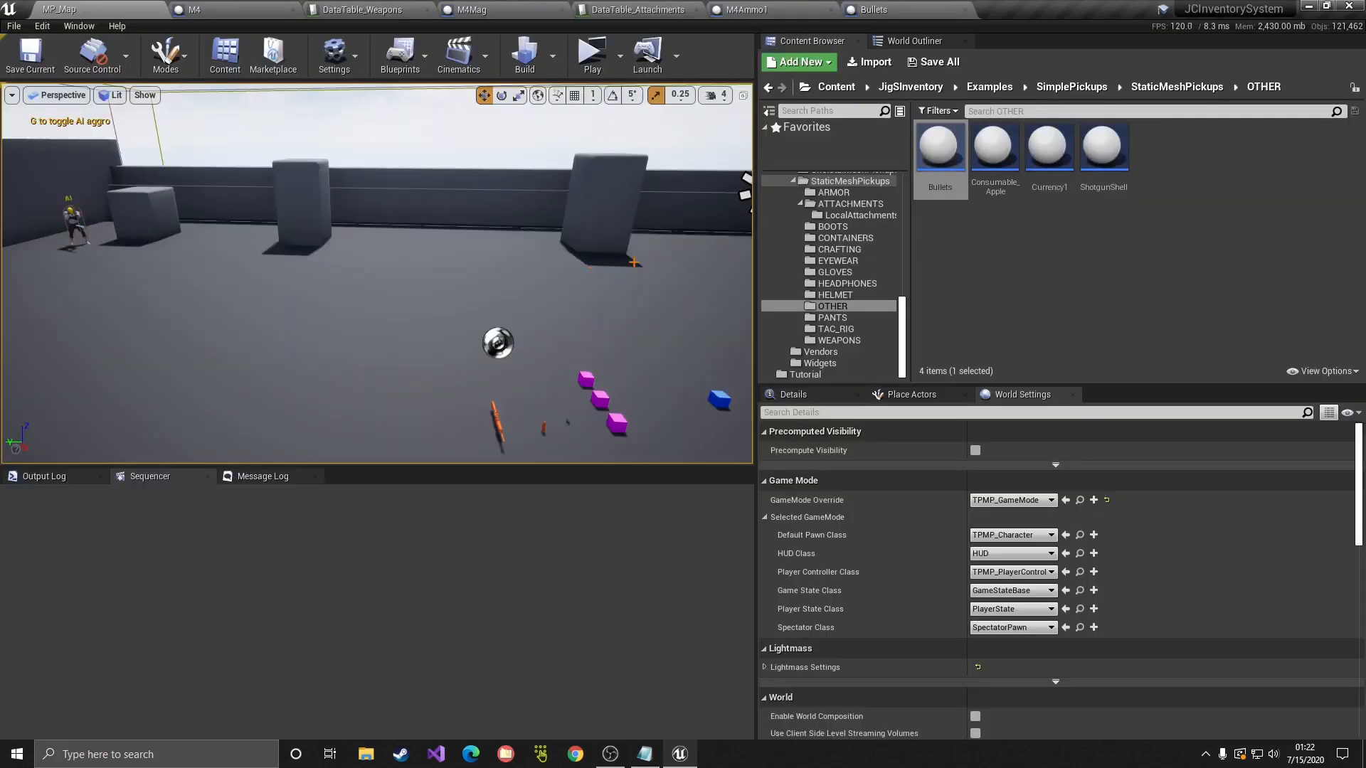
Step: Peek into the Examples folder, then collapse JigSInventory and select the Tutorial folder
scroll(825, 348, up, 7)
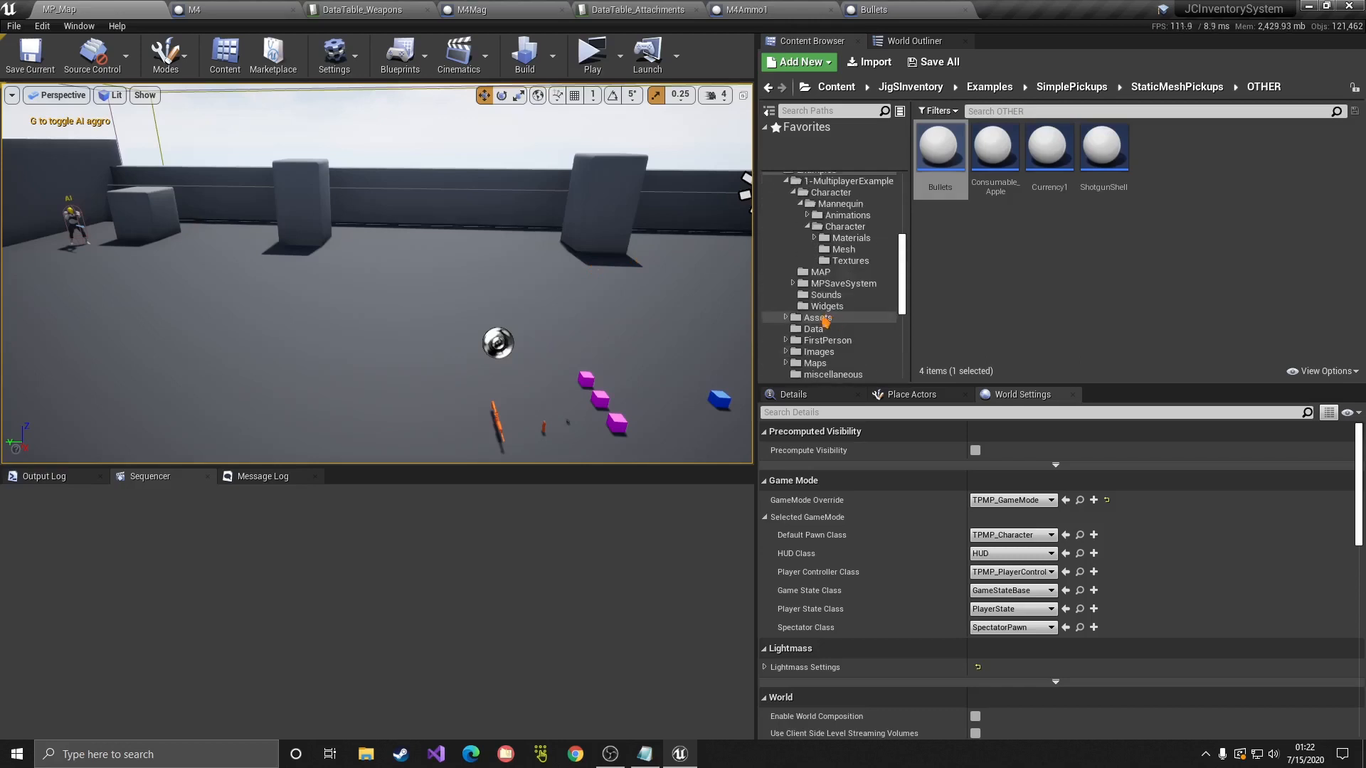
double_click(781, 286)
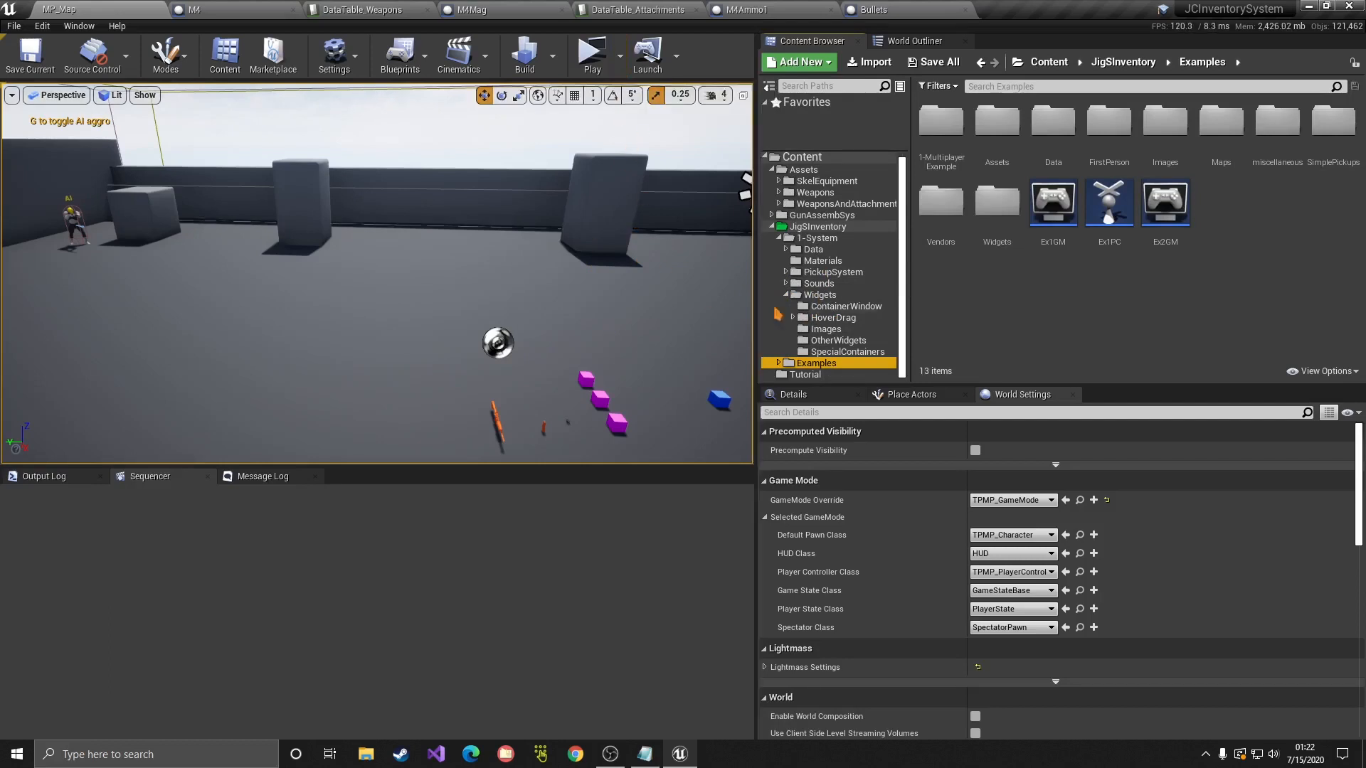
click(771, 227)
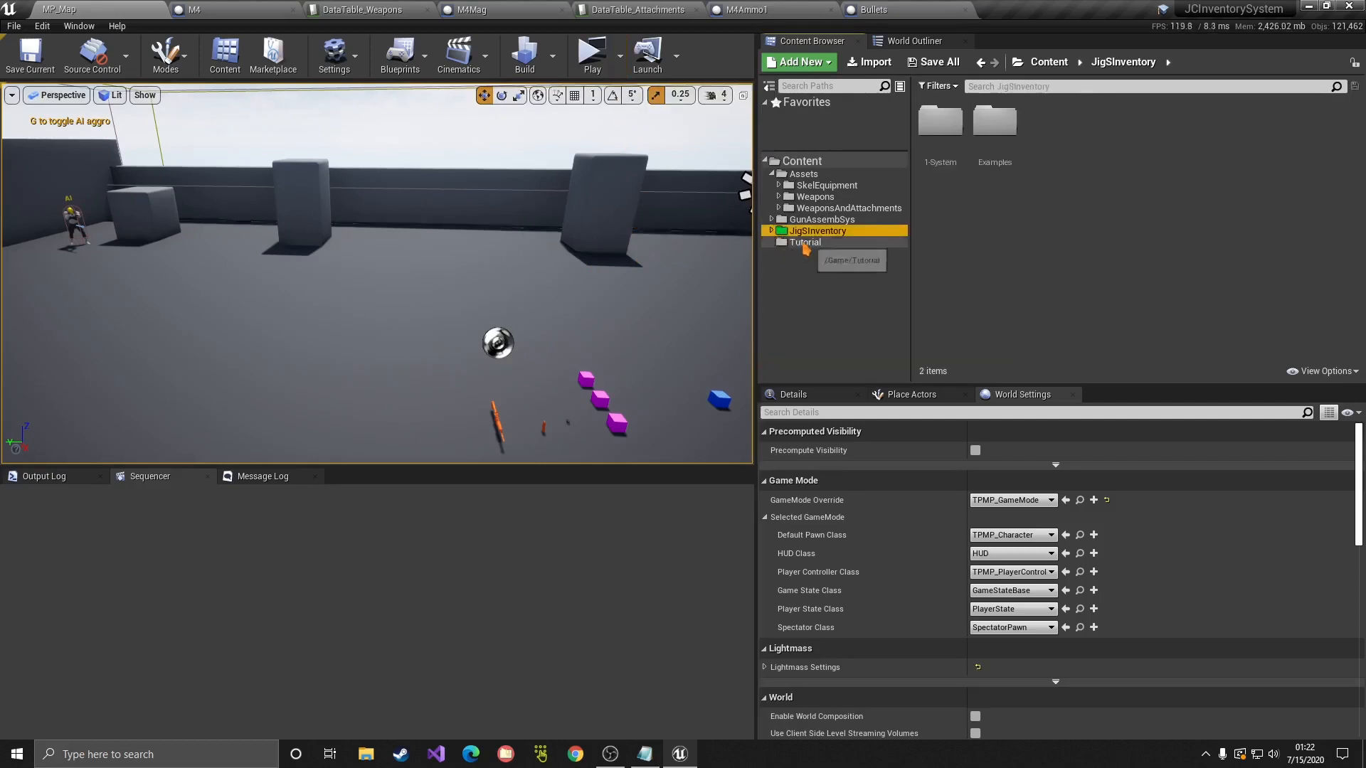
click(805, 242)
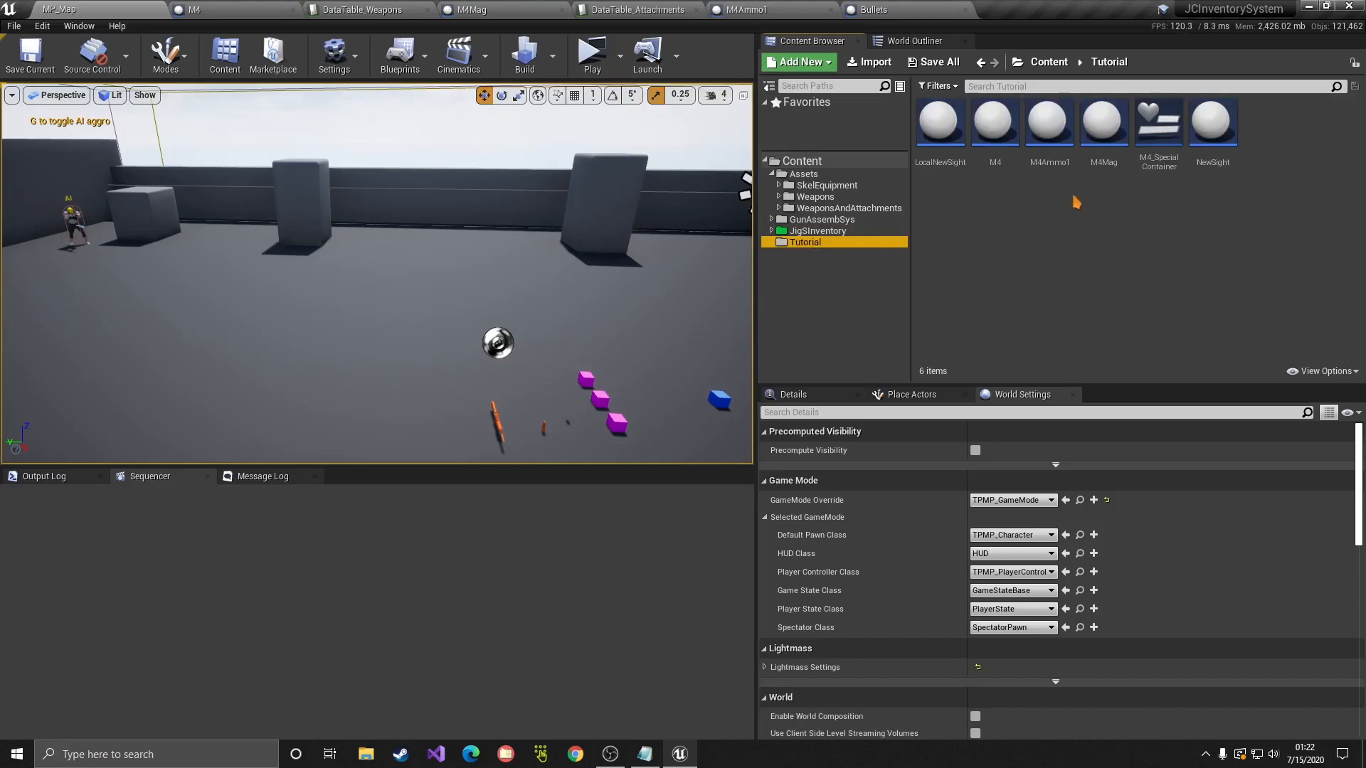
Step: In M4Mag's PickupComponent, add a Default Attachments entry with type Ammunition
double_click(1101, 131)
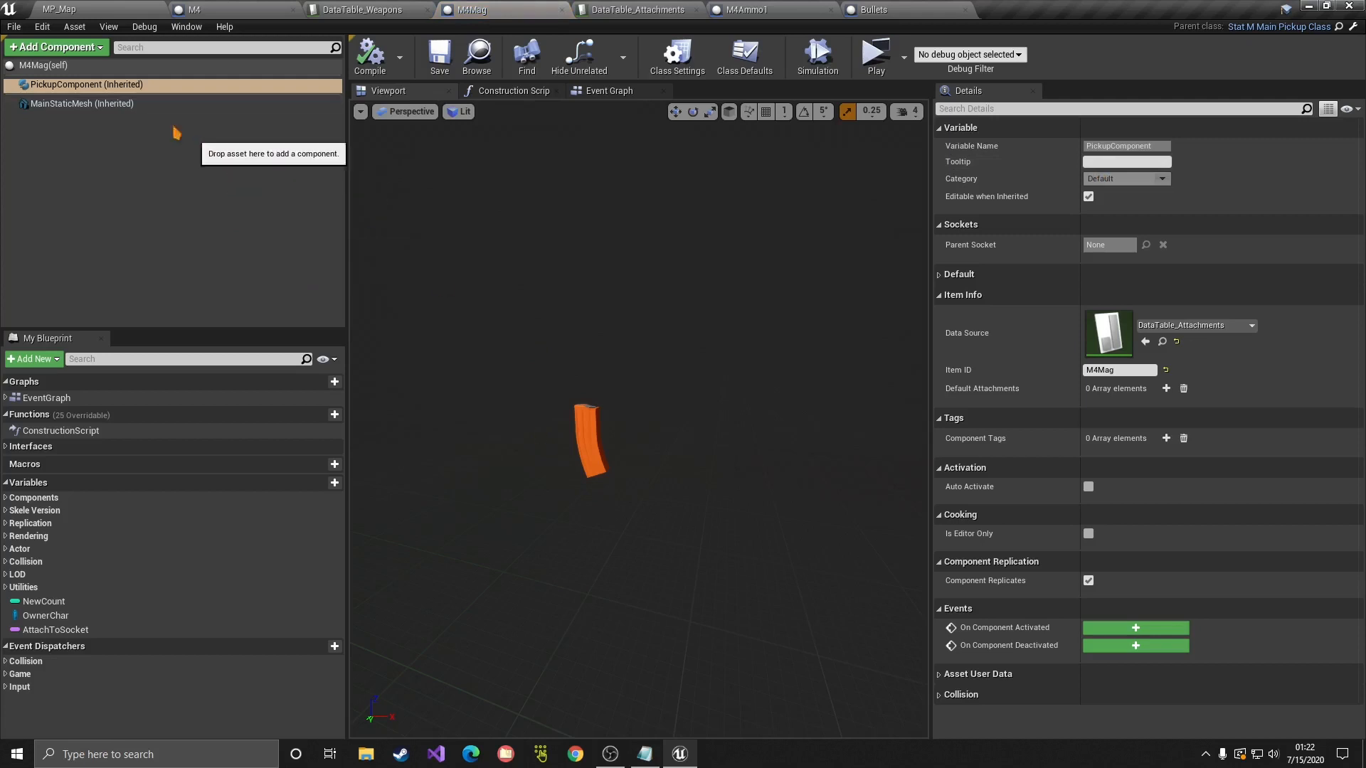
click(85, 86)
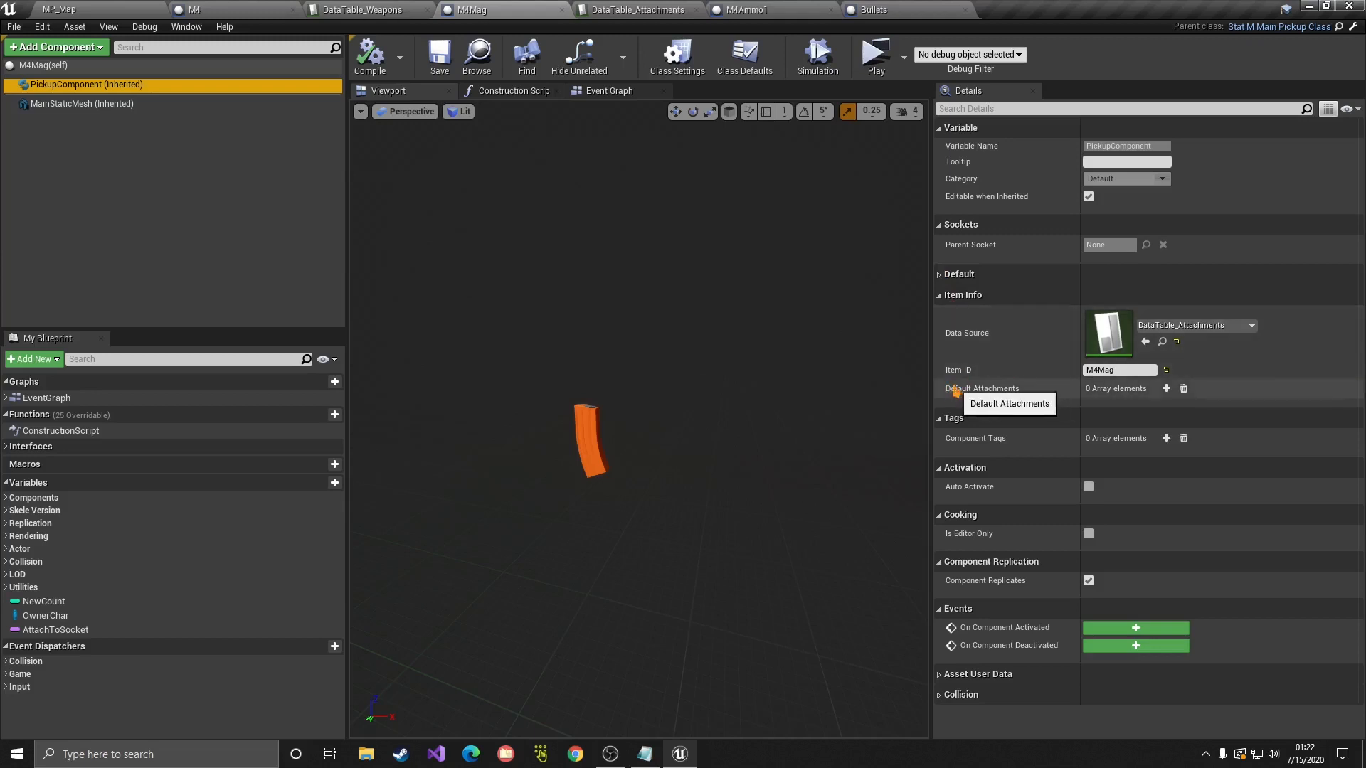
click(1167, 389)
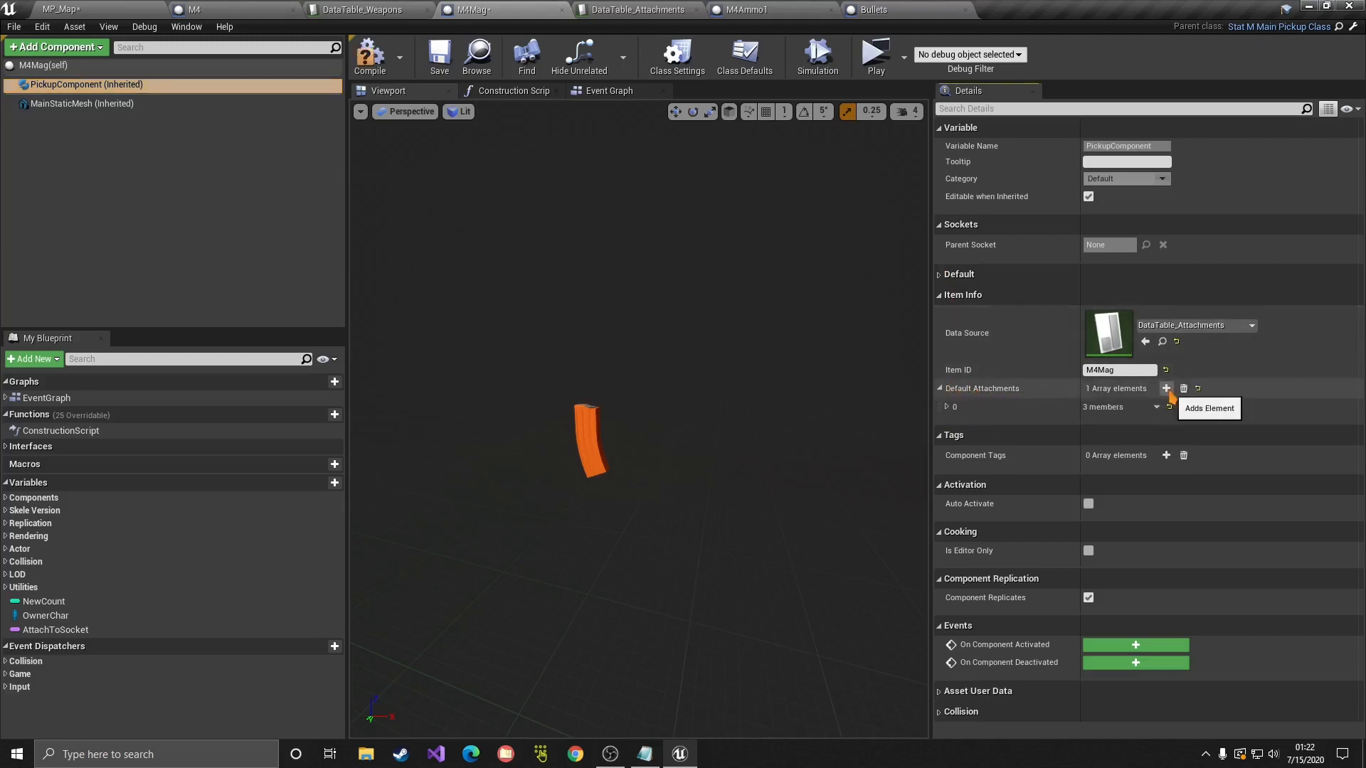
click(947, 408)
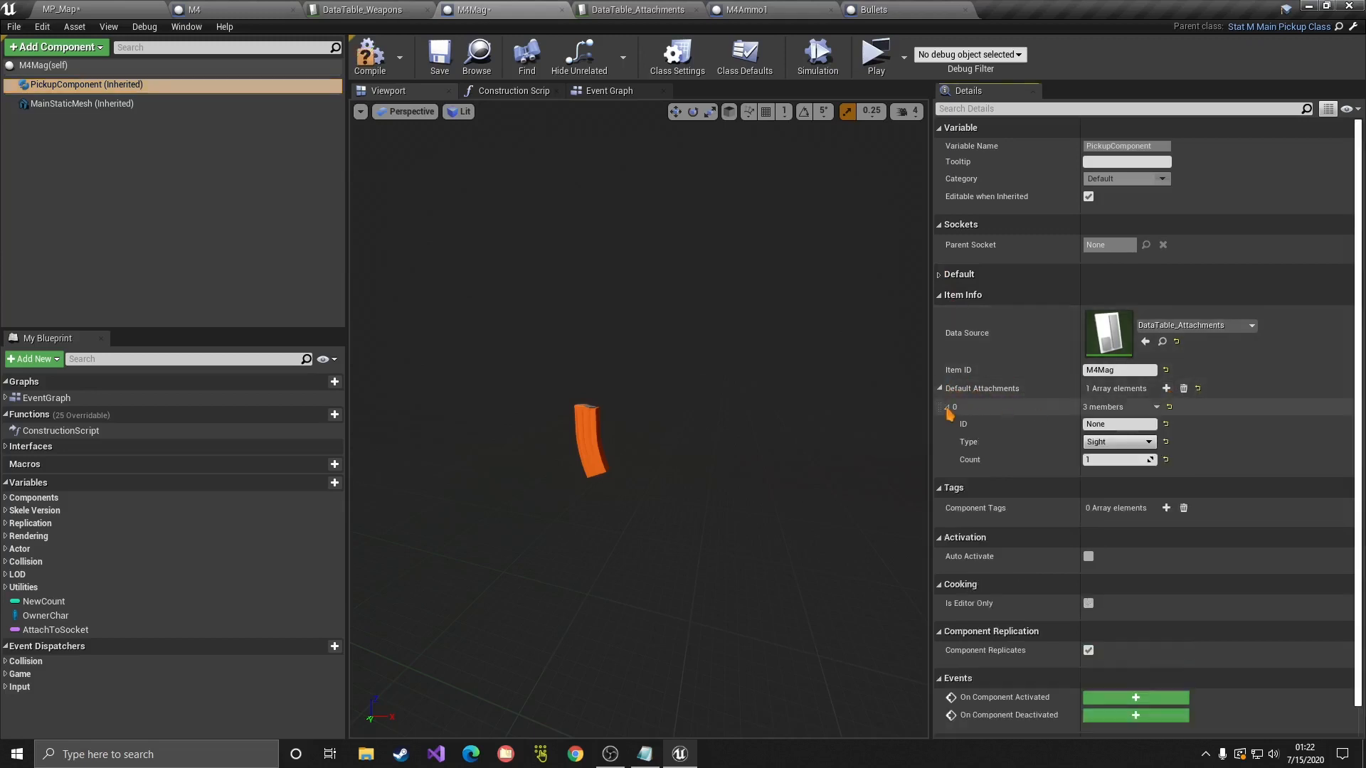
click(1106, 442)
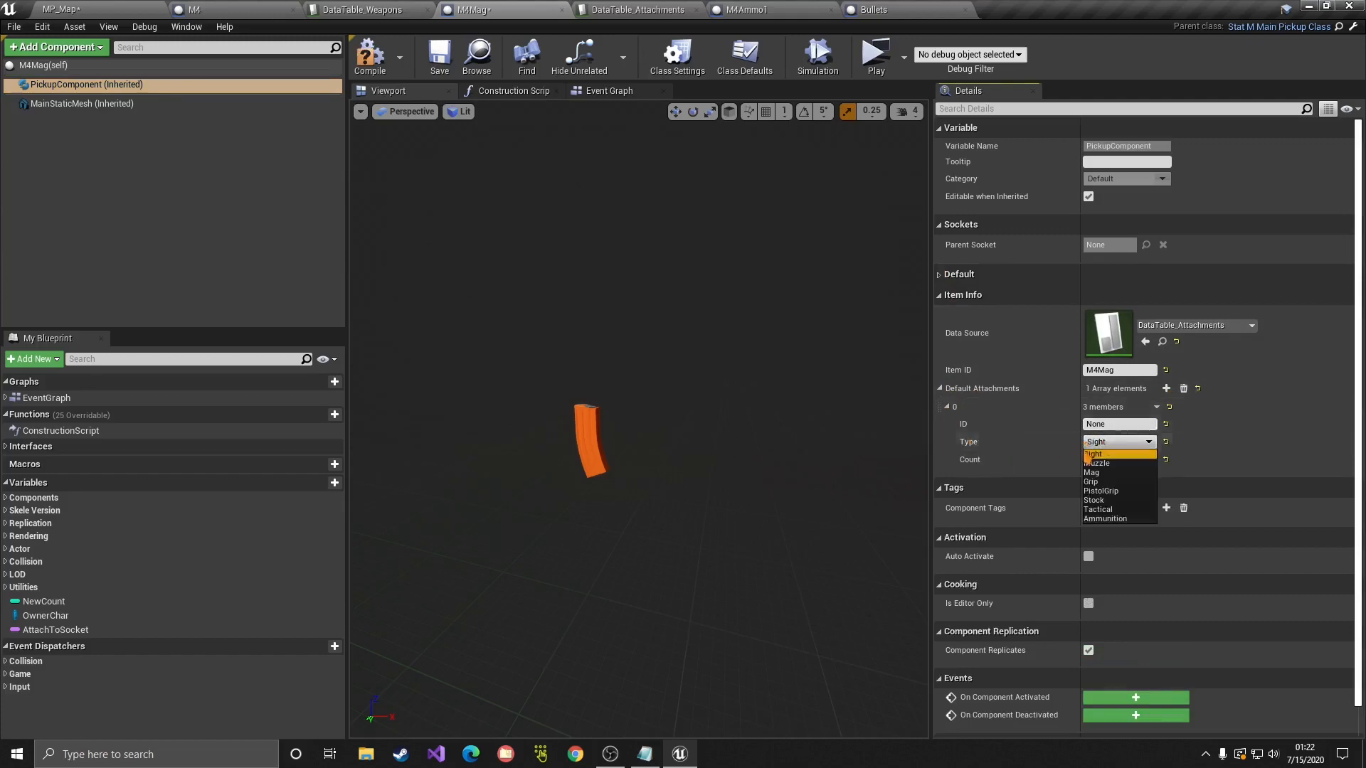
click(1105, 518)
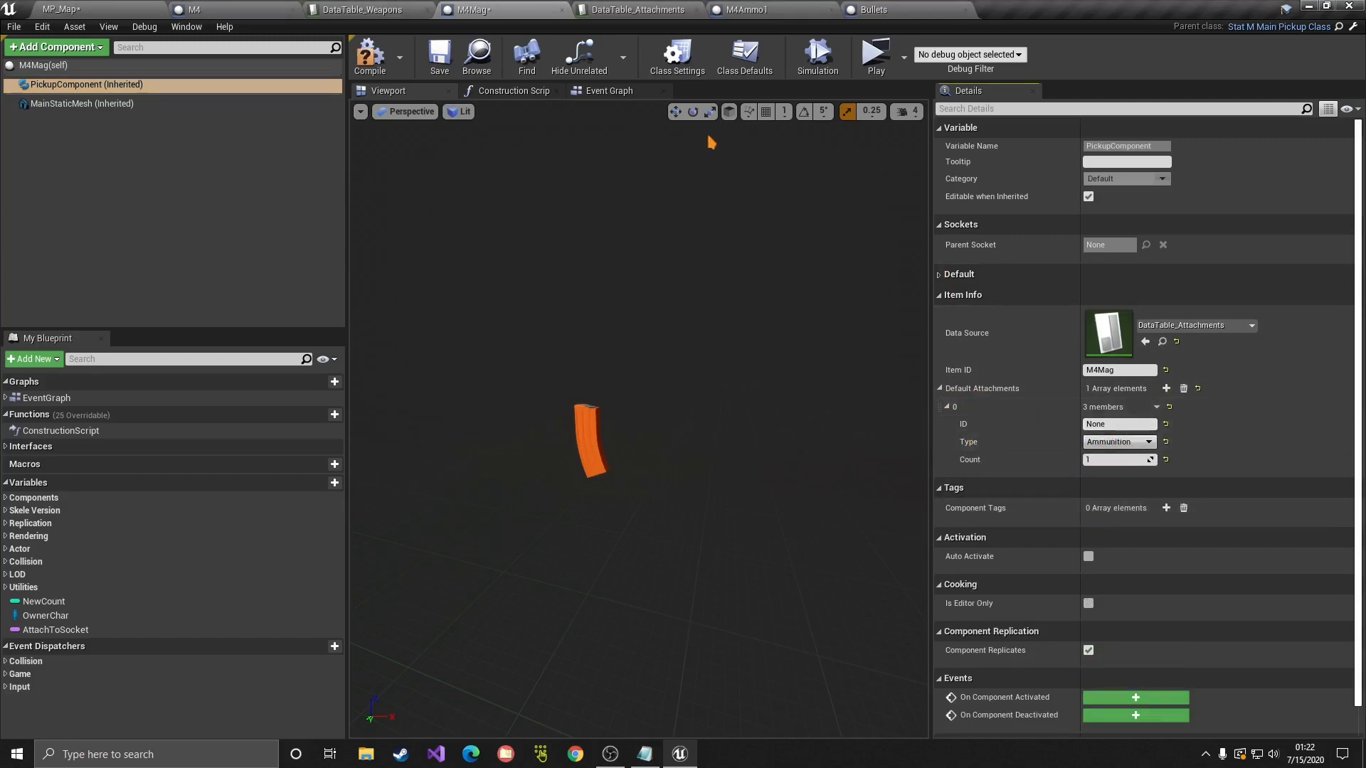
Step: Check the M4Ammo row in DataTable_Attachments and the M4Ammo1 blueprint, then return to M4Mag
click(667, 10)
click(55, 307)
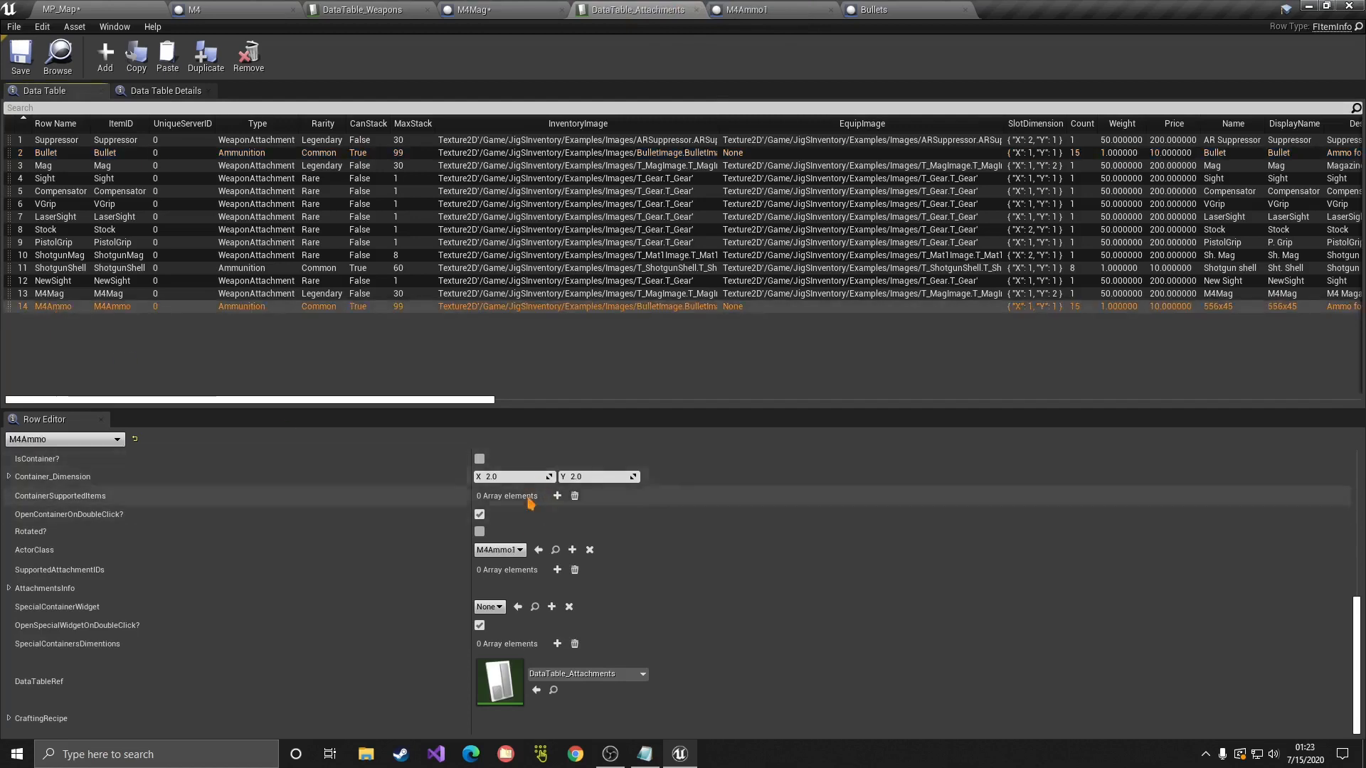
scroll(530, 531, up, 10)
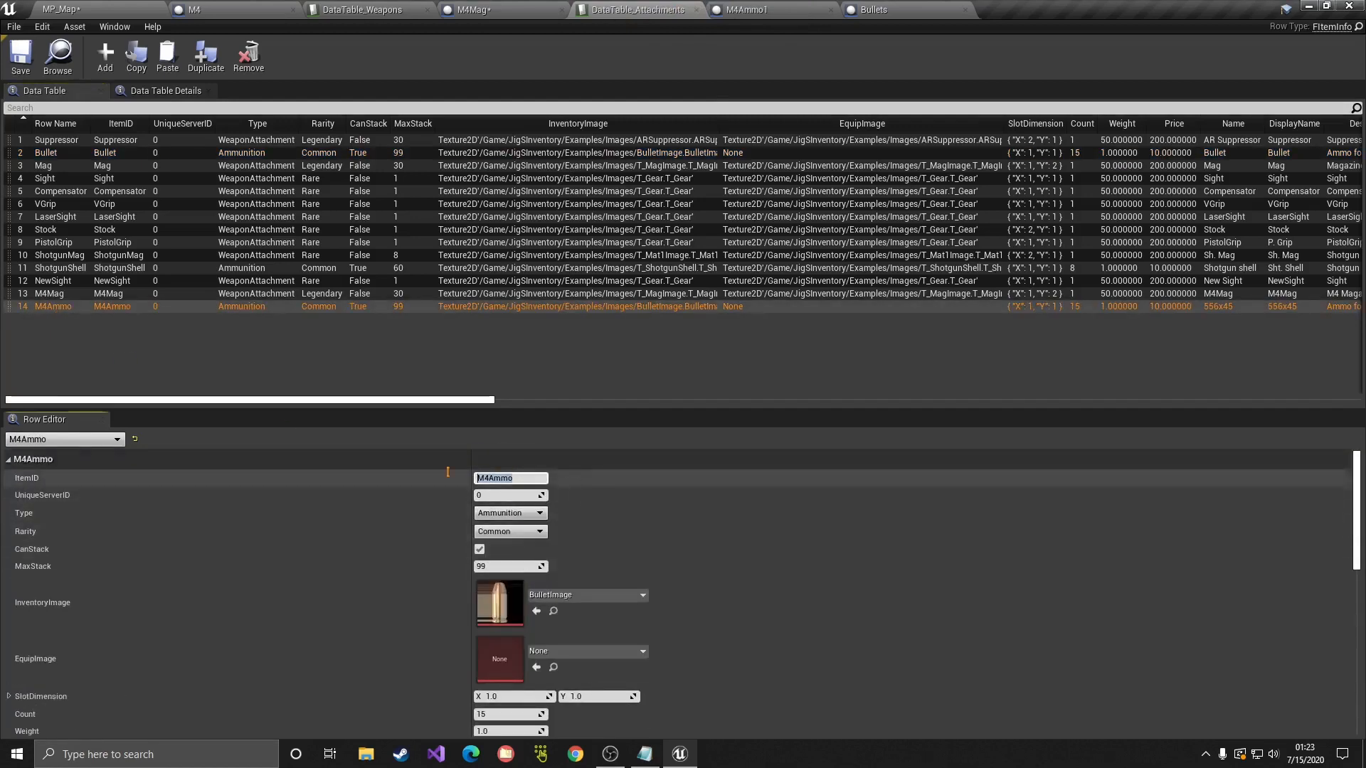
click(747, 9)
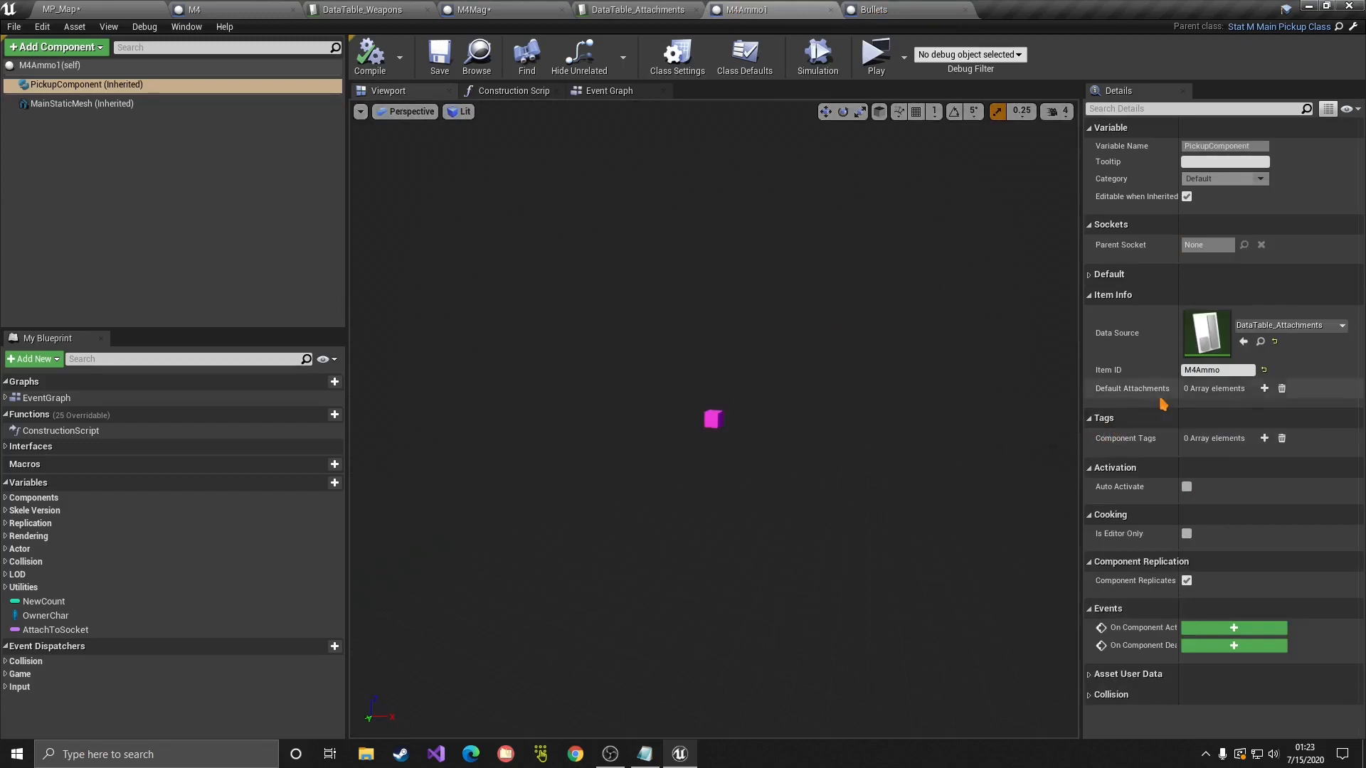
click(483, 9)
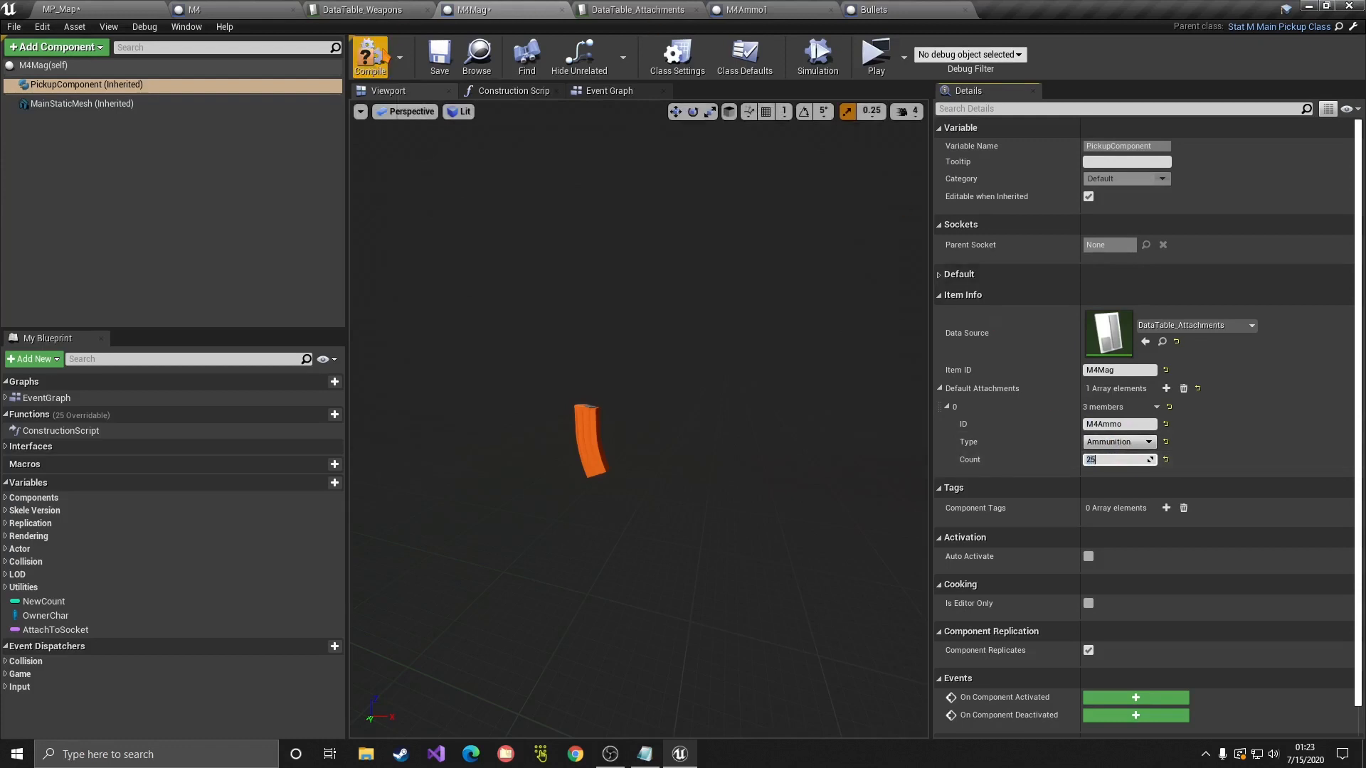
Step: Compile and save M4Mag with its 25-count M4Ammo attachment, then view the level's pickups
click(370, 56)
click(440, 56)
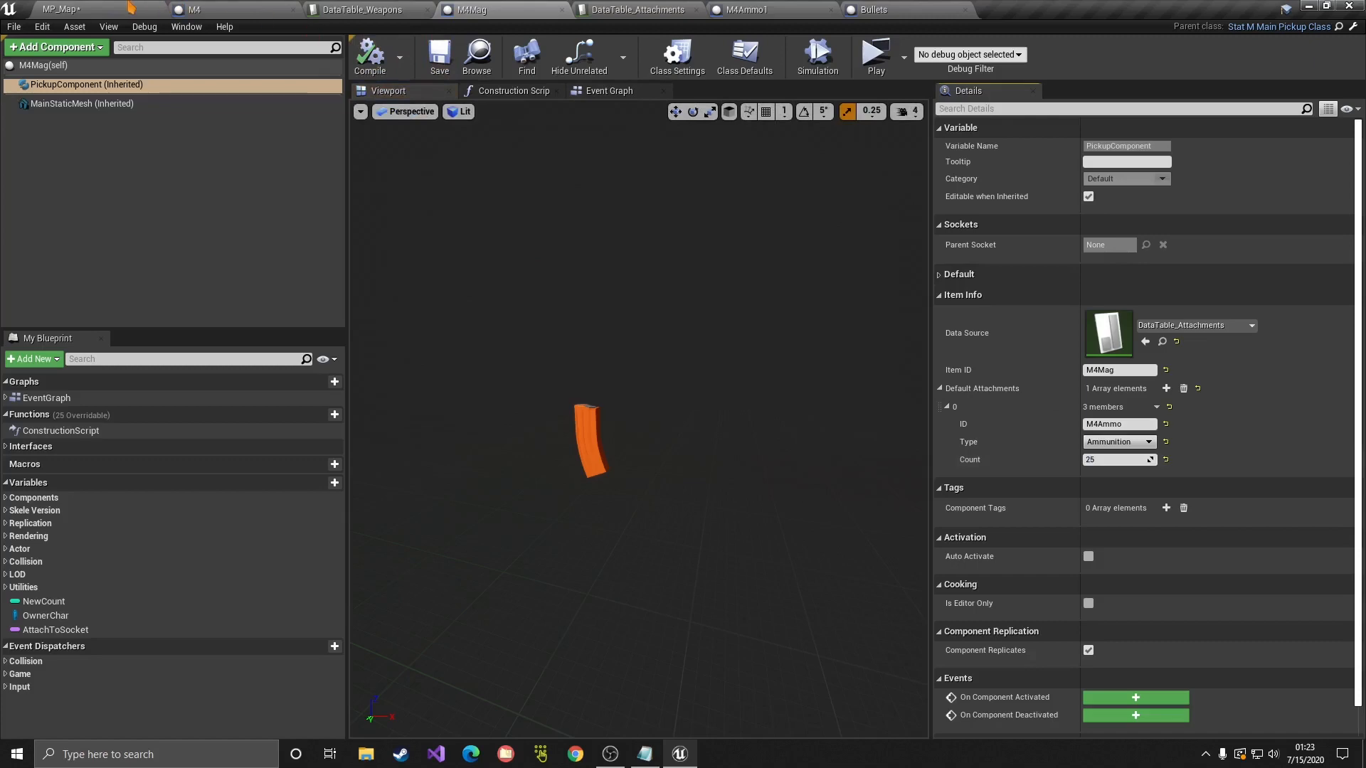
click(107, 9)
right_drag(730, 333, 822, 375)
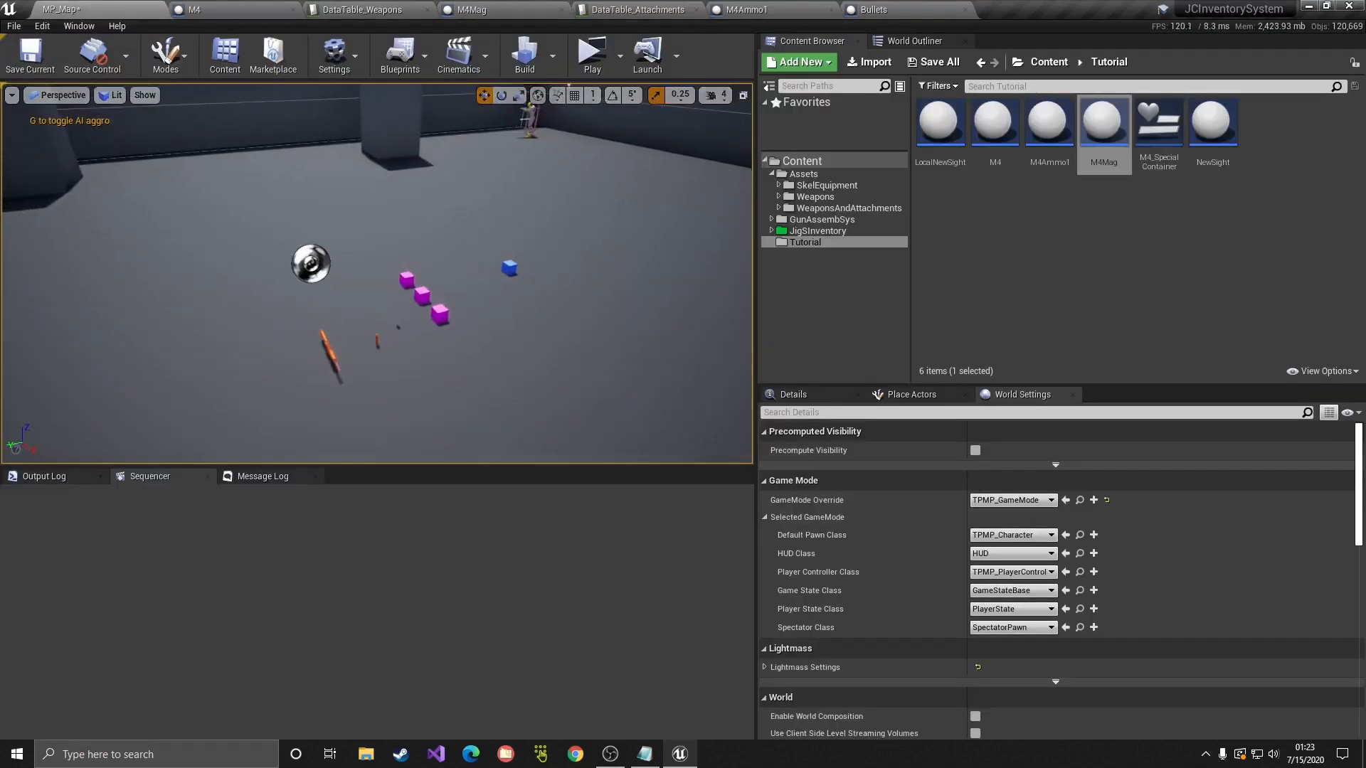
click(592, 54)
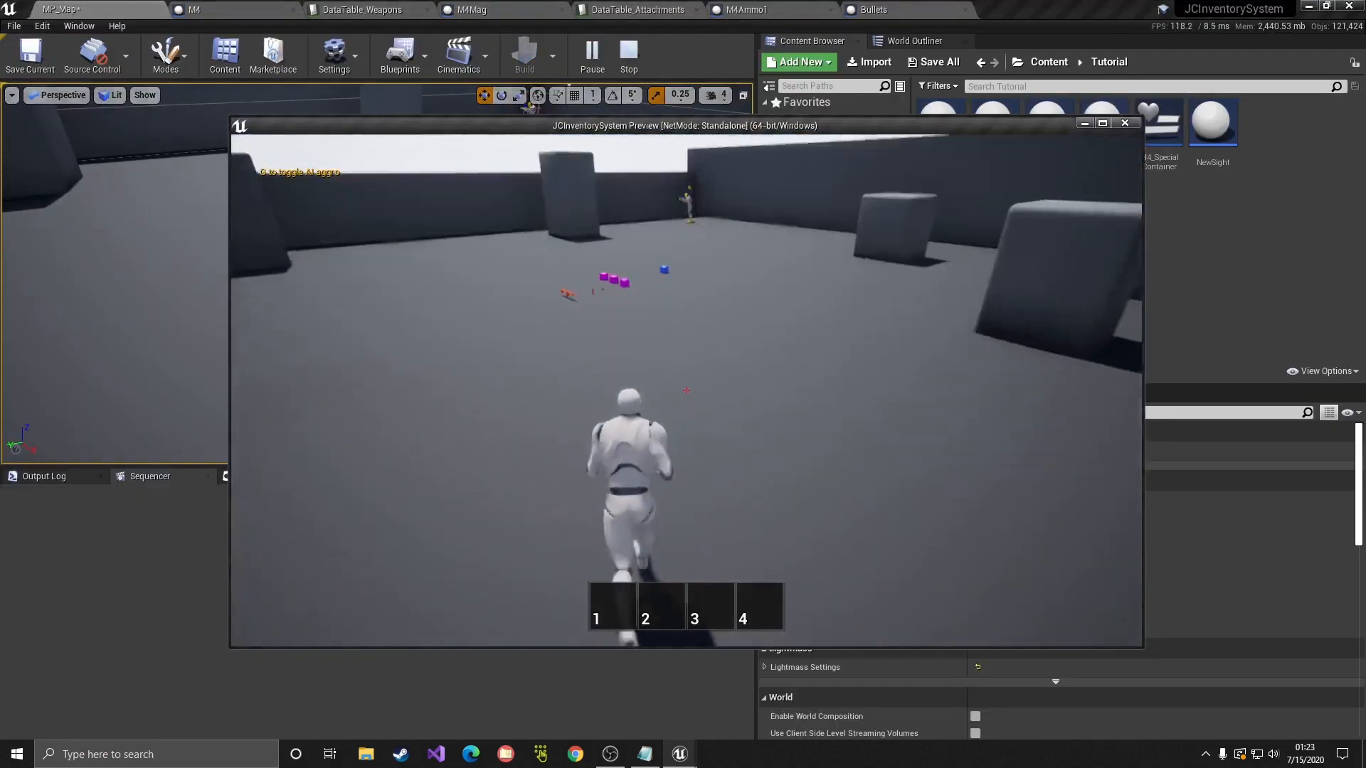
key(w)
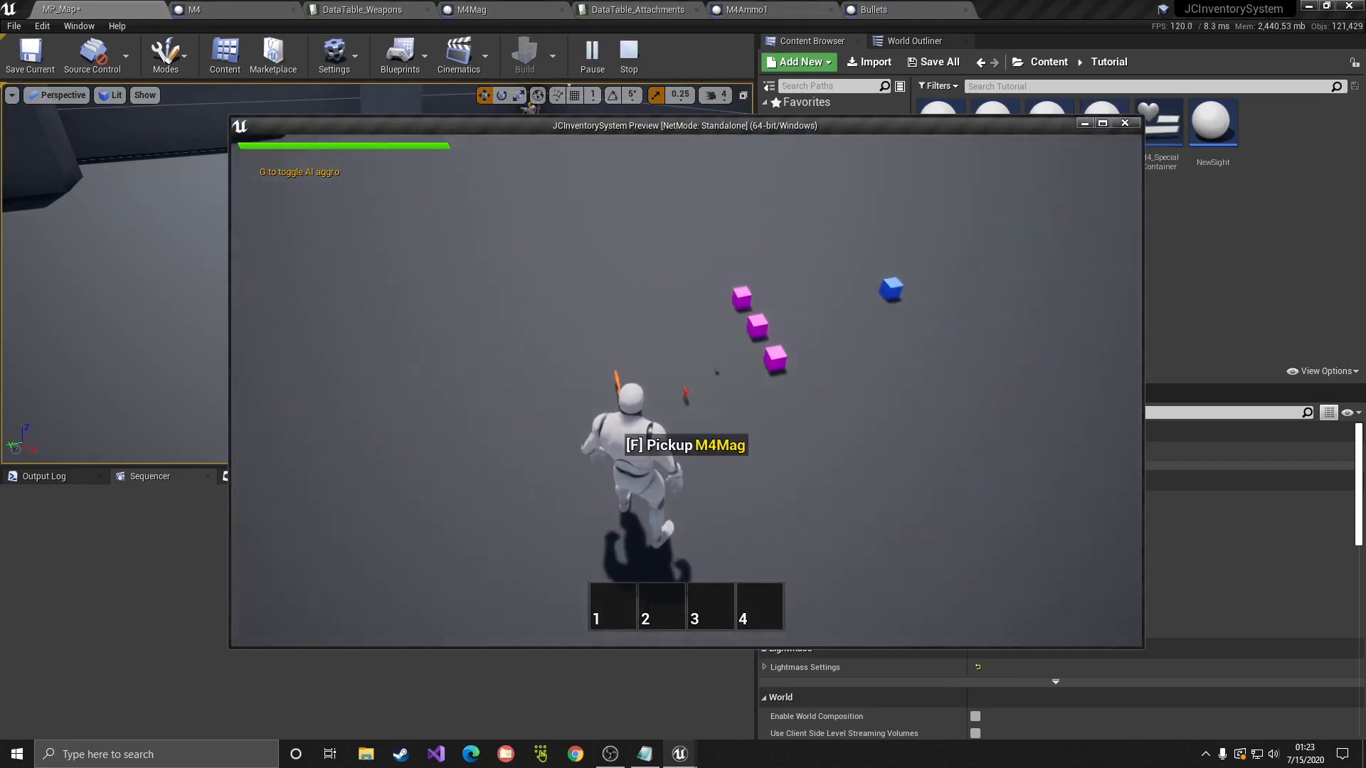
key(f)
key(Tab)
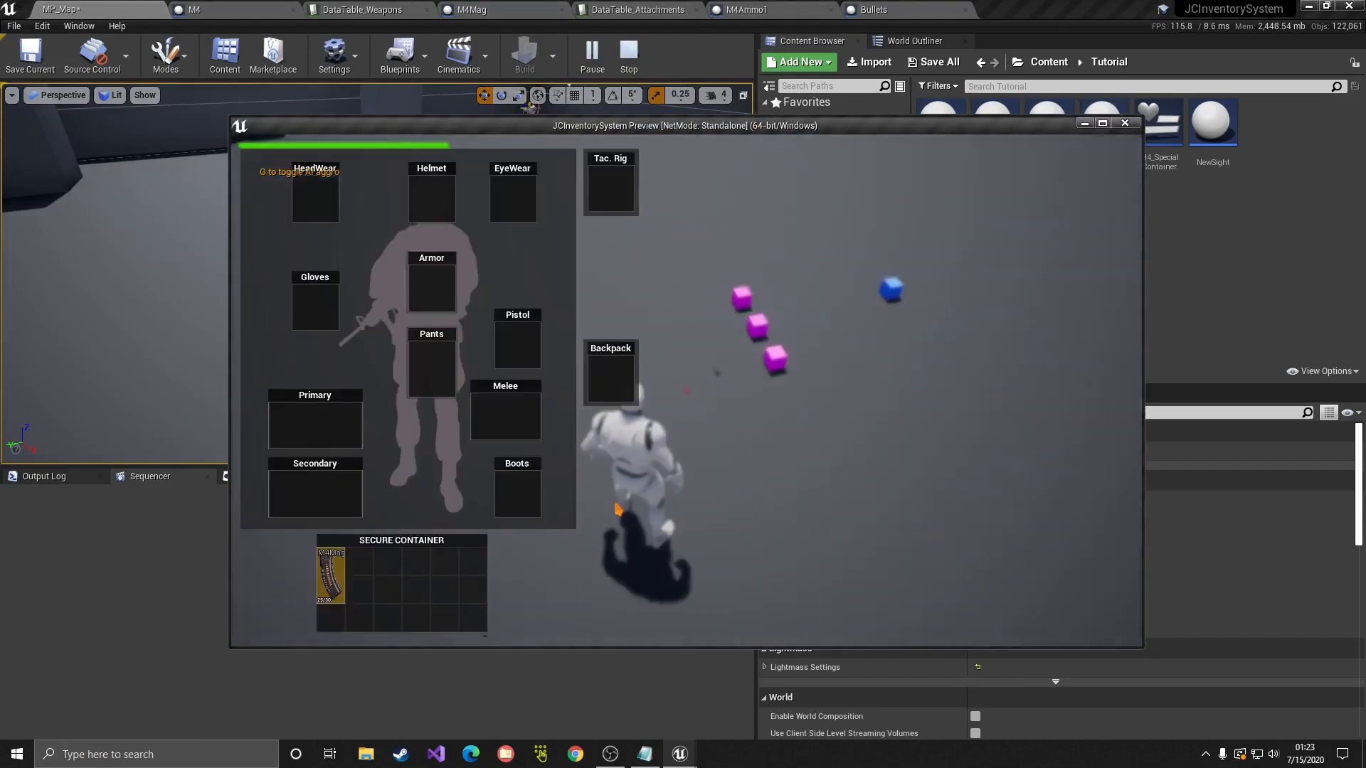
click(1102, 123)
mouse_move(135, 672)
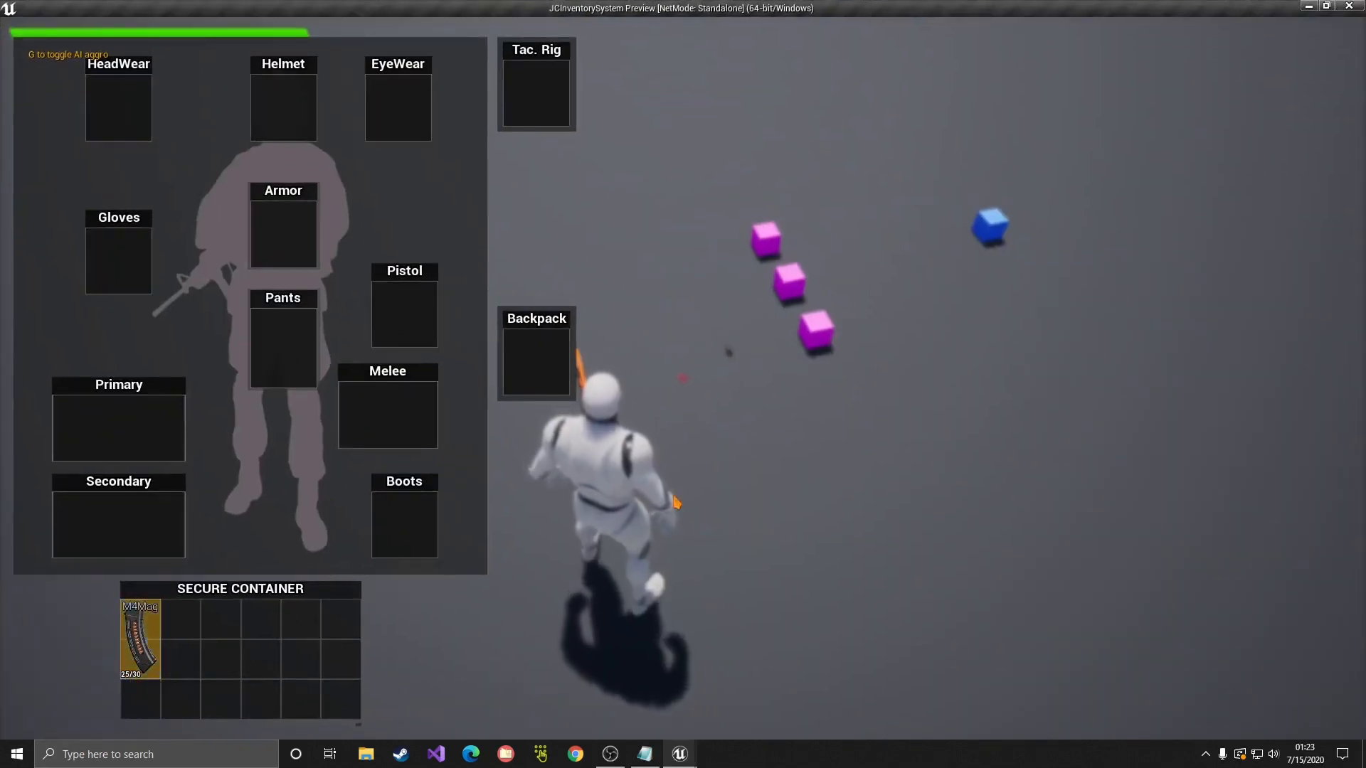
key(Escape)
key(w)
right_drag(377, 274, 395, 349)
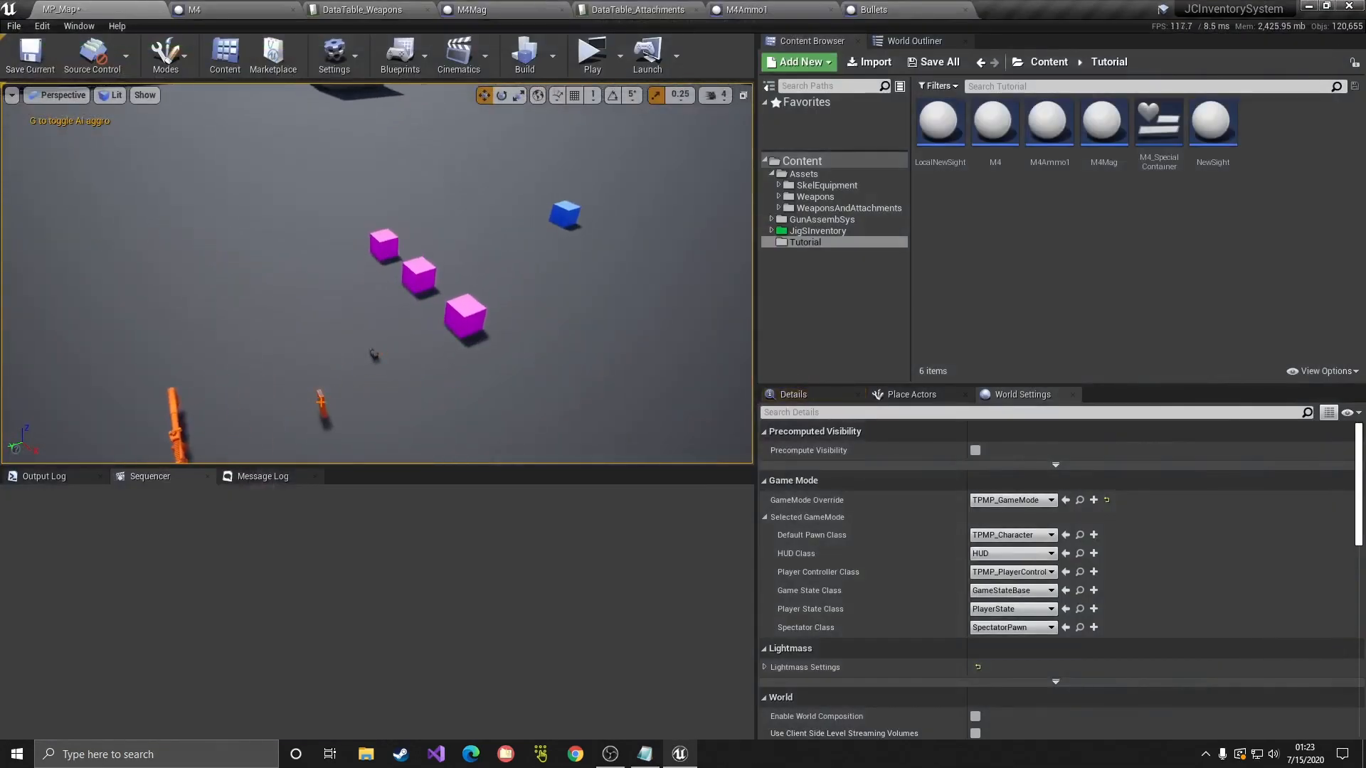
Step: Place a copy of the magazine beside the original and inspect its PickupComponent Item Info
click(321, 403)
alt+drag(340, 437, 303, 370)
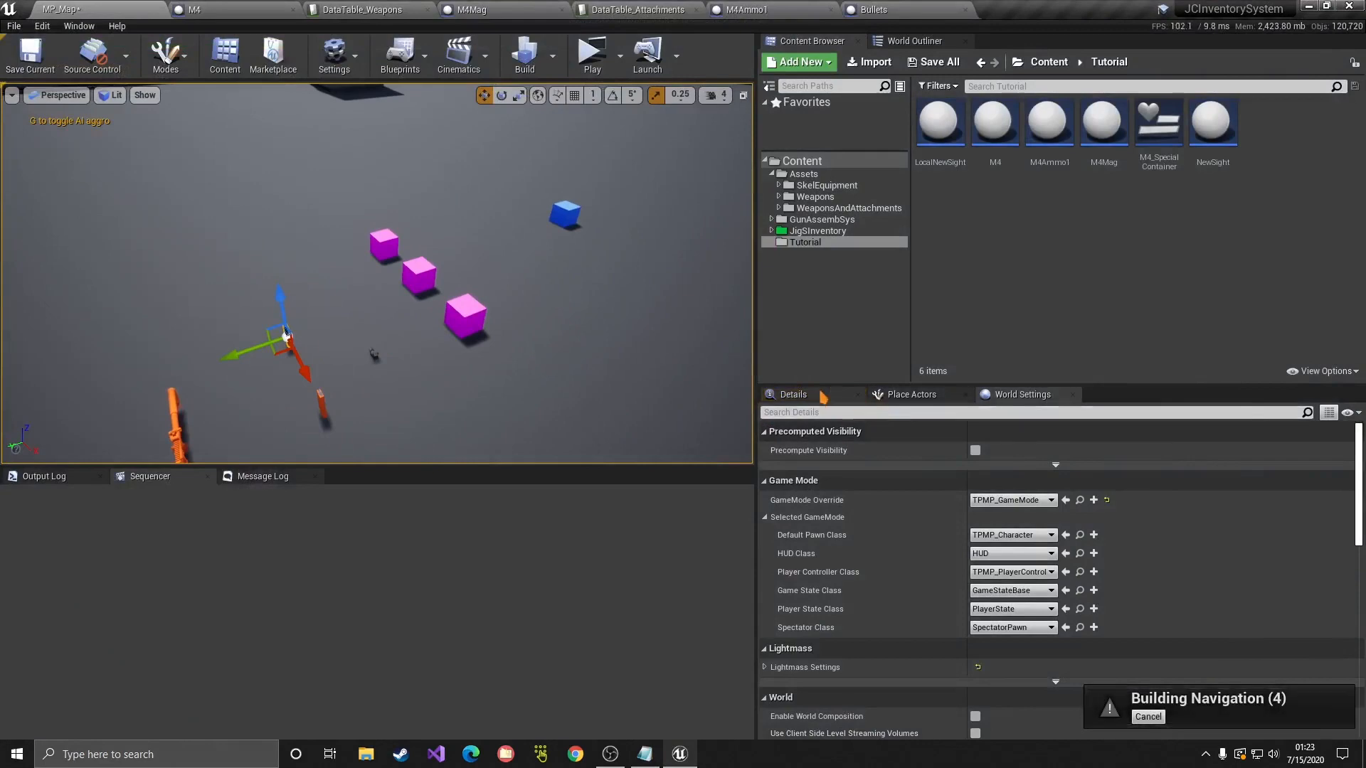
drag(1098, 387, 1089, 251)
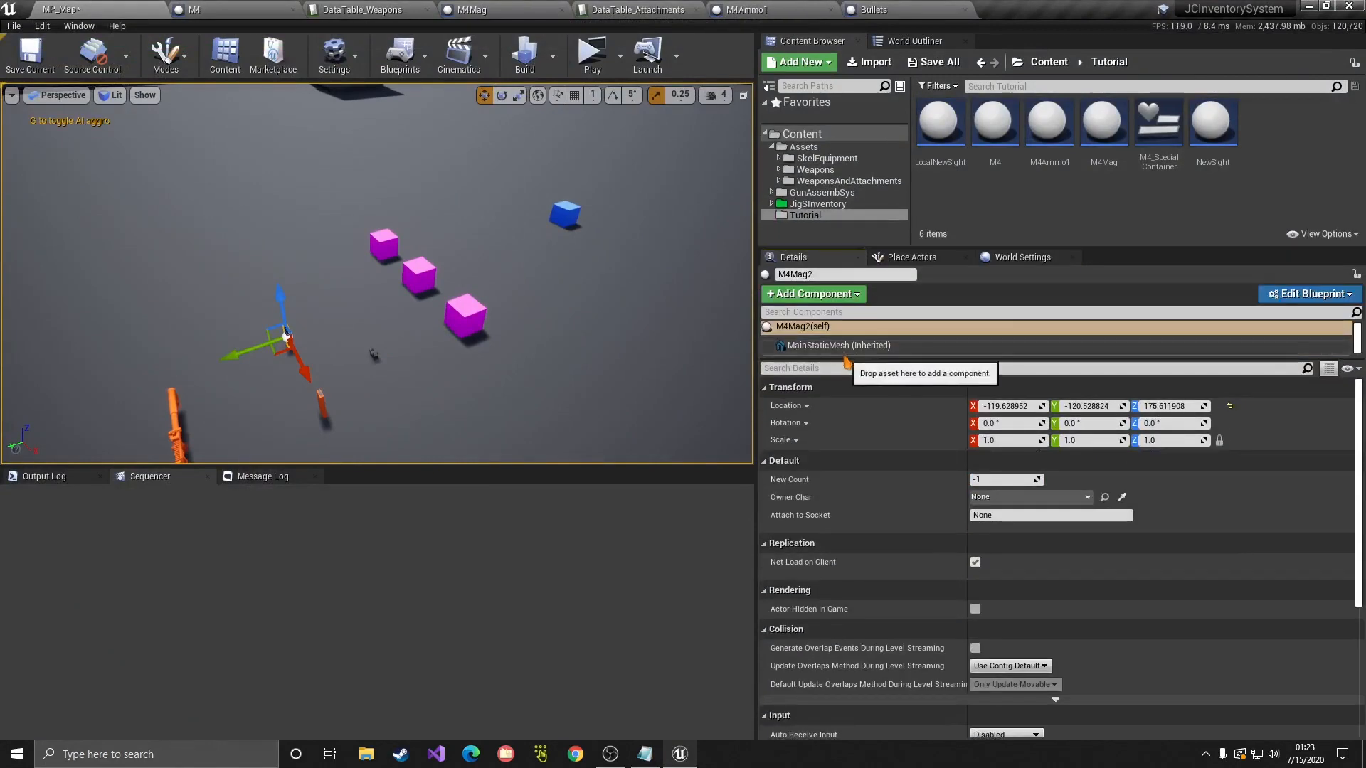
drag(846, 359, 846, 528)
click(821, 365)
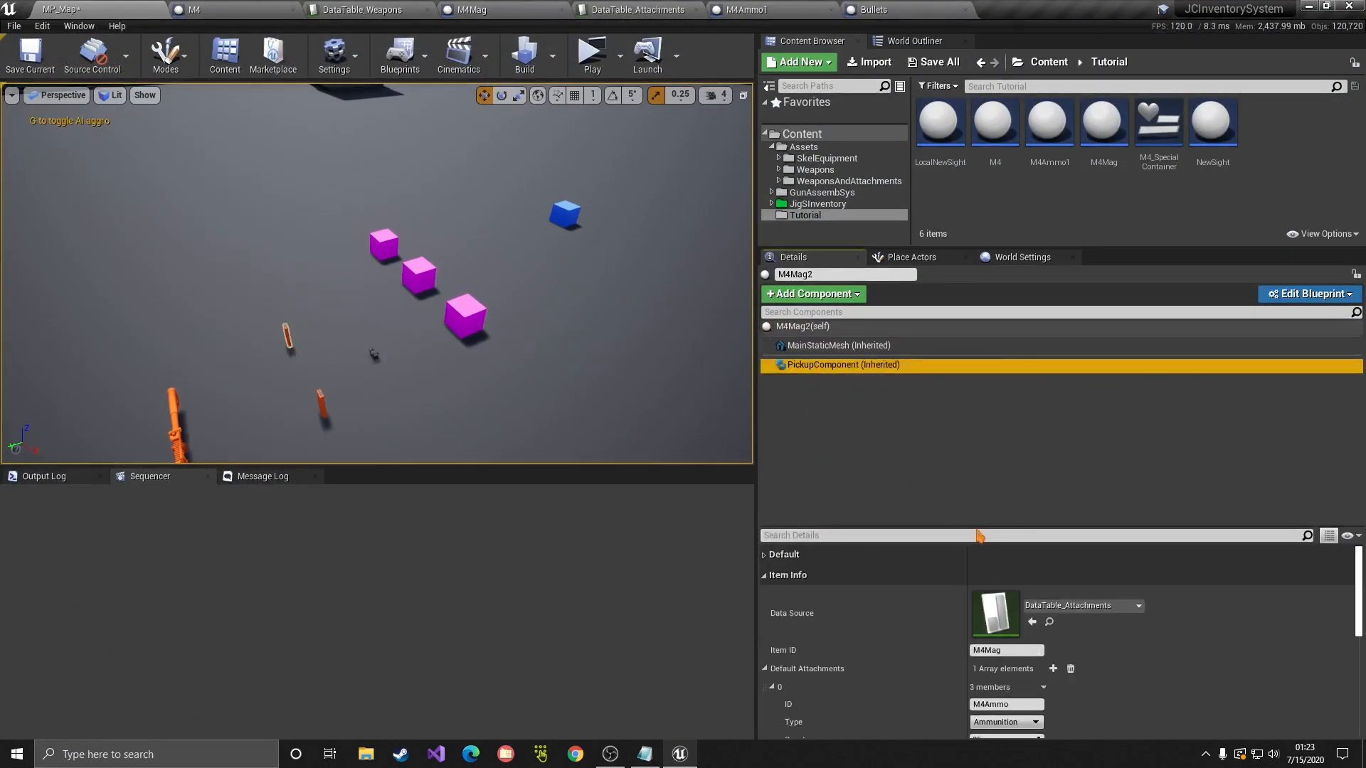
drag(980, 535, 970, 423)
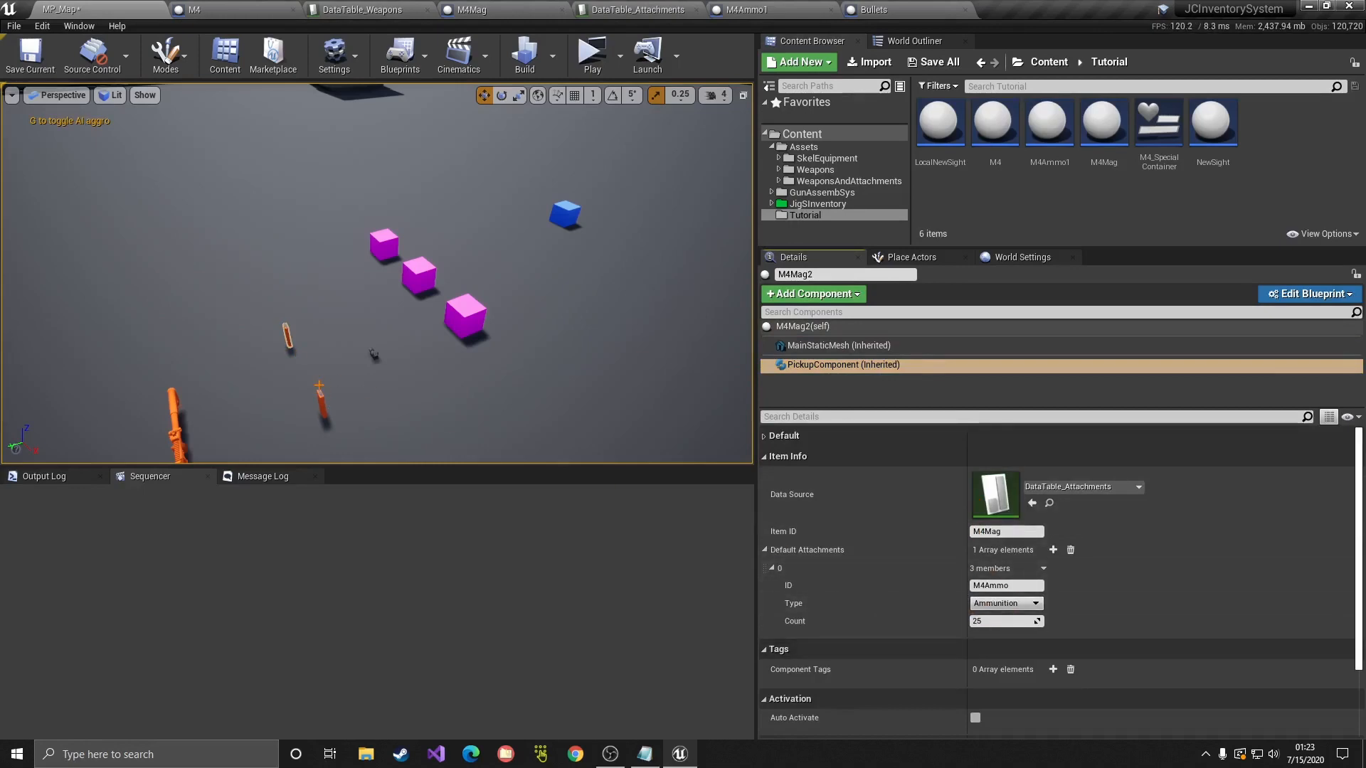
Step: Glance at the M4 blueprint and the placed rifle, then collapse the Assets folder back to Tutorial
click(235, 9)
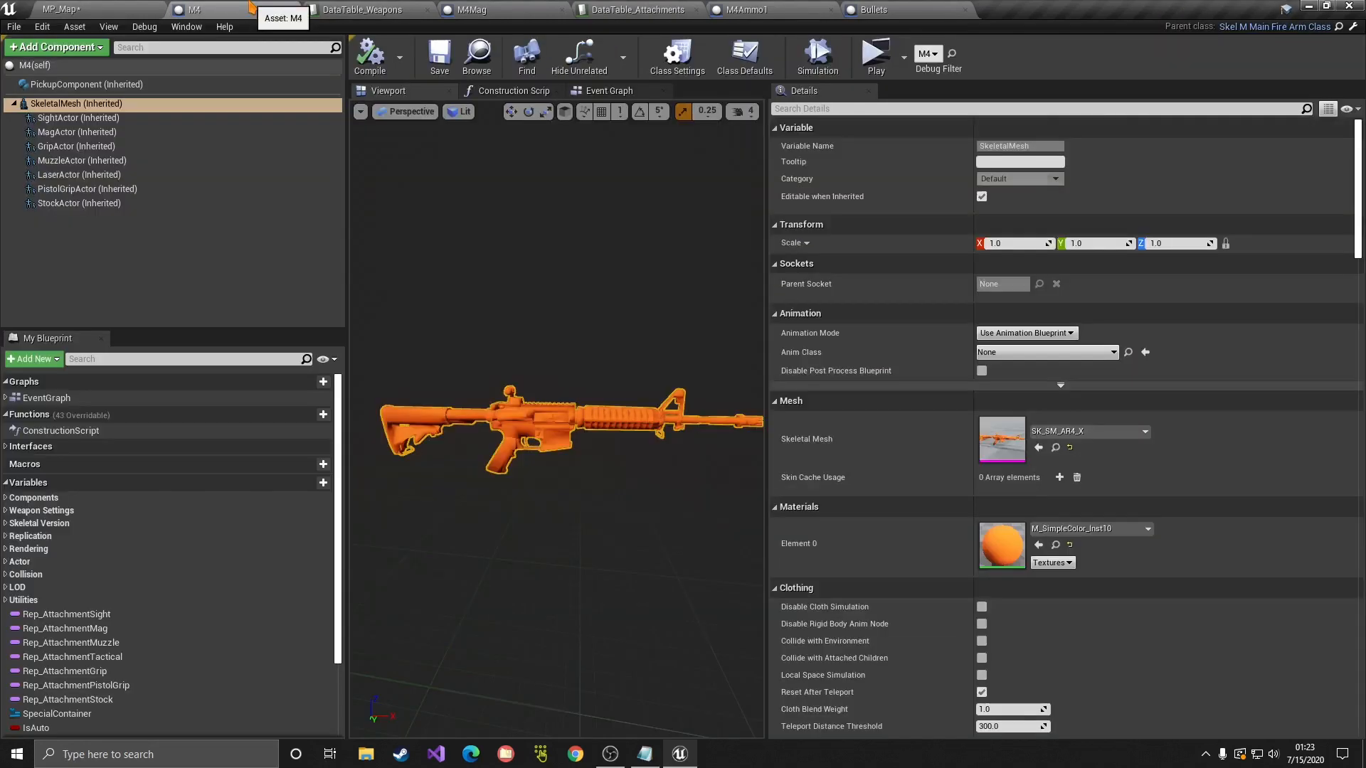
click(75, 8)
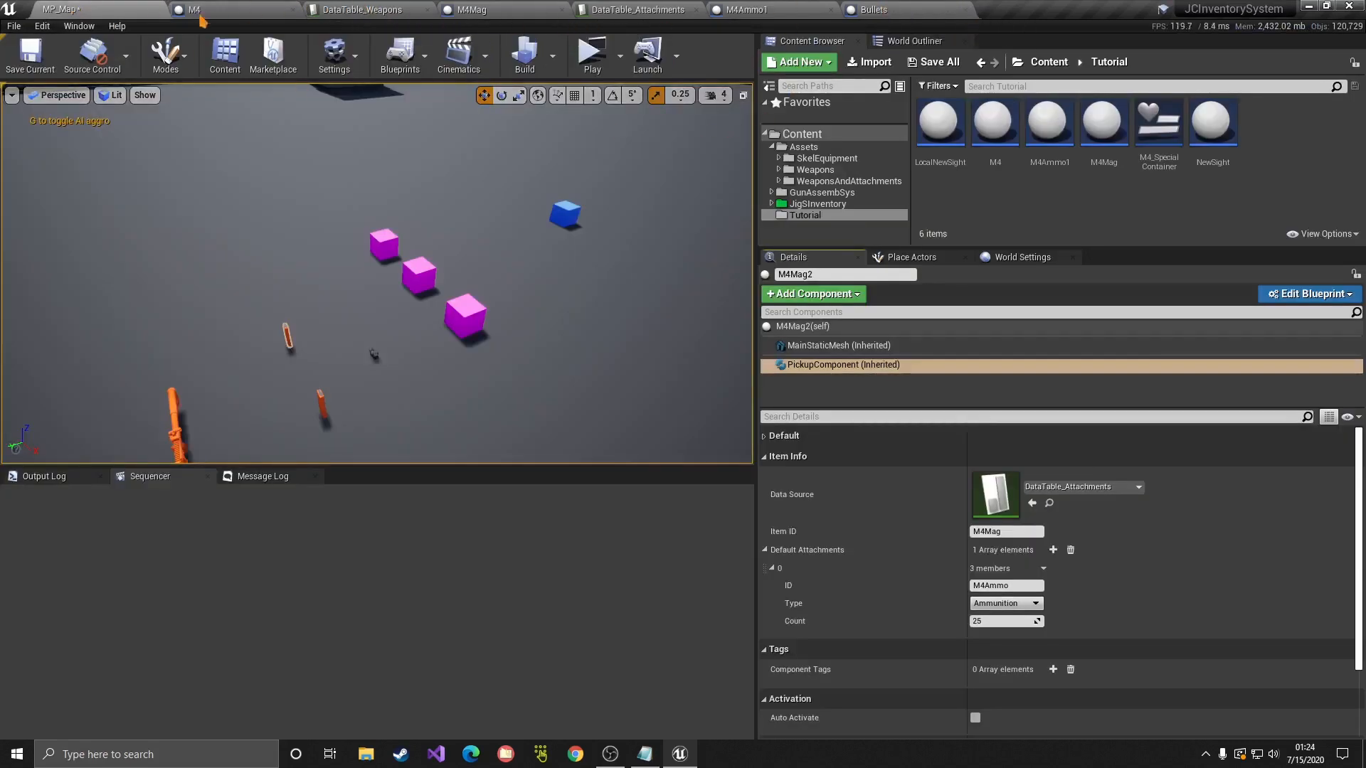
click(854, 218)
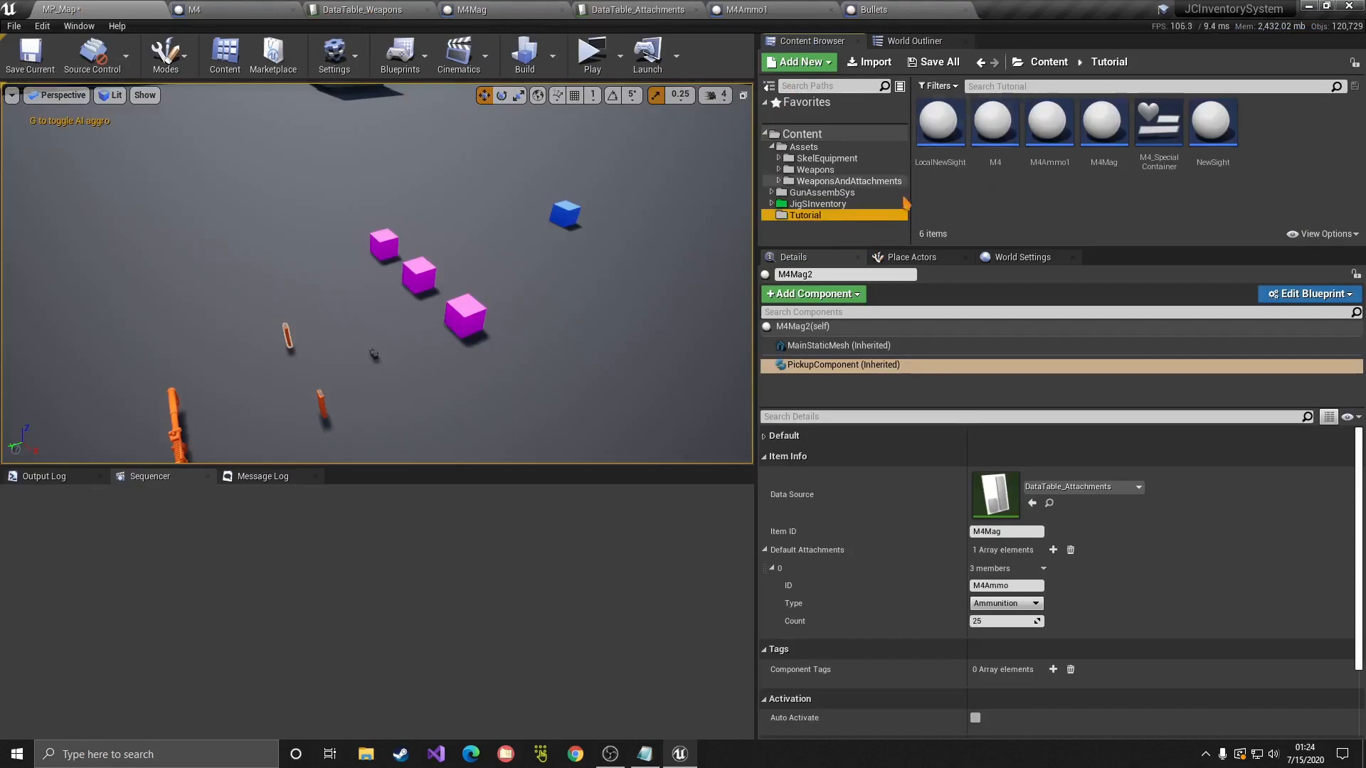
right_click(1107, 154)
click(1056, 197)
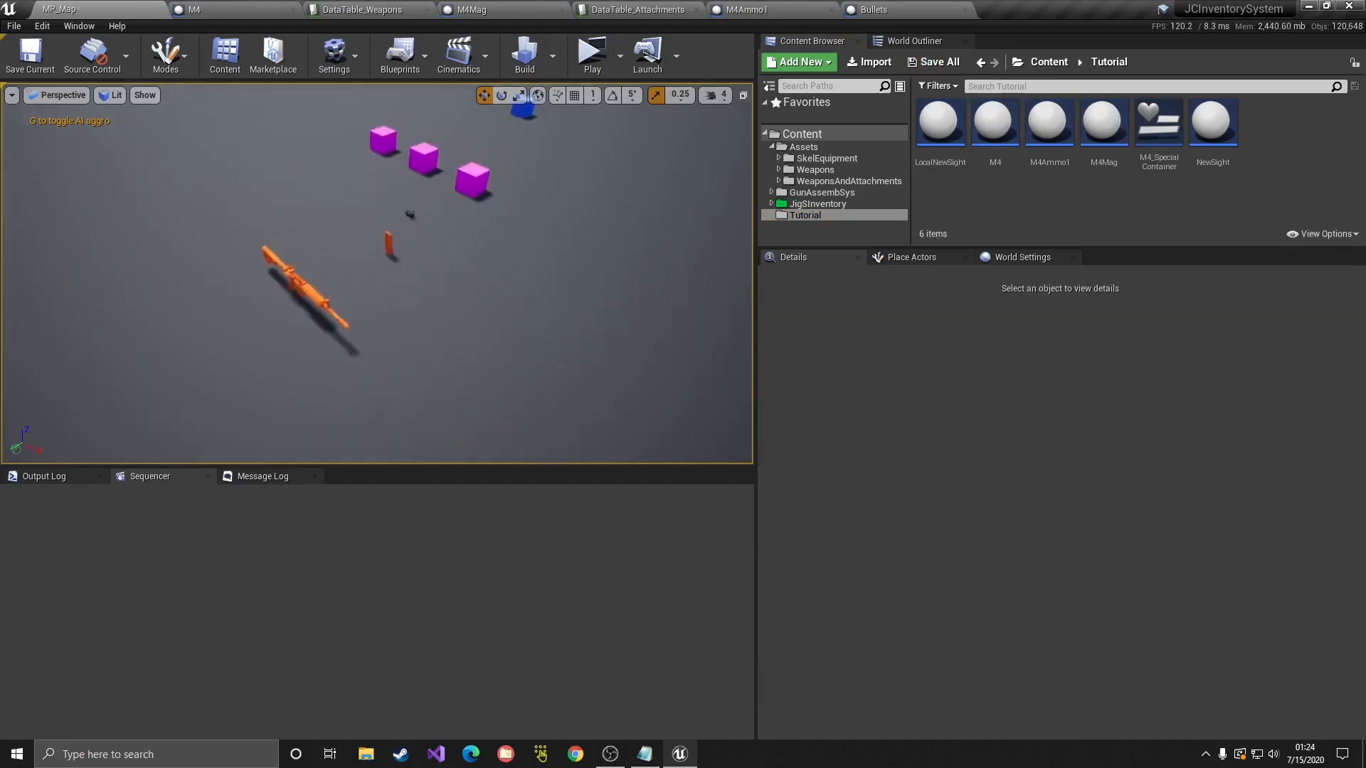
right_drag(551, 370, 550, 371)
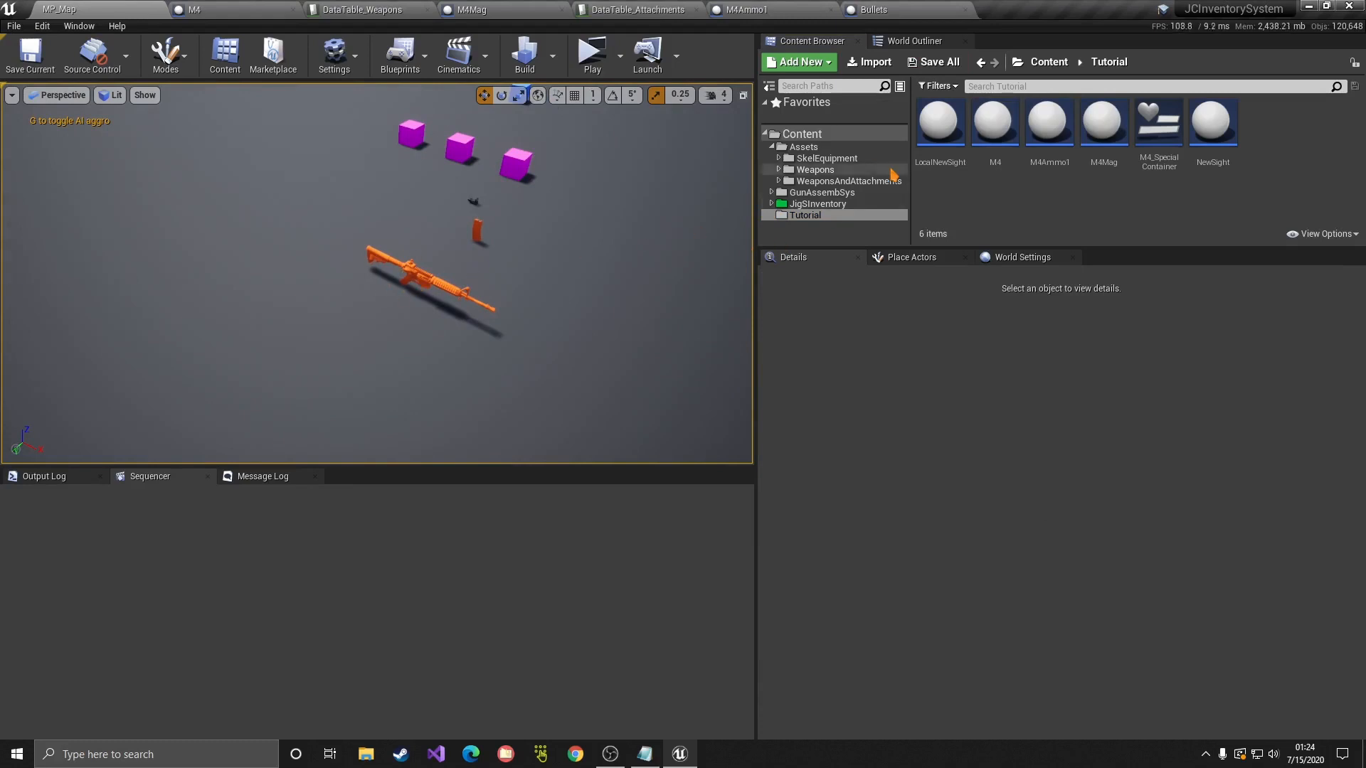
click(772, 147)
click(819, 170)
click(811, 181)
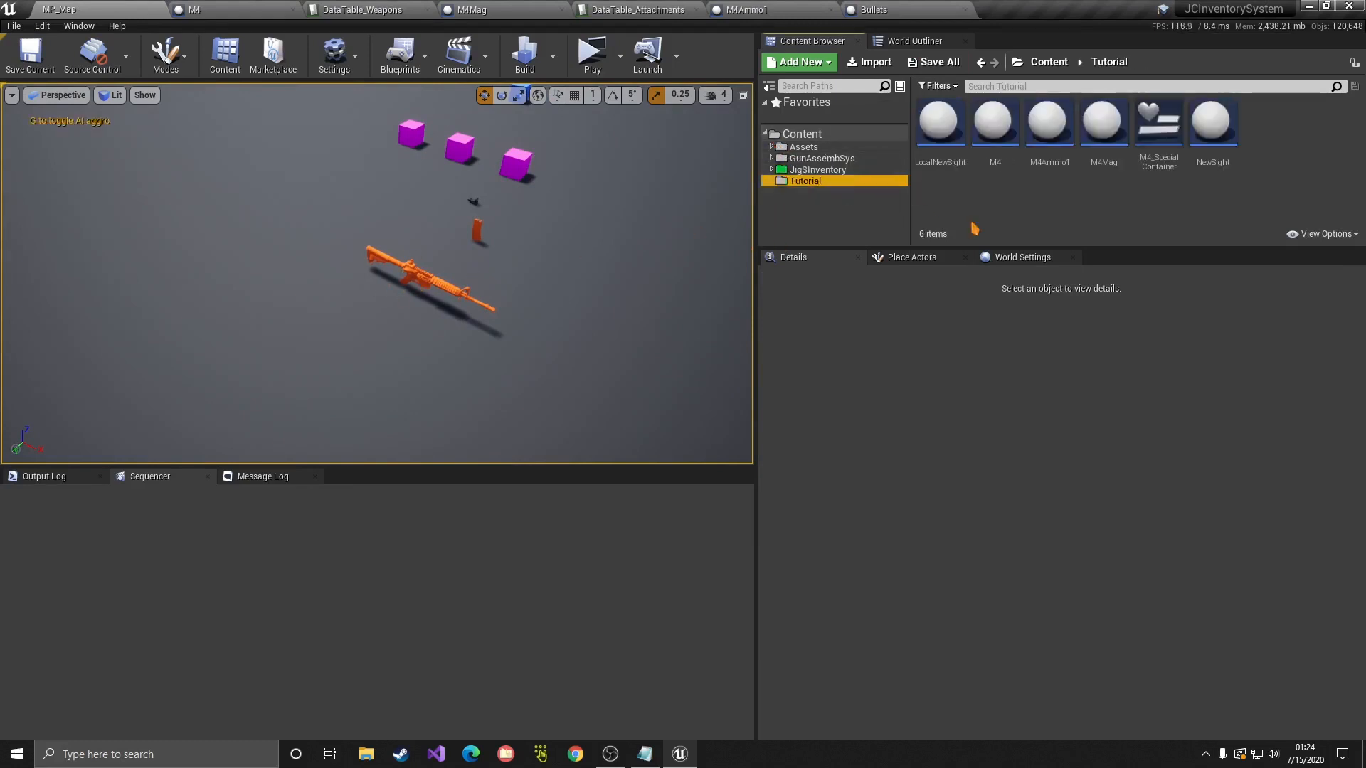
Step: In the M4's PickupComponent, add a first default attachment, keeping its type as Sight
double_click(994, 122)
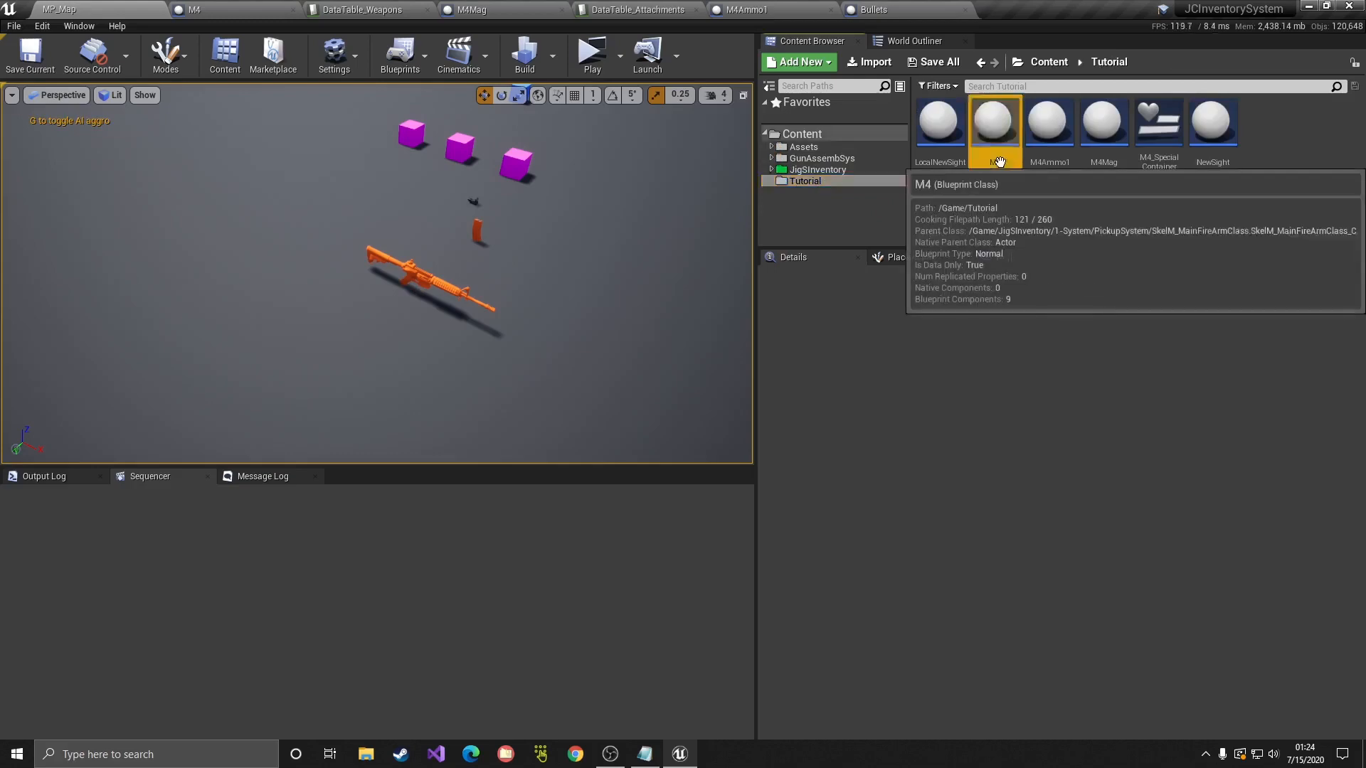
click(83, 86)
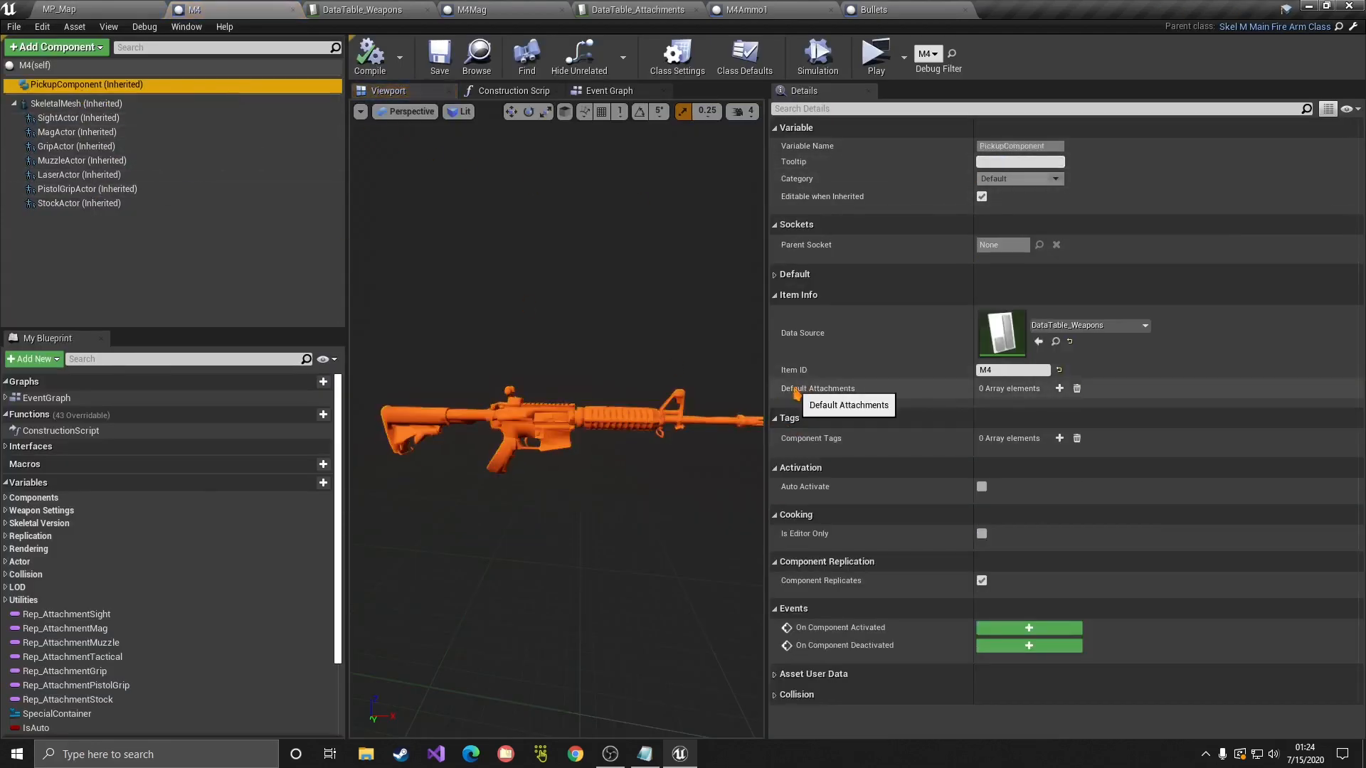
click(1060, 389)
click(783, 407)
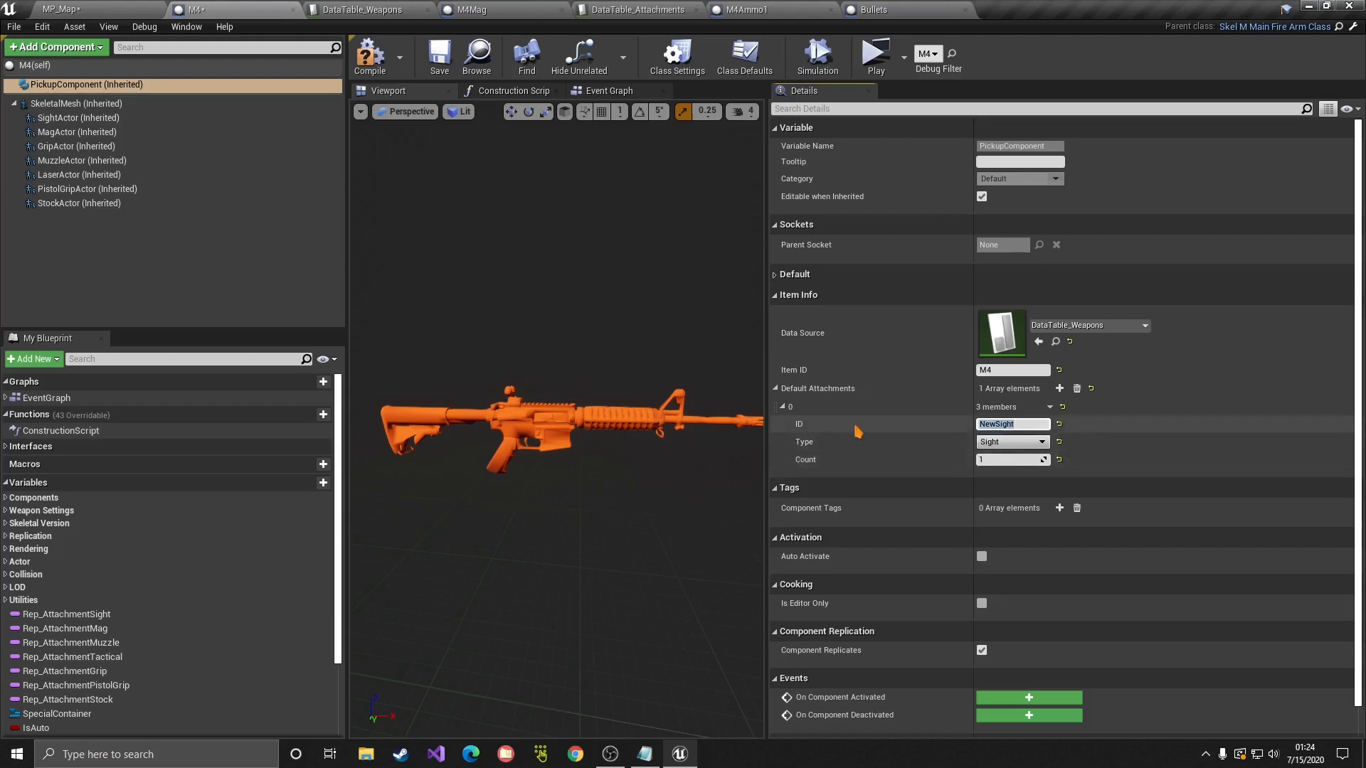
click(992, 445)
click(993, 445)
click(993, 446)
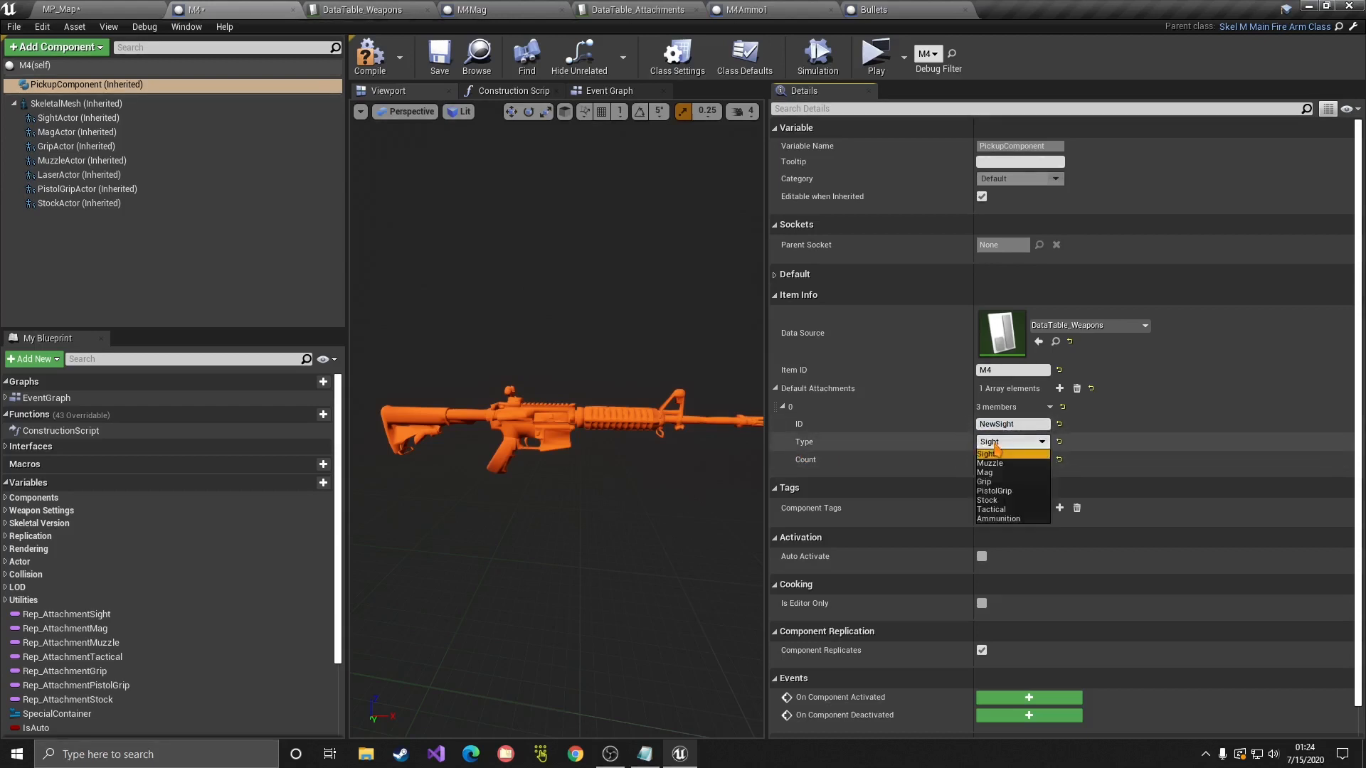
click(989, 446)
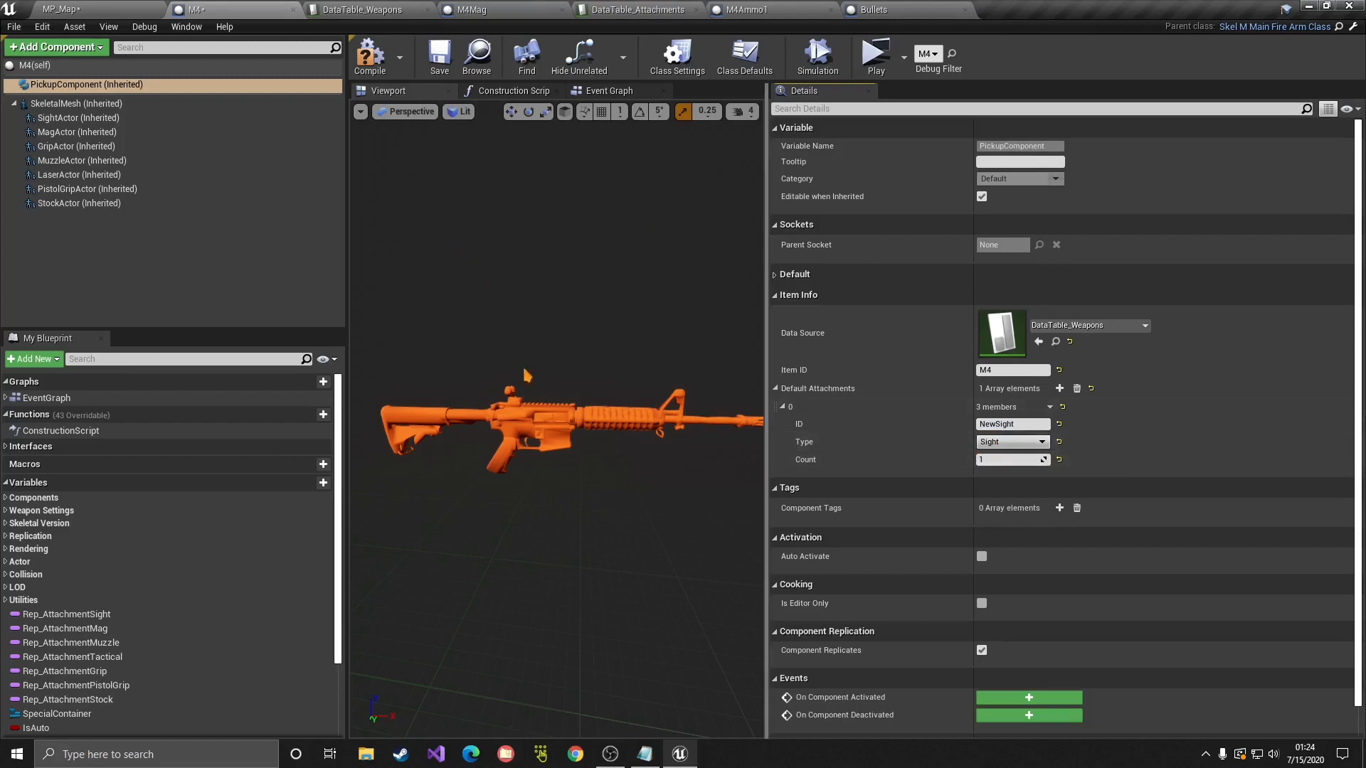
Step: Add a second default attachment, M4Mag, with type Mag
click(1059, 389)
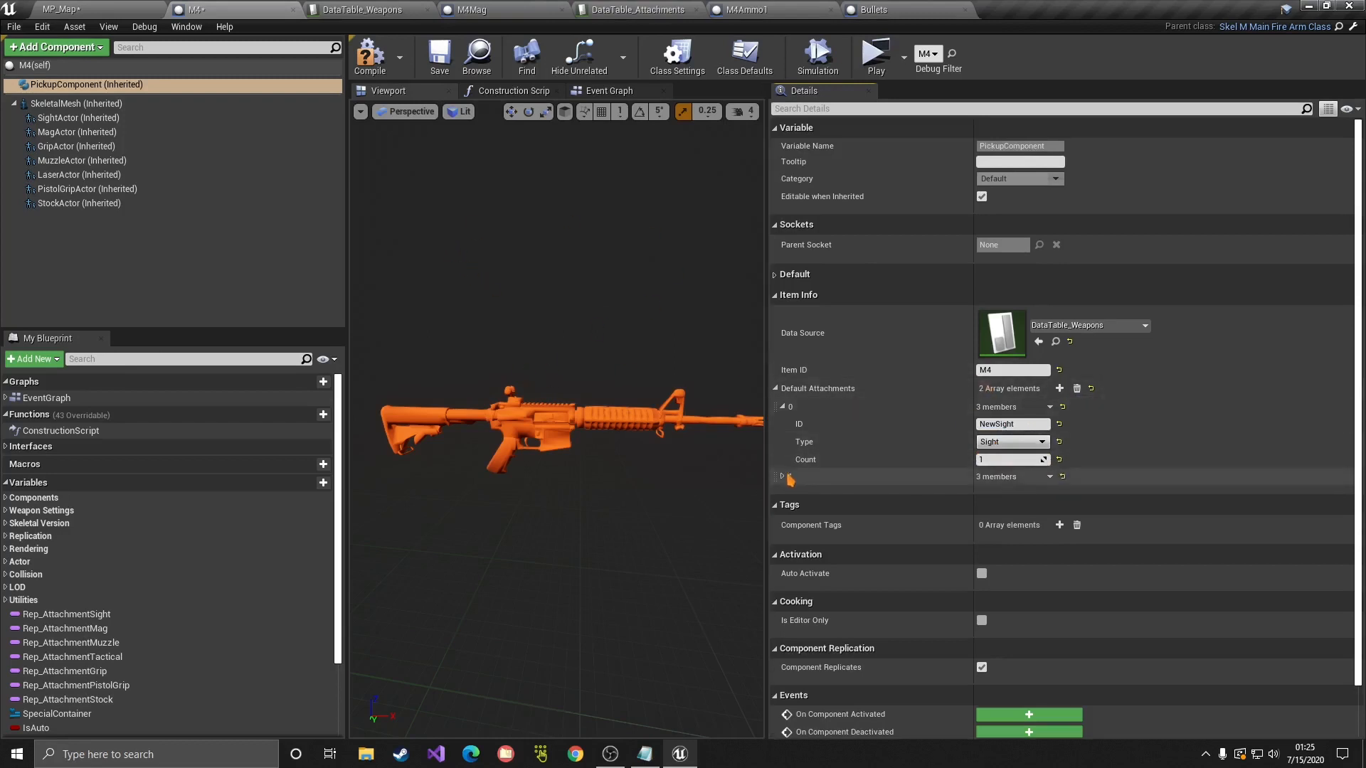
scroll(878, 476, down, 2)
click(1020, 426)
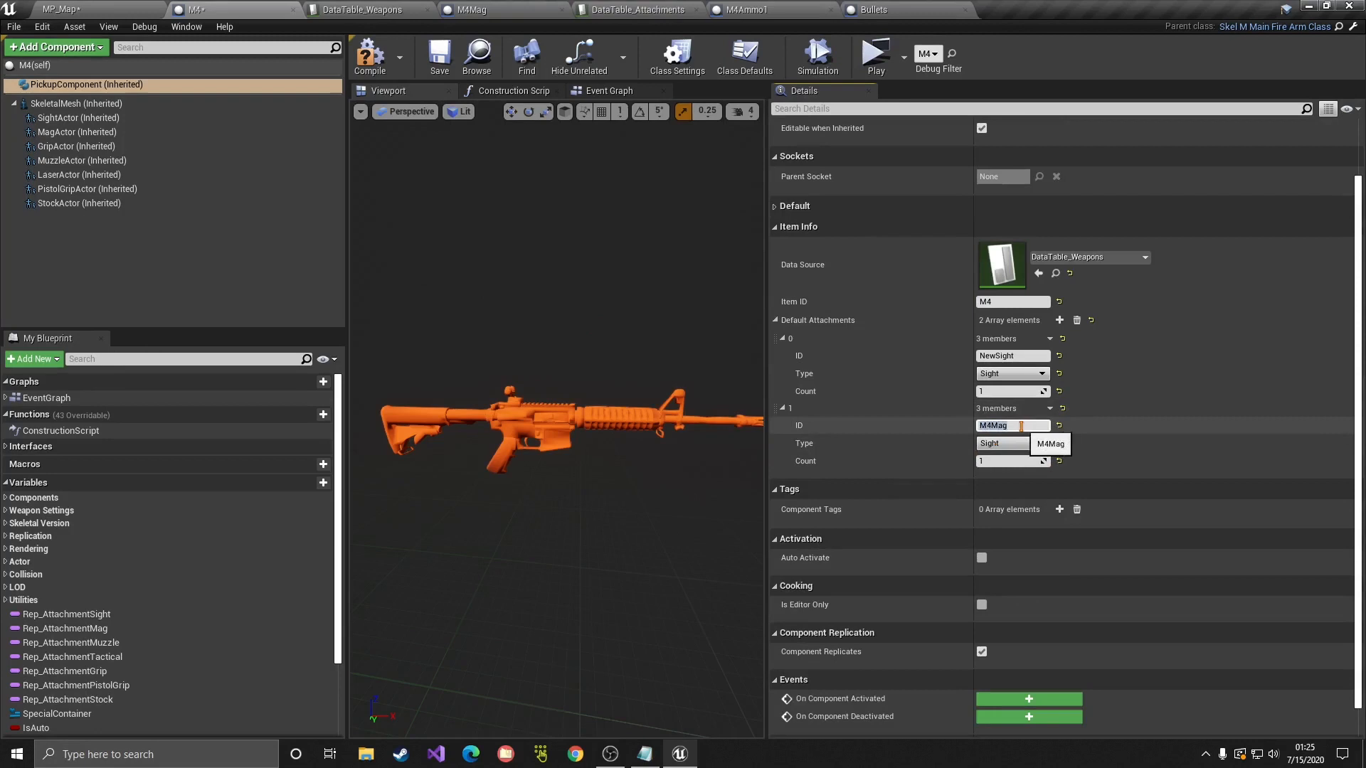
click(1011, 443)
click(993, 474)
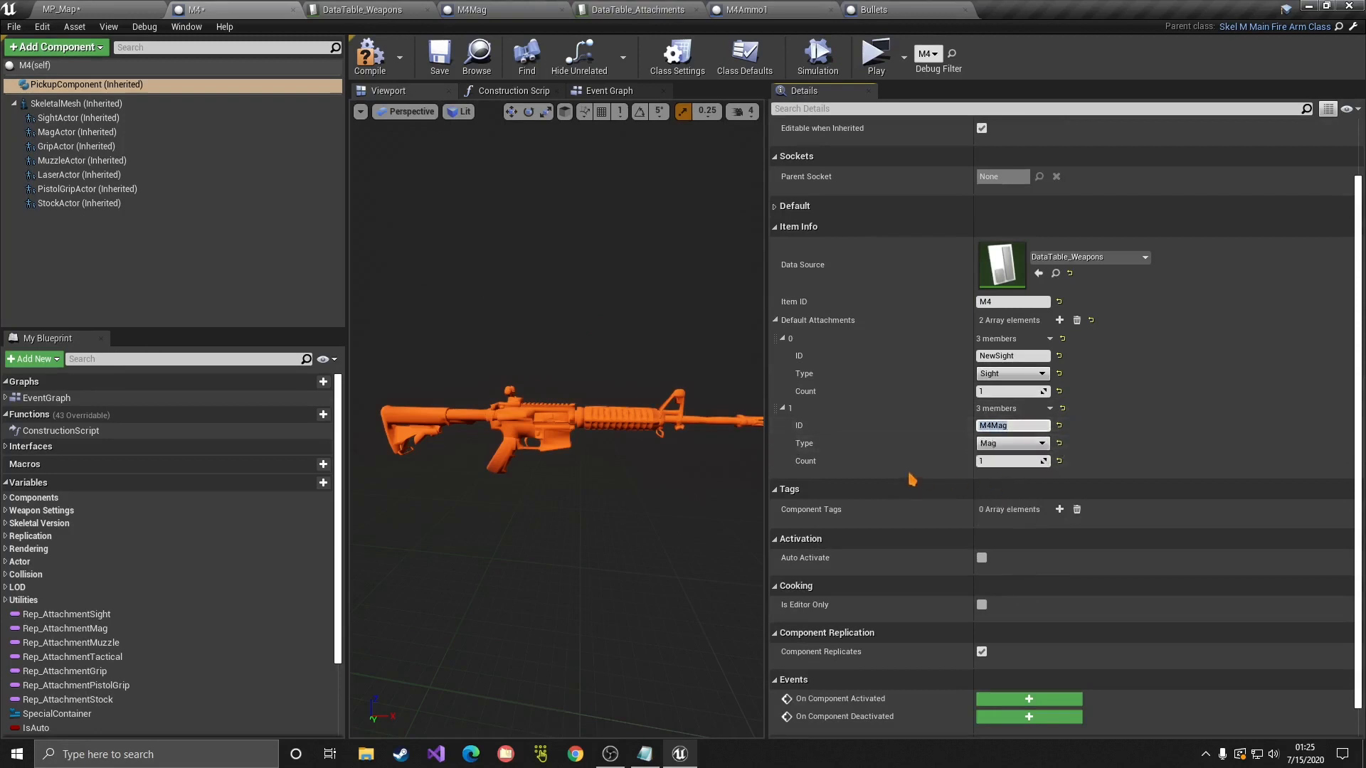
scroll(854, 466, down, 1)
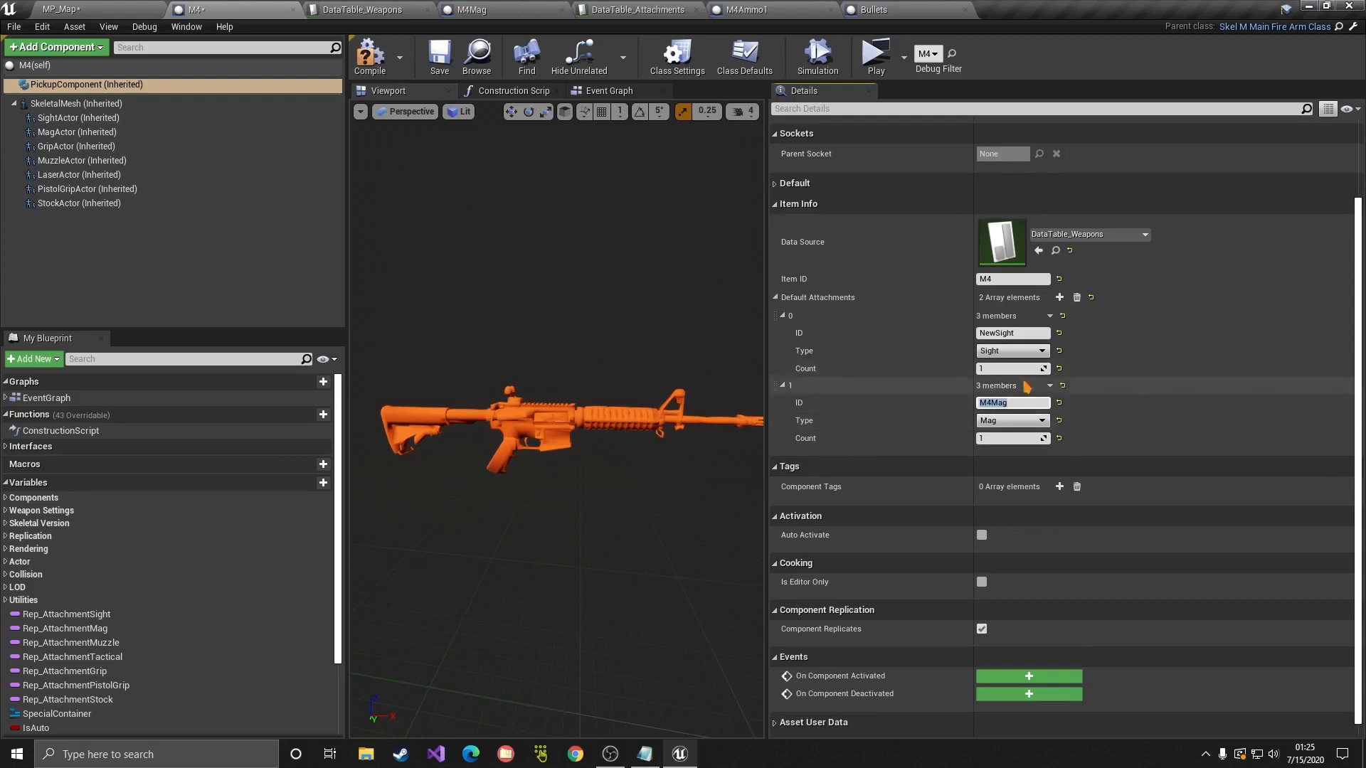
Step: Add a third default attachment, M4Ammo, of type Ammunition with count 30
click(1060, 298)
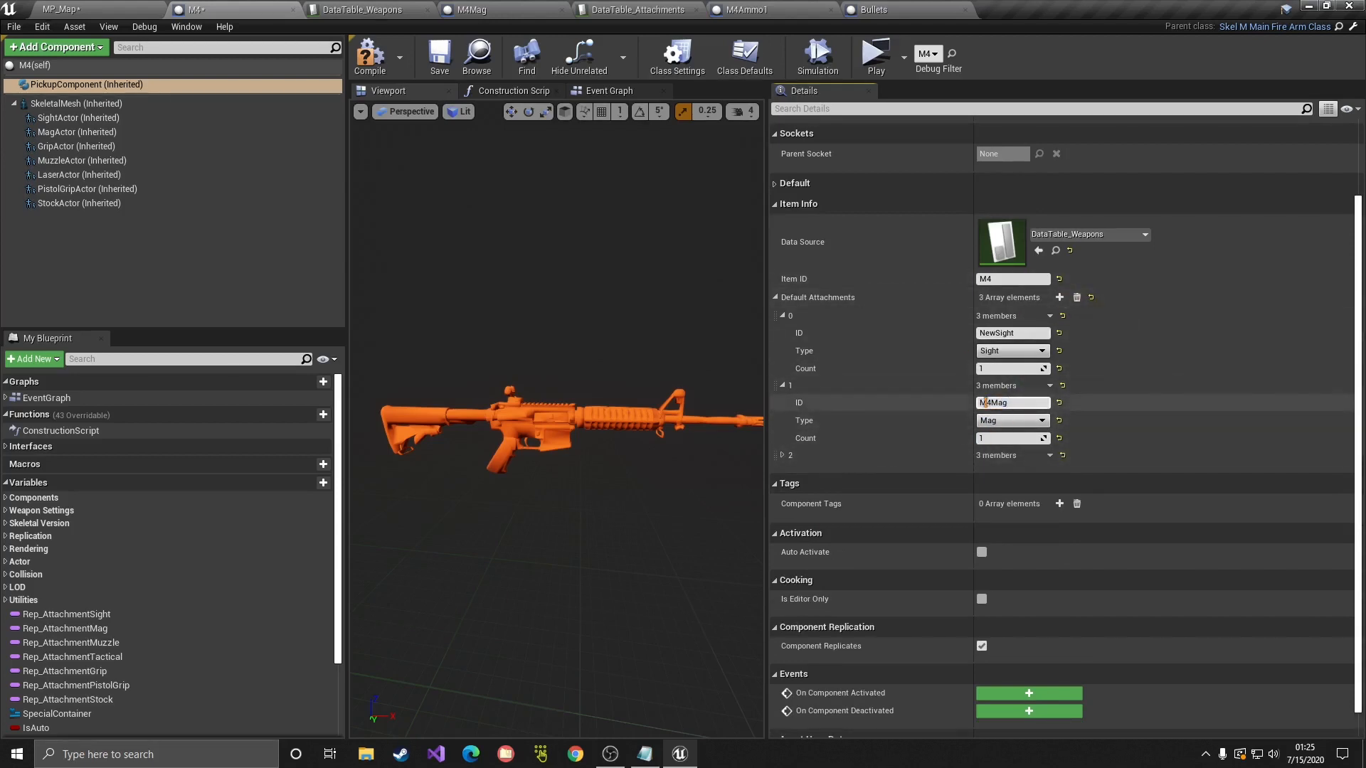
click(783, 456)
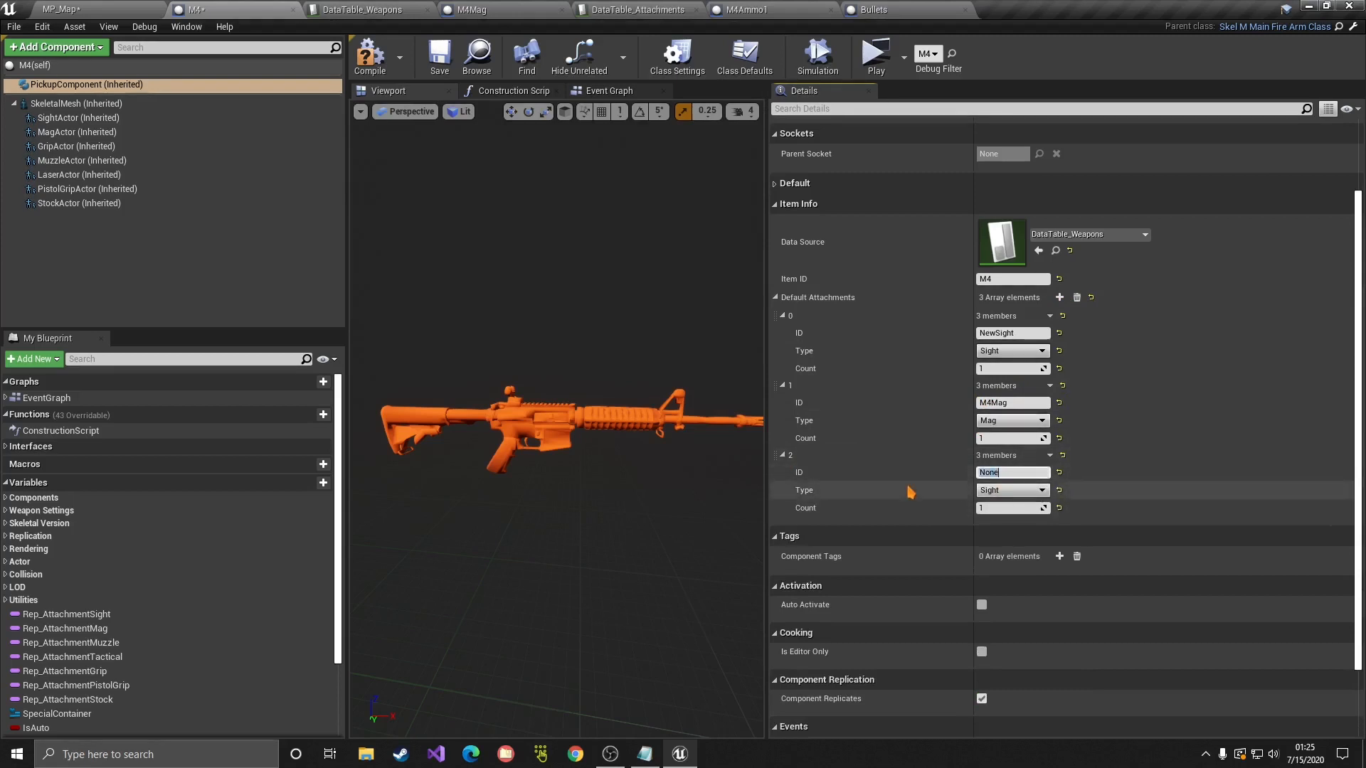
click(991, 491)
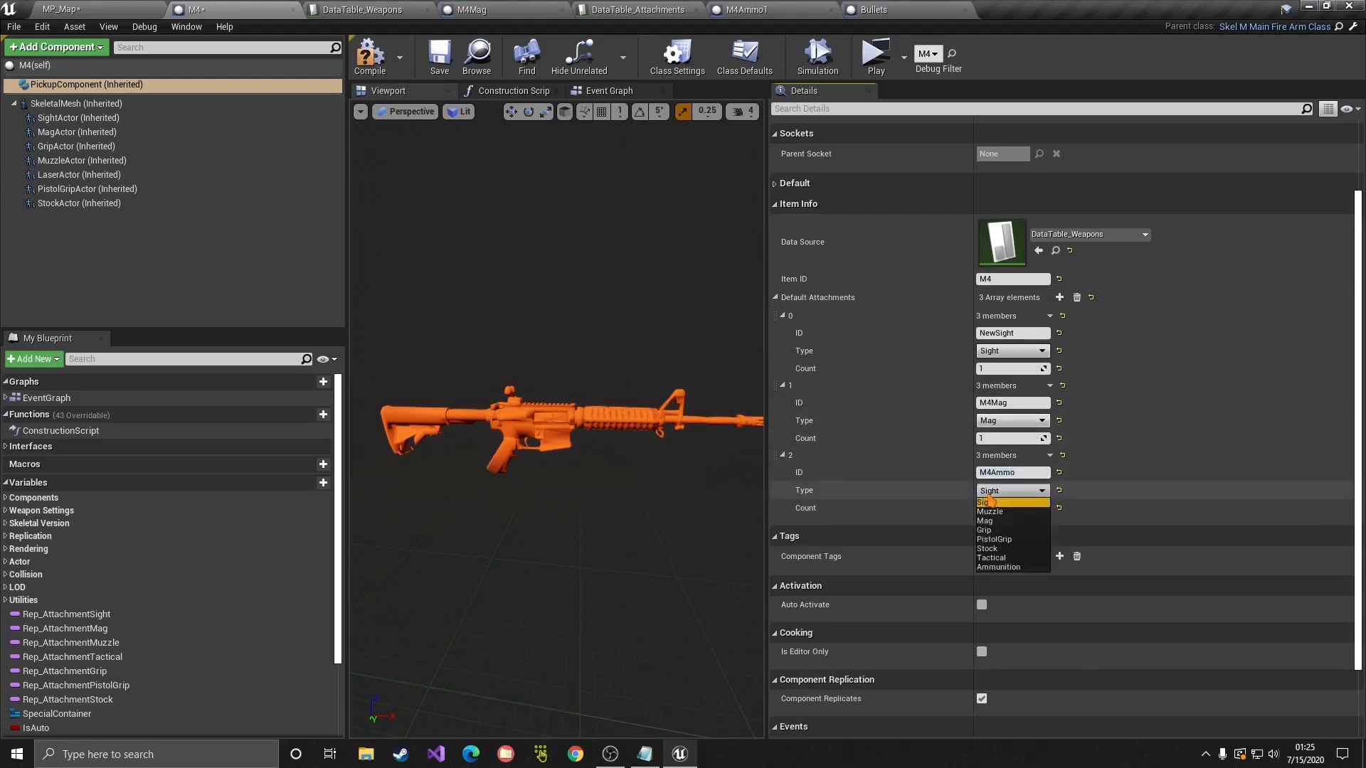
click(997, 556)
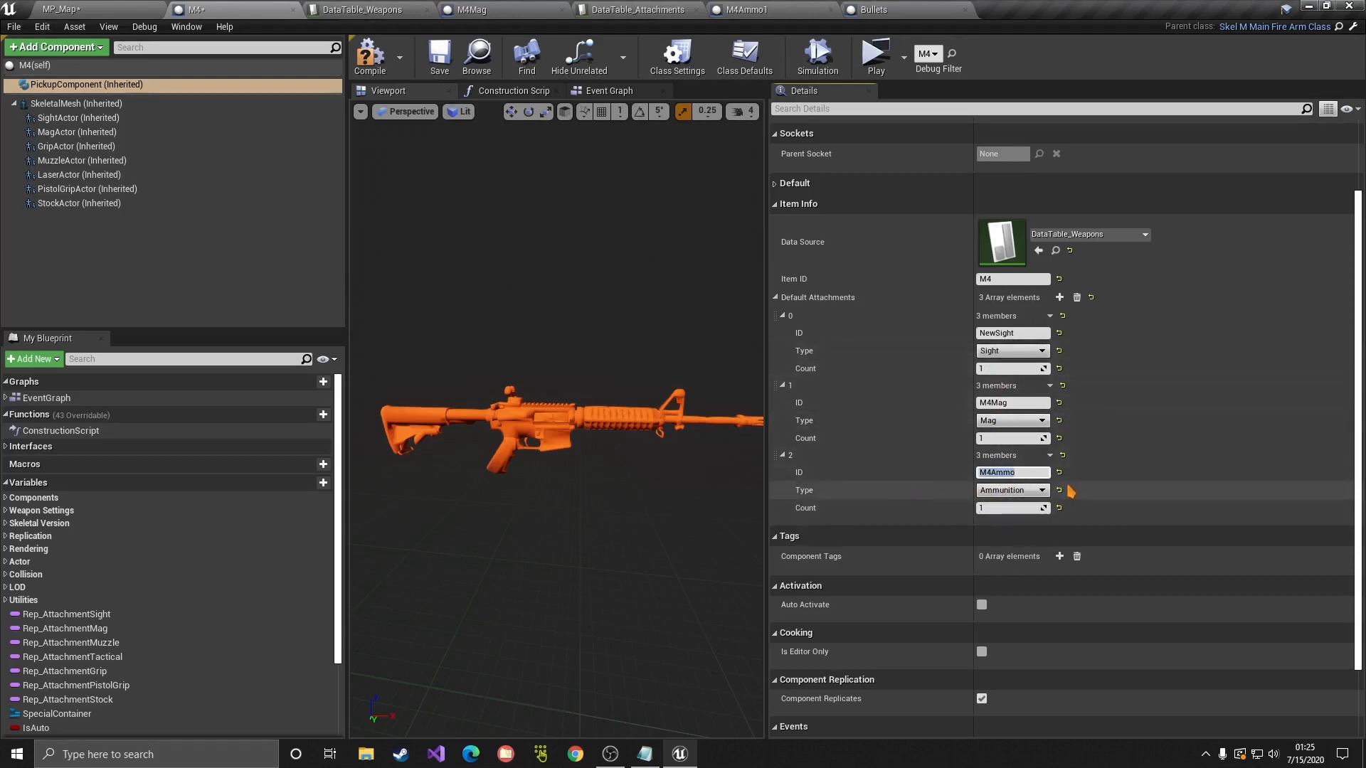
click(1015, 508)
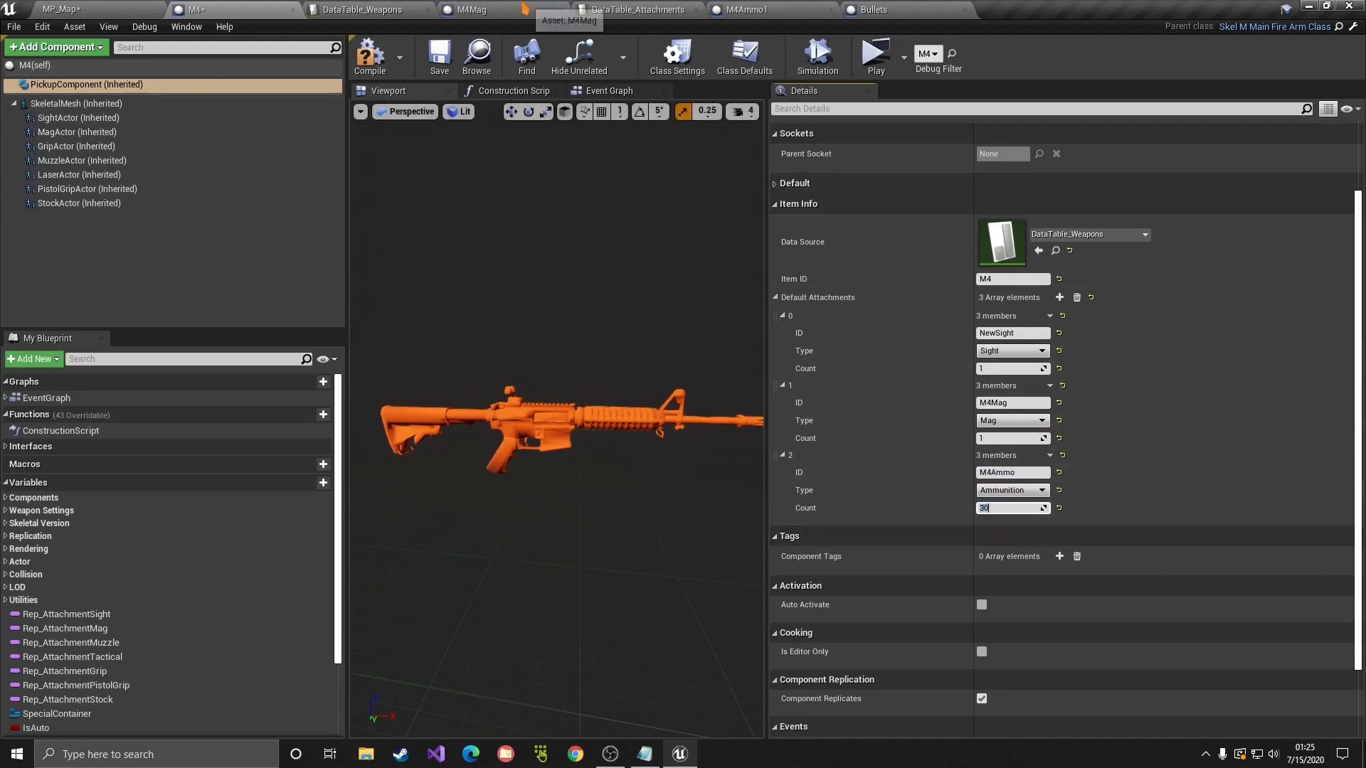
Step: Compile and save the M4 blueprint and start a play test
click(379, 64)
click(440, 57)
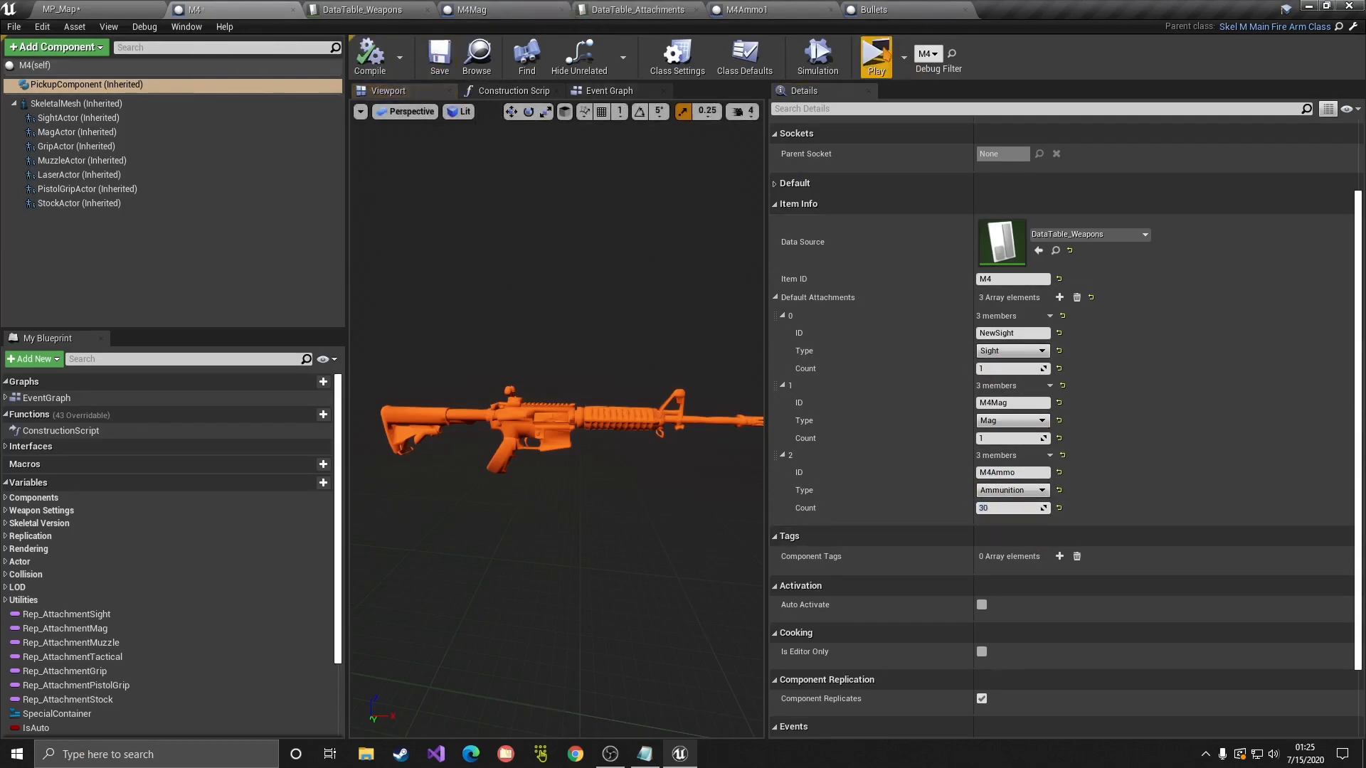
click(876, 57)
Step: Pick up the M4 with F, verify 30/30 ammo and the attached M4Mag in inventory, then end play
key(w)
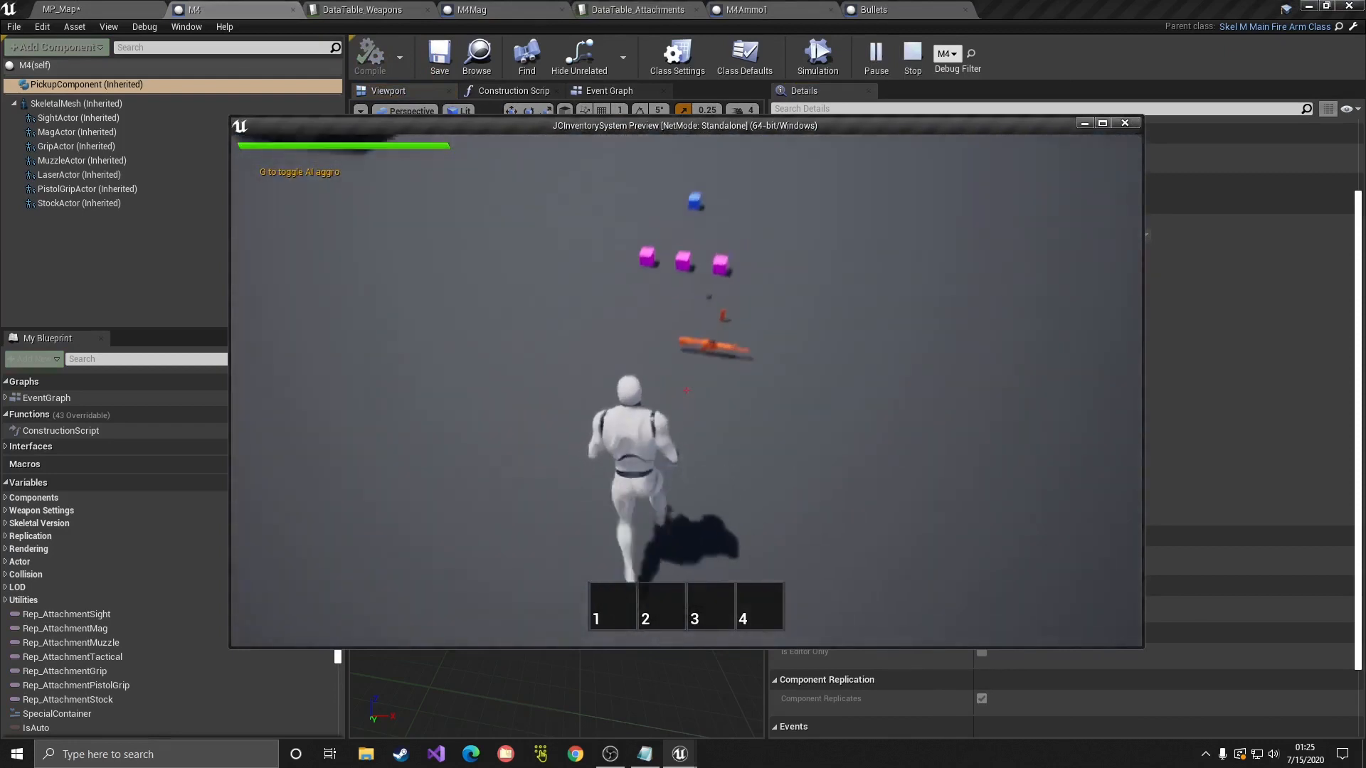
key(w)
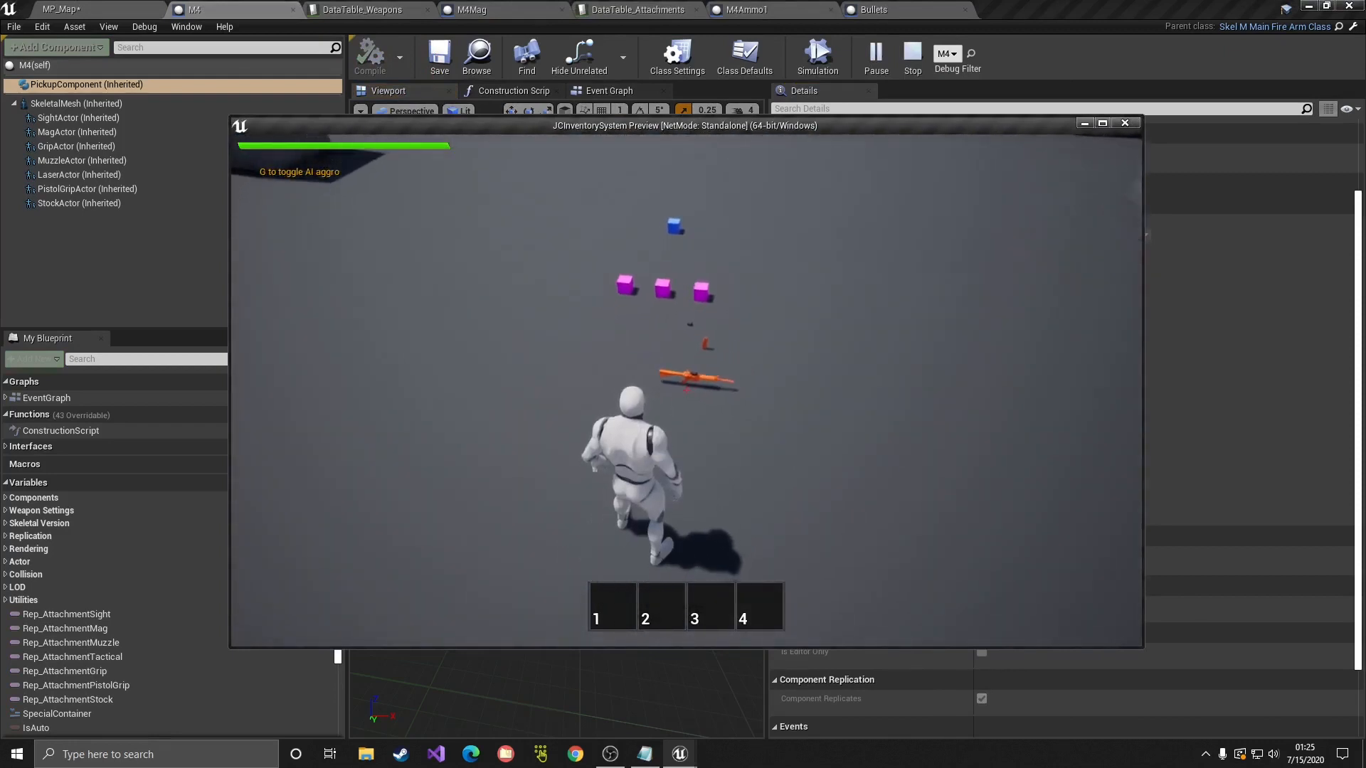
key(w)
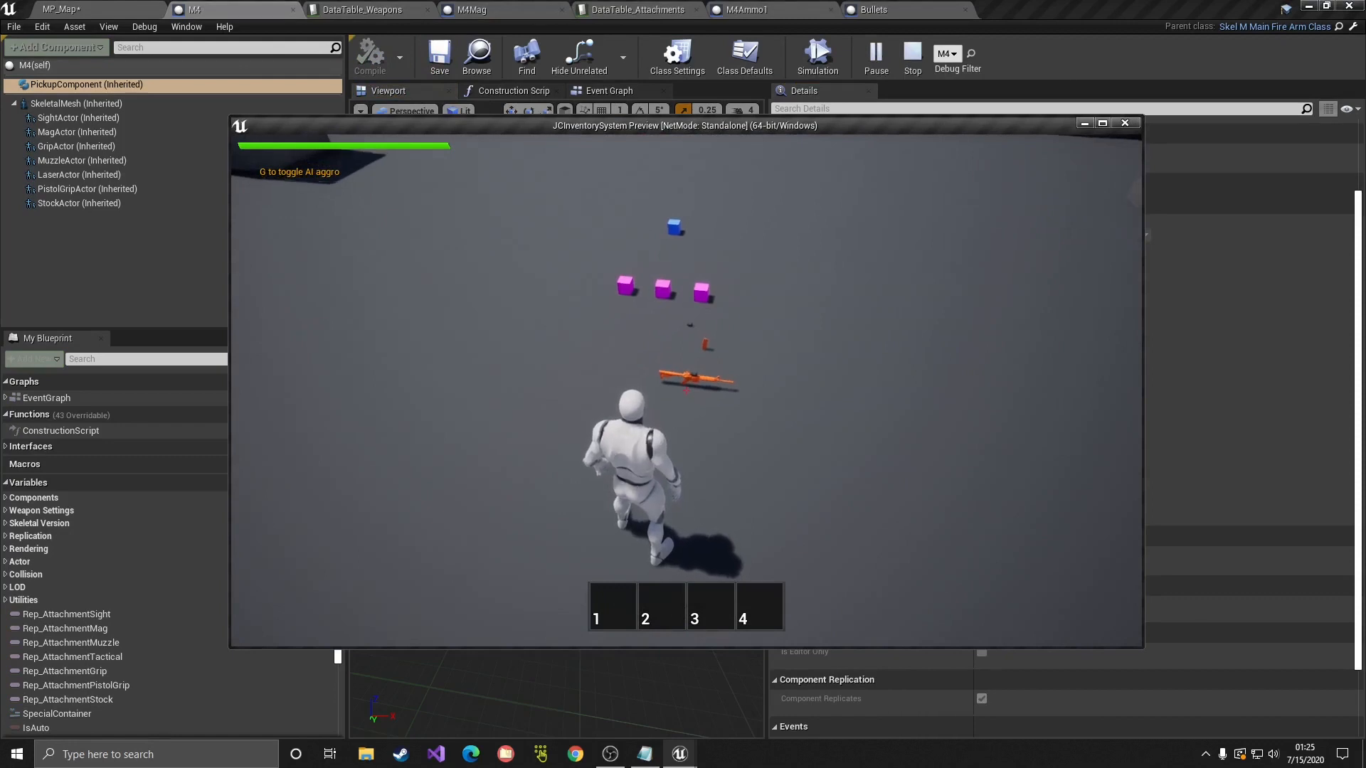
key(f)
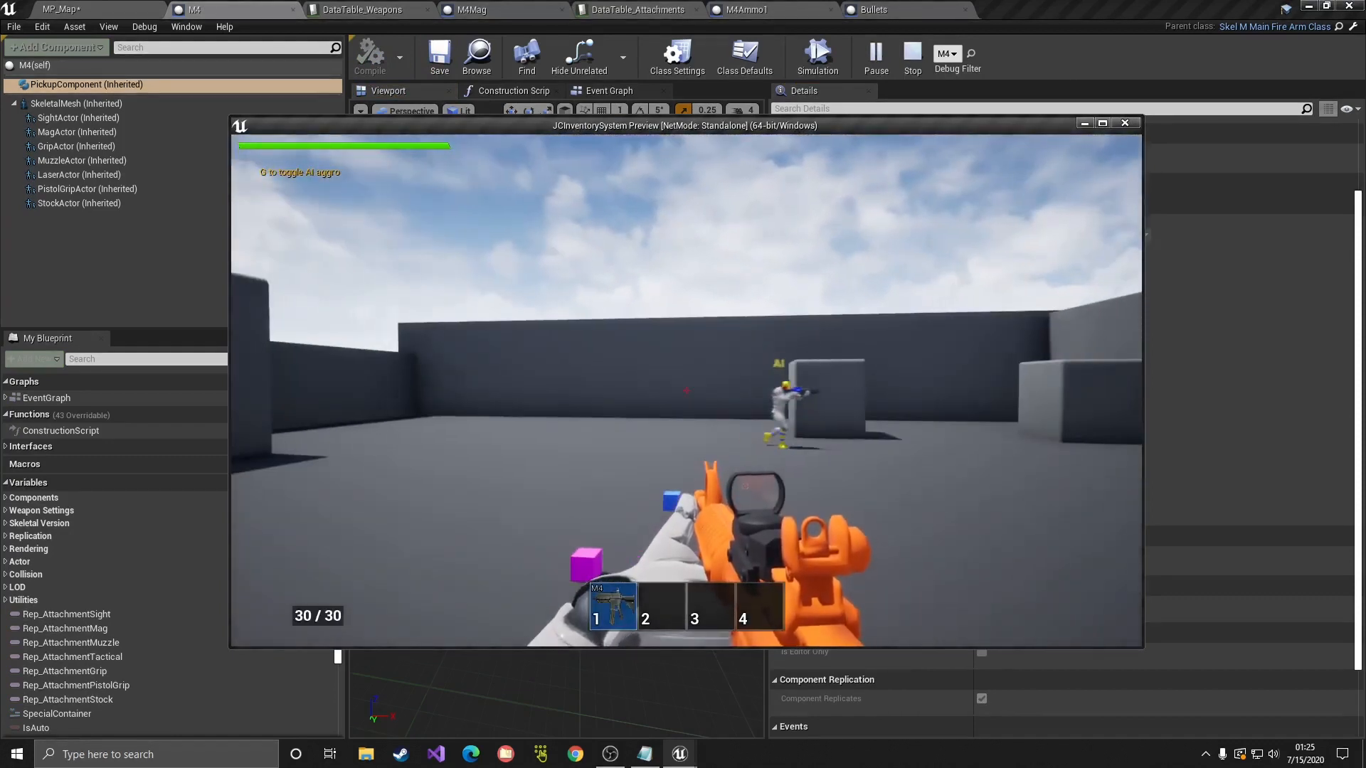
key(Tab)
right_click(331, 432)
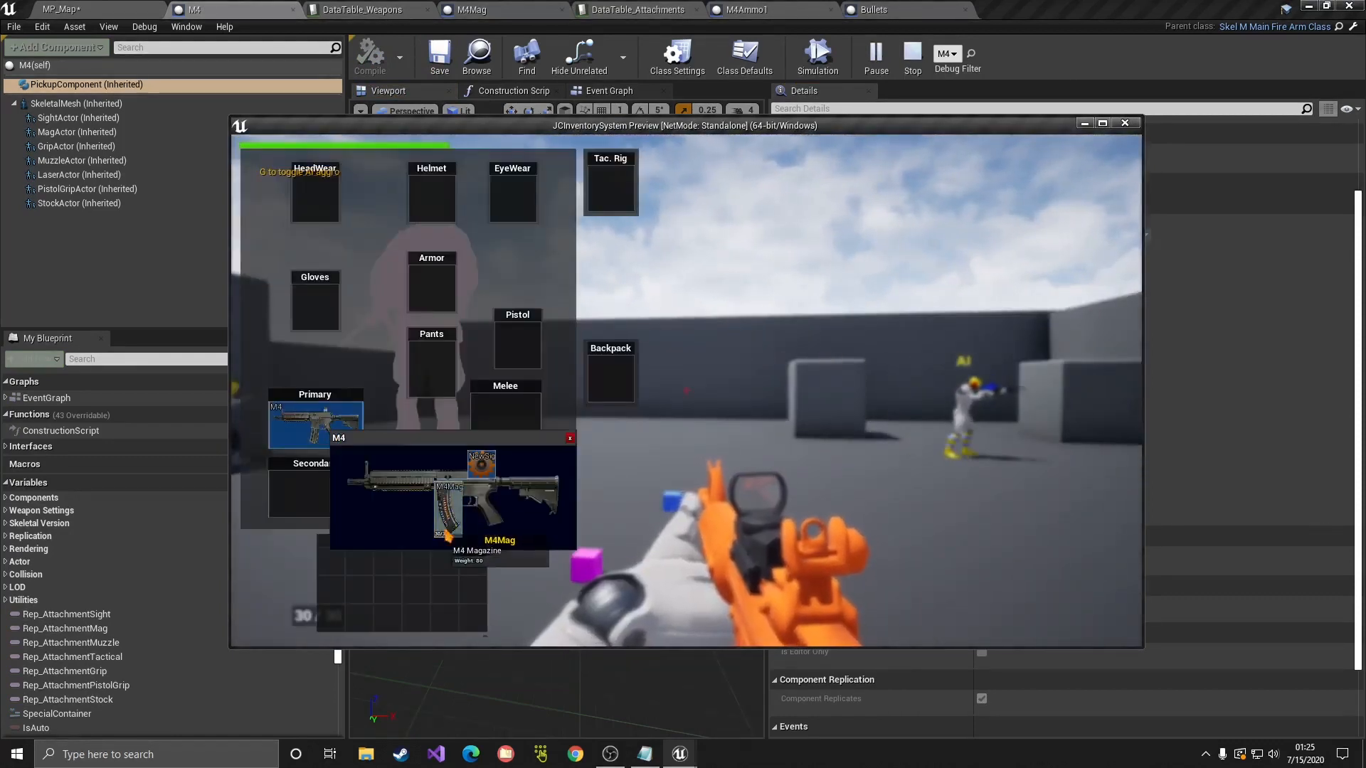
click(569, 438)
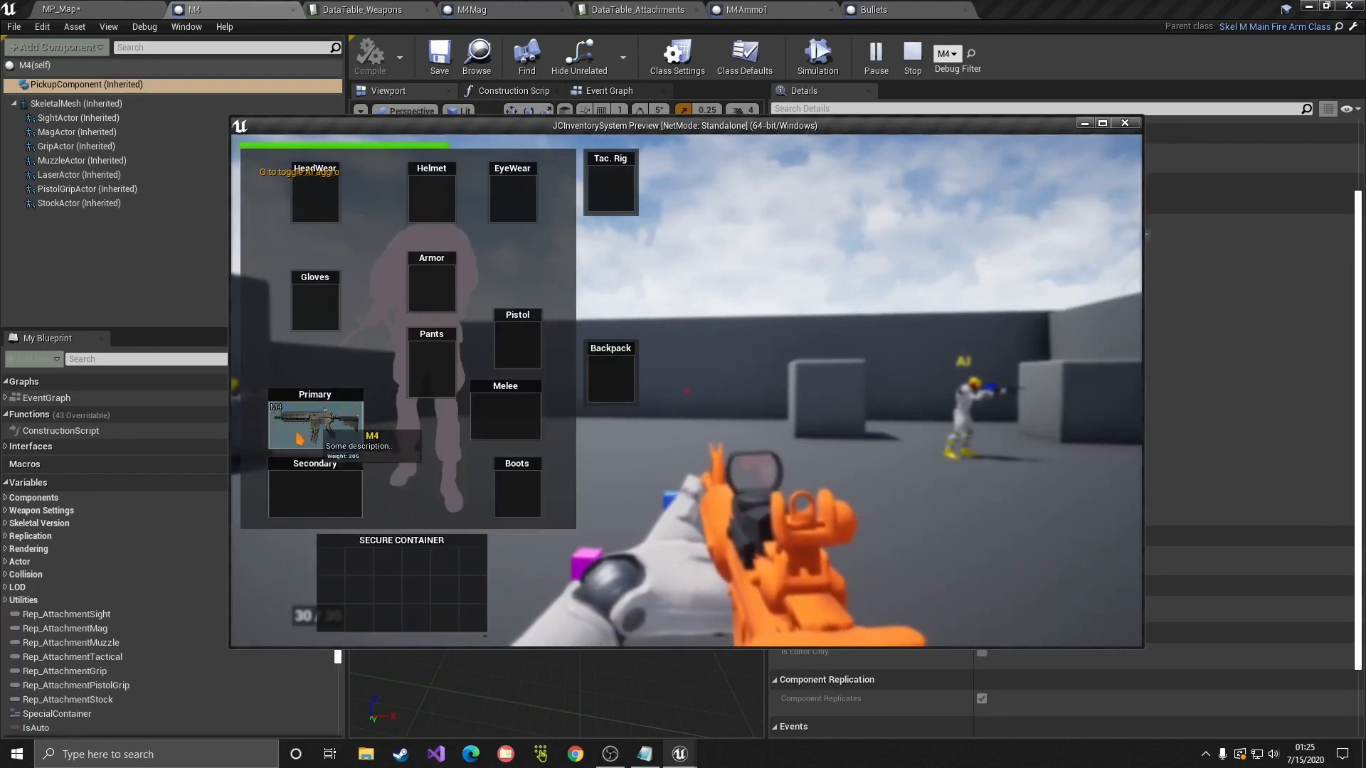
key(Escape)
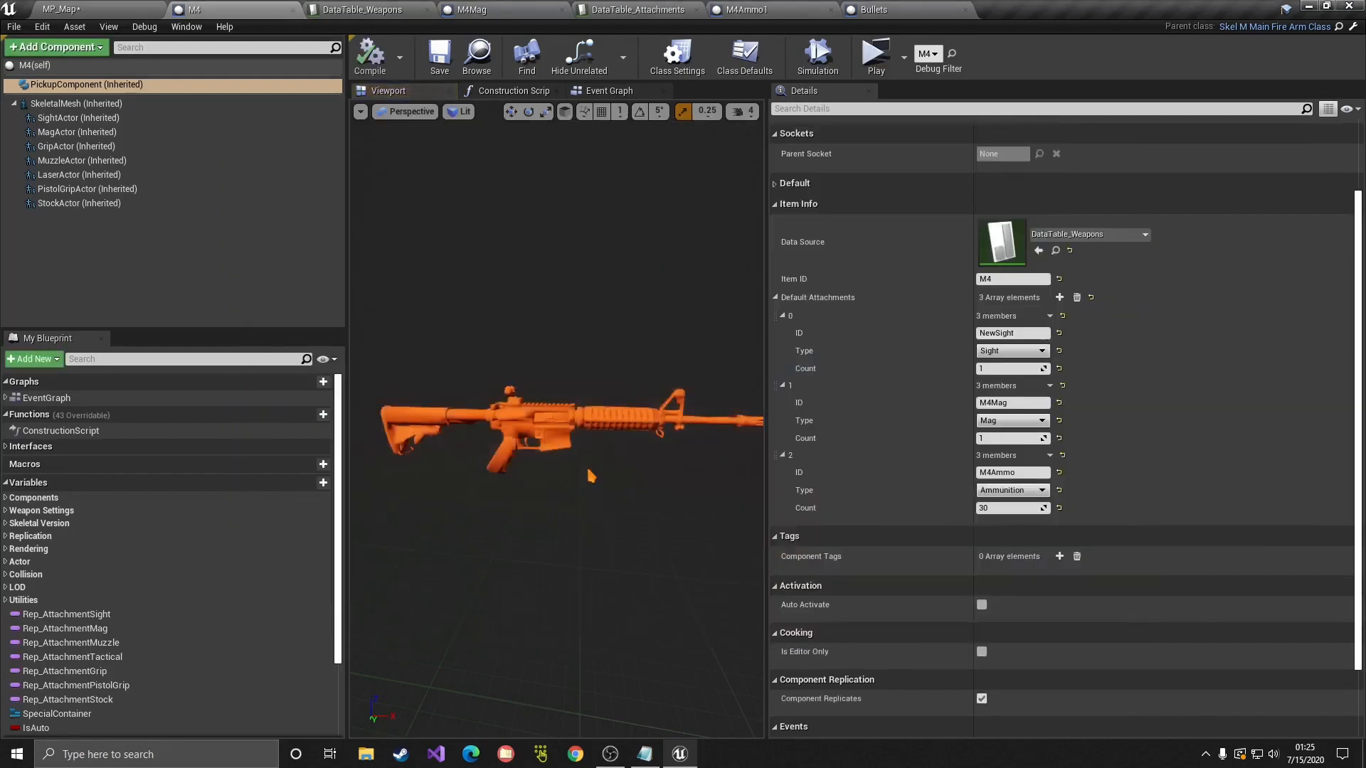
Step: Open the SK_SM_AR4_X skeletal mesh and add a socket named M4Mag on the SM_AR4_X root bone
click(76, 103)
click(1056, 357)
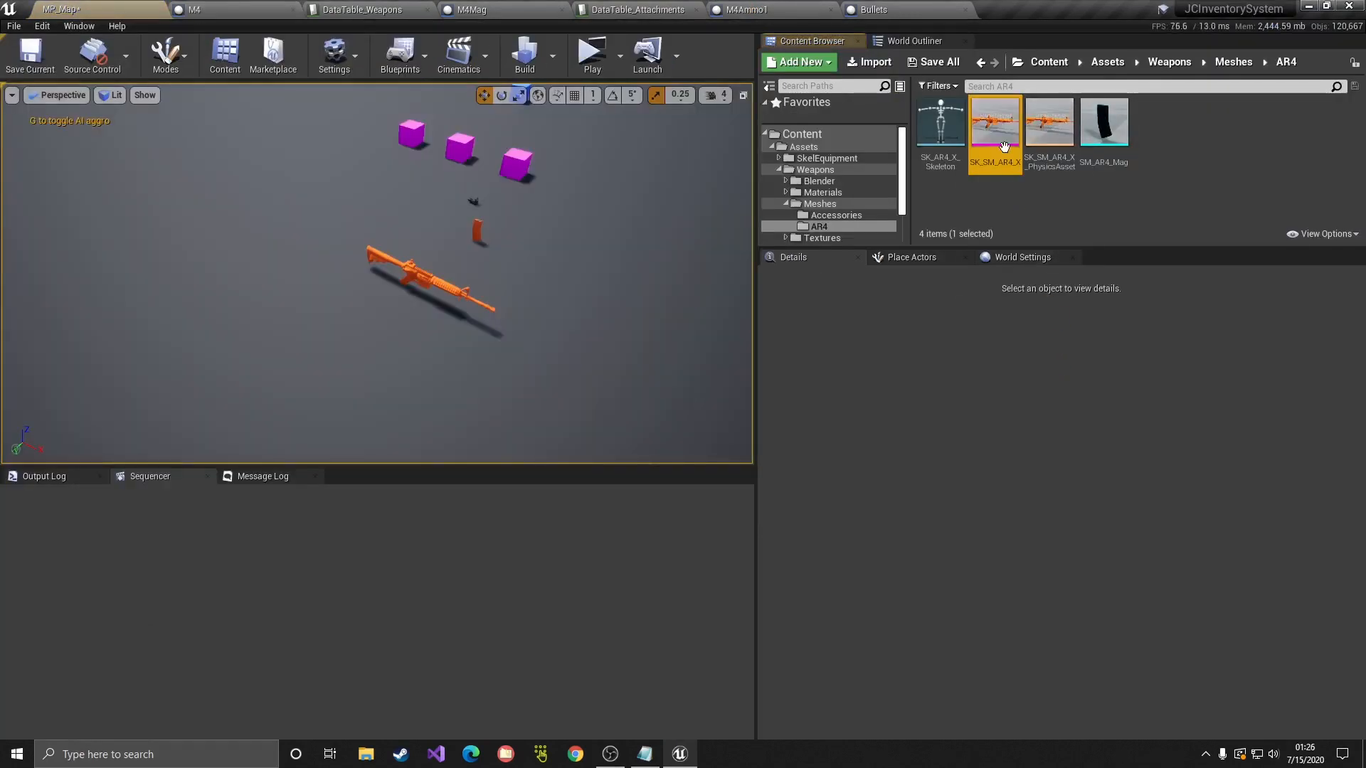
double_click(1002, 144)
click(48, 127)
right_click(49, 126)
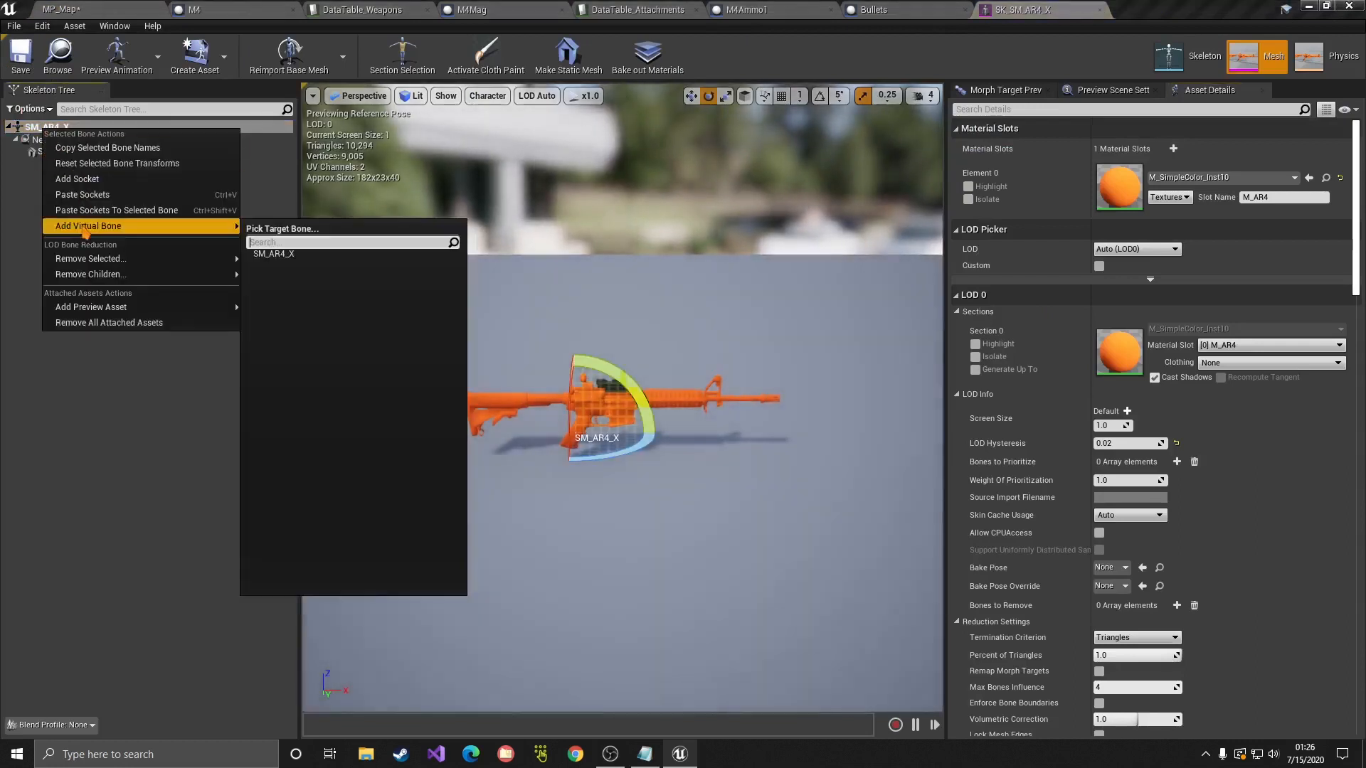
click(64, 178)
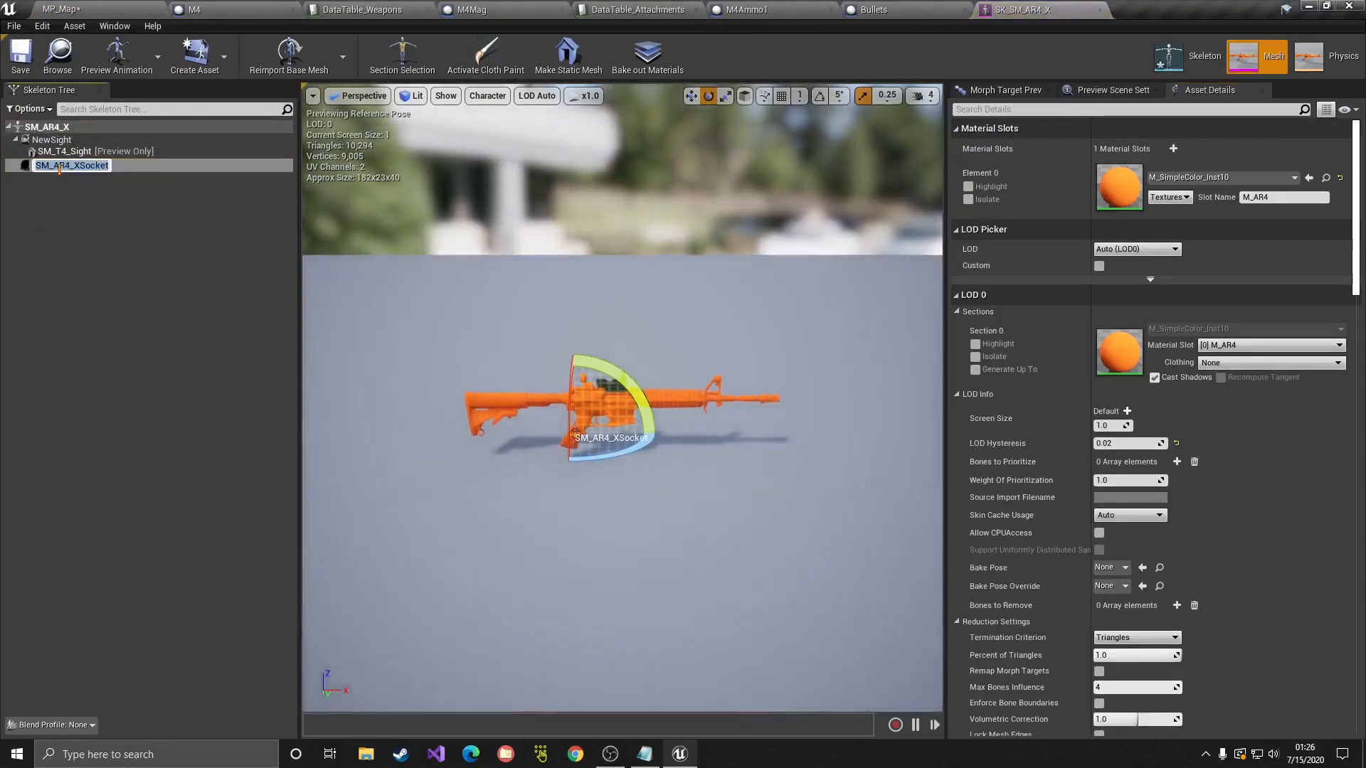
text(M4Mag)
key(Return)
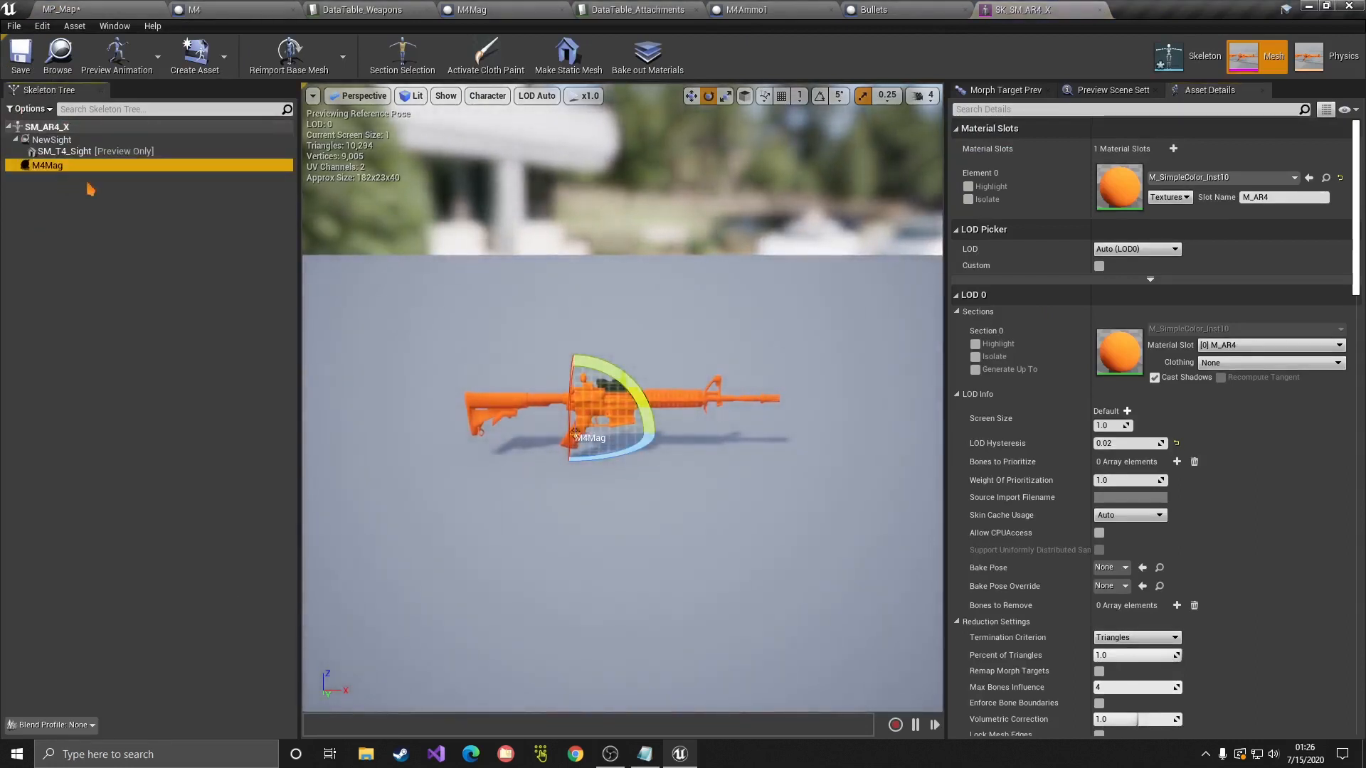
Step: Attach an SM_AR4_Mag preview mesh to the M4Mag socket
right_click(71, 169)
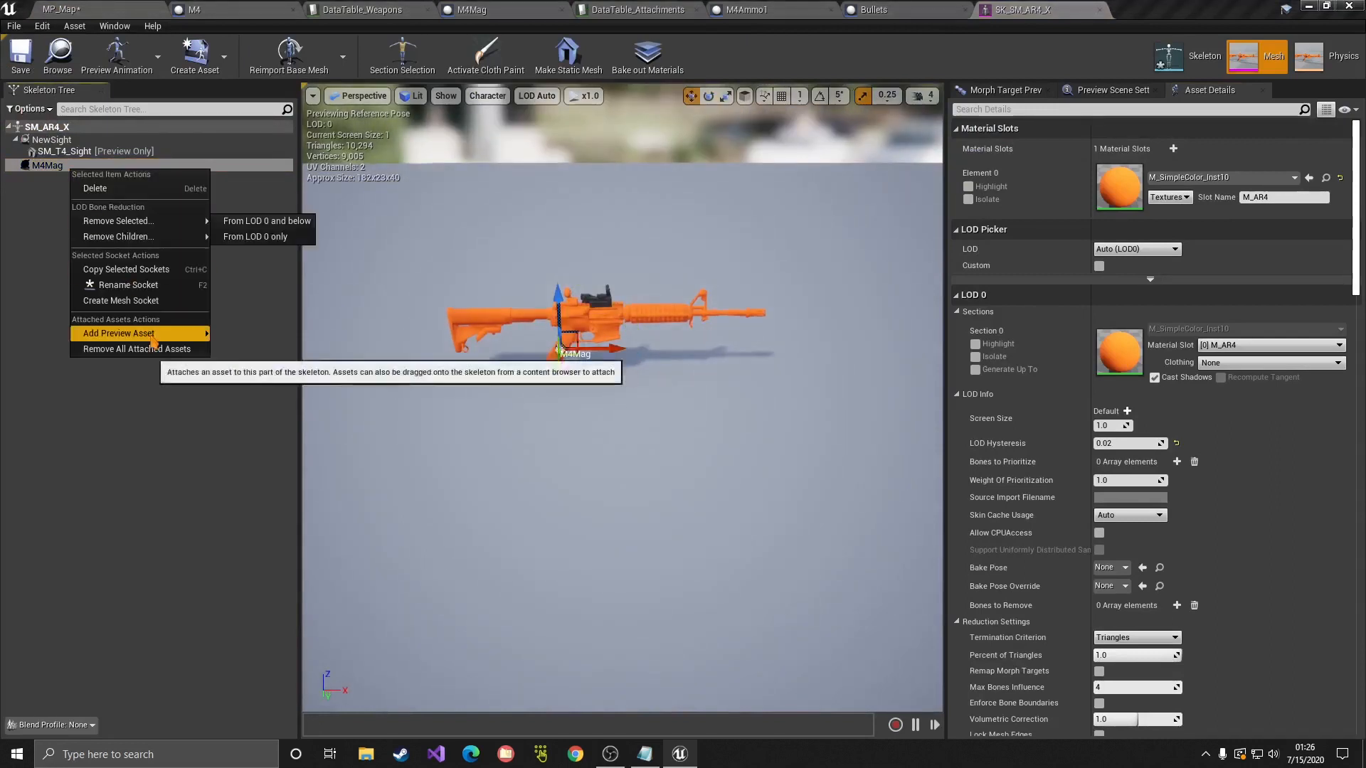
mouse_move(153, 334)
text(m4)
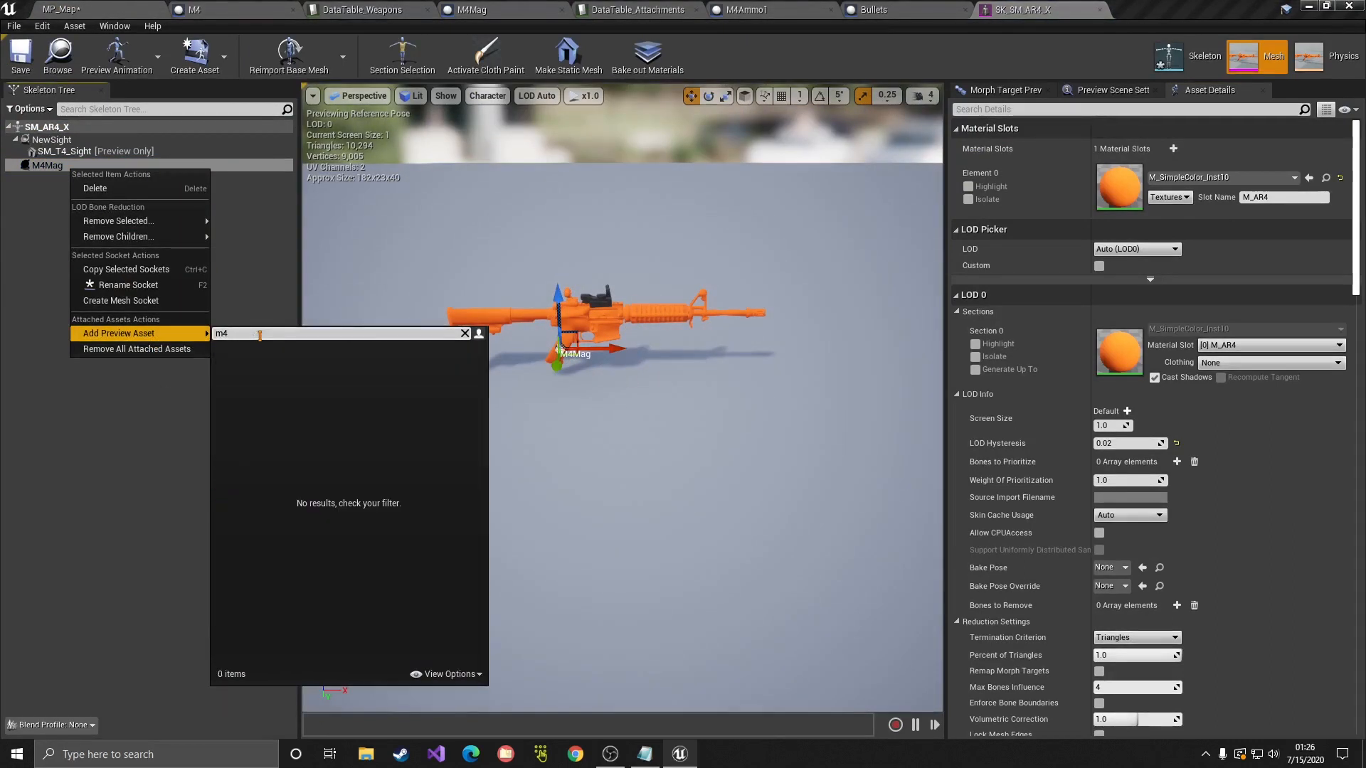
text(mag)
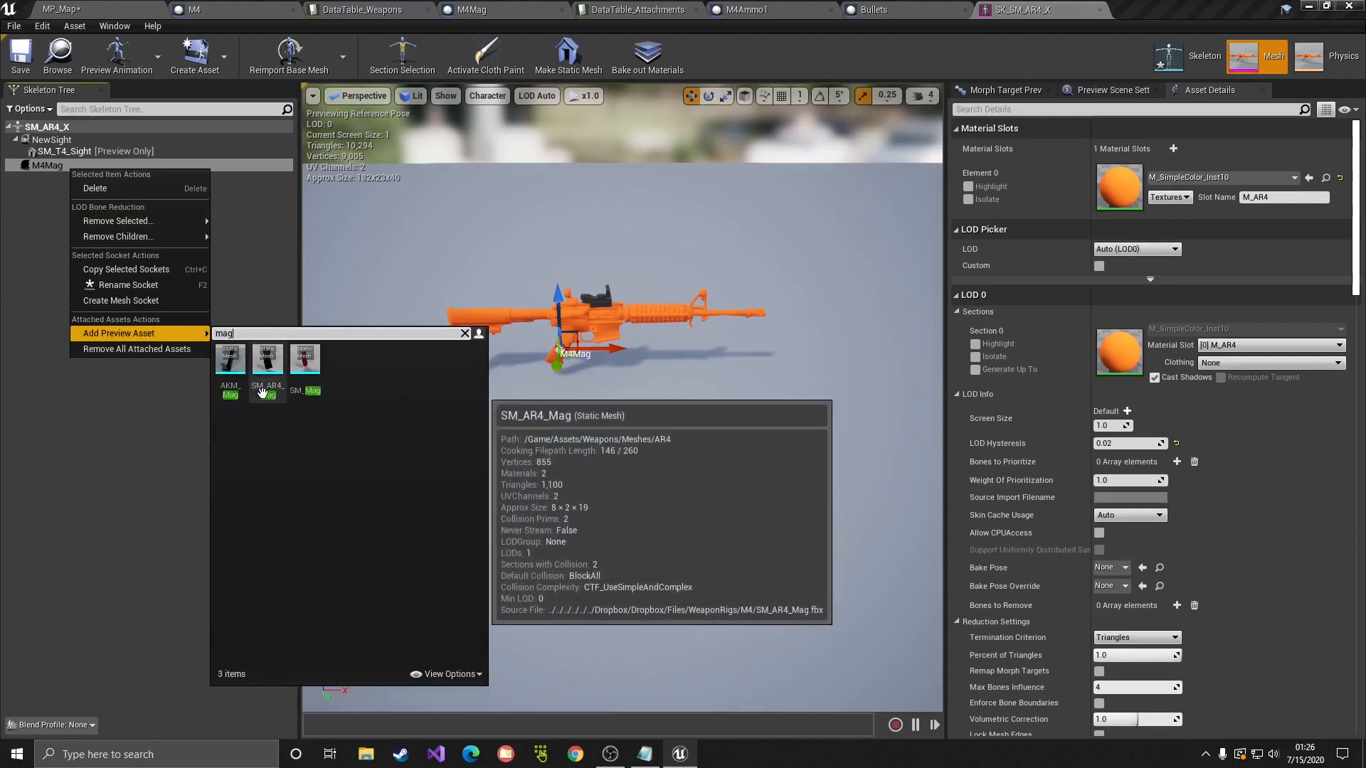
click(267, 360)
Step: Position the magazine beneath the receiver along the gun and save the skeleton
right_drag(570, 408, 570, 345)
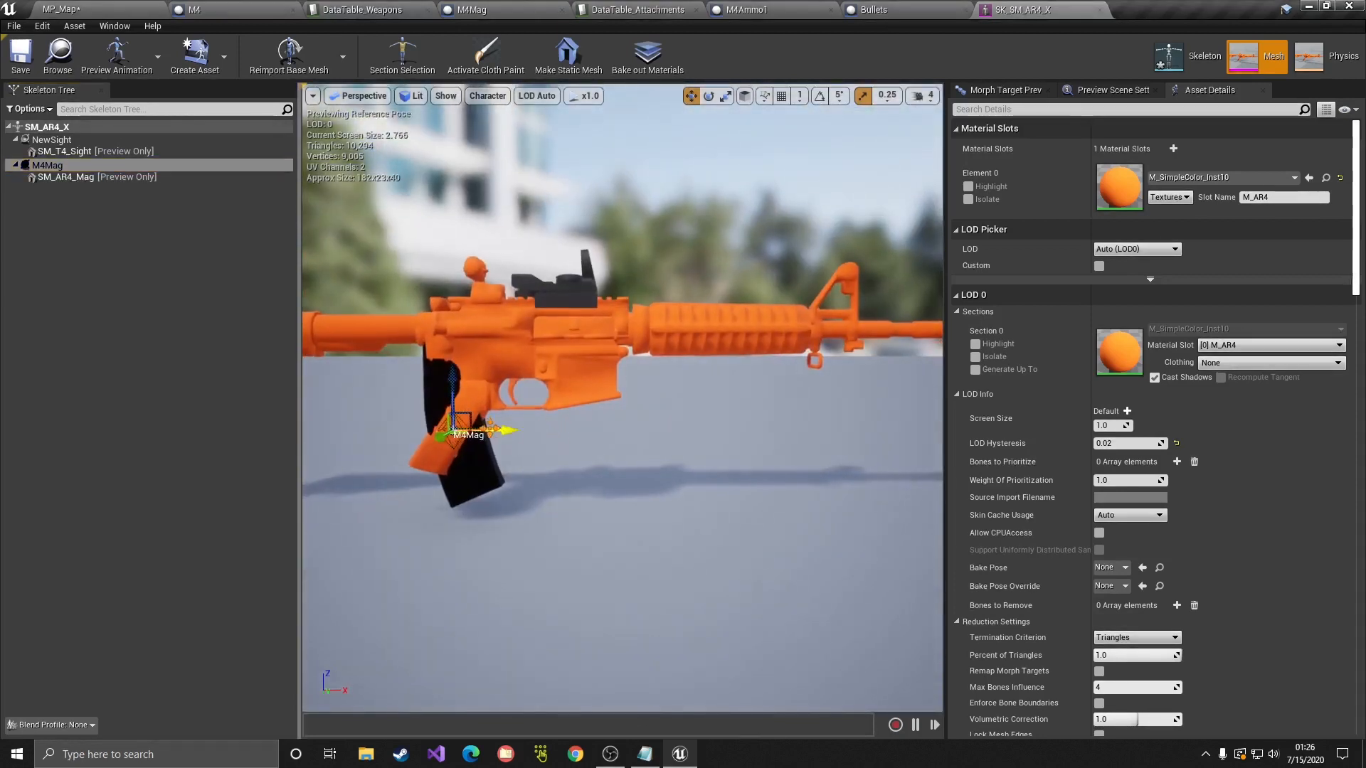
drag(491, 426, 617, 459)
drag(581, 378, 583, 405)
drag(627, 452, 640, 453)
right_drag(641, 453, 278, 475)
key(d)
key(d)
key(w)
key(d)
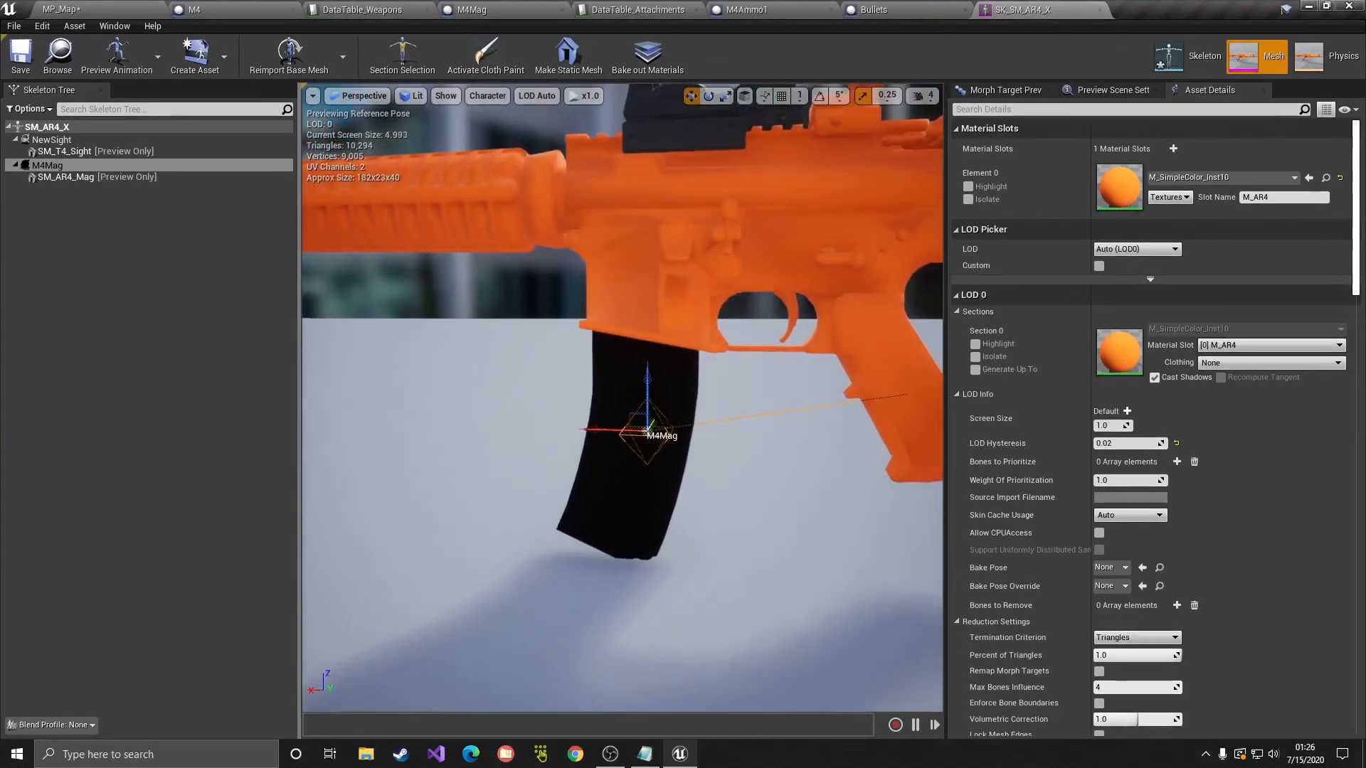
drag(609, 432, 608, 432)
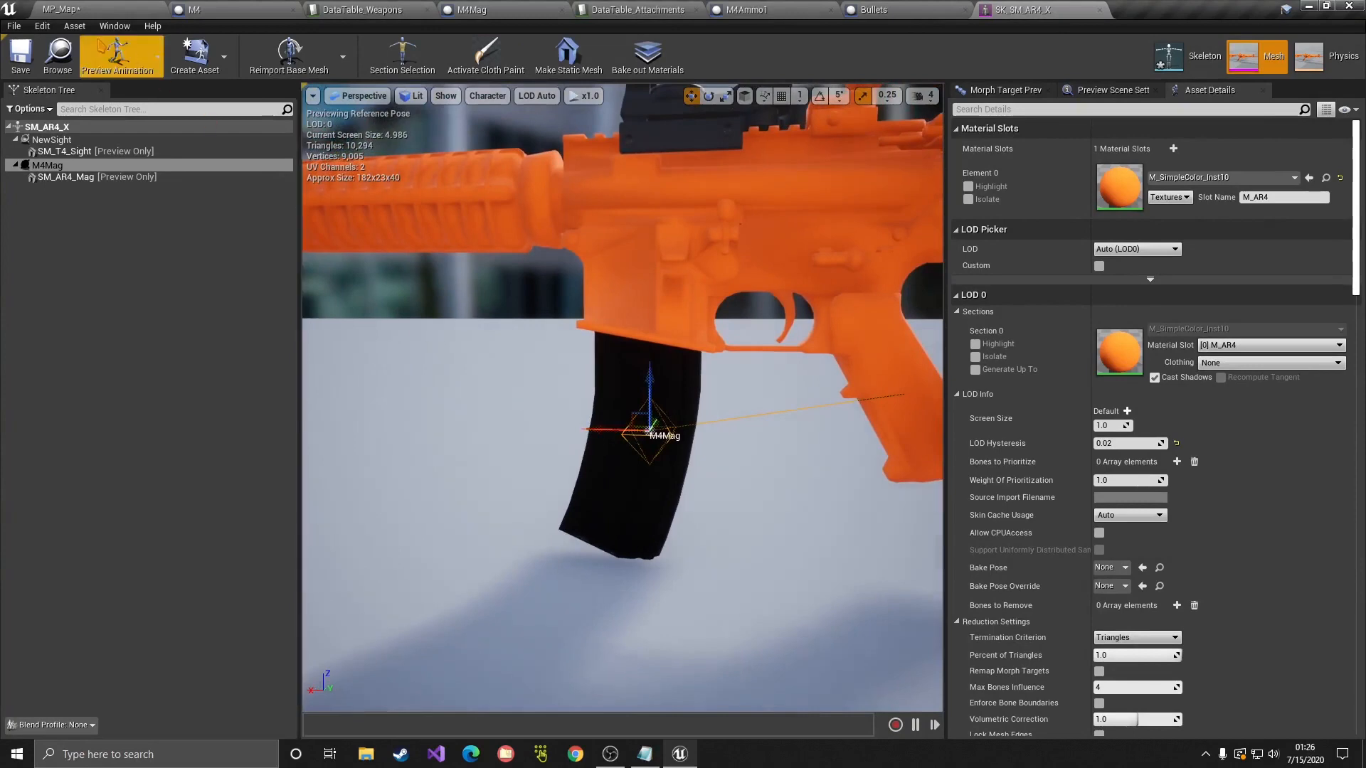
click(21, 56)
Step: Start renaming the M4Mag socket, then go back to the MP_Map level
double_click(49, 166)
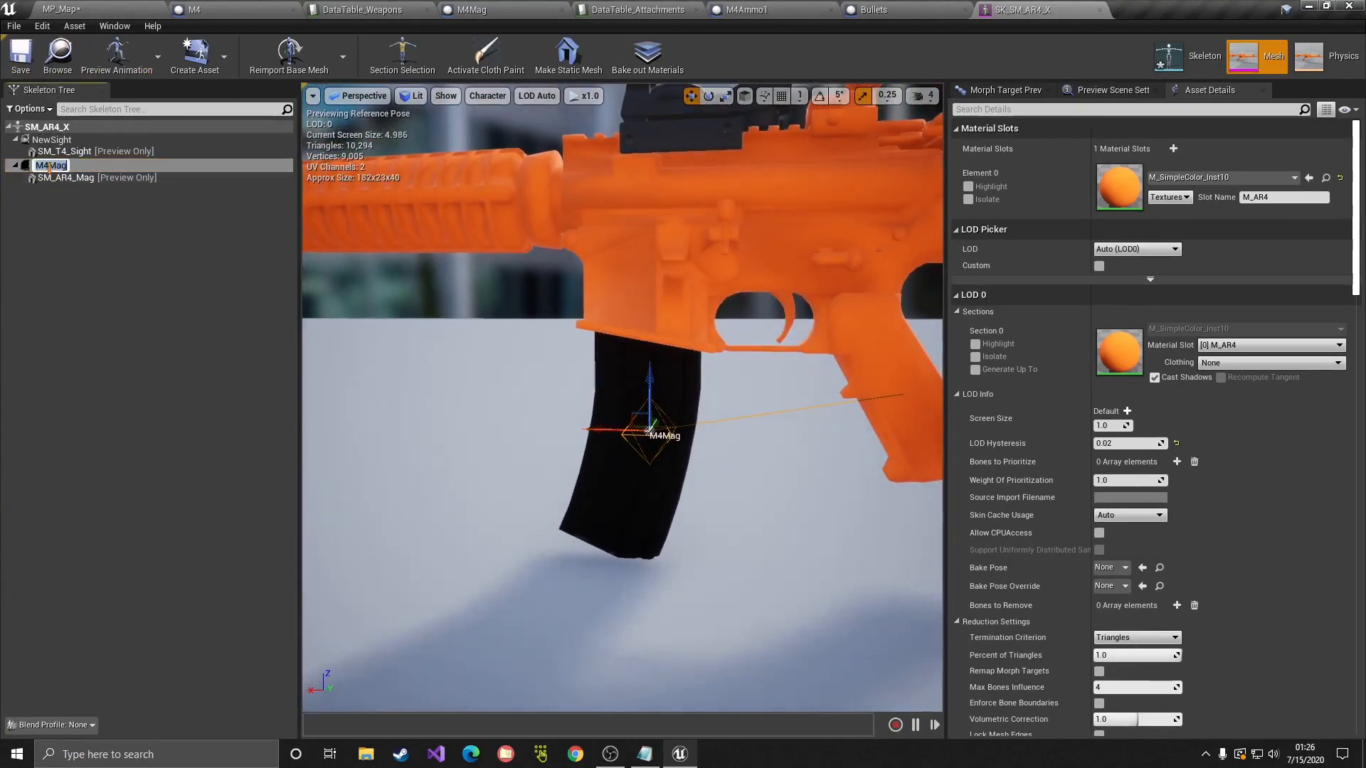
click(99, 215)
click(60, 9)
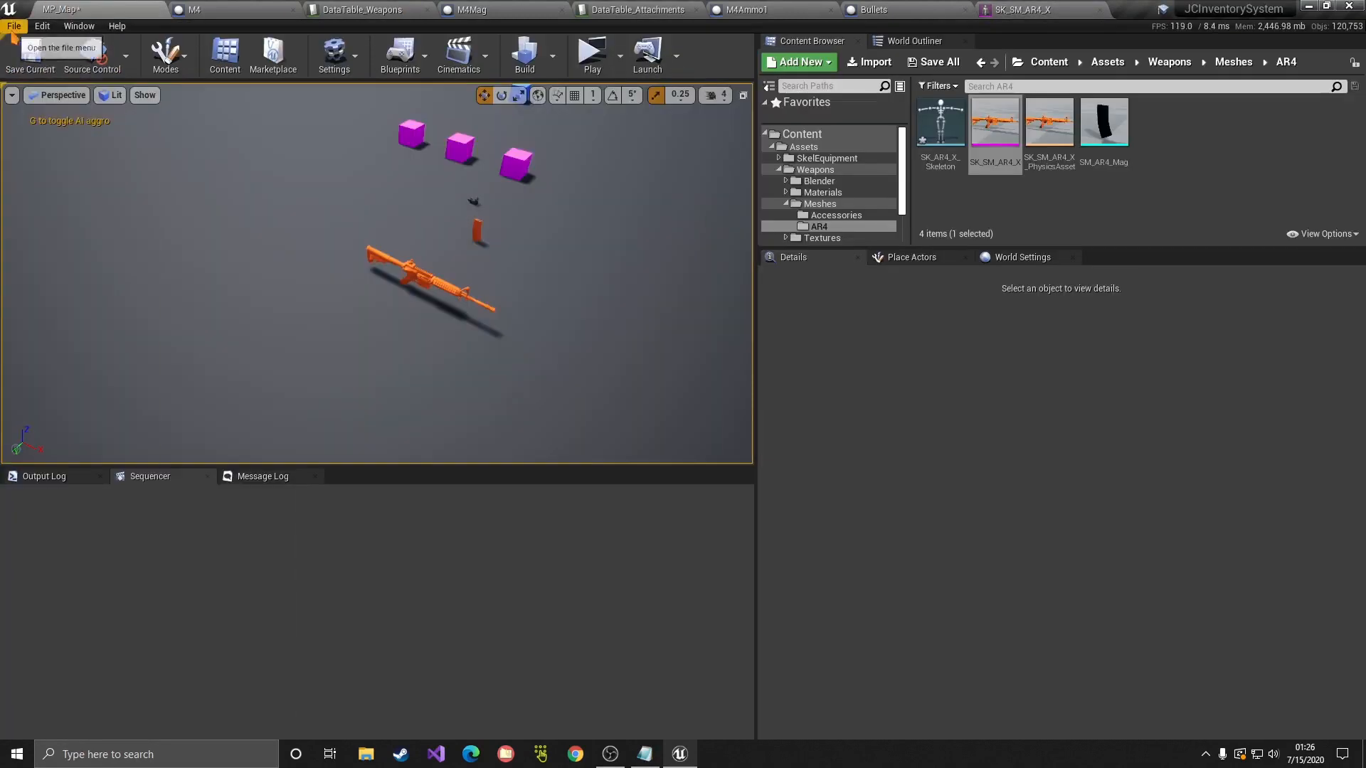
Step: Save the level and duplicate LocalNewSight in the Tutorial folder as LocalM4Mag
click(13, 28)
click(71, 159)
drag(1134, 250, 1125, 422)
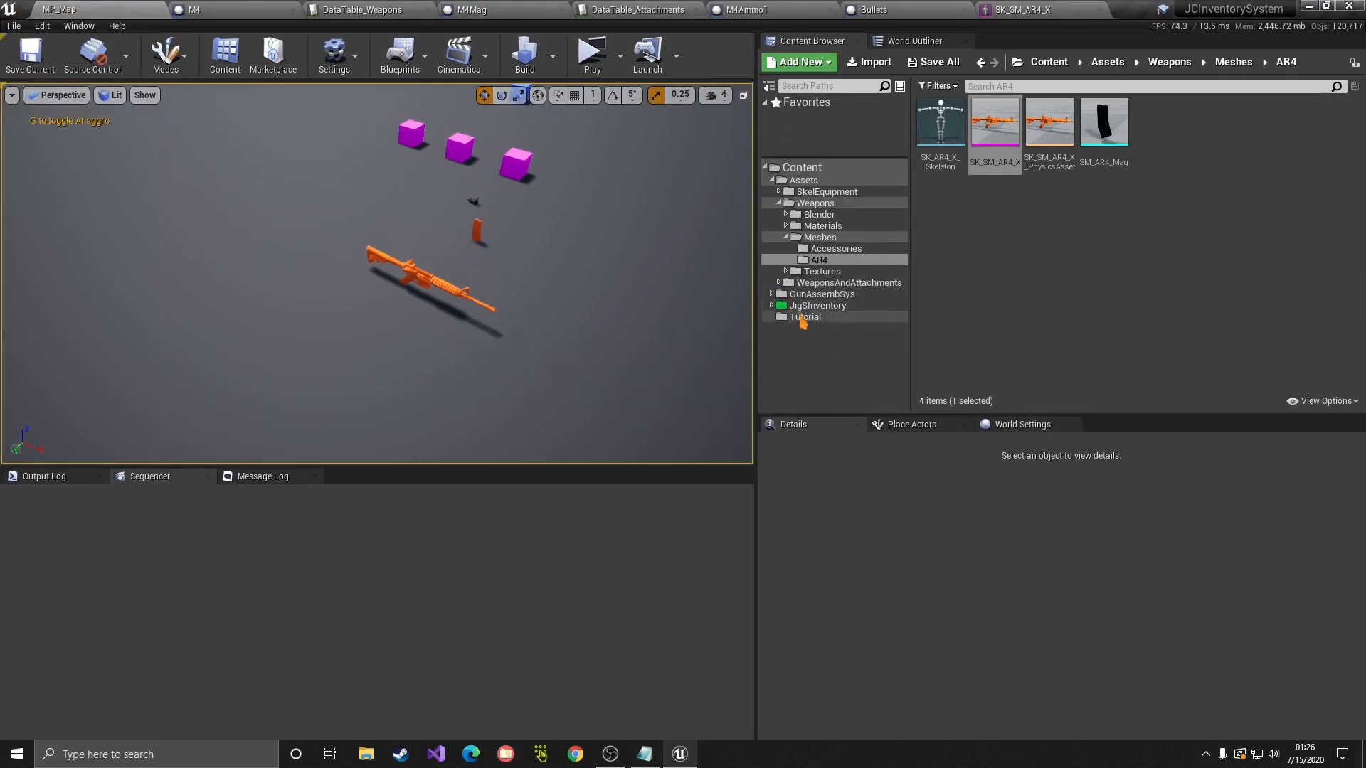
click(803, 318)
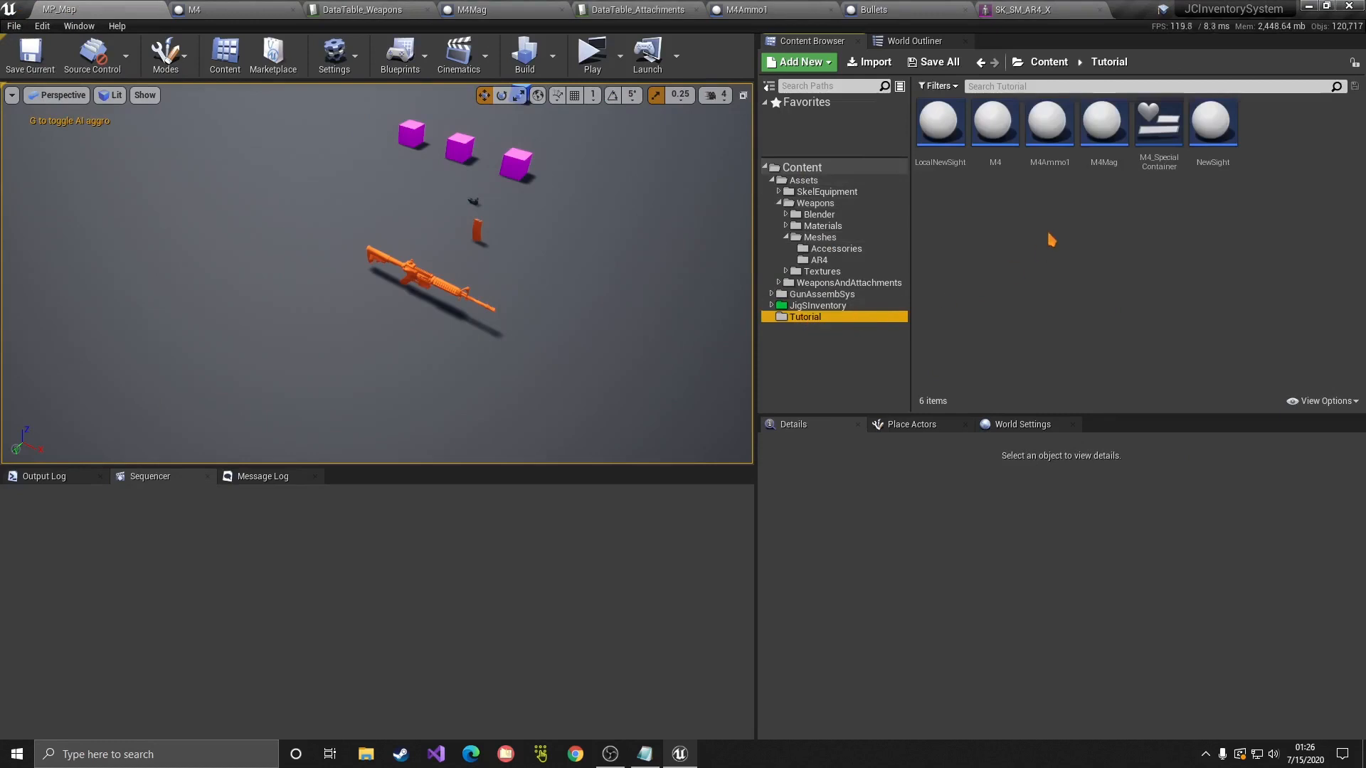
click(946, 156)
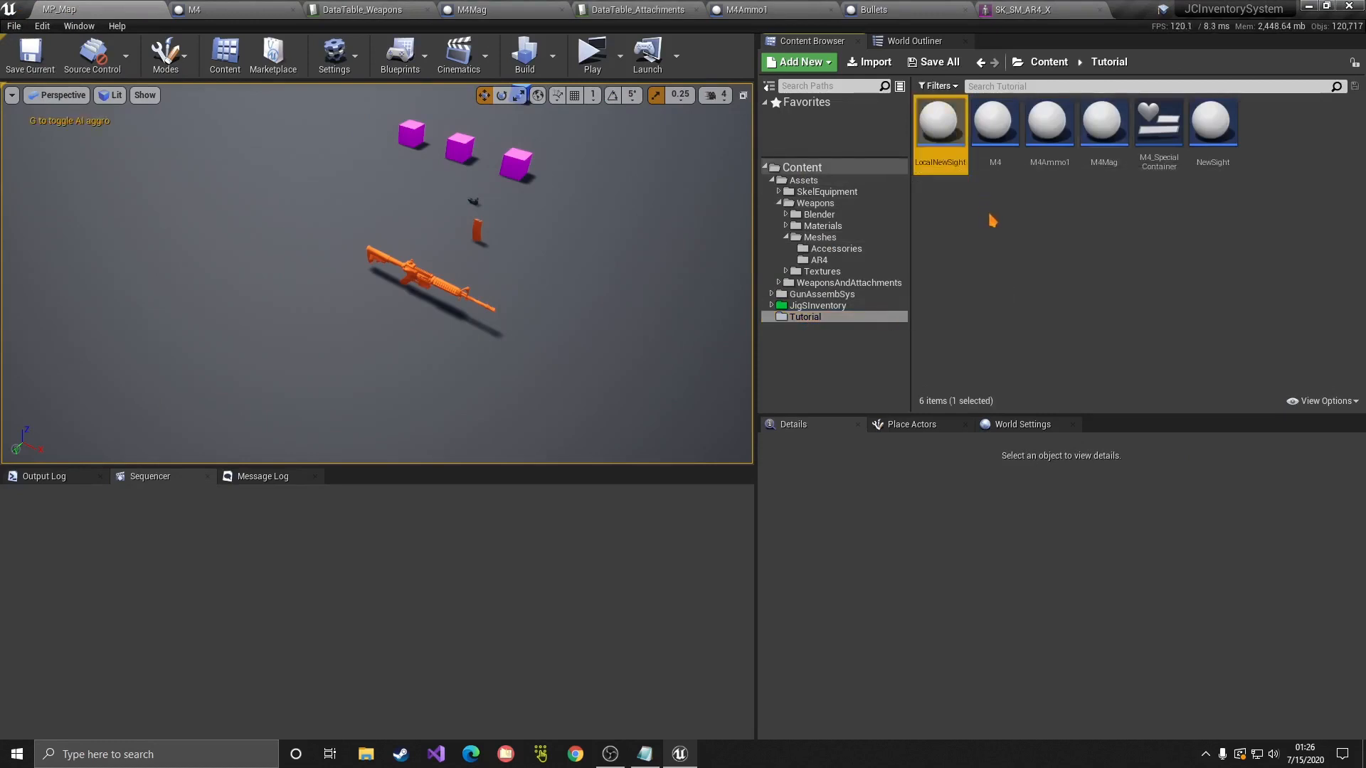
right_click(935, 150)
click(950, 226)
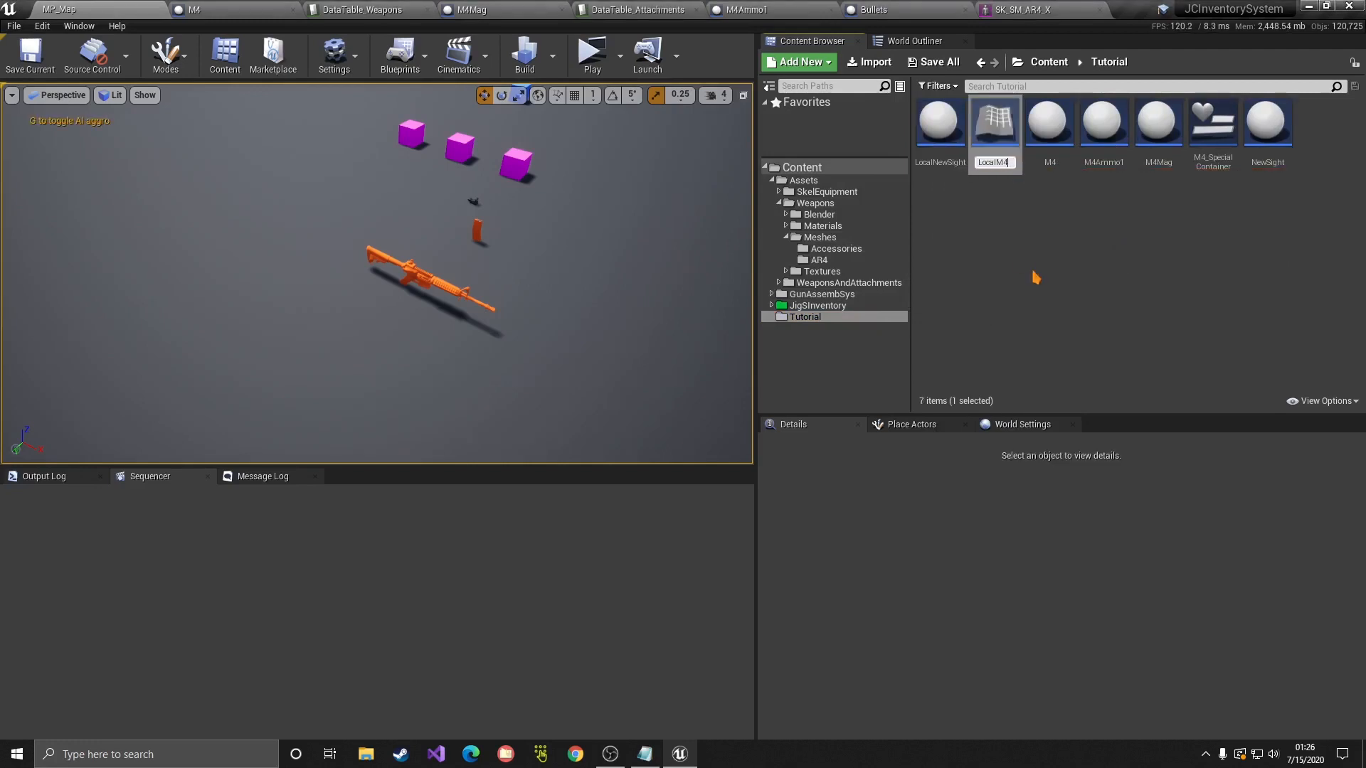
text(LocalM4Mag)
key(Return)
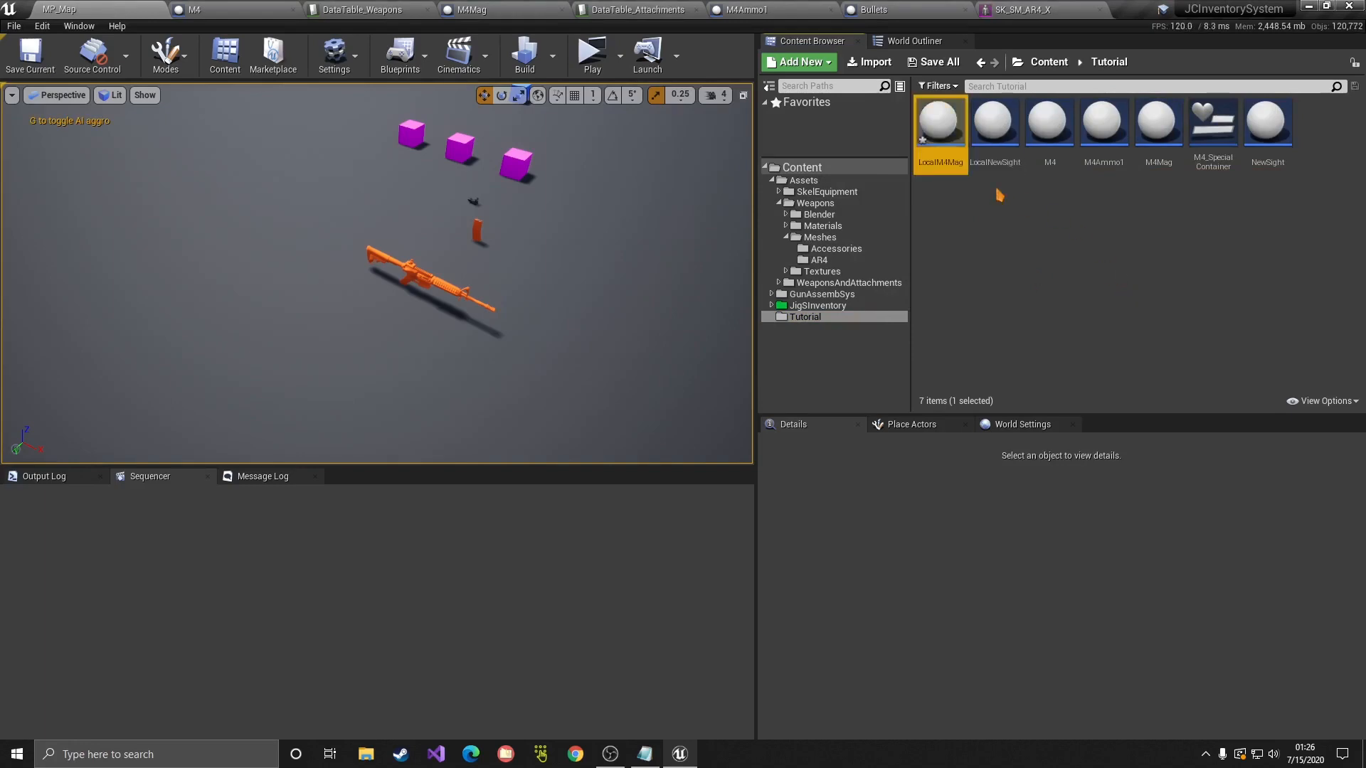
Step: Glance at LocalNewSight, then open LocalM4Mag in the full Blueprint editor
double_click(972, 171)
middle_click(1186, 10)
click(158, 14)
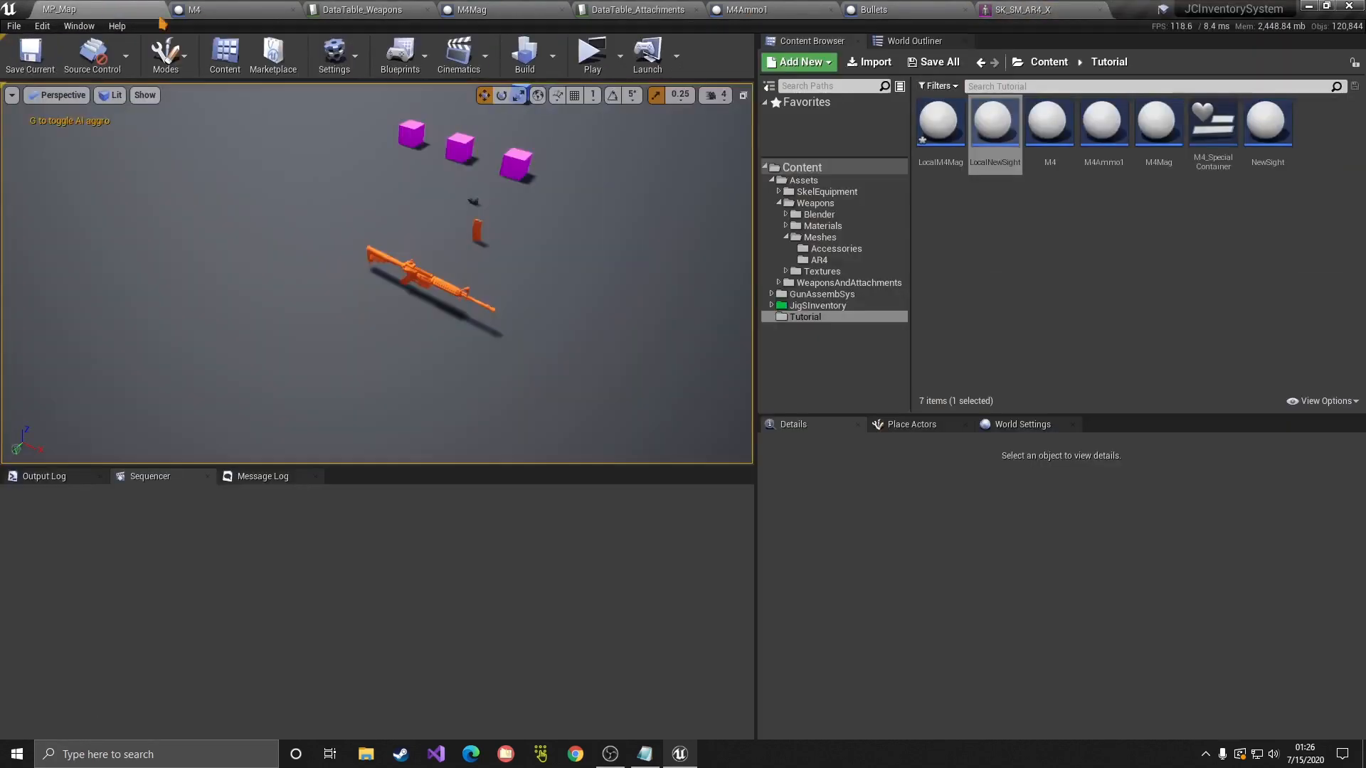
double_click(939, 122)
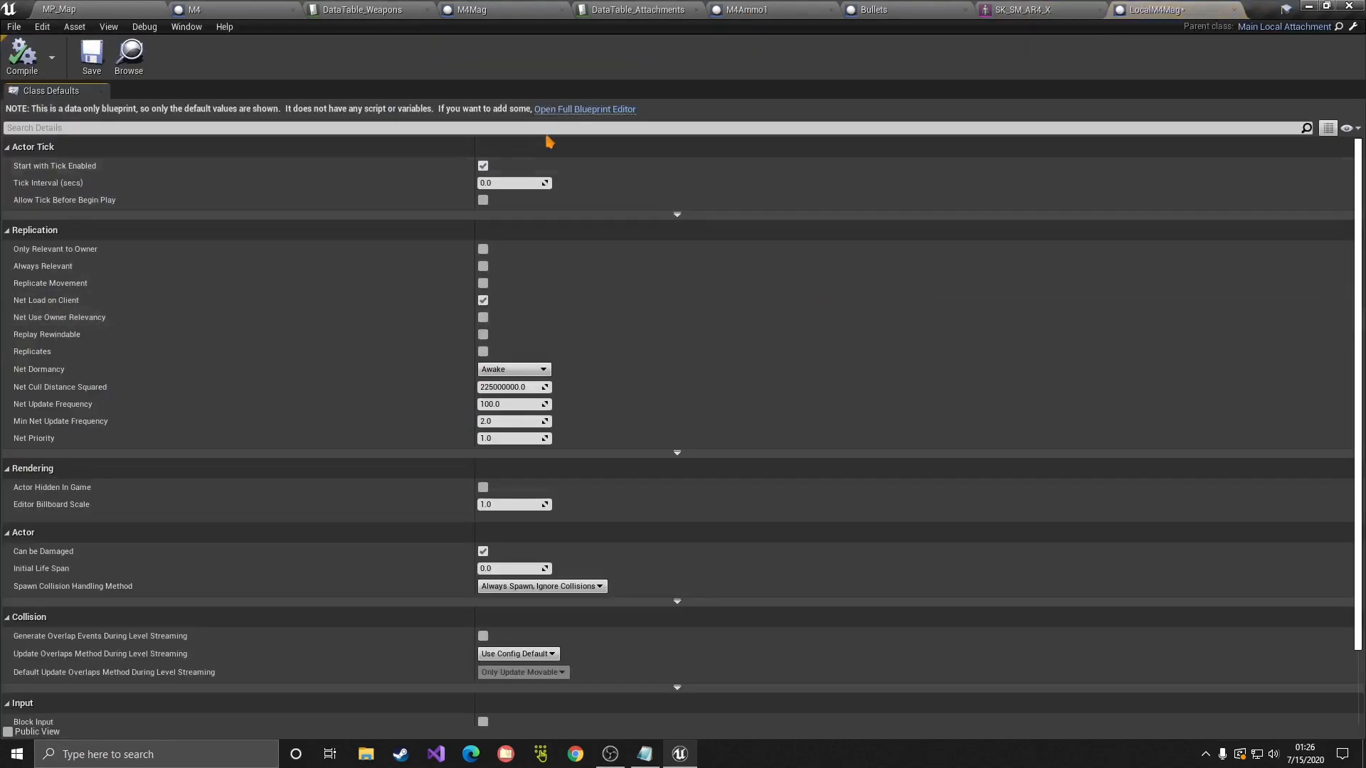
click(572, 111)
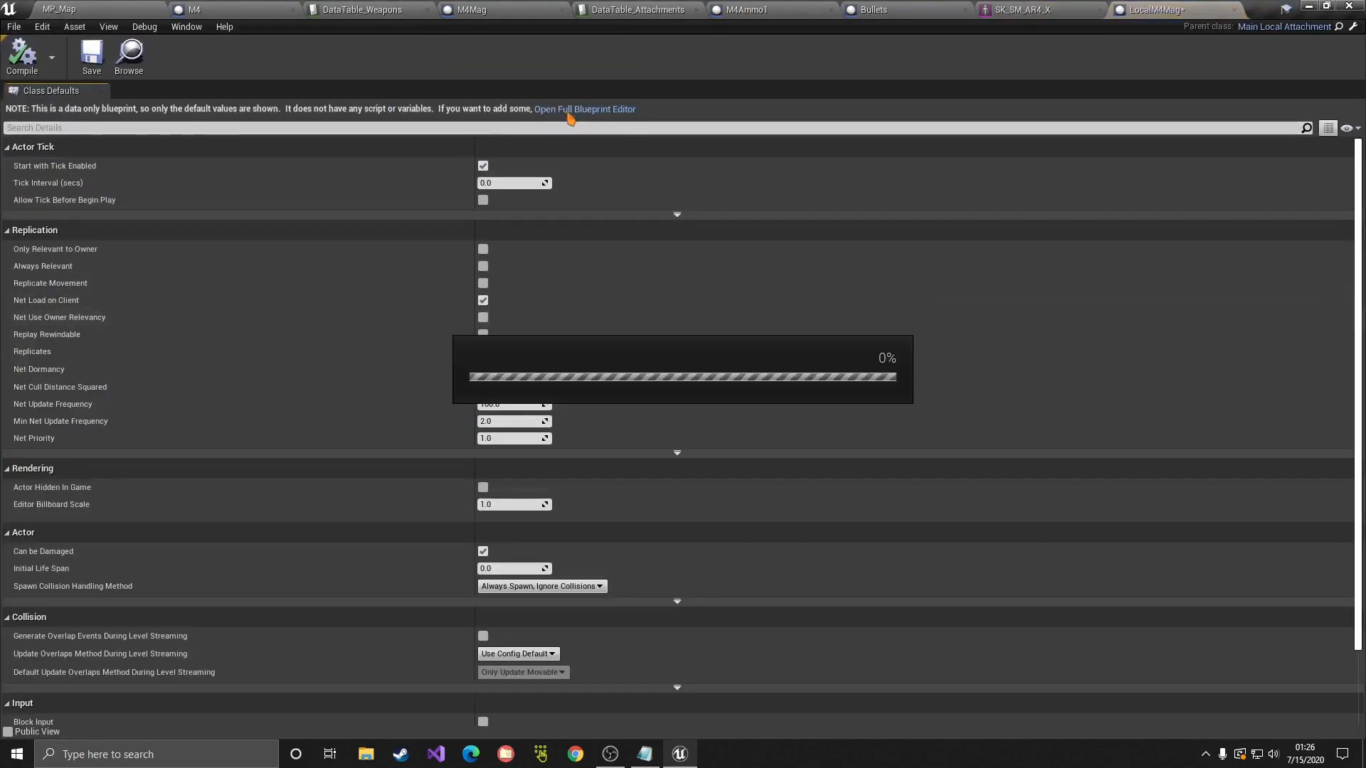
Step: Set the inherited static mesh component's mesh to SM_AR4_Mag
click(78, 98)
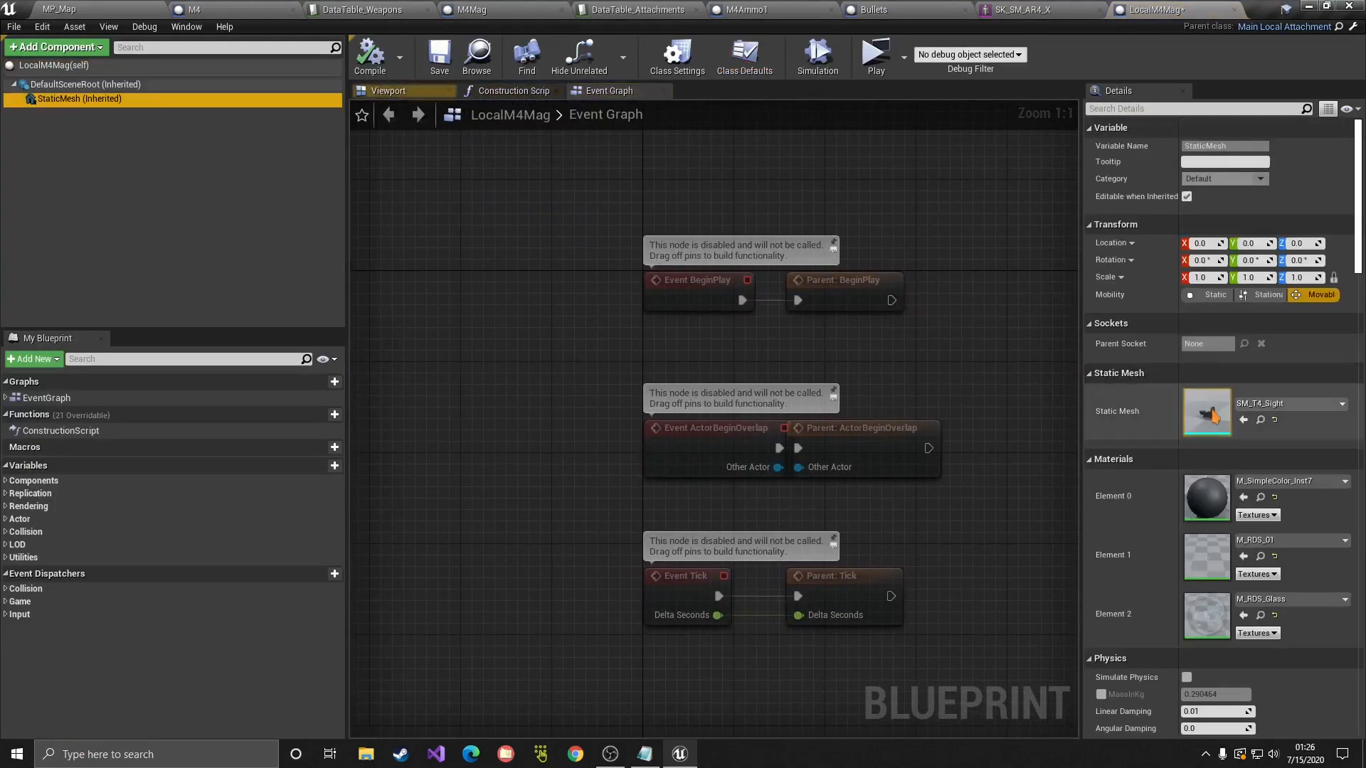
click(1290, 405)
text(m)
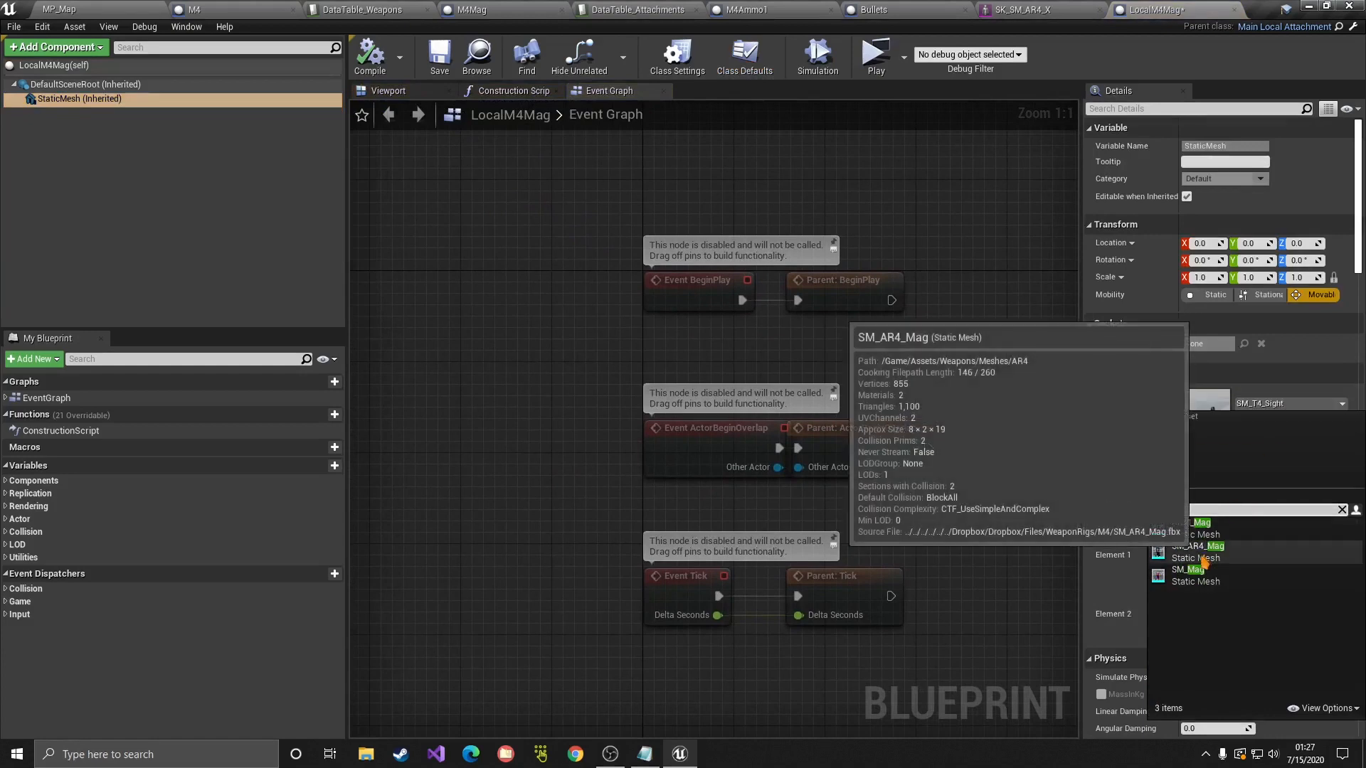
click(1195, 548)
click(385, 91)
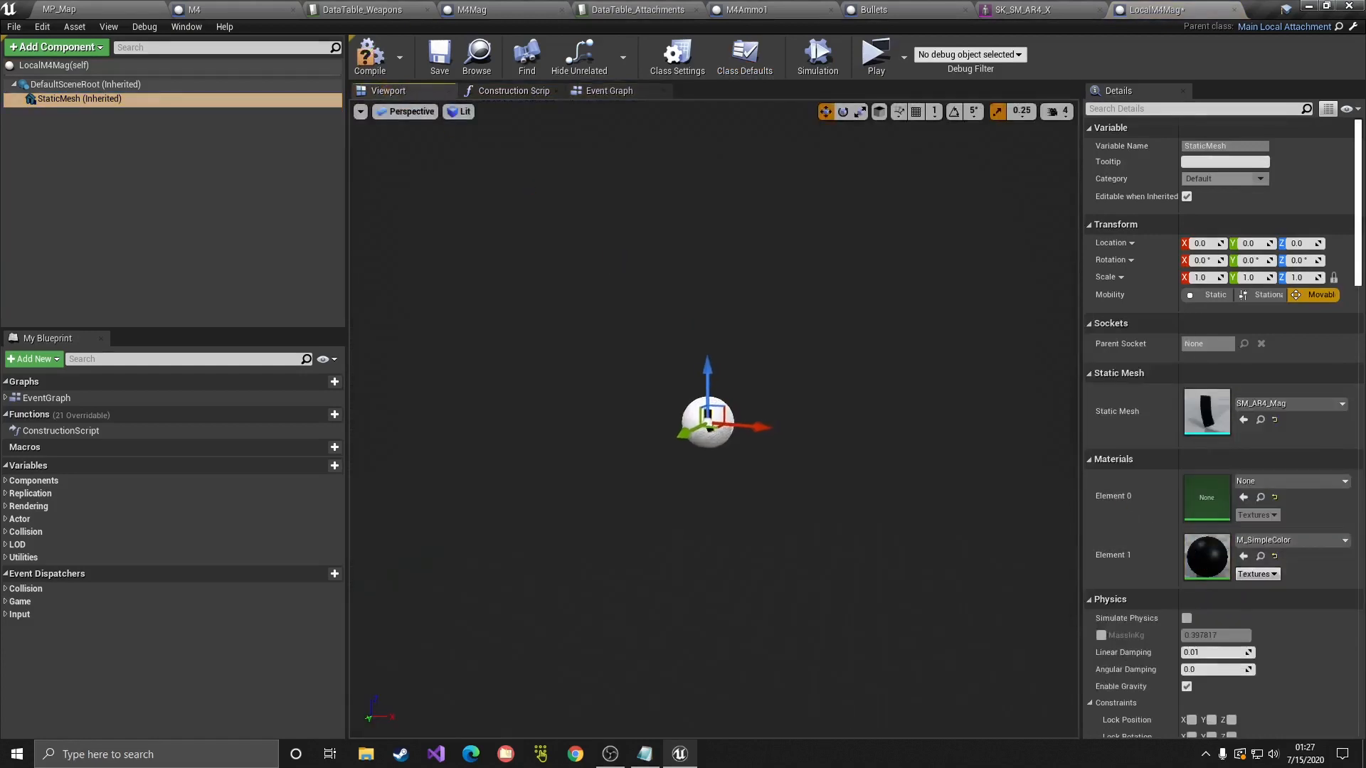
click(1284, 403)
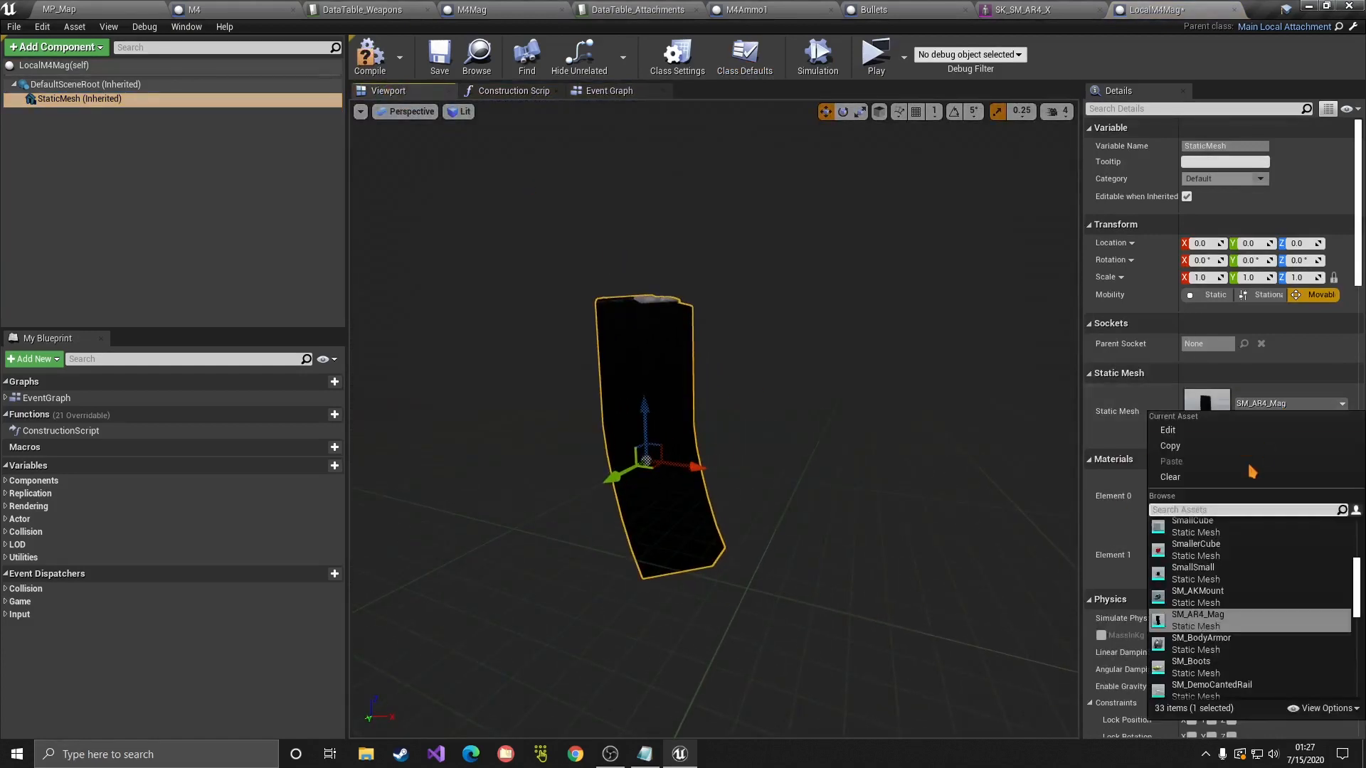
click(1266, 406)
Step: Give Element 1 the M_SimpleColor_Inst10 material, then compile, save and close LocalM4Mag
click(1282, 543)
click(1208, 456)
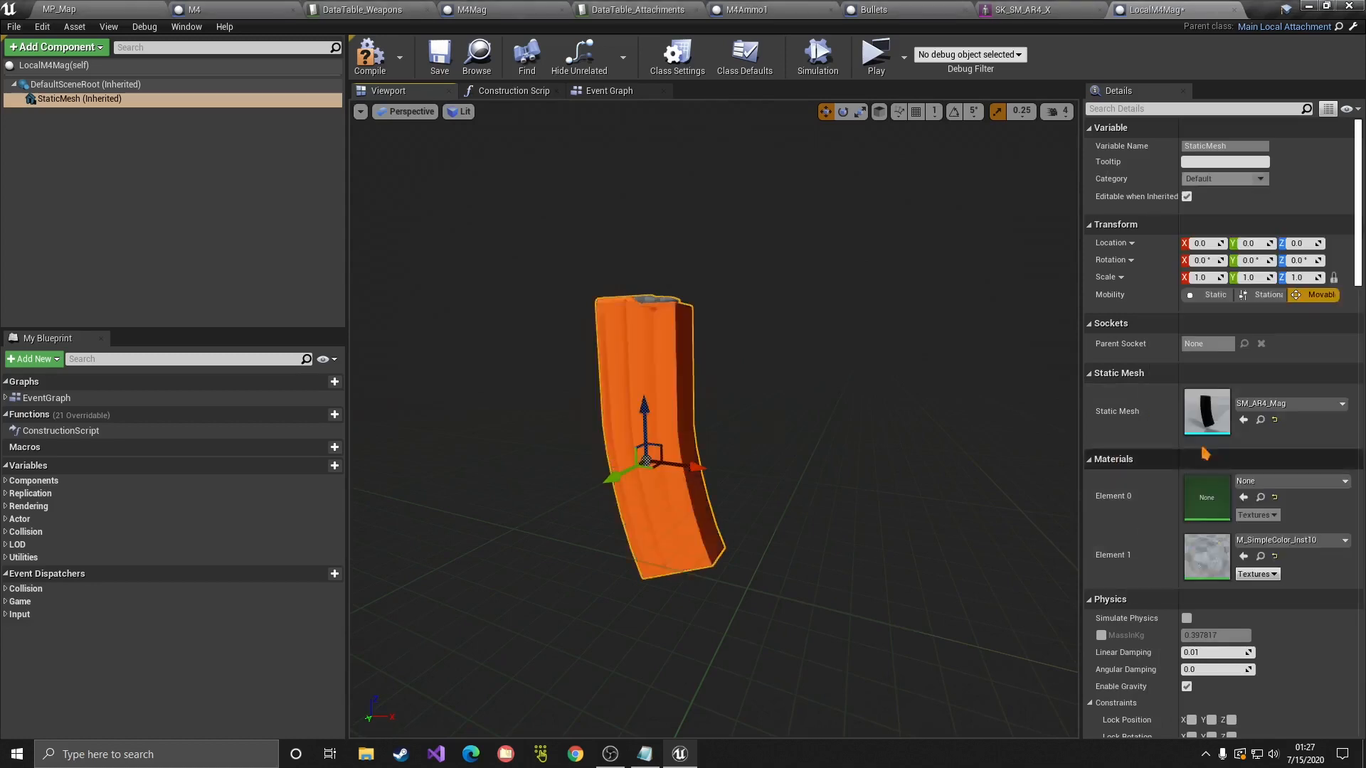
click(370, 55)
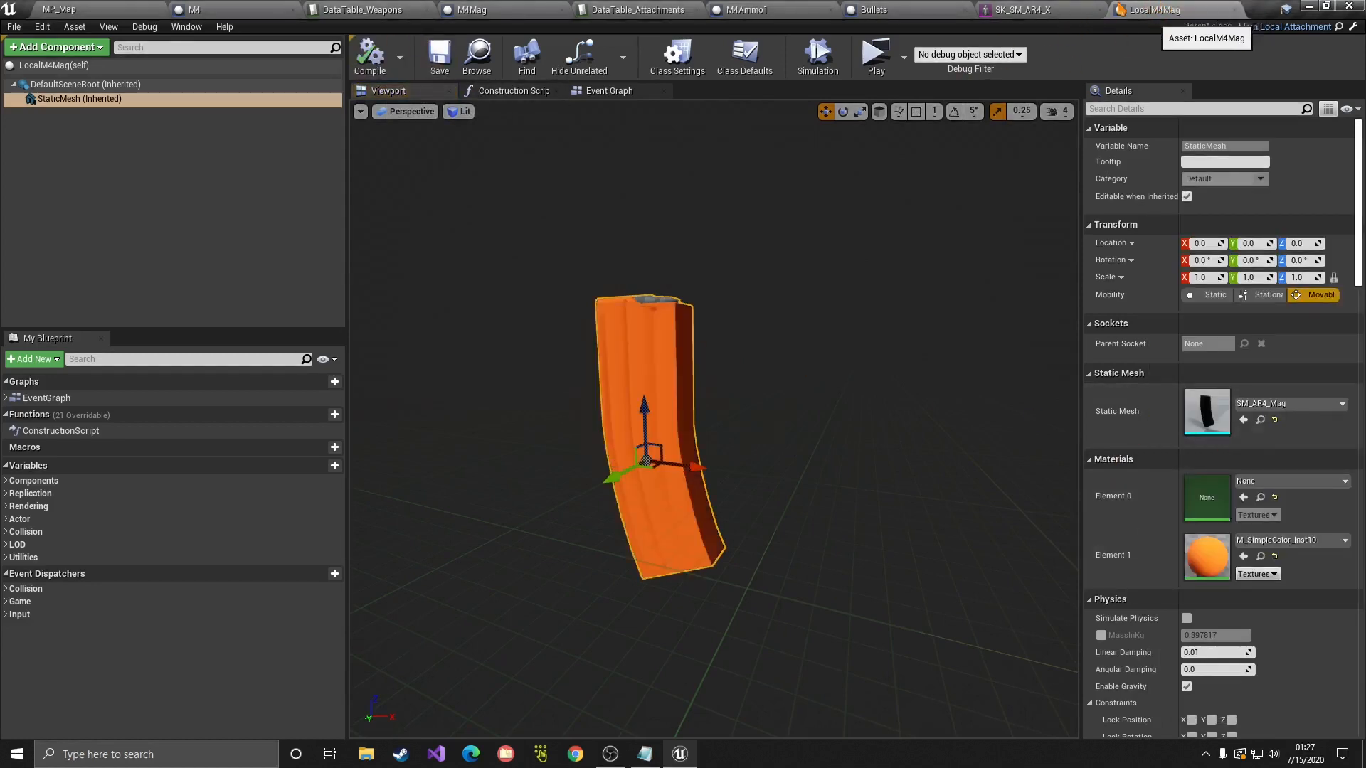
click(1236, 9)
click(159, 6)
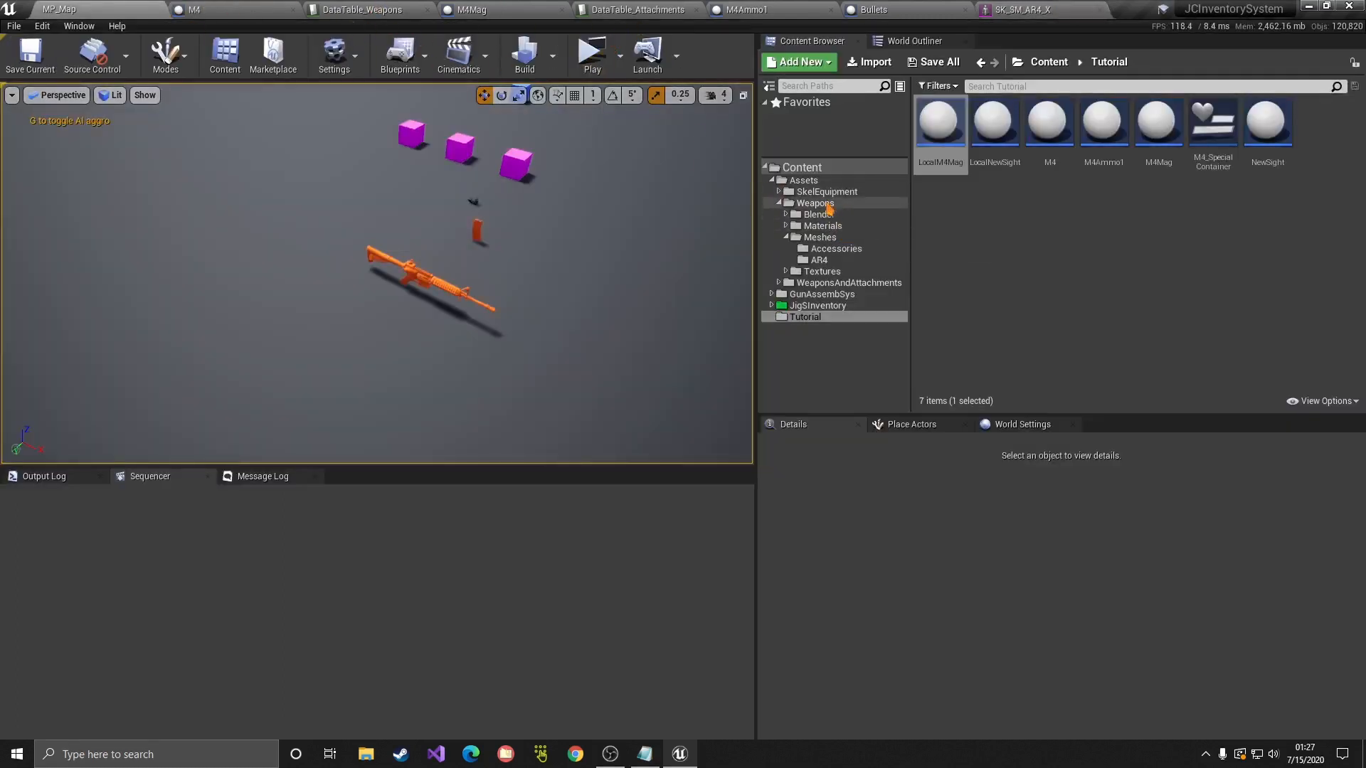
Step: Open DT_LocalAttachments in JigSInventory's 1-System folder and add a new row
click(817, 306)
double_click(959, 142)
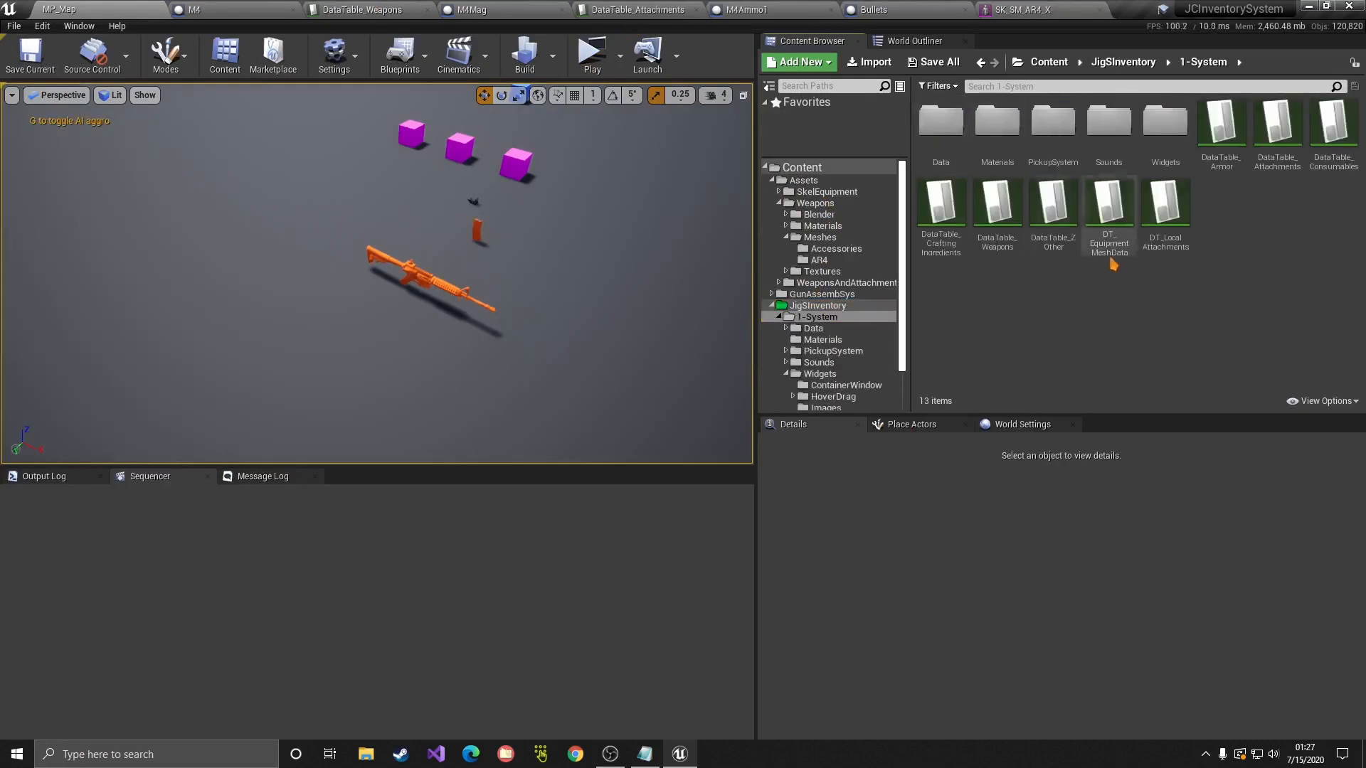
double_click(1153, 248)
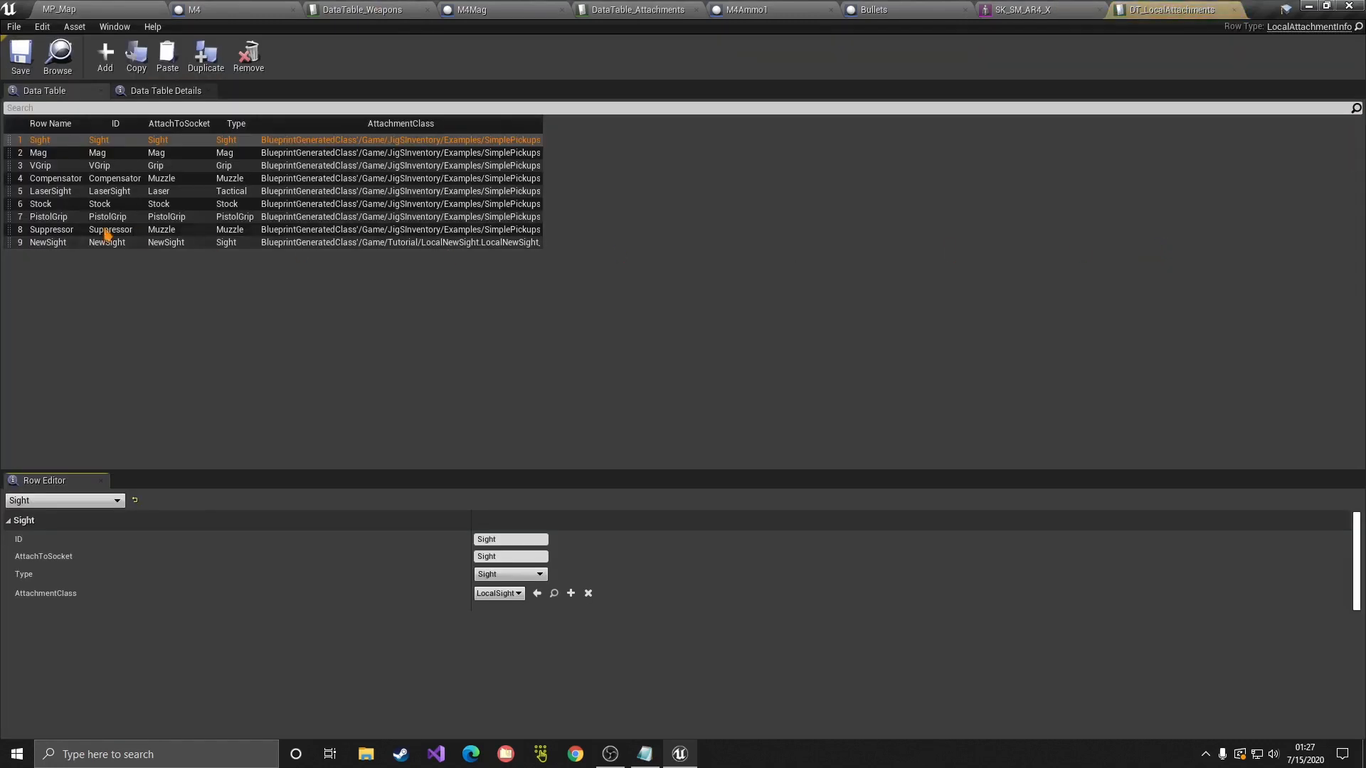
click(105, 55)
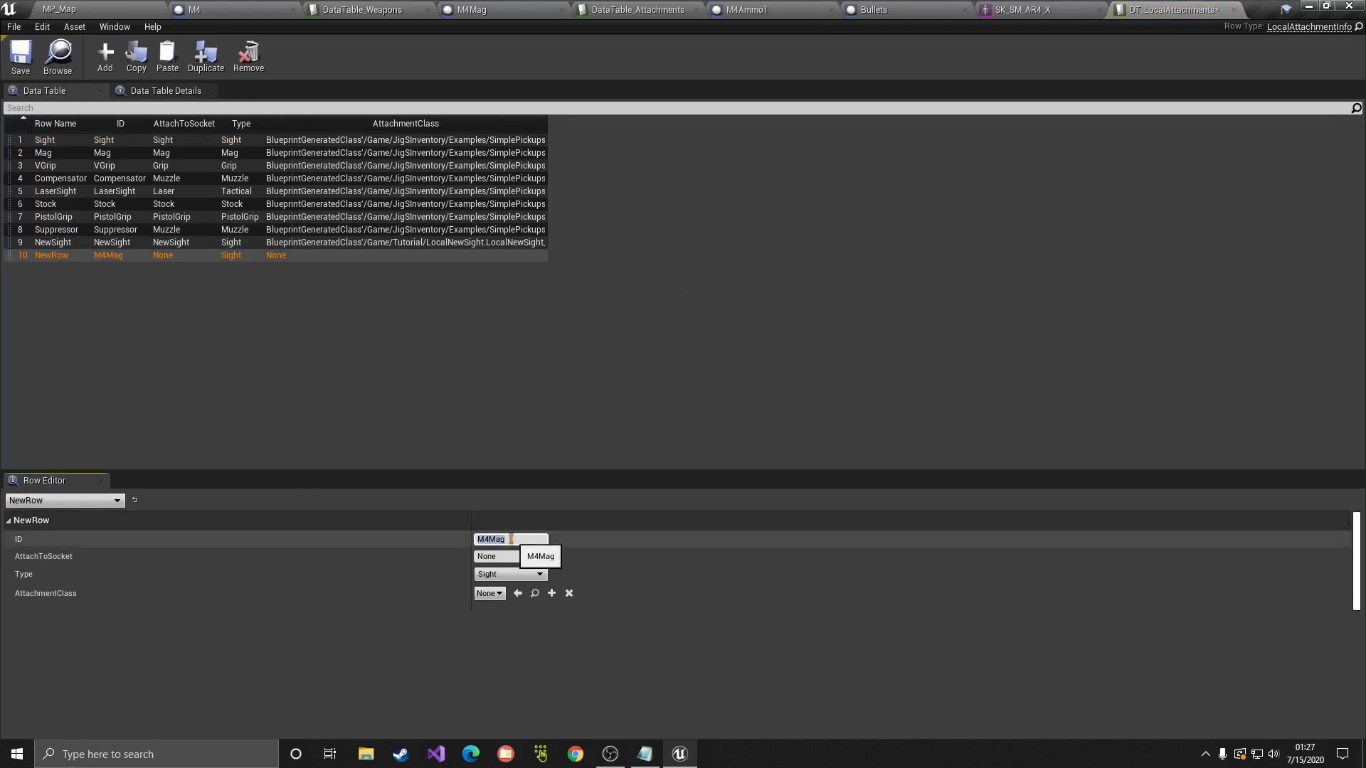
Step: Set the row's AttachToSocket to M4Mag, double-checking the socket name on the rifle skeleton
click(509, 556)
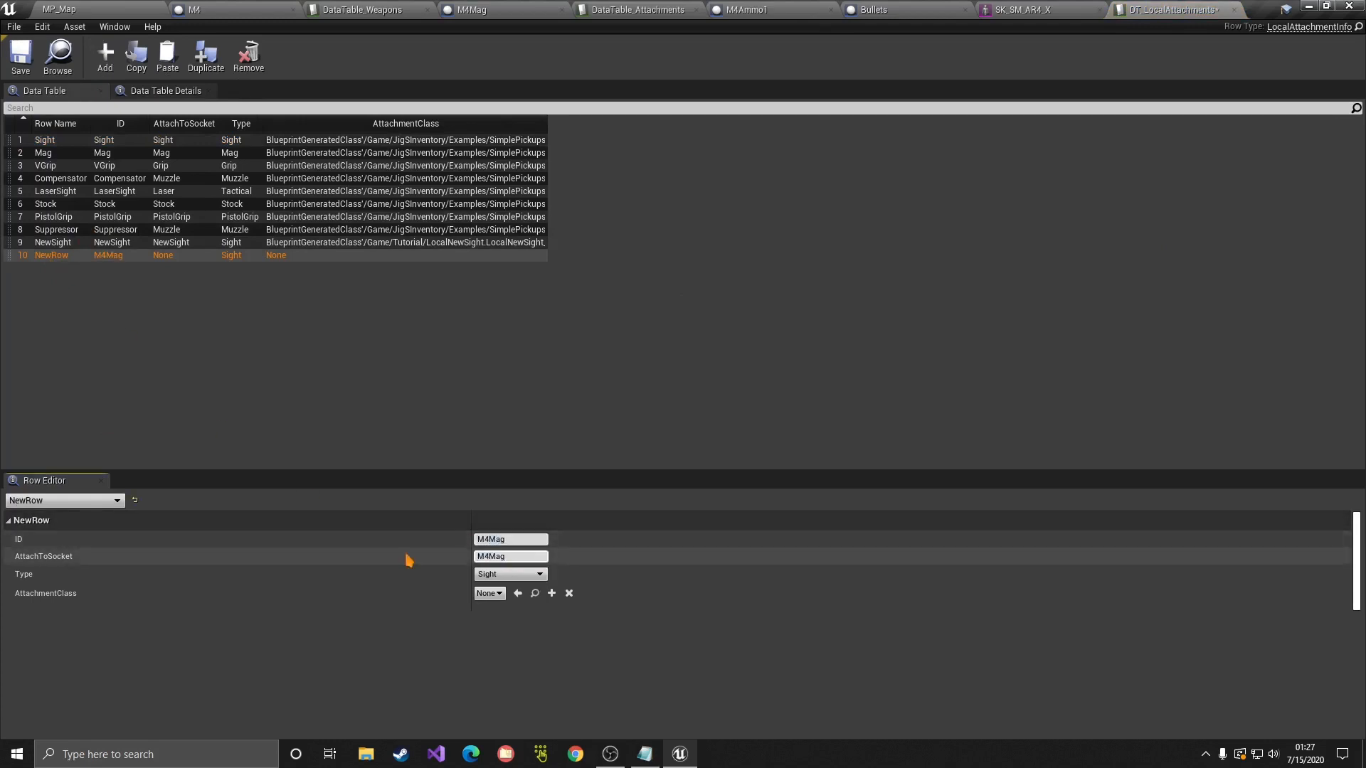
click(1026, 9)
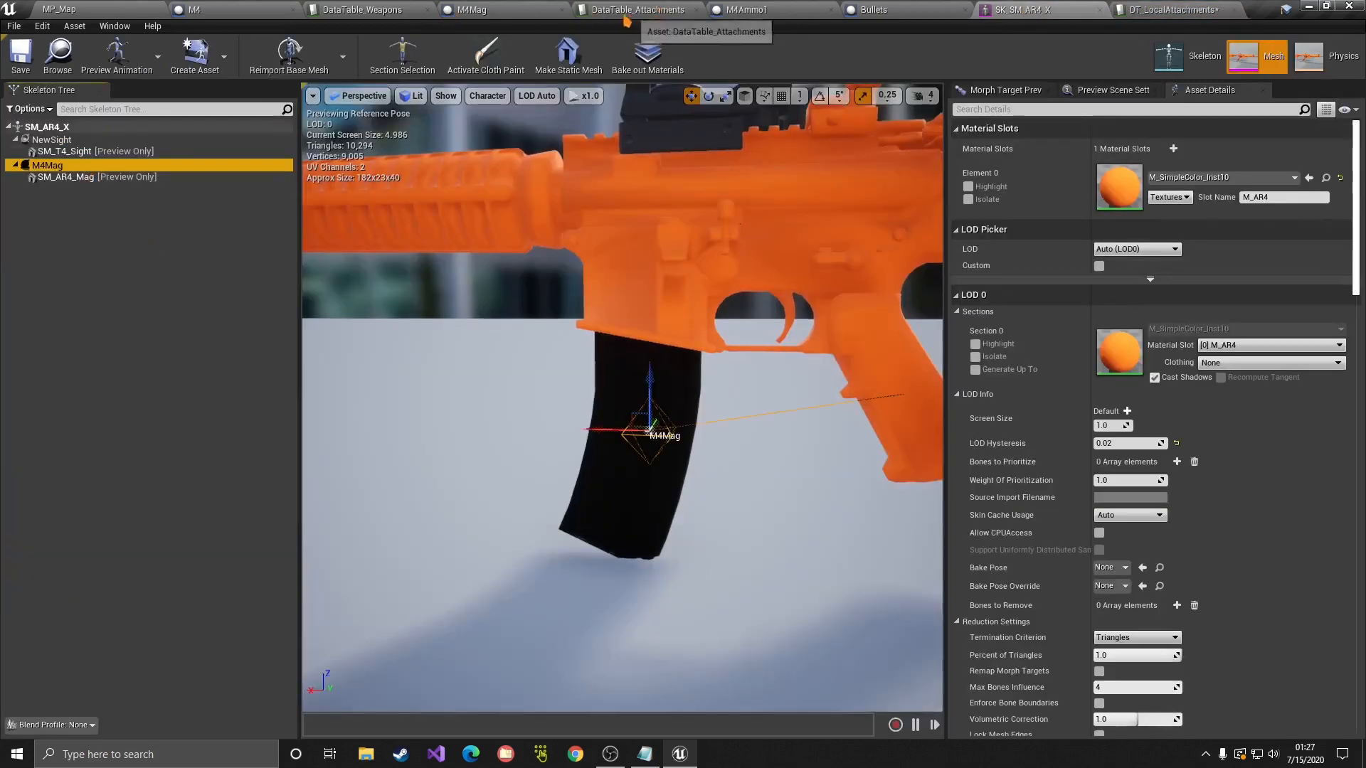
click(363, 10)
click(635, 10)
click(1172, 8)
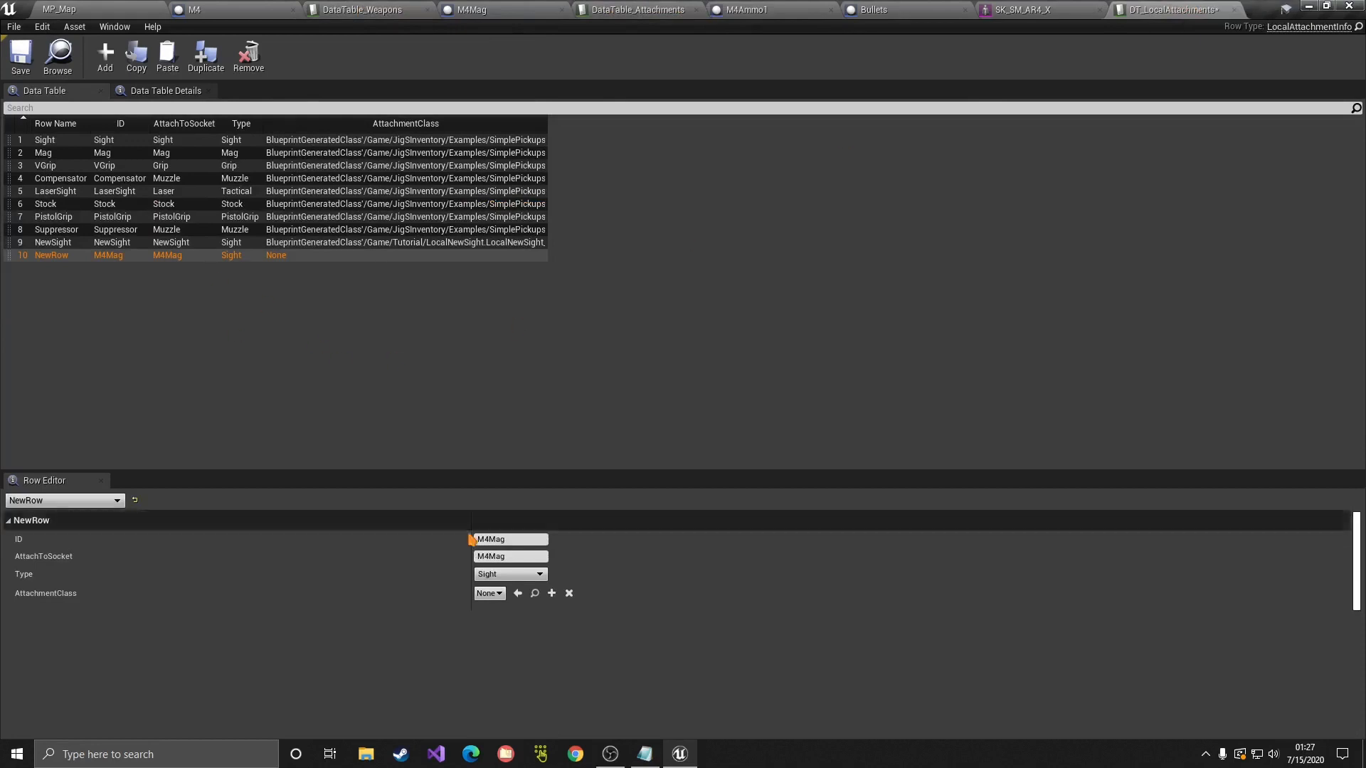
Step: Set Type to Mag and AttachmentClass to LocalM4Mag, save the table, and start a test play
click(498, 575)
click(492, 582)
click(493, 576)
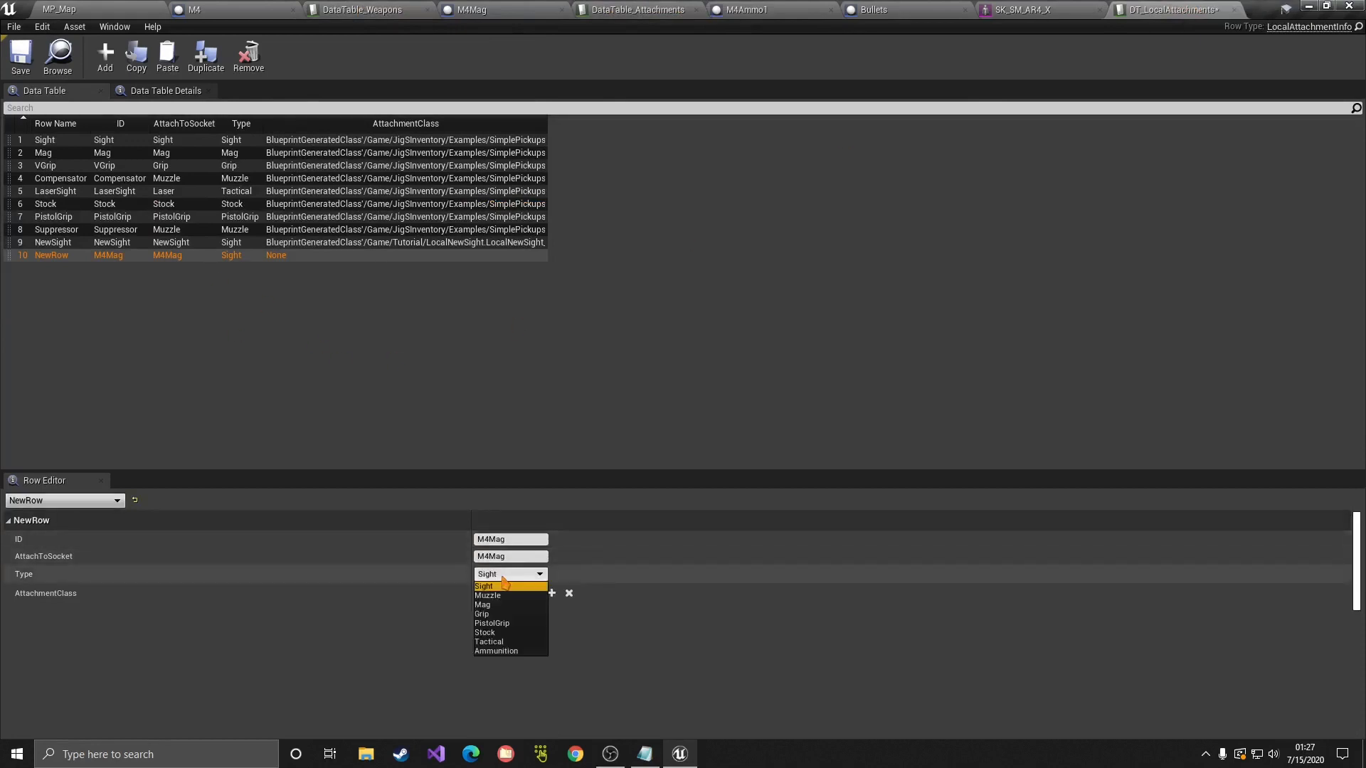
click(498, 594)
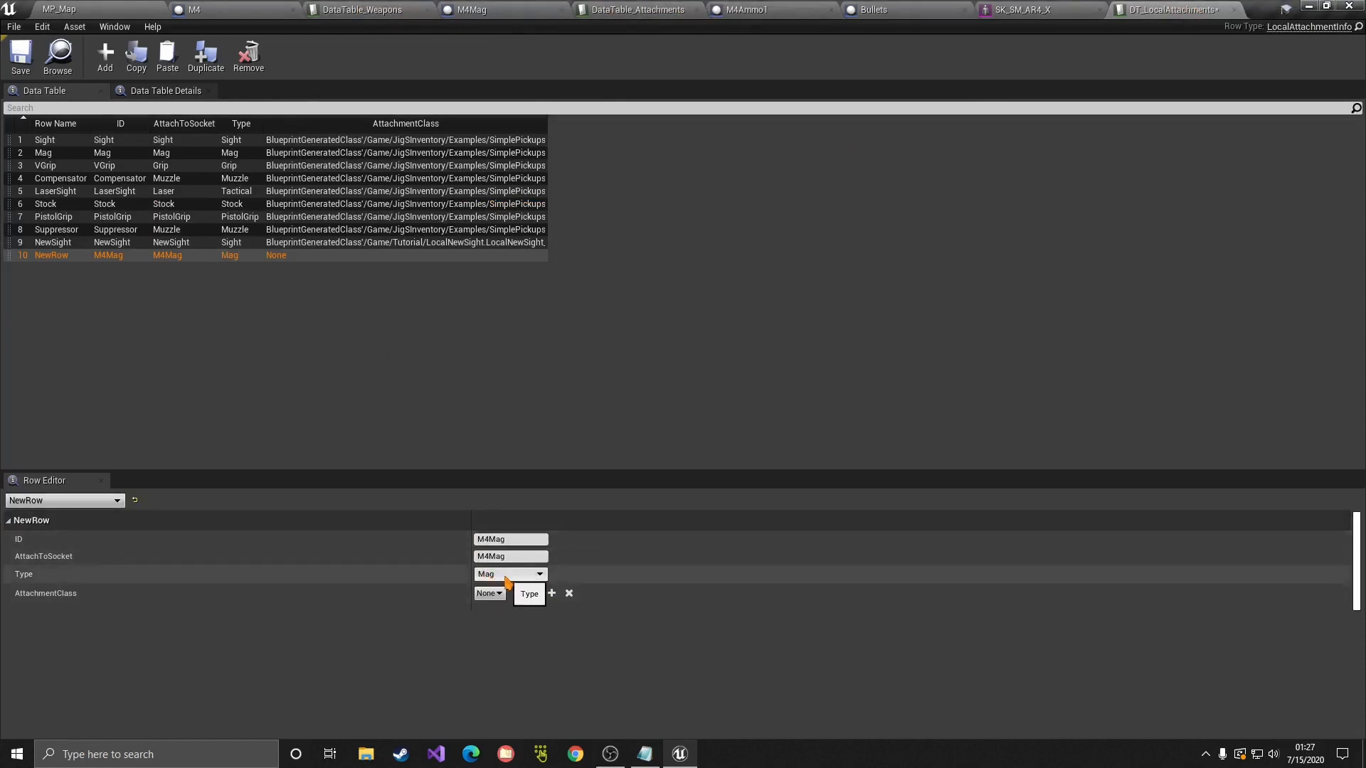
click(486, 594)
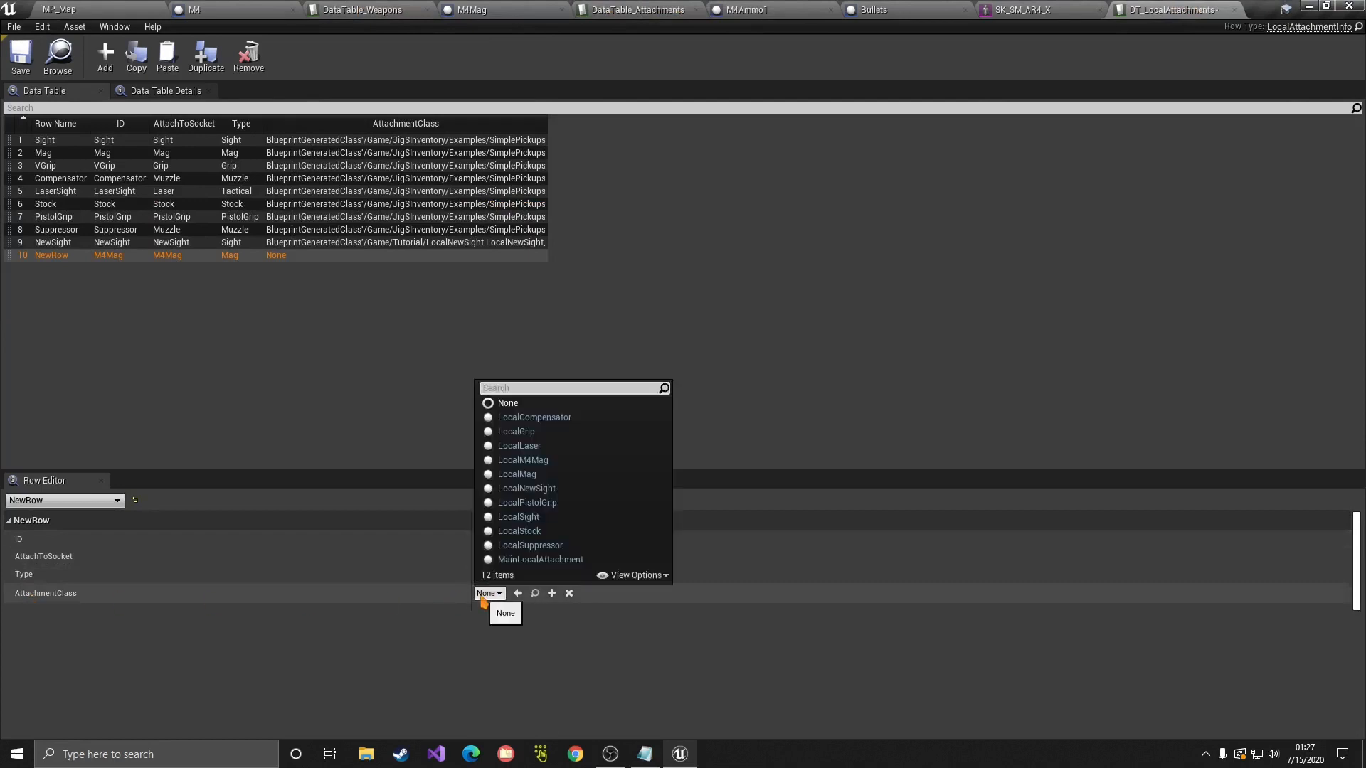
text(m4)
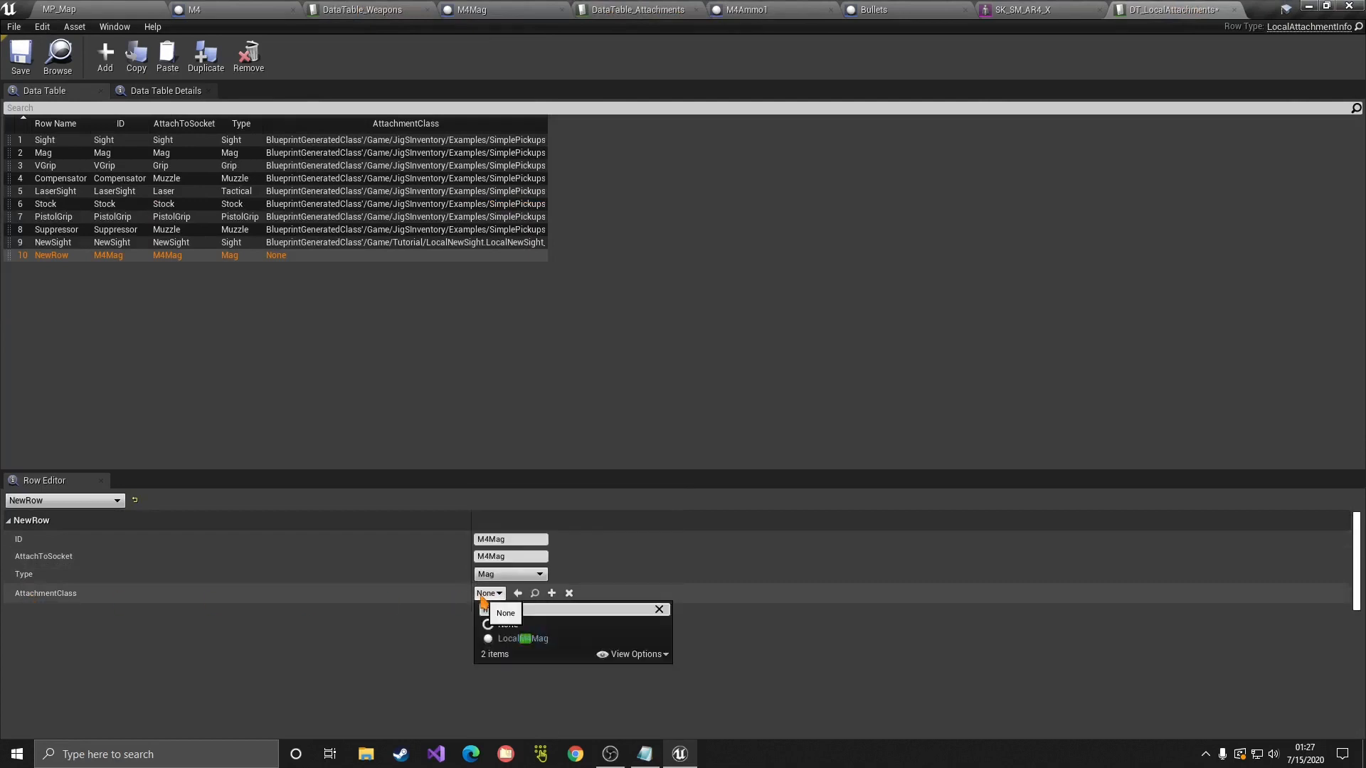
click(528, 638)
click(9, 69)
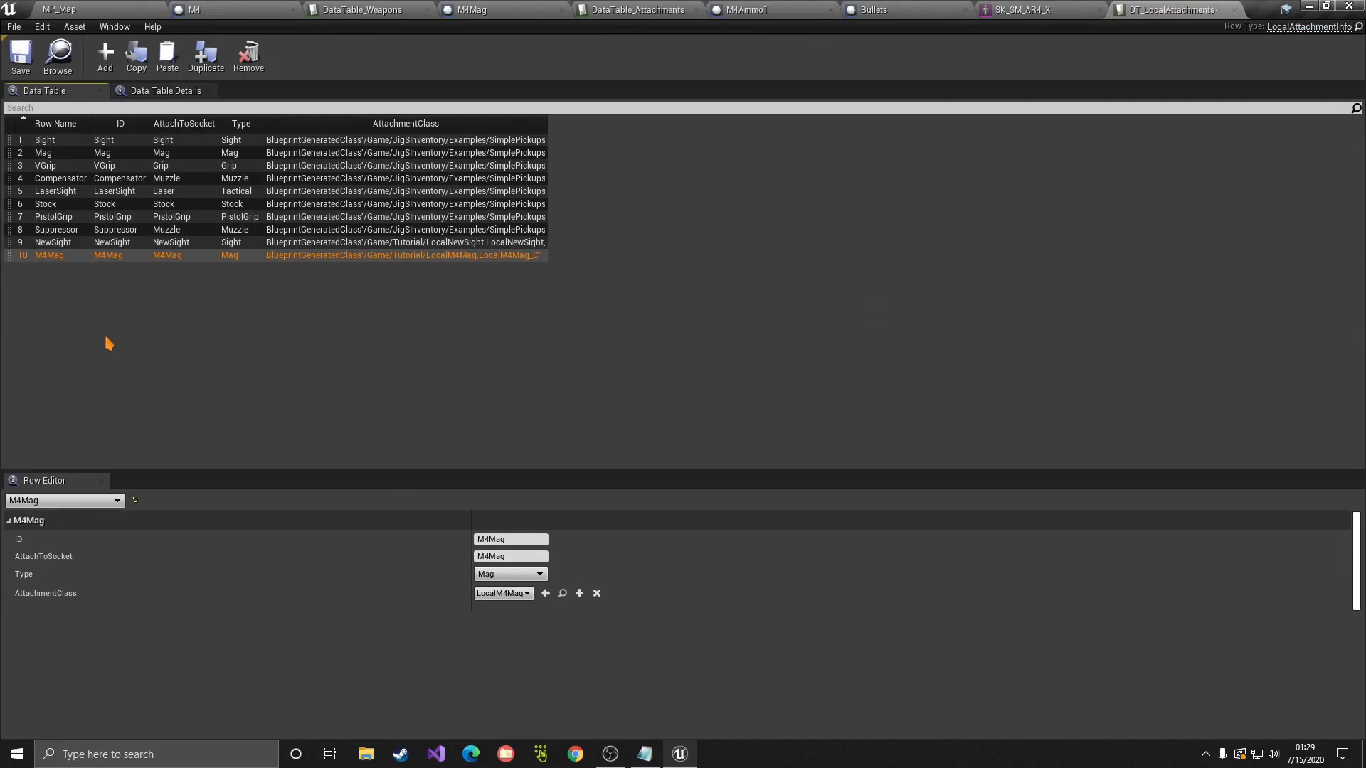
click(48, 7)
click(592, 53)
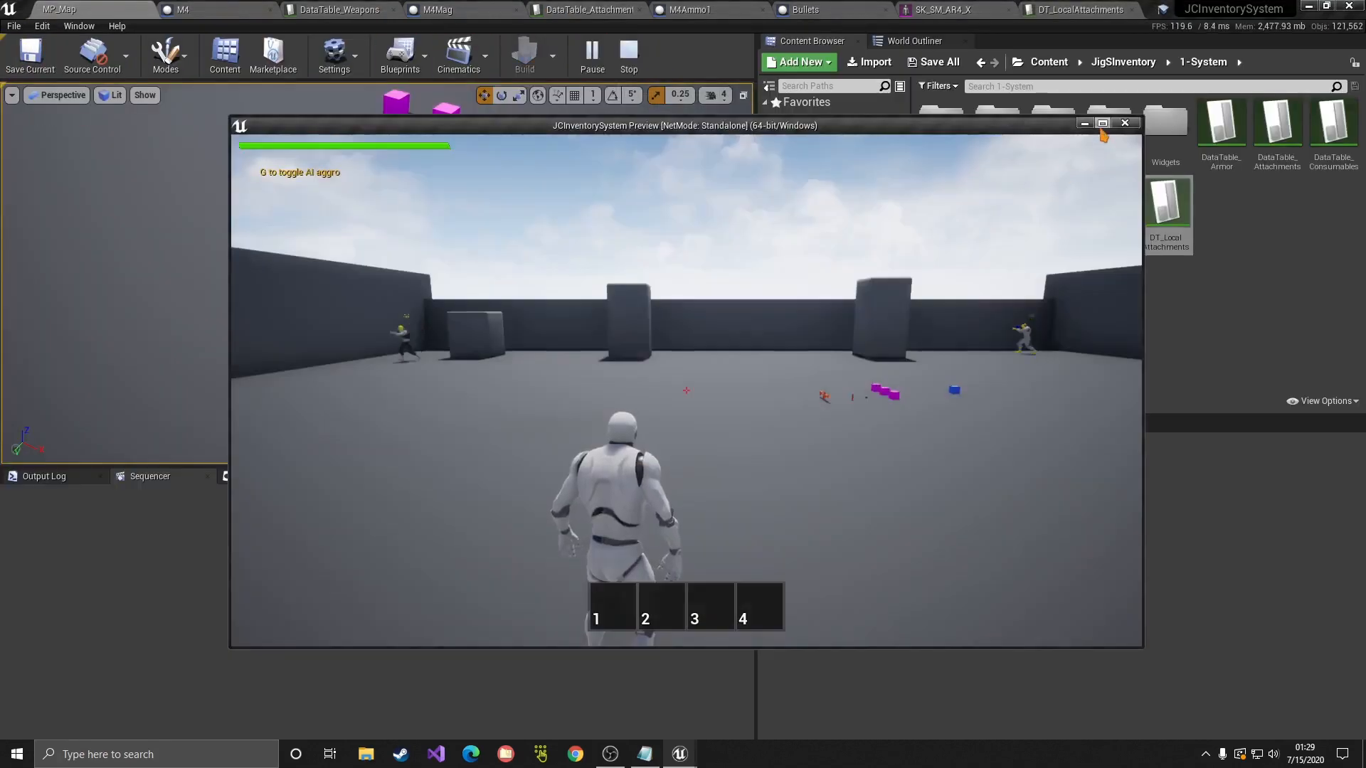
Step: Maximise the game preview and inspect the M4 pickup up close with the debug free camera
click(1102, 123)
key(w)
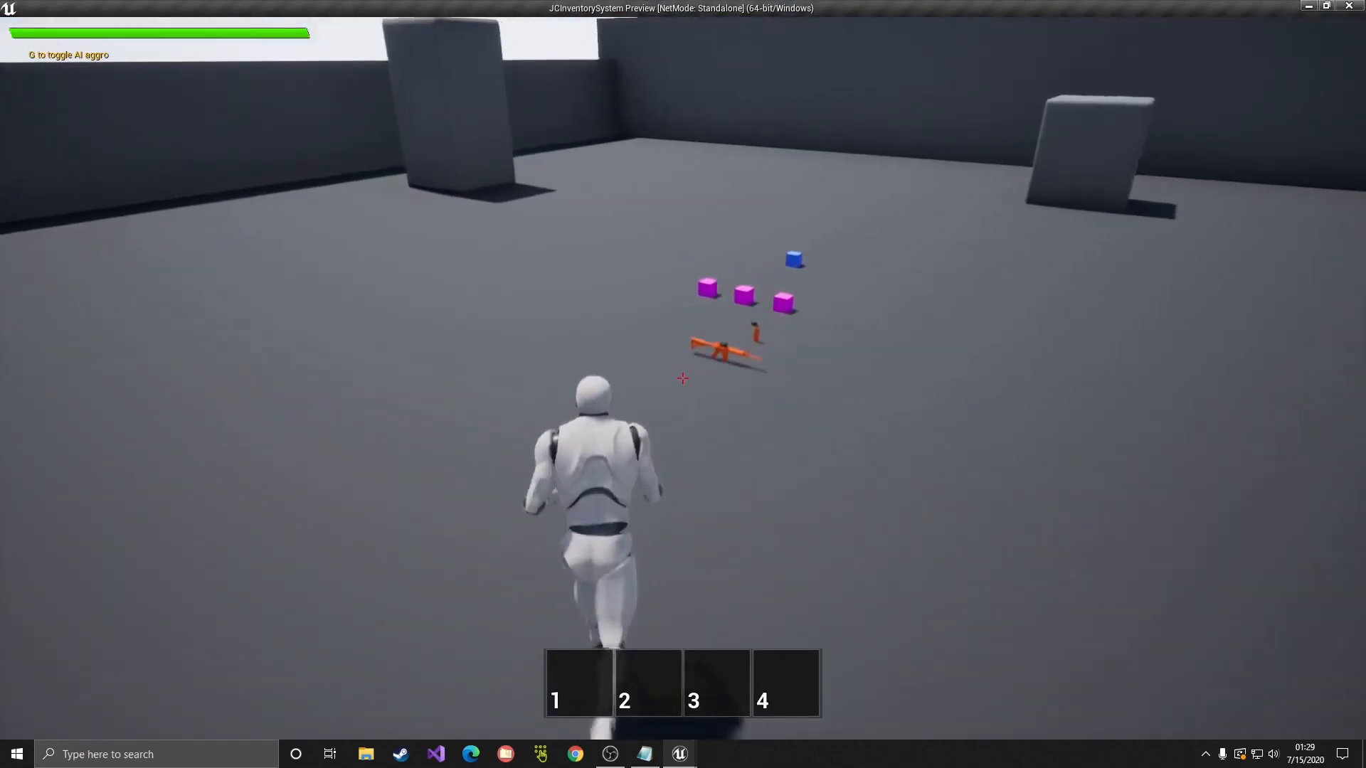
key(semicolon)
key(w)
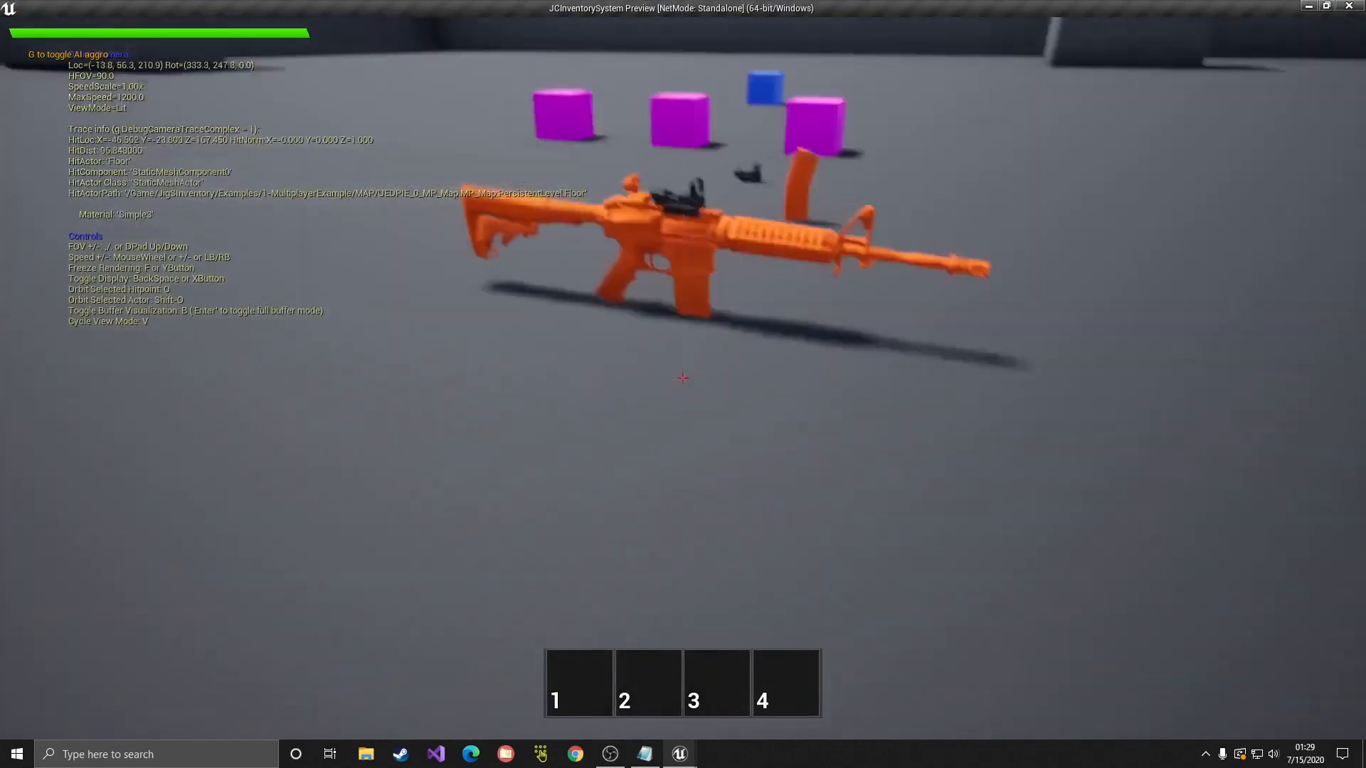
key(w)
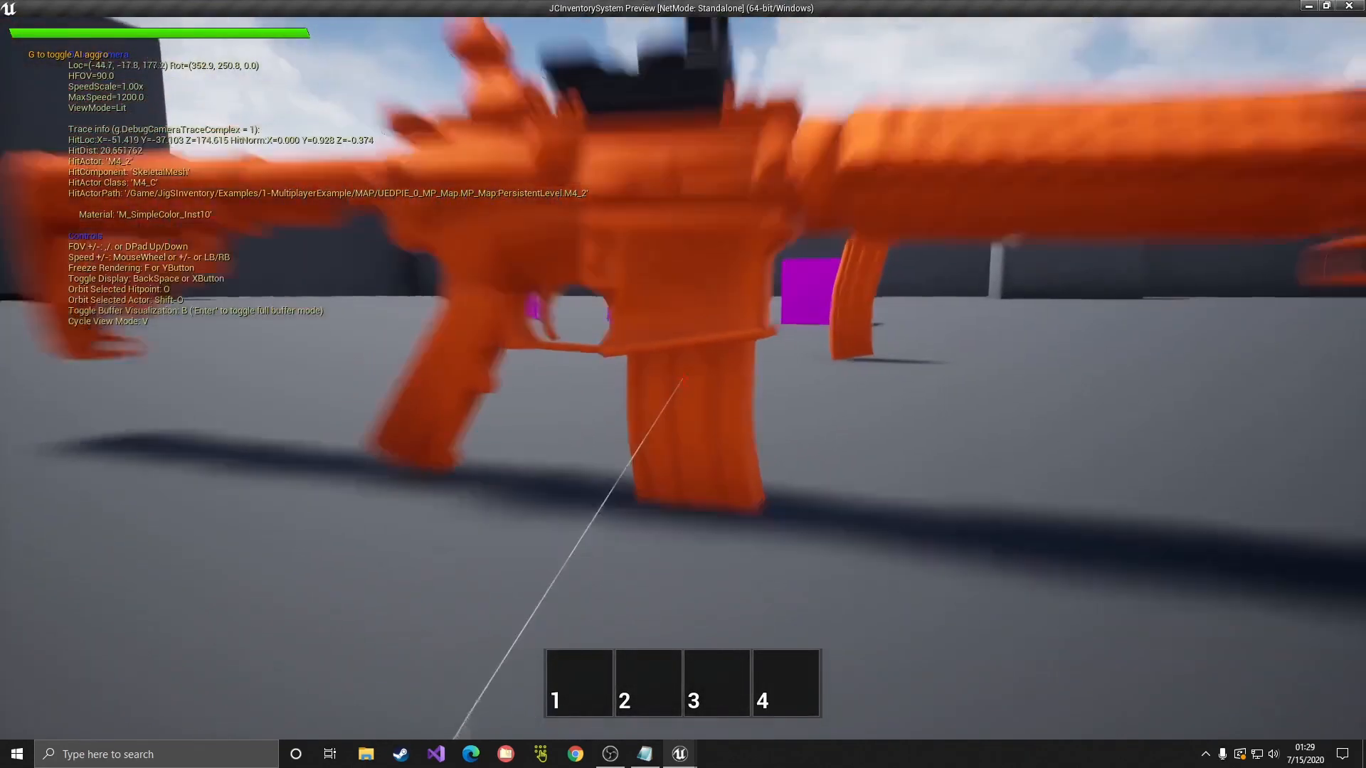
key(s)
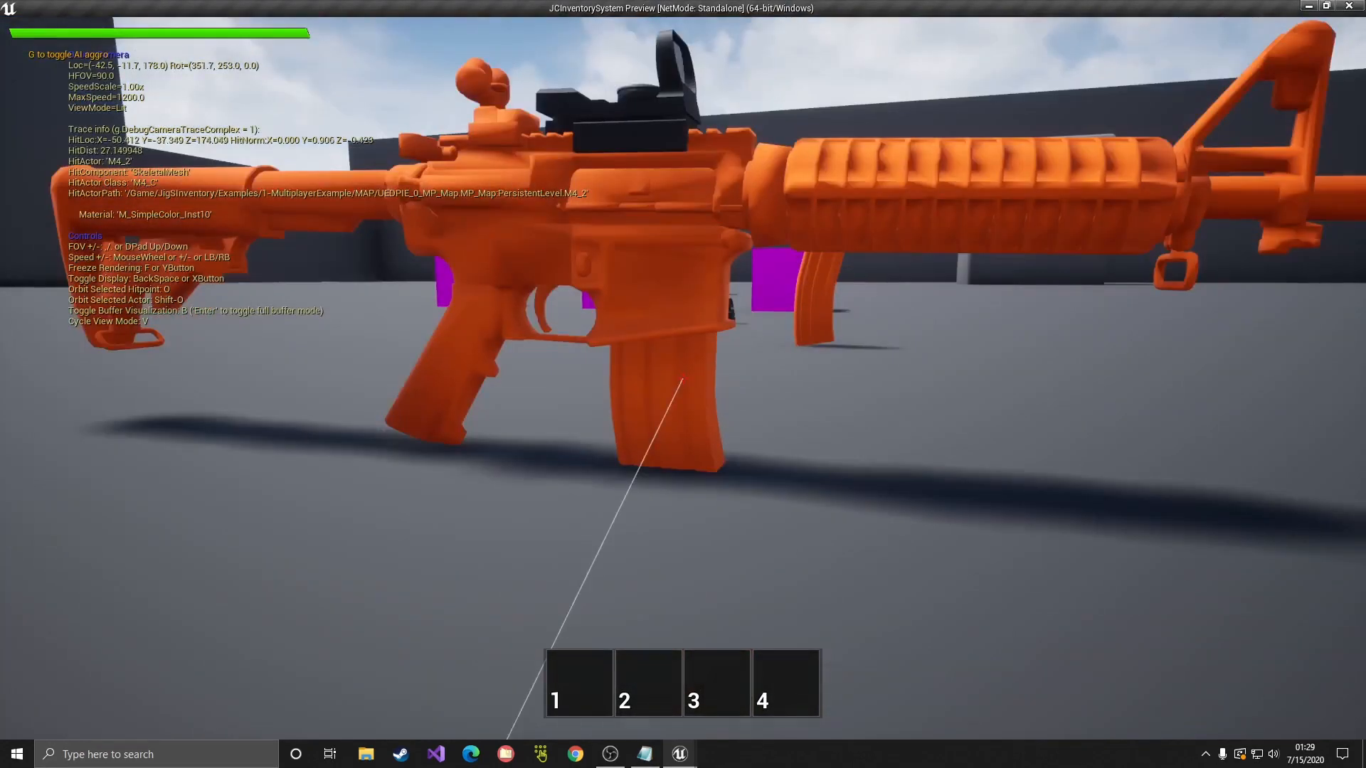
key(grave)
key(Up)
Step: Pick up the M4, check its magazine in the inventory's attachment window, then stop the game
key(Return)
key(w)
key(e)
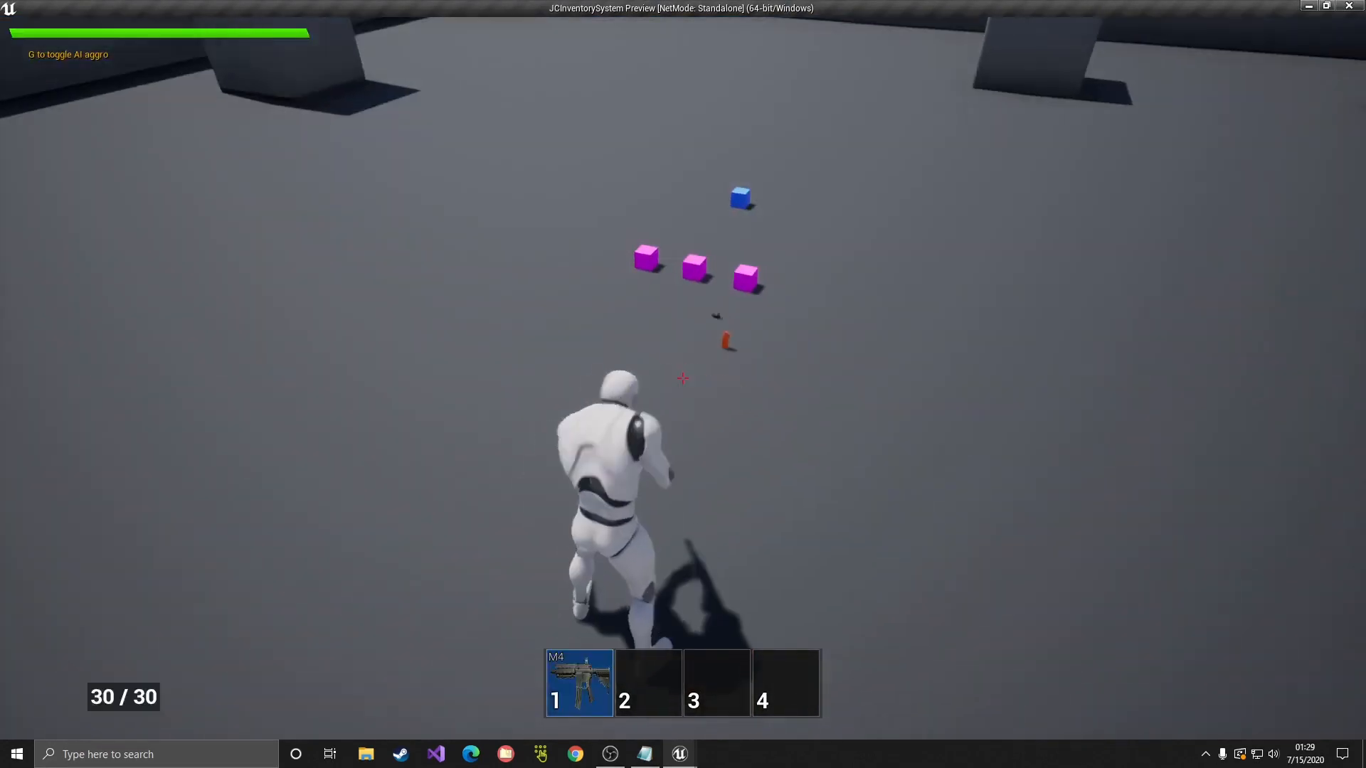
key(Tab)
double_click(137, 430)
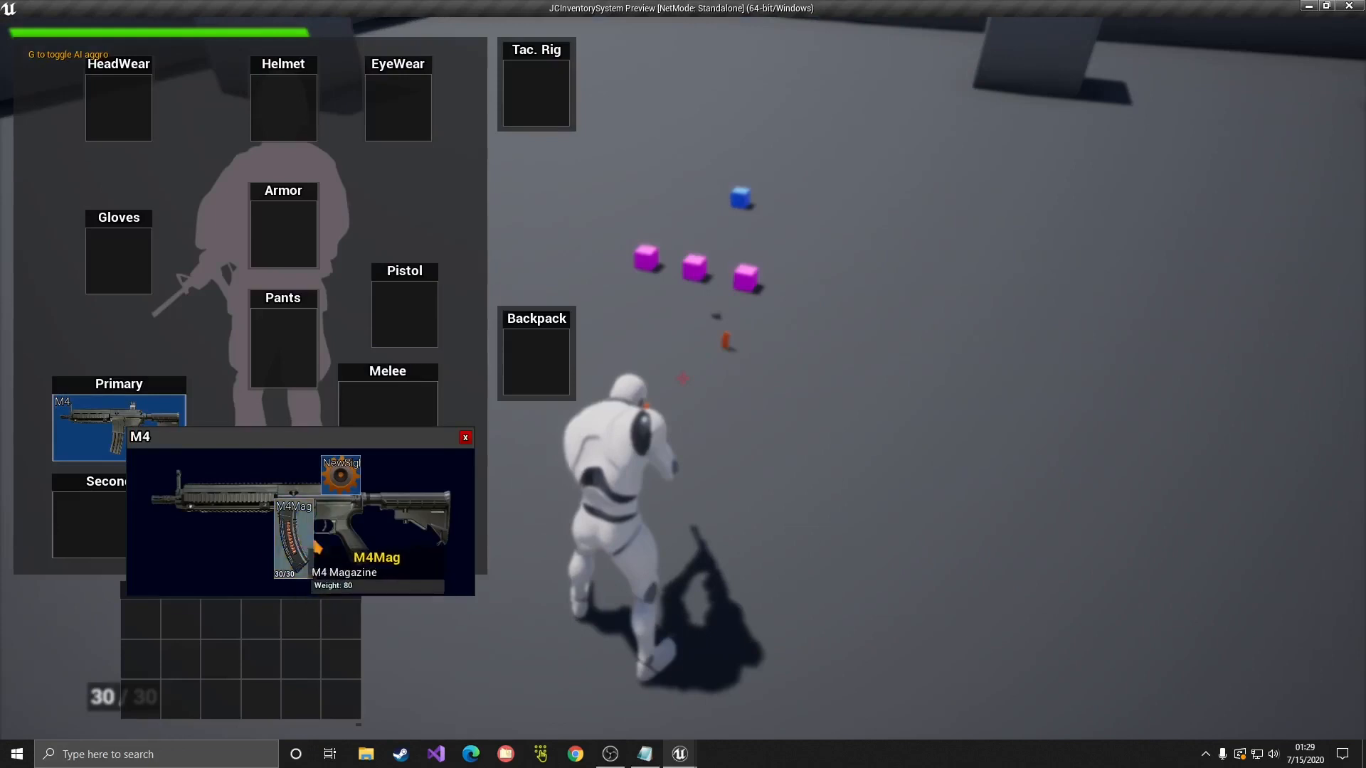
click(466, 438)
key(Tab)
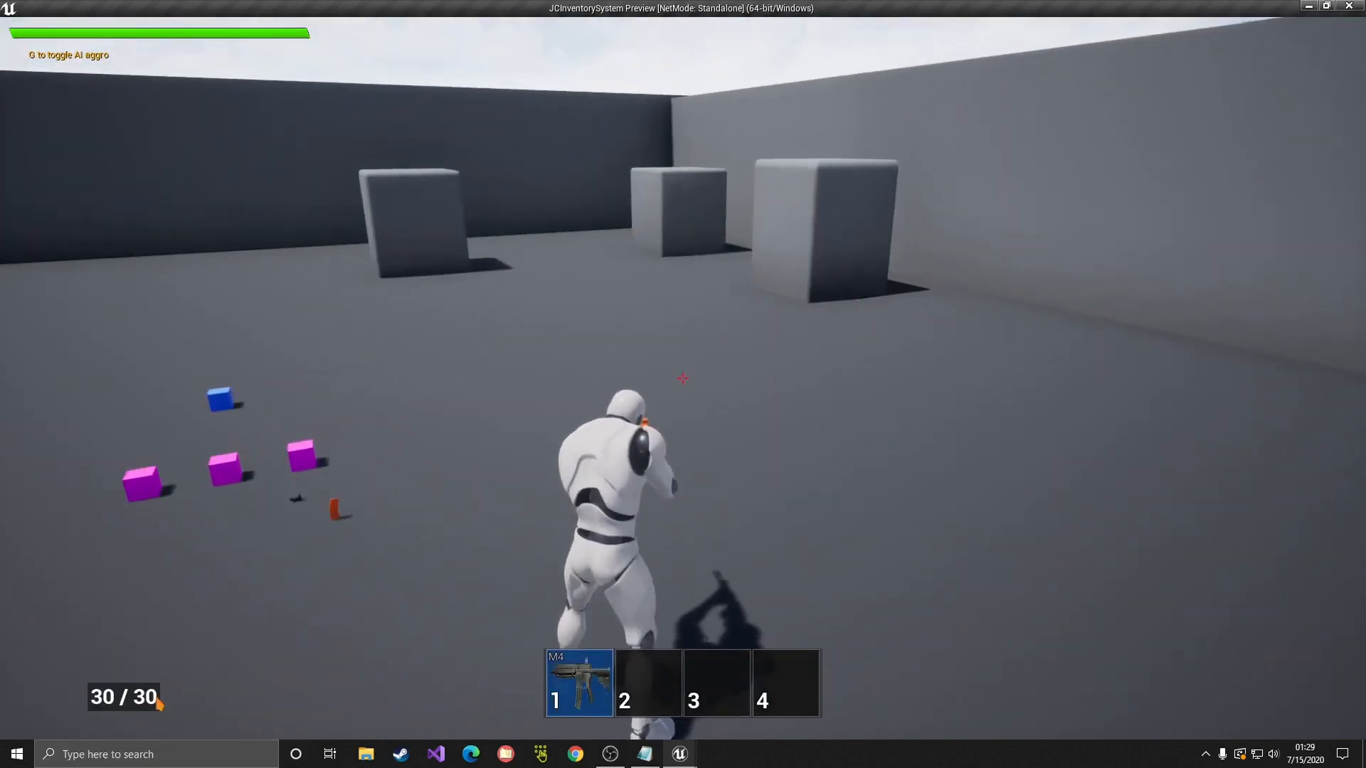
key(Escape)
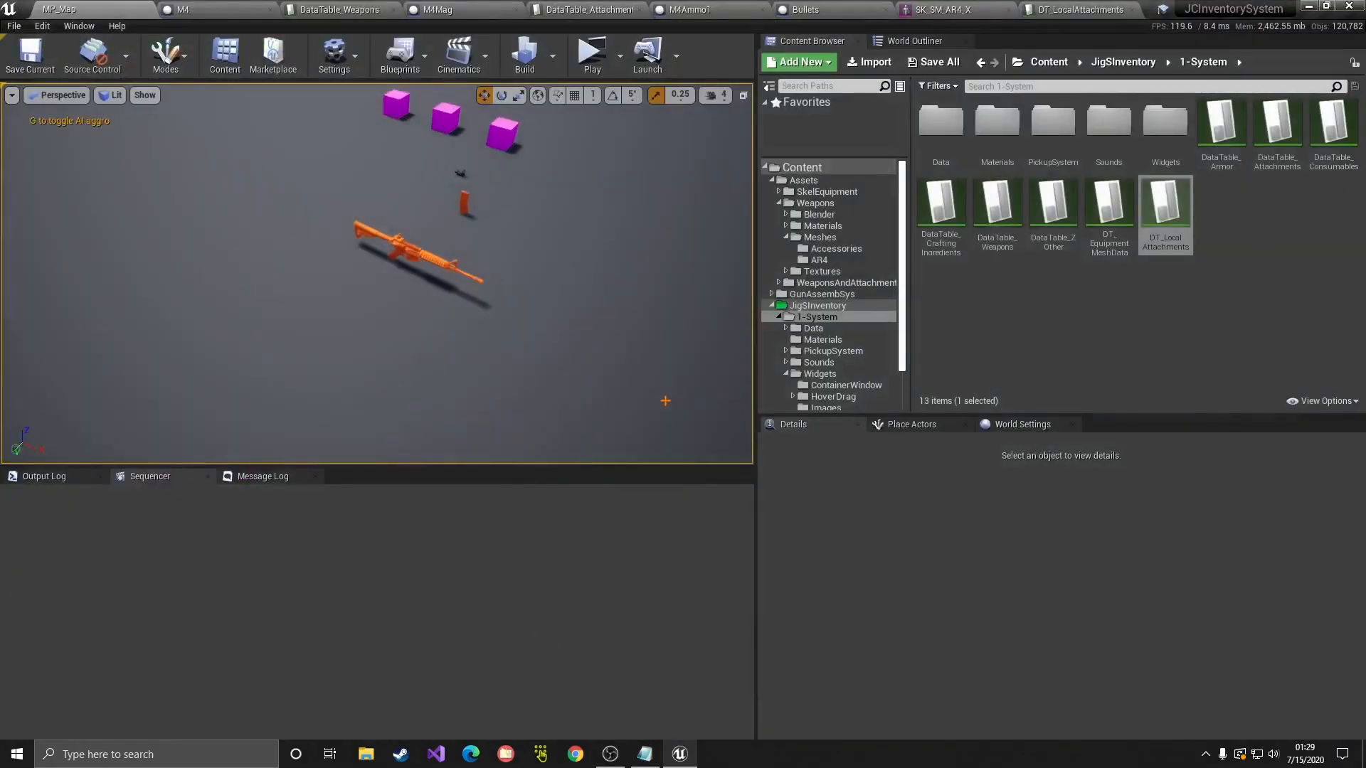
Step: Replay in a standalone window, recheck the M4's 30 / 30 ammo and attachments, then stop
key(alt+p)
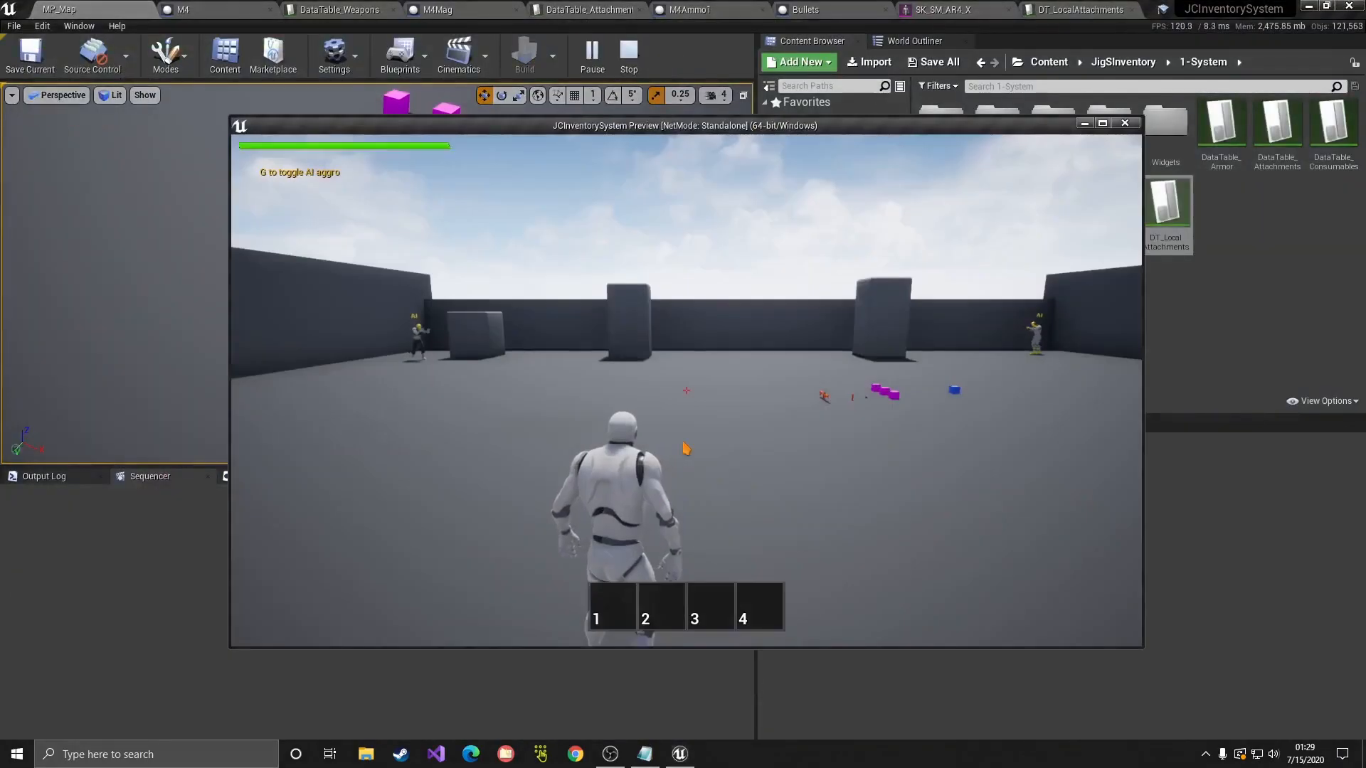
key(Escape)
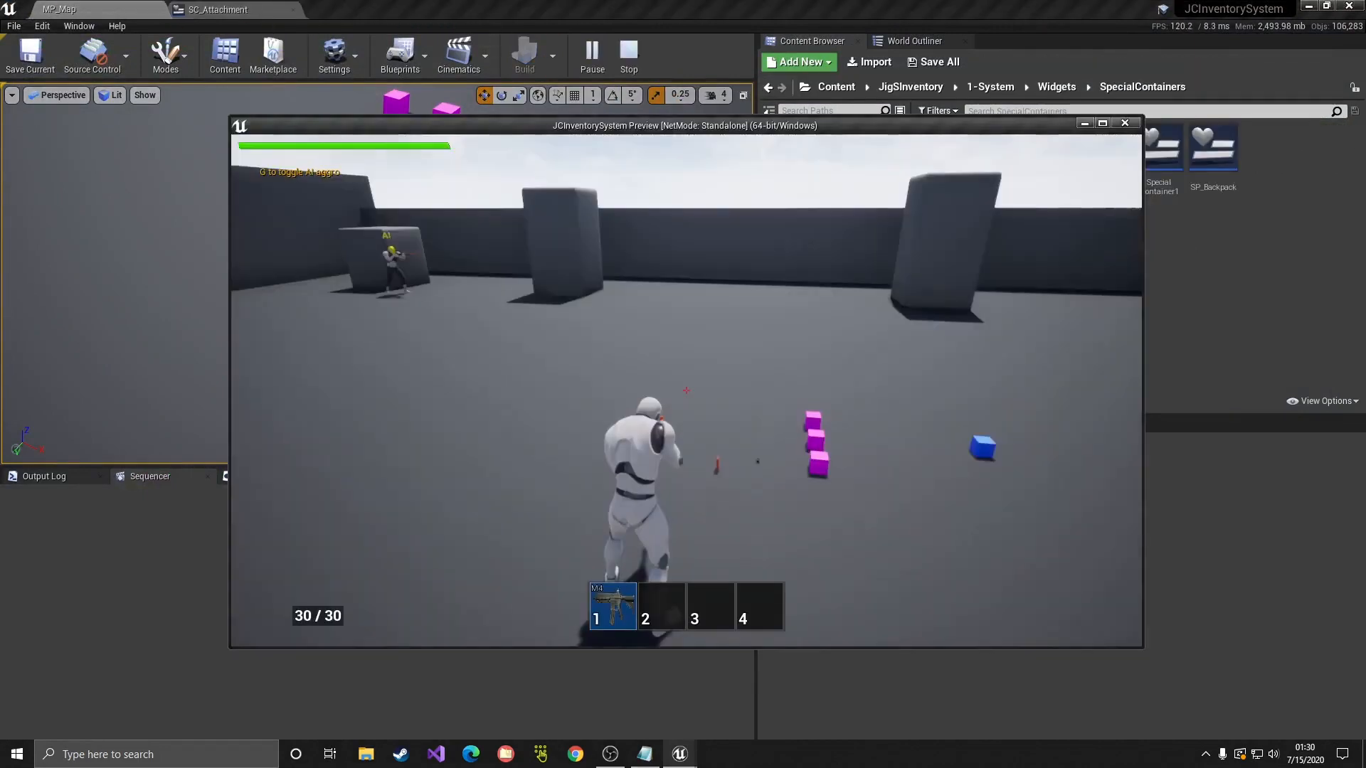
key(Tab)
key(Tab)
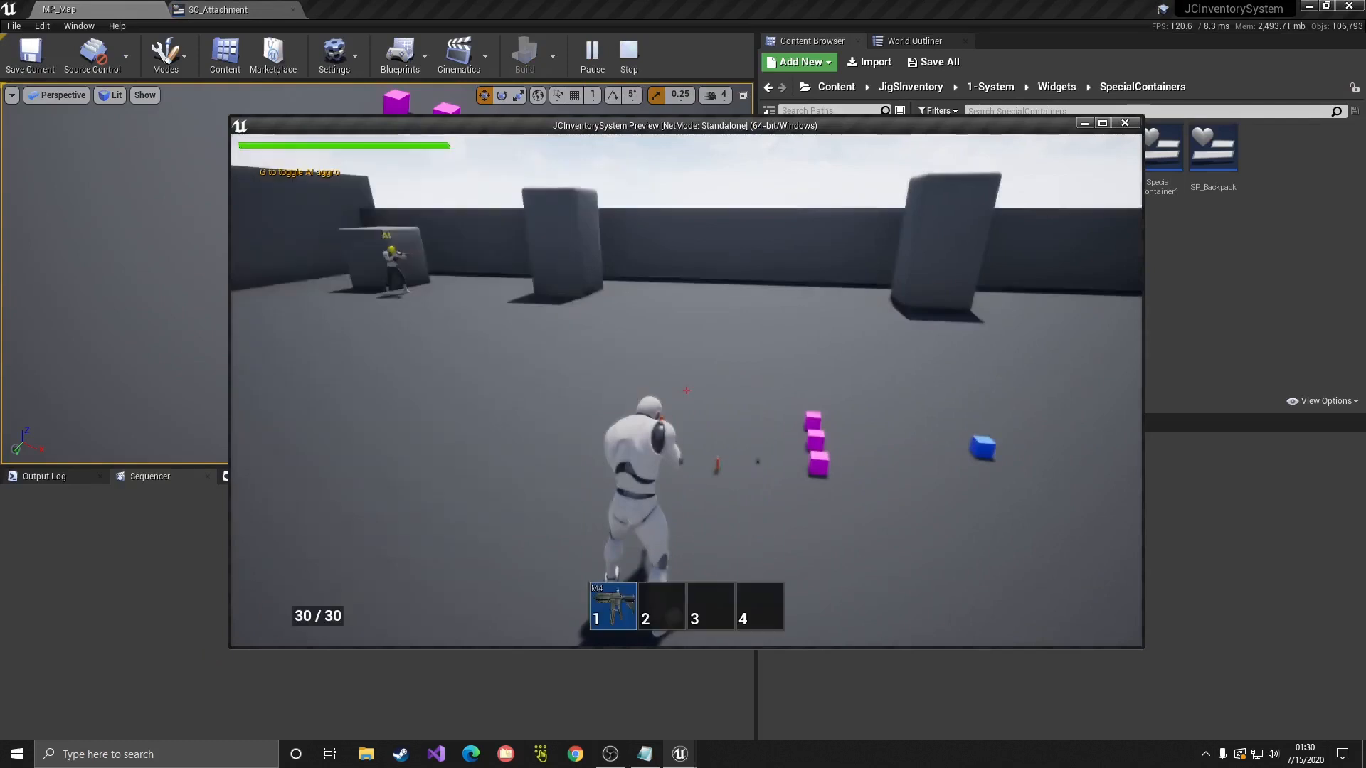
key(Tab)
mouse_move(316, 438)
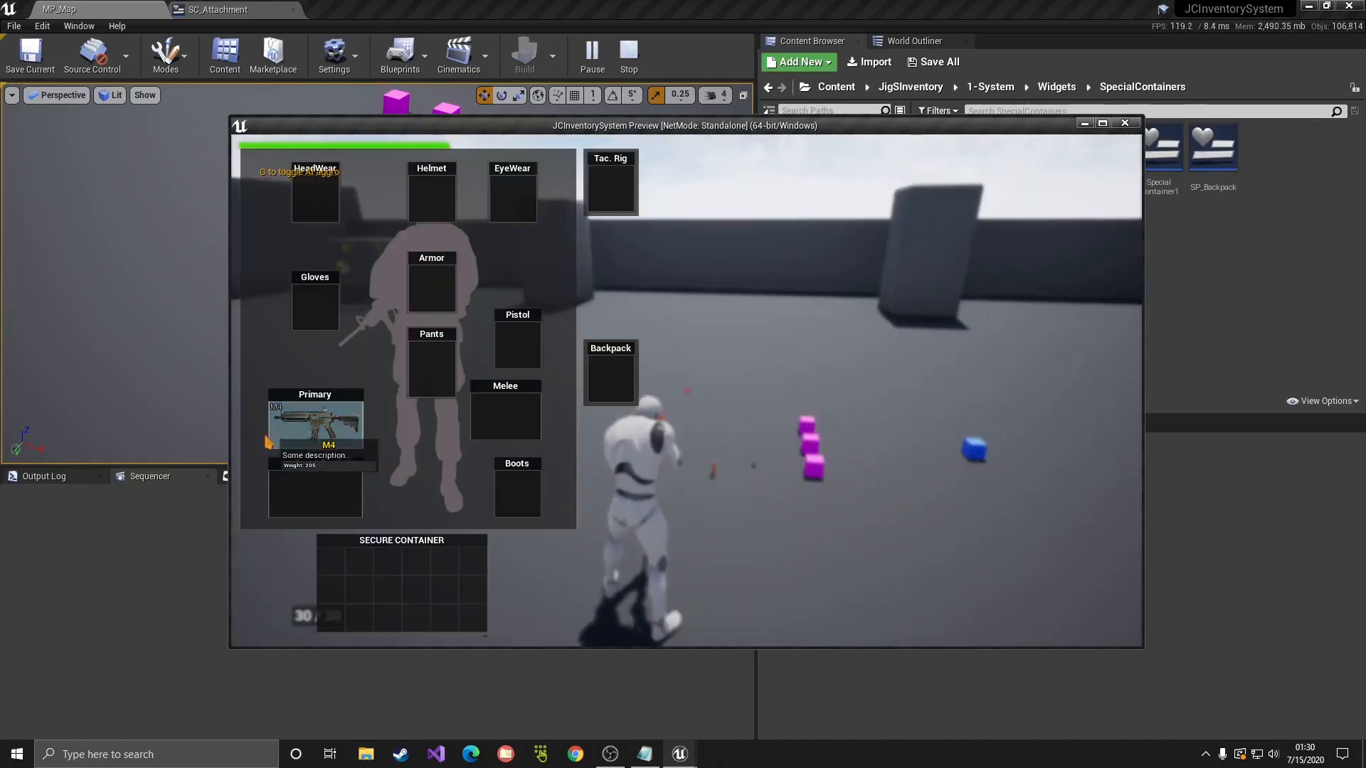
double_click(317, 439)
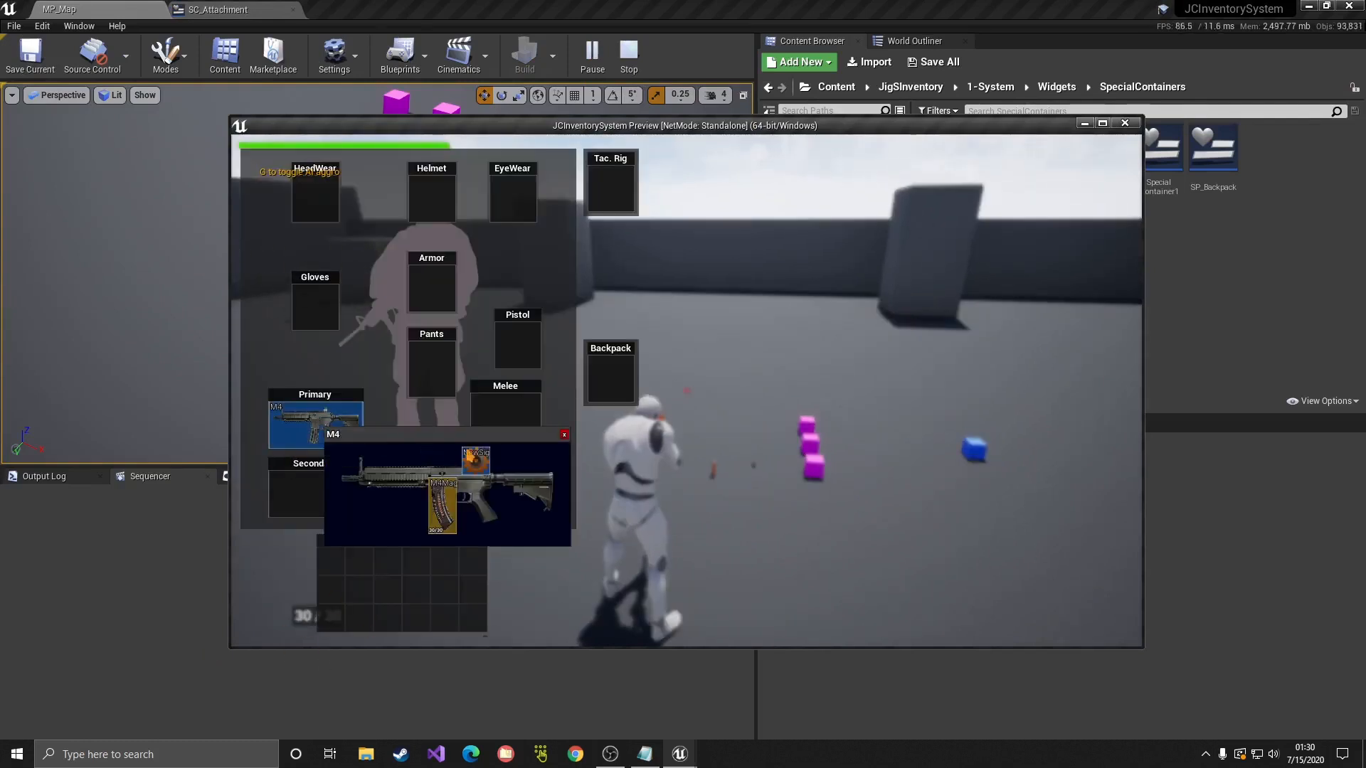
click(564, 435)
key(Escape)
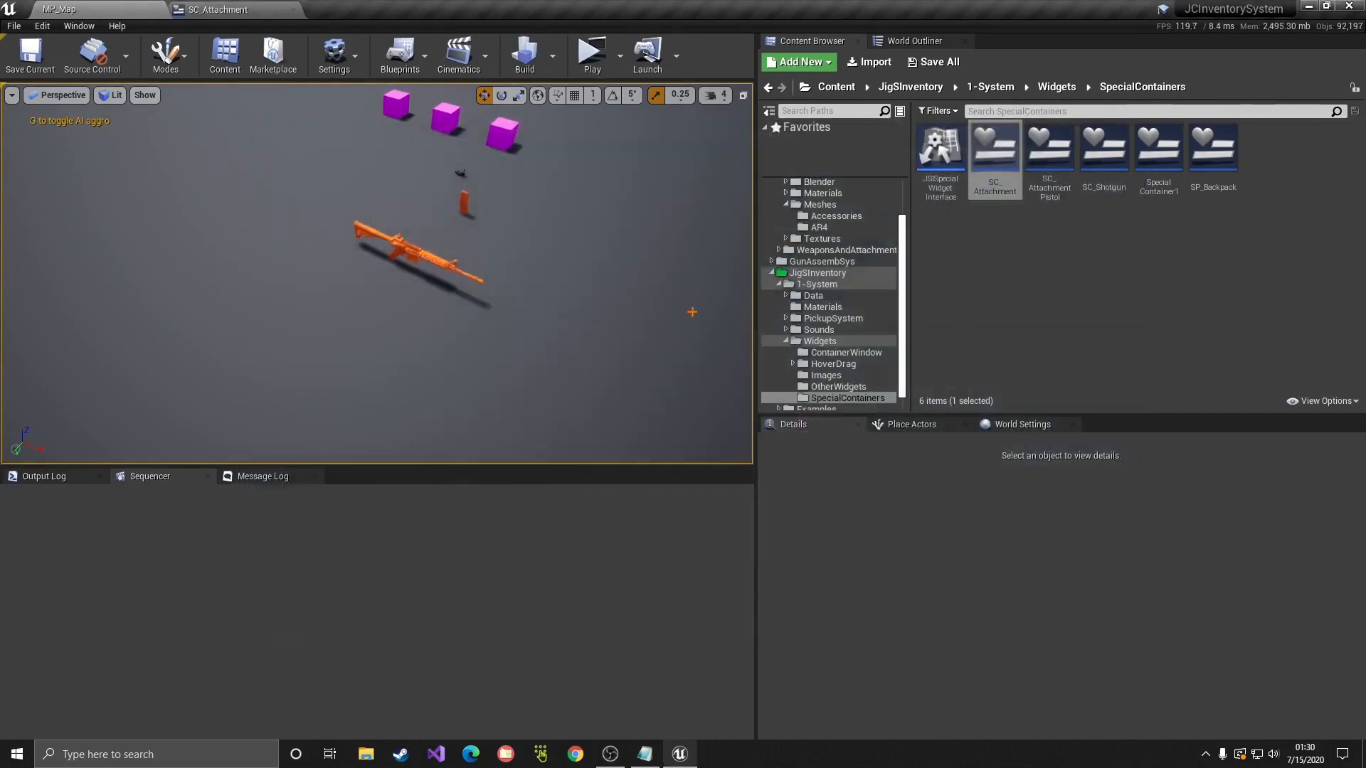
Step: Open the M4_SpecialContainer widget blueprint from the Tutorial folder
scroll(785, 313, up, 3)
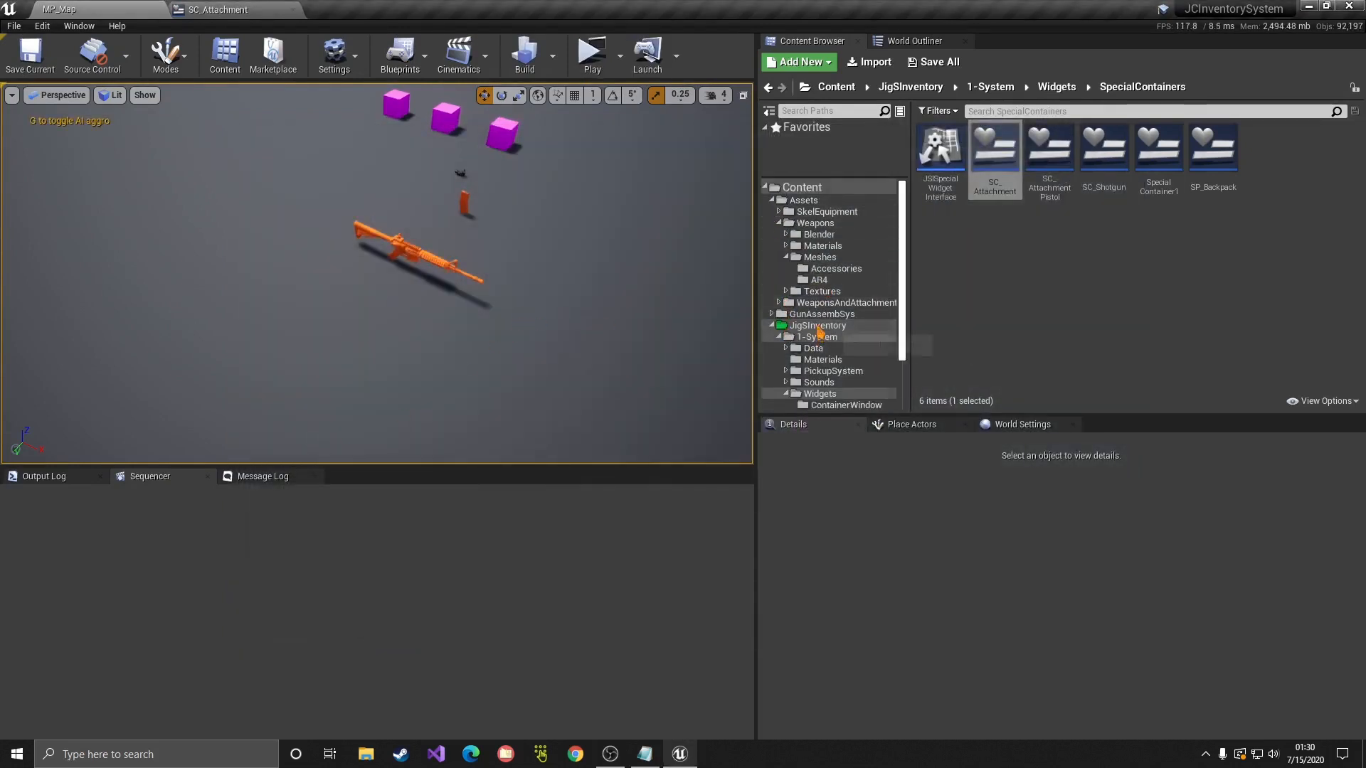
click(804, 325)
scroll(804, 334, down, 3)
click(807, 405)
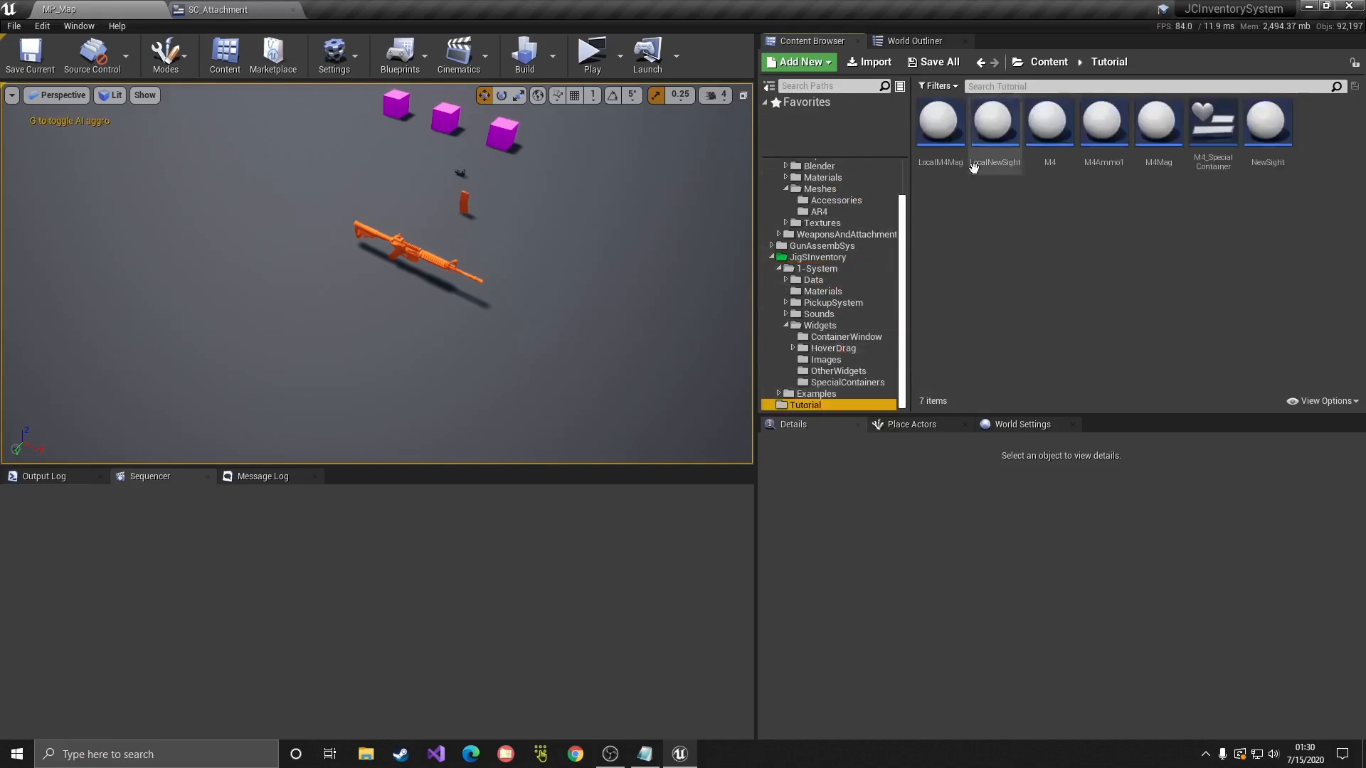
double_click(1213, 125)
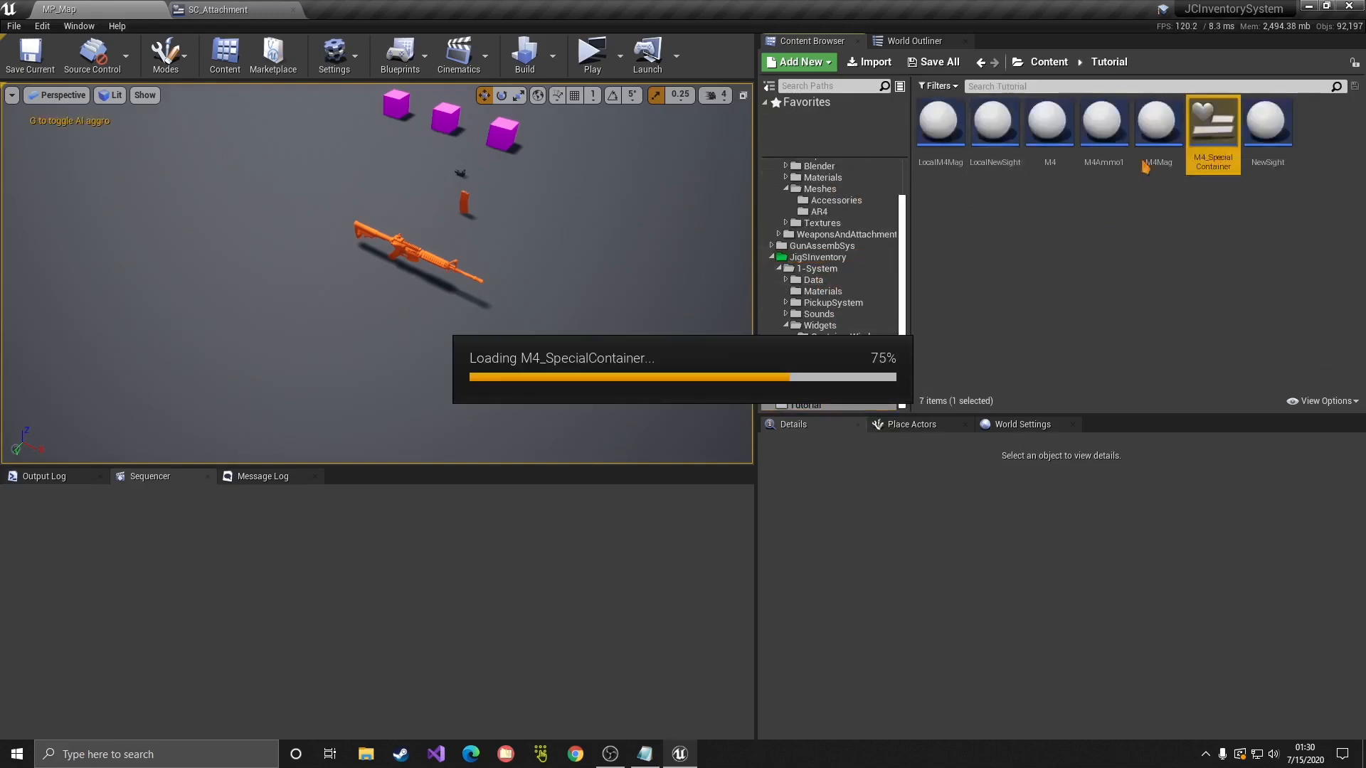
Step: Select the MagContainer widget and switch to the blueprint's Event Graph
right_drag(757, 330, 607, 226)
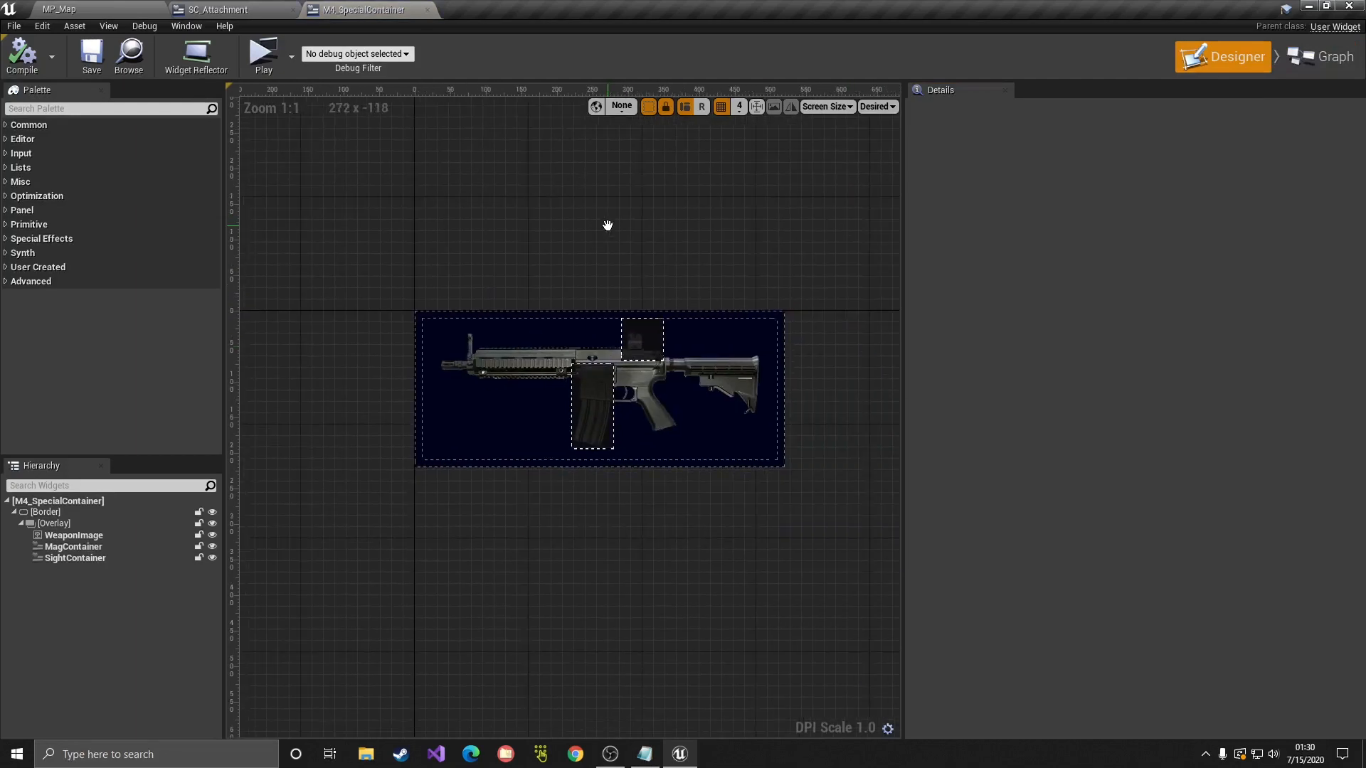
click(610, 406)
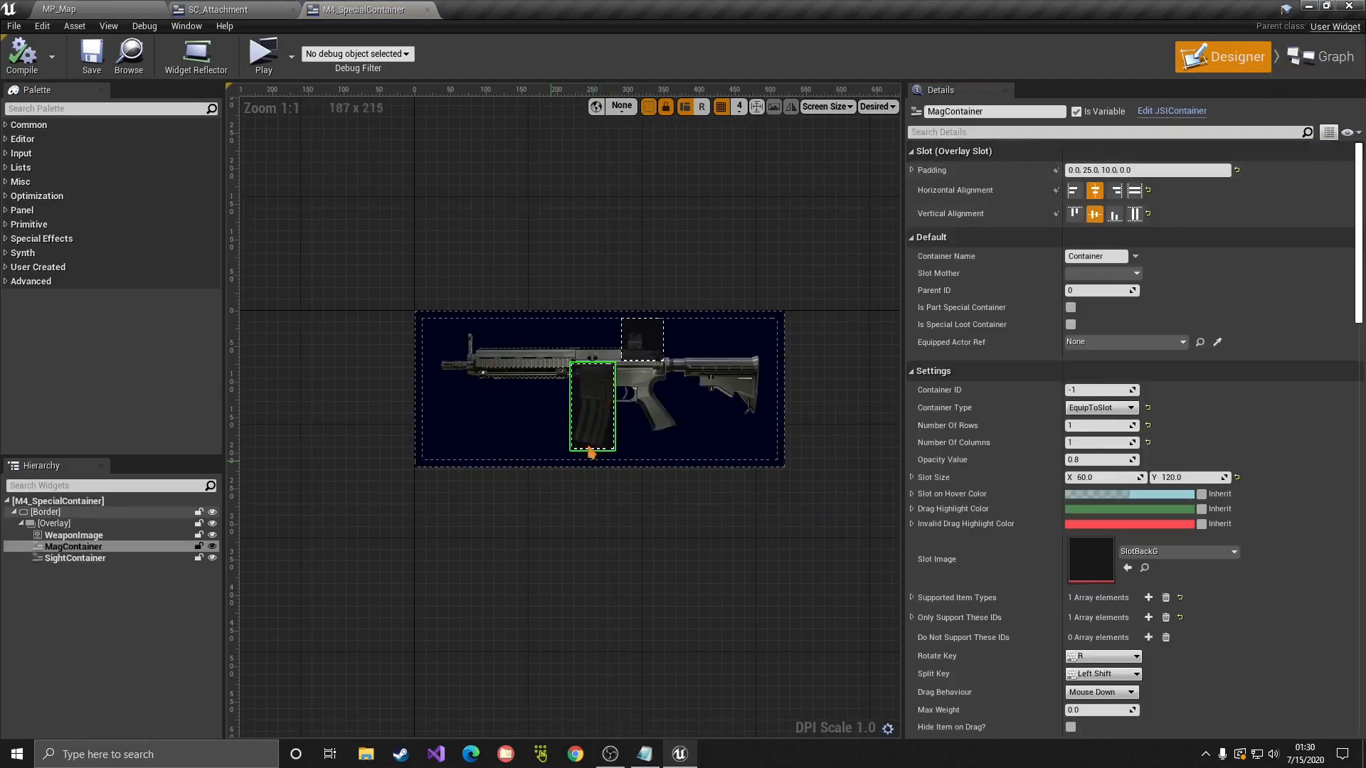
click(1320, 56)
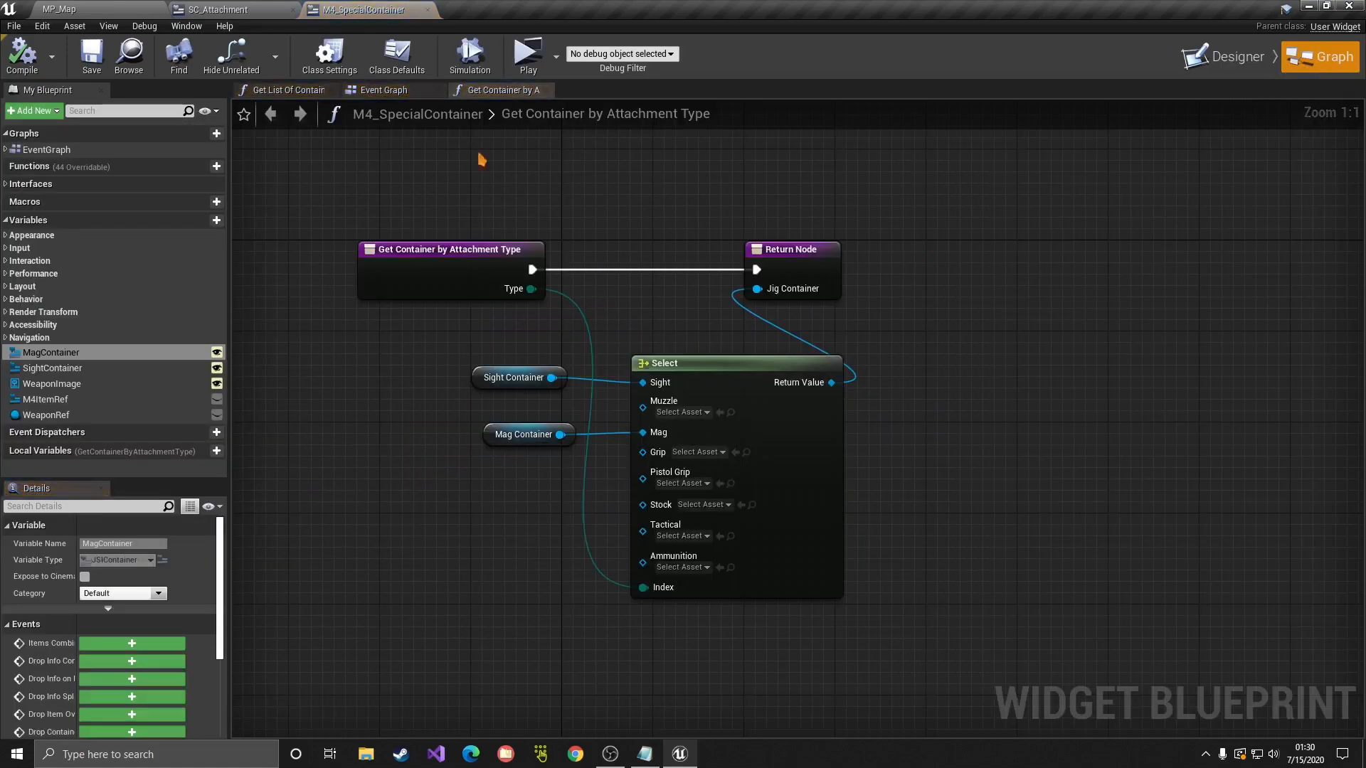
click(377, 91)
right_drag(909, 533, 871, 513)
right_drag(890, 370, 802, 418)
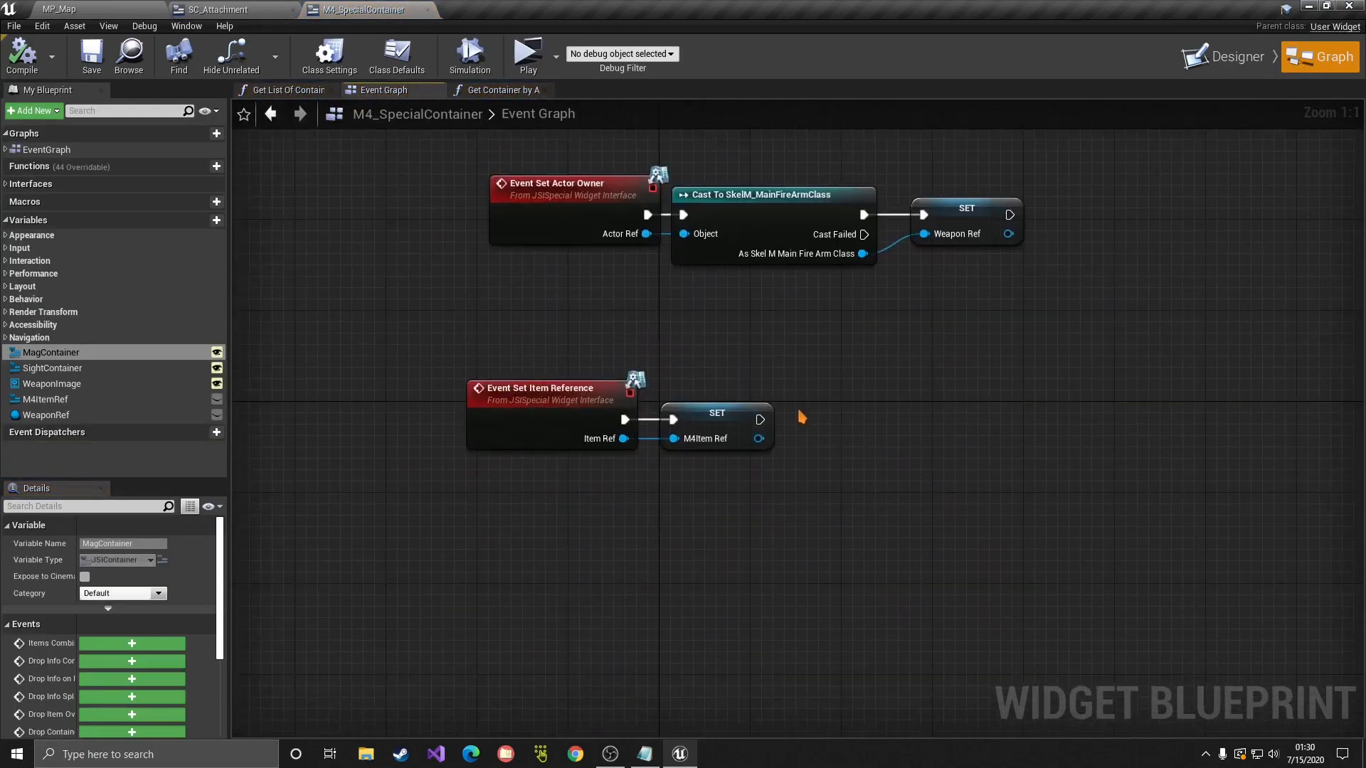
Step: Add a Do Once node after the M4Item Ref SET node and arrange it
right_click(823, 487)
text(do once)
key(Return)
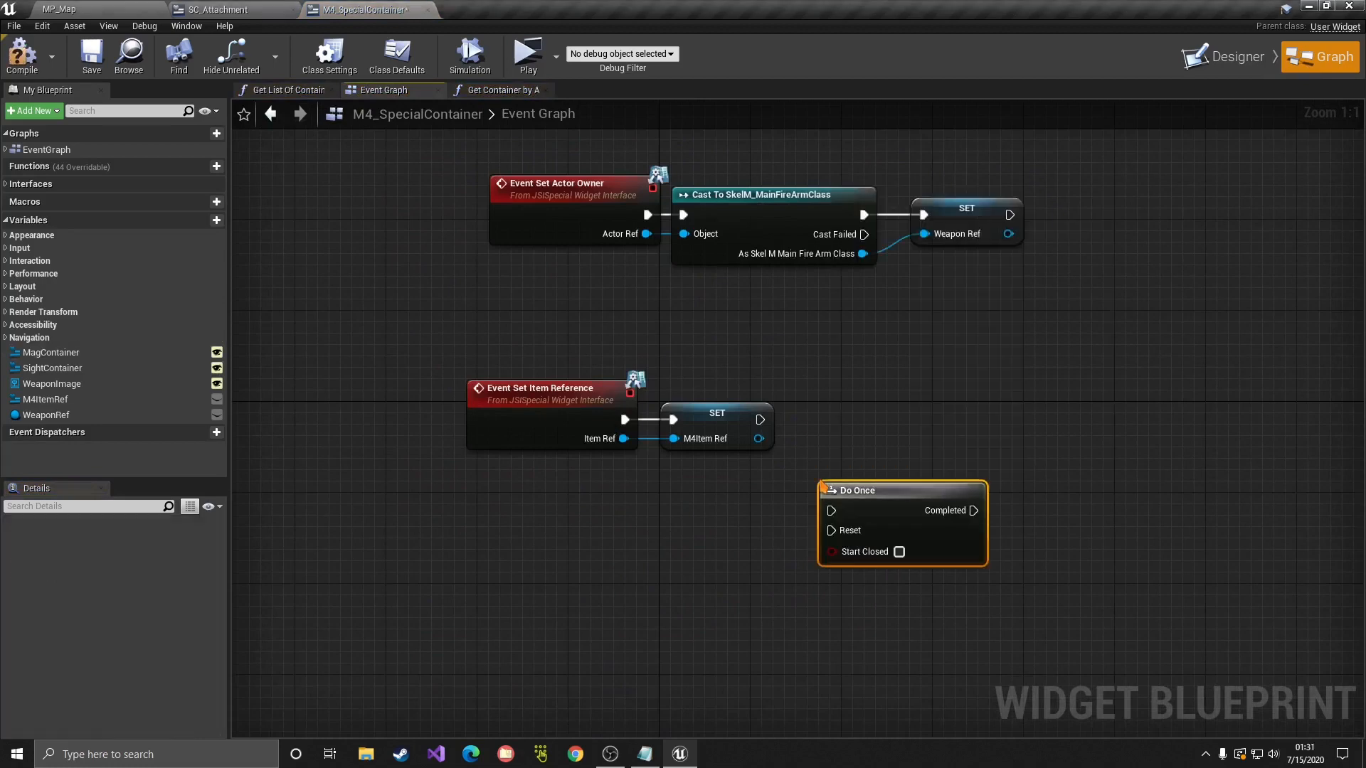
drag(761, 421, 566, 569)
drag(836, 509, 730, 374)
right_drag(779, 546, 916, 378)
drag(712, 397, 644, 453)
click(834, 460)
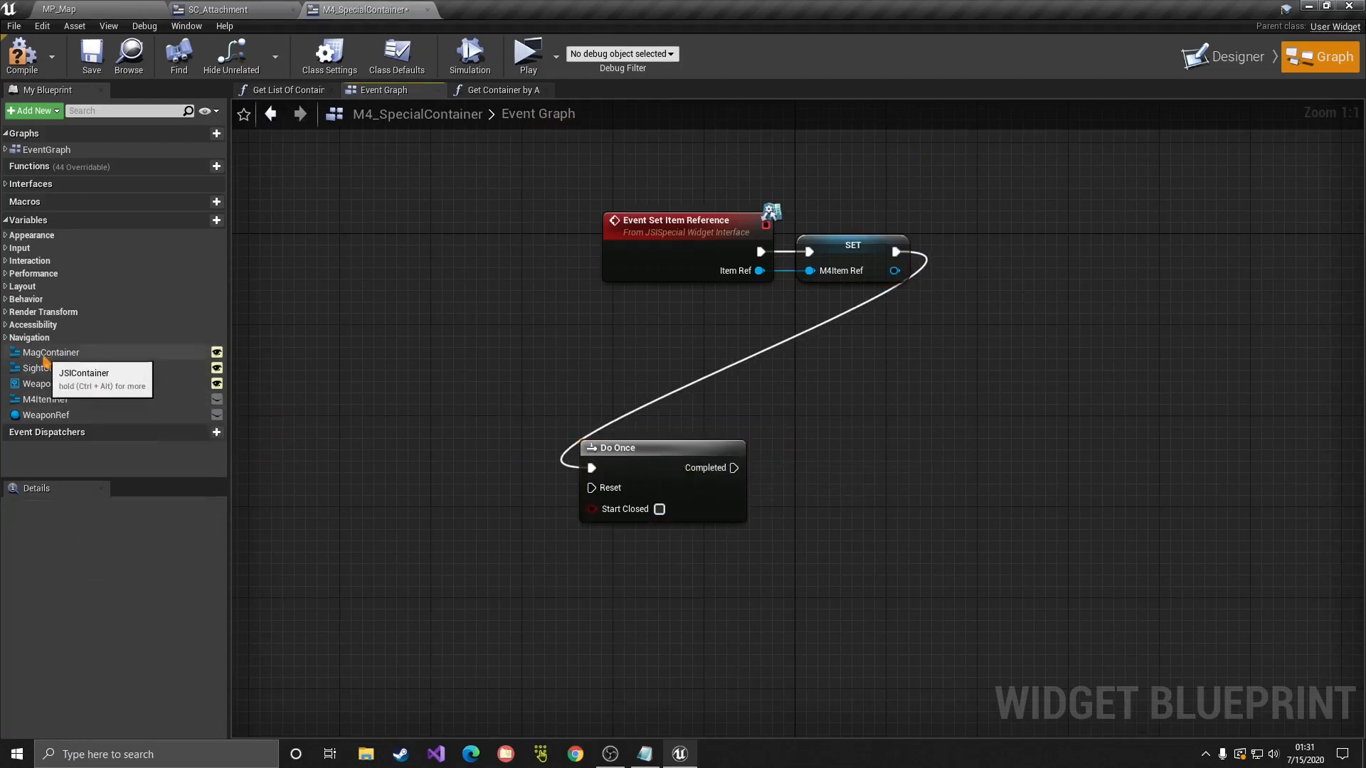
Step: Wire Do Once Completed into Mag Container's Bind Event to Drop Info on Item Equipped Change
drag(44, 354, 814, 405)
click(622, 390)
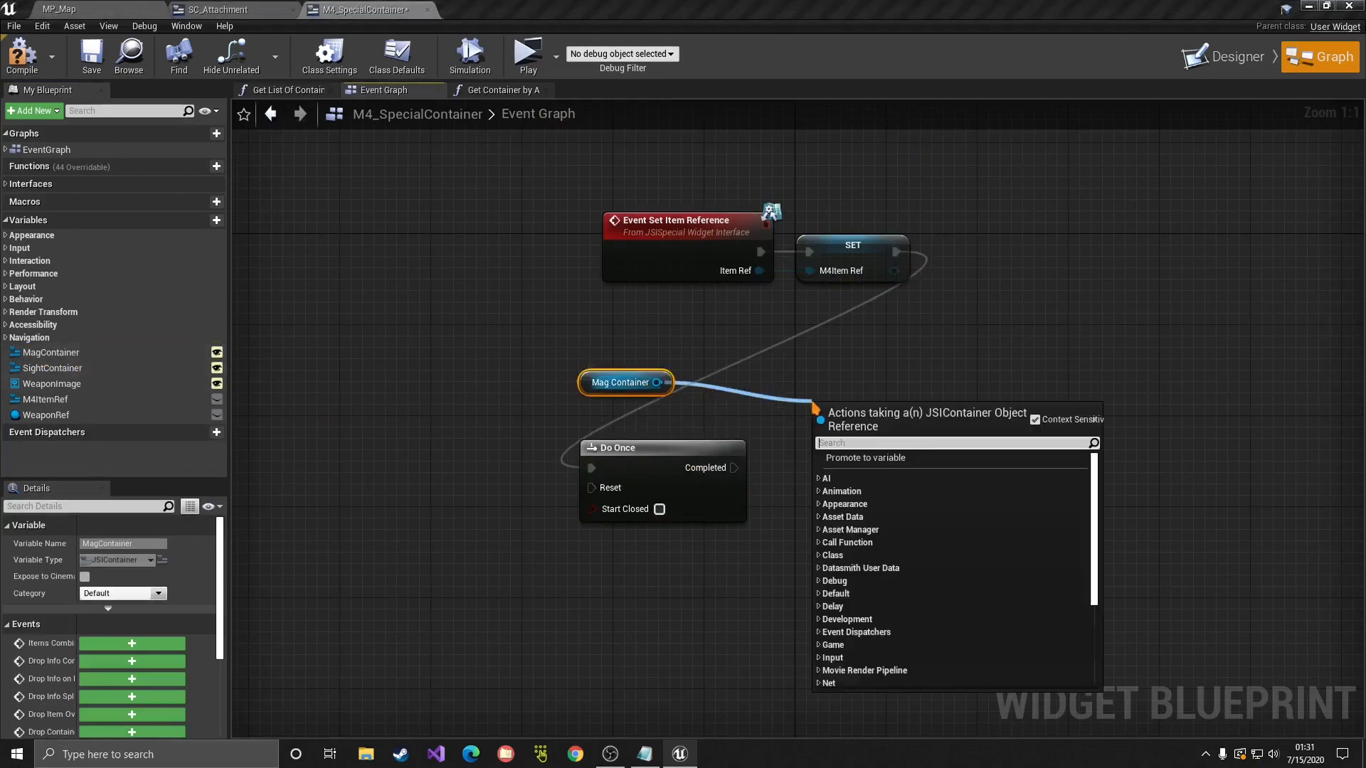
text(bind)
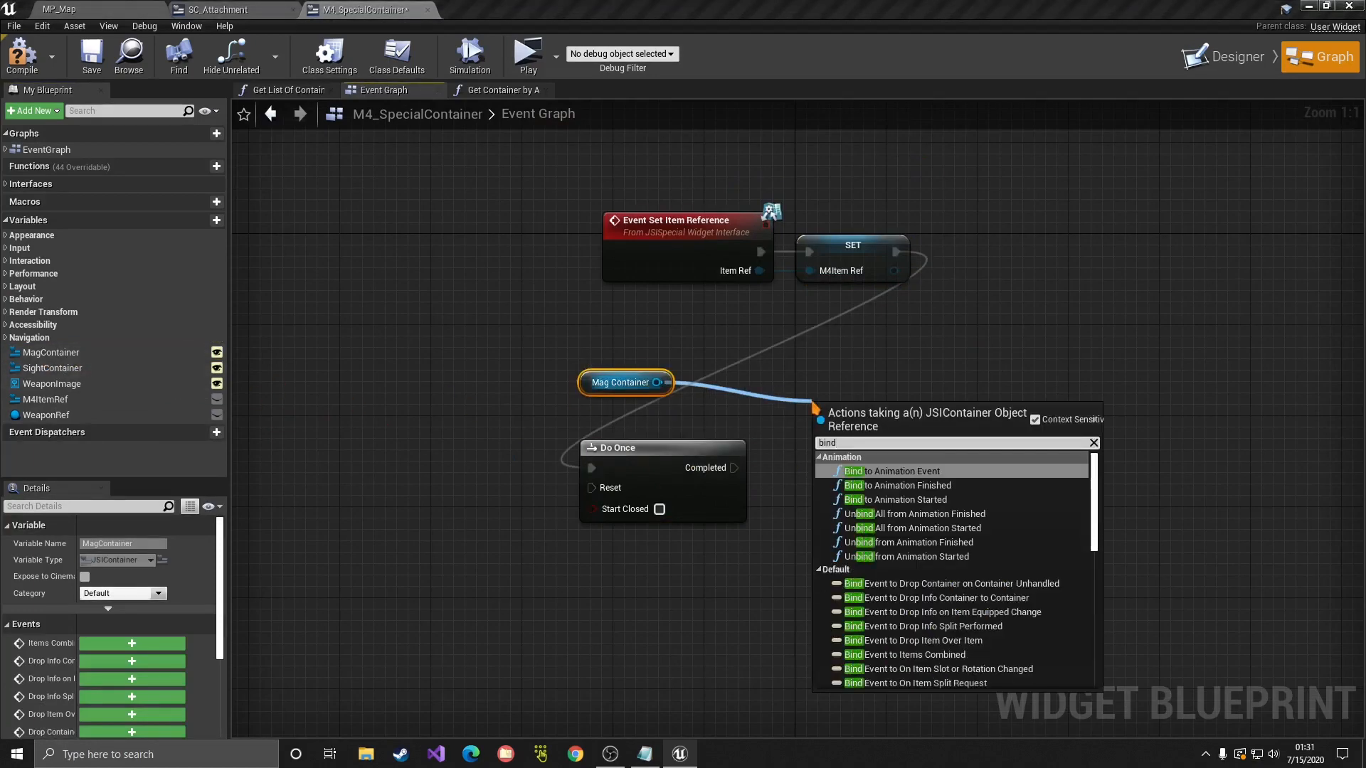
text( equip cha)
key(Return)
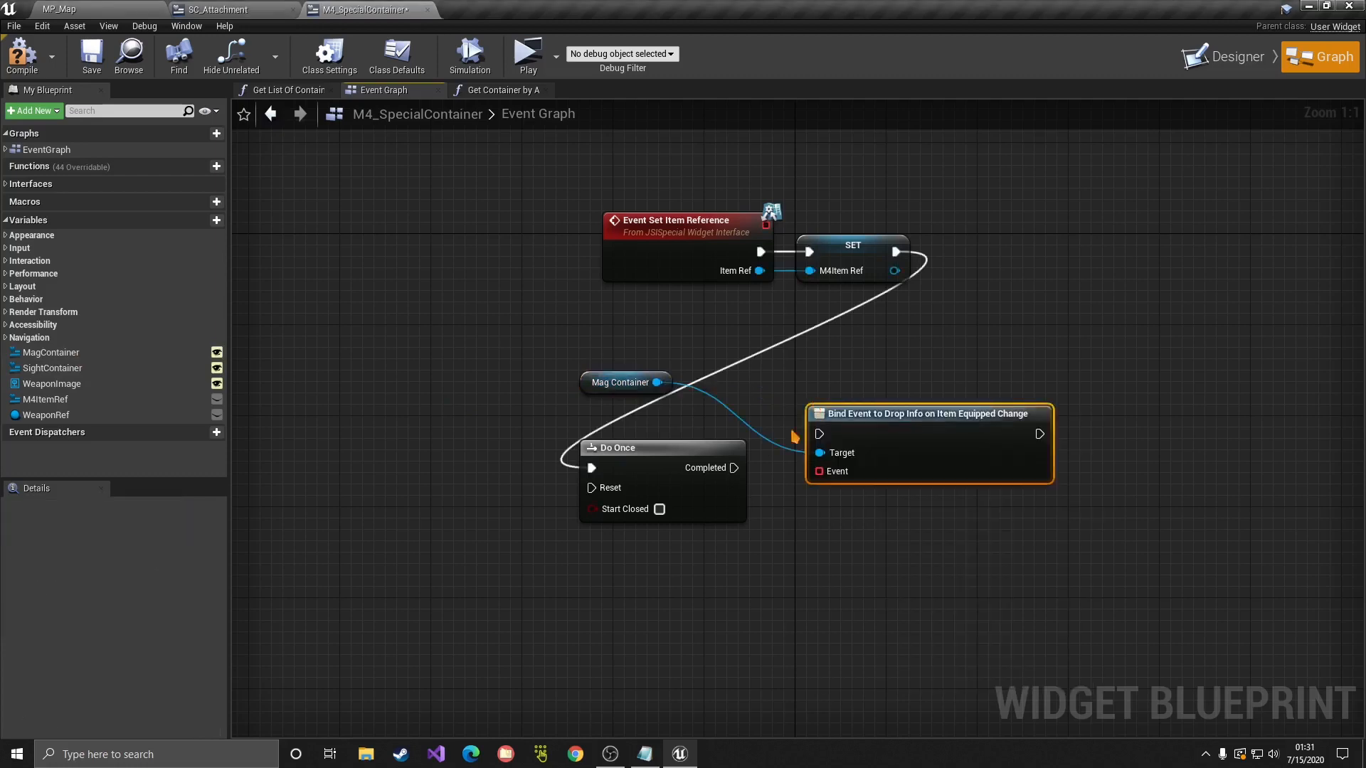
drag(735, 467, 880, 464)
drag(631, 390, 882, 402)
right_drag(999, 406, 986, 311)
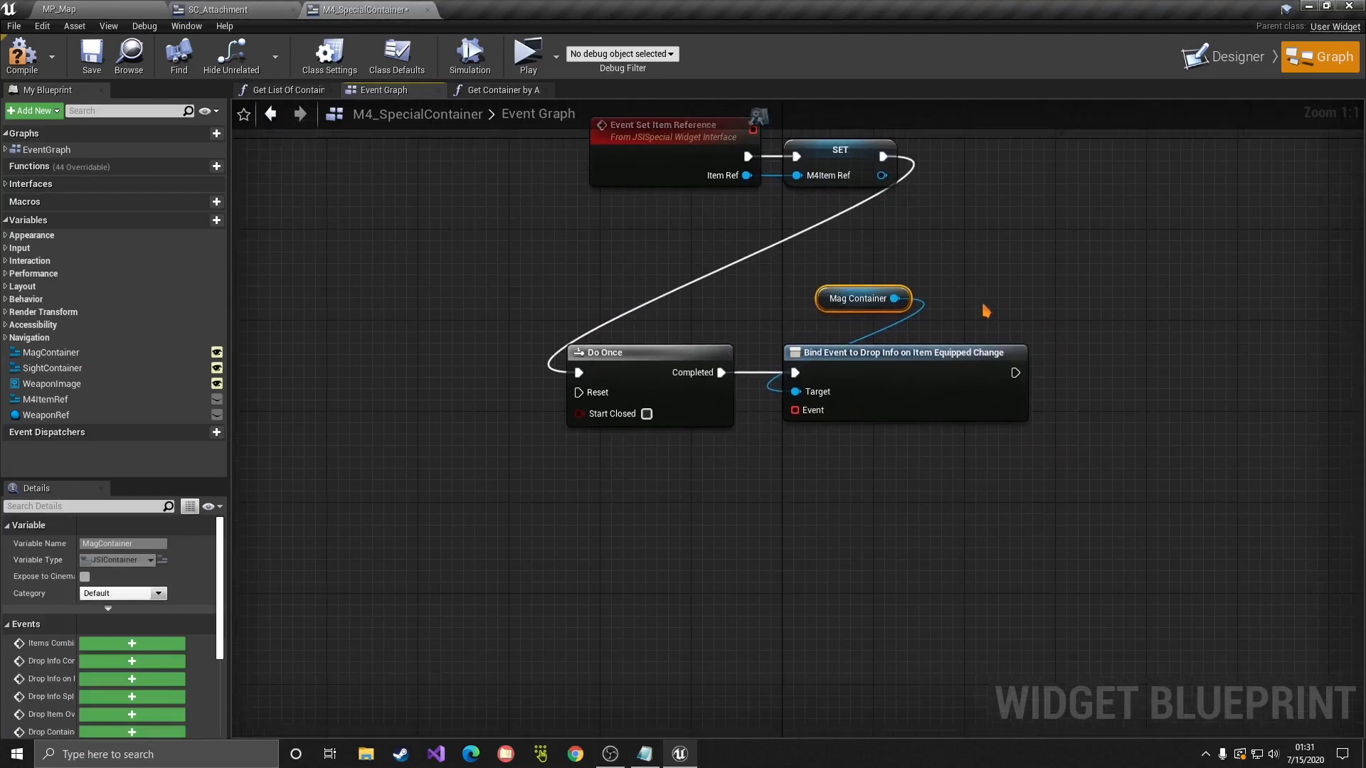
click(895, 327)
drag(794, 410, 654, 513)
drag(795, 410, 656, 520)
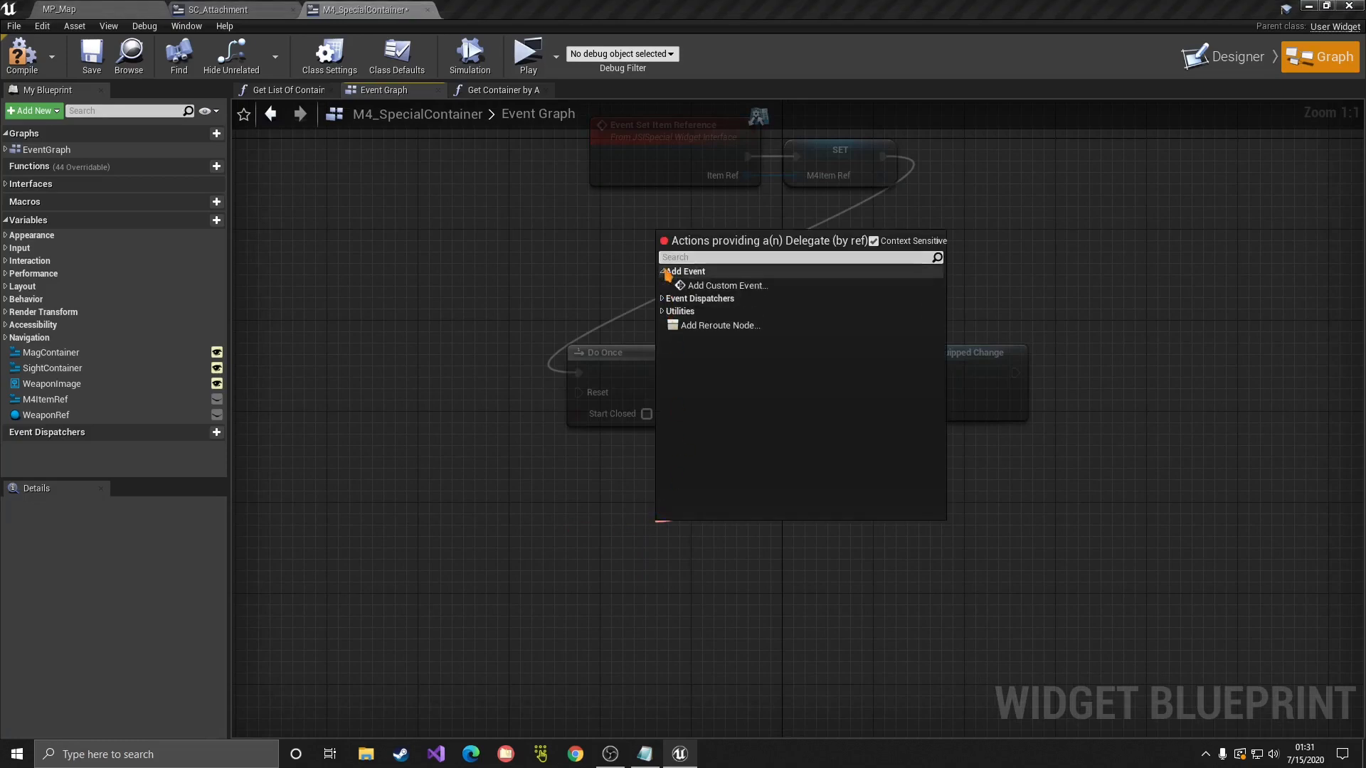
Step: Bind a new OnMagEquipped custom event to the Event pin and follow it with a Delay
click(720, 287)
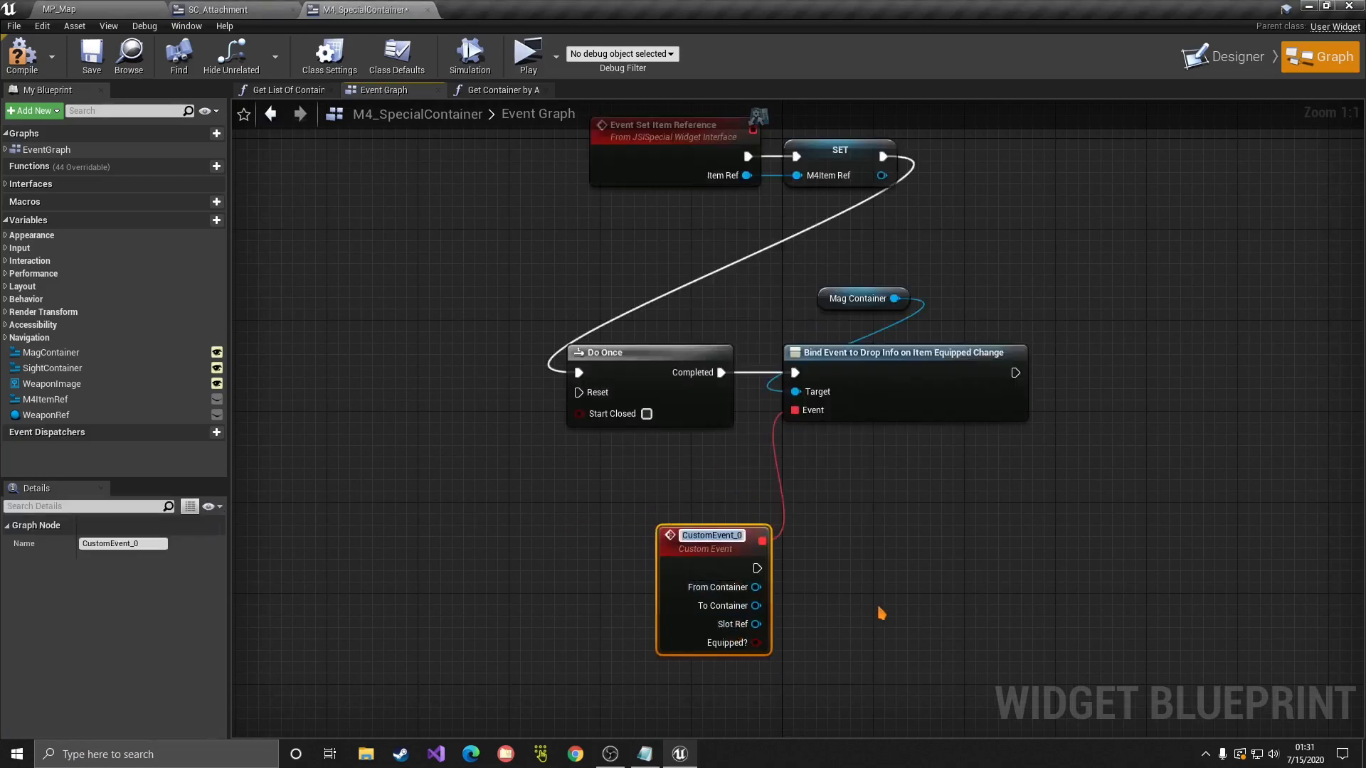
text(OnMagEquipped)
key(Return)
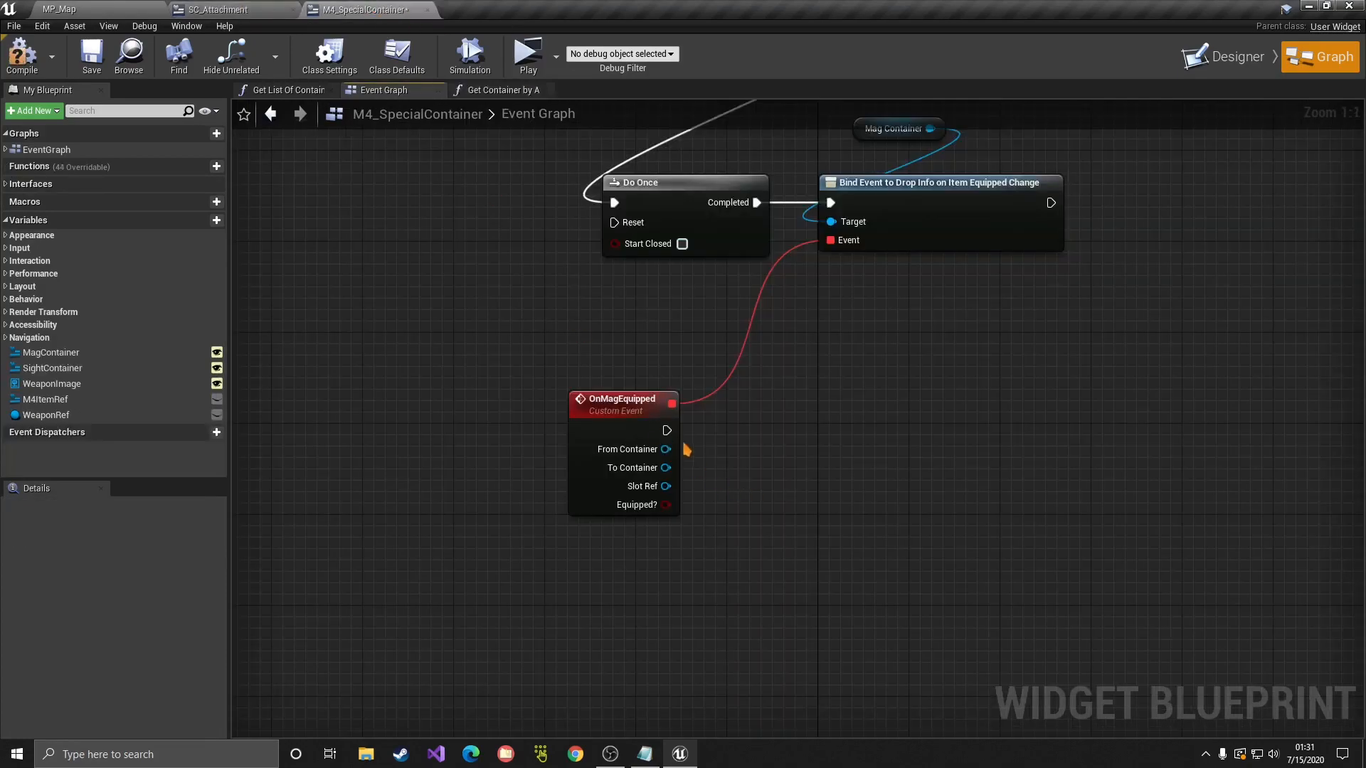
drag(667, 431, 801, 430)
text(delay)
key(Return)
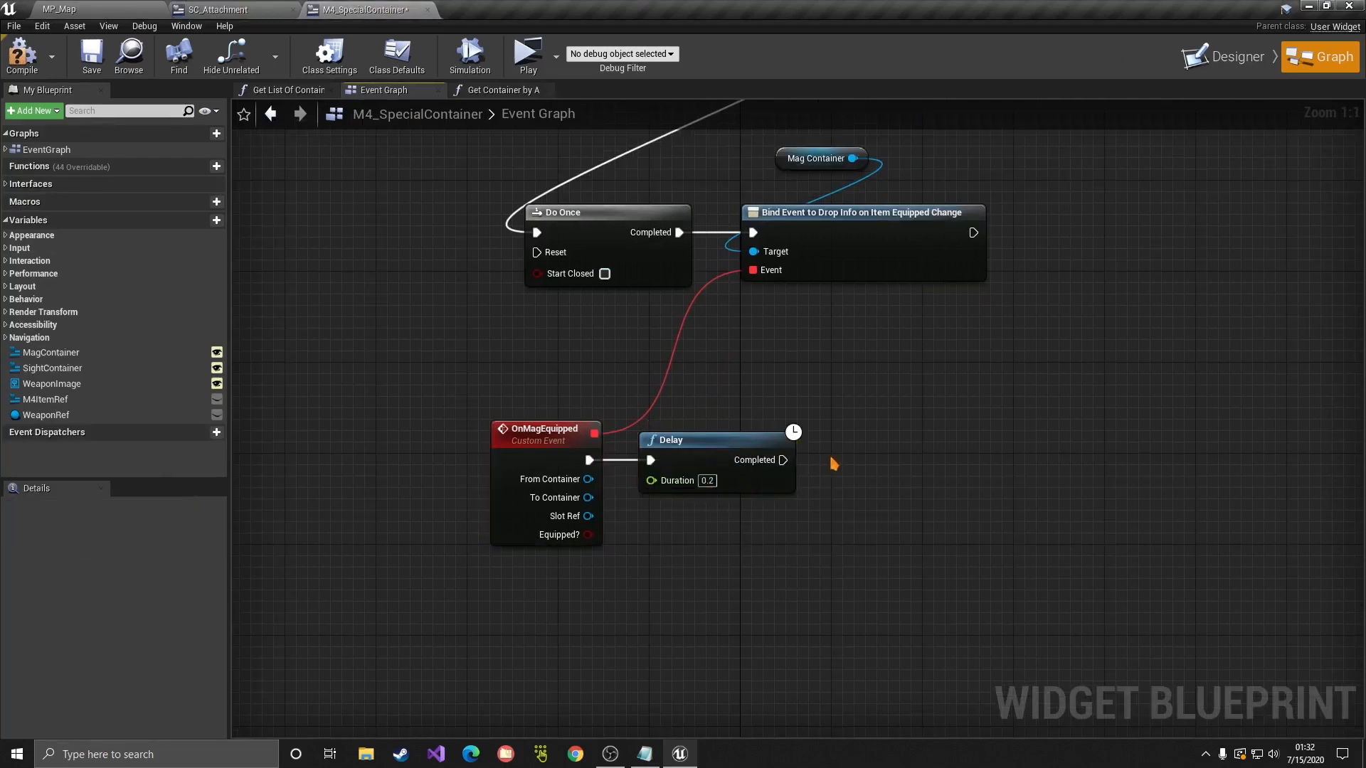
right_drag(811, 379, 815, 408)
drag(415, 404, 947, 563)
click(818, 608)
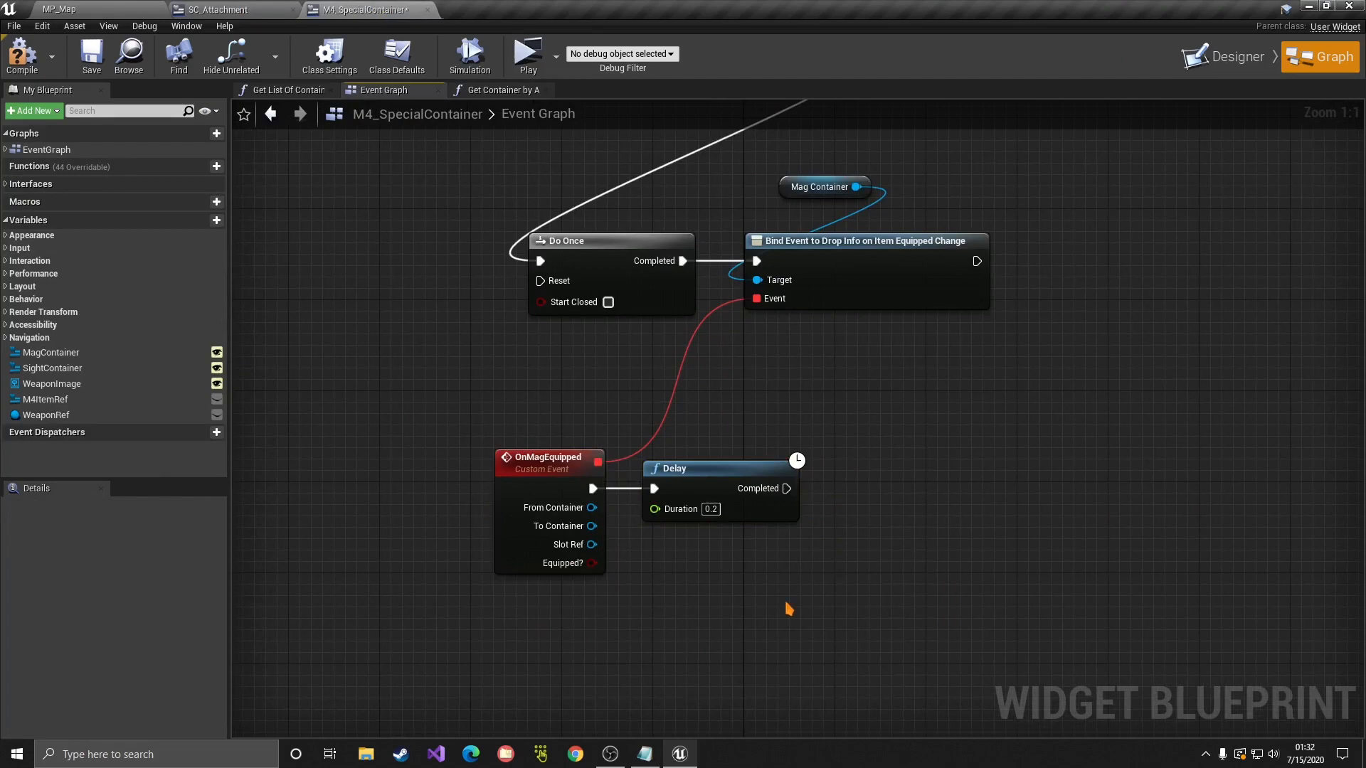
Step: Add a Branch after the Delay, conditioned on OnMagEquipped's Equipped? value
right_drag(848, 385, 843, 319)
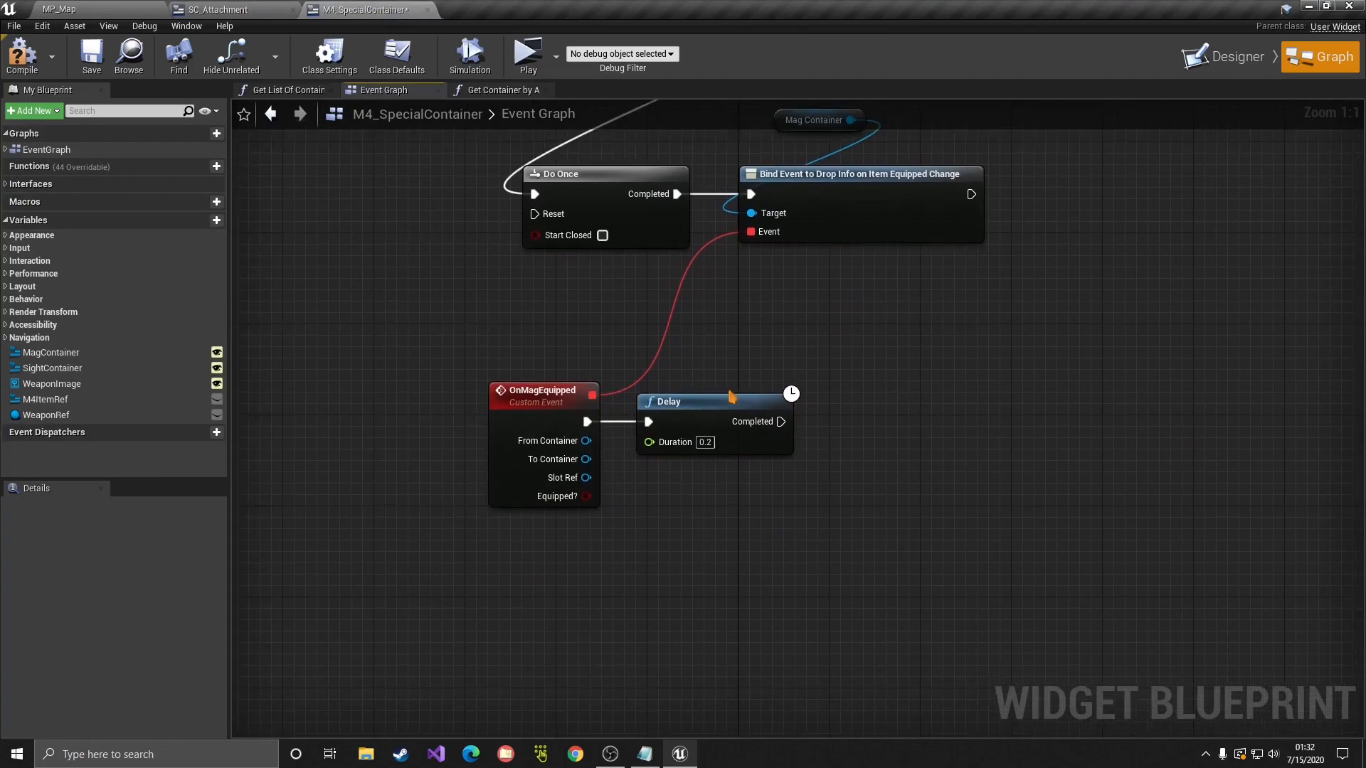
click(733, 398)
click(843, 396)
drag(782, 421, 585, 498)
drag(922, 407, 911, 407)
click(977, 416)
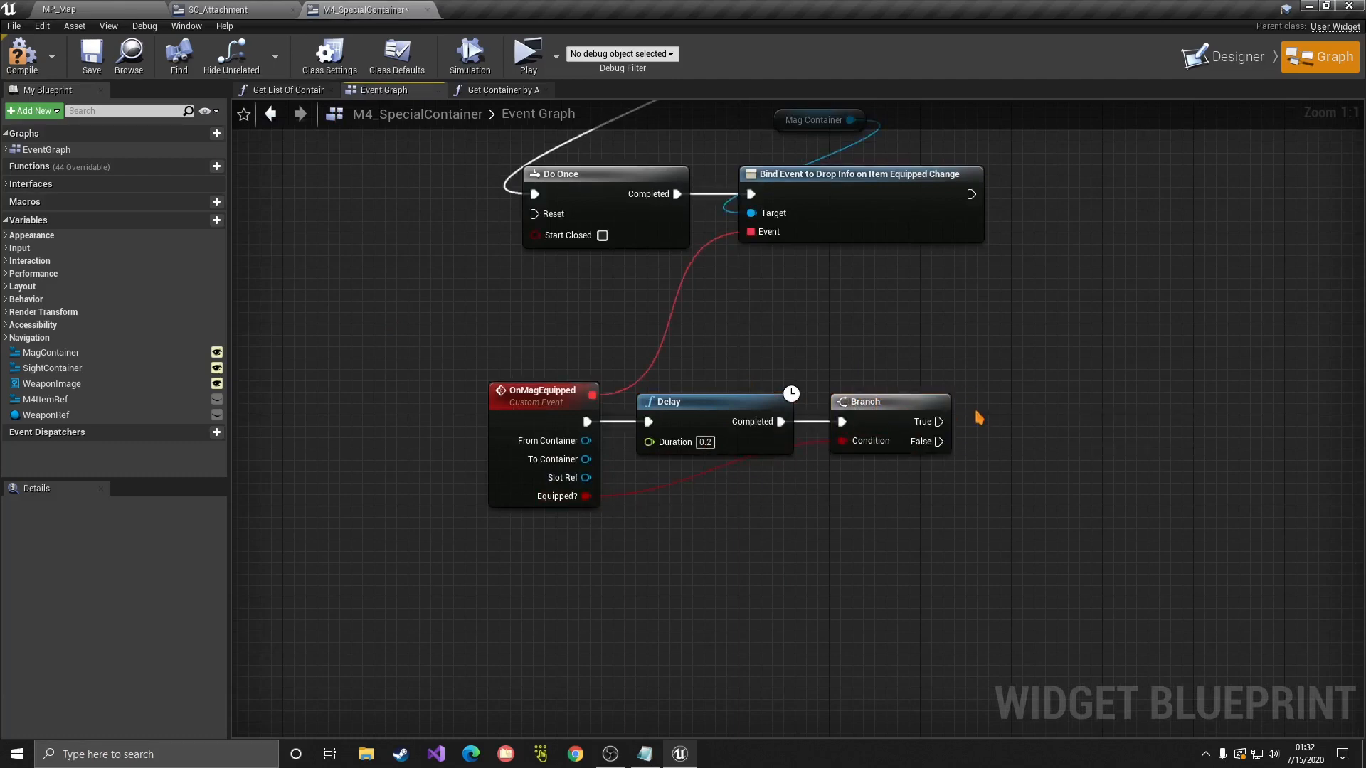
right_drag(828, 249, 799, 438)
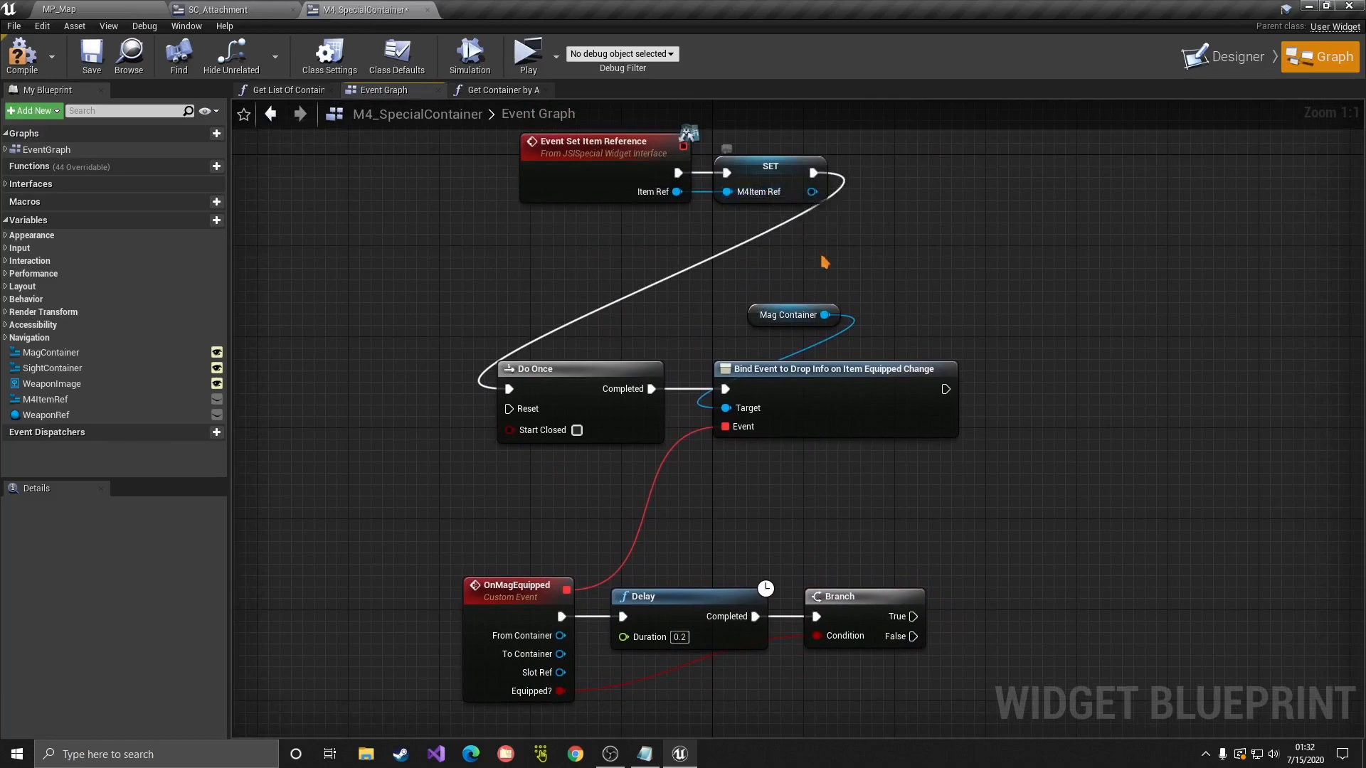
right_drag(823, 262, 786, 89)
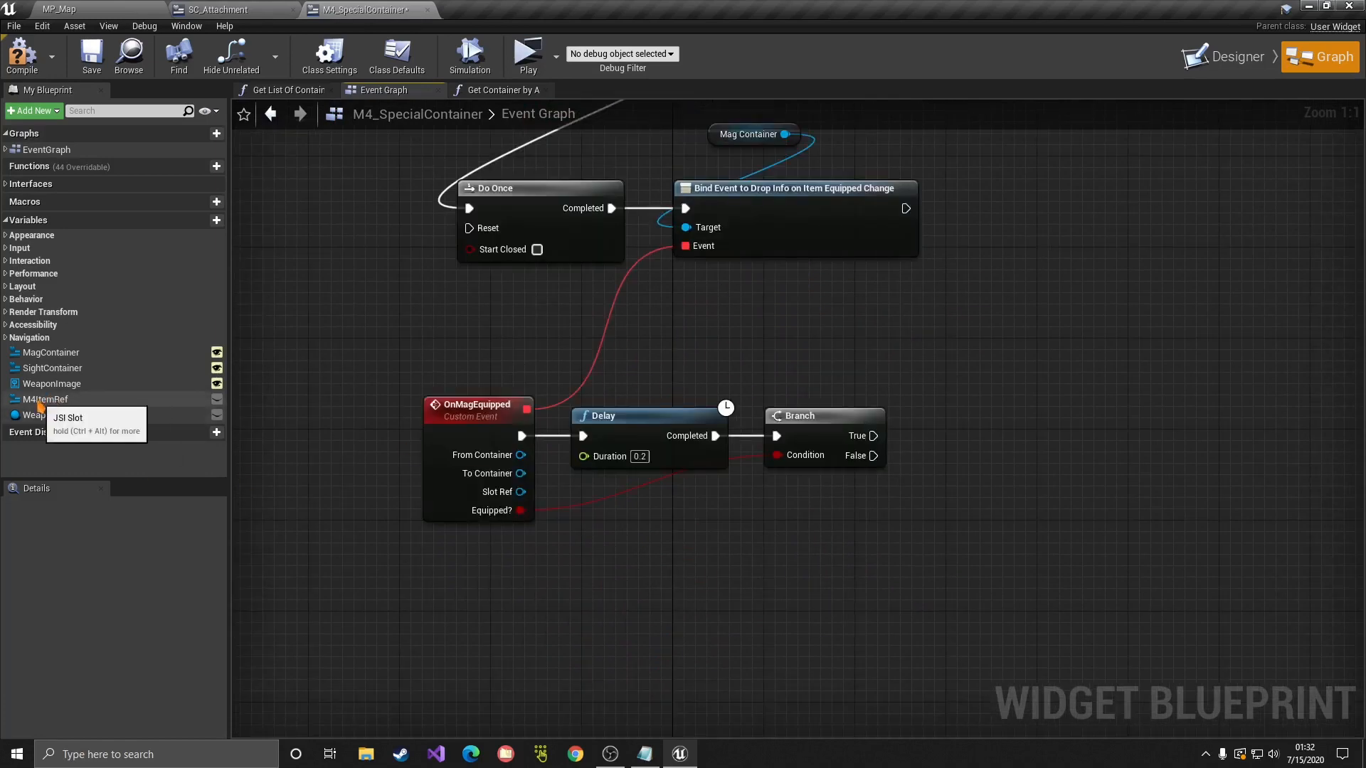
Step: Call Show Weapon Mag Size on M4ItemRef from both the Branch's True and False outputs
drag(37, 406, 992, 433)
text(show)
key(Return)
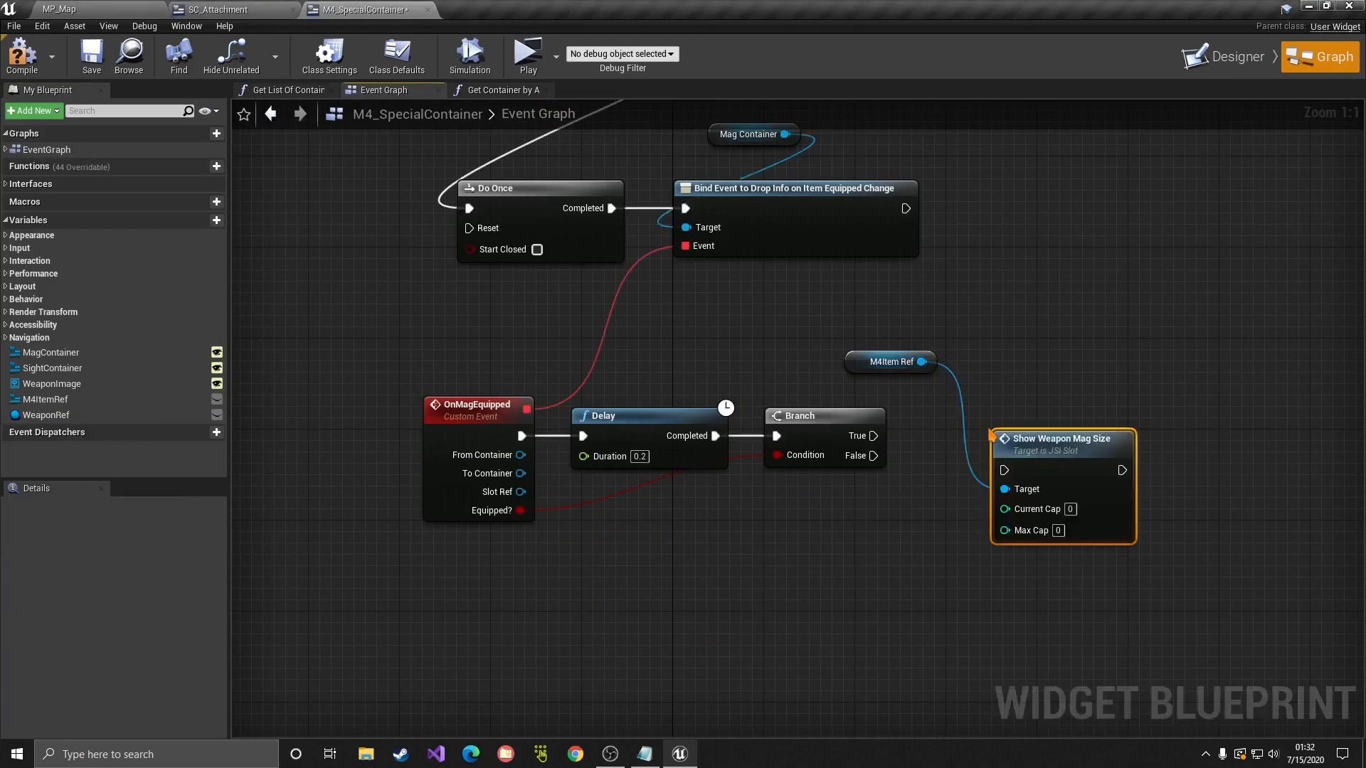
drag(873, 435, 1014, 403)
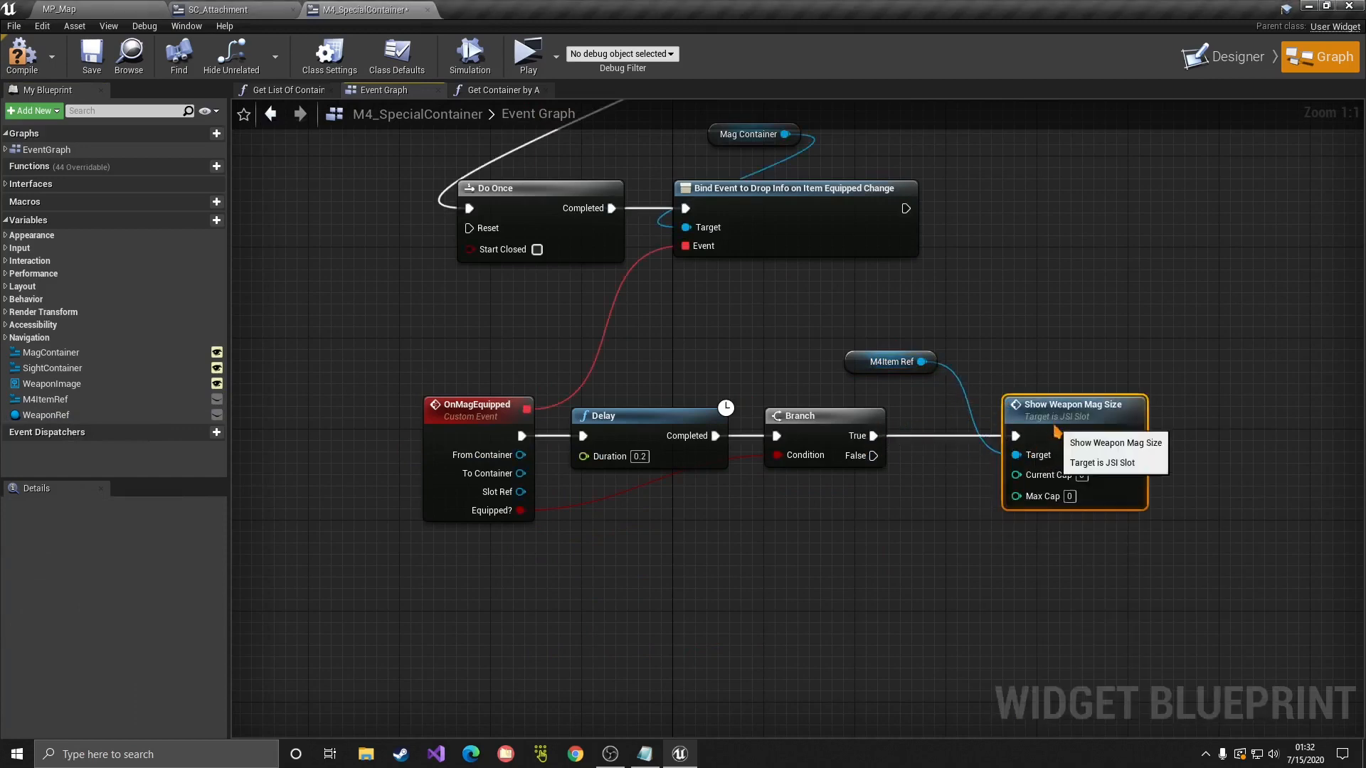
right_drag(1055, 379, 1024, 293)
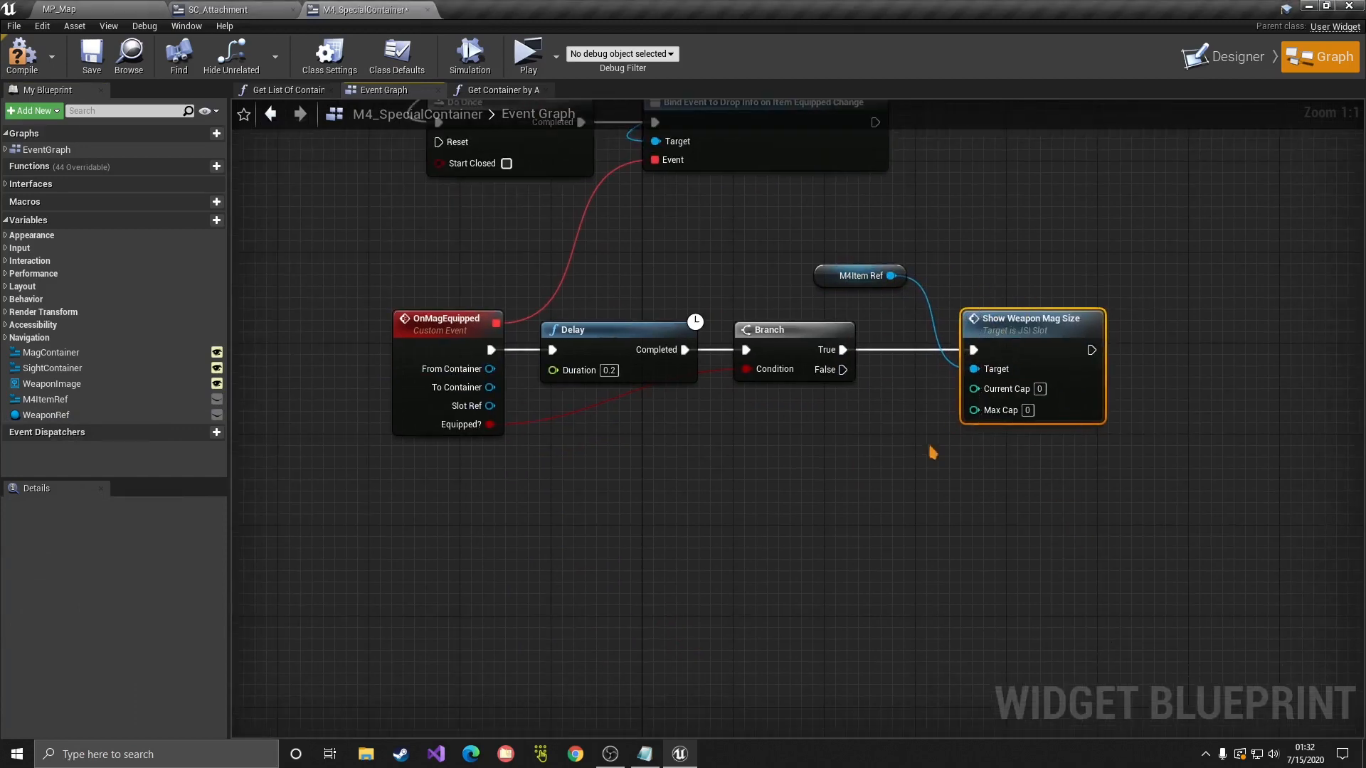
key(ctrl+w)
drag(844, 370, 989, 513)
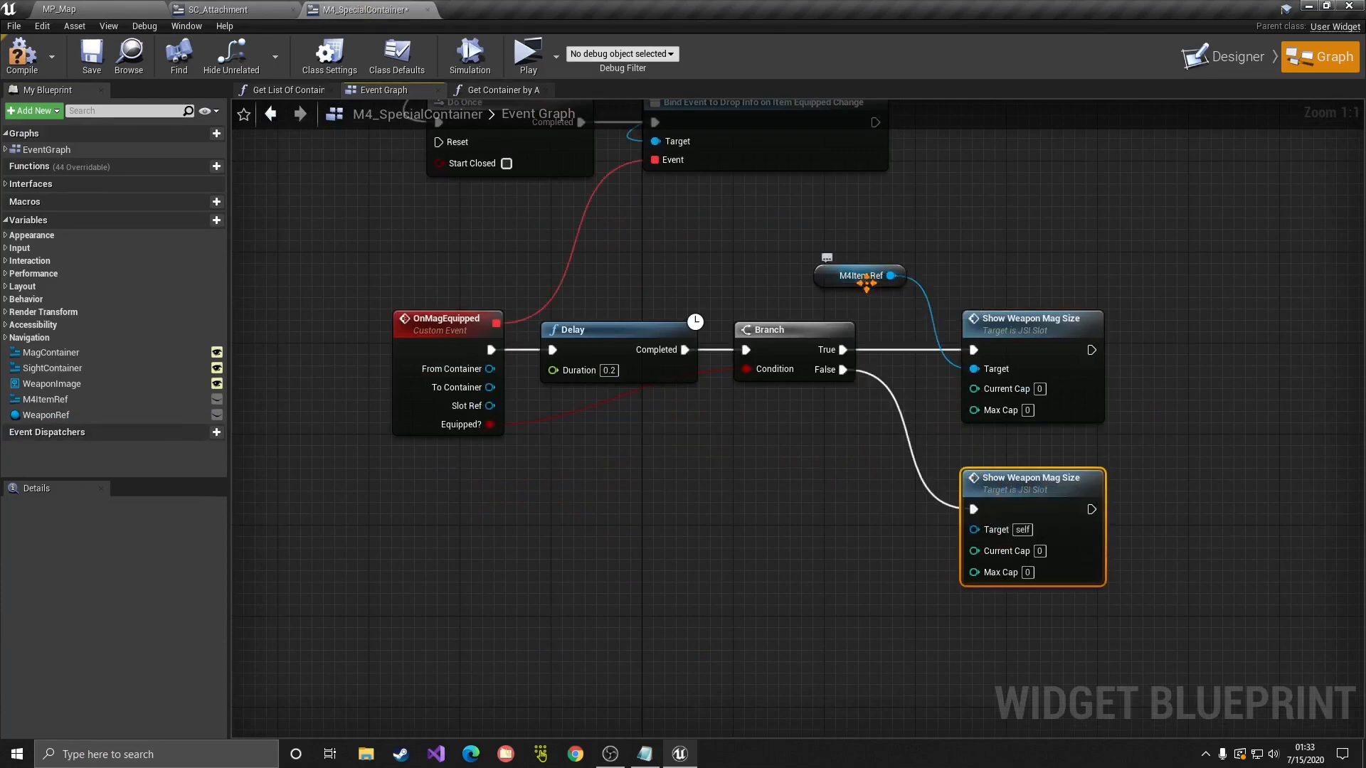
drag(866, 284, 974, 528)
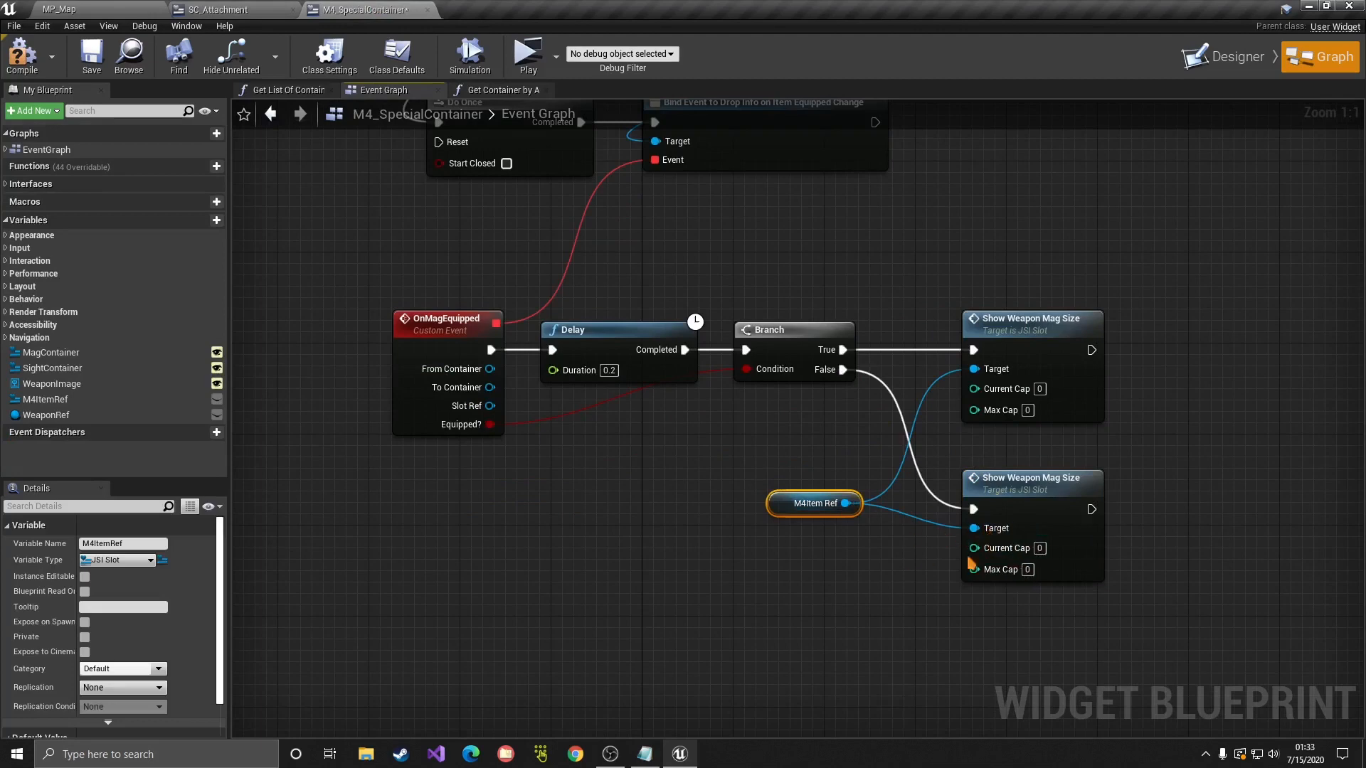
drag(804, 450, 1076, 628)
drag(1060, 491, 1061, 548)
click(1070, 487)
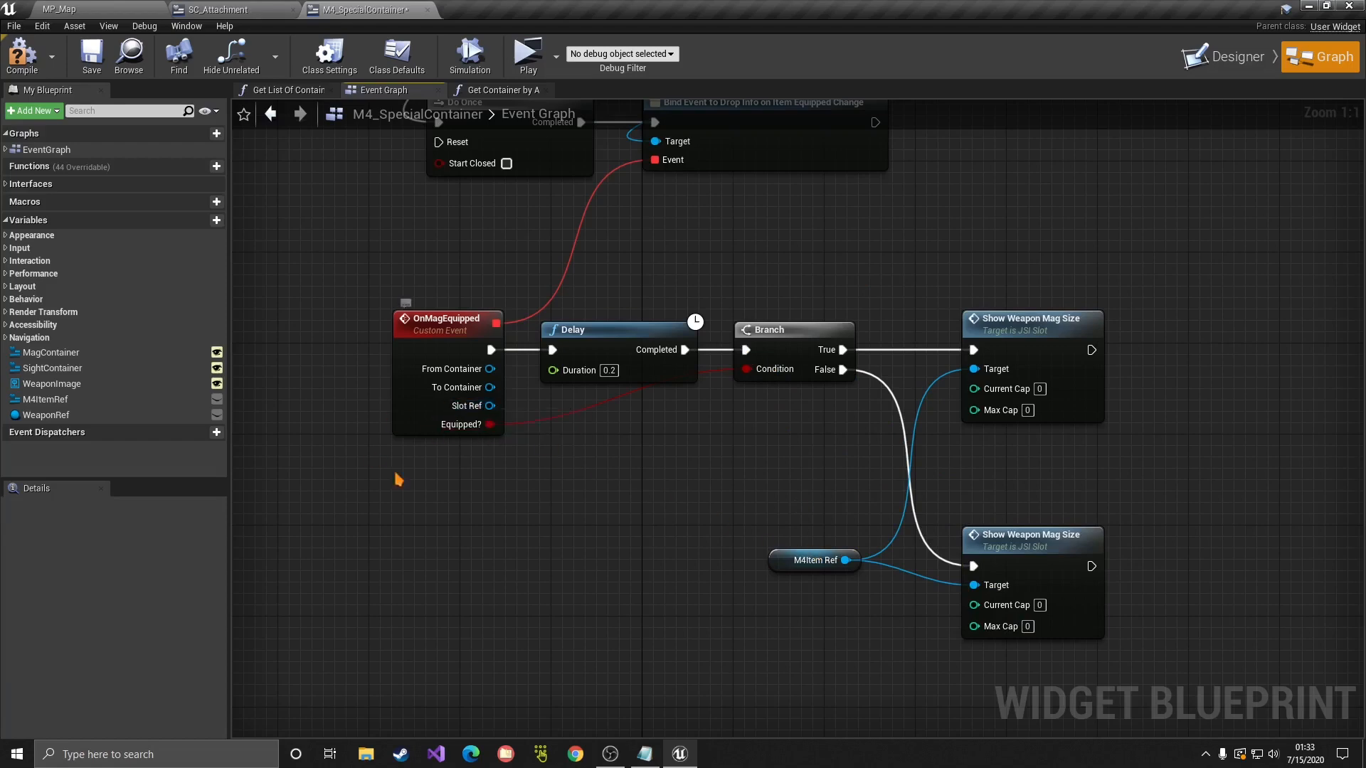
Step: Feed Slot Ref's Get Mag Capacity into the True call's Current Cap, compile, and play
drag(490, 405, 711, 421)
text(get capa)
key(Return)
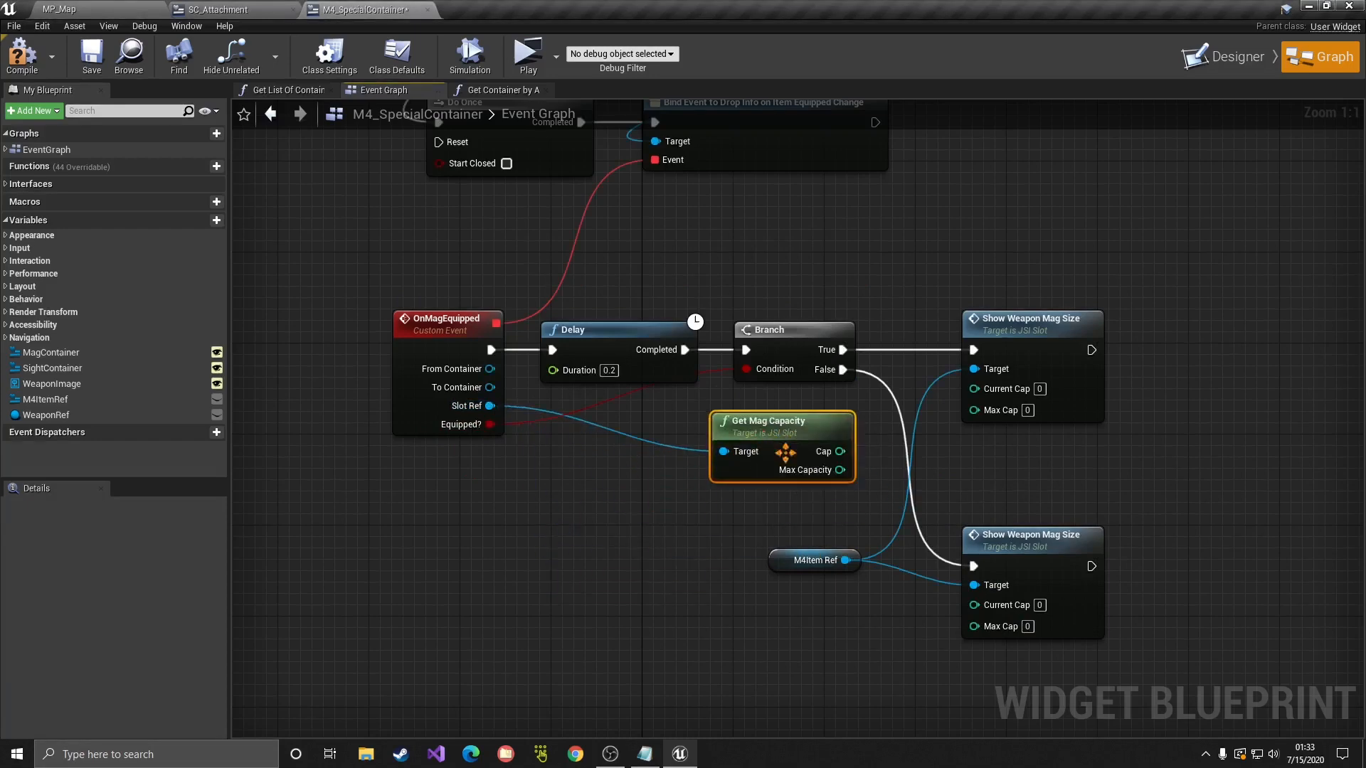
drag(841, 451, 974, 406)
click(23, 68)
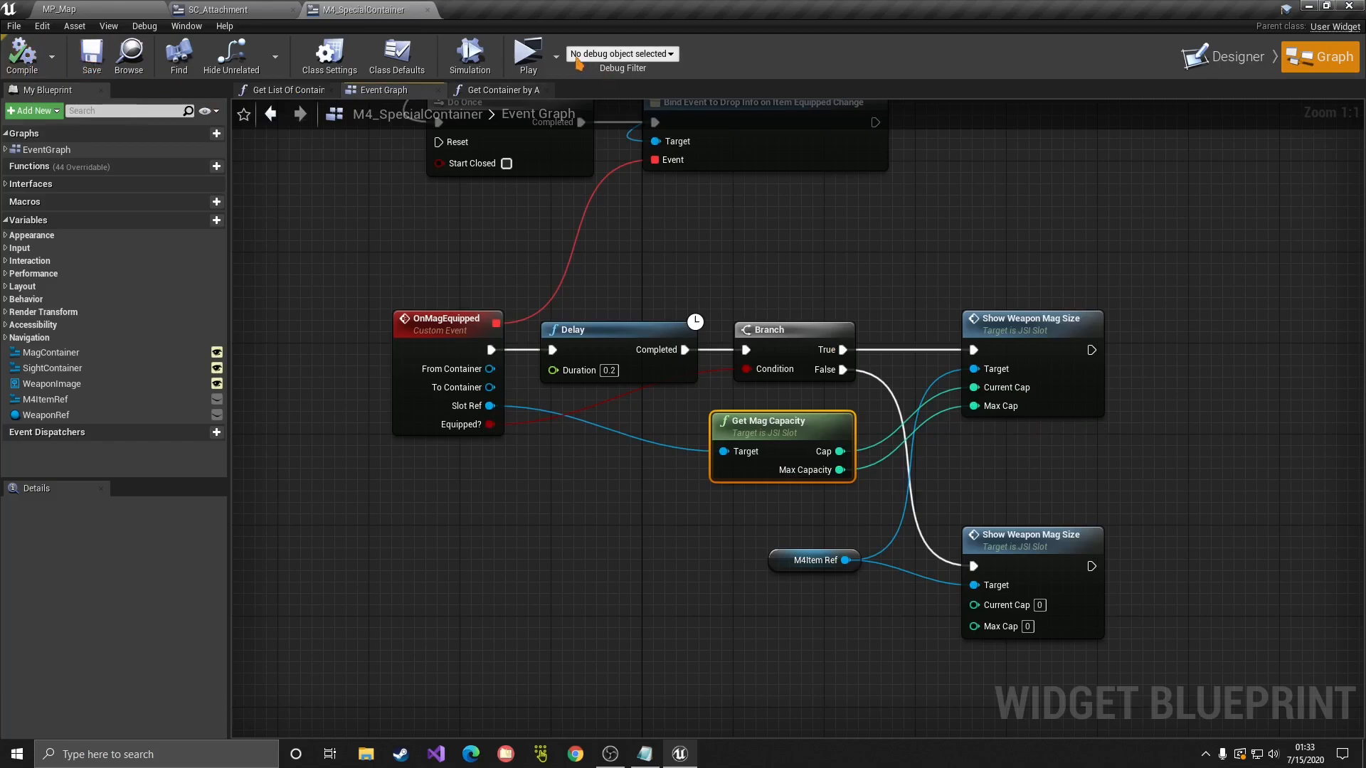
click(528, 55)
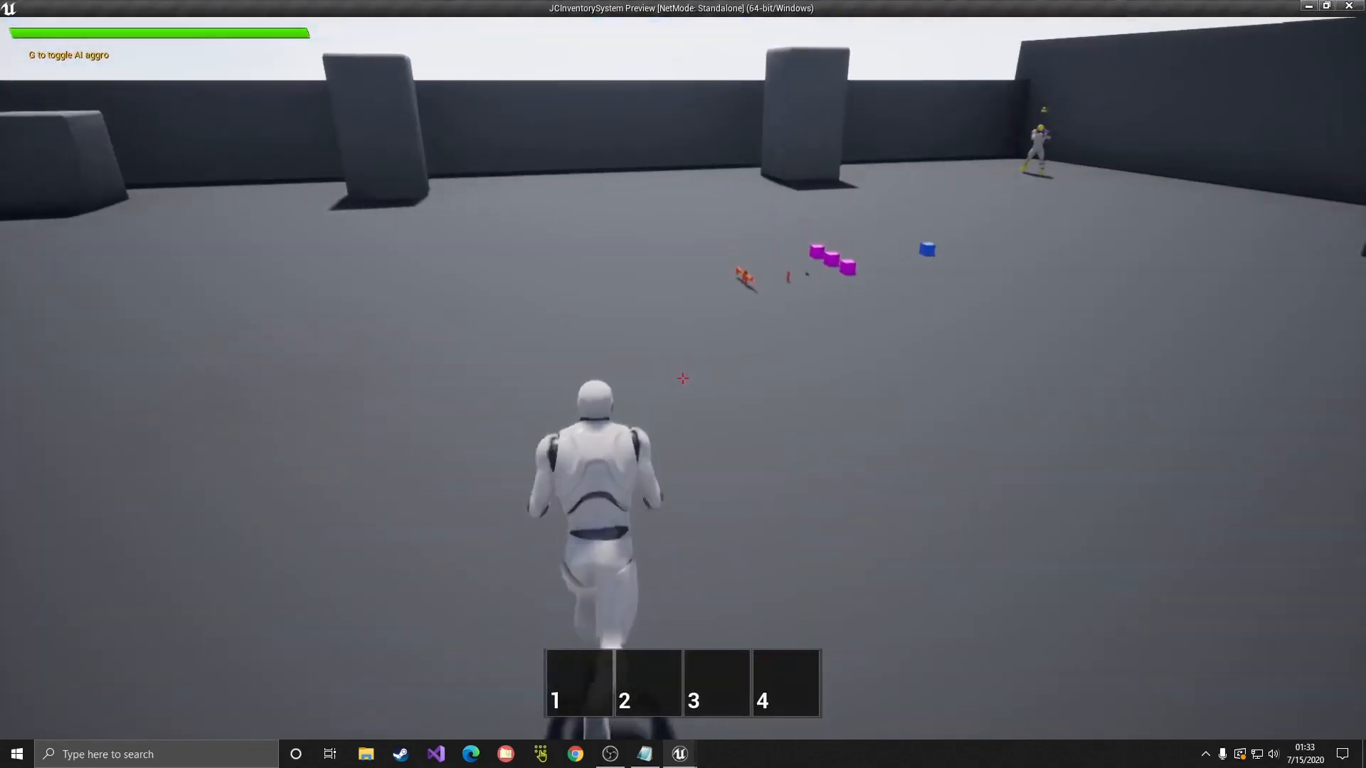
Step: Pick up the M4 in-game, confirm 30 / 30 ammo in the inventory, then return to the graph
key(w)
key(e)
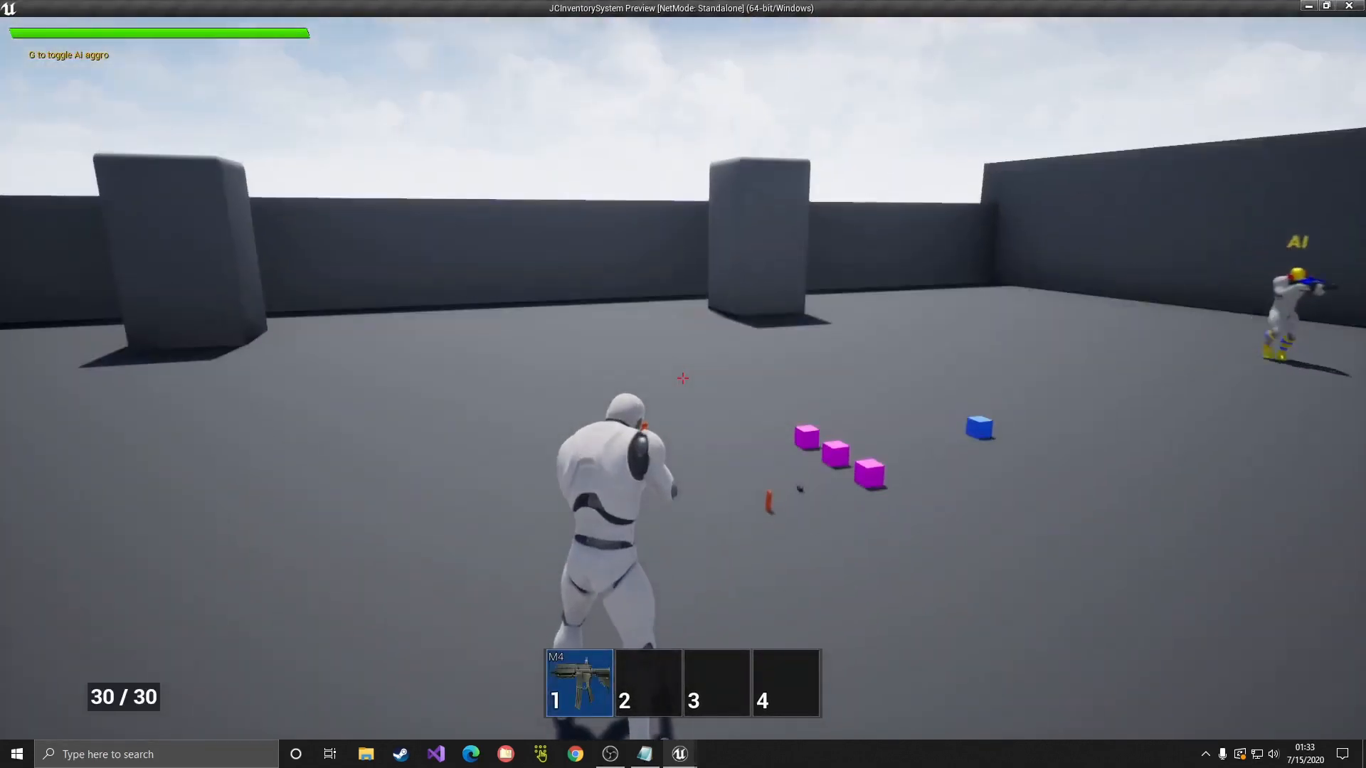
key(Tab)
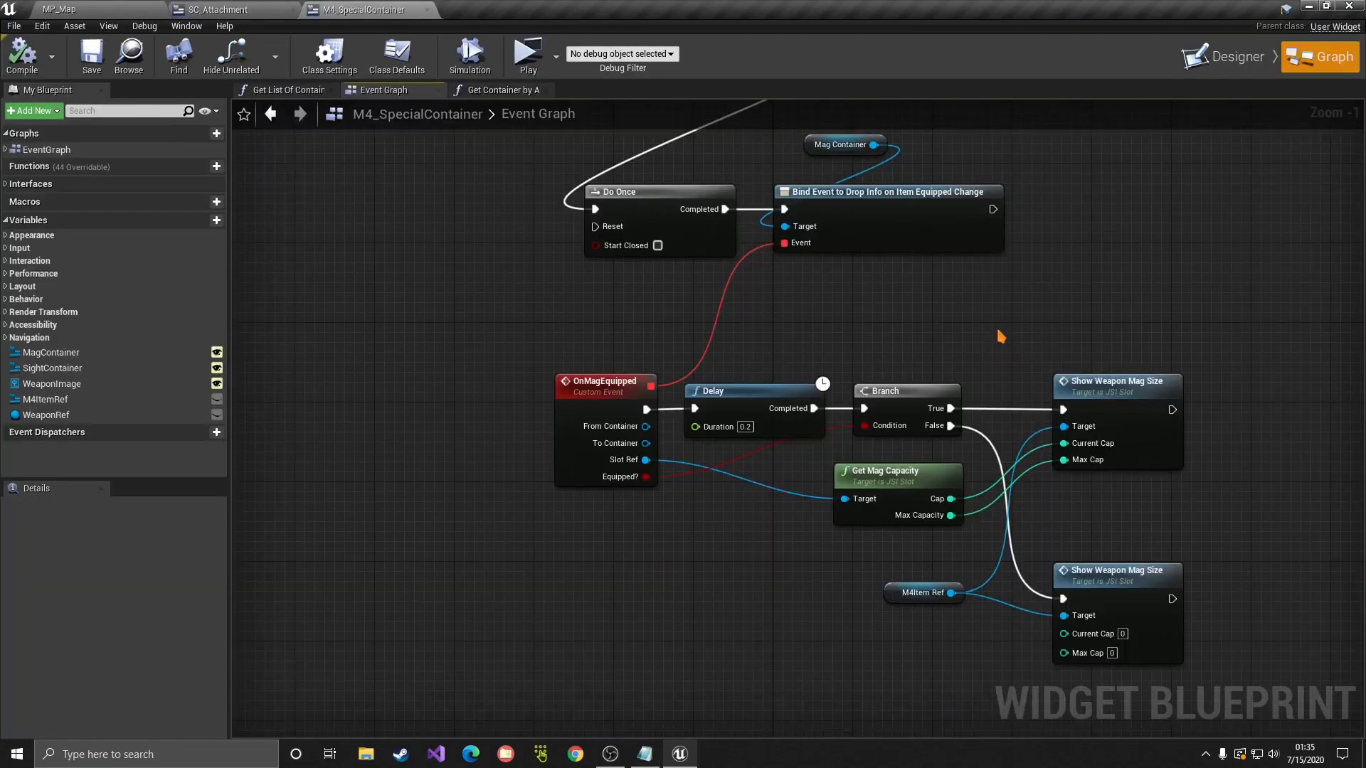
right_drag(775, 507, 702, 422)
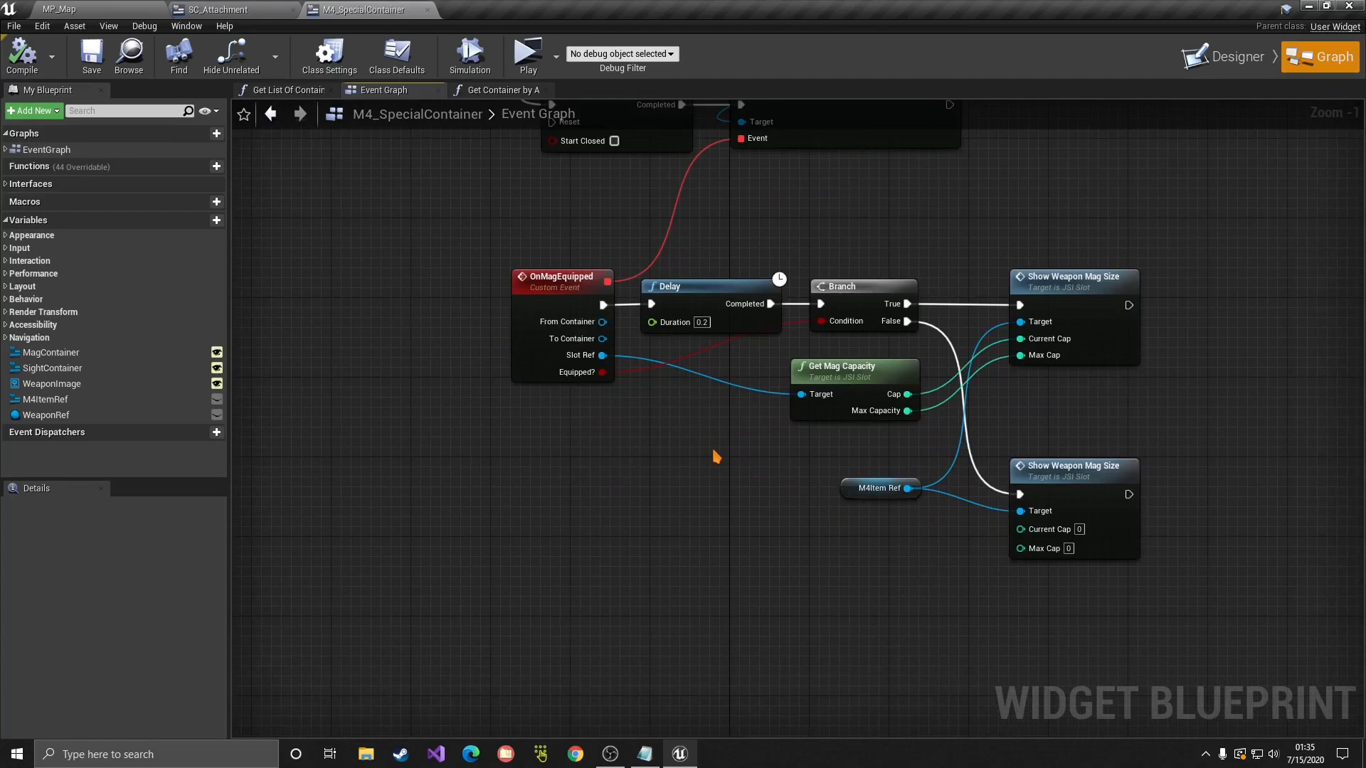
right_click(553, 618)
Step: Add an Event JSICheck Status node and position it below the existing nodes
text(event)
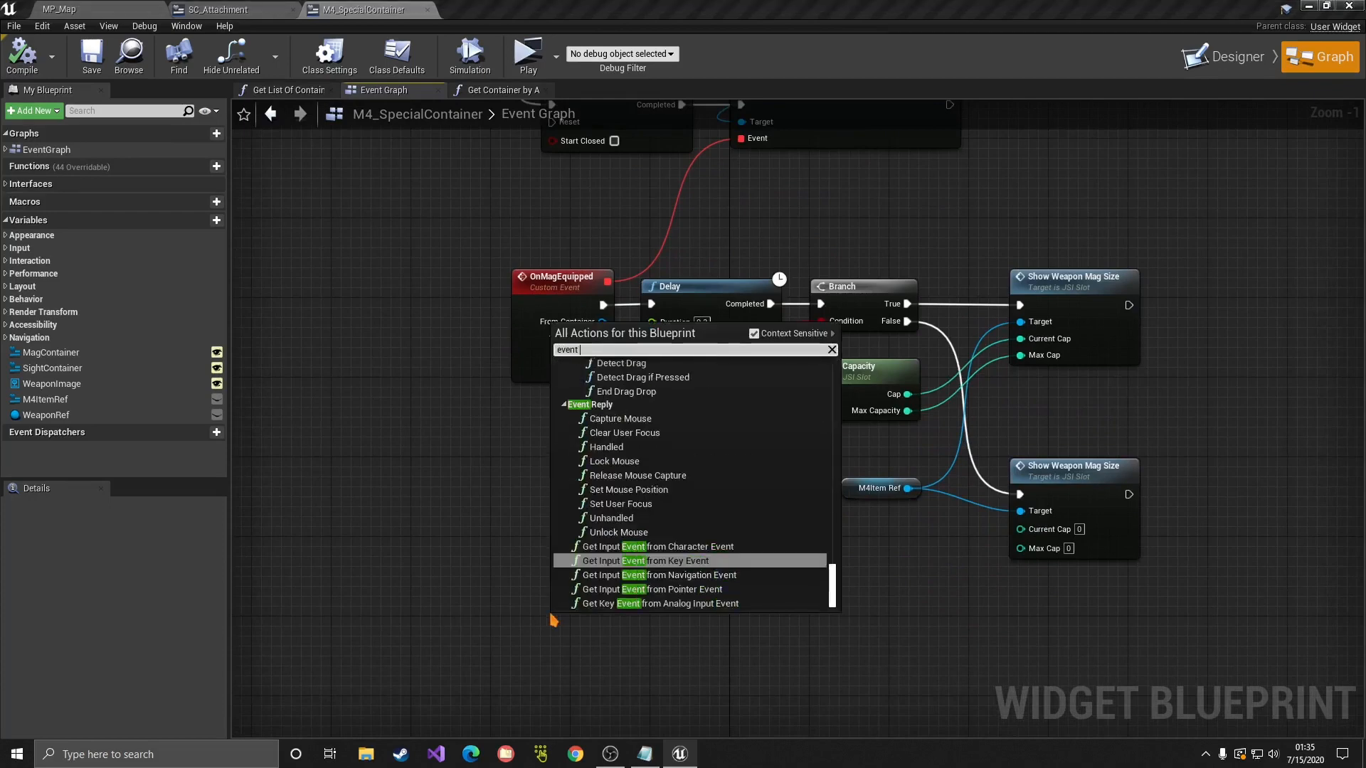
text( jsi)
key(Return)
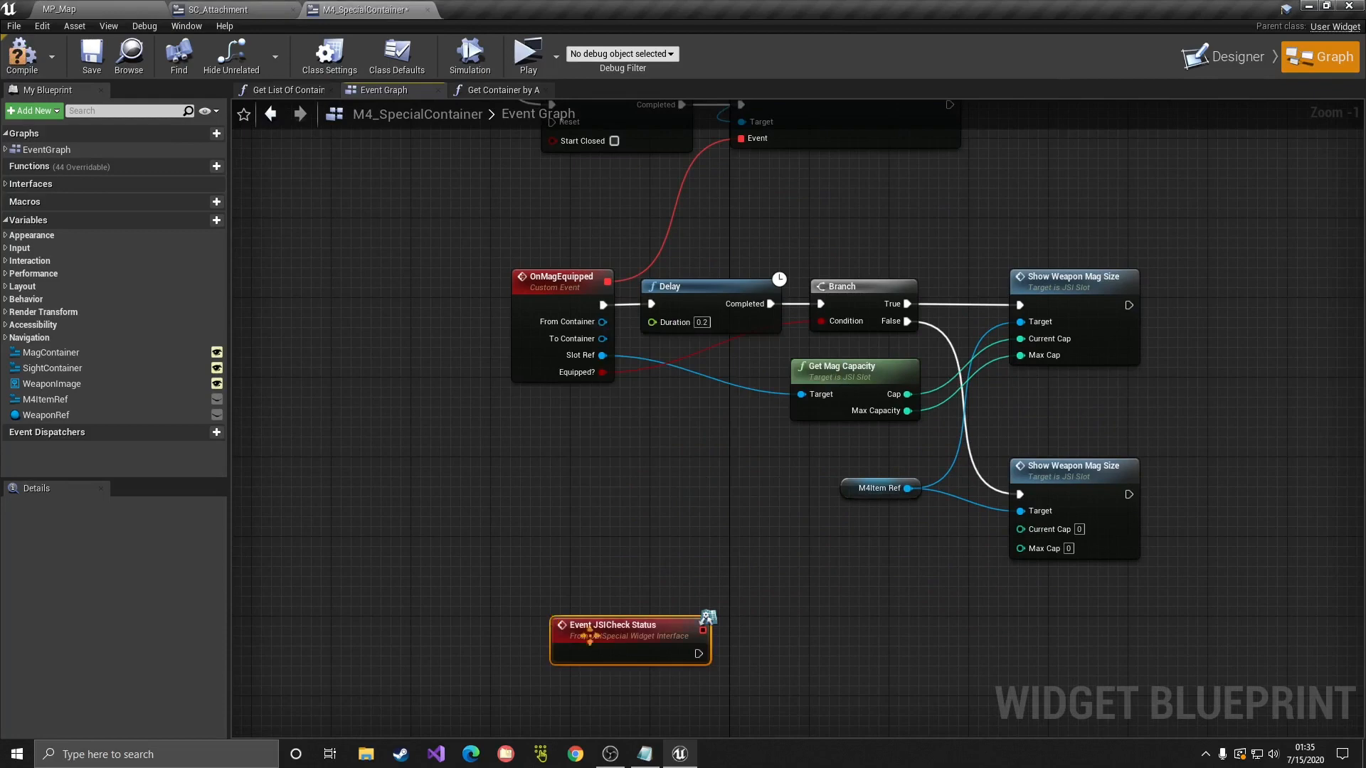
drag(590, 636, 510, 675)
right_drag(626, 641, 675, 547)
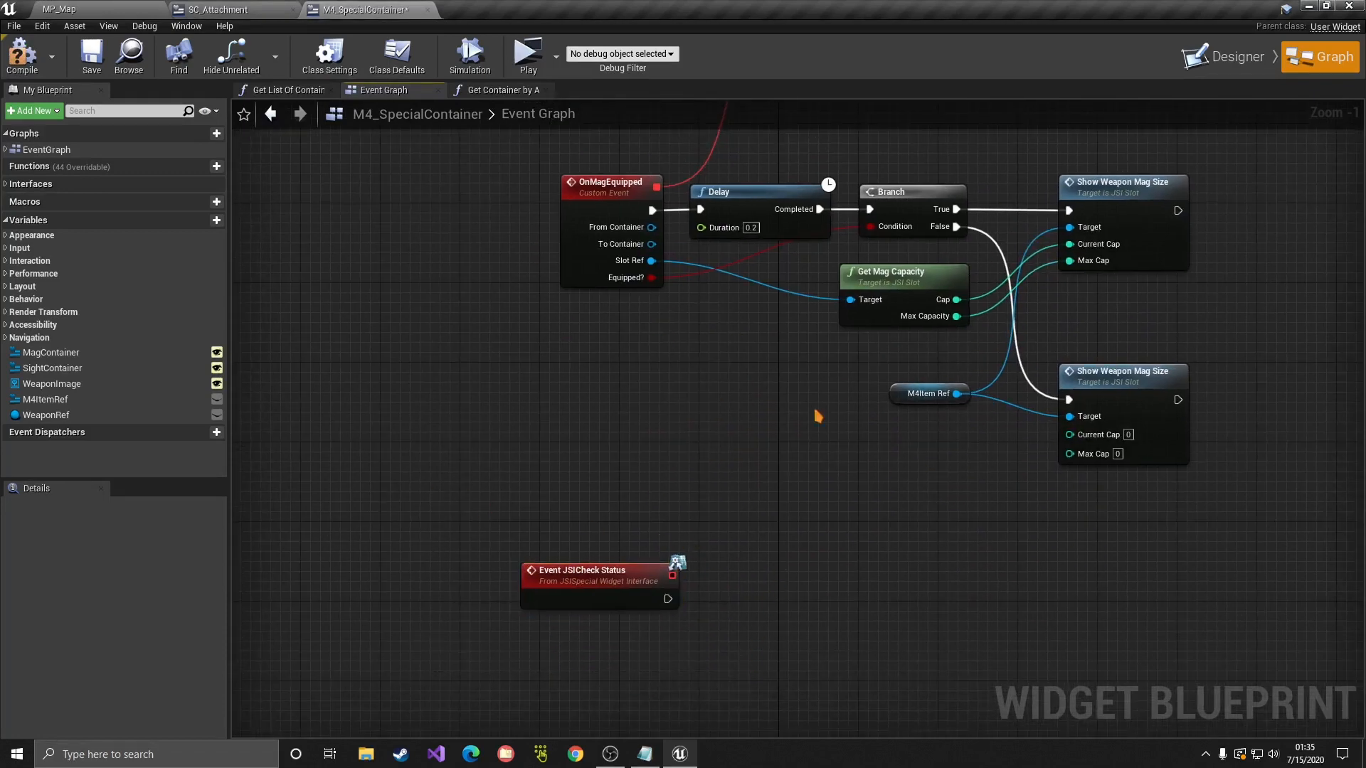
right_drag(789, 571, 765, 504)
right_drag(704, 365, 713, 436)
right_drag(783, 163, 793, 259)
right_drag(765, 378, 791, 160)
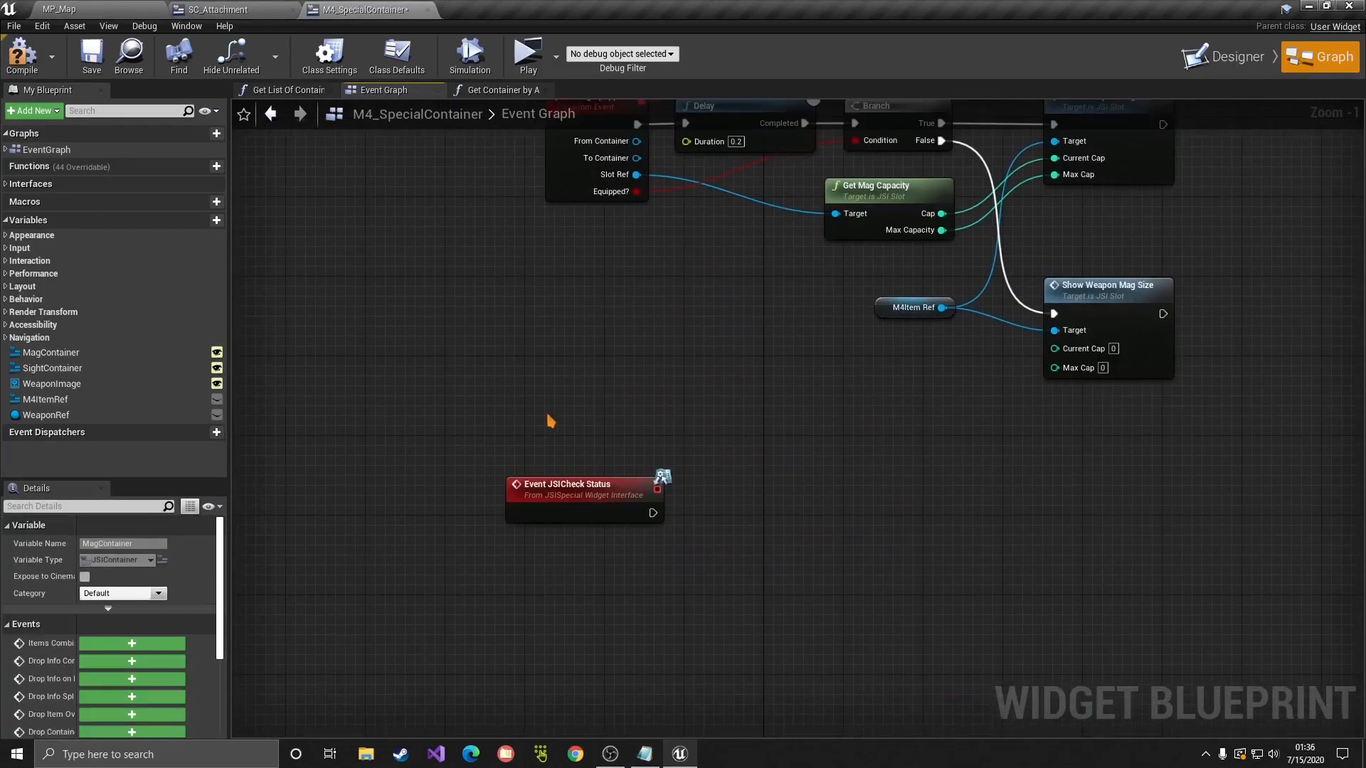
Step: Run a Branch from JSICheck Status, conditioned on Mag Container's Is Equipped? check
click(705, 463)
key(b)
click(718, 468)
drag(653, 511, 728, 493)
drag(763, 486, 779, 496)
drag(616, 427, 685, 441)
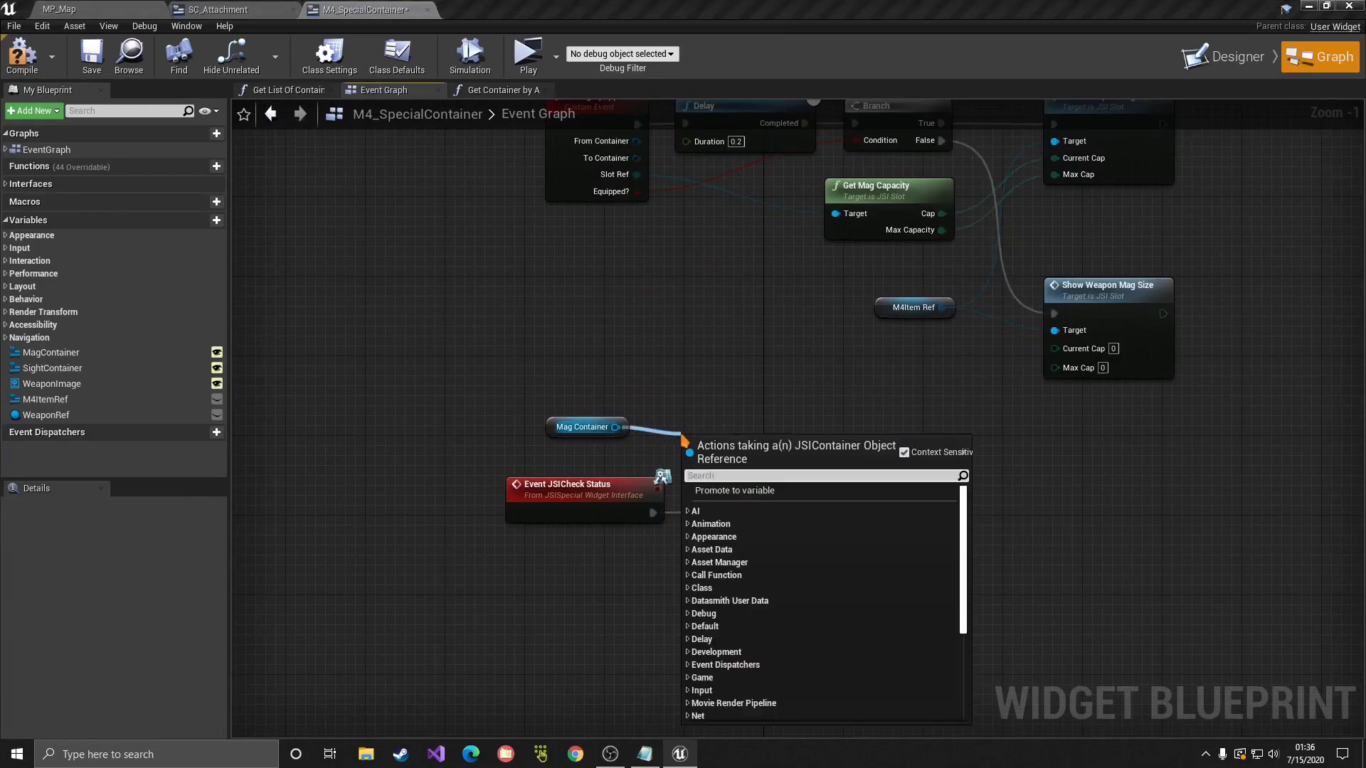
text(equipped)
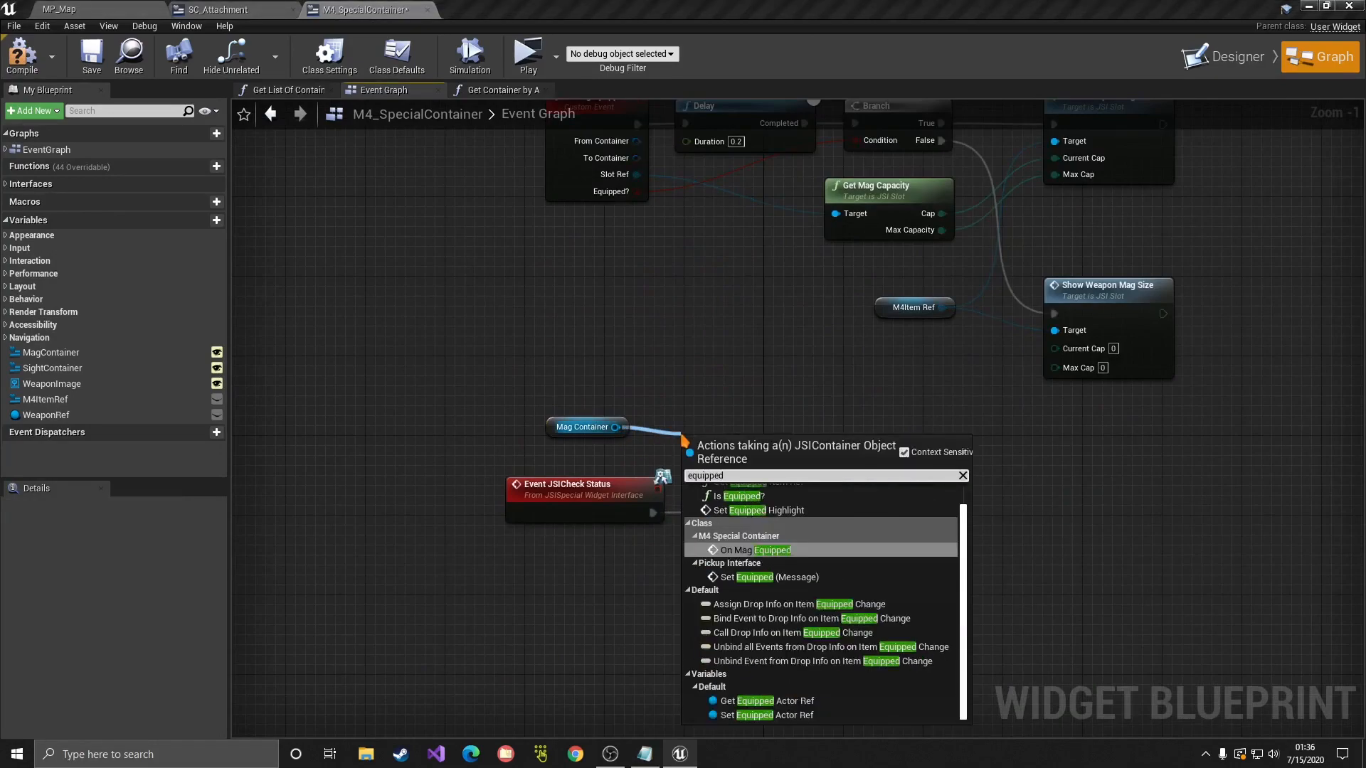
key(Up)
key(Up)
key(Return)
drag(684, 440, 664, 400)
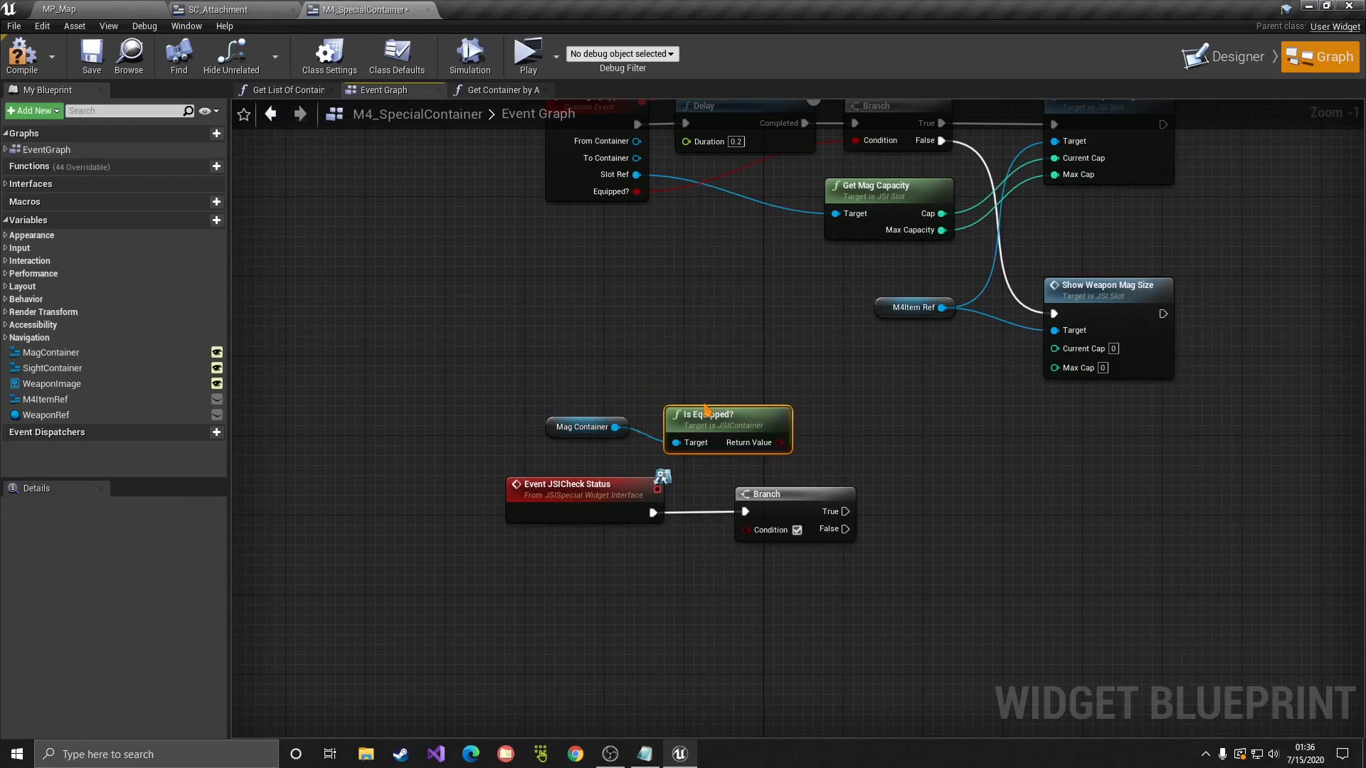
drag(780, 433, 727, 426)
click(777, 427)
Step: Duplicate the Mag Container getter and add Get Equipped Item Ref from it
click(595, 431)
key(ctrl+c)
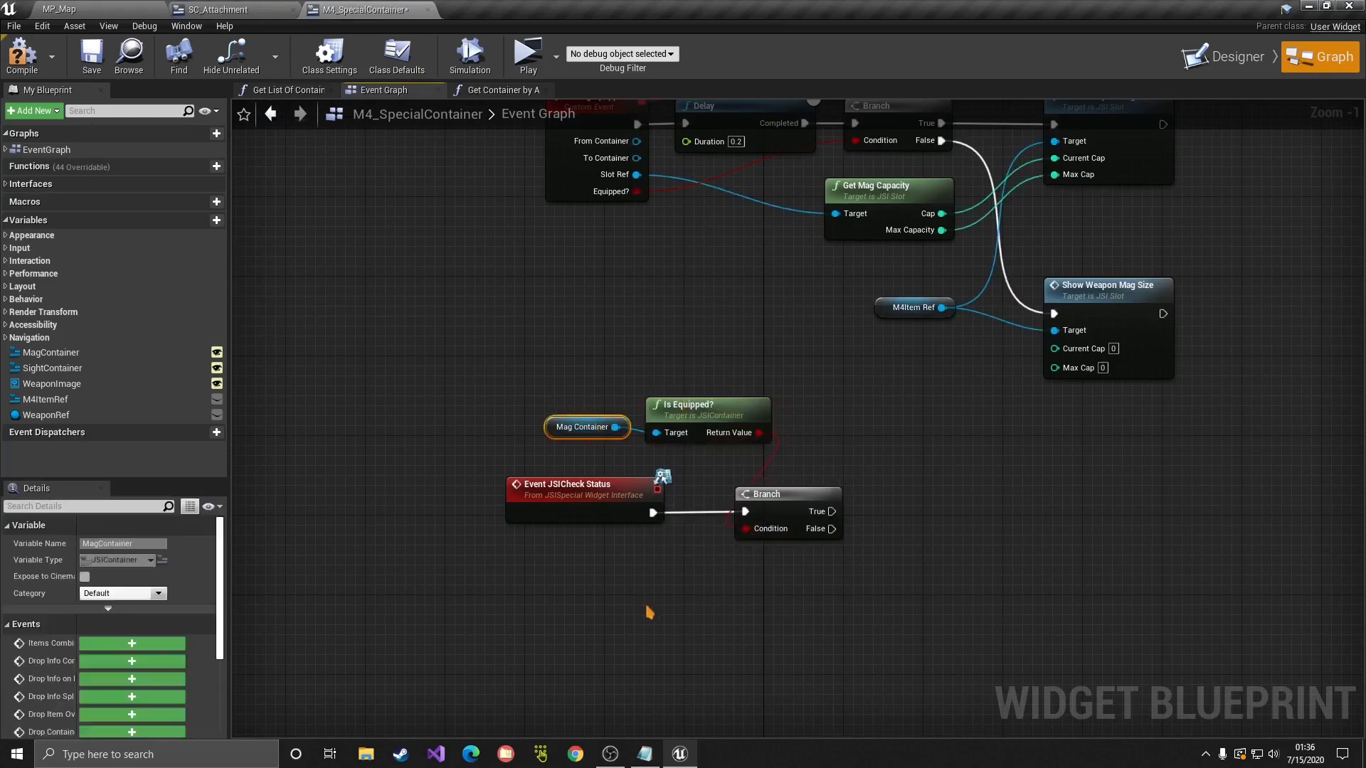
key(ctrl+v)
drag(705, 617, 767, 619)
text(get equipped)
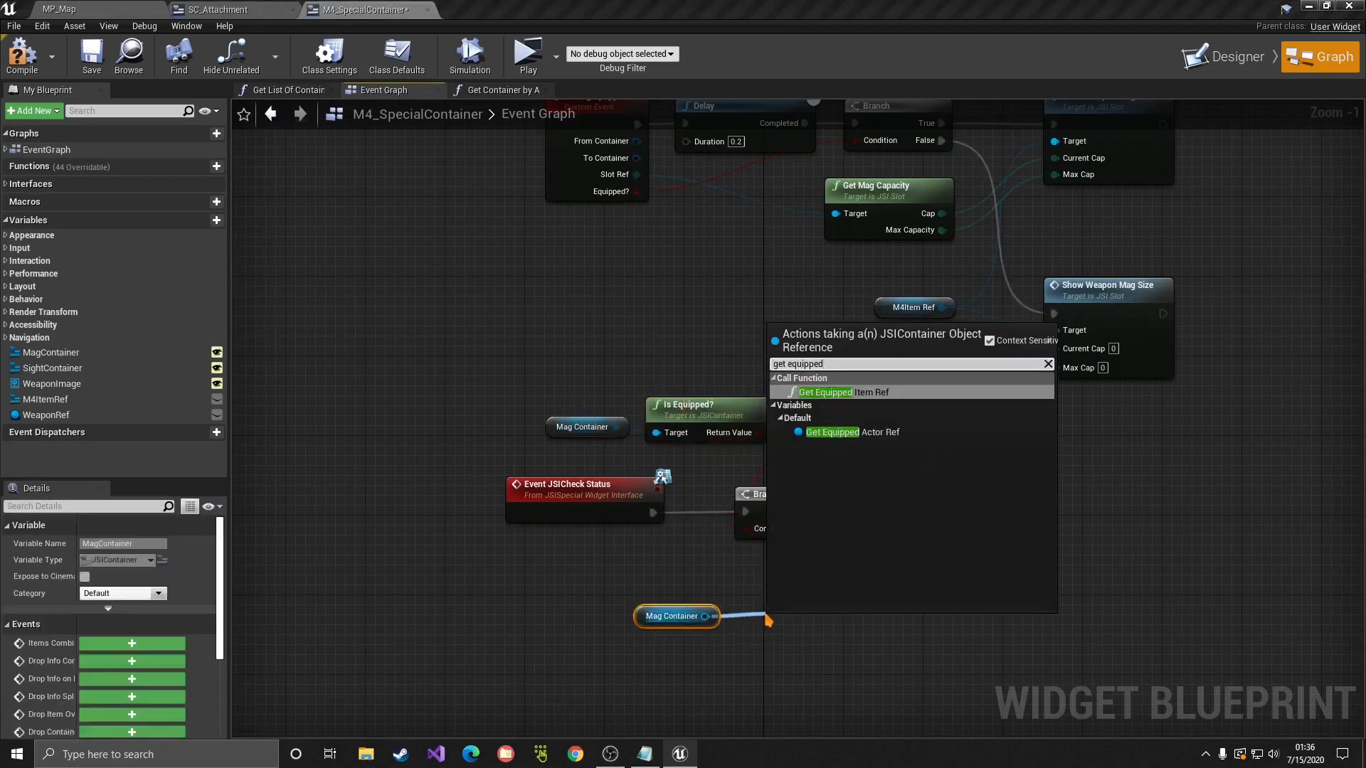
key(Return)
drag(798, 636, 788, 605)
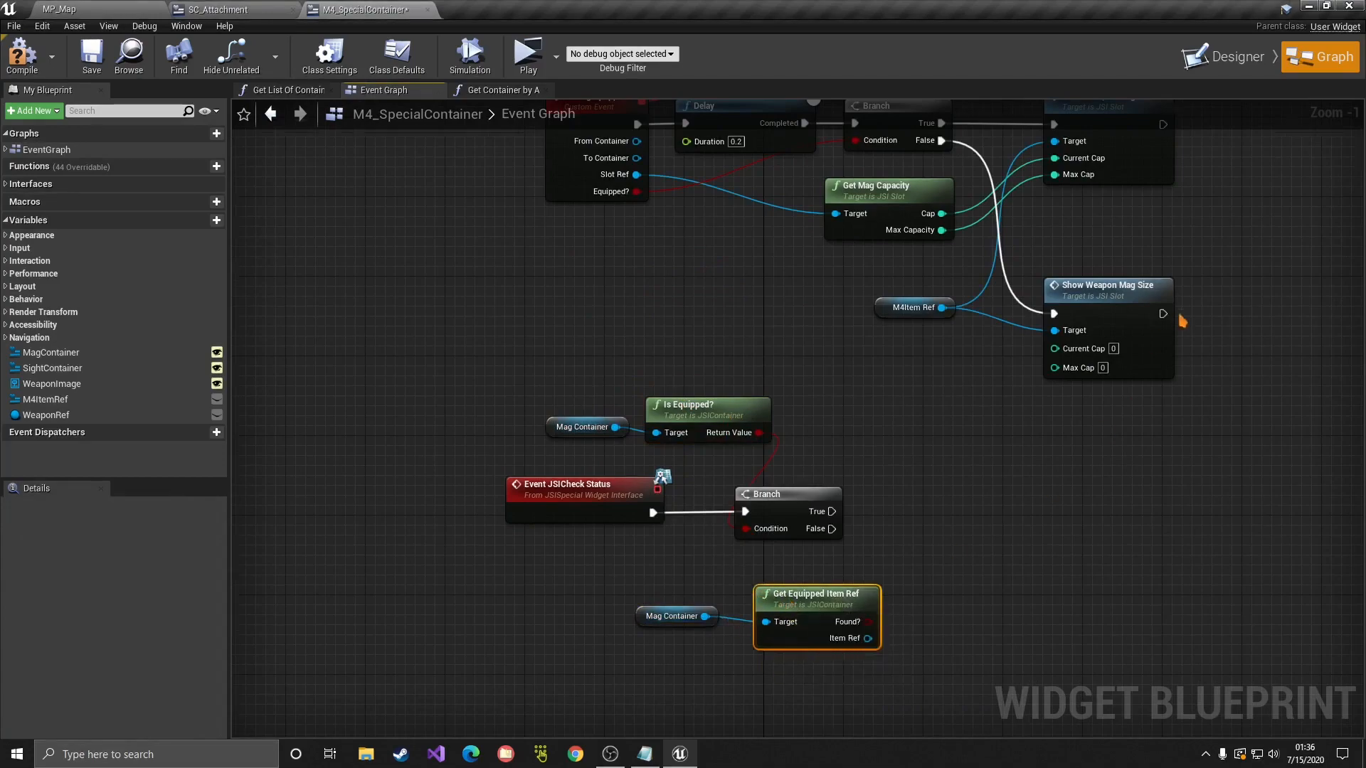
Step: Paste a Show Weapon Mag Size call on the Branch's True output, targeting M4Item Ref
right_drag(1181, 315, 1036, 512)
drag(1088, 400, 893, 254)
right_drag(867, 590, 936, 356)
key(ctrl+v)
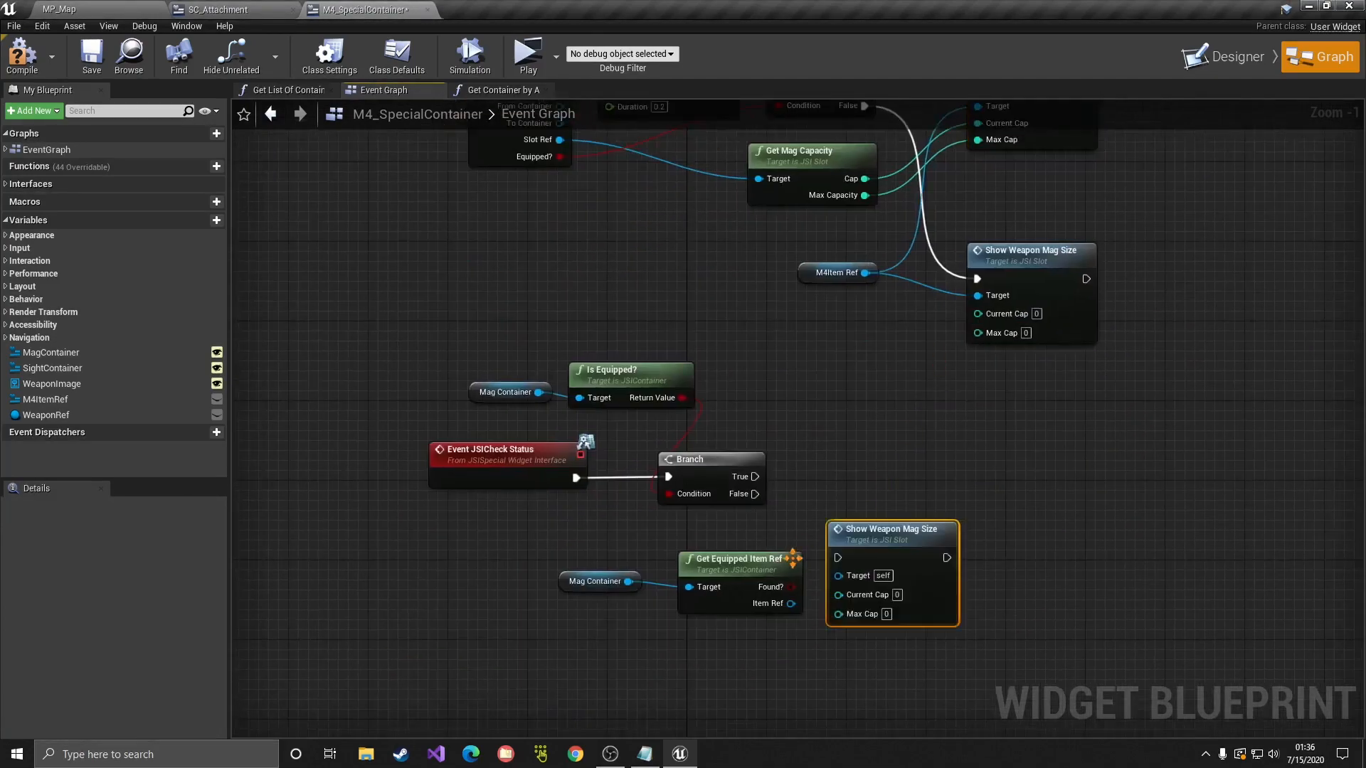
drag(864, 530, 924, 450)
drag(755, 476, 897, 478)
click(484, 516)
drag(869, 272, 903, 499)
Step: Add Get Mag Capacity on the equipped item, feeding Current Cap and Max Cap
drag(607, 563, 736, 629)
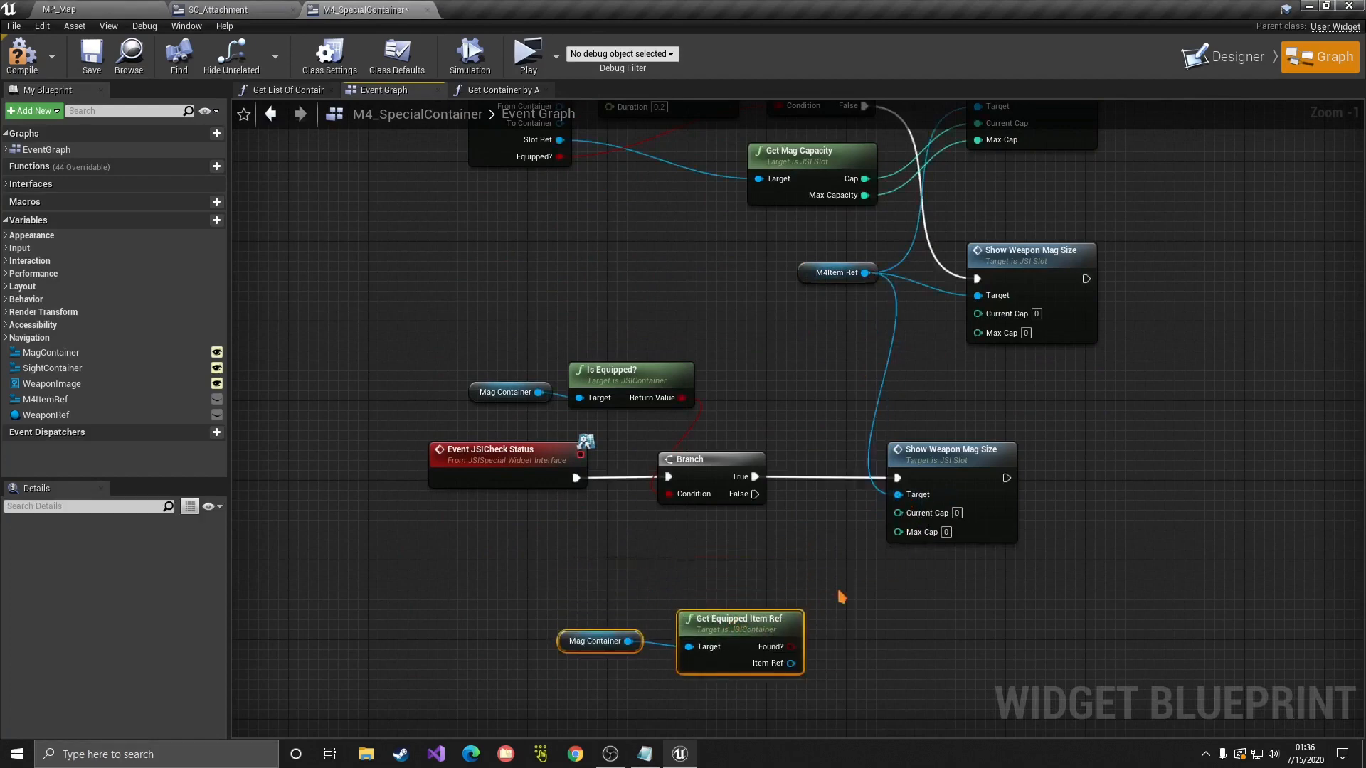
click(838, 591)
drag(791, 663, 908, 675)
click(796, 523)
key(ctrl+v)
drag(935, 667, 898, 529)
right_drag(789, 555, 850, 454)
drag(673, 495, 949, 614)
drag(939, 549, 945, 609)
click(1094, 473)
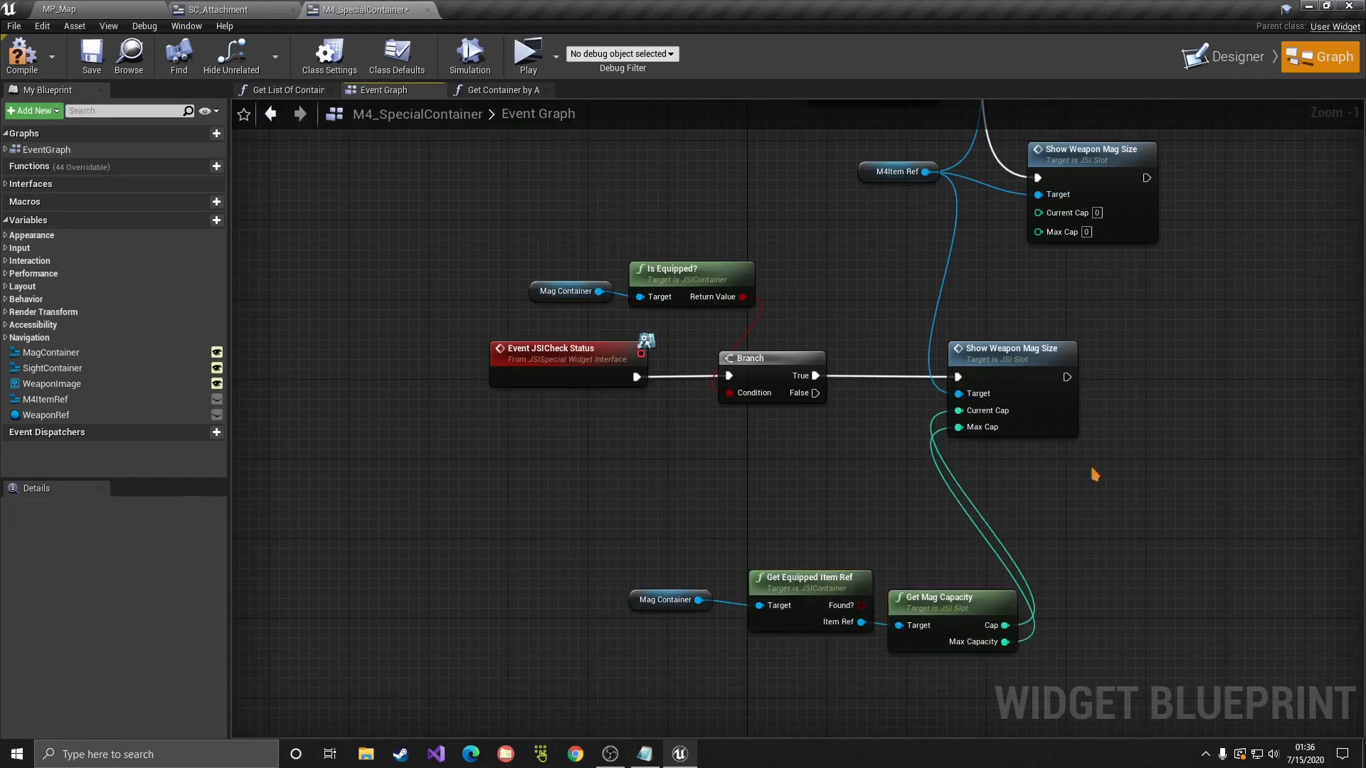
Step: Add a zero-valued Show Weapon Mag Size on the False output, targeting M4Item Ref
drag(1142, 473, 982, 368)
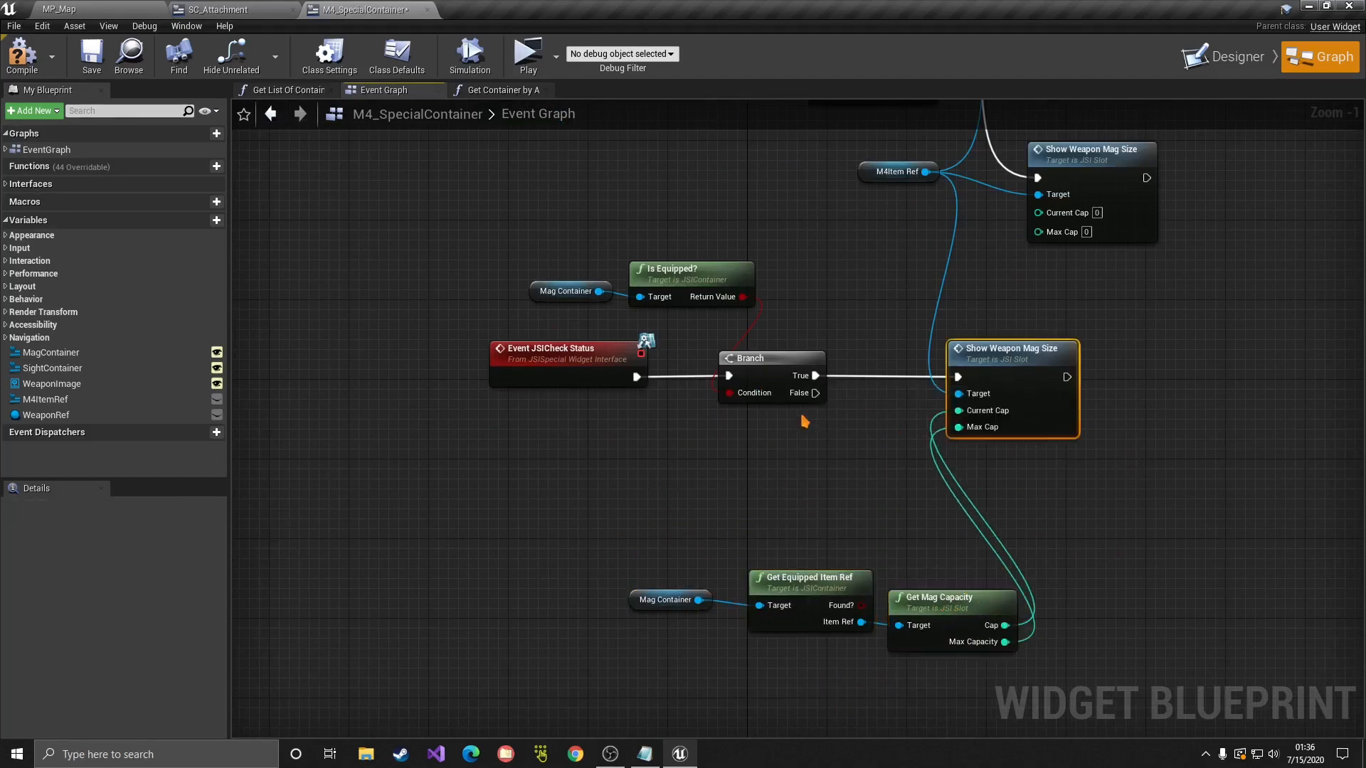
key(ctrl+v)
drag(816, 393, 799, 456)
click(855, 152)
click(889, 171)
key(ctrl+c)
key(ctrl+v)
Step: Start the game, pick up the M4 and fire a few shots
click(528, 57)
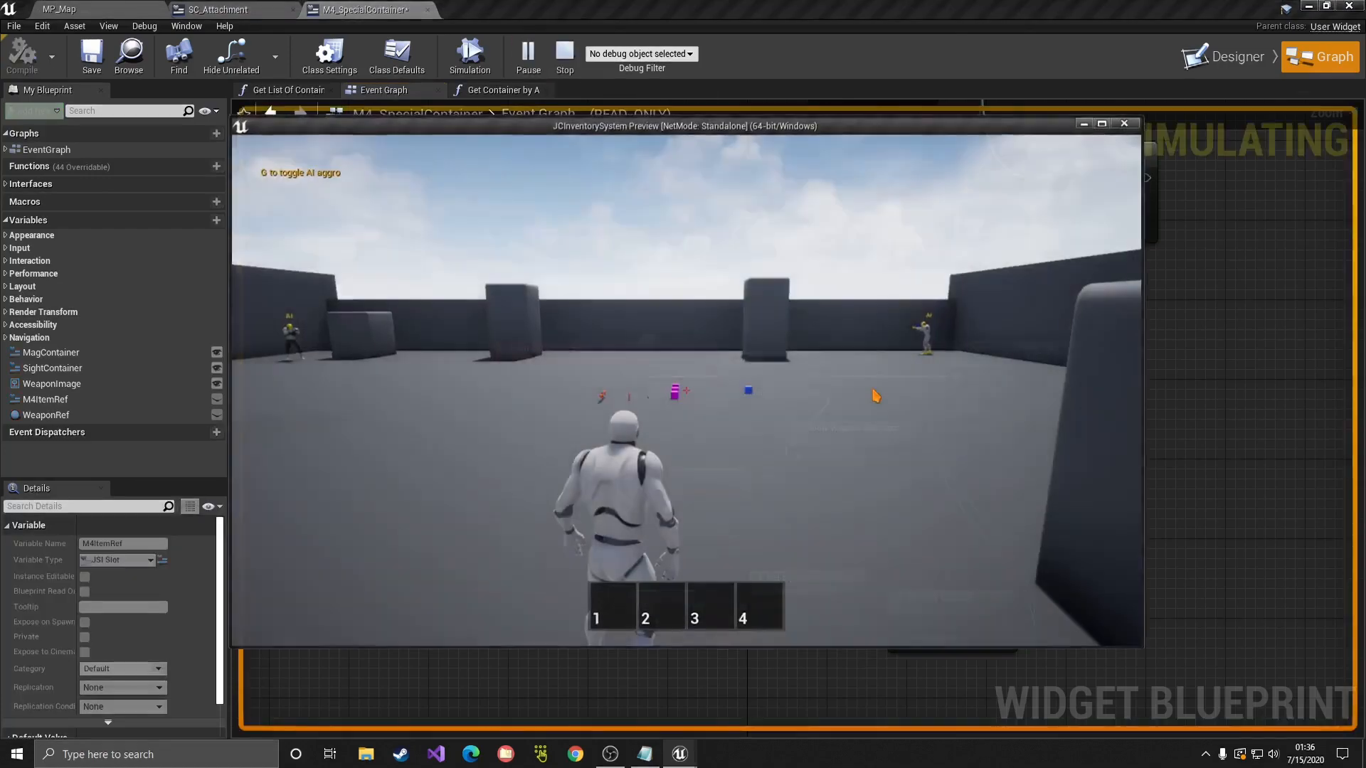
key(w)
key(f)
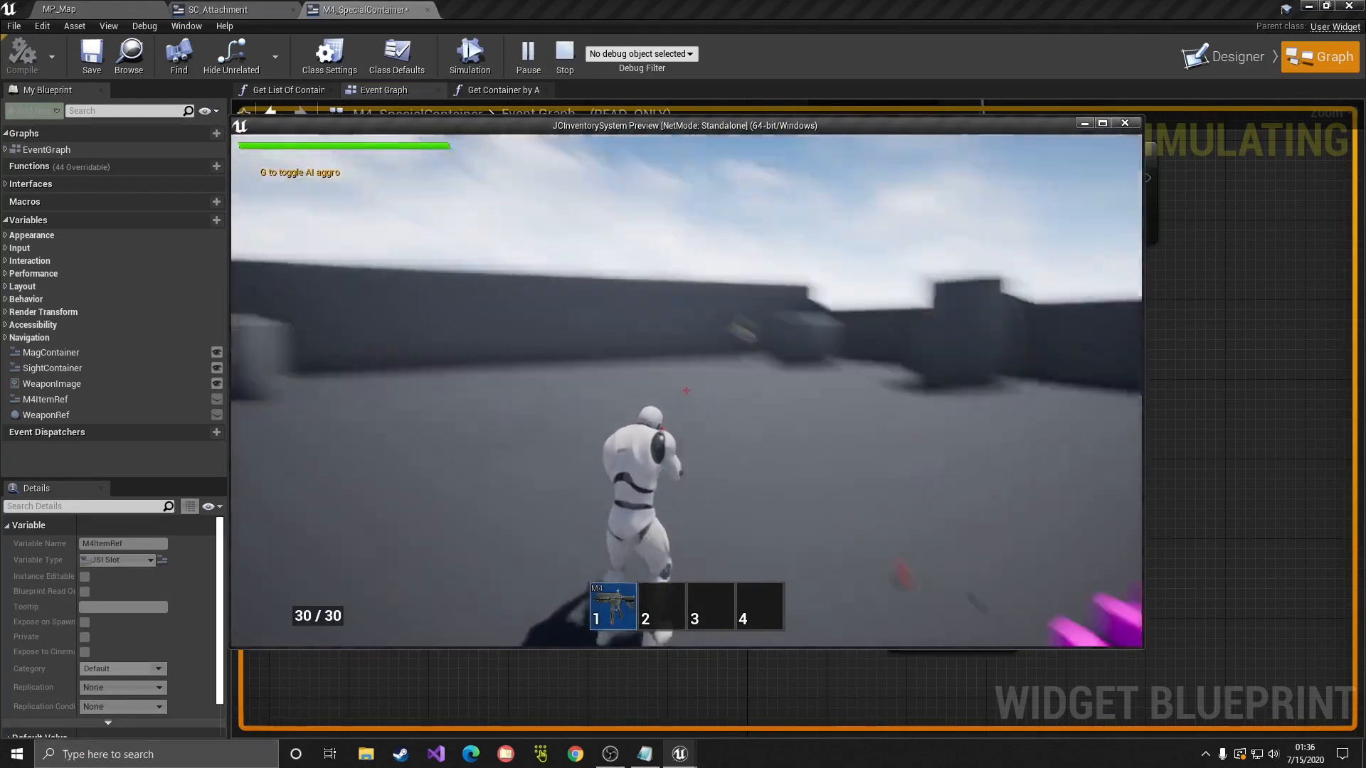
click(686, 390)
click(686, 390)
key(Tab)
Step: Toggle the inventory, fire more, open and close the M4 attachment window, then stop
key(Tab)
click(686, 391)
click(686, 391)
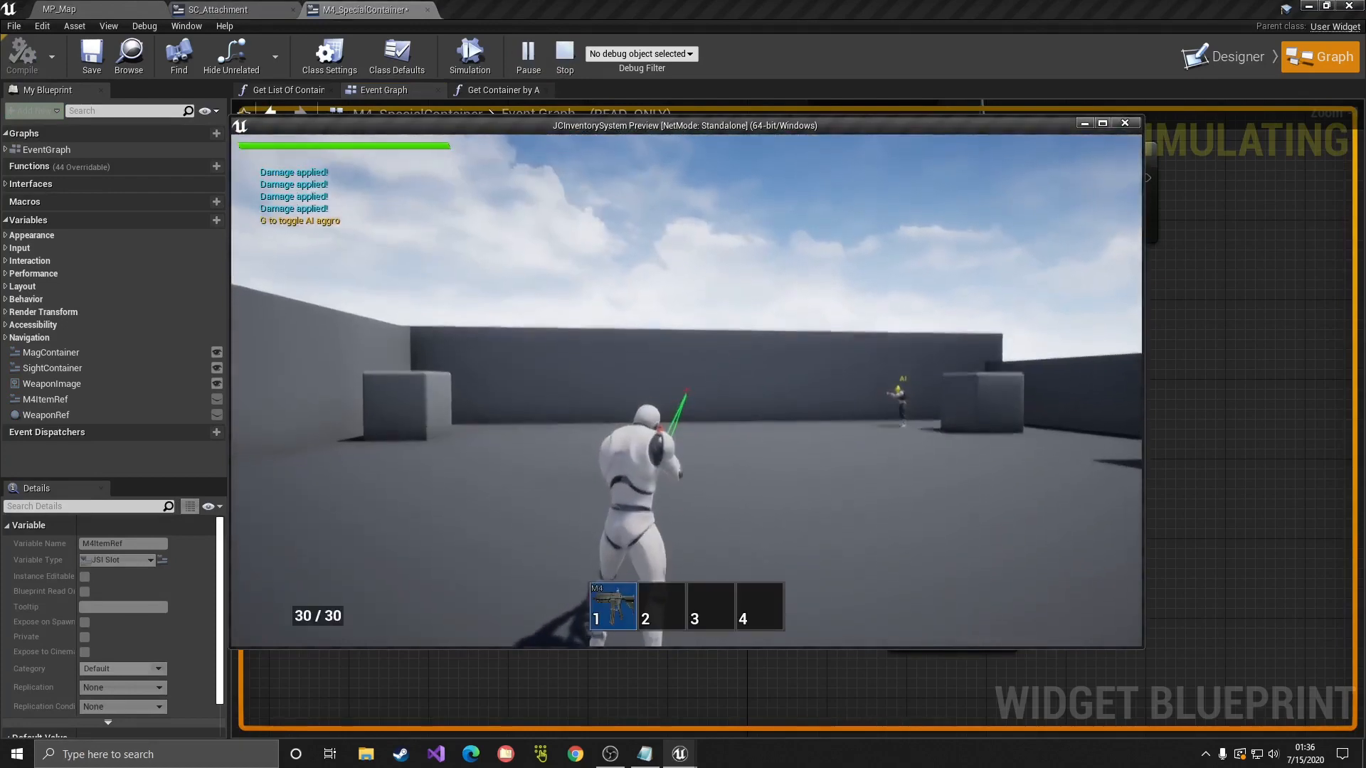
click(687, 390)
click(687, 391)
key(Tab)
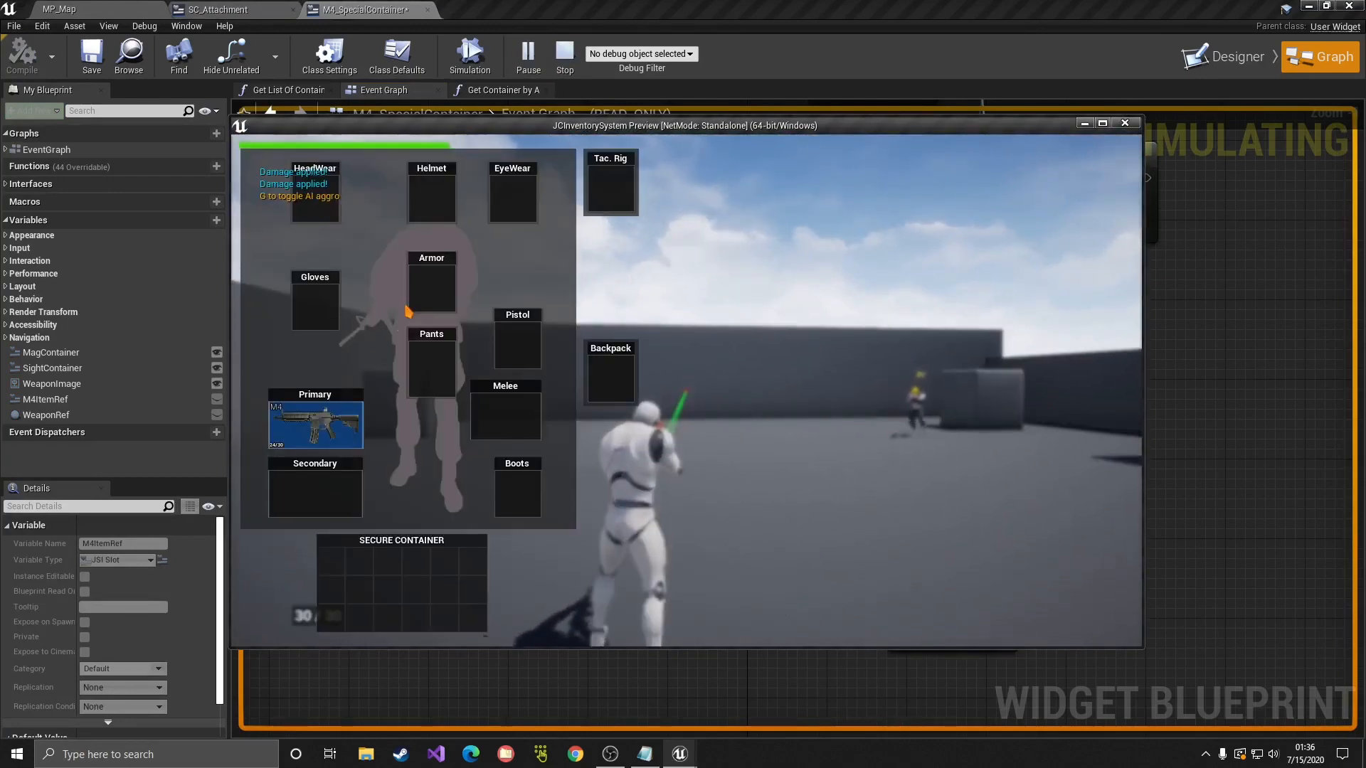
key(Tab)
key(Tab)
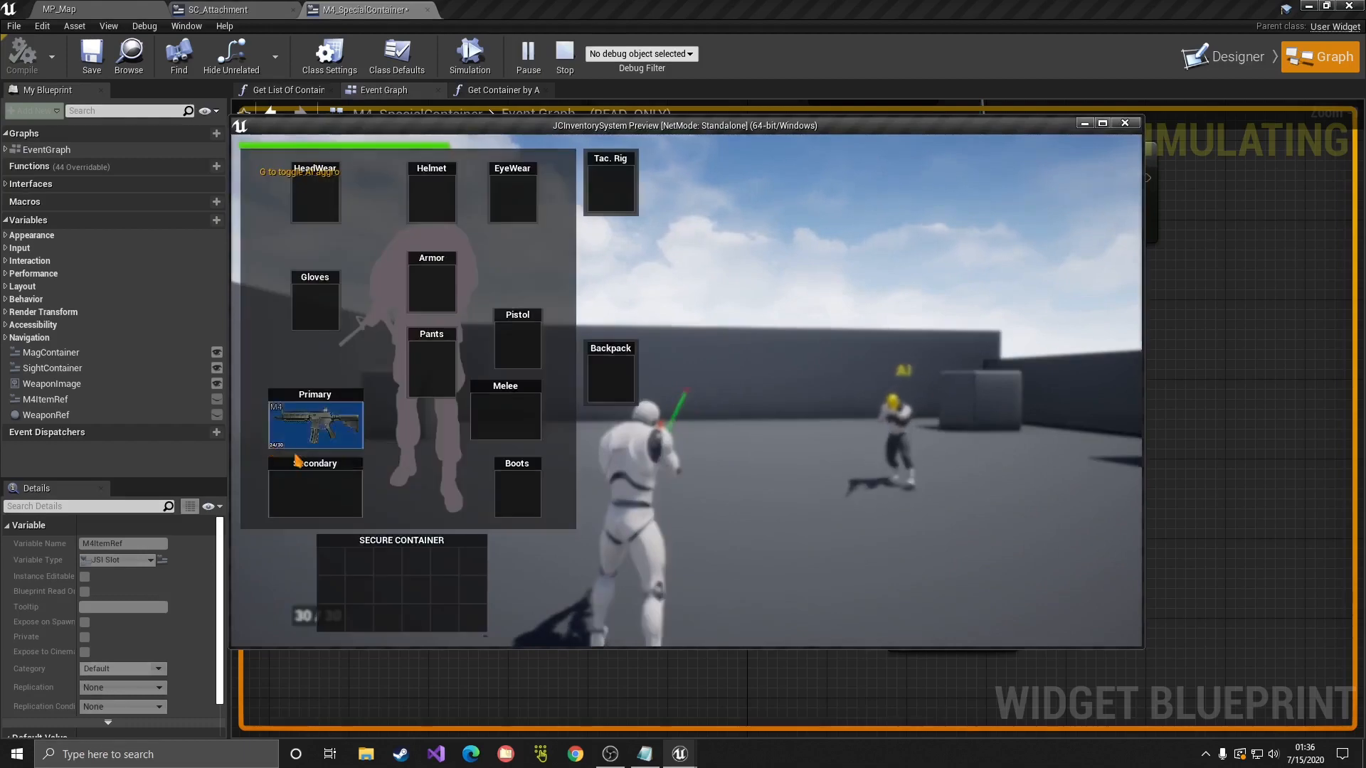
key(Tab)
click(687, 391)
click(687, 391)
click(686, 391)
click(686, 390)
click(687, 390)
key(Tab)
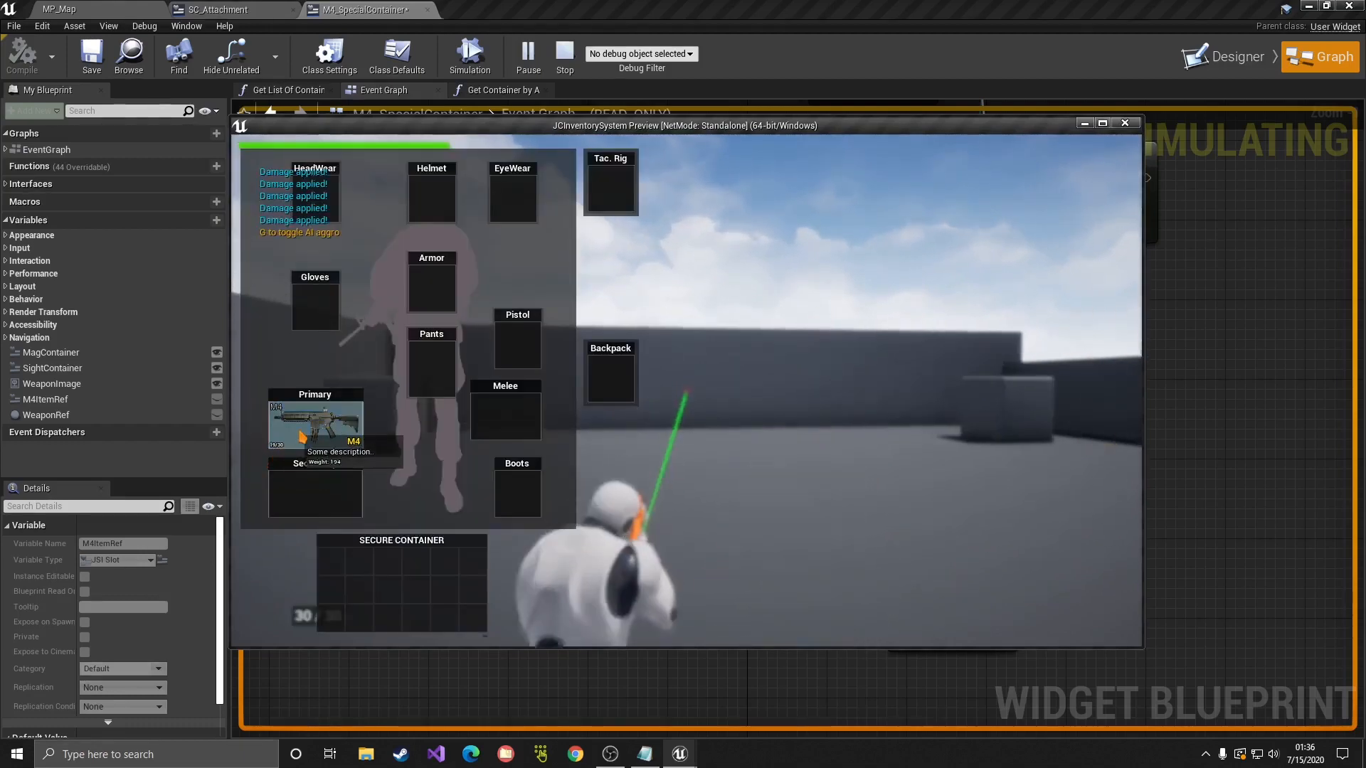
double_click(302, 437)
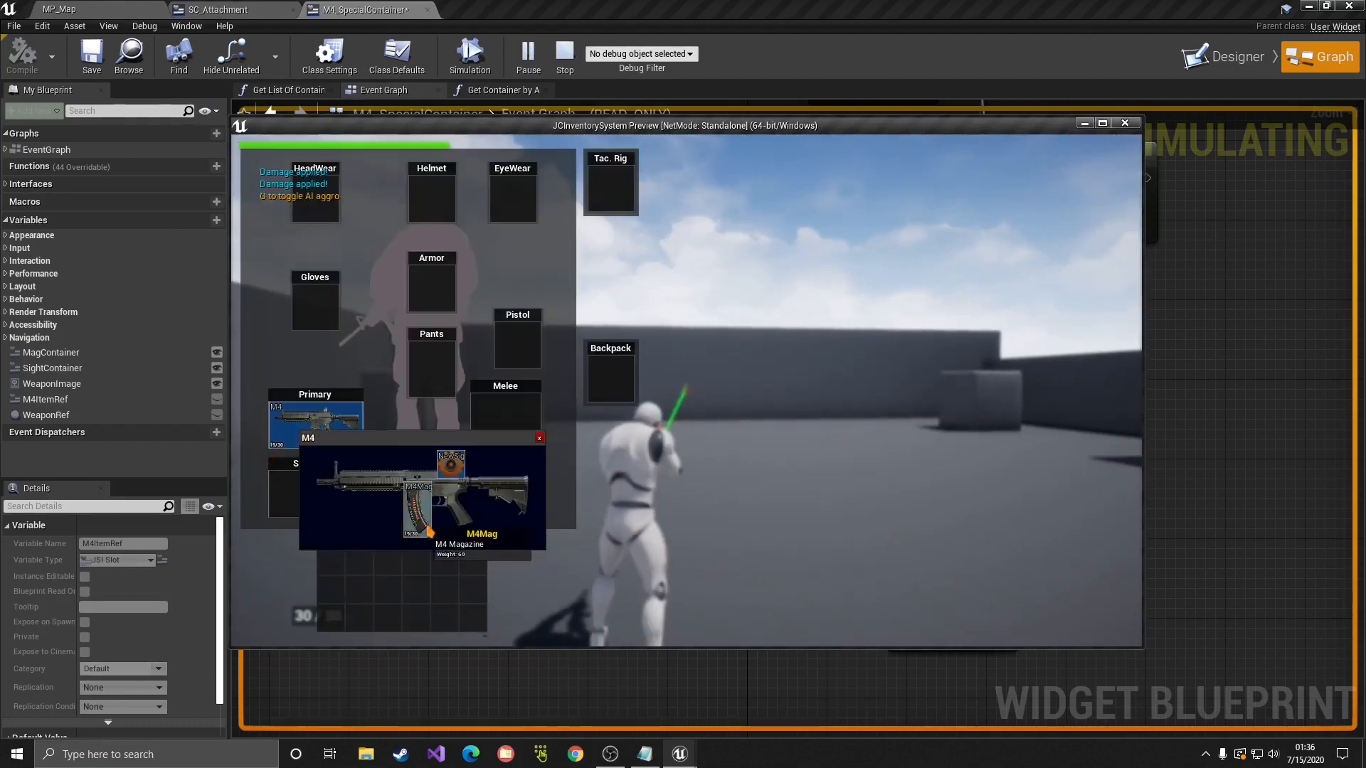
click(539, 440)
key(Escape)
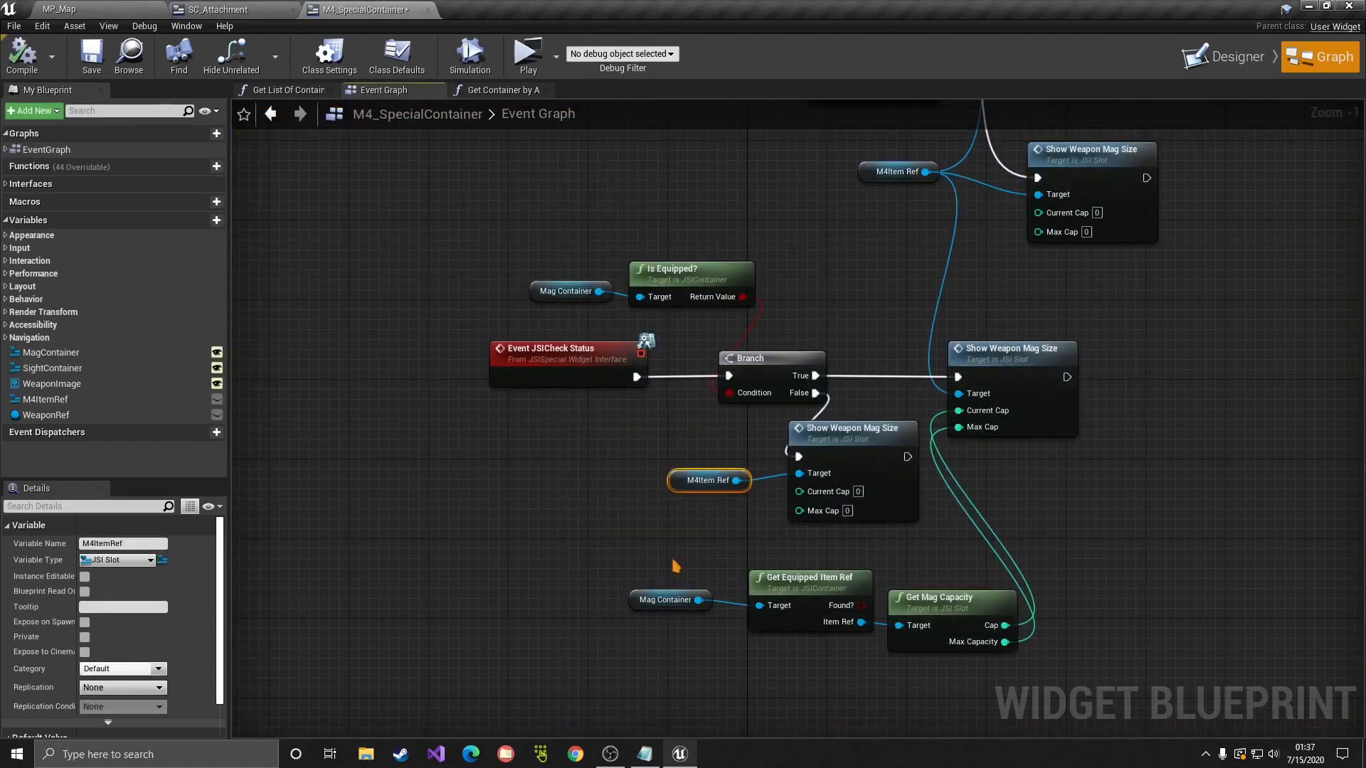
Step: Rearrange the lower Show Weapon Mag Size and M4Item Ref nodes to make room
drag(676, 567, 884, 597)
click(806, 296)
right_drag(806, 296, 762, 313)
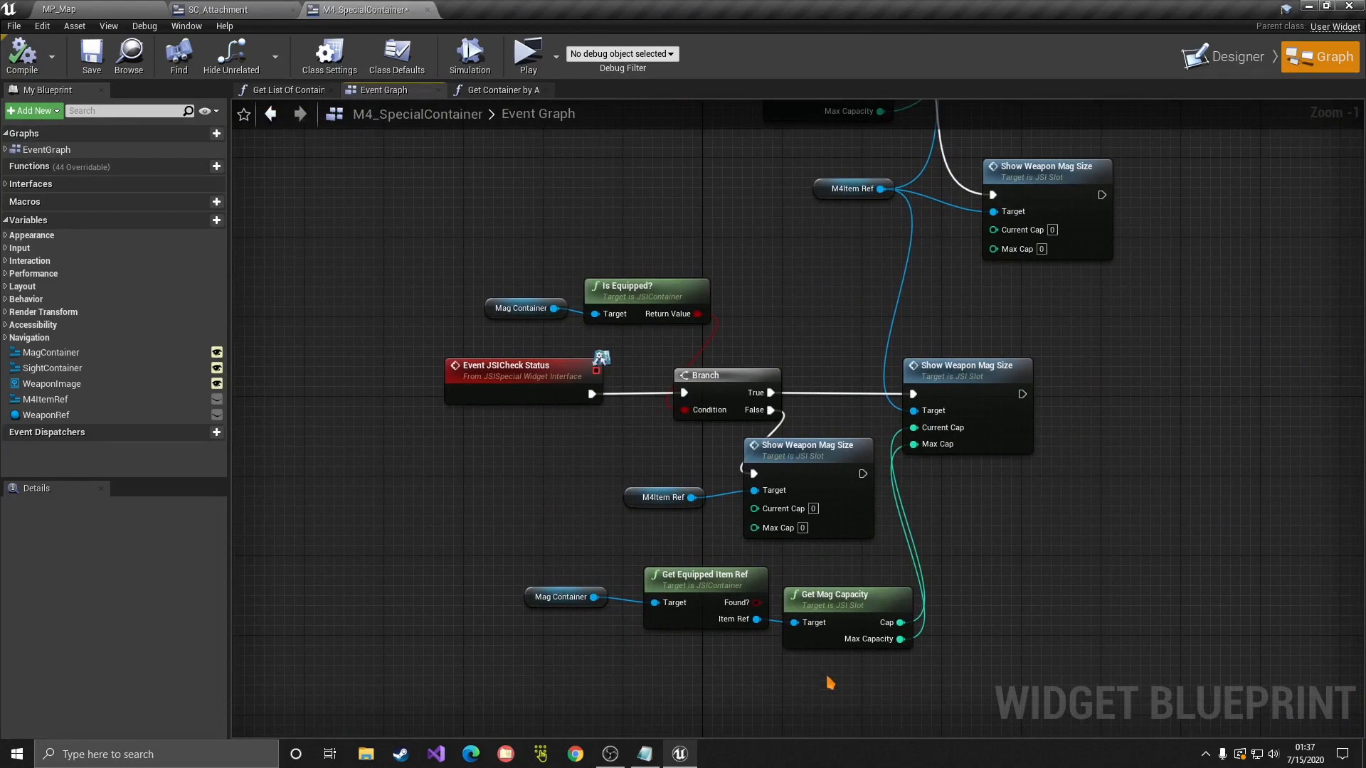
drag(821, 555, 657, 487)
drag(820, 462, 800, 457)
click(1090, 454)
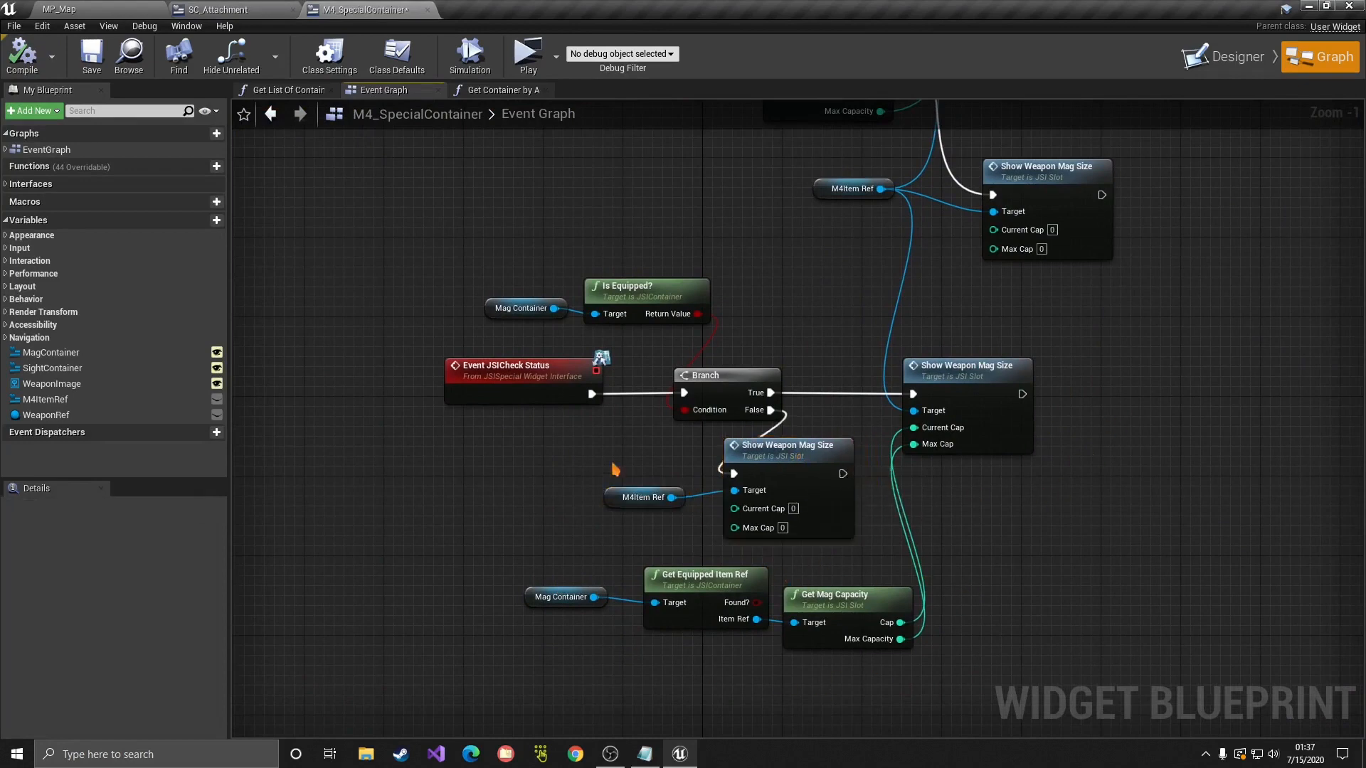
Step: Cast Get Player Character to TPMP_Character, executed after Show Weapon Mag Size
right_click(1117, 449)
text(get player cha)
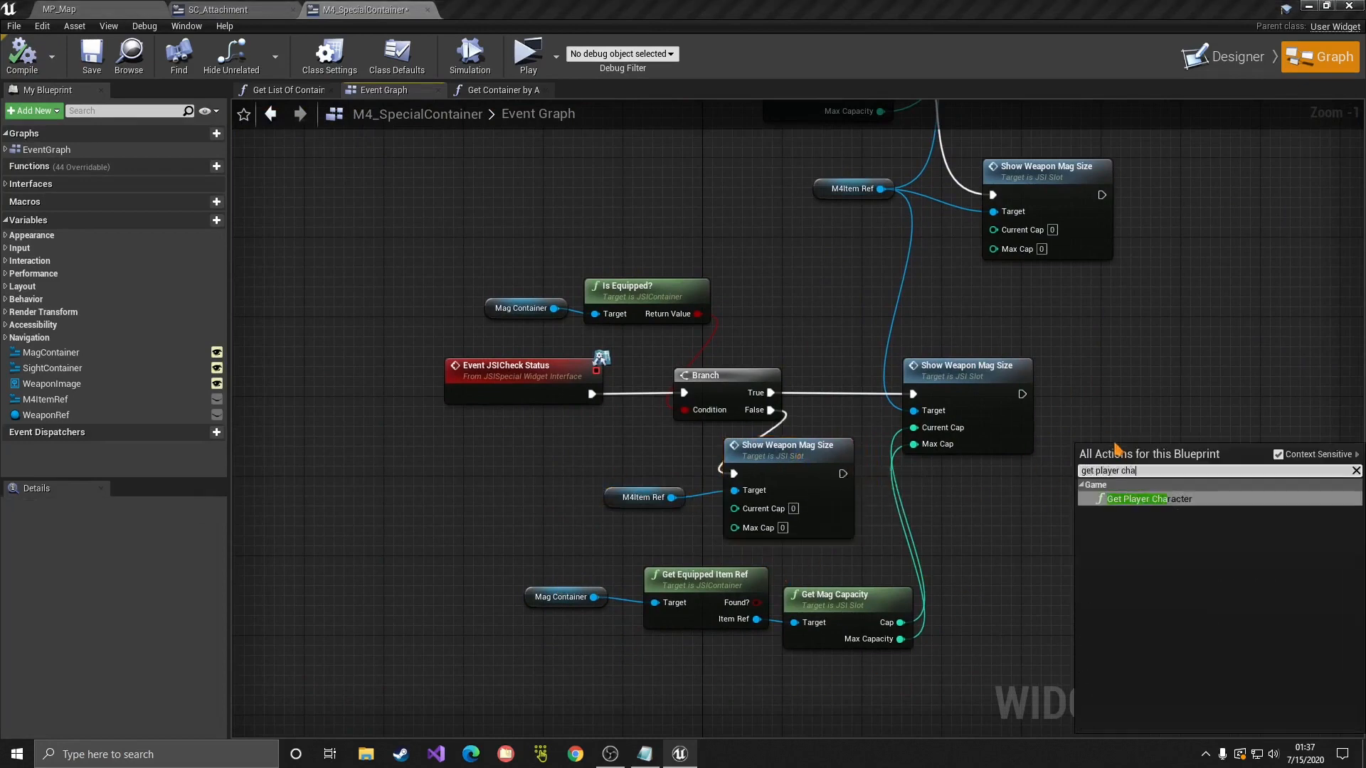
key(Return)
drag(1139, 451, 948, 327)
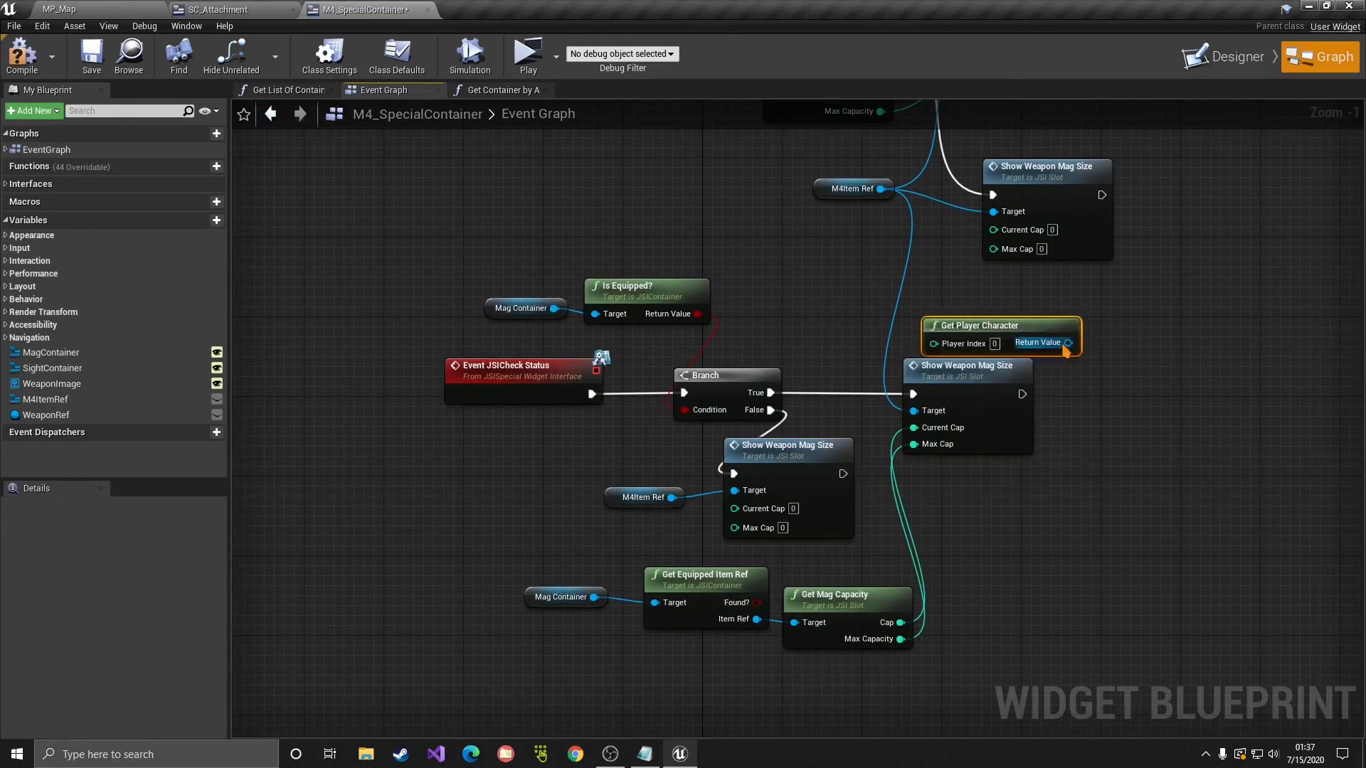
drag(1068, 343, 1121, 432)
text(cast to tpmp)
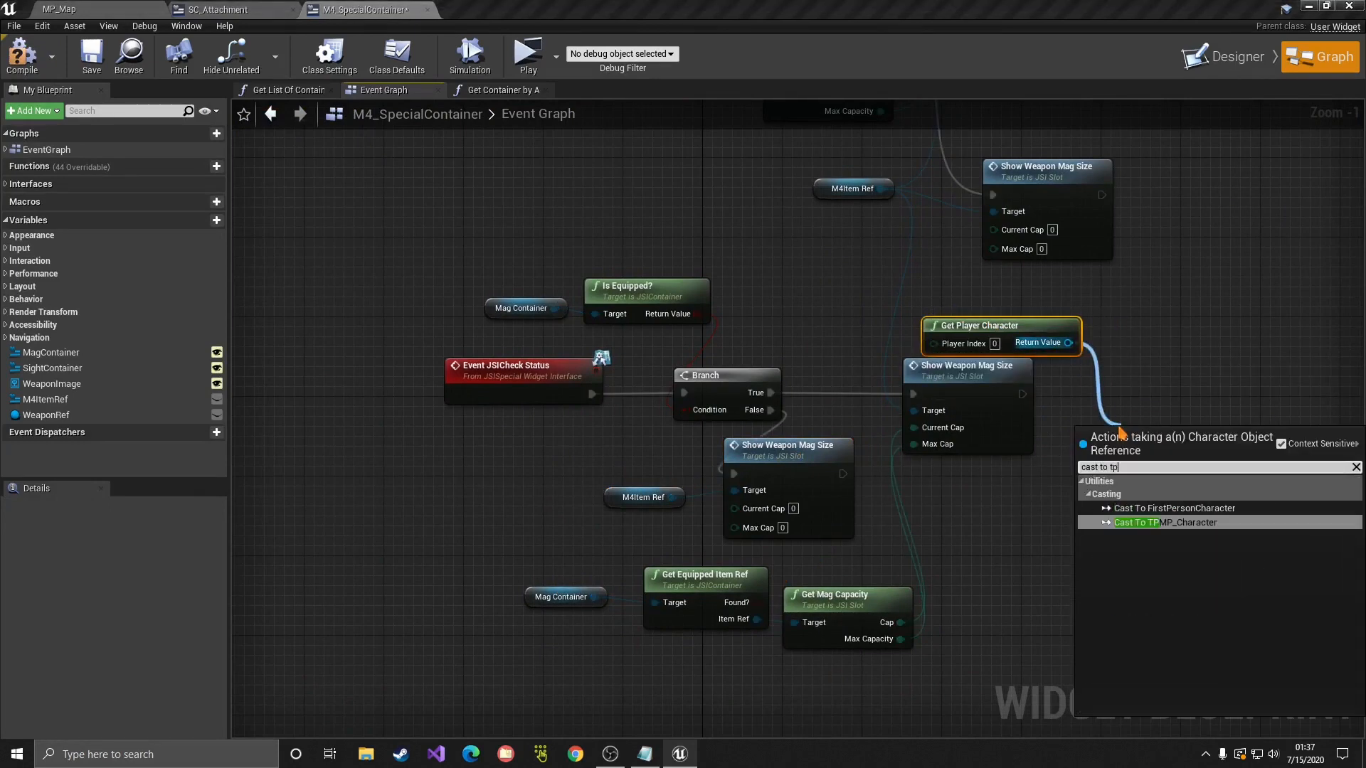
key(Return)
drag(1023, 394, 1119, 373)
Step: Call Update Ammo on the As TPMP Character output
click(1058, 344)
right_drag(1058, 345, 881, 334)
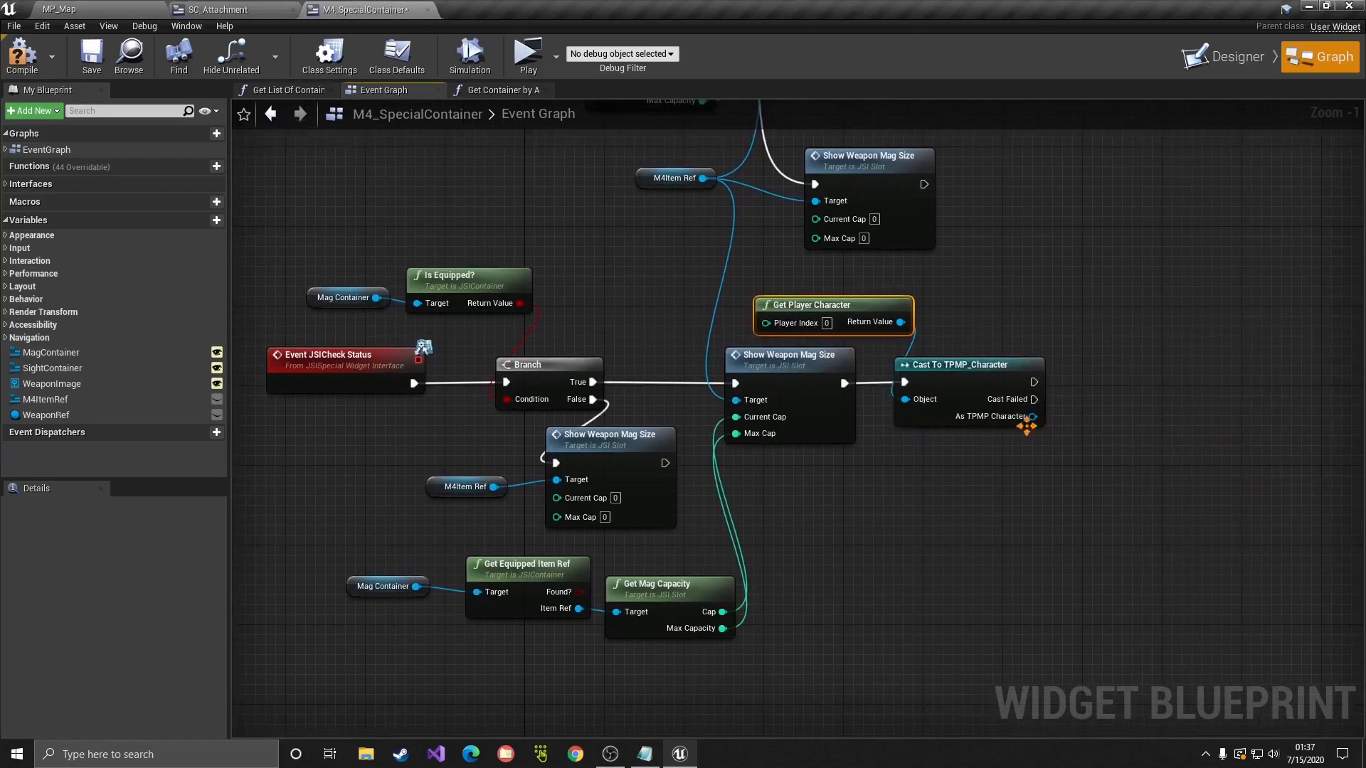
drag(1033, 416, 1115, 384)
text(update a)
key(Return)
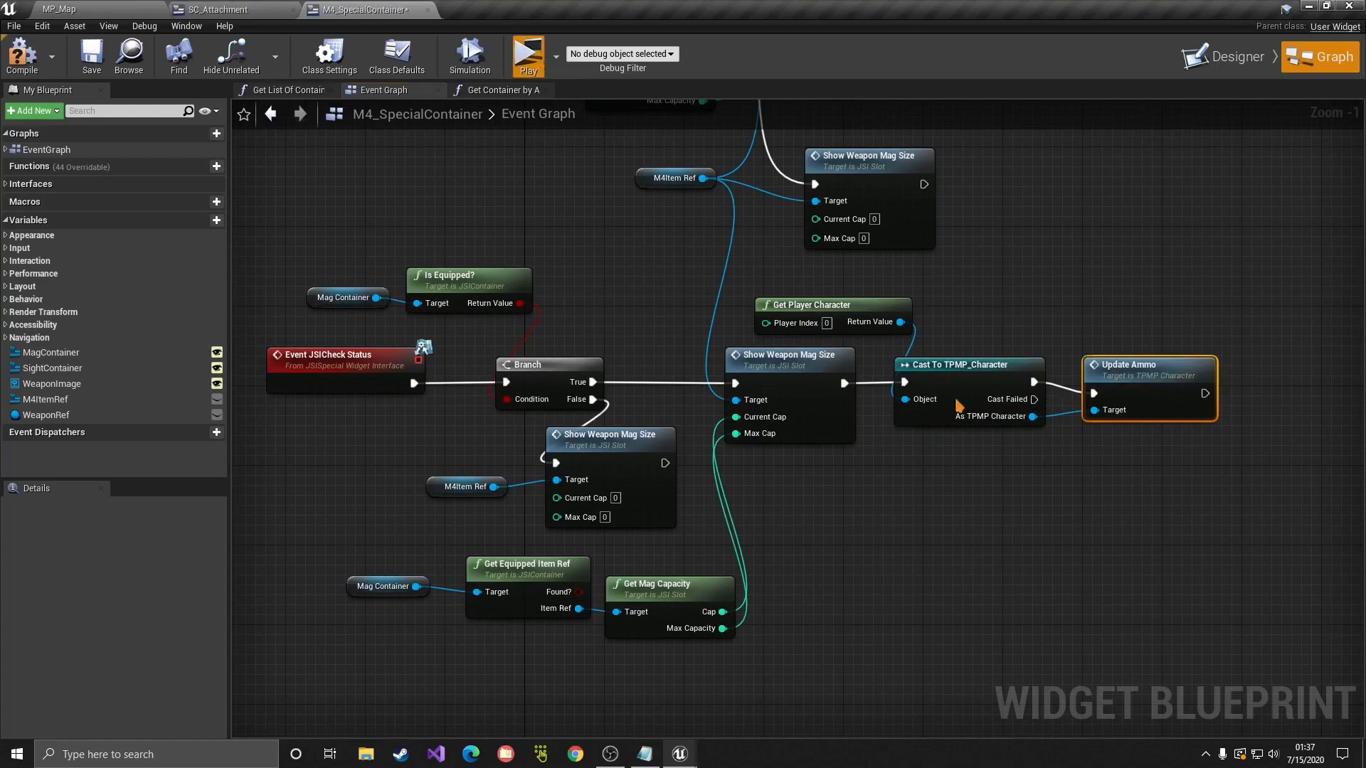
Step: Playtest by picking up the M4 and firing to check the ammo counter
key(w)
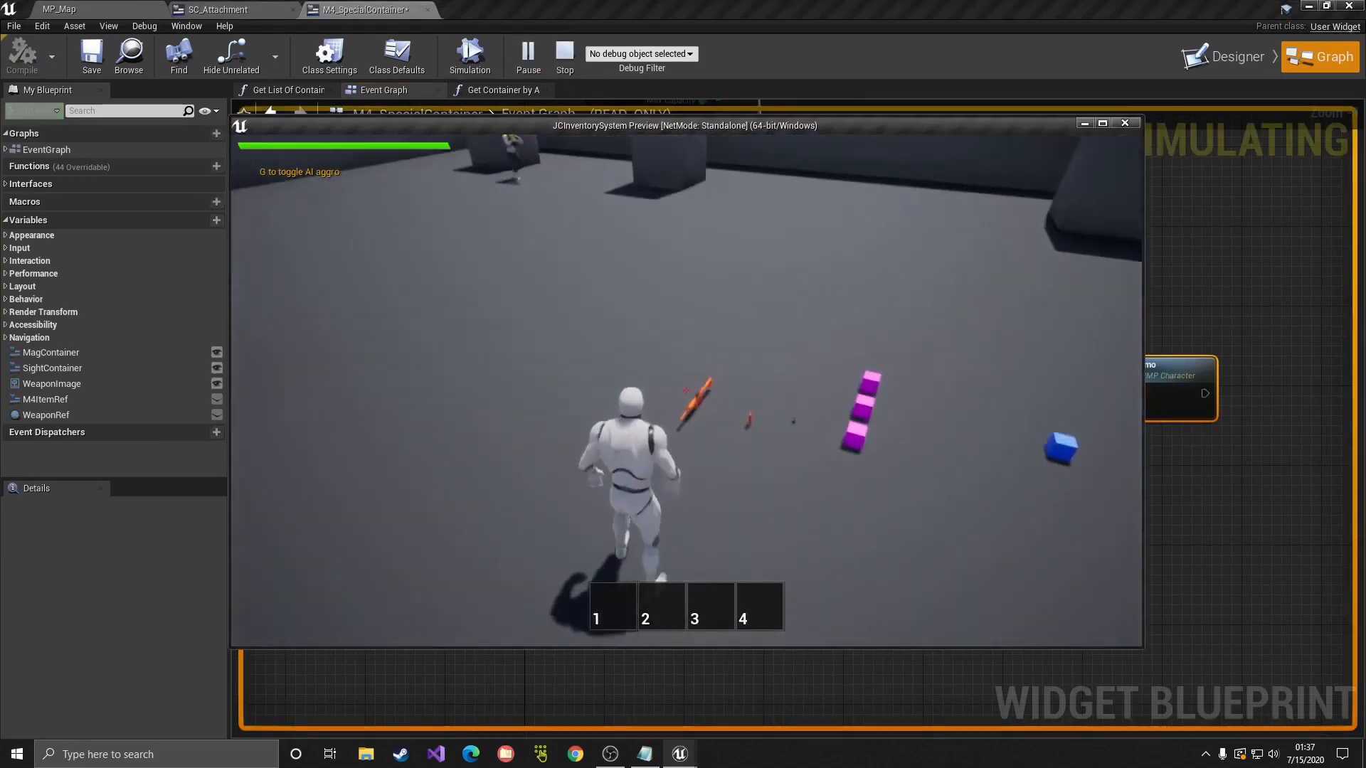
key(e)
click(686, 391)
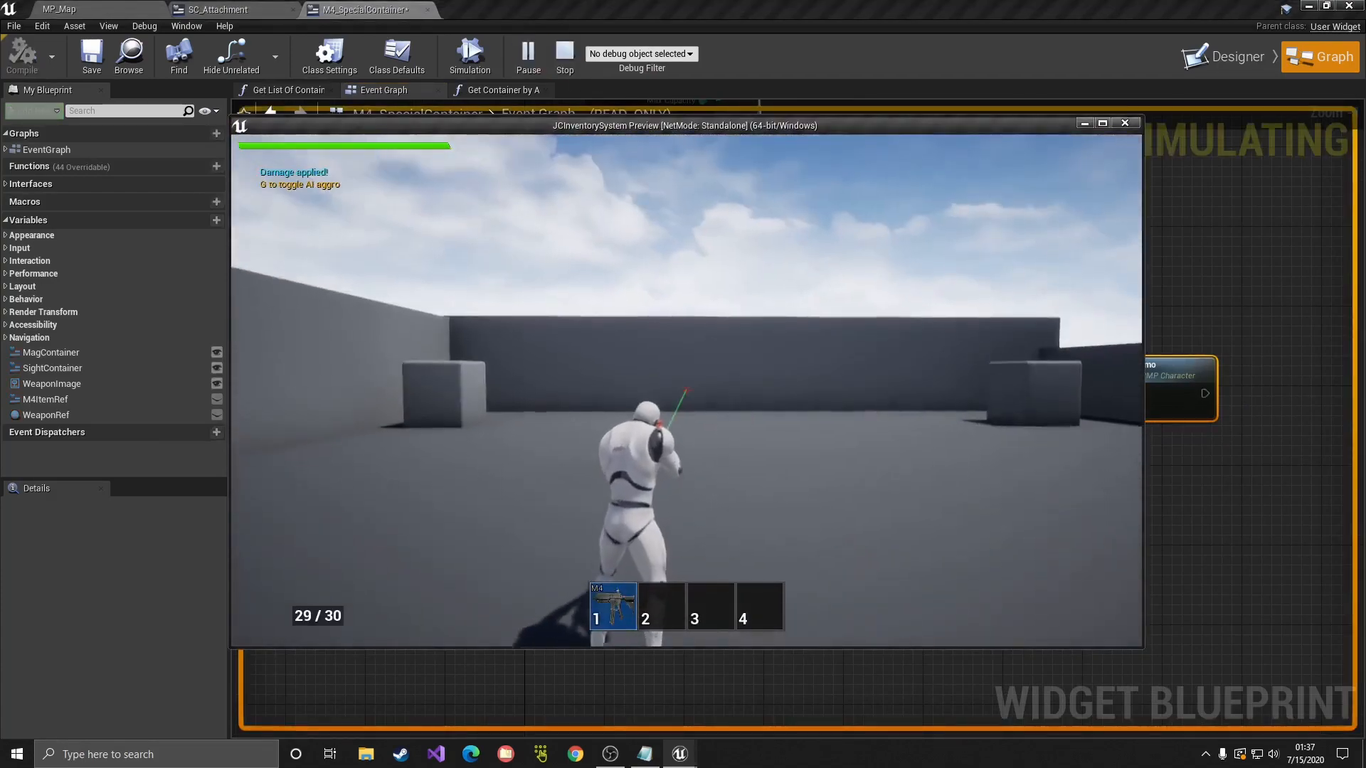
click(686, 391)
click(687, 391)
click(686, 390)
click(687, 390)
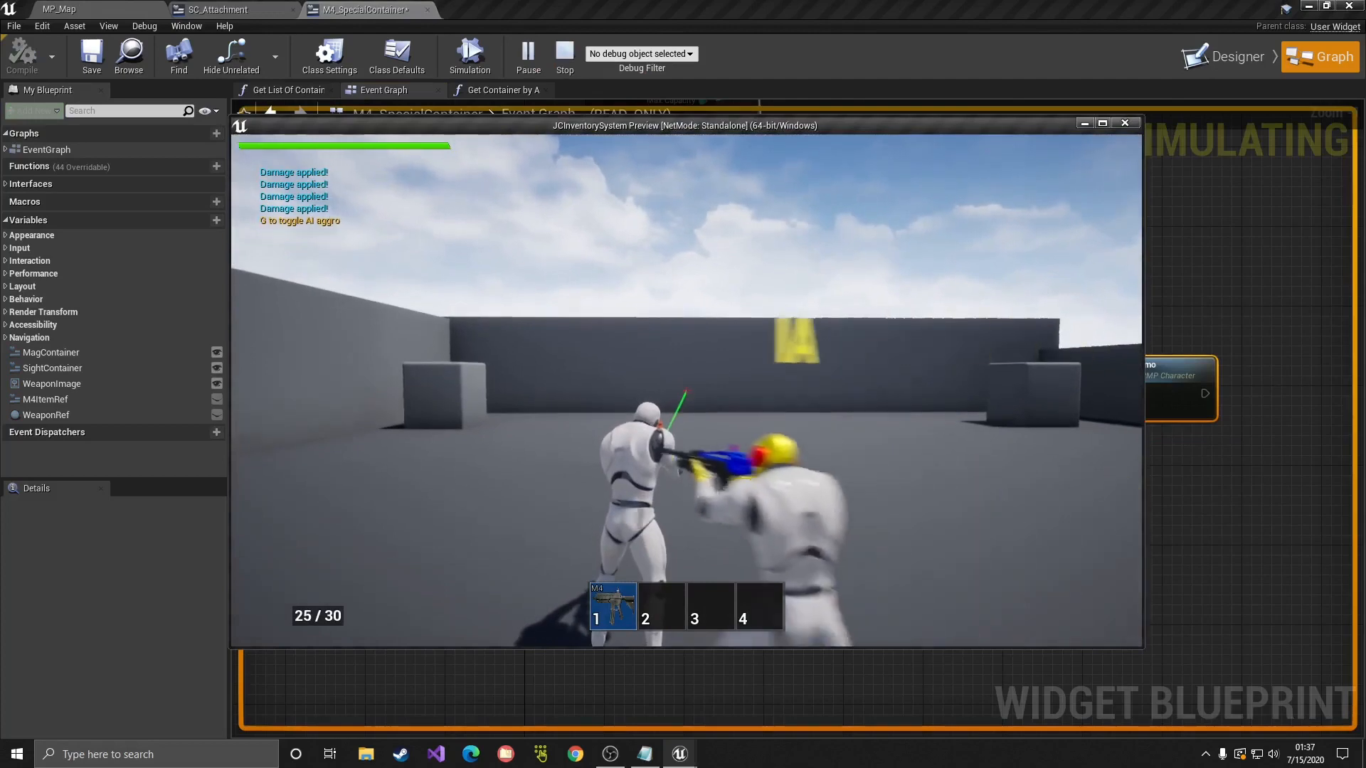
Step: Add a socket named Muzzle to the SM_AR4_X root bone
key(i)
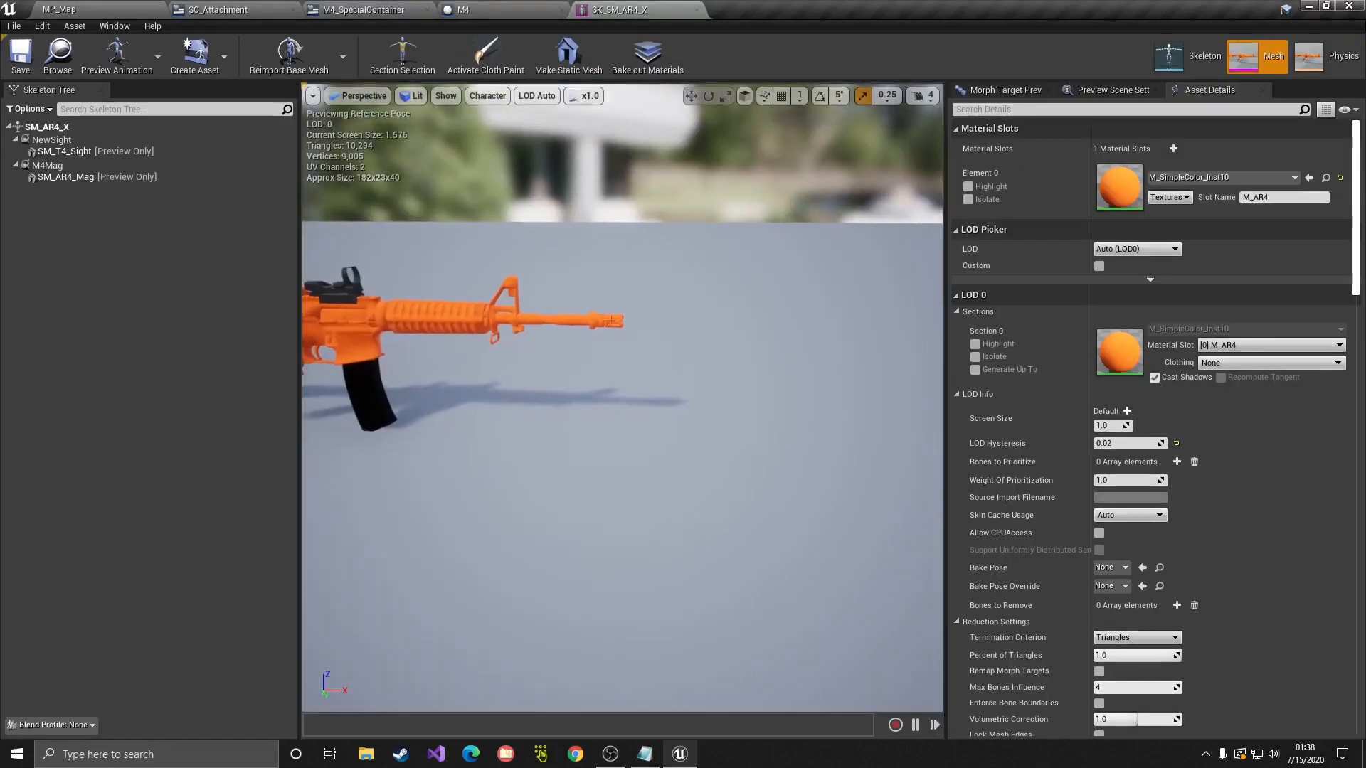
click(45, 127)
right_click(63, 128)
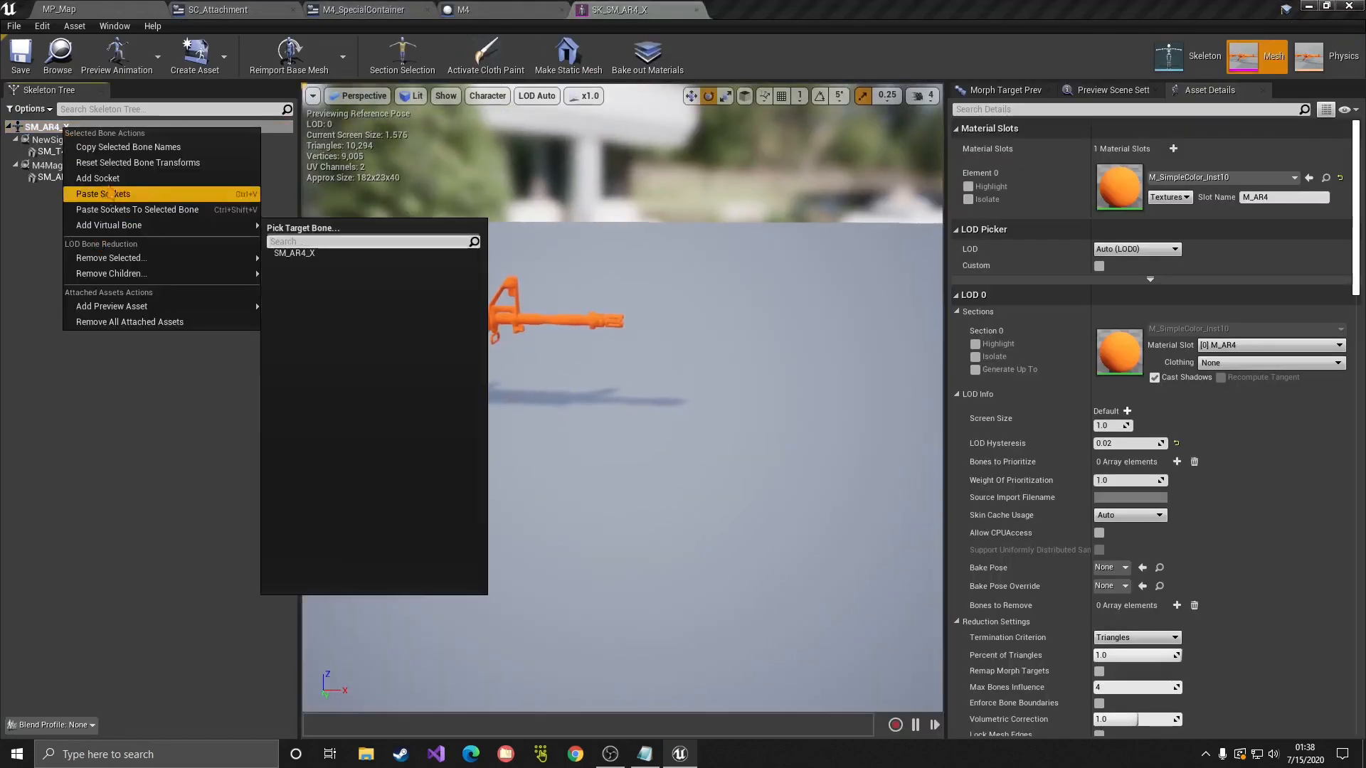
click(97, 178)
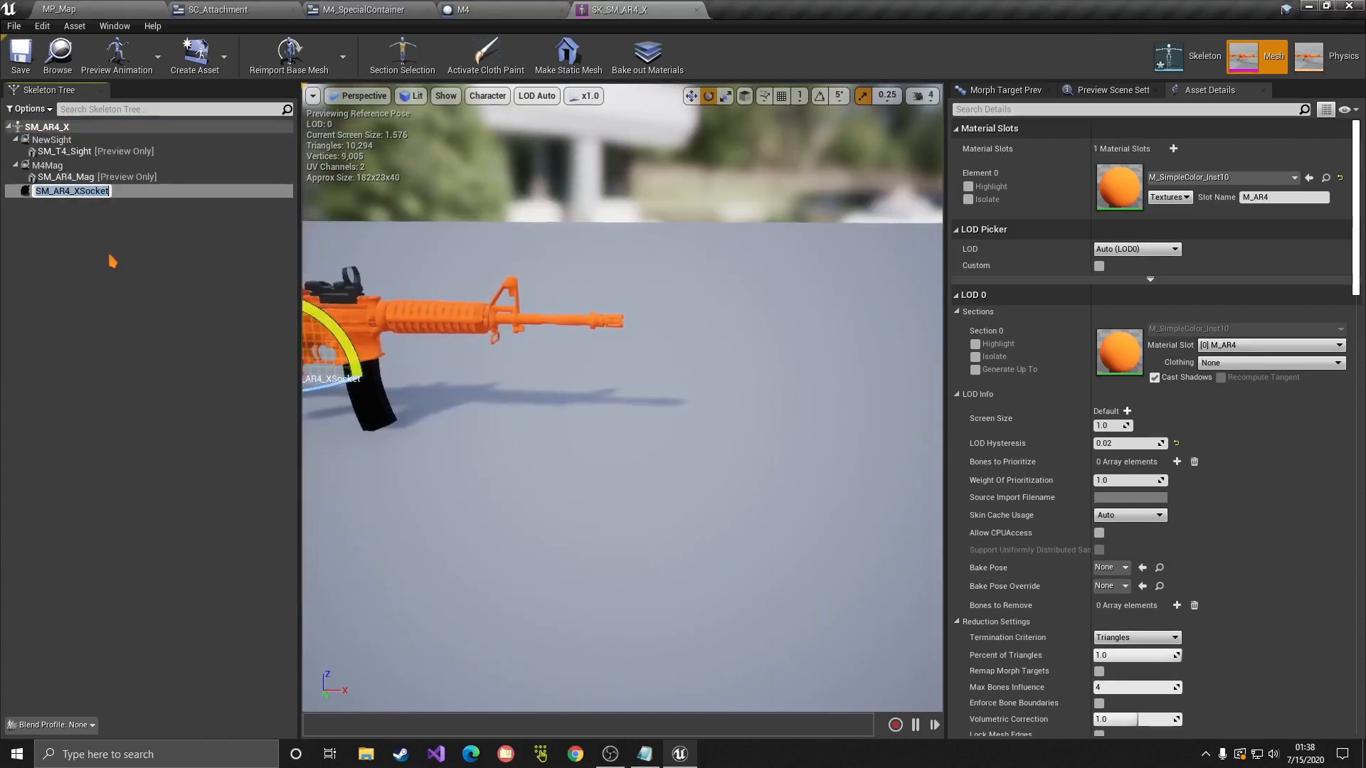
text(Muzzle)
key(Return)
Step: Move the Muzzle socket out to the barrel tip and save the rifle mesh
right_drag(479, 367, 488, 372)
key(w)
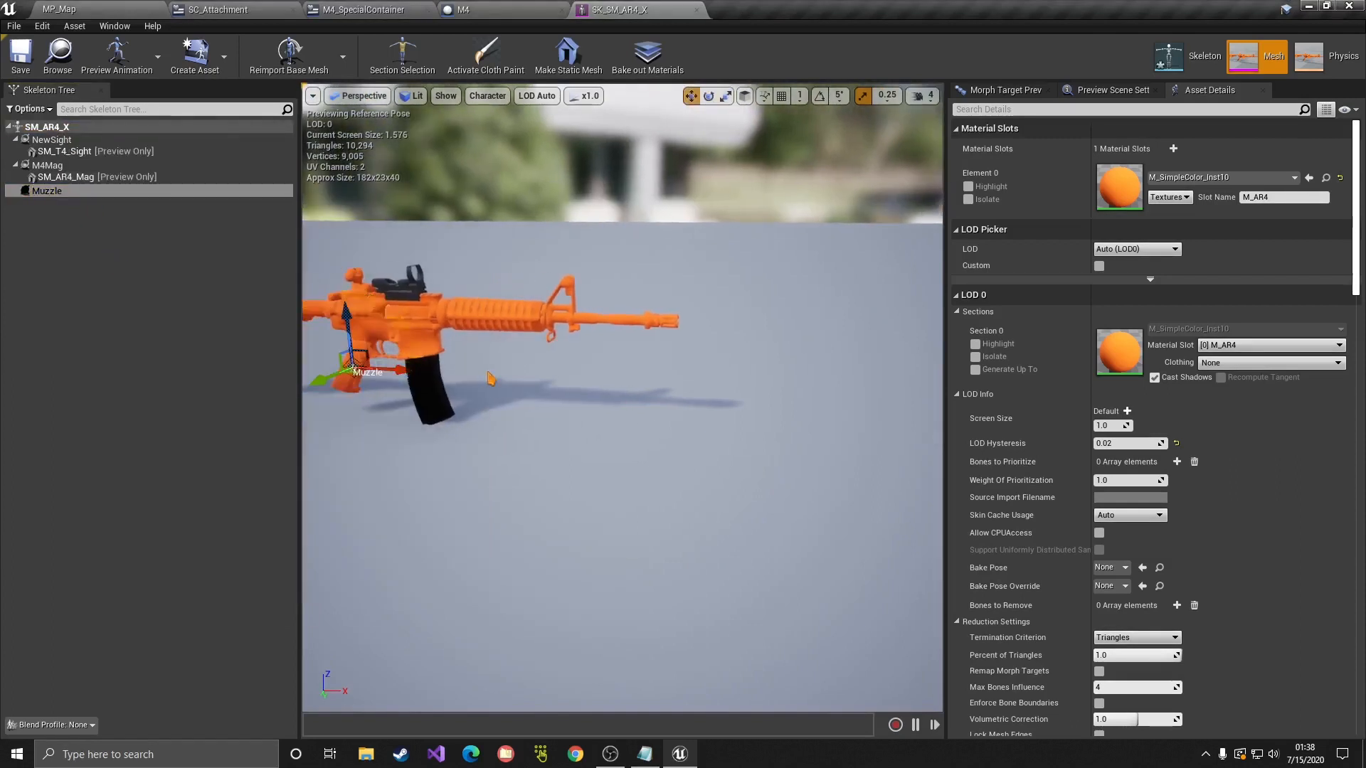
drag(403, 371, 714, 358)
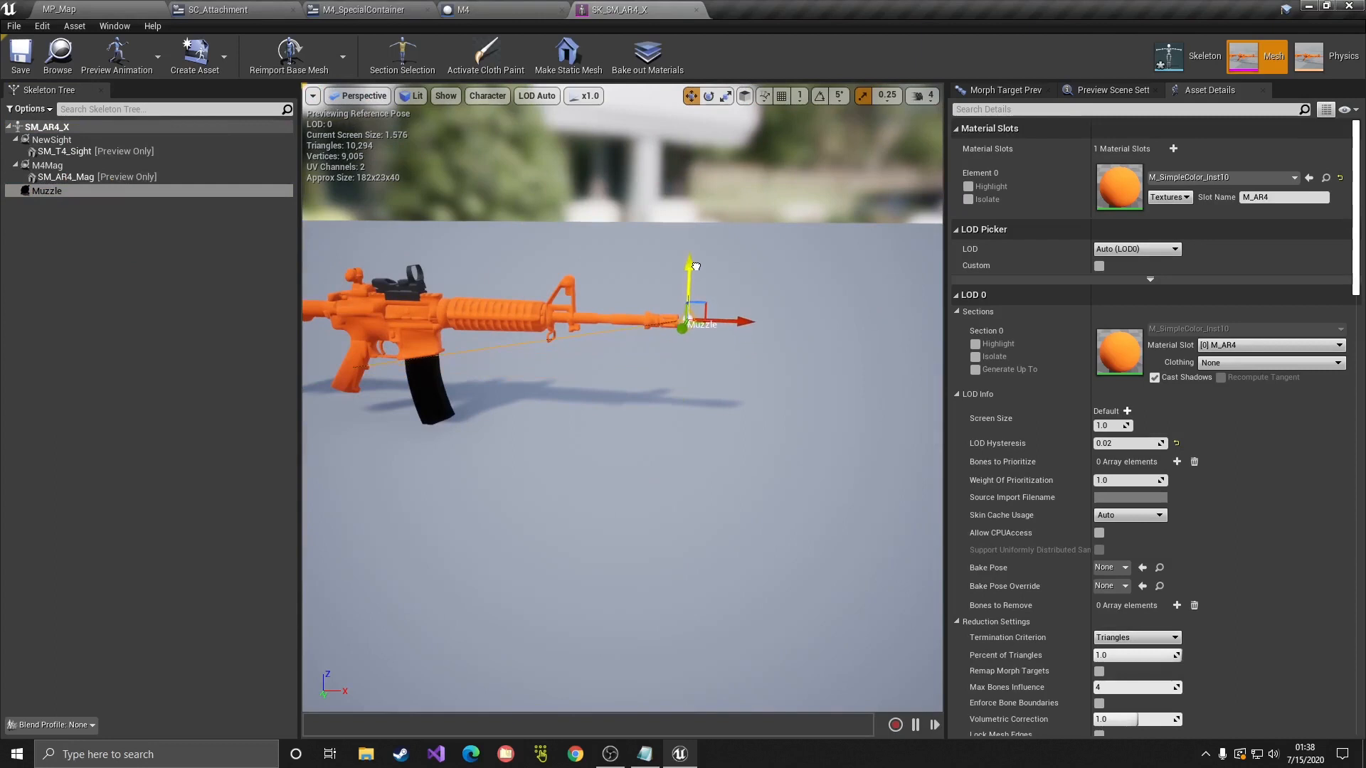
click(199, 284)
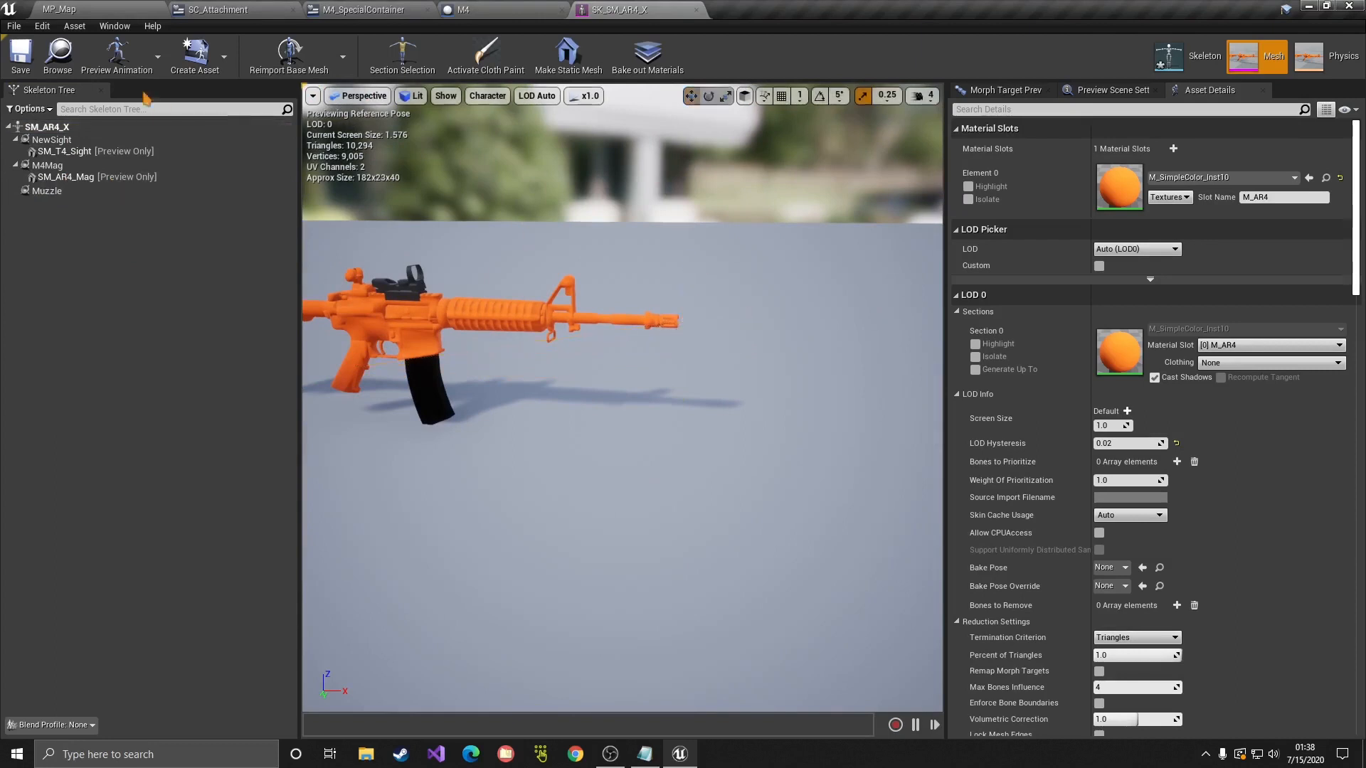
click(21, 56)
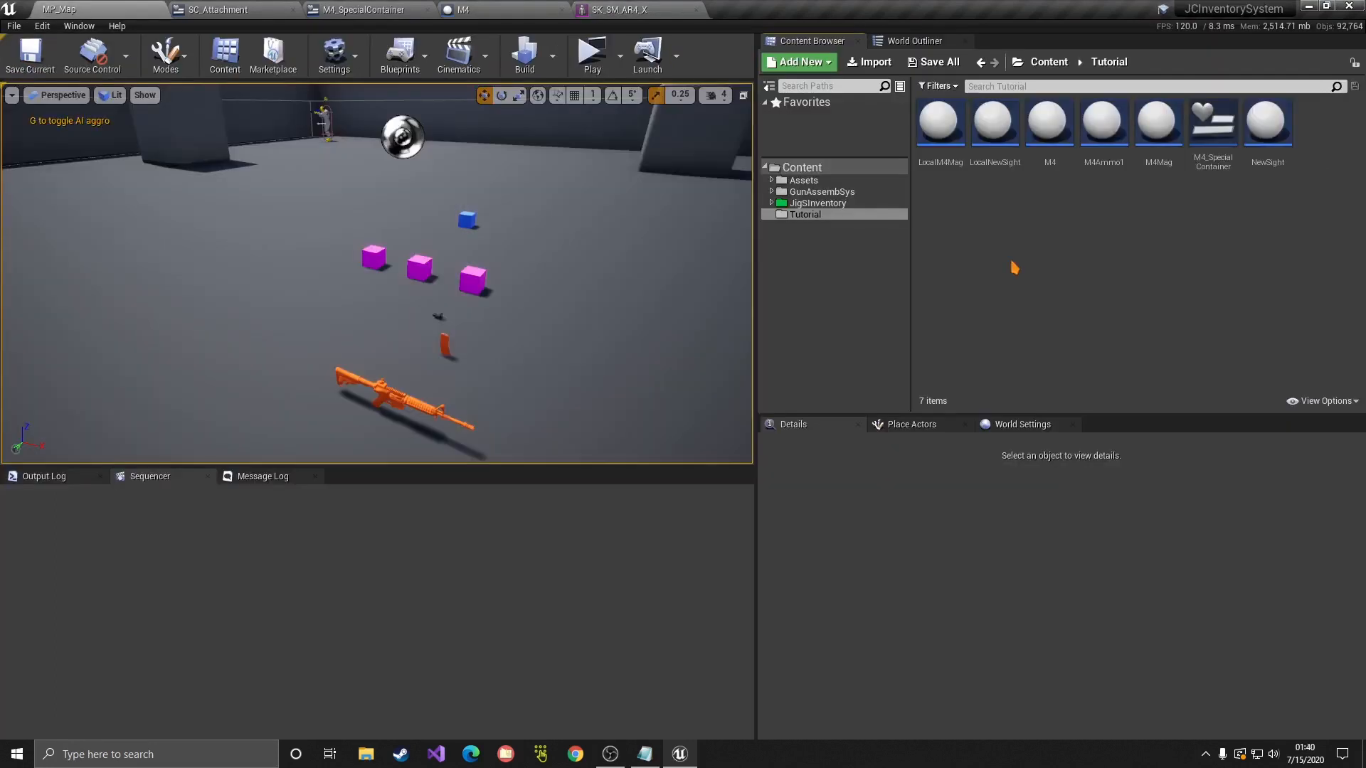
Step: Create a new folder named TacRig inside the Tutorial folder
click(814, 205)
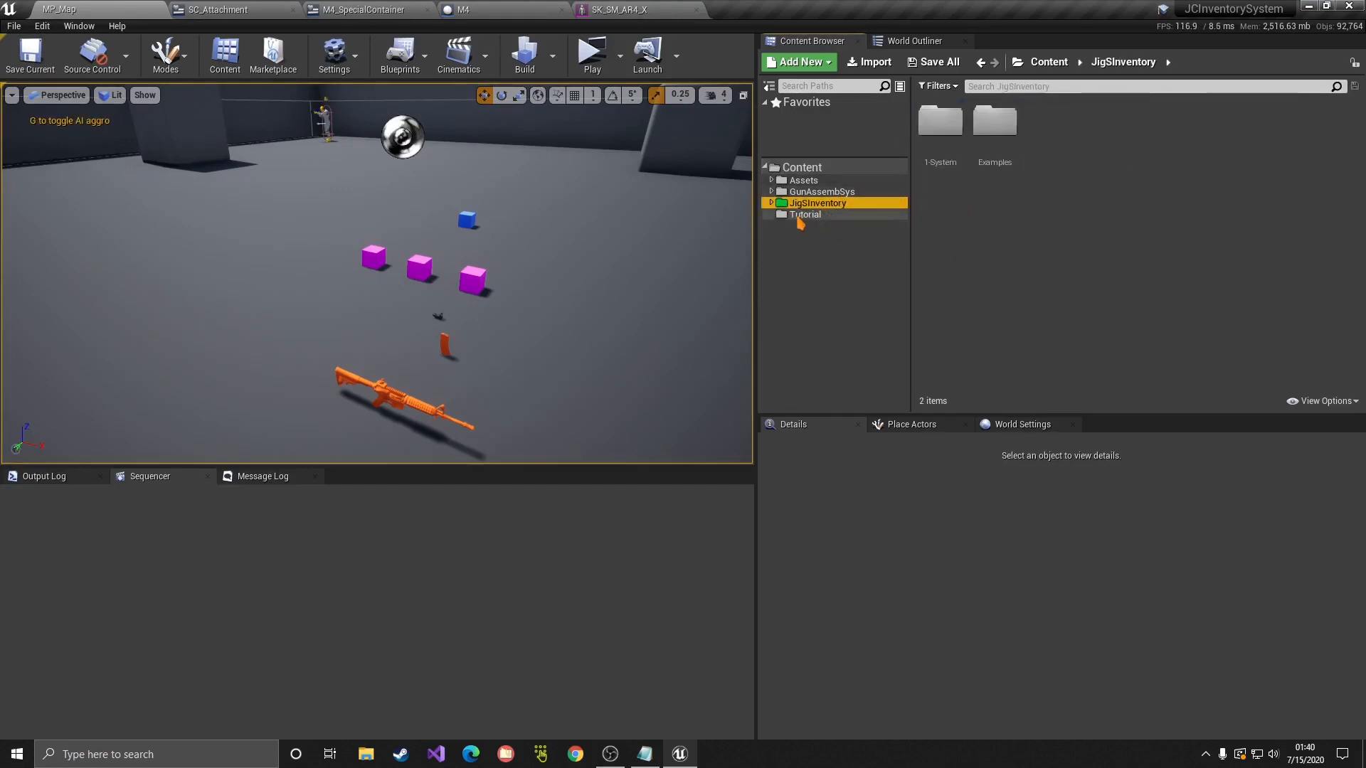
click(804, 214)
right_click(971, 201)
click(1009, 215)
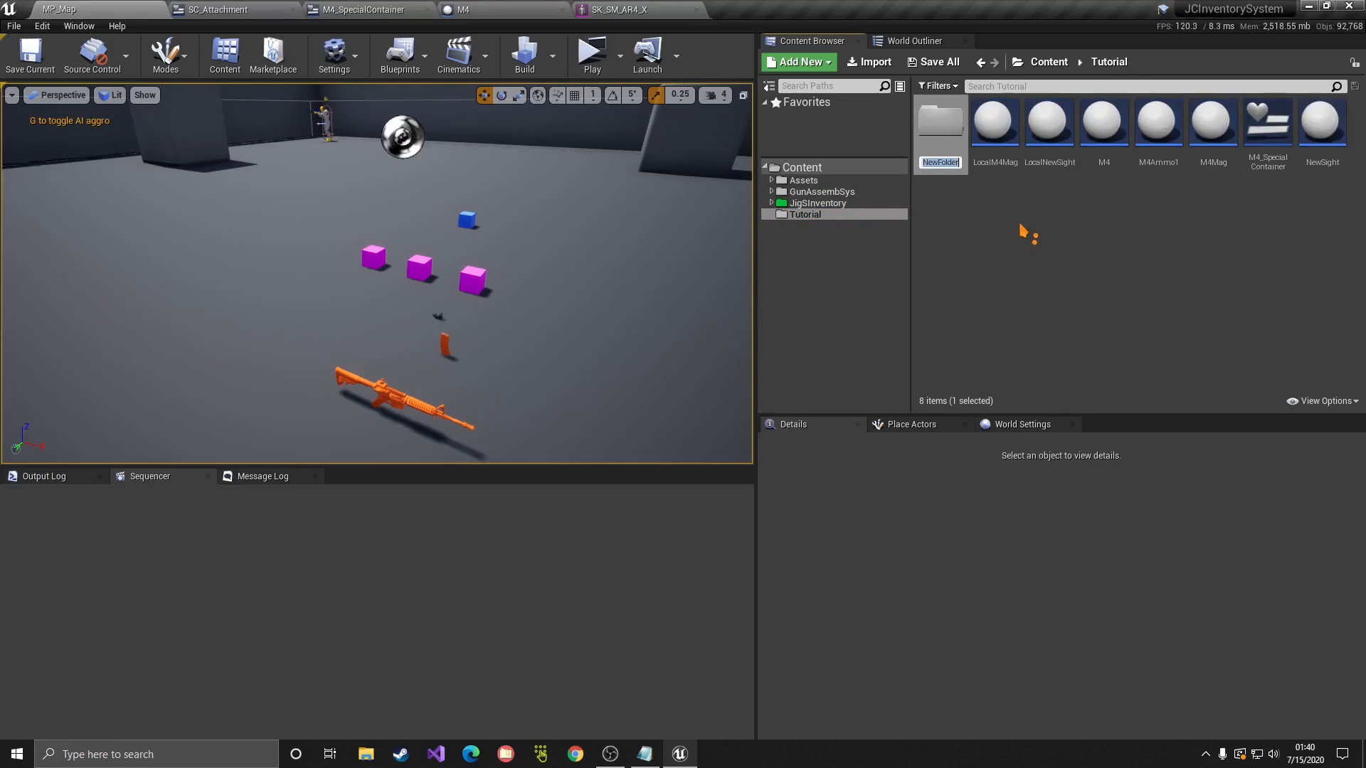
text(TacRig)
key(Return)
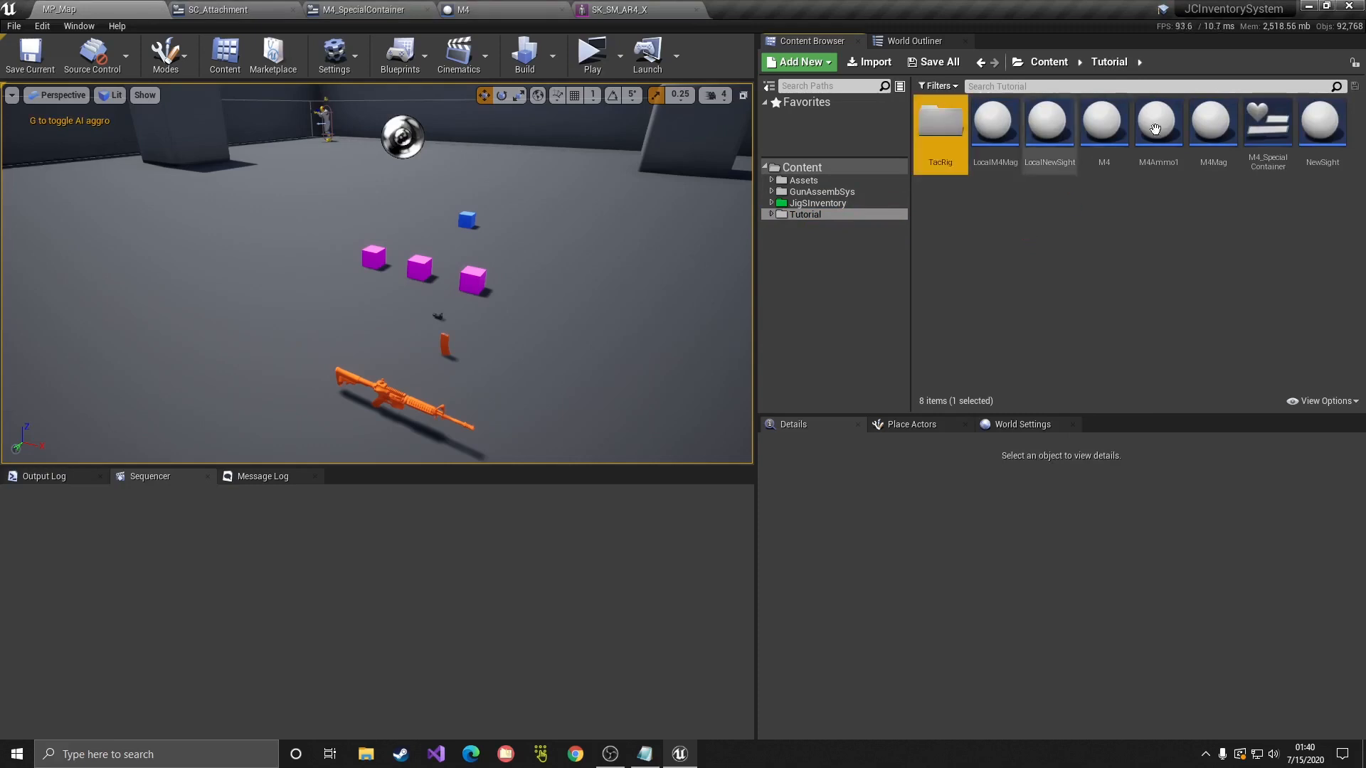
Step: Inside TacRig, create a new Widget Blueprint under User Interface
double_click(960, 167)
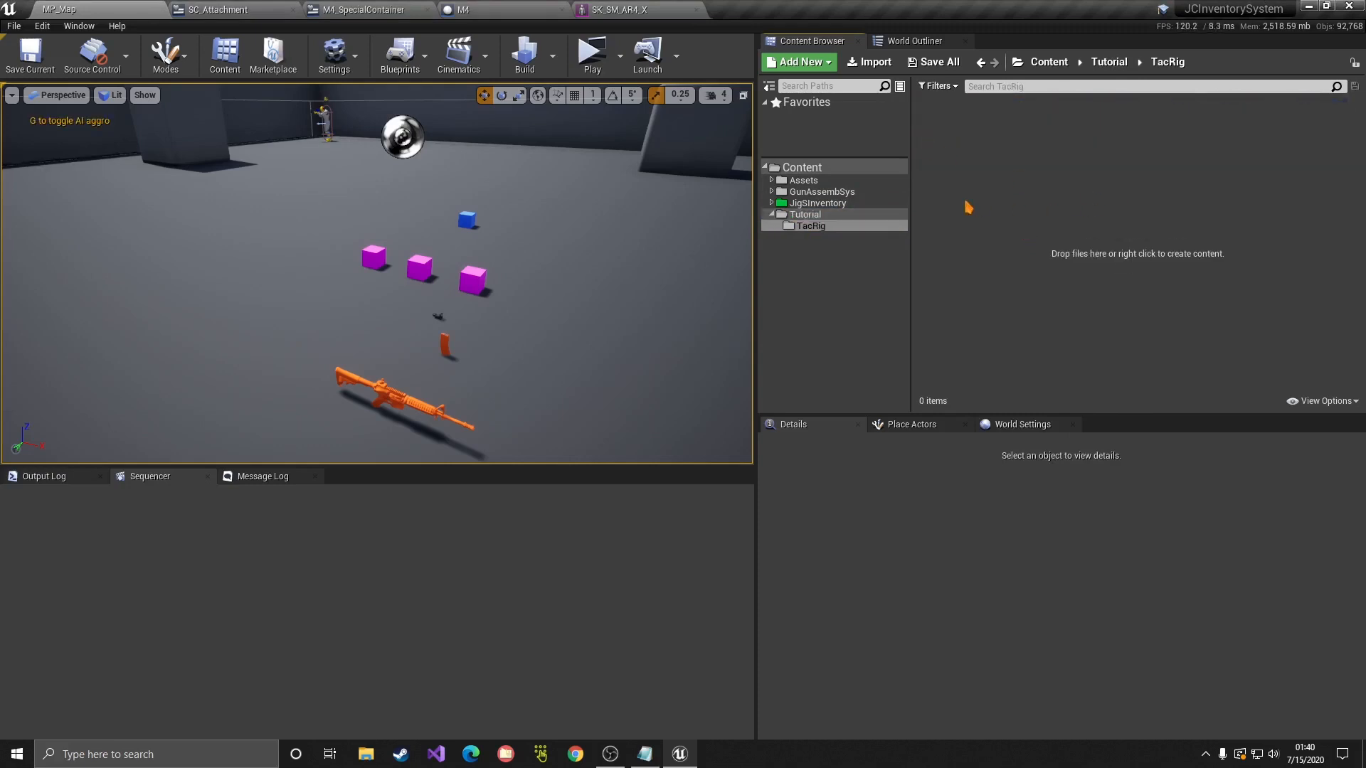
right_click(1014, 161)
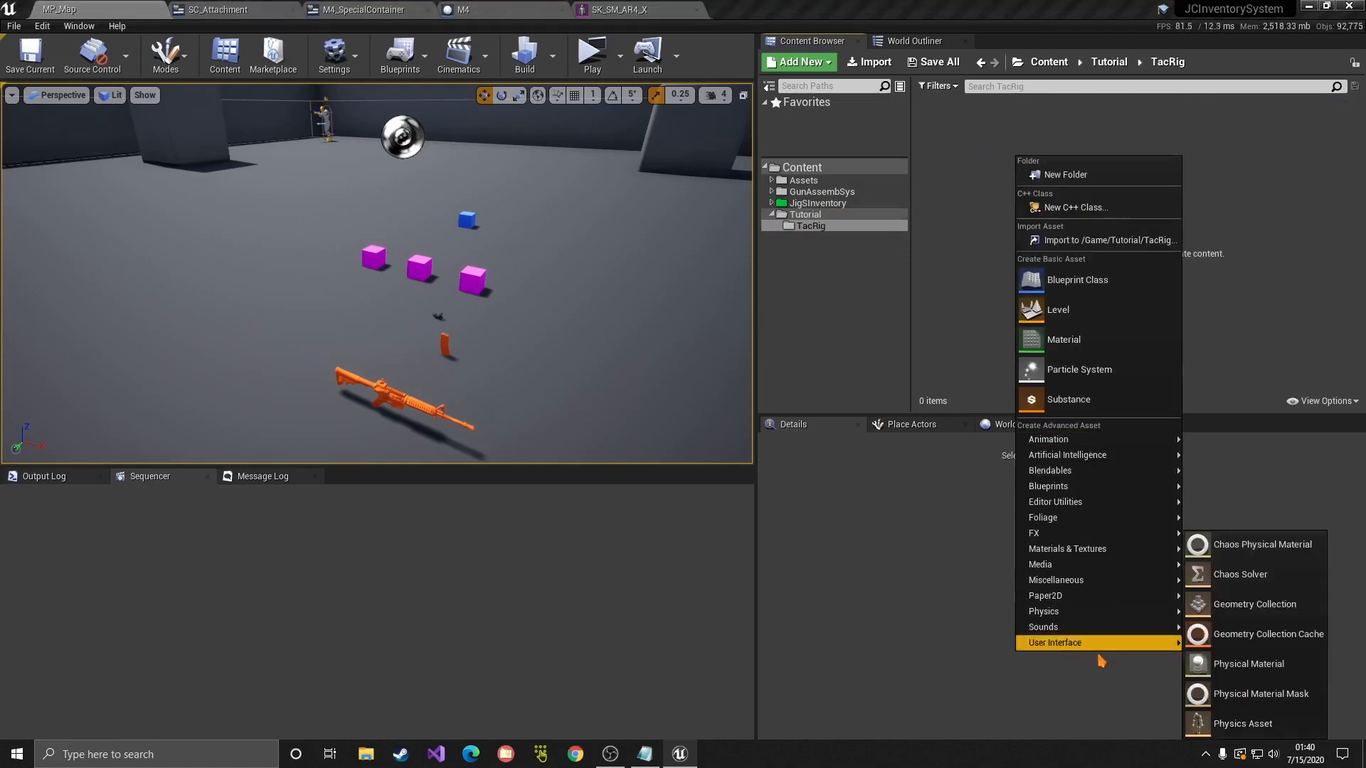
mouse_move(1074, 644)
click(1224, 723)
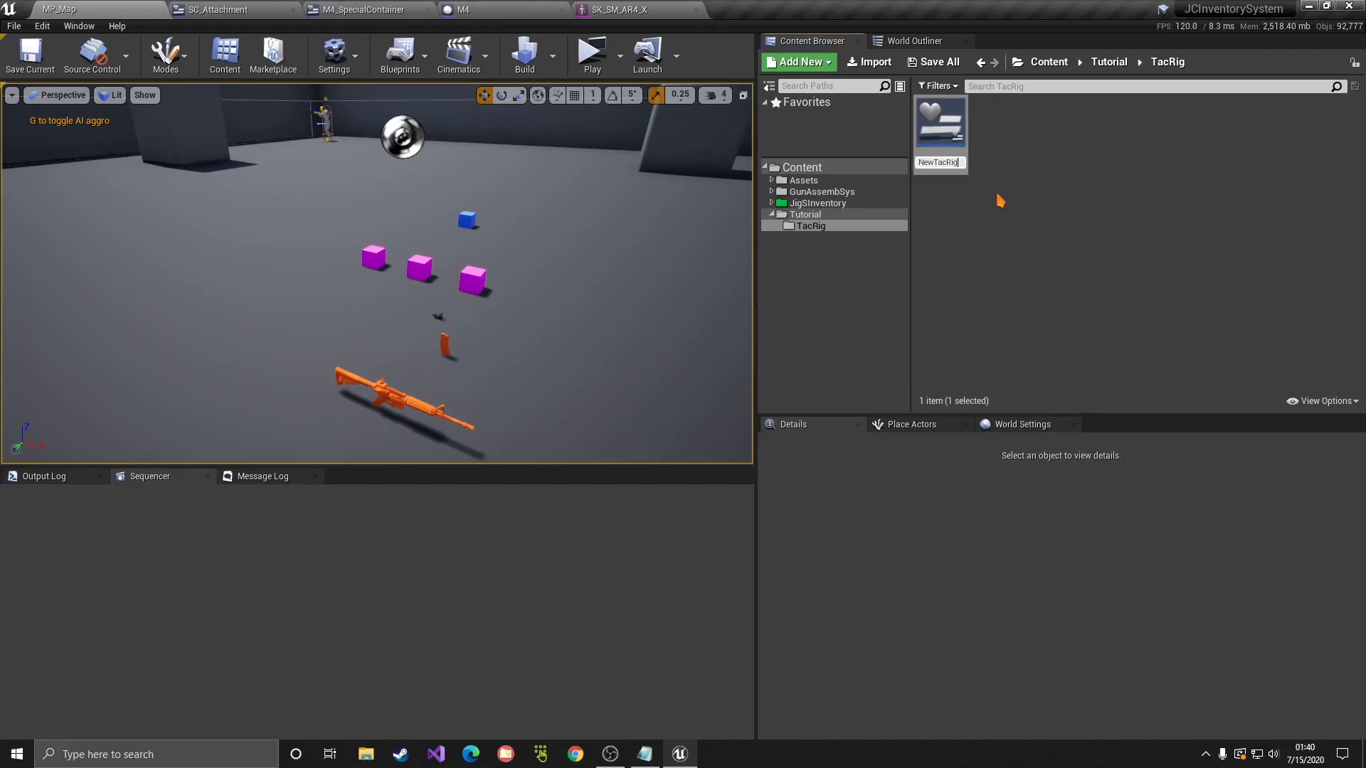
Step: Commit the name NewTacRig and open the widget blueprint in the UMG Designer
key(Return)
double_click(940, 131)
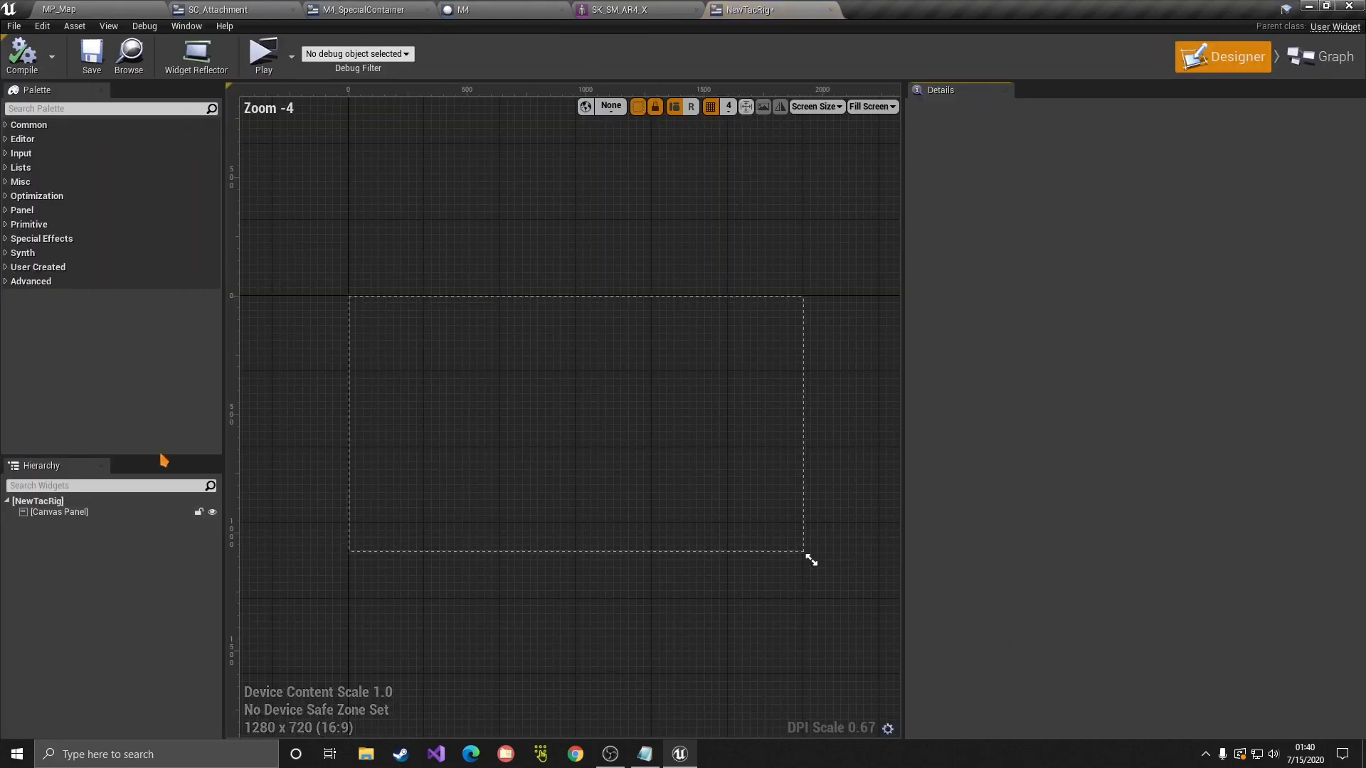
Step: Switch the designer preview to the Desired size
scroll(466, 351, up, 4)
scroll(622, 360, down, 2)
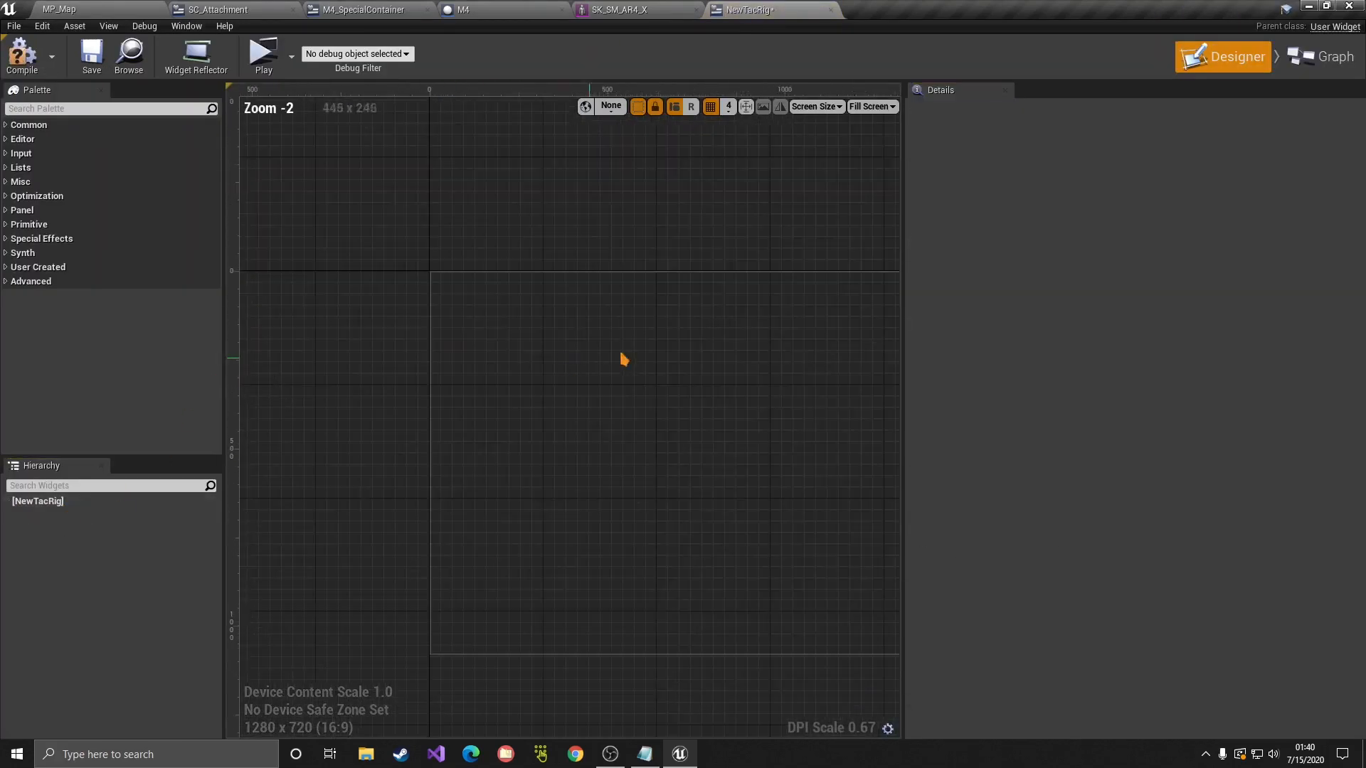
click(816, 106)
mouse_move(825, 121)
click(872, 106)
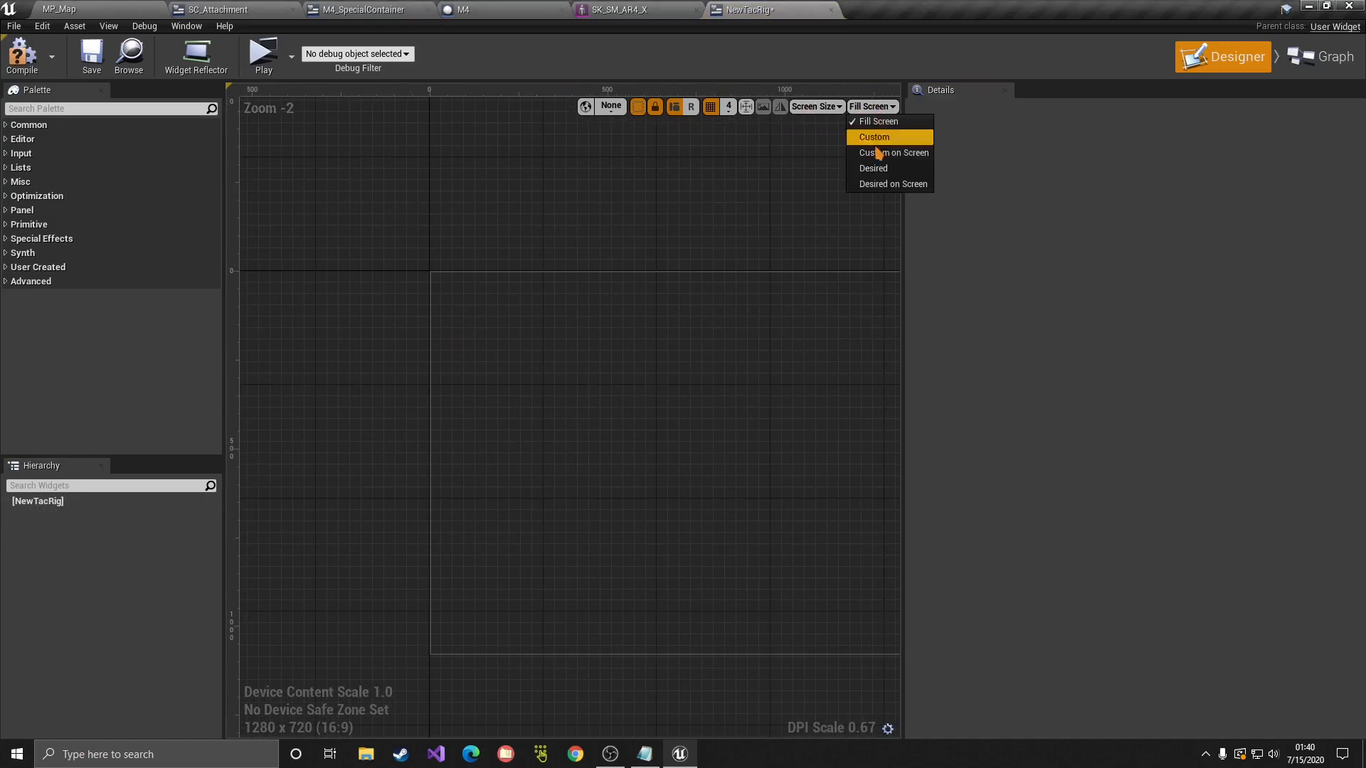
click(882, 168)
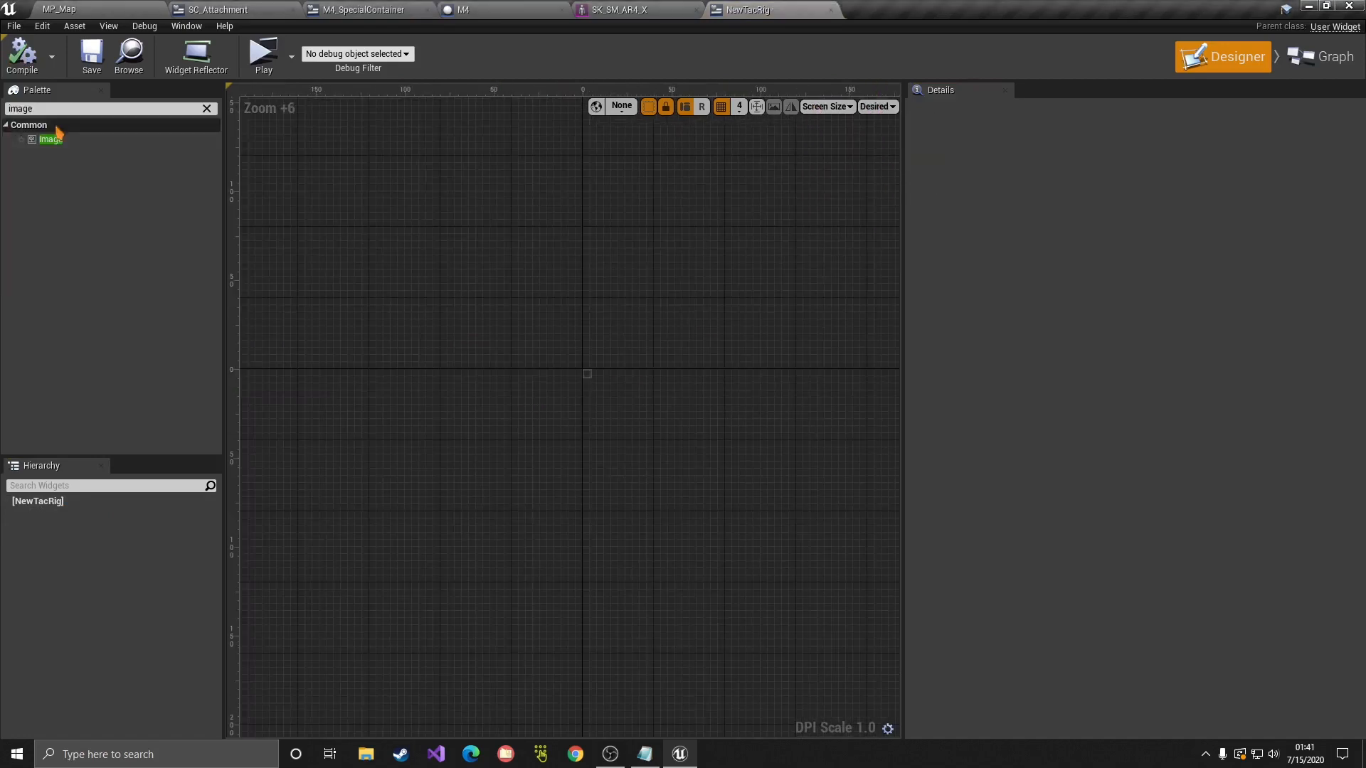
Step: Add a Border to the root with a Vertical Box inside it
click(206, 108)
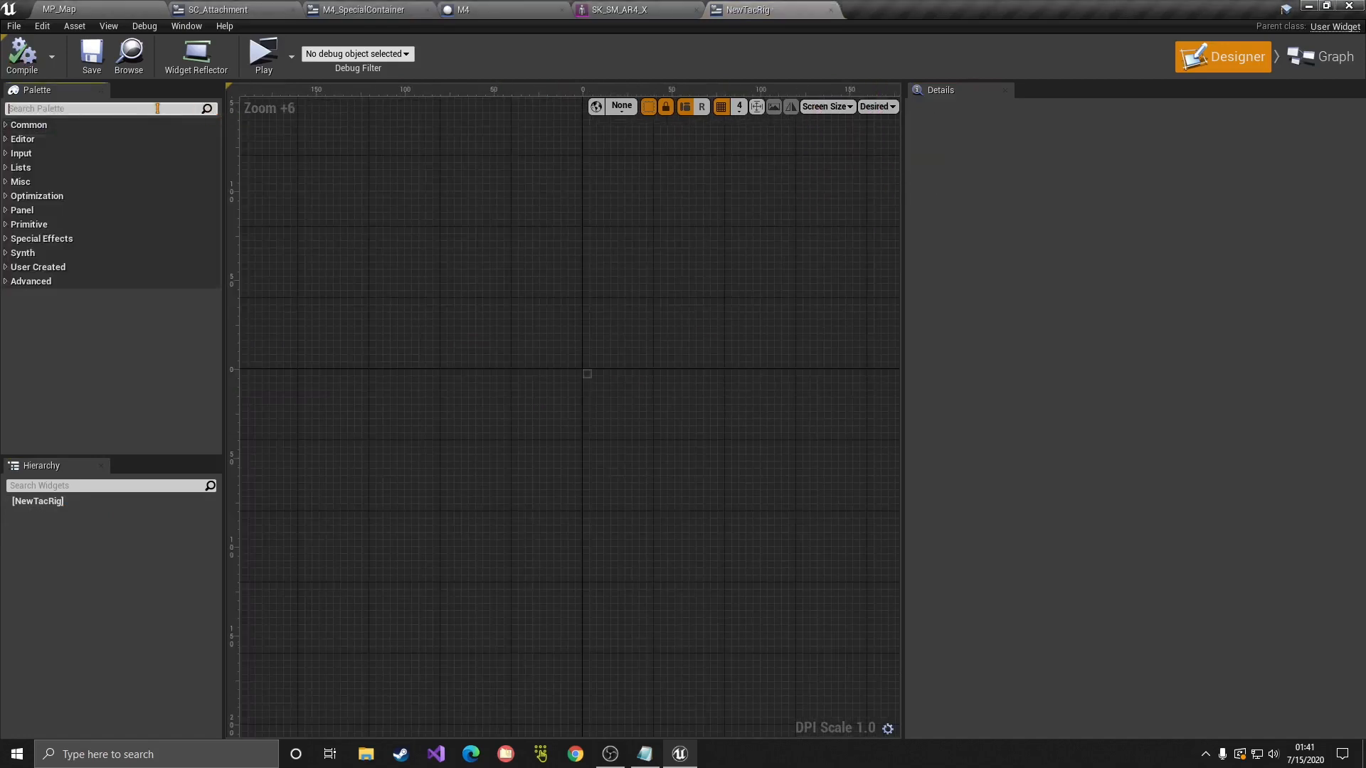
text(bor)
drag(76, 139, 52, 517)
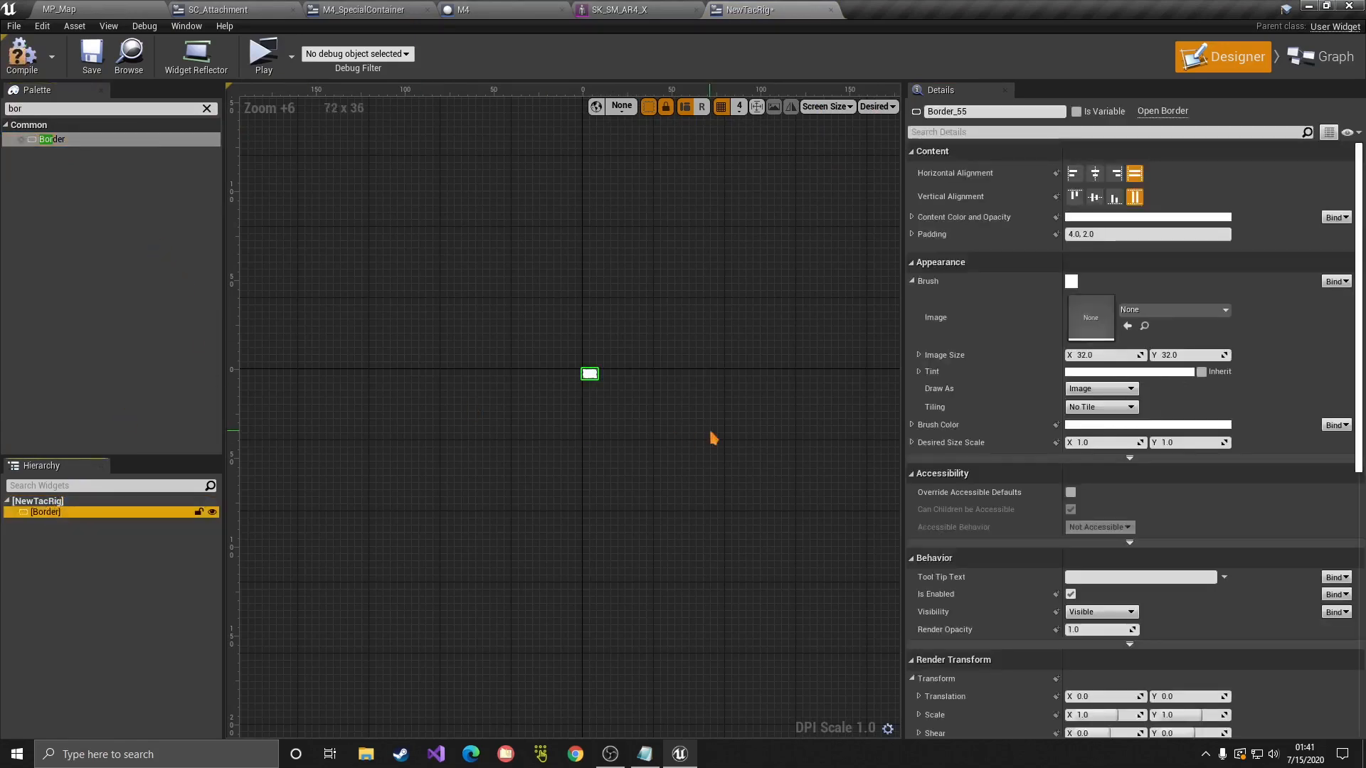
click(48, 114)
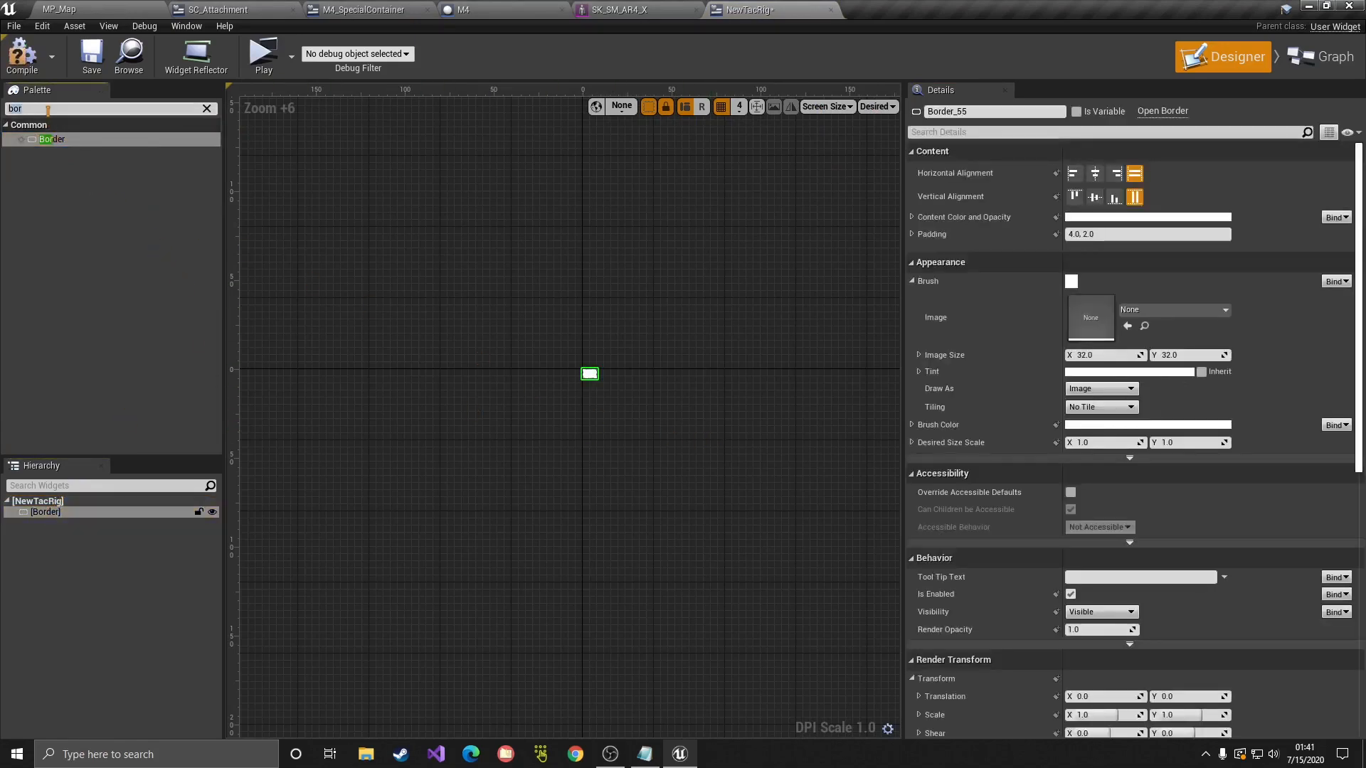
text(vert)
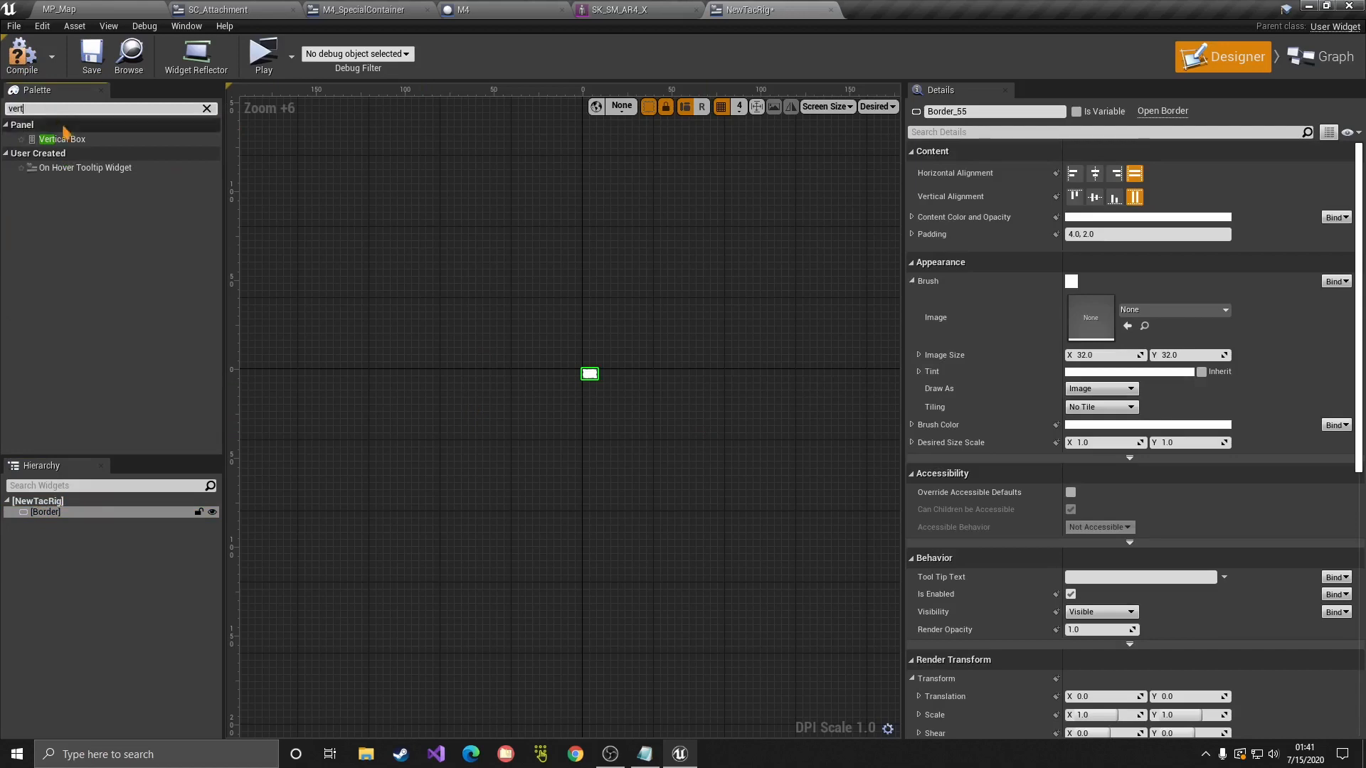
drag(60, 139, 50, 521)
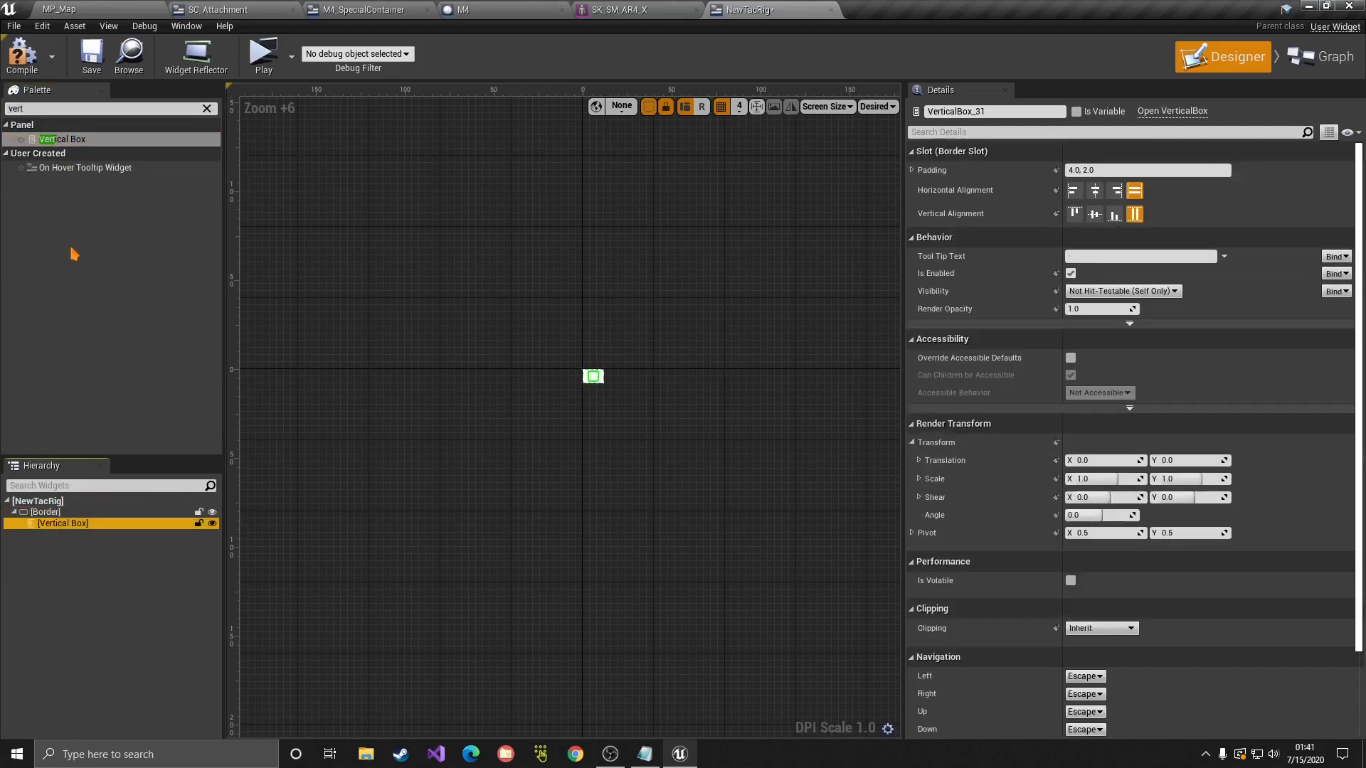
Step: Add two Horizontal Boxes to the Vertical Box with a Spacer between them
click(49, 110)
text(hor)
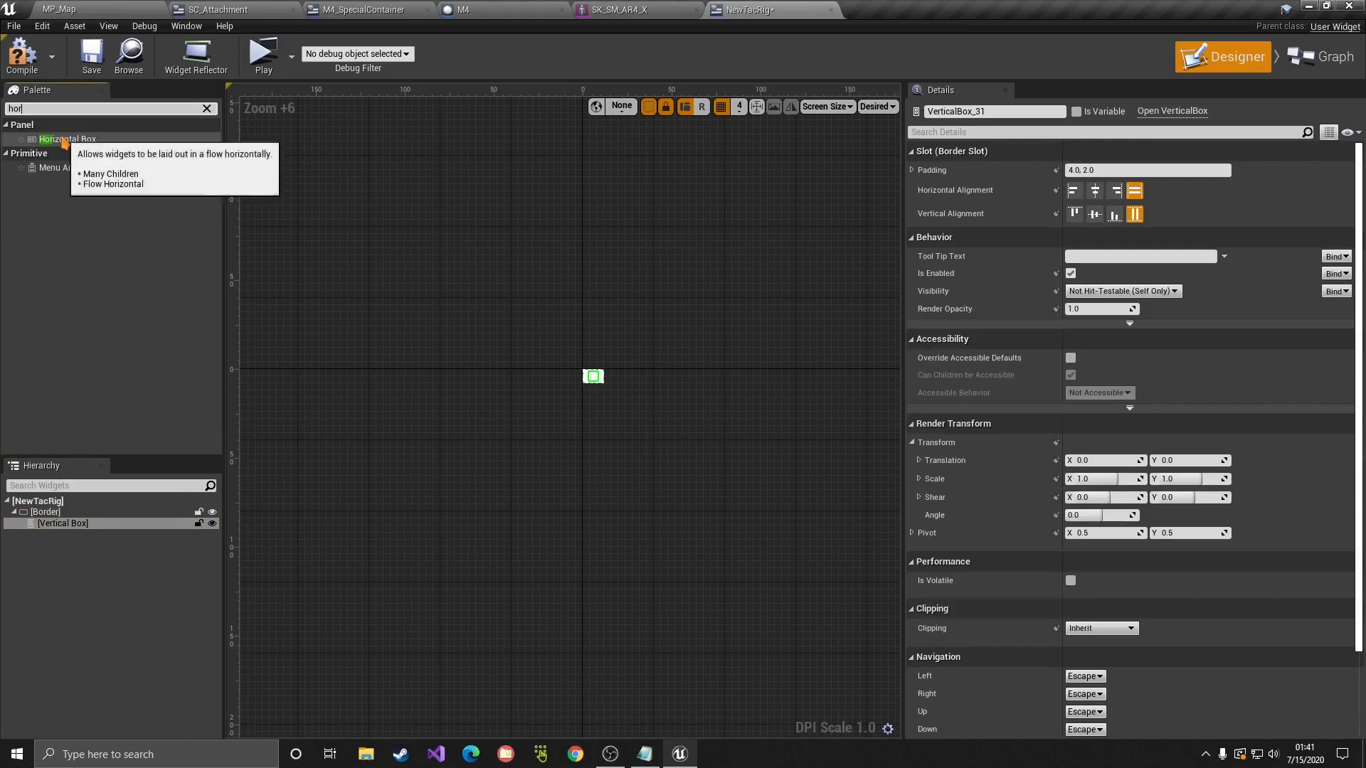
drag(54, 139, 61, 547)
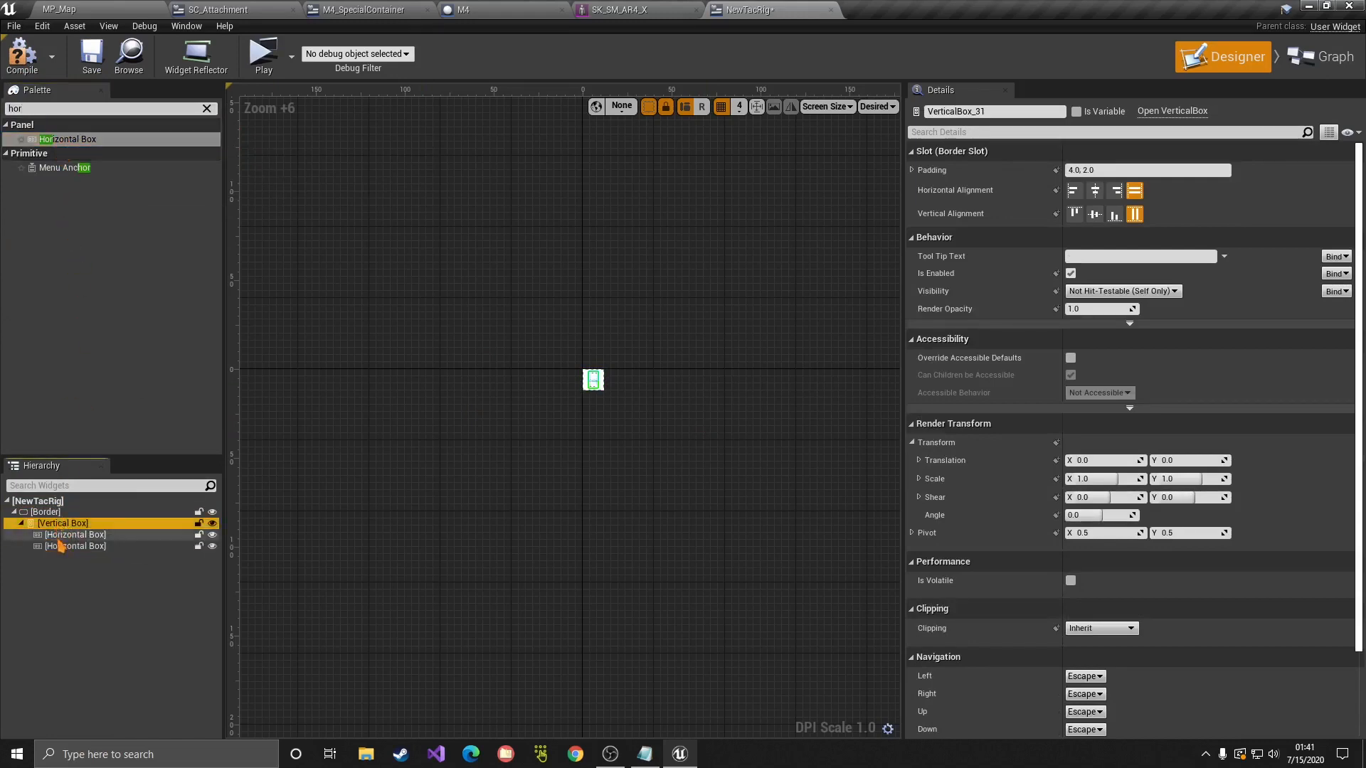
click(76, 107)
text(s)
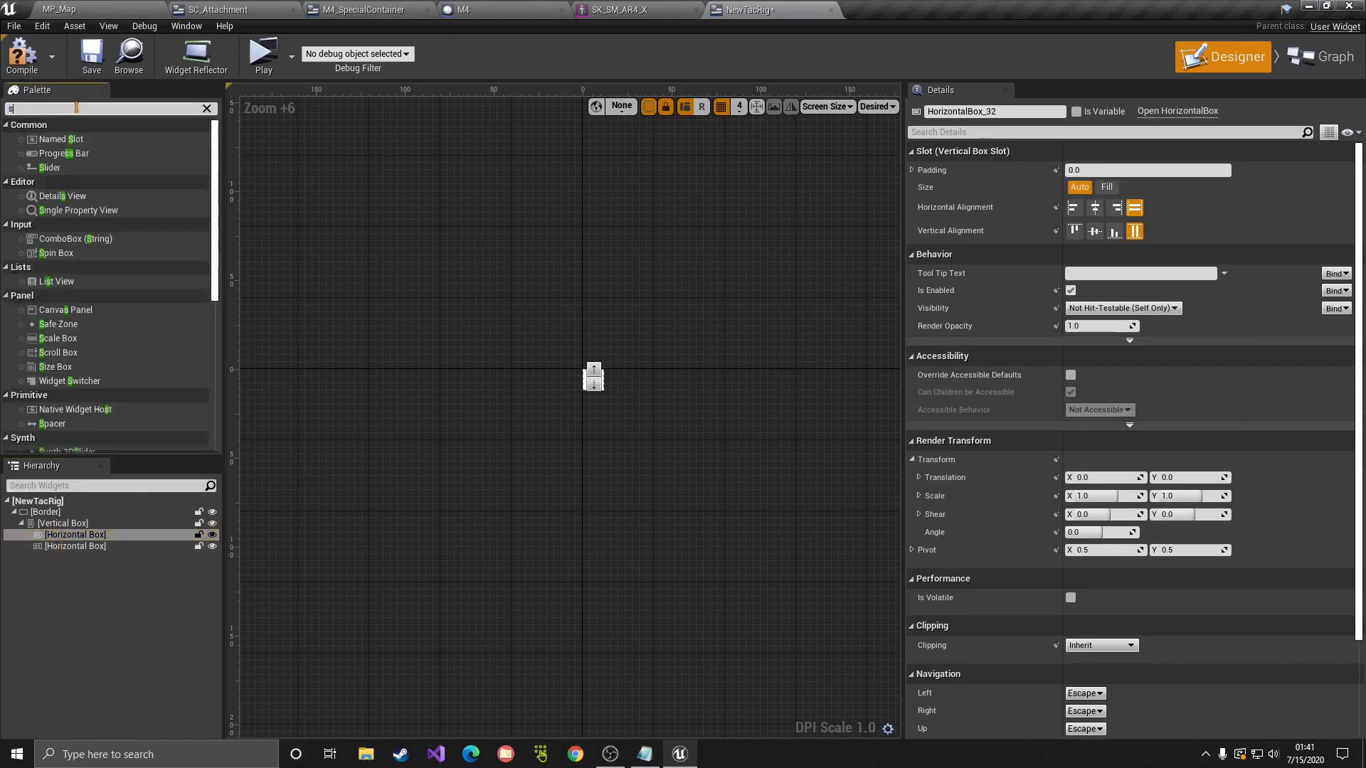
text(pace)
drag(51, 140, 92, 547)
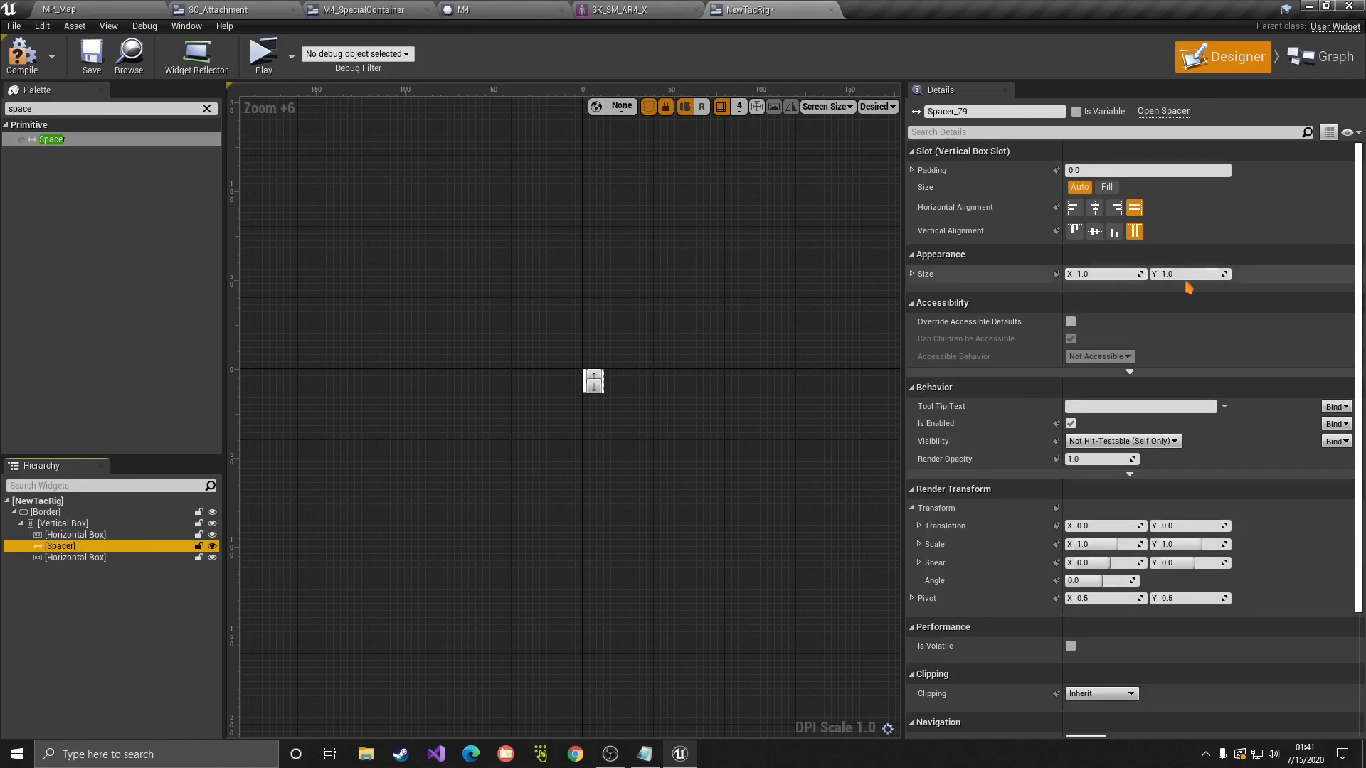
Step: Set the Spacer's Size Y to 10
click(1187, 275)
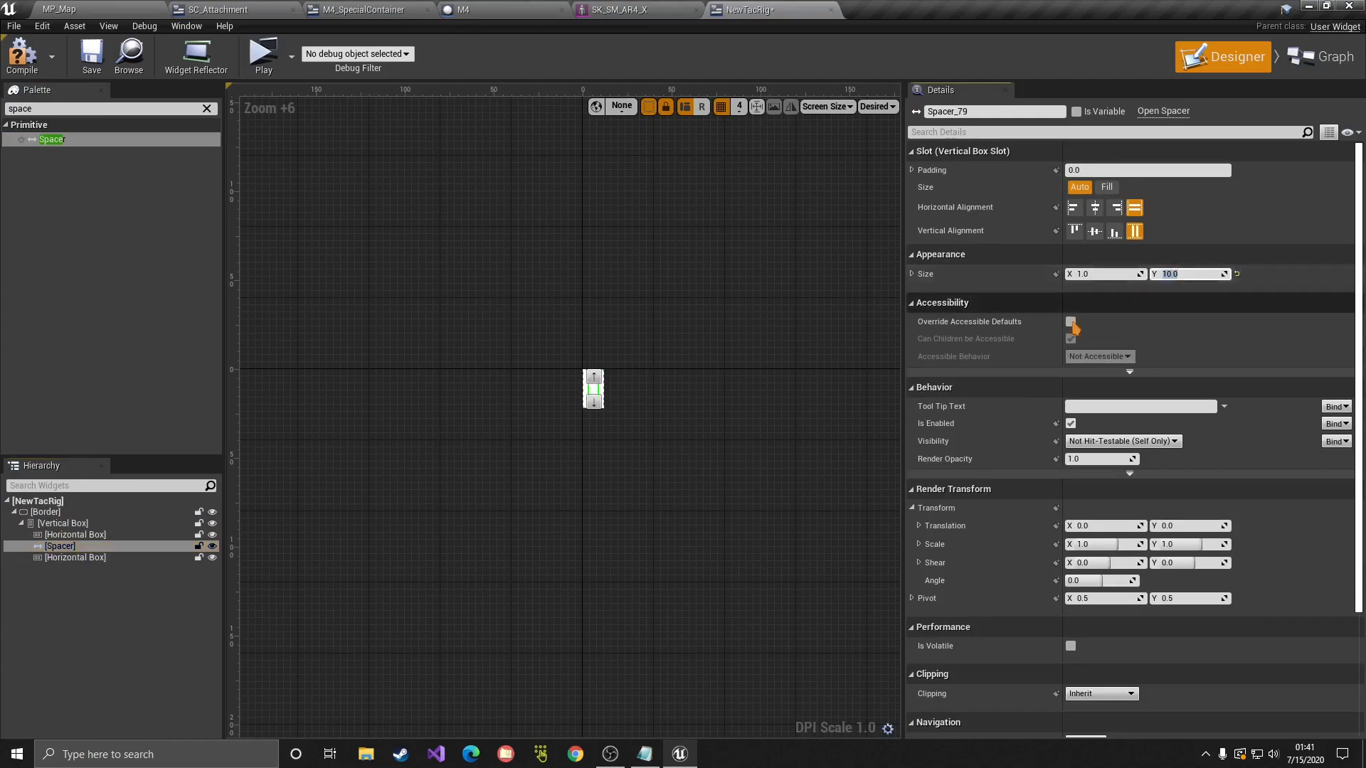
scroll(784, 479, up, 7)
right_drag(783, 479, 268, 245)
right_drag(712, 580, 599, 280)
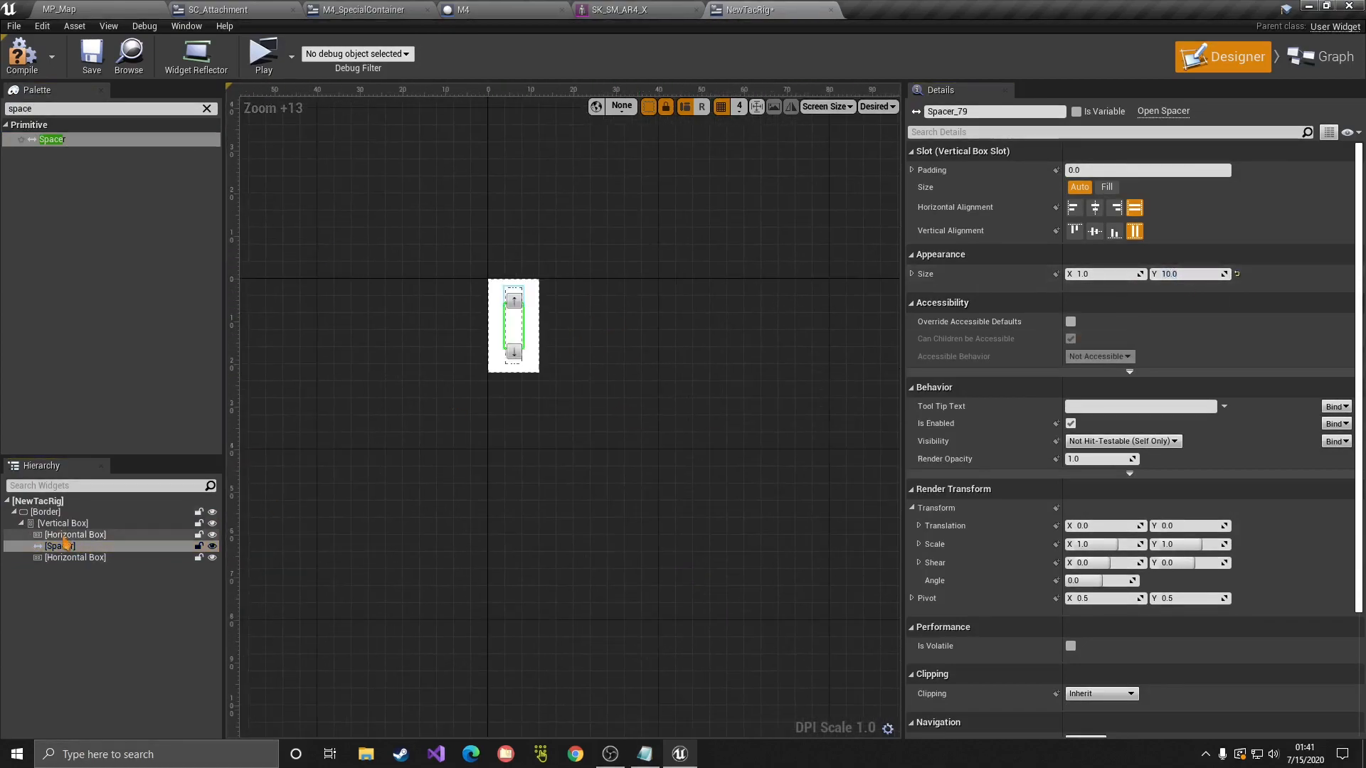
Step: Give the Border a dark green brush colour
click(50, 534)
click(54, 524)
click(55, 513)
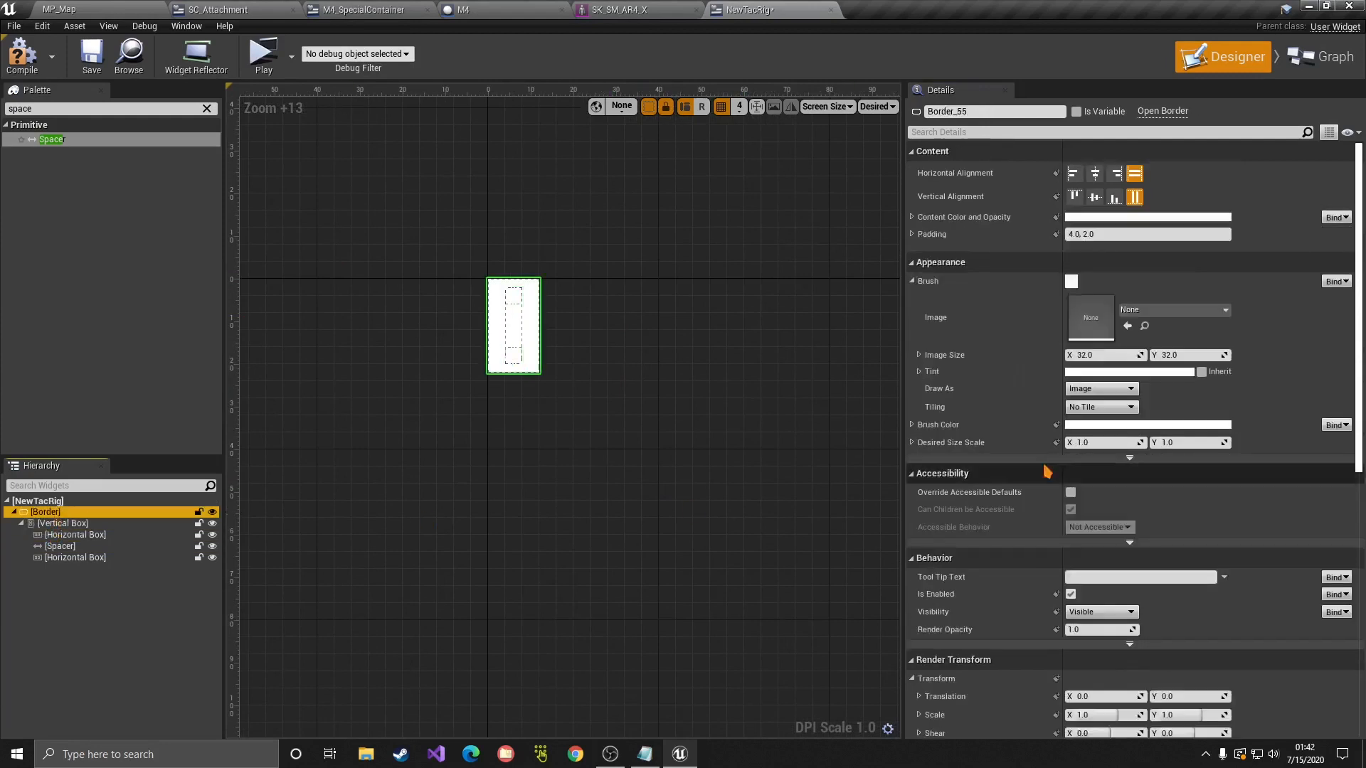
click(1090, 426)
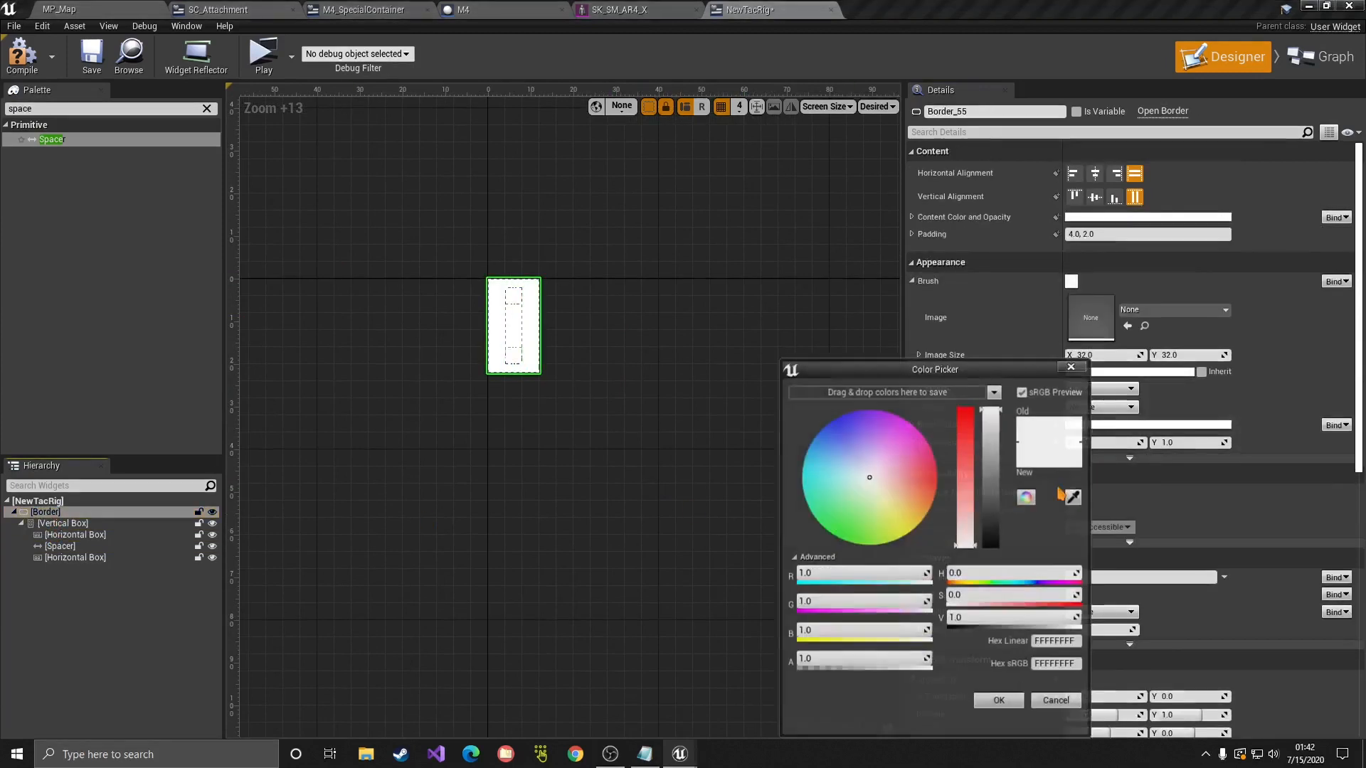
drag(1004, 531, 997, 545)
click(869, 523)
click(817, 559)
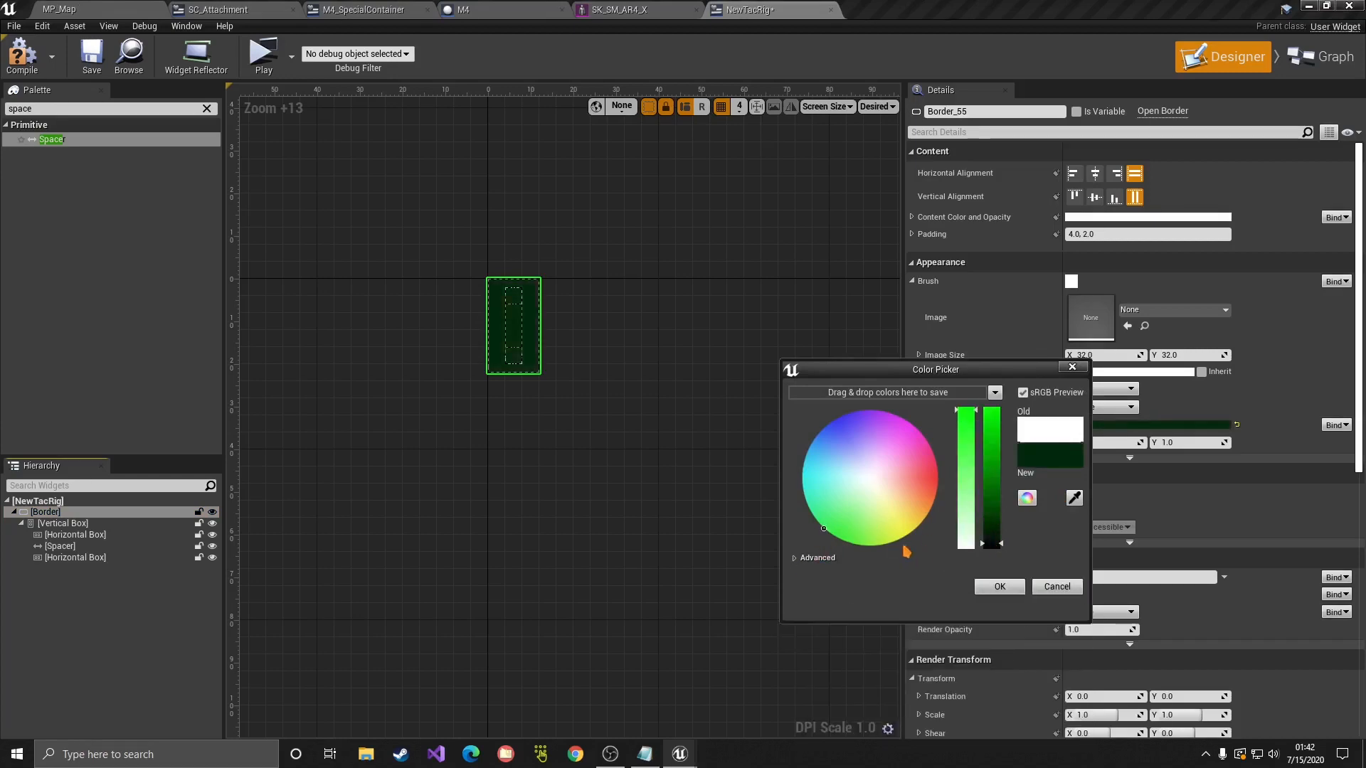
click(999, 595)
click(354, 411)
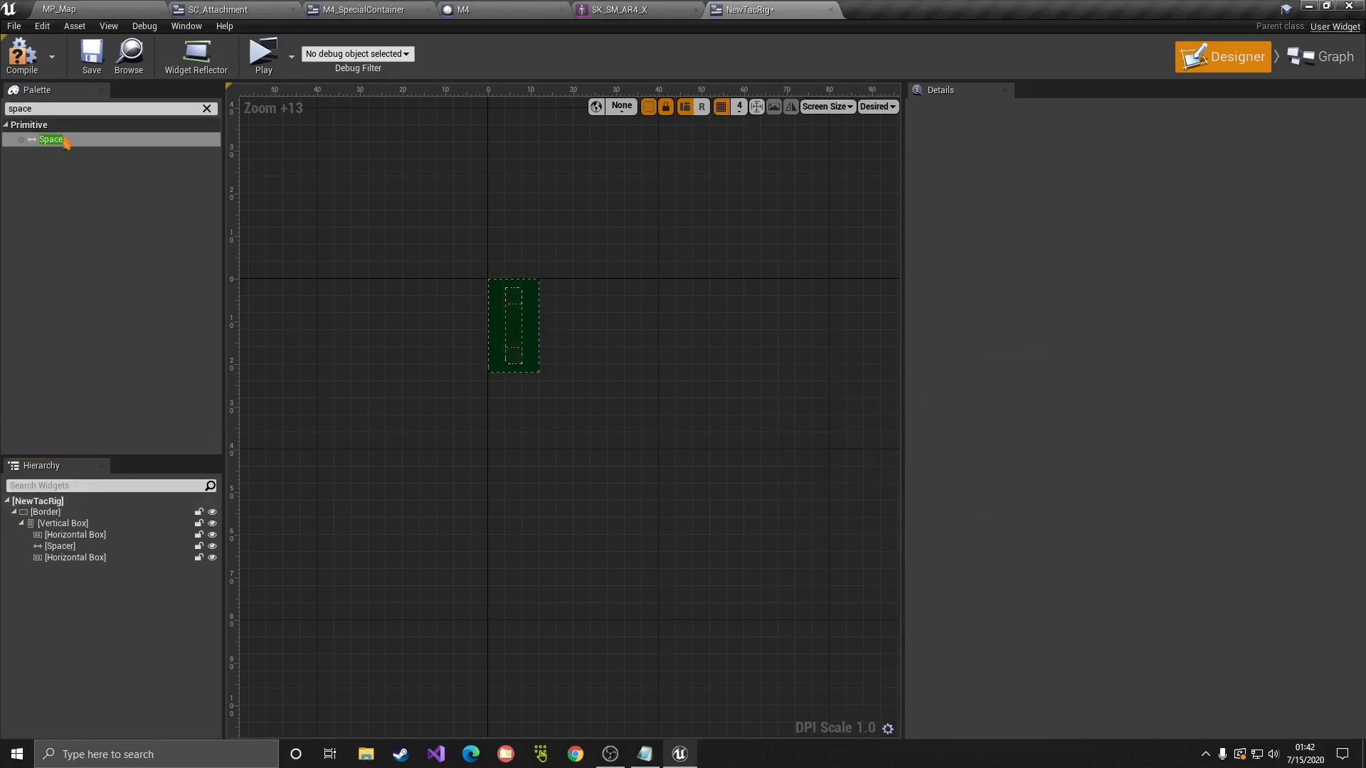
Step: Add a JSIContainer and move it into the top Horizontal Box
text(jsi)
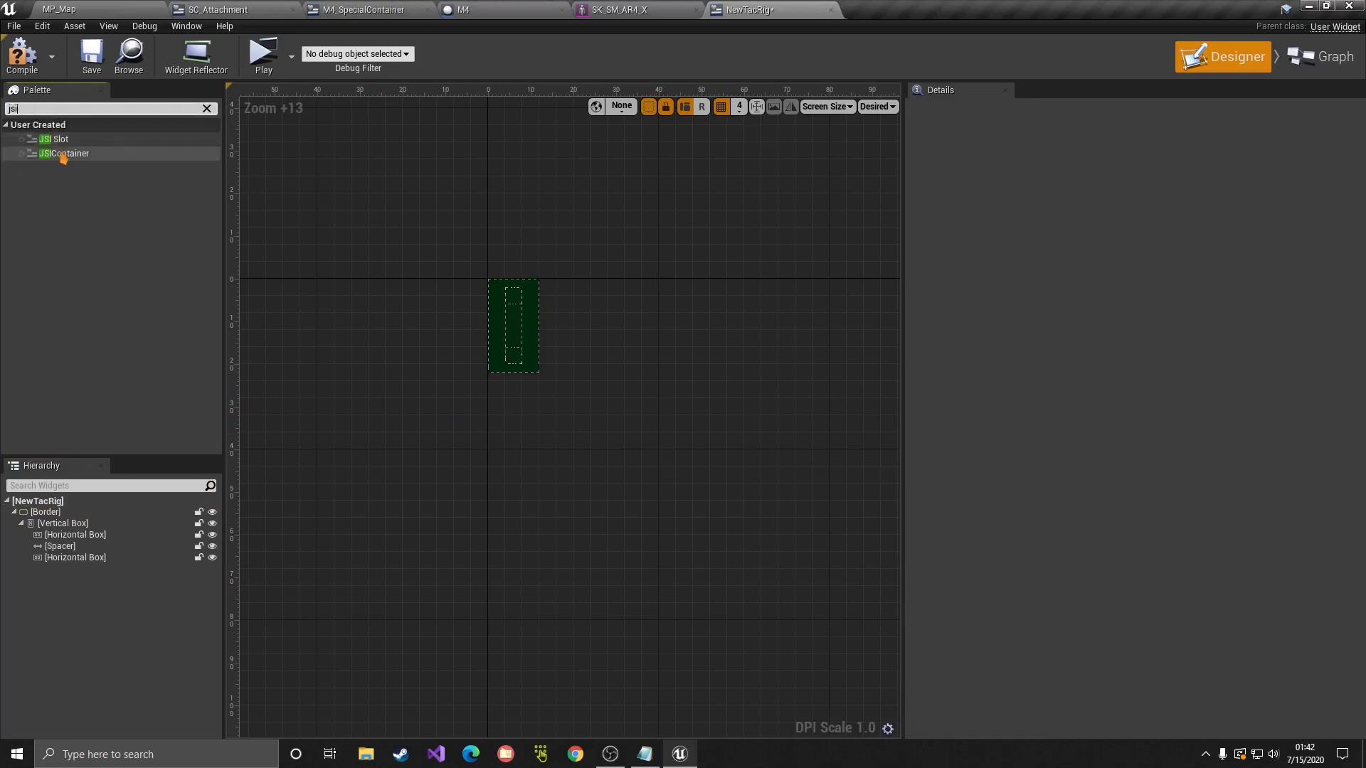
drag(63, 153, 58, 525)
click(48, 525)
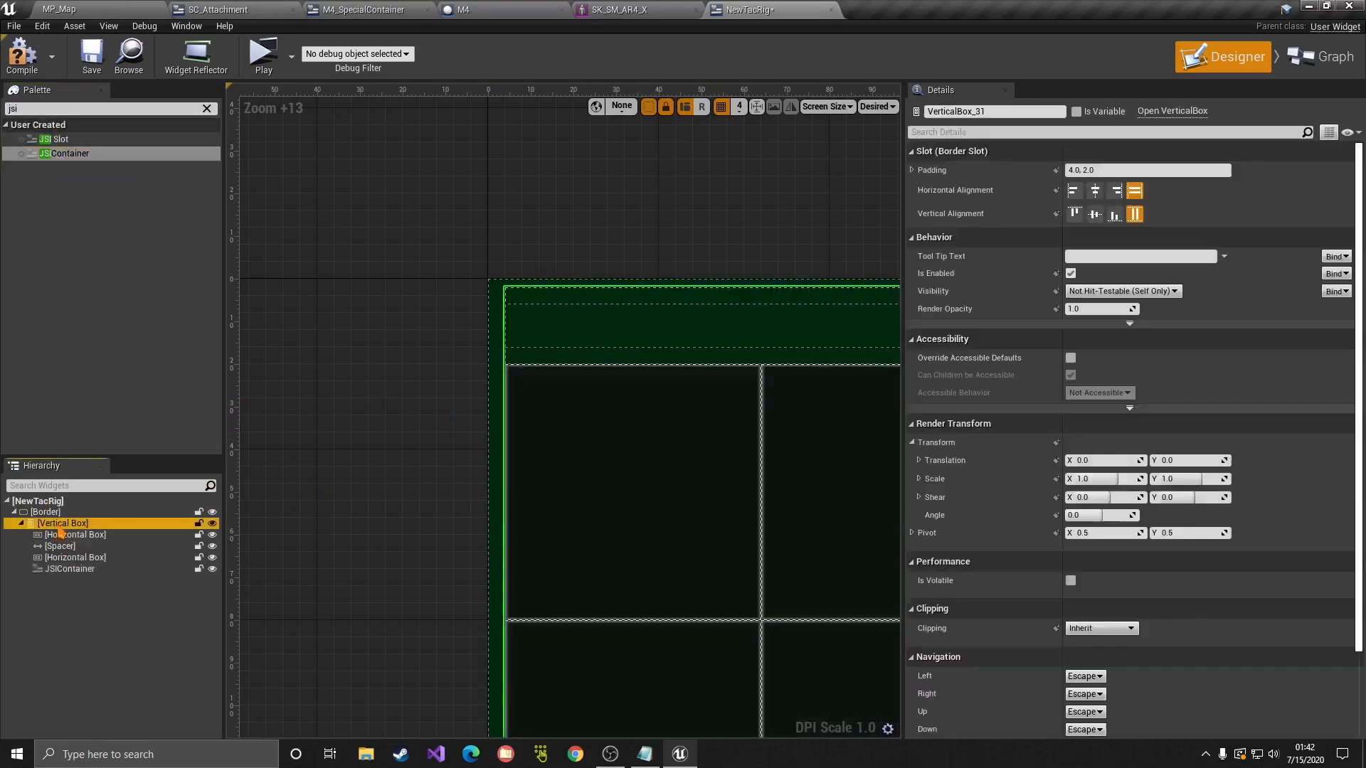
right_drag(551, 496, 435, 295)
scroll(435, 296, down, 6)
scroll(496, 377, down, 3)
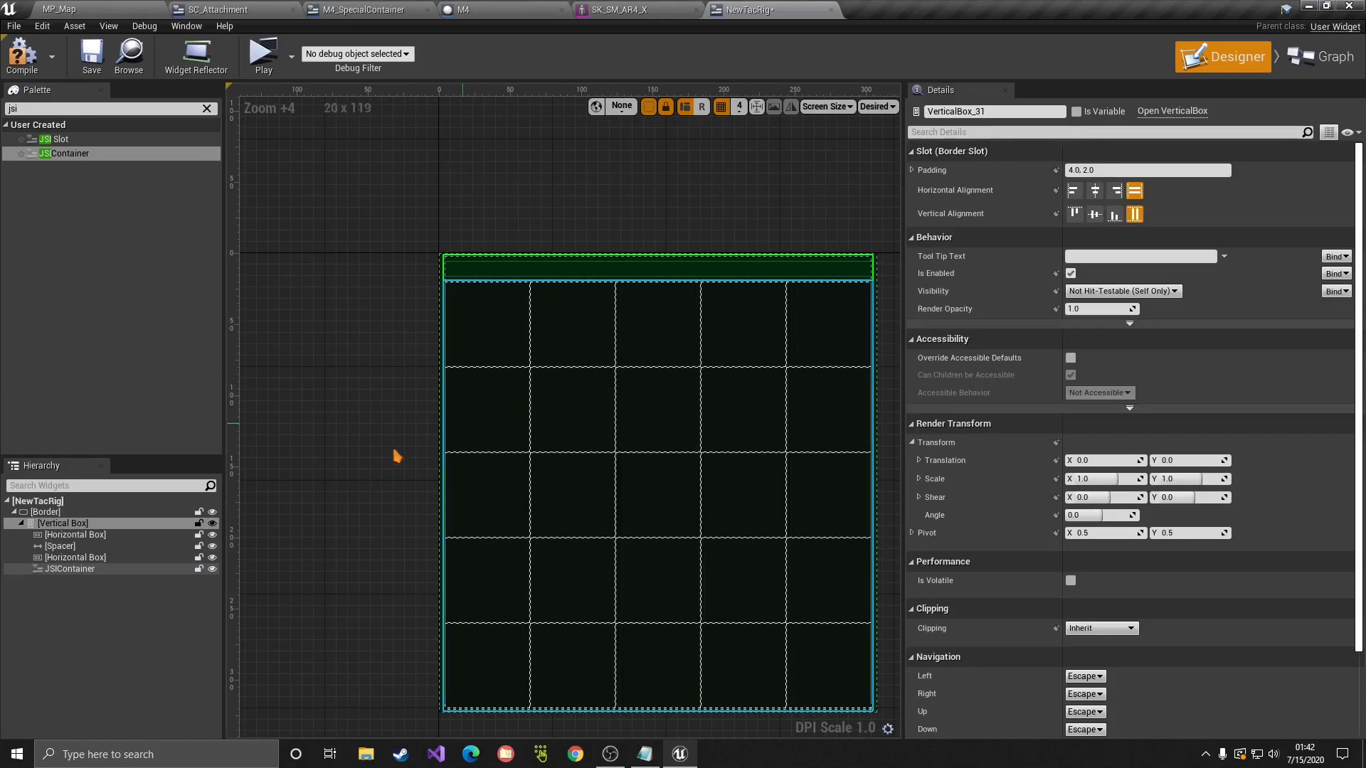
click(72, 616)
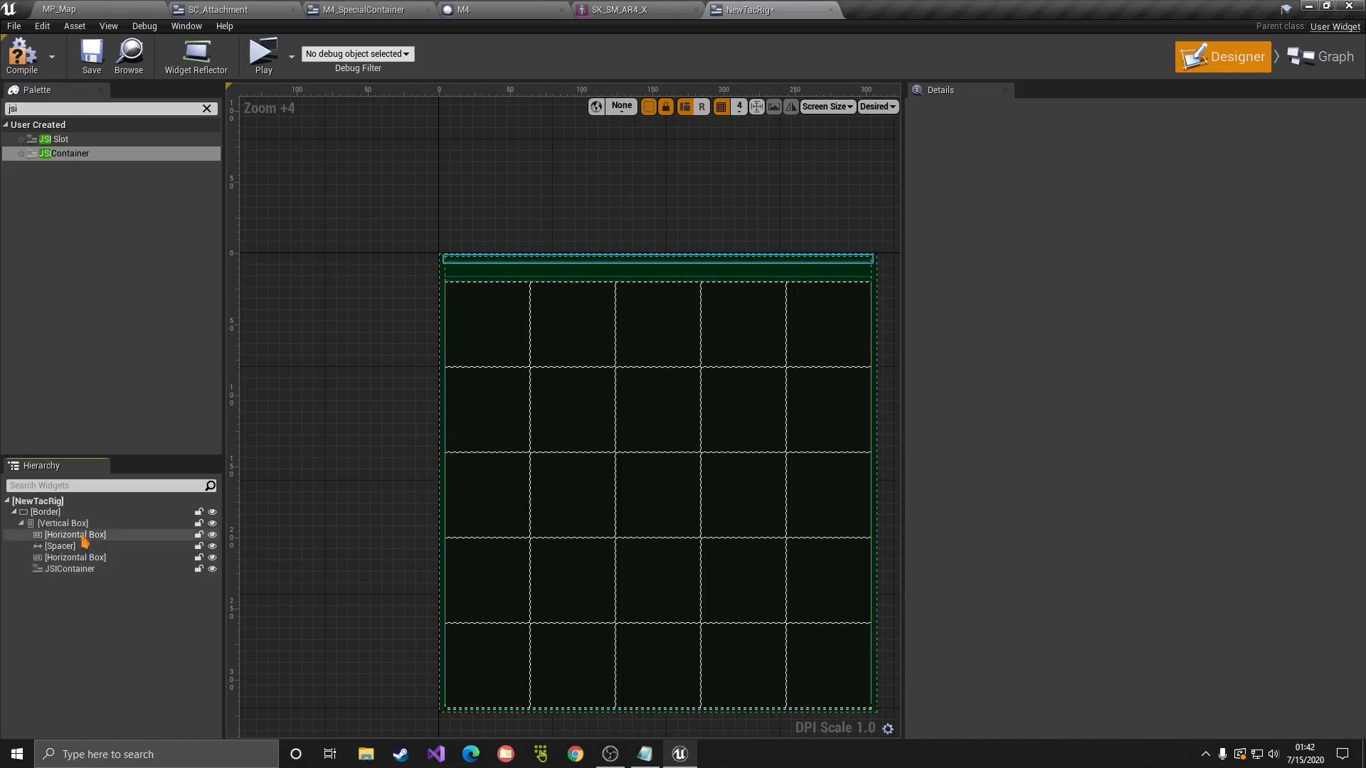
click(58, 570)
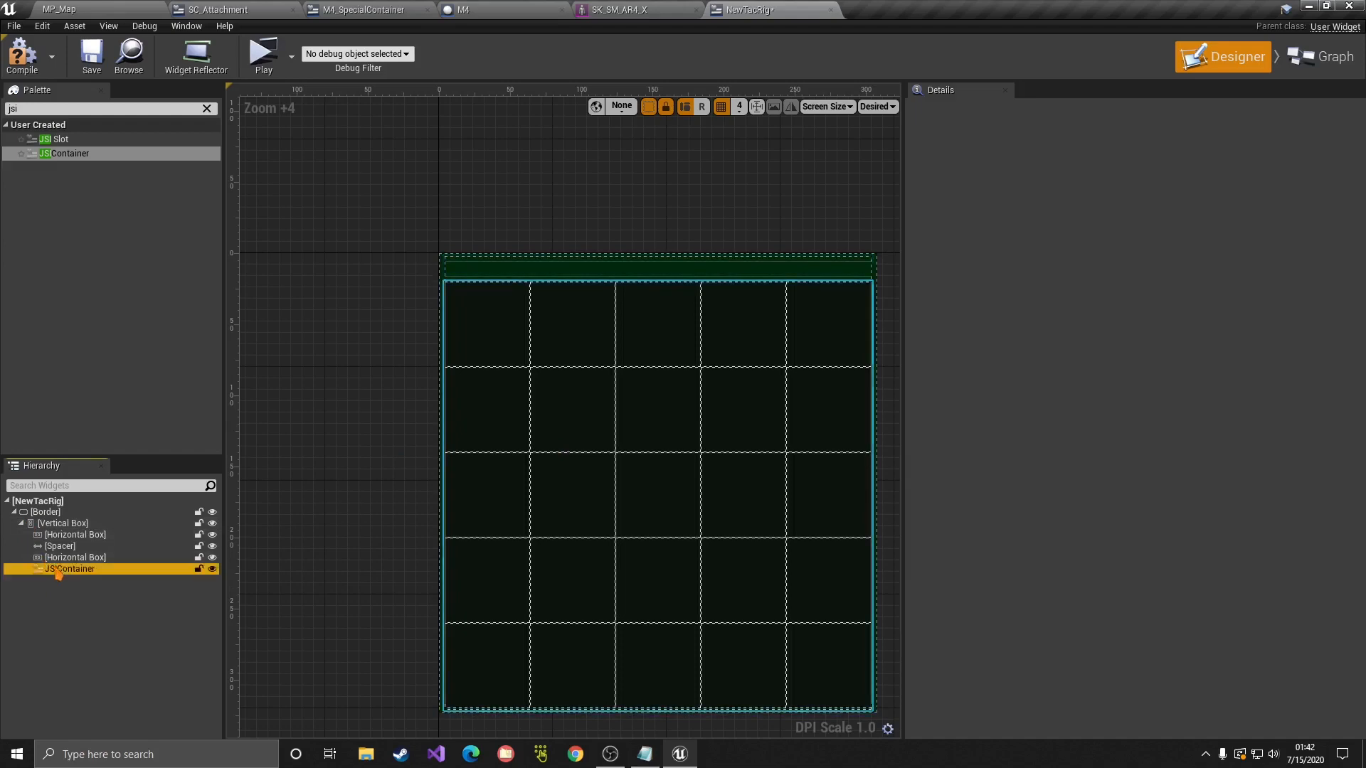
drag(59, 570, 77, 539)
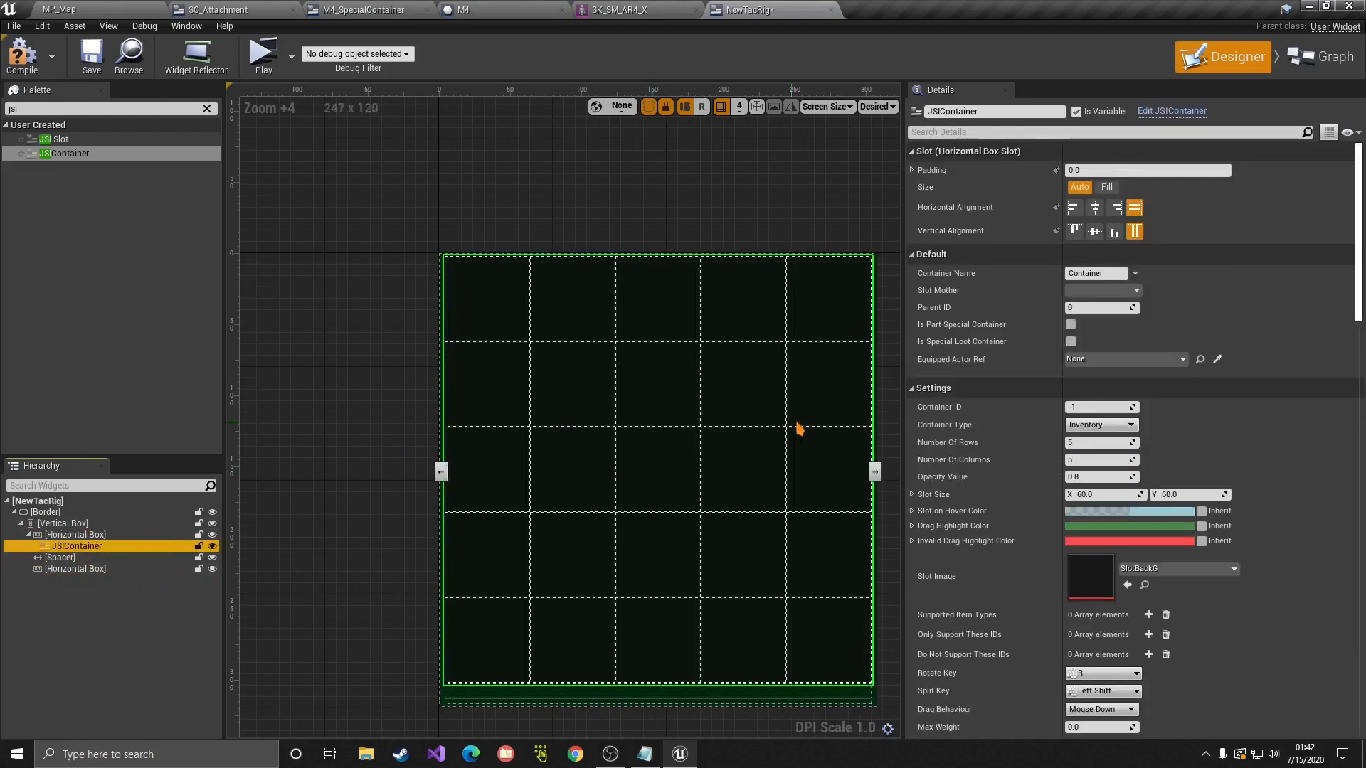
Step: Set the JSIContainer to 2 rows and 1 column, and save
click(1083, 426)
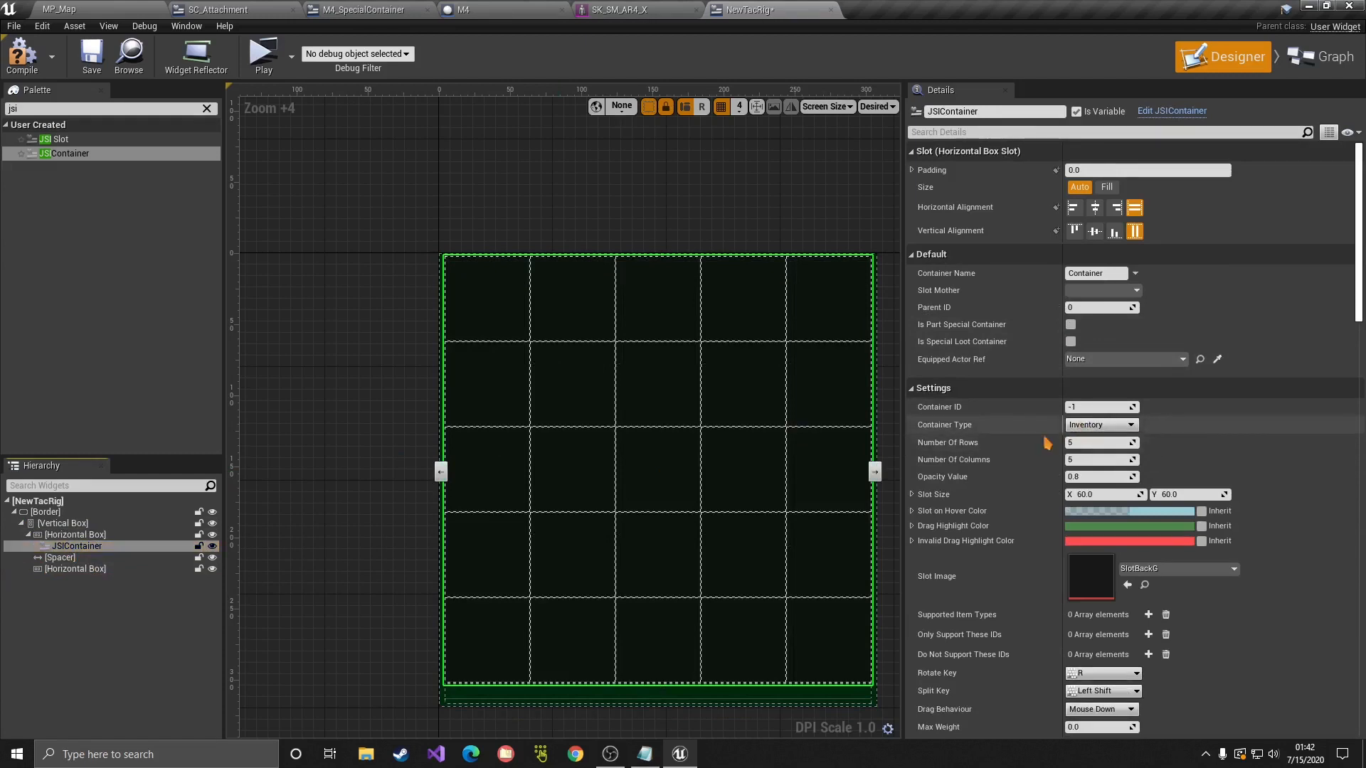
key(Return)
click(1090, 460)
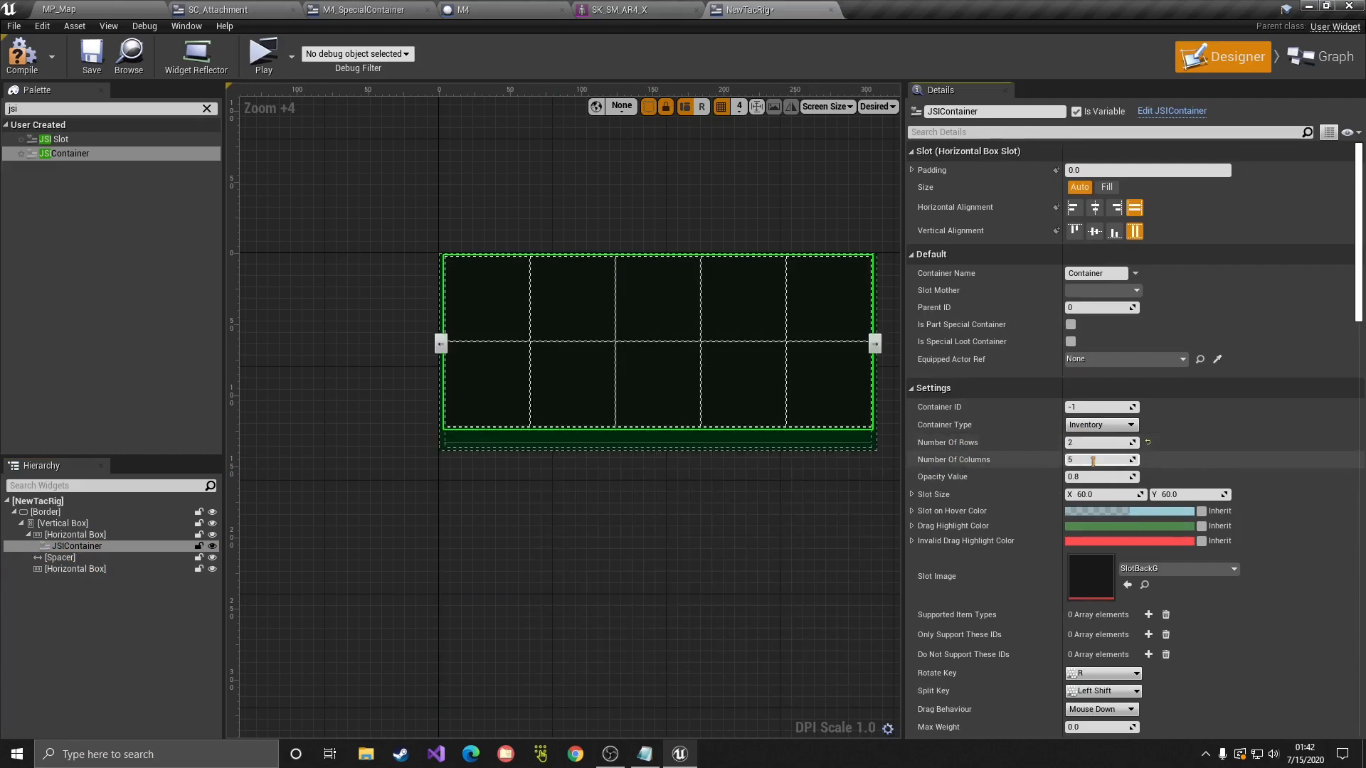
text(1)
key(Return)
key(ctrl+s)
click(145, 545)
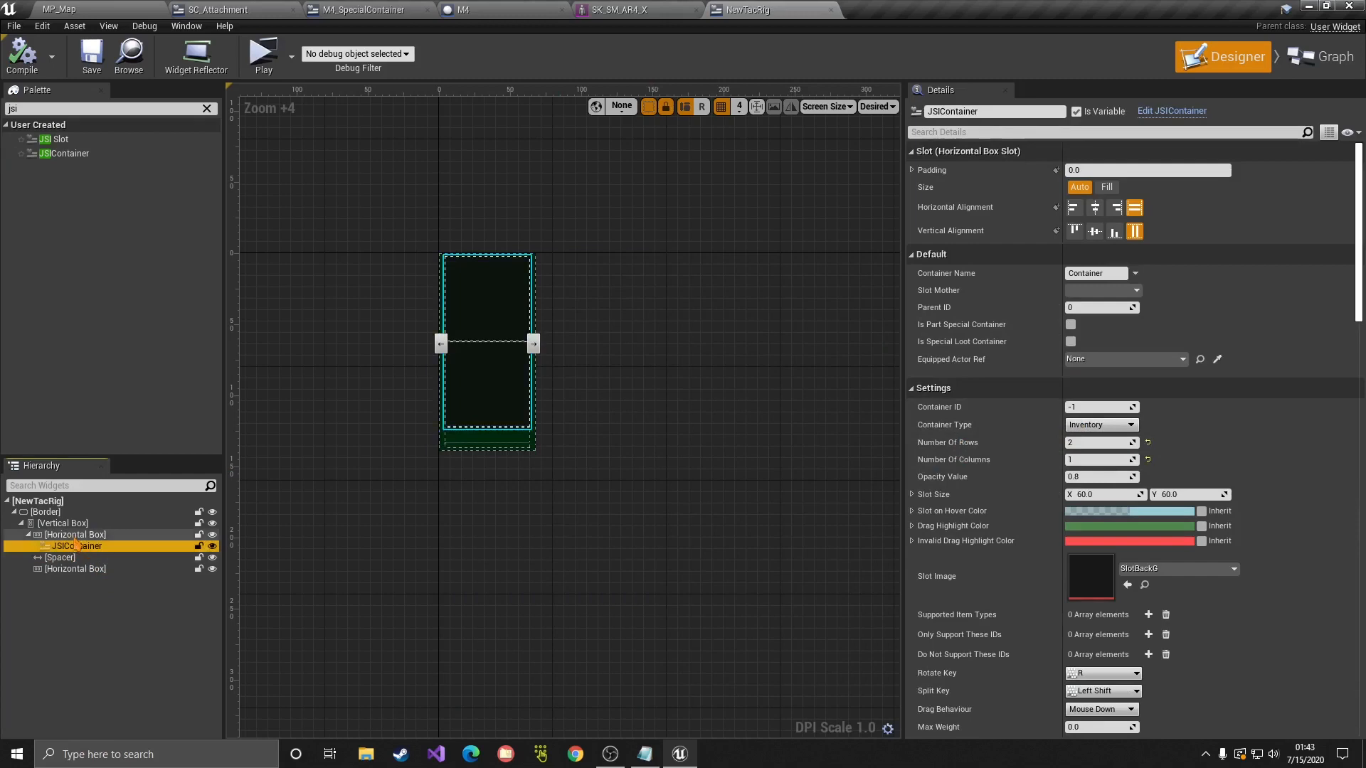
Step: Duplicate the container to make four and insert three Spacers between them
key(ctrl+w)
key(ctrl+w)
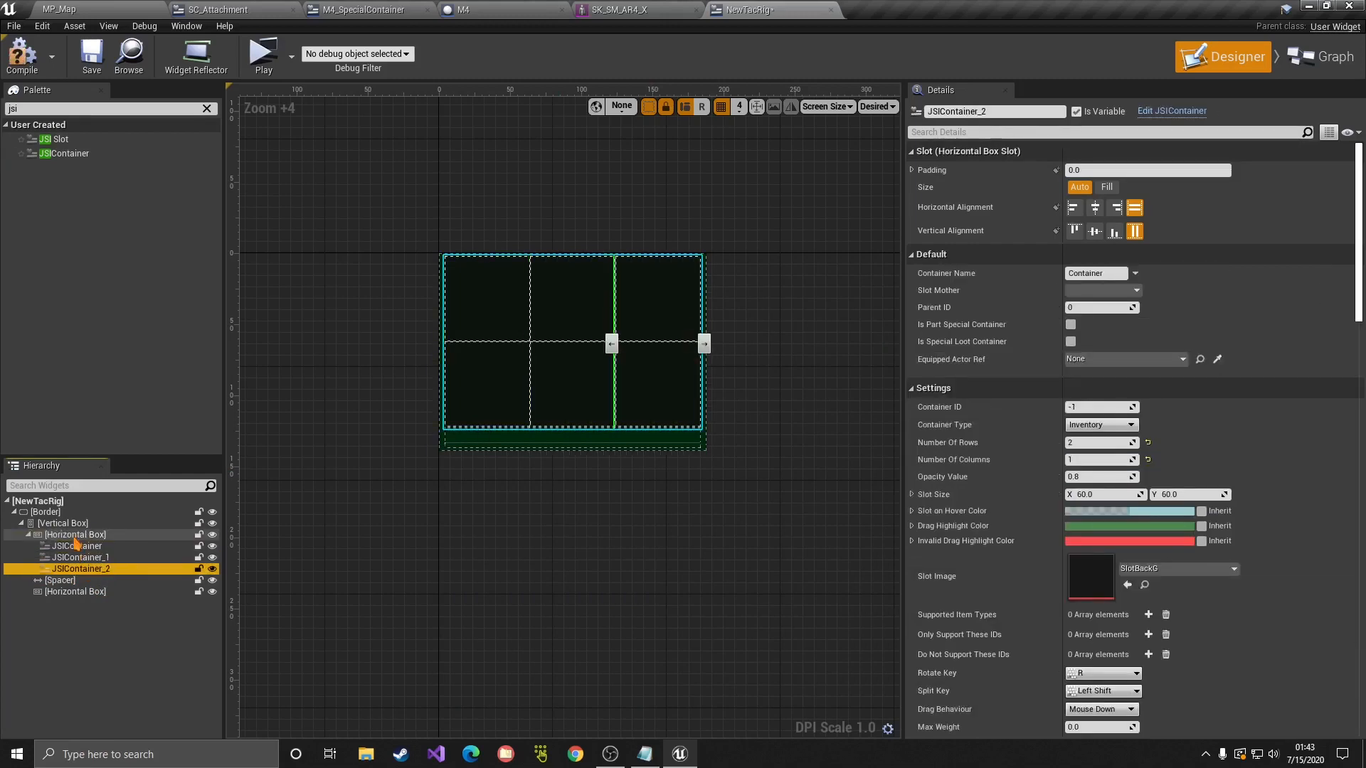
key(ctrl+w)
click(76, 442)
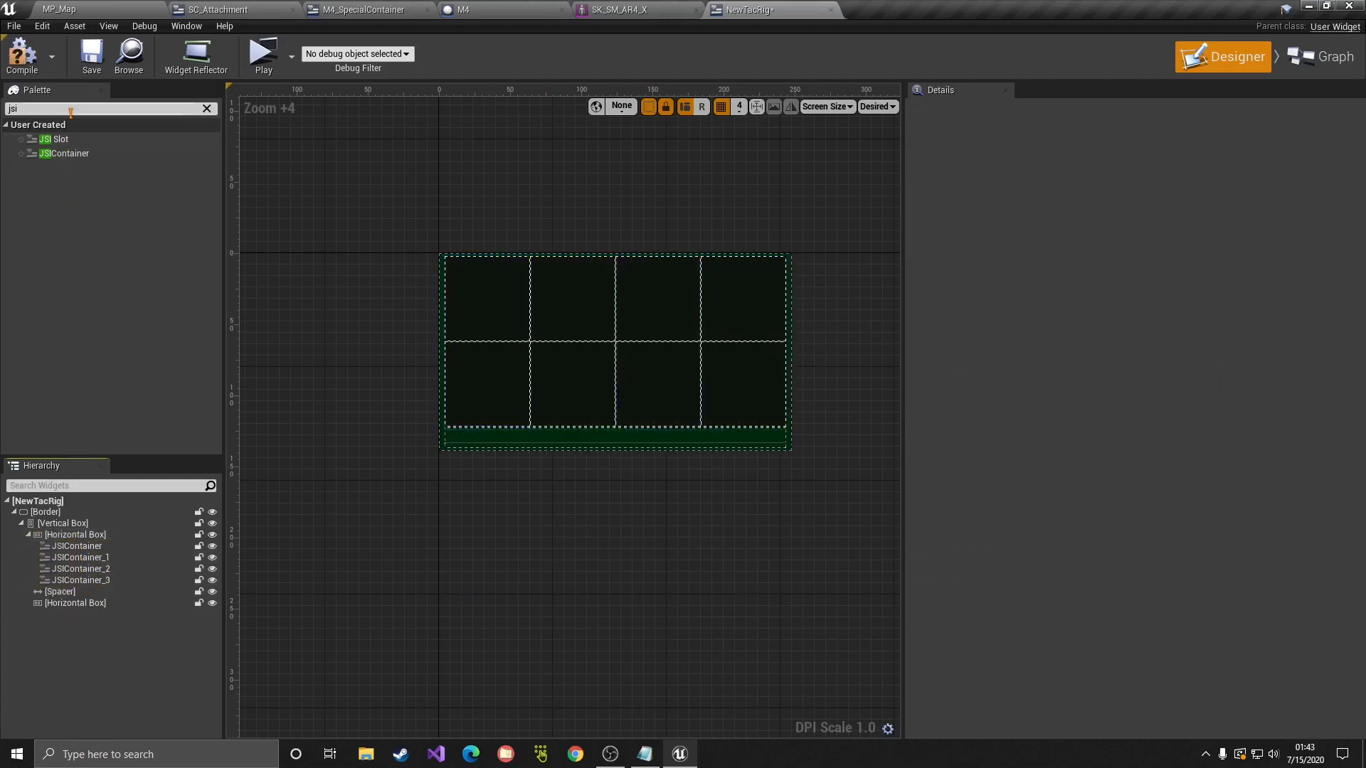
key(BackSpace)
key(BackSpace)
key(BackSpace)
text(space)
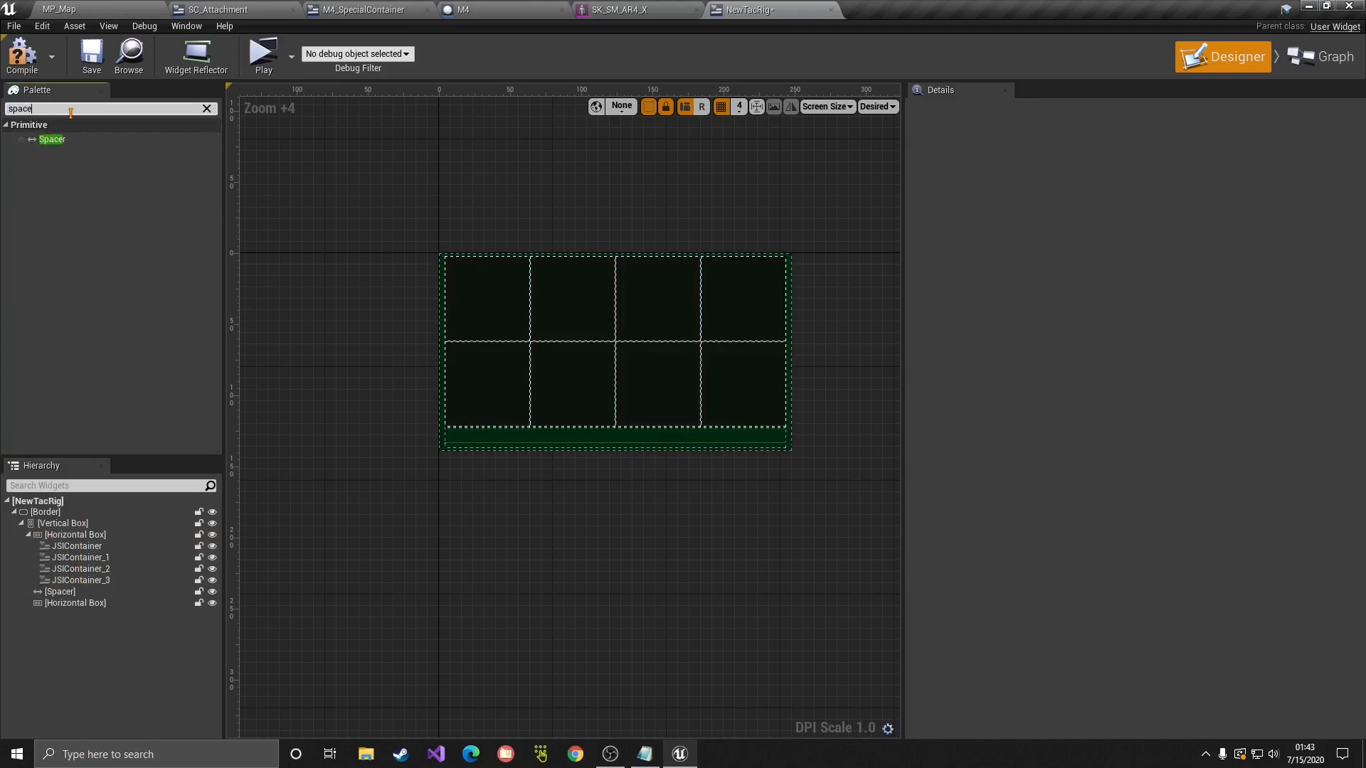
drag(52, 140, 92, 559)
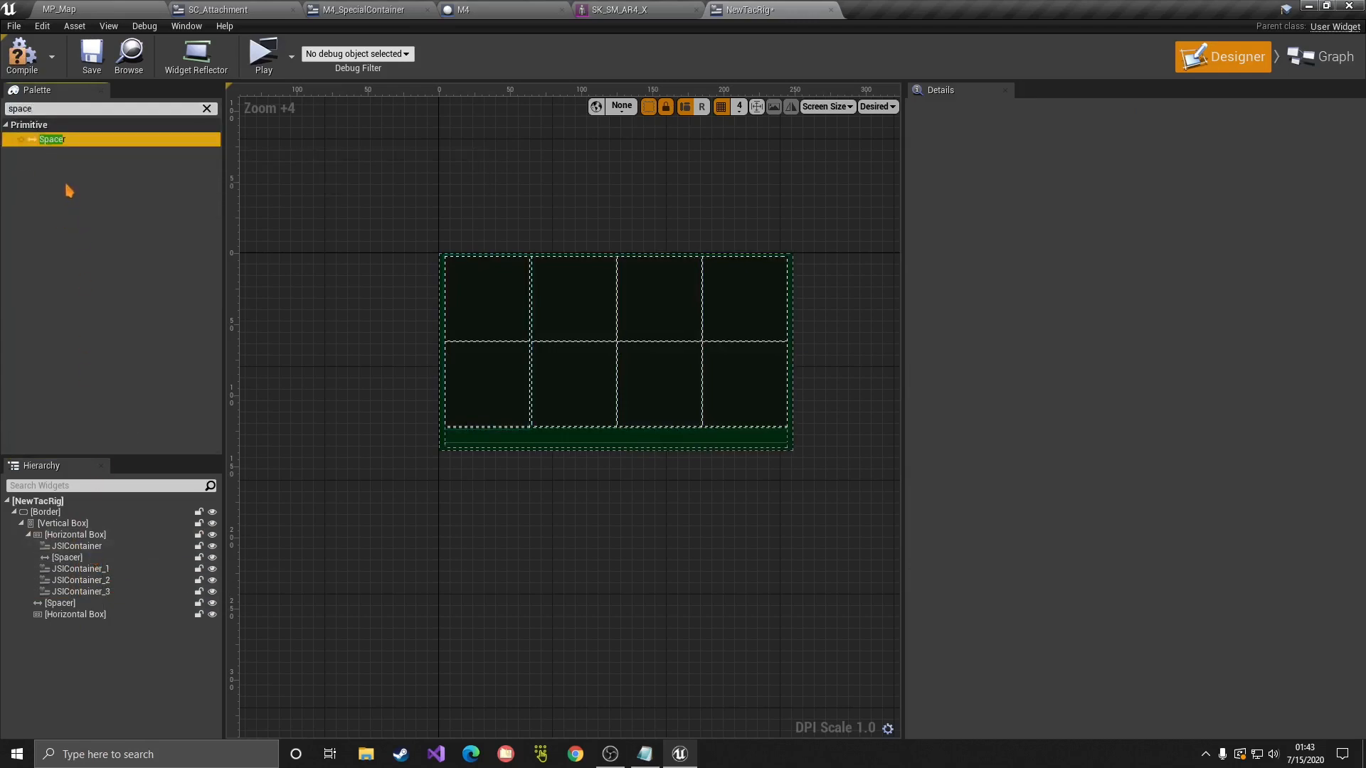
drag(52, 140, 71, 575)
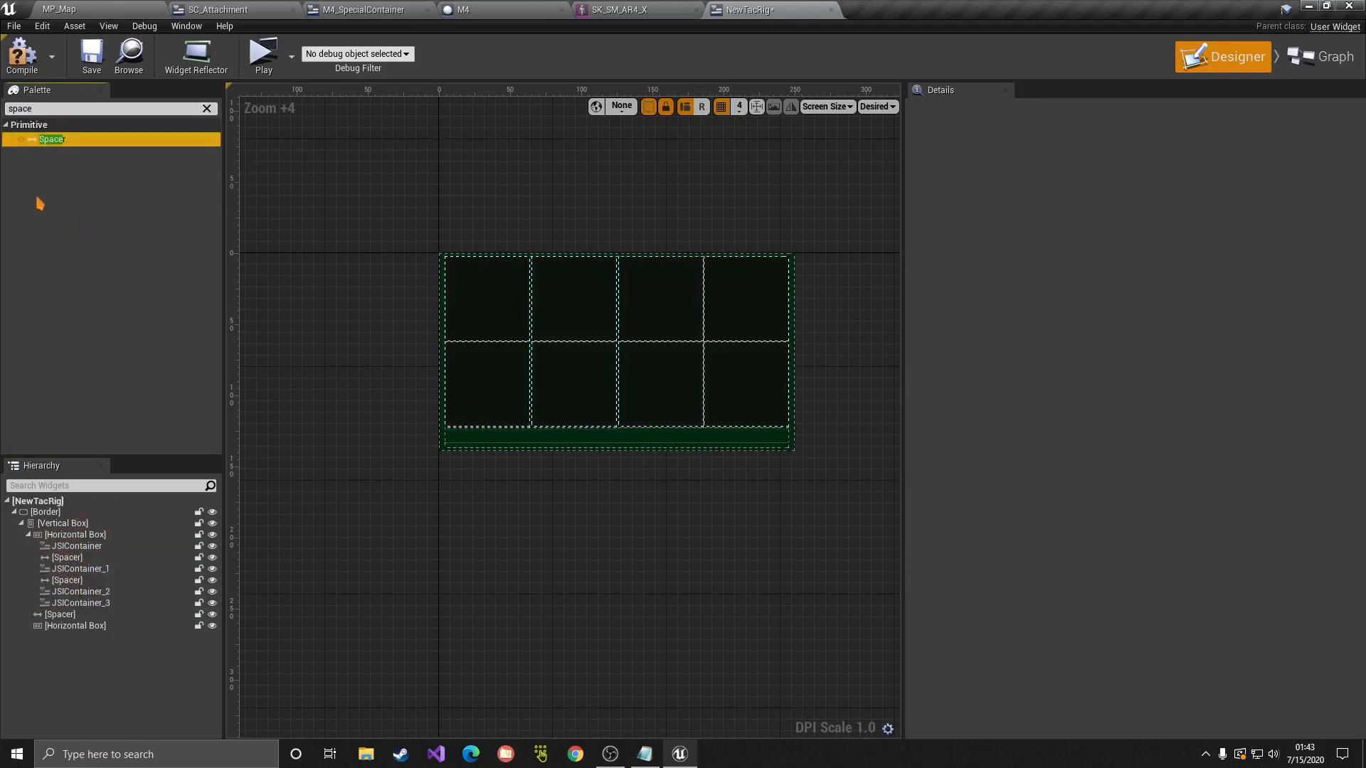
drag(43, 151, 70, 600)
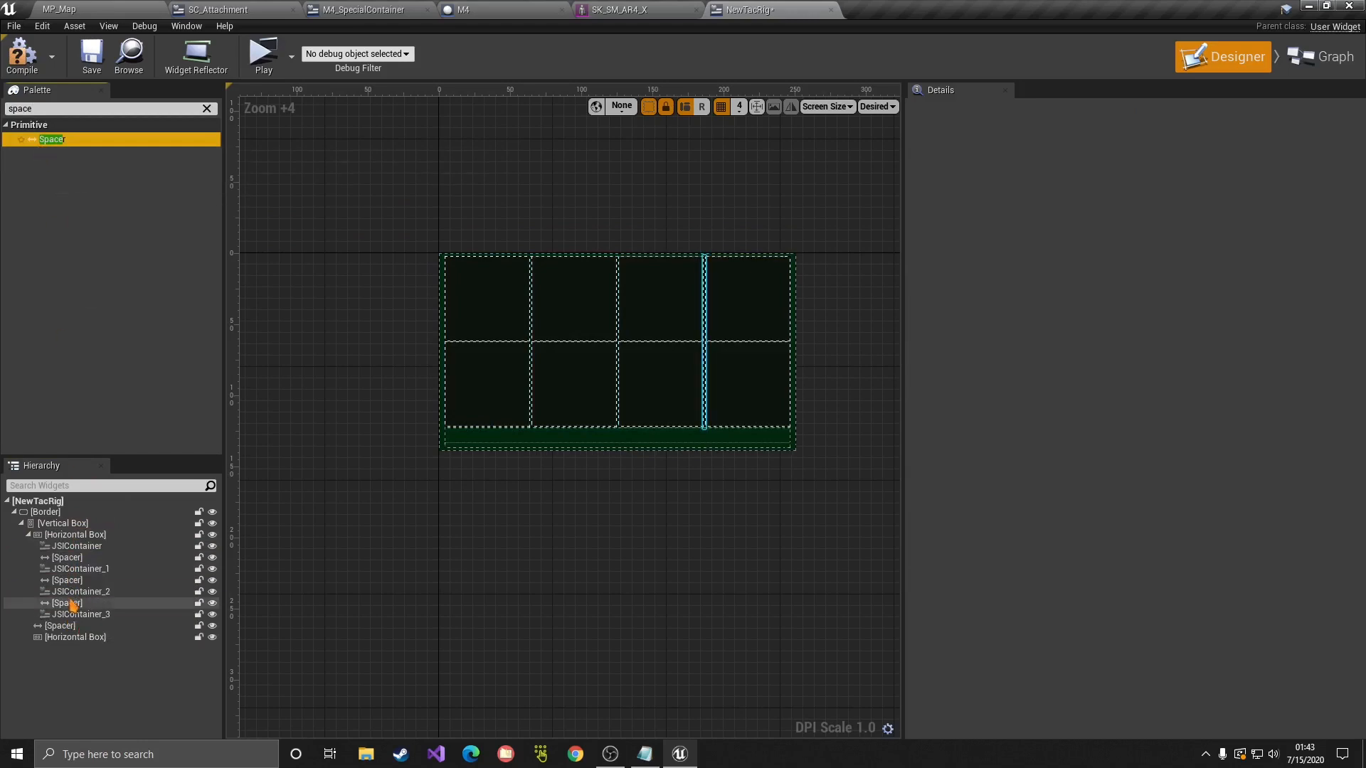
Step: Set each of the three Spacers' Size X to 10
click(77, 560)
scroll(762, 396, up, 1)
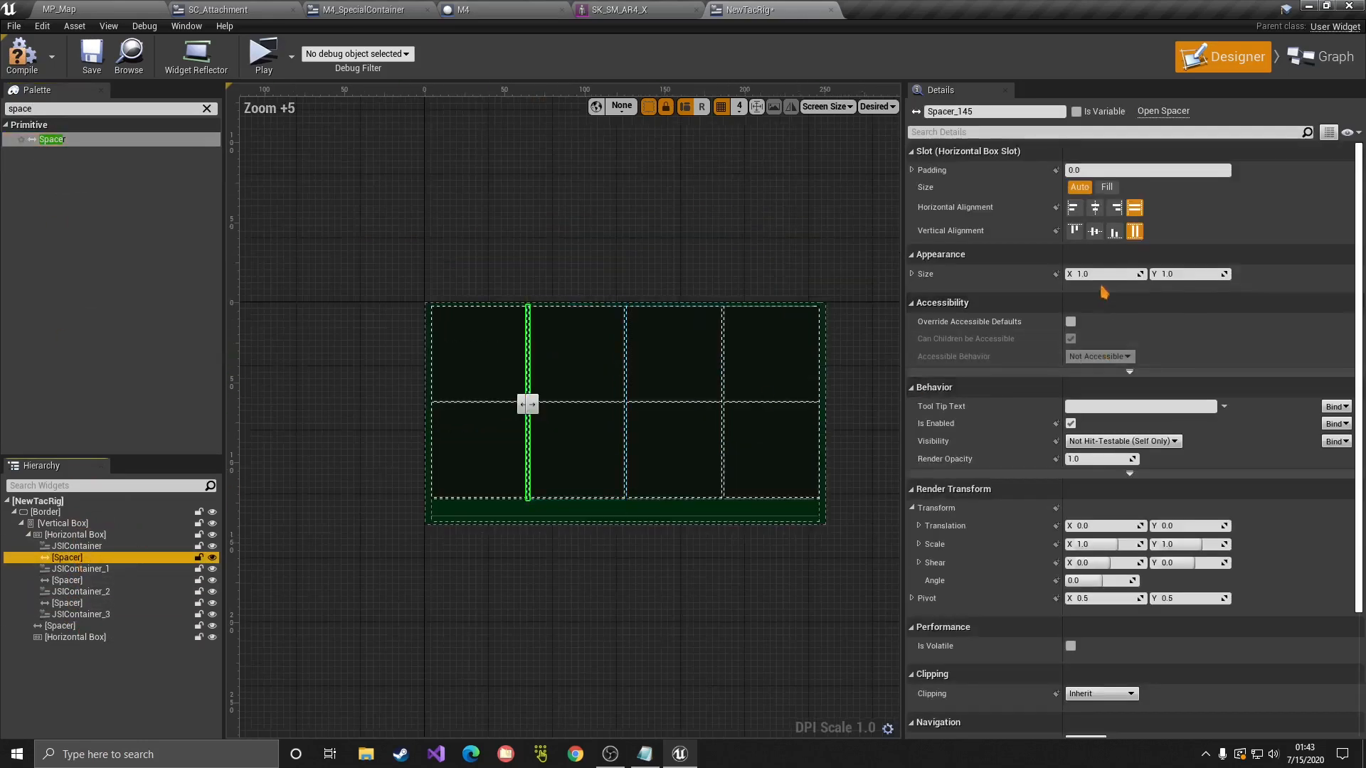
text(5)
key(Return)
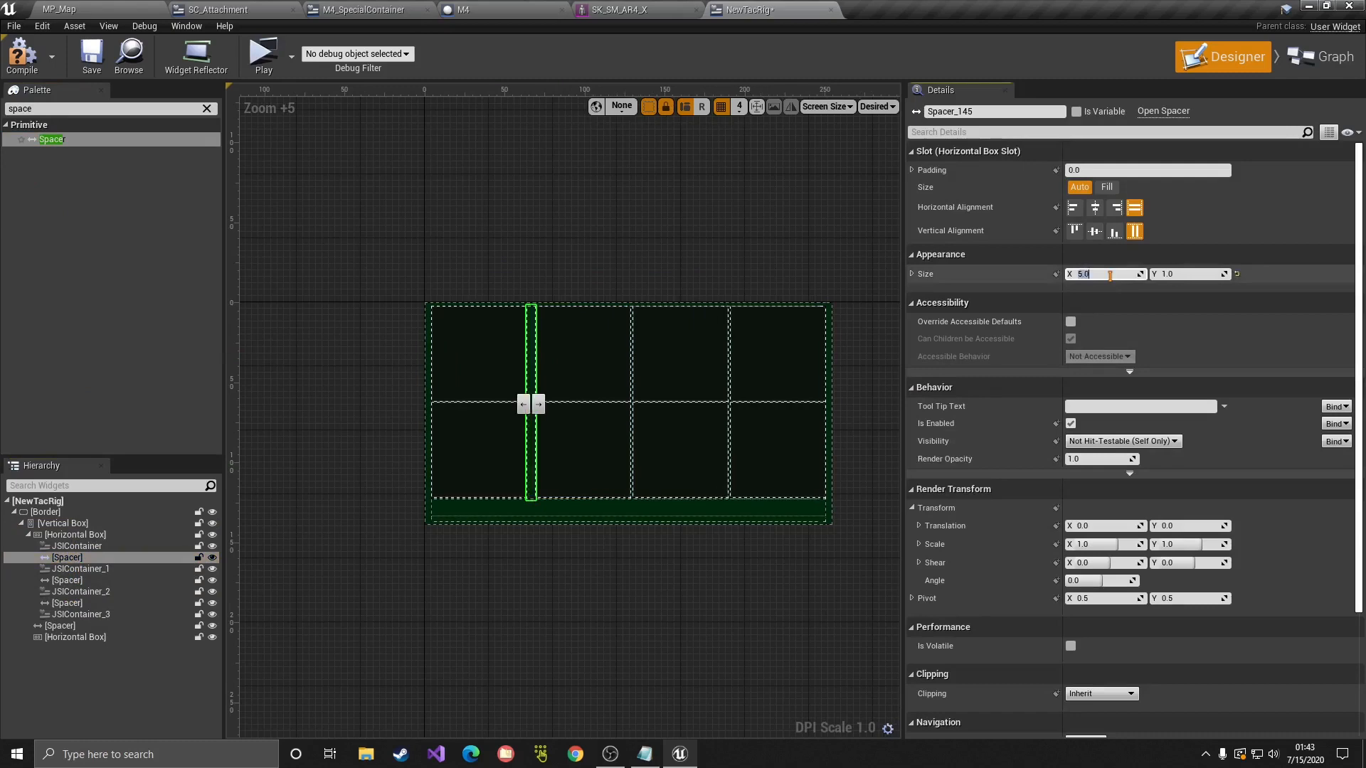
key(Return)
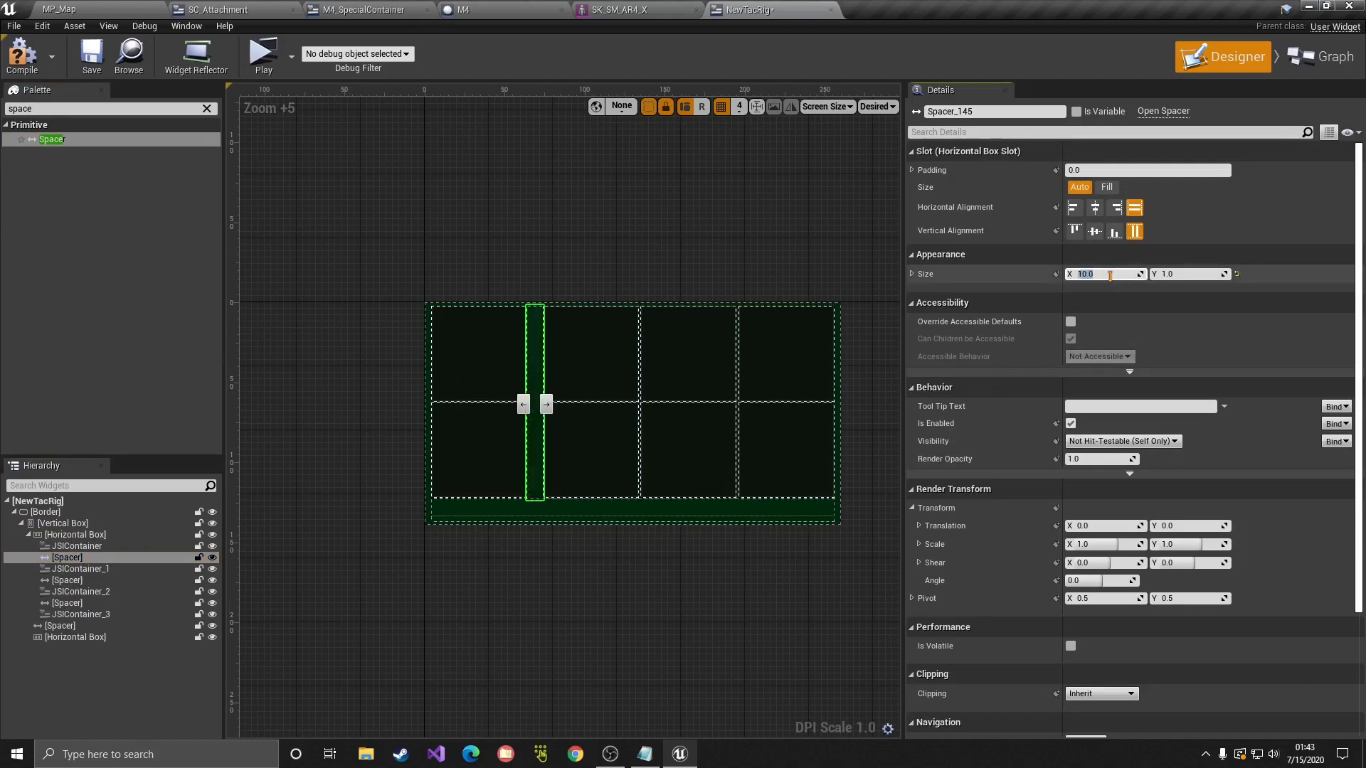
click(67, 580)
click(1123, 275)
text(10)
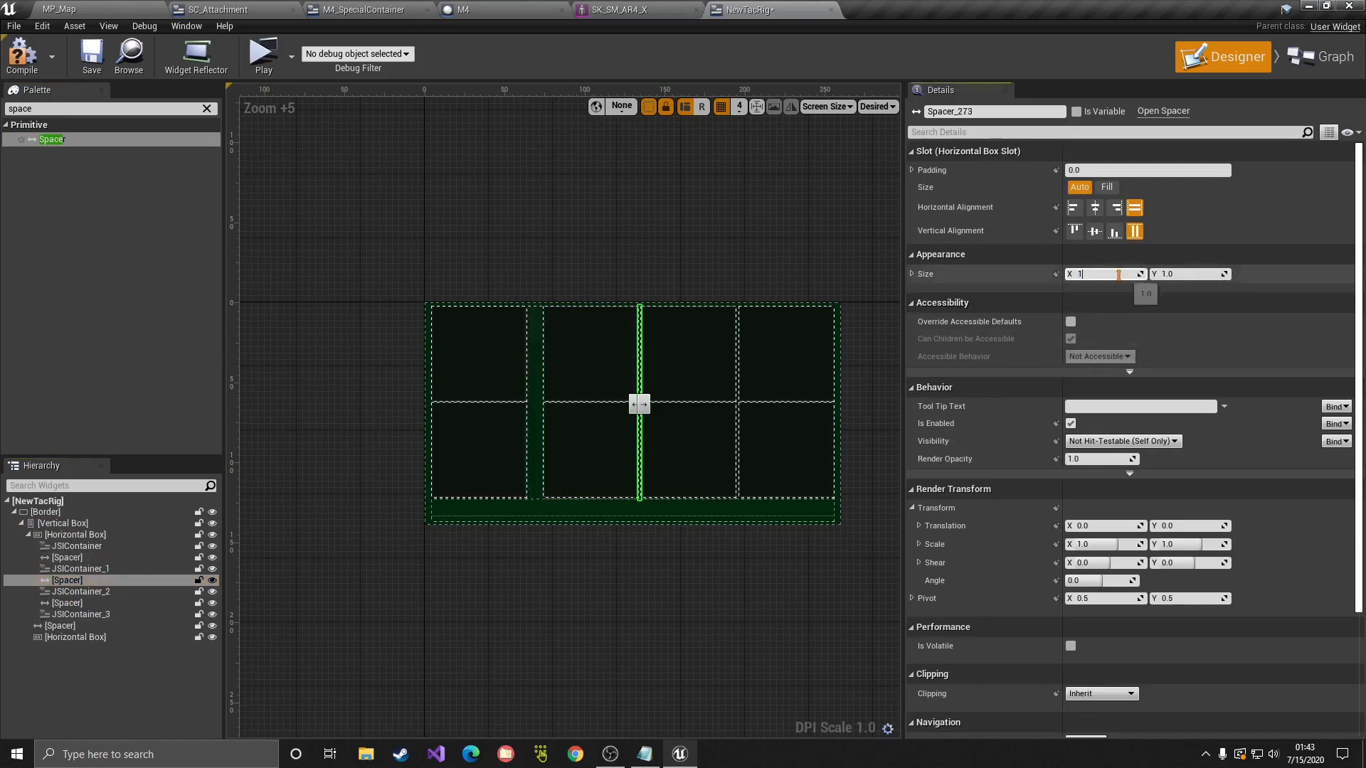
key(Return)
click(98, 604)
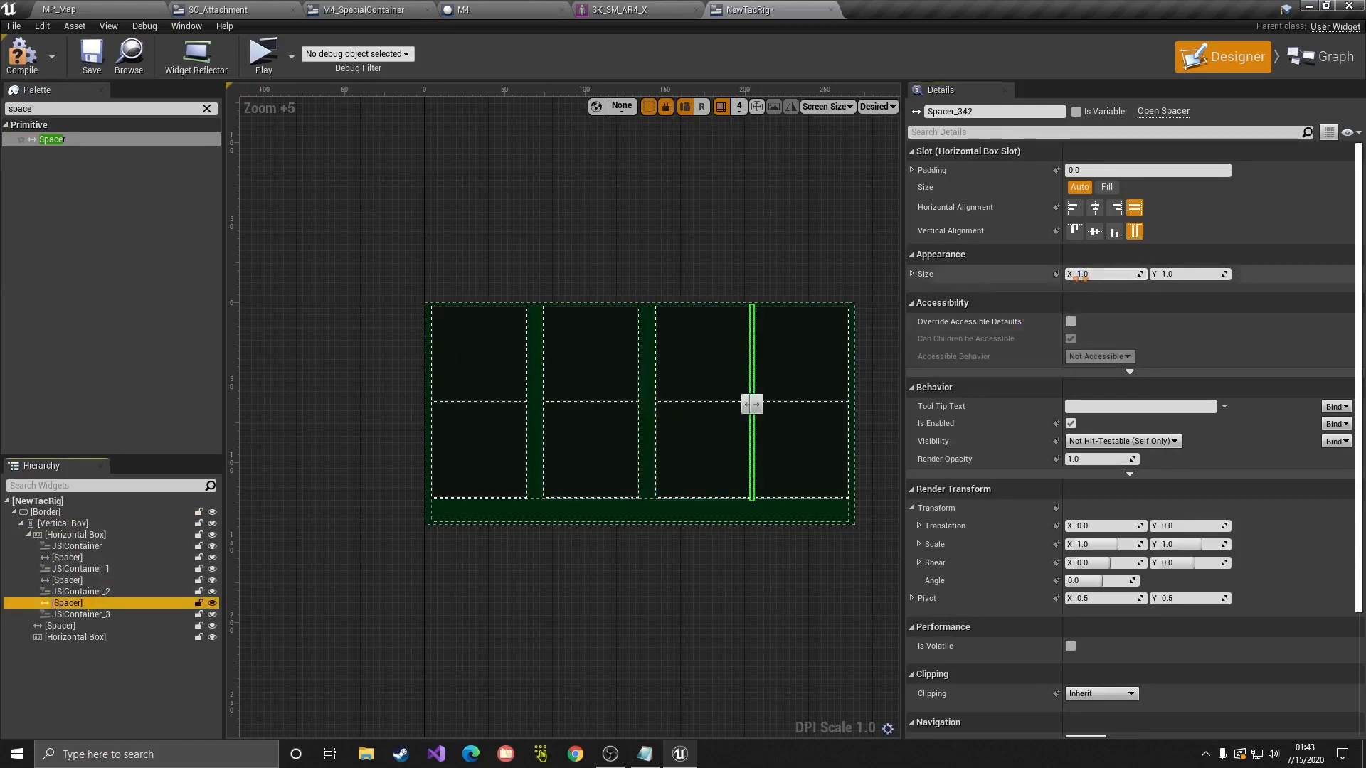
click(1103, 275)
text(10)
key(Return)
Step: Save the NewTacRig widget and all modified assets
right_drag(746, 493, 675, 413)
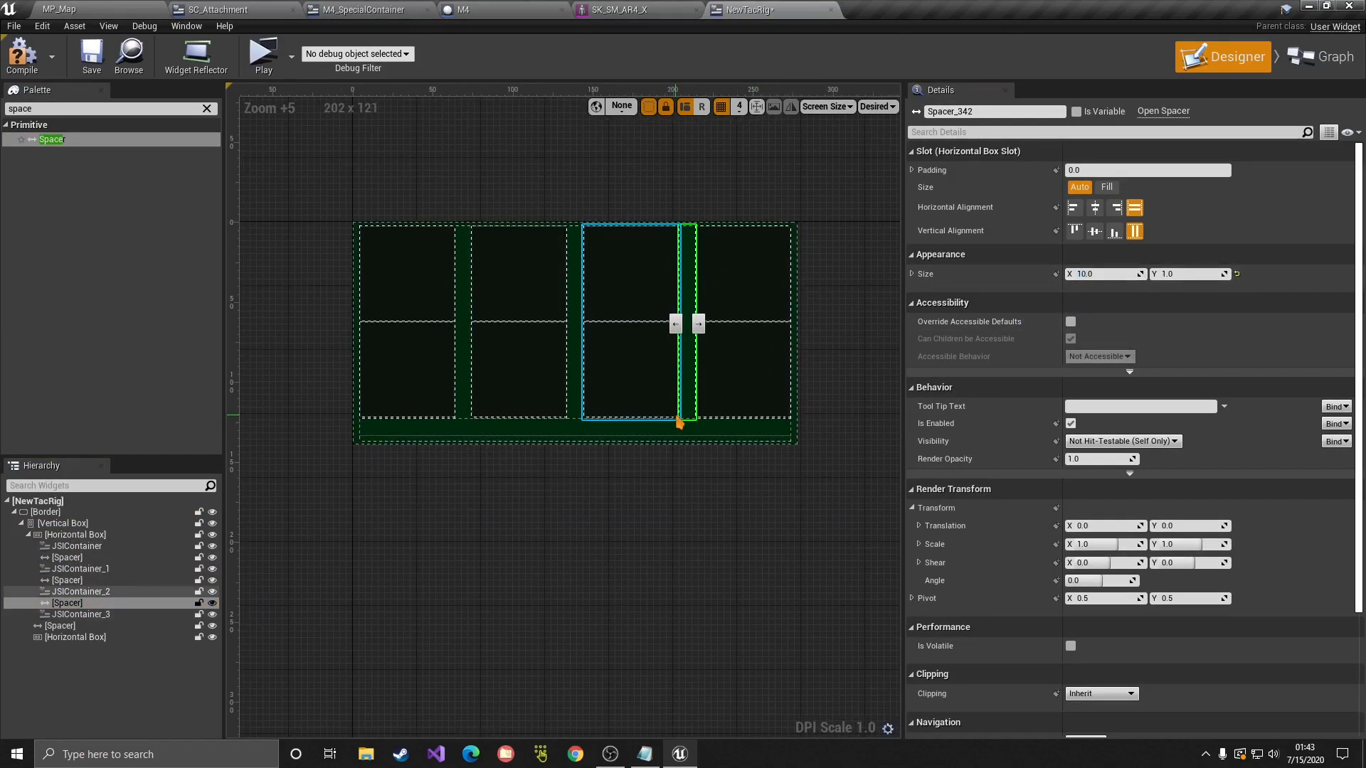
click(88, 64)
click(11, 27)
click(41, 107)
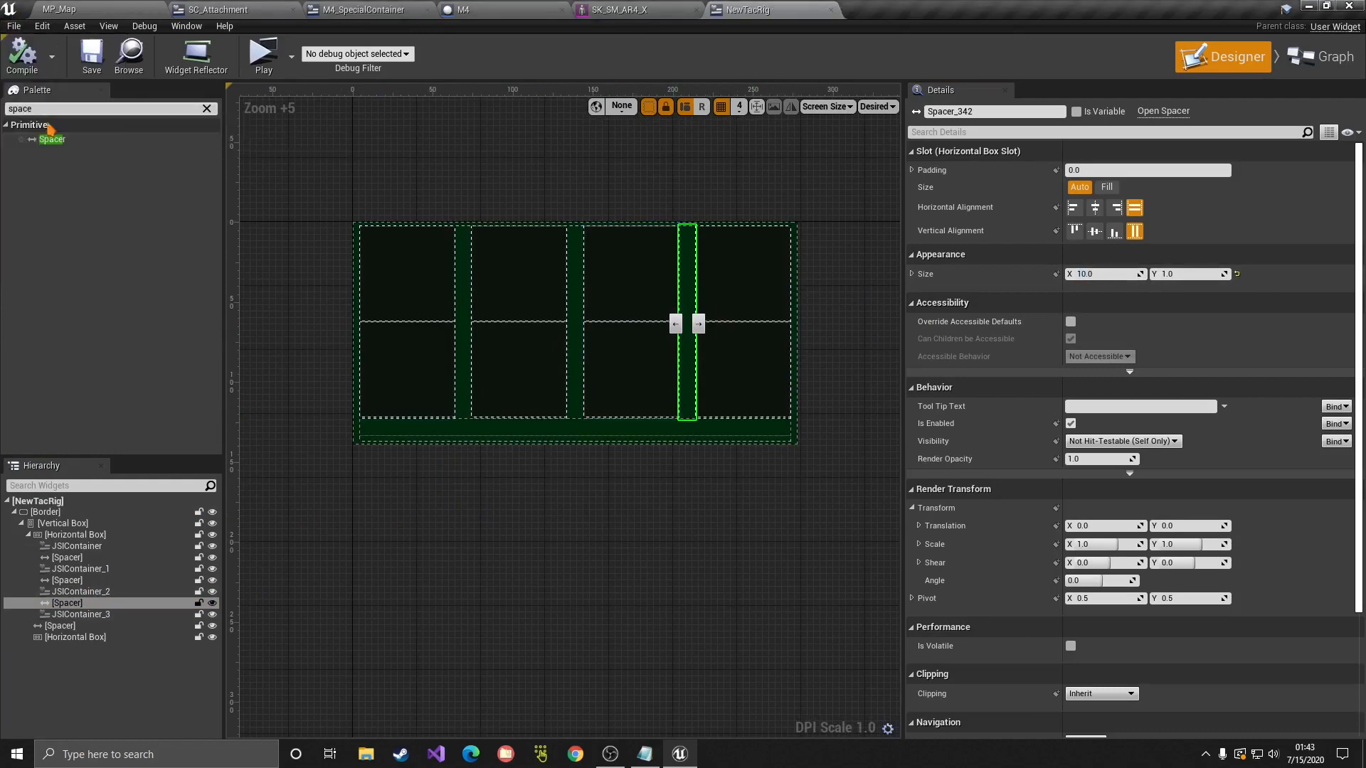
click(80, 637)
click(123, 110)
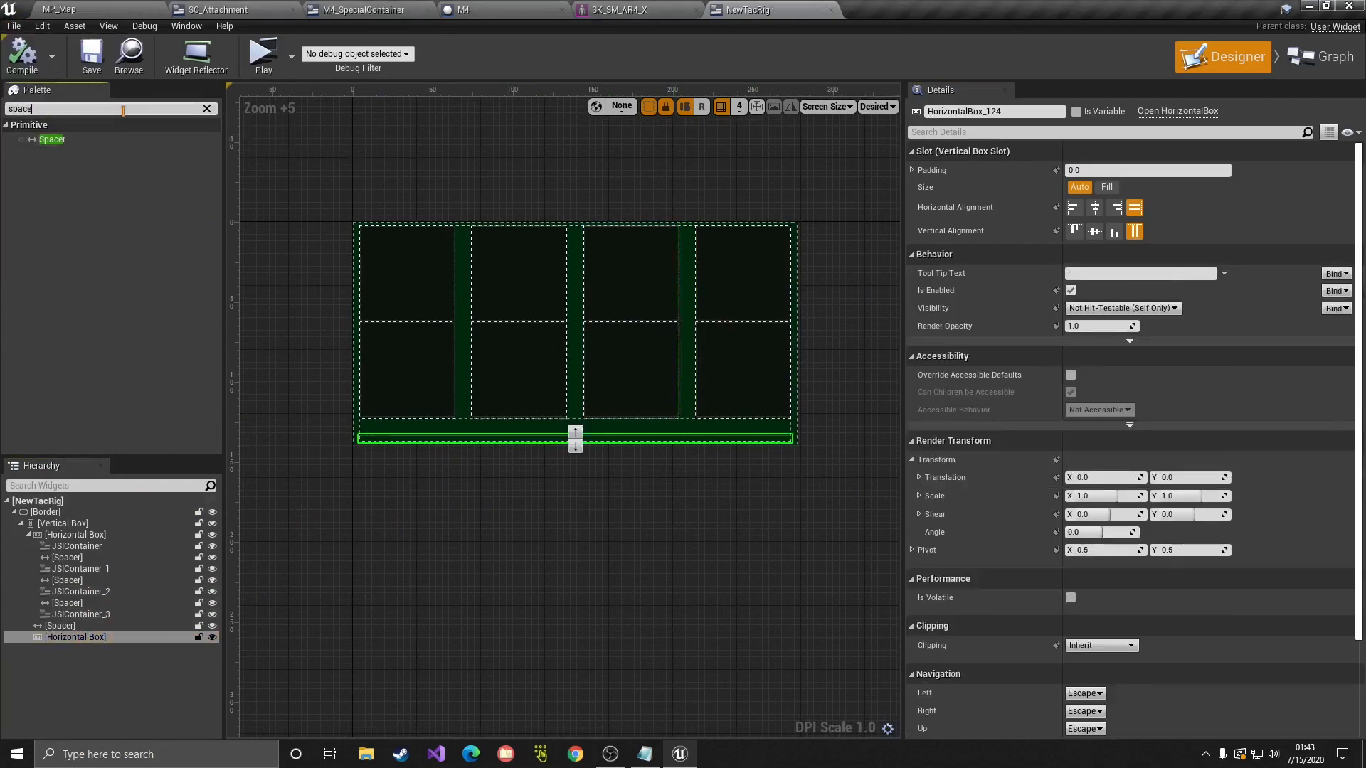
Step: Paste a JSIContainer into the lower Horizontal Box
click(67, 557)
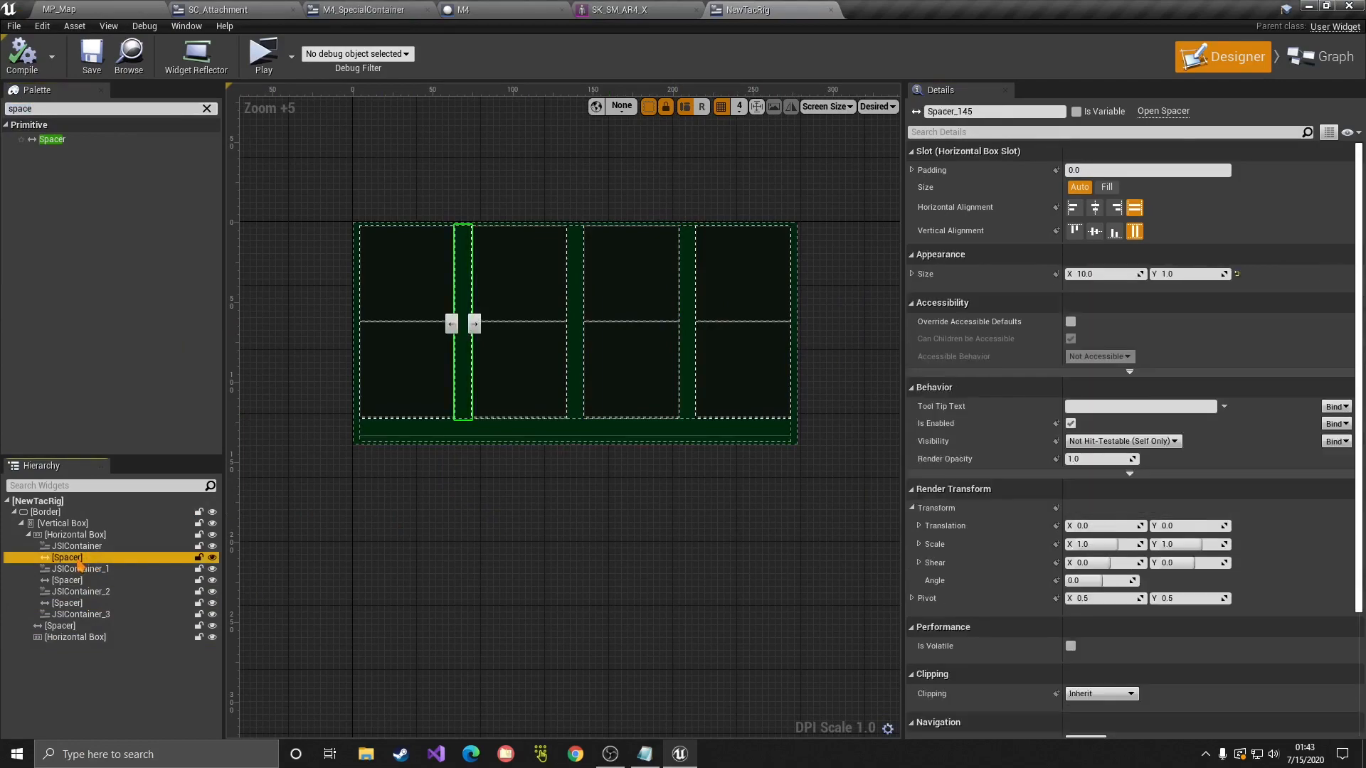
click(78, 568)
click(59, 638)
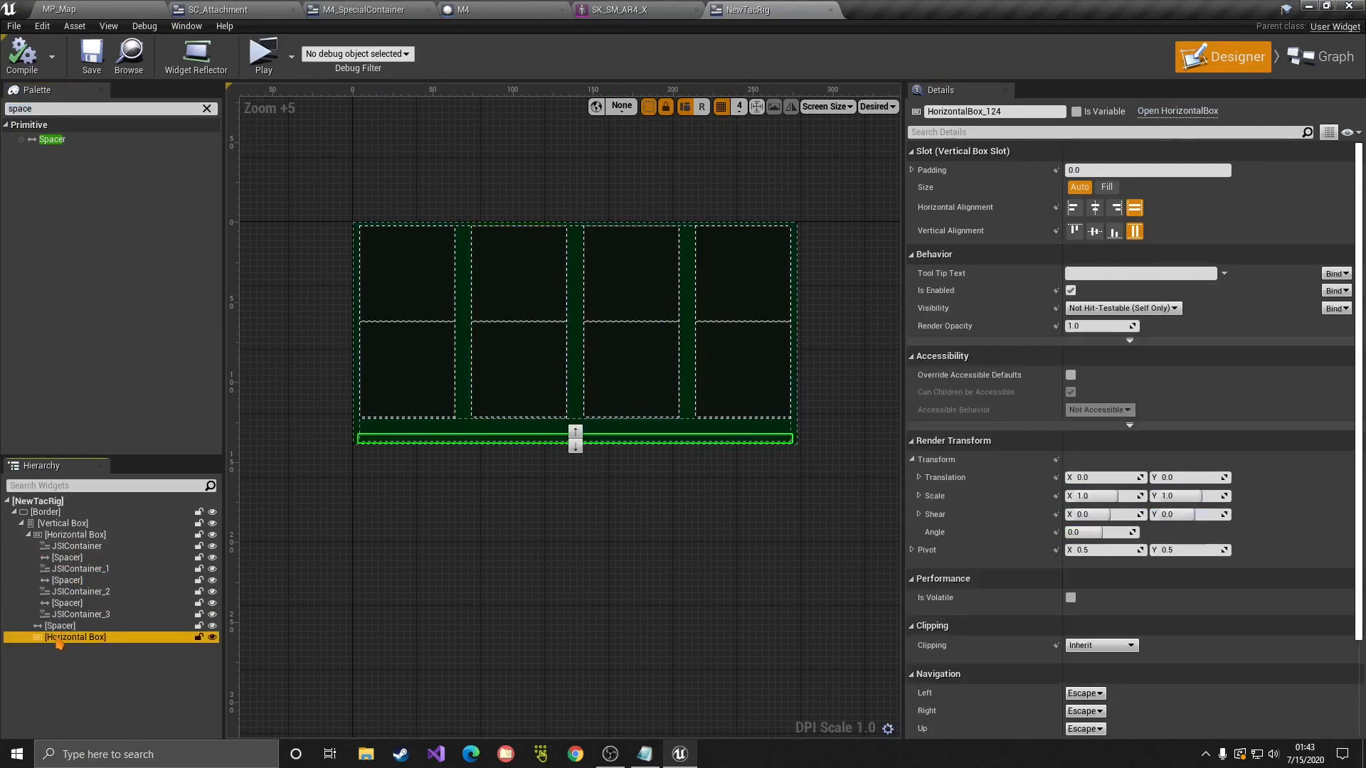
key(ctrl+v)
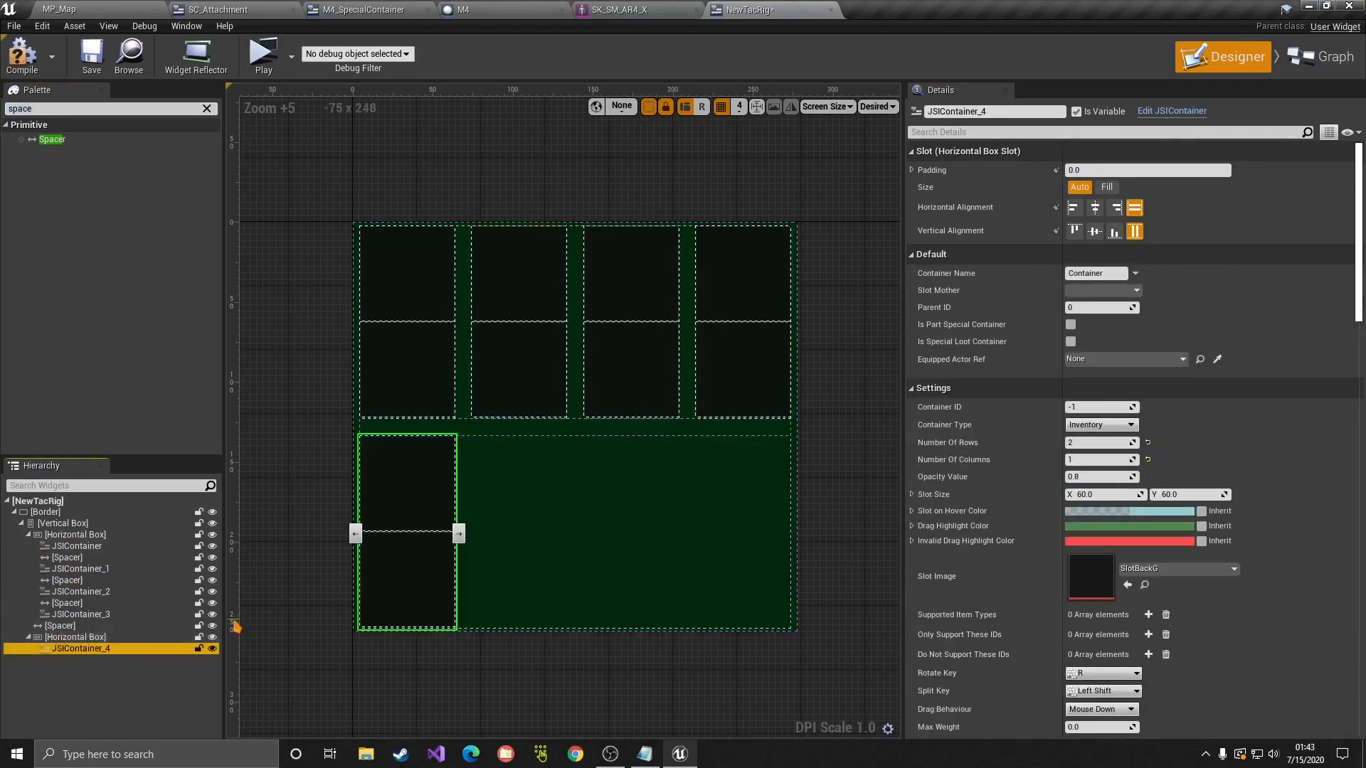
click(83, 668)
click(80, 648)
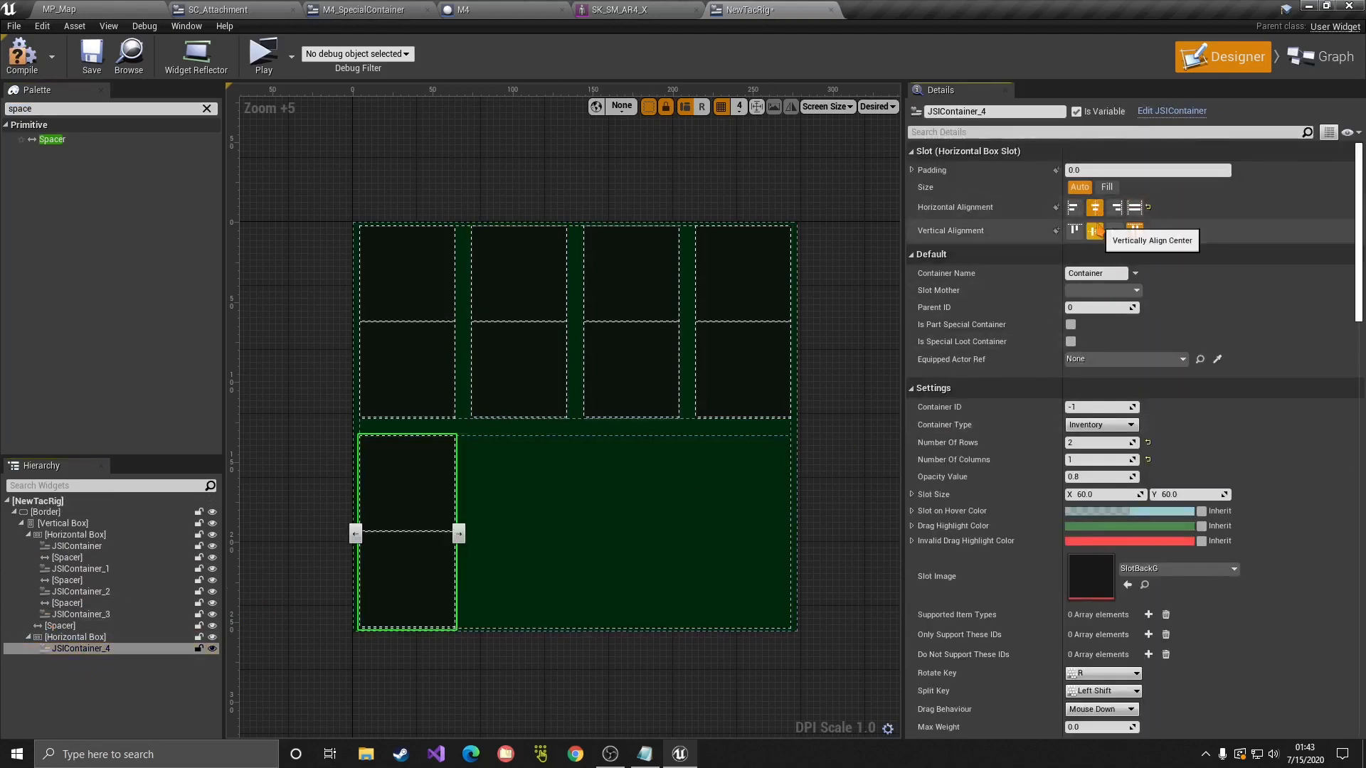
Step: Set the new container's slot to Fill, centred, with 2 columns
click(1107, 186)
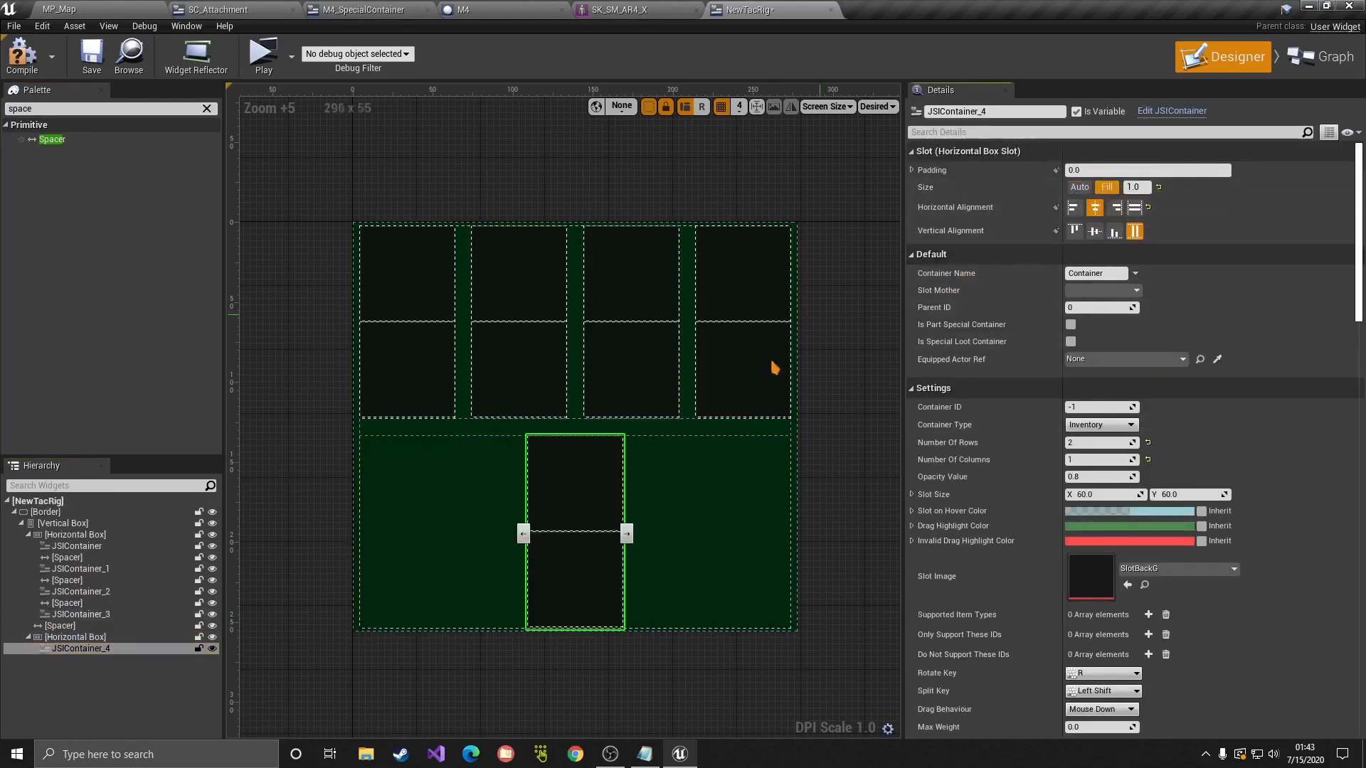
click(1087, 459)
text(2)
key(Return)
click(848, 460)
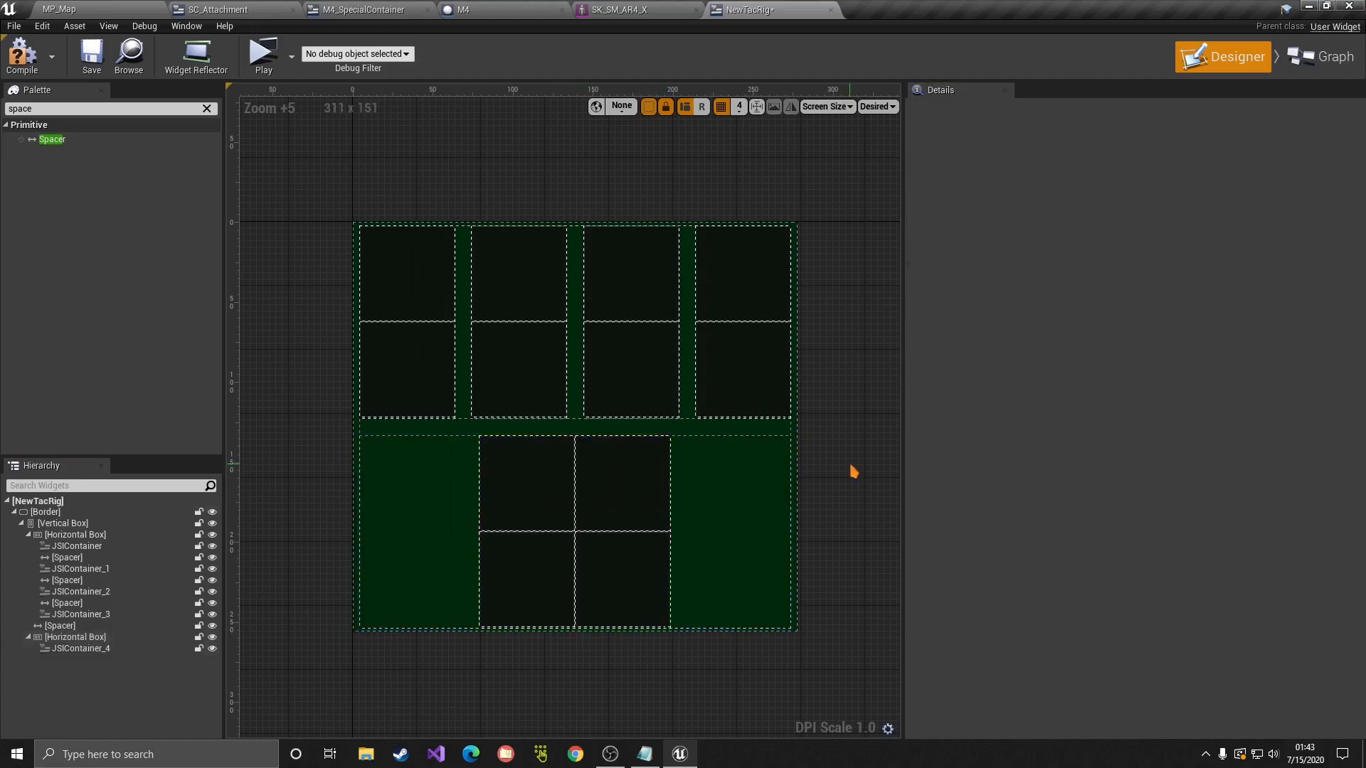
right_drag(875, 496, 890, 410)
scroll(890, 410, down, 1)
right_drag(640, 399, 866, 440)
right_drag(736, 438, 428, 437)
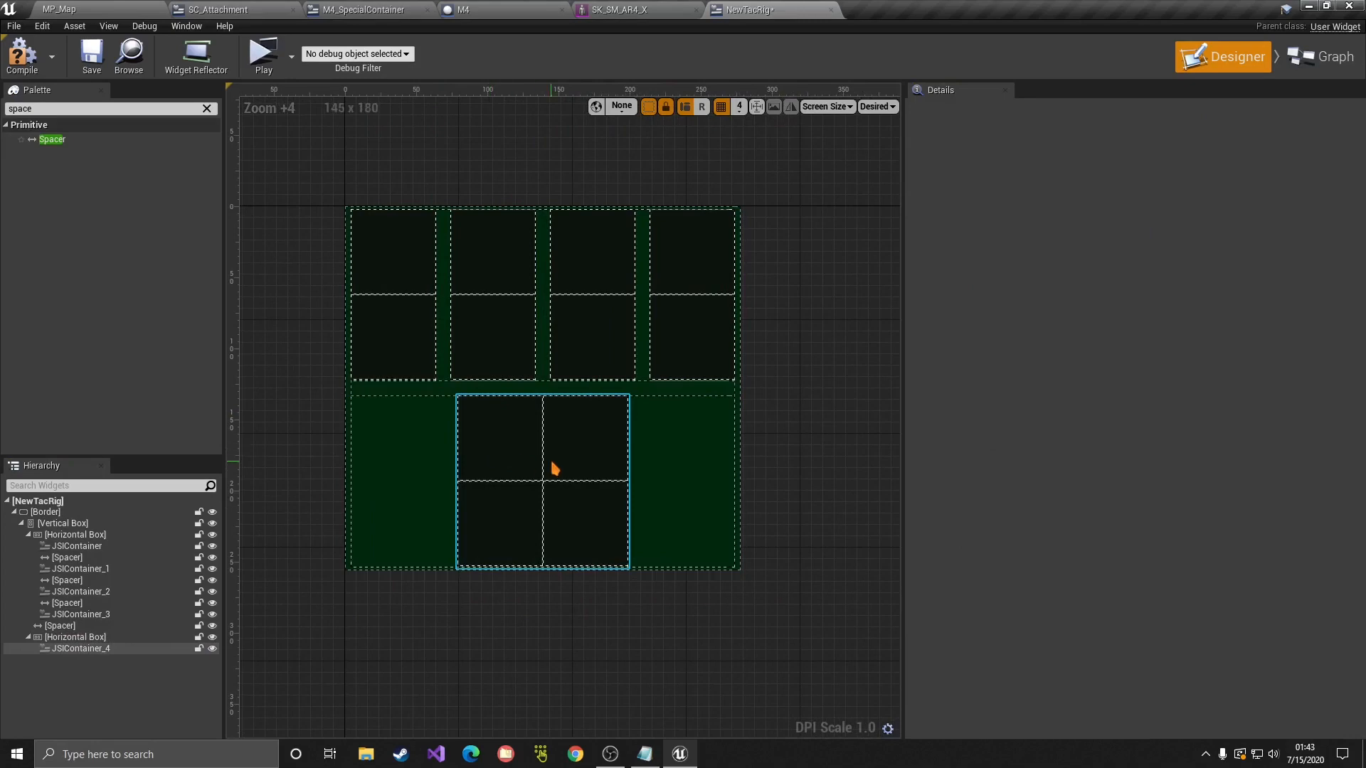
Step: Rename the first two top-row containers Slot1 and Slot2
click(79, 546)
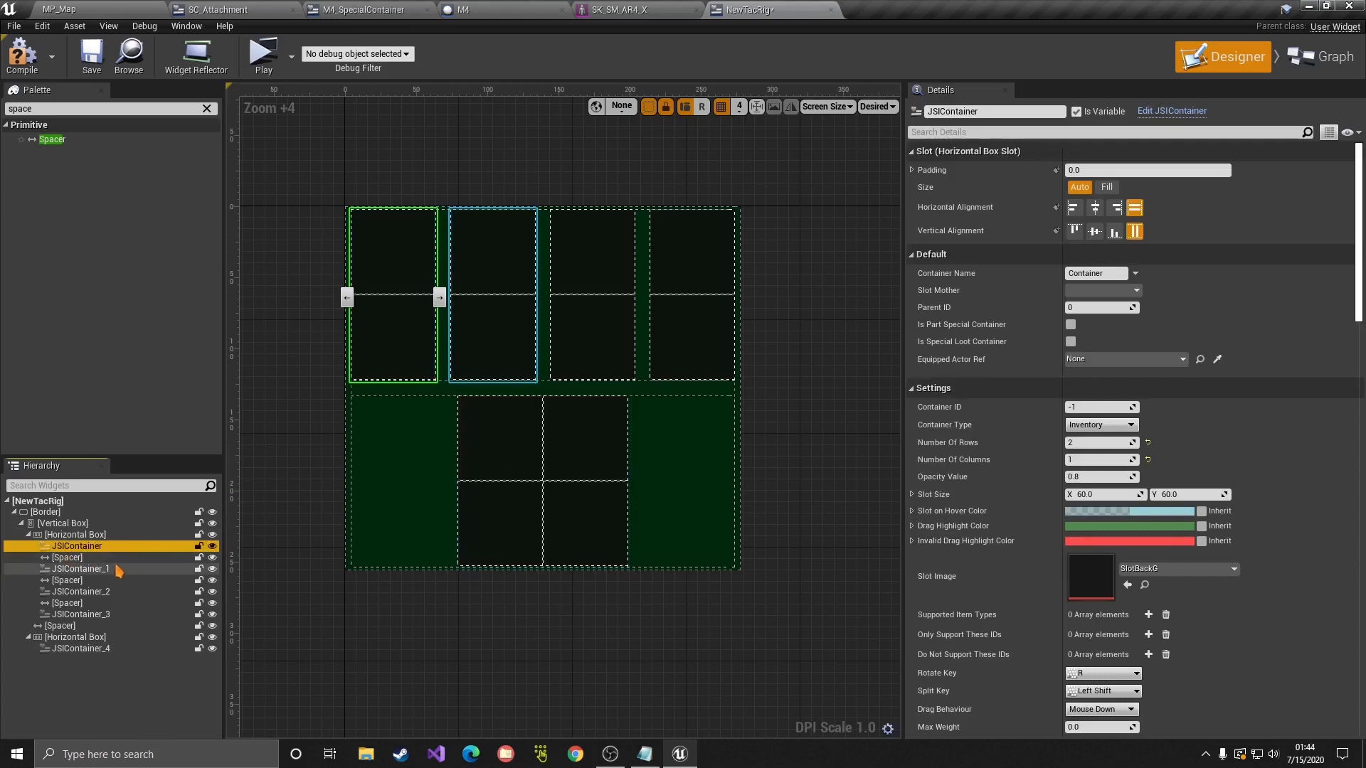
key(F2)
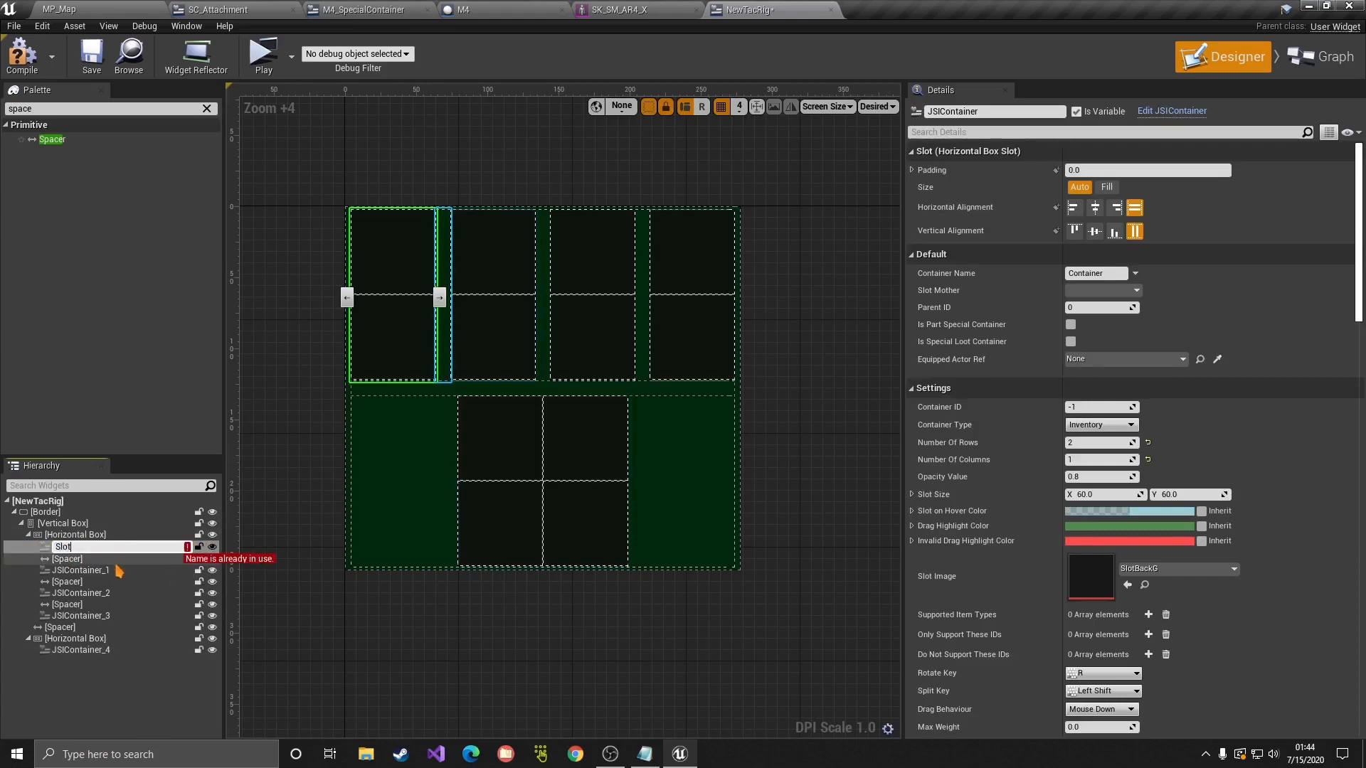
text(Slot1)
key(Return)
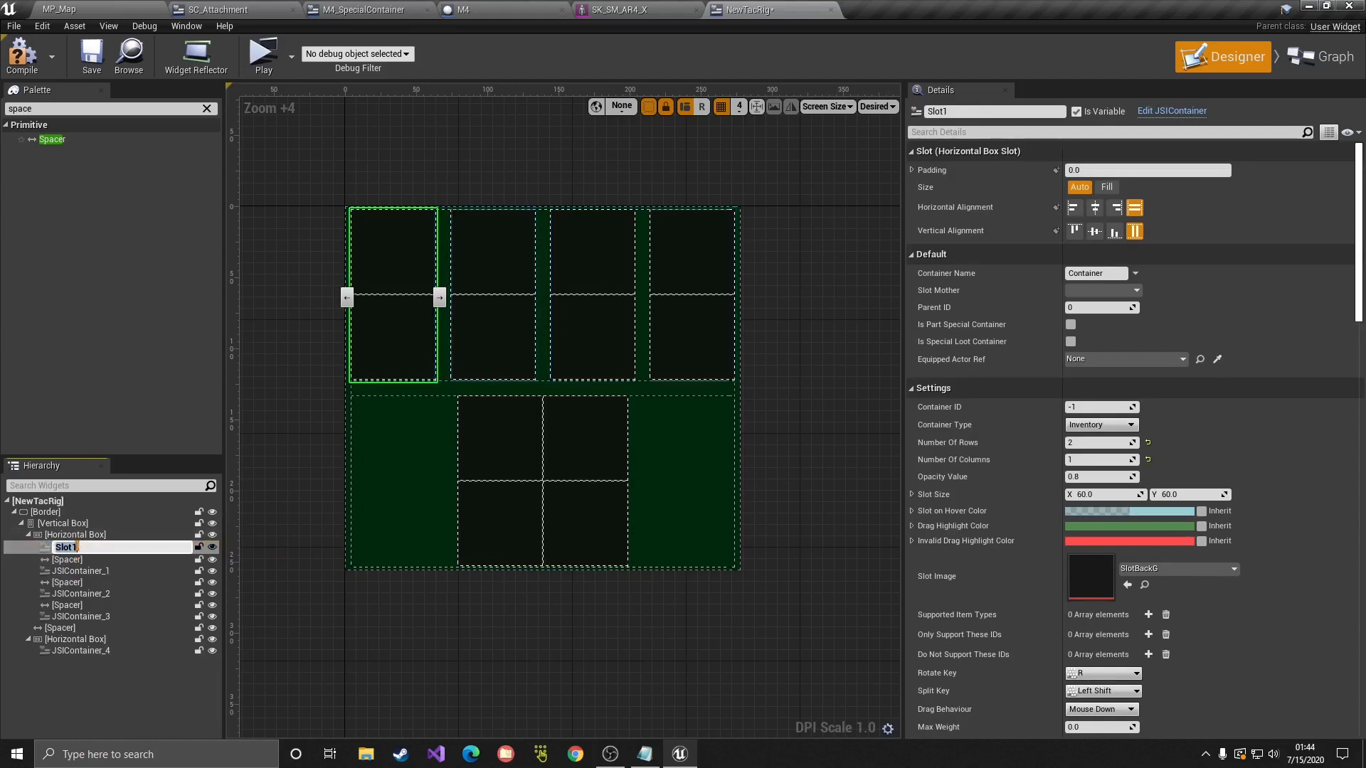
click(87, 569)
key(F2)
text(Slot1)
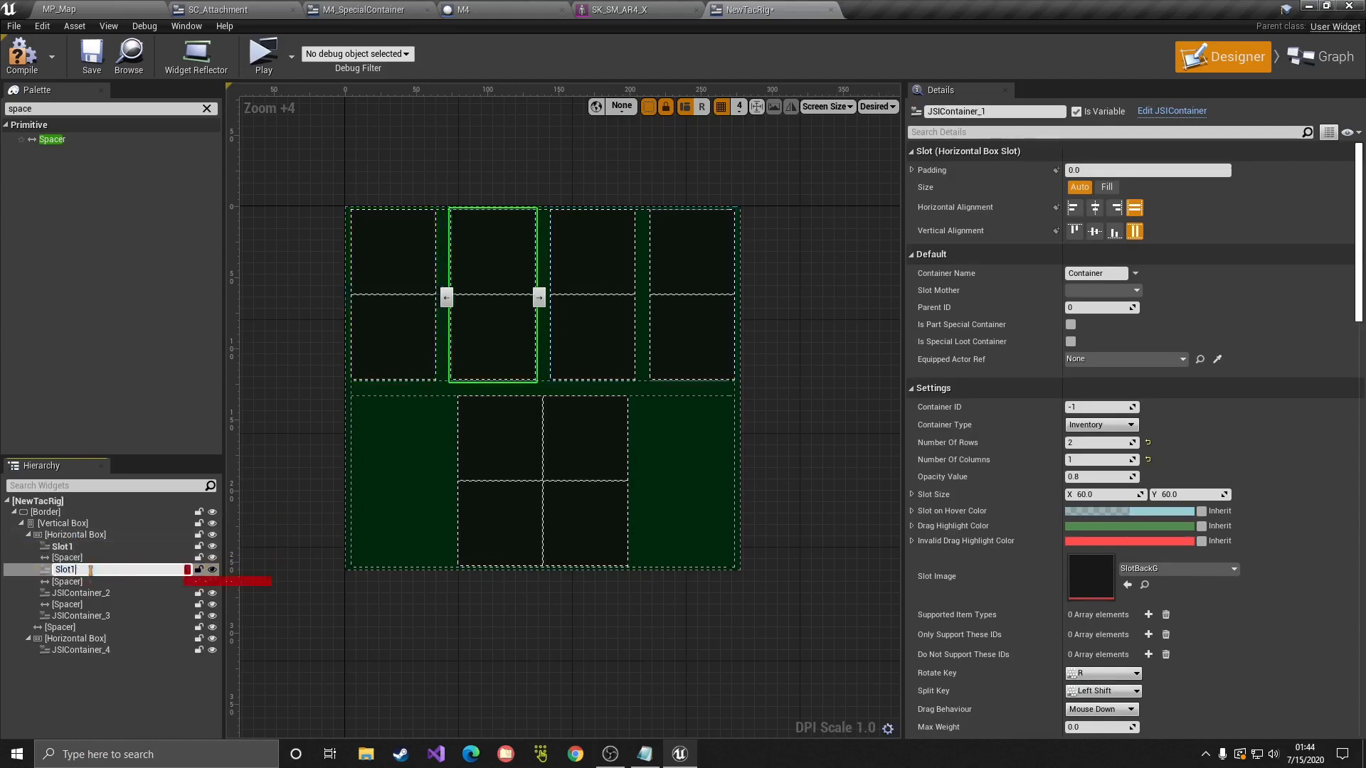
key(Return)
Step: Rename the remaining containers Slot3, Slot4 and Slot5
click(81, 593)
key(F2)
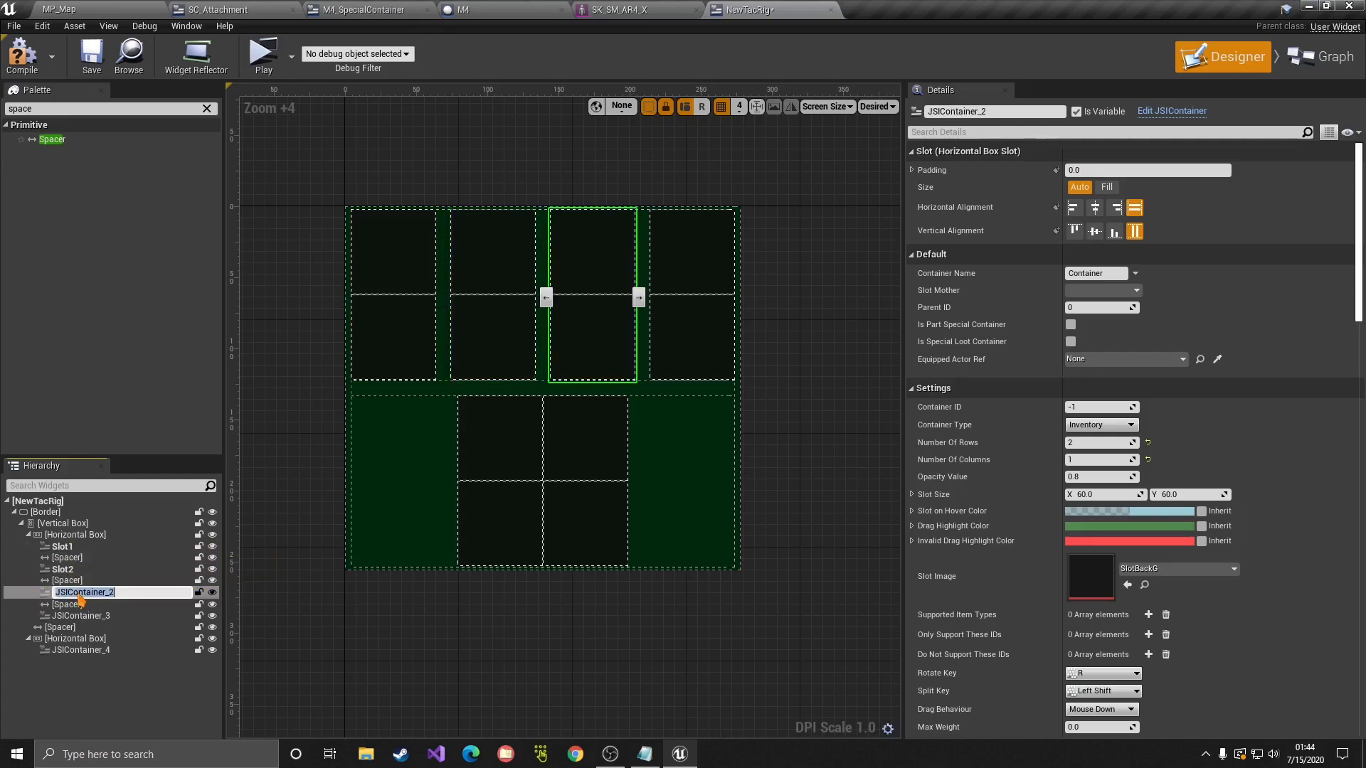
key(BackSpace)
text(3)
key(Return)
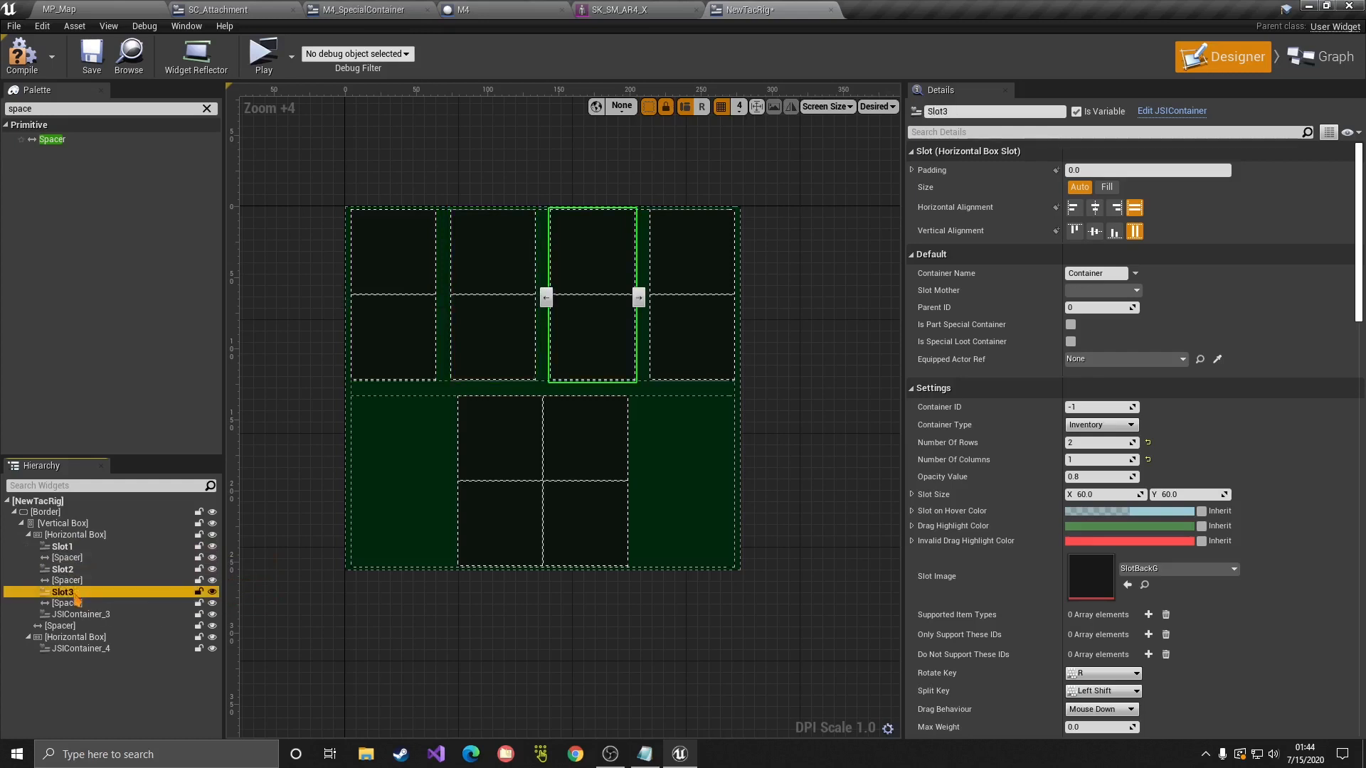
click(78, 615)
key(F2)
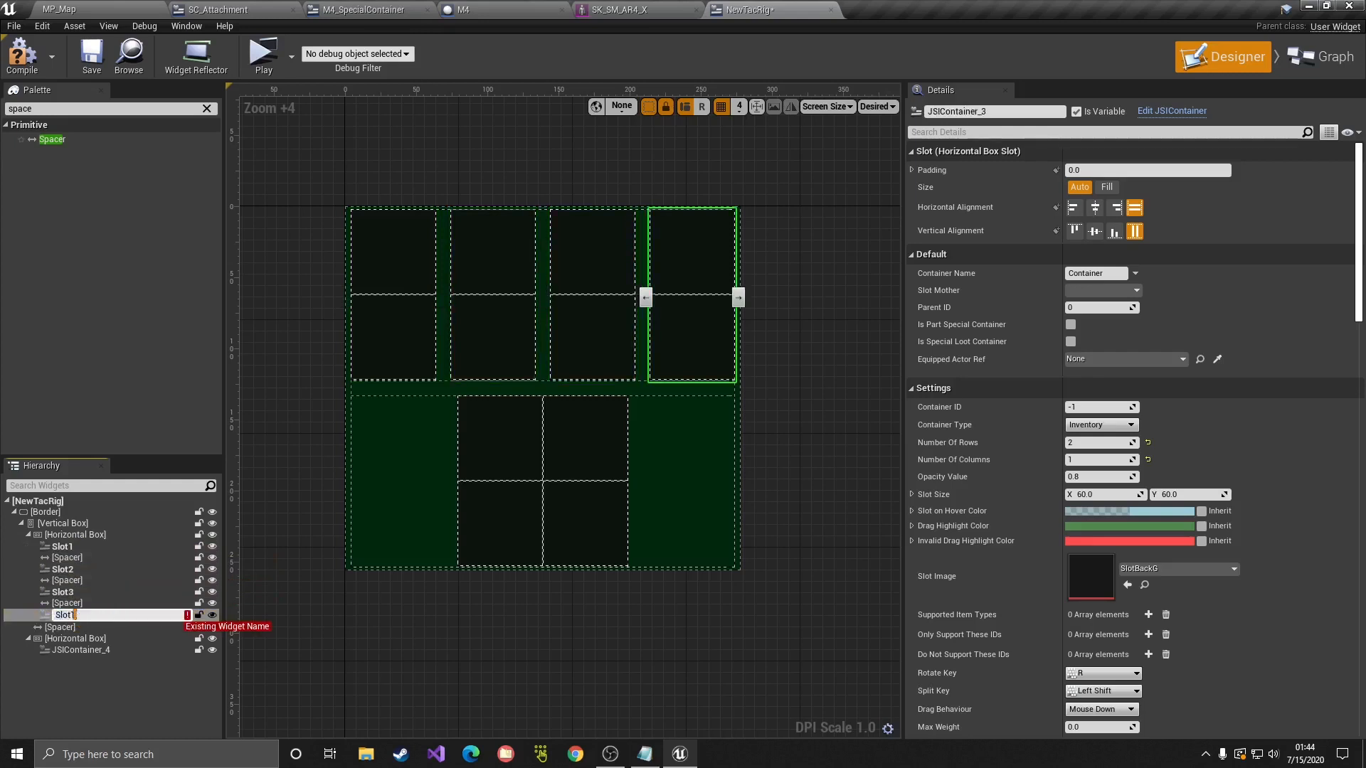
text(Slot4)
key(Return)
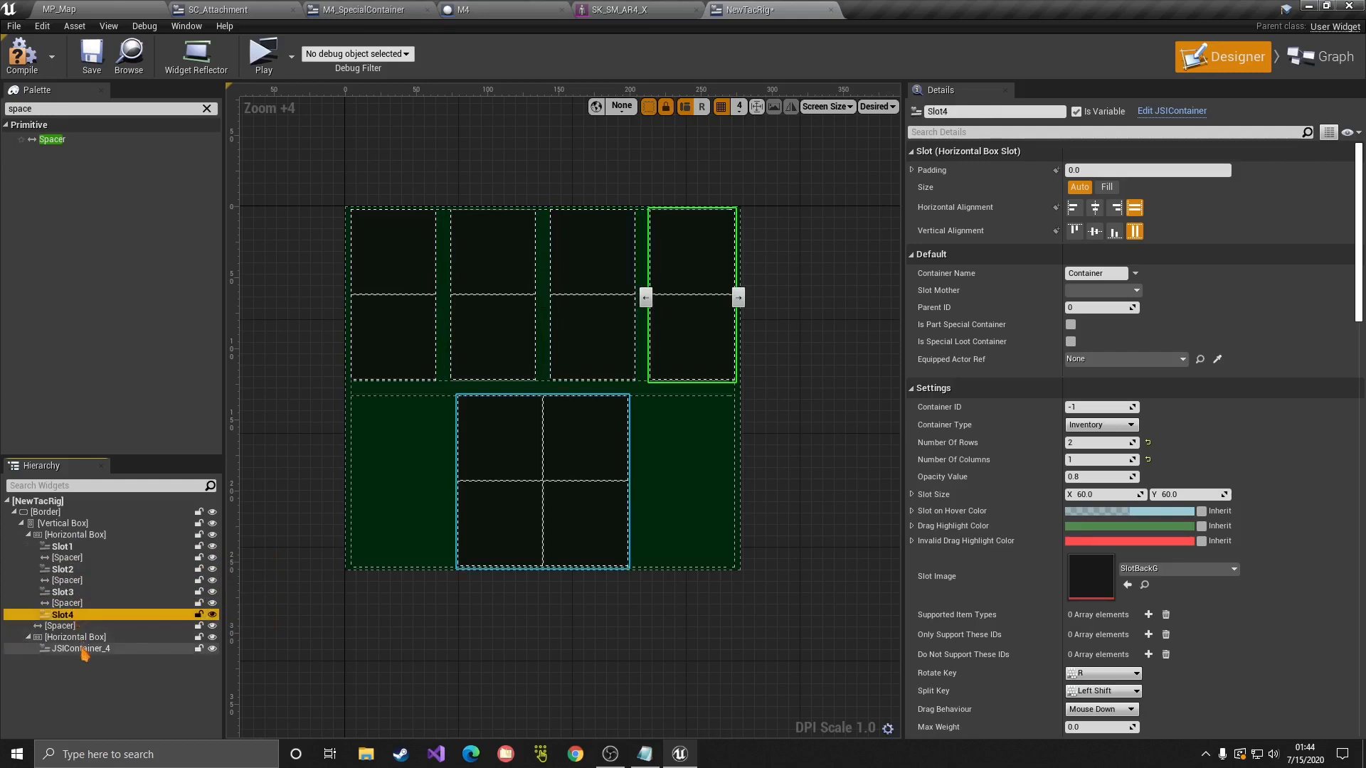
click(80, 649)
key(F2)
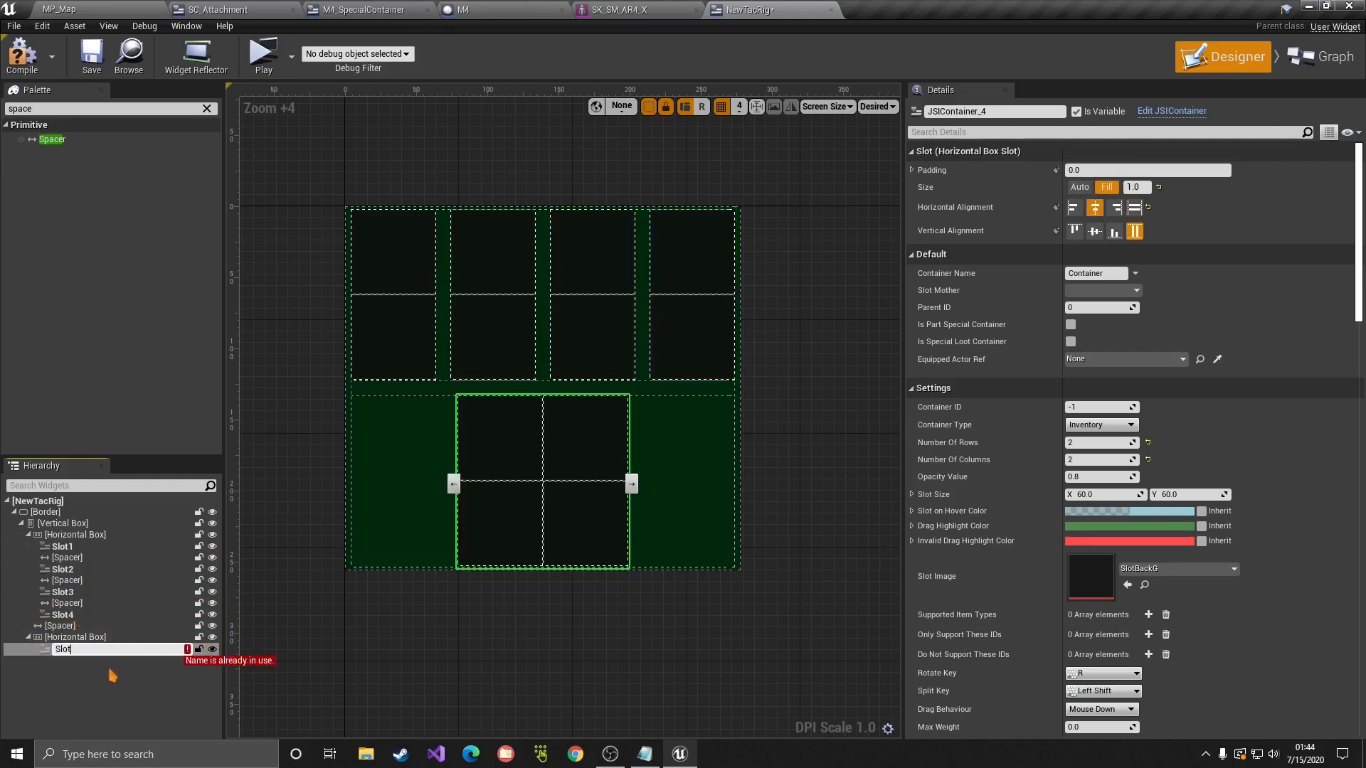
text(Slot5)
key(Return)
Step: Compile the widget, Save All, and switch to the Graph view
click(95, 57)
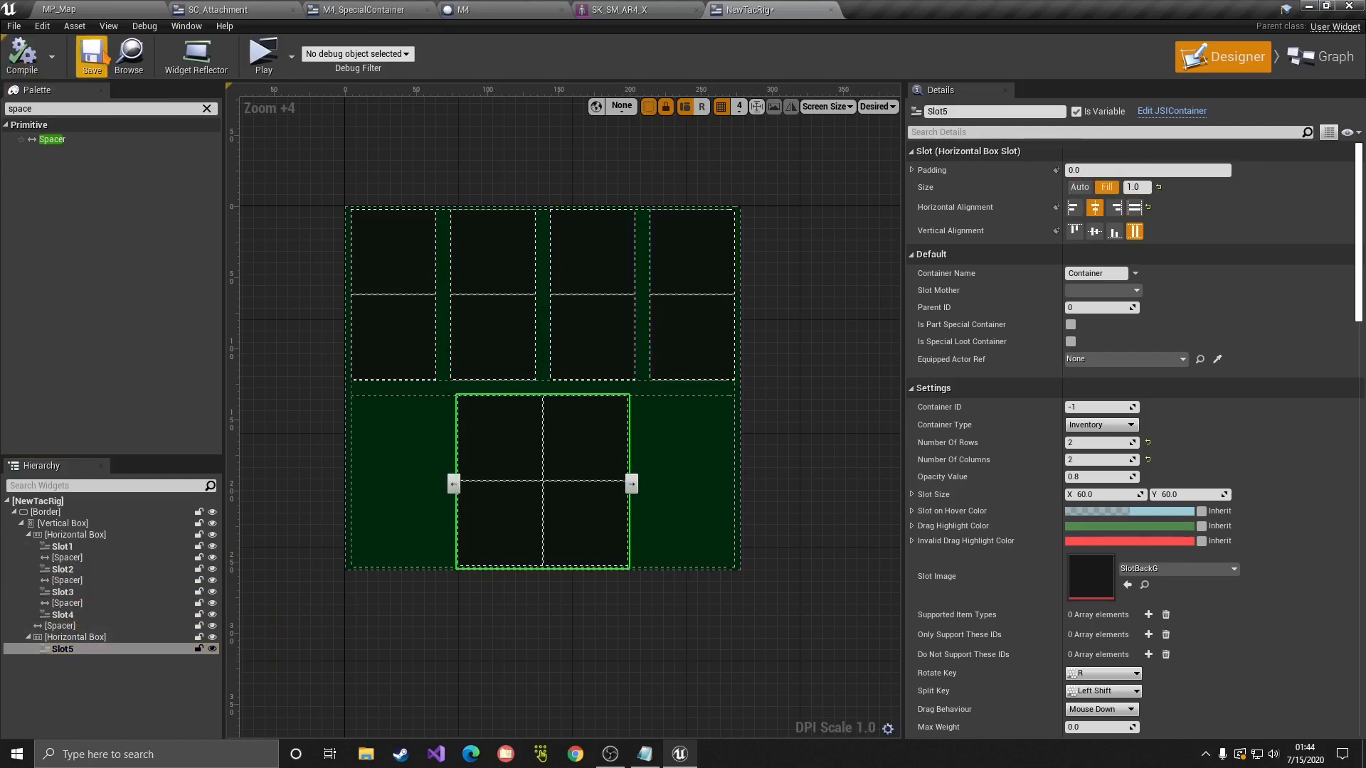
right_drag(399, 312, 463, 303)
click(885, 326)
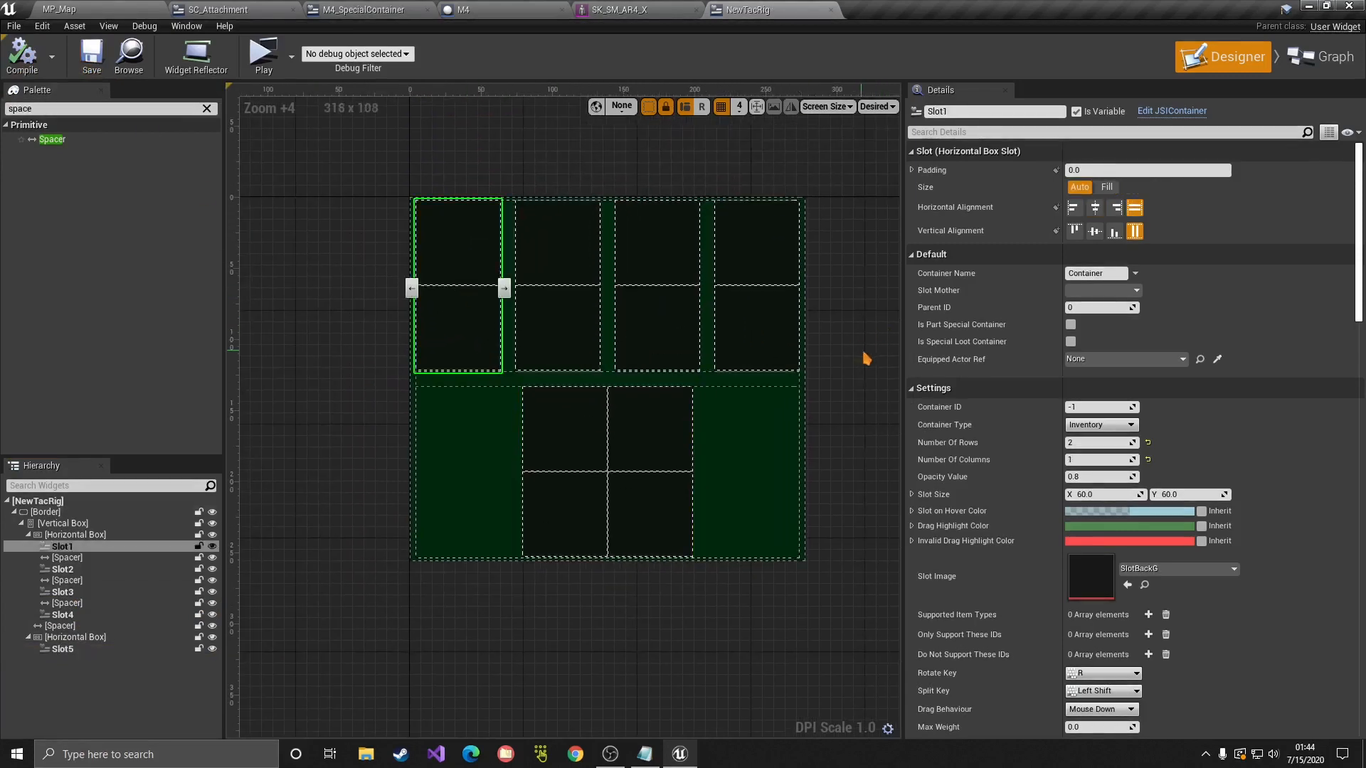
click(861, 352)
click(33, 52)
click(14, 27)
click(45, 106)
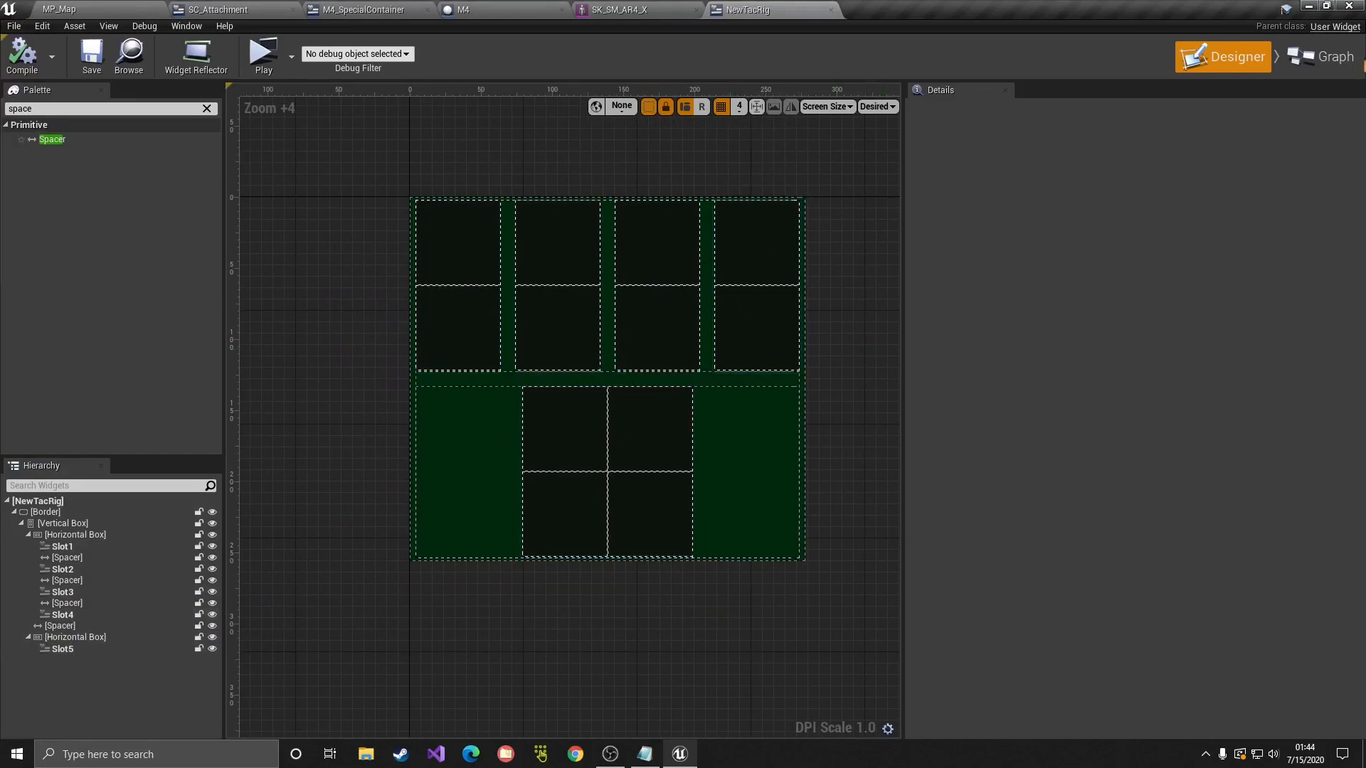
click(1330, 62)
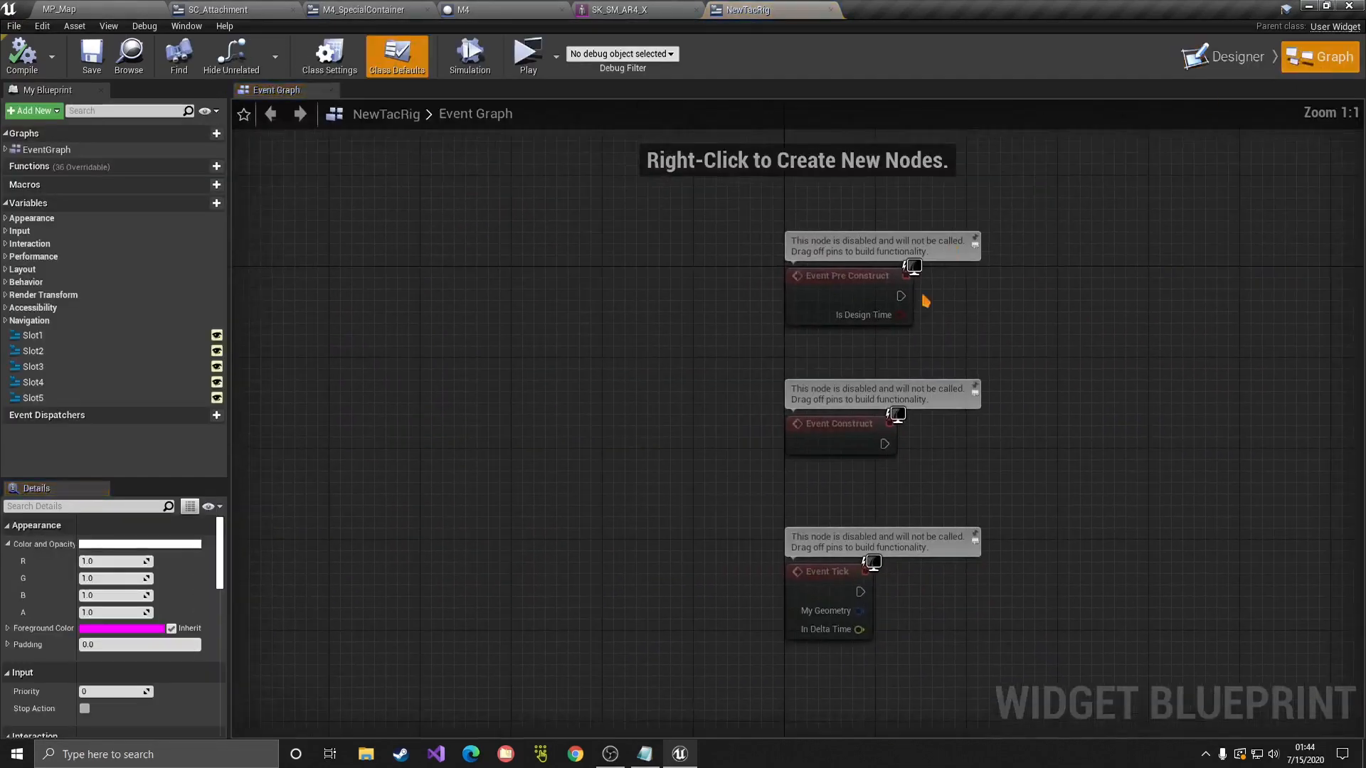
Step: Delete the three default event nodes from the Event Graph
drag(1003, 603, 747, 264)
key(Delete)
click(52, 65)
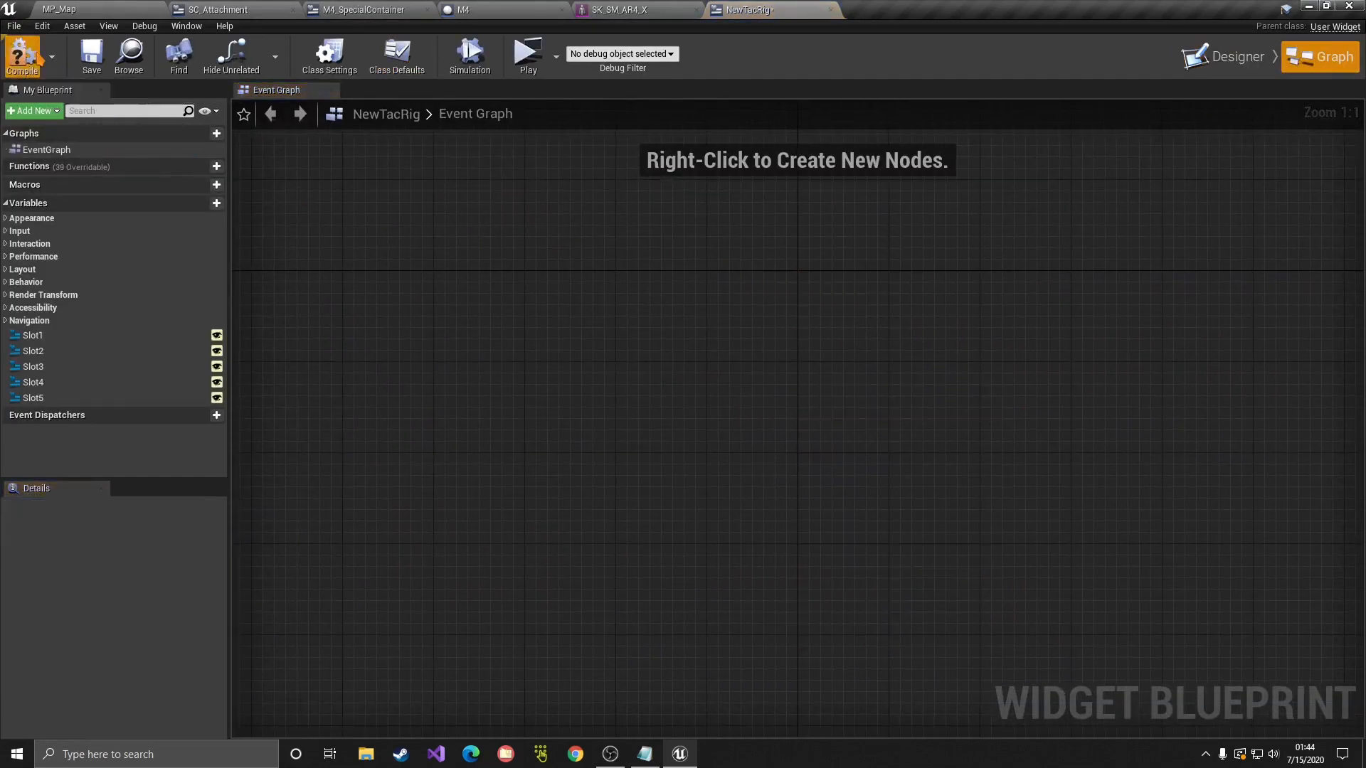
Step: Add JSISpecialWidgetInterface under Implemented Interfaces in Class Settings
click(329, 57)
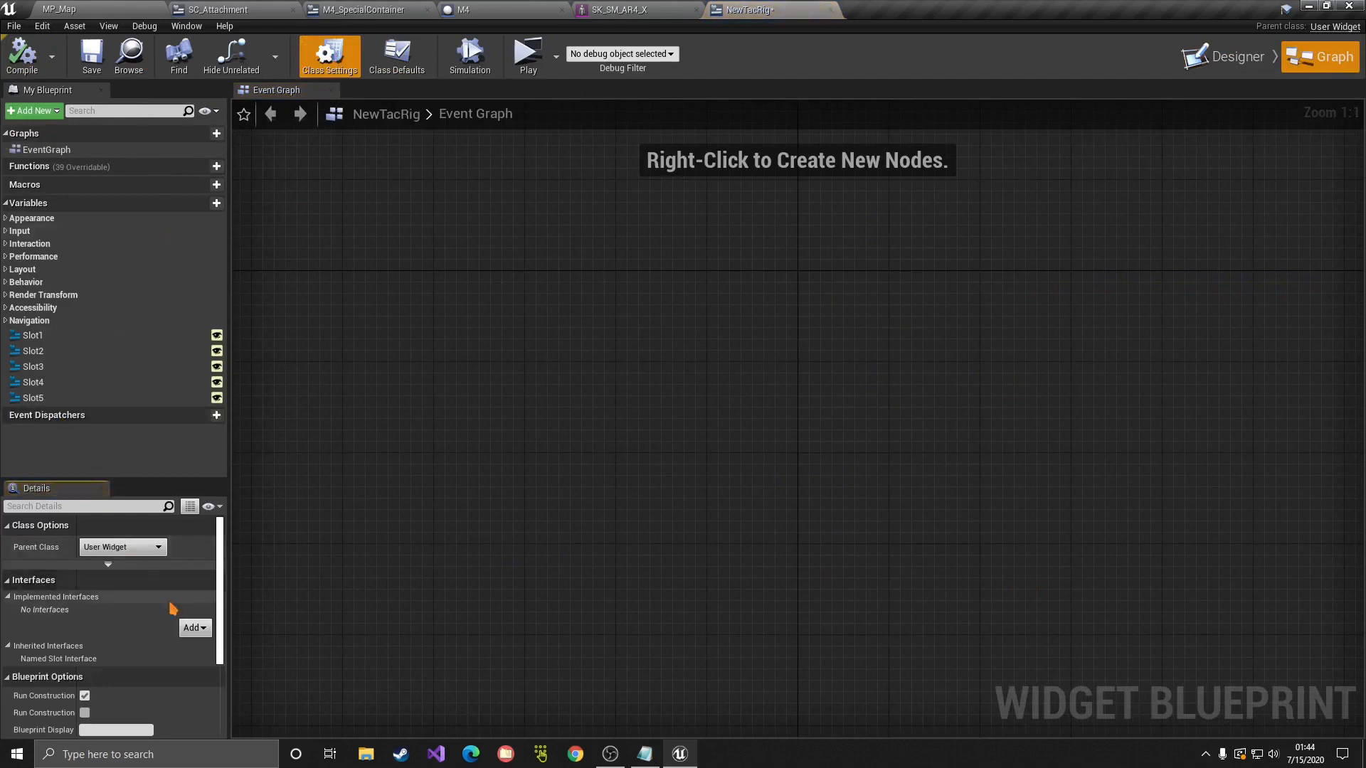
click(196, 629)
text(inte)
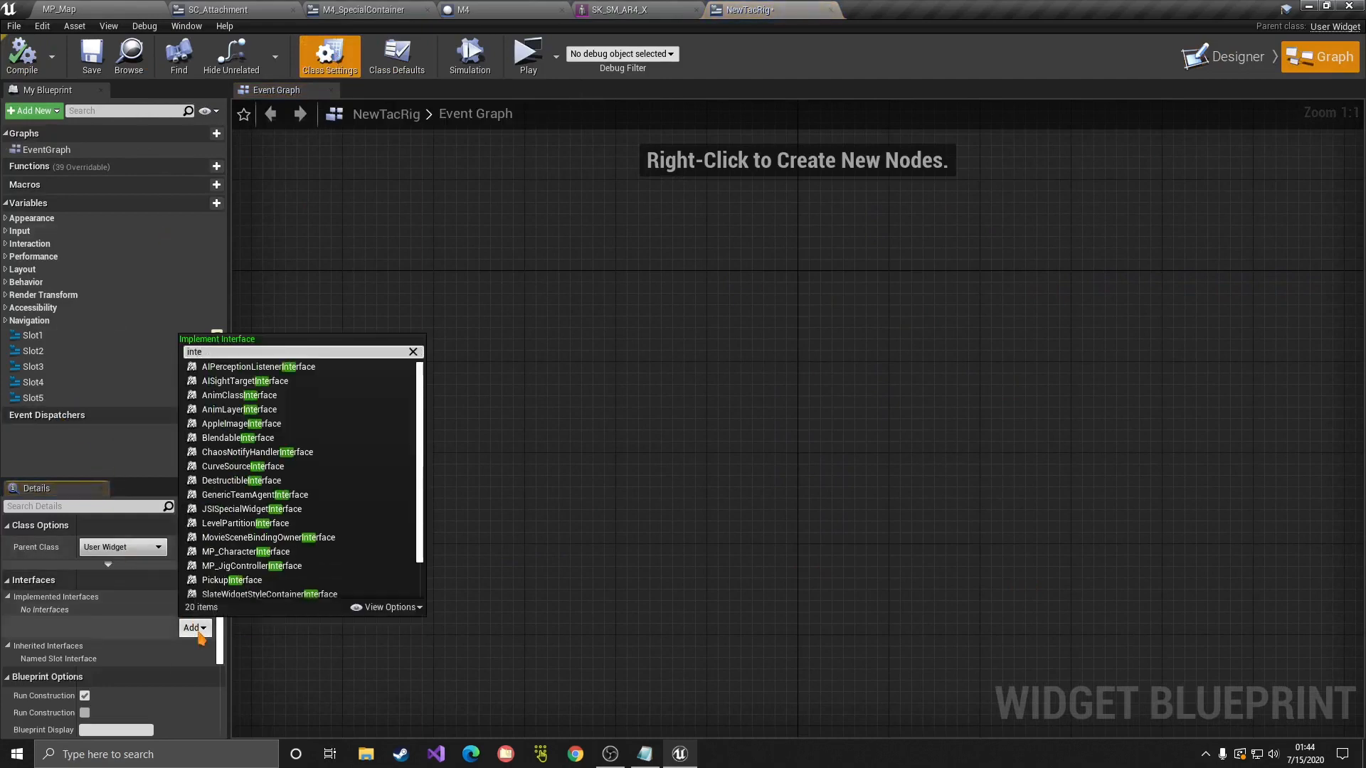
key(BackSpace)
key(BackSpace)
key(BackSpace)
key(BackSpace)
text(jsi)
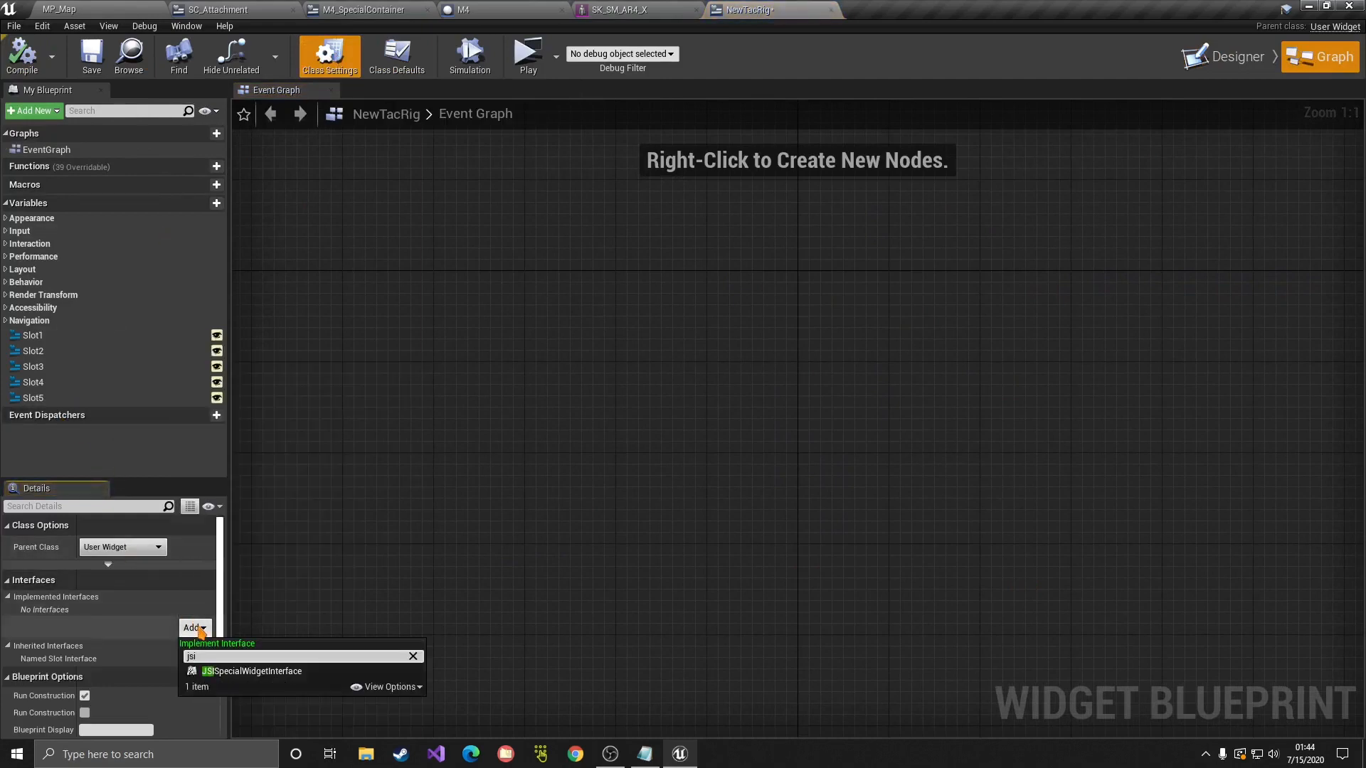
click(252, 671)
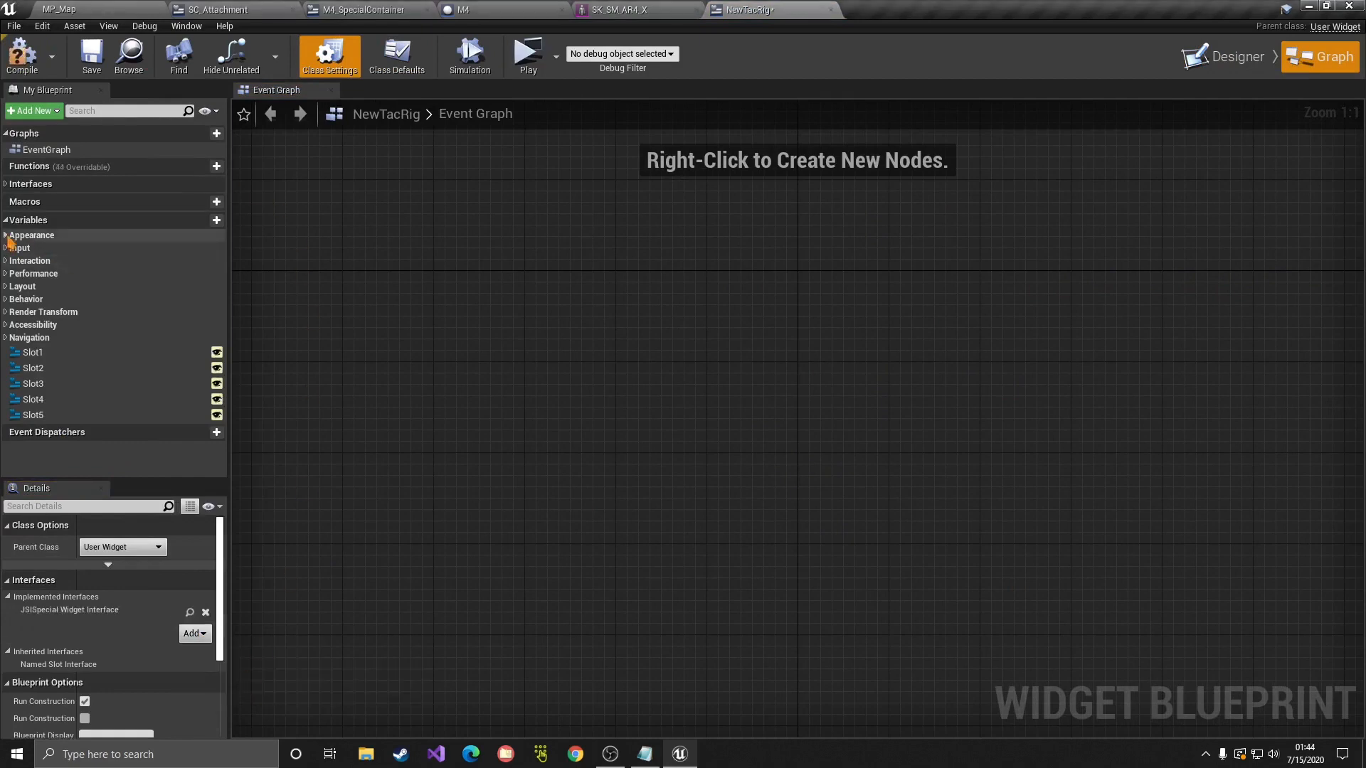
click(9, 183)
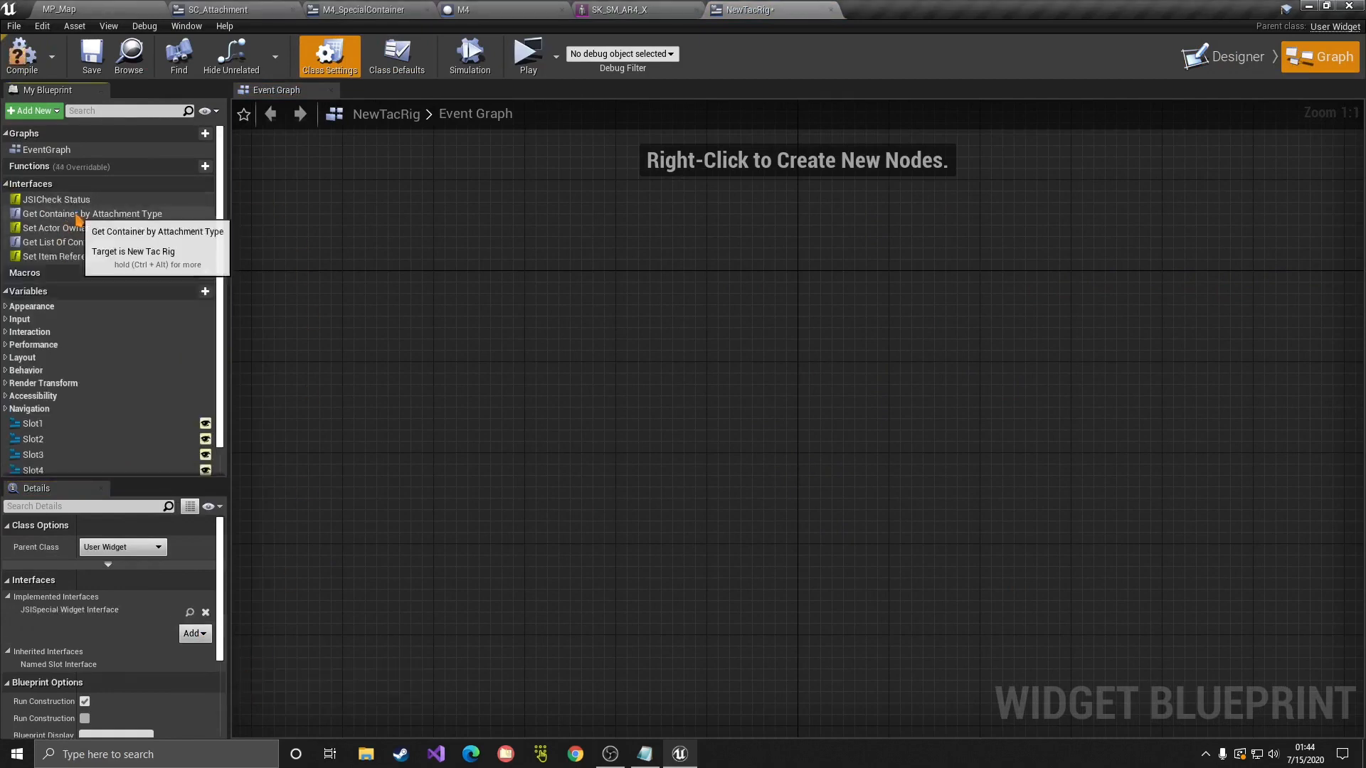
Step: In Get List Of Containers, feed the Containers return pin from a Make Array node with five inputs
double_click(82, 243)
drag(901, 468, 853, 594)
click(925, 388)
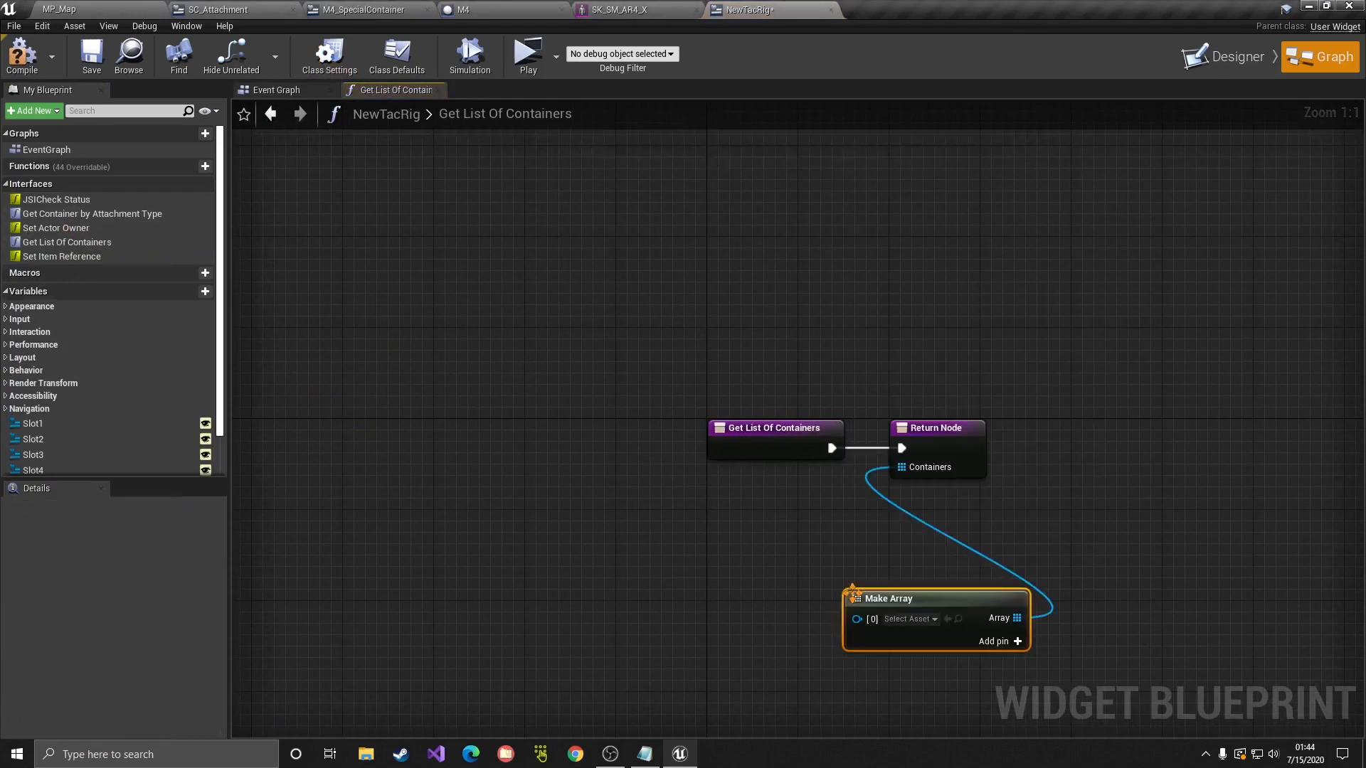
click(999, 642)
click(1000, 643)
click(1000, 642)
drag(968, 602, 911, 555)
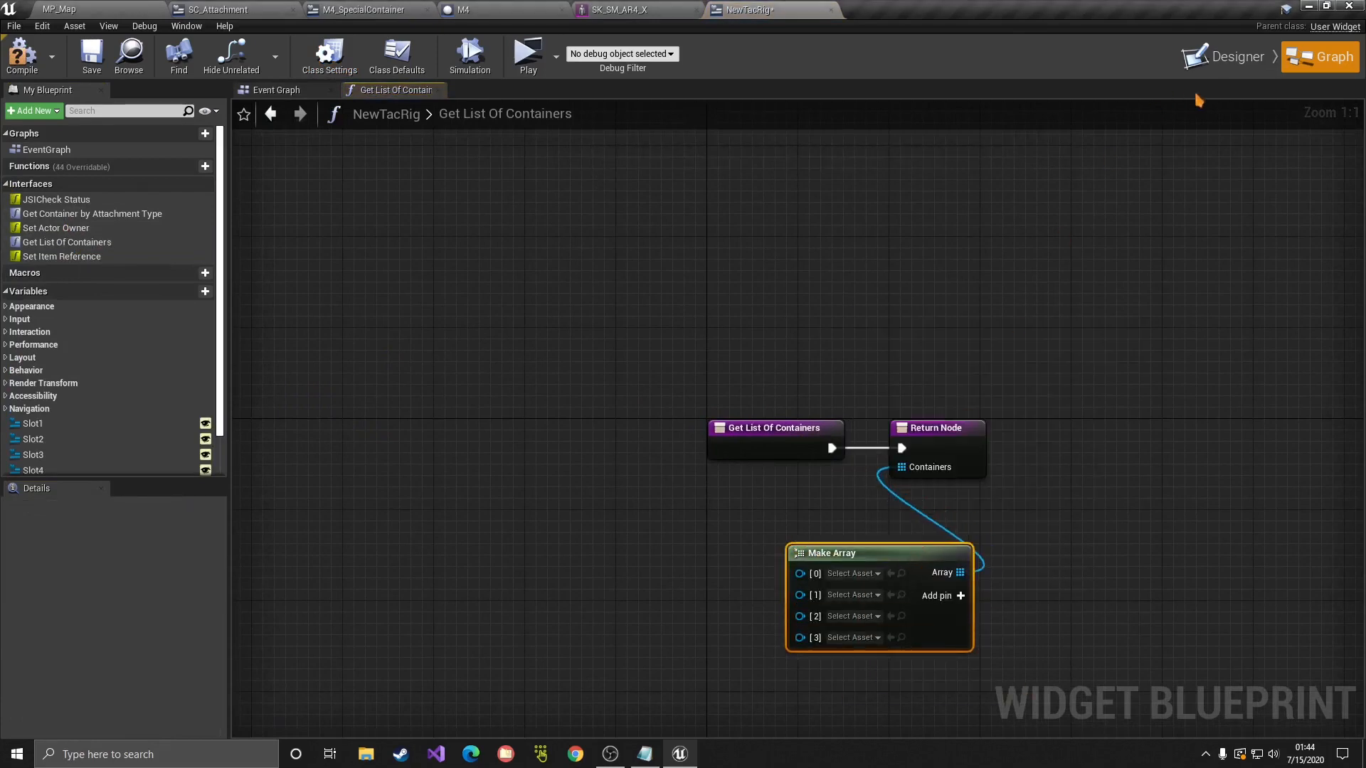
scroll(96, 356, down, 2)
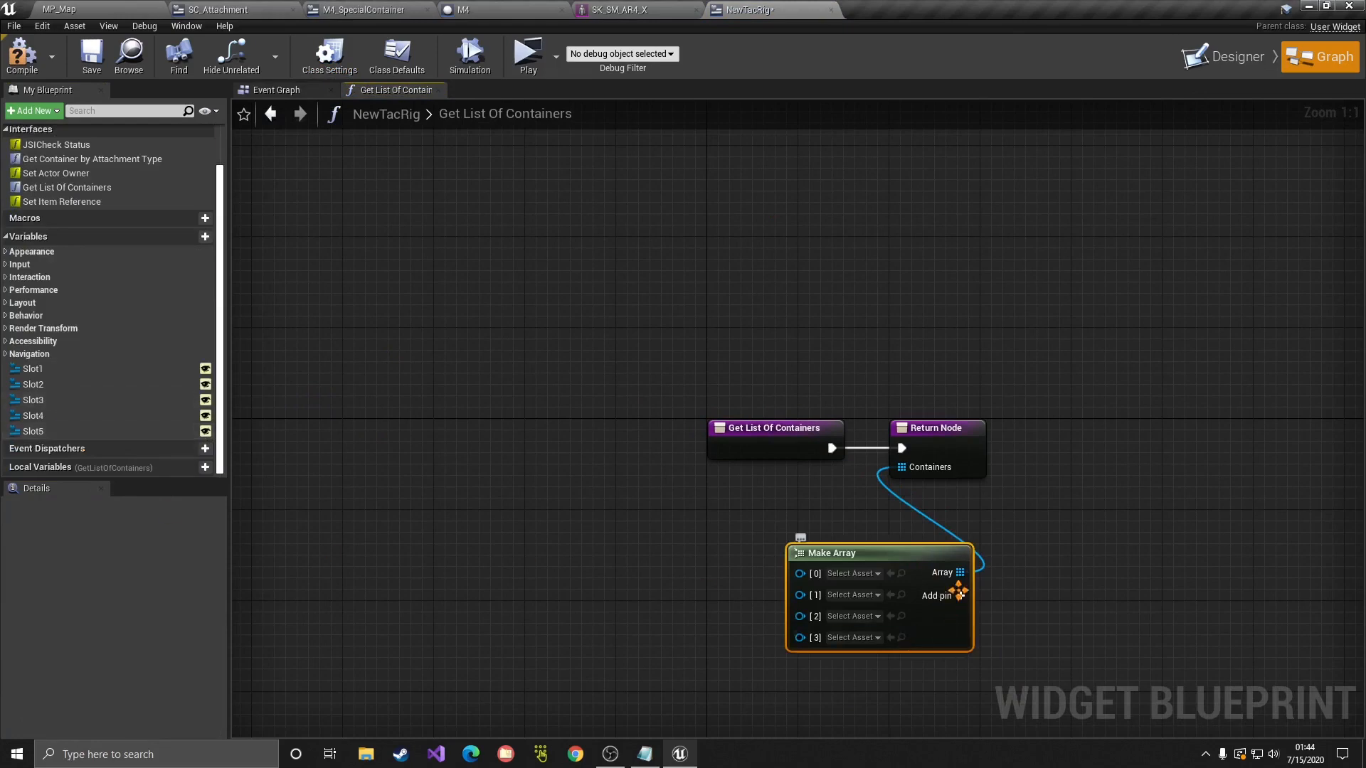
click(958, 591)
Step: Wire Slot 1, Slot 2 and Slot 3 getters into array elements [0], [1] and [2]
ctrl+drag(43, 369, 800, 574)
drag(580, 582, 603, 559)
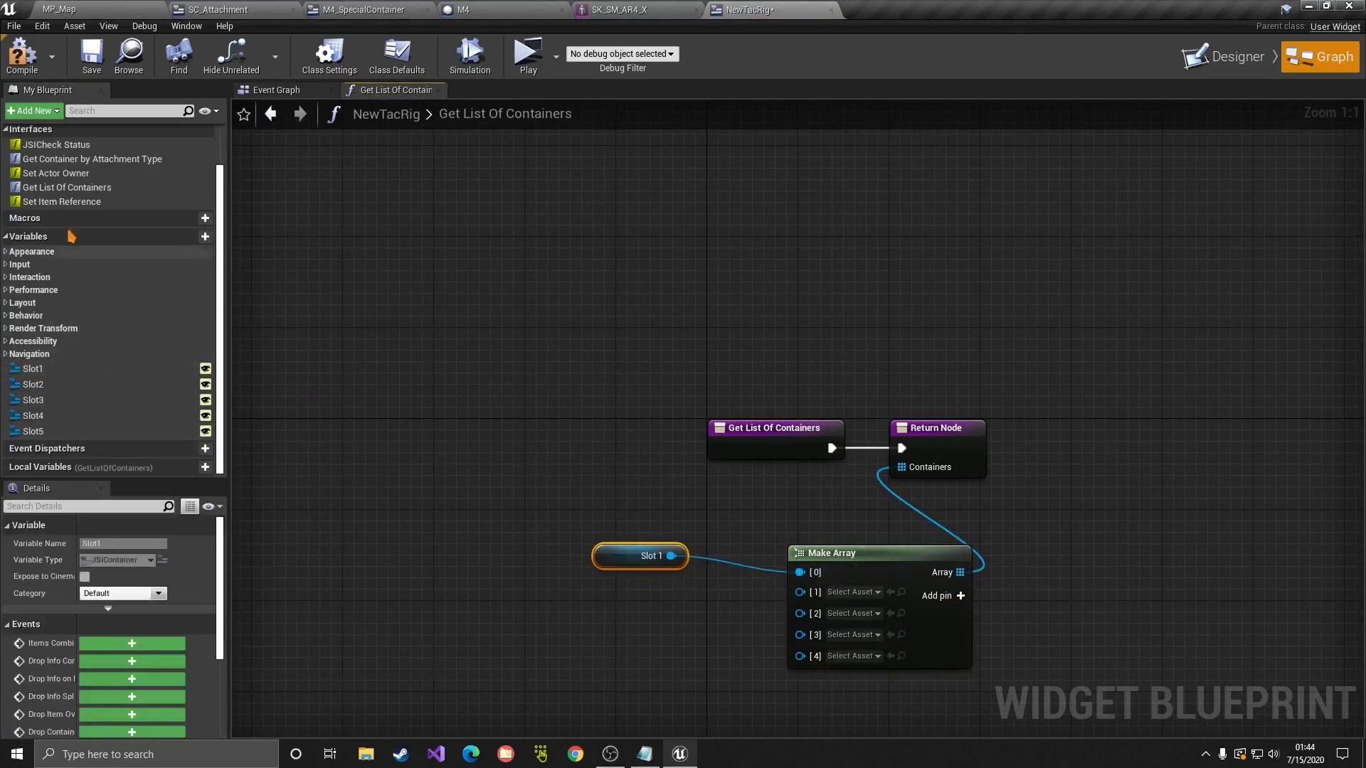
drag(32, 384, 637, 646)
ctrl+drag(626, 593, 800, 591)
drag(643, 616, 598, 616)
drag(33, 399, 592, 630)
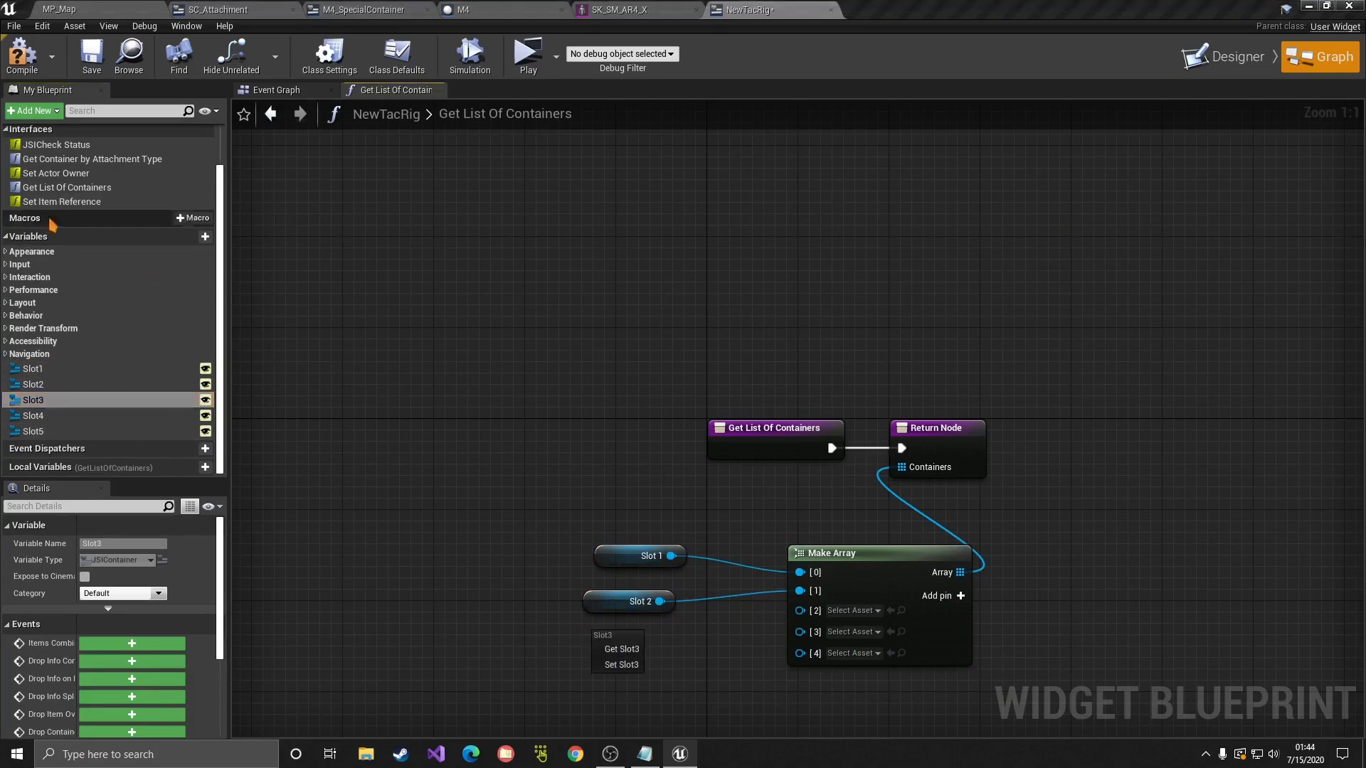
click(605, 647)
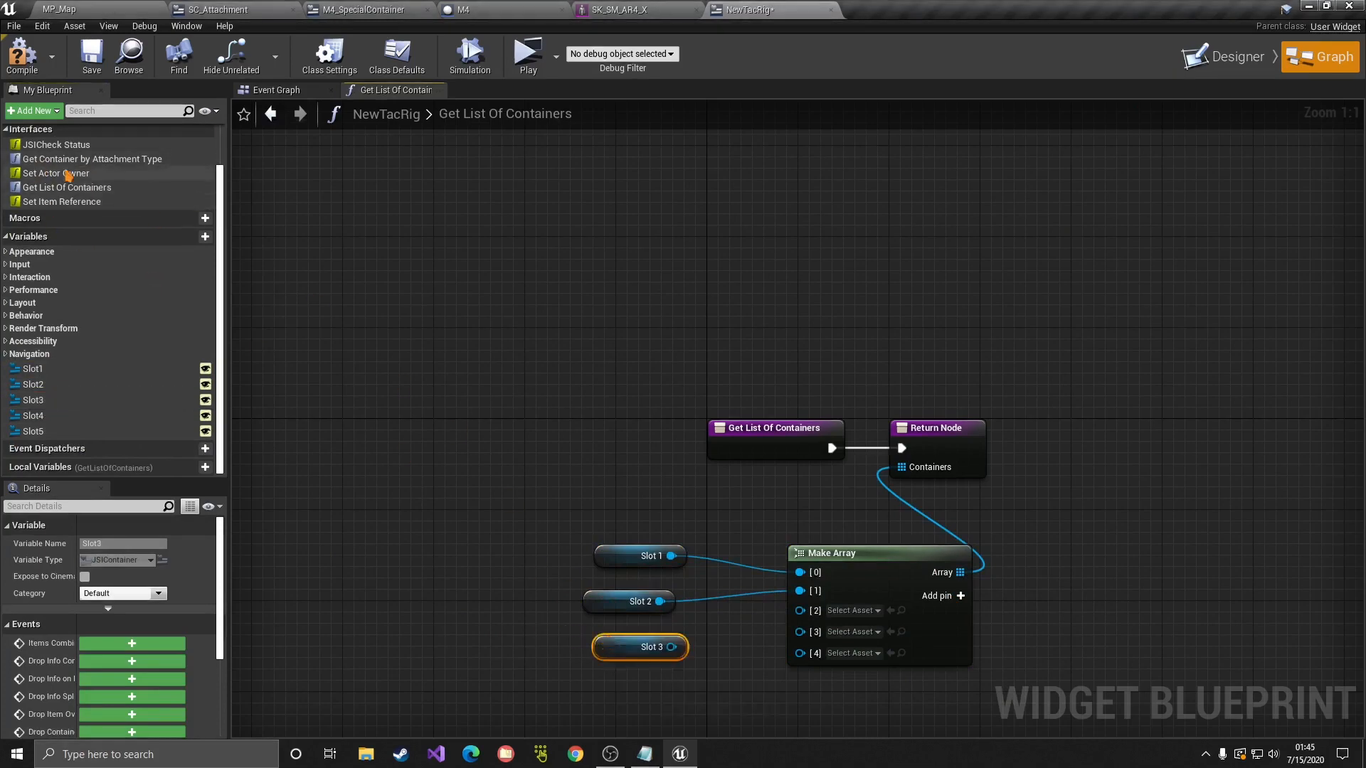
scroll(112, 183, up, 1)
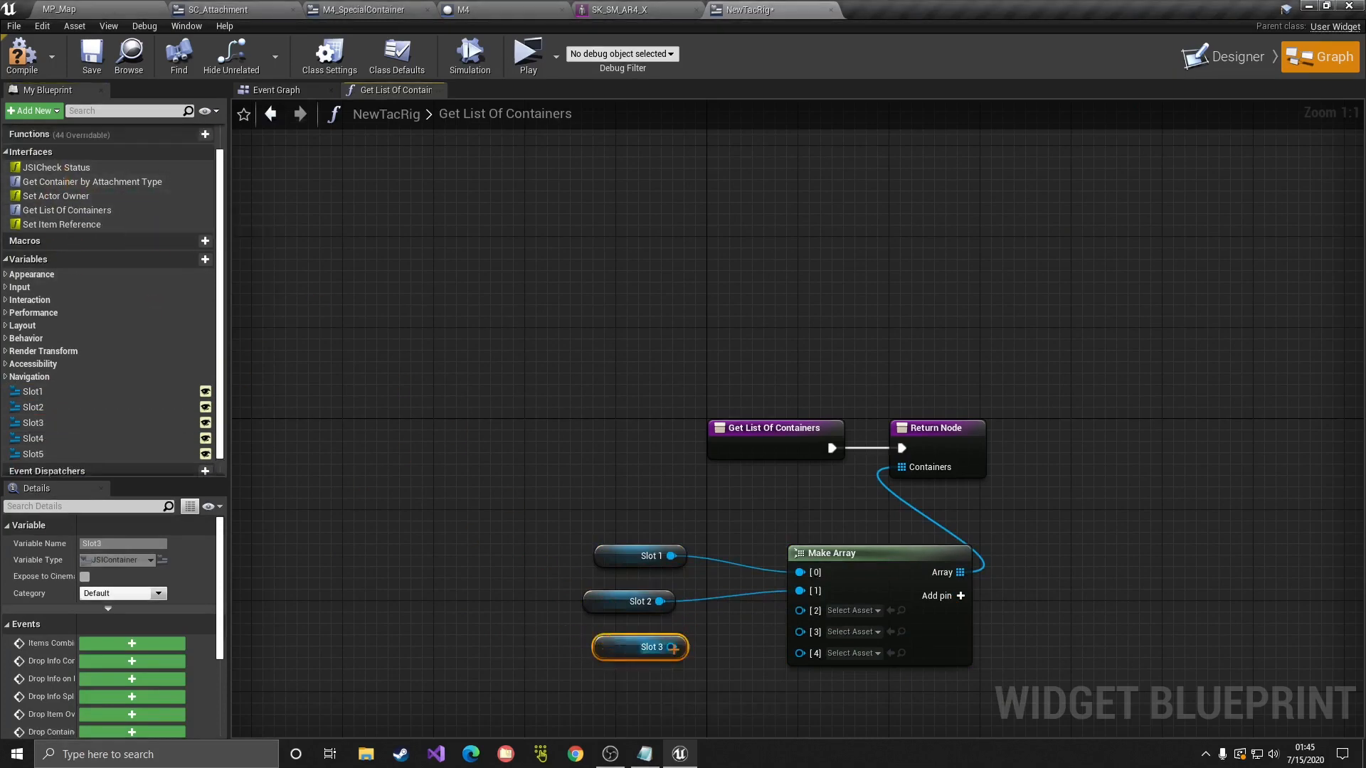
drag(671, 647, 799, 611)
drag(568, 549, 604, 600)
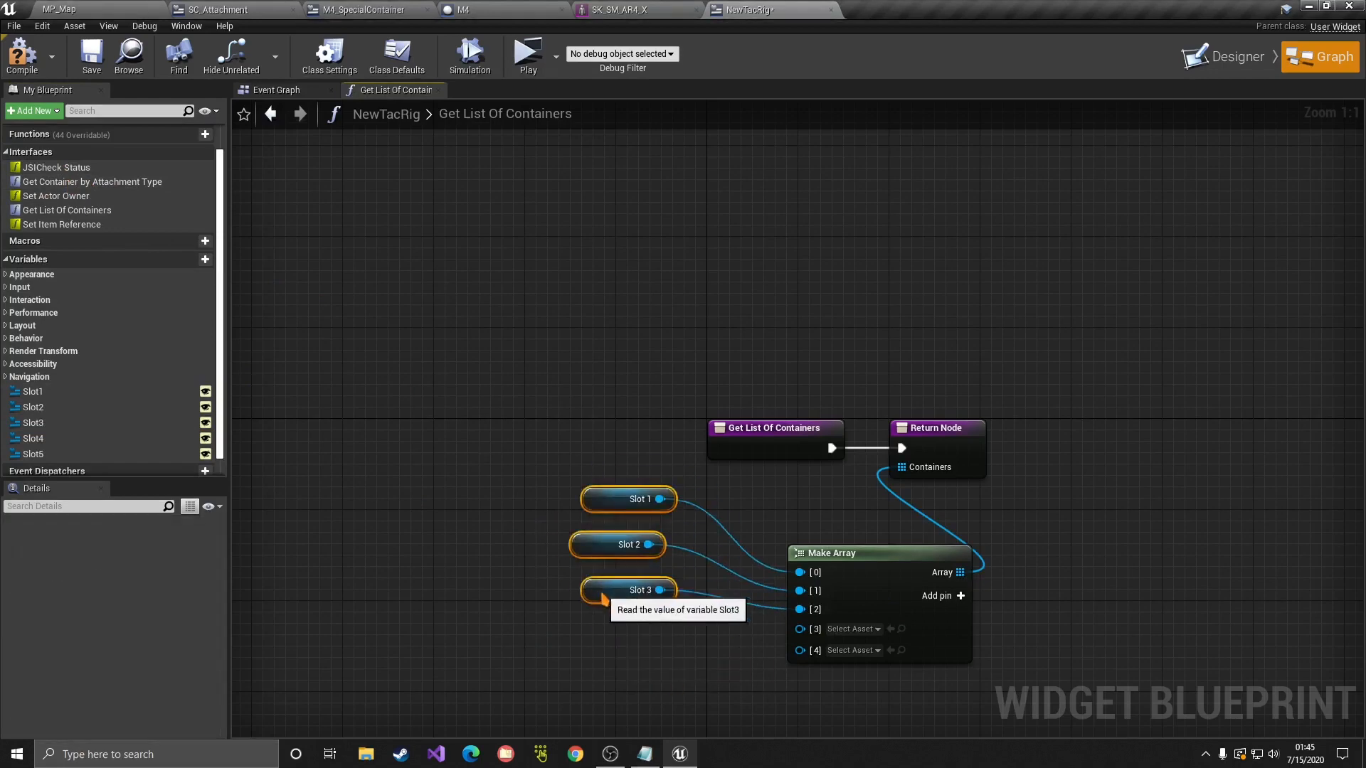
Step: Wire Slot 4 and Slot 5 getters into elements [3] and [4], then tidy the node layout
ctrl+drag(43, 438, 803, 632)
drag(631, 631, 585, 631)
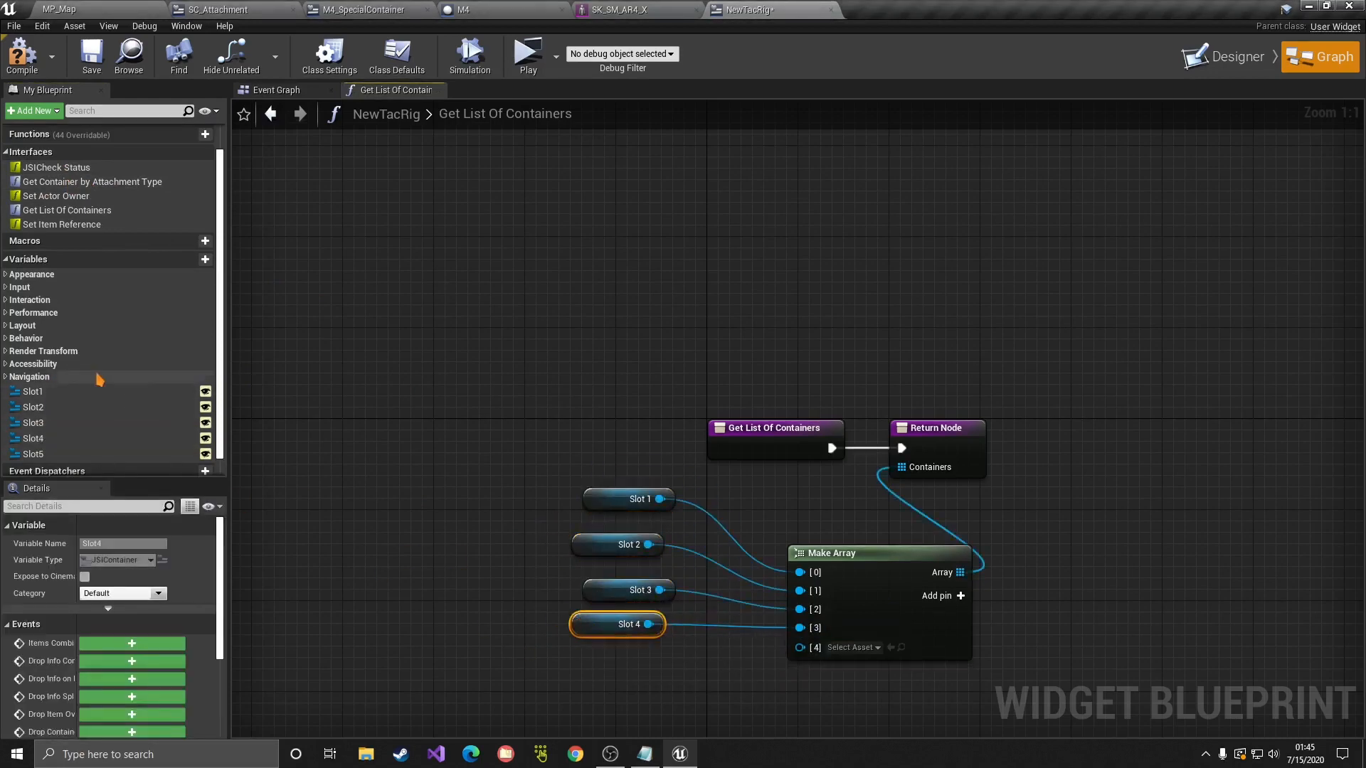
drag(43, 454, 799, 646)
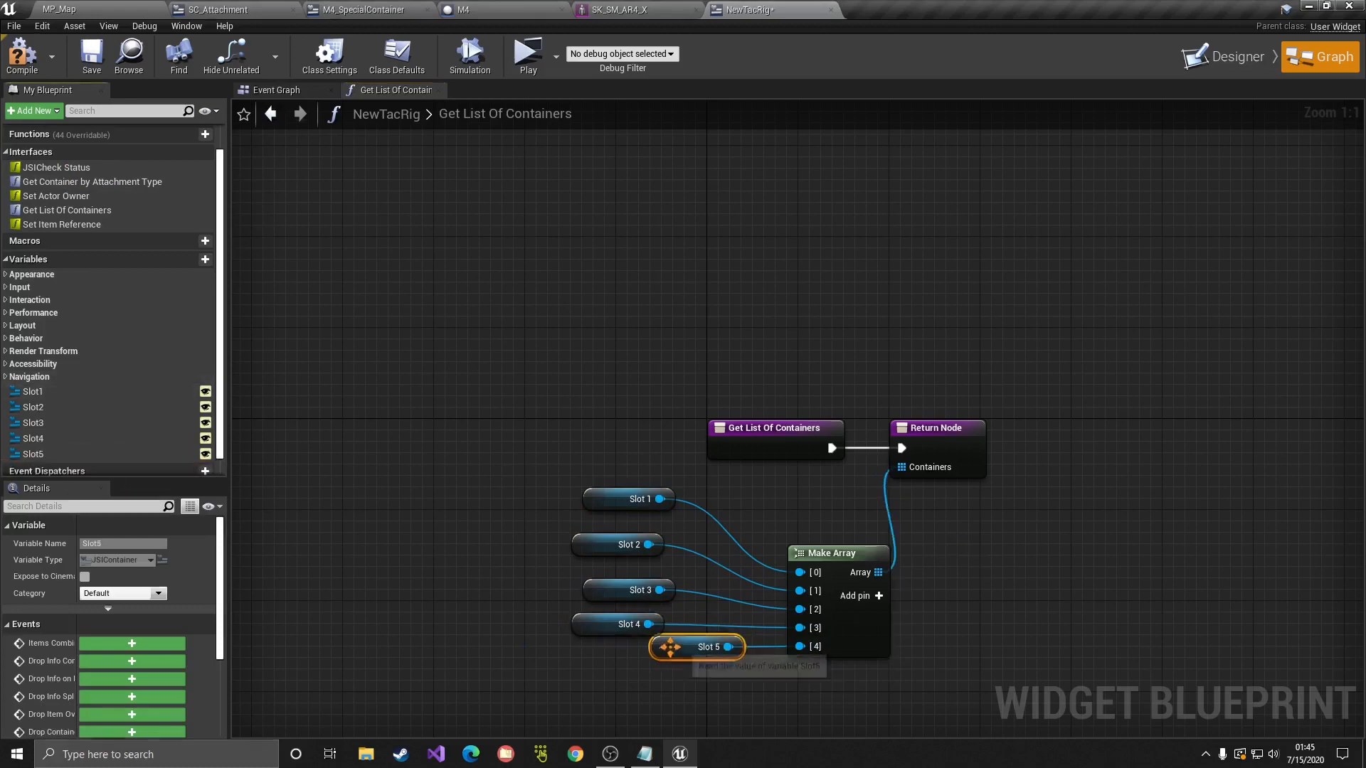
drag(670, 647, 602, 670)
drag(450, 501, 838, 700)
drag(848, 644, 870, 644)
drag(1024, 607, 1034, 609)
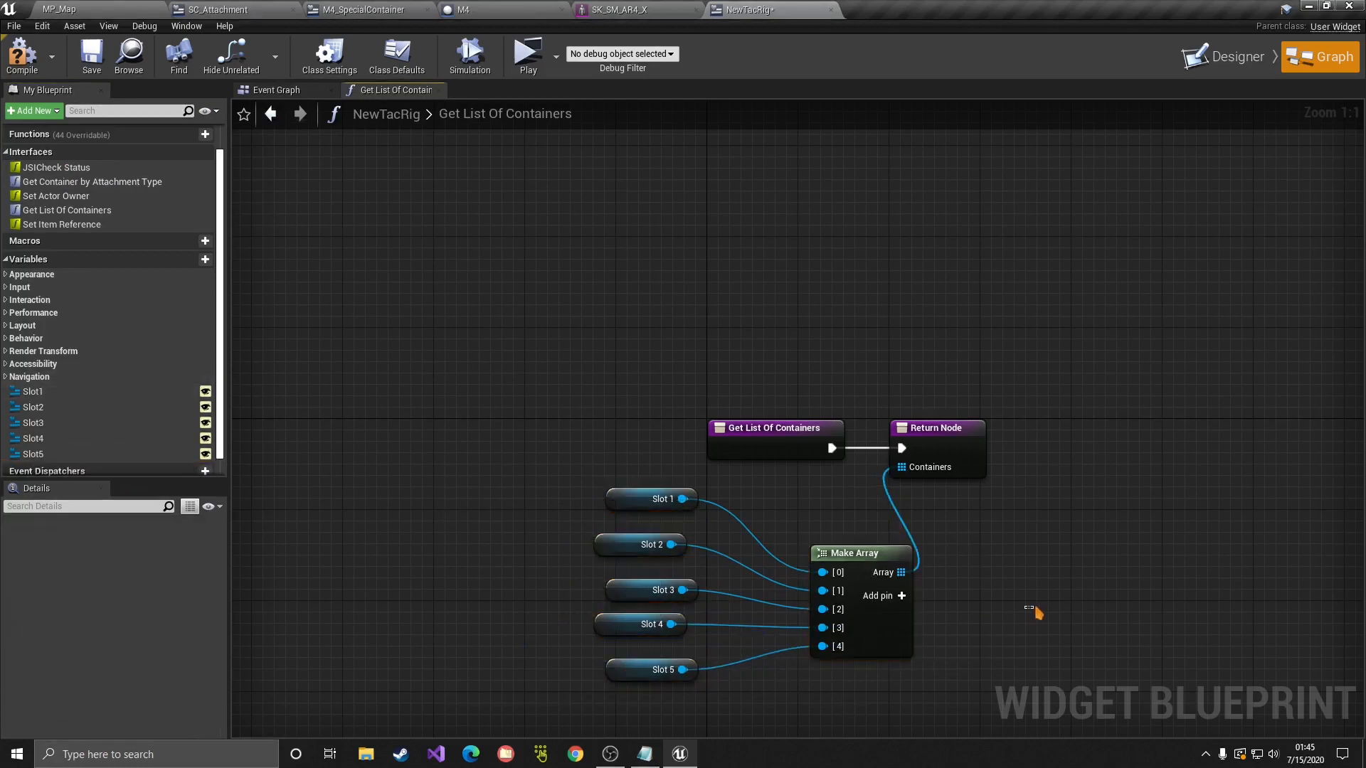
Step: Compile and save the NewTacRig blueprint and return to its event graph
click(22, 53)
click(91, 56)
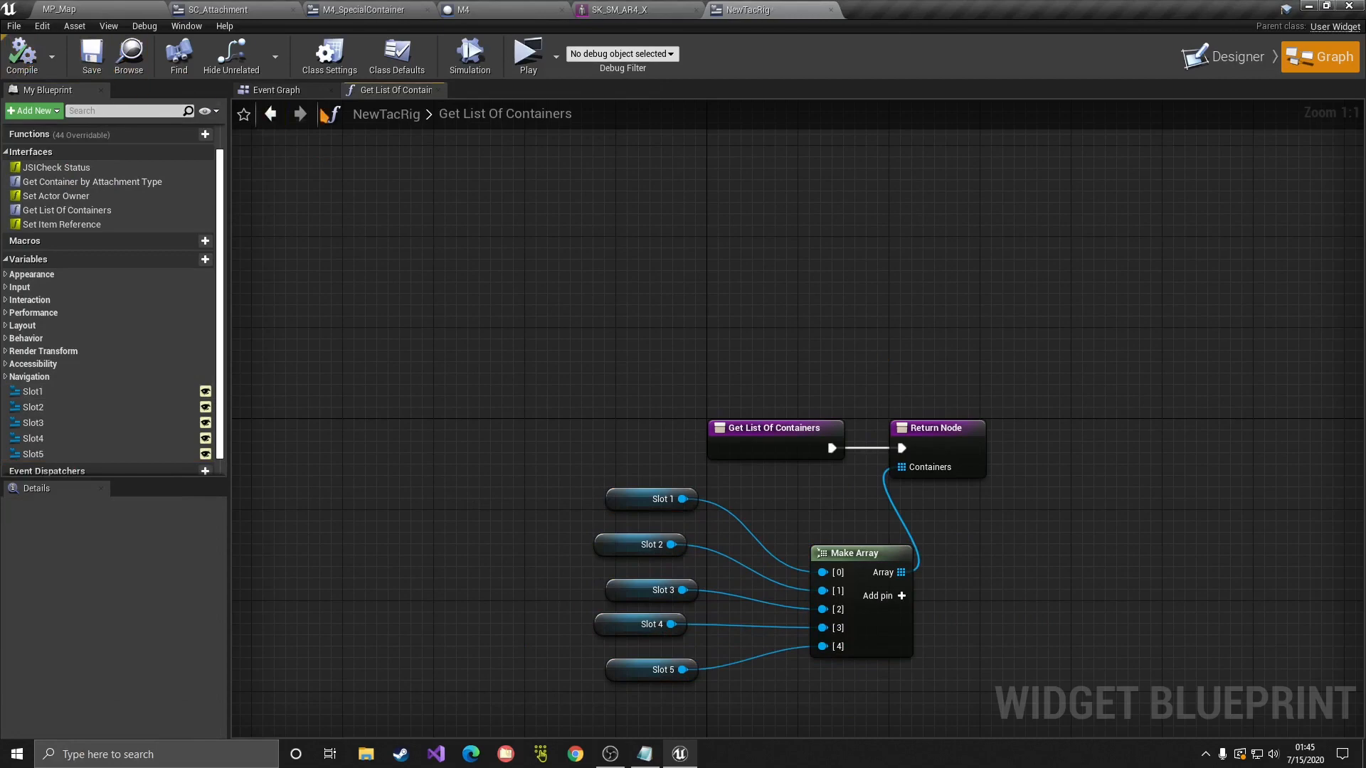
click(278, 91)
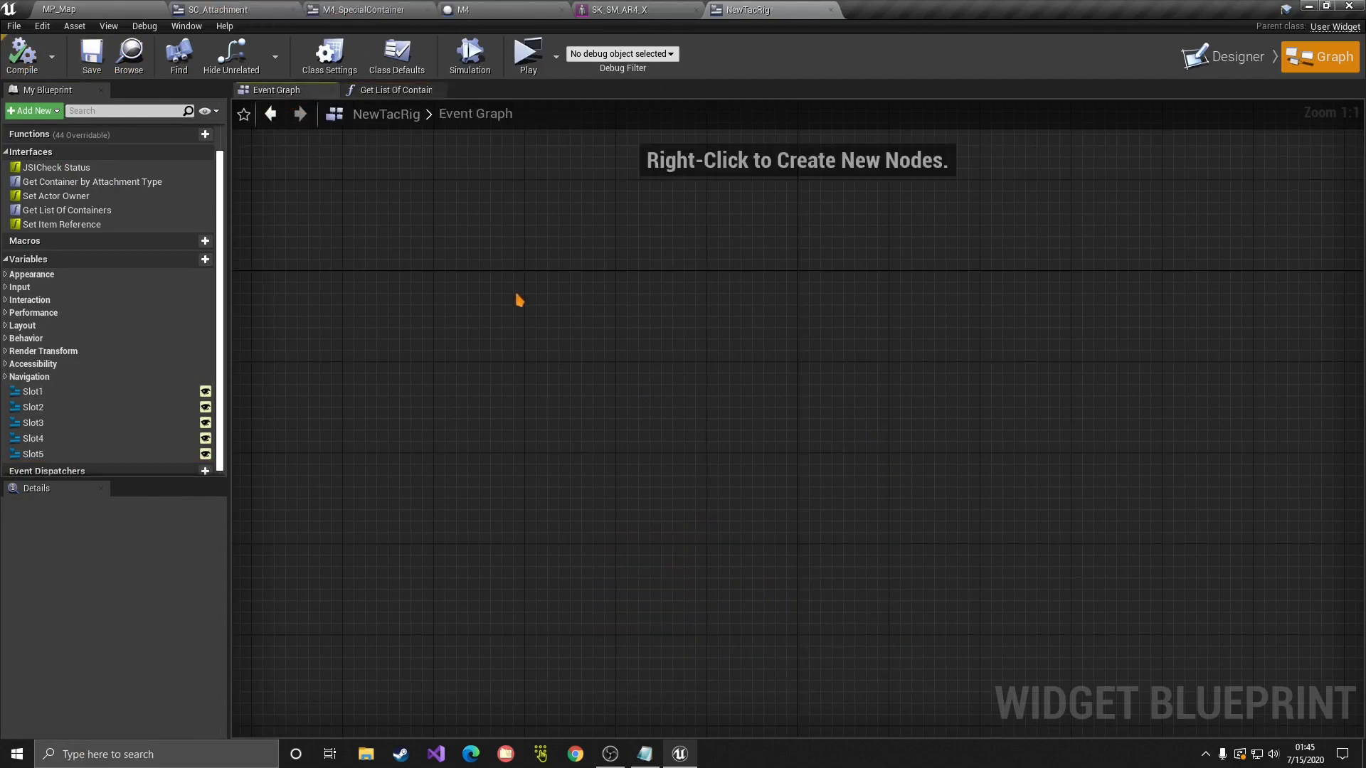
Step: In the M4_SpecialContainer blueprint, select the owner and item-reference event nodes to copy
click(249, 8)
click(410, 10)
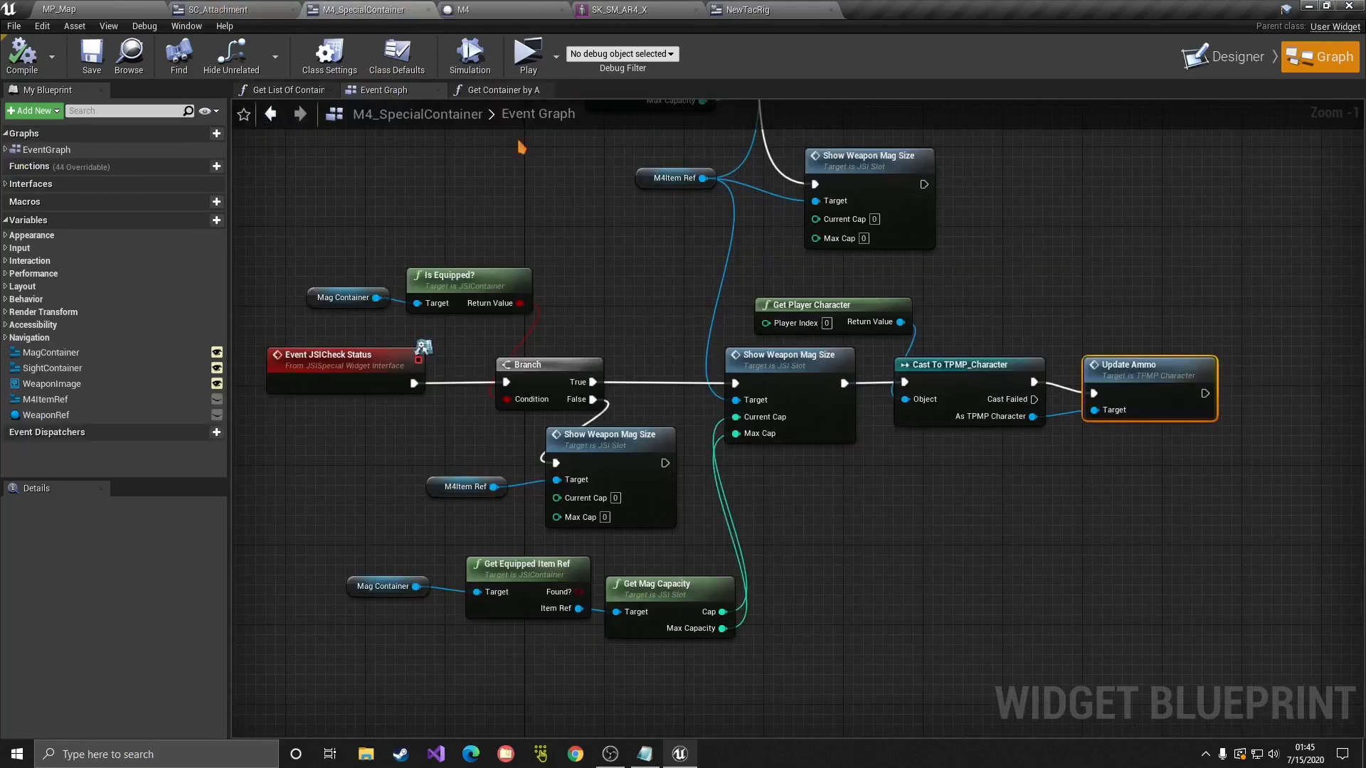
scroll(625, 222, down, 5)
right_drag(625, 222, 627, 510)
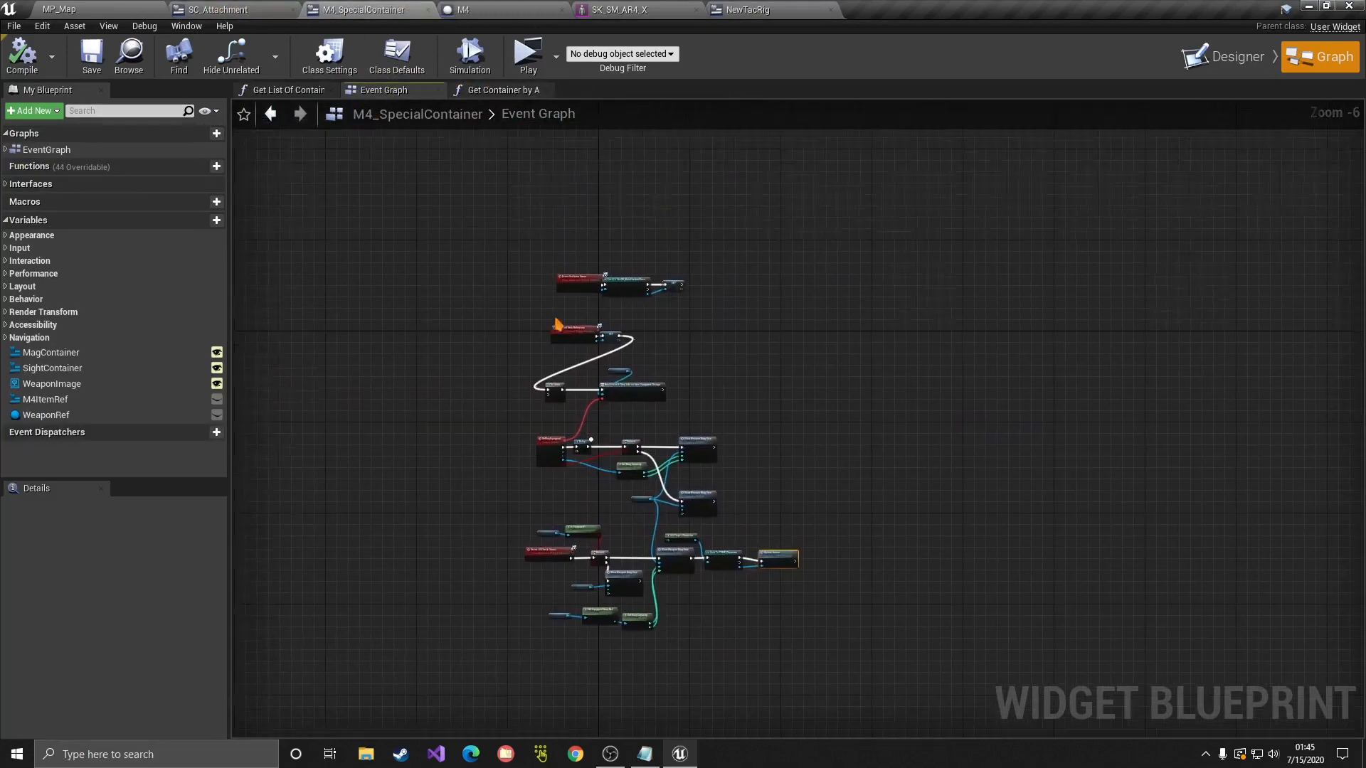
scroll(558, 322, up, 5)
drag(937, 313, 504, 165)
click(565, 273)
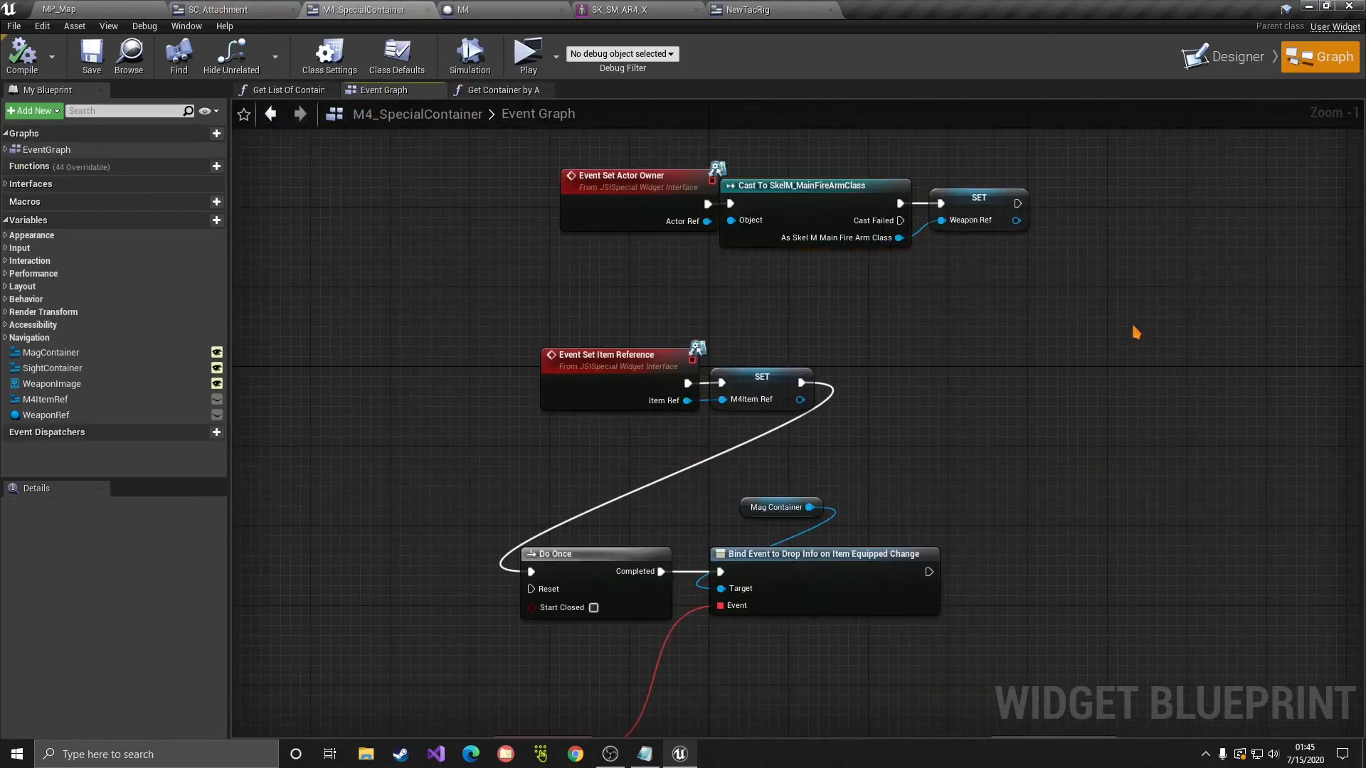
drag(1134, 324, 453, 157)
drag(1080, 468, 420, 172)
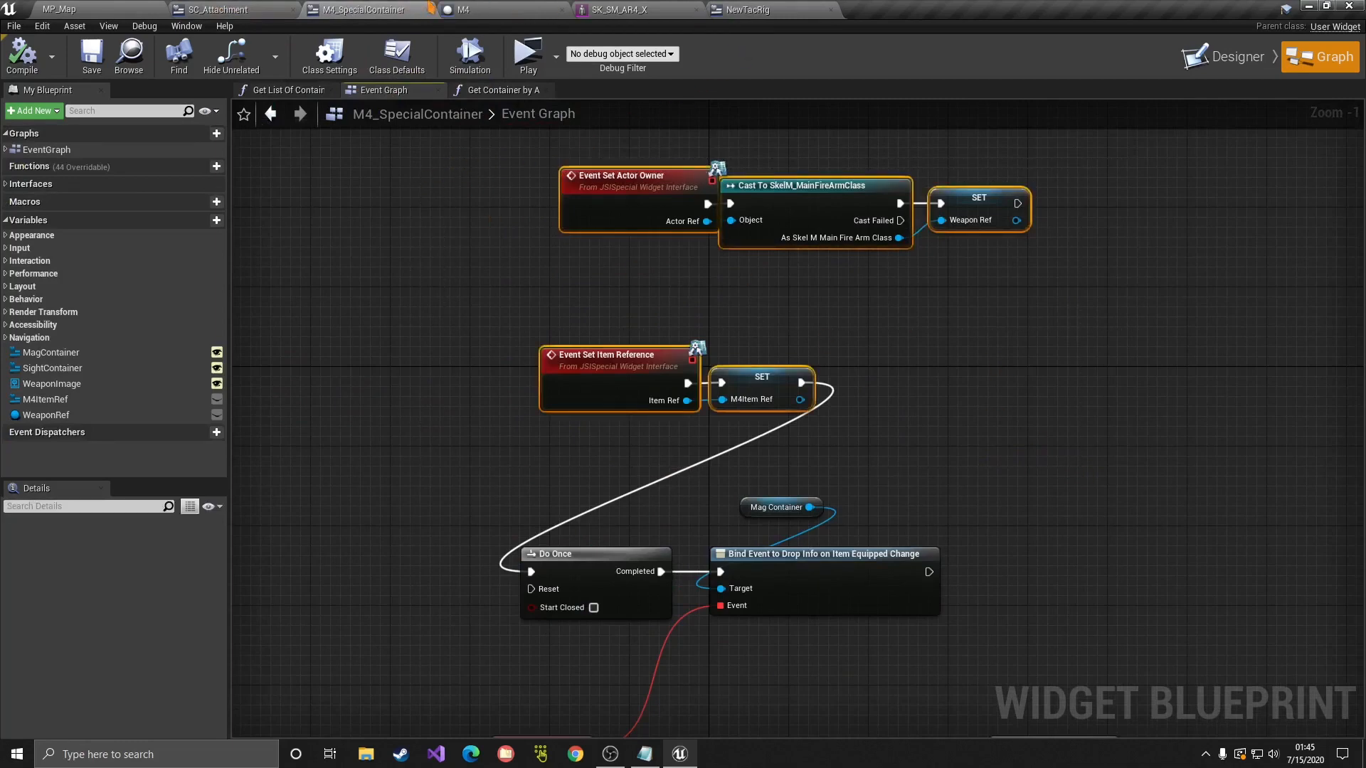
Step: Paste the nodes into NewTacRig and promote the weapon SET to a variable named PickupOwner
click(720, 7)
key(ctrl+v)
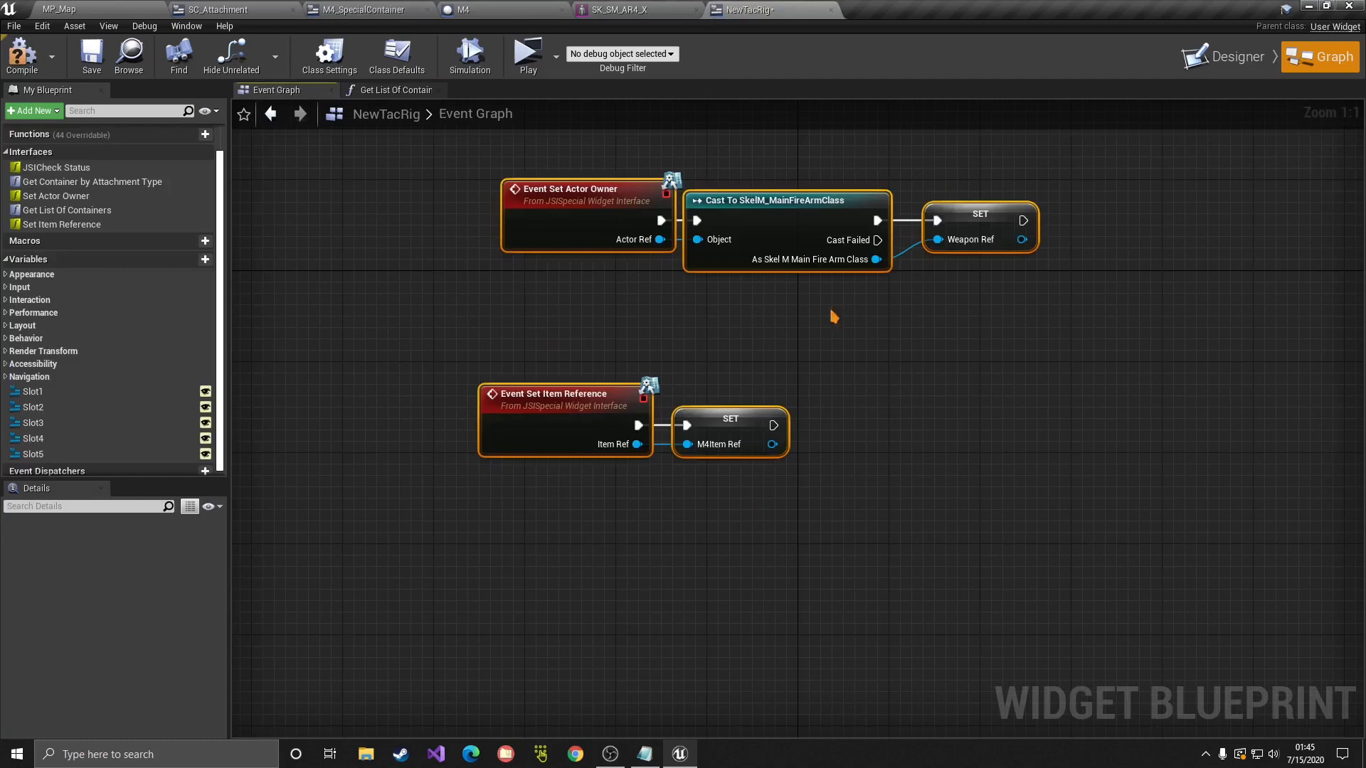
right_click(980, 217)
click(1042, 233)
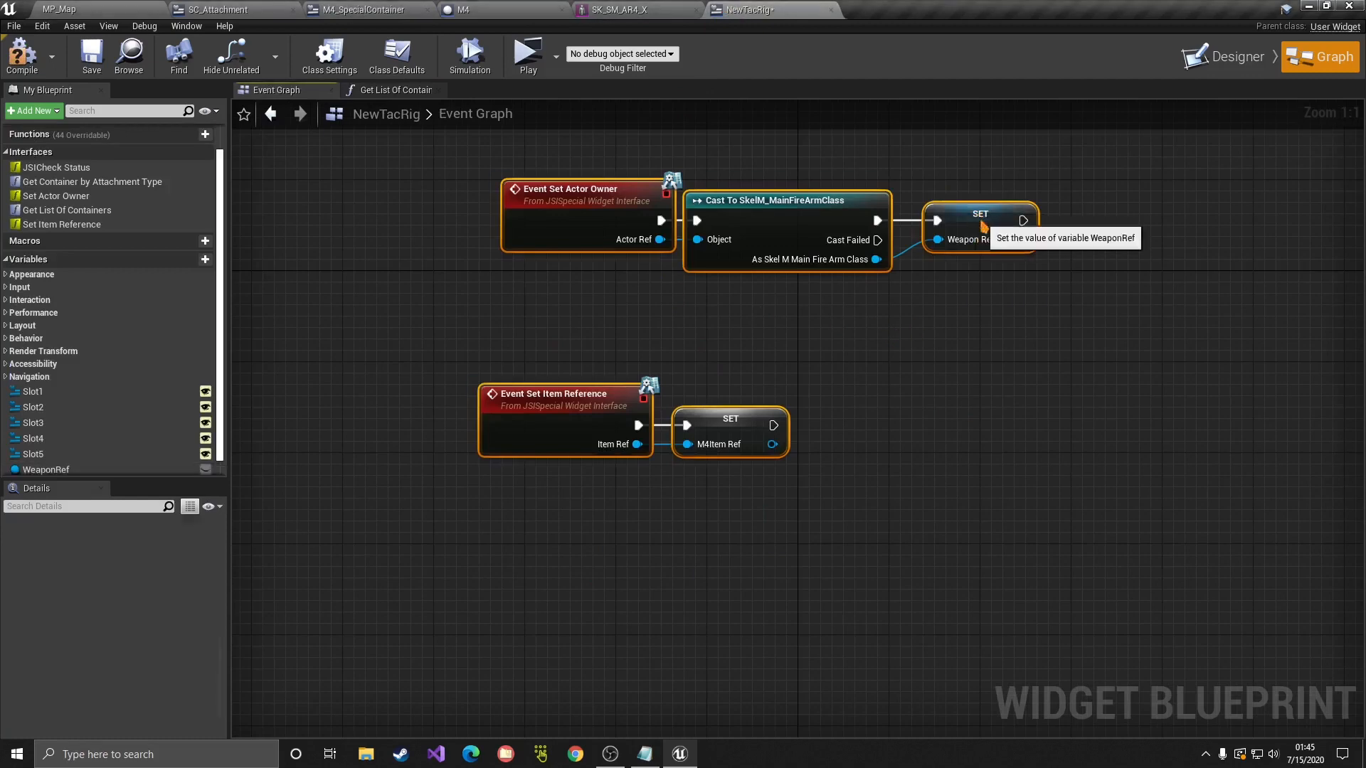
scroll(61, 455, down, 1)
double_click(61, 449)
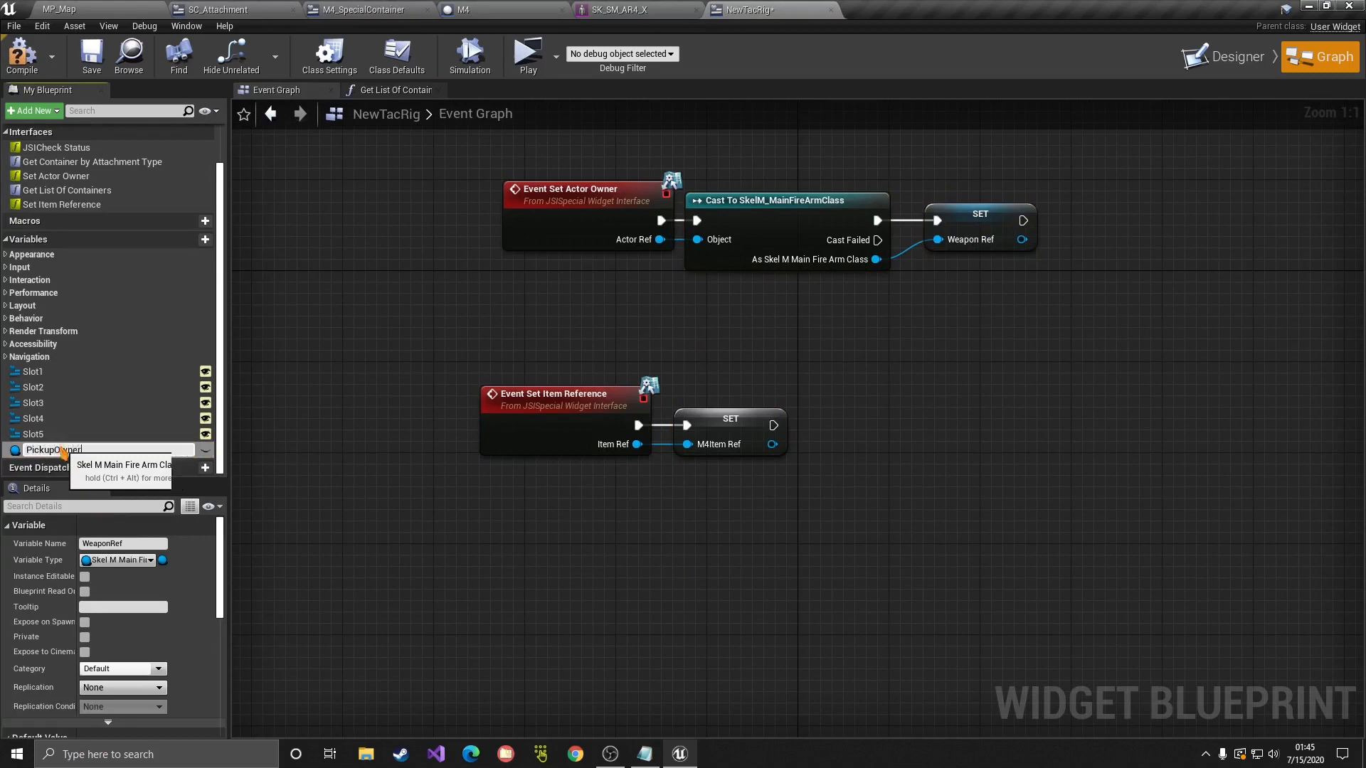
key(Return)
Step: Promote the item-reference SET to a variable named TacItemRef, then reopen the Designer
click(679, 437)
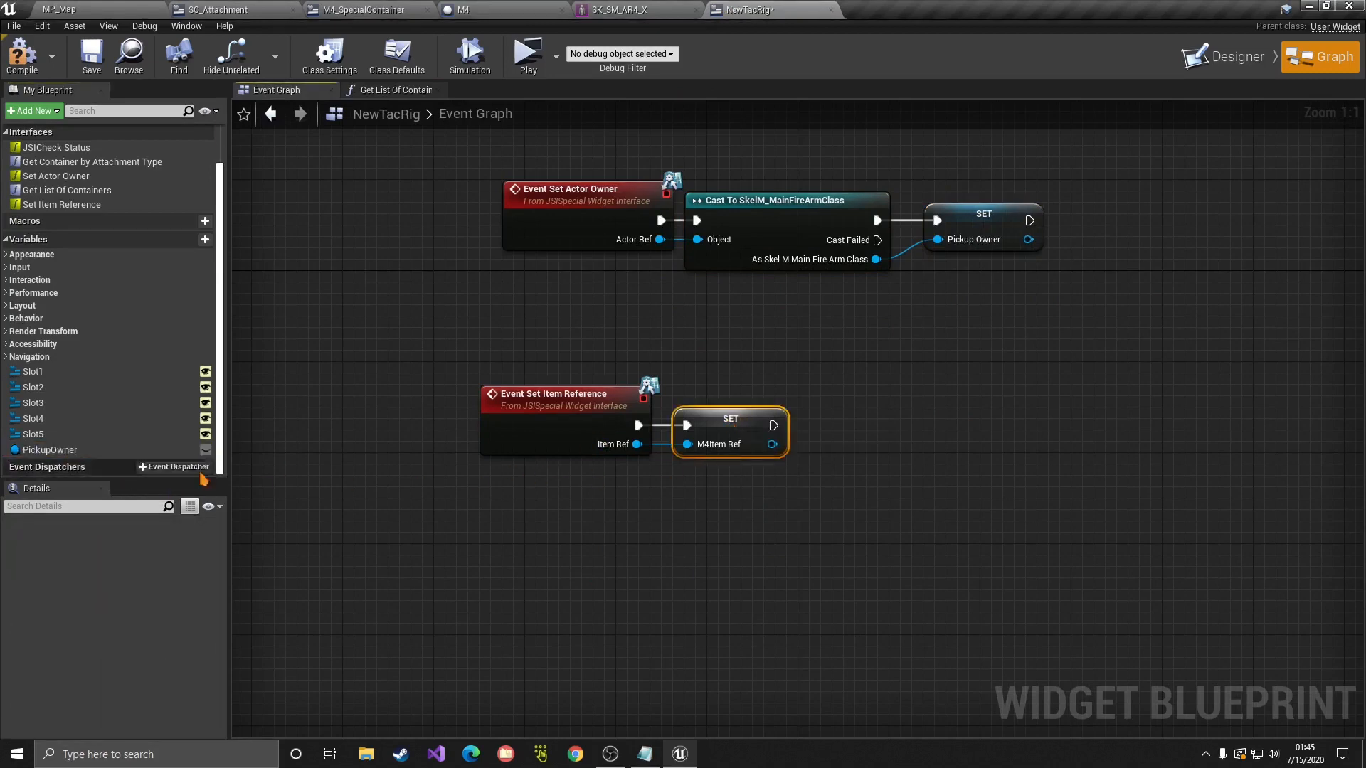
right_click(710, 429)
click(754, 448)
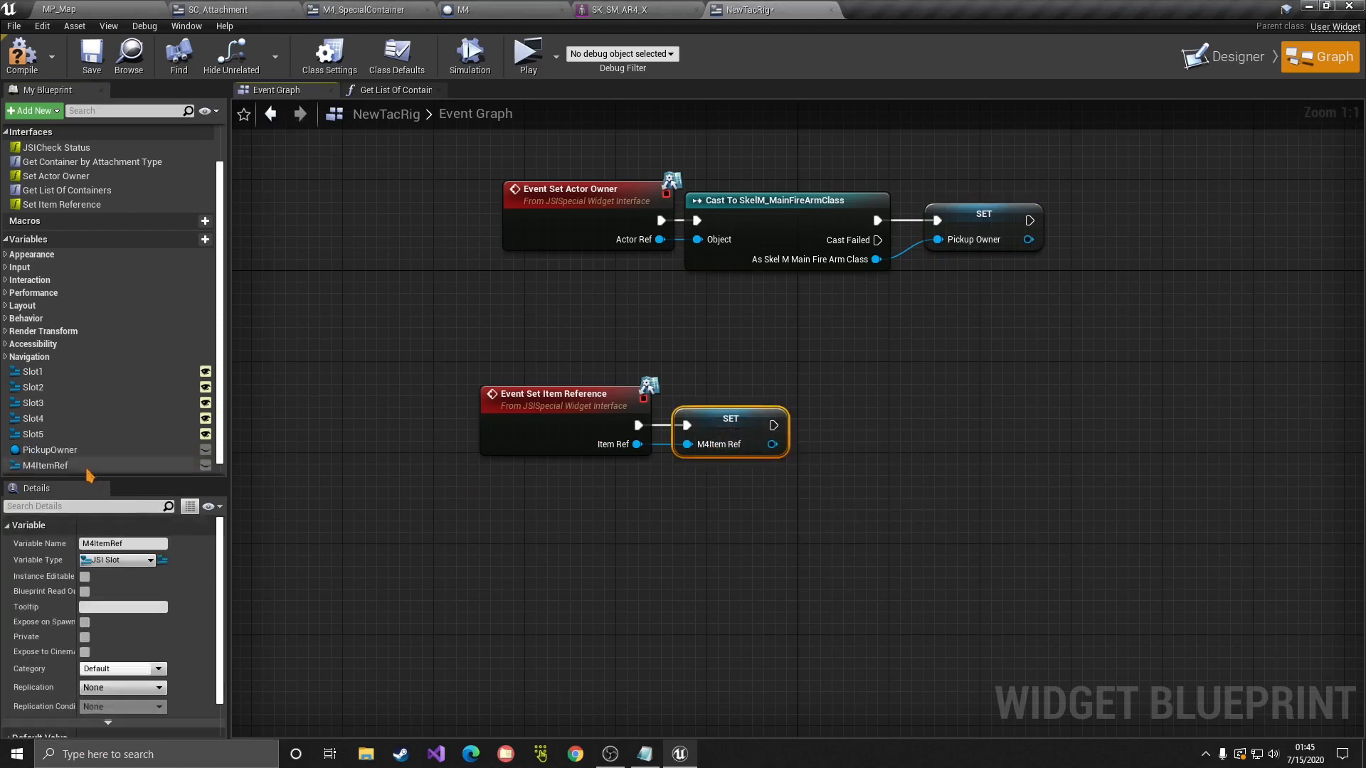
scroll(61, 459, down, 1)
double_click(59, 450)
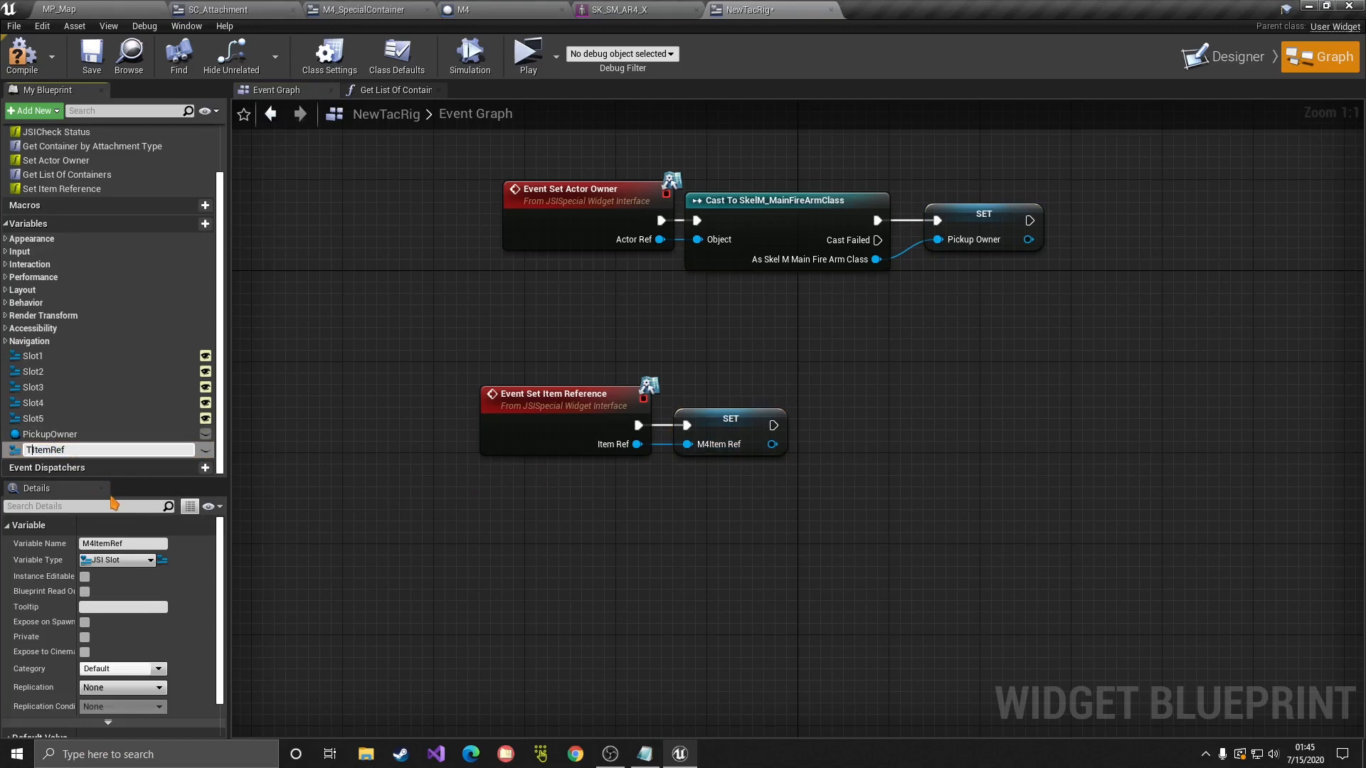
key(Return)
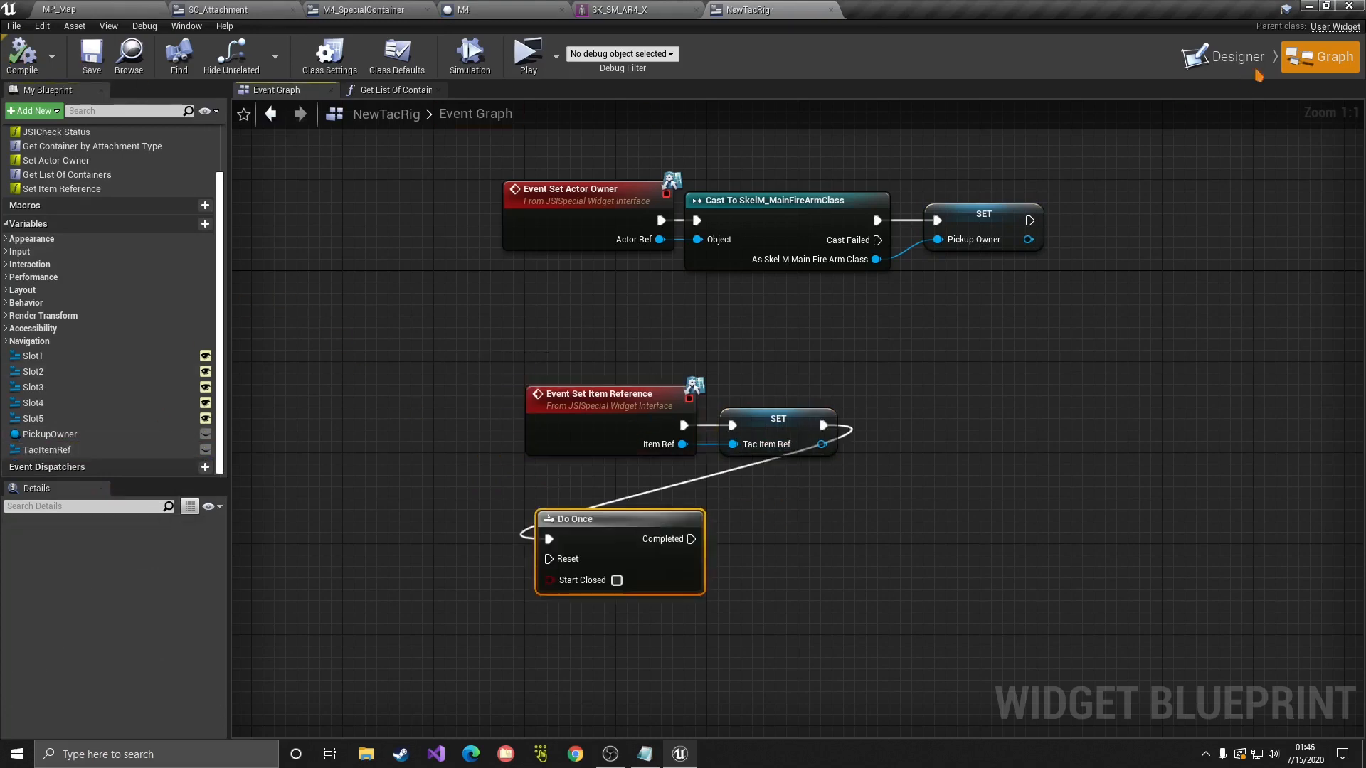
click(1254, 68)
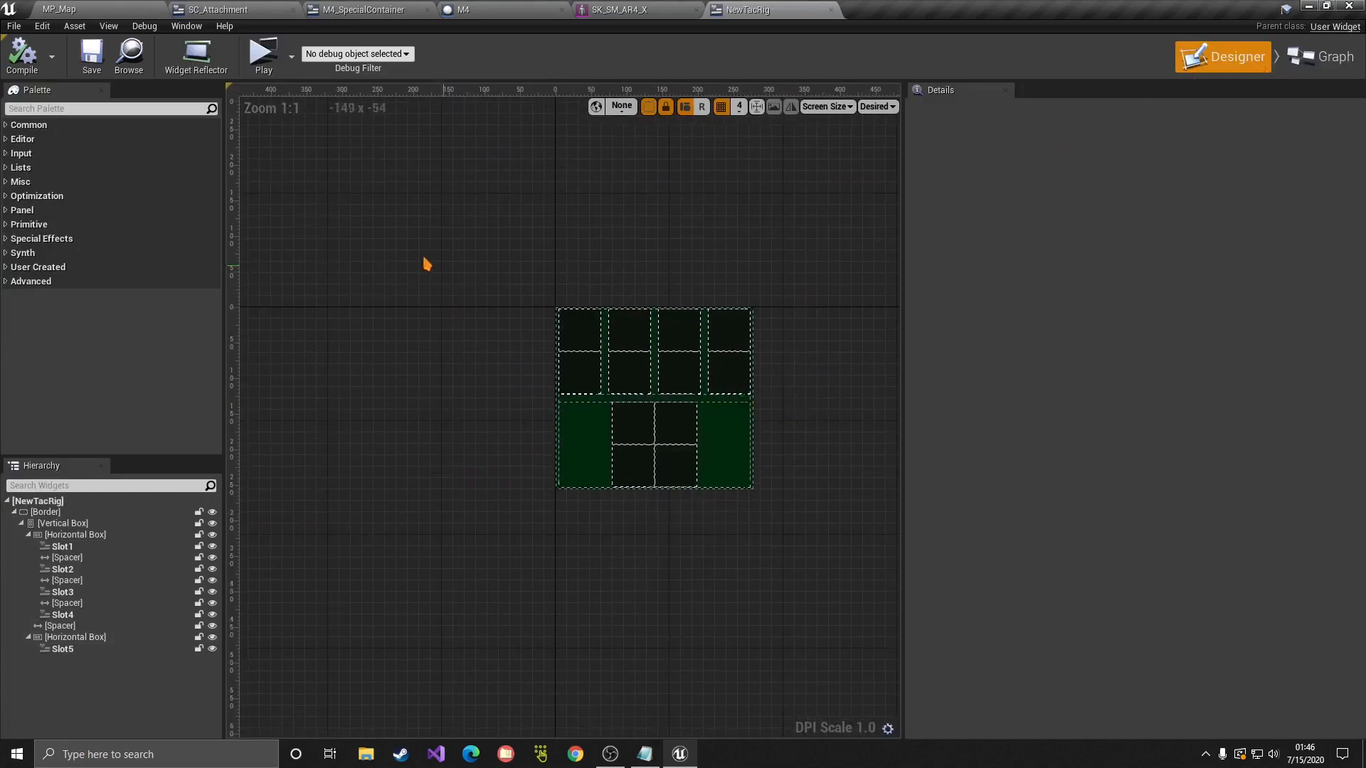
Step: Save all assets, then set the slot grid's Vertical Box padding to 10
click(11, 27)
click(35, 104)
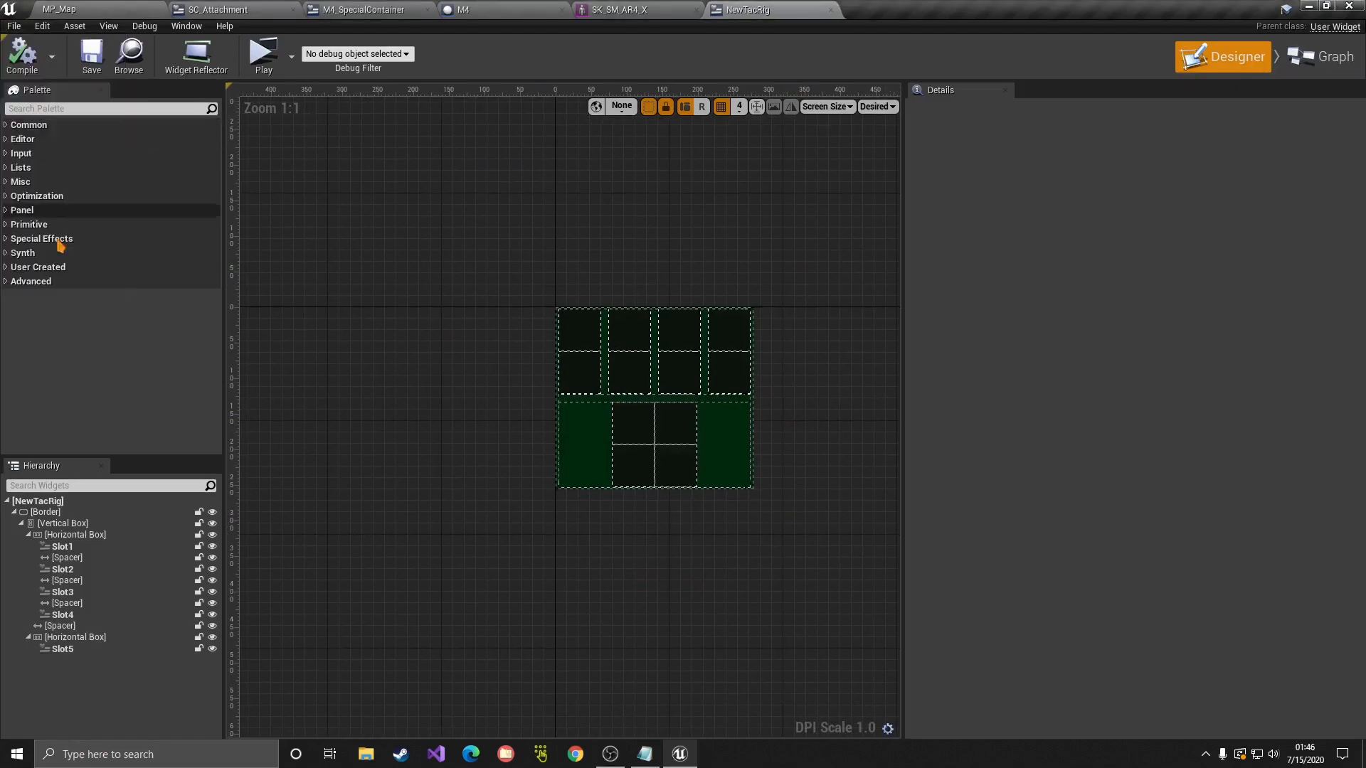
click(20, 523)
click(43, 524)
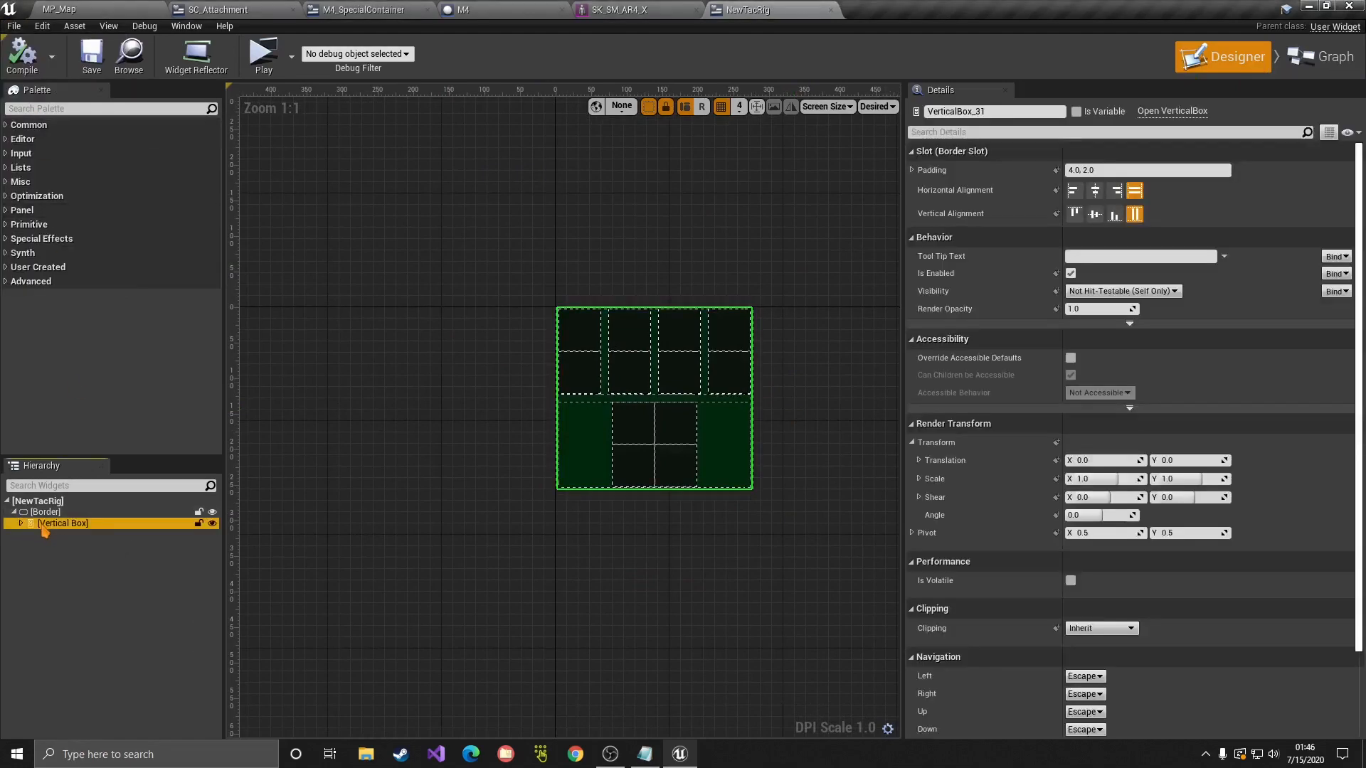
click(1098, 173)
text(5)
key(Return)
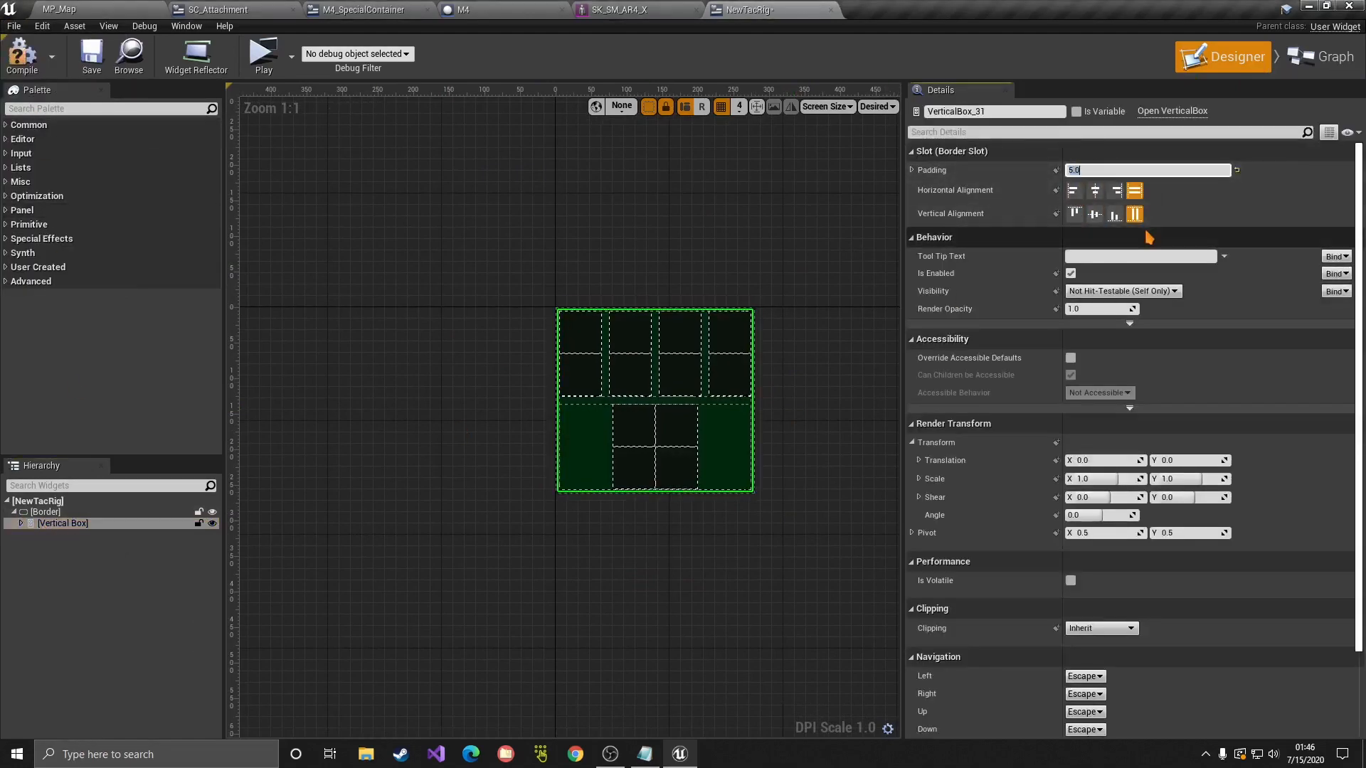
key(Return)
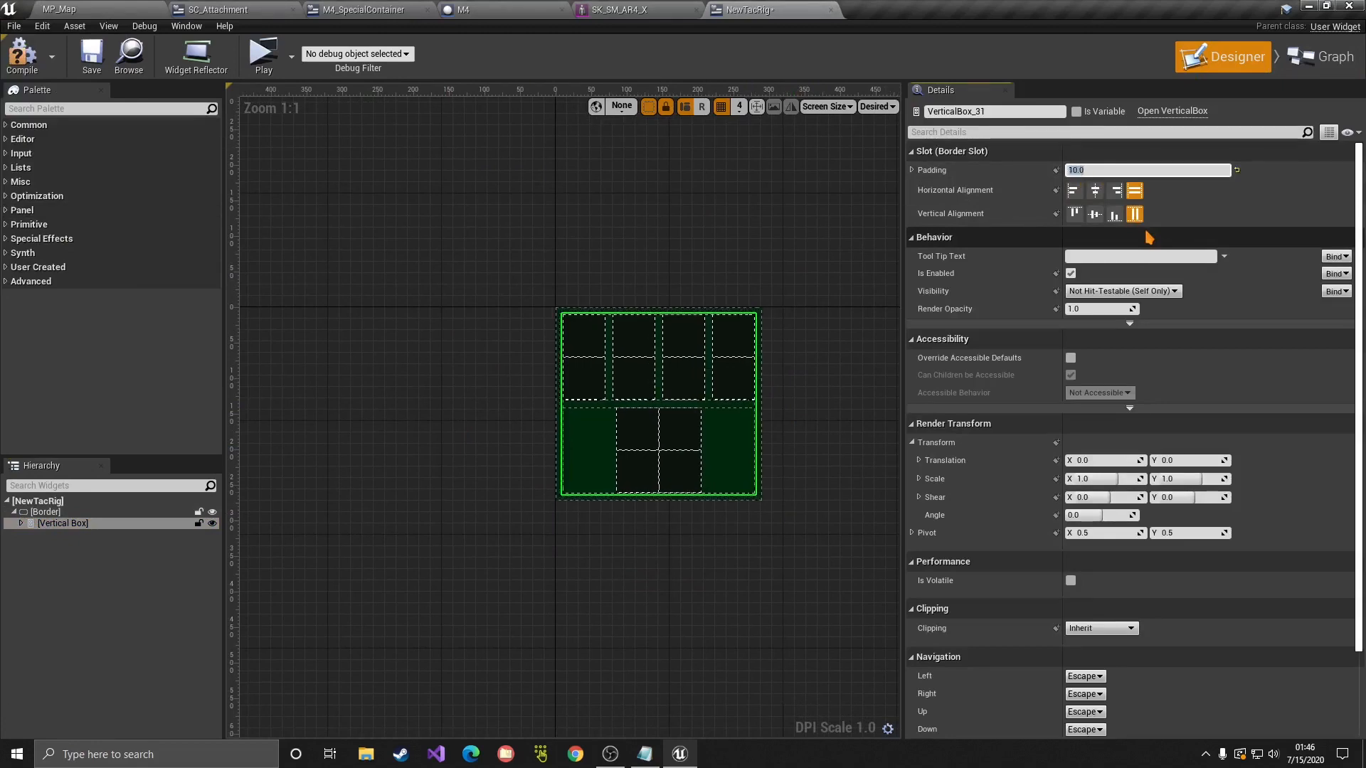
click(710, 247)
Step: Save all changed assets again and go back to the MP_Map level editor
scroll(631, 302, up, 2)
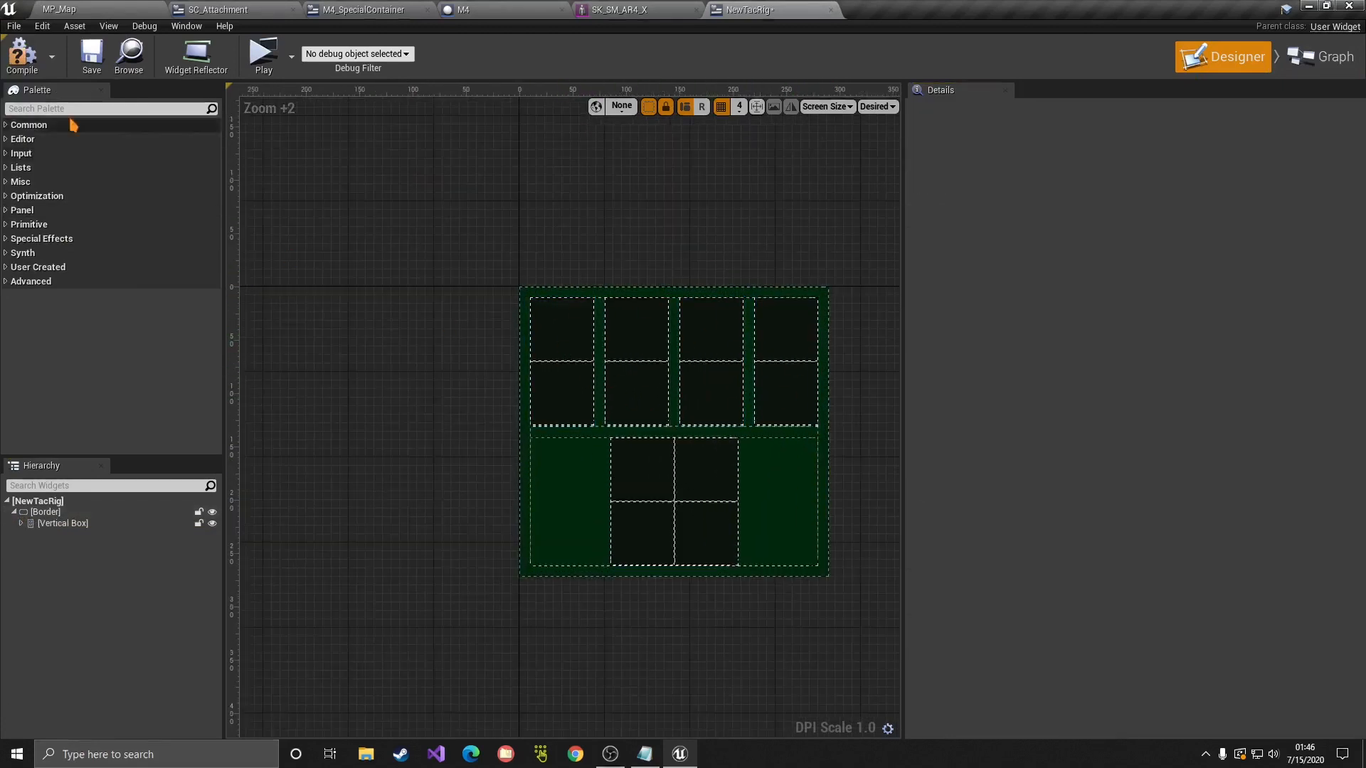
click(13, 27)
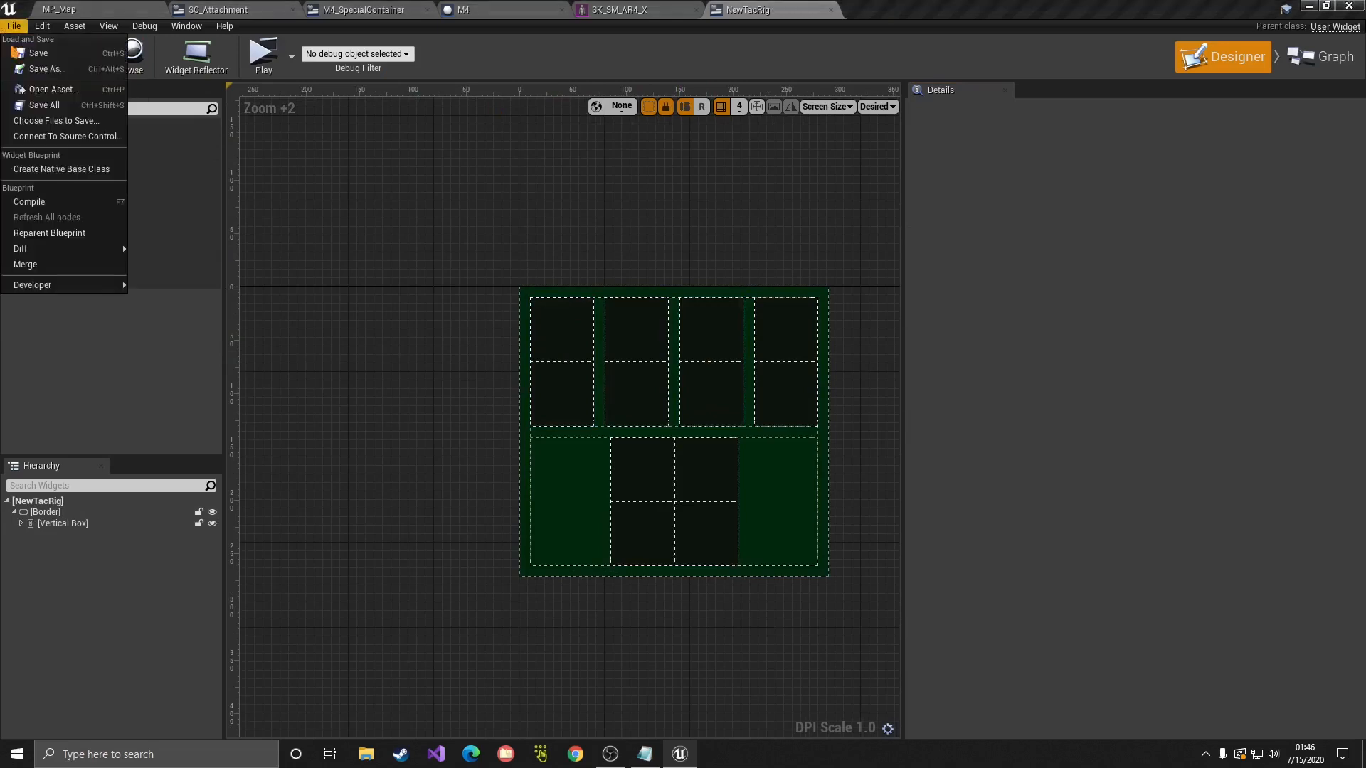
click(33, 105)
click(66, 10)
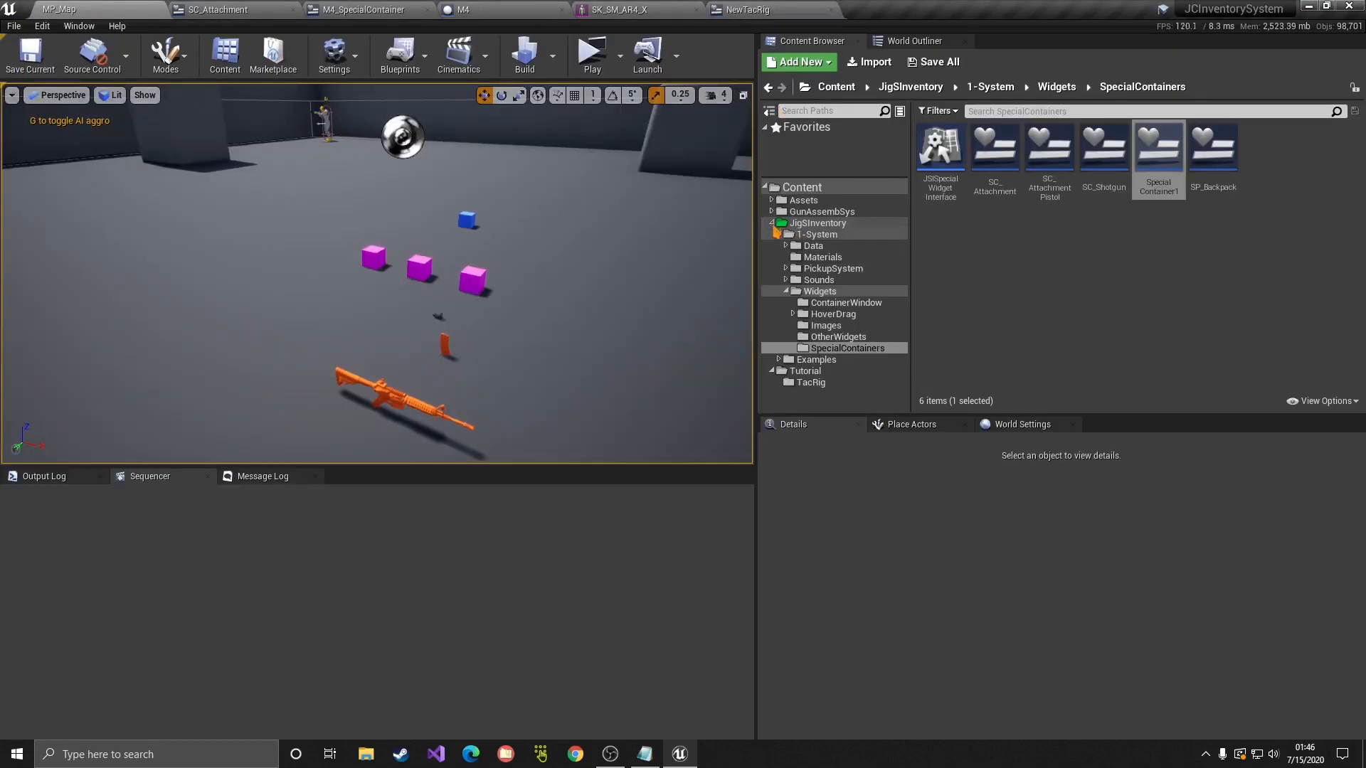
Step: Browse the Content Browser to Examples/SimplePickups/StaticMeshPickups/TAC_RIG
click(771, 223)
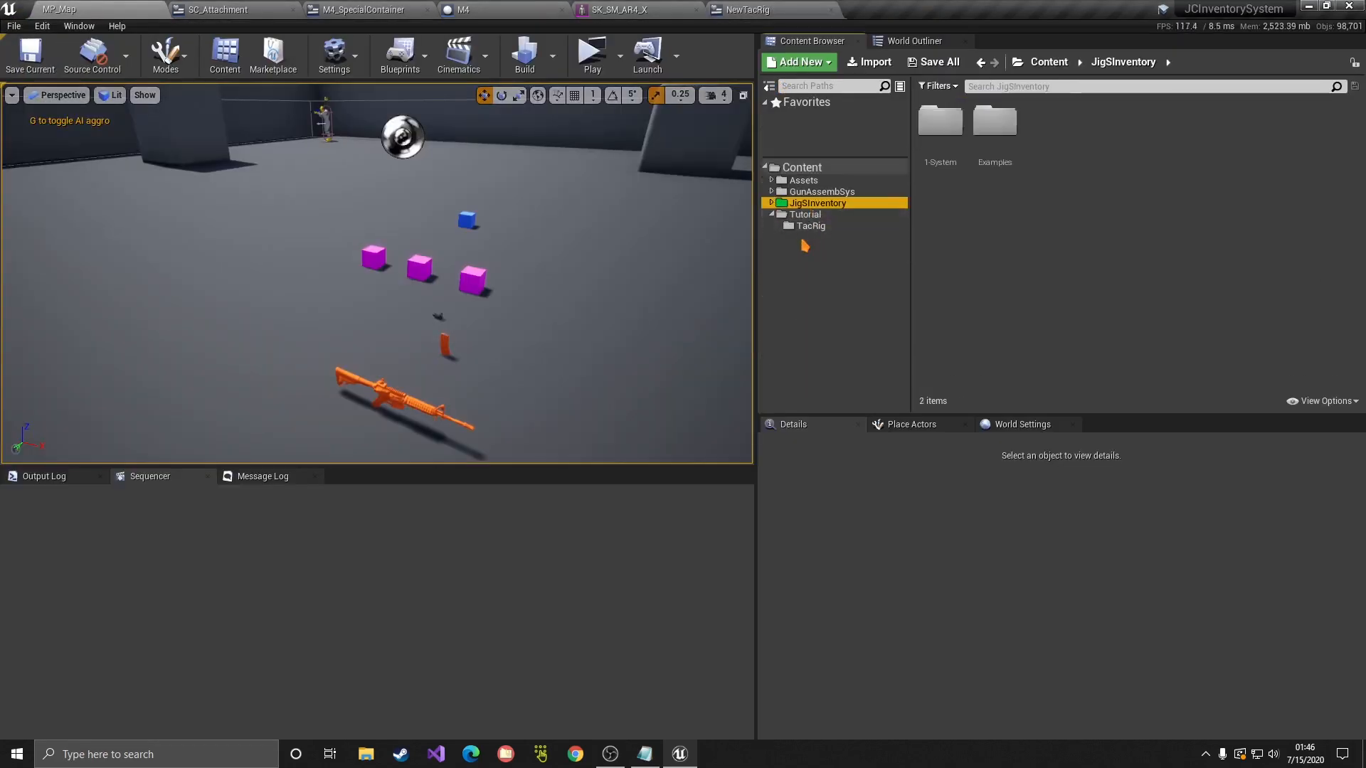
double_click(995, 121)
double_click(1336, 158)
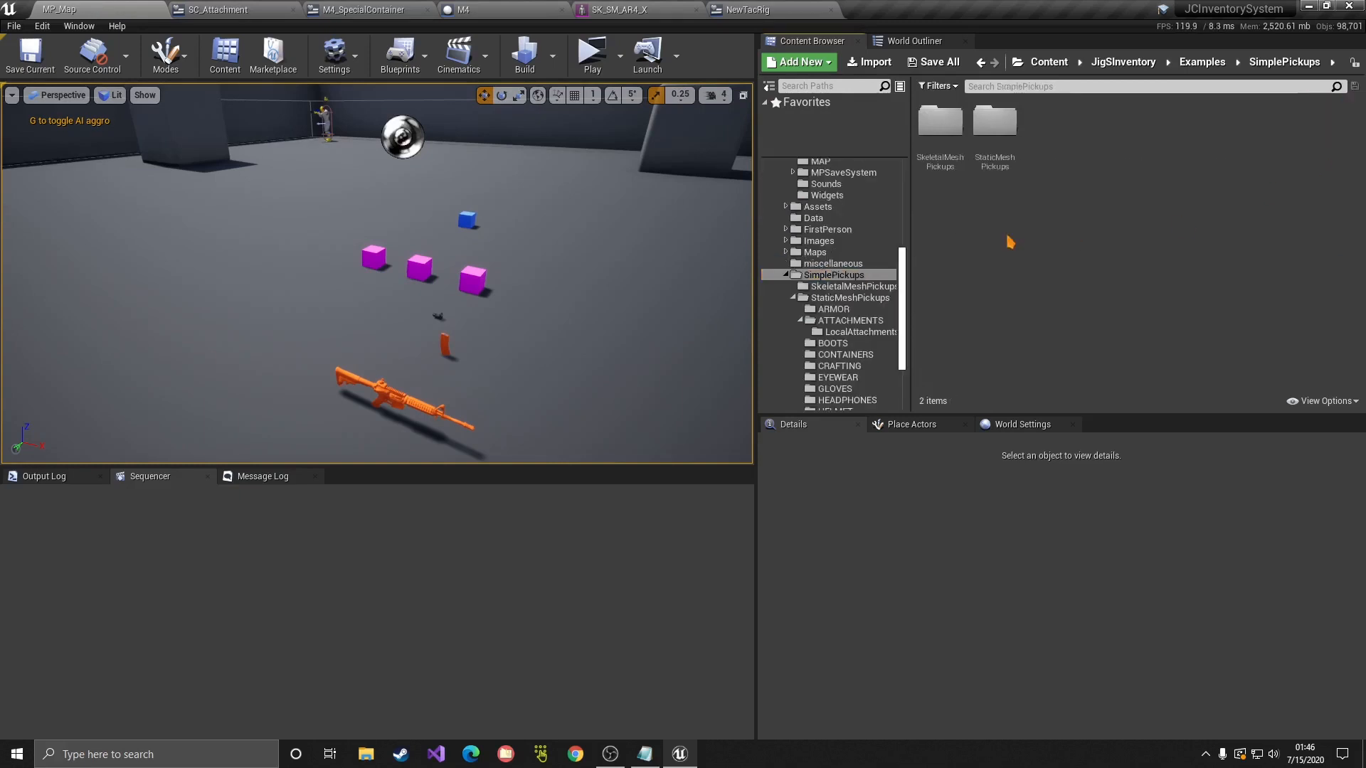
double_click(995, 122)
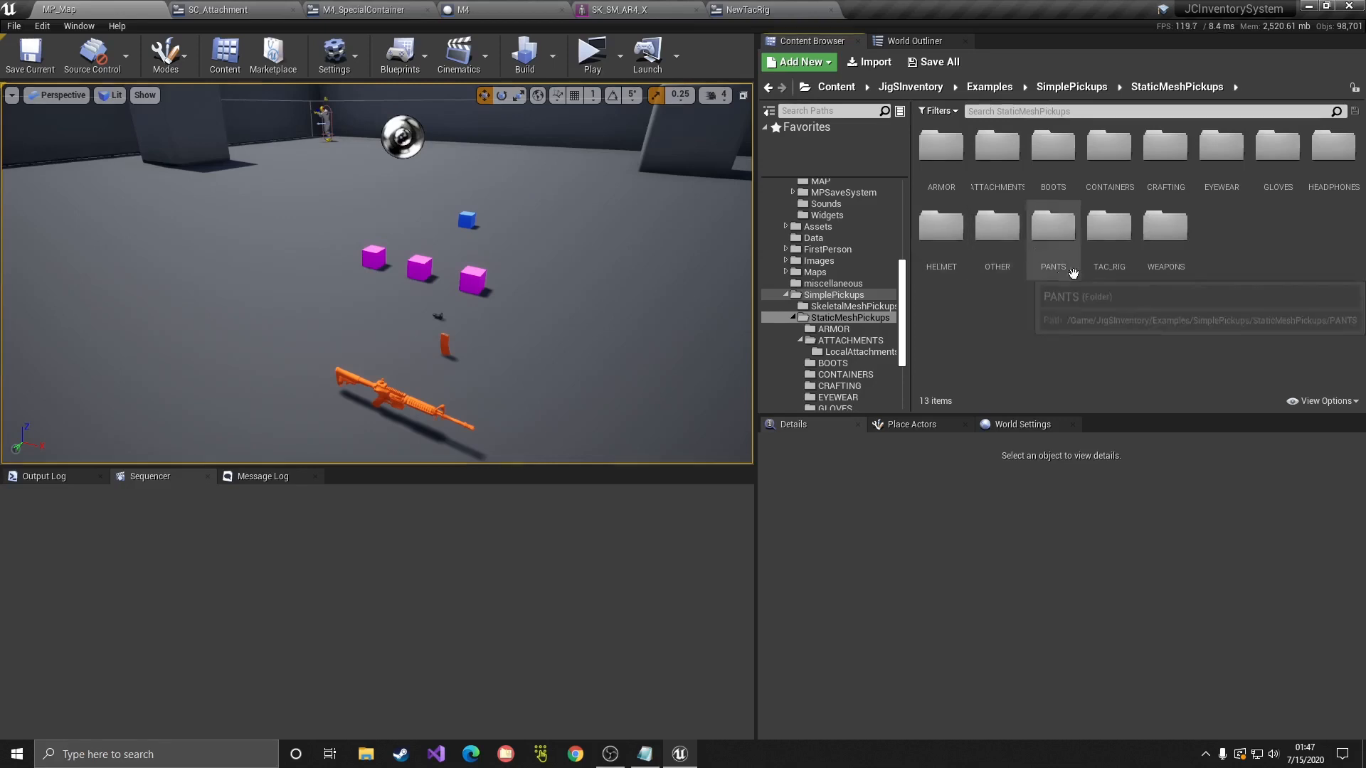
double_click(1108, 226)
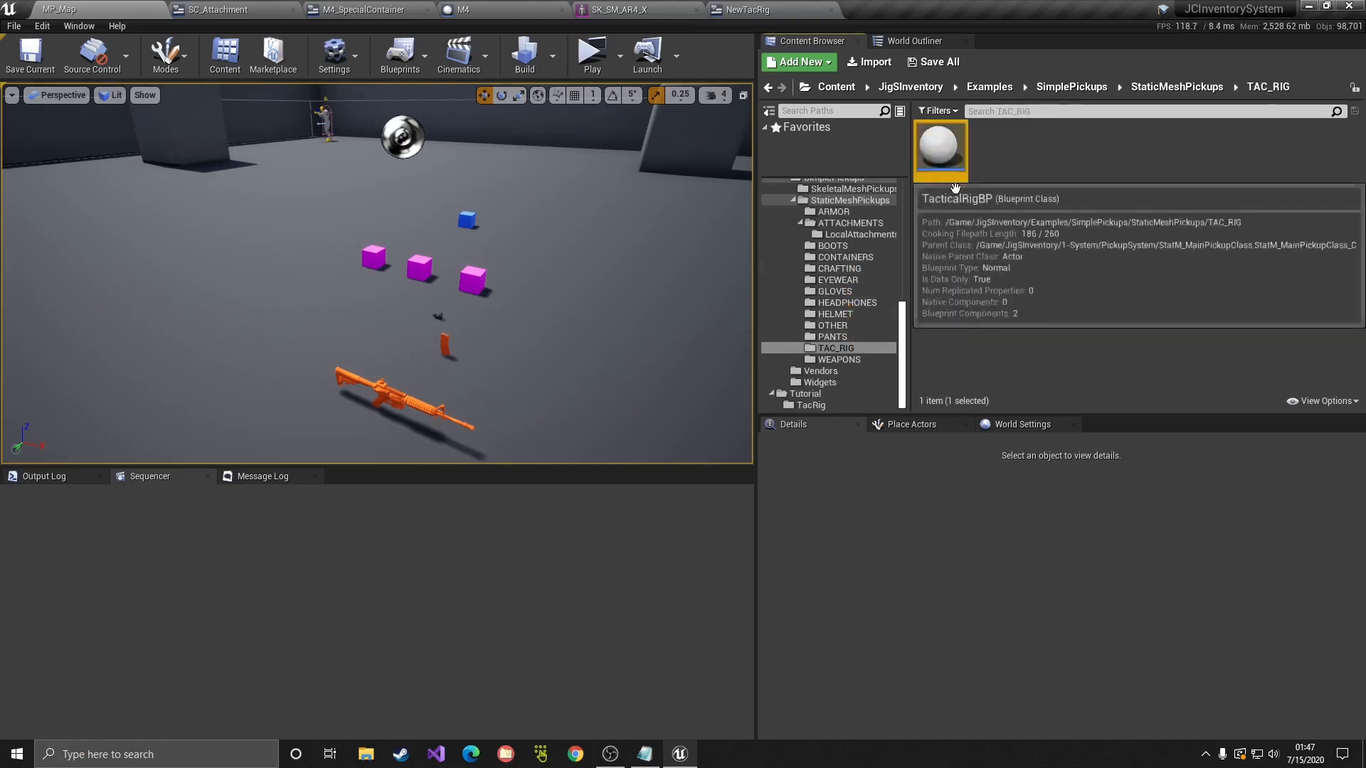
Step: Copy TacticalRigBP into the Tutorial/TacRig folder and select the copy
drag(939, 150, 830, 409)
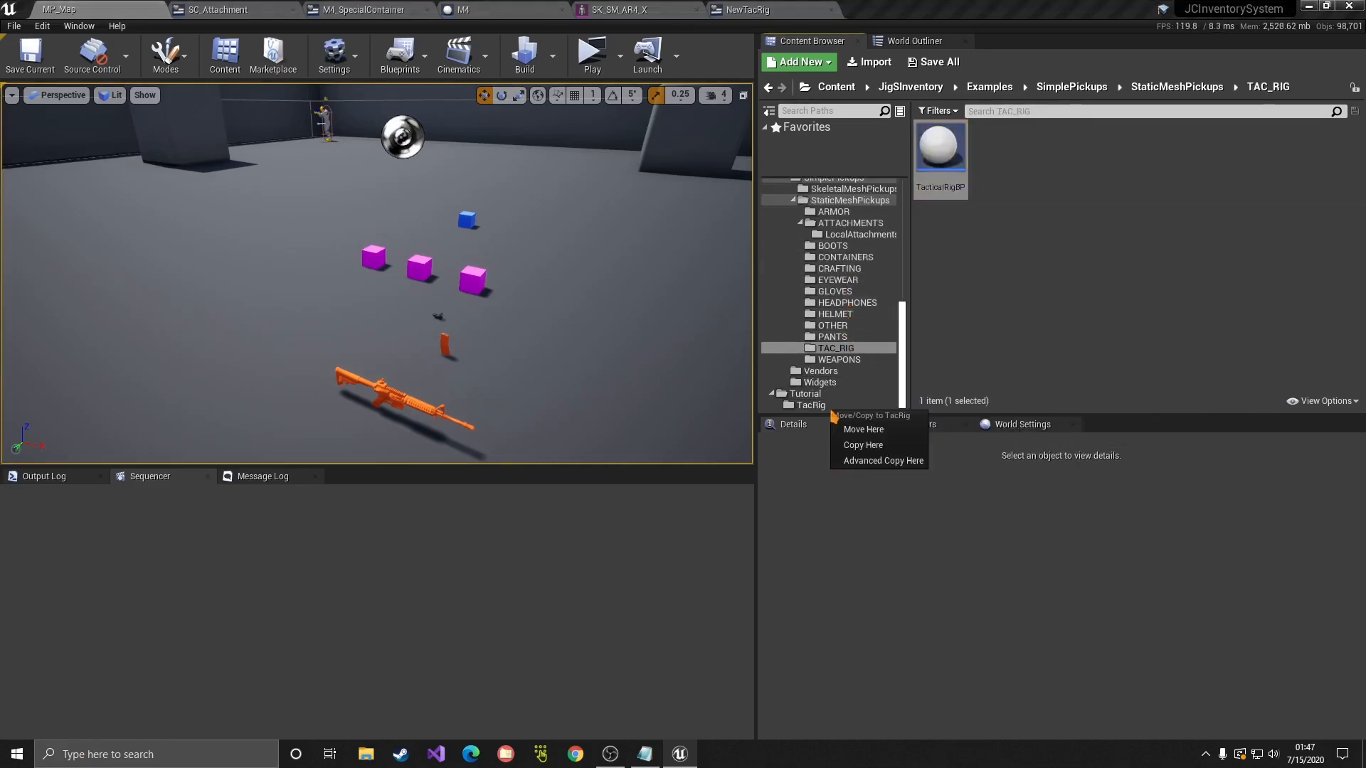
click(854, 442)
click(816, 408)
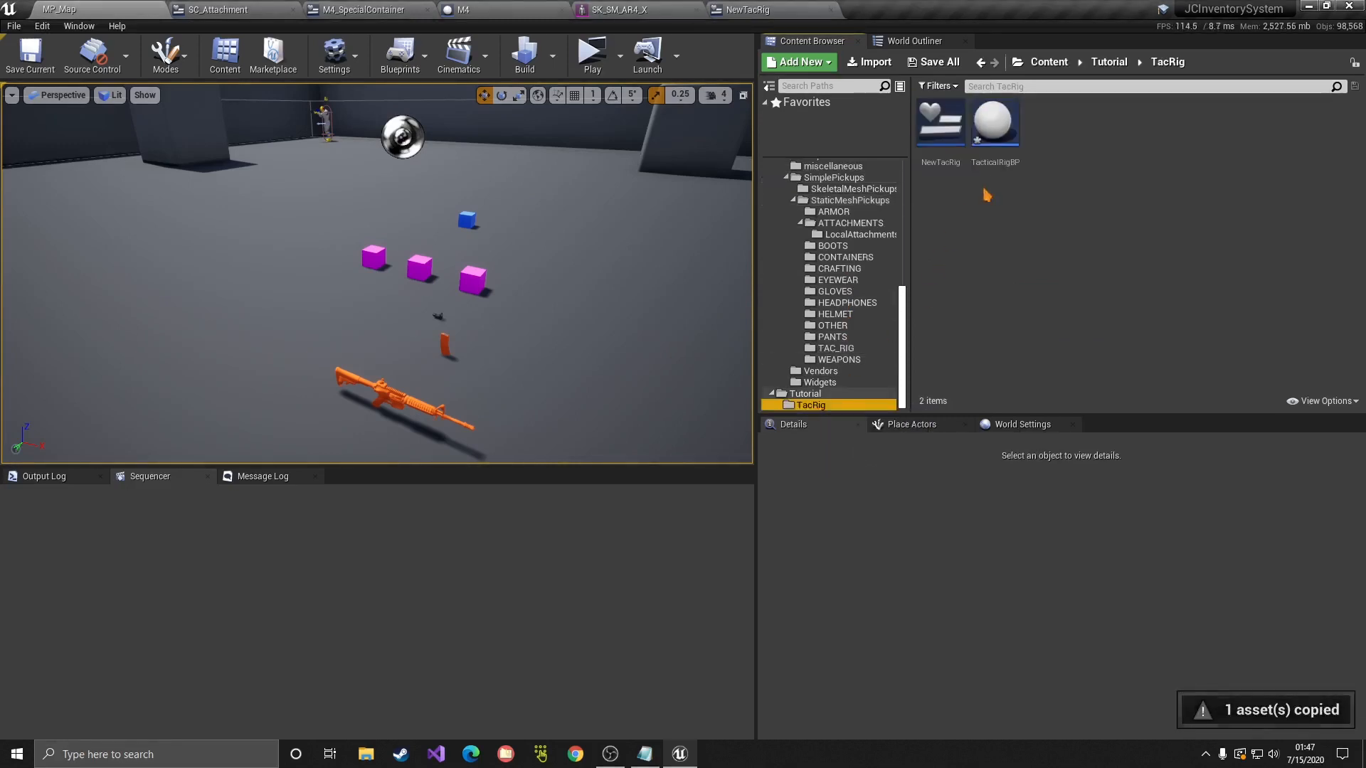
click(994, 151)
Step: Rename the copied blueprint to SuperNewTacRig and open it
key(F2)
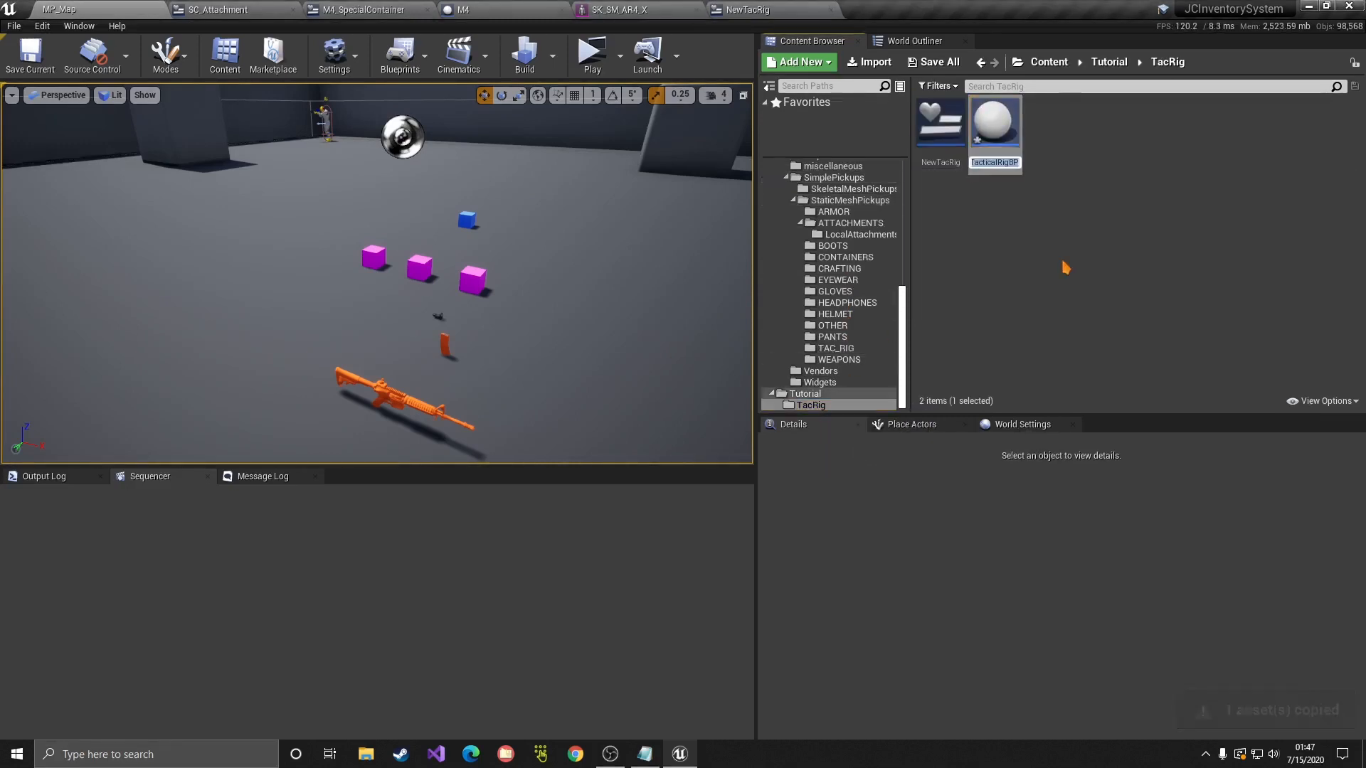
key(BackSpace)
key(BackSpace)
key(BackSpace)
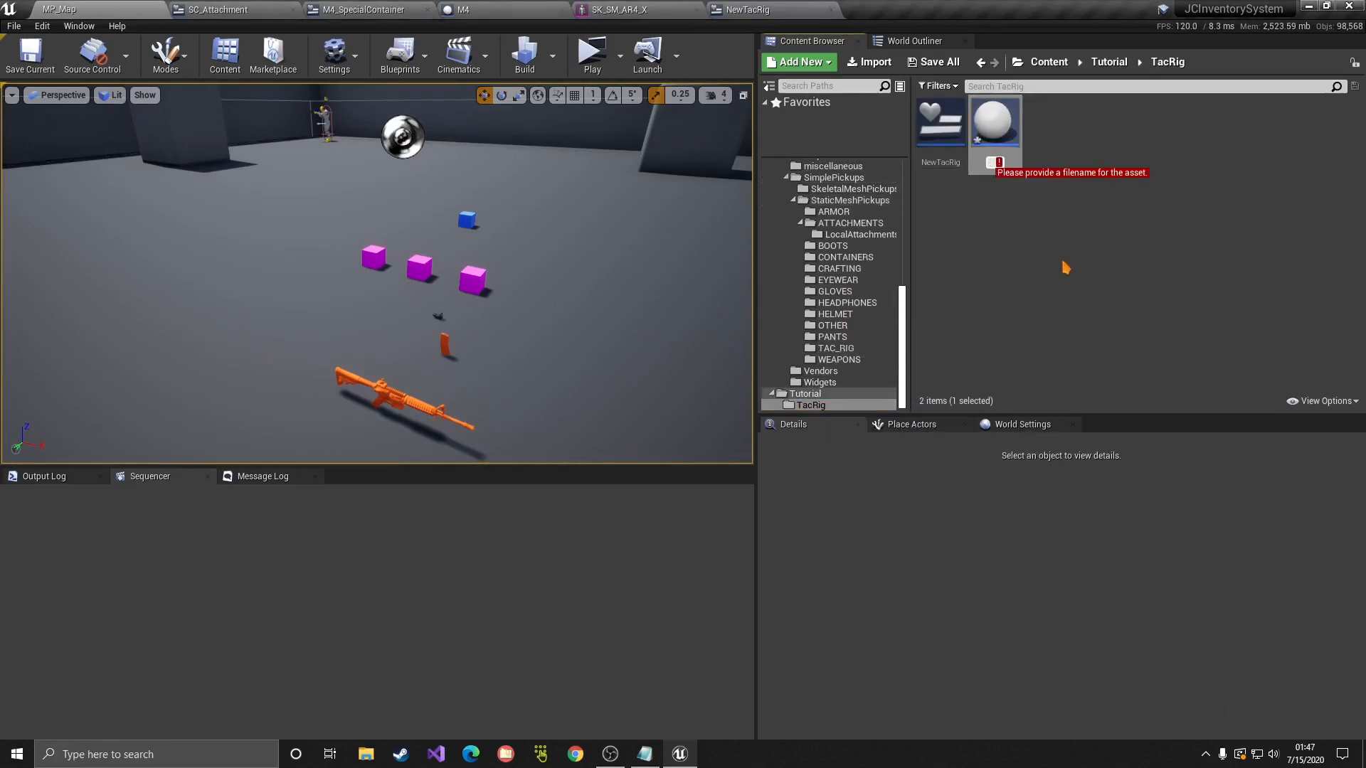
text(NewTacRig)
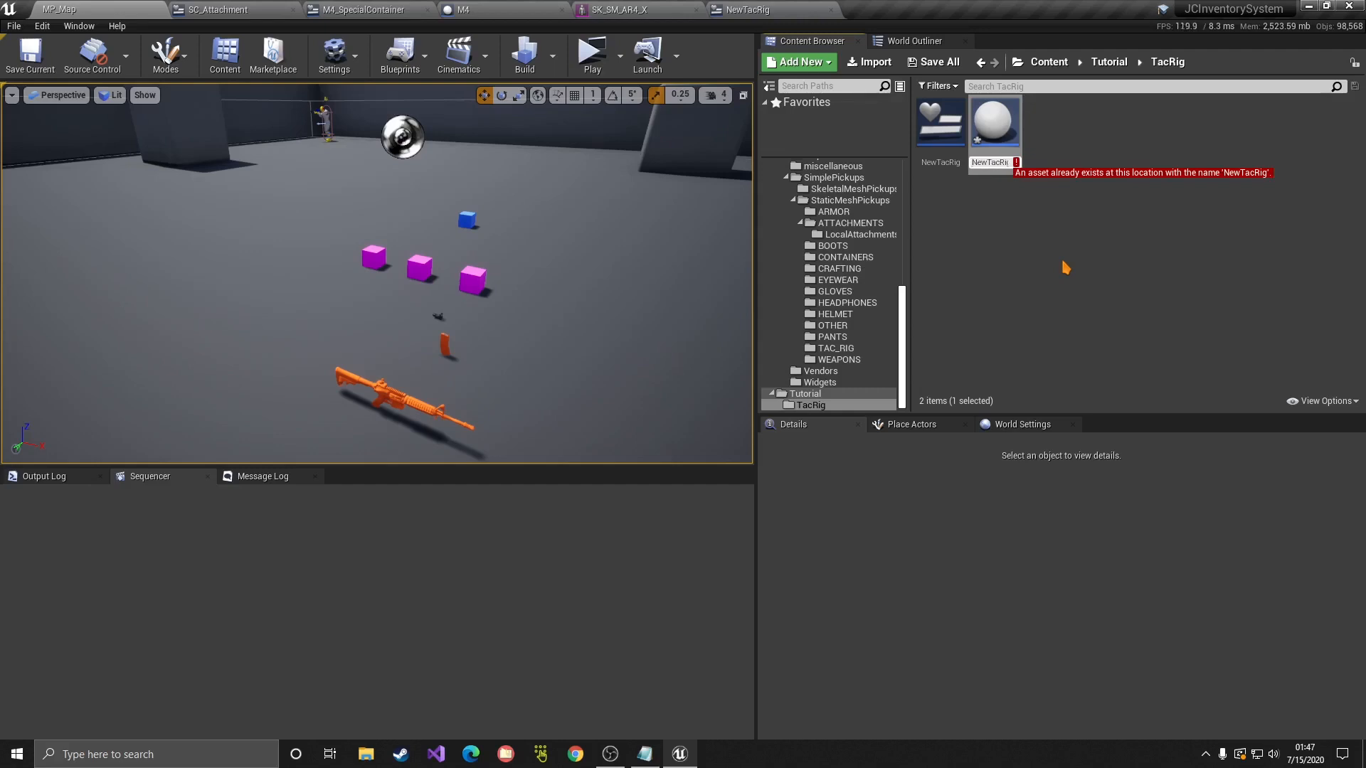
key(Home)
text(Super)
key(Return)
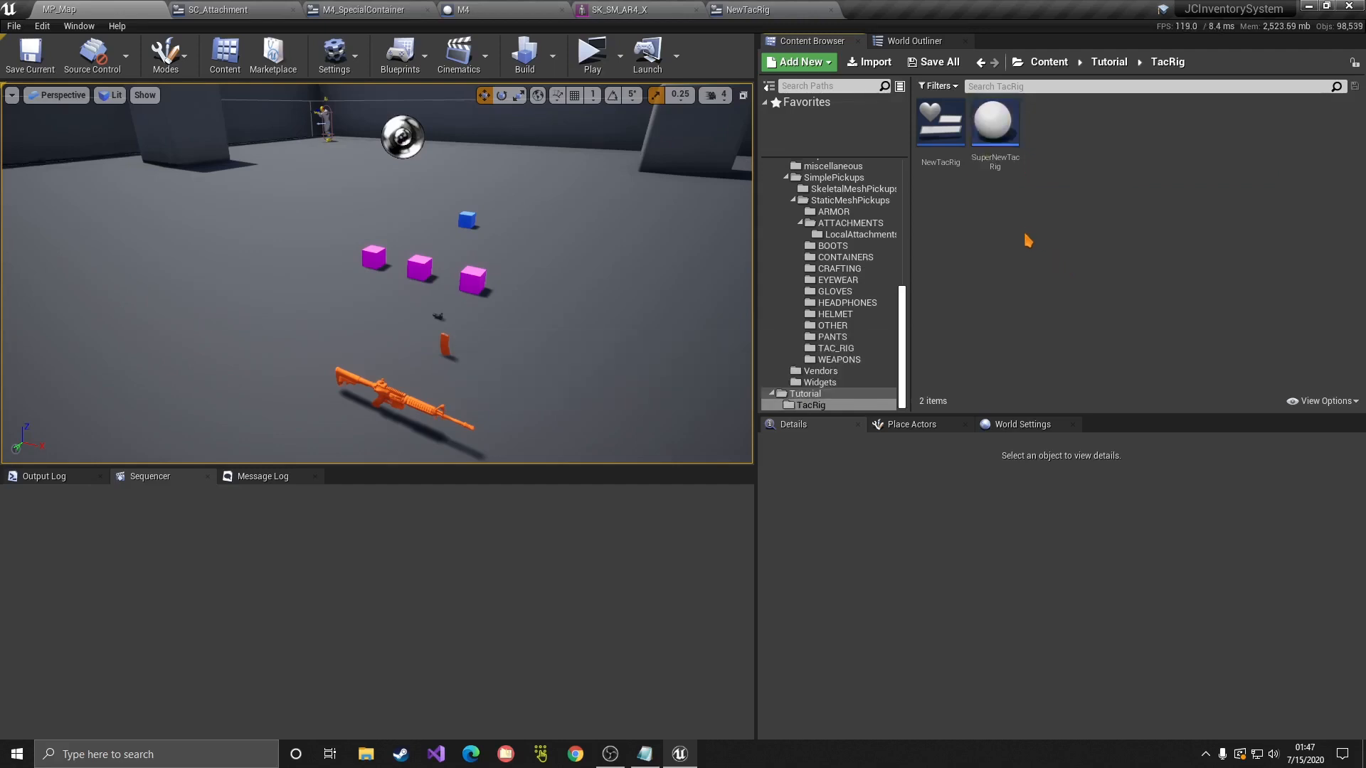
double_click(994, 122)
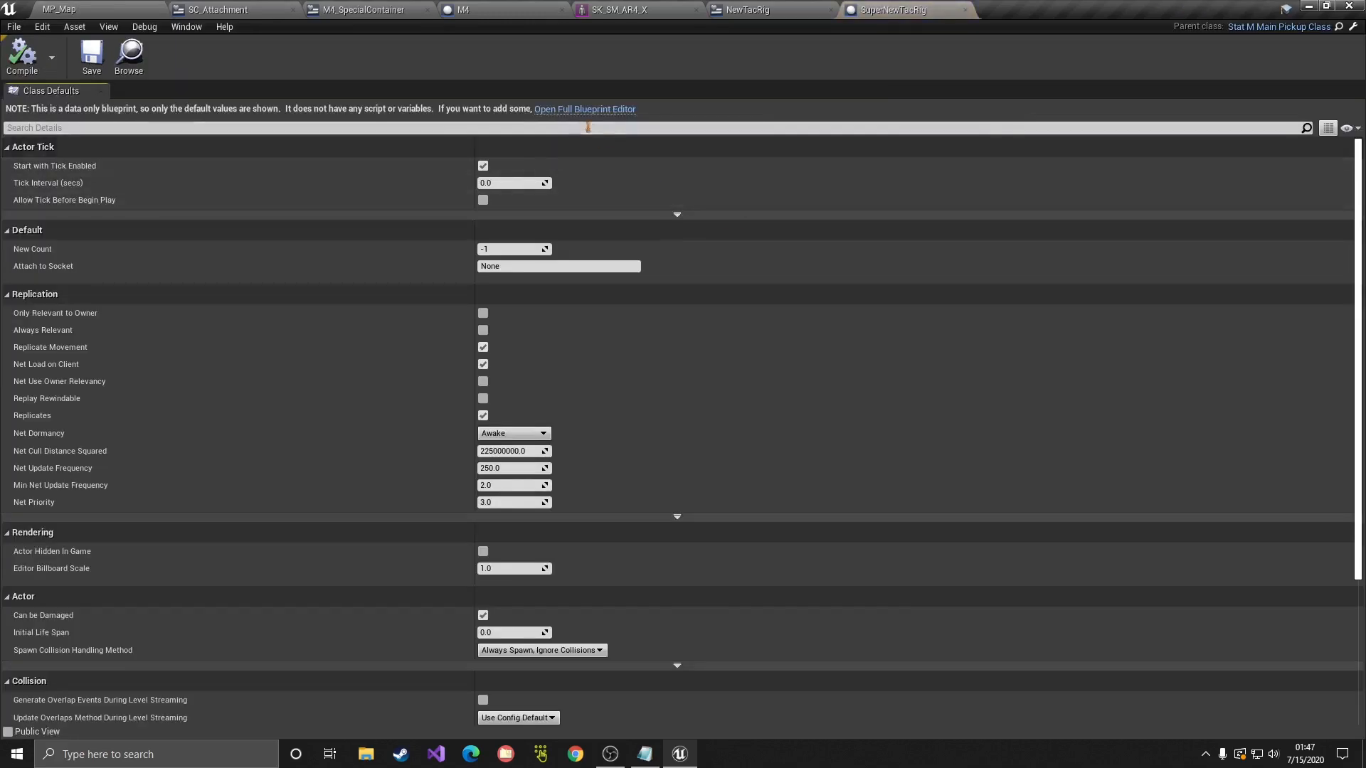
Step: Inspect SuperNewTacRig's inherited MainStaticMesh body-armor settings in the full blueprint editor
click(584, 109)
click(390, 92)
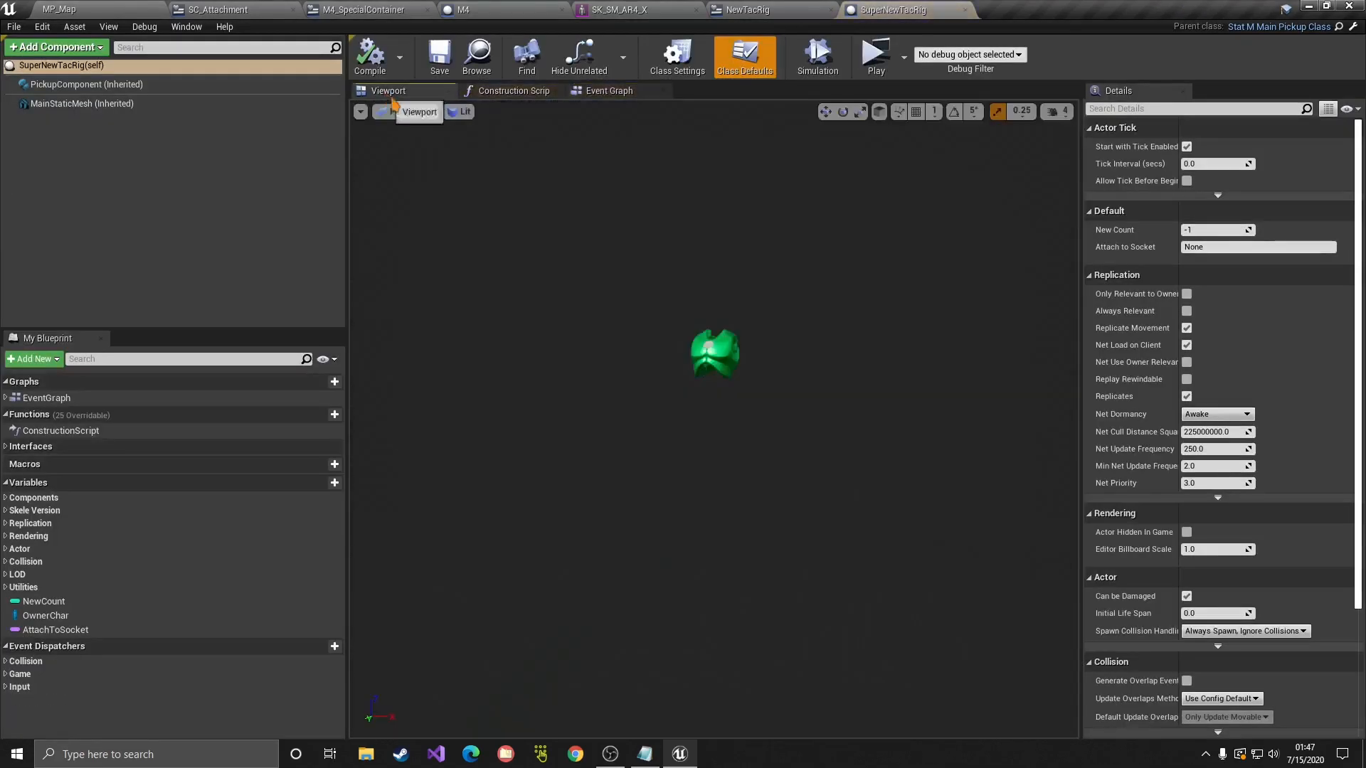
click(97, 122)
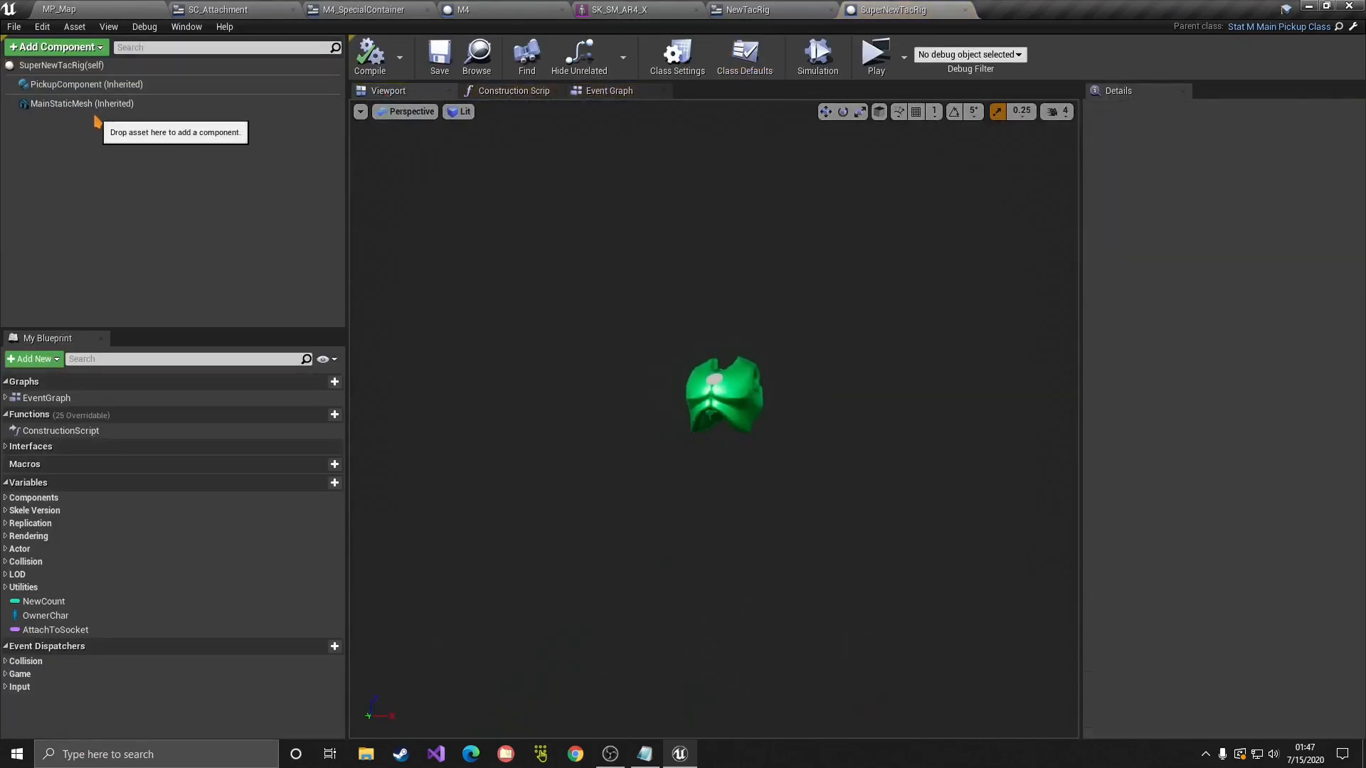
click(82, 104)
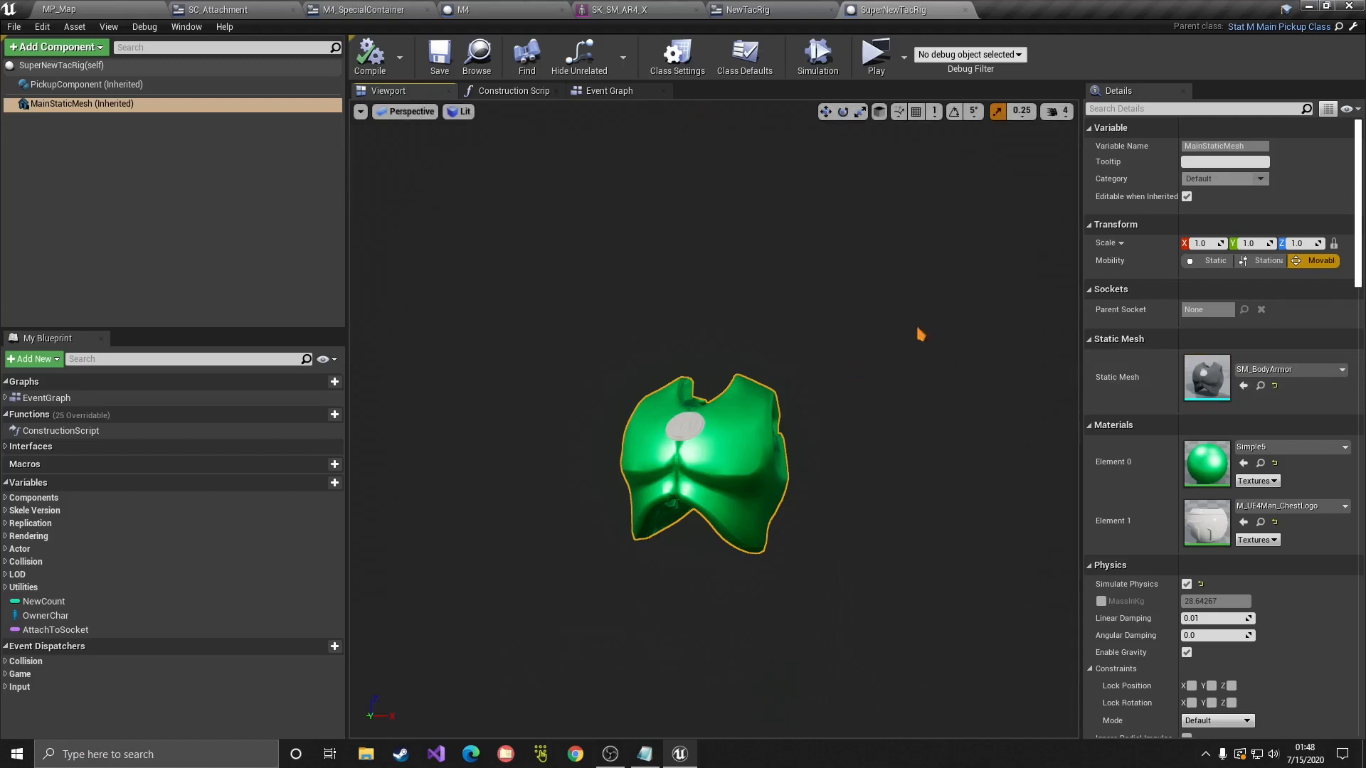
Step: Back in MP_Map, open DataTable_Armor from the JigSInventory/1-System folder
click(138, 9)
scroll(837, 219, up, 11)
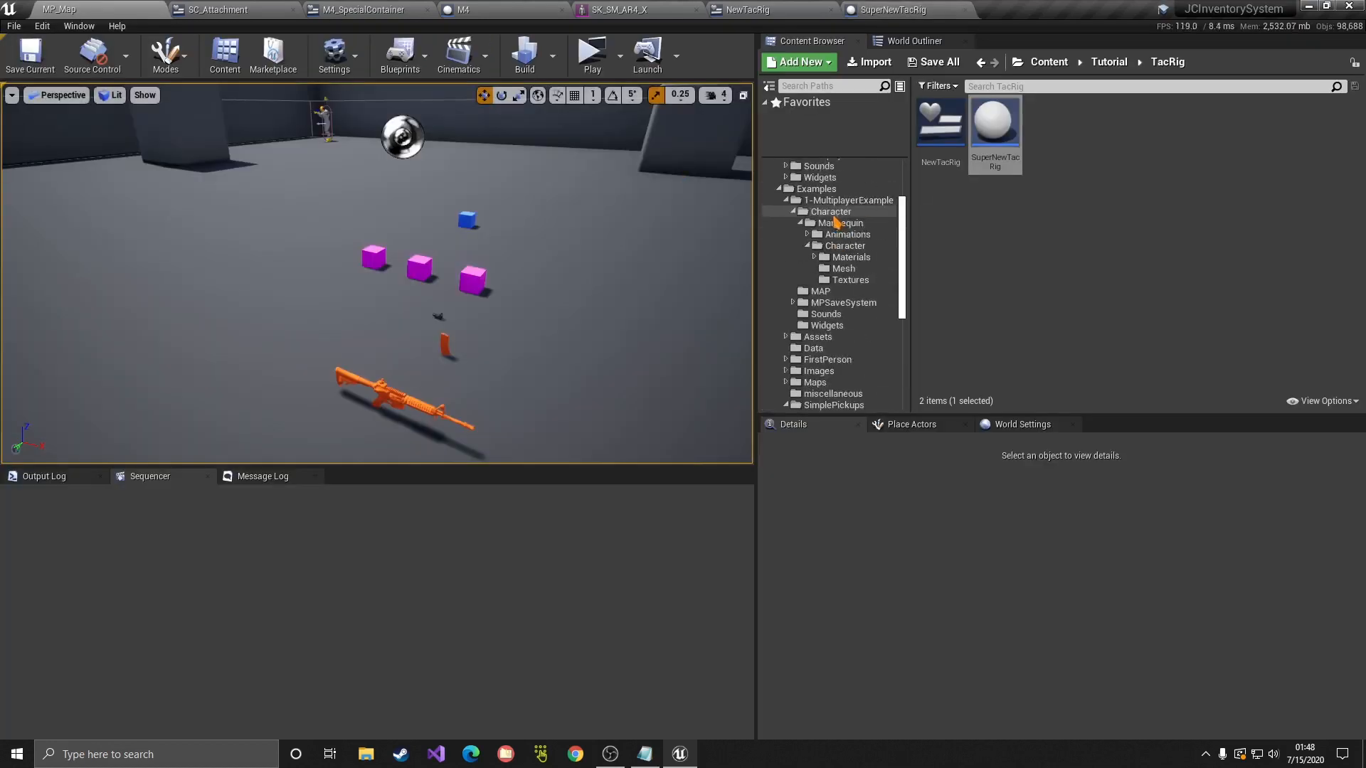
click(817, 215)
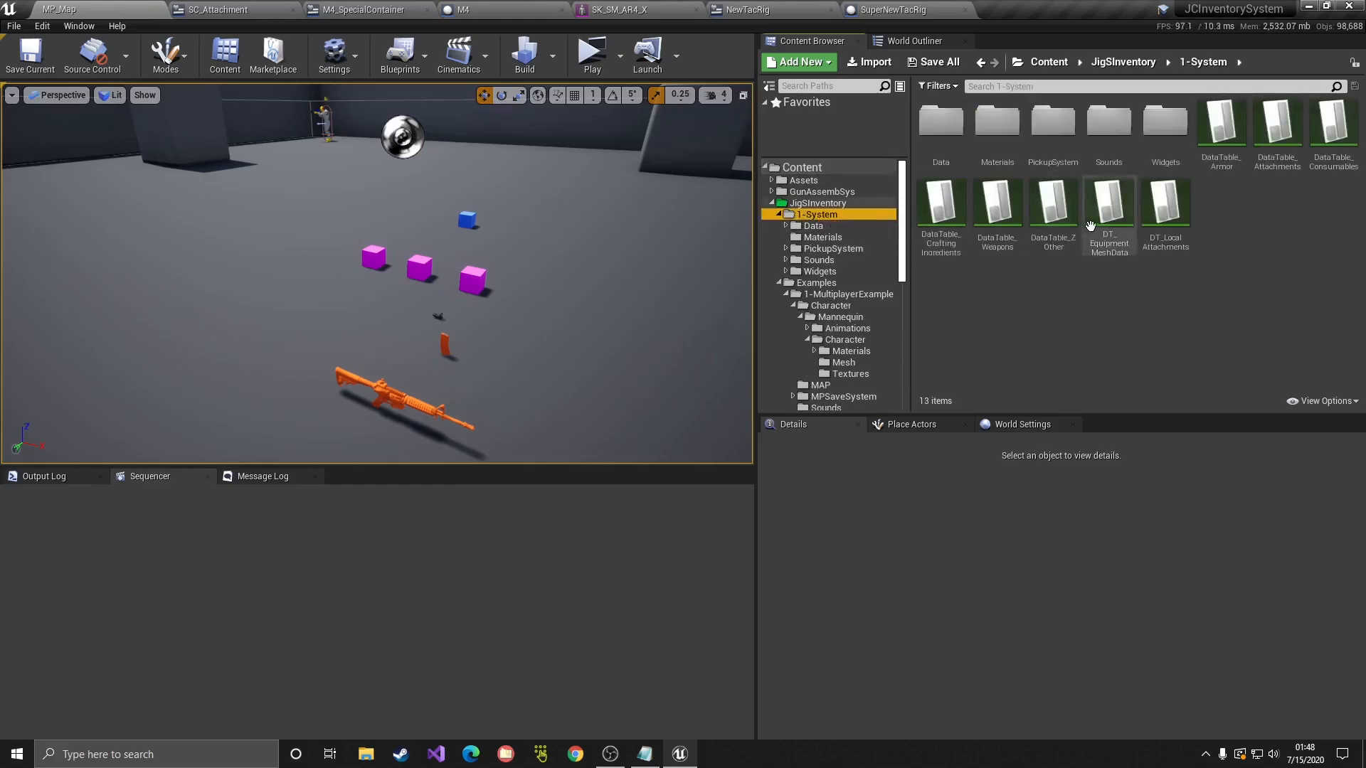
double_click(1229, 168)
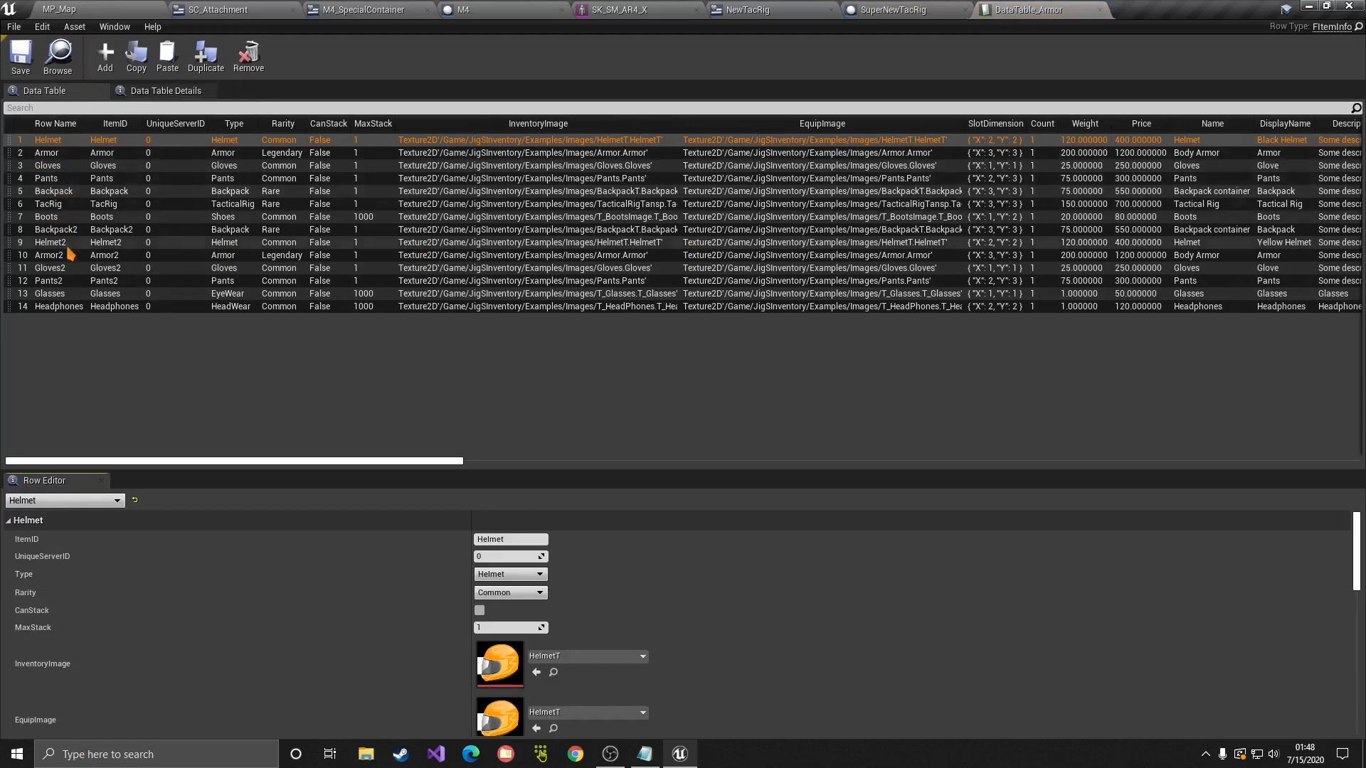
Step: Duplicate the TacRig row and name the new row NewTacRig
right_click(83, 207)
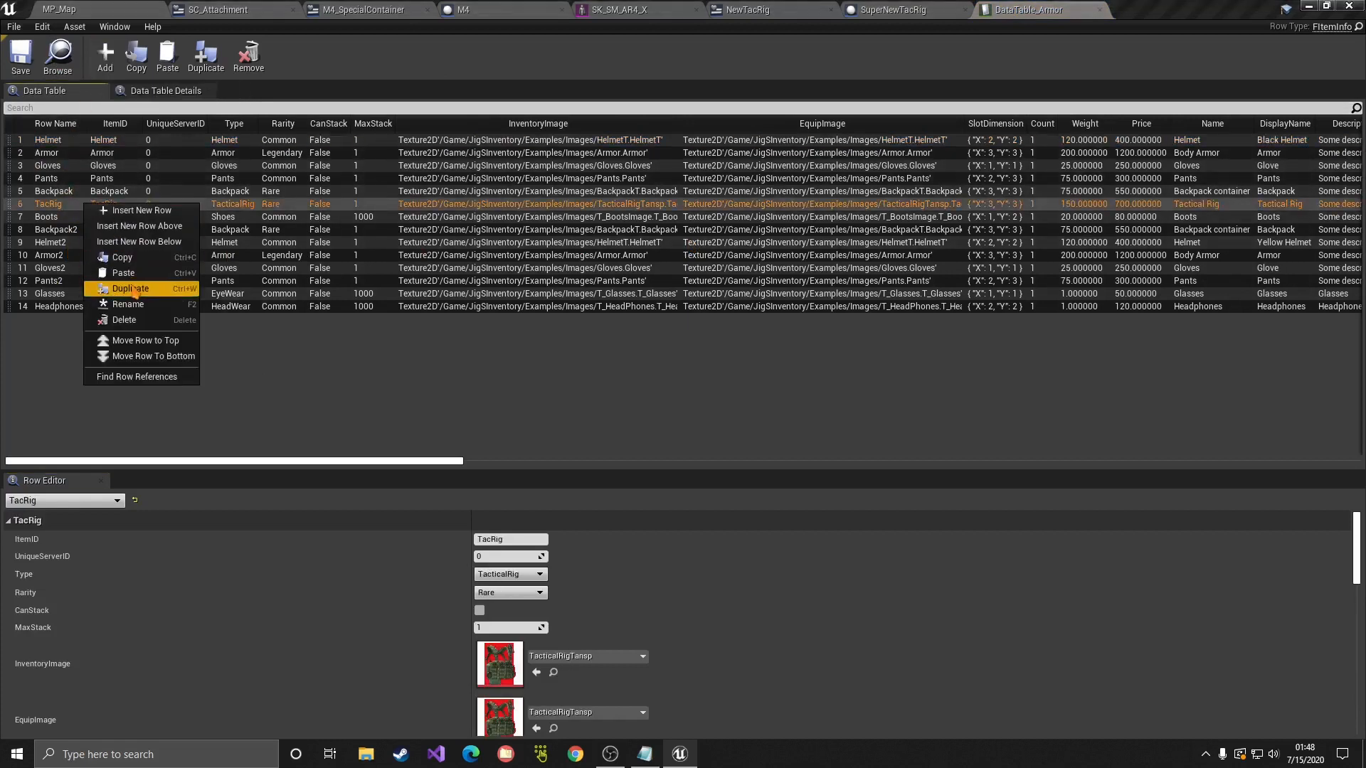
click(130, 296)
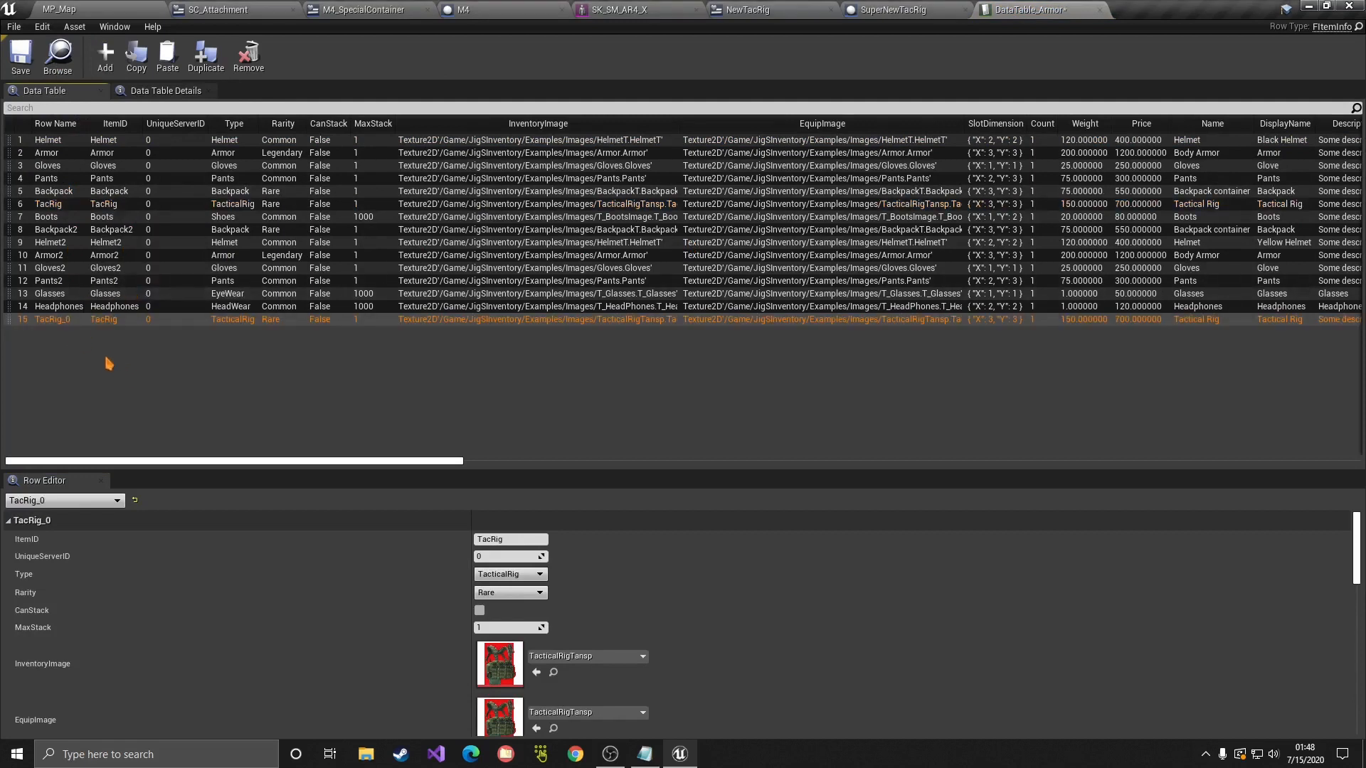
key(F2)
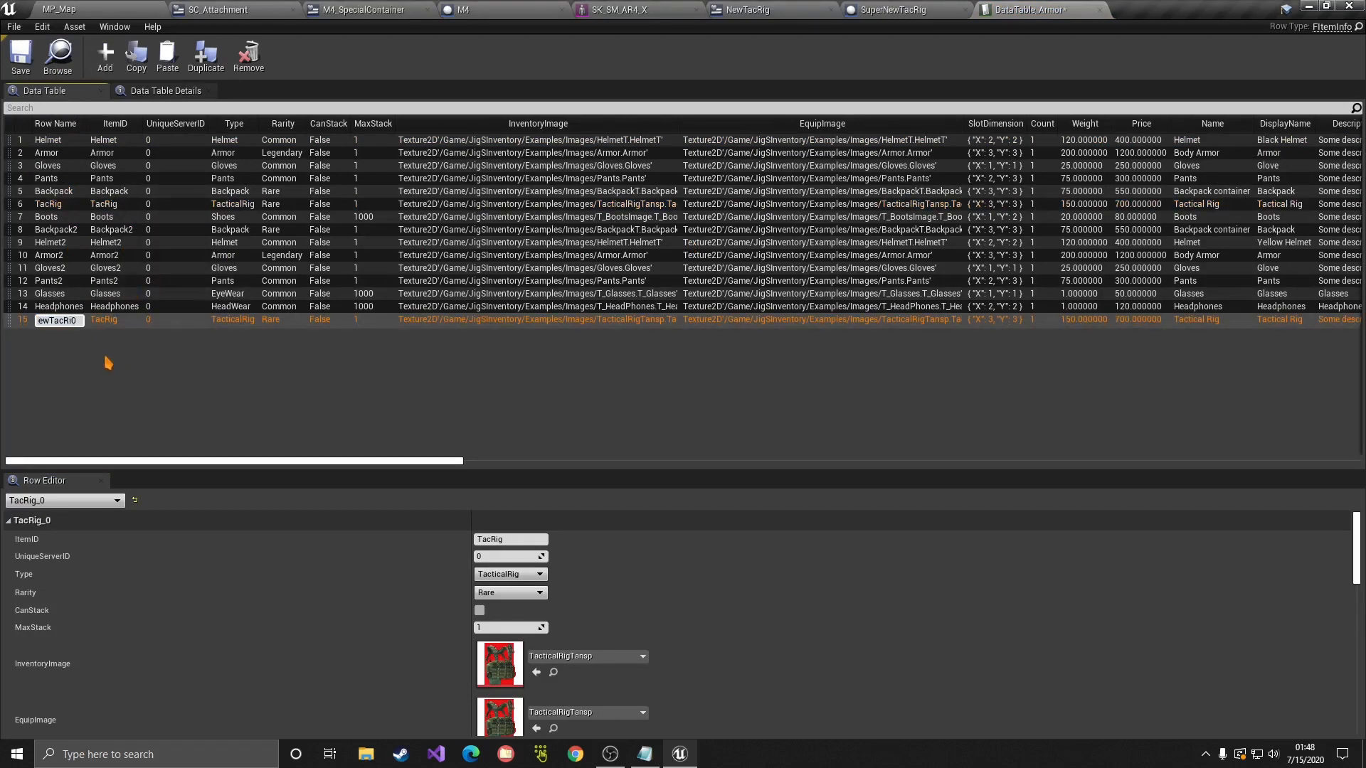
text(NewTacRig)
key(Return)
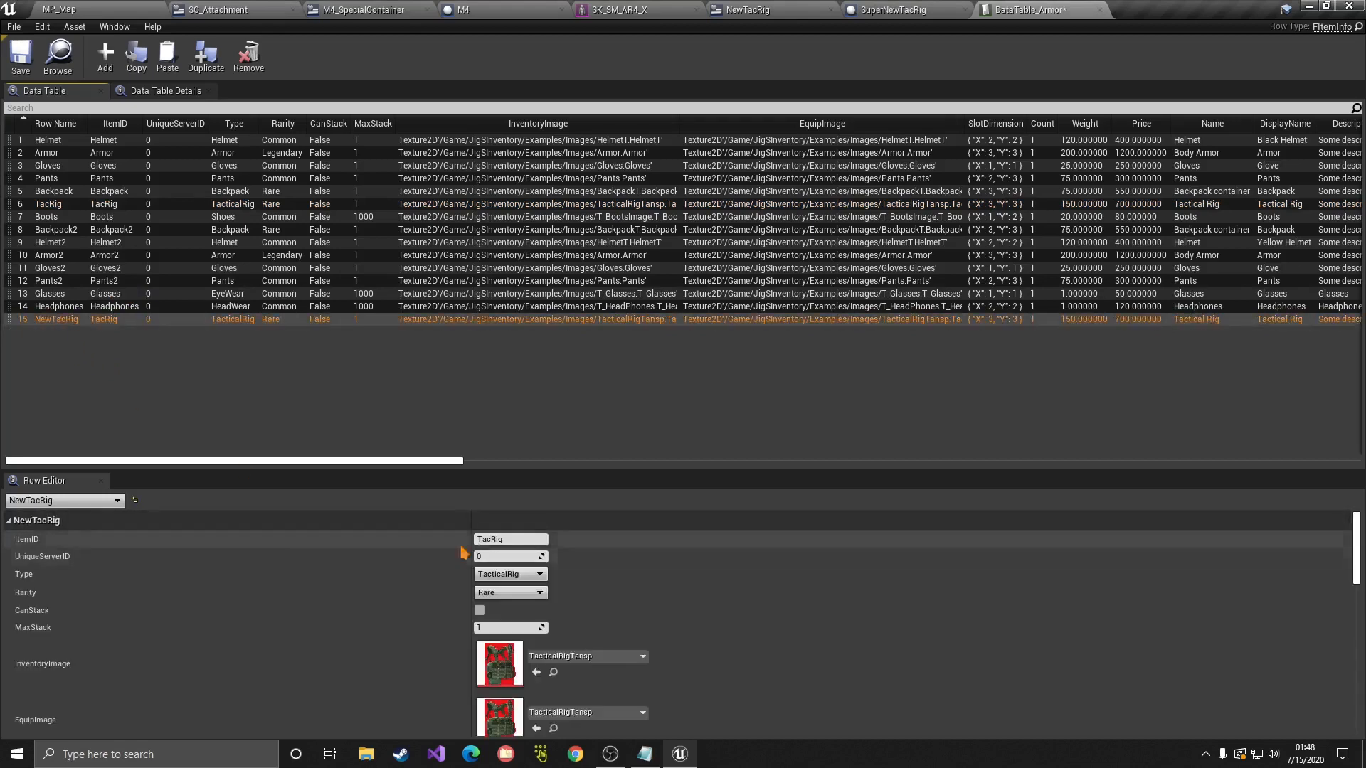
Step: Check the NewTacRig row's ItemID, keeping its item type as TacticalRig
click(502, 540)
scroll(370, 555, down, 1)
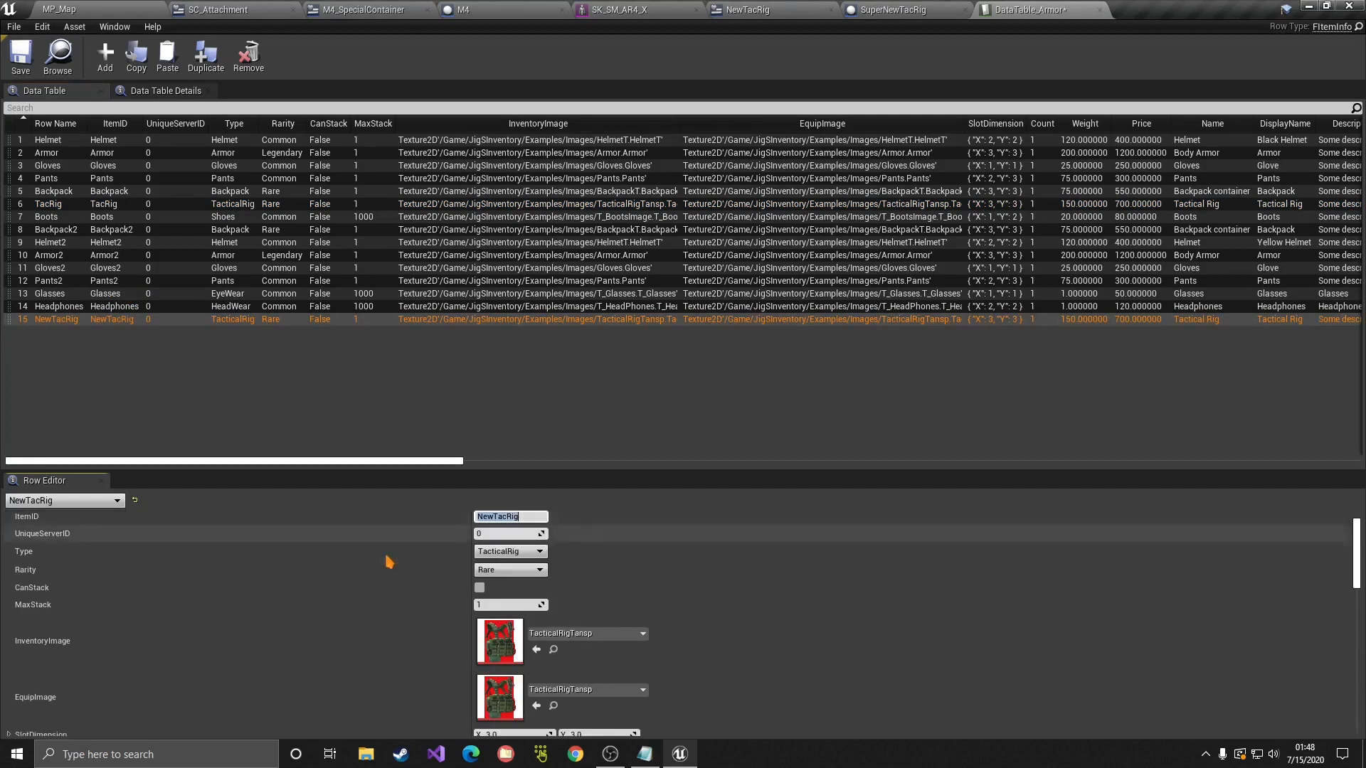
click(505, 554)
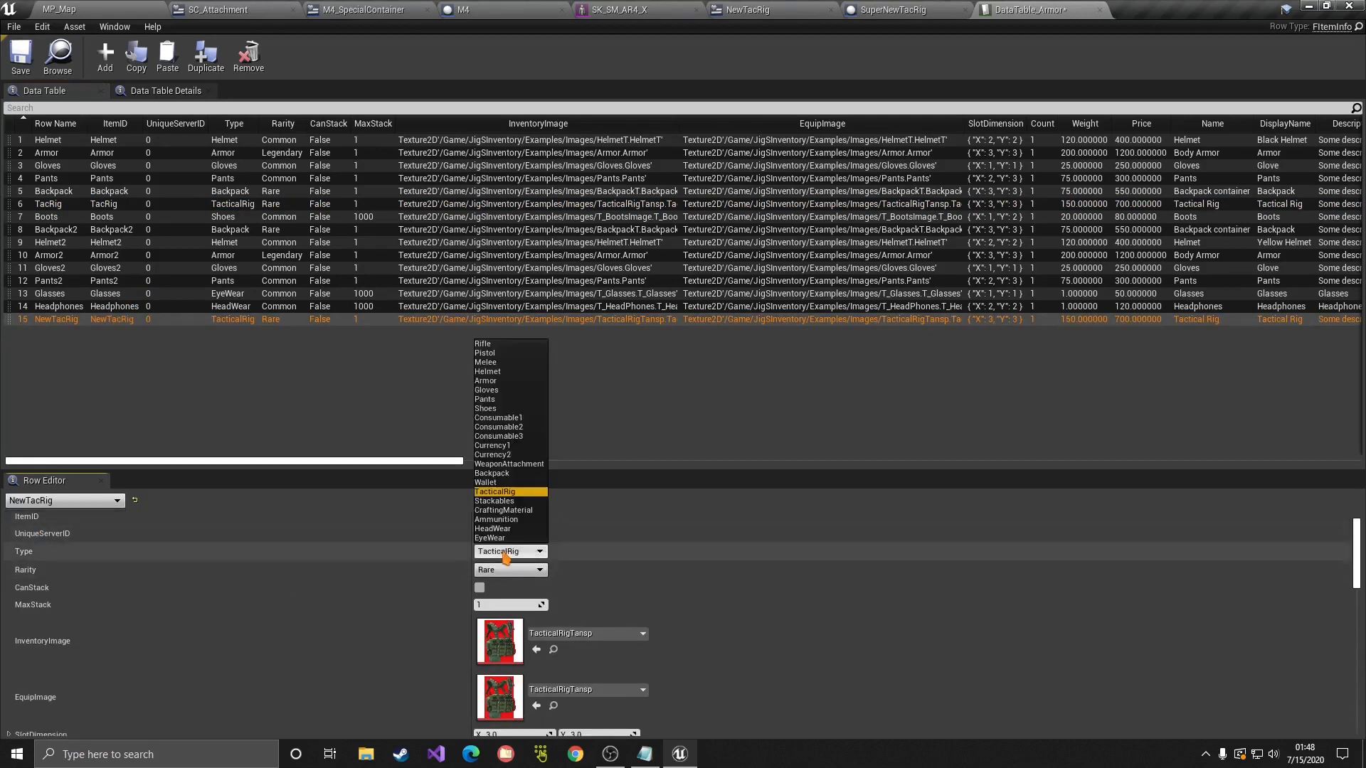
click(505, 560)
Step: Set the NewTacRig row's ActorClass to SuperNewTacRig, searching 'new' in the class picker
scroll(334, 573, down, 2)
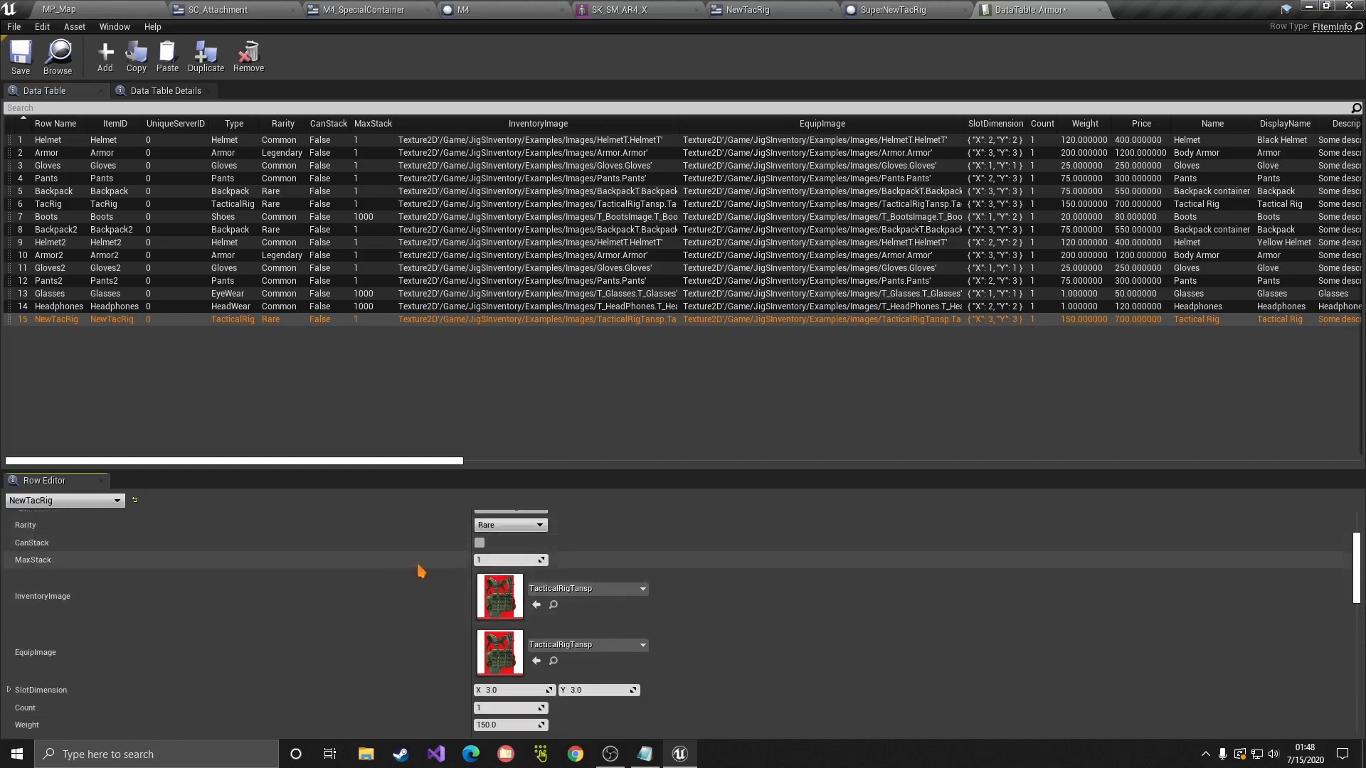
scroll(411, 616, down, 1)
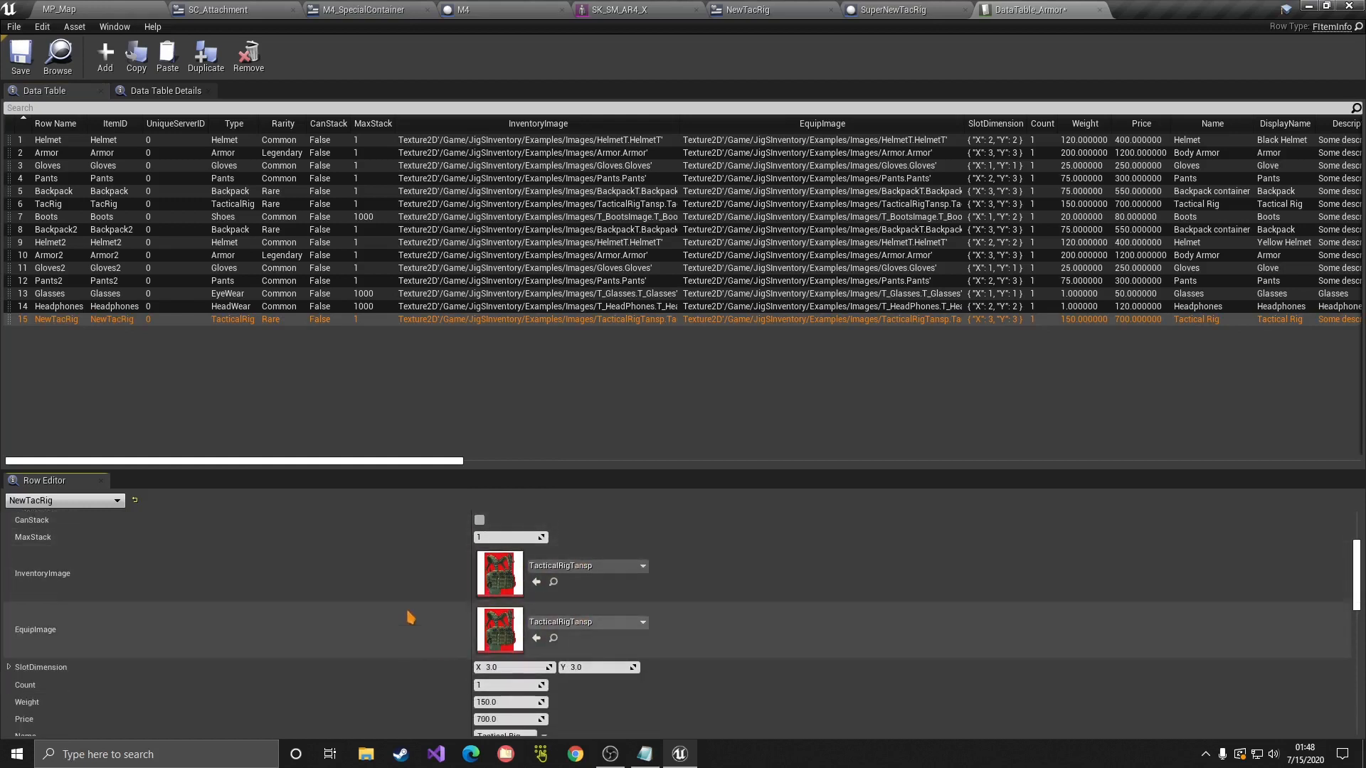
scroll(410, 617, down, 5)
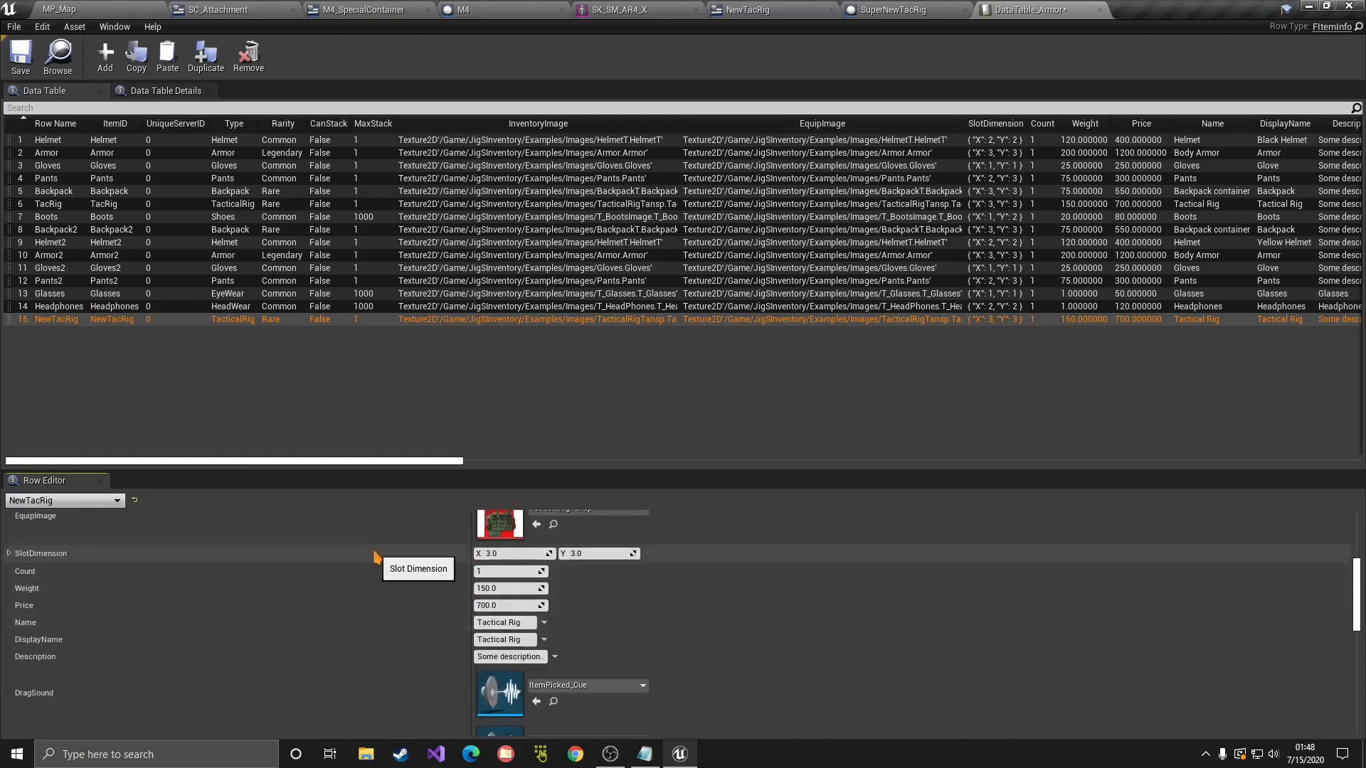
scroll(308, 631, down, 2)
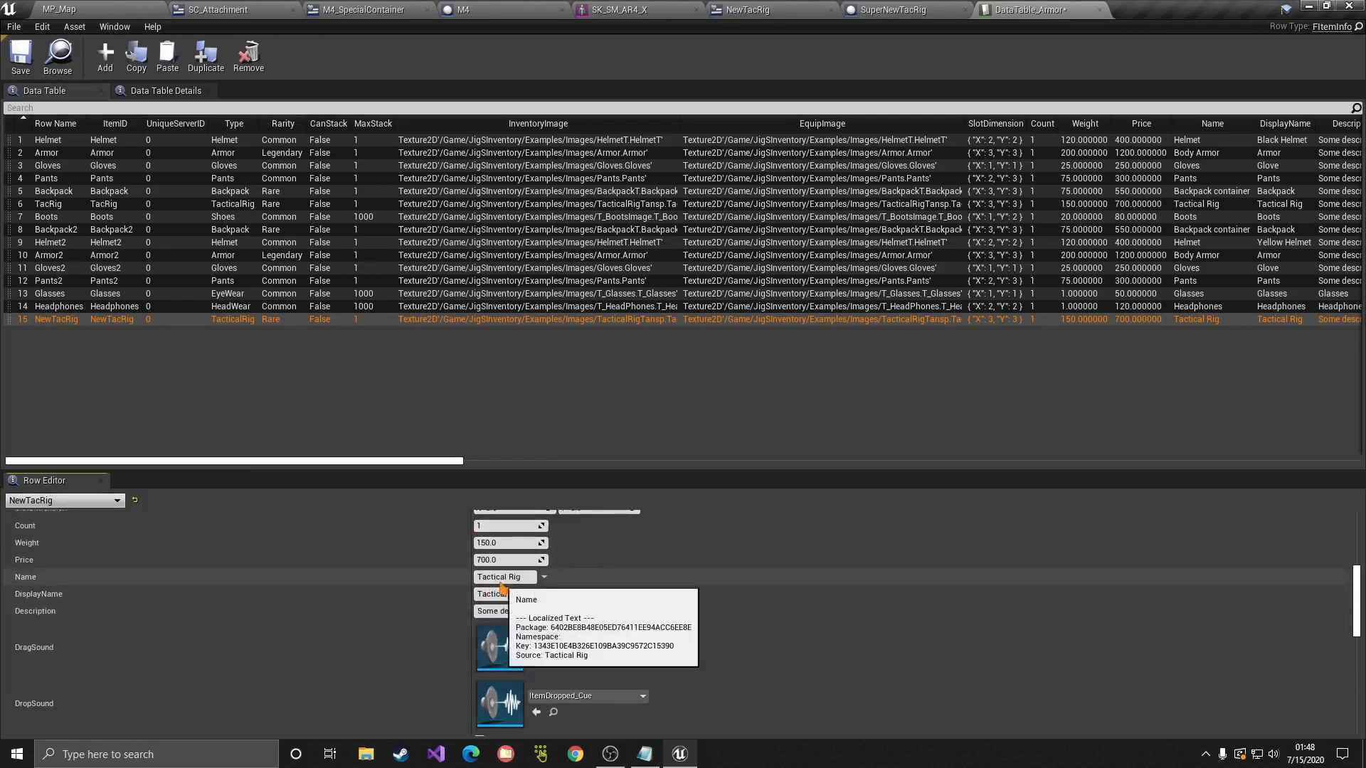
scroll(452, 605, down, 8)
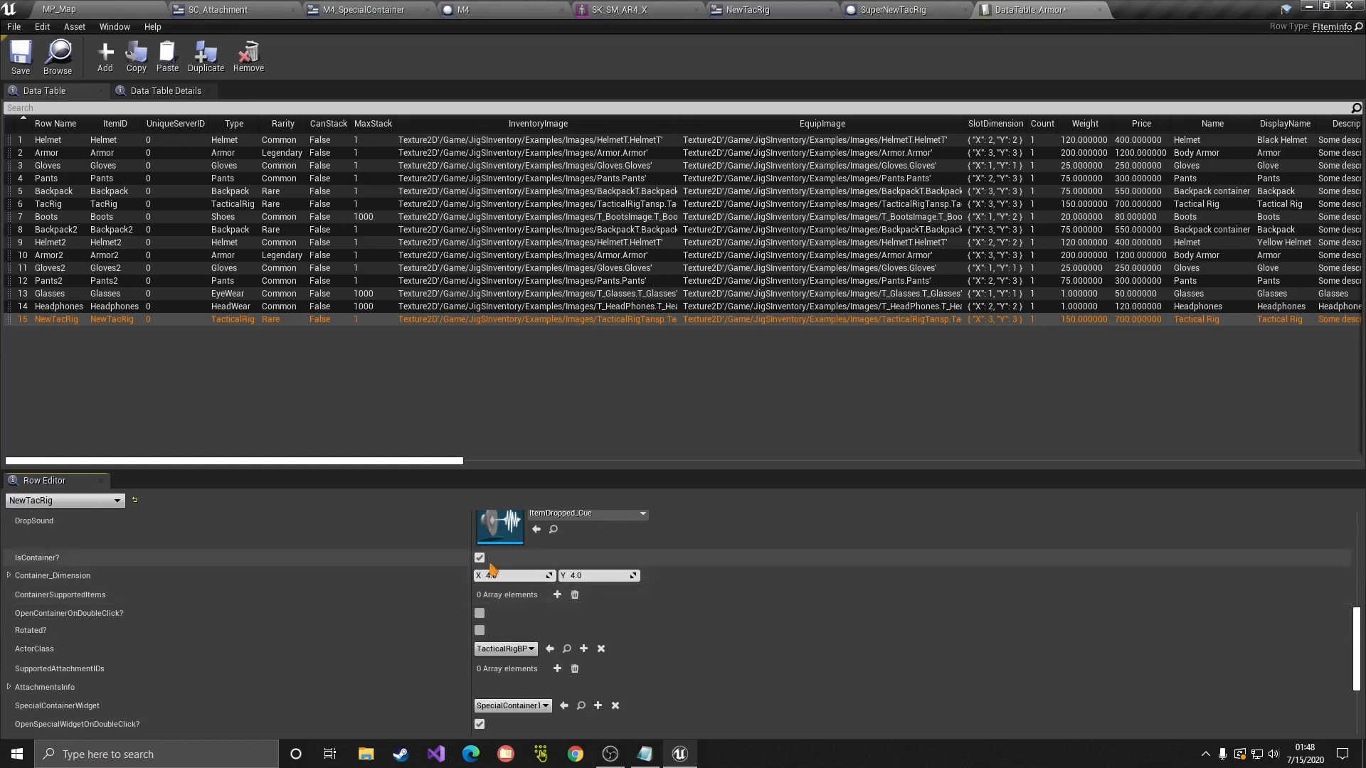
scroll(216, 575, down, 1)
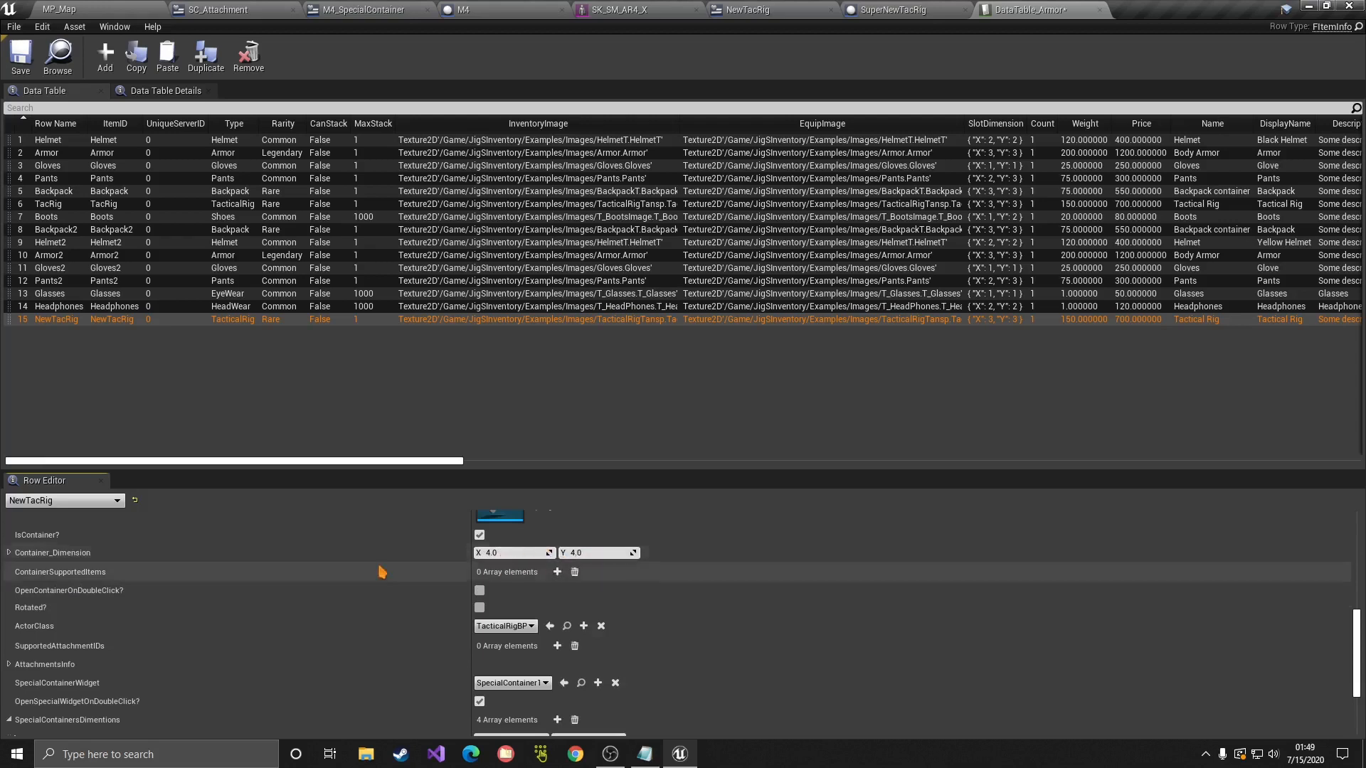
scroll(427, 570, down, 1)
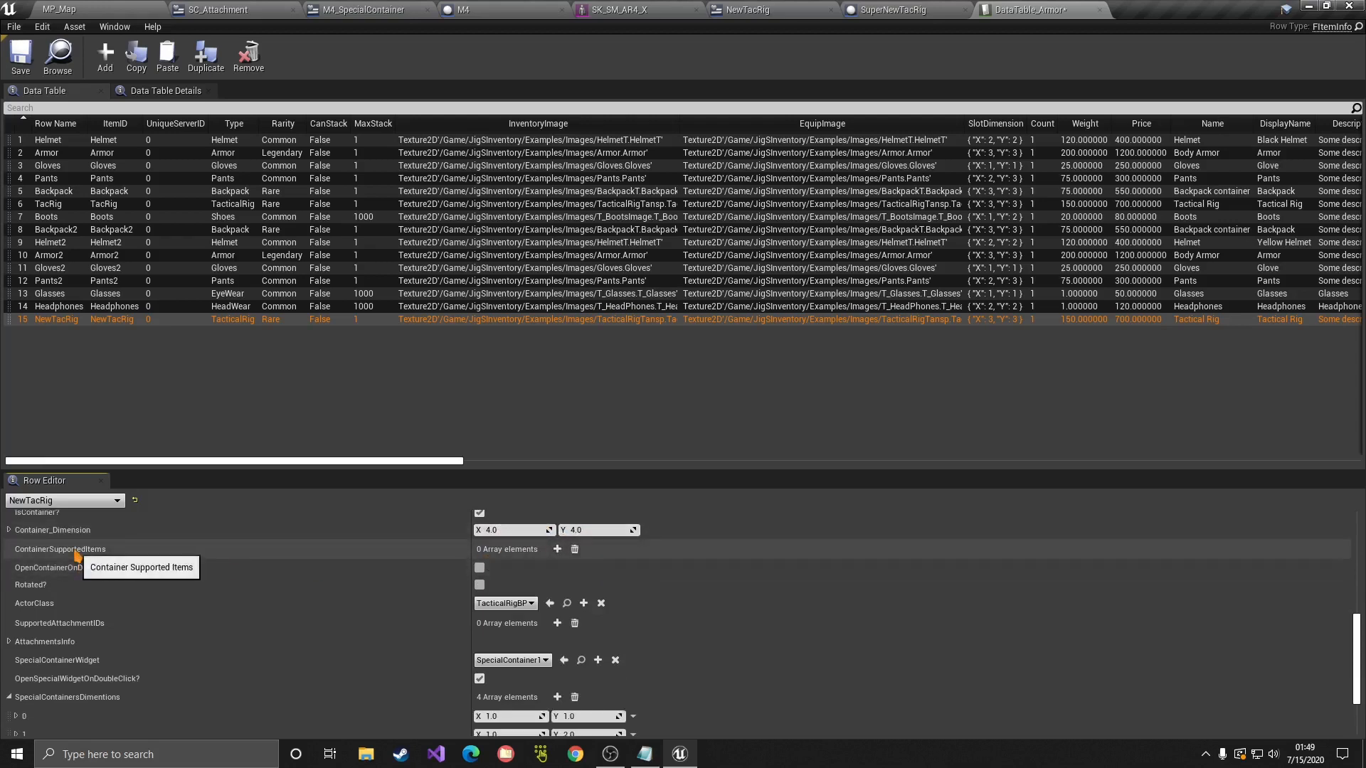
scroll(78, 585, down, 1)
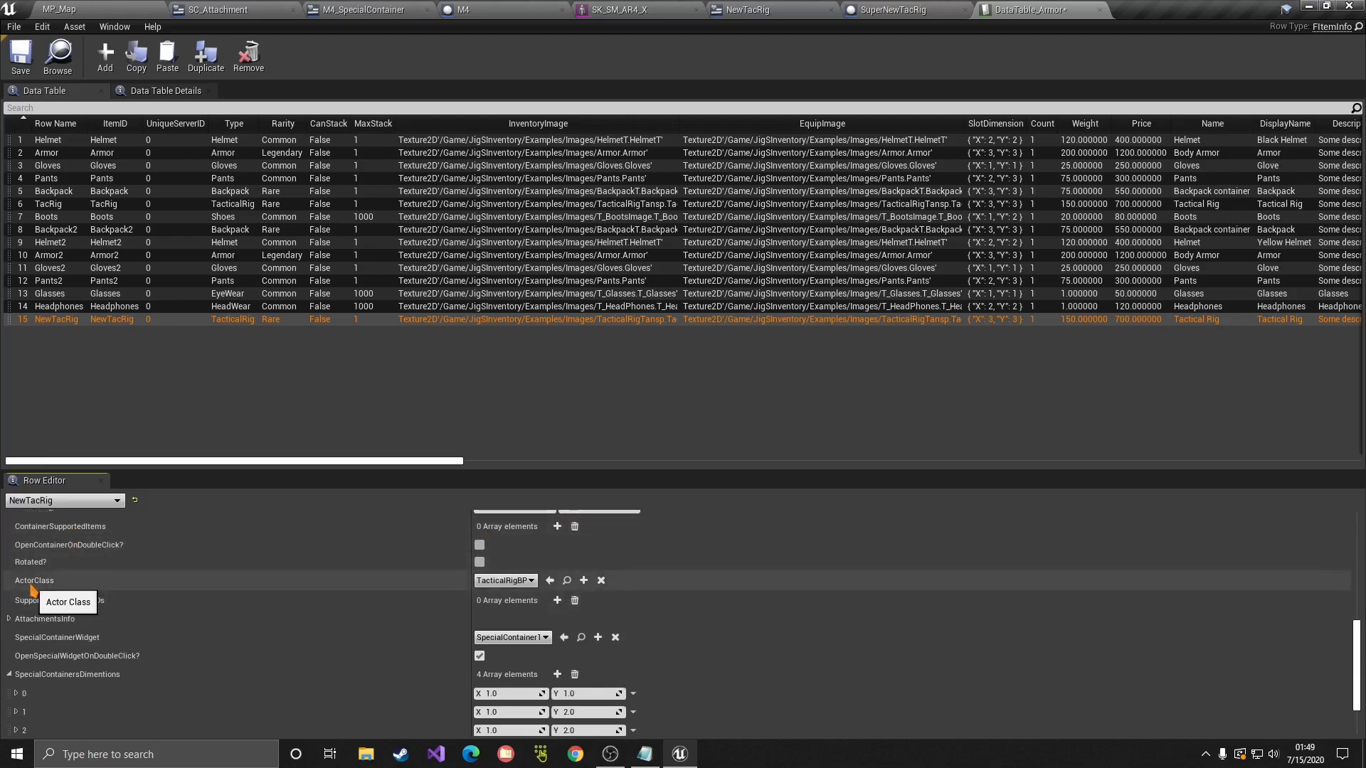
click(505, 581)
text(new)
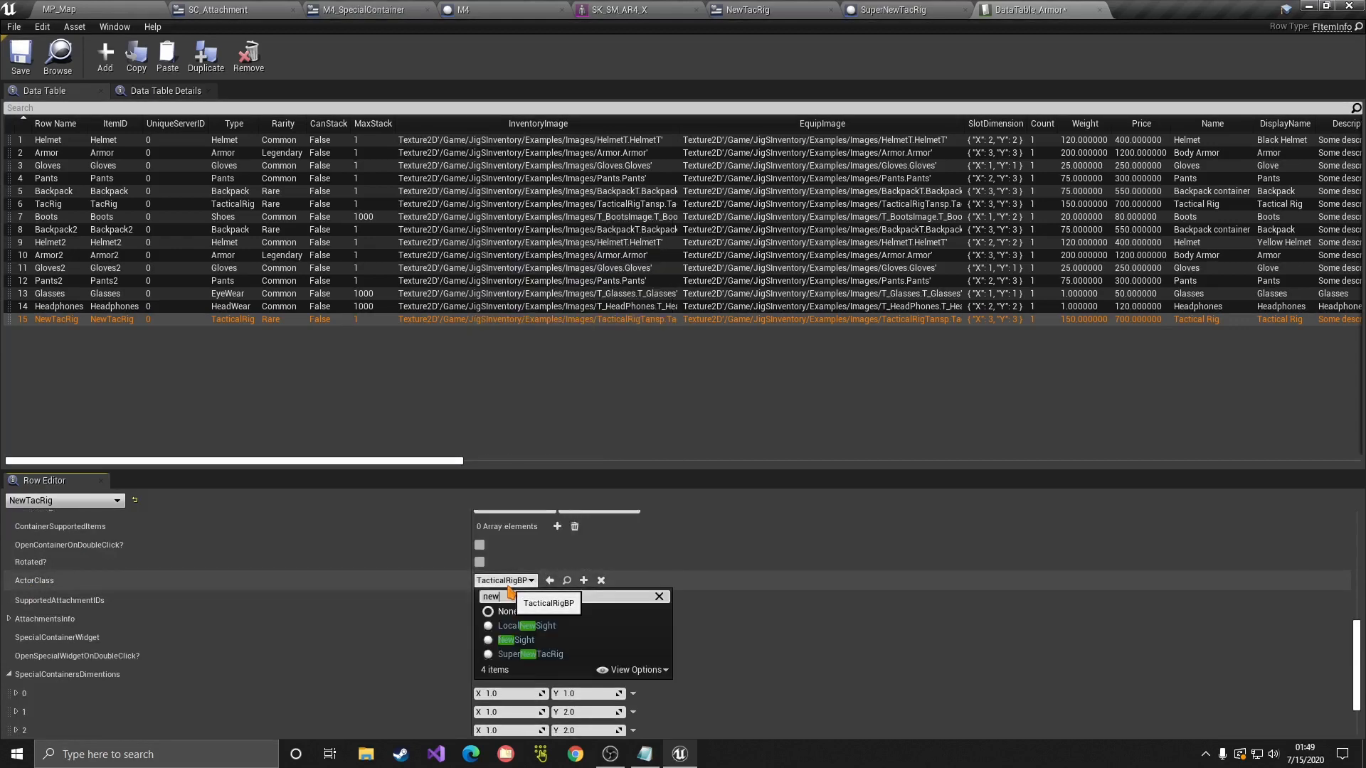
click(542, 655)
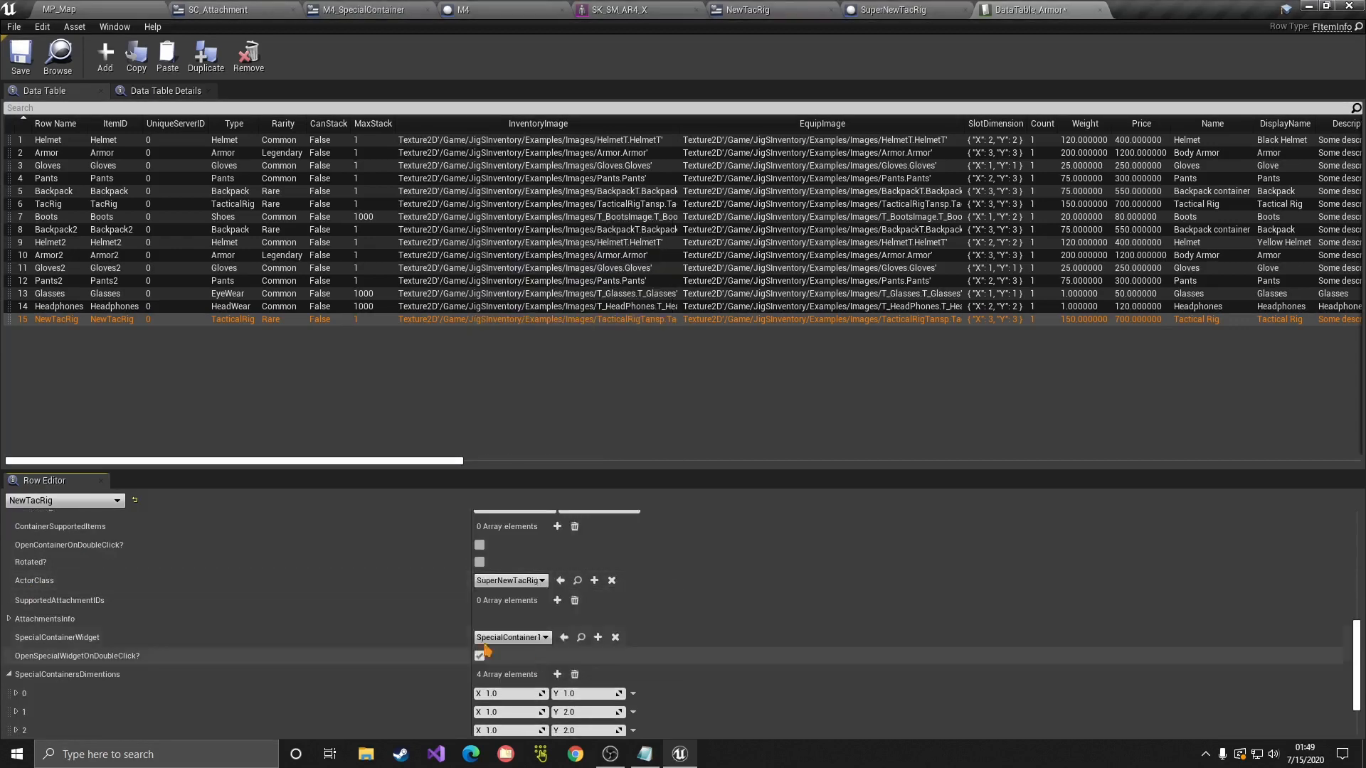
Step: Reselect the NewTacRig row, leaving its name unchanged
scroll(503, 569, down, 1)
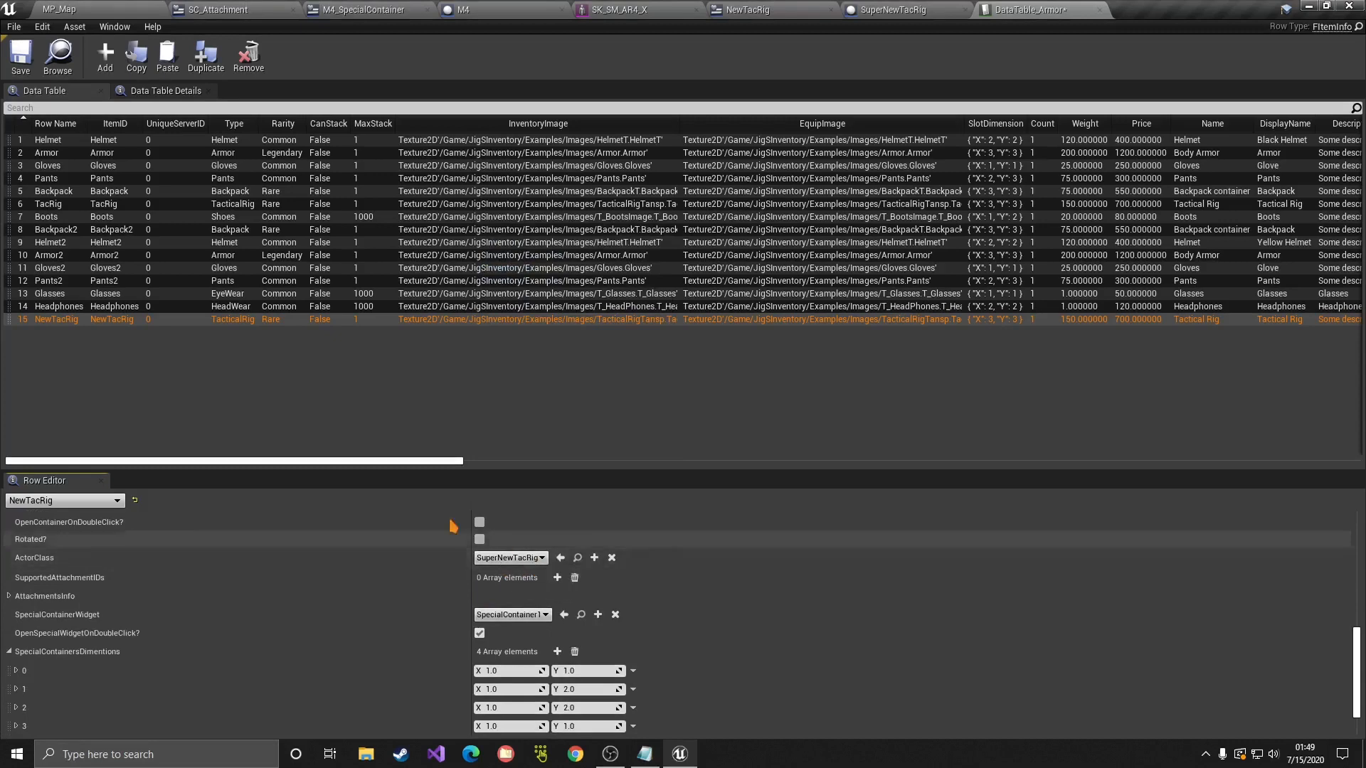
double_click(57, 320)
click(97, 309)
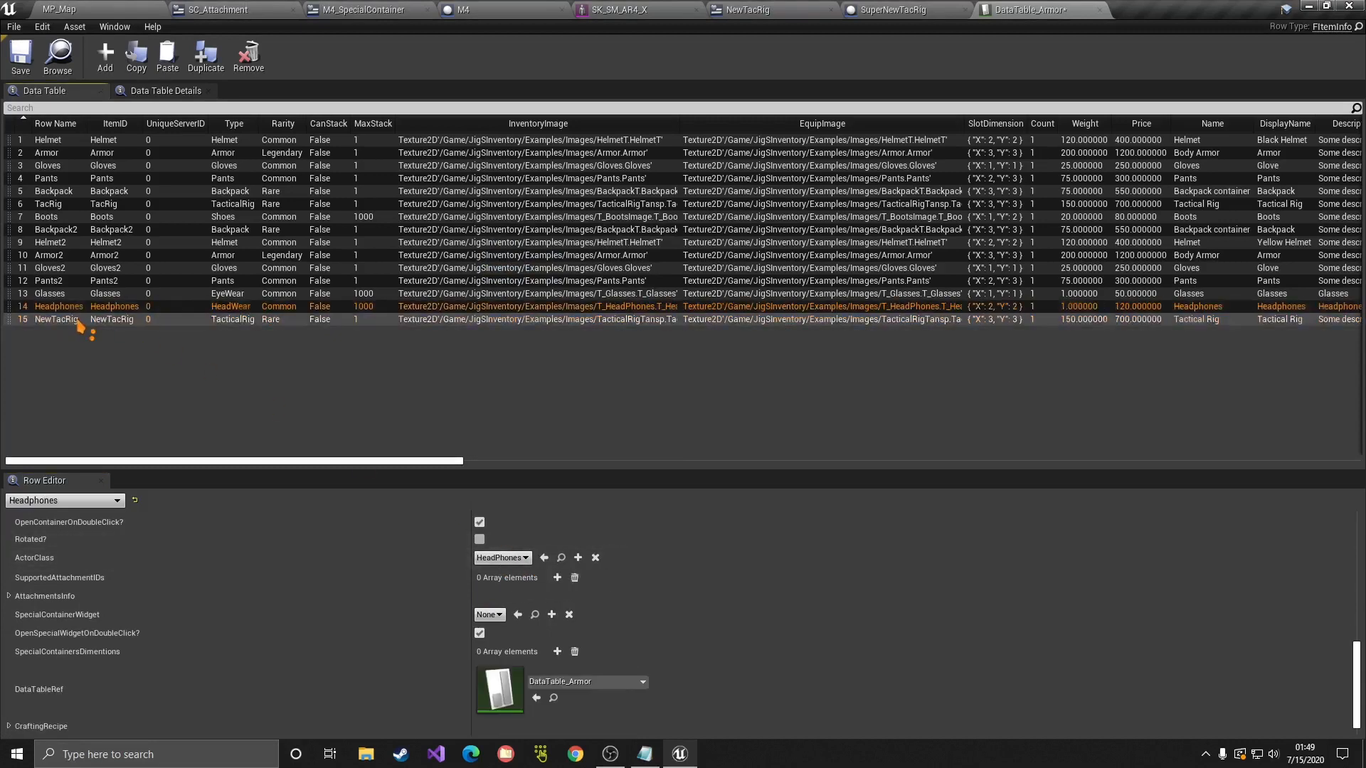
click(79, 321)
Step: Set SuperNewTacRig's PickupComponent Item ID to NewTacRig, then compile and save
click(918, 10)
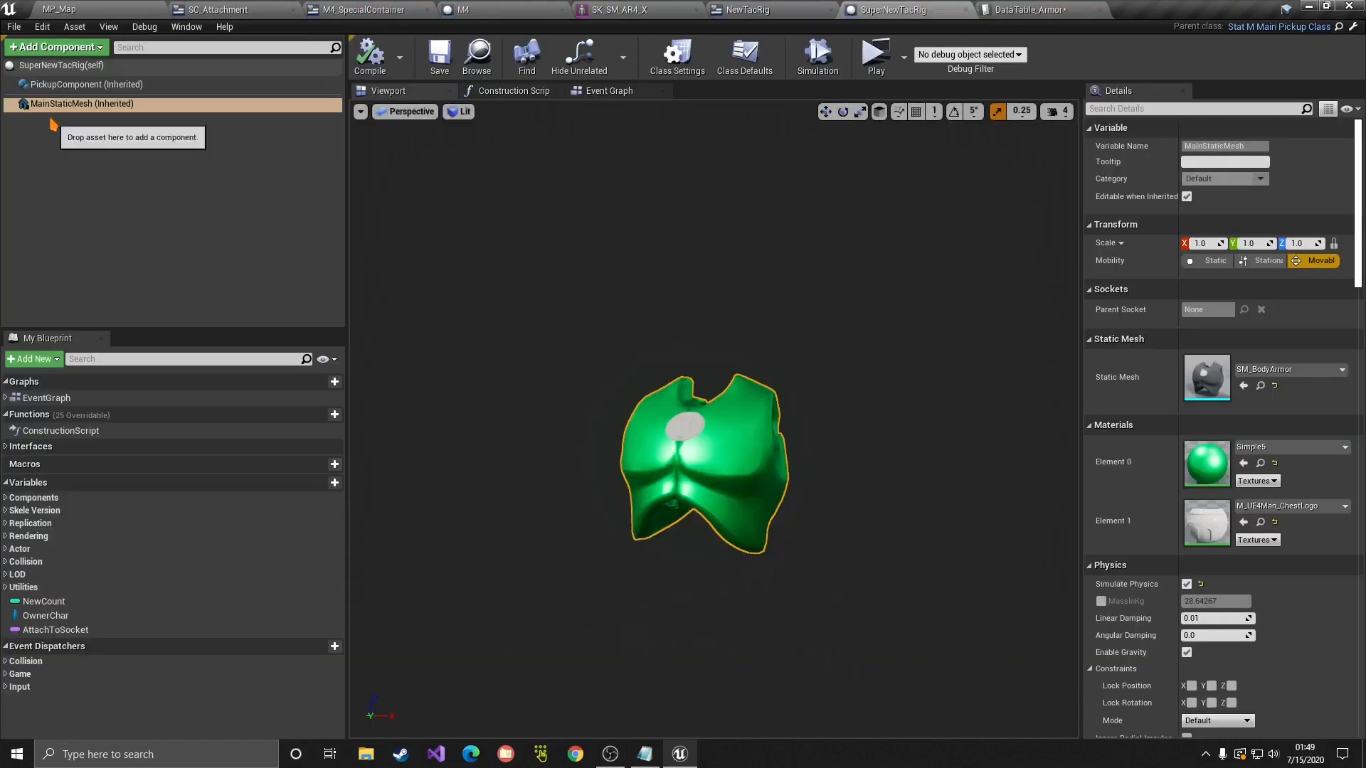
click(79, 85)
drag(1221, 370, 1090, 376)
text(NewTacRig)
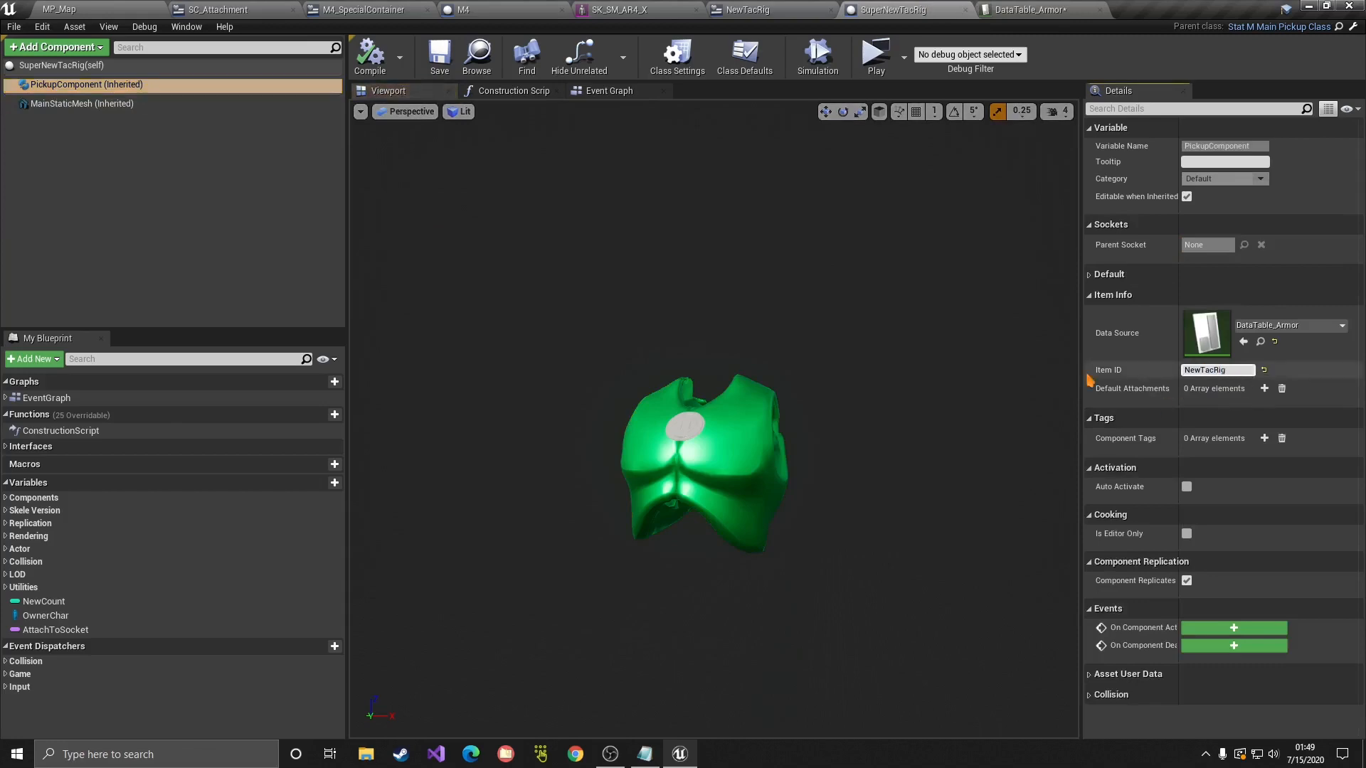
click(370, 57)
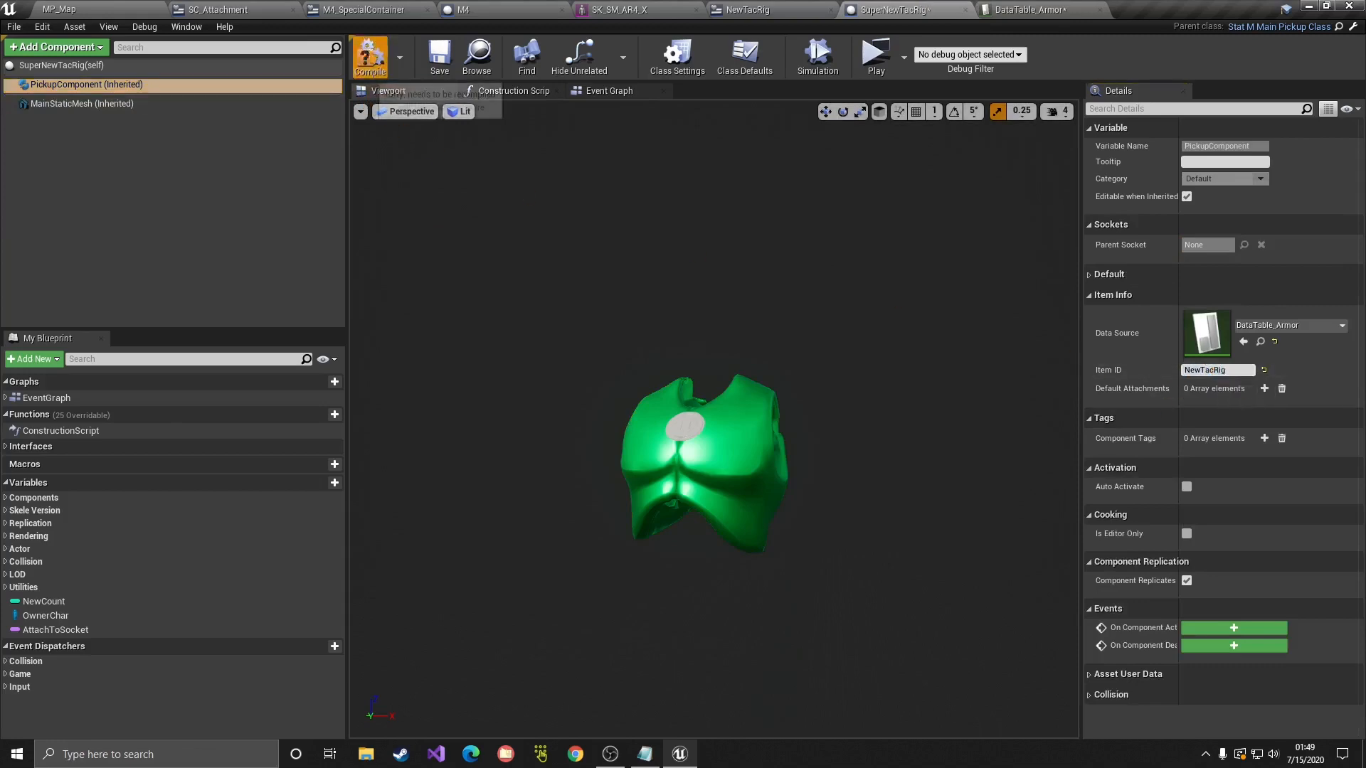
click(440, 57)
Step: Set the NewTacRig row's SpecialContainerWidget to the NewTacRig widget
click(1025, 10)
scroll(504, 588, up, 3)
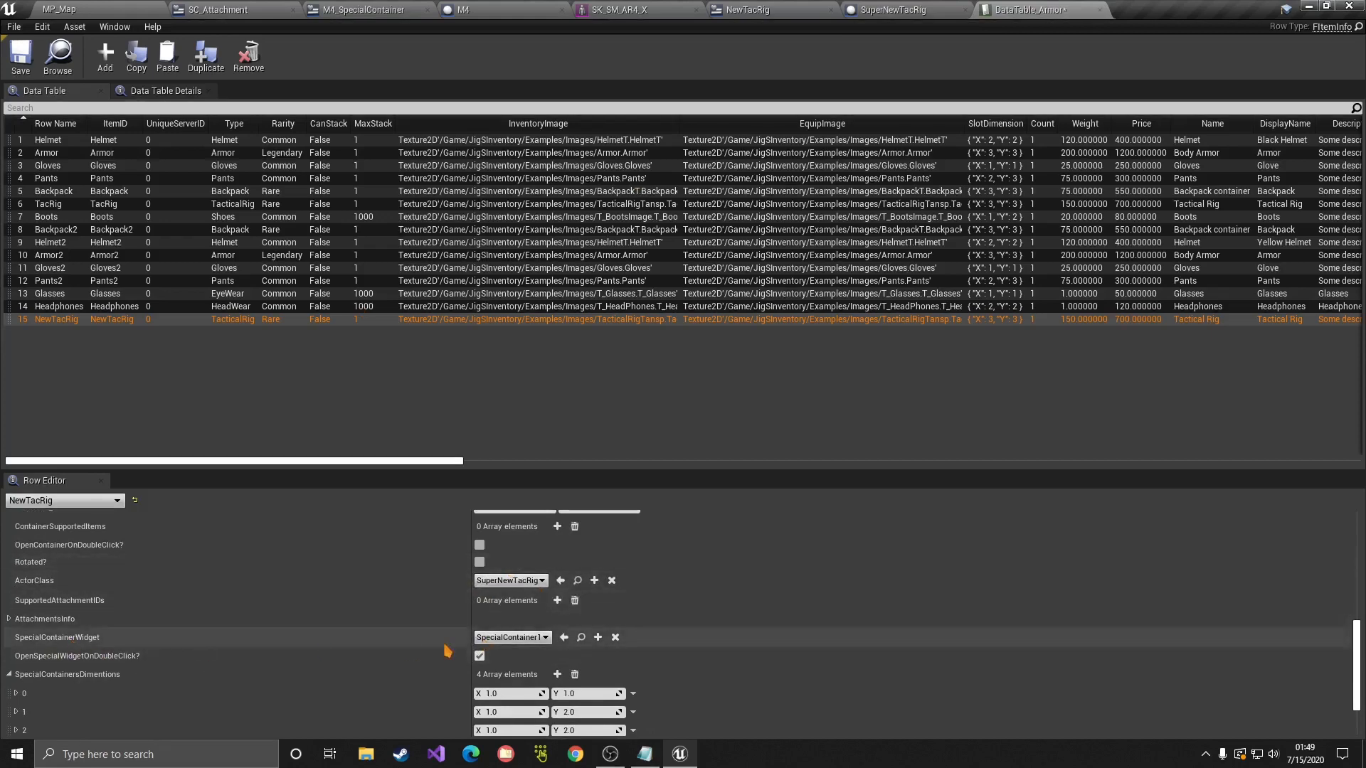
click(494, 638)
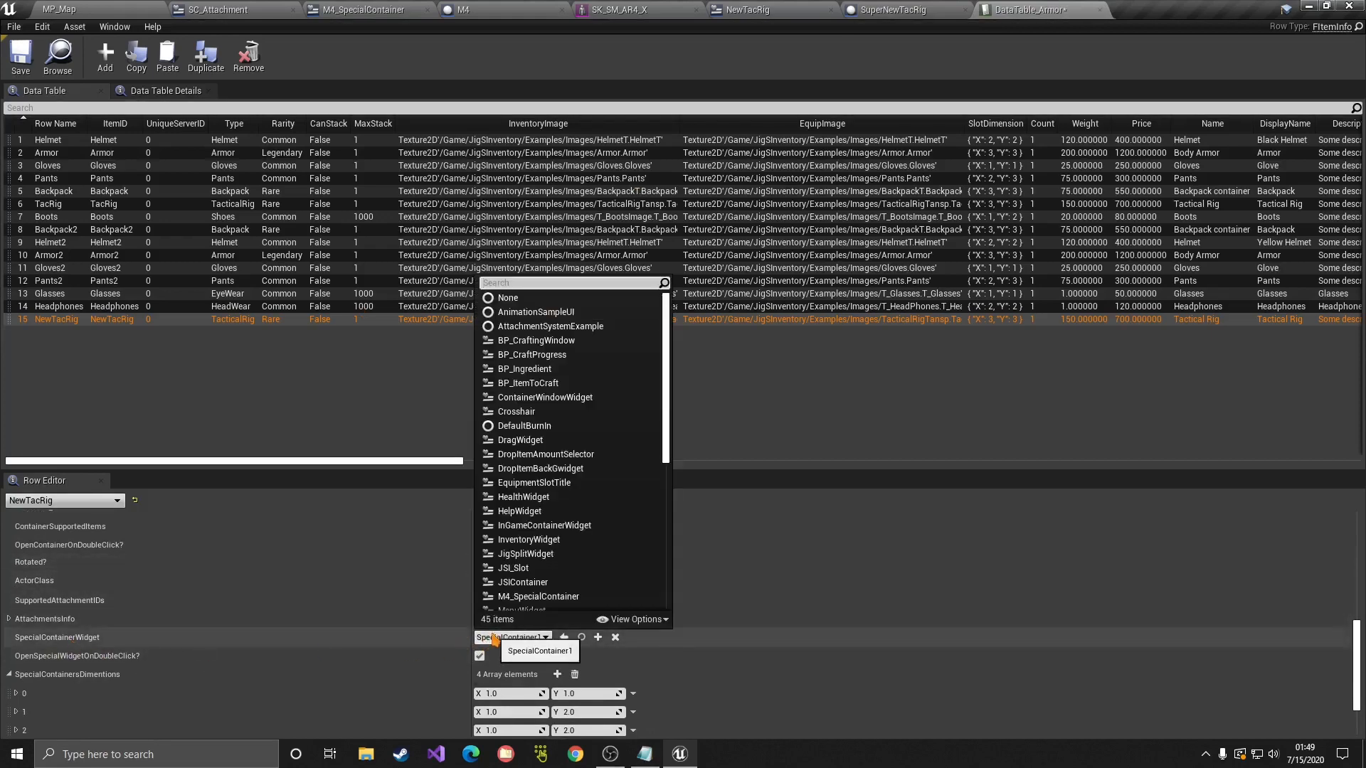
text(new)
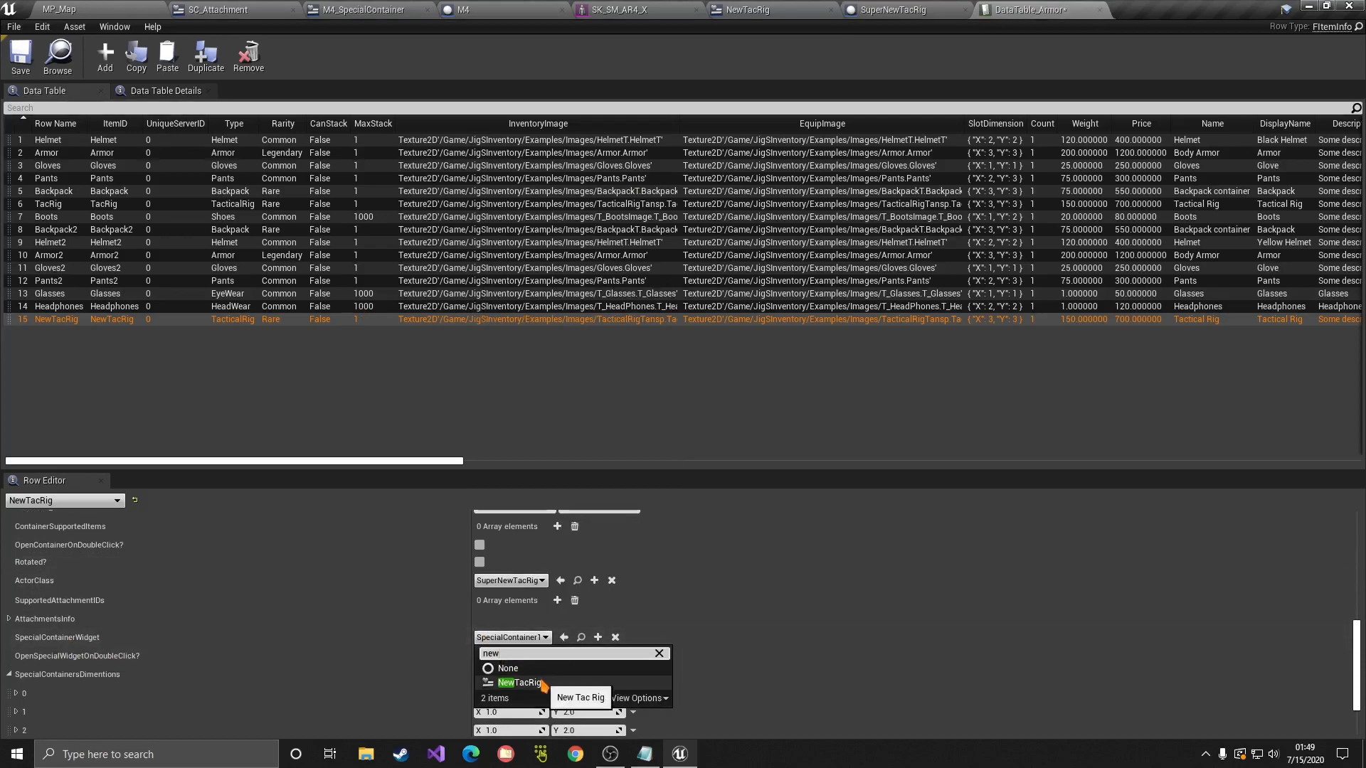
click(542, 683)
click(555, 638)
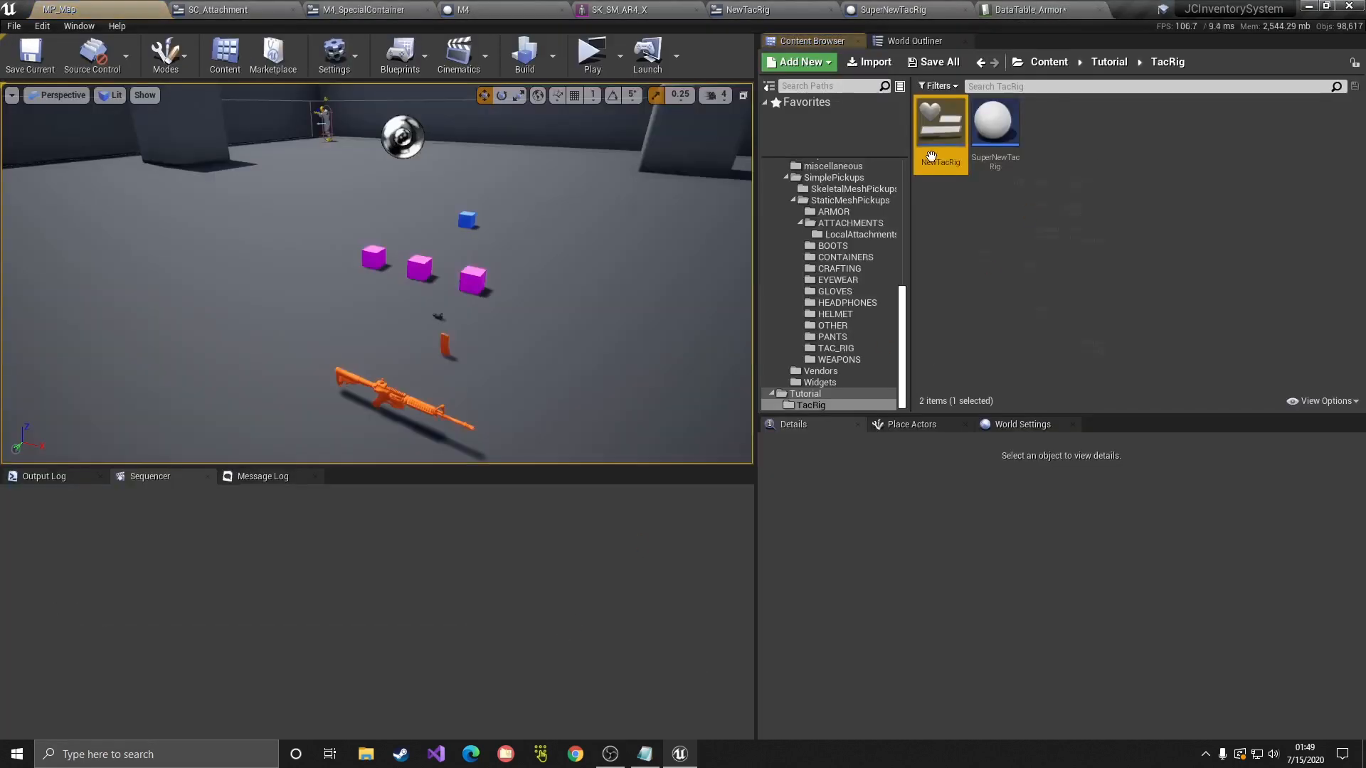
double_click(932, 156)
click(1029, 9)
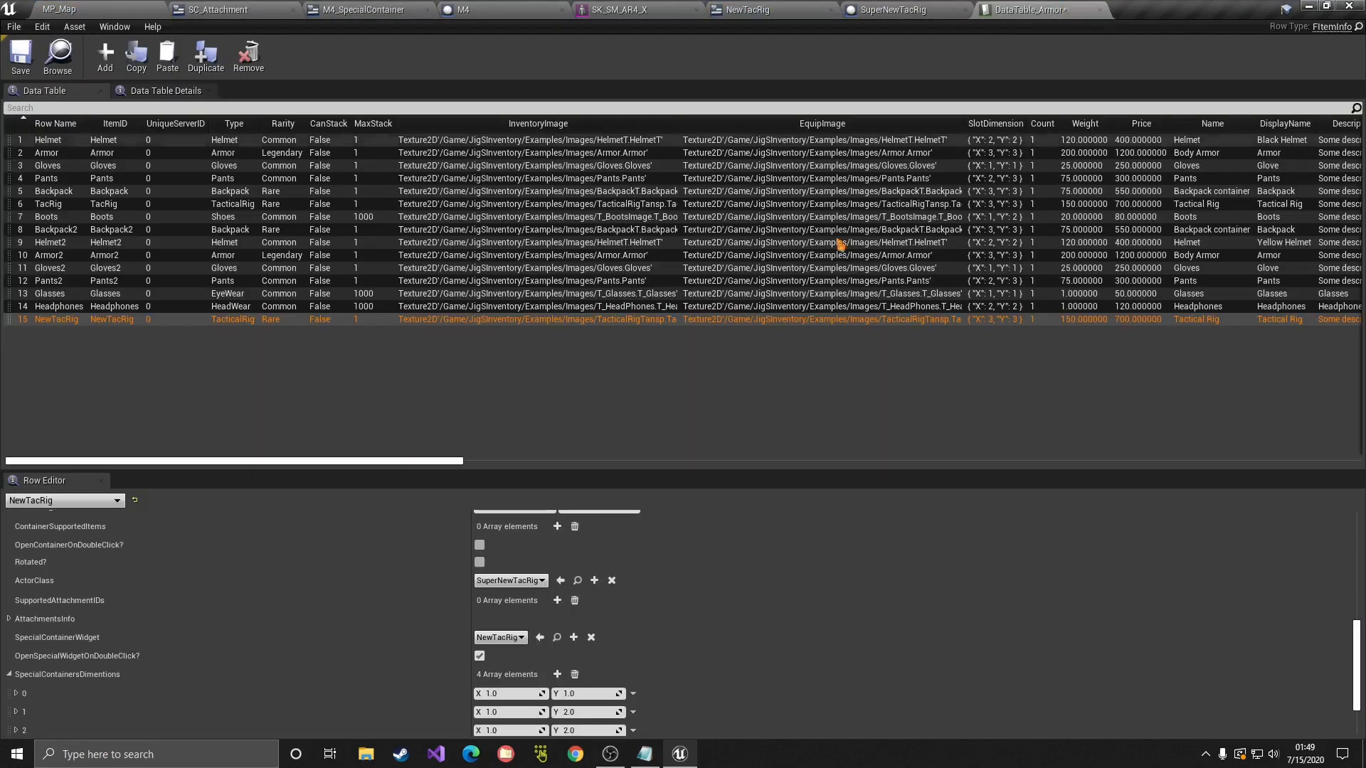
Step: Clear SpecialContainersDimentions and add five blank entries, closing the SuperNewTacRig blueprint along the way
scroll(427, 640, down, 1)
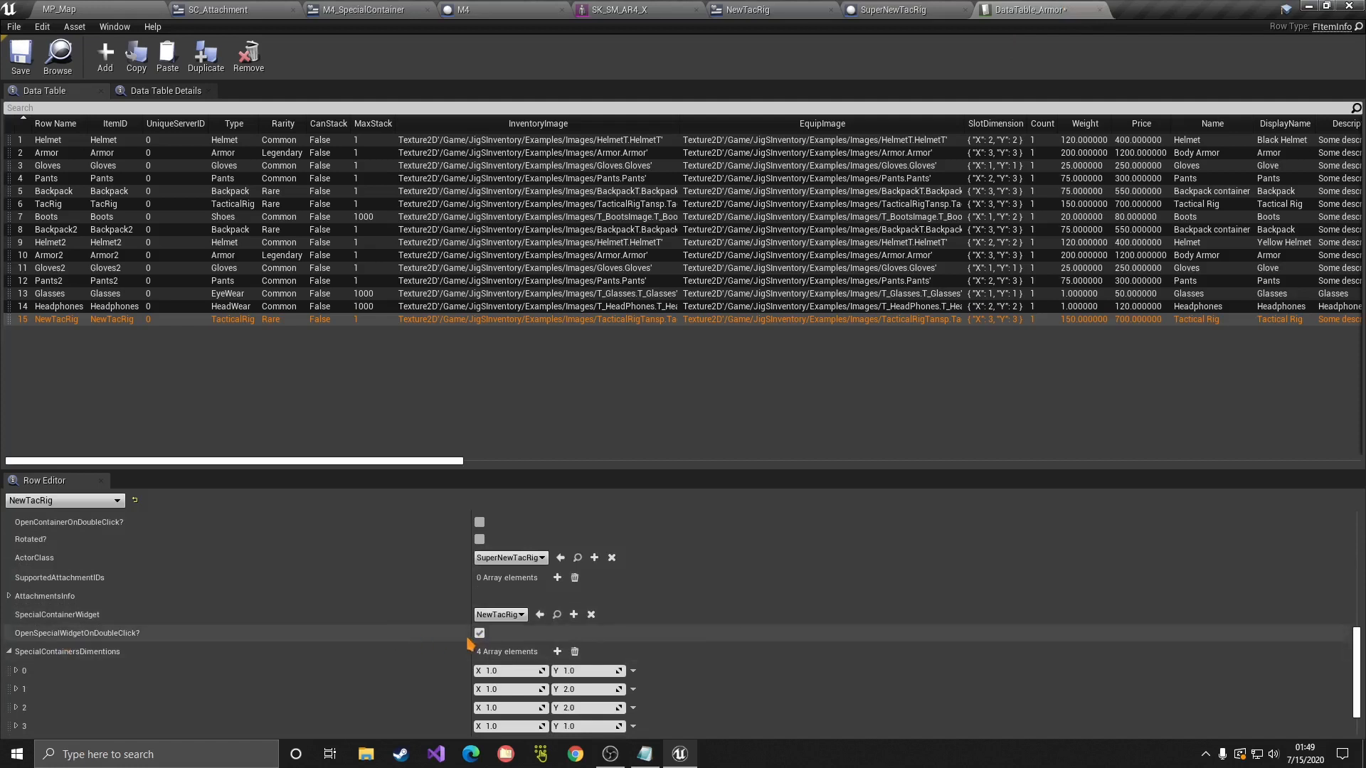
scroll(455, 640, down, 3)
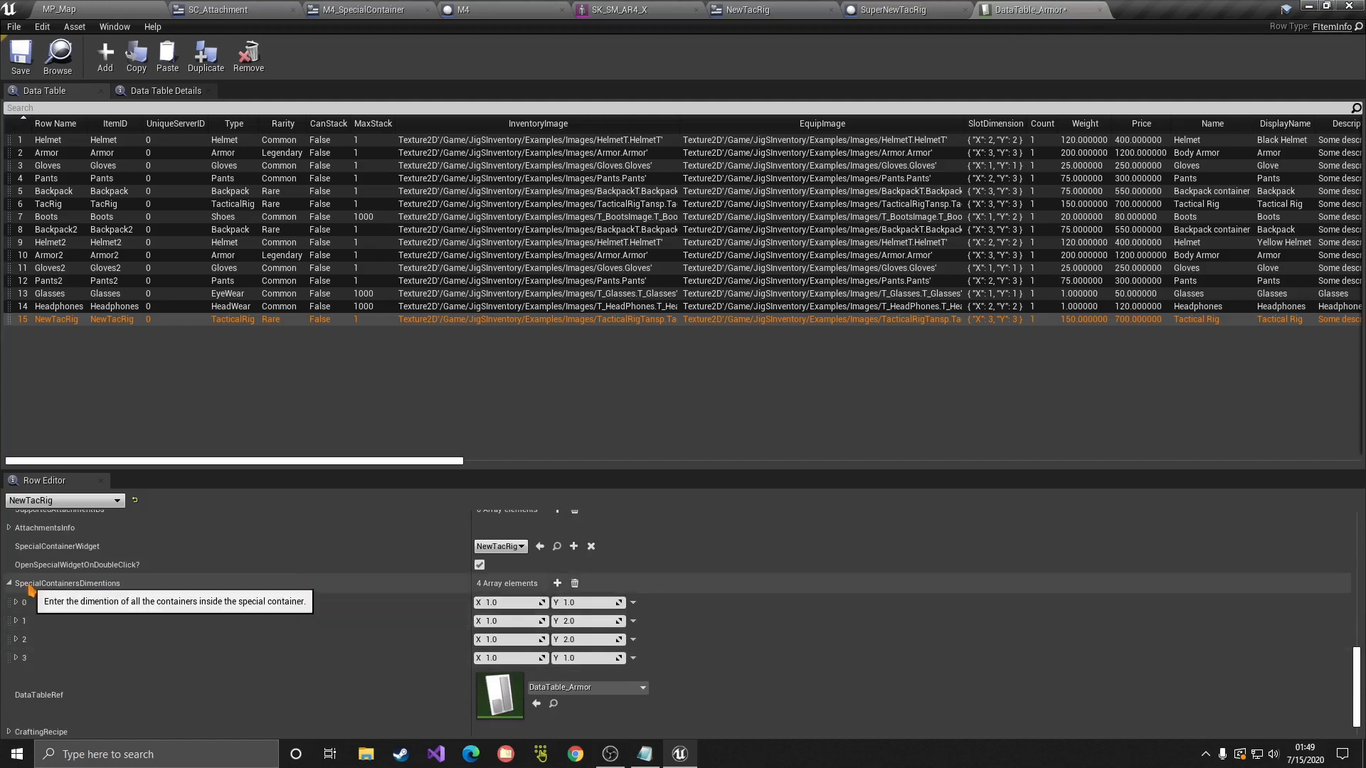
click(575, 584)
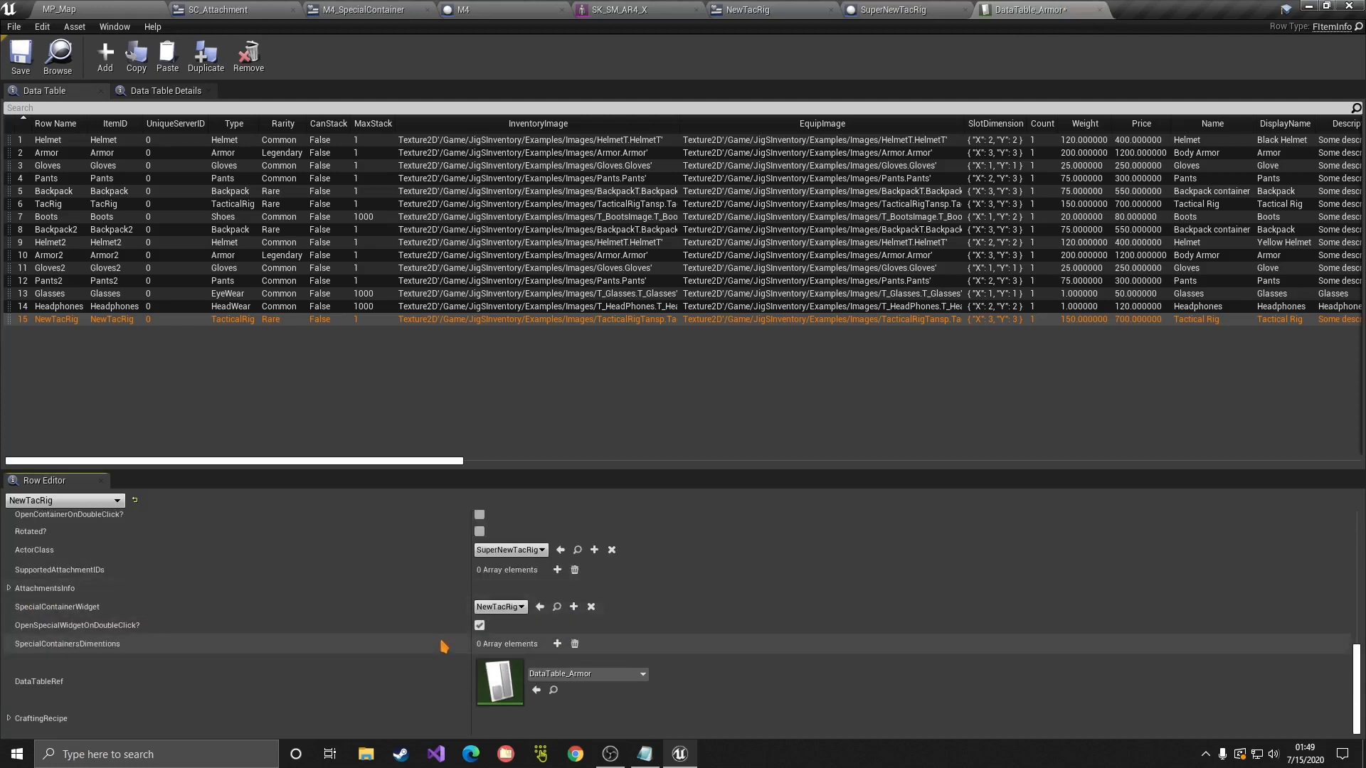
click(915, 8)
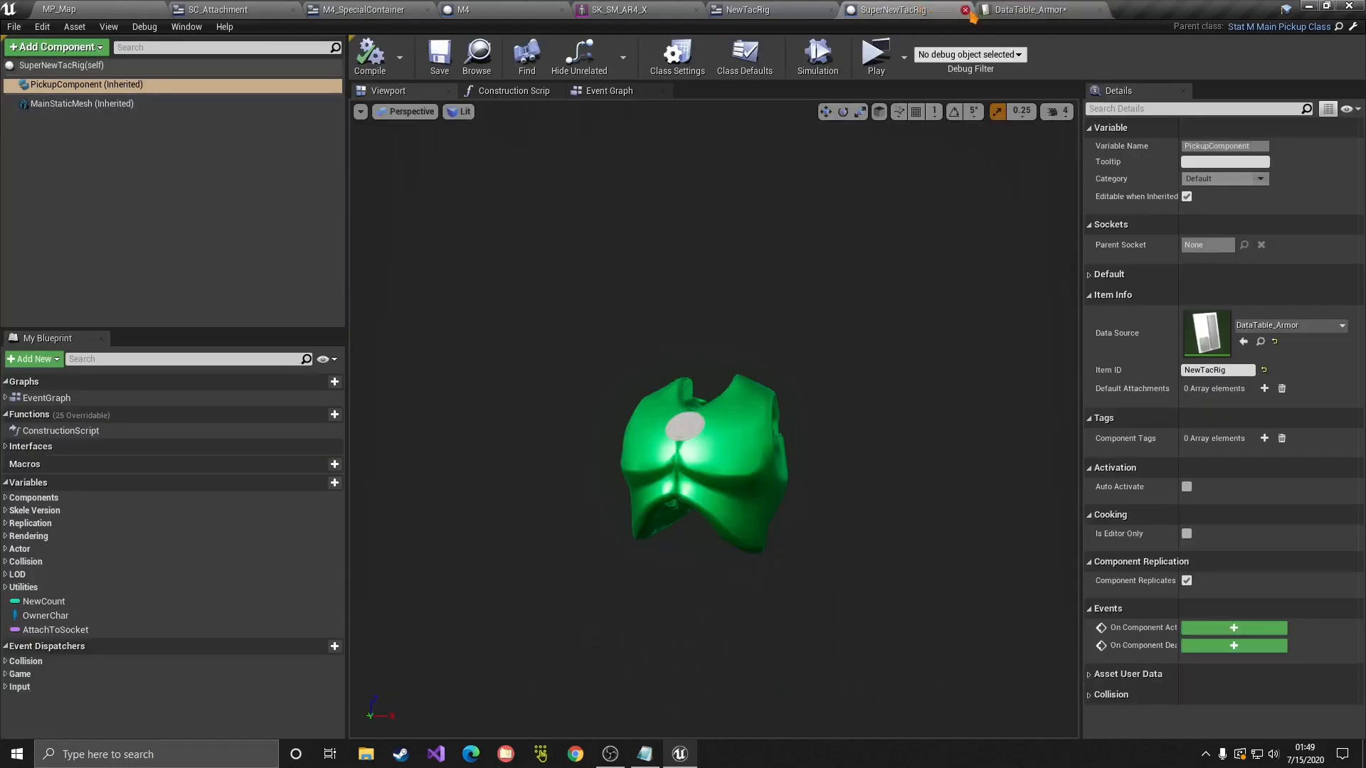
click(965, 9)
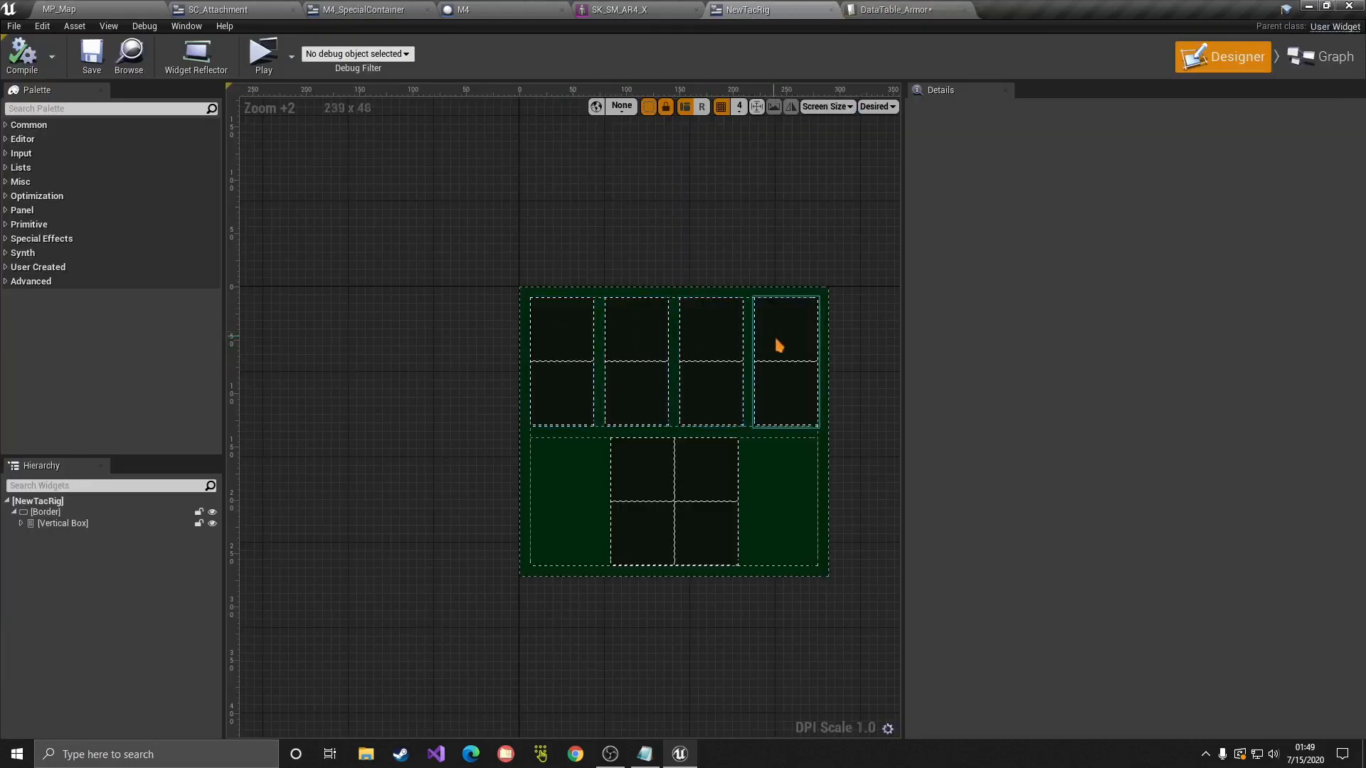
click(910, 9)
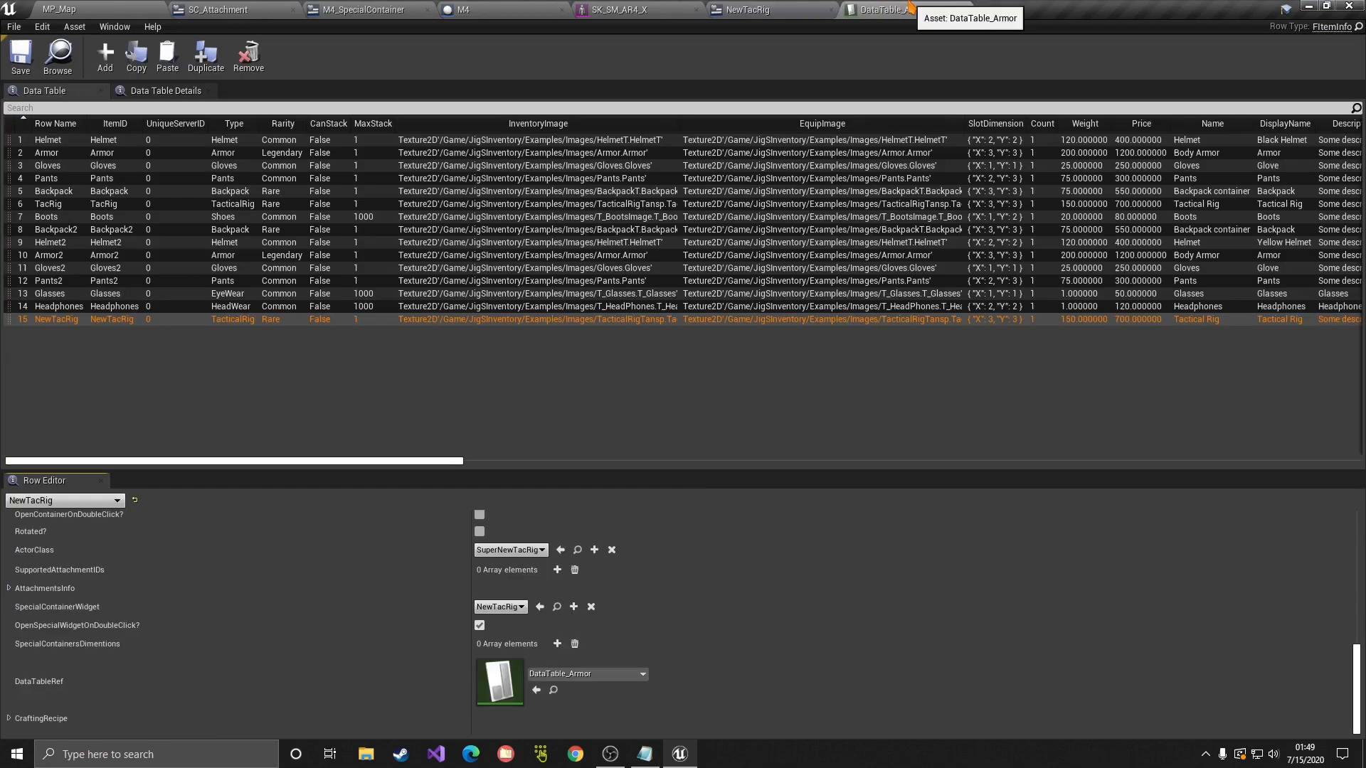
click(562, 644)
click(562, 644)
click(562, 644)
click(562, 644)
click(562, 643)
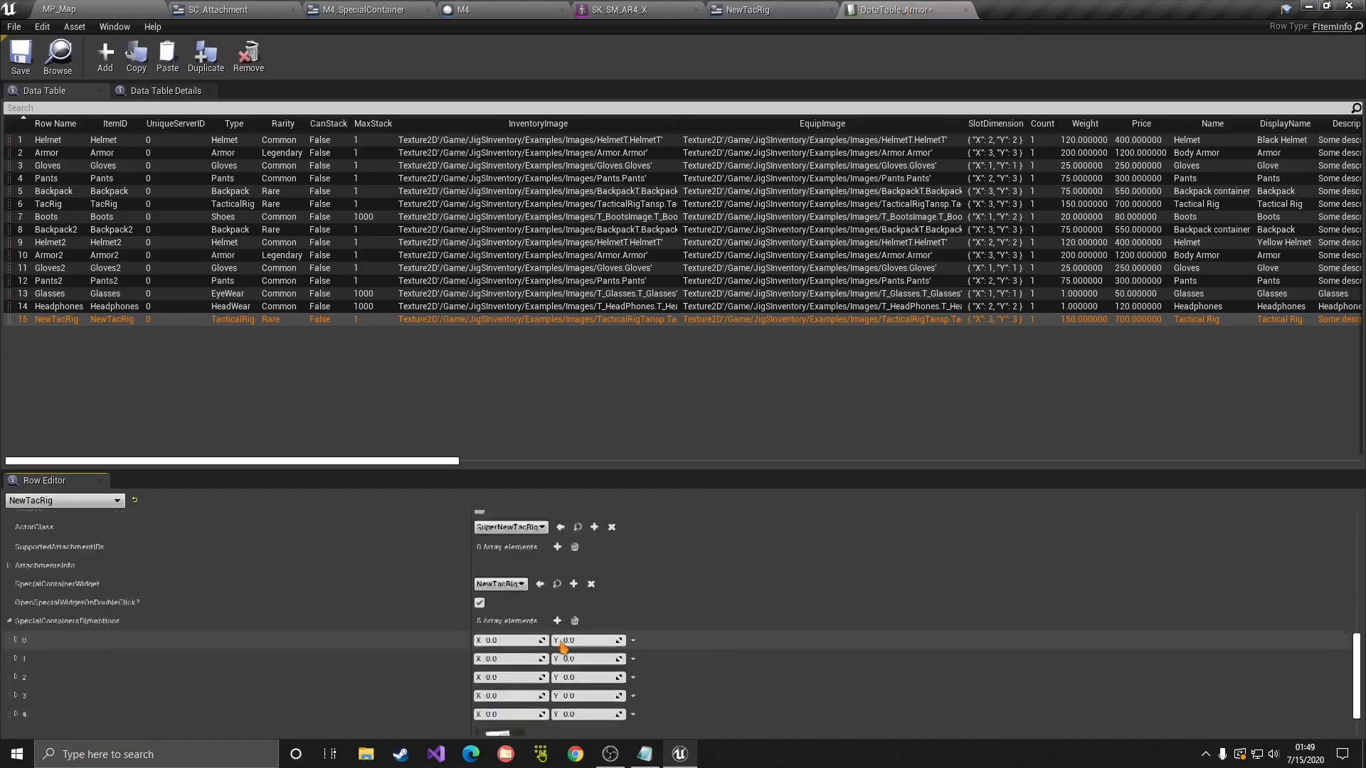
scroll(561, 642, down, 3)
Step: In the NewTacRig designer, inspect the first slot's columns and keep Slot5's Container Type as Inventory
click(791, 9)
click(550, 346)
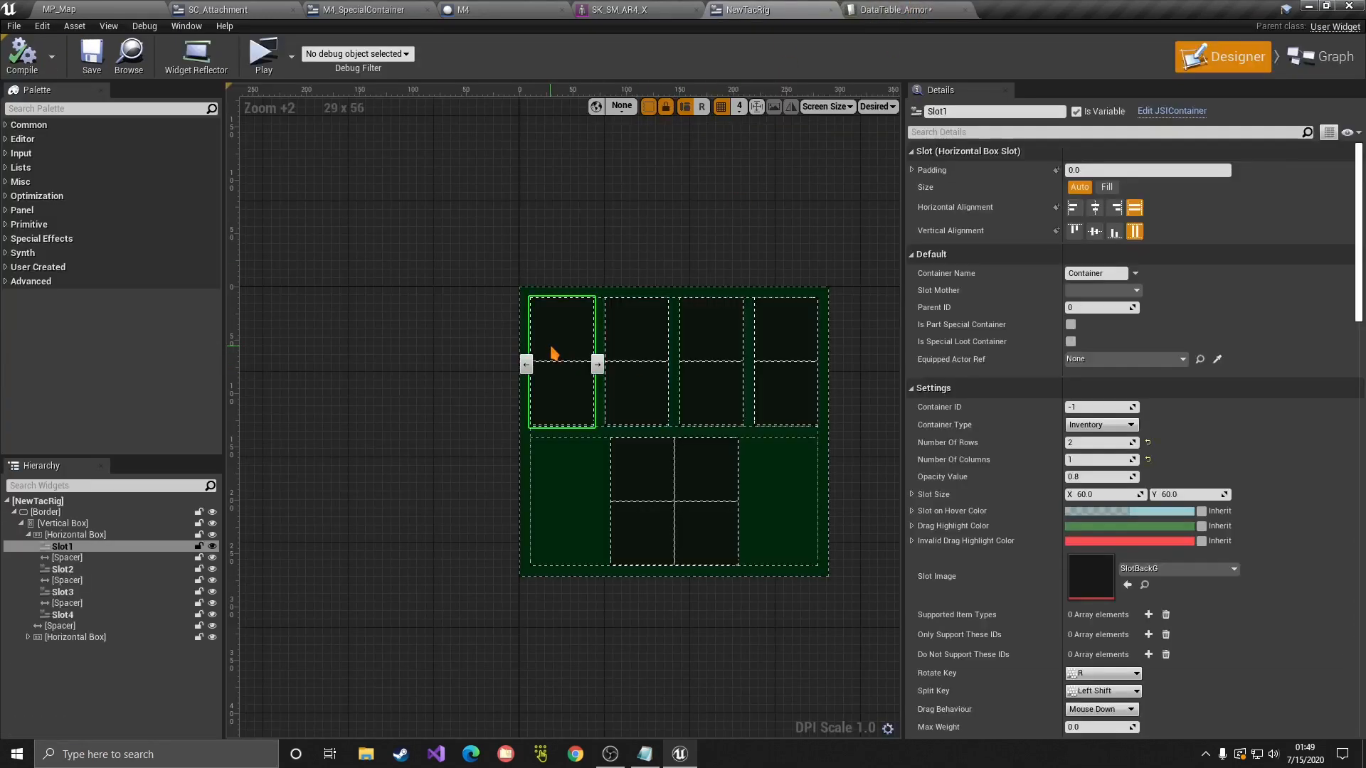
click(1083, 460)
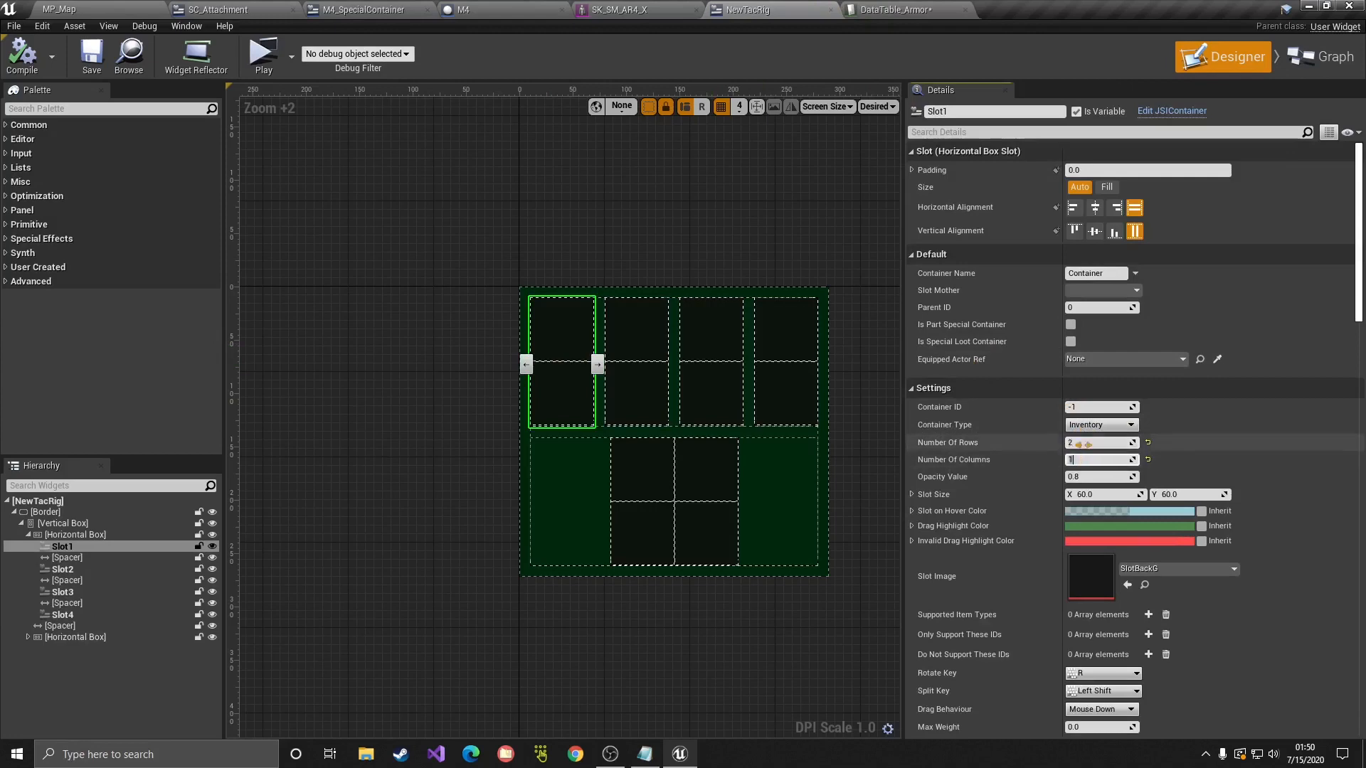
click(695, 475)
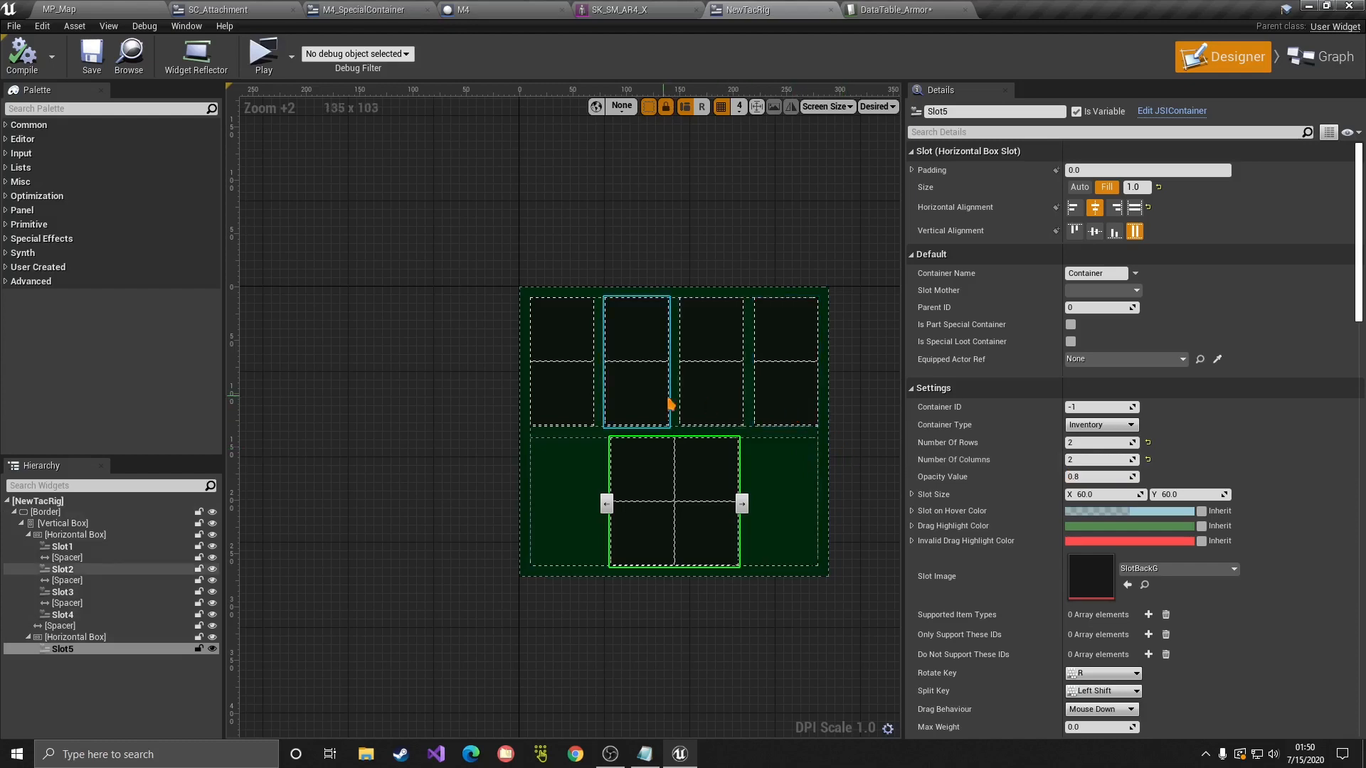
click(1099, 425)
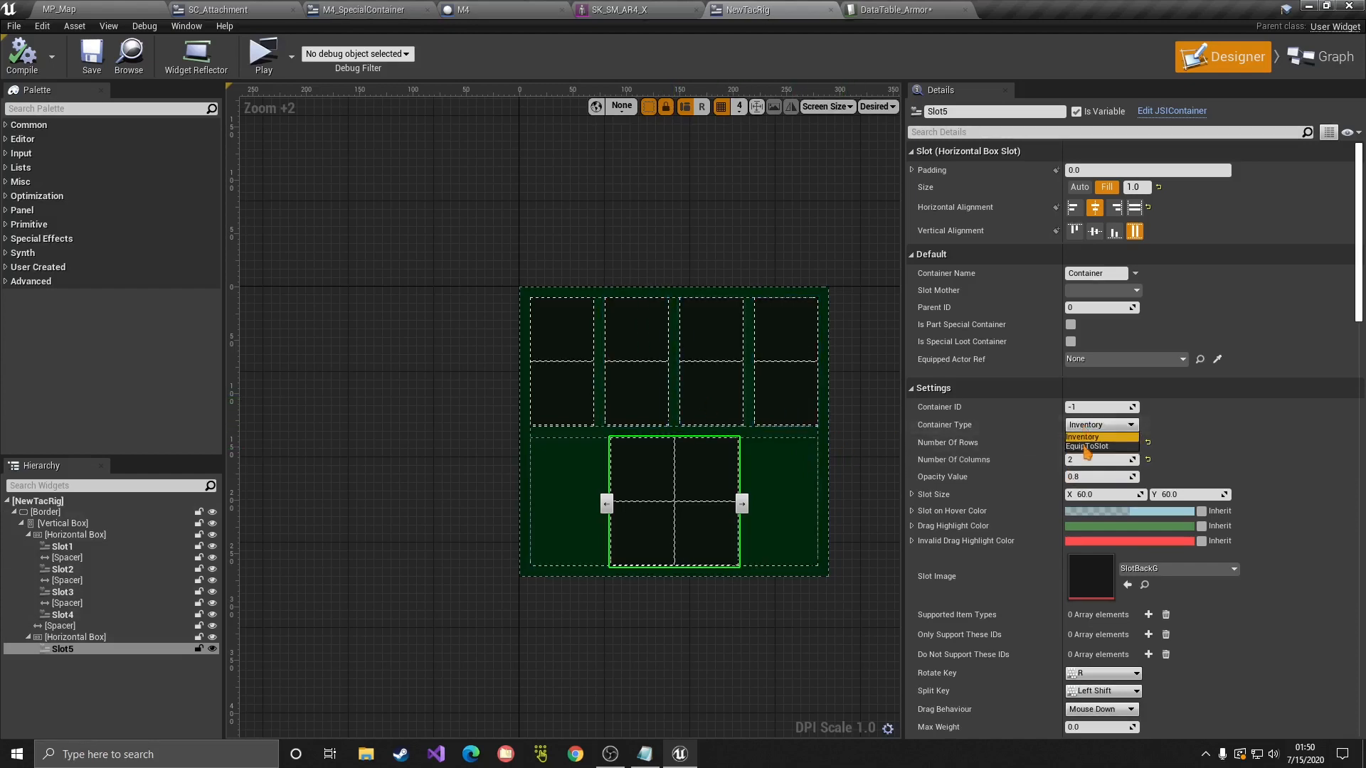
click(1085, 437)
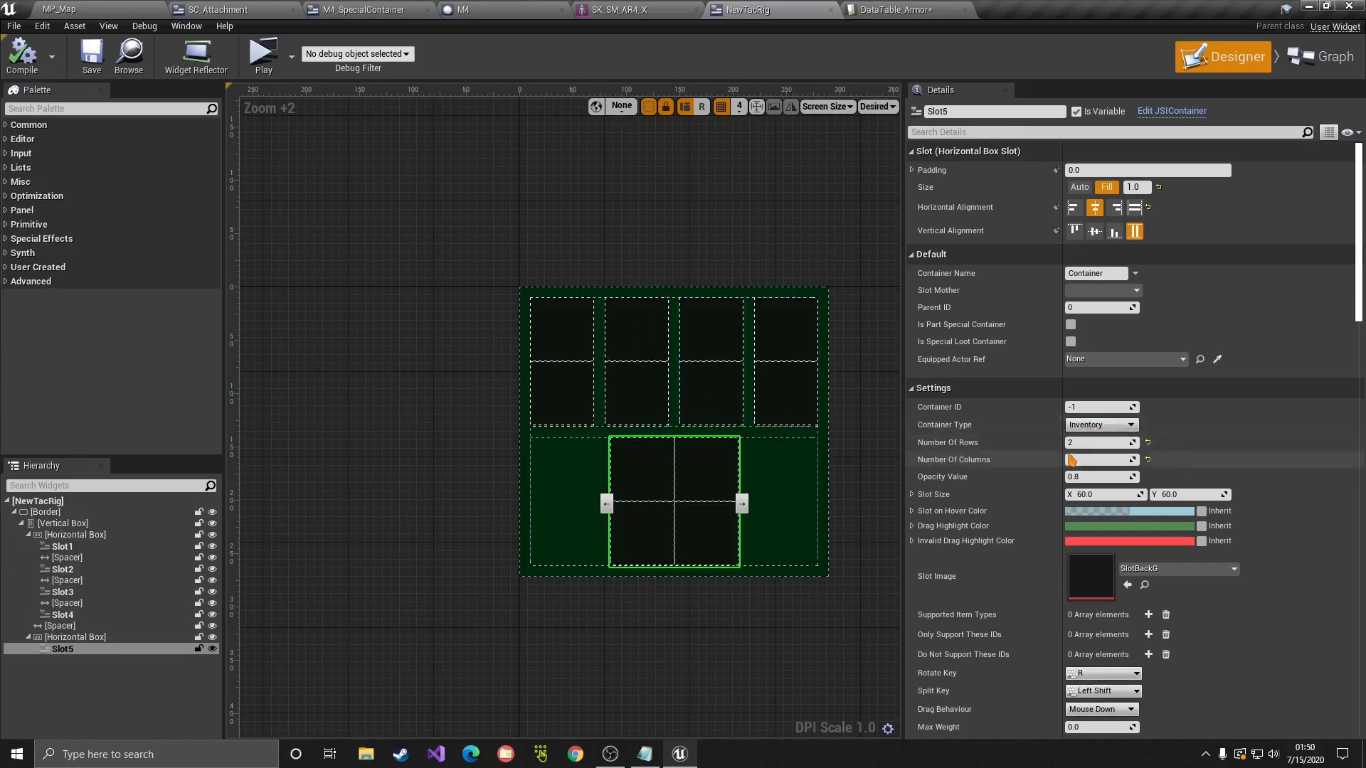
Step: Check Slot1 through Slot4's container settings, then bring up DataTable_Armor
click(564, 351)
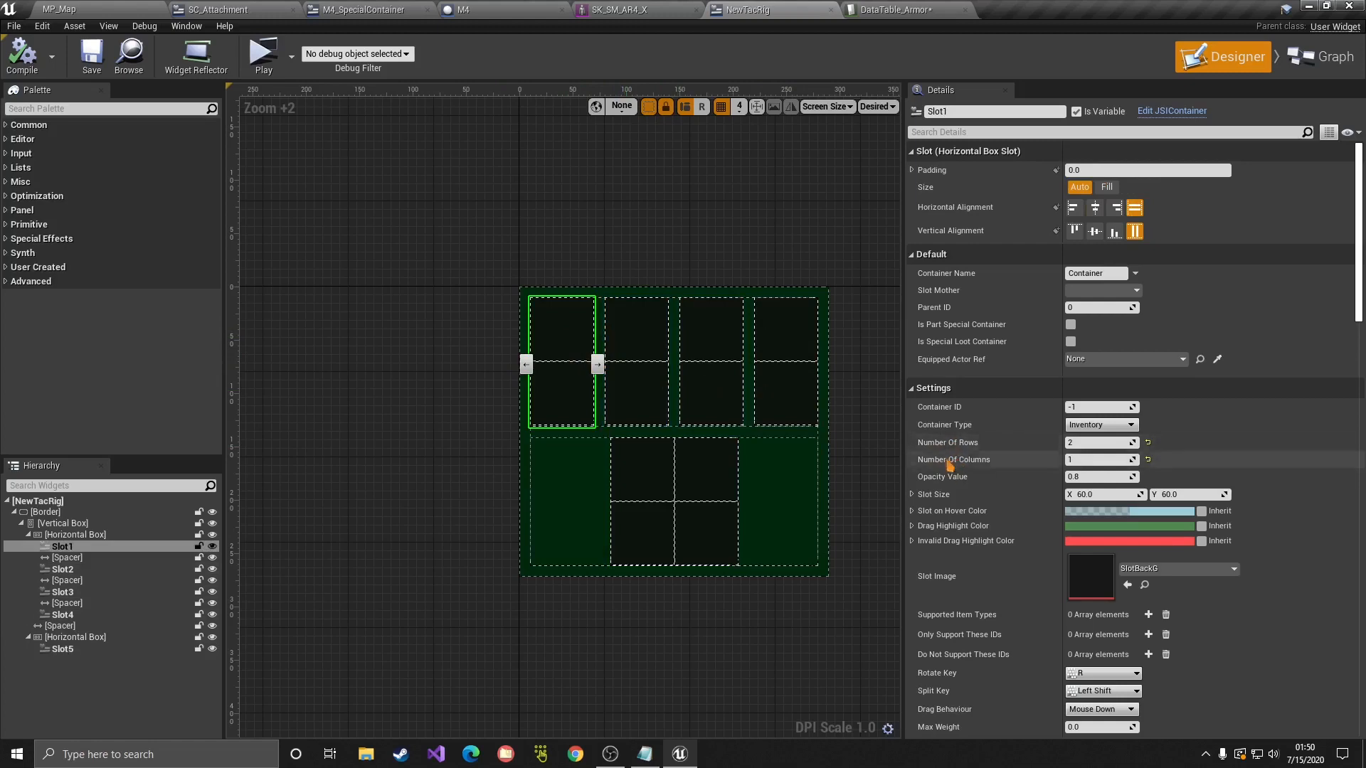
click(644, 331)
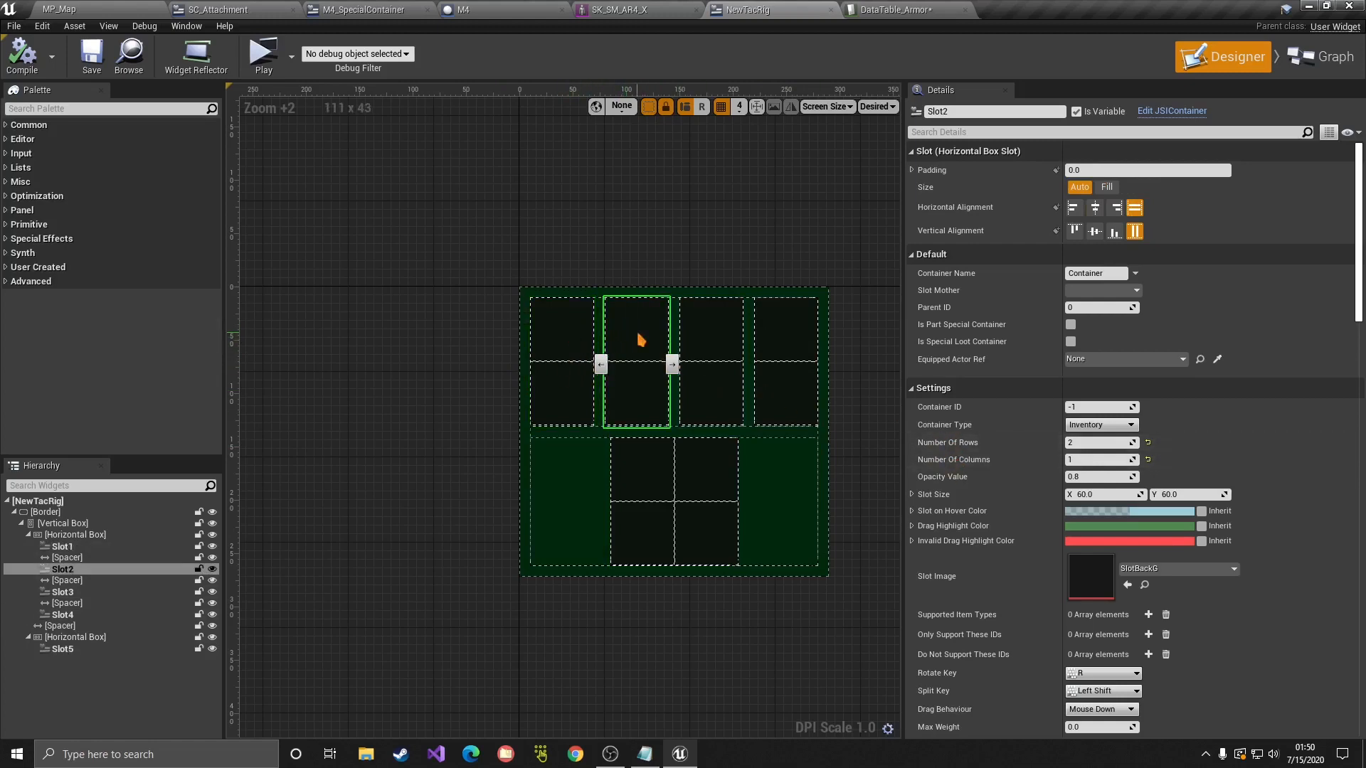
click(712, 336)
click(786, 341)
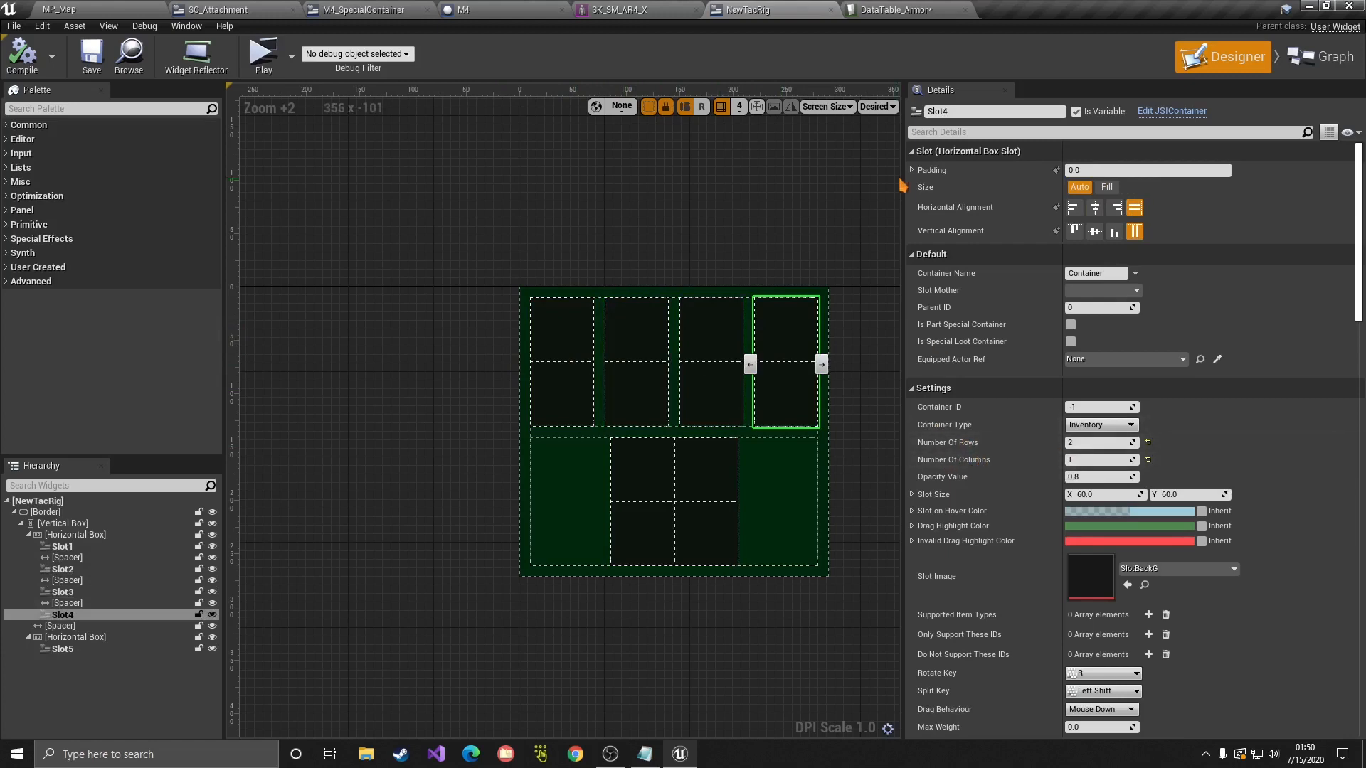
click(884, 8)
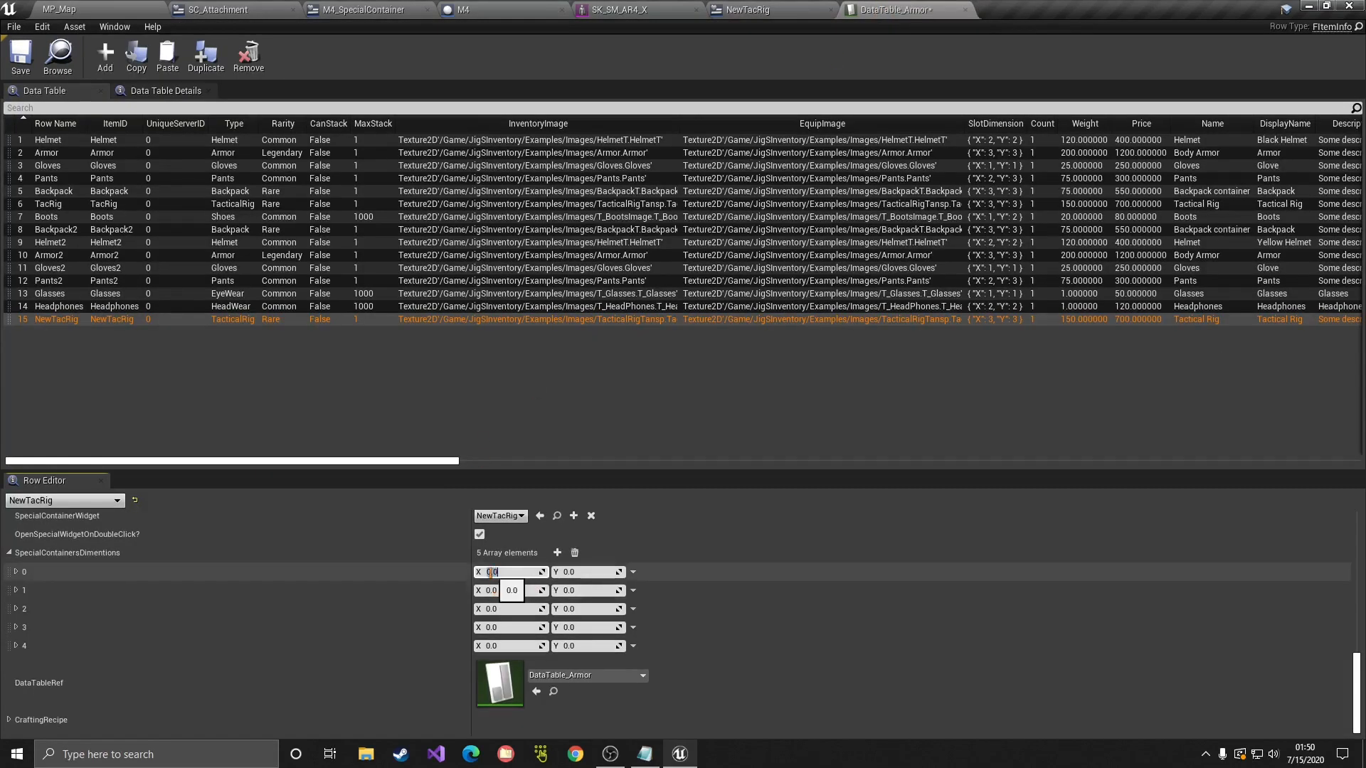
Step: Copy NewTacRig's special container element 0 (1×2) into elements 1, 2 and 3
click(61, 206)
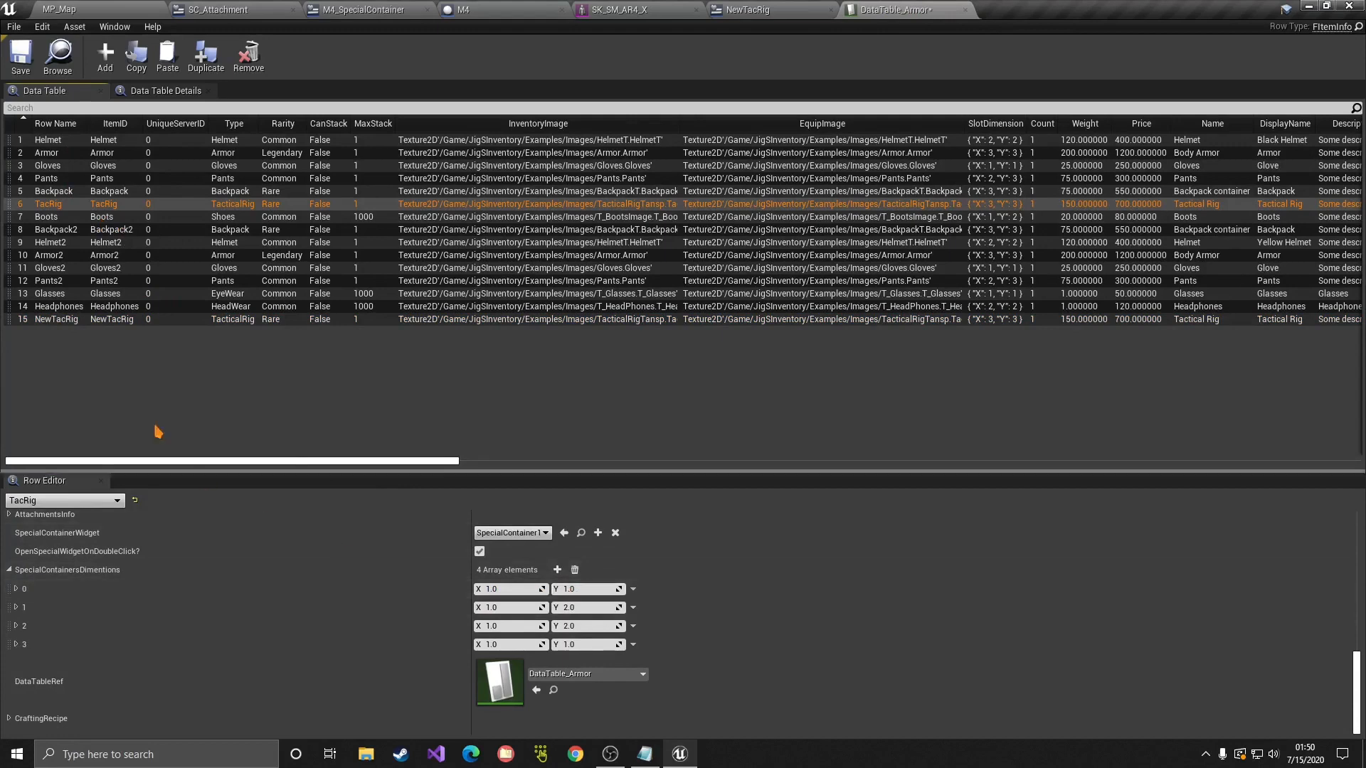
click(94, 321)
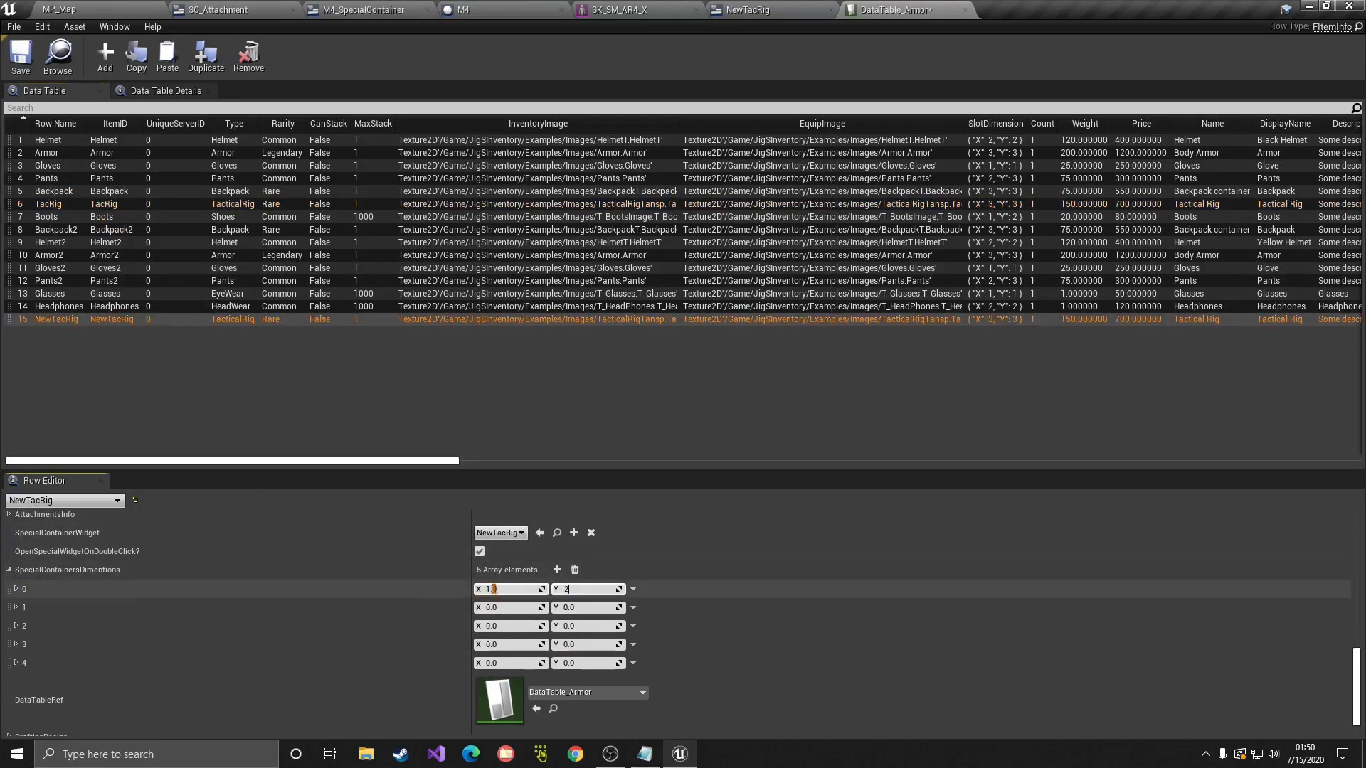
right_click(456, 582)
click(478, 638)
right_click(448, 607)
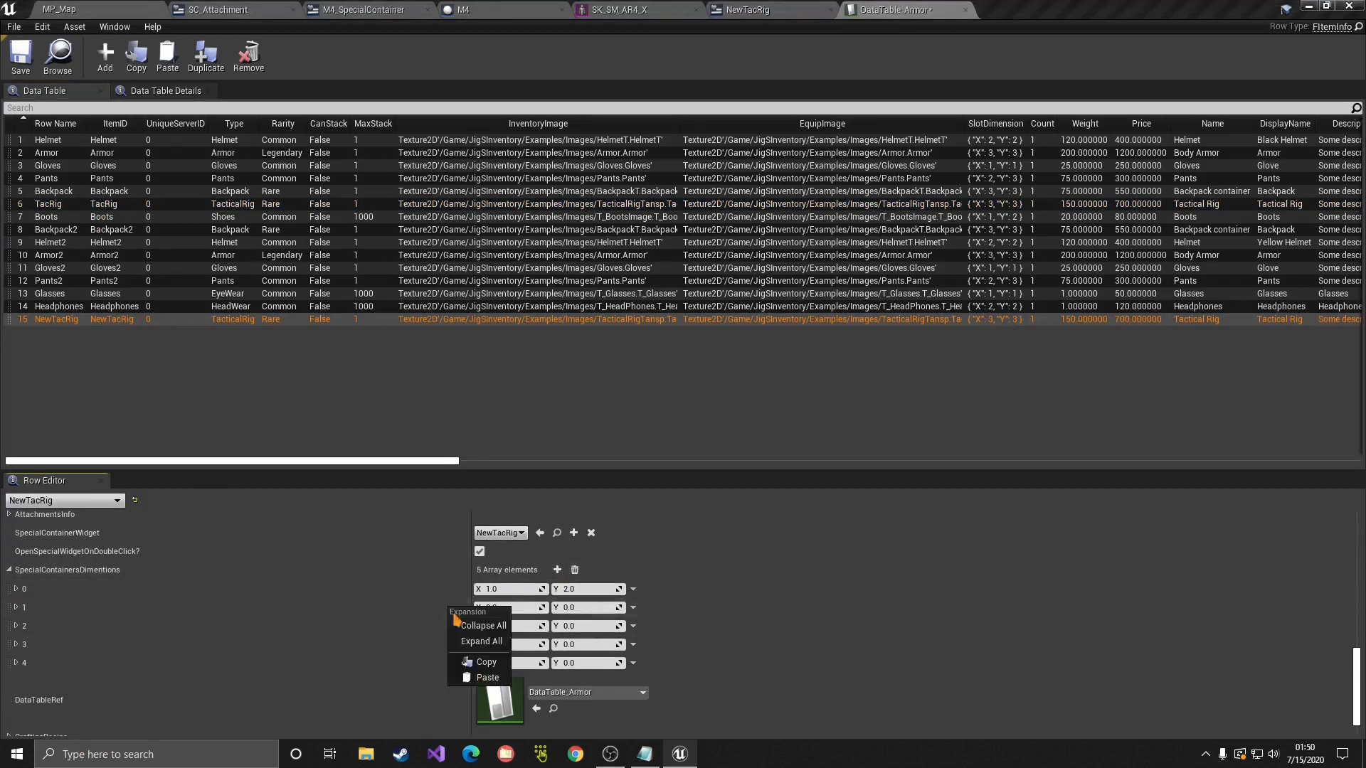
click(483, 678)
right_click(438, 624)
click(476, 693)
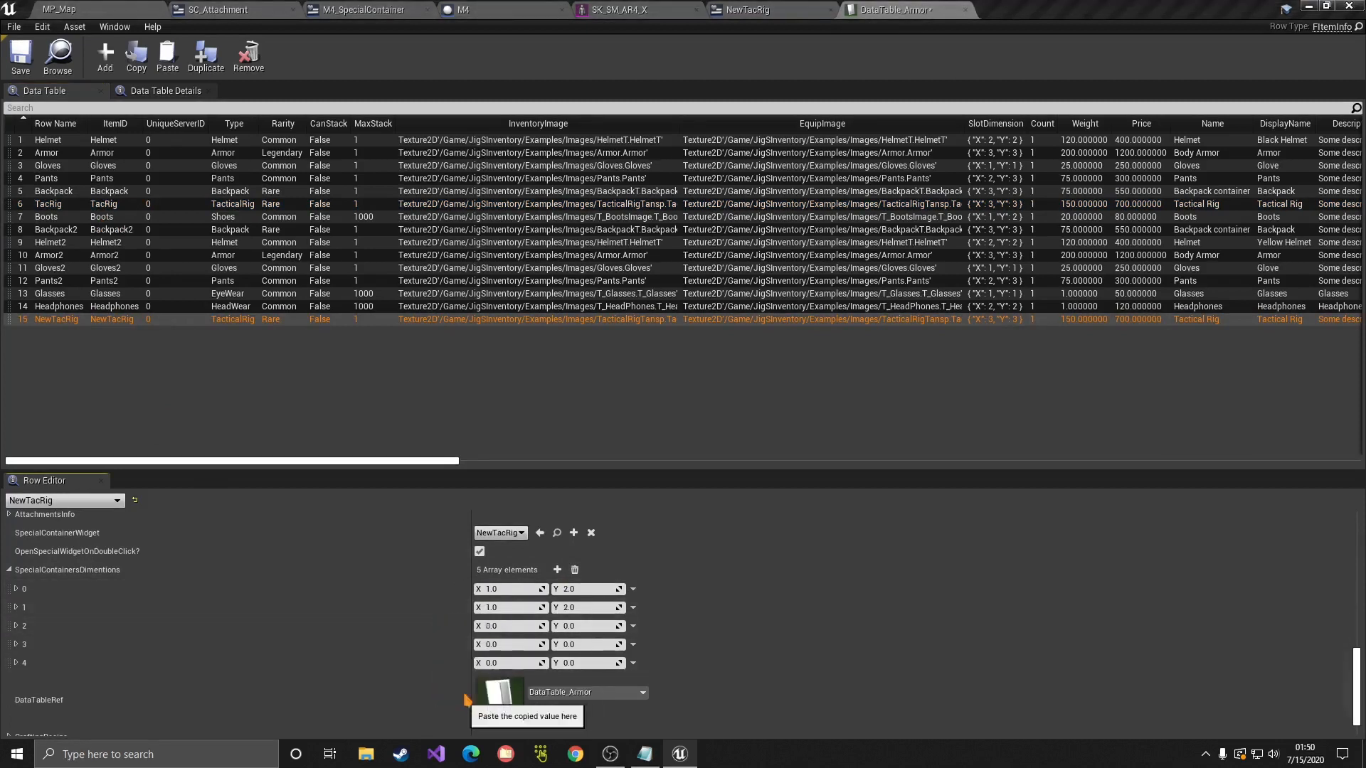
right_click(447, 645)
click(477, 712)
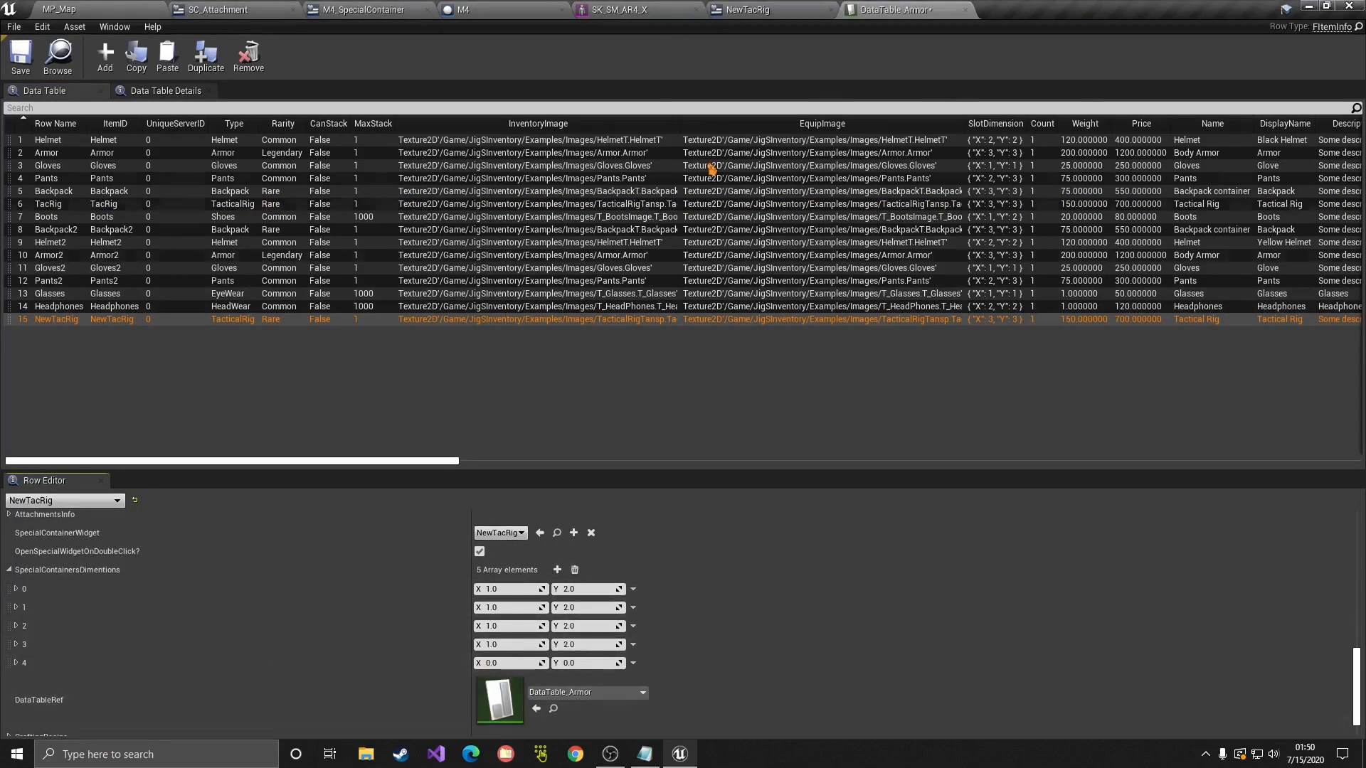
Step: Set special container element 4 to 2×2
click(725, 14)
click(879, 11)
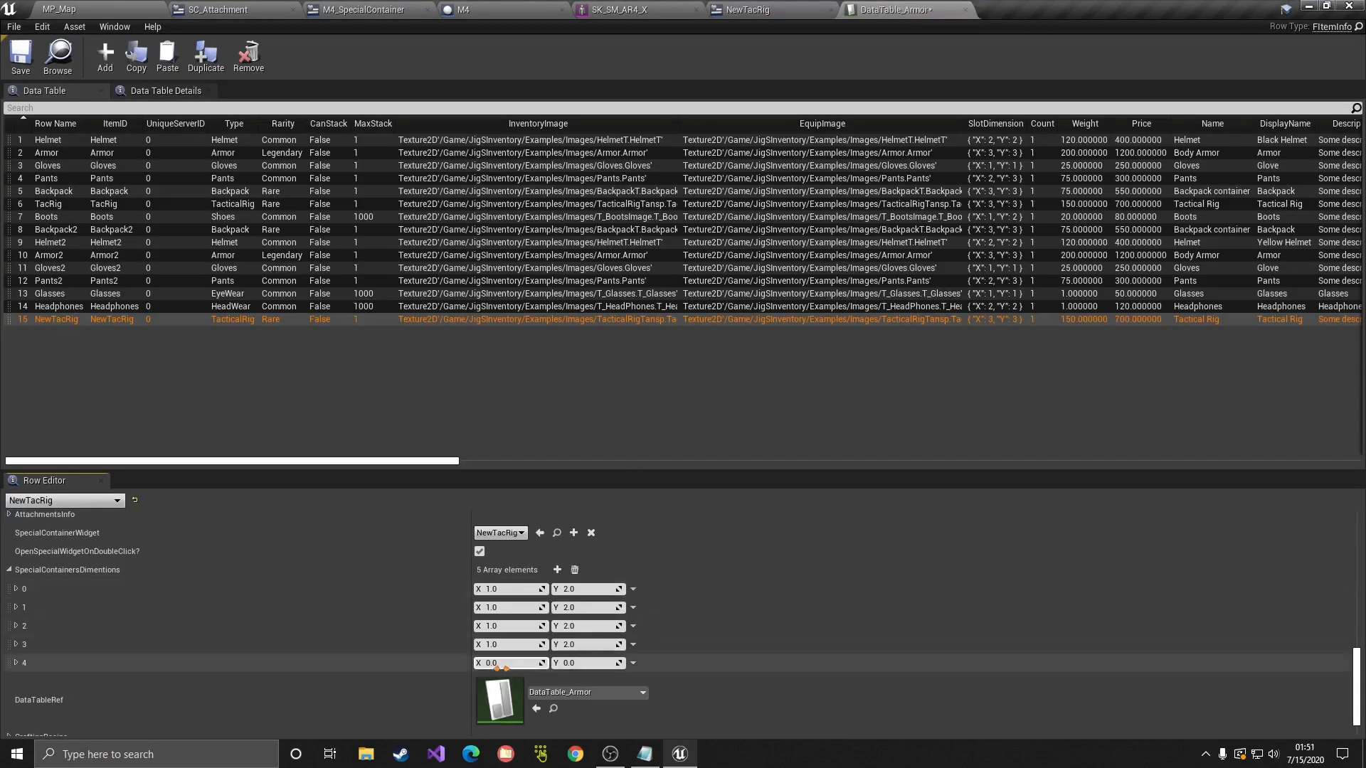
click(585, 664)
text(2)
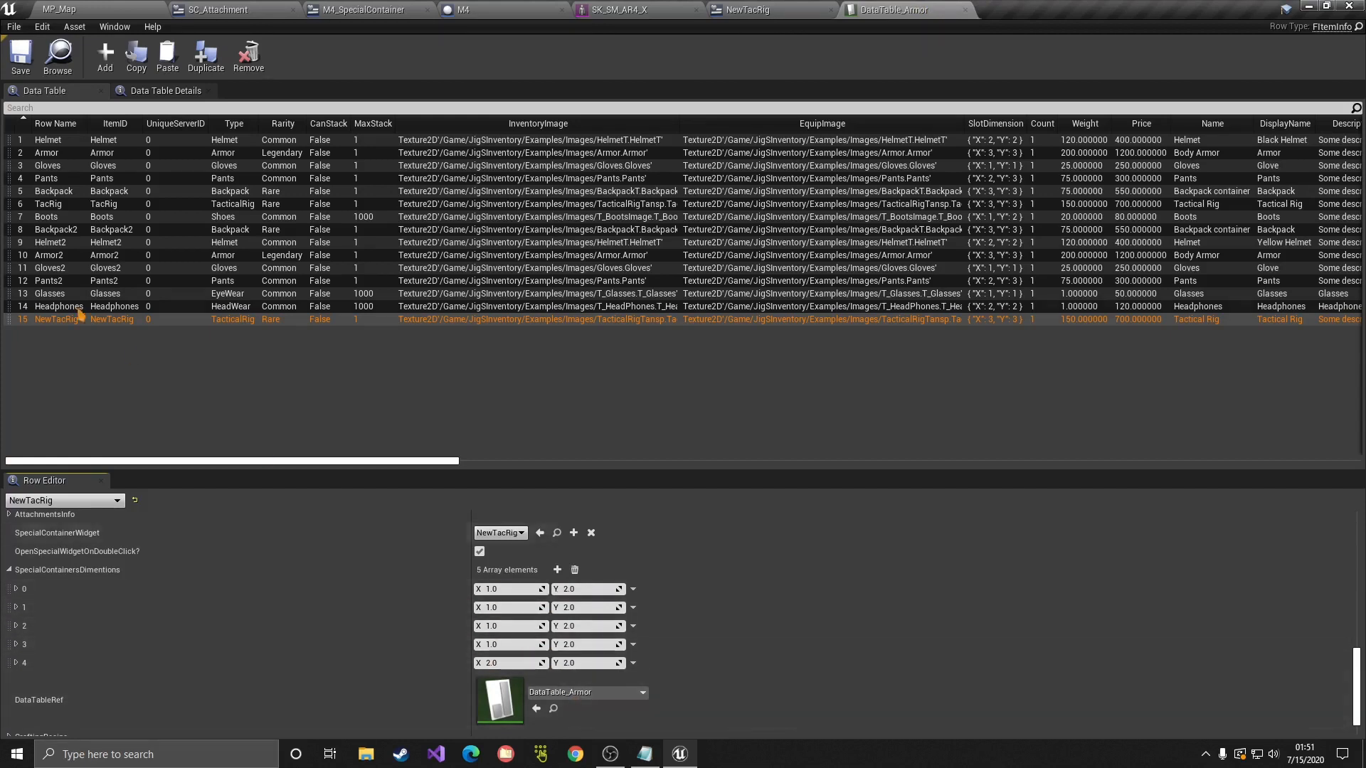
Step: Save all assets and drop the SuperNewTacRig pickup onto the MP_Map floor
click(5, 29)
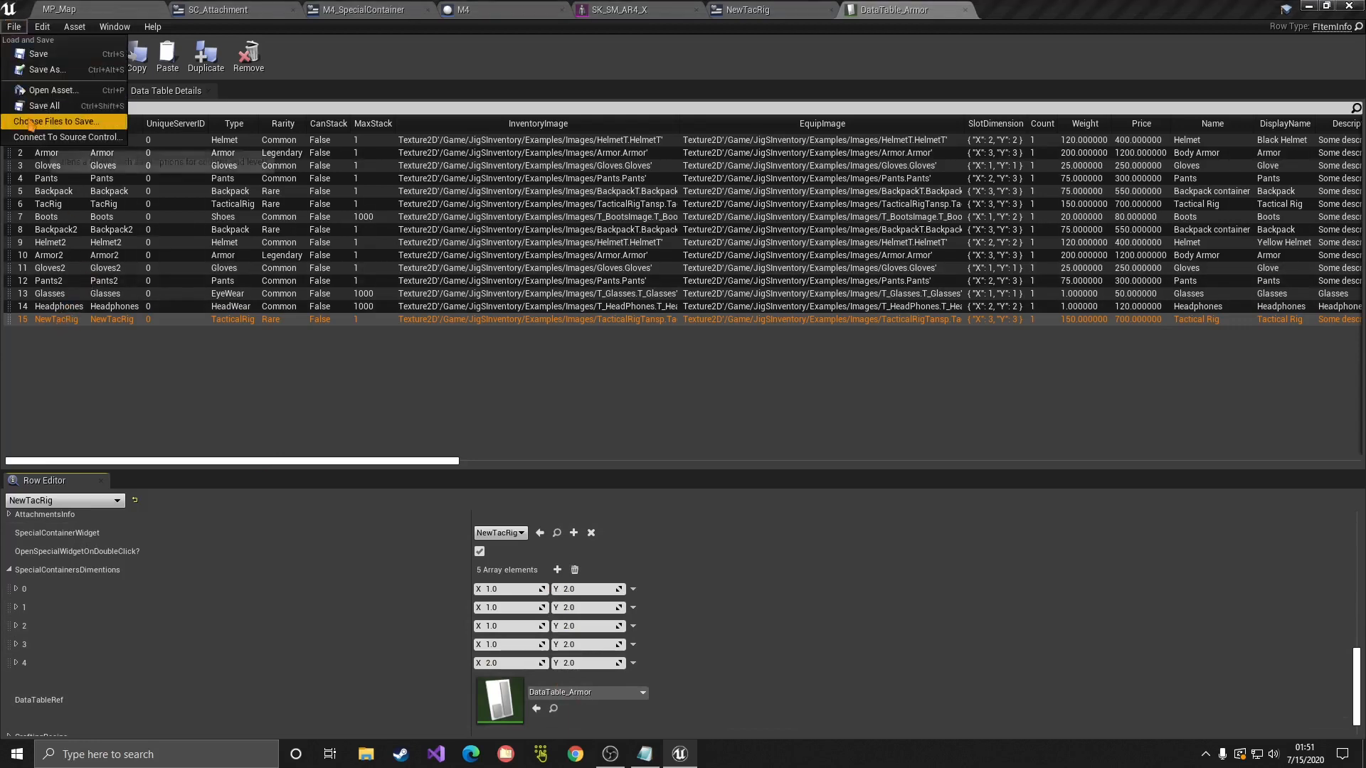
click(39, 105)
click(60, 10)
drag(1003, 149, 578, 320)
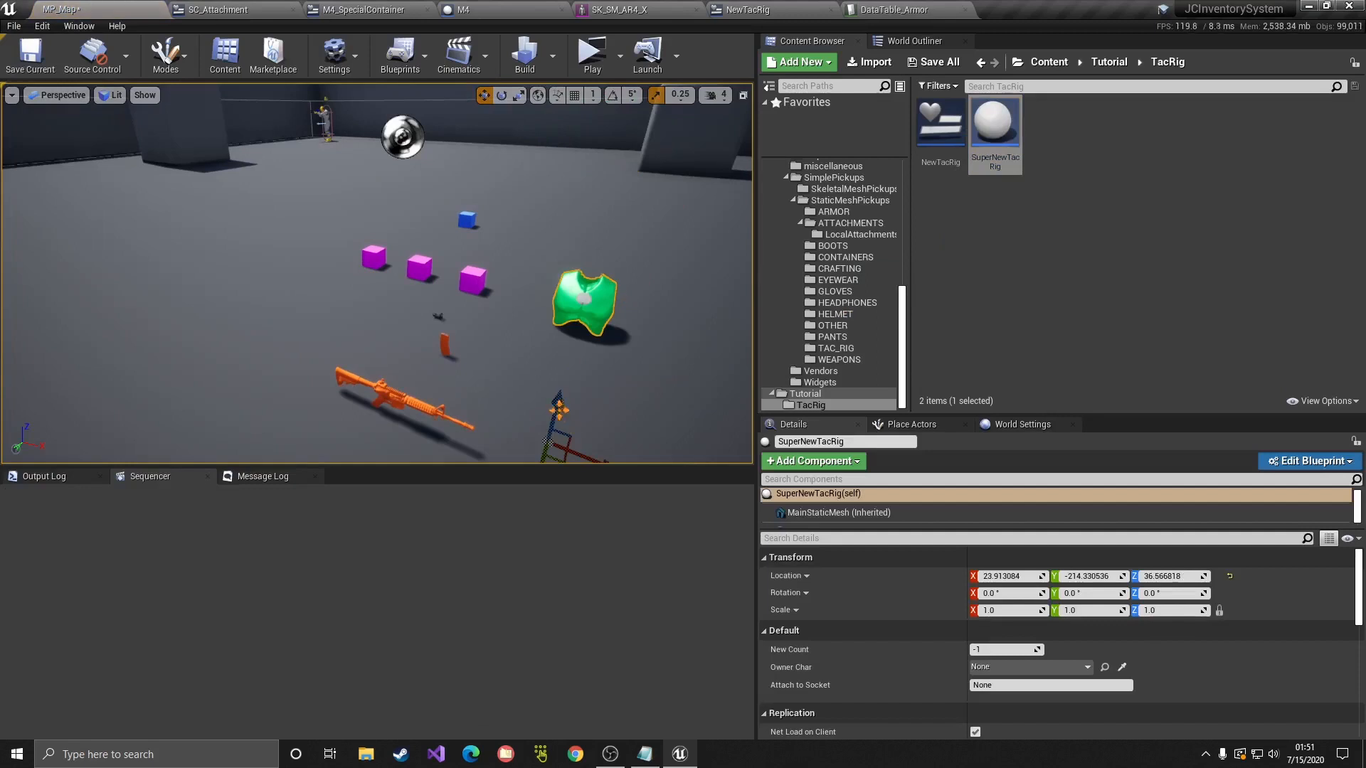
drag(559, 410, 590, 260)
right_drag(590, 302, 573, 266)
mouse_move(462, 252)
mouse_down()
mouse_move(464, 223)
mouse_move(462, 249)
mouse_up()
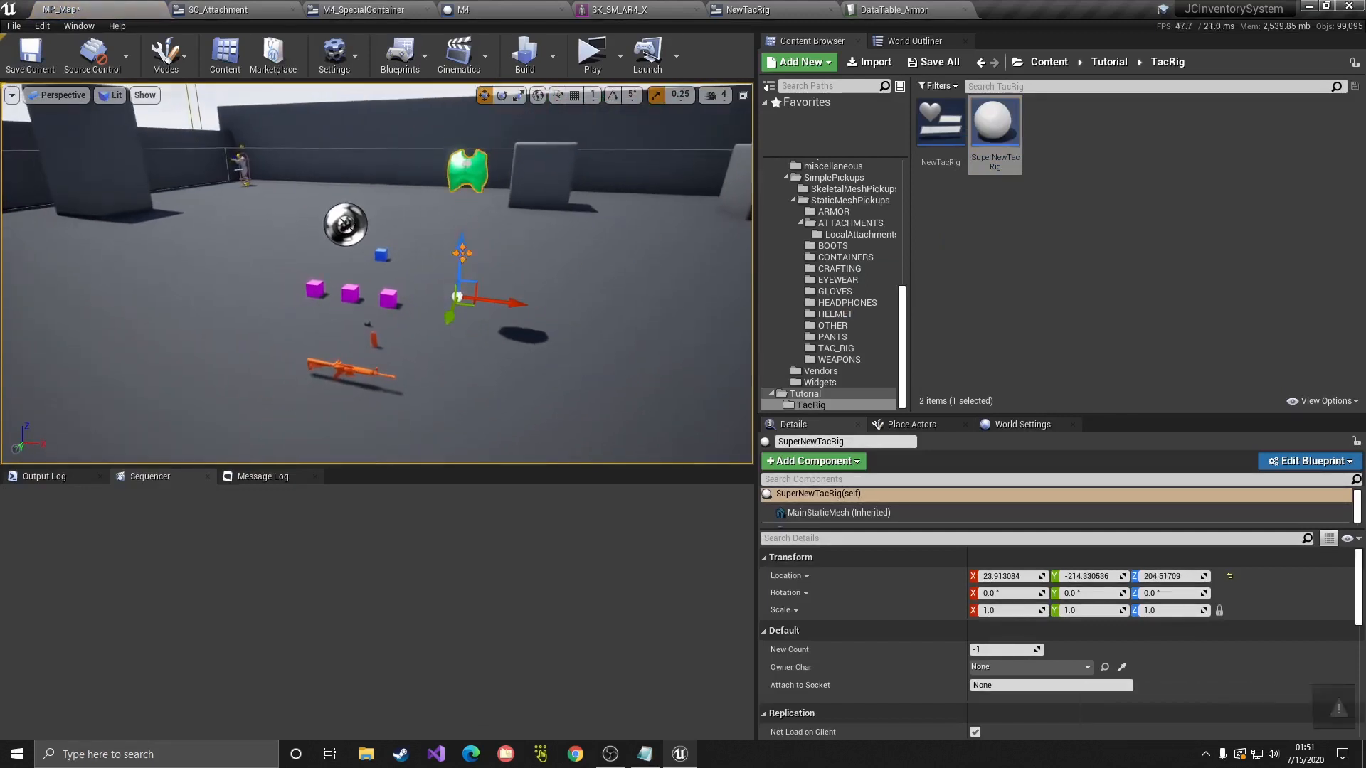
key(End)
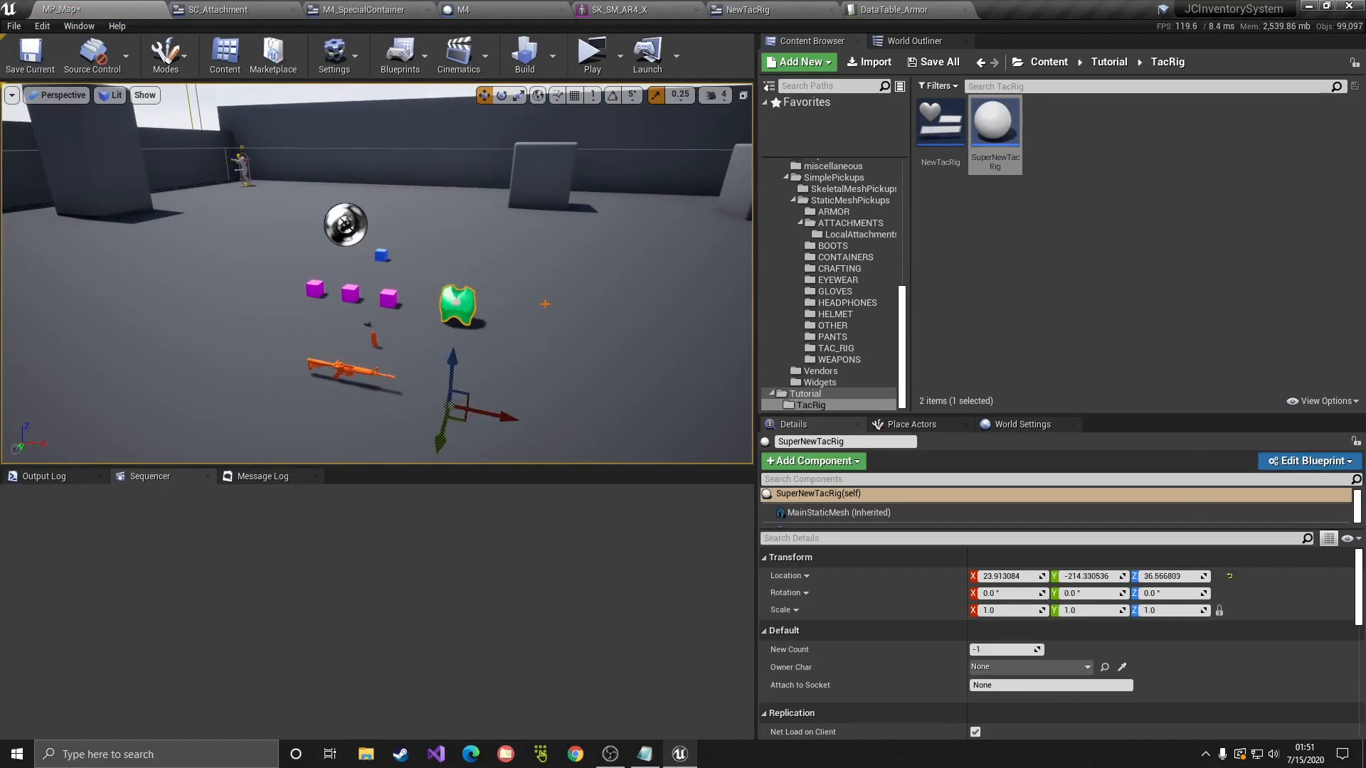
right_drag(545, 304, 545, 304)
Step: Run a Standalone Game, pick up the tac rig and view it in the inventory
click(619, 56)
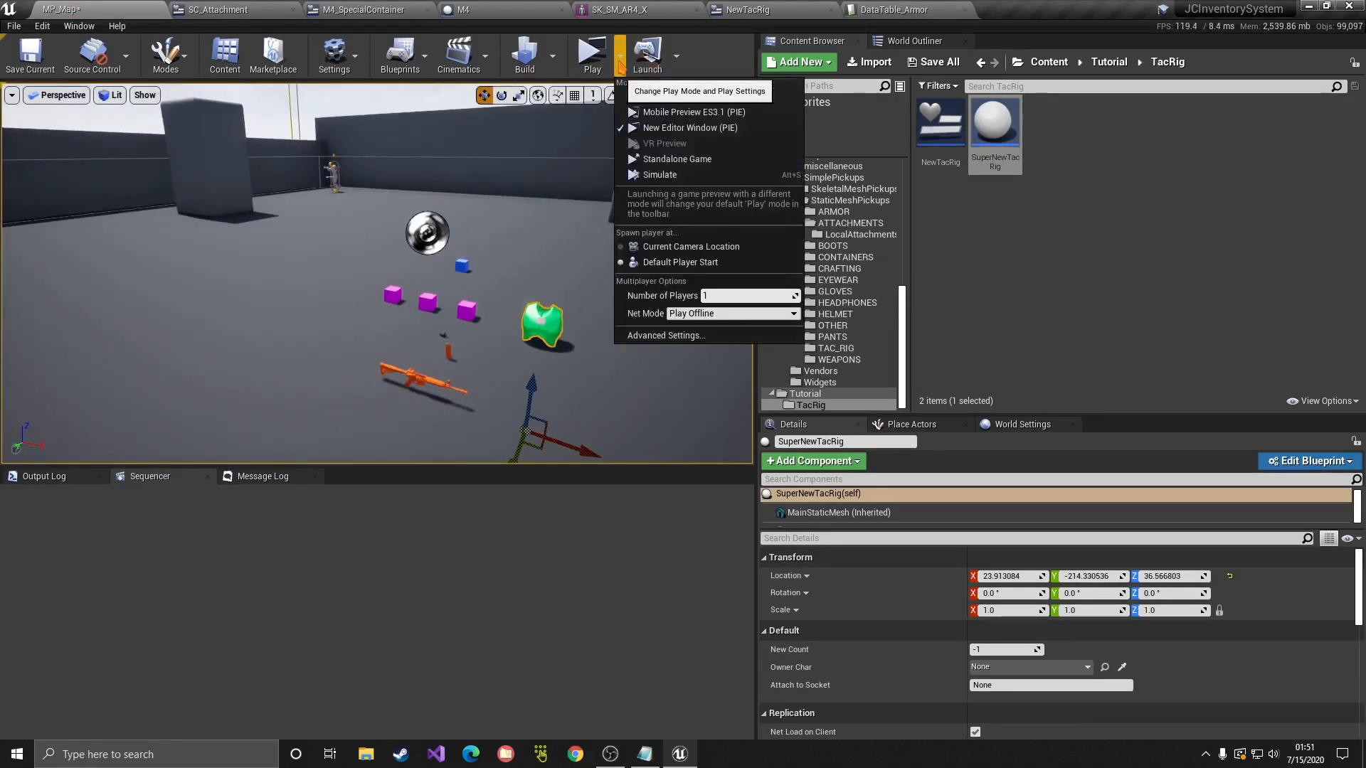
click(661, 158)
click(1102, 124)
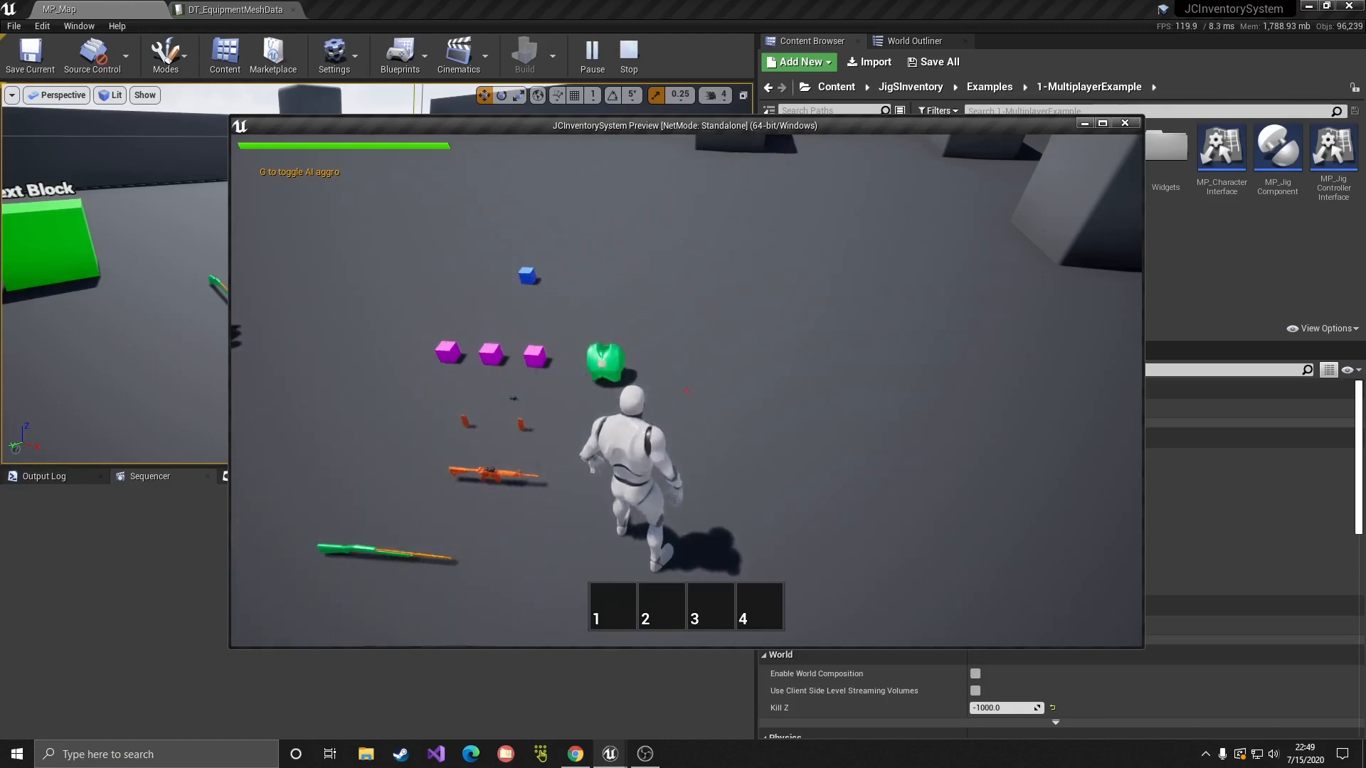
key(w)
key(e)
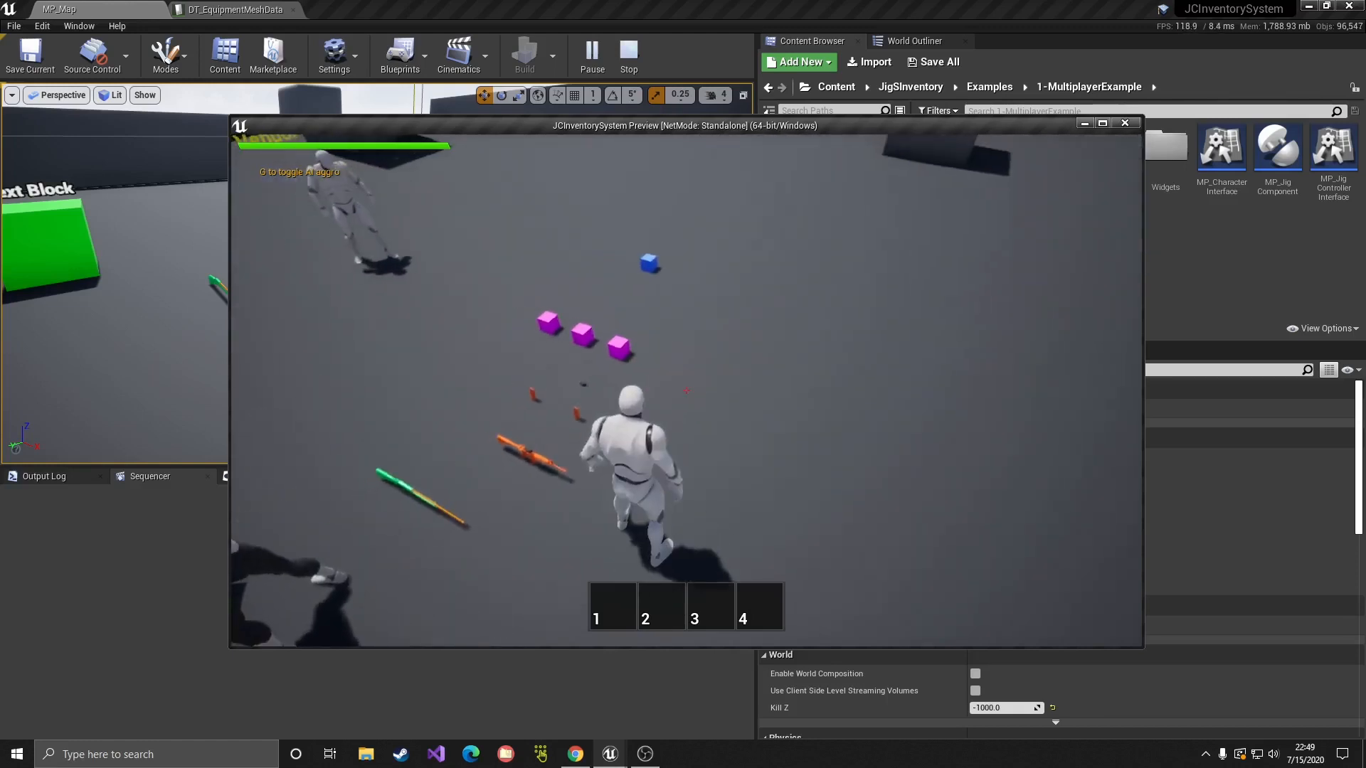
key(Tab)
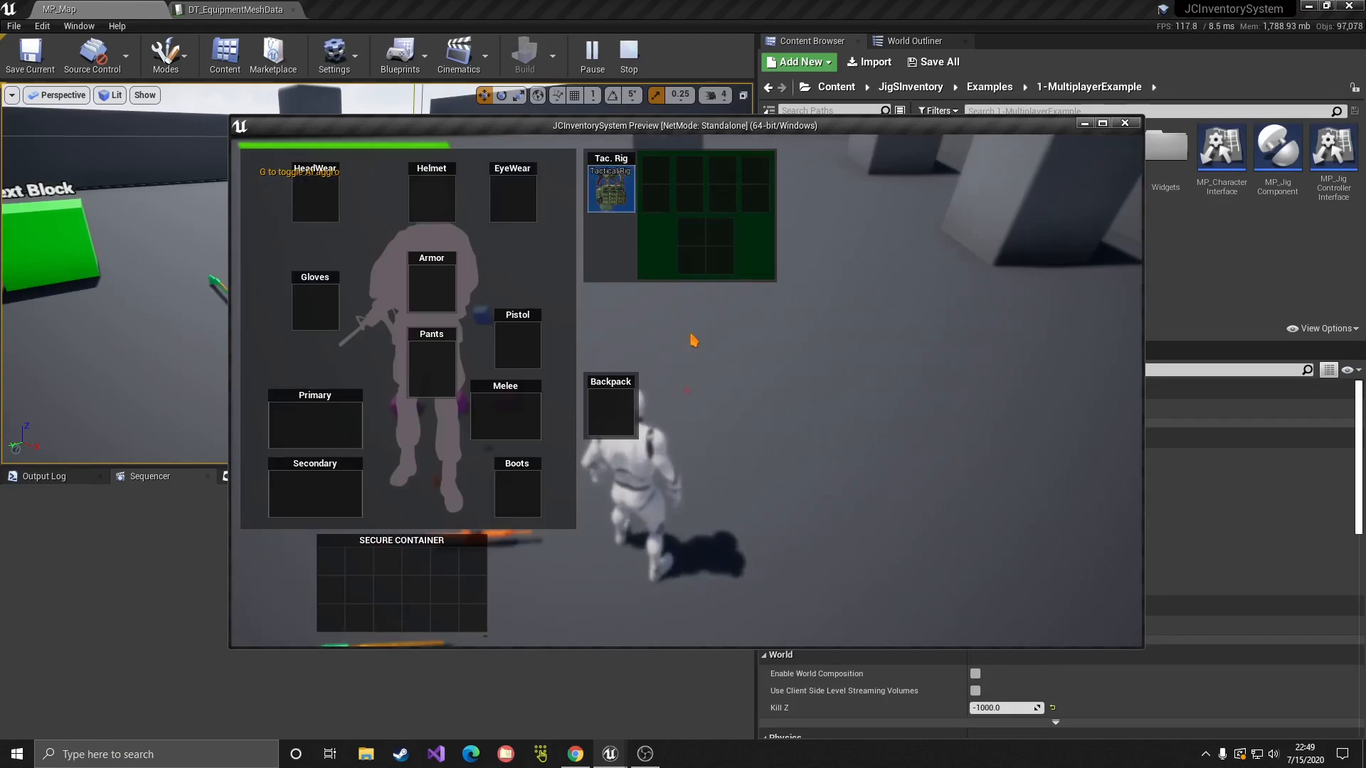
key(Tab)
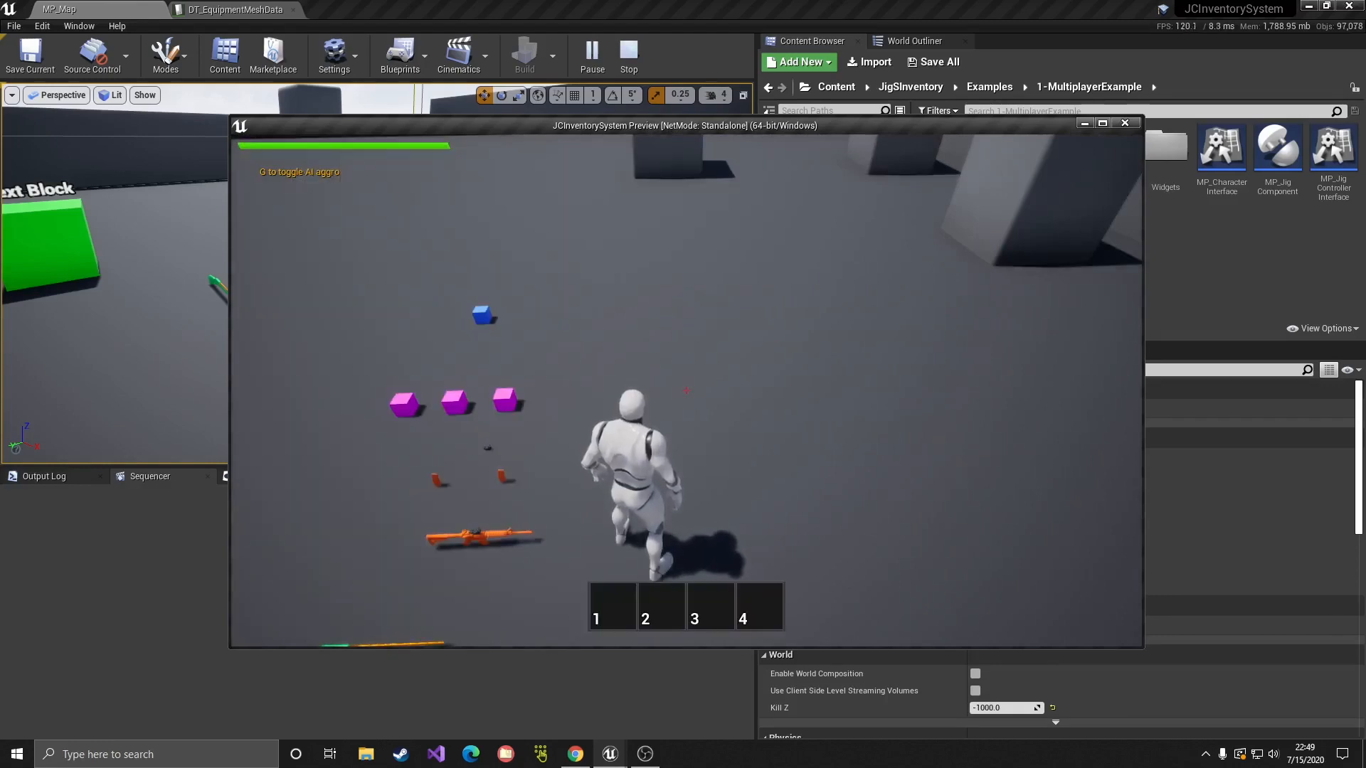
key(Escape)
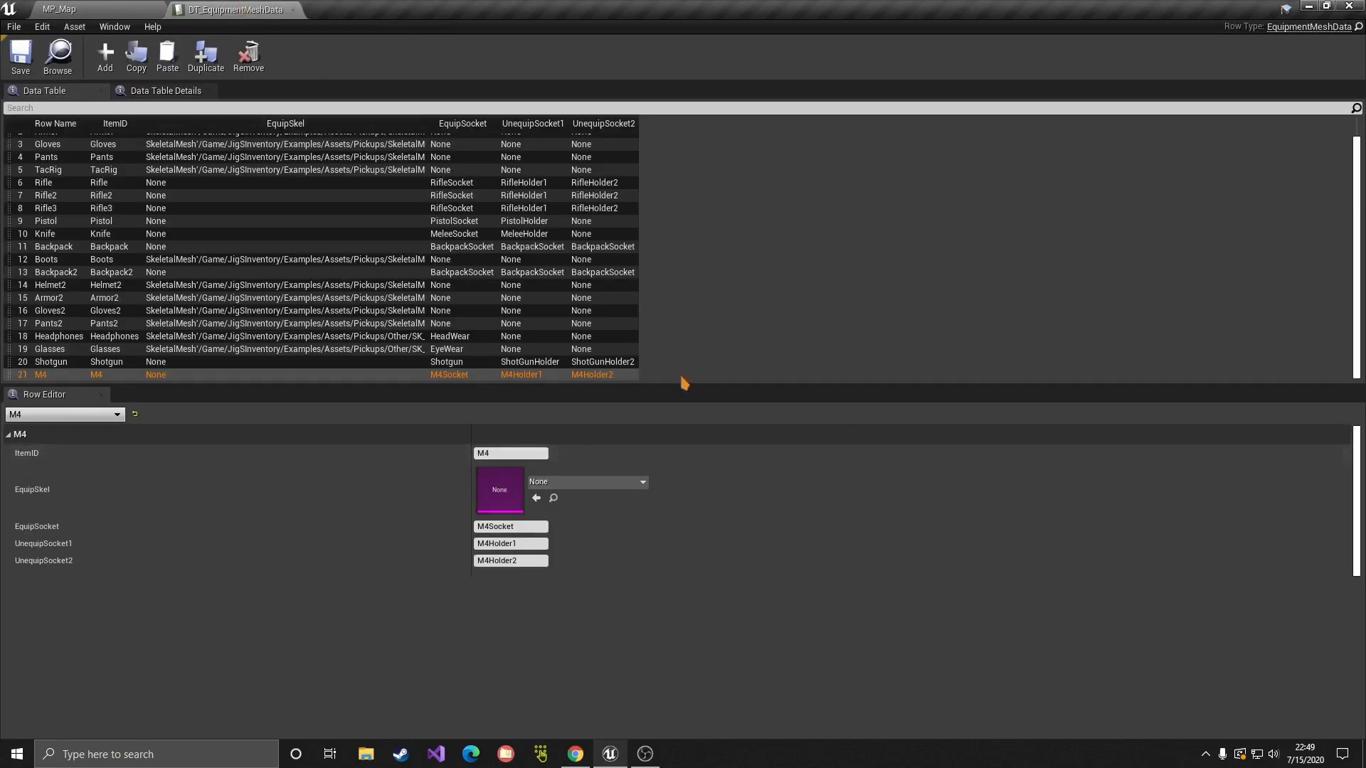
Step: Check NewTacRig's item ID in DataTable_Armor and add a NewTacRig row to DT_EquipmentMeshData
click(126, 7)
double_click(1221, 165)
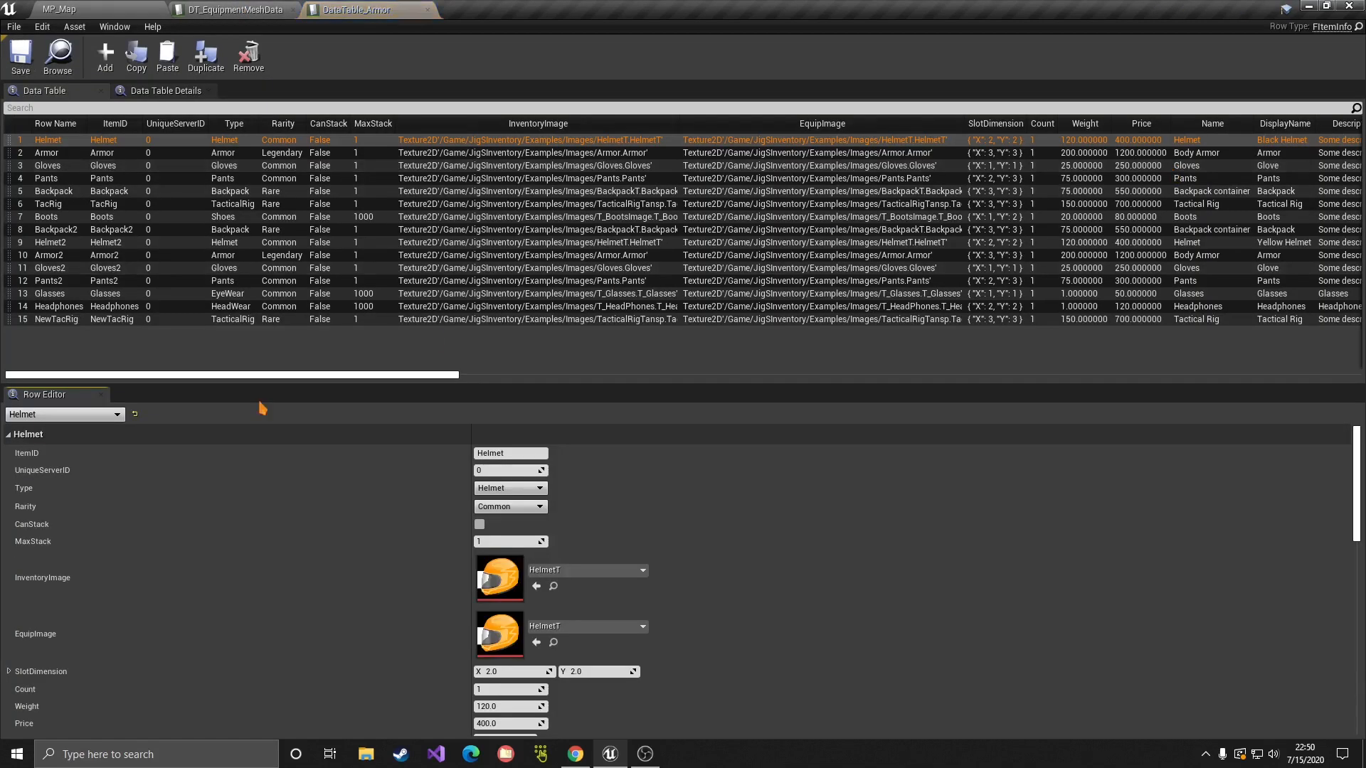
click(152, 319)
click(538, 453)
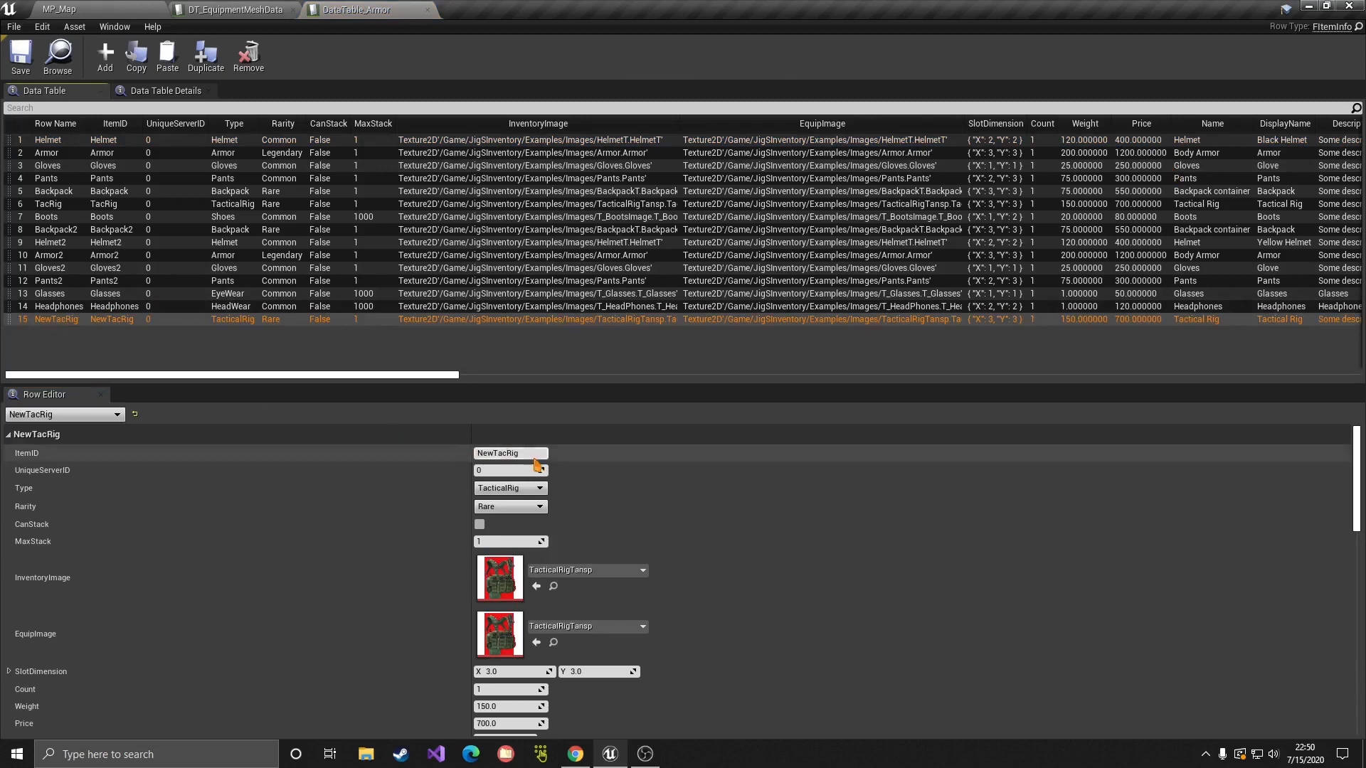
click(227, 9)
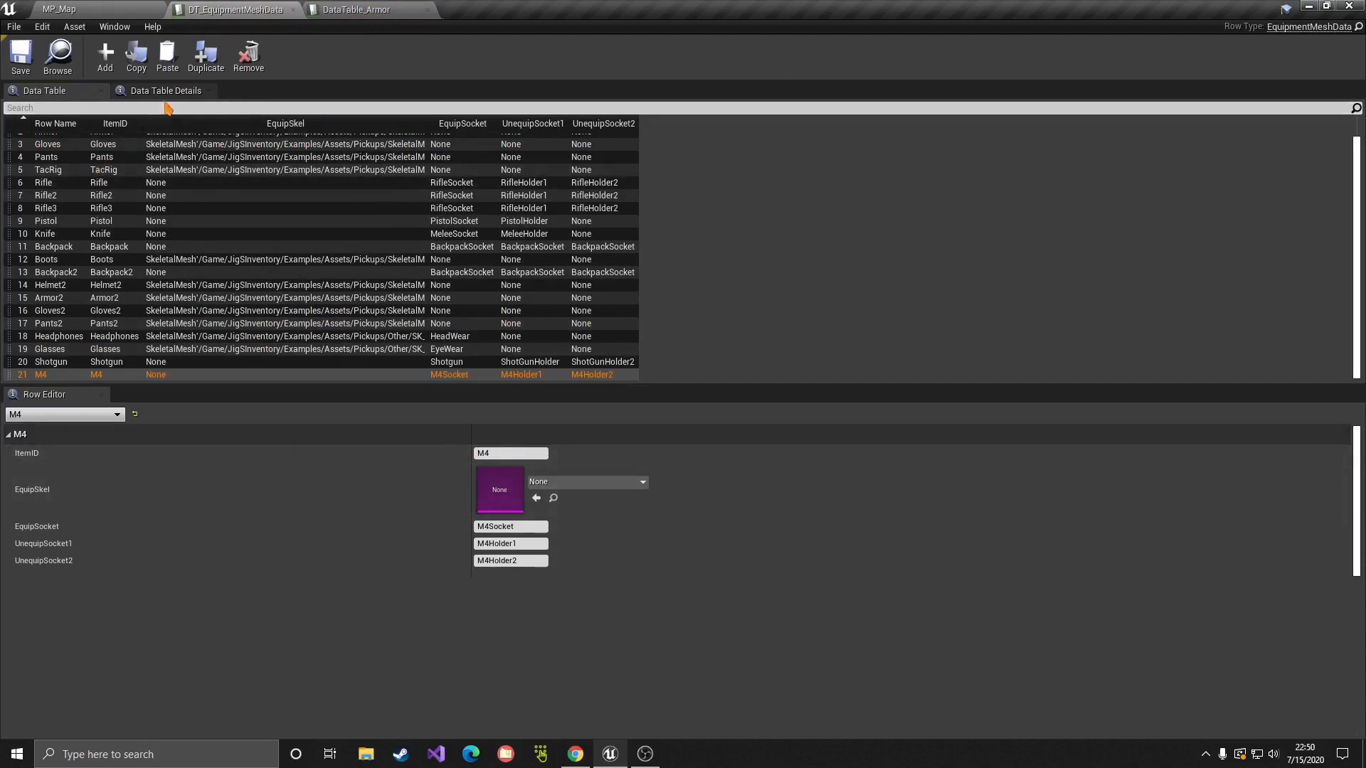
click(105, 56)
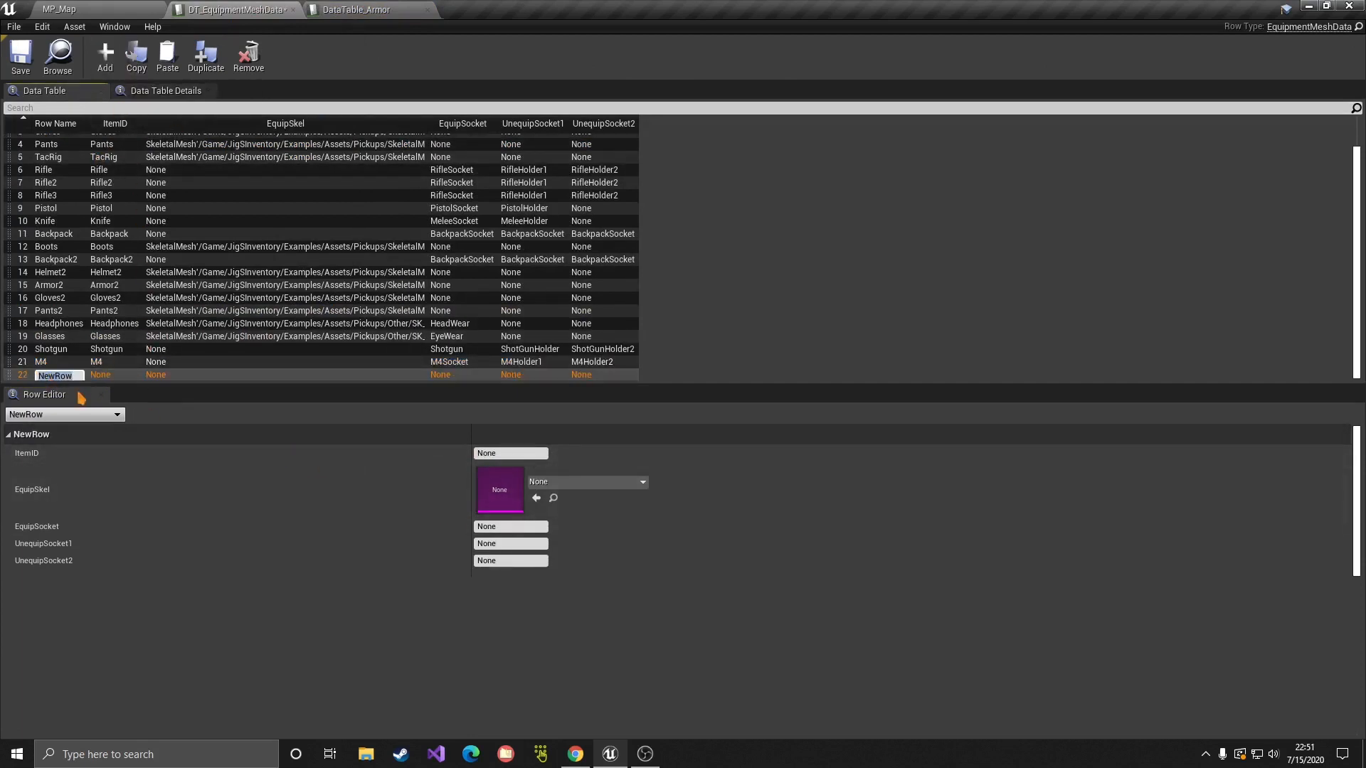
text(NewTacRig)
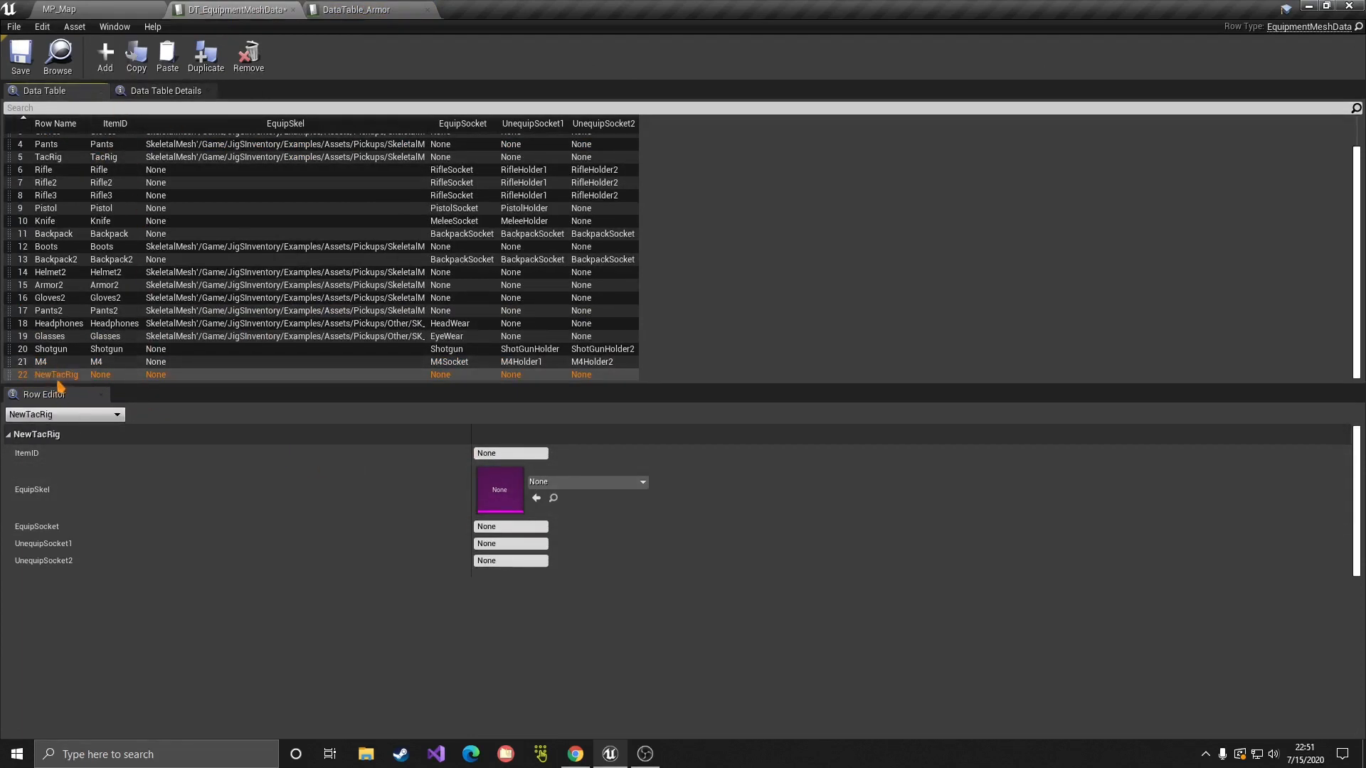
click(498, 453)
text(NewTacRig)
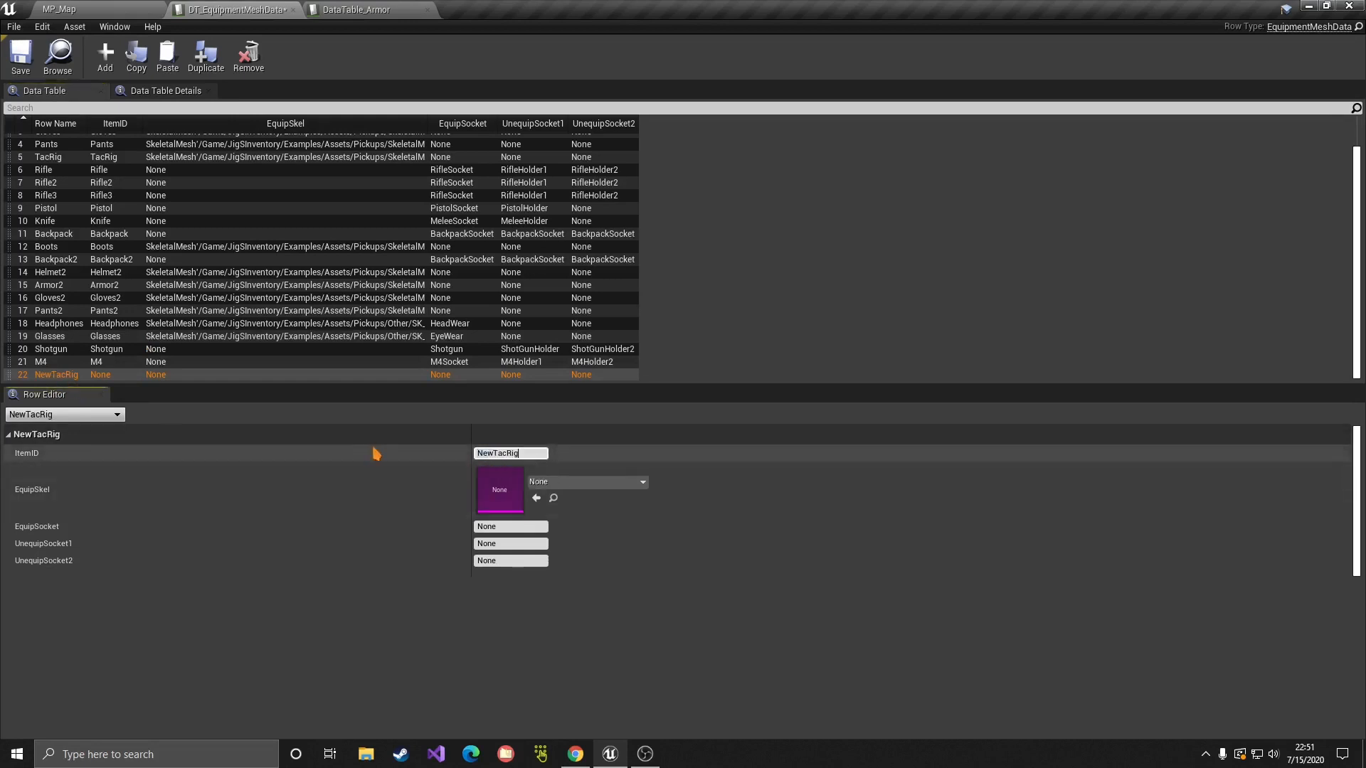
Step: Set NewTacRig's equip mesh to SKel_Armor2, leaving sockets as None after comparing with Headphones
click(556, 493)
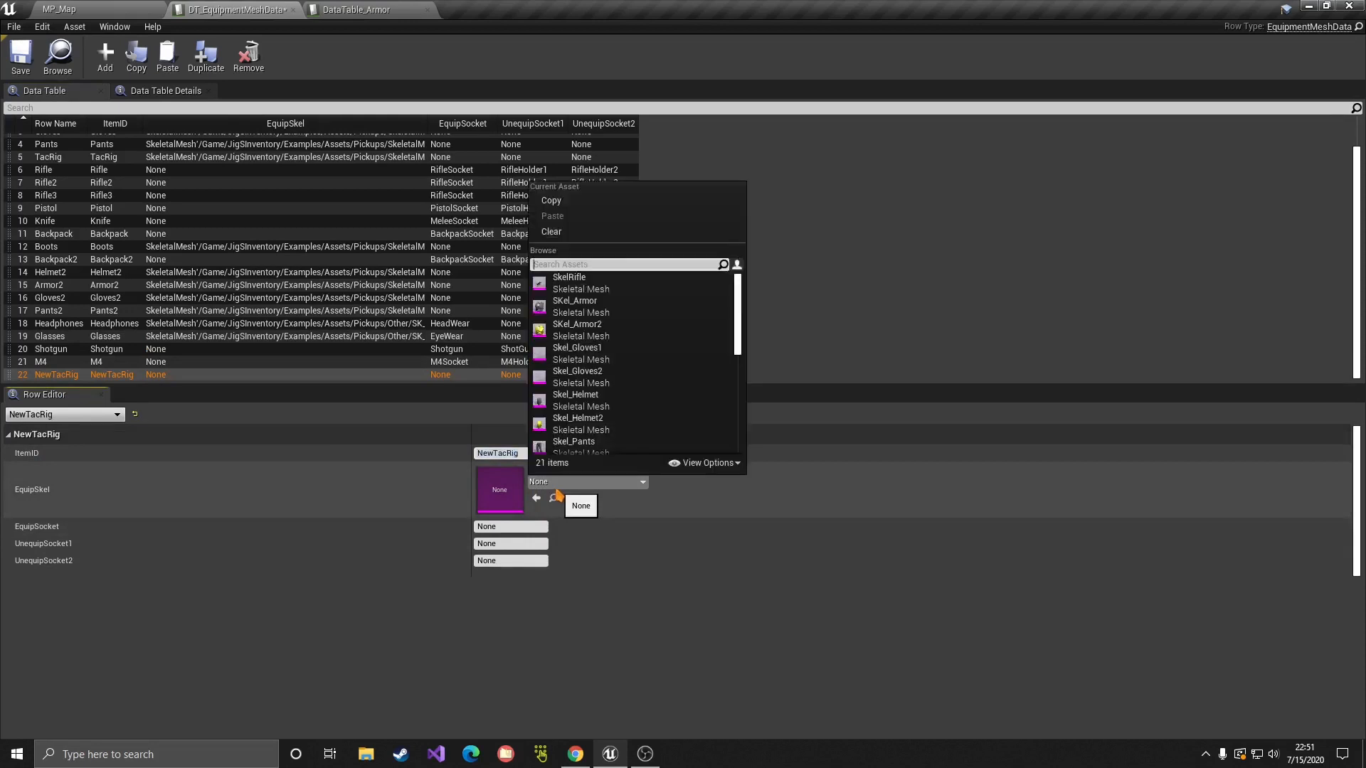
click(575, 330)
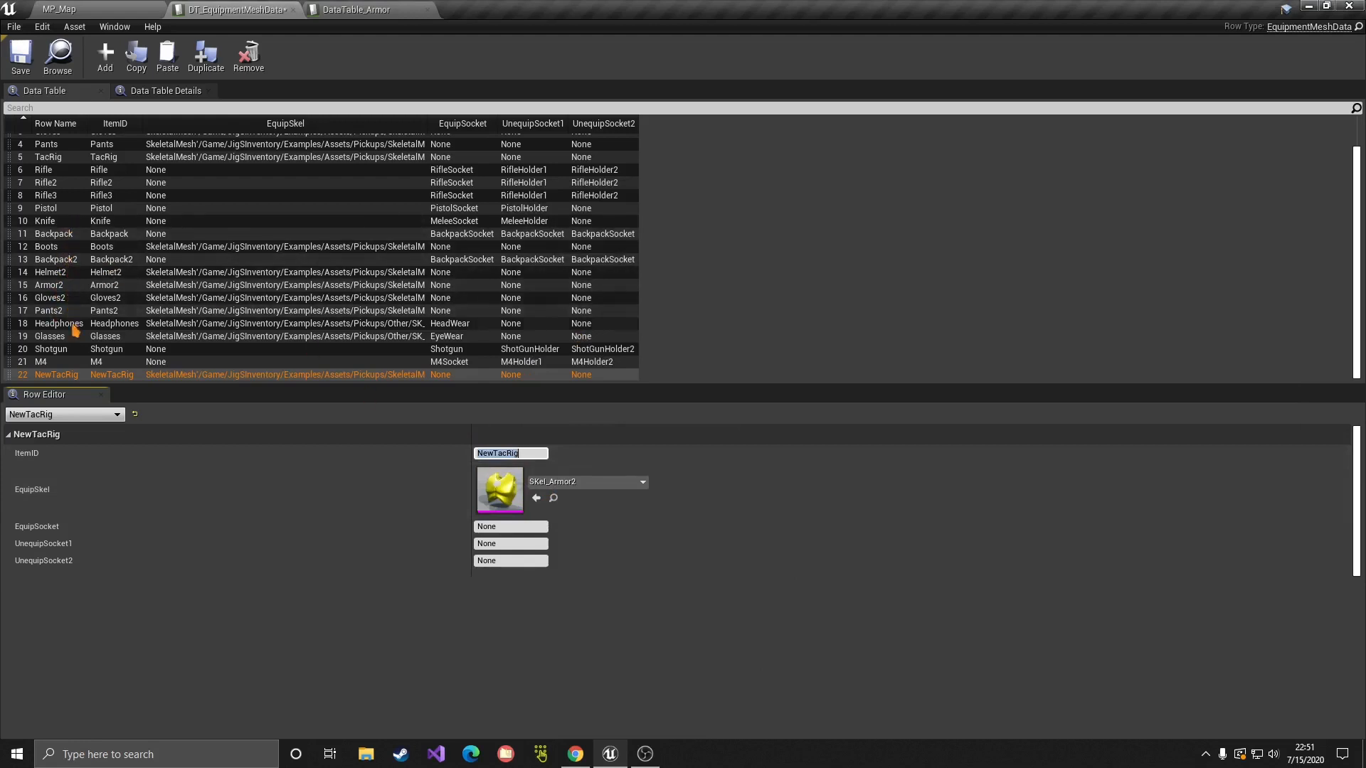
click(73, 325)
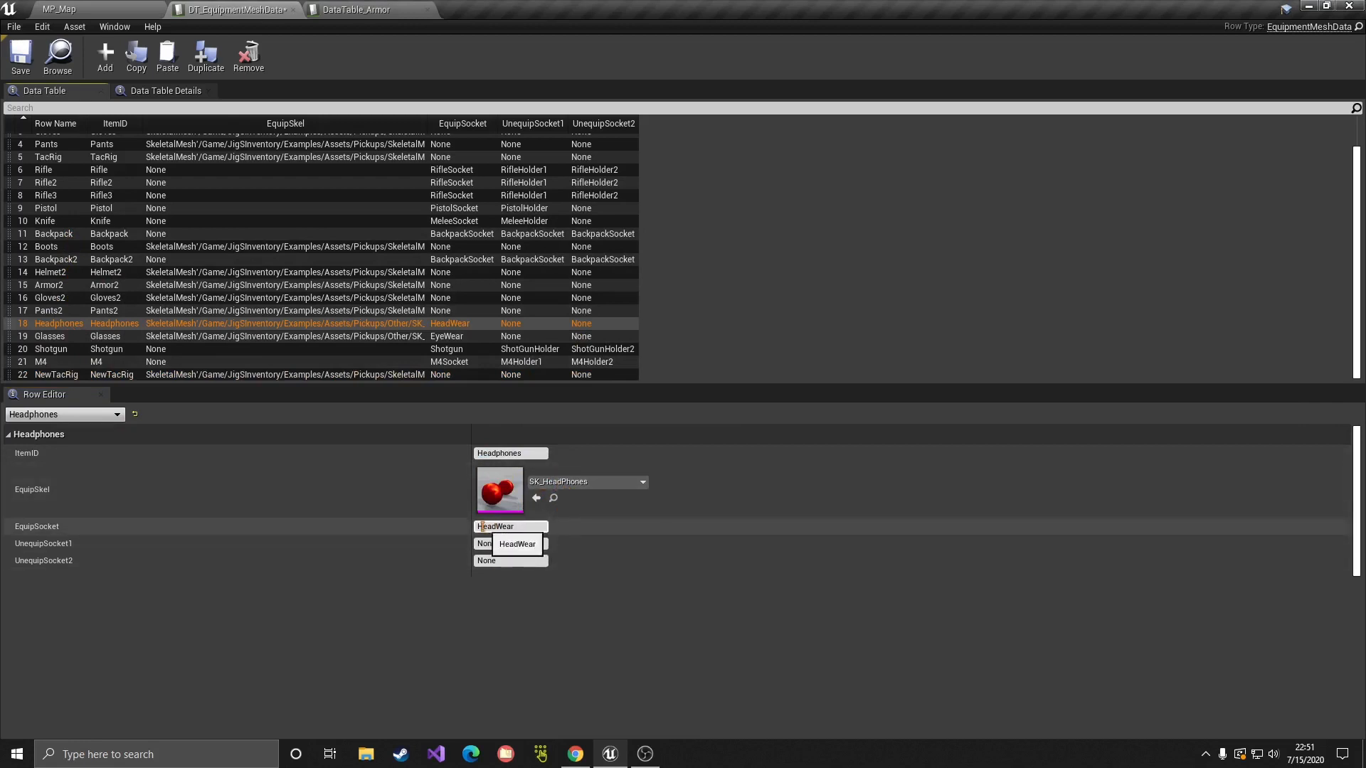
click(507, 527)
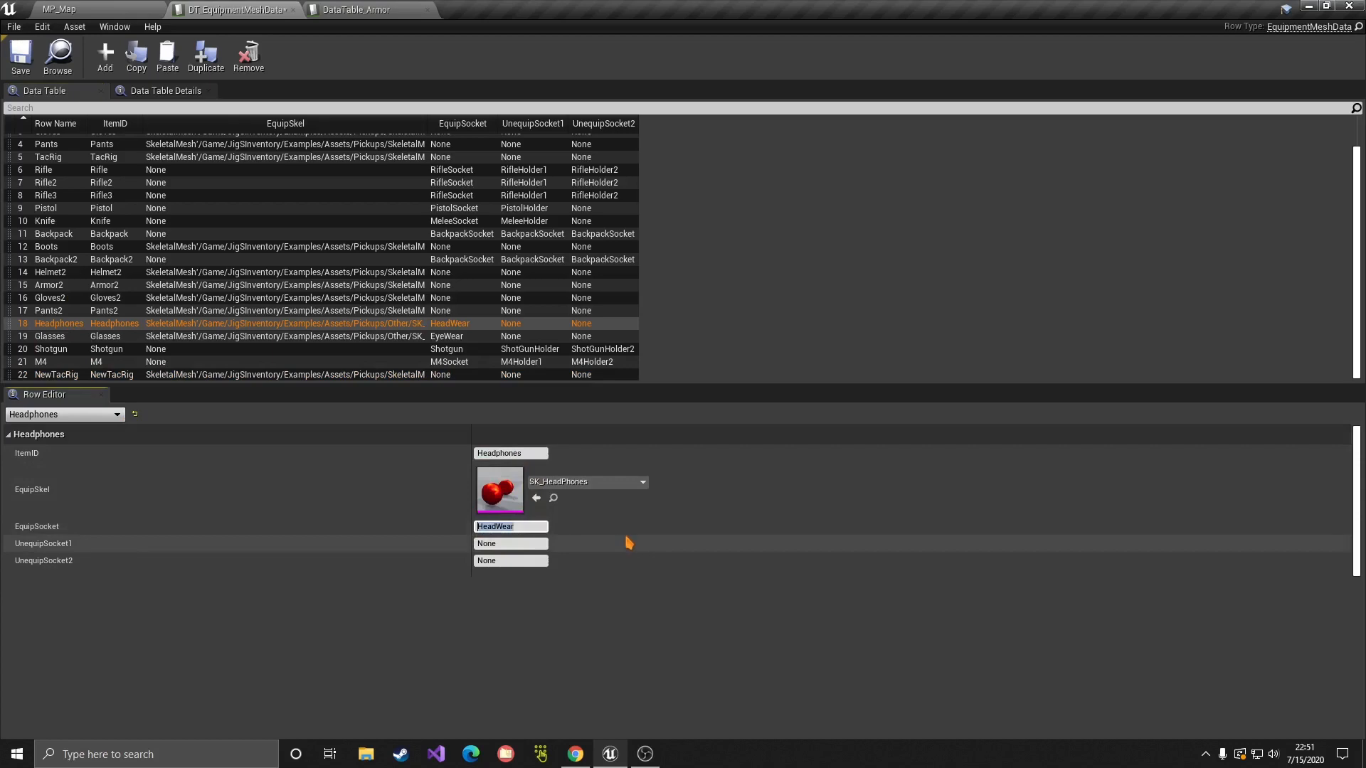
click(12, 57)
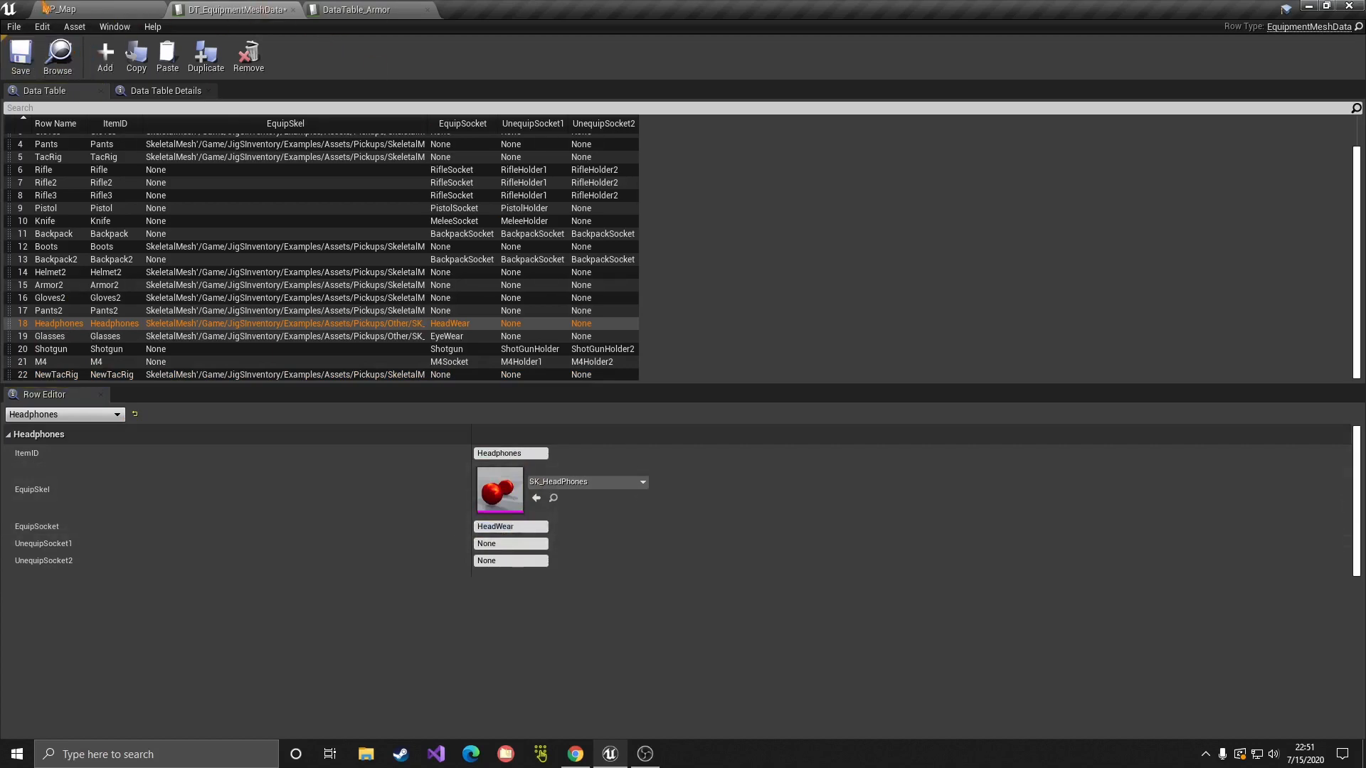
click(45, 8)
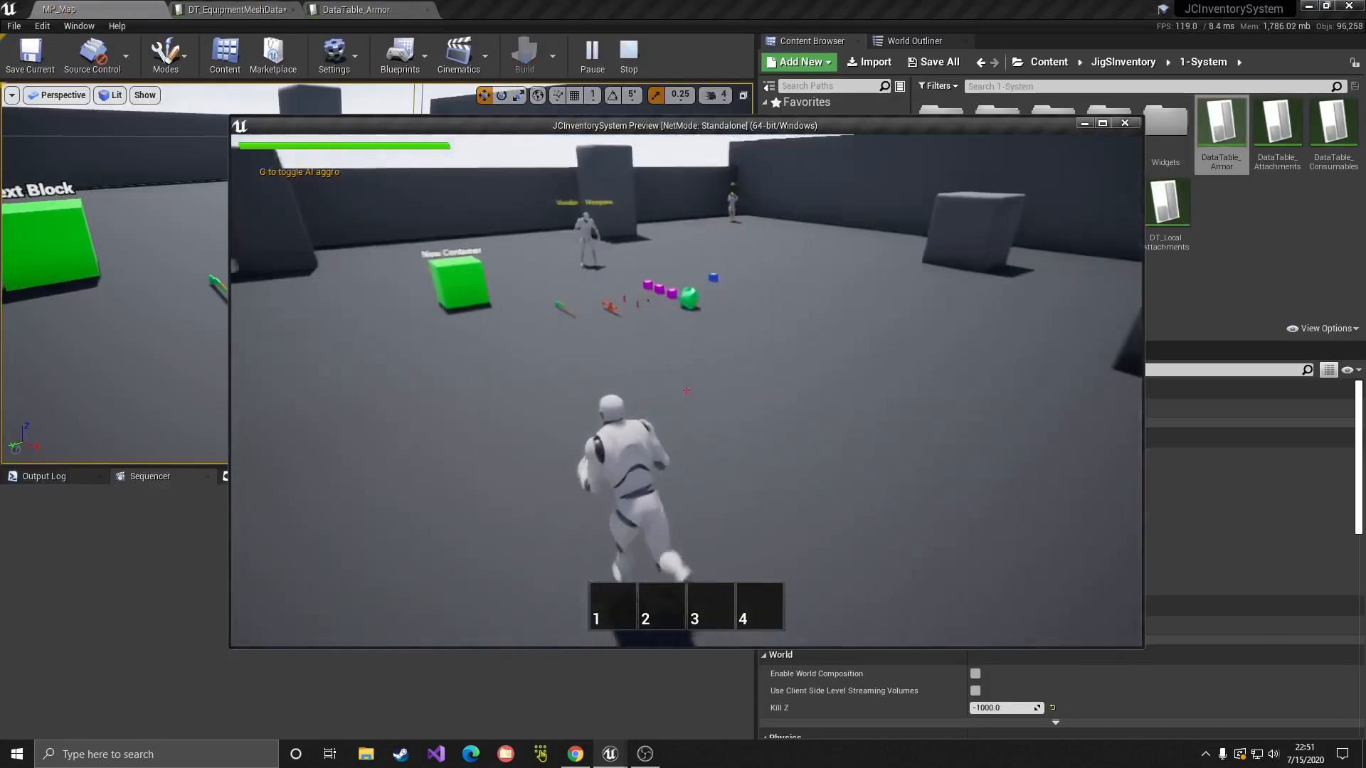
Step: Pick up the green armor and tactical rig, view the rig in the inventory, then stop
key(e)
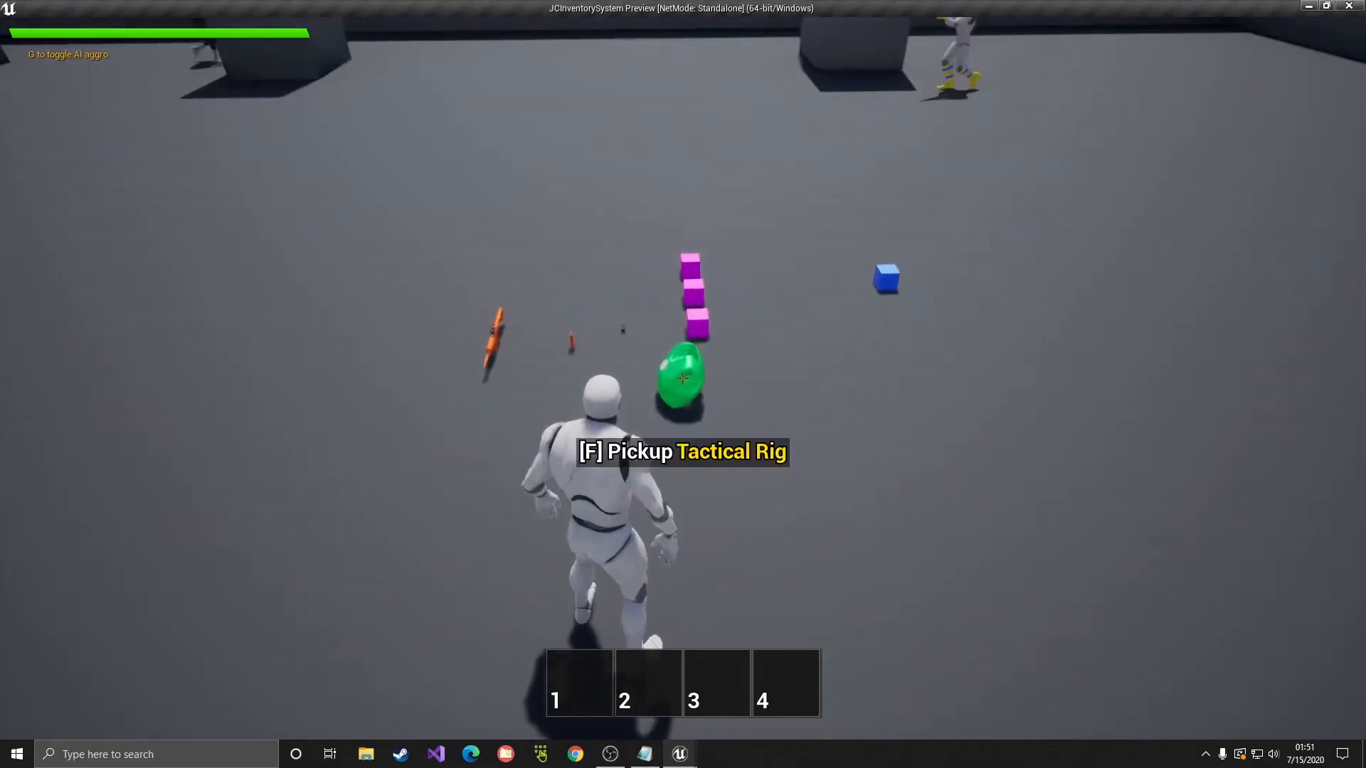
key(e)
key(Tab)
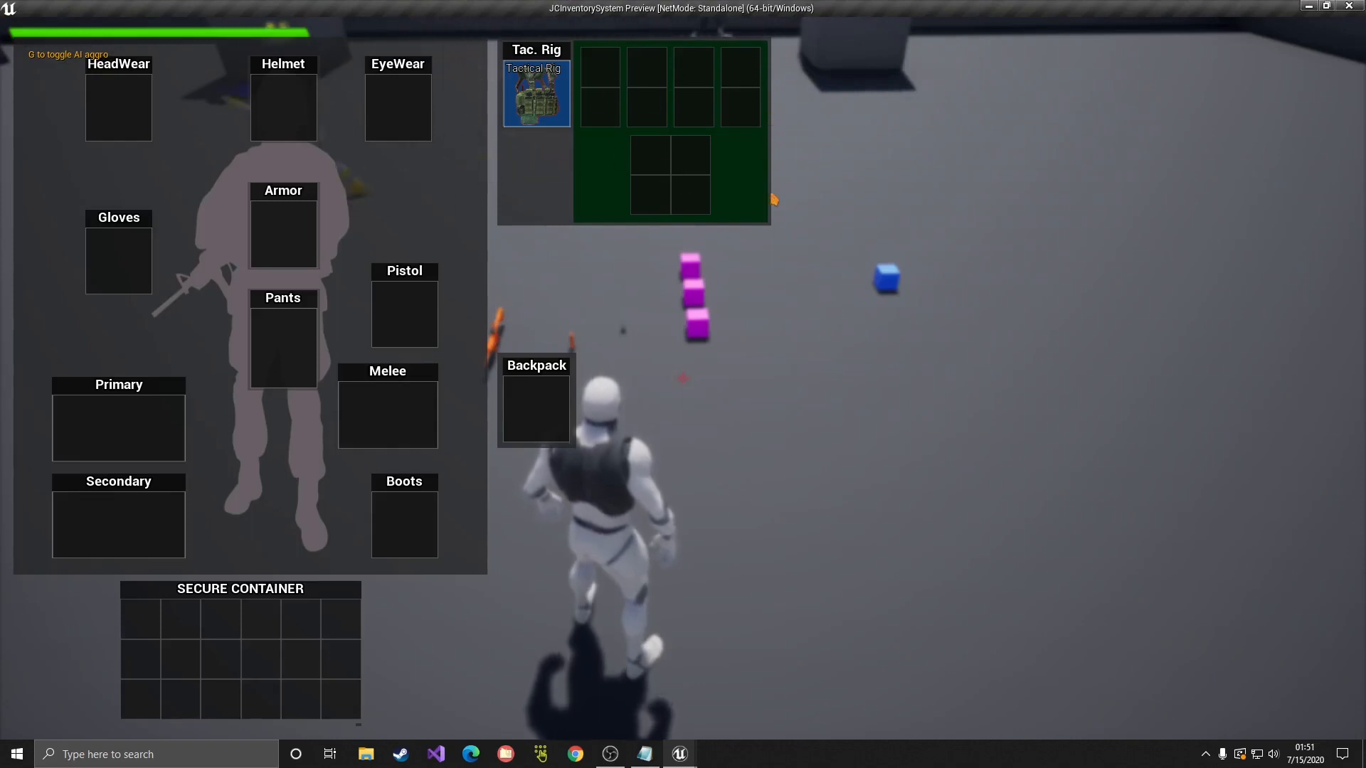
key(Tab)
key(w)
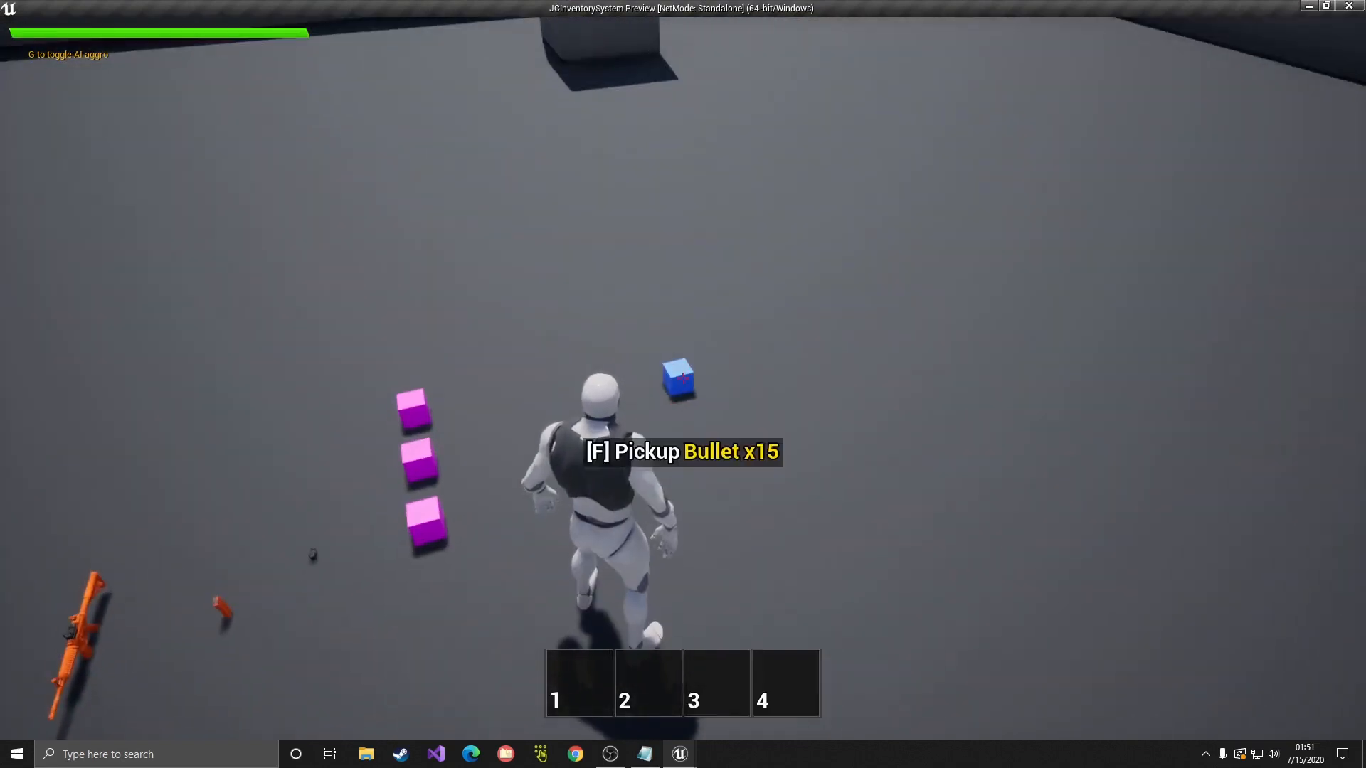
key(w)
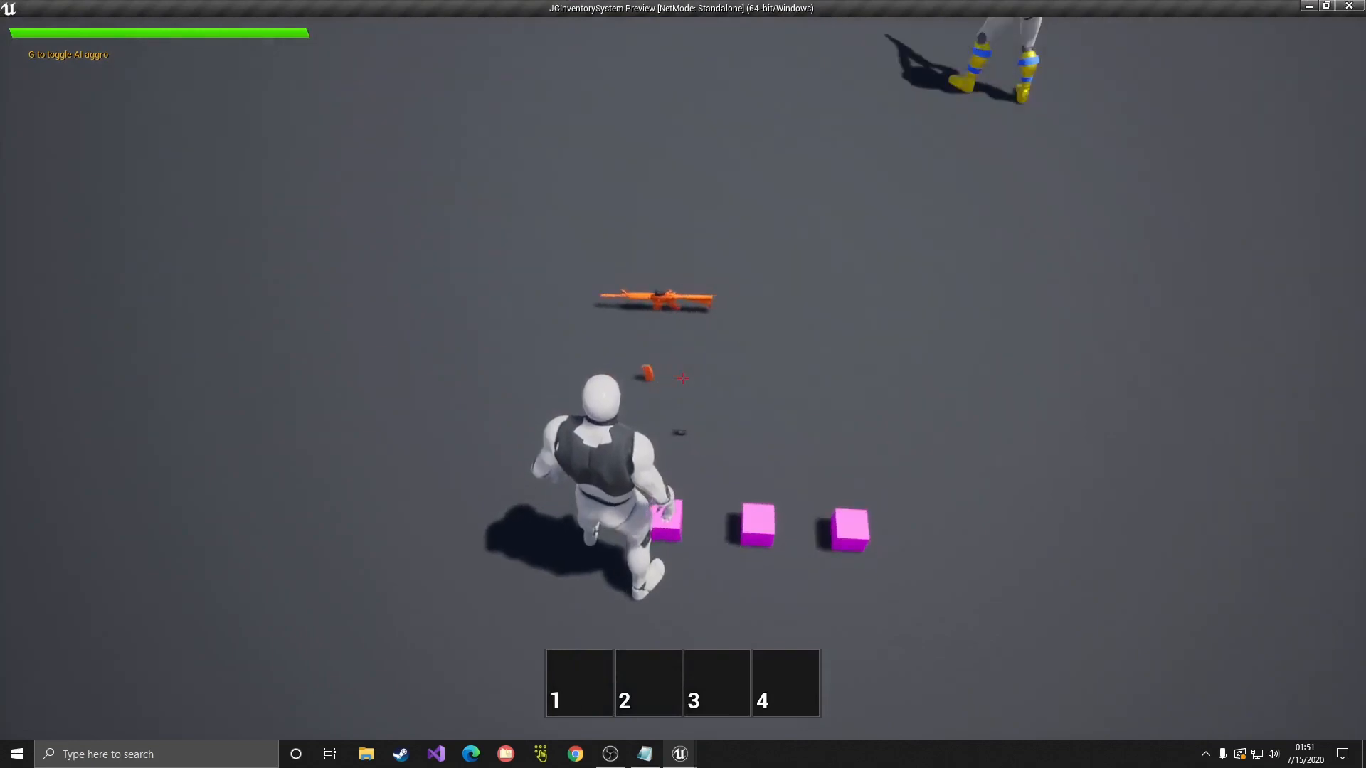
key(Escape)
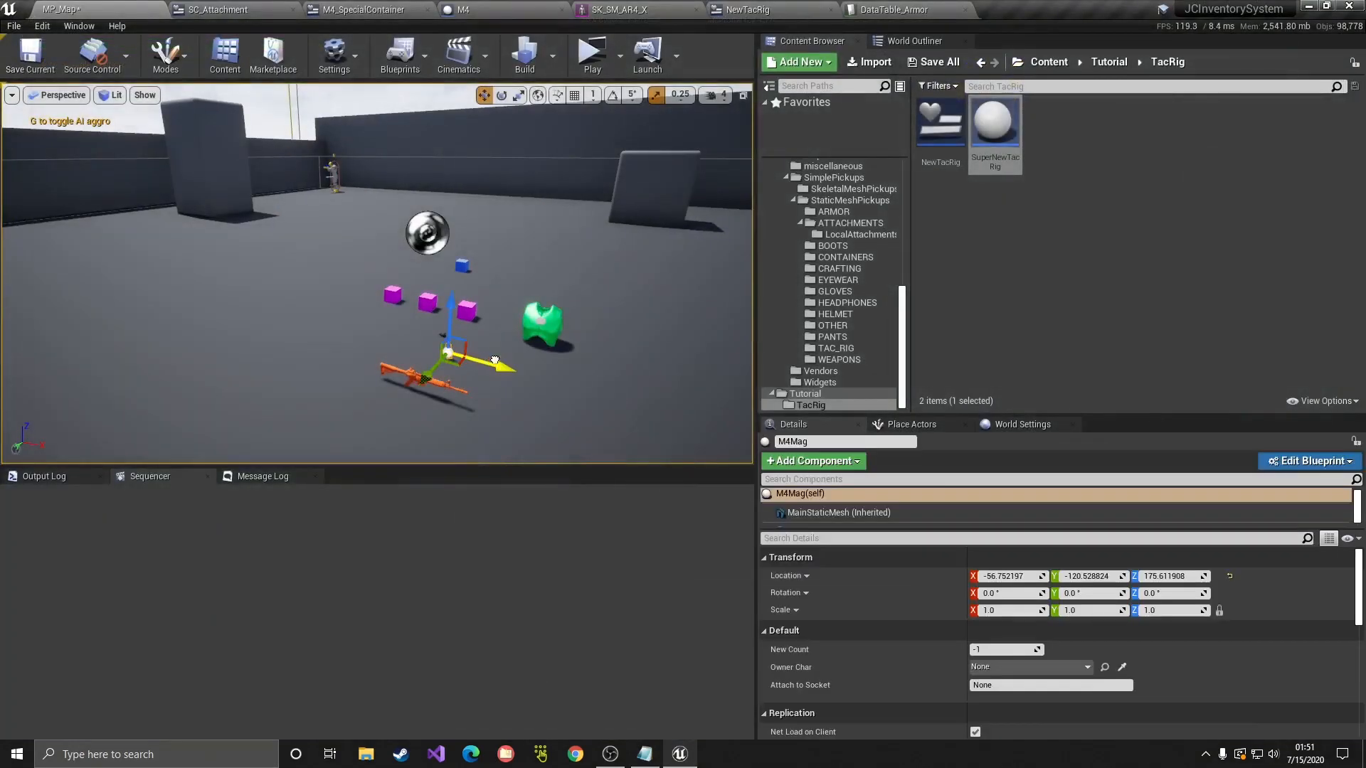
Step: Replay, pick up the M4 and move the 556x45 ammo into the rig's lower grid
click(592, 57)
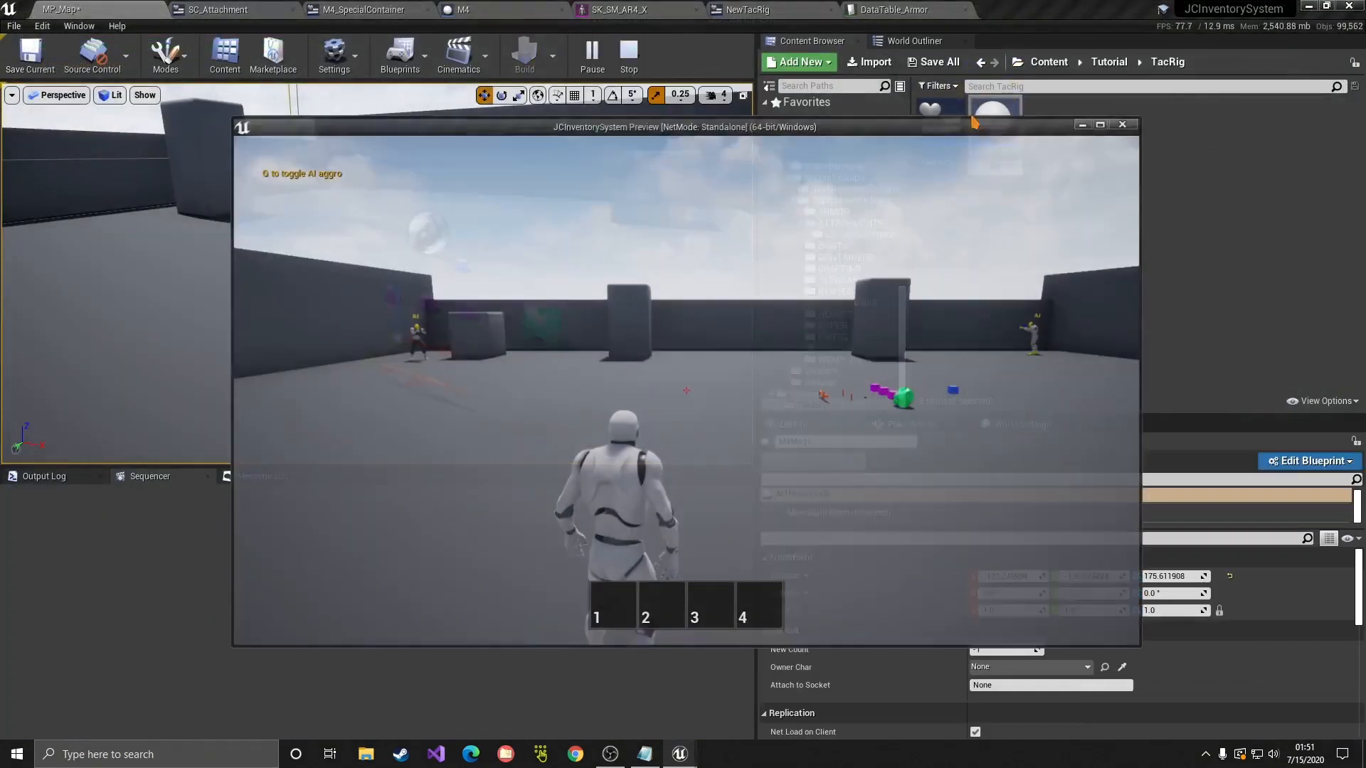
key(w)
key(w)
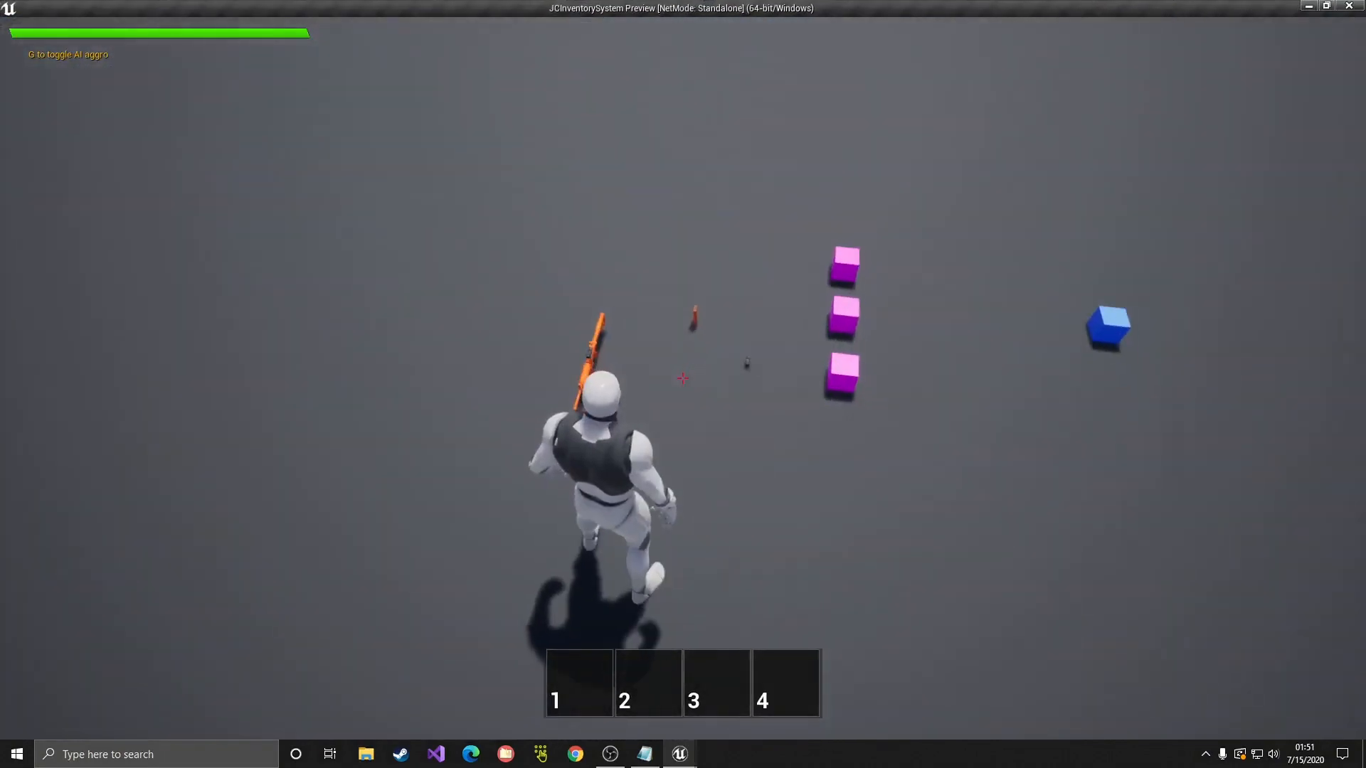
key(Tab)
key(Tab)
key(f)
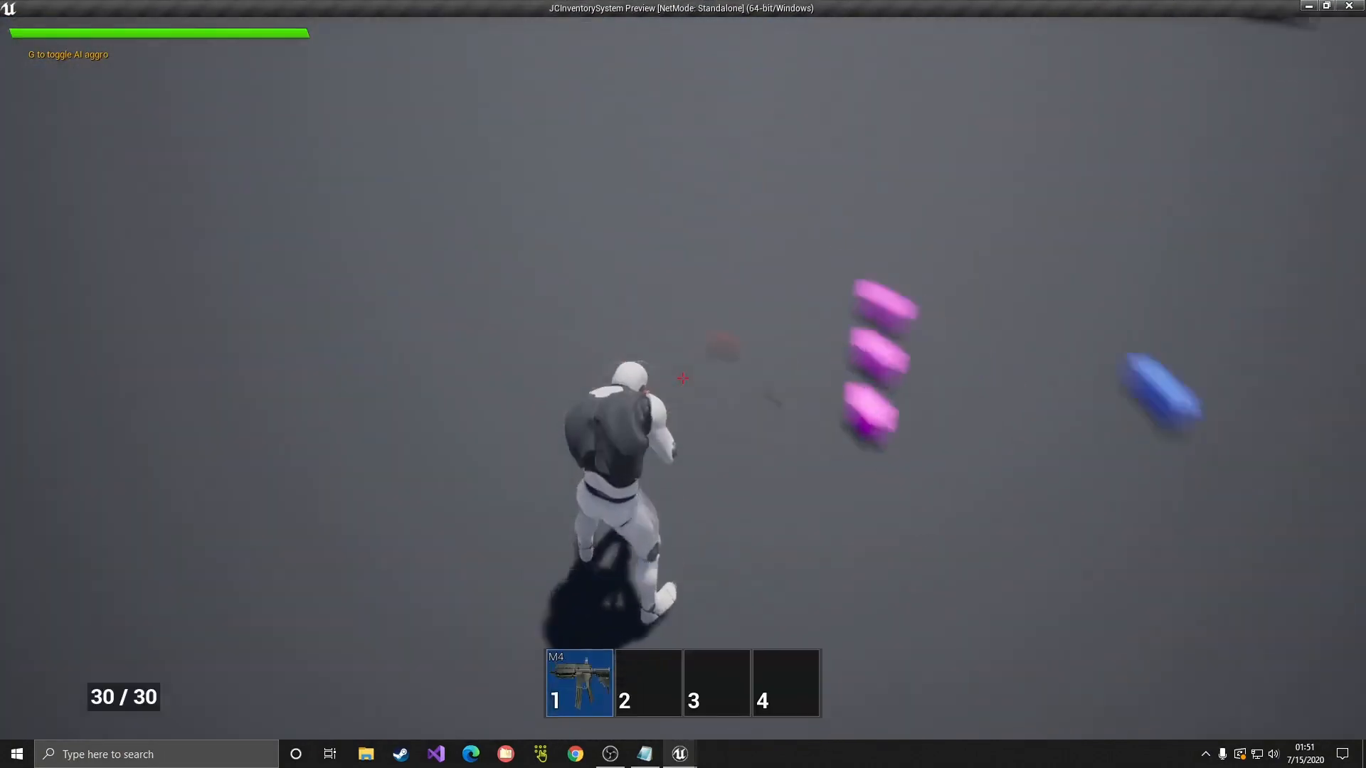
key(Tab)
key(Tab)
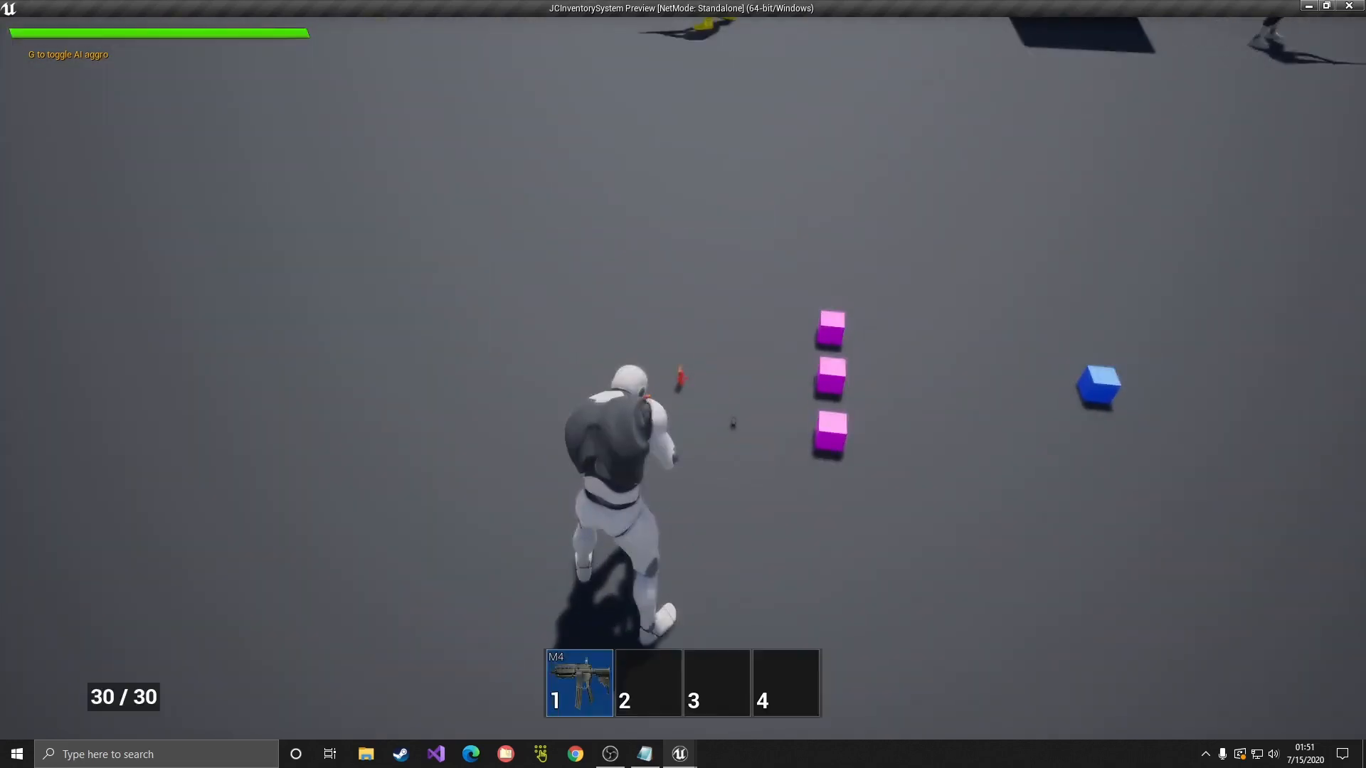
key(Tab)
key(Tab)
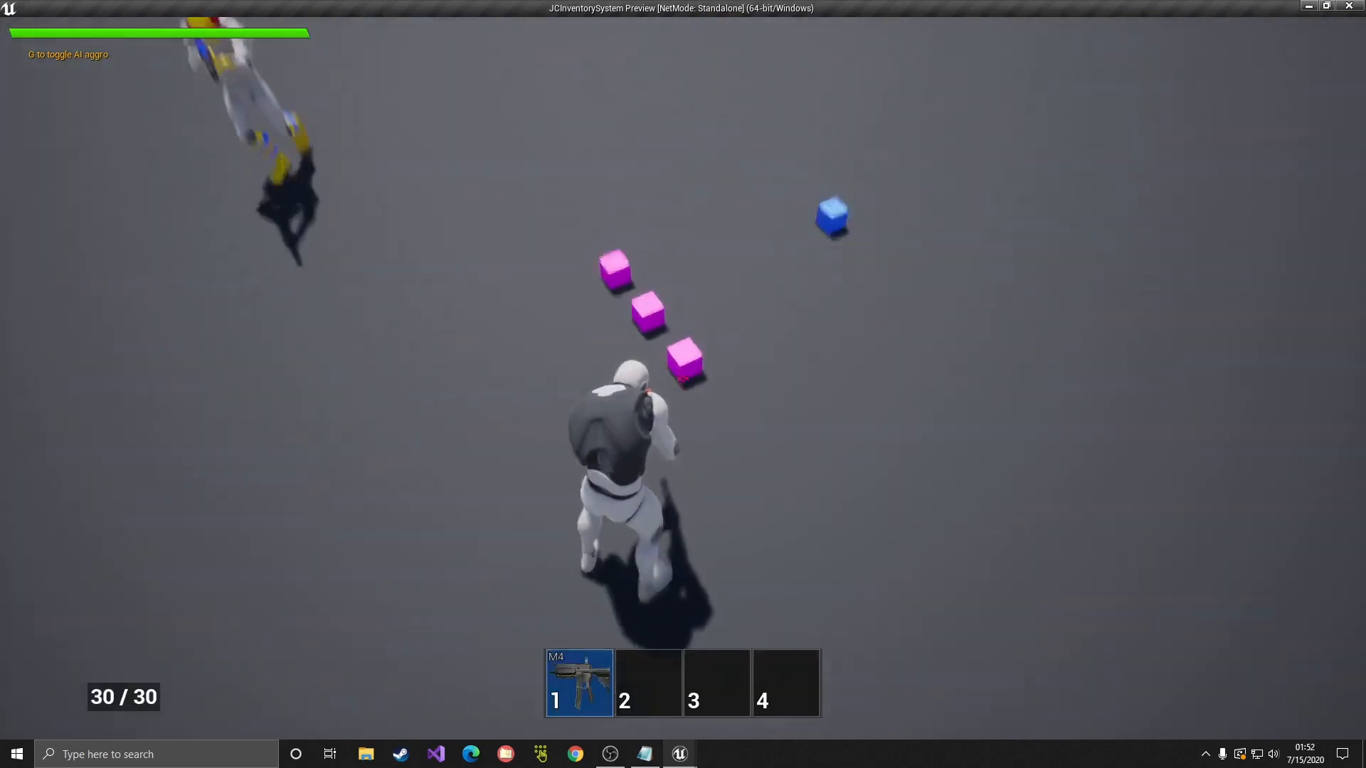
key(Tab)
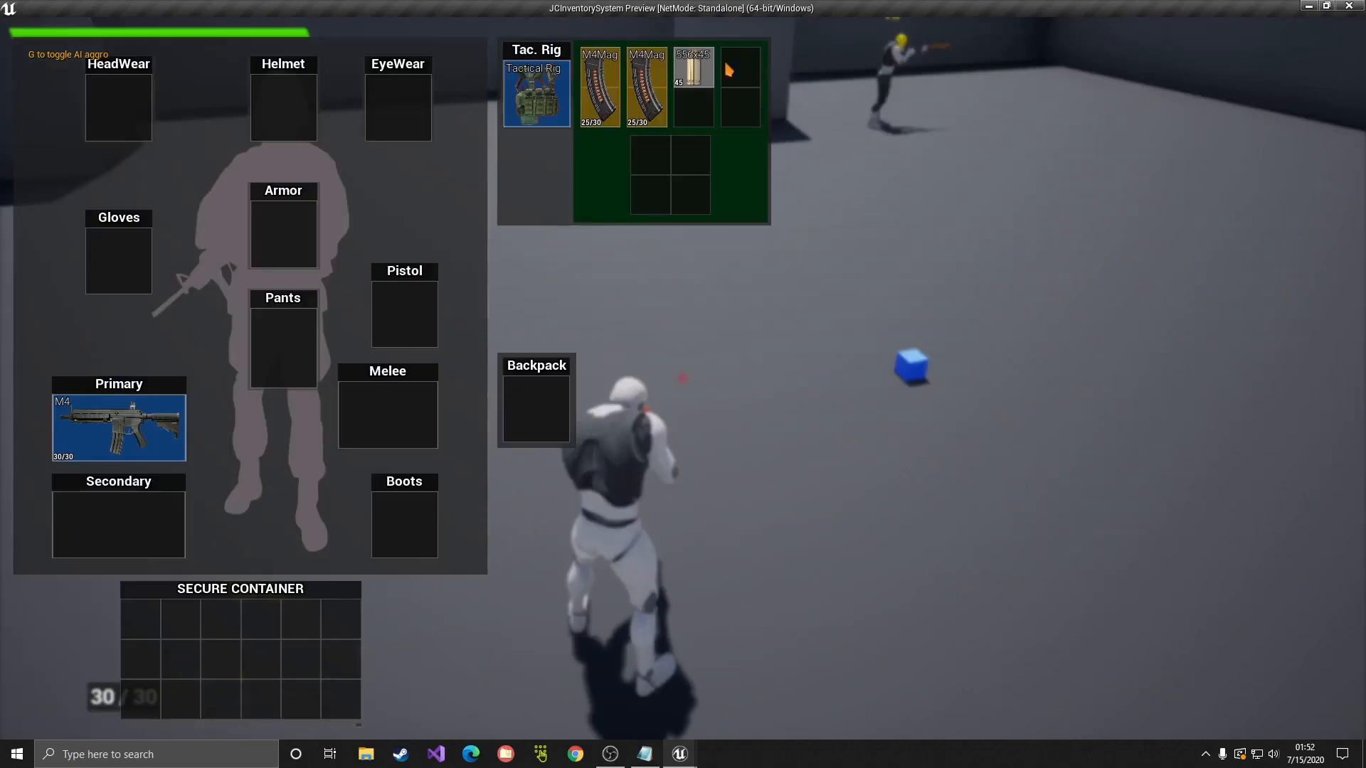
drag(692, 66, 650, 193)
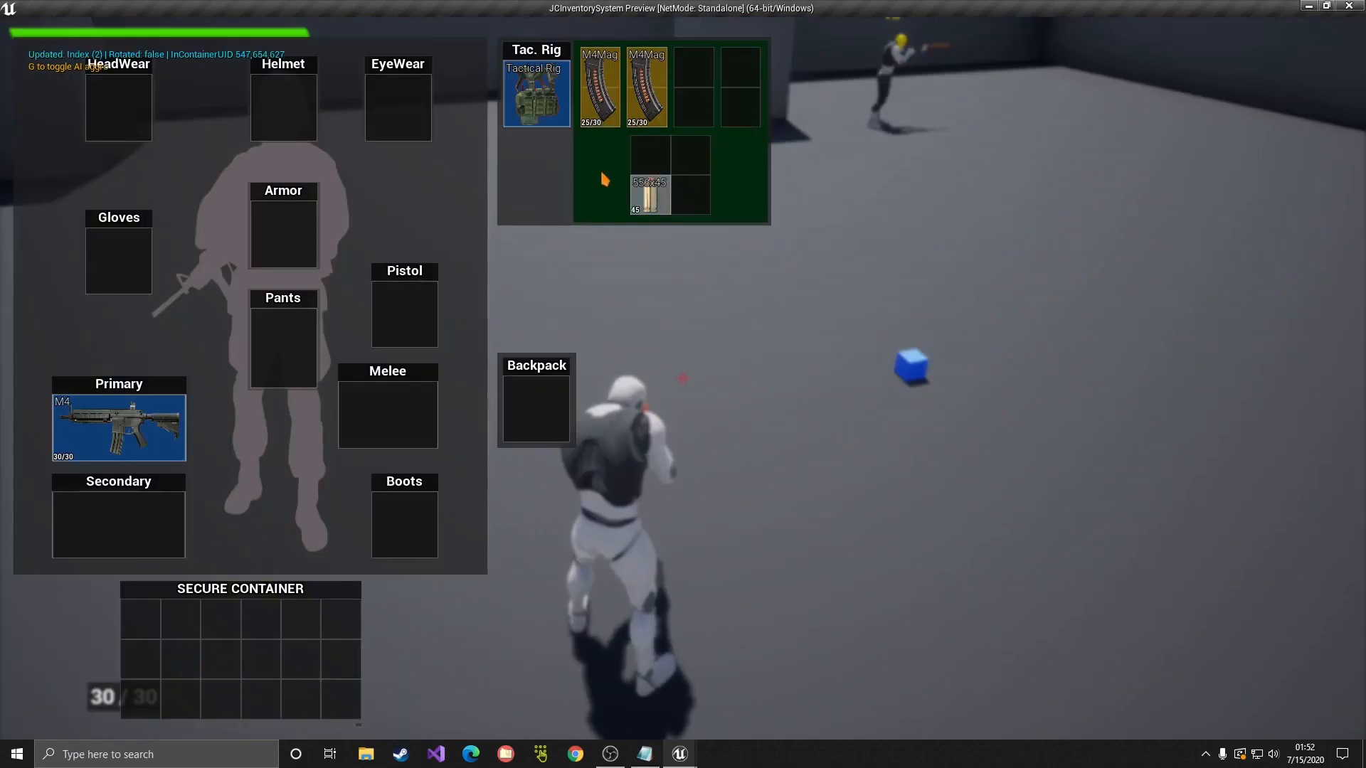
key(Tab)
key(Escape)
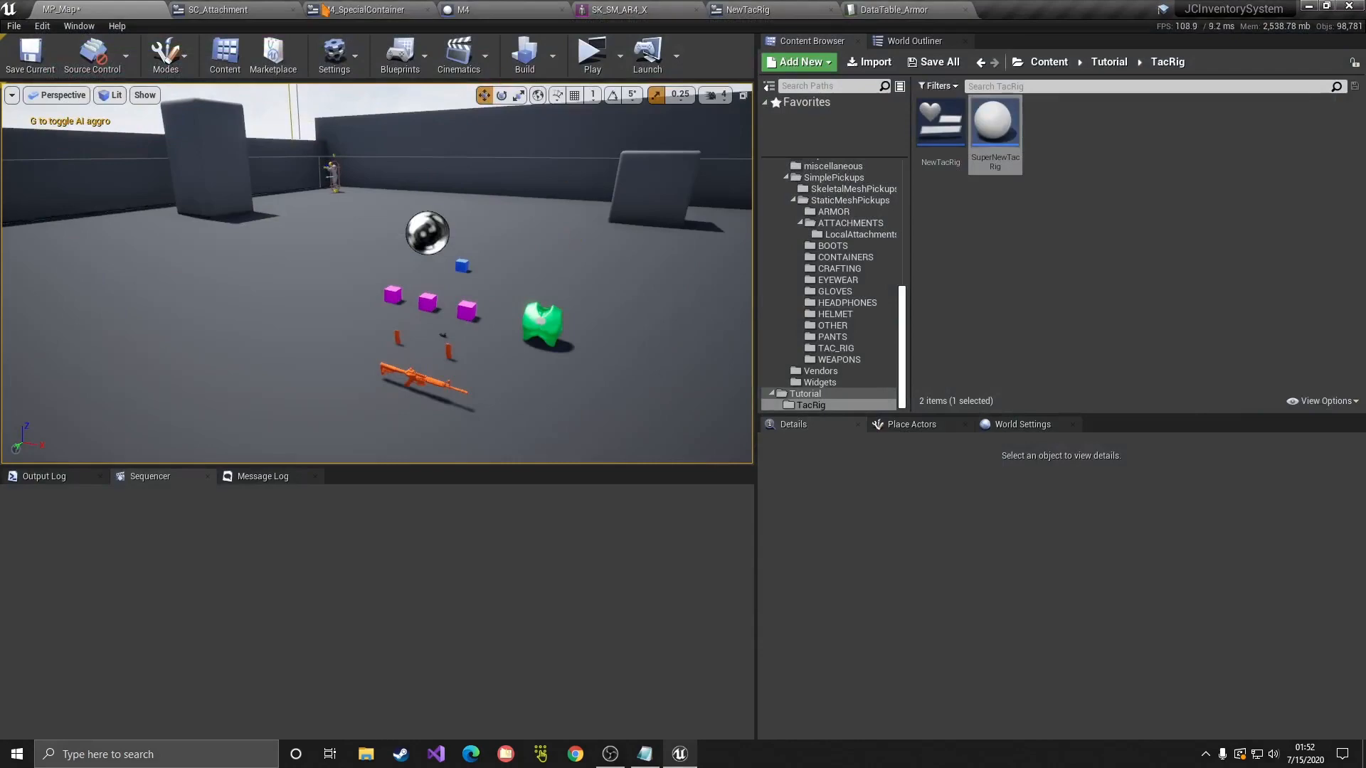
Step: Set the M4 blueprint's Supported Ammo/Mags IDs element 0 to M4Mag, then relaunch the play test
click(462, 9)
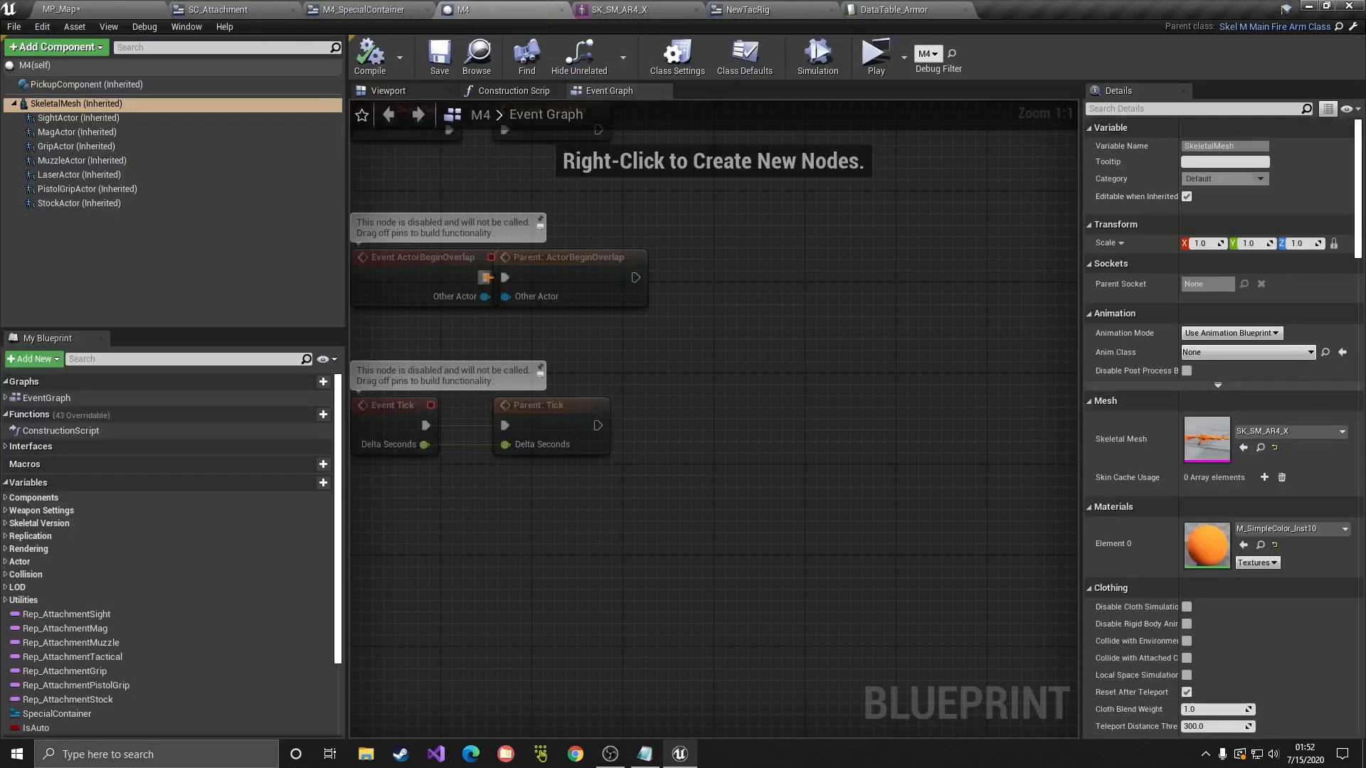
click(744, 58)
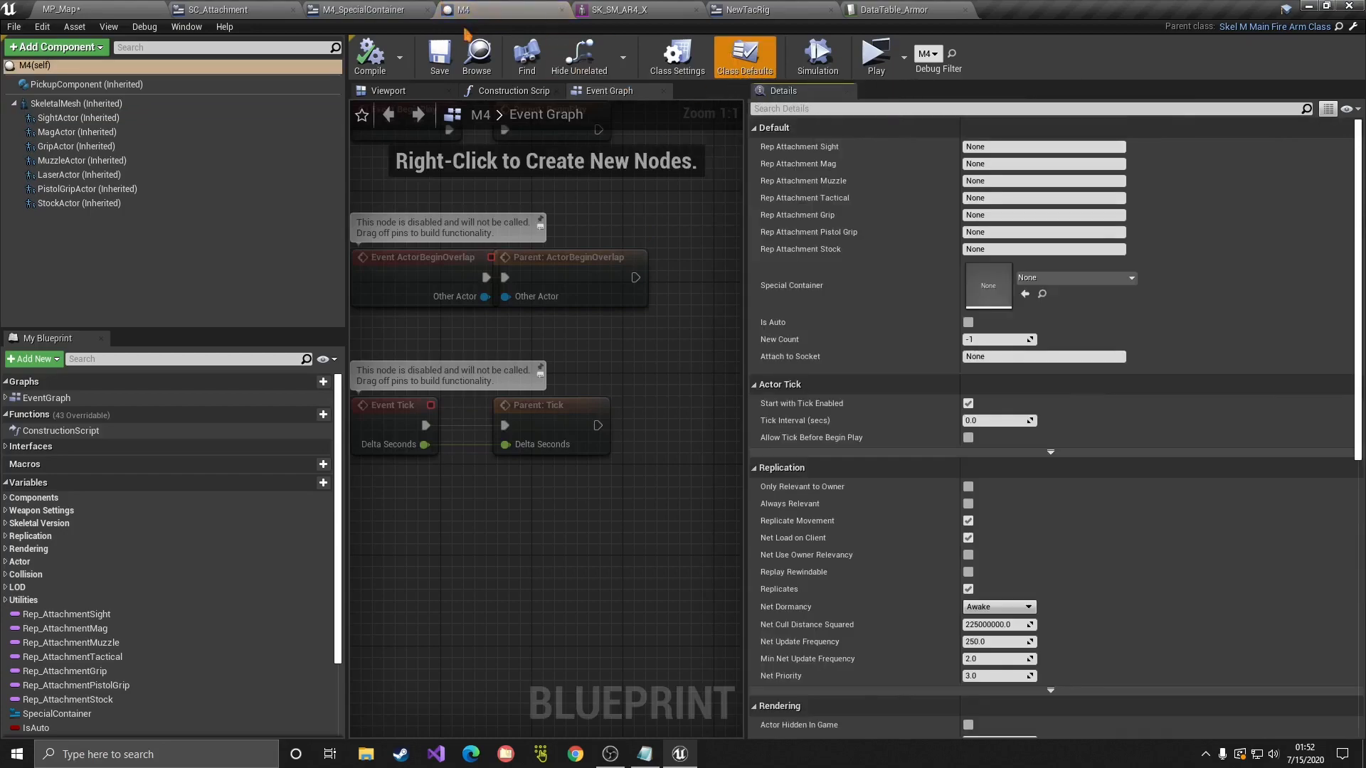
scroll(1015, 457, down, 10)
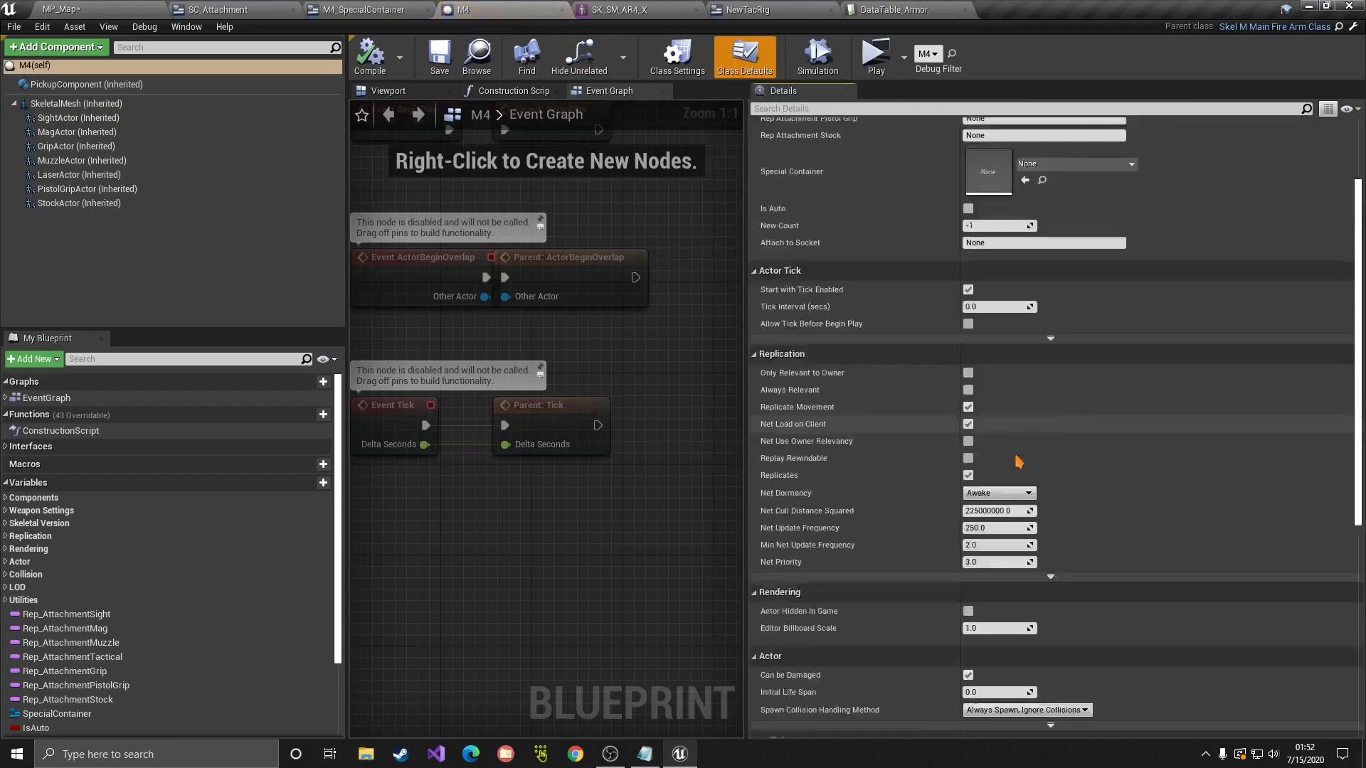
scroll(993, 470, down, 2)
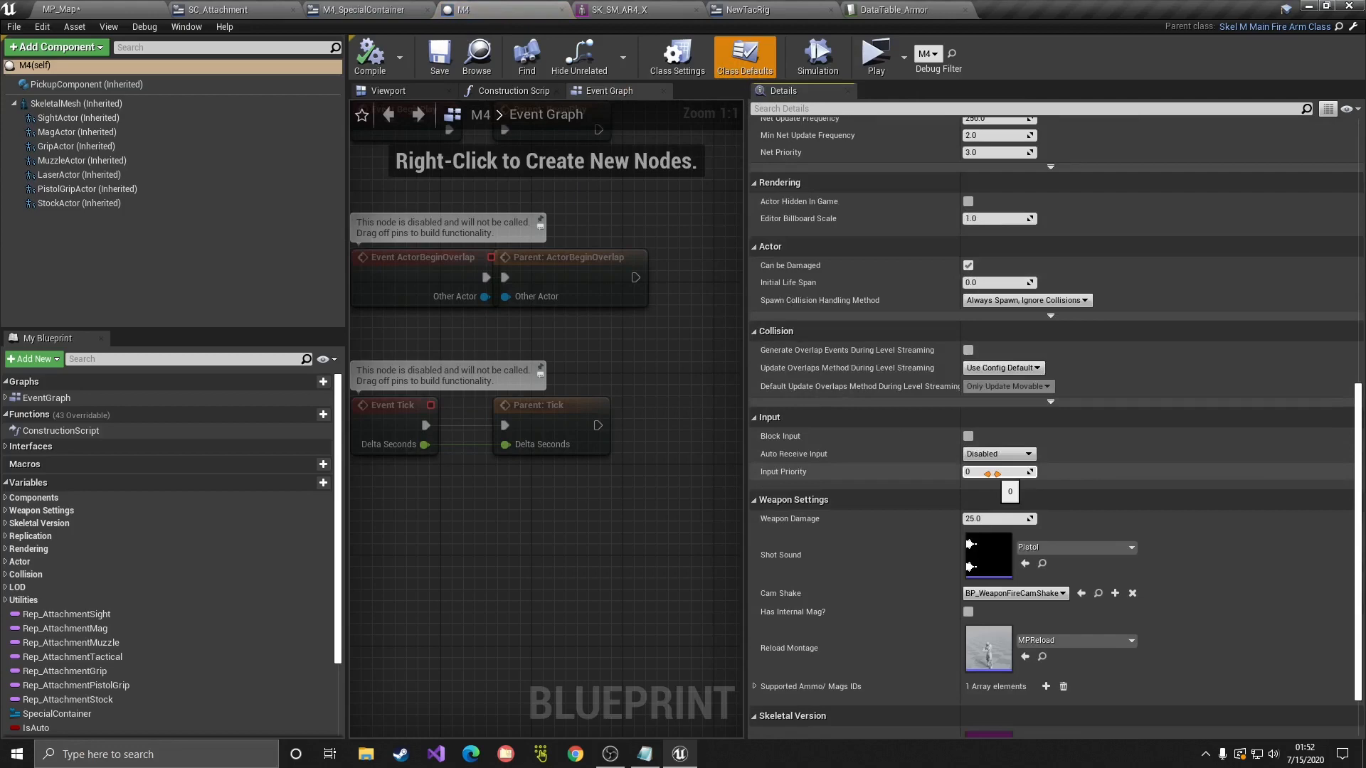
scroll(993, 473, down, 2)
click(755, 611)
scroll(823, 626, down, 1)
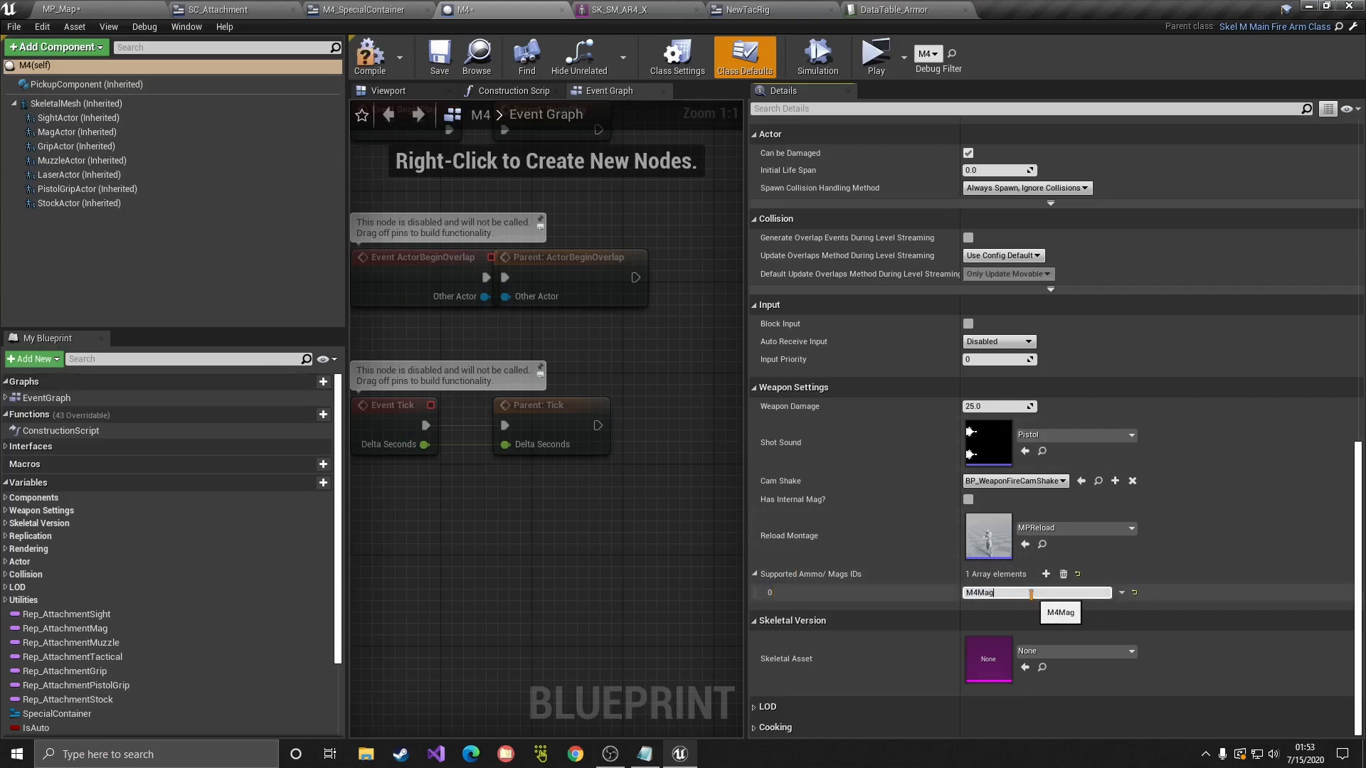
click(370, 54)
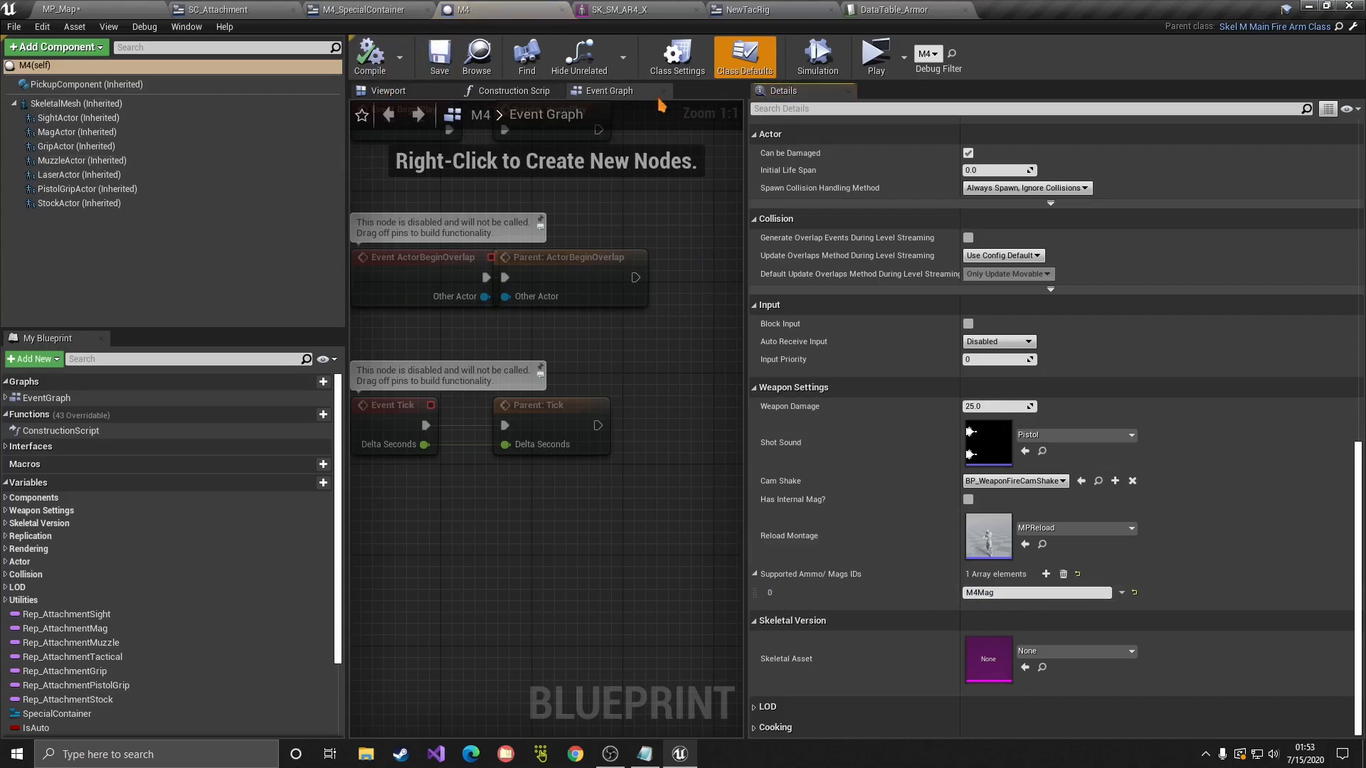
click(63, 9)
click(590, 53)
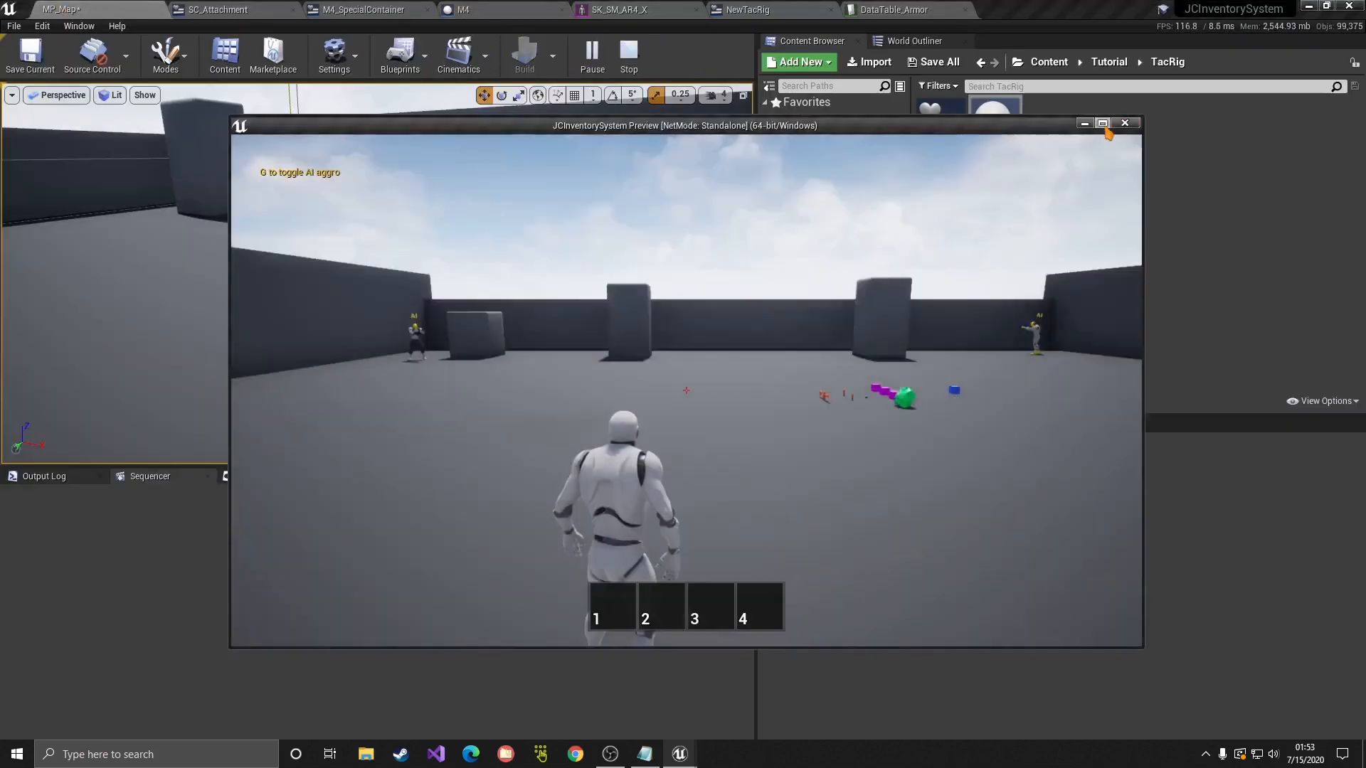
Step: Pick up a magazine, equip the M4 from slot 1, fire it and reload
key(w)
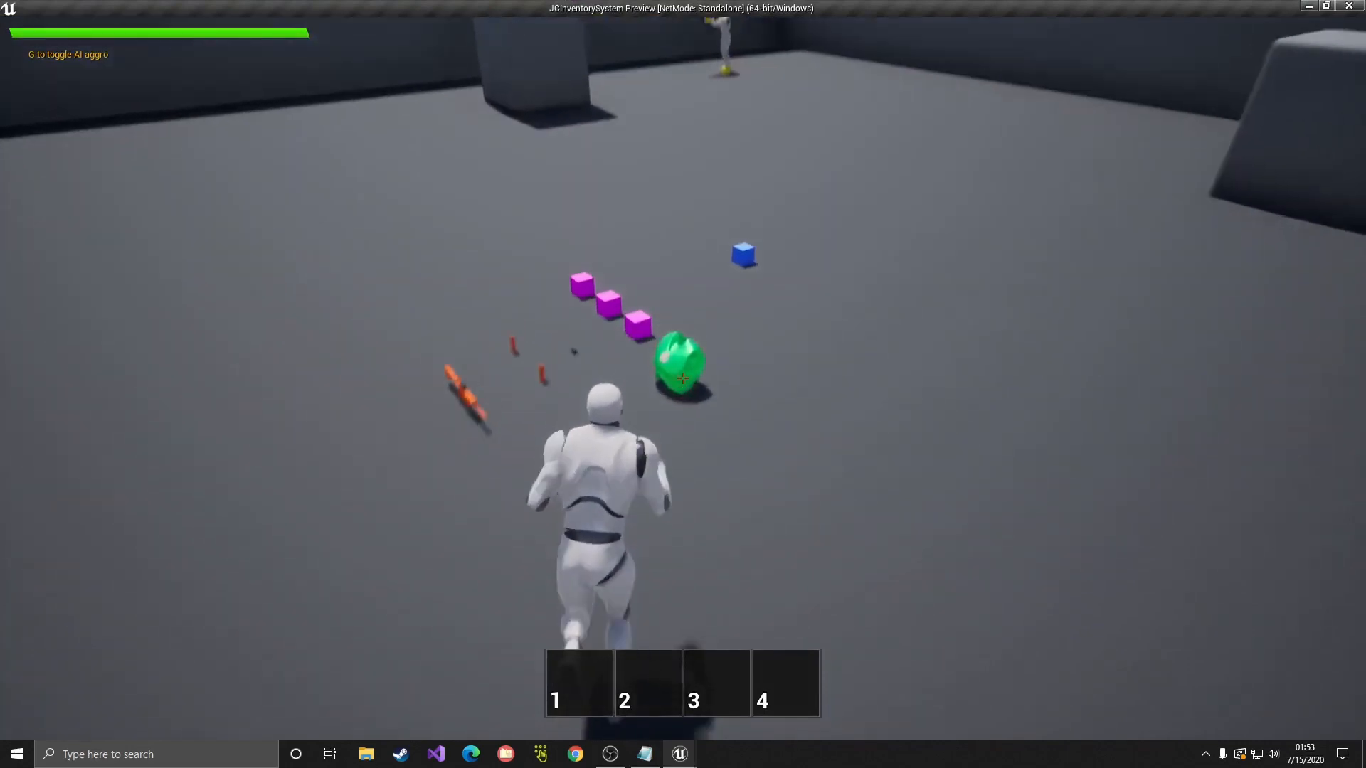
key(i)
key(i)
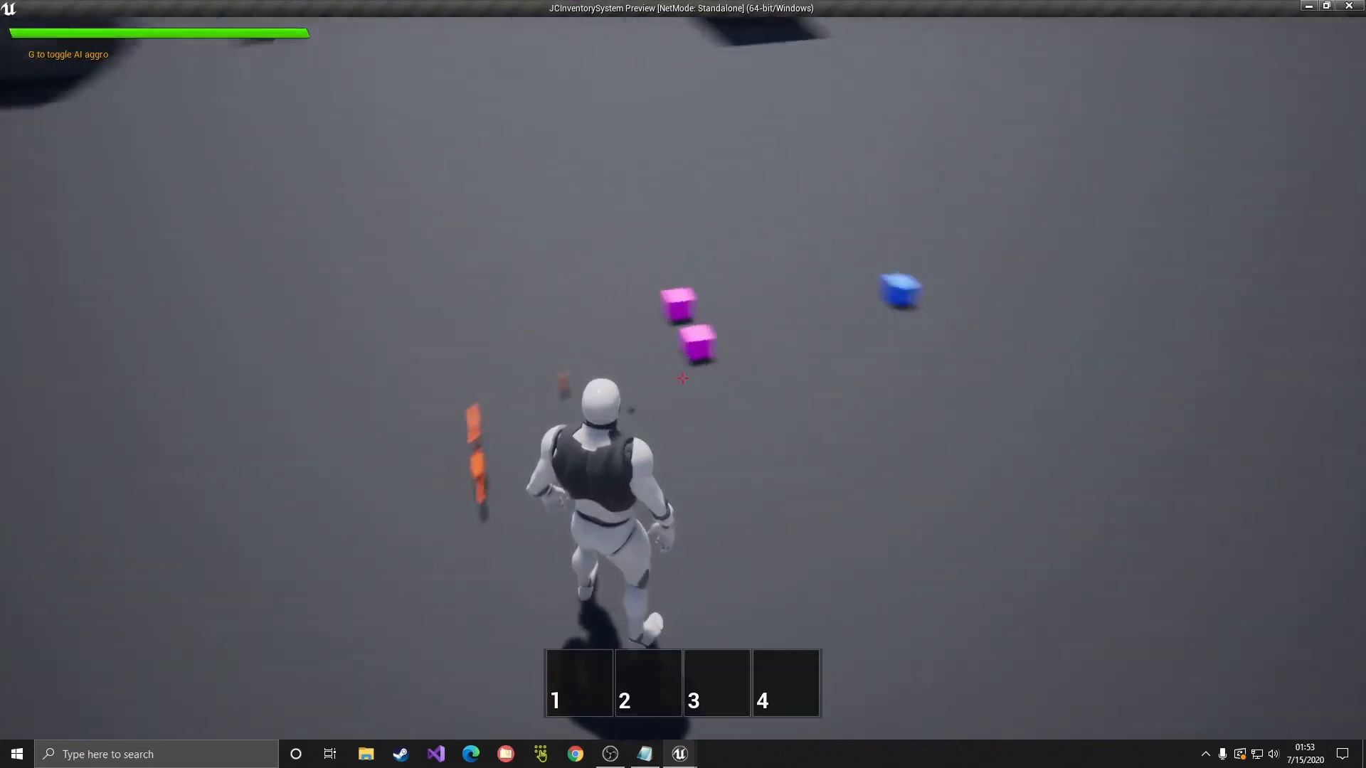
key(i)
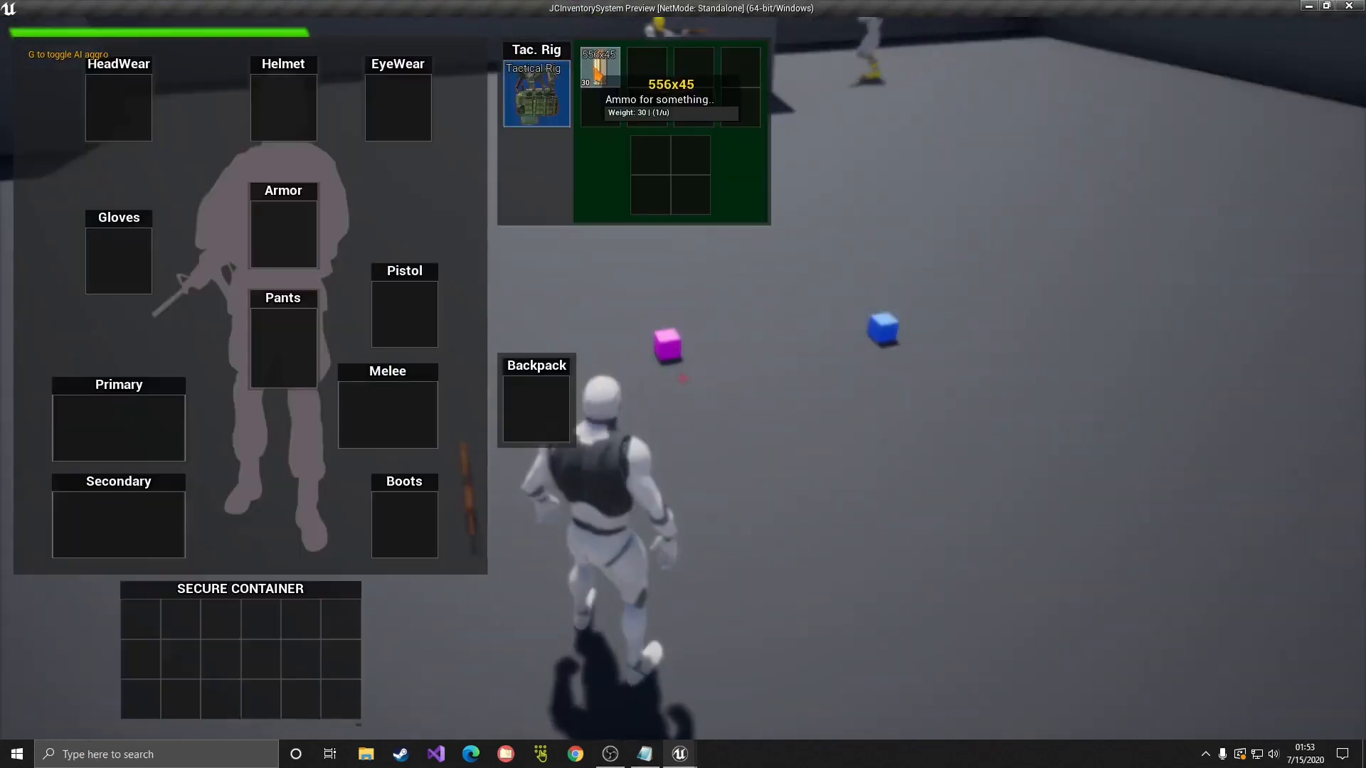
key(i)
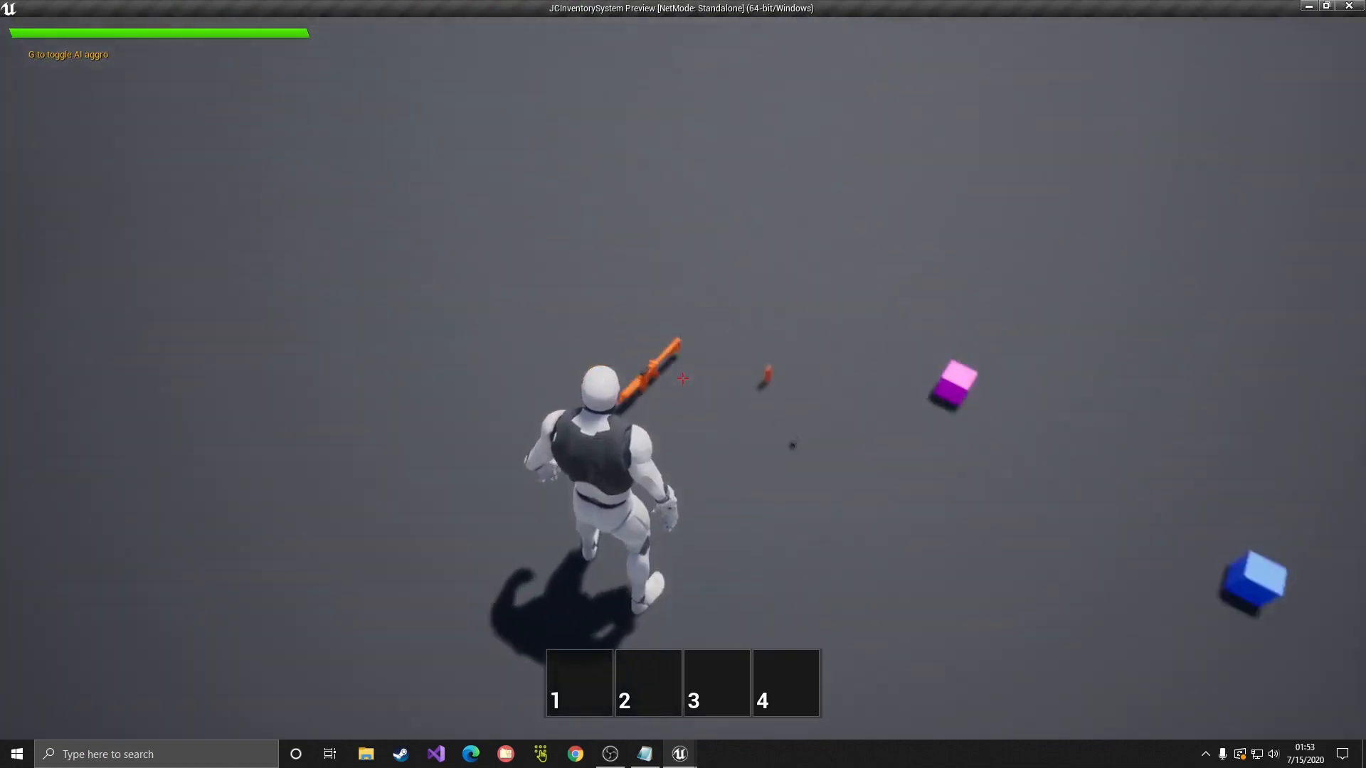
key(1)
drag(683, 378, 683, 378)
key(r)
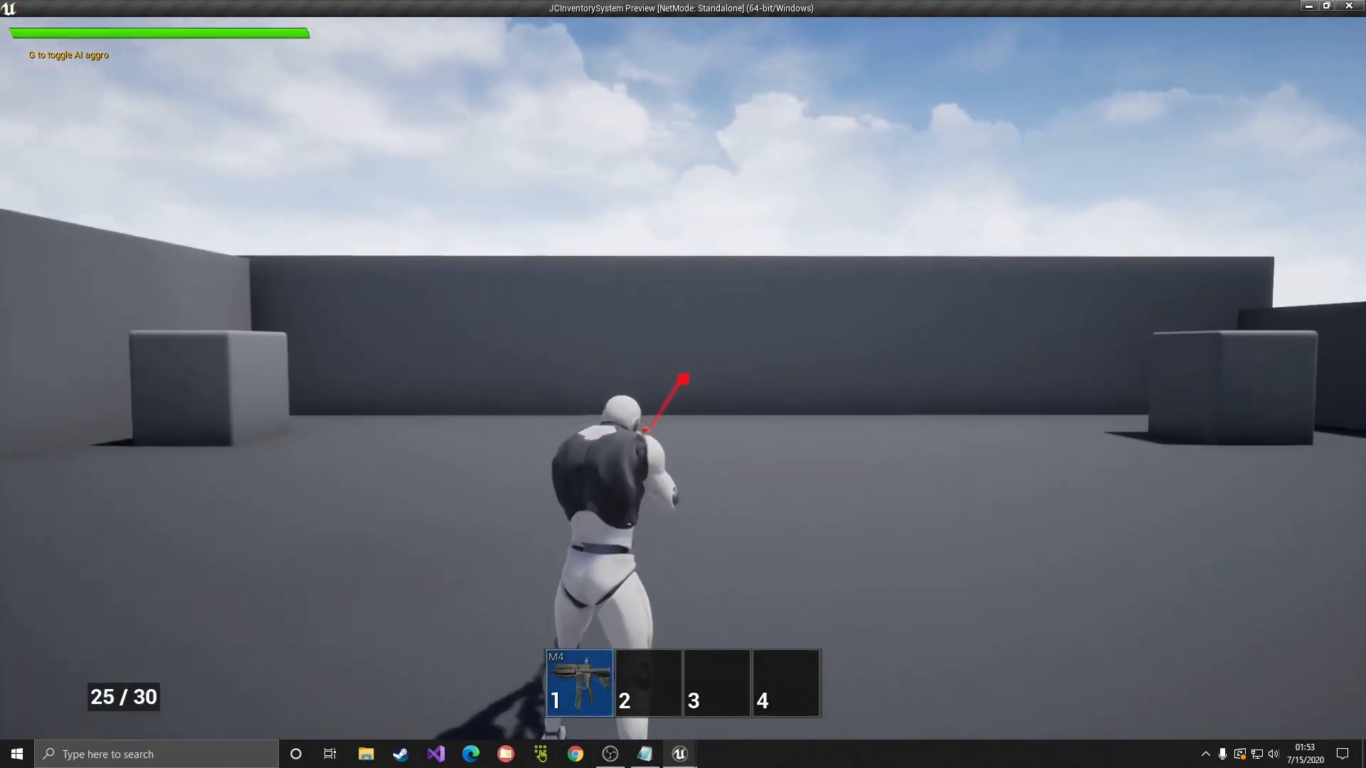
Step: Fire and reload the M4 again, confirming an M4Mag 29/30 in the tactical rig
key(i)
key(i)
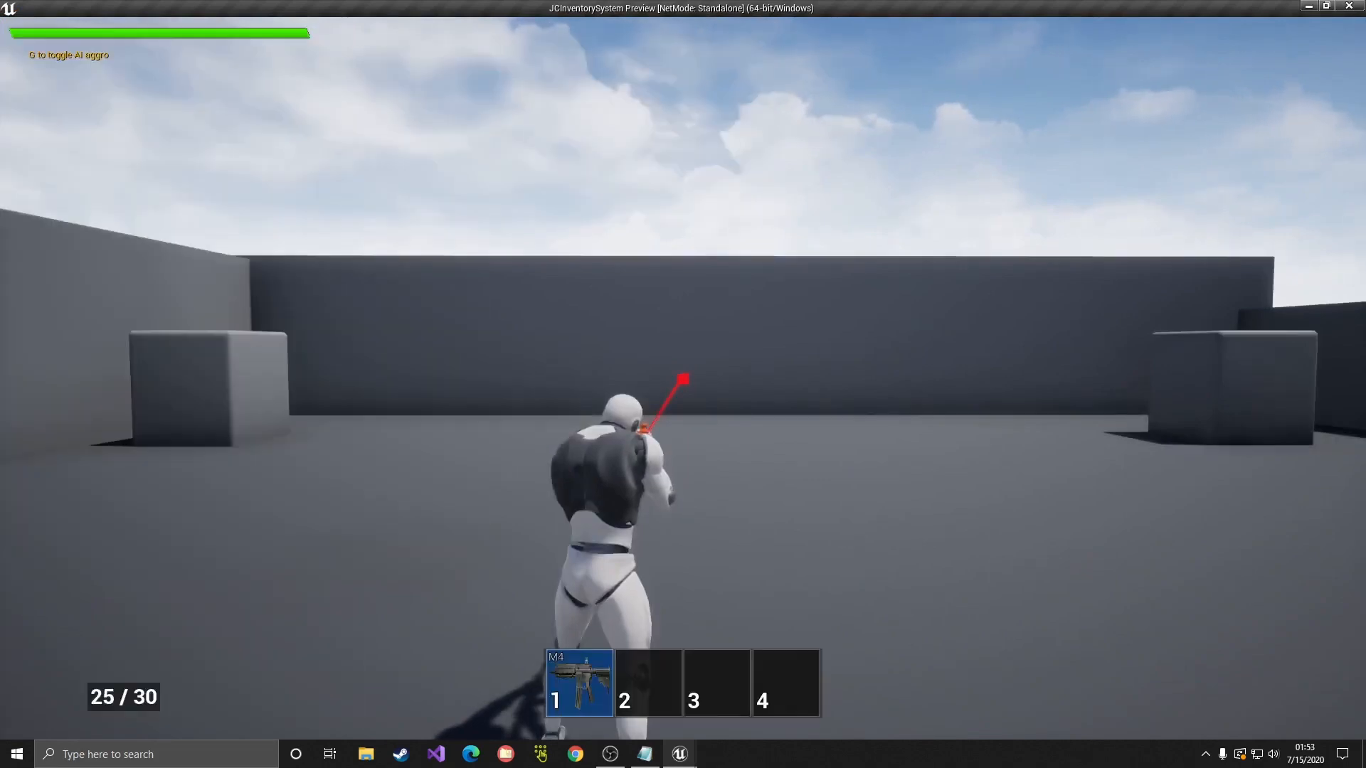
key(i)
key(i)
drag(683, 377, 683, 378)
key(r)
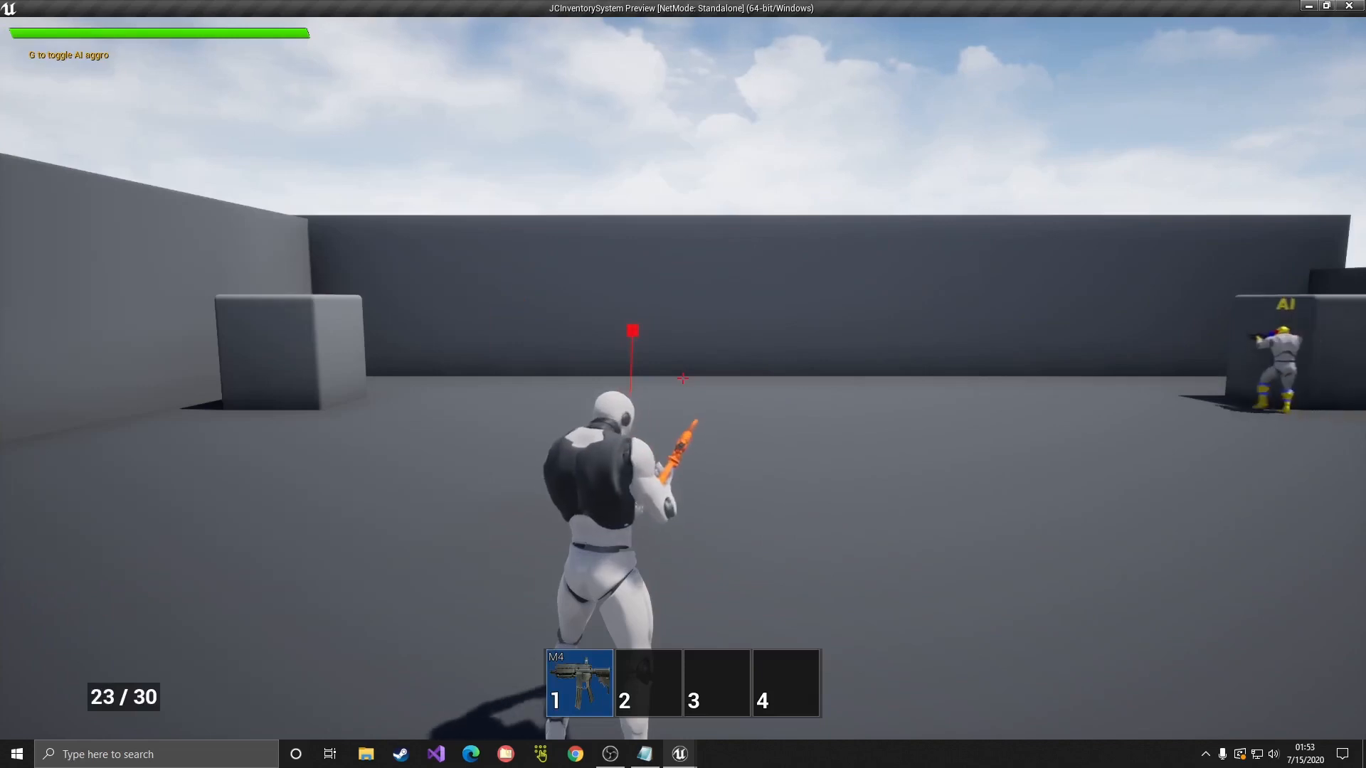
key(i)
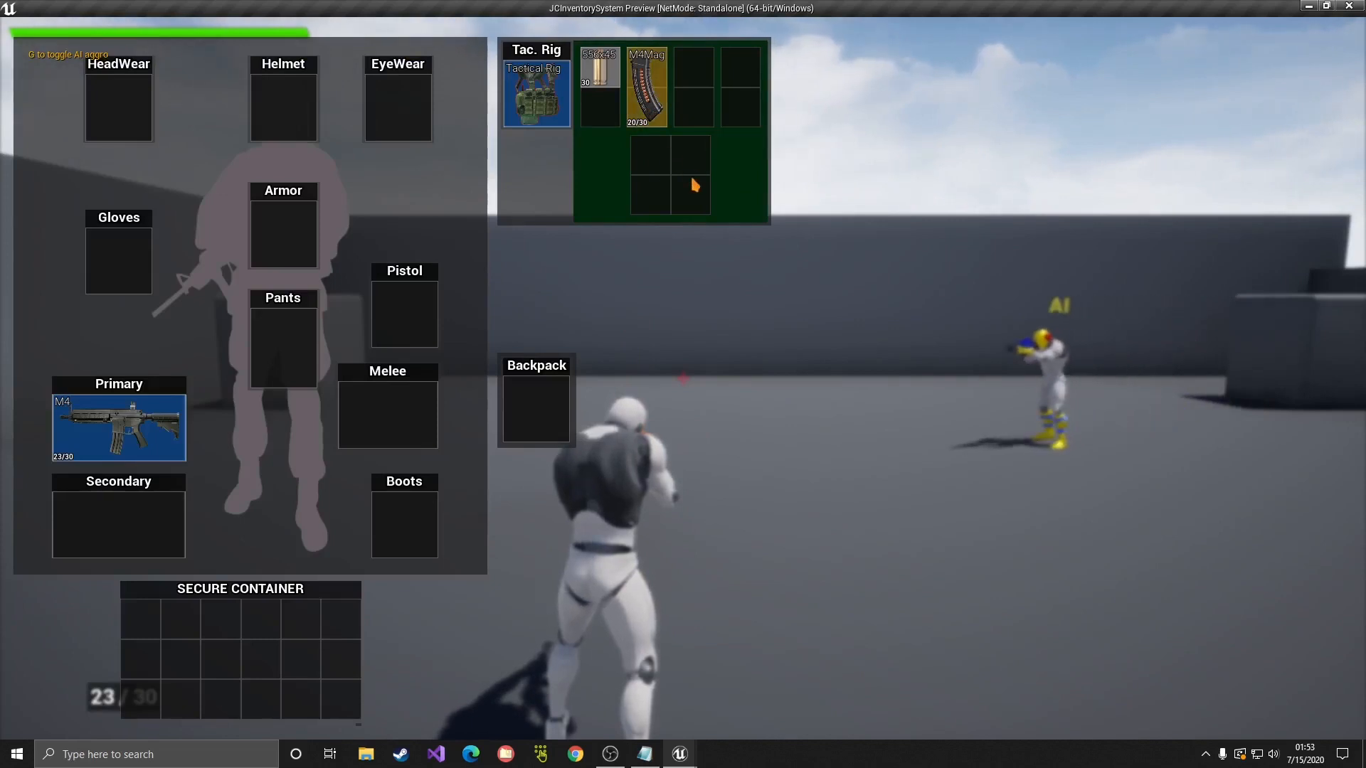
key(Escape)
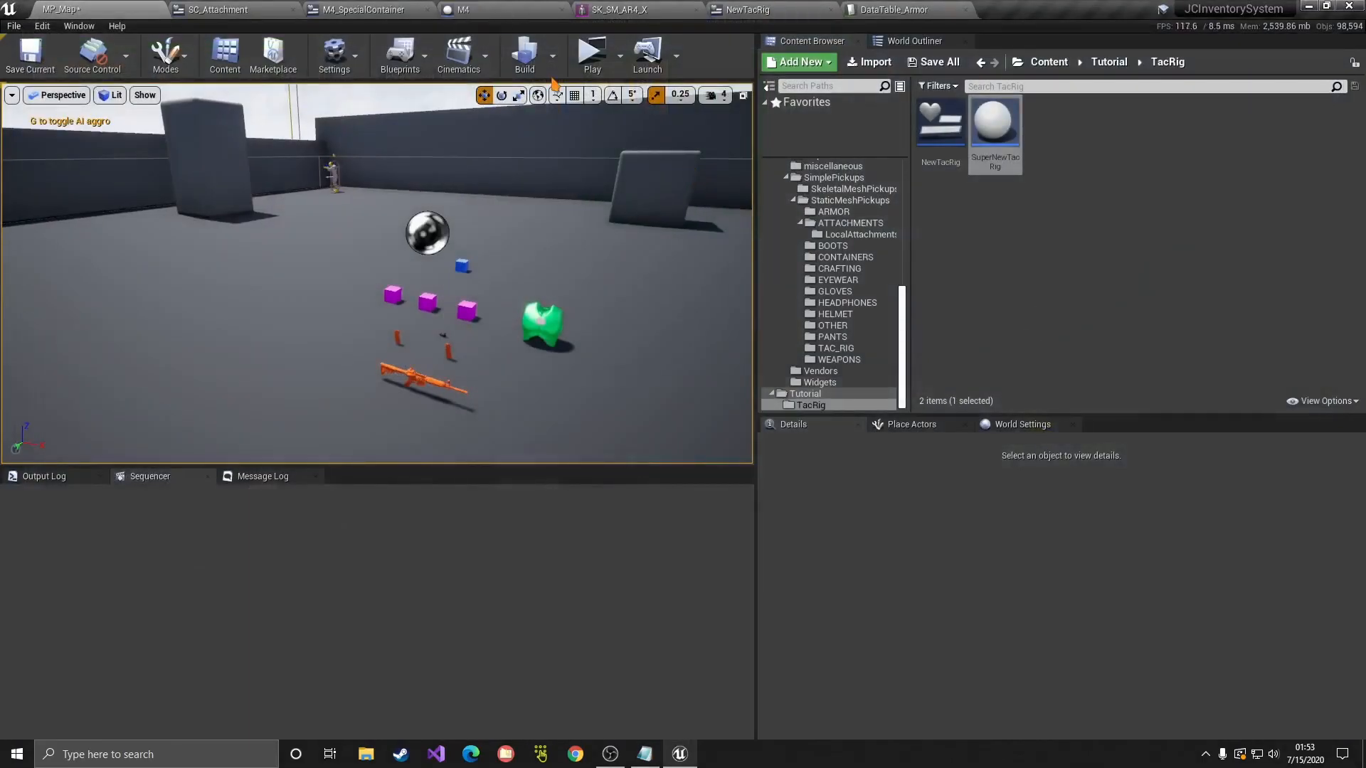
Step: Browse to JigSInventory/Examples/SimplePickups/SkeletalMeshPickups and place SK_ShotgunPickup beside the M4
click(516, 8)
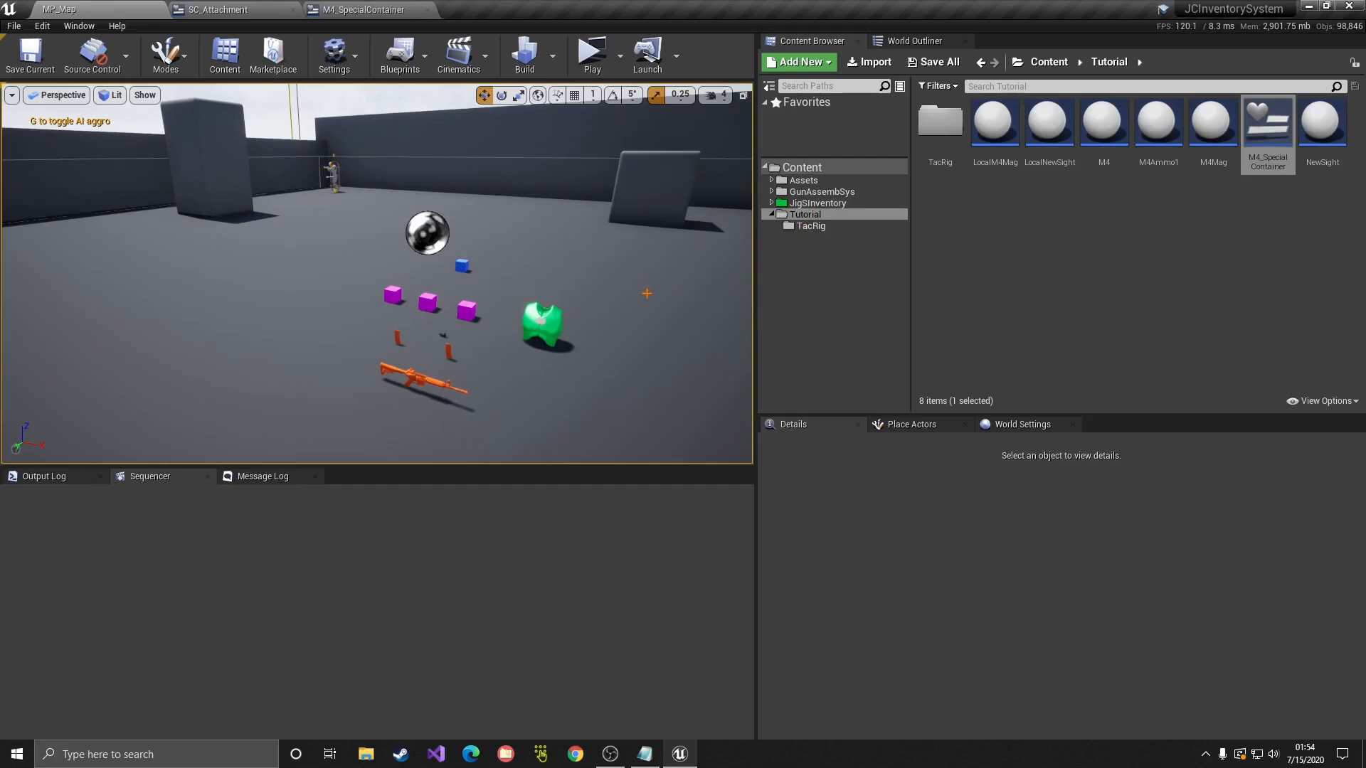
click(818, 203)
double_click(973, 153)
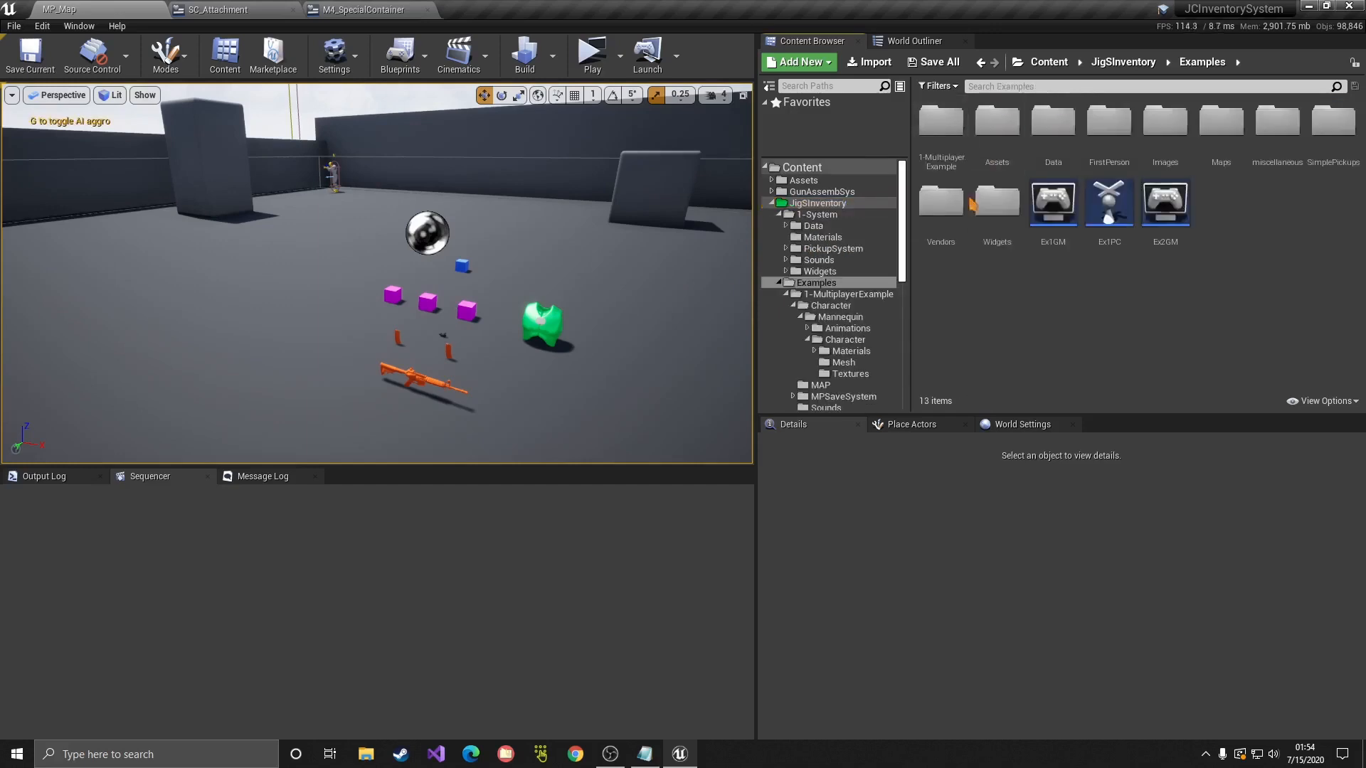
click(1341, 160)
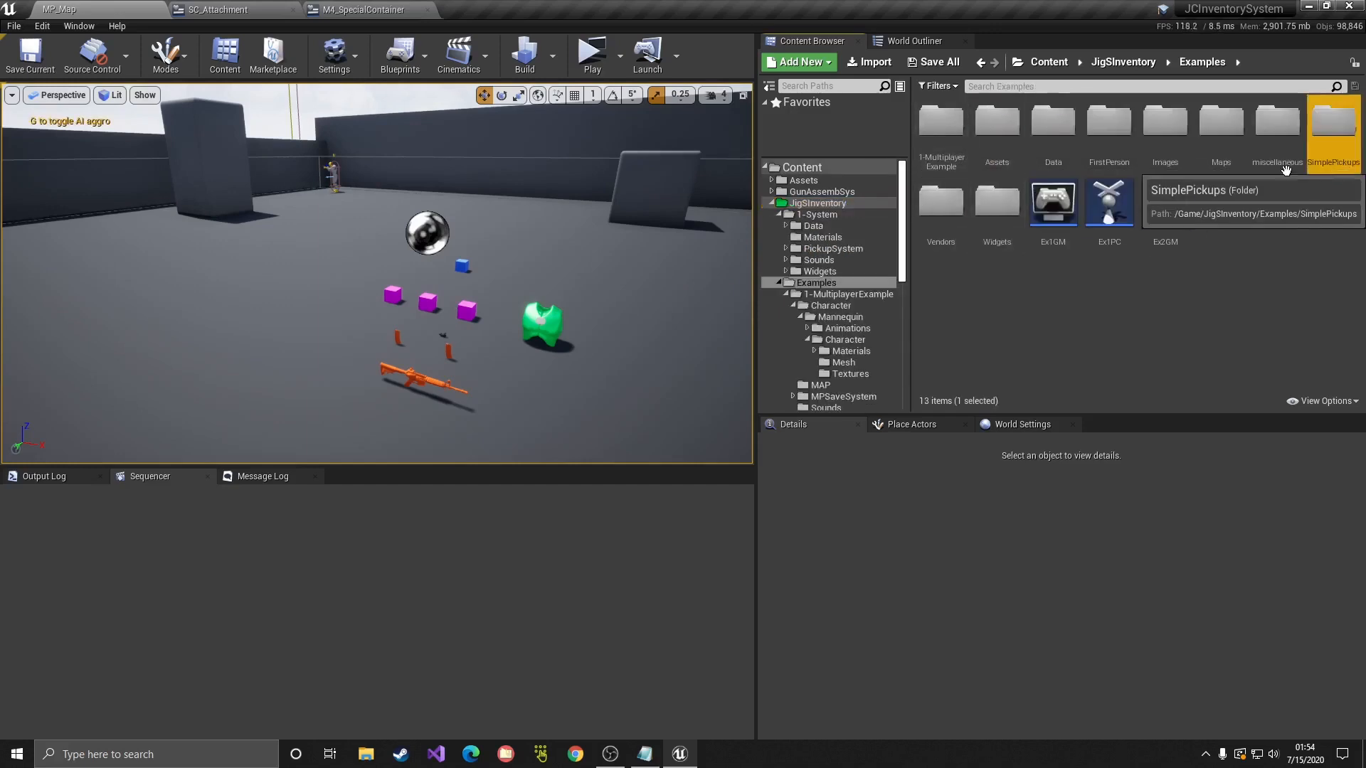
double_click(1342, 160)
click(932, 148)
double_click(932, 147)
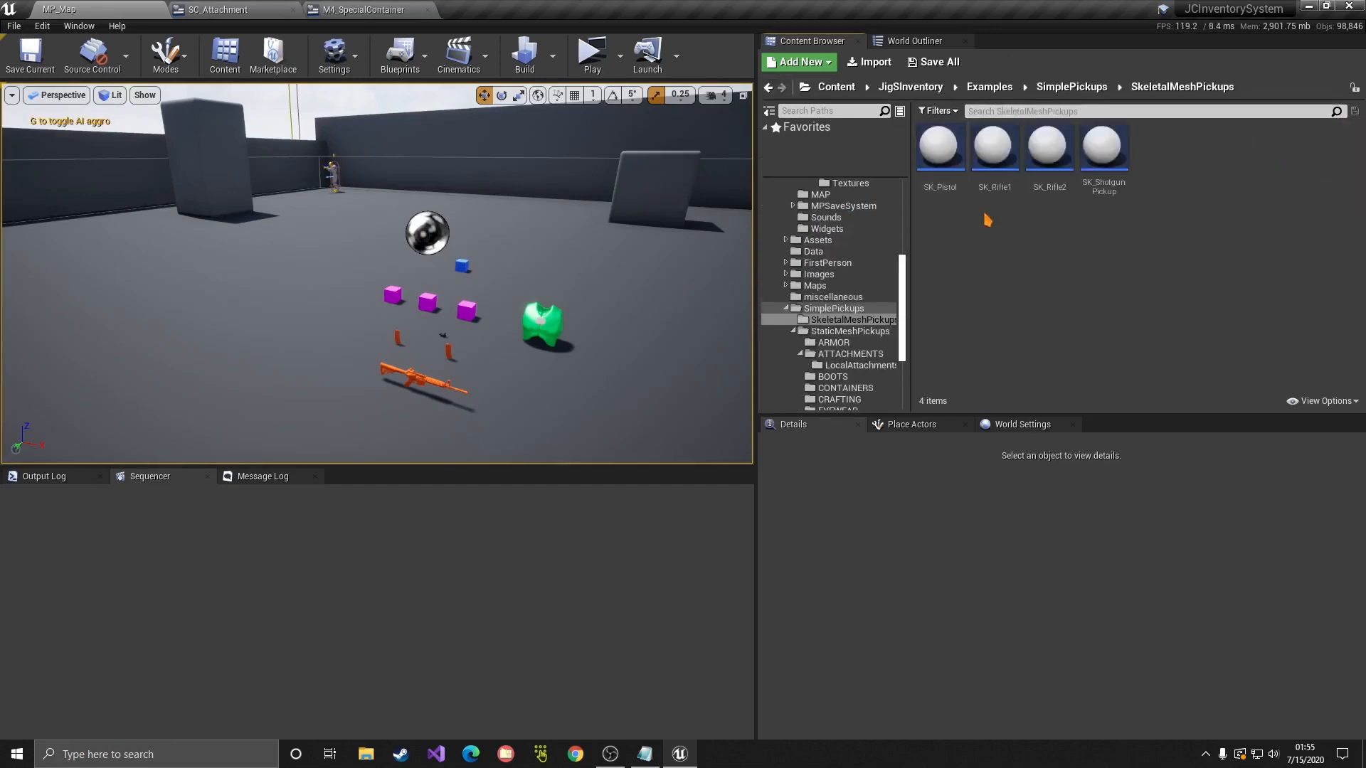
drag(1103, 175, 265, 395)
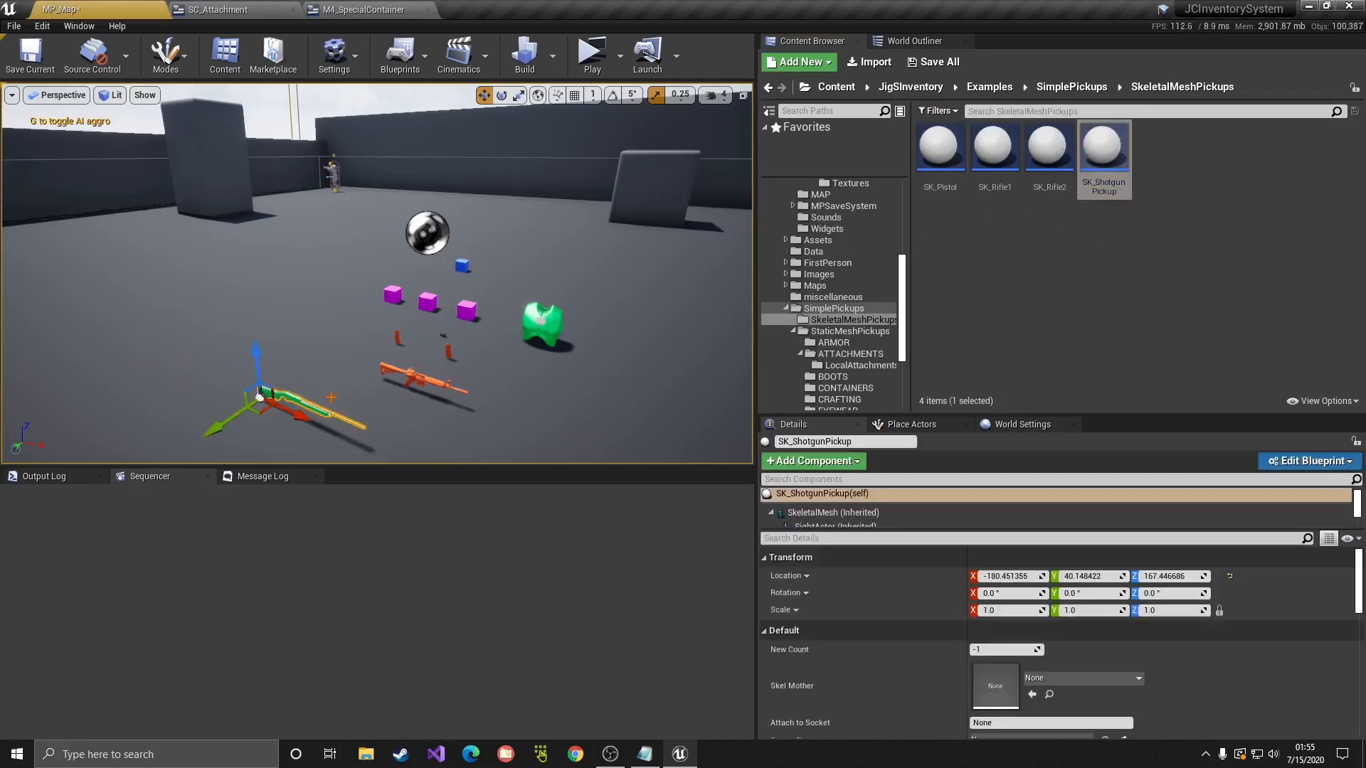
right_drag(265, 393, 253, 419)
Step: Start a play test, pick up the shotgun and view its attachments from the Primary slot
click(596, 59)
click(1099, 123)
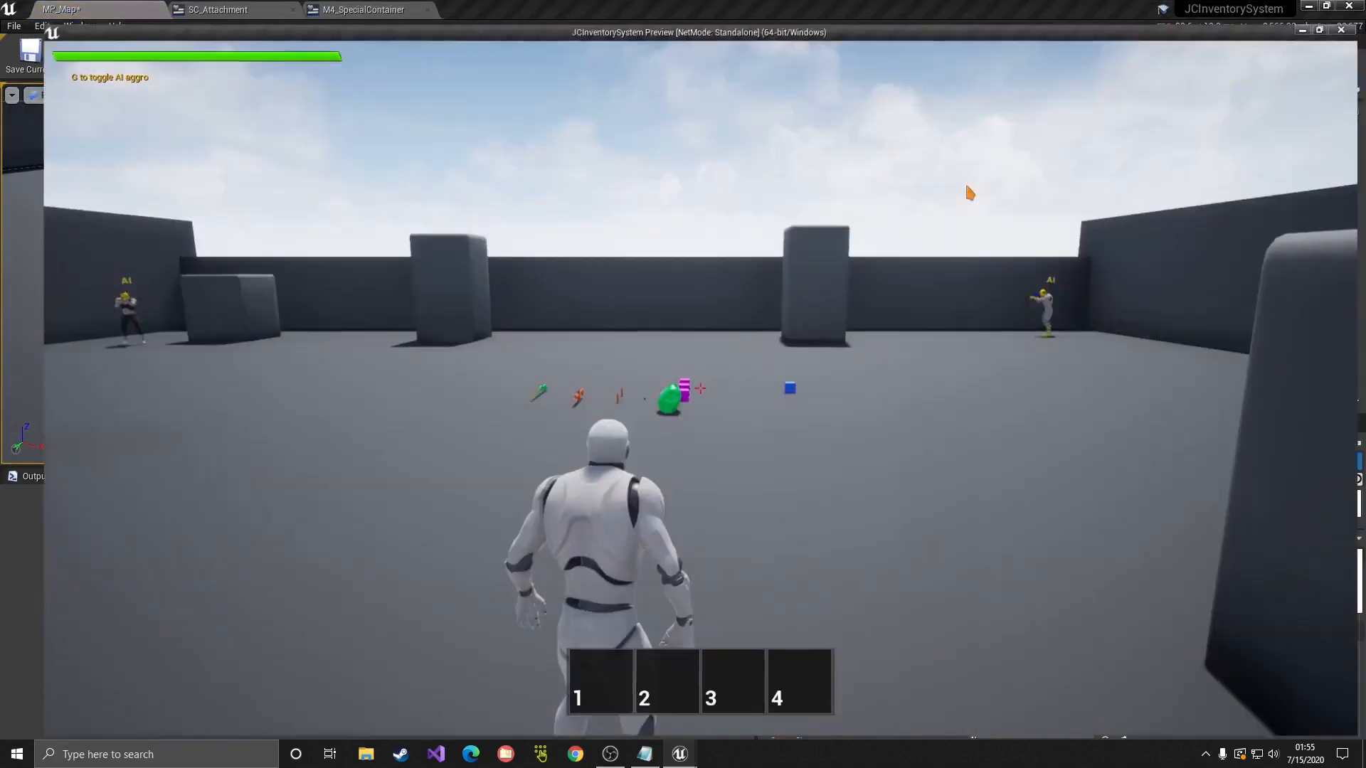
click(969, 194)
key(w)
key(e)
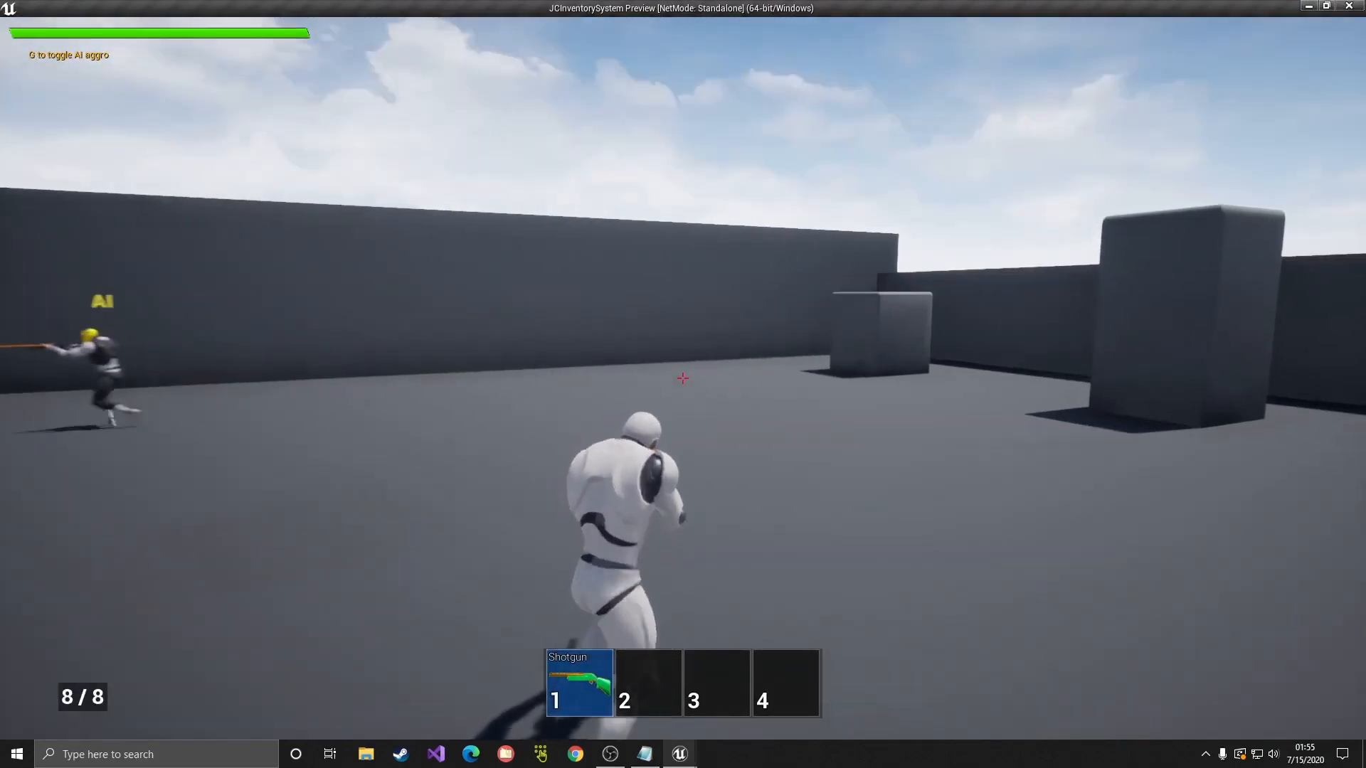
key(Tab)
double_click(97, 447)
drag(308, 455, 796, 413)
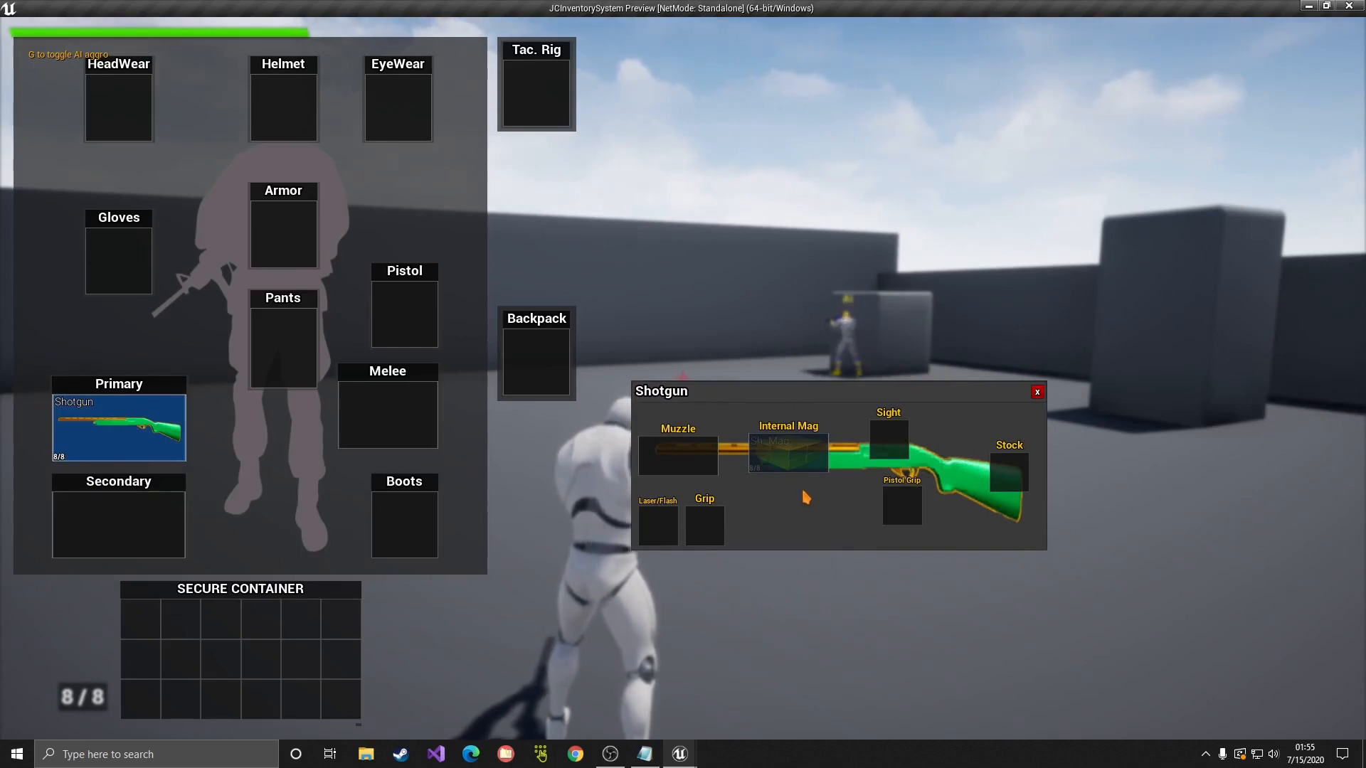
Step: Fire the shotgun twice to 5/8, recheck its attachments, then end the preview
key(Tab)
click(683, 378)
click(683, 379)
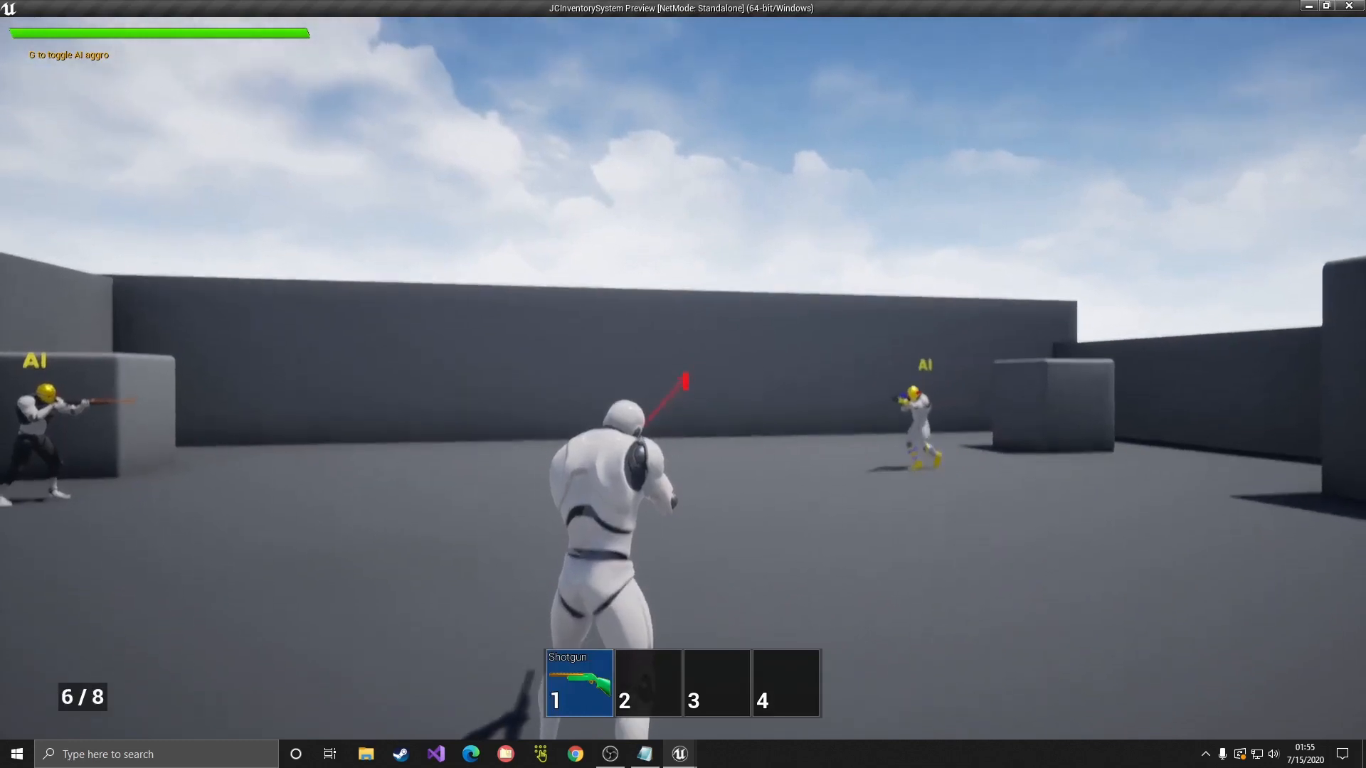
click(683, 378)
key(Tab)
double_click(129, 429)
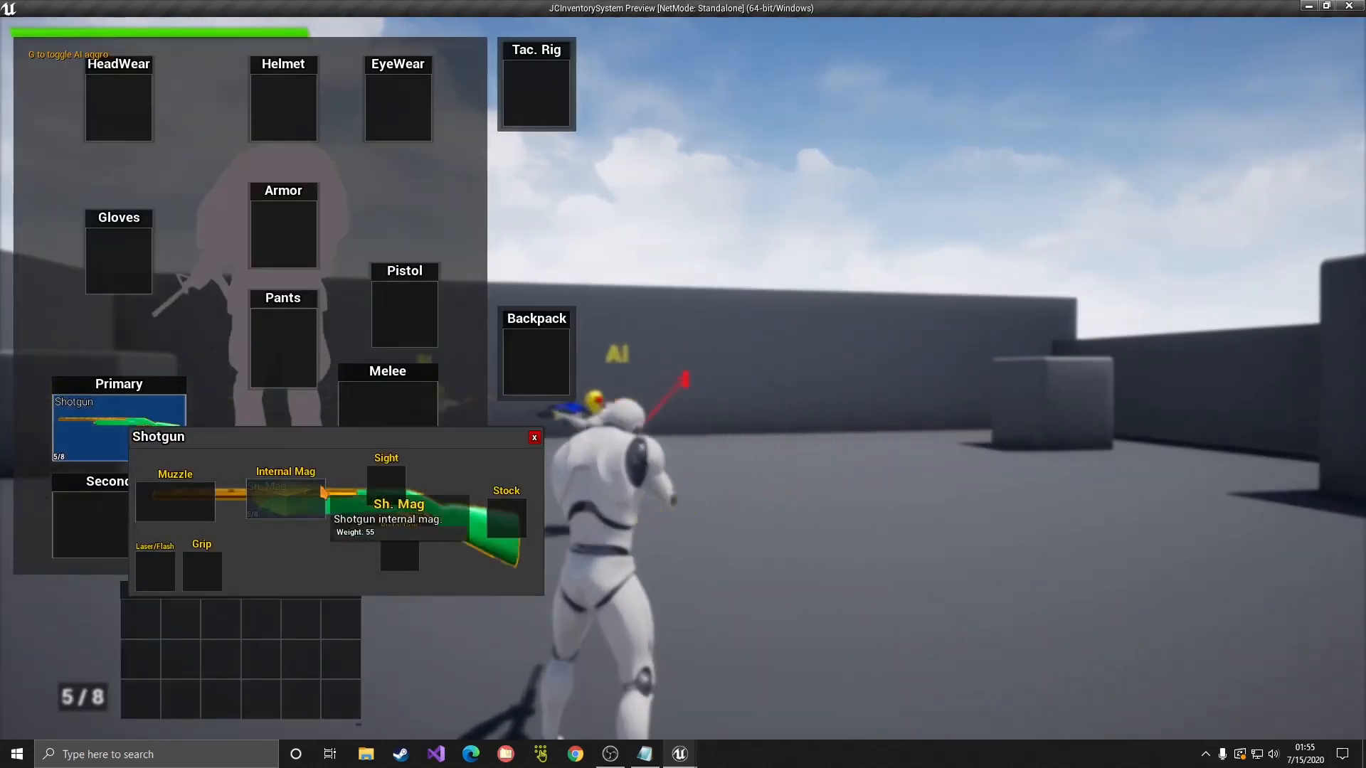
drag(477, 440, 885, 458)
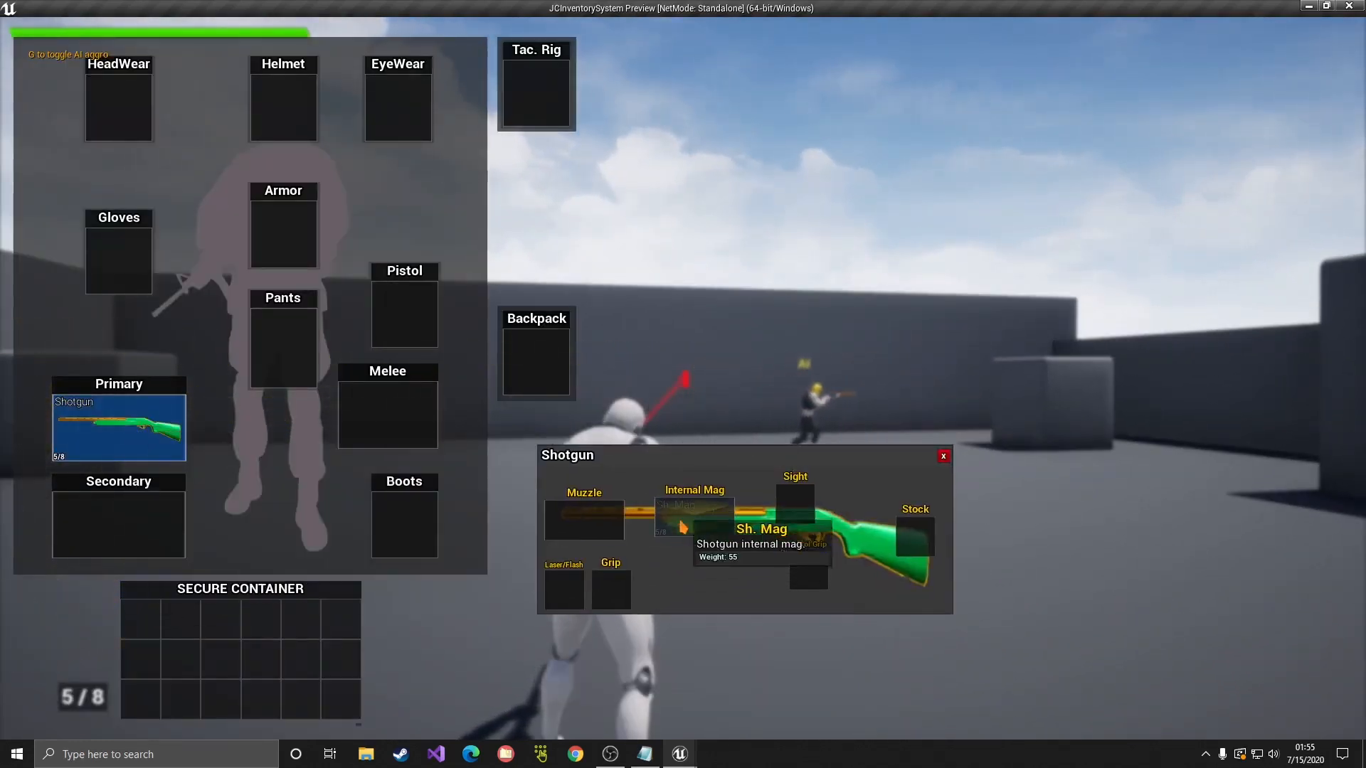
click(944, 459)
key(Escape)
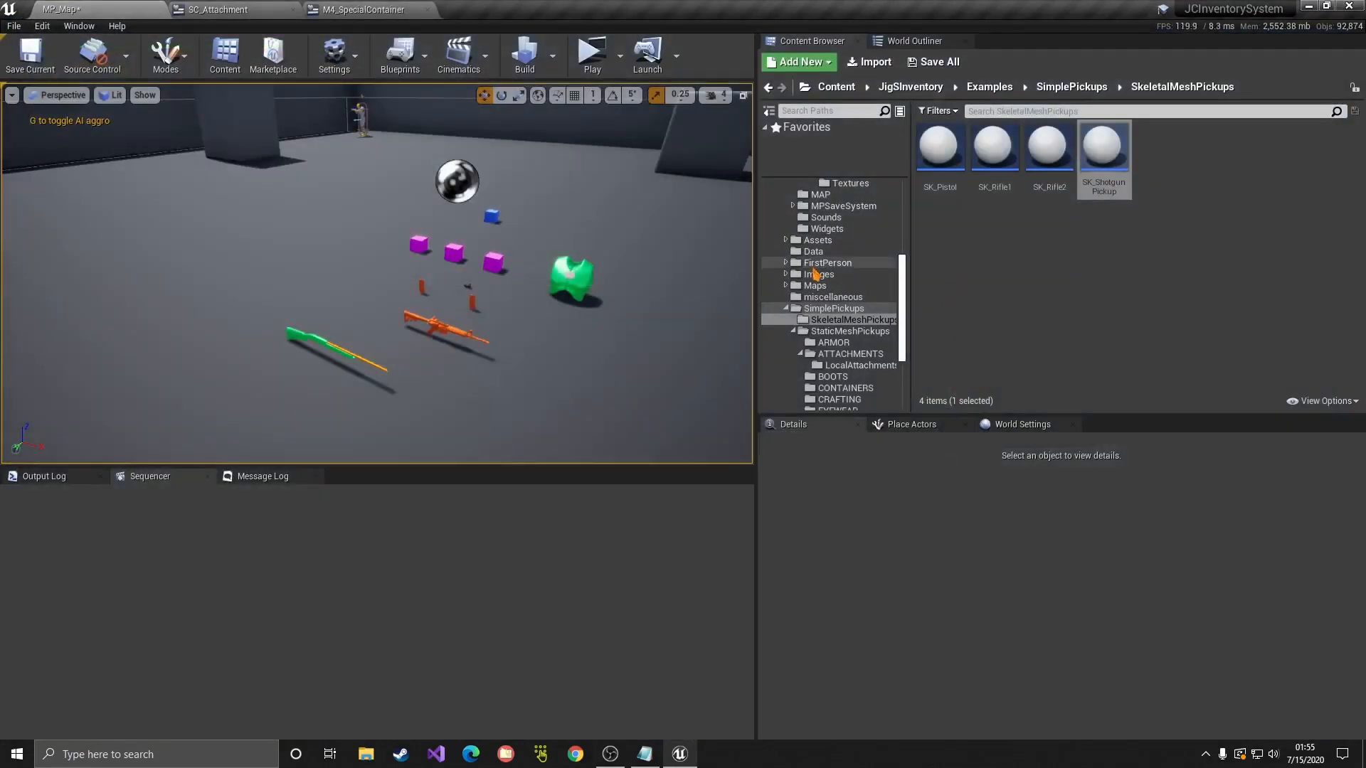
Step: Open the SK_ShotgunPickup full blueprint and expand its ShotgunMag and ShotgunShell default attachments
scroll(818, 276, up, 4)
click(311, 341)
click(1266, 458)
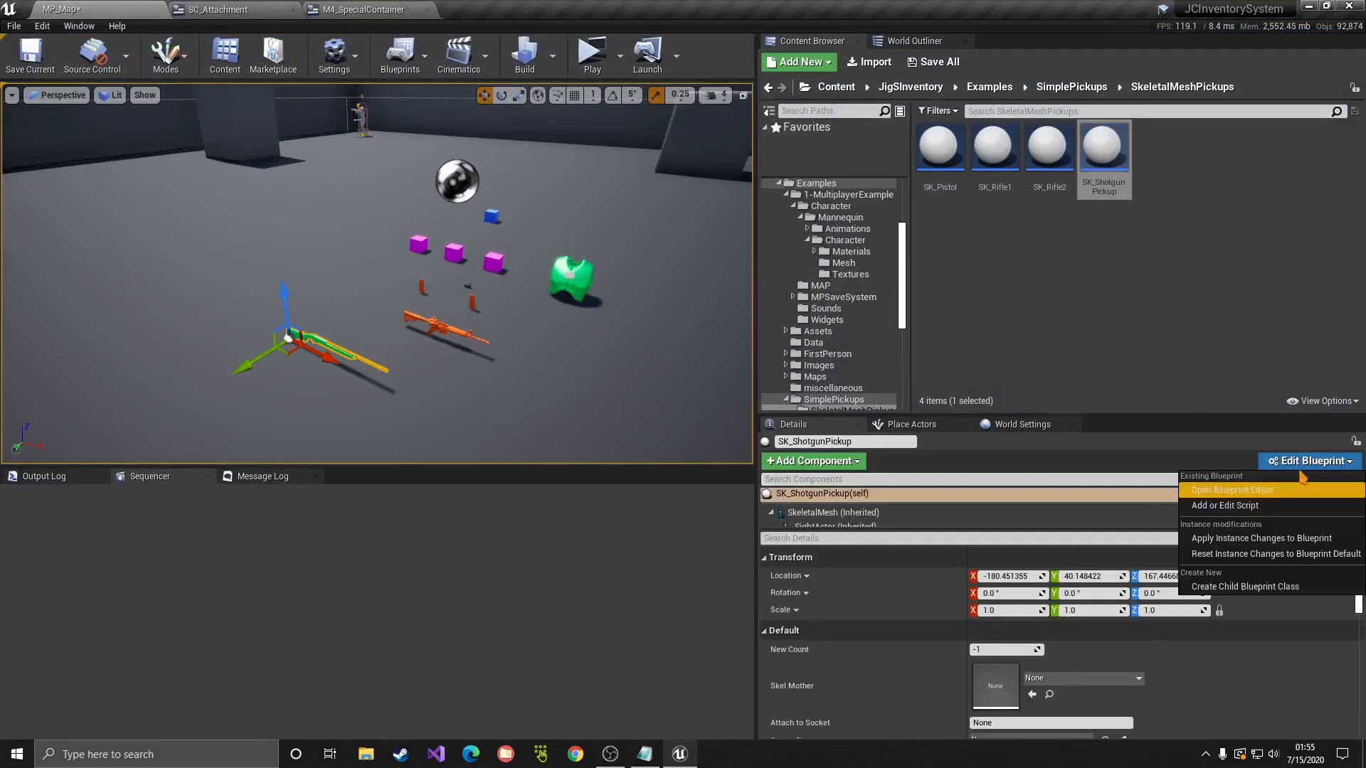
click(1238, 487)
click(618, 111)
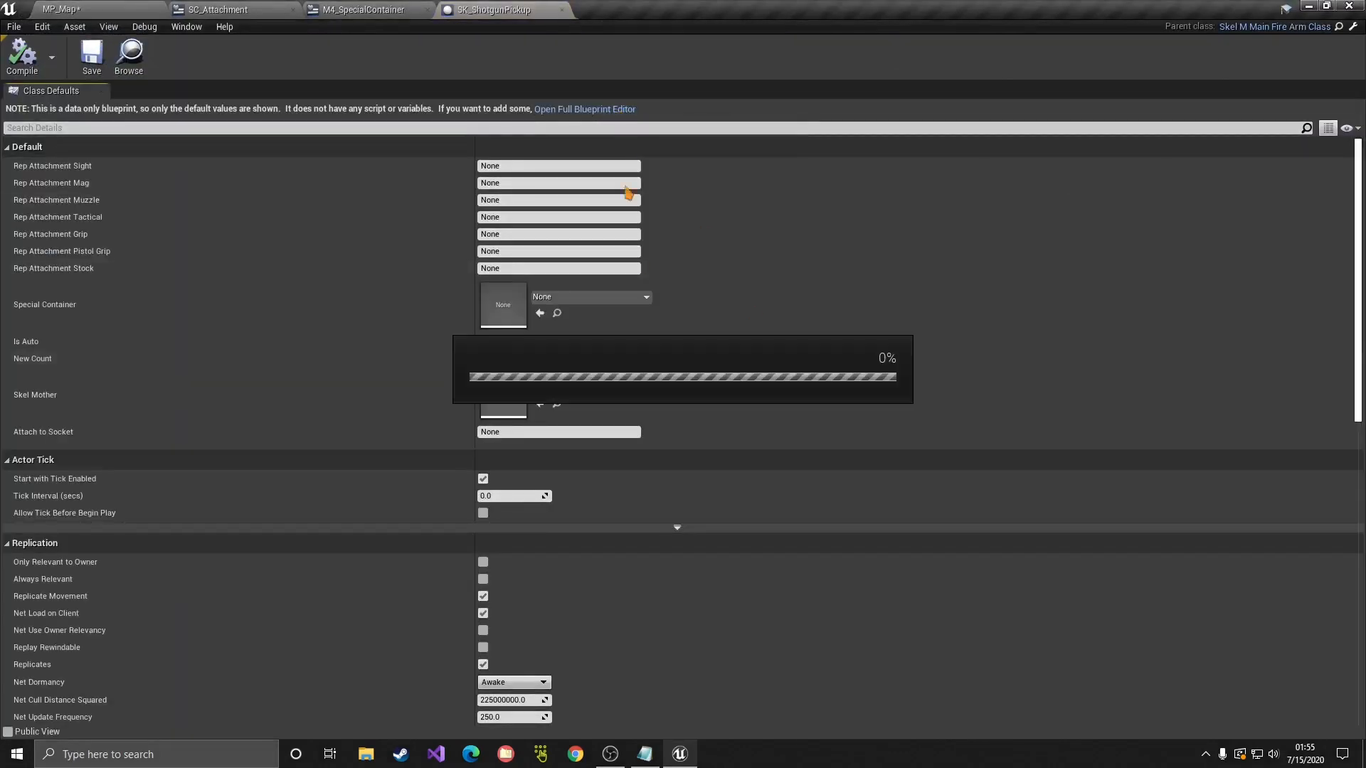
click(85, 84)
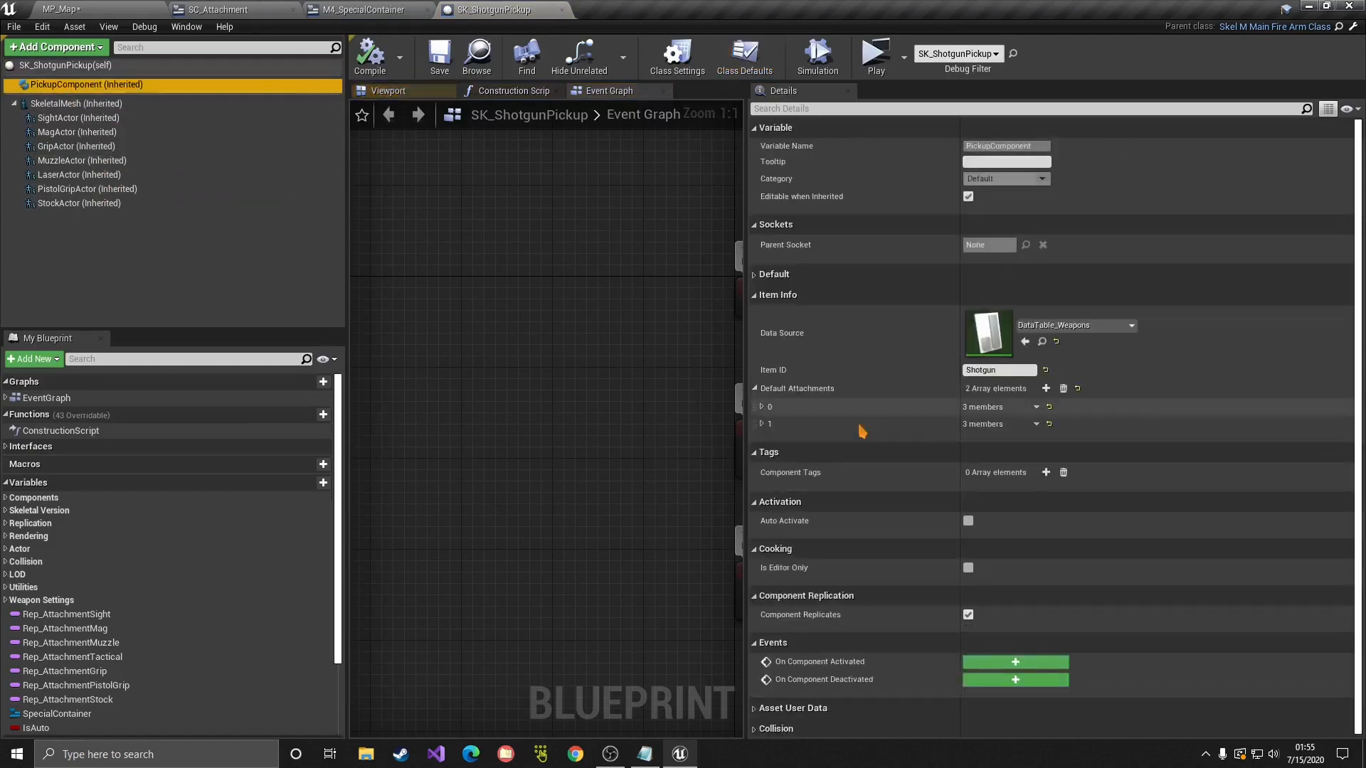
click(762, 408)
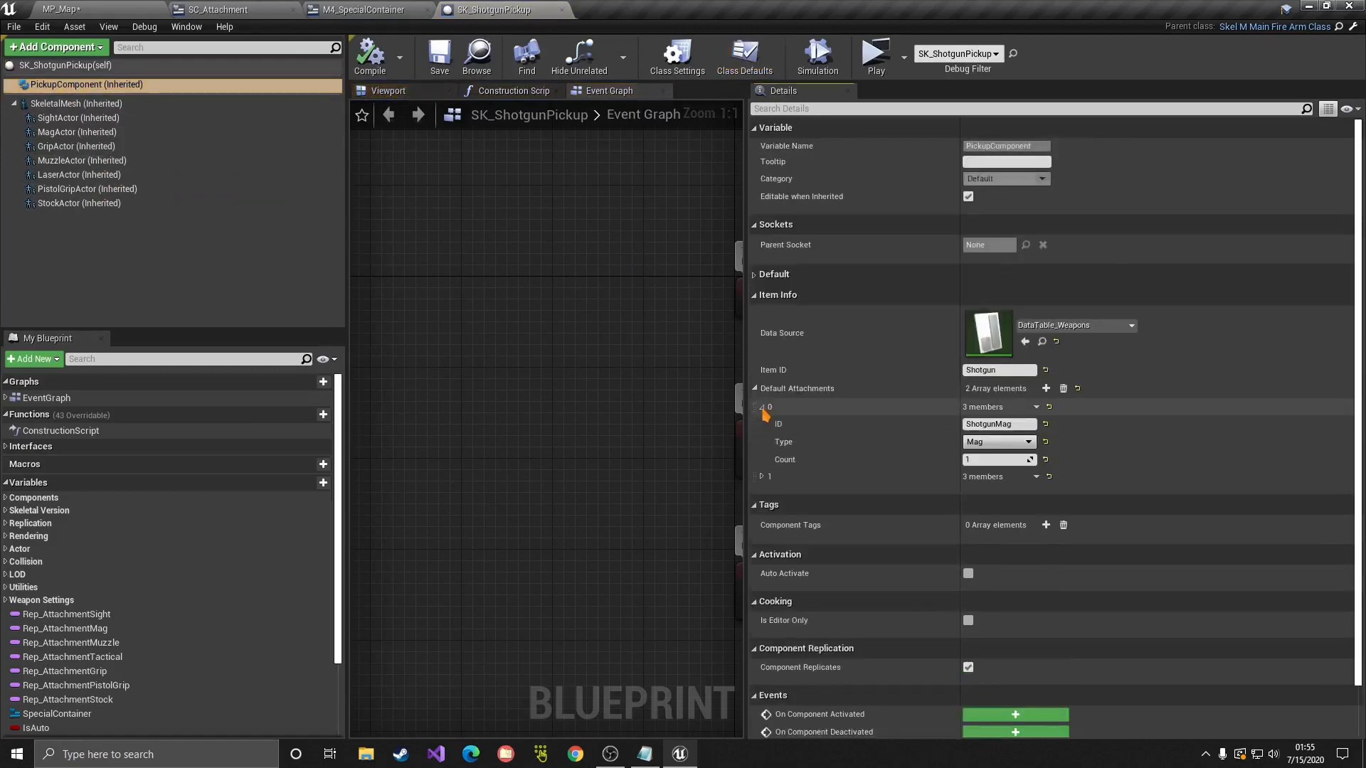
click(762, 477)
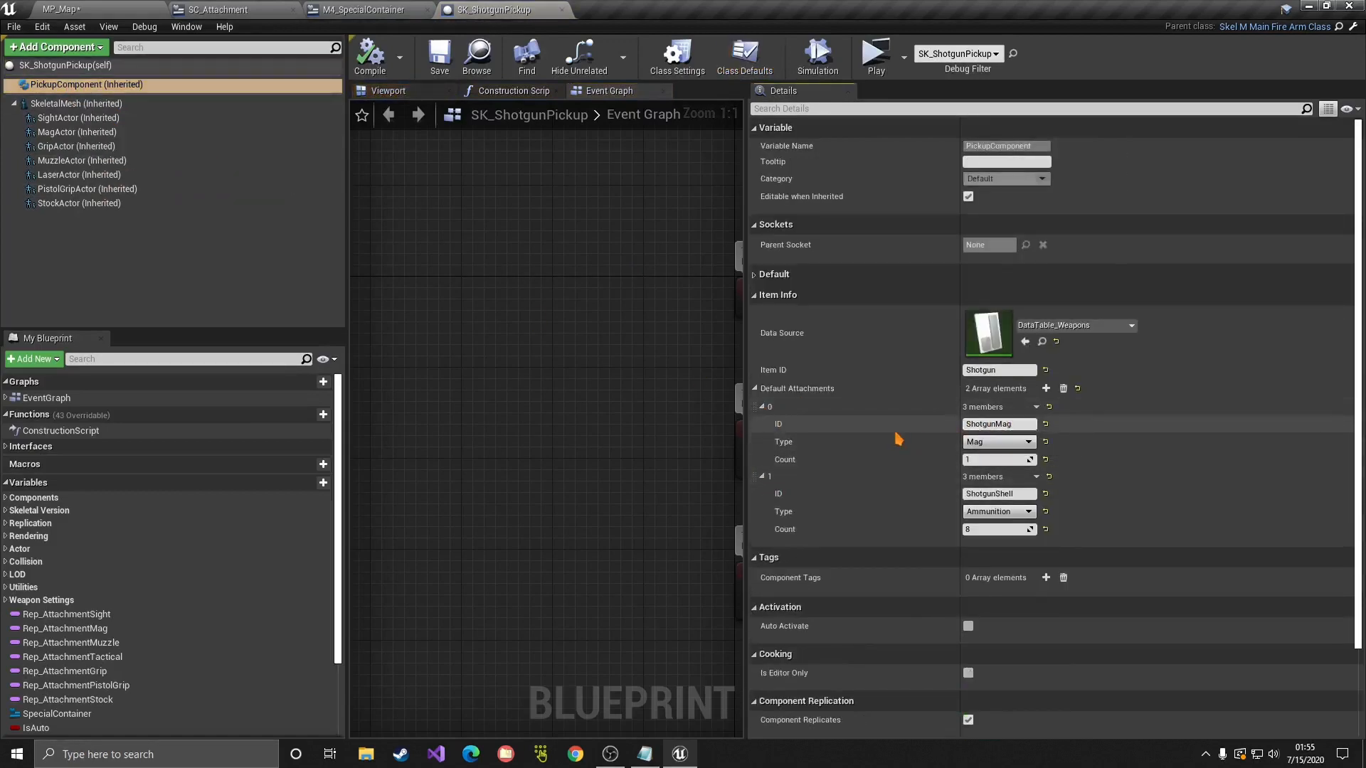
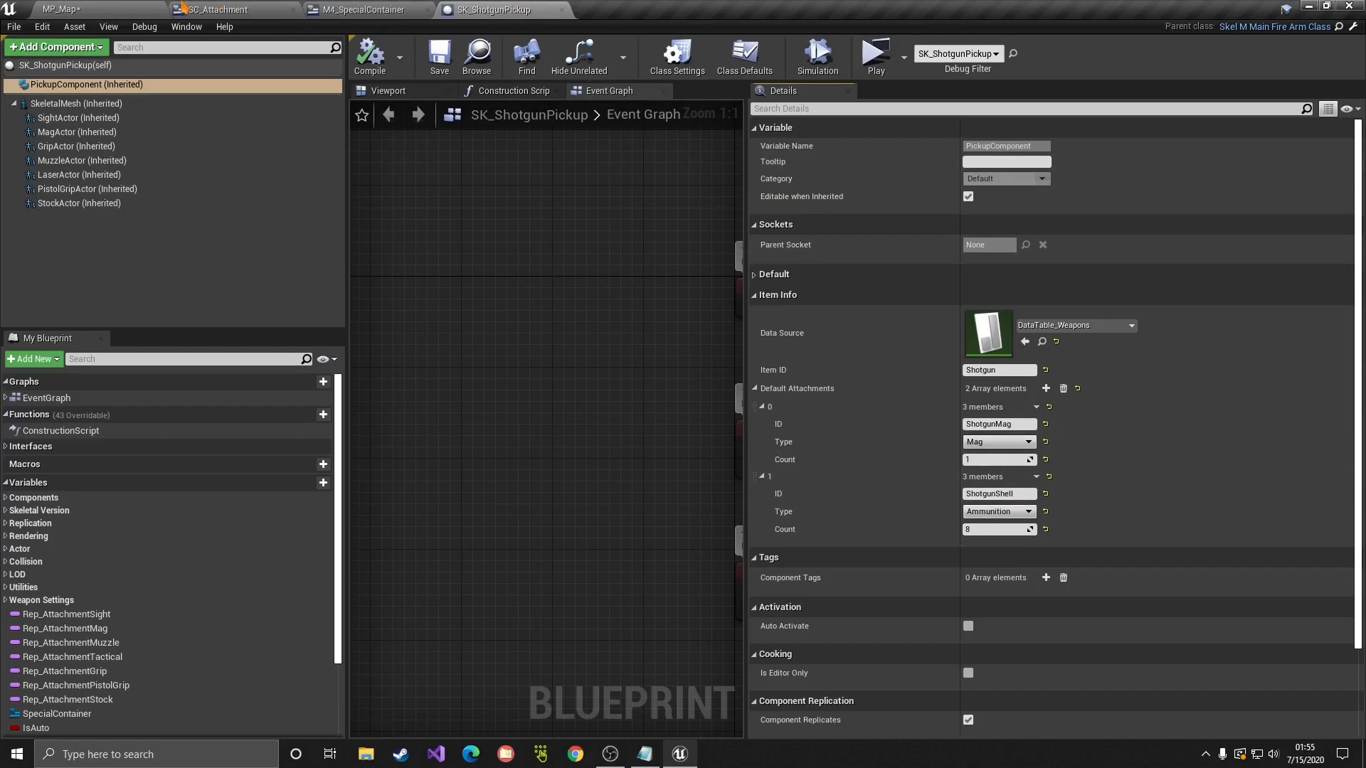
Step: Jump from the Data Source field to DataTable_Weapons in the Content Browser
click(1042, 342)
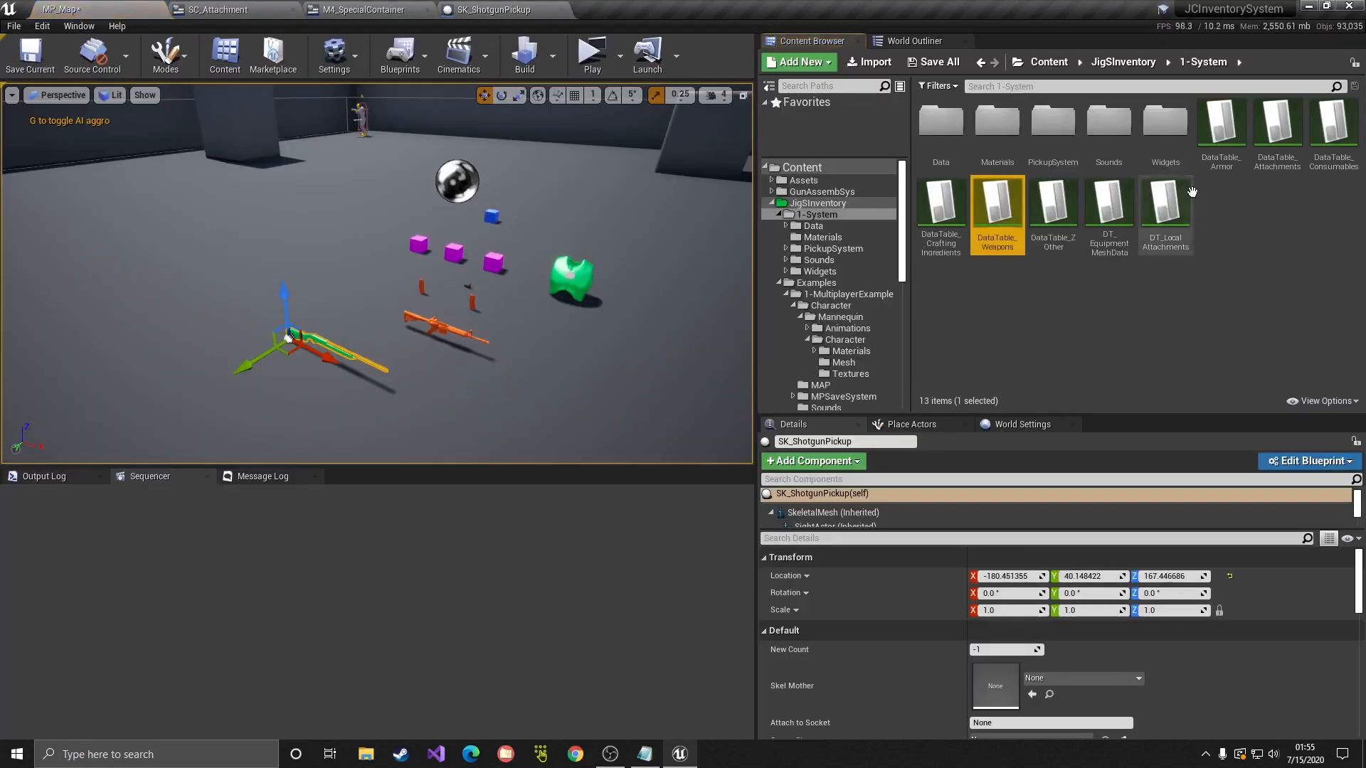
Step: Open DataTable_Weapons, view the Shotgun row and locate its SC_Shotgun special container
double_click(1003, 225)
click(50, 190)
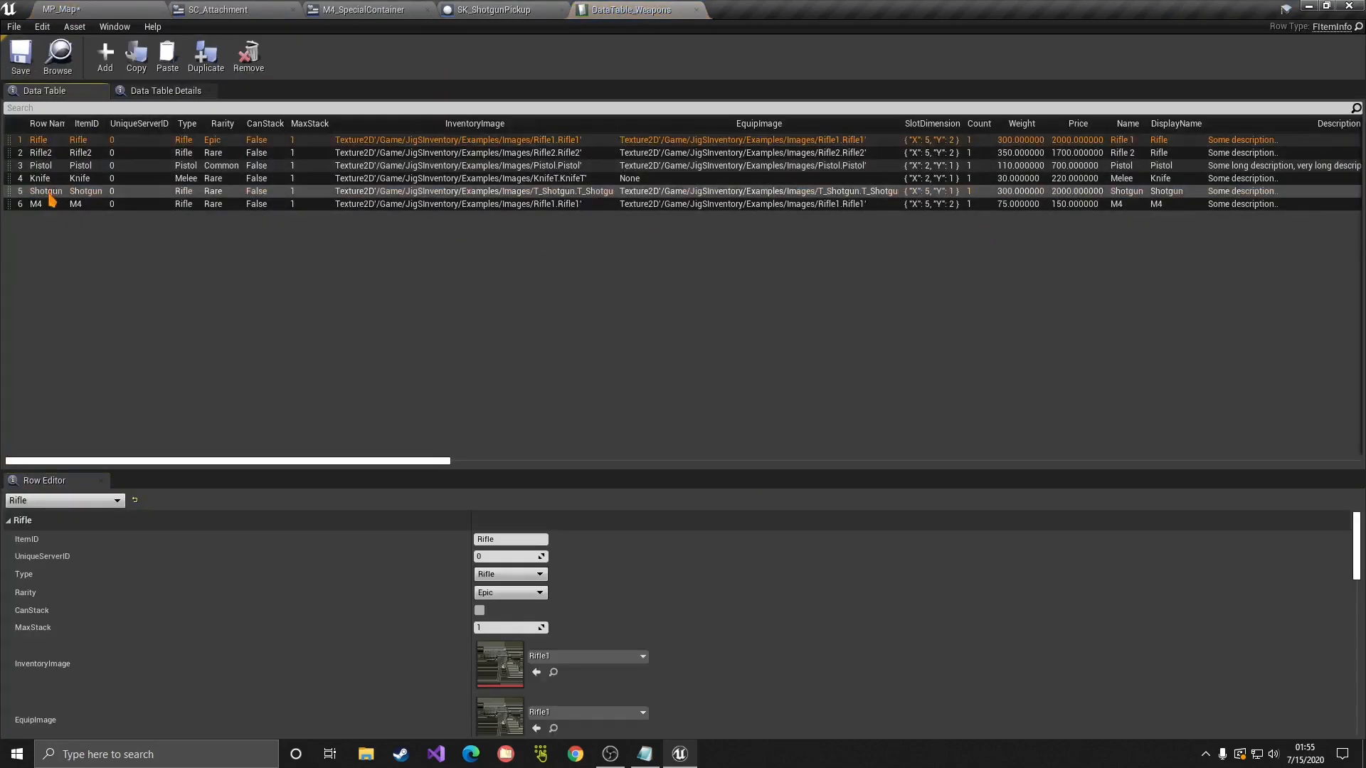
scroll(509, 632, down, 10)
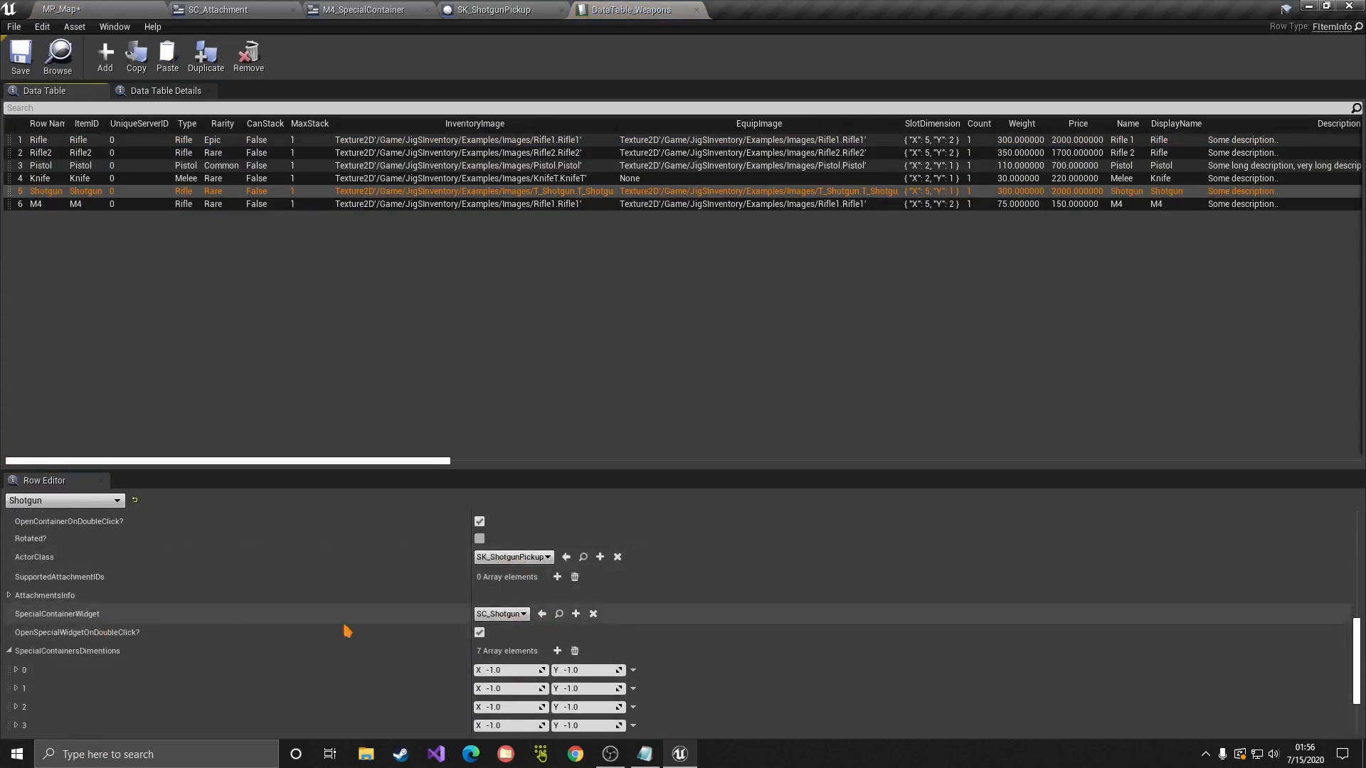
click(559, 614)
Step: Open SC_Shotgun, inspect the Internal Mag container in Designer, then go to Graph
double_click(1113, 175)
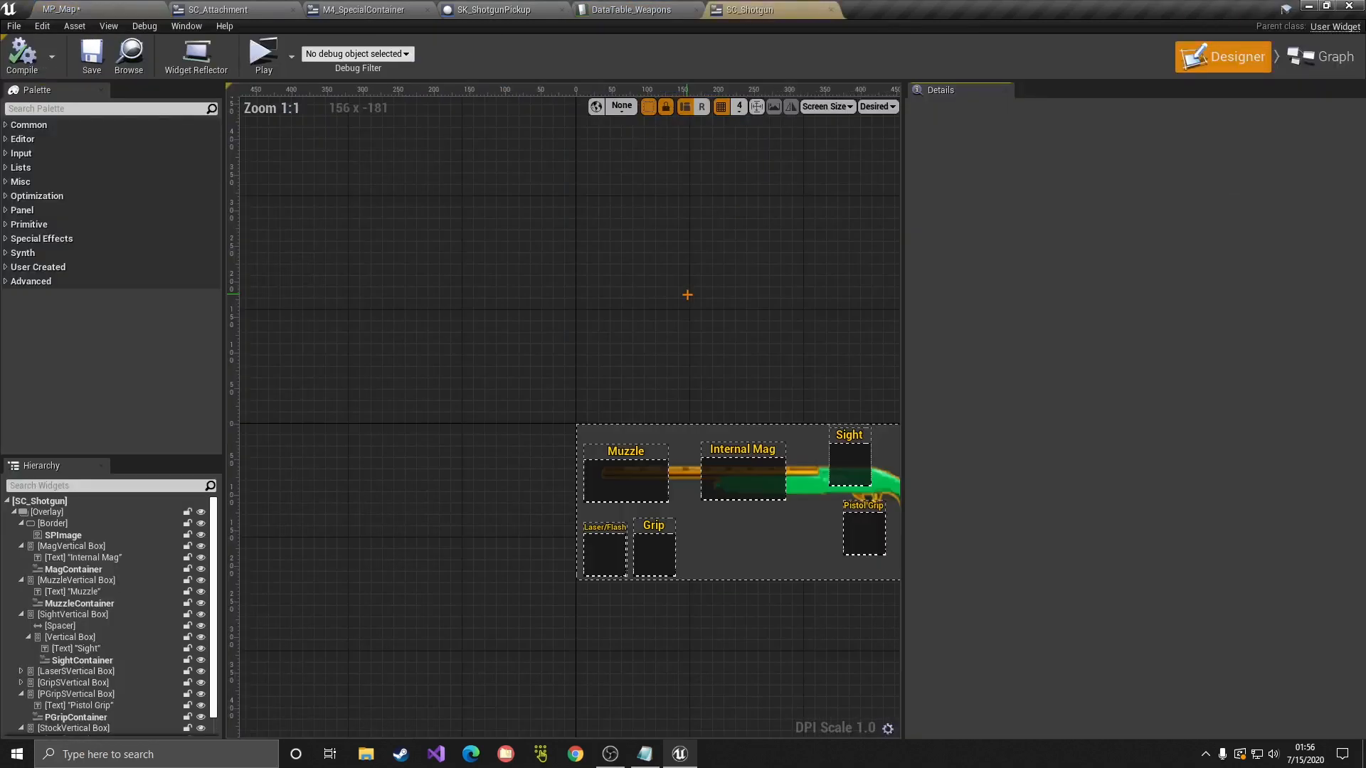
click(1320, 57)
click(1231, 58)
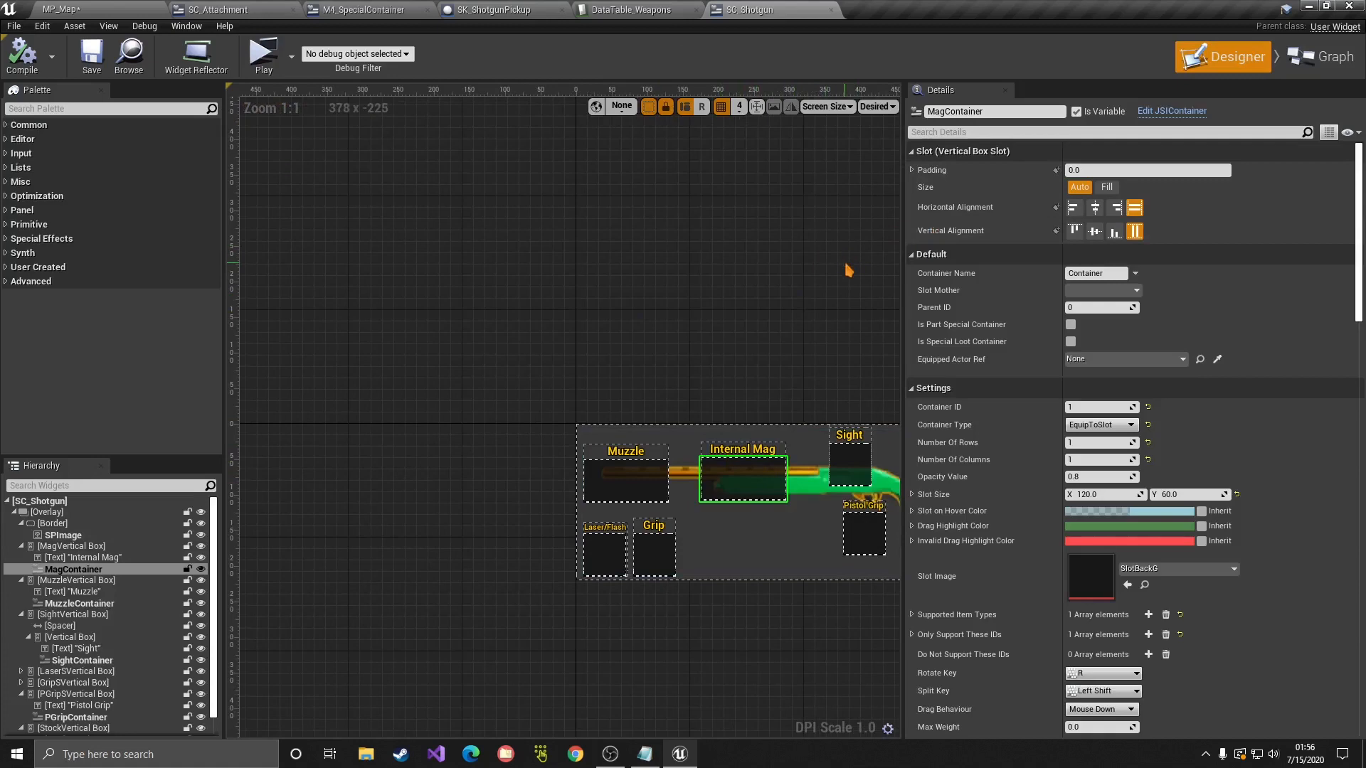
click(1319, 57)
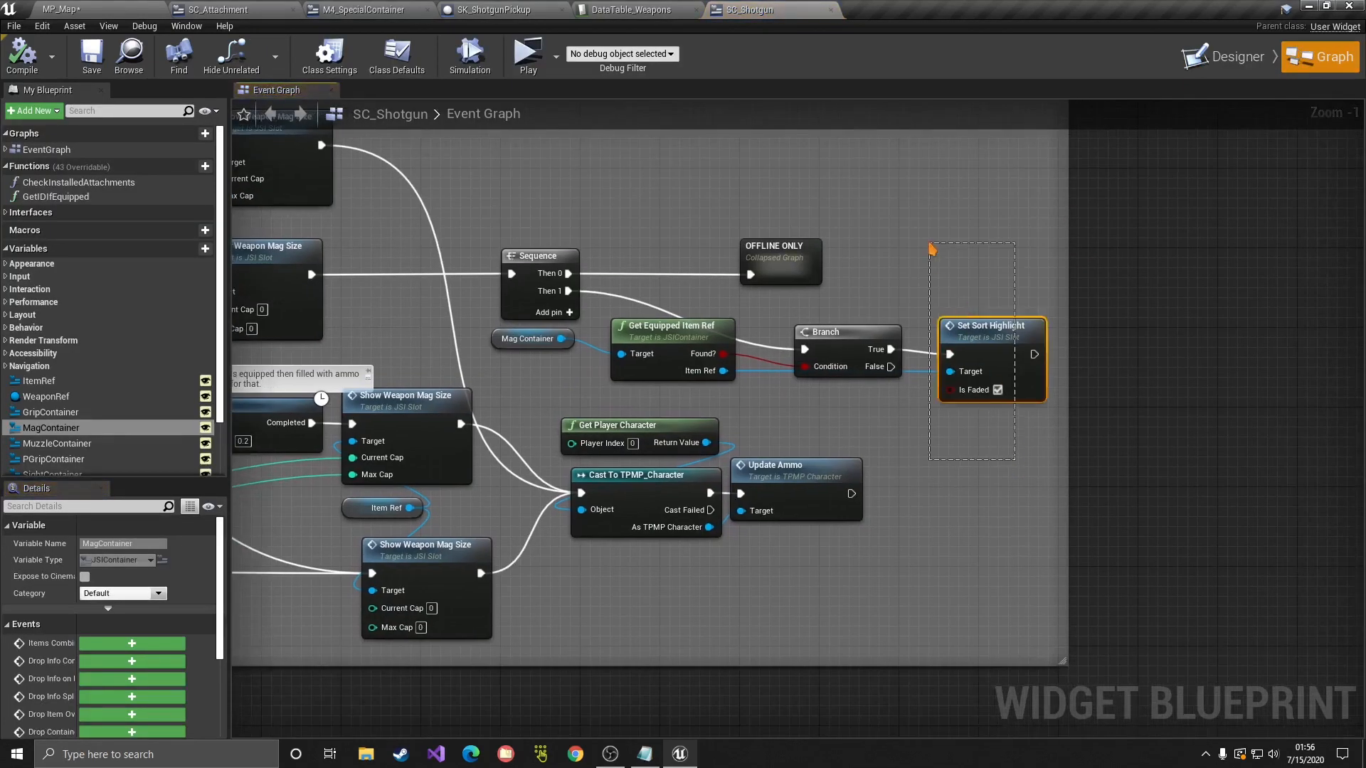
Step: Inspect the Set Sort Highlight, Mag Container and OnMagInstalled nodes in the event graph
drag(932, 249, 933, 251)
drag(488, 338, 671, 404)
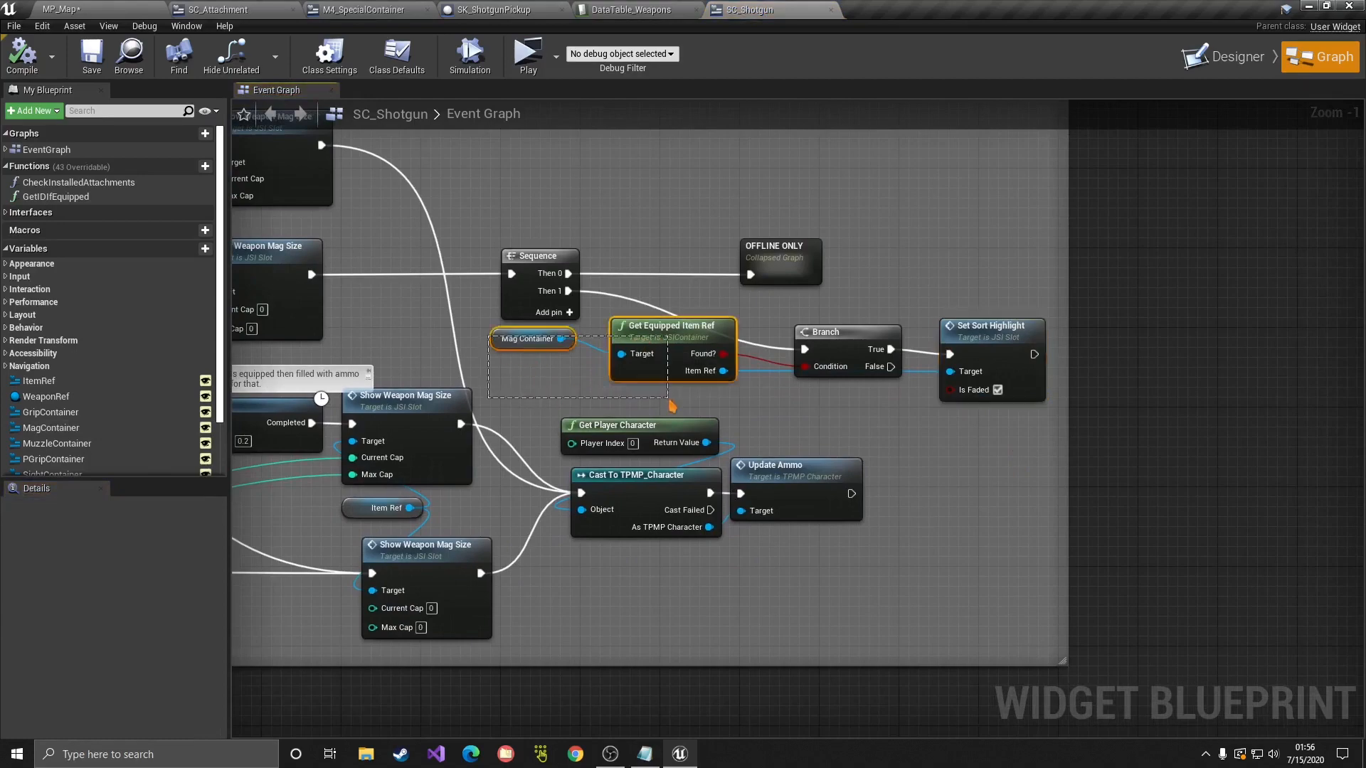
click(671, 406)
right_drag(527, 399, 1291, 434)
scroll(653, 435, up, 1)
drag(476, 396, 651, 532)
click(653, 577)
Step: Pan to the Branch, Set Sort Highlight and mag-equipped nodes to review them
right_drag(1018, 538, 459, 472)
right_drag(1223, 508, 752, 547)
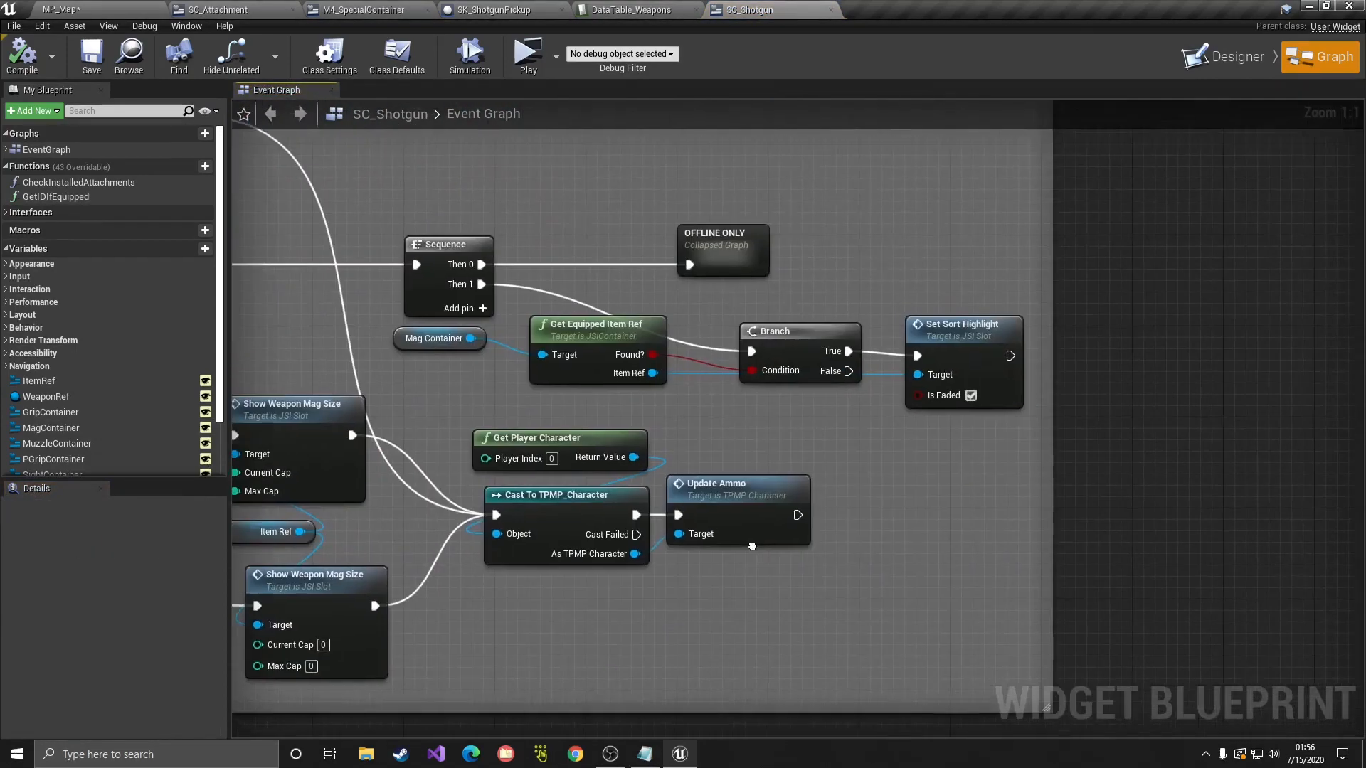
mouse_move(403, 346)
mouse_down()
mouse_move(772, 407)
mouse_move(412, 350)
mouse_up()
click(925, 432)
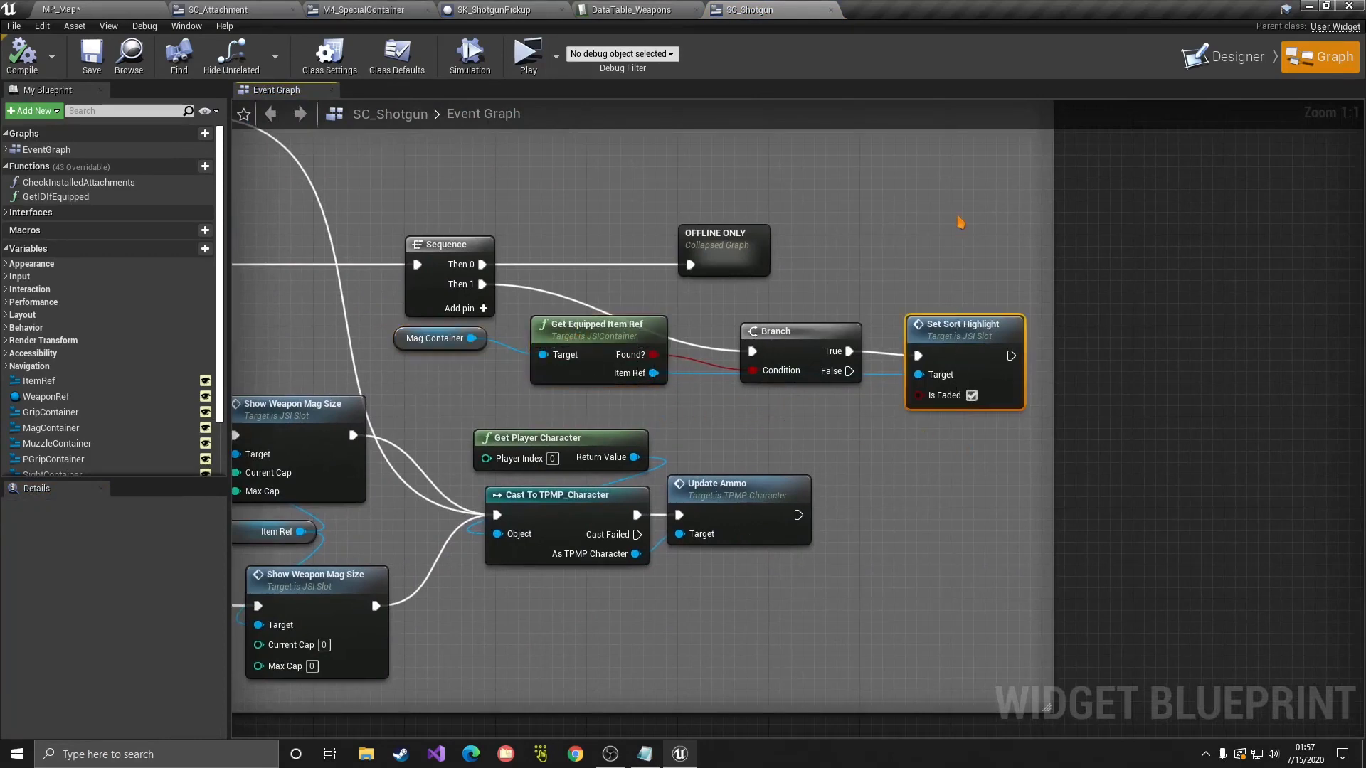
scroll(746, 247, down, 4)
scroll(756, 228, up, 2)
right_drag(692, 156, 1089, 519)
right_drag(716, 242, 730, 263)
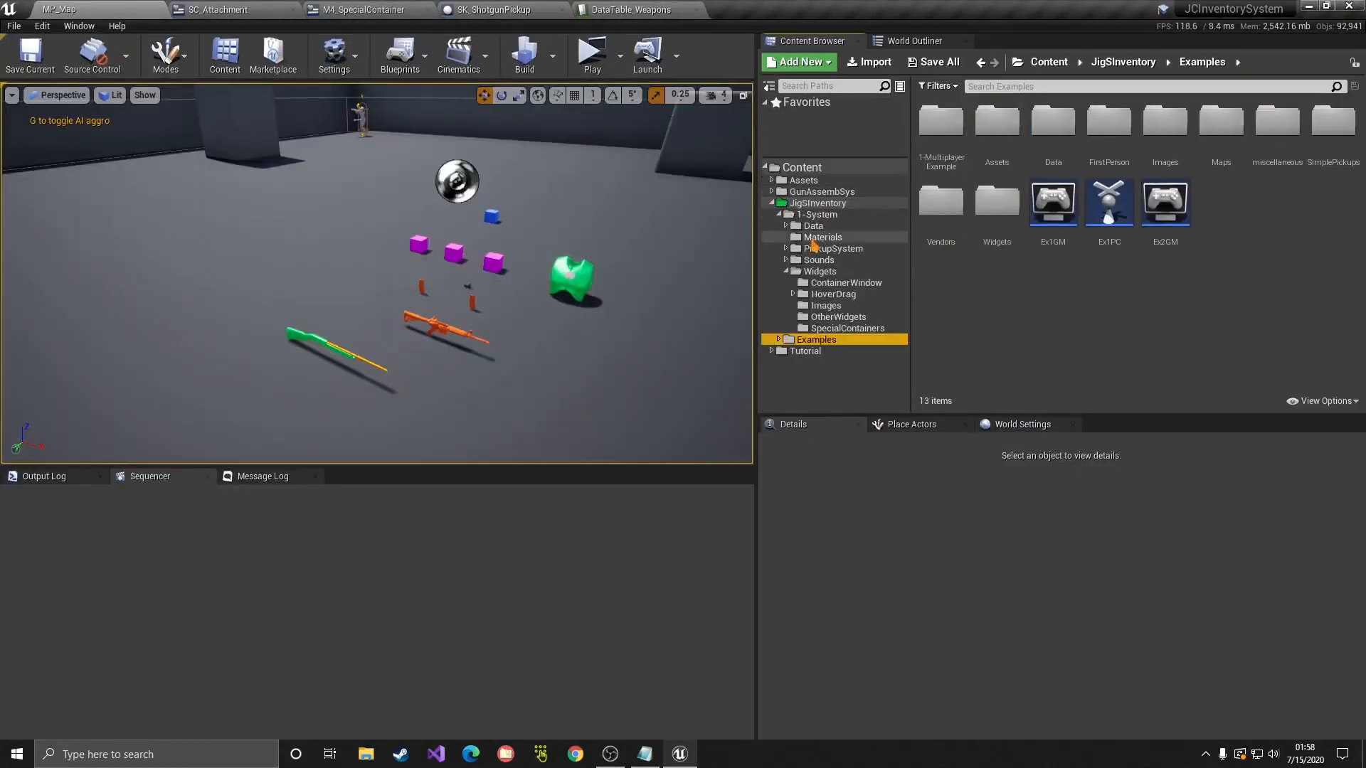
Step: Open FirstPersonExampleMap from the Examples > Maps folder
click(818, 203)
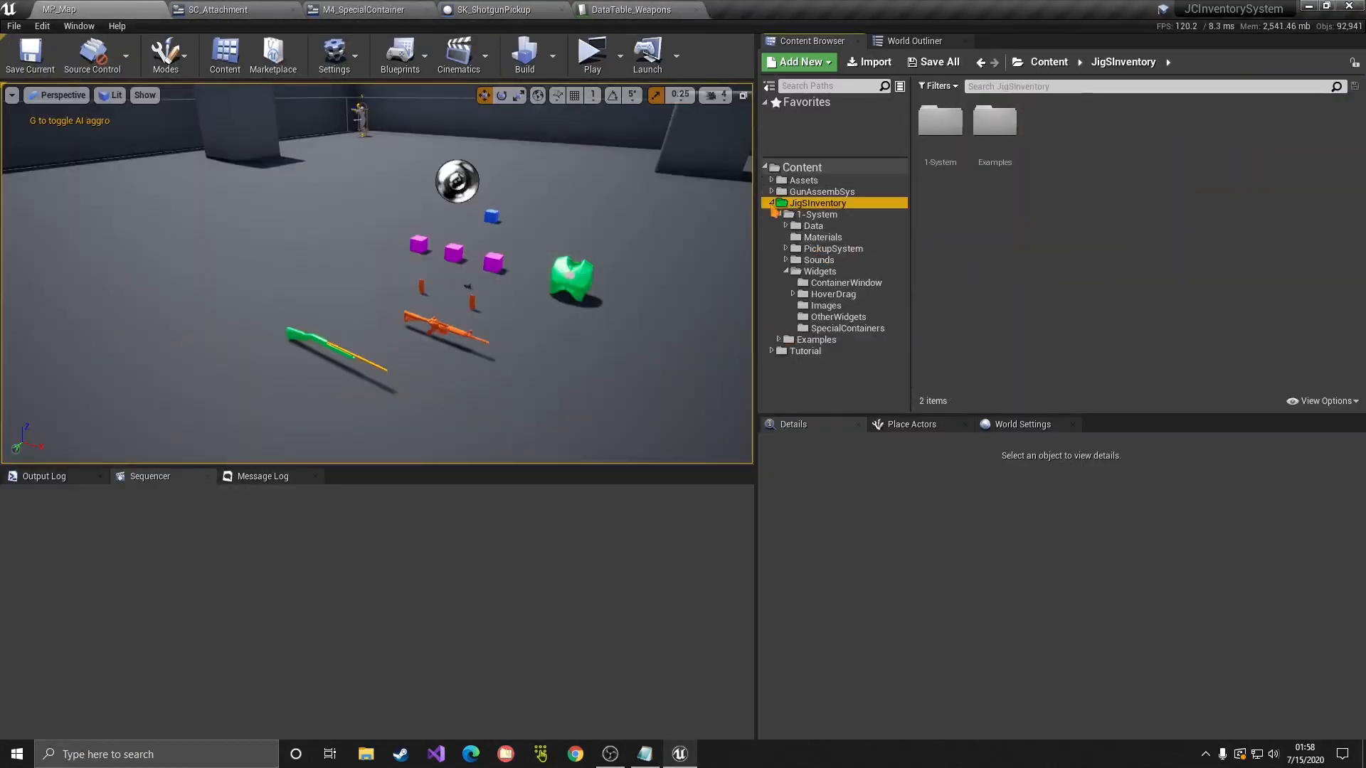
double_click(825, 202)
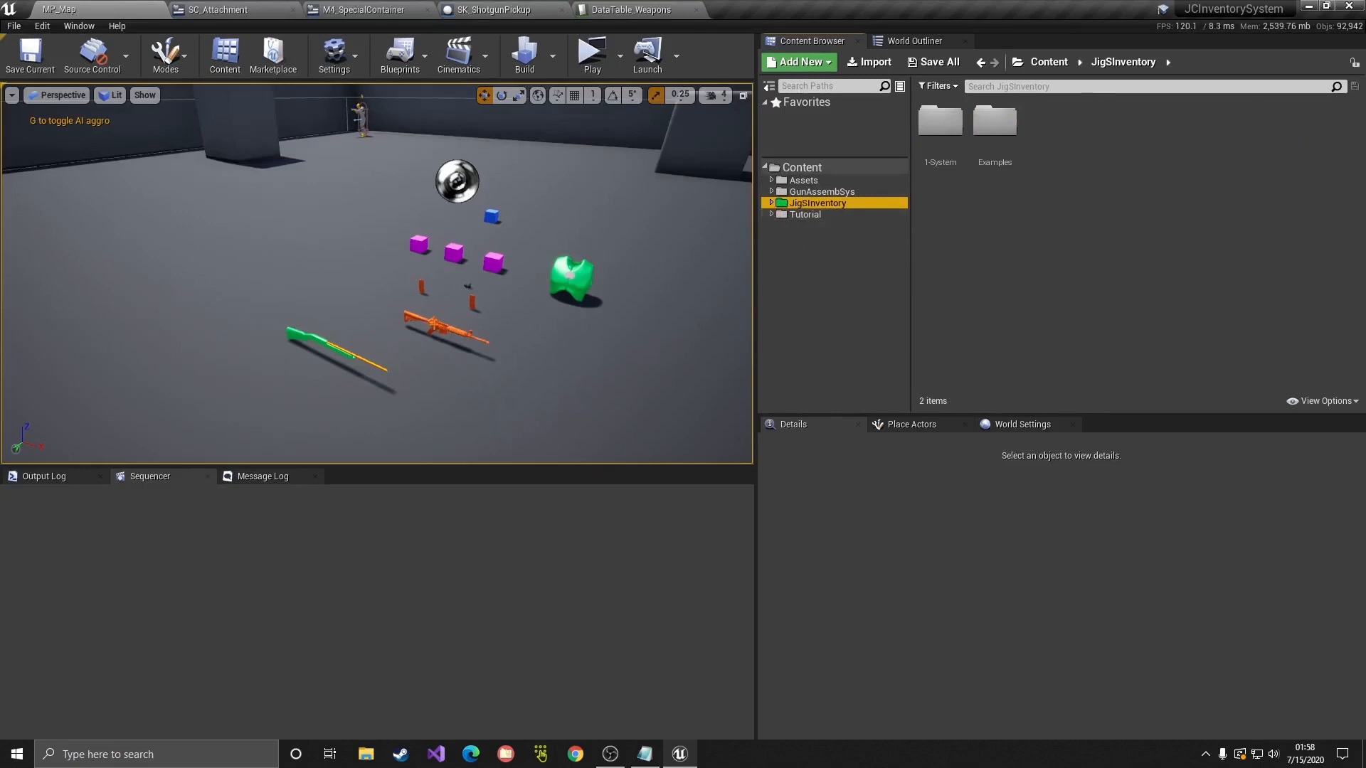
click(806, 215)
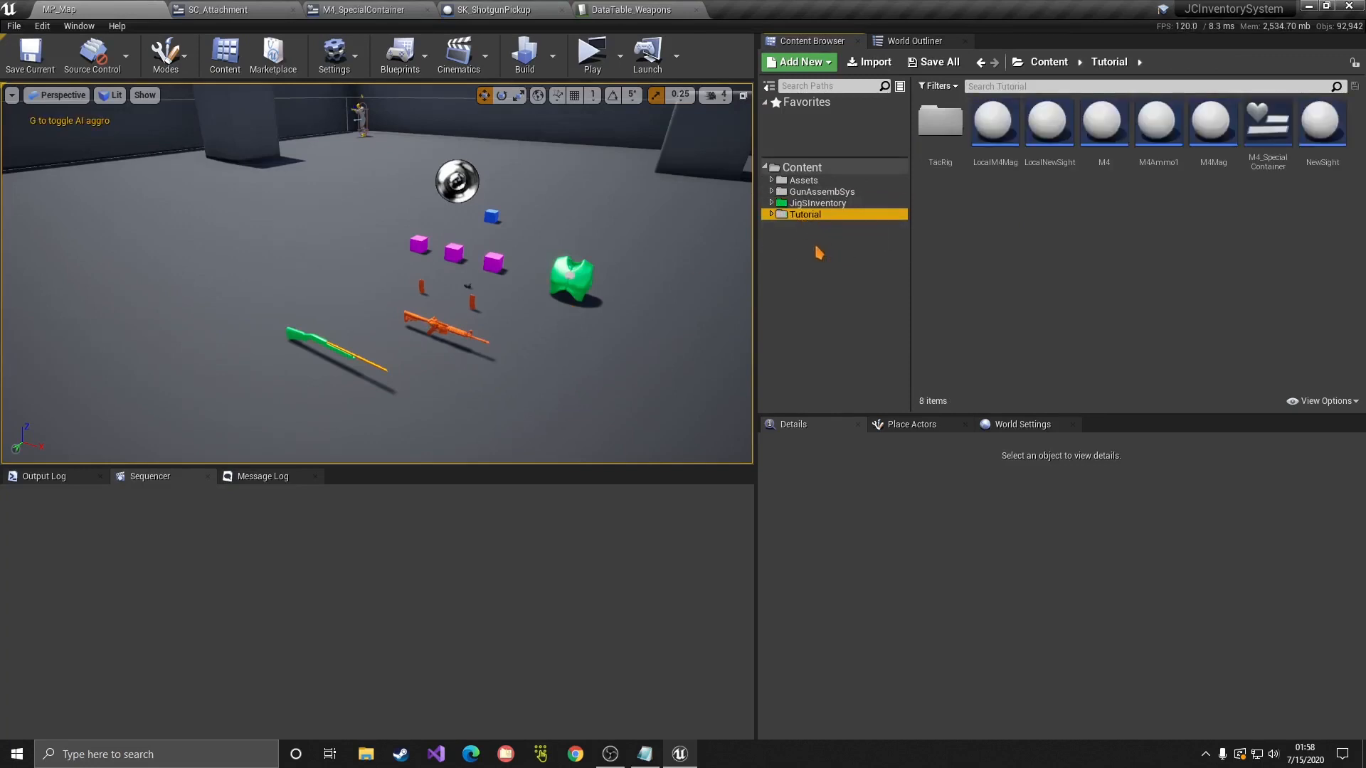
click(817, 203)
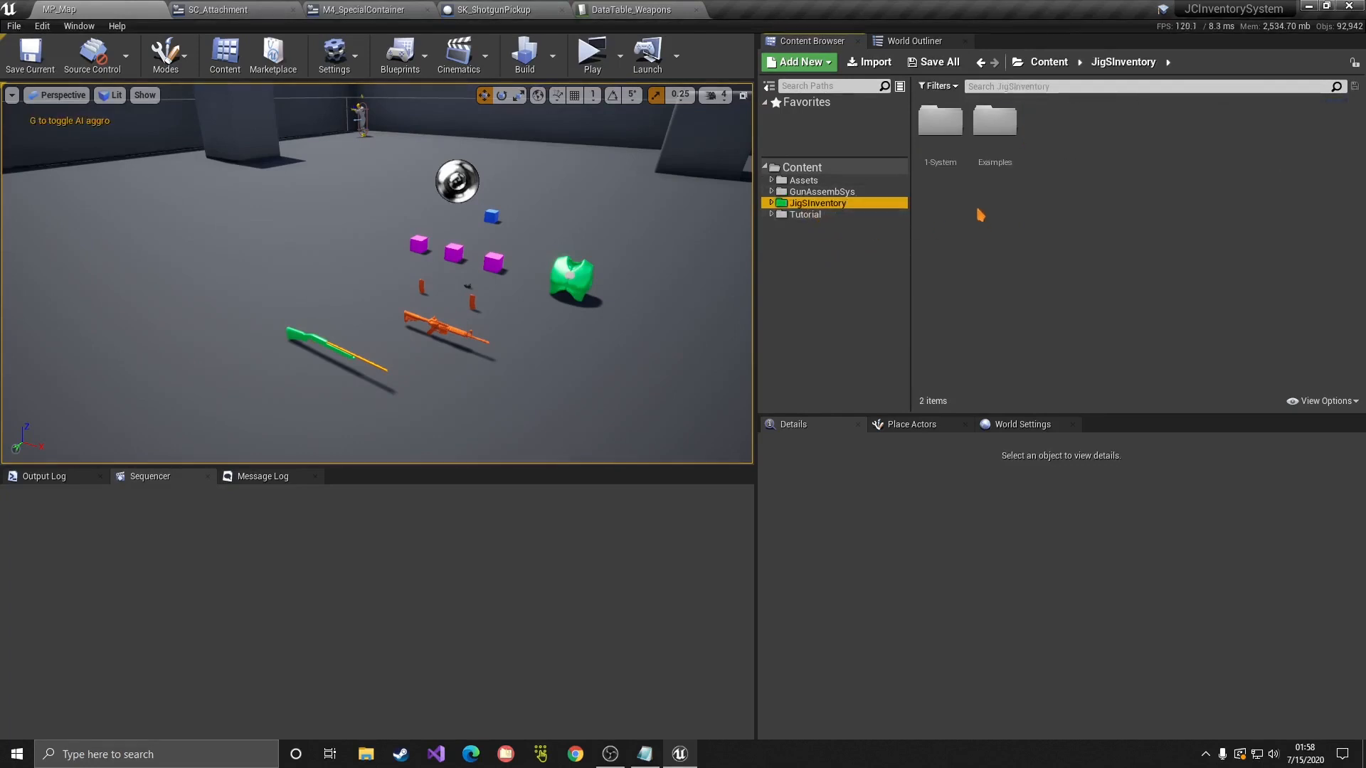
double_click(986, 174)
double_click(1223, 139)
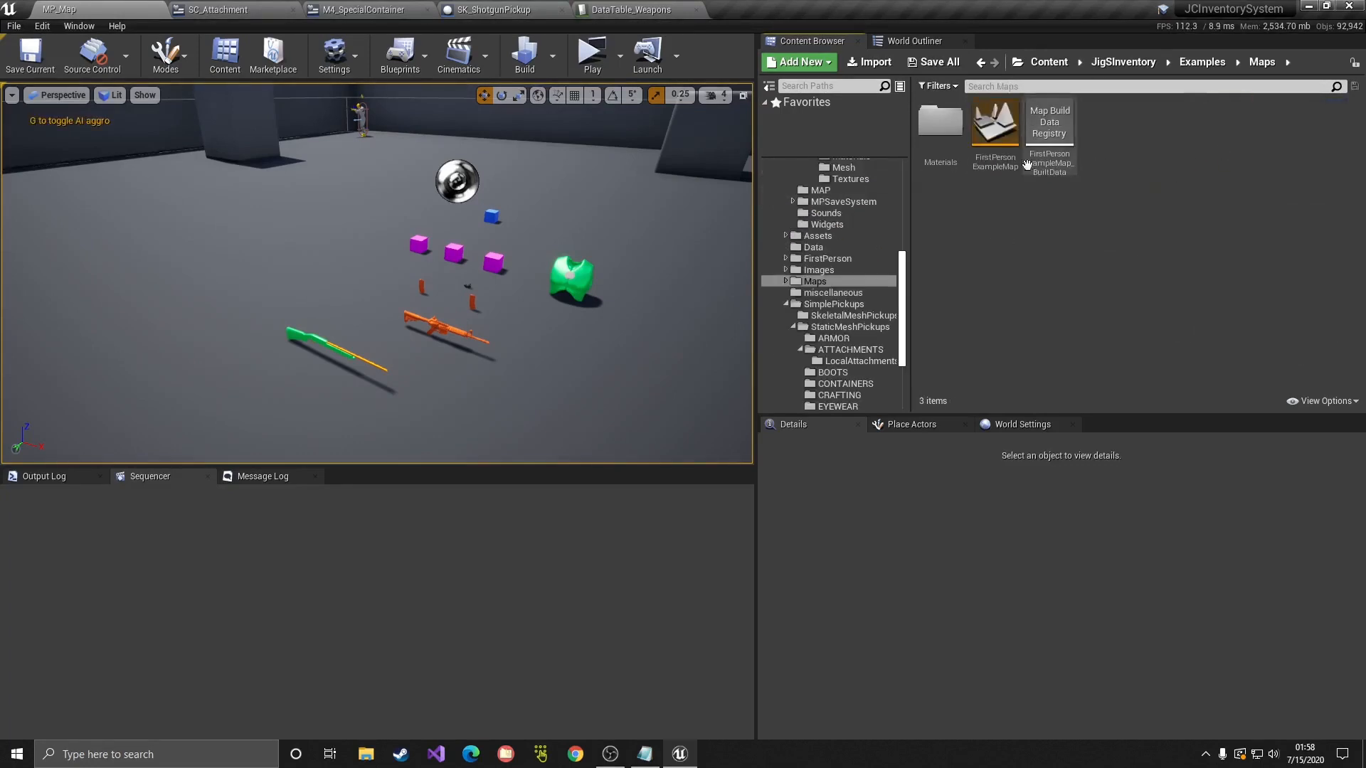
double_click(1003, 165)
Step: Fly to the empty green floor and drop the Tutorial M4 onto it
scroll(840, 329, down, 3)
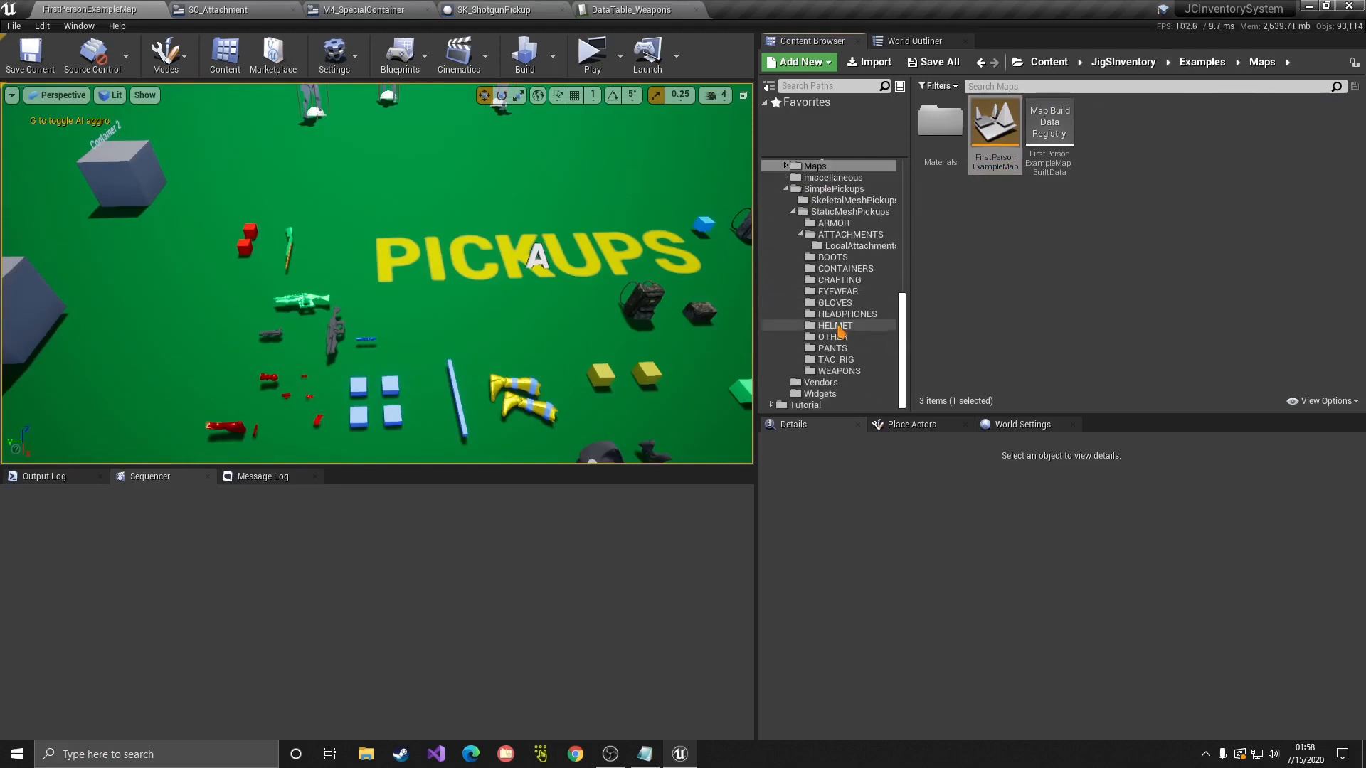
key(w)
right_drag(622, 298, 654, 331)
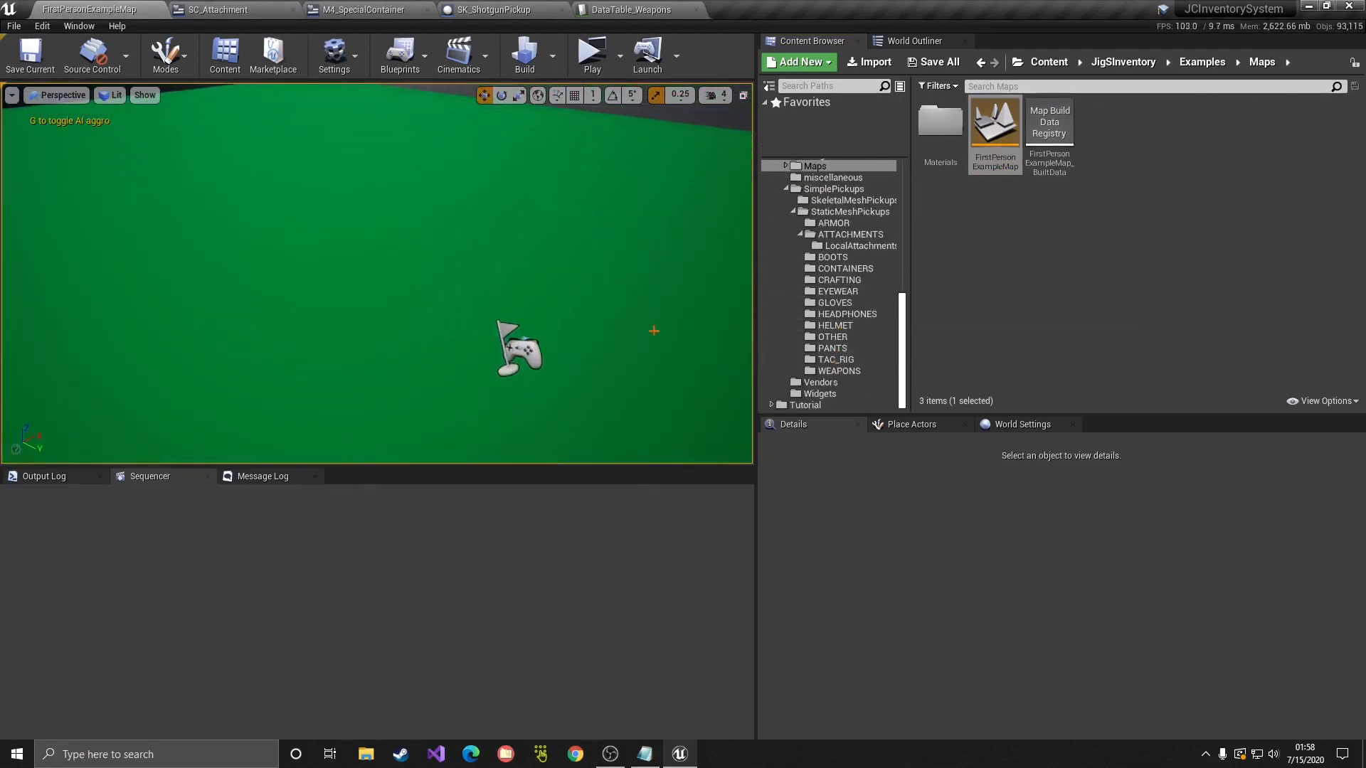
click(818, 404)
drag(1124, 165, 463, 267)
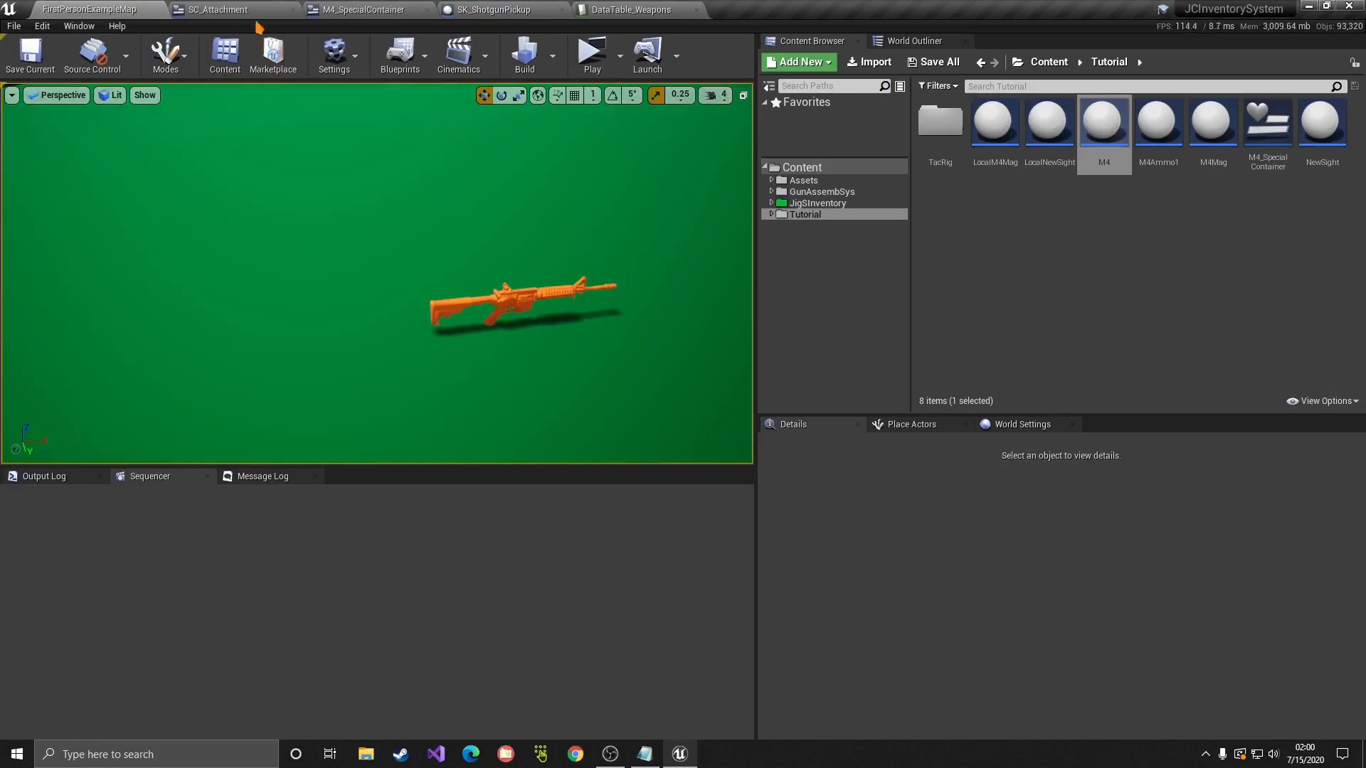
Step: Open M4_SpecialContainer's event graph and bring the item reference events into view
click(398, 9)
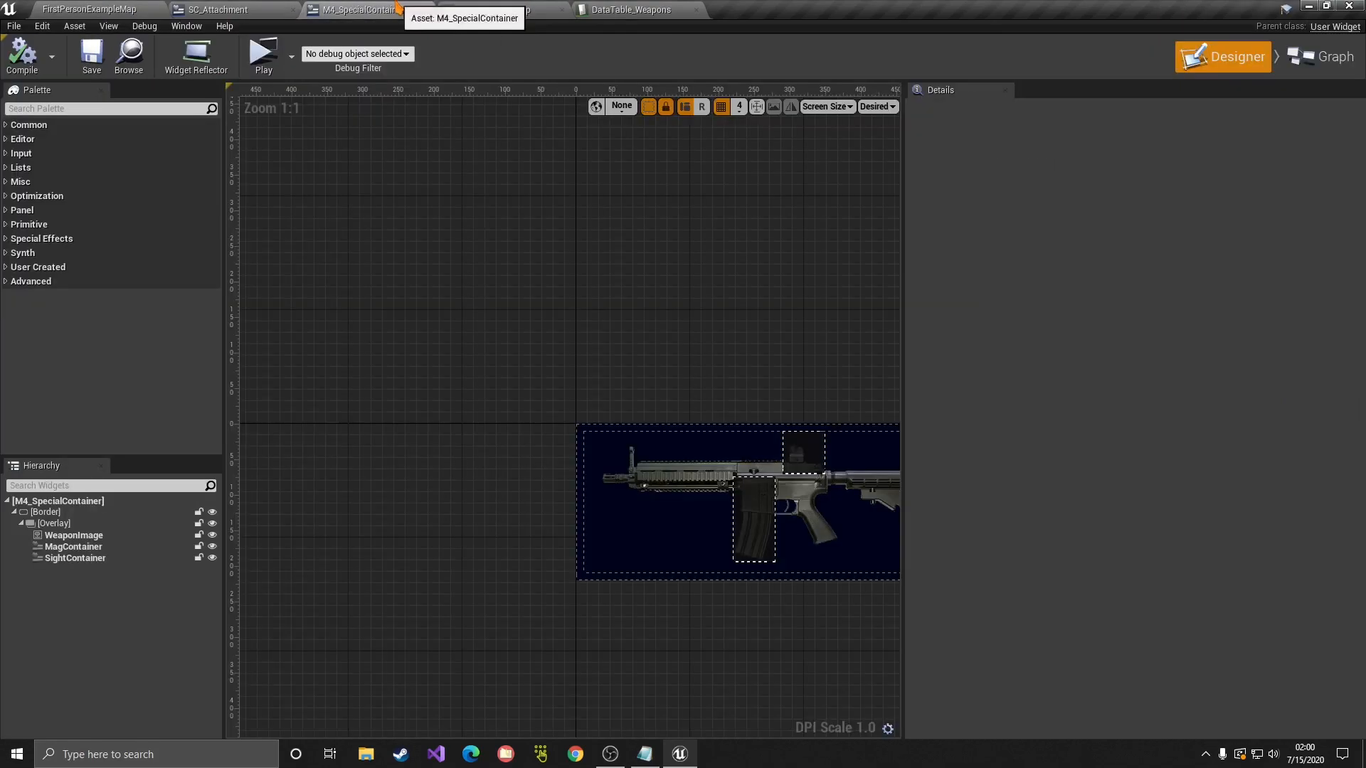
click(1320, 57)
right_drag(913, 362, 823, 81)
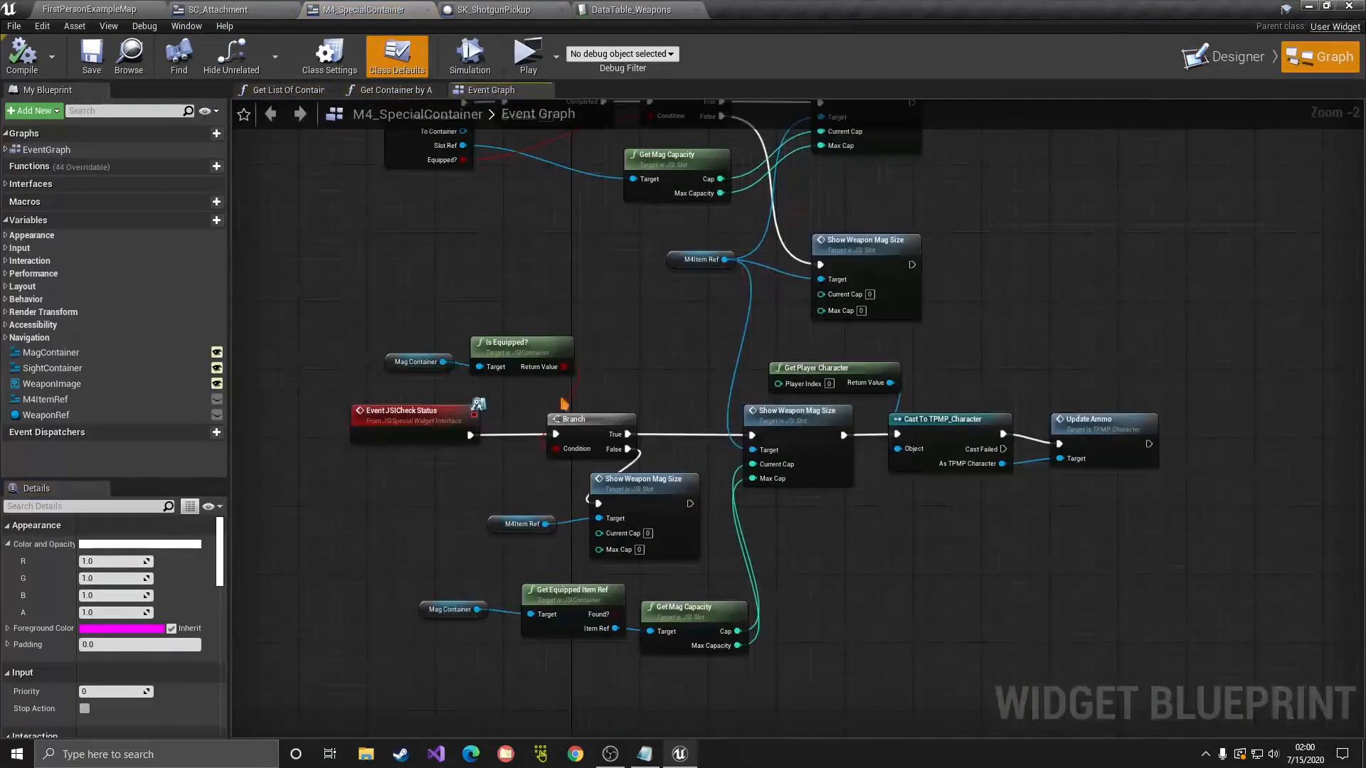
right_drag(609, 251, 609, 254)
scroll(680, 345, down, 2)
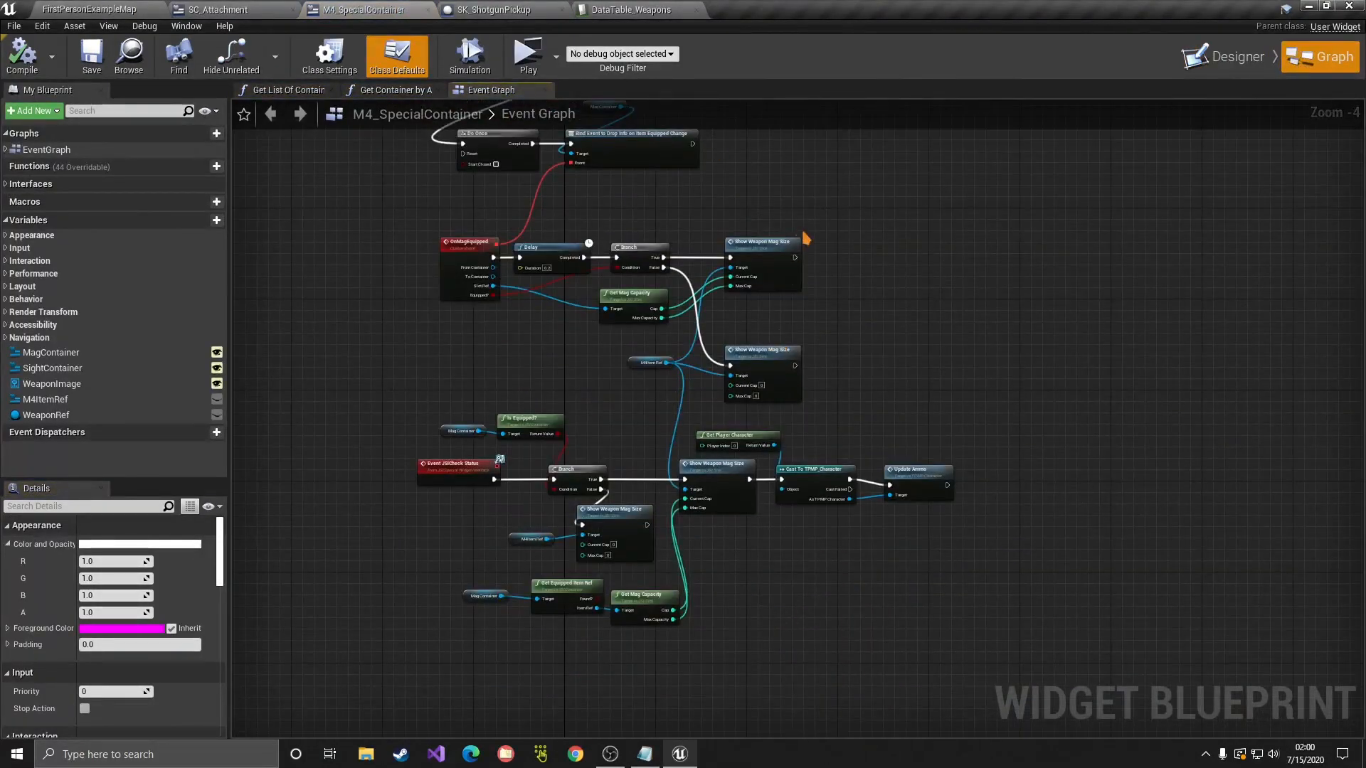
right_drag(757, 210, 620, 352)
scroll(780, 221, up, 2)
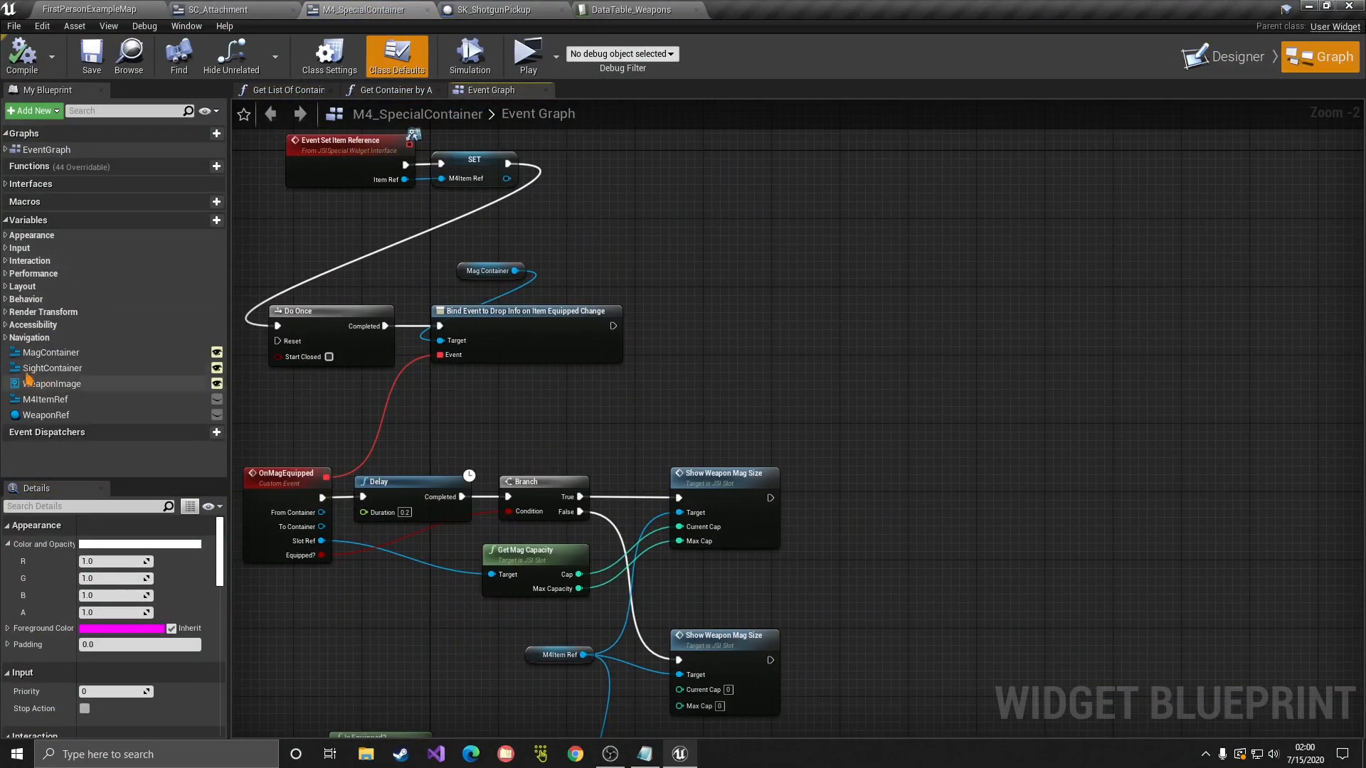
Step: Add a Sight Container getter and a duplicated Bind Event chained after the original, targeting it
drag(30, 370, 628, 225)
click(670, 254)
drag(700, 371, 654, 351)
key(ctrl+c)
key(ctrl+v)
drag(762, 340, 991, 331)
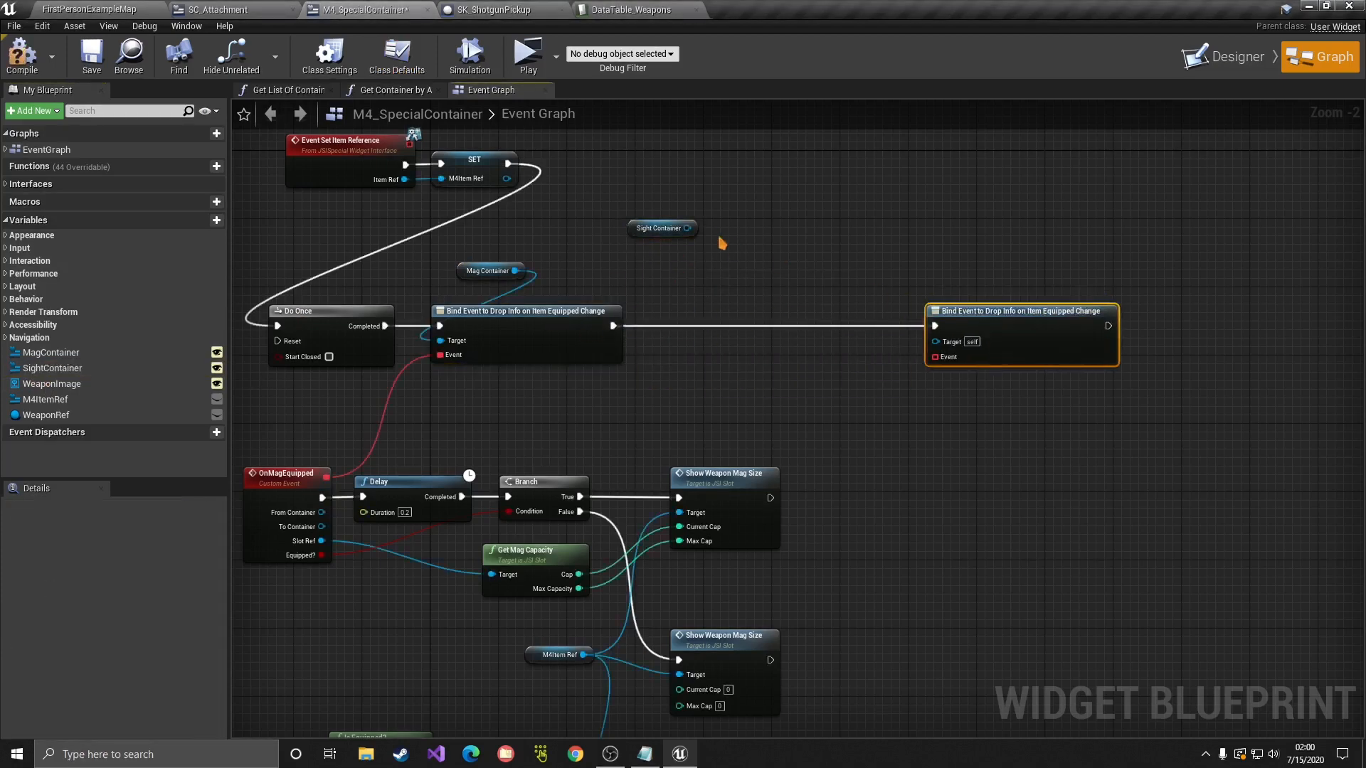
drag(687, 229, 935, 342)
Step: Arrange the Sight Container and Bind Event copy, then drag a wire from its Event pin
drag(638, 229, 850, 291)
right_drag(984, 305, 690, 259)
ctrl+click(726, 305)
drag(715, 295, 862, 273)
scroll(846, 299, up, 2)
right_drag(711, 353, 579, 331)
drag(632, 275, 623, 366)
Step: Create a custom event named OnSightEquipped bound to the new Bind Event
click(610, 460)
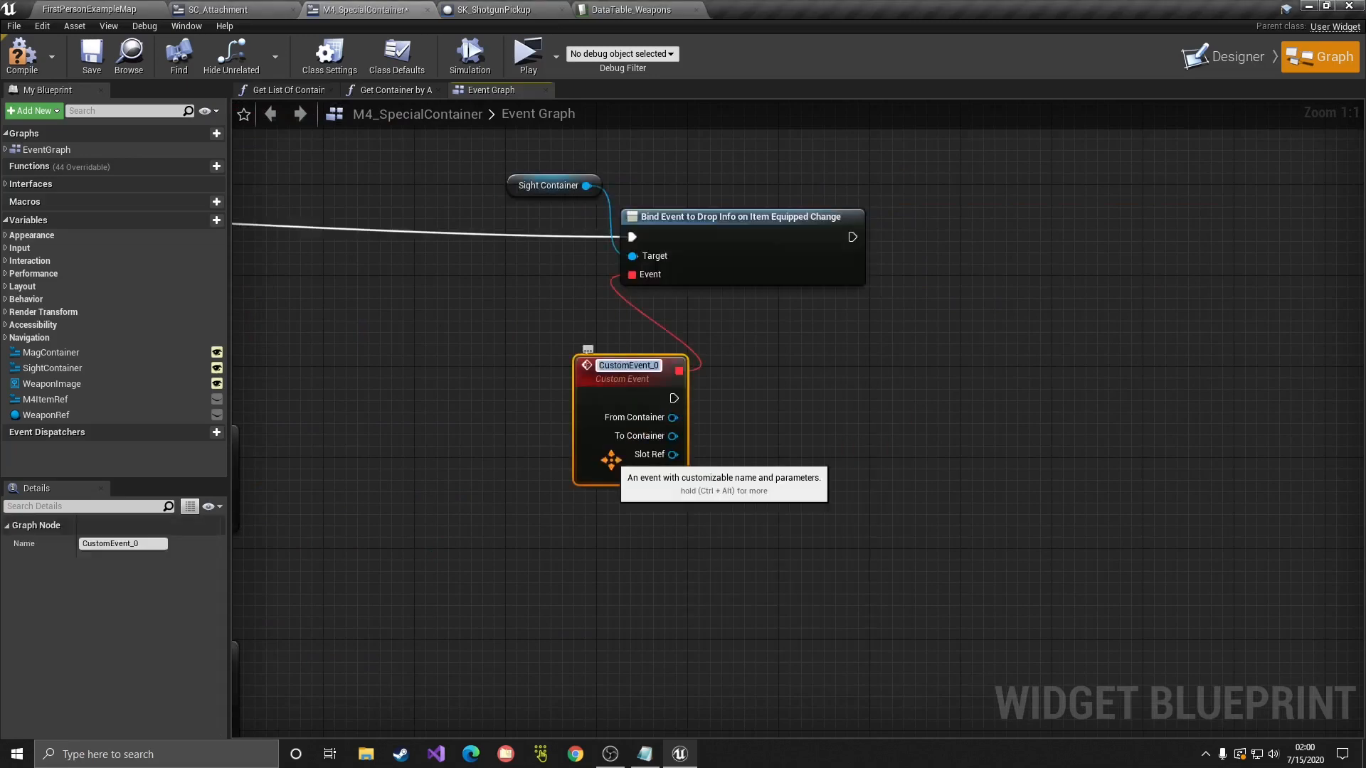
text(OnSightEq)
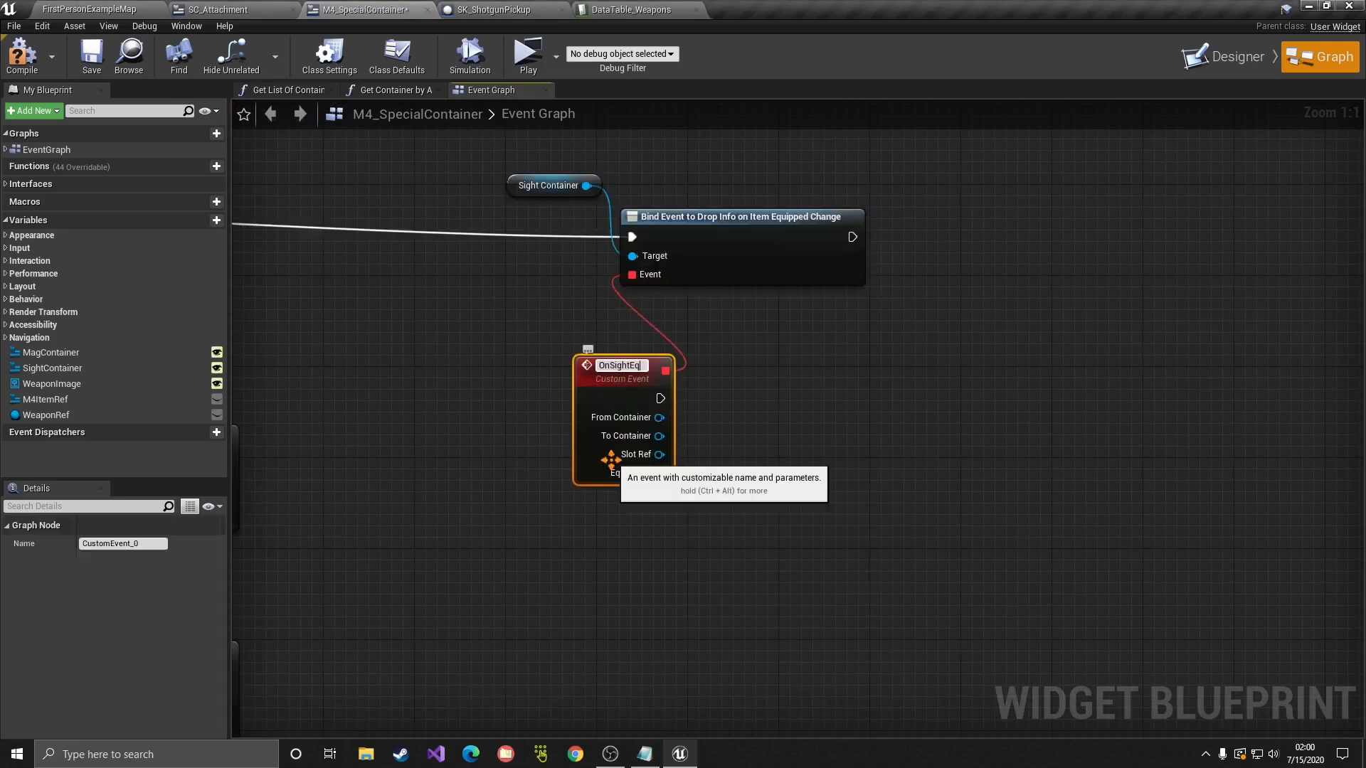
text(uipped)
key(Return)
drag(618, 425, 516, 482)
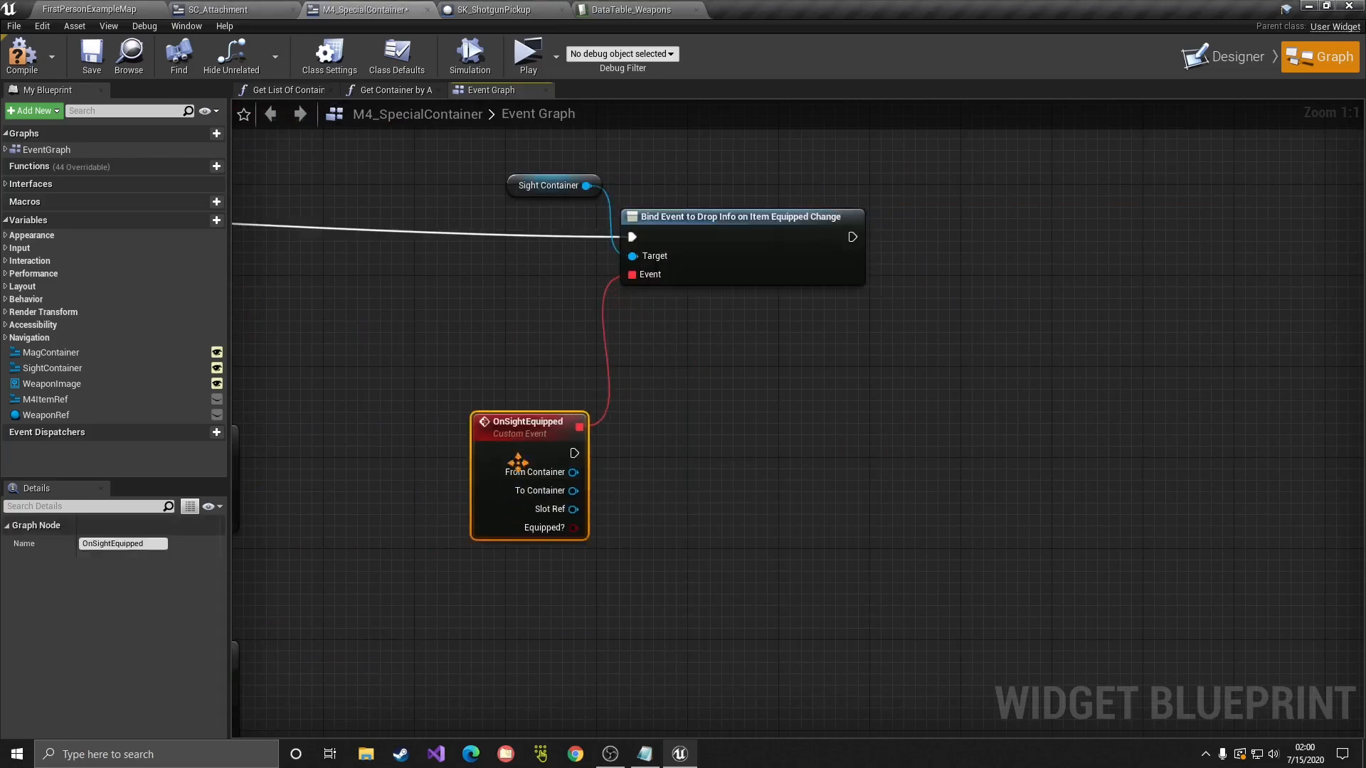
Step: Add a Weapon Ref getter with an Is Valid check
ctrl+drag(43, 420, 666, 429)
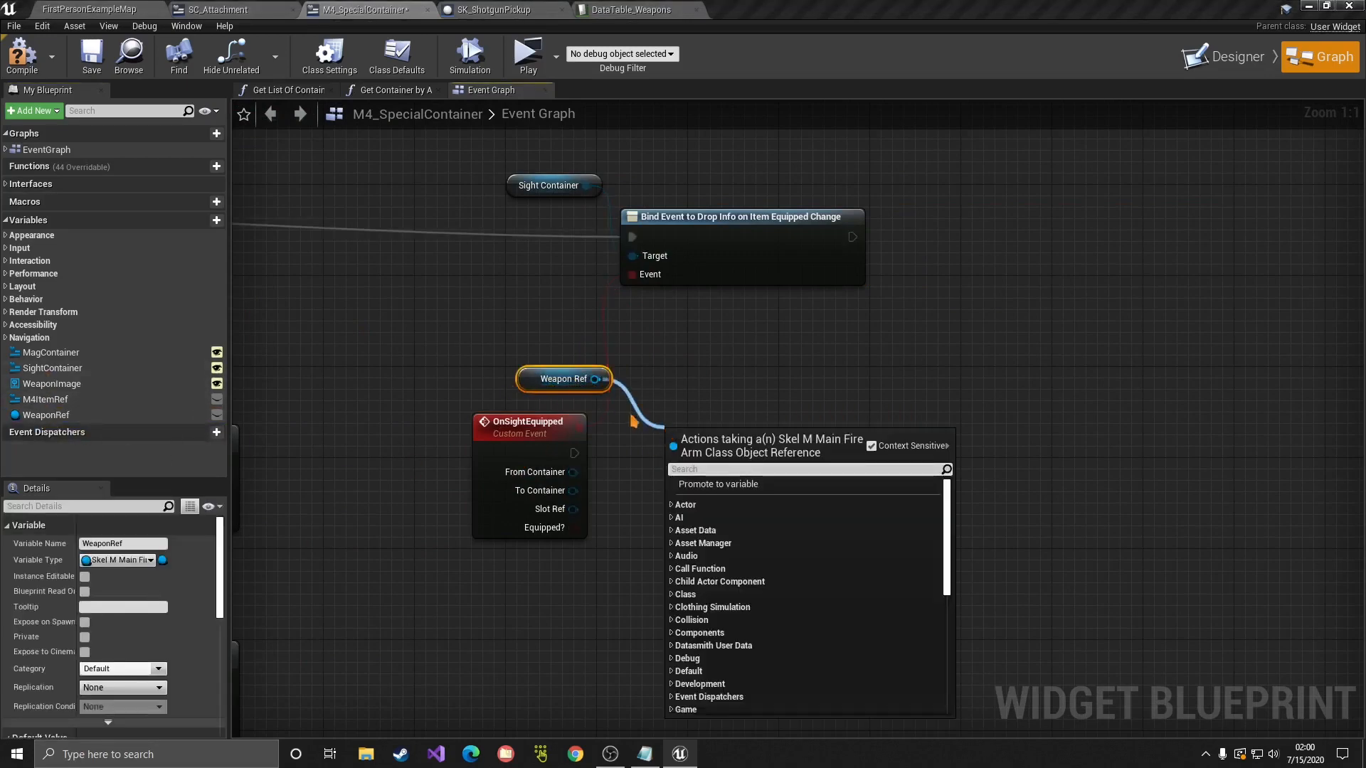
text(is val)
key(Return)
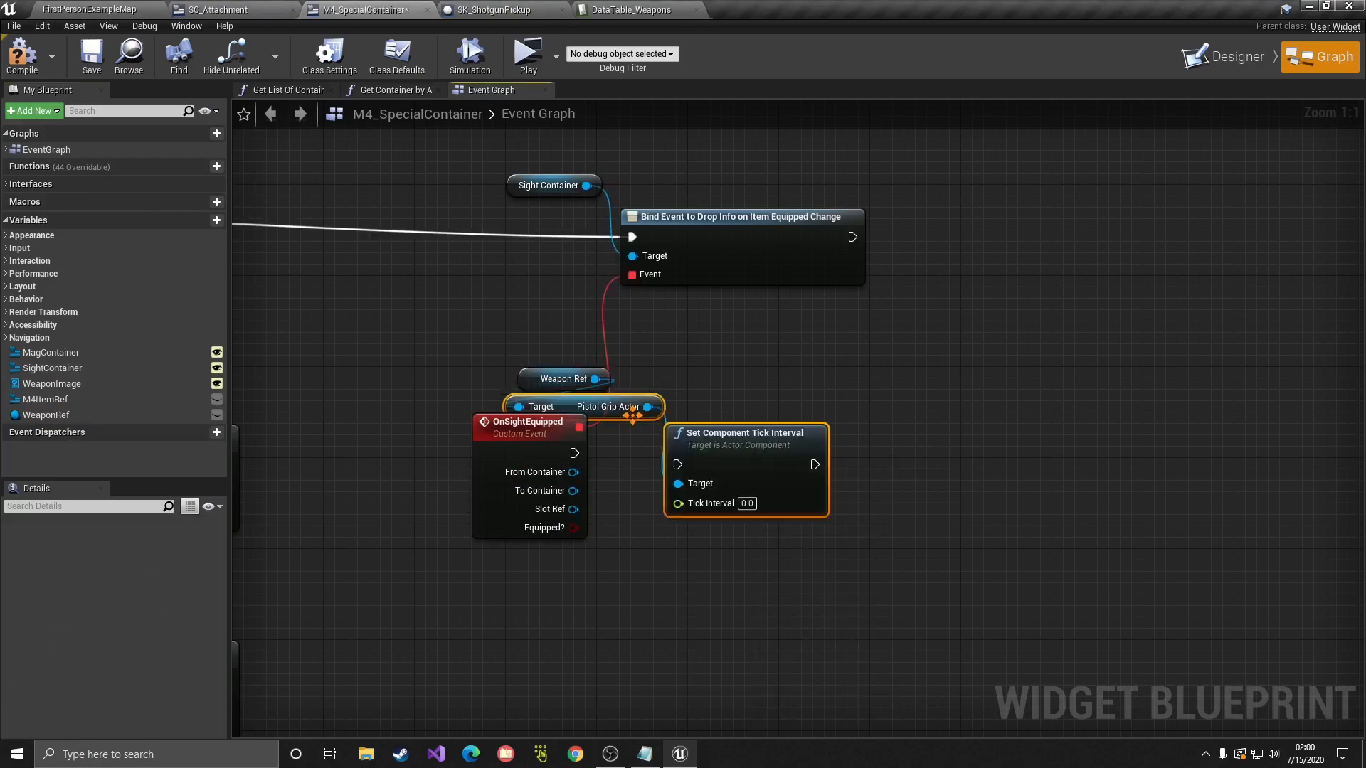
key(Delete)
drag(595, 379, 739, 426)
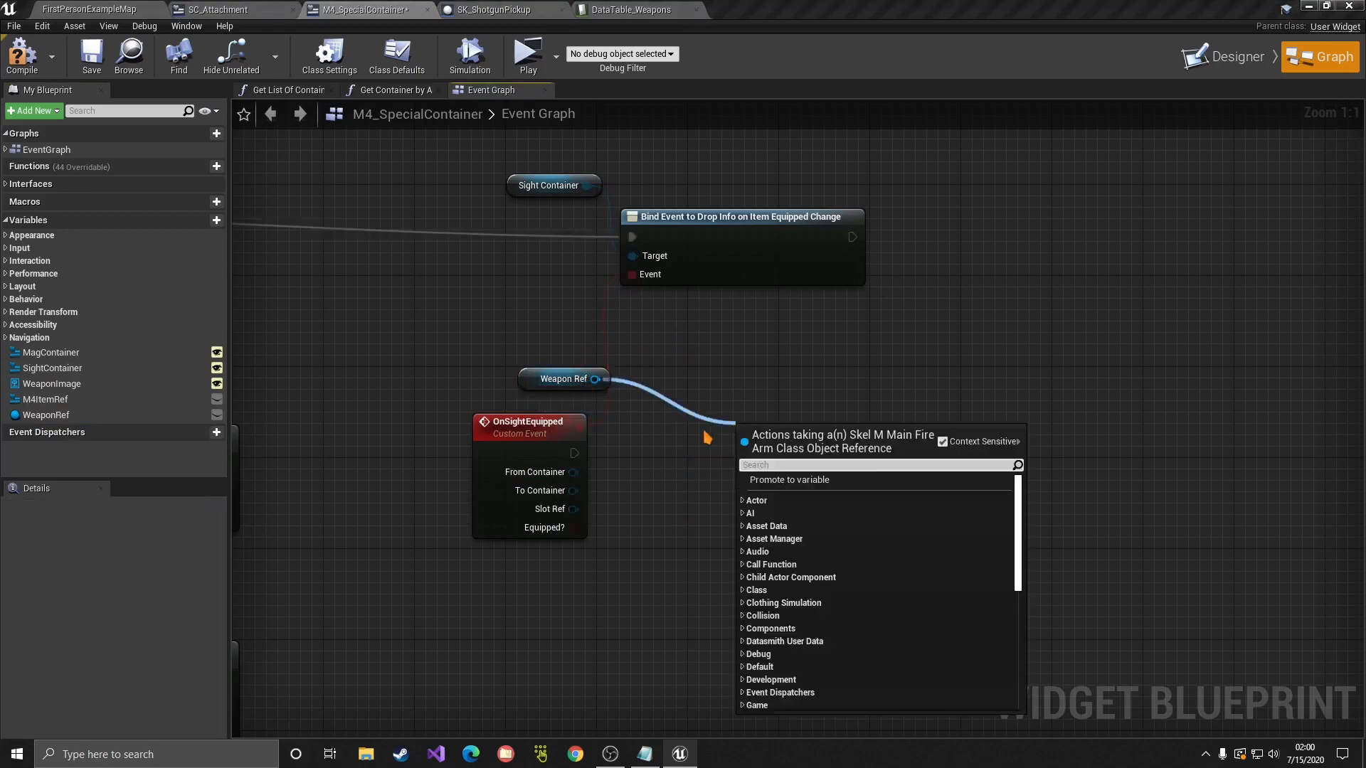
text(is va)
key(Return)
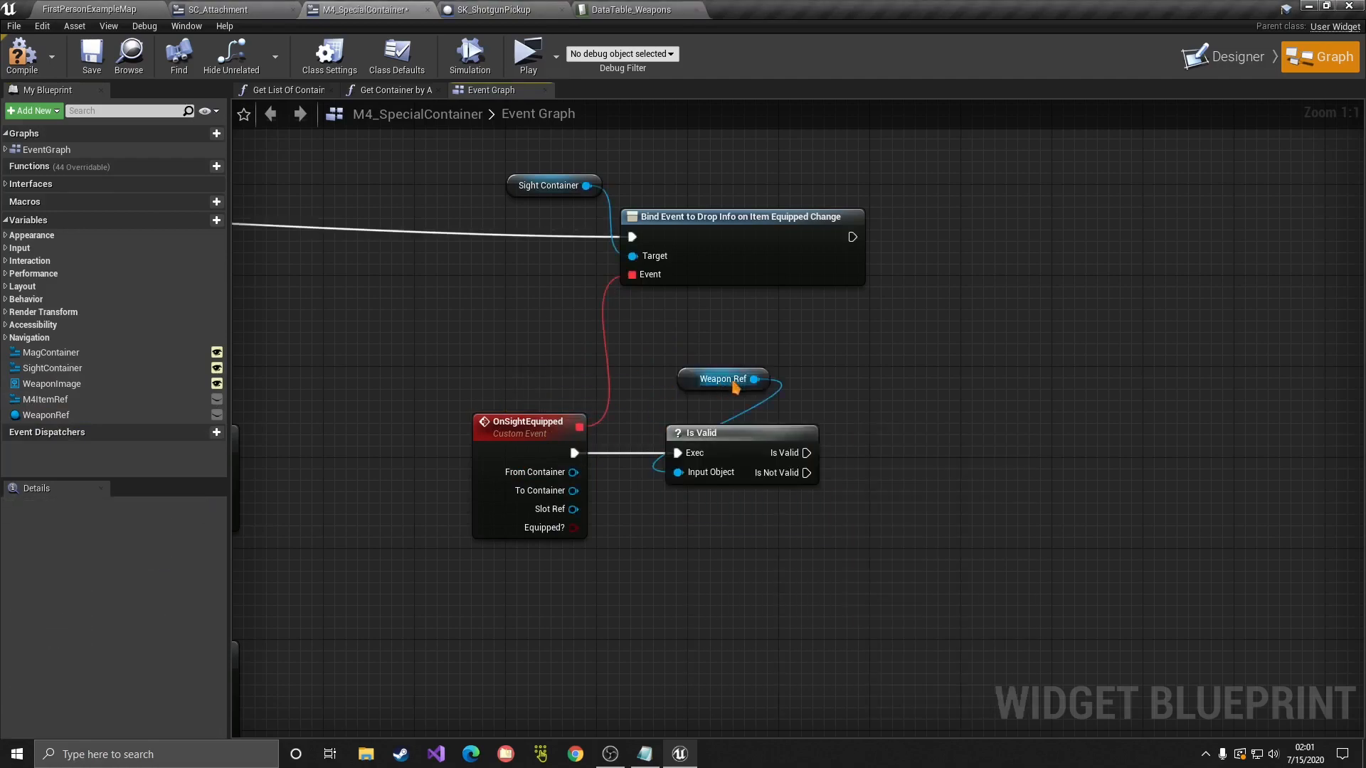
Step: Add Rep Install Attachment by ID on Weapon Ref, run when the weapon is valid
drag(754, 379, 930, 421)
text(rep ins)
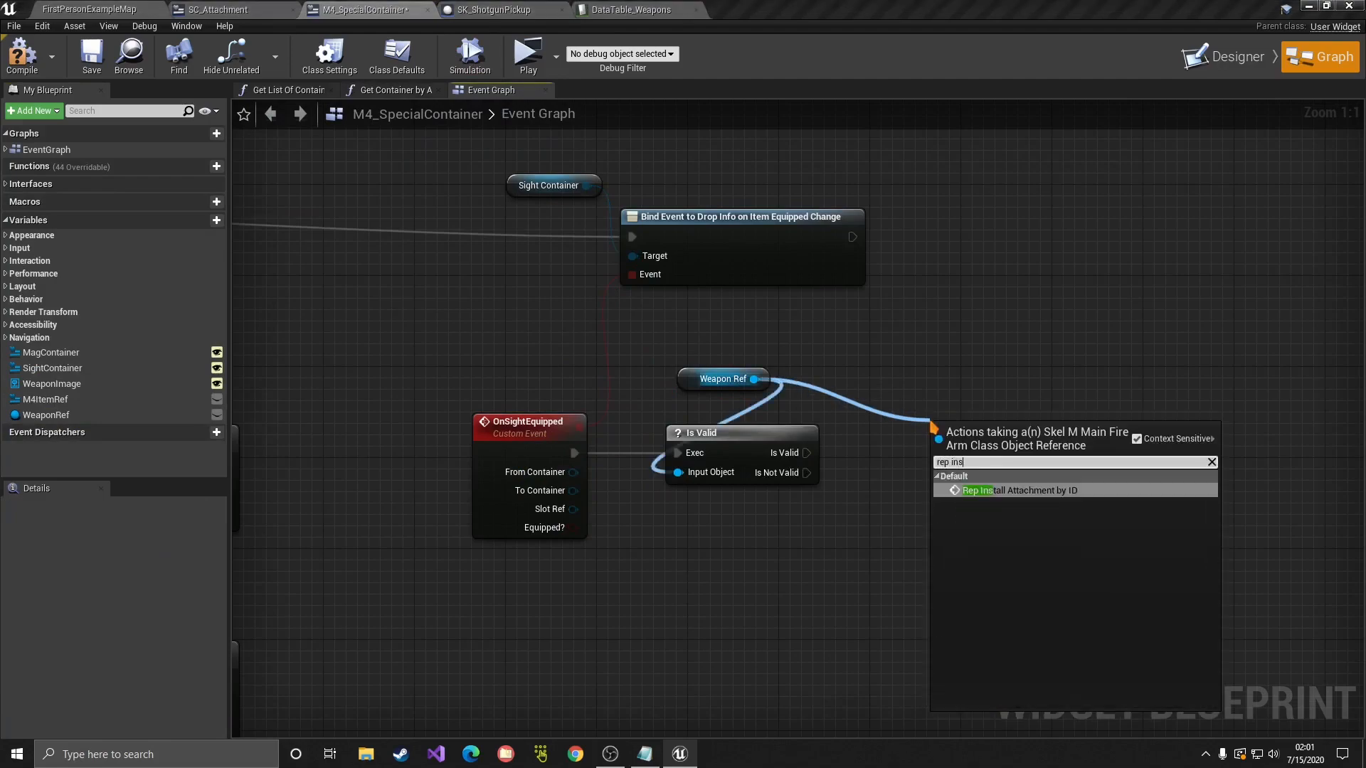
key(Return)
drag(806, 453, 939, 465)
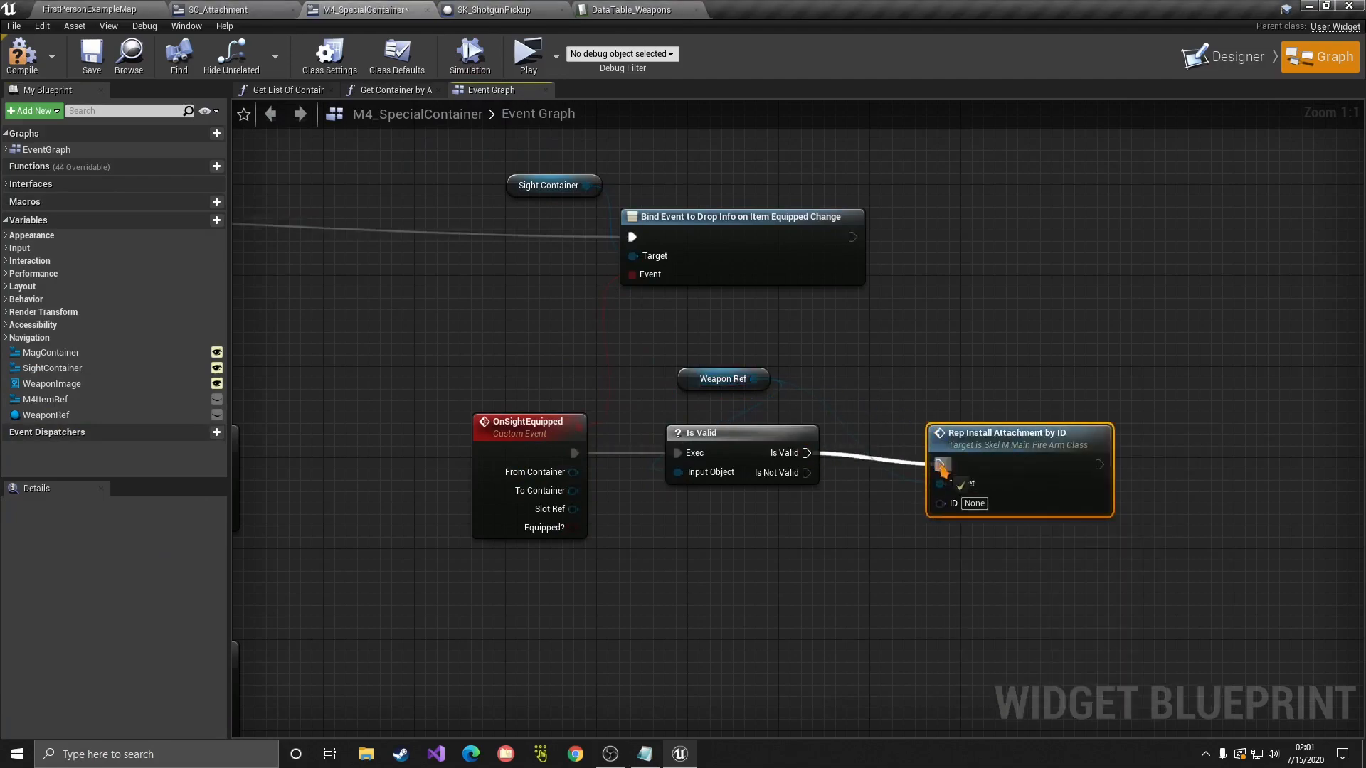
right_drag(605, 335, 1184, 458)
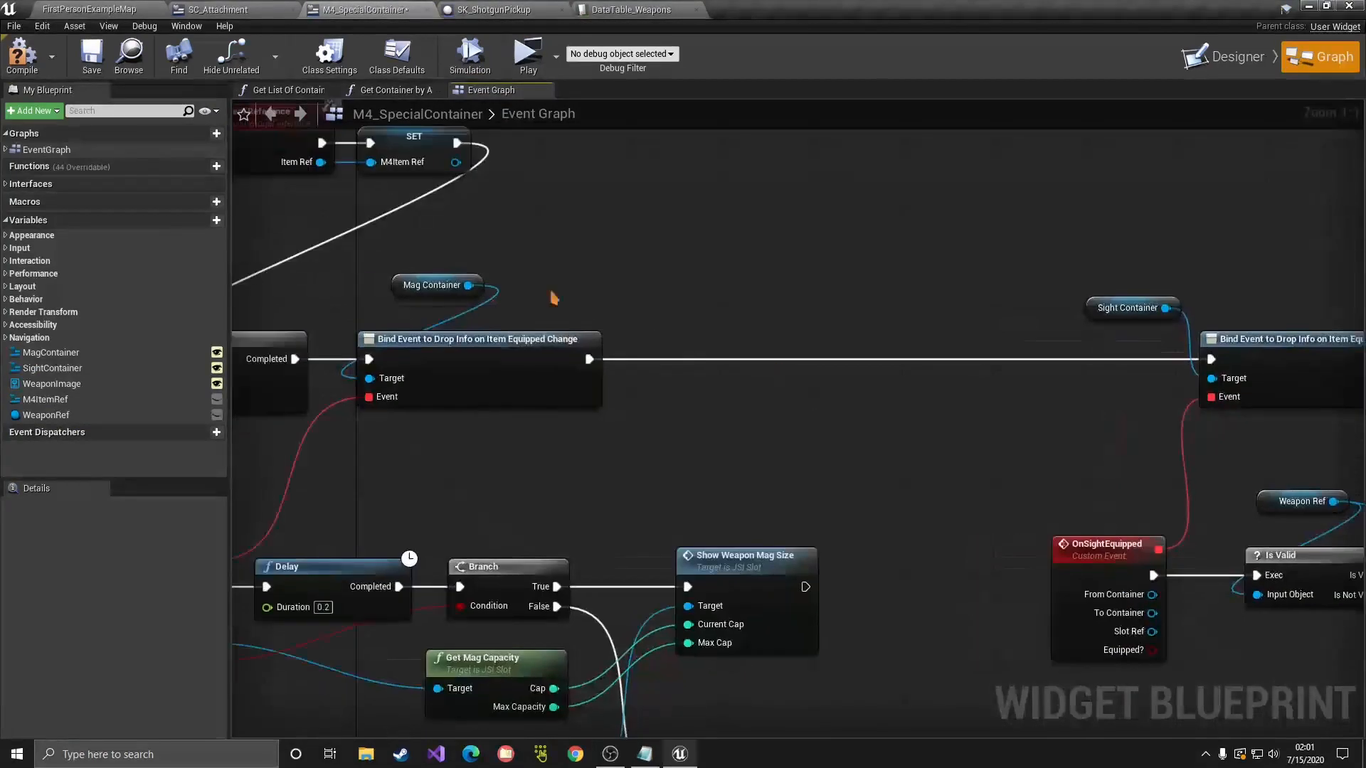
Step: Wire a copied Mag Container reference into the second Bind Event's Target
click(466, 286)
key(ctrl+c)
key(ctrl+v)
drag(1038, 342, 1116, 407)
right_drag(1118, 444, 1010, 415)
click(762, 360)
click(1075, 377)
right_drag(777, 391, 998, 384)
right_drag(1117, 419, 818, 413)
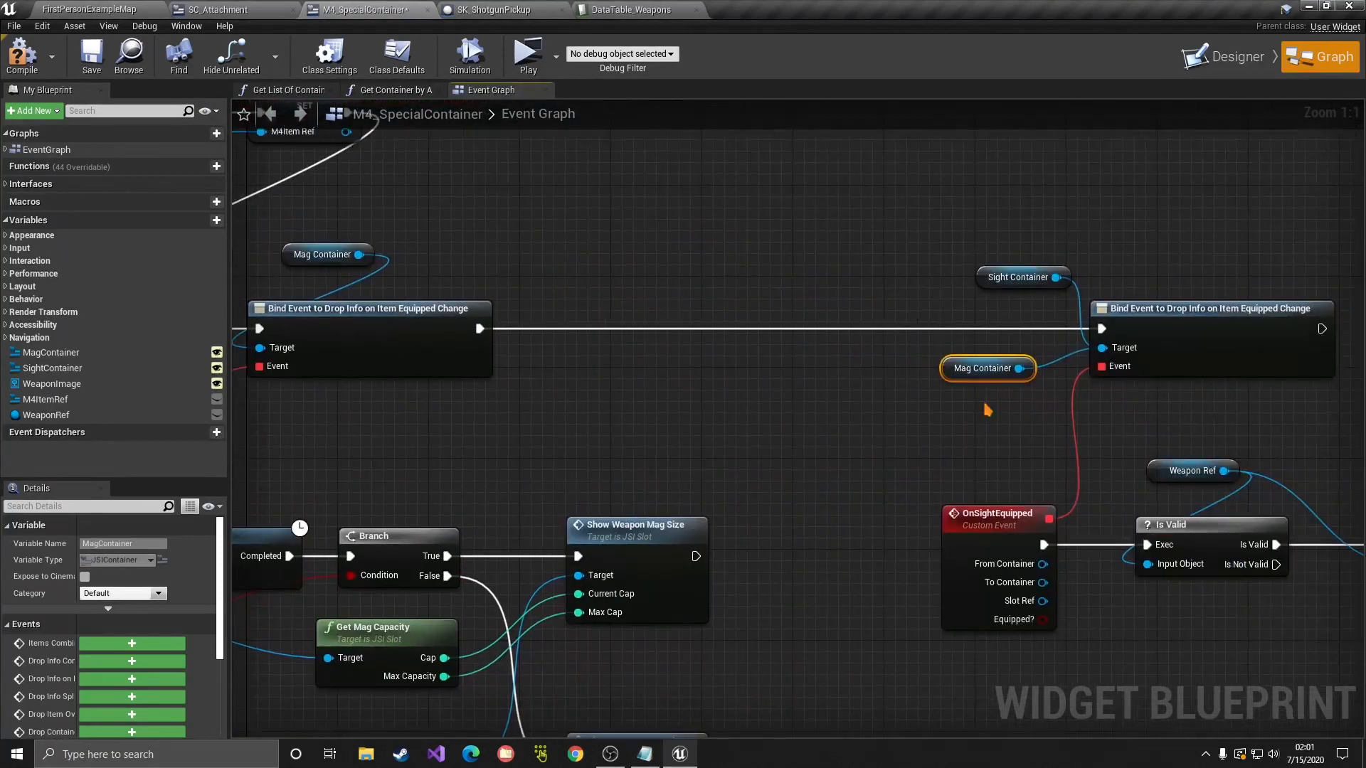
right_drag(988, 410, 750, 414)
Step: Rename the OnSightEquipped event to OnAttachmentEquipped
click(767, 525)
key(F2)
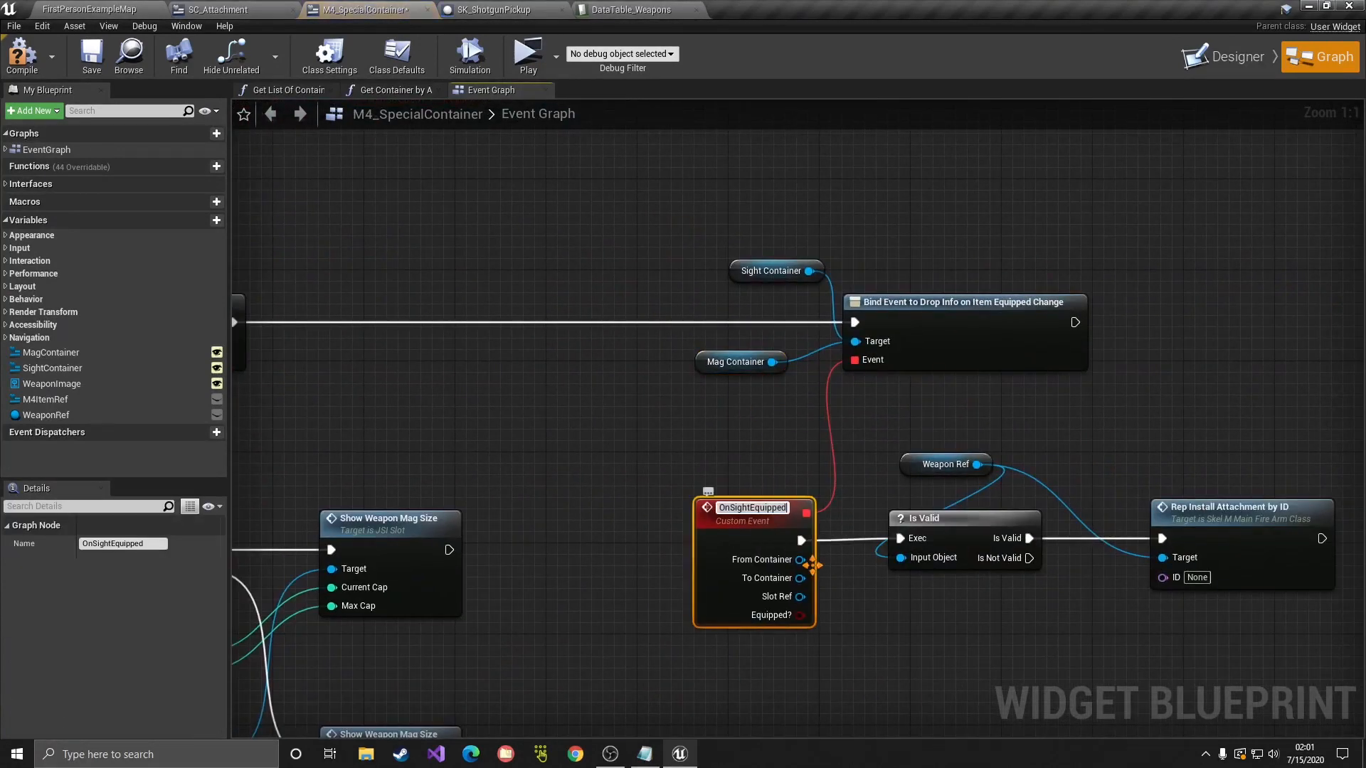
key(BackSpace)
key(BackSpace)
key(BackSpace)
key(BackSpace)
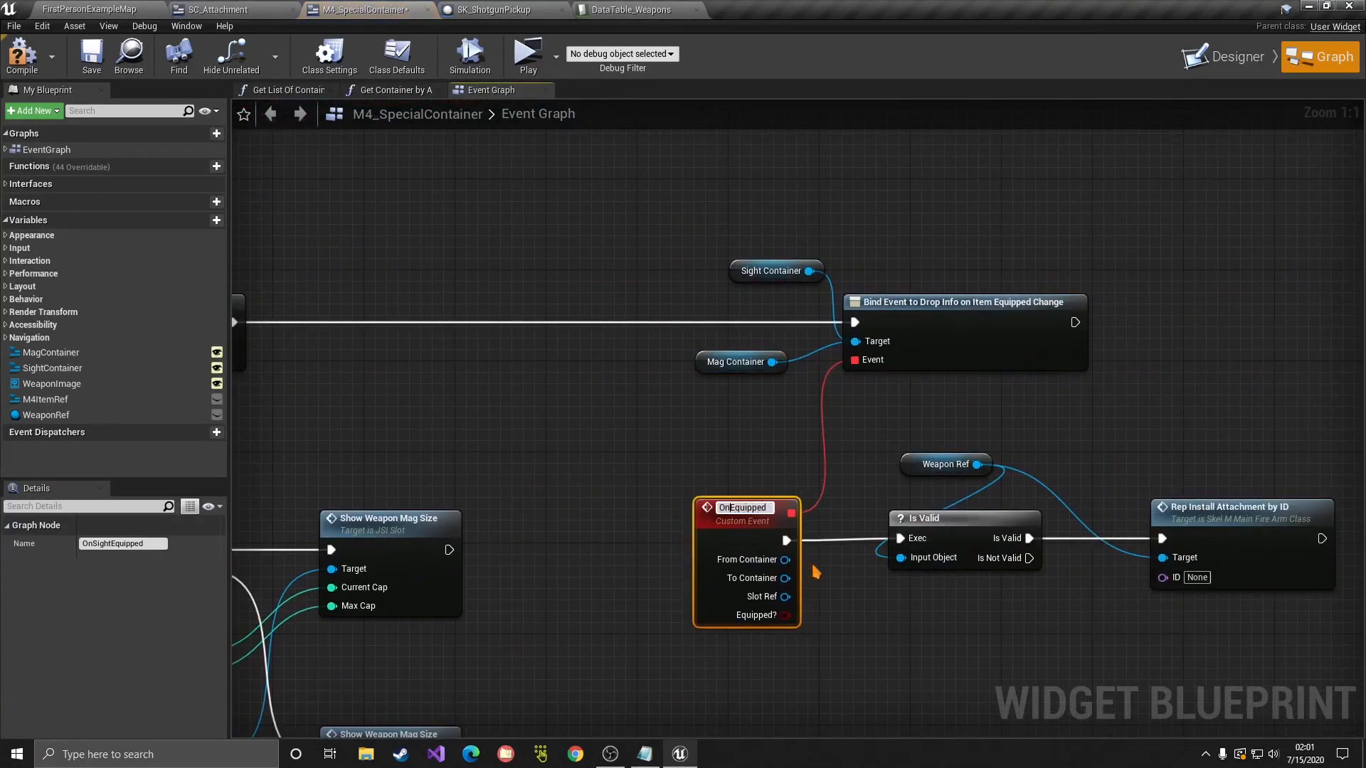
text(Attachment)
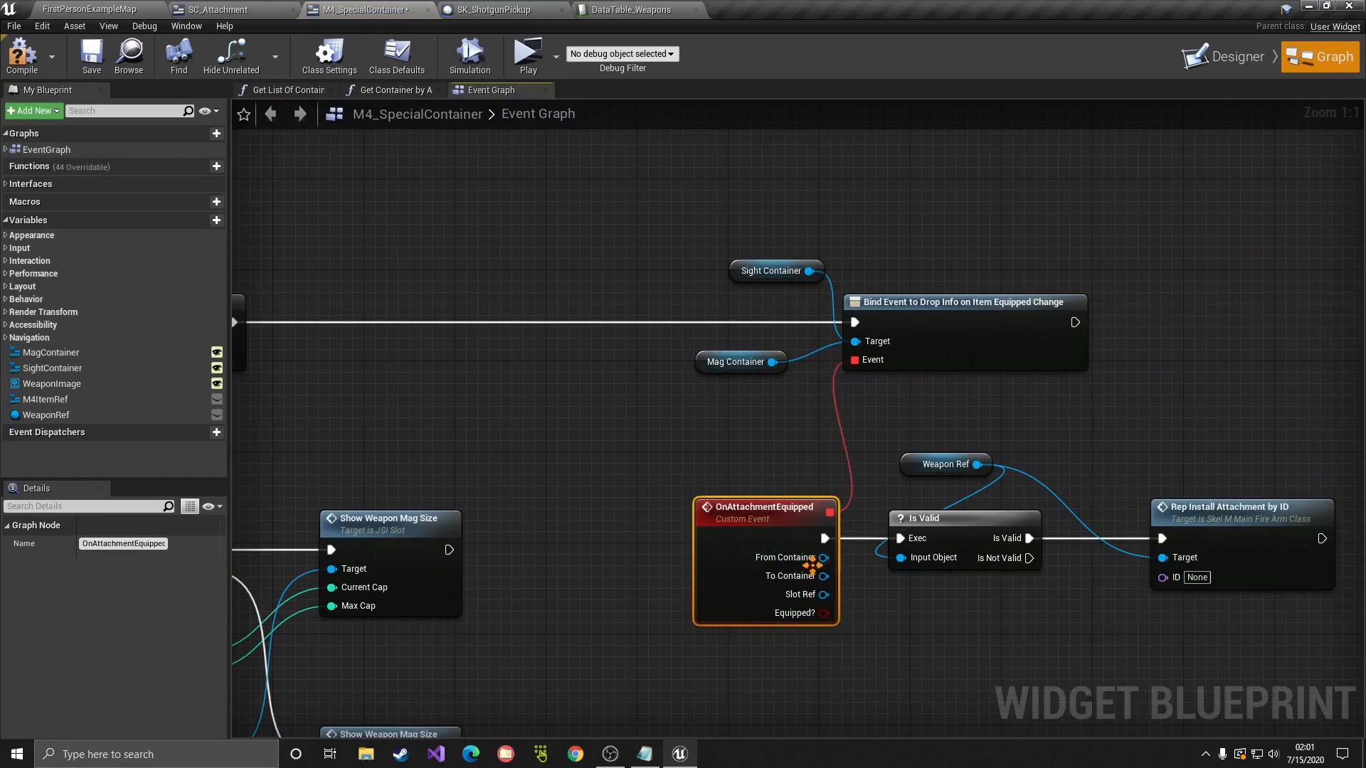
key(Return)
right_drag(816, 572, 796, 510)
drag(482, 348, 1147, 569)
click(872, 514)
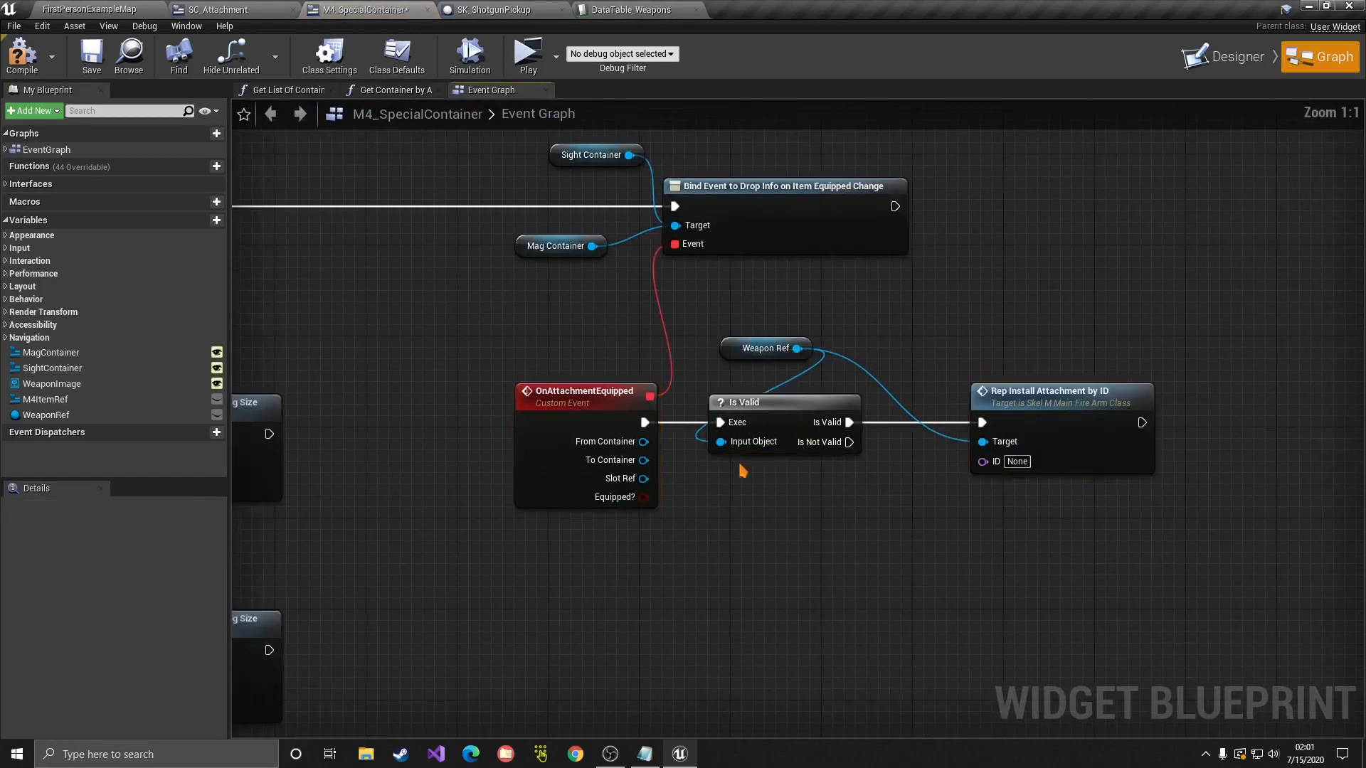
Step: Feed Get Item ID from Slot Ref into the install node's ID
drag(643, 478, 809, 584)
text(get ietm)
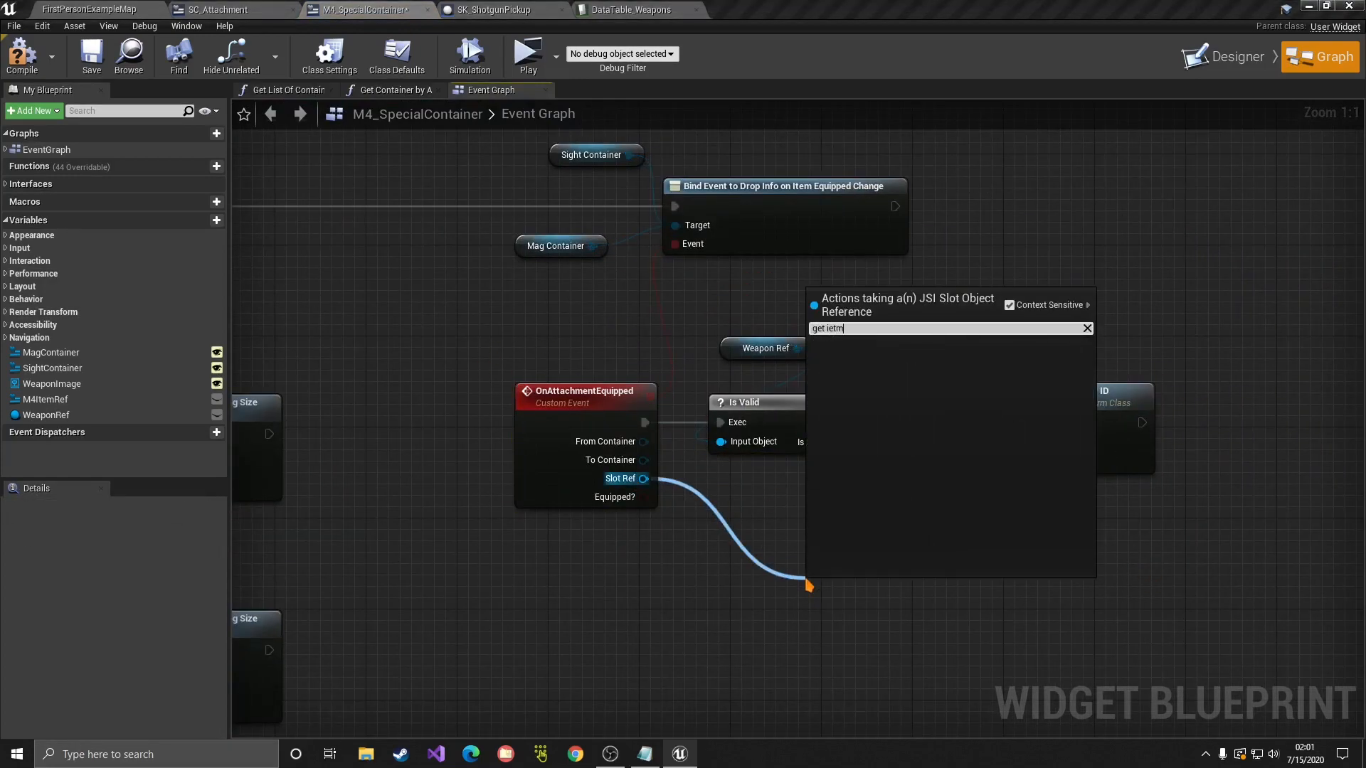
key(BackSpace)
key(BackSpace)
key(BackSpace)
text(tem)
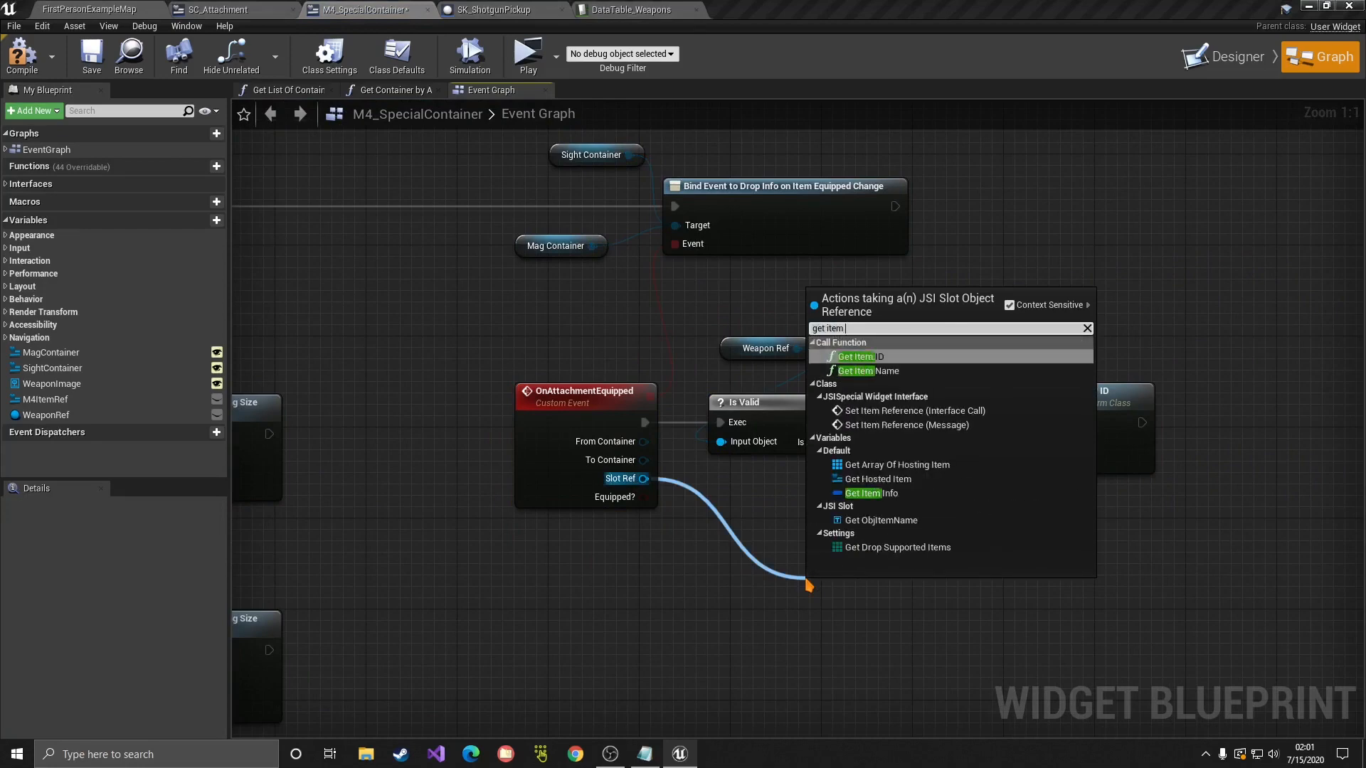
key(Return)
drag(914, 615, 983, 461)
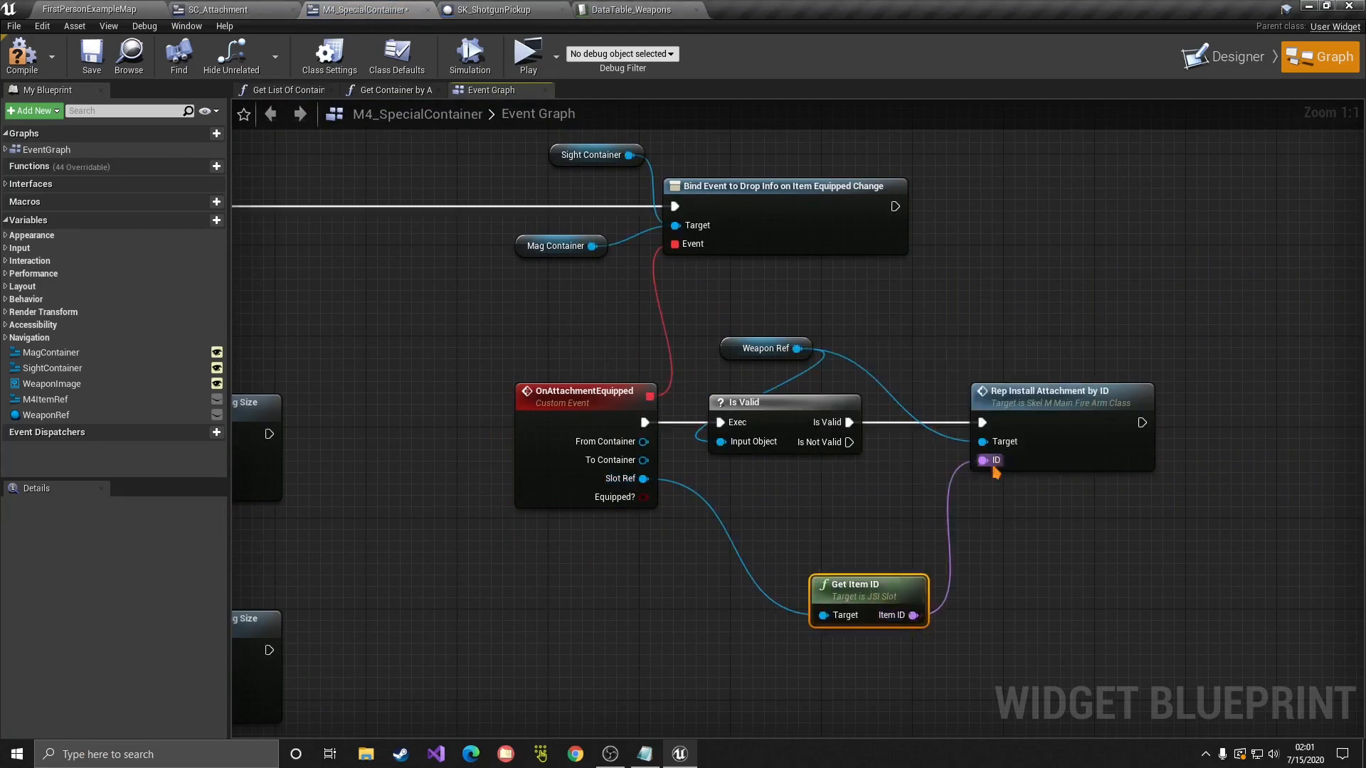
drag(890, 594, 890, 629)
Step: Insert a Branch between the Is Valid check and the install node
key(b)
click(809, 517)
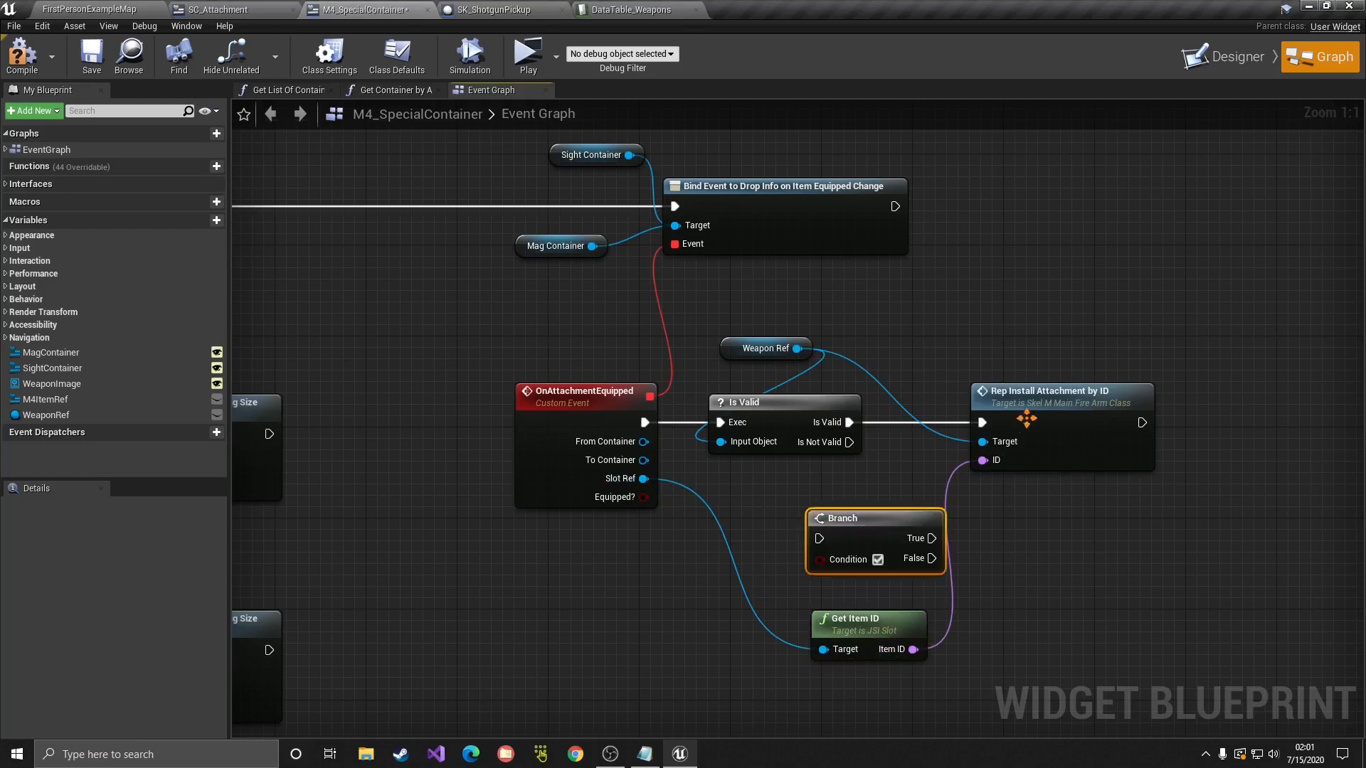
drag(1027, 418, 1119, 420)
drag(855, 513, 939, 401)
drag(849, 423, 903, 423)
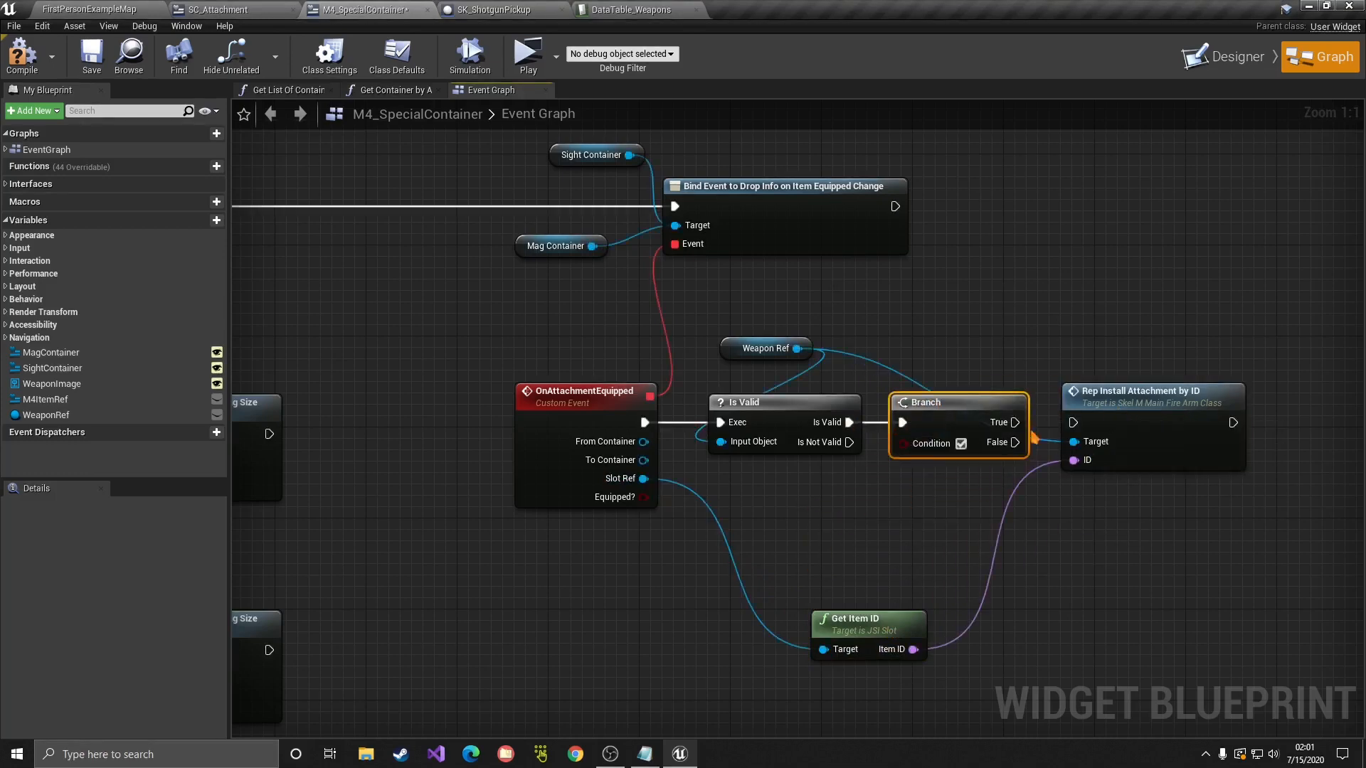
right_drag(902, 423, 727, 367)
Step: Run Remove Attachment by ID on the Branch's False output, using the Item ID
drag(622, 293, 880, 514)
text(remove att)
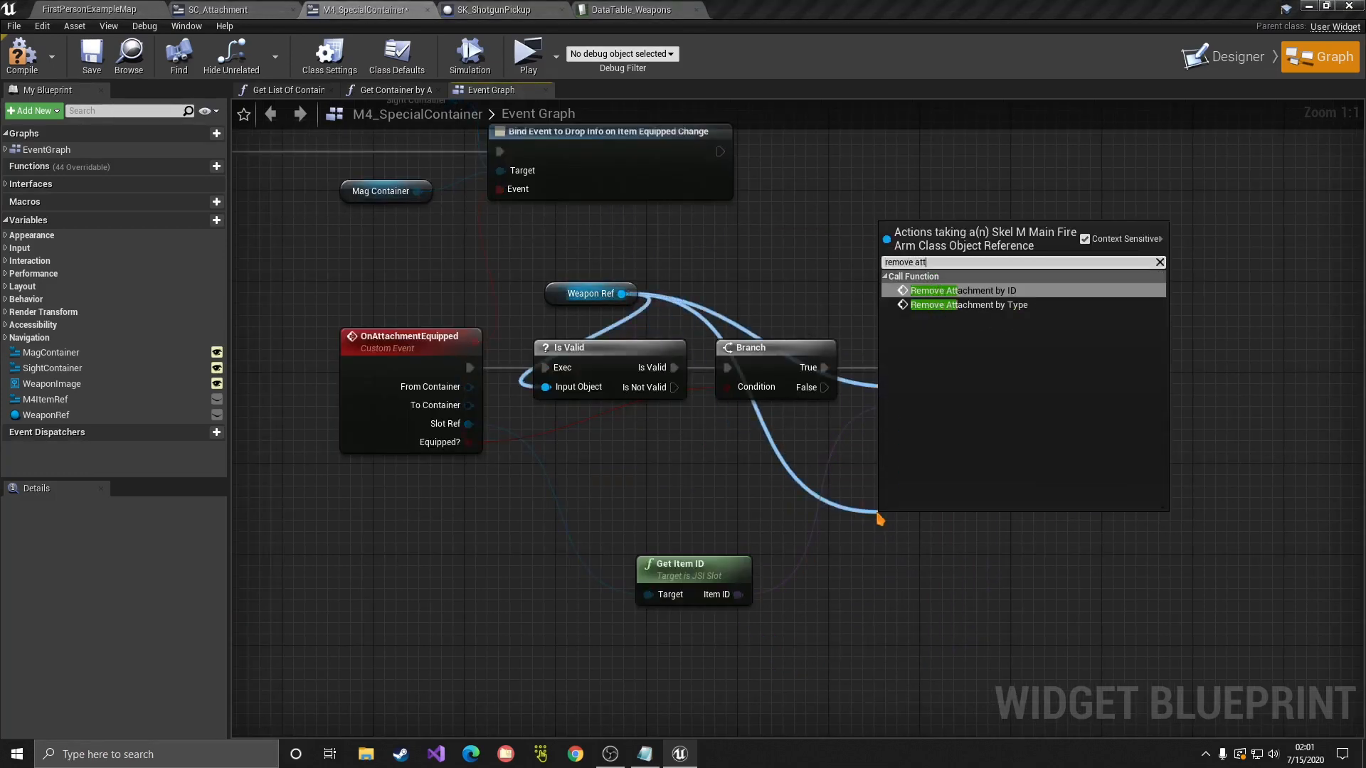
key(Return)
drag(823, 388, 887, 549)
drag(739, 595, 889, 590)
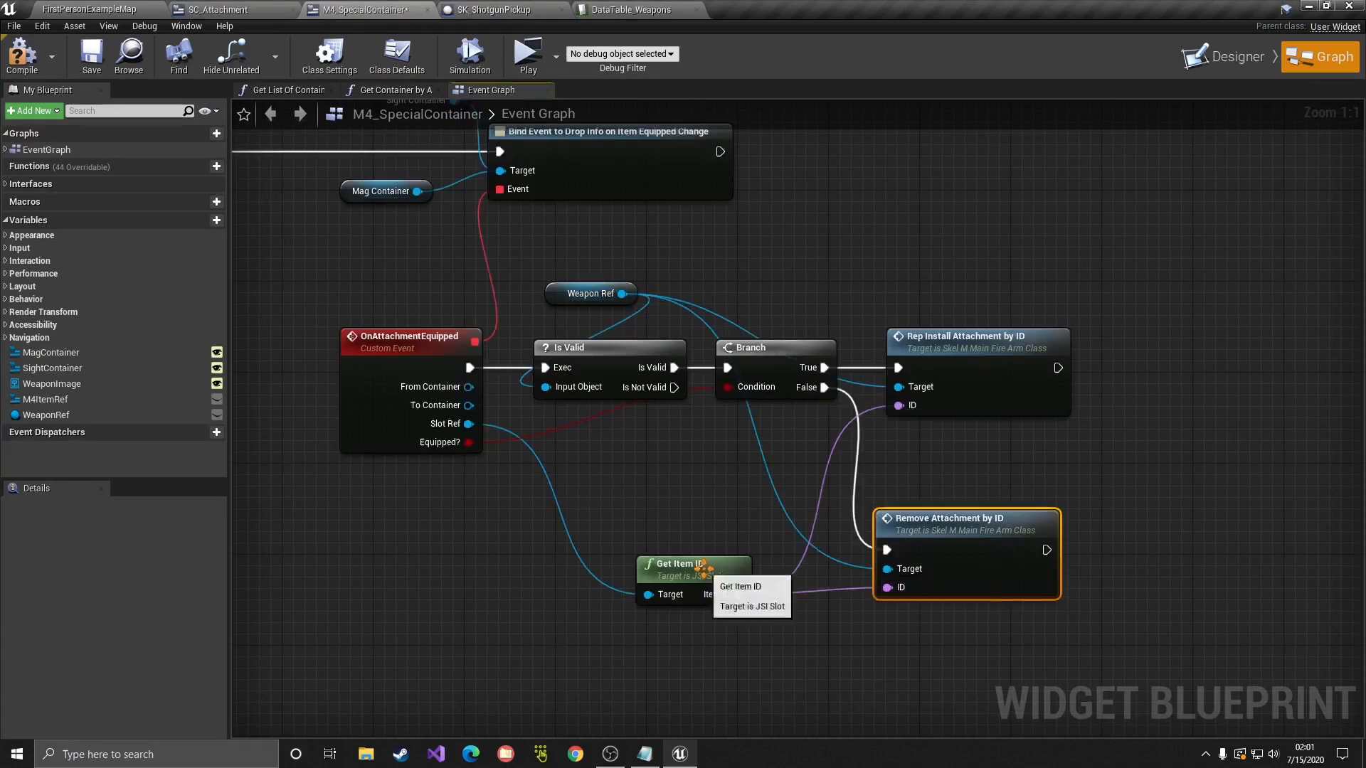
drag(683, 570, 637, 558)
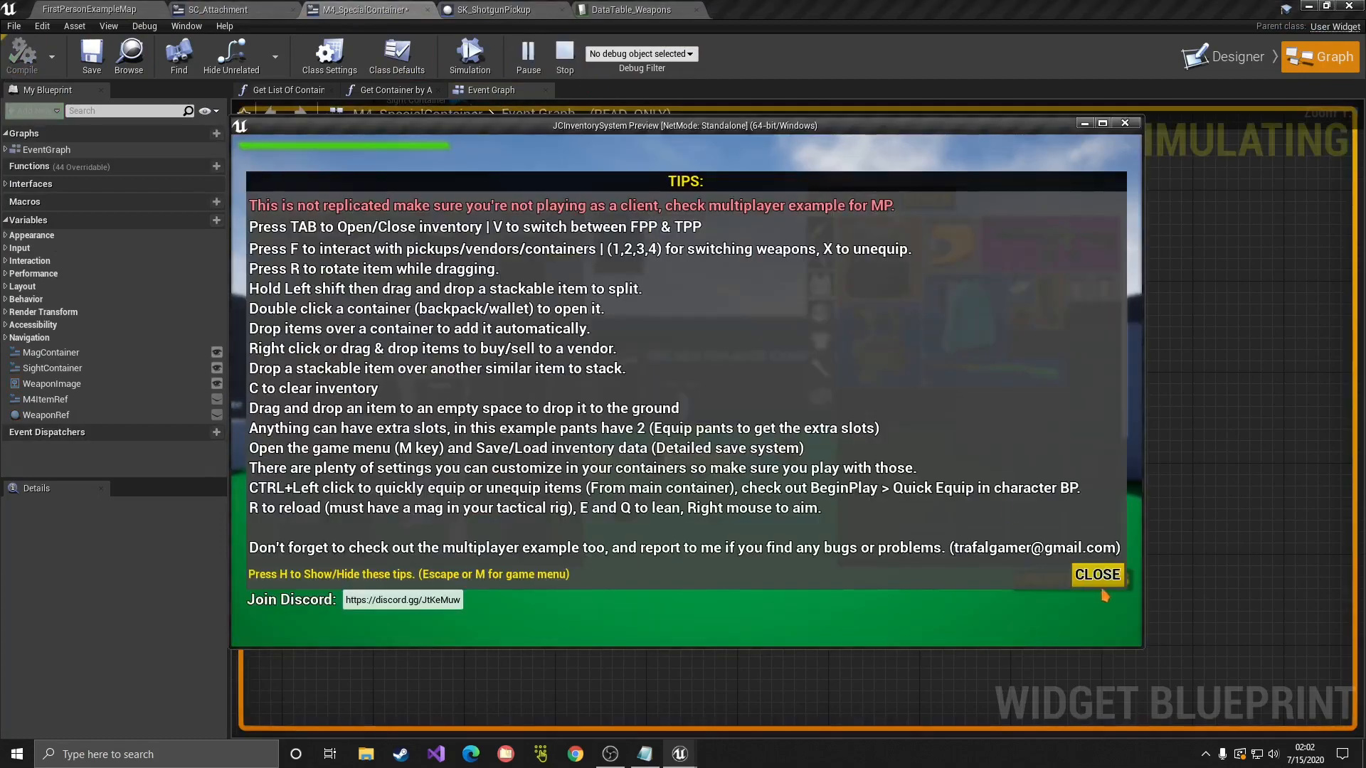
Step: In play, open the inventory and M4 attachments, move New Sight to the grid, then stop
click(1099, 578)
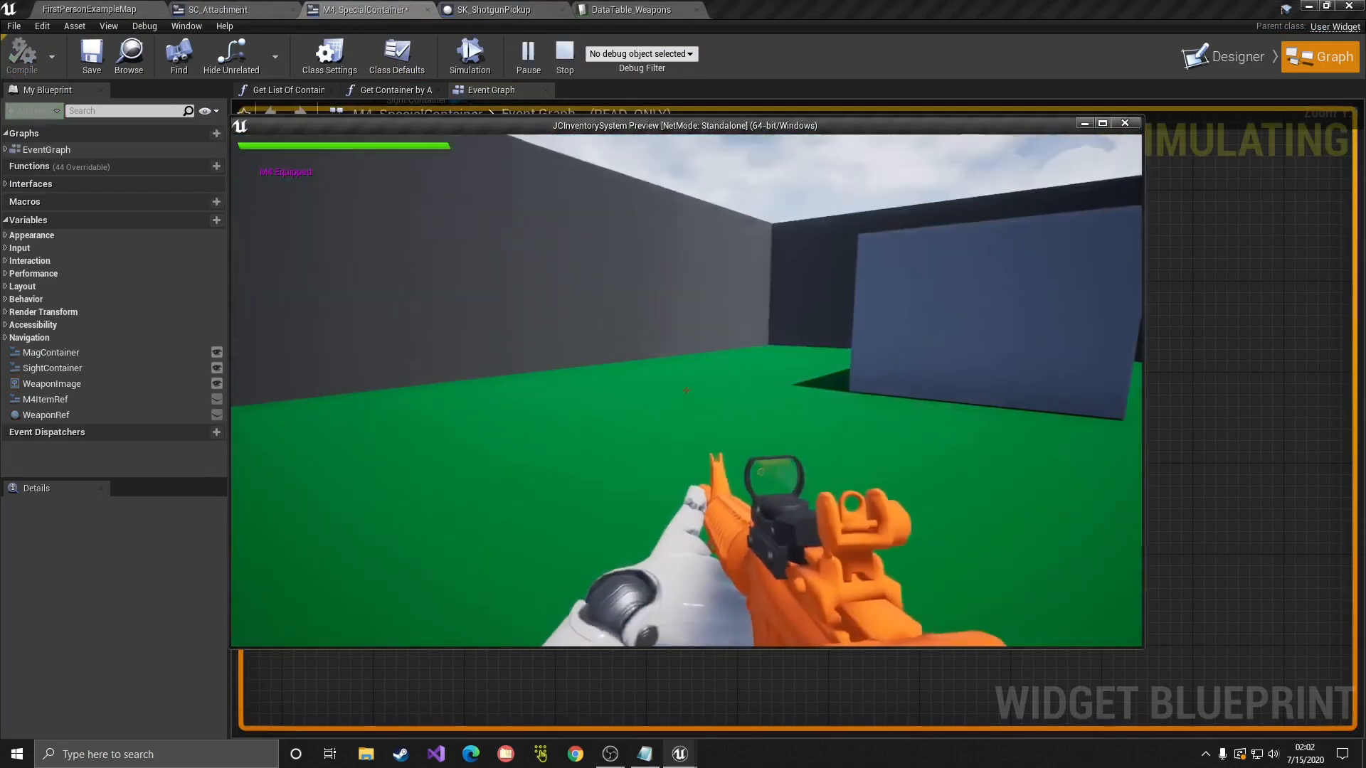
key(i)
double_click(334, 450)
drag(957, 480, 446, 491)
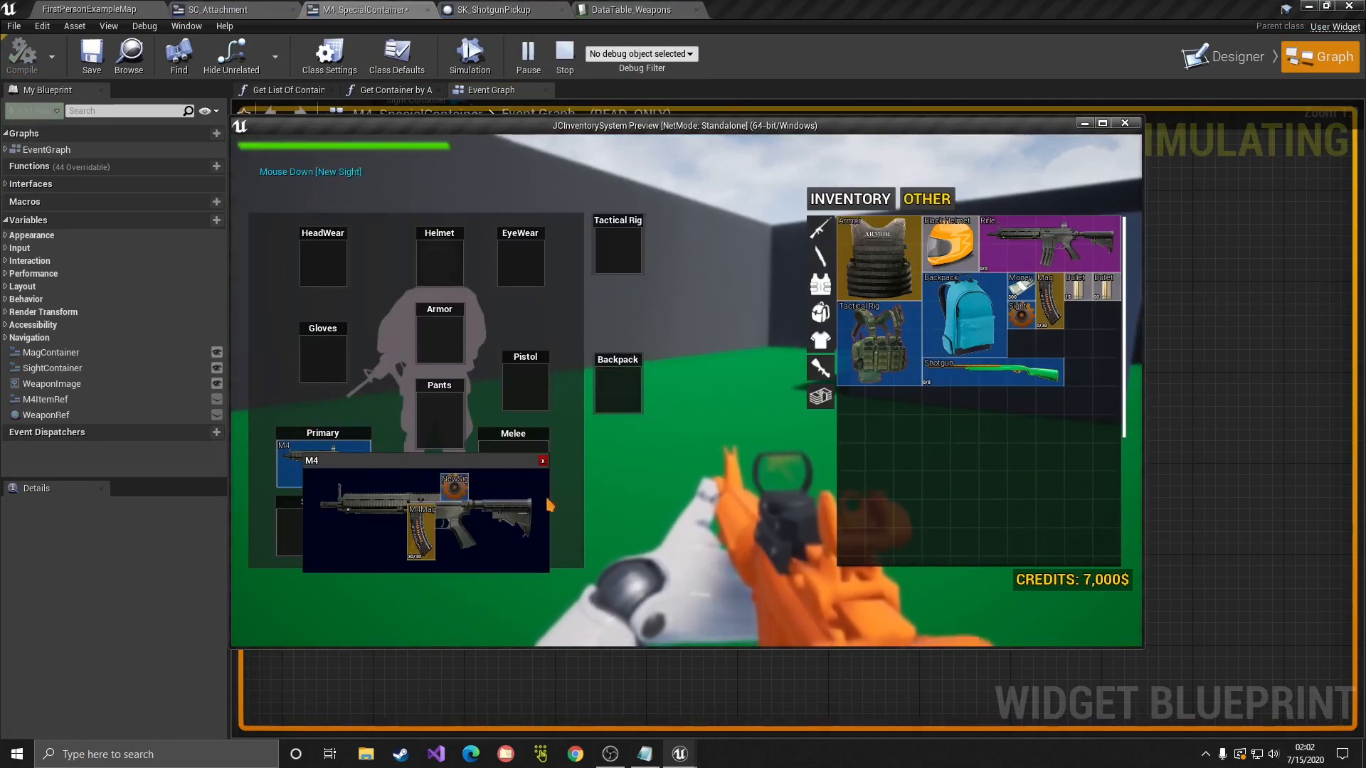
key(Escape)
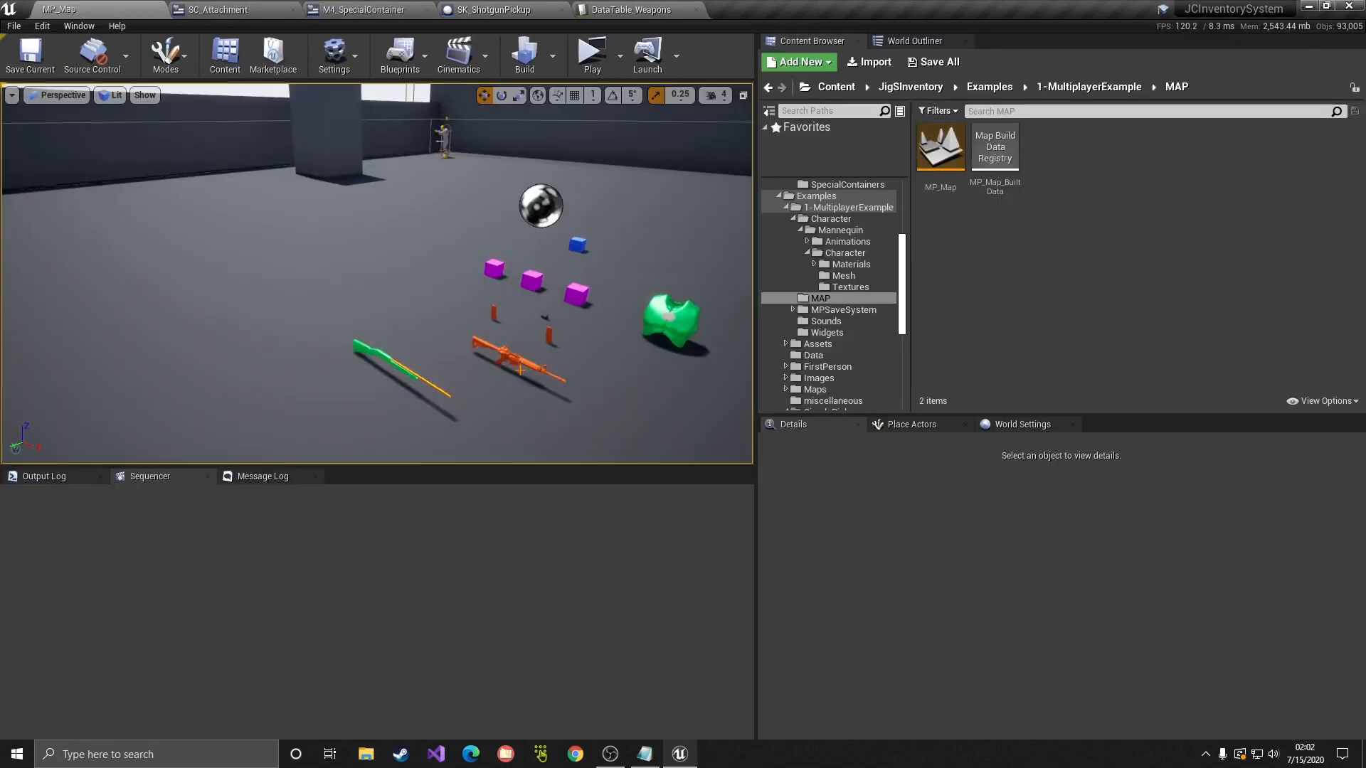
Step: Browse to JigSInventory/1-System/PickupSystem and inspect the container box blueprints
scroll(853, 222, up, 5)
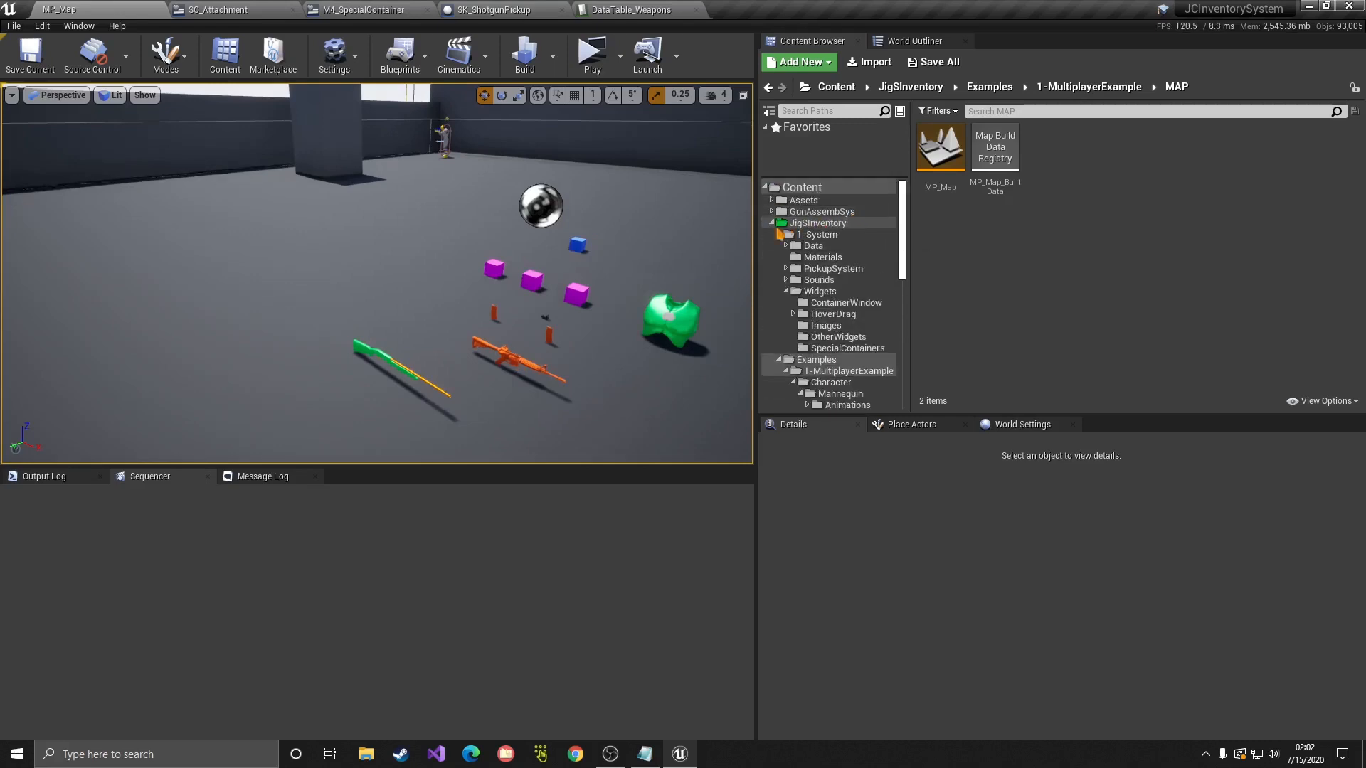
double_click(778, 224)
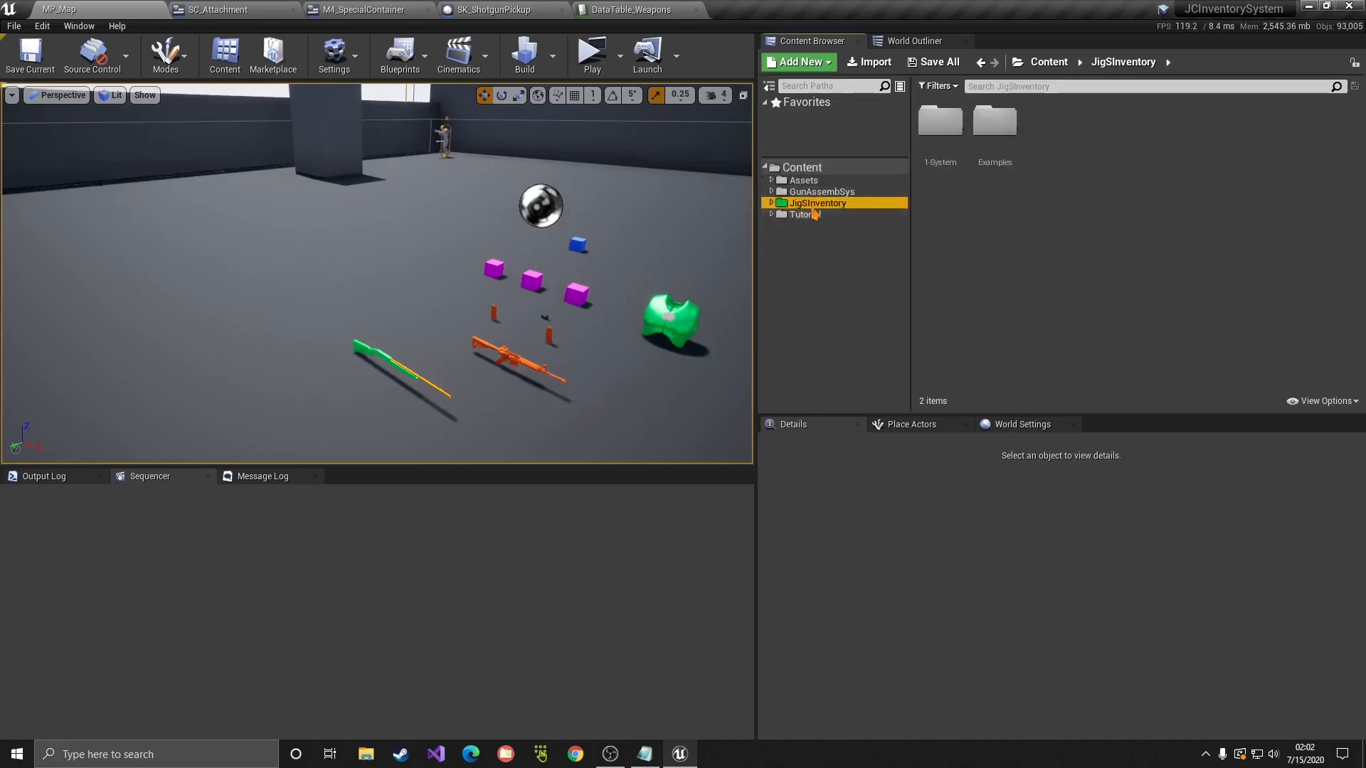
double_click(940, 123)
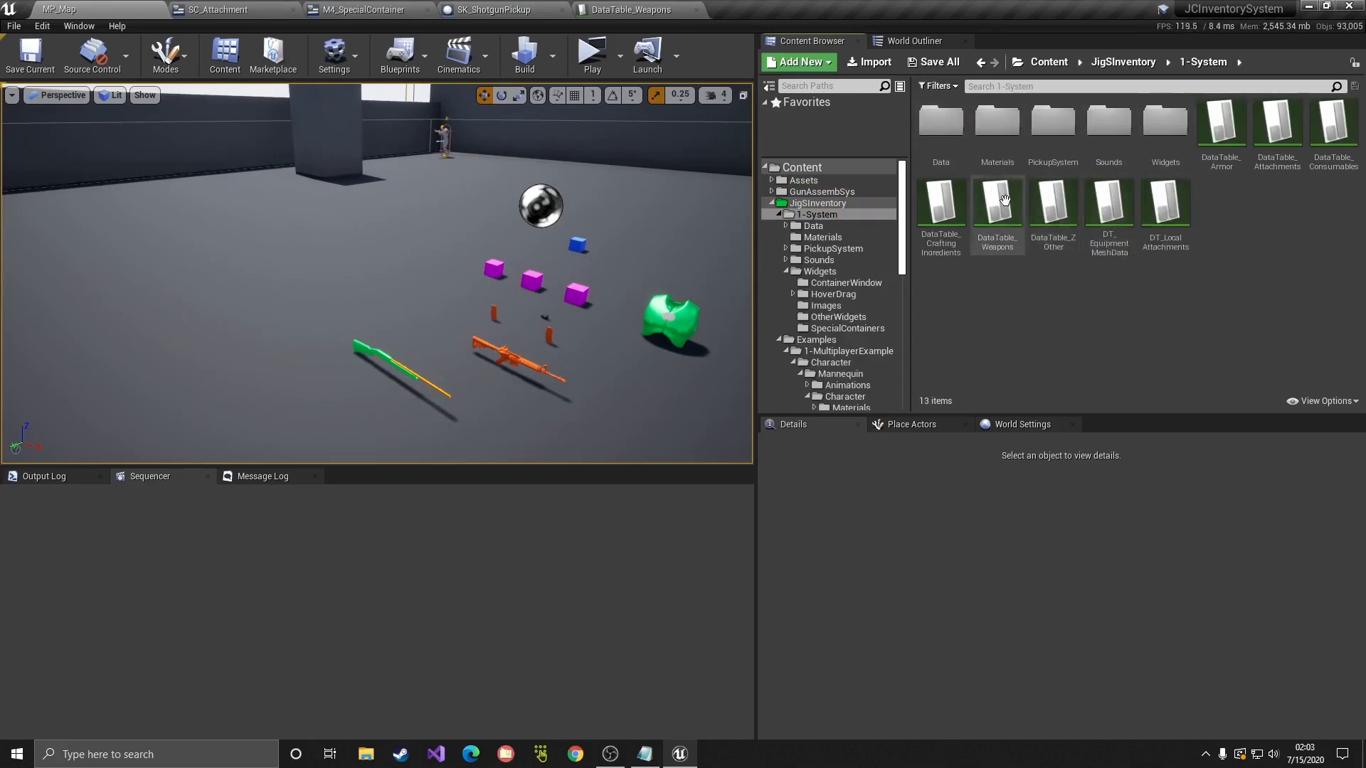
double_click(1053, 122)
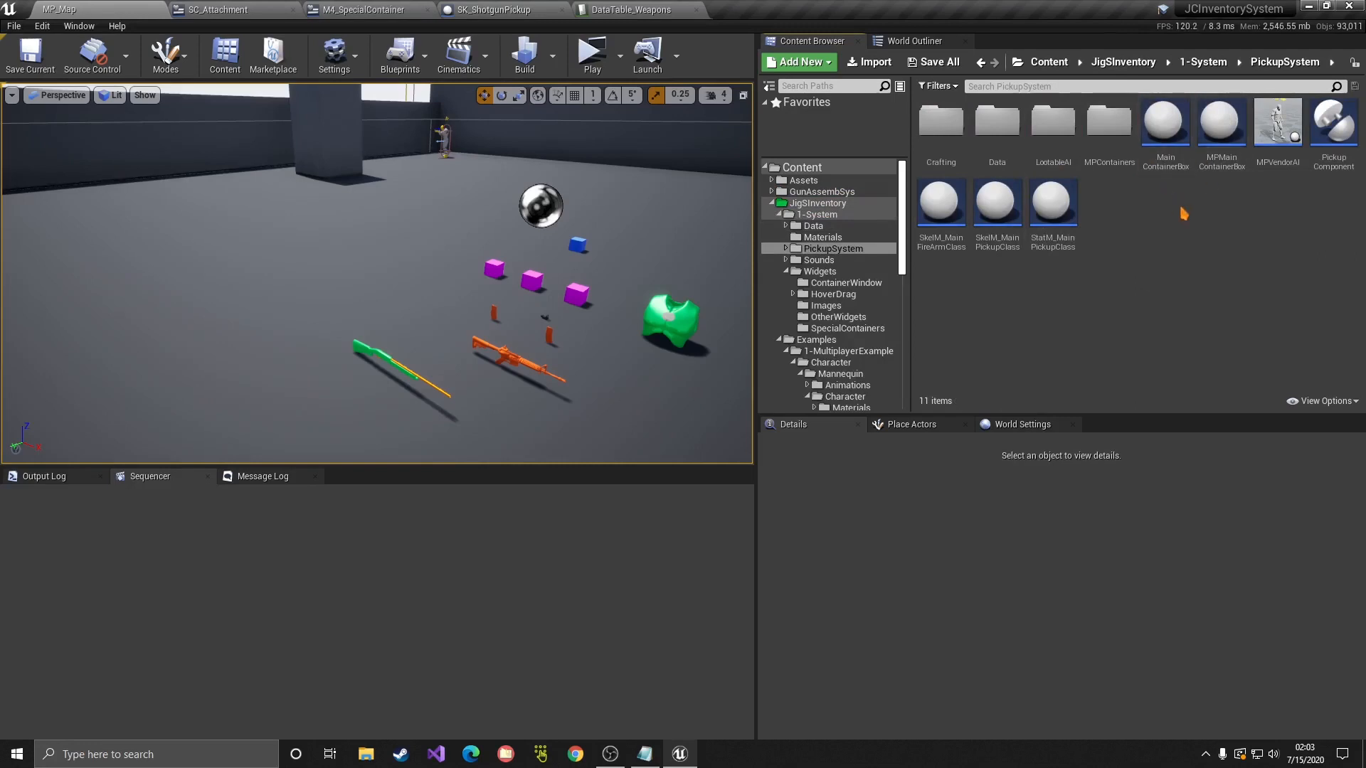
right_click(1168, 163)
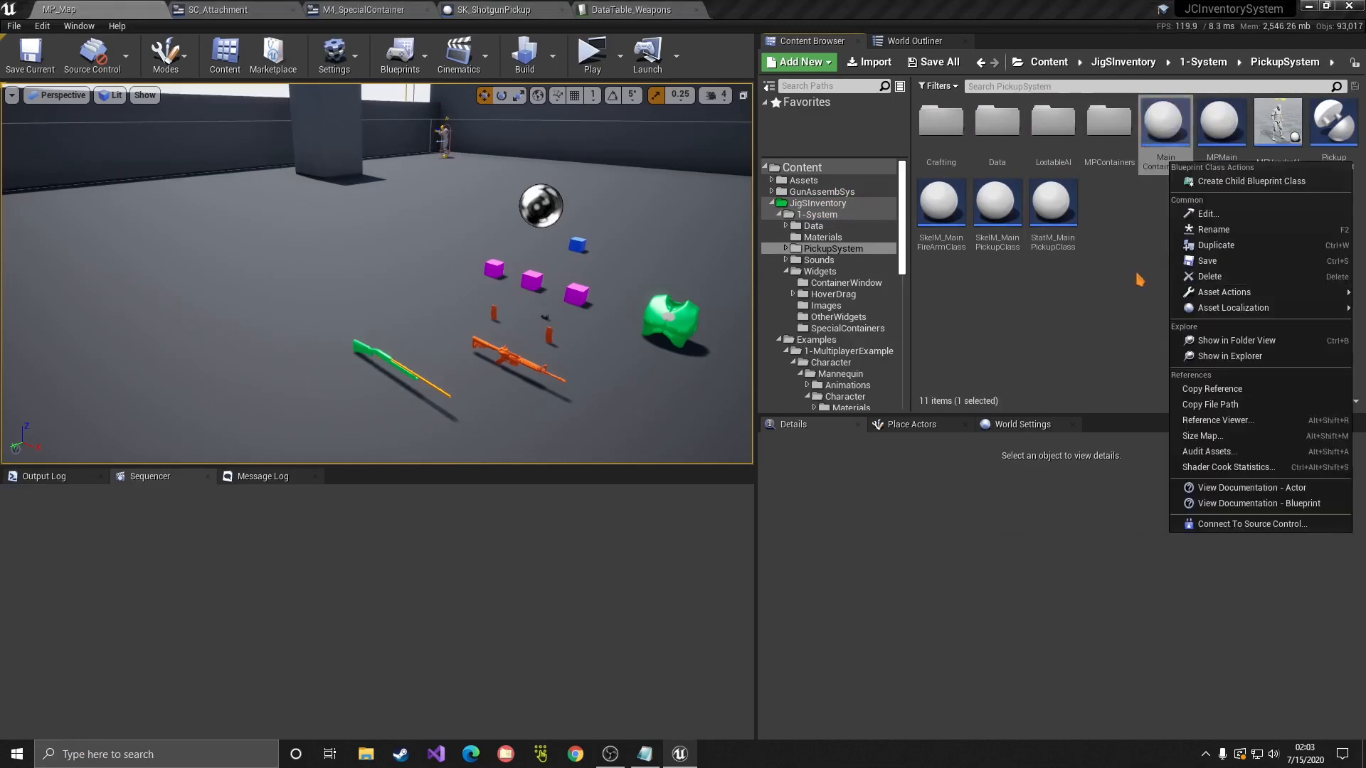
click(1115, 240)
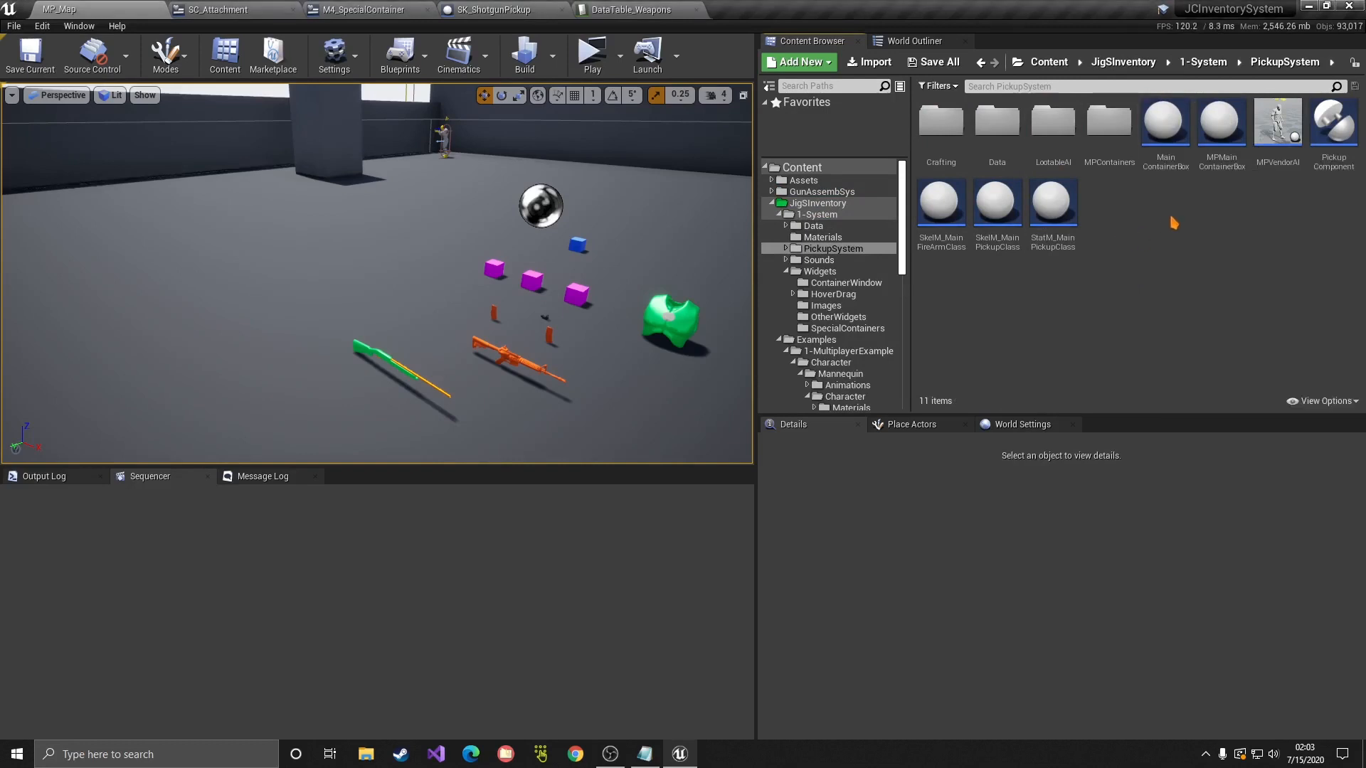
click(1220, 161)
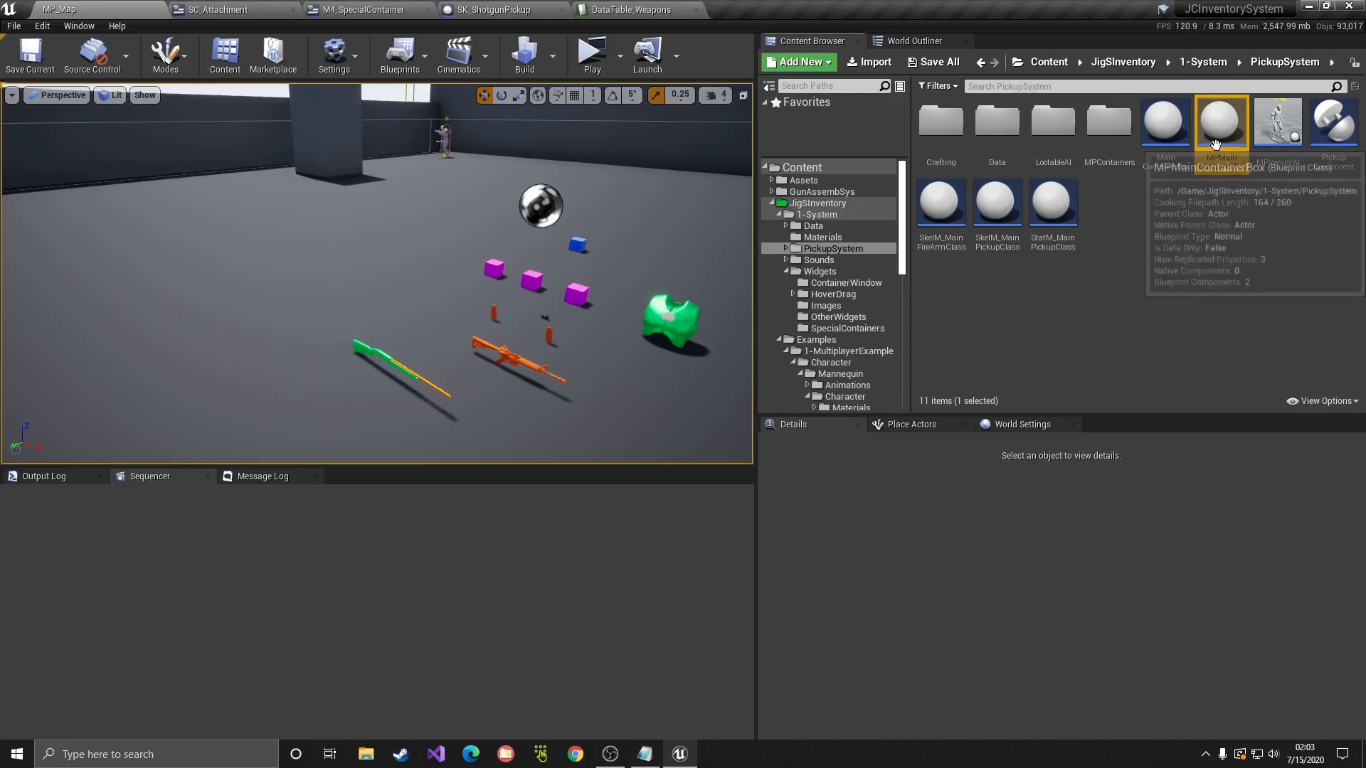
right_click(1219, 151)
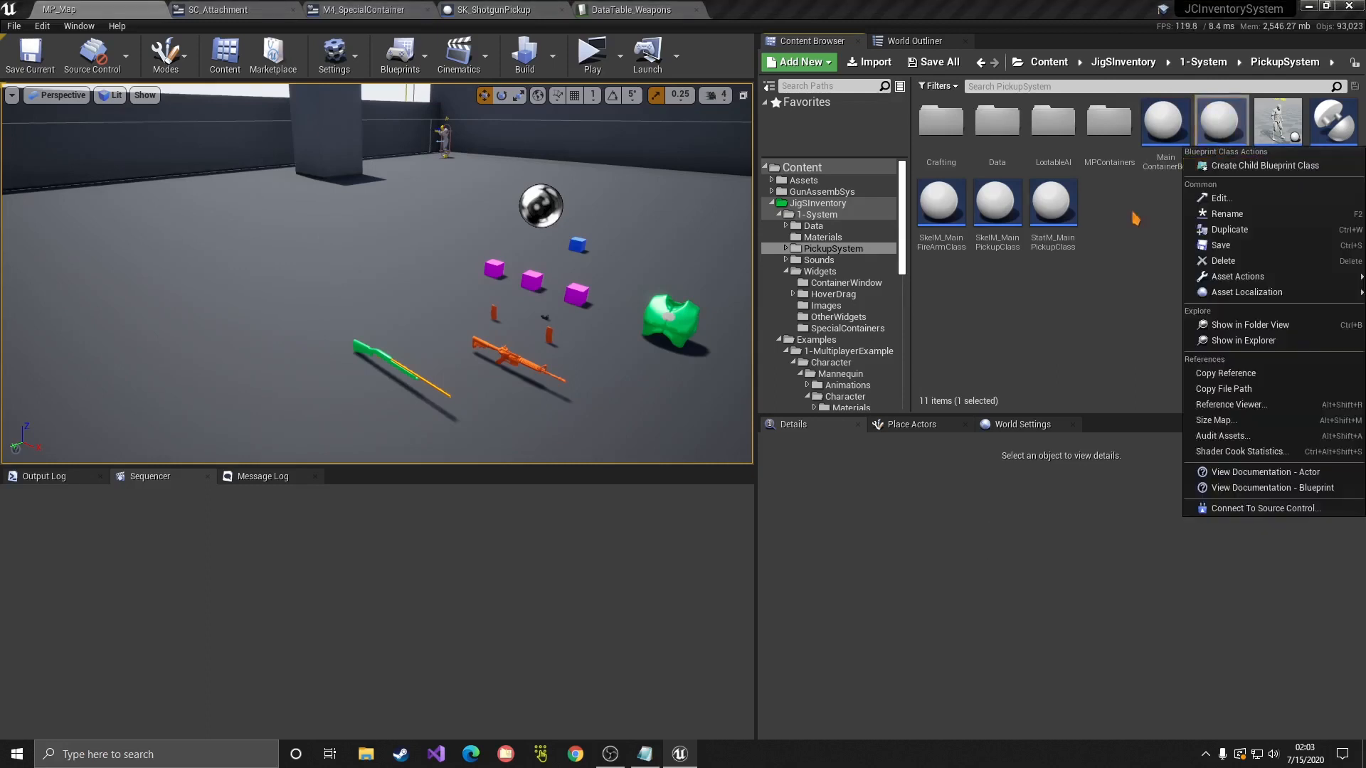
click(819, 222)
Step: Create a new folder named Containers inside Tutorial
scroll(826, 412, down, 10)
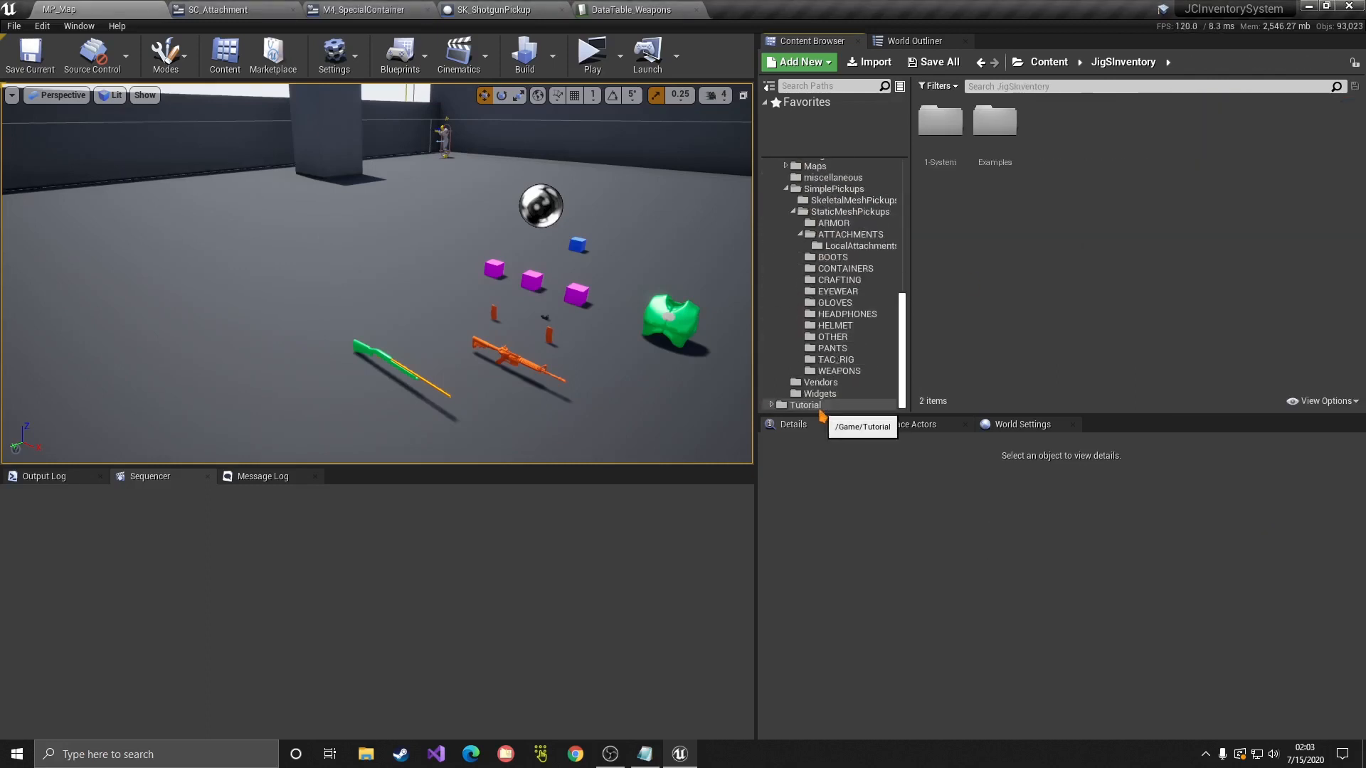
click(806, 405)
right_click(1030, 201)
click(1060, 212)
text(Con)
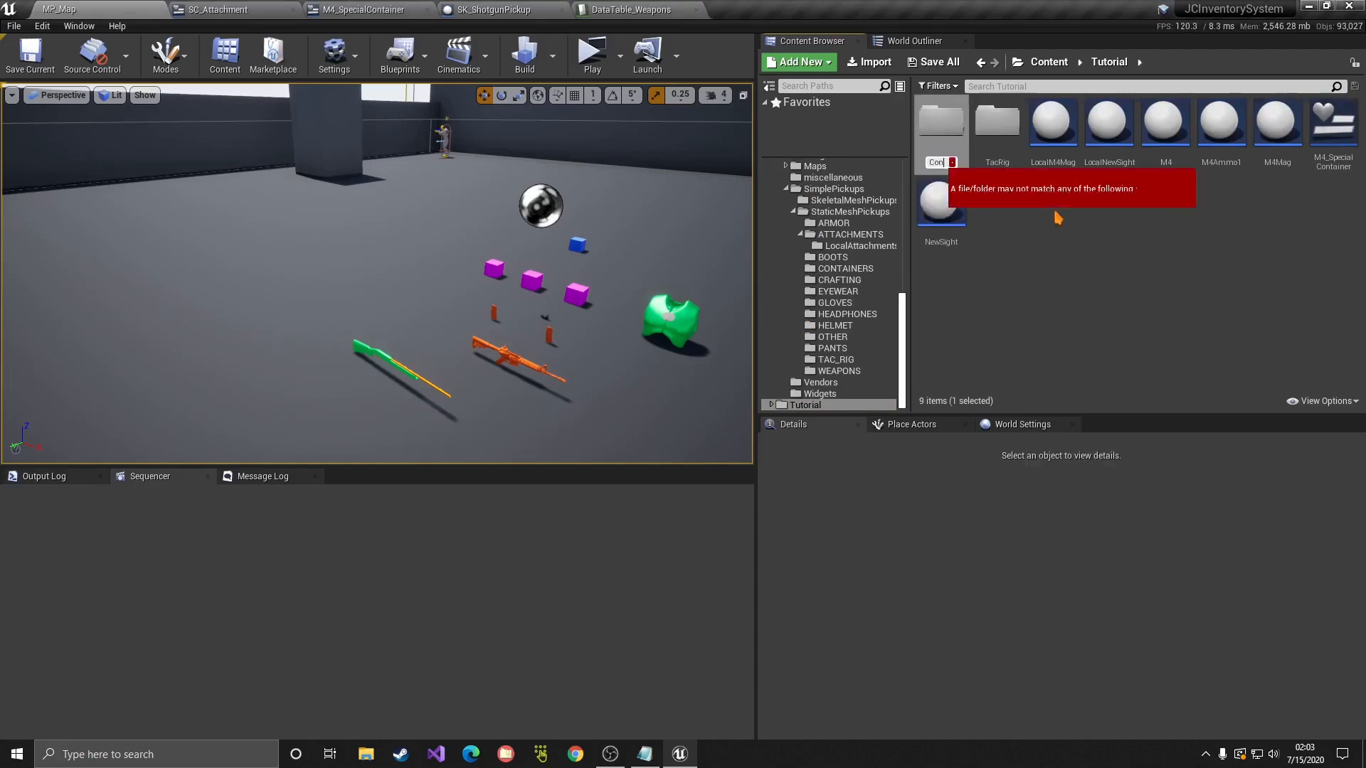
text(tainers)
key(Return)
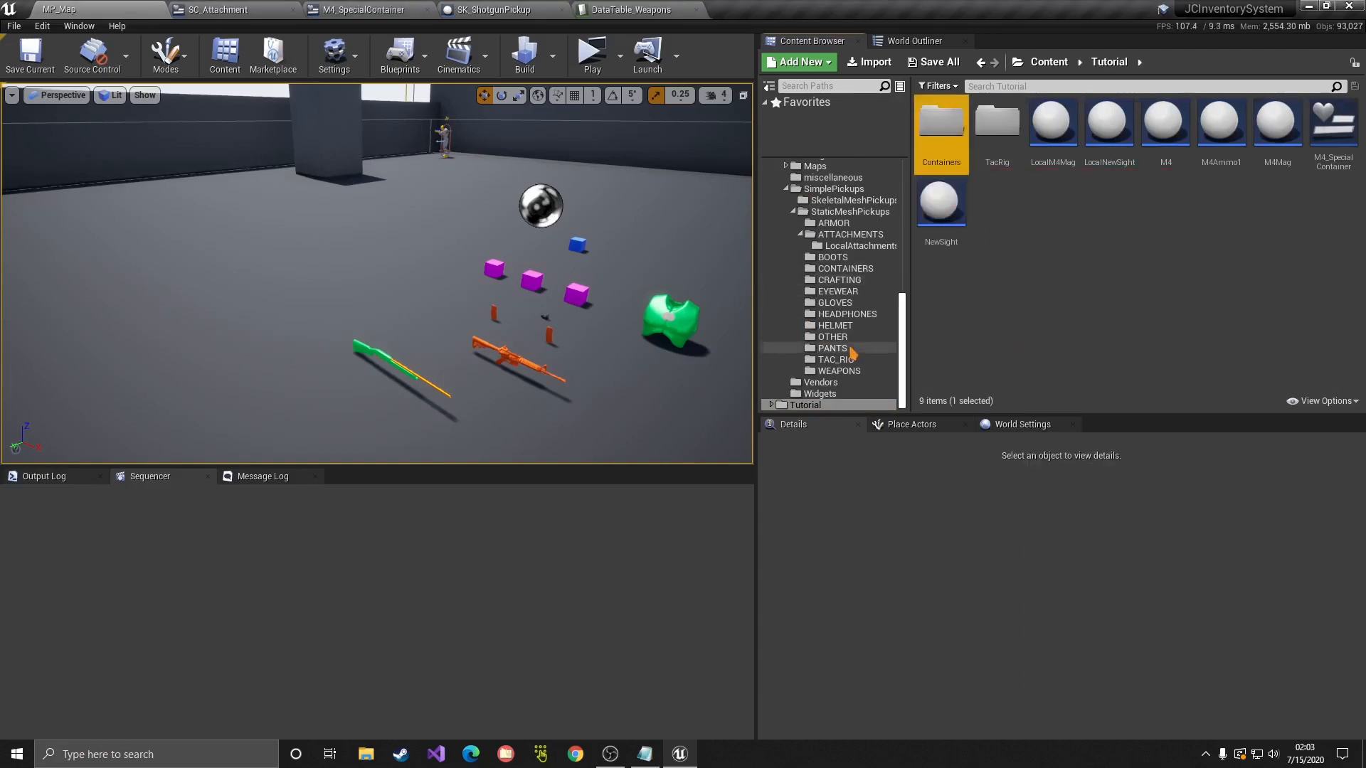
scroll(847, 351, down, 2)
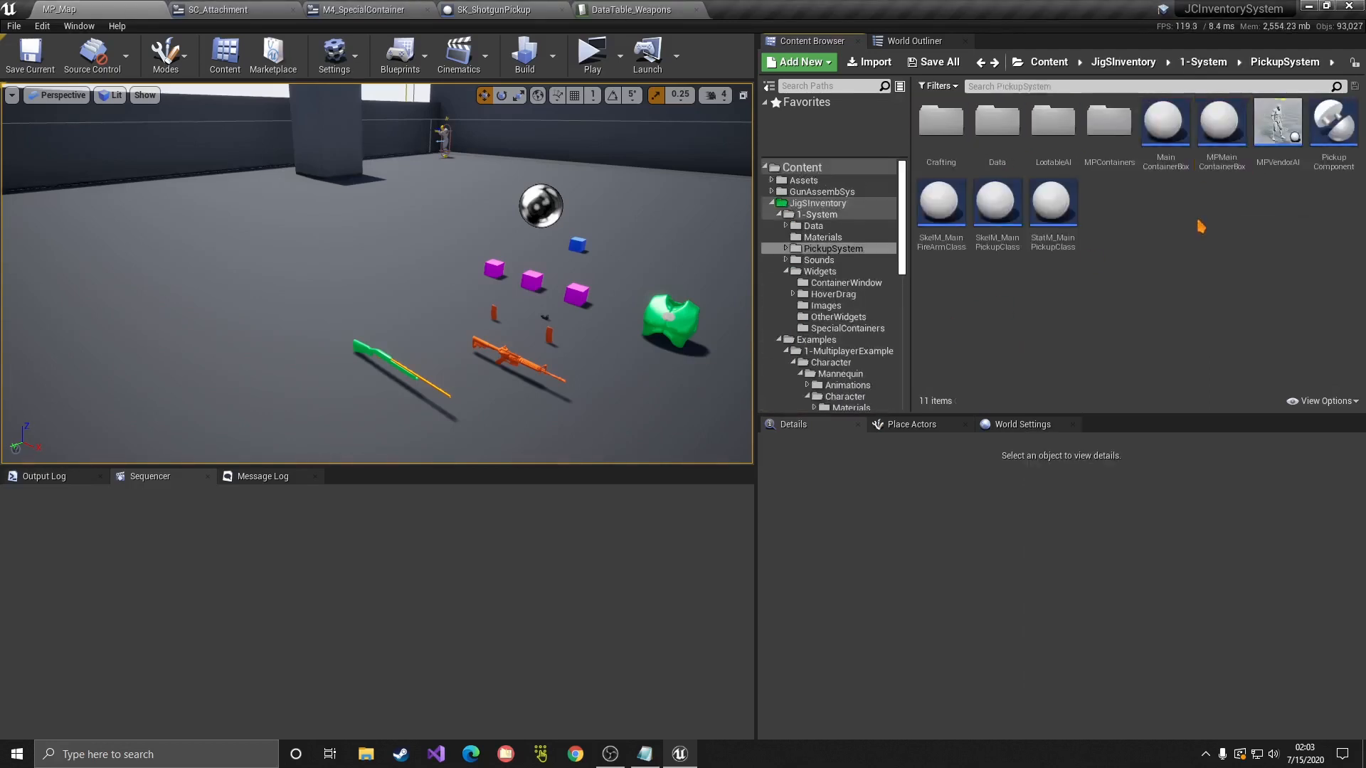
Step: Create MP_SomeBox as a child blueprint of MPMainContainerBox and save all
right_click(1205, 160)
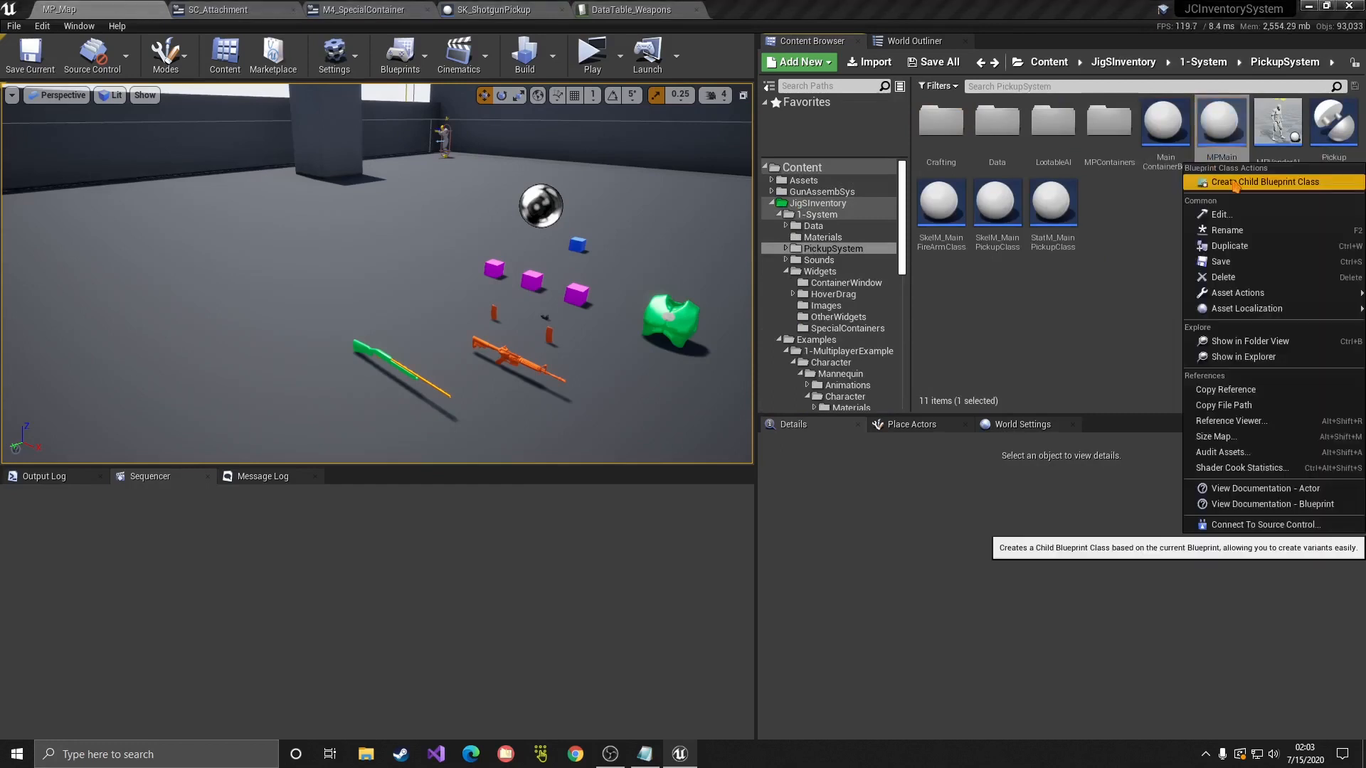
click(1235, 183)
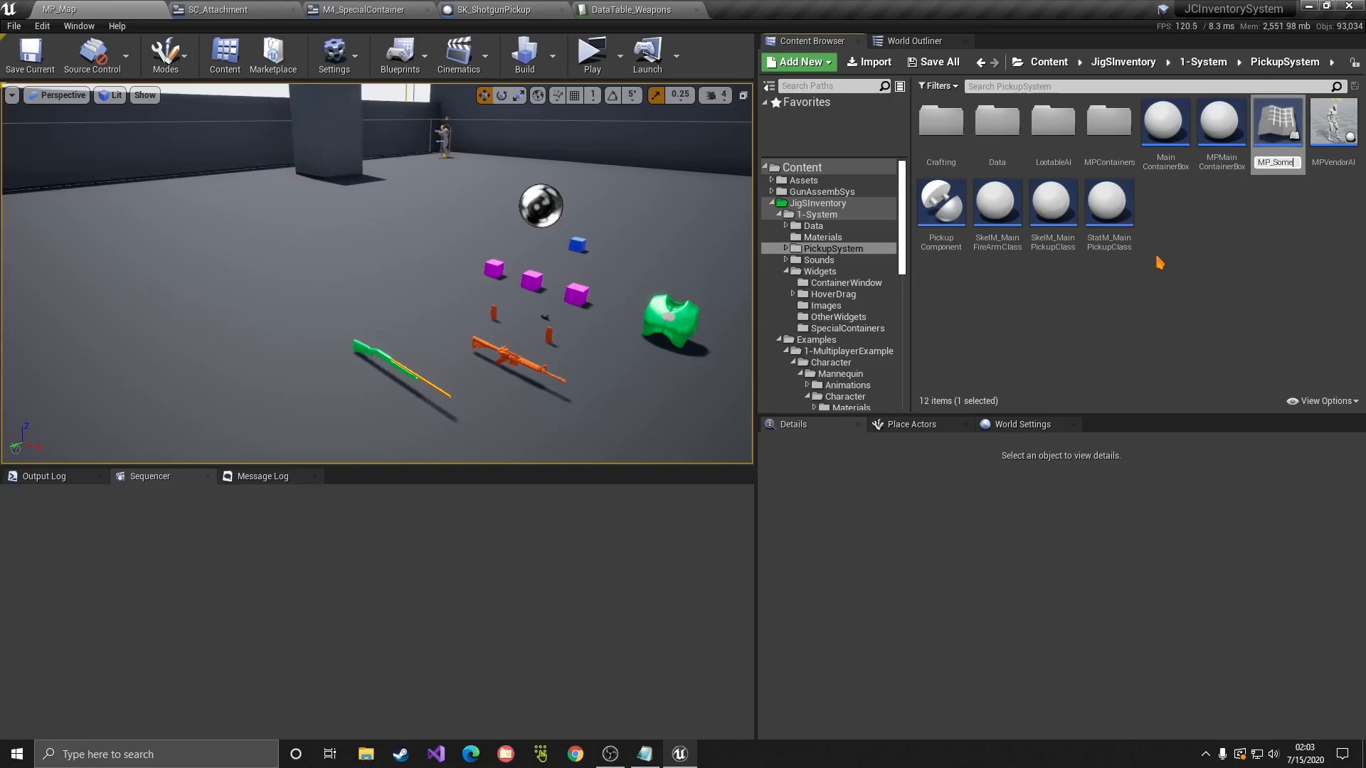
key(Return)
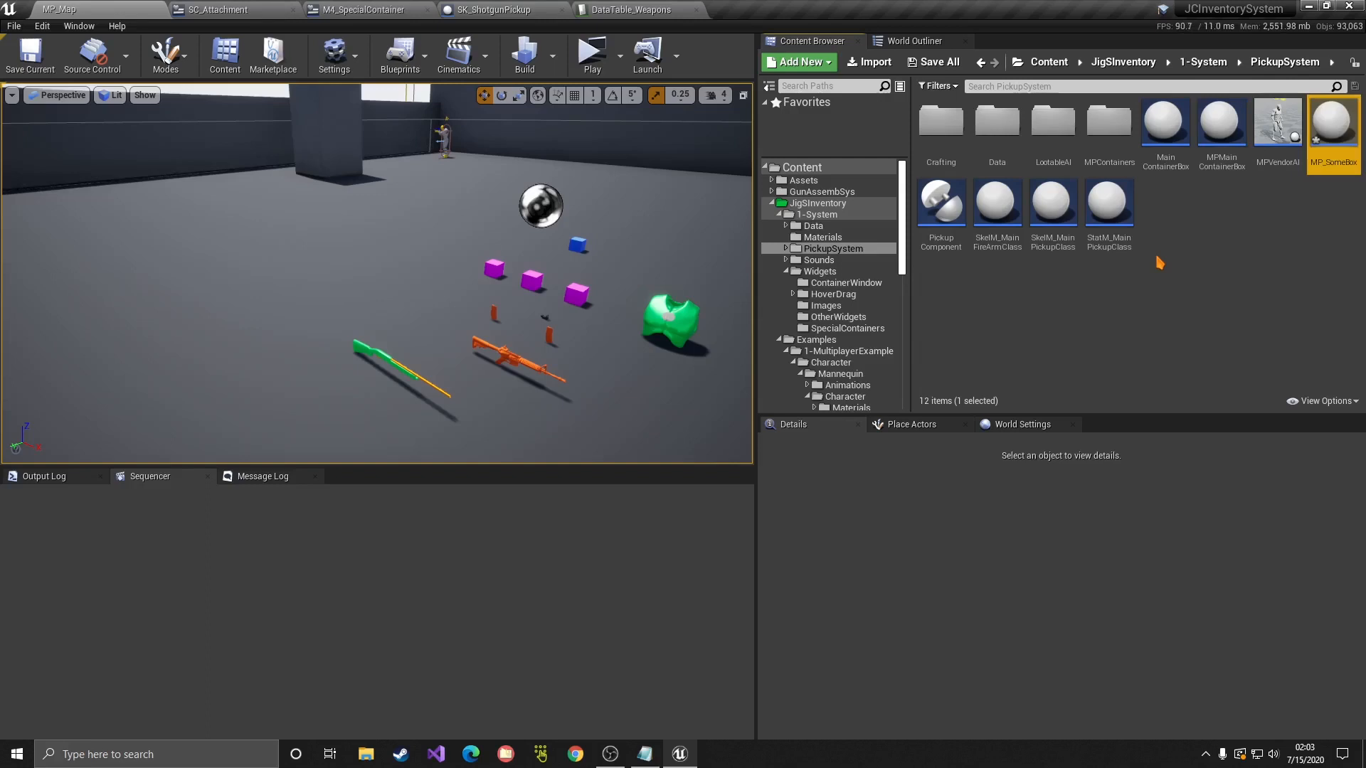
click(1316, 227)
click(13, 26)
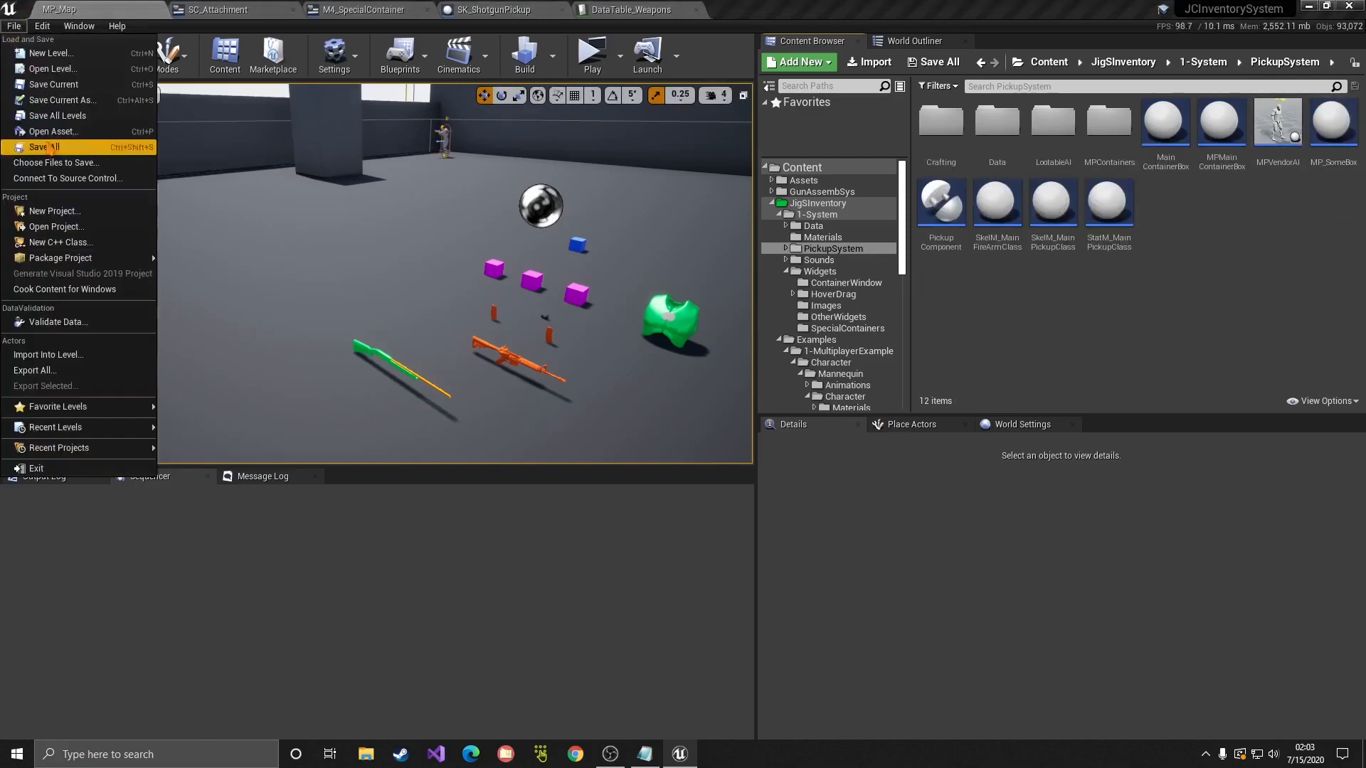
Step: Copy MP_SomeBox into Tutorial/Containers and open it in the Blueprint editor
drag(1333, 122, 829, 394)
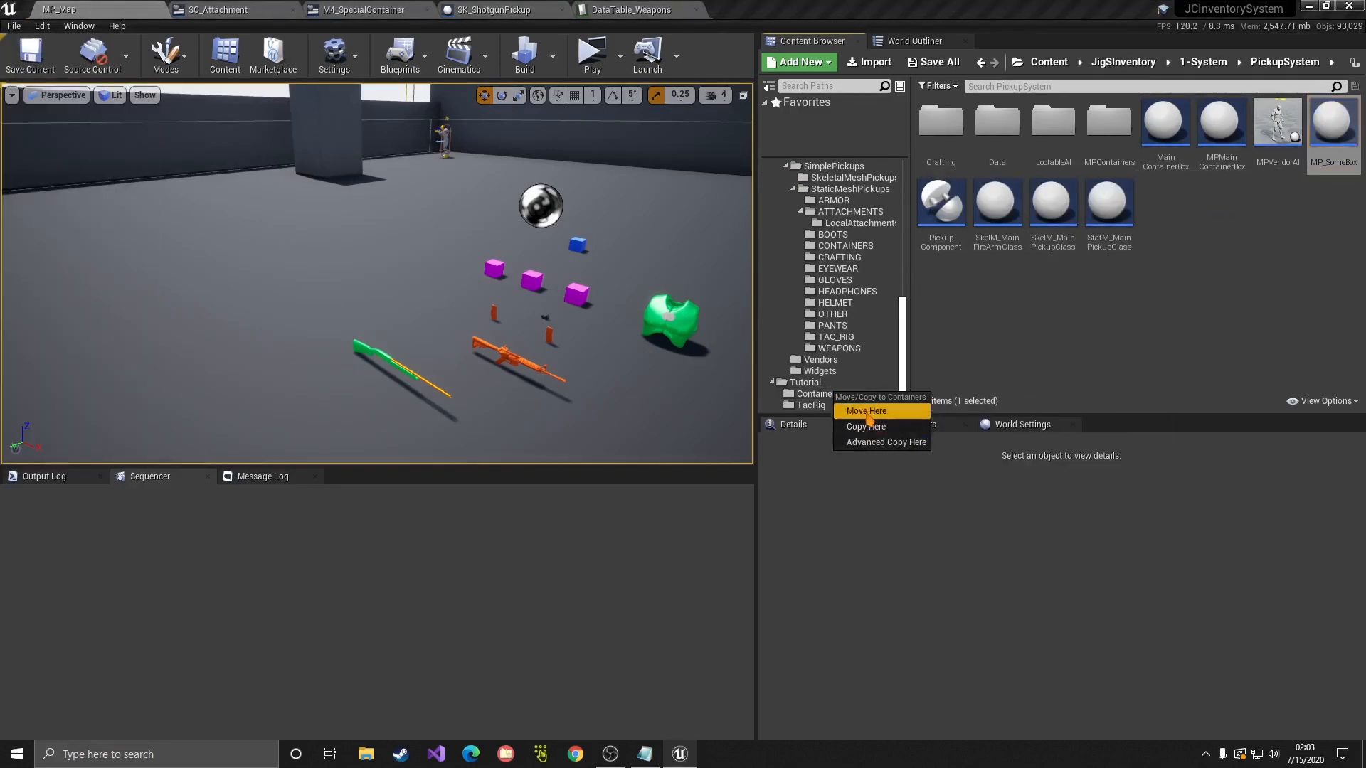
click(866, 427)
click(817, 394)
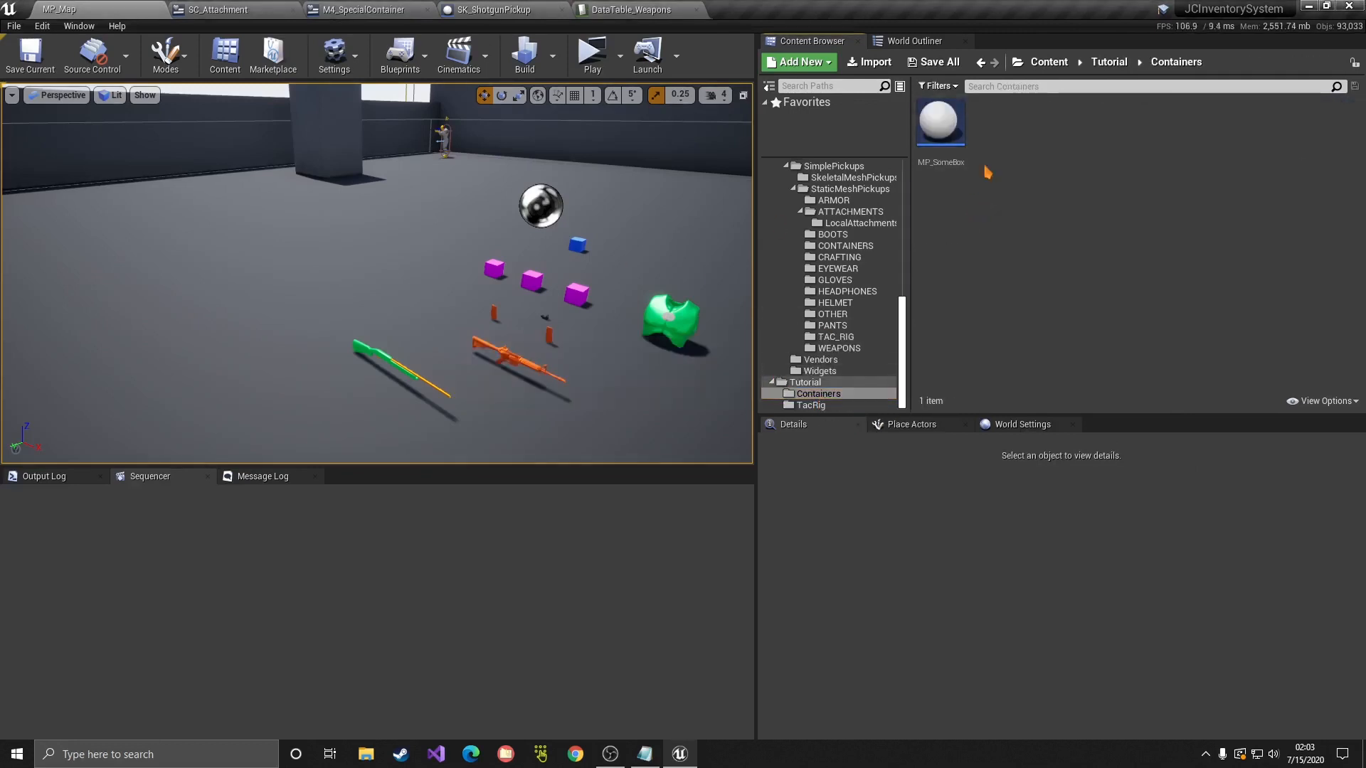
double_click(939, 122)
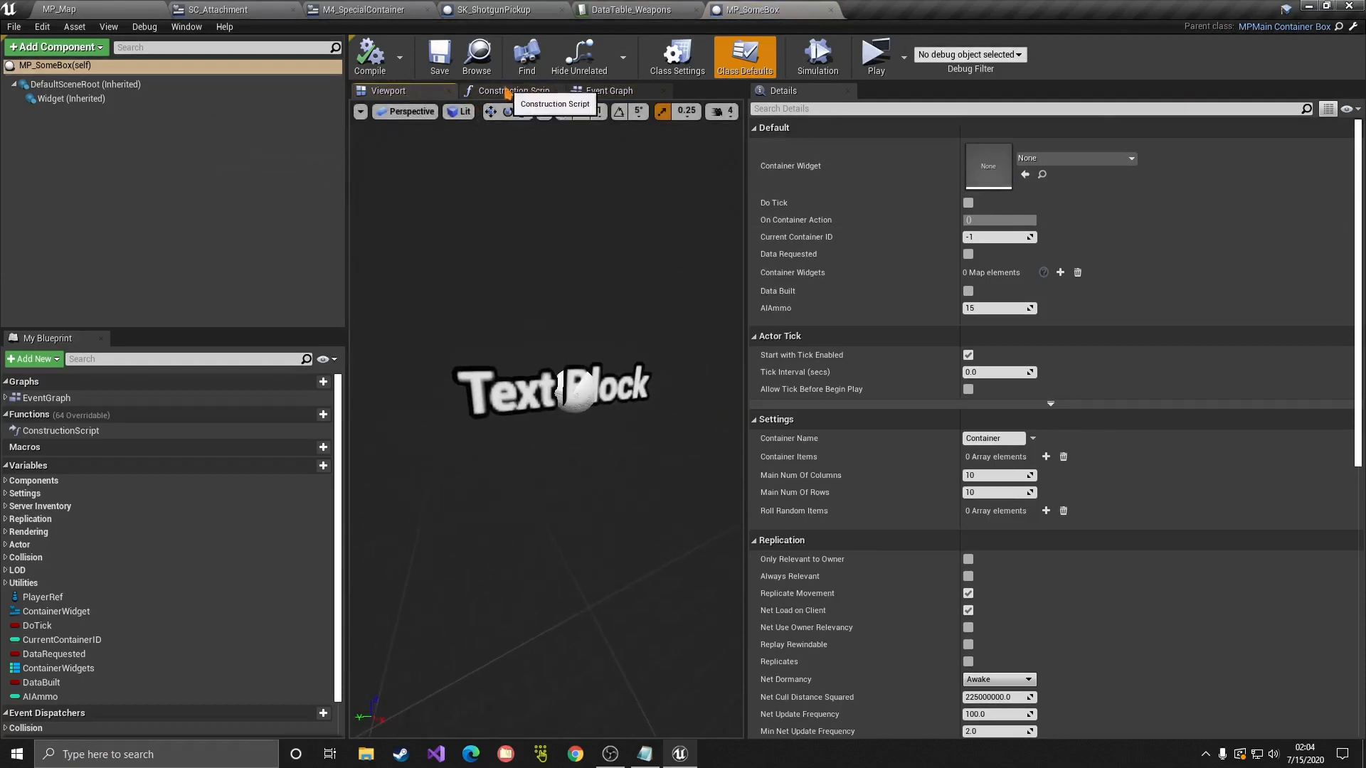
Step: Add a Static Mesh component using the 1M_Cube mesh and save the blueprint
click(69, 49)
text(stat)
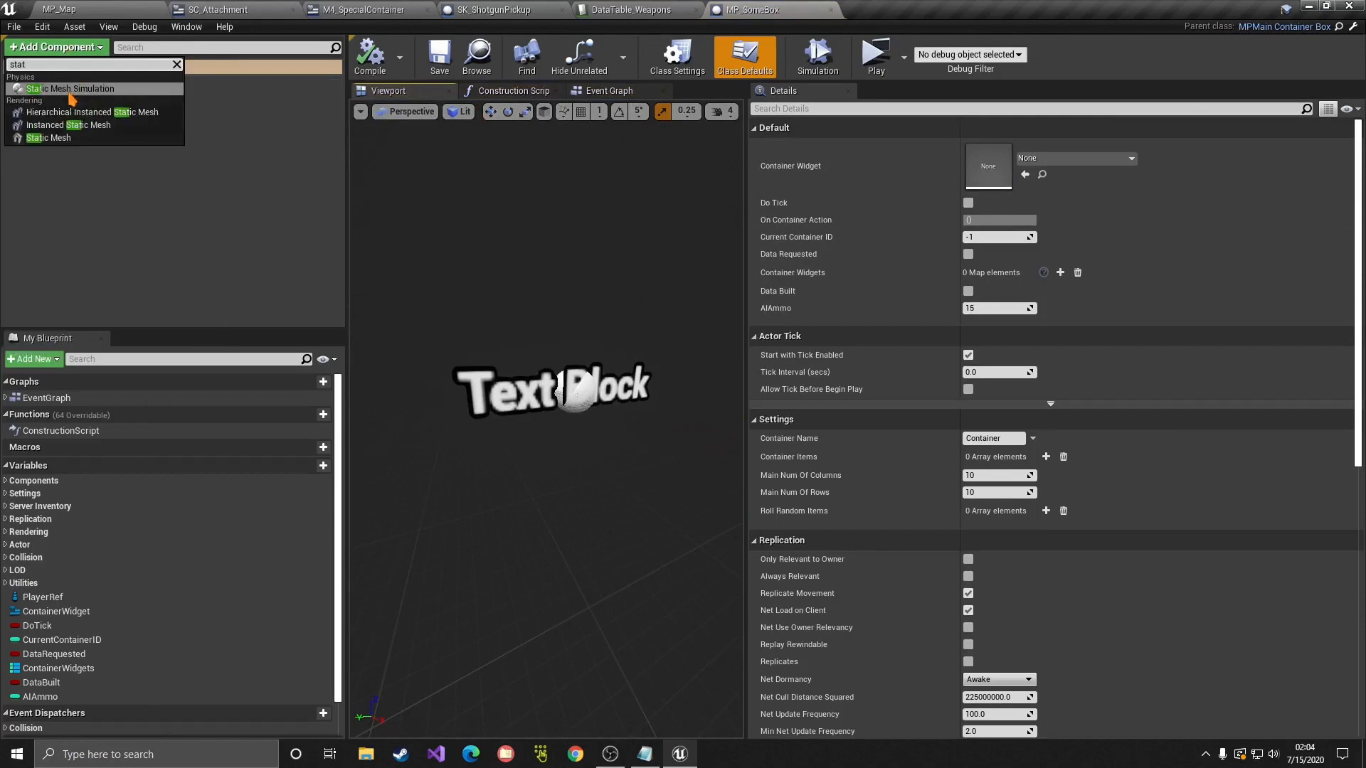
click(48, 137)
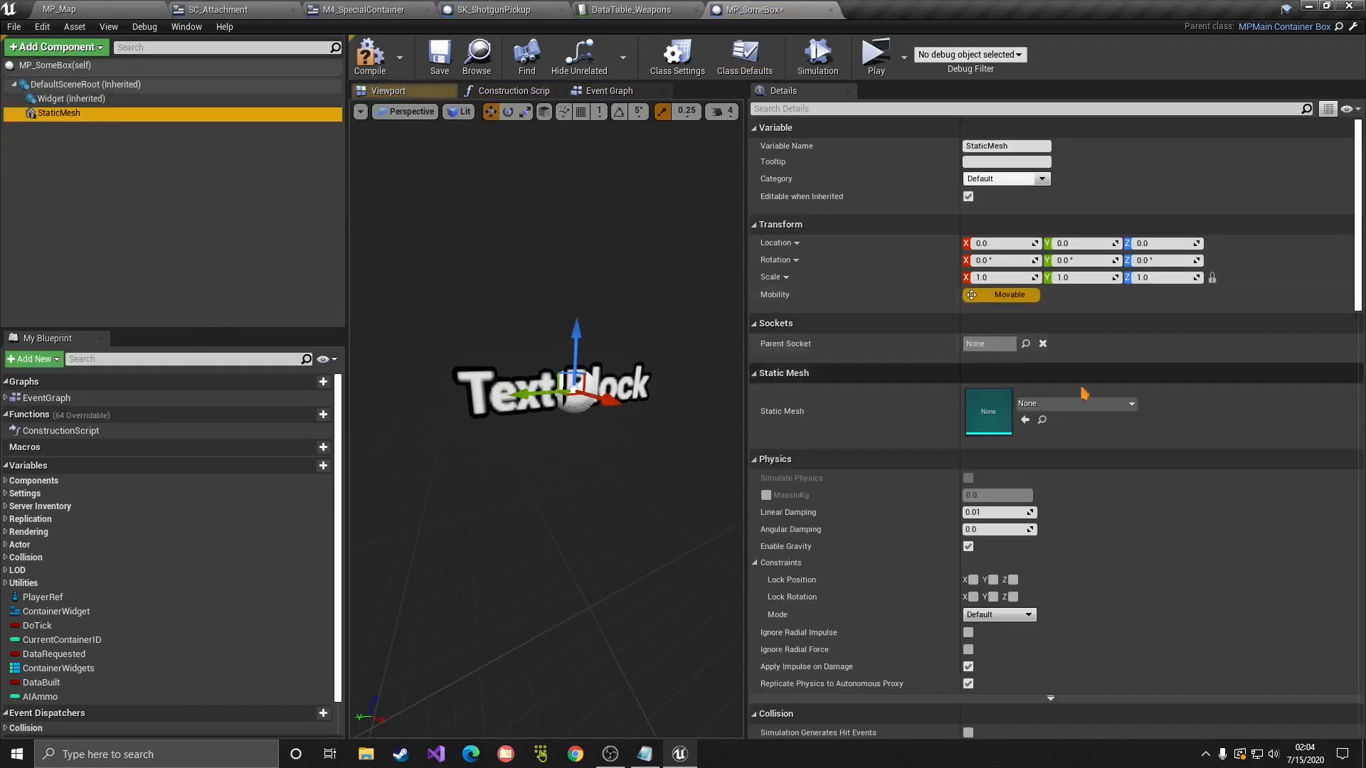
click(1082, 403)
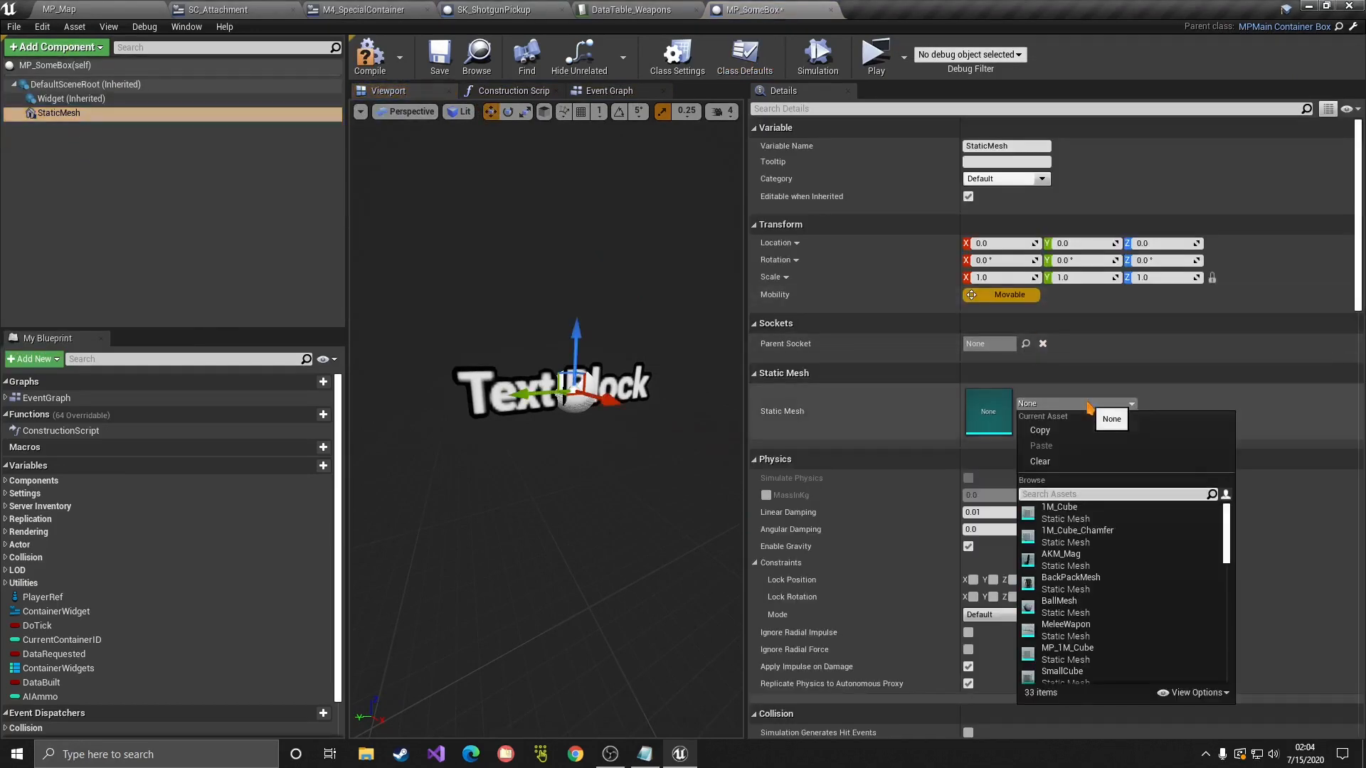
click(1062, 512)
key(ctrl+s)
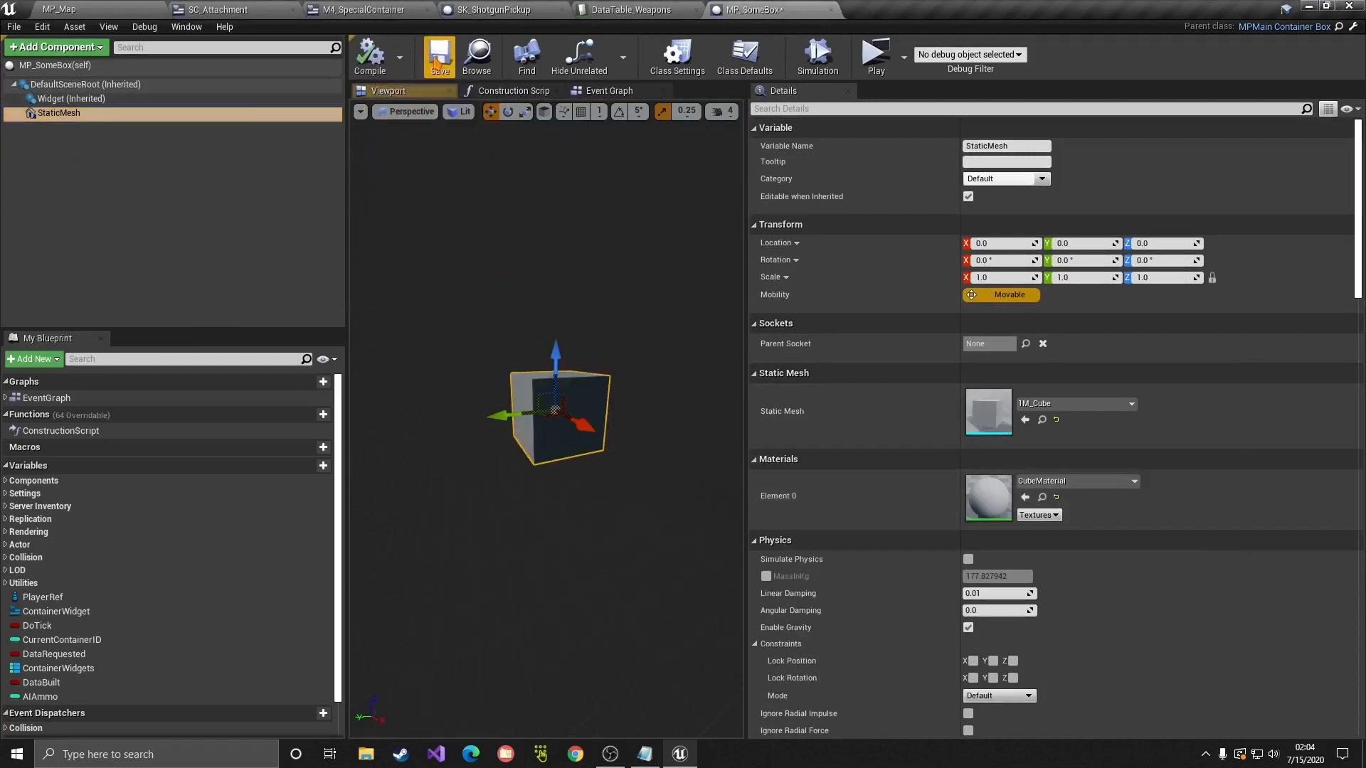
Step: Set the cube's Element 0 material to M_DemoGreen, then compile and save
click(1073, 483)
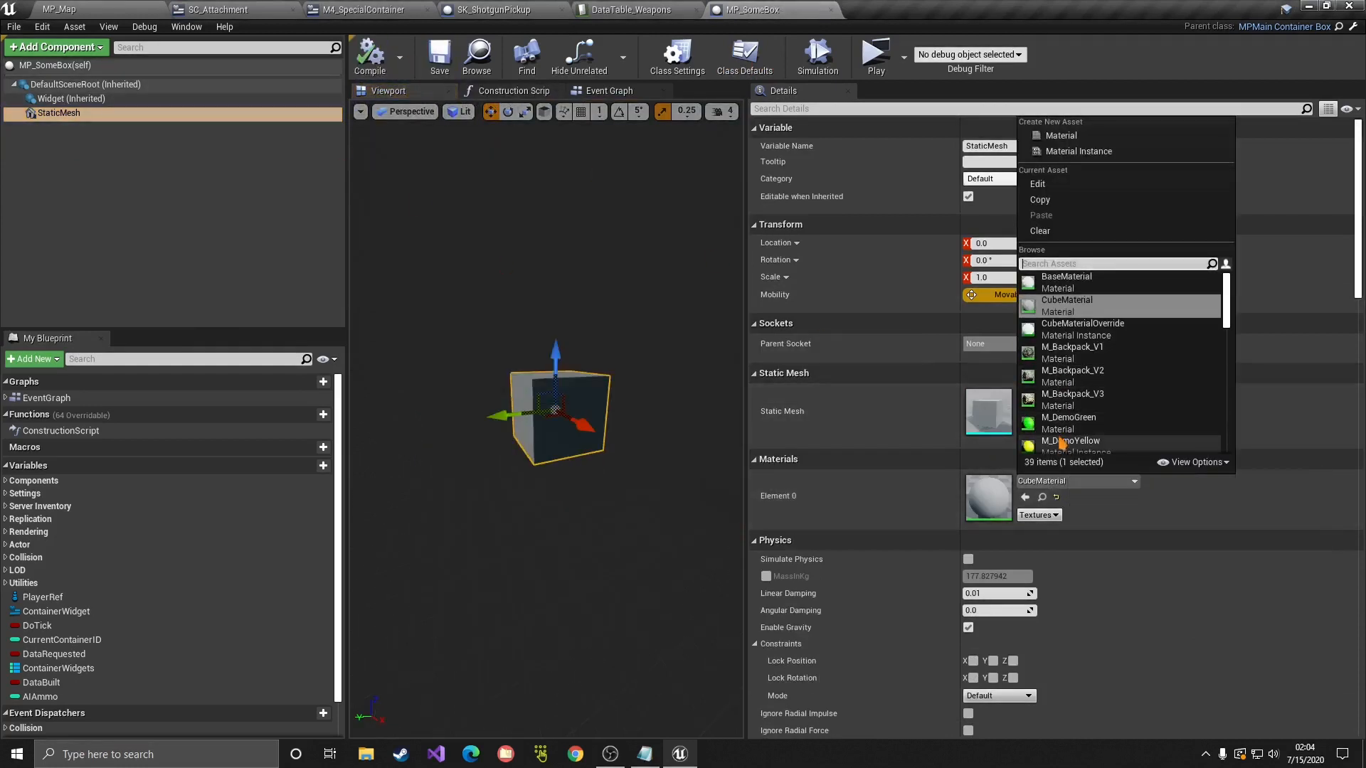
scroll(1087, 383, down, 3)
scroll(1083, 370, up, 1)
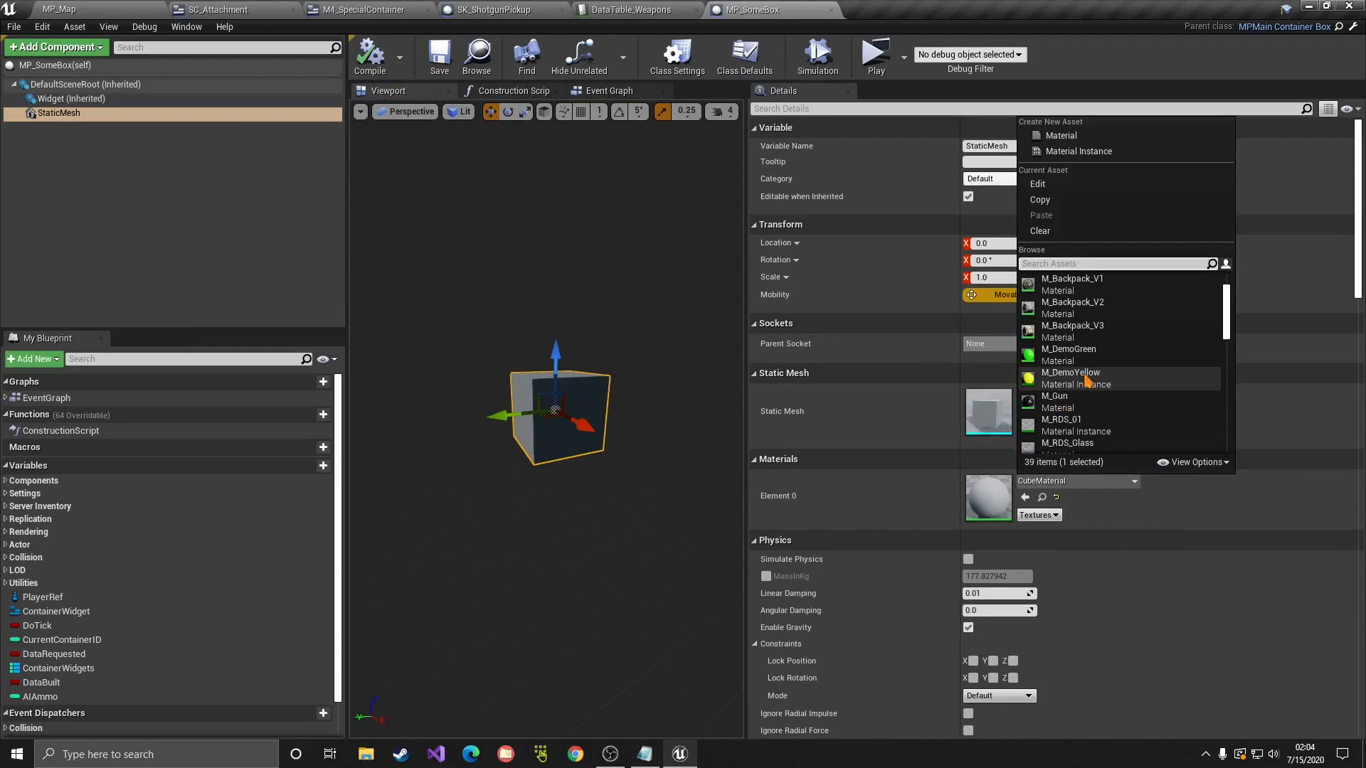
click(1071, 354)
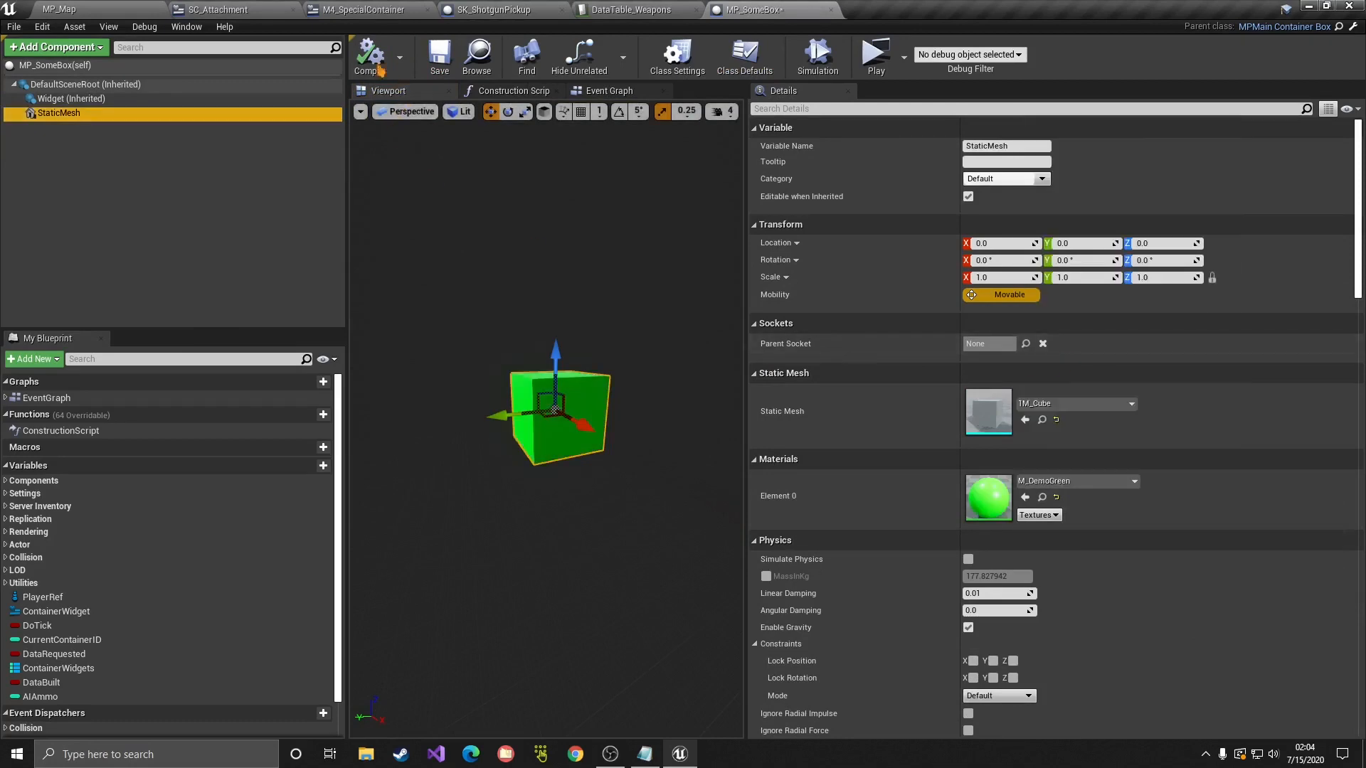
click(440, 57)
Step: Switch to the MP_Map level, deselect MP_SomeBox, and return to its blueprint editor
click(59, 9)
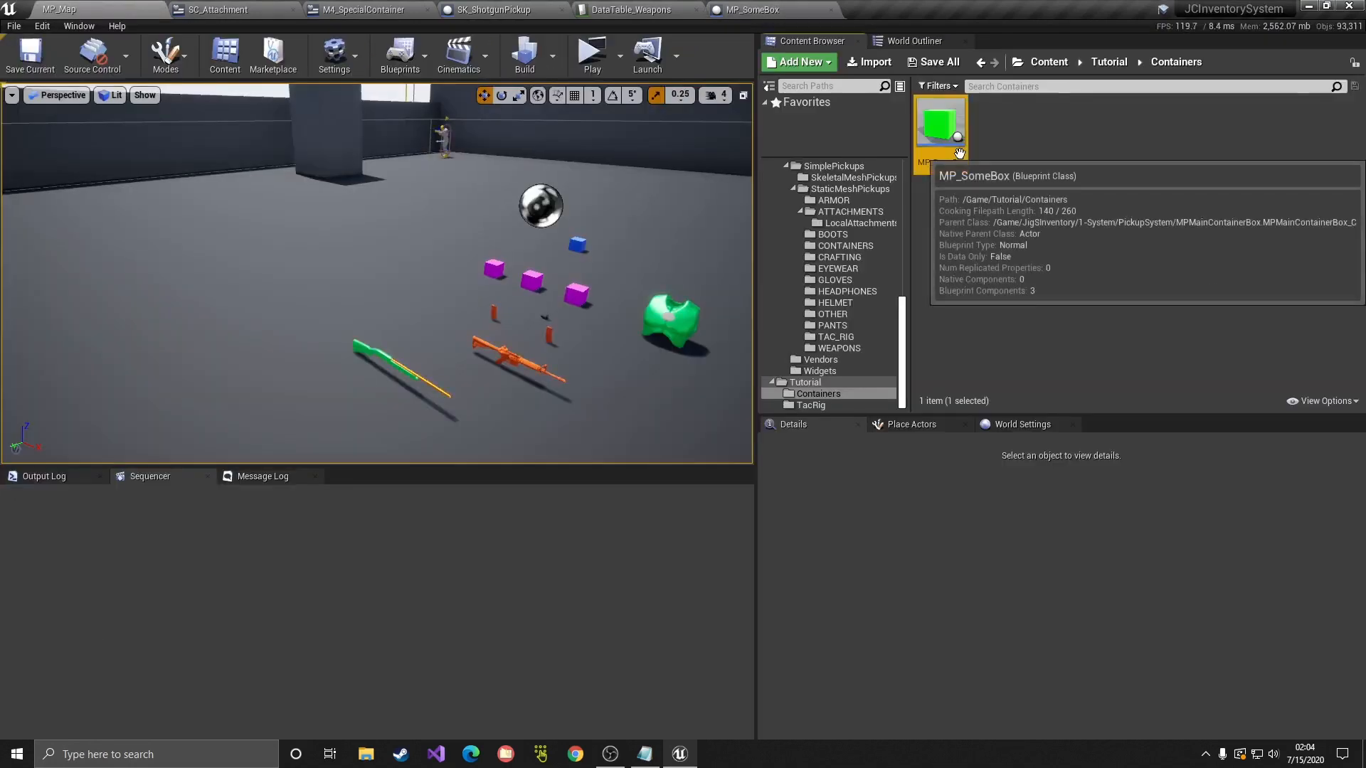
click(997, 232)
click(753, 9)
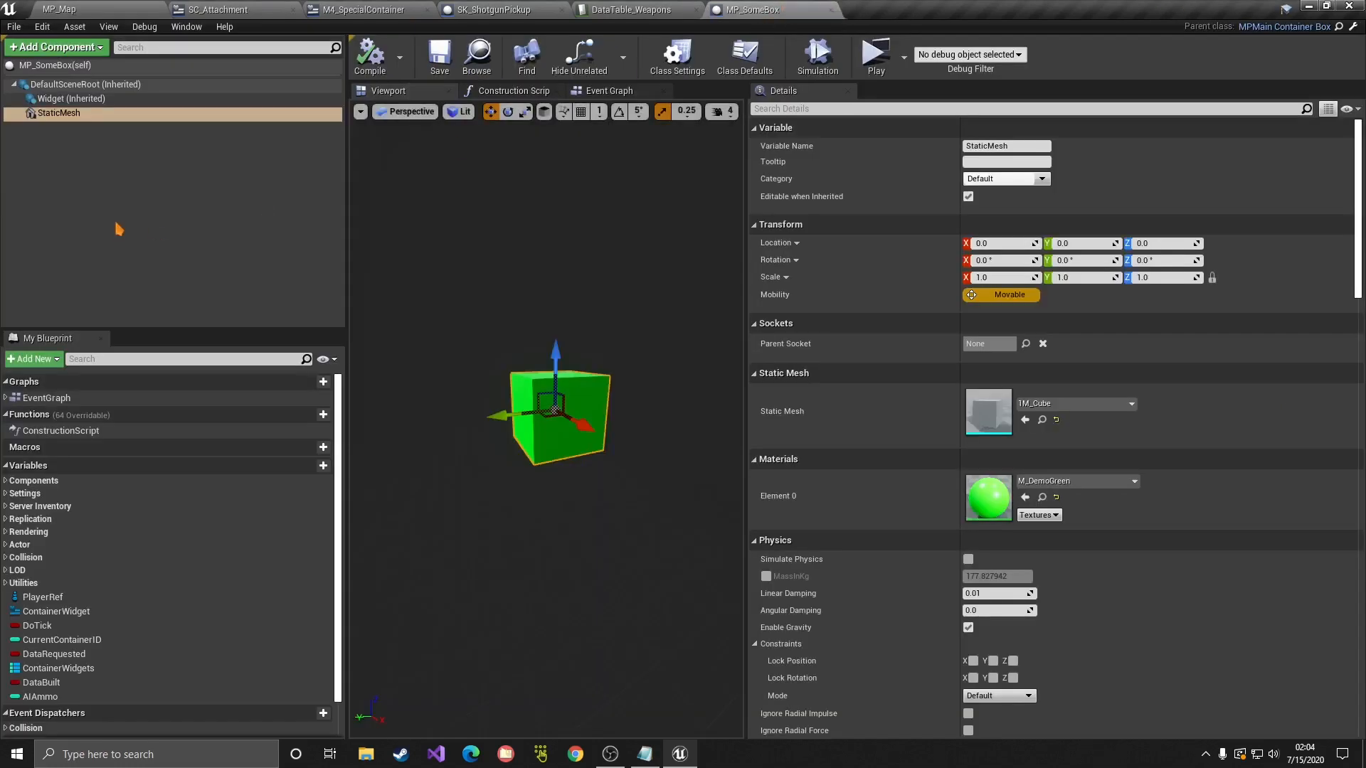
Step: Set the Container Name to 'New Container' in MP_SomeBox's Class Defaults
click(747, 70)
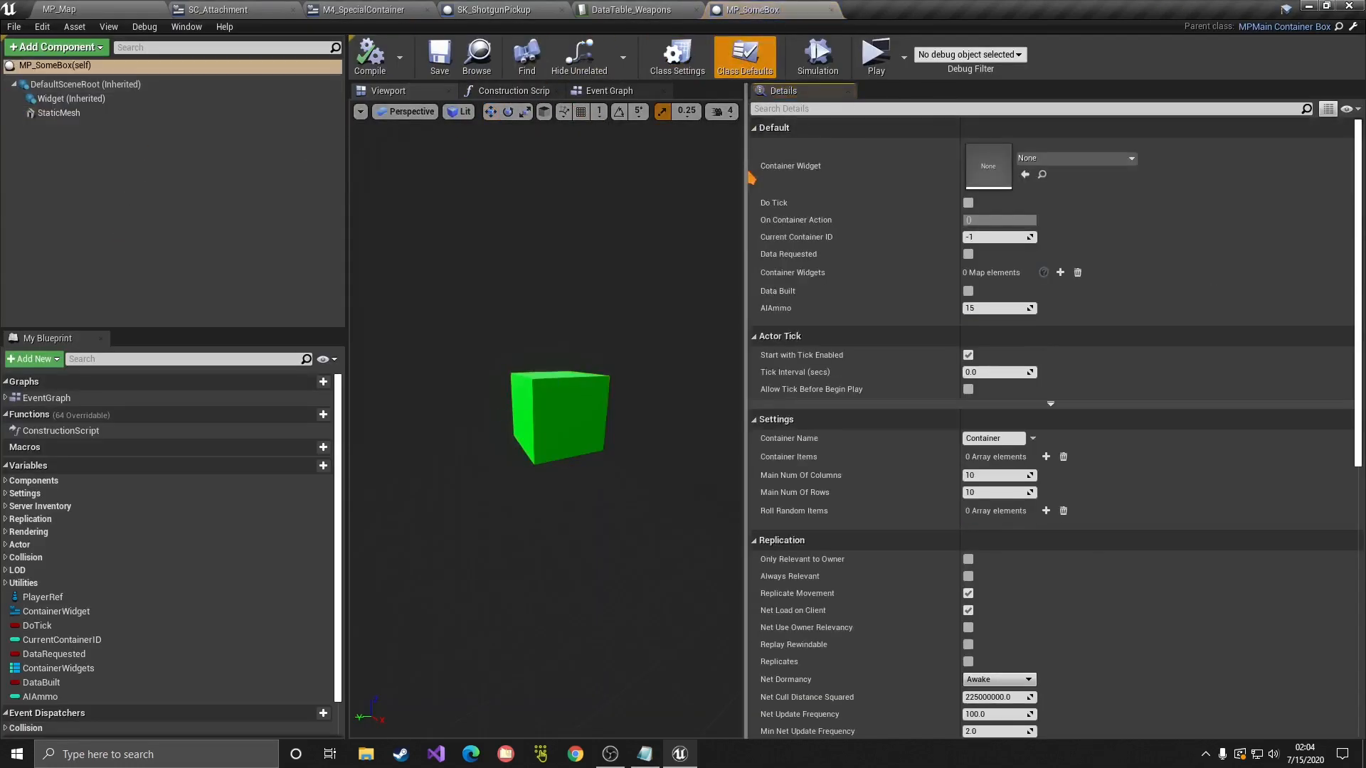
drag(747, 177, 546, 213)
scroll(610, 246, down, 3)
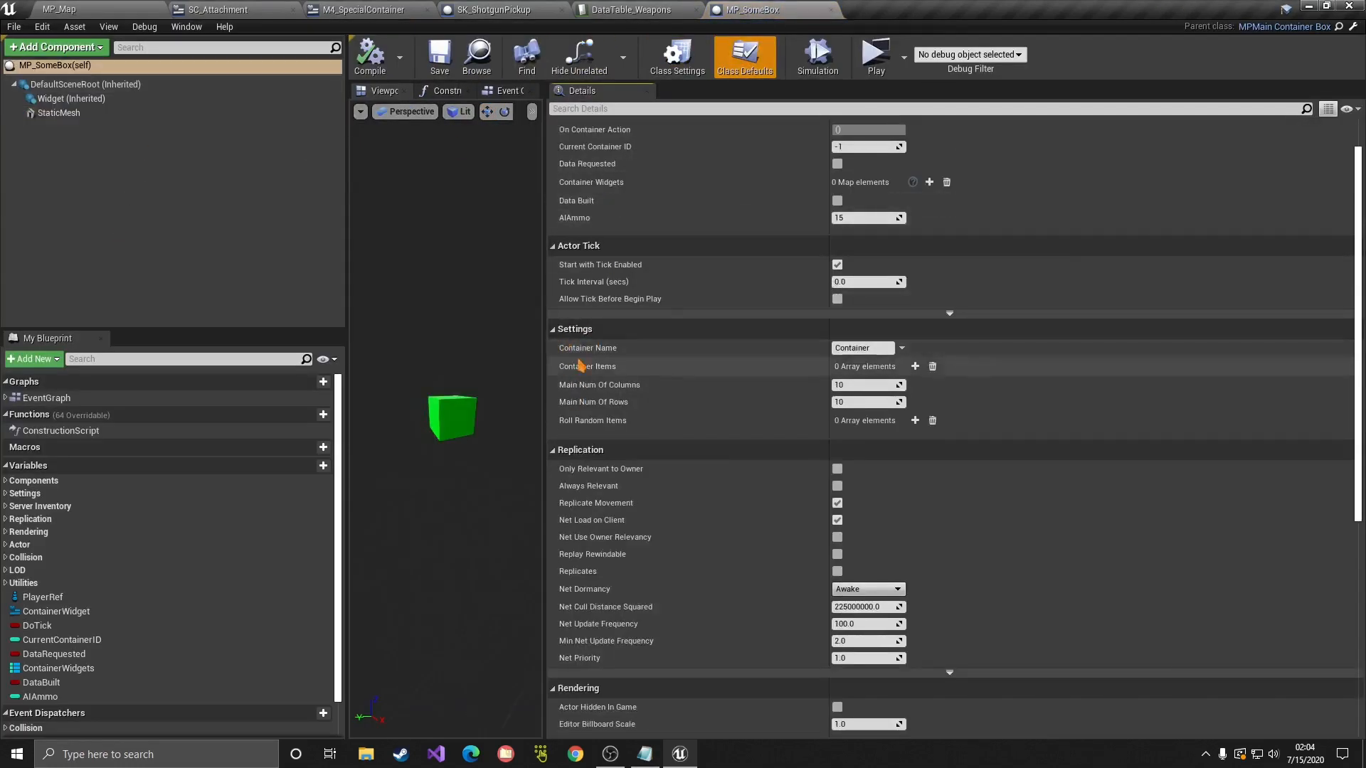
click(860, 348)
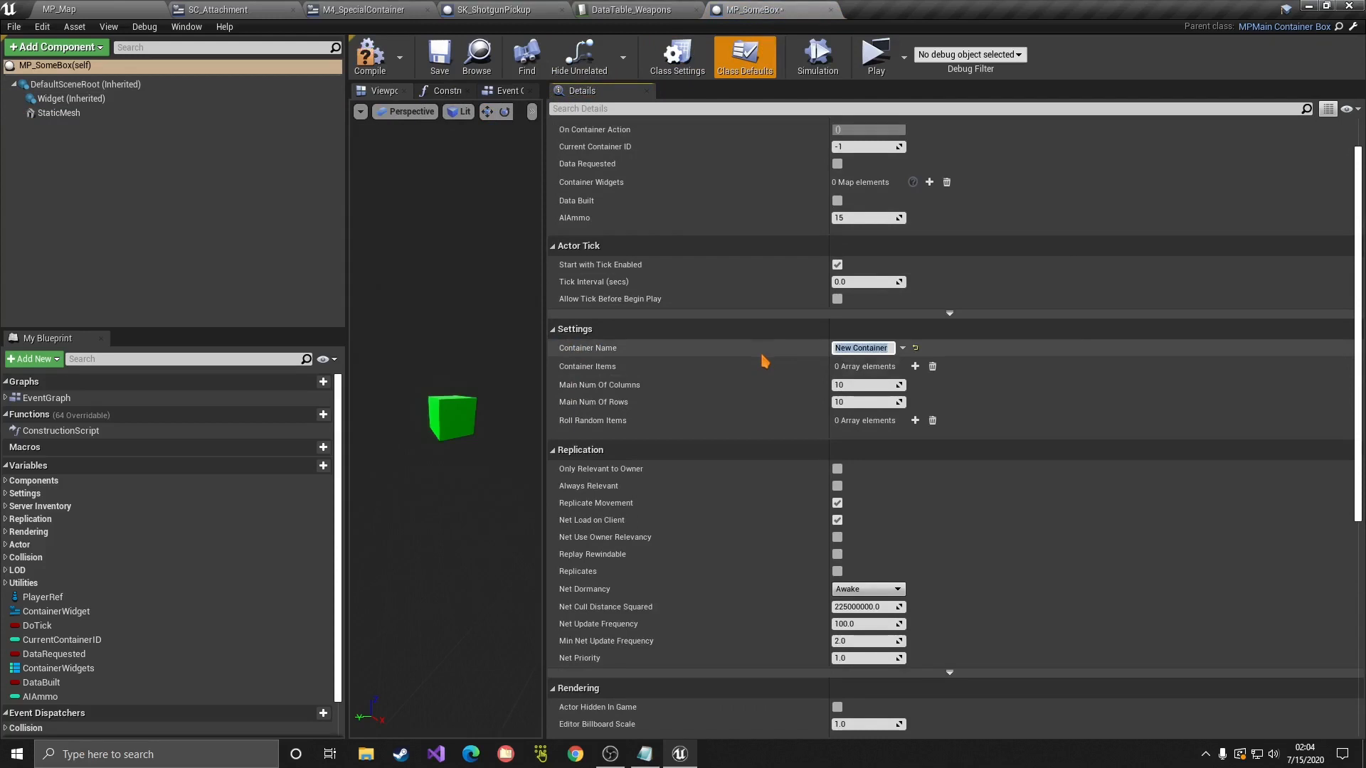
click(599, 424)
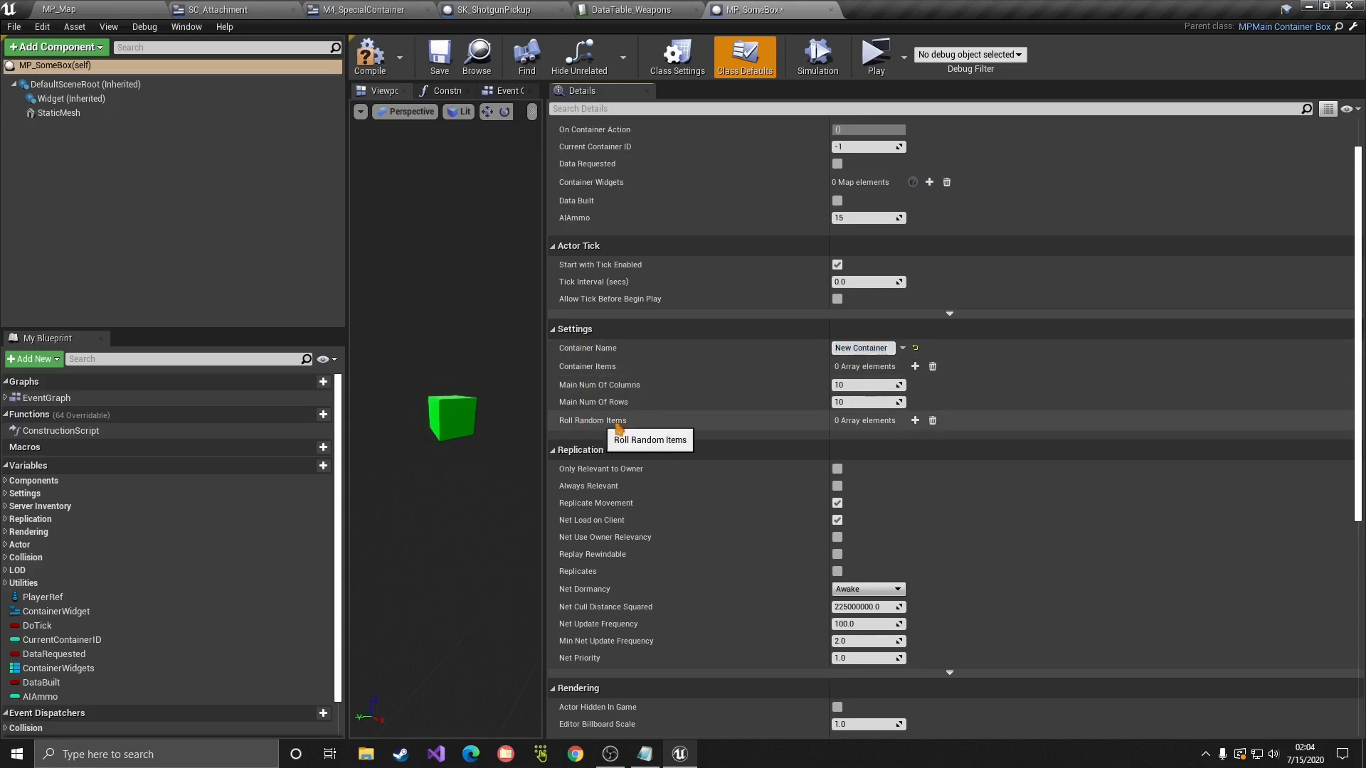
Step: Add a Roll Random Items entry: M4Mag from DataTable_Attachments with 50 spawn chance
click(915, 421)
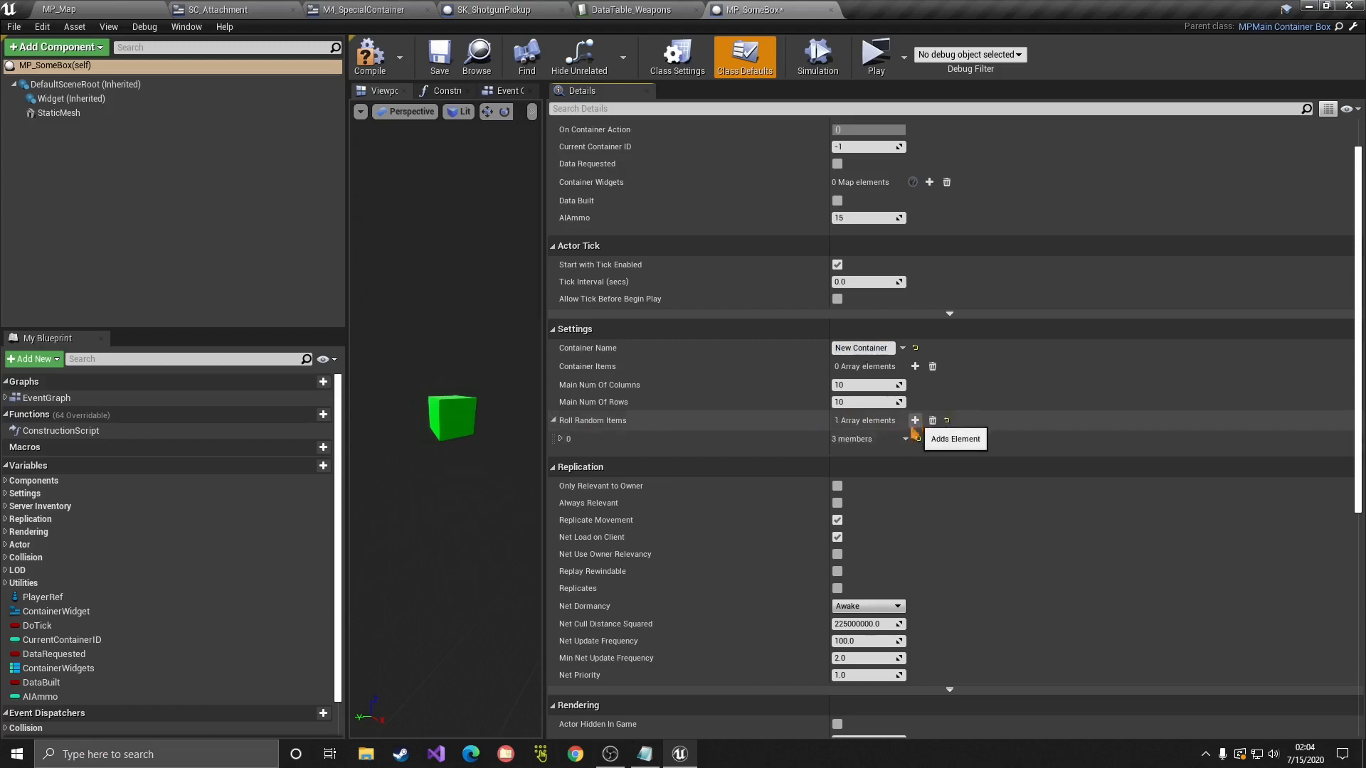
click(561, 439)
click(862, 456)
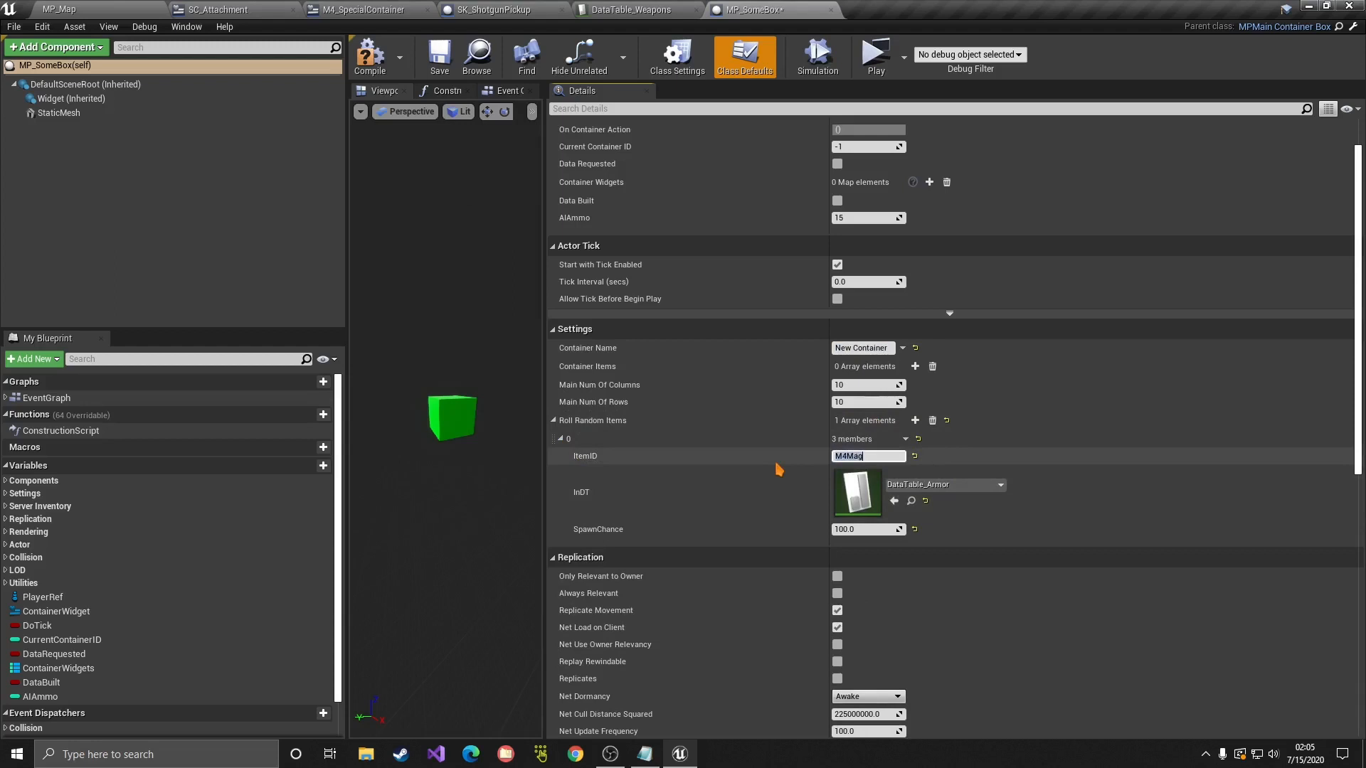
click(949, 486)
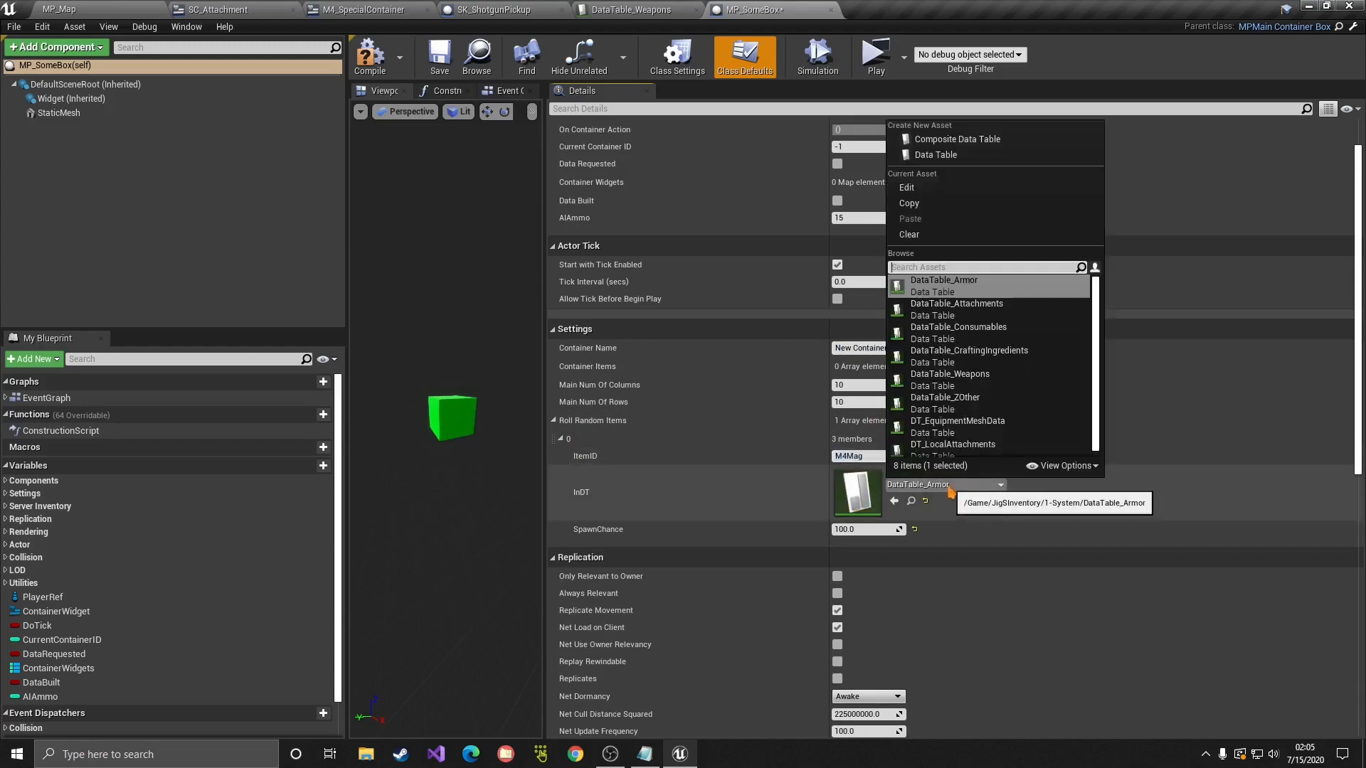
text(att)
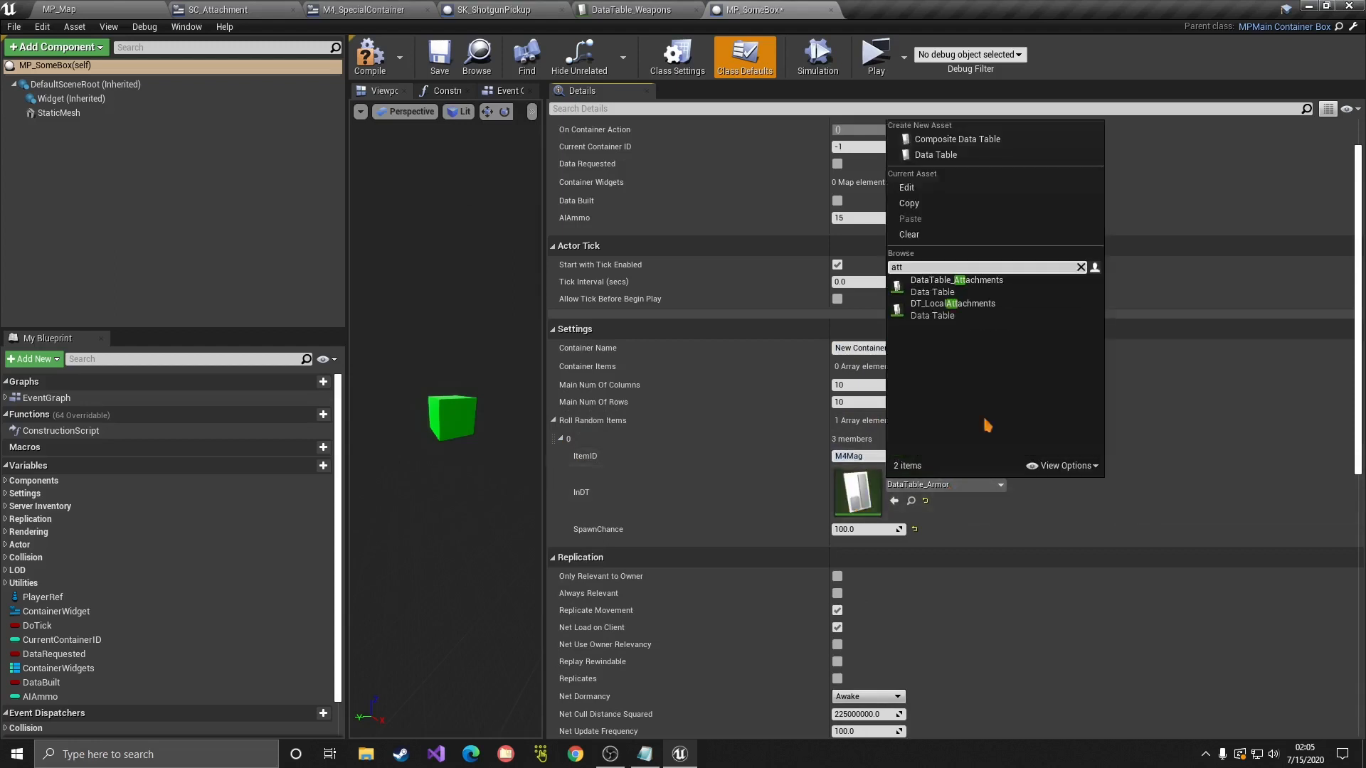
click(954, 284)
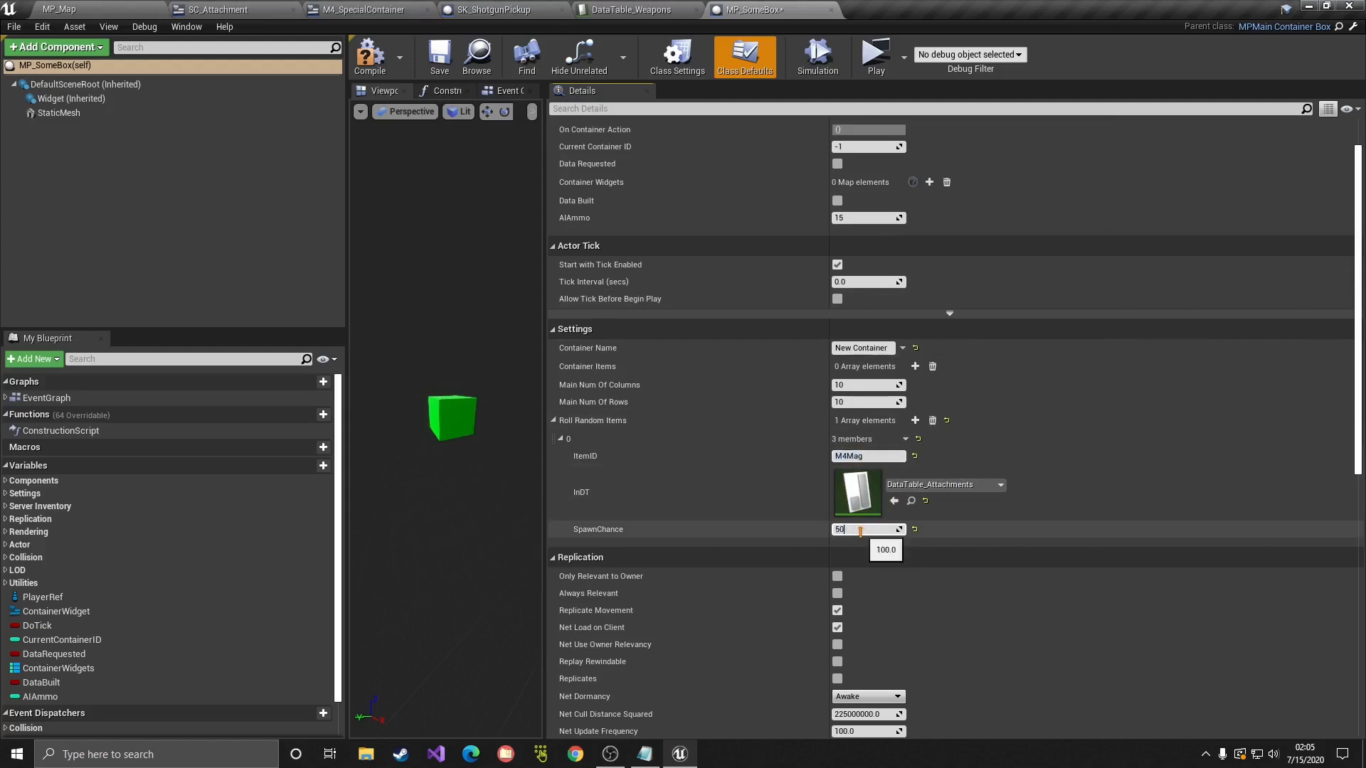
click(370, 57)
Step: Compile and save MP_SomeBox, then place it into the MP_Map level
click(439, 57)
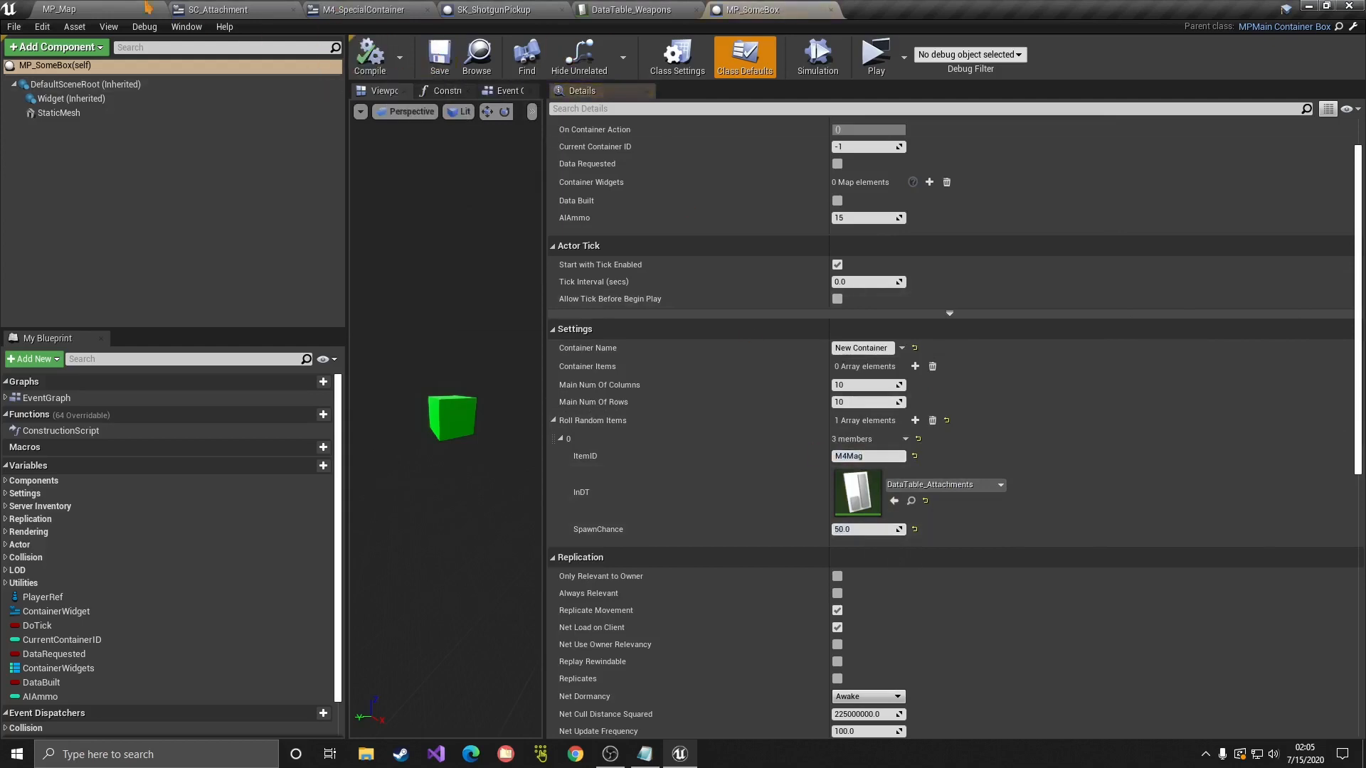
click(78, 10)
drag(933, 146, 122, 342)
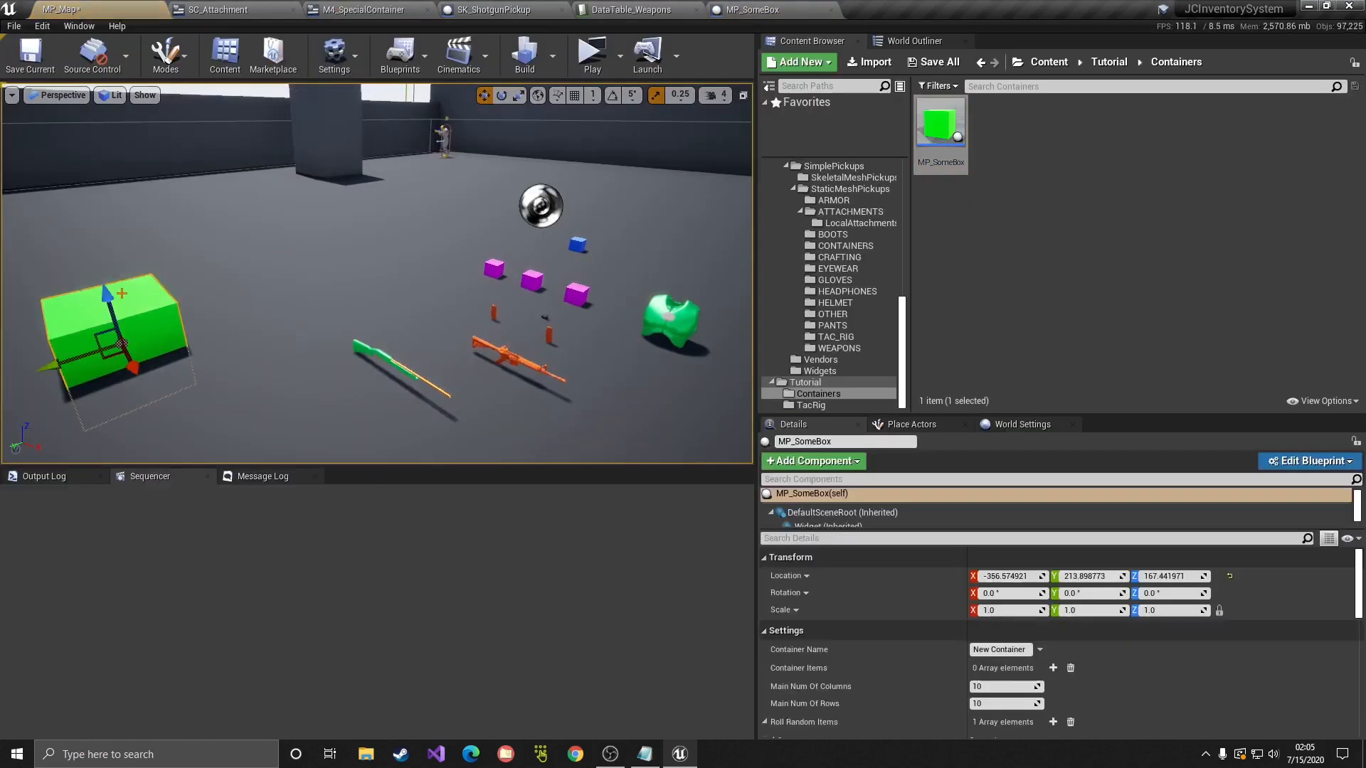
Step: Lift the placed green box above the floor and playtest opening its container inventory
drag(99, 292, 87, 247)
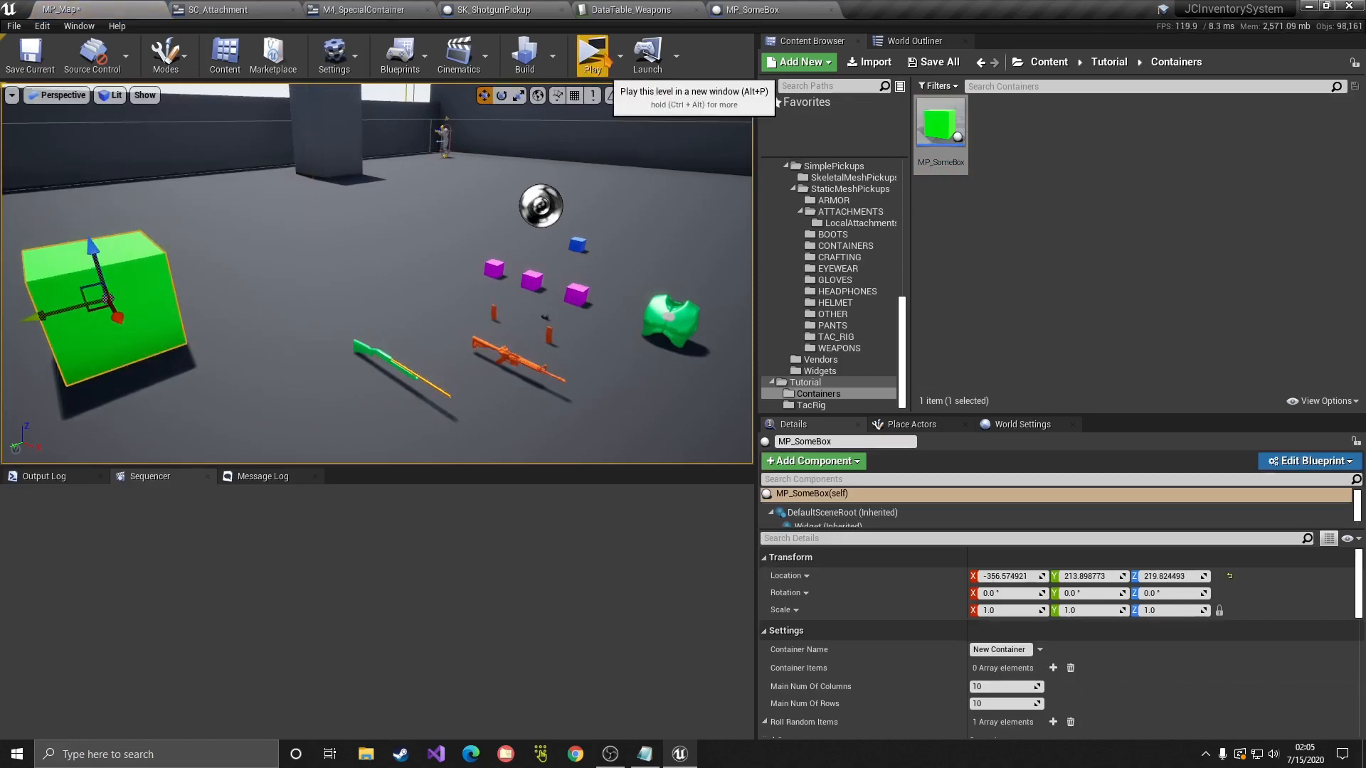
click(593, 53)
key(w)
key(Tab)
key(Tab)
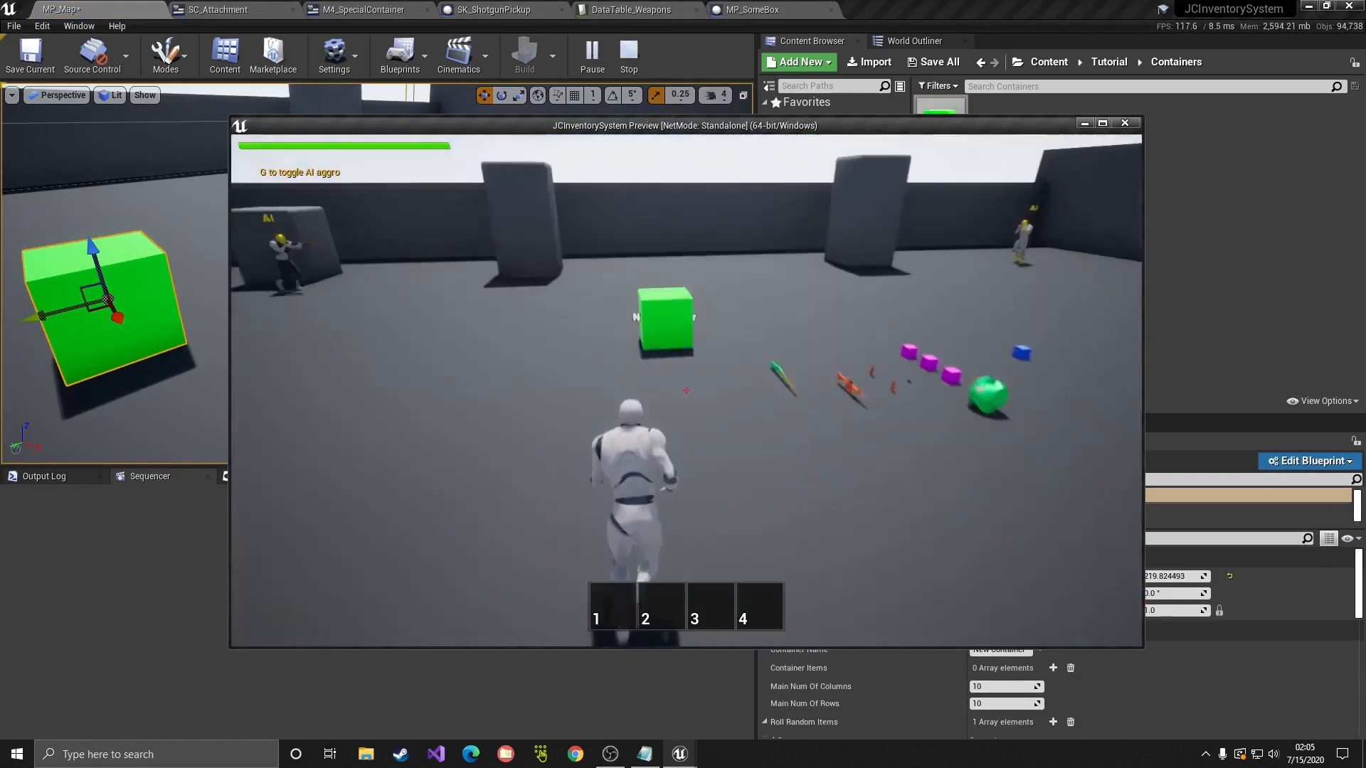
key(e)
key(Tab)
key(Escape)
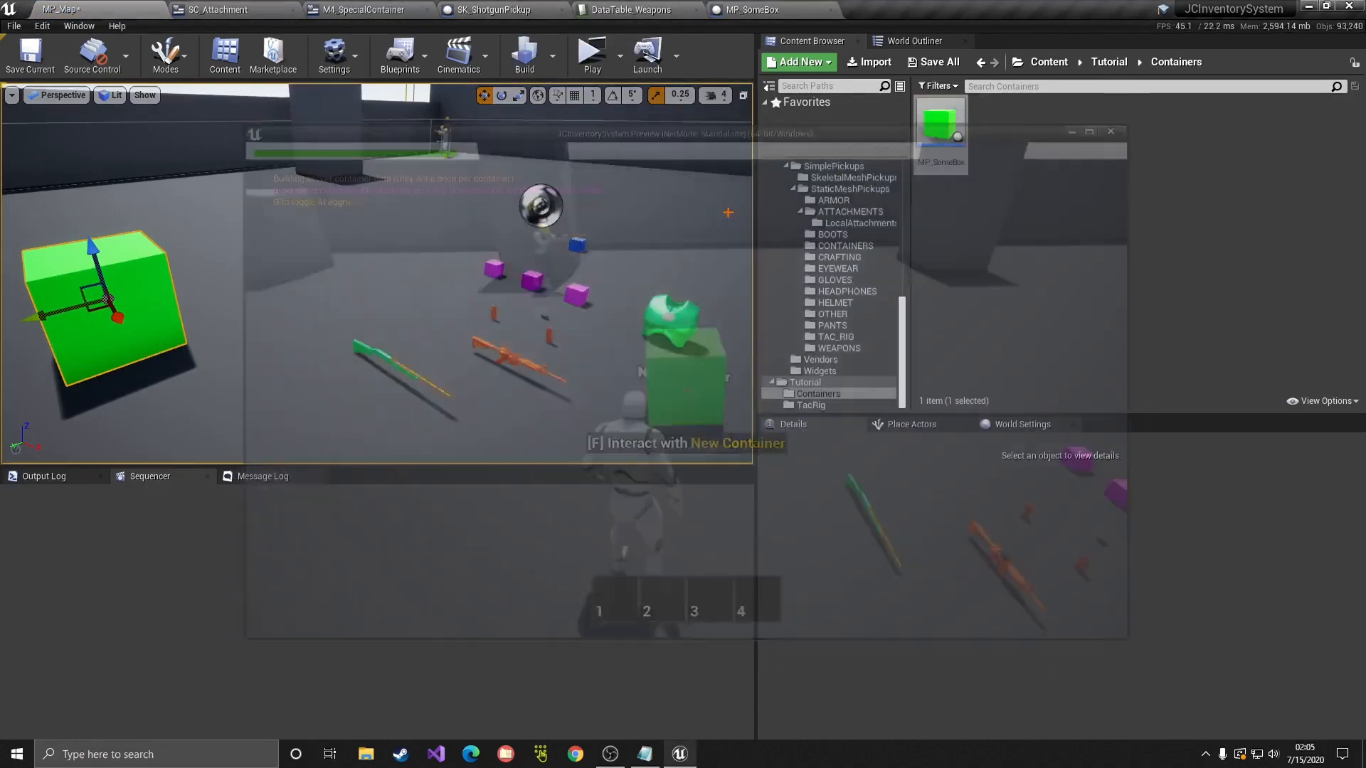
click(593, 54)
key(w)
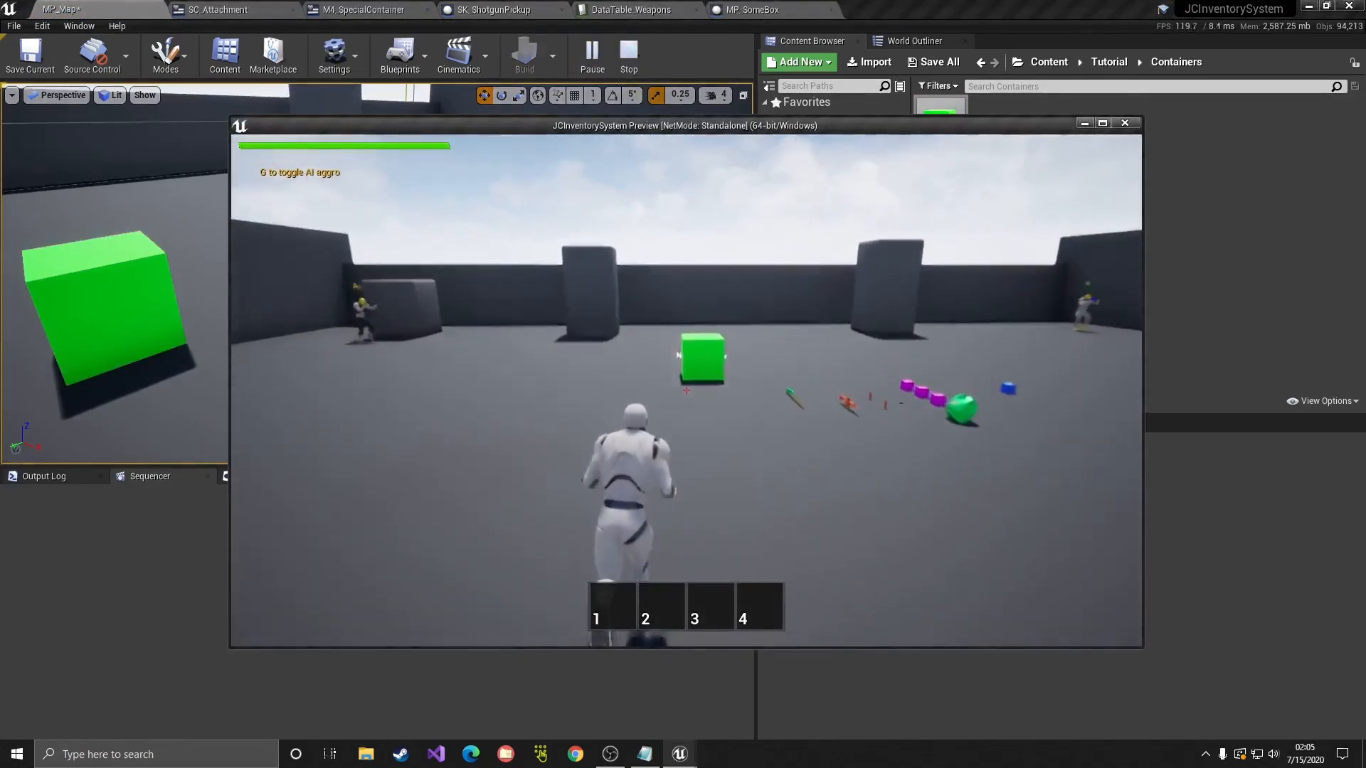
key(f)
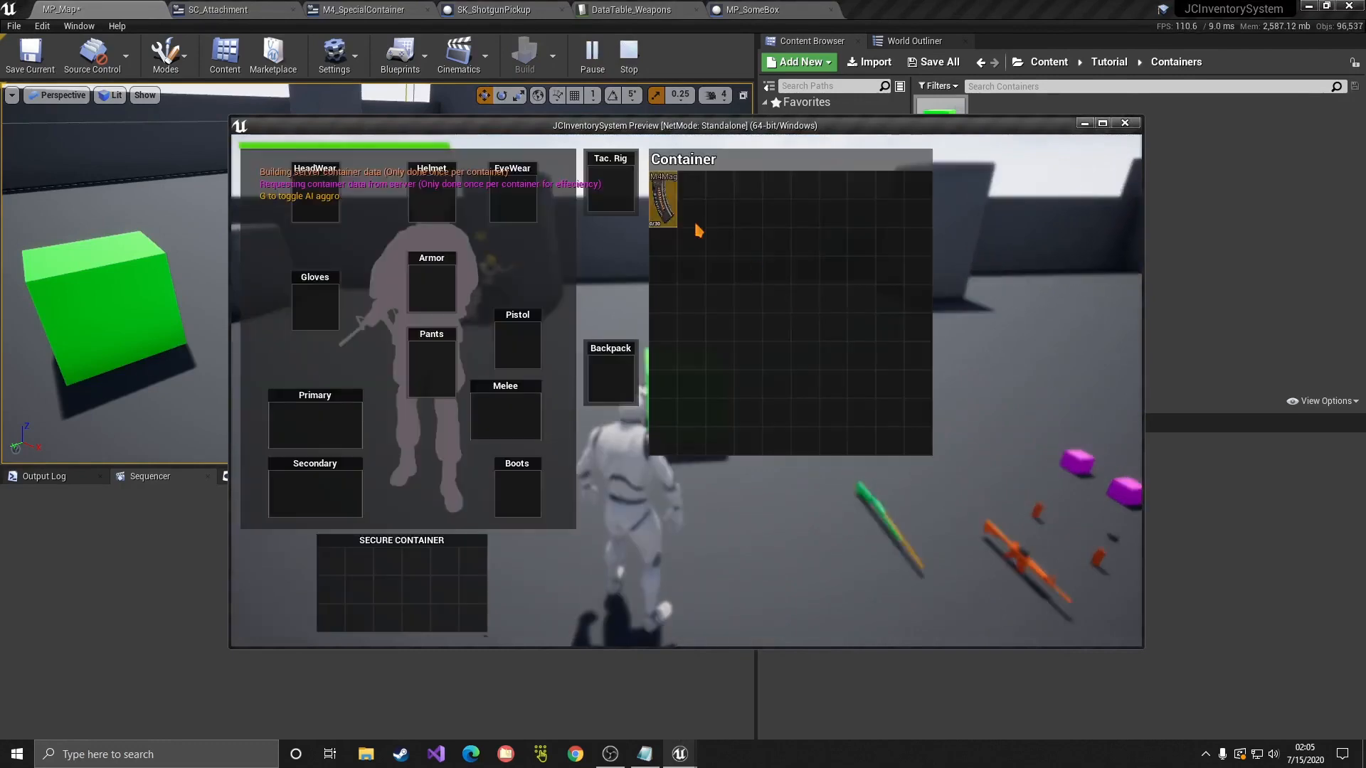
key(Escape)
Step: Open the MP_SomeBox blueprint and raise its inherited Widget component above the cube
key(a)
right_drag(467, 311, 546, 309)
key(d)
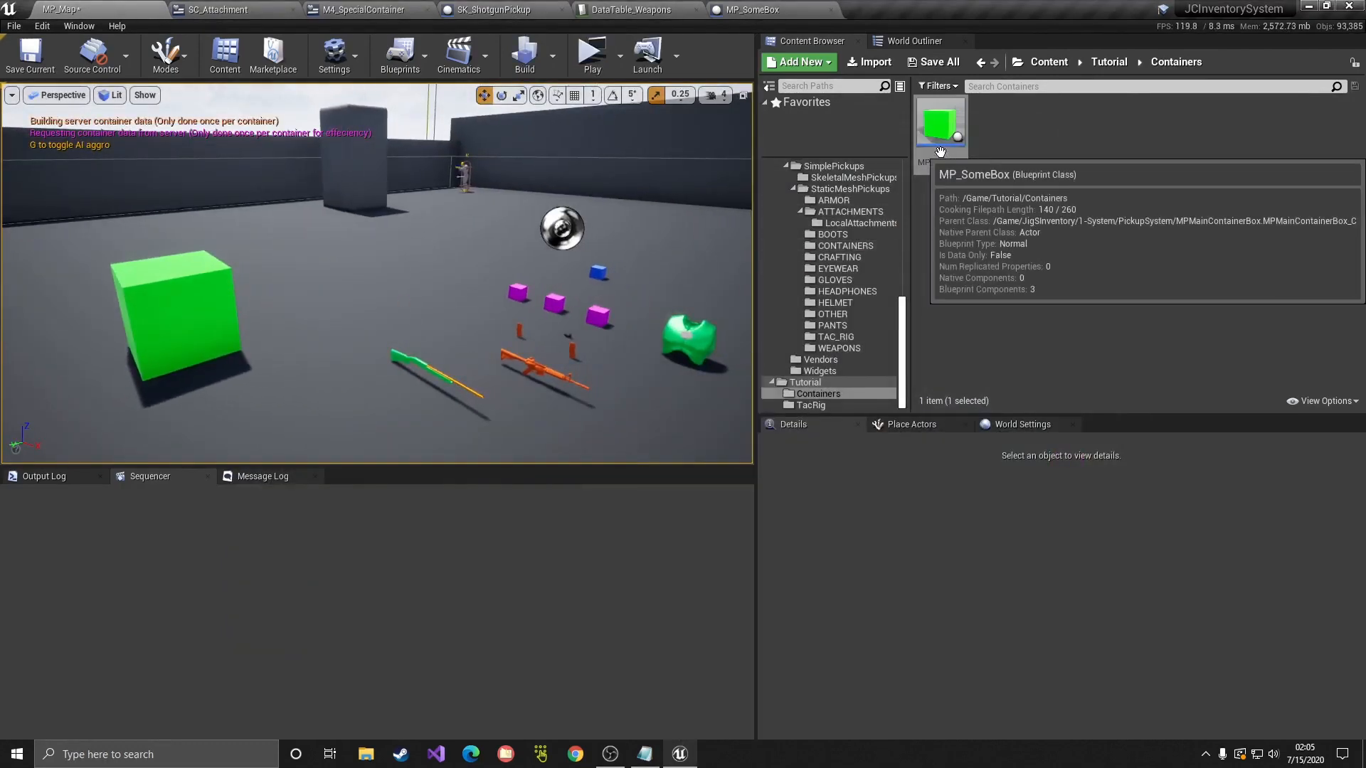
double_click(940, 122)
drag(552, 213, 763, 214)
click(71, 98)
drag(565, 355, 566, 300)
key(w)
right_drag(566, 299, 567, 285)
Step: Clear all Roll Random Items entries in MP_SomeBox's Class Defaults
key(s)
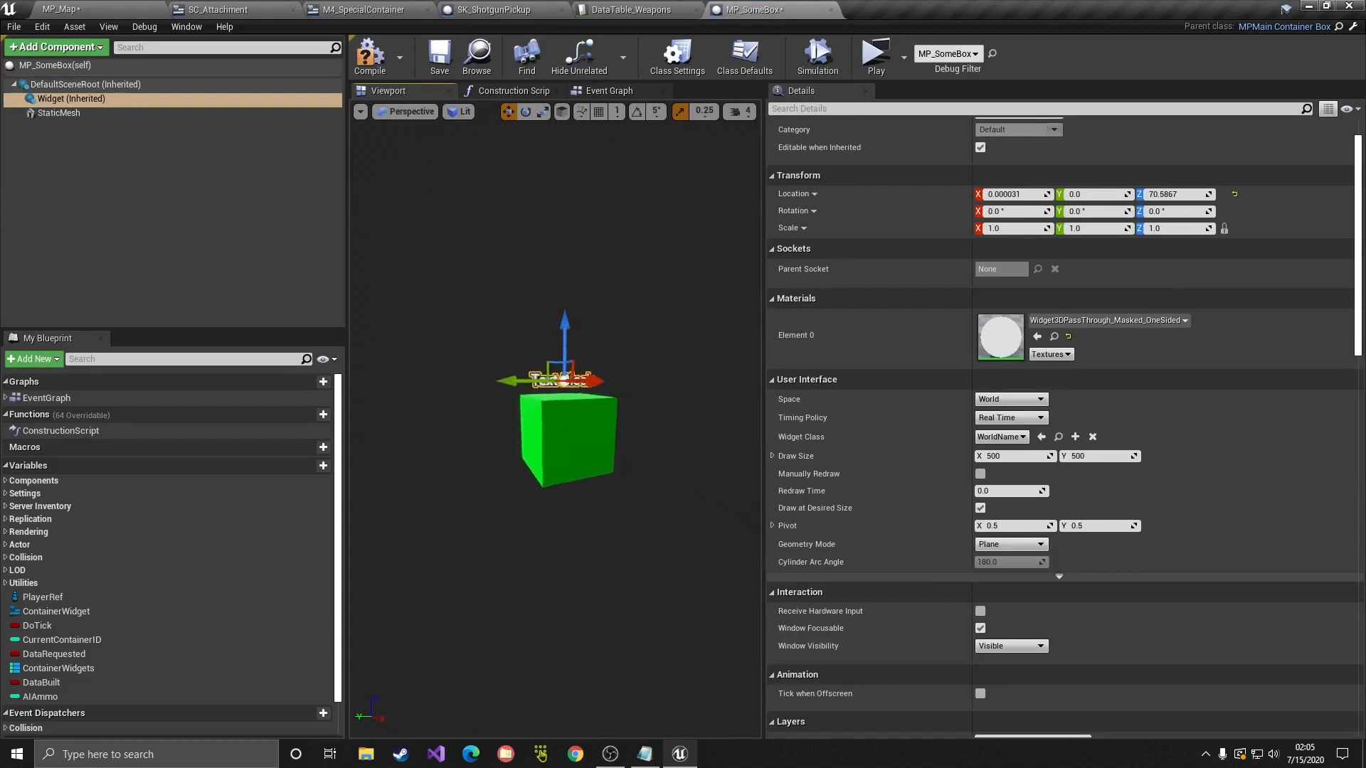
scroll(983, 468, down, 2)
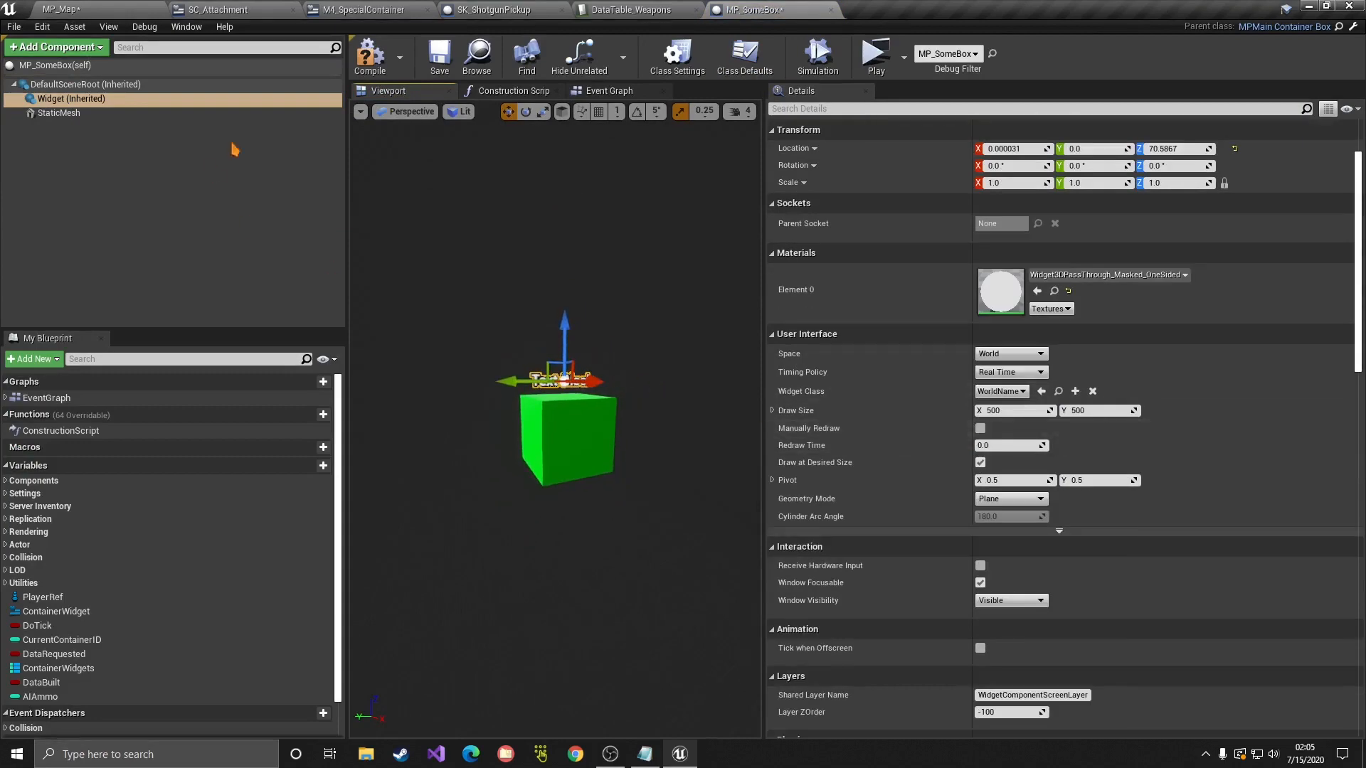
click(745, 57)
scroll(912, 385, down, 3)
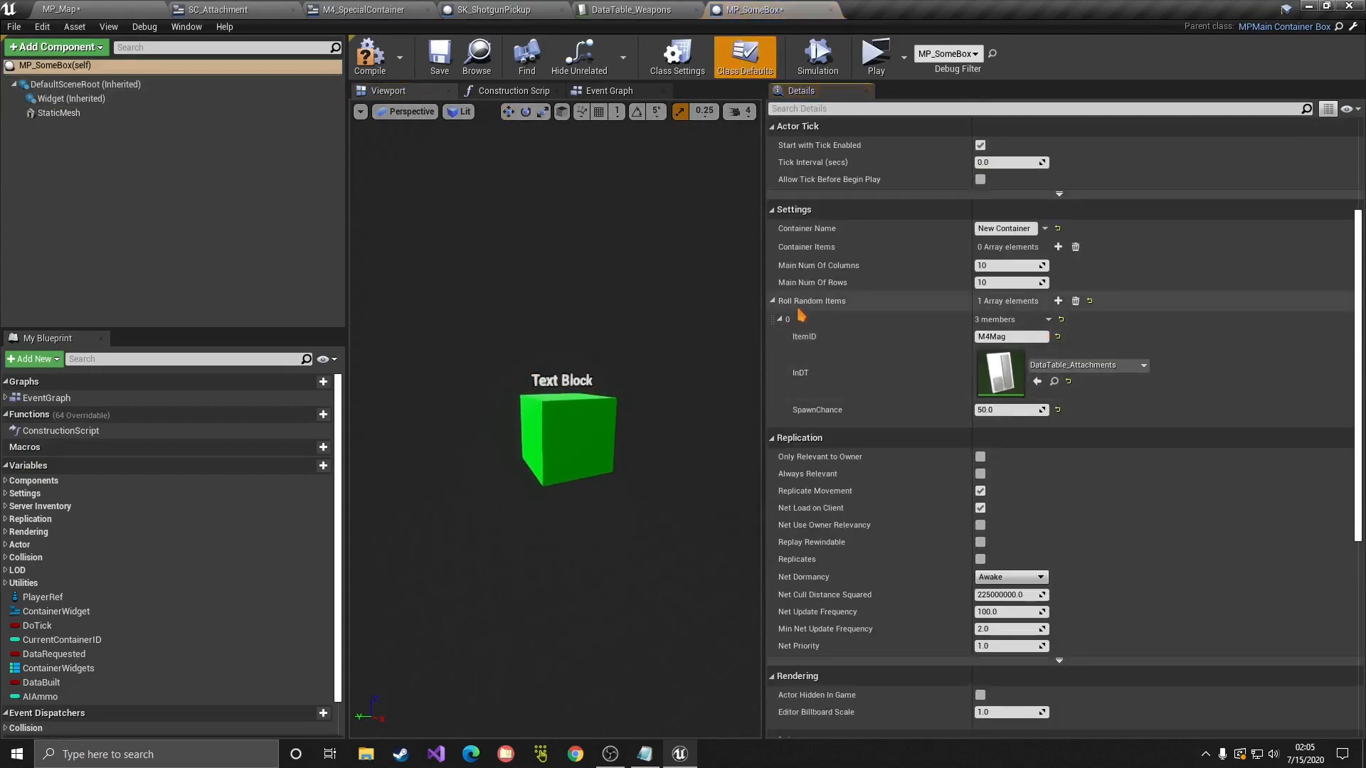
click(1076, 301)
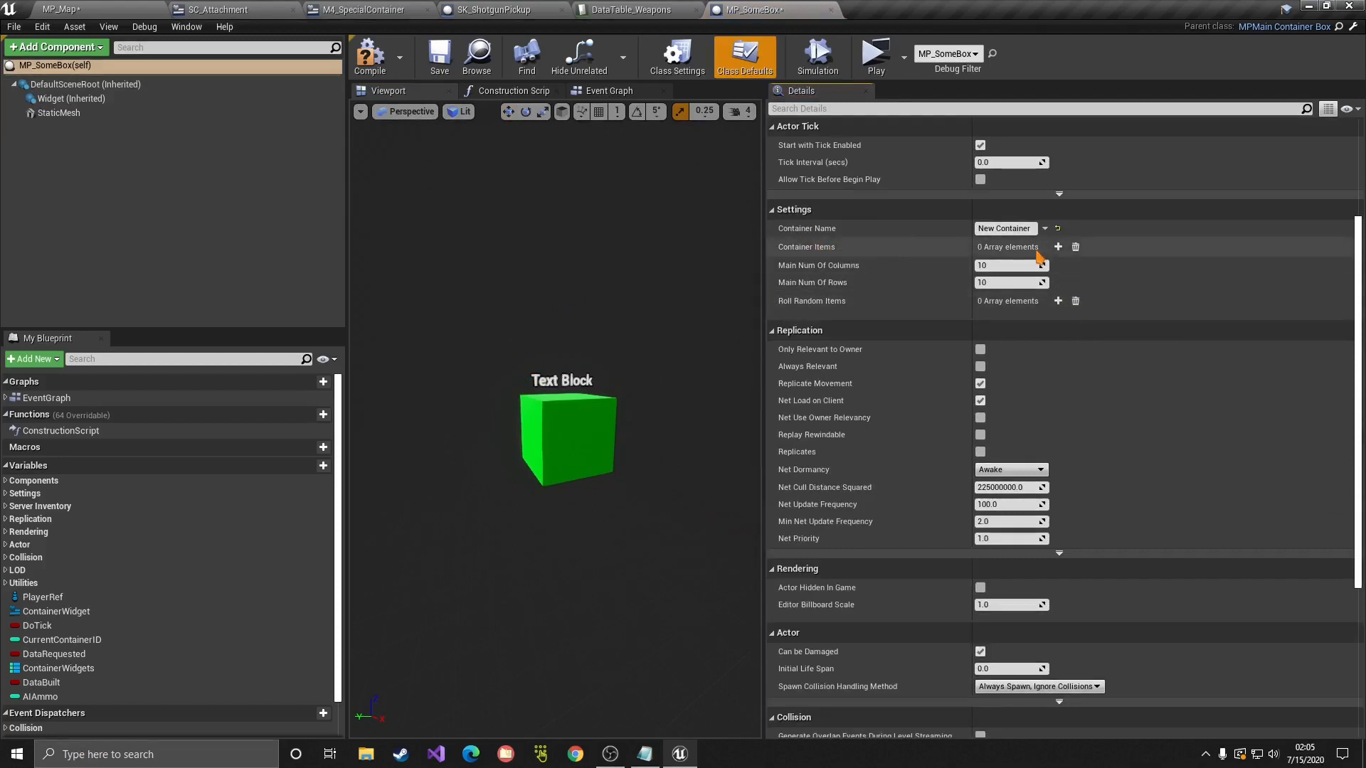
Step: Add a first container item, M4Rifle, using DataTable_Weapons
click(1058, 247)
click(780, 265)
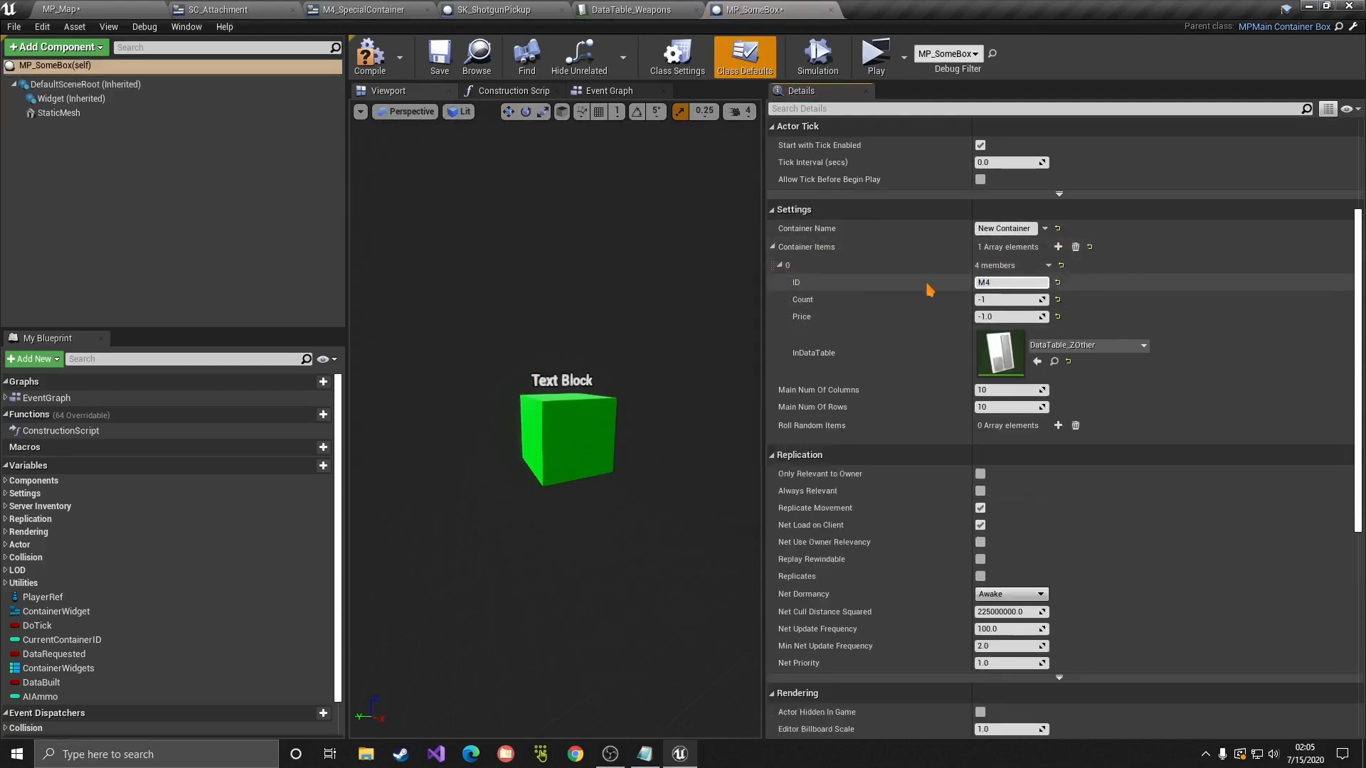
text(M4Rifle)
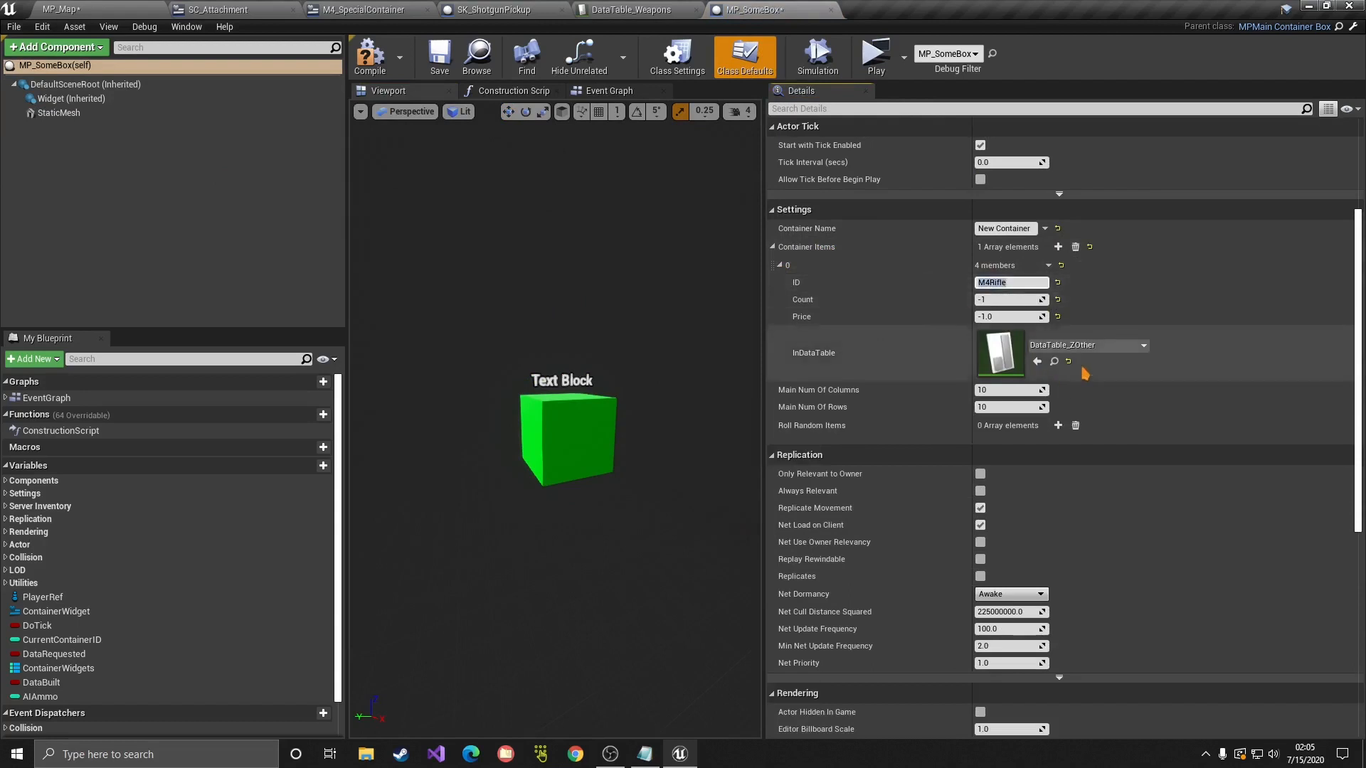
click(1096, 346)
text(wea)
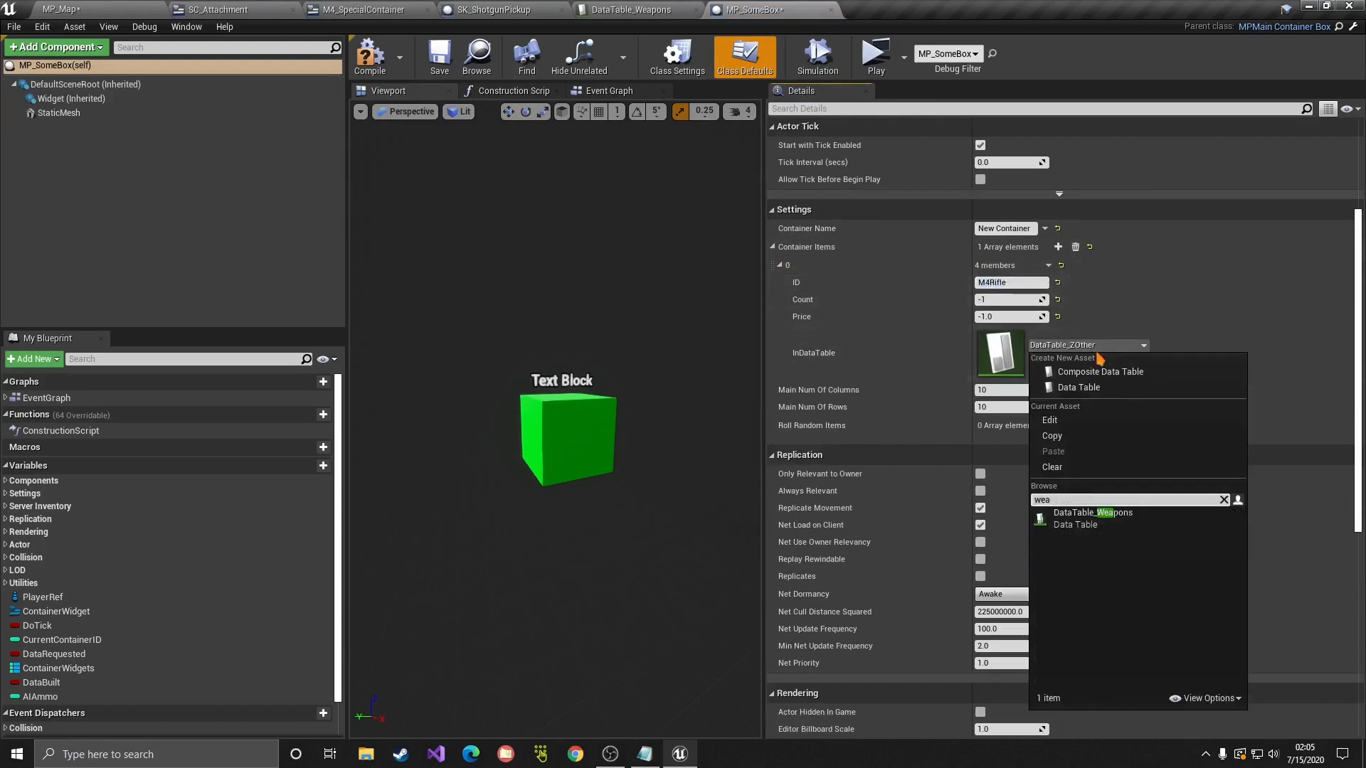
click(1099, 518)
click(1029, 283)
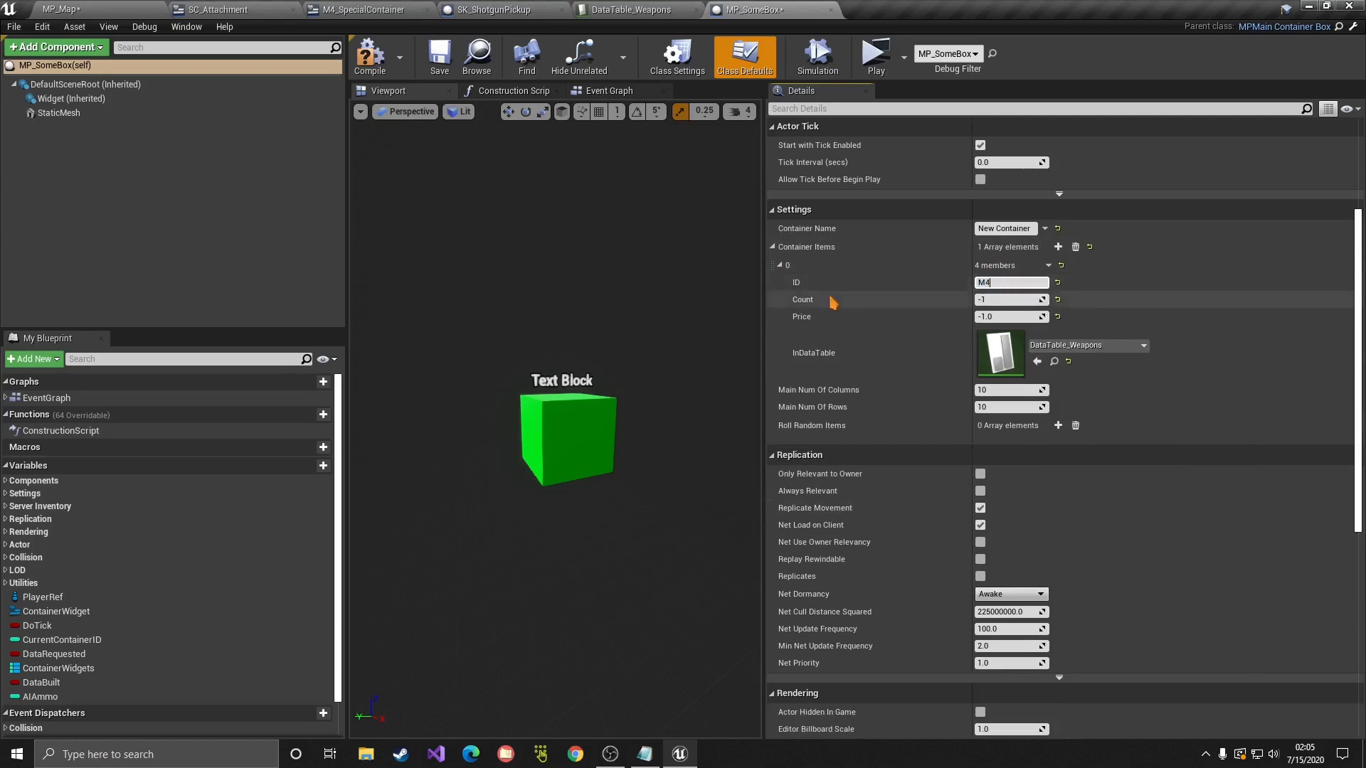
click(798, 264)
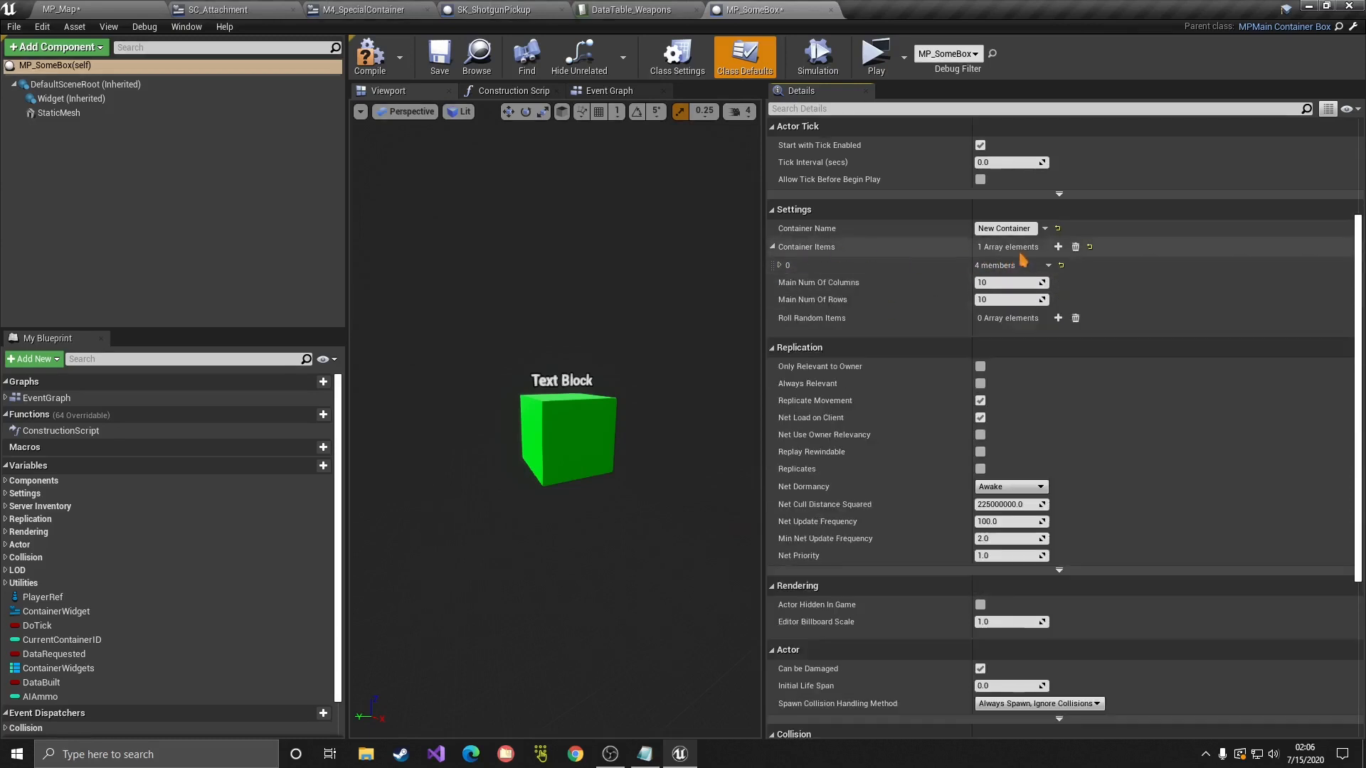
Step: Add M4Mag and 45 M4Ammo container items, giving M4Ammo the DataTable_Attachments table
click(1058, 247)
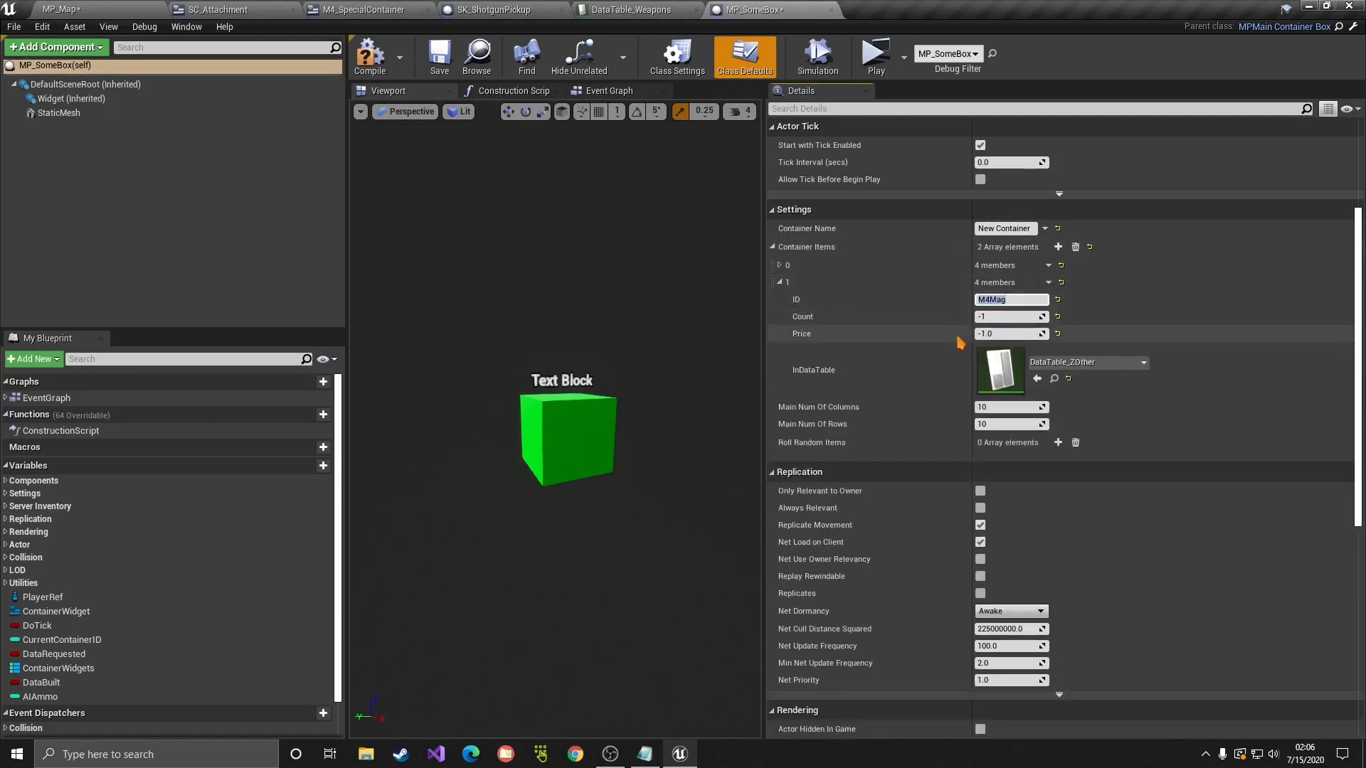
click(780, 283)
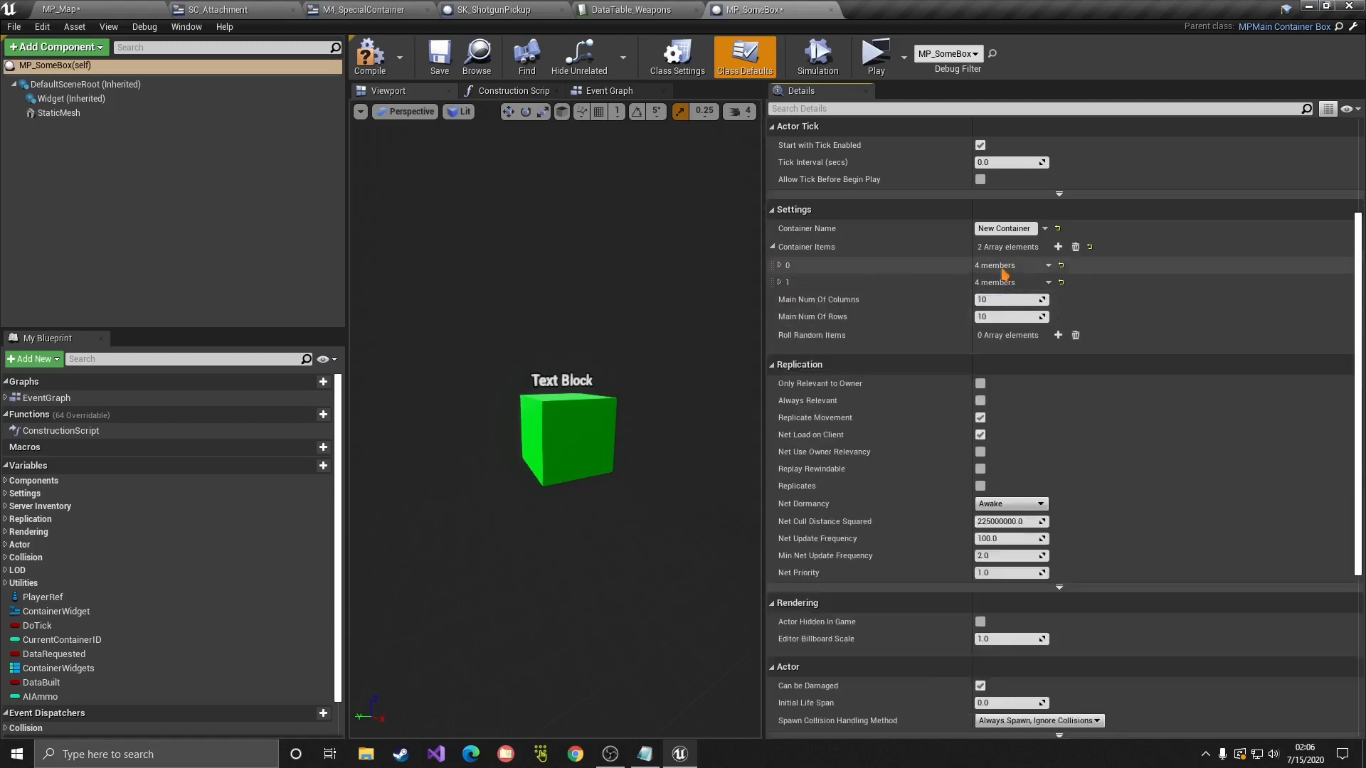
click(1058, 246)
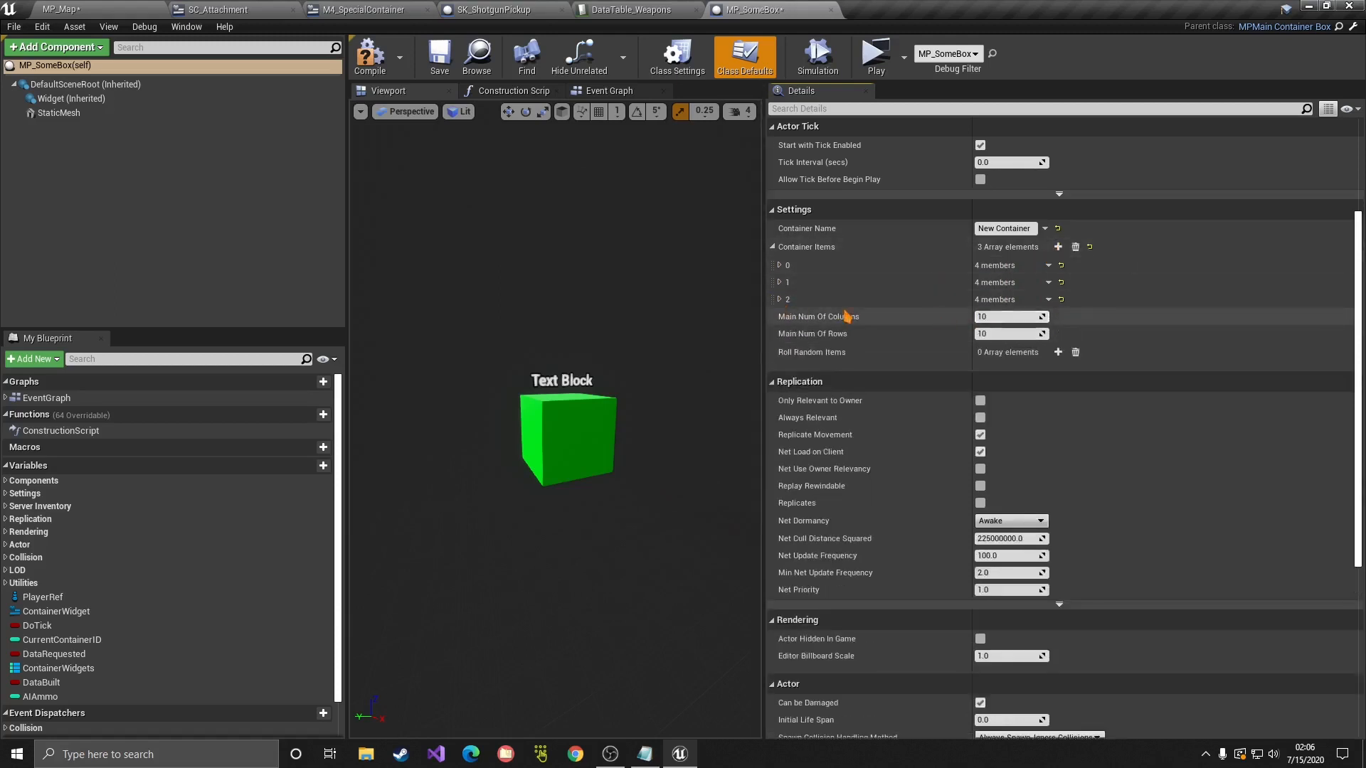
click(780, 299)
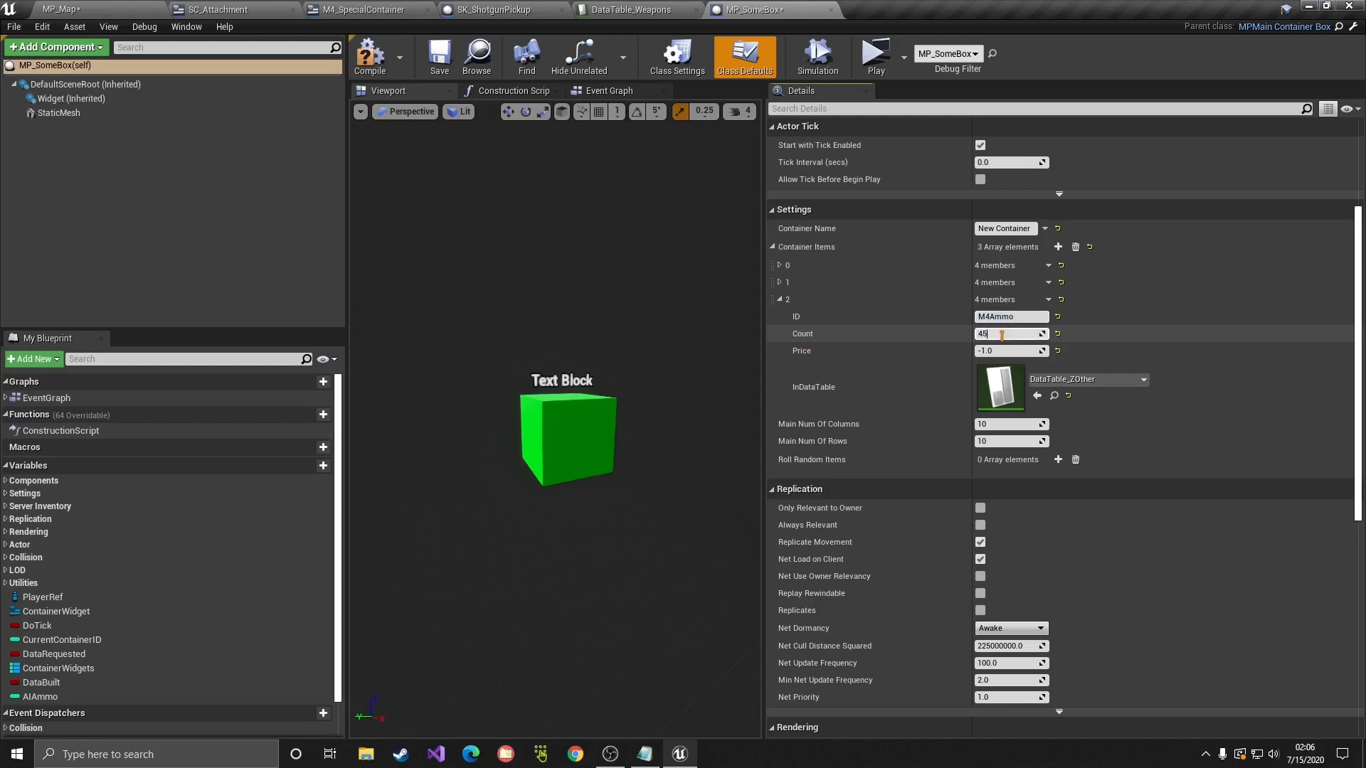
click(1099, 382)
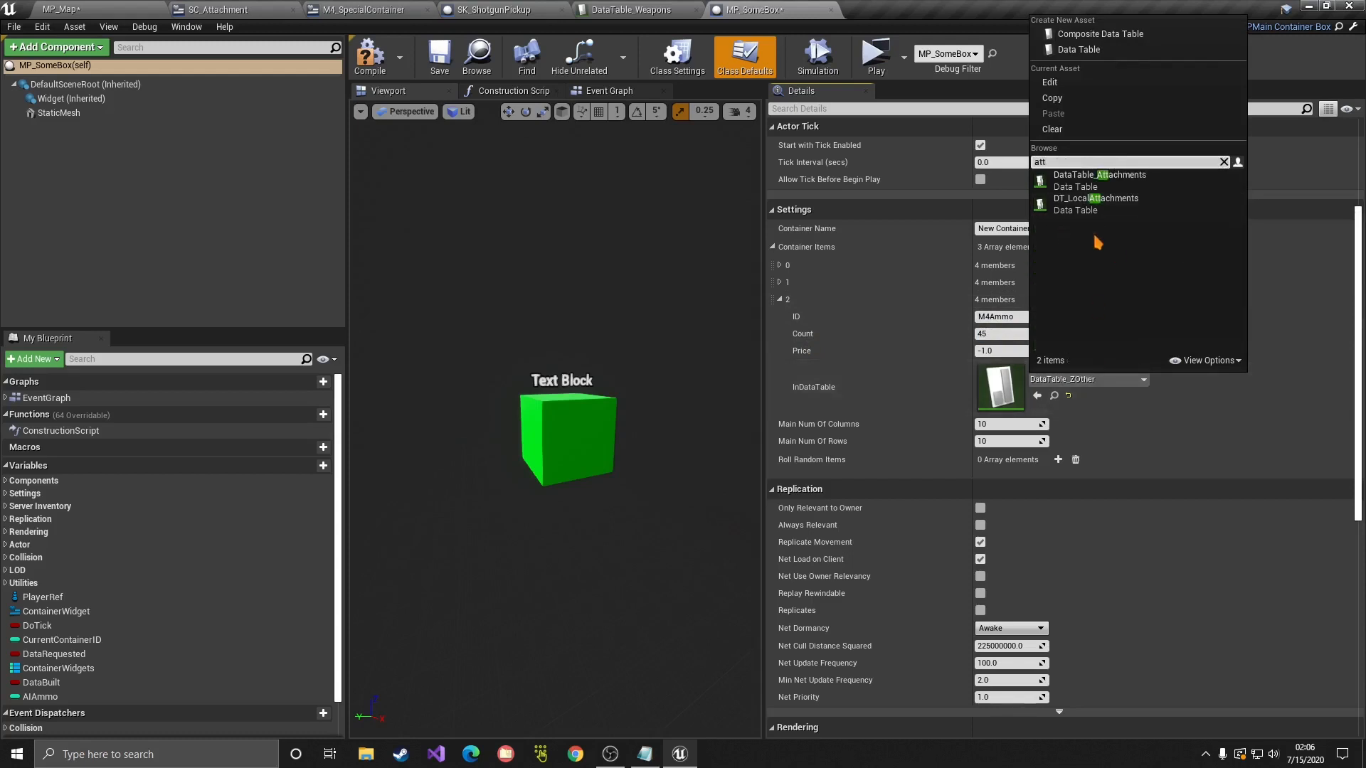
click(1092, 179)
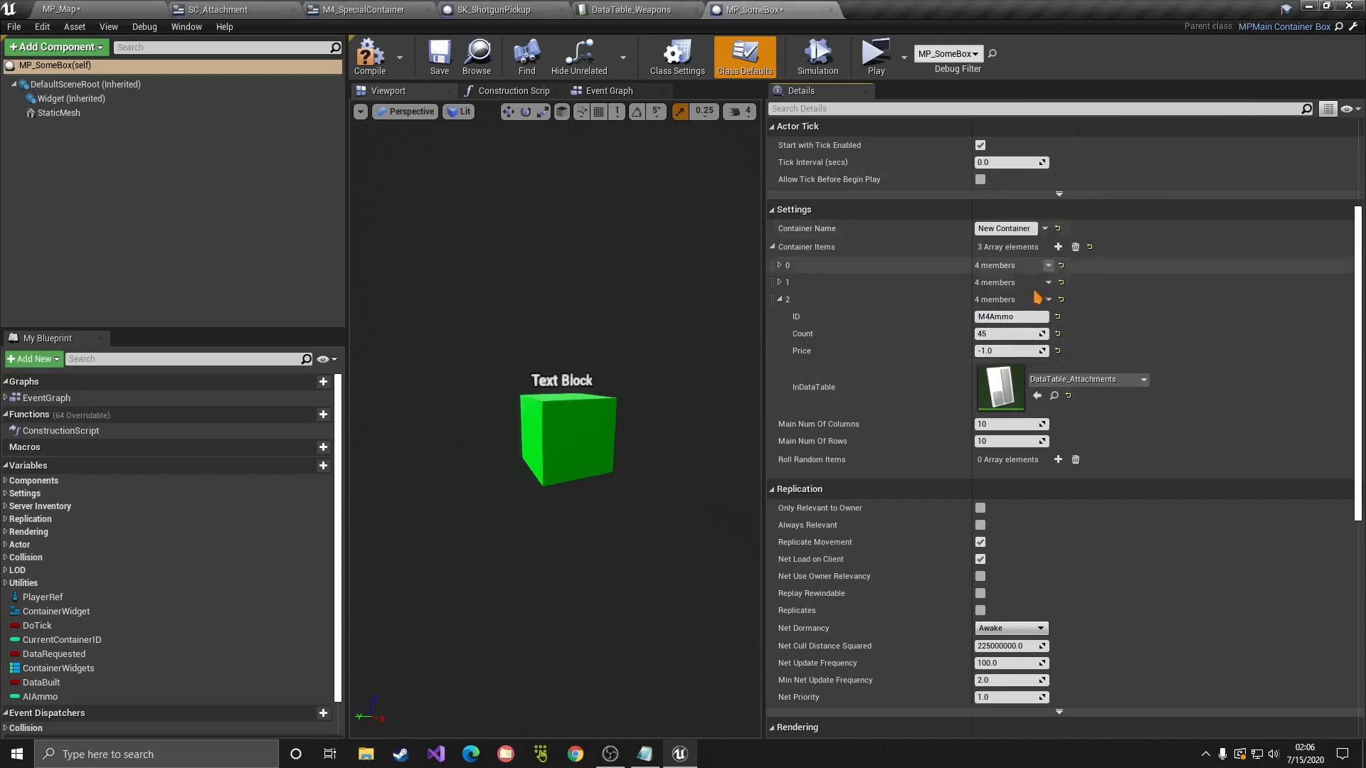
Step: Set the M4Mag item's table to DataTable_Attachments and launch a standalone test game
click(779, 283)
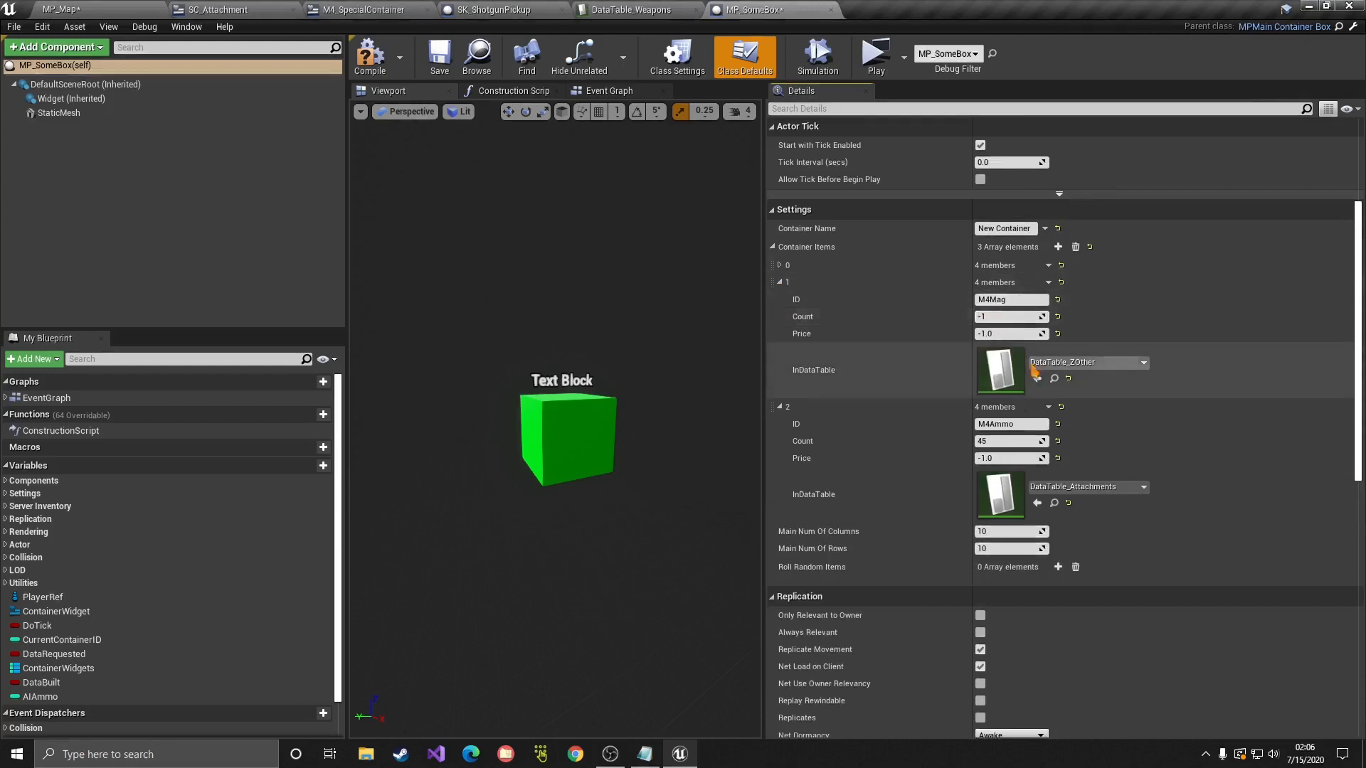
click(1071, 362)
text(atta)
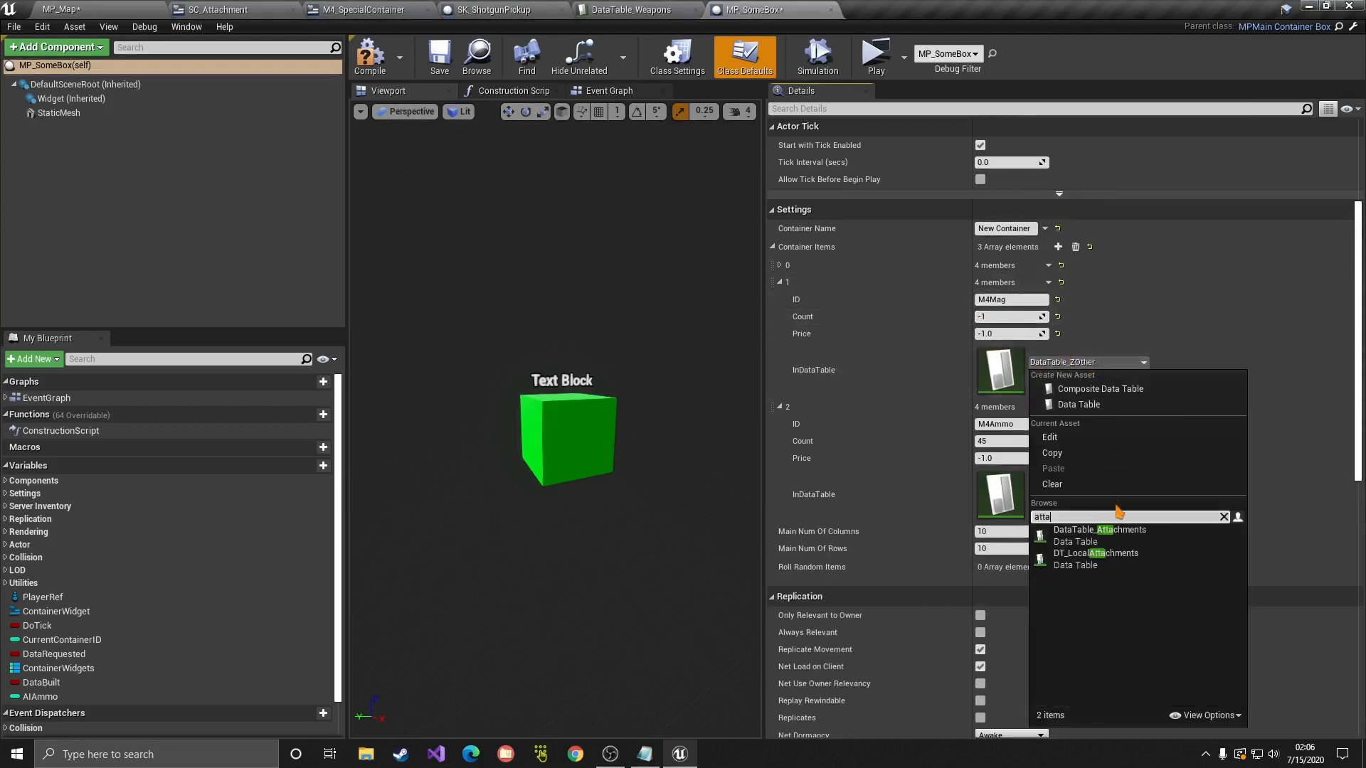
click(1096, 535)
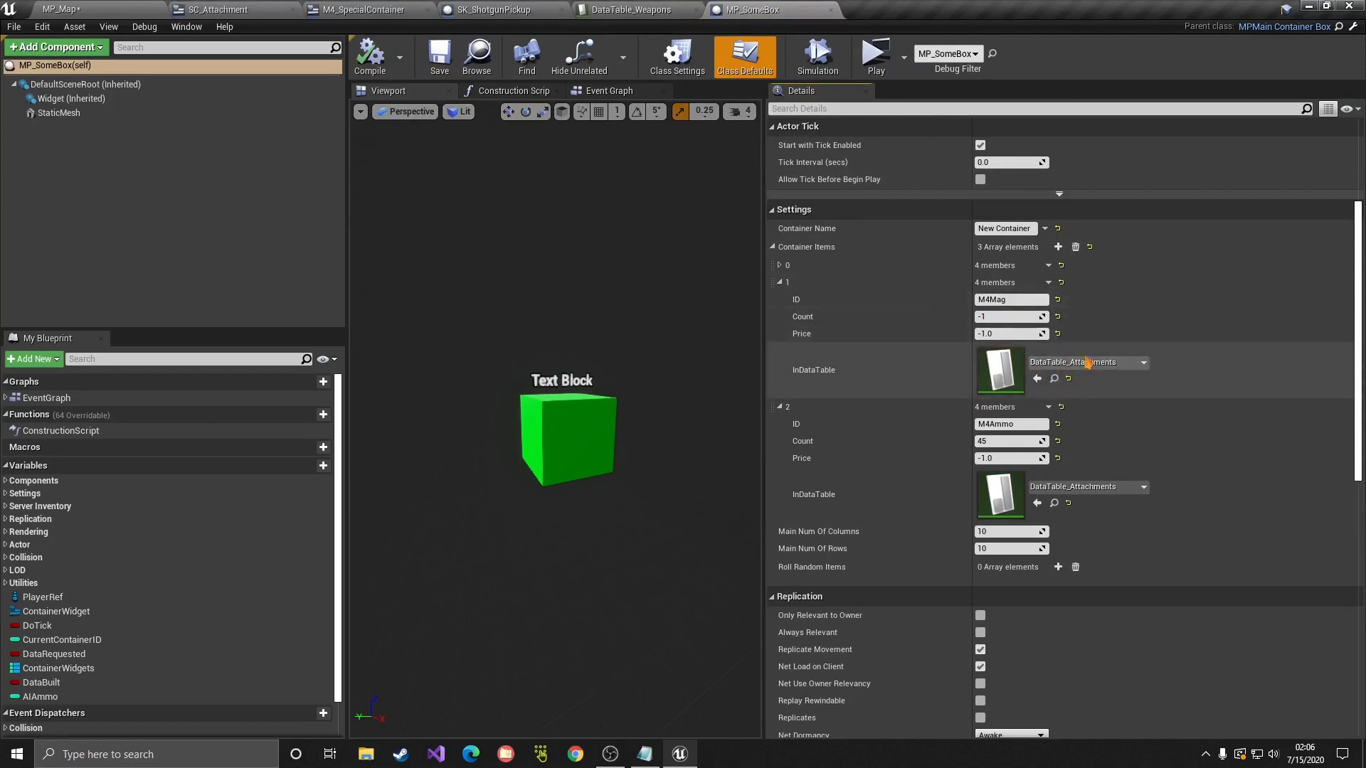
click(601, 71)
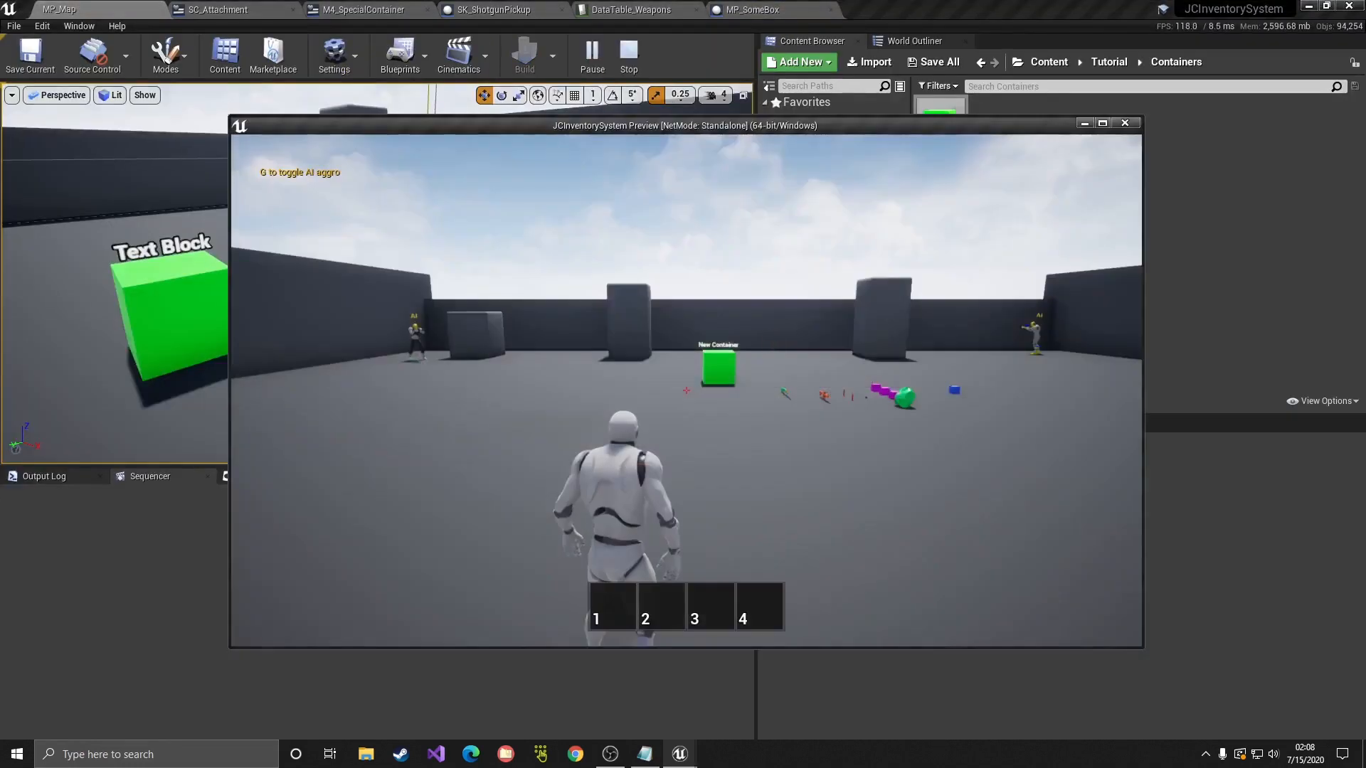
Step: Run to the green box, open its inventory, and inspect the M4 twice
key(w)
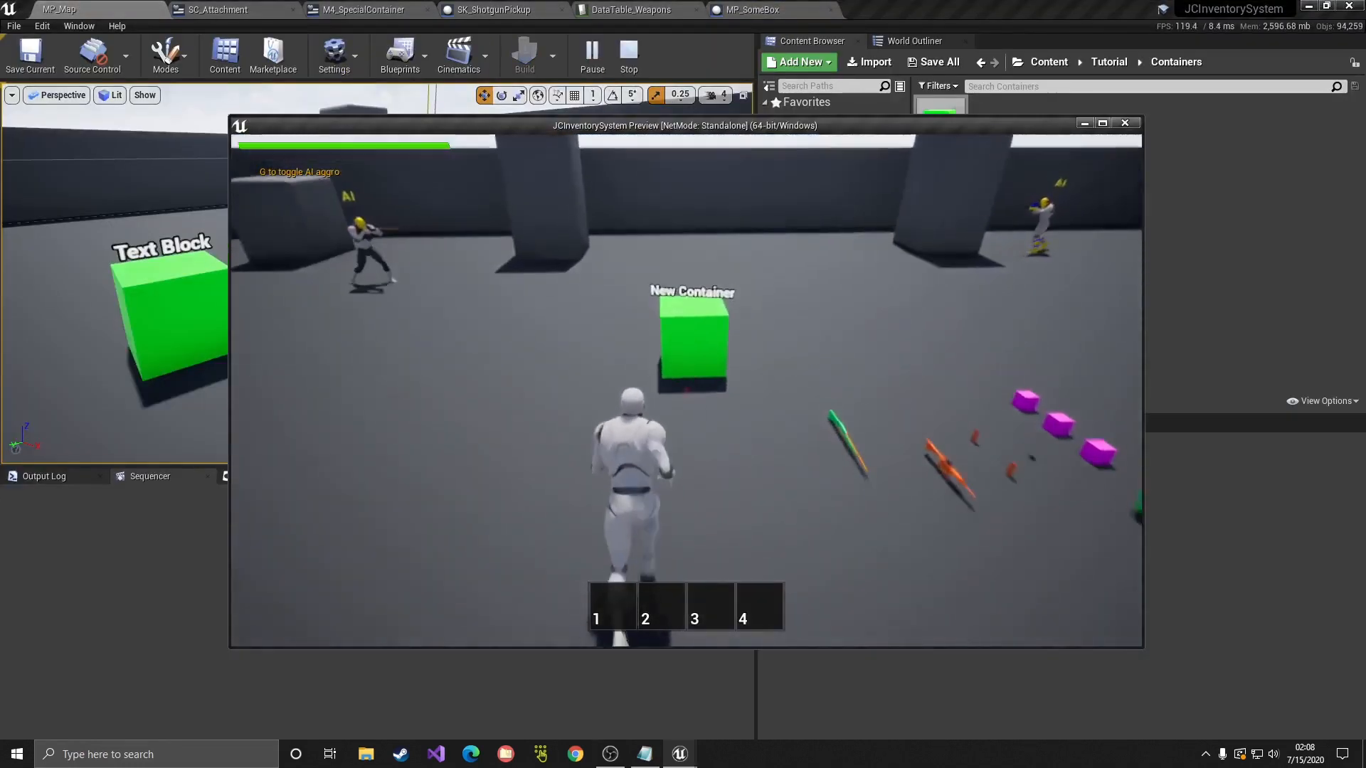
key(f)
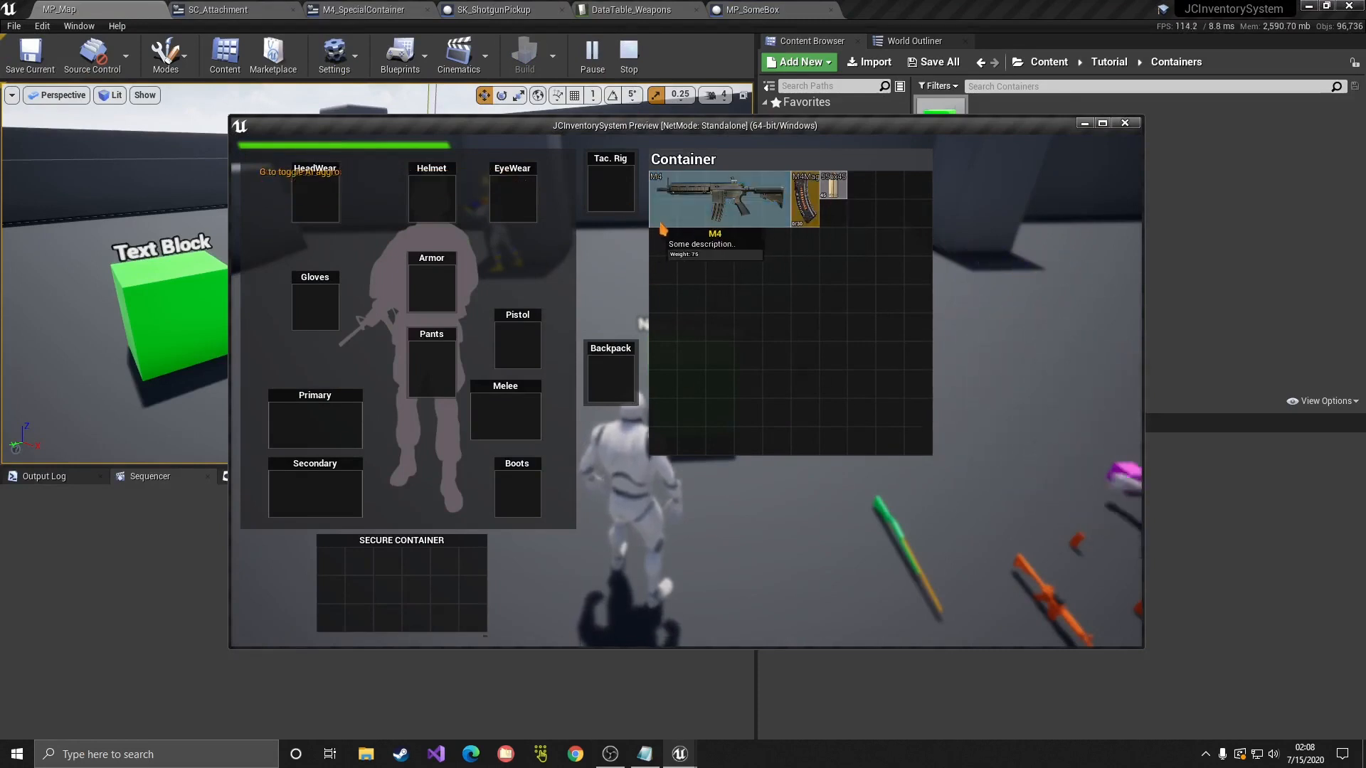
double_click(729, 214)
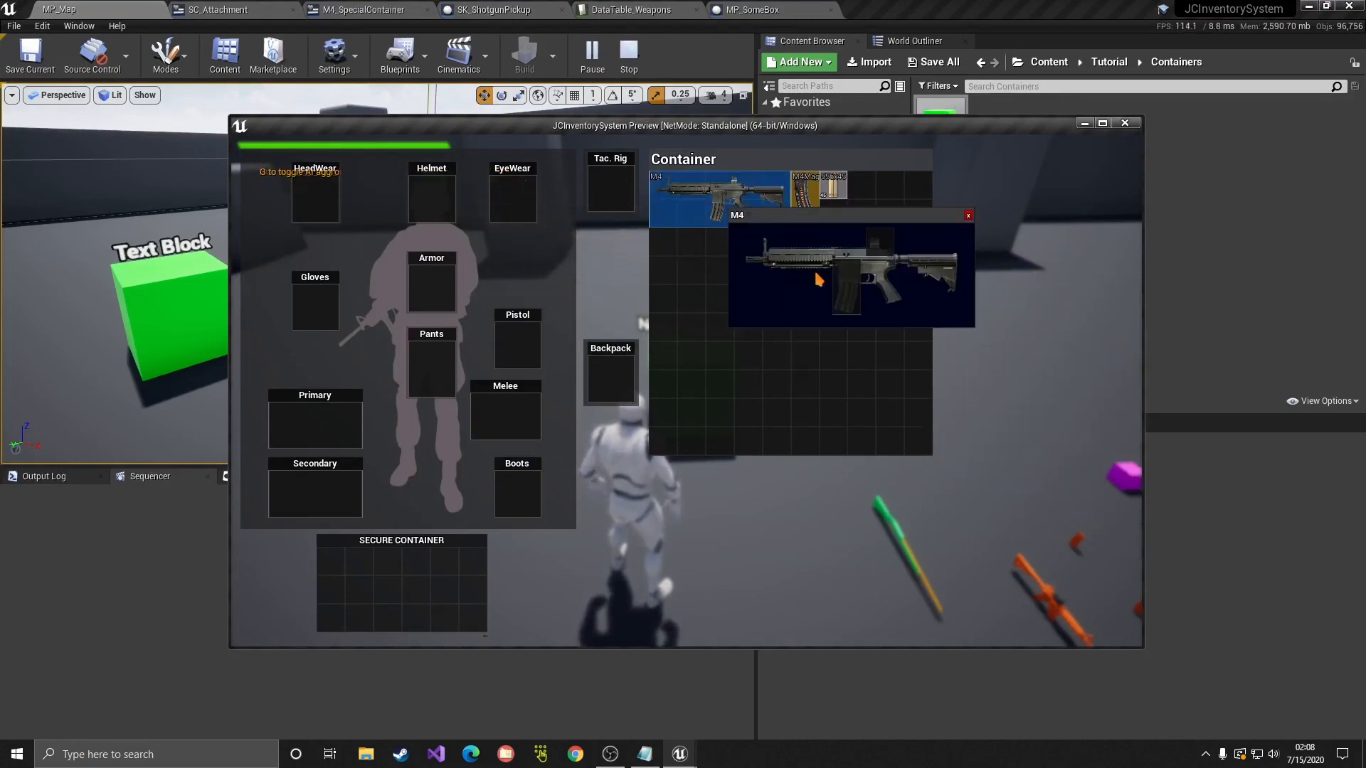
click(968, 215)
double_click(670, 207)
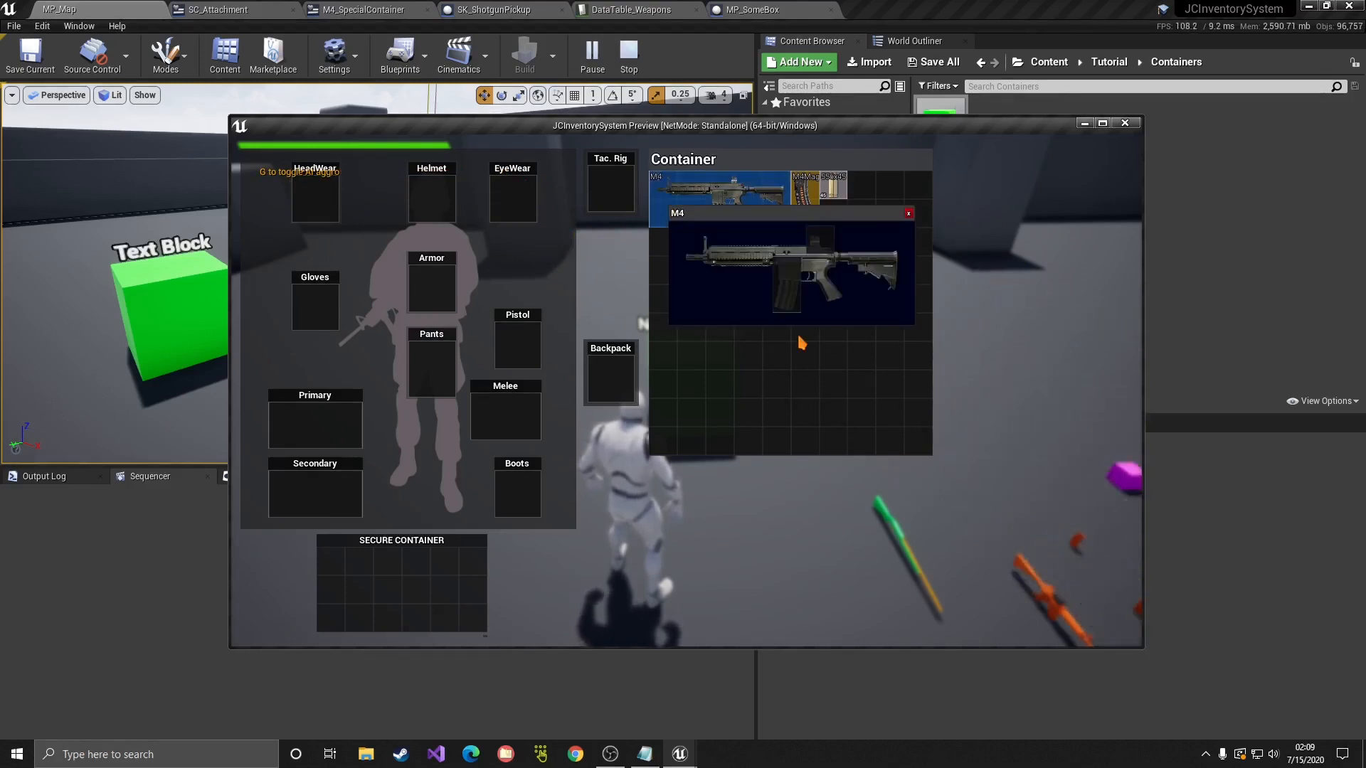
click(908, 214)
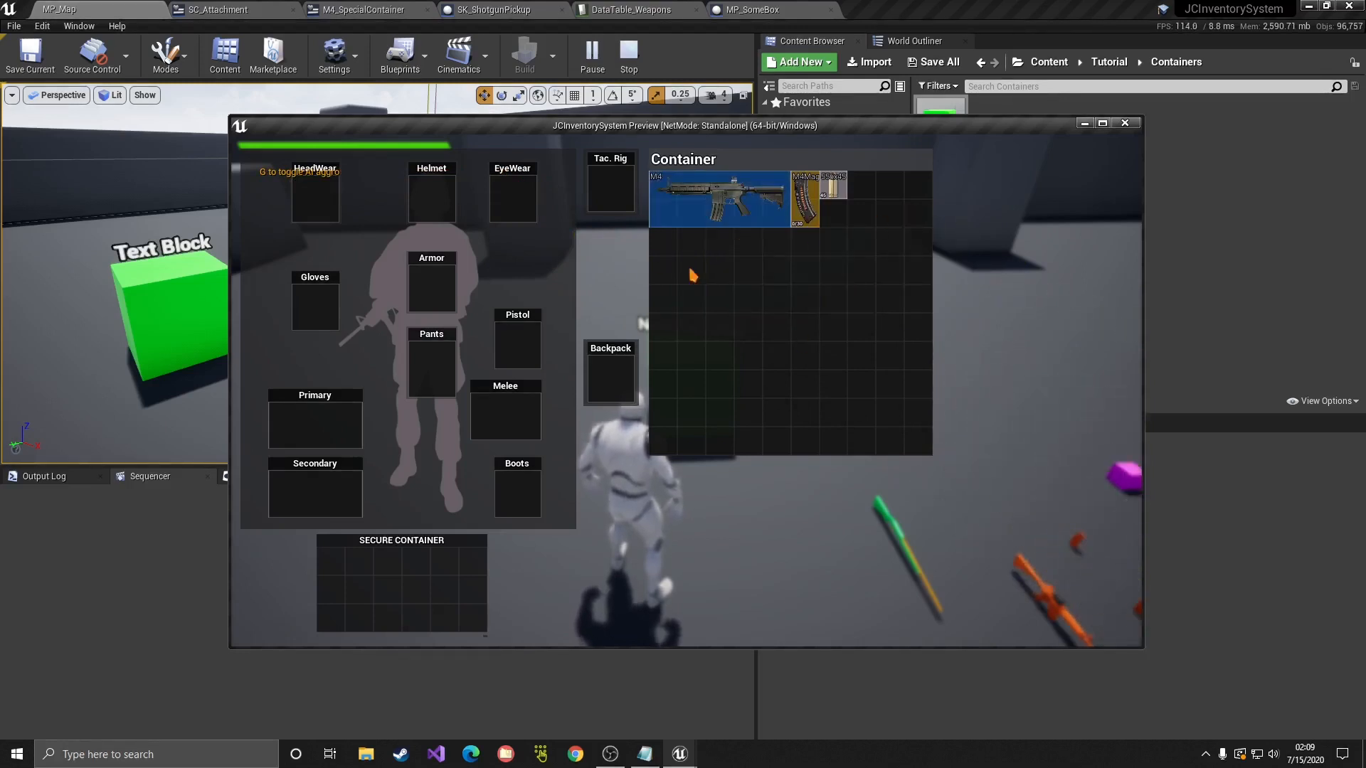
Step: Close the test game window and bring up the SC_Attachment graph
mouse_move(667, 228)
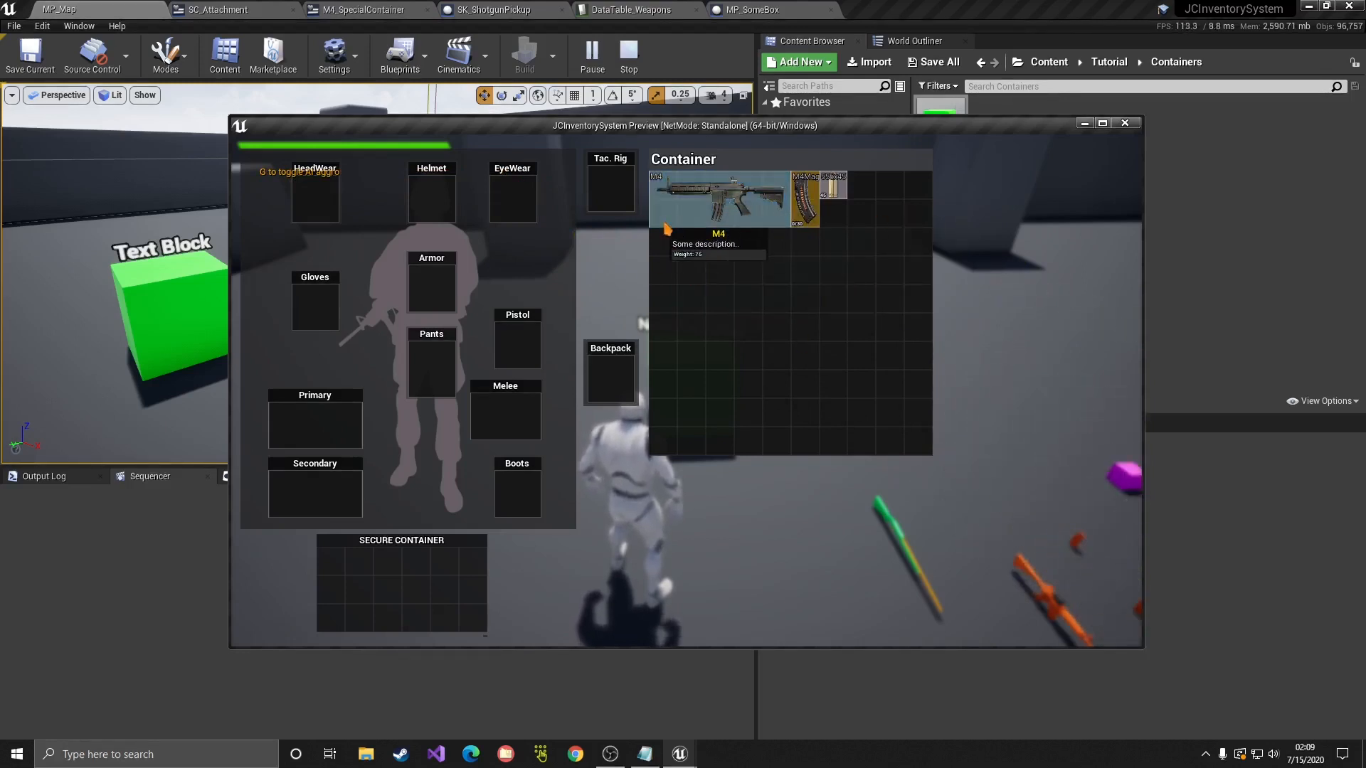
click(1125, 125)
click(237, 9)
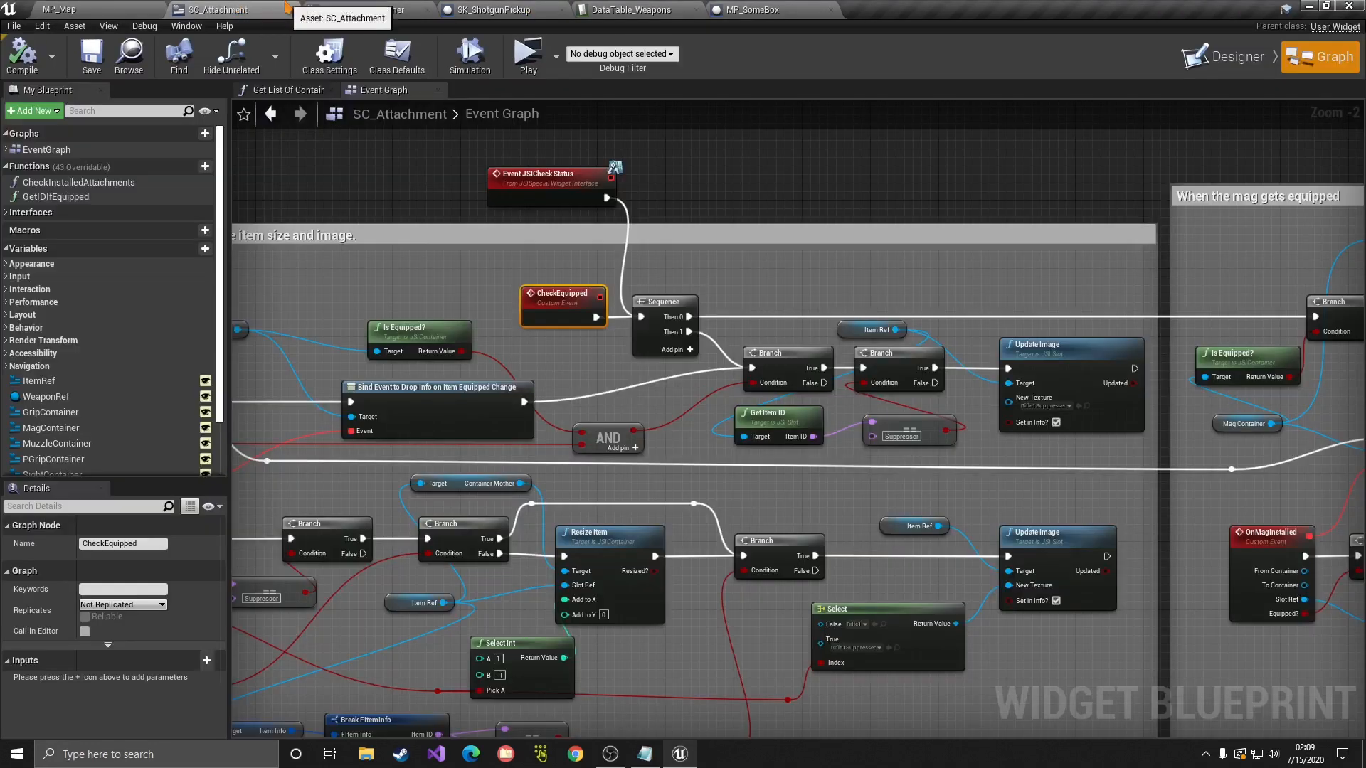
Step: In M4_SpecialContainer's graph, move the item reference event and SET nodes left of Do Once
click(342, 9)
scroll(365, 271, up, 3)
right_drag(579, 447, 597, 205)
right_drag(820, 488, 616, 343)
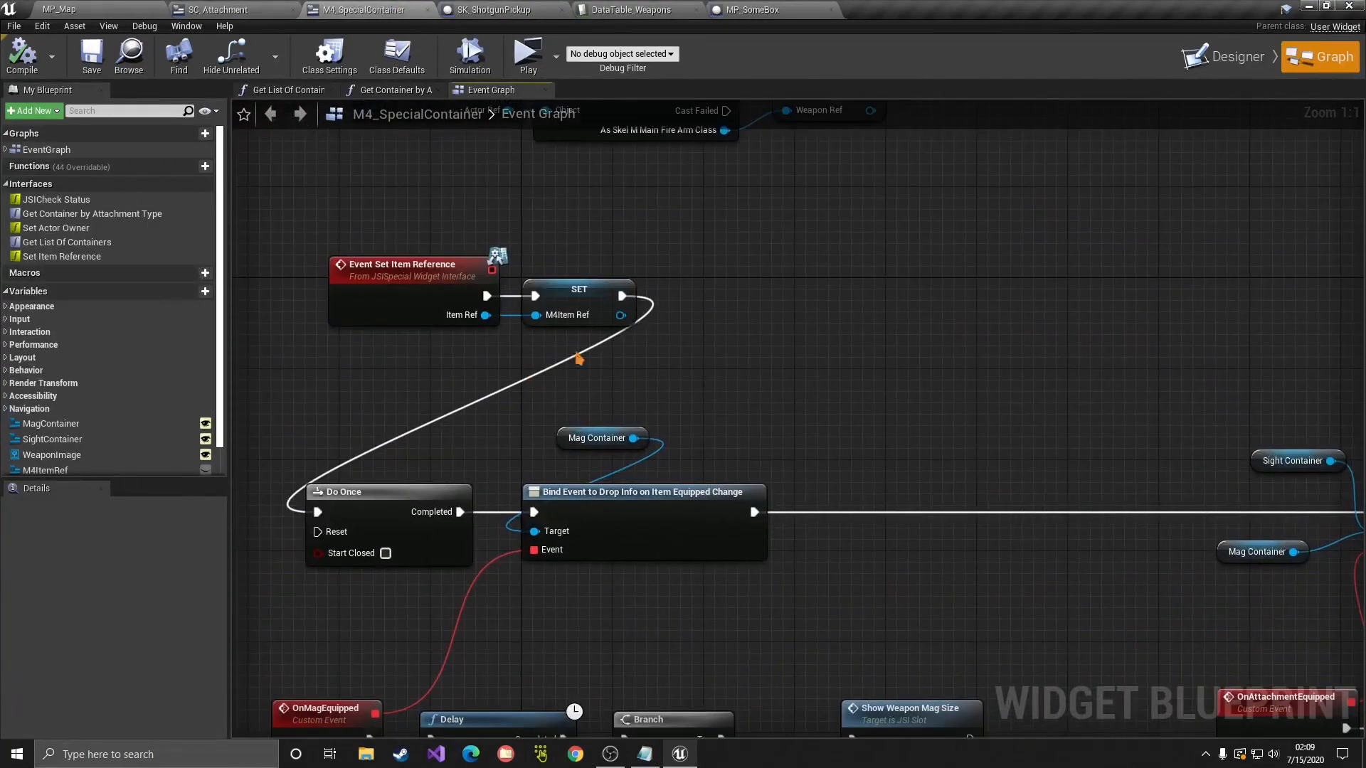
drag(548, 330, 669, 338)
click(669, 338)
drag(389, 232, 434, 290)
right_drag(523, 345, 840, 322)
drag(840, 322, 672, 264)
drag(758, 267, 480, 488)
right_drag(278, 420, 430, 356)
drag(429, 357, 637, 439)
drag(639, 439, 515, 439)
Step: Insert a Sequence node after SET with Then 0 connected to Do Once
key(s)
click(648, 472)
drag(676, 485, 569, 426)
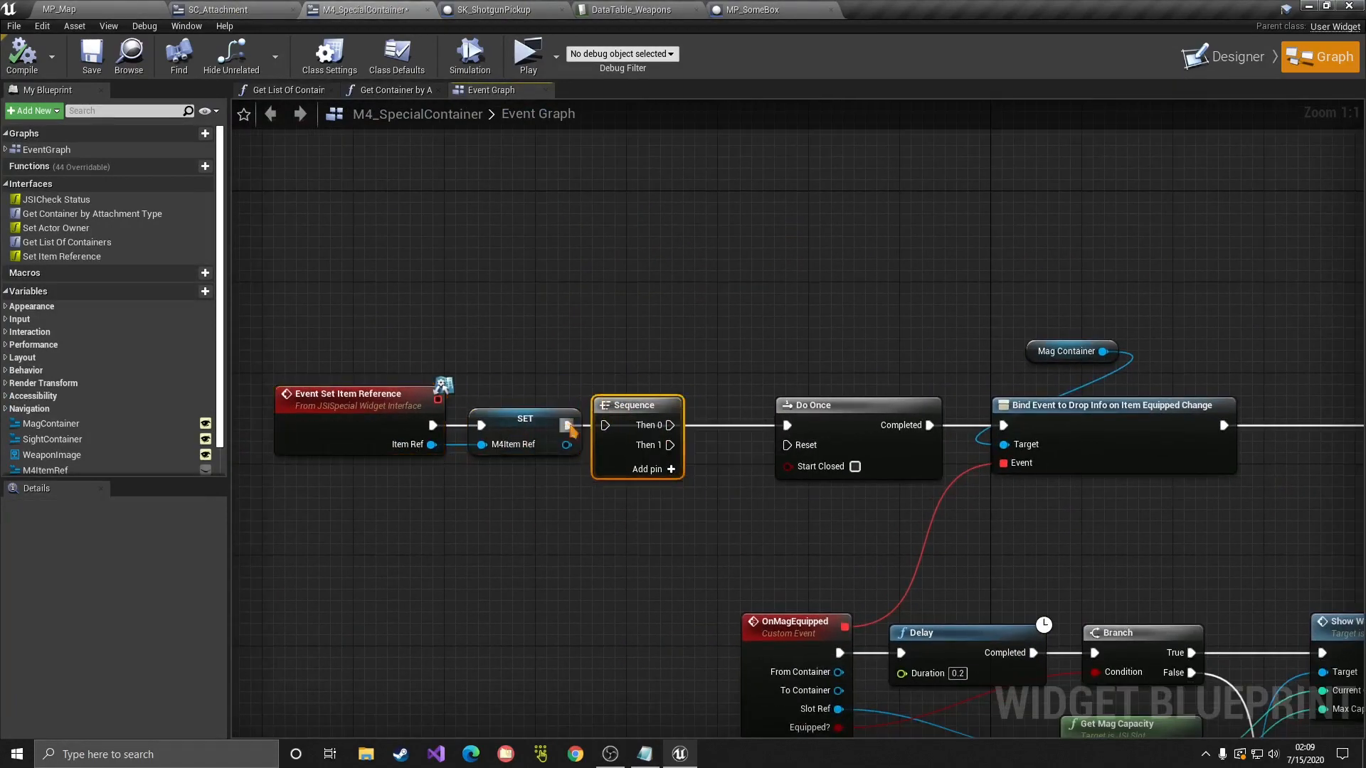
right_drag(643, 461, 656, 454)
drag(843, 369, 962, 368)
drag(472, 305, 814, 464)
drag(834, 402, 681, 457)
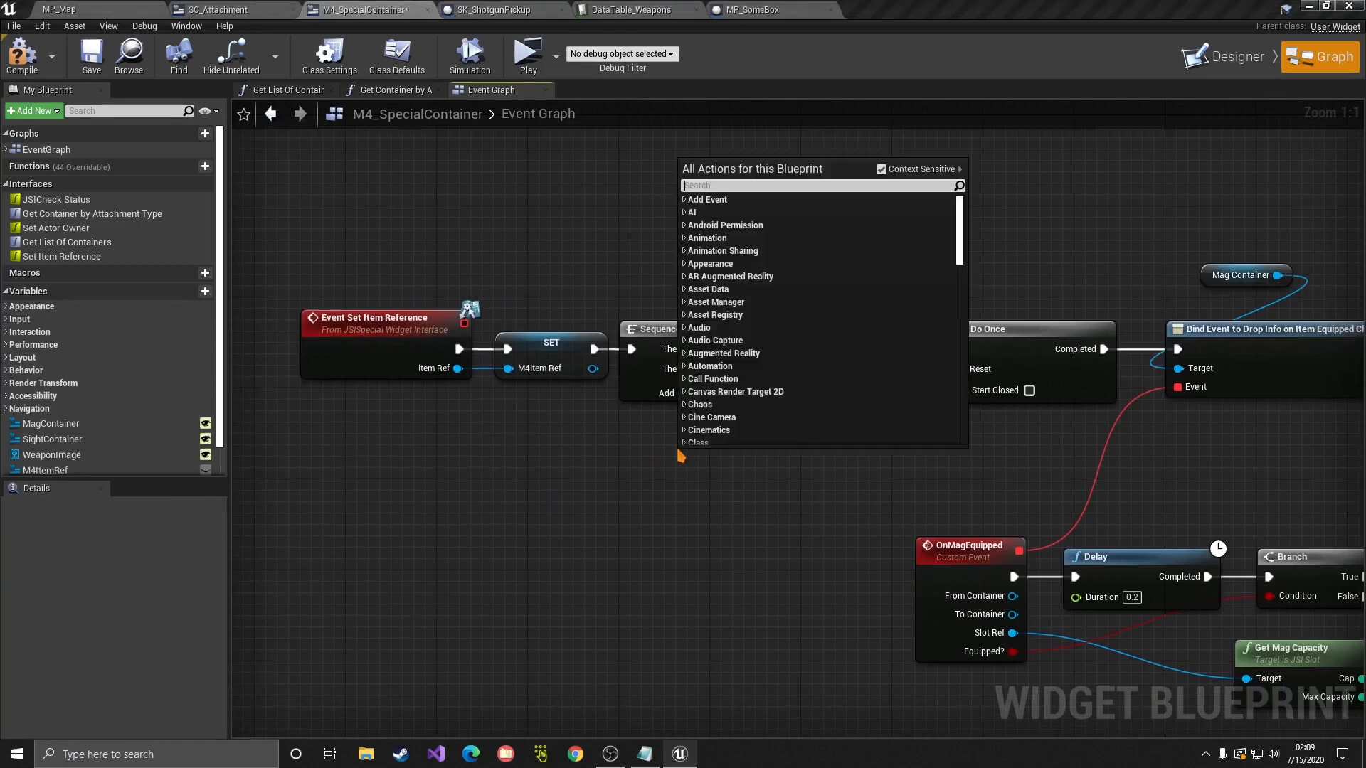
Step: Add a JSICheck Status call node wired from Sequence Then 1
text(check stat)
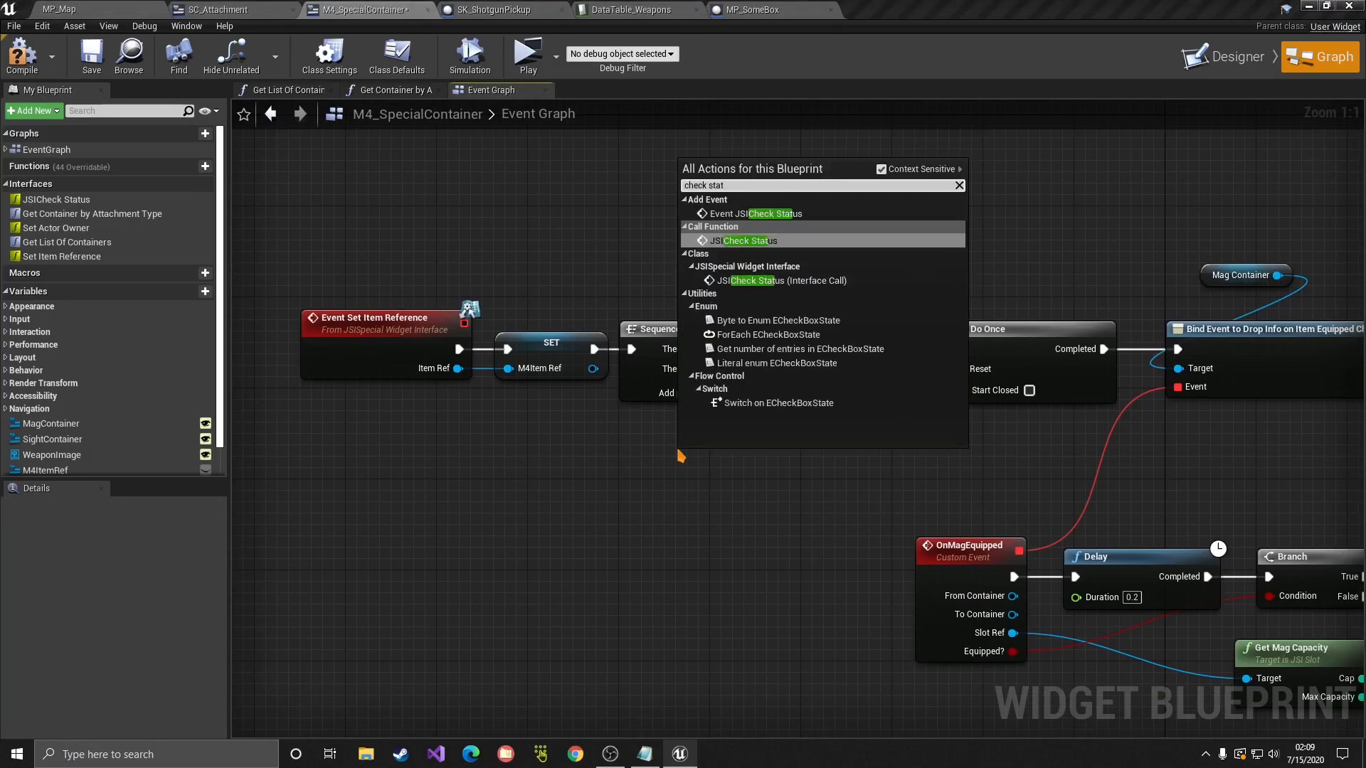
click(833, 280)
drag(696, 369, 692, 469)
drag(348, 245, 535, 413)
click(781, 412)
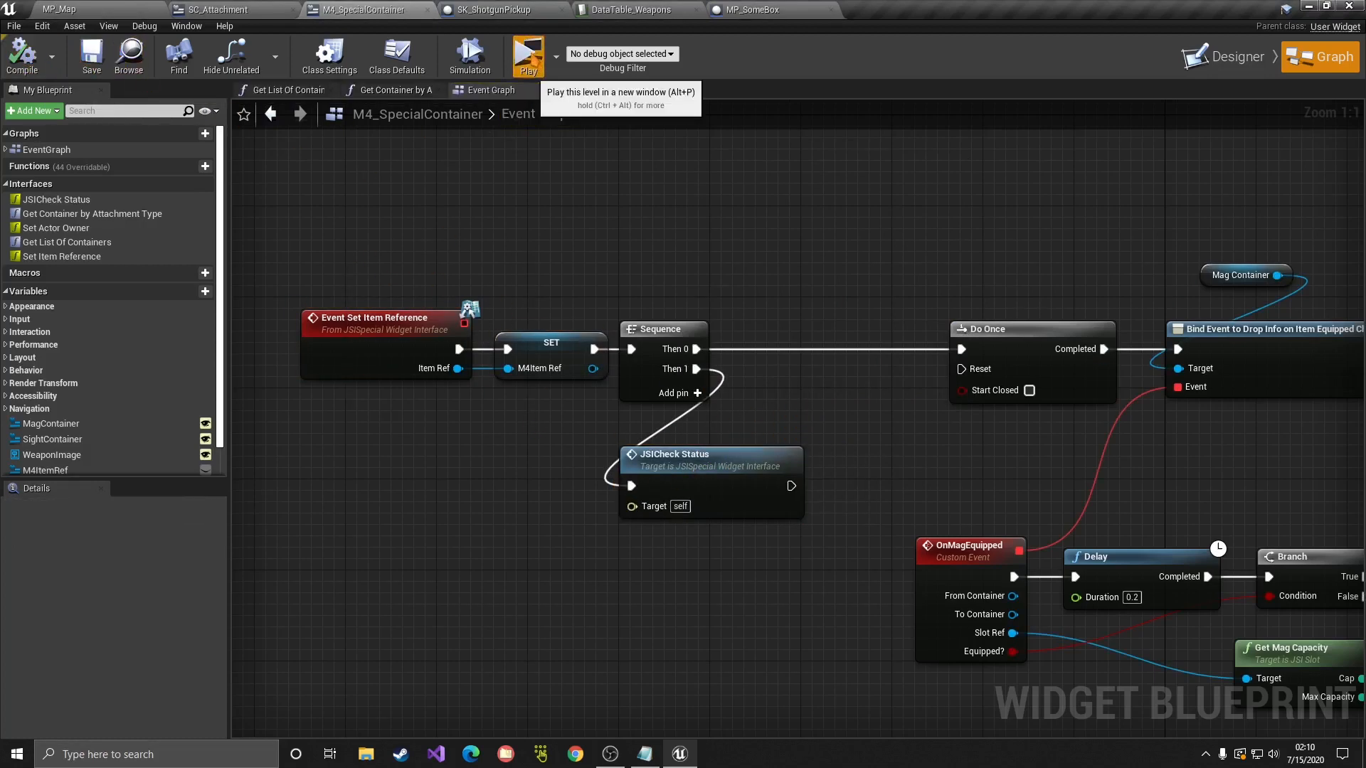
Step: Playtest by walking to New Container, opening its inventory, then closing the preview
click(527, 53)
key(w)
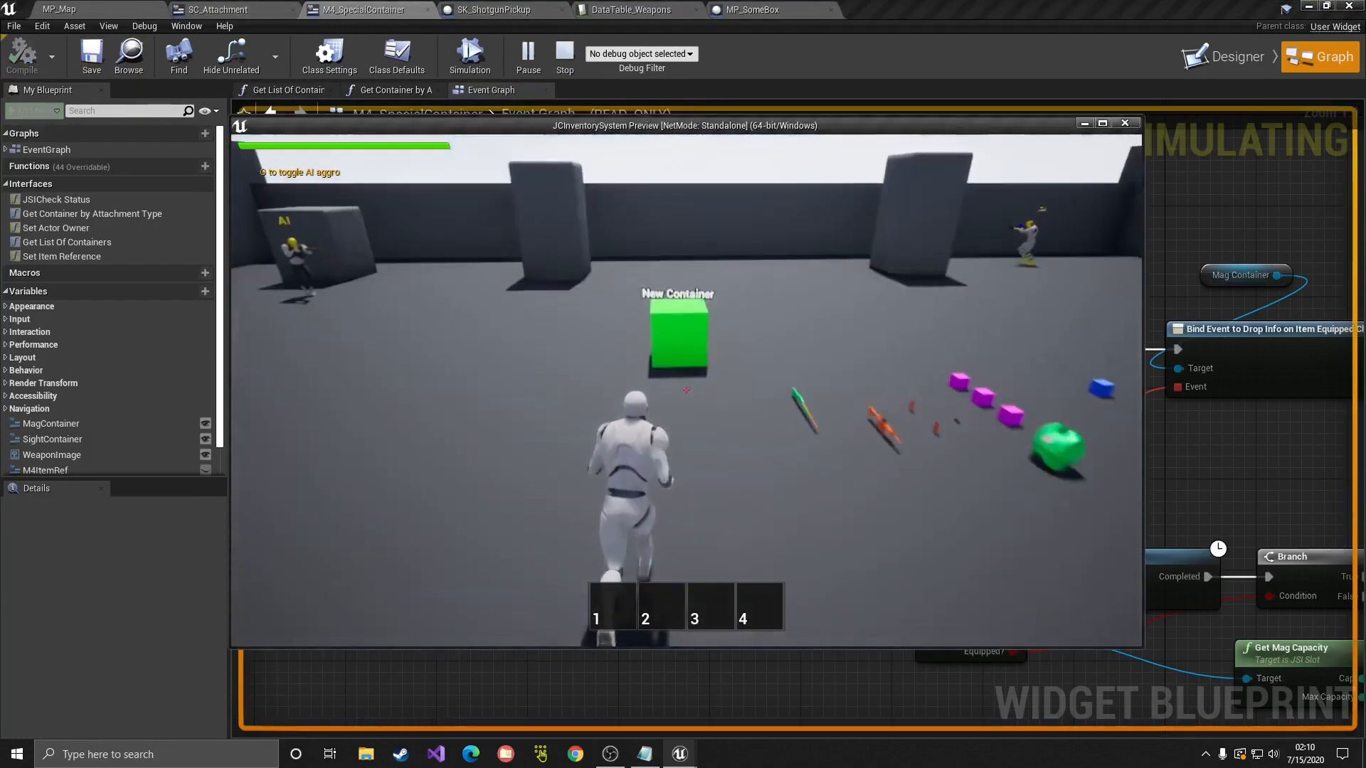
key(f)
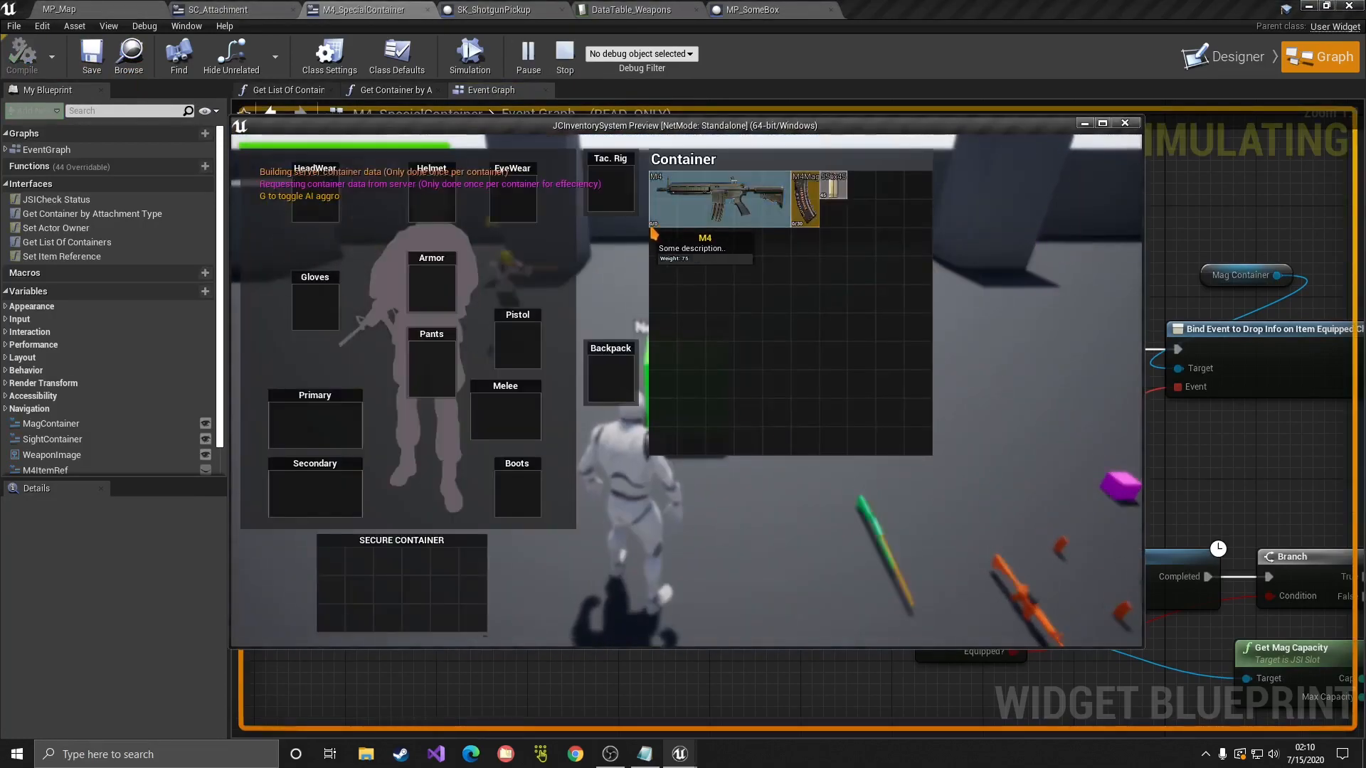
click(1124, 124)
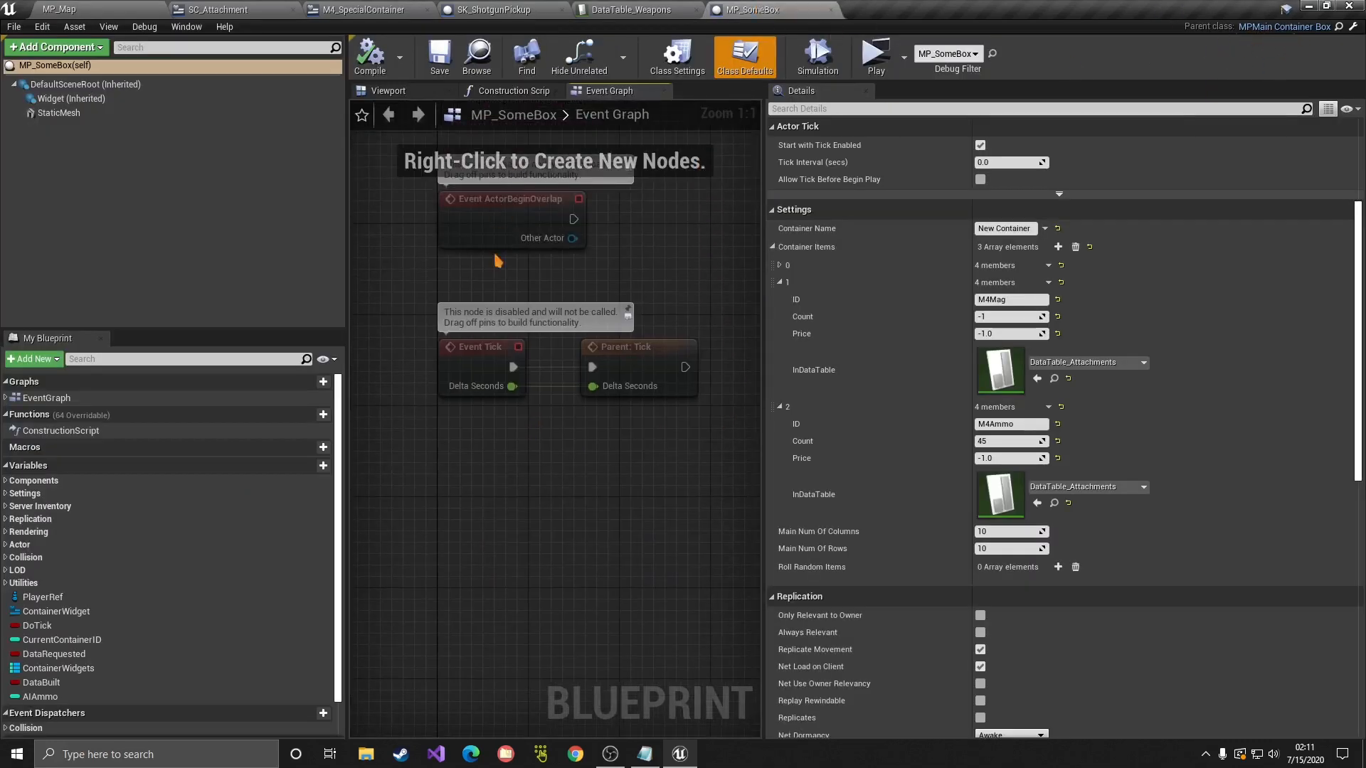
Step: Override the On Data Built function in MP_SomeBox from the Add New menu
click(35, 359)
mouse_move(62, 419)
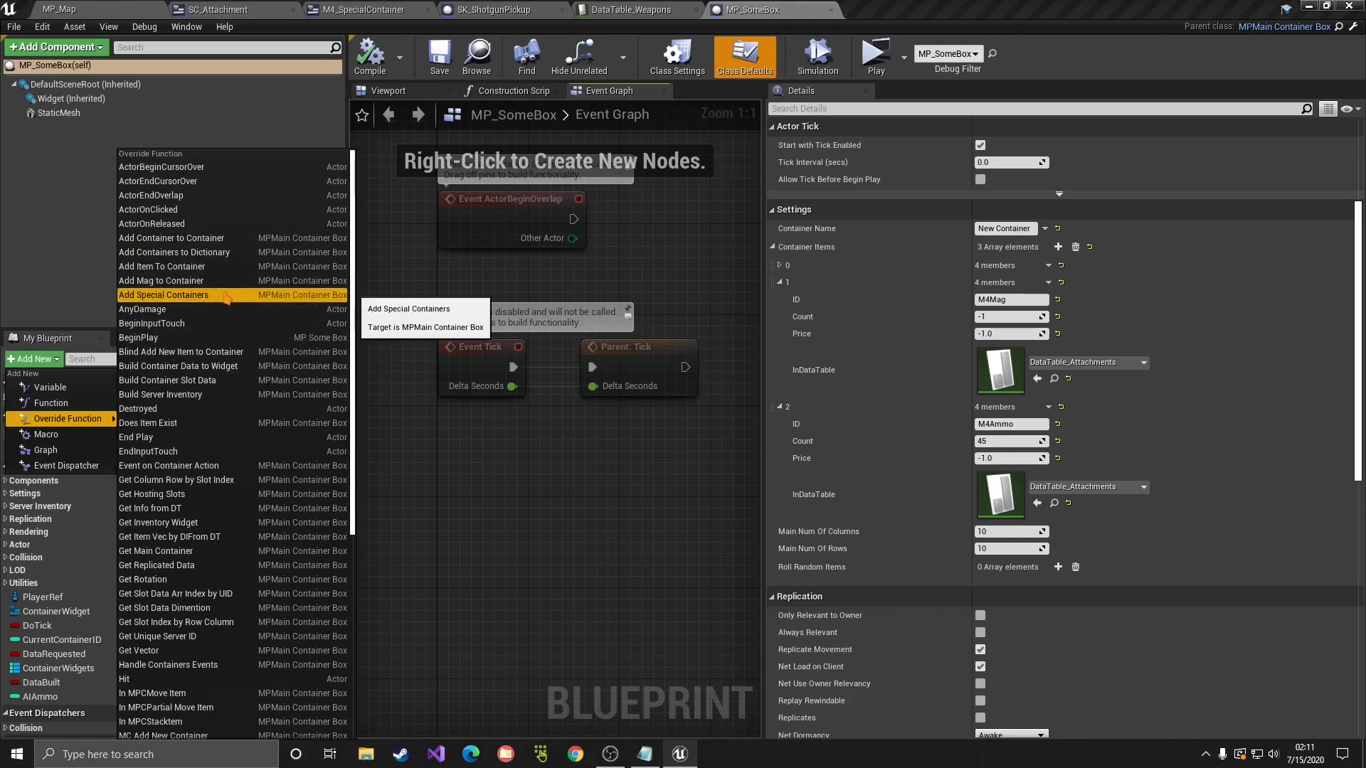
scroll(227, 301, down, 2)
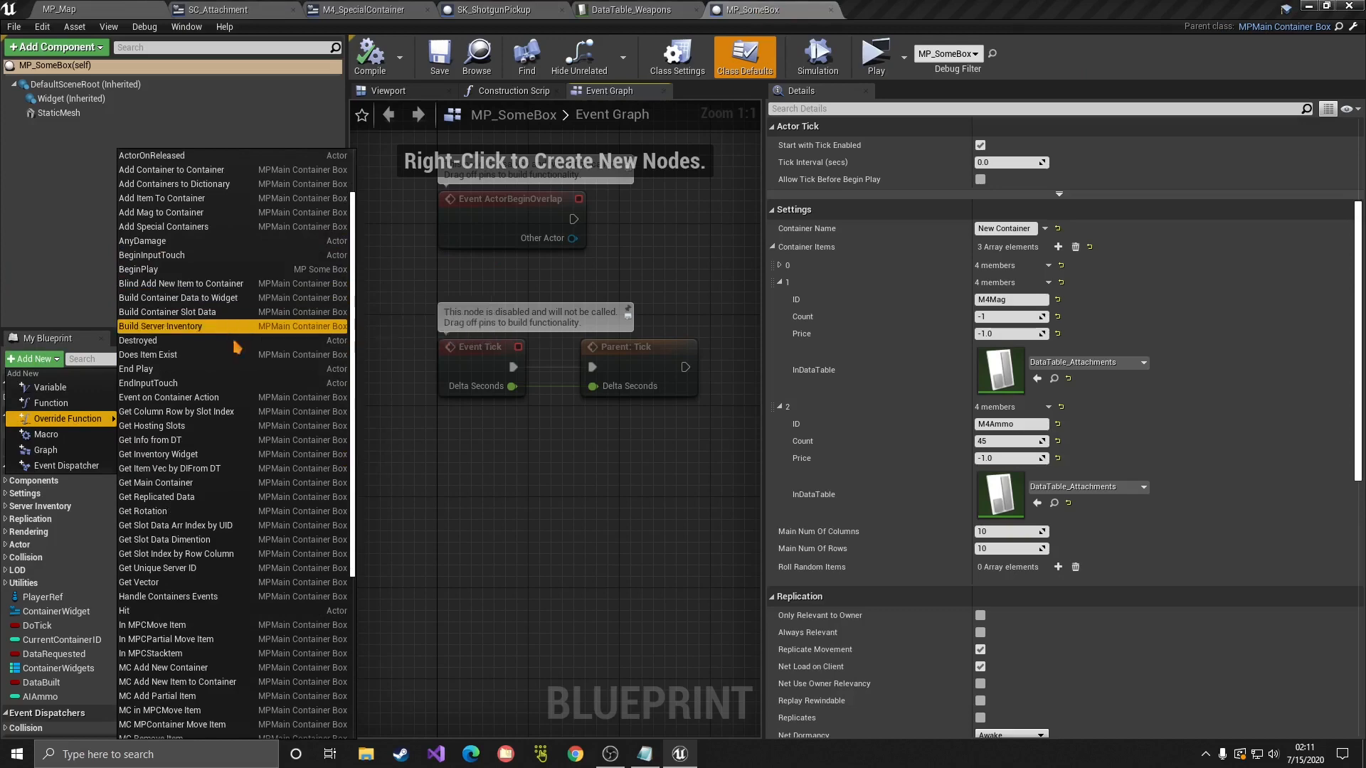
scroll(205, 217, up, 2)
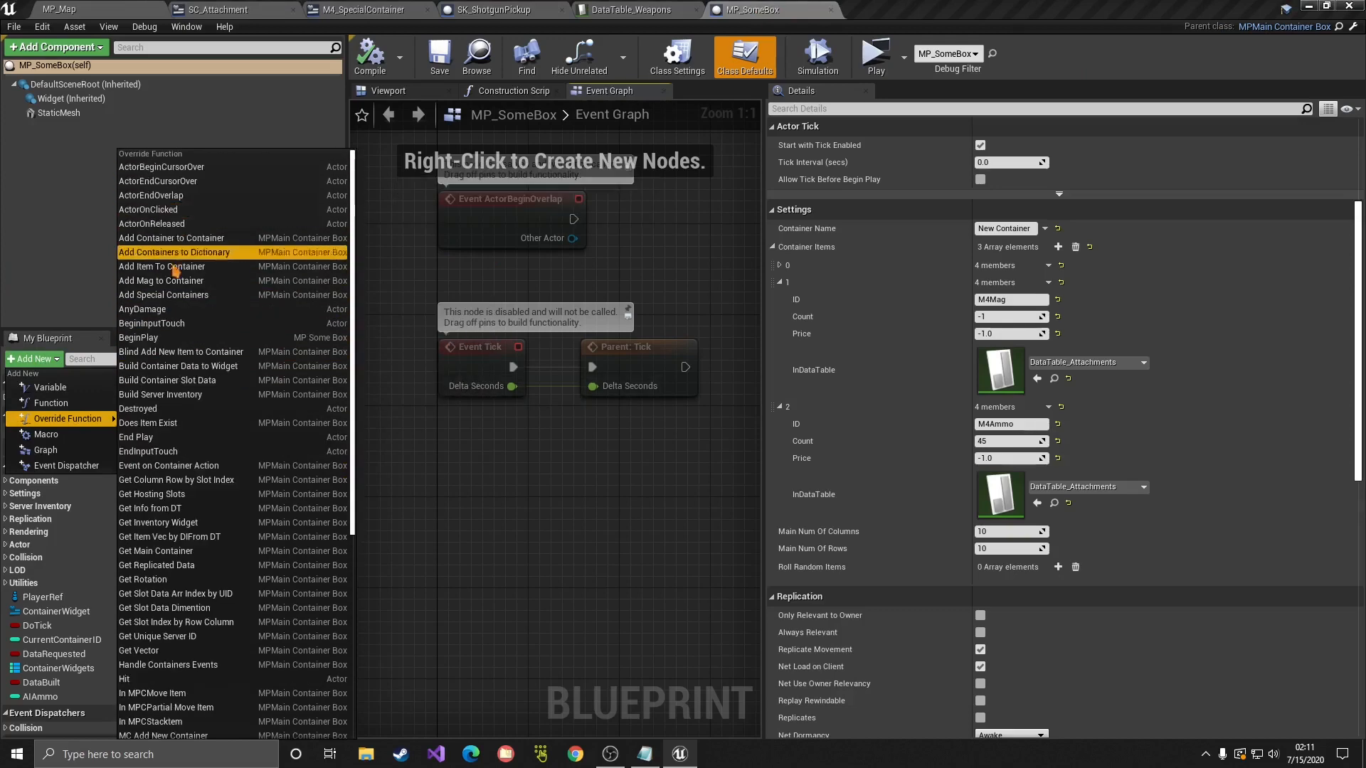
scroll(179, 302, down, 1)
scroll(163, 498, down, 5)
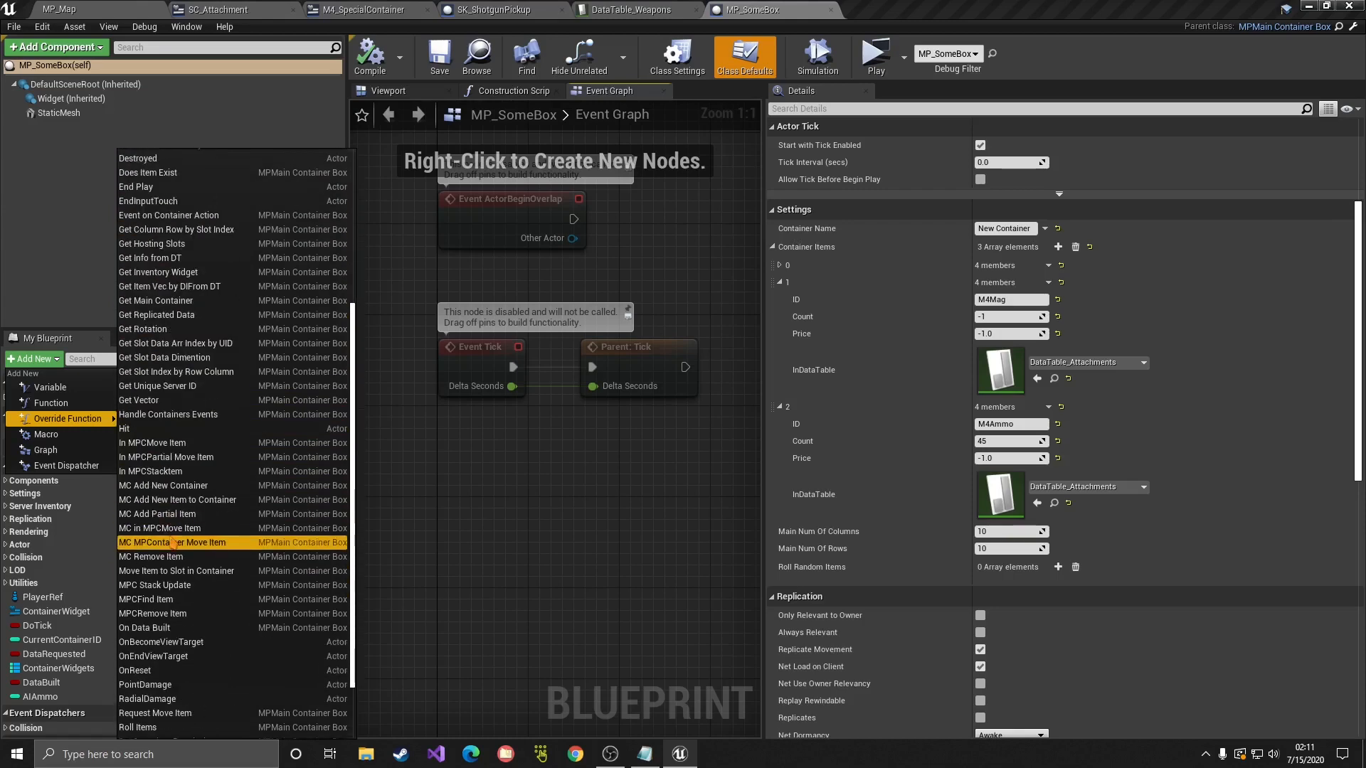
click(146, 629)
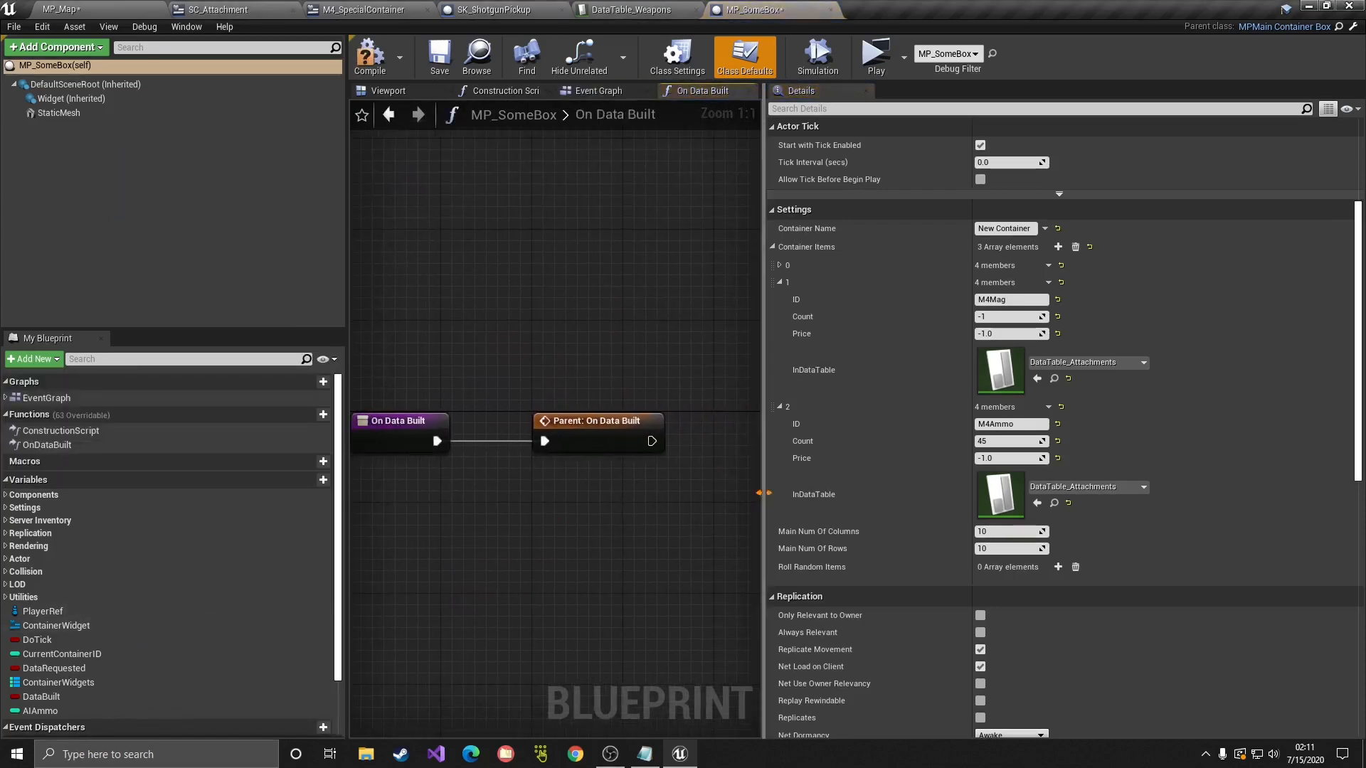
Step: Arrange the On Data Built event next to its Parent: On Data Built call
drag(764, 493, 1155, 489)
right_drag(796, 478, 1000, 474)
drag(597, 438, 654, 443)
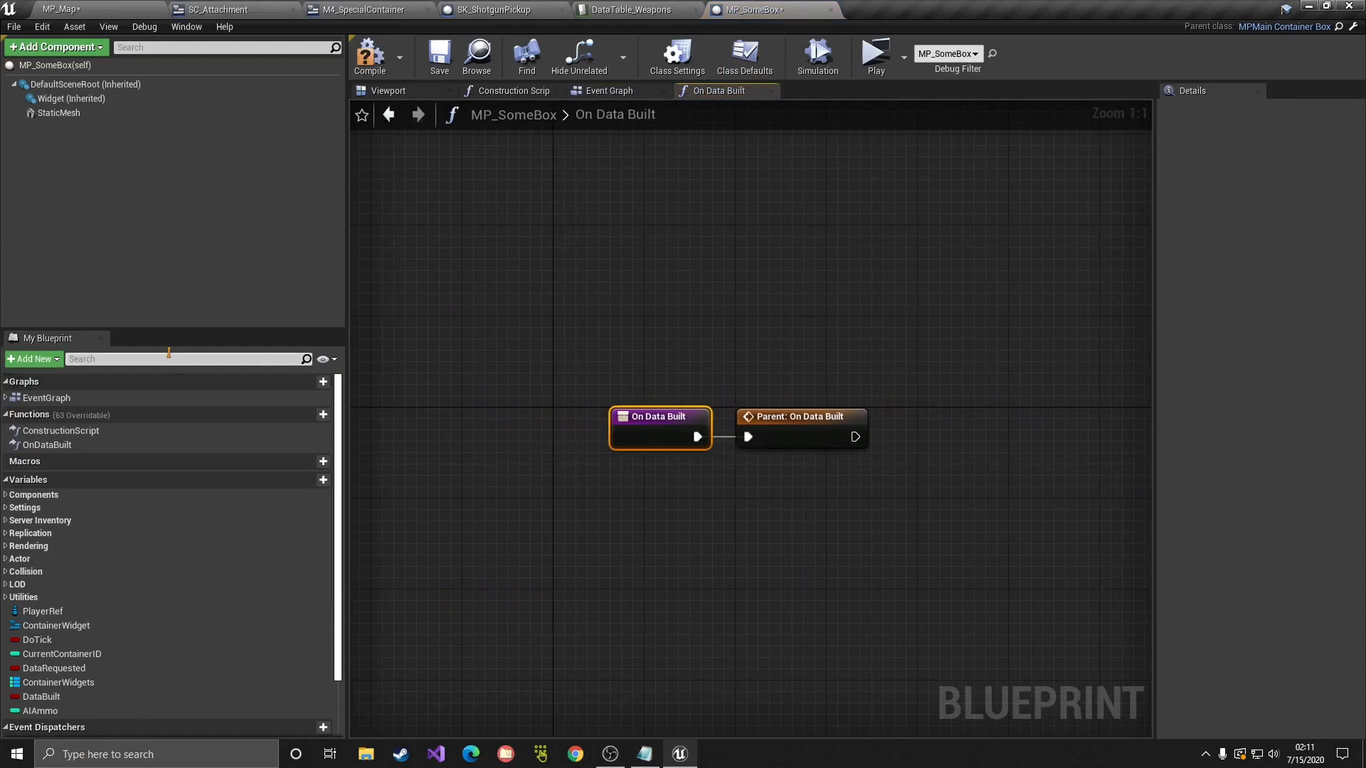
click(33, 358)
click(532, 344)
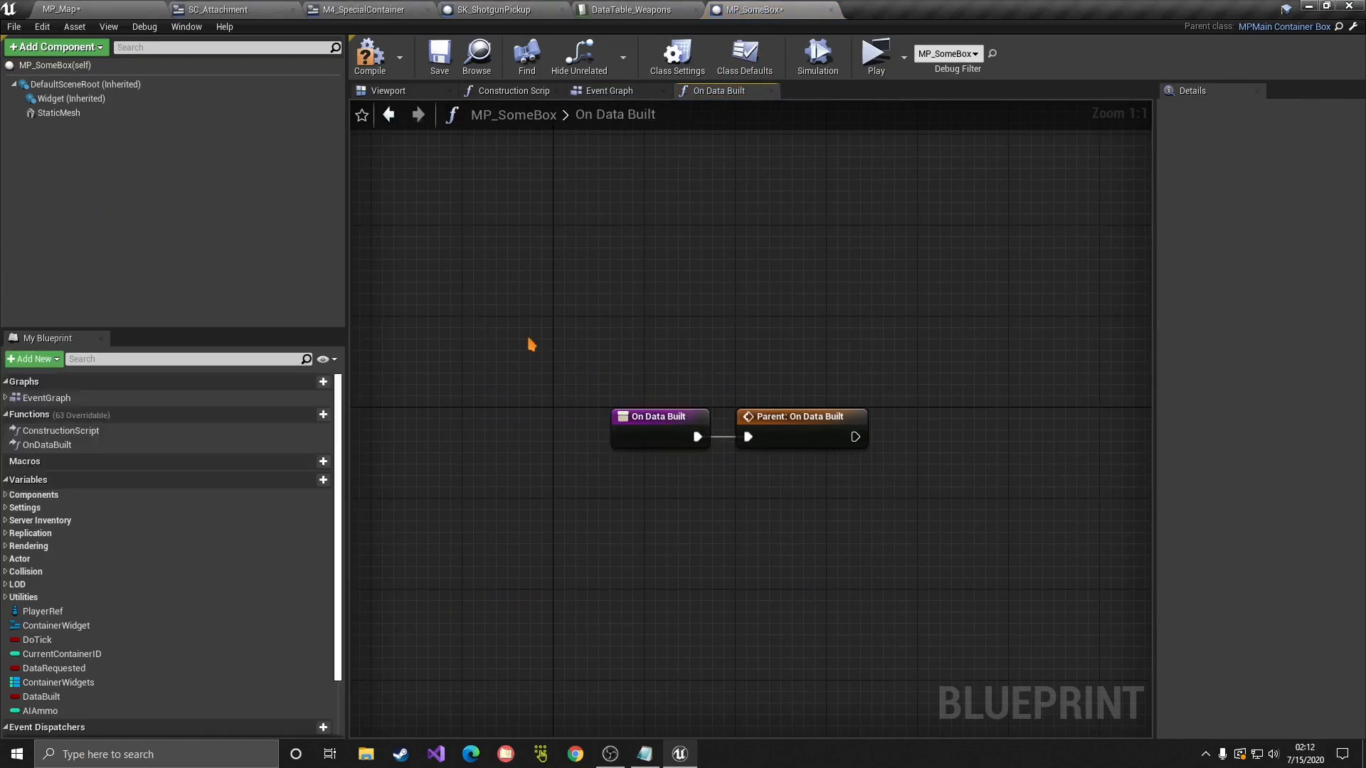
drag(528, 339, 930, 605)
click(848, 497)
right_drag(692, 520, 580, 513)
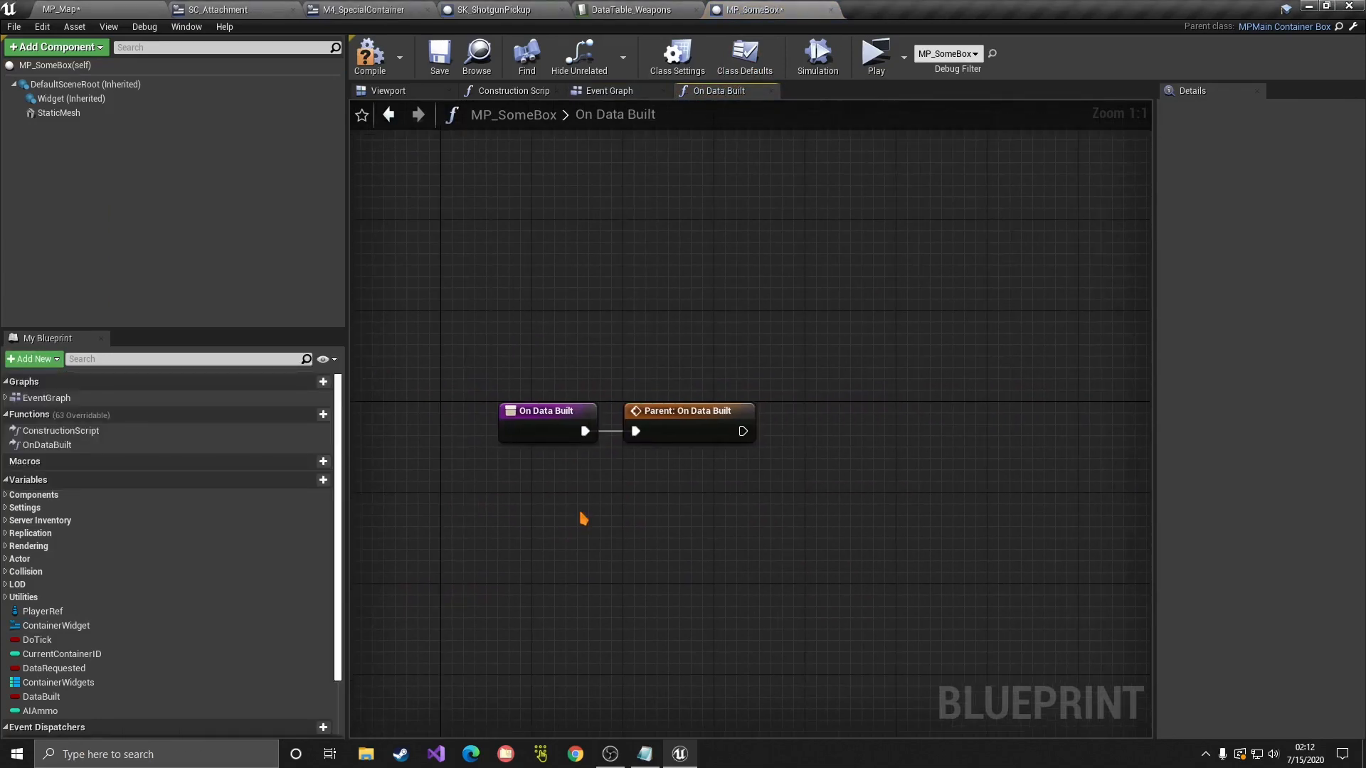
right_drag(635, 443, 633, 355)
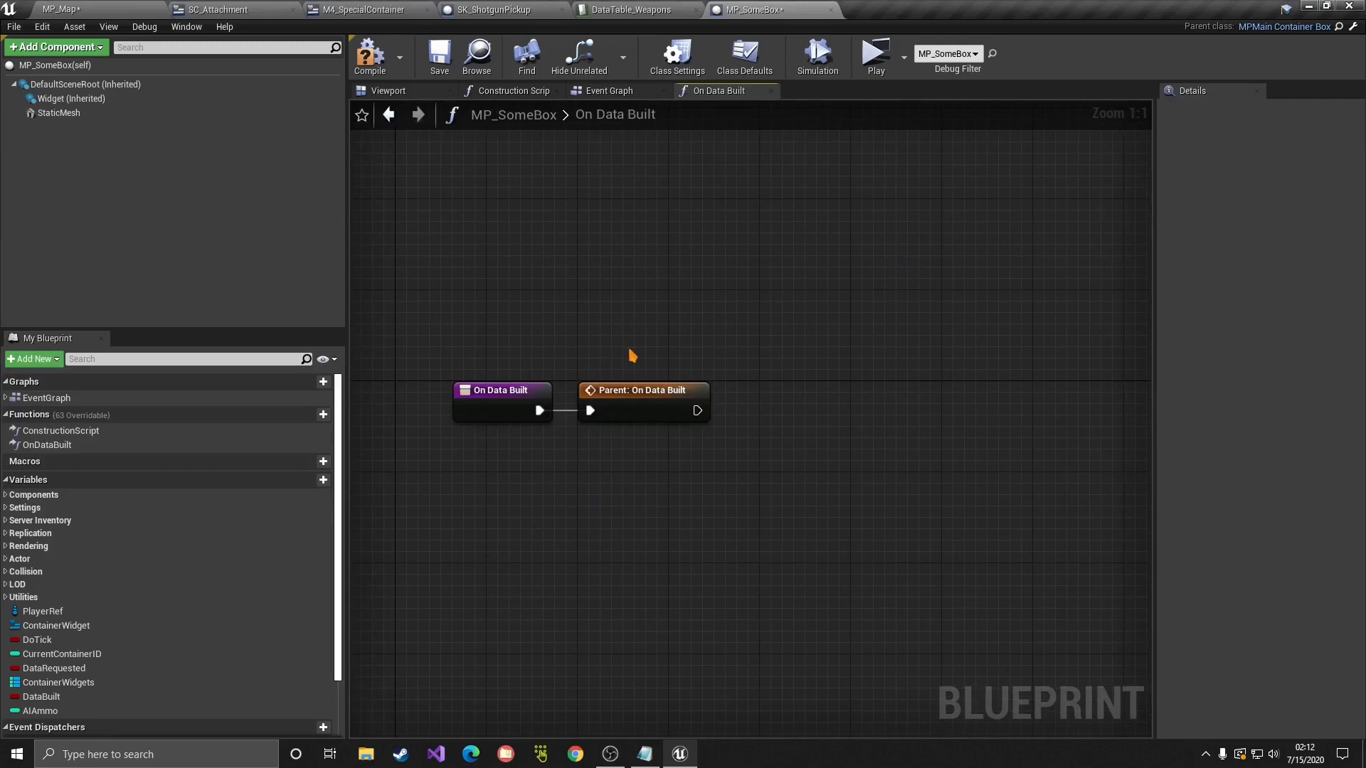
right_drag(690, 347, 650, 350)
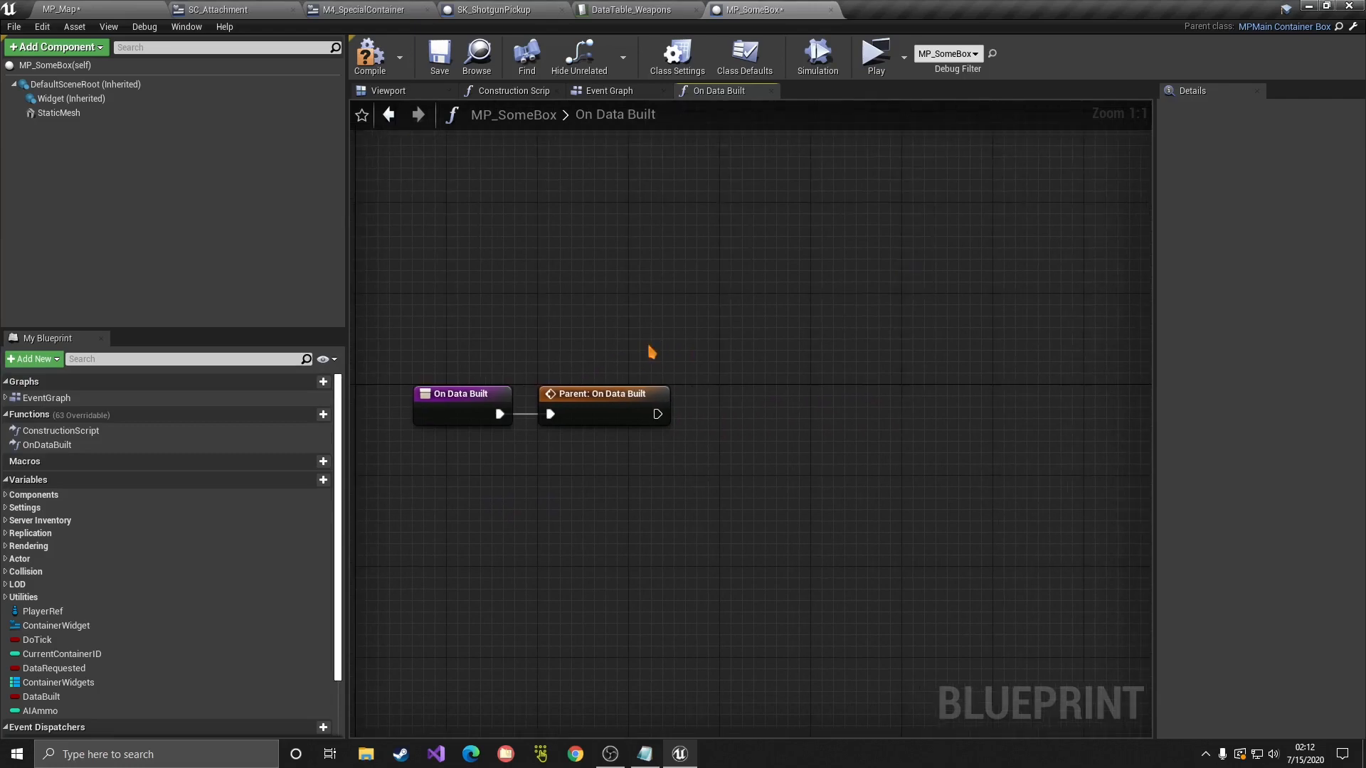
right_drag(687, 473, 730, 479)
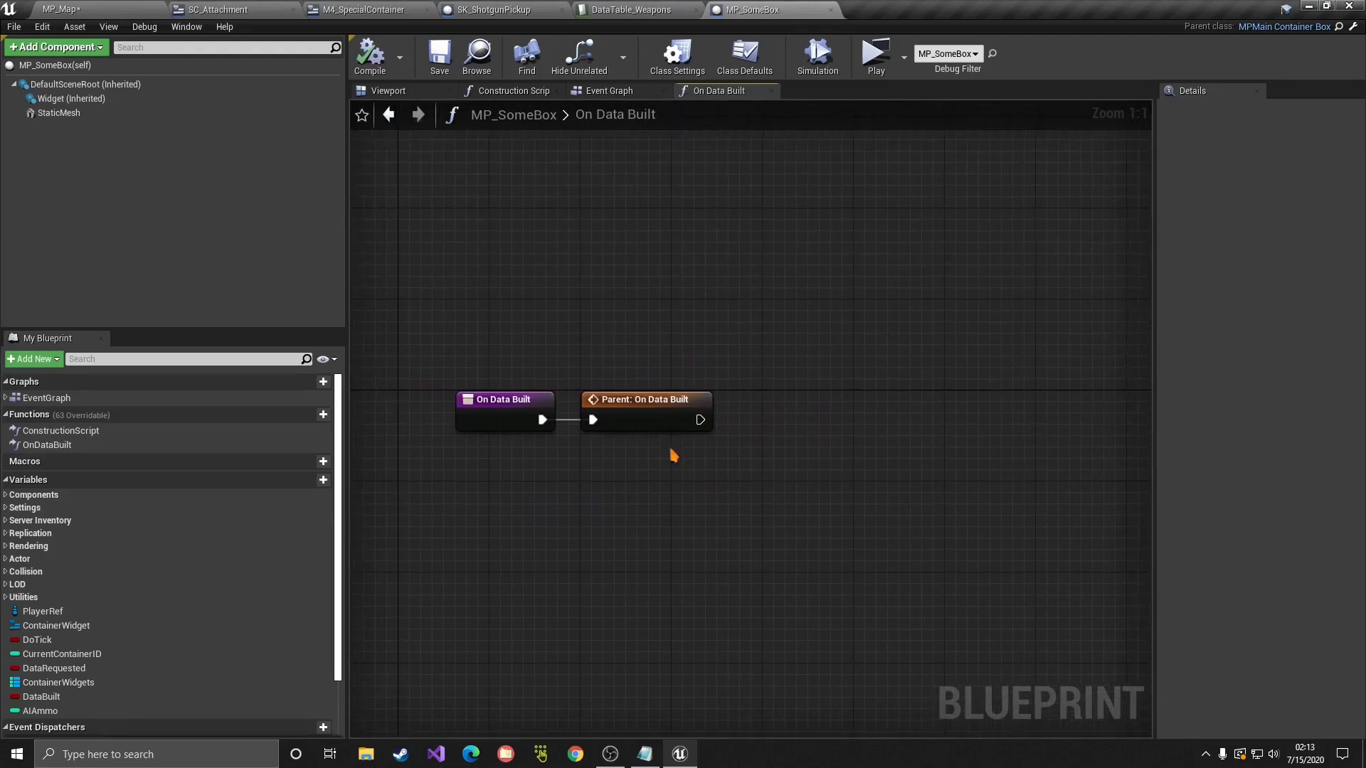
drag(647, 416, 638, 419)
click(726, 448)
Step: Save all modified assets with File > Save All
click(13, 26)
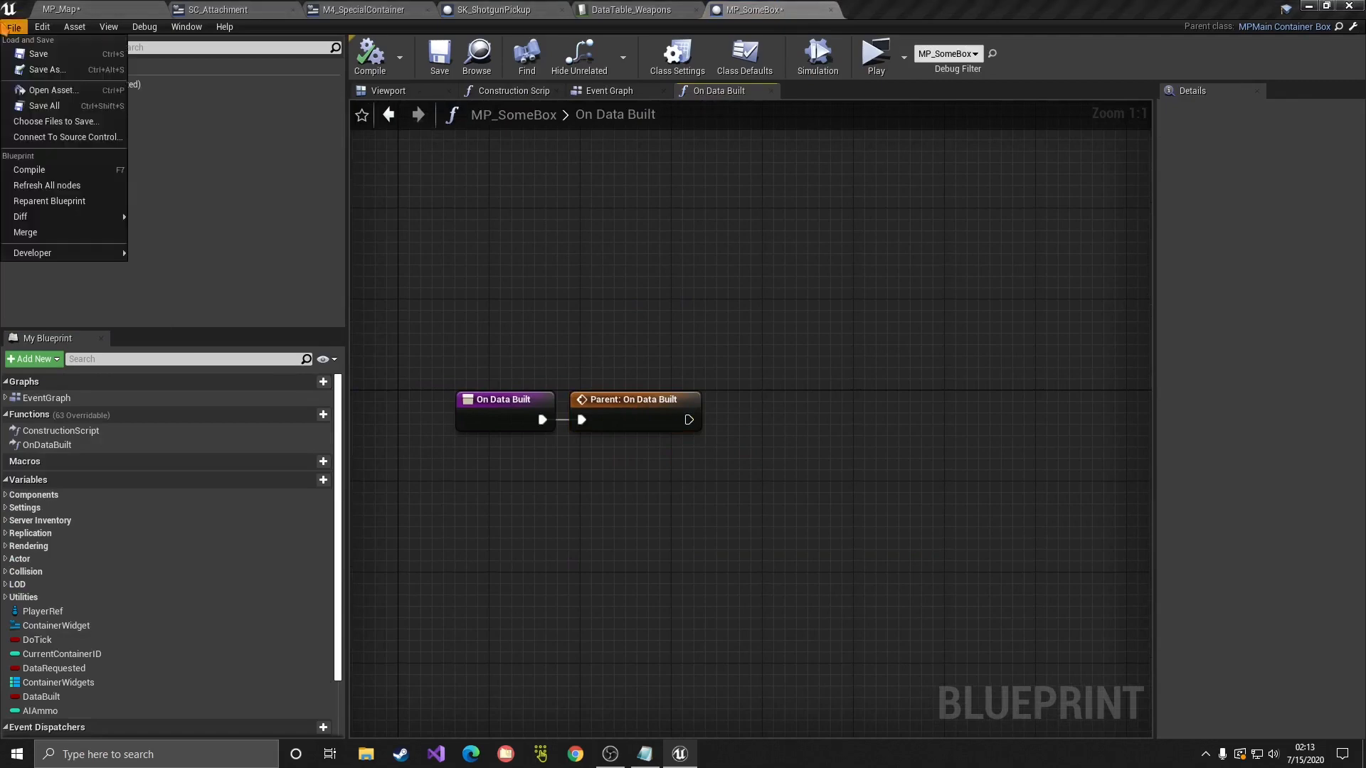
click(43, 107)
right_drag(729, 435, 711, 409)
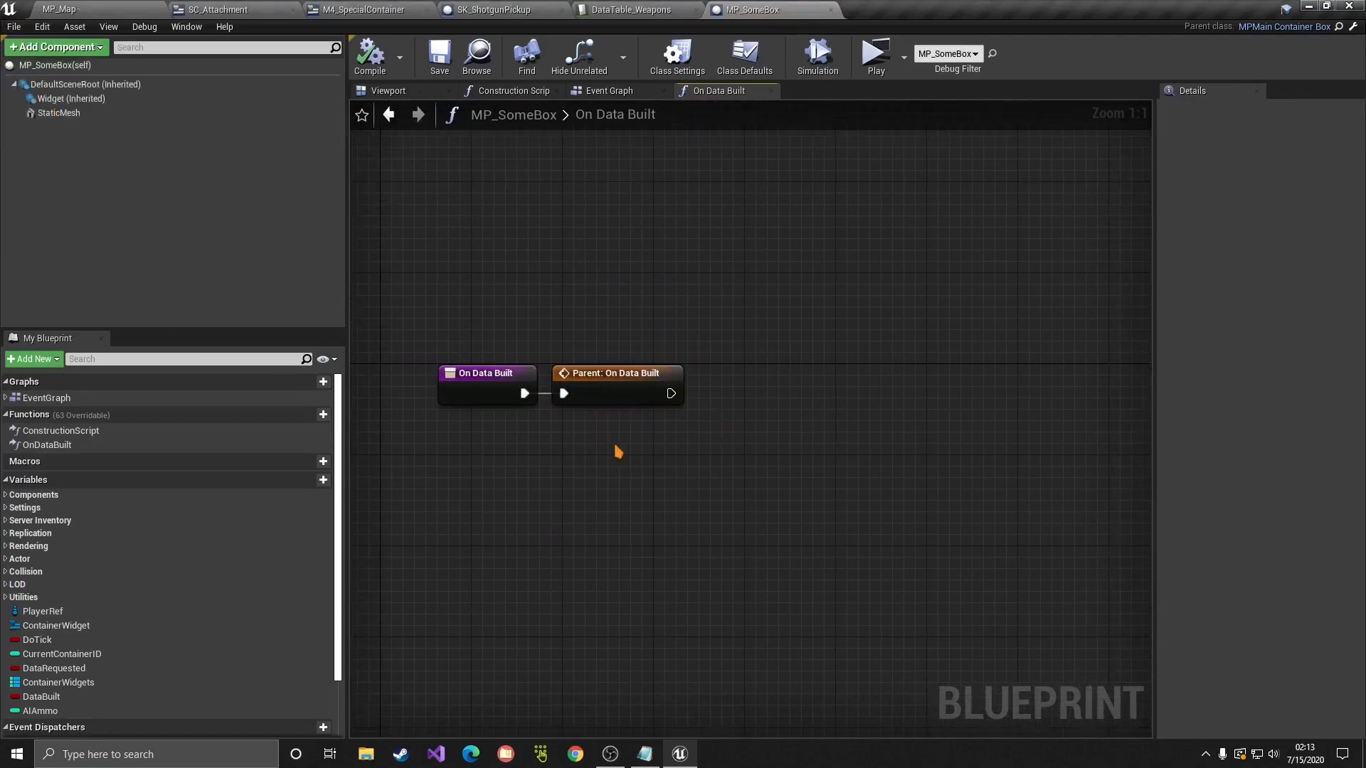
Step: Filter variables by 'conta' and inspect MPContainerItems and MPContainers, selecting MPContainers
click(127, 359)
text(conta)
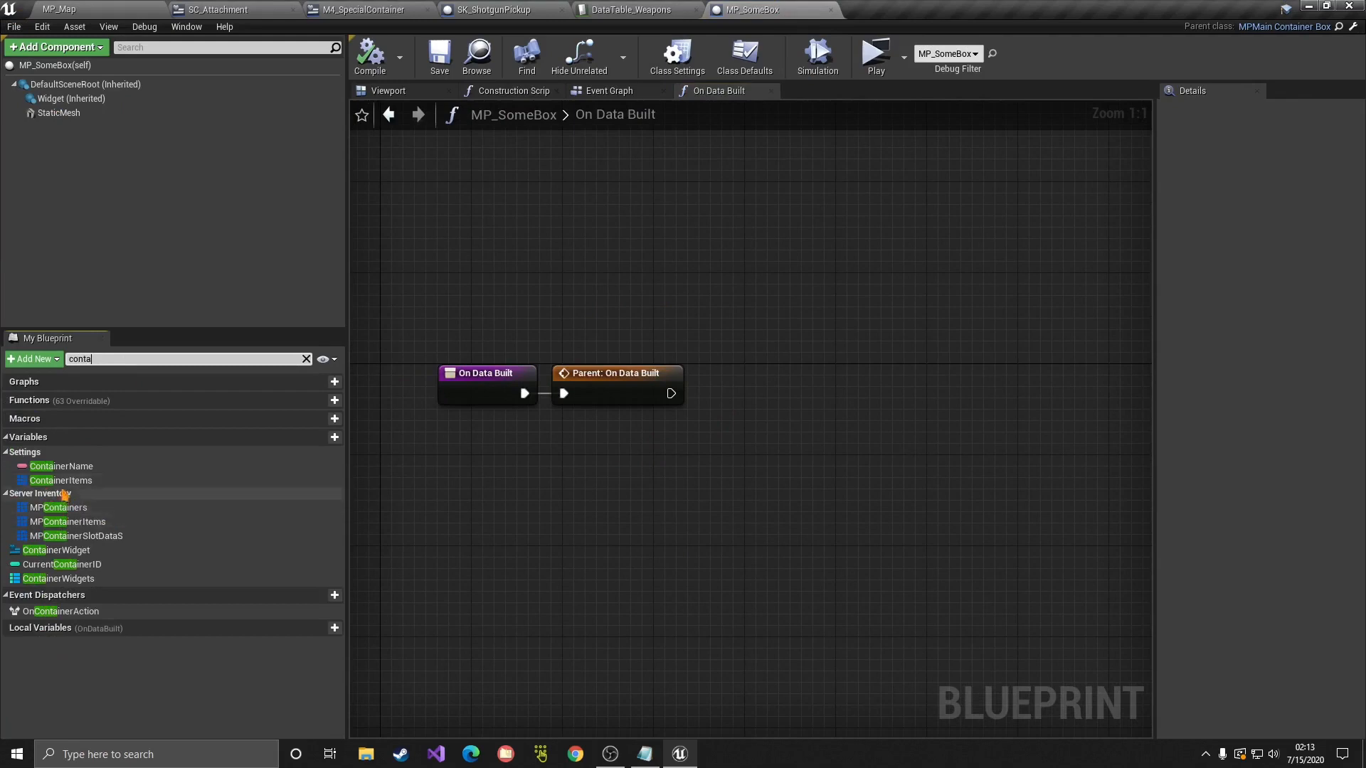
click(84, 524)
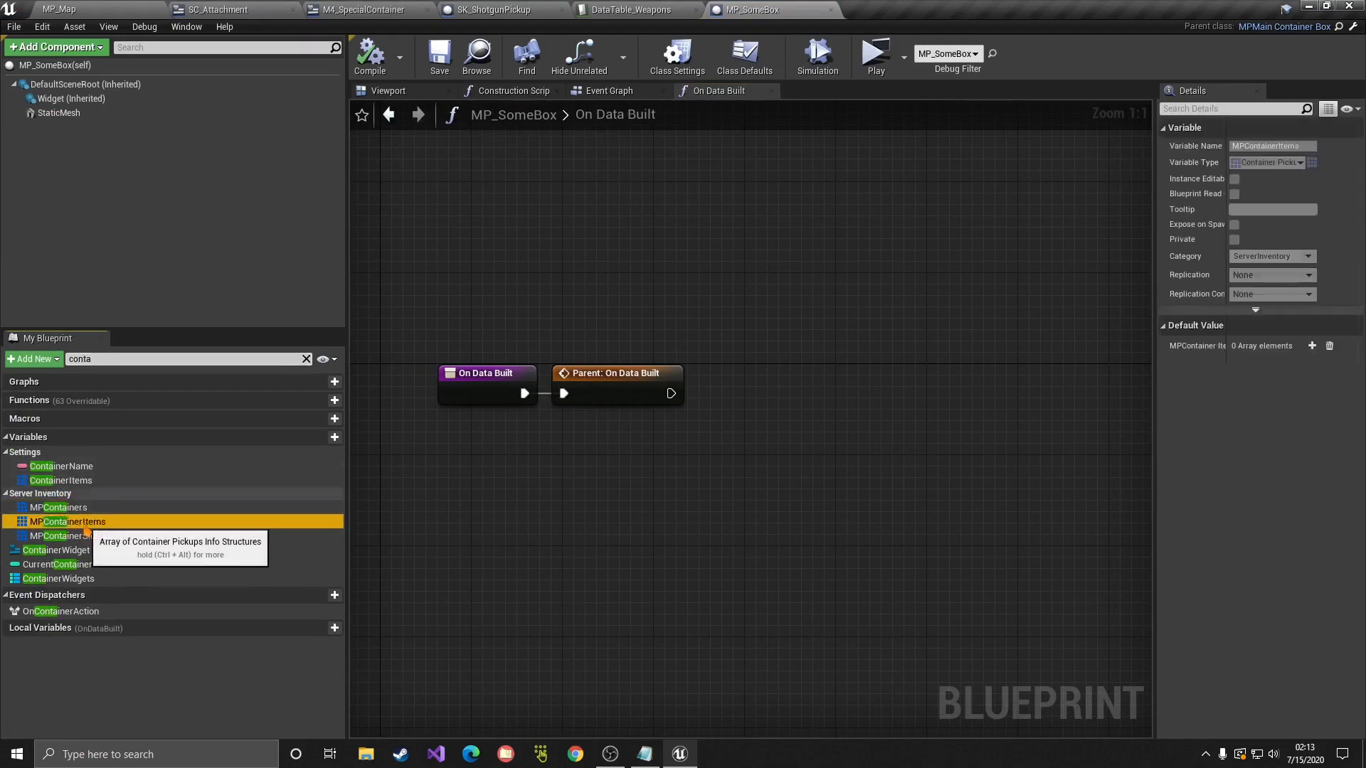
click(72, 509)
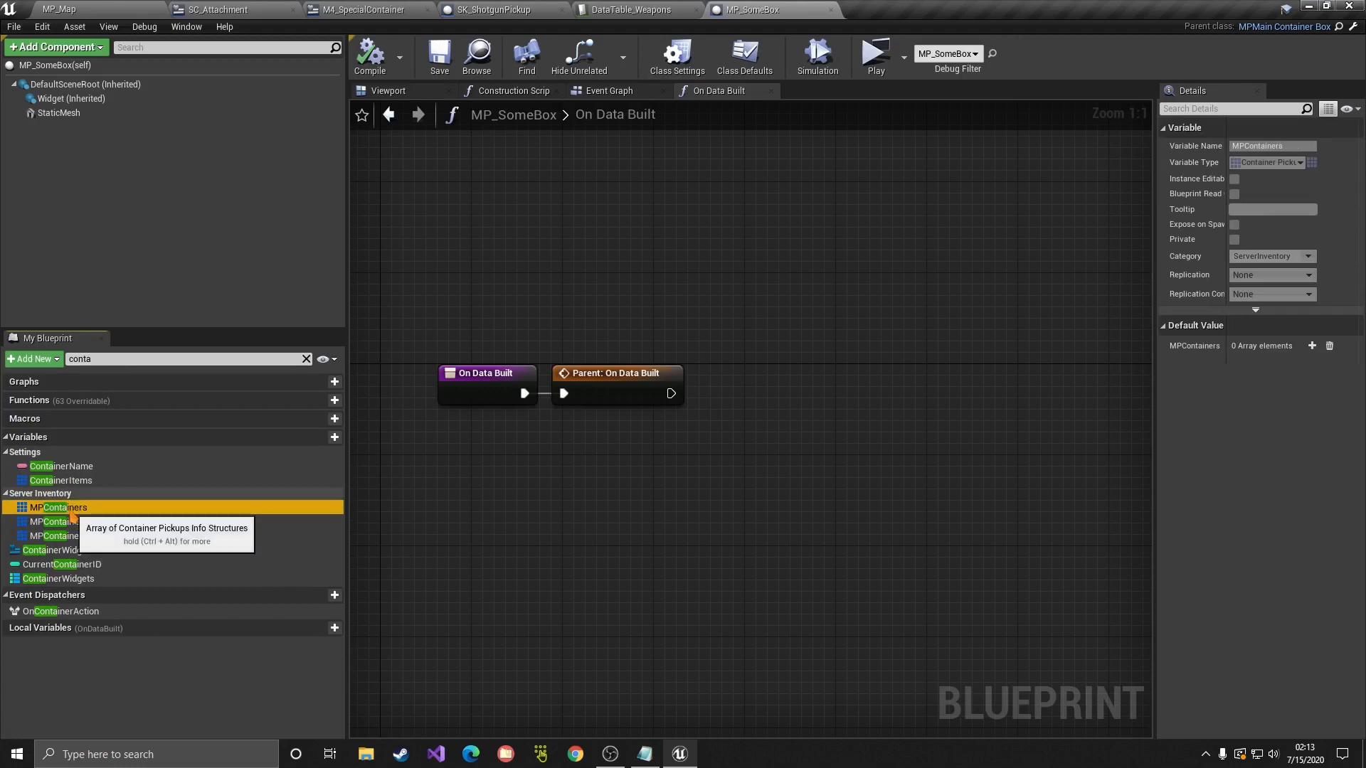
click(81, 523)
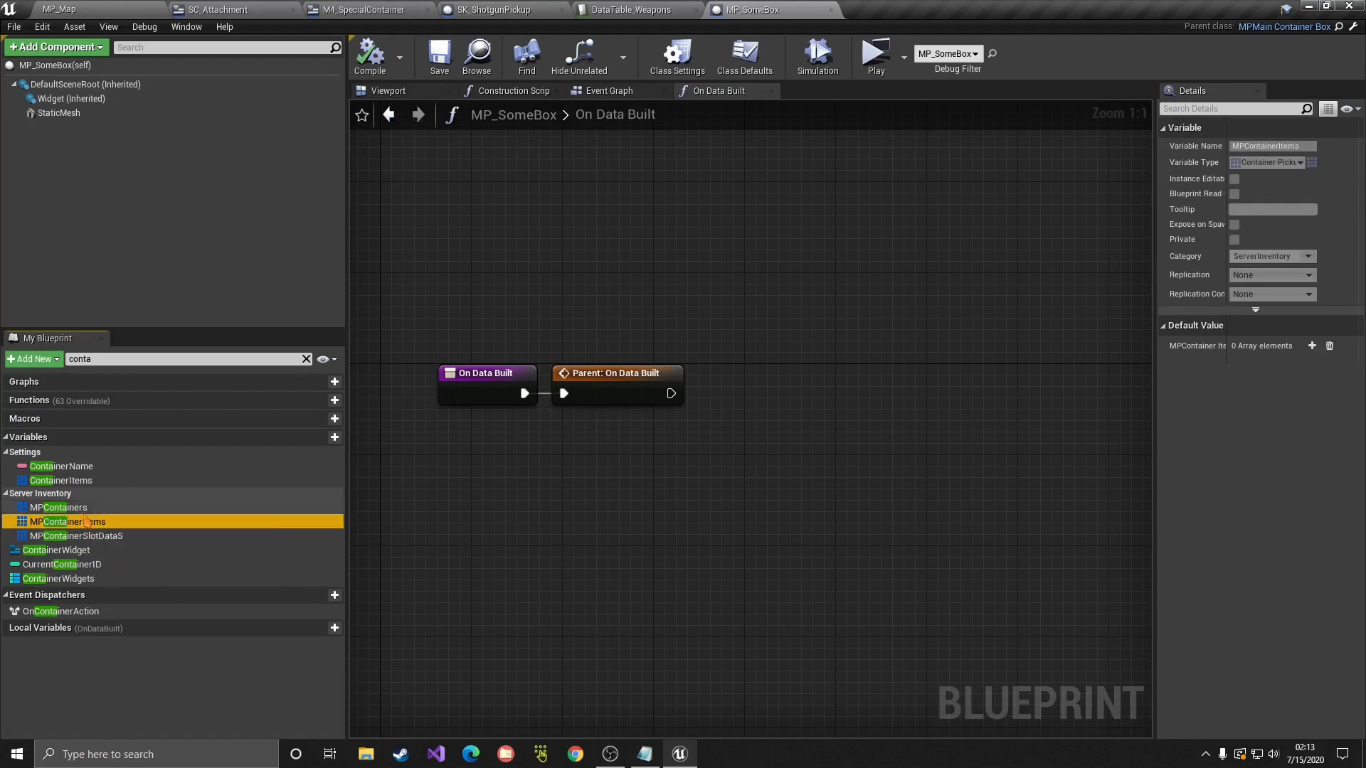
click(112, 509)
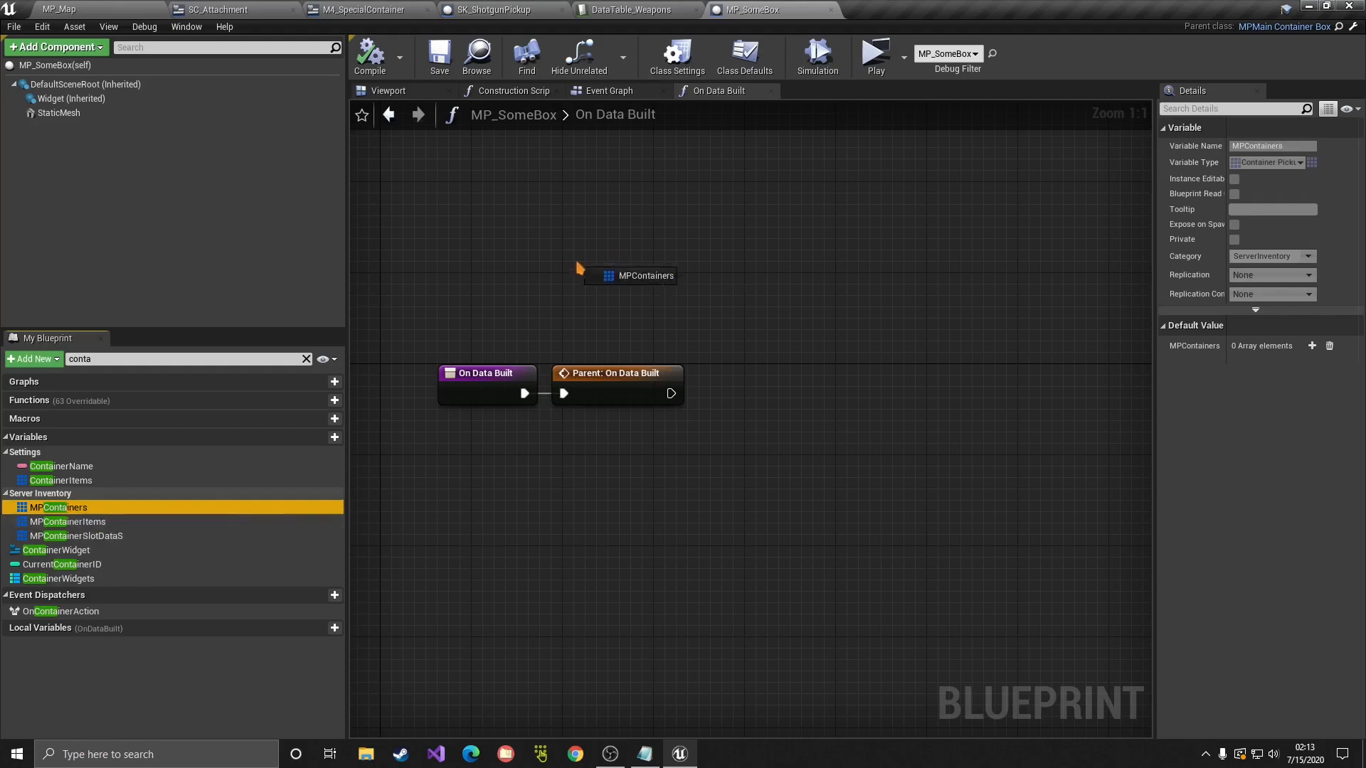
Step: Feed an MPContainers getter into a new For Each Loop's Array input
ctrl+drag(578, 267, 578, 265)
click(721, 364)
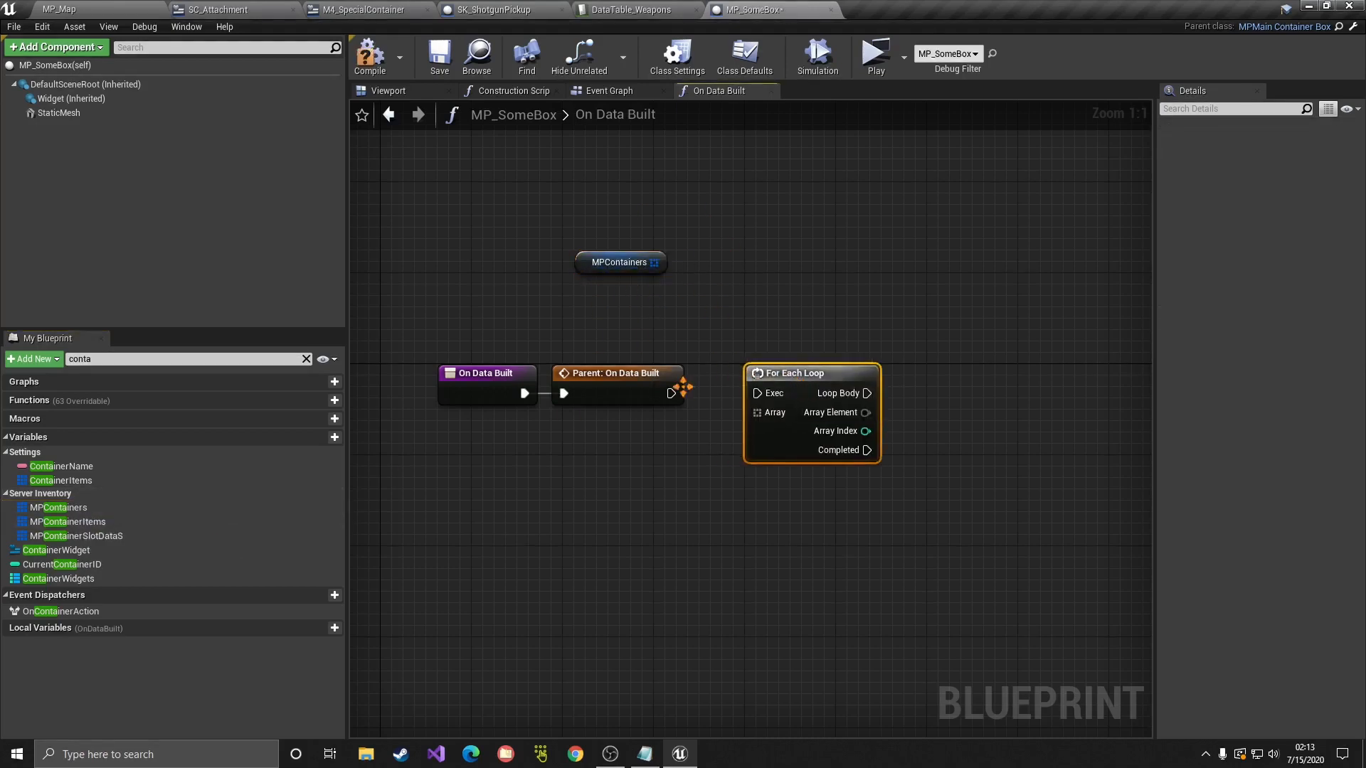
drag(653, 262, 757, 412)
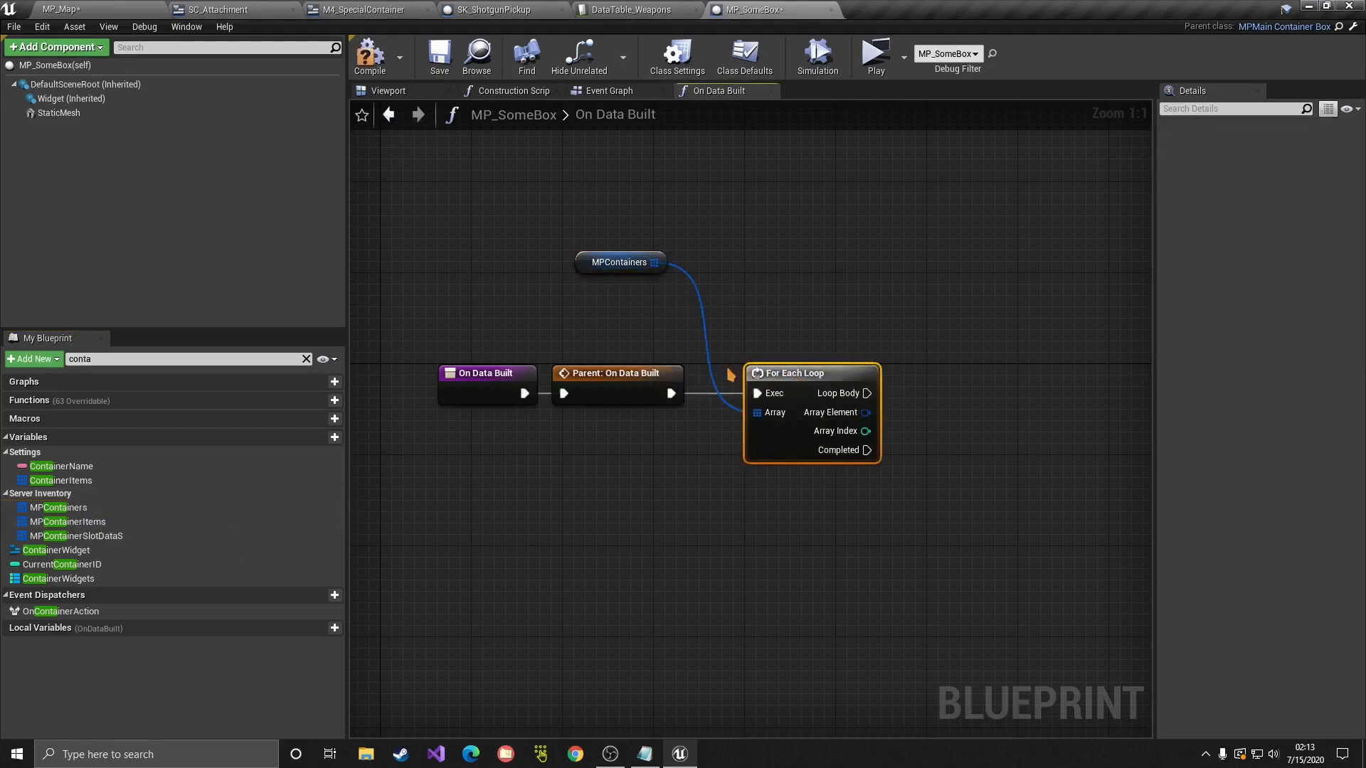
drag(647, 272, 673, 335)
right_drag(840, 359, 710, 338)
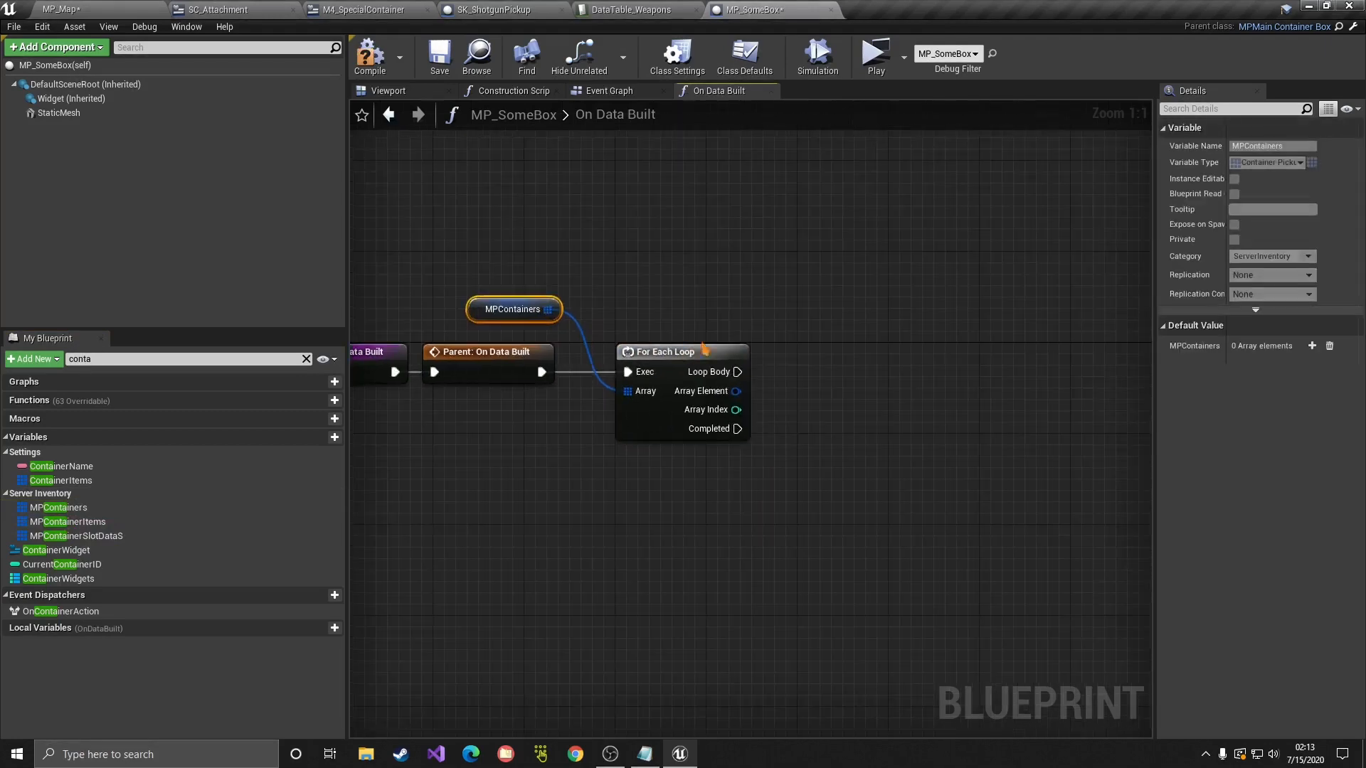
drag(683, 353, 673, 353)
drag(523, 318, 531, 319)
right_drag(532, 324, 579, 294)
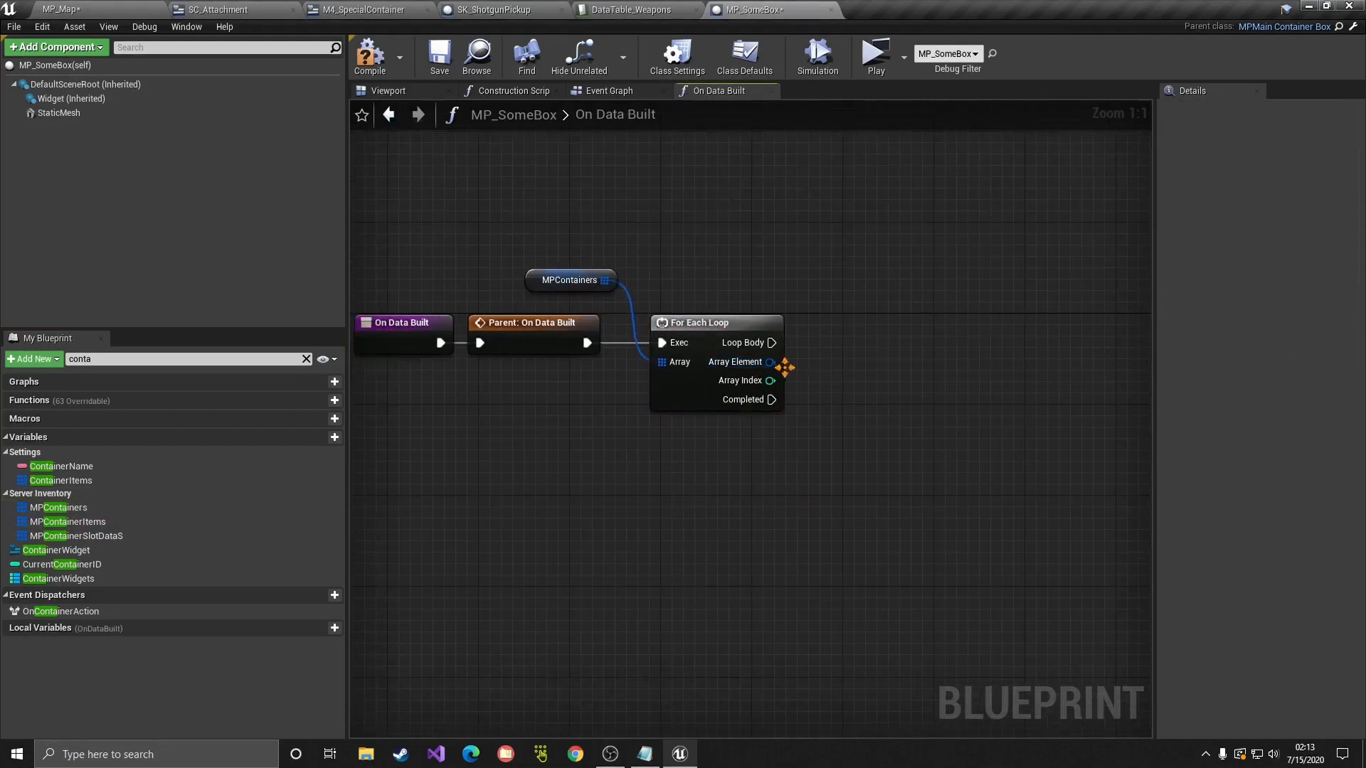
Step: Break the loop's Array Element into ContainerPickupsInfo and line up the On Data Built entry nodes
drag(771, 362, 823, 449)
text(br)
click(892, 219)
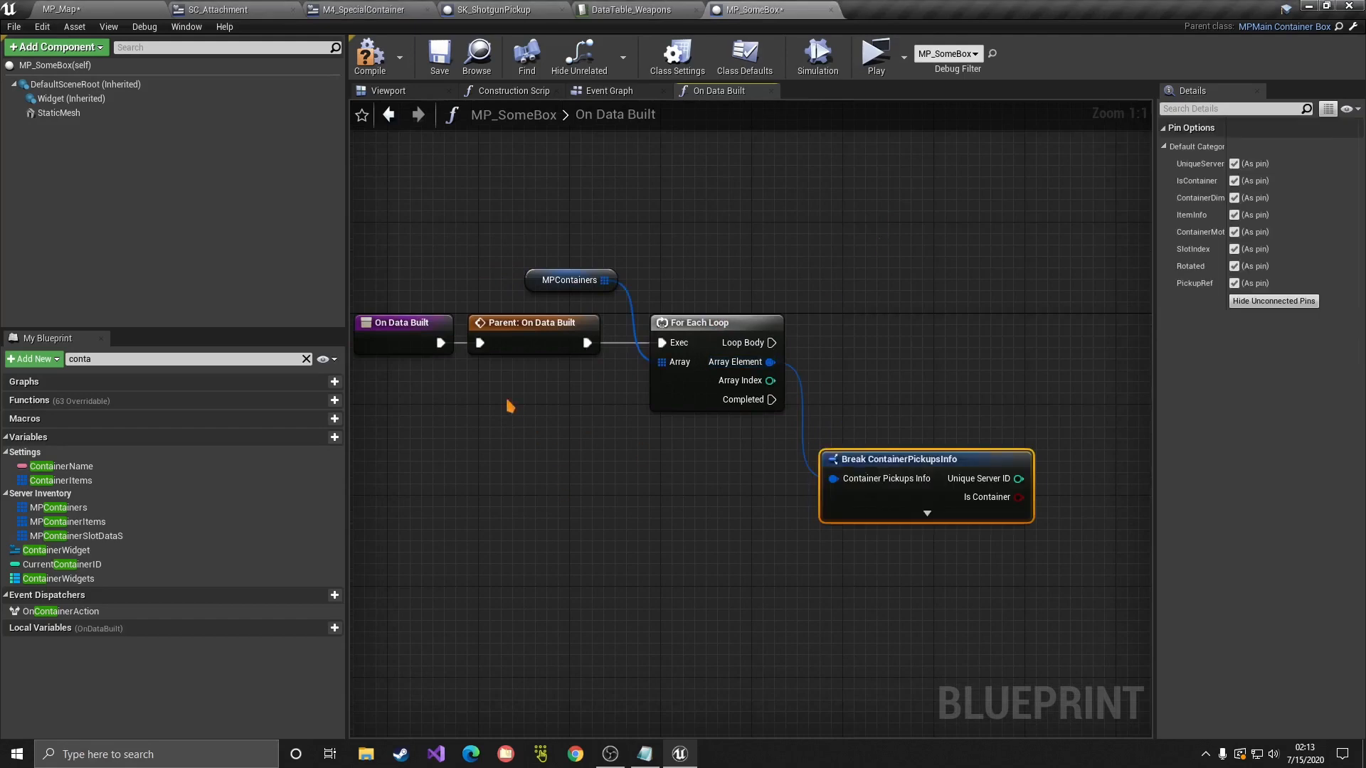
right_drag(500, 400, 690, 429)
mouse_move(570, 359)
mouse_down()
mouse_move(693, 413)
mouse_move(548, 367)
mouse_move(560, 366)
mouse_up()
drag(467, 348, 683, 421)
drag(695, 360, 593, 360)
Step: Insert Switch Has Authority after the parent On Data Built call, with Authority driving the loop
right_click(663, 439)
text(switch has)
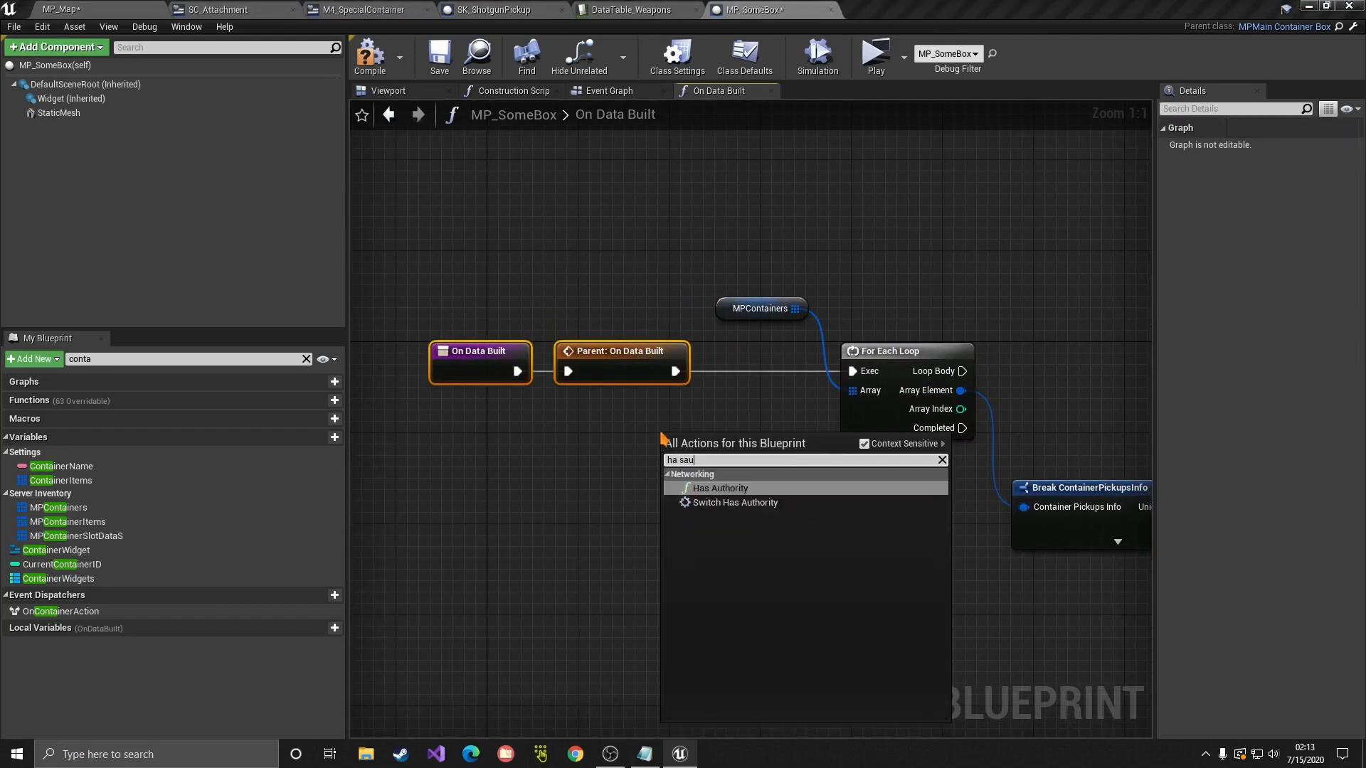
key(Return)
drag(724, 450, 705, 372)
drag(856, 373, 856, 372)
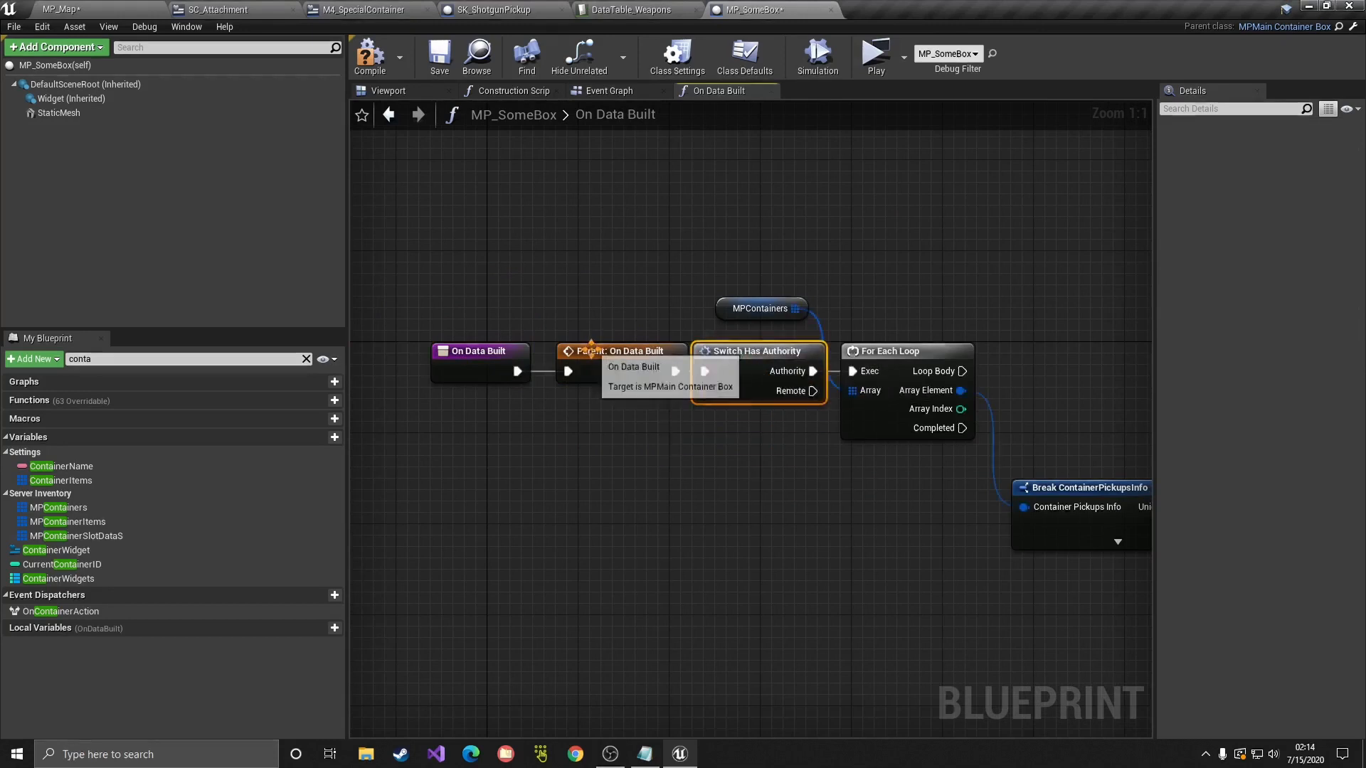
drag(490, 329, 580, 365)
click(662, 428)
Step: Expand Break ContainerPickupsInfo to show all its fields and reposition it
right_drag(996, 469, 725, 454)
drag(819, 473, 704, 189)
click(731, 237)
drag(737, 234, 794, 204)
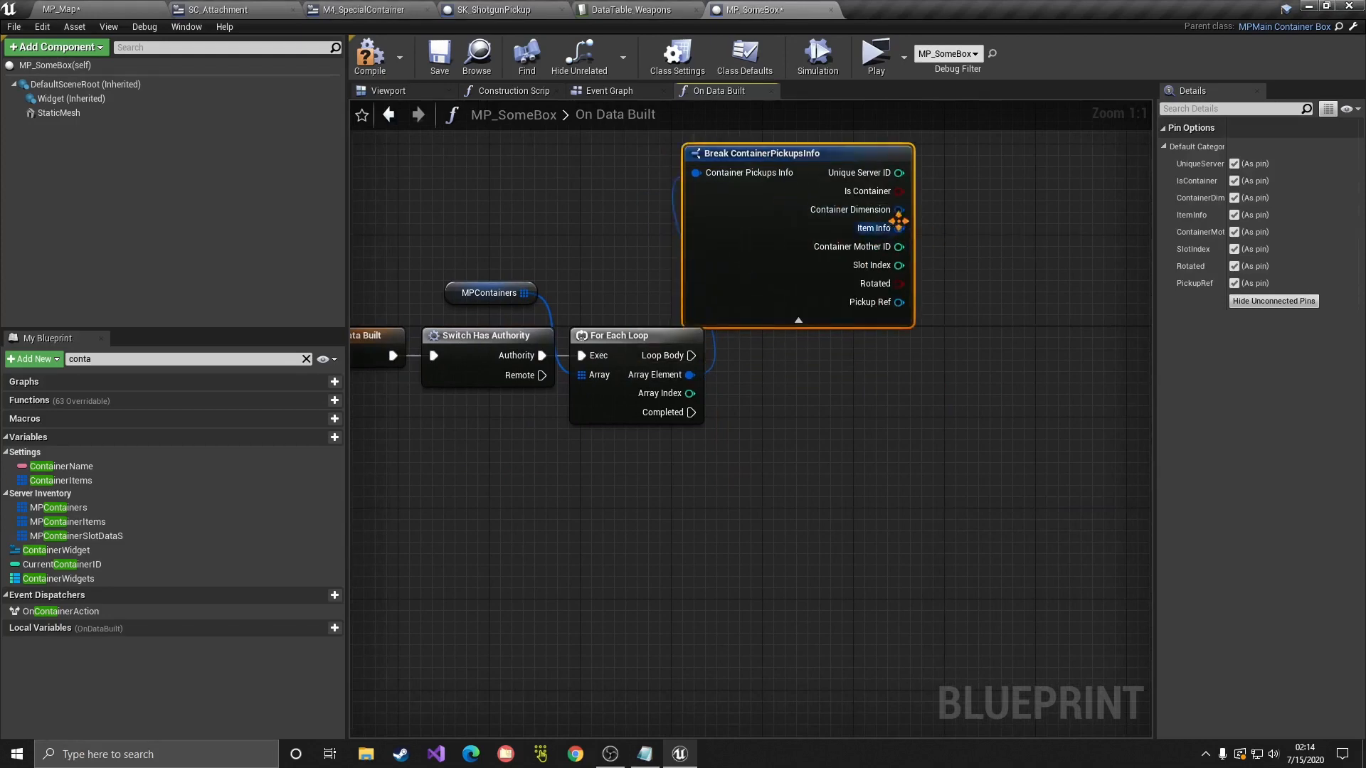
drag(900, 228, 961, 265)
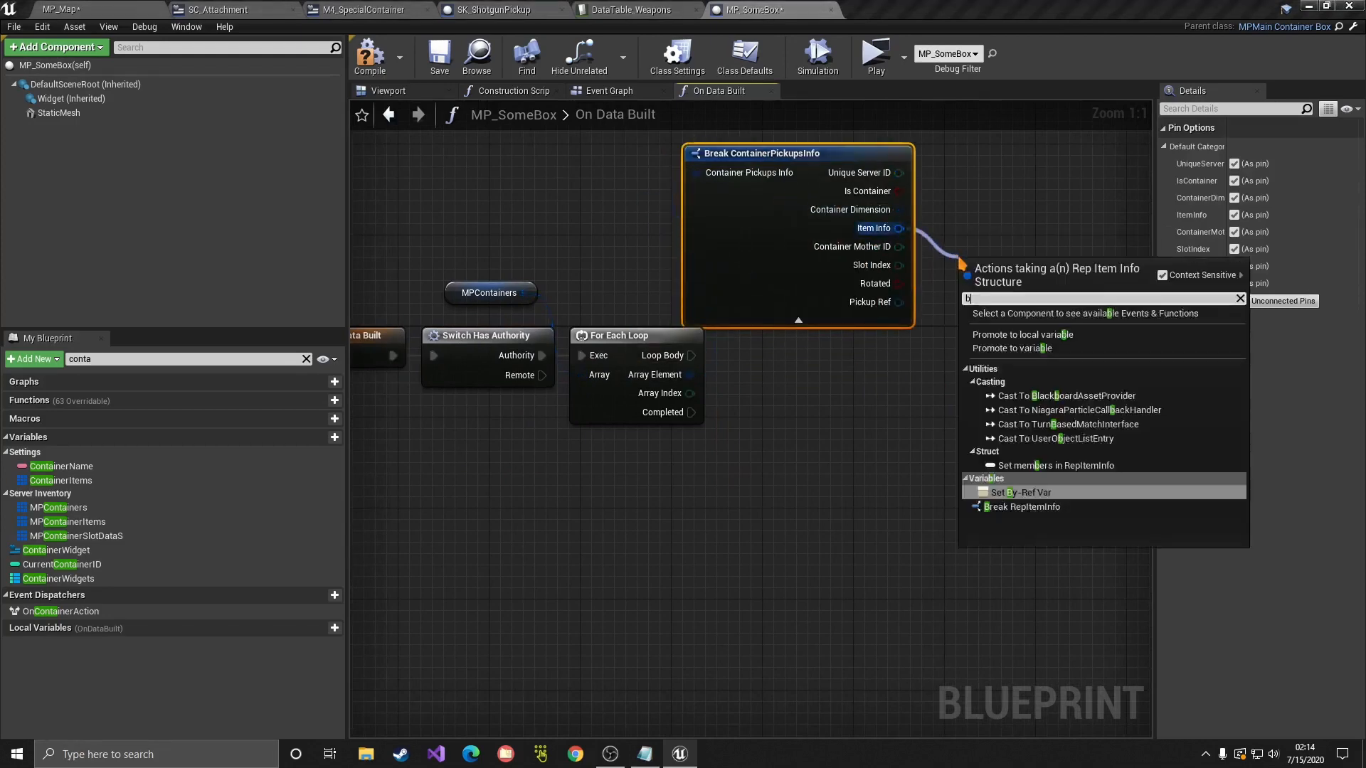
Step: Break Item Info into RepItemInfo and add a Get Info from DT lookup on its Item ID
text(break)
click(1012, 317)
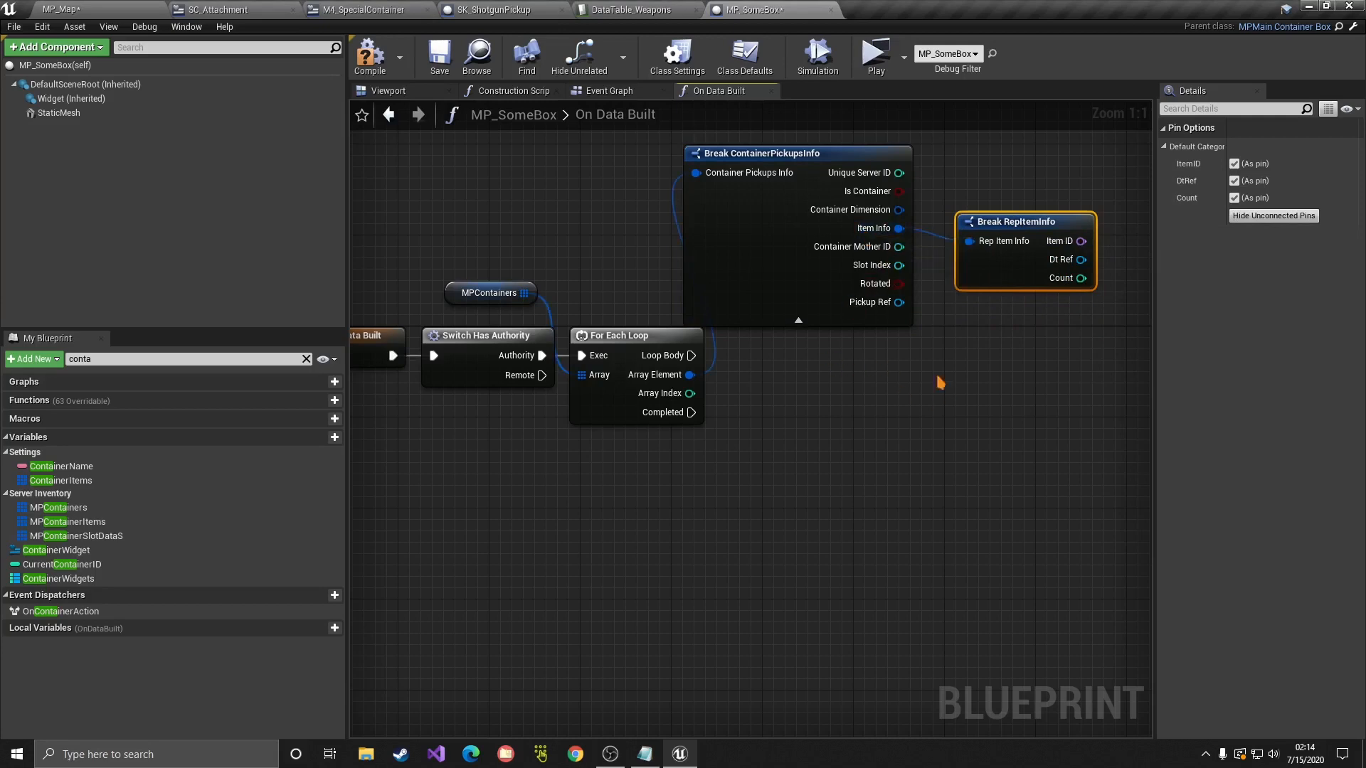
right_click(934, 424)
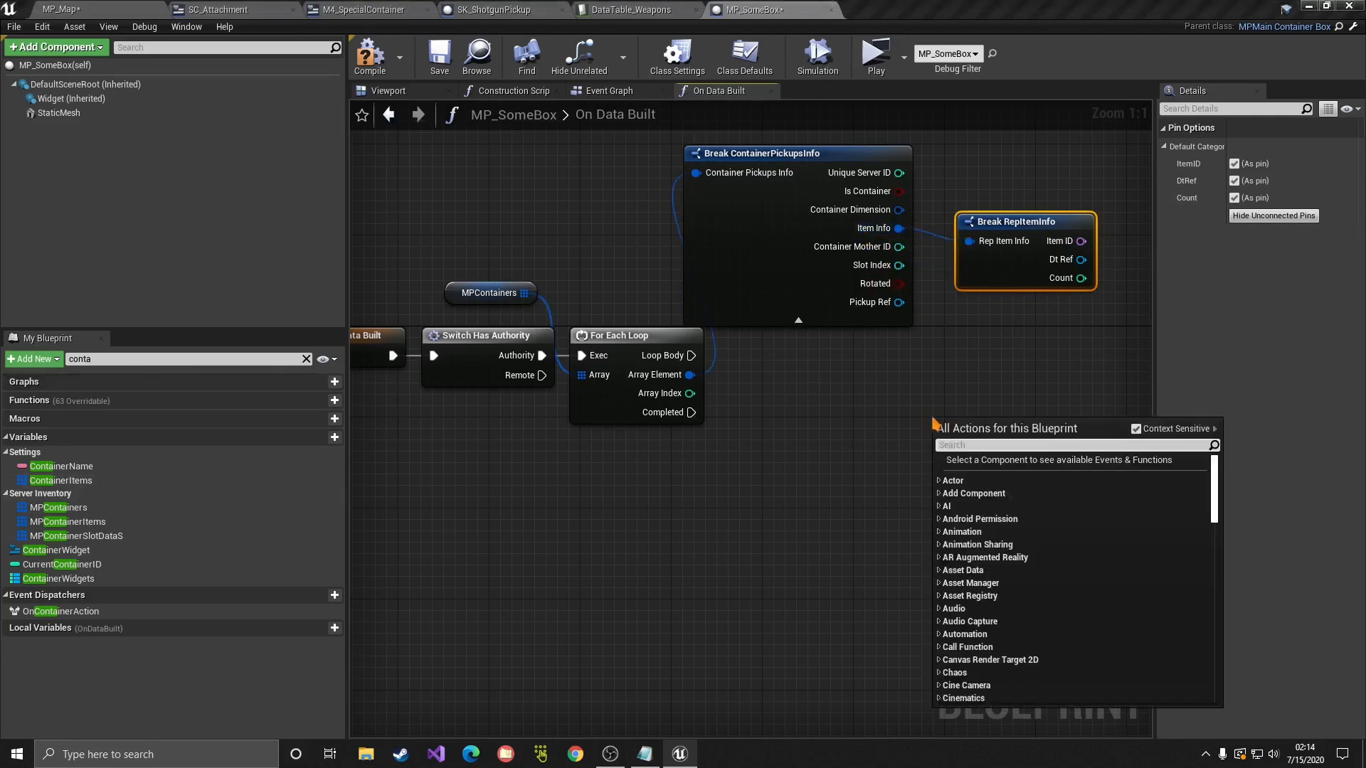
text(get info)
key(Return)
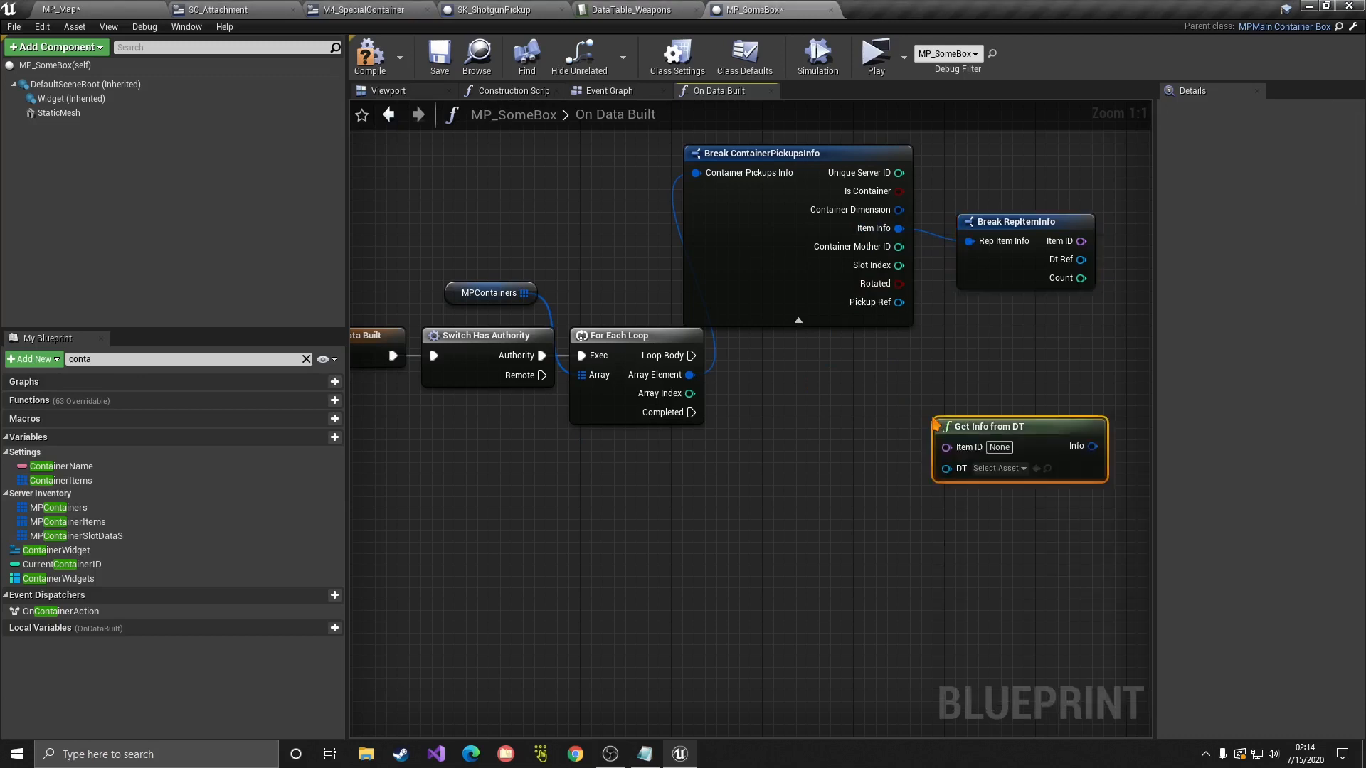
drag(1079, 244, 1012, 386)
drag(1083, 349, 950, 490)
Step: Try a Break FItemInfo on the lookup, then delete it and the Get Info from DT node
click(1081, 244)
click(1030, 552)
right_drag(893, 593, 560, 435)
key(Delete)
right_drag(842, 307, 936, 555)
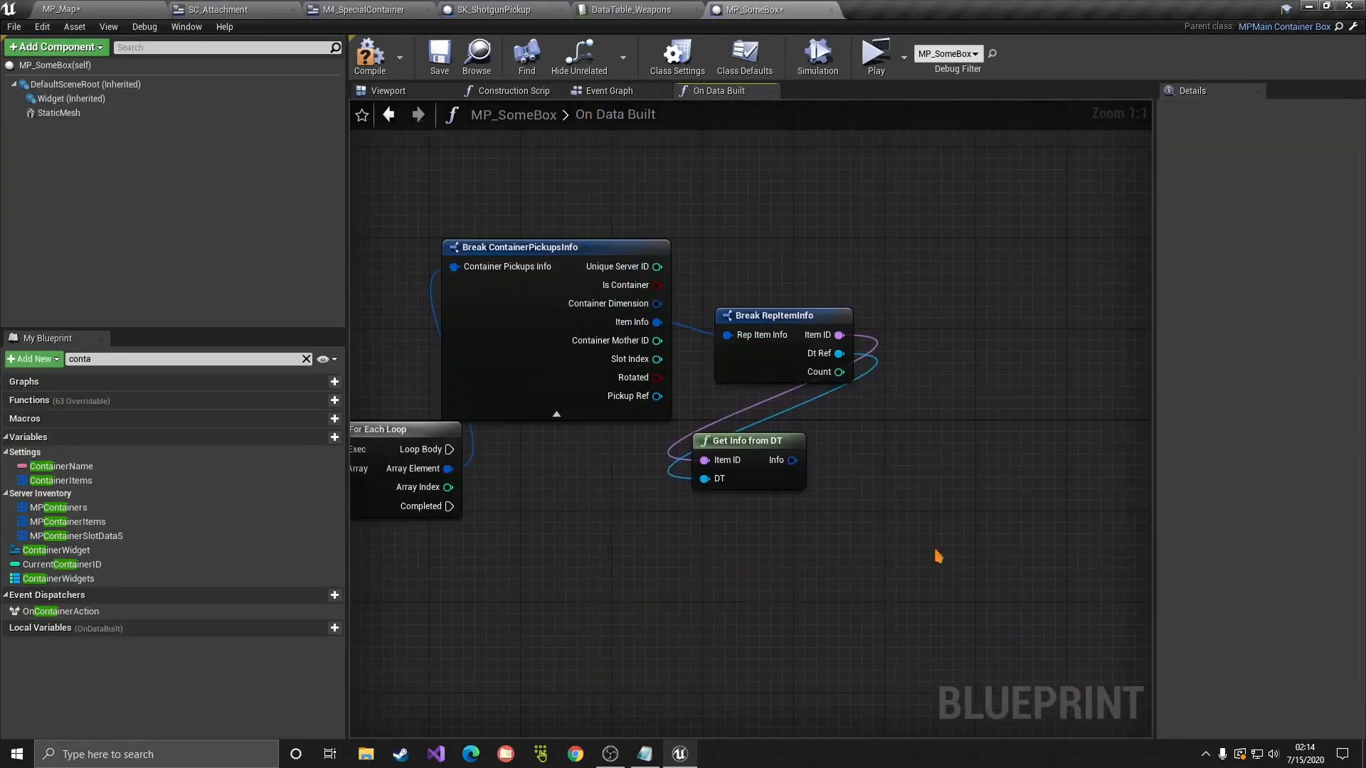
click(756, 448)
key(Delete)
right_drag(800, 427, 874, 527)
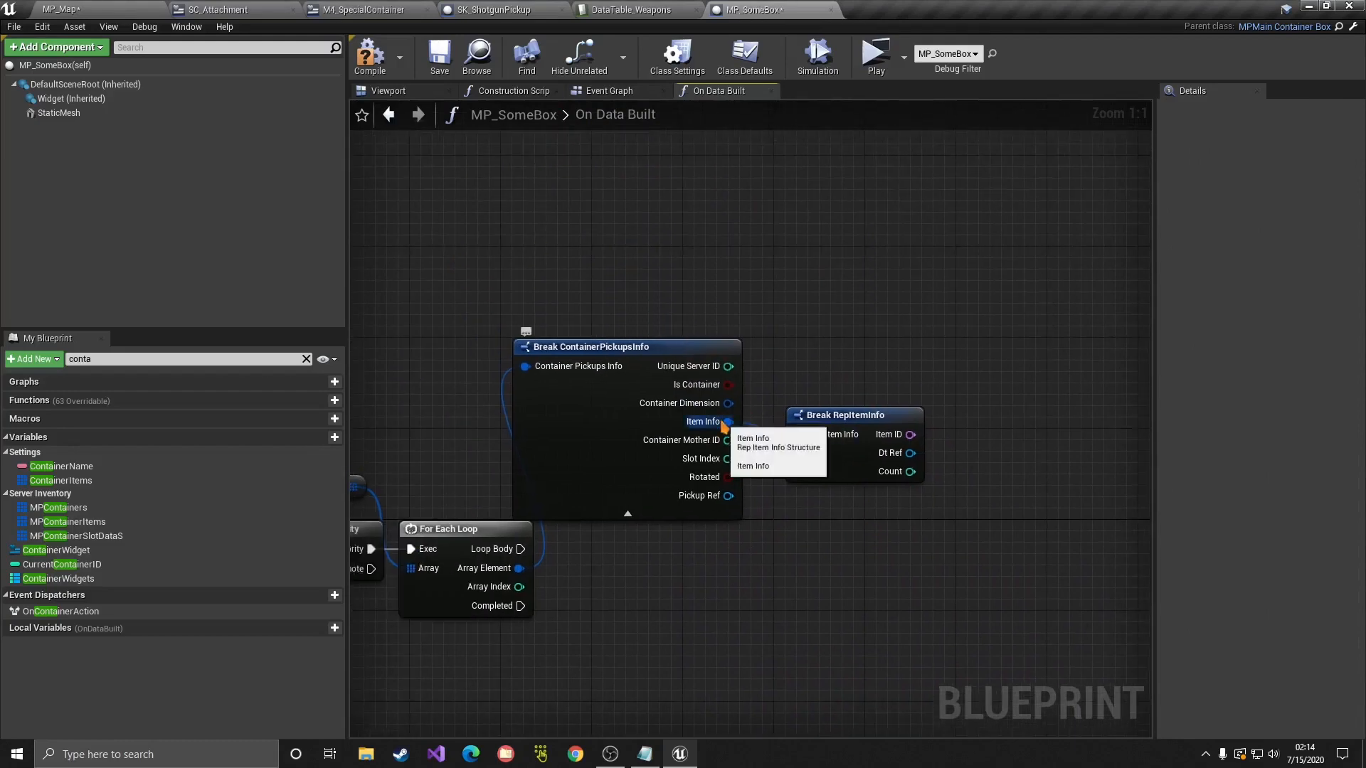
Step: Place Break RepItemInfo beside Break ContainerPickupsInfo and route Loop Body into a new Branch
drag(850, 418, 816, 407)
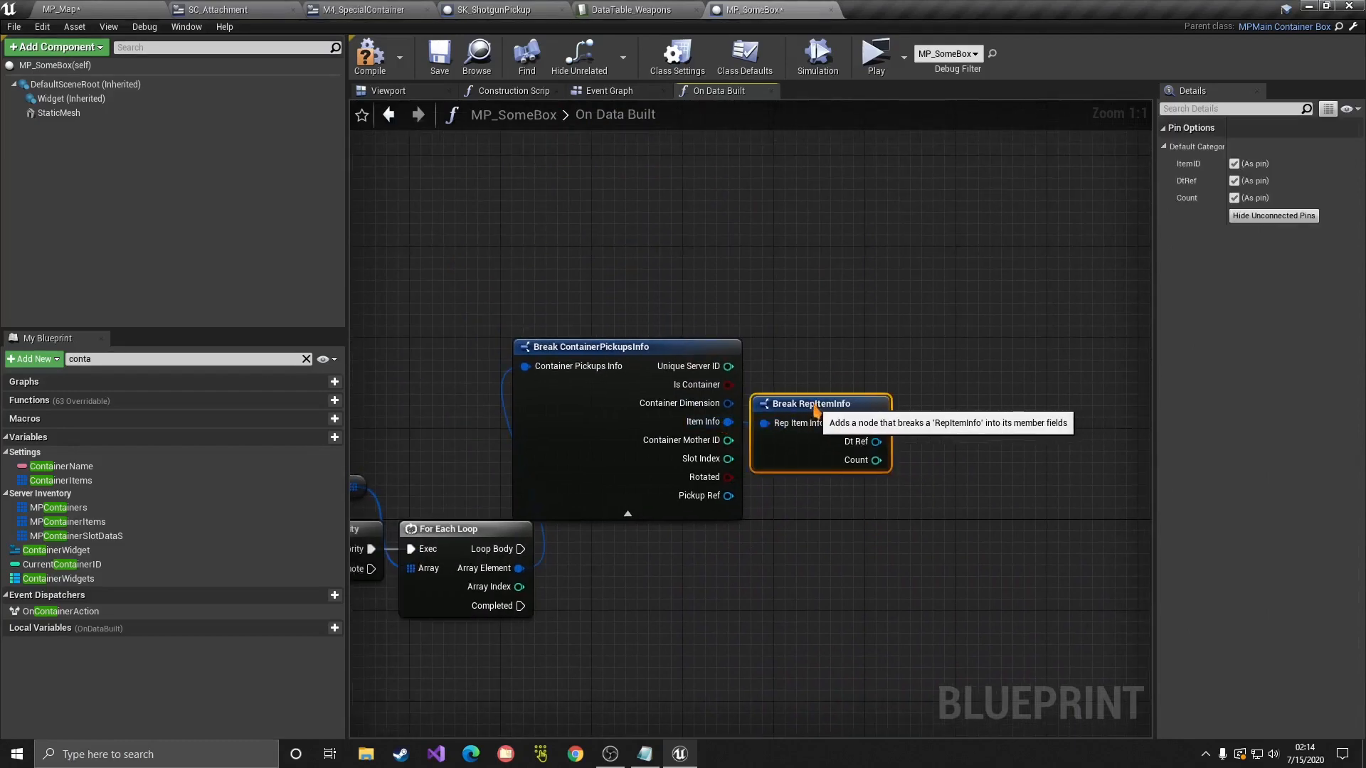
click(883, 489)
drag(613, 297, 784, 333)
click(739, 442)
right_drag(674, 457, 779, 419)
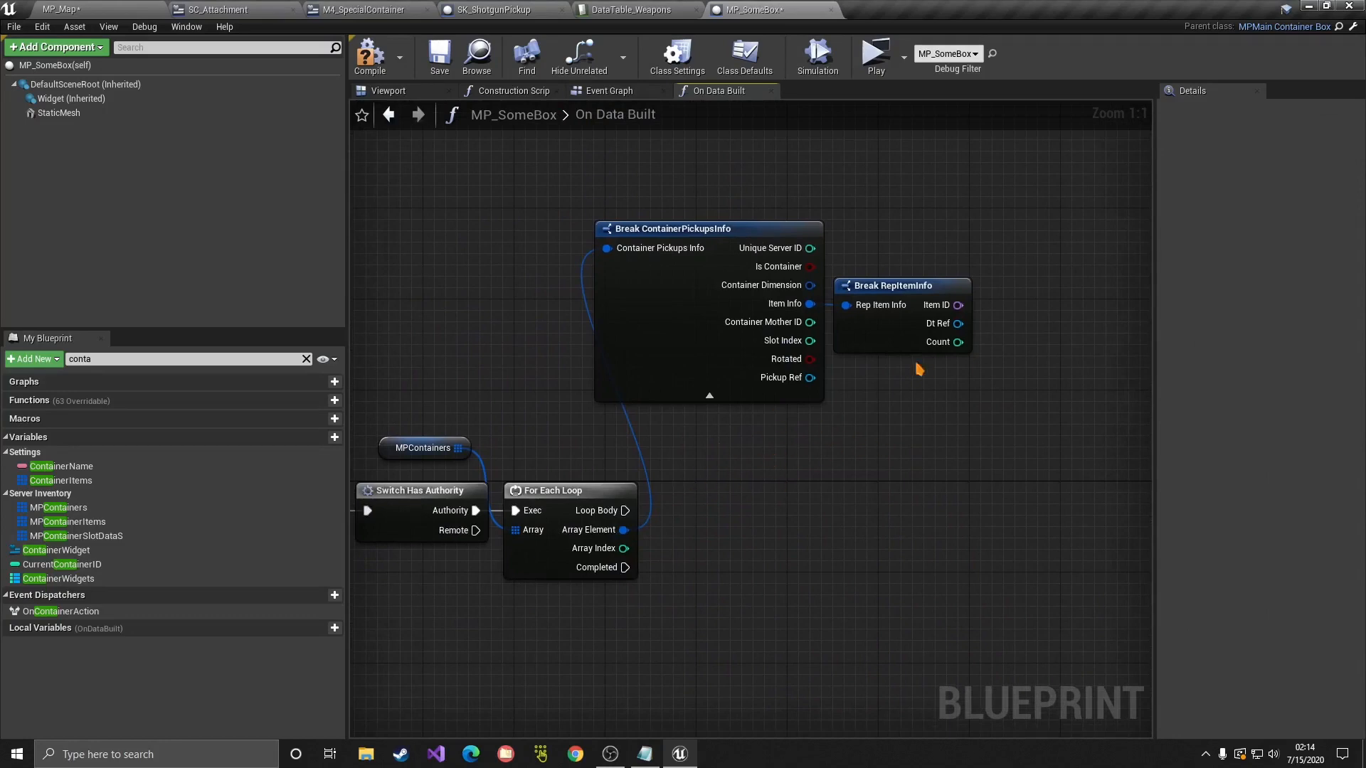
key(b)
click(789, 463)
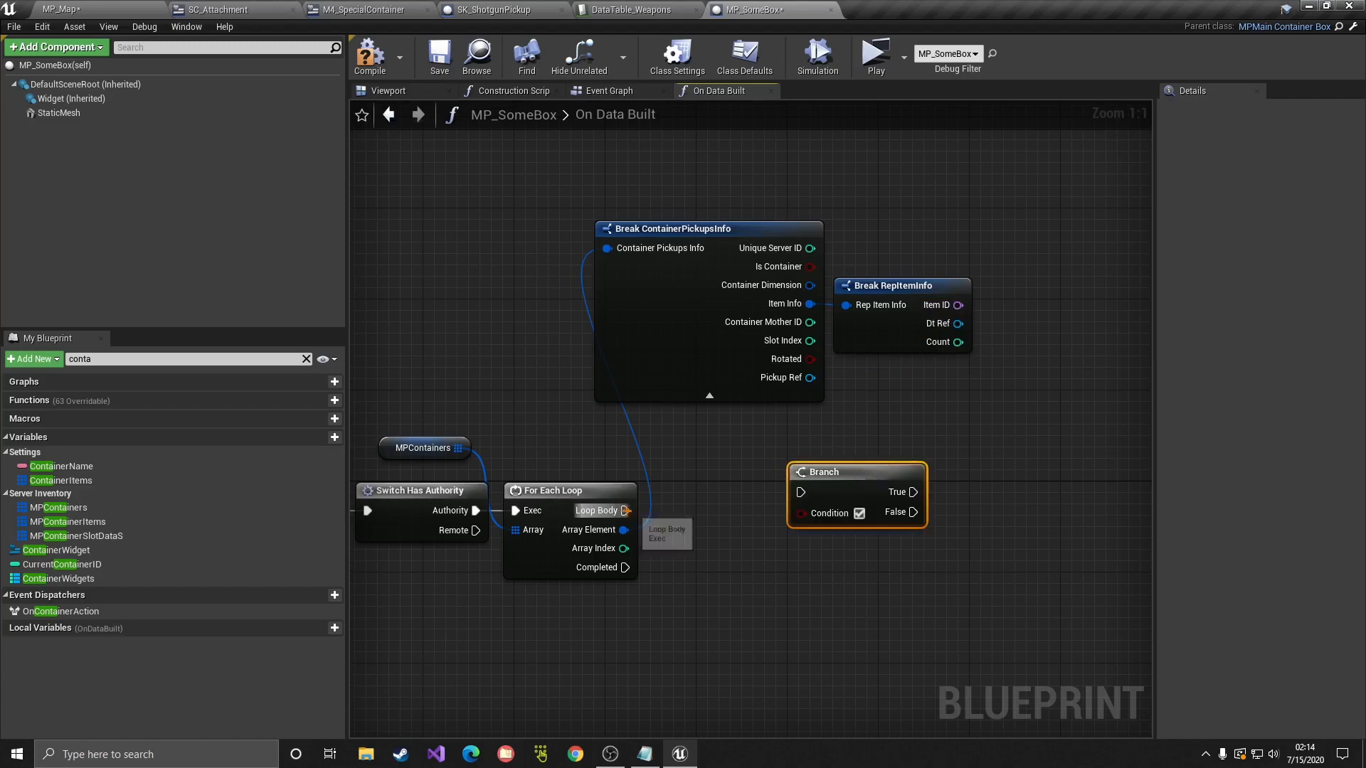
drag(626, 511, 801, 492)
drag(835, 483, 857, 501)
Step: Compare Item ID to M4 with an Equal node feeding the Branch Condition
drag(958, 305, 970, 379)
text(==)
click(1032, 456)
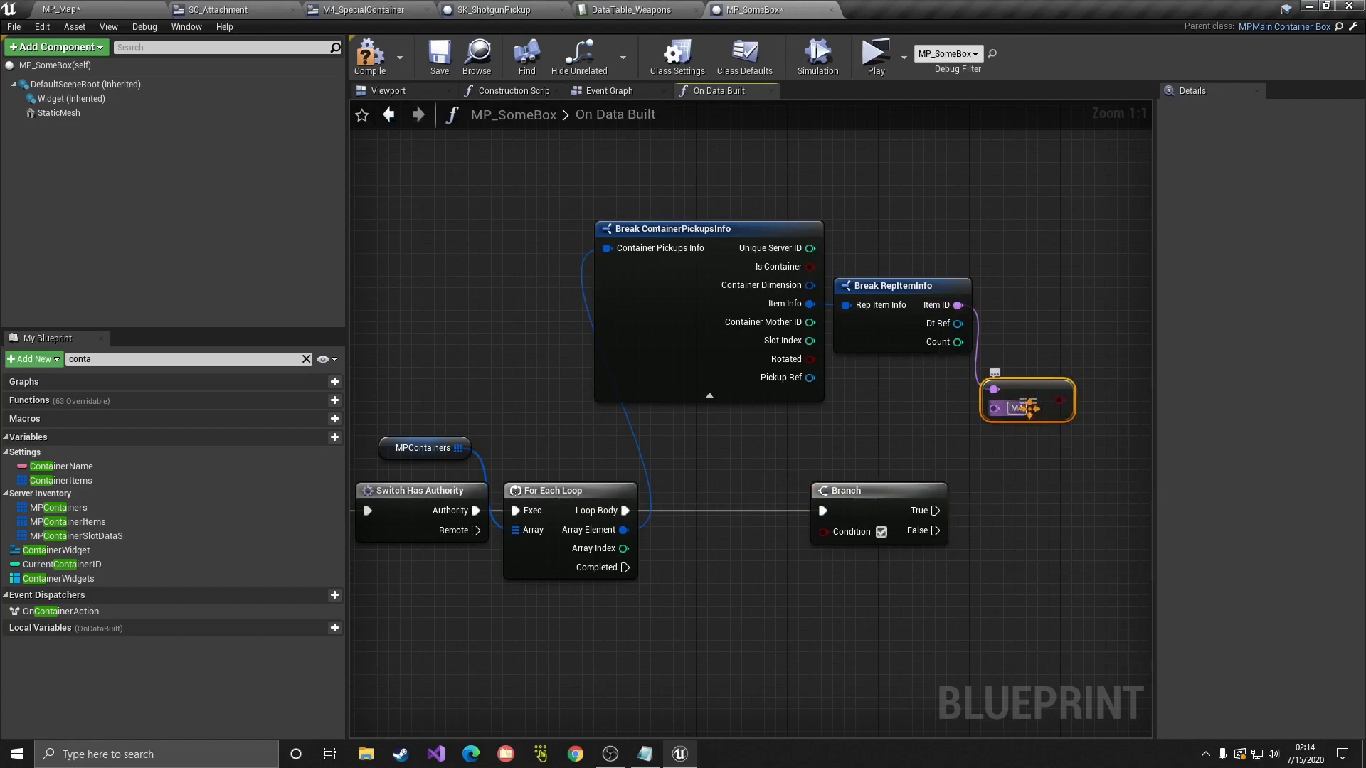
drag(1060, 401, 823, 531)
Step: Hide unconnected pins on both Break nodes and arrange them with the Branch and Equal nodes
click(716, 341)
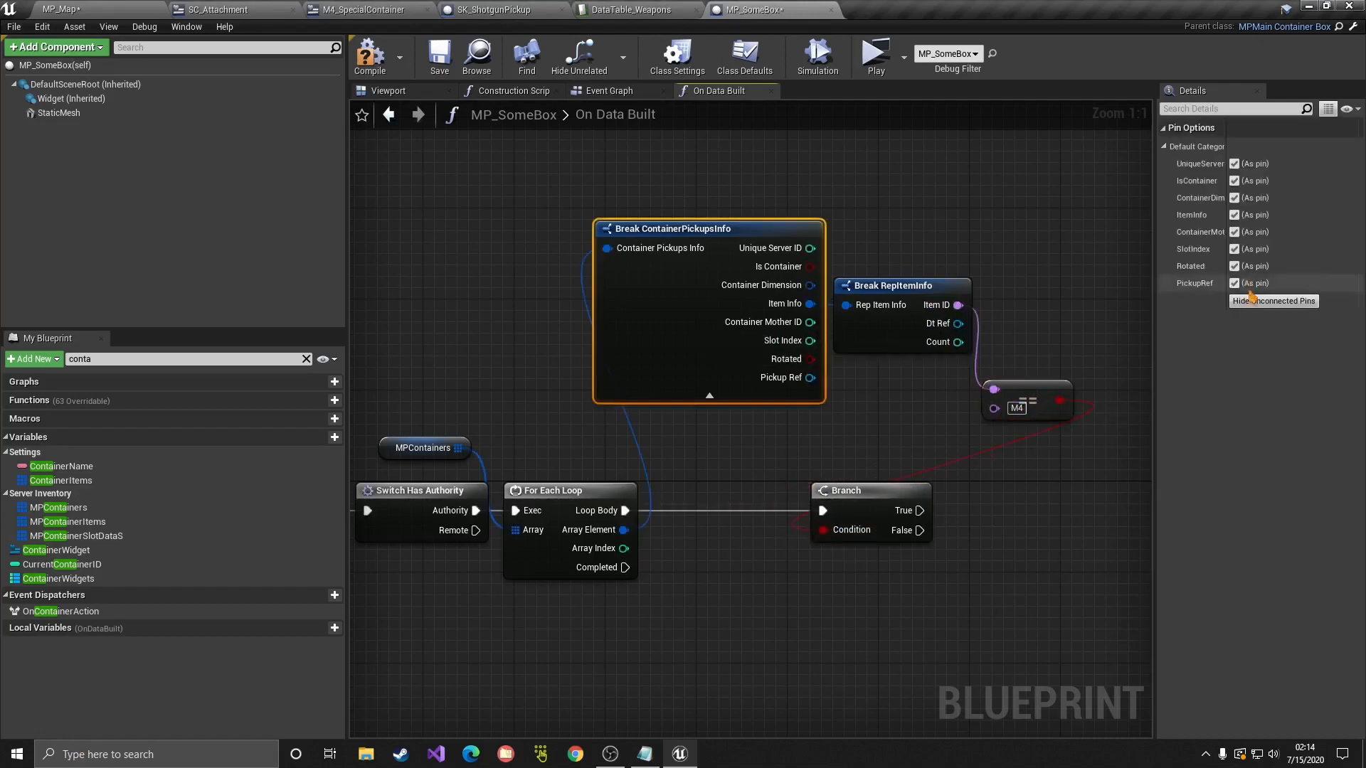
click(1274, 301)
click(903, 285)
click(1274, 215)
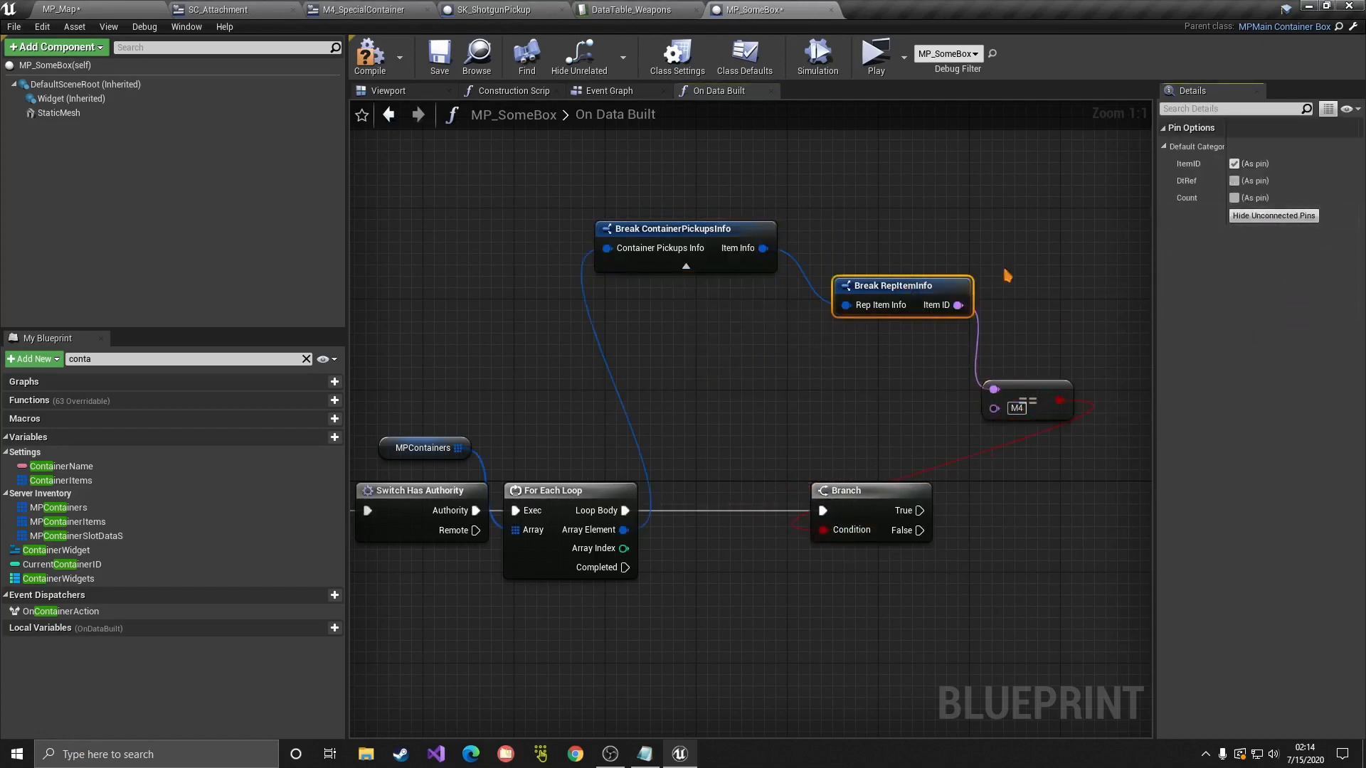
drag(890, 285, 846, 241)
drag(906, 491, 871, 491)
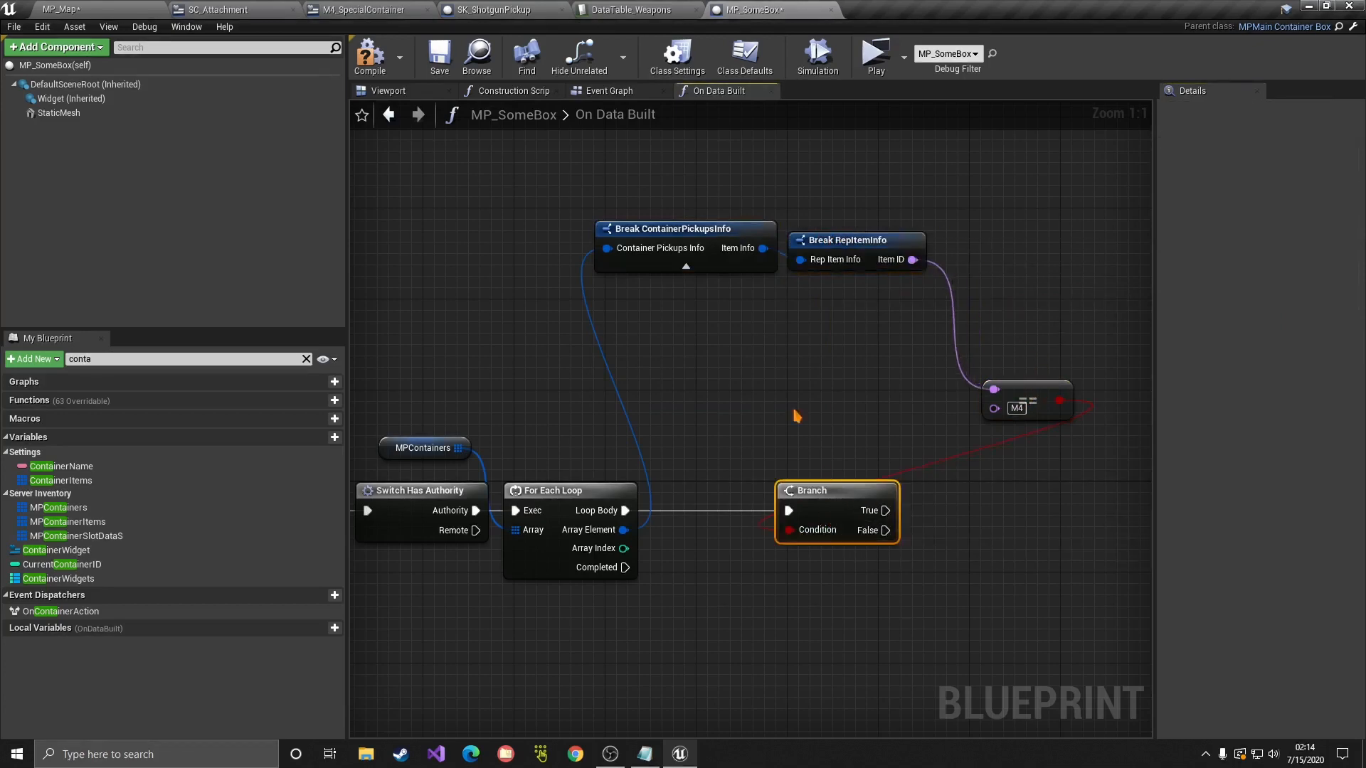
drag(690, 192, 835, 439)
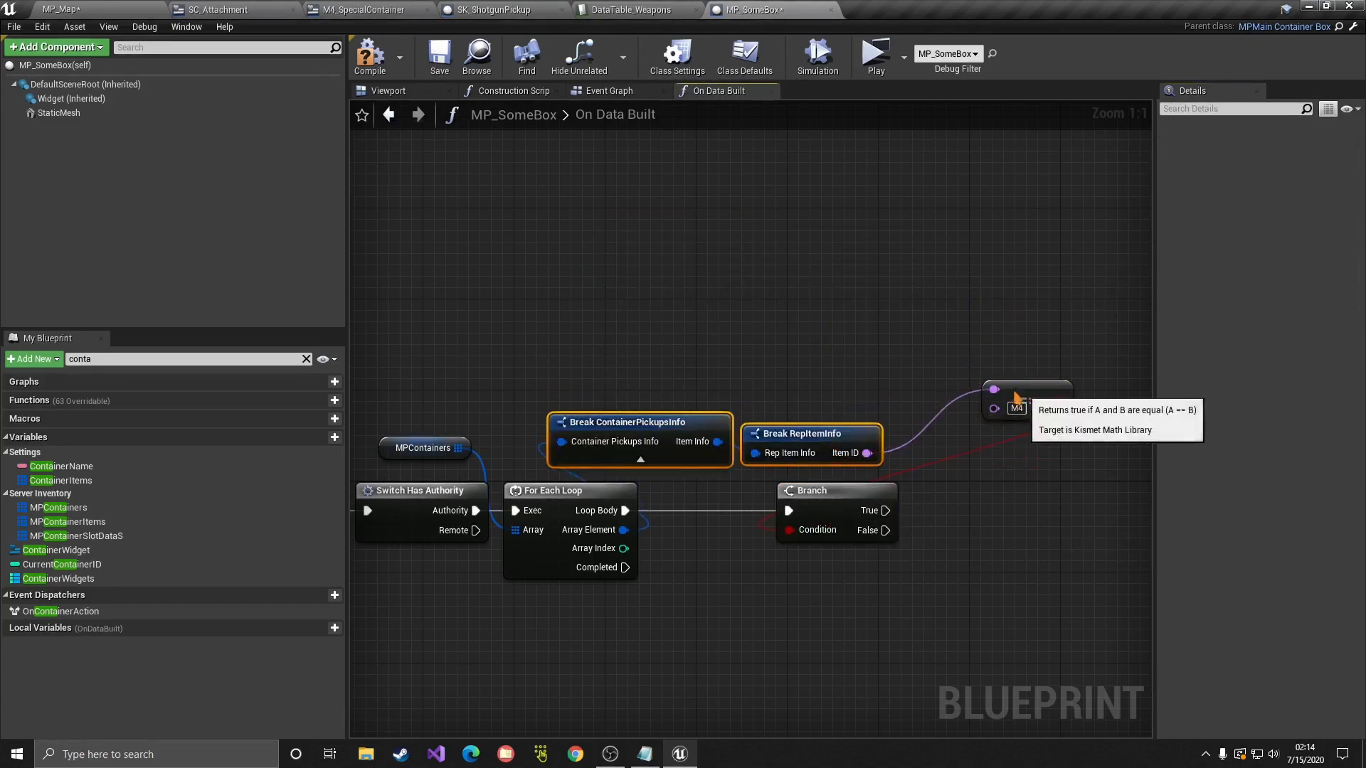
drag(1016, 396, 948, 430)
drag(979, 421, 691, 419)
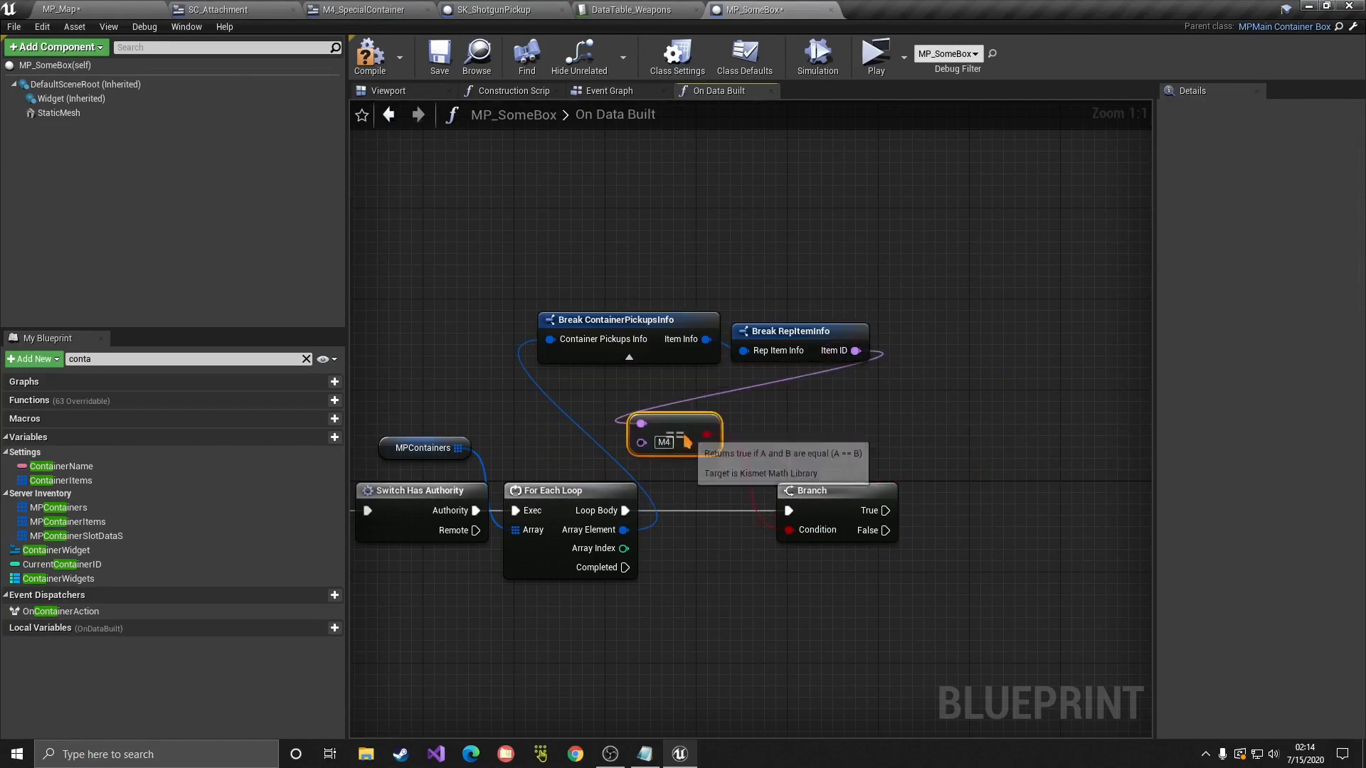
right_drag(911, 486, 998, 374)
Step: Call Add Mag to Container from the Branch True output
right_click(999, 380)
text(add mag)
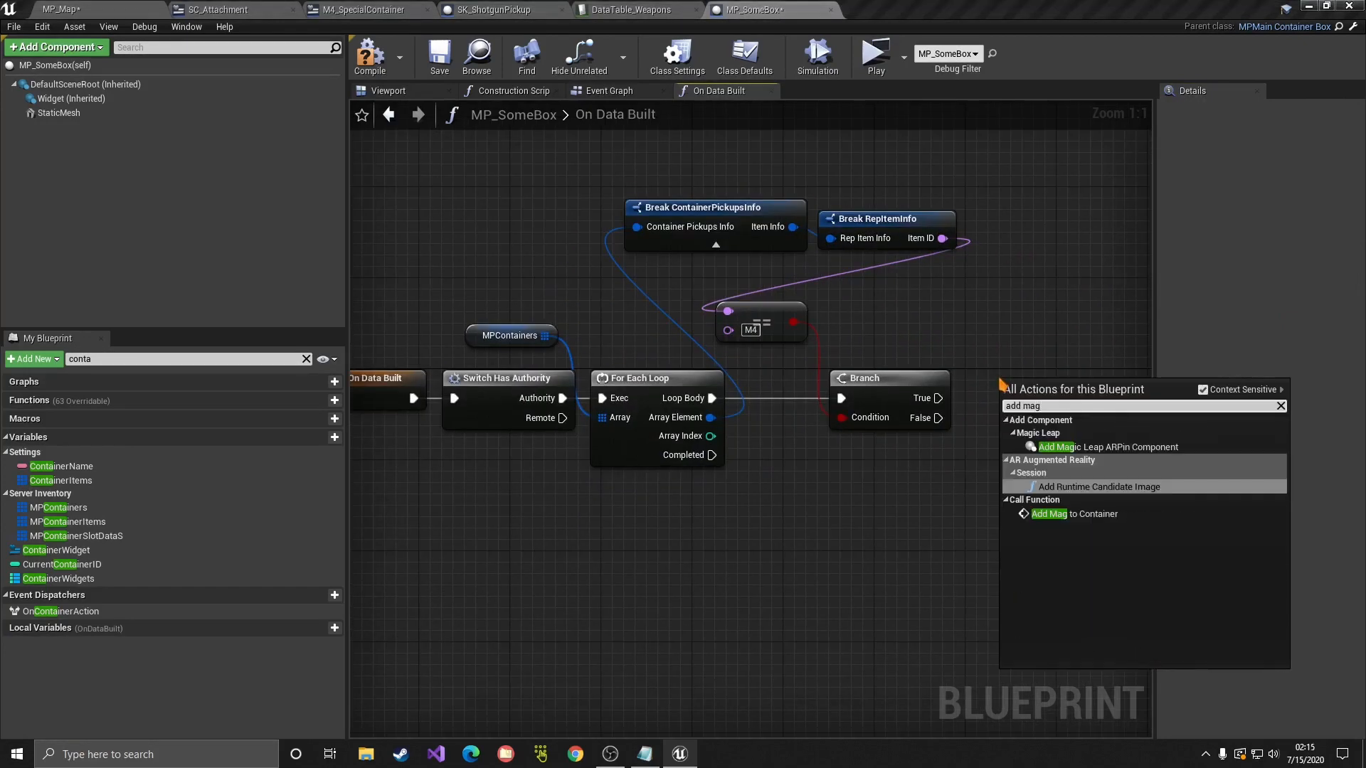
key(Down)
key(Return)
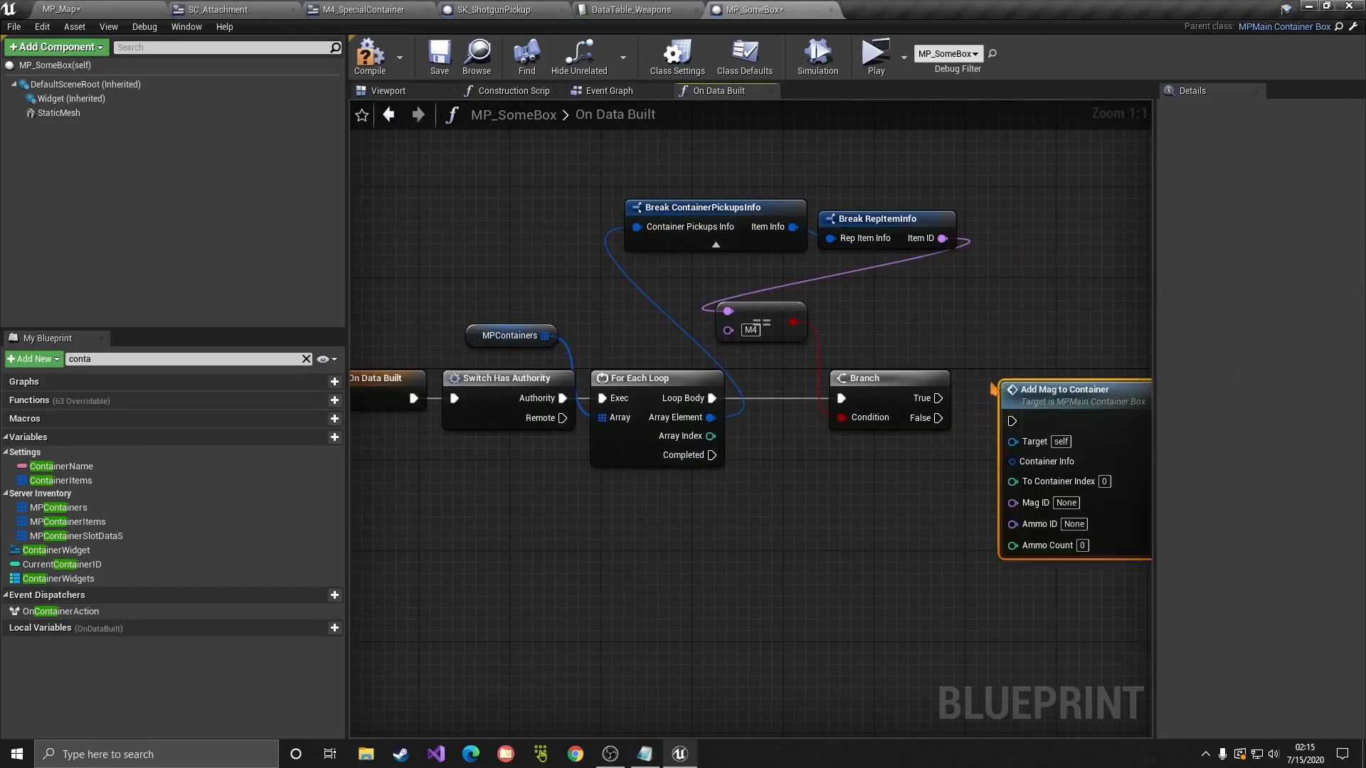
drag(937, 398, 1024, 430)
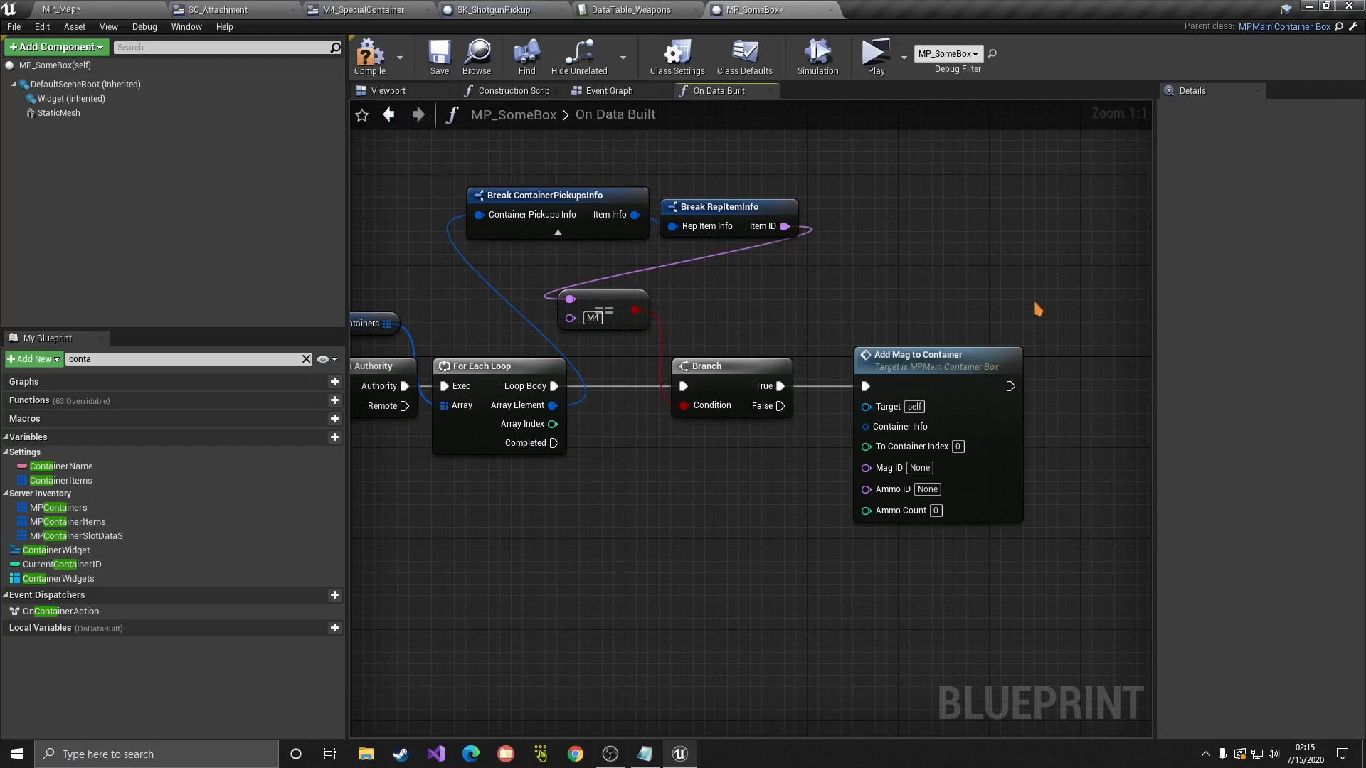
drag(1038, 309, 1053, 359)
drag(918, 390, 941, 390)
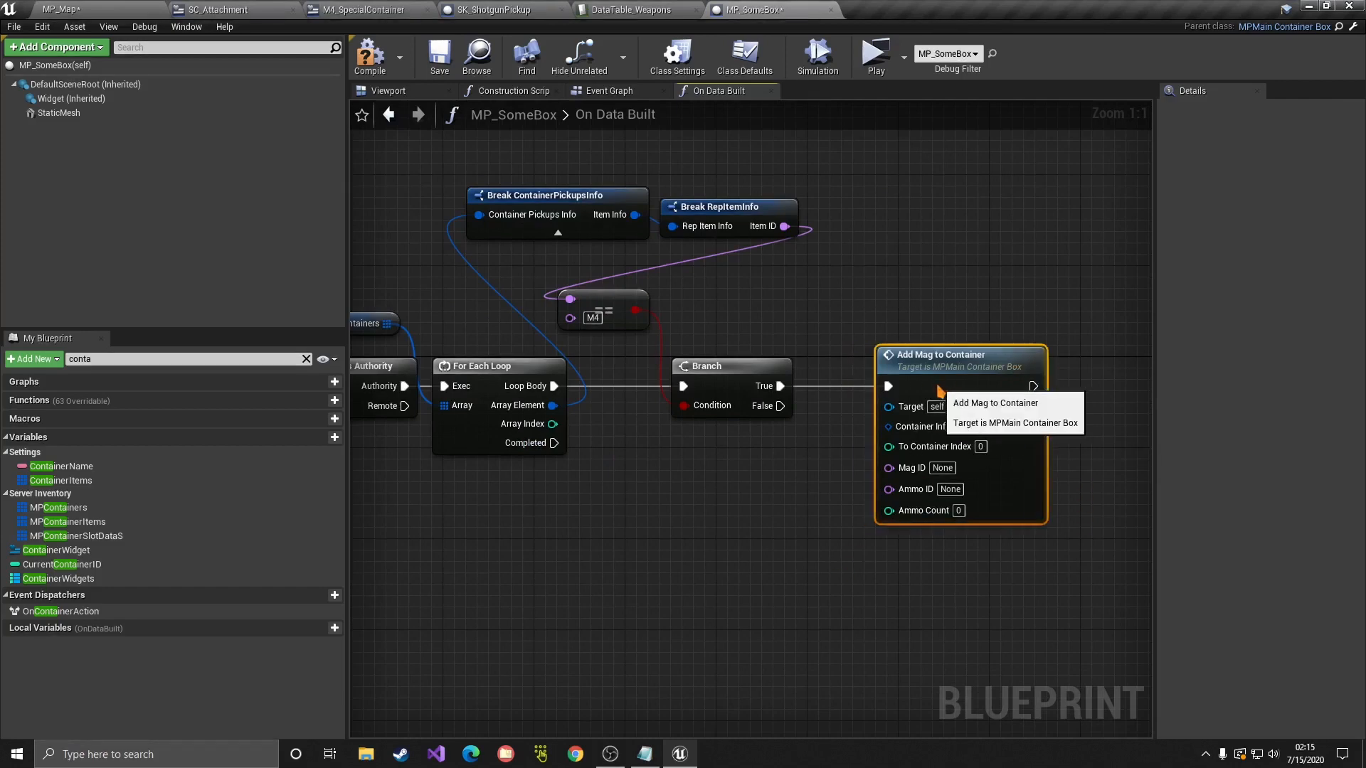
click(903, 317)
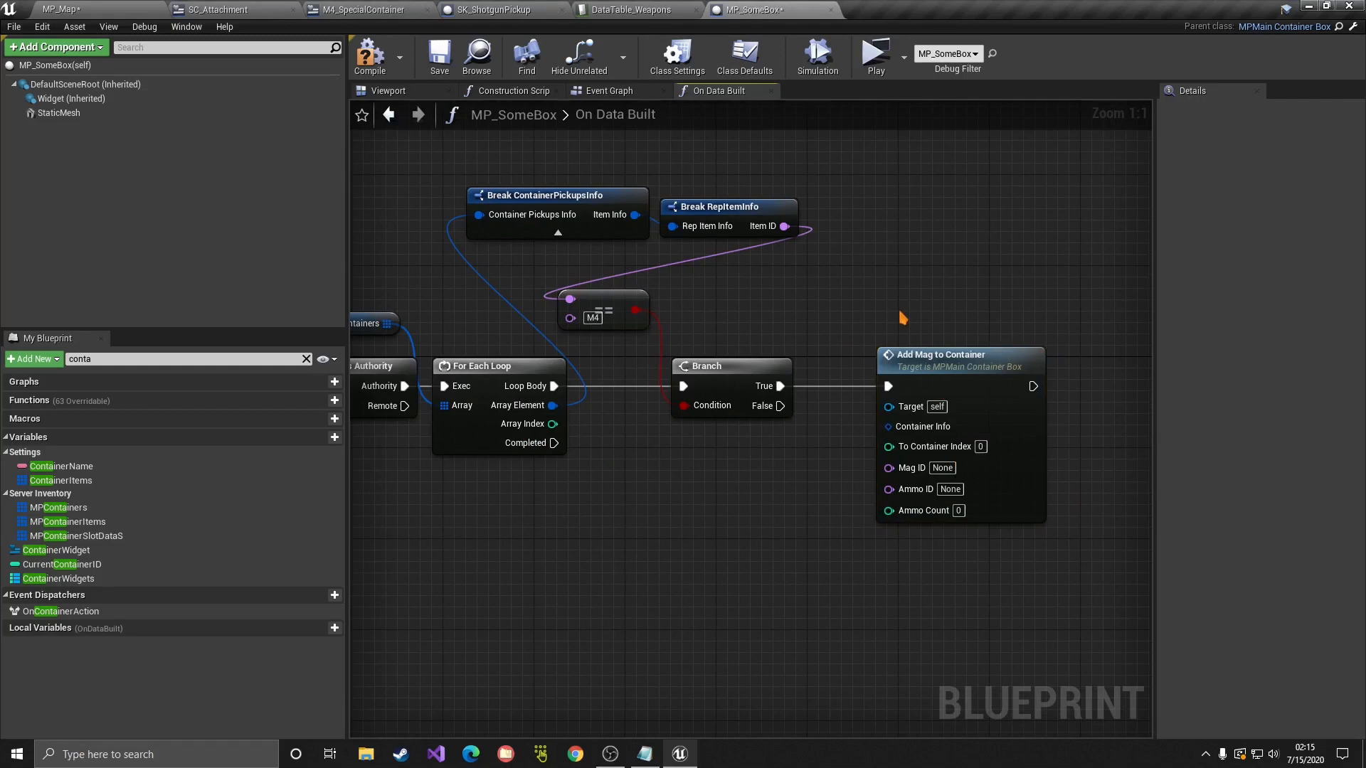
Step: Reposition Add Mag to Container and bring MPContainers and Switch Has Authority into view
right_drag(900, 313, 861, 313)
drag(1108, 278, 797, 560)
click(807, 552)
drag(1024, 568, 963, 575)
click(846, 304)
click(963, 574)
drag(1067, 292, 797, 590)
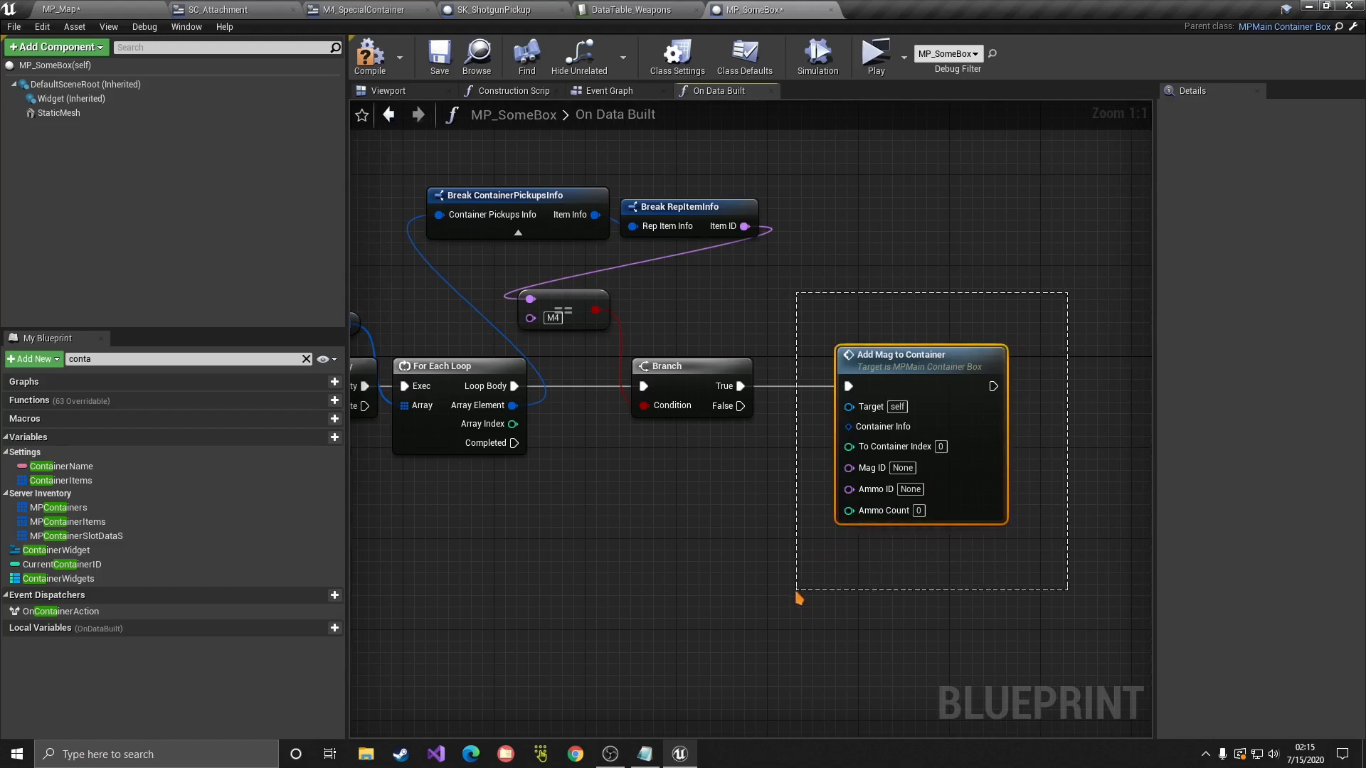
click(841, 309)
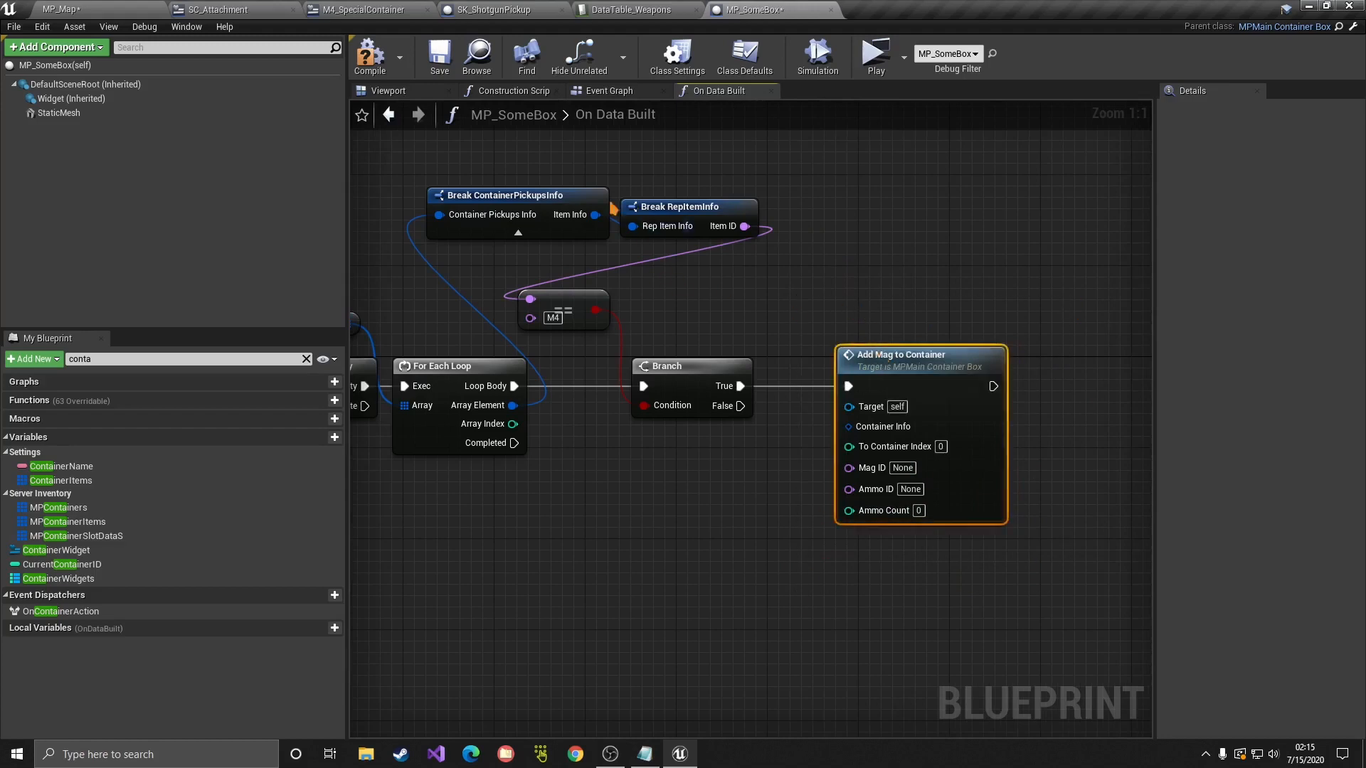
click(570, 222)
right_drag(646, 278, 822, 248)
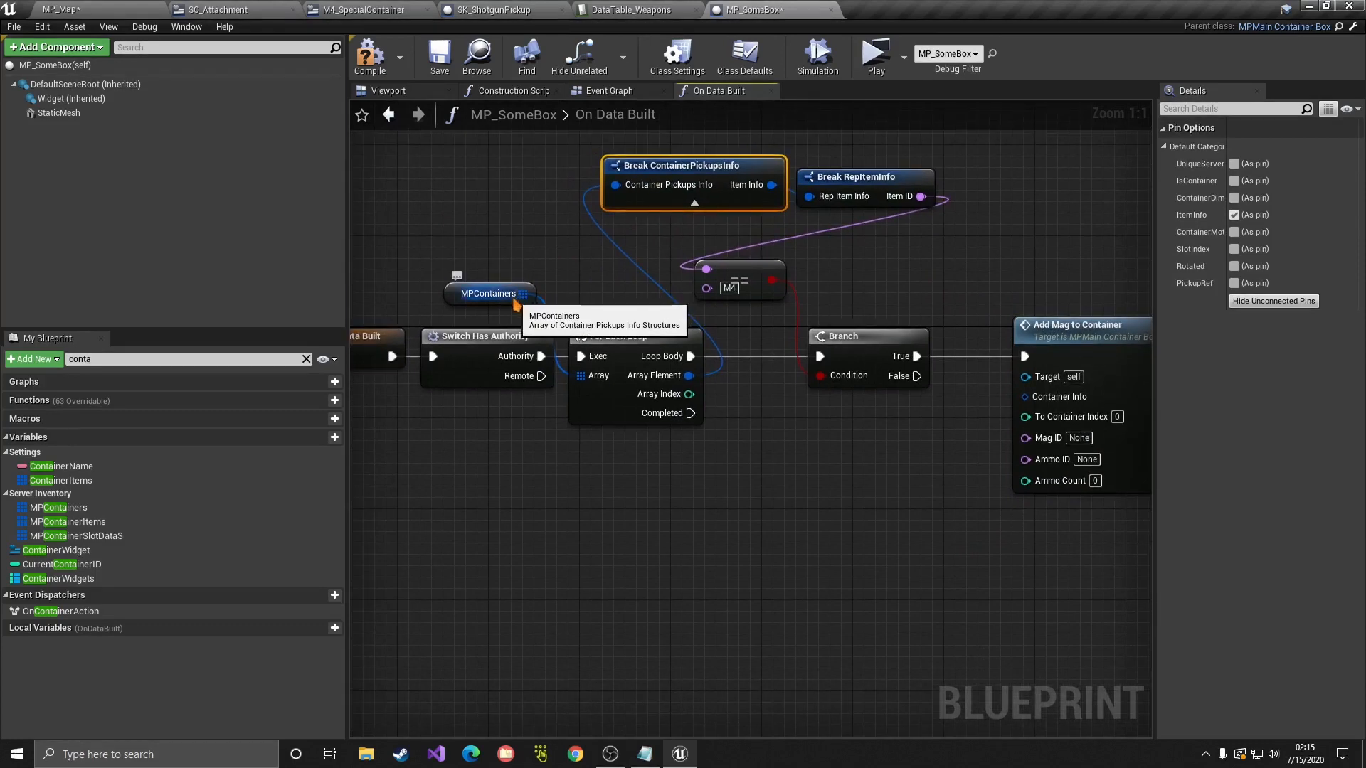
Step: Feed an MPContainers GET at the loop's Array Index into Container Info
drag(511, 303, 686, 520)
text(get)
key(Return)
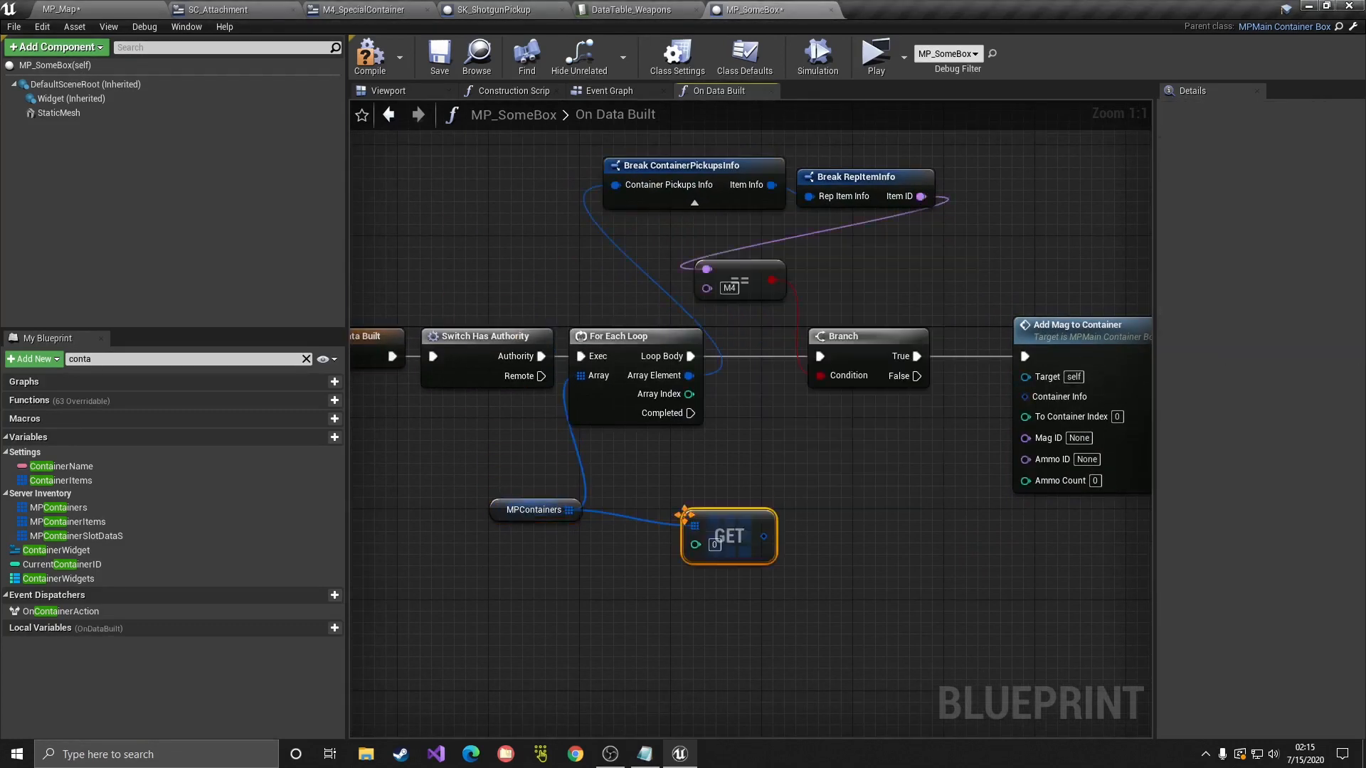
drag(569, 512, 619, 587)
text(get)
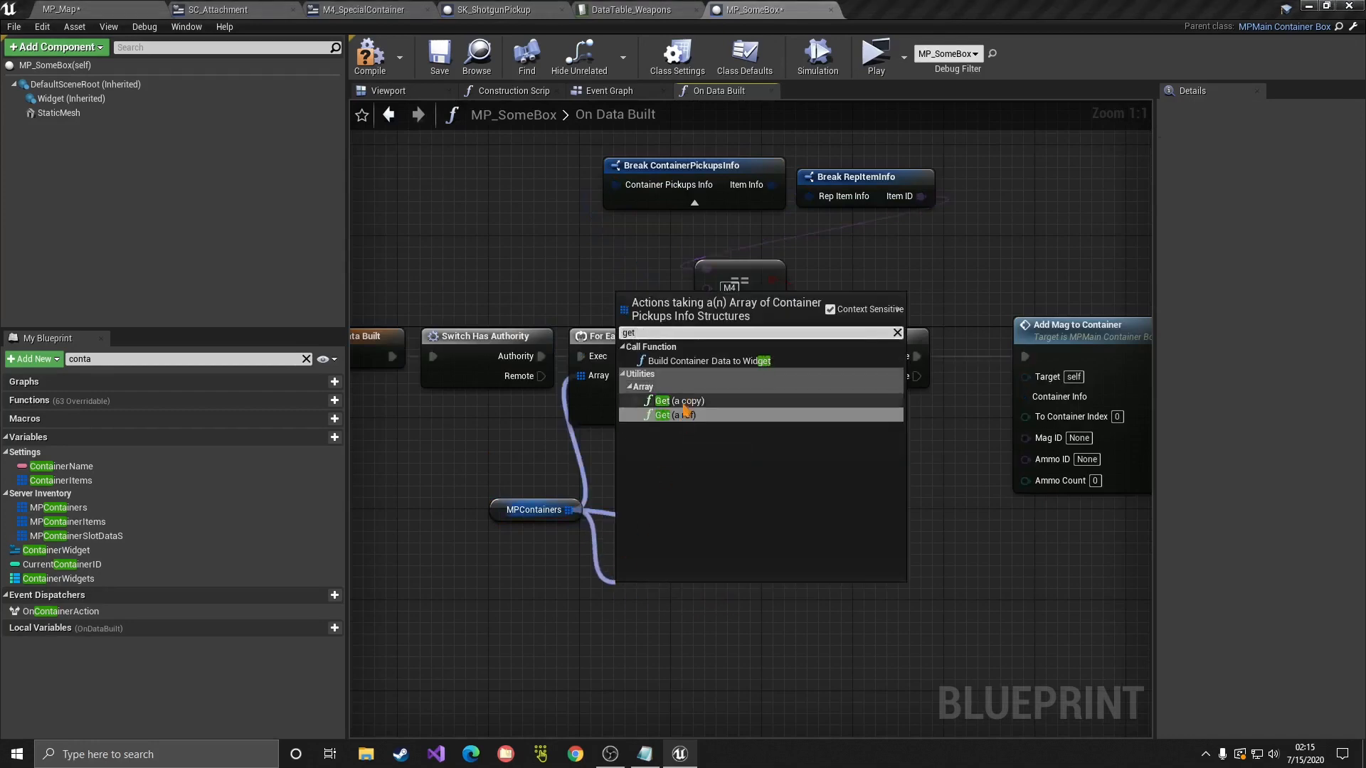
click(728, 580)
drag(726, 562, 803, 514)
drag(689, 394, 1044, 399)
drag(809, 472, 822, 416)
click(945, 444)
Step: Set Add Mag to Container's Mag ID to M4Mag
right_drag(949, 447, 822, 451)
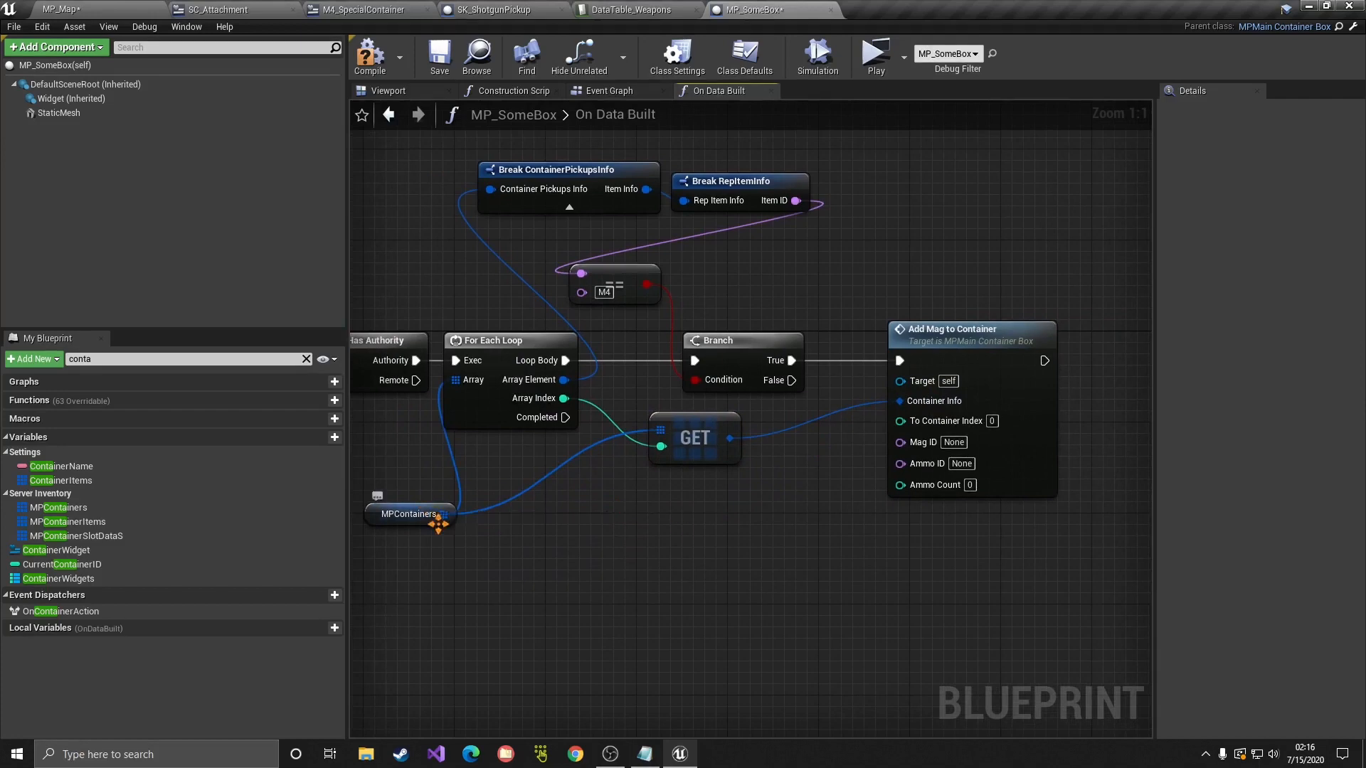
drag(426, 515, 506, 481)
click(628, 496)
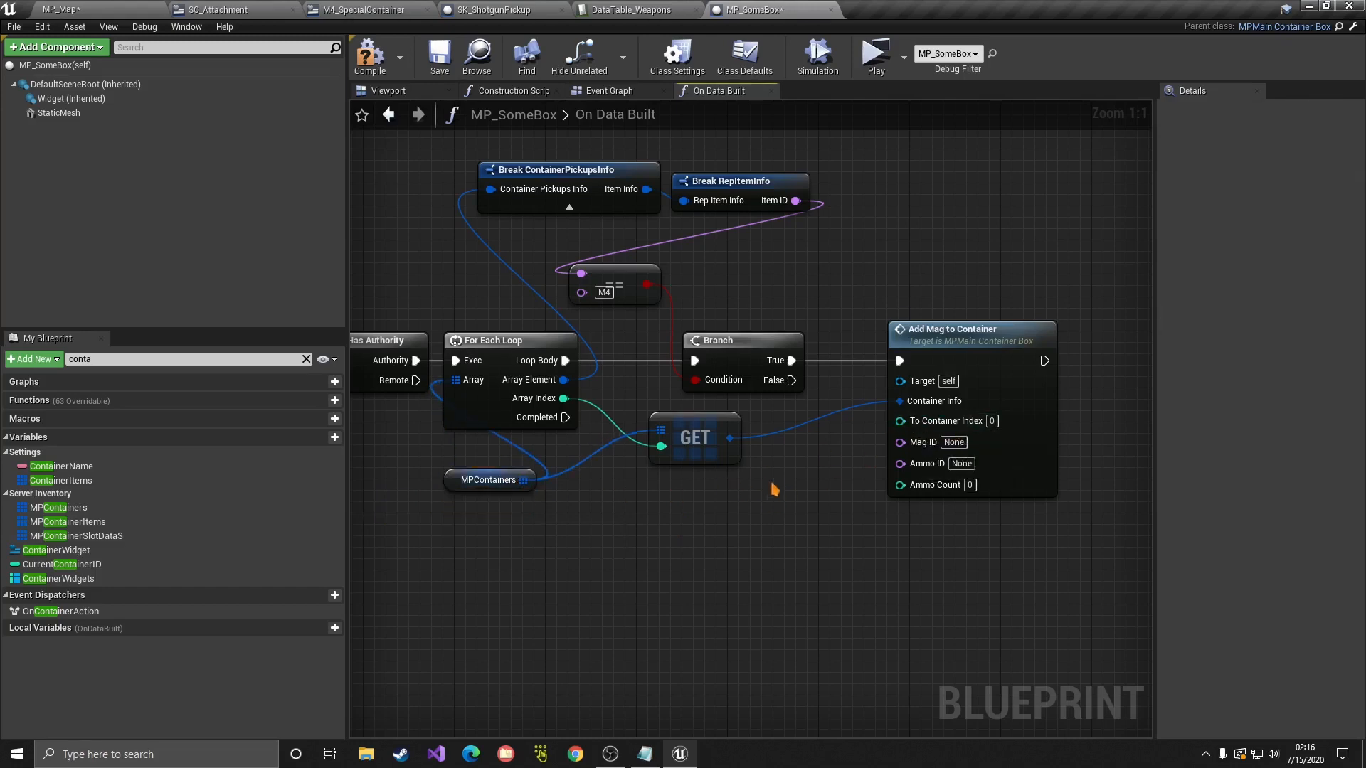
click(953, 442)
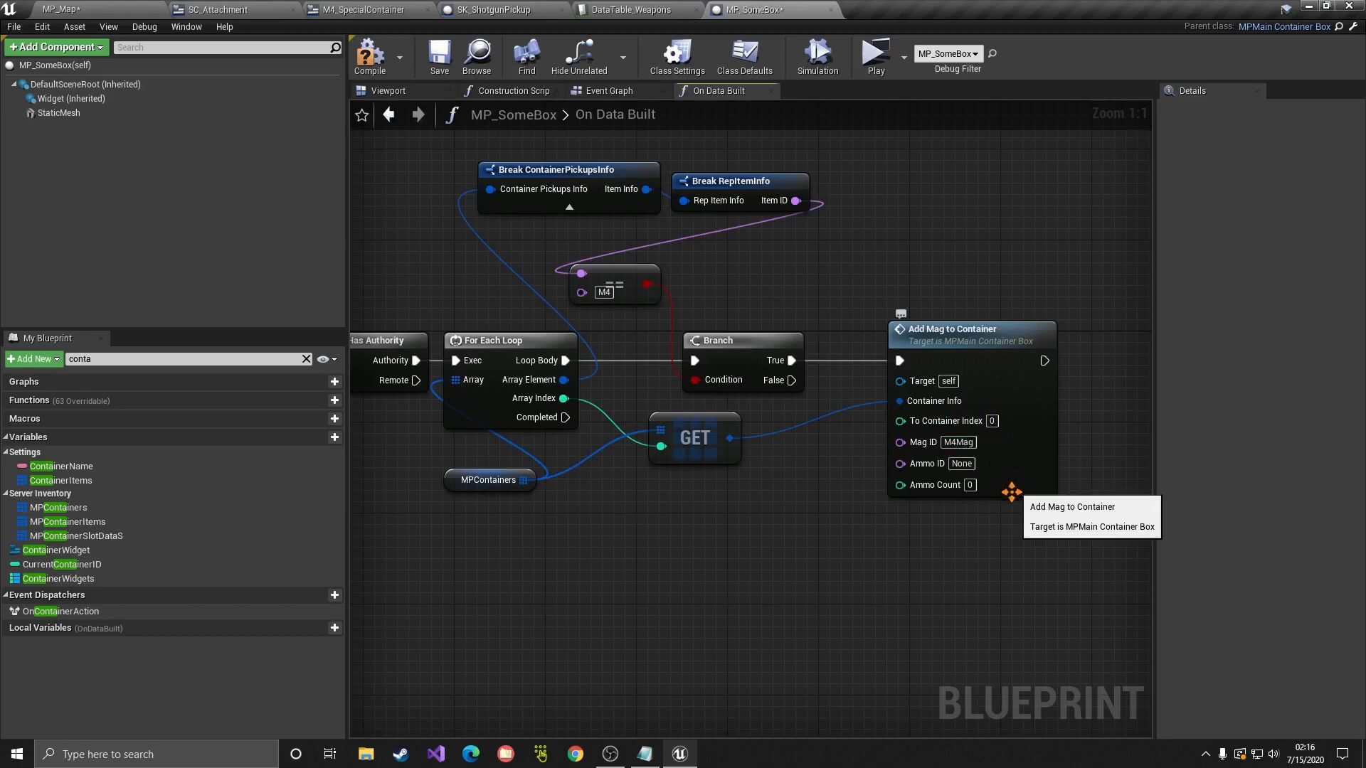
click(961, 463)
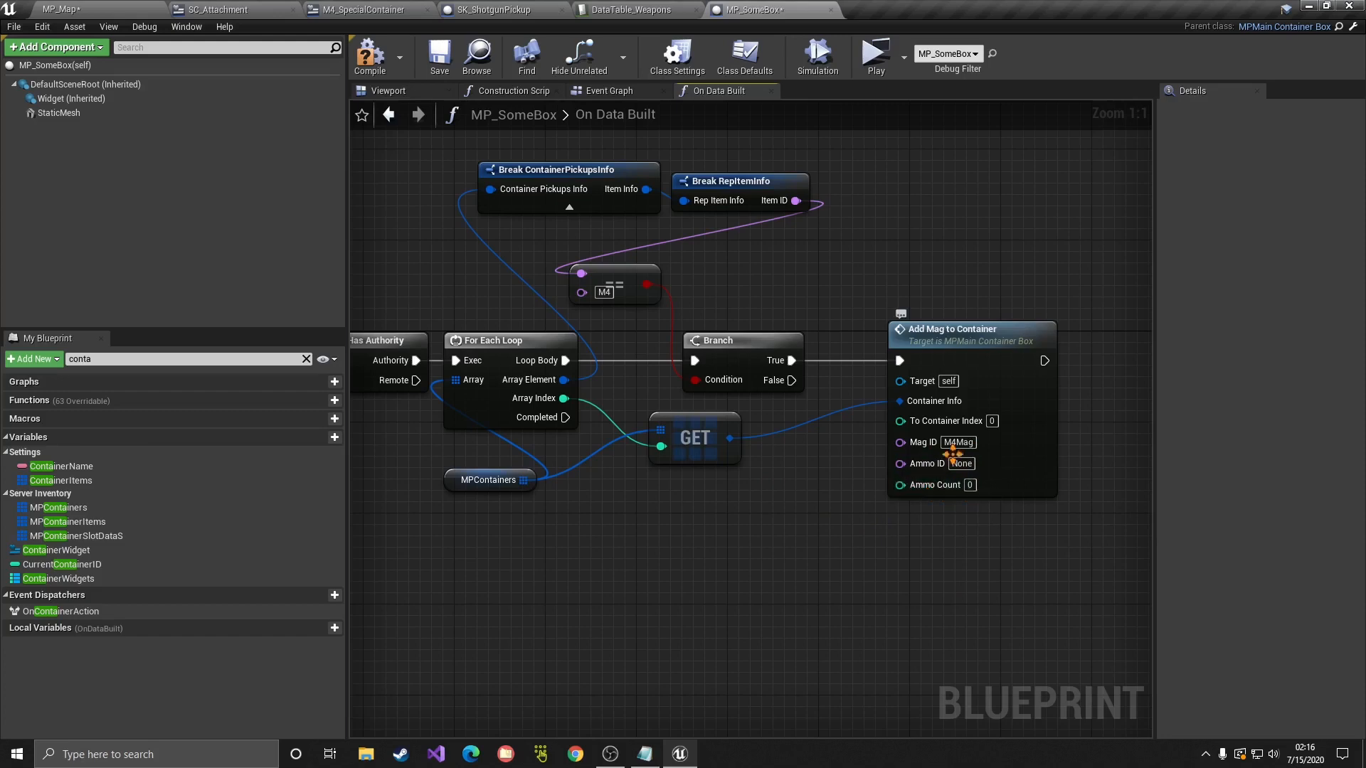
drag(950, 402, 926, 400)
Step: Play-test the level, open the green box and inspect its M4
click(876, 71)
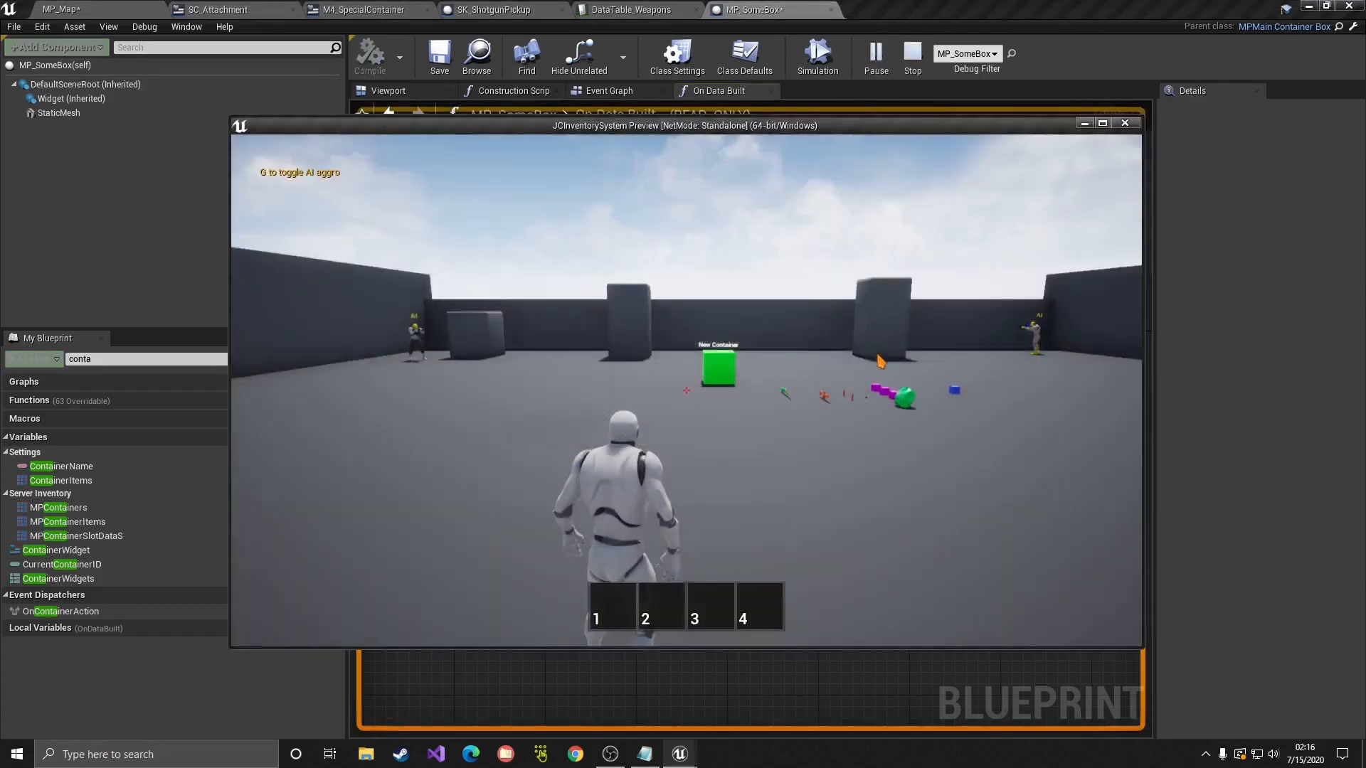
key(w)
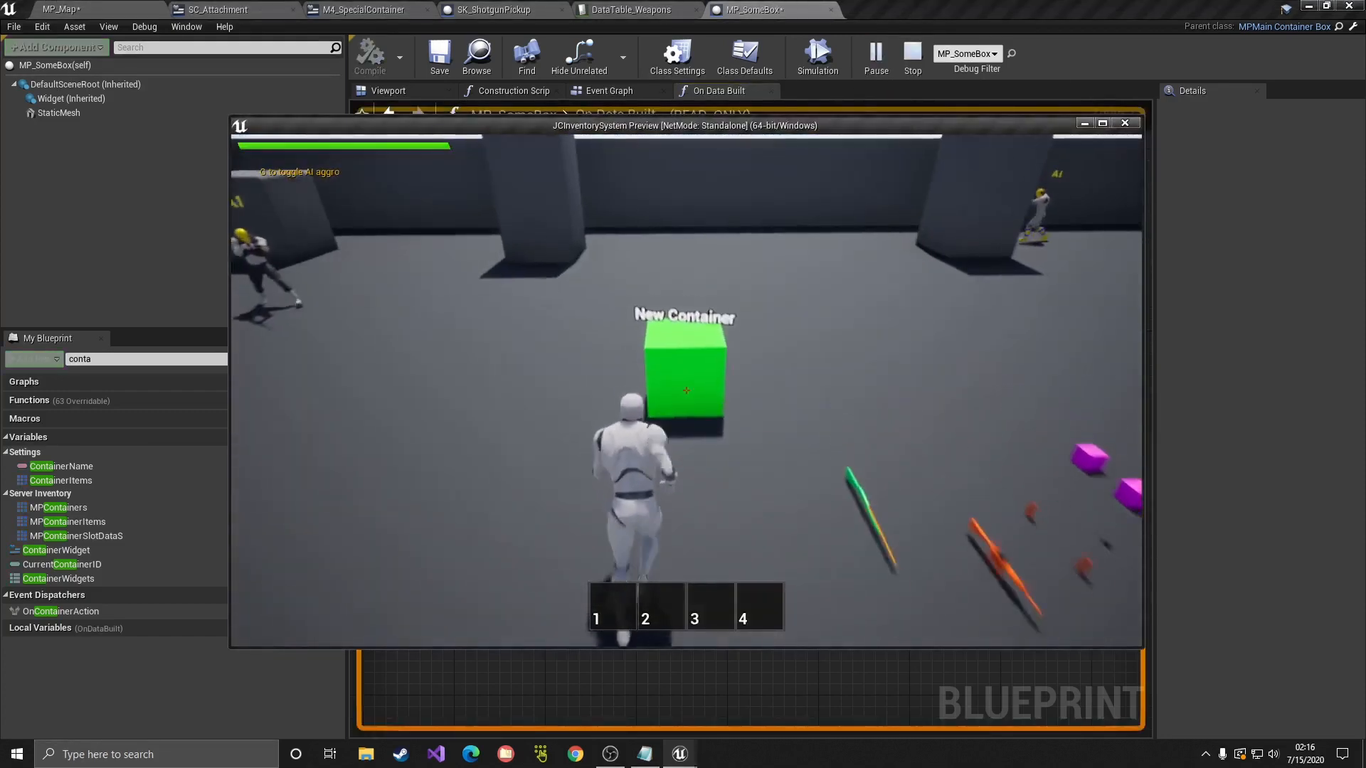
key(f)
double_click(721, 201)
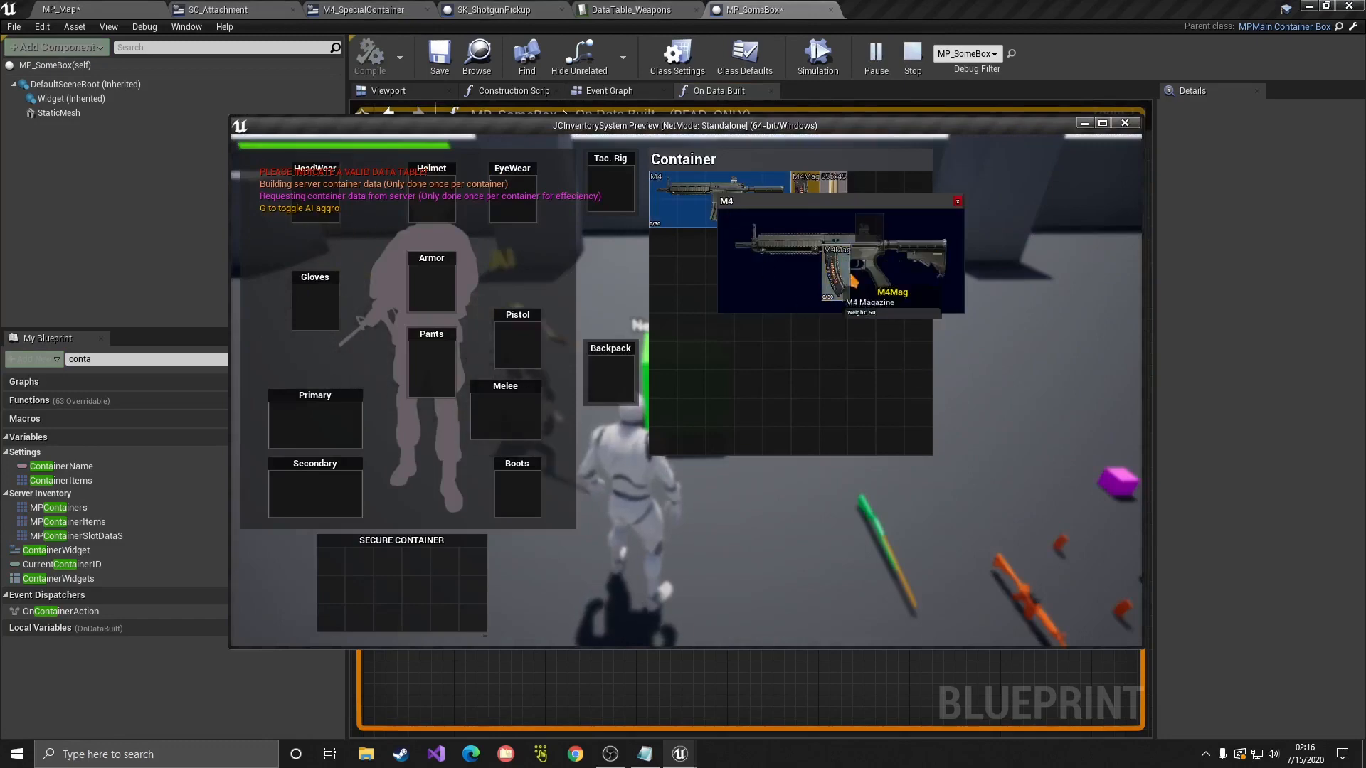
click(958, 202)
key(Escape)
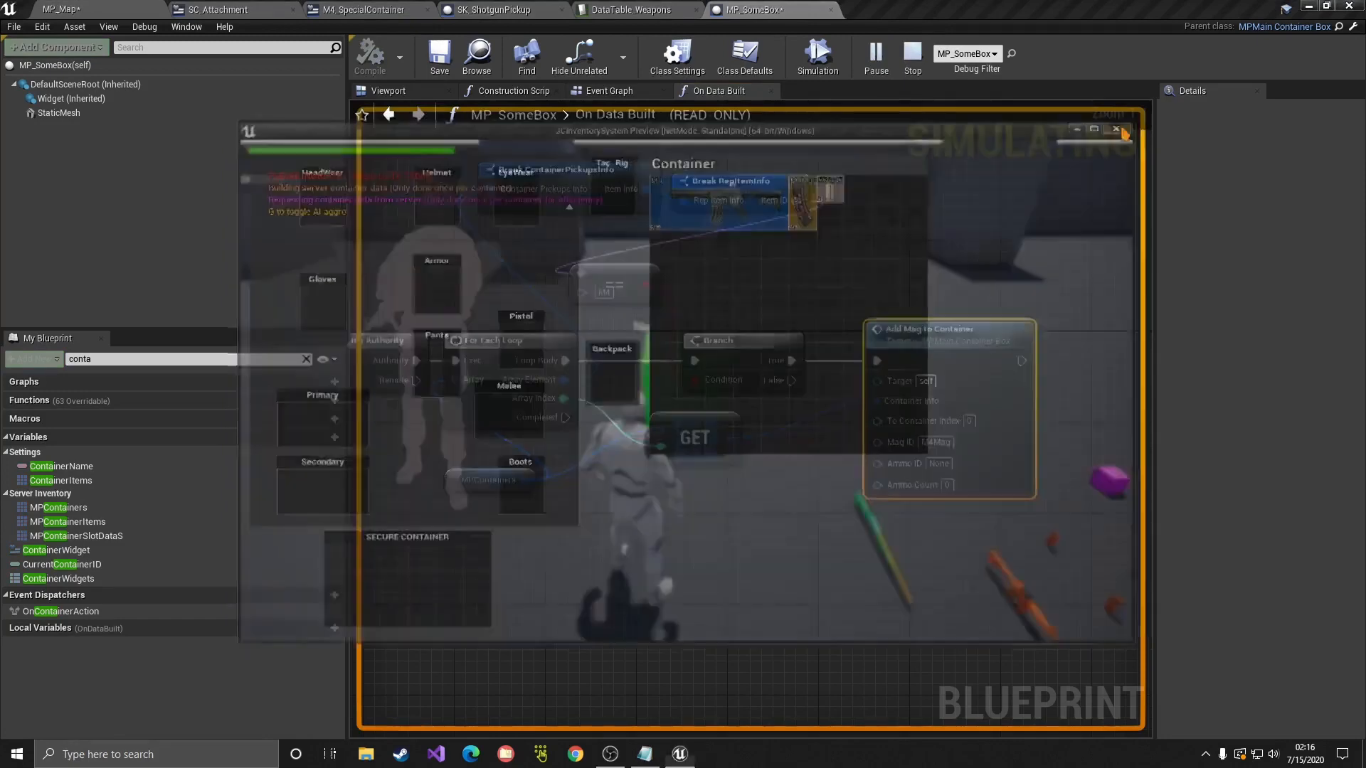
Step: Set Ammo ID to M4Ammo and Ammo Count to 30 on Add Mag to Container
click(939, 463)
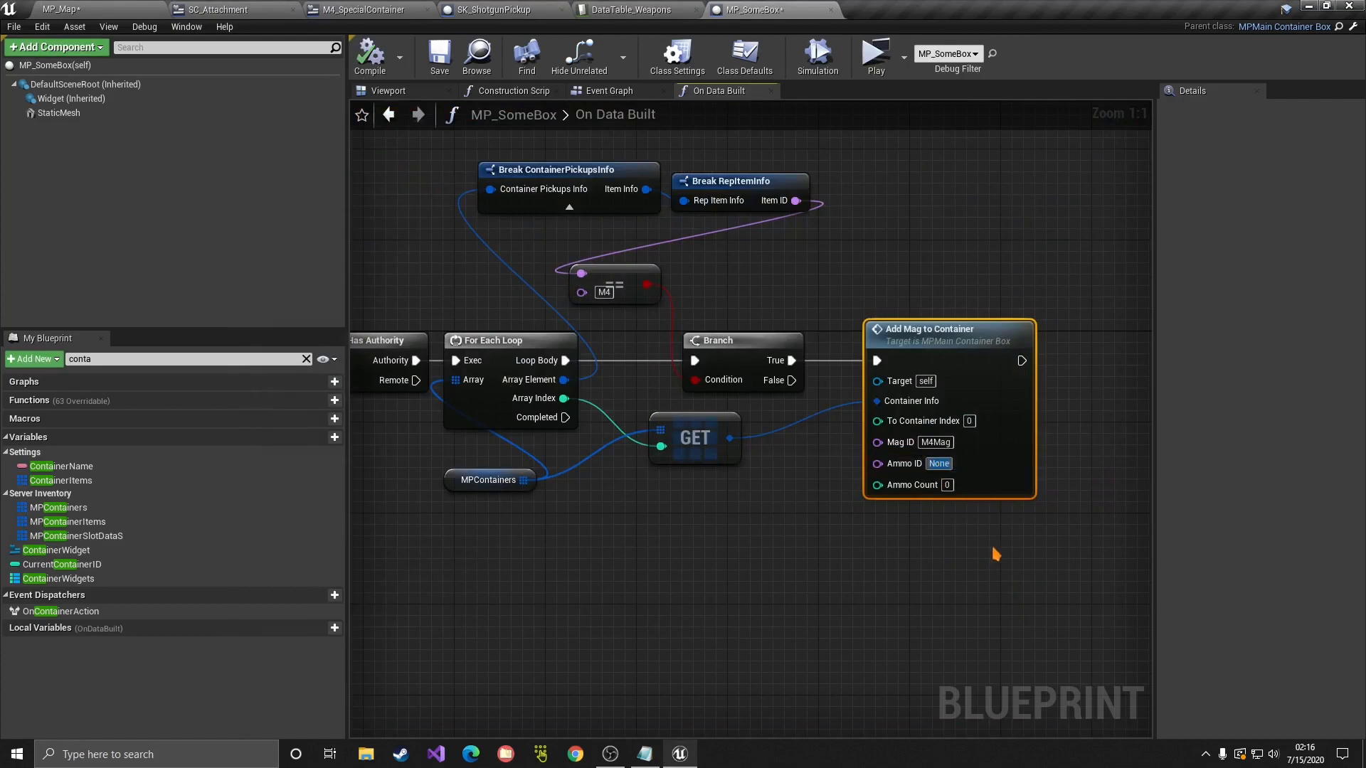
text(M4Ammo)
key(Tab)
text(30)
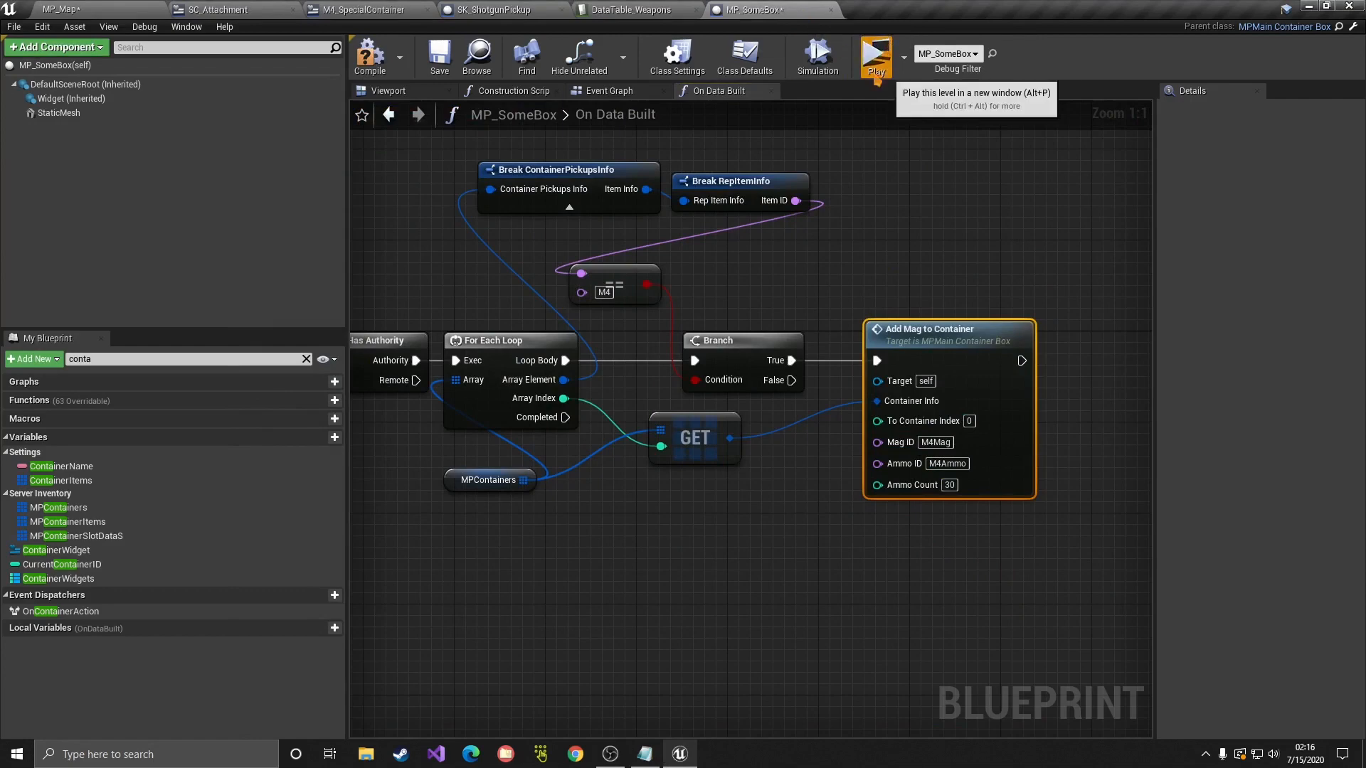
Step: Play-test again, equip the box's M4 in the Primary slot and fire it twice
click(876, 55)
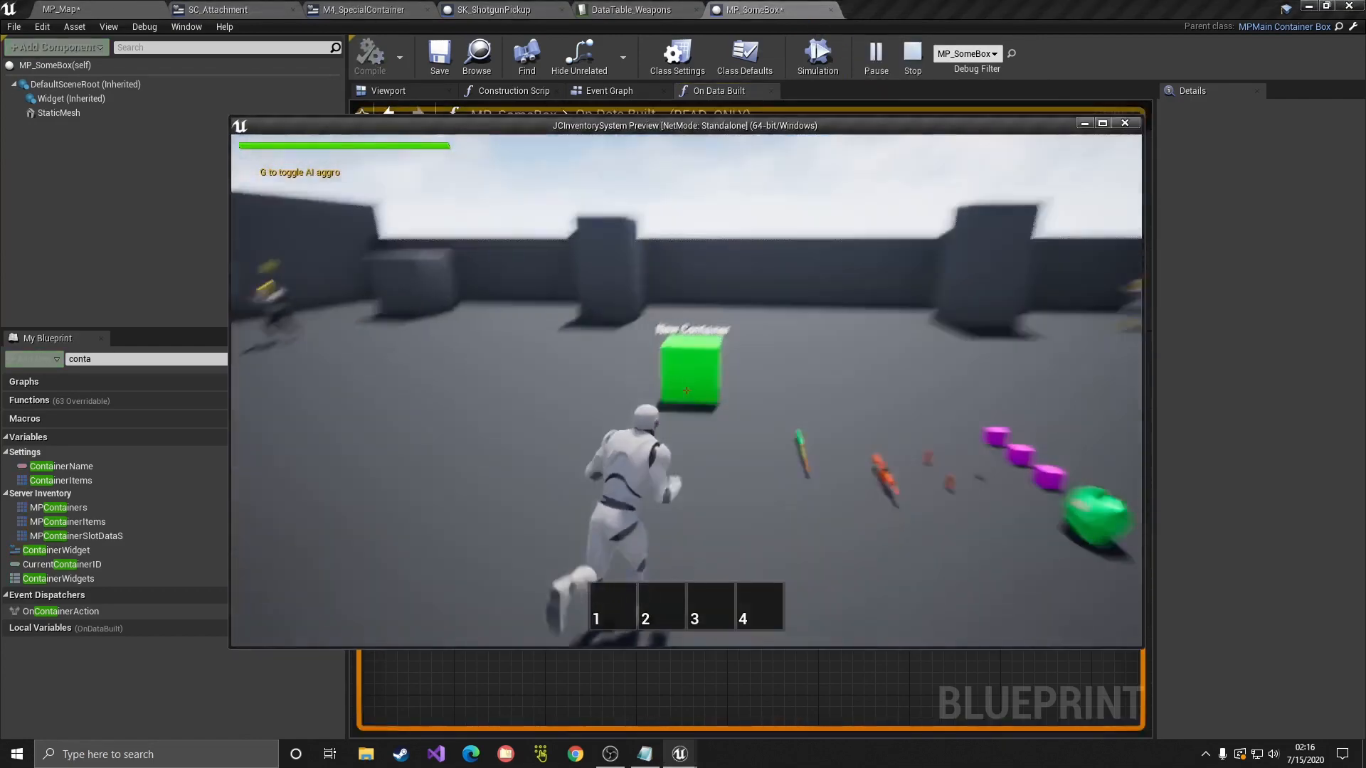
key(f)
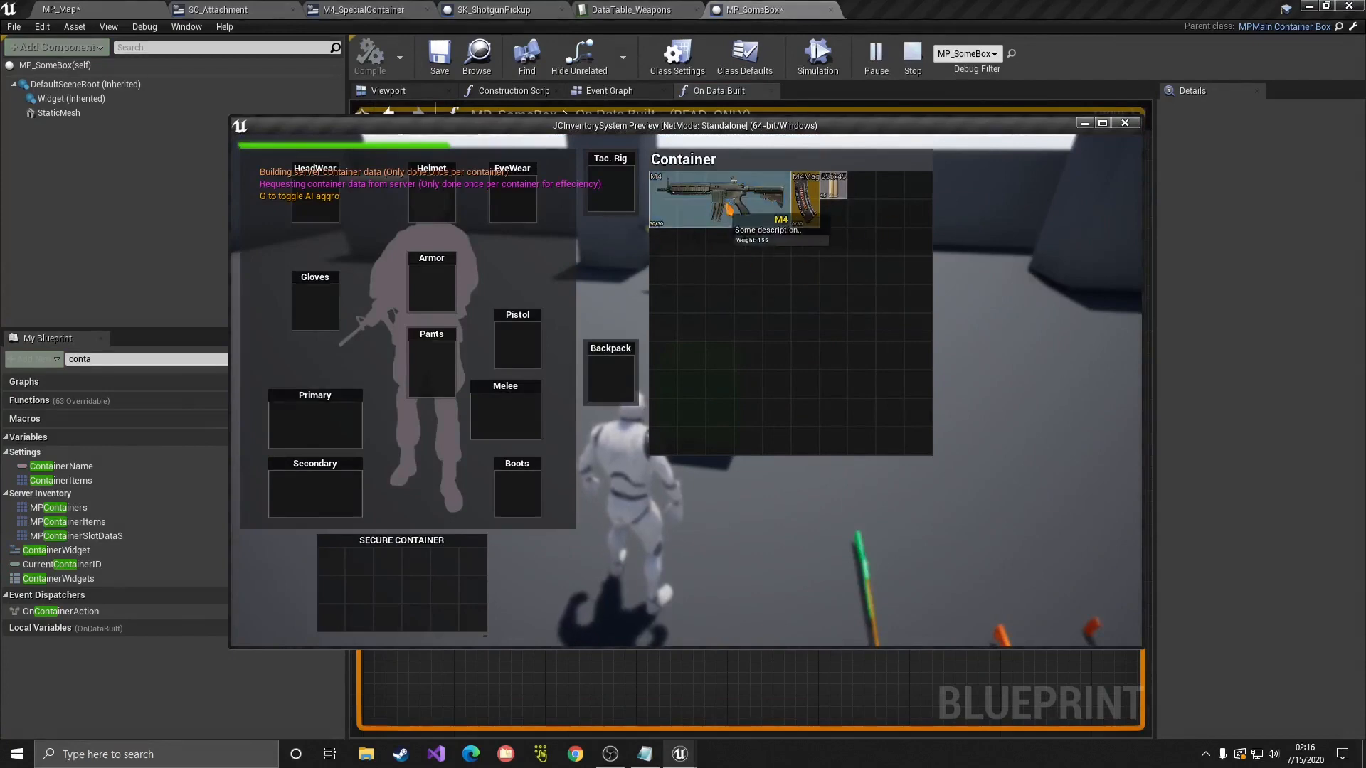
drag(719, 199, 315, 425)
key(Tab)
click(688, 390)
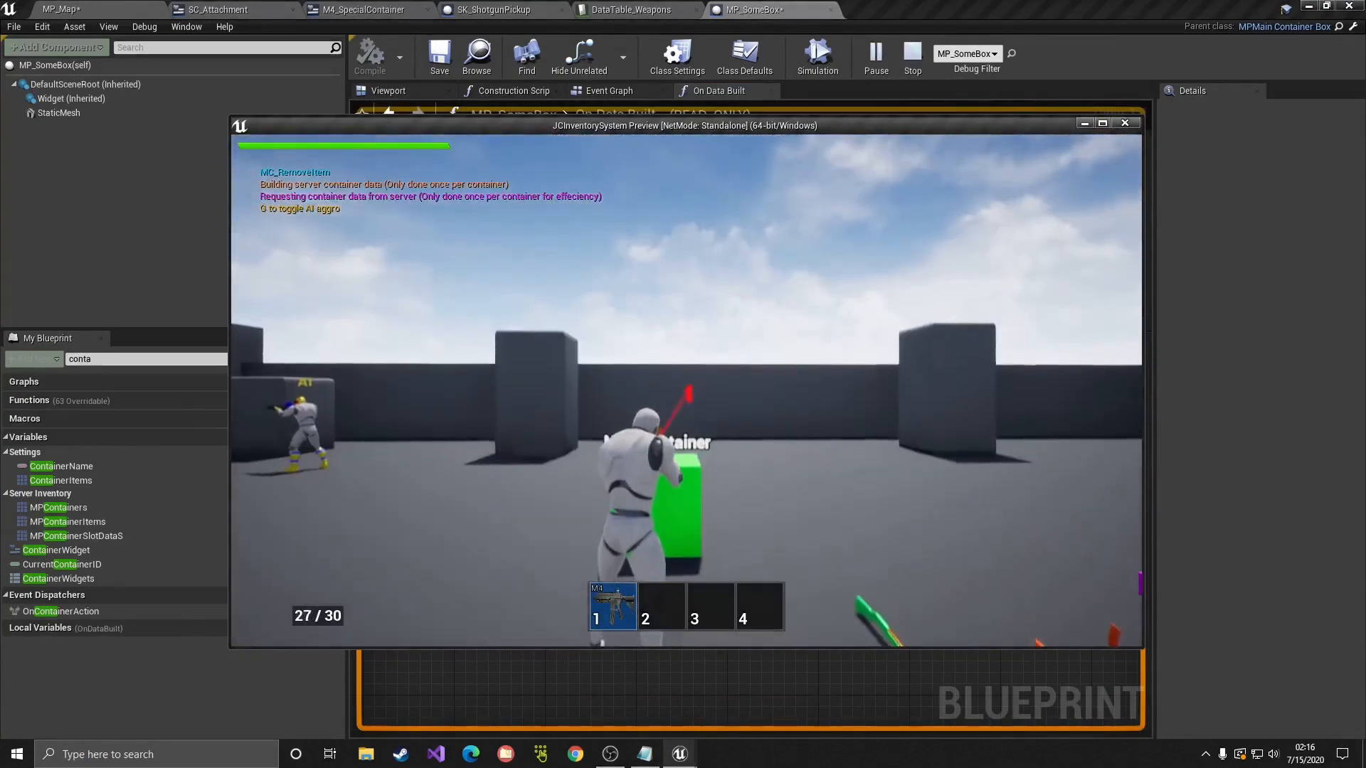
click(688, 390)
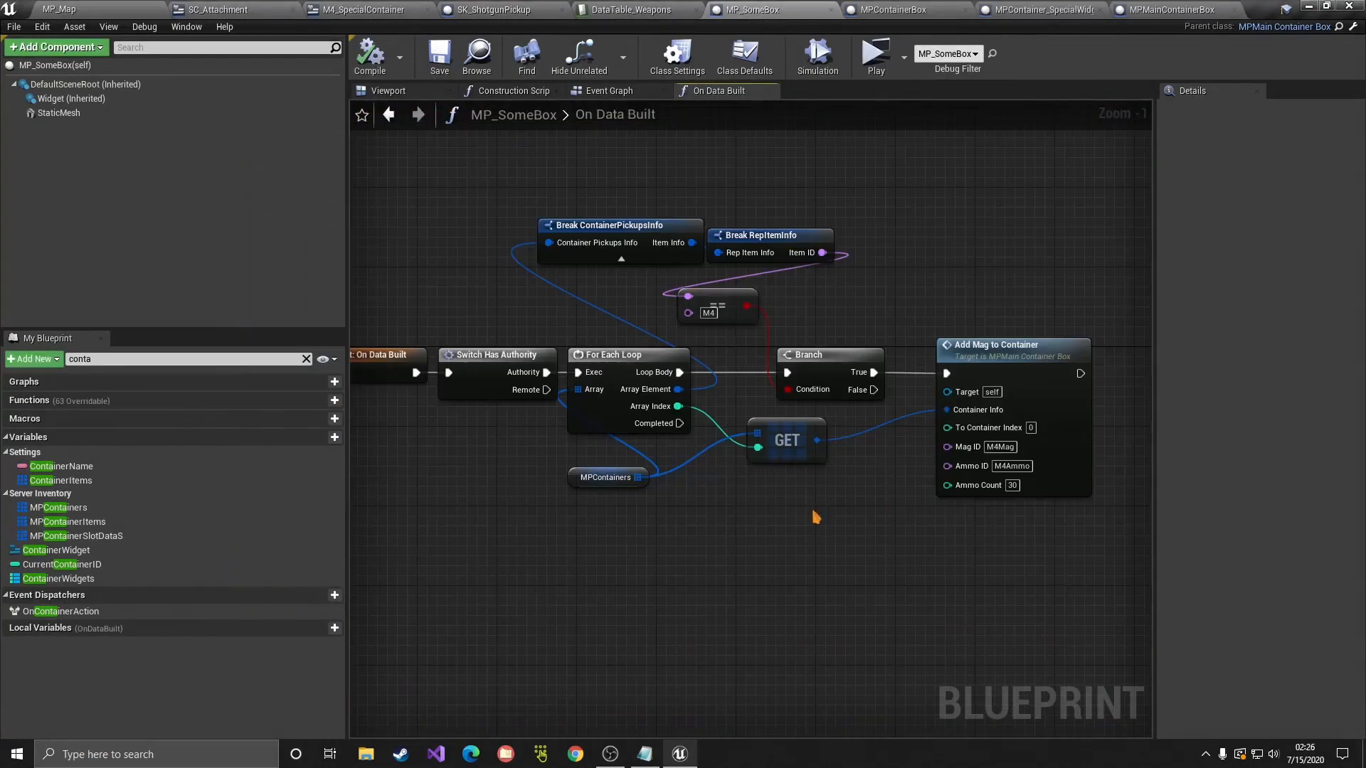
Step: Switch to MP_Map and select the green container box
drag(1059, 541, 967, 522)
click(928, 552)
drag(1083, 544, 1012, 289)
click(972, 256)
click(143, 8)
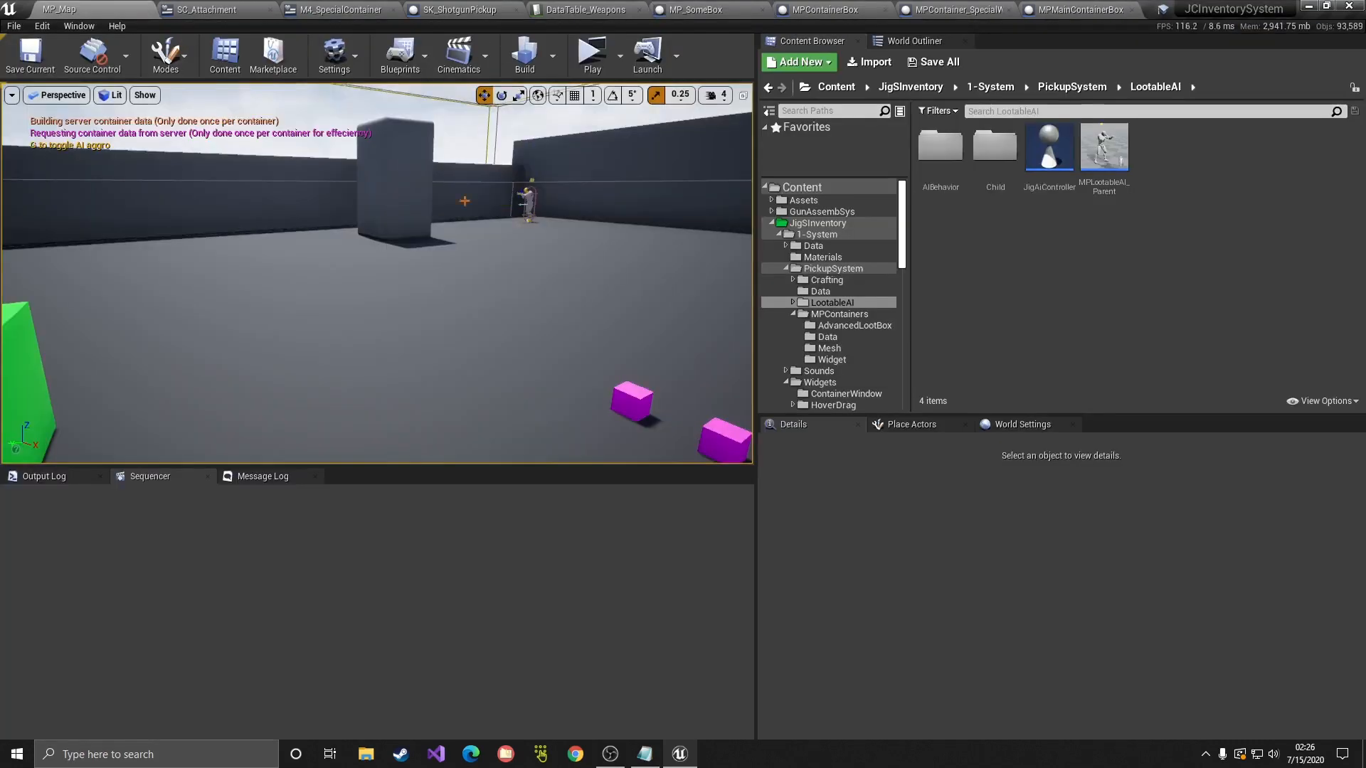
click(390, 320)
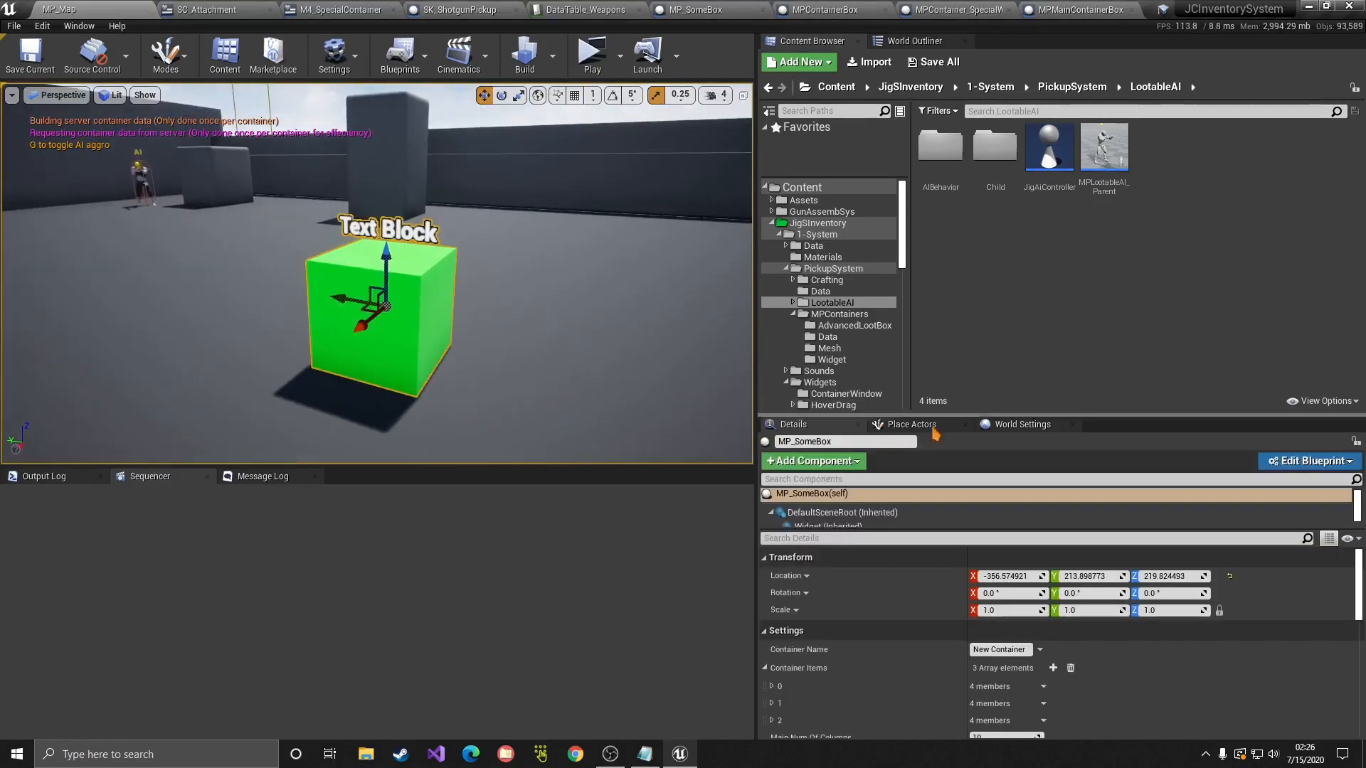
scroll(1051, 618, down, 3)
Step: Add a fourth Container Items entry, NewTacRig, using DataTable_Armor
click(1053, 600)
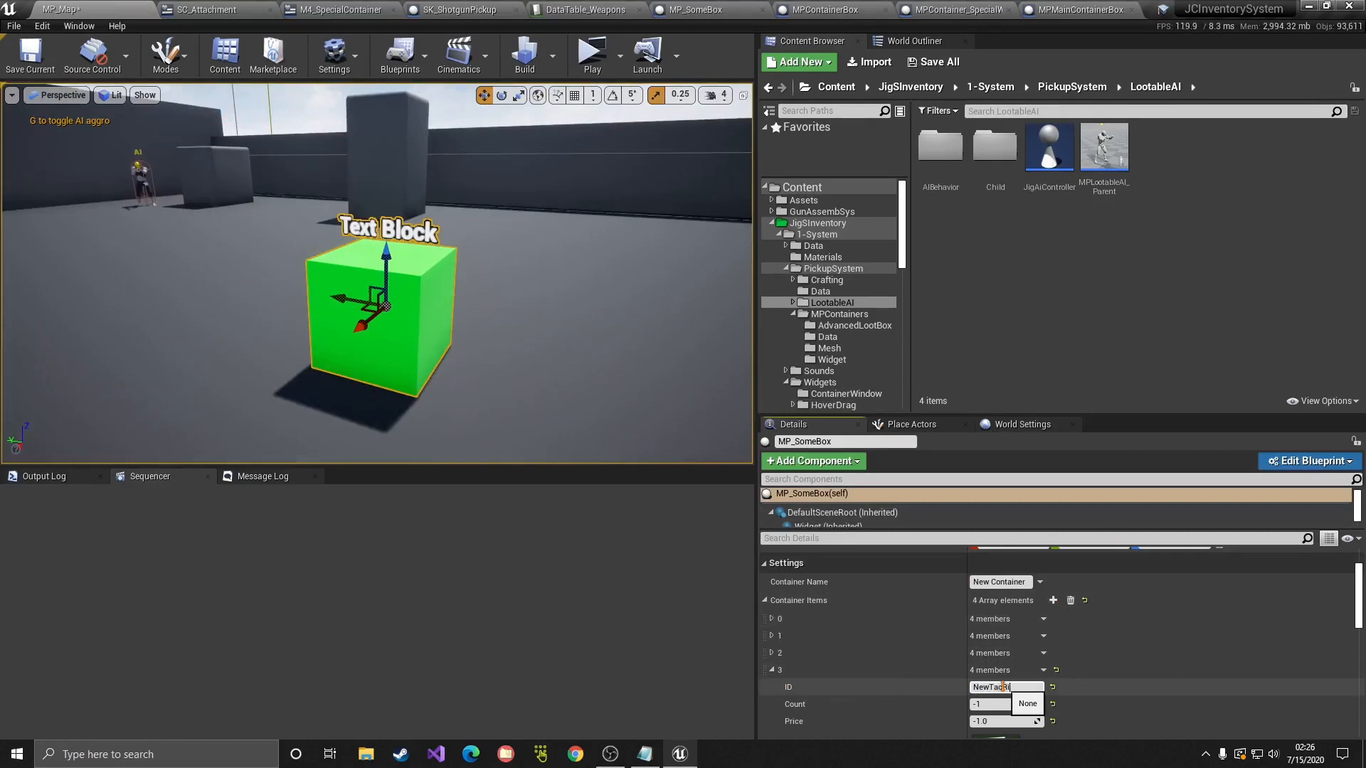
scroll(1003, 687, down, 2)
click(1081, 682)
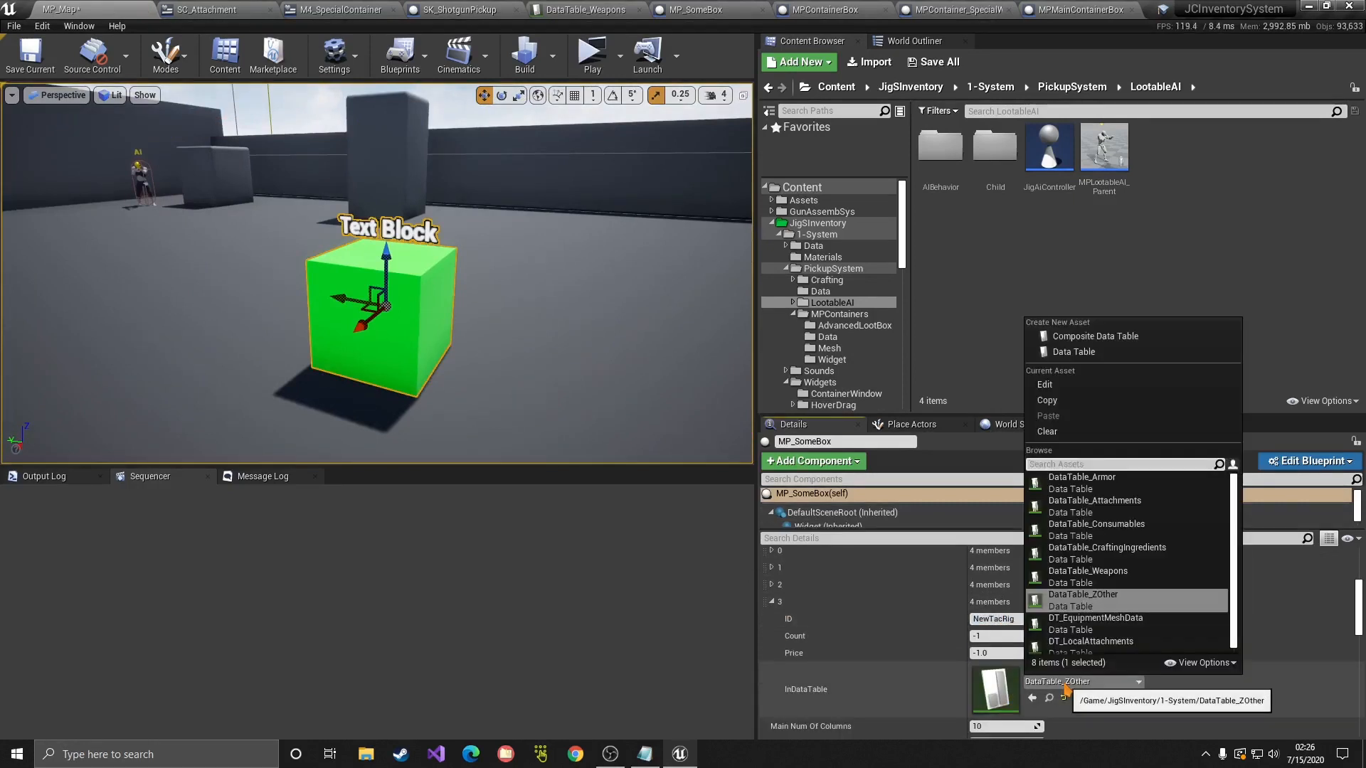
click(1083, 482)
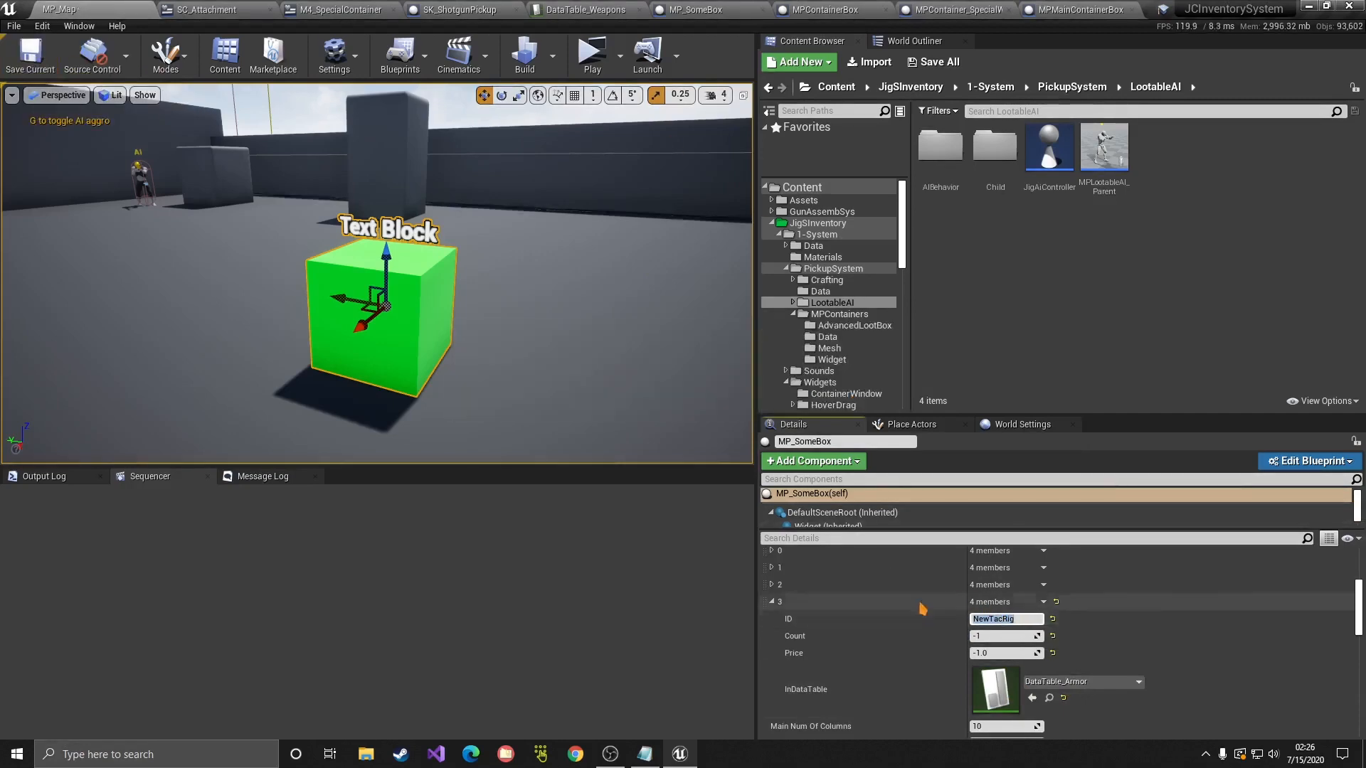
click(1081, 9)
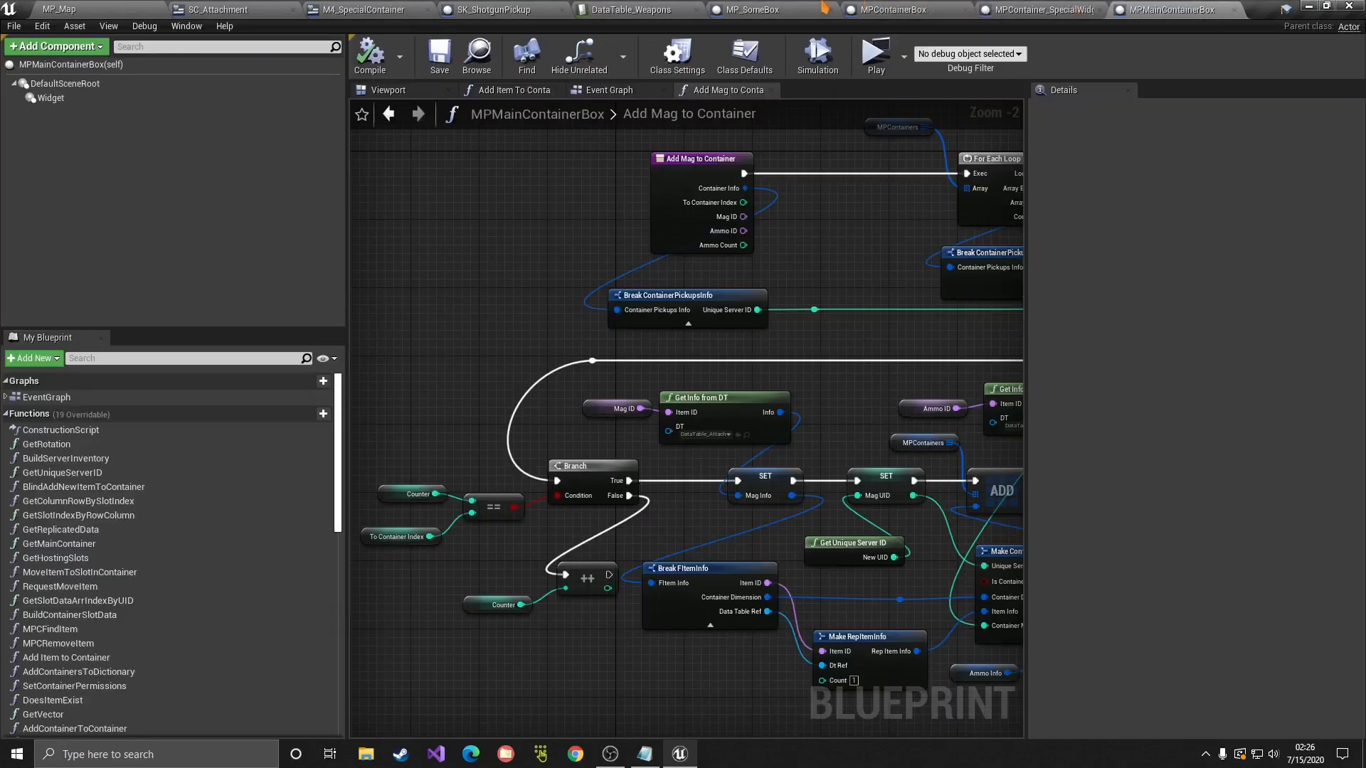
Step: Back in On Data Built, add a second Branch wired to the first Branch's False output
click(777, 9)
click(824, 464)
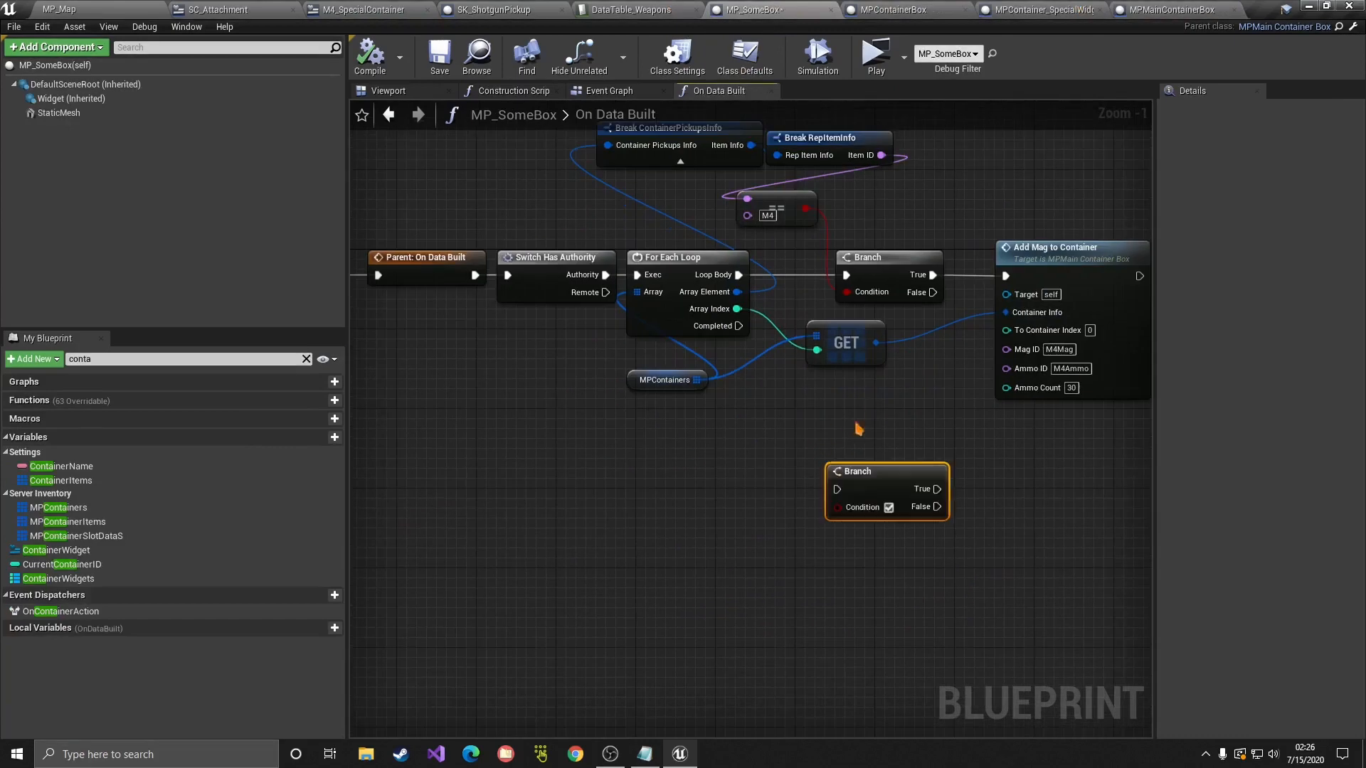
drag(926, 322, 837, 489)
Step: Drive the new Branch with an Equal (Name) check comparing Item ID to NewTacRig
click(869, 153)
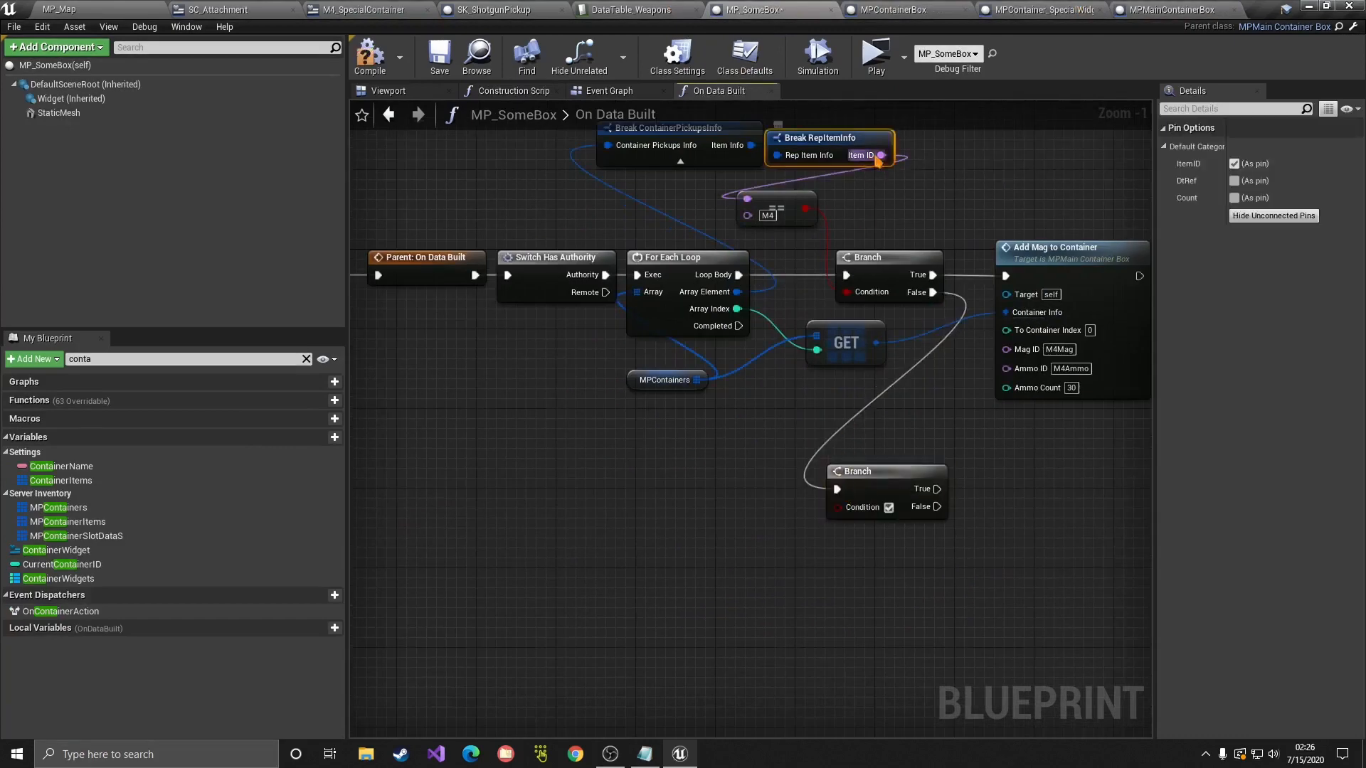
drag(881, 155, 779, 424)
click(859, 496)
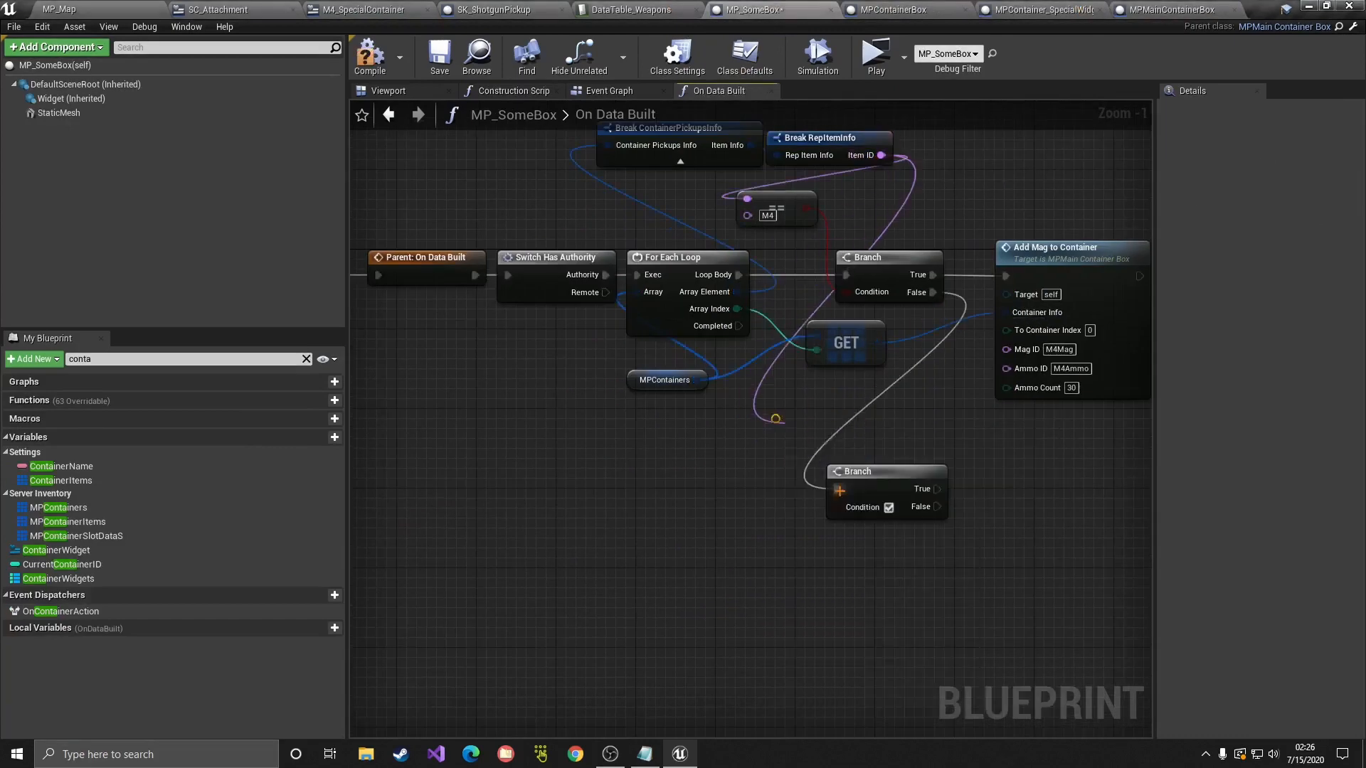
drag(797, 482, 787, 492)
click(761, 485)
text(NewTacRig)
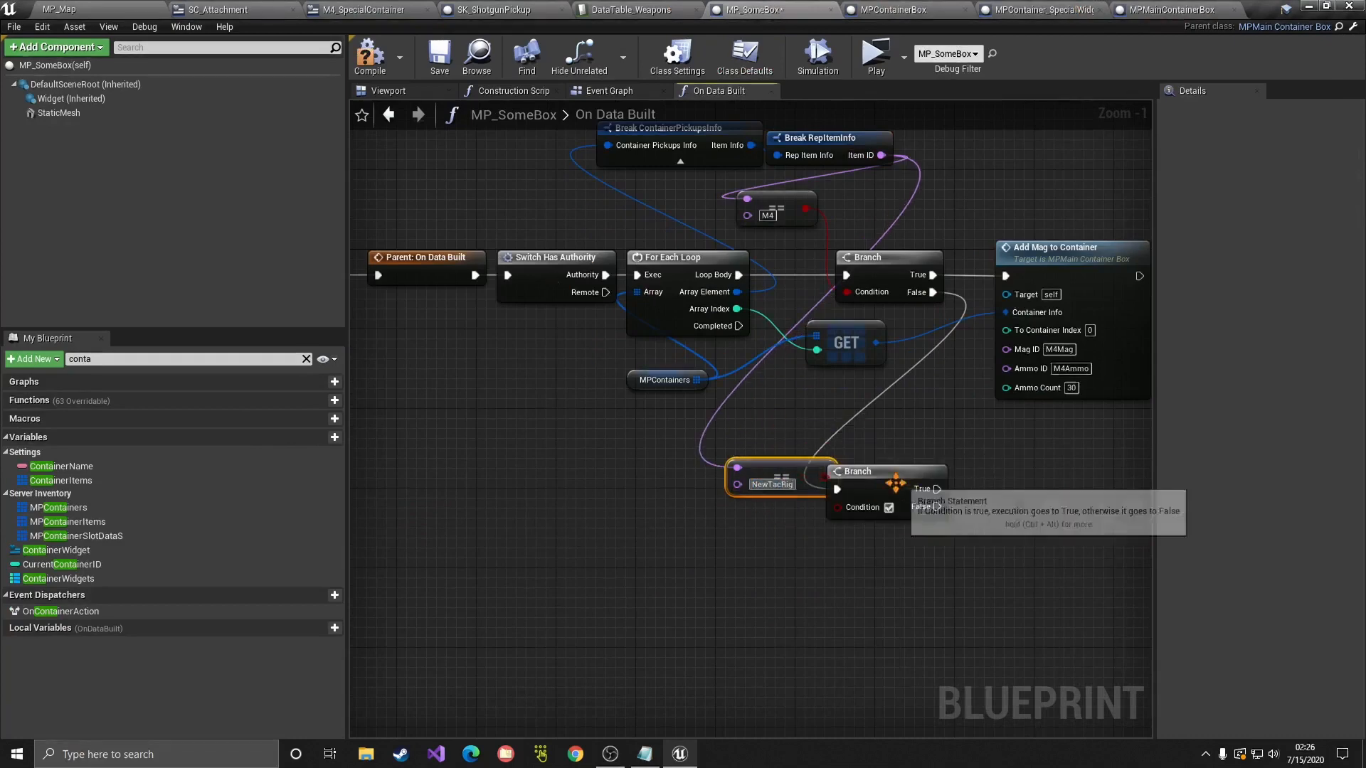
drag(895, 481, 925, 485)
mouse_move(822, 481)
mouse_down()
mouse_move(866, 513)
mouse_move(817, 507)
mouse_up()
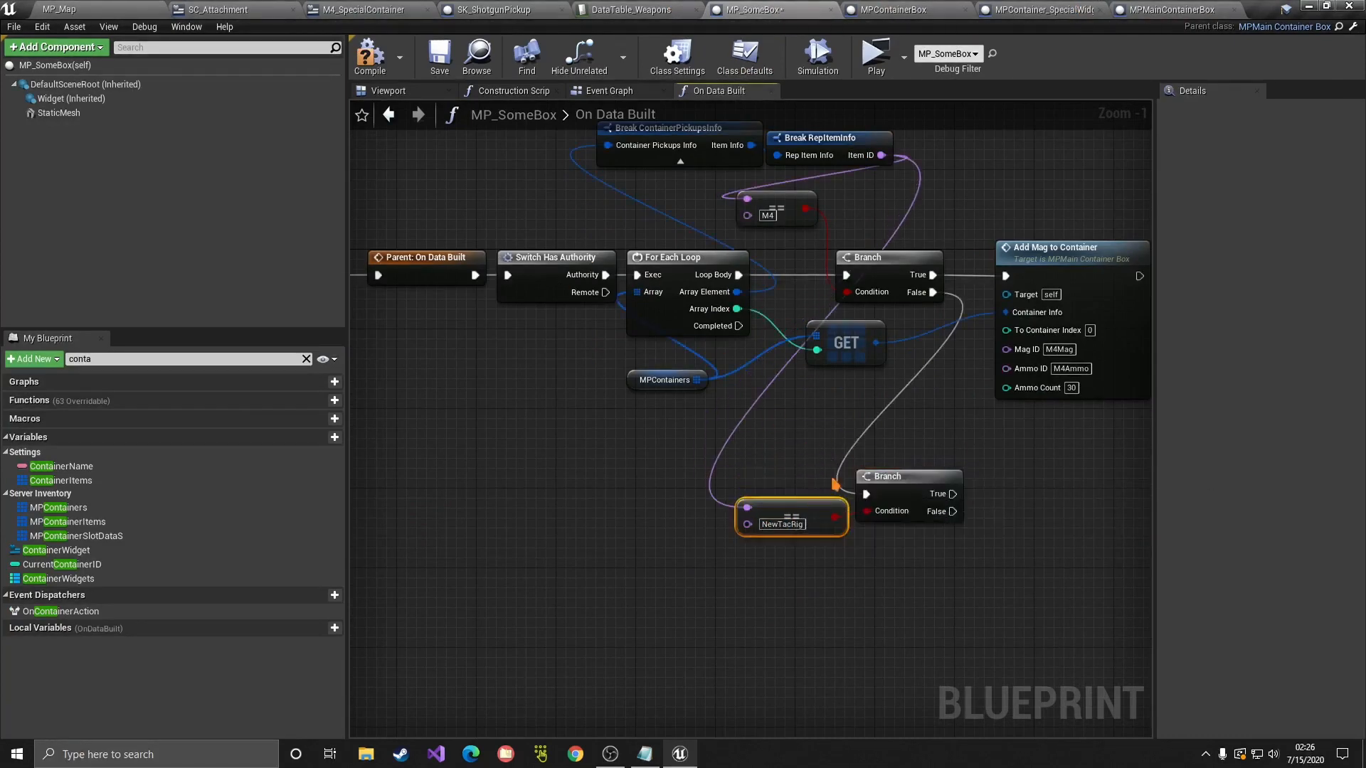
right_drag(831, 459, 762, 385)
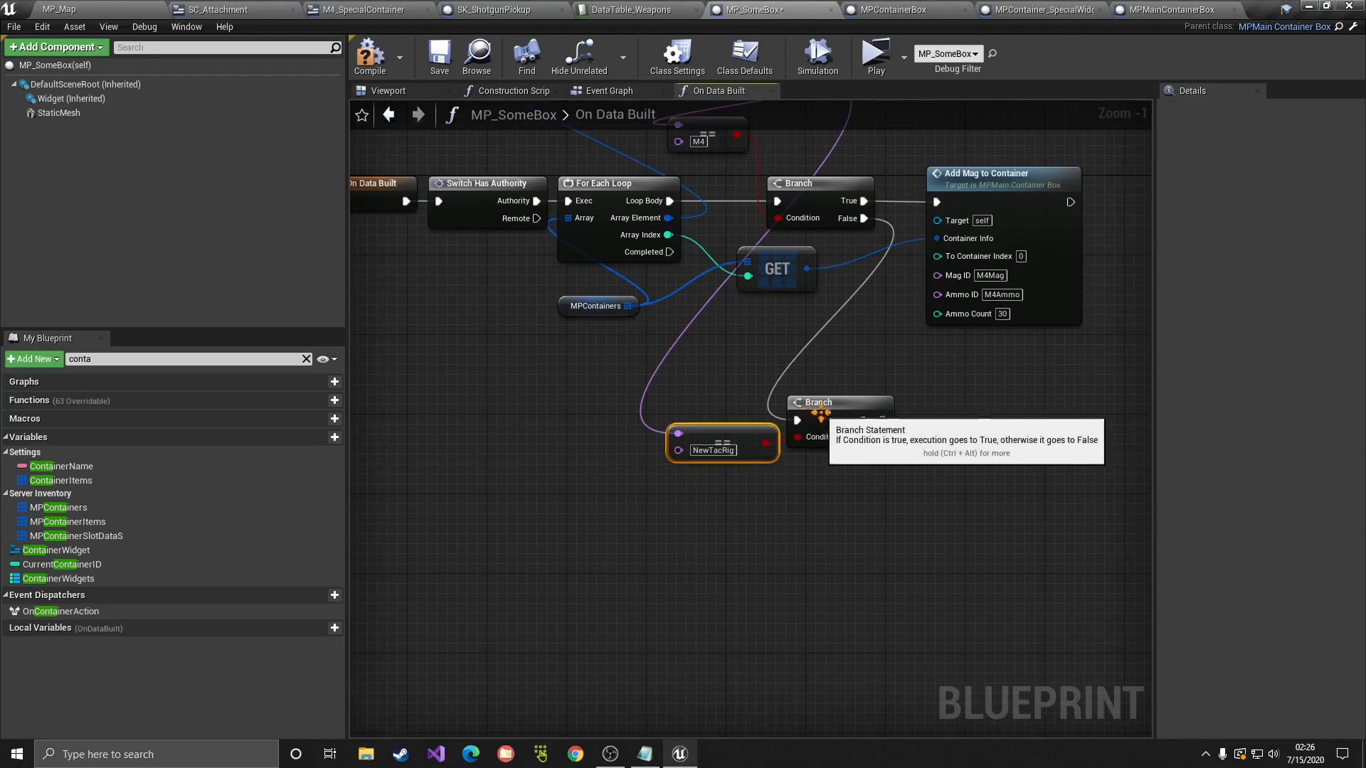
drag(834, 430, 990, 413)
click(884, 472)
Step: Copy the Add Mag to Container node onto the True path, with GET feeding its Container Info
click(948, 213)
key(ctrl+c)
key(ctrl+v)
drag(811, 269, 927, 478)
drag(938, 370, 1081, 612)
click(1081, 612)
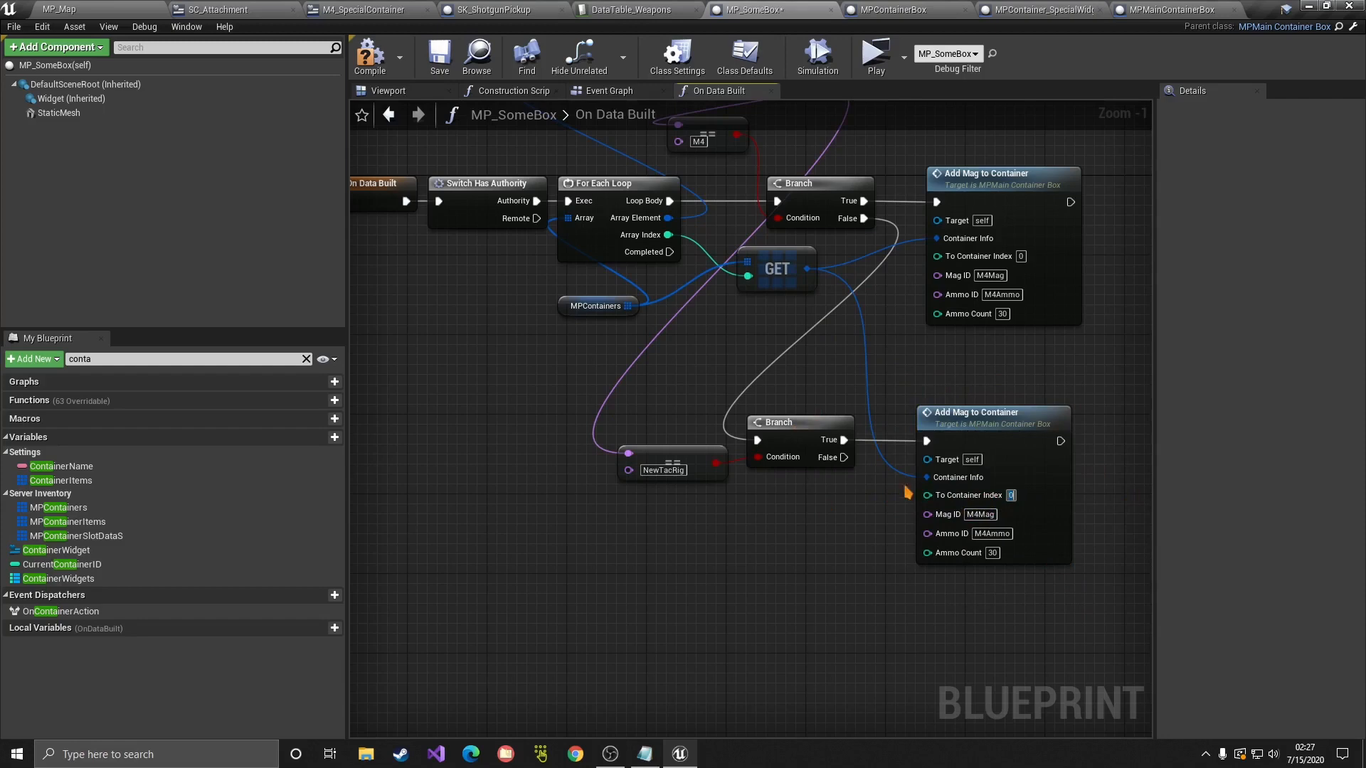
click(798, 511)
Step: End the new Add Mag to Container call with a Return Node
right_drag(1073, 446, 970, 435)
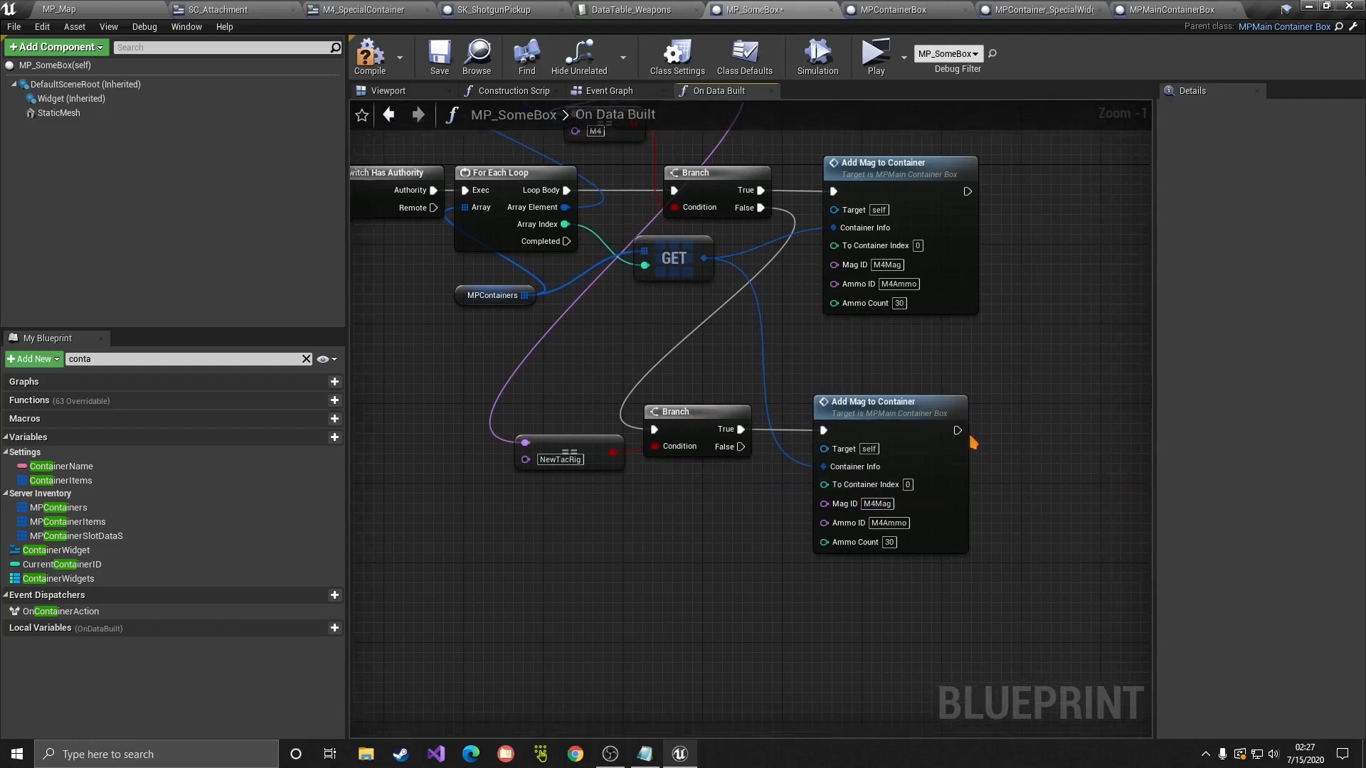
drag(957, 431, 1044, 411)
text(return)
key(Return)
click(796, 408)
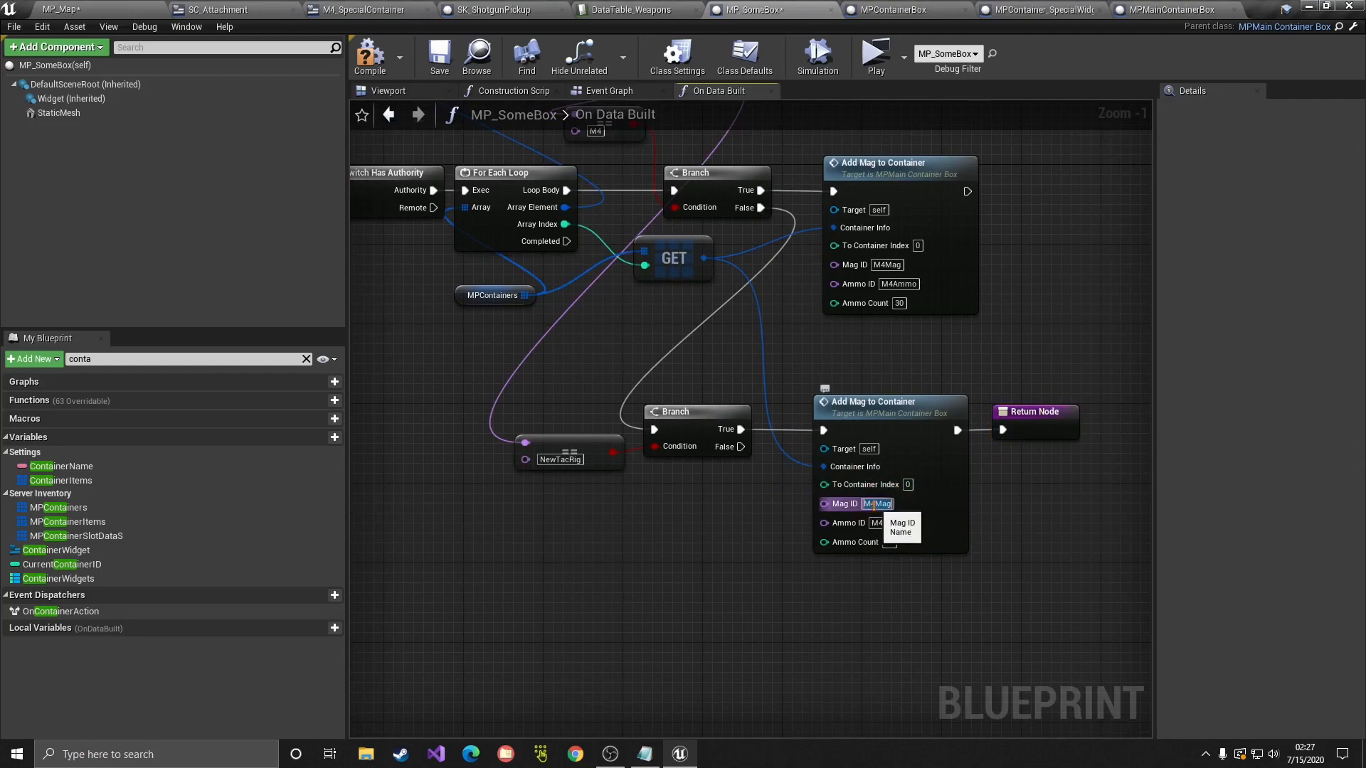
click(888, 524)
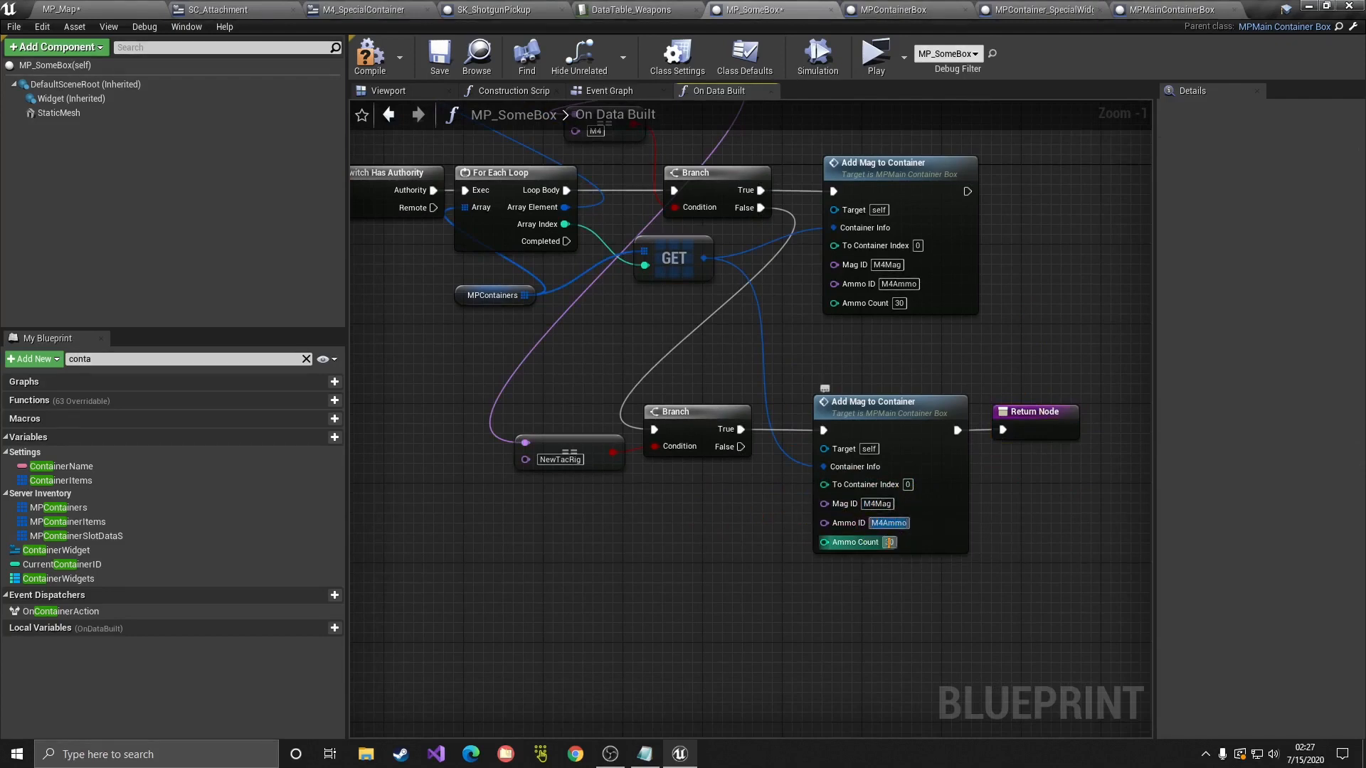
click(905, 57)
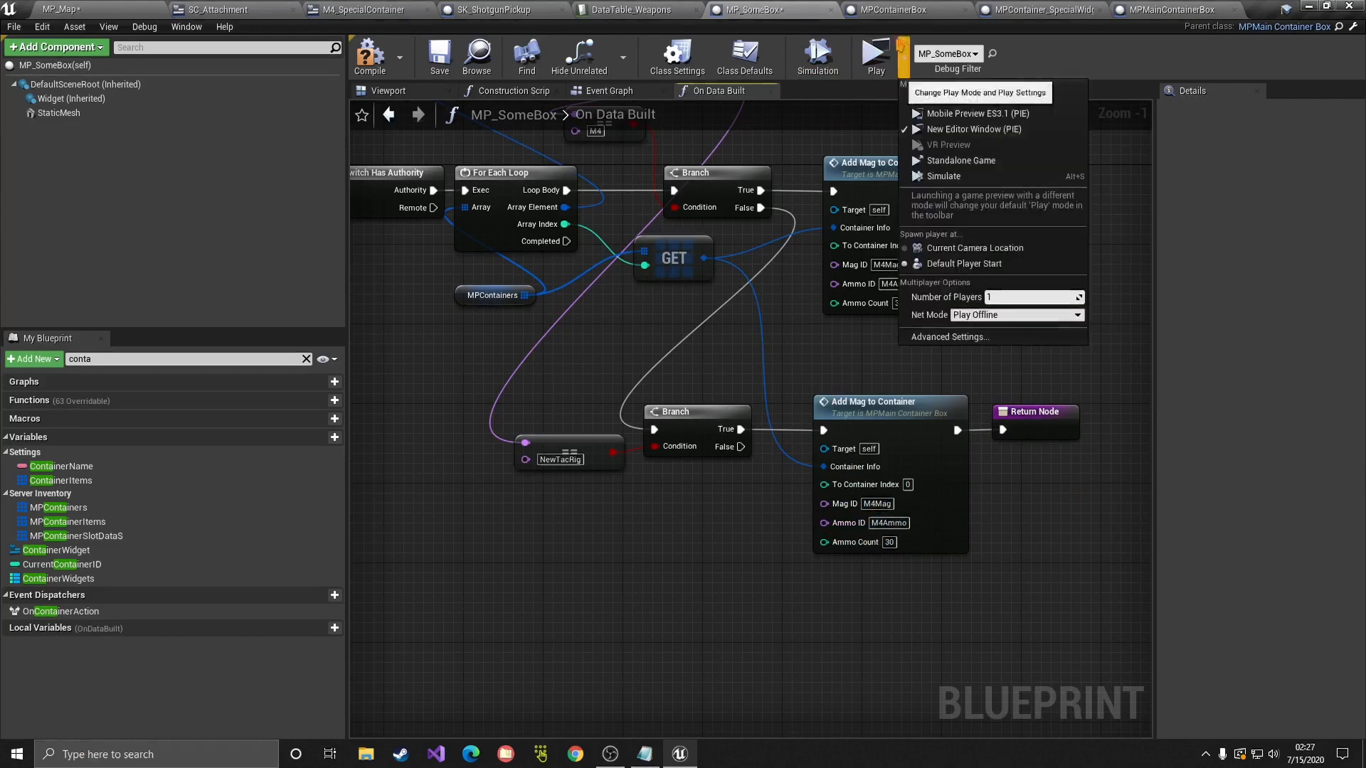
Step: Play-test and open the Tactical Rig in the green container to check its contents
click(939, 297)
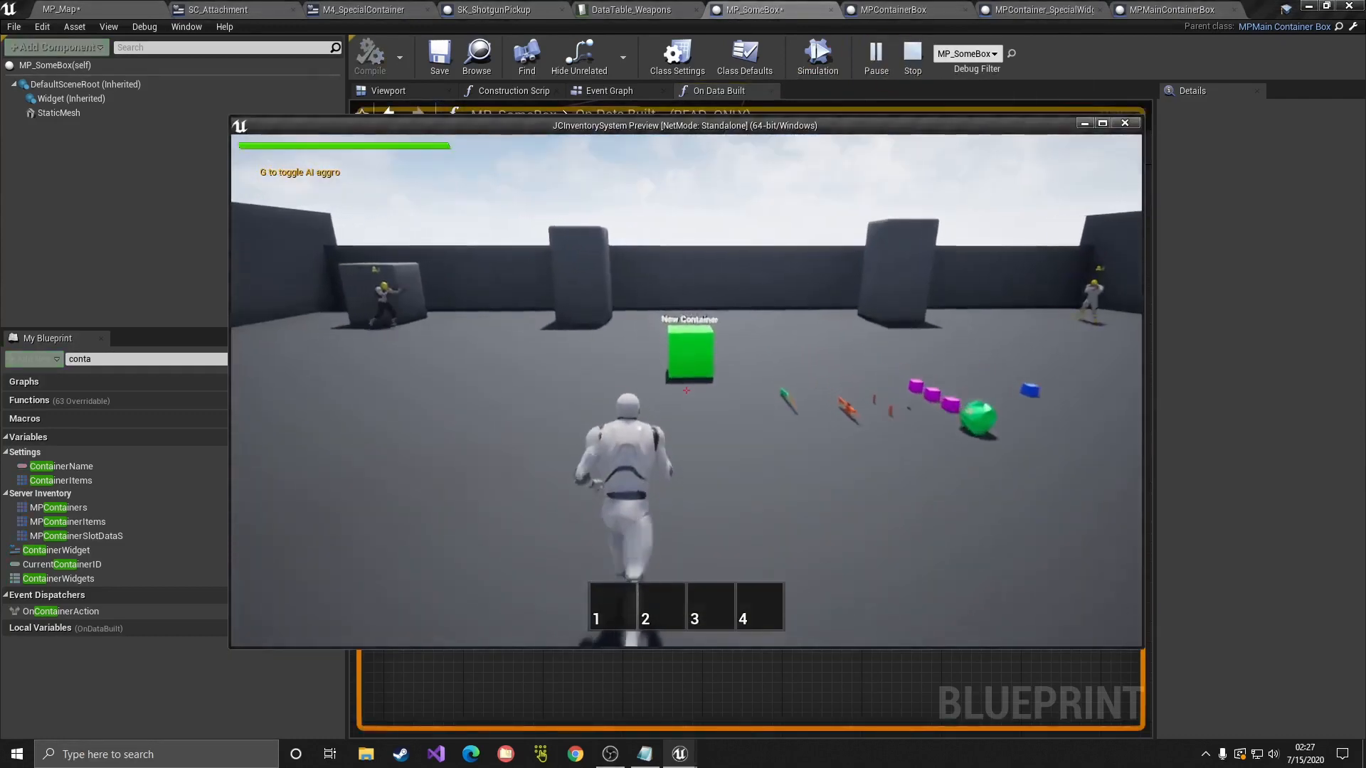
key(f)
double_click(903, 233)
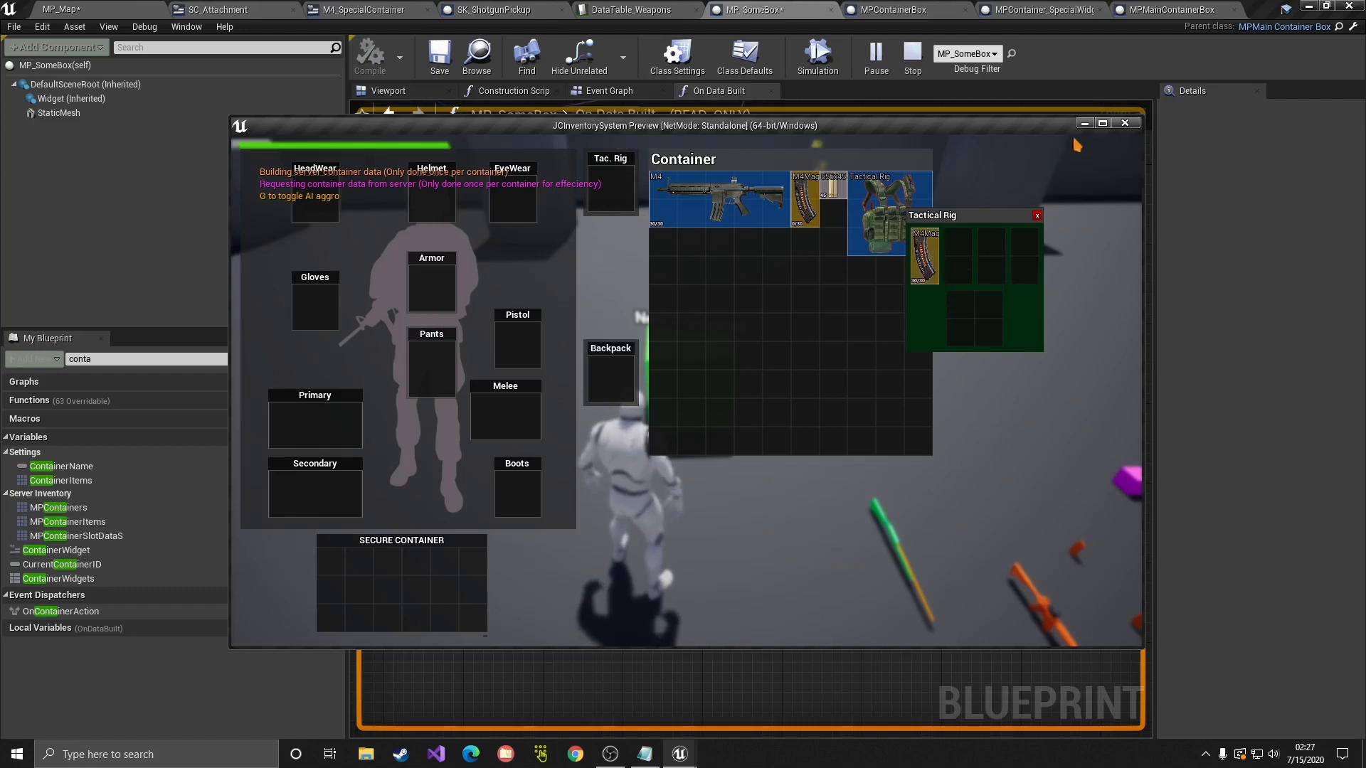
click(1102, 123)
click(1137, 131)
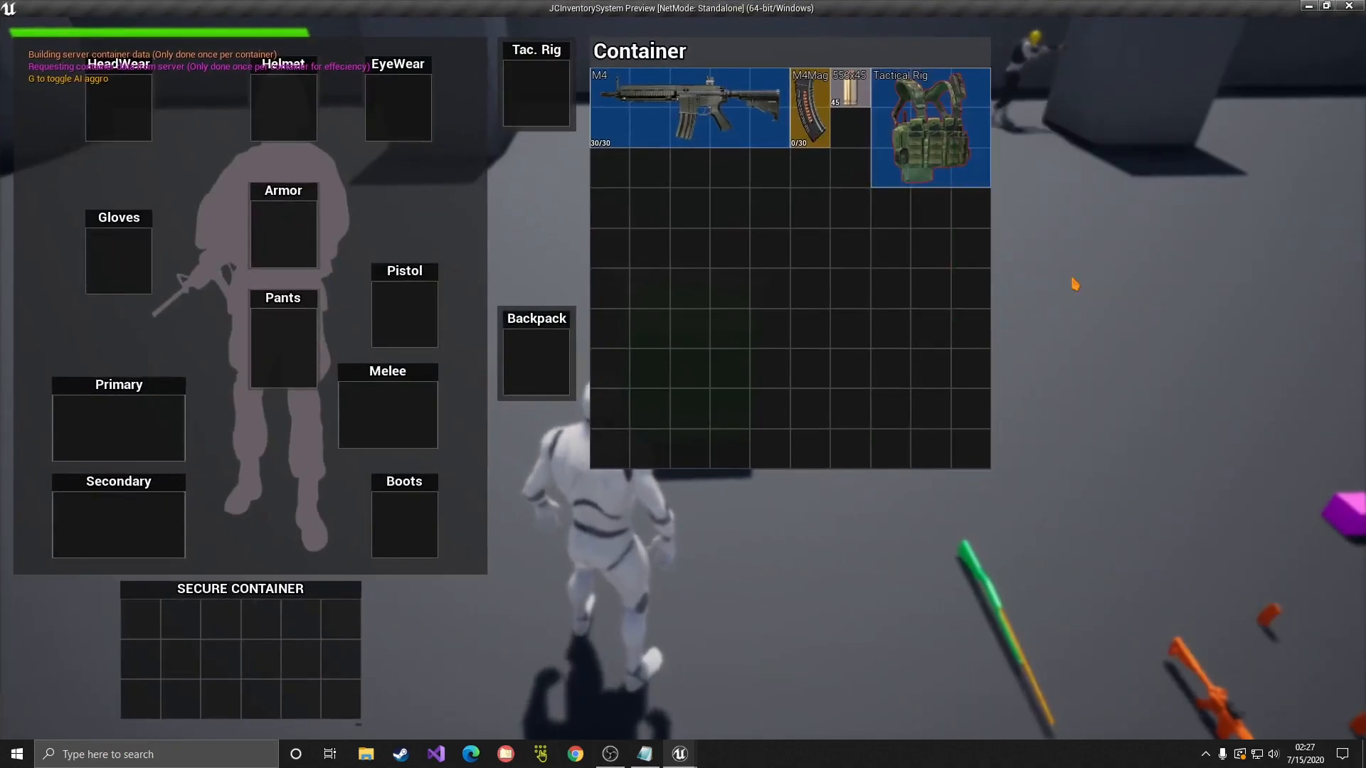
key(Escape)
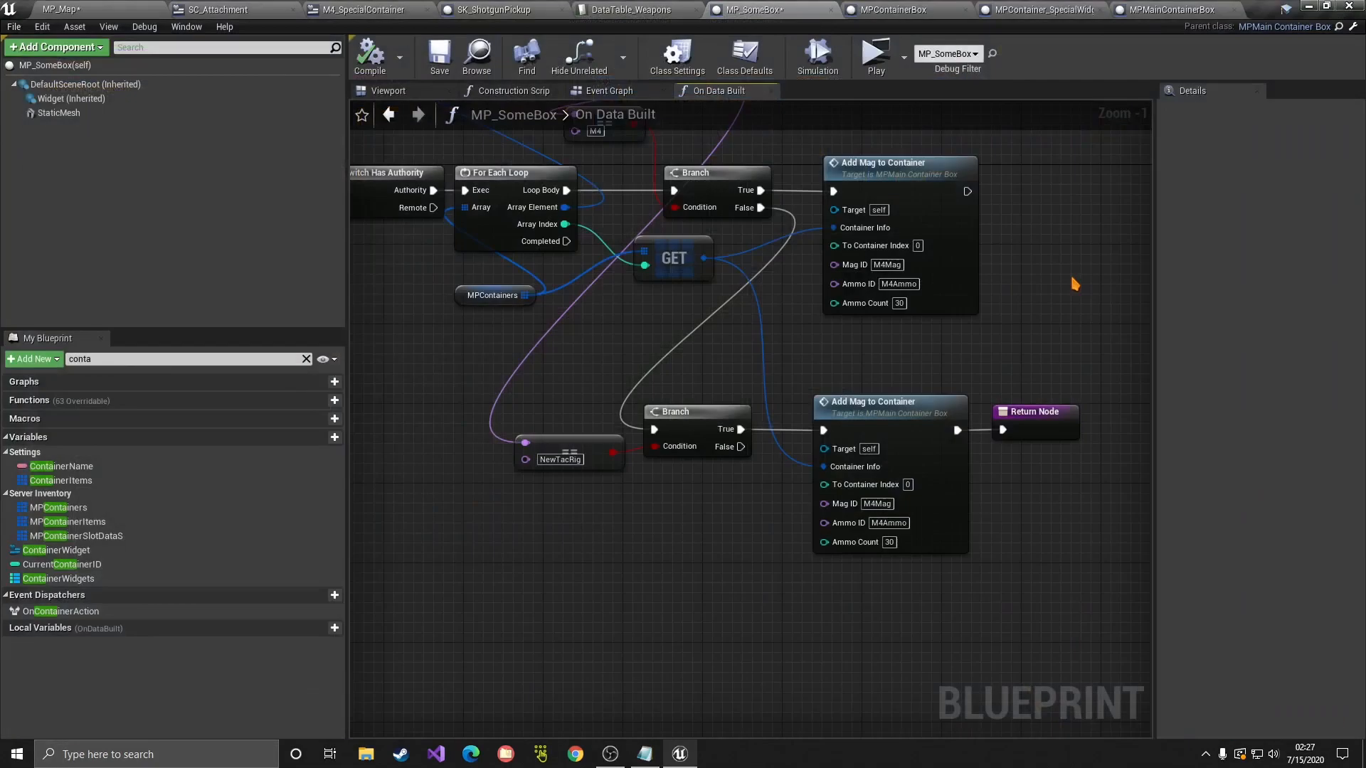
Step: Chain a third Add Mag to Container before the Return Node, fed by GET, with To Container Index 1
right_drag(1075, 284, 1024, 238)
drag(982, 370, 1010, 369)
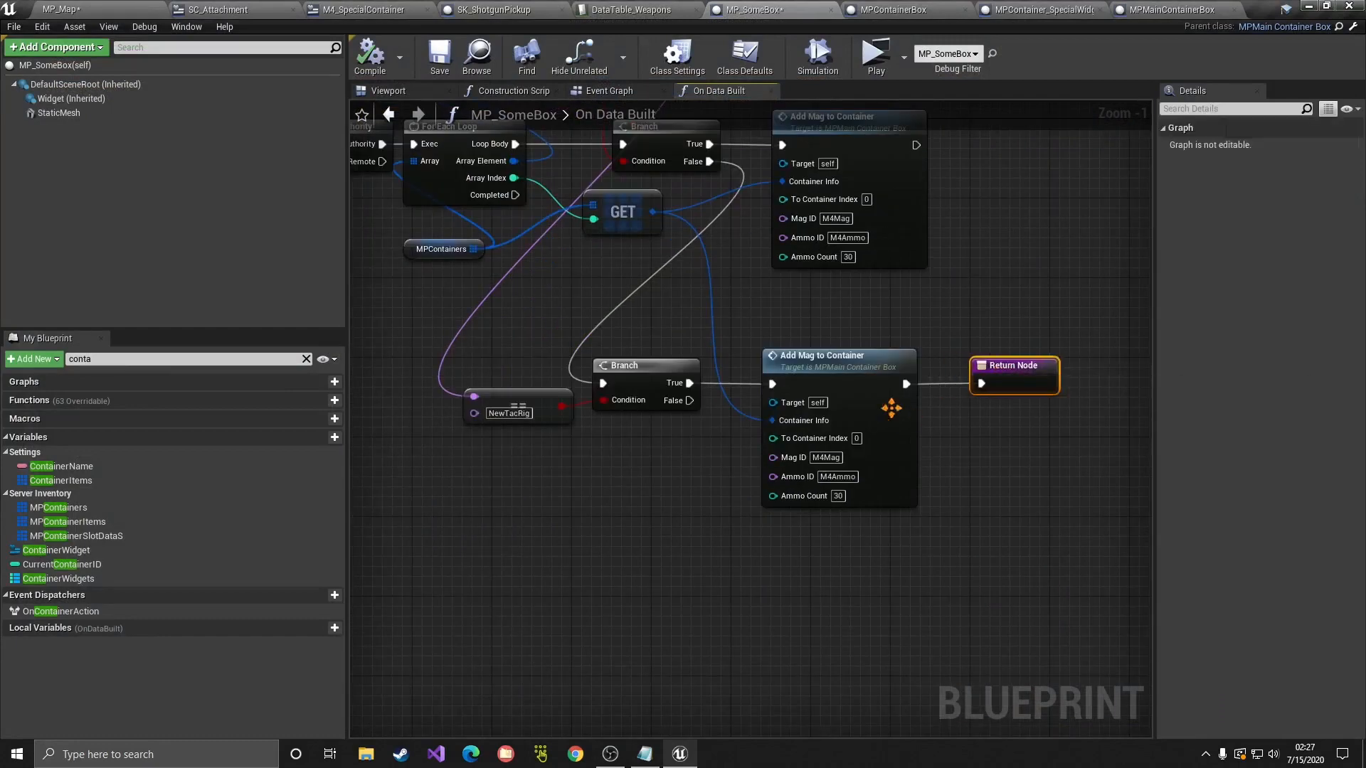
click(790, 459)
key(ctrl+c)
key(ctrl+v)
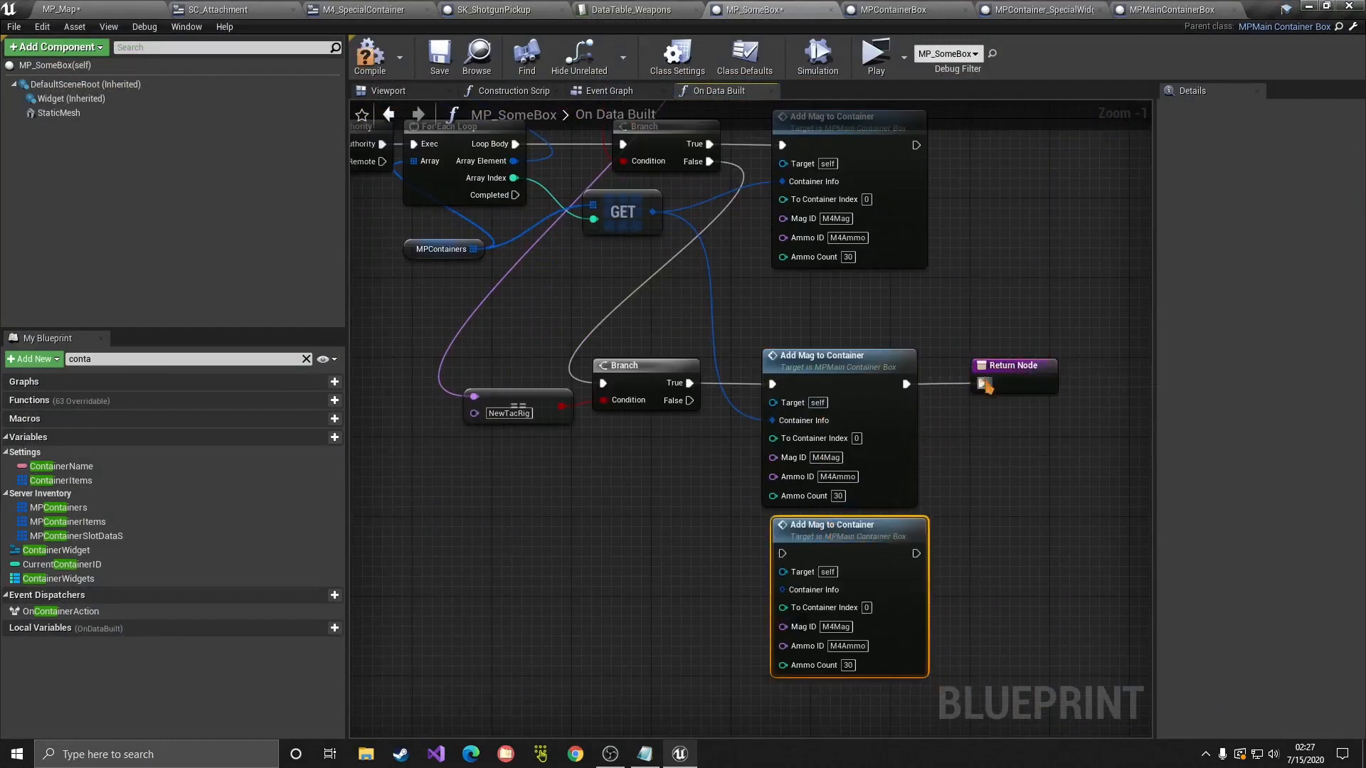
drag(908, 385, 782, 553)
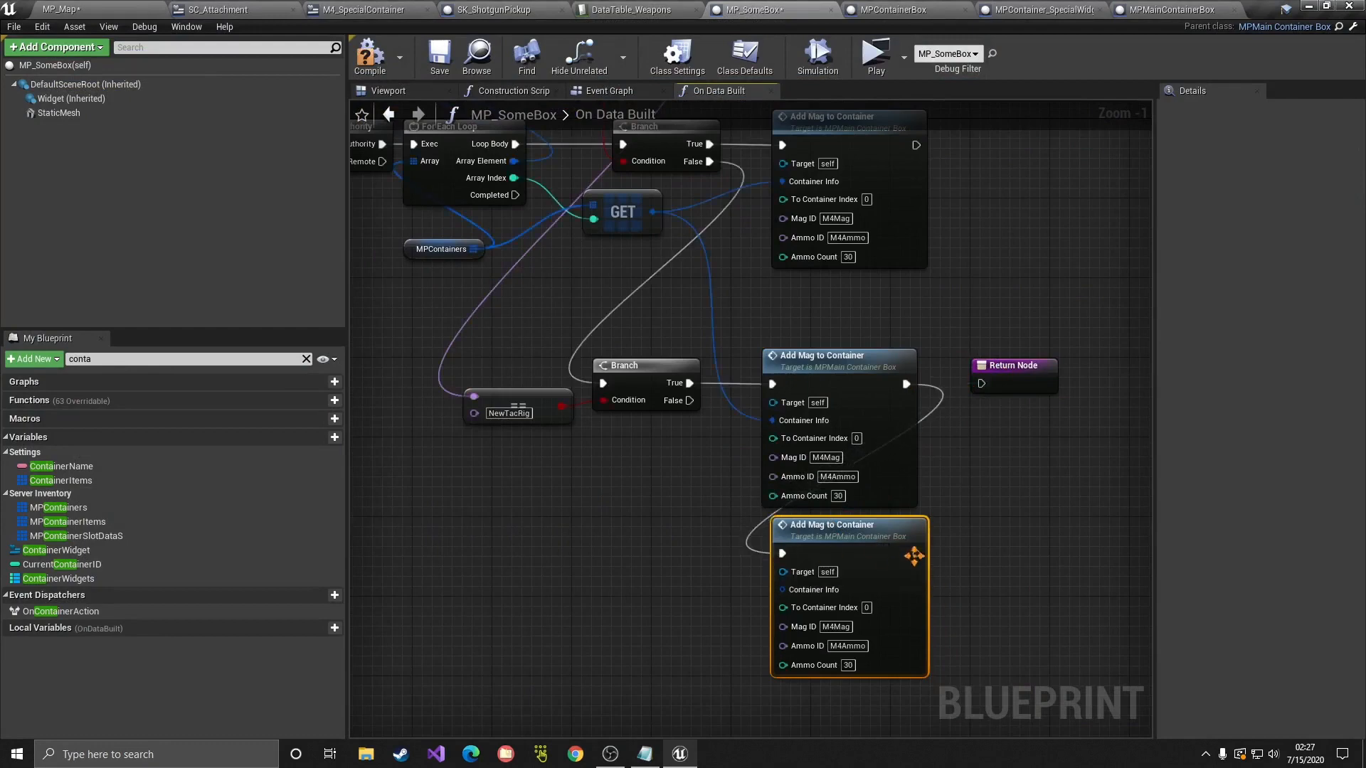
drag(917, 553, 1003, 548)
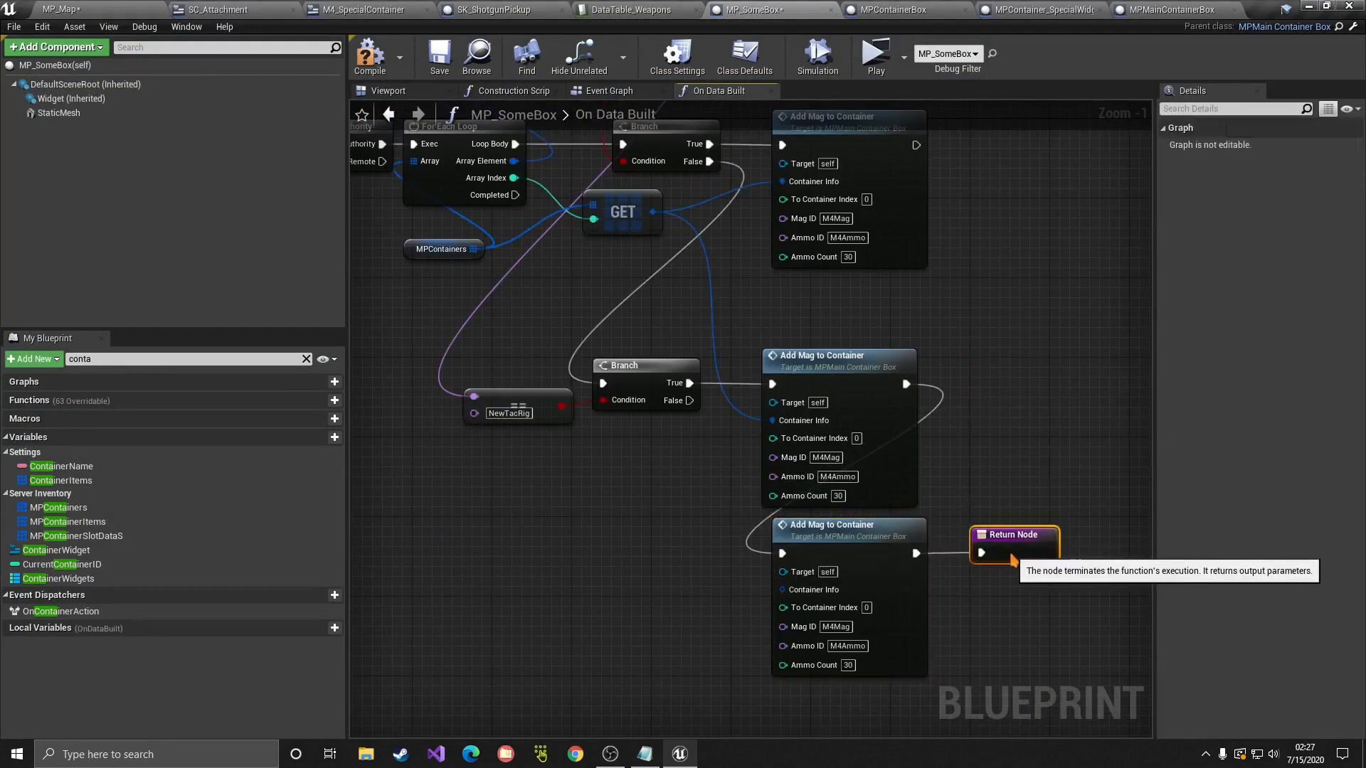
drag(652, 213, 782, 590)
text(1)
click(952, 606)
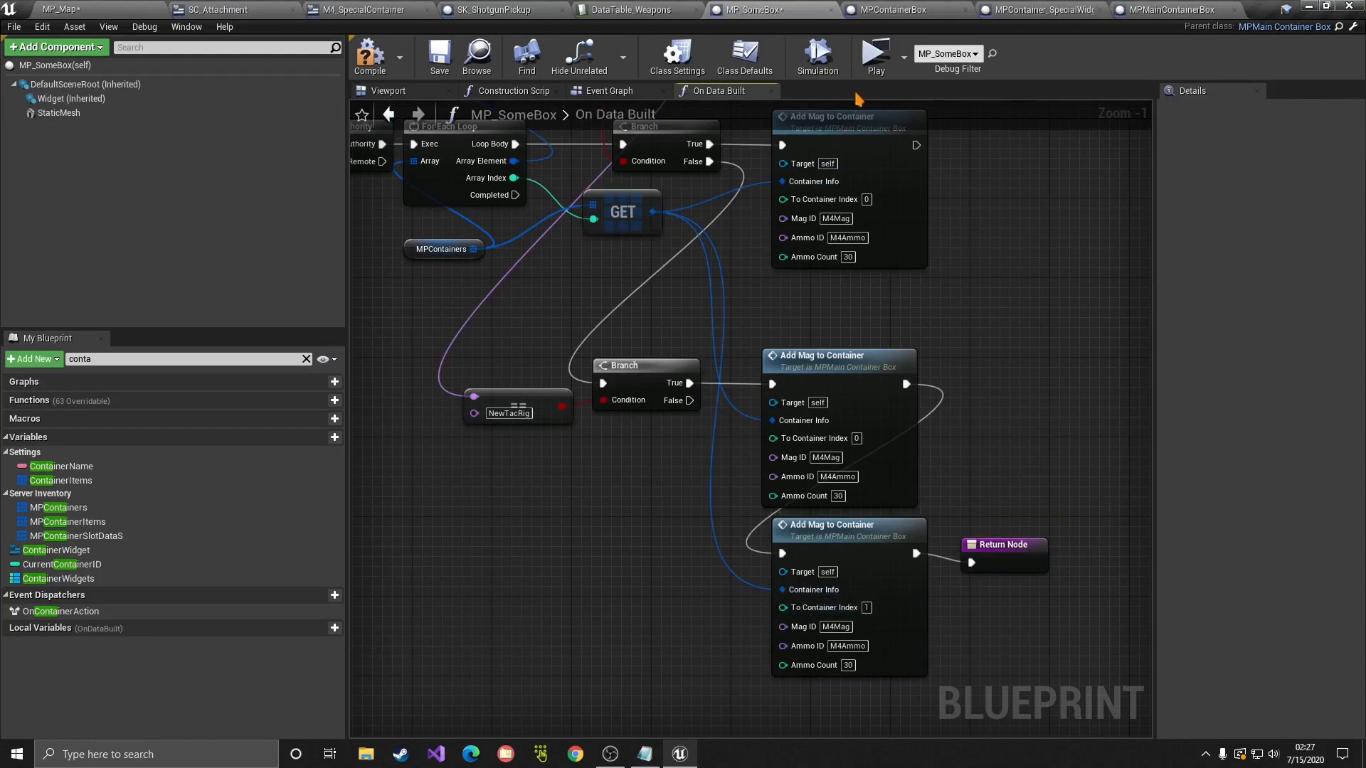
Step: Play-test again to confirm the Tactical Rig holds two M4 magazines
click(875, 57)
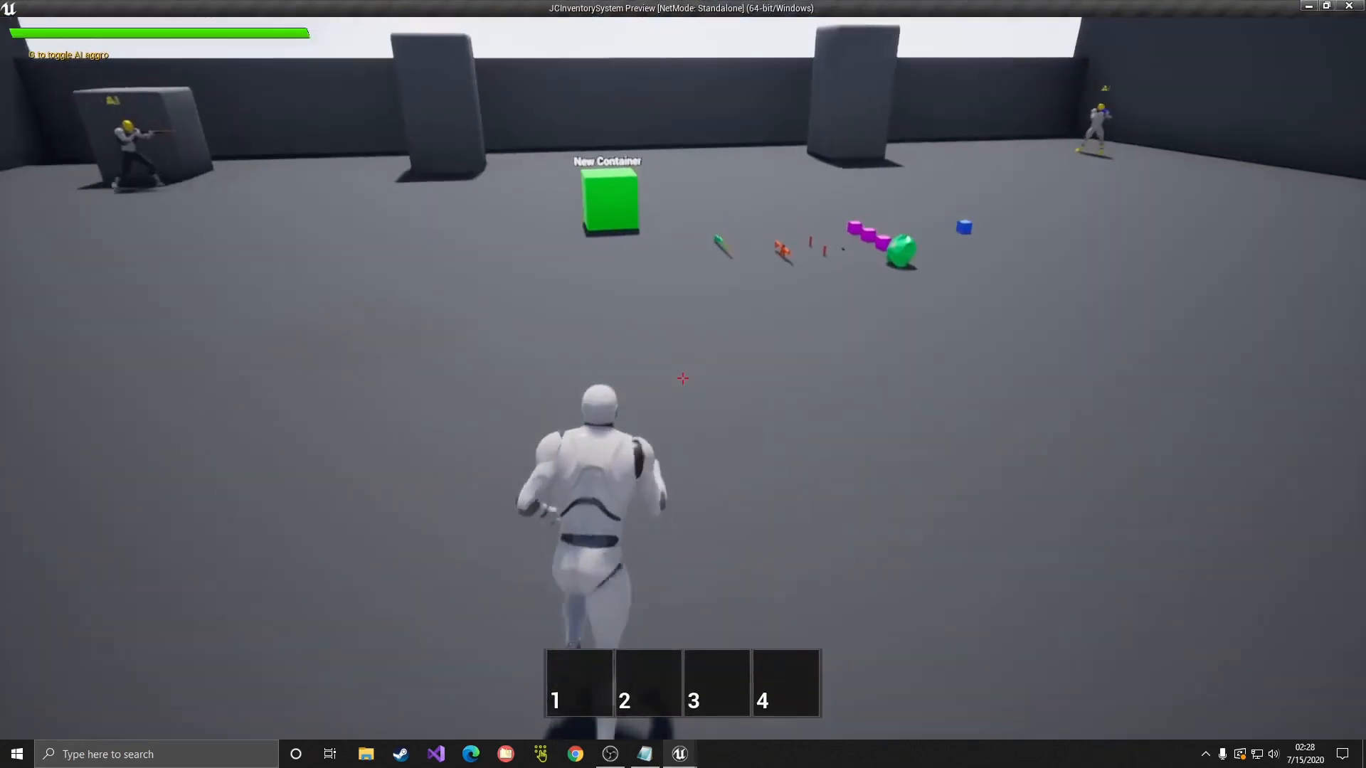
key(w)
key(f)
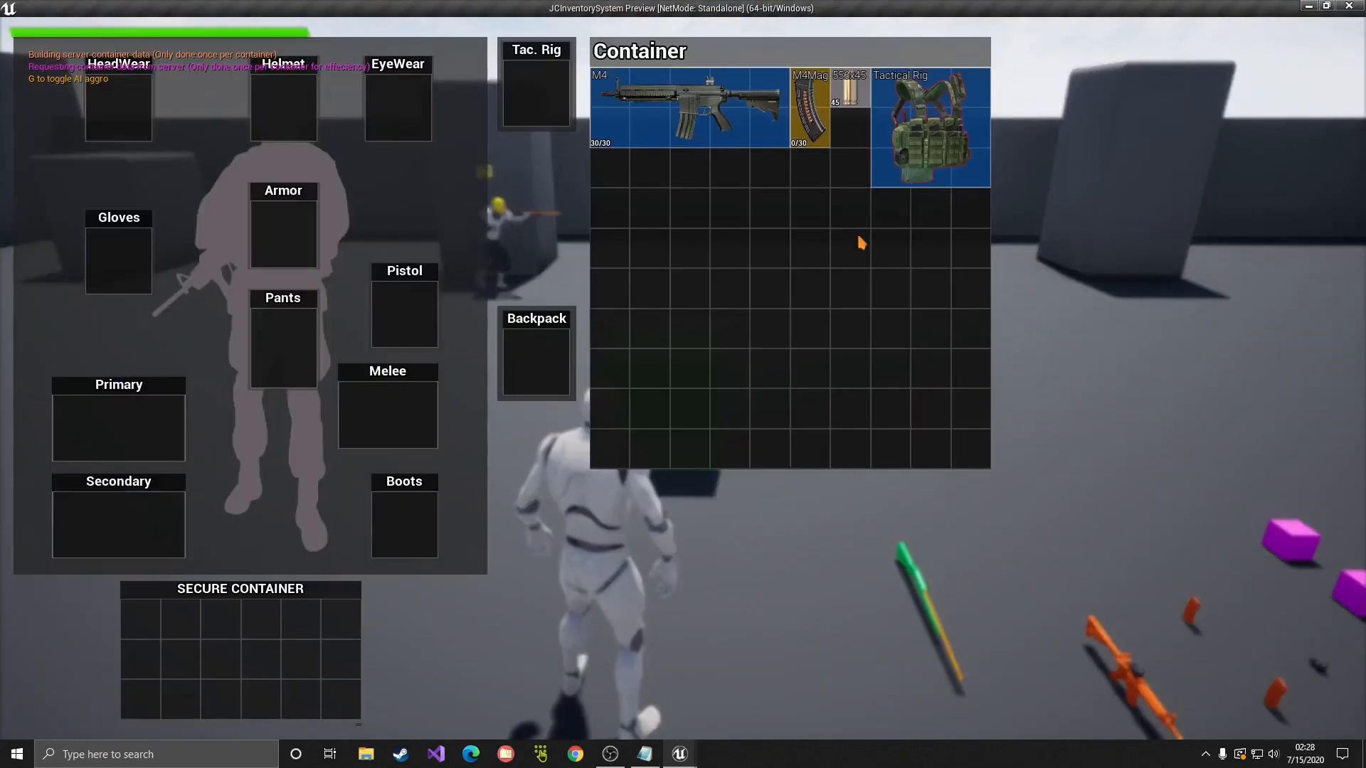
double_click(952, 131)
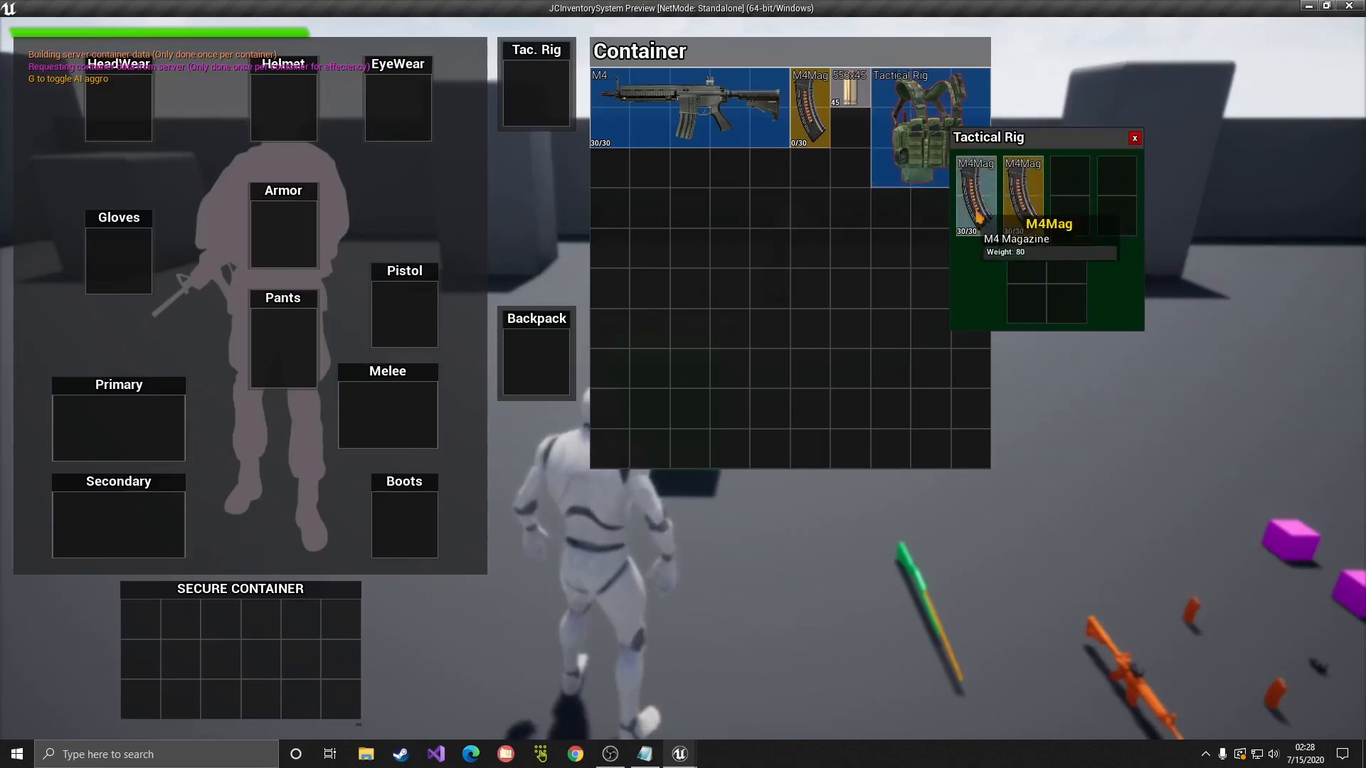
click(1348, 6)
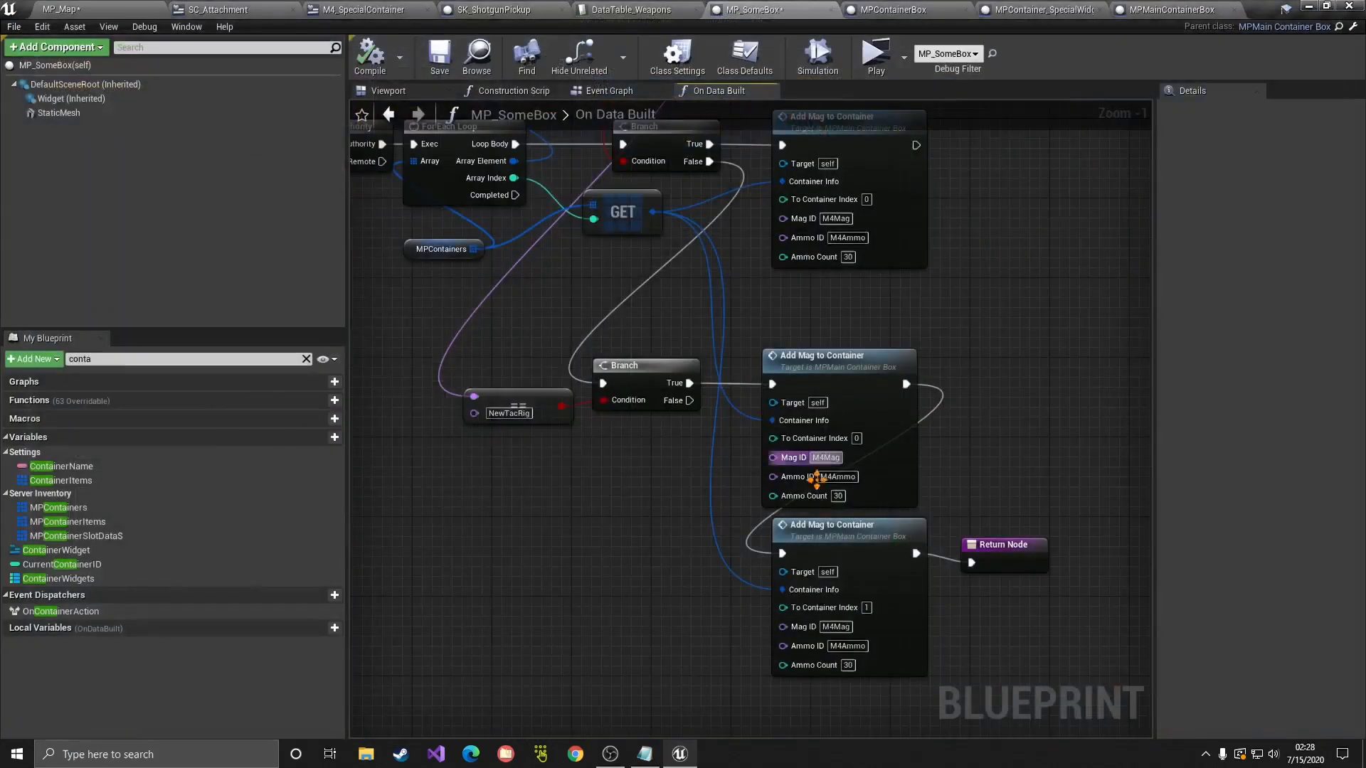
drag(1006, 549, 996, 538)
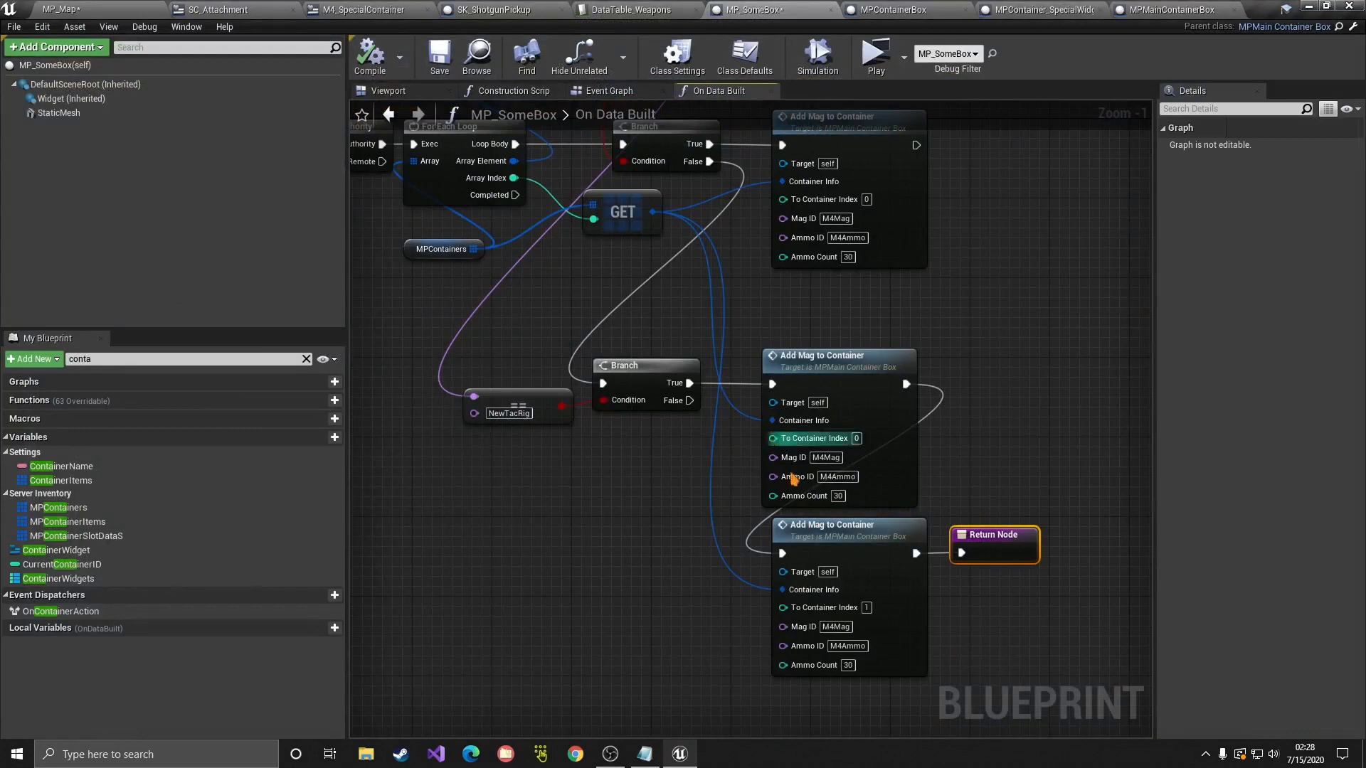
click(995, 425)
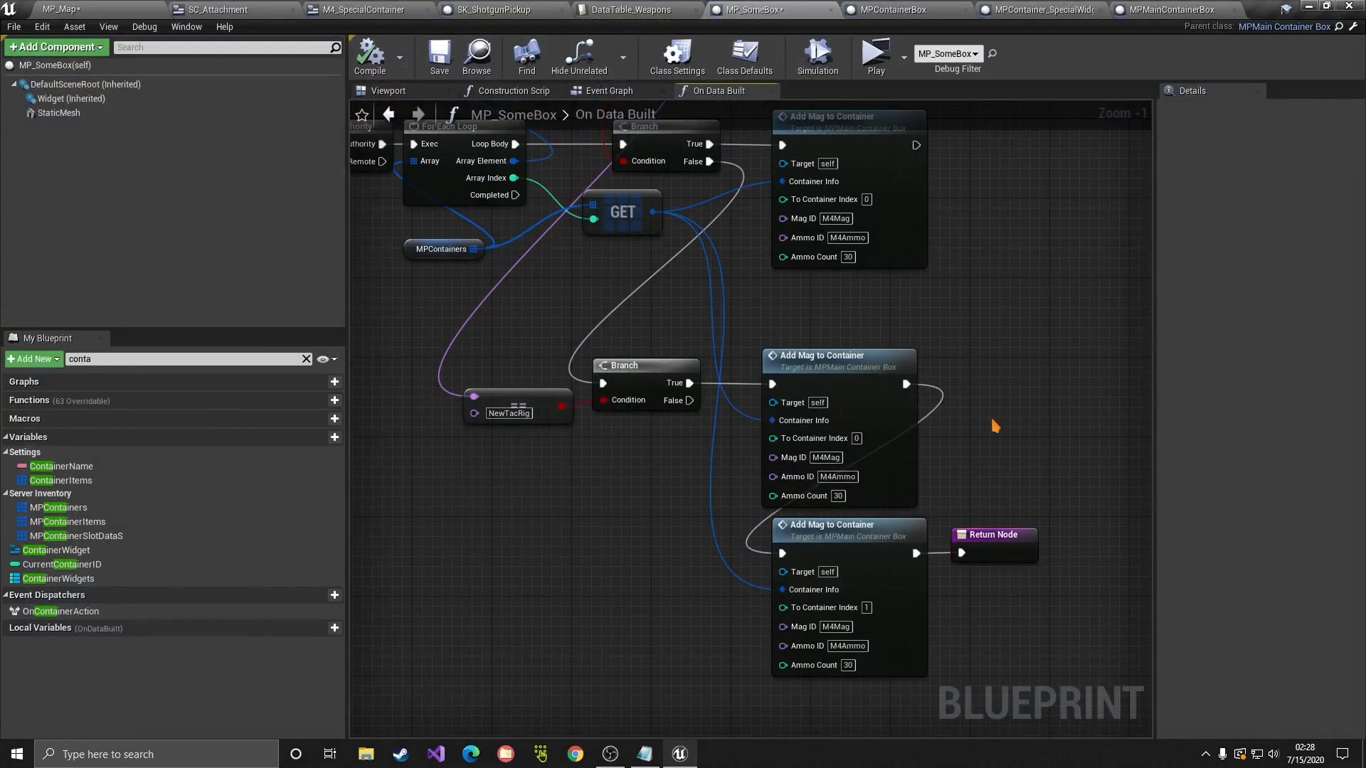
click(863, 399)
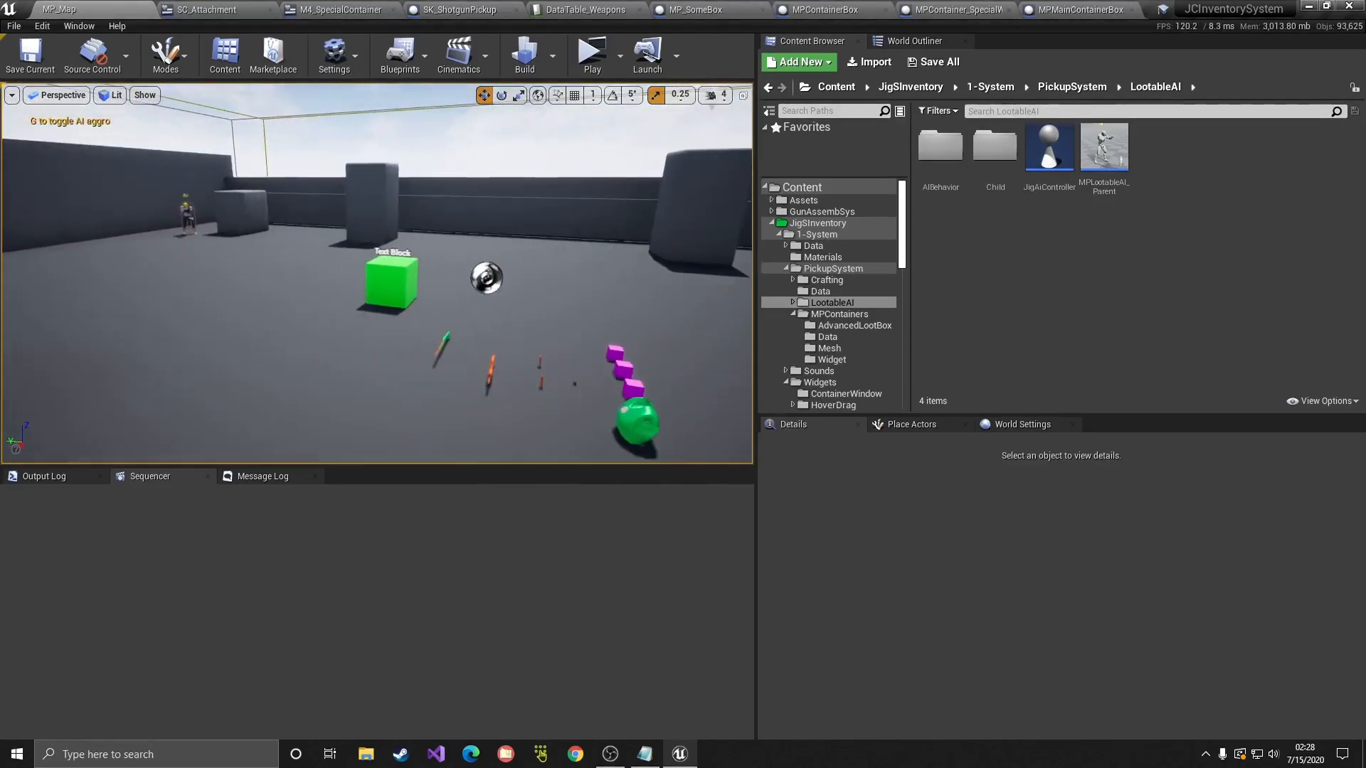
Step: Browse the Content Browser to JigSInventory > 1-System > PickupSystem
click(407, 276)
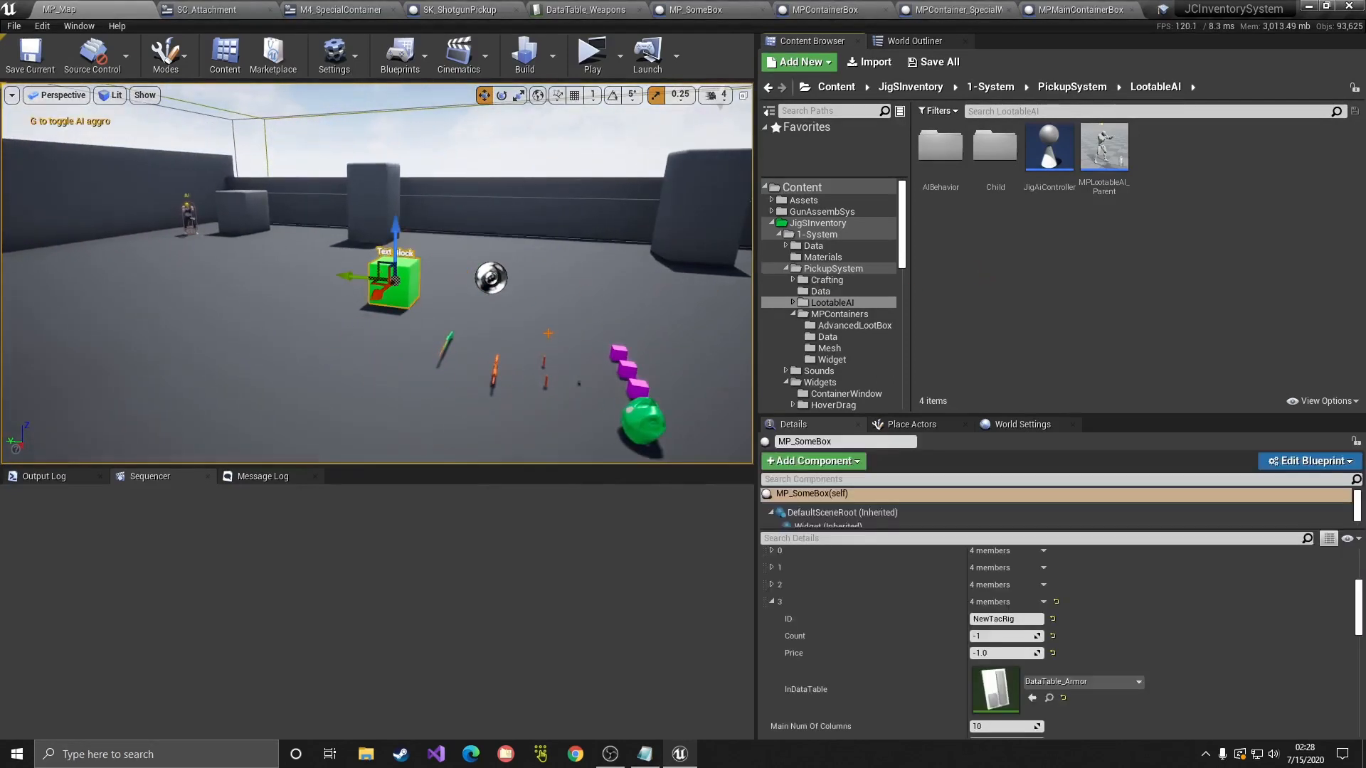
double_click(776, 225)
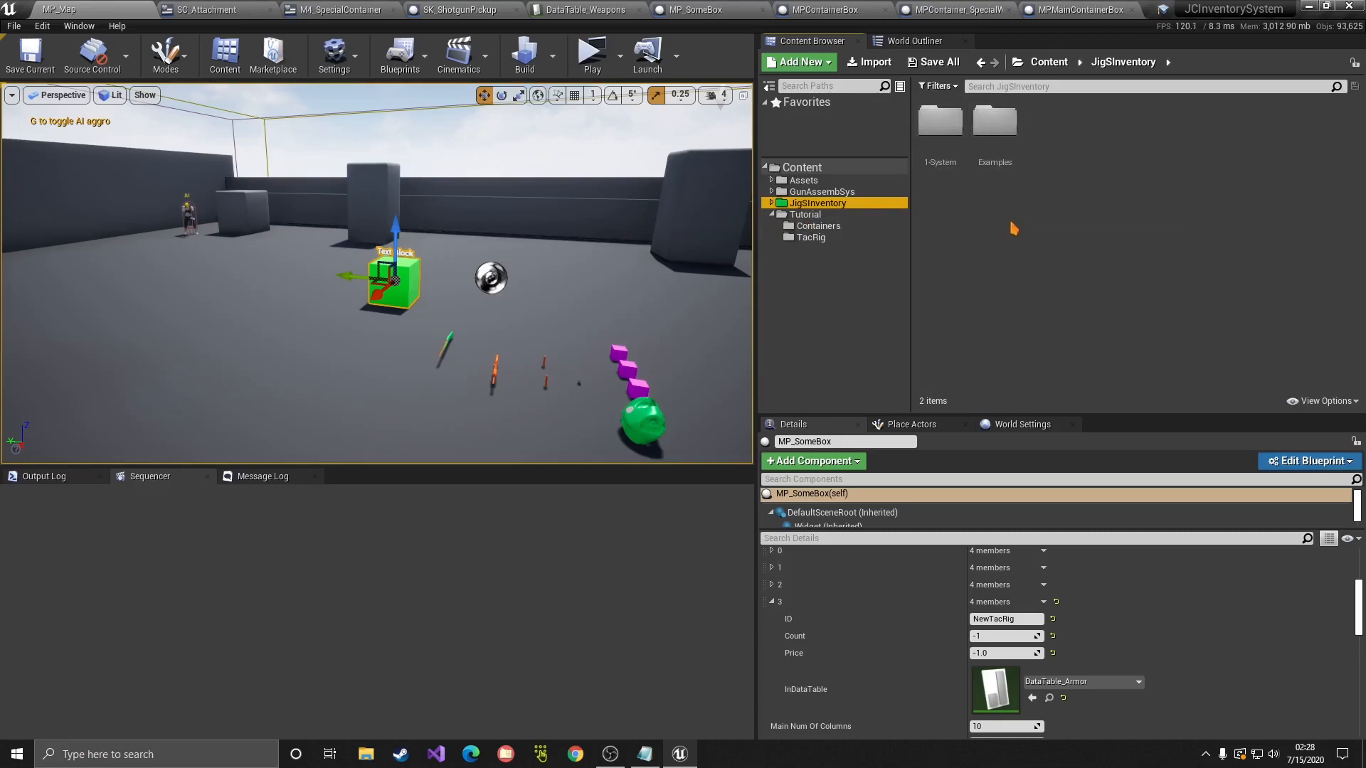
double_click(941, 124)
double_click(1053, 121)
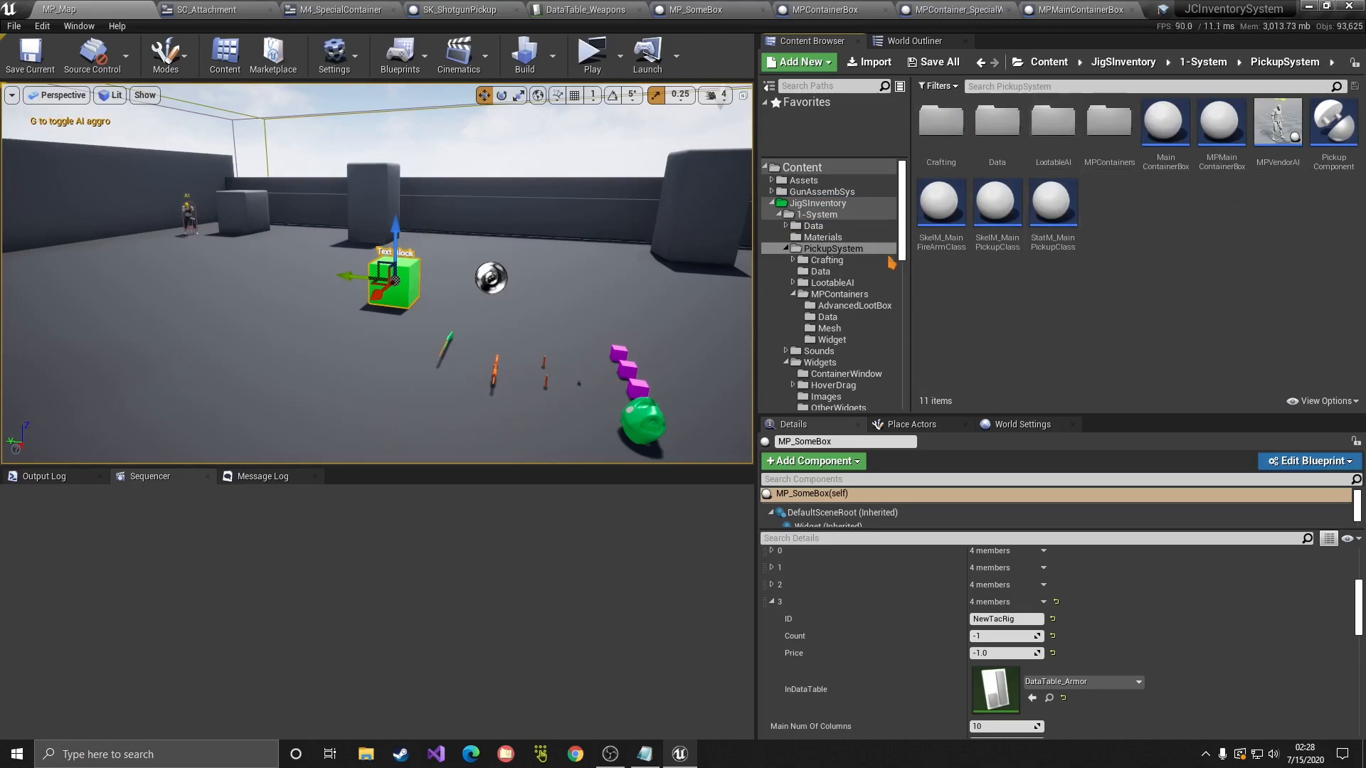
double_click(1108, 122)
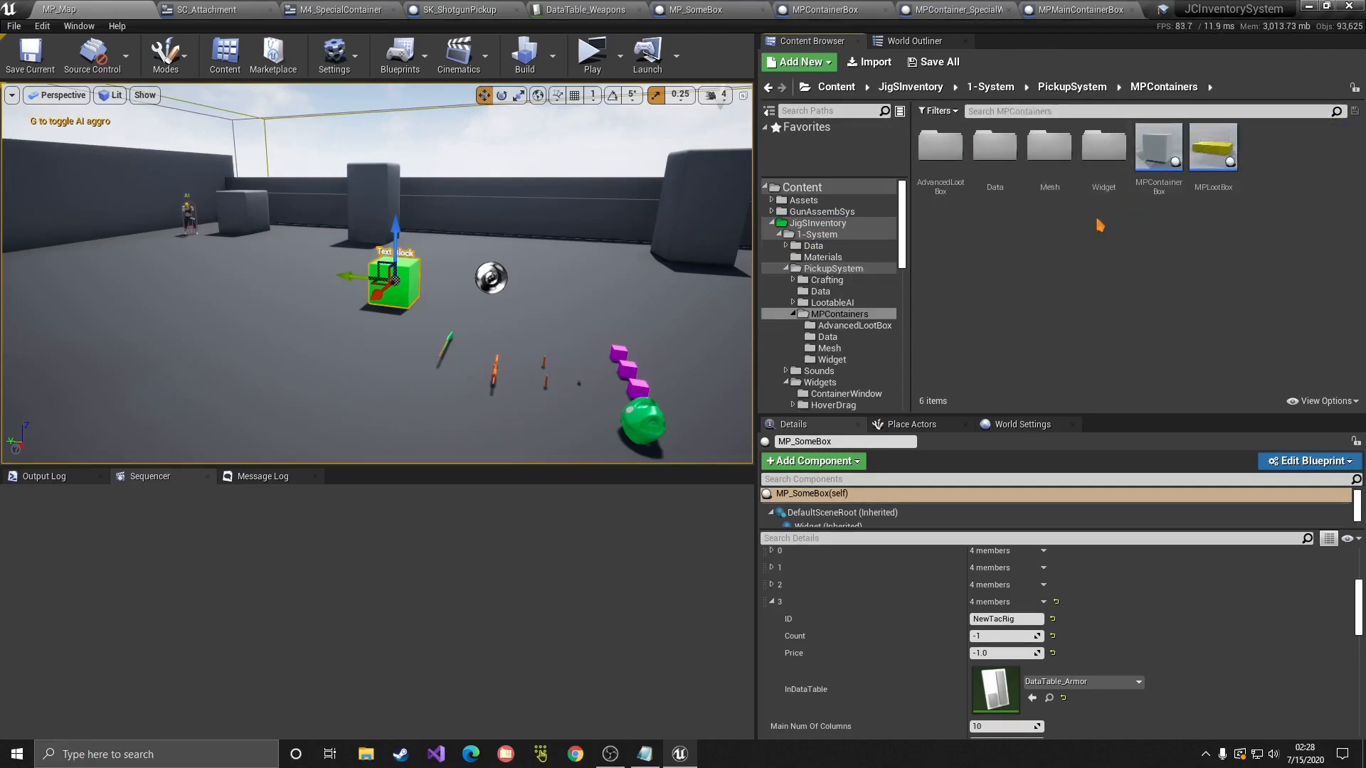
key(alt+Left)
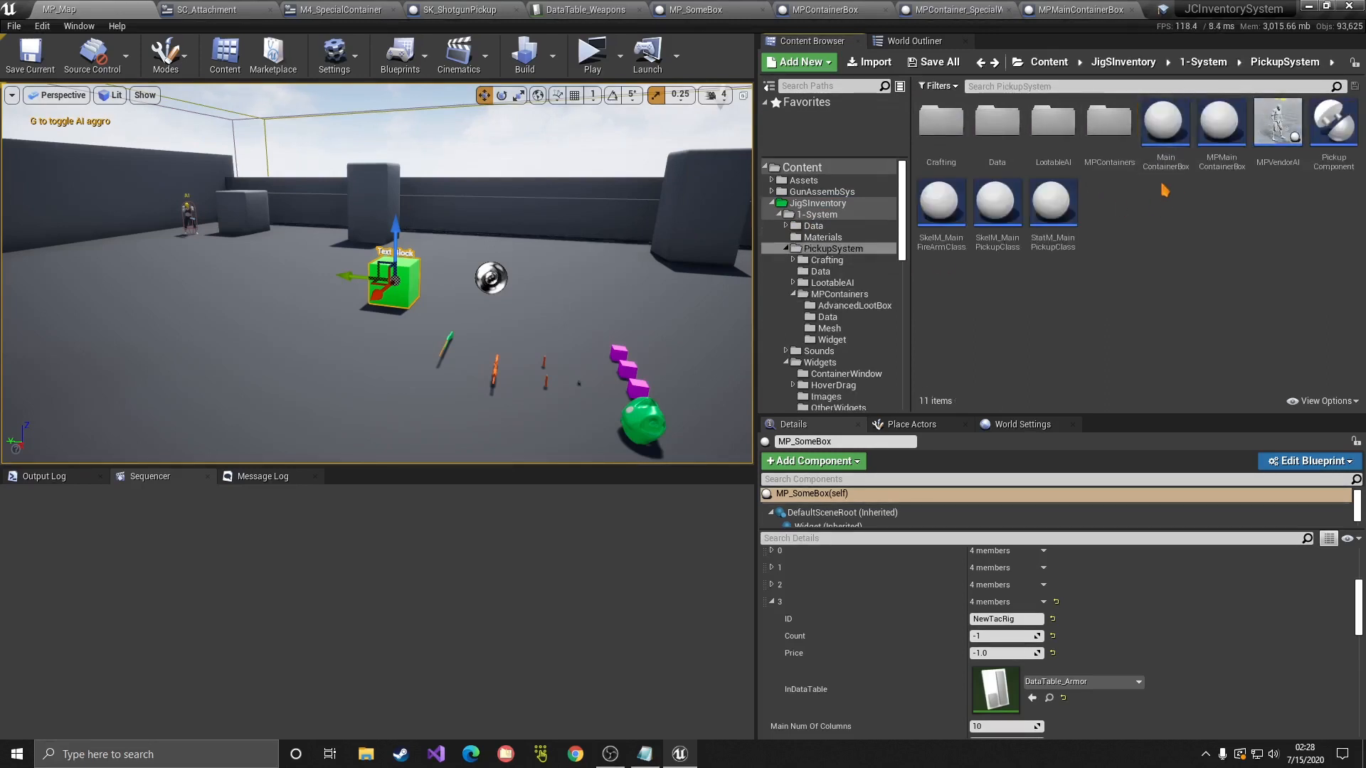
click(1164, 162)
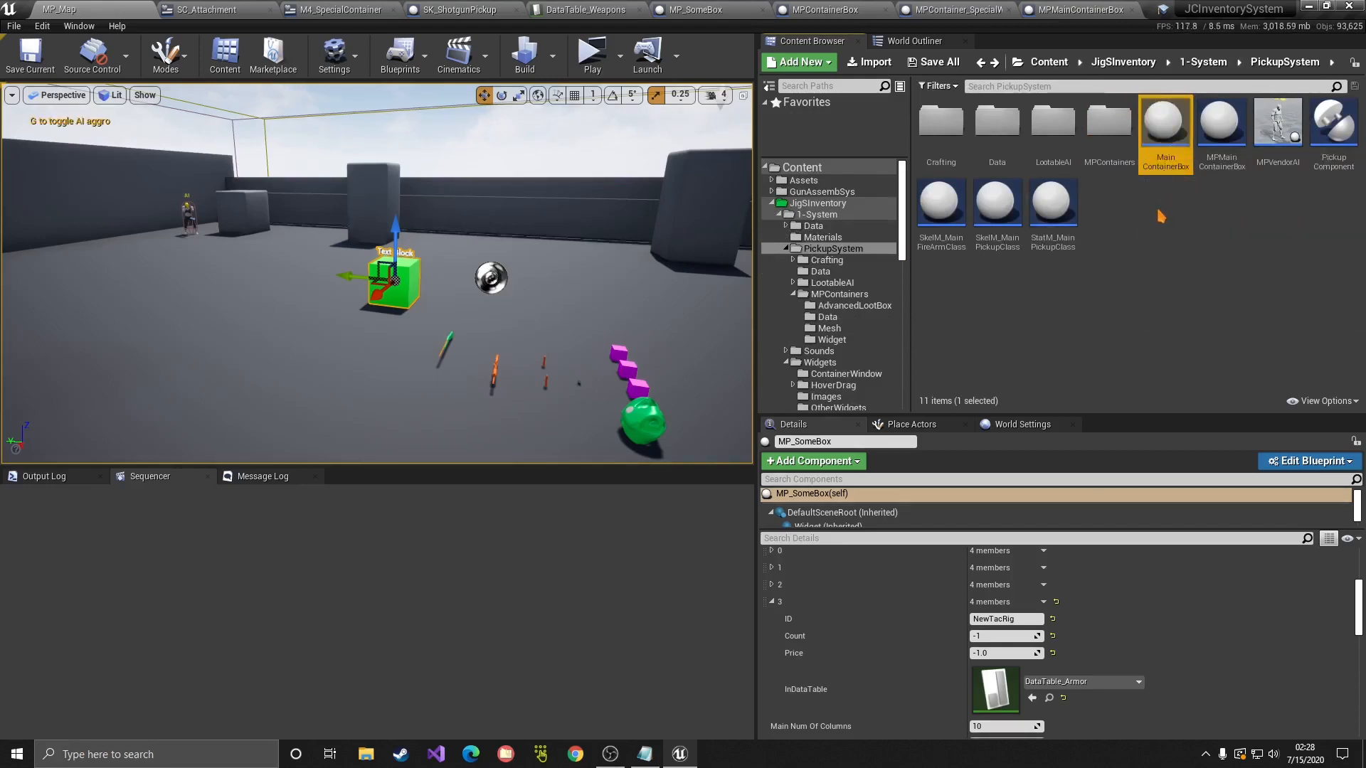
key(F2)
right_click(1164, 138)
click(1131, 219)
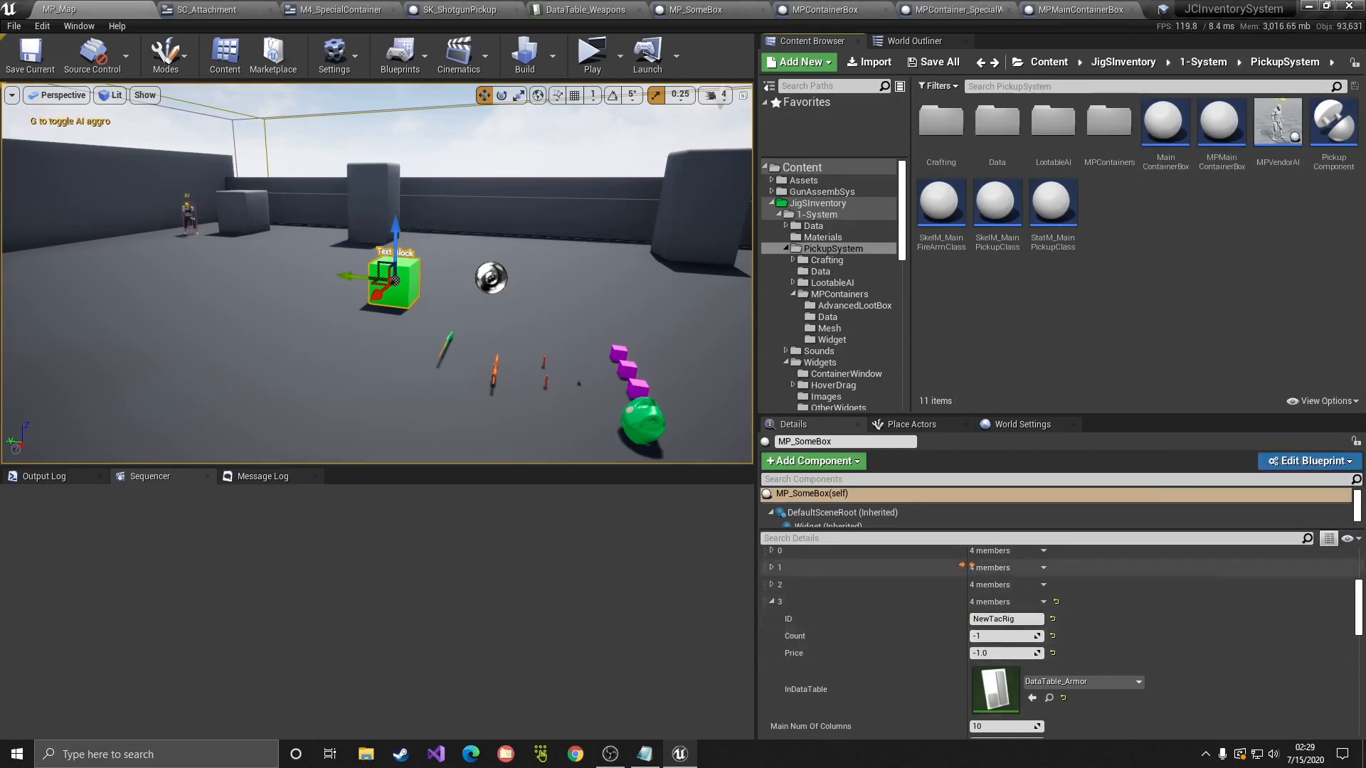
Step: Create a WeaponsVendor child blueprint of MPVendorAI and drag one into the level
scroll(960, 602, up, 1)
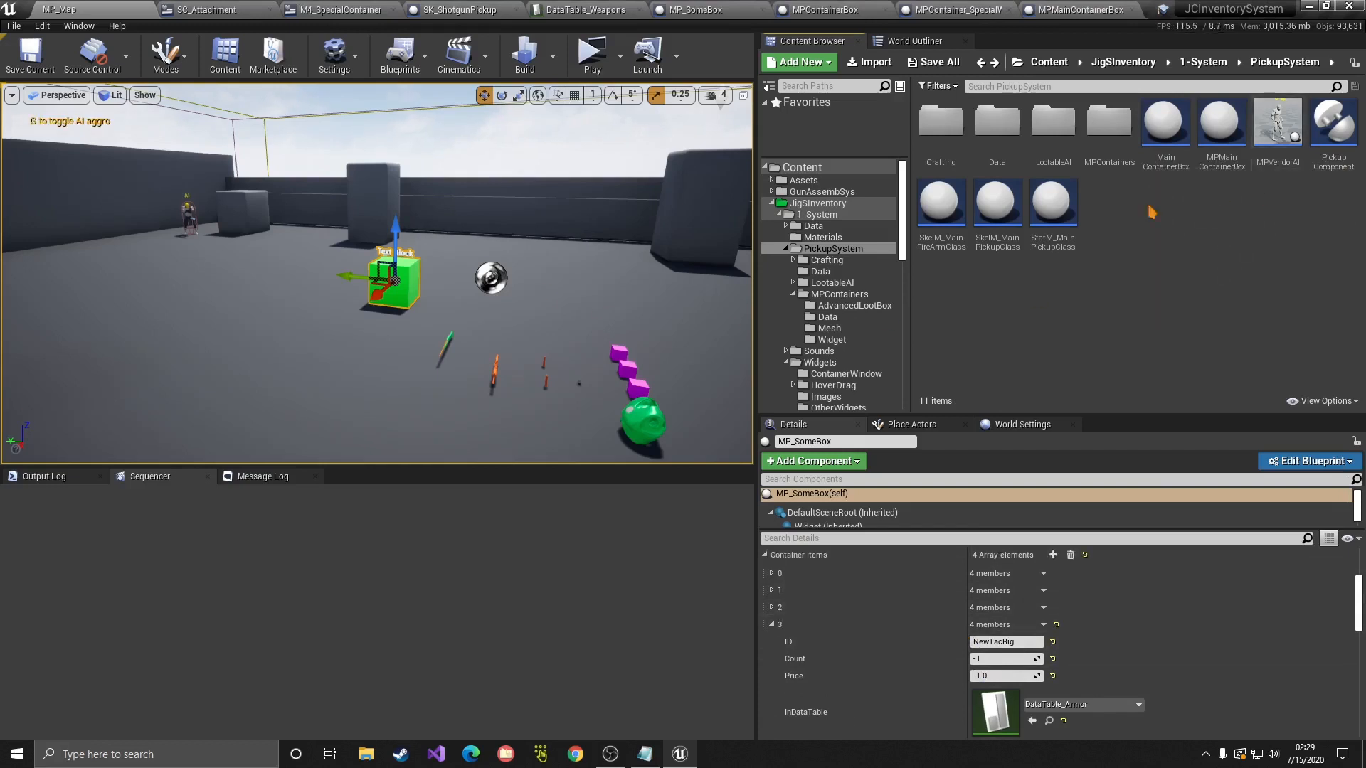
right_click(1277, 121)
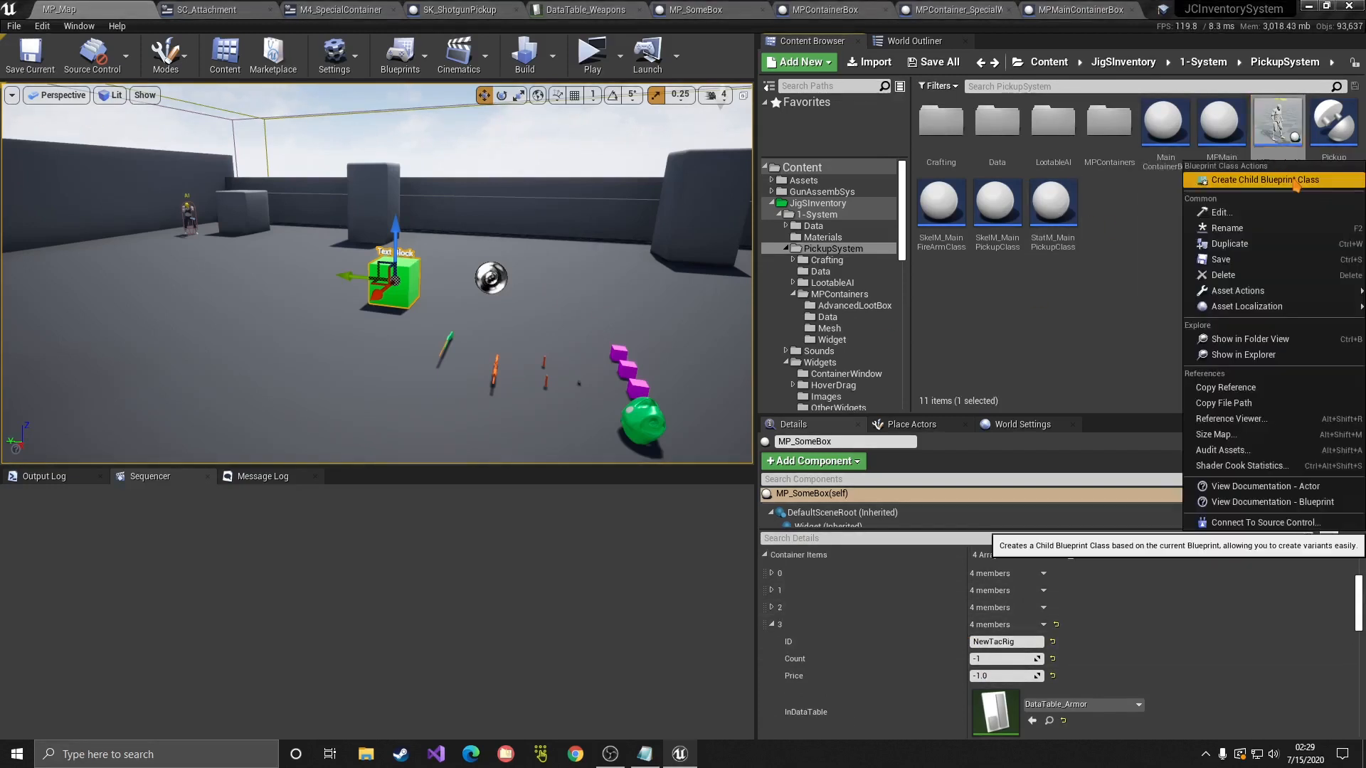
click(1274, 182)
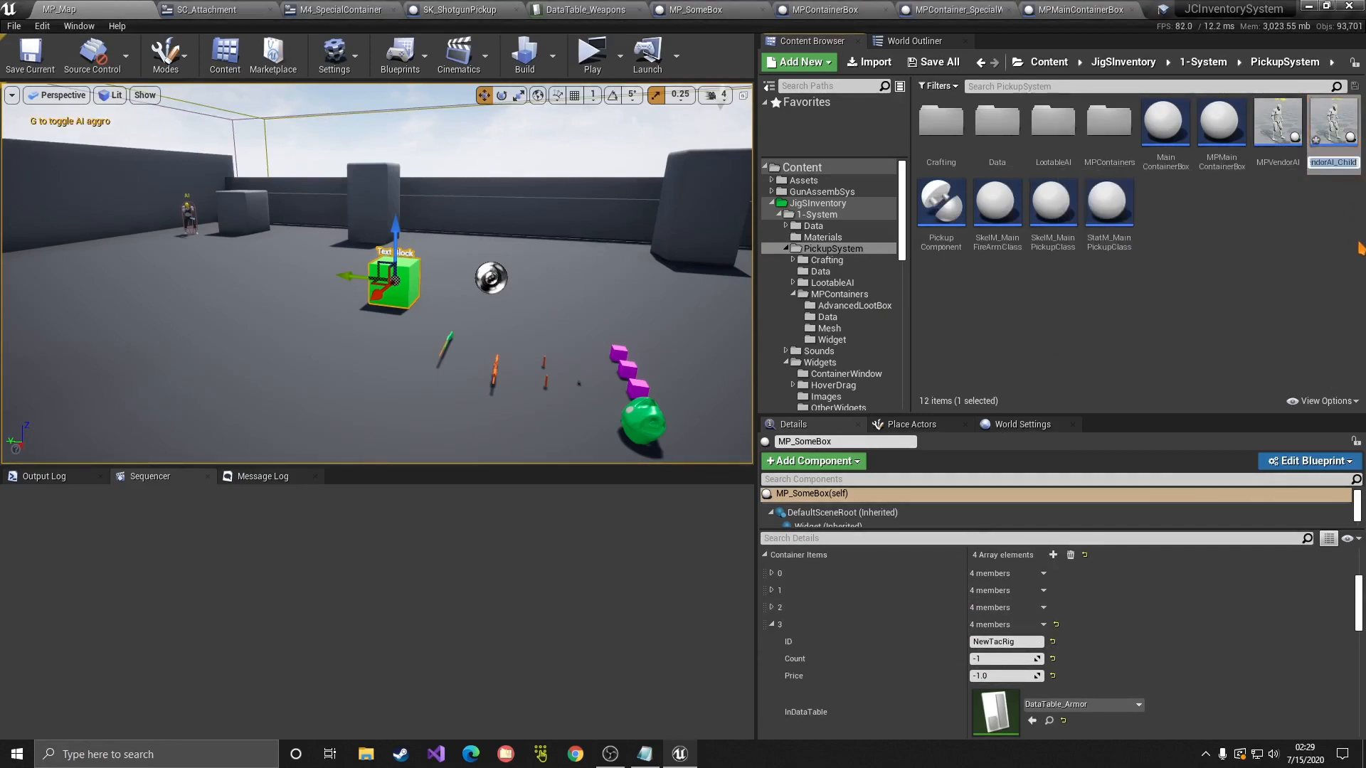
text(WeaponsVendor)
key(Return)
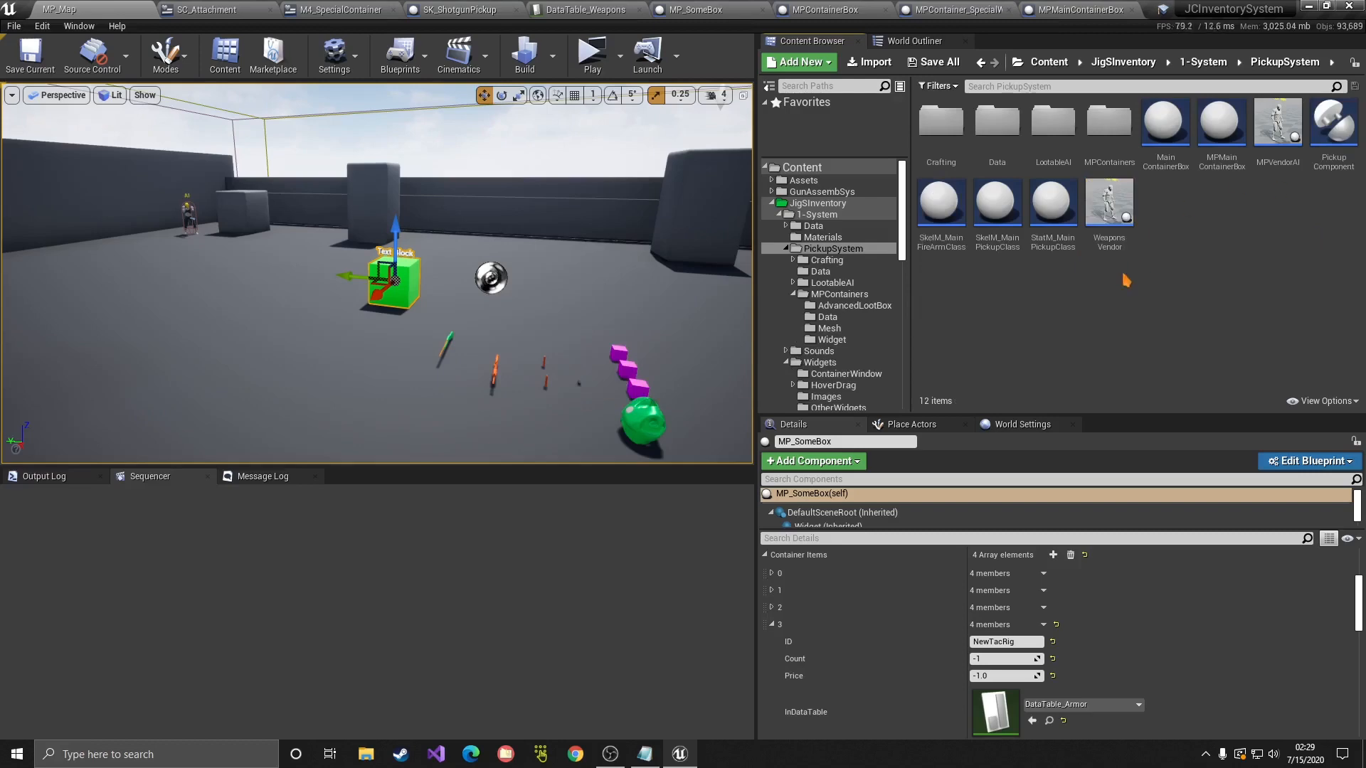
drag(1110, 210, 590, 285)
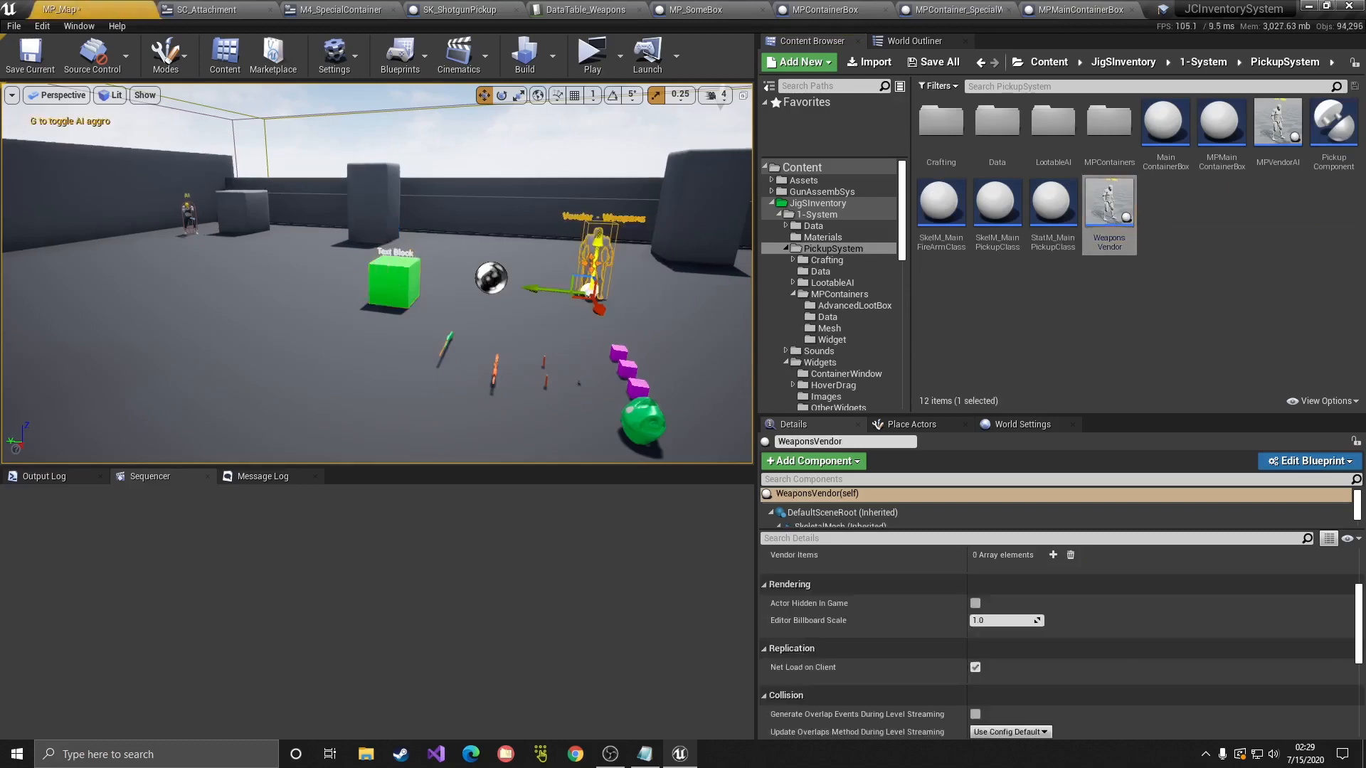
Step: In the WeaponsVendor blueprint, add three Vendor Items entries and expand element 0
double_click(1096, 222)
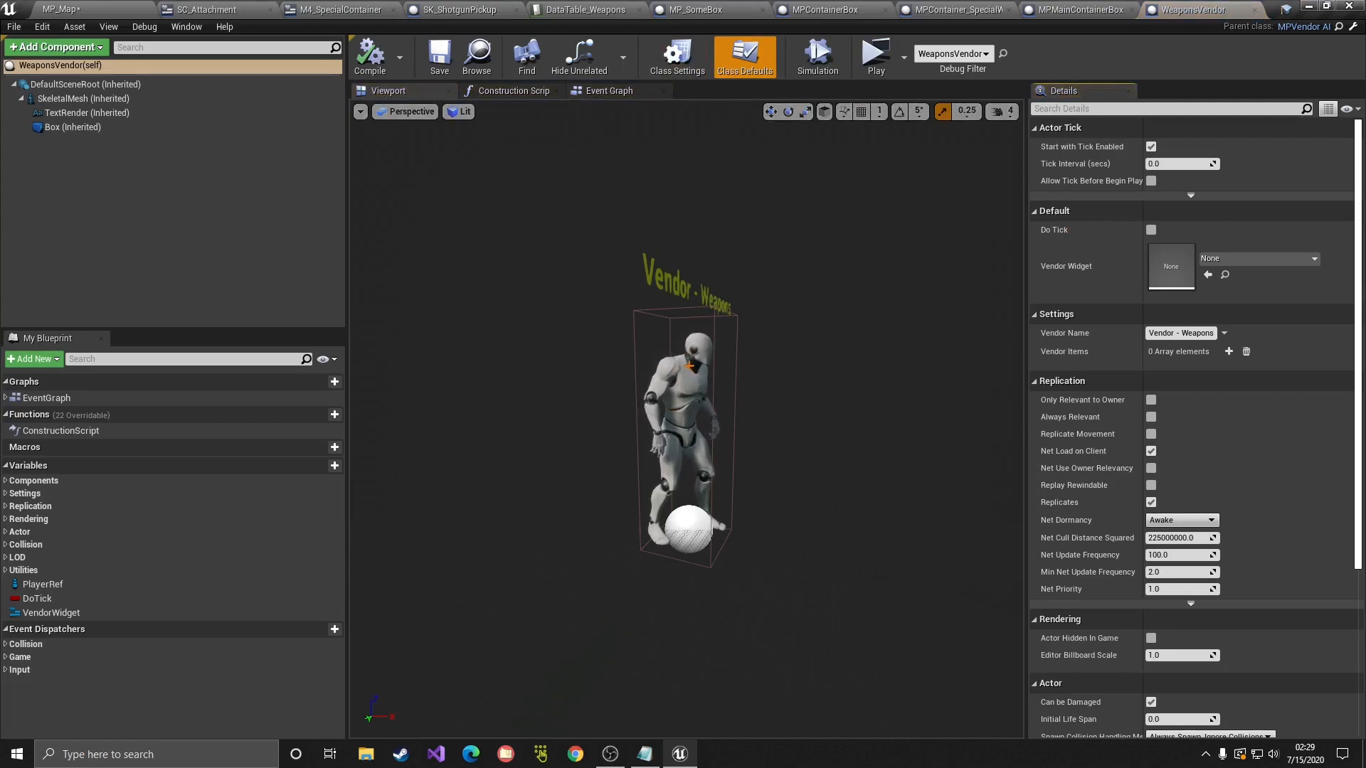
key(d)
right_drag(688, 366, 618, 345)
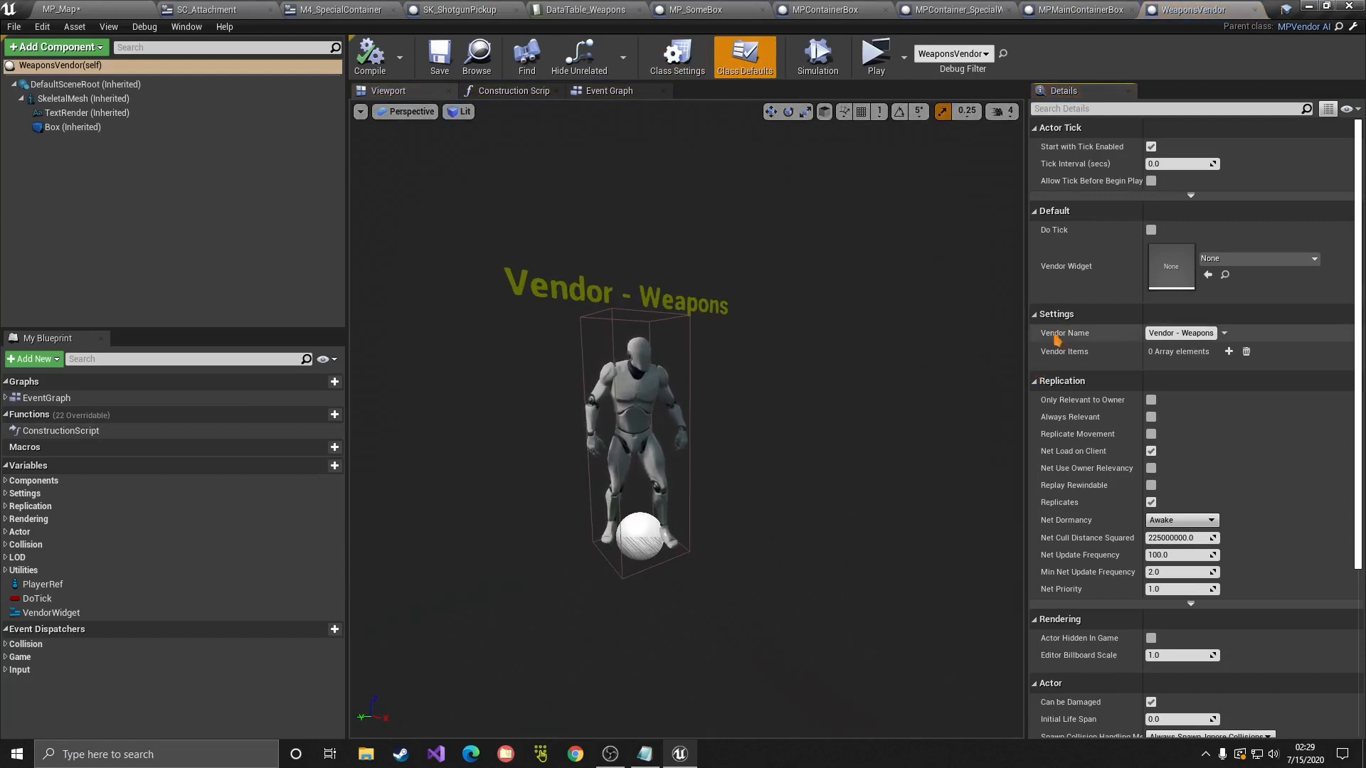
click(1229, 351)
click(1229, 351)
click(1229, 351)
click(1042, 370)
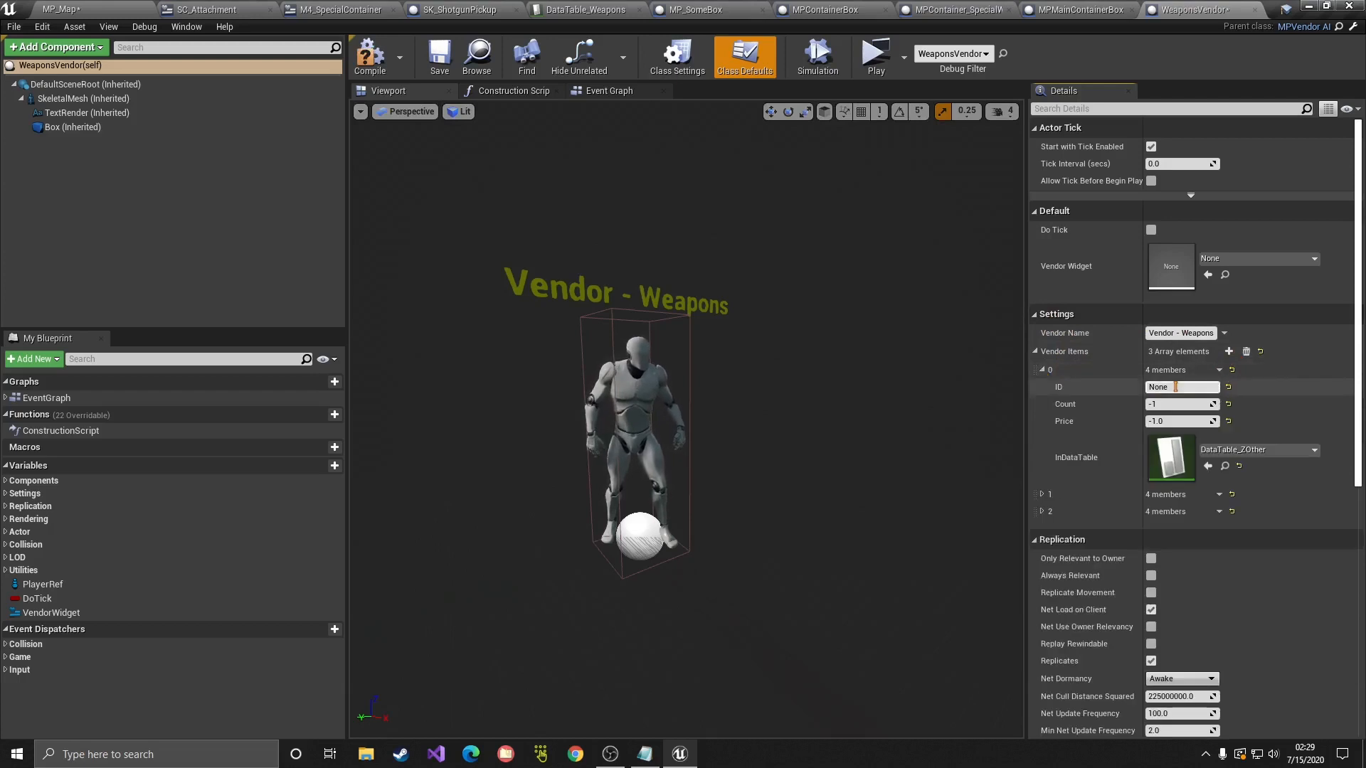
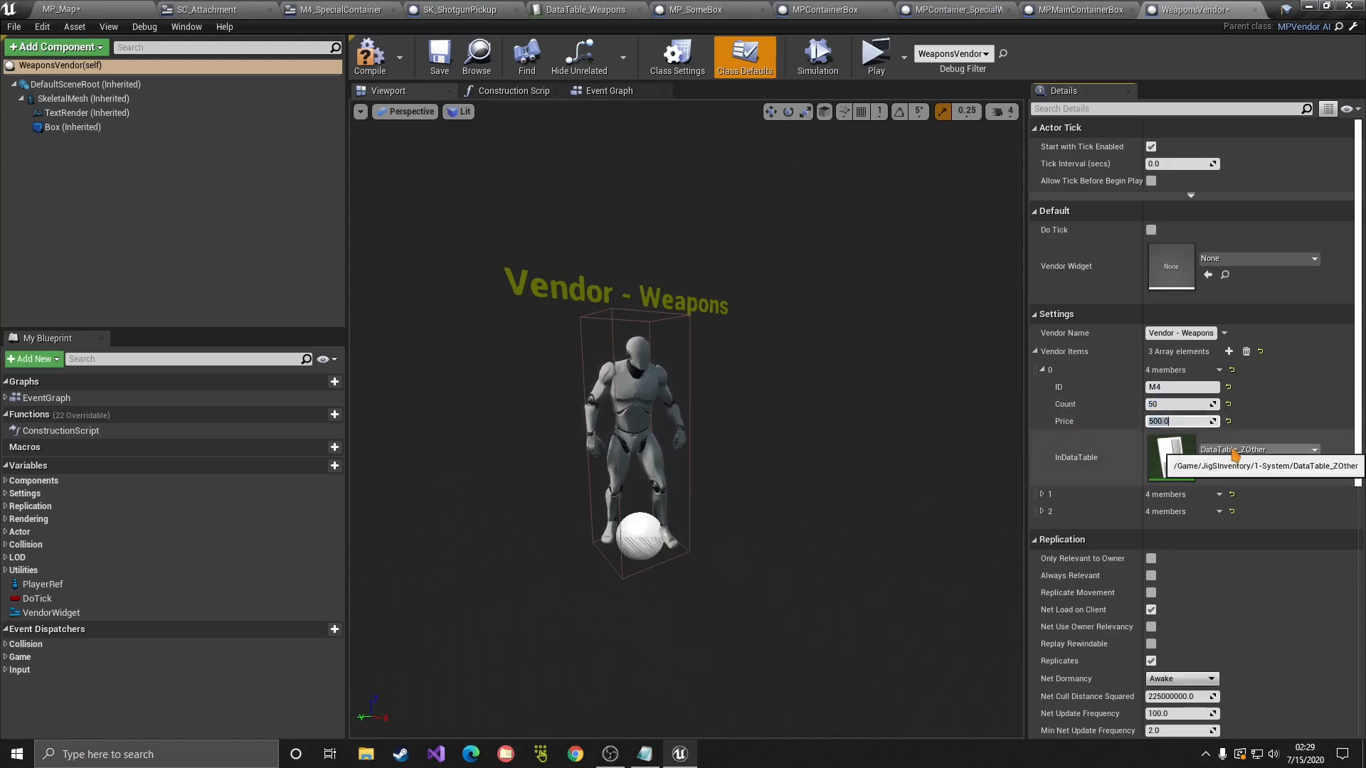
Step: Assign DataTable_Weapons to the M4 vendor item and delete the third vendor item
click(1257, 450)
text(wea)
click(1211, 250)
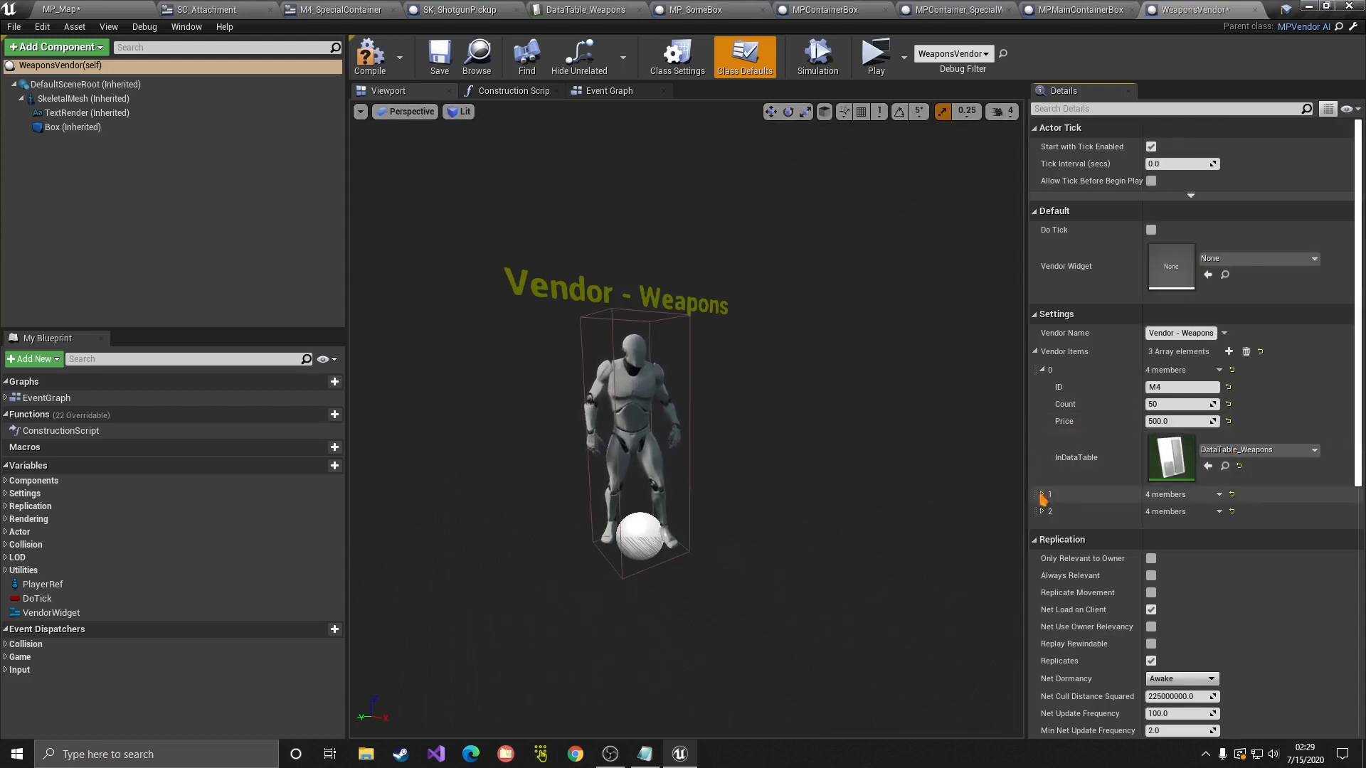
click(1042, 494)
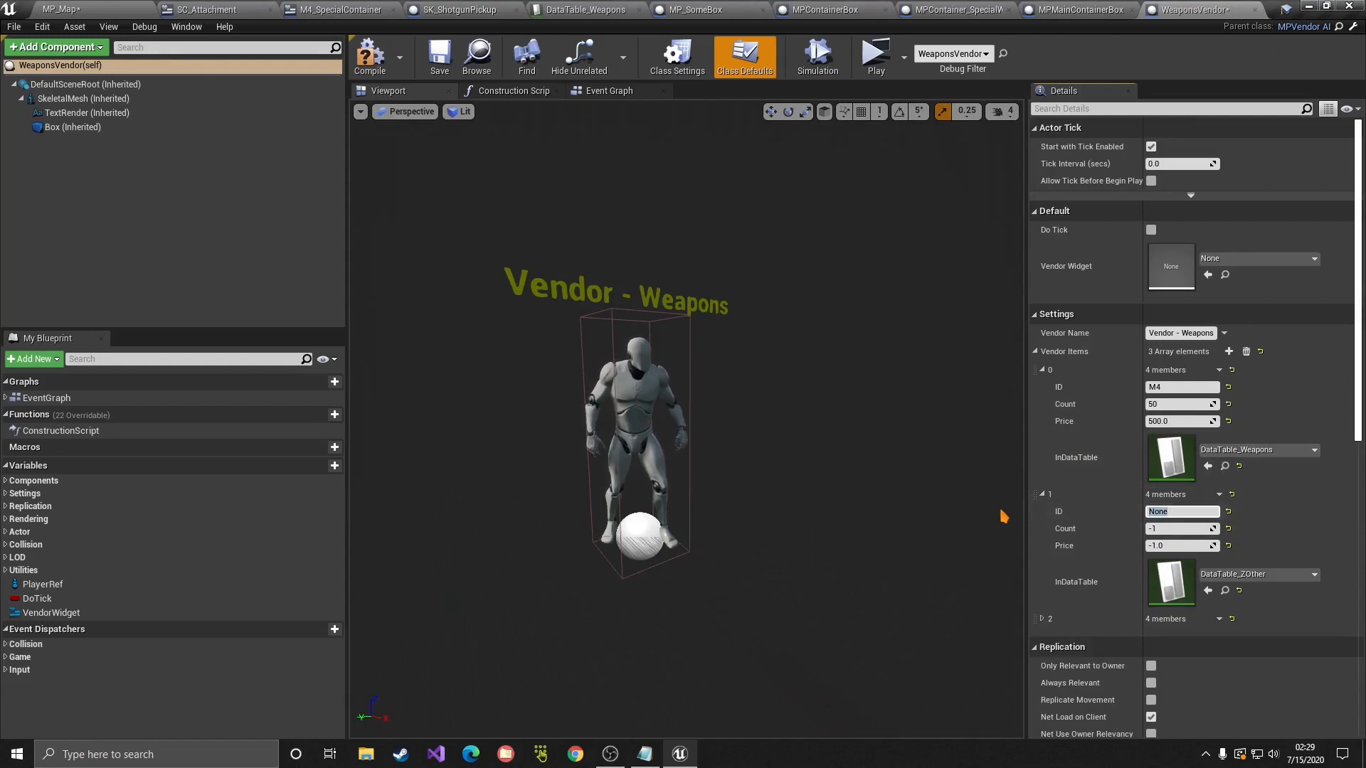
click(1042, 619)
click(1220, 619)
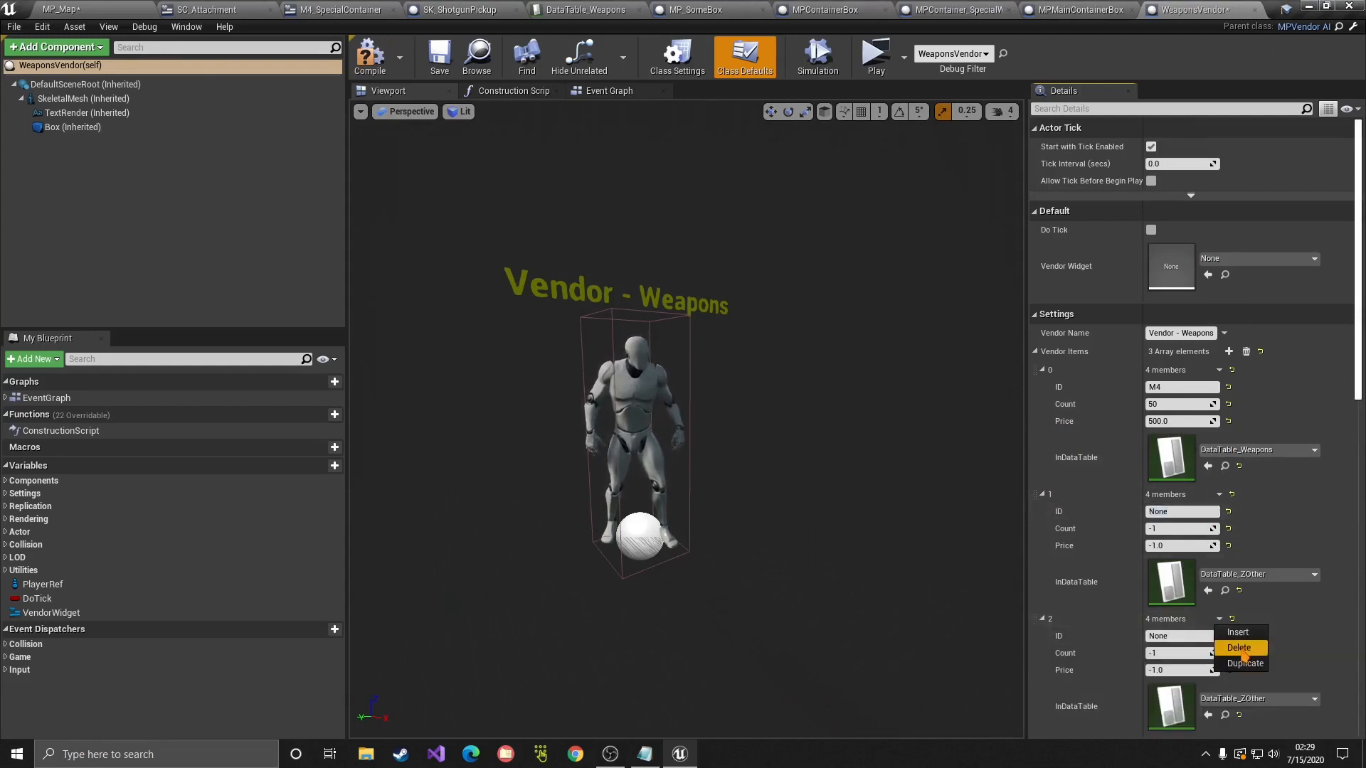
click(1240, 649)
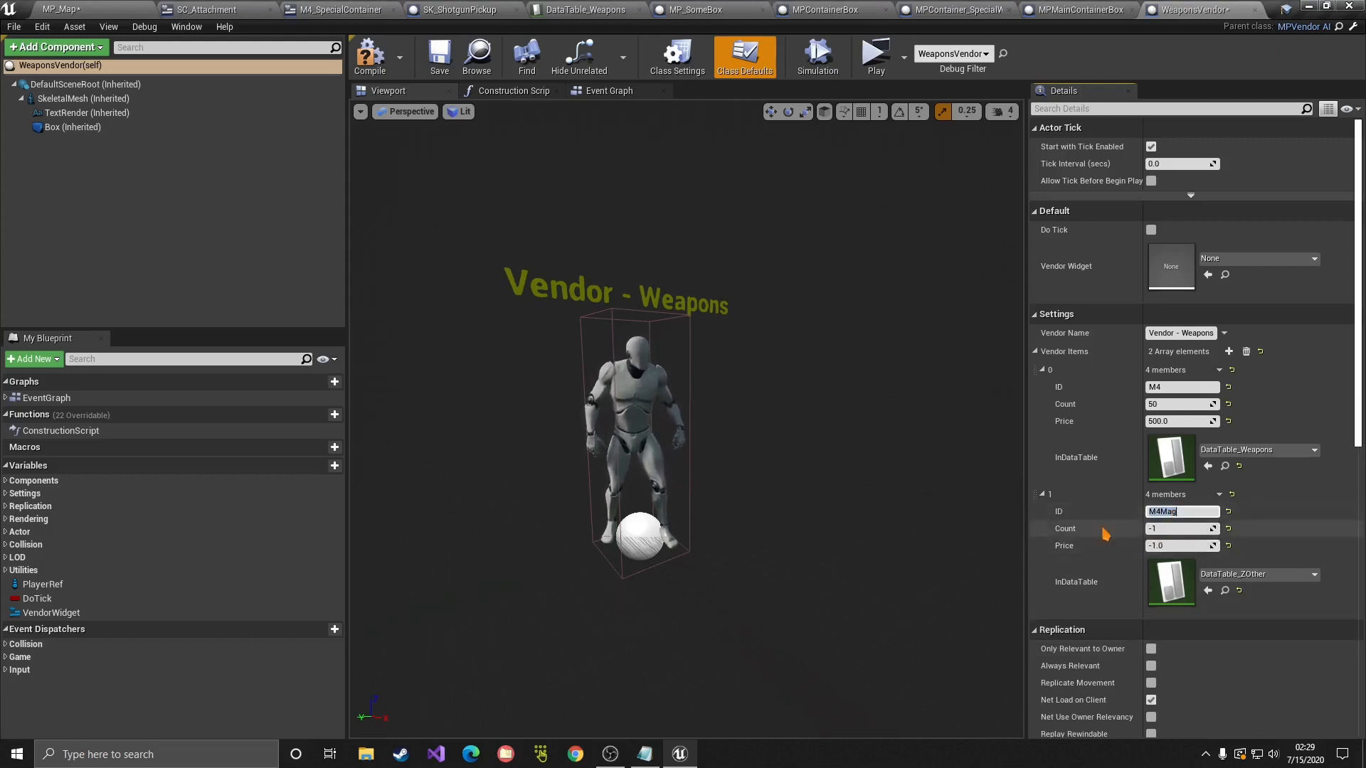
Step: Set the second item to 20 M4Mag at 25.0 from DataTable_Attachments, then compile and save
click(1182, 545)
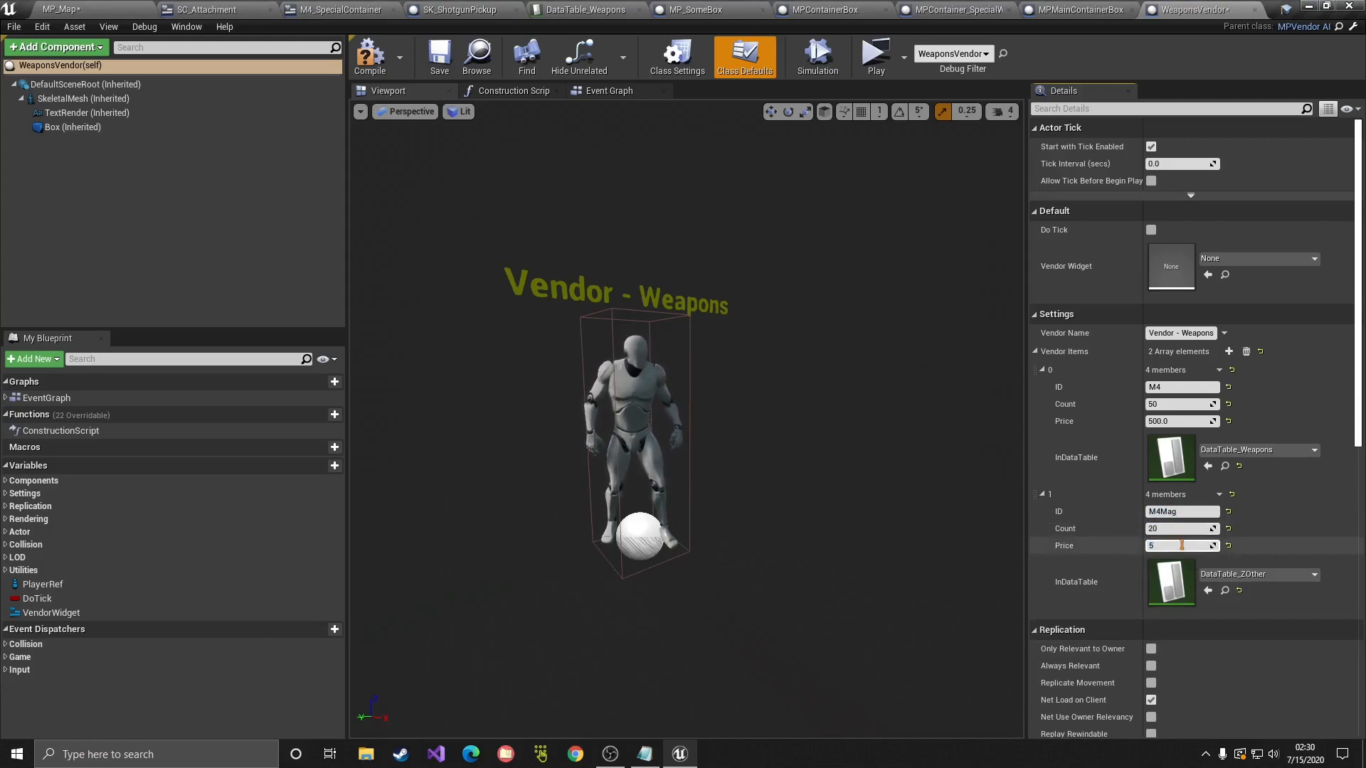
click(1263, 575)
text(atta)
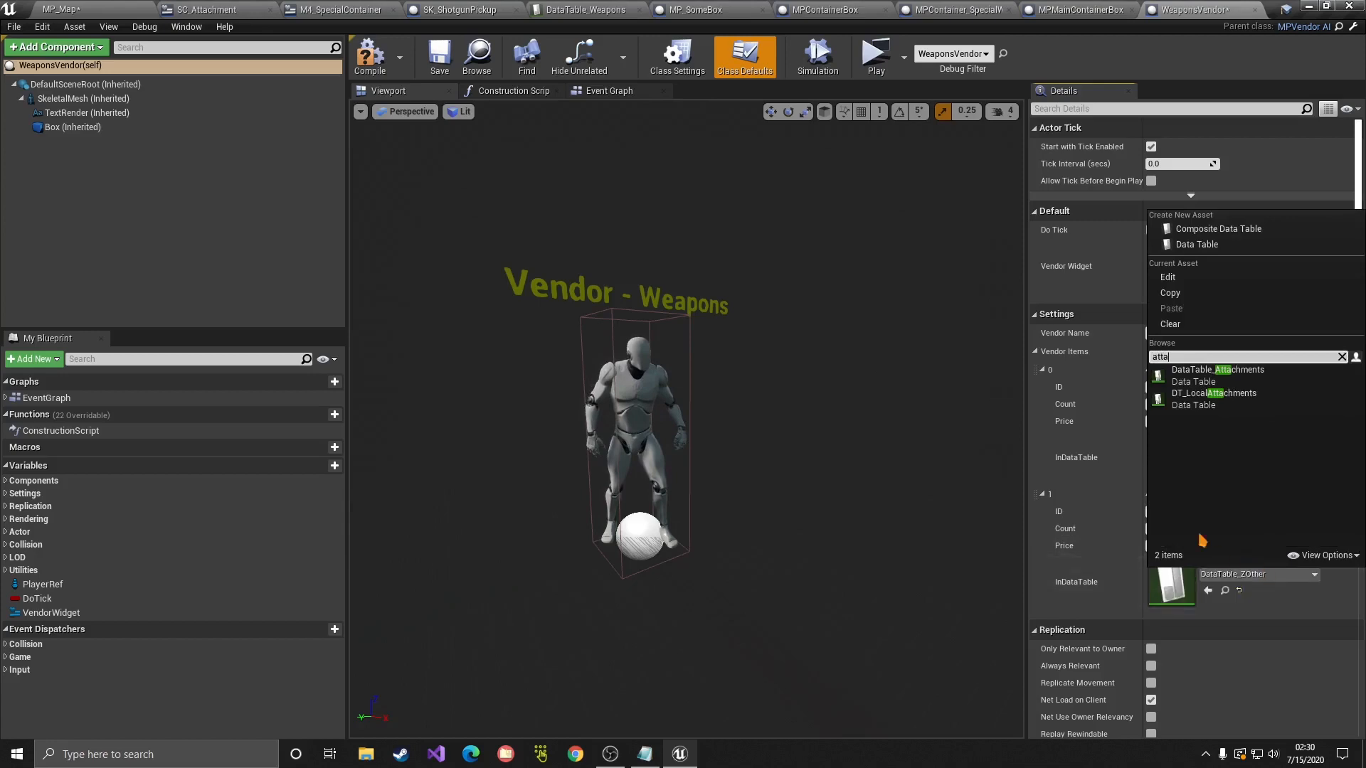
click(1222, 383)
click(371, 63)
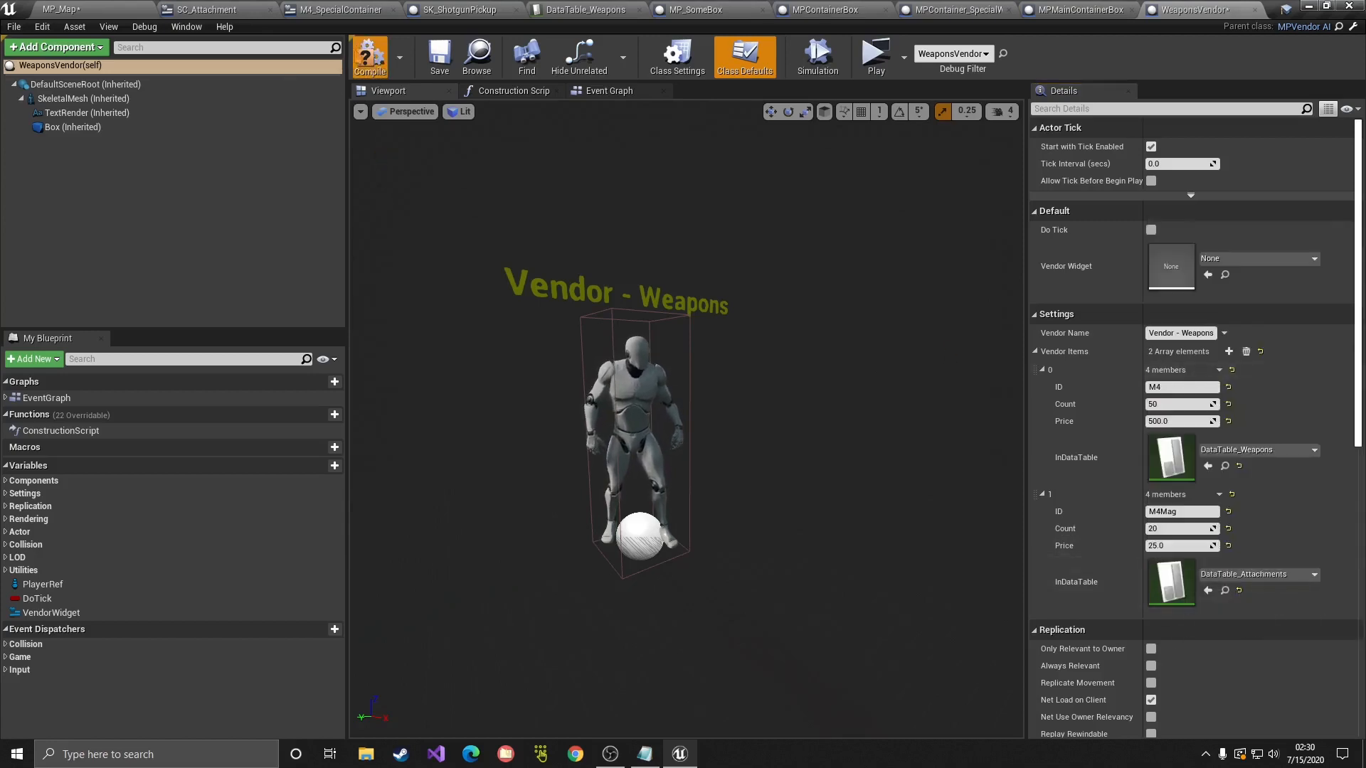
click(440, 61)
click(99, 10)
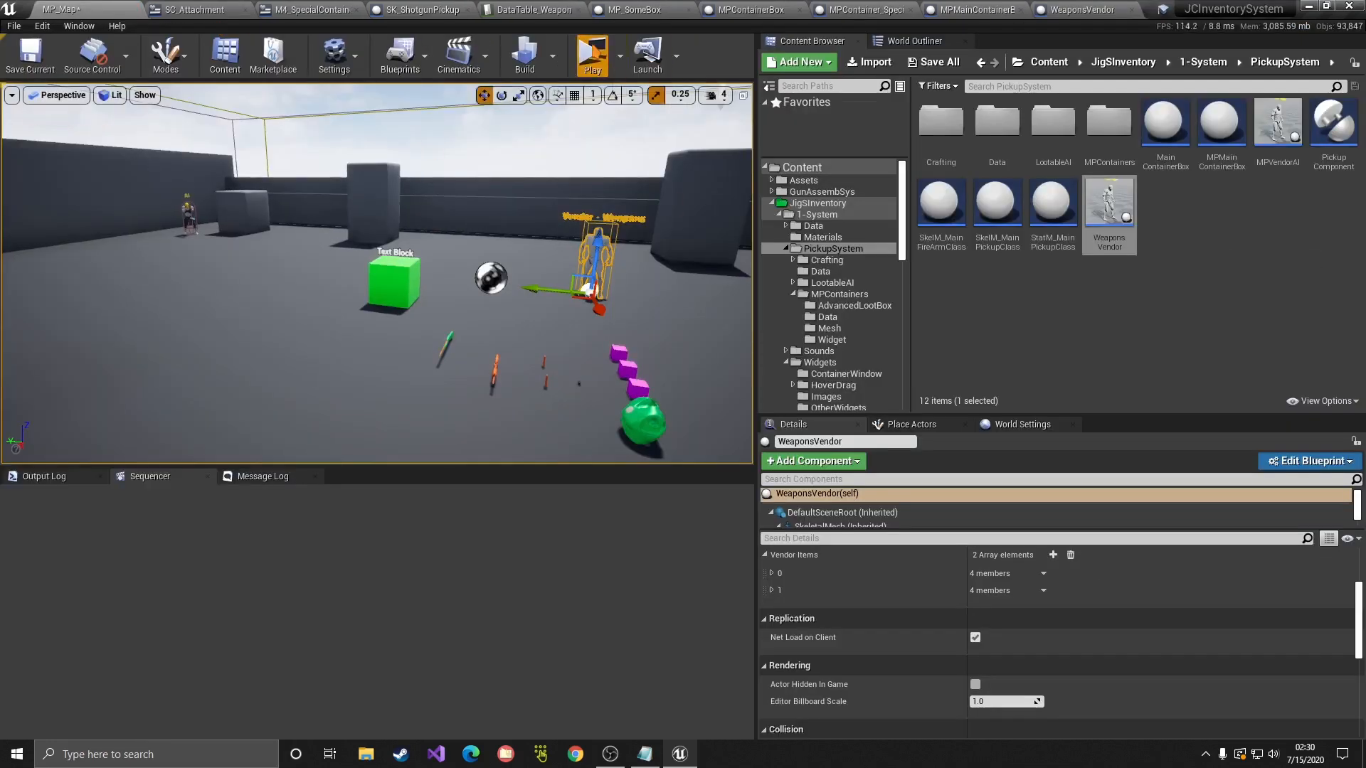
Step: Play-test, walk to the weapons vendor, confirm its trade window offers M4 and M4Mag, then stop
click(593, 54)
key(w)
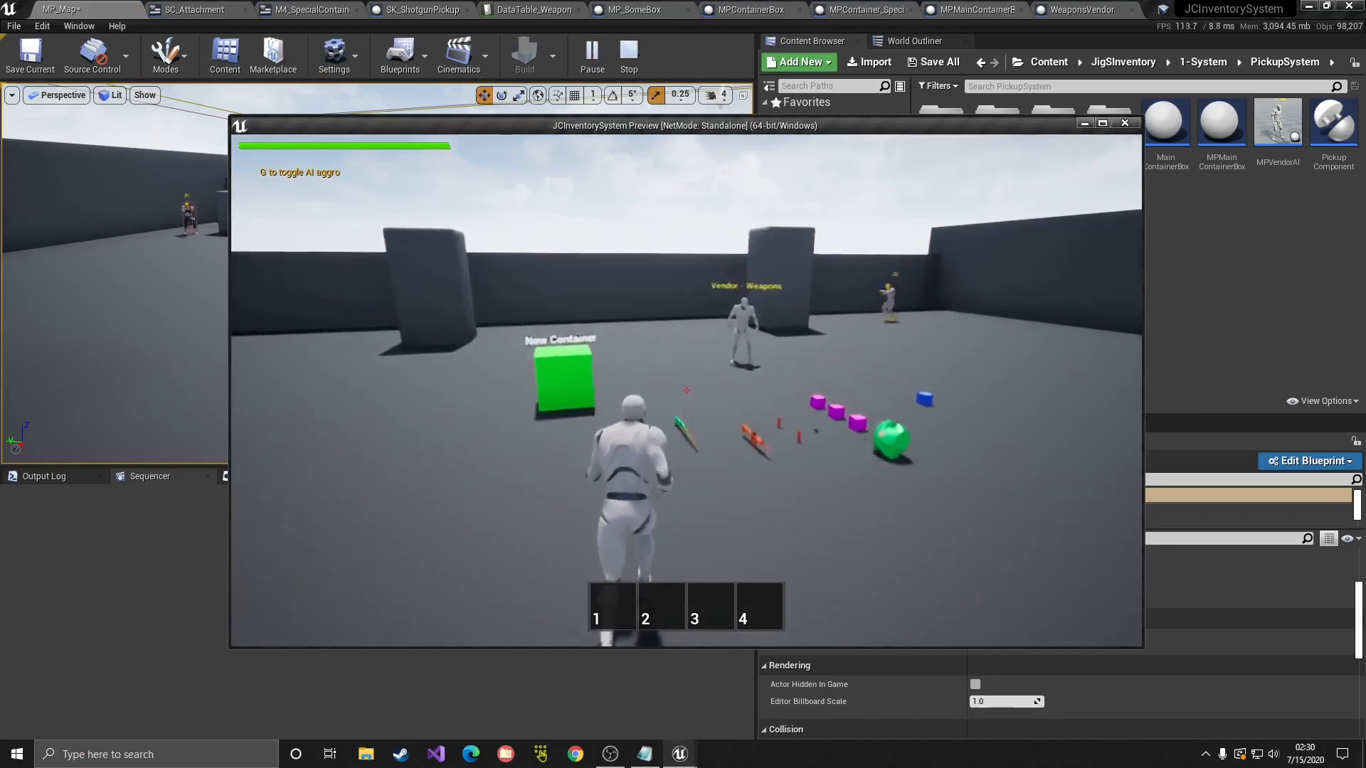
key(f)
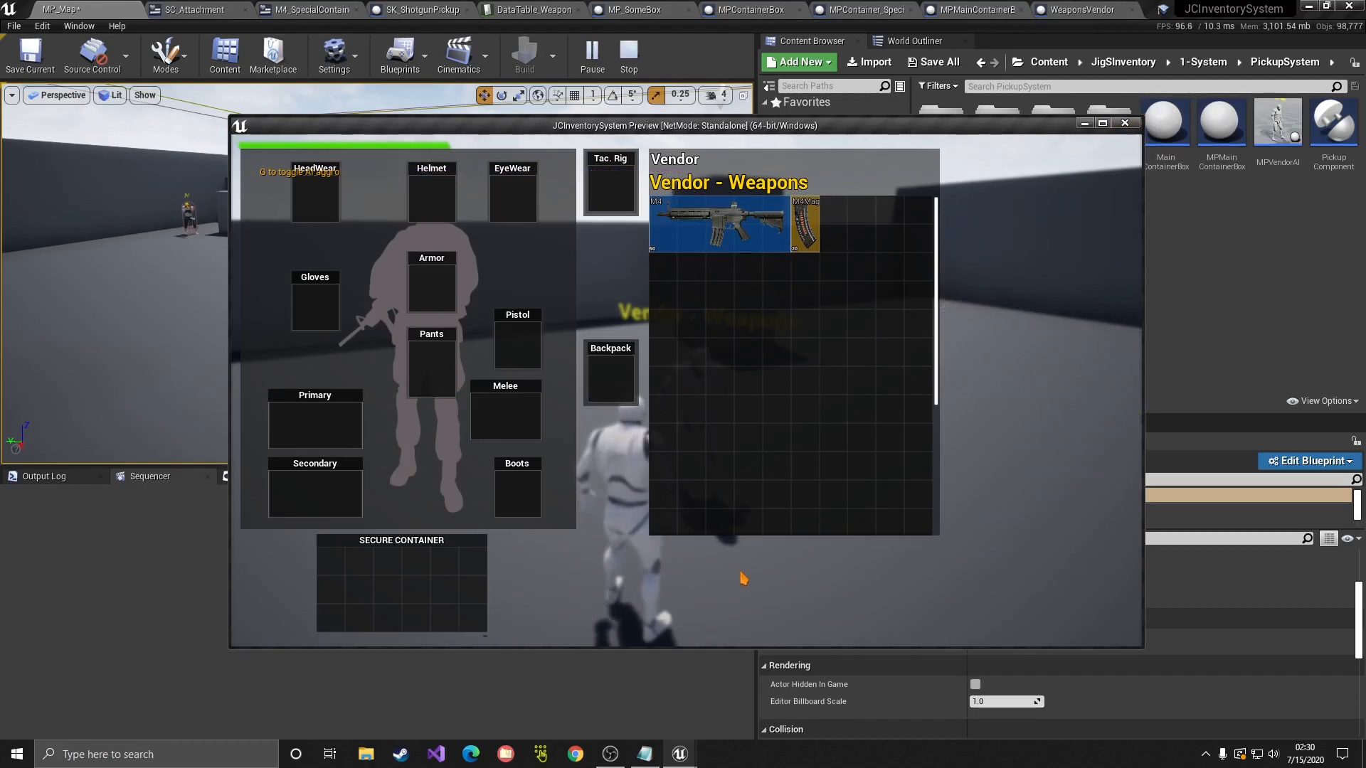
click(1125, 124)
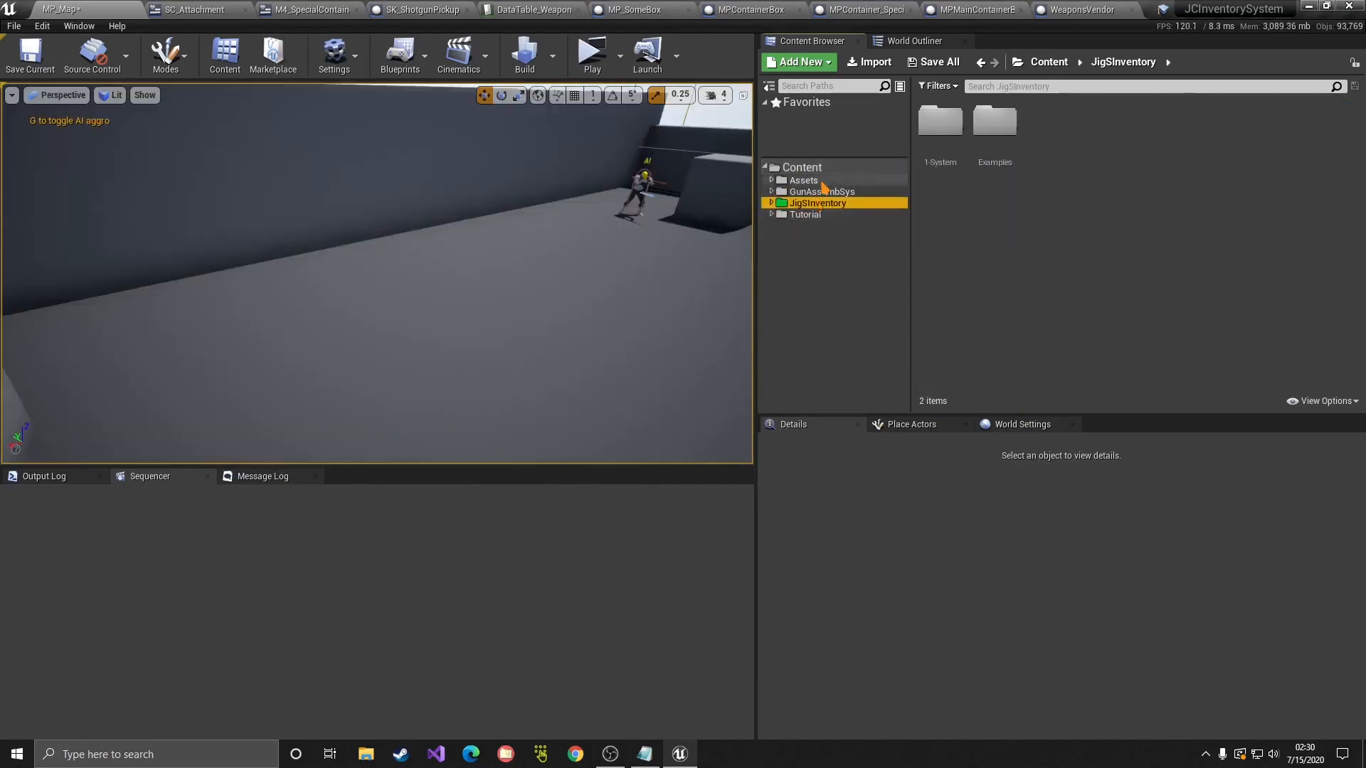
Step: Navigate the Content Browser to JigSInventory > 1-System > PickupSystem > Crafting
click(981, 158)
double_click(982, 158)
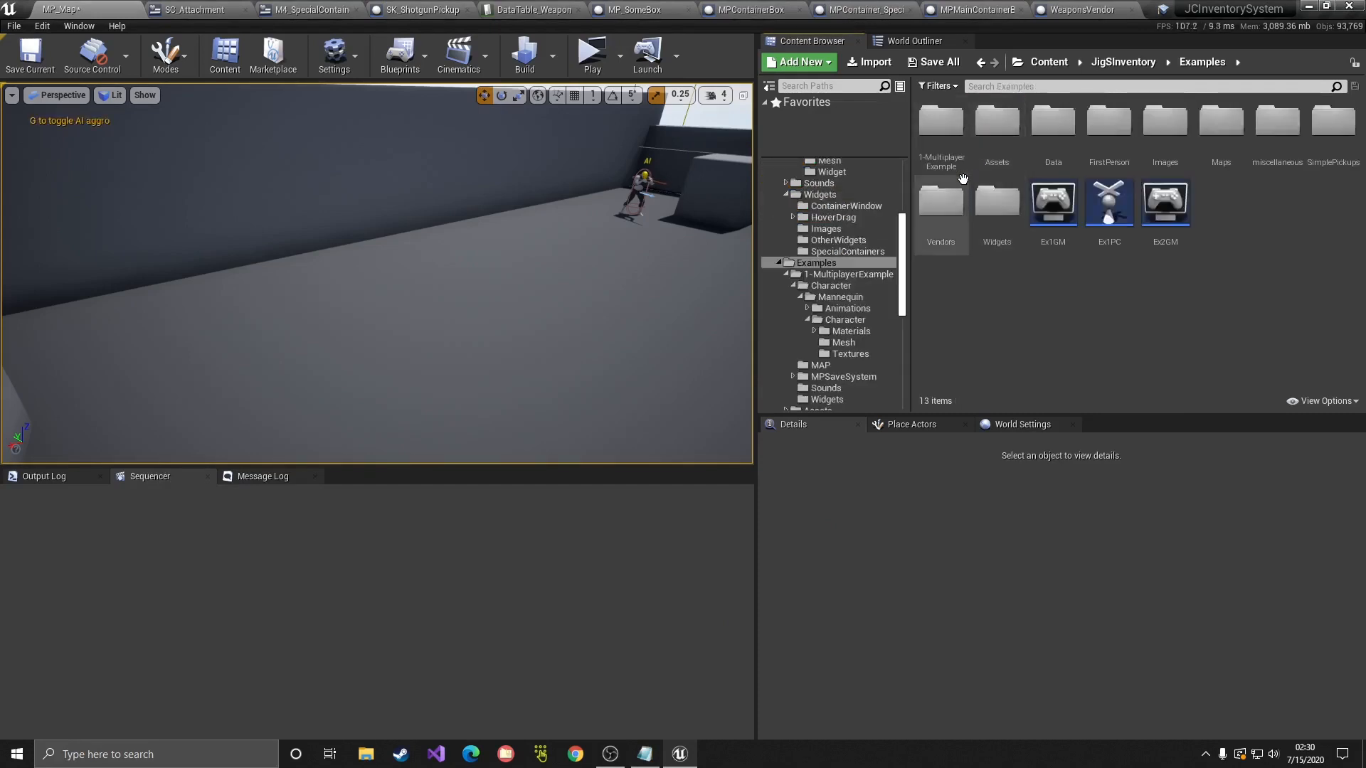
key(alt+Left)
double_click(940, 169)
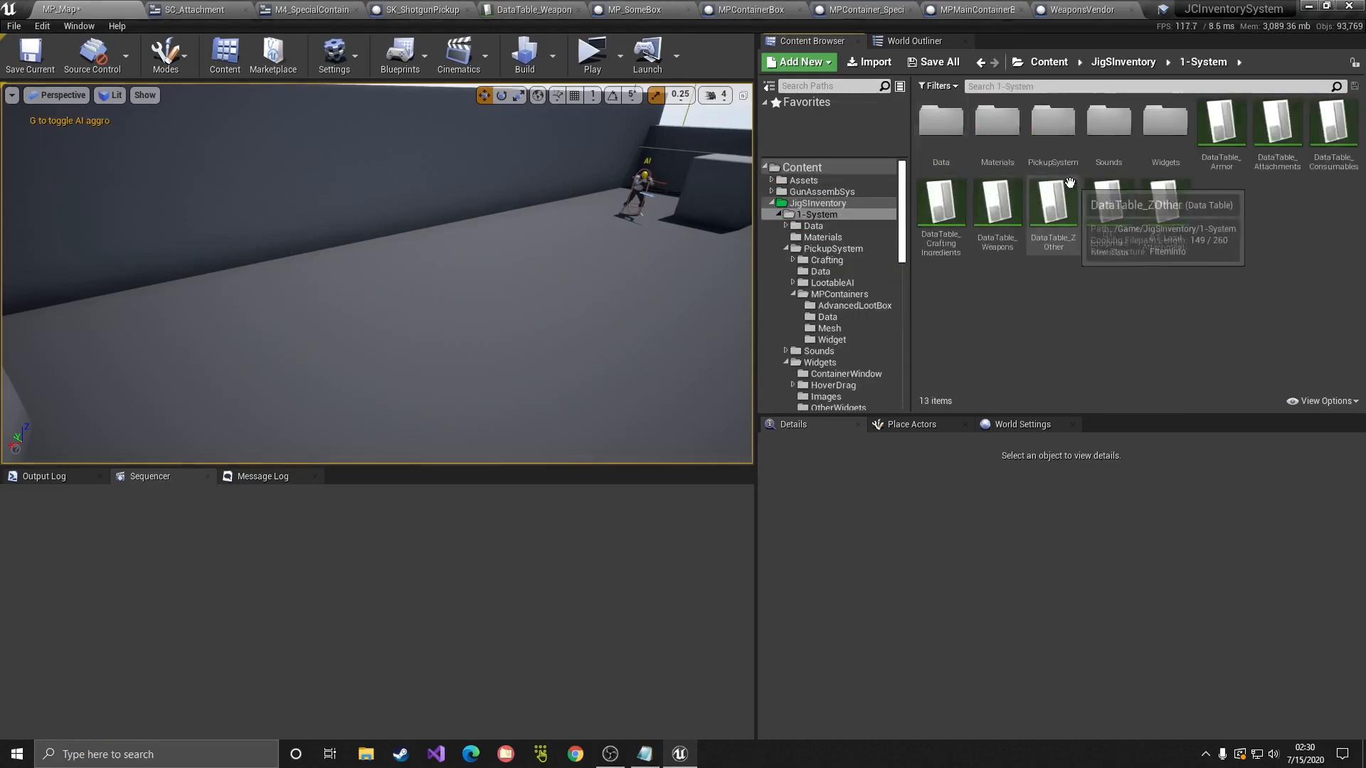
double_click(1047, 153)
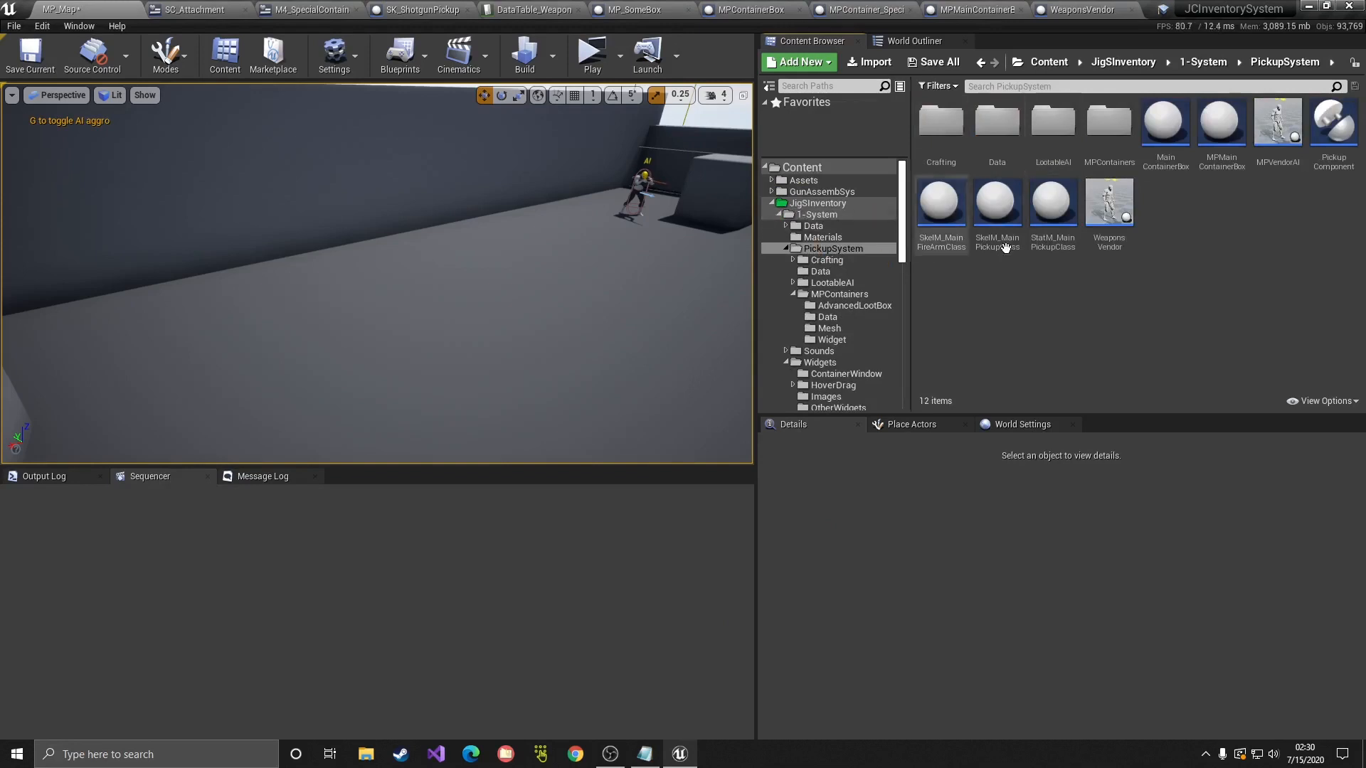
key(alt+Left)
double_click(1048, 146)
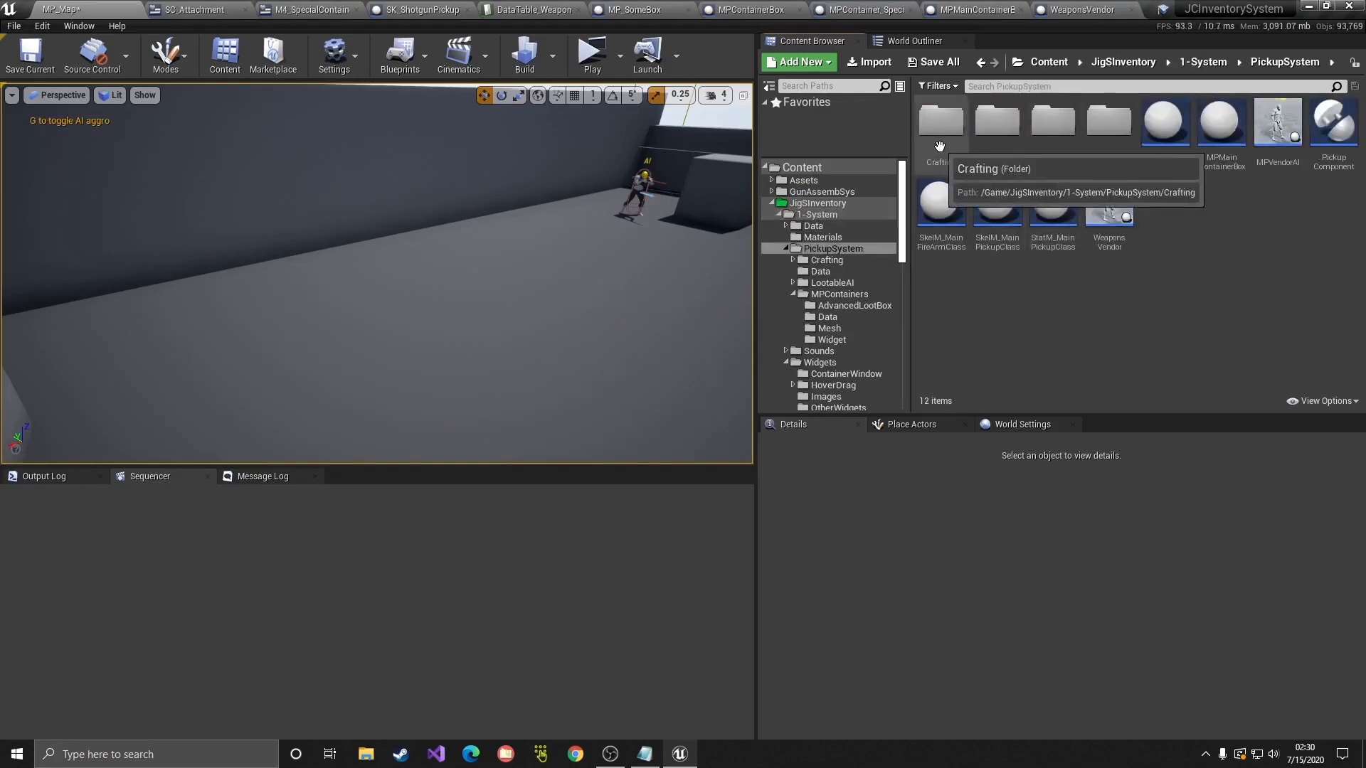
double_click(942, 171)
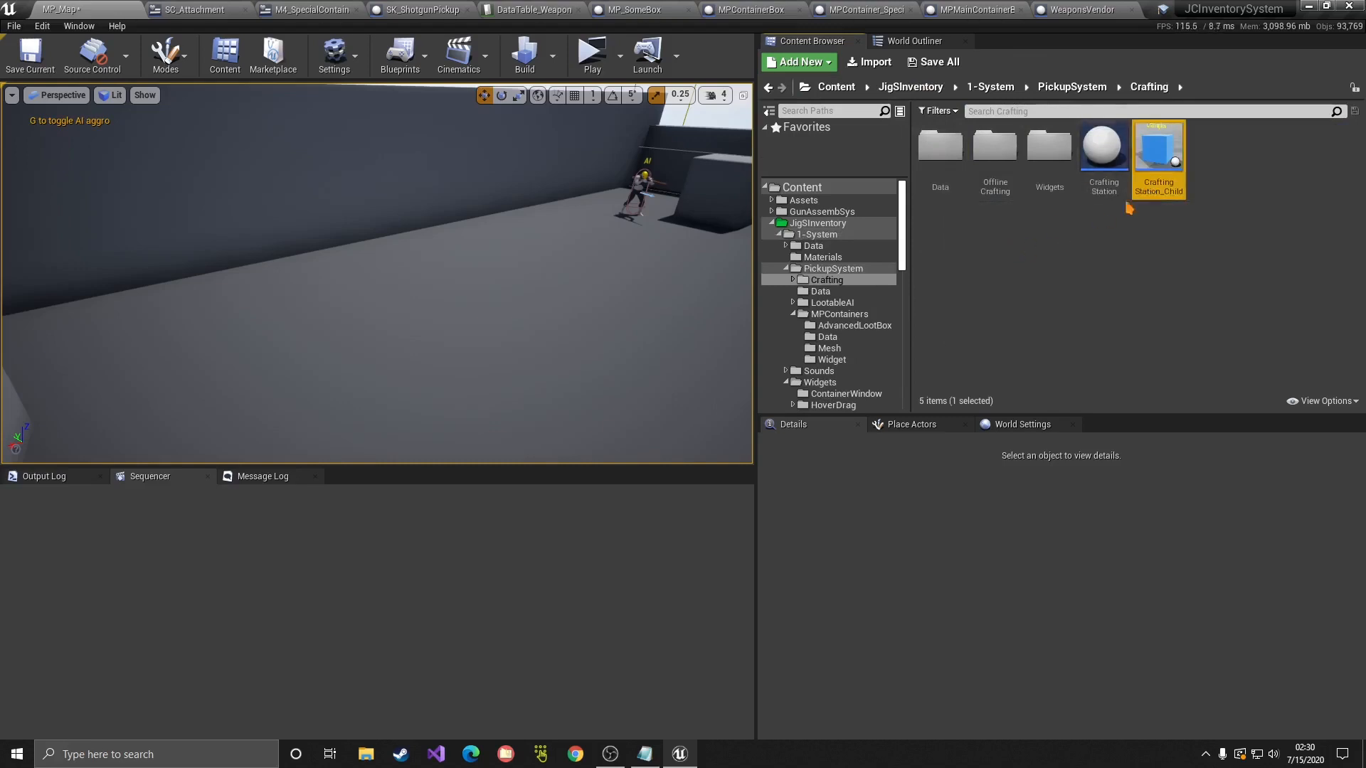
Step: Create a Crafting Station child blueprint named MyNewStation, removing a test copy placed in the level
click(1091, 192)
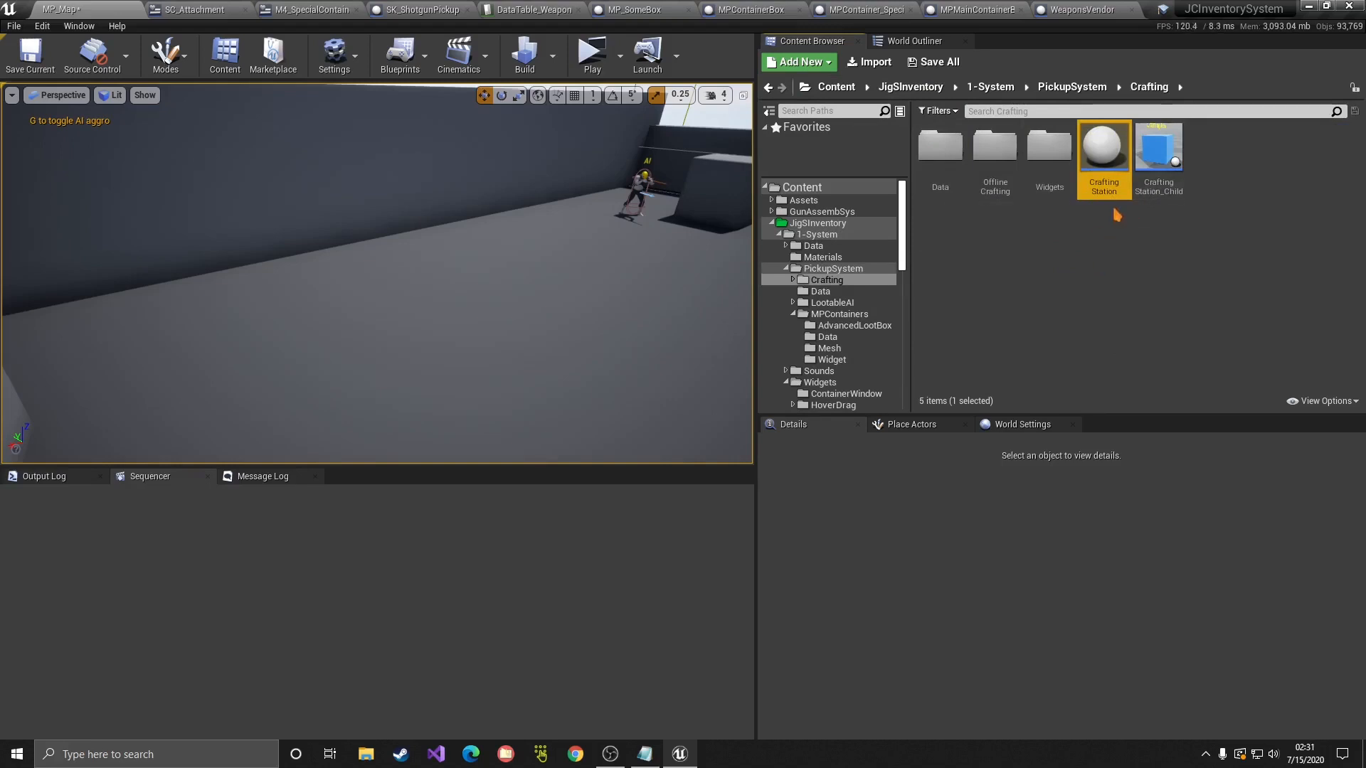
right_click(1104, 187)
click(1142, 201)
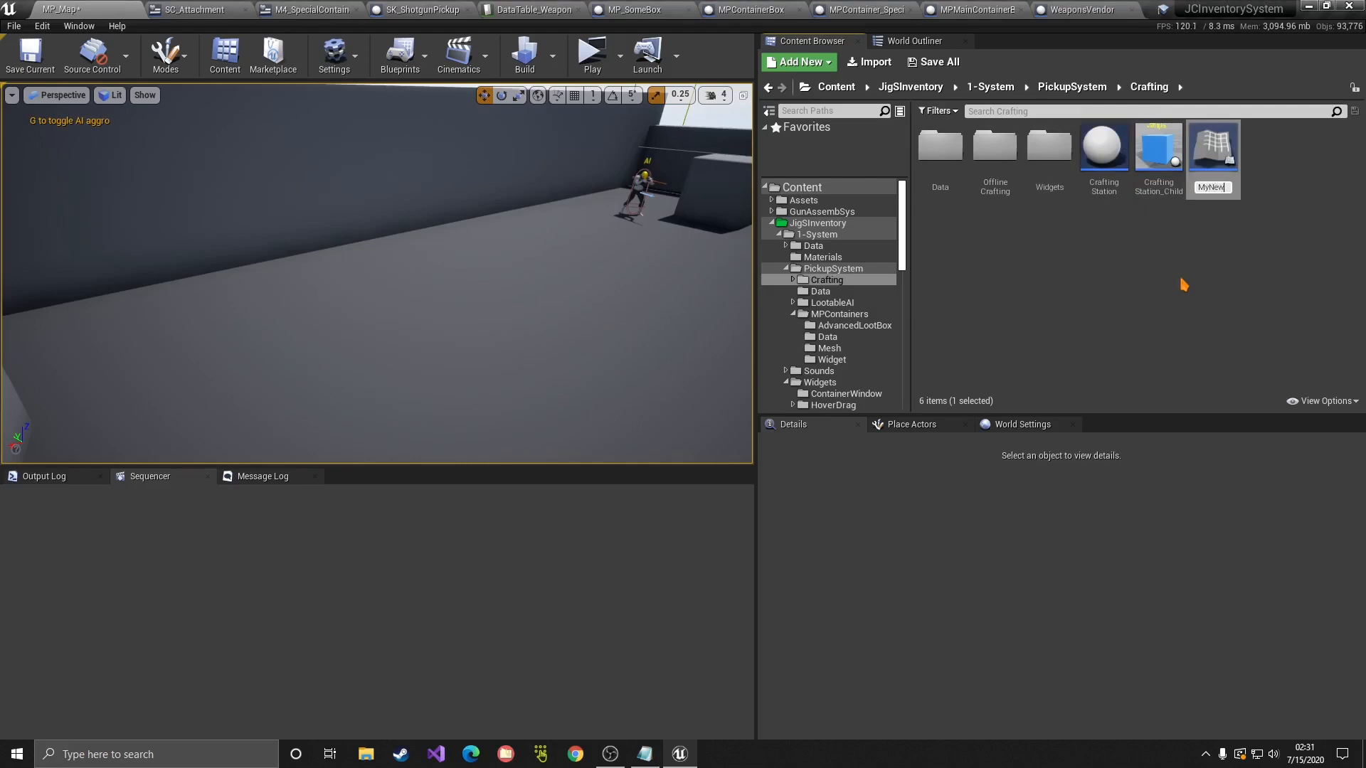
text(MyNewStation)
key(Return)
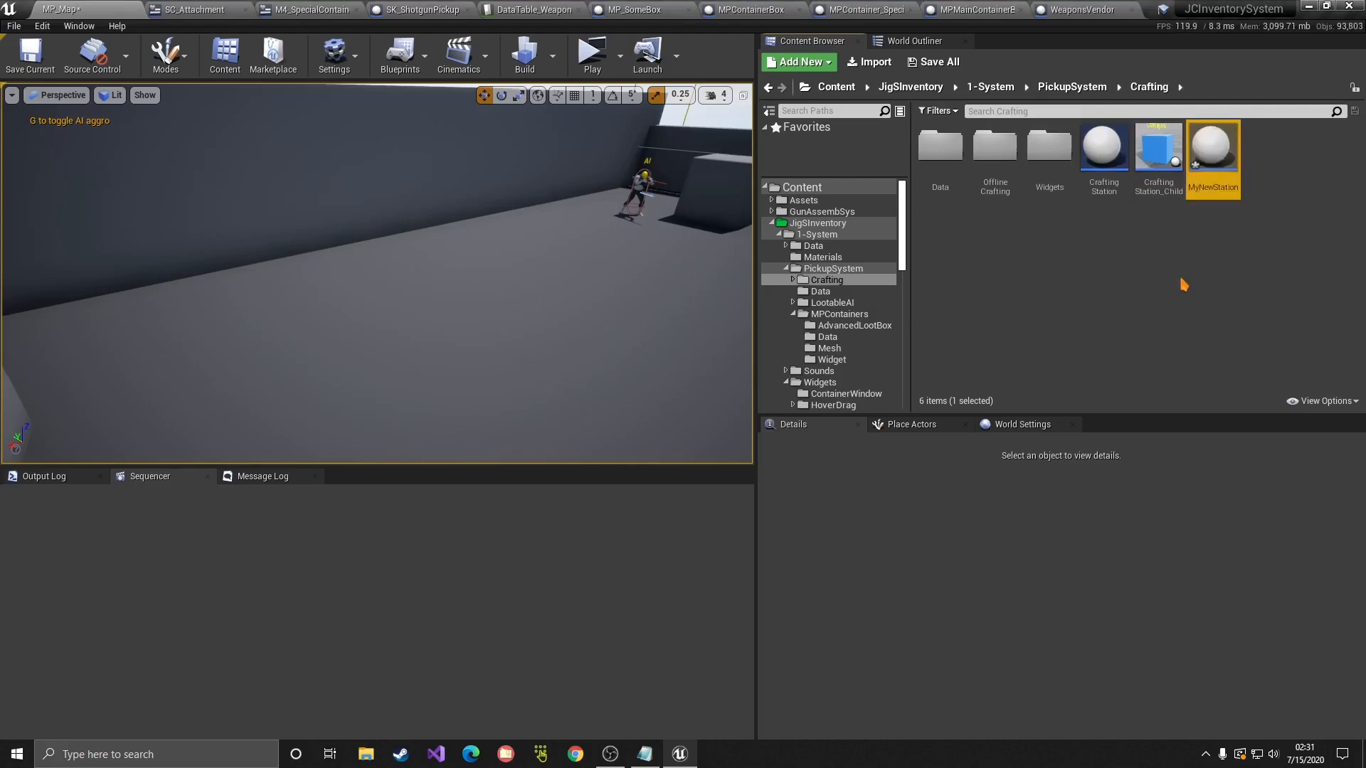
drag(1207, 177, 399, 307)
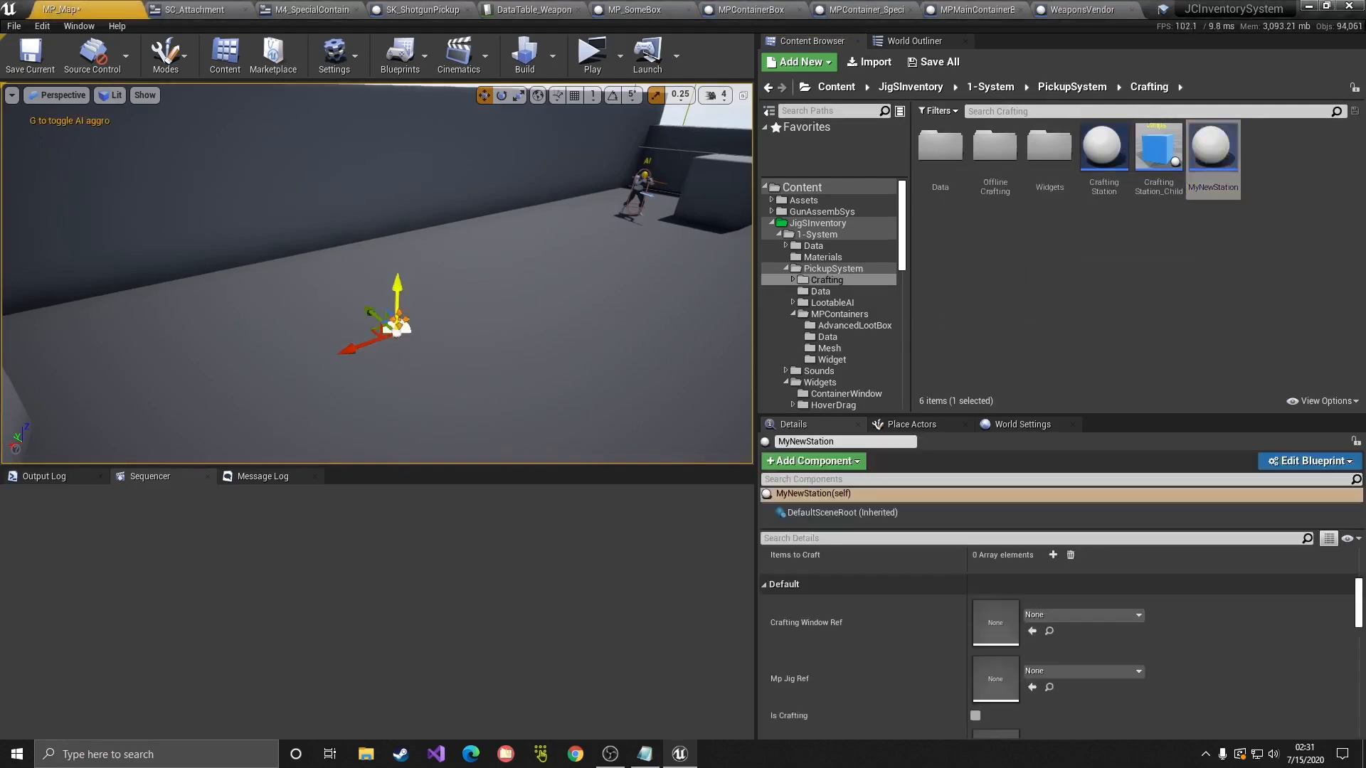
key(Delete)
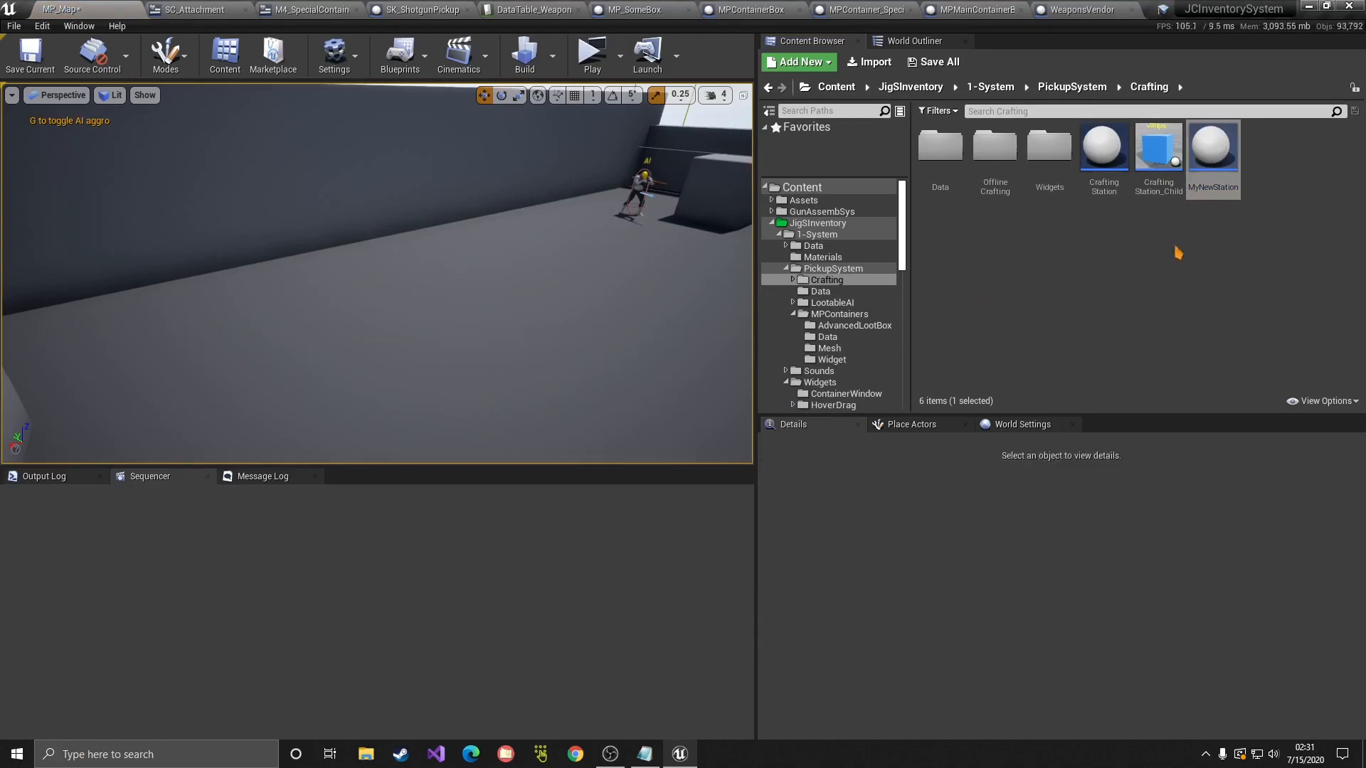
Step: Add a Skeletal Mesh component to MyNewStation using SK_Mannequin, lowered slightly along Z
double_click(1207, 179)
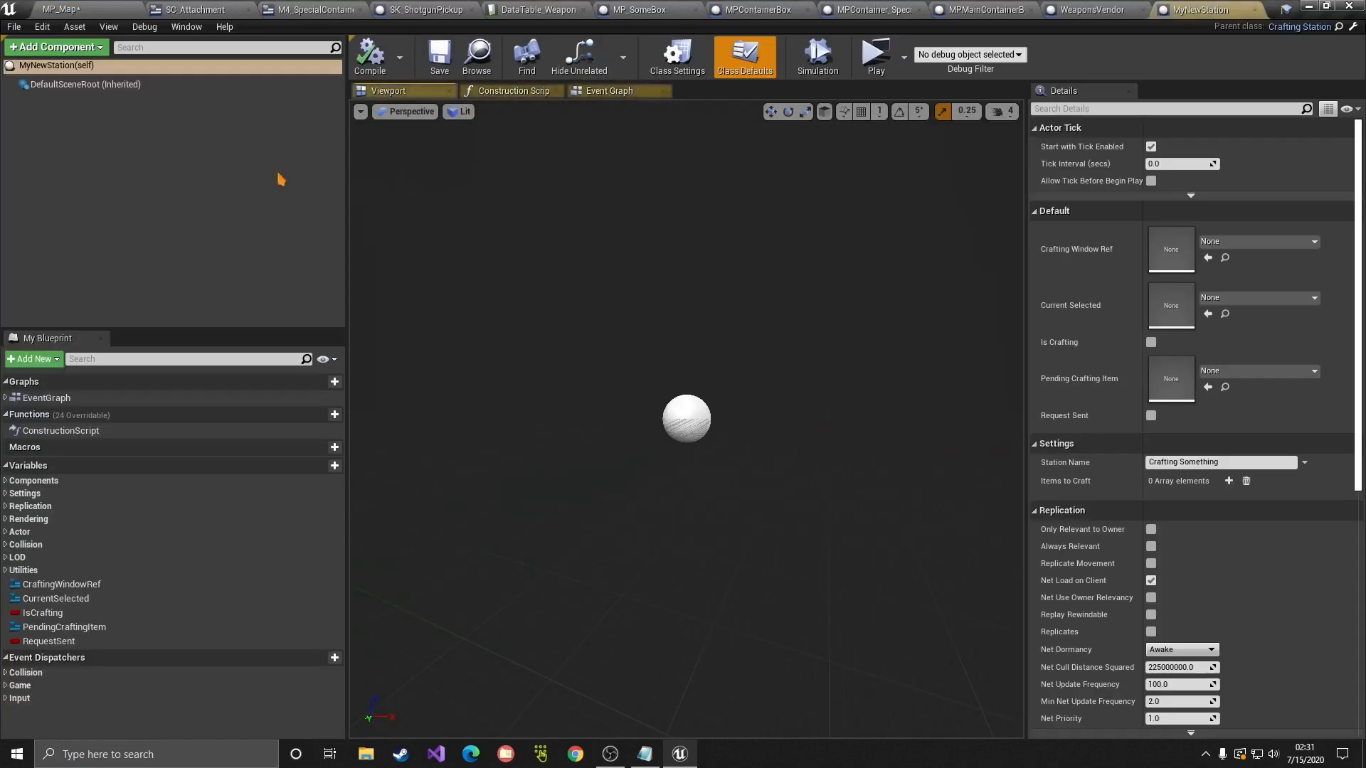
click(79, 49)
text(skele)
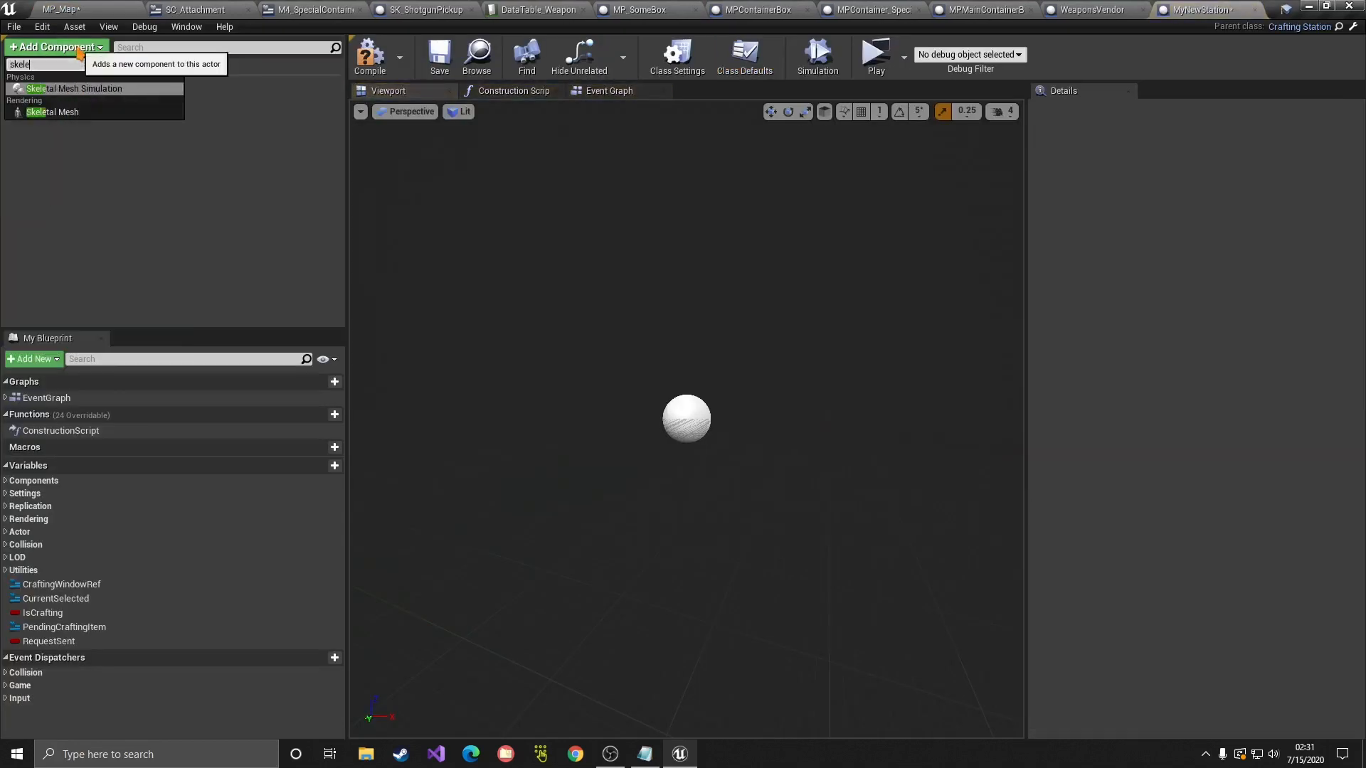
click(74, 114)
key(Return)
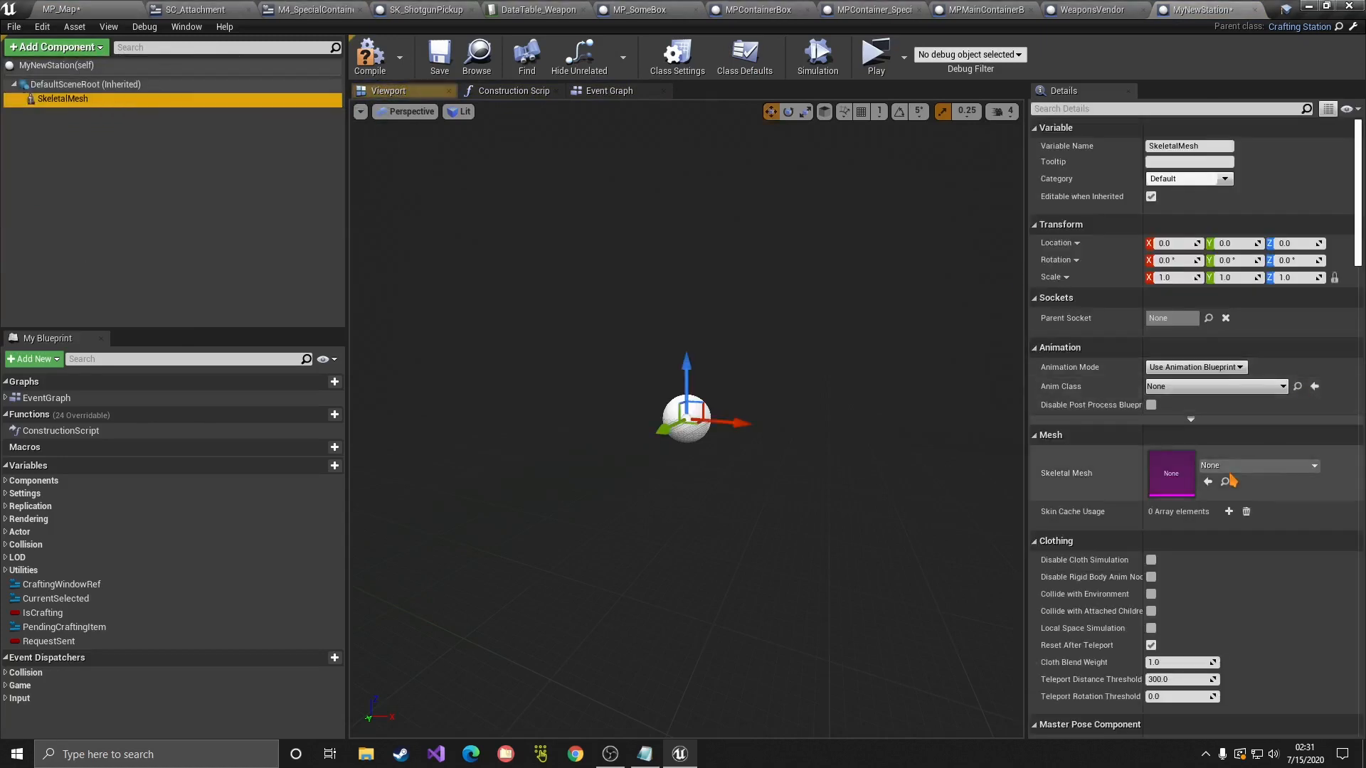
click(1233, 466)
text(m)
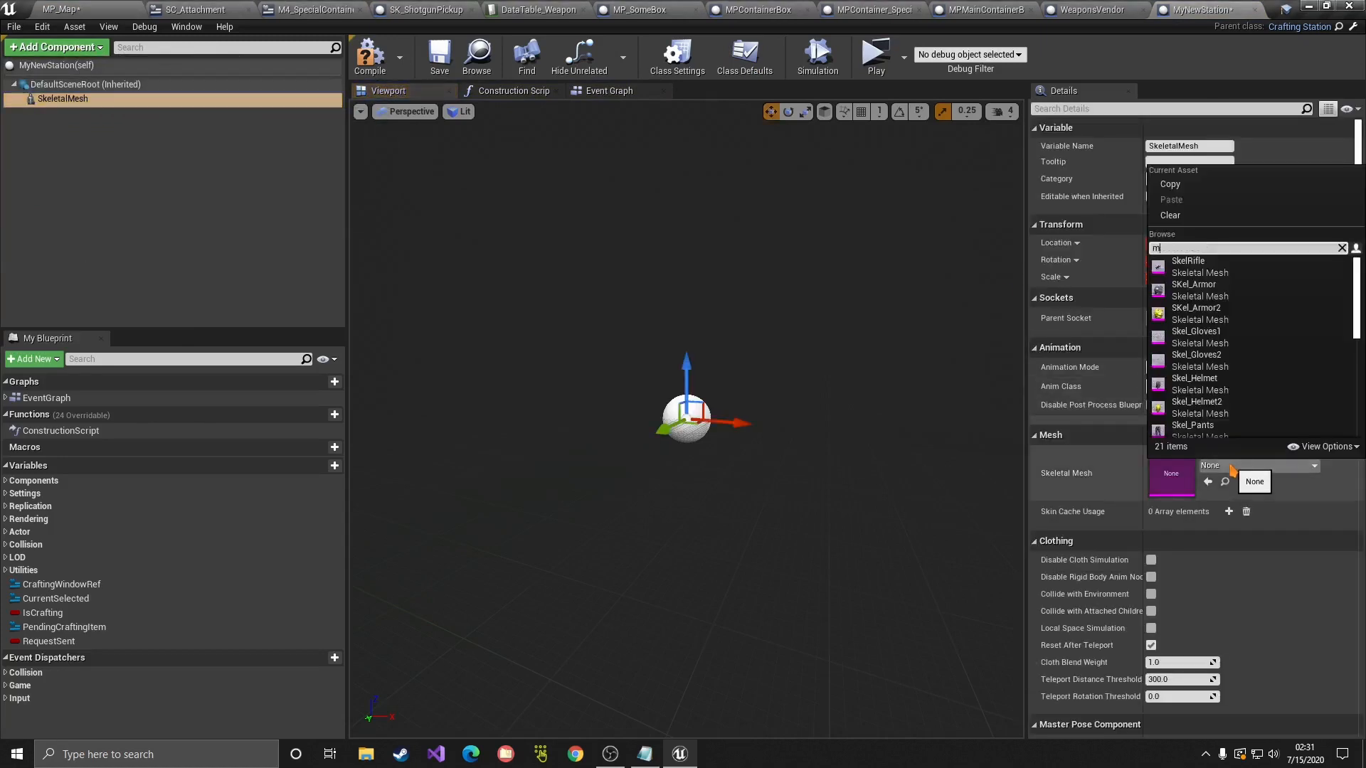
text(ann)
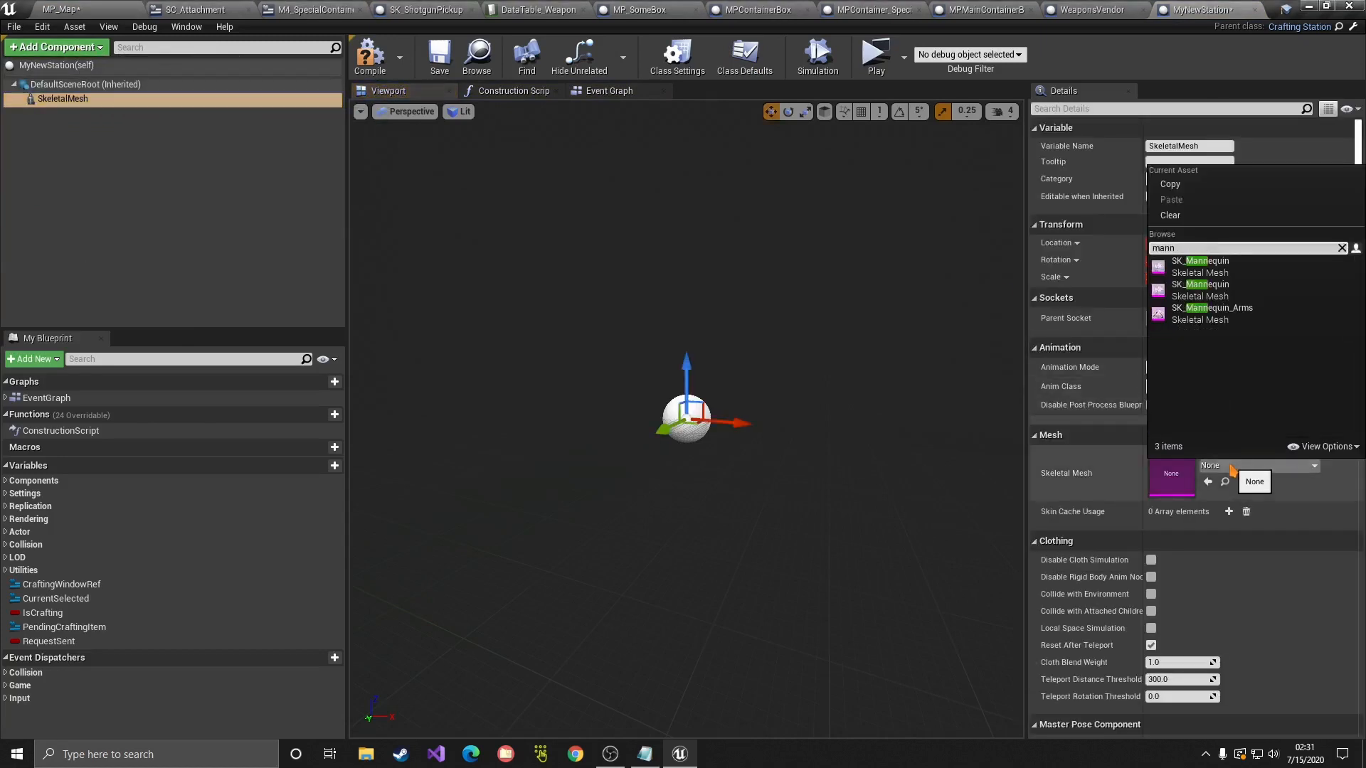
click(1203, 269)
drag(688, 349, 687, 377)
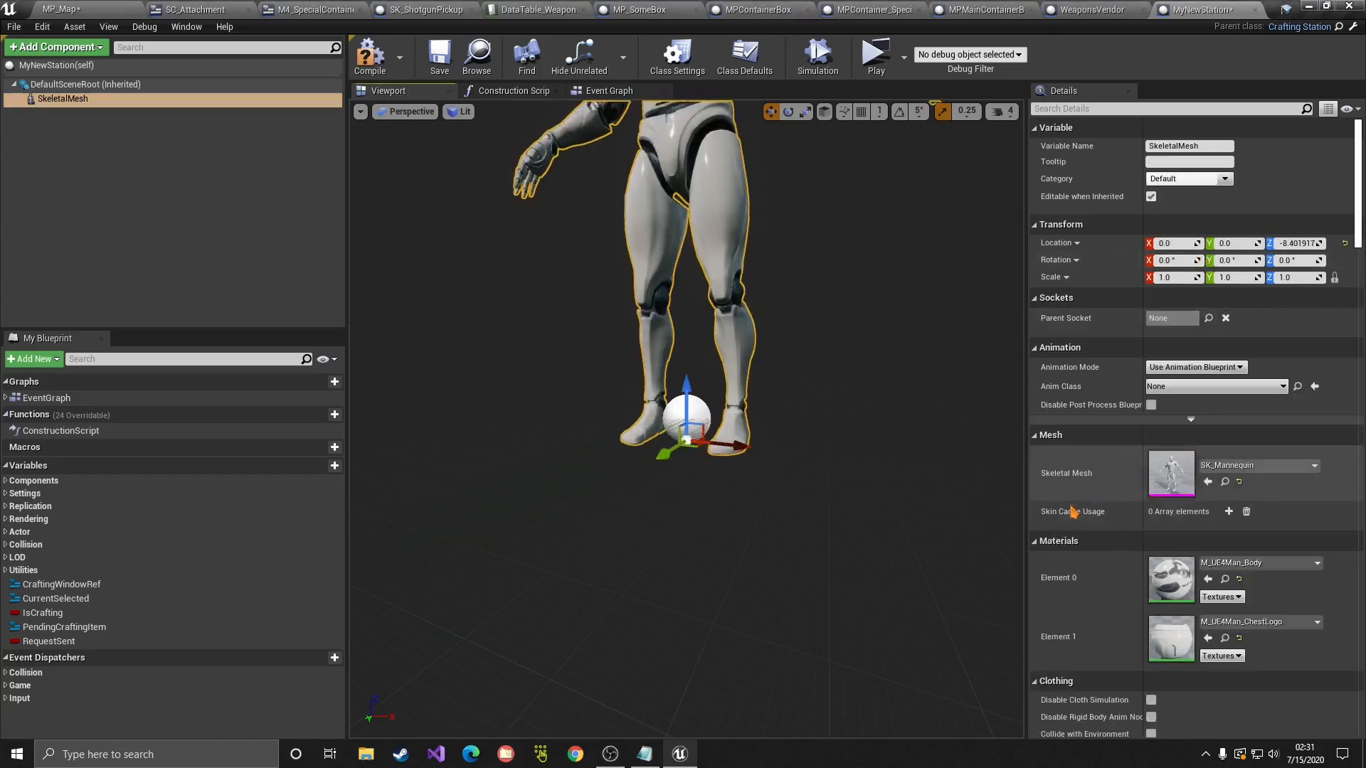
Step: Set the mesh's Animation Mode to Use Animation Asset playing ThirdPersonIdle
click(1173, 367)
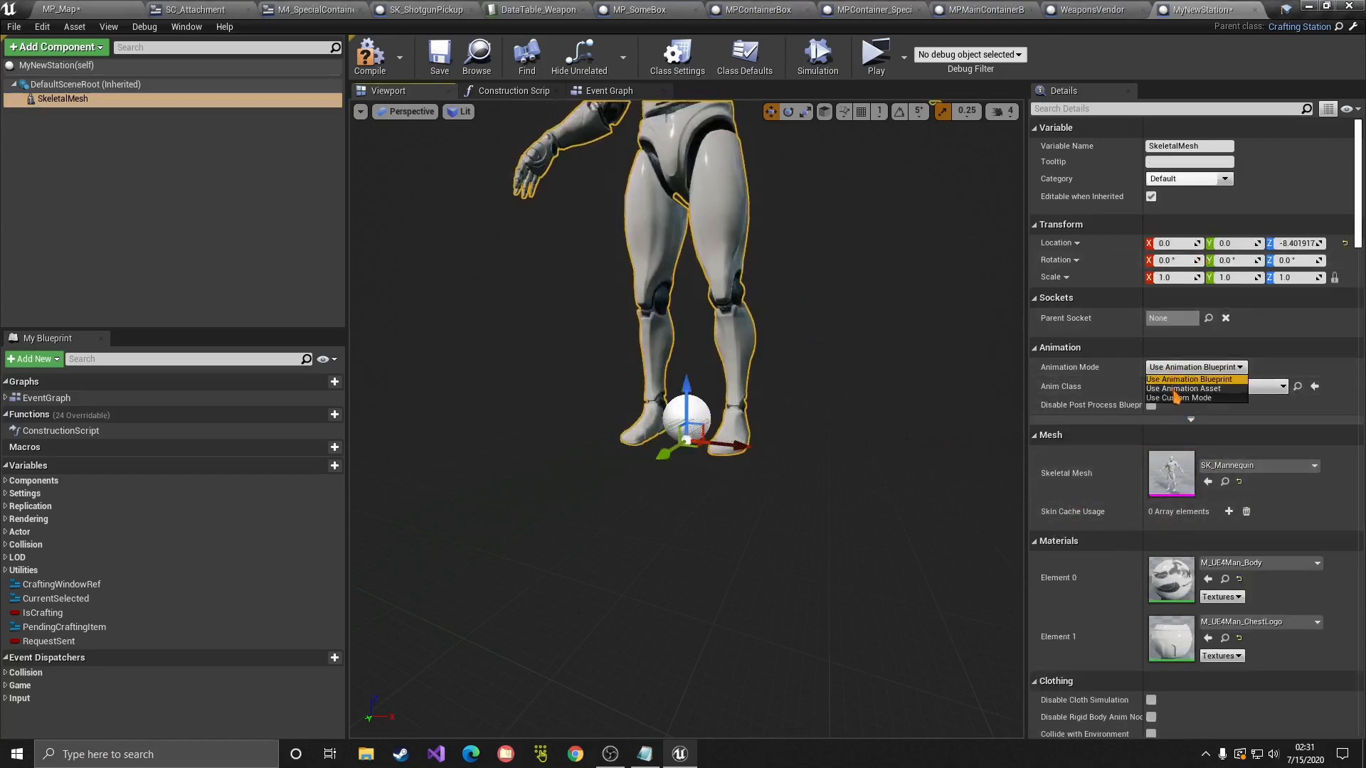
click(1181, 390)
click(1224, 397)
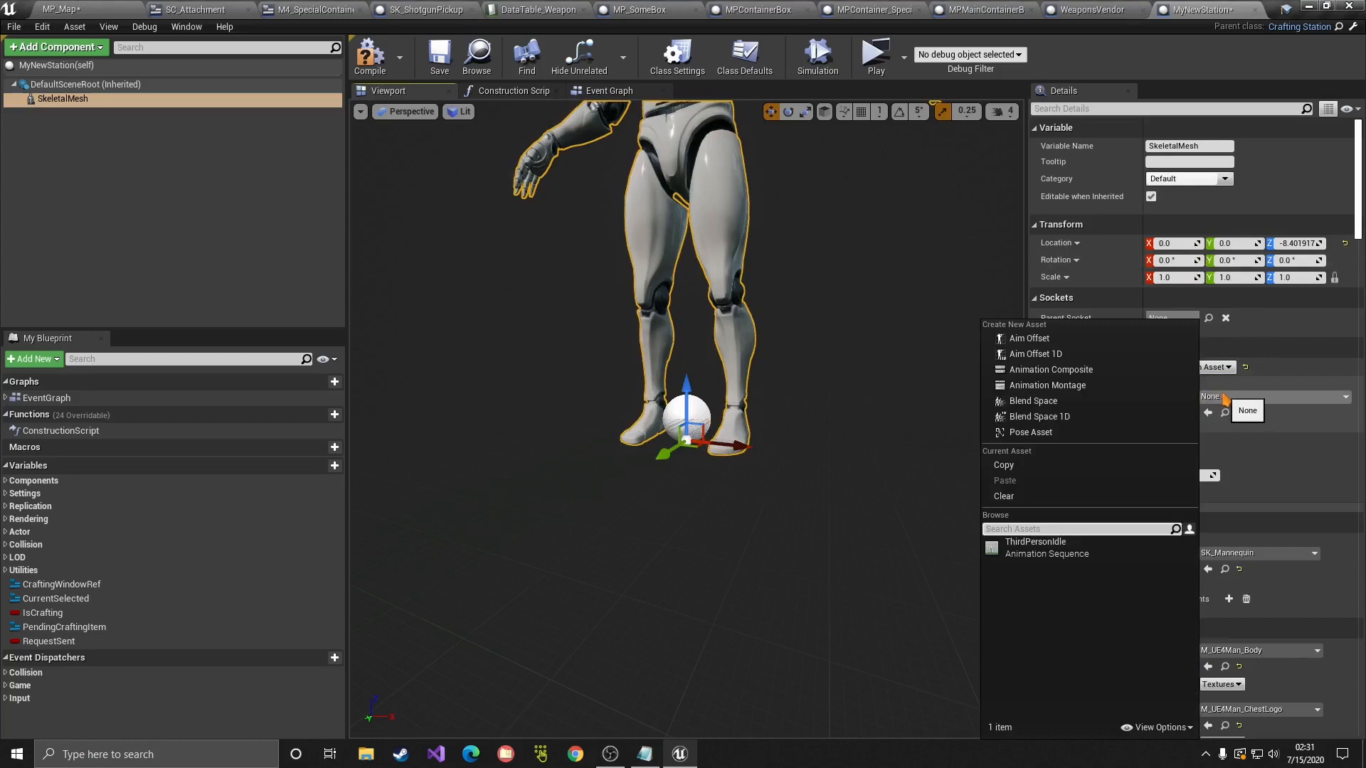
click(1110, 548)
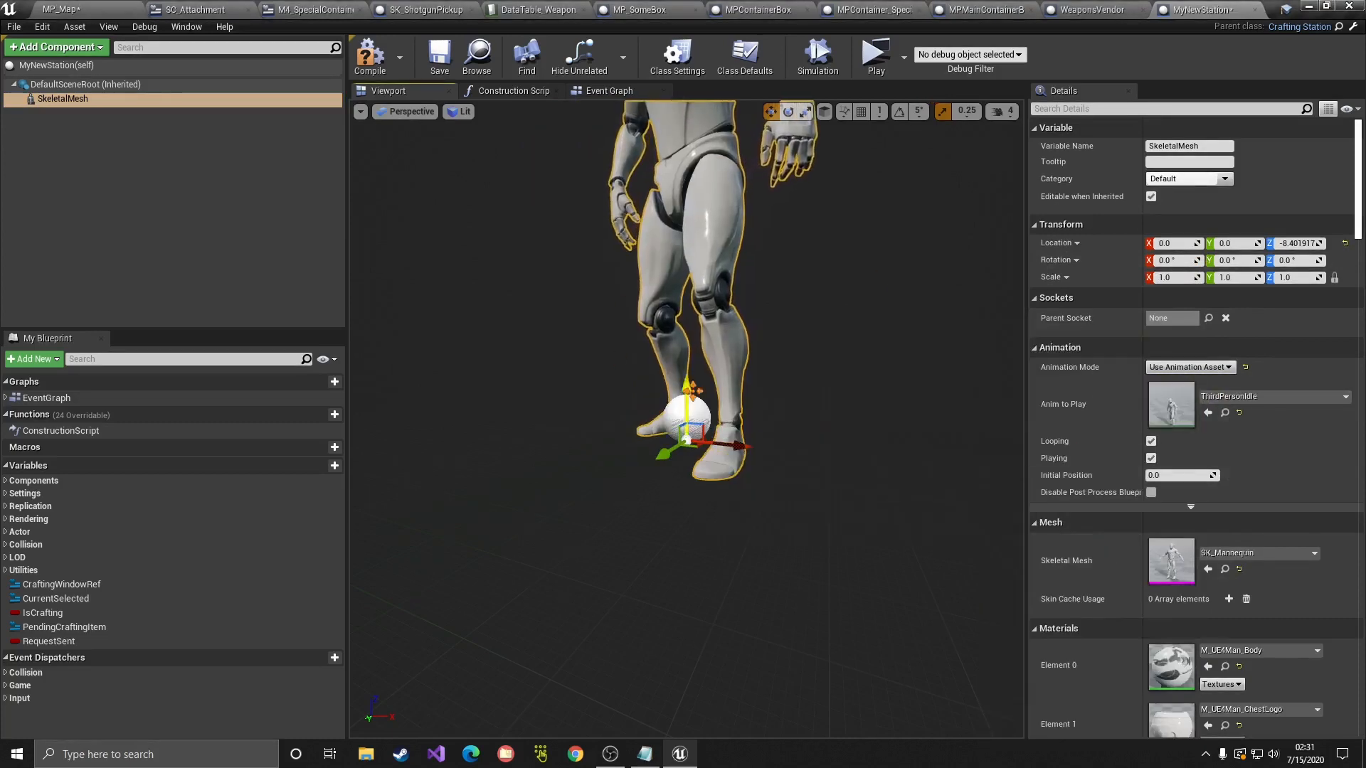
click(103, 9)
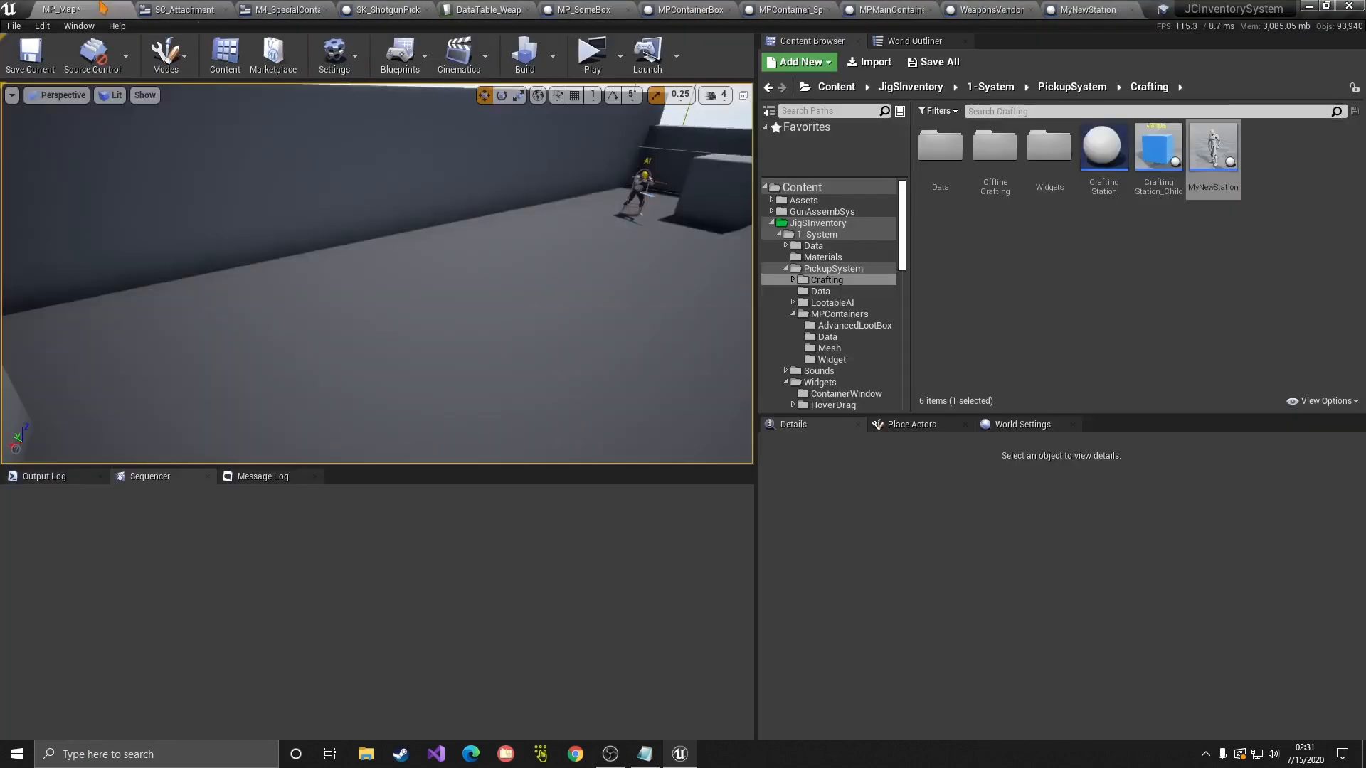
Step: Place a MyNewStation in the level, rotate it about its vertical axis, and save MP_Map
drag(1213, 151, 325, 277)
key(e)
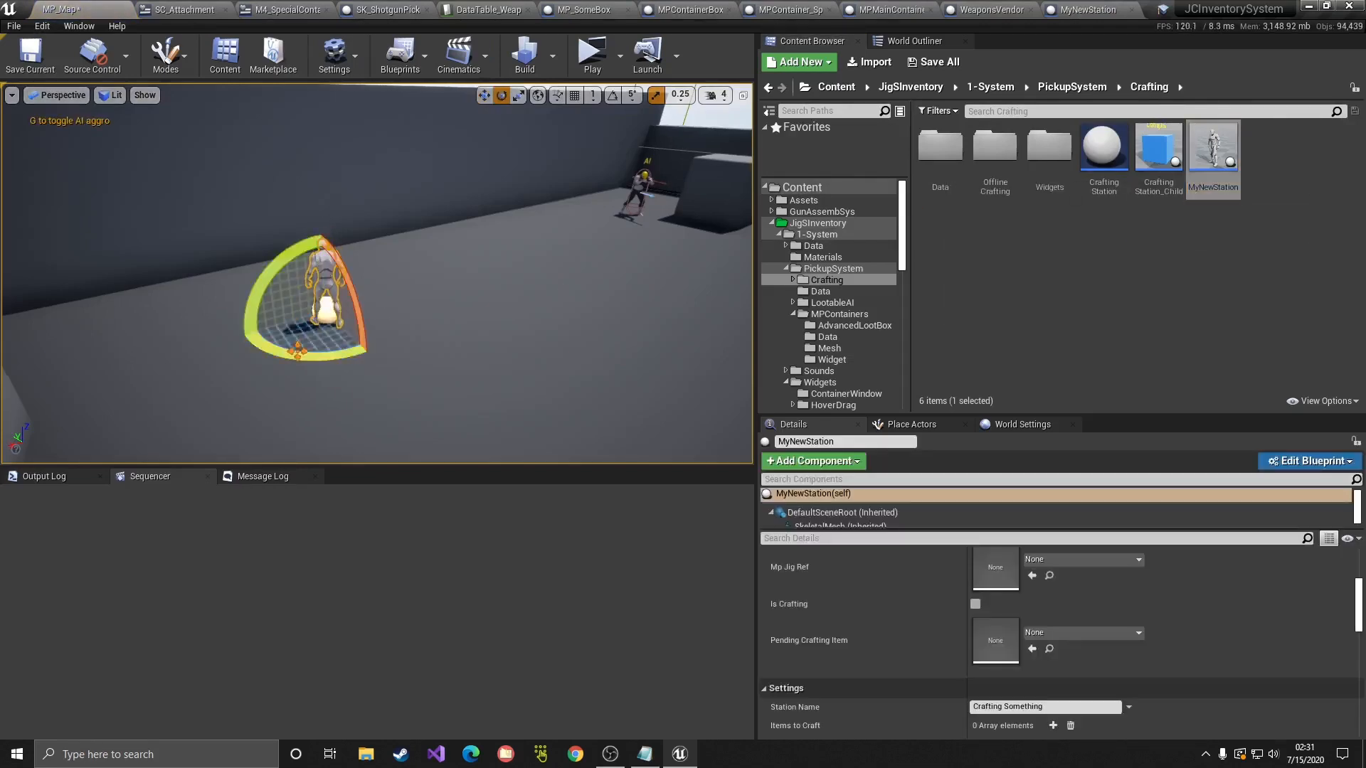
drag(324, 354, 441, 338)
key(ctrl+s)
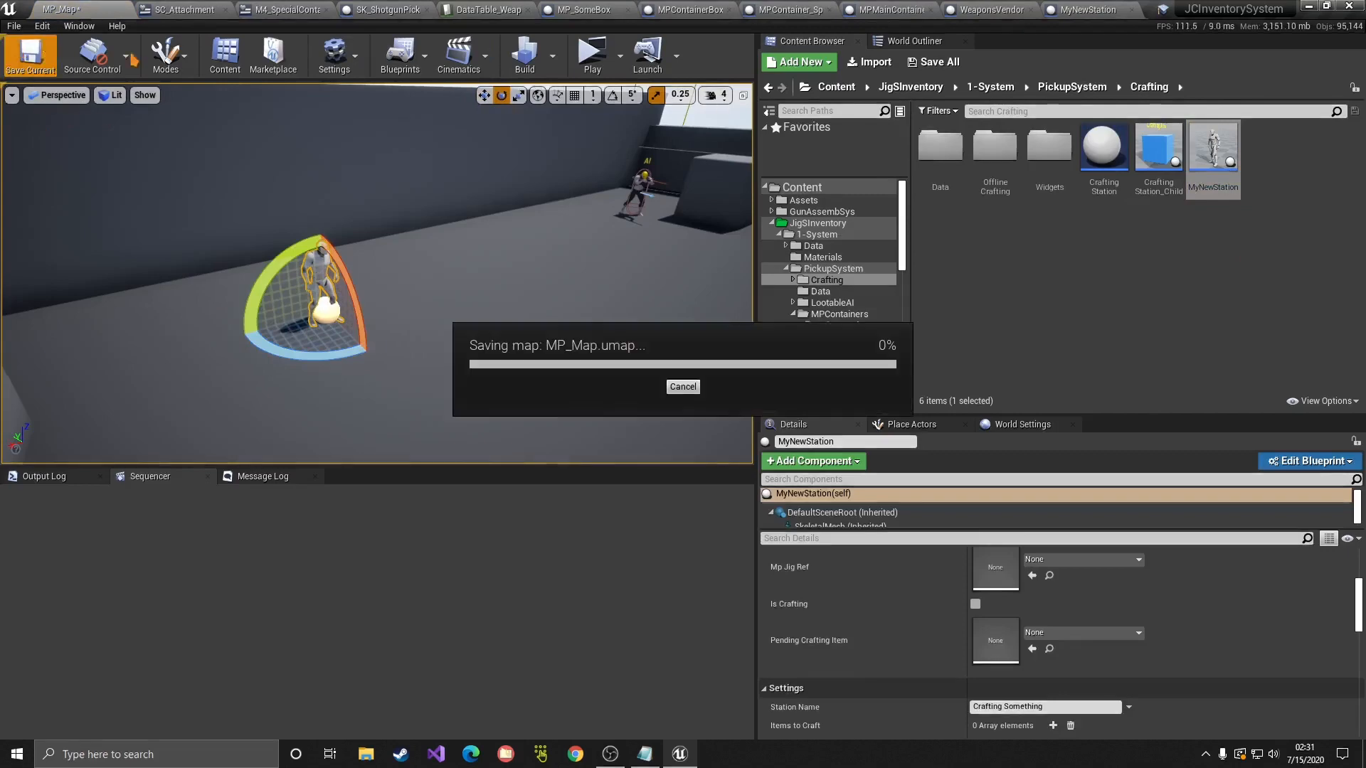
double_click(1213, 153)
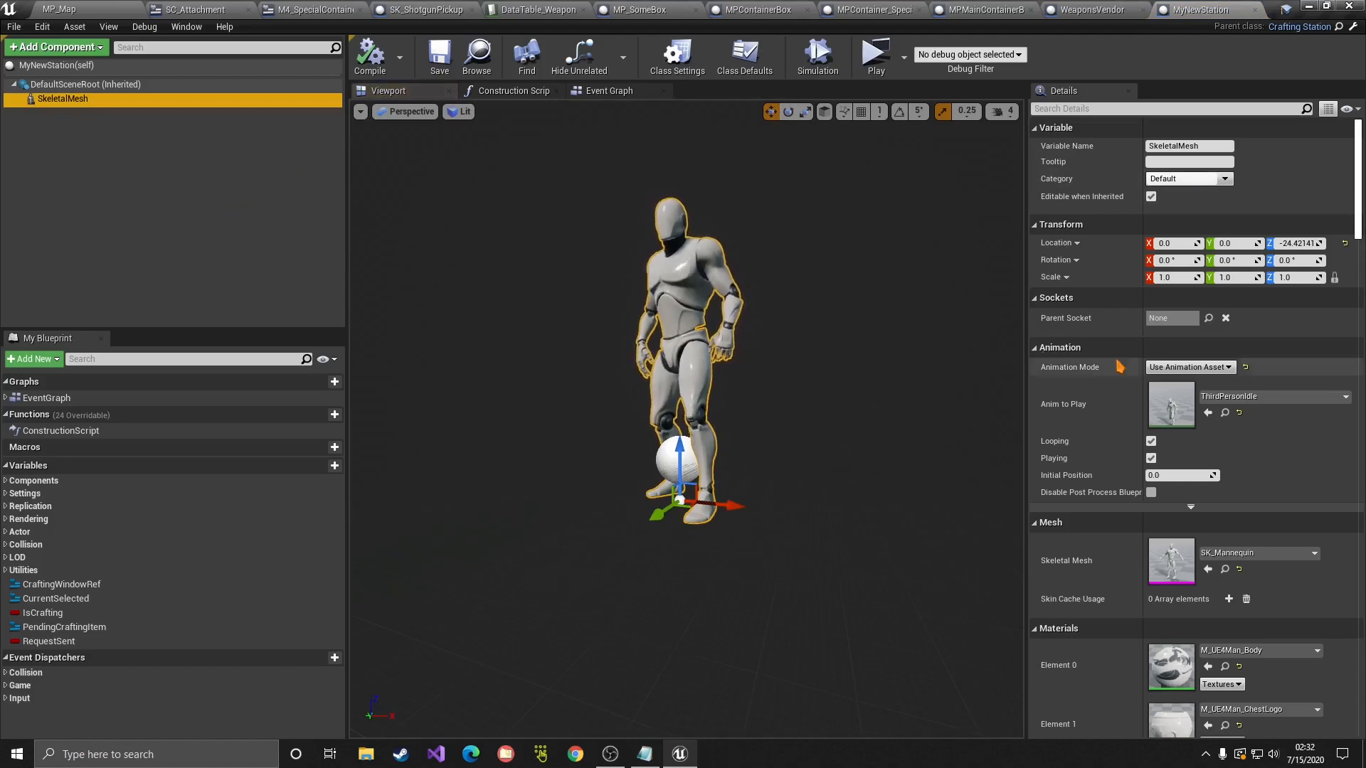
Step: Filter the mesh details for collision and switch the Collision Preset to Custom
drag(1032, 347, 898, 342)
scroll(1031, 400, down, 10)
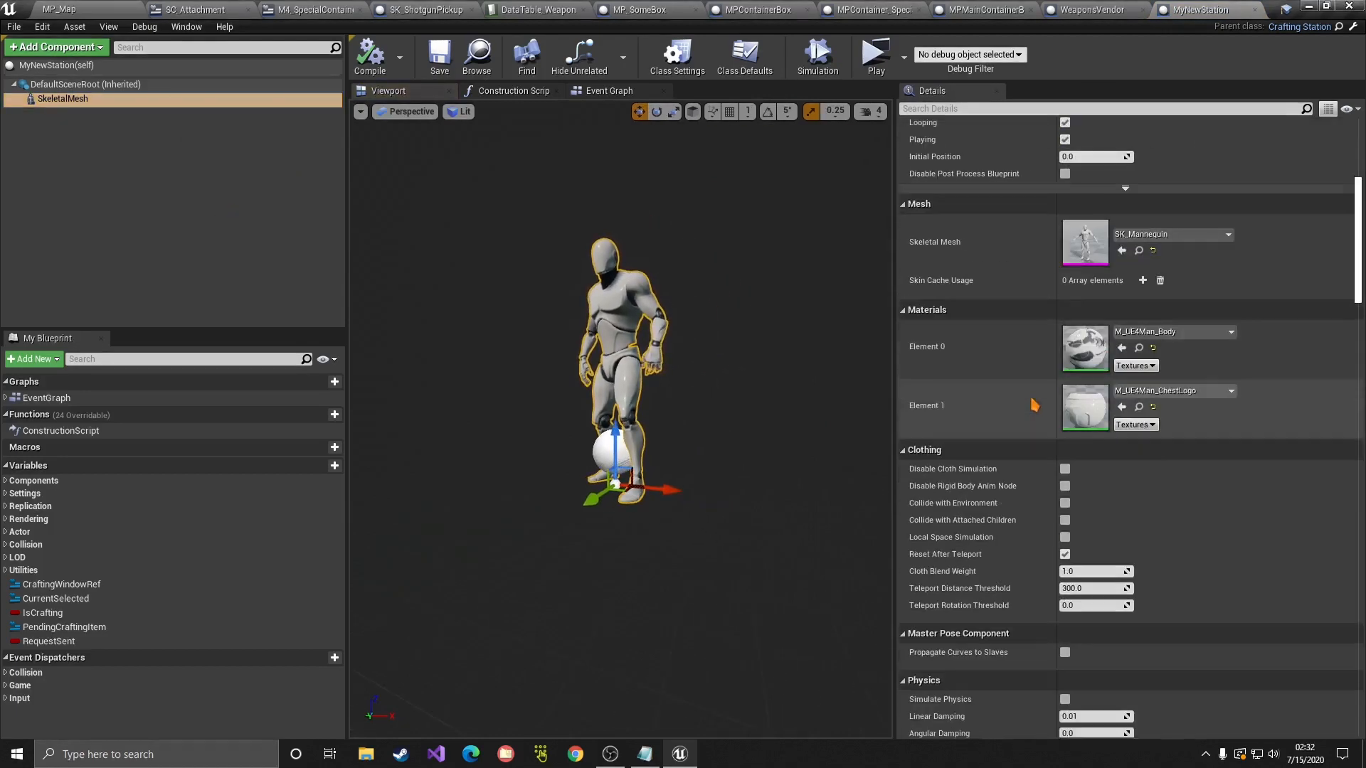
click(1006, 108)
text(coll)
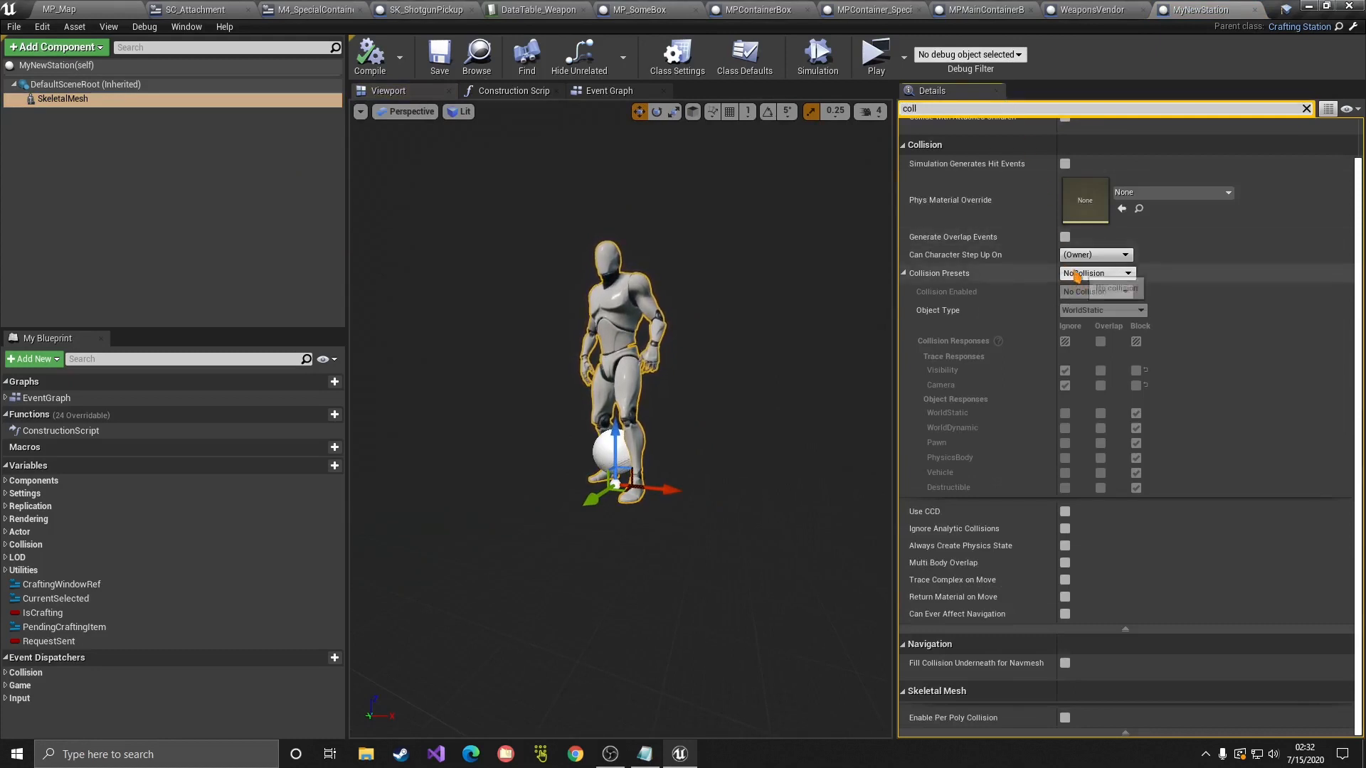
click(1075, 273)
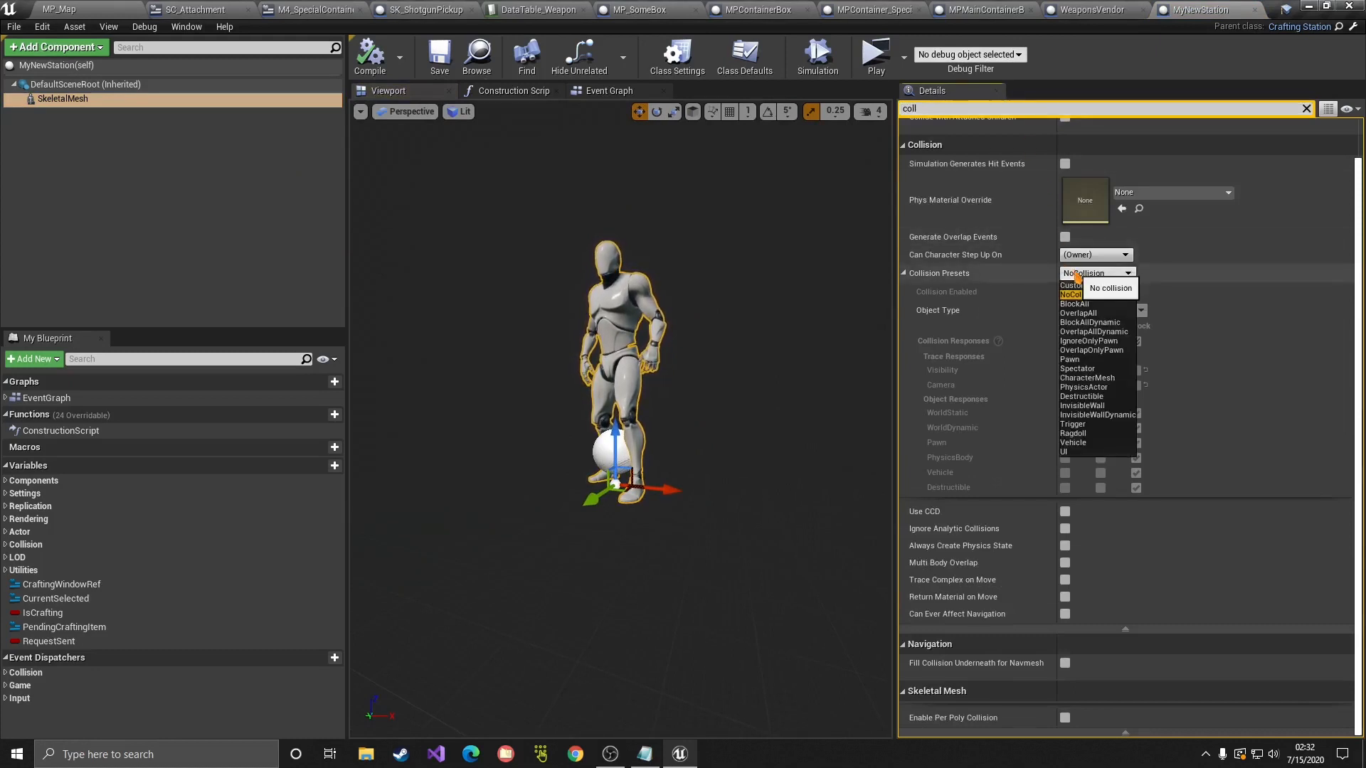
click(1084, 275)
click(1086, 274)
click(1081, 285)
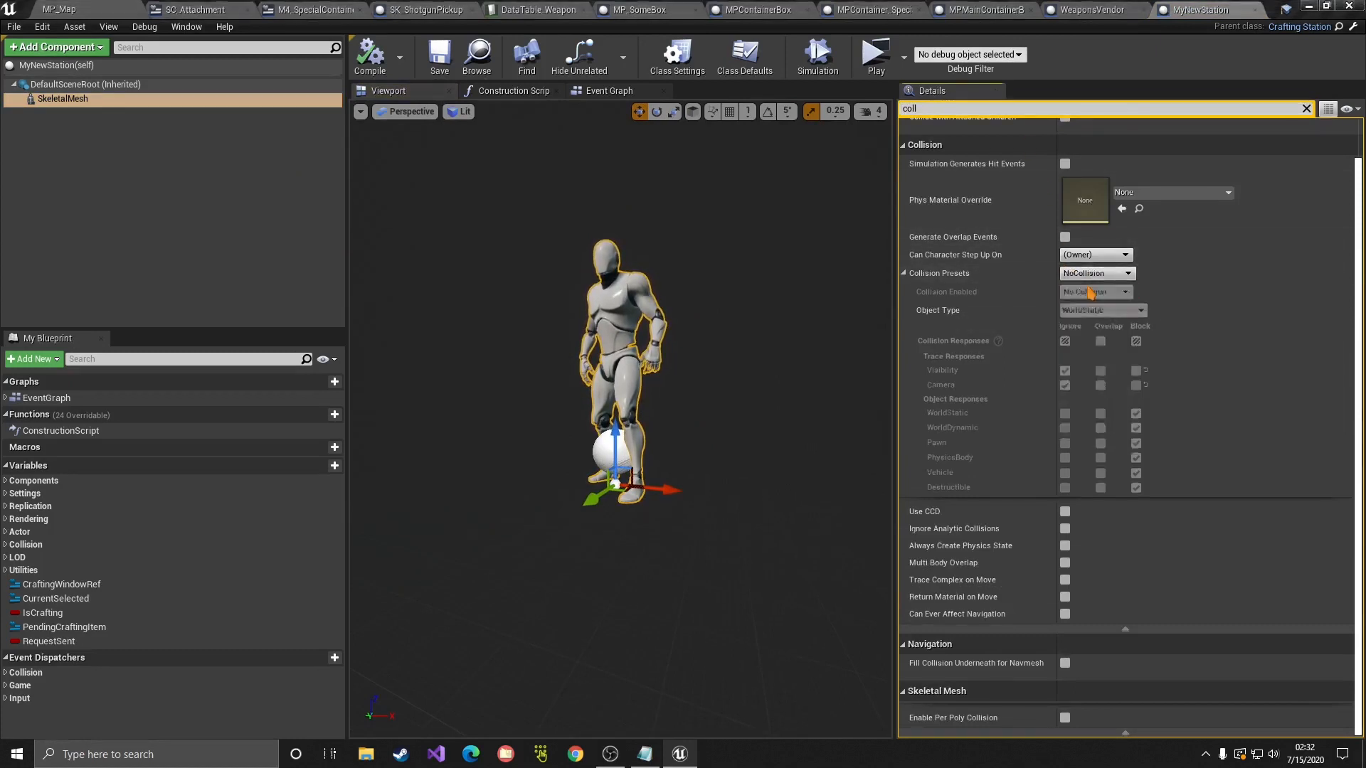
Step: Make collision Query Only, WorldStatic, ignoring all channels except blocking Visibility, and compile
click(1092, 293)
click(1091, 299)
click(1090, 294)
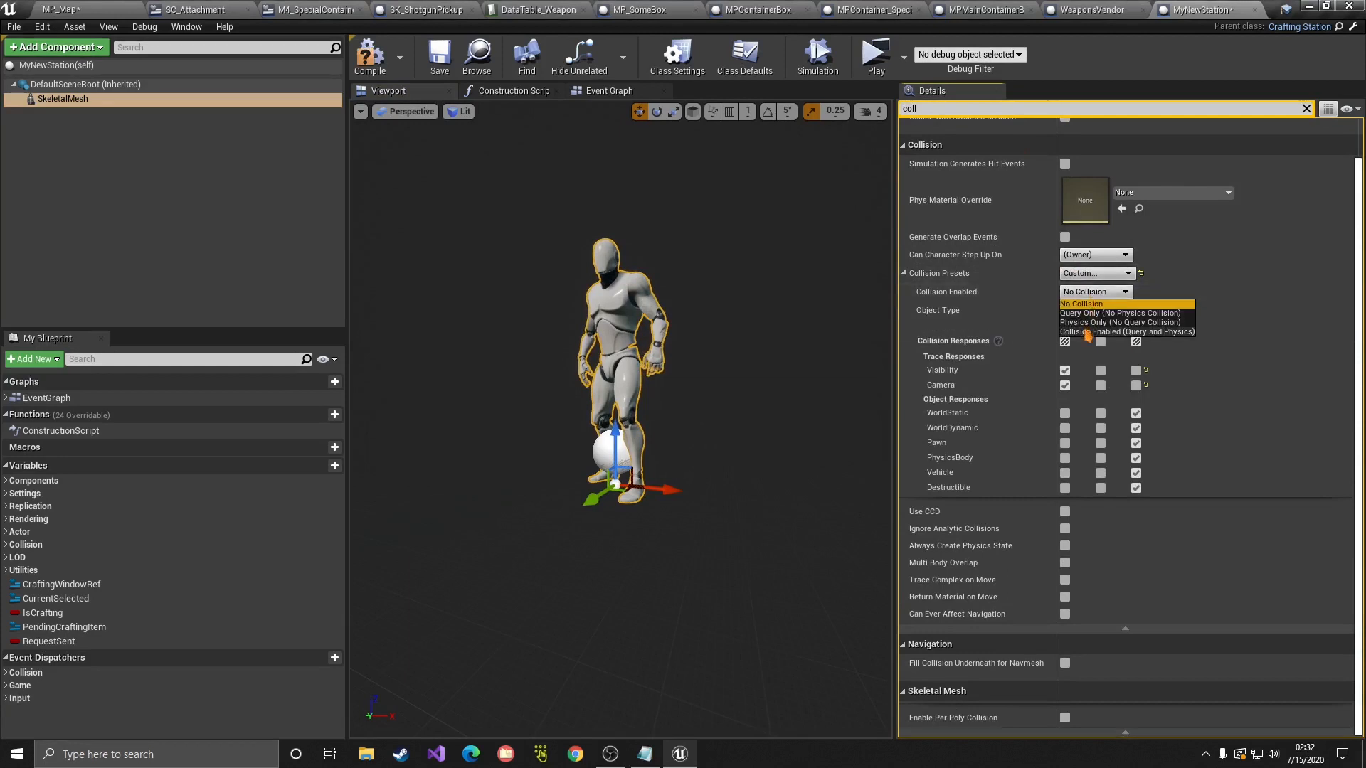
click(1084, 315)
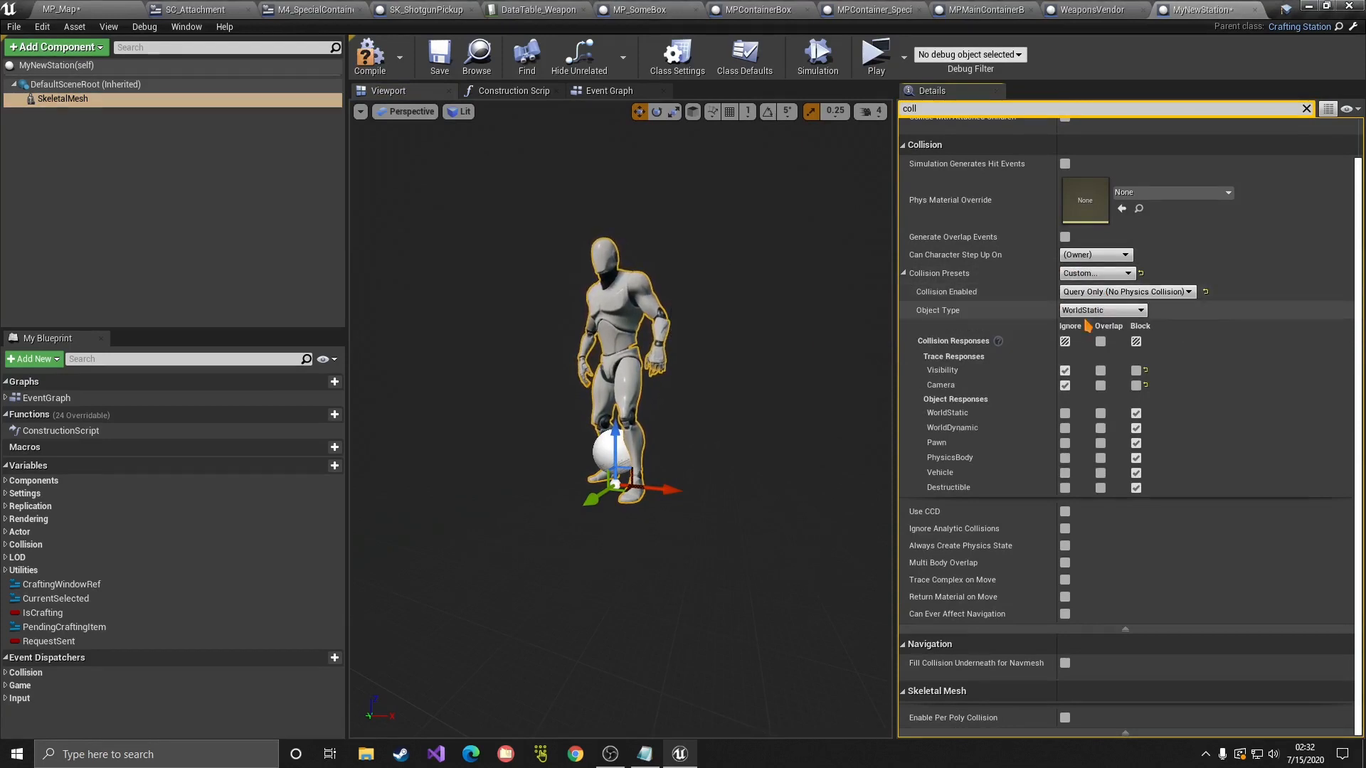
click(1089, 312)
click(1160, 362)
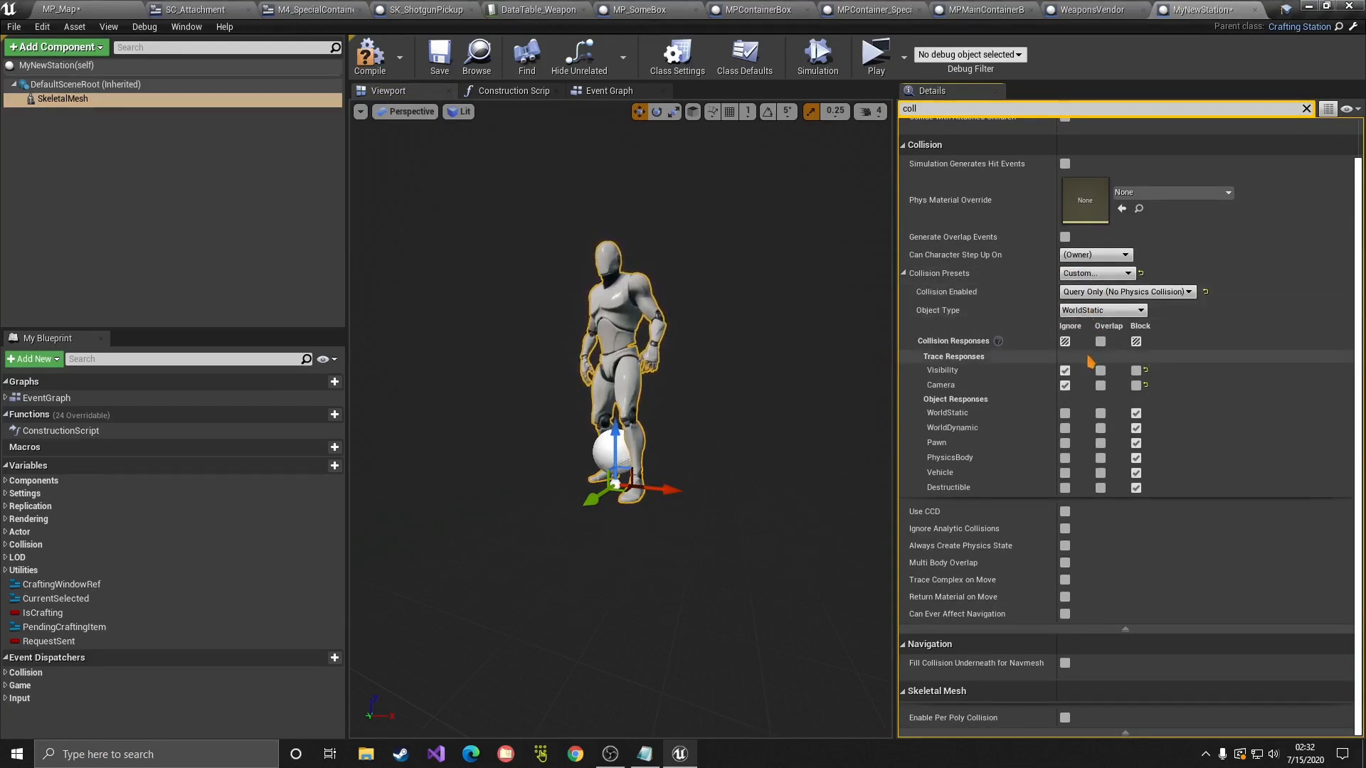
click(1065, 342)
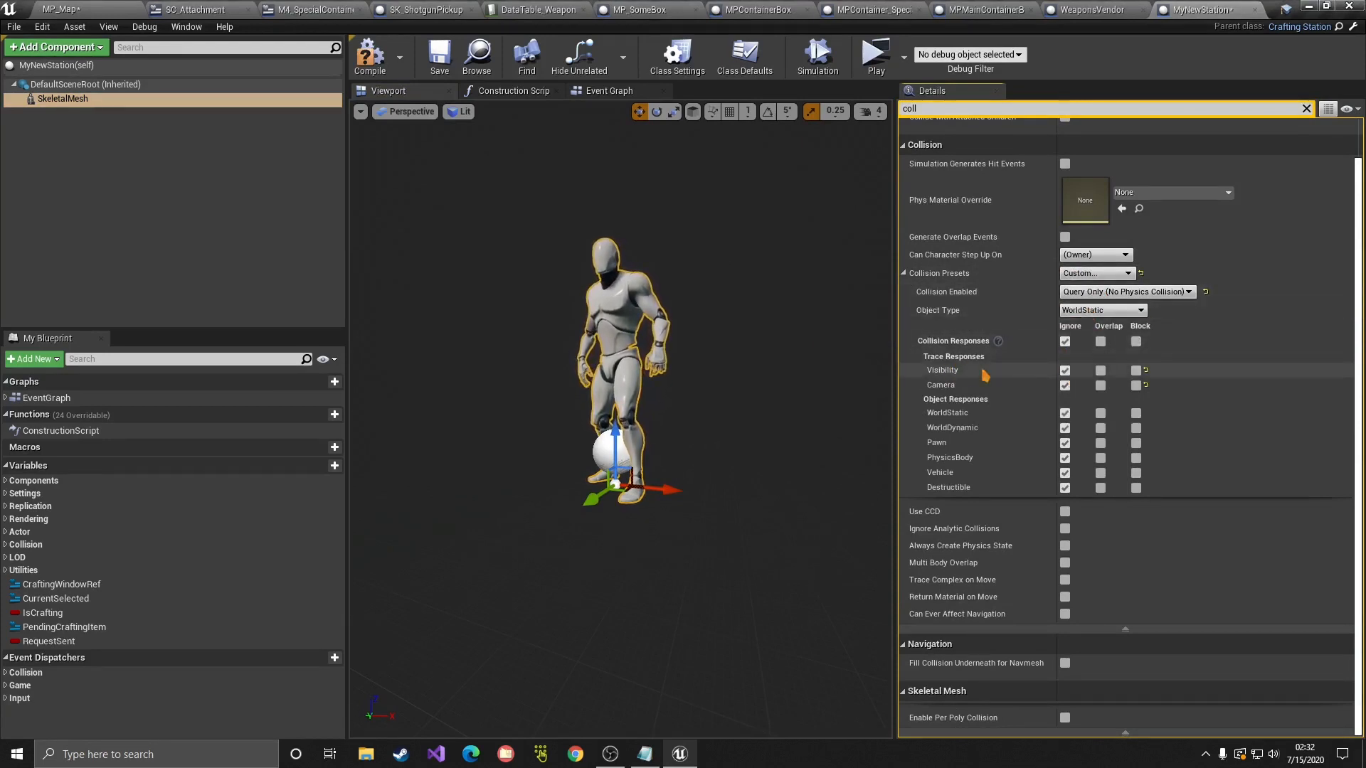
click(1136, 371)
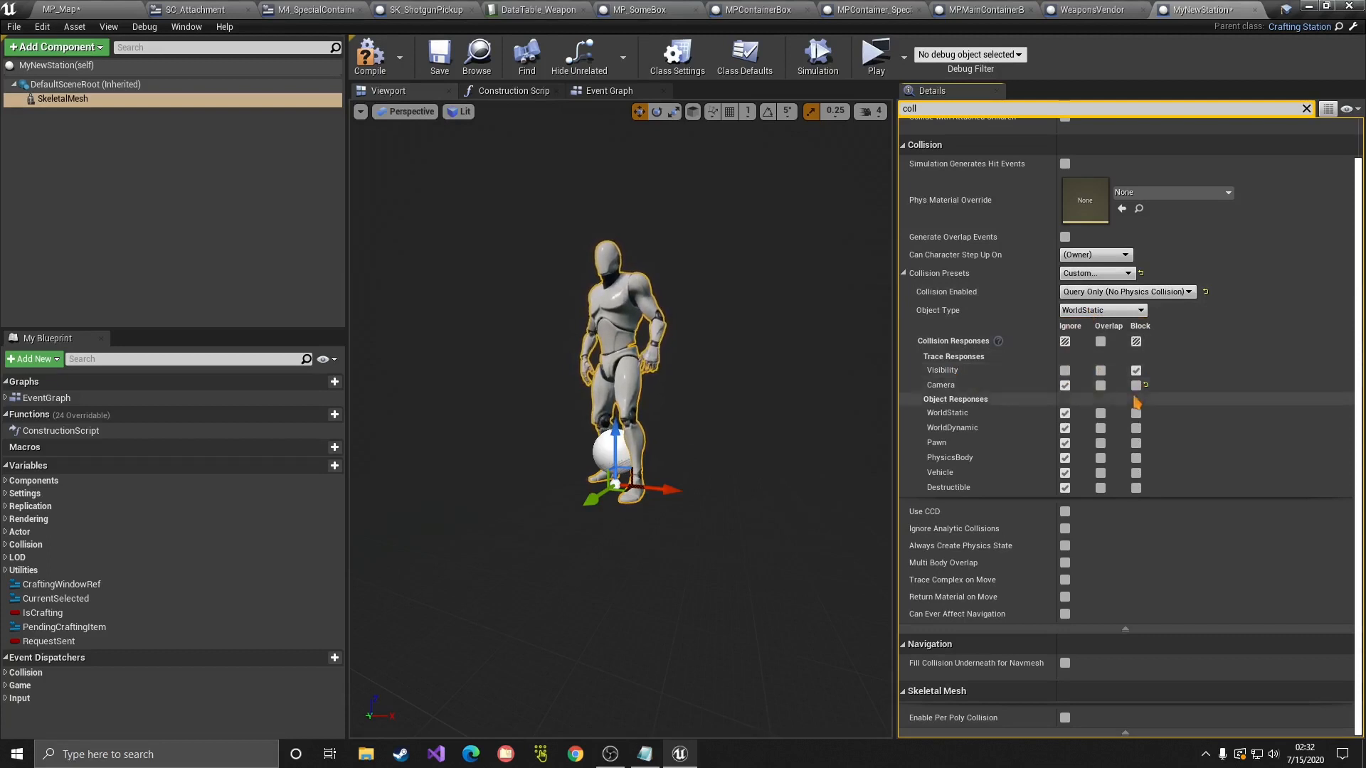
click(370, 57)
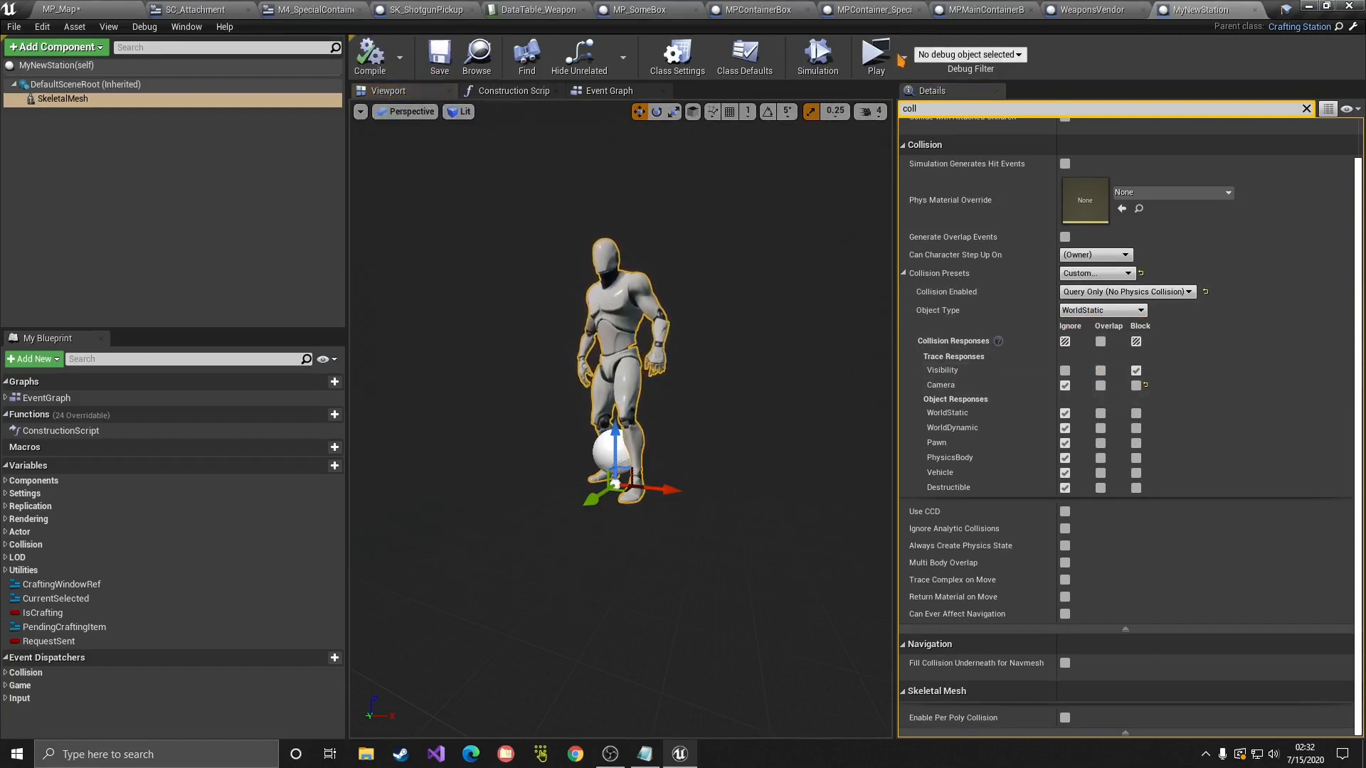
click(744, 58)
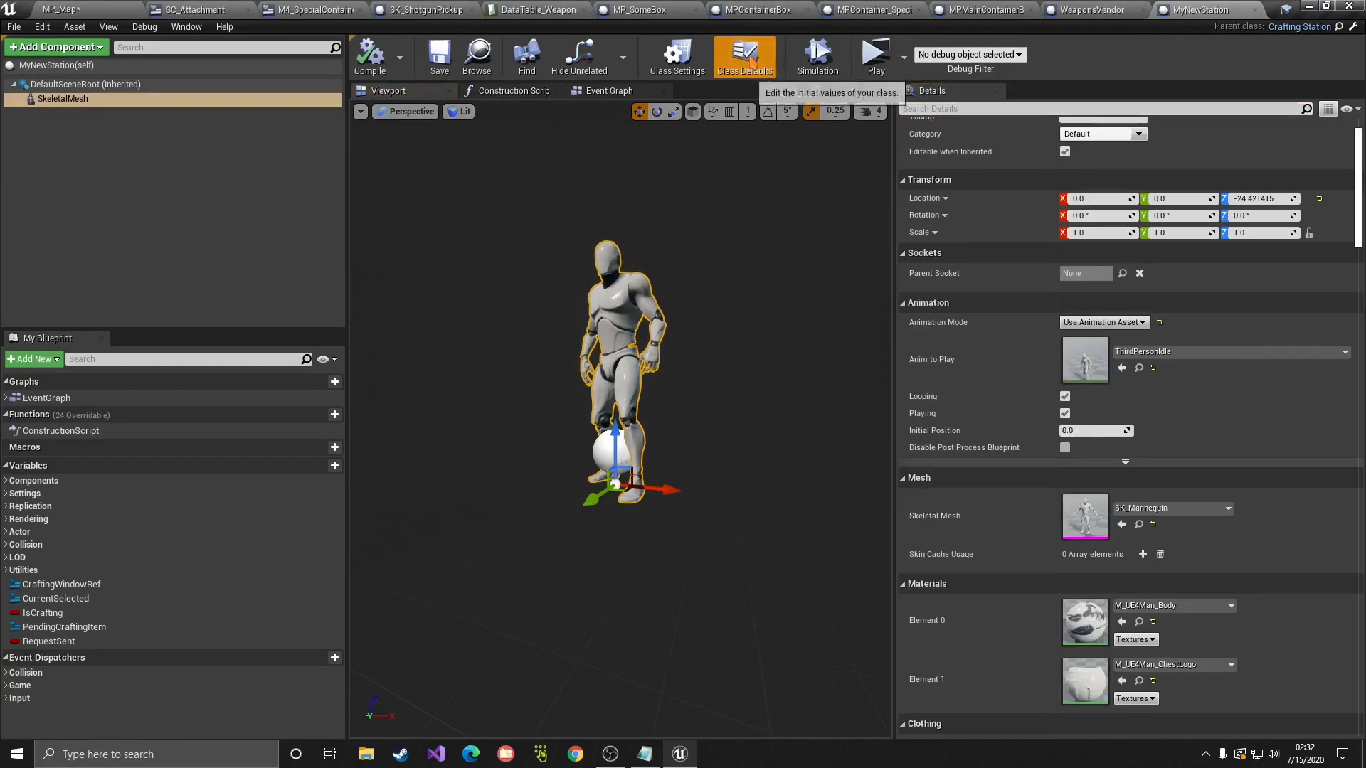
Step: Add two Items to Craft entries and set the first to M4 from DataTable_Weapons
scroll(1119, 368, down, 2)
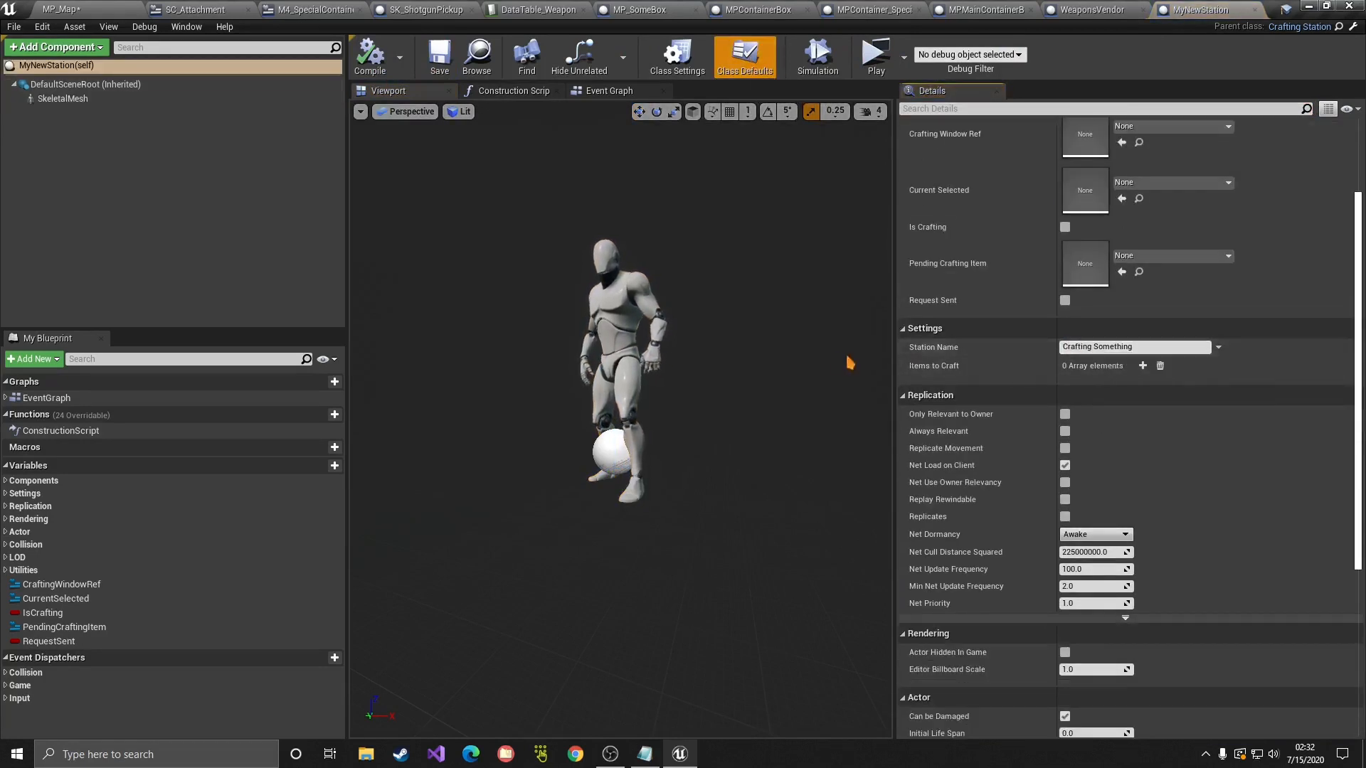
click(1143, 366)
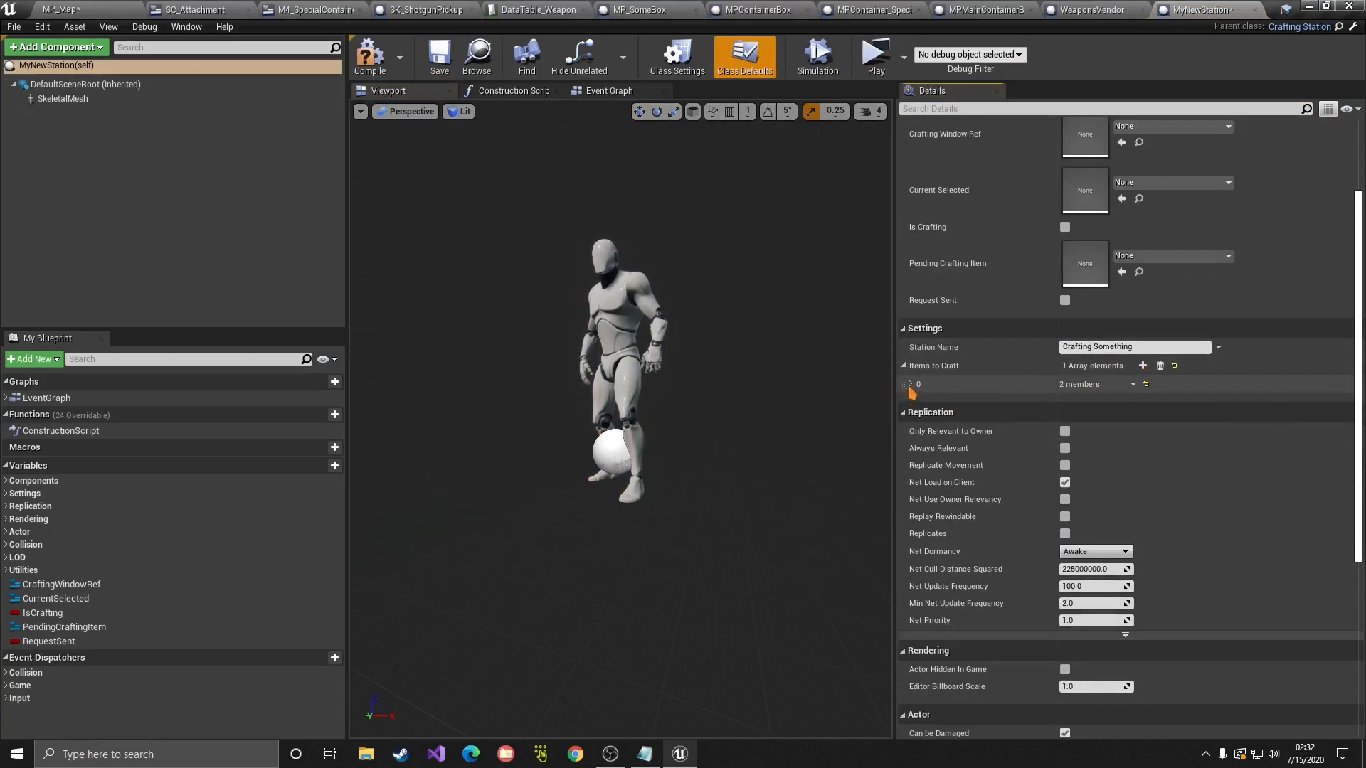
click(911, 385)
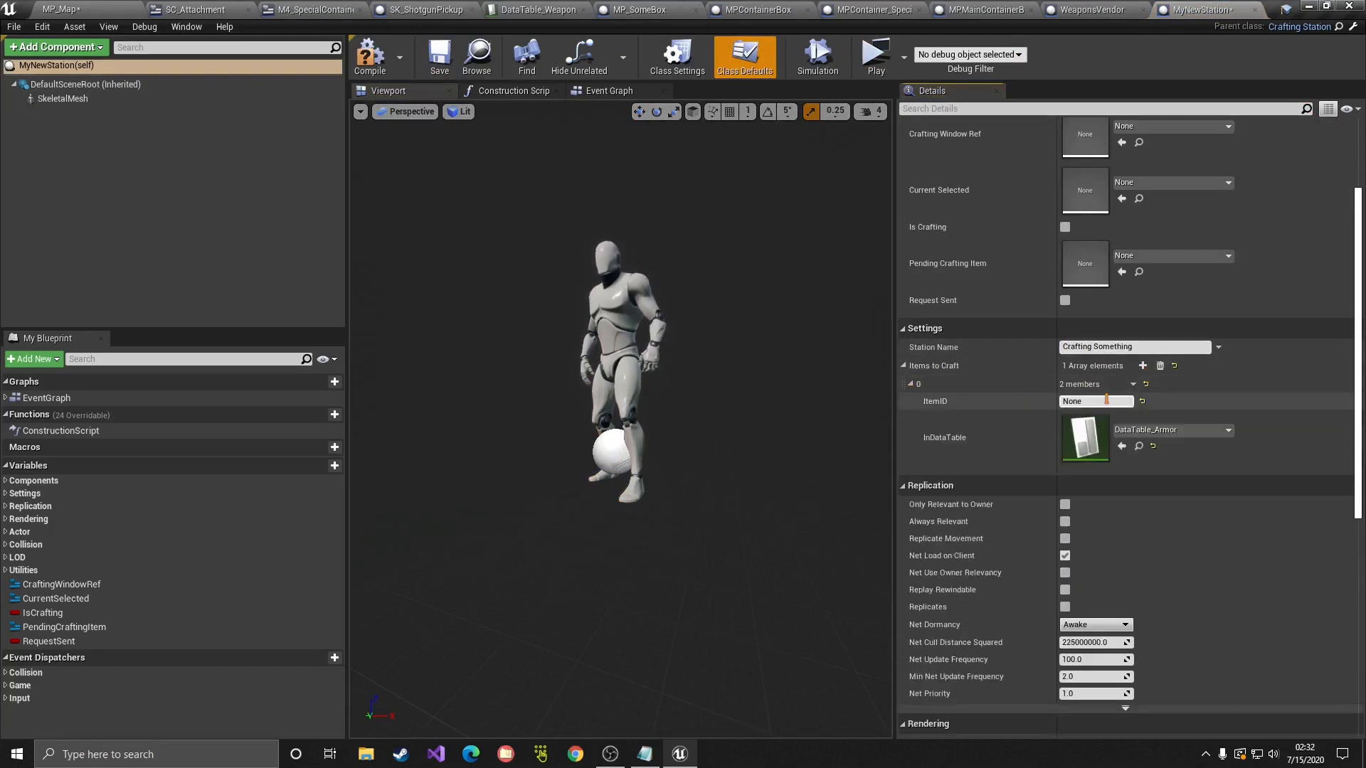
click(1143, 365)
click(1050, 403)
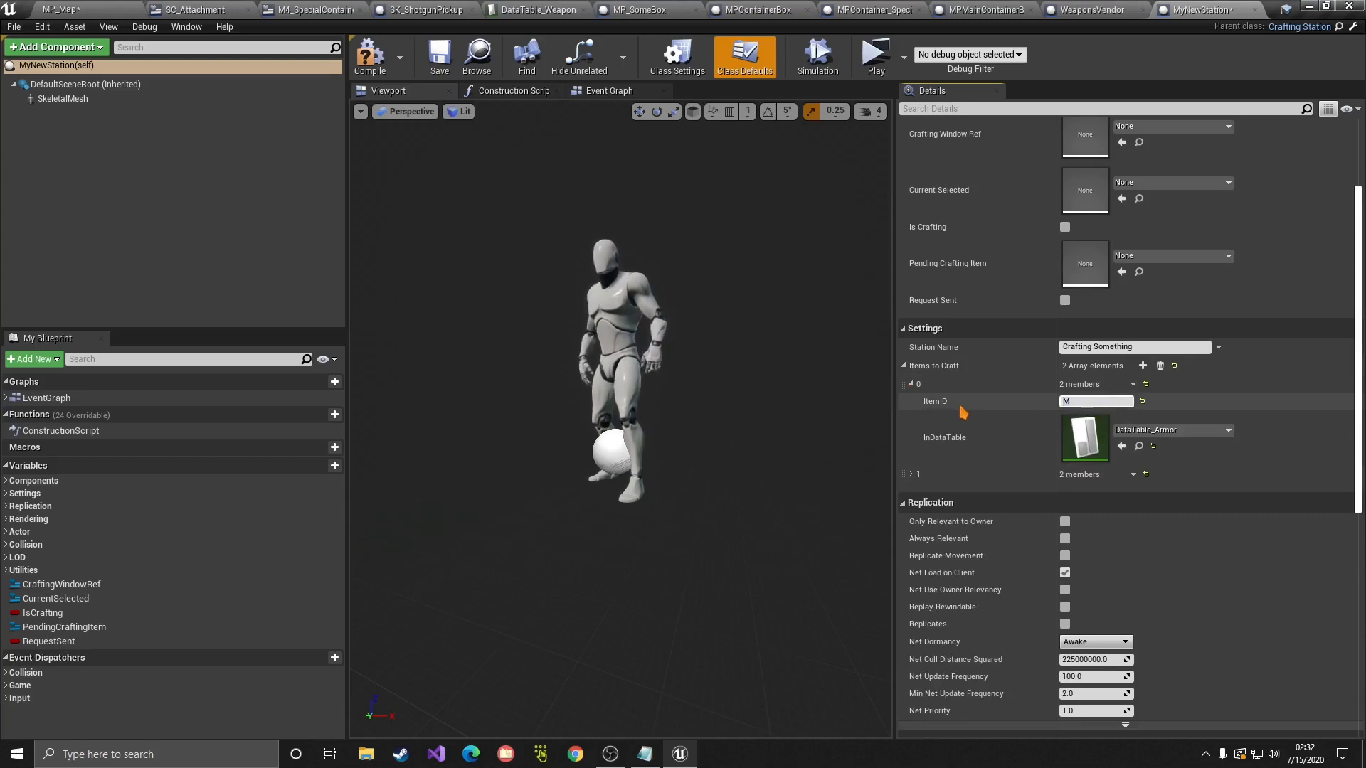
click(1181, 430)
text(weapon)
click(1209, 235)
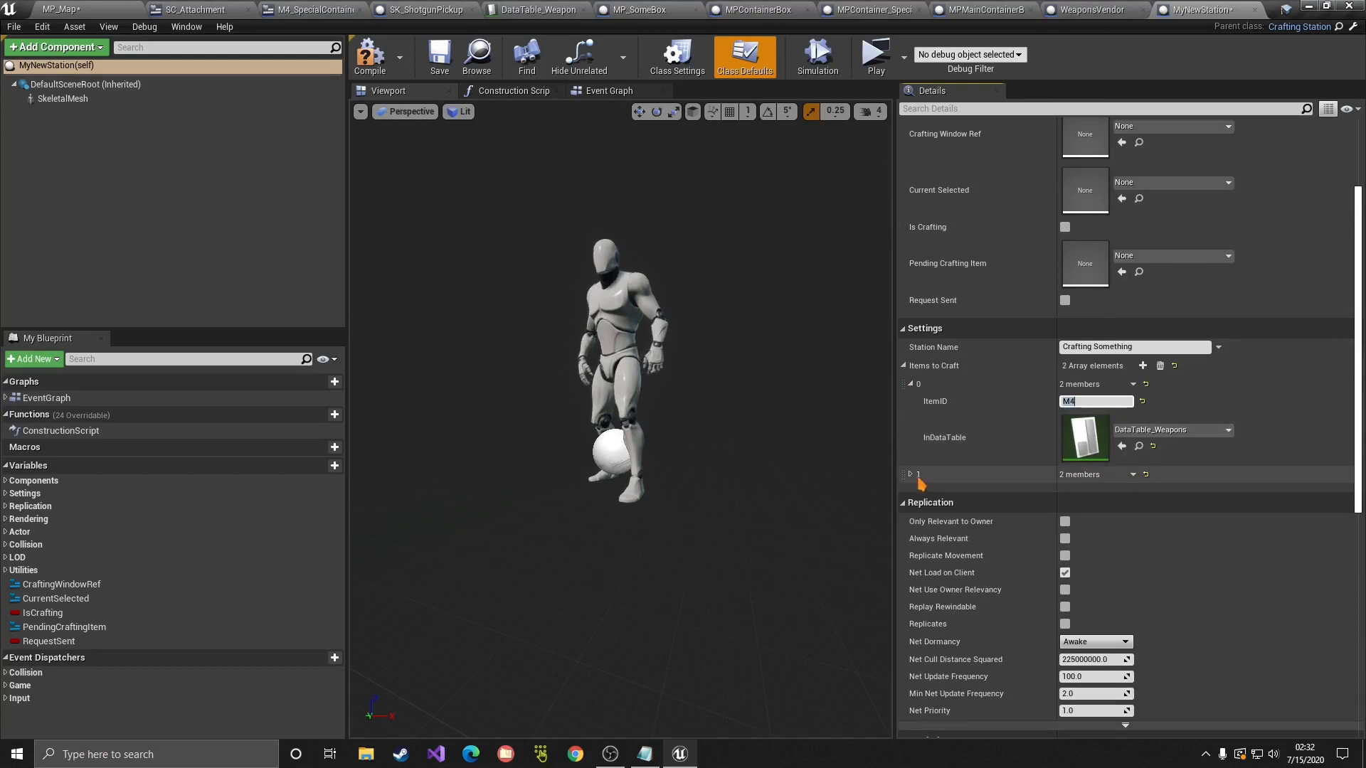
Step: Set the second craftable item to M4Mag from DataTable_Attachments, then locate DataTable_Weapons in assets
click(910, 475)
click(1093, 491)
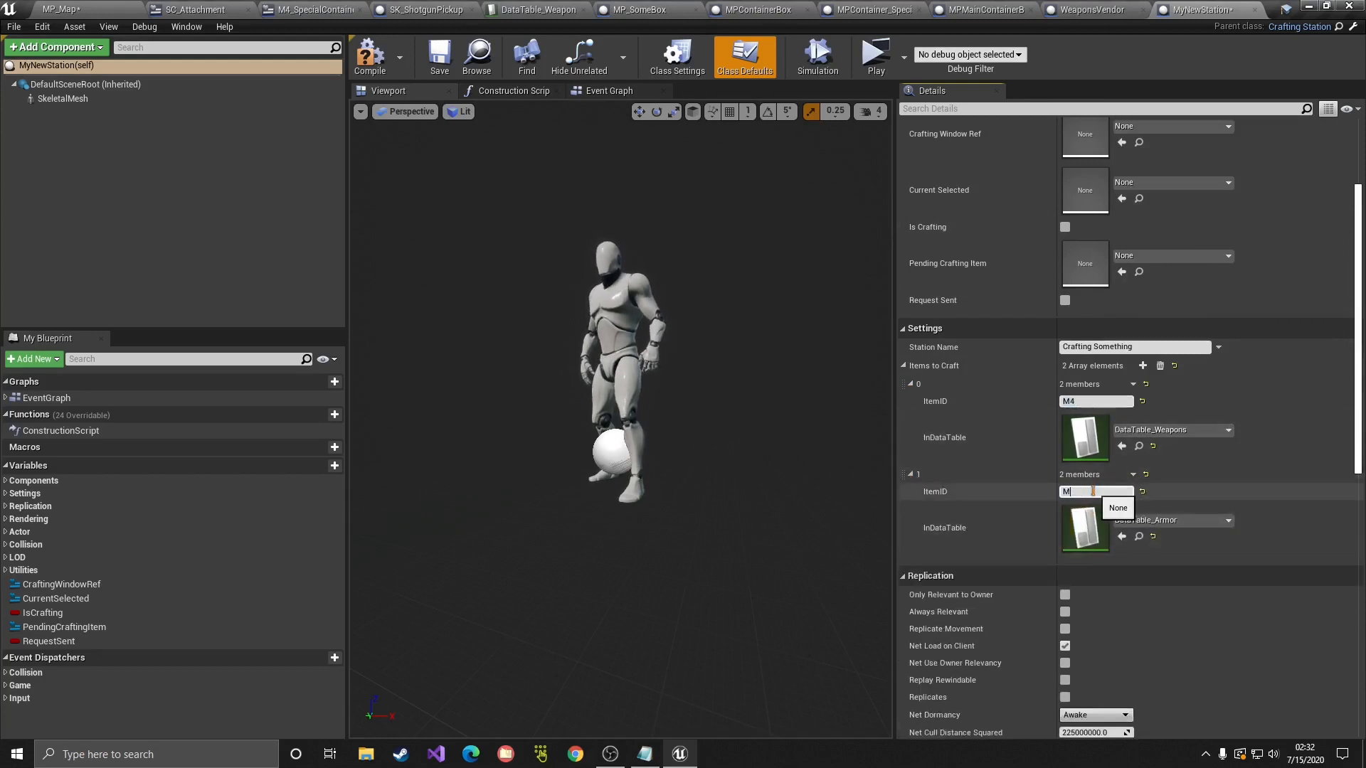
click(1216, 522)
text(atta)
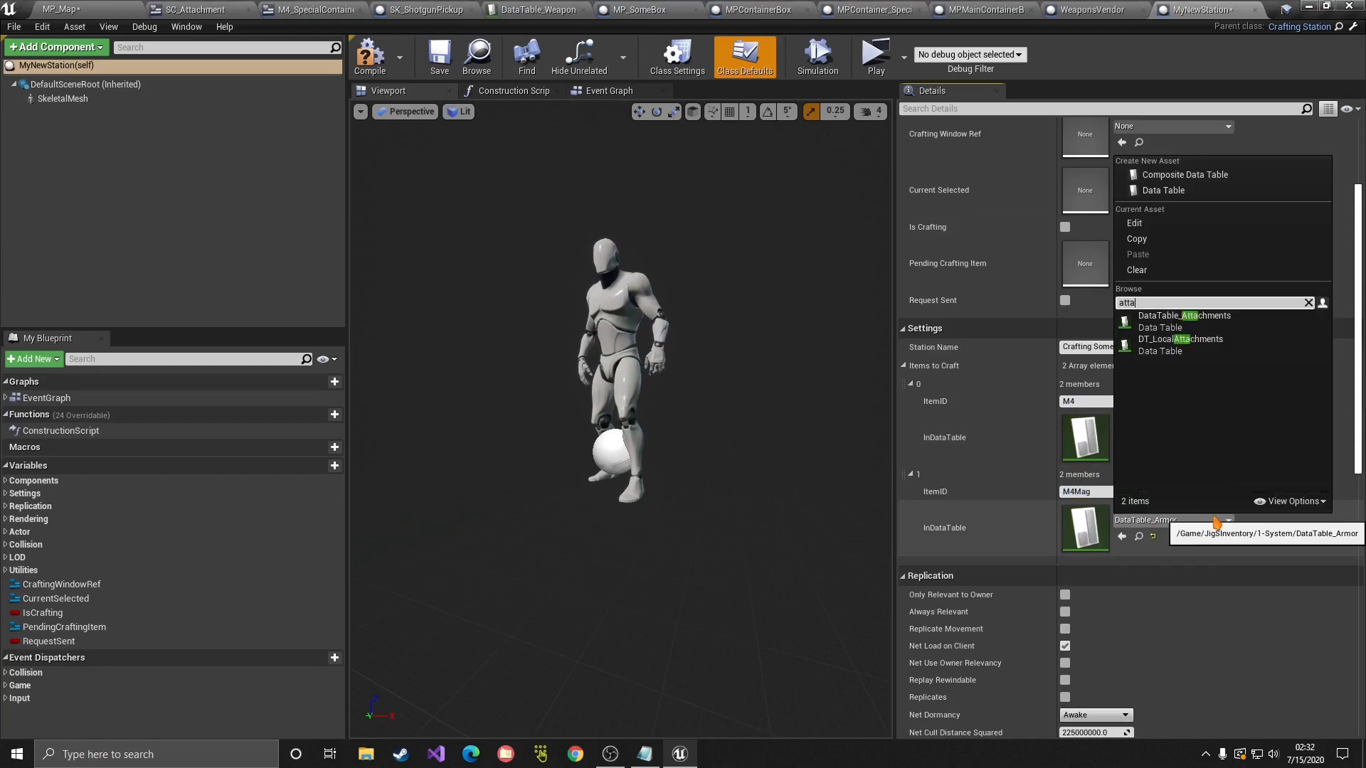
click(1184, 320)
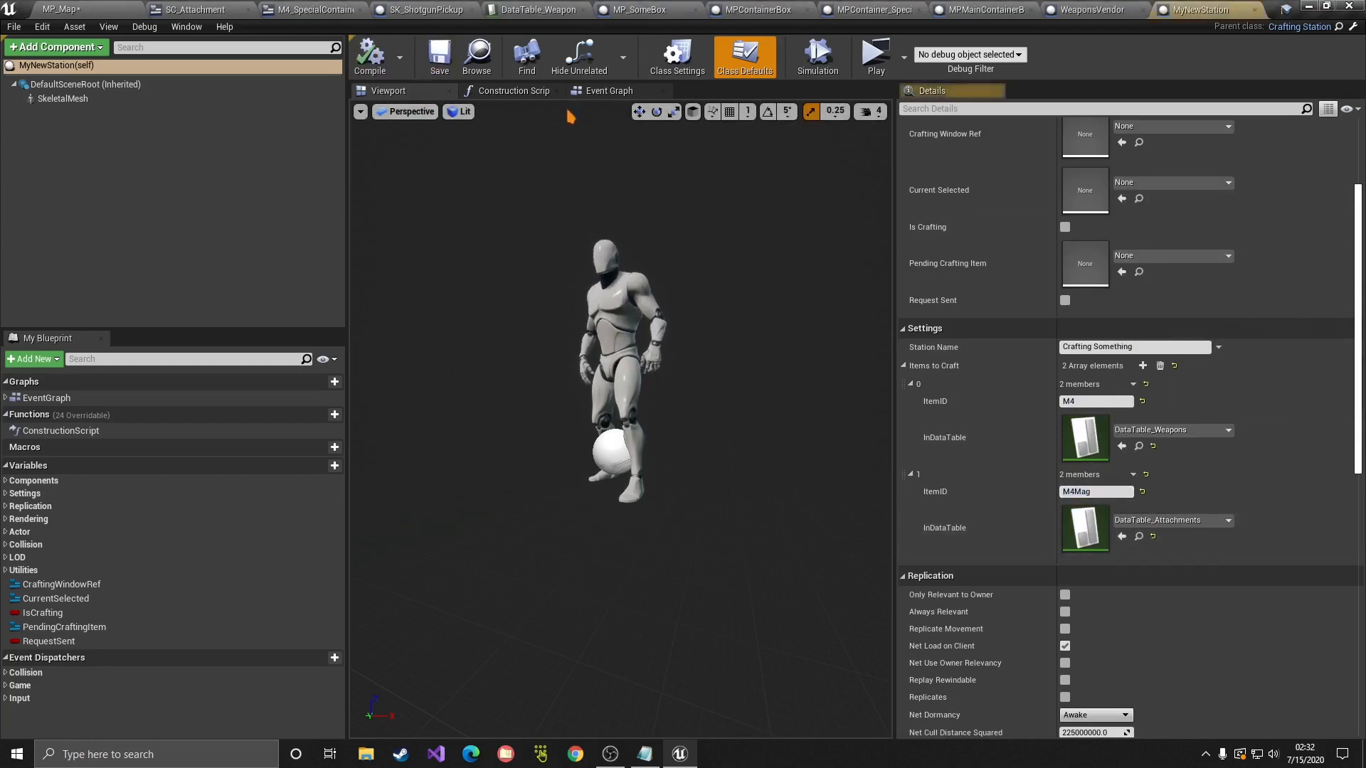
click(1139, 446)
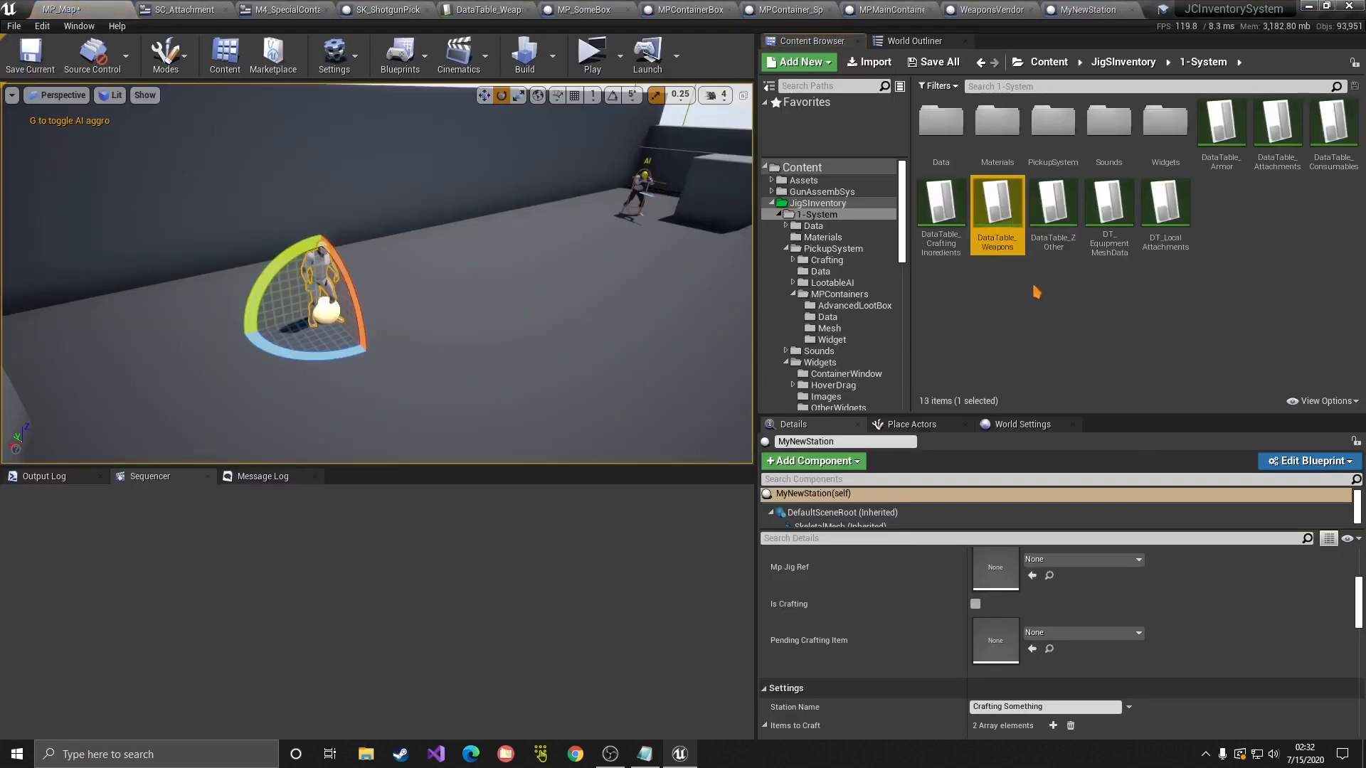
Step: Open DataTable_Weapons and bring up the M4 row's properties
double_click(996, 223)
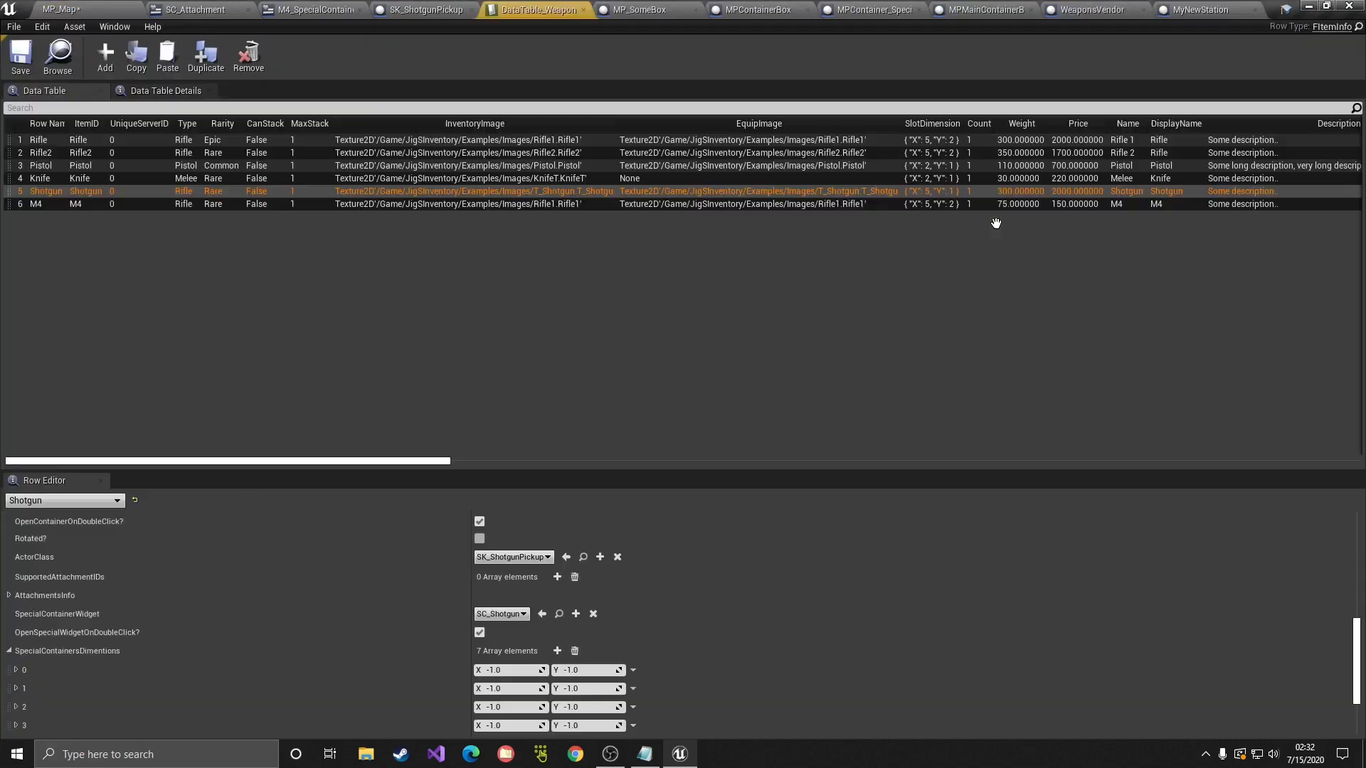
click(55, 206)
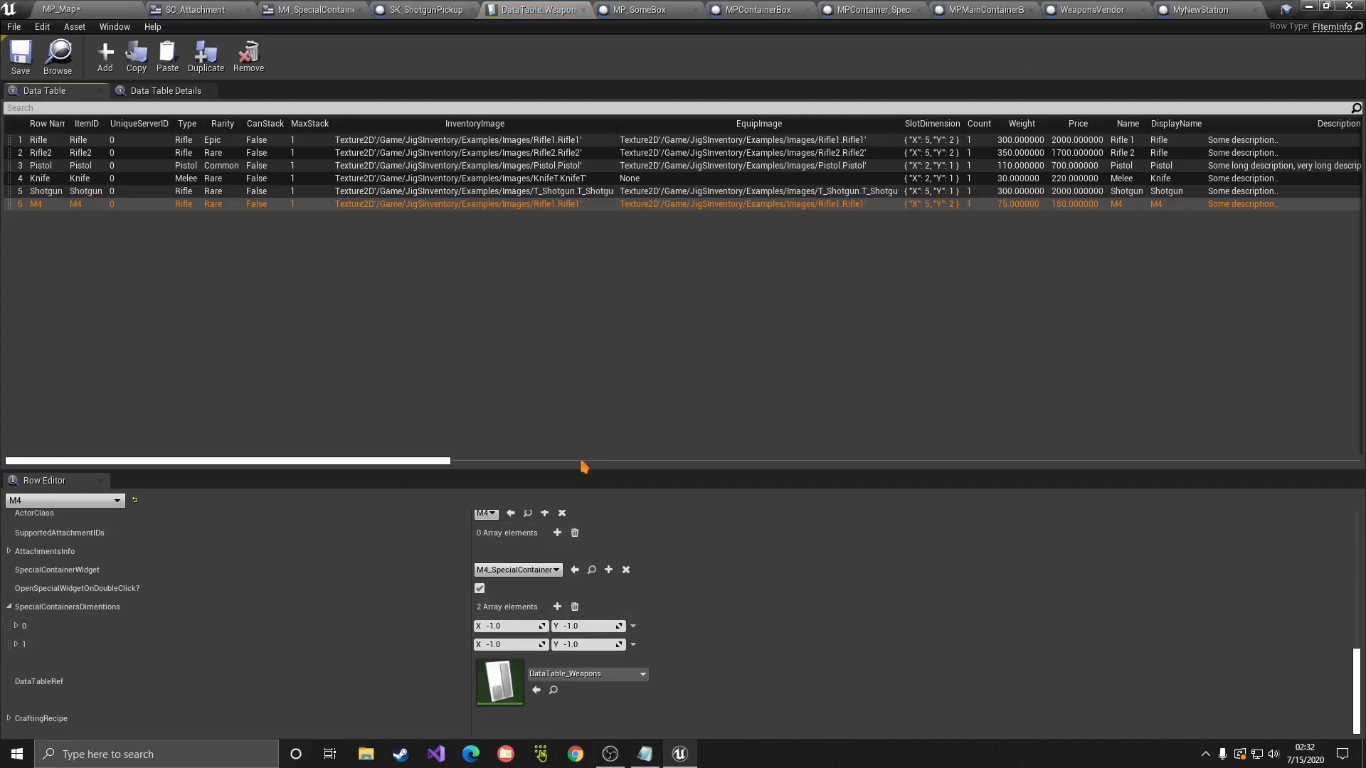
drag(583, 466, 573, 324)
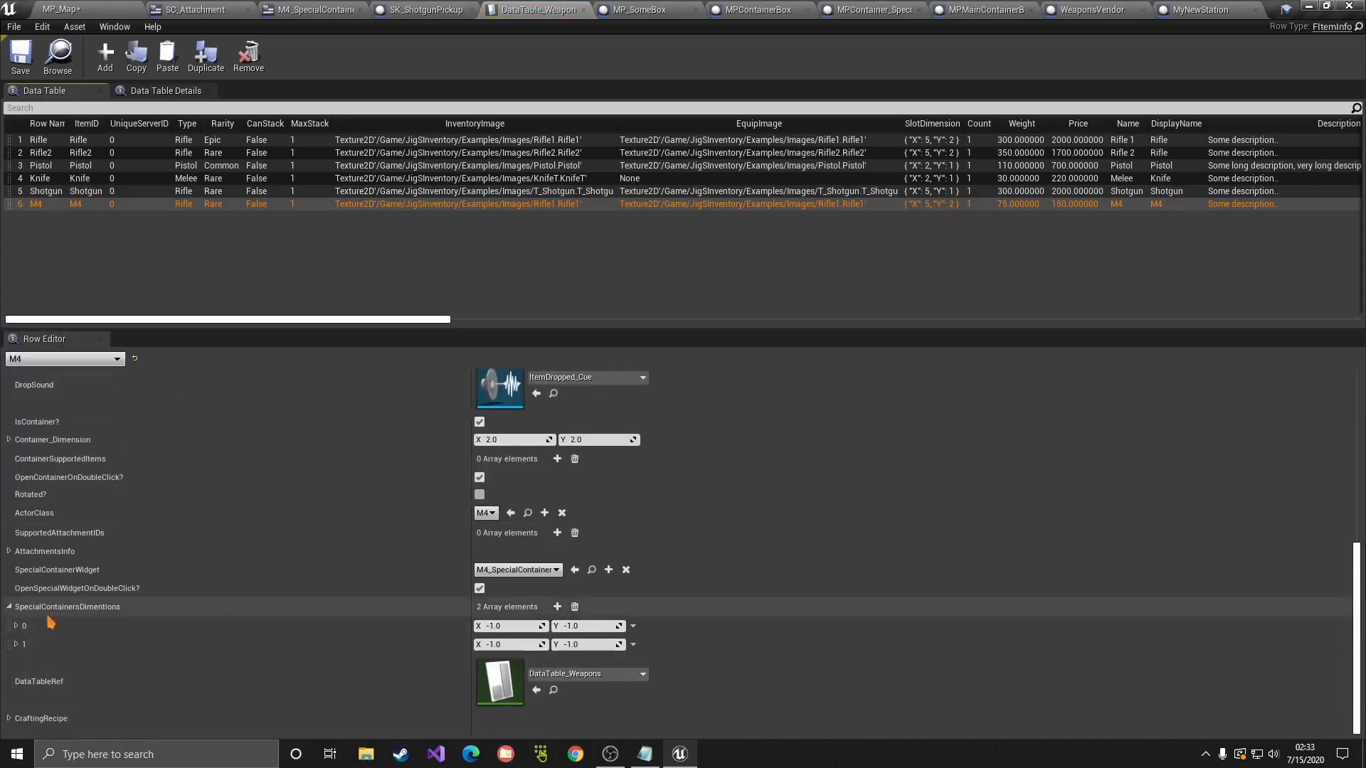
scroll(18, 733, up, 1)
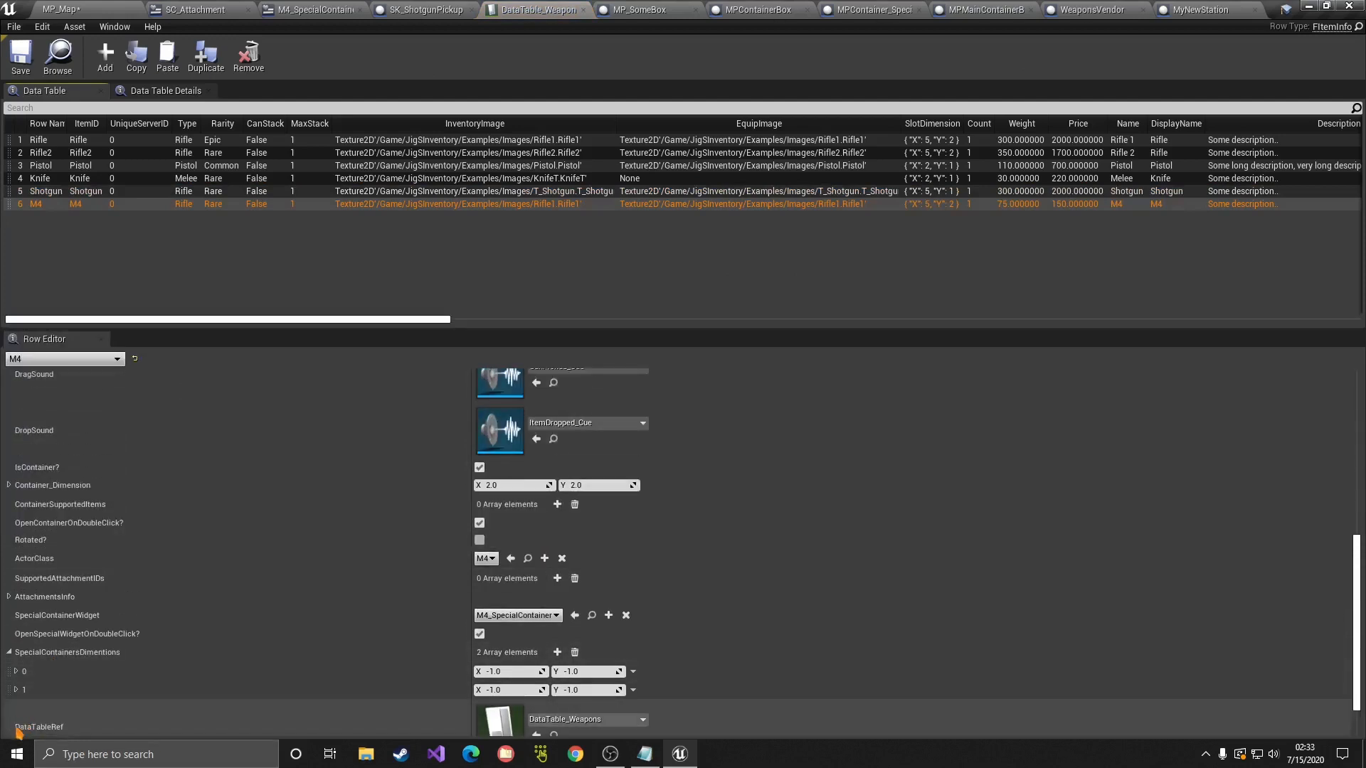
scroll(18, 733, down, 1)
Step: Add one crafting material slot to the M4's CraftingRecipe and open DataTable_CraftingIngredients
click(8, 719)
scroll(178, 665, down, 2)
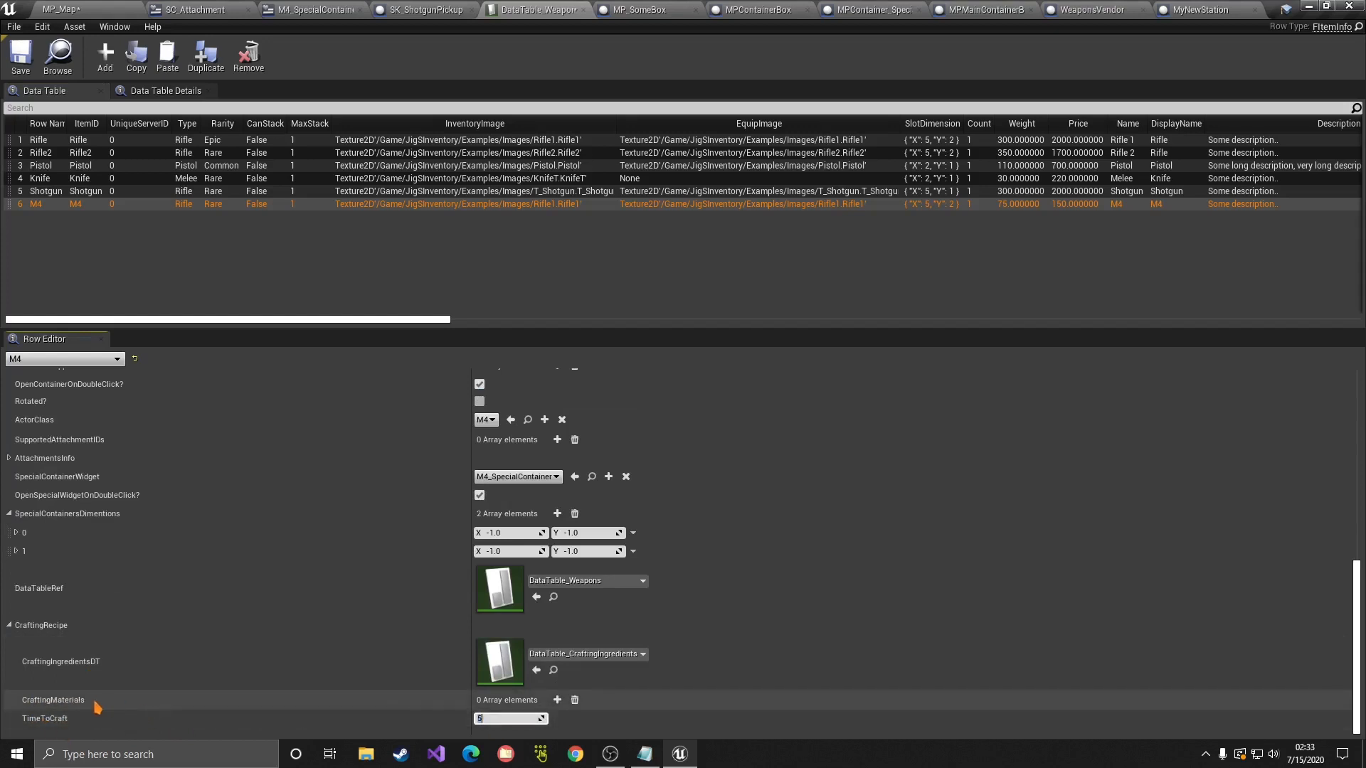
click(557, 700)
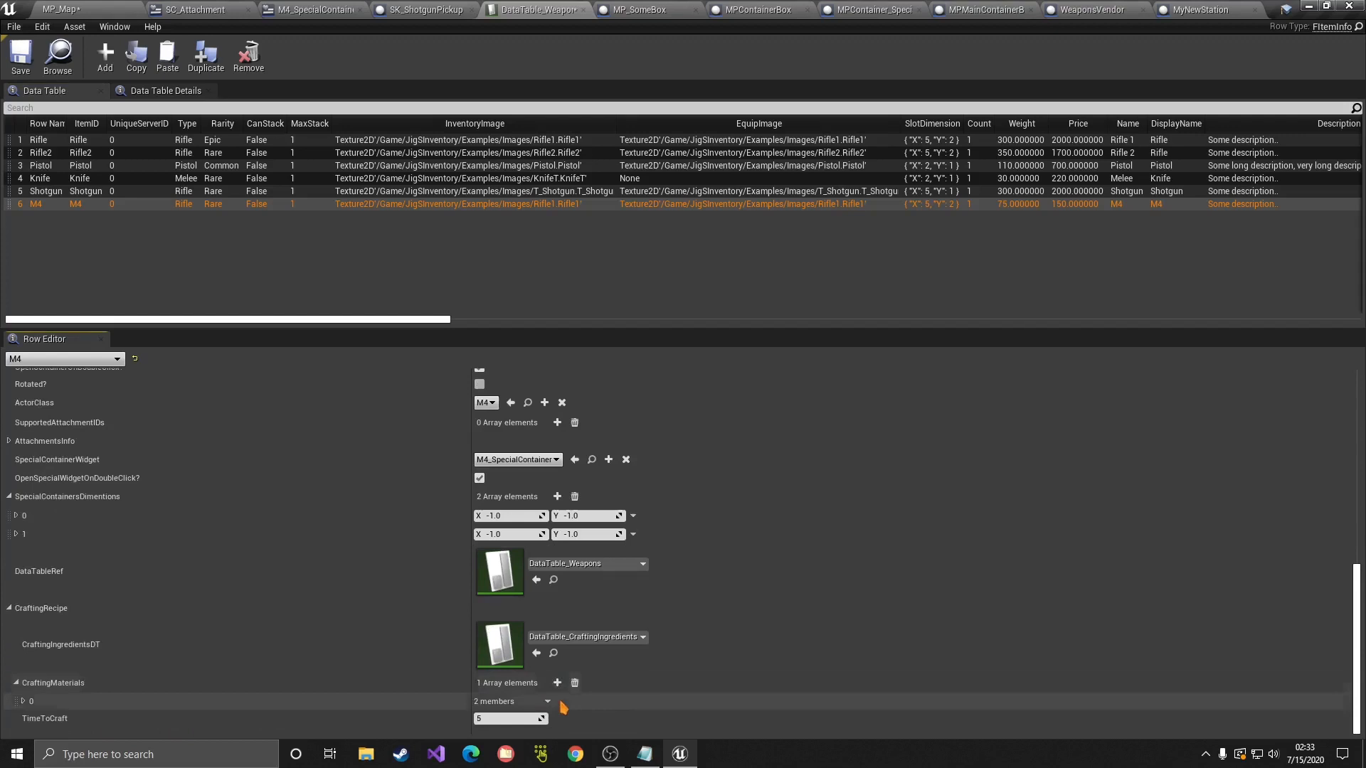
click(75, 701)
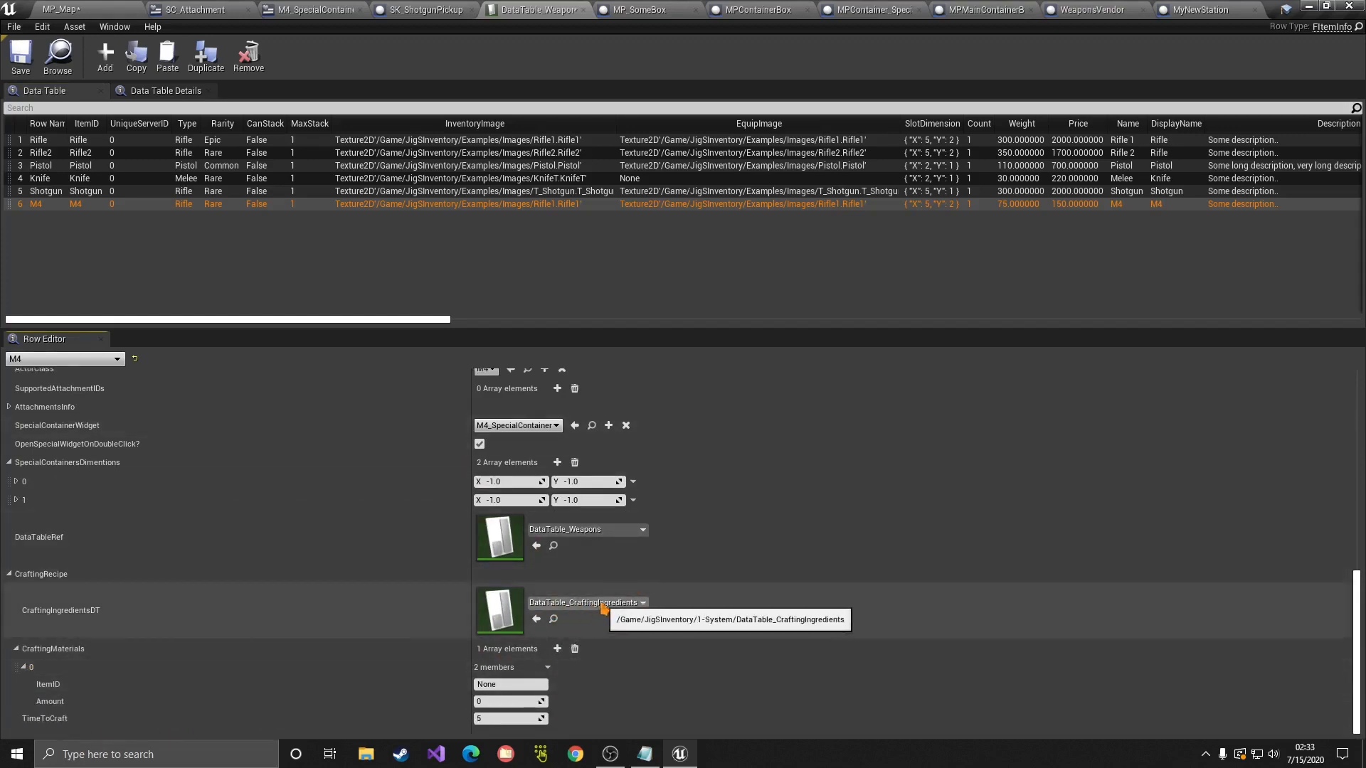
click(553, 619)
double_click(953, 220)
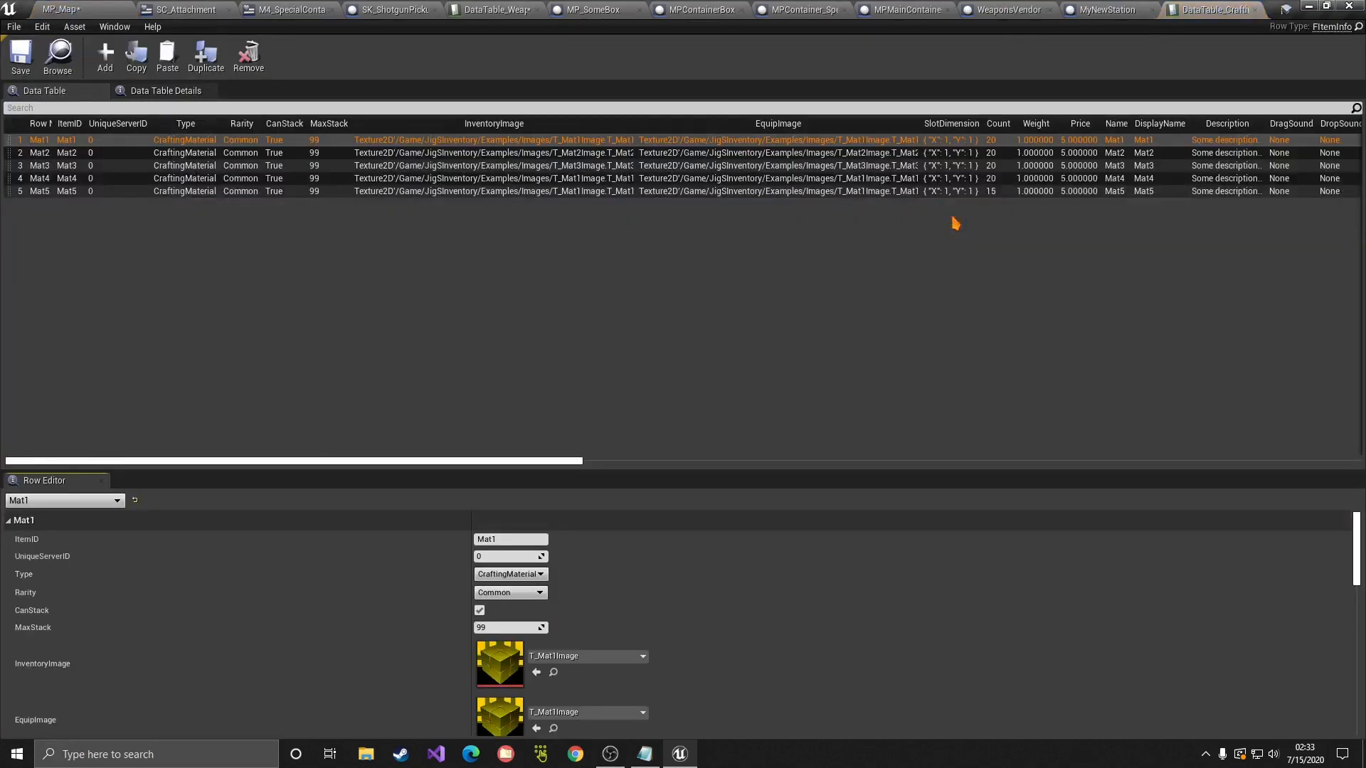
Step: Review ingredient rows Mat2–Mat5, close the ingredients table, and return to DataTable_Weapons
click(68, 154)
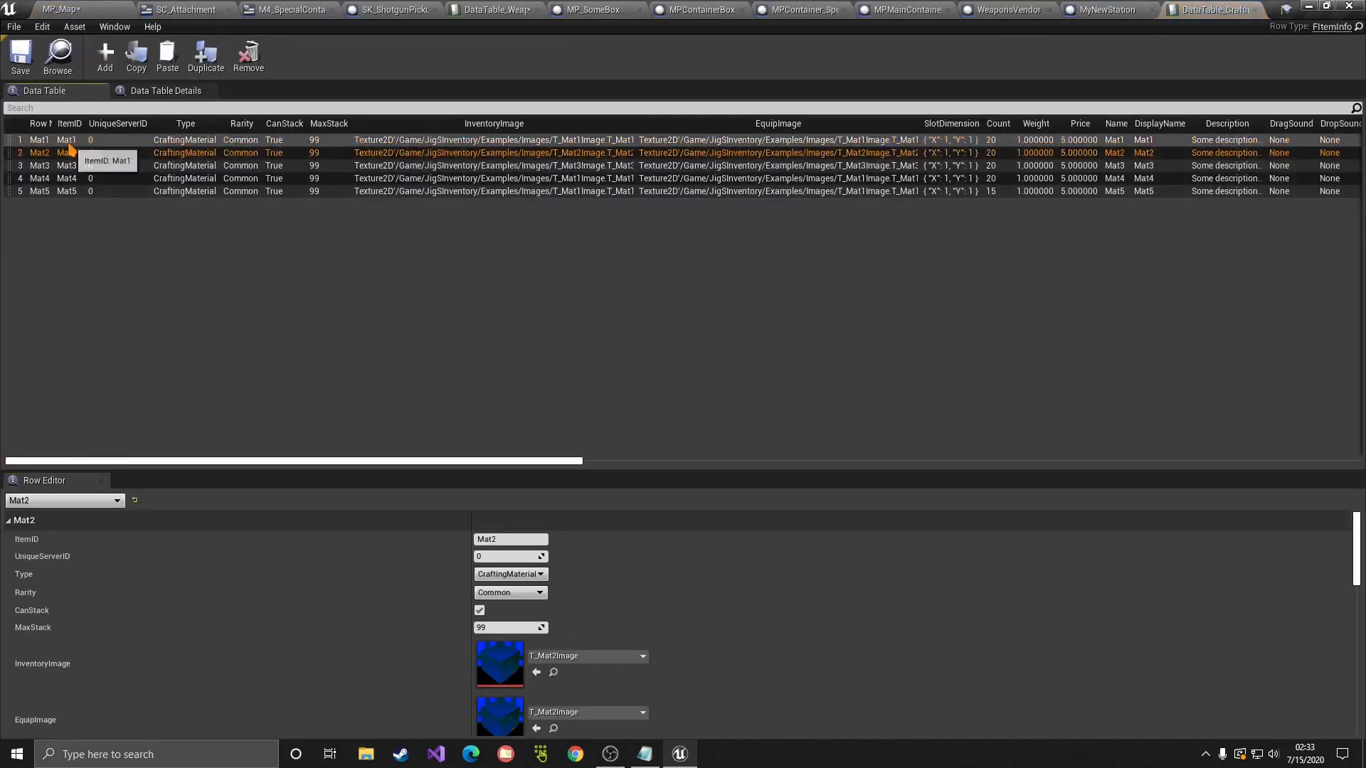
click(68, 166)
click(71, 179)
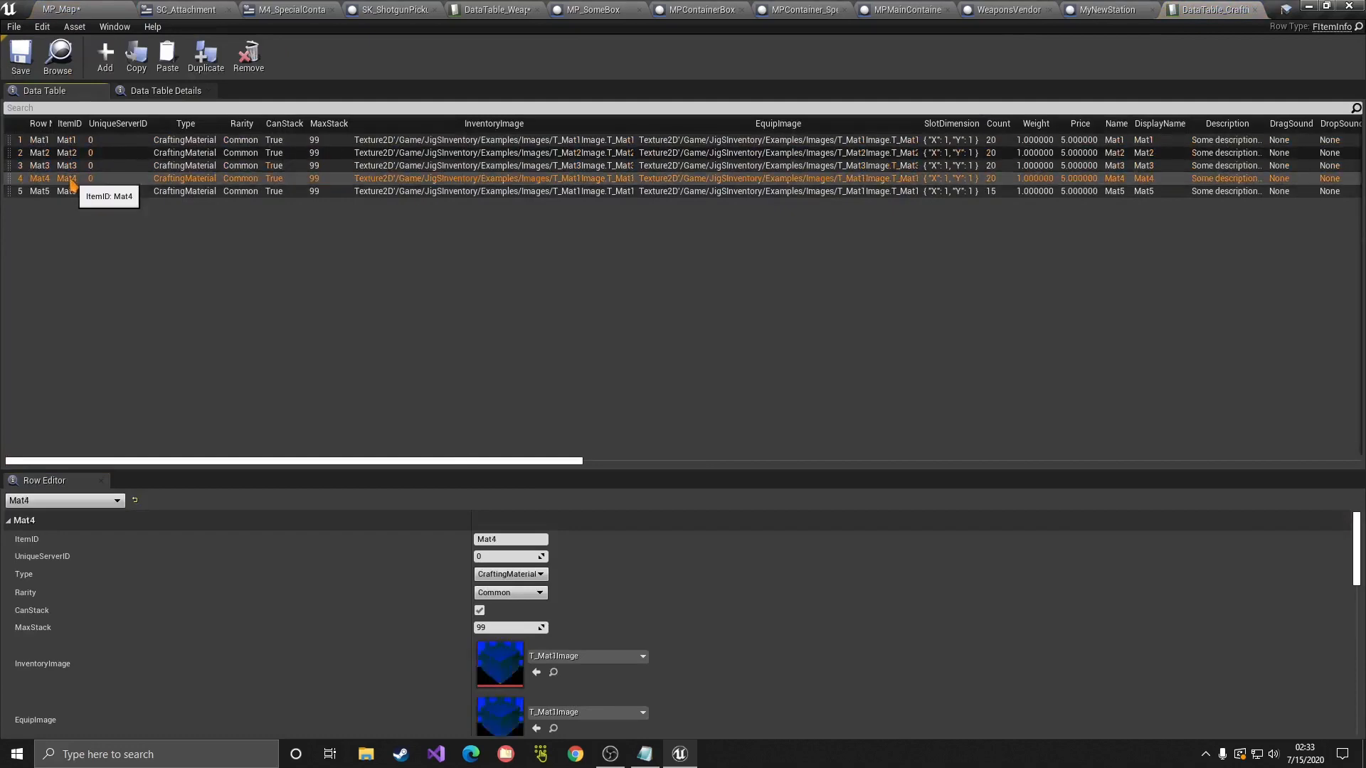
click(100, 191)
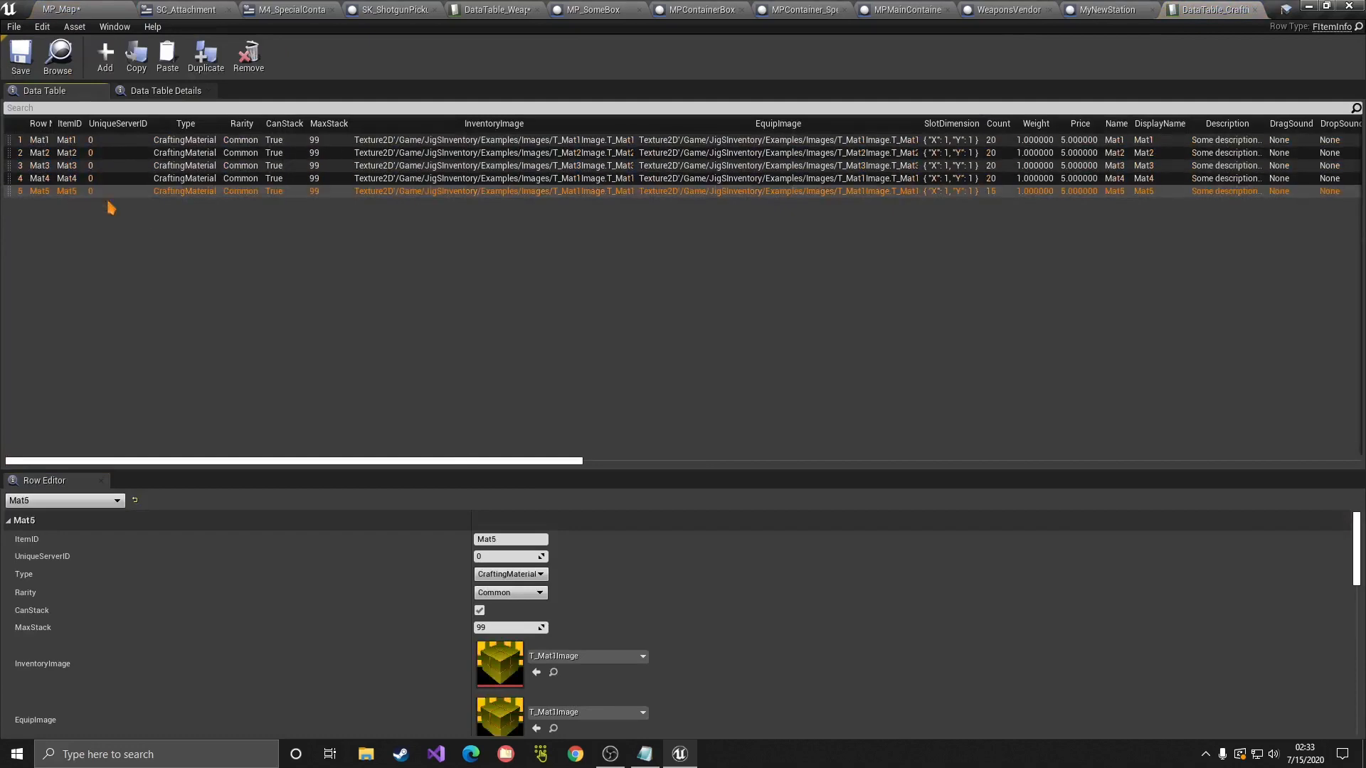
middle_click(1231, 6)
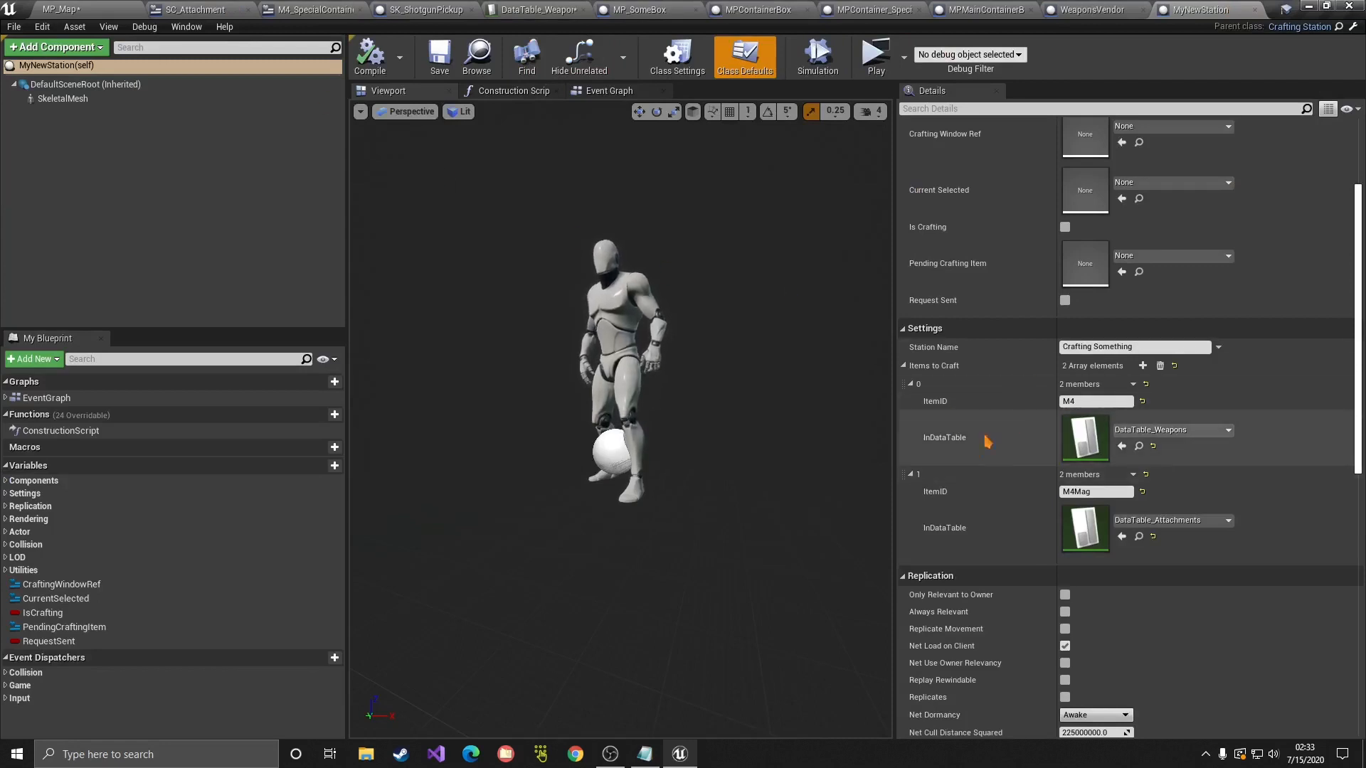
click(541, 10)
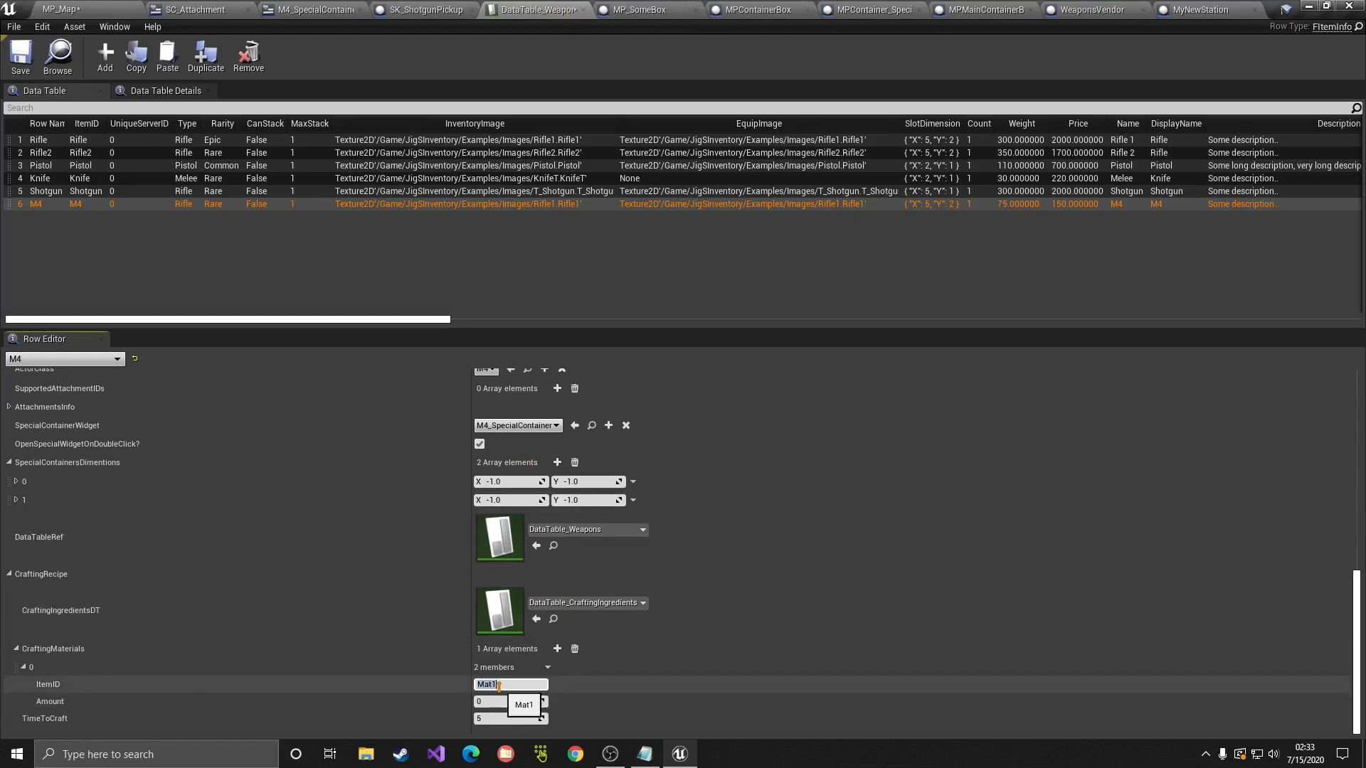
Step: Set the M4 recipe to 5 Mat1 plus a second material of 10 Mat2, and save the table
click(498, 703)
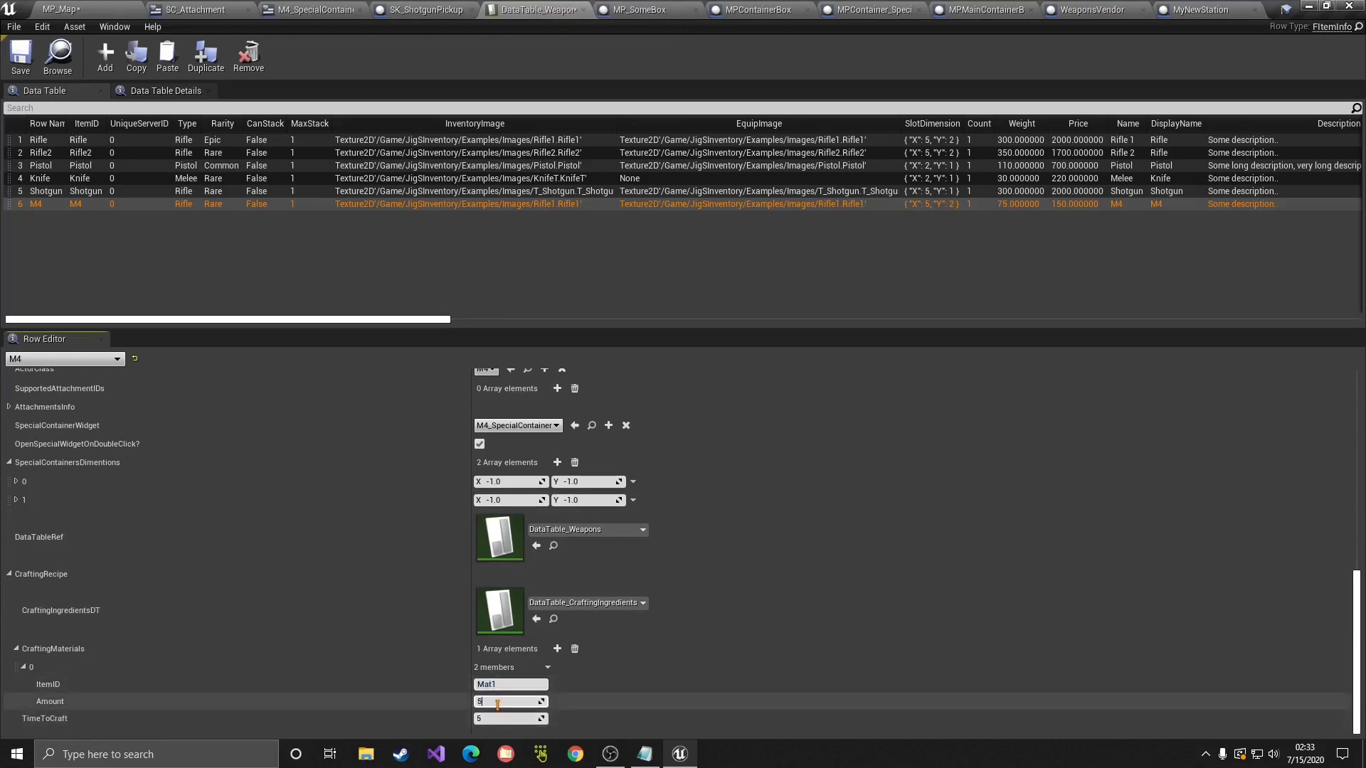
click(557, 649)
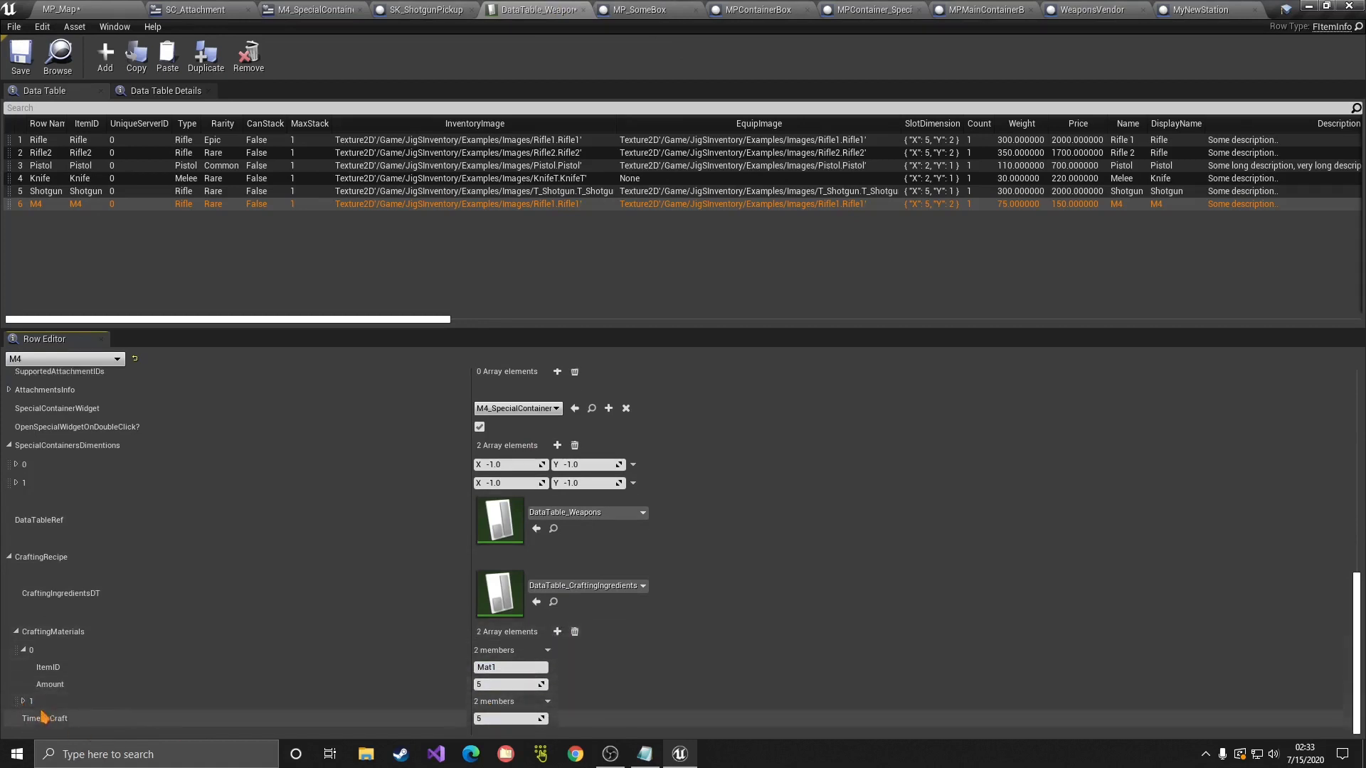
click(23, 702)
click(530, 685)
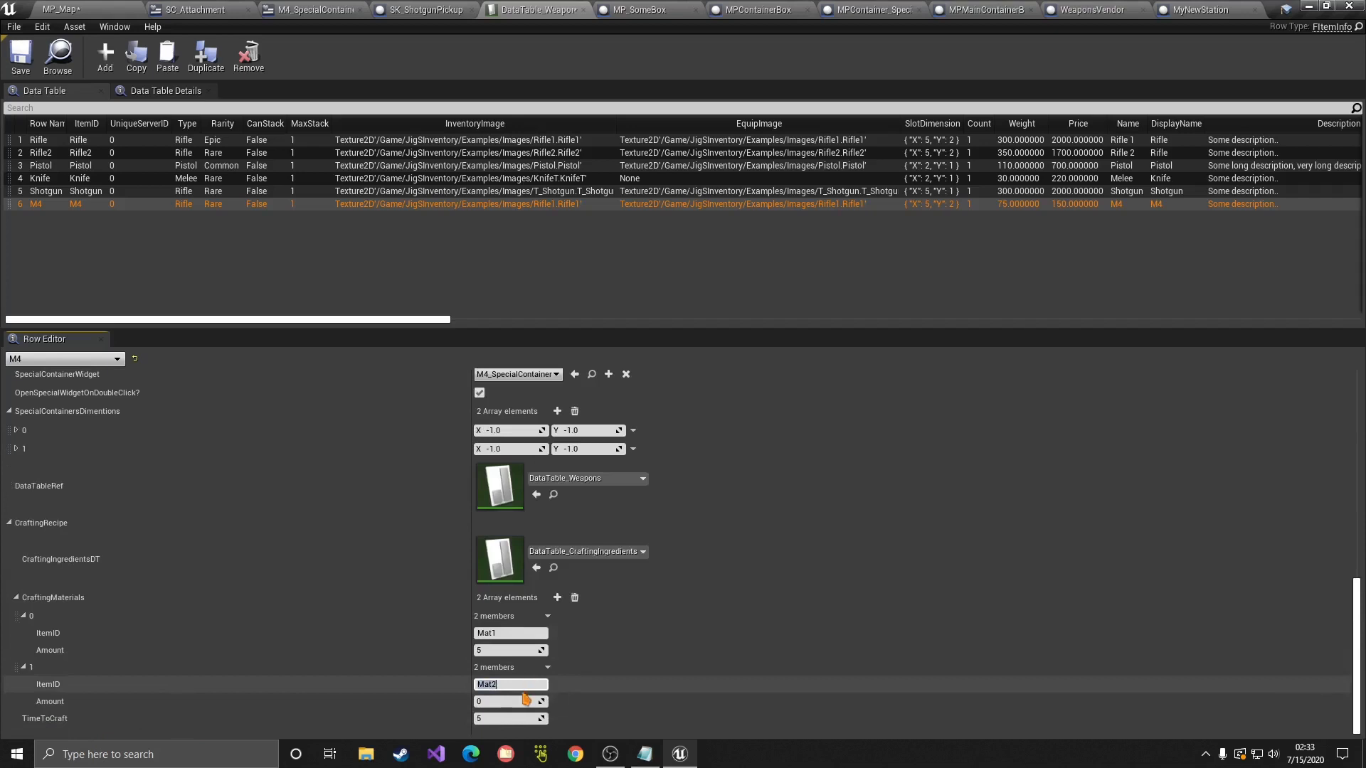
click(523, 701)
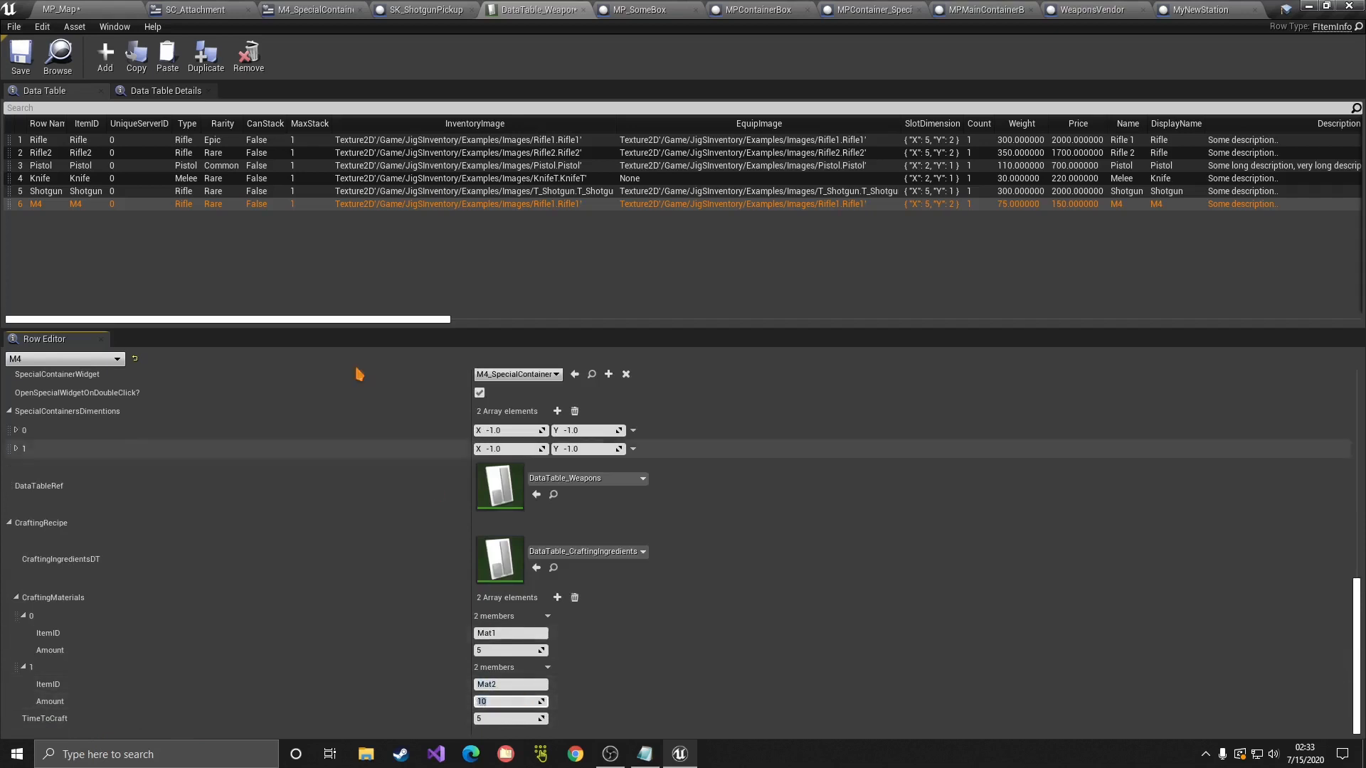
click(22, 60)
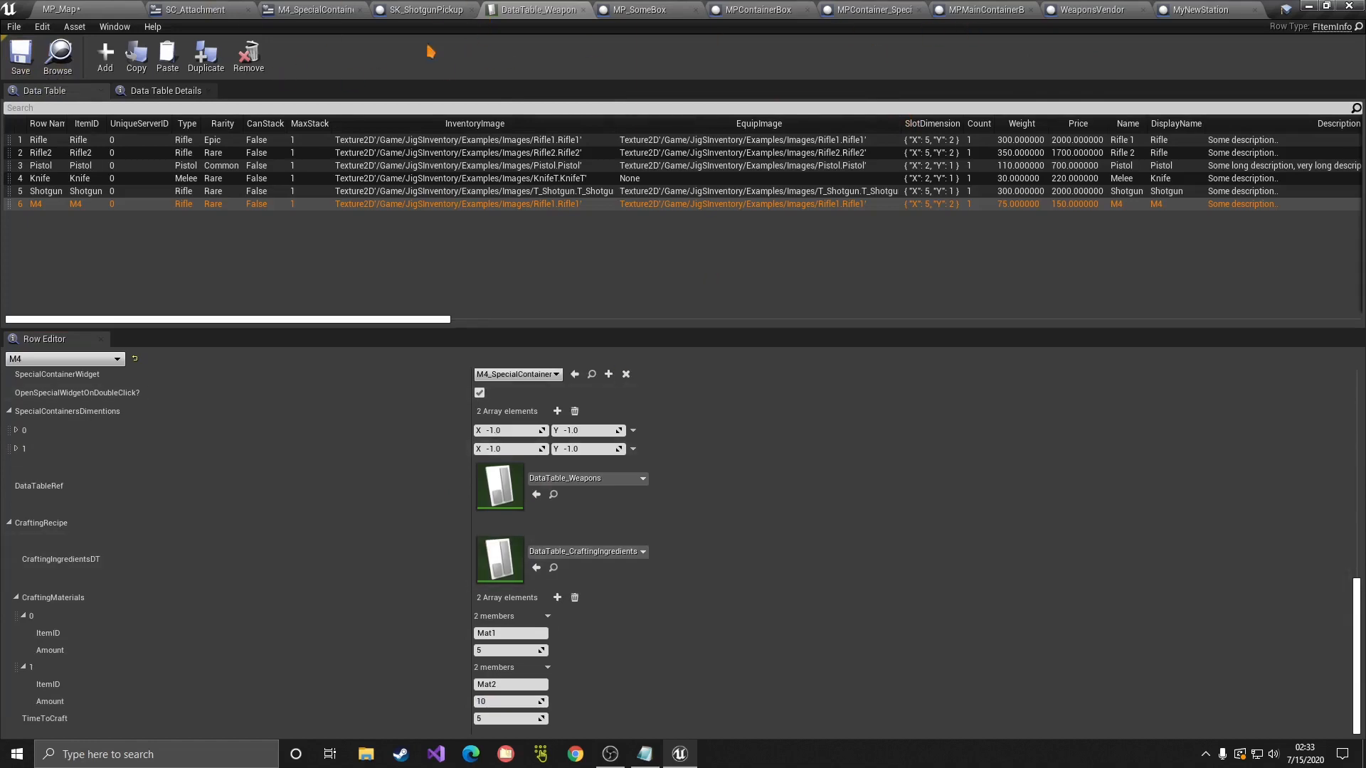
click(89, 10)
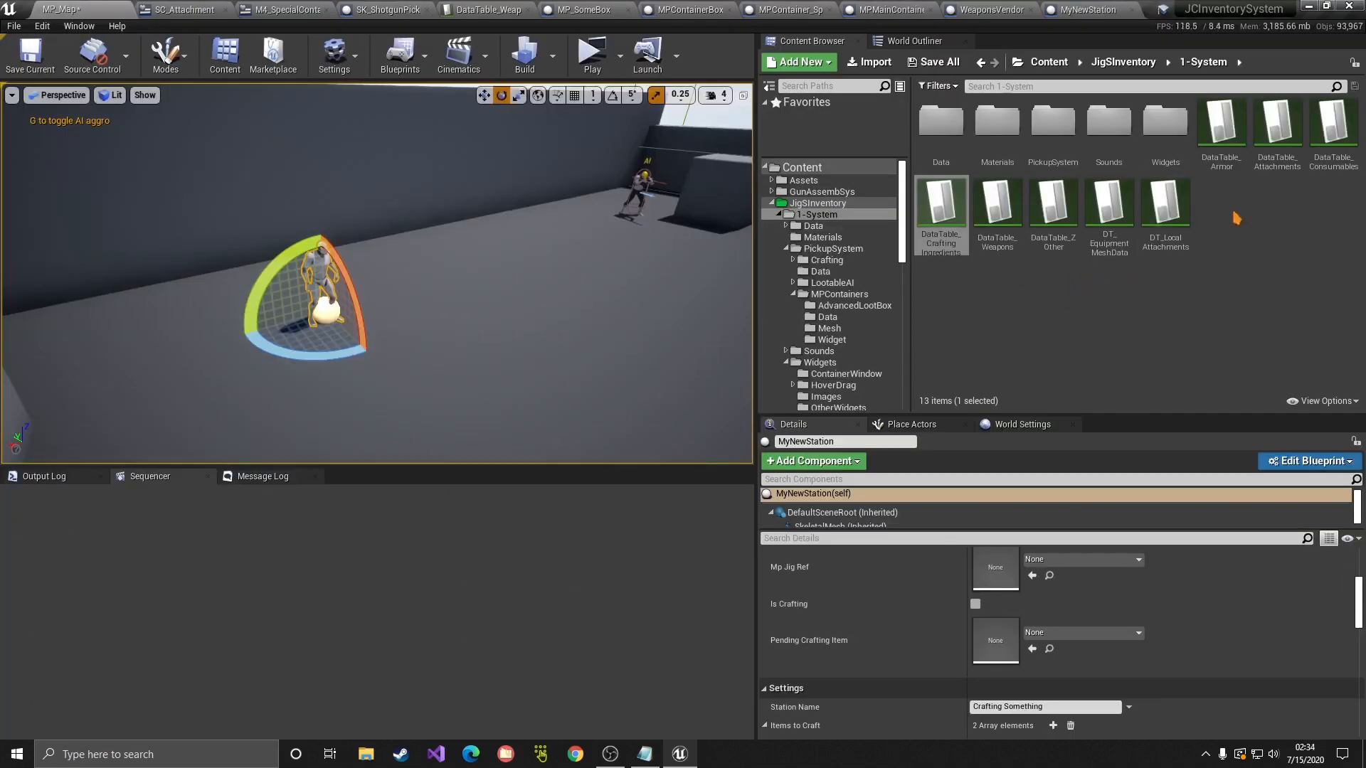
Step: Check in DataTable_Attachments that the M4Mag recipe needs 20 Mat1 and 9 Mat2, then return to MP_Map
double_click(1277, 139)
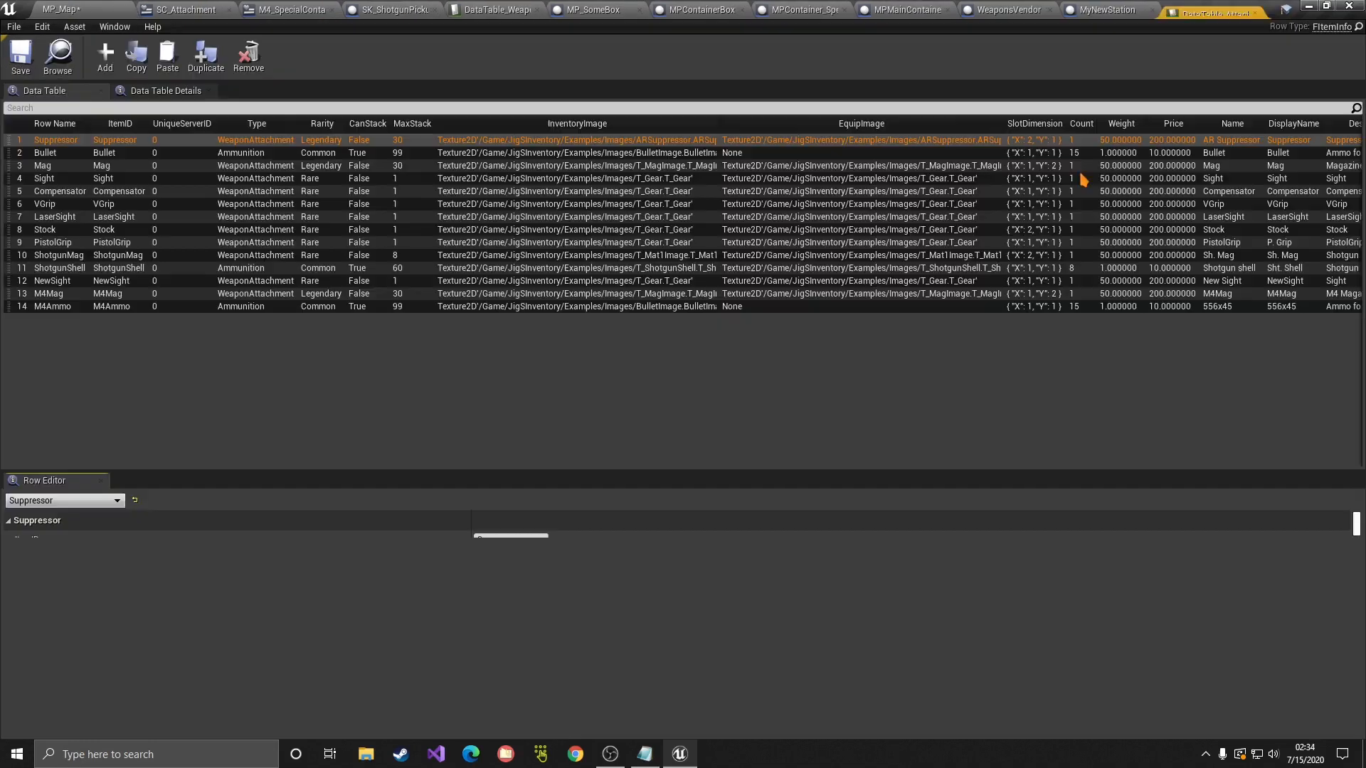
click(64, 294)
scroll(541, 661, down, 10)
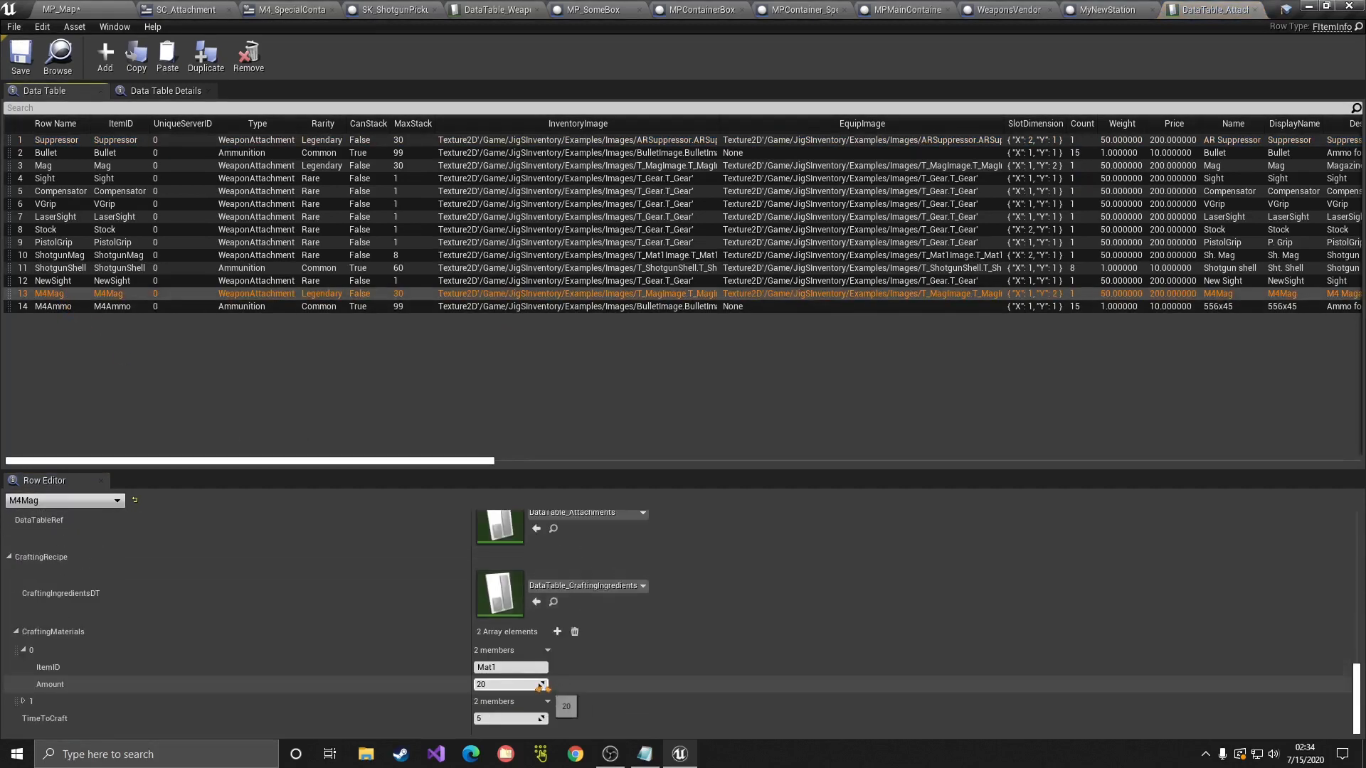
click(24, 701)
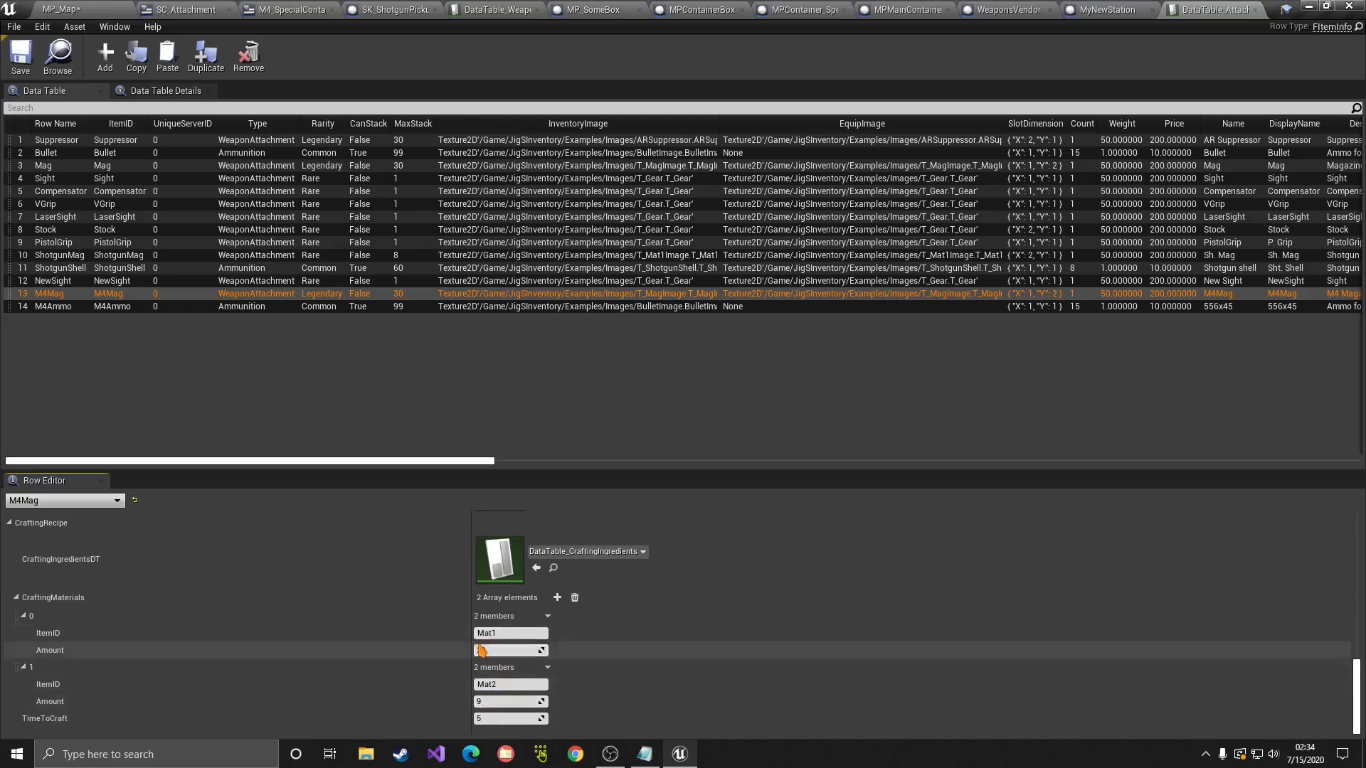
click(72, 9)
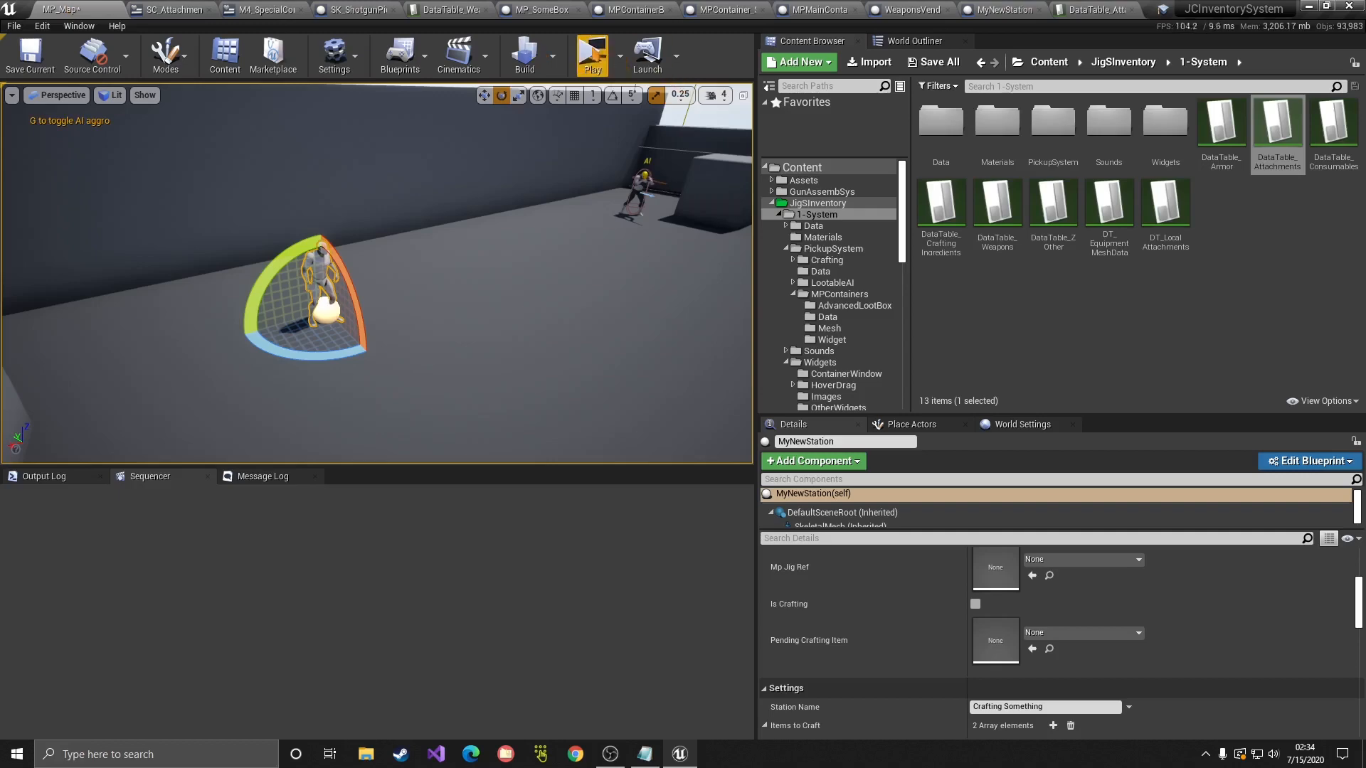
Step: Play-test the level, run to the crafting station to view the M4 and M4Mag recipes, then stop
click(592, 56)
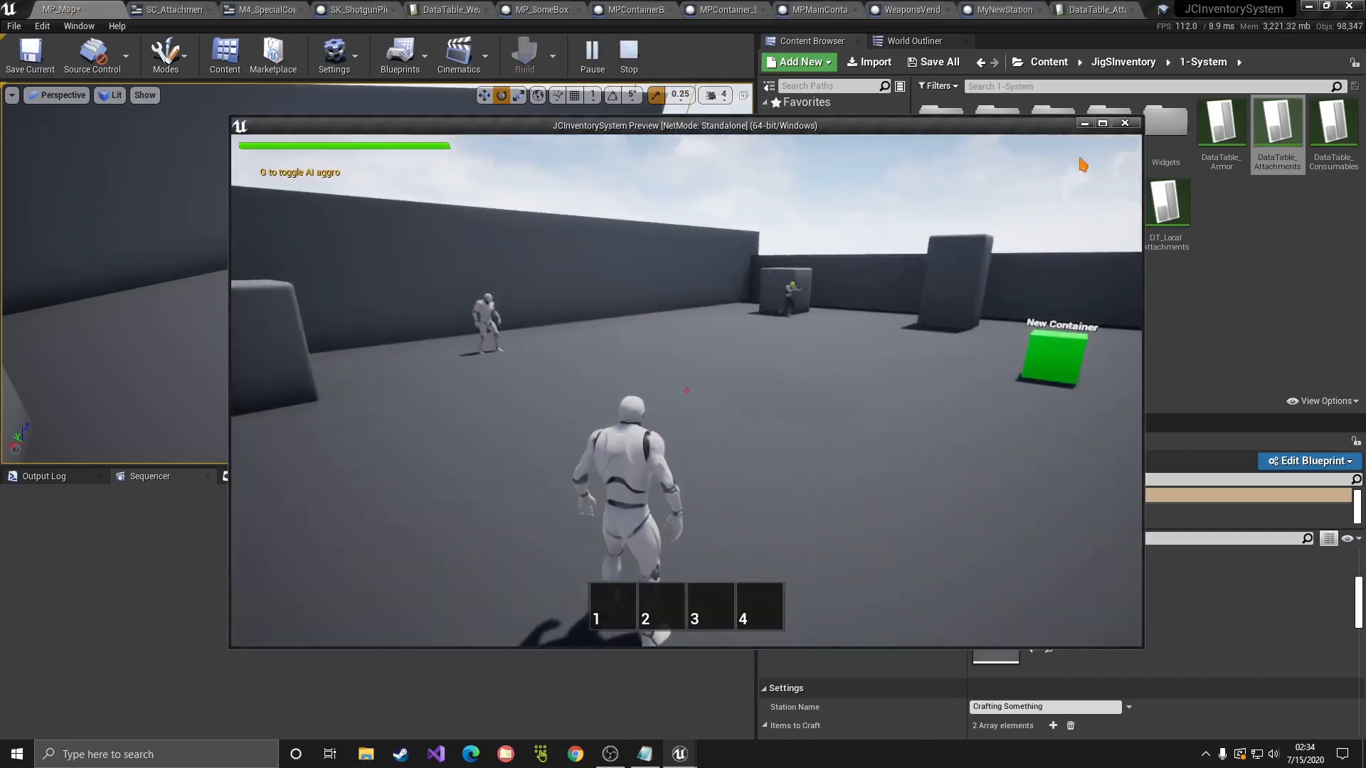
click(1103, 123)
click(1039, 171)
key(w)
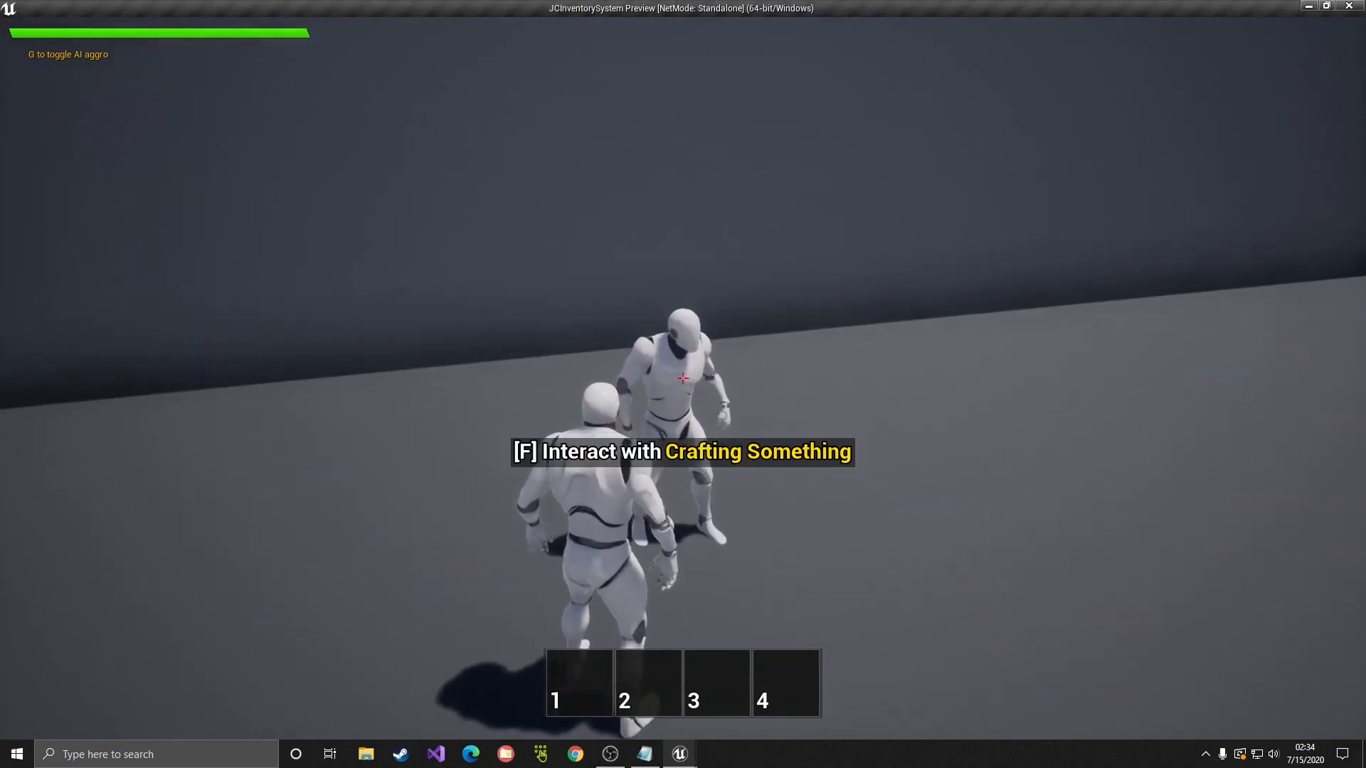
key(f)
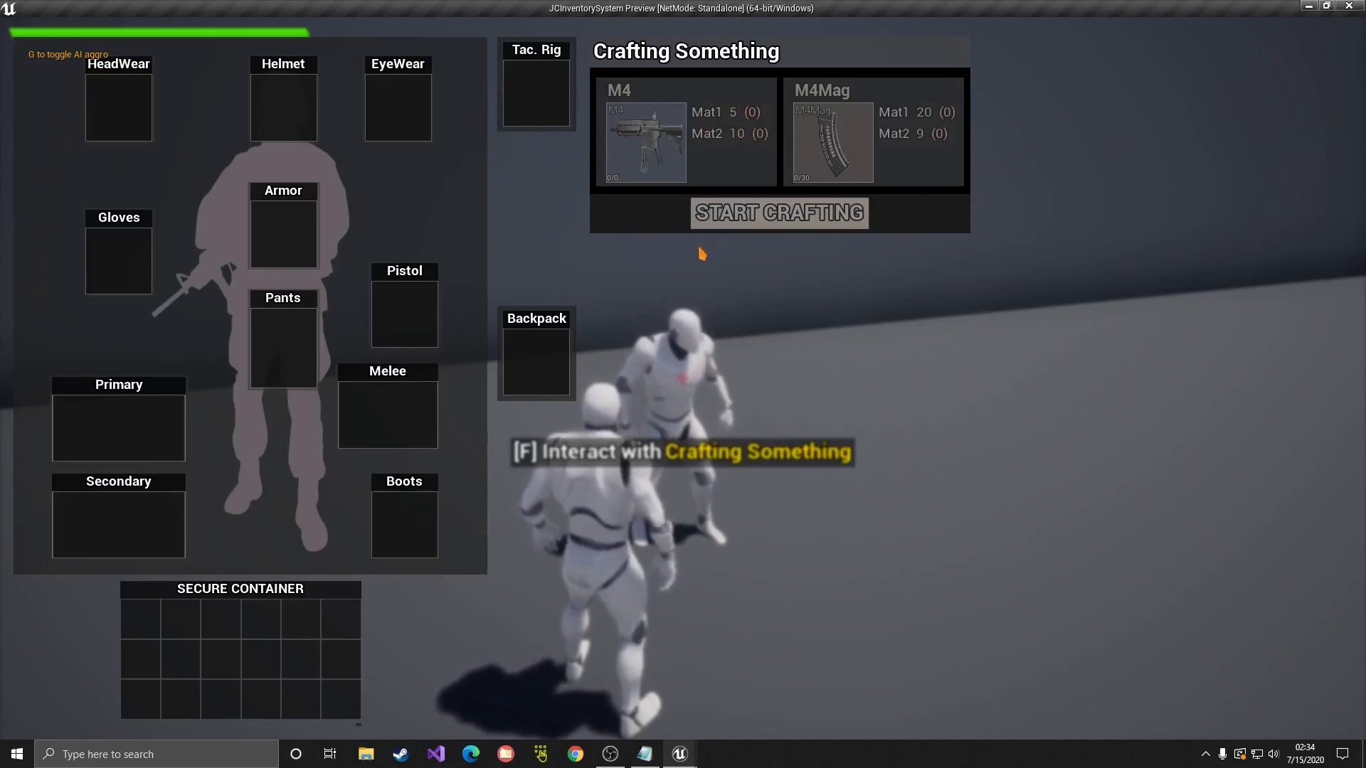
key(Escape)
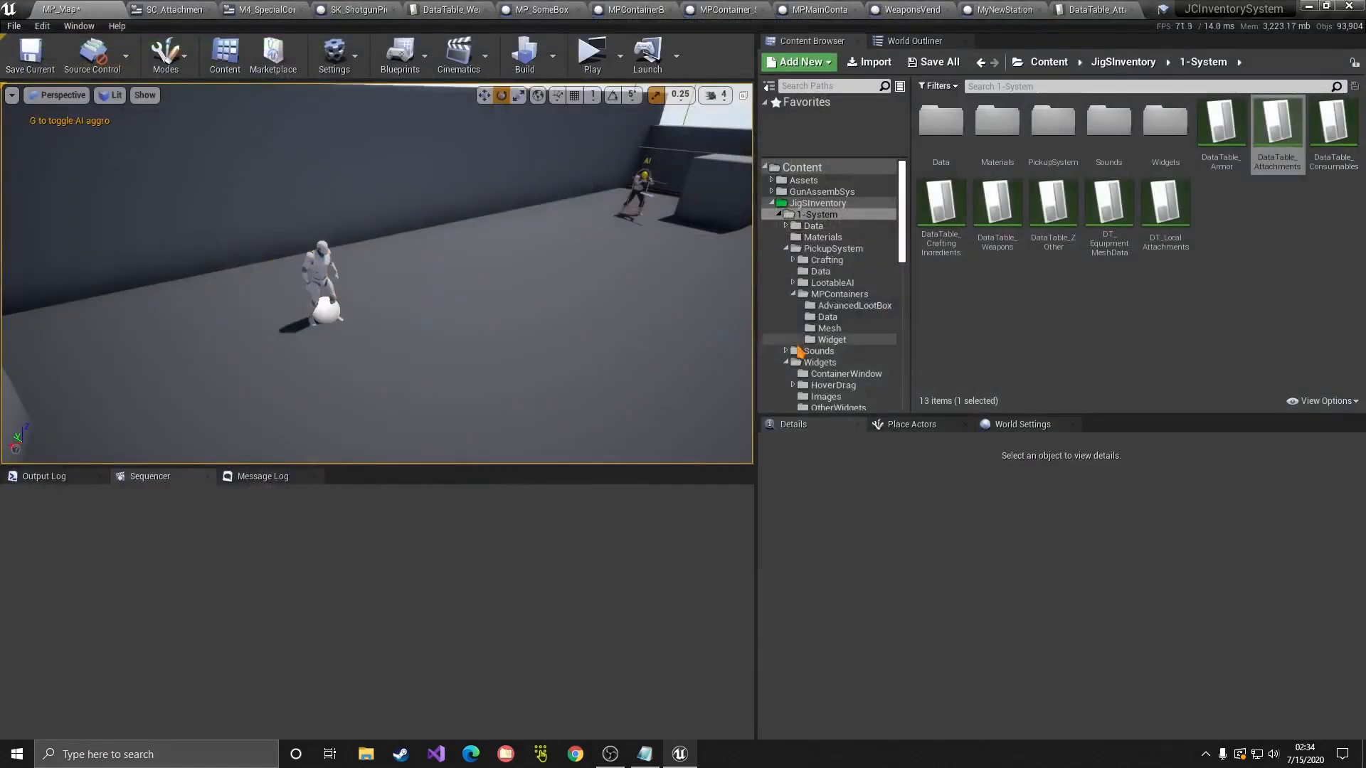
Step: Browse the Content Browser to Examples > SimplePickups > StaticMeshPickups > CRAFTING
click(779, 214)
click(779, 225)
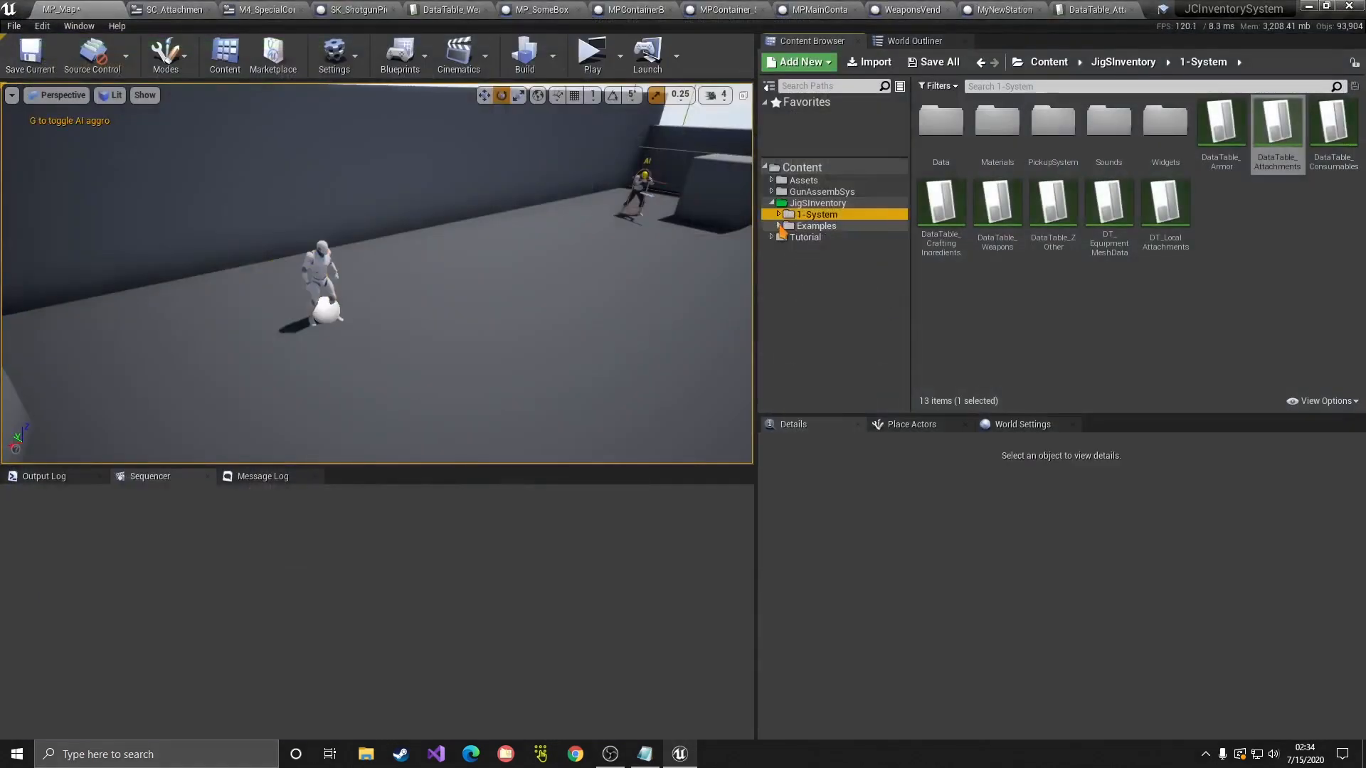
click(815, 226)
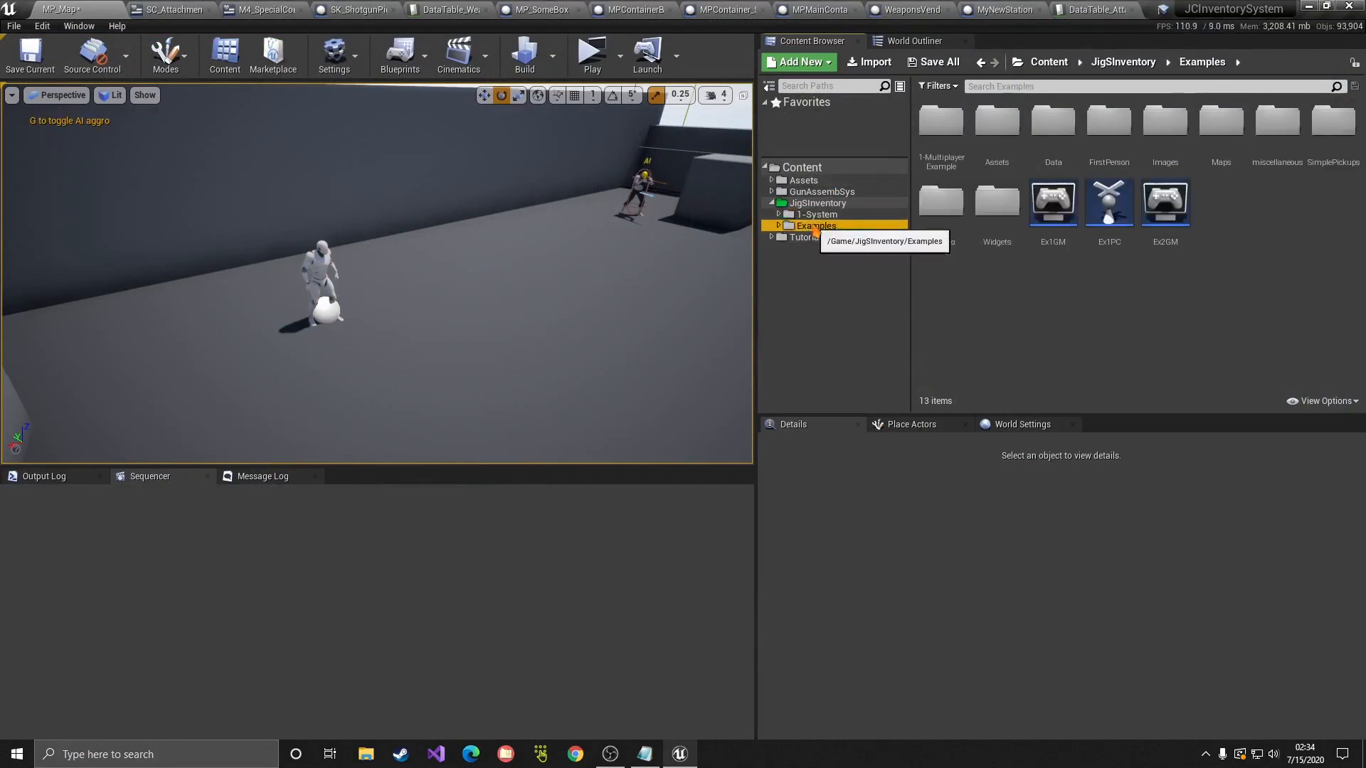
double_click(1332, 132)
double_click(995, 125)
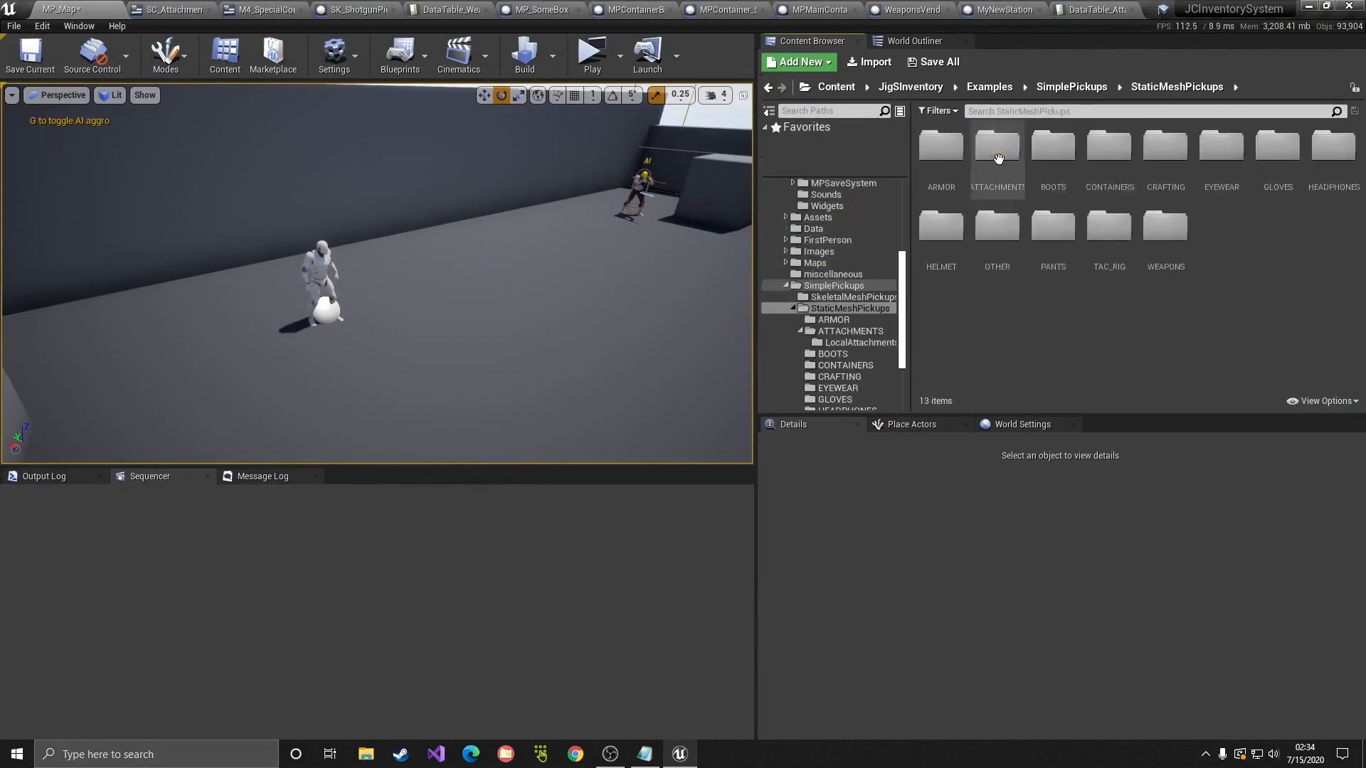
double_click(1160, 150)
Step: Place a Craft_Mat1 pickup beside the player and lower it to the floor, duplicating it
mouse_move(940, 173)
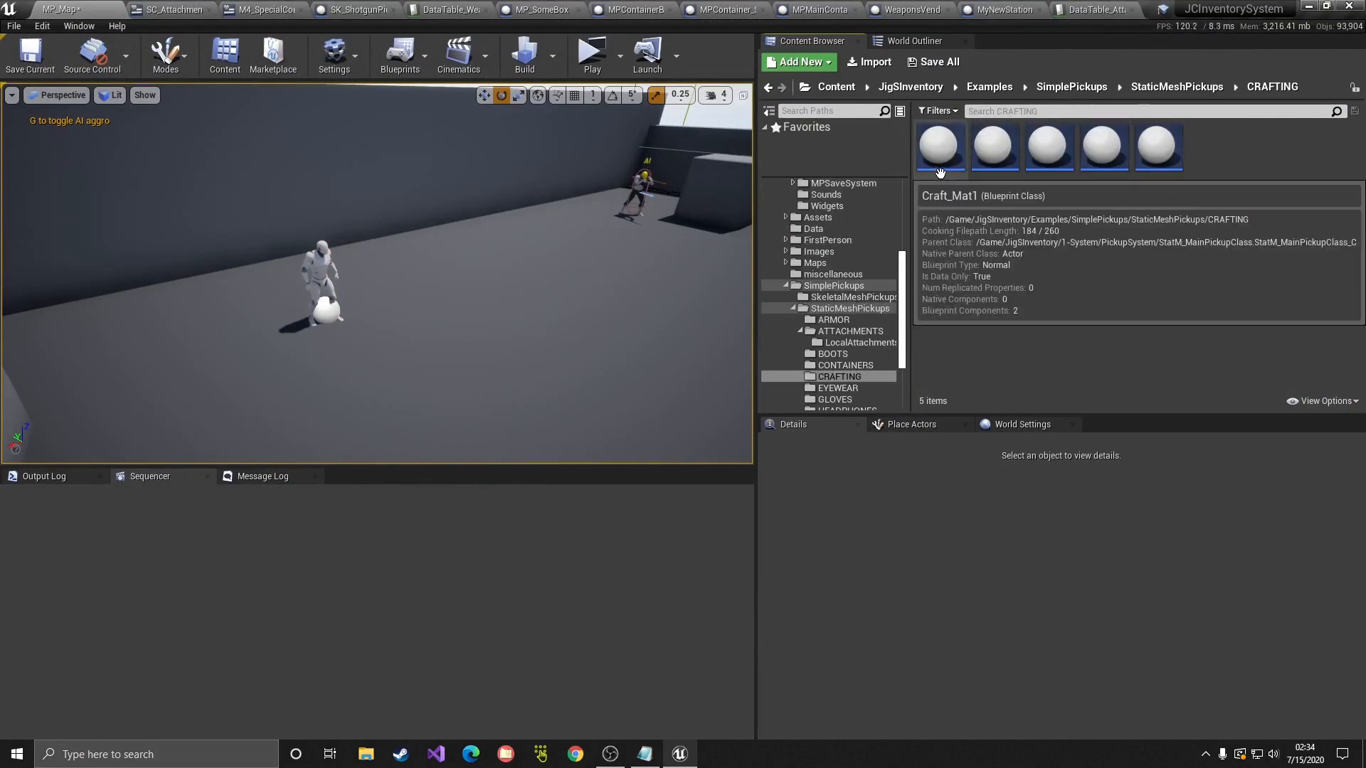
drag(943, 173, 335, 344)
key(w)
alt+drag(290, 387, 343, 367)
Step: Place Craft_Mat2 pickups on the floor and duplicate them into a row
drag(1003, 173, 356, 397)
drag(355, 335, 355, 343)
drag(355, 343, 355, 350)
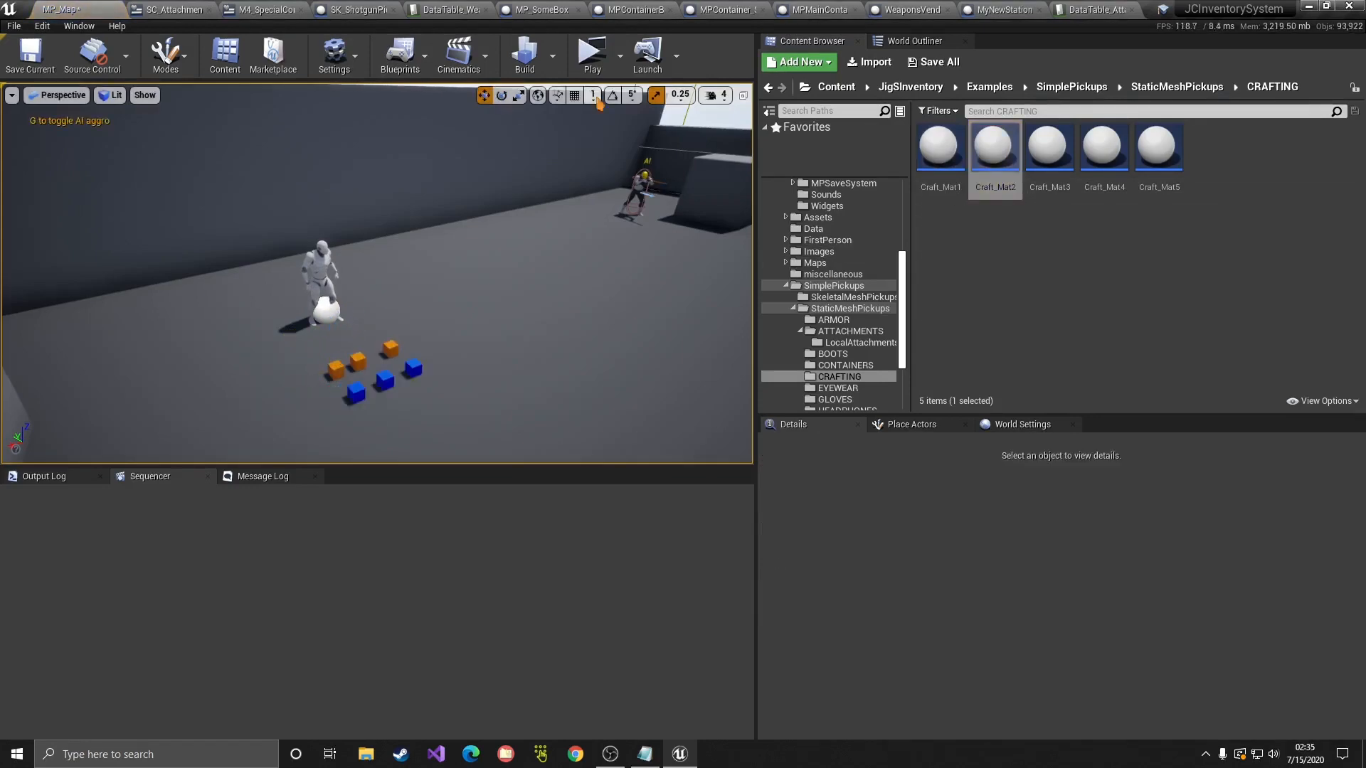
Step: Start a play session and collect the pile of material cubes
click(592, 53)
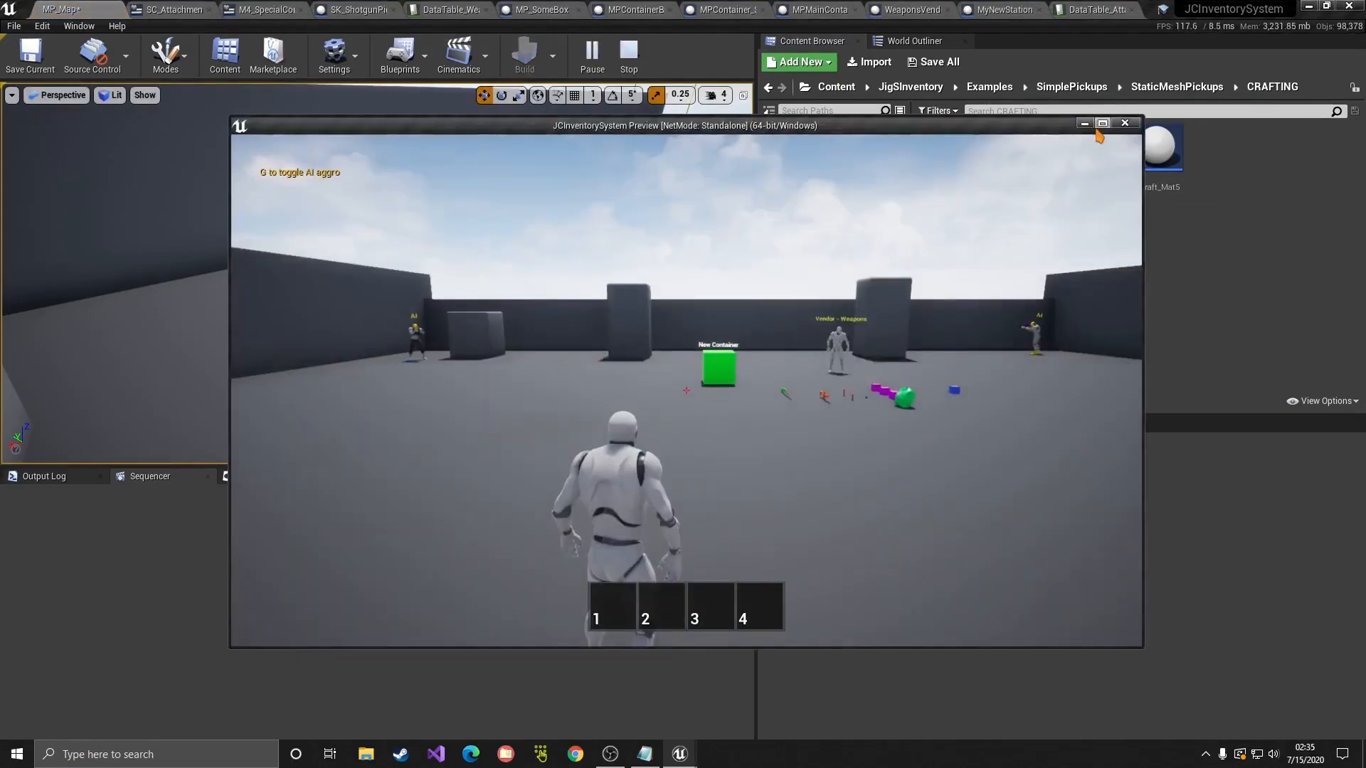
key(w)
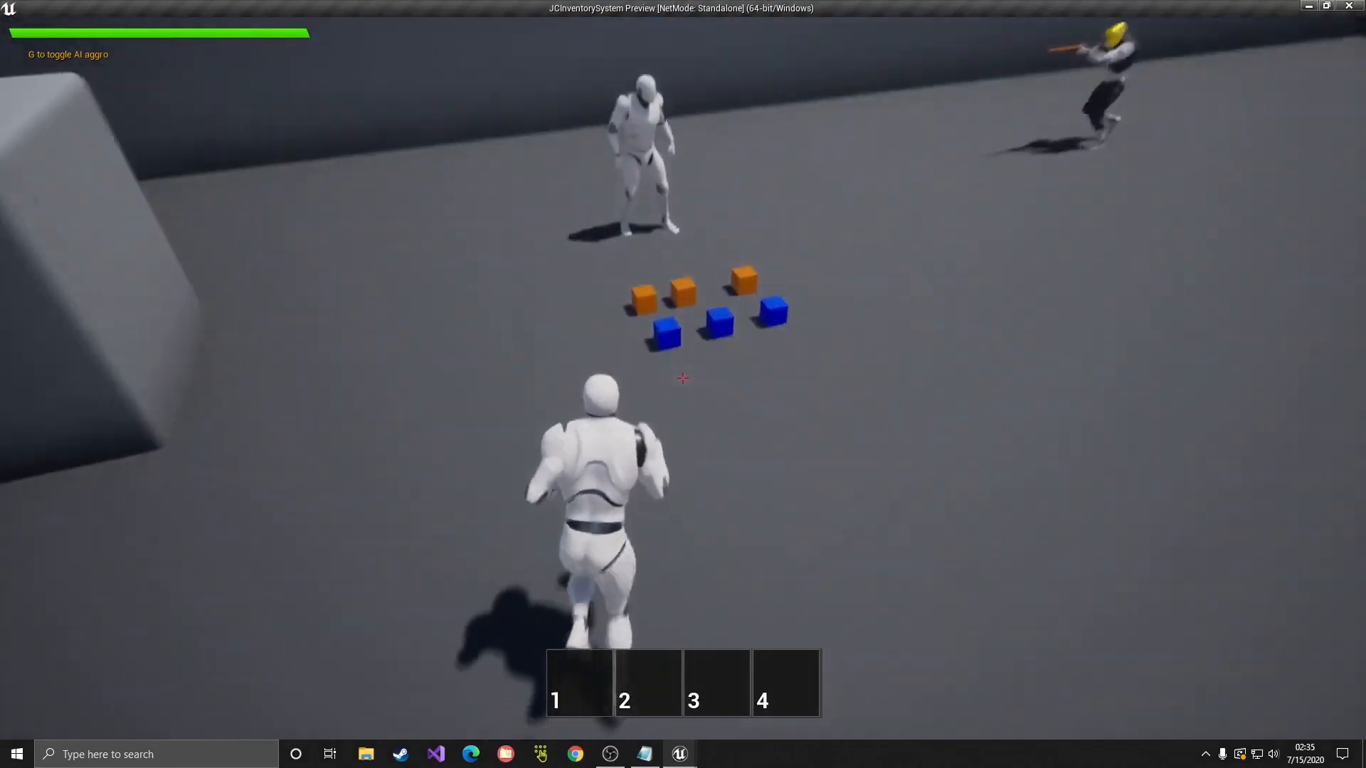
key(f)
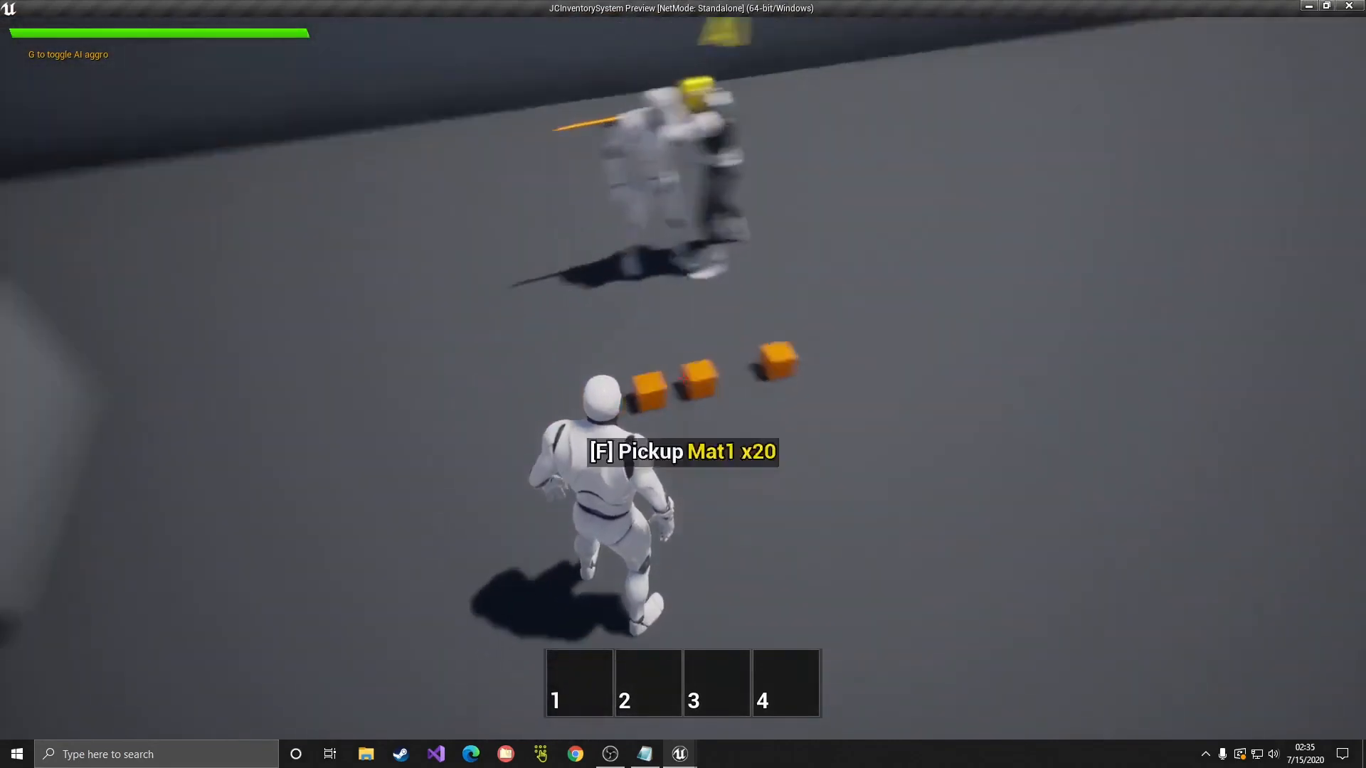
key(f)
key(f)
key(f)
key(f)
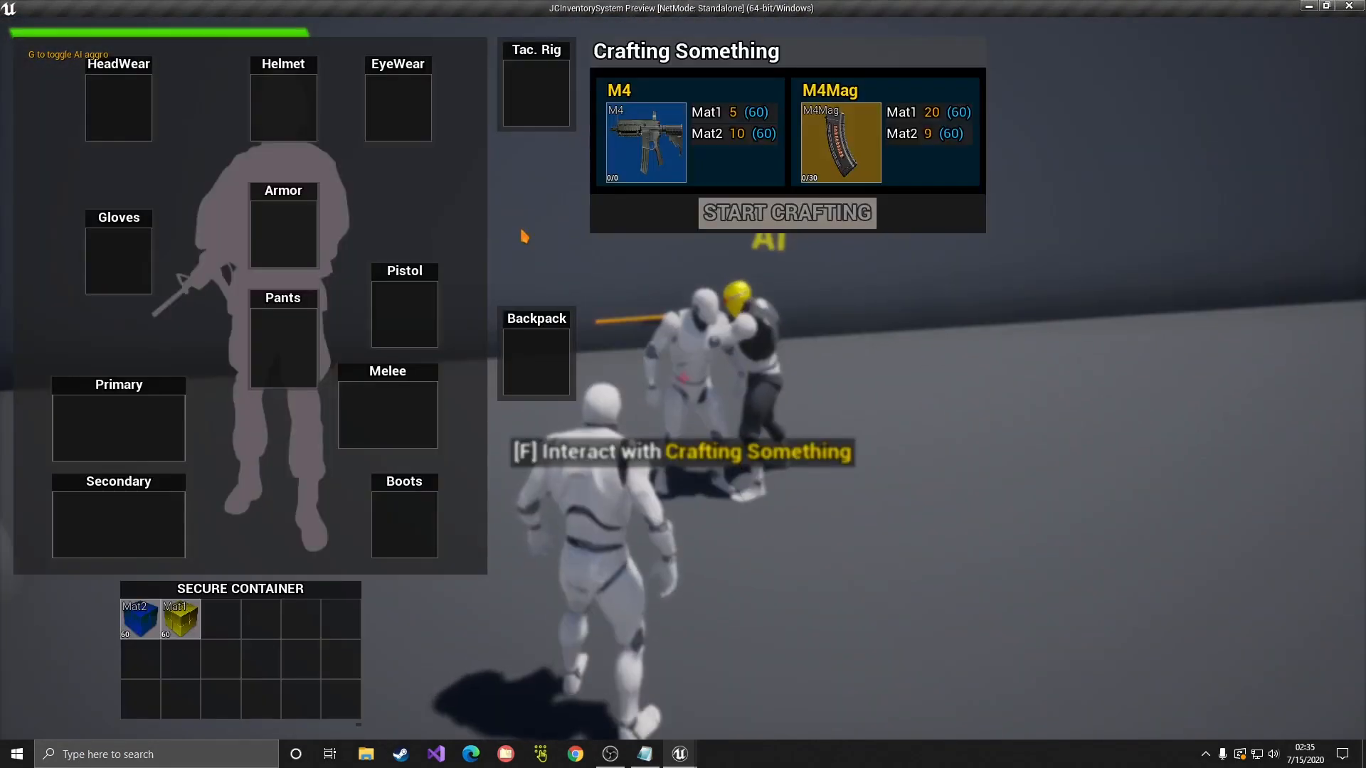
Step: Craft an M4 at the station, equip it in the Primary slot, then stop playing
click(717, 162)
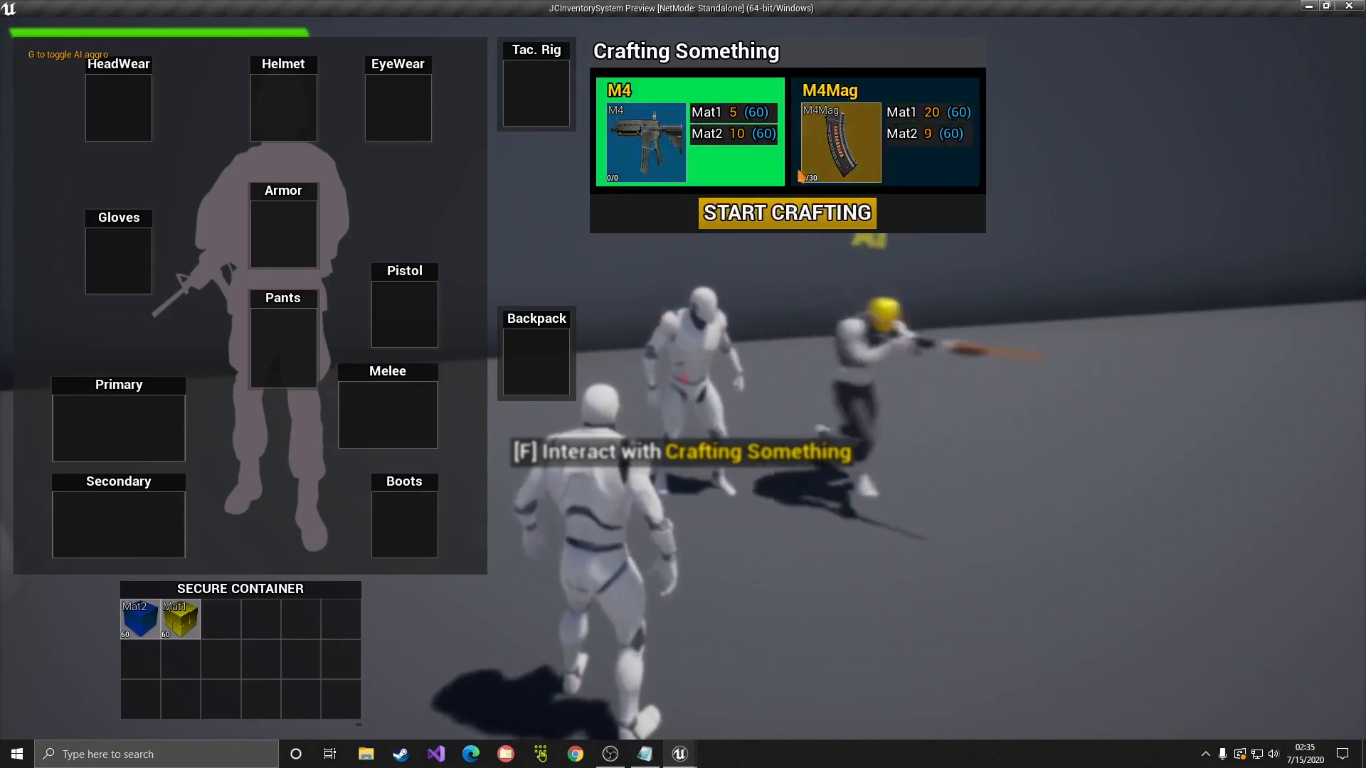
click(827, 168)
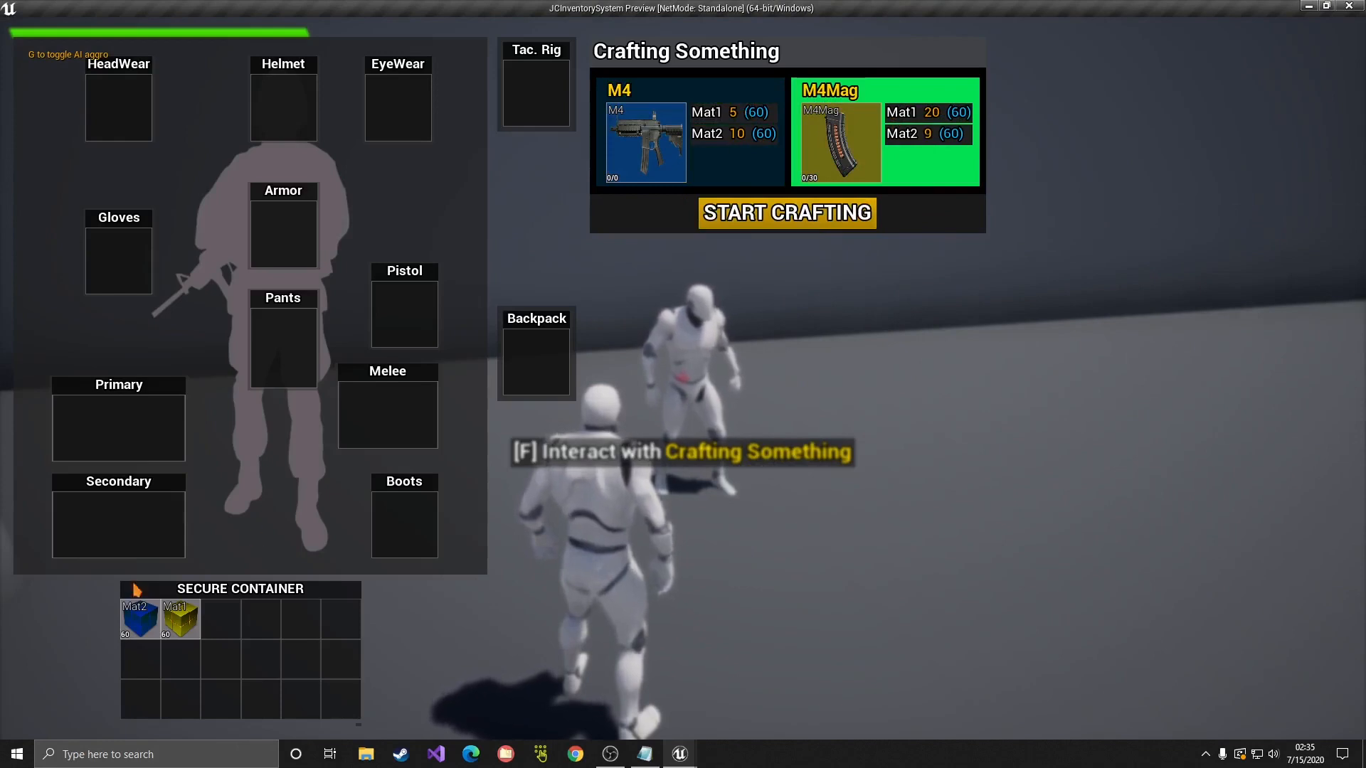
click(737, 170)
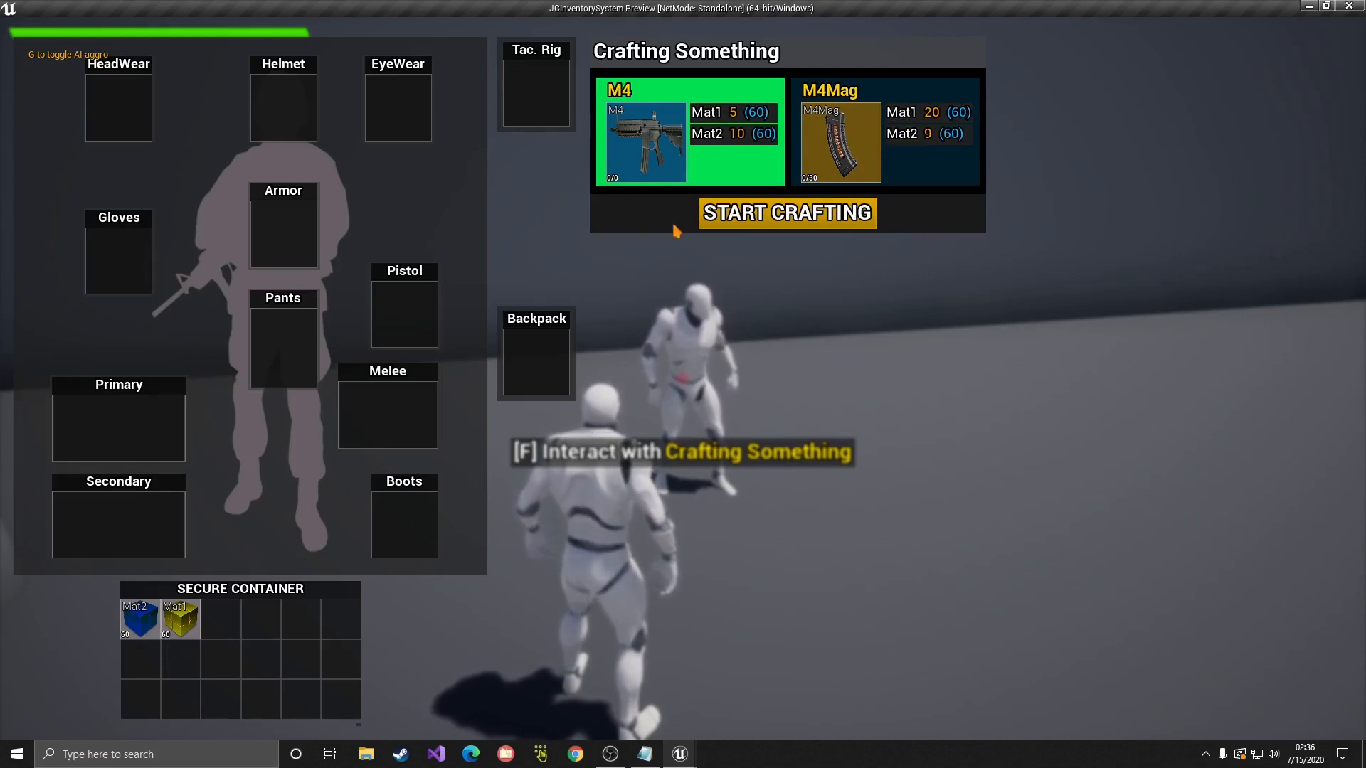
click(754, 214)
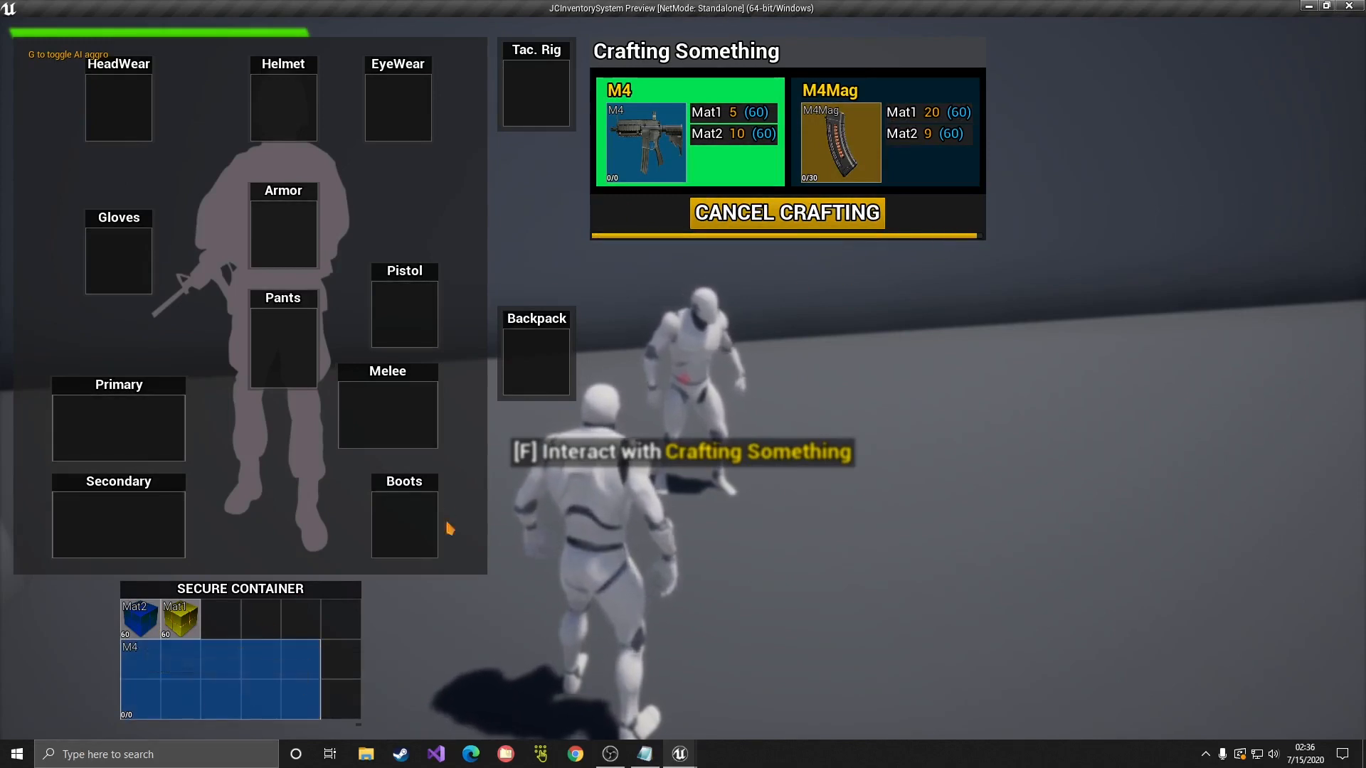
drag(224, 673, 145, 427)
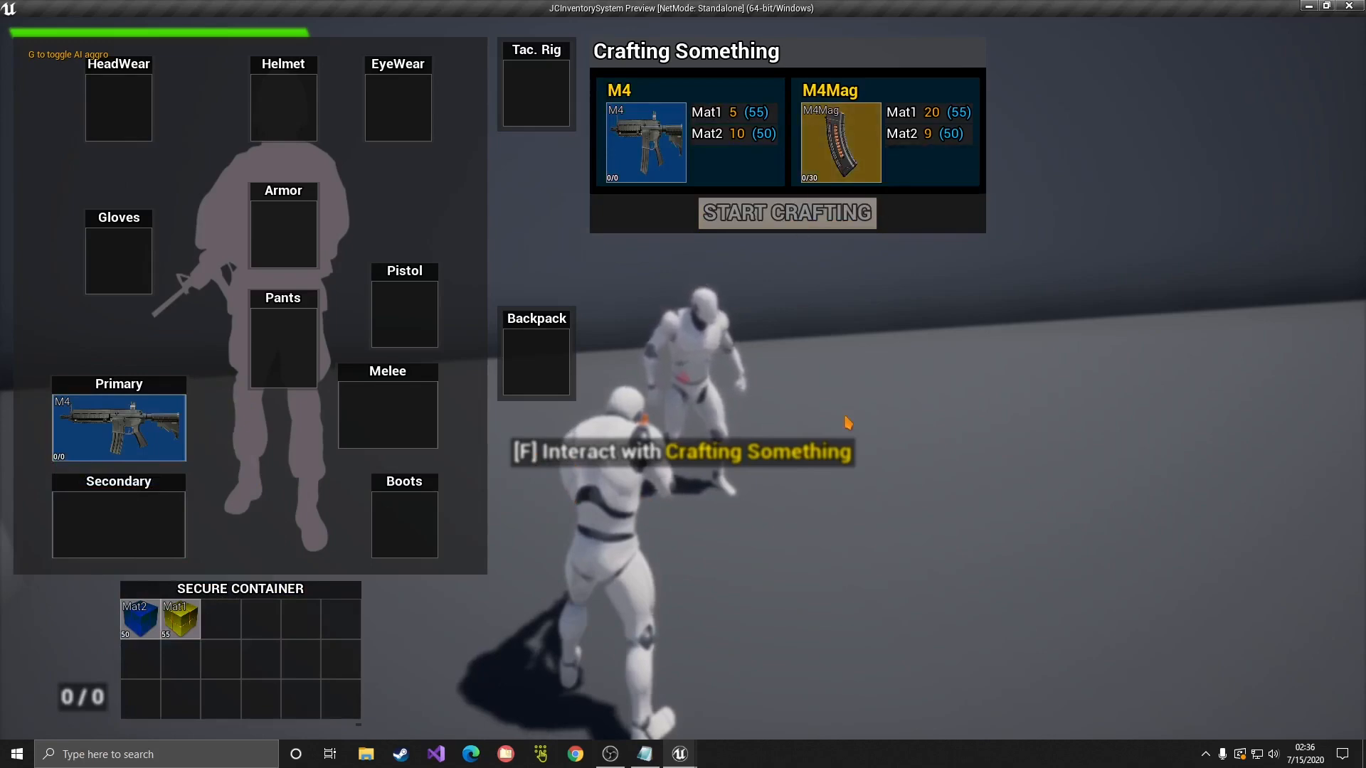
key(Escape)
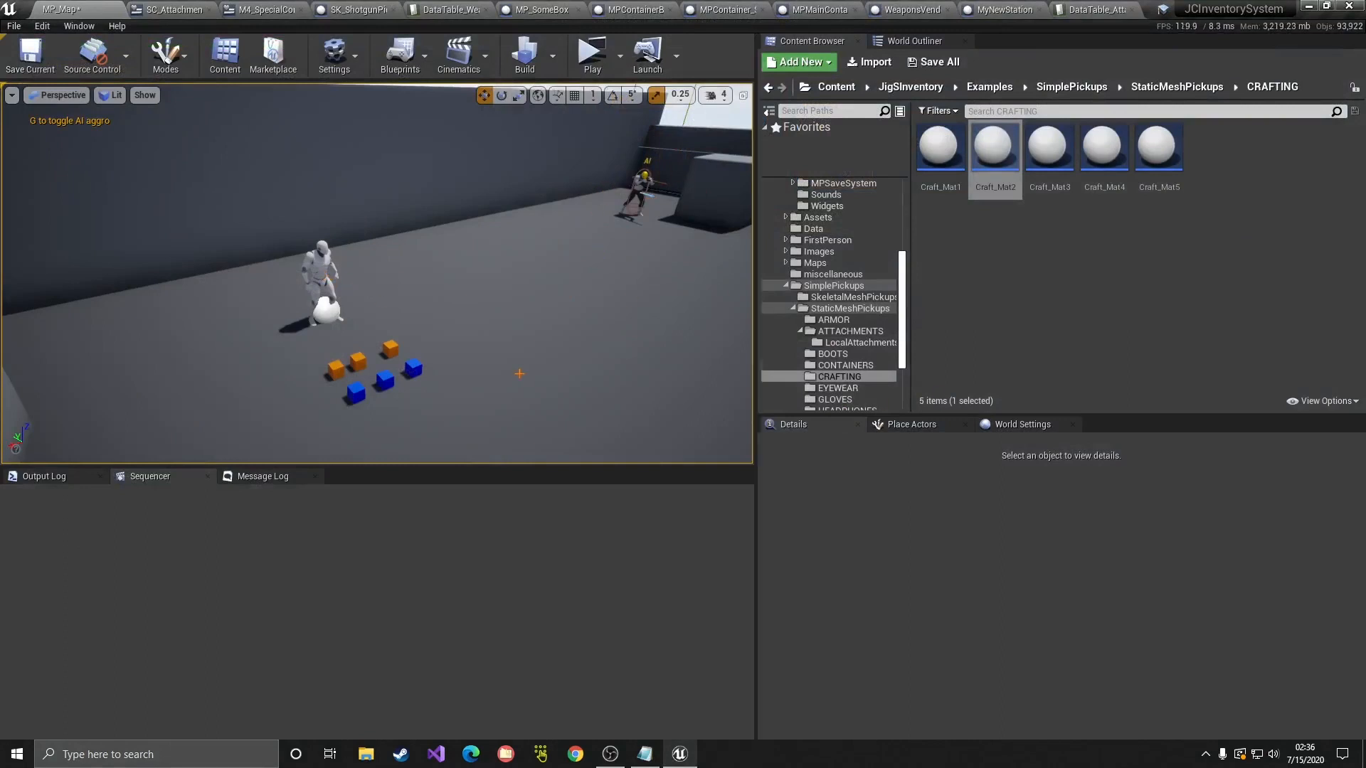
Step: Select the crafting station in the level to inspect its settings, then clear the selection
click(331, 271)
click(323, 271)
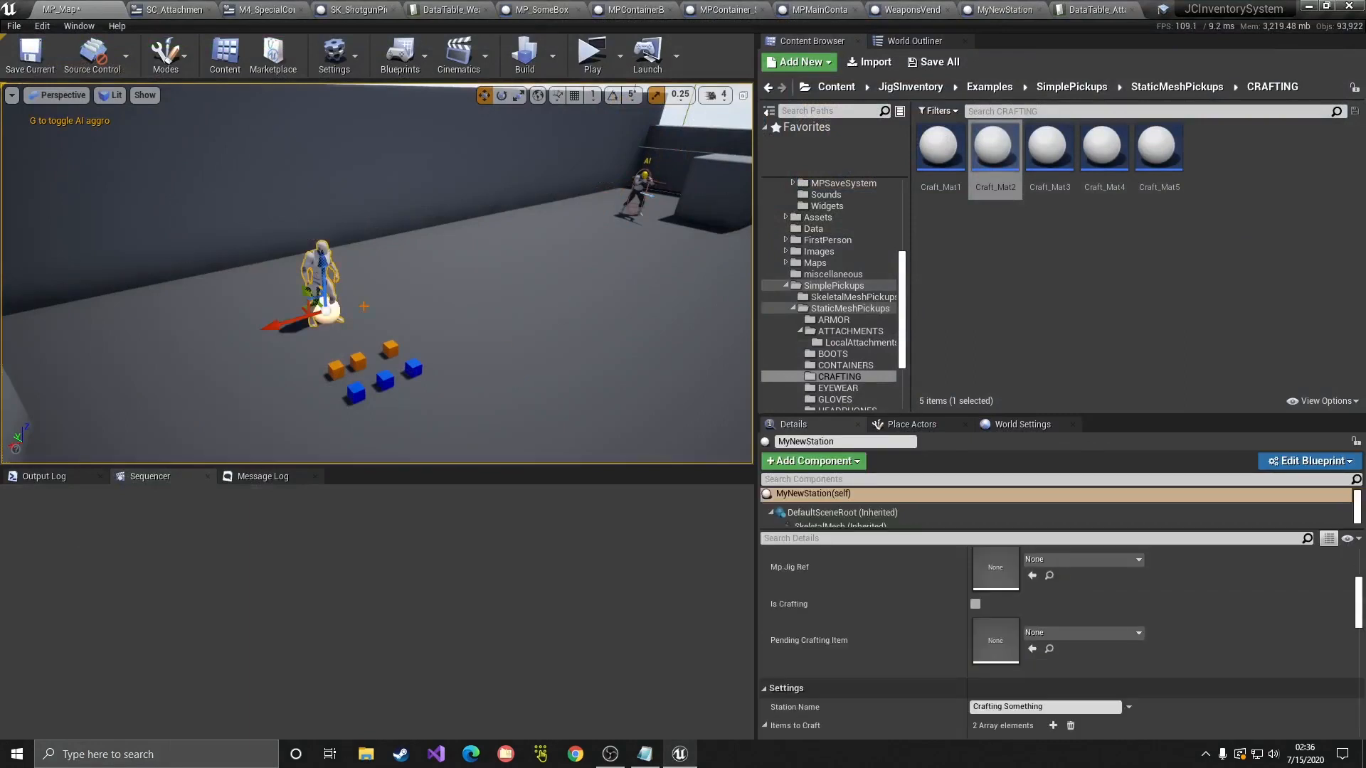
right_drag(447, 362, 447, 345)
key(Escape)
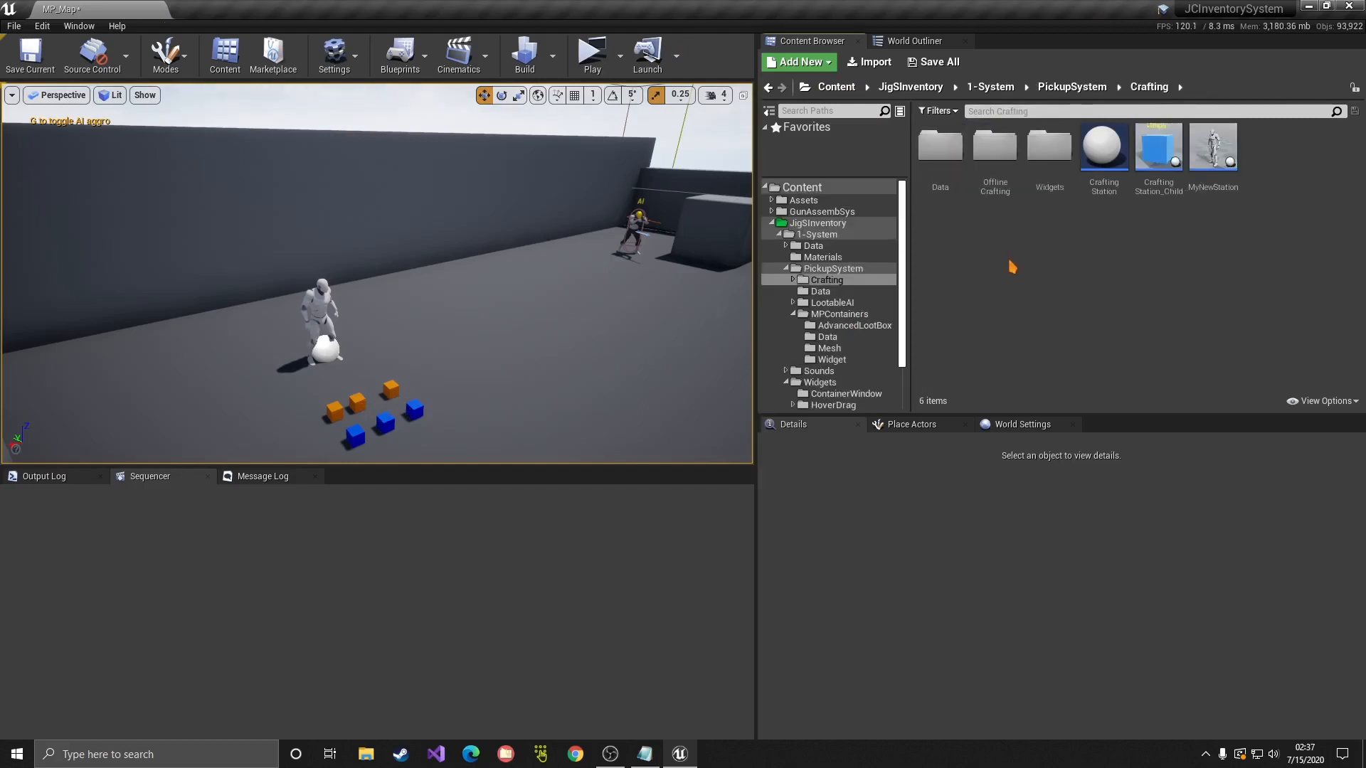
Step: Open the OfflineCrafting folder and check the context menus of both offline crafting station blueprints
double_click(995, 149)
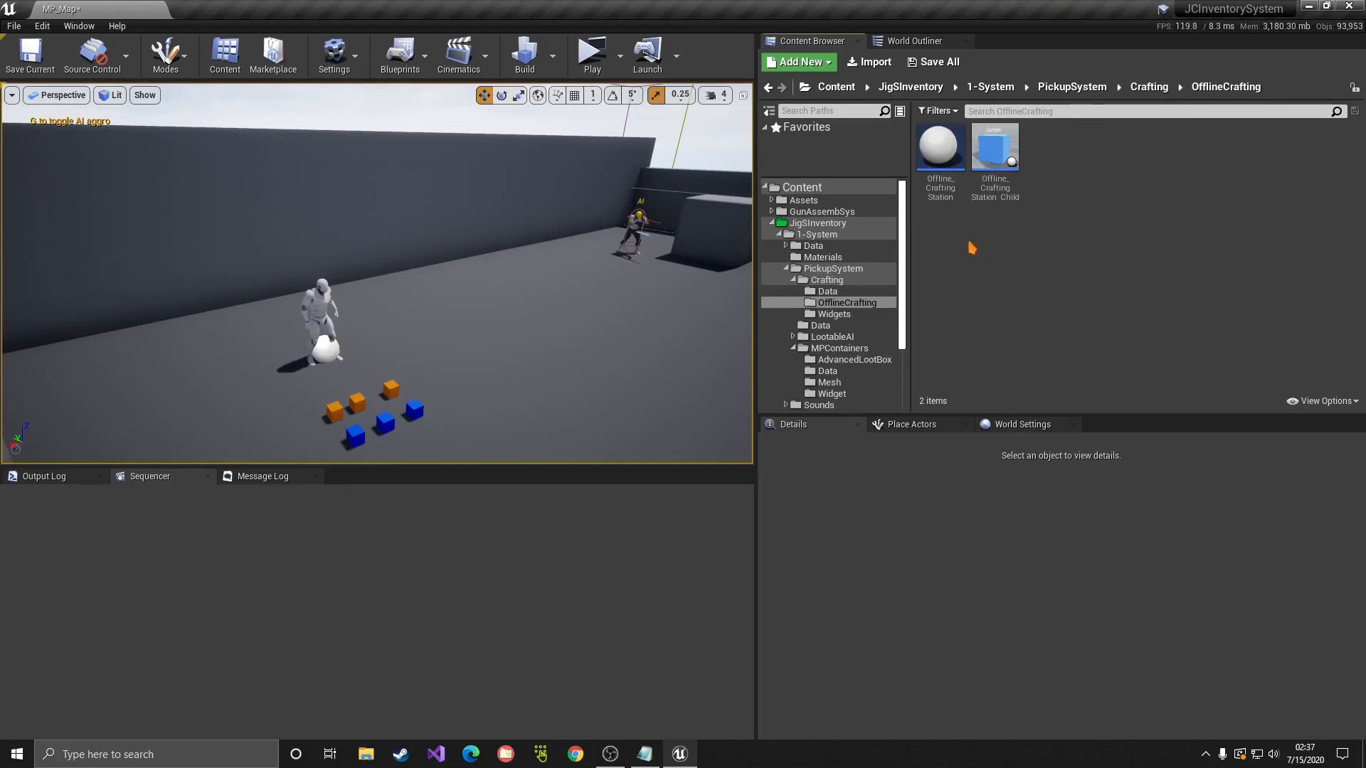
right_click(938, 199)
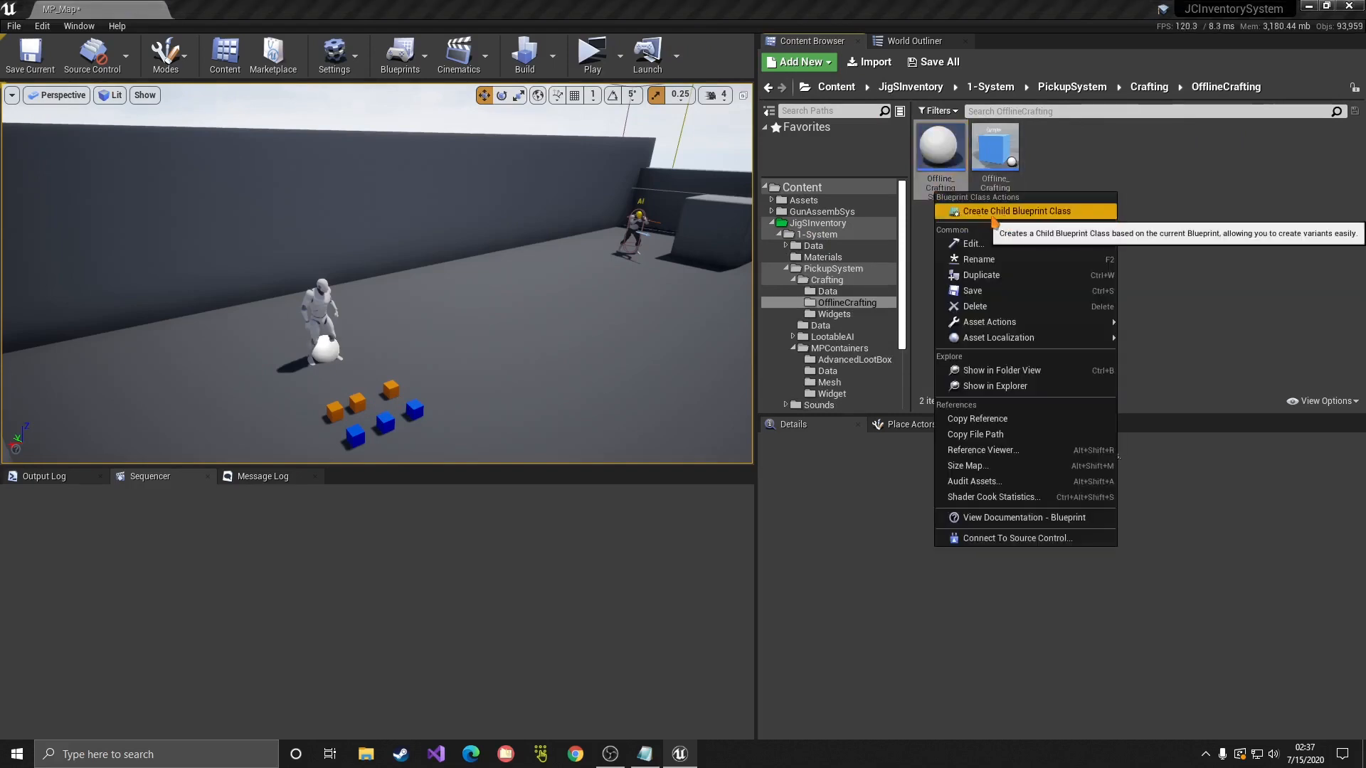
click(1051, 168)
right_click(1005, 168)
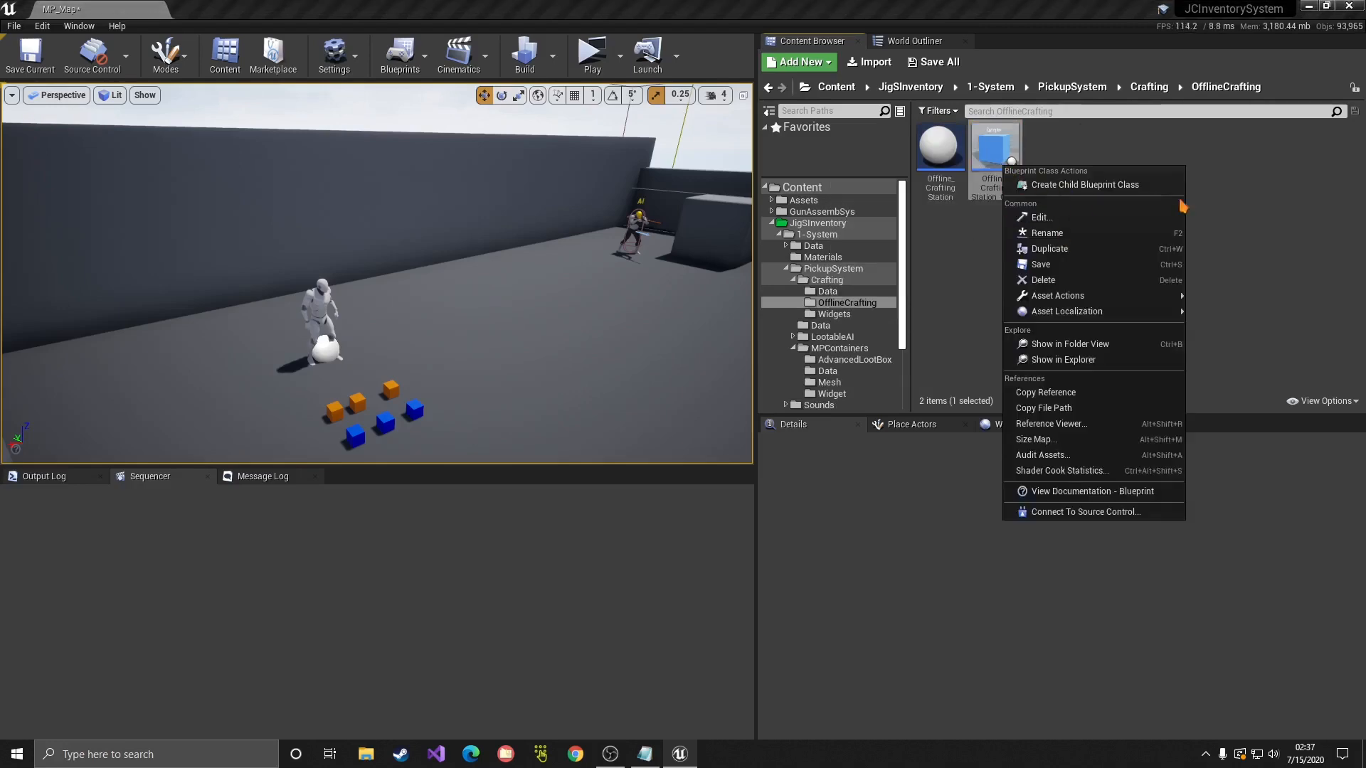
click(1282, 183)
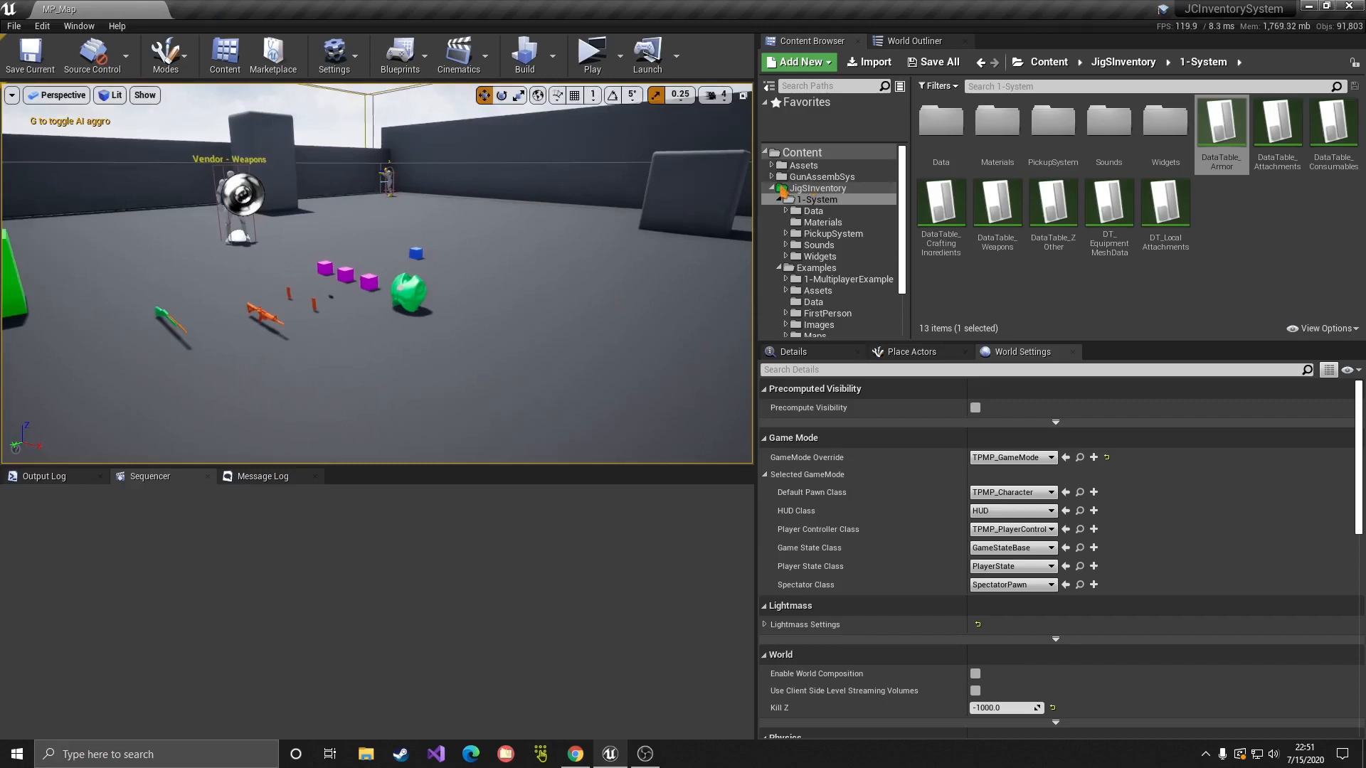
Step: Navigate to 1-System > PickupSystem > LootableAI > Child in the Content Browser
double_click(783, 189)
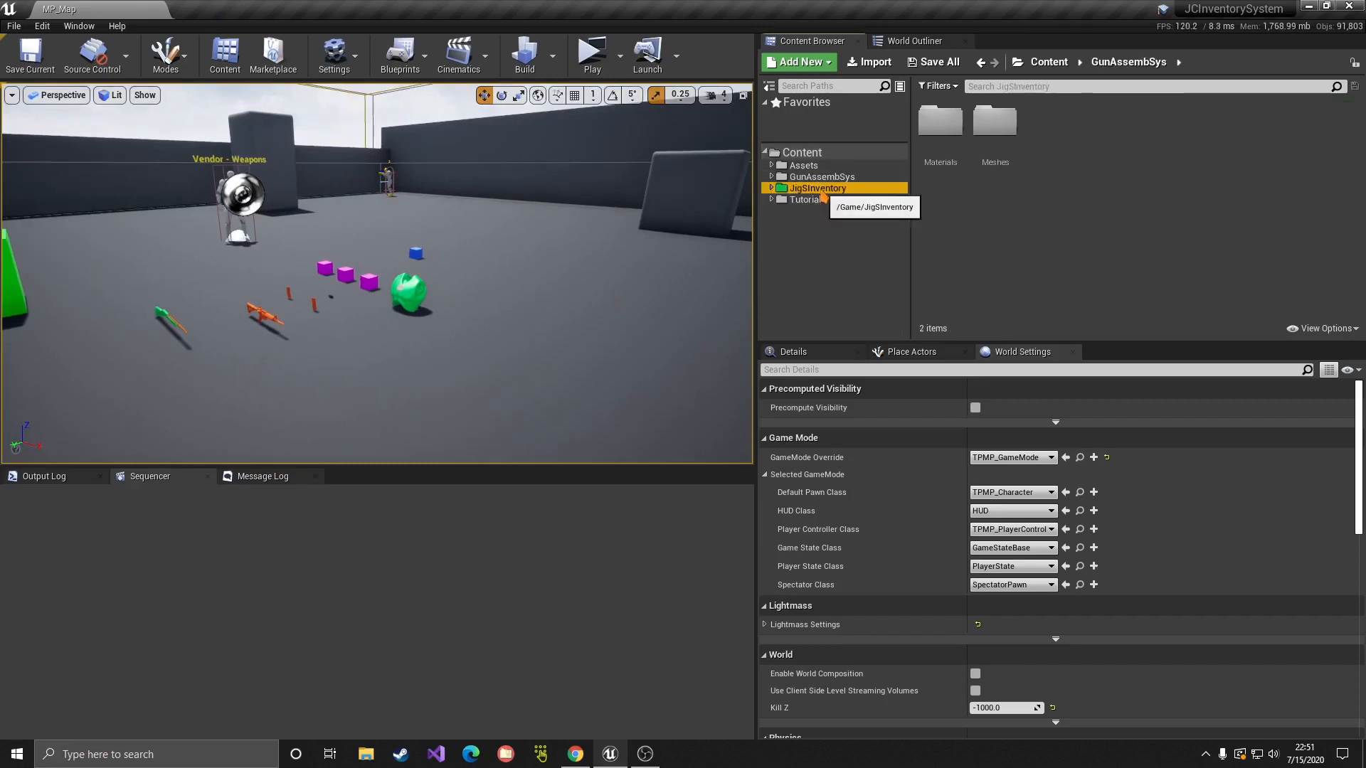
double_click(941, 139)
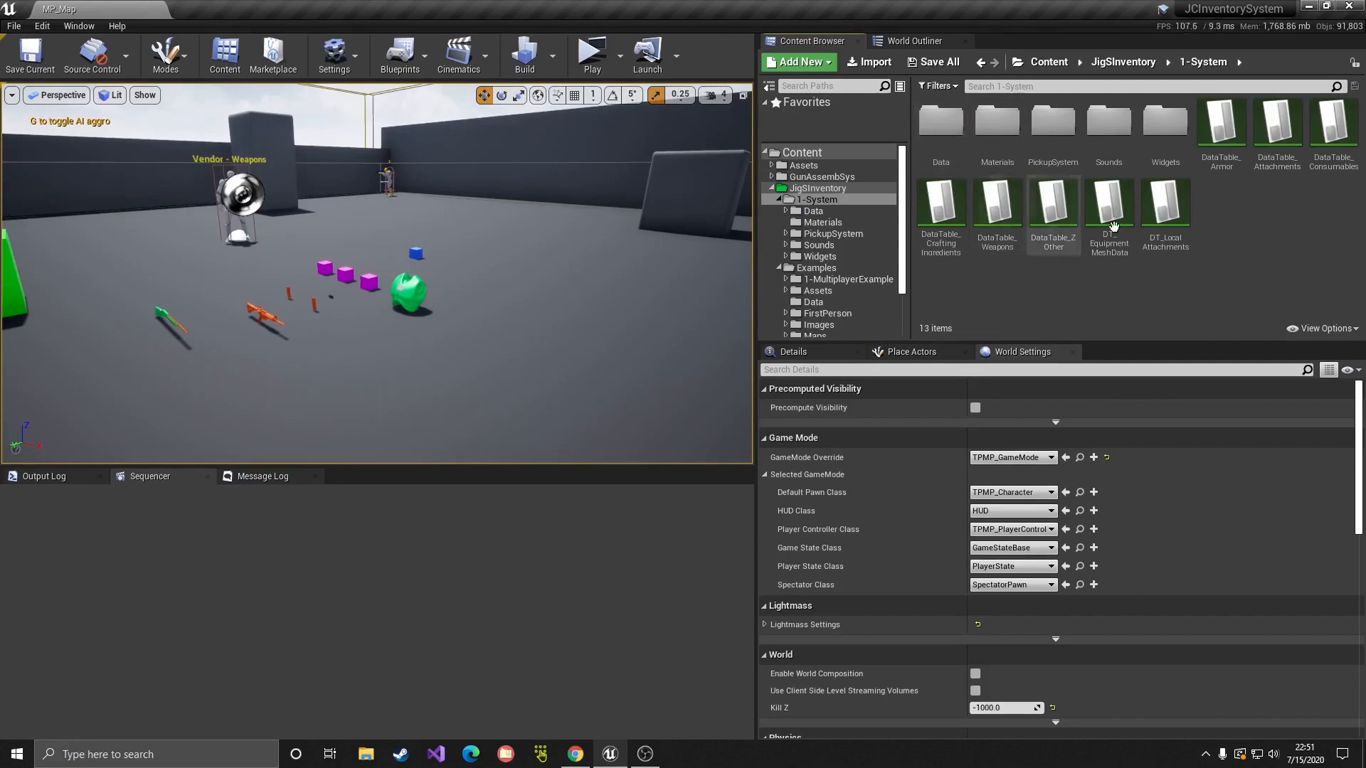
double_click(1054, 135)
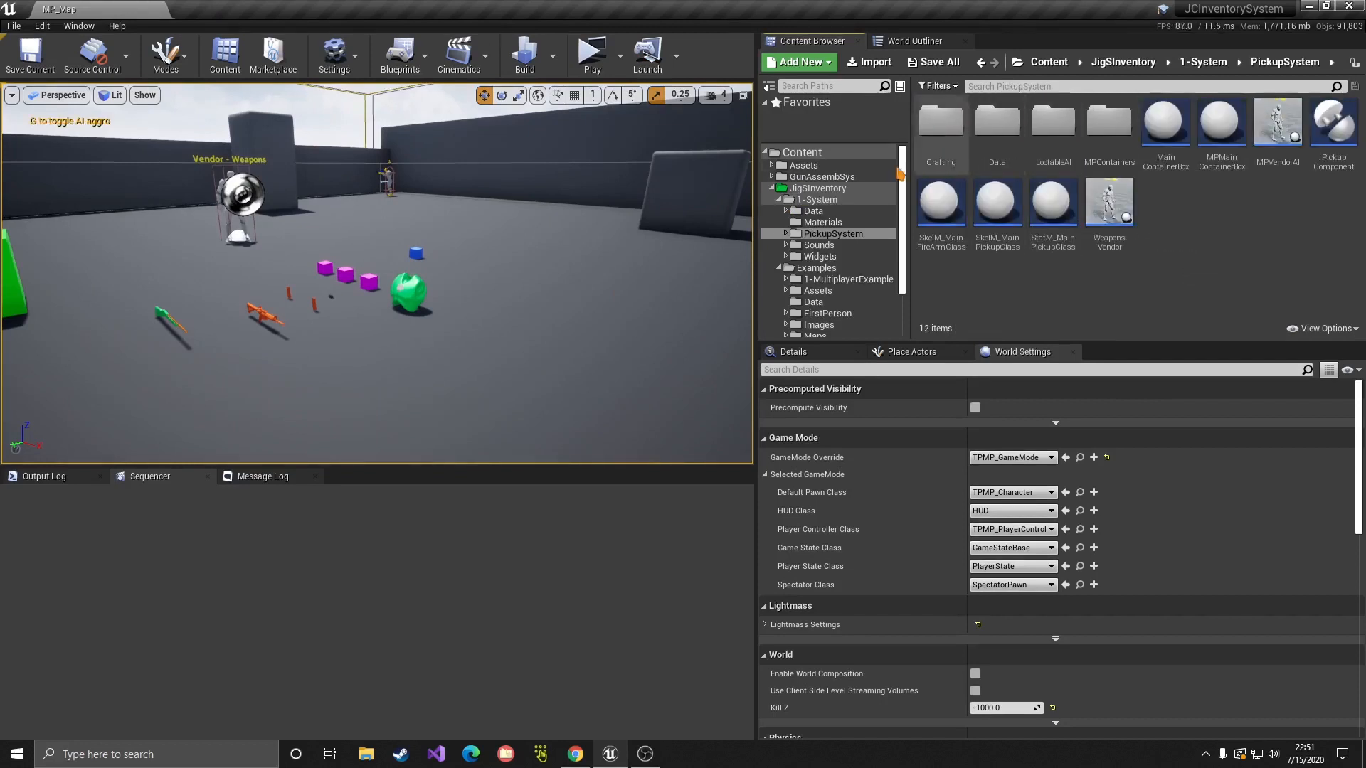
double_click(1053, 128)
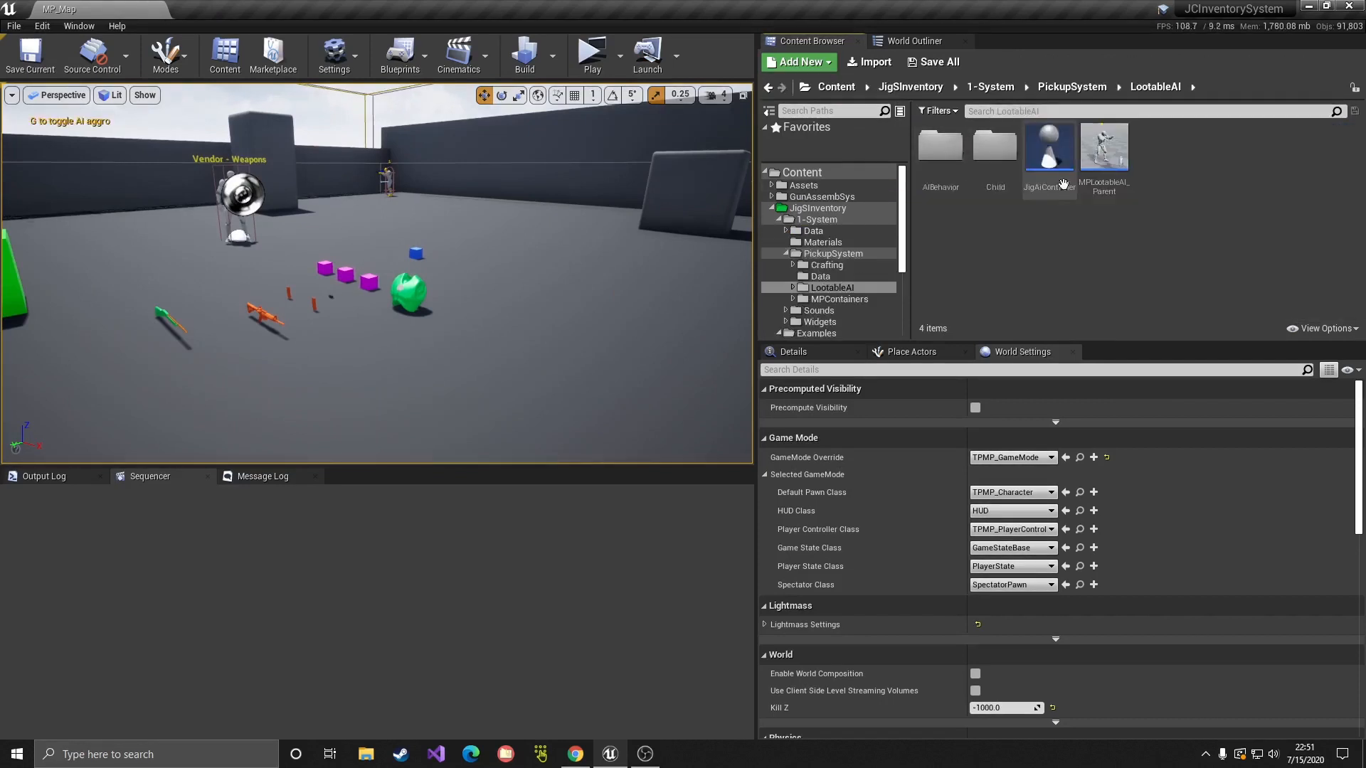
click(1121, 195)
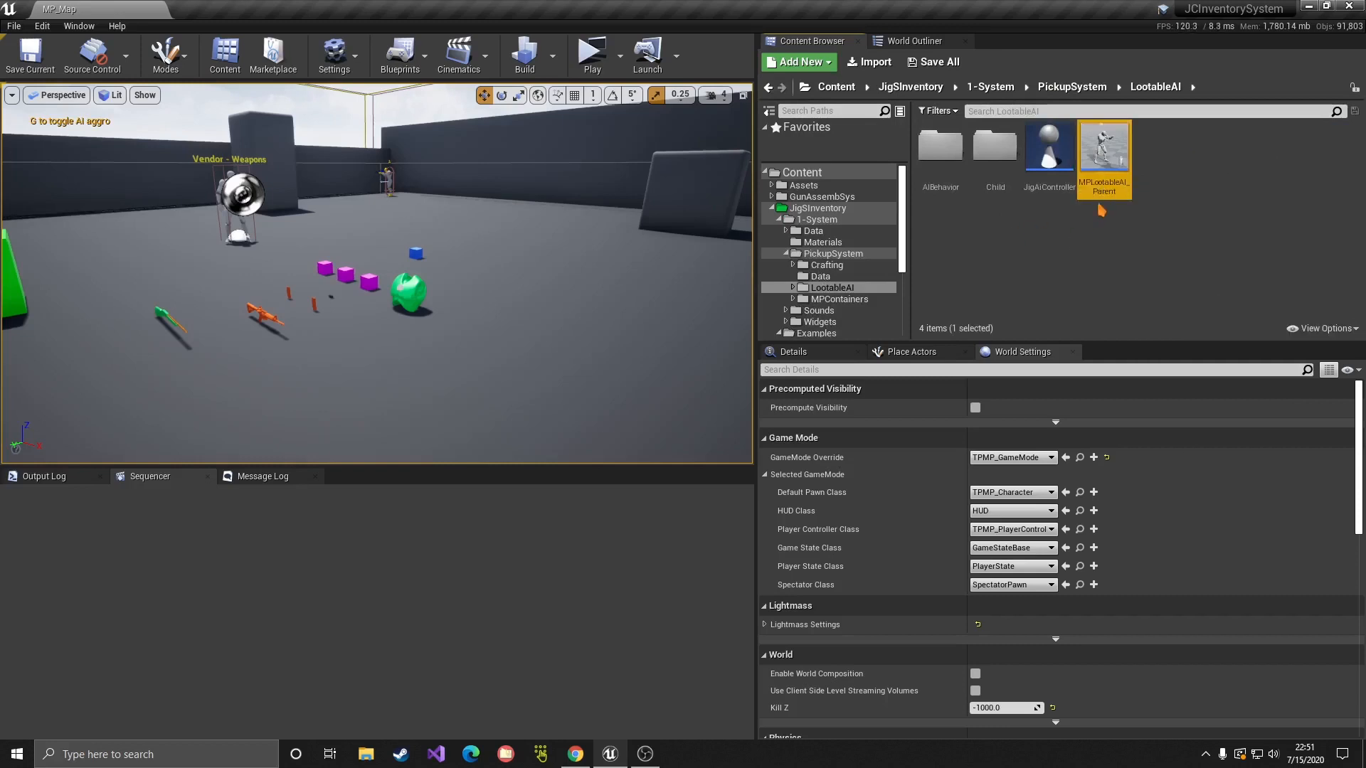
double_click(995, 149)
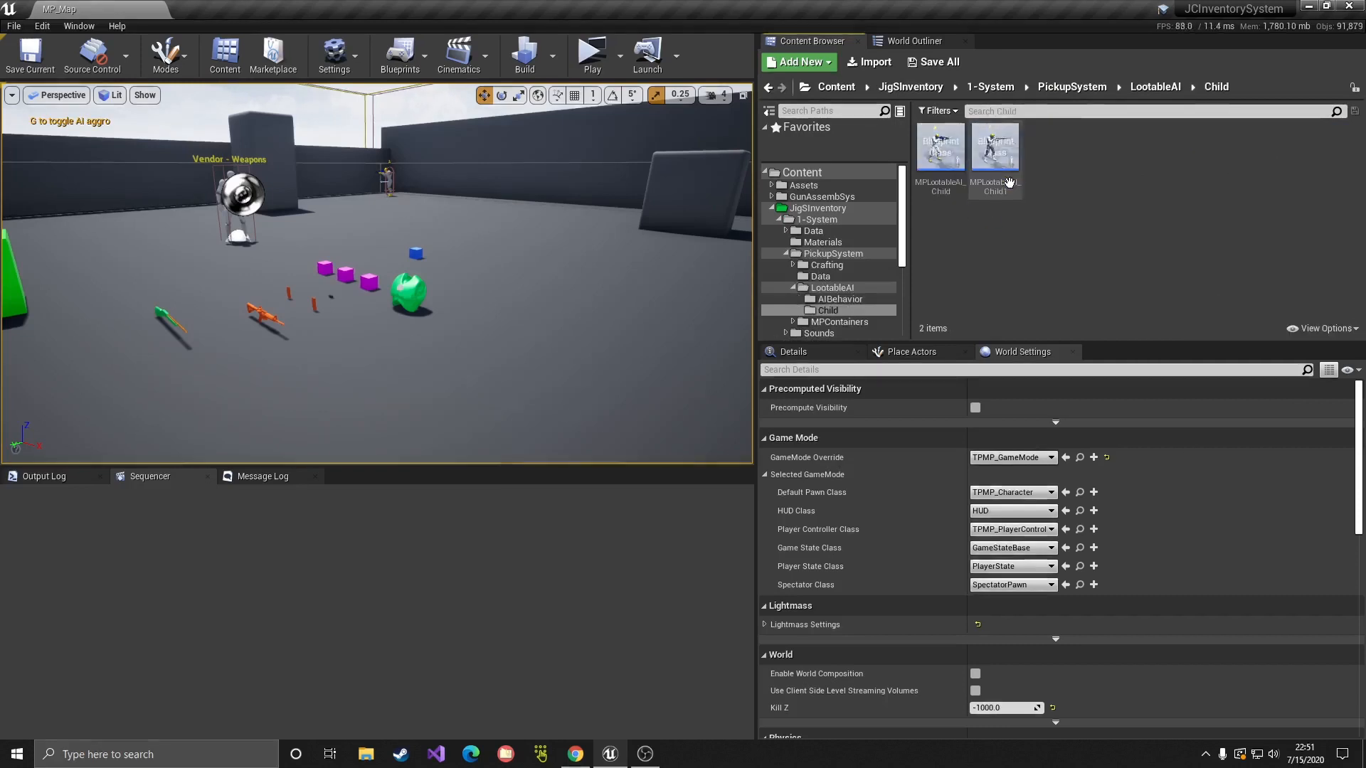
click(940, 190)
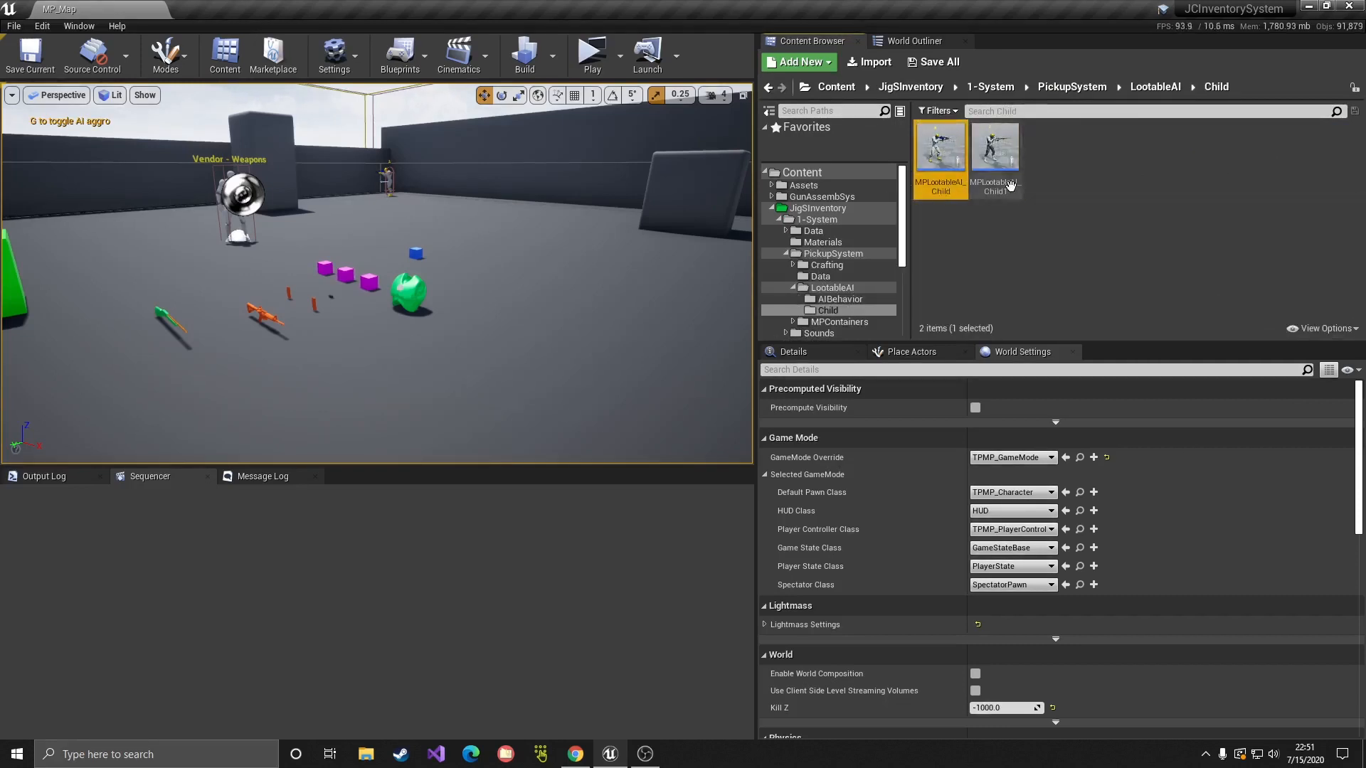
click(982, 249)
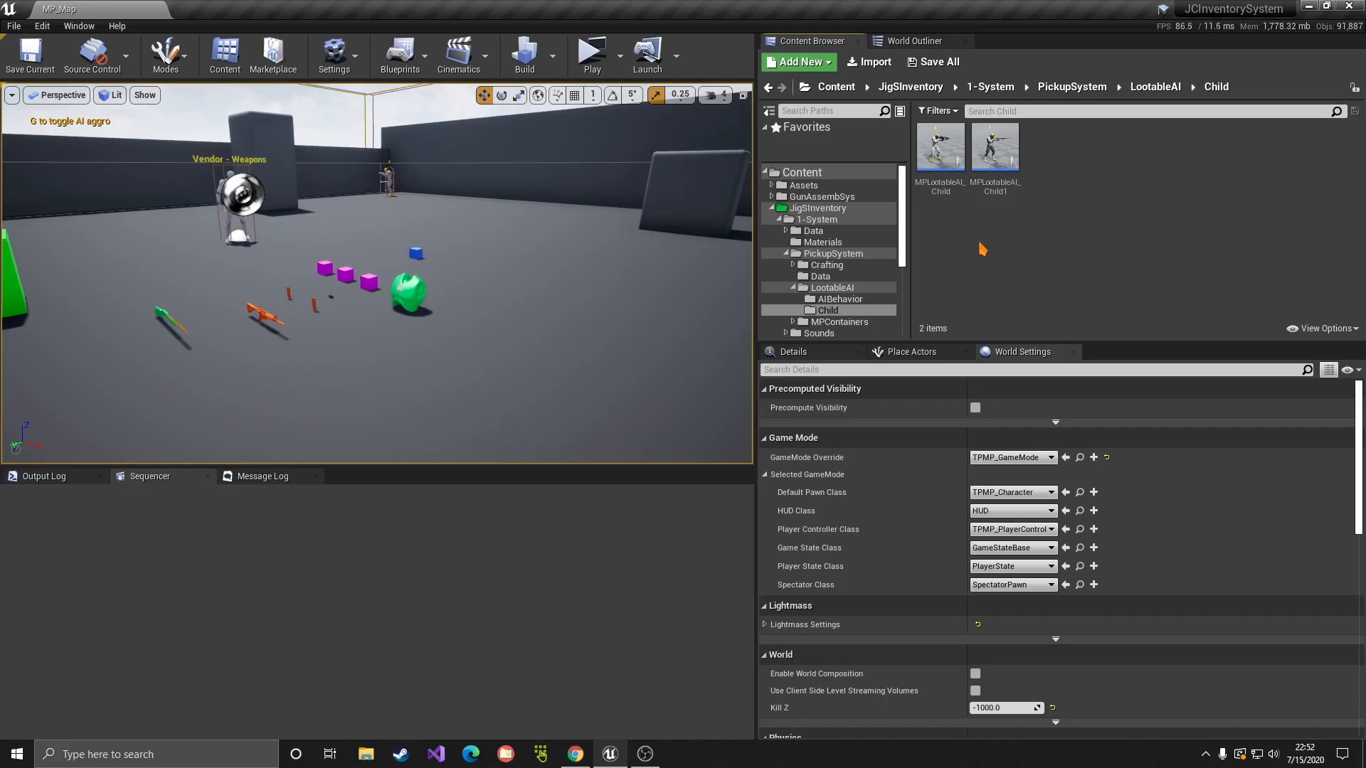
Step: Duplicate MPLootableAI_Child1 as M4AI and open the new blueprint
right_click(986, 176)
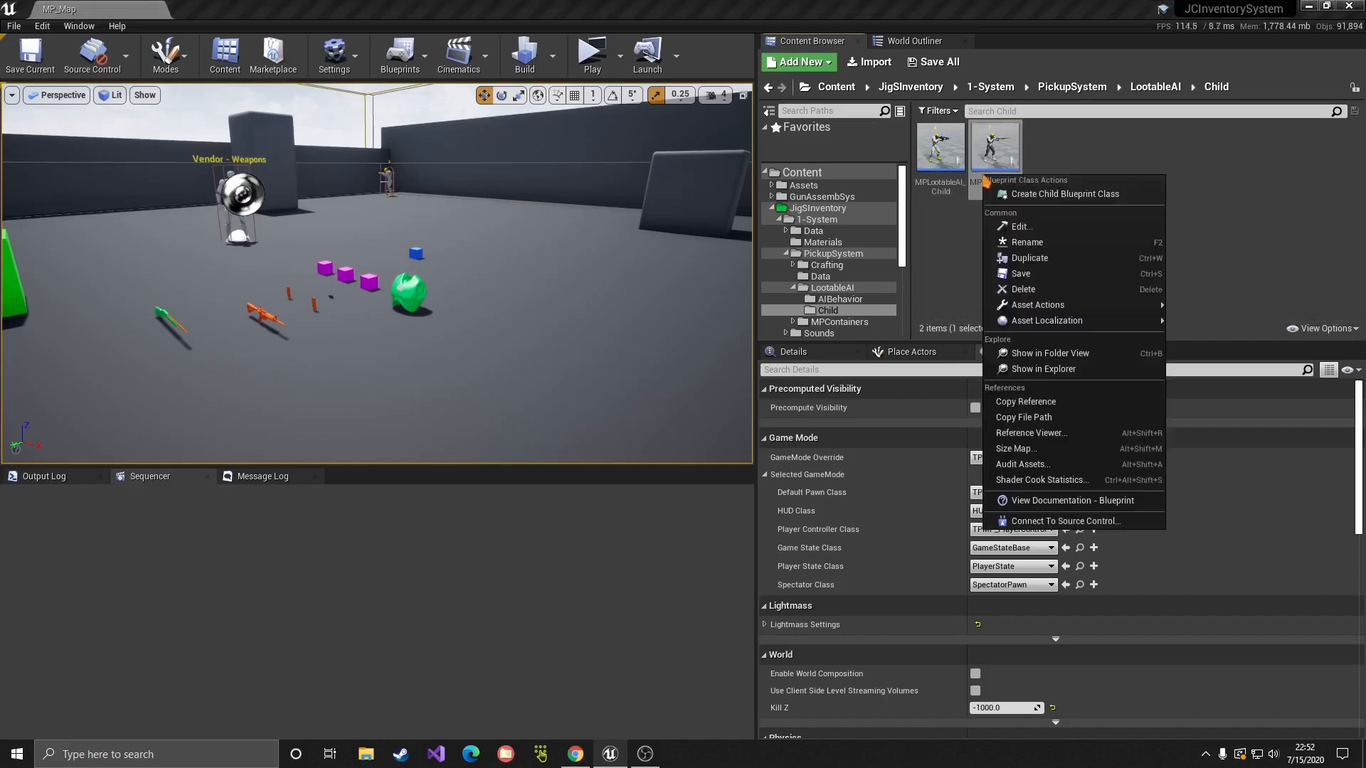
click(1036, 259)
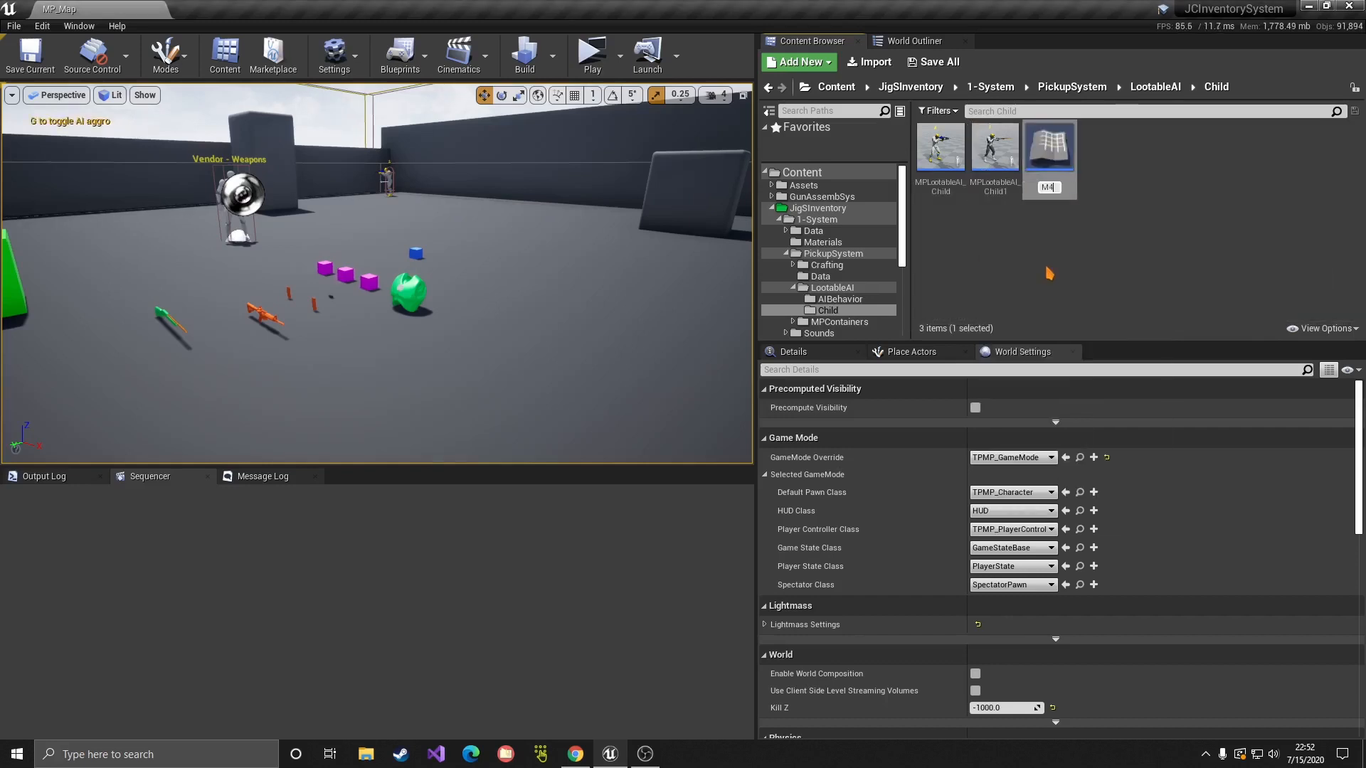
key(Return)
double_click(944, 165)
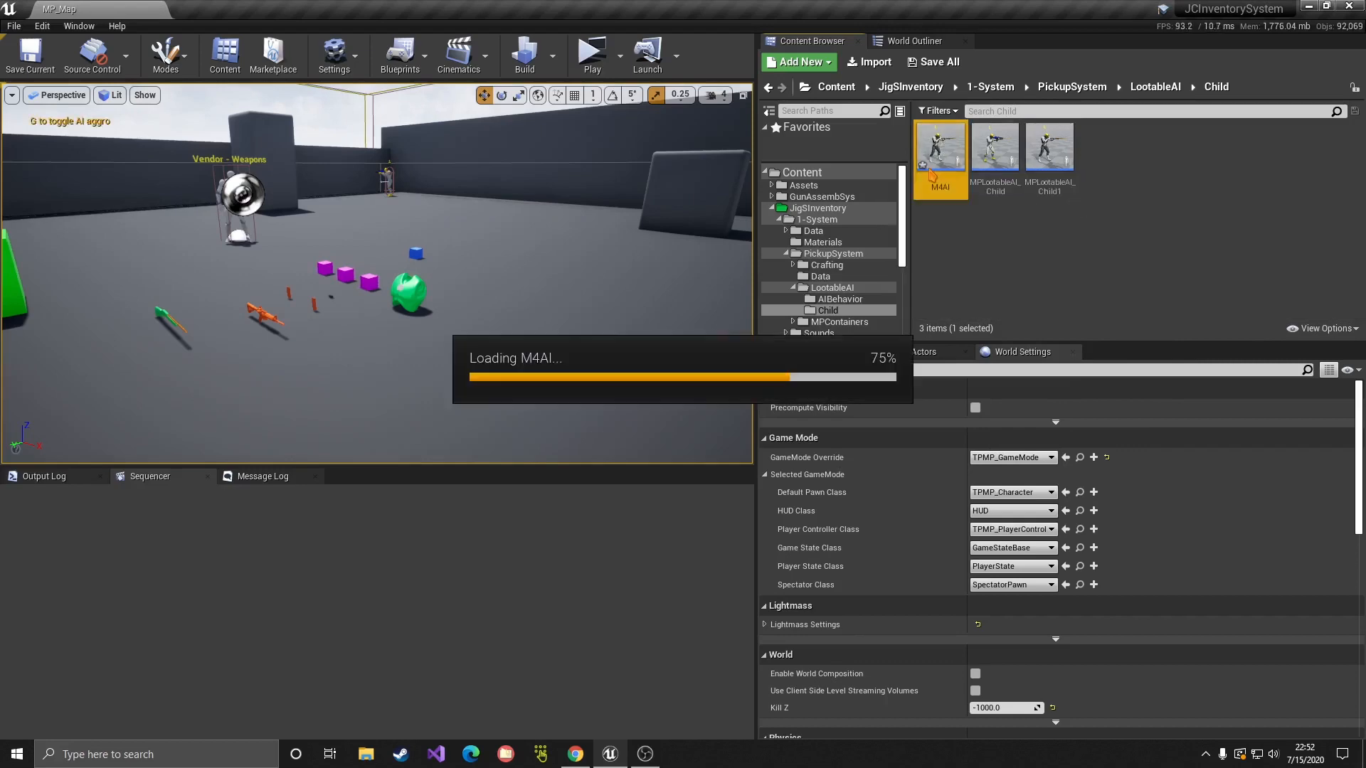
right_drag(781, 205, 799, 260)
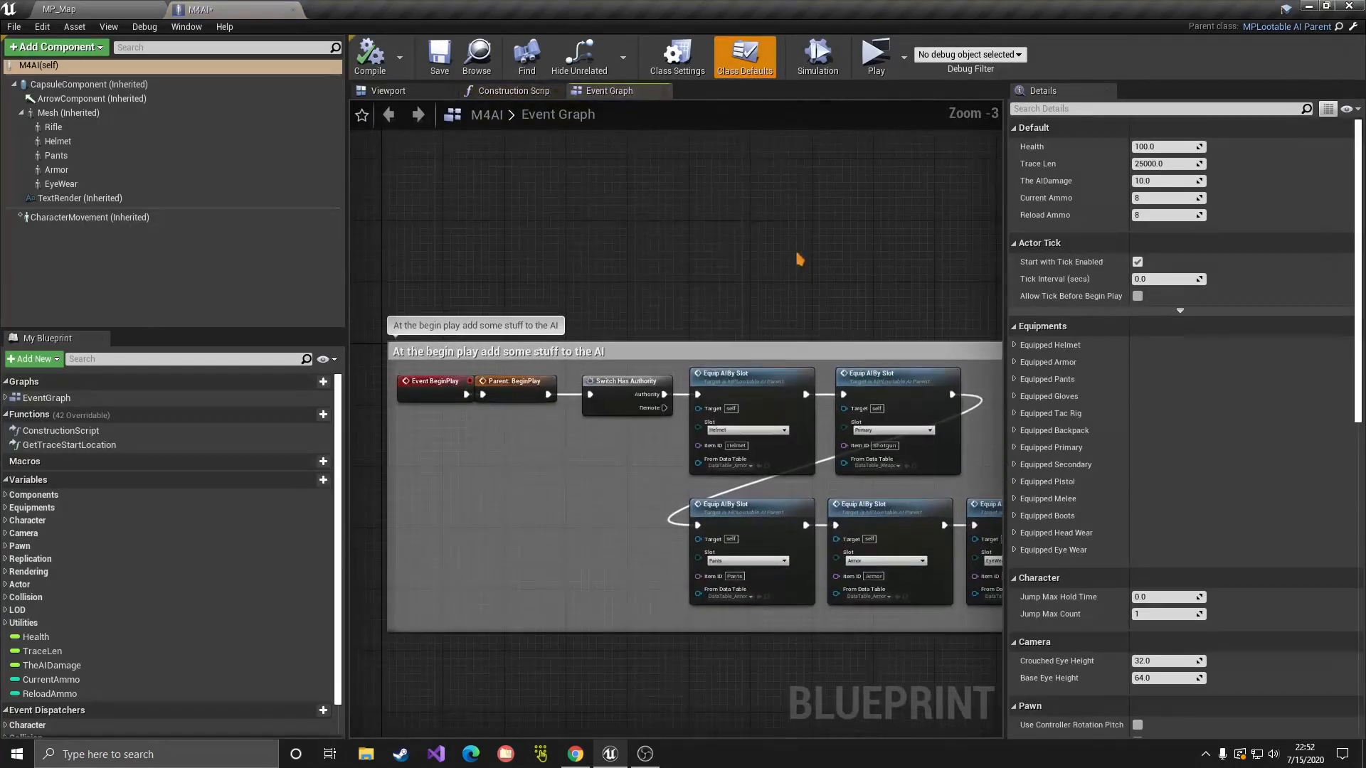
Step: Give the Rifle component the SK_SM_AR4_X skeletal mesh attached to M4Socket
click(438, 96)
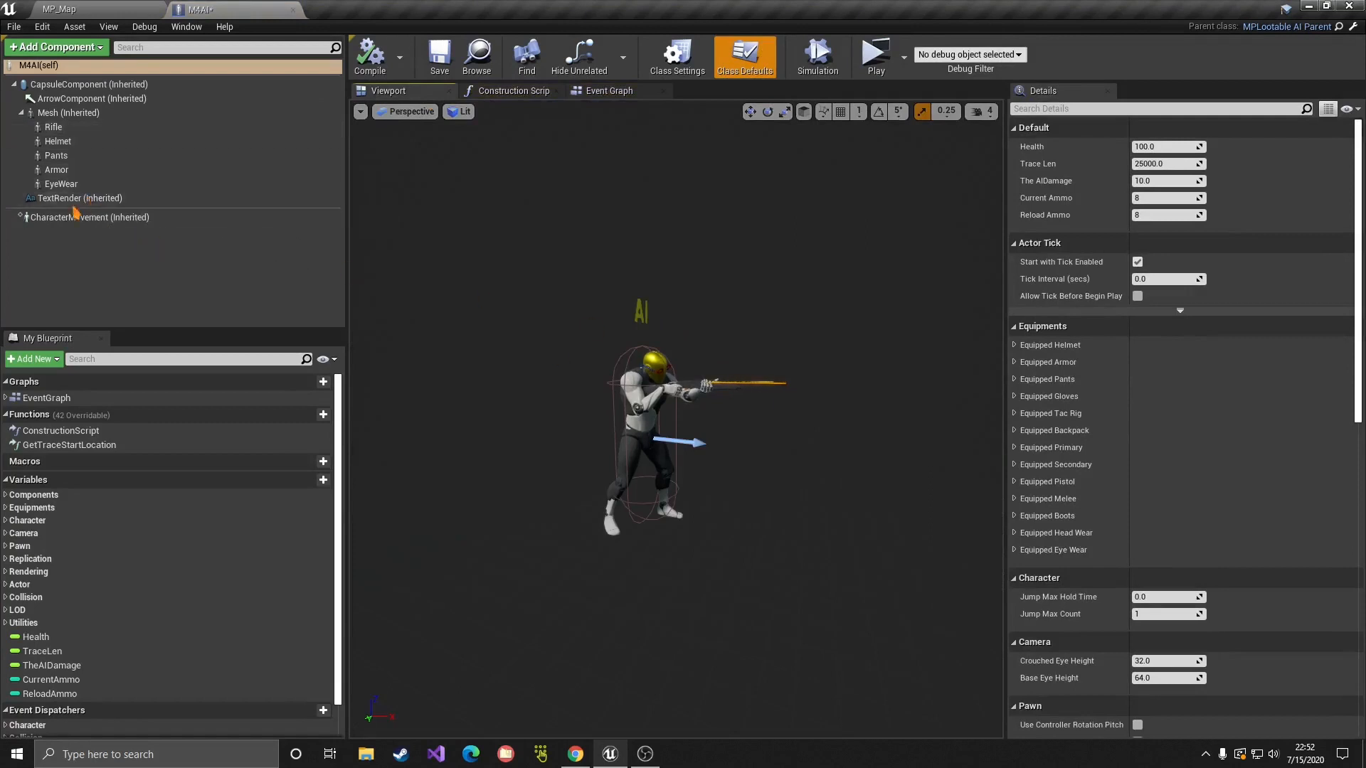
click(78, 129)
click(1241, 466)
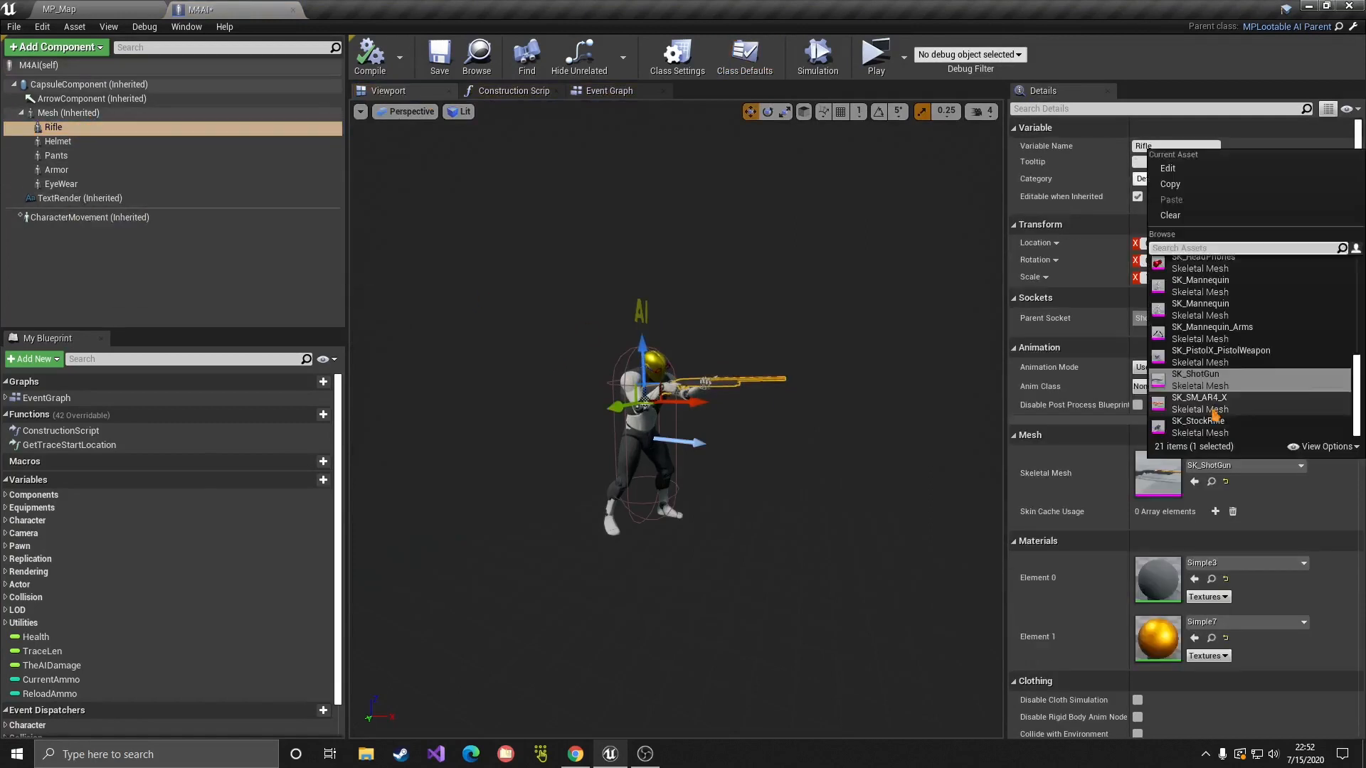
click(1214, 410)
key(w)
right_drag(777, 396, 784, 396)
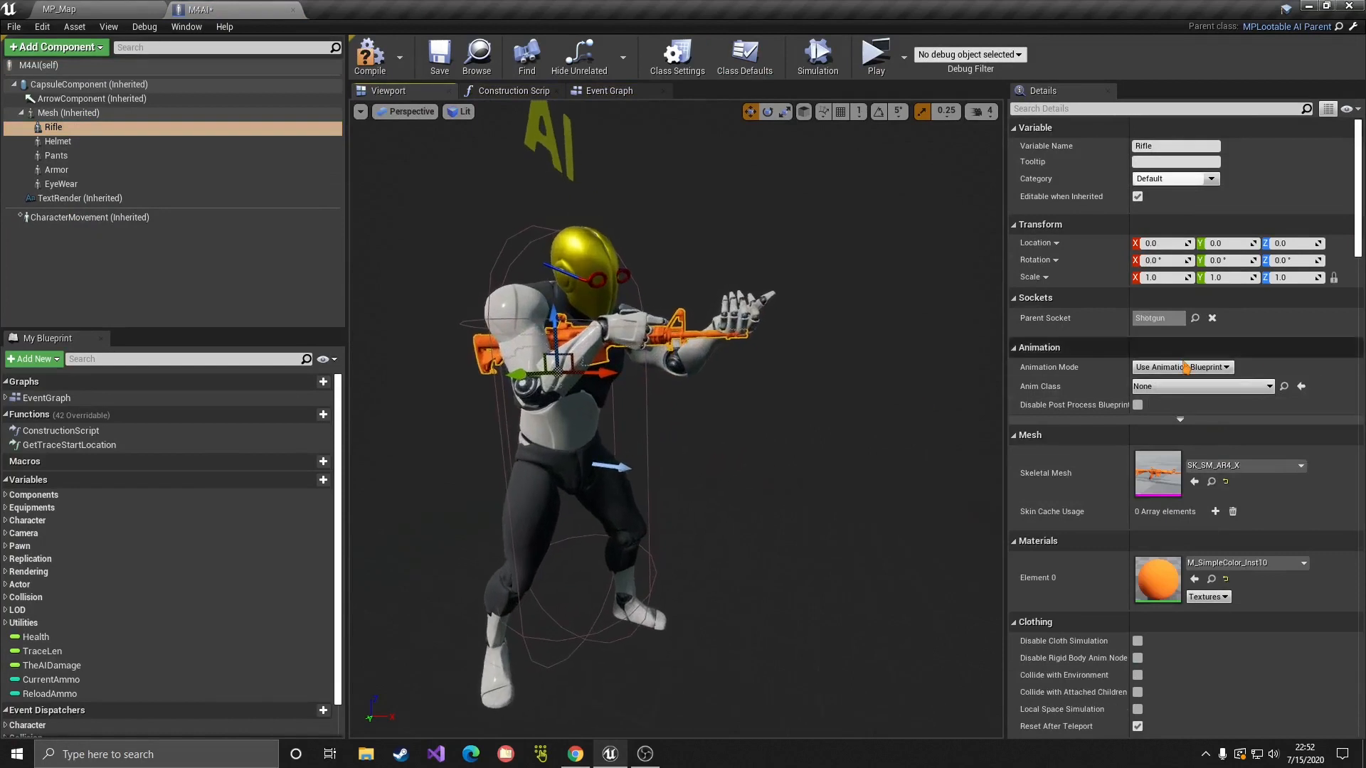
click(1196, 318)
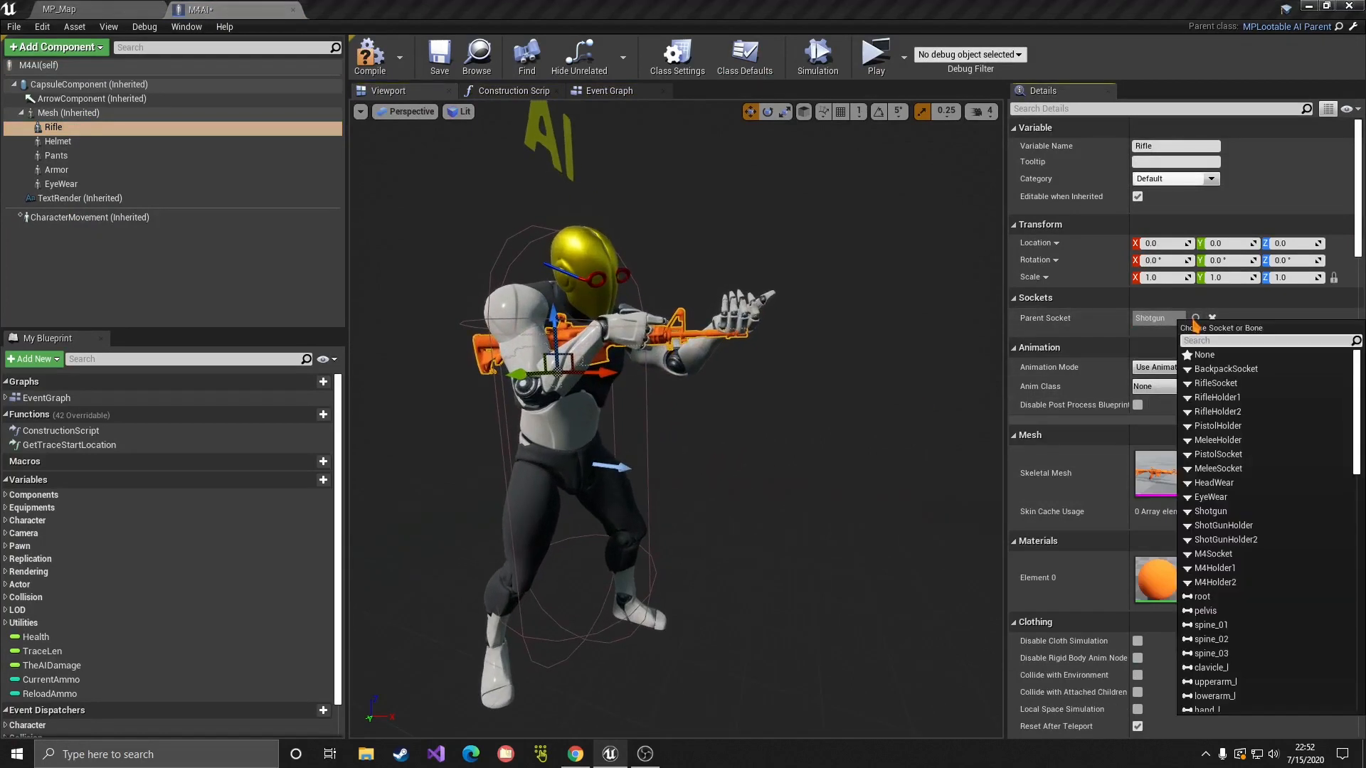
text(m4)
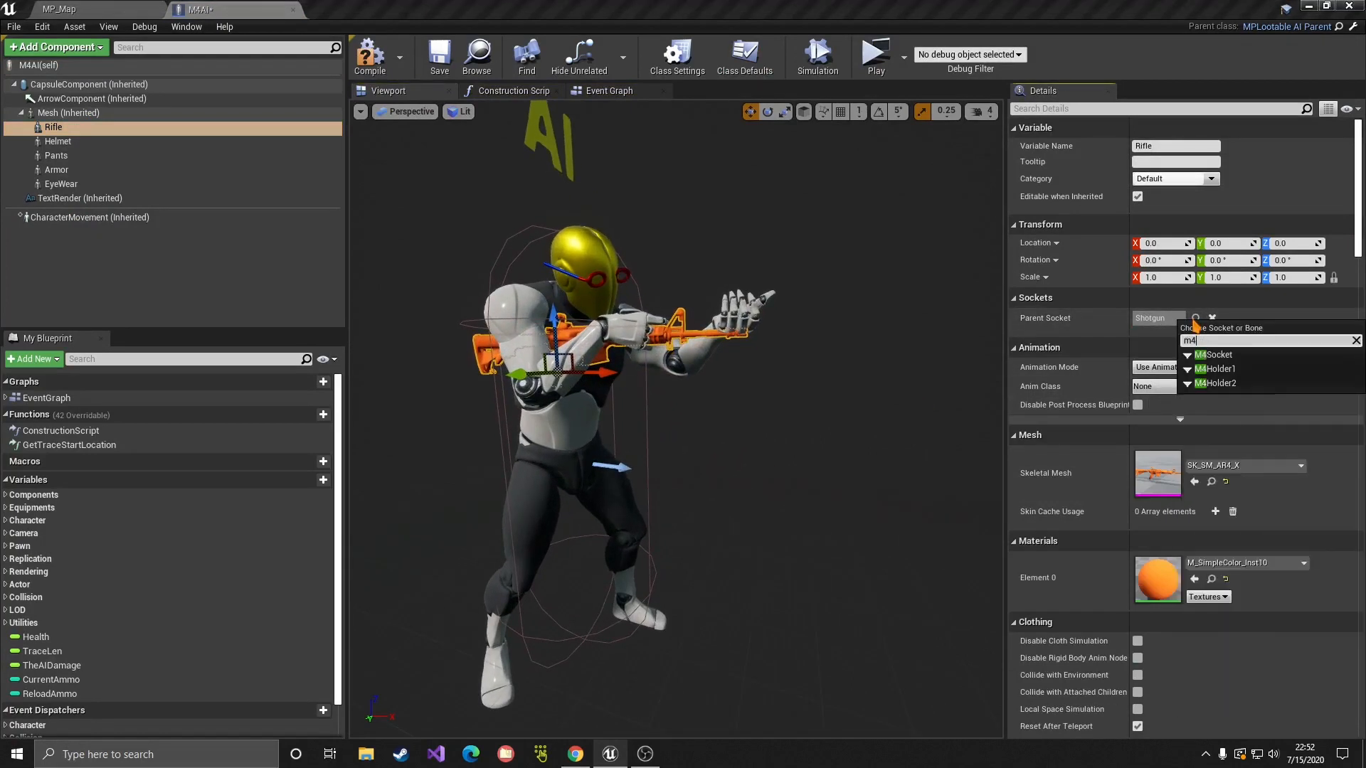
click(1215, 355)
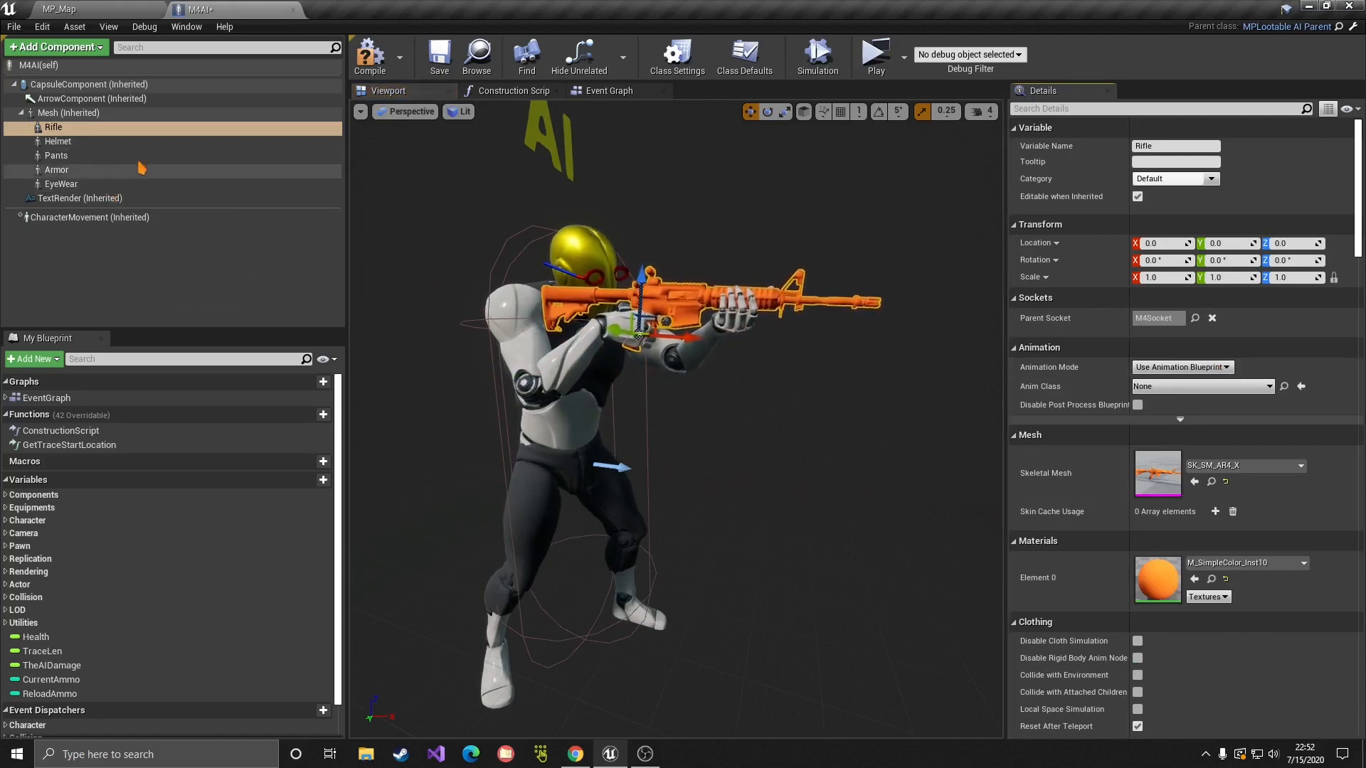
Step: Save the M4AI blueprint and return to its Event Graph
click(82, 125)
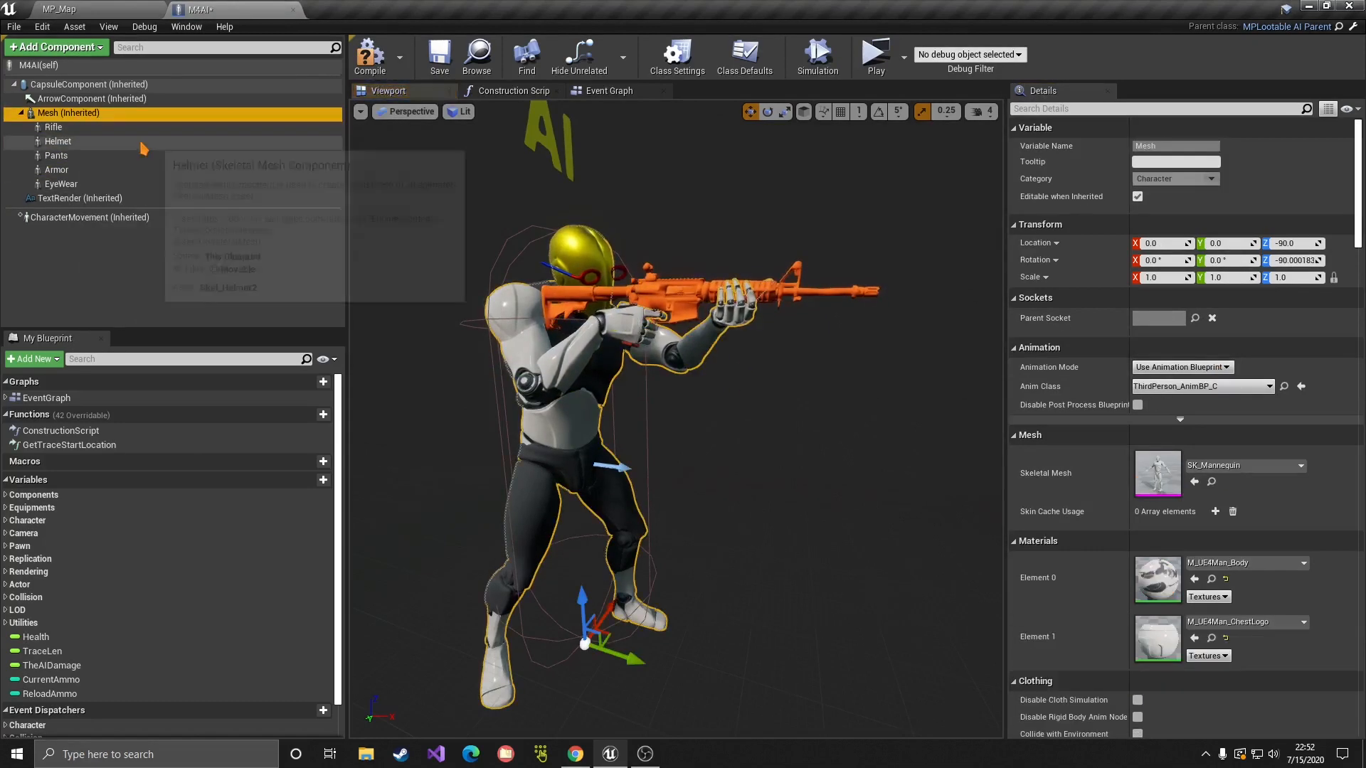
click(442, 61)
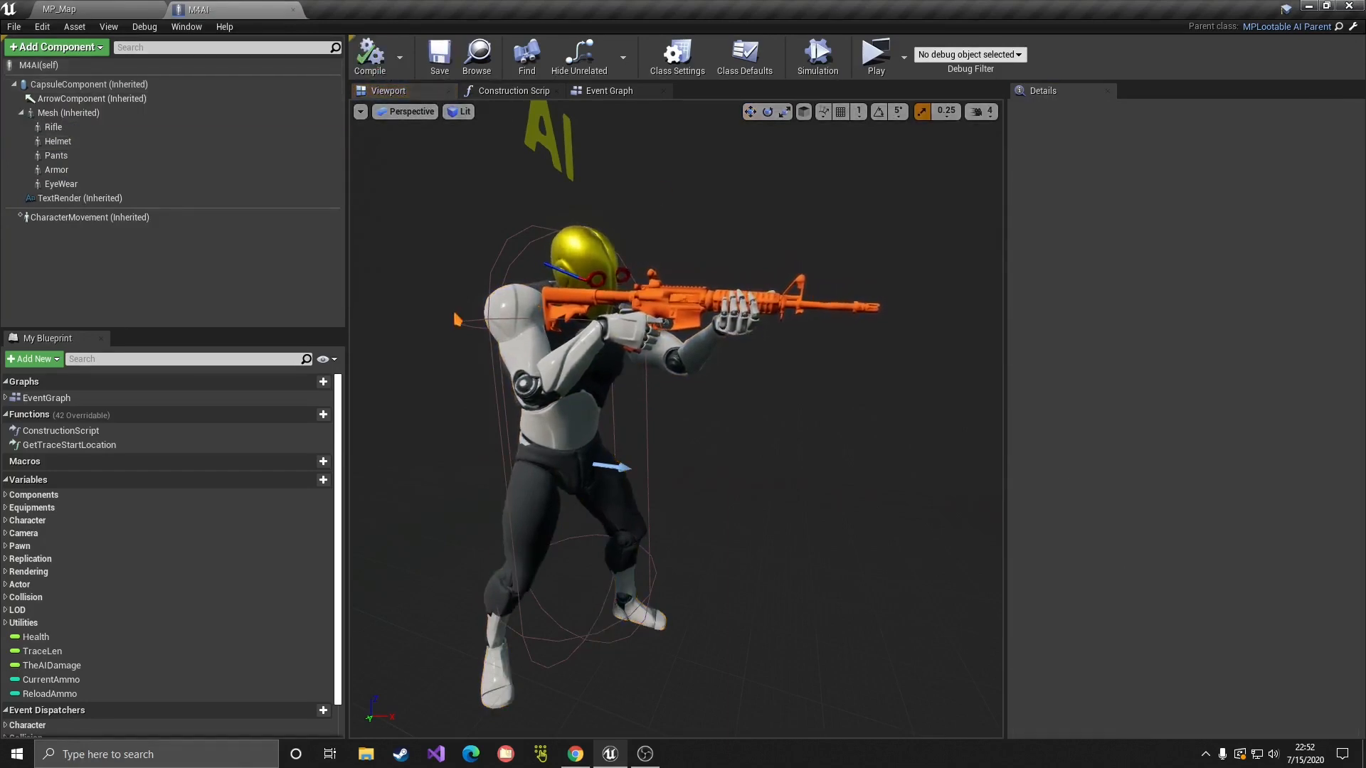
click(609, 91)
right_drag(572, 314, 596, 288)
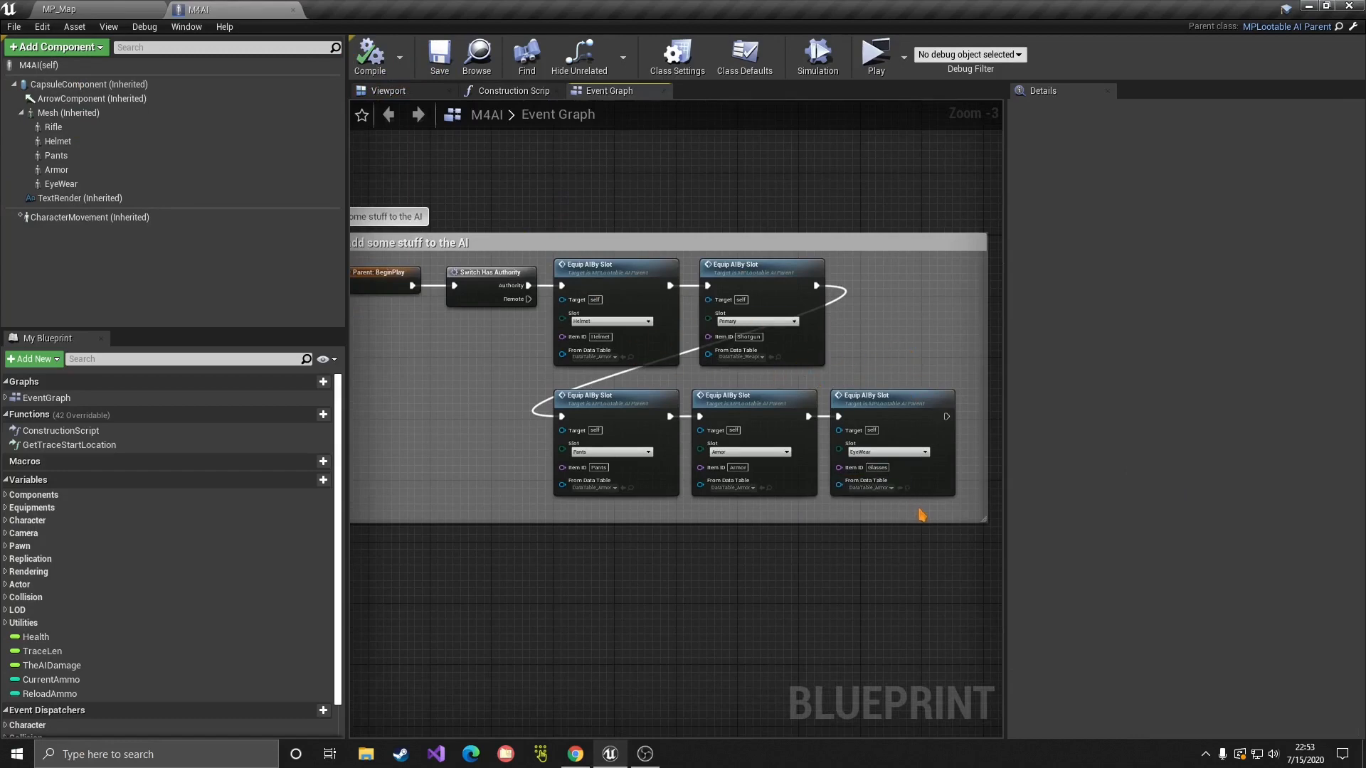
Step: Delete the three lower Equip AIBy Slot nodes, keeping the first two
drag(918, 507, 560, 419)
click(512, 424)
drag(915, 512, 566, 376)
key(Delete)
right_drag(450, 377, 662, 435)
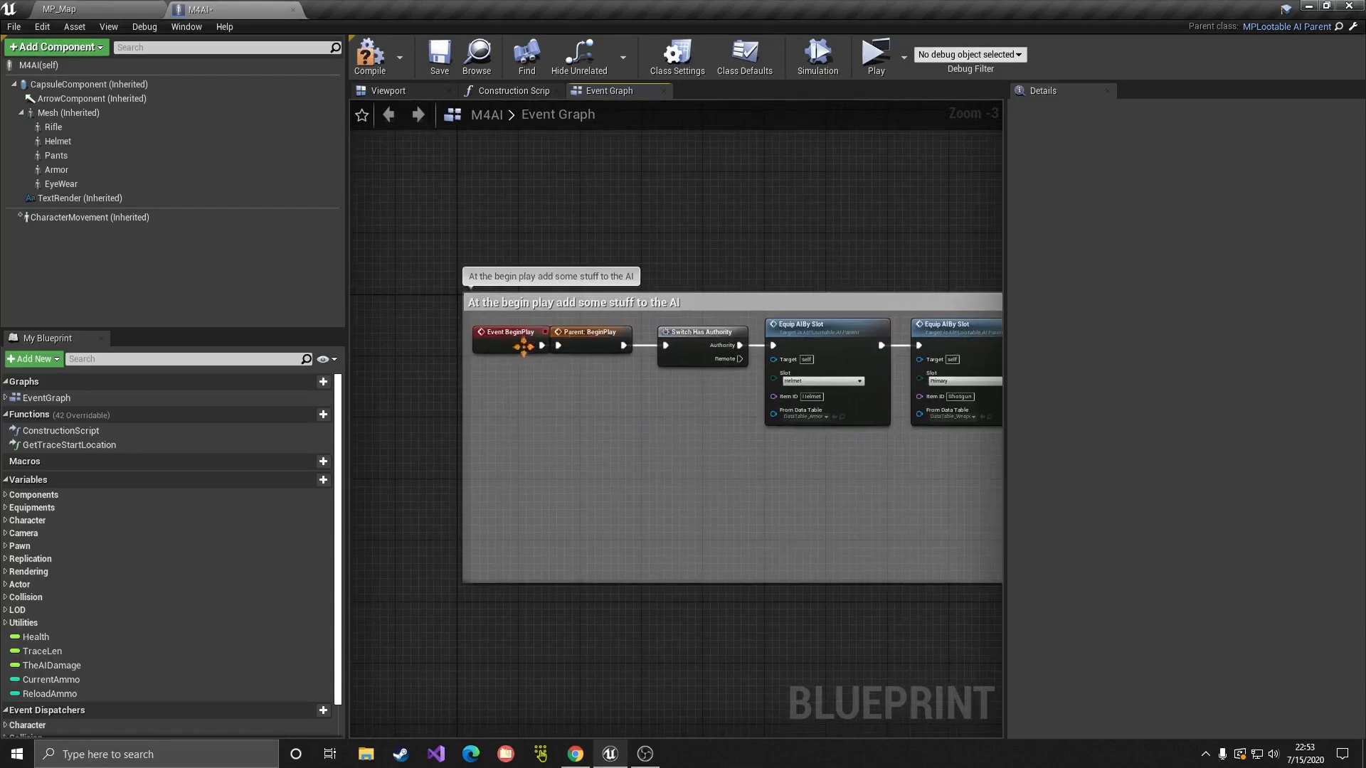
right_drag(595, 372, 574, 374)
scroll(574, 374, up, 3)
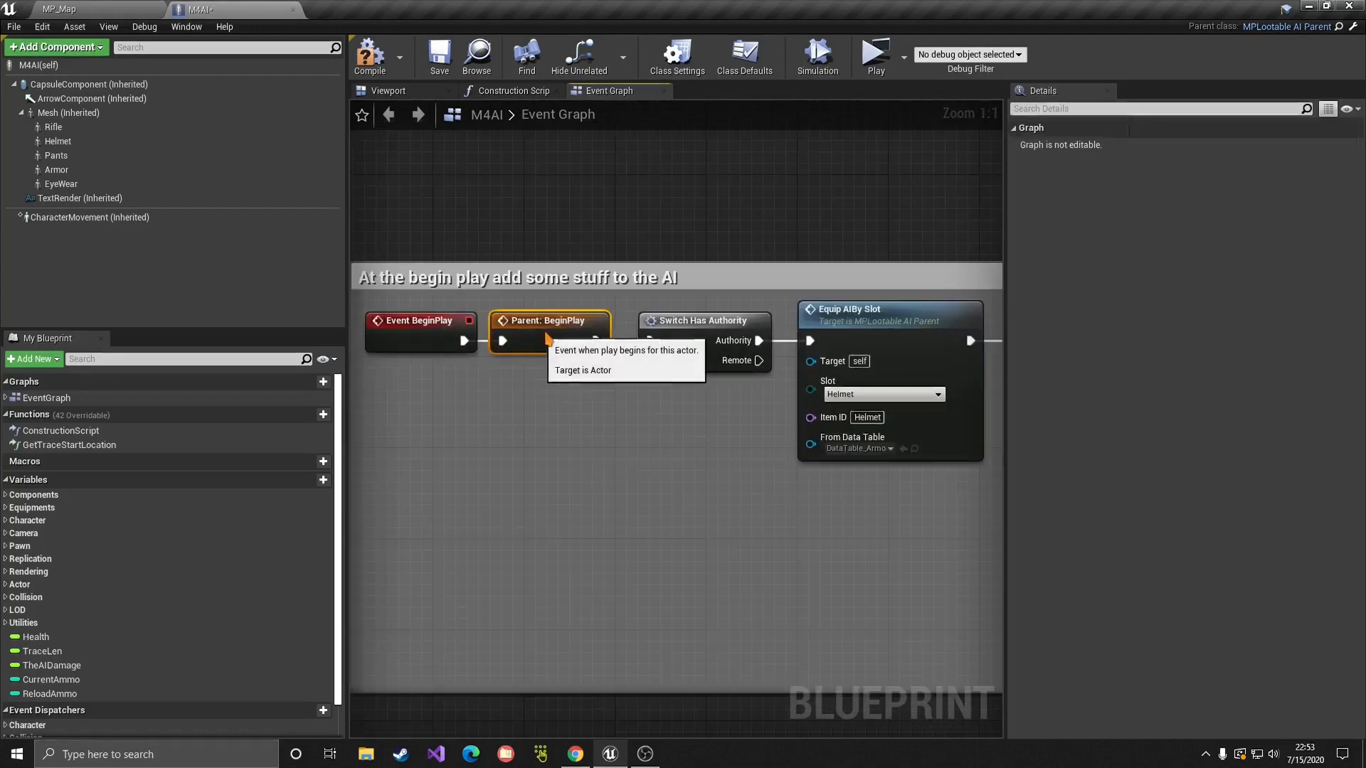
right_drag(715, 329, 576, 347)
click(576, 346)
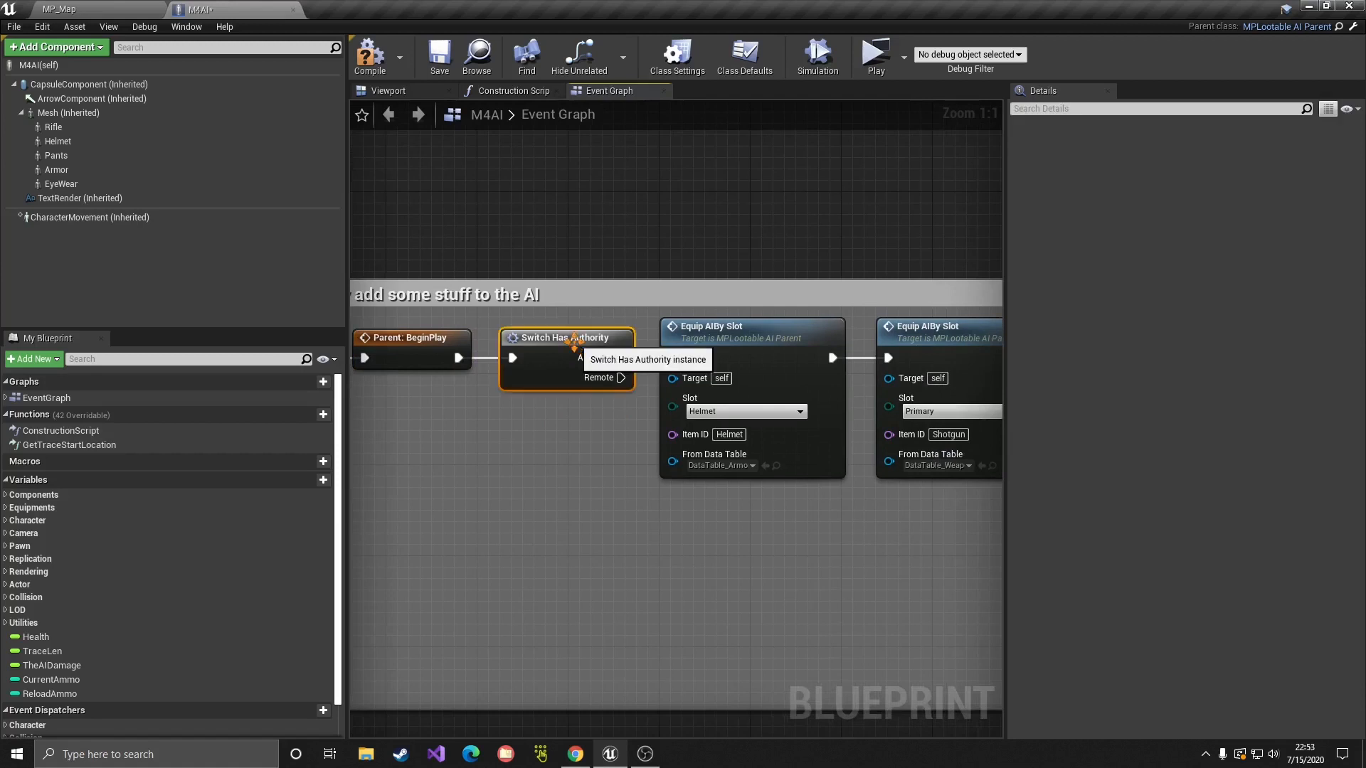
scroll(665, 427, down, 2)
drag(873, 501, 742, 398)
click(616, 491)
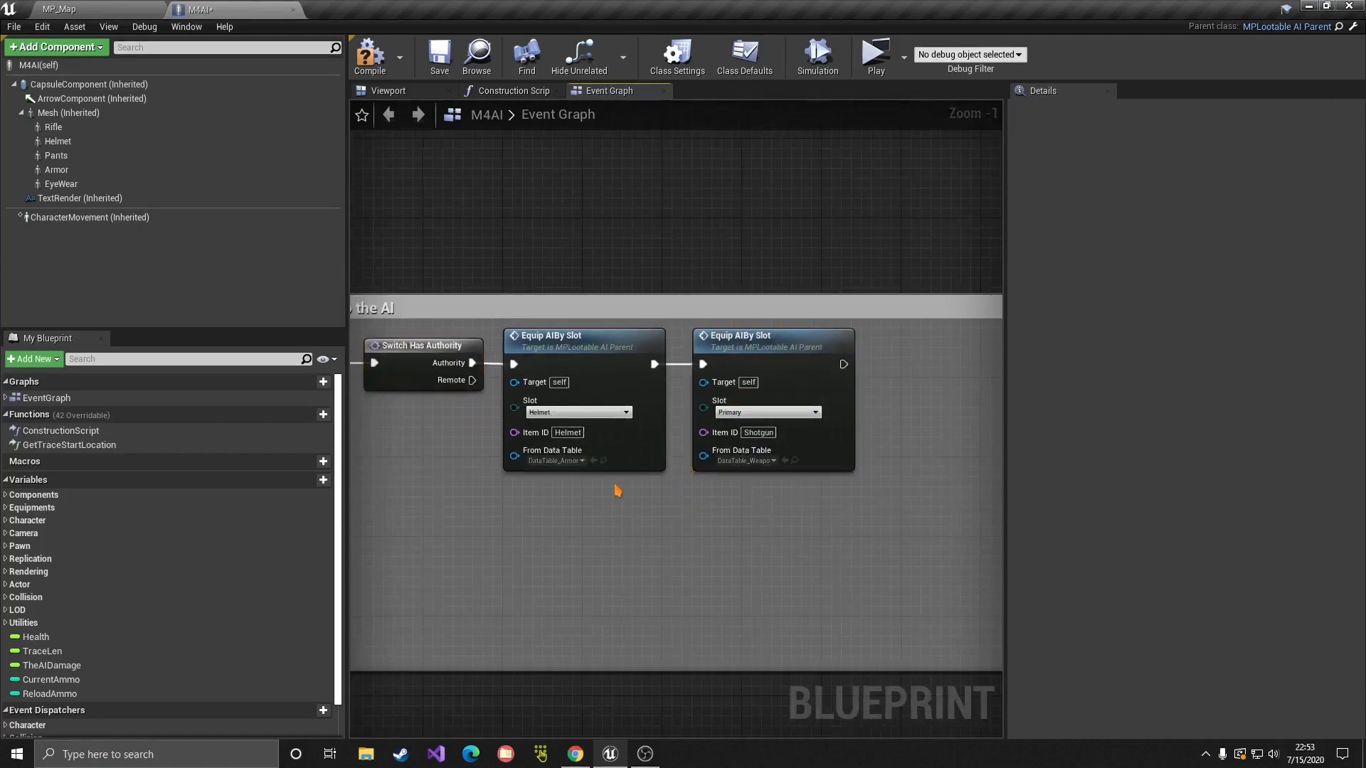
right_drag(616, 490, 720, 517)
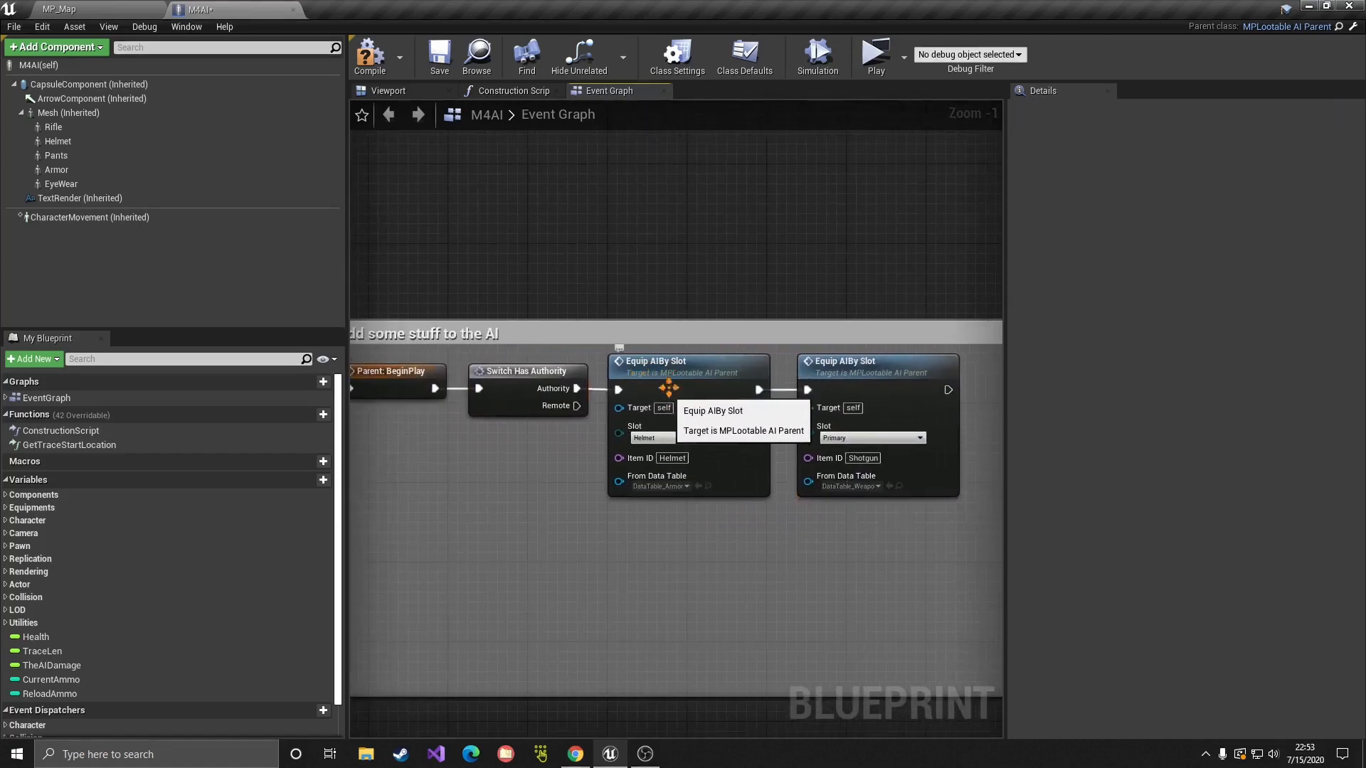
Step: Set the first Equip AIBy Slot node to Primary, item M4, from DataTable_Weapons
click(682, 437)
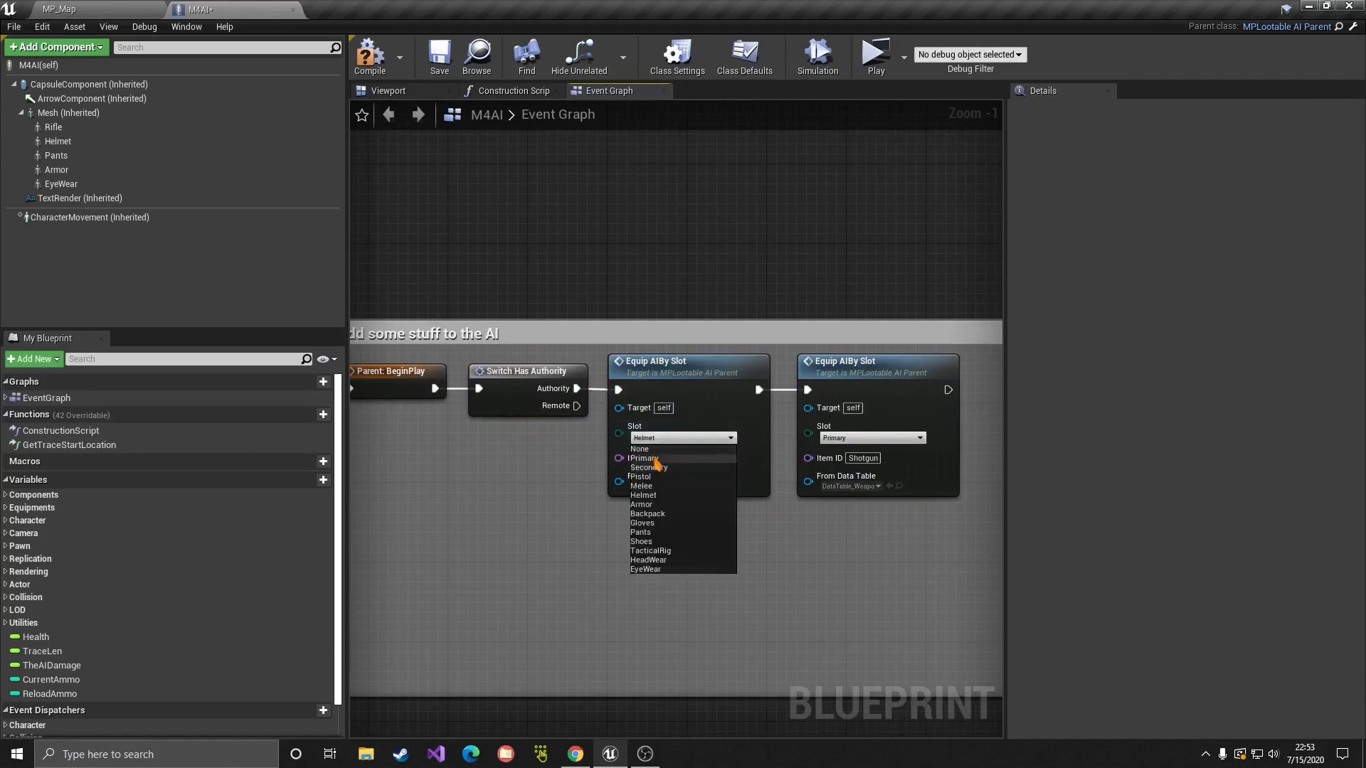
click(650, 449)
click(677, 458)
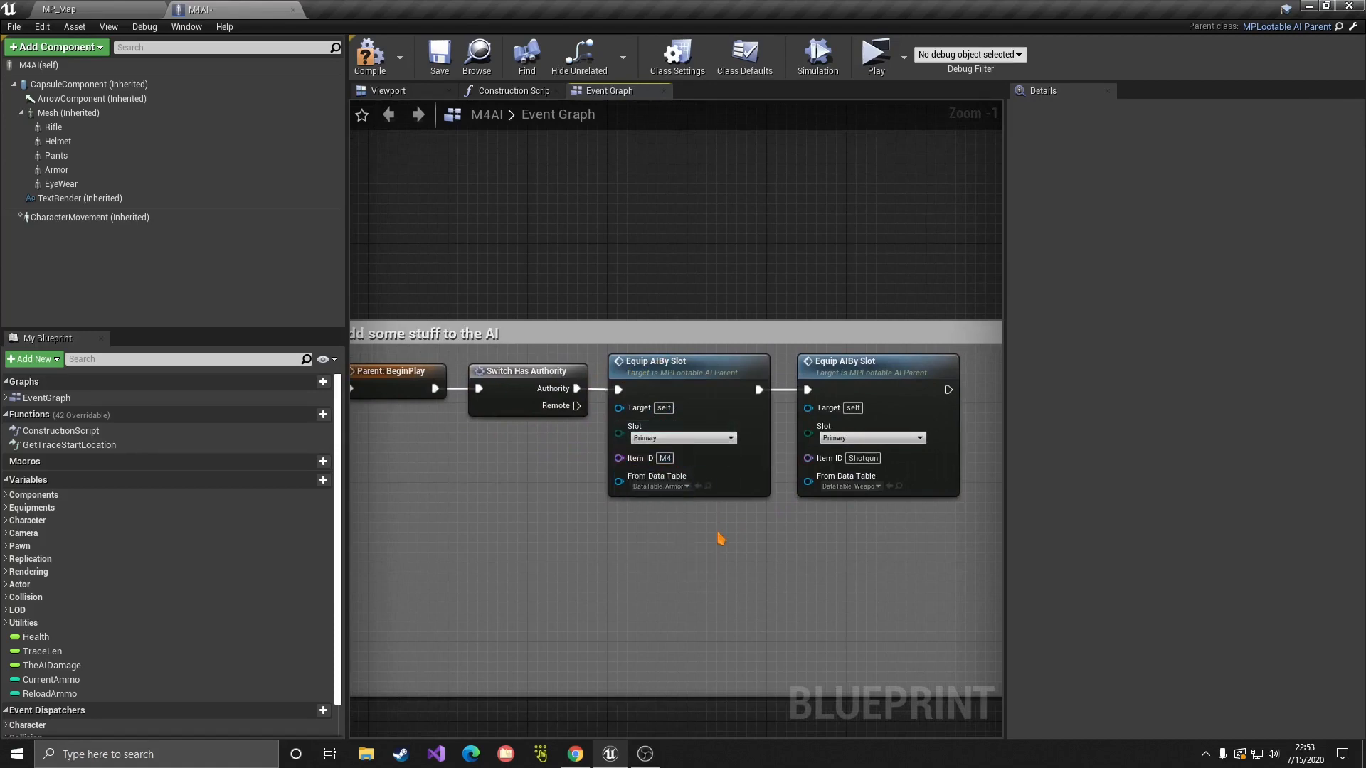
click(659, 486)
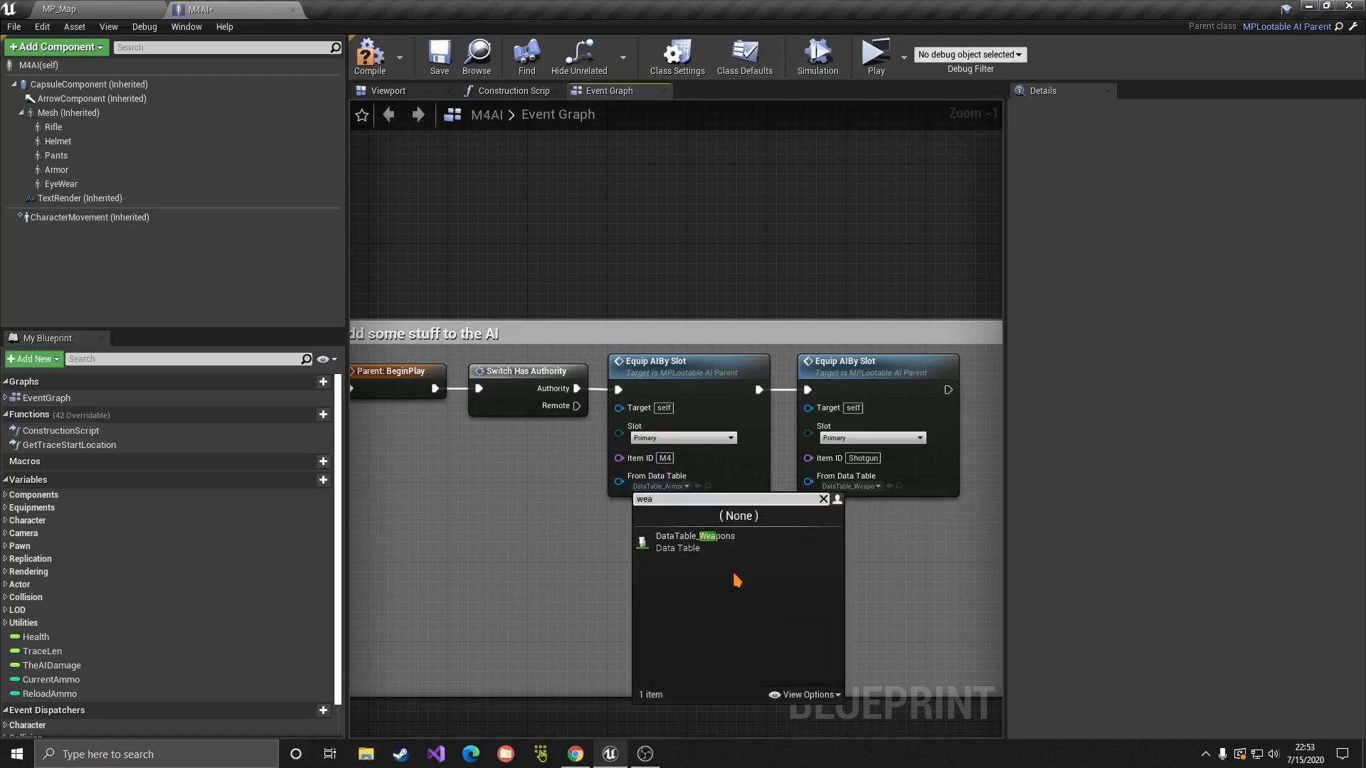
click(722, 552)
Step: Set the second equip node to TacticalRig with NewTacRig copied from DataTable_Armor
right_drag(723, 553, 569, 537)
click(680, 349)
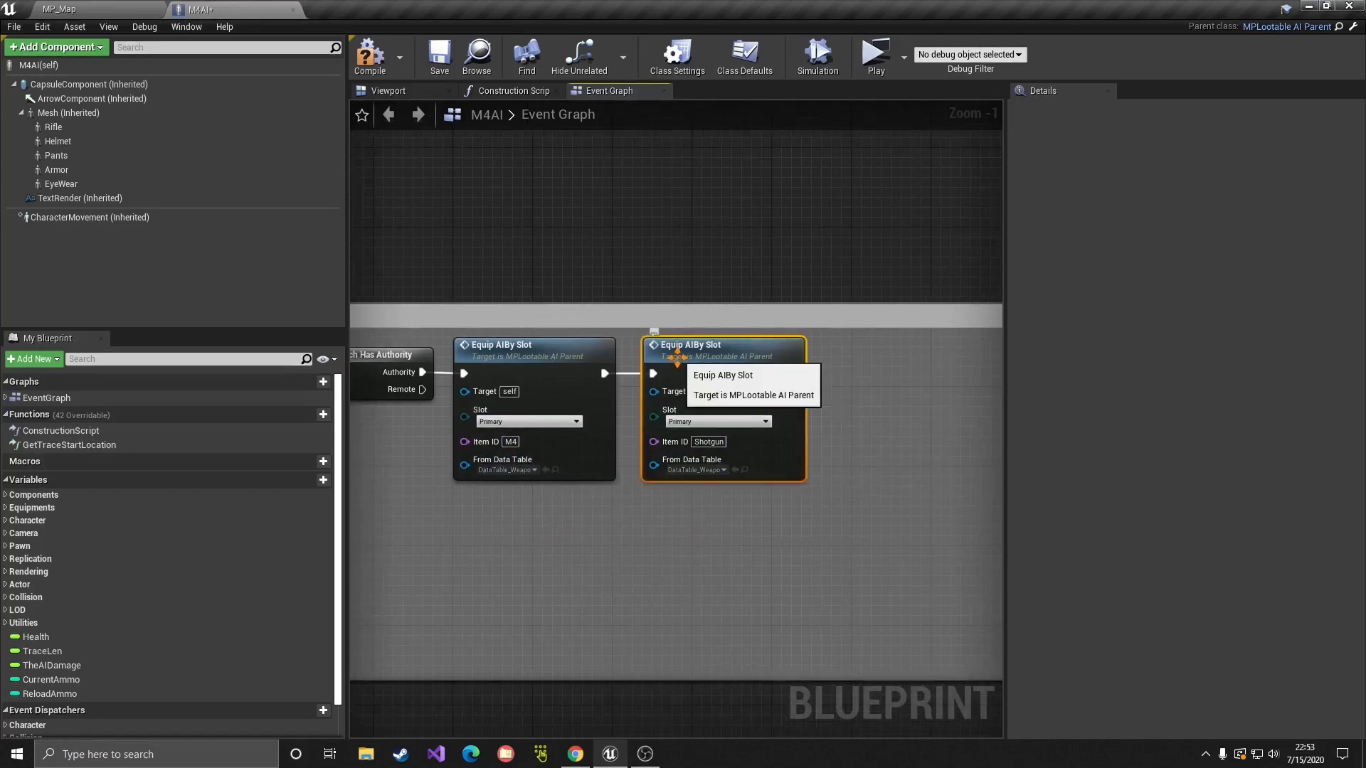
click(718, 422)
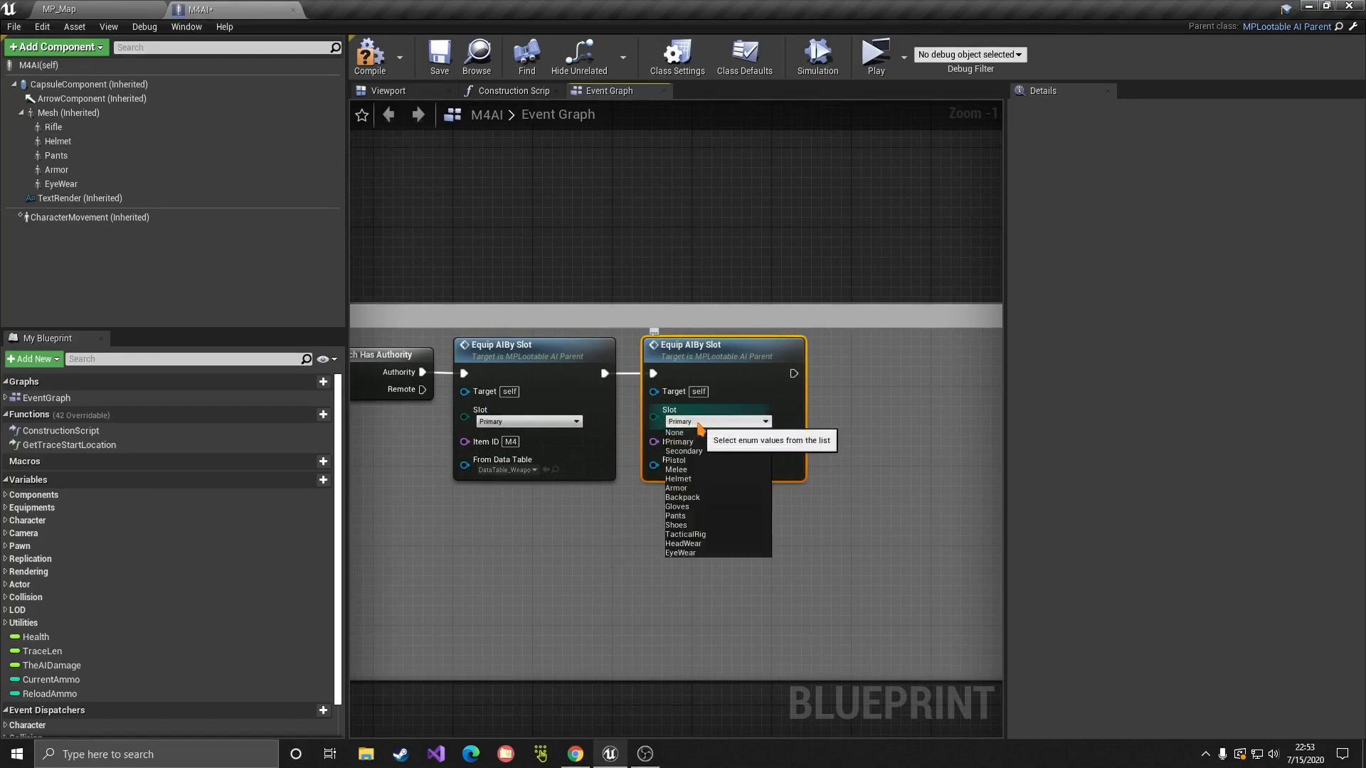
click(685, 534)
click(711, 442)
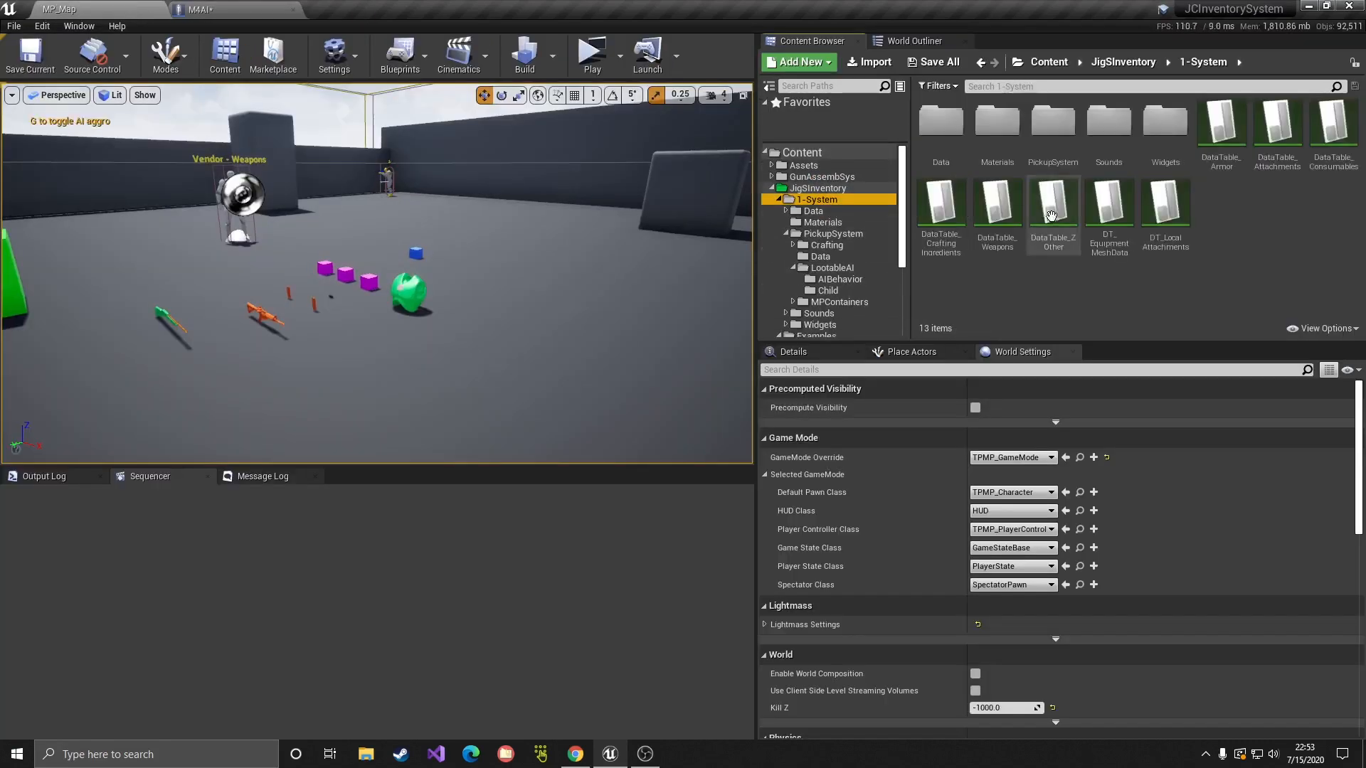
double_click(1233, 168)
click(146, 320)
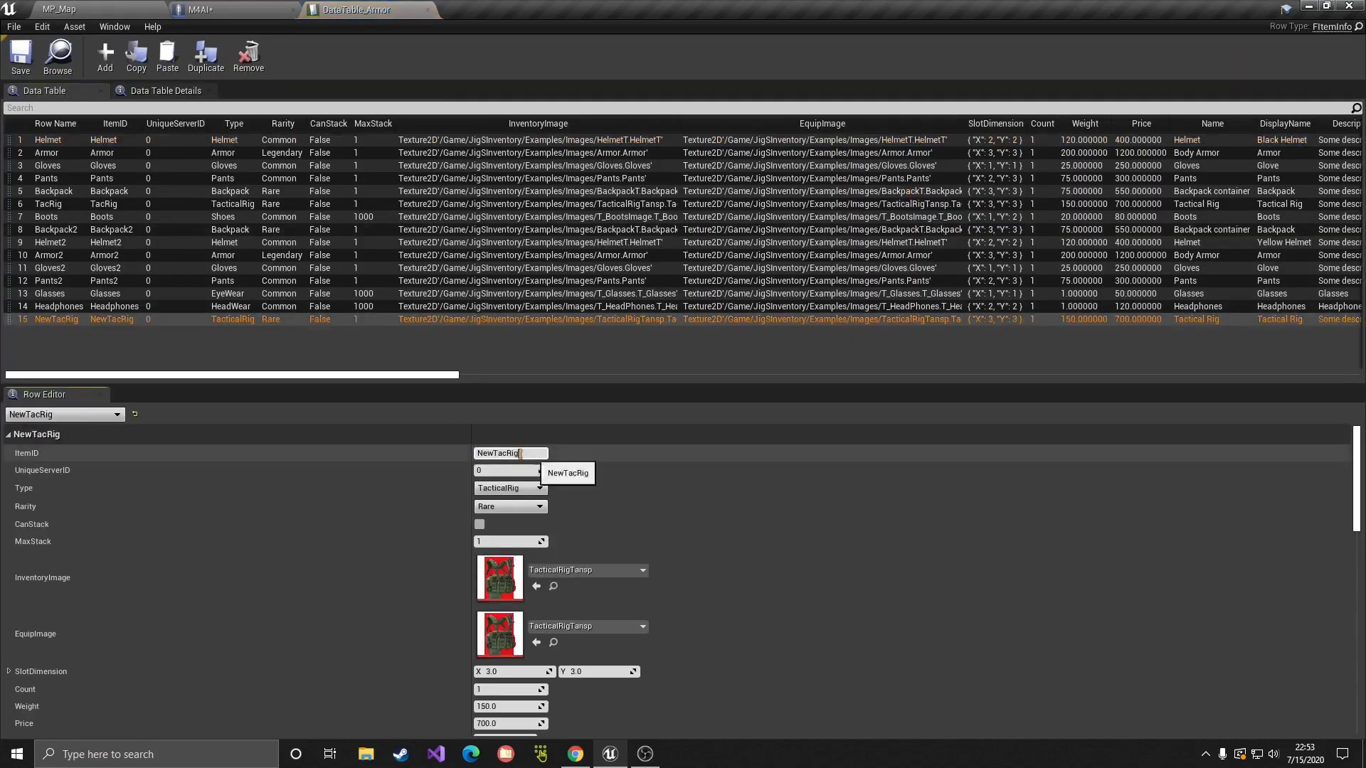
click(511, 453)
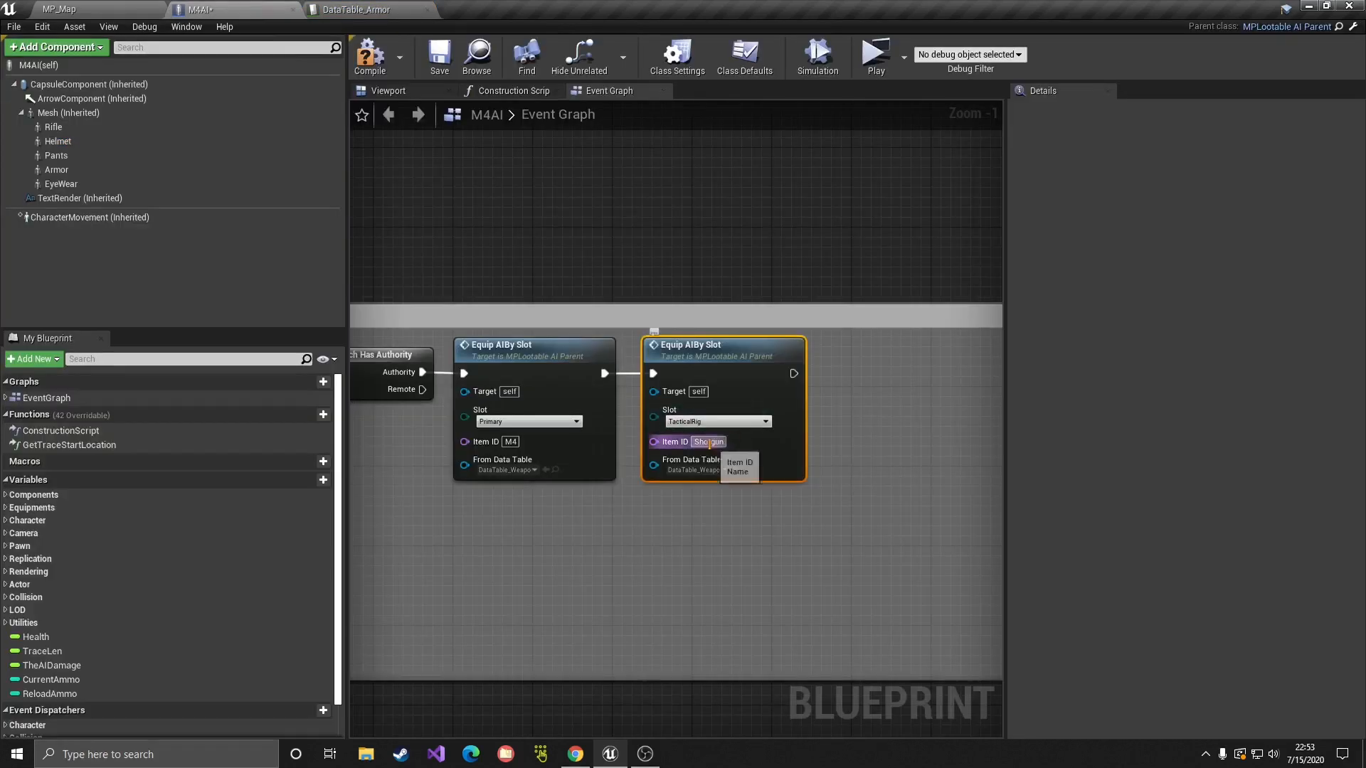
text(NewTacRig)
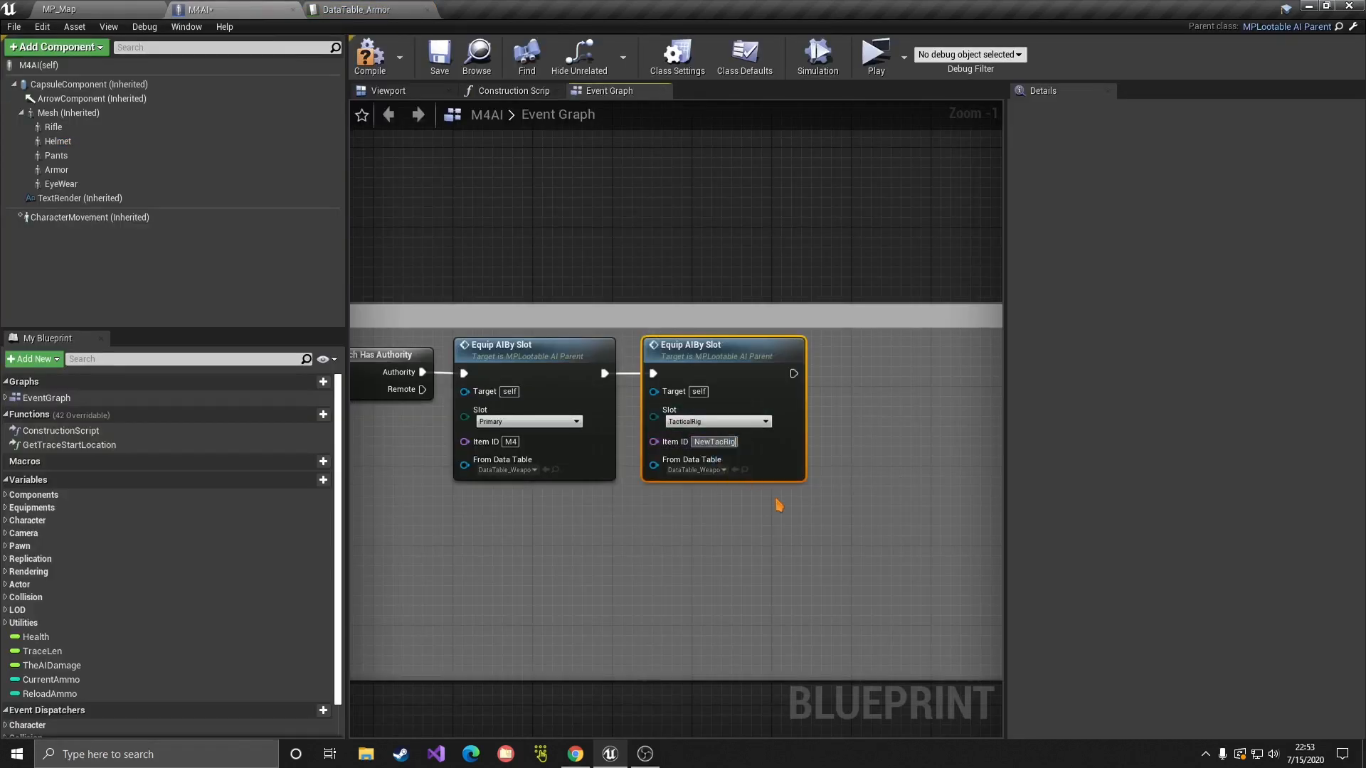
click(723, 469)
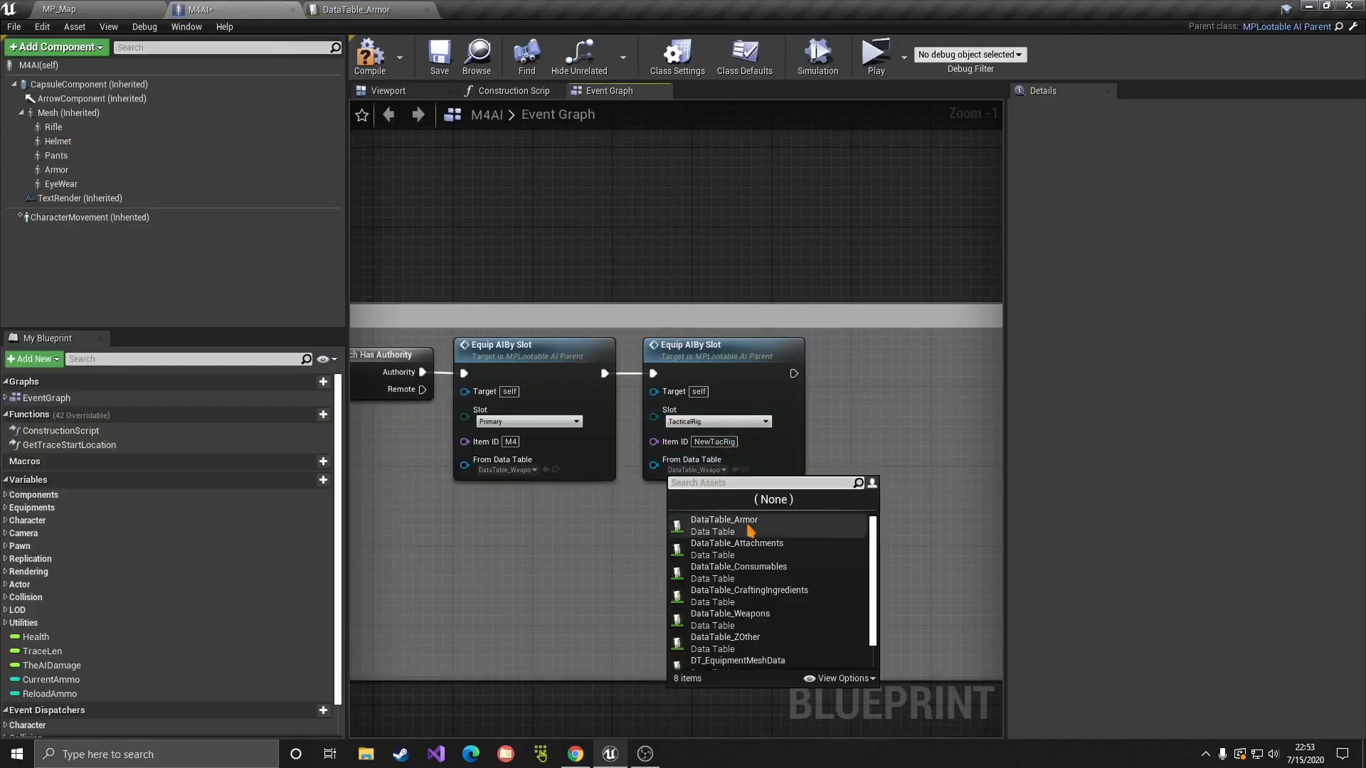
click(711, 527)
Step: Compile and save the blueprint, then verify the second node's NewTacRig item ID
click(370, 57)
click(440, 56)
right_drag(582, 540, 657, 483)
drag(985, 450, 571, 323)
click(749, 491)
click(782, 383)
key(ctrl+c)
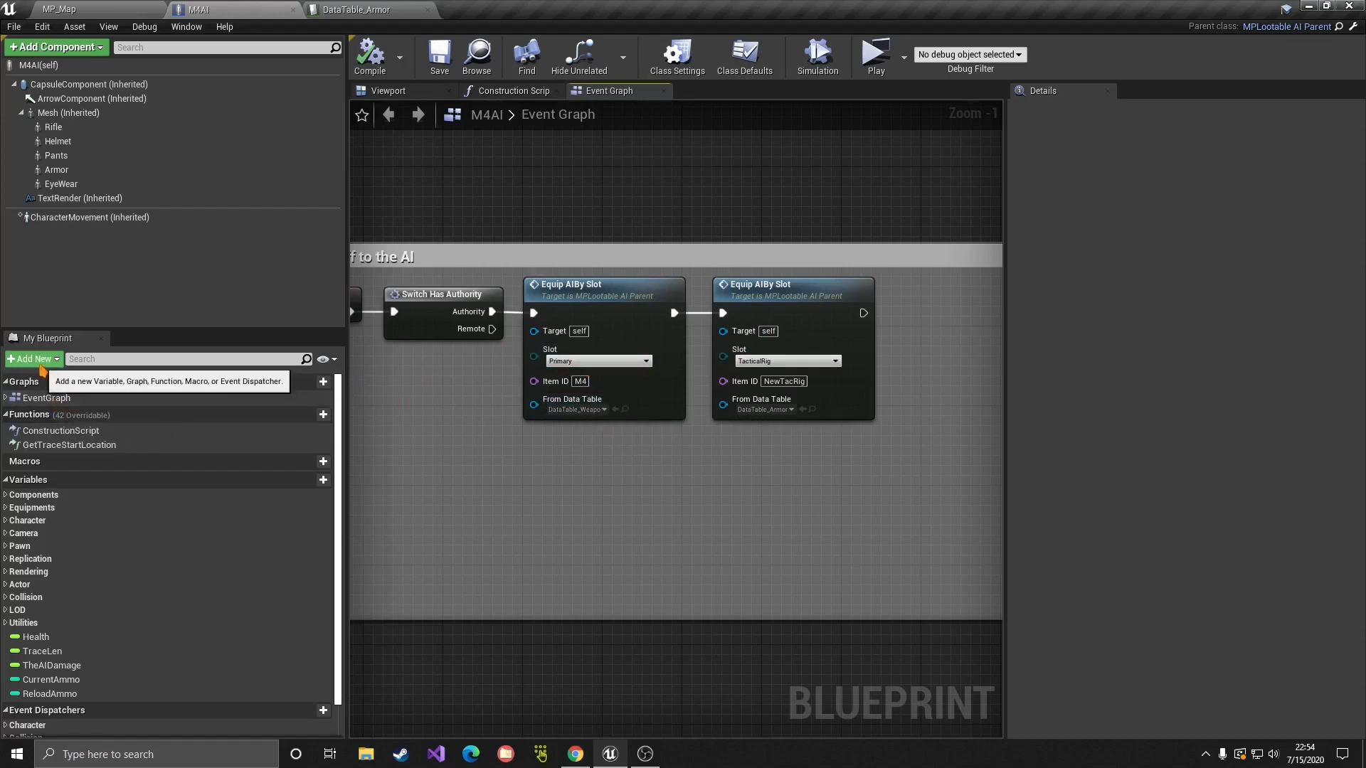
Step: Override On Loot Box Spawned in M4AI from Class Settings and the Add New menu
click(677, 57)
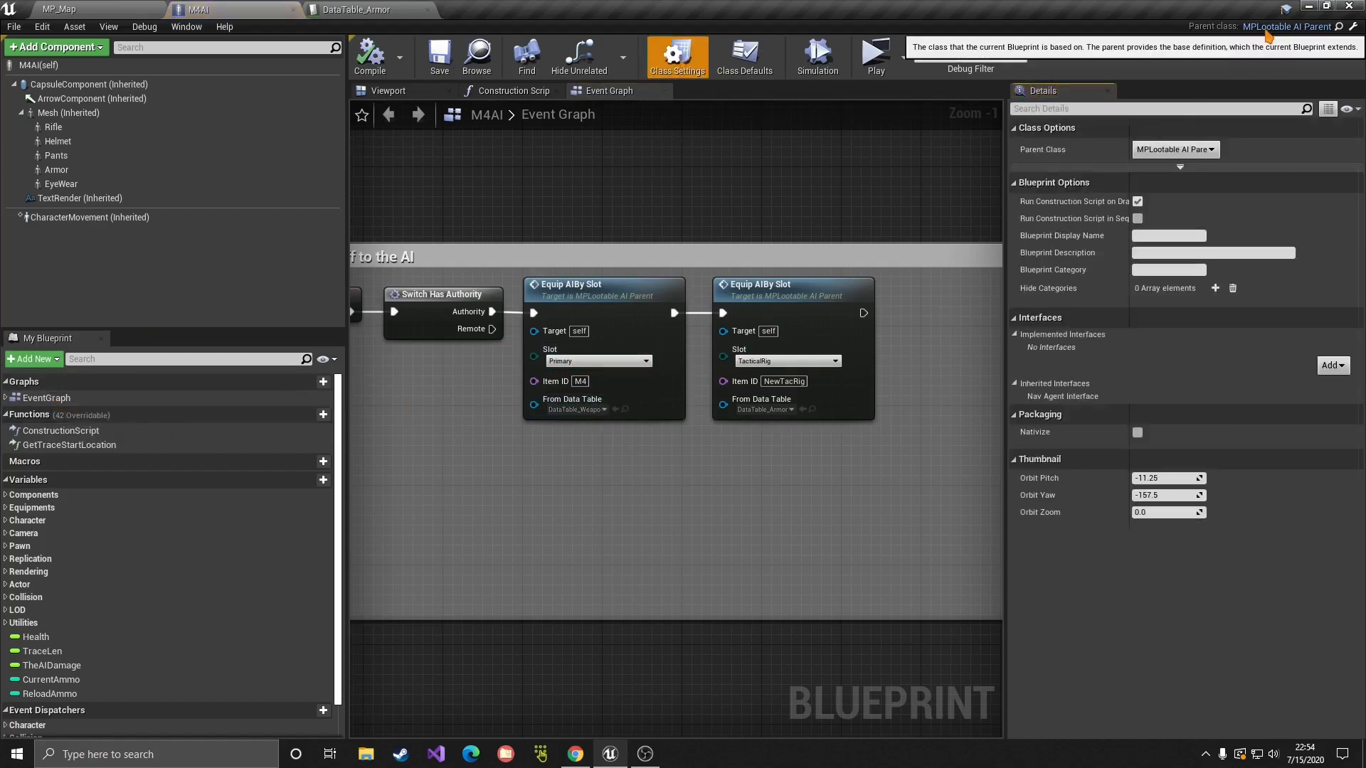
click(32, 360)
mouse_move(68, 419)
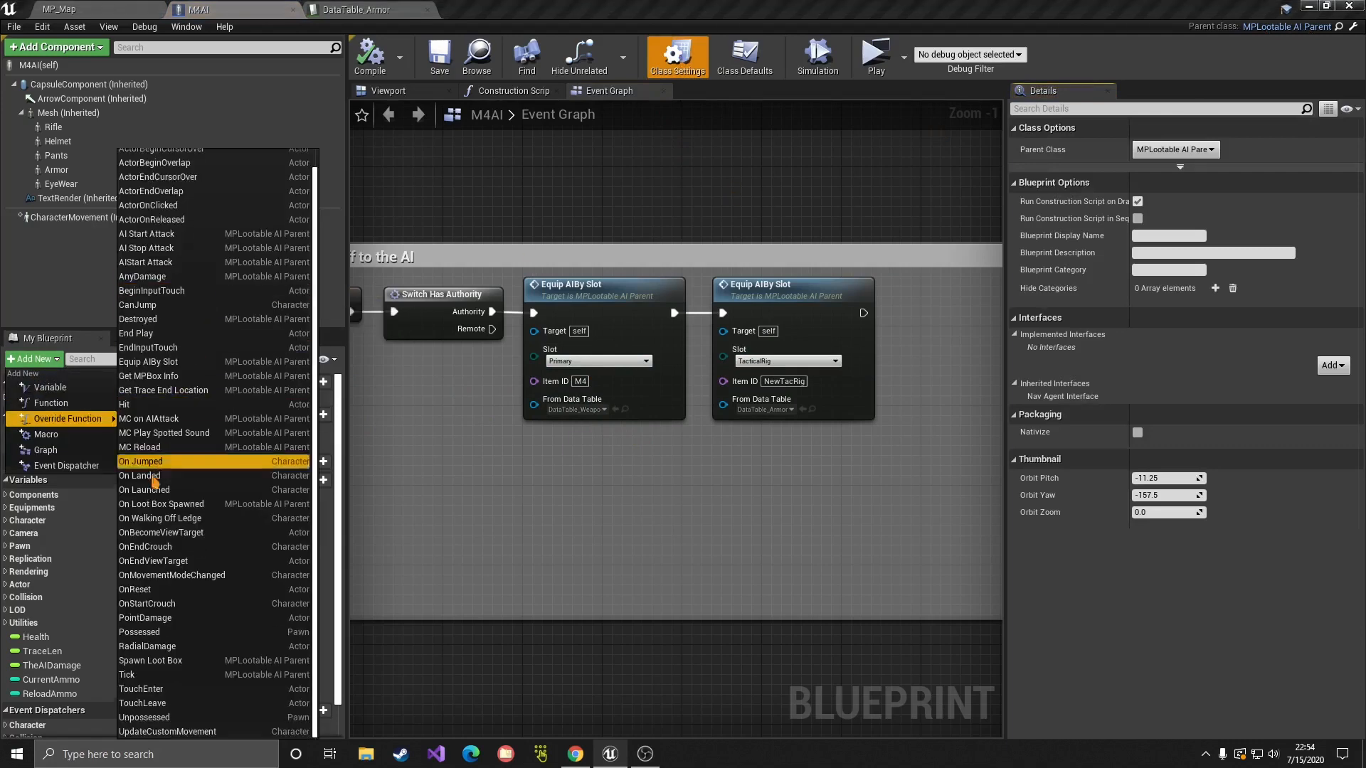
click(160, 505)
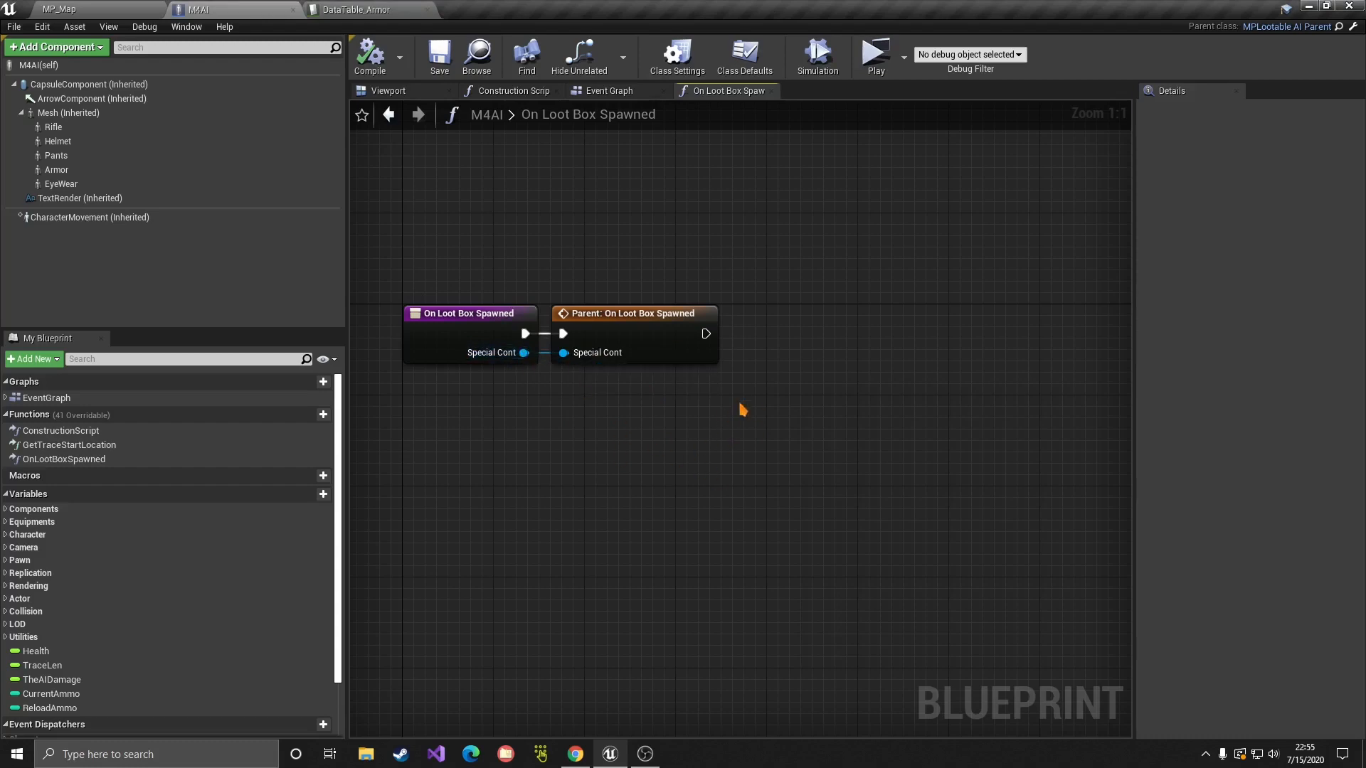
Step: Add a For Each Loop node and run the parent call into it
key(f)
click(748, 370)
drag(780, 377, 837, 343)
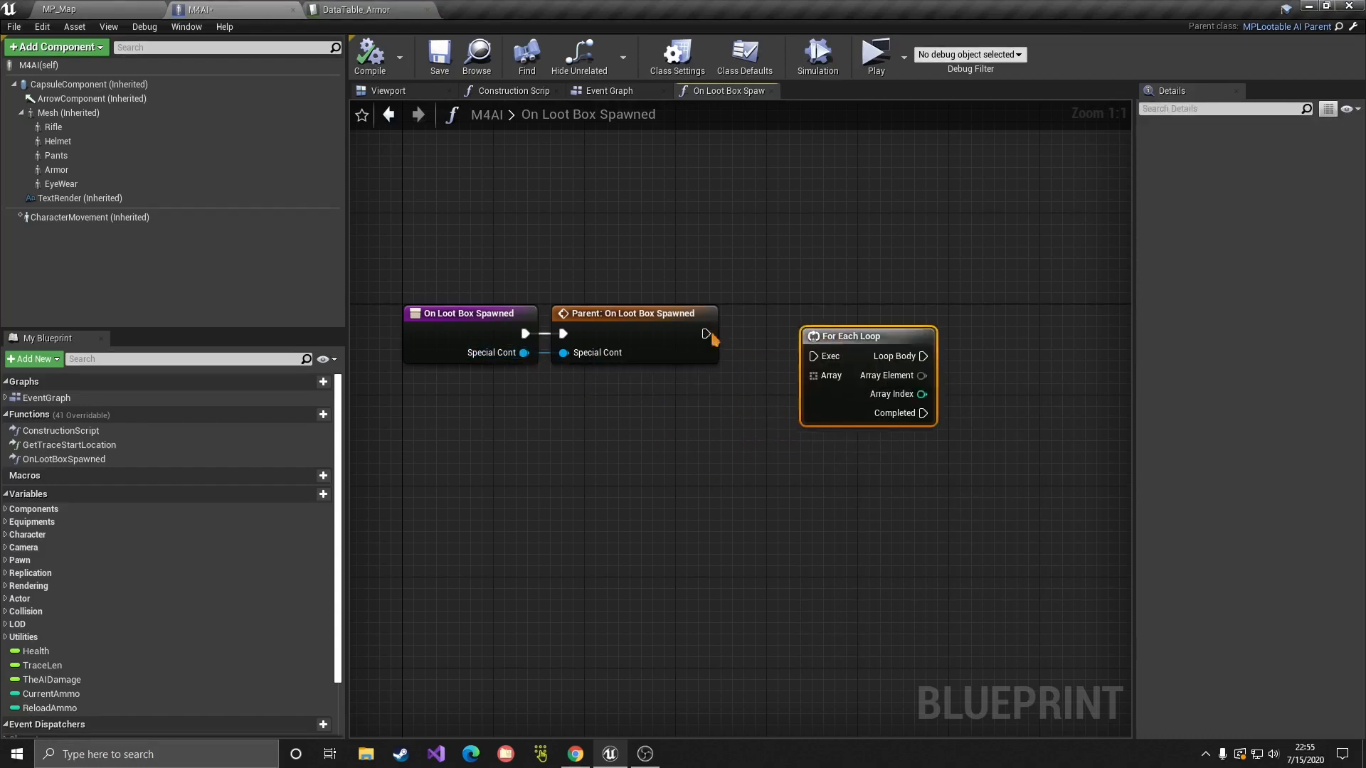
drag(707, 334, 818, 356)
drag(854, 335, 838, 315)
Step: Feed Special Cont's MPContainers into the For Each Loop's Array input
drag(524, 353, 638, 473)
text(containers)
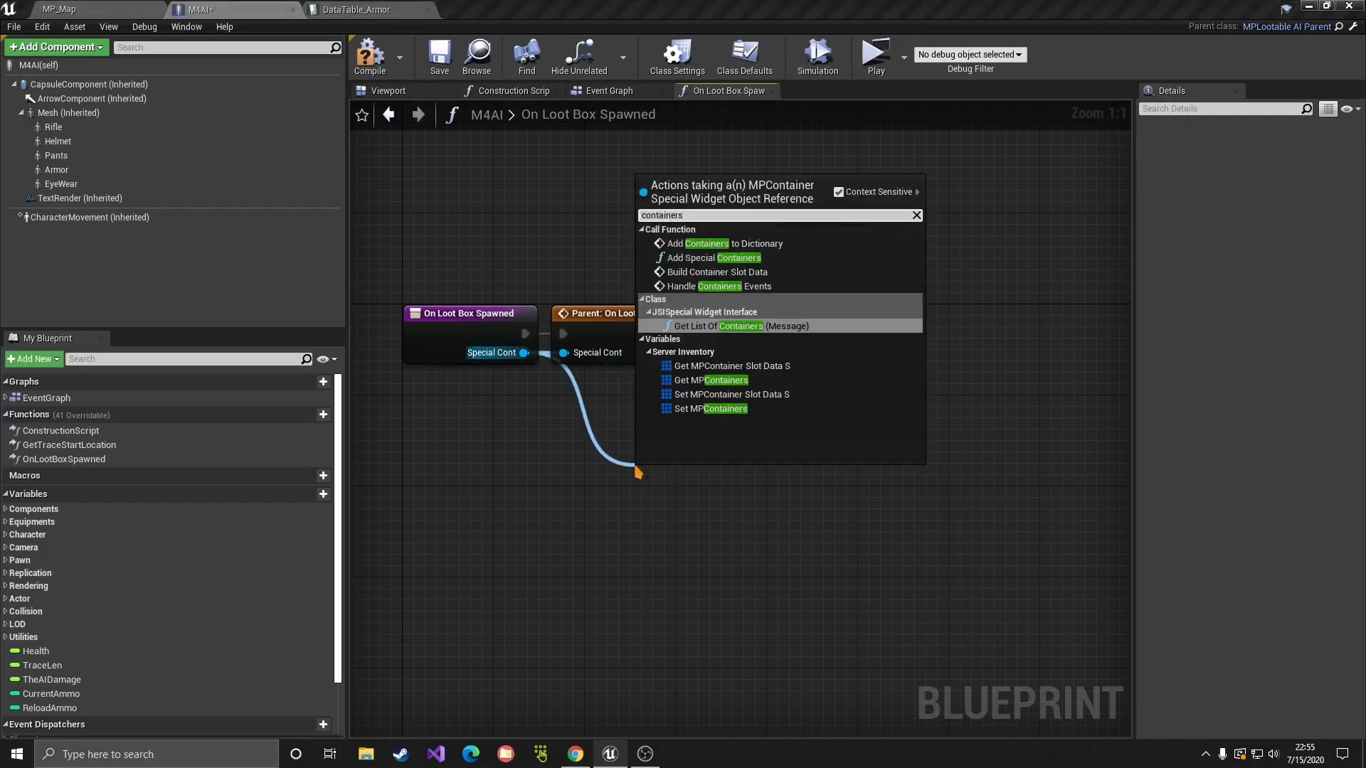
click(710, 380)
drag(765, 476, 791, 353)
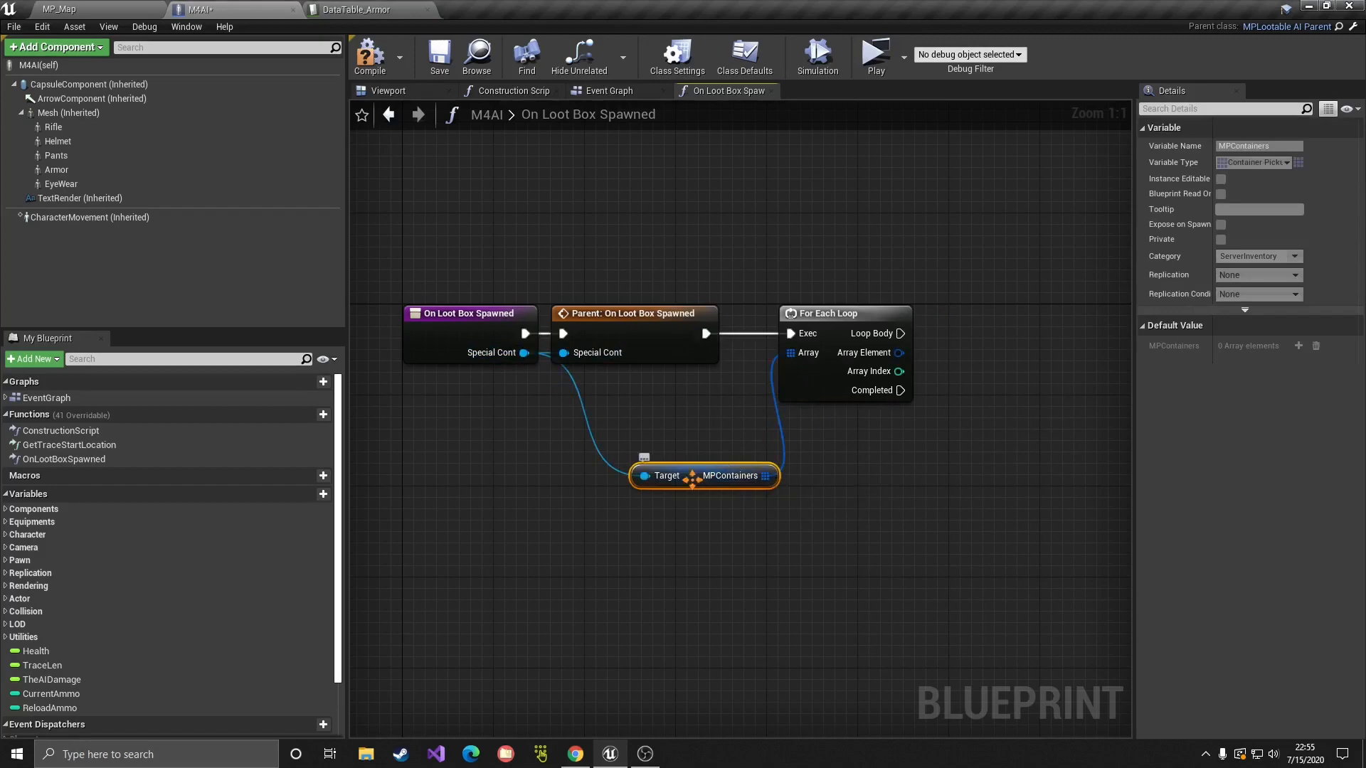
click(621, 91)
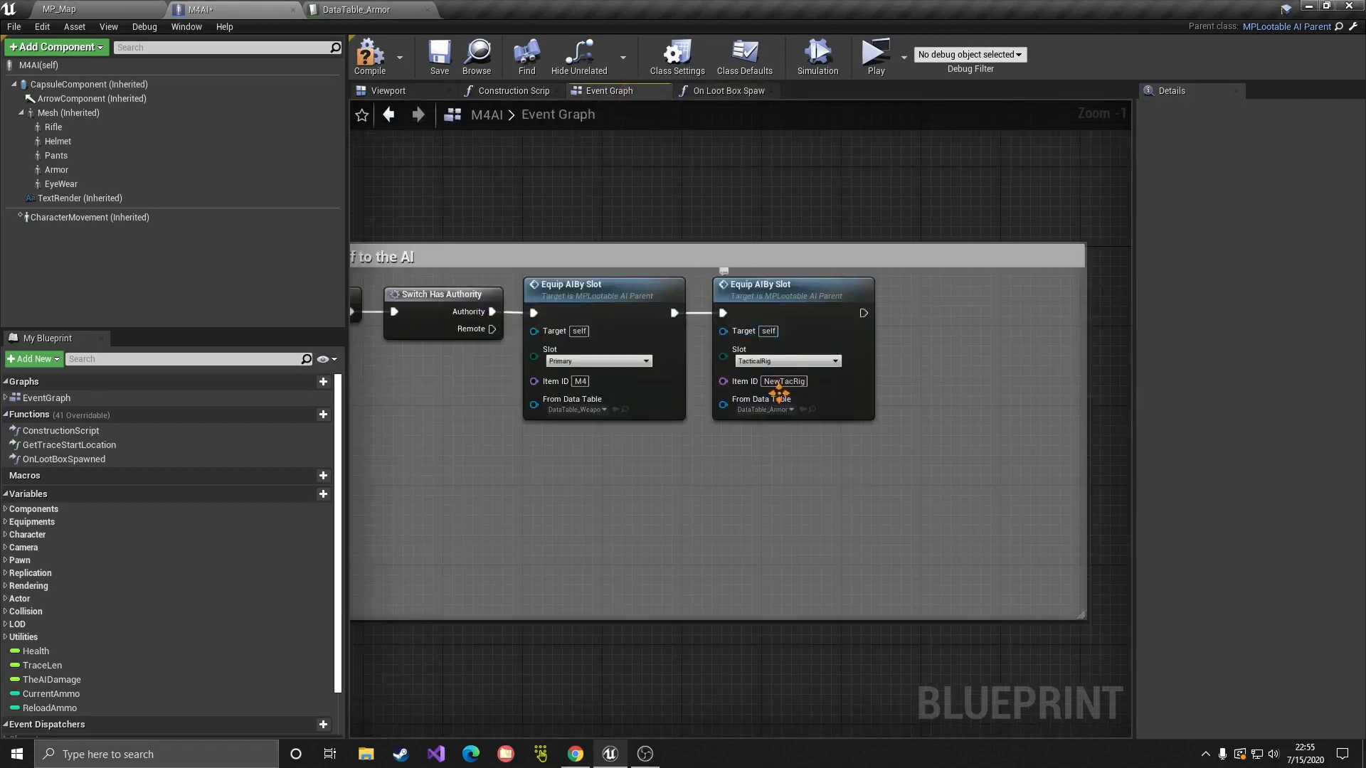
click(722, 92)
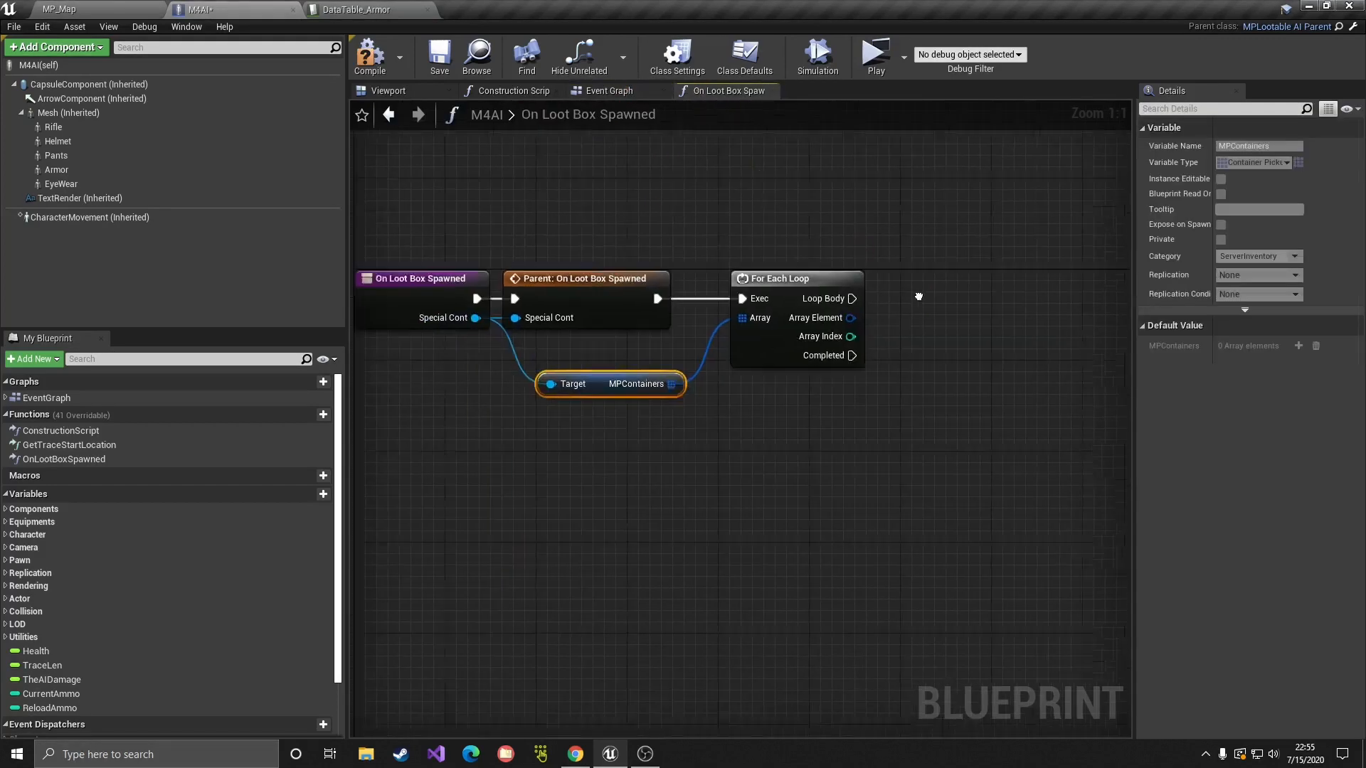
right_drag(919, 296, 832, 283)
Step: Break each array element into ContainerPickupsInfo, then break its Item Info into RepItemInfo
drag(764, 304, 868, 370)
text(bre)
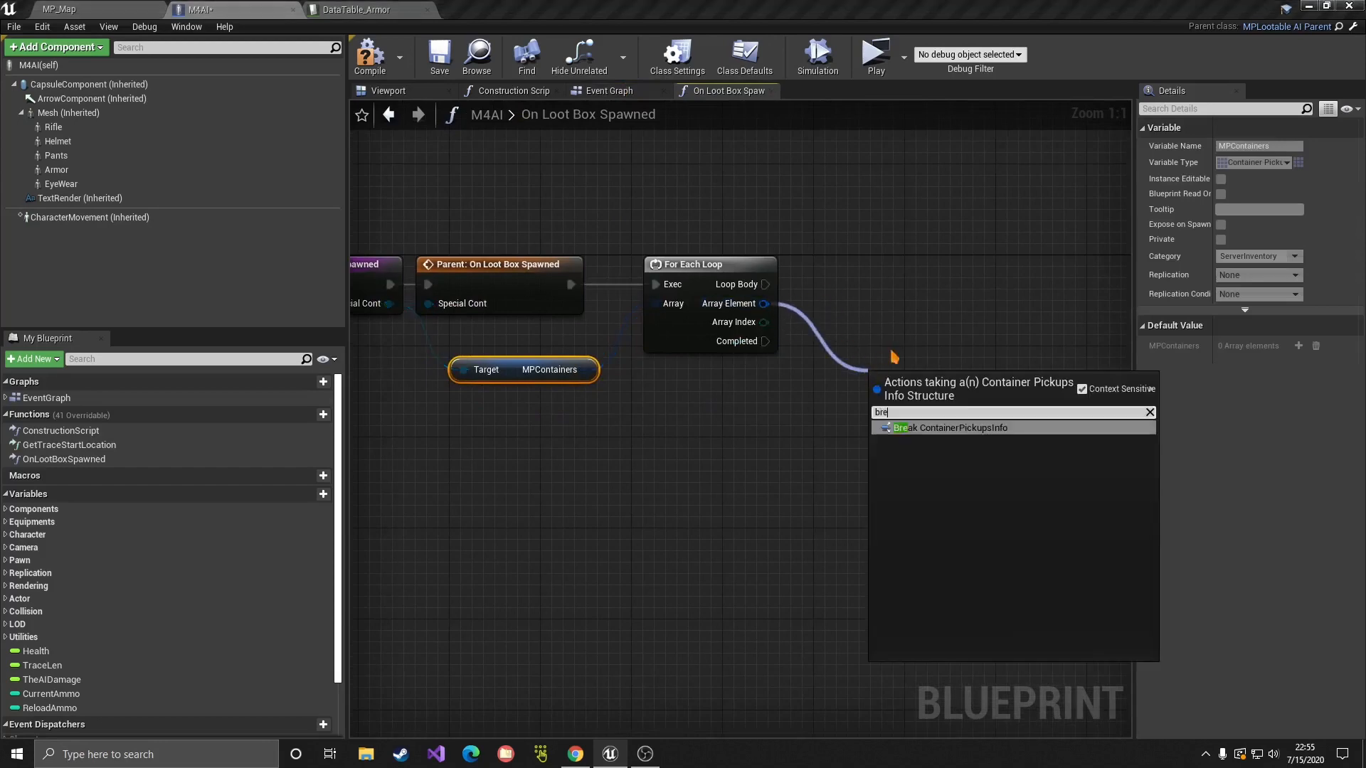
click(944, 427)
drag(993, 466, 964, 497)
click(1065, 292)
right_drag(952, 444, 863, 402)
click(861, 398)
Step: Branch the loop body on whether Item ID equals NewTacRig
key(b)
click(736, 240)
drag(676, 243, 879, 221)
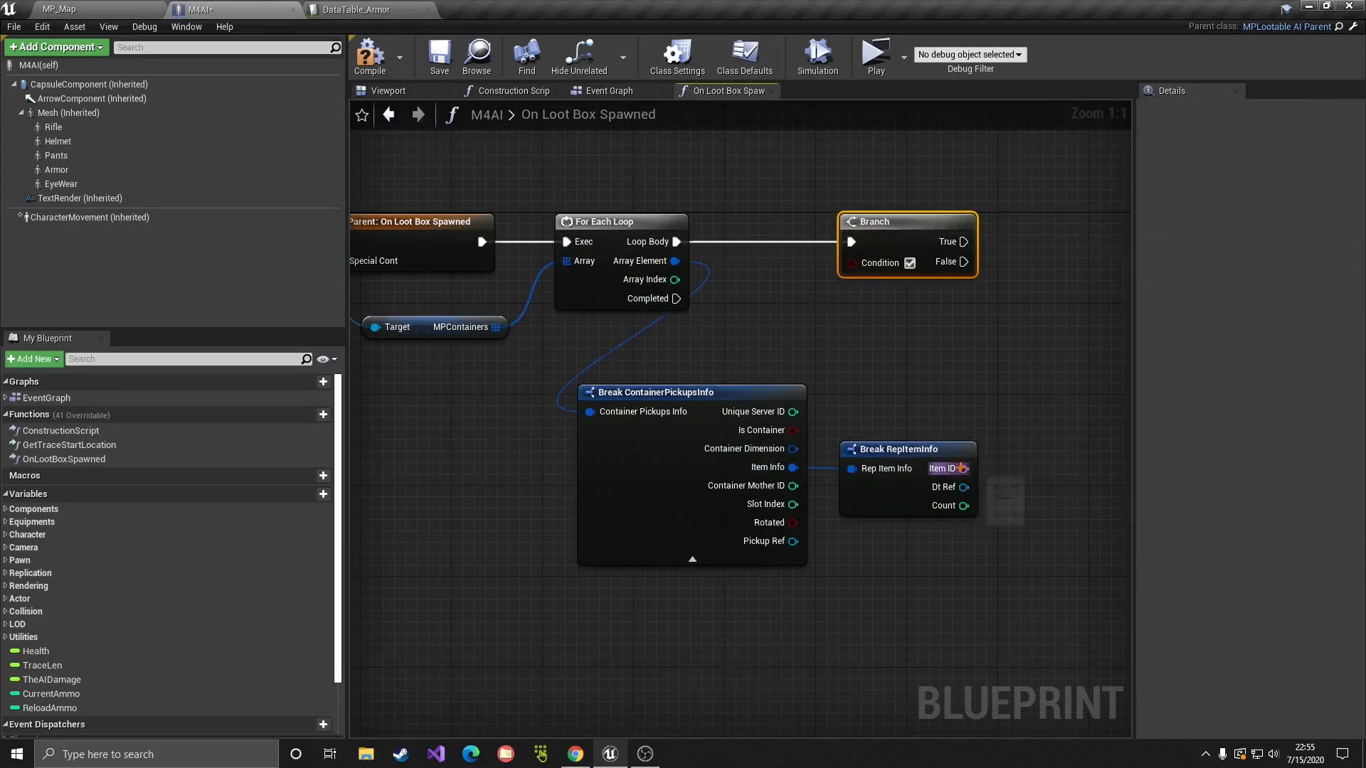
drag(961, 468, 1063, 518)
click(1108, 298)
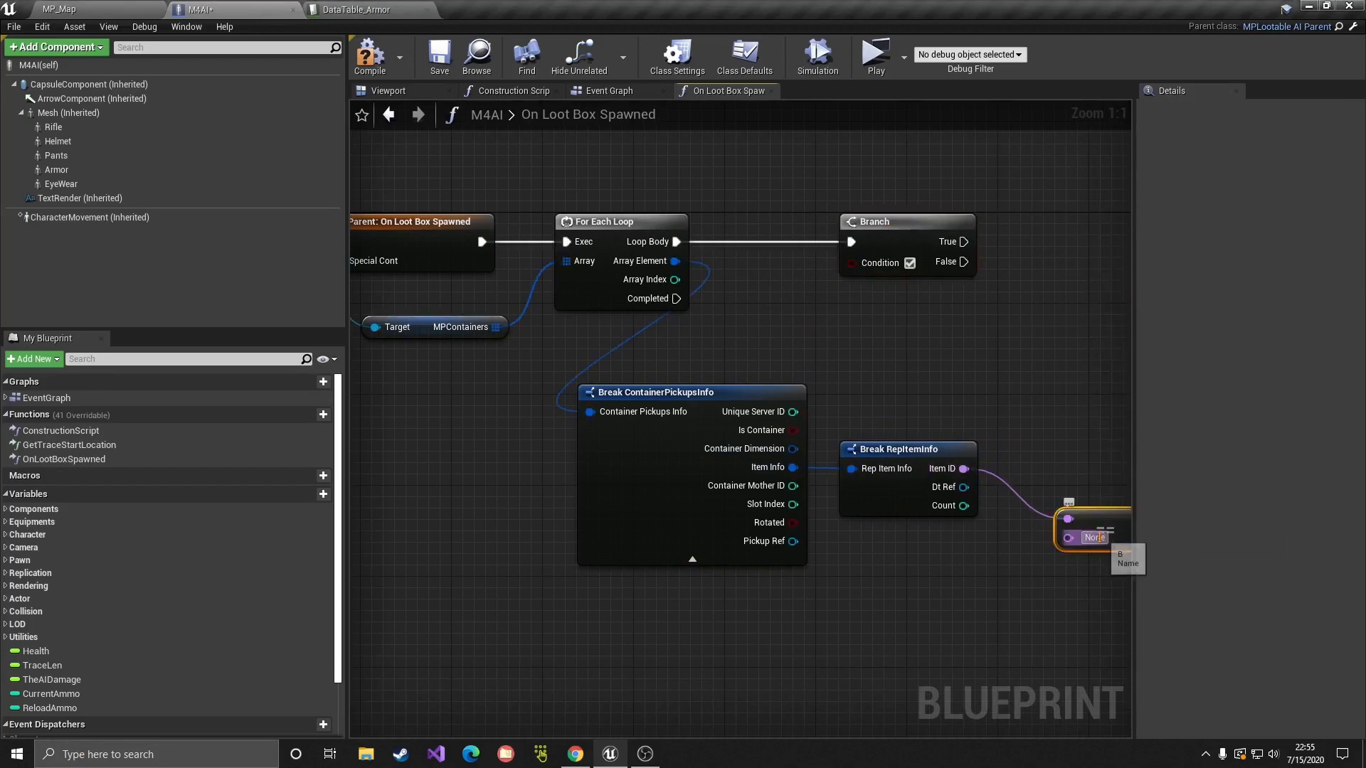
click(1100, 538)
key(ctrl+v)
click(992, 571)
Step: Hide unconnected pins on Break ContainerPickupsInfo and Break RepItemInfo
drag(932, 456, 920, 444)
click(758, 430)
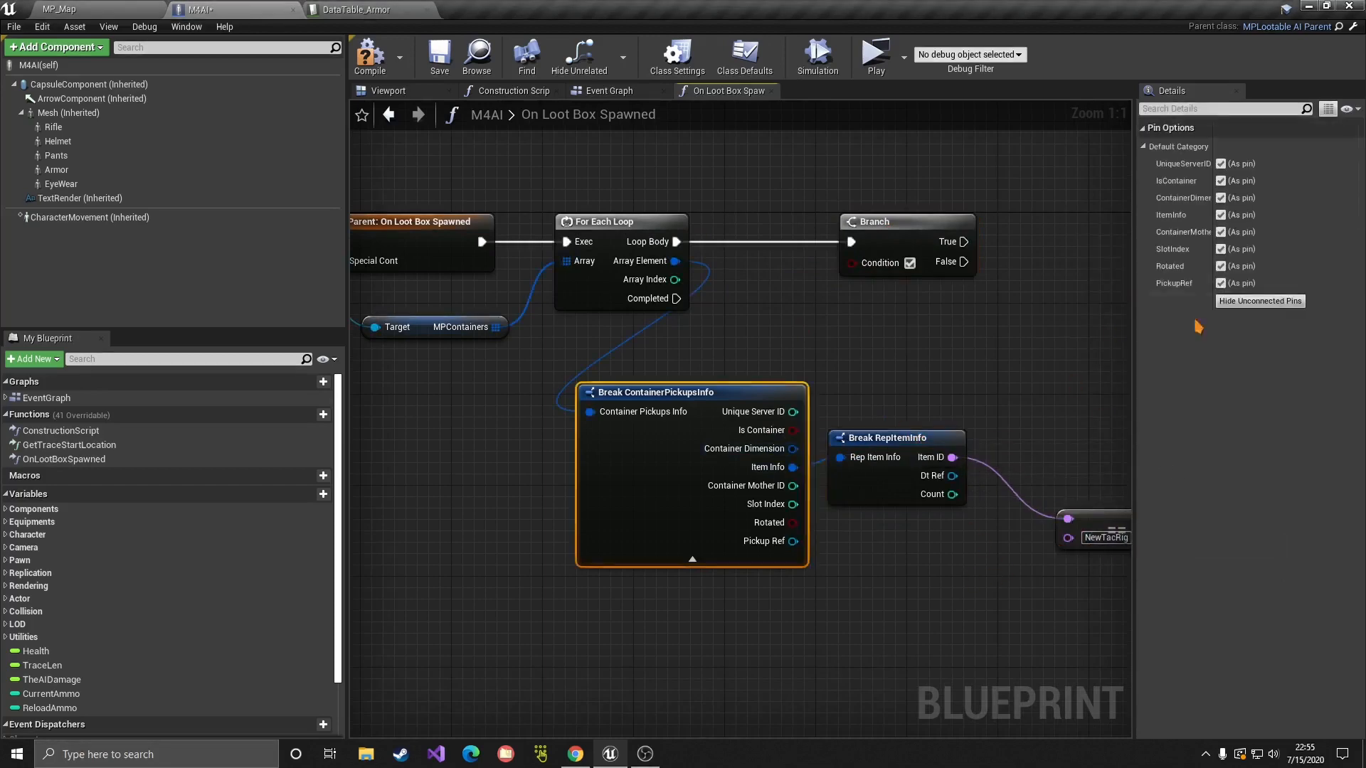
click(1267, 302)
click(896, 438)
click(1260, 216)
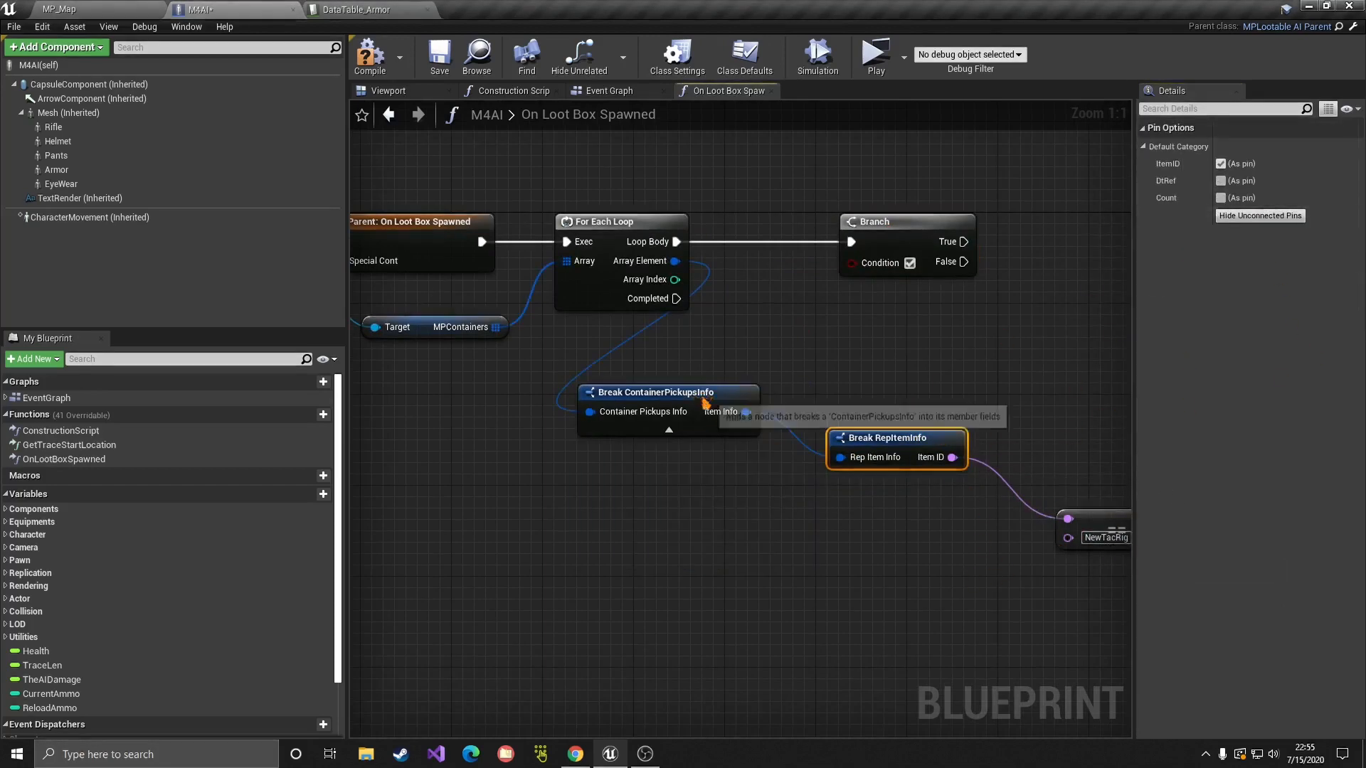
Step: Tidy the break nodes and equality check under the loop and frame the network
drag(705, 403, 705, 345)
drag(890, 438, 719, 415)
drag(1103, 528, 851, 262)
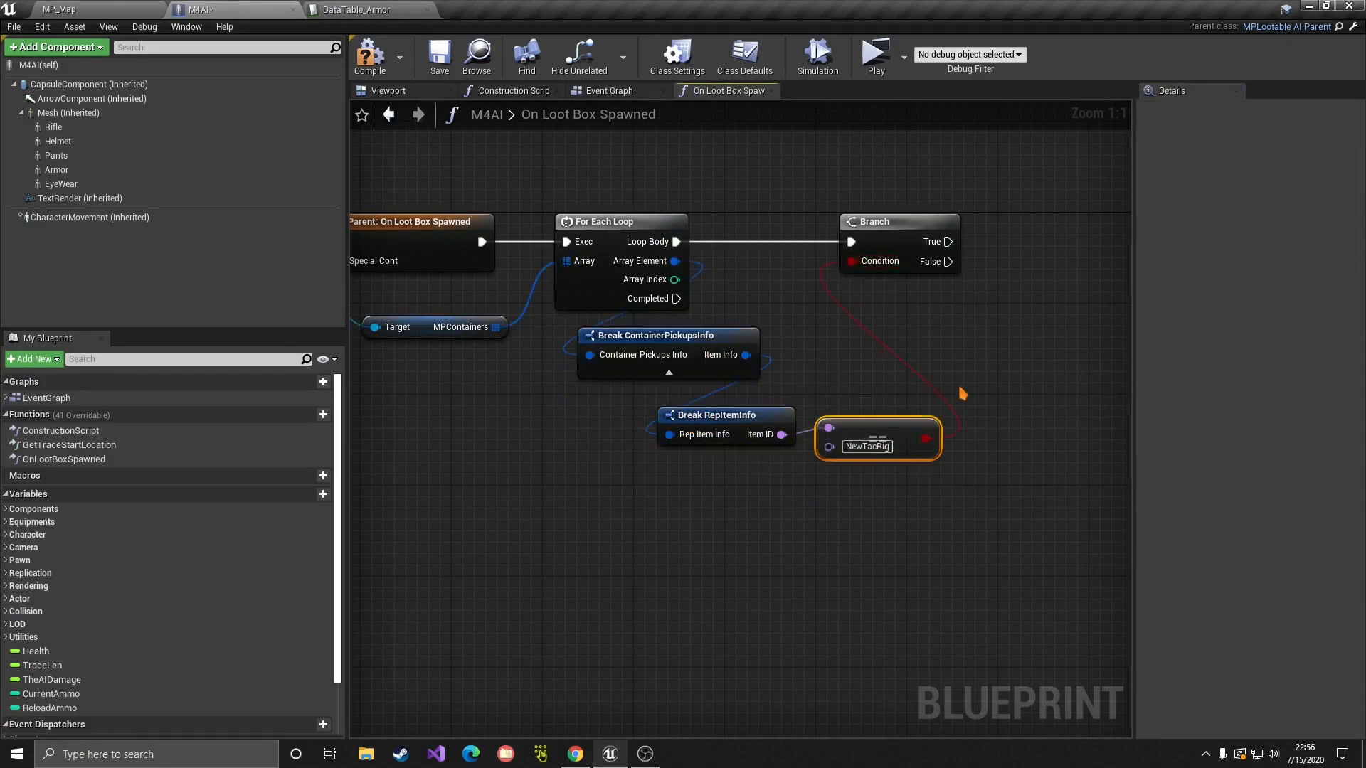
right_drag(950, 377, 917, 478)
scroll(917, 477, down, 2)
right_drag(534, 441, 552, 444)
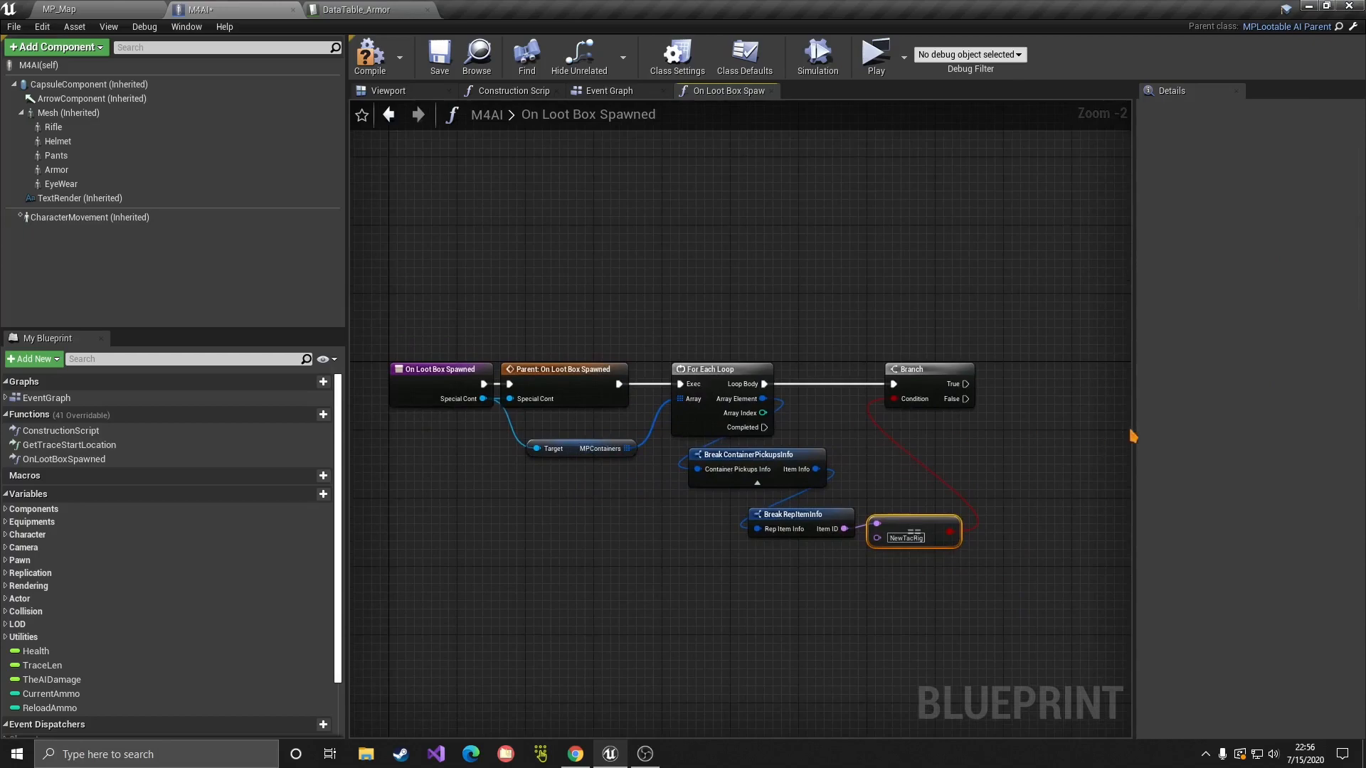
drag(1132, 436, 1291, 435)
scroll(412, 440, up, 2)
Step: Place a Get Special Cont node in the graph
click(464, 373)
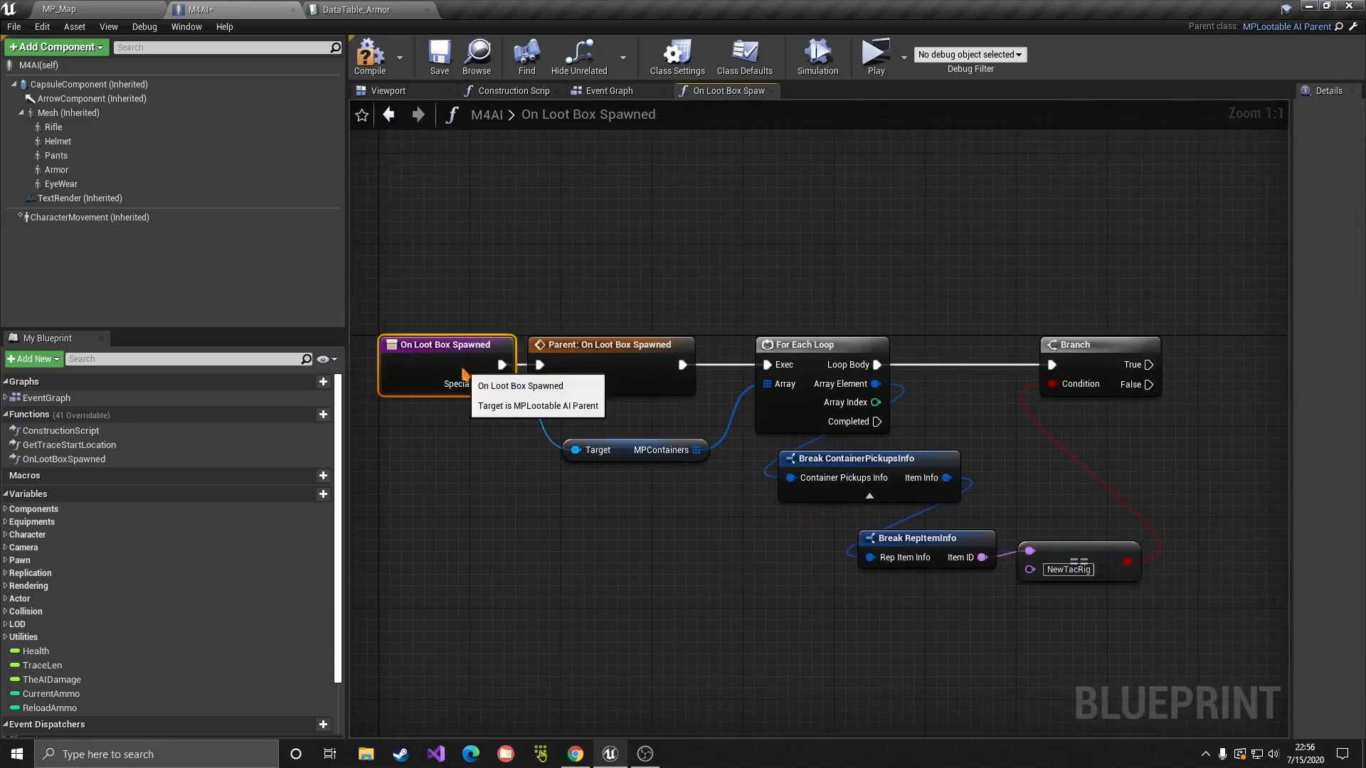
right_click(1025, 241)
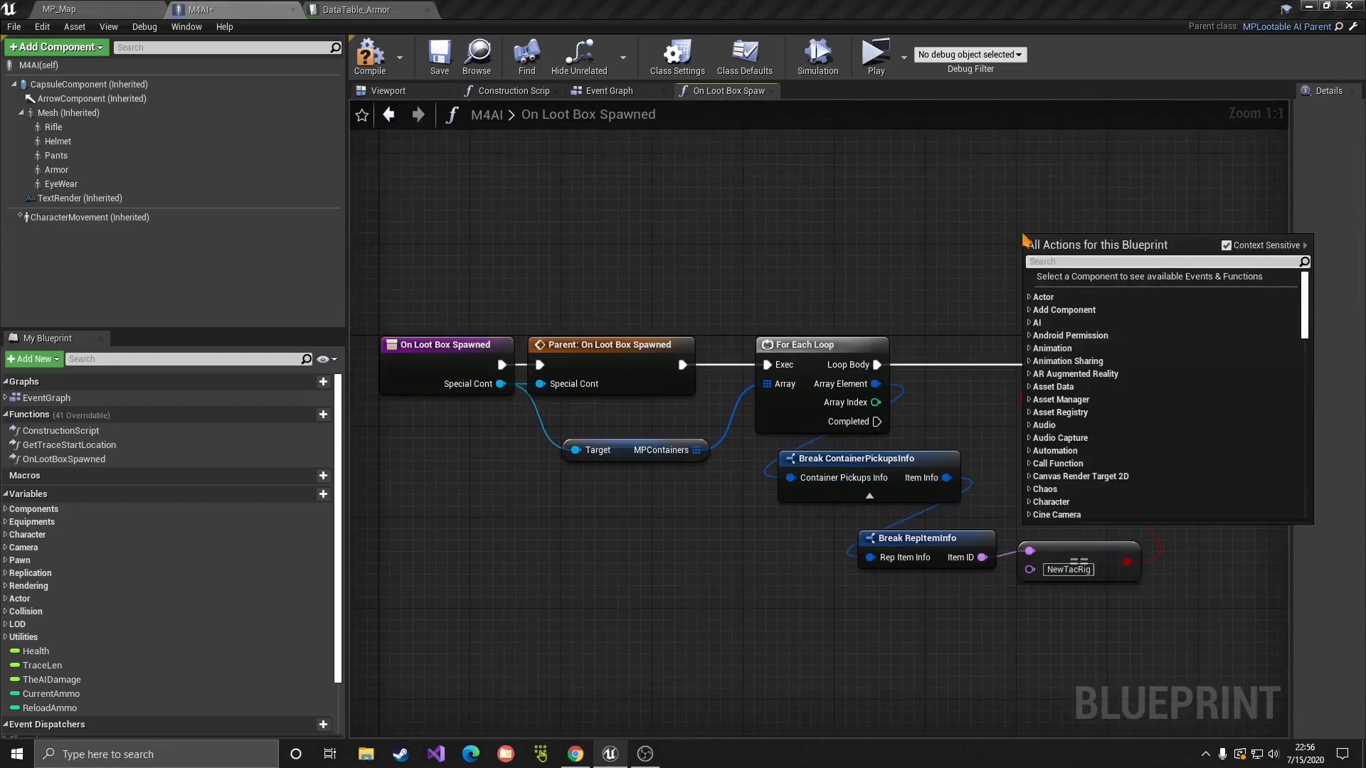
text(get speci)
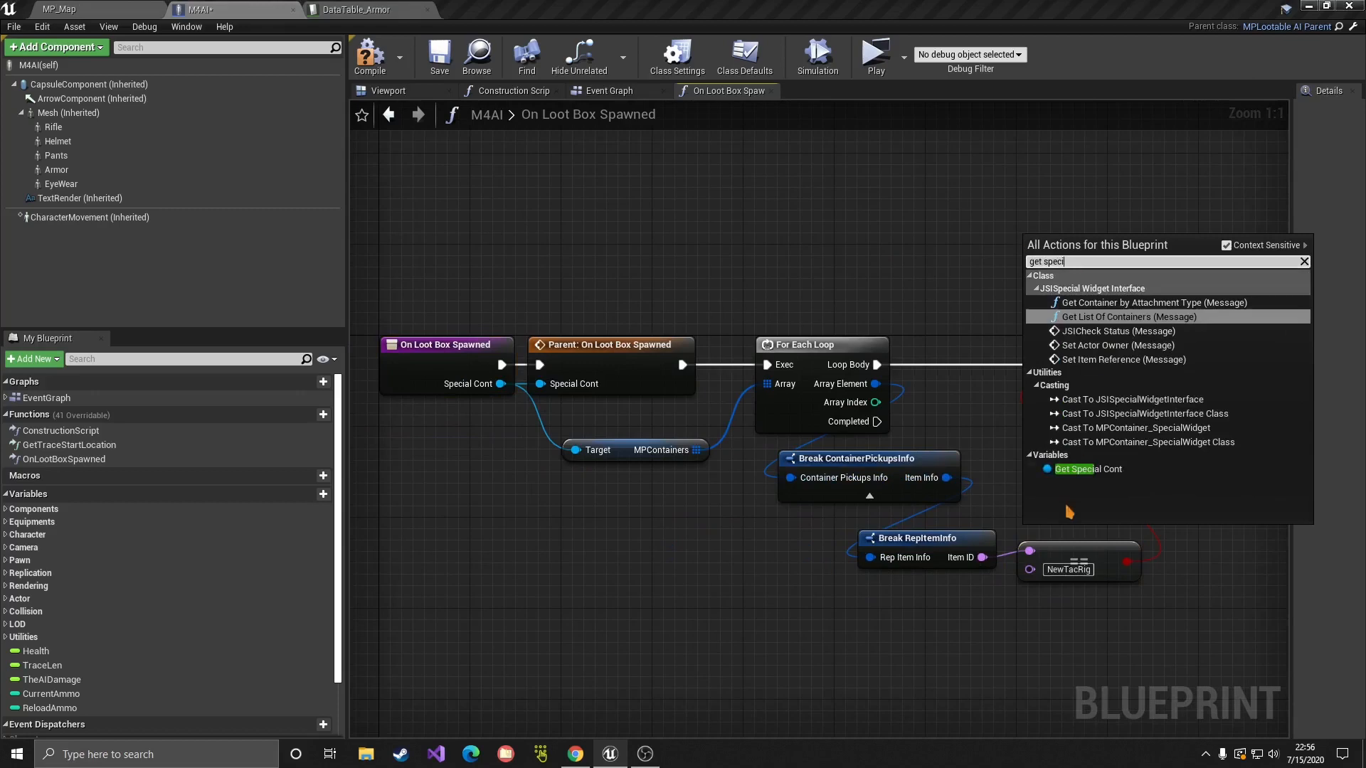
click(1085, 469)
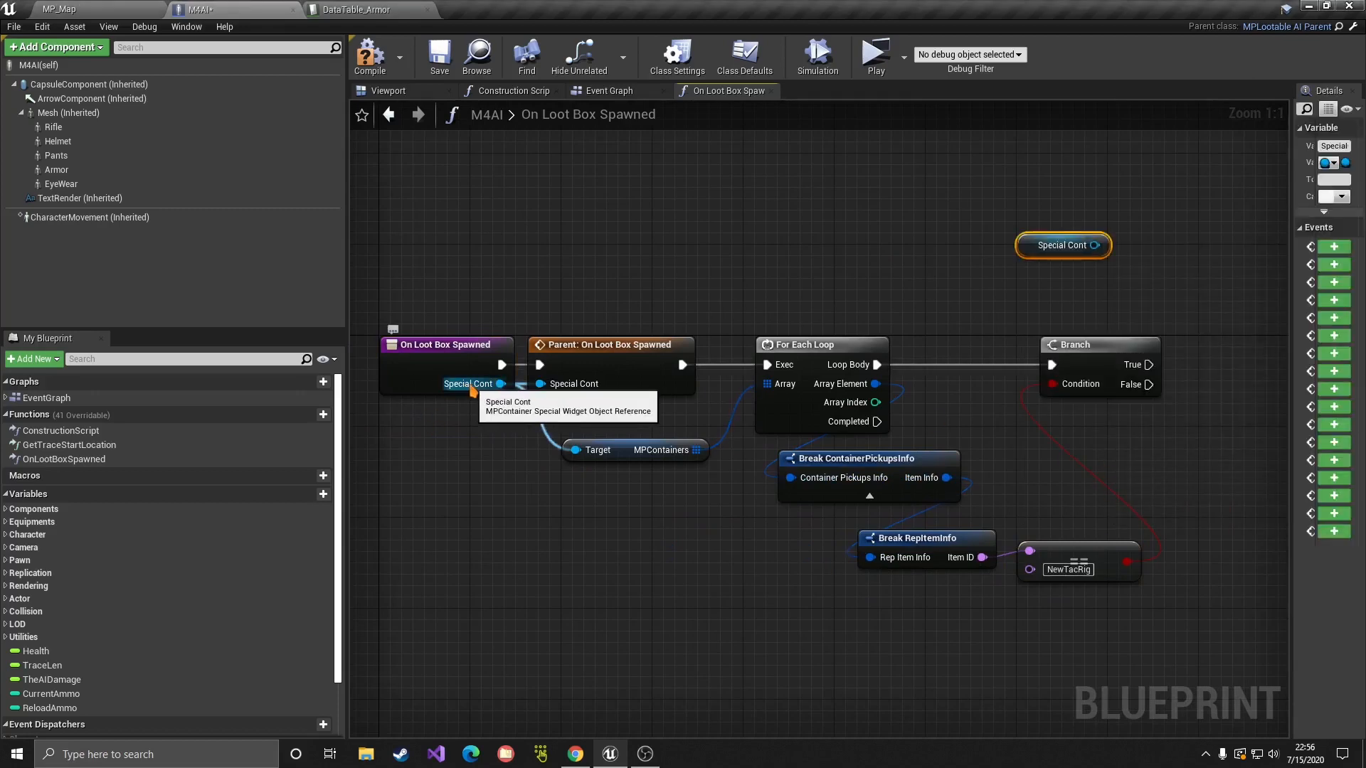
drag(476, 388, 962, 287)
click(961, 289)
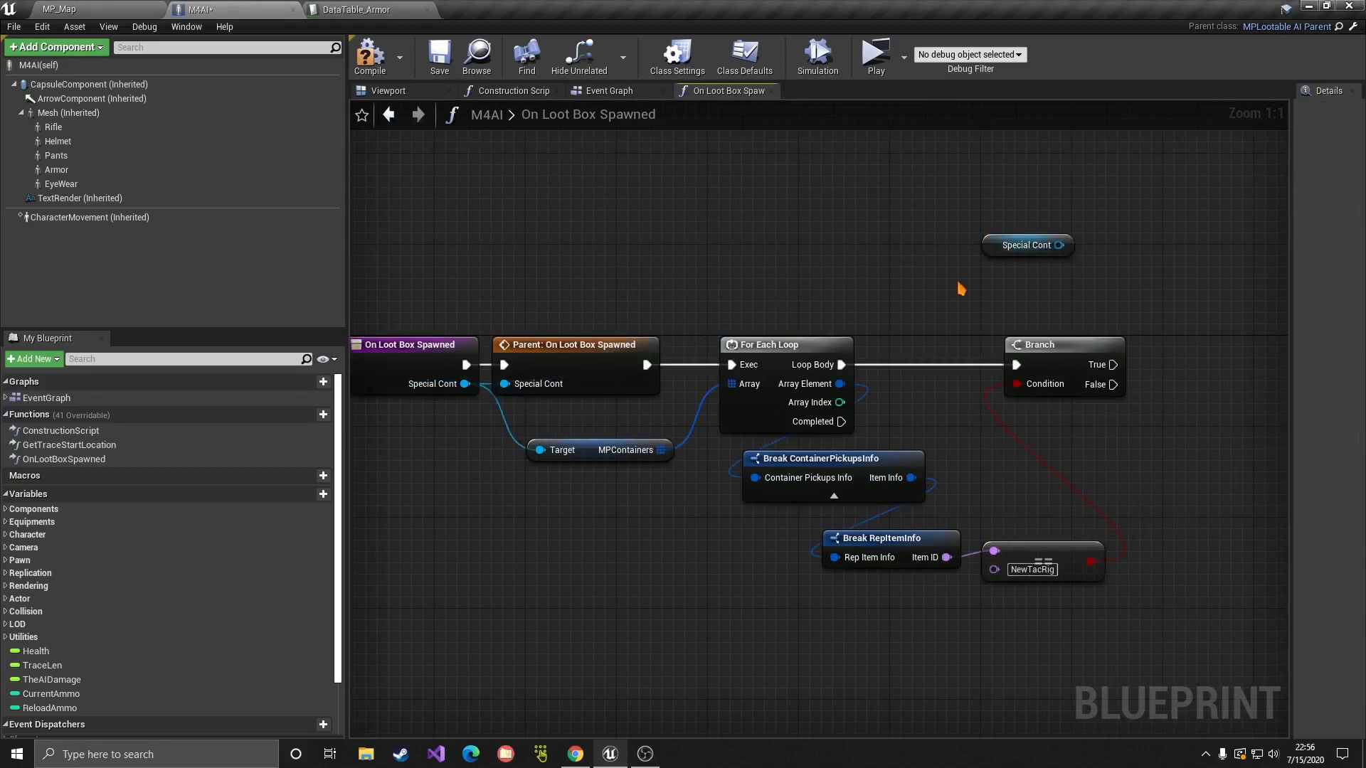
right_drag(1062, 277, 812, 286)
right_drag(927, 382, 855, 333)
Step: Call Add Mag to Container on Special Cont from the Branch's True output
drag(697, 214, 871, 273)
click(835, 299)
text(add mag)
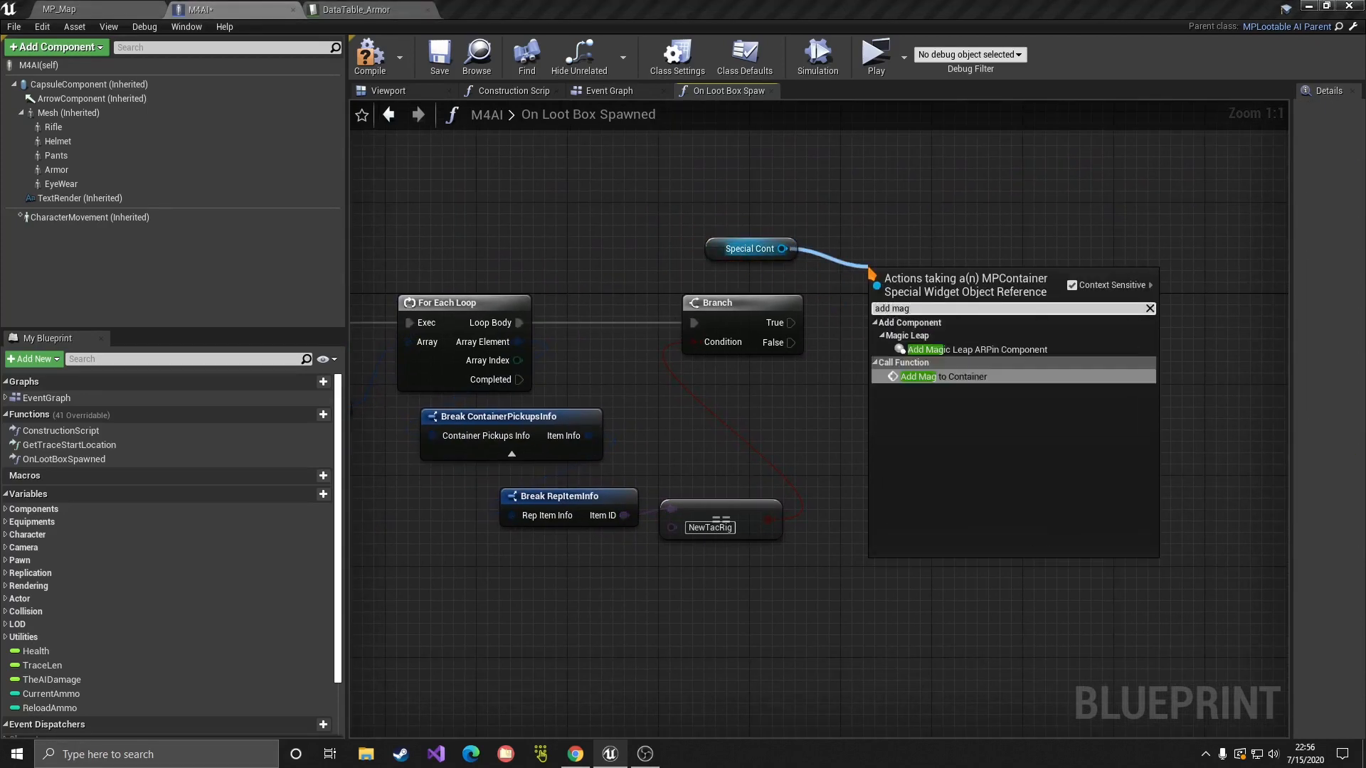
key(Return)
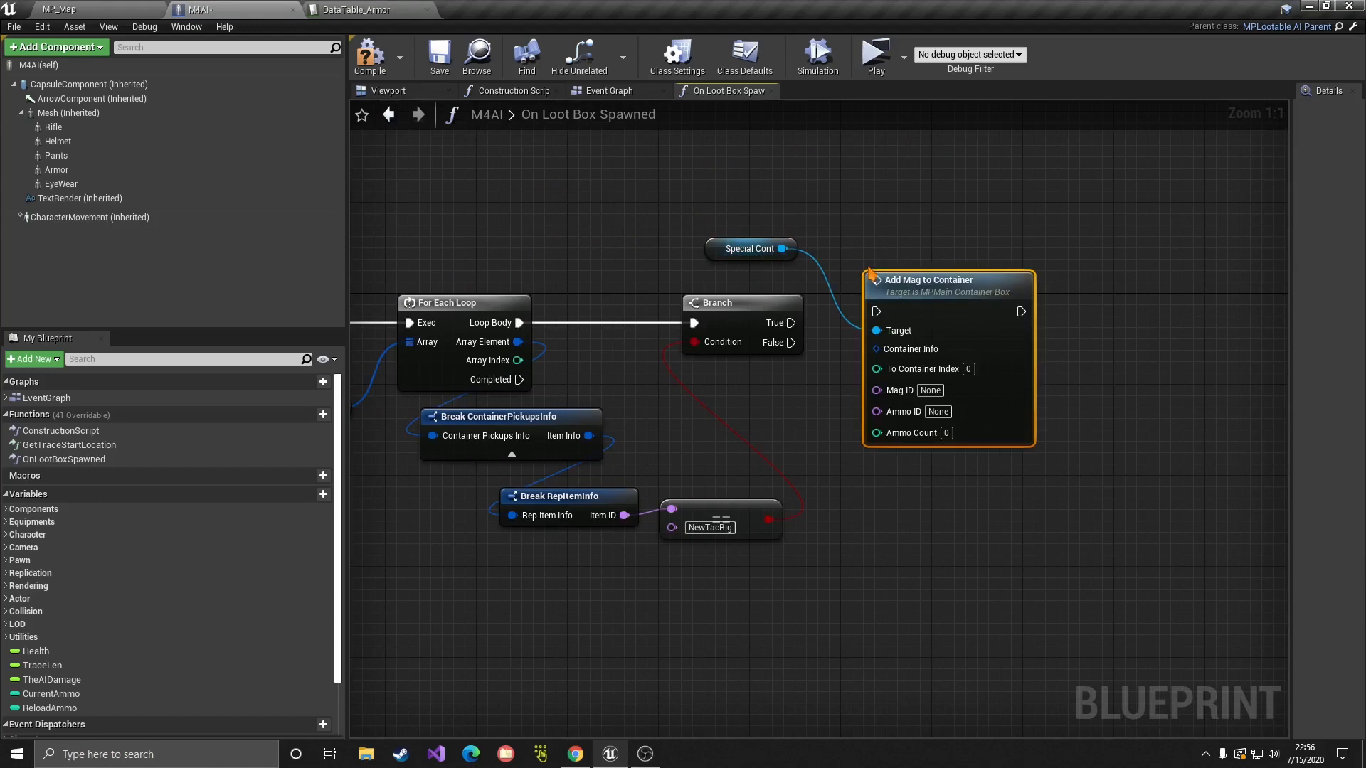
drag(790, 323, 909, 295)
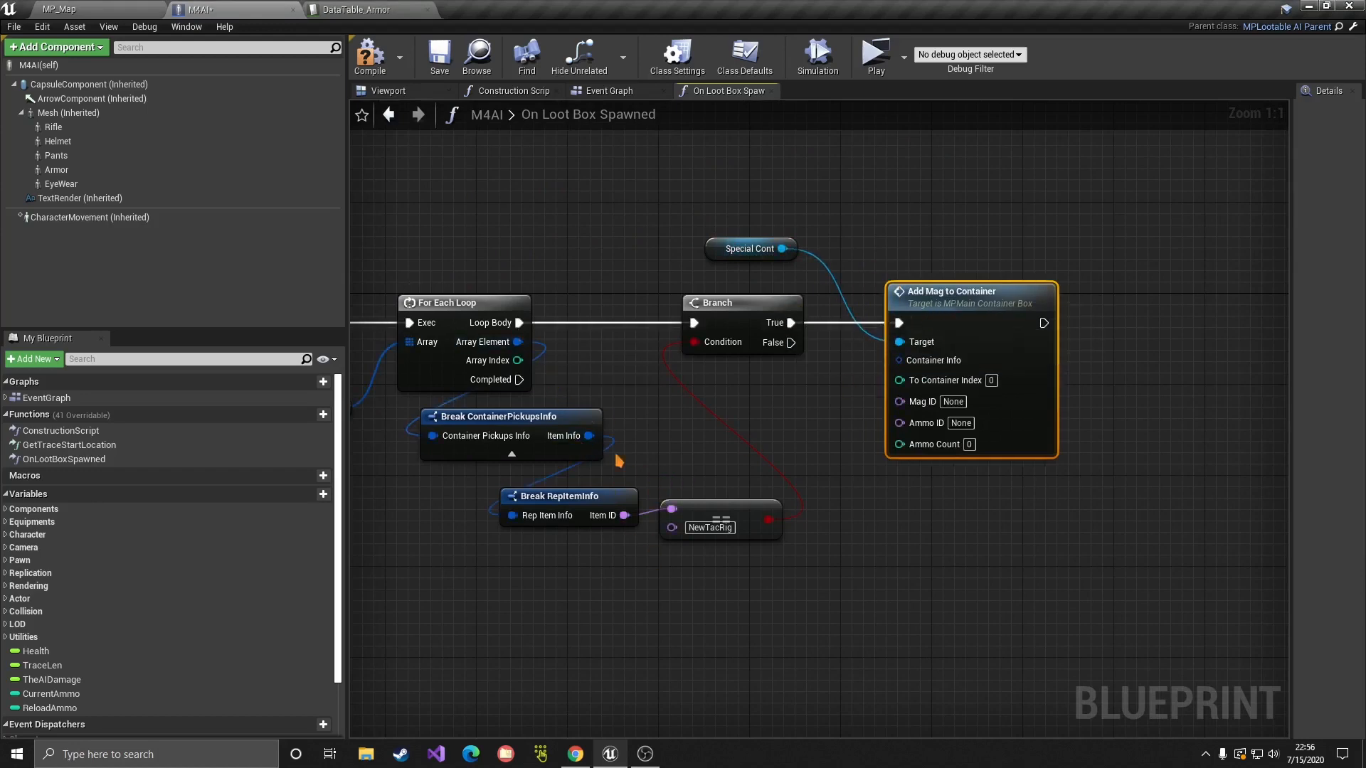
Step: Duplicate the MPContainers and Special Cont nodes and wire Special Cont into MPContainers' Target
right_drag(647, 469, 1178, 486)
click(849, 432)
right_drag(838, 491, 598, 446)
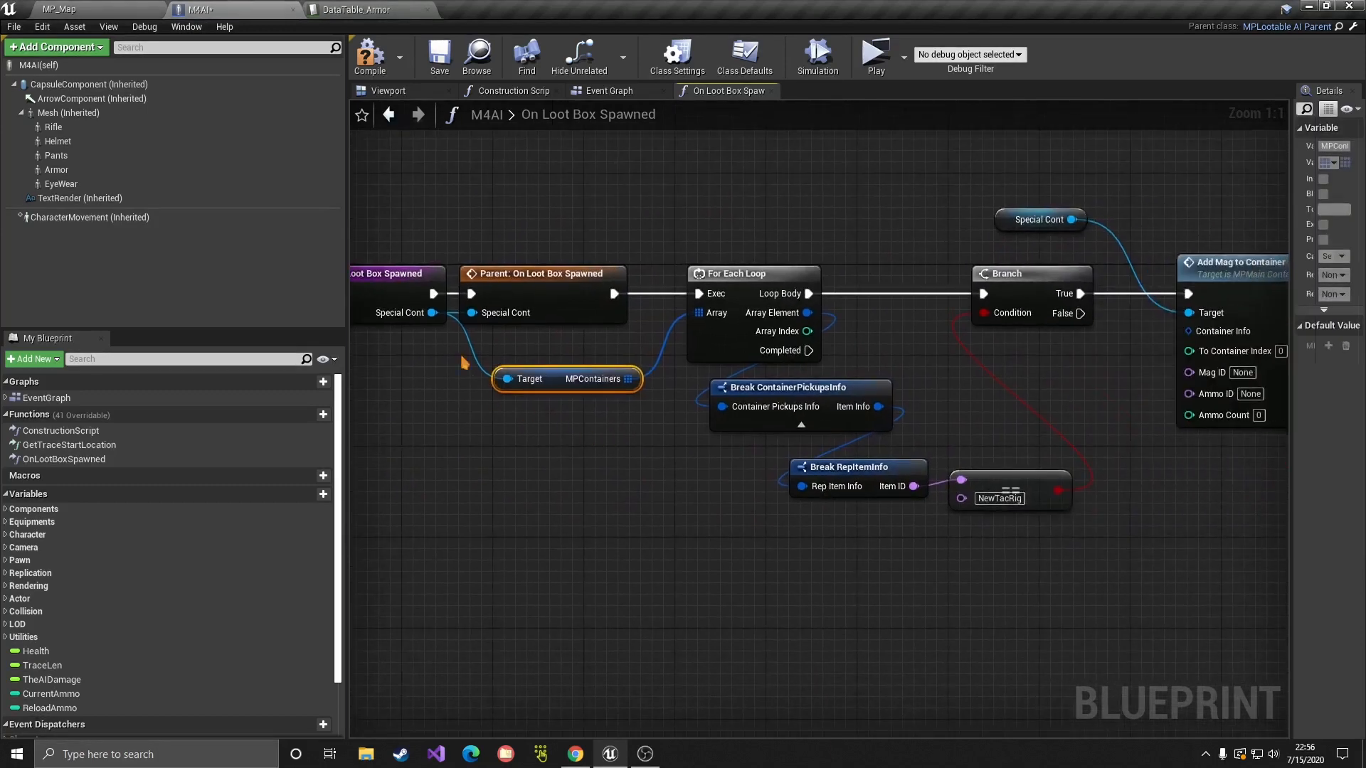
drag(433, 313, 651, 439)
key(ctrl+c)
key(ctrl+v)
click(1039, 219)
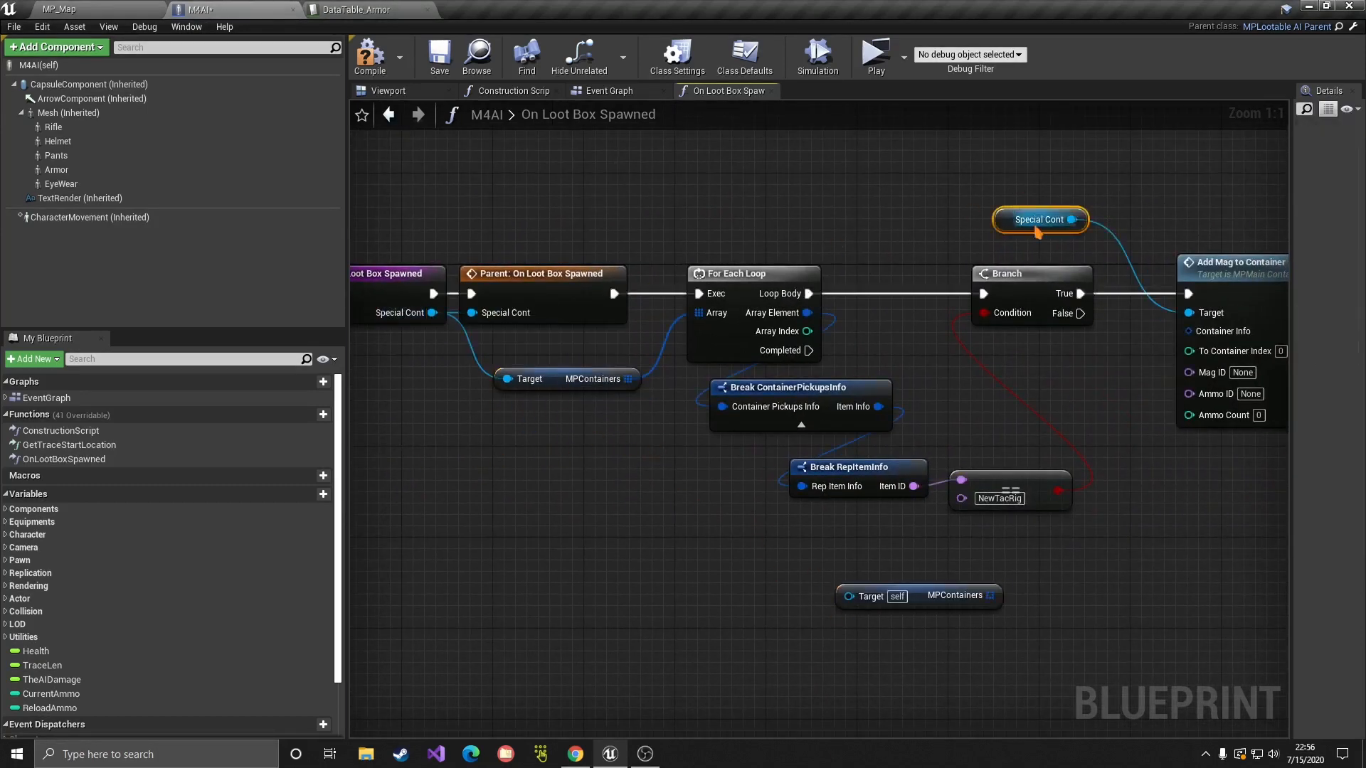
key(ctrl+c)
key(ctrl+v)
drag(878, 663, 849, 596)
right_drag(958, 614, 762, 512)
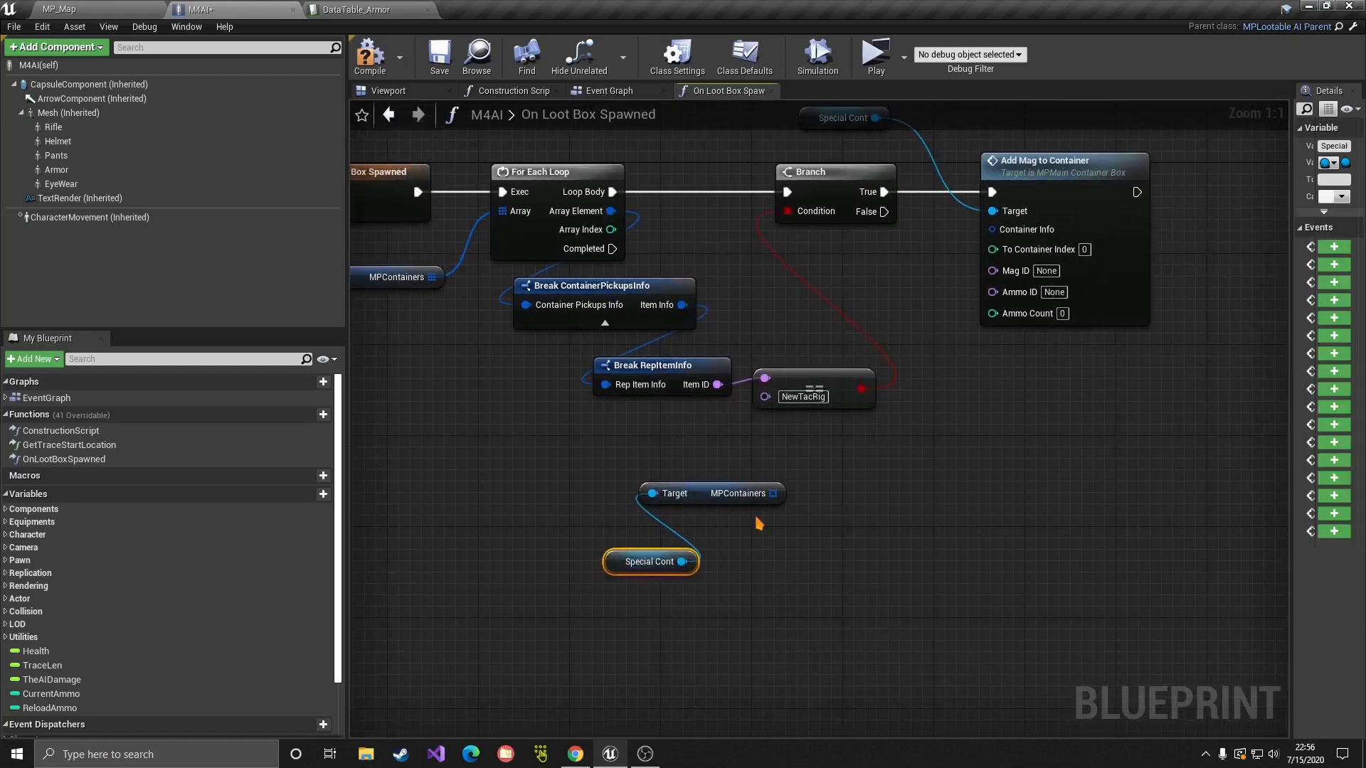
drag(769, 507, 955, 559)
Step: Add a GET on MPContainers and promote the loop's Array Index to local variable CurrentIndex
text(get)
click(979, 421)
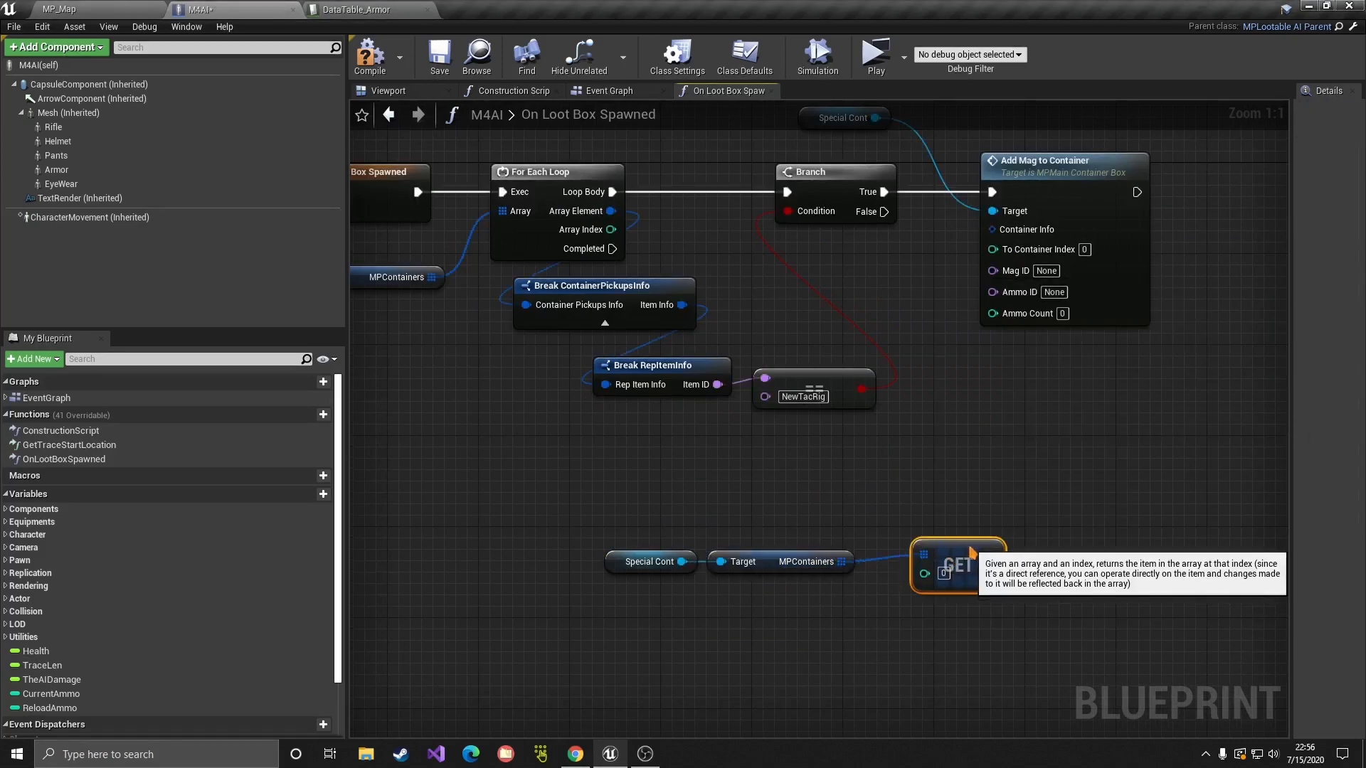
right_click(611, 230)
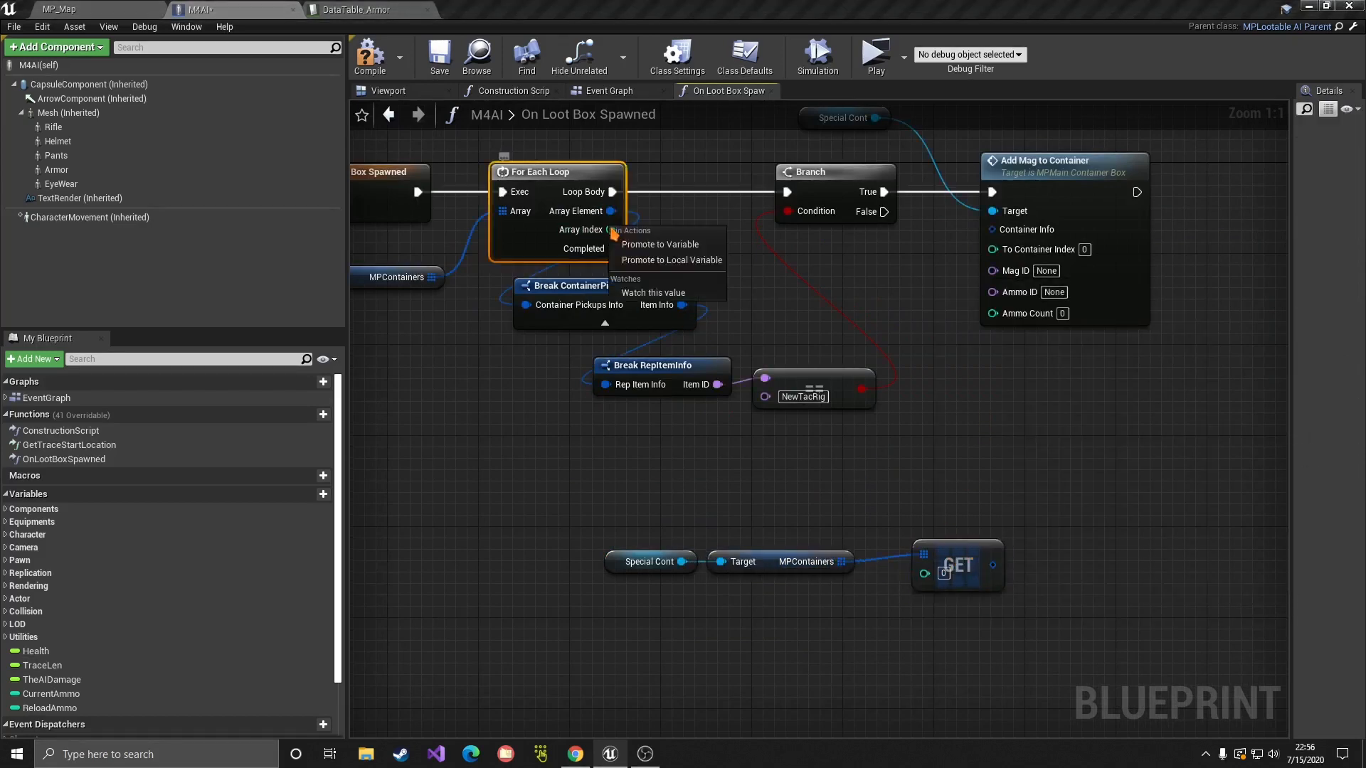
click(651, 272)
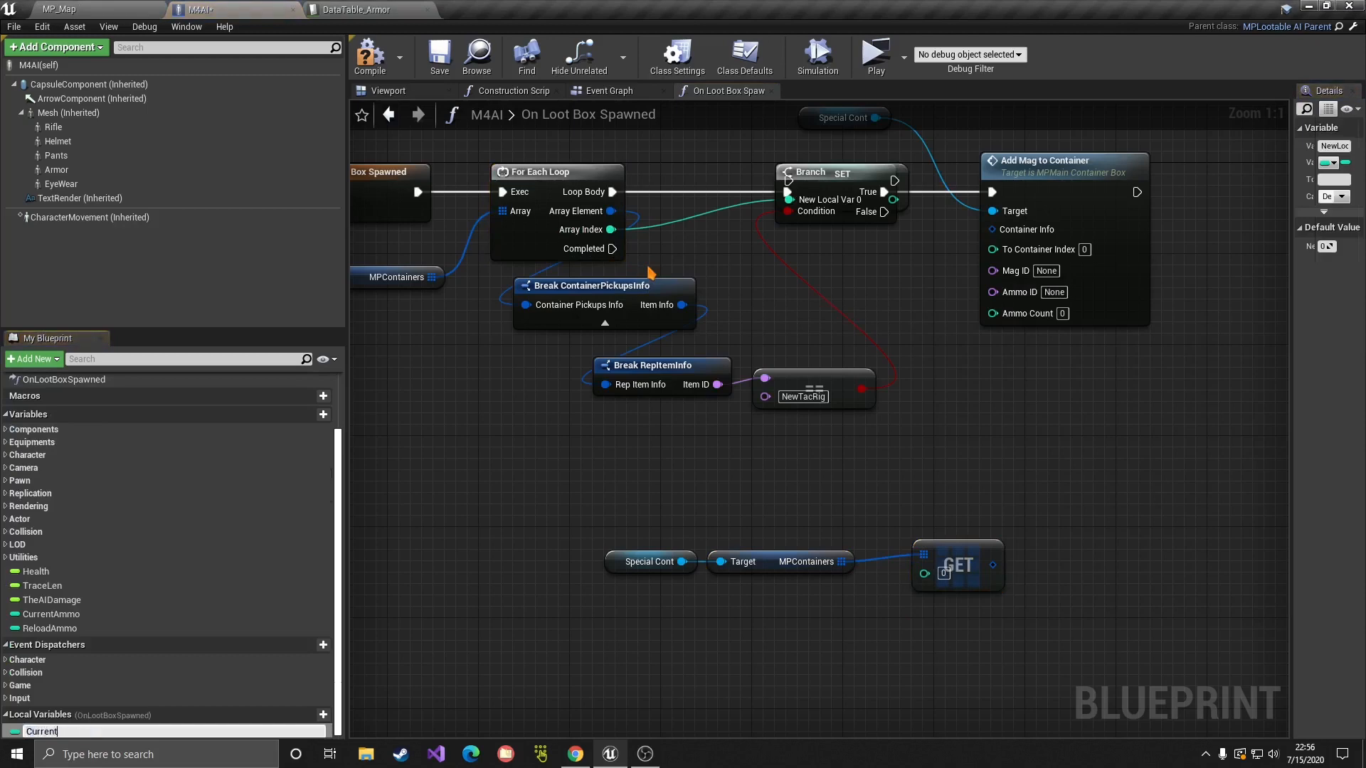
key(Return)
Step: Insert SET CurrentIndex between the Loop Body and the Branch
drag(824, 170, 687, 173)
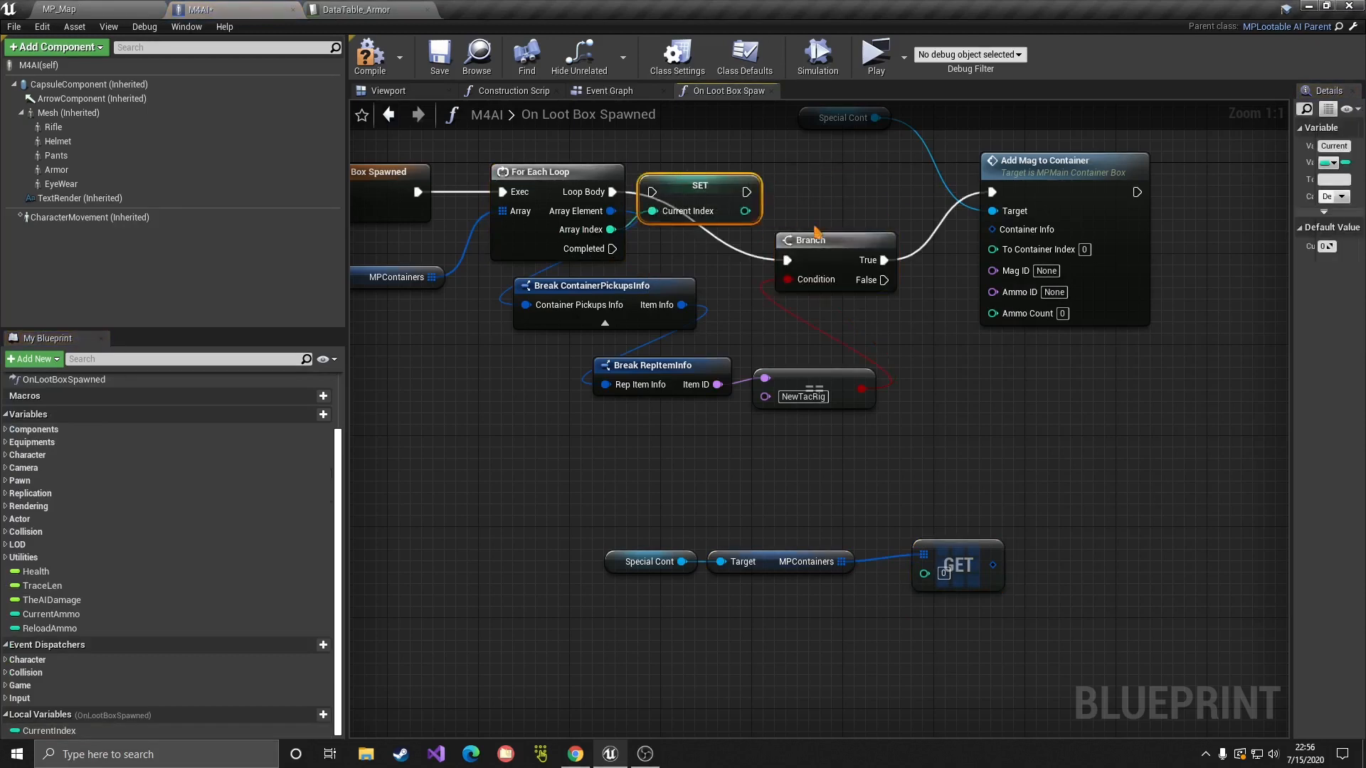
drag(611, 192, 652, 192)
drag(746, 192, 822, 172)
drag(825, 381, 826, 290)
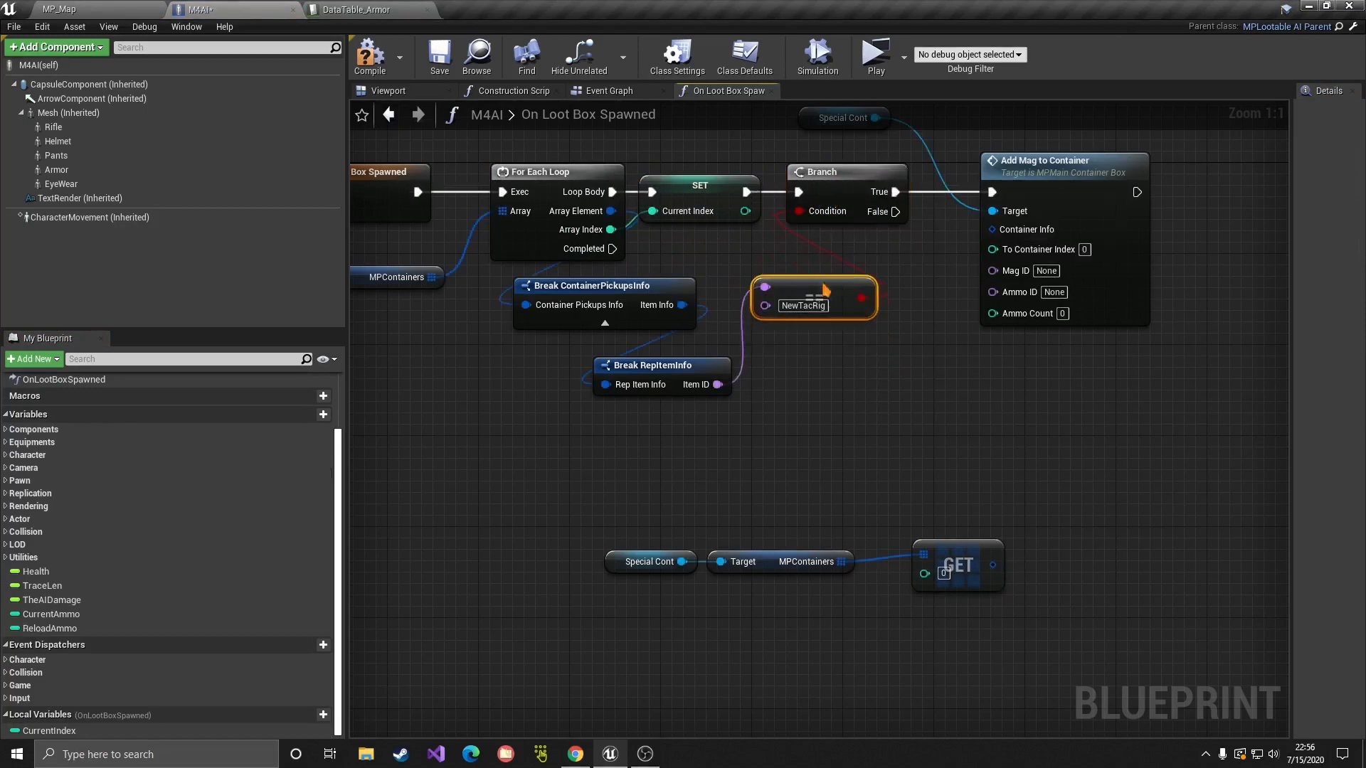
Step: Wire a CurrentIndex getter into the GET index and rearrange the lookup nodes
drag(42, 730, 782, 652)
drag(927, 584, 925, 574)
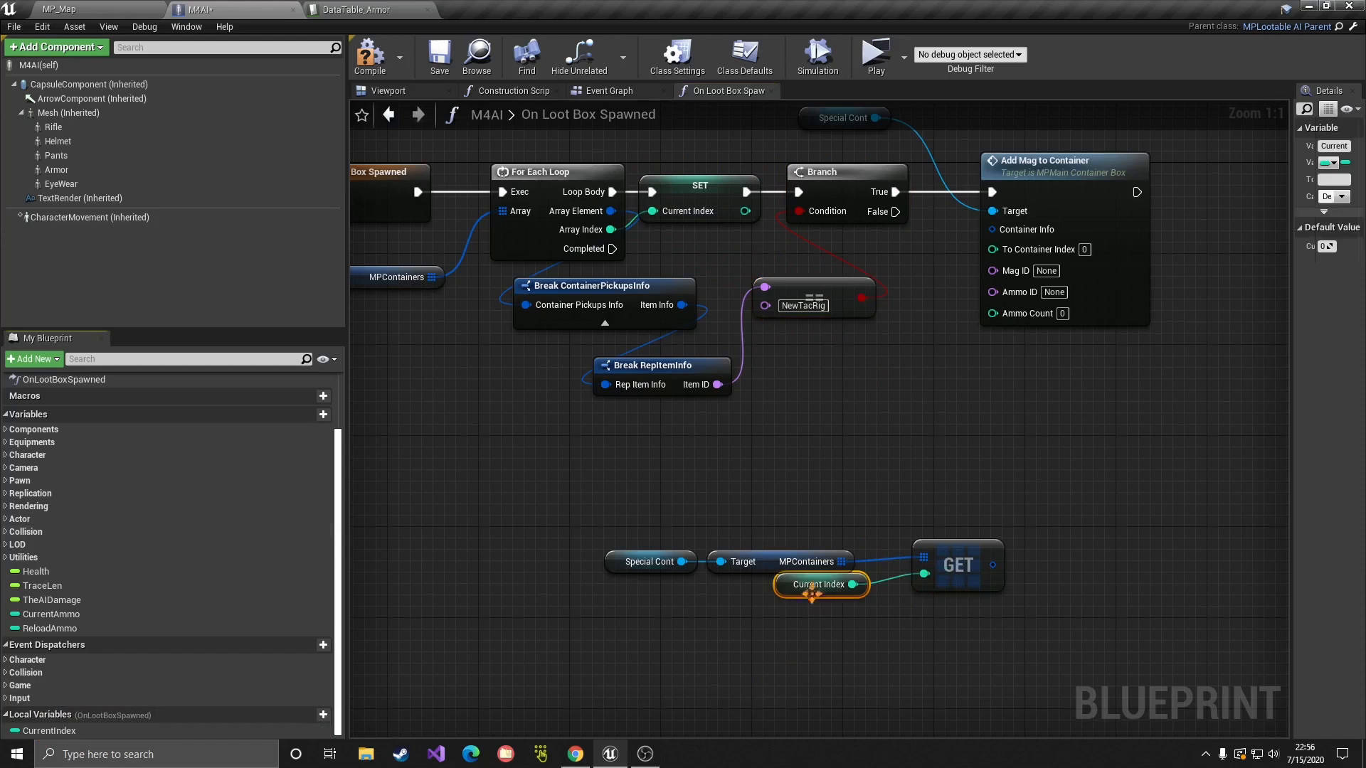
drag(812, 593, 801, 638)
drag(631, 514, 991, 229)
click(863, 523)
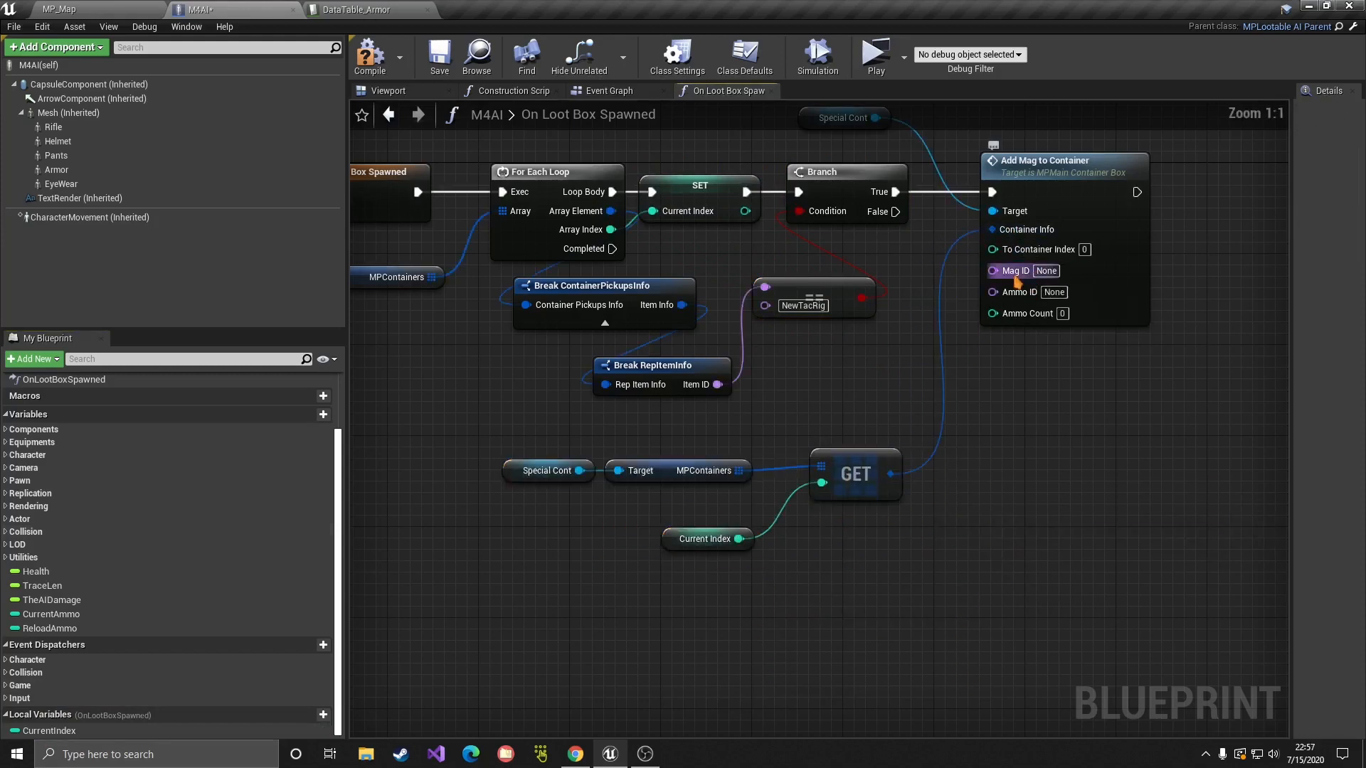
Step: Duplicate the Add Mag to Container node, placing the copy right of the first
right_drag(1060, 392, 918, 441)
click(913, 229)
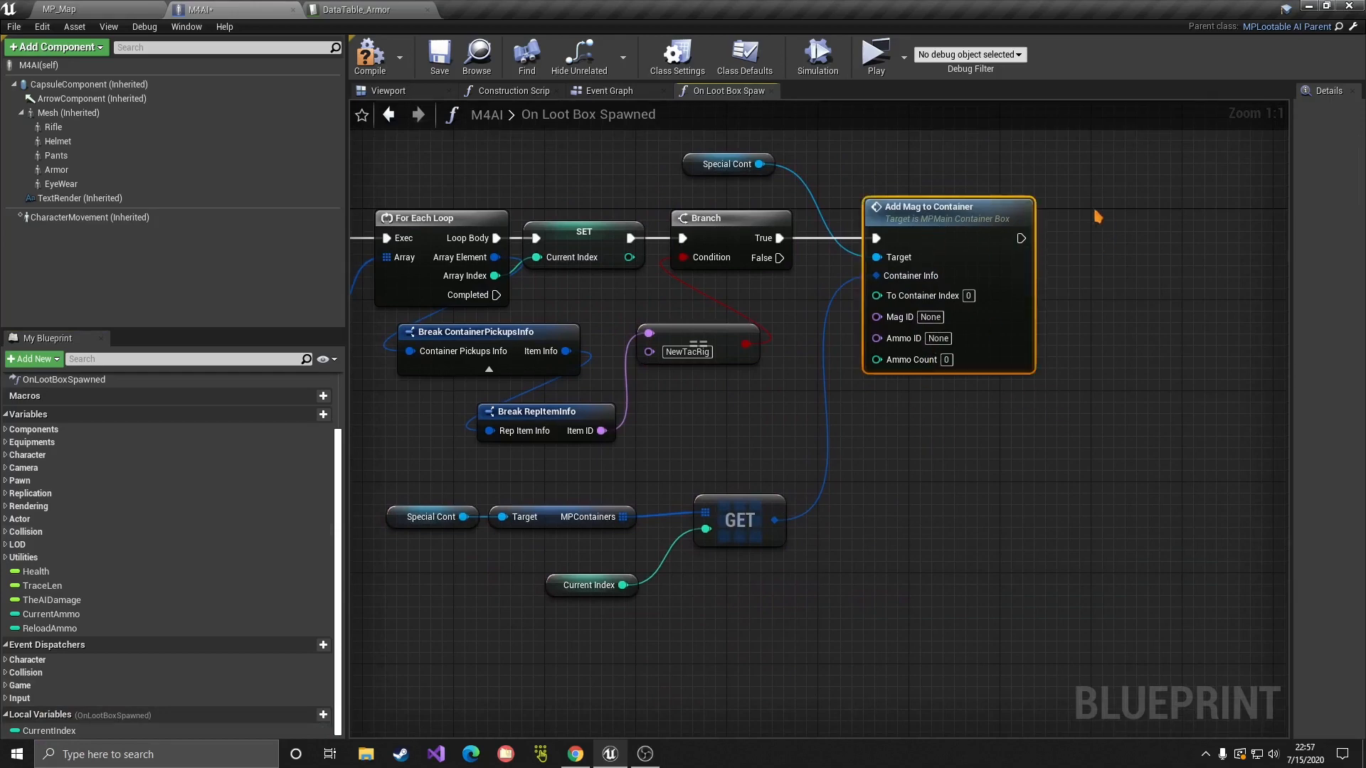
key(ctrl+c)
key(ctrl+v)
drag(1022, 239, 1107, 251)
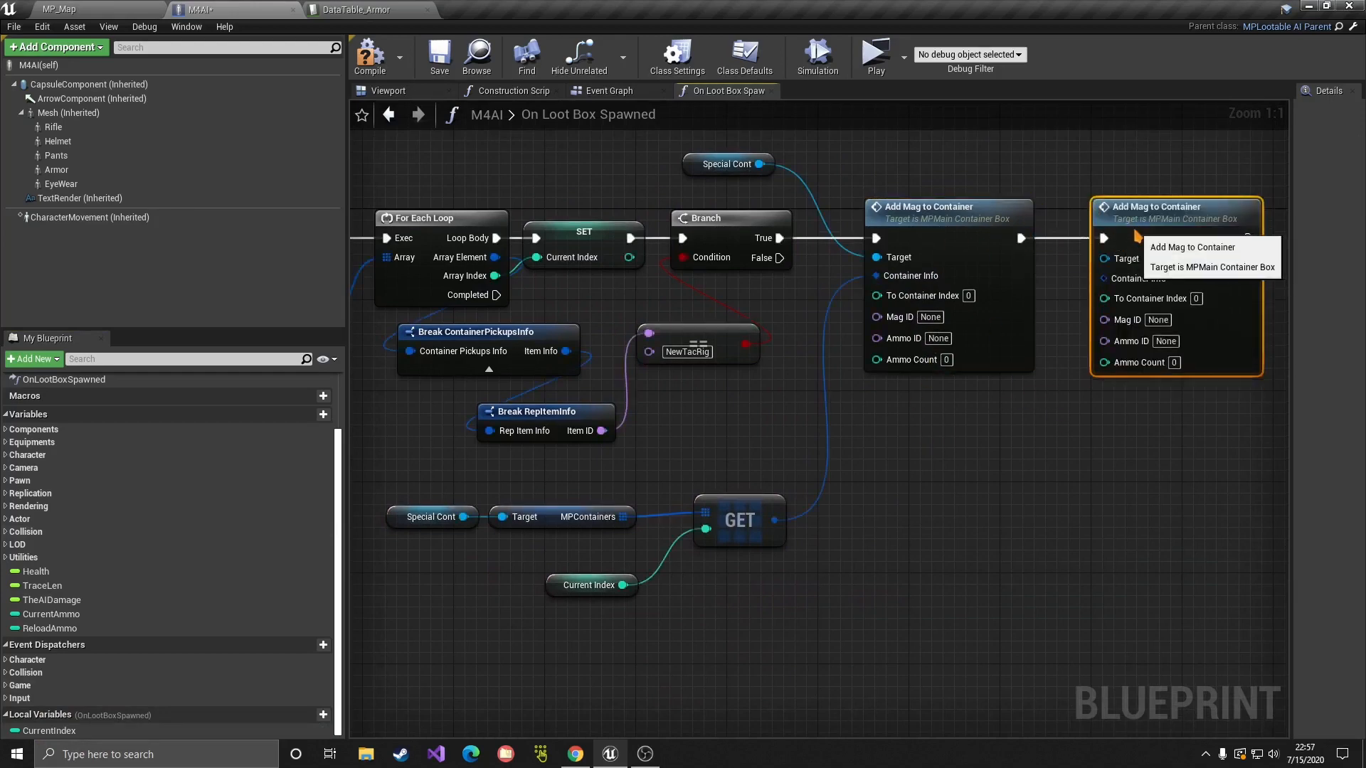
Step: Chain the second Add Mag to Container after the first, targeting Special Cont at index 1
drag(752, 173, 1131, 260)
drag(776, 520, 1104, 276)
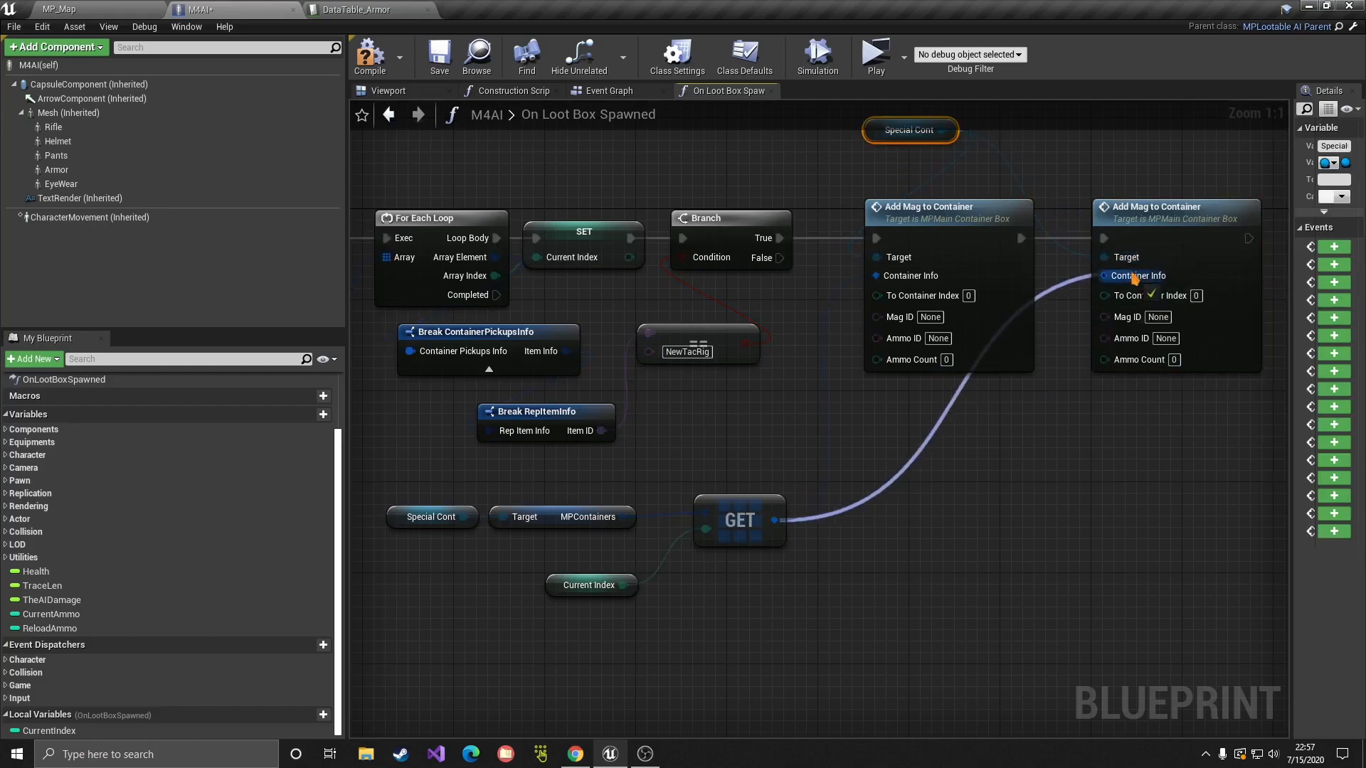
click(1090, 392)
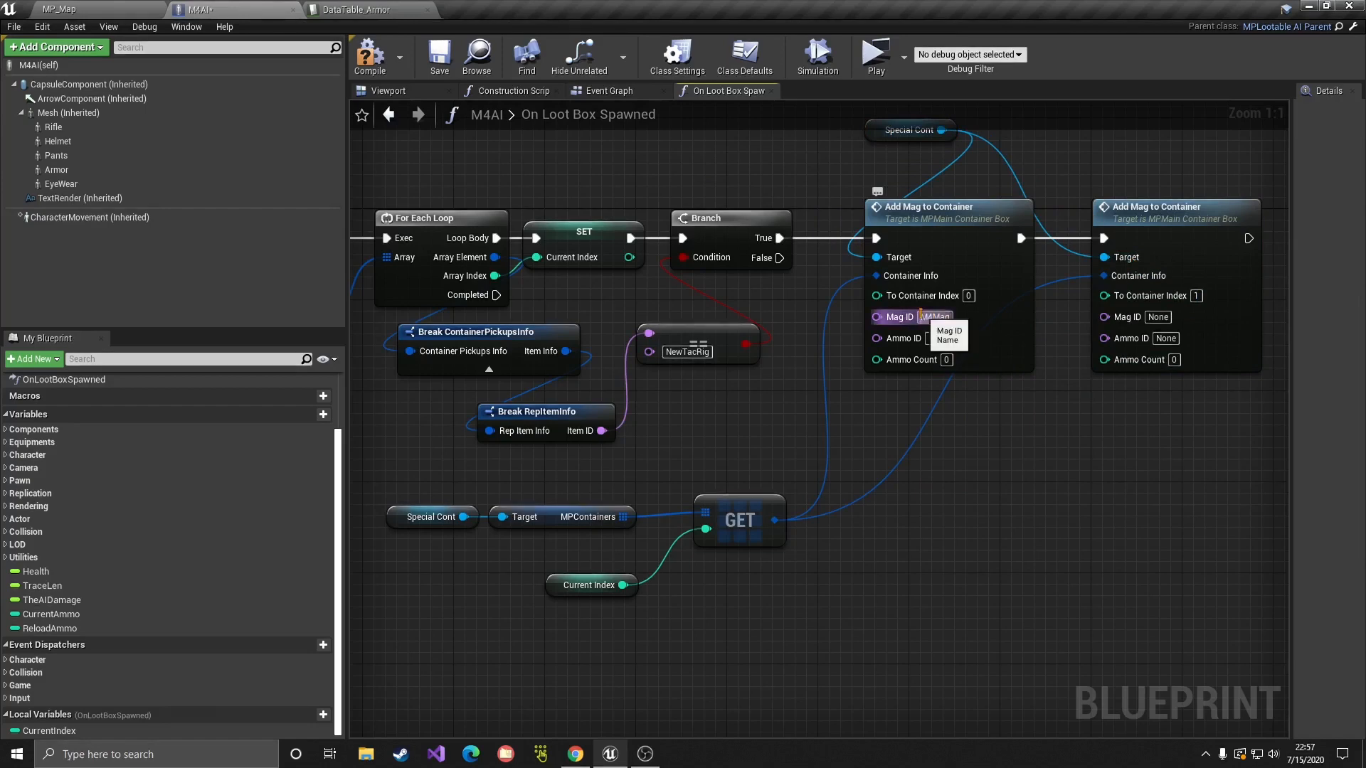
Step: Set the second node's Mag ID to M4Mag and Ammo ID to M4Ammo, then compile
click(920, 316)
key(ctrl+v)
key(Return)
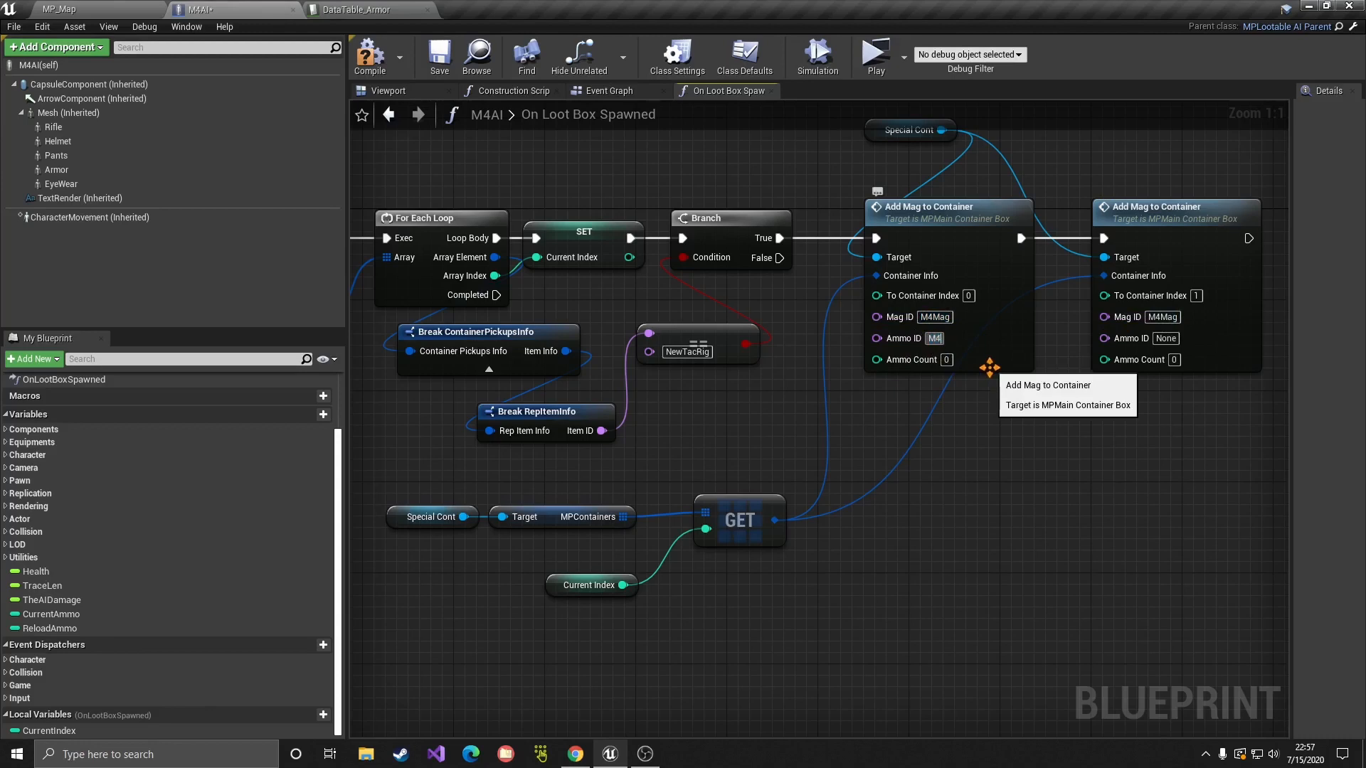
click(946, 337)
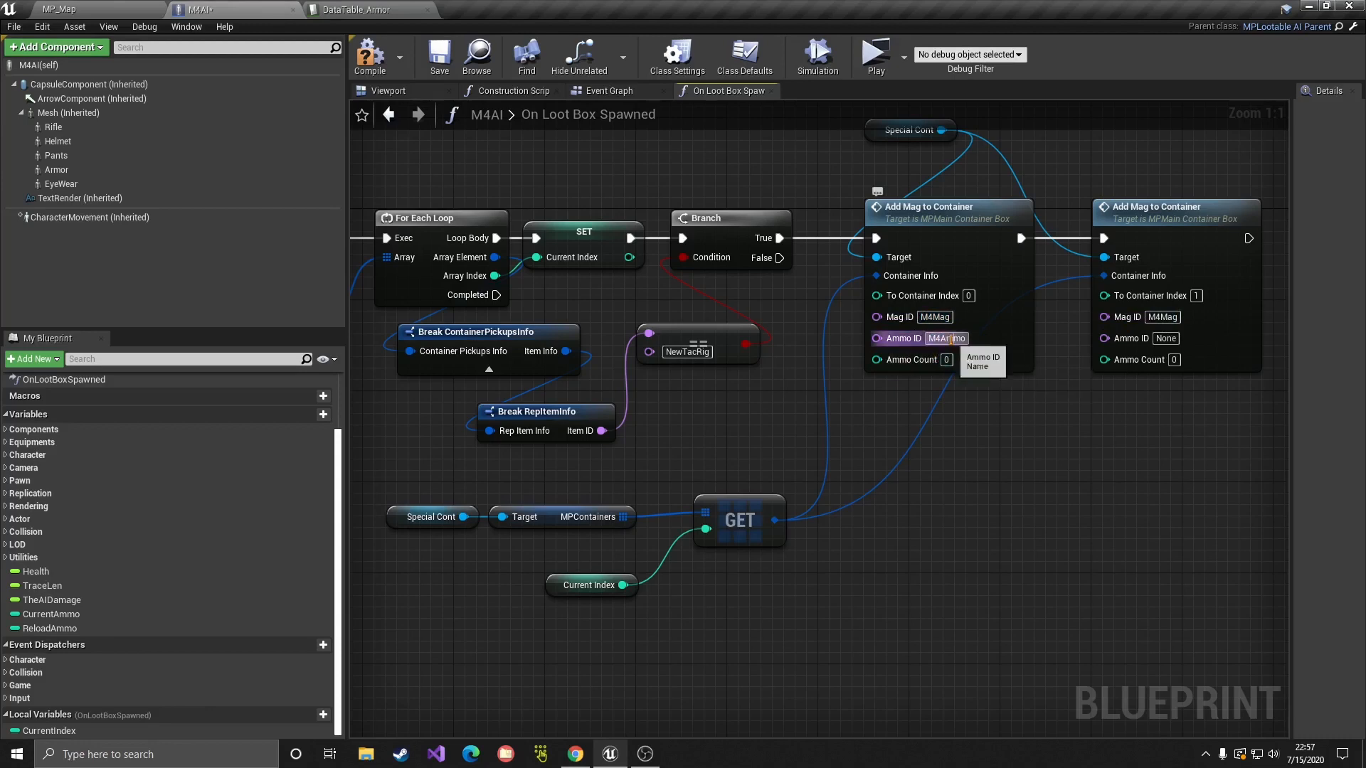
key(ctrl+v)
key(Return)
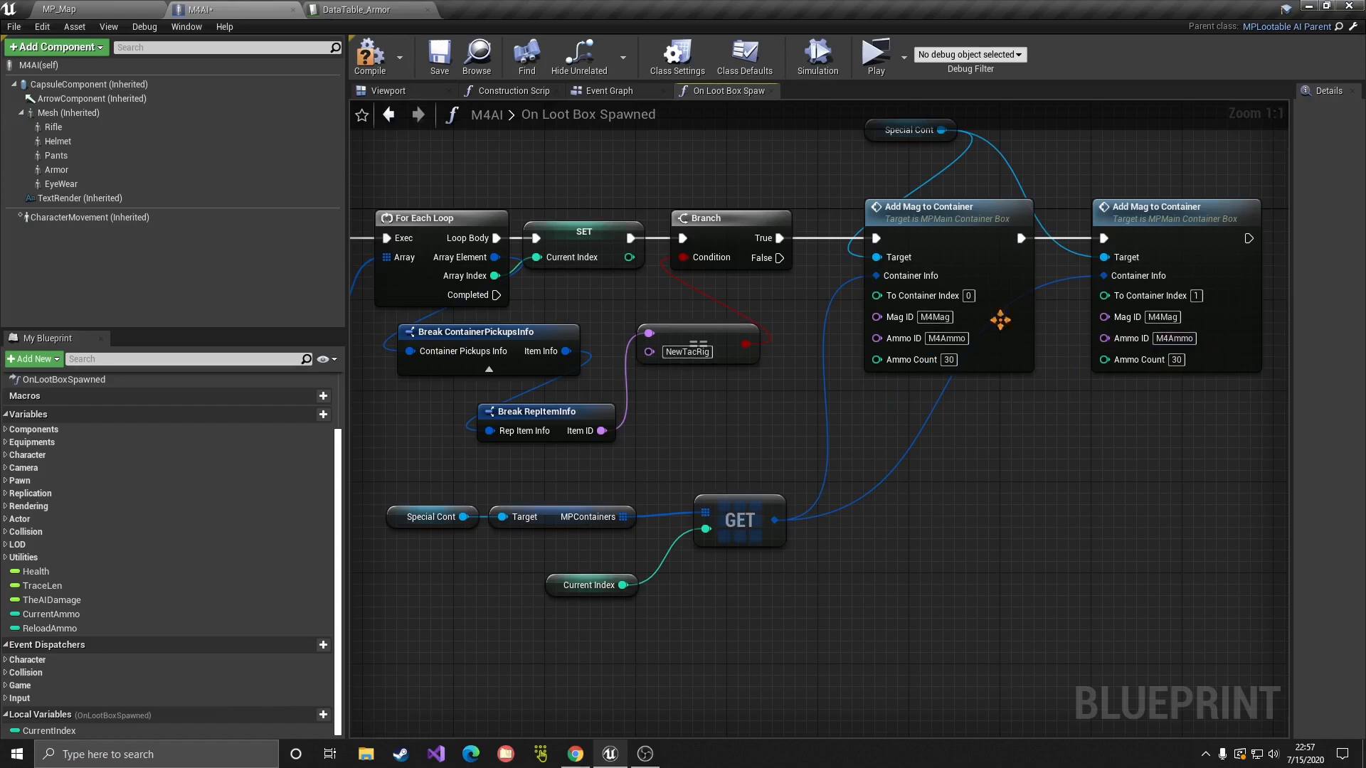
click(369, 64)
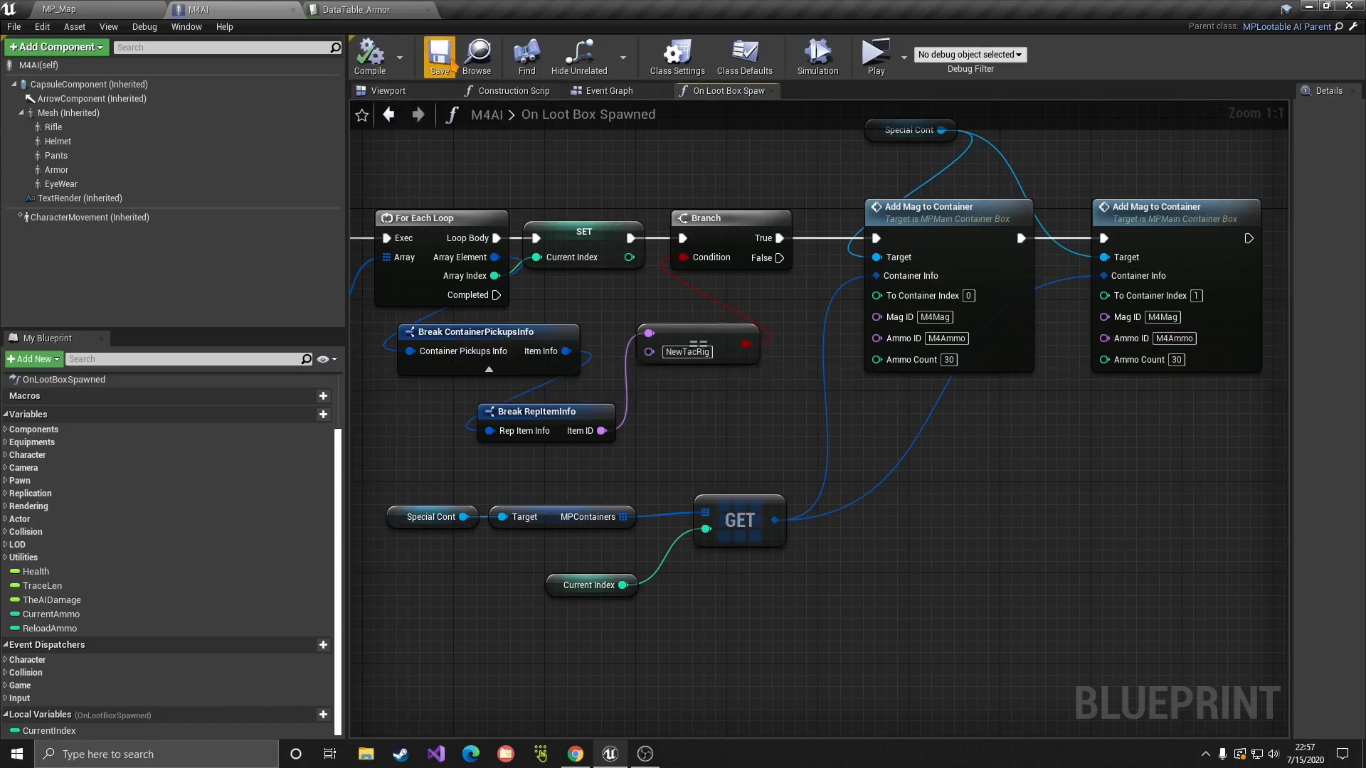
Step: Delete the distant AI character from the MP_Map level
click(86, 8)
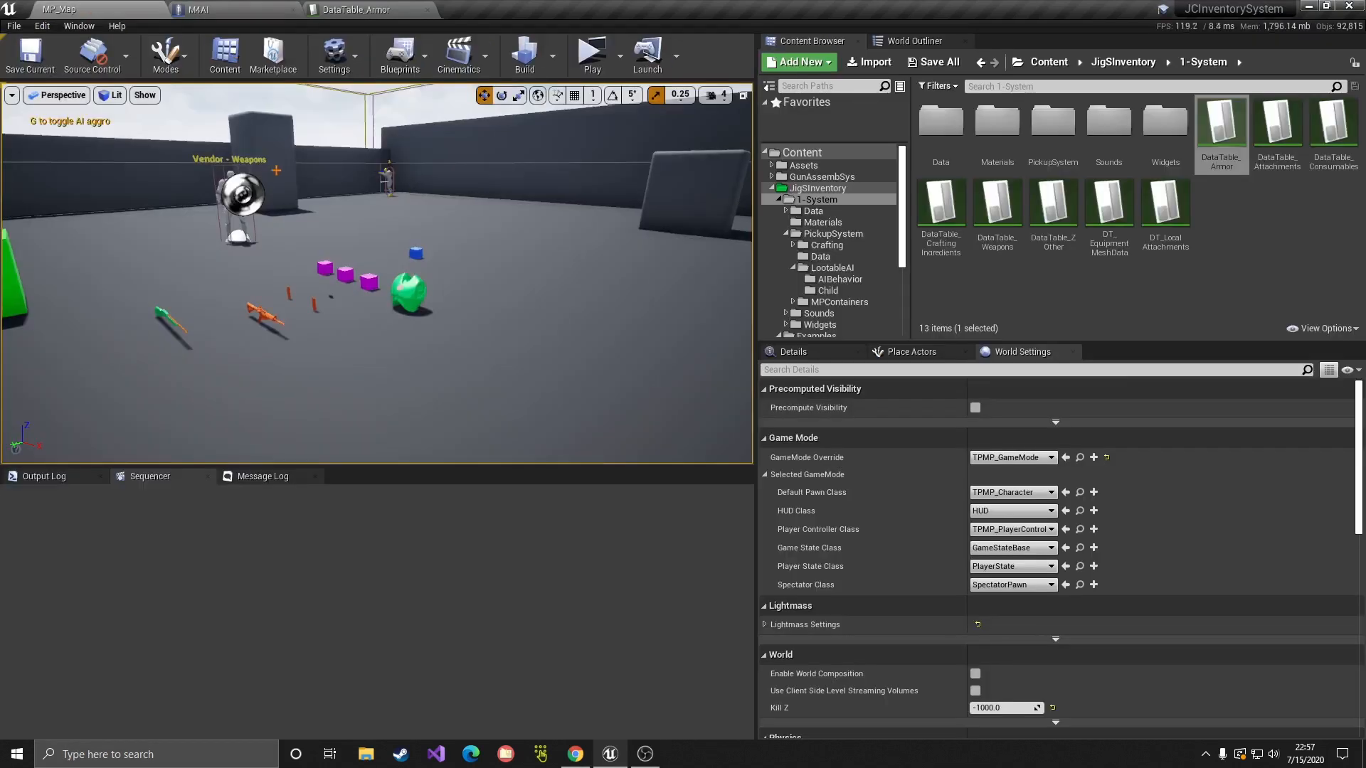
mouse_move(377, 274)
right_down()
mouse_move(235, 270)
mouse_move(386, 280)
right_up()
key(w)
click(401, 162)
key(Delete)
right_drag(401, 162, 142, 167)
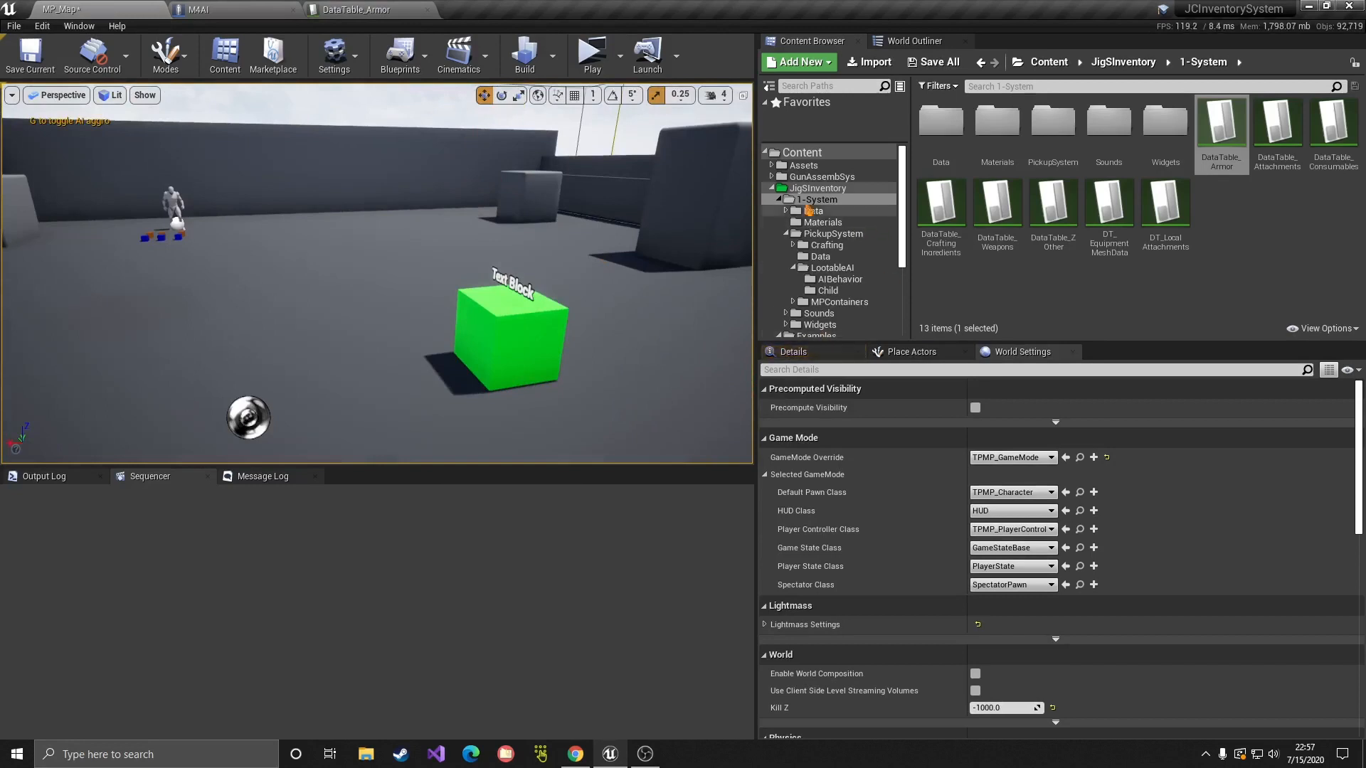
click(779, 199)
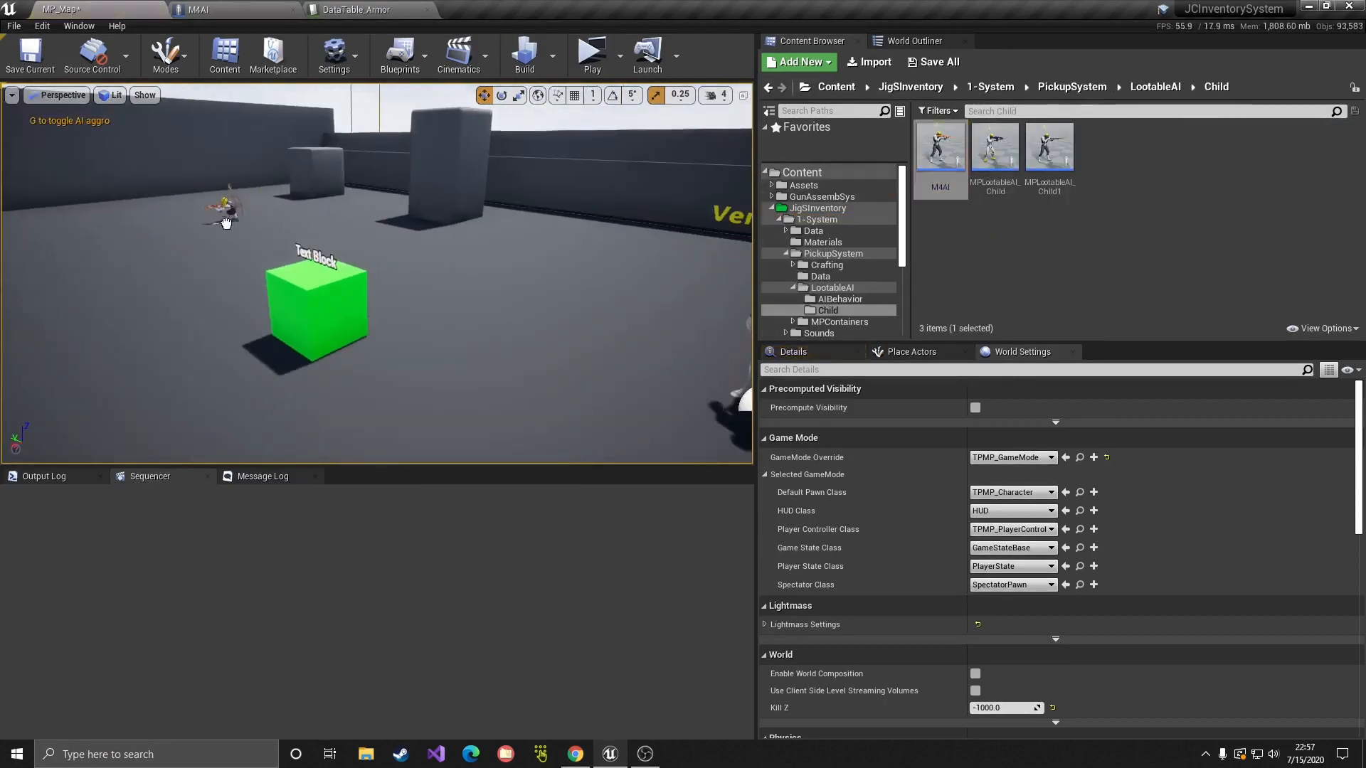
click(227, 222)
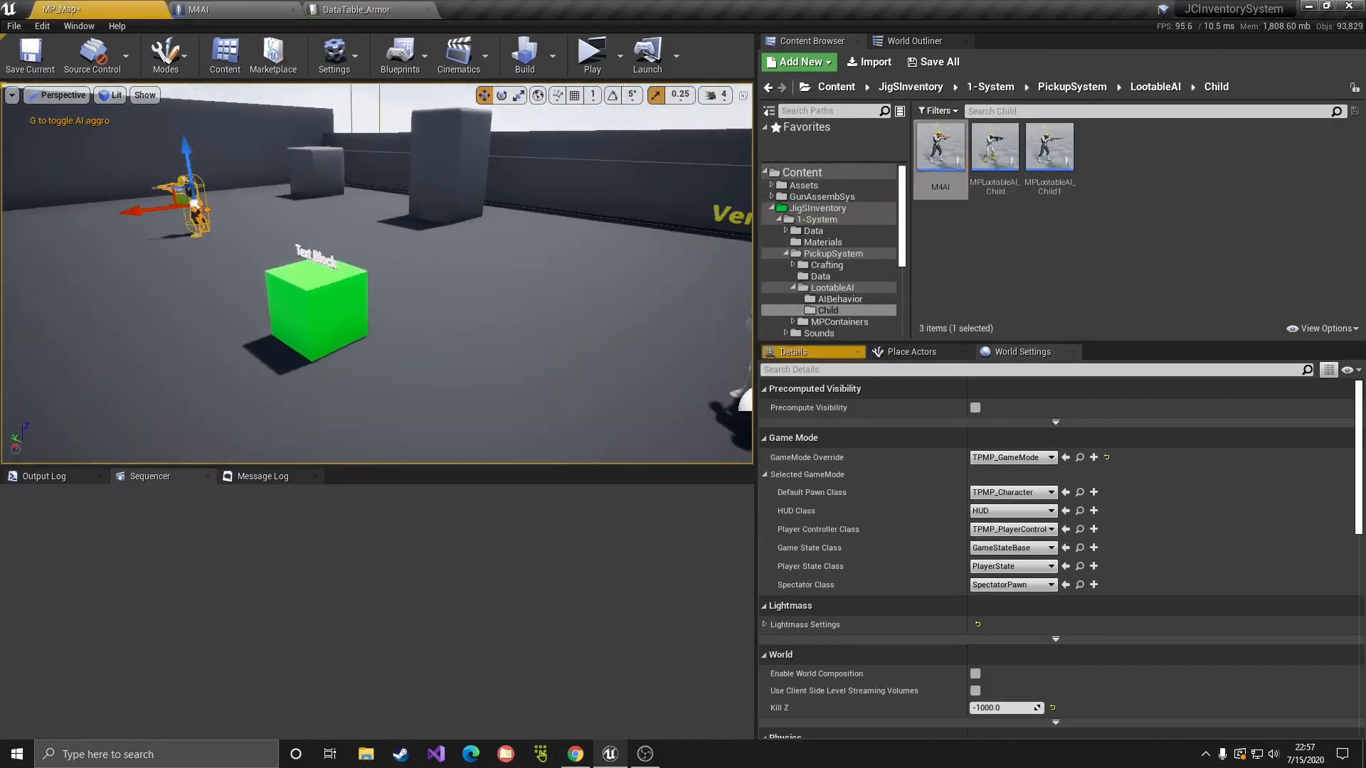
Step: Playtest: pick up the M4, shoot the AI dead, and open its loot inventory
click(592, 54)
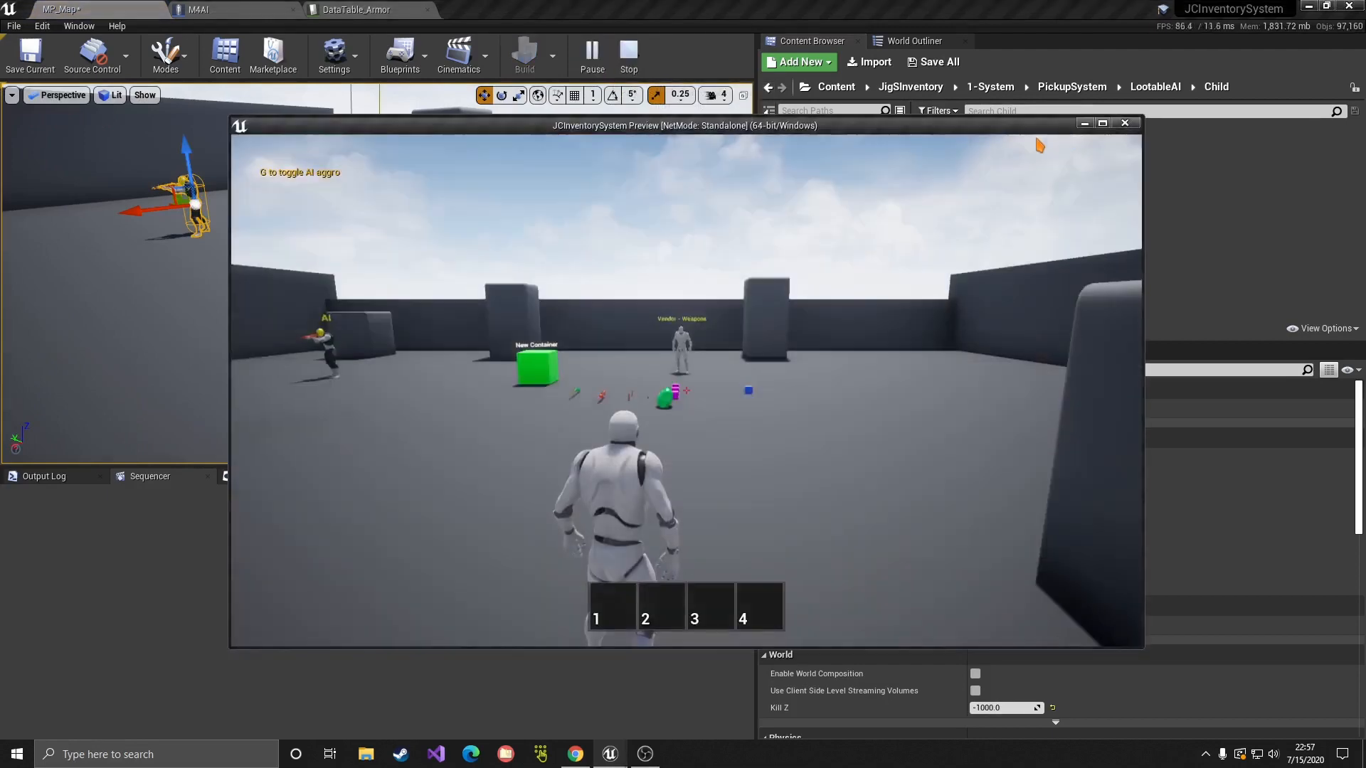
click(1103, 124)
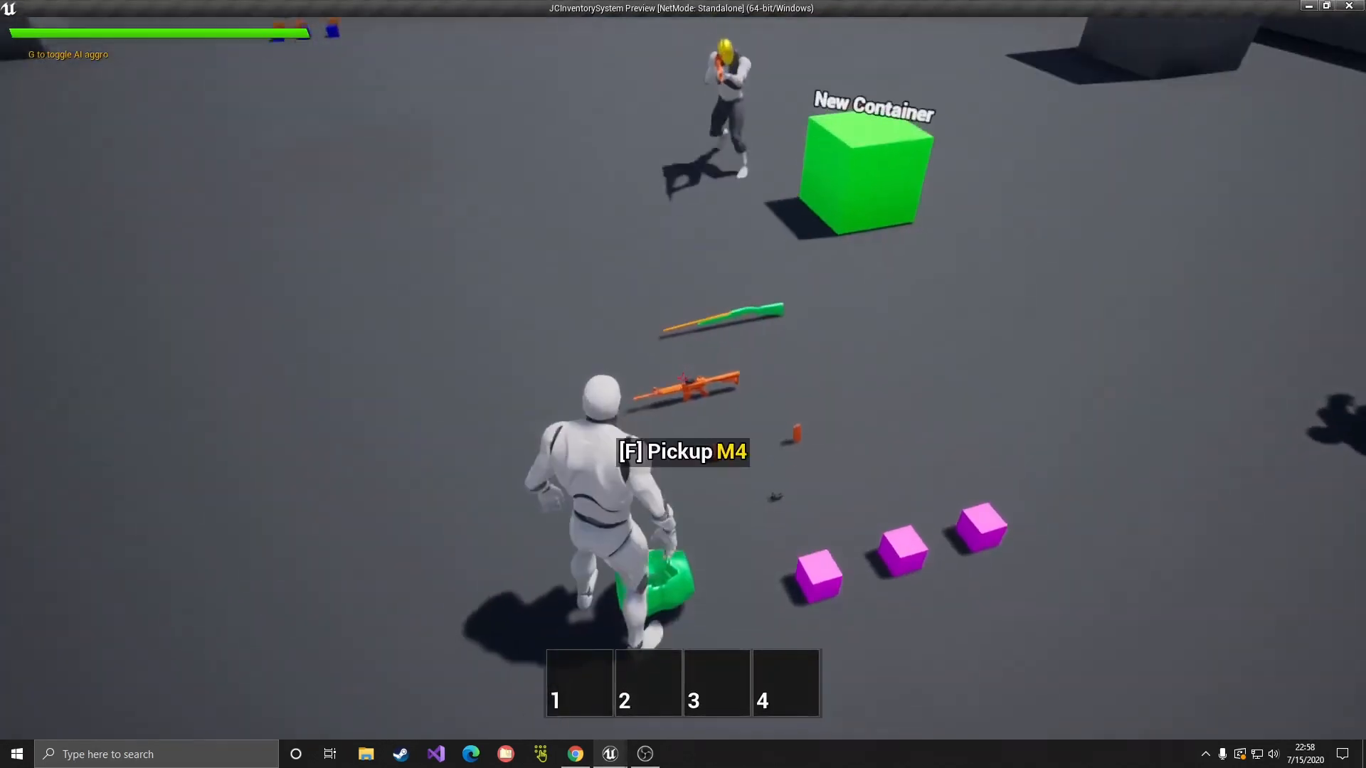
key(e)
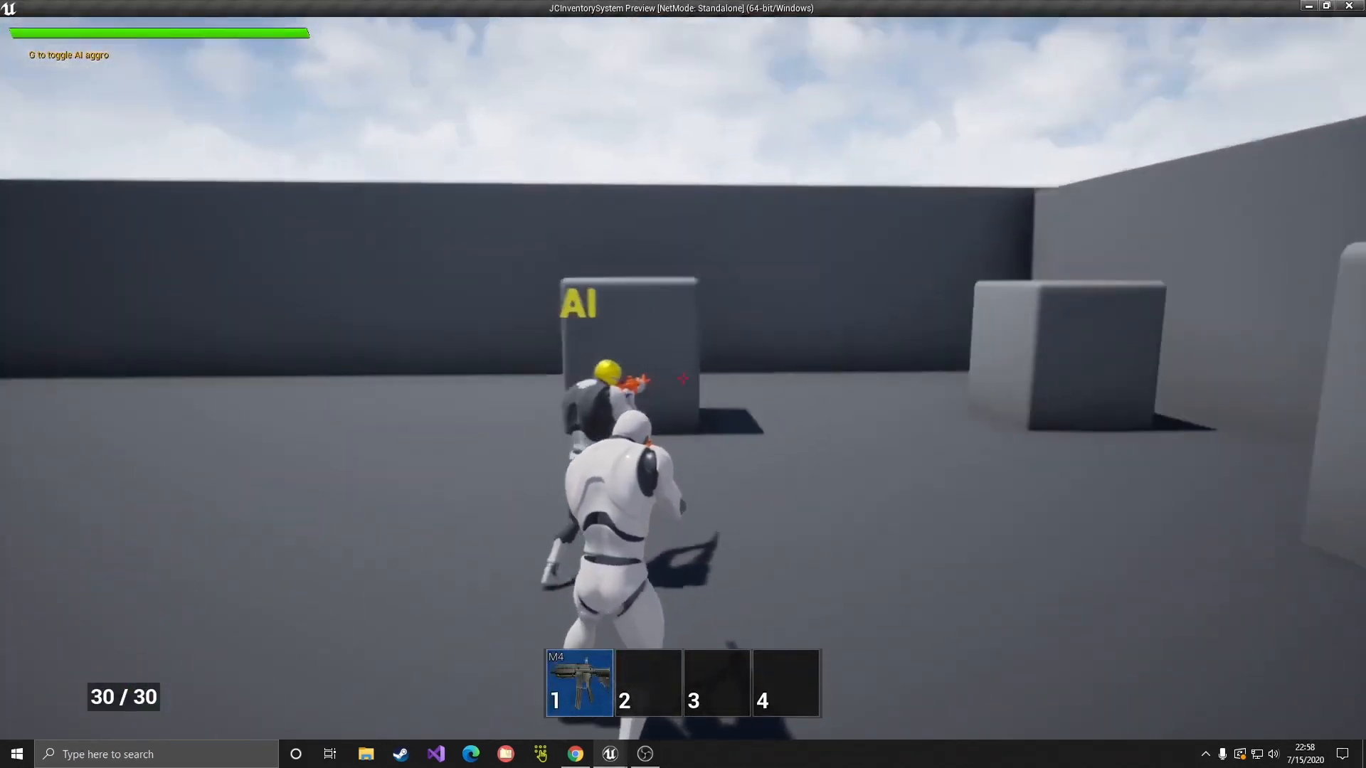
click(683, 379)
click(683, 378)
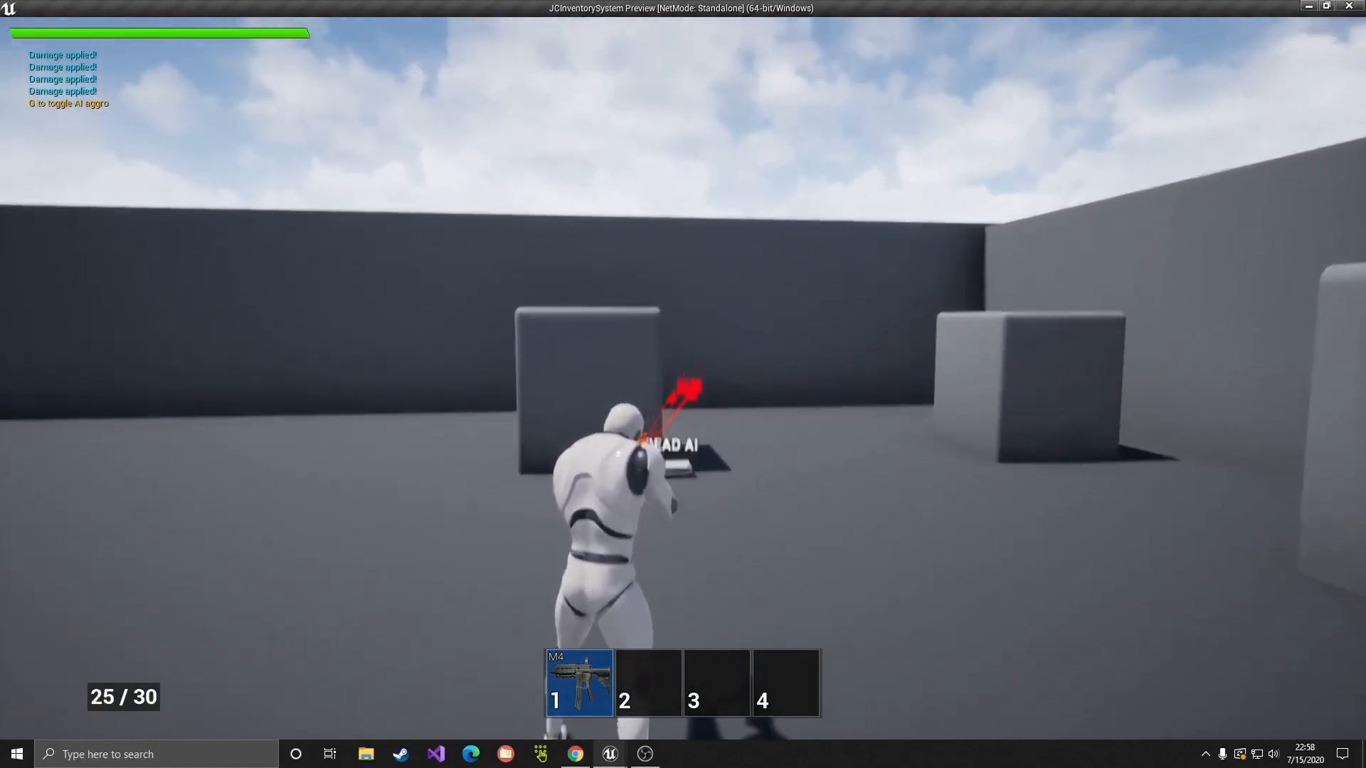
key(w)
key(f)
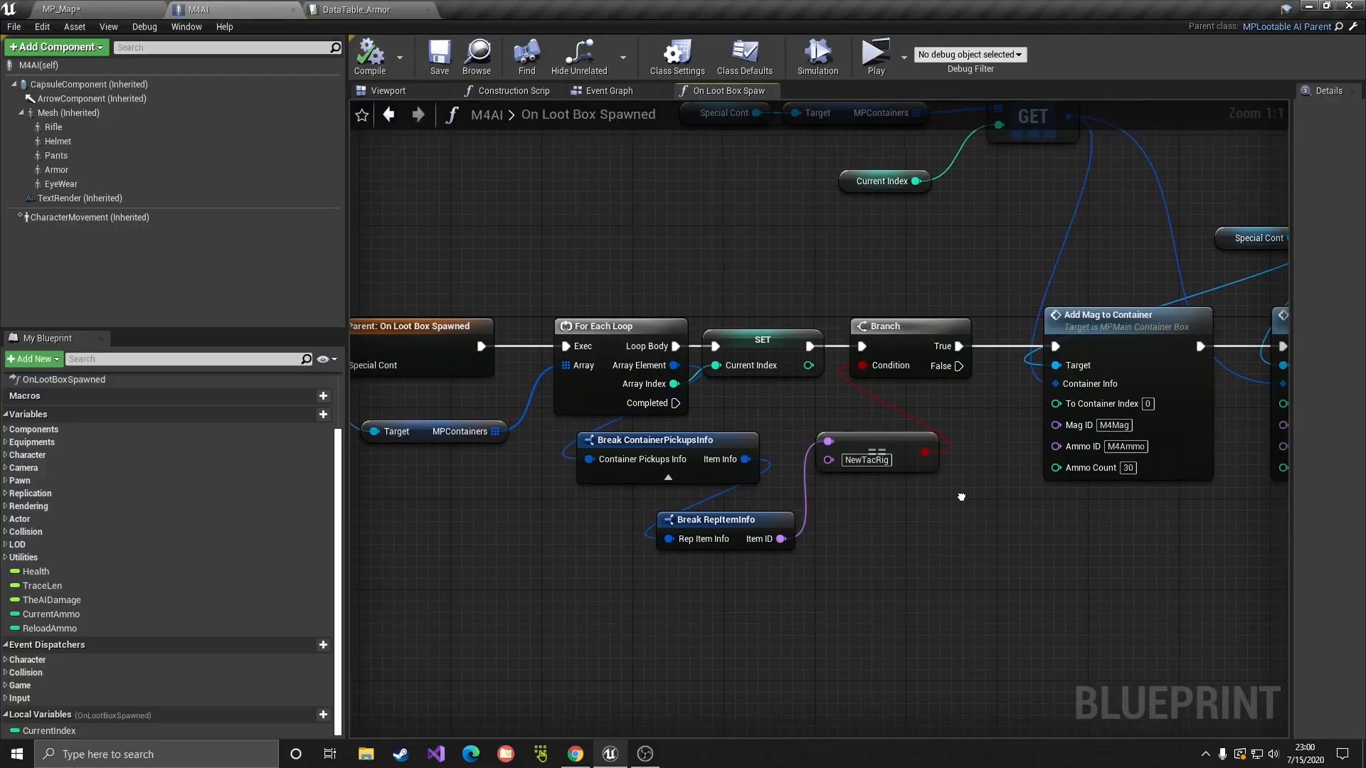
Step: Add a second Branch on the first Branch's False path, testing Item ID == M4
click(917, 513)
drag(957, 366, 985, 554)
drag(780, 539, 830, 623)
click(918, 371)
click(825, 648)
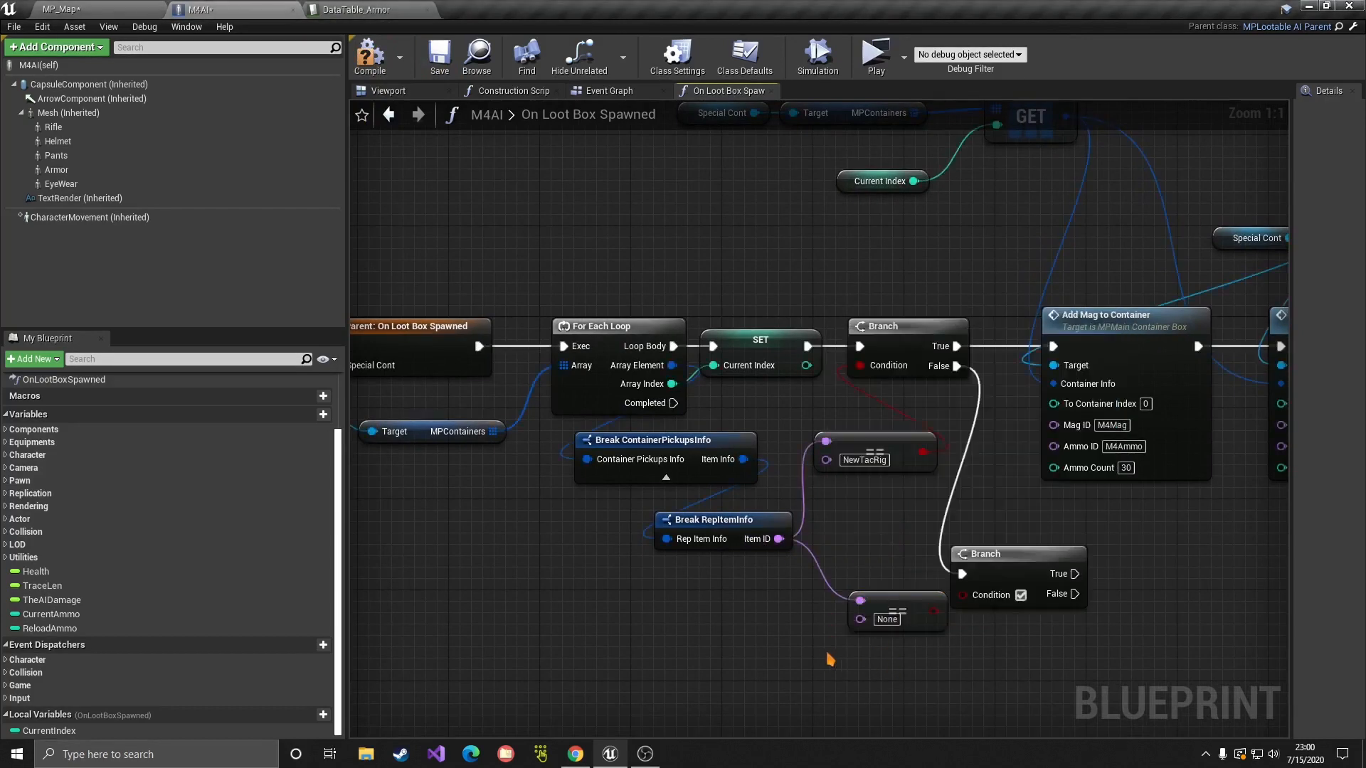
drag(898, 598, 962, 595)
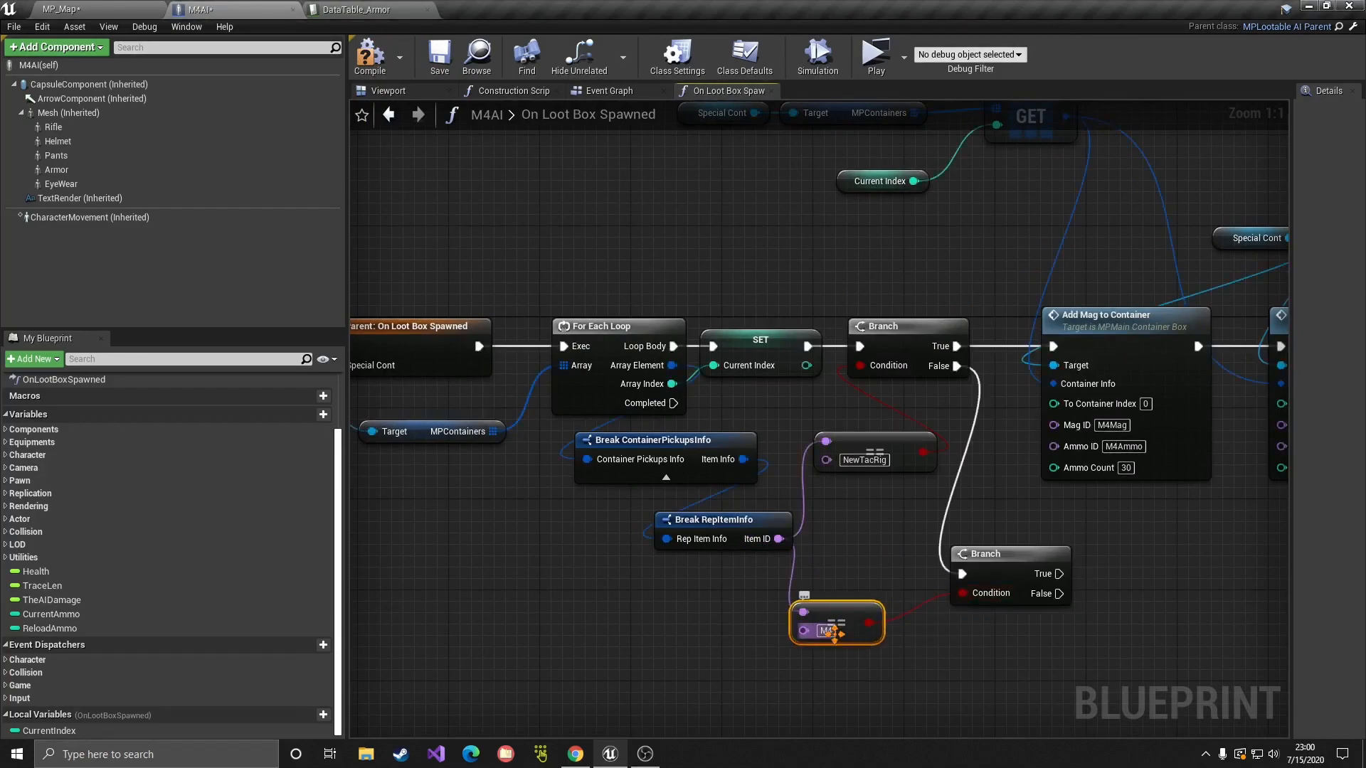
drag(840, 634, 874, 611)
Step: Duplicate Add Mag to Container with its Special Cont and MPContainers GET nodes for the M4 branch
right_drag(1093, 613, 829, 598)
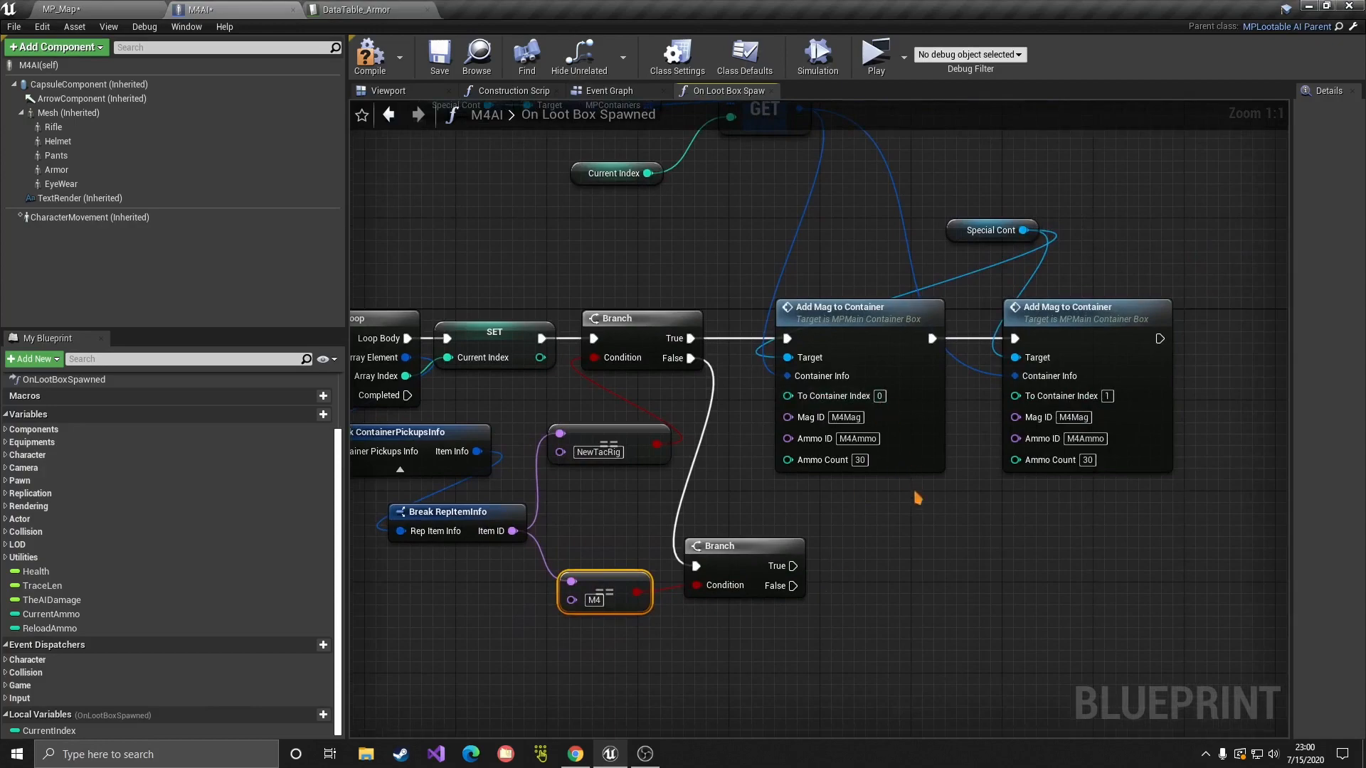
drag(914, 494, 818, 333)
drag(839, 203, 953, 345)
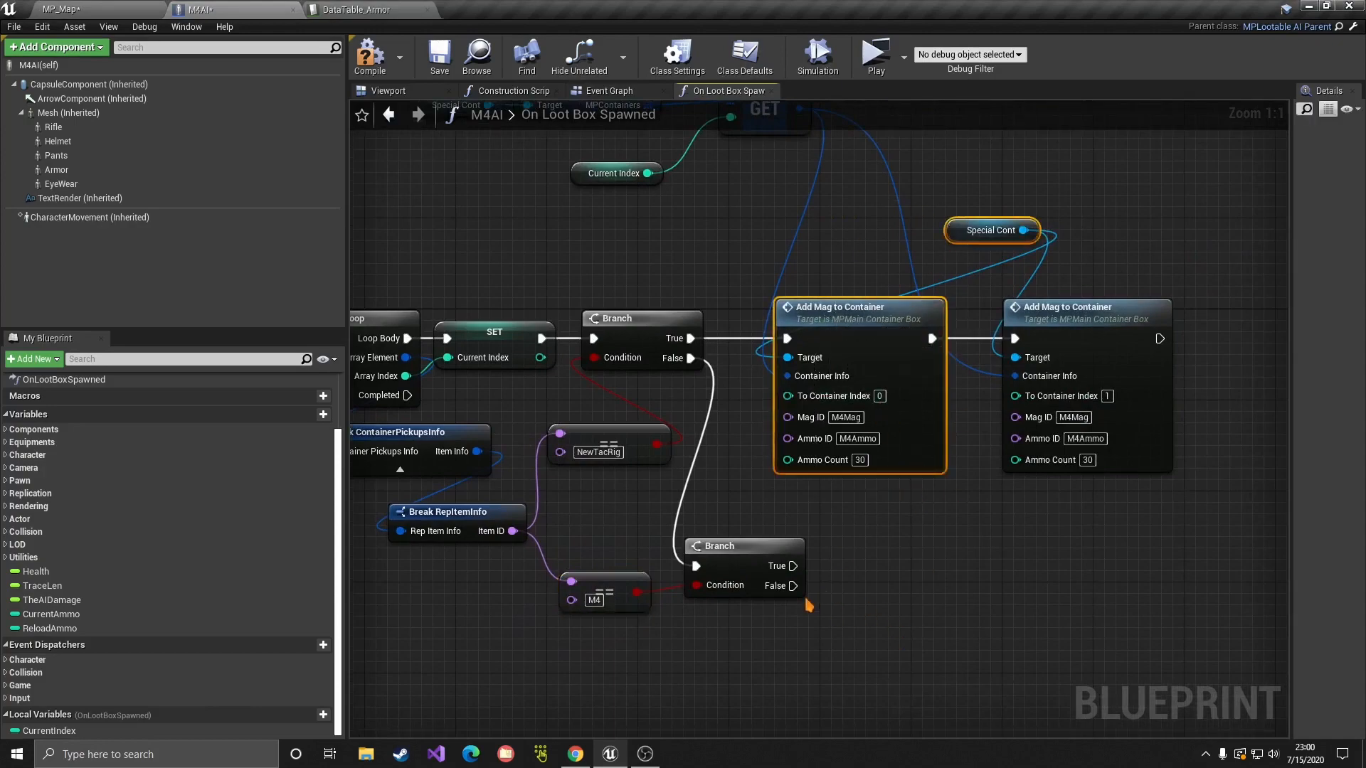
key(ctrl+v)
right_drag(959, 666, 988, 507)
click(987, 507)
drag(1032, 629, 1032, 500)
click(989, 439)
drag(945, 423, 796, 547)
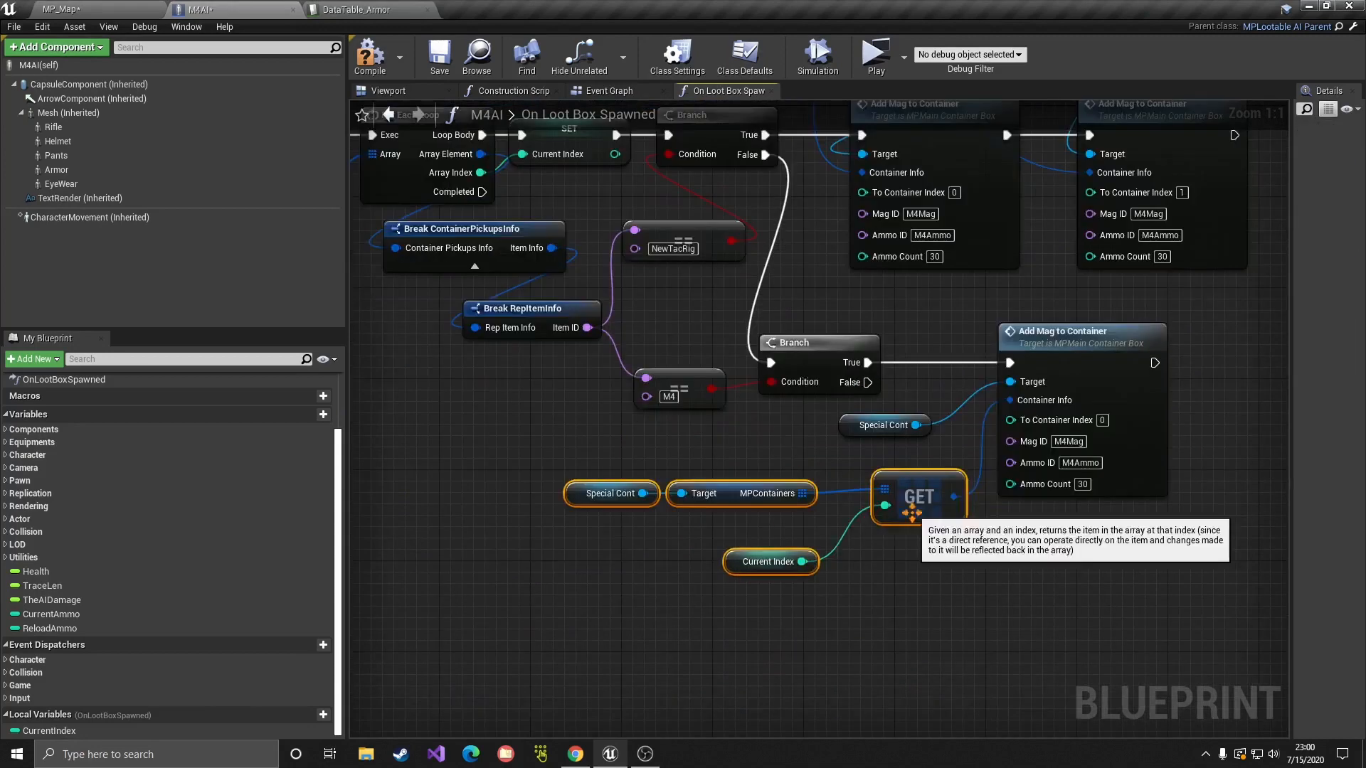
click(1085, 521)
right_drag(1089, 518, 939, 555)
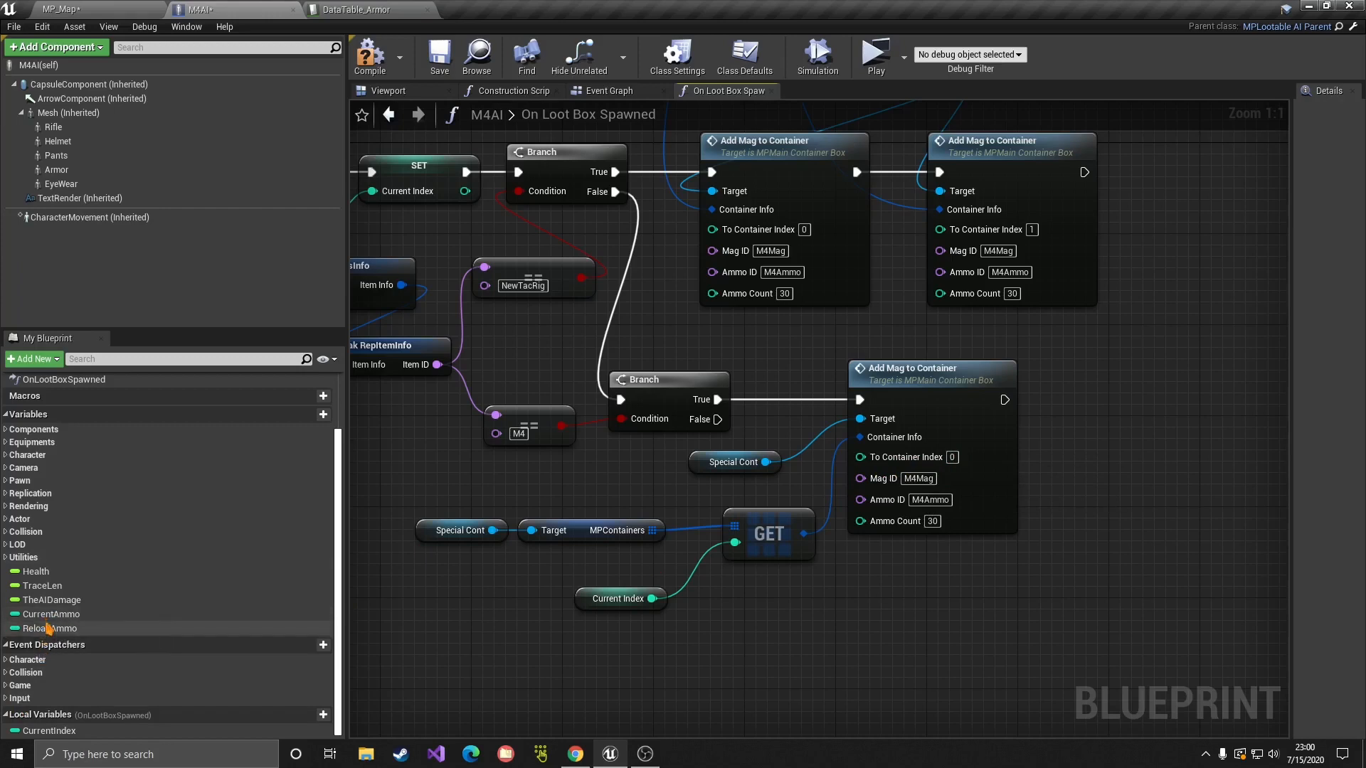
Step: Wire CurrentAmmo into the new node's Ammo Count and compile the M4AI Blueprint
click(47, 618)
drag(48, 621, 724, 575)
click(772, 598)
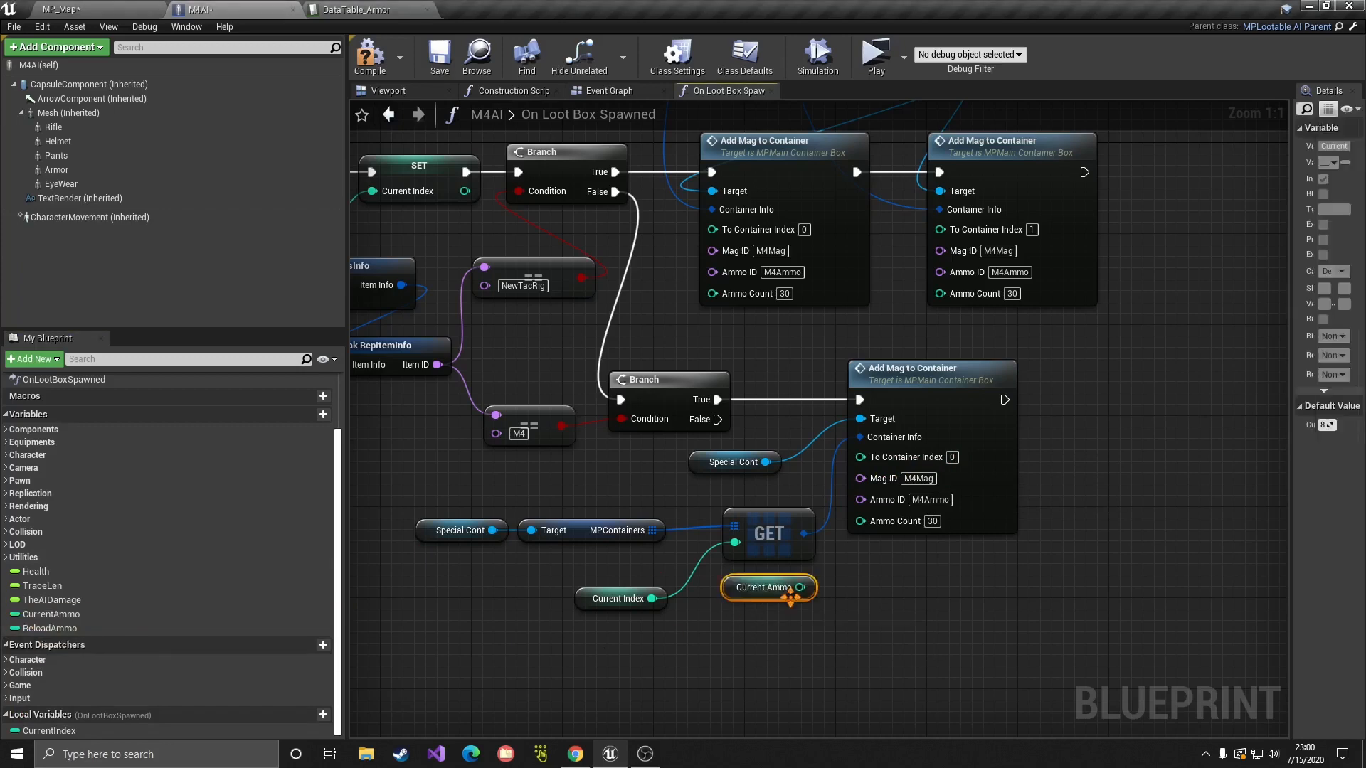
drag(850, 624, 747, 565)
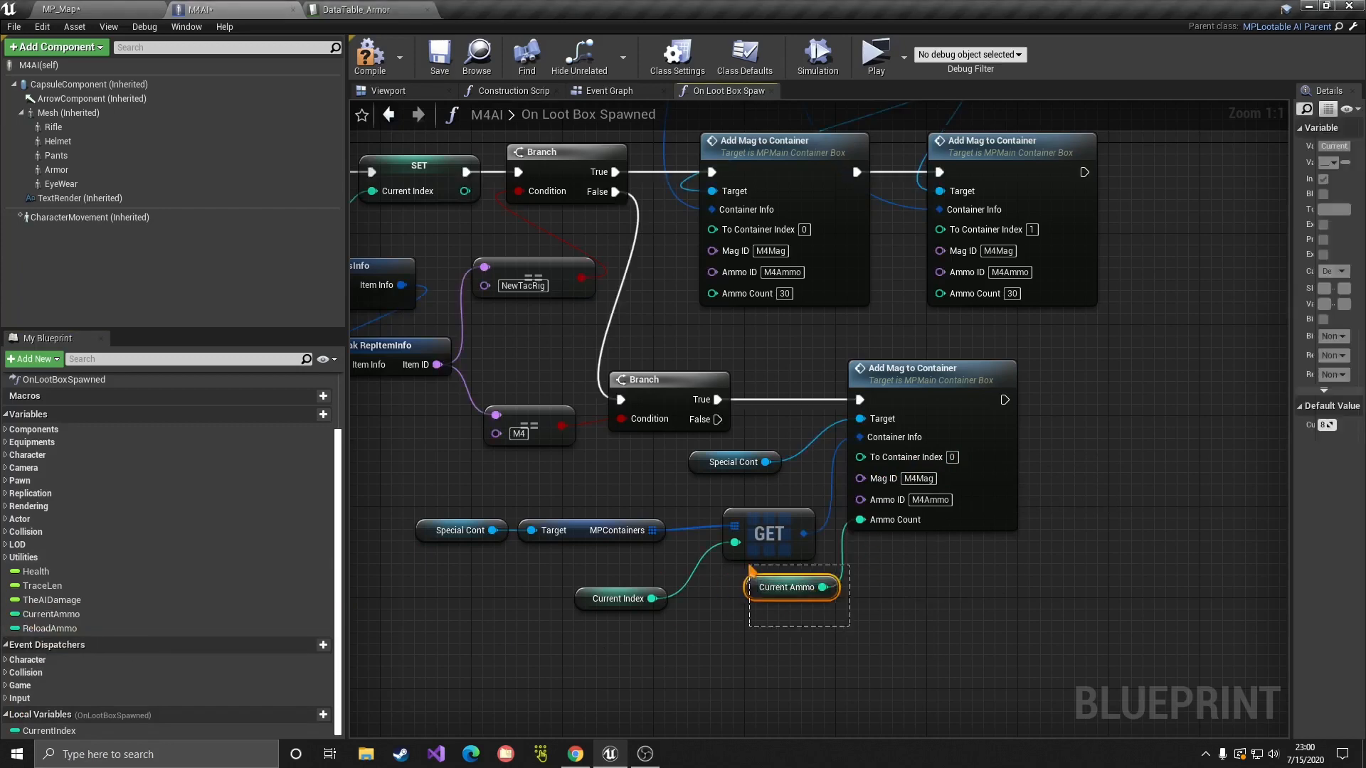
click(917, 575)
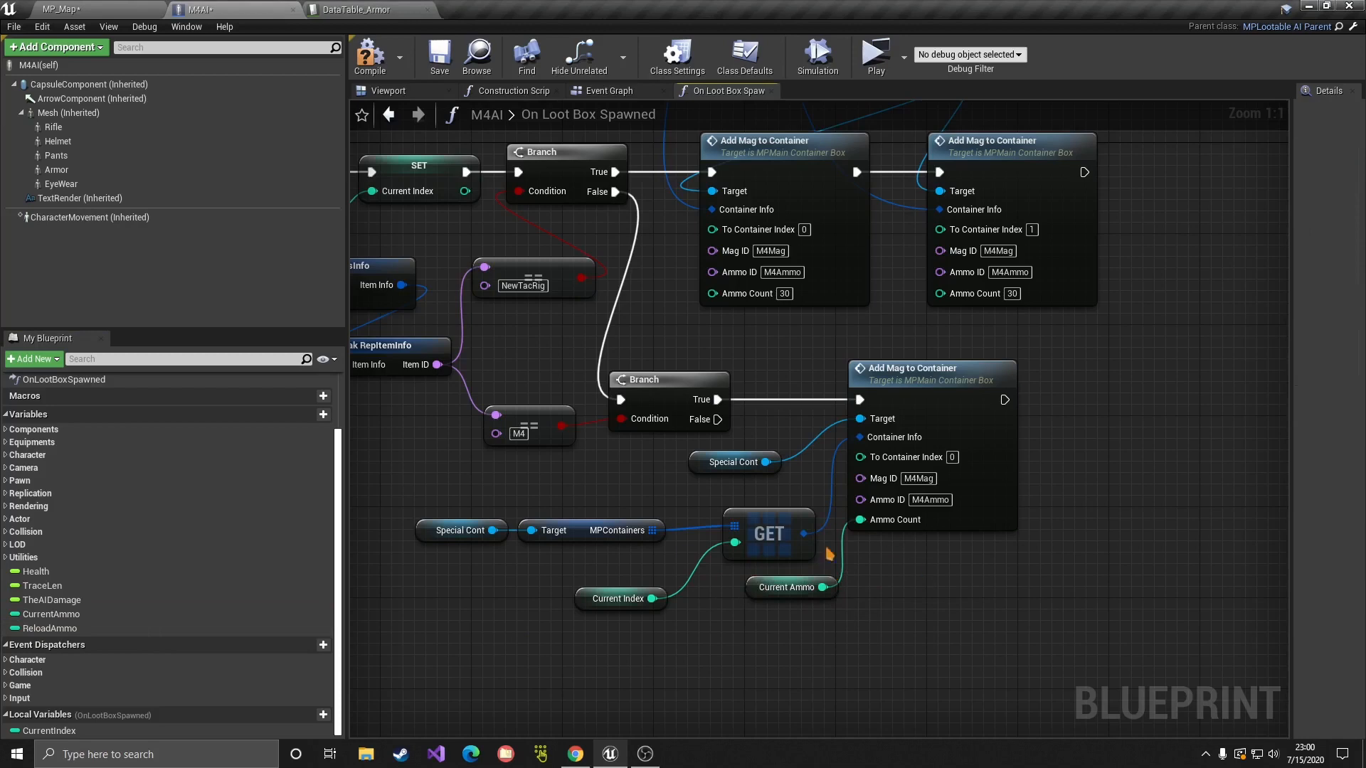
click(382, 74)
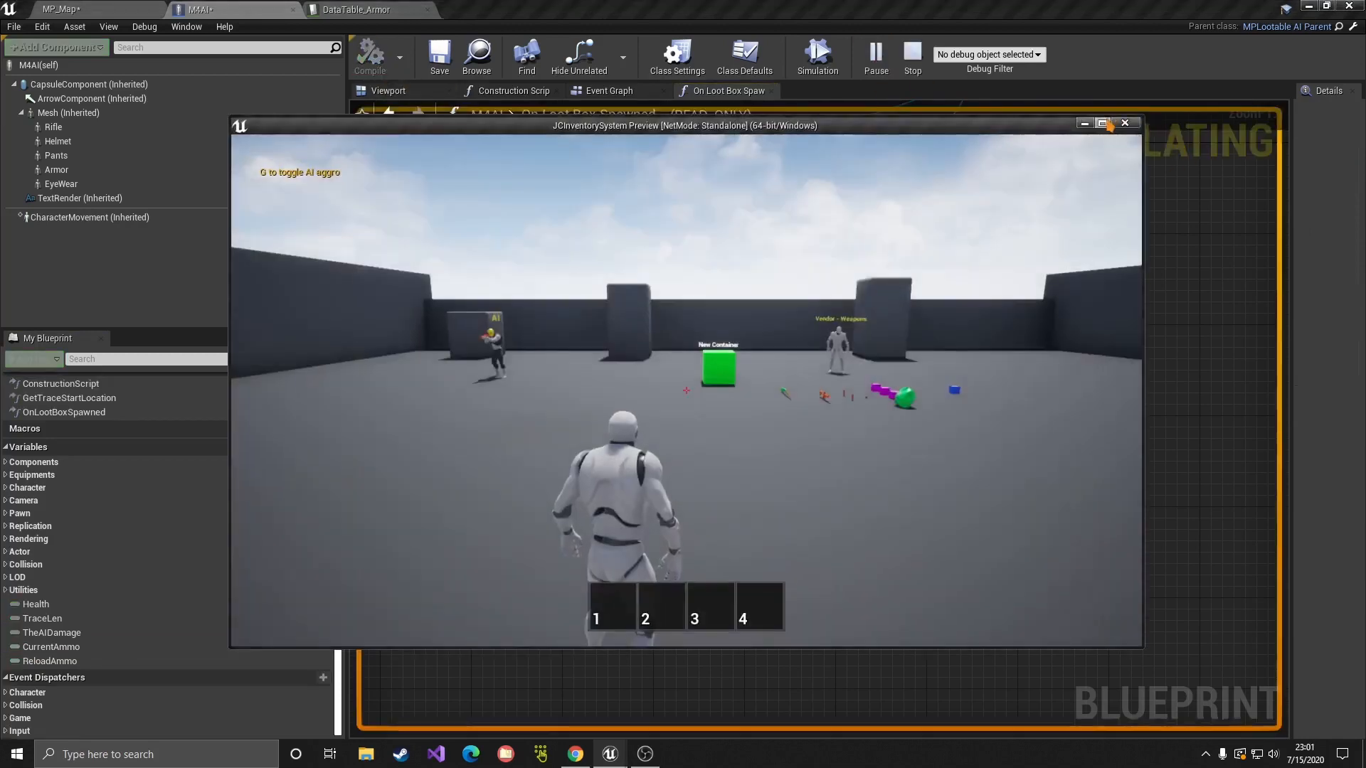
Step: In an enlarged Play preview, pick up the M4 and shoot the AI until it dies
click(1105, 126)
key(w)
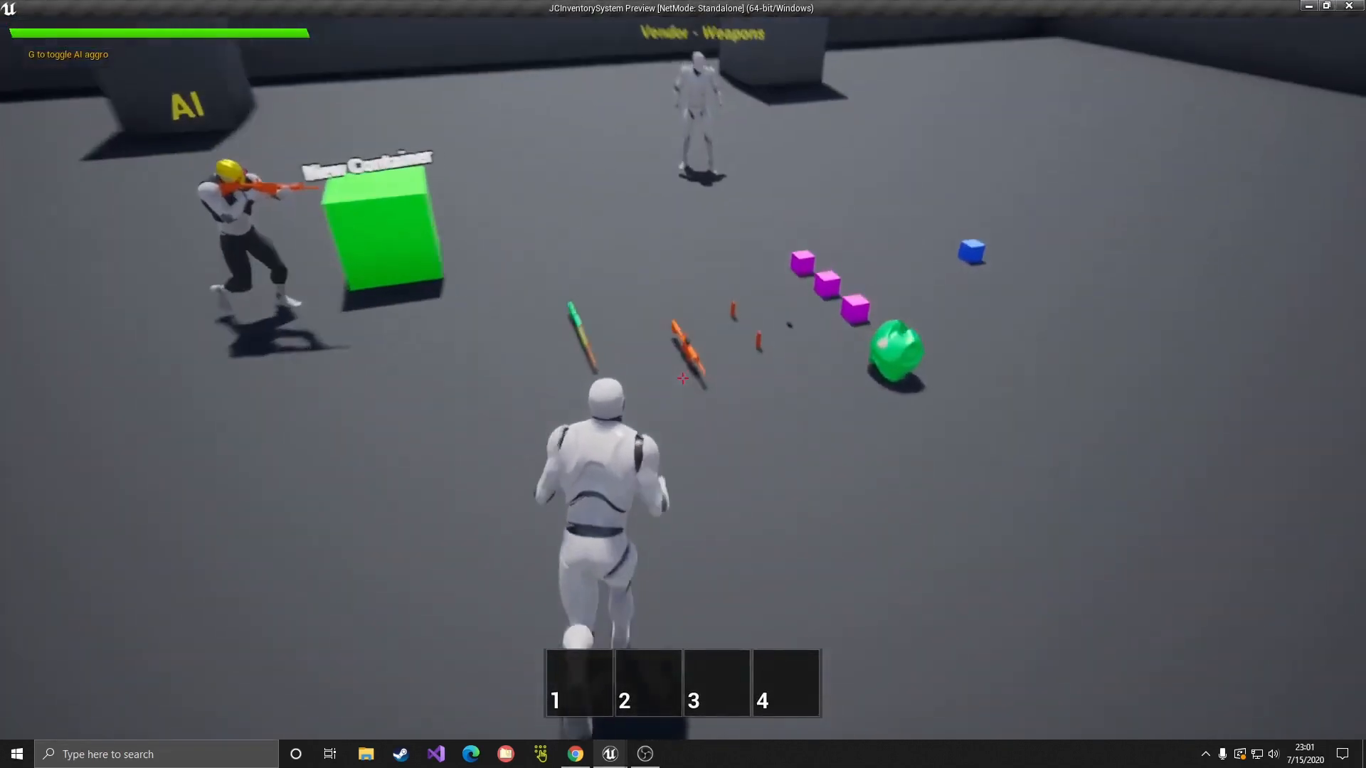
key(e)
click(683, 379)
click(683, 378)
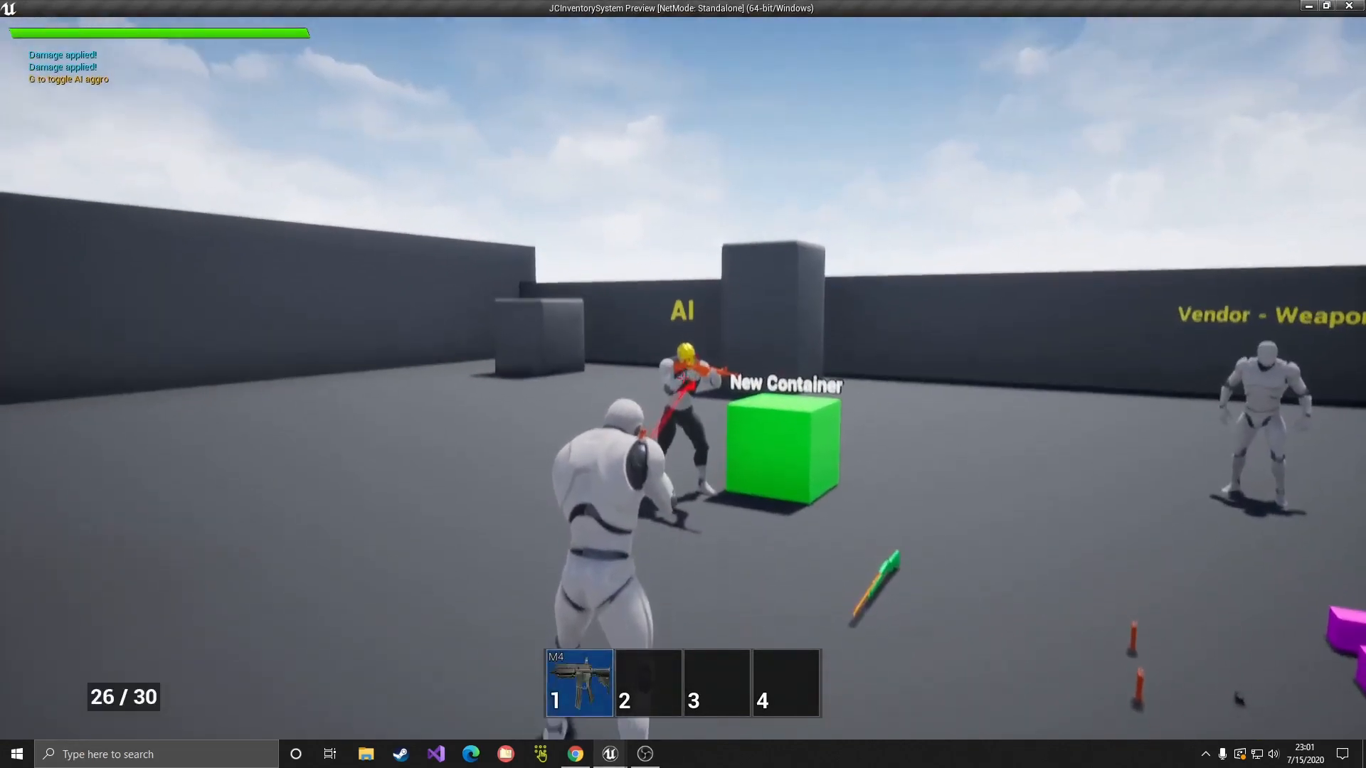
click(683, 378)
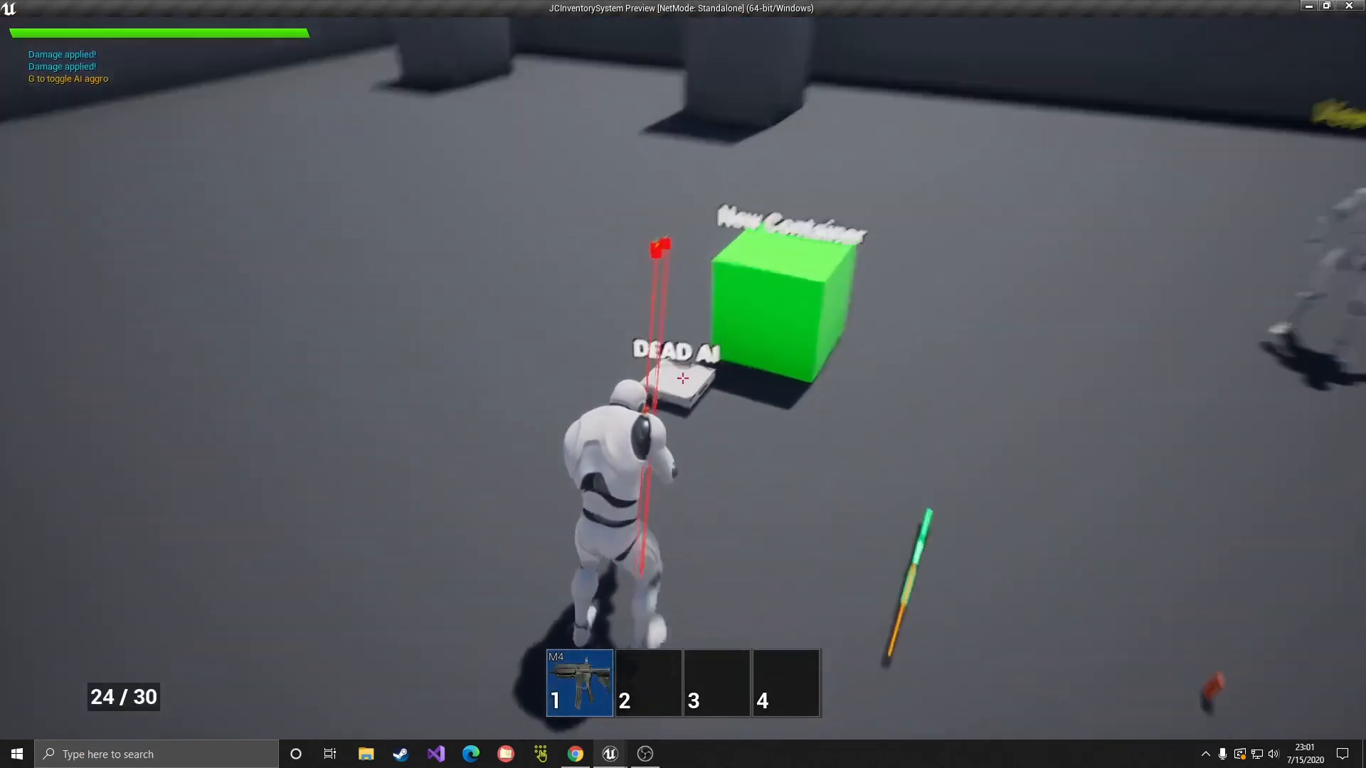
Step: Inspect the dead AI's looted M4, which holds an M4Mag at 8/30, then stop playing
key(e)
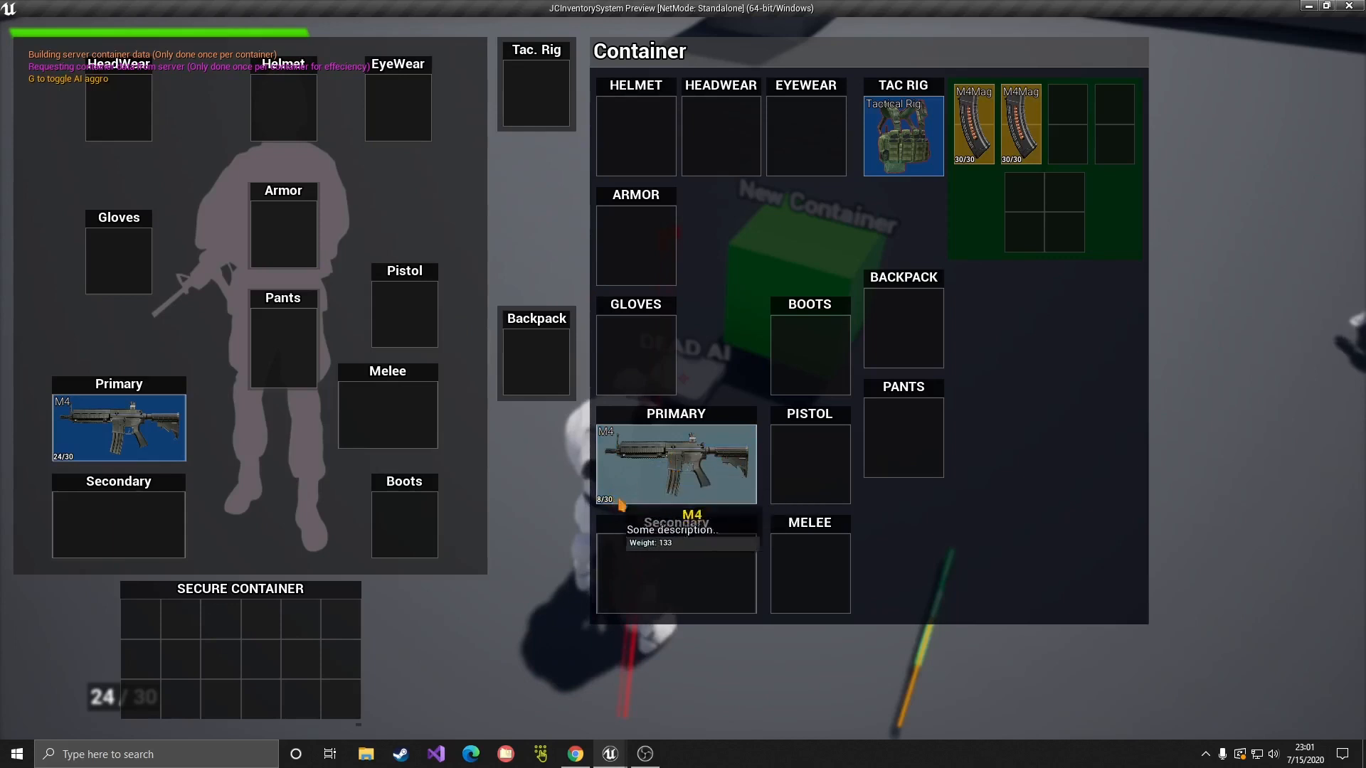
right_click(700, 453)
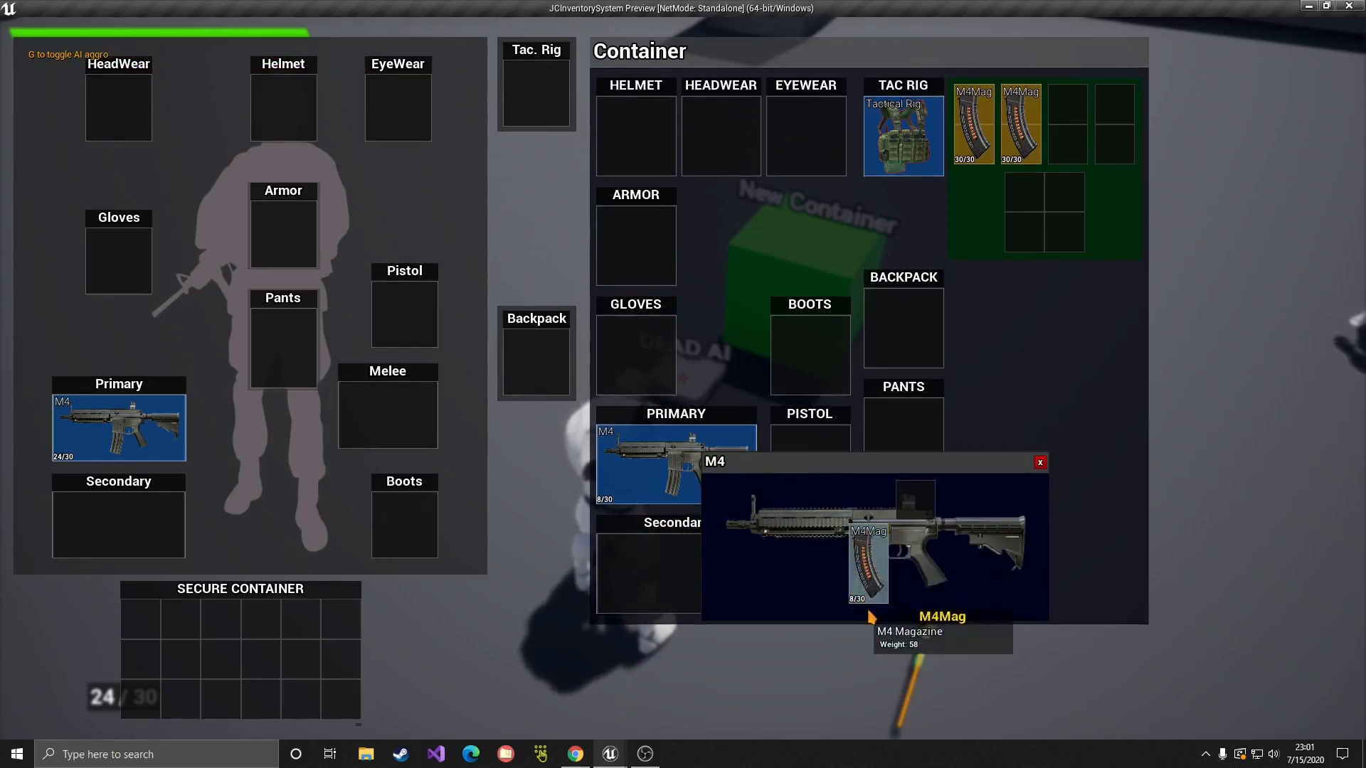
click(1040, 463)
click(1349, 6)
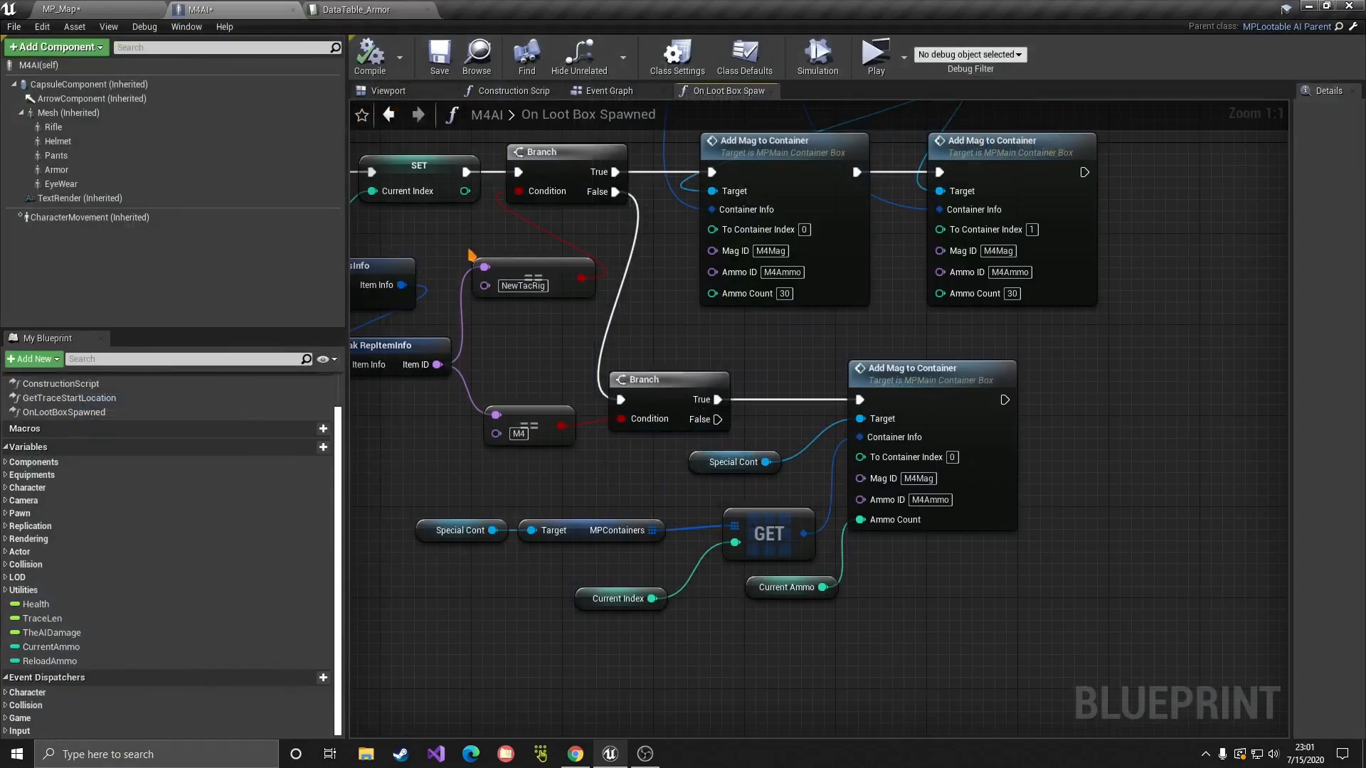
Step: Check that CurrentAmmo's Default Value in a widened Details panel is 30
click(40, 649)
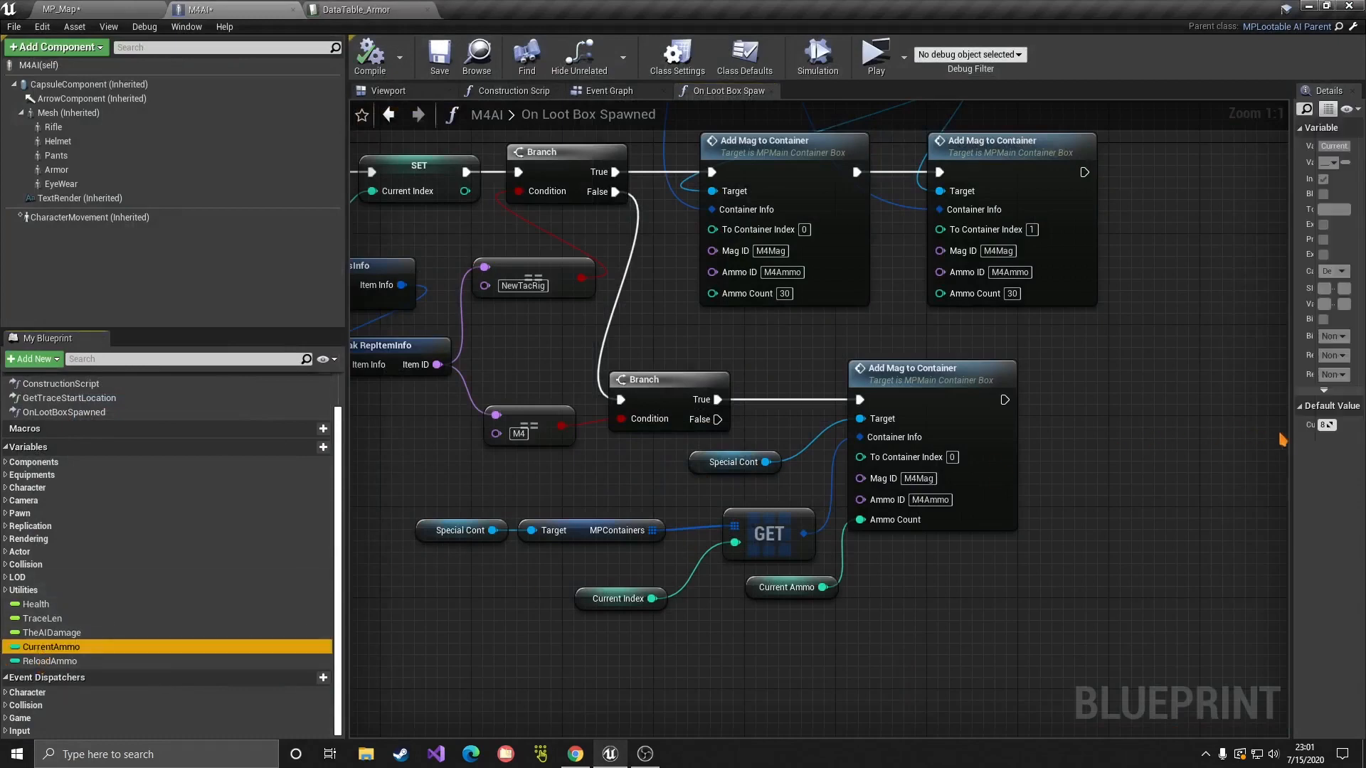
drag(1281, 439, 855, 444)
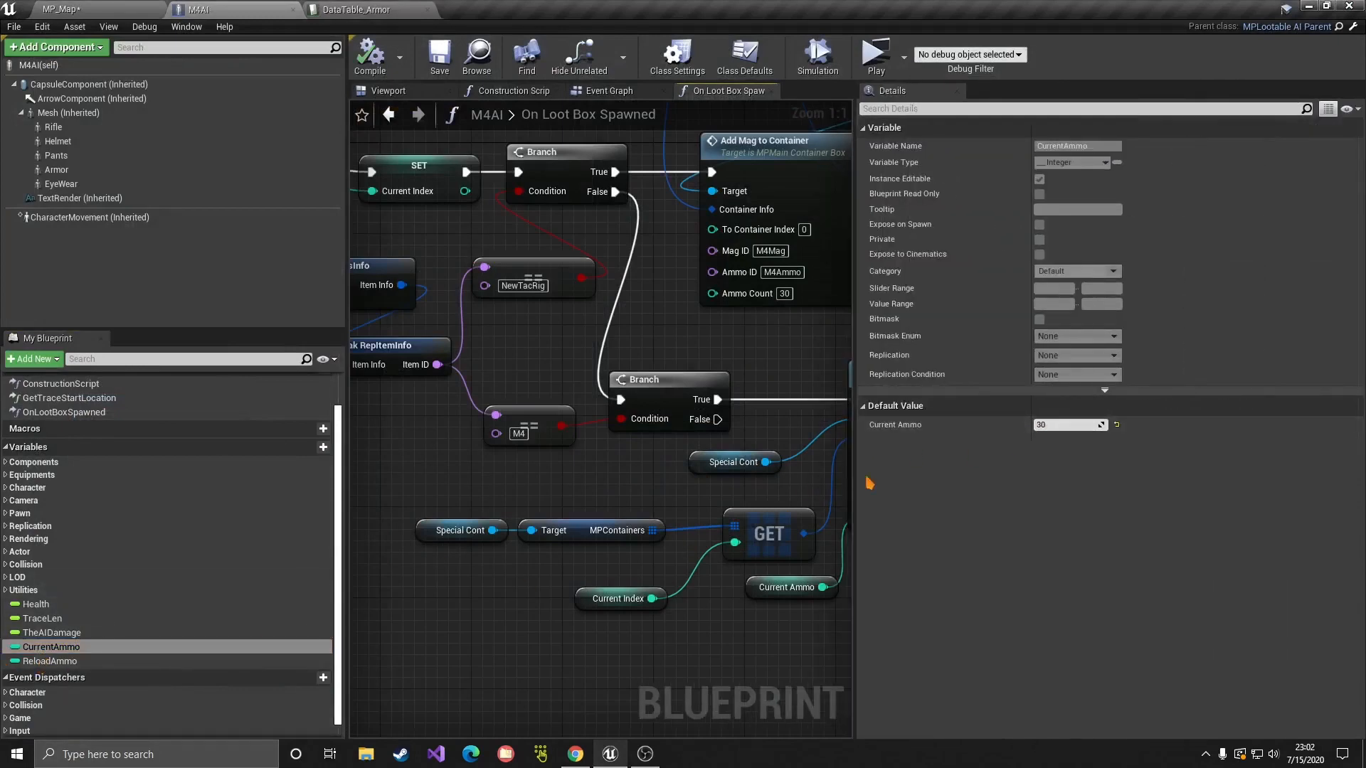
right_drag(812, 632, 662, 620)
click(760, 569)
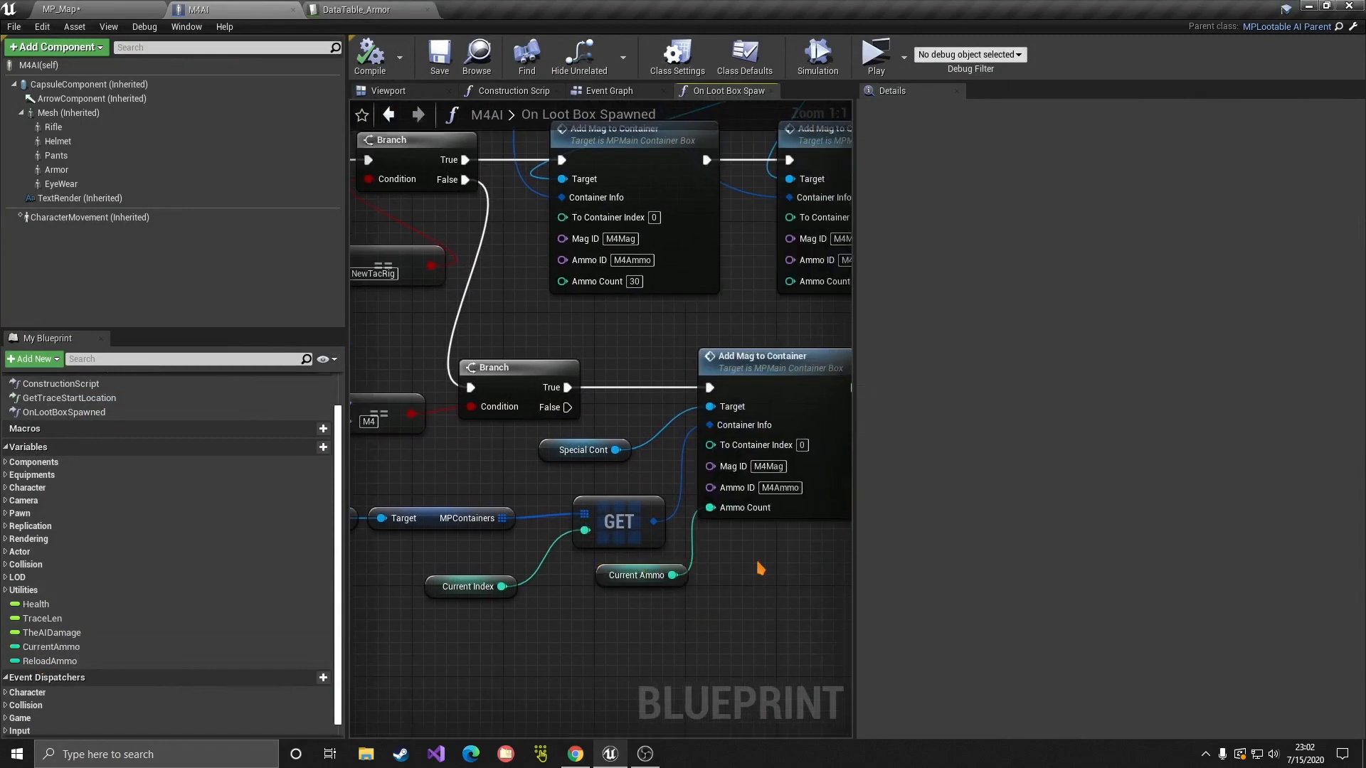
click(53, 647)
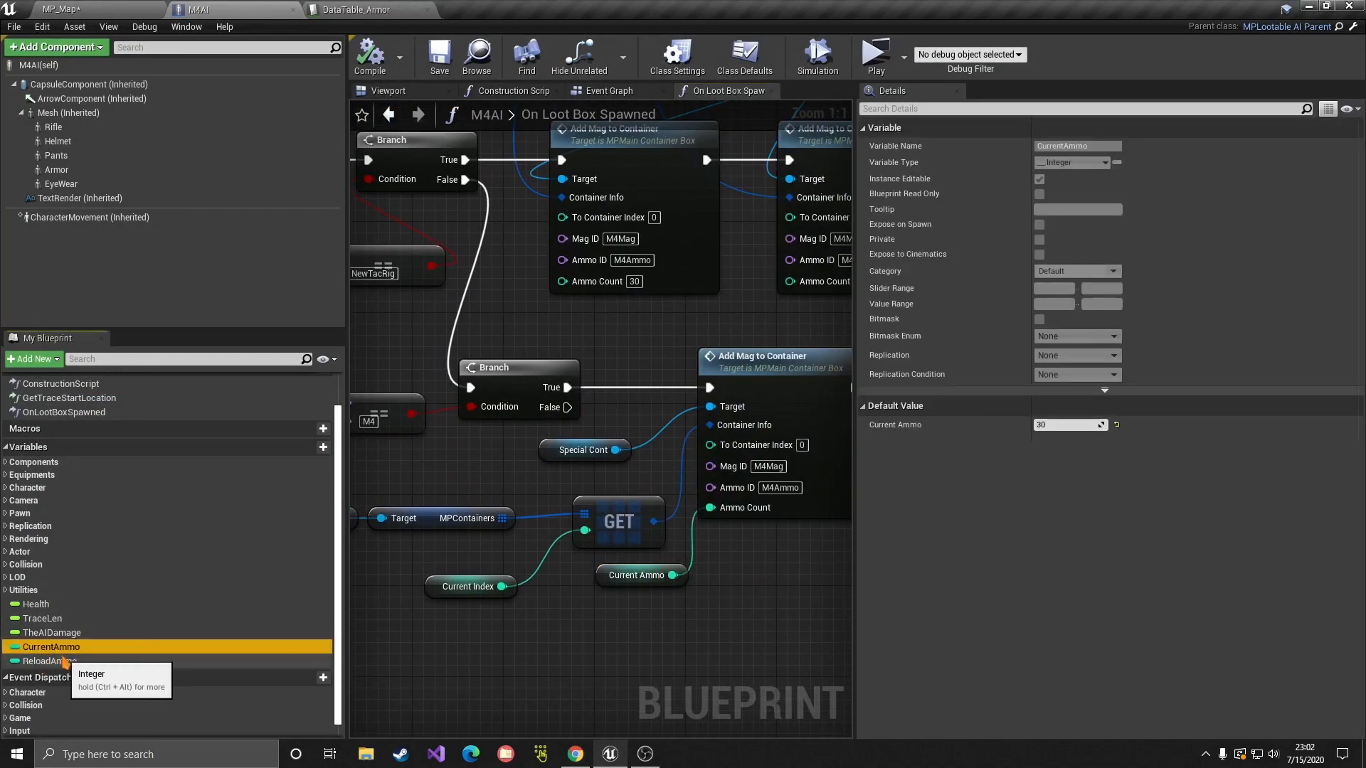
Step: Play again, turn on AI aggression with G, grab the M4, and shoot the AI dead
click(876, 57)
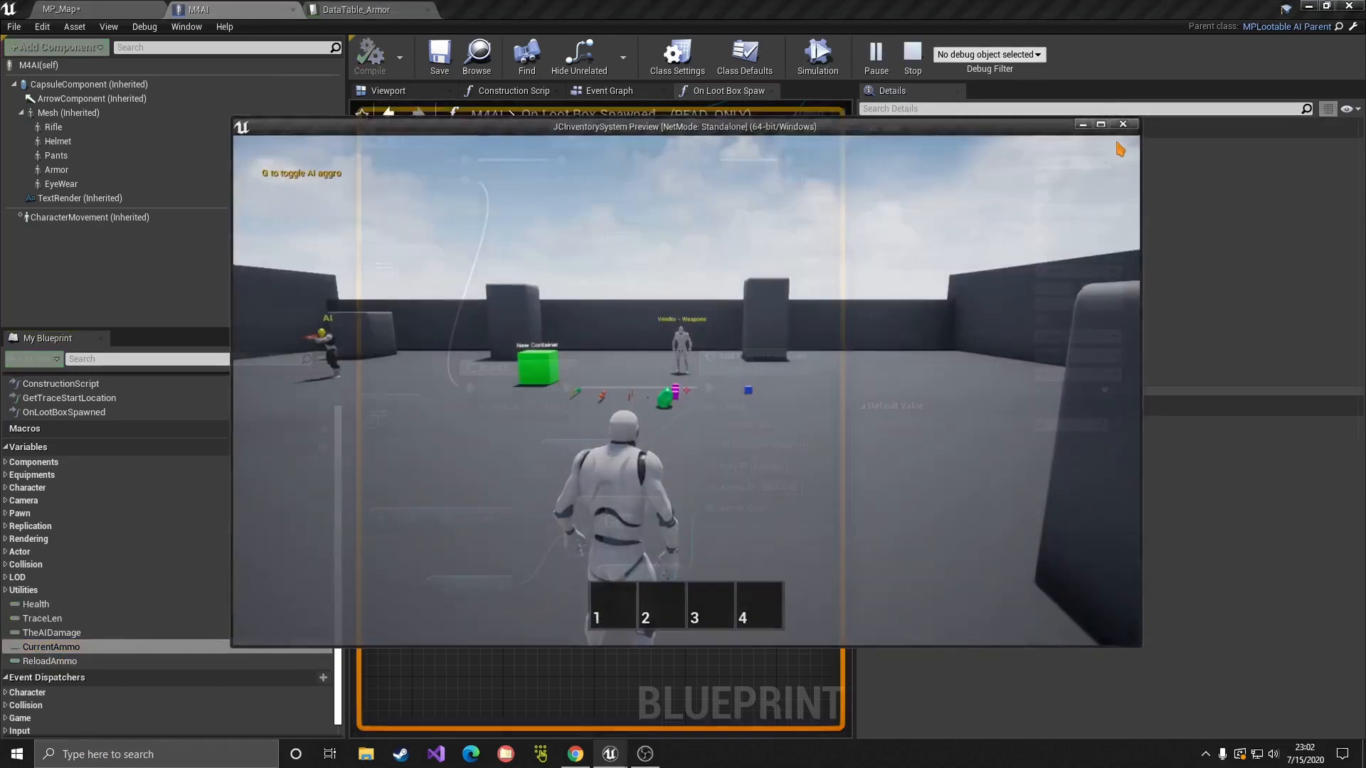
key(w)
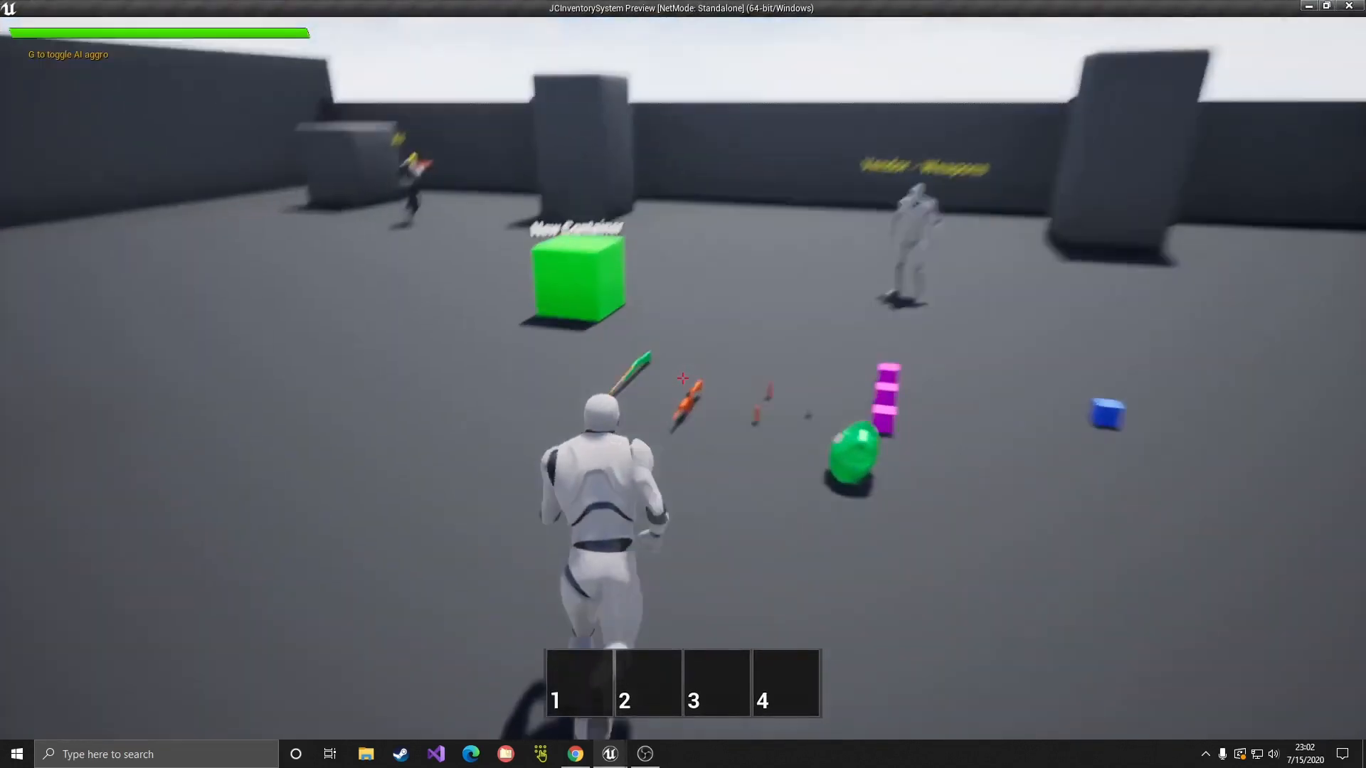
key(g)
key(w)
key(e)
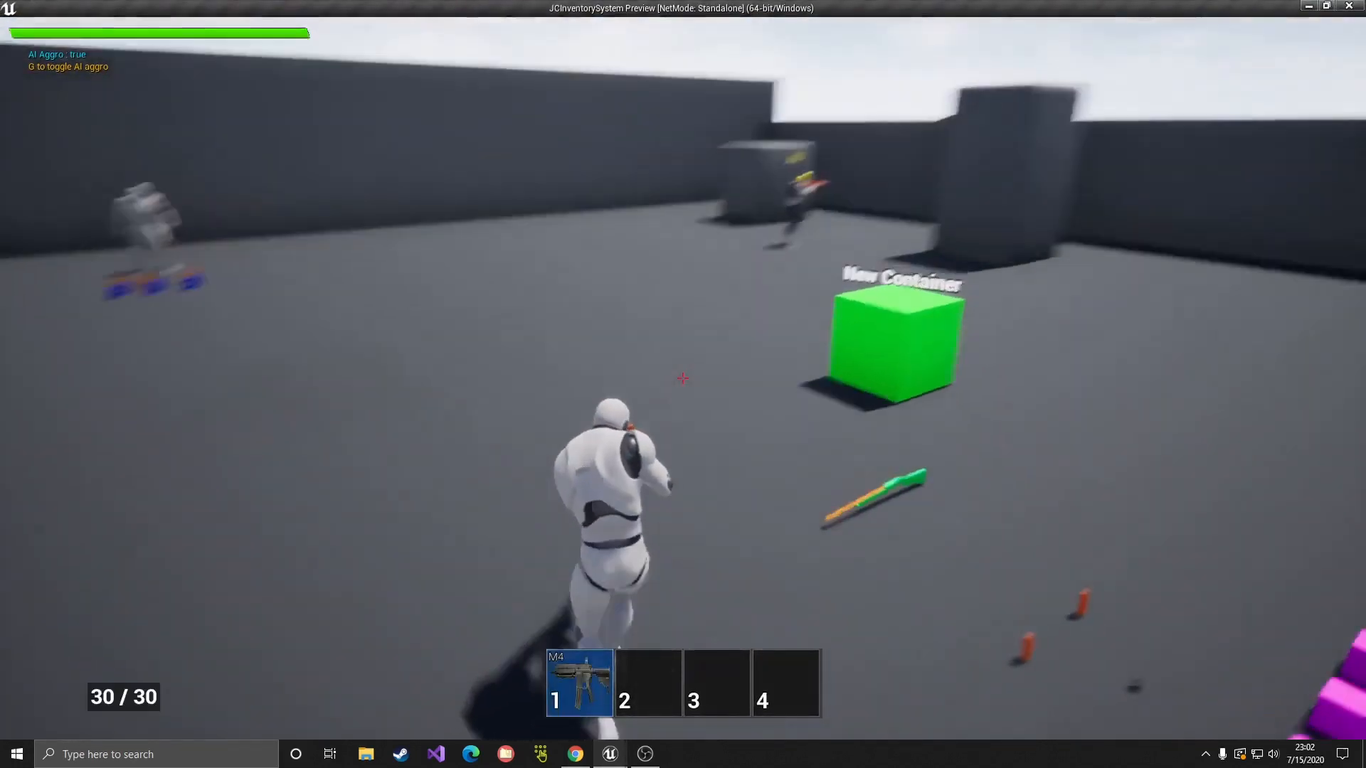
key(w)
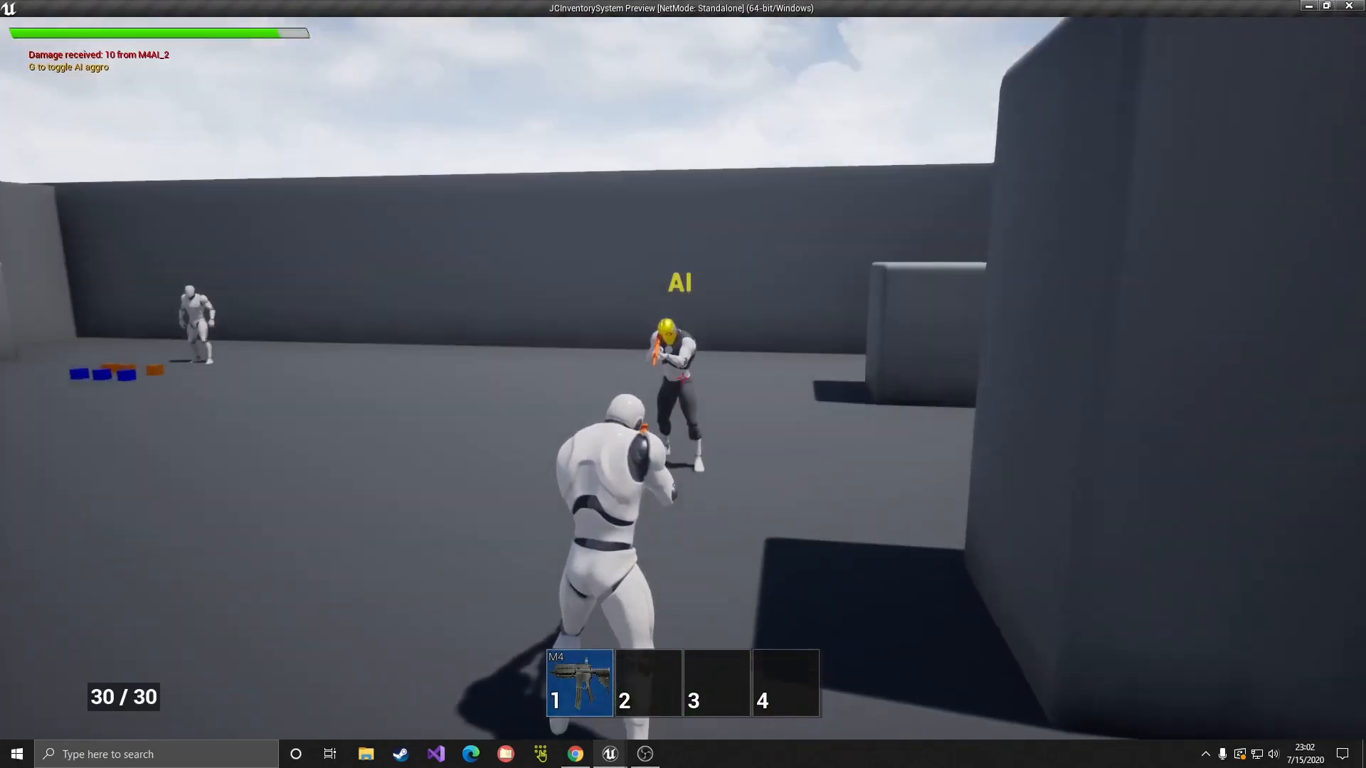
click(683, 379)
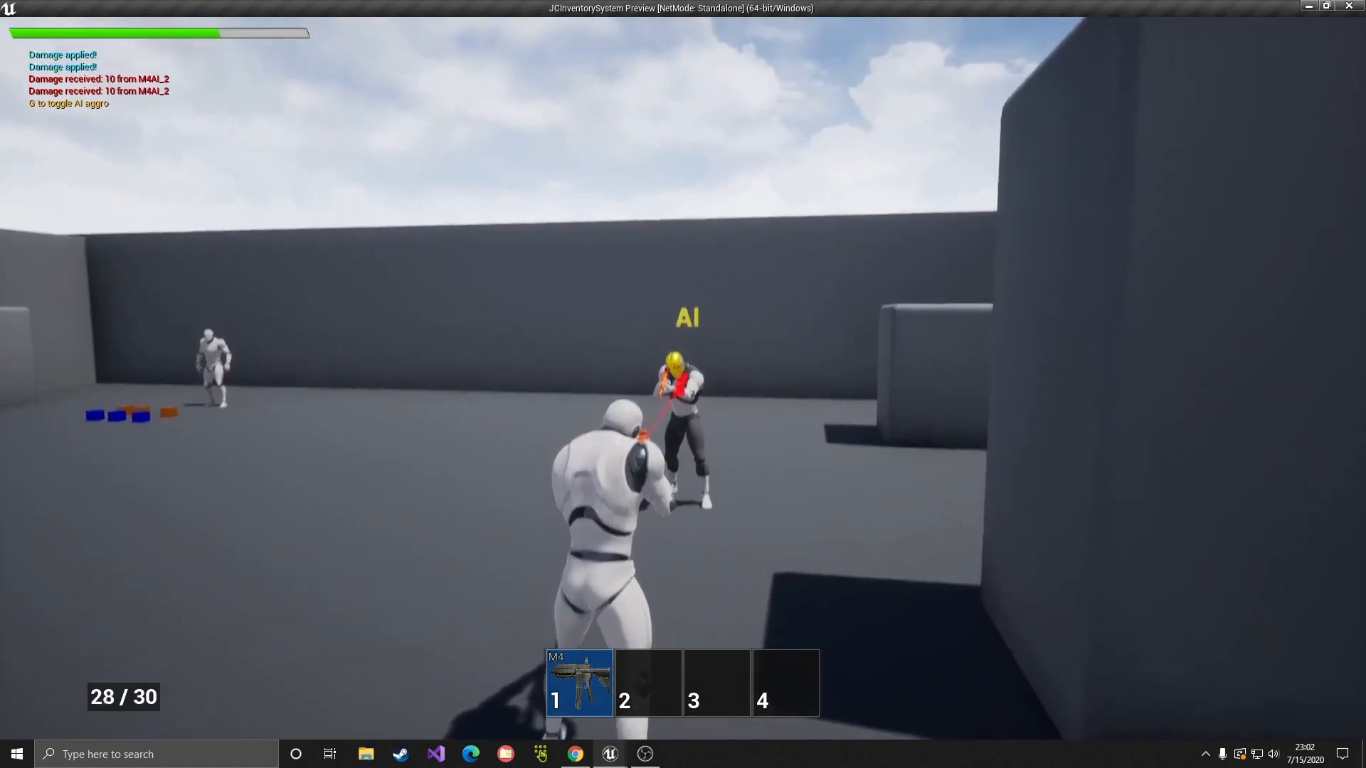
Step: Inspect the dead AI's M4 at 27/30 and its two 30/30 rig mags, then end the session
key(w)
key(f)
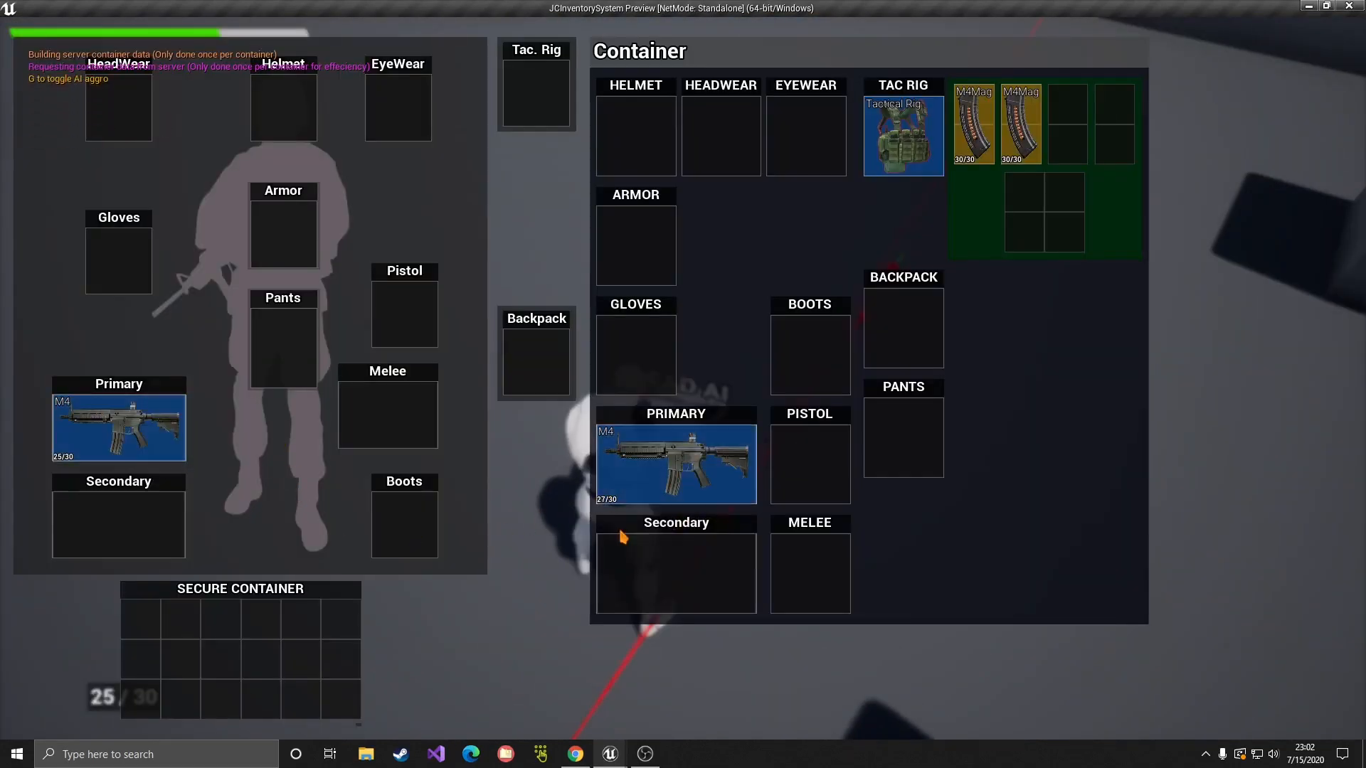
double_click(654, 486)
click(991, 496)
key(Escape)
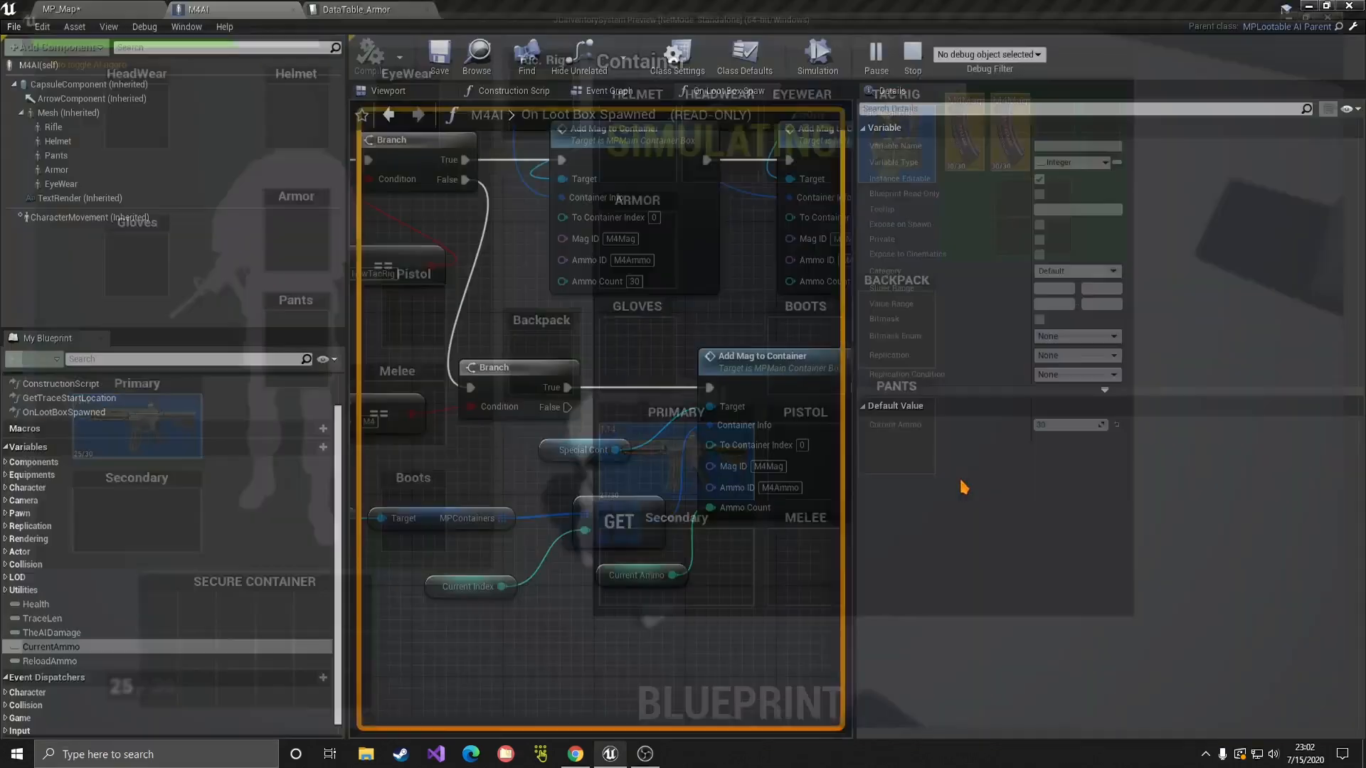